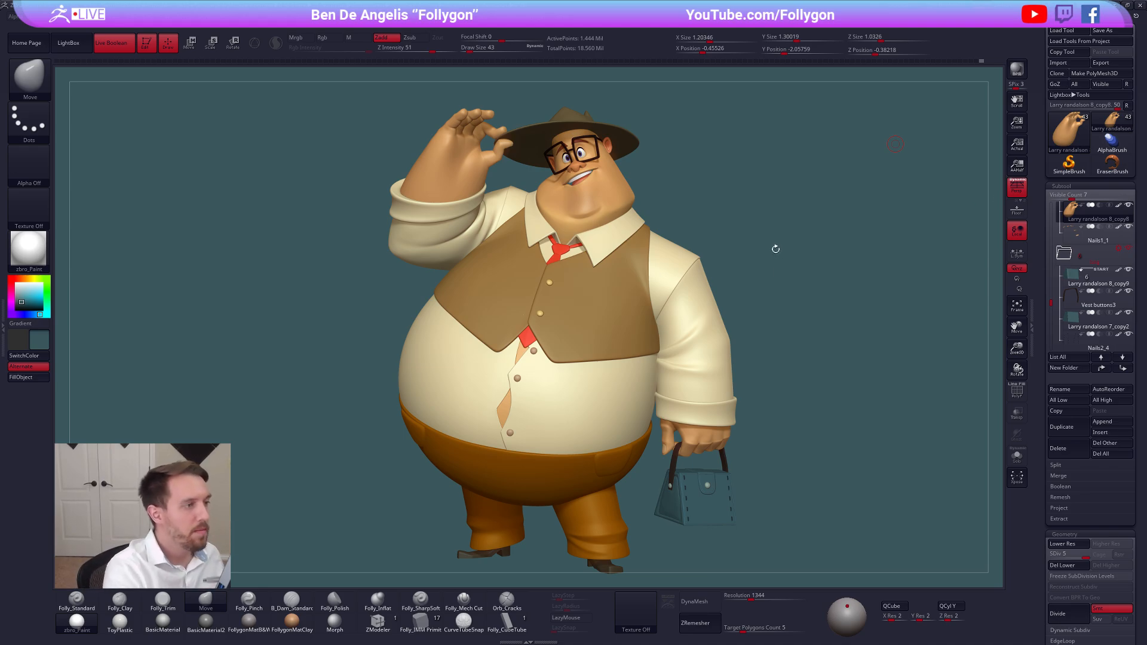
Change the document background from teal to the dark gray secondary color
drag(773, 261, 814, 355)
key(v)
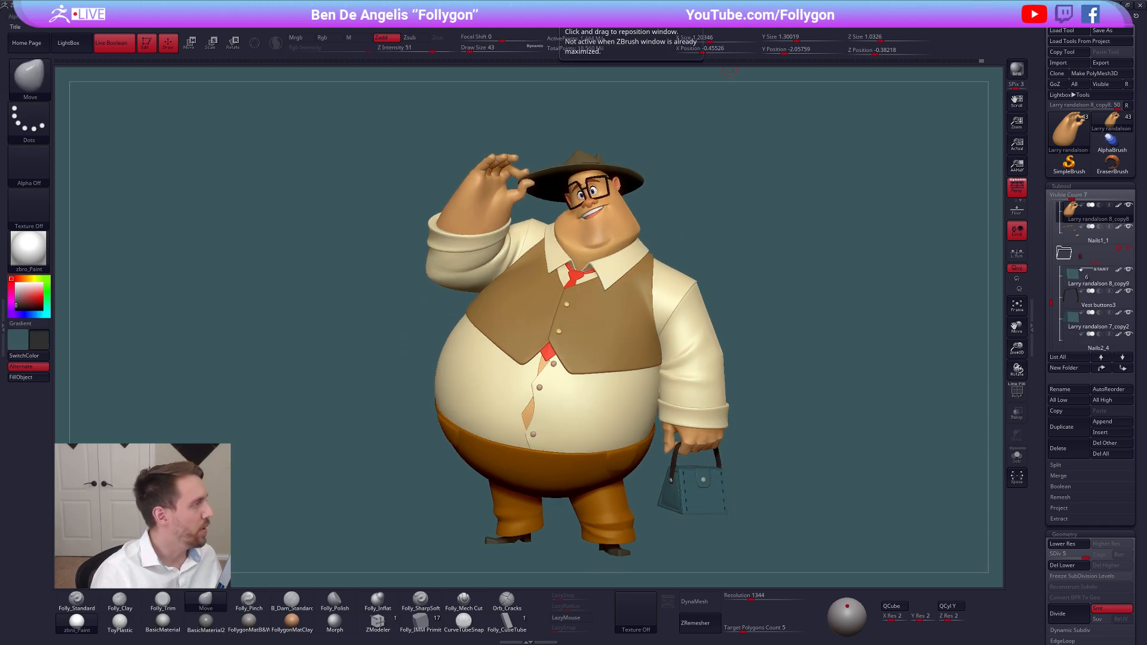
click(83, 17)
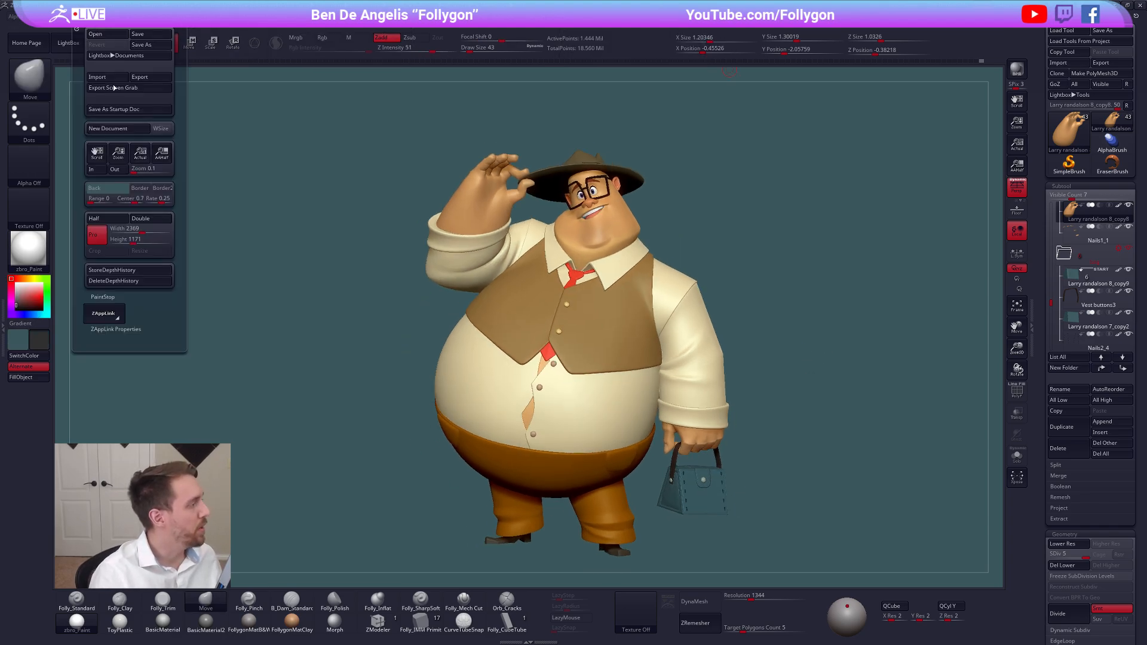
click(118, 191)
key(v)
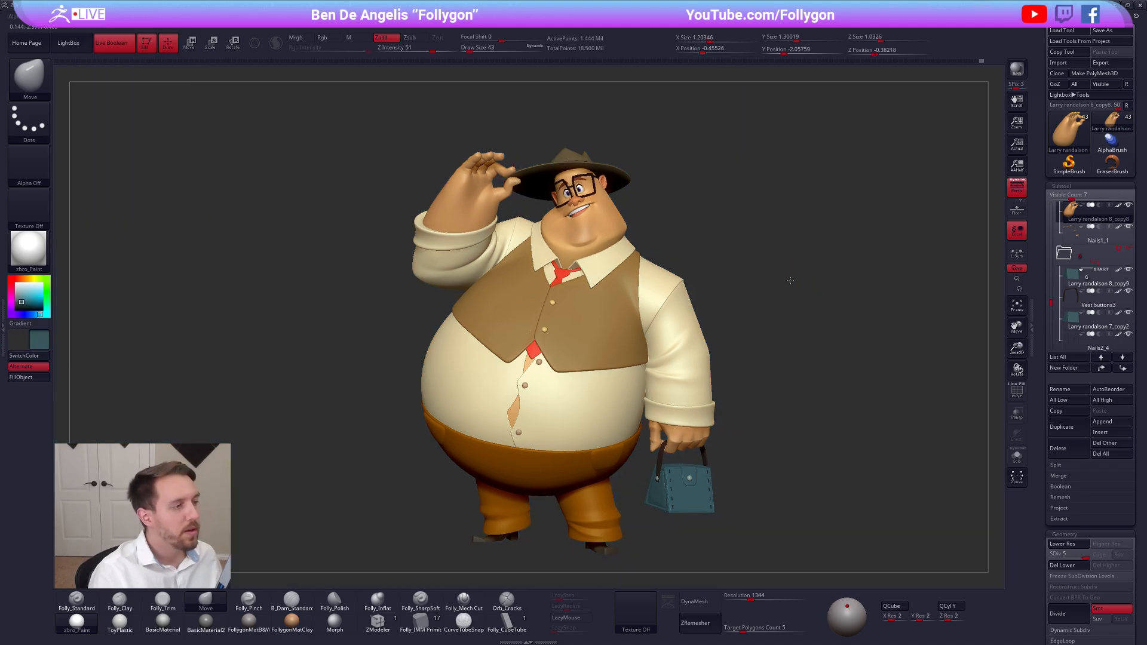
drag(819, 285, 792, 296)
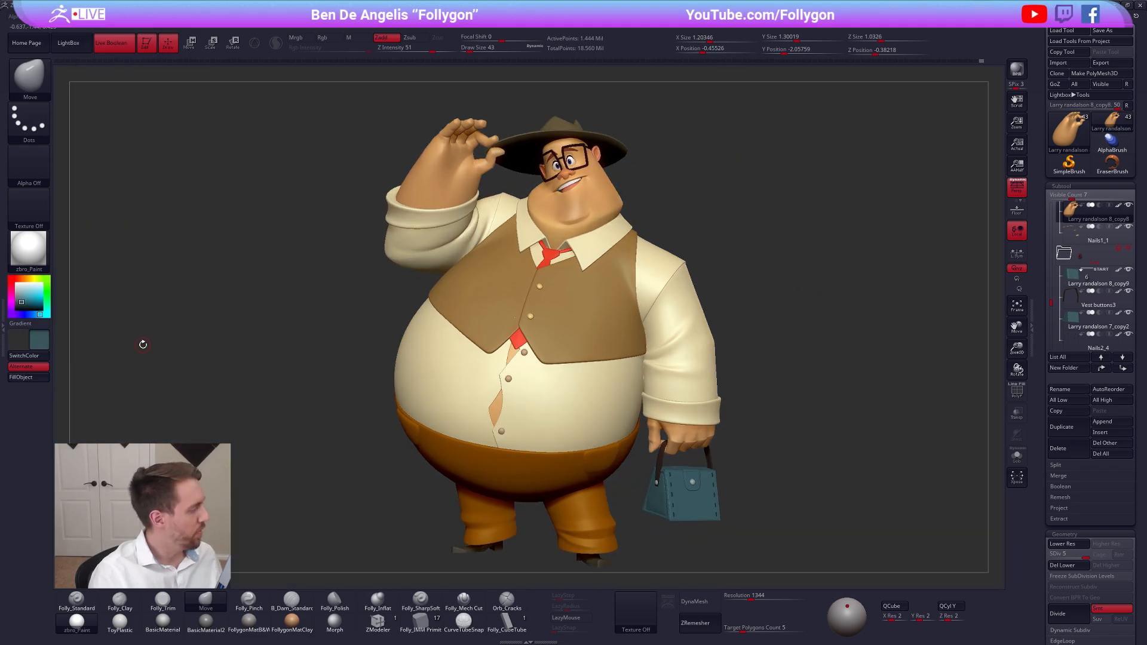
Pick white as the color and fill the character's subtools using the Material fill option
click(20, 286)
drag(21, 287, 15, 279)
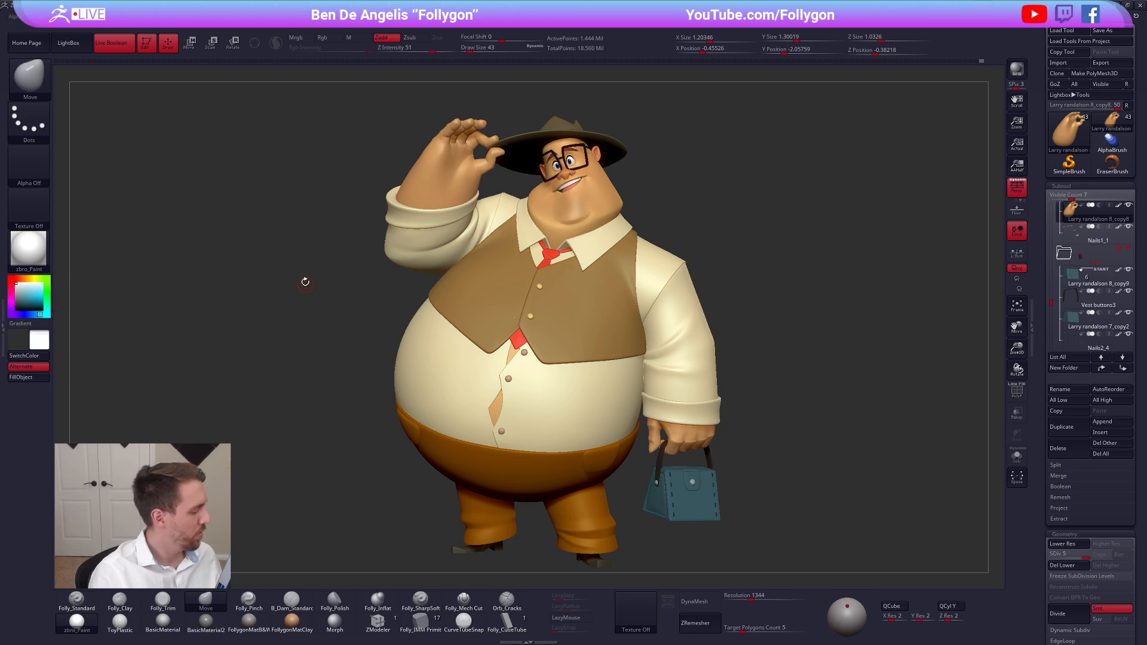
key(1)
click(336, 397)
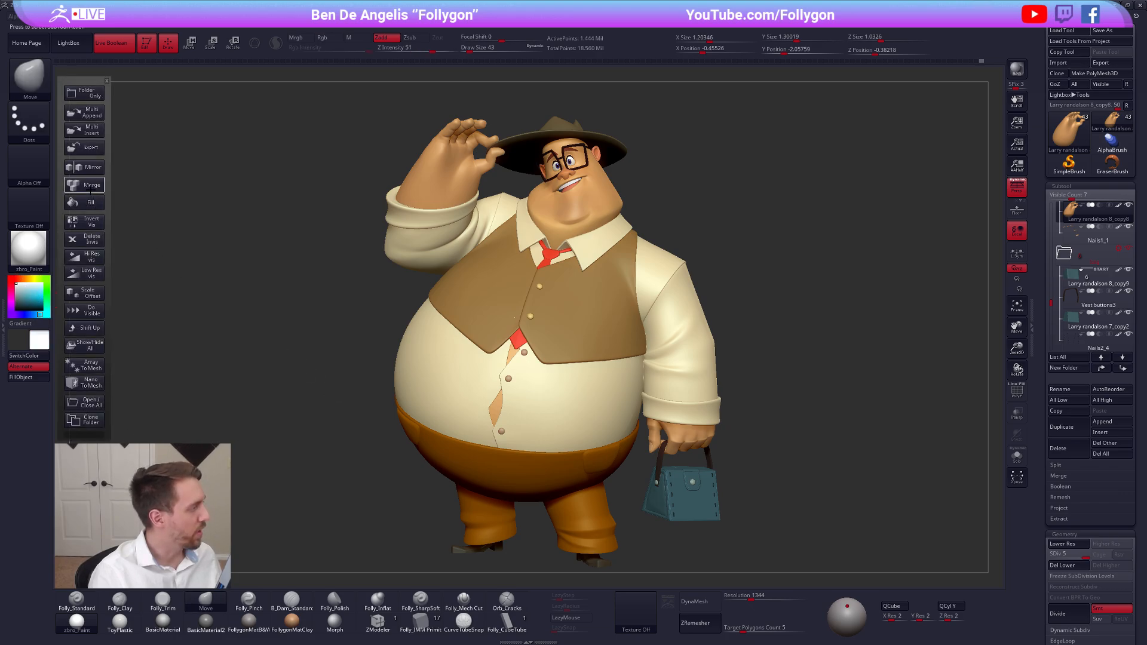
click(89, 192)
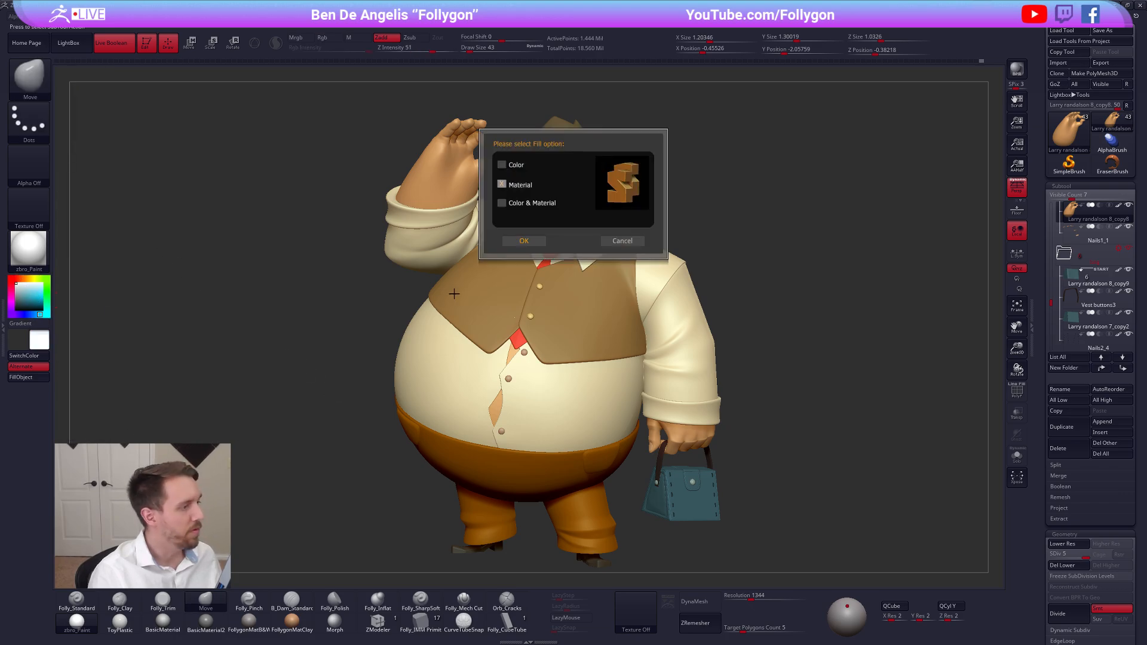
click(524, 241)
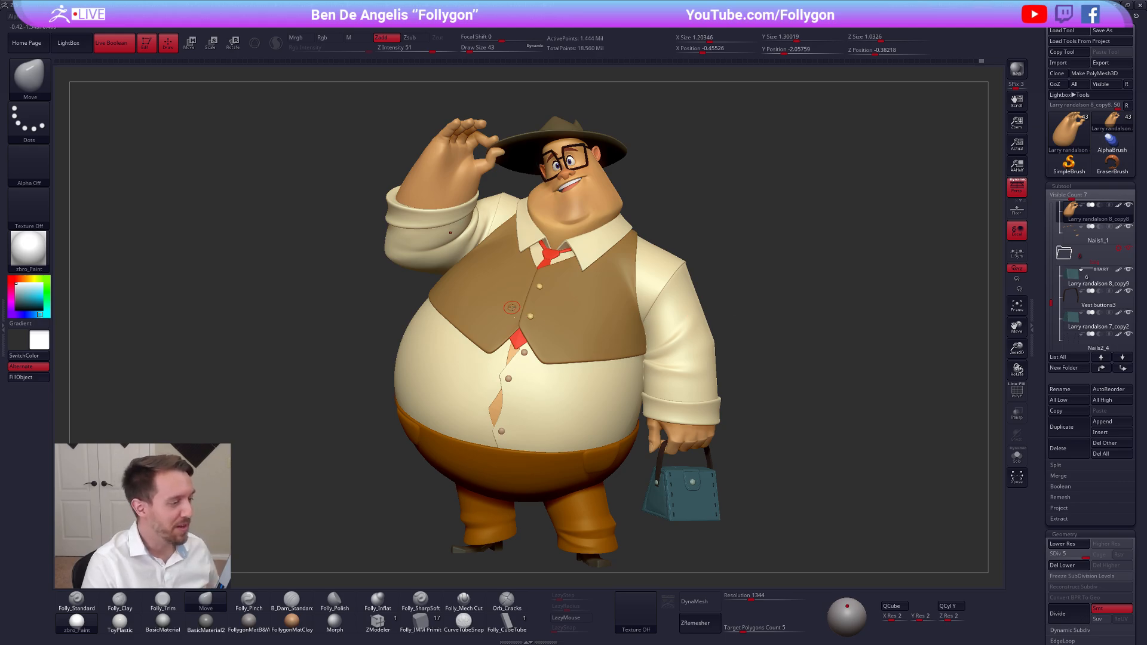
Make the shirt the active subtool and set the Move brush's draw size to 140
alt+click(530, 309)
alt+right_drag(531, 309, 527, 382)
key(alt+shift+s)
alt+click(500, 419)
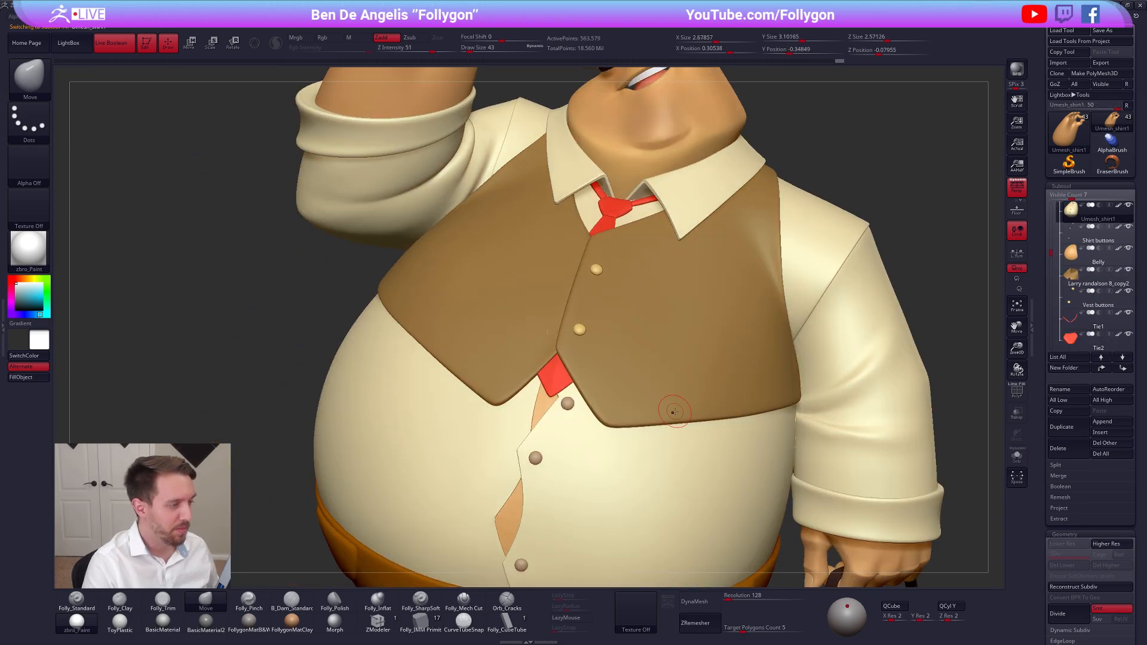
key(space)
drag(547, 332, 552, 332)
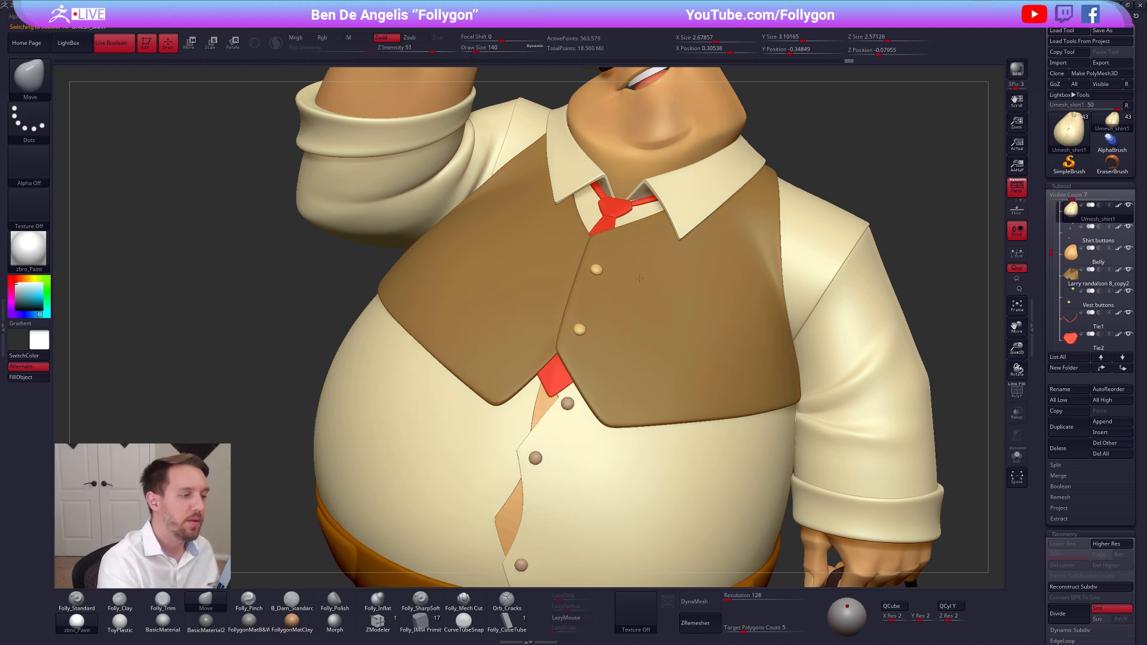
Frame the whole character and show the concept drawing reference beside it
ctrl+right_drag(739, 329, 848, 306)
alt+right_drag(905, 339, 733, 317)
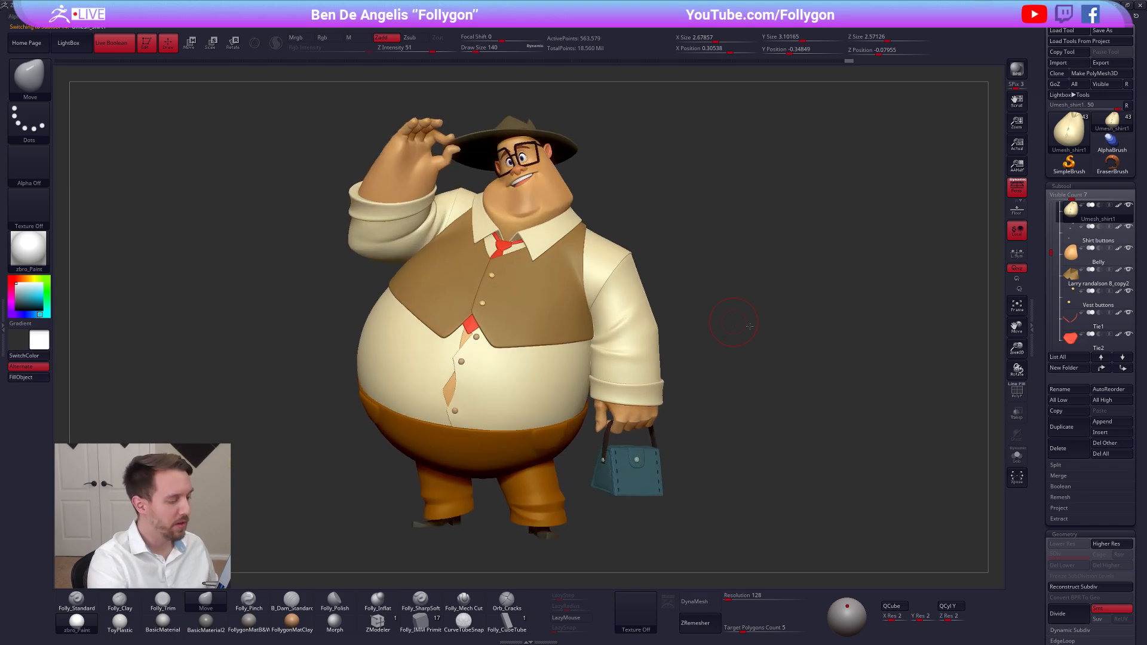
alt+right_drag(777, 467, 808, 488)
key(shift+z)
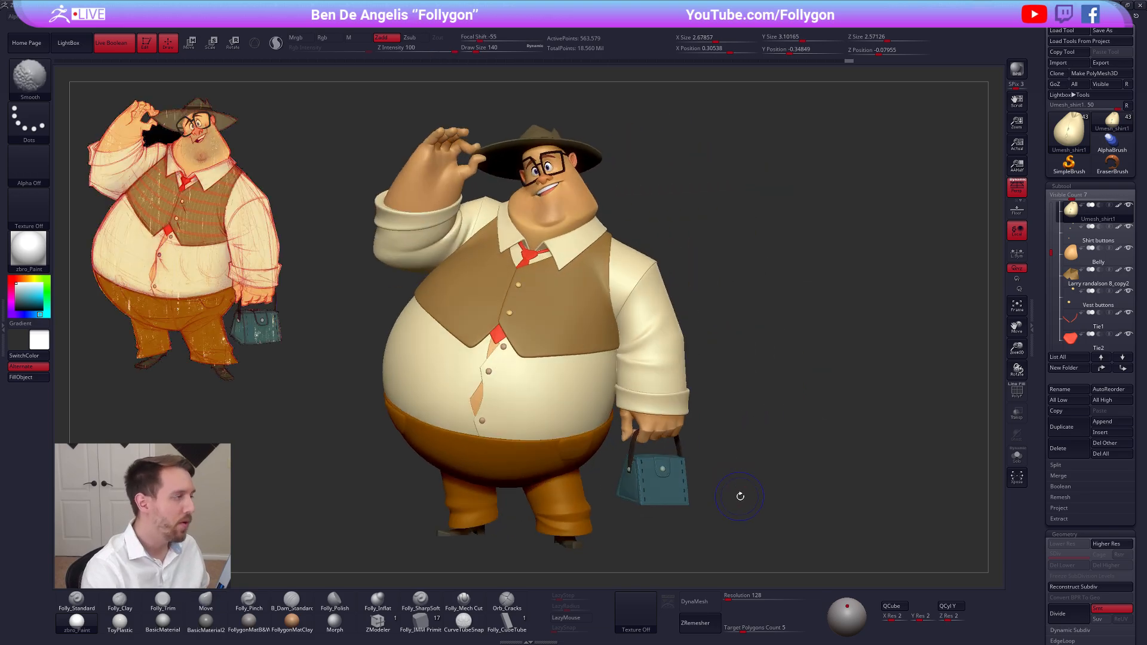
Examine the posed character from several angles against the concept drawing
mouse_move(725, 506)
alt+right_down()
mouse_move(763, 505)
mouse_move(747, 503)
alt+right_up()
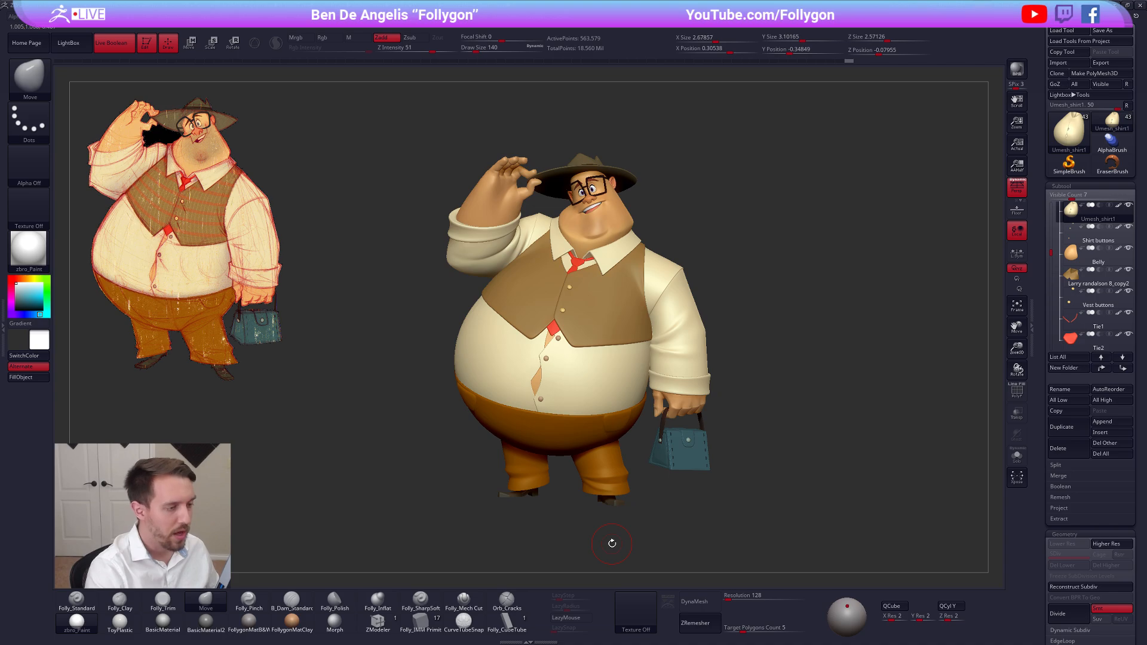
mouse_move(506, 252)
right_down()
mouse_move(474, 263)
mouse_move(626, 350)
right_up()
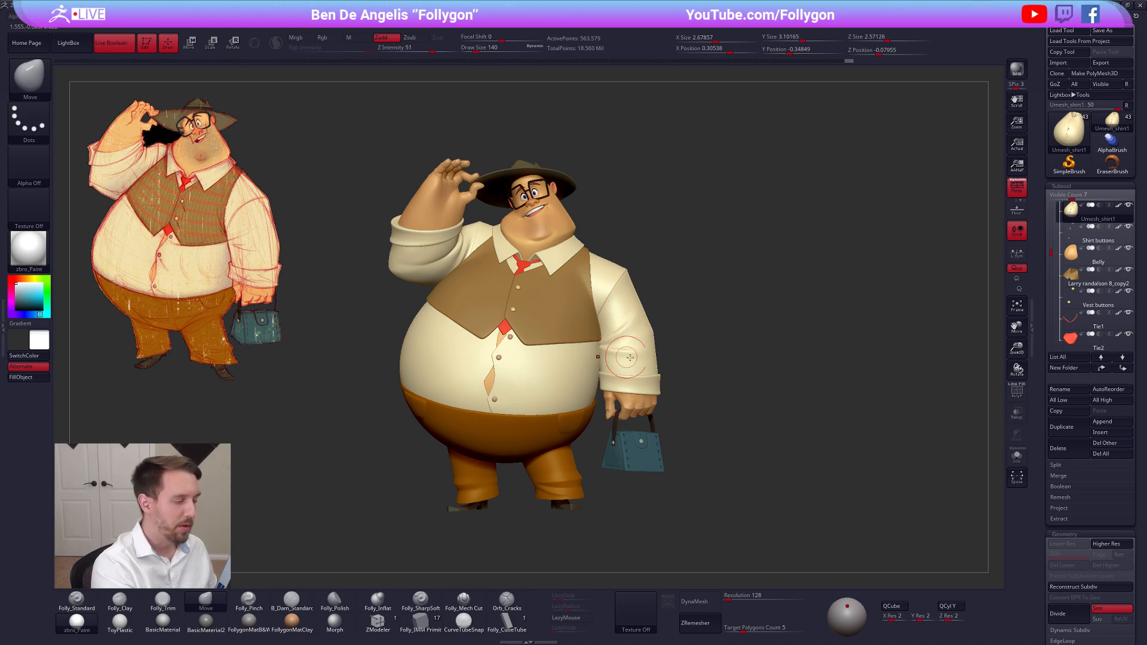
mouse_move(662, 402)
right_down()
mouse_move(622, 402)
mouse_move(697, 404)
mouse_move(753, 374)
right_up()
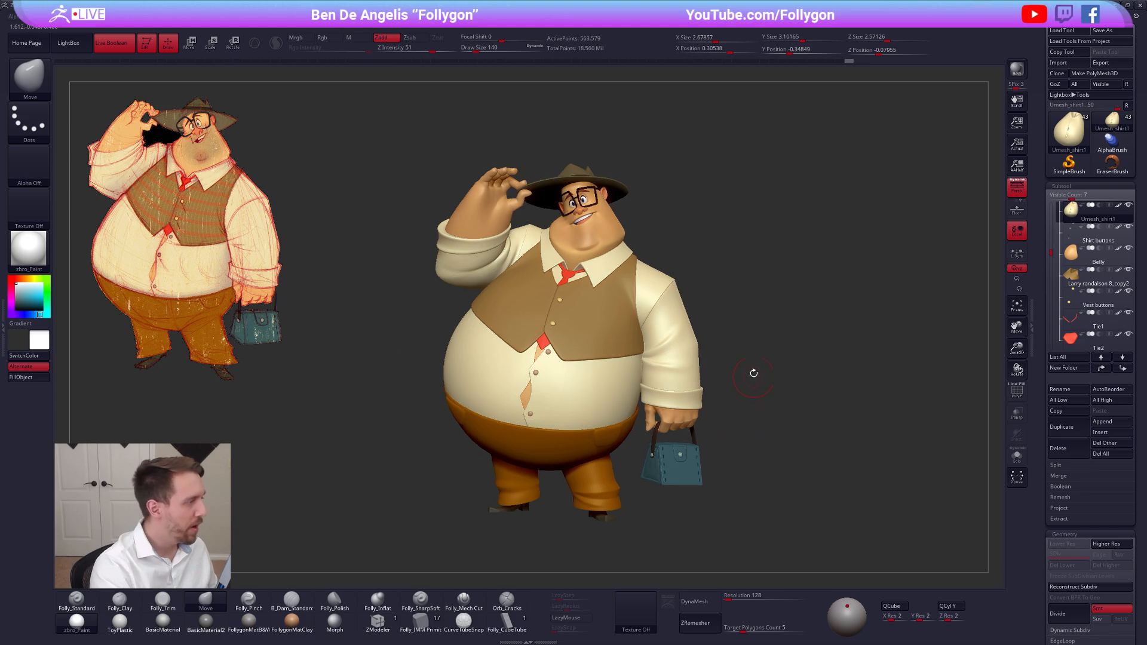
key(space)
click(772, 345)
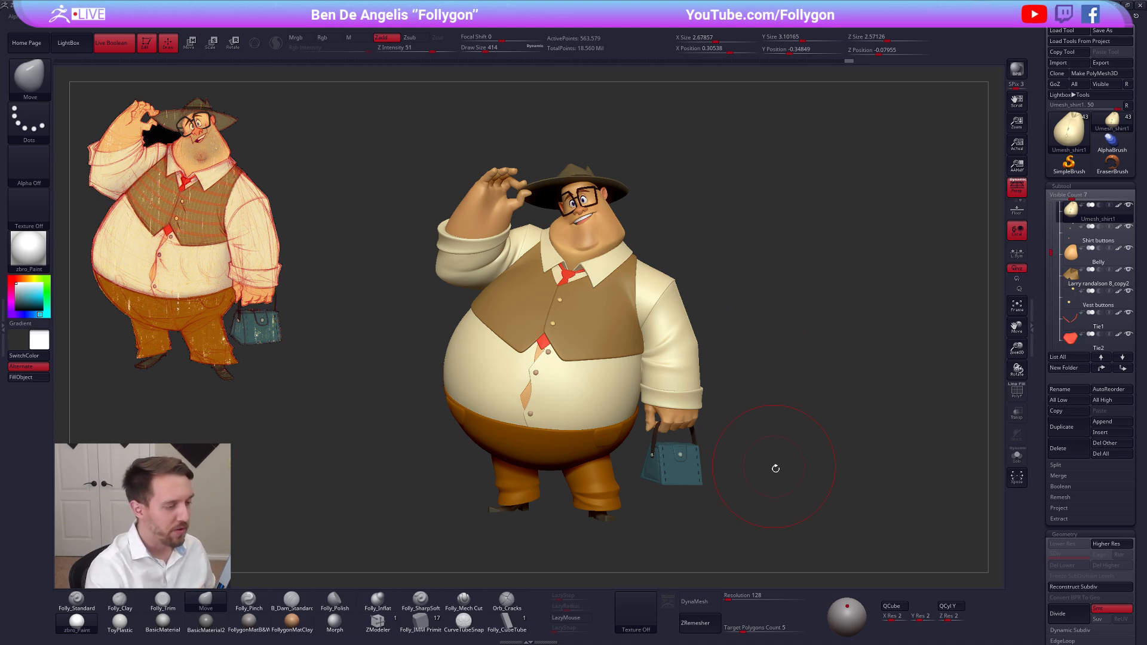
right_drag(780, 511, 755, 494)
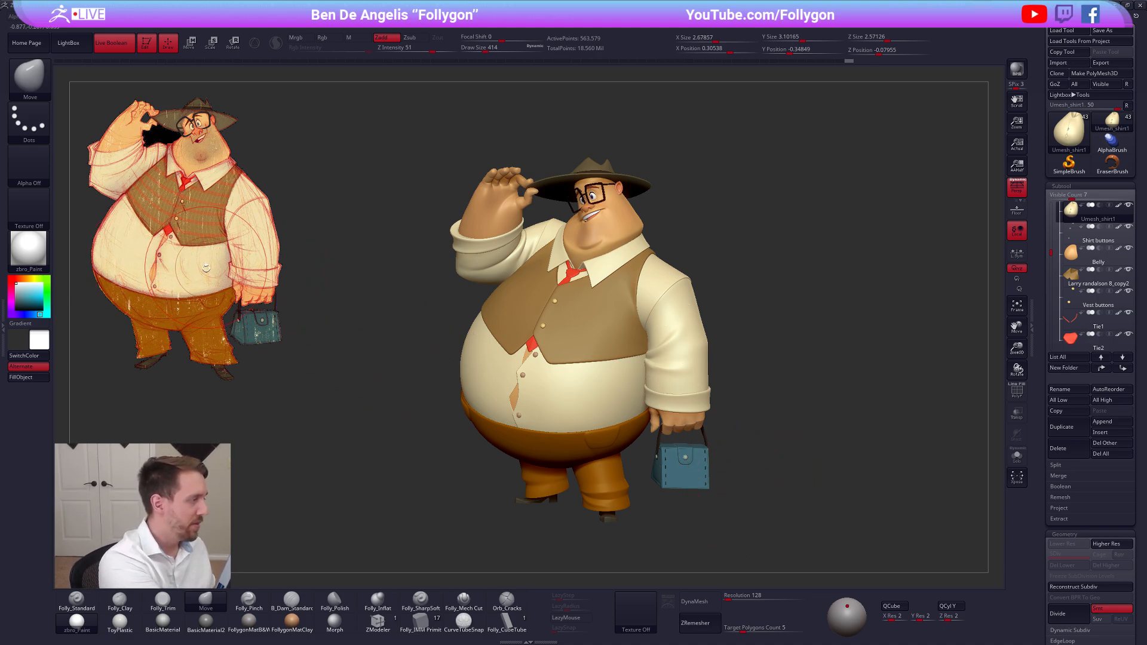
key(space)
drag(201, 272, 209, 272)
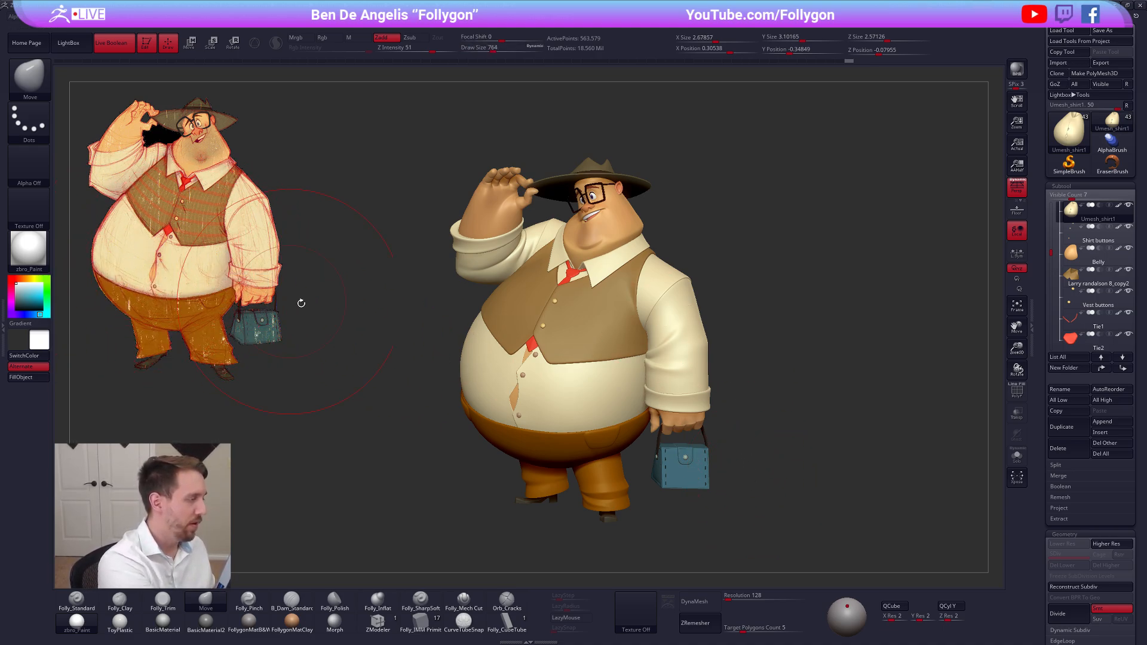
key(space)
drag(607, 390, 600, 390)
mouse_move(599, 390)
right_down()
mouse_move(671, 383)
mouse_move(691, 402)
mouse_move(655, 425)
mouse_move(690, 459)
mouse_move(655, 400)
mouse_move(707, 396)
mouse_move(698, 323)
mouse_move(733, 361)
mouse_move(742, 342)
right_up()
key(bracketleft)
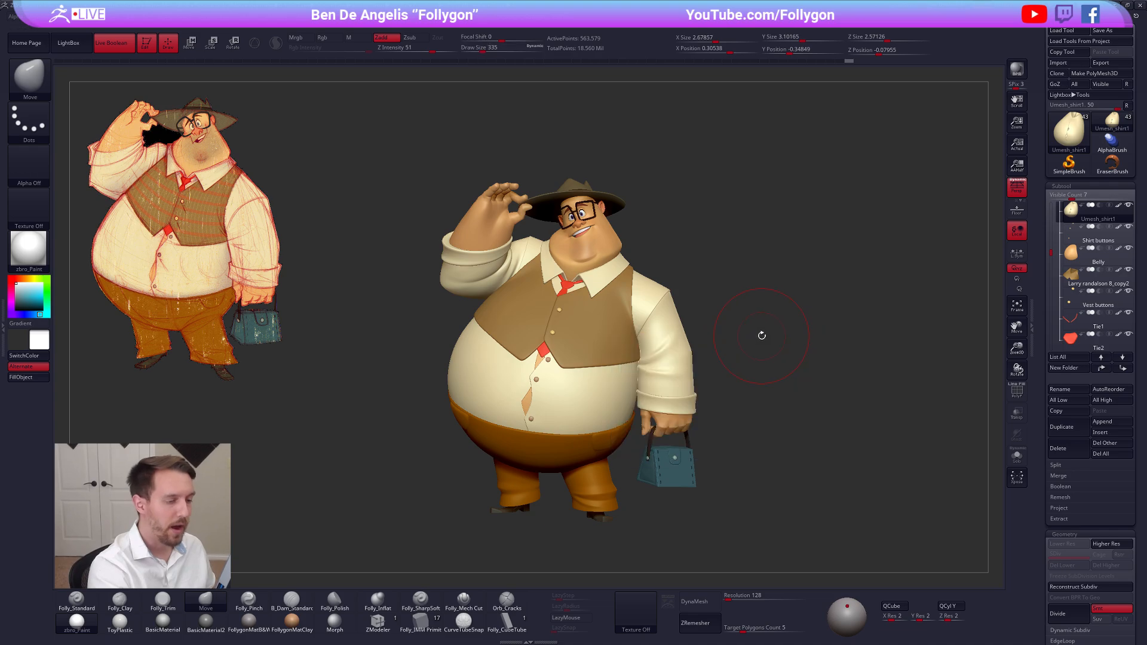
drag(766, 347, 756, 369)
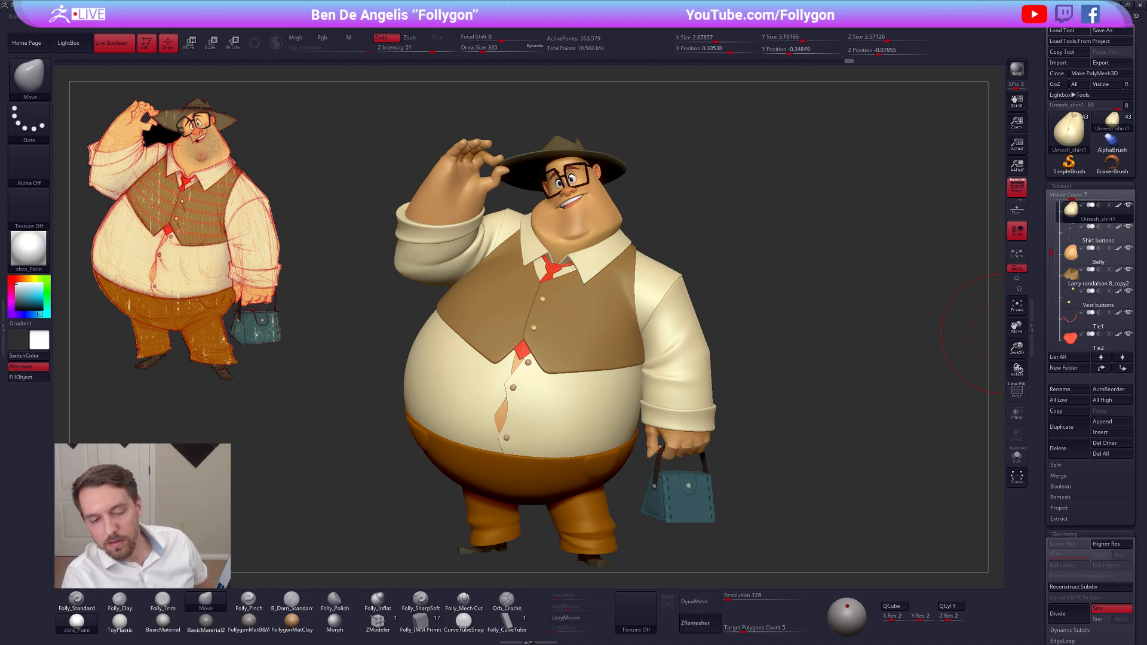
Switch to Chrome and look through the Follygon products on the Gumroad page
key(alt+Tab)
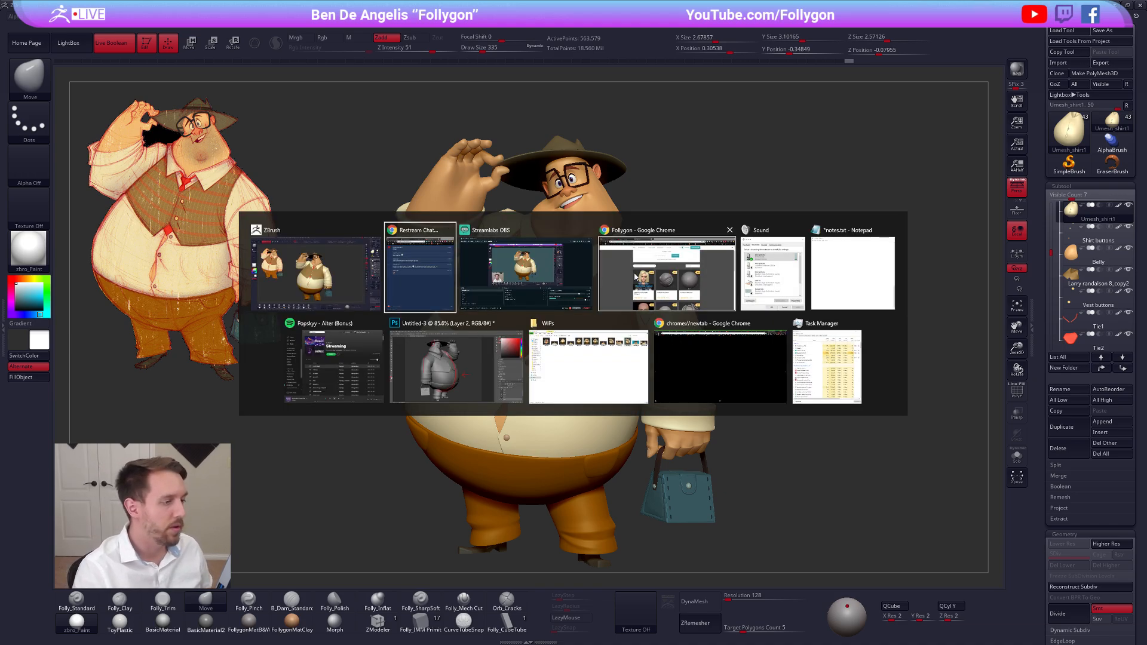
click(693, 278)
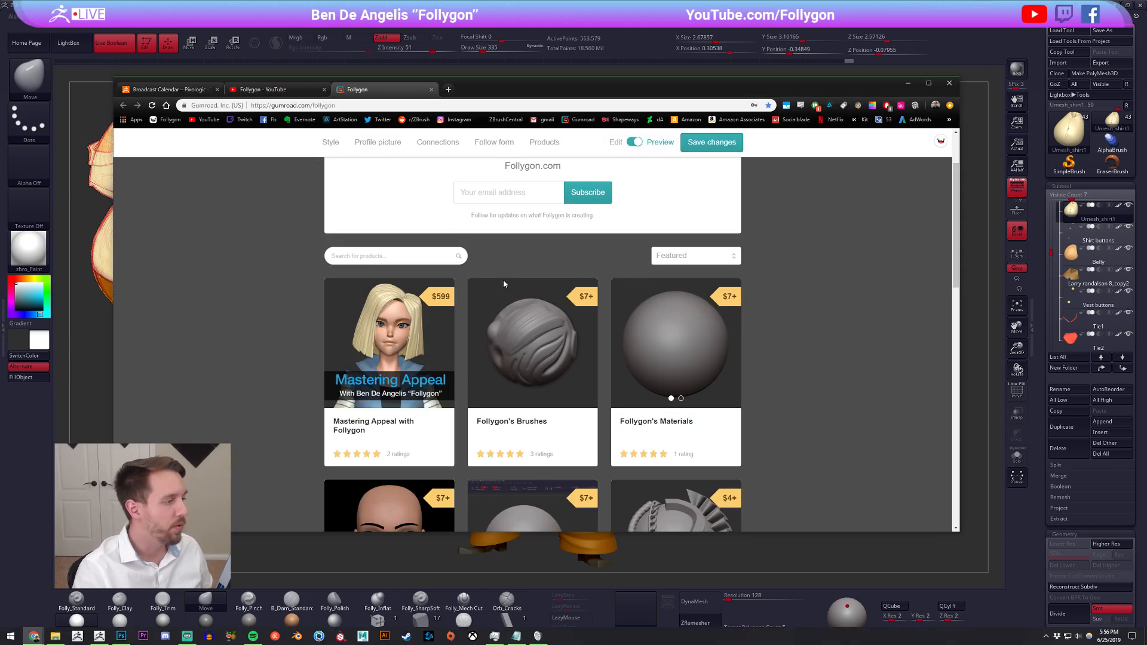
click(330, 107)
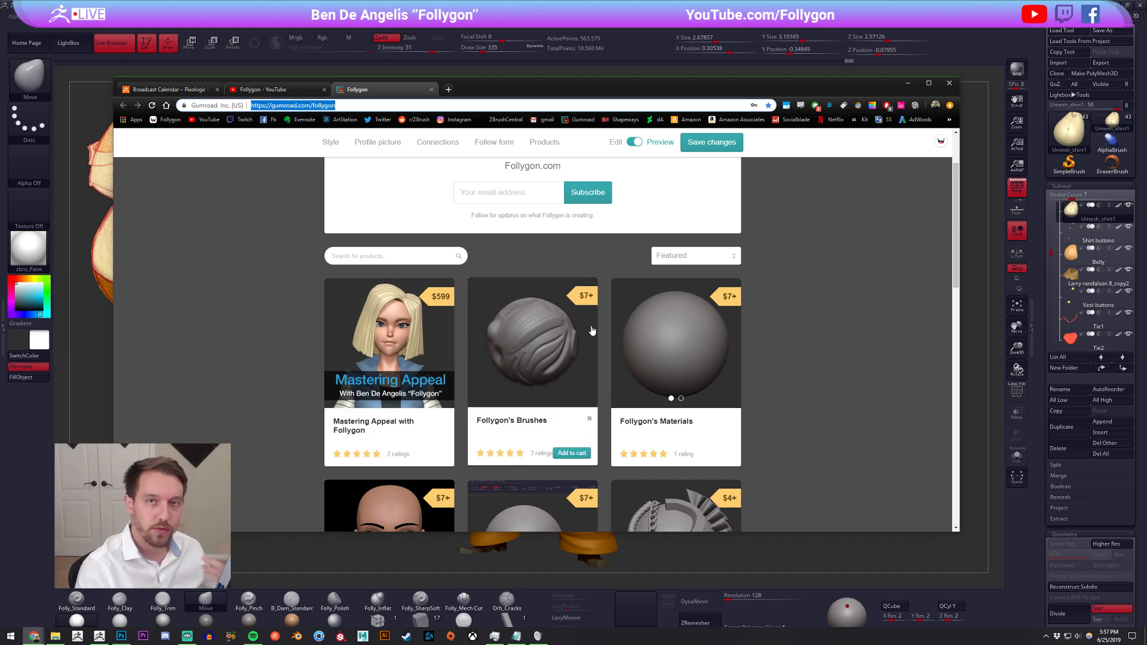
scroll(578, 315, down, 2)
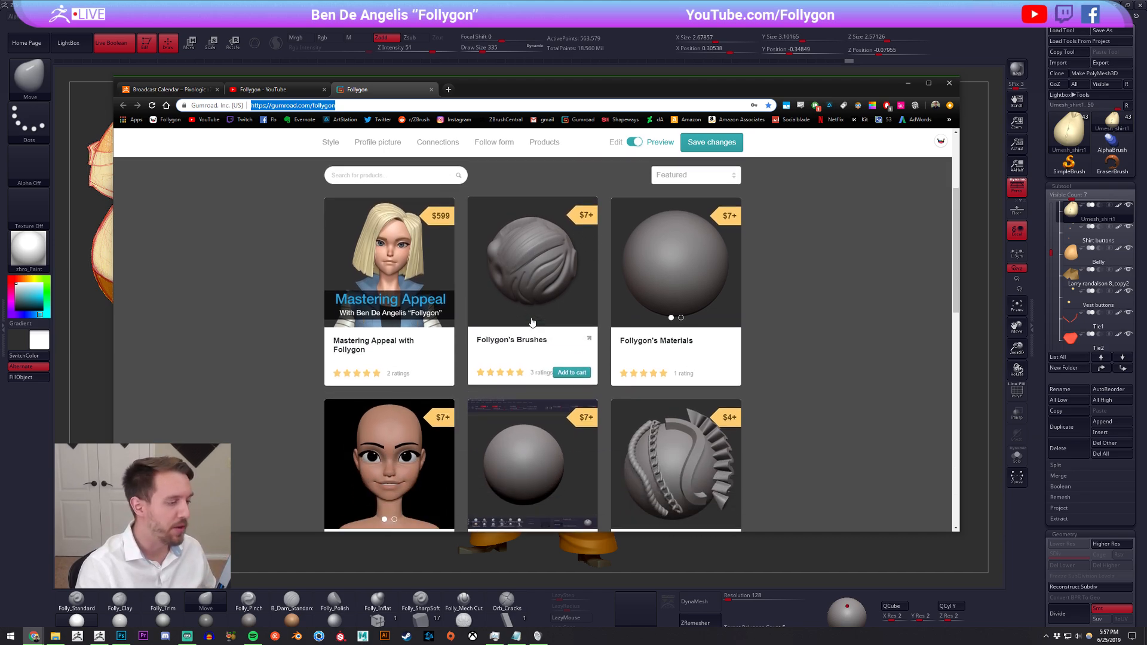
scroll(415, 375, down, 2)
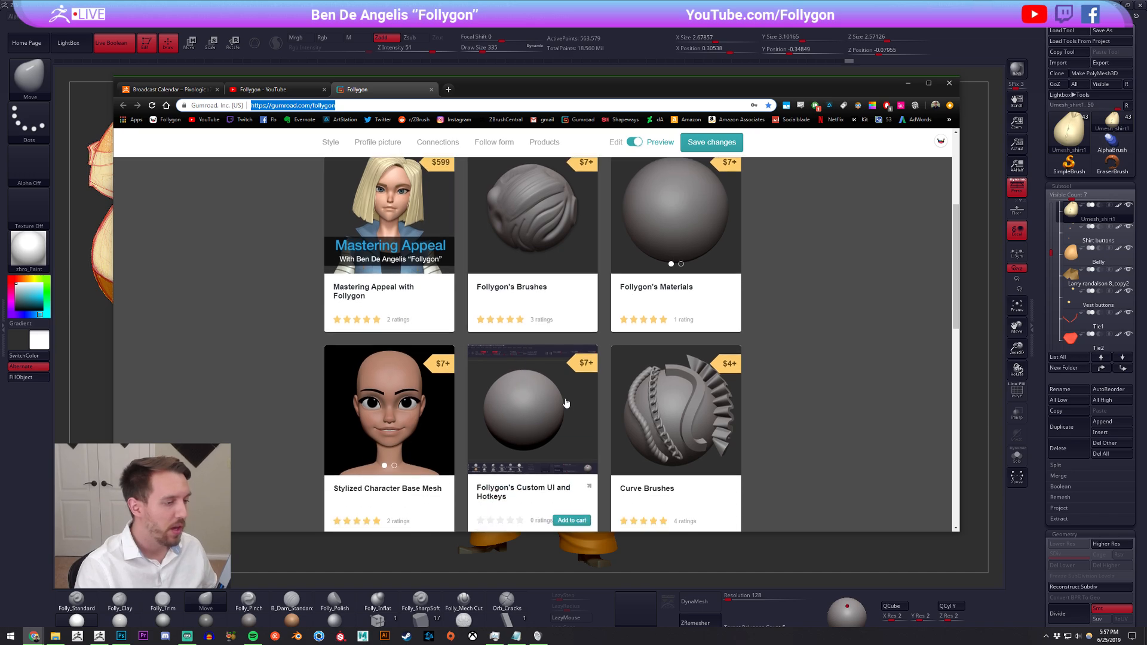
scroll(525, 439, up, 3)
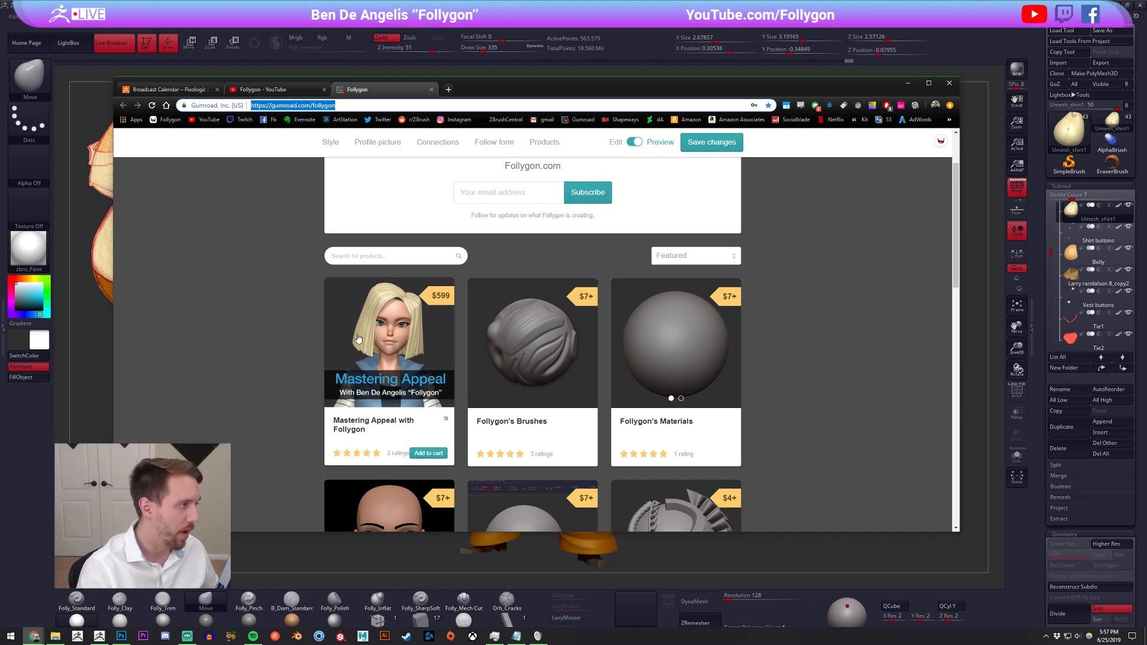
View the uploads on the Follygon YouTube channel, then switch back to ZBrush
click(279, 91)
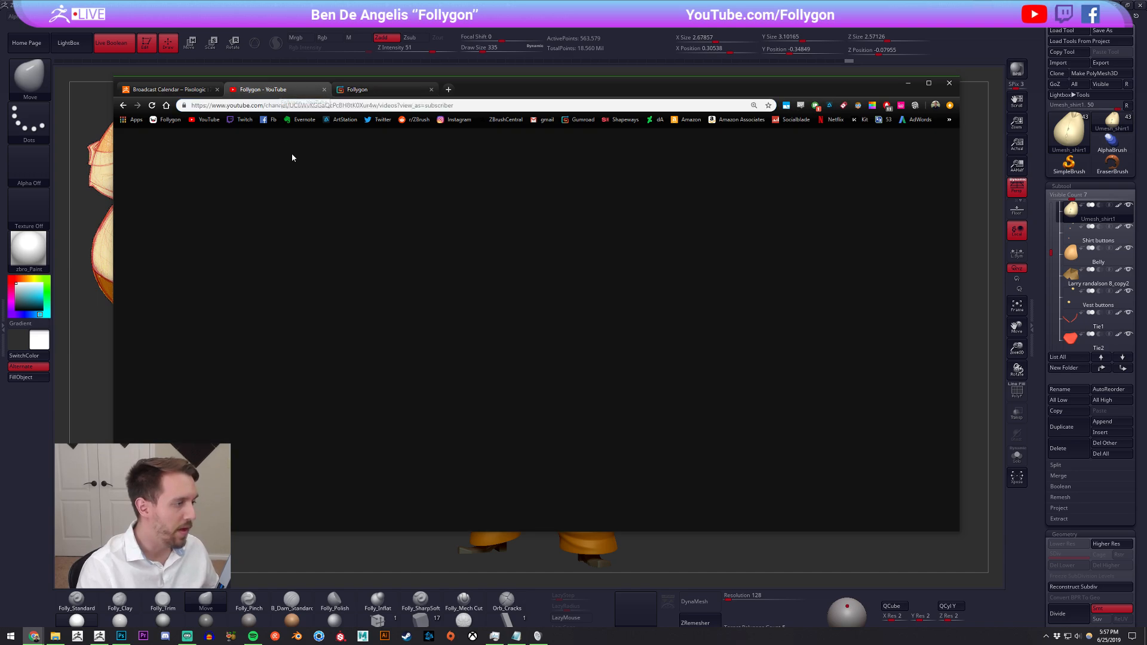
scroll(293, 289, up, 2)
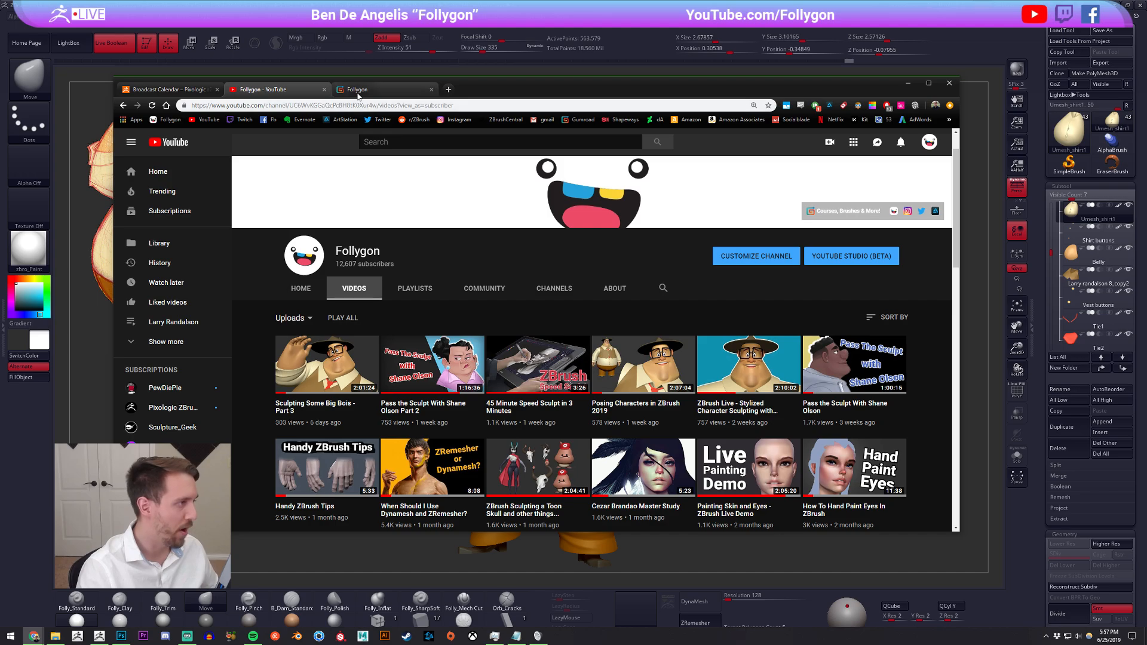
click(358, 95)
key(alt+Tab)
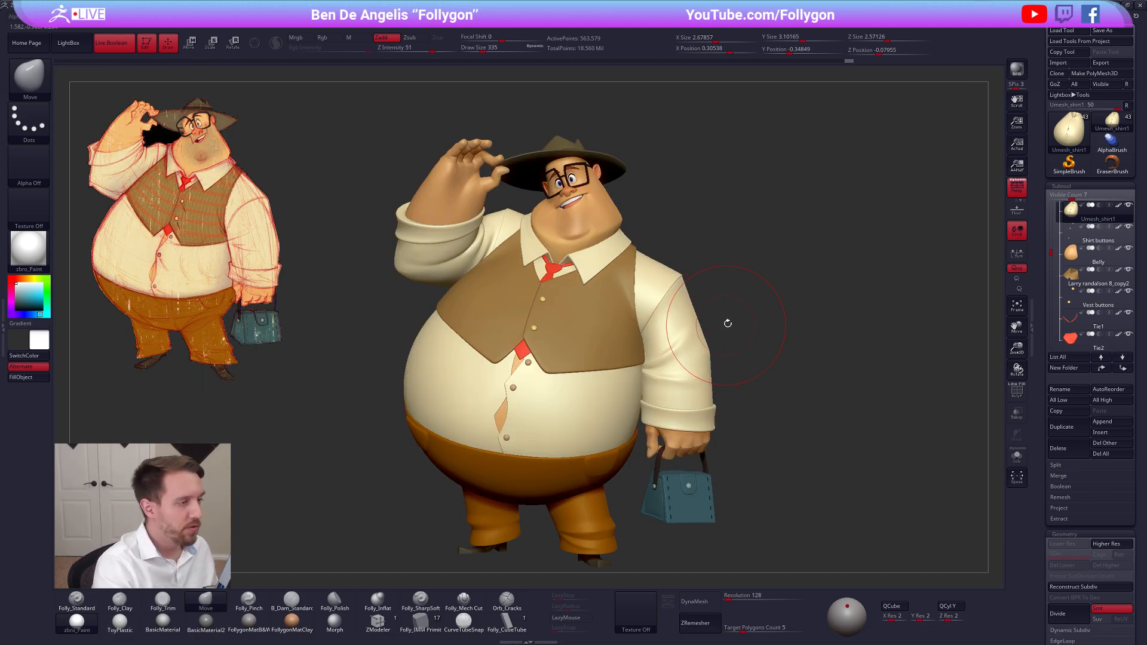
key(space)
drag(761, 281, 742, 320)
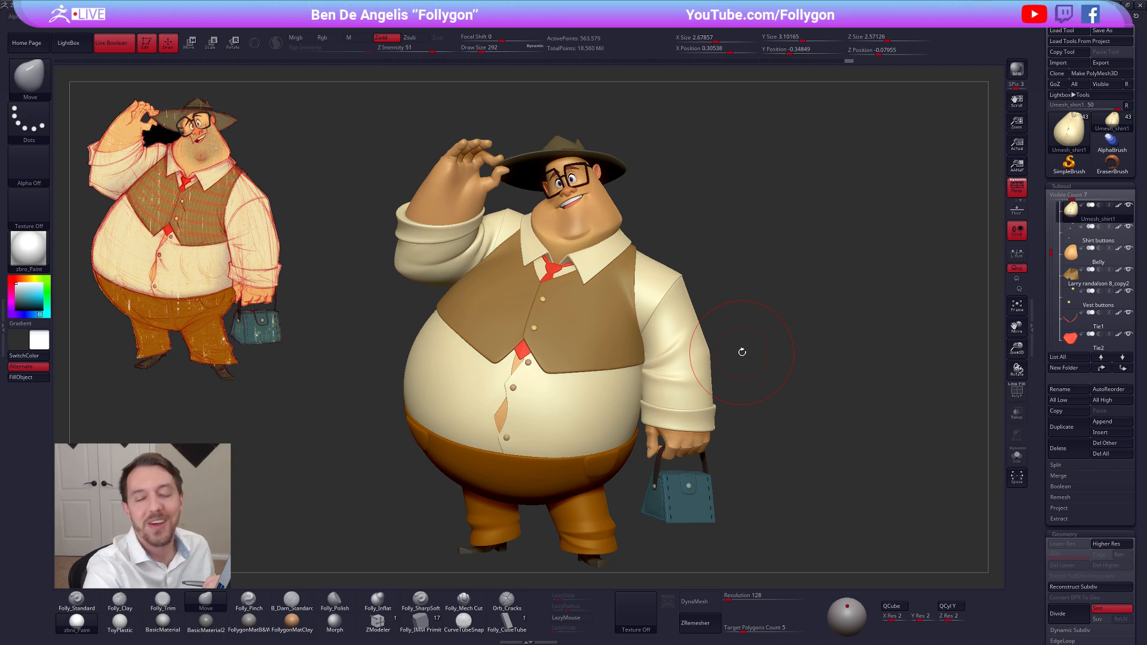
drag(790, 376, 772, 345)
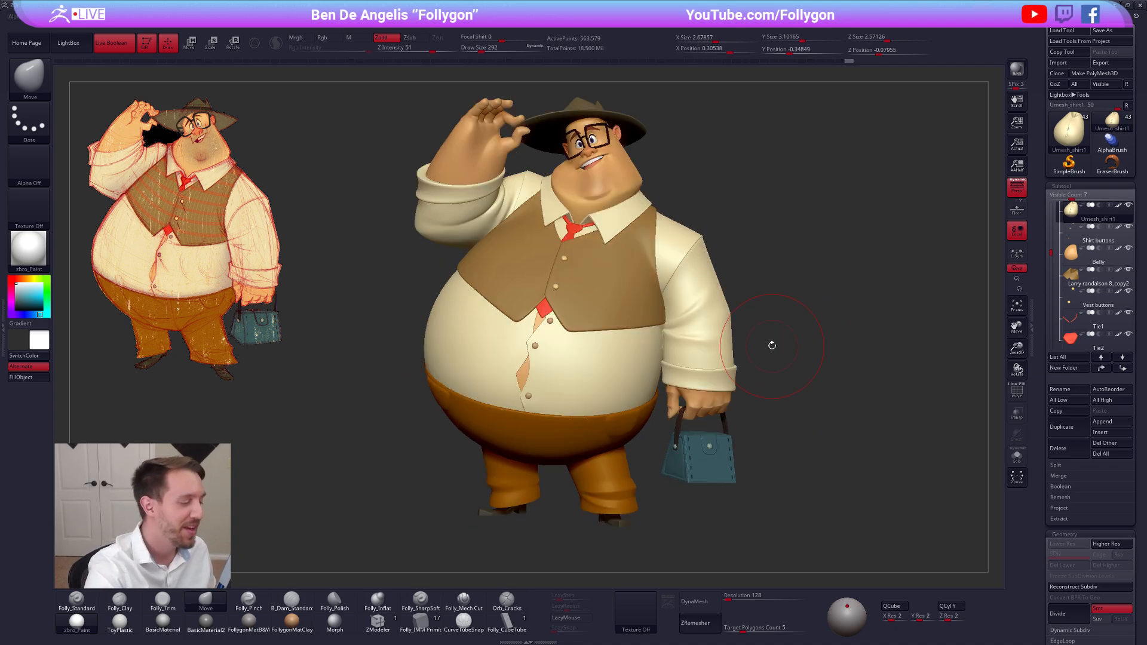
Select the Belly subtool through the shirt opening and isolate it in Solo mode
alt+click(525, 375)
key(alt+s)
alt+right_drag(525, 376, 647, 358)
Subdivide the isolated belly mesh several times to smooth its surface
key(shift+d)
key(ctrl+d)
key(ctrl+d)
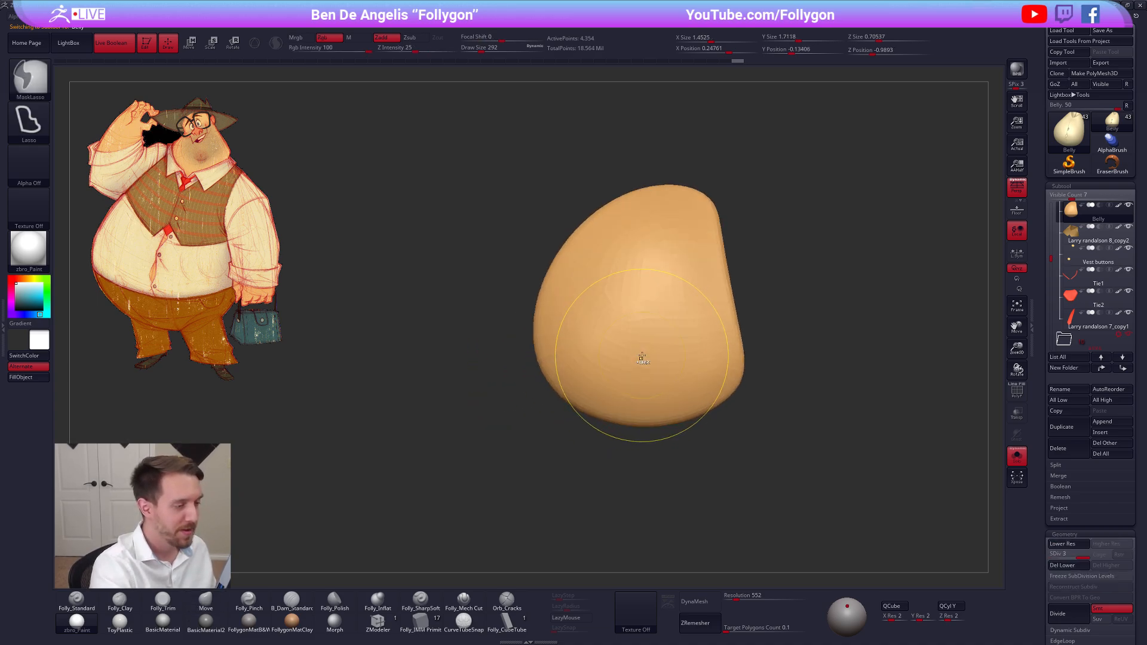
key(ctrl+d)
key(ctrl+d)
mouse_move(658, 333)
right_down()
mouse_move(655, 357)
mouse_move(657, 343)
right_up()
key(ctrl+d)
key(alt+s)
Leave Solo mode to display the full character and turn it to a side view
key(alt+s)
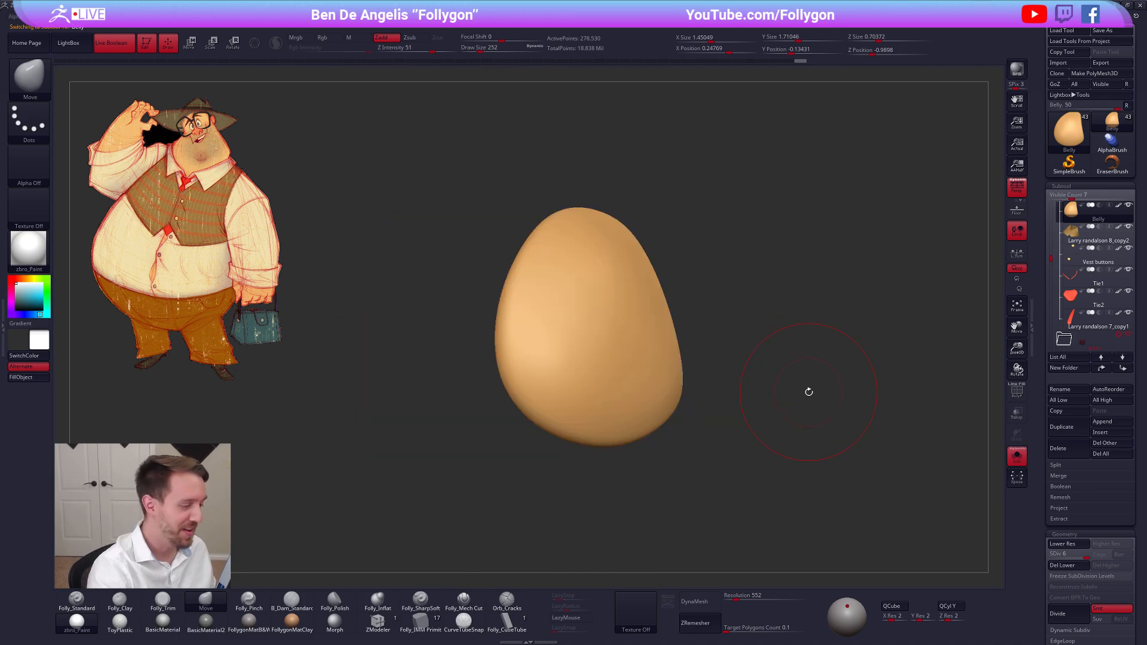
right_drag(809, 392, 761, 445)
key(alt+s)
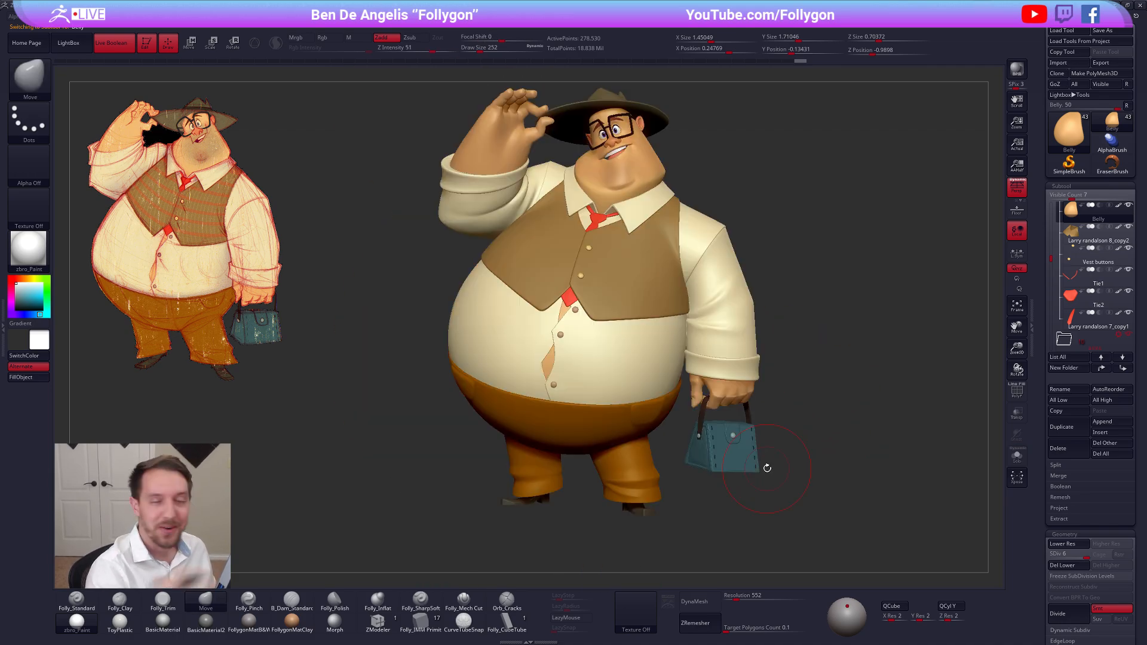
mouse_move(825, 494)
right_down()
mouse_move(776, 475)
mouse_move(786, 492)
right_up()
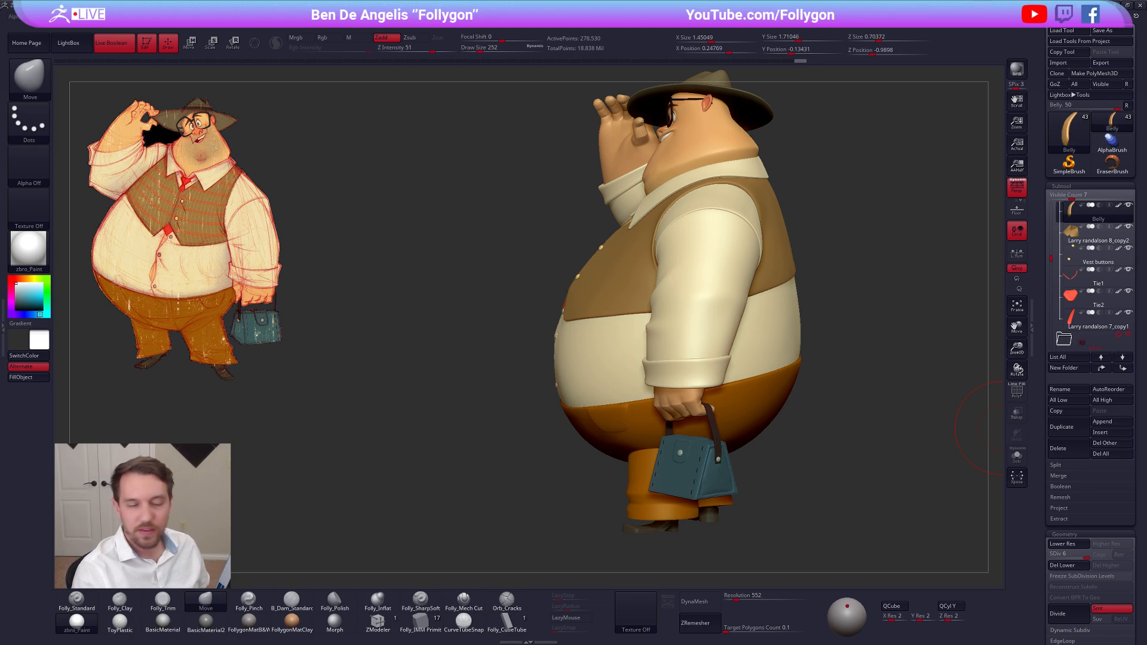
Select the character's raised hand and examine the figure from behind, up close on the hand, and from the side
right_drag(854, 313, 618, 407)
alt+click(727, 390)
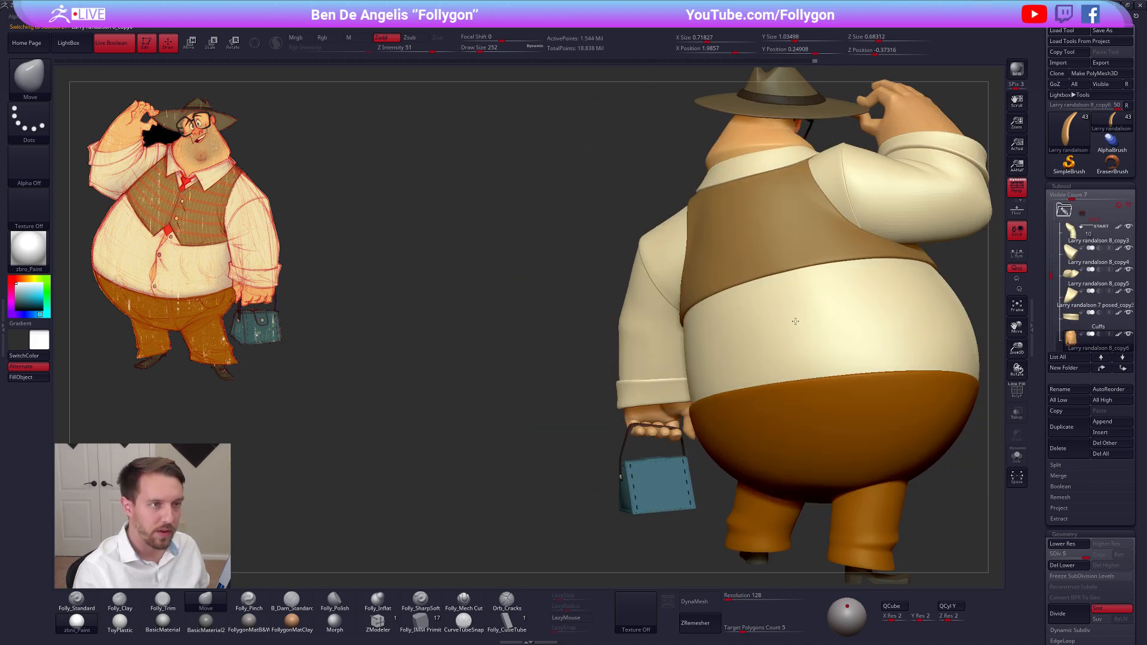
alt+right_drag(741, 317, 511, 403)
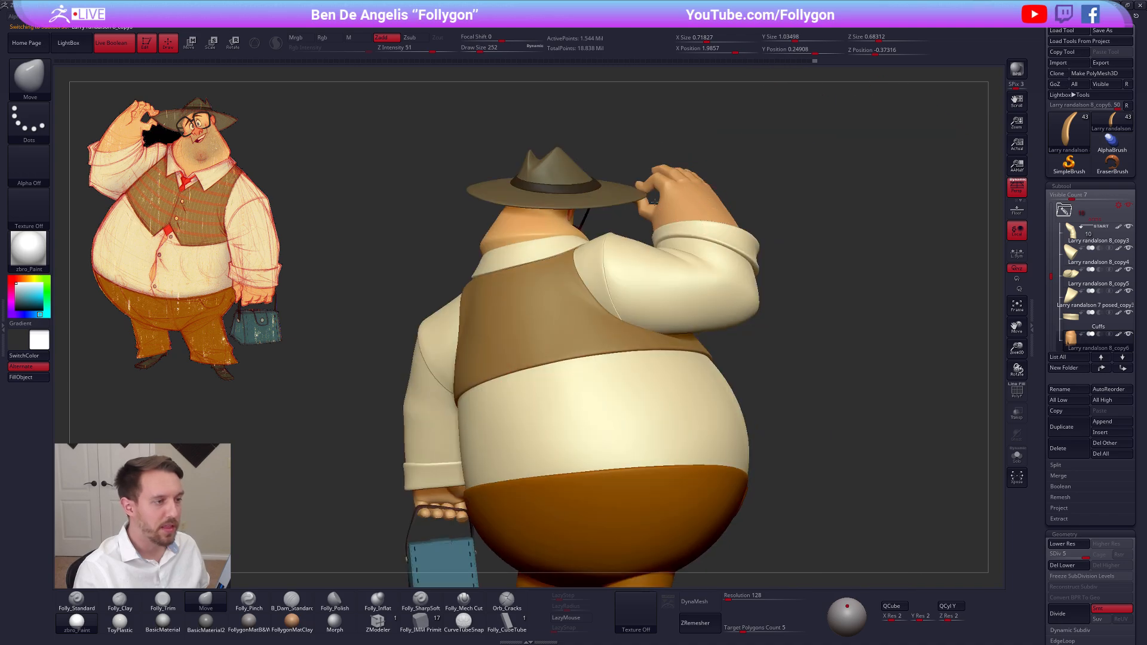
alt+click(702, 200)
key(alt+s)
right_drag(702, 200, 636, 238)
key(alt+s)
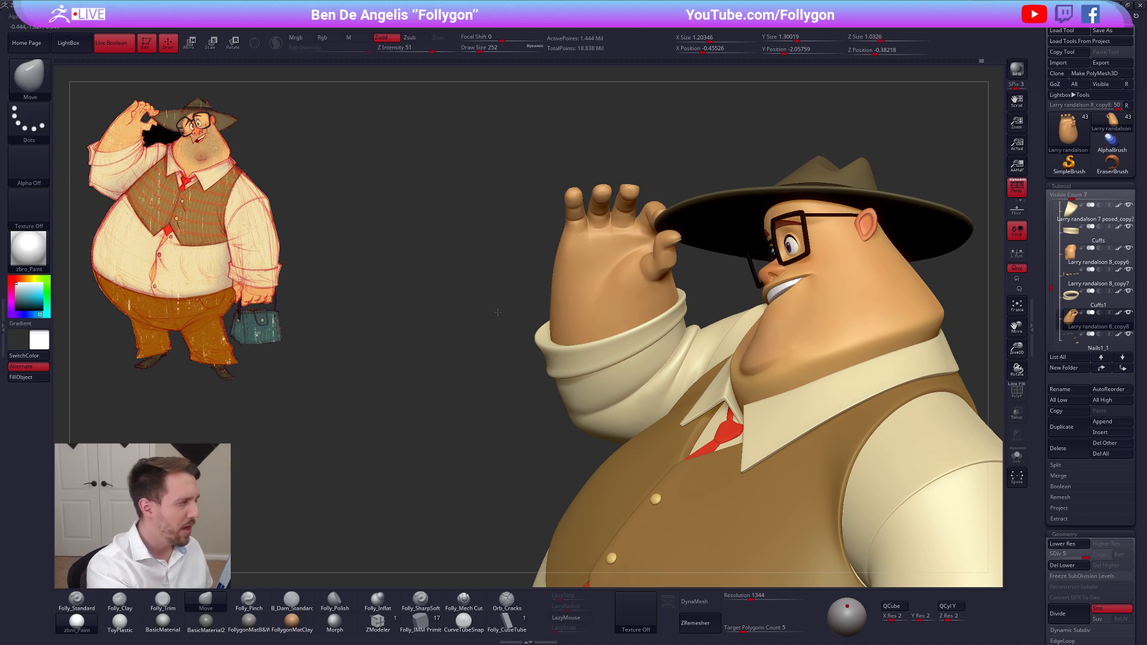
ctrl+right_drag(498, 313, 515, 268)
alt+right_drag(743, 409, 678, 299)
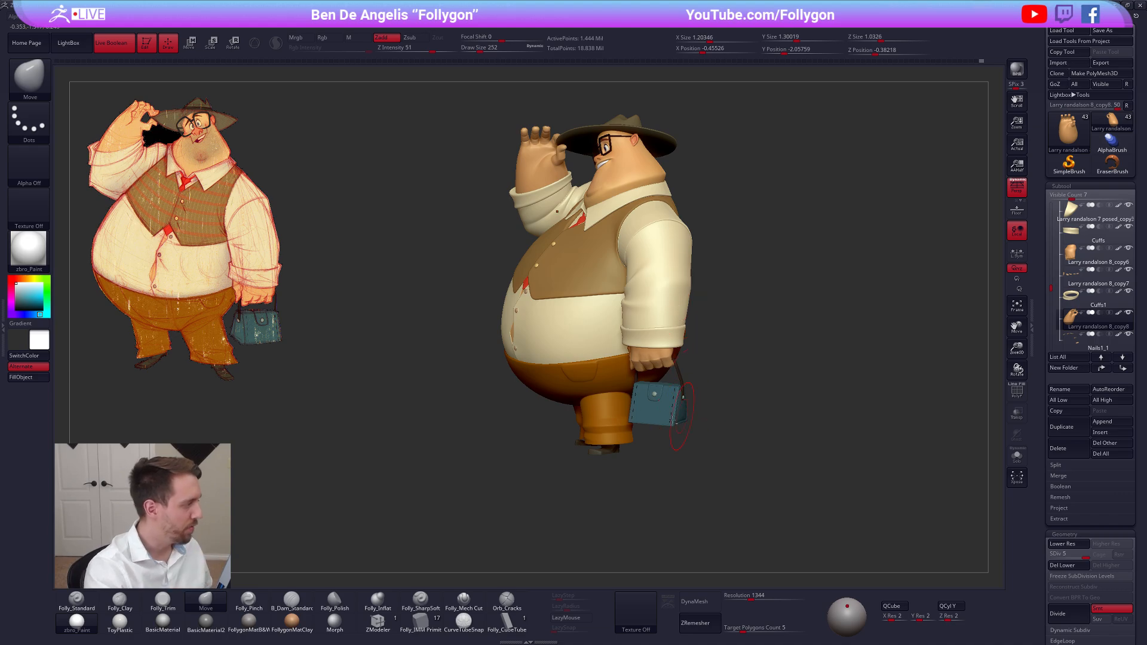
Select the hand holding the bag and examine its grip on the handle from several angles, returning to the full figure
alt+right_drag(678, 412, 627, 433)
alt+click(612, 380)
right_drag(612, 380, 602, 389)
scroll(640, 420, up, 2)
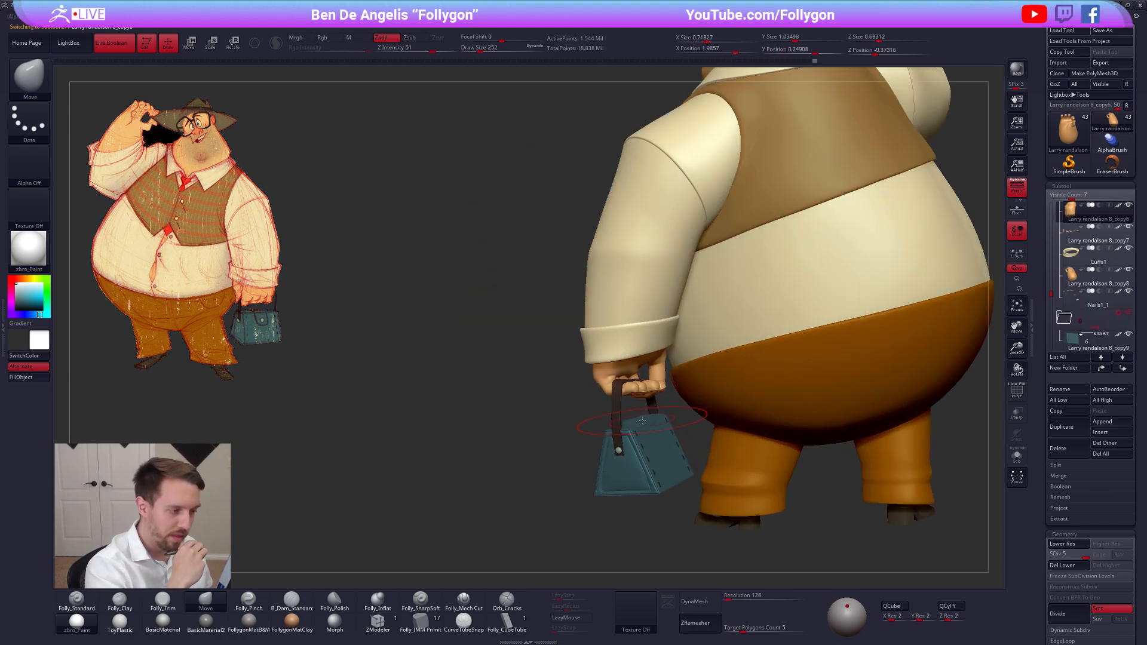
right_drag(642, 412, 650, 389)
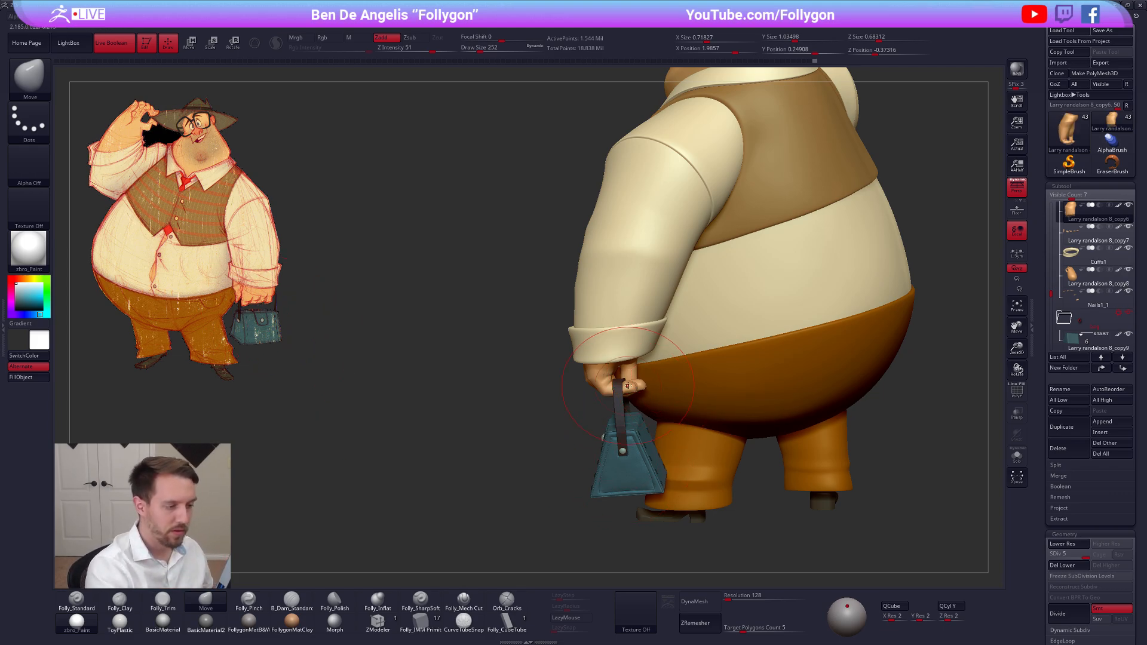
right_drag(612, 434, 690, 413)
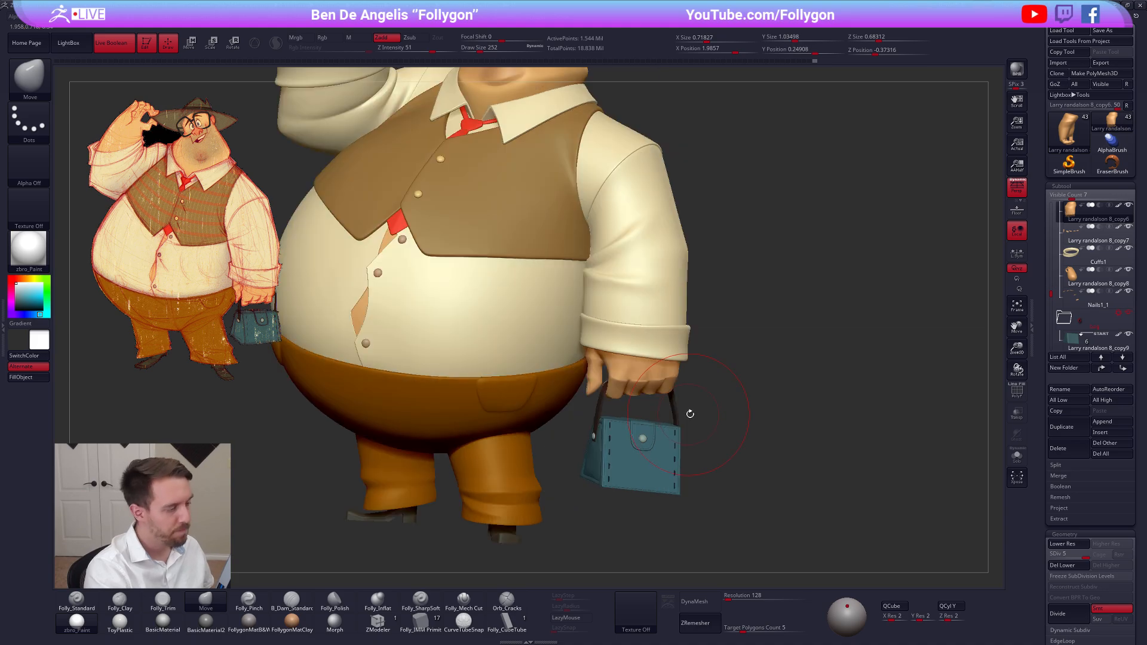
key(f)
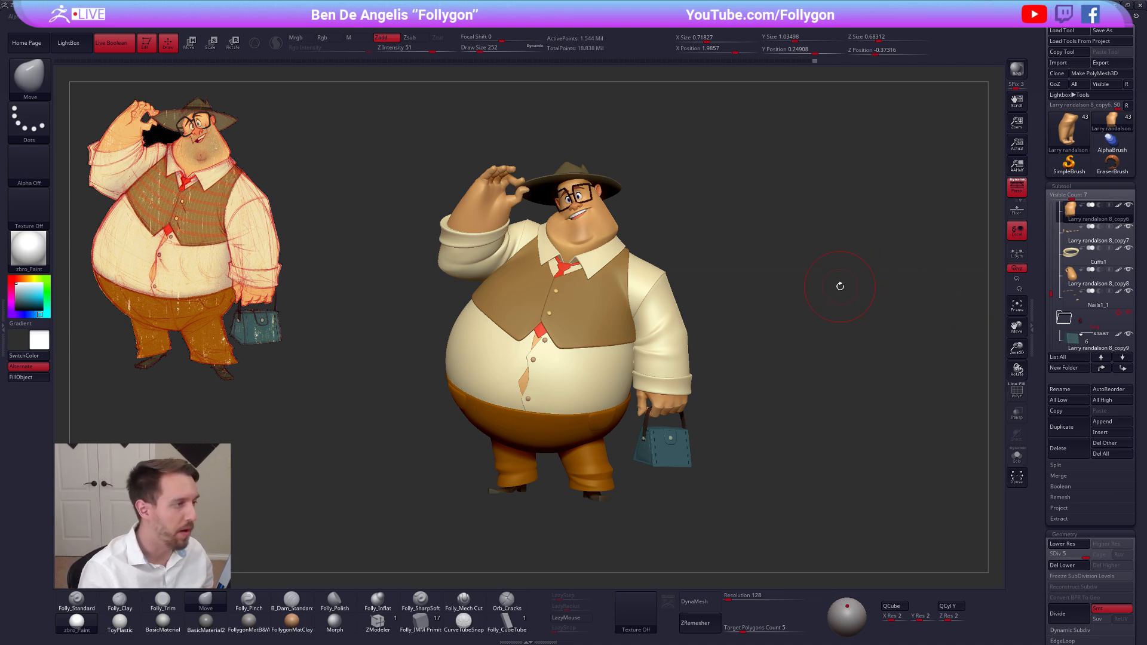
Place the reduced full character opposite the concept drawing and turn off Live Boolean
alt+click(493, 198)
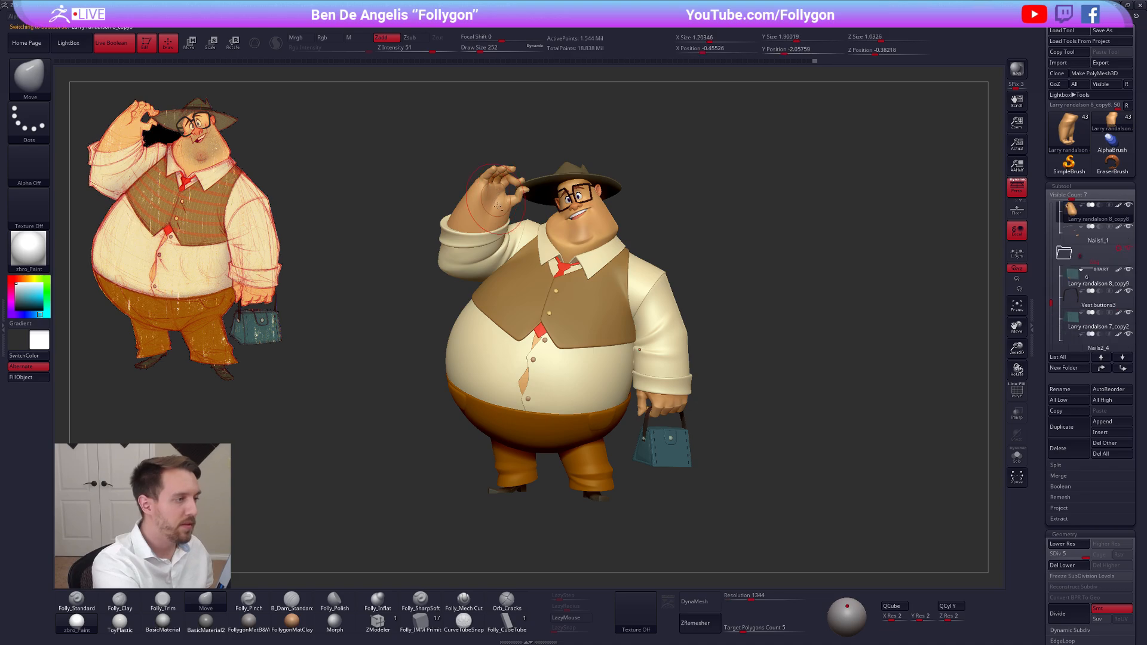
alt+right_drag(668, 328, 852, 348)
alt+right_drag(697, 384, 865, 292)
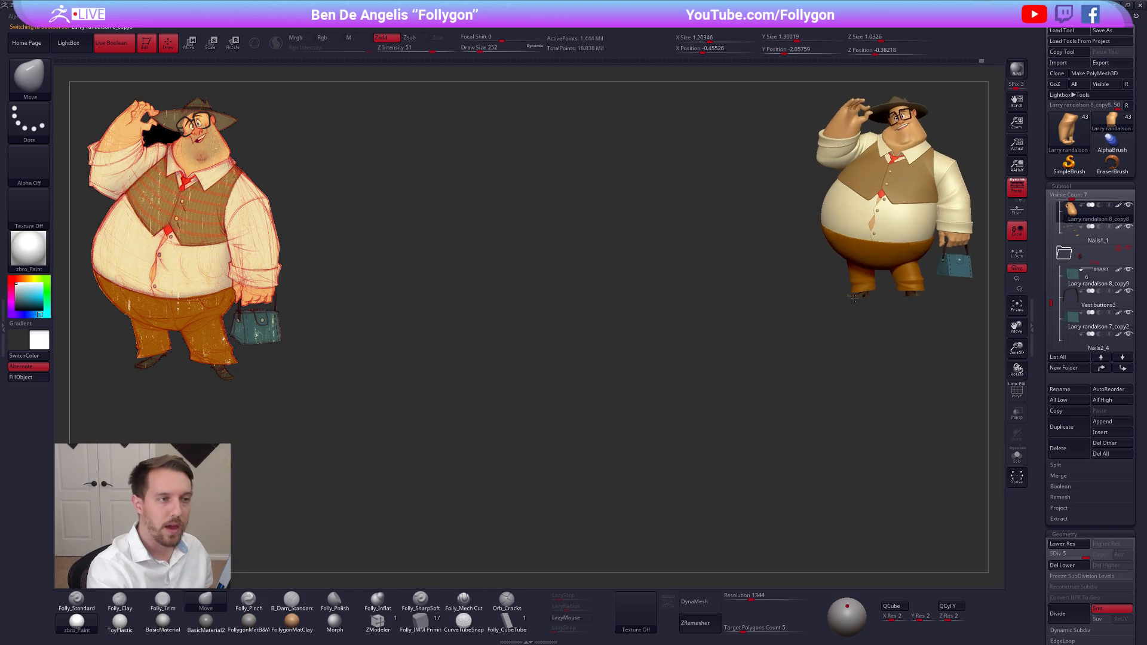
click(125, 45)
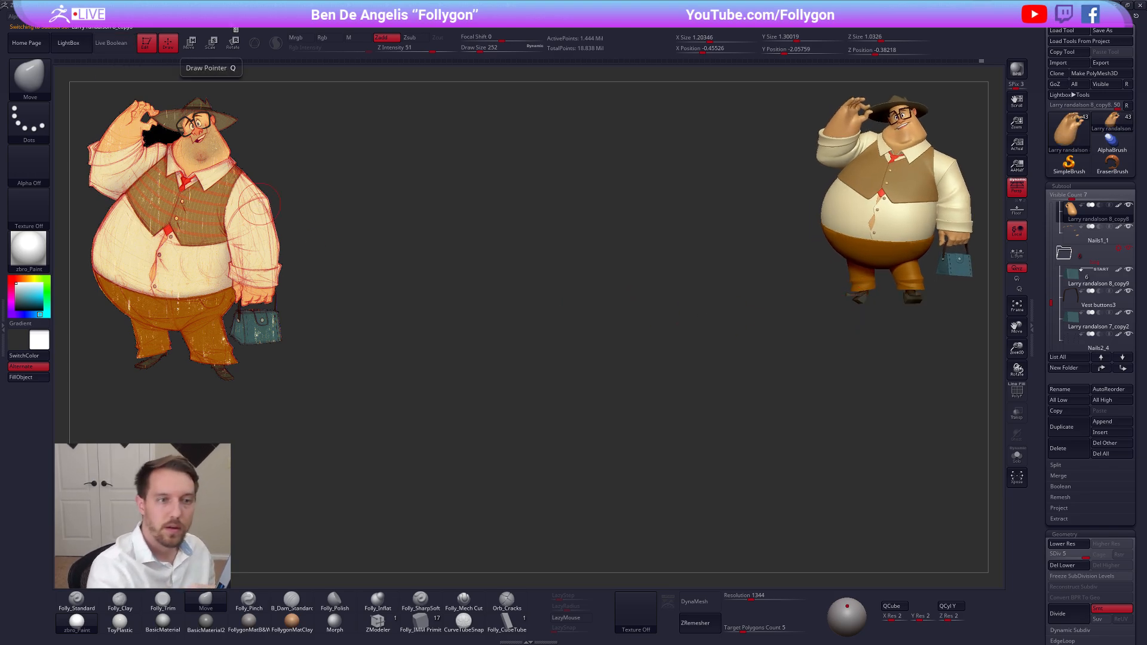
Put the subtractive subtool at the end of the list into a new "Untitled Folder", hide that folder, and select the Shoes subtool
drag(1051, 303, 1051, 338)
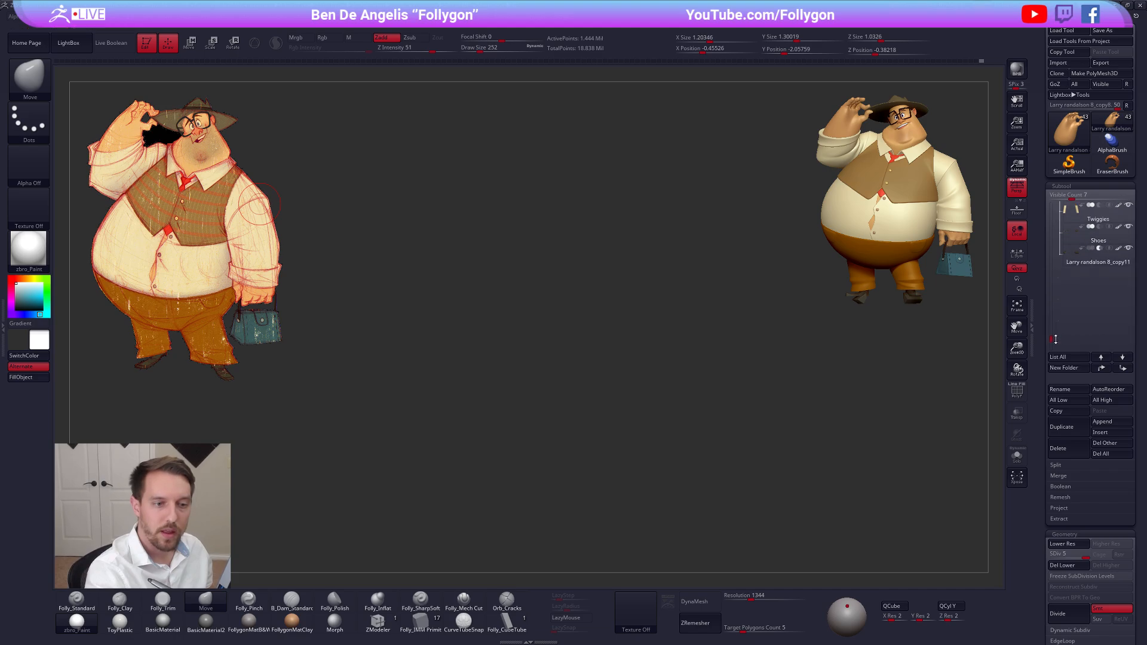
click(1098, 281)
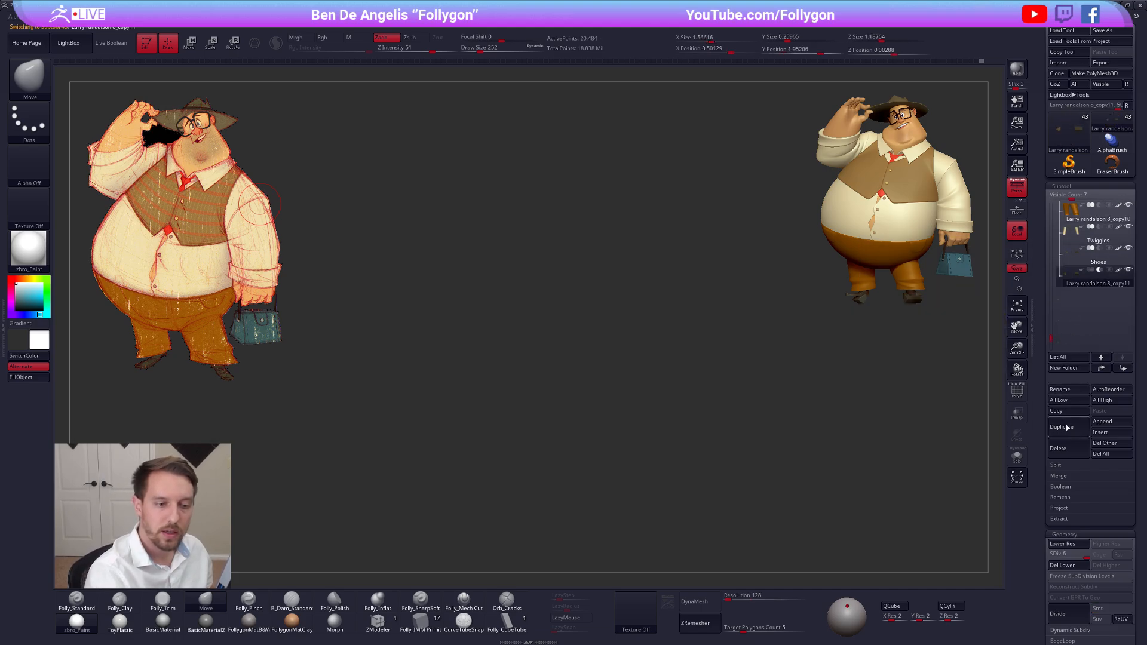
click(1076, 372)
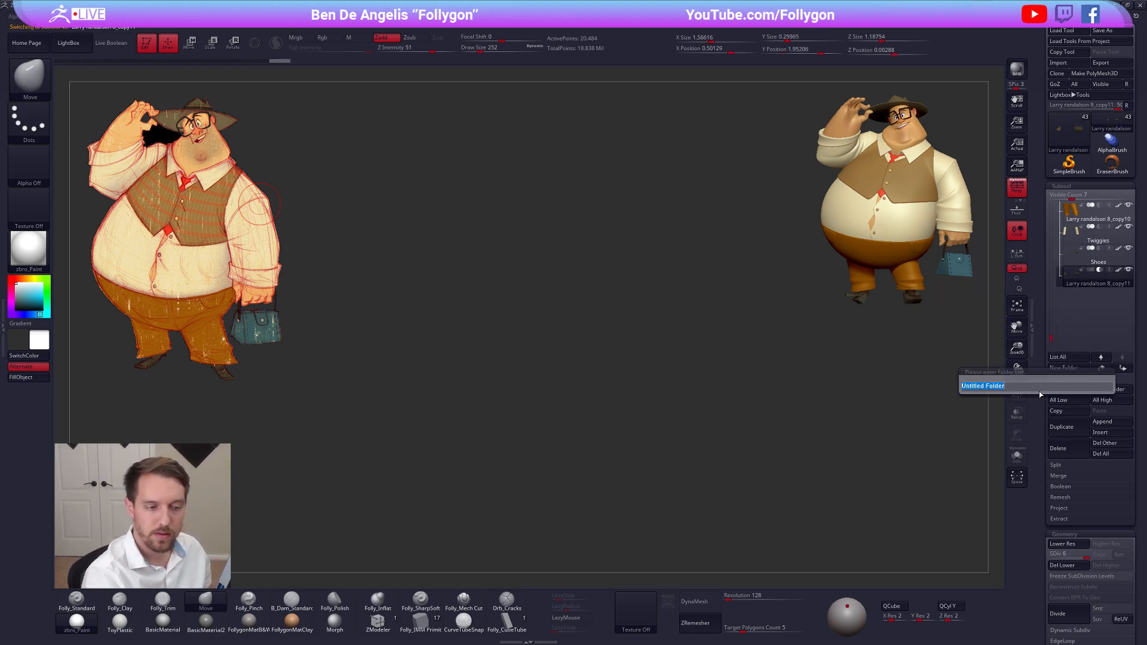
key(Return)
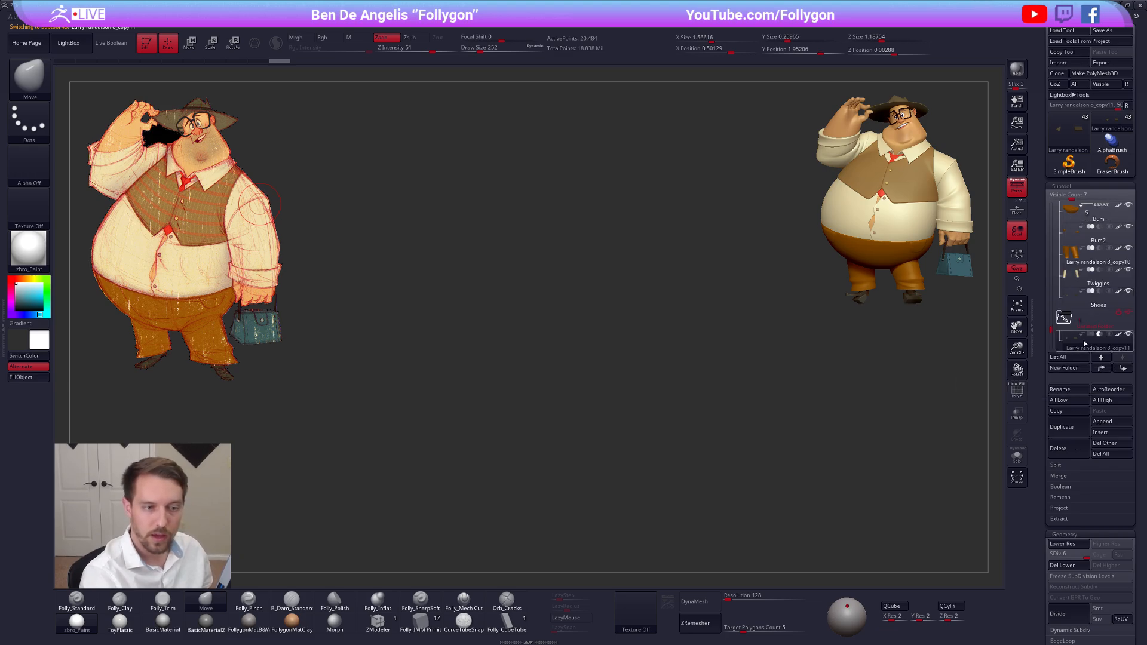
click(1064, 318)
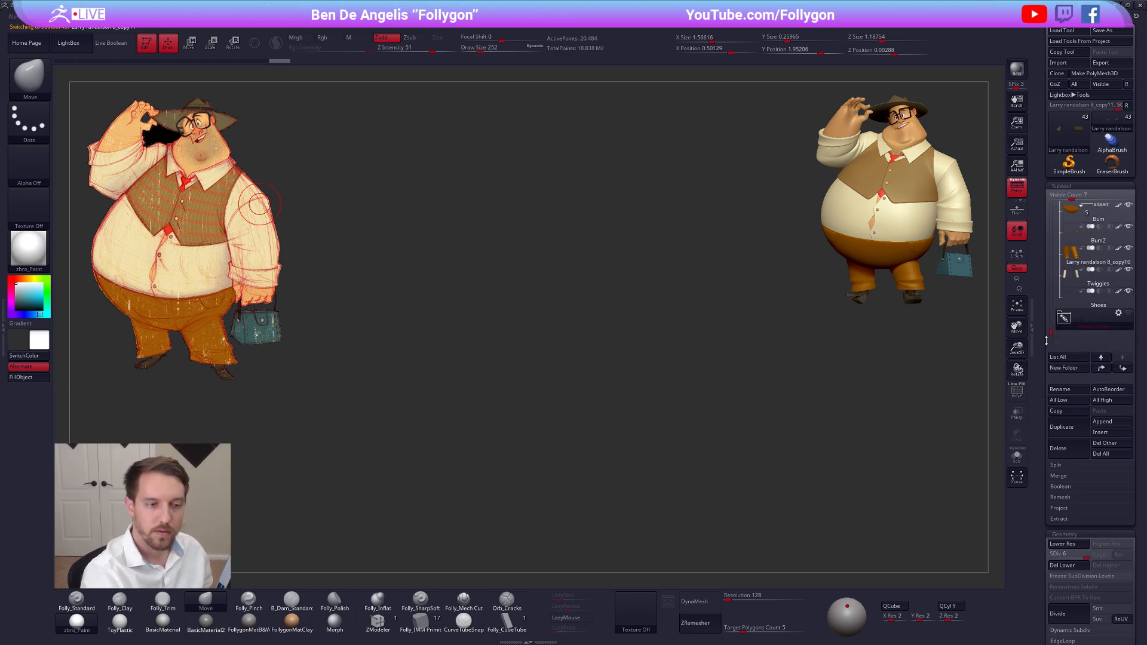
click(1070, 303)
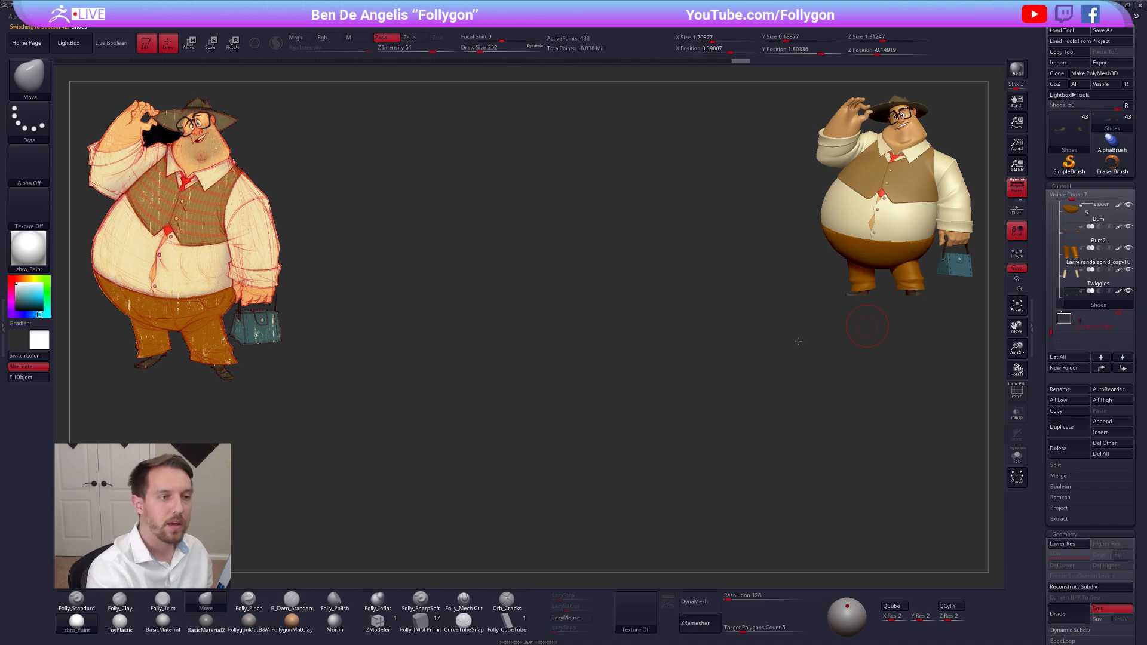
Select the raised hand, leave a small canvas snapshot of the full character opposite the concept drawing, and bring the live model back to the centre
alt+right_drag(798, 341, 561, 423)
ctrl+right_drag(751, 306, 656, 431)
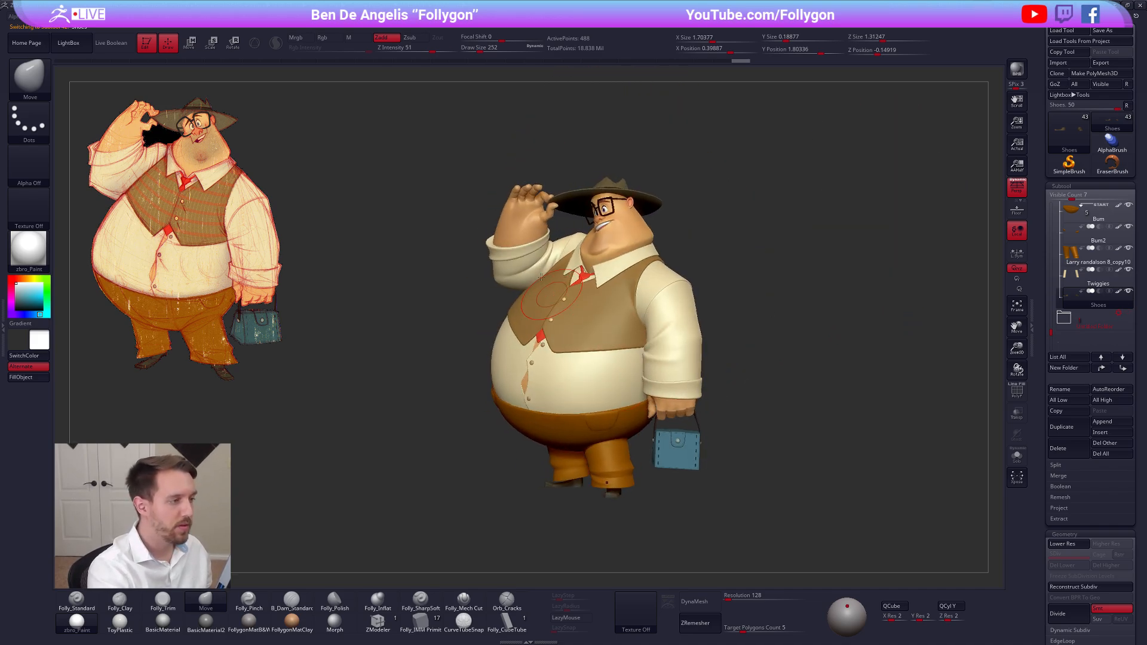
alt+click(521, 227)
mouse_move(568, 232)
right_down()
mouse_move(513, 234)
mouse_move(552, 245)
right_up()
right_drag(617, 366, 612, 367)
alt+drag(835, 273, 871, 264)
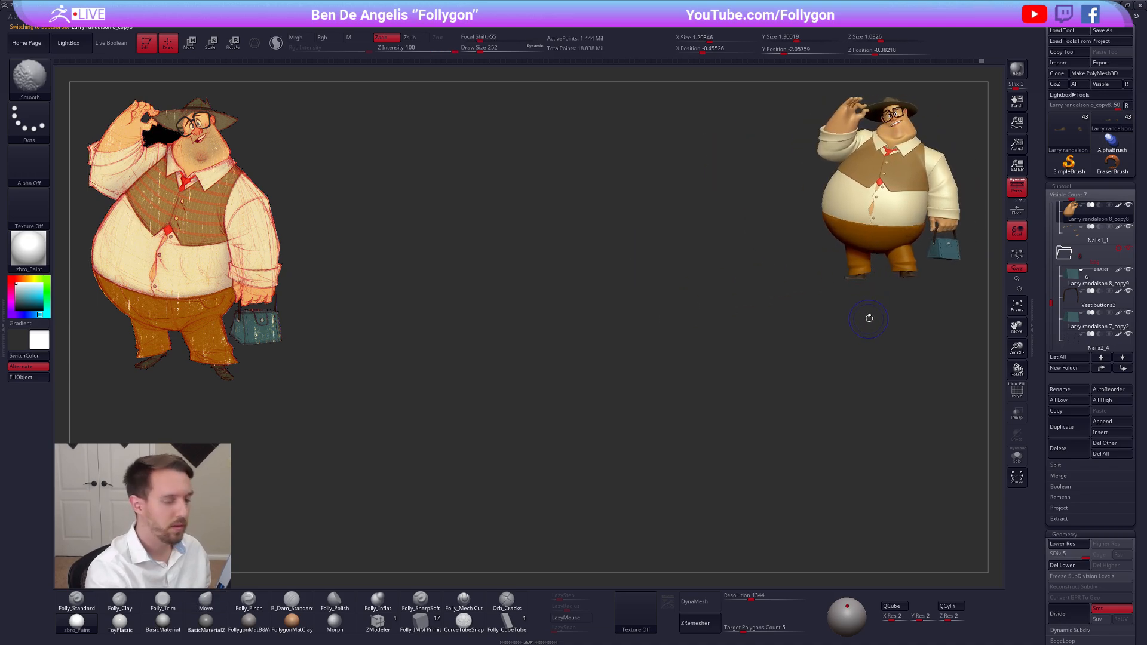
key(shift+s)
alt+drag(872, 314, 619, 357)
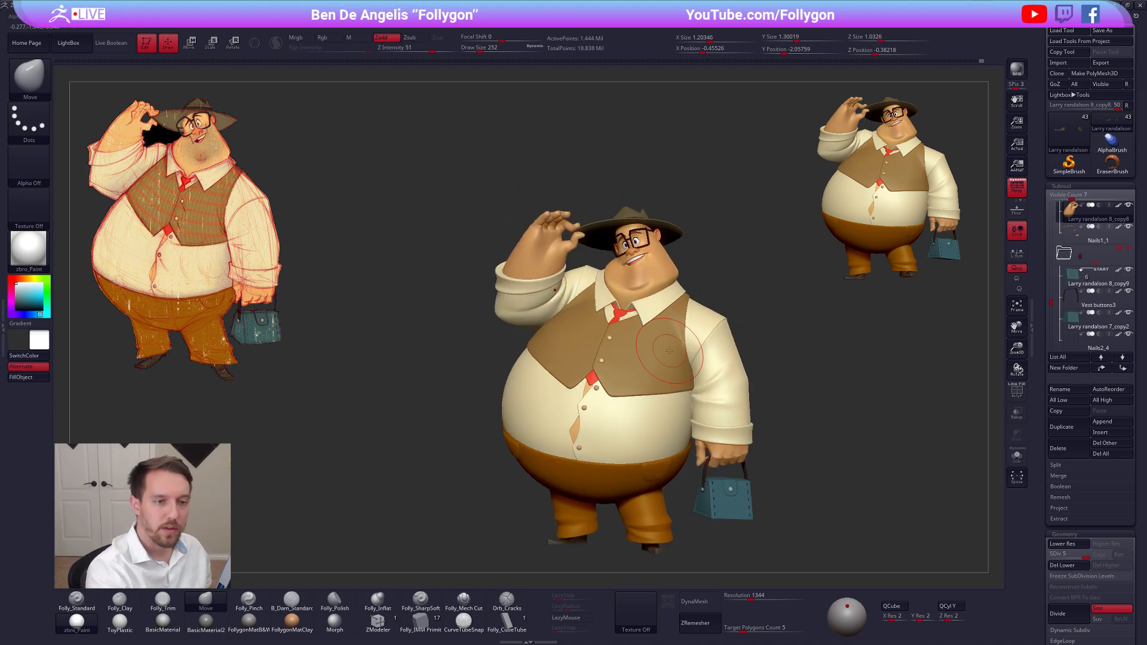
Show only the raised hand and its Nails1_1 subtool, select the hand, and reduce the brush size to 170
click(1073, 219)
click(1073, 234)
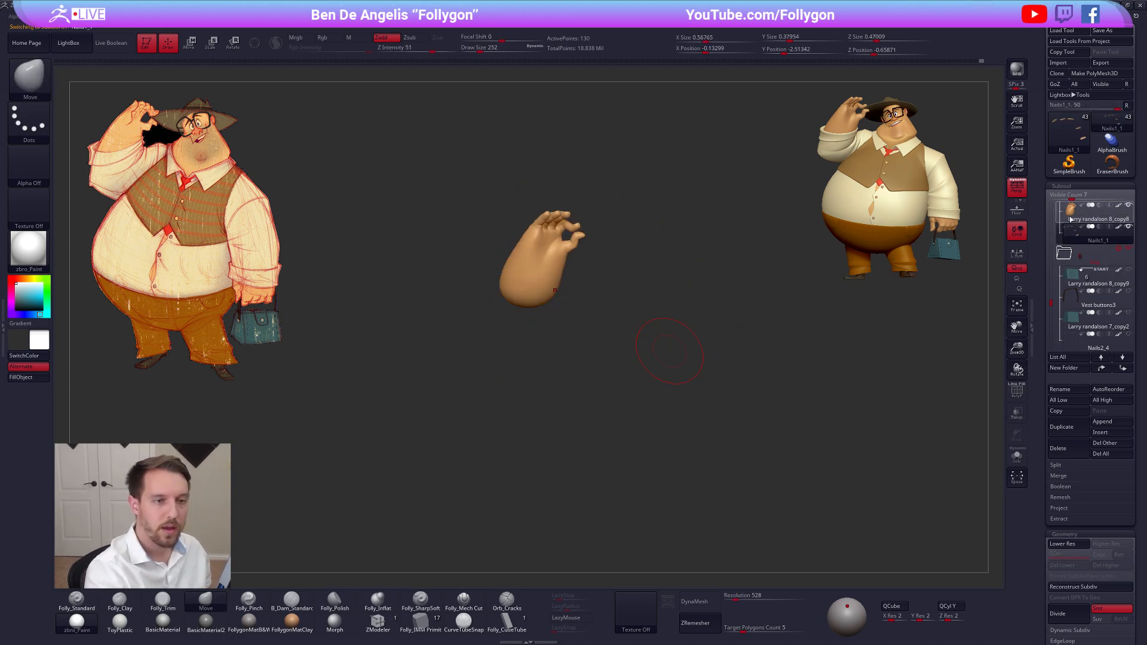
click(1071, 220)
drag(740, 357, 681, 333)
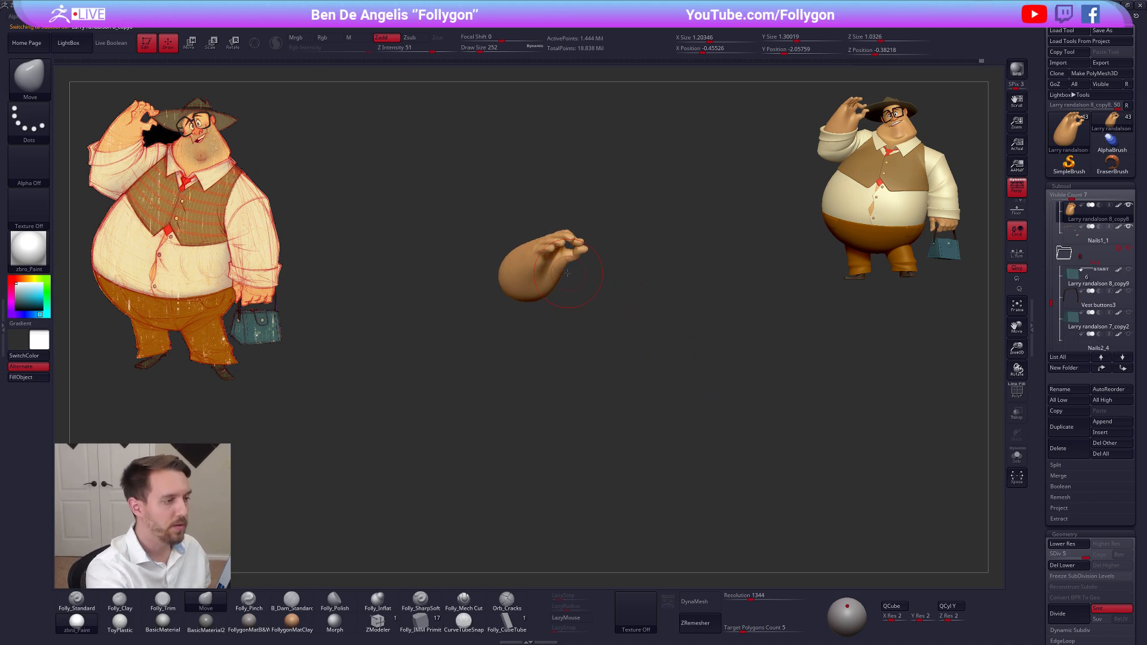
mouse_move(568, 273)
mouse_down()
mouse_move(537, 197)
mouse_move(490, 197)
mouse_move(537, 290)
mouse_up()
key(s)
drag(636, 239, 635, 257)
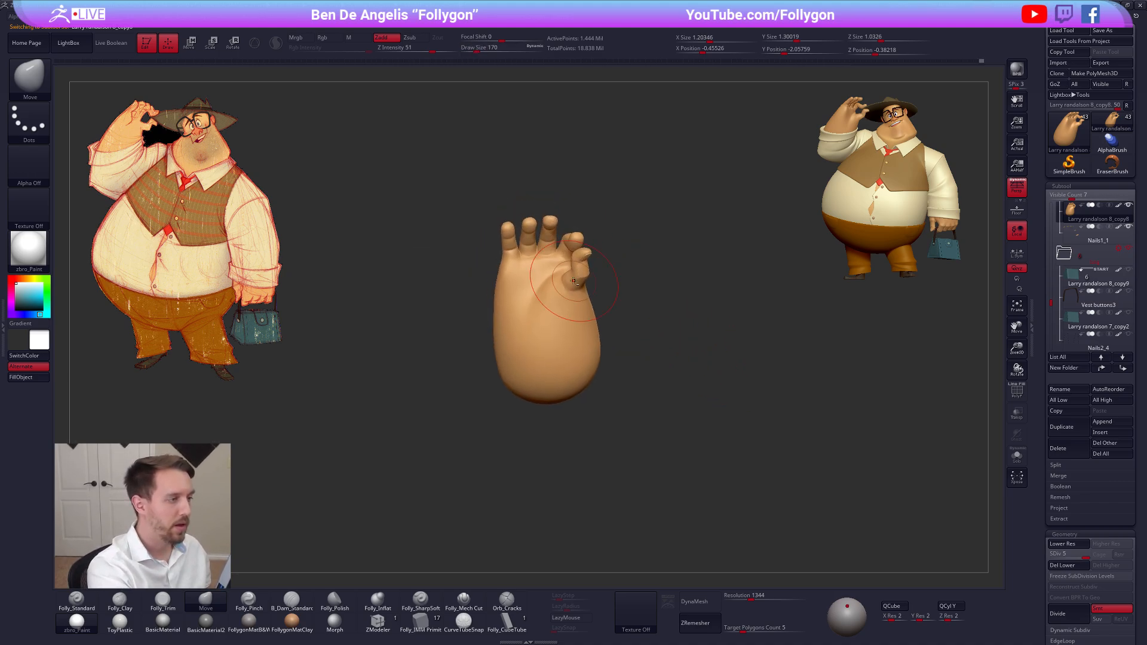
drag(545, 227, 600, 292)
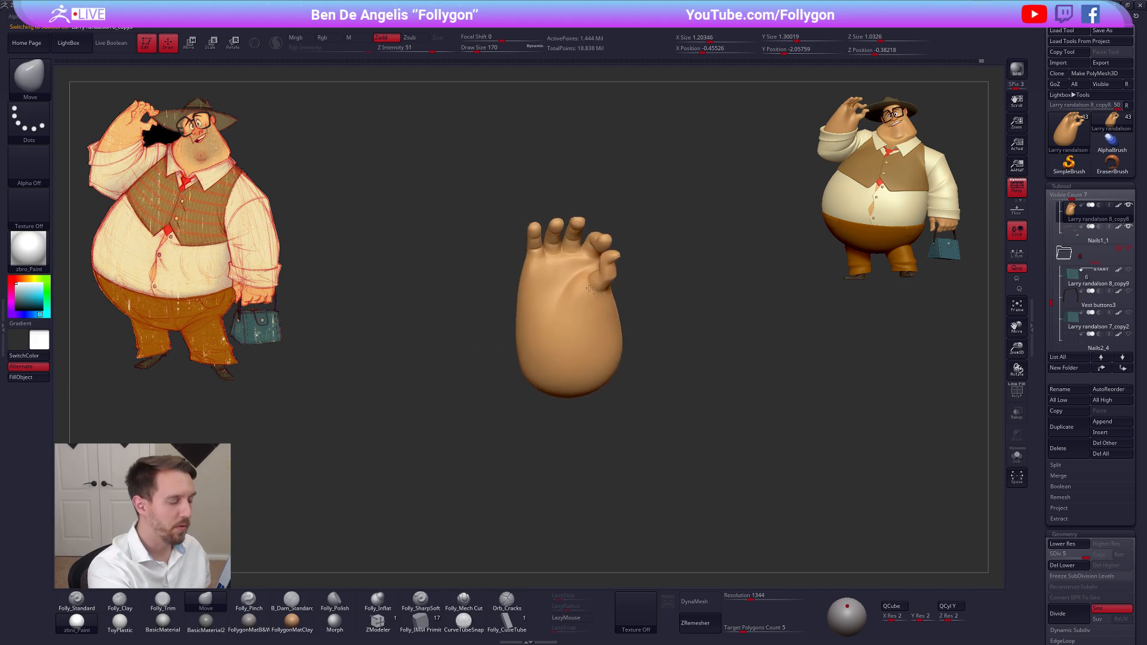
Create a Transpose Master TPose mesh from the visible hand and nails and give it the FollygonMatB&W material
key(ctrl+shift+f)
click(655, 392)
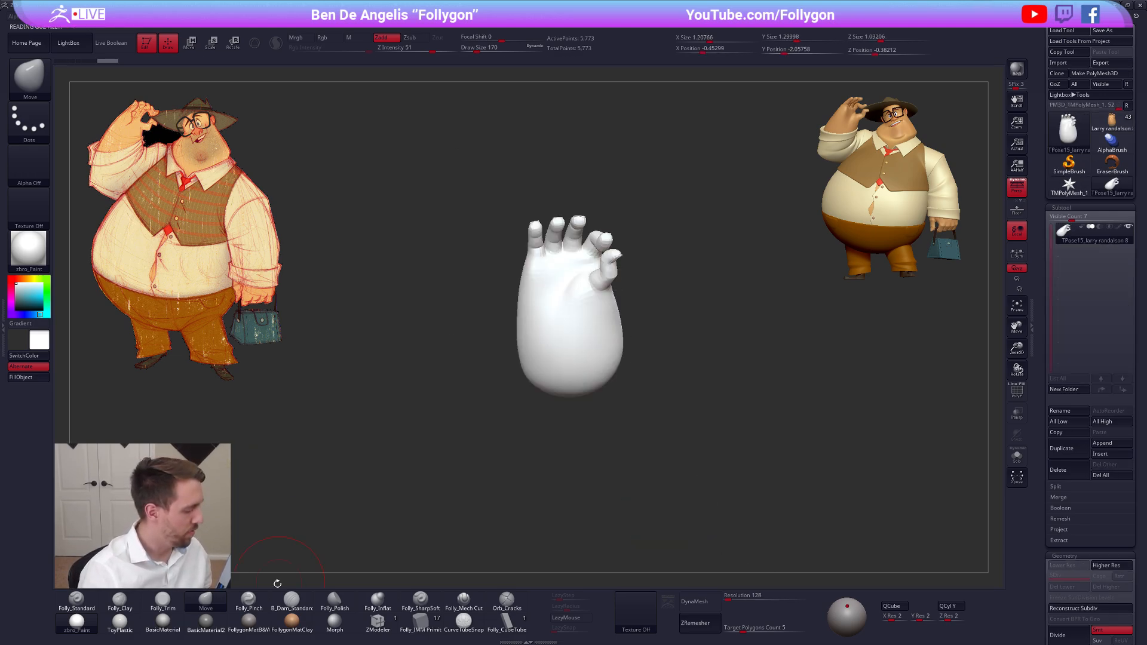
click(248, 621)
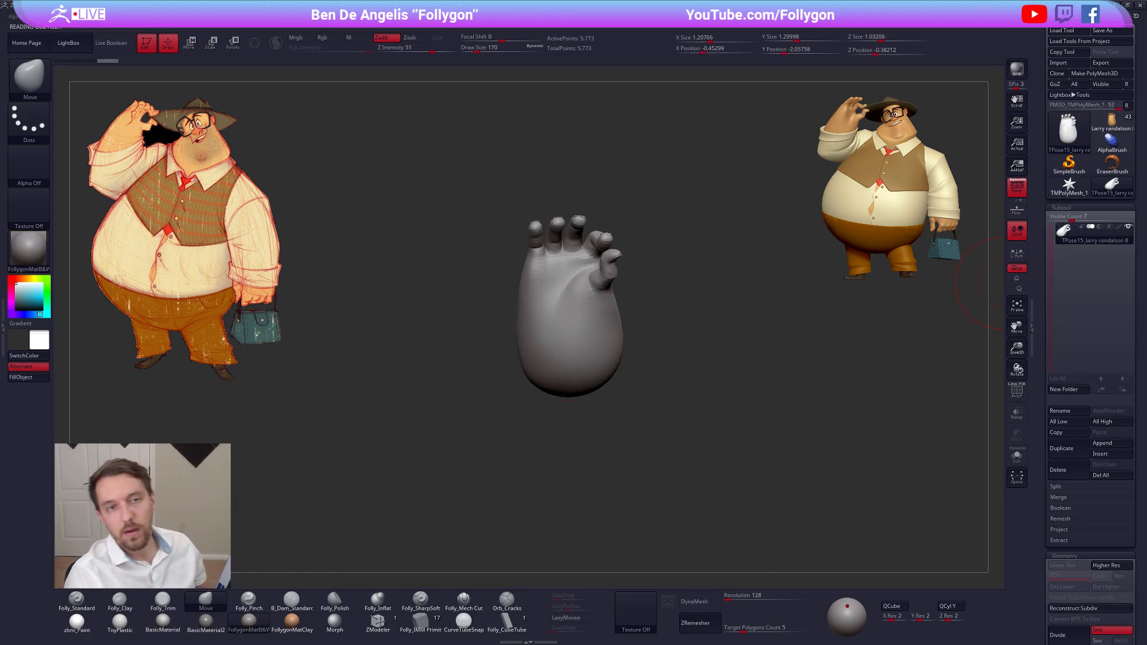
key(alt+Tab)
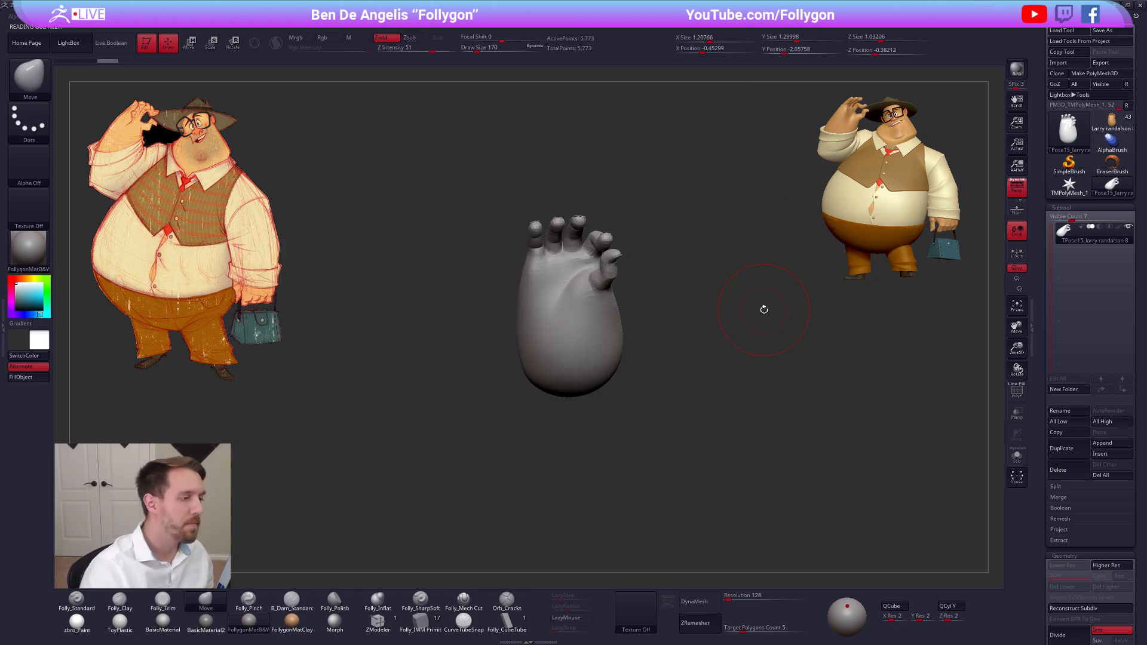
Display the polyframe and mask the hand with a Transpose topology mask, leaving the upper part of the ring finger unmasked
ctrl+right_drag(573, 223, 663, 258)
key(shift+f)
key(shift+f)
alt+right_drag(544, 233, 611, 321)
key(shift+f)
alt+right_drag(610, 321, 619, 359)
key(w)
ctrl+drag(615, 365, 617, 319)
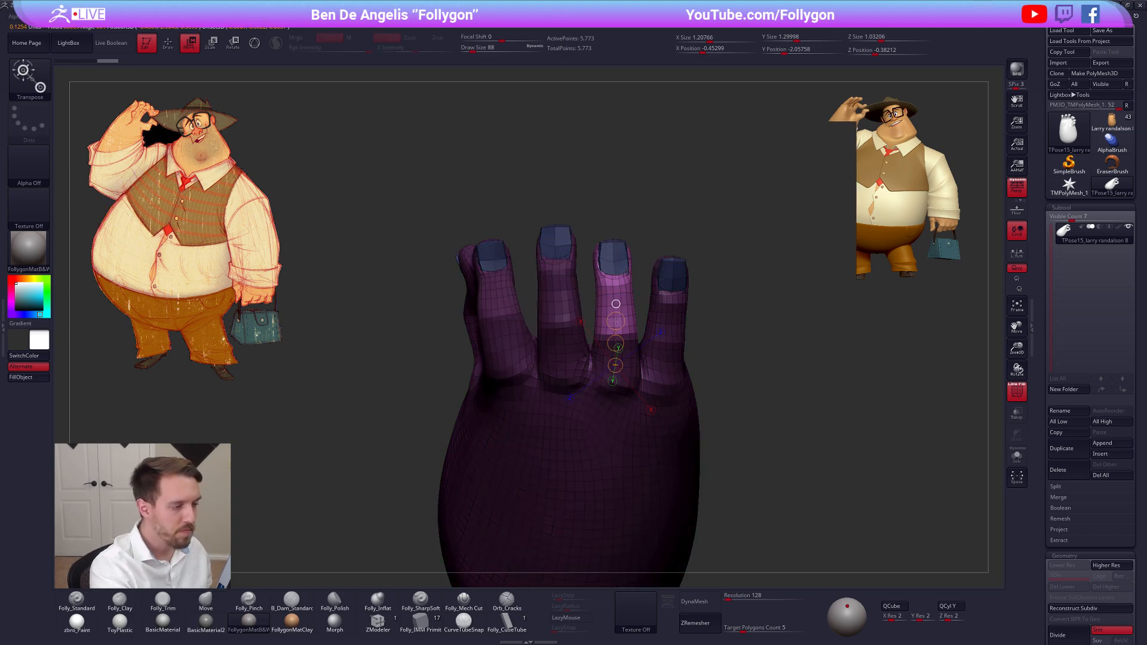
key(q)
key(ctrl)
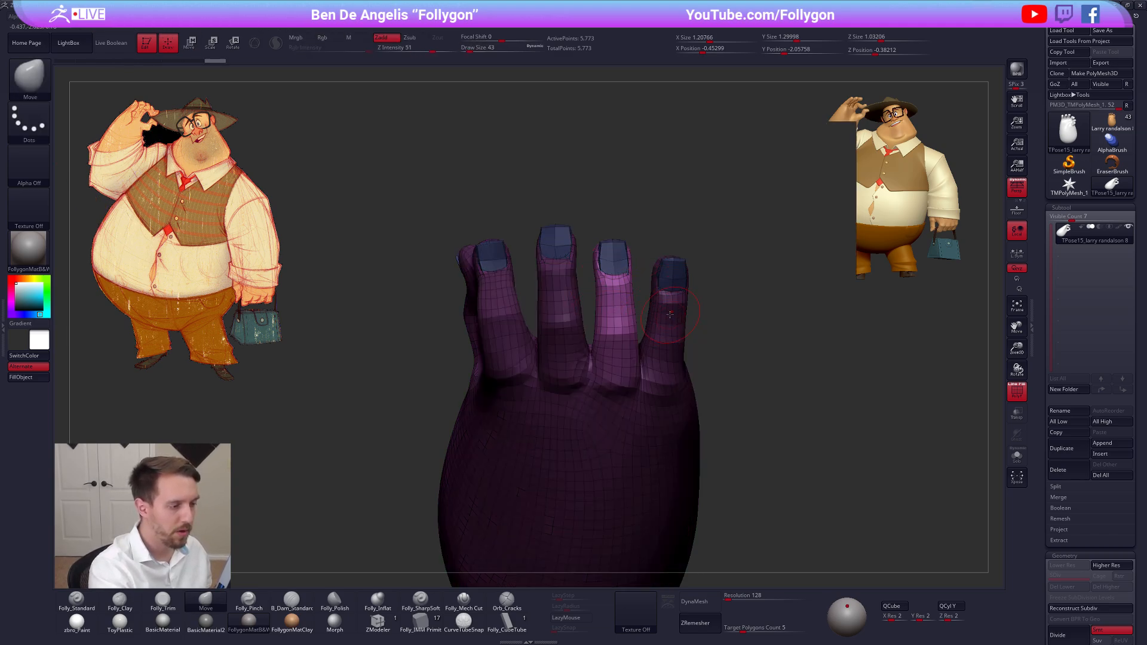
Refine the mask so the ring finger's nail is also clear, and turn the finger into its own polygroup
key(shift+f)
key(space)
drag(615, 326, 620, 326)
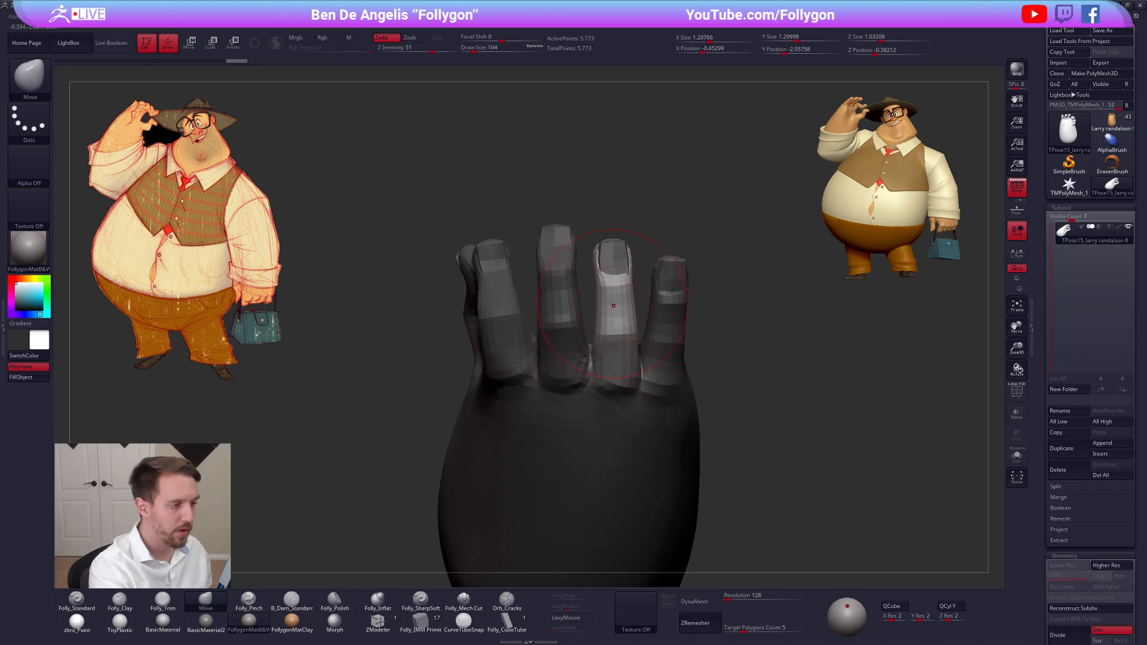
key(shift+f)
mouse_move(589, 243)
ctrl+mouse_down()
mouse_move(590, 301)
mouse_move(637, 270)
ctrl+mouse_up()
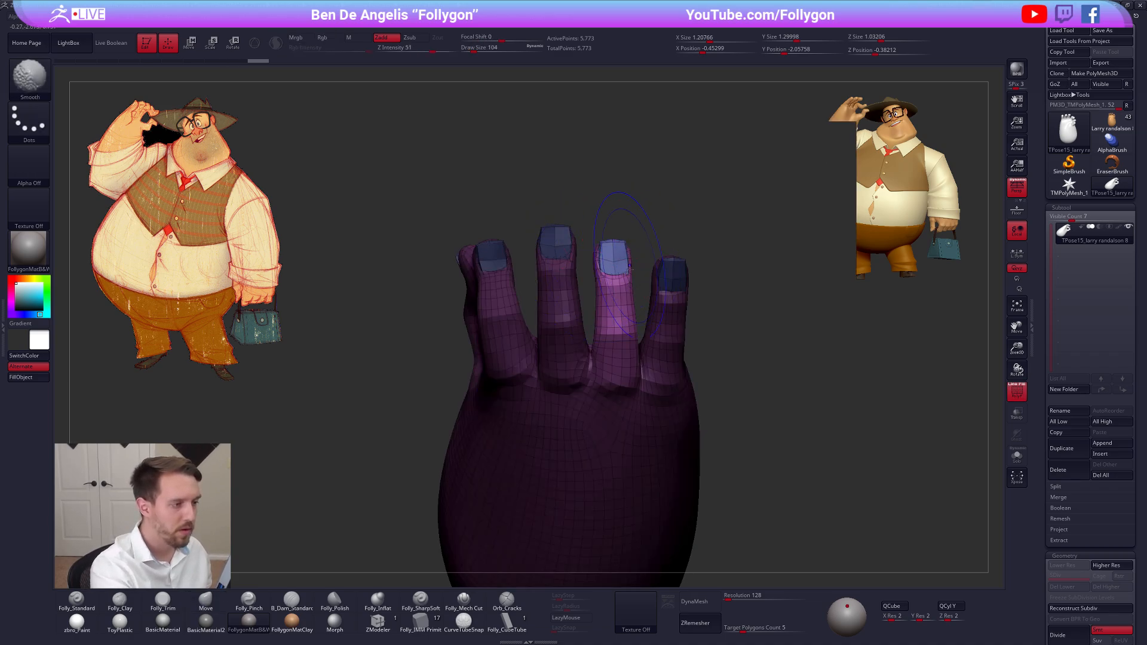
key(shift+f)
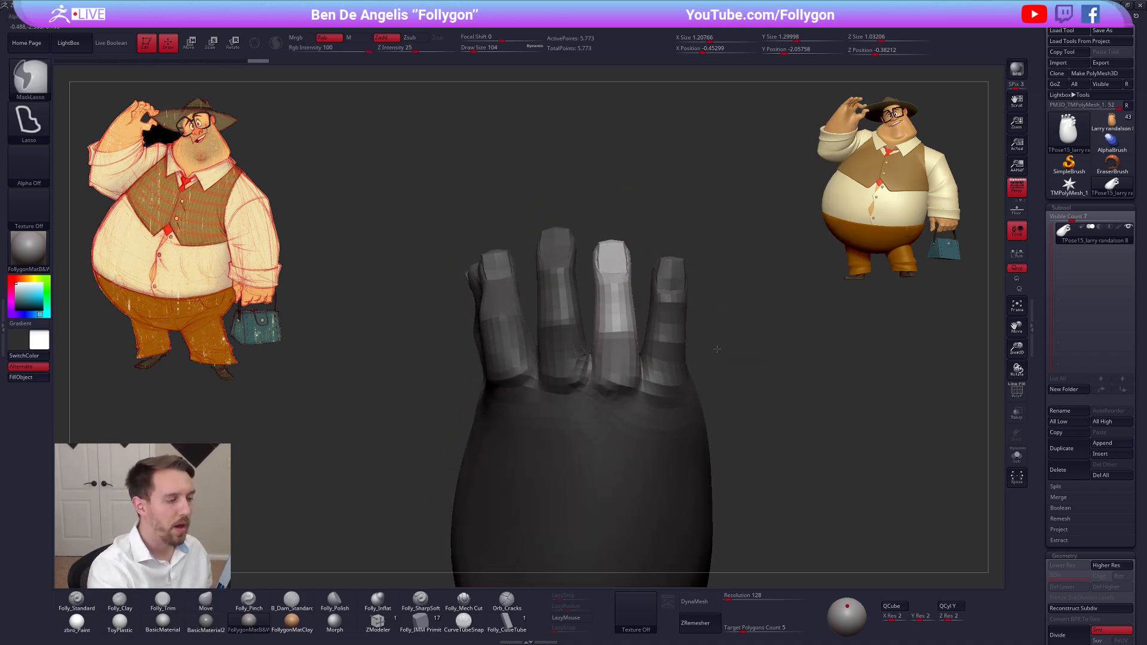
key(shift+f)
key(ctrl+w)
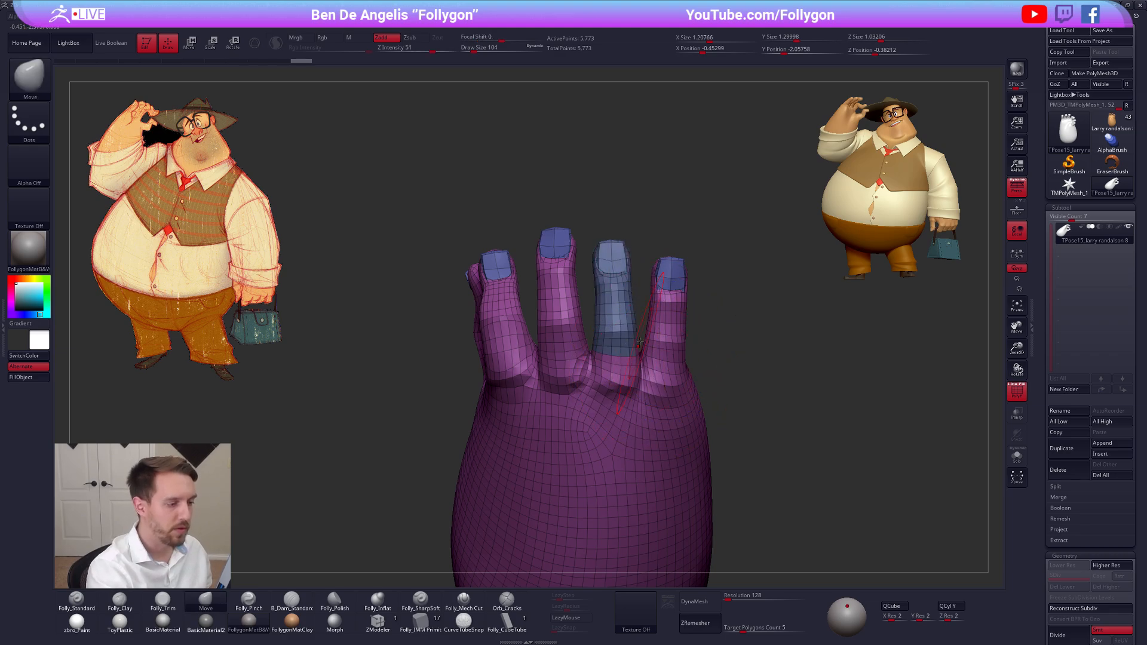
Hide the ring finger on the TPose mesh, including its nail and stray faces, down to a clean edge loop near its base
mouse_move(771, 361)
mouse_down()
mouse_move(582, 372)
mouse_move(621, 350)
mouse_move(643, 355)
mouse_up()
ctrl+shift+click(620, 347)
ctrl+shift+click(631, 333)
key(space)
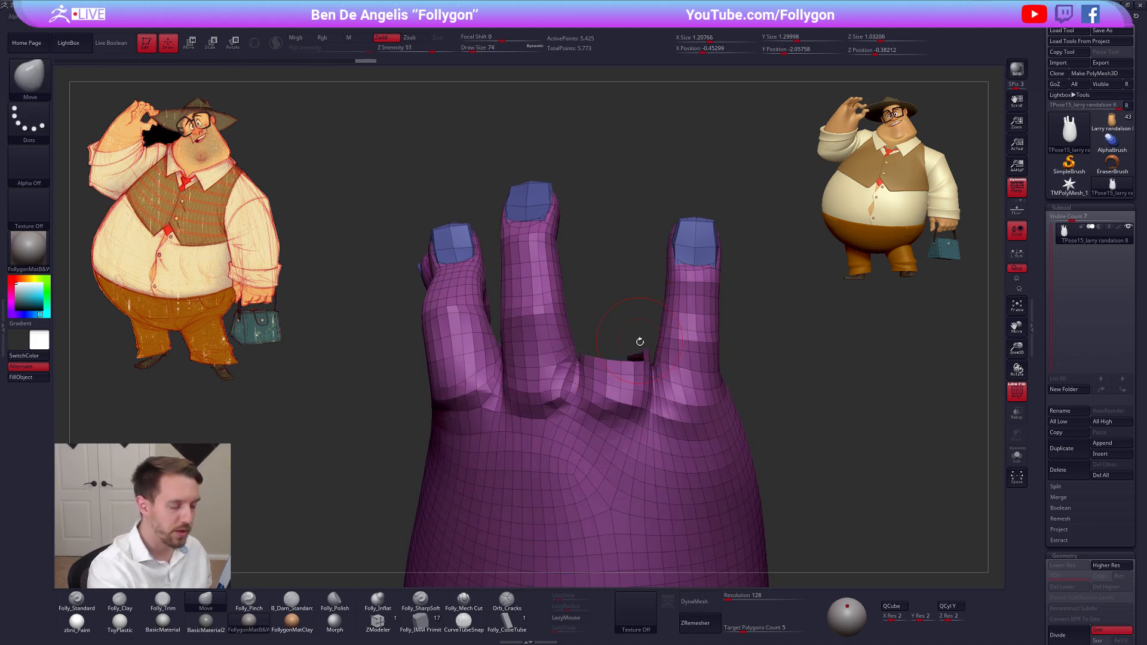
drag(640, 341, 655, 342)
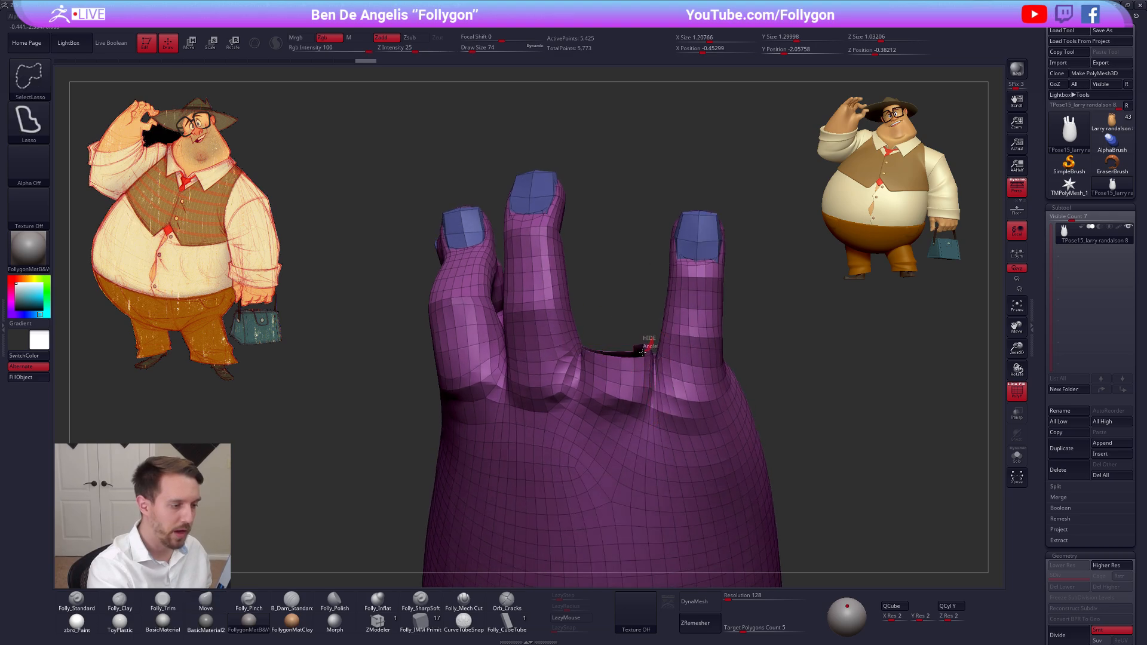
key(ctrl+z)
drag(646, 341, 646, 330)
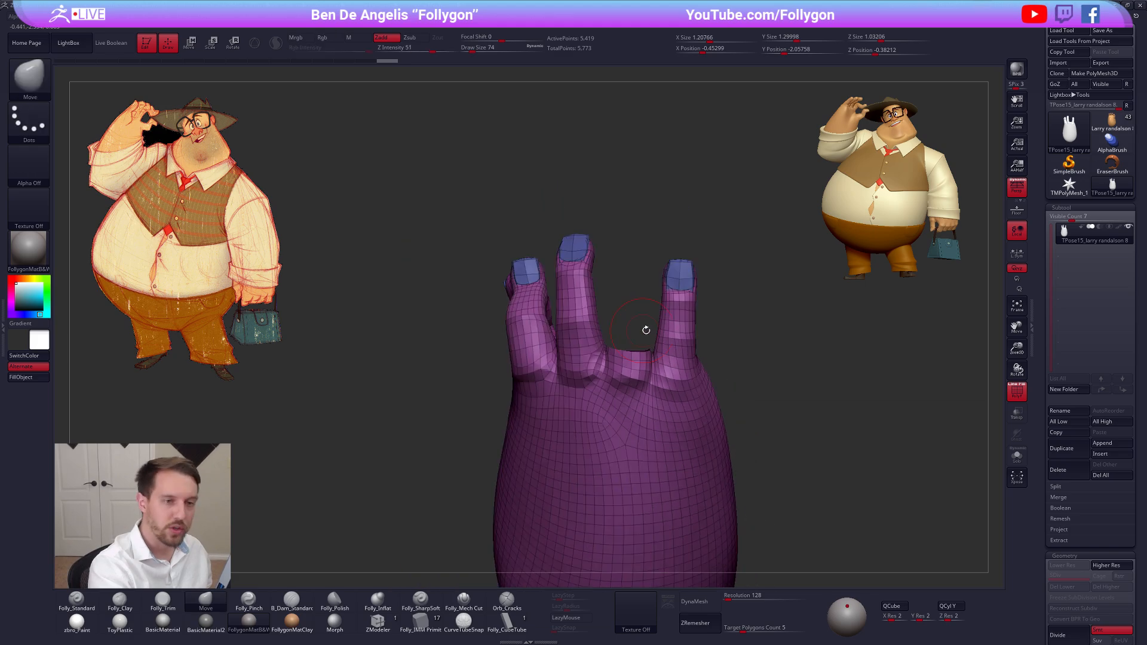
Switch to the original character tool and examine the hand's wireframe at its lowest and highest subdivision levels
click(1115, 125)
key(alt+s)
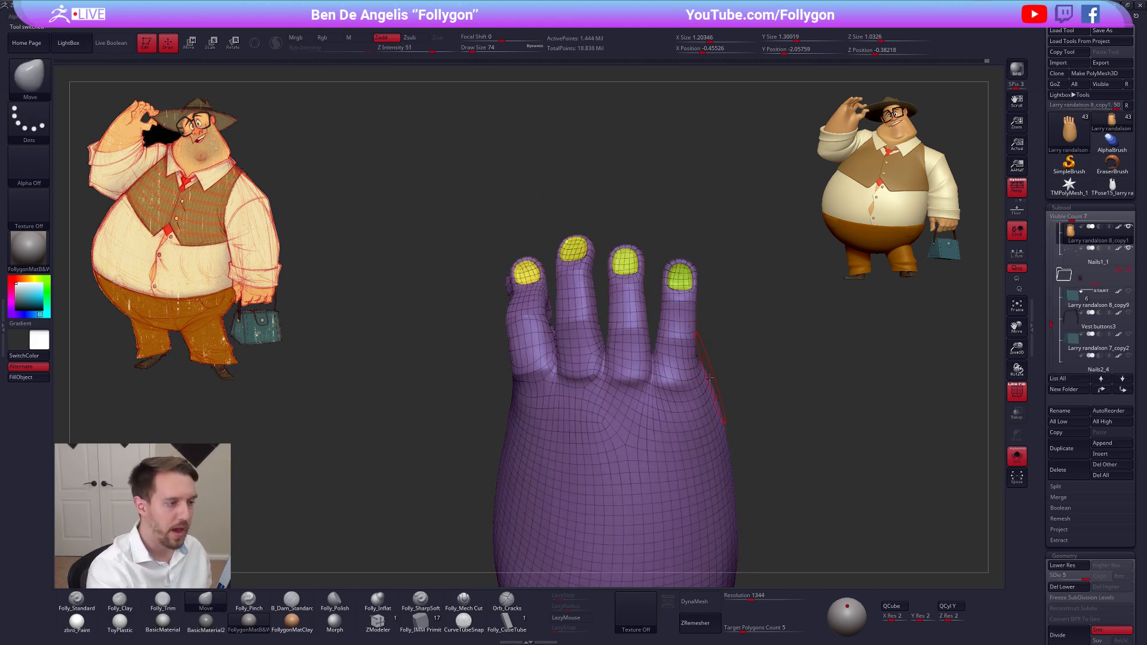
key(shift+f)
key(shift+f)
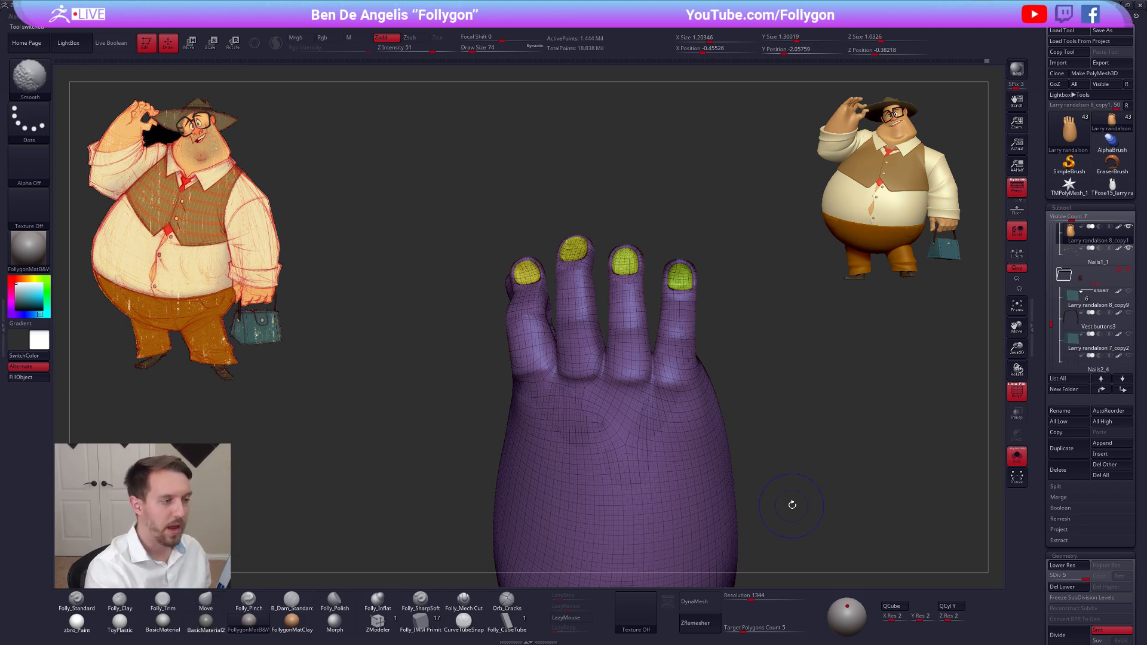
key(shift+d)
key(b)
key(m)
key(v)
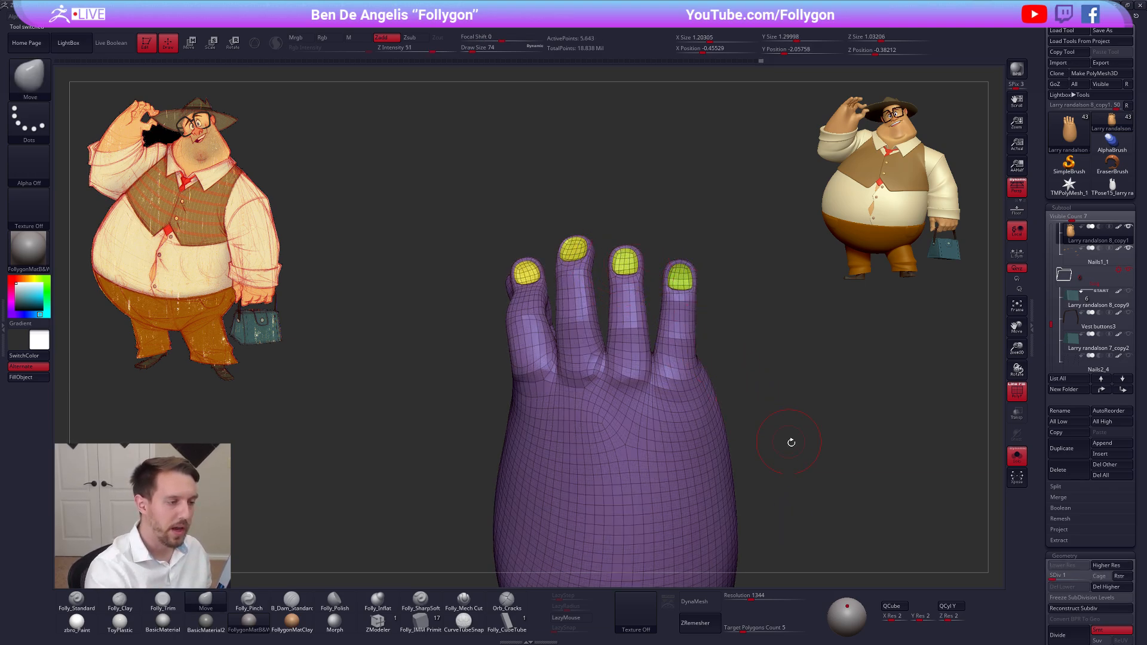
key(d)
key(d)
key(d)
key(d)
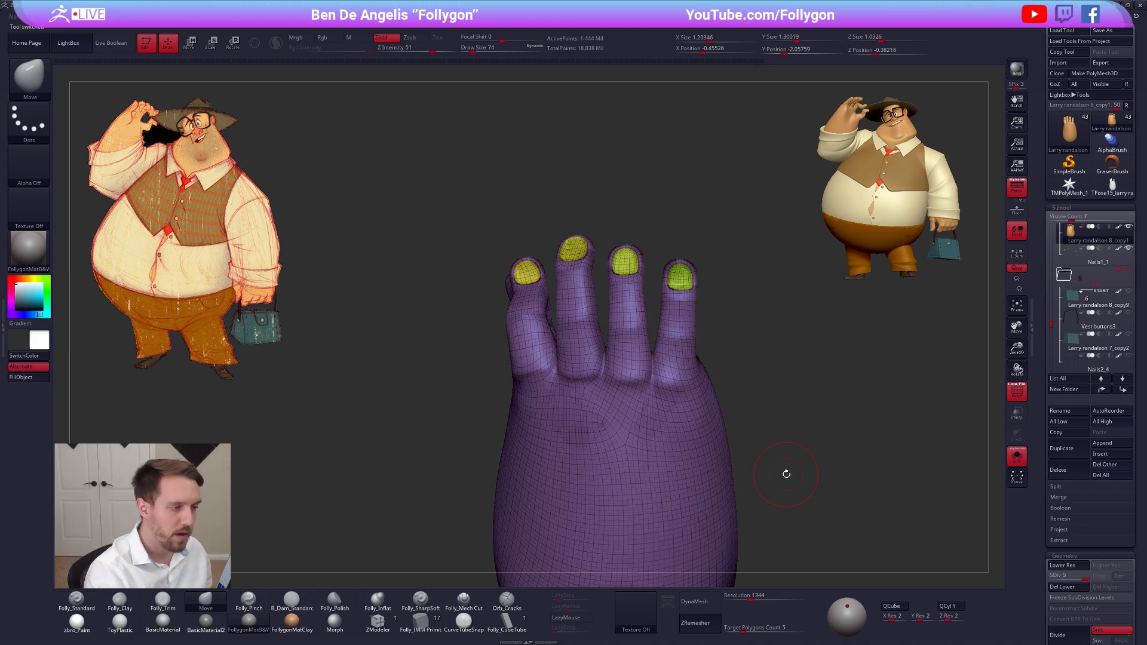
key(shift+f)
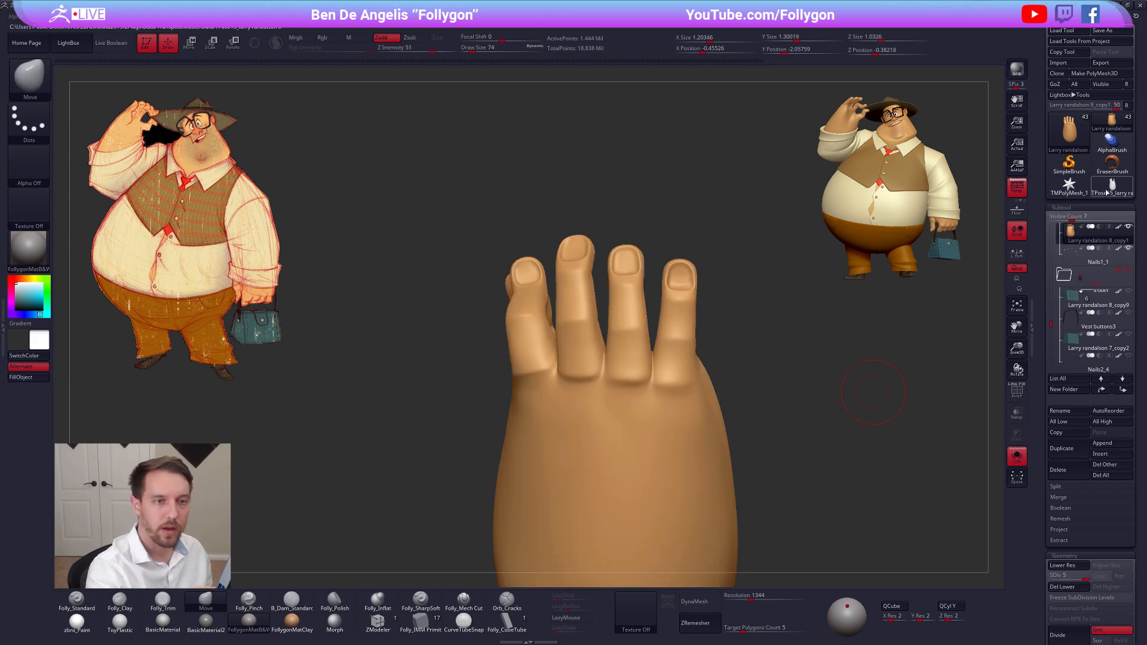
Return to the TPose mesh, isolate the hidden ring finger, and regroup it with its nail before showing the whole hand
click(1111, 186)
key(shift+f)
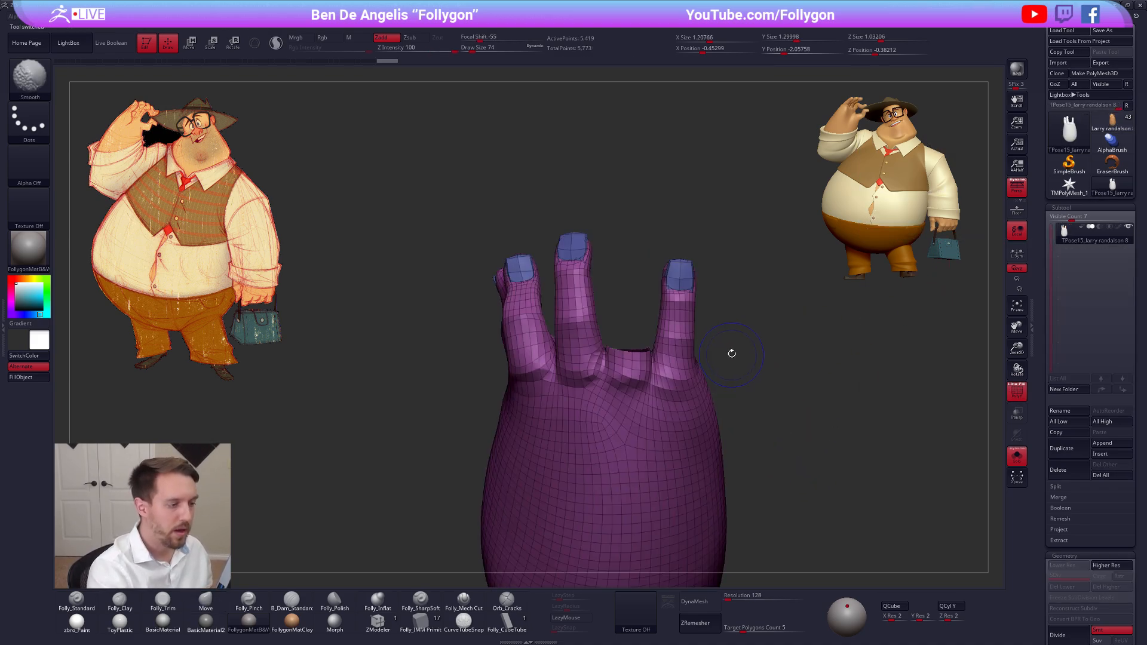
ctrl+shift+drag(732, 353, 775, 351)
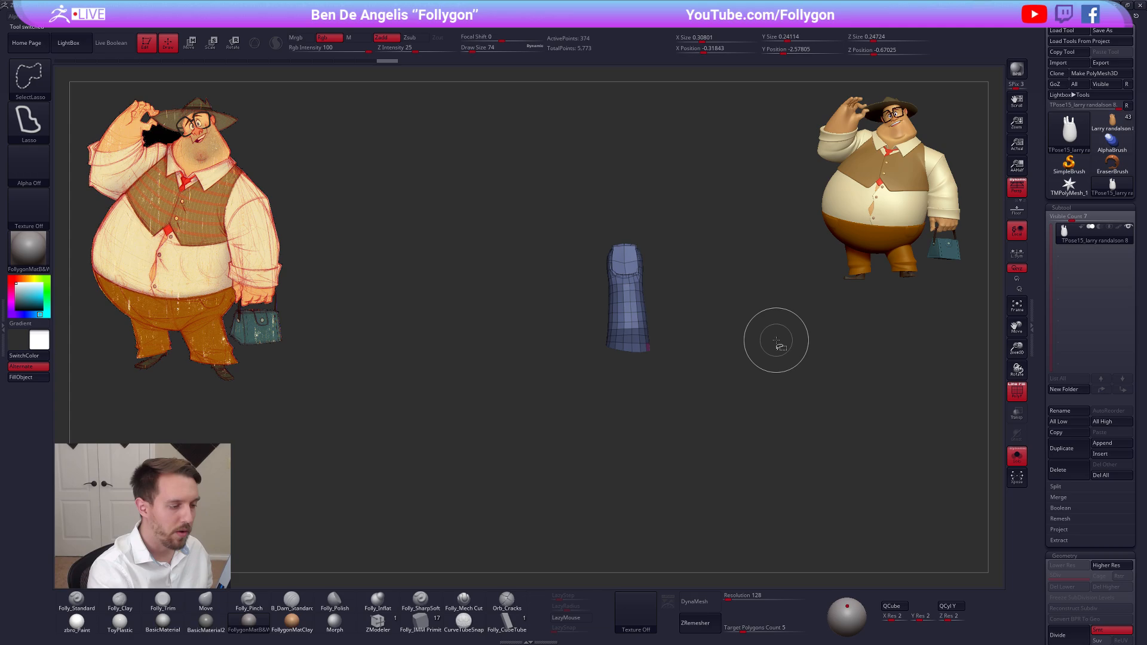
ctrl+shift+click(757, 398)
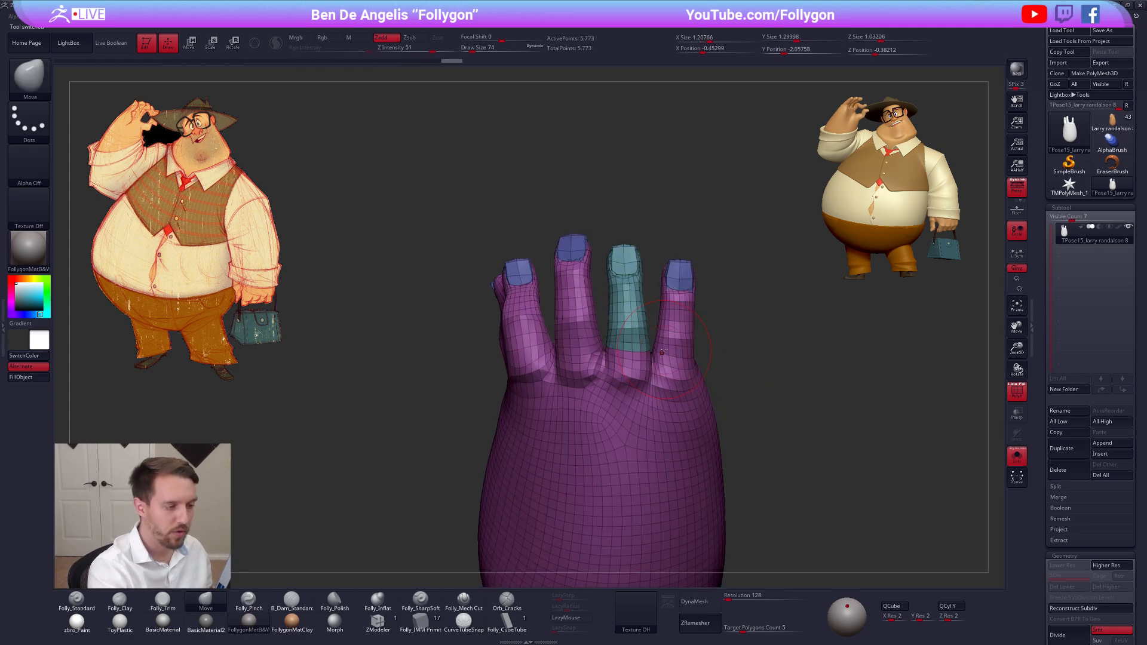
Isolate the upper part of the pinky with its nail and turn it into its own polygroup
ctrl+shift+drag(662, 351, 655, 350)
ctrl+alt+shift+drag(684, 229, 665, 223)
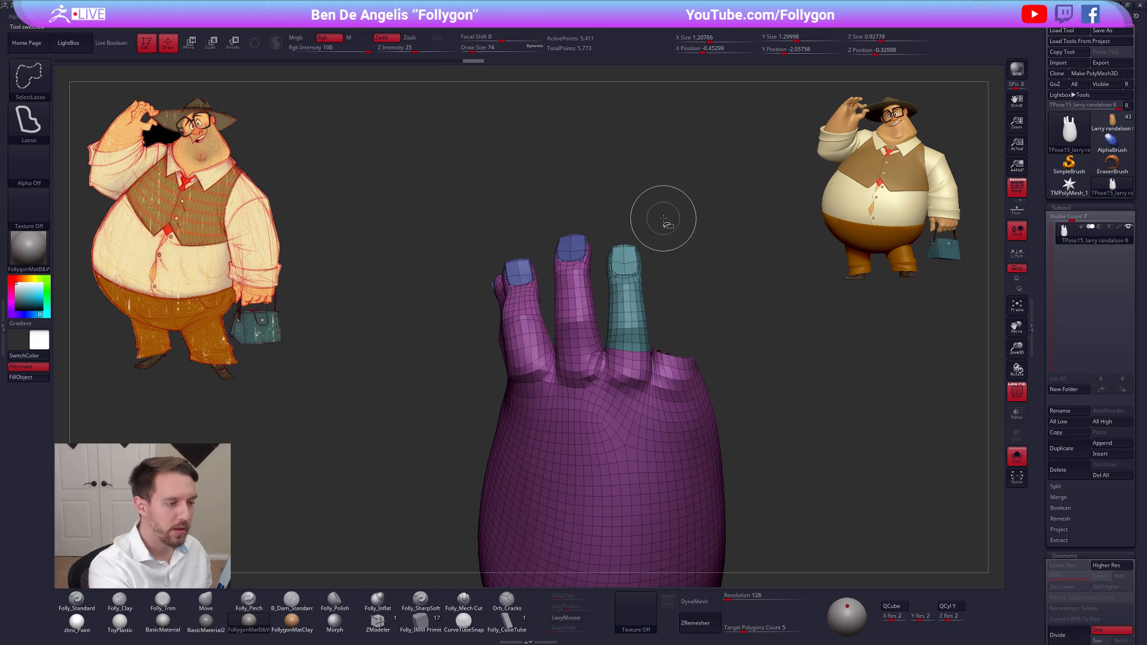
ctrl+shift+click(726, 321)
mouse_move(701, 358)
mouse_down()
mouse_move(736, 347)
mouse_move(691, 379)
mouse_move(708, 359)
mouse_move(626, 338)
mouse_move(680, 359)
mouse_move(704, 335)
mouse_move(687, 335)
mouse_move(679, 393)
mouse_move(720, 454)
mouse_up()
key(ctrl+w)
ctrl+shift+click(702, 336)
Isolate the upper part of the middle finger with its nail and turn it into its own polygroup
ctrl+alt+shift+drag(610, 356, 594, 255)
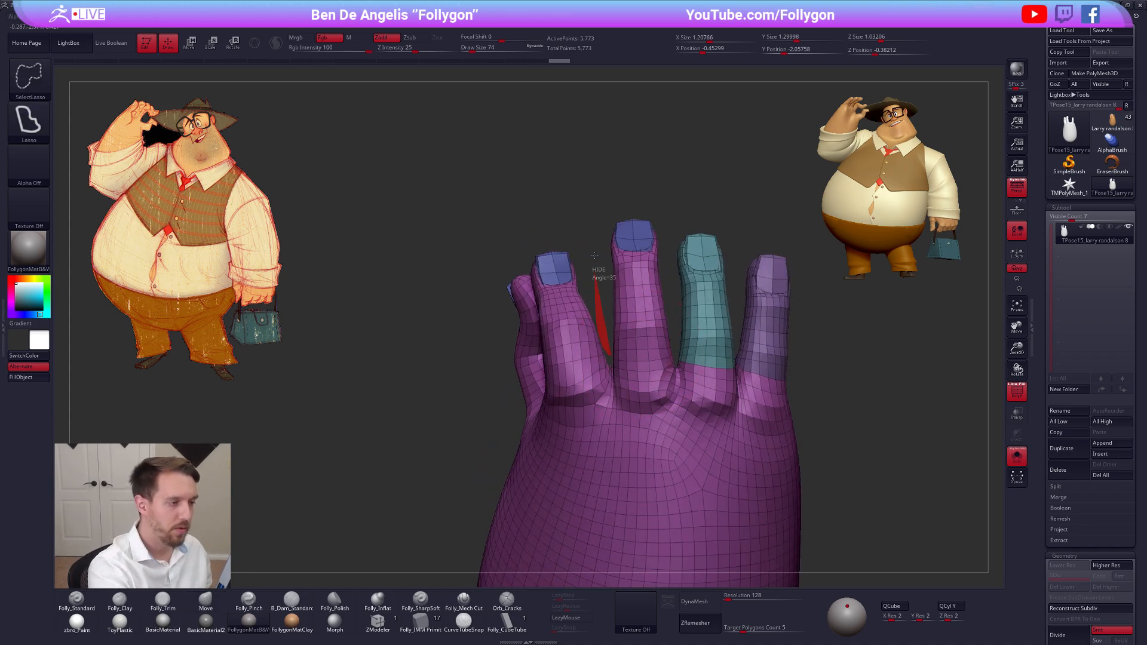
ctrl+alt+shift+drag(675, 350, 661, 333)
ctrl+shift+click(683, 297)
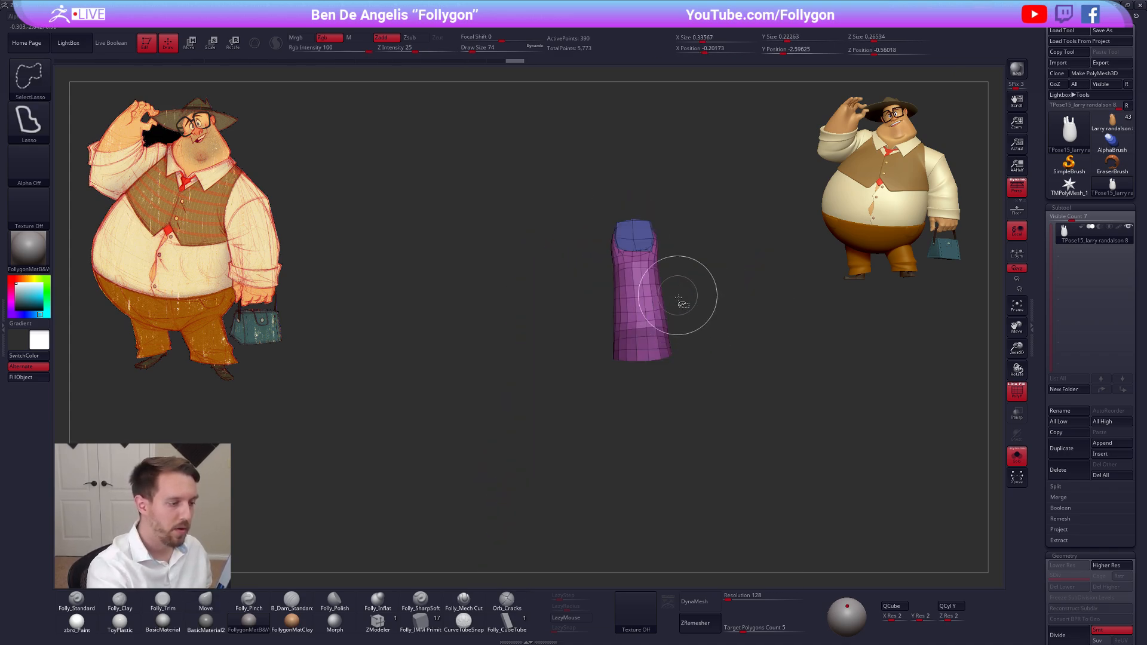
key(ctrl+w)
ctrl+shift+click(693, 311)
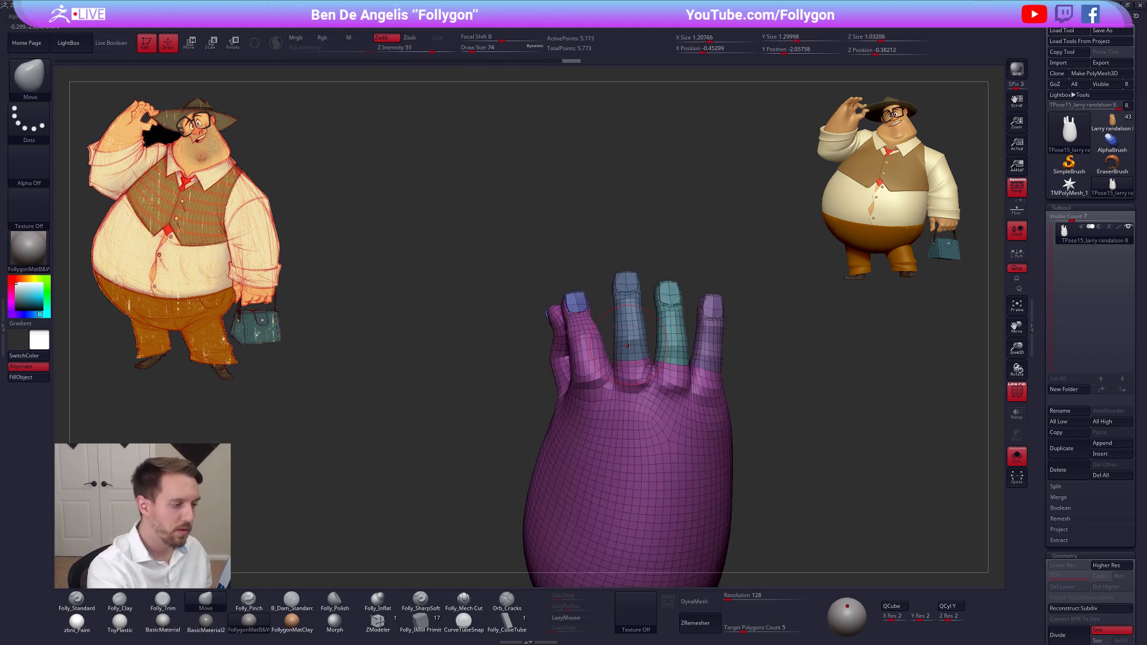
Mask the hand by polygroup so only the middle finger stays free, and soften the mask edge at its base
key(w)
ctrl+click(628, 344)
key(q)
key(shift+f)
ctrl+click(638, 369)
ctrl+click(637, 369)
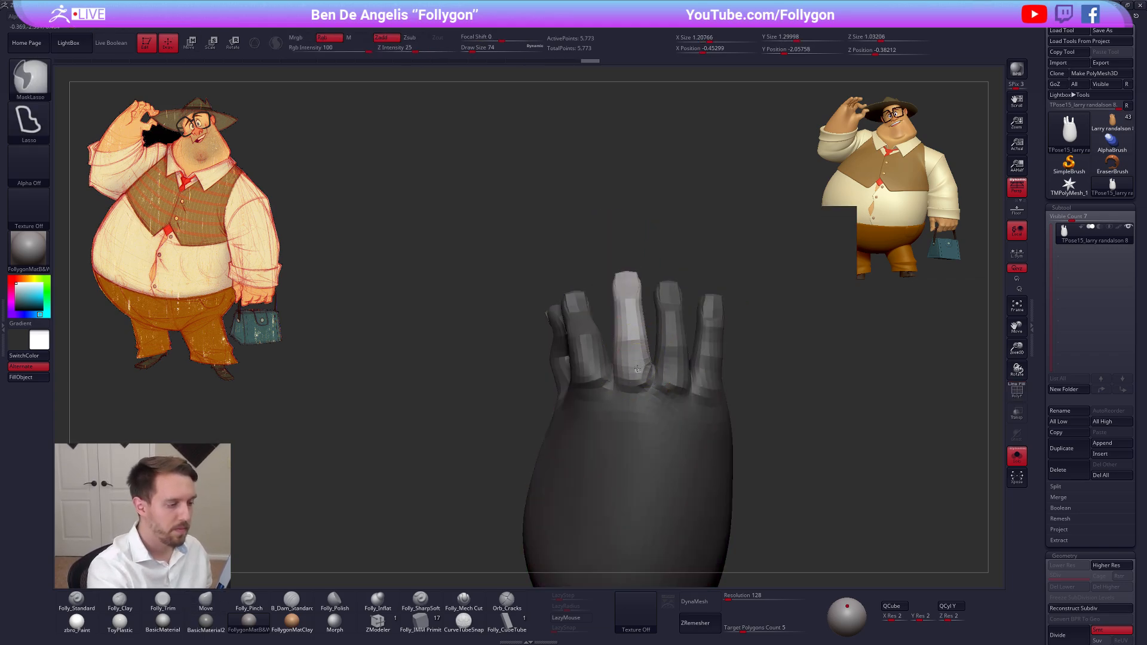
Try to nudge the middle finger toward the index finger with Transpose from the palm side
mouse_move(639, 382)
right_down()
mouse_move(728, 383)
mouse_move(672, 402)
mouse_move(670, 288)
right_up()
key(w)
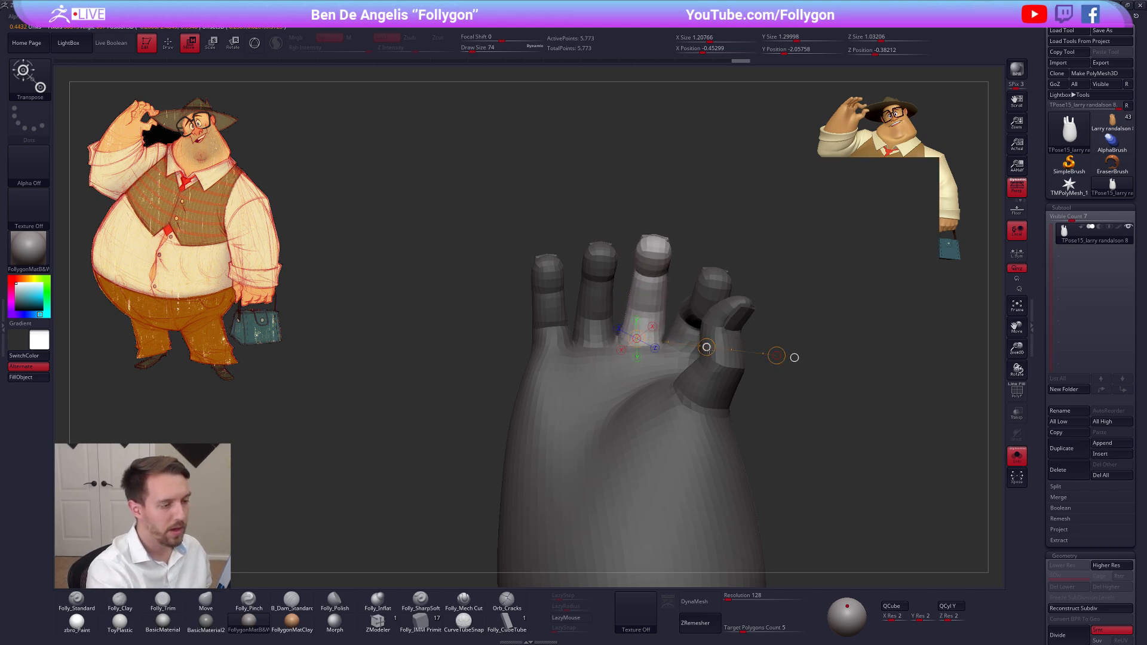
key(q)
key(shift+f)
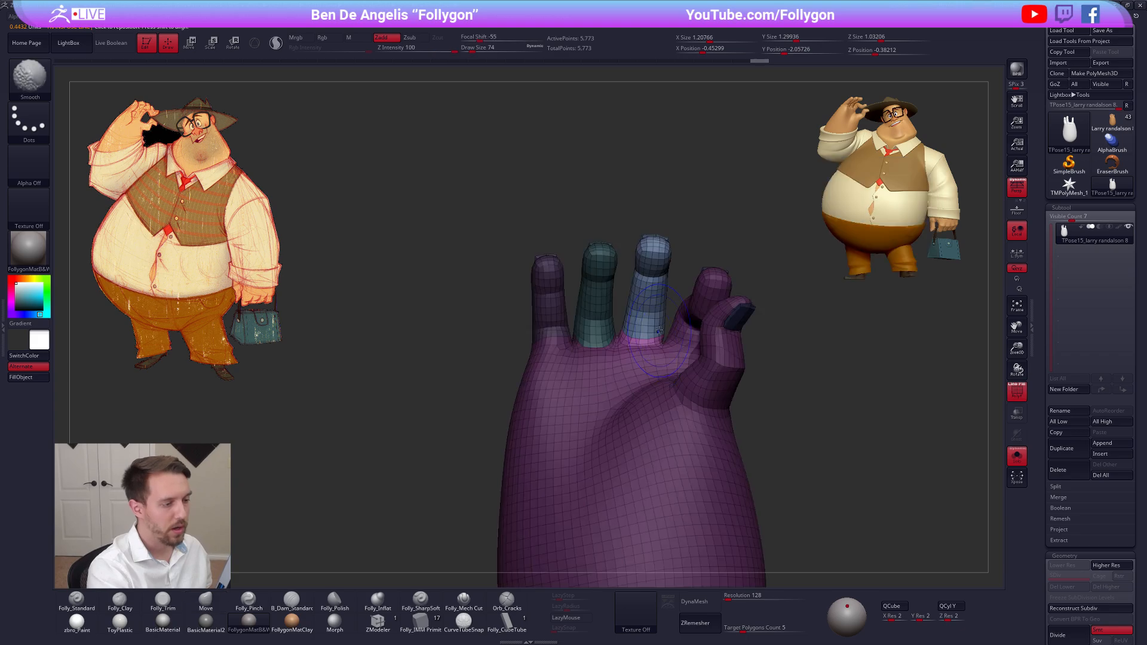
key(shift+f)
key(ctrl+z)
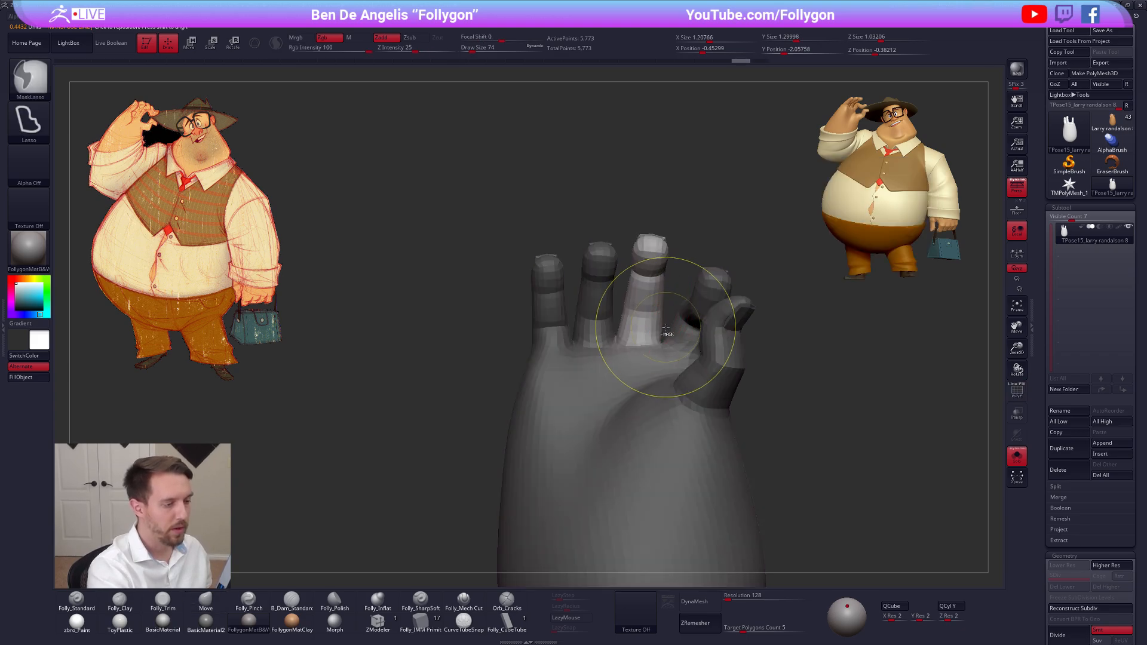
Rework the mask so the pinky, ring and middle fingers and the adjoining palm are free, with a soft falloff
mouse_move(627, 373)
ctrl+alt+mouse_down()
mouse_move(434, 360)
mouse_move(631, 121)
ctrl+alt+mouse_up()
right_drag(625, 299, 624, 358)
mouse_move(624, 358)
ctrl+right_down()
mouse_move(620, 375)
mouse_move(655, 417)
mouse_move(574, 440)
mouse_move(547, 433)
ctrl+right_up()
ctrl+click(619, 375)
ctrl+click(620, 375)
ctrl+click(618, 378)
ctrl+click(655, 418)
ctrl+click(594, 439)
ctrl+click(639, 422)
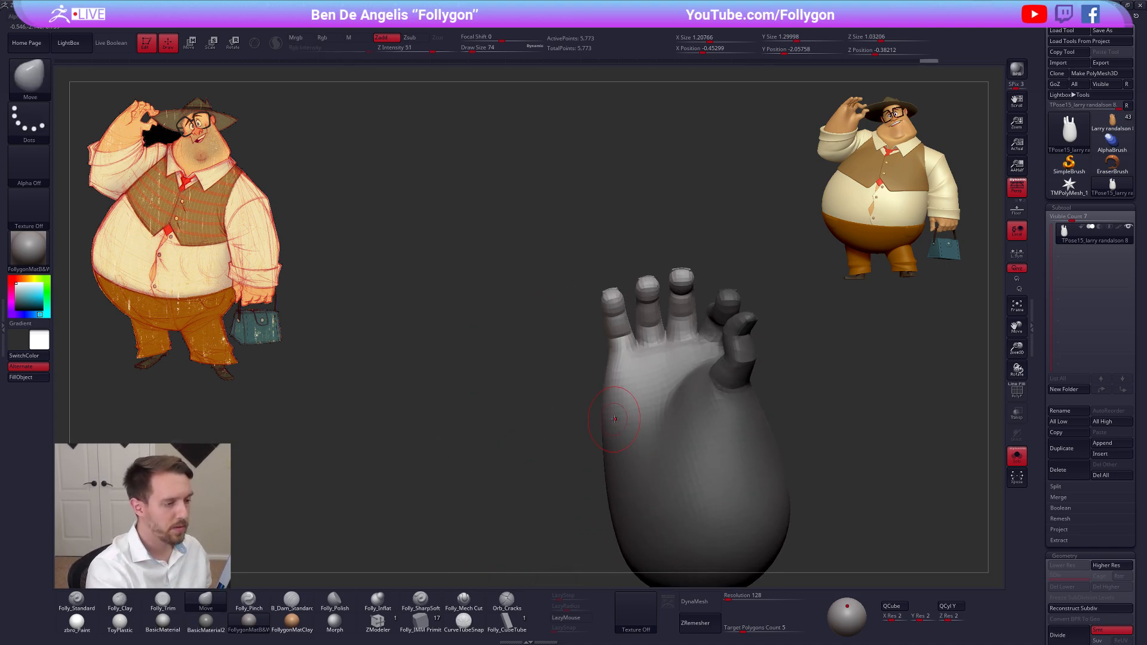
Nudge the unmasked pinky, ring and middle fingers toward the index finger with Transpose
mouse_move(618, 408)
right_down()
mouse_move(648, 397)
mouse_move(641, 362)
right_up()
key(w)
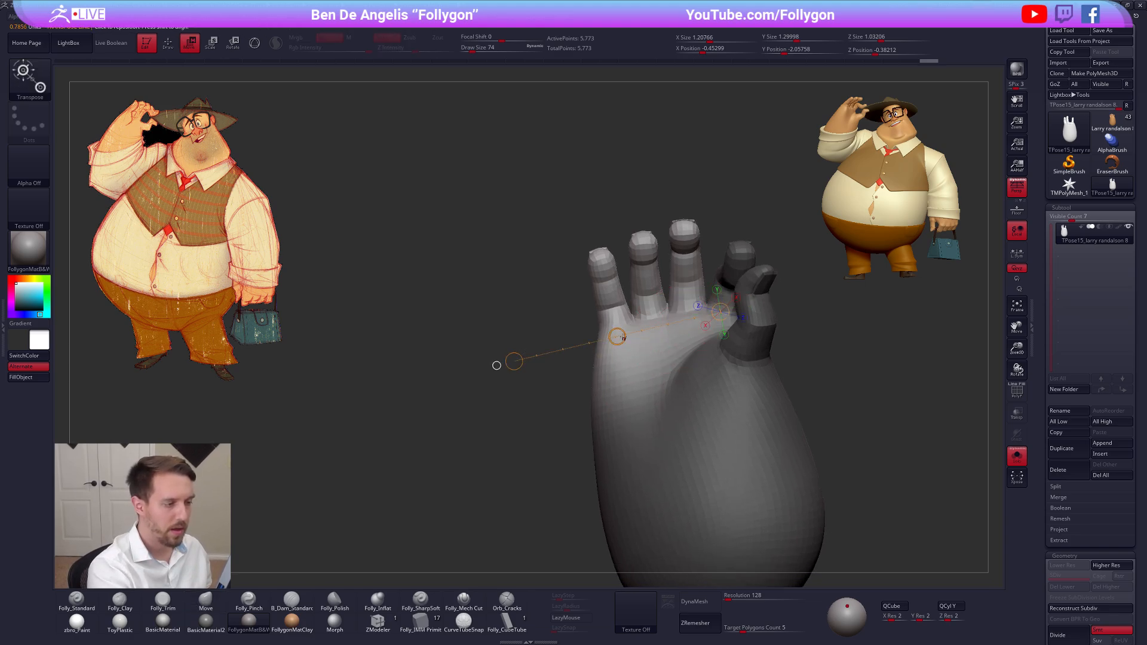
mouse_move(619, 337)
mouse_down()
mouse_move(610, 342)
mouse_move(620, 337)
mouse_up()
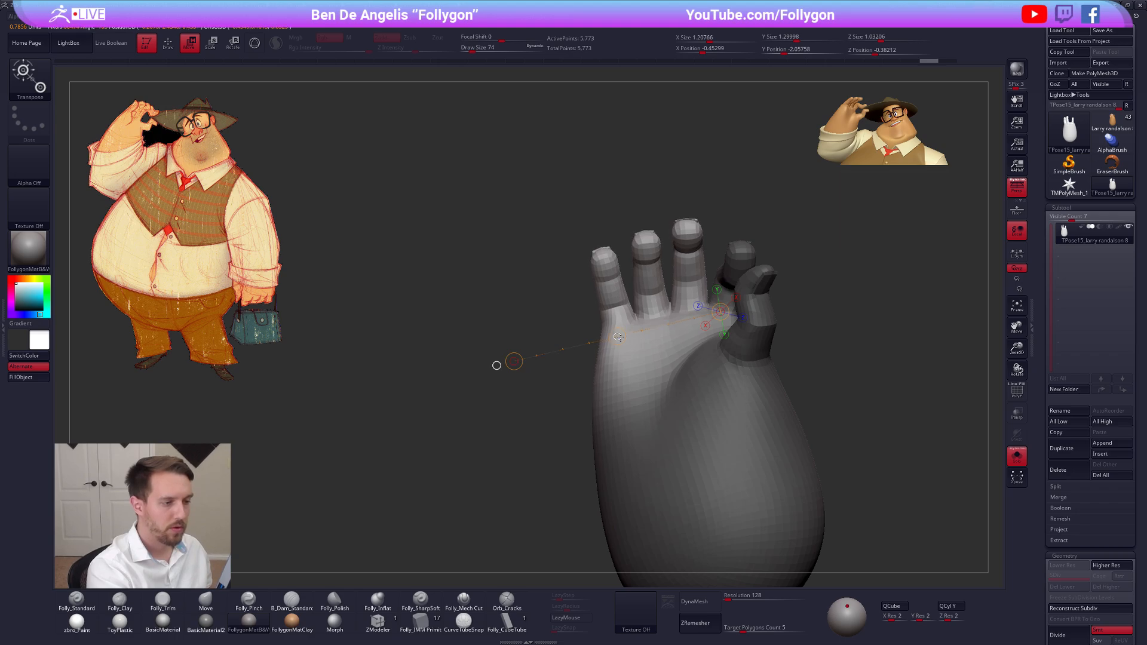
alt+right_drag(667, 359, 625, 370)
key(q)
key(shift+f)
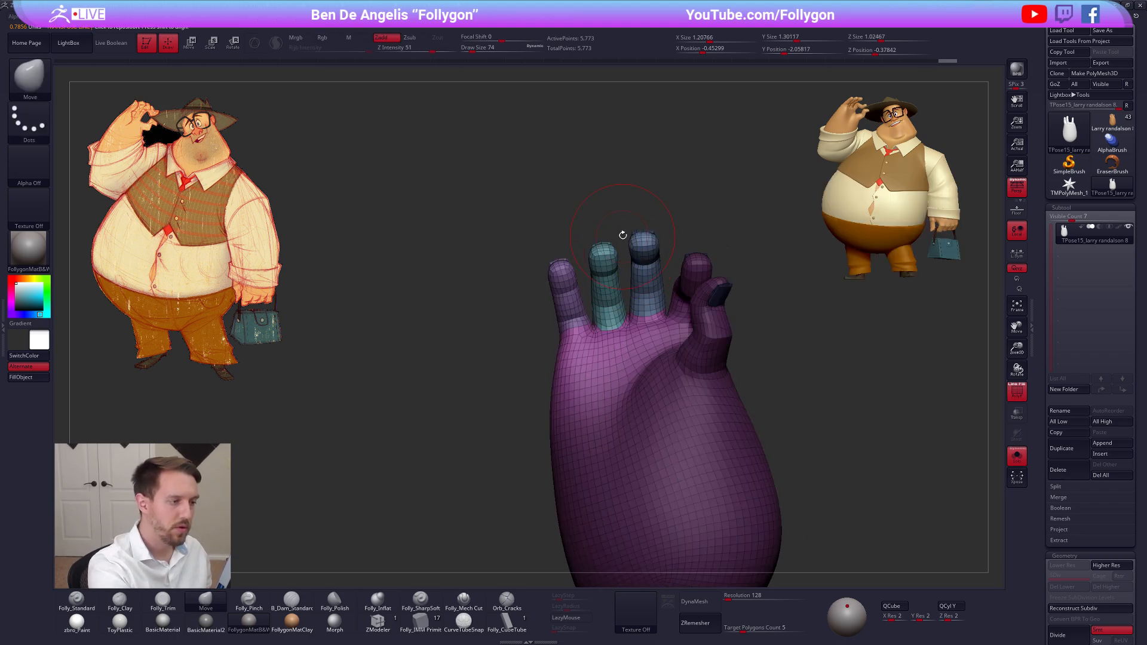
Add the middle finger to the mask and nudge the ring finger and pinky toward it with Transpose
ctrl+drag(622, 234, 626, 294)
mouse_move(635, 362)
ctrl+mouse_down()
mouse_move(786, 326)
mouse_move(642, 87)
ctrl+mouse_up()
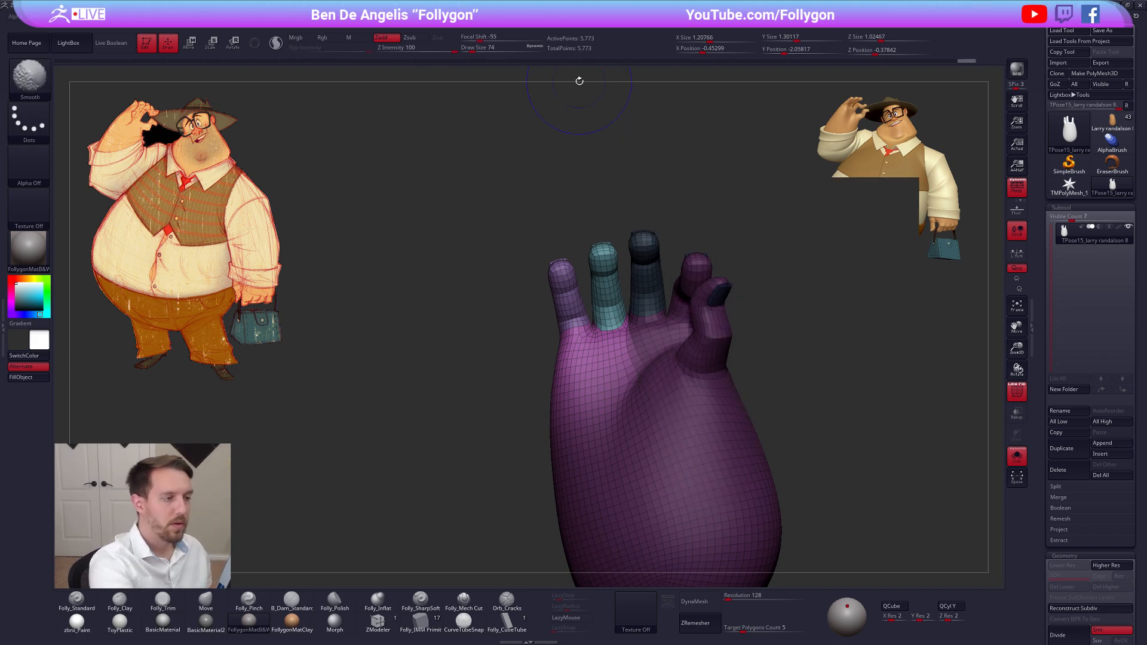
key(shift+f)
ctrl+click(788, 355)
ctrl+click(689, 393)
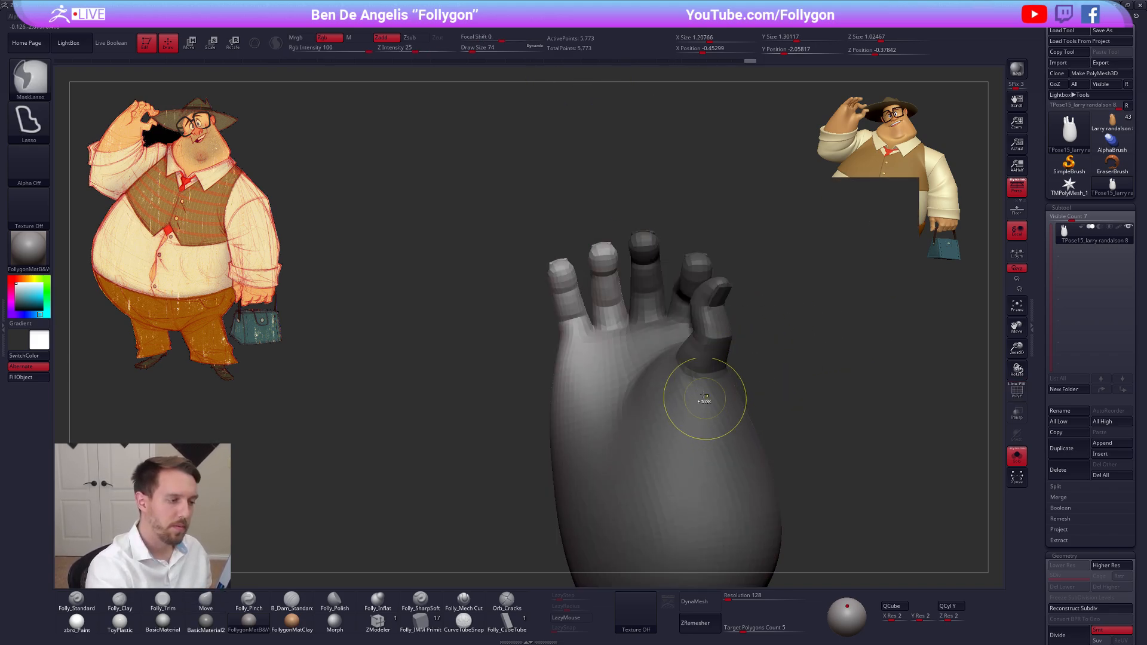
key(w)
drag(578, 350, 575, 348)
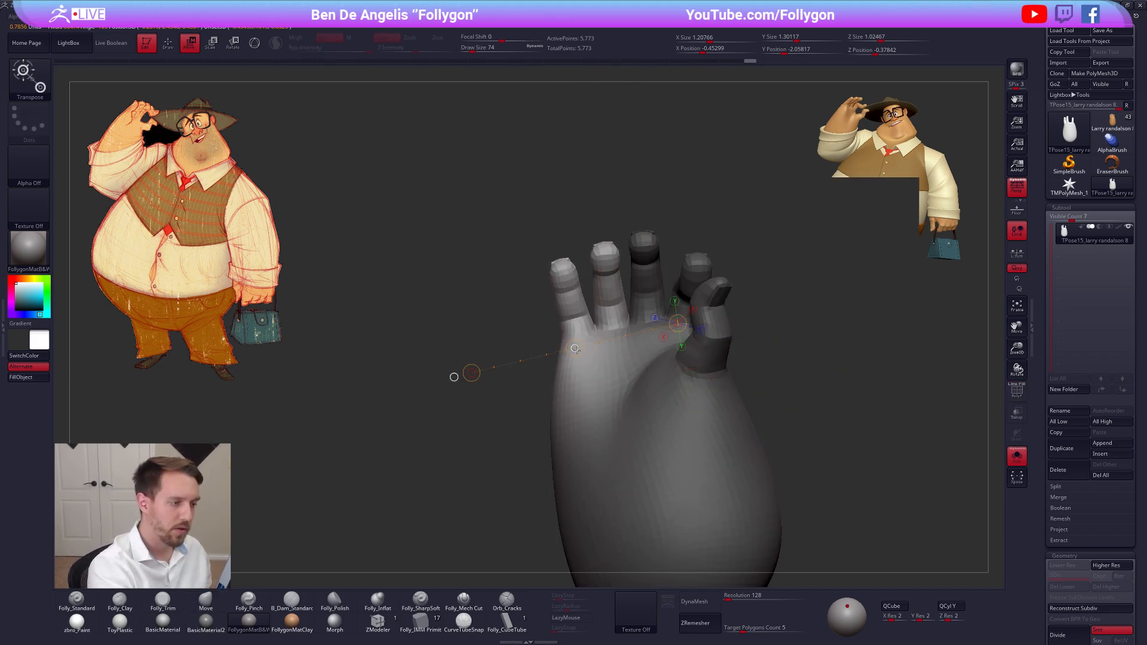
key(q)
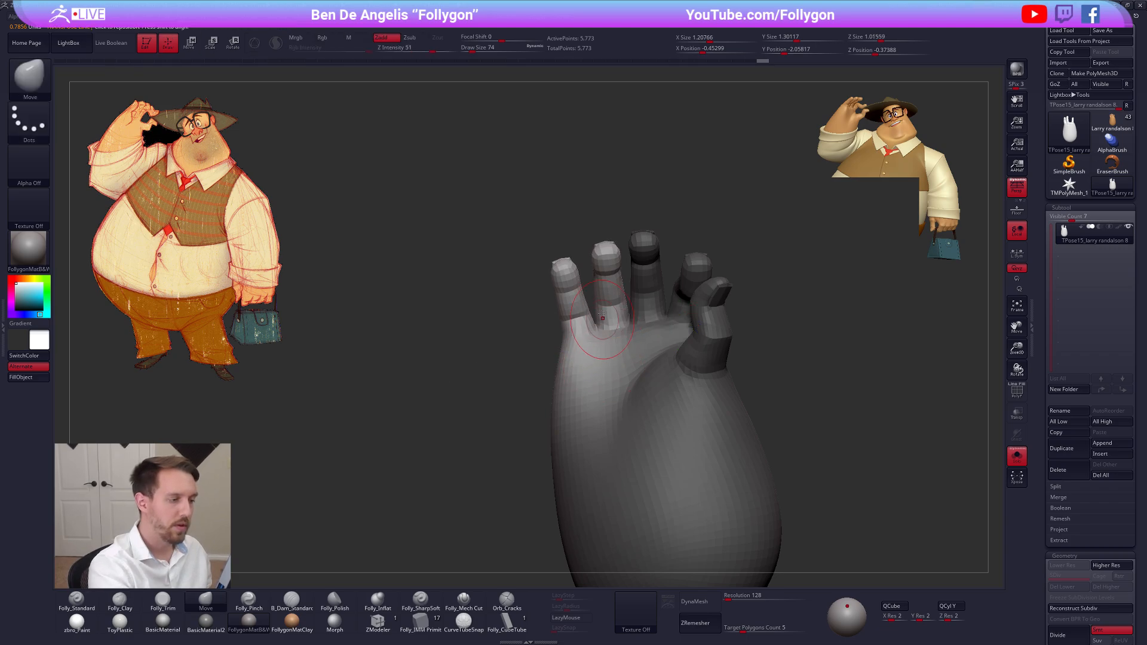
Add the ring finger to the mask and nudge the pinky toward it with Transpose
key(ctrl)
ctrl+drag(595, 330, 594, 330)
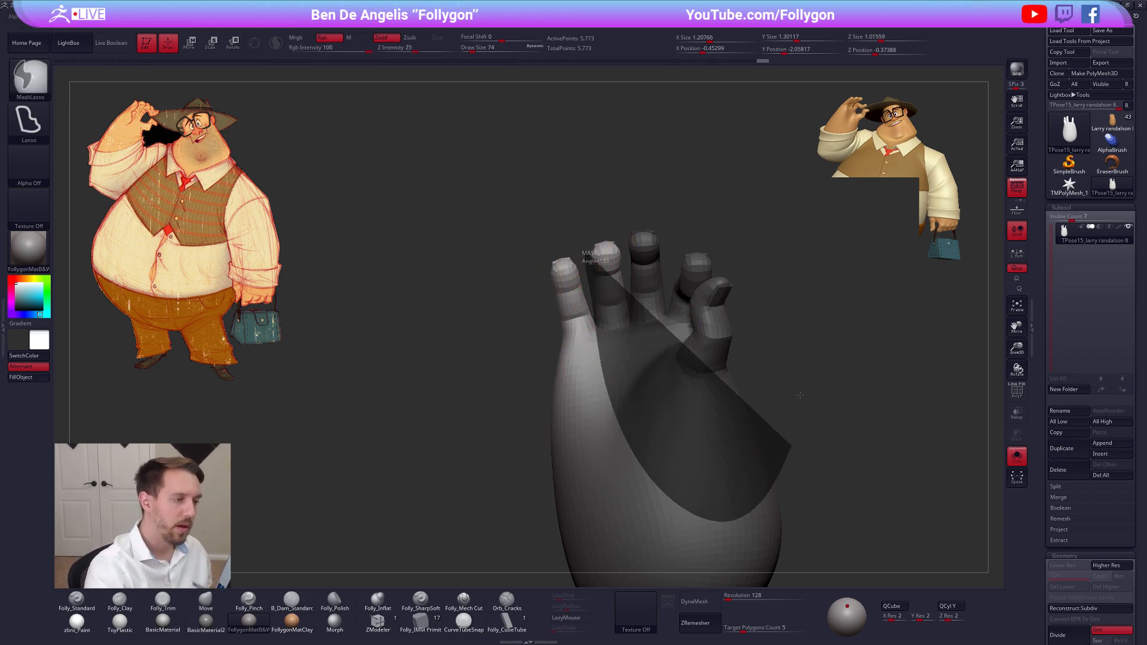
ctrl+click(774, 376)
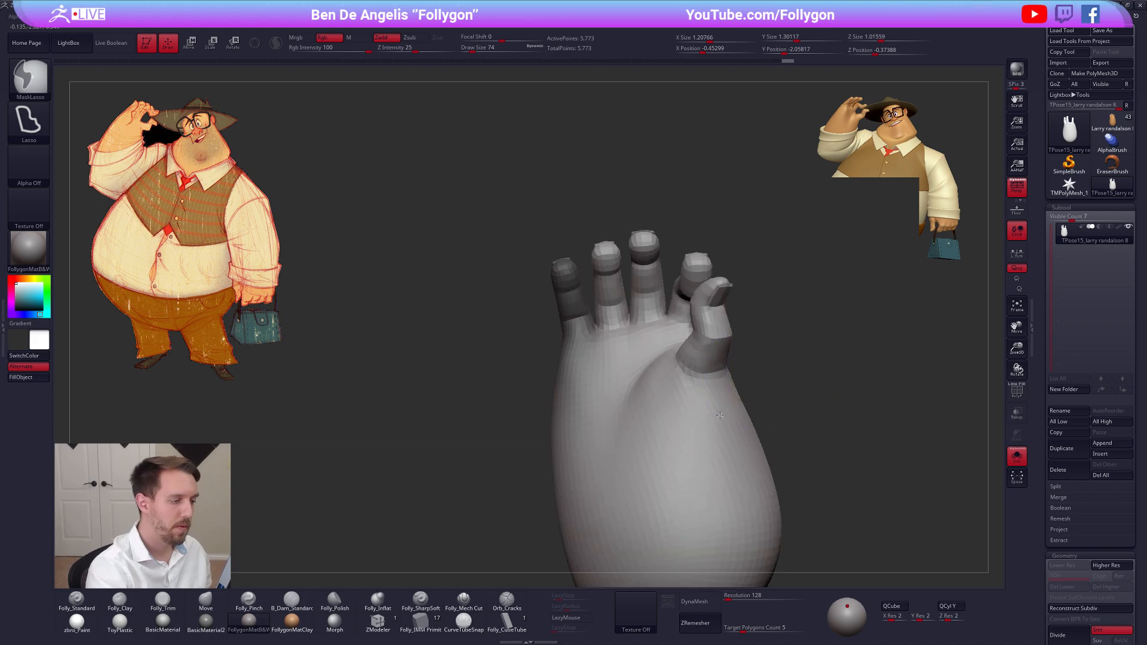
ctrl+click(761, 396)
key(w)
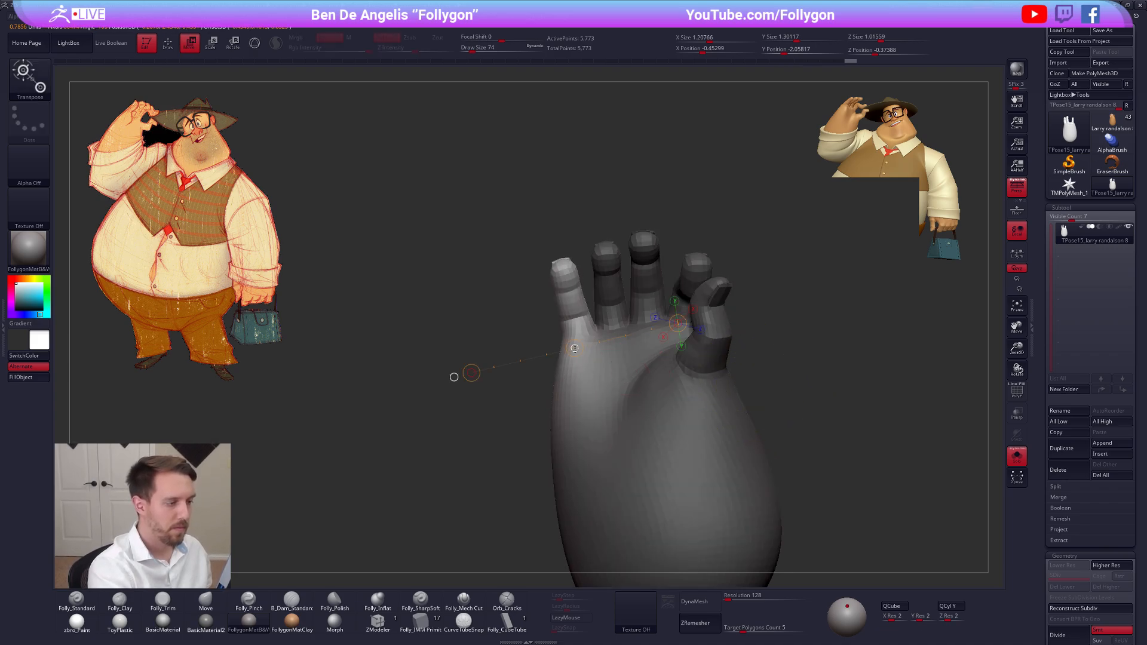
key(q)
Clear the mask and reshape the palm's outer edge below the pinky using the Move brush at sizes 140 and 181
drag(782, 378, 564, 390)
drag(659, 396, 817, 379)
key(space)
drag(646, 351, 659, 351)
right_drag(650, 348, 658, 353)
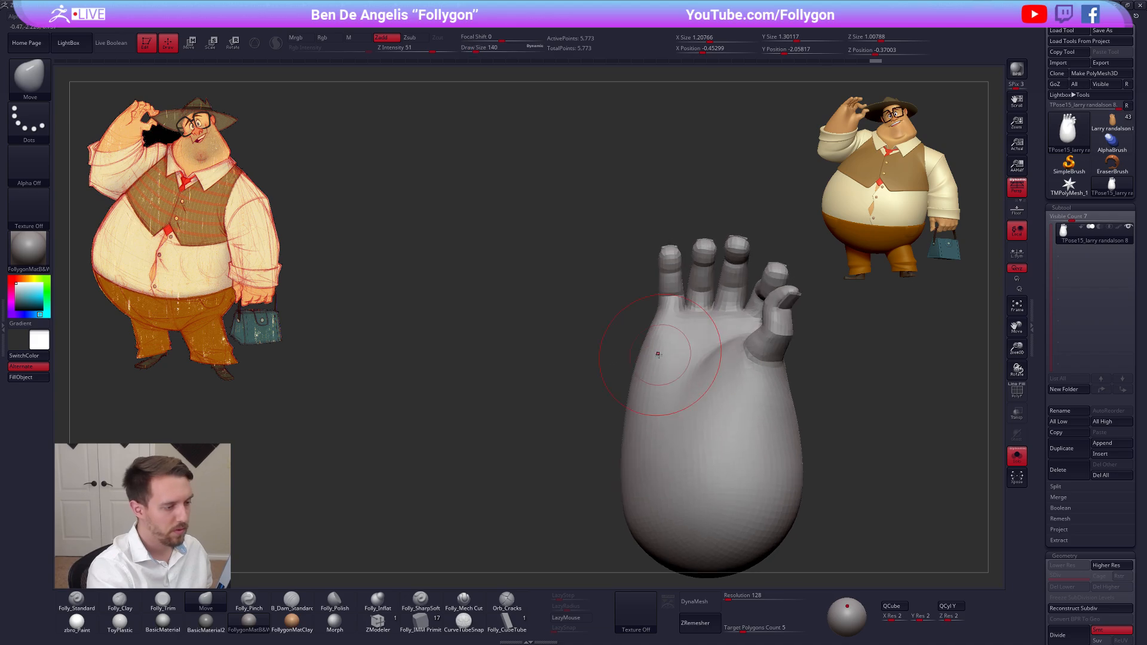
key(space)
mouse_move(650, 358)
mouse_down()
mouse_move(660, 359)
mouse_move(629, 377)
mouse_up()
right_drag(629, 377, 635, 367)
key(space)
drag(637, 362, 633, 361)
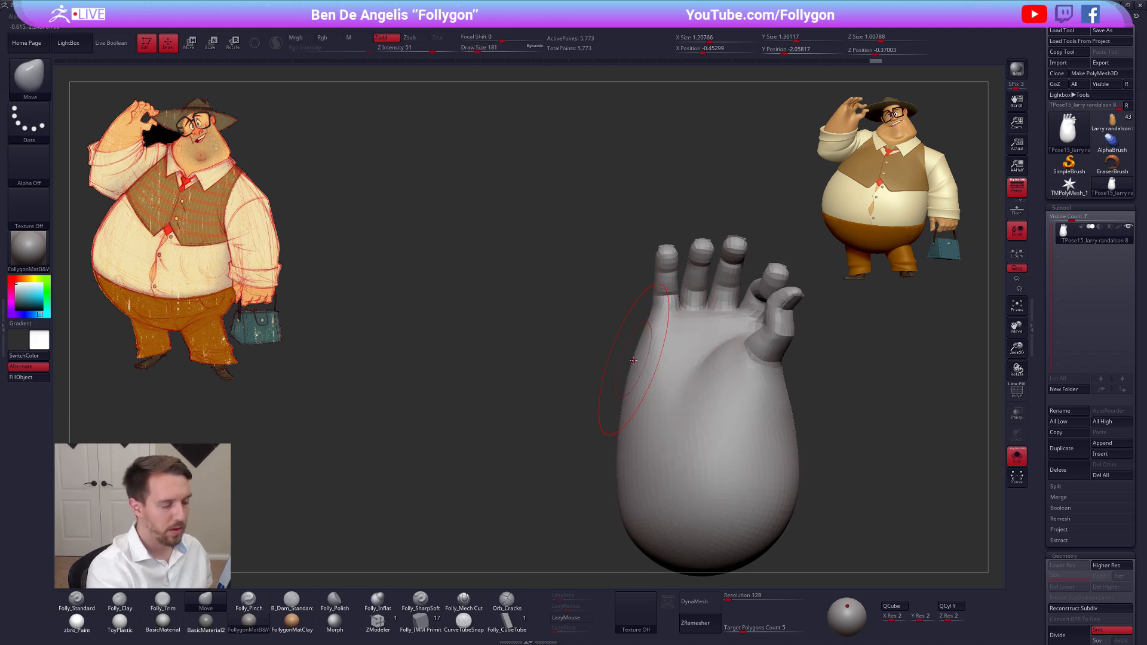
Refine the contour from the outer palm into the pinky's base with the Move brush, reducing the brush size to 54
mouse_move(654, 370)
right_down()
mouse_move(710, 374)
mouse_move(692, 382)
right_up()
ctrl+right_drag(693, 383, 672, 374)
key(space)
mouse_move(661, 388)
mouse_down()
mouse_move(661, 403)
mouse_move(651, 397)
mouse_up()
key(space)
mouse_move(648, 382)
right_down()
mouse_move(616, 351)
mouse_move(613, 362)
right_up()
key(space)
drag(610, 362, 601, 362)
Try masking the hand so that only the pinky stays free, and clear the mask
mouse_move(597, 316)
right_down()
mouse_move(644, 304)
mouse_move(546, 374)
mouse_move(556, 357)
mouse_move(559, 383)
mouse_move(586, 389)
mouse_move(572, 351)
mouse_move(641, 271)
mouse_move(667, 271)
right_up()
key(shift+f)
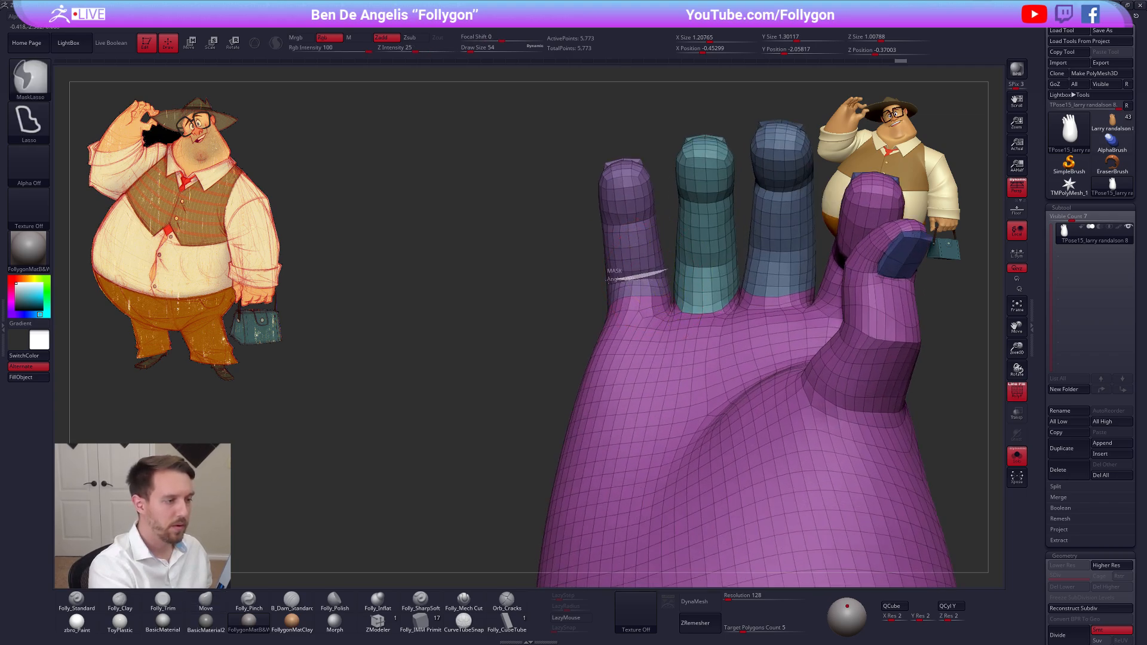
mouse_move(585, 265)
ctrl+mouse_down()
mouse_move(627, 155)
mouse_move(650, 207)
ctrl+mouse_up()
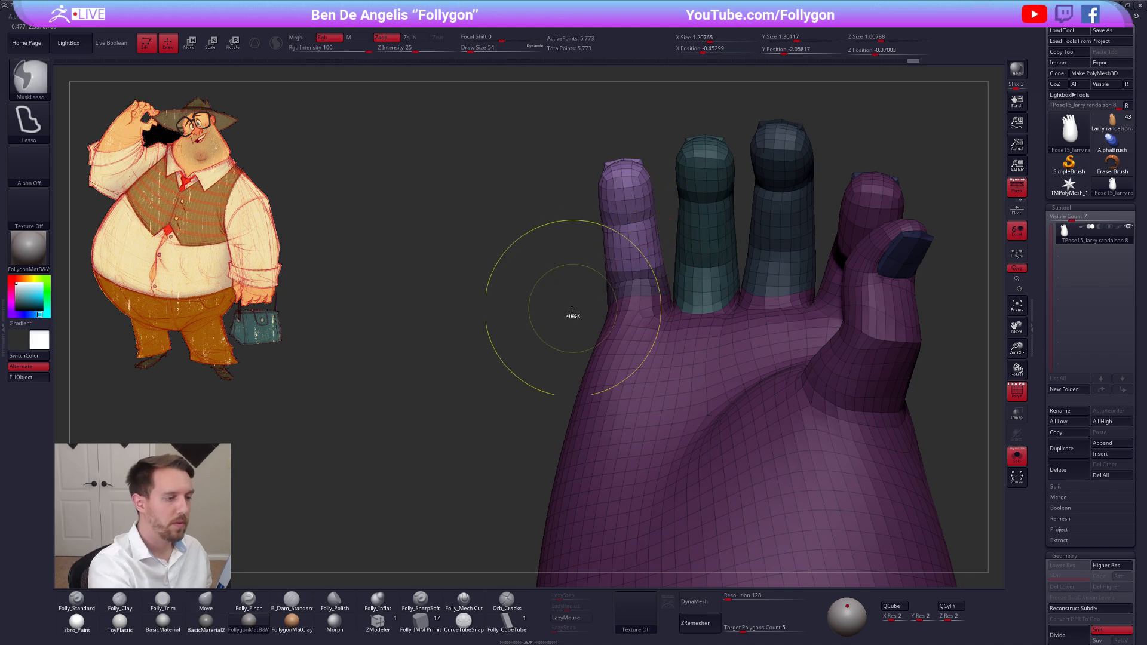
ctrl+click(555, 327)
alt+right_drag(620, 259, 614, 295)
key(shift+f)
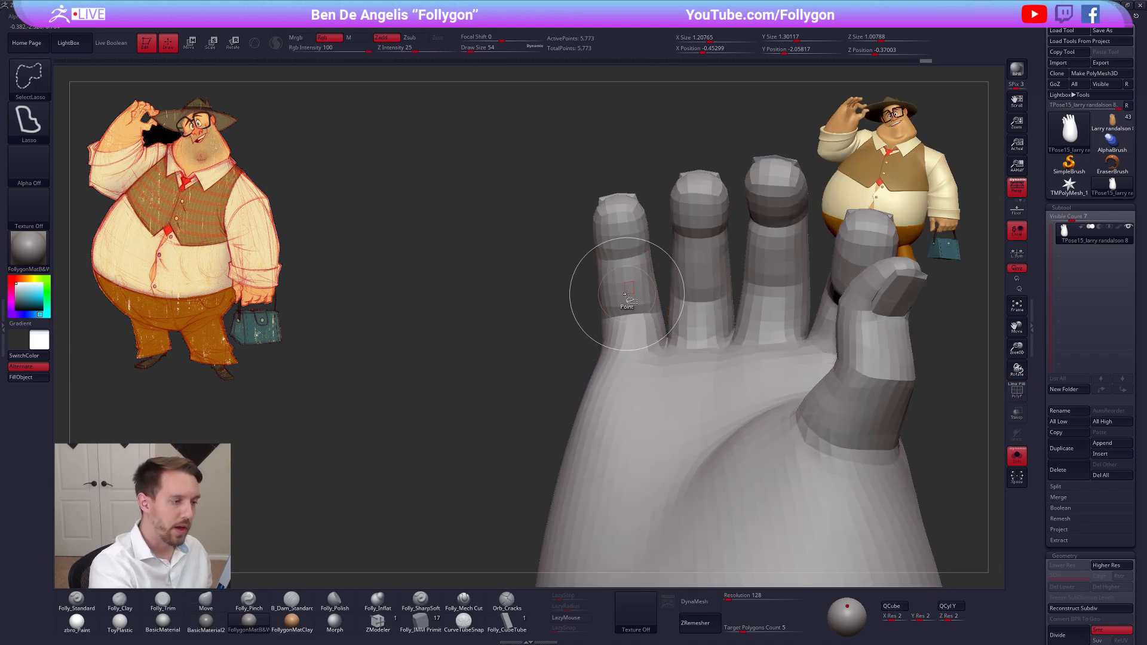
Mask the pinky and reduce the Move brush size to 25
ctrl+shift+click(626, 294)
ctrl+click(505, 399)
ctrl+shift+click(514, 394)
mouse_move(515, 394)
right_down()
mouse_move(585, 375)
mouse_move(586, 414)
right_up()
alt+right_drag(747, 507, 719, 476)
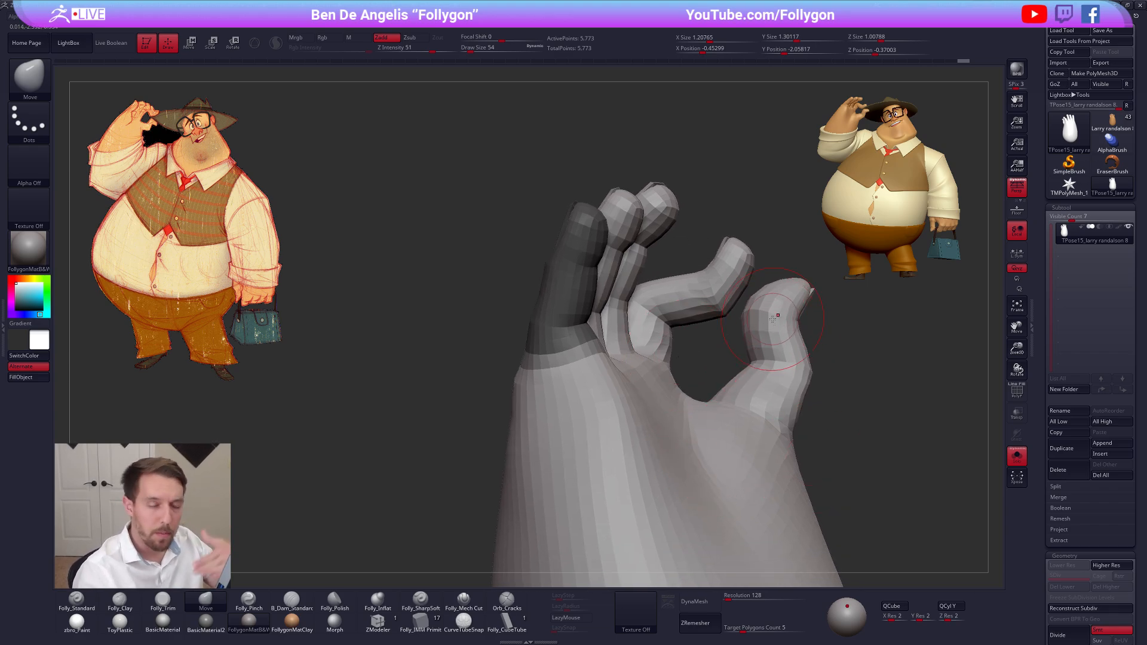
key(space)
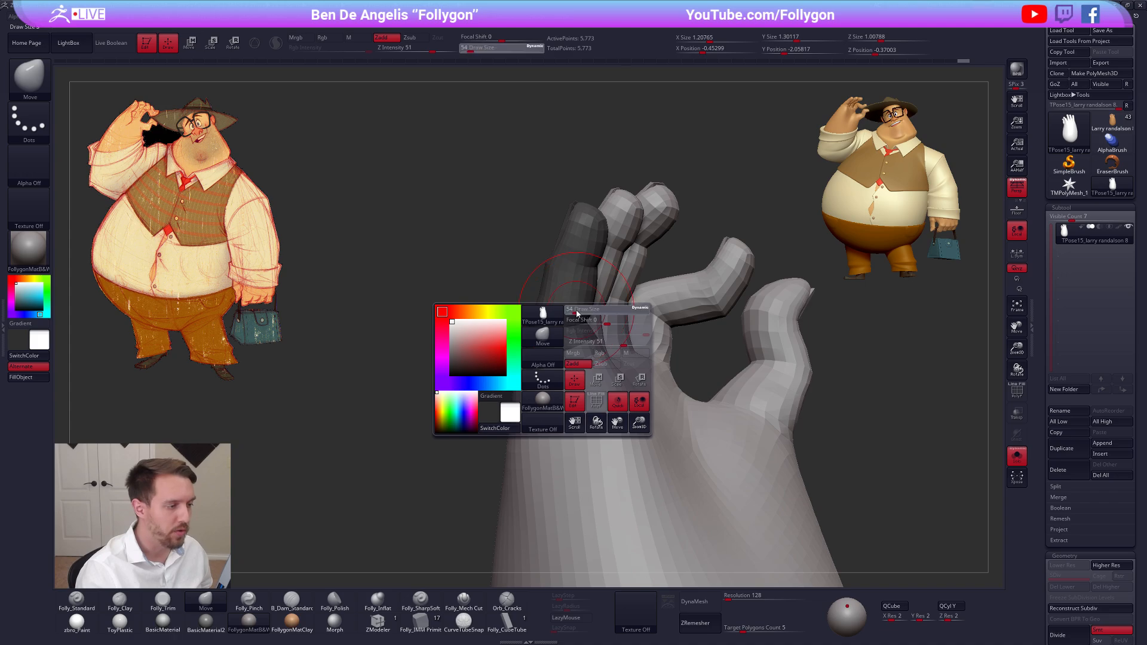
click(573, 310)
mouse_move(570, 360)
alt+right_down()
mouse_move(577, 326)
mouse_move(562, 334)
alt+right_up()
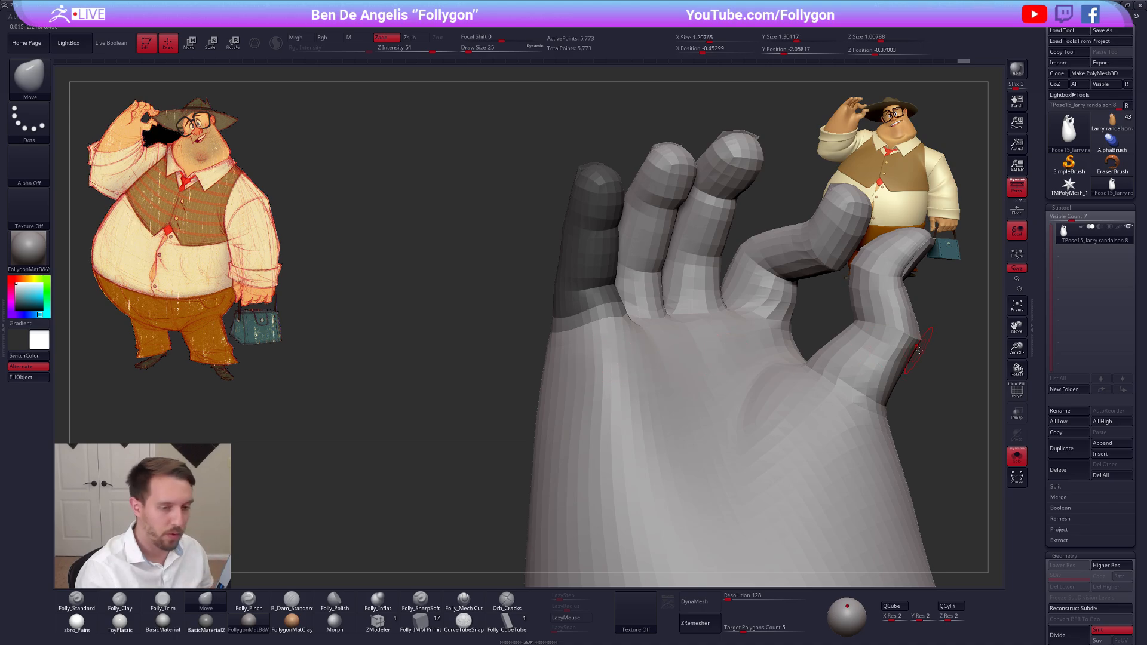
Try softening the edge of the pinky's mask with the BlurMask command
scroll(1054, 251, down, 10)
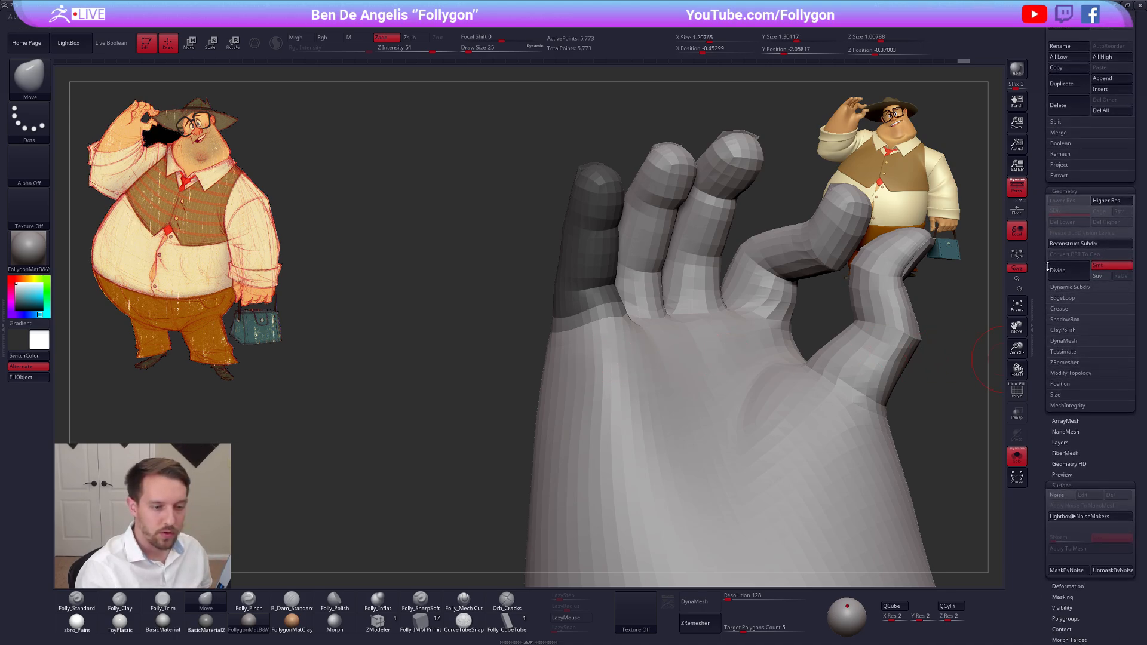
click(1082, 355)
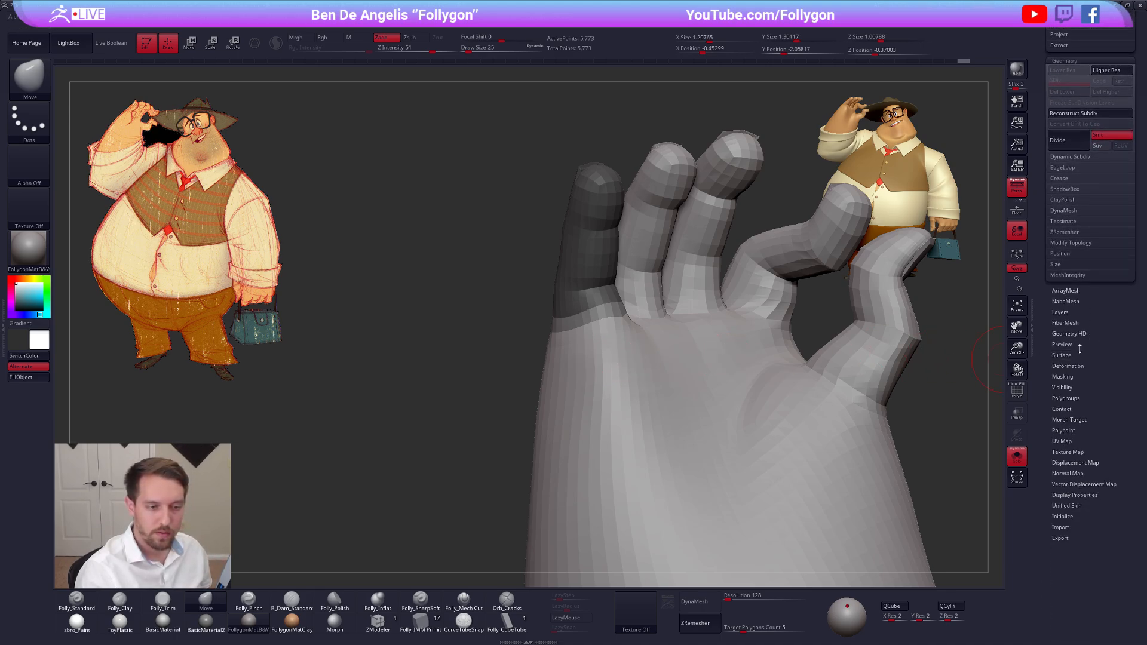
click(1062, 363)
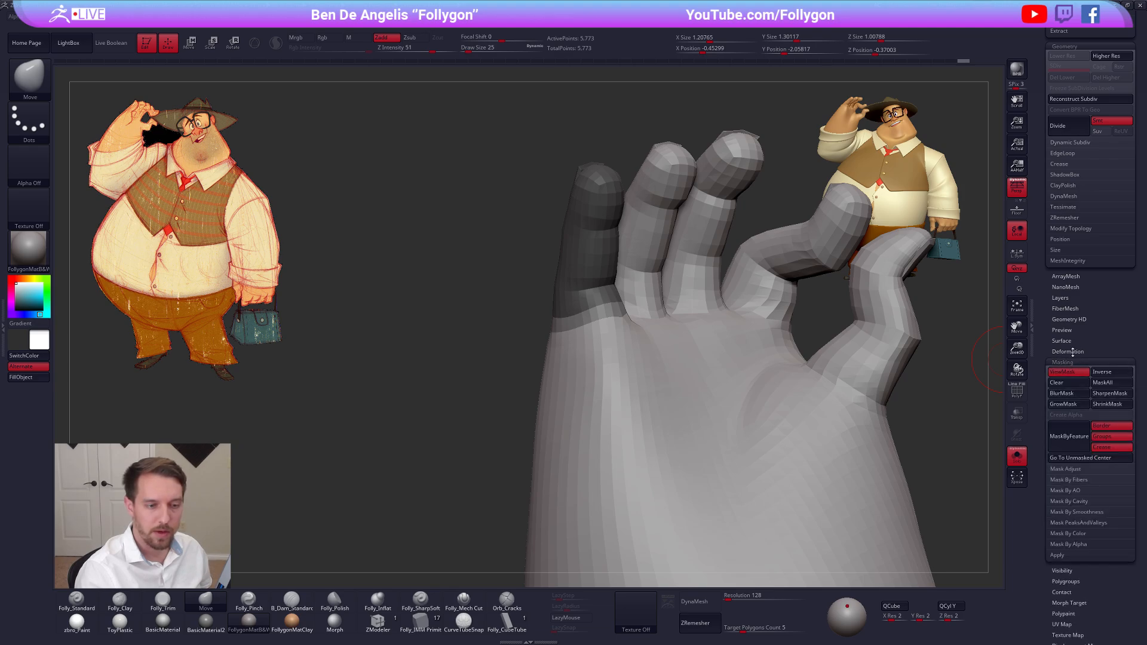
ctrl+click(595, 360)
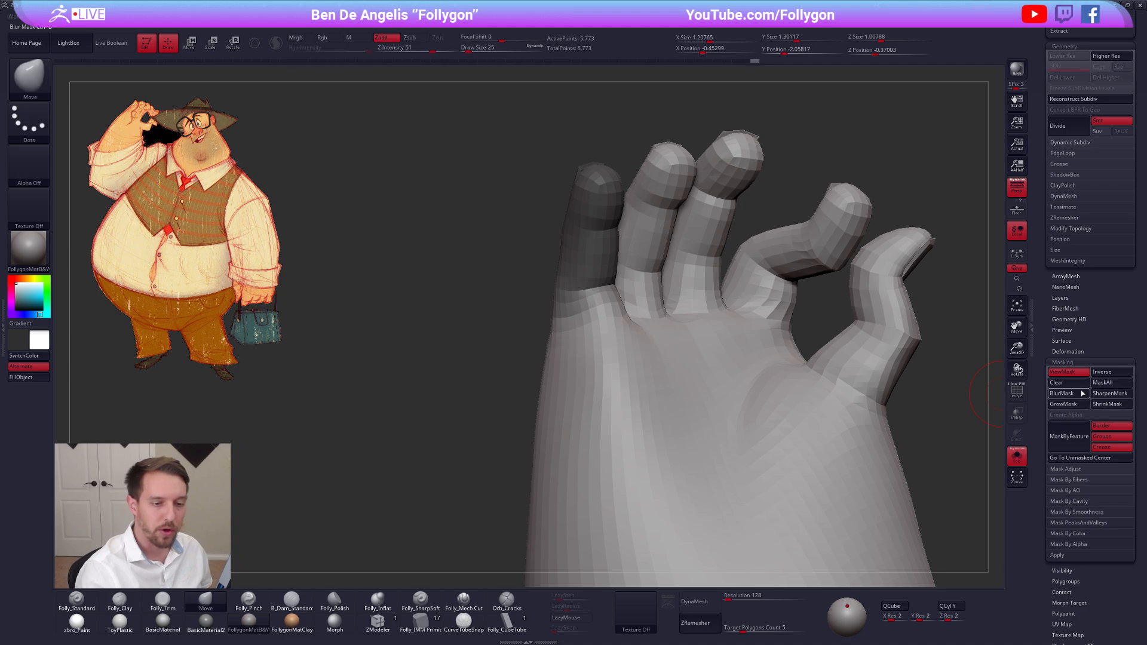
key(ctrl+z)
key(ctrl+z)
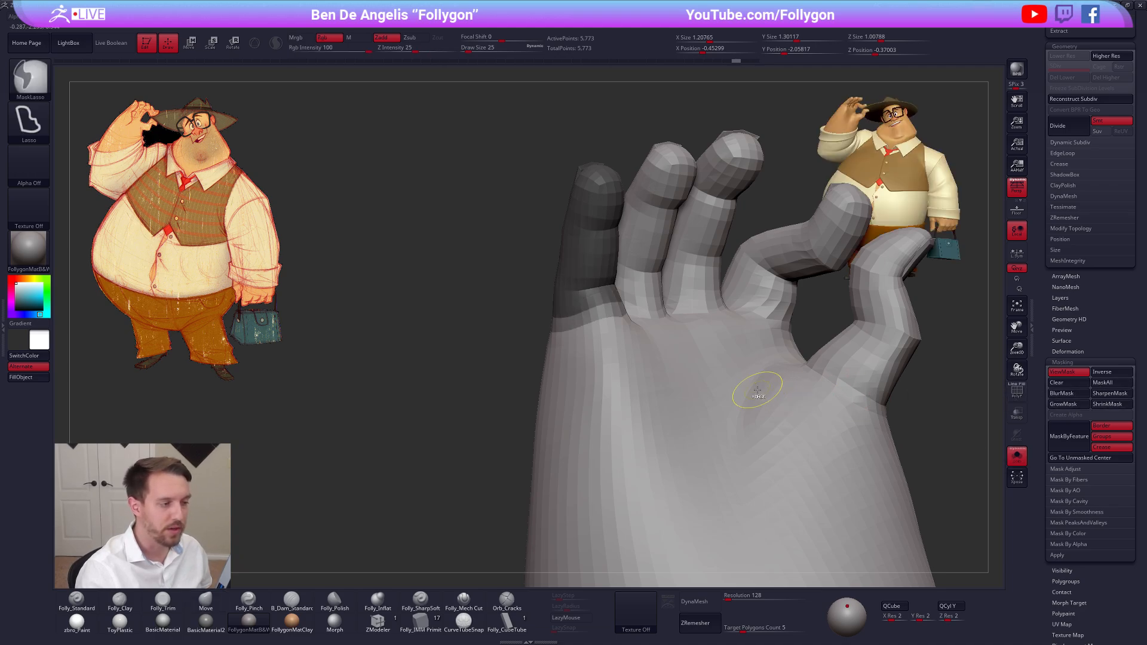
alt+right_drag(754, 392, 719, 392)
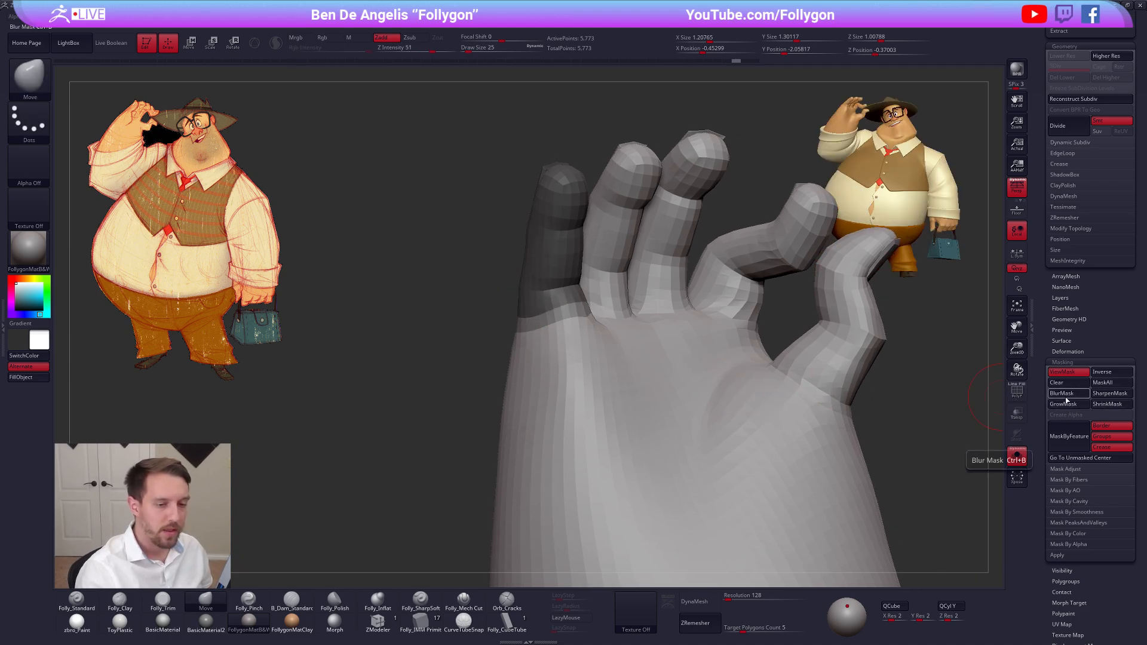
click(1067, 397)
click(1065, 398)
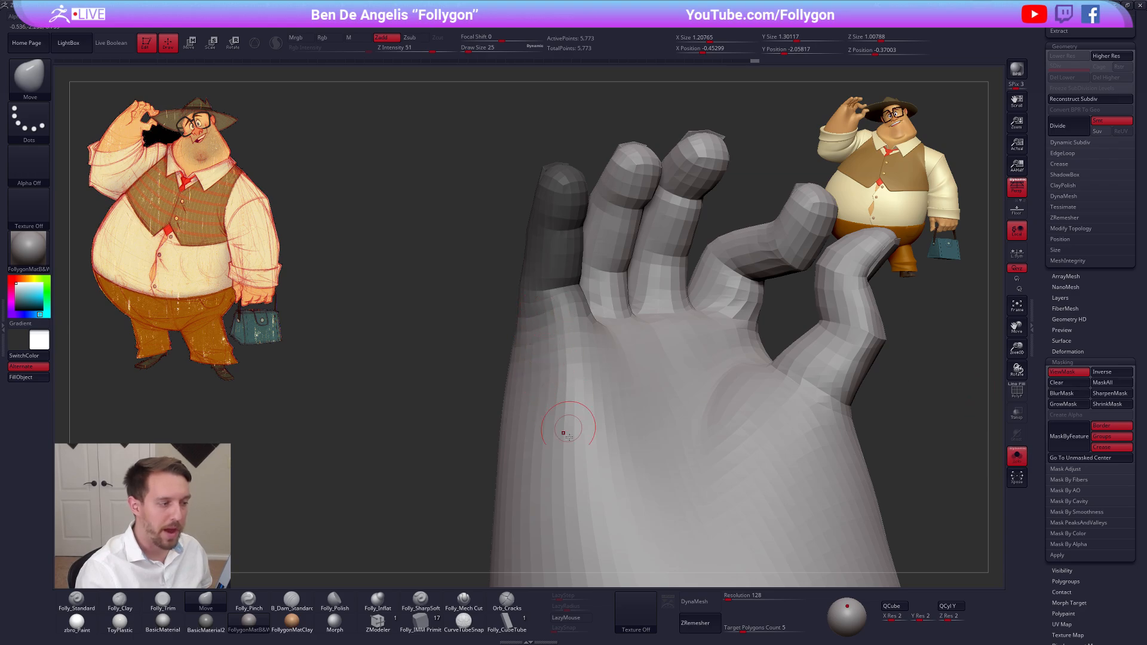
key(ctrl+shift)
key(ctrl+shift)
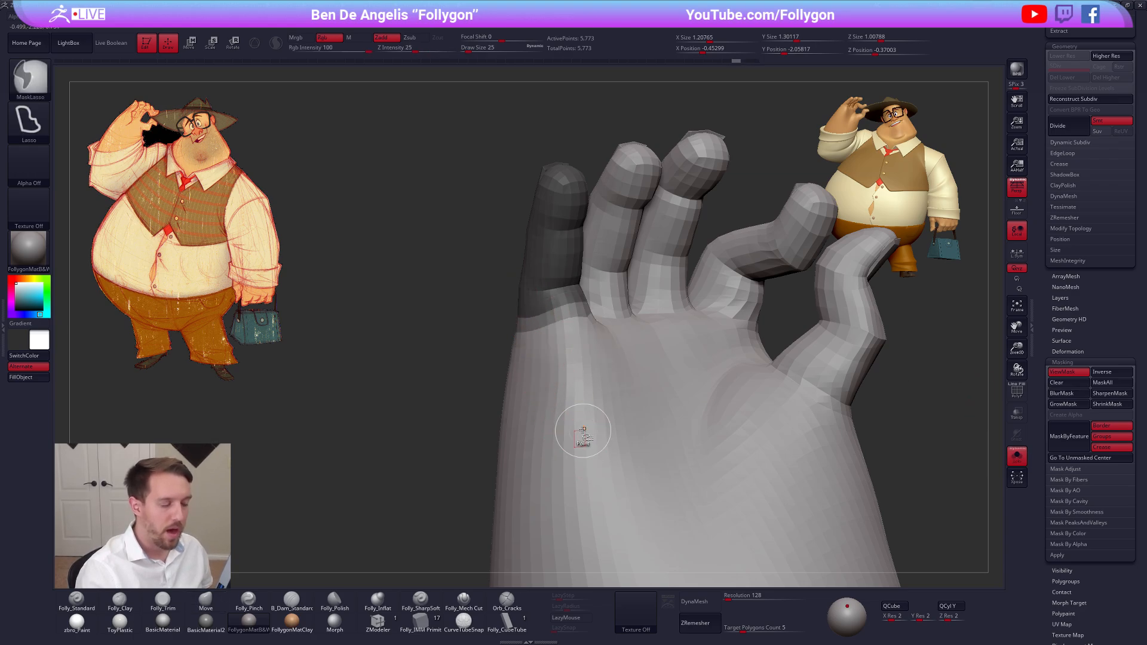
Blur the pinky's mask directly on the mesh, and sharpen it again around the finger's base
ctrl+click(590, 428)
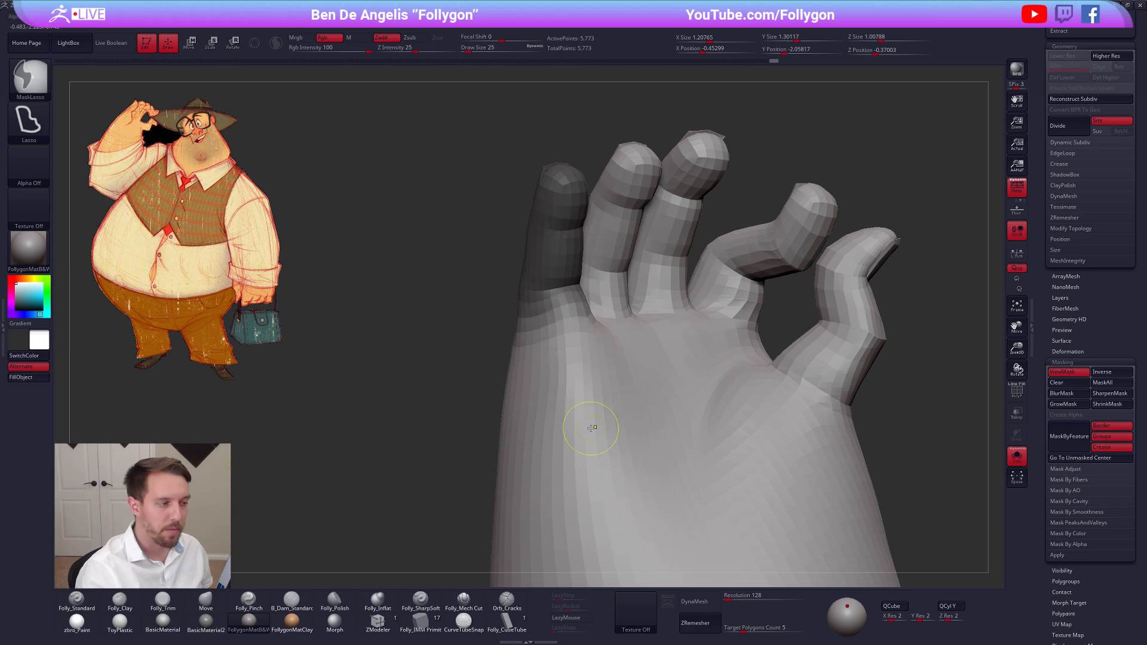
ctrl+click(590, 392)
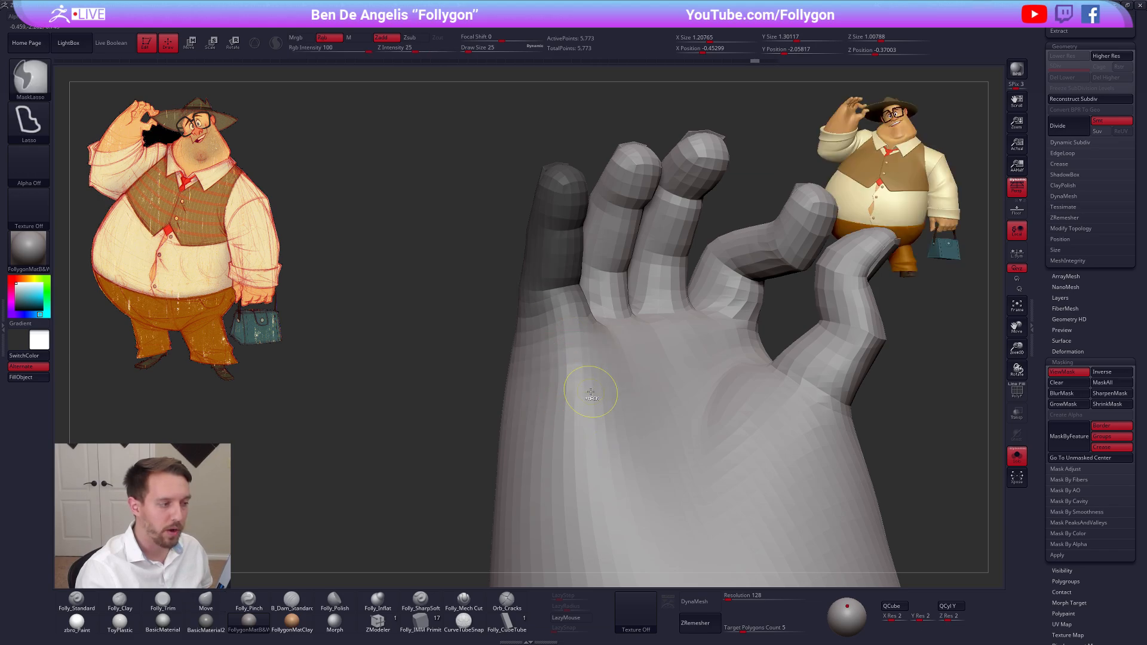
ctrl+click(590, 392)
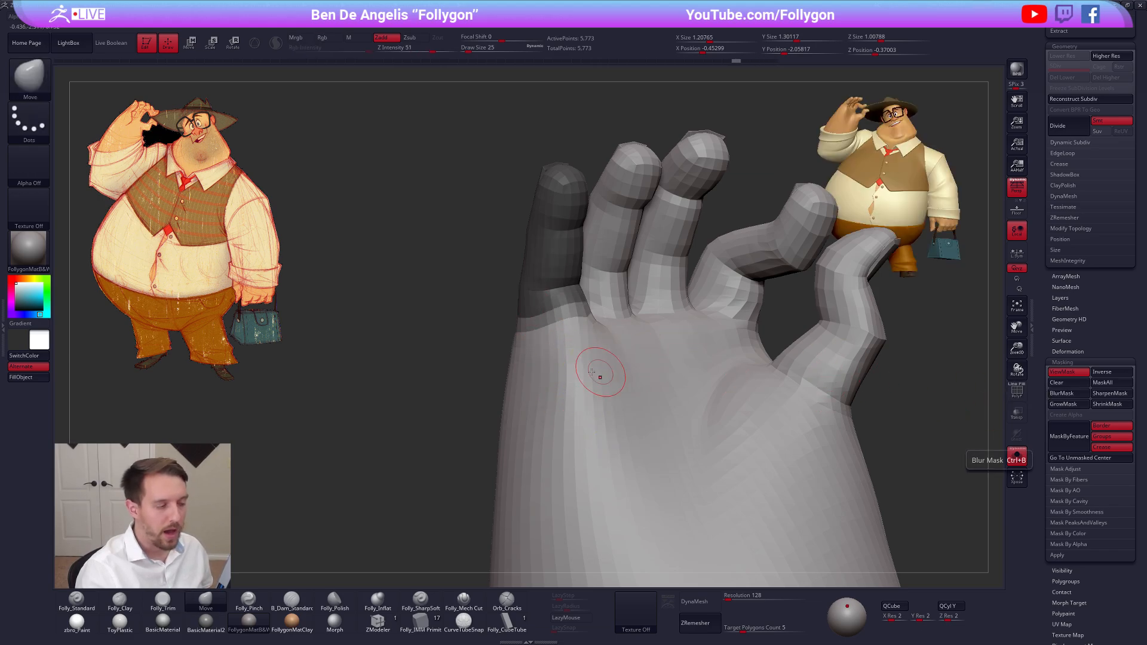
key(ctrl)
ctrl+click(559, 330)
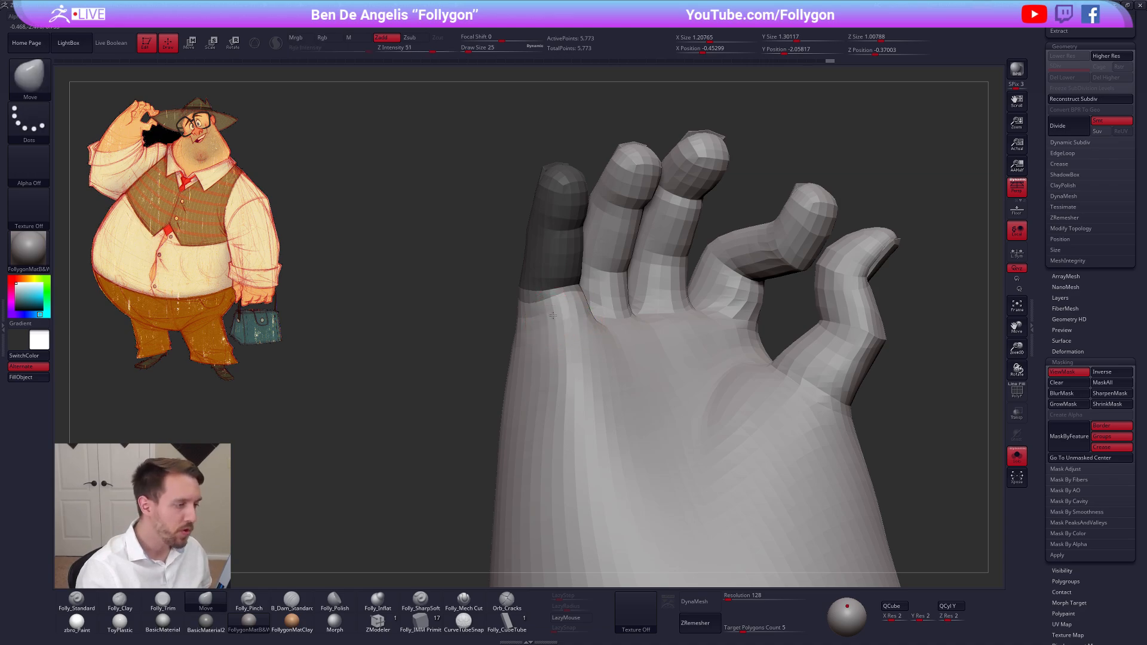
right_drag(538, 319, 591, 347)
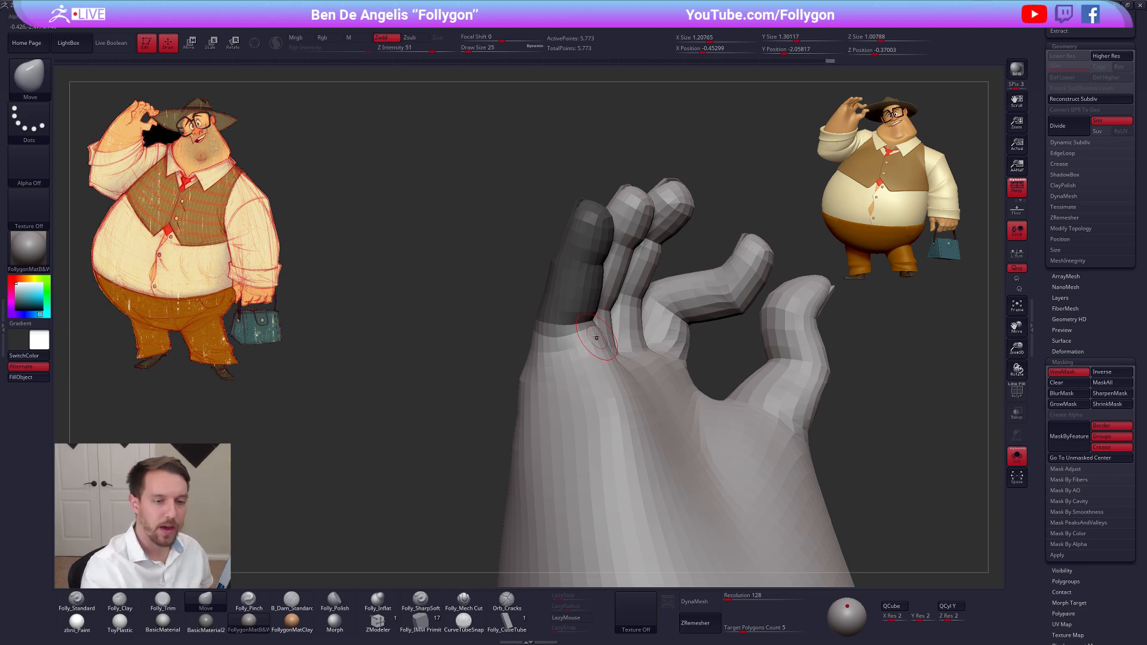
scroll(1061, 506, up, 5)
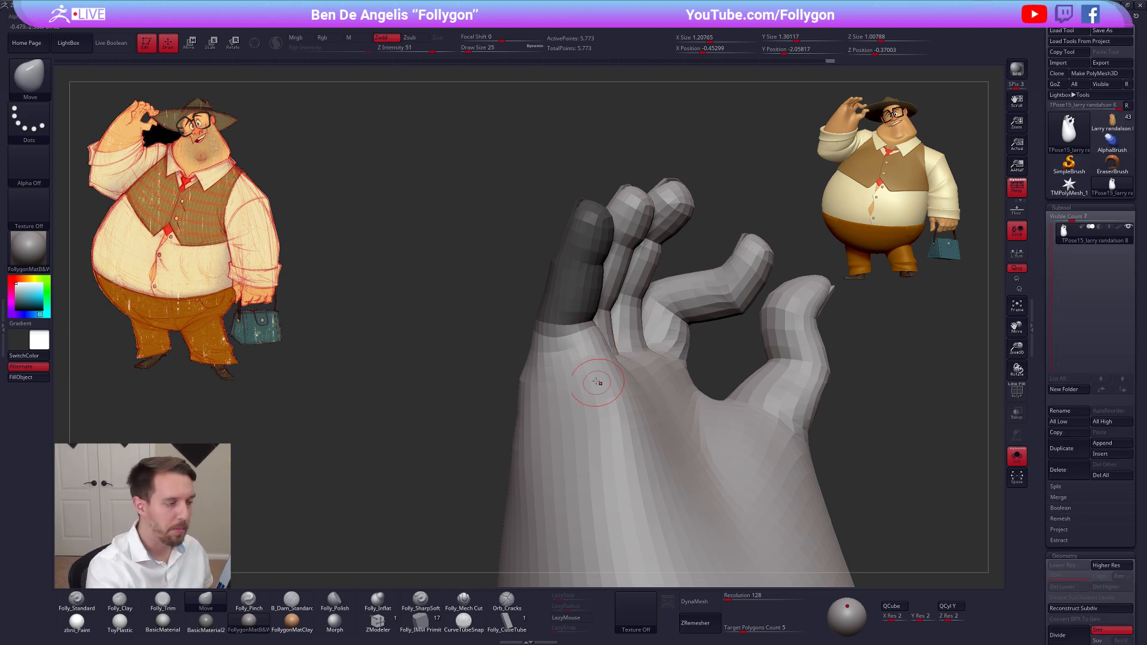
Invert the mask so only the pinky is free, and rotate the finger at its base with Transpose
mouse_move(594, 378)
right_down()
mouse_move(614, 366)
mouse_move(576, 358)
mouse_move(601, 357)
right_up()
key(r)
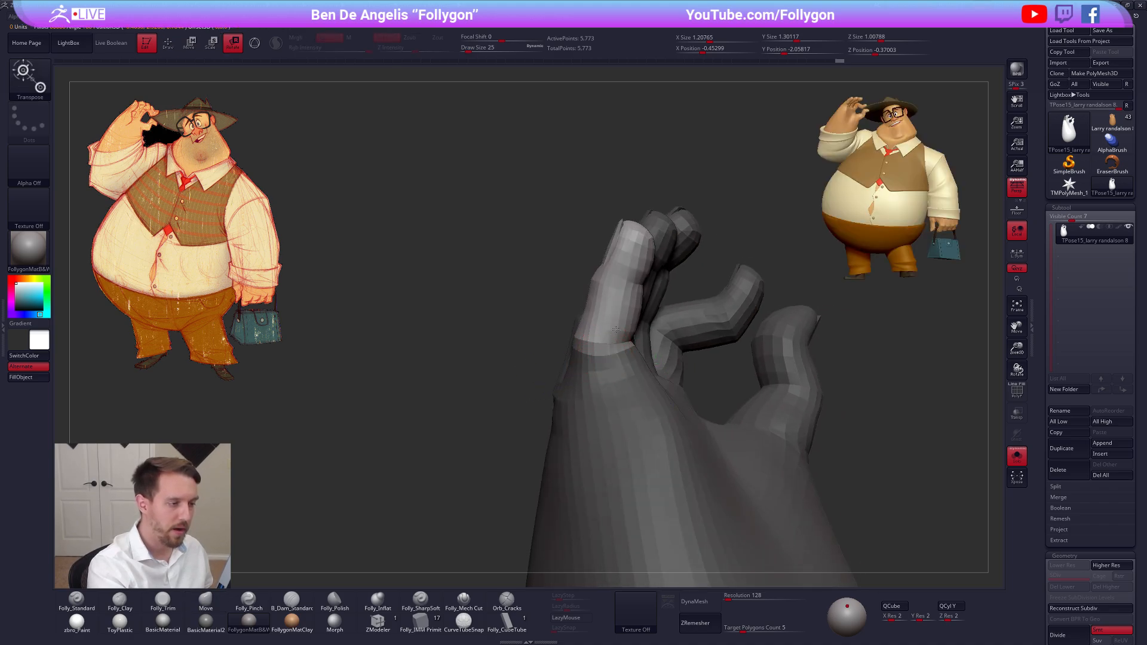
mouse_move(608, 344)
mouse_down()
mouse_move(696, 173)
mouse_move(677, 159)
mouse_up()
Remask the hand around the pinky with a softened edge at its base, and rotate the finger outward
ctrl+drag(619, 382, 621, 338)
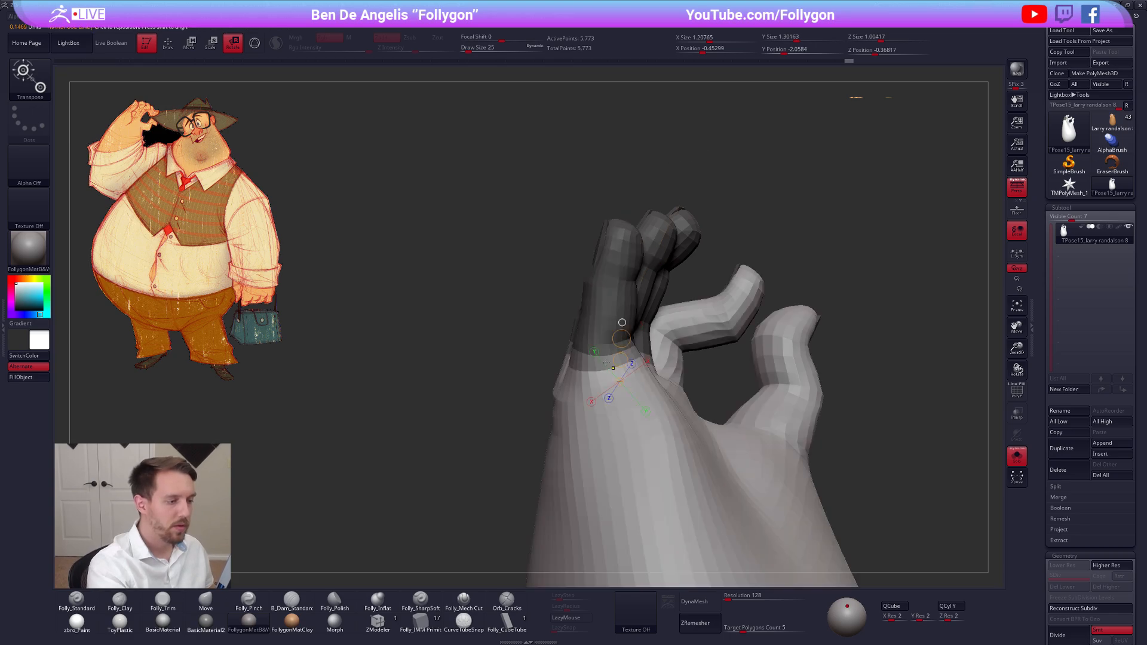
ctrl+click(507, 418)
key(q)
ctrl+click(549, 414)
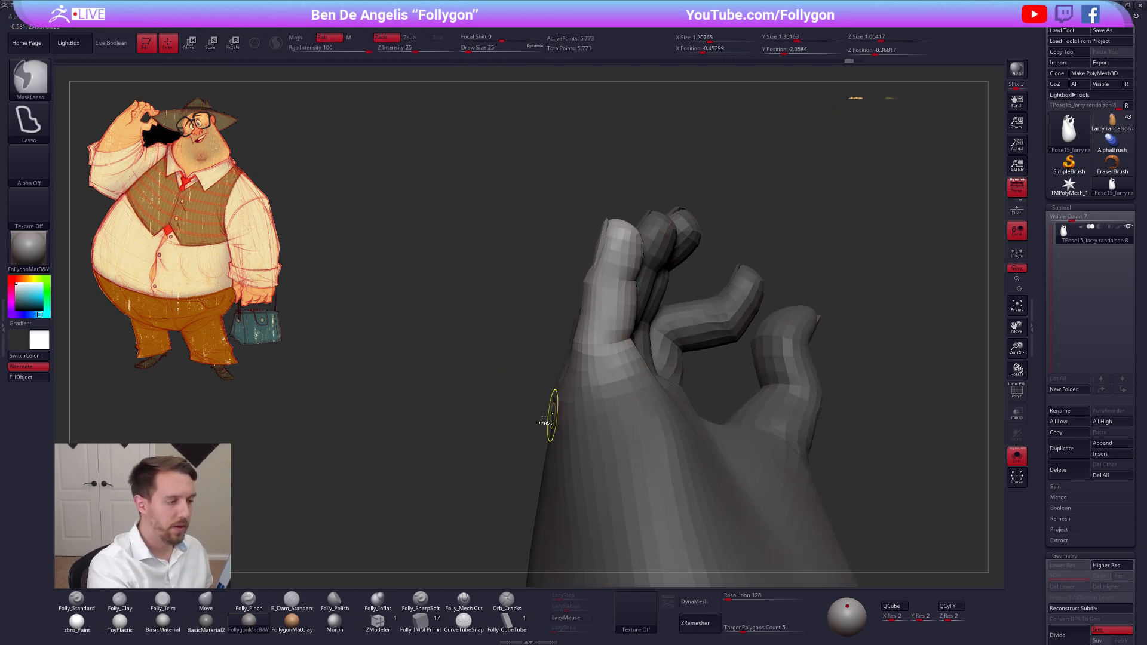
key(r)
drag(601, 345, 742, 151)
key(q)
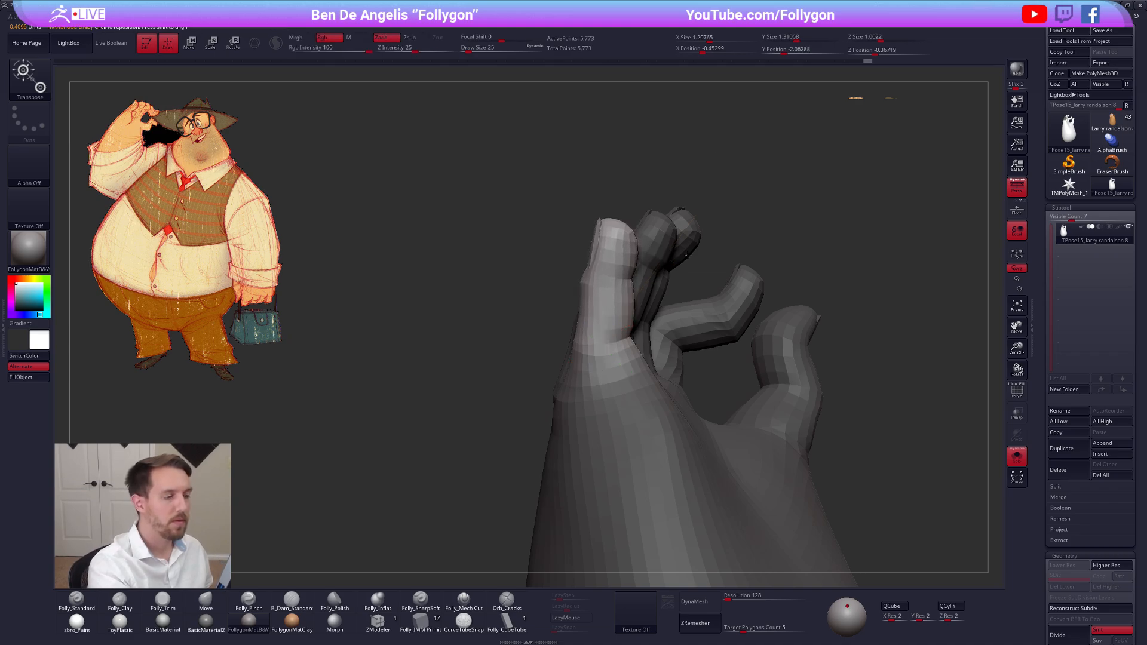
Isolate the pinky from the palm side, soften the mask at its base, and rotate the finger upright toward the ring finger
mouse_move(770, 197)
mouse_down()
mouse_move(760, 229)
mouse_move(604, 355)
mouse_up()
ctrl+click(545, 378)
key(w)
ctrl+click(581, 234)
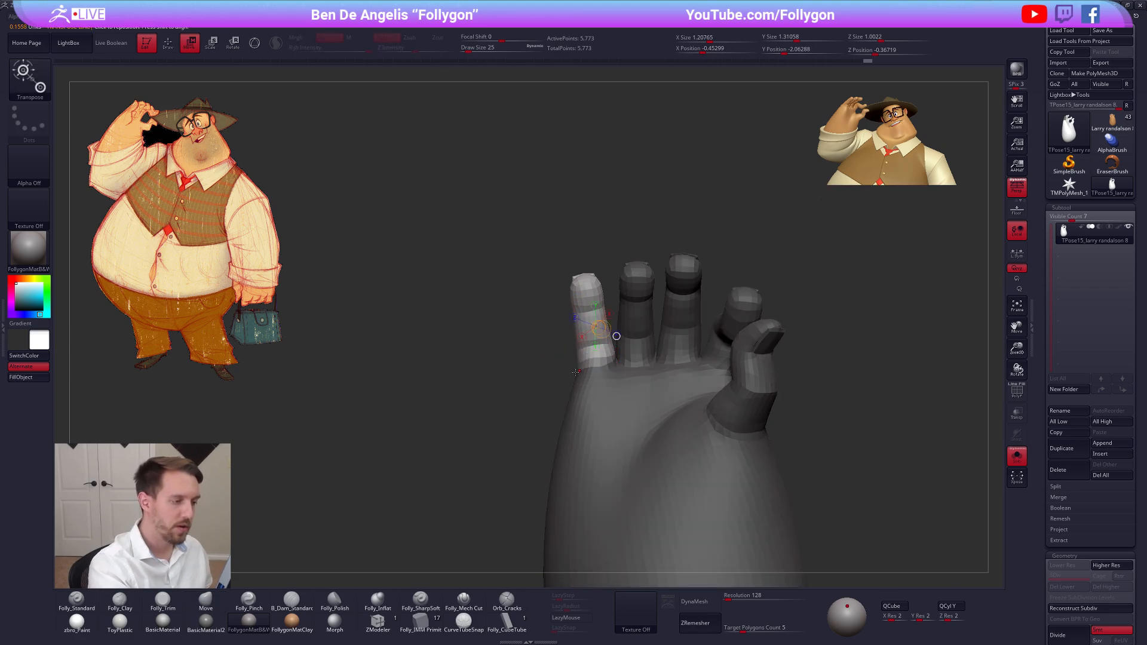
key(q)
ctrl+click(600, 363)
key(r)
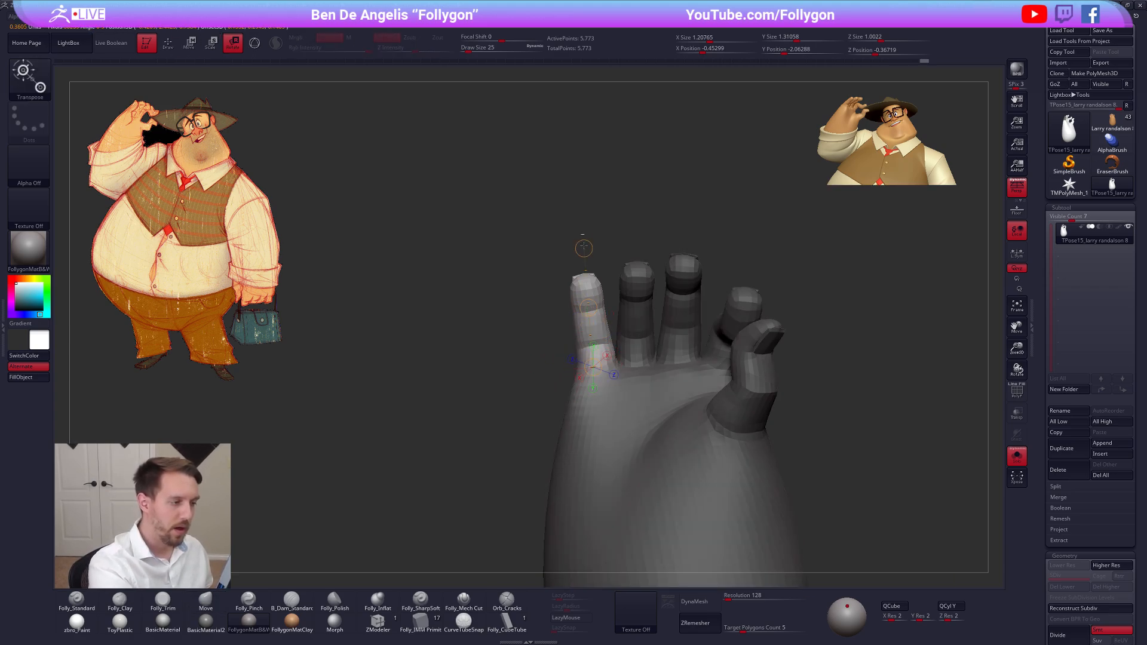
drag(578, 223, 593, 223)
key(q)
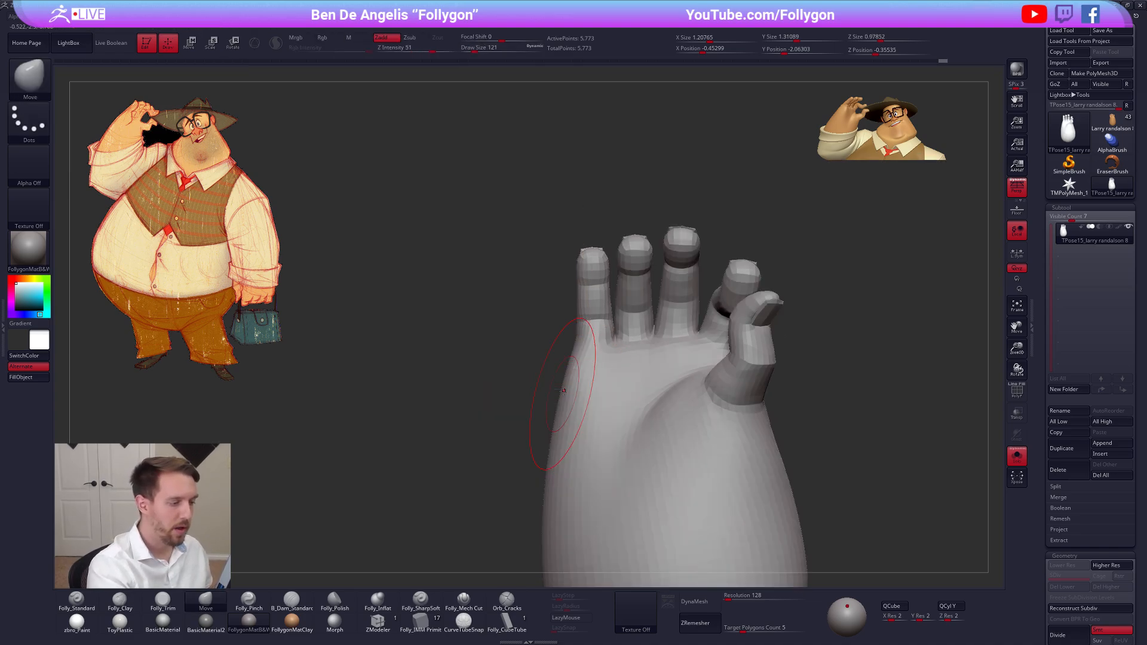
Isolate the ring finger, soften the mask at its base, and rotate it slightly toward the middle finger with Transpose
key(shift+f)
key(shift+f)
alt+right_drag(635, 287, 607, 301)
key(w)
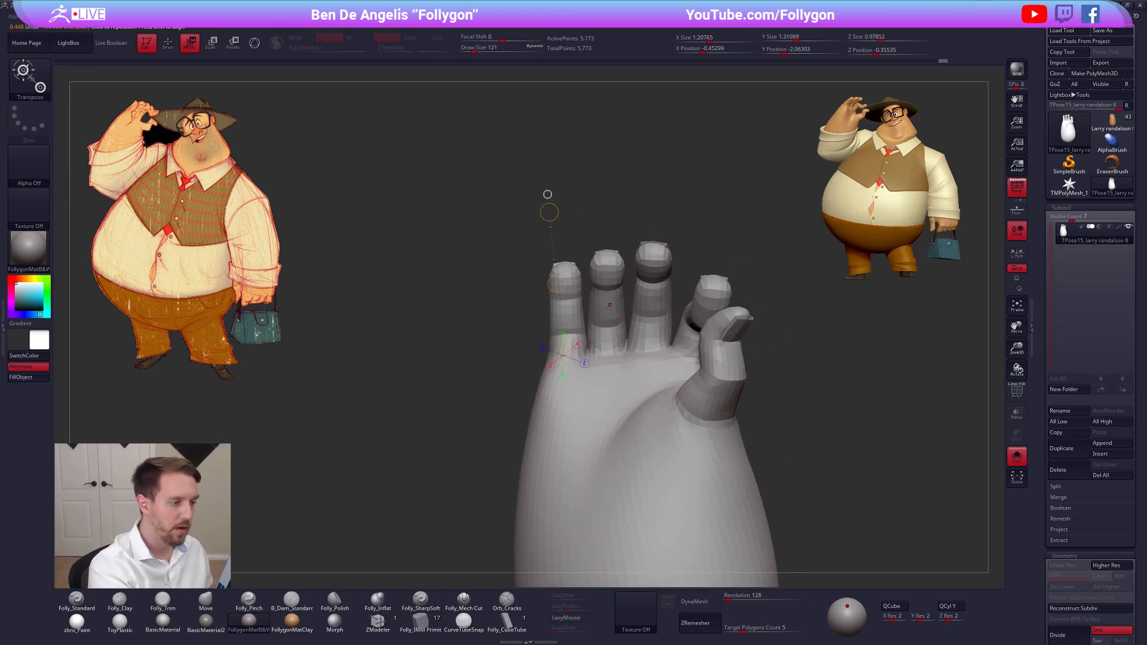
alt+right_drag(688, 294, 672, 302)
ctrl+click(598, 311)
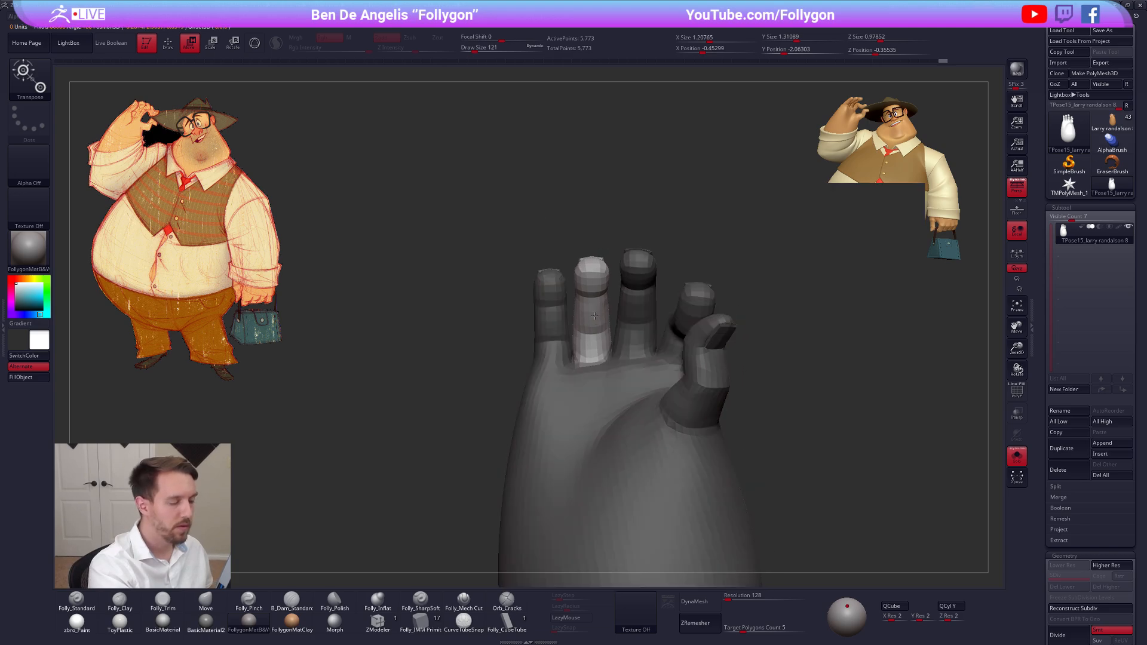
key(q)
ctrl+click(599, 341)
key(r)
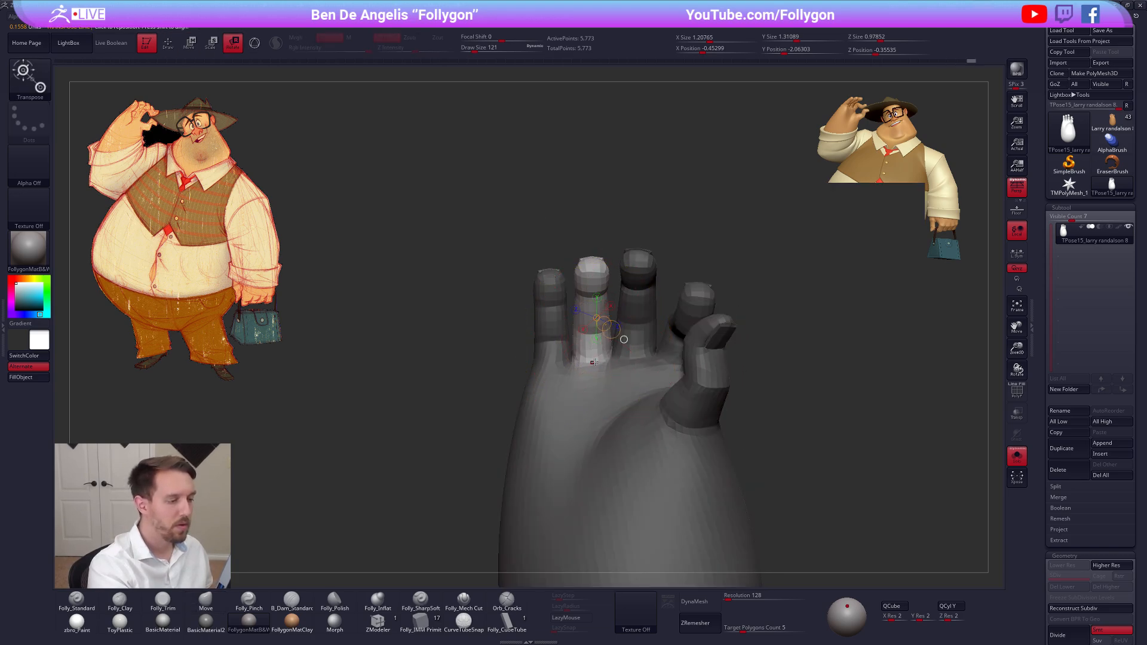
drag(592, 239, 600, 214)
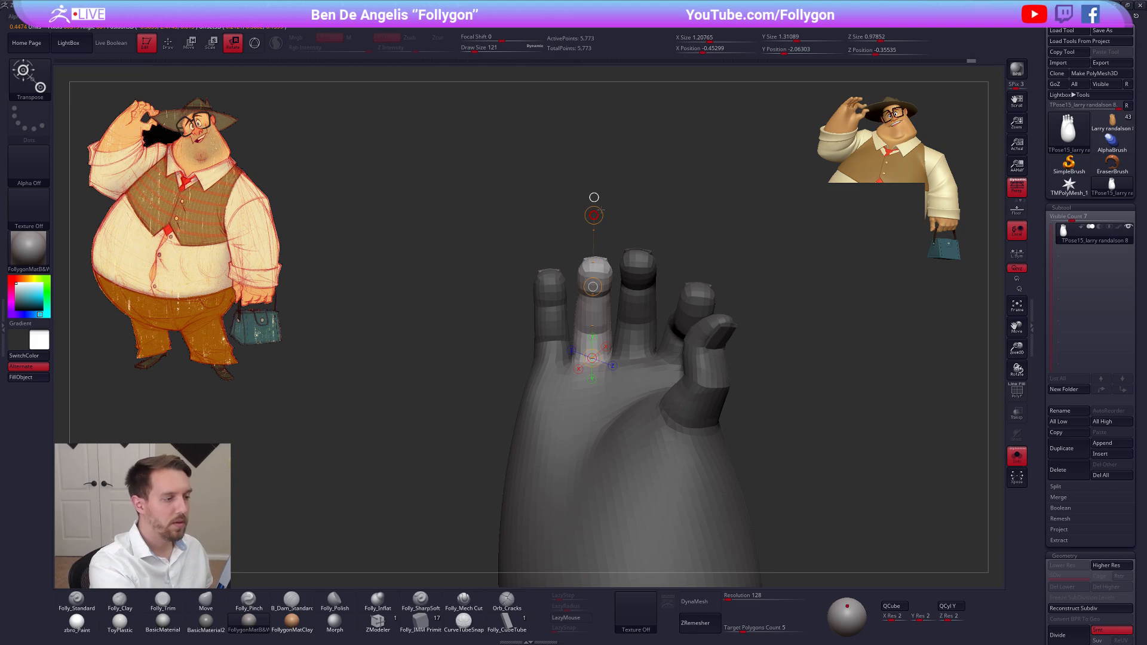
Isolate the middle finger, soften the mask at its base, and adjust its angle with Transpose rotation
key(w)
ctrl+click(640, 306)
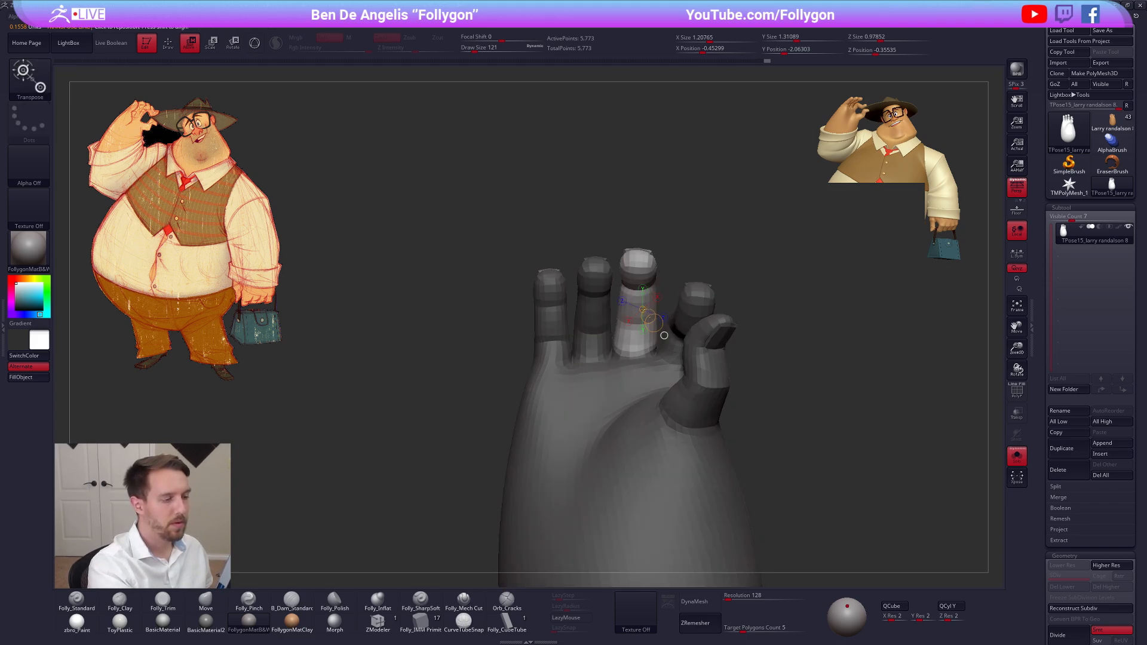
click(635, 344)
key(q)
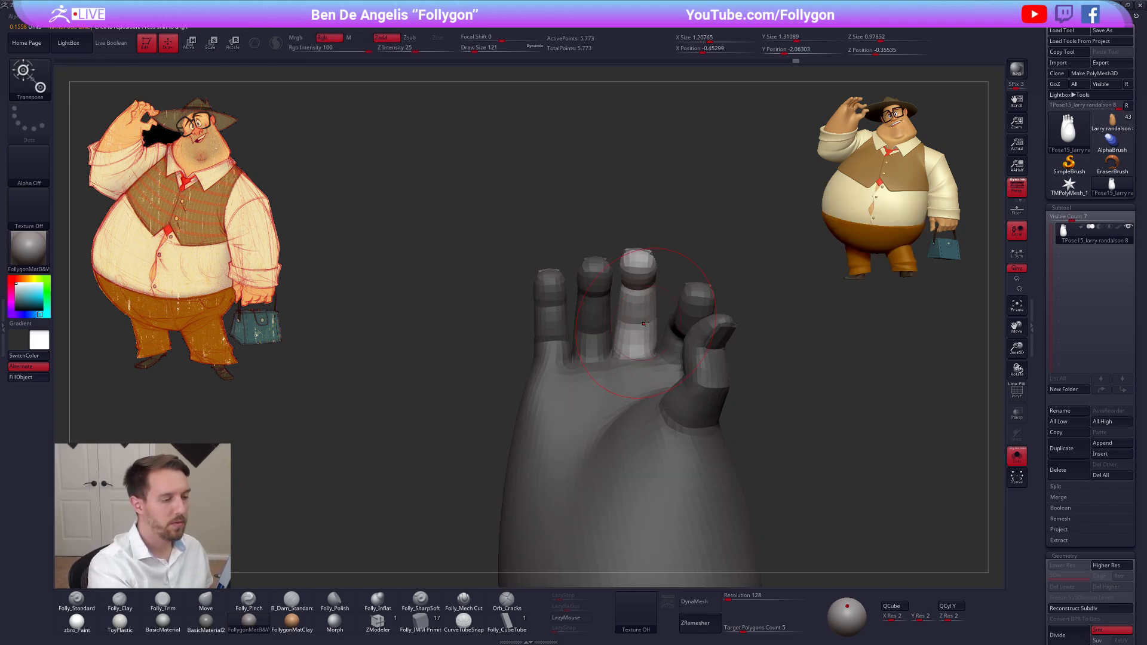
key(r)
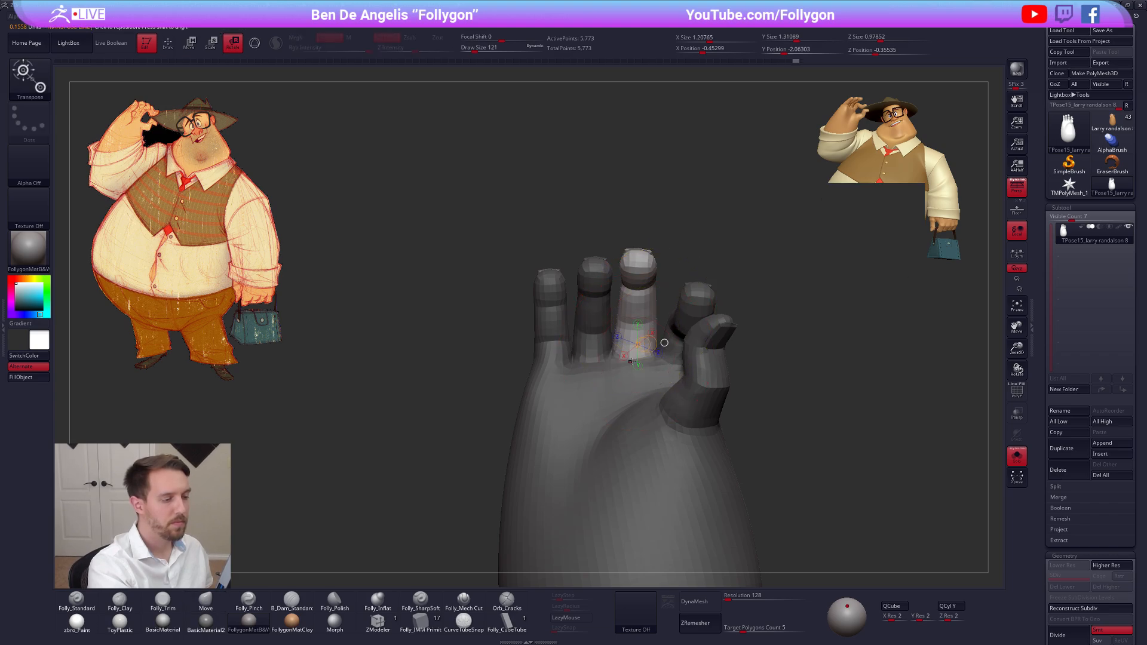
mouse_move(634, 218)
mouse_down()
mouse_move(716, 256)
mouse_move(677, 326)
mouse_up()
Reshape the base of the unmasked middle finger using the Move brush at size 74
key(q)
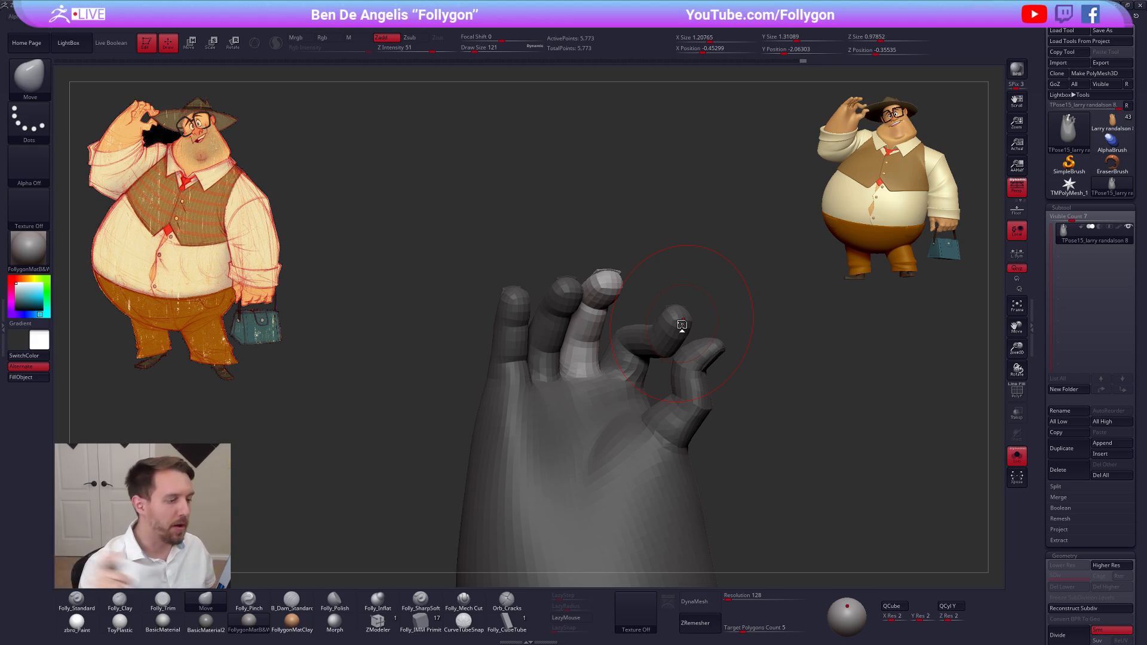
mouse_move(591, 323)
right_down()
mouse_move(478, 335)
mouse_move(442, 352)
mouse_move(466, 406)
mouse_move(538, 442)
right_up()
key(space)
drag(607, 389, 603, 389)
alt+right_drag(604, 385, 626, 319)
right_drag(537, 335, 603, 369)
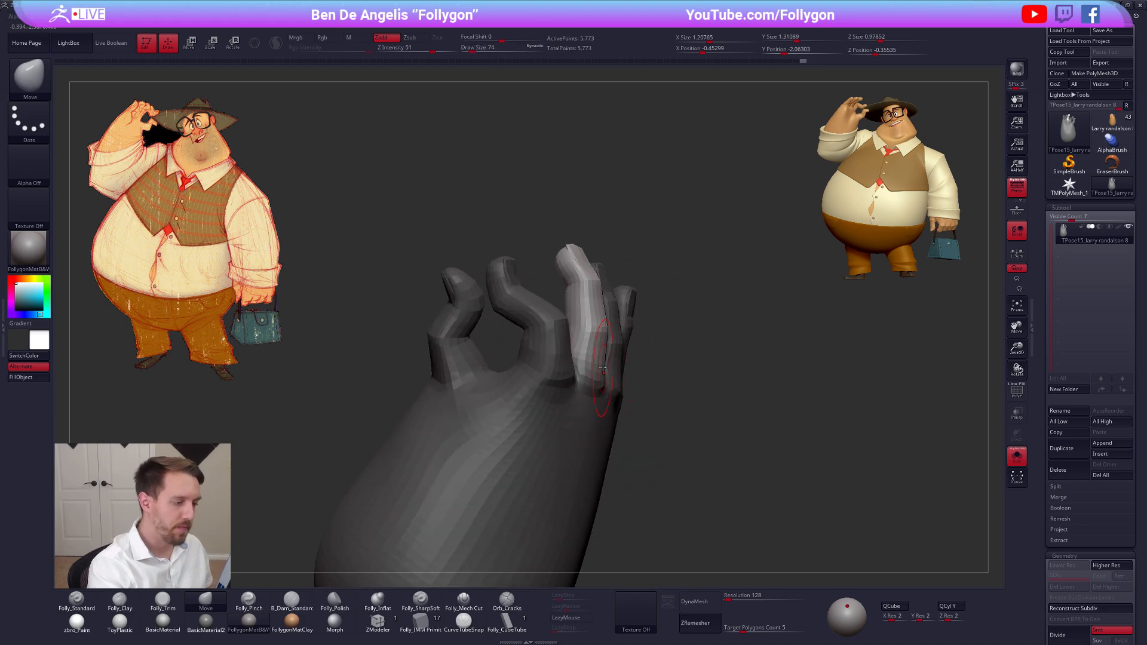
drag(600, 366, 601, 366)
right_drag(601, 366, 617, 367)
Refine the middle finger's base with the Move brush at draw size 61 and clear the mask
key(space)
drag(618, 365, 636, 375)
ctrl+right_drag(636, 375, 646, 340)
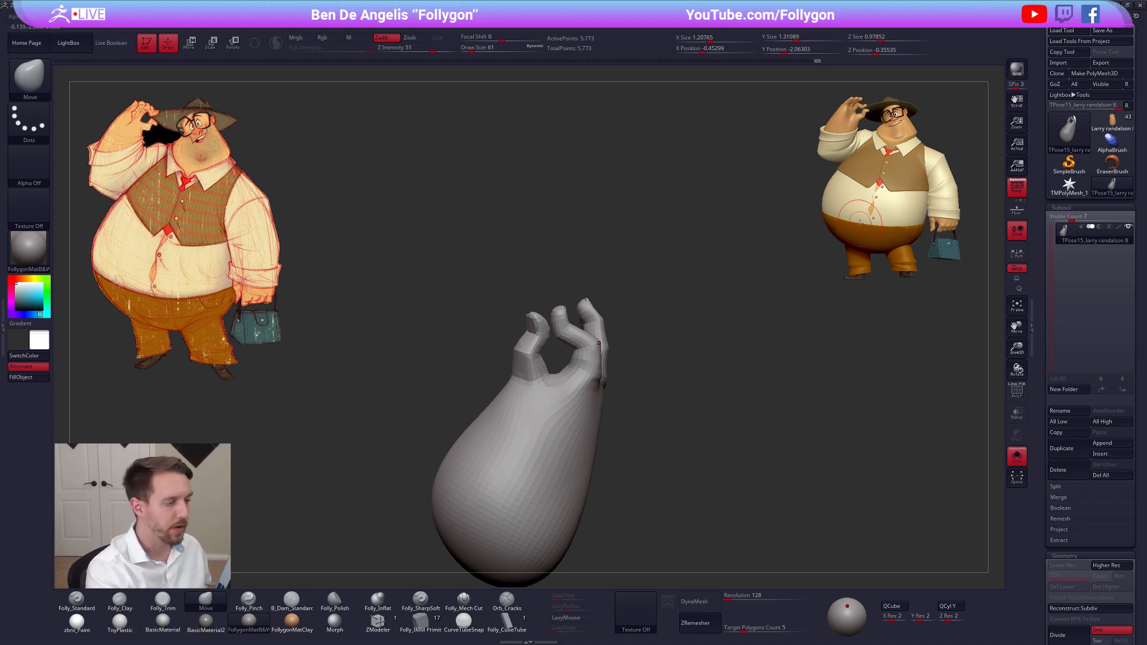
mouse_move(860, 223)
right_down()
mouse_move(735, 230)
mouse_move(729, 281)
right_up()
Reshape the index finger's base on the back of the hand with the Move brush at draw size 43
key(space)
drag(611, 353, 606, 352)
key(space)
right_drag(547, 354, 640, 352)
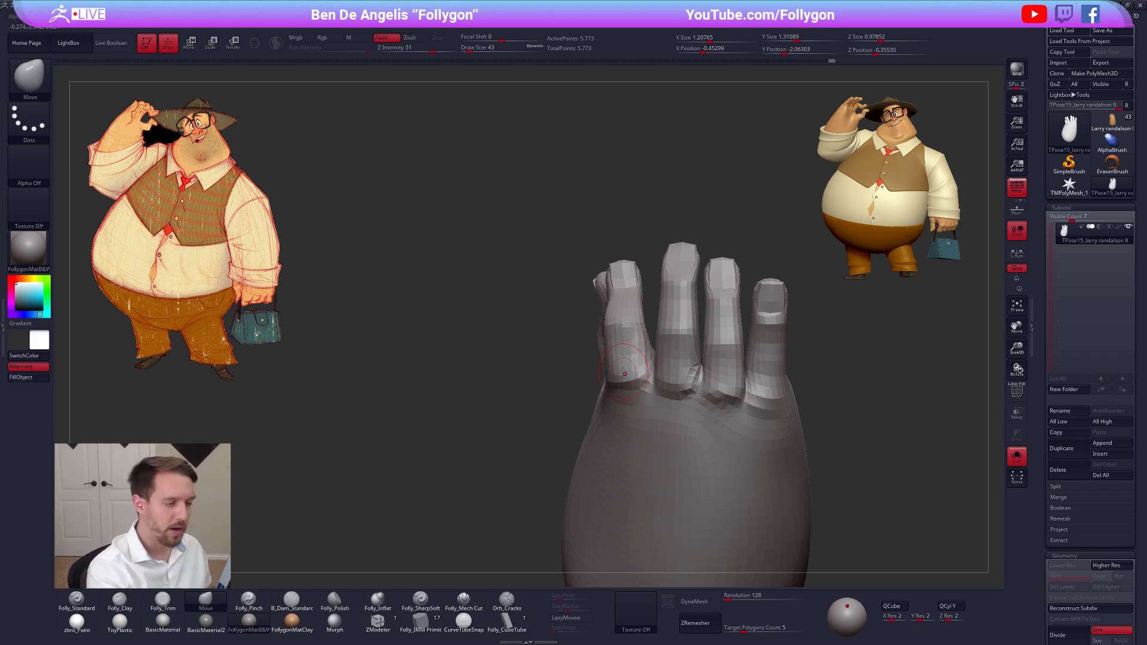
mouse_move(624, 371)
right_down()
mouse_move(653, 359)
mouse_move(652, 382)
mouse_move(639, 367)
mouse_move(668, 385)
mouse_move(651, 409)
mouse_move(649, 391)
mouse_move(610, 384)
mouse_move(630, 360)
right_up()
Set the draw size to 54 and isolate the middle finger using its polygroups
key(5)
key(4)
key(s)
key(shift+f)
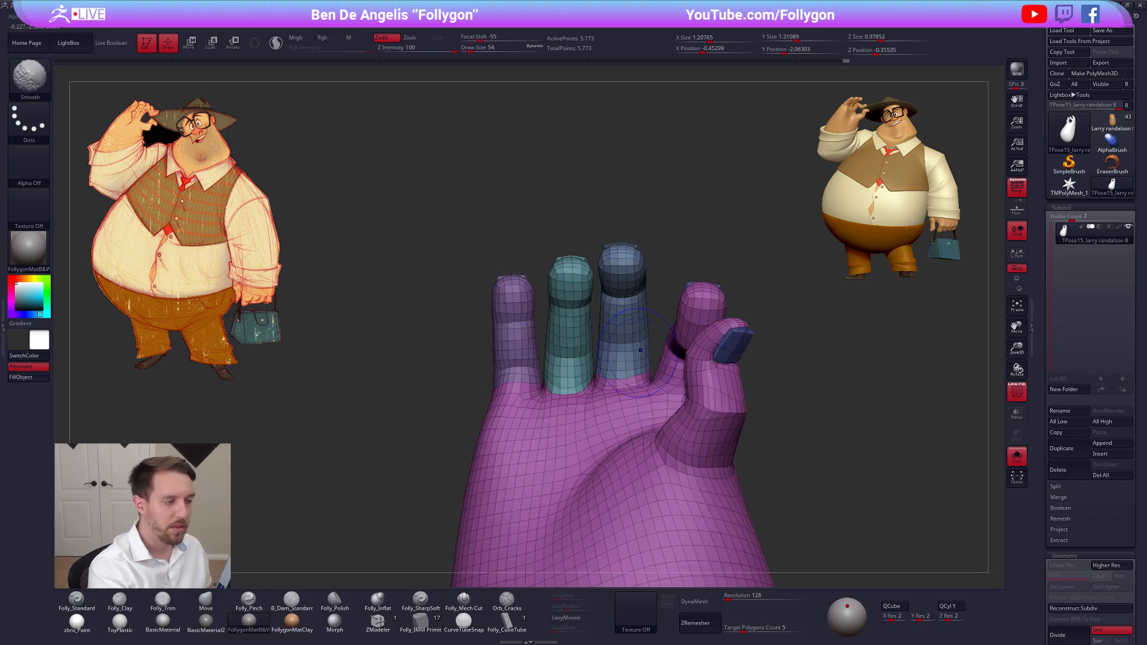
key(shift+f)
right_drag(614, 313, 629, 340)
ctrl+shift+click(623, 307)
key(shift+f)
key(shift+f)
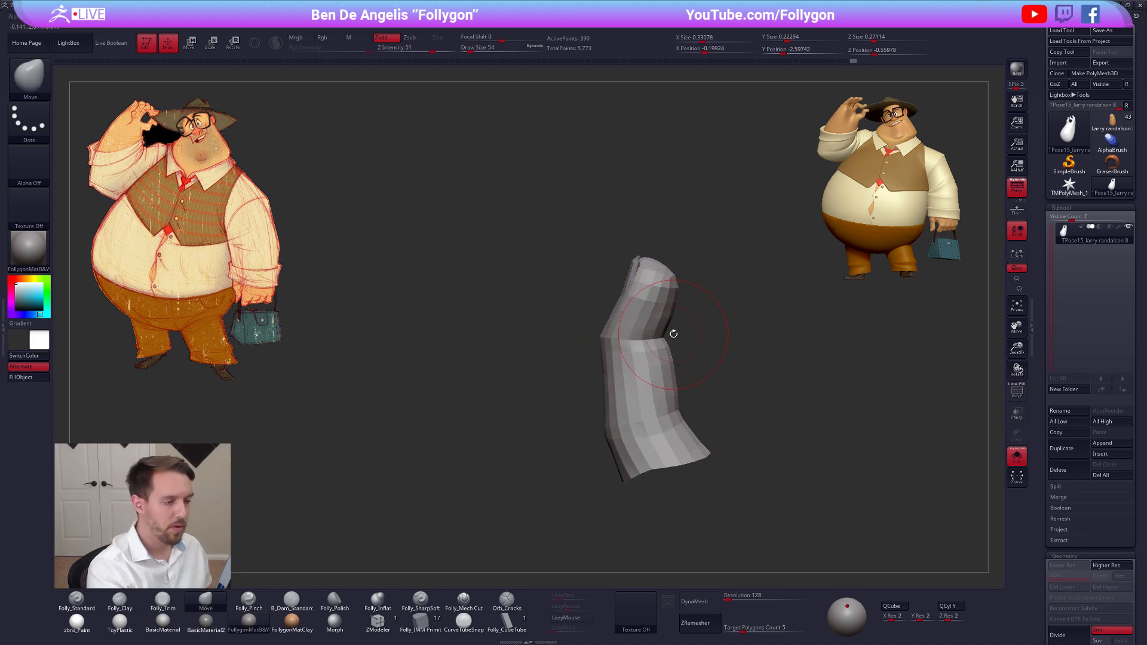
Mask everything except the middle fingertip and rotate the tip slightly away from the thumb with Transpose
key(ctrl)
mouse_move(599, 335)
ctrl+mouse_down()
mouse_move(675, 223)
mouse_move(678, 334)
ctrl+mouse_up()
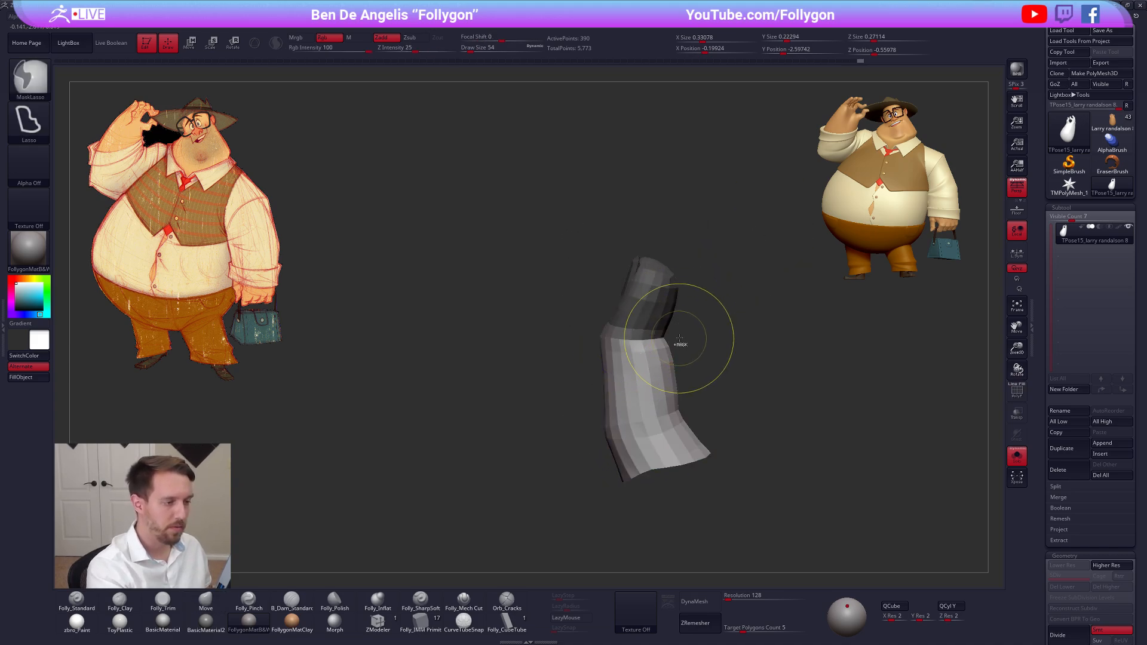
ctrl+shift+click(692, 286)
ctrl+click(696, 282)
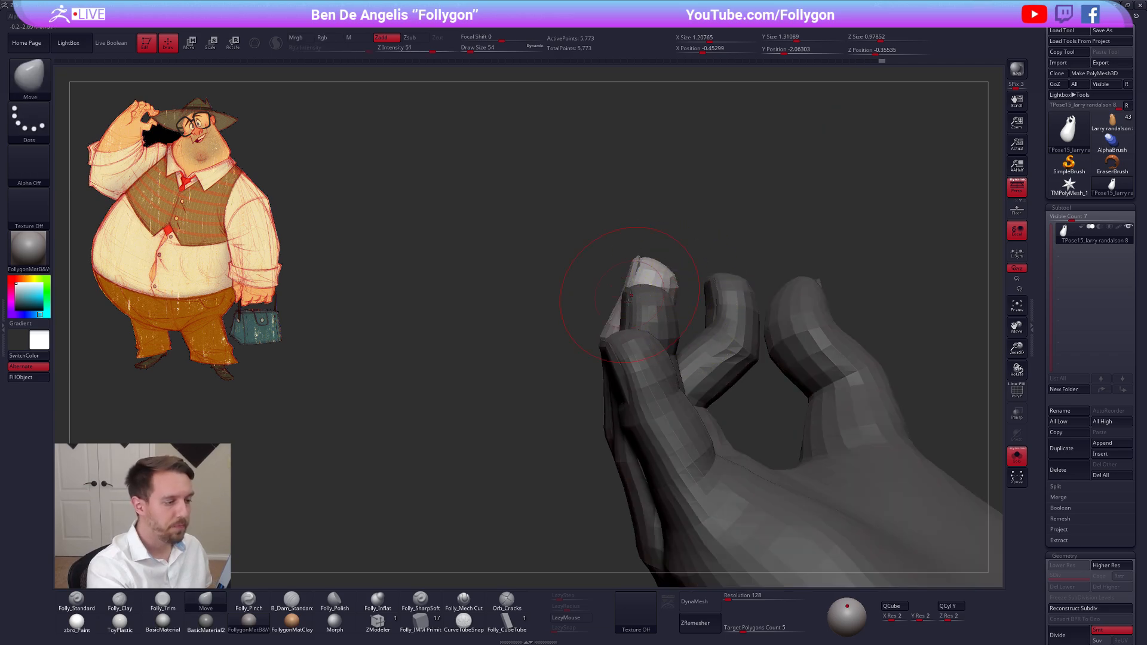
key(r)
drag(668, 229, 651, 223)
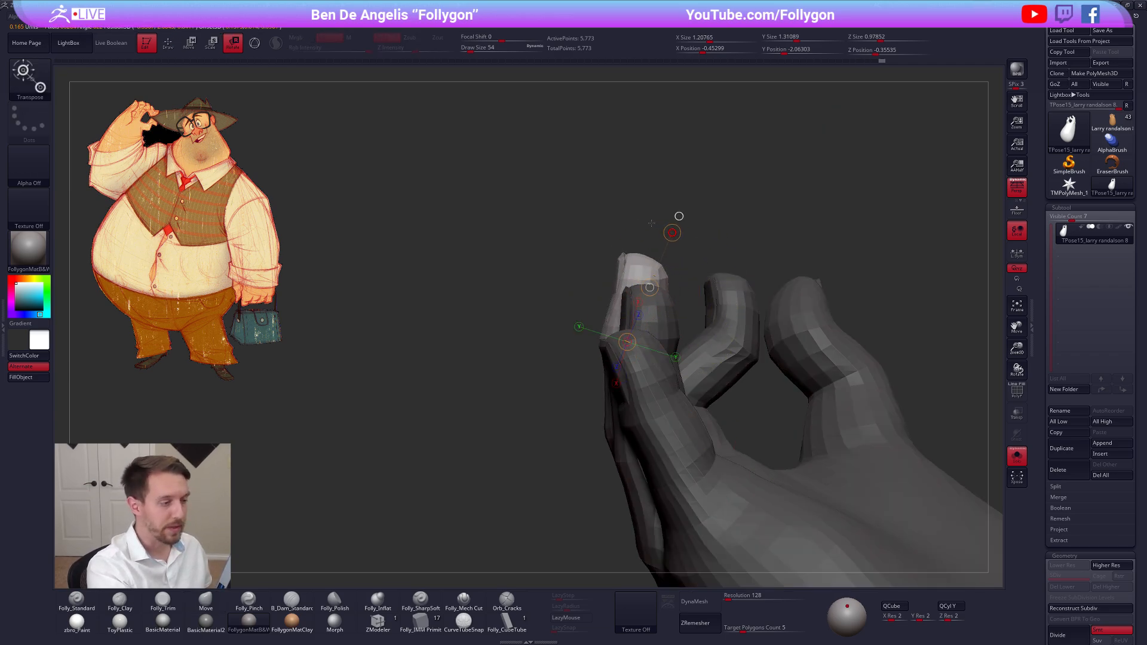
key(q)
Soften the mask below the middle fingertip and reshape the joint with the Move brush at draw size 21
mouse_move(526, 286)
mouse_down()
mouse_move(658, 332)
mouse_move(585, 365)
mouse_move(669, 358)
mouse_move(645, 371)
mouse_move(658, 383)
mouse_up()
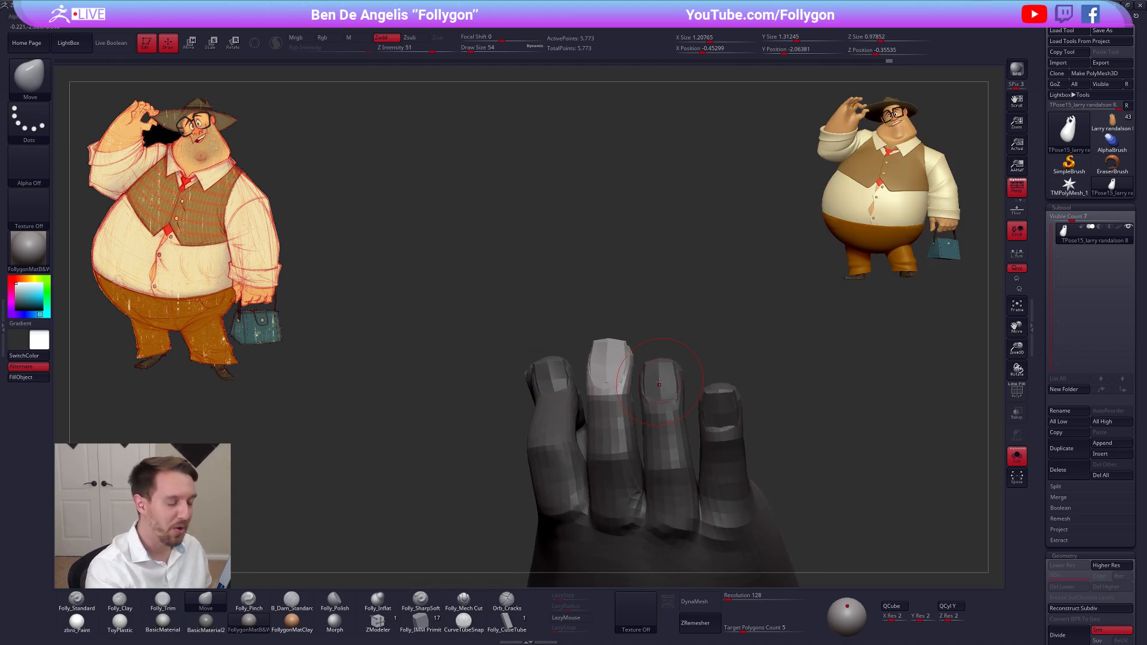
mouse_move(607, 407)
right_down()
mouse_move(577, 419)
mouse_move(619, 387)
mouse_move(608, 360)
right_up()
key(ctrl)
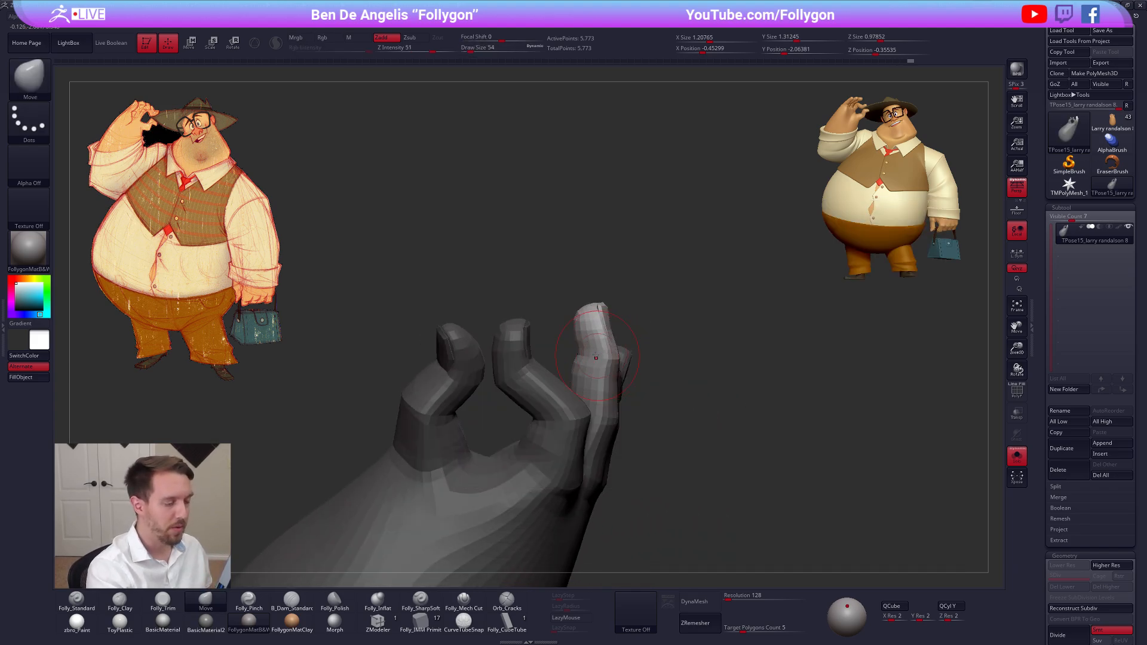
key(space)
drag(596, 357, 592, 358)
mouse_move(591, 357)
right_down()
mouse_move(576, 352)
mouse_move(636, 361)
right_up()
key(space)
drag(583, 376, 575, 376)
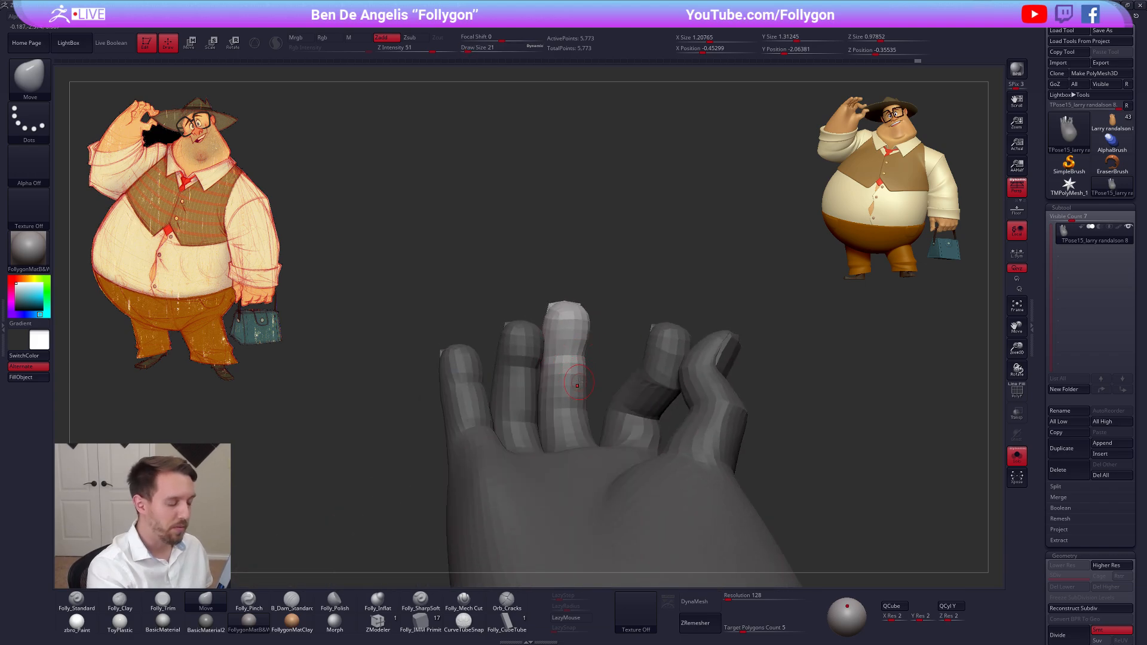
right_drag(578, 383, 604, 361)
Refine the unmasked middle finger's contour and base with the Move brush at draw sizes 43 and 29
key(space)
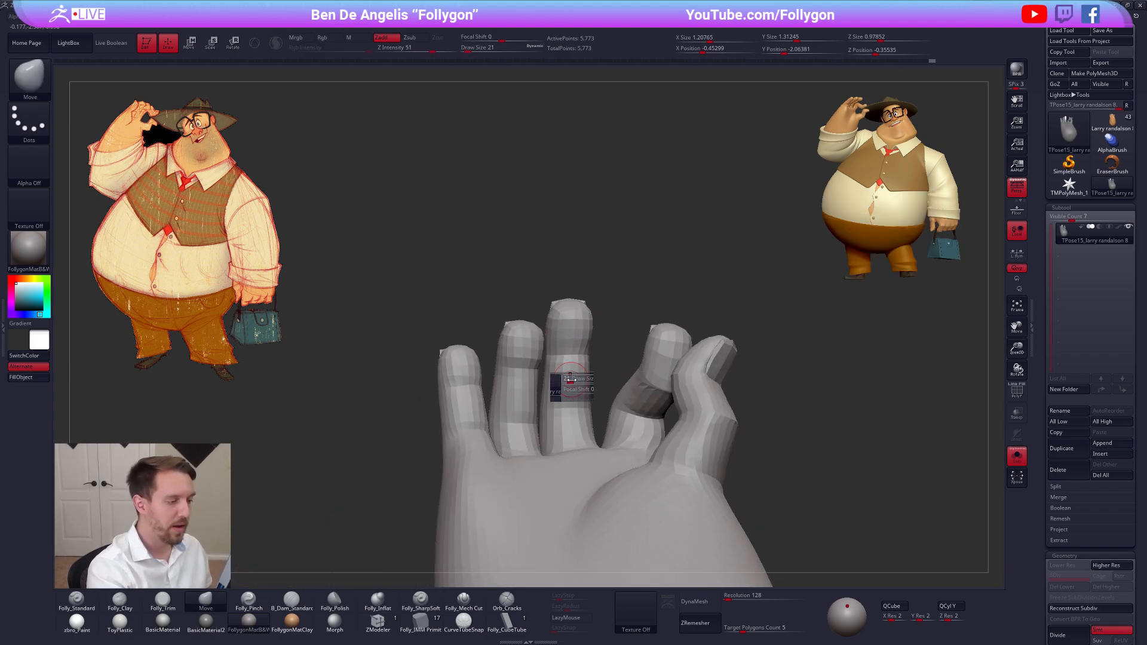
drag(570, 379, 574, 384)
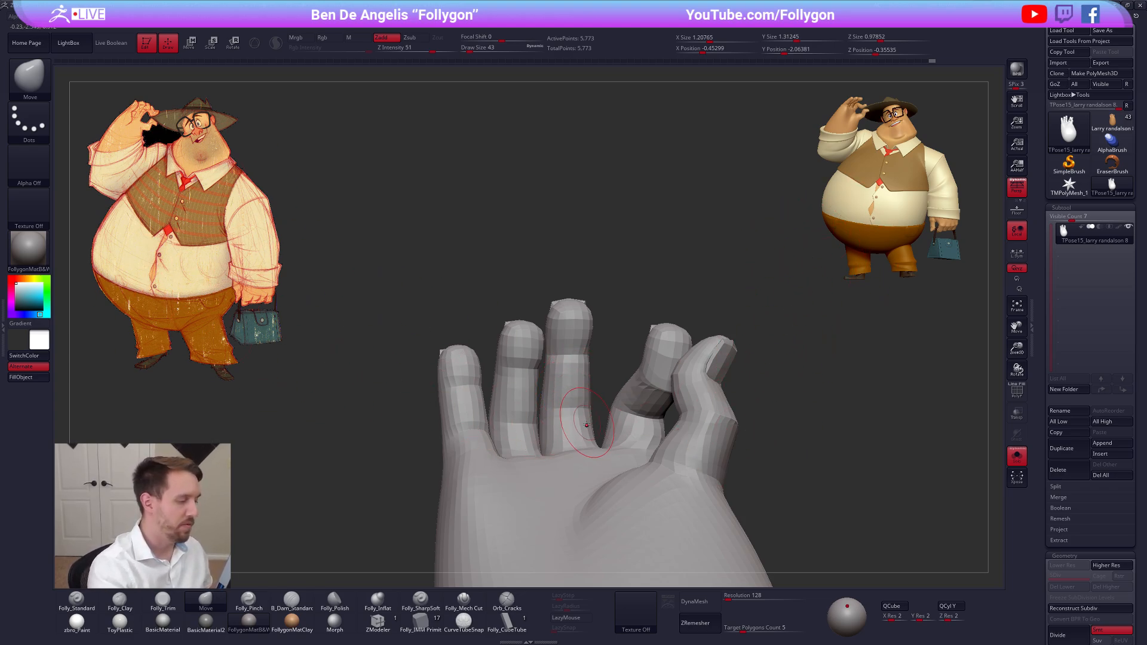
key(space)
drag(571, 375, 567, 374)
right_drag(579, 360, 670, 456)
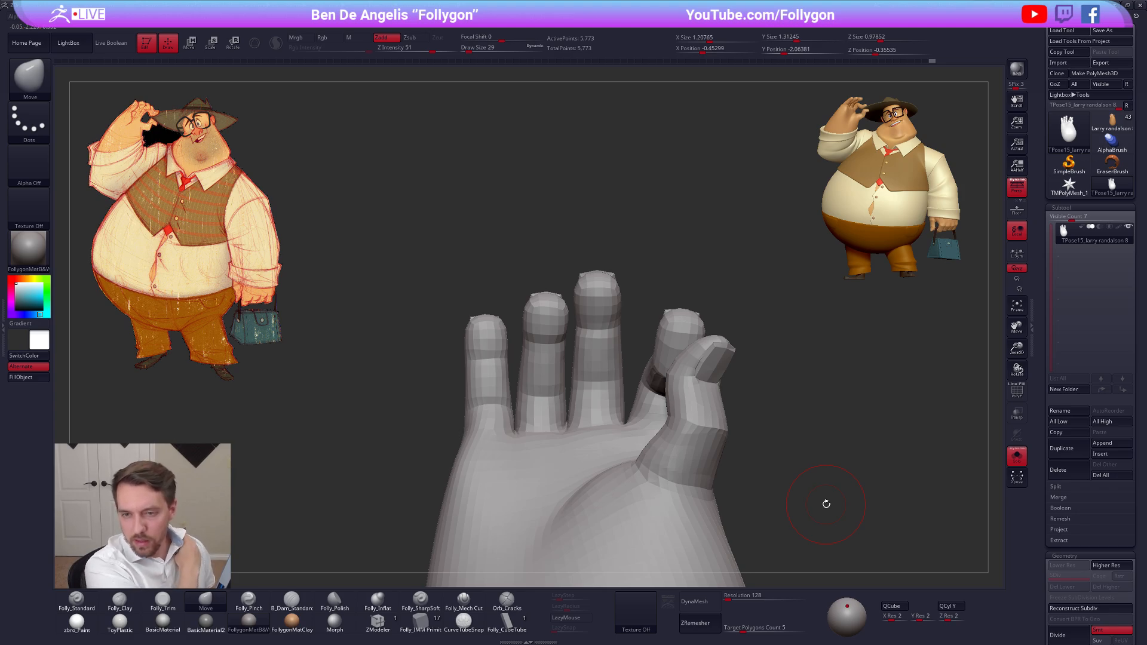
Switch to Chrome to view the Follygon Gumroad product page, and return to ZBrush
key(alt+Tab)
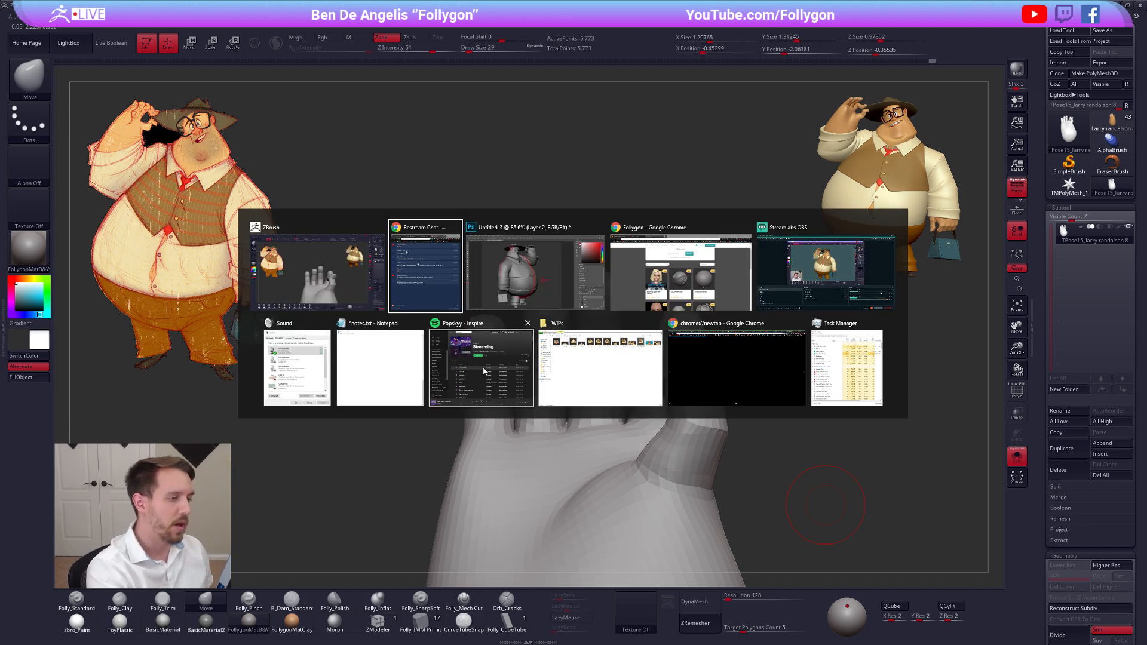
click(626, 303)
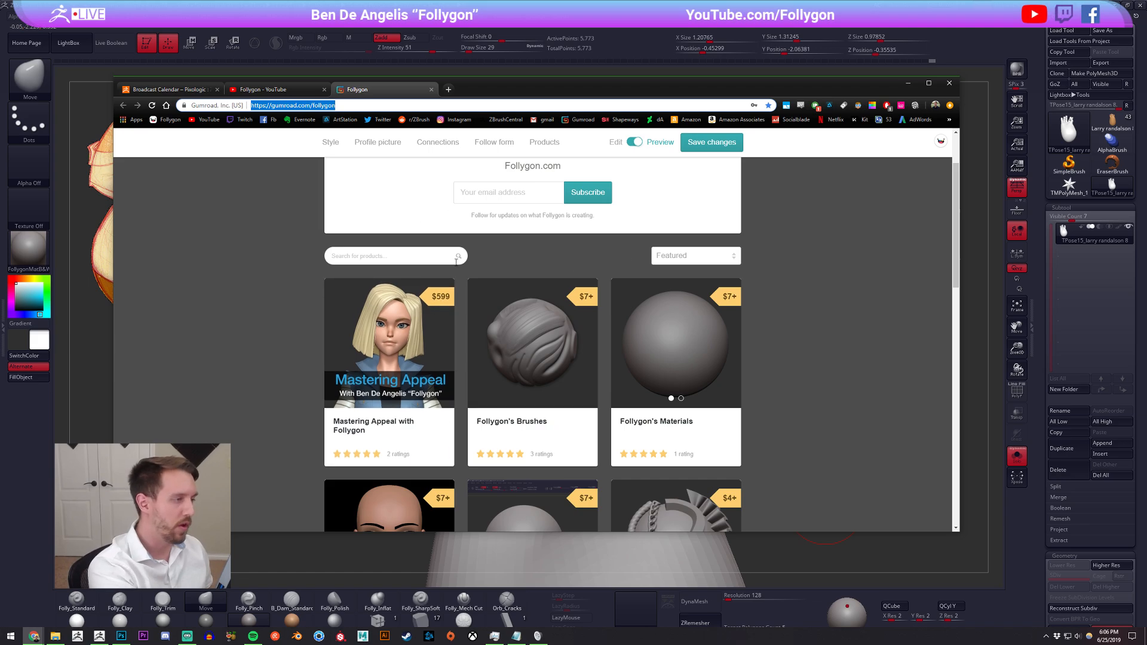
click(967, 320)
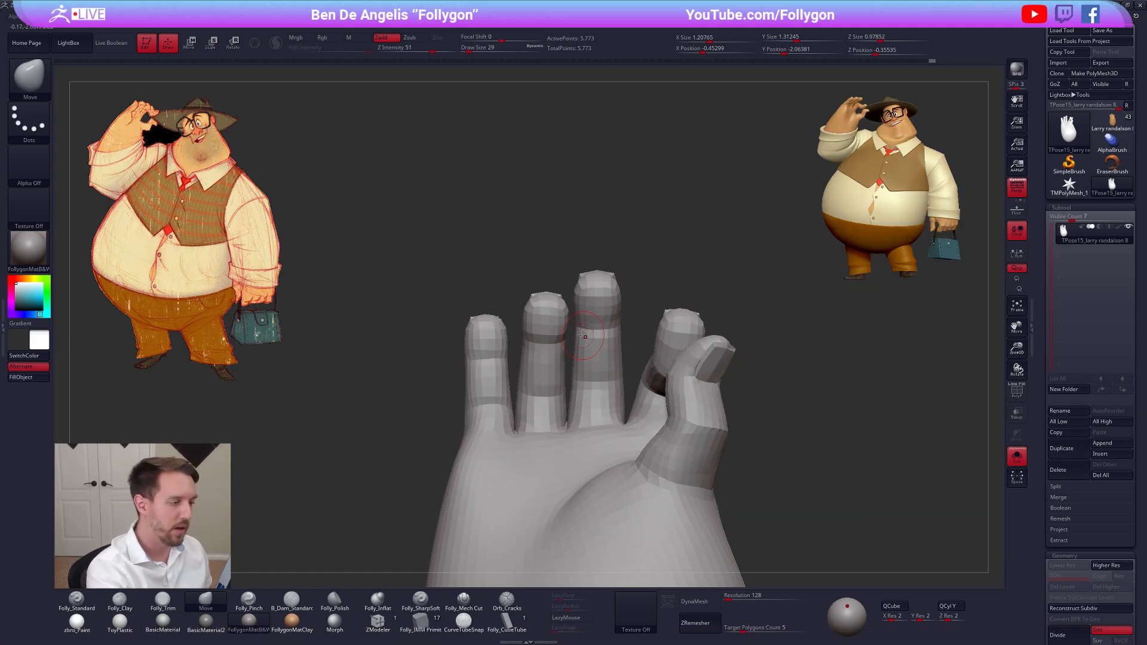
Mask all but the middle finger's end segment from the palm side and adjust its angle slightly with Transpose rotation
key(shift+f)
right_drag(594, 328, 575, 330)
key(shift+f)
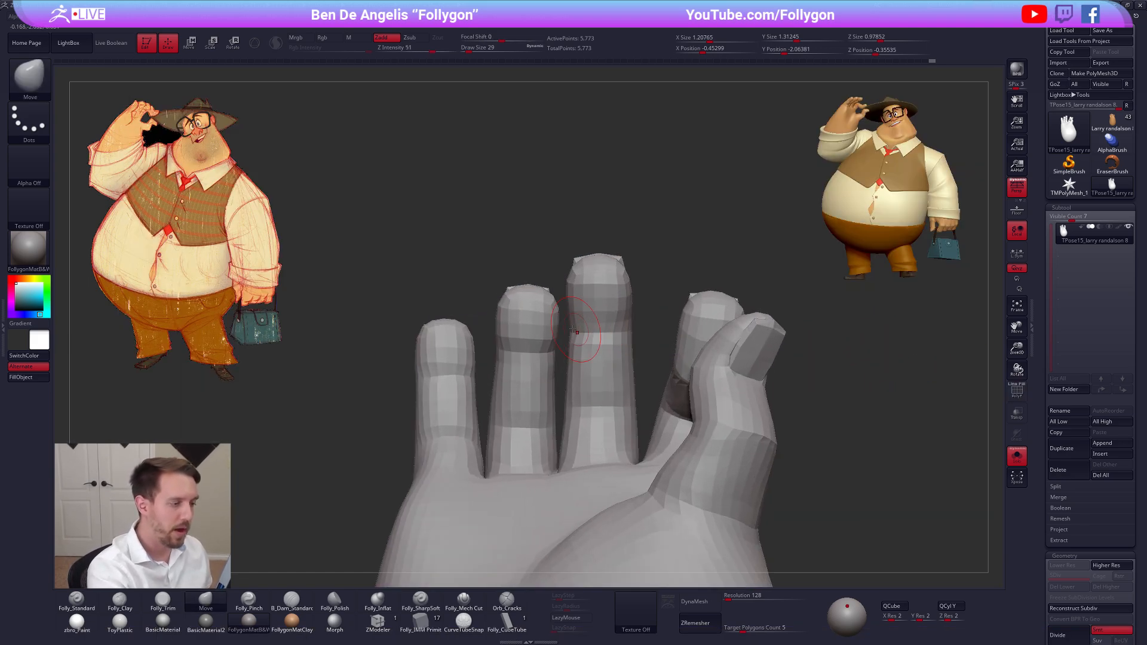
mouse_move(567, 329)
ctrl+mouse_down()
mouse_move(559, 290)
mouse_move(640, 287)
mouse_move(649, 327)
mouse_move(598, 330)
ctrl+mouse_up()
ctrl+click(660, 292)
key(r)
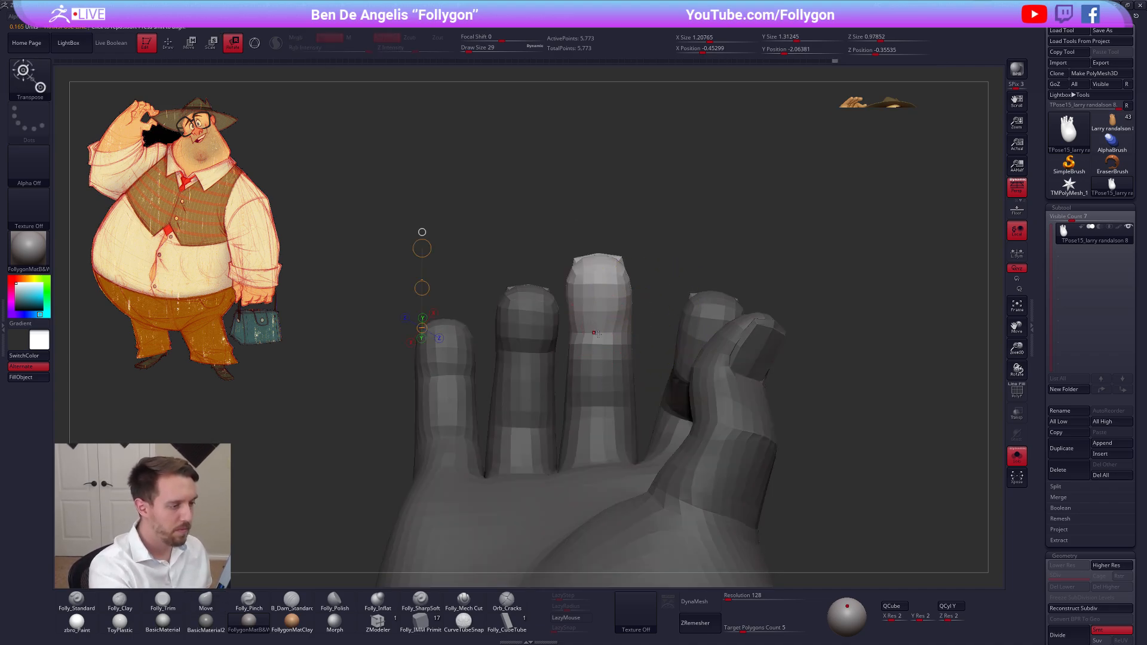
click(596, 333)
key(q)
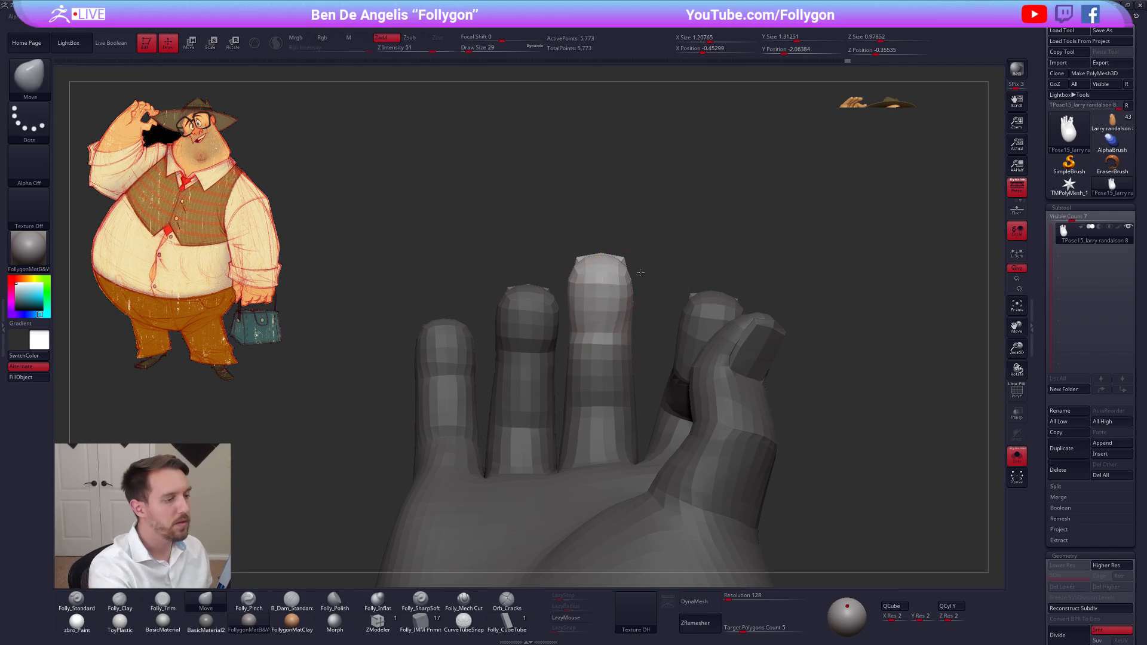
alt+drag(657, 310, 652, 257)
ctrl+click(653, 256)
ctrl+drag(805, 408, 782, 436)
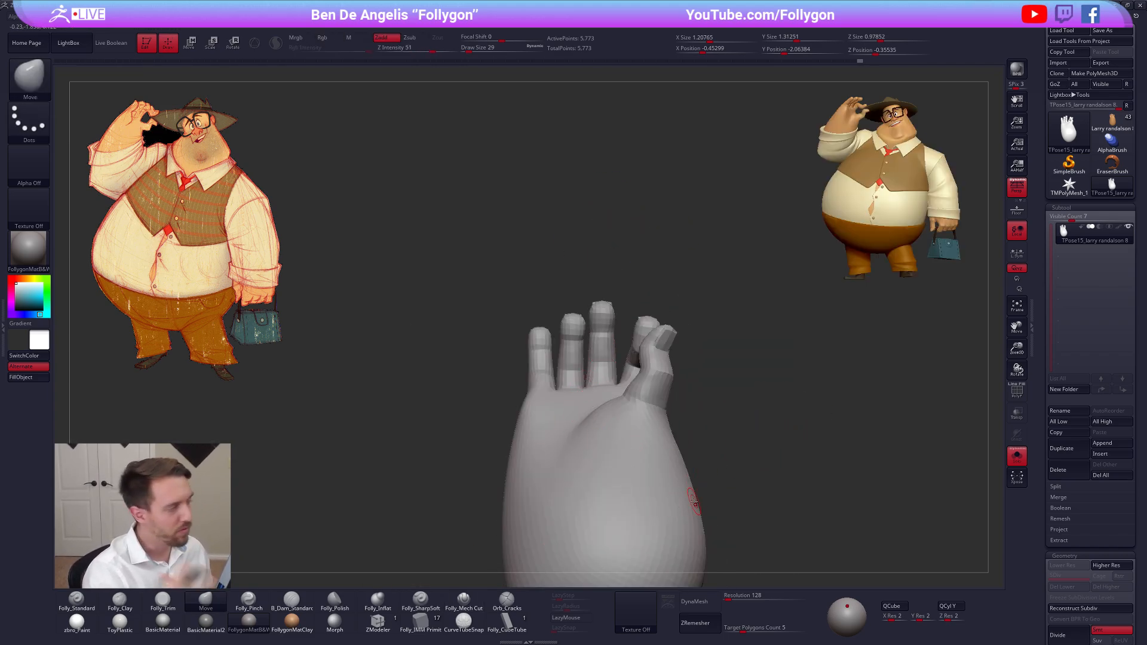
Mask everything except the middle finger with a Transpose topological mask and soften the mask edge at its base
right_drag(600, 340, 600, 412)
key(w)
ctrl+drag(604, 369, 613, 306)
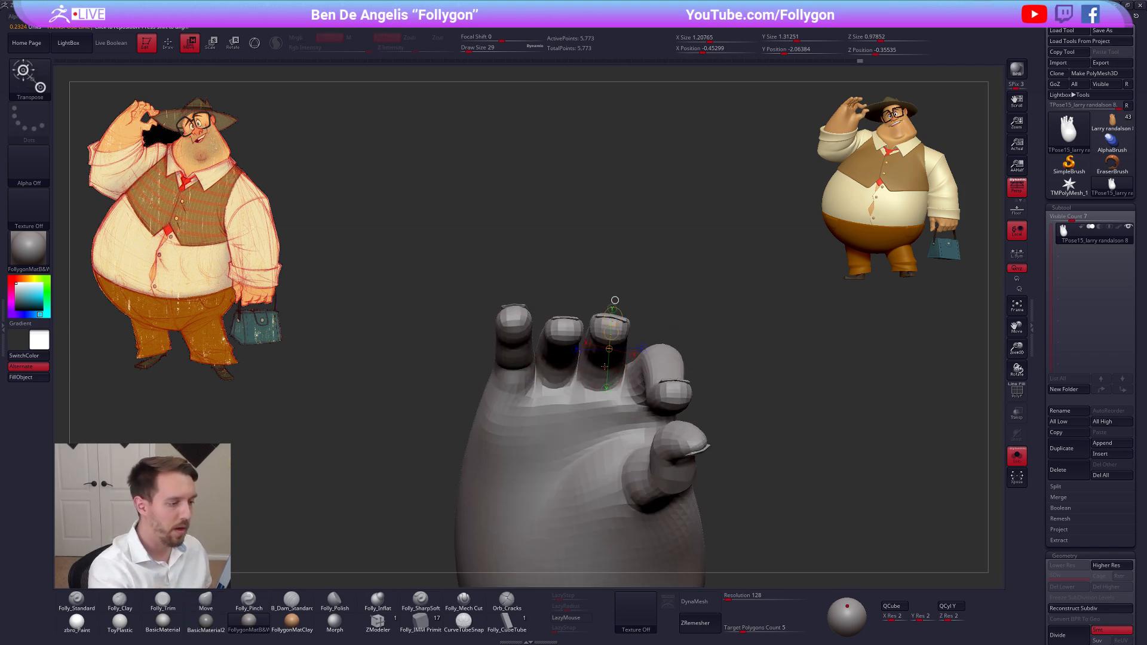
ctrl+click(614, 305)
key(q)
ctrl+click(606, 377)
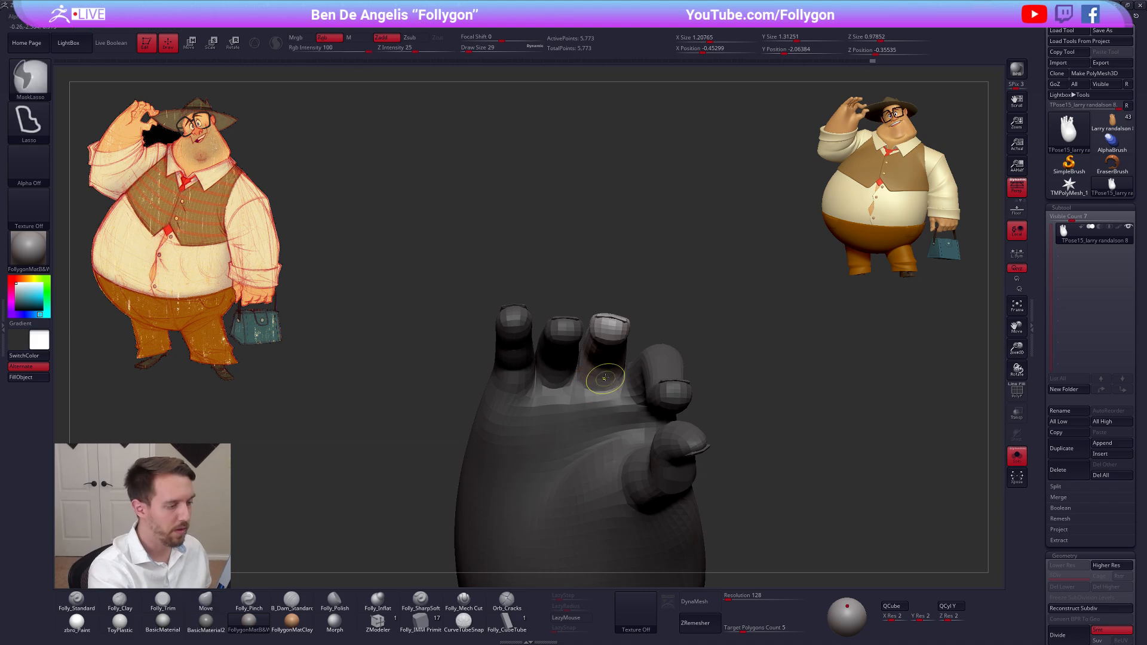
mouse_move(605, 376)
right_down()
mouse_move(602, 438)
mouse_move(583, 387)
mouse_move(604, 388)
right_up()
Try to shift the middle finger sideways with Transpose move from the back of the hand
key(r)
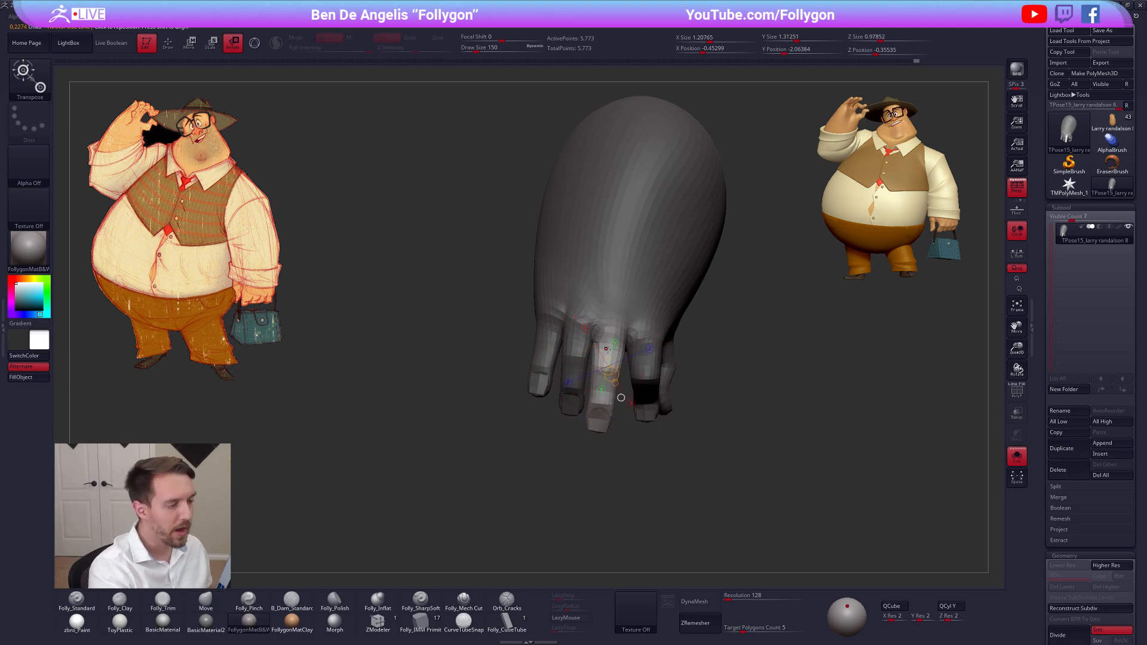
key(w)
drag(595, 399, 593, 400)
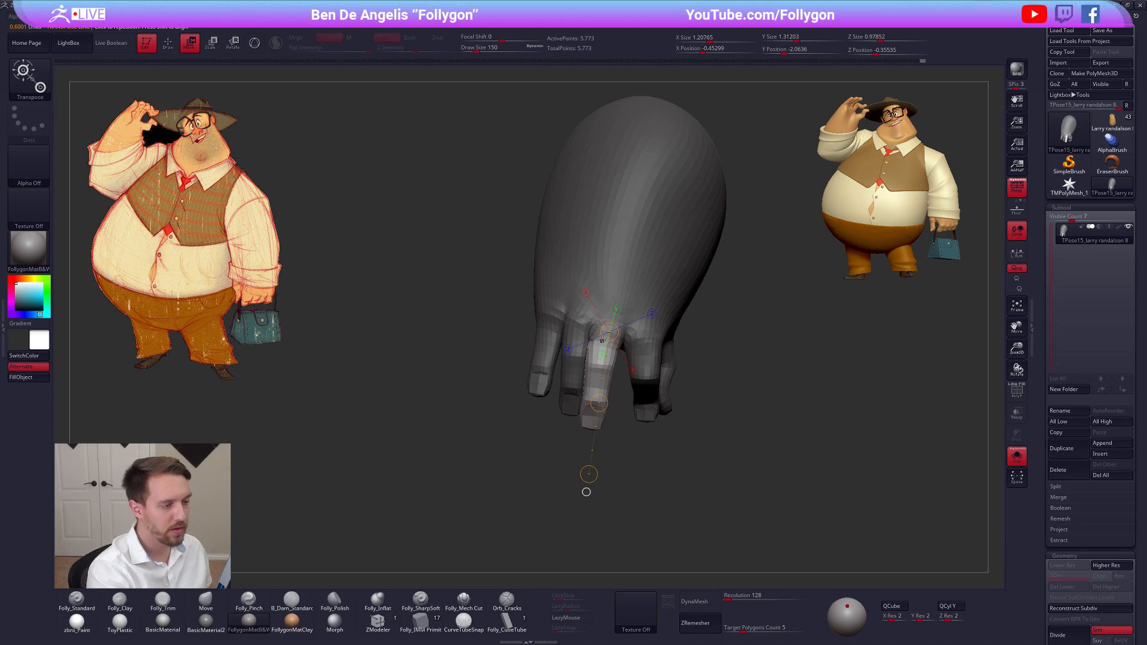
key(ctrl+z)
key(q)
ctrl+click(561, 418)
ctrl+click(562, 418)
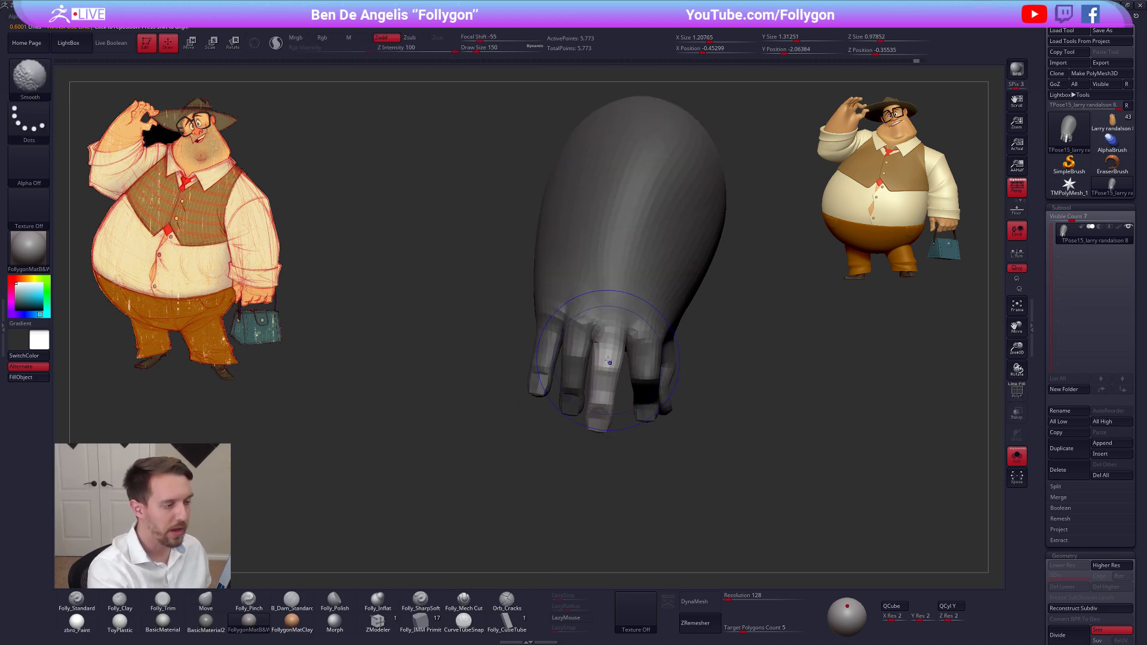
Nudge the middle finger with the Move brush at draw sizes 306 and 430, and fine-tune its position with Transpose
key(space)
click(610, 363)
key(space)
click(612, 359)
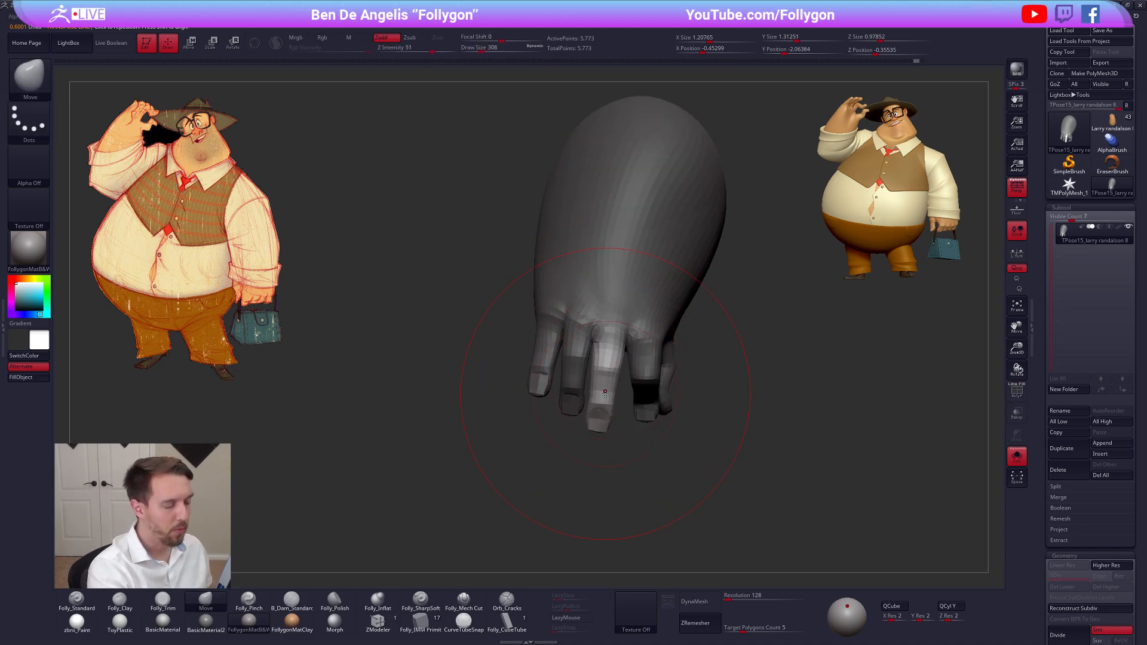
mouse_move(603, 404)
right_down()
mouse_move(591, 398)
mouse_move(607, 401)
right_up()
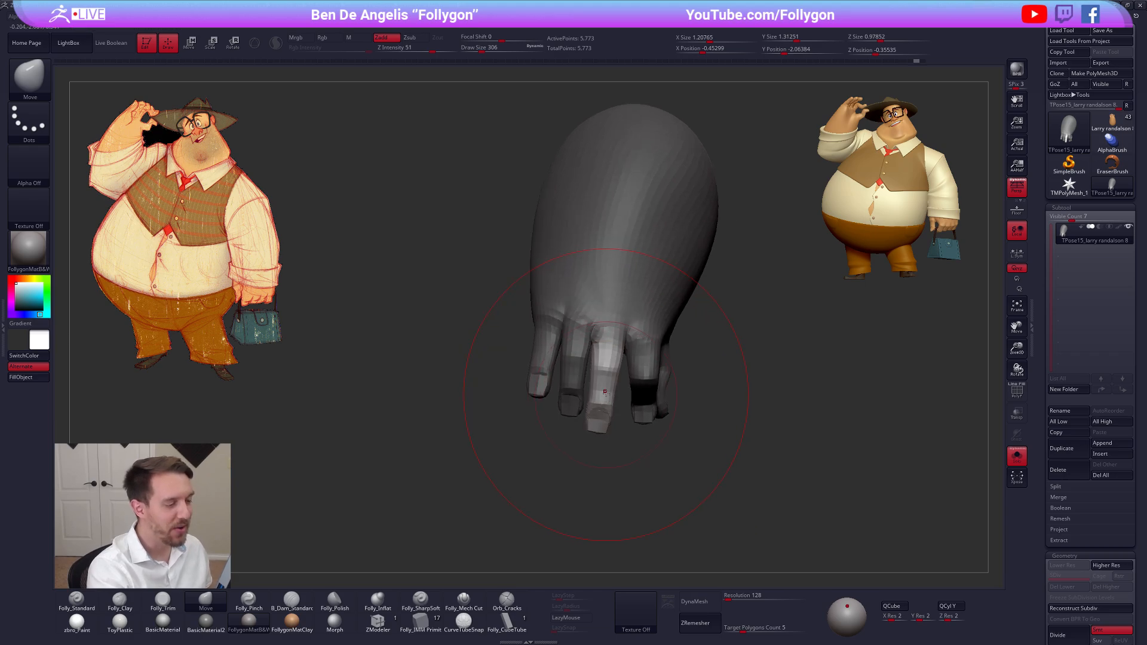
key(space)
click(606, 389)
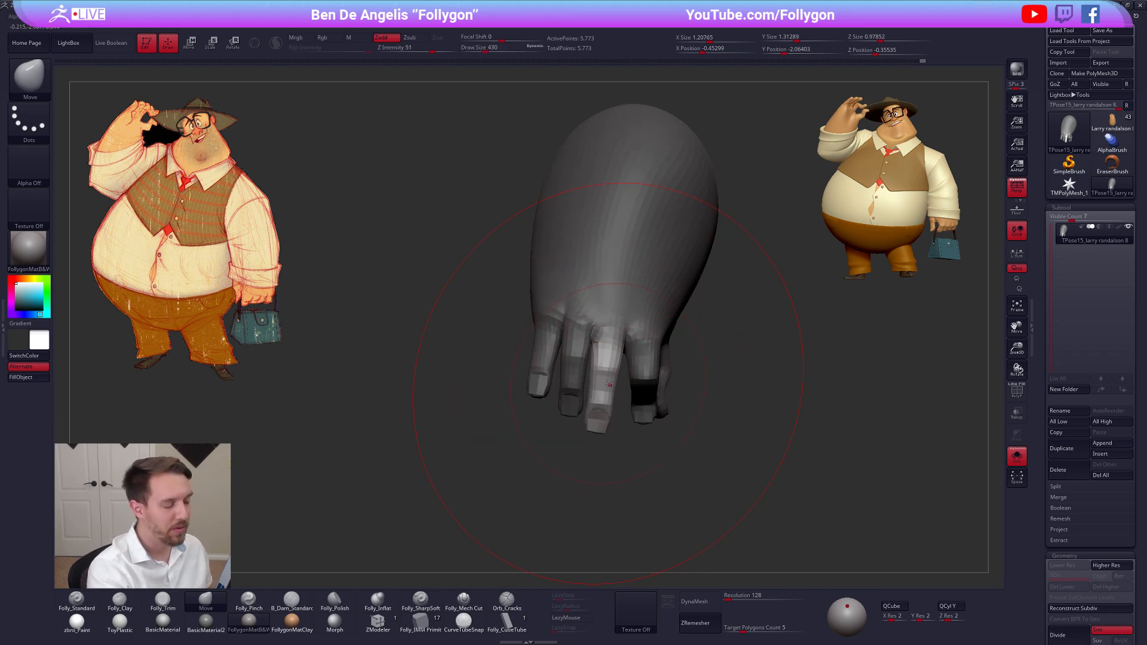
key(w)
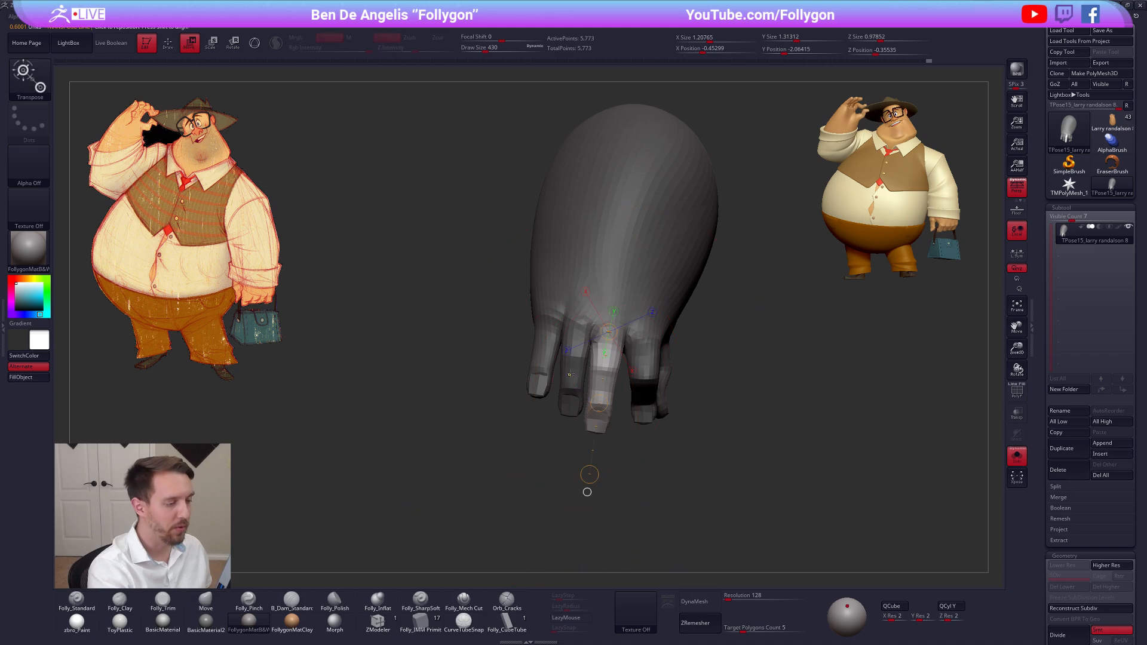
key(q)
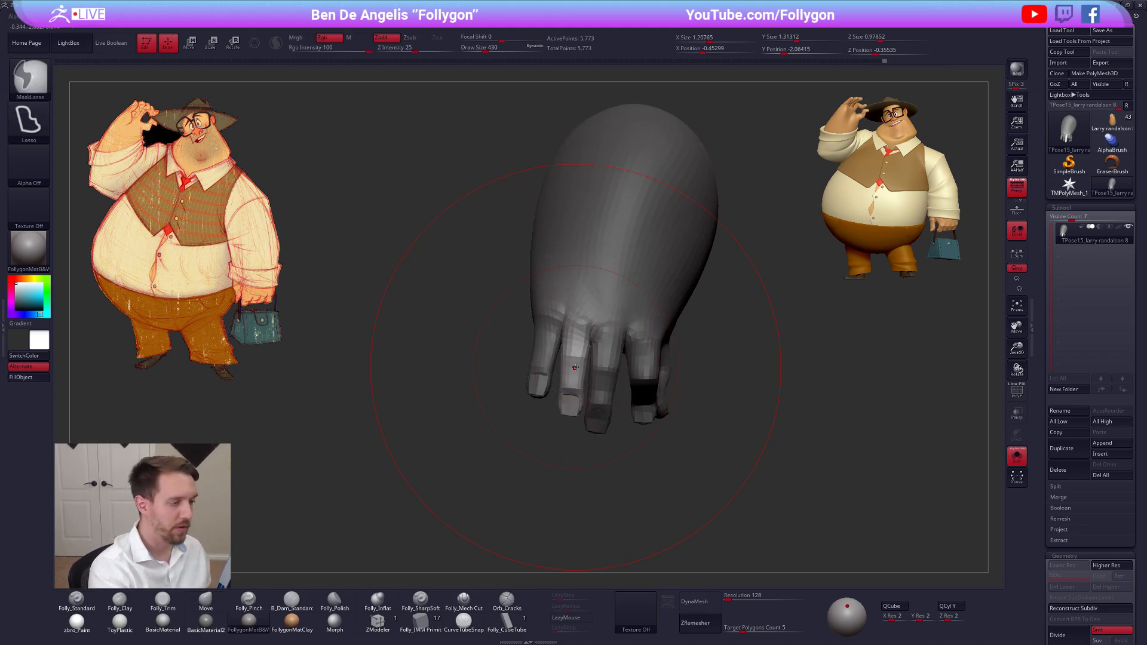
Adjust the unmasked ring finger's shape and position with the Move brush at draw sizes 192 and 150
key(b)
key(m)
key(v)
right_drag(593, 375, 611, 360)
key(s)
drag(611, 361, 605, 360)
right_drag(606, 345, 594, 423)
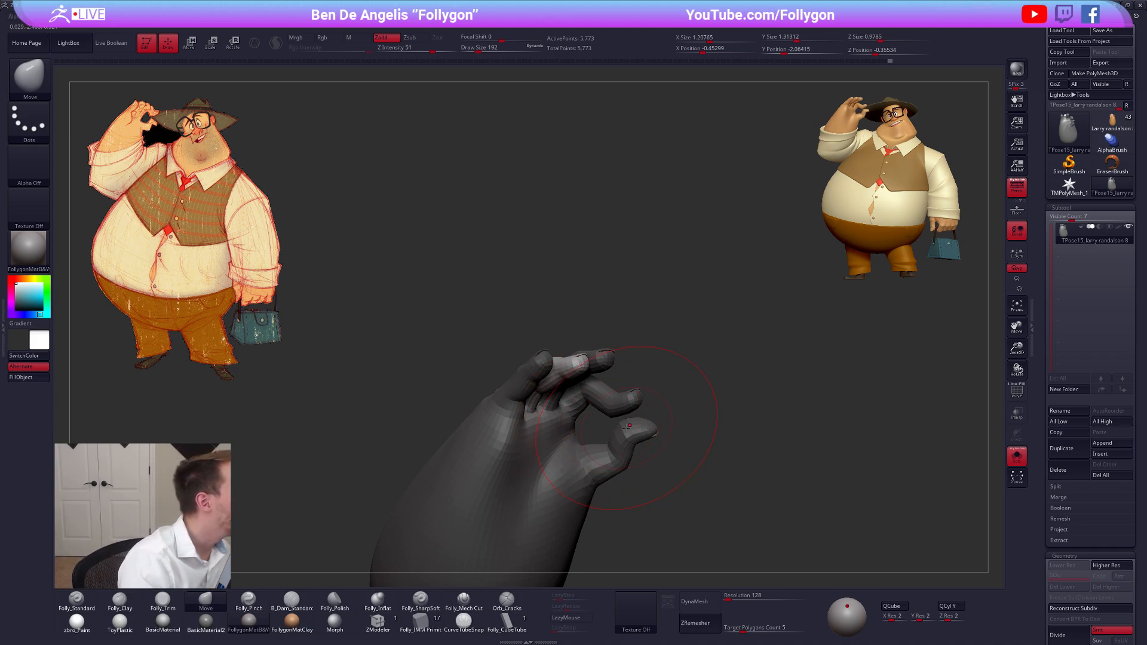
right_drag(562, 366, 589, 365)
key(bracketleft)
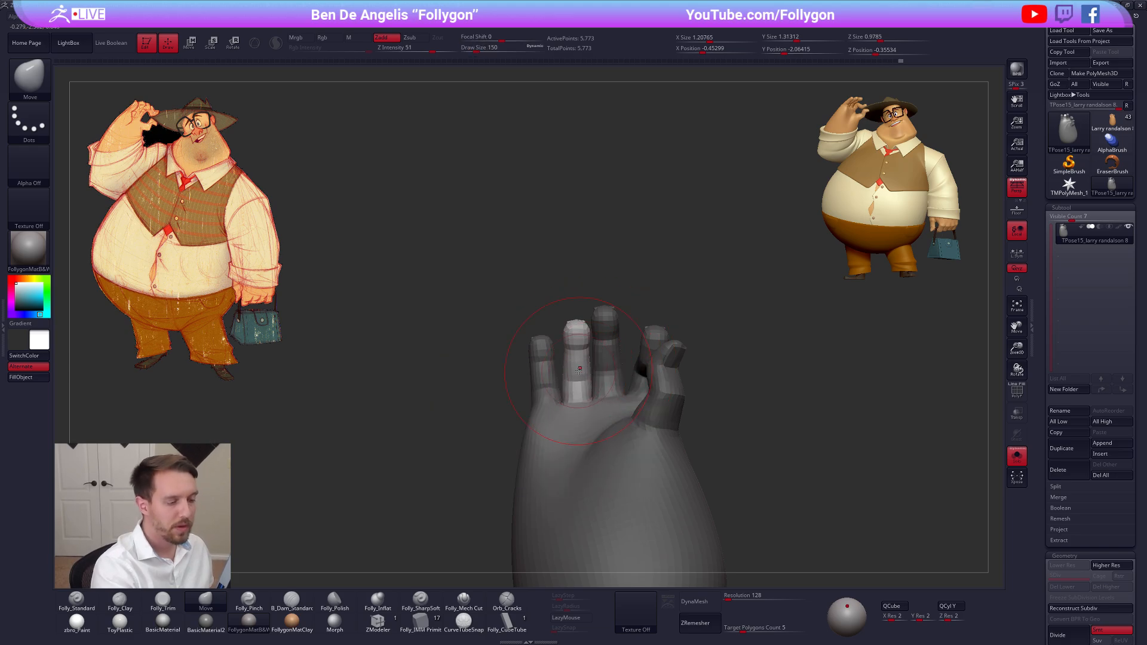
Isolate the pinky with a softened mask at draw size 113 and rotate it slightly toward the ring finger with Transpose
key(bracketleft)
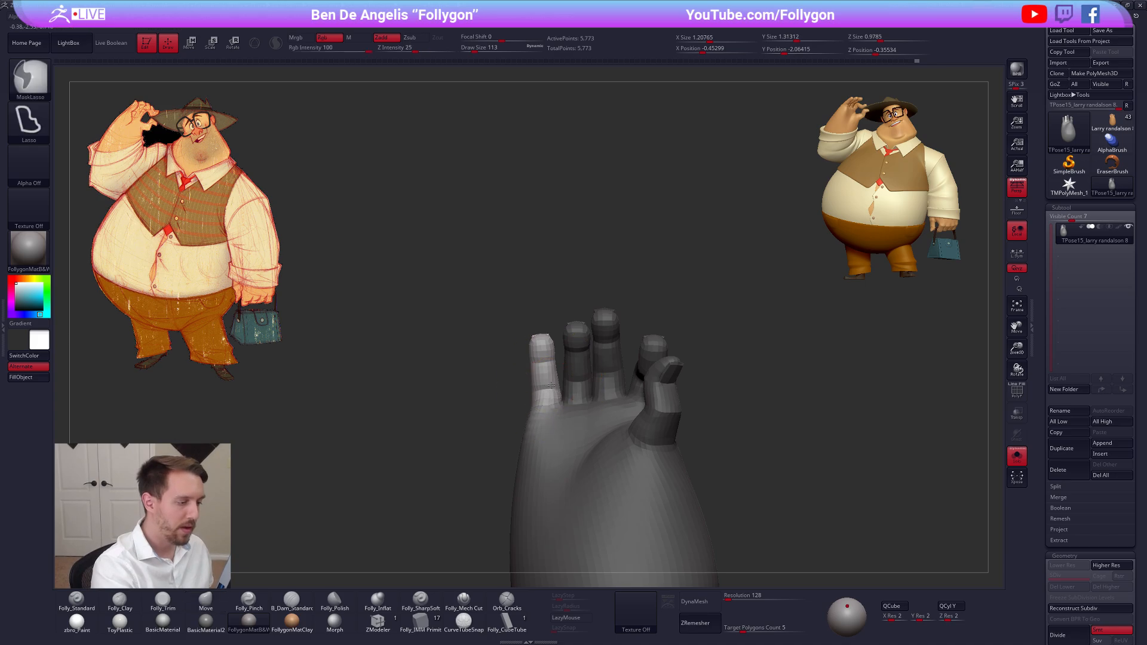
key(ctrl)
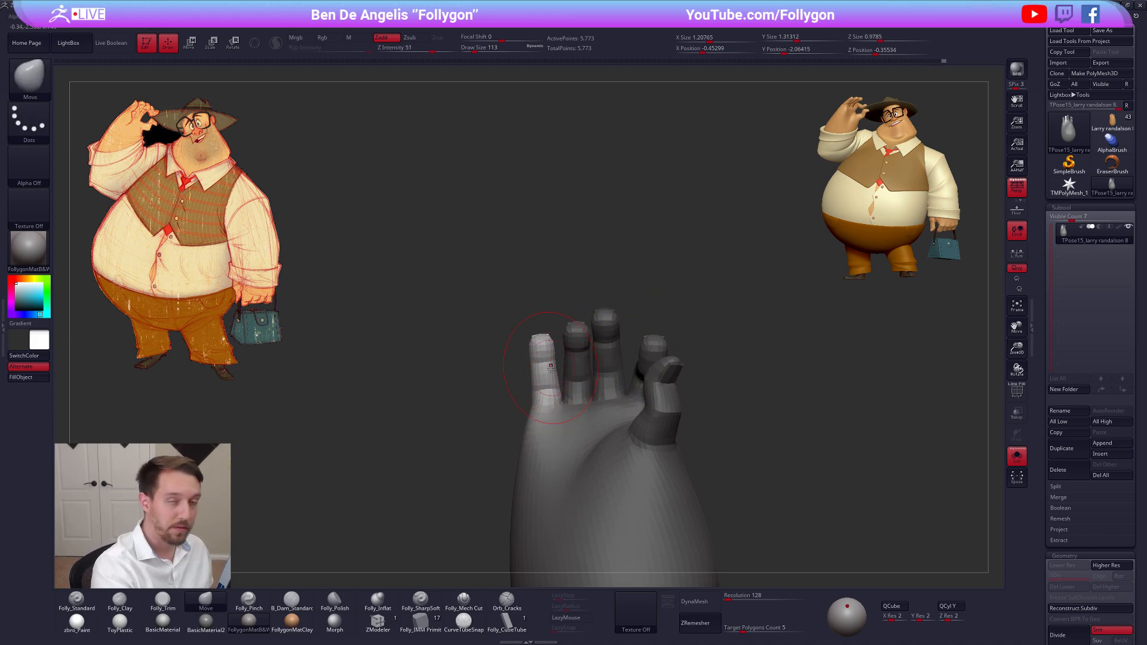
key(r)
drag(559, 396, 555, 403)
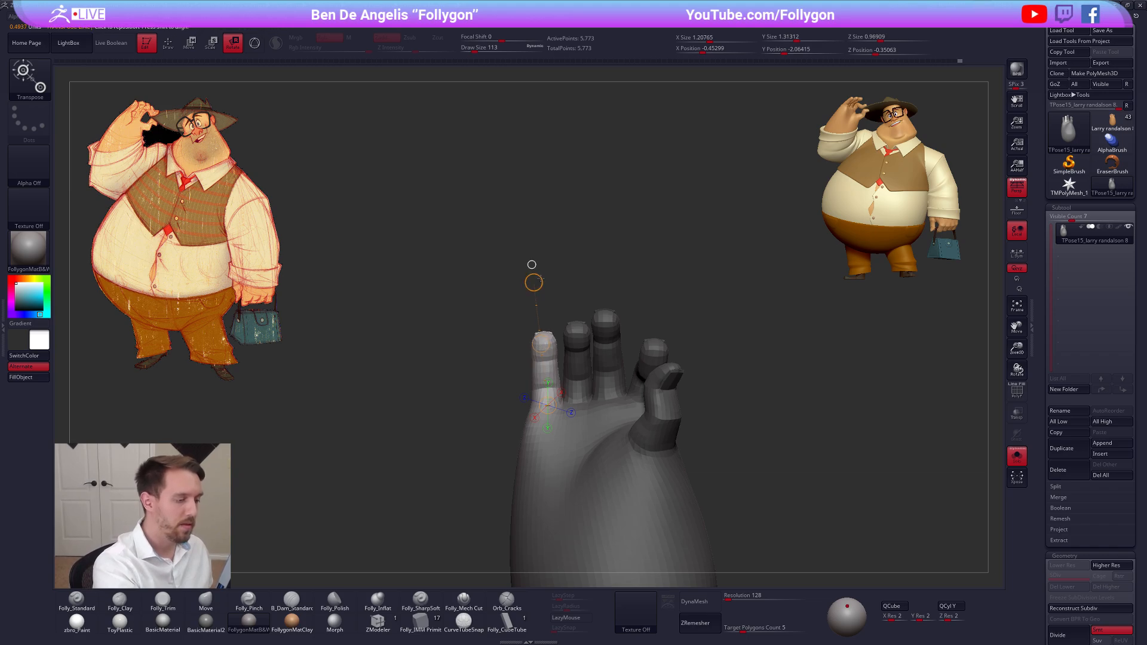
Mask the pinky by isolating its polygroup, then bring the rest of the hand back into display
drag(500, 383, 630, 398)
mouse_move(502, 364)
mouse_down()
mouse_move(553, 359)
mouse_move(495, 412)
mouse_move(508, 372)
mouse_up()
key(q)
key(shift+f)
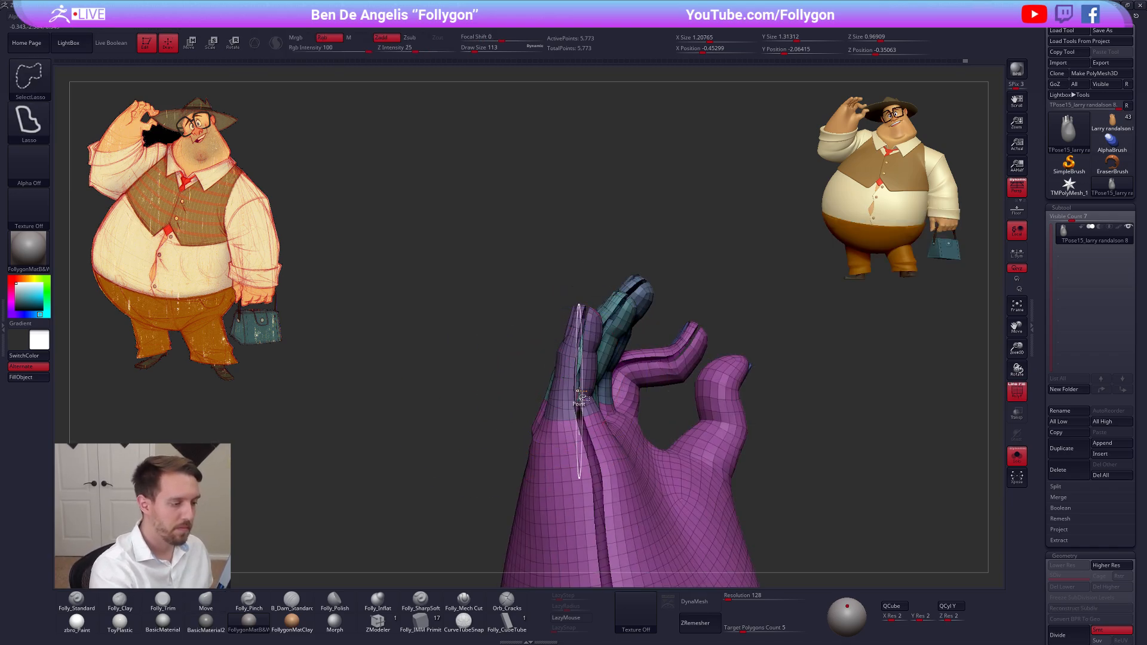
ctrl+shift+click(577, 394)
alt+drag(621, 386, 624, 418)
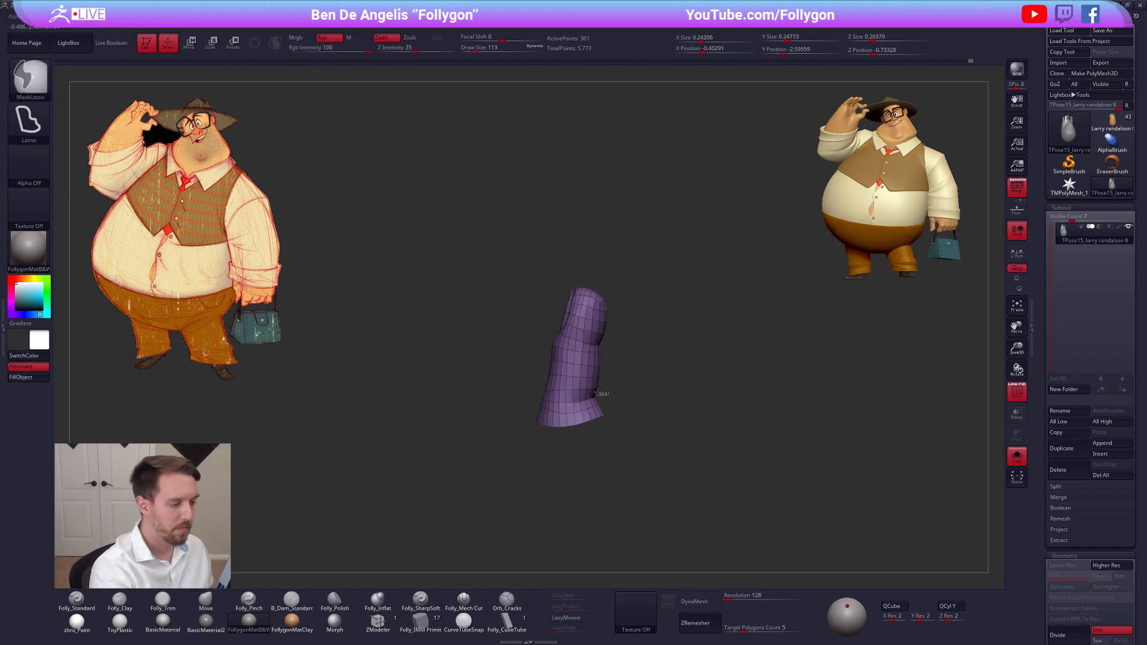
ctrl+shift+click(646, 316)
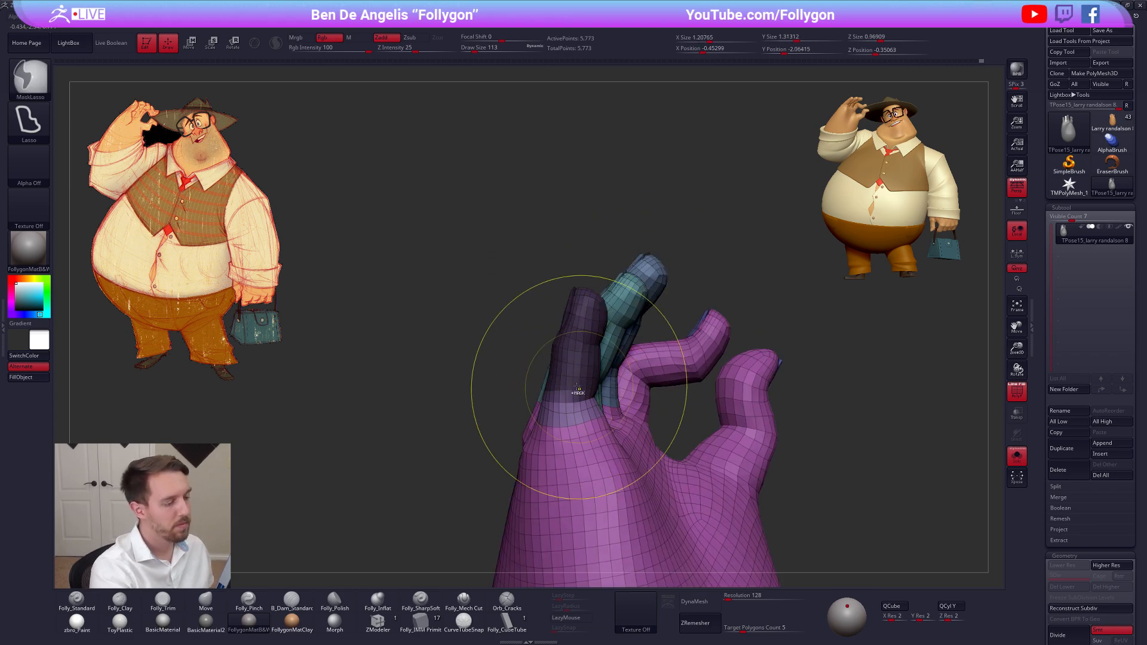
Rotate the pinky at its base with Transpose and shift it slightly from the back of the hand
key(r)
drag(565, 403, 583, 238)
key(q)
mouse_move(529, 314)
mouse_down()
mouse_move(600, 360)
mouse_move(586, 339)
mouse_move(576, 371)
mouse_move(591, 385)
mouse_up()
key(shift+f)
key(w)
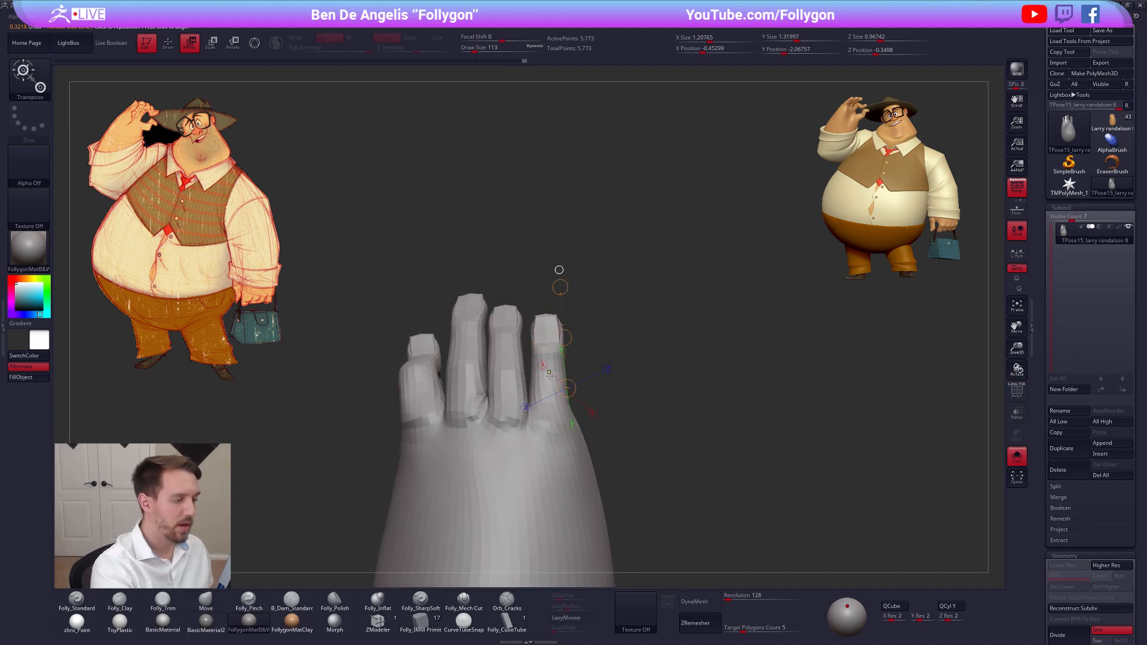
ctrl+click(543, 385)
Refine the pinky's mask around its base at draw size 140 and nudge the finger with Transpose move
key(q)
key(space)
ctrl+click(554, 393)
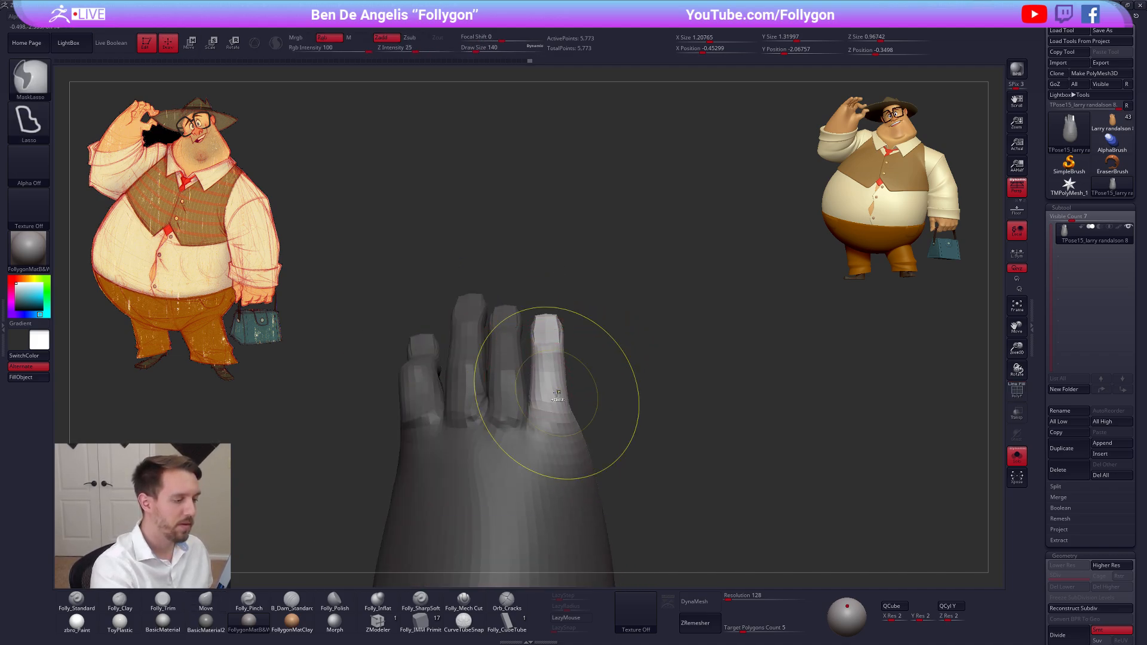
ctrl+click(557, 393)
mouse_move(561, 394)
alt+right_down()
mouse_move(629, 382)
mouse_move(612, 412)
alt+right_up()
key(space)
click(622, 388)
key(space)
click(608, 388)
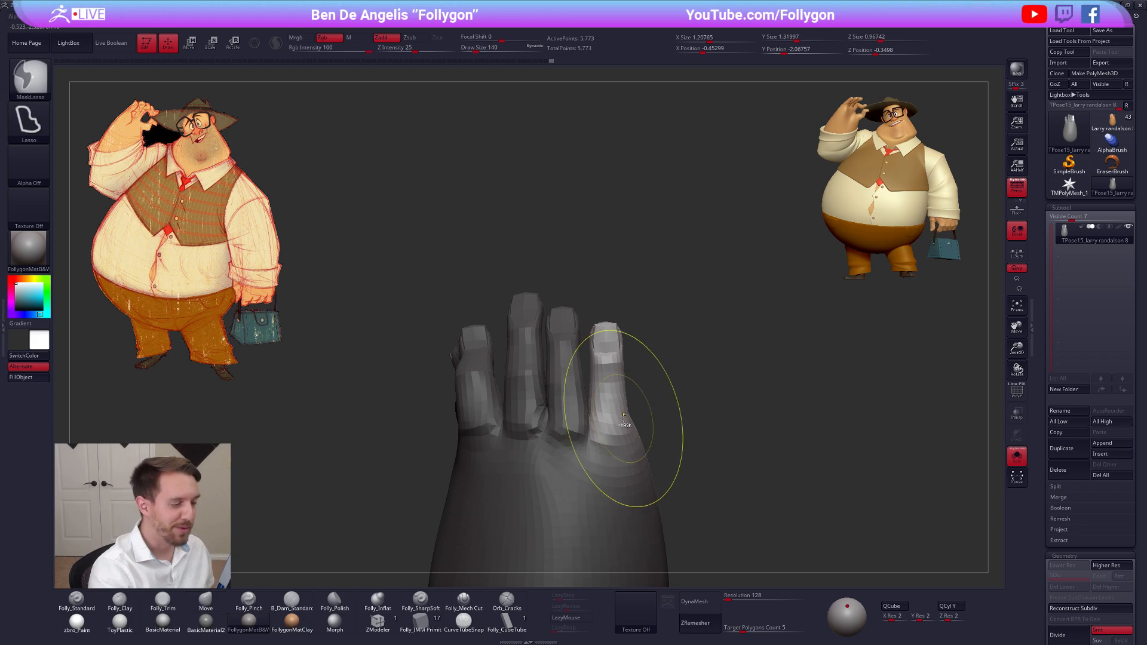
key(w)
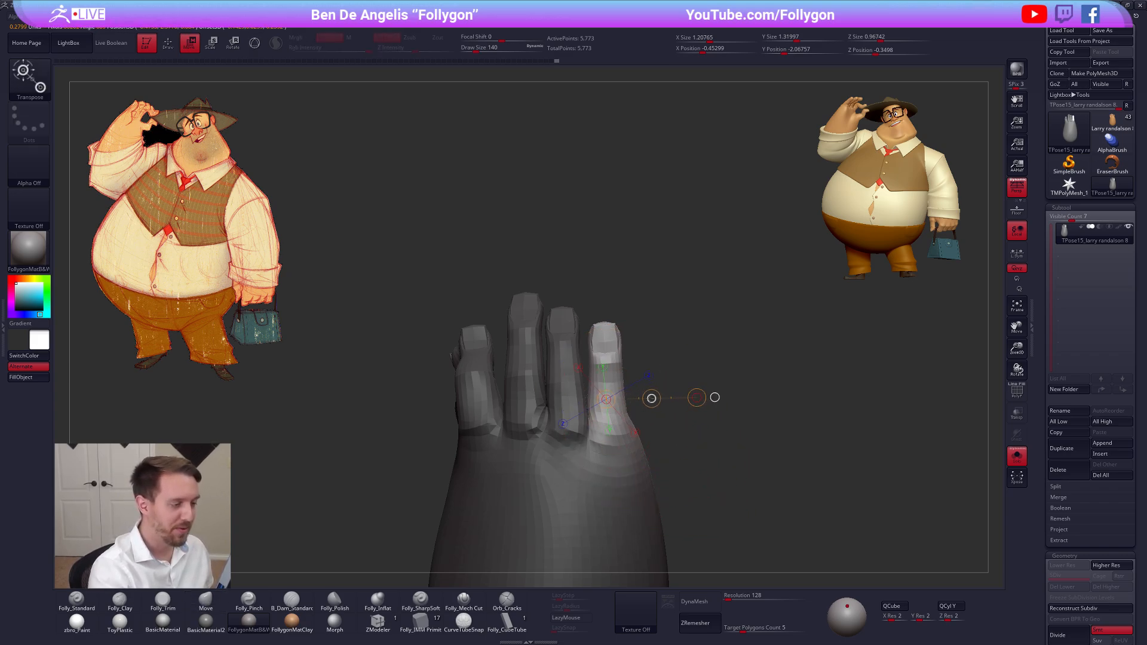
key(q)
mouse_move(635, 398)
alt+mouse_down()
mouse_move(632, 364)
mouse_move(653, 361)
alt+mouse_up()
Clear the mask and adjust the finger bases on the back of the hand with the Move brush at draw size 74
key(s)
mouse_move(534, 388)
right_down()
mouse_move(522, 388)
mouse_move(553, 387)
mouse_move(558, 399)
right_up()
key(space)
click(557, 379)
key(space)
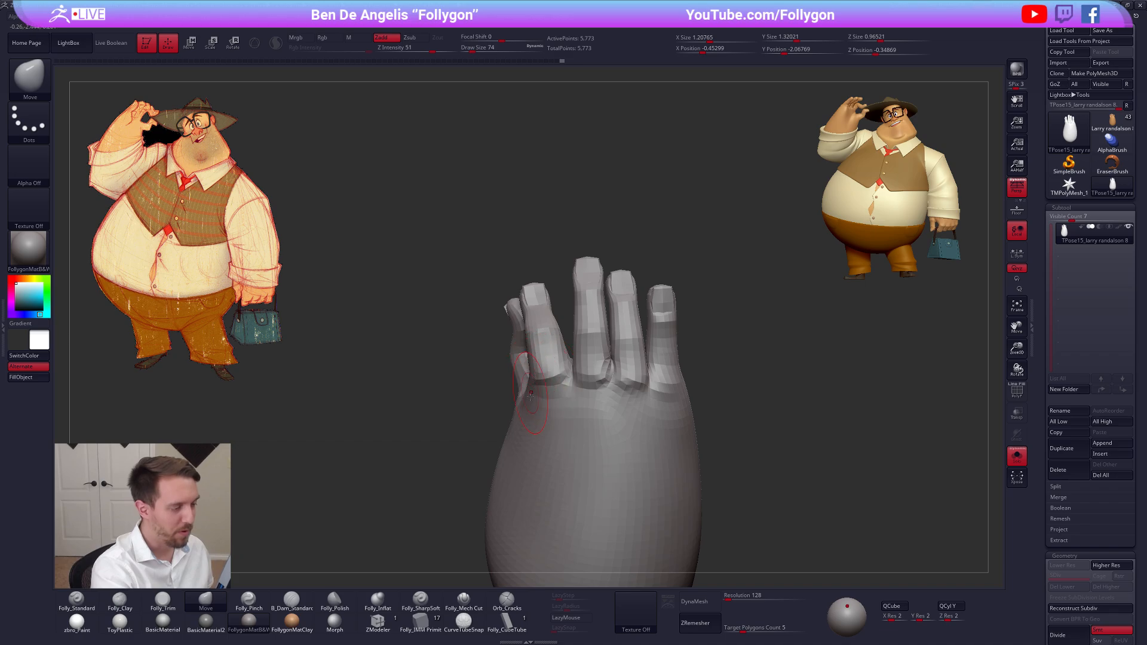
alt+right_drag(615, 431, 622, 450)
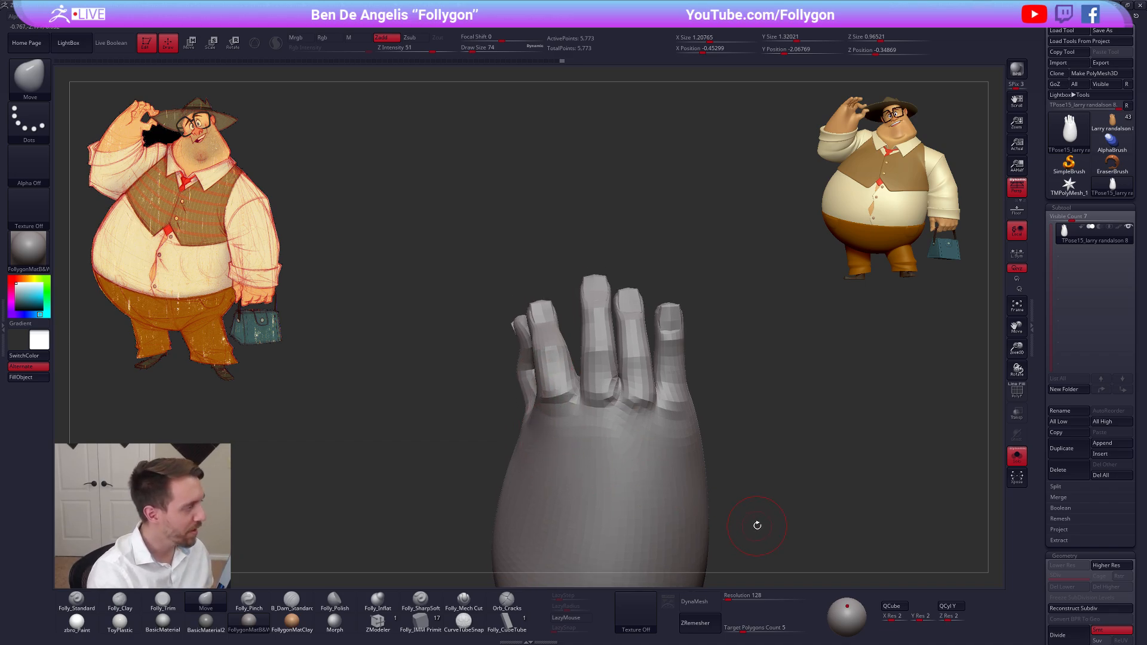
alt+drag(763, 539, 711, 475)
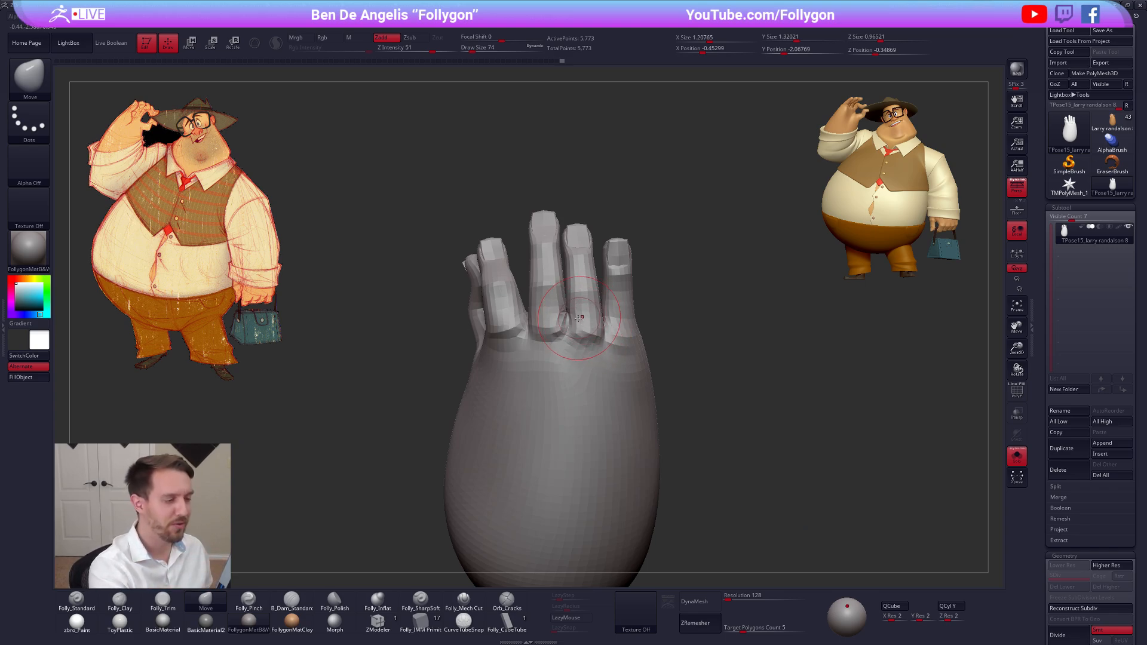
Refine the middle and ring finger bases with the Move brush at draw sizes 67 and 61
key(space)
drag(581, 320, 574, 320)
mouse_move(557, 314)
alt+right_down()
mouse_move(591, 352)
mouse_move(651, 351)
mouse_move(583, 360)
alt+right_up()
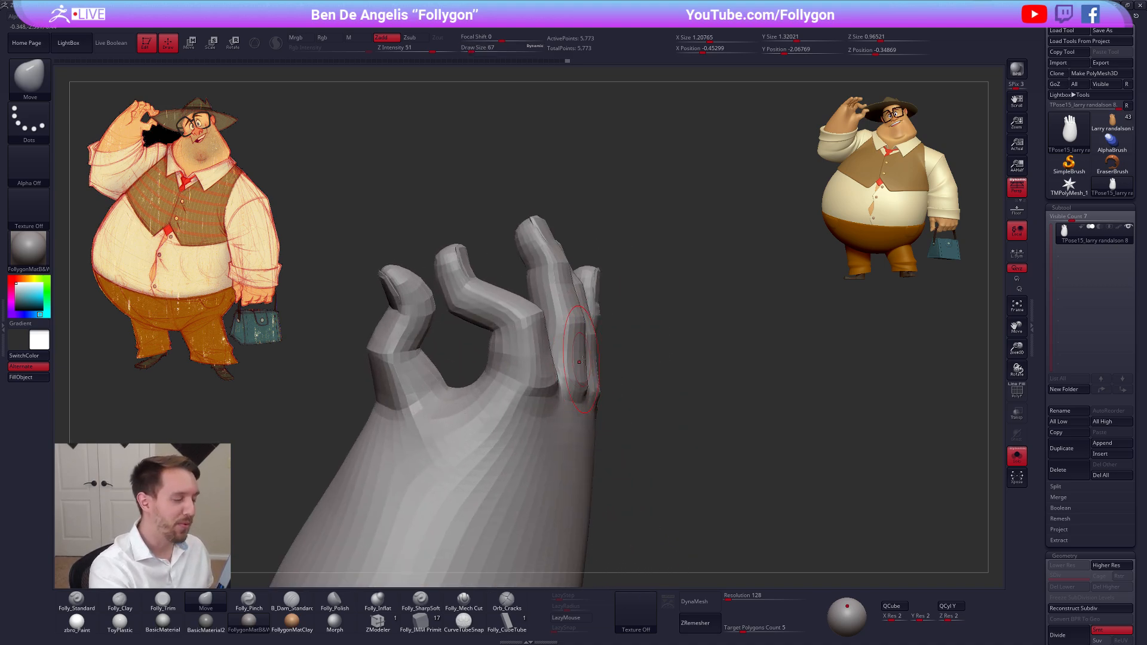
mouse_move(584, 345)
right_down()
mouse_move(564, 334)
mouse_move(563, 362)
mouse_move(606, 349)
mouse_move(625, 370)
right_up()
key(space)
drag(628, 383, 624, 382)
mouse_move(624, 376)
right_down()
mouse_move(604, 369)
mouse_move(570, 402)
mouse_move(614, 384)
mouse_move(576, 379)
mouse_move(682, 434)
mouse_move(676, 398)
right_up()
right_drag(744, 456, 748, 399)
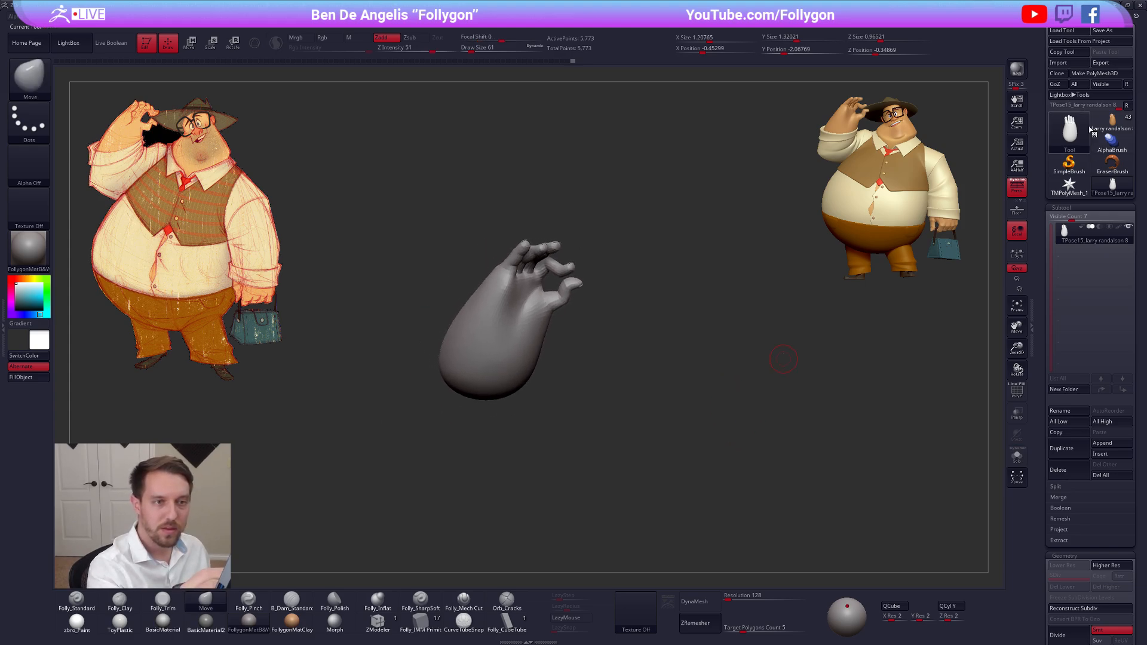
Transfer the posed hand back to the full character's subtools with TPose | SubT
click(1112, 123)
click(1110, 187)
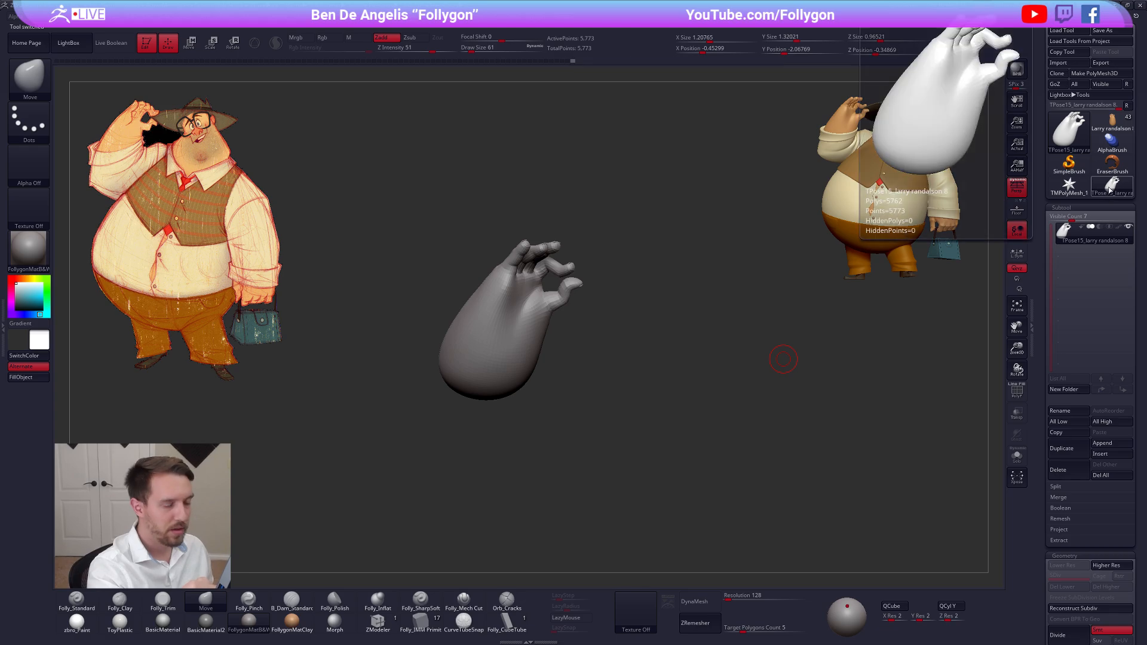
right_drag(771, 275, 717, 306)
key(F1)
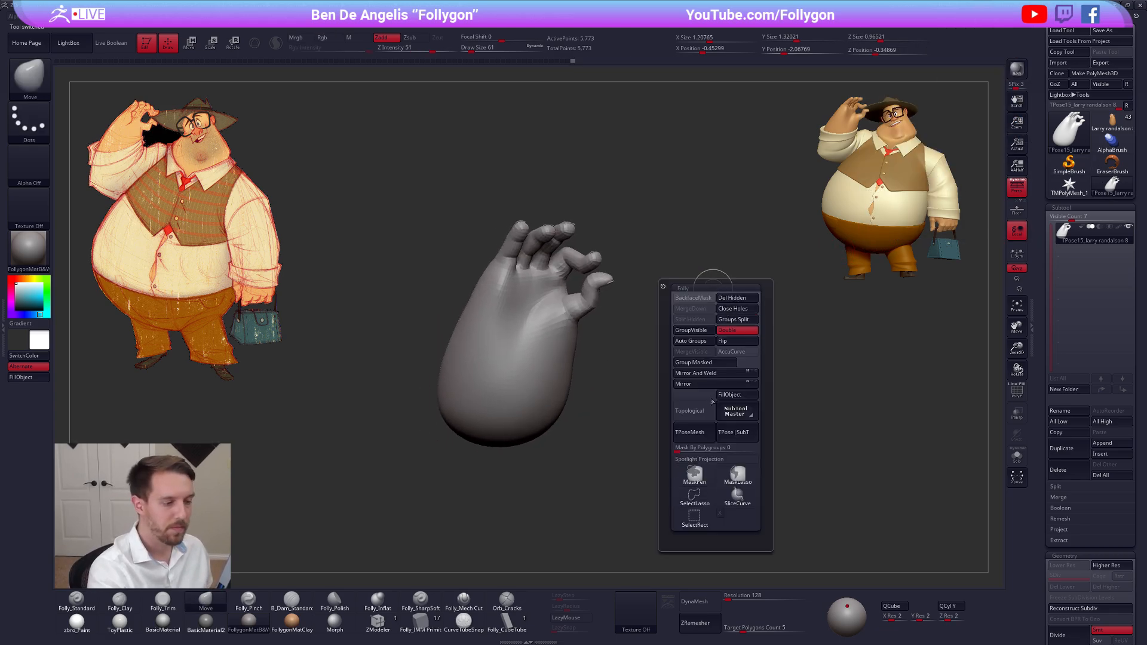
click(773, 416)
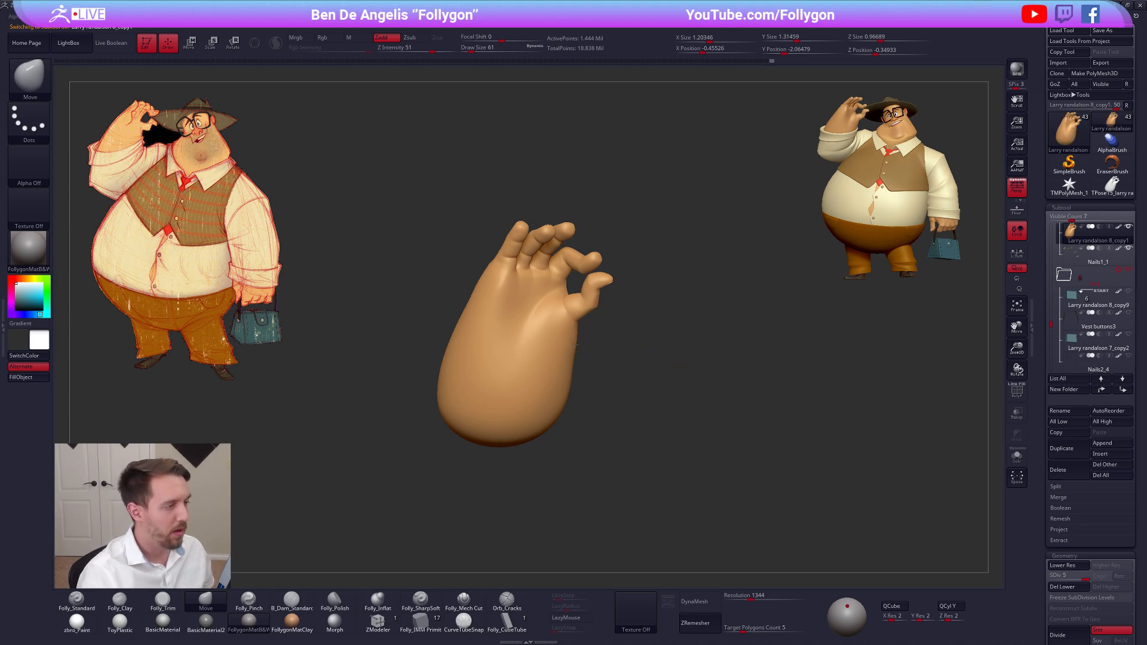
Select the raised hand's Nails1_1 subtool and reduce the draw size to 49
drag(575, 345, 565, 344)
mouse_move(554, 294)
ctrl+right_down()
mouse_move(586, 311)
mouse_move(598, 295)
ctrl+right_up()
right_drag(586, 255, 581, 248)
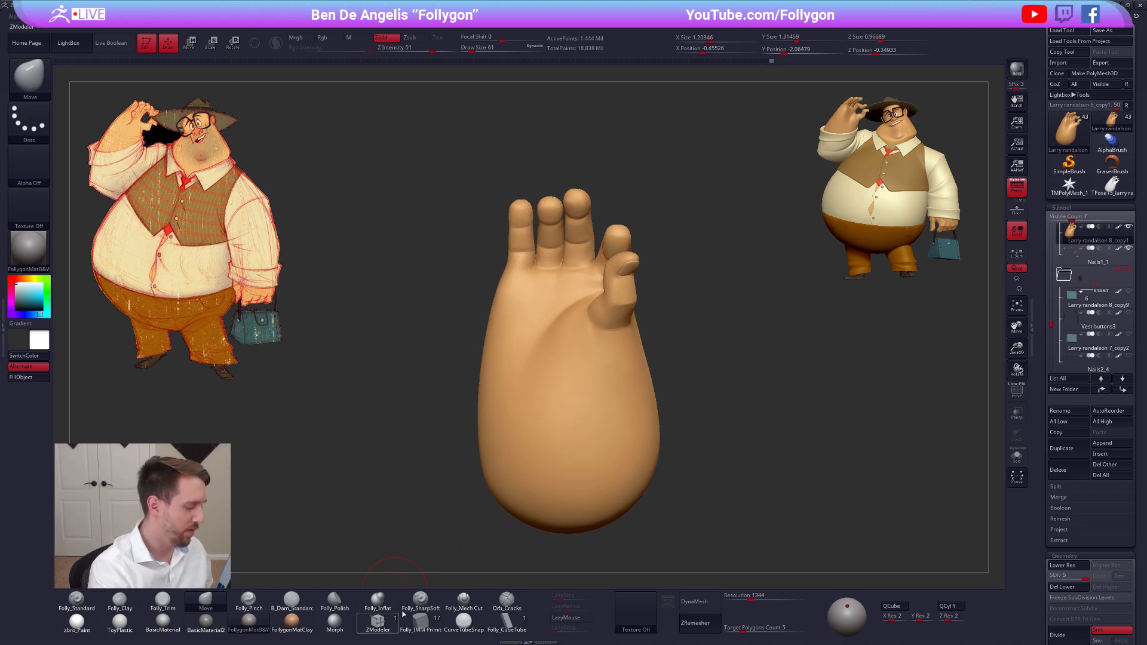
right_drag(577, 484, 588, 415)
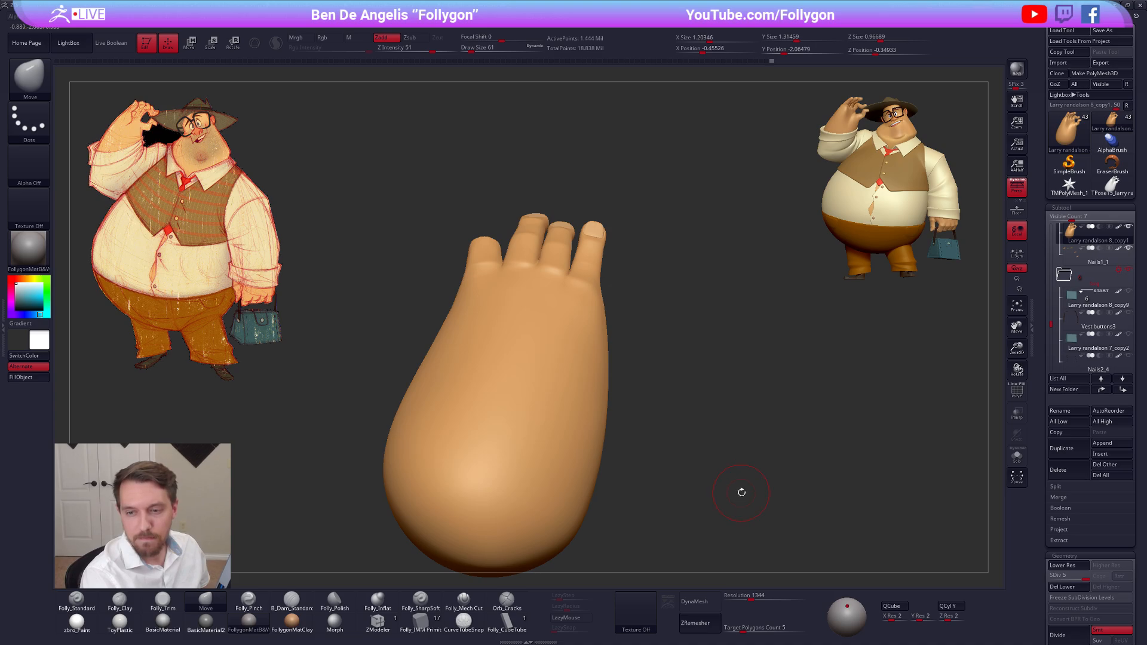
mouse_move(741, 492)
right_down()
mouse_move(678, 417)
mouse_move(644, 410)
mouse_move(630, 338)
mouse_move(615, 402)
right_up()
alt+click(611, 272)
key(shift+f)
key(shift+f)
key(space)
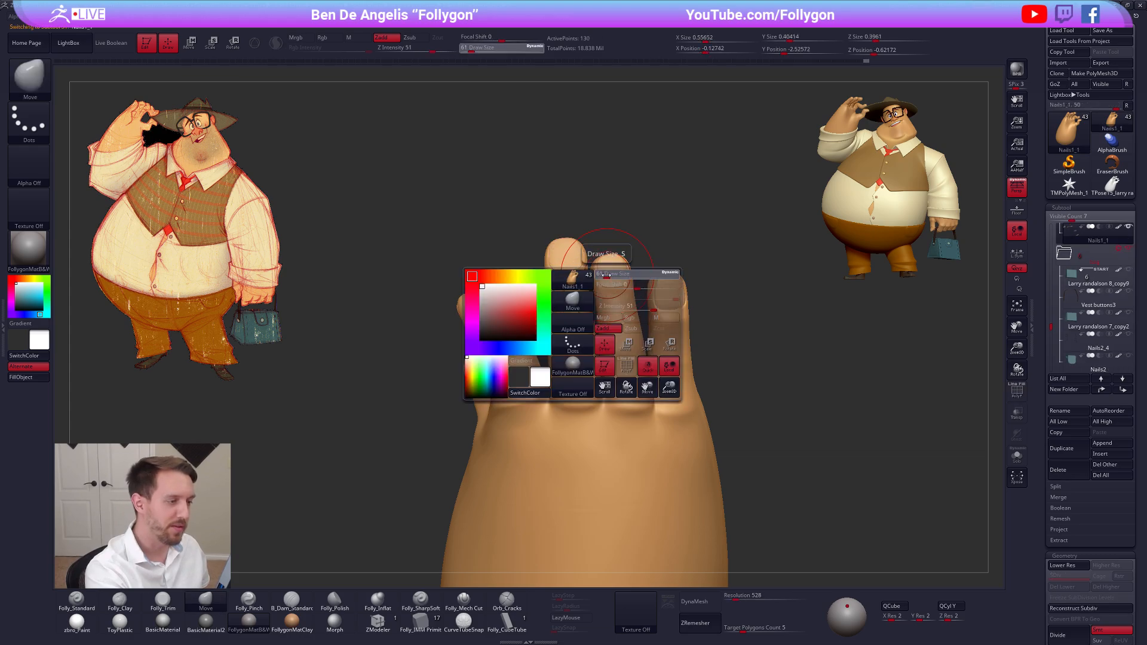
drag(605, 274, 603, 275)
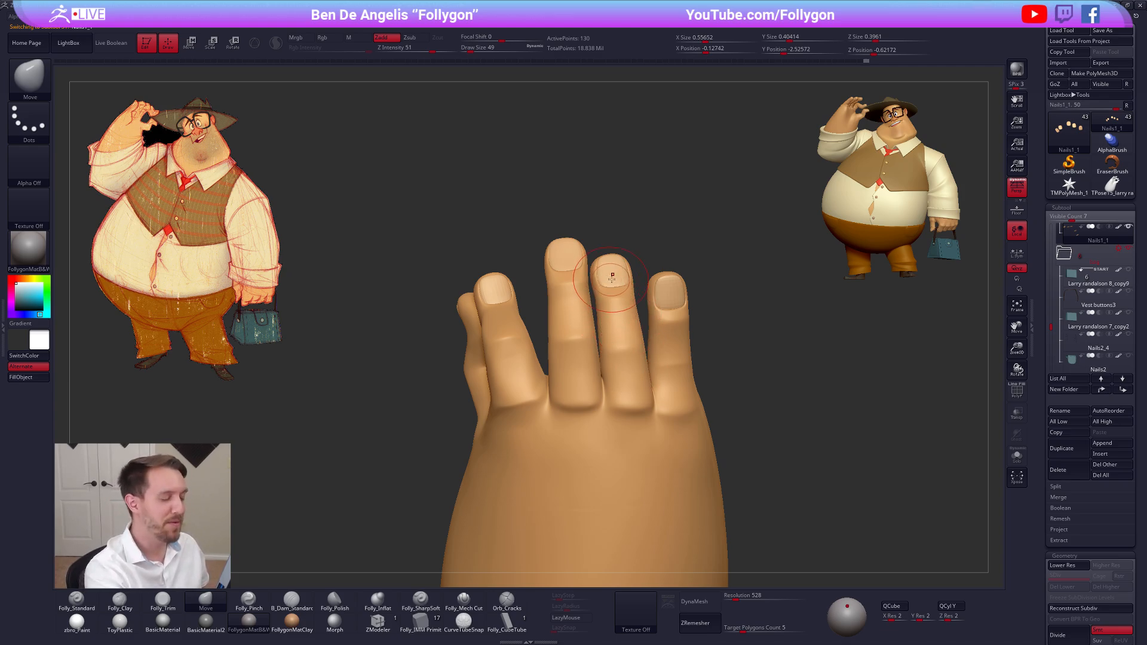
Mask every nail except the ring finger's and reposition that nail with Transpose move
ctrl+drag(612, 269, 614, 282)
ctrl+click(632, 178)
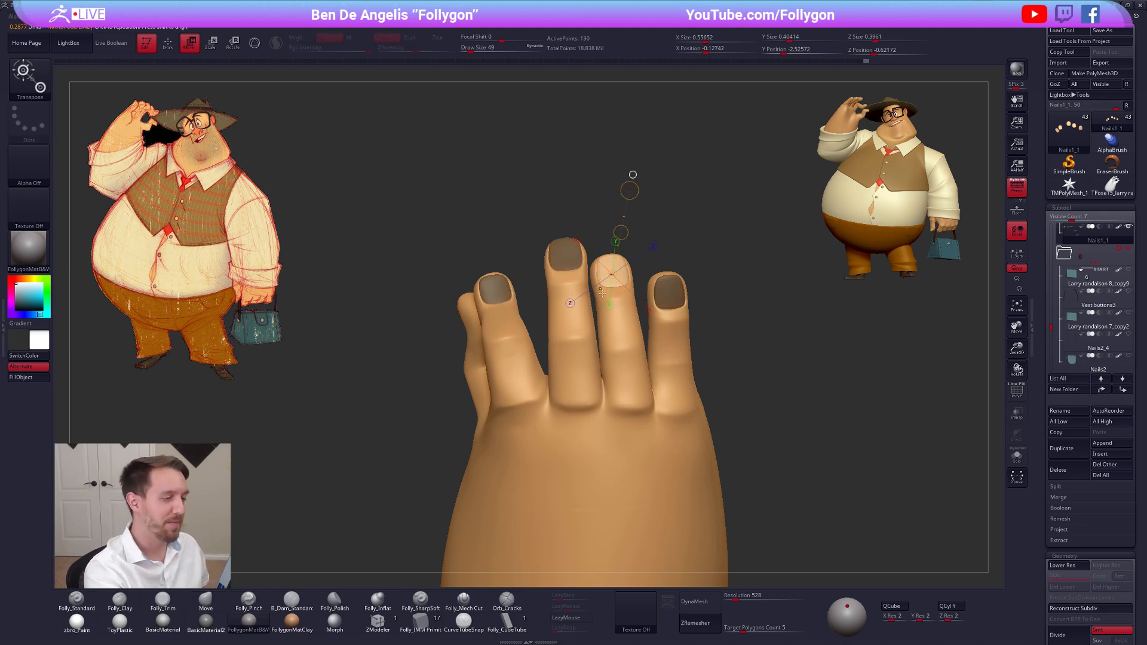
key(bracketright)
mouse_move(612, 275)
right_down()
mouse_move(616, 311)
mouse_move(603, 289)
mouse_move(637, 243)
mouse_move(614, 230)
right_up()
Adjust the unmasked middle fingernail with Transpose move and the Move brush at draw size 43
key(w)
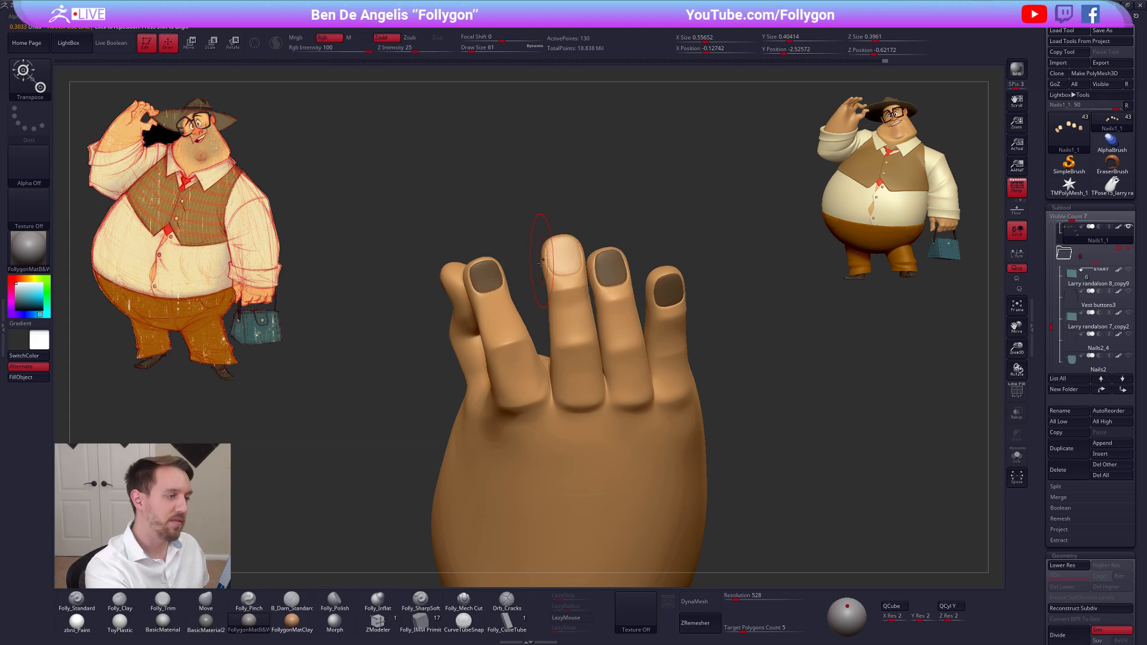
key(q)
key(space)
drag(549, 267, 544, 266)
mouse_move(544, 266)
right_down()
mouse_move(552, 250)
mouse_move(561, 282)
right_up()
alt+click(562, 283)
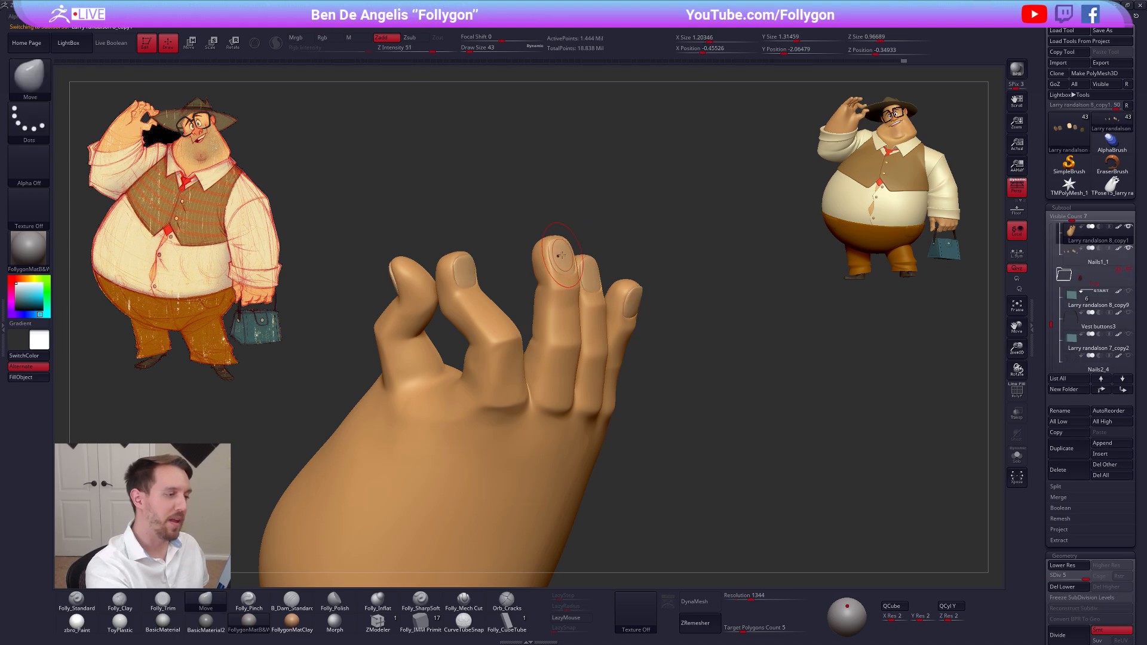
Reshape and smooth the middle fingertip around its nail on the hand subtool at draw size 29
mouse_move(566, 258)
right_down()
mouse_move(574, 270)
mouse_move(557, 270)
right_up()
key(space)
drag(557, 269, 552, 270)
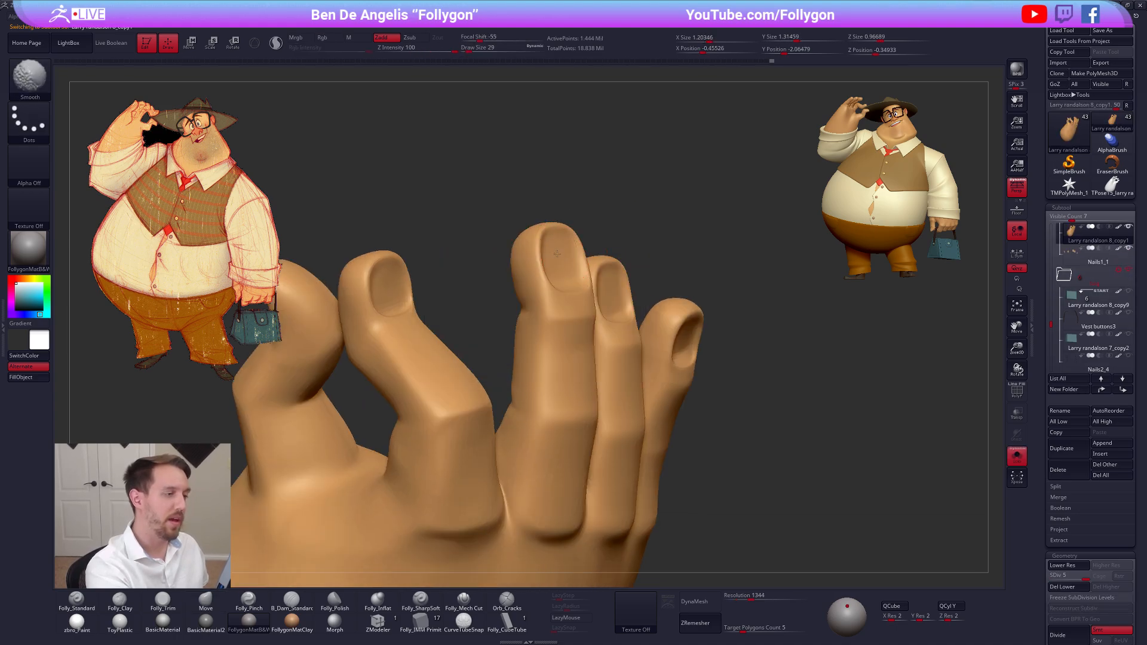
right_drag(593, 276, 717, 422)
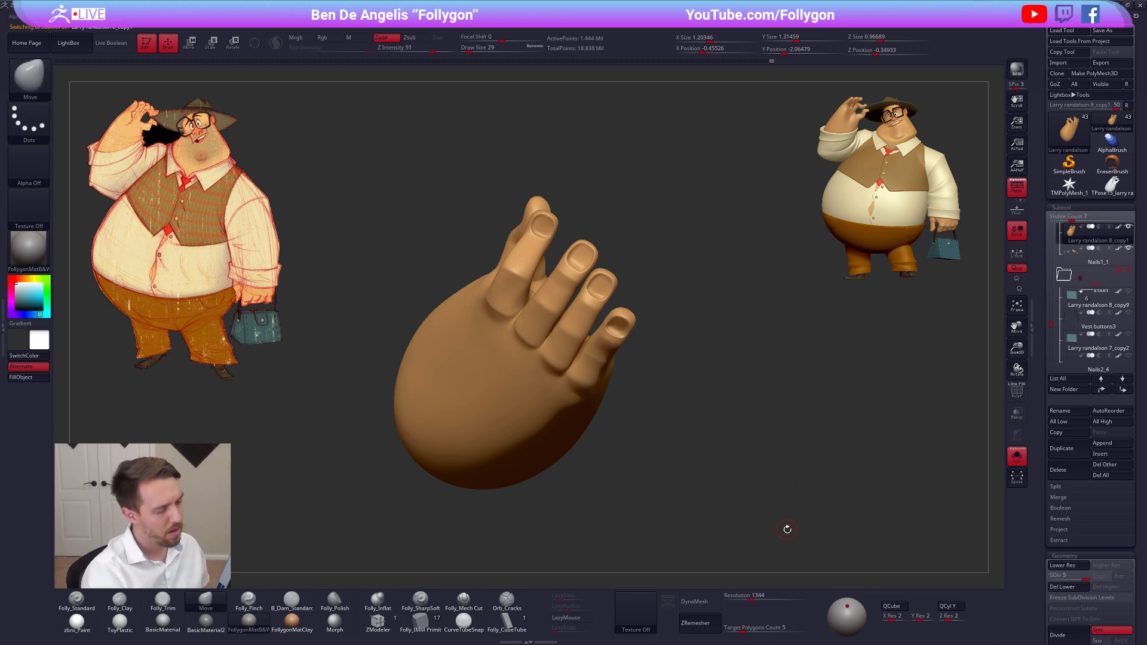
mouse_move(786, 530)
right_down()
mouse_move(792, 484)
mouse_move(790, 505)
mouse_move(702, 529)
right_up()
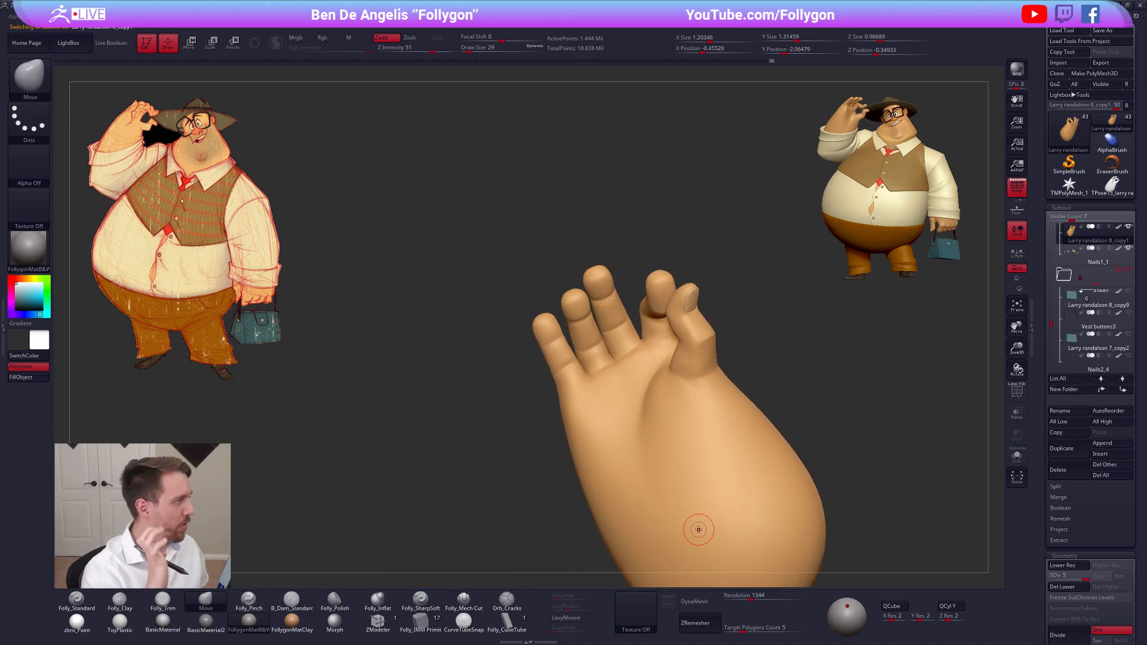
Work the index finger's inner joint with the Folly_Mech Cut brush at draw size 29 and smooth it
key(alt+s)
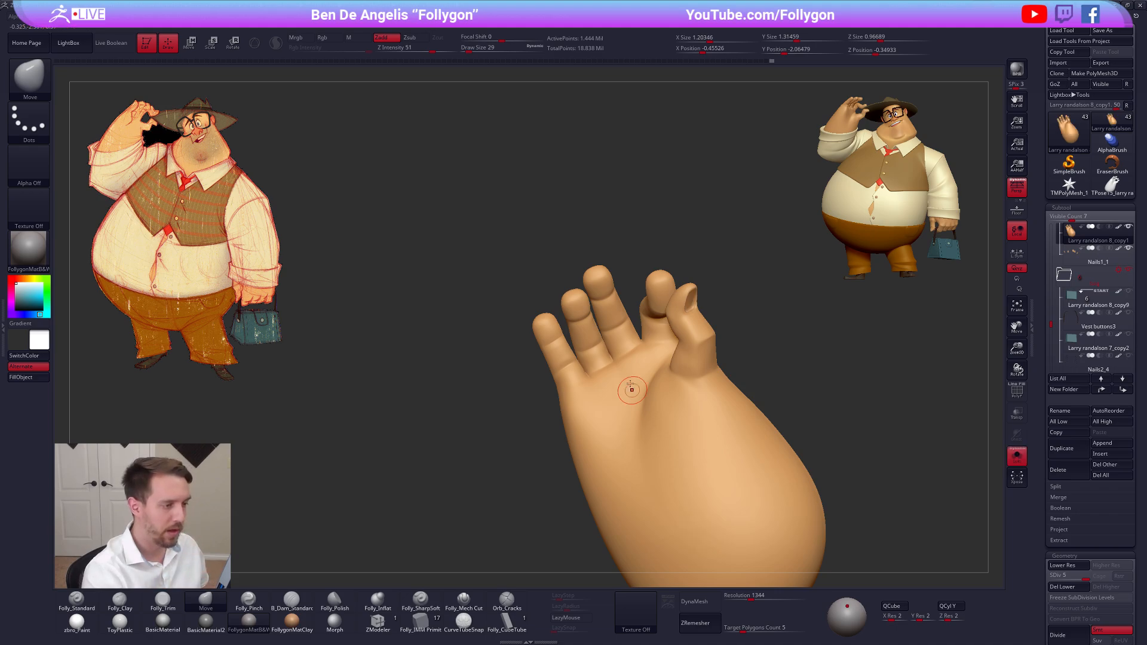
click(463, 599)
right_drag(623, 364, 695, 374)
key(alt+s)
key(shift)
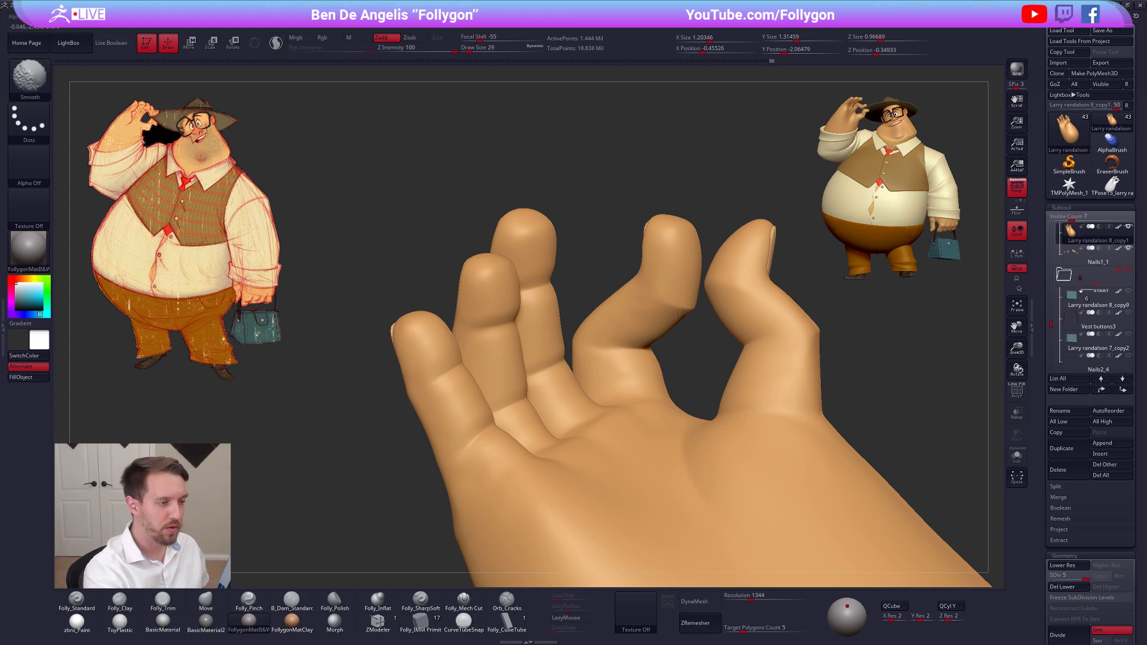
shift+drag(685, 311, 661, 328)
right_drag(672, 335, 667, 308)
key(shift)
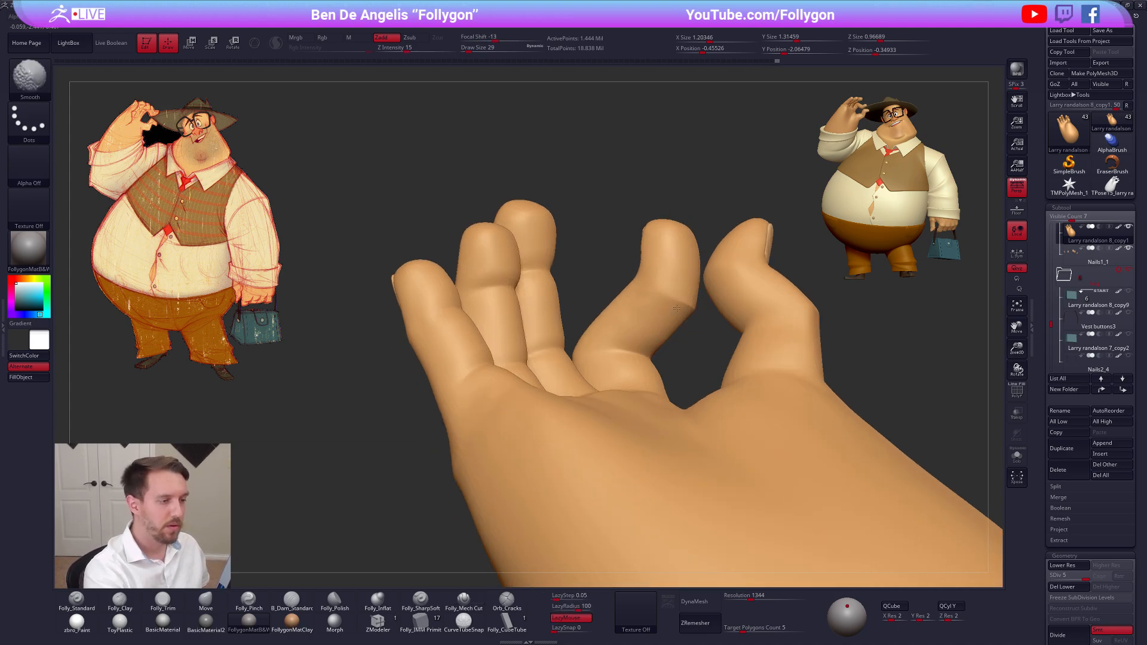
Soften the index finger's inner bend at subdivision level 4 and return to the higher level to smooth it
key(shift+d)
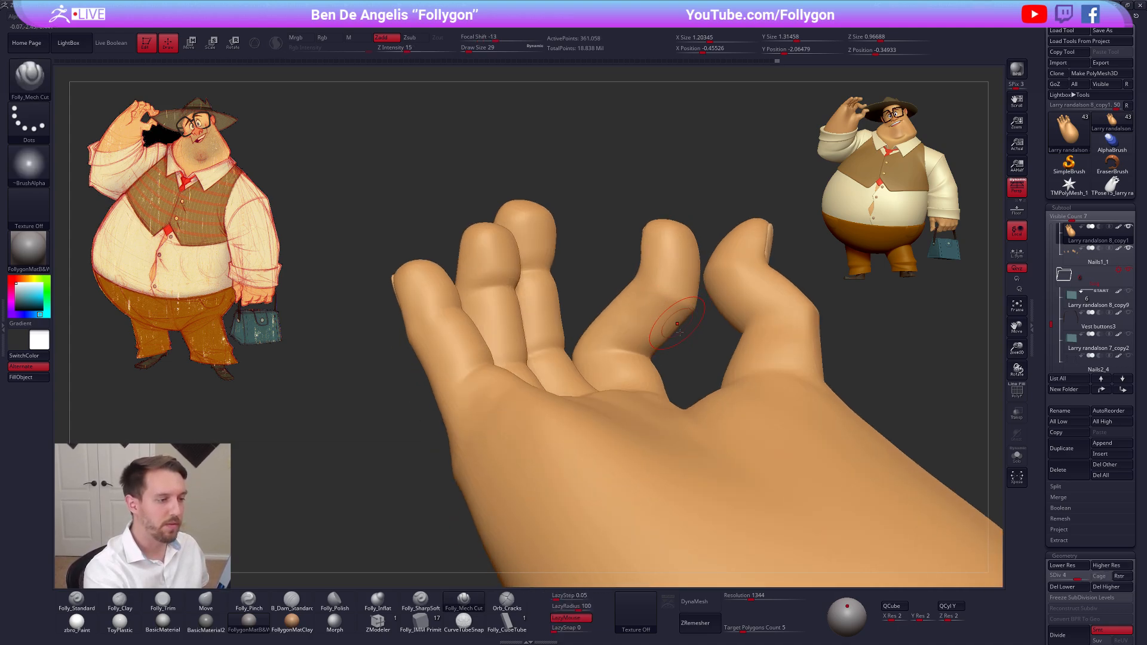
right_drag(678, 320, 731, 295)
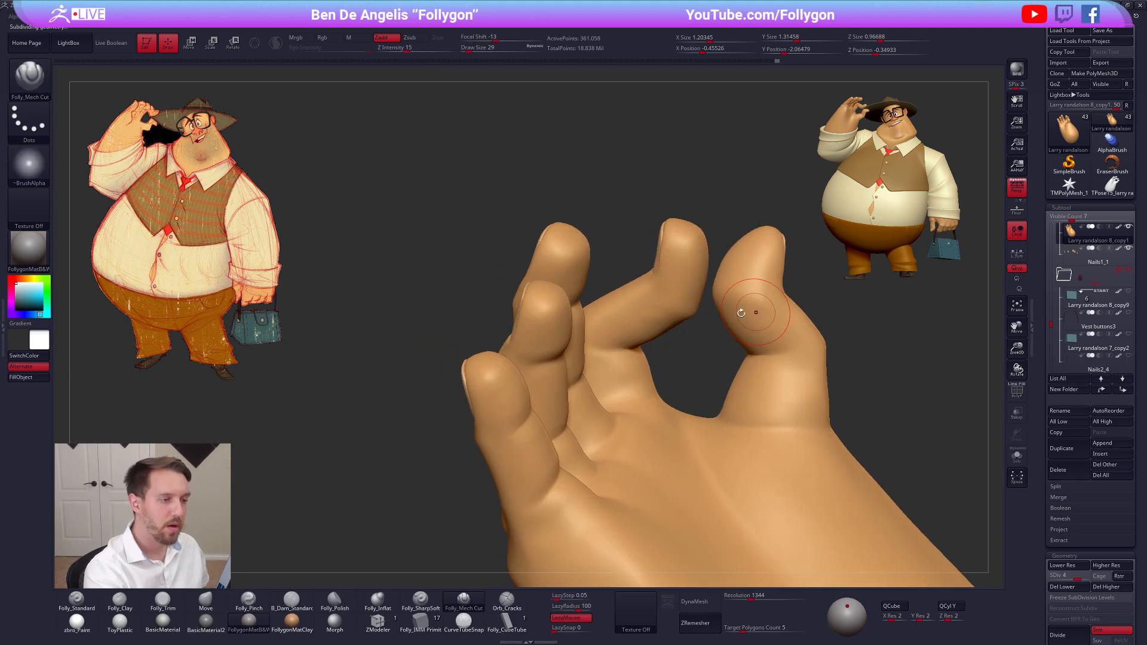
key(d)
key(shift)
mouse_move(708, 314)
right_down()
mouse_move(666, 337)
mouse_move(671, 322)
right_up()
Trim and smooth the index finger's inner bend at subdivision level 3, then return to level 5
key(shift+d)
key(shift+d)
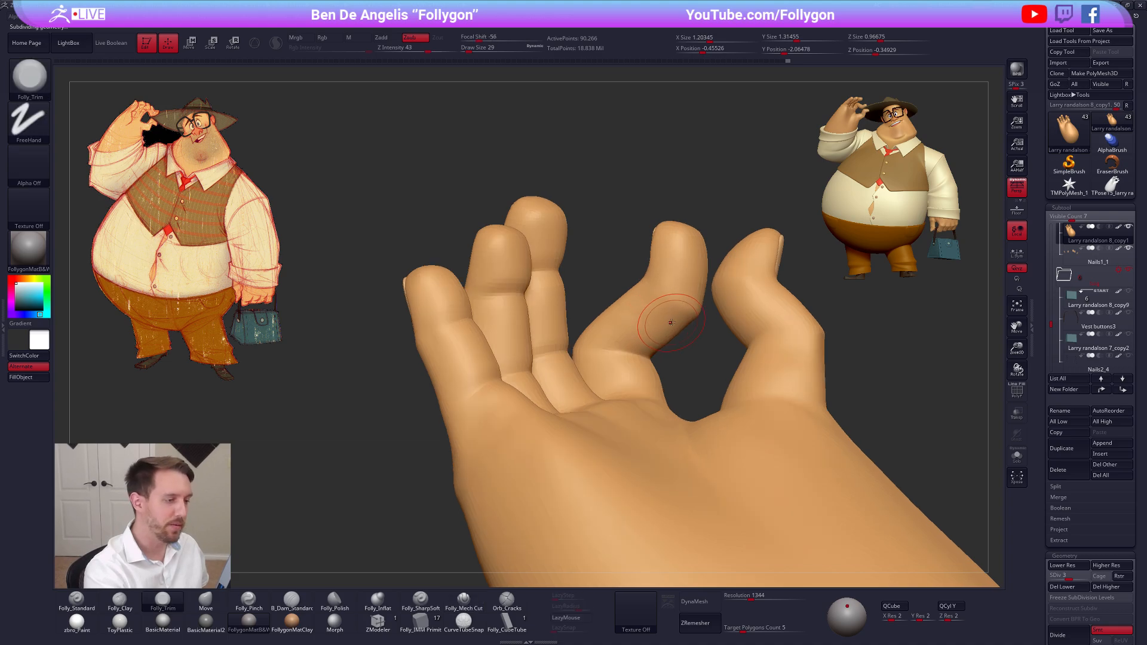
key(shift+d)
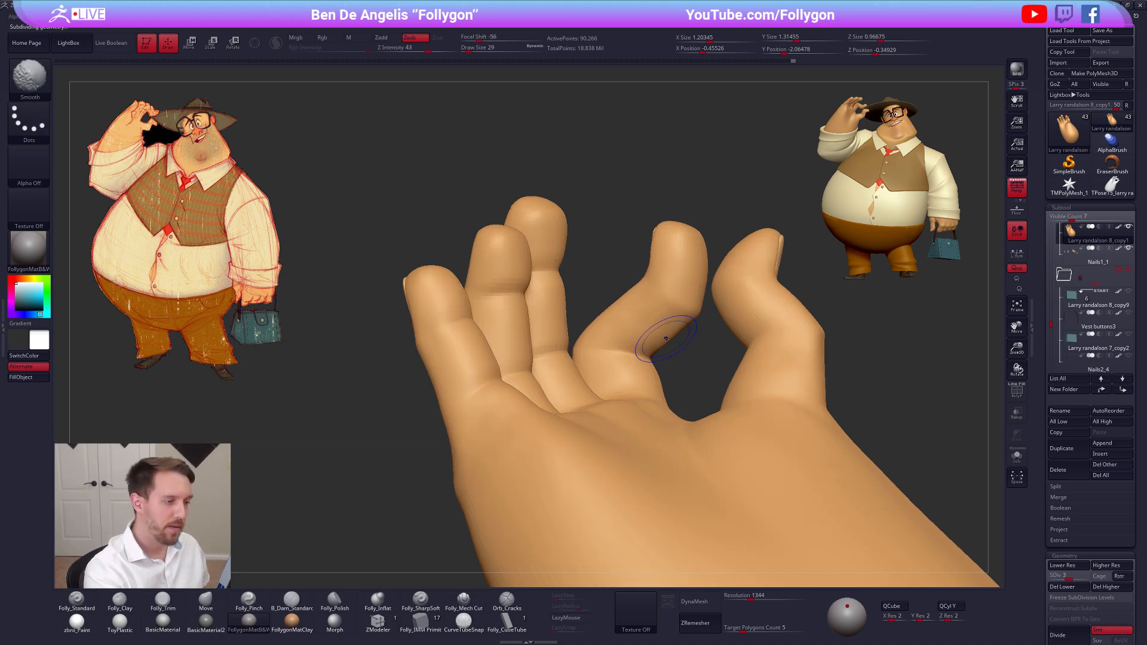
key(d)
key(d)
key(d)
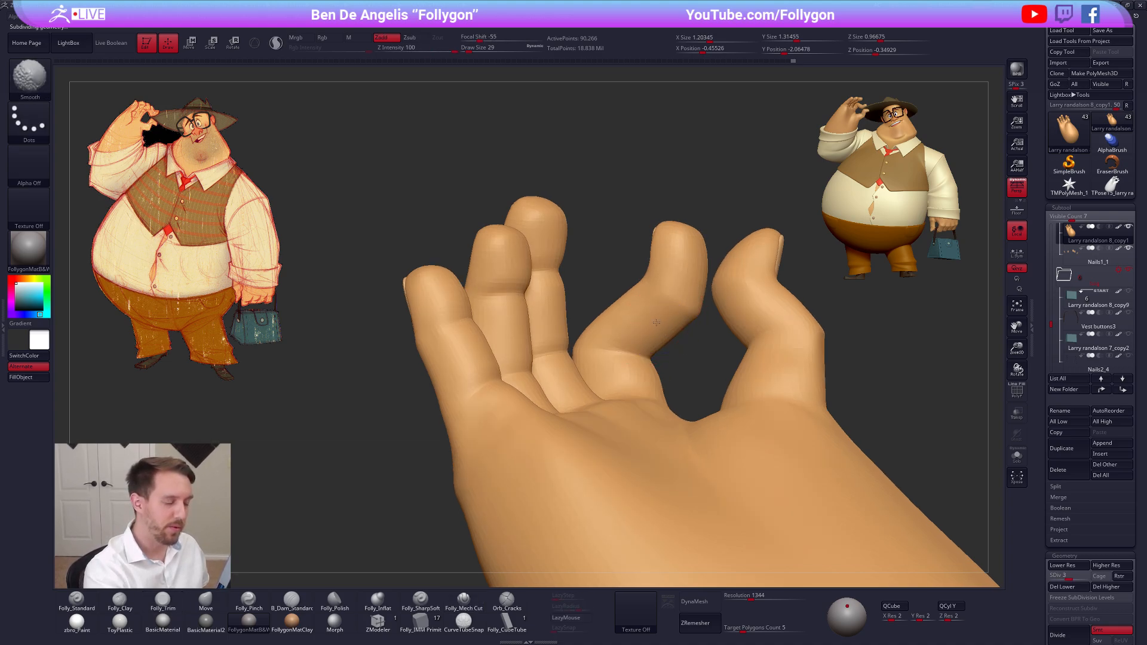
Cut creases across the inner joints of the middle finger with the Folly_Mech Cut brush at draw size 21
click(462, 602)
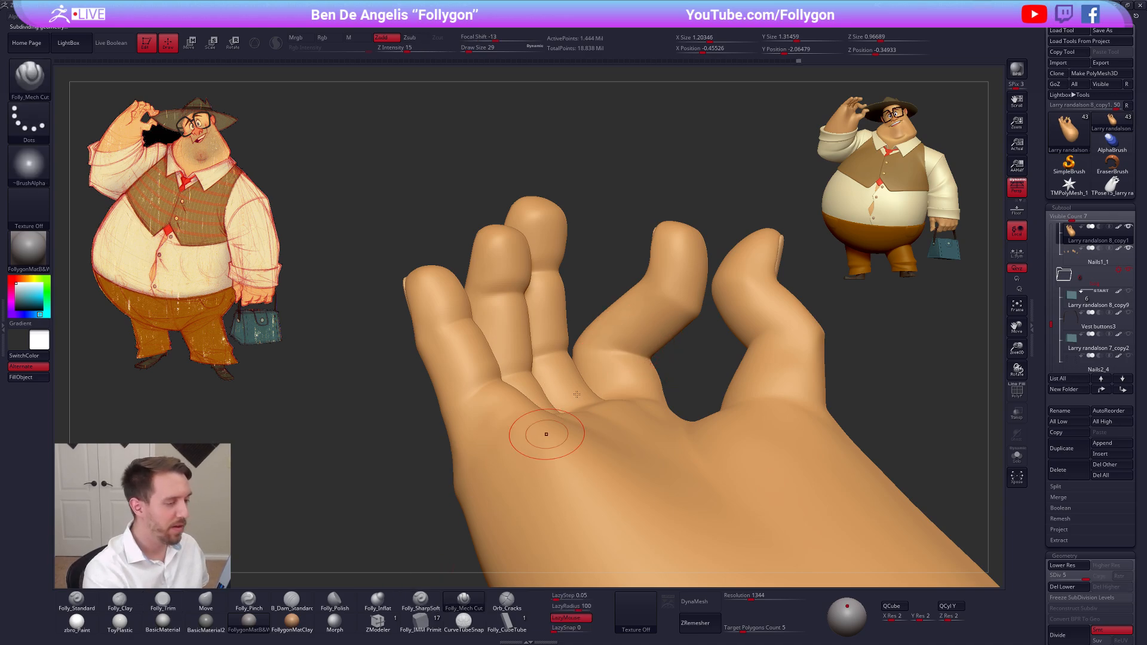
mouse_move(545, 435)
right_down()
mouse_move(553, 389)
mouse_move(607, 366)
right_up()
key(space)
drag(607, 366, 604, 366)
mouse_move(597, 374)
right_down()
mouse_move(564, 381)
mouse_move(577, 376)
right_up()
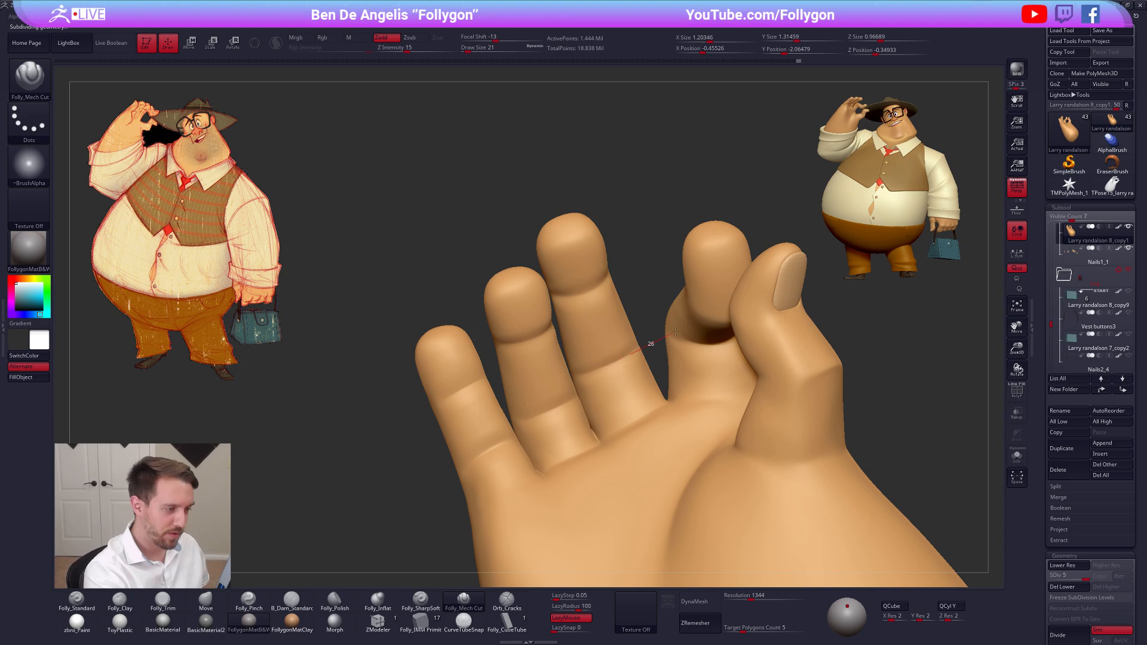
drag(675, 332, 677, 331)
mouse_move(675, 332)
right_down()
mouse_move(643, 317)
mouse_move(597, 362)
mouse_move(583, 334)
right_up()
drag(560, 331, 615, 310)
Cut a crease across the ring finger's upper joint on the palm side
mouse_move(575, 359)
alt+right_down()
mouse_move(587, 354)
mouse_move(574, 371)
mouse_move(588, 371)
mouse_move(555, 366)
alt+right_up()
drag(526, 372, 556, 364)
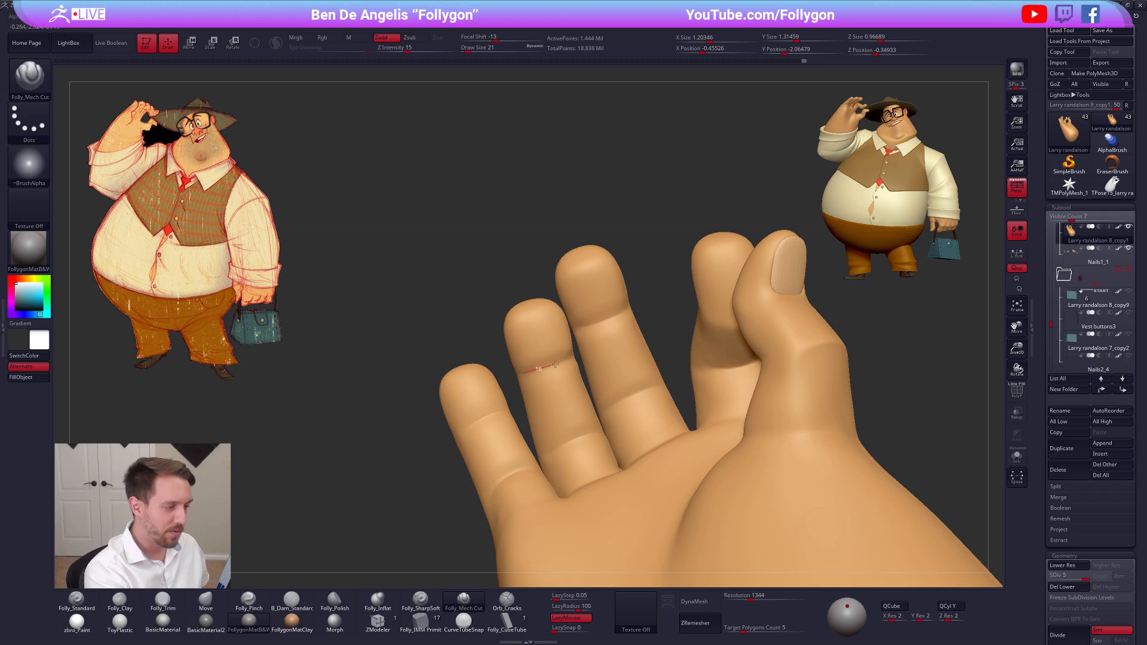
drag(618, 342, 618, 342)
mouse_move(566, 398)
alt+right_down()
mouse_move(561, 342)
mouse_move(571, 422)
alt+right_up()
right_drag(591, 368, 596, 381)
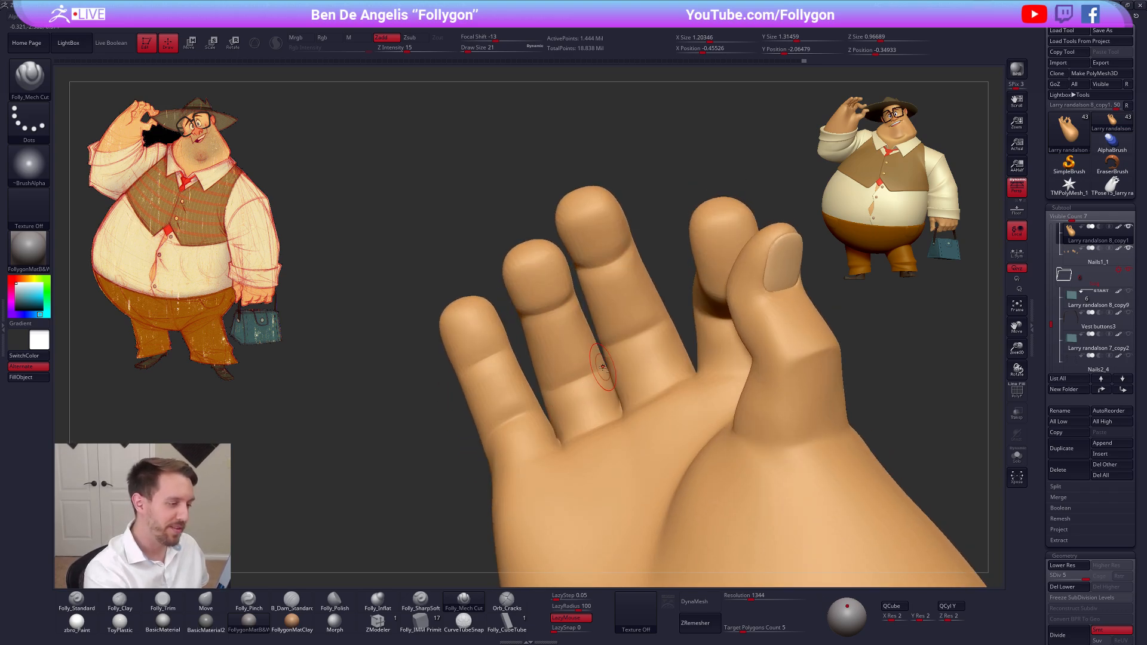
Cut and smooth the crease across the ring finger's lower joint on the palm side
drag(505, 411, 504, 411)
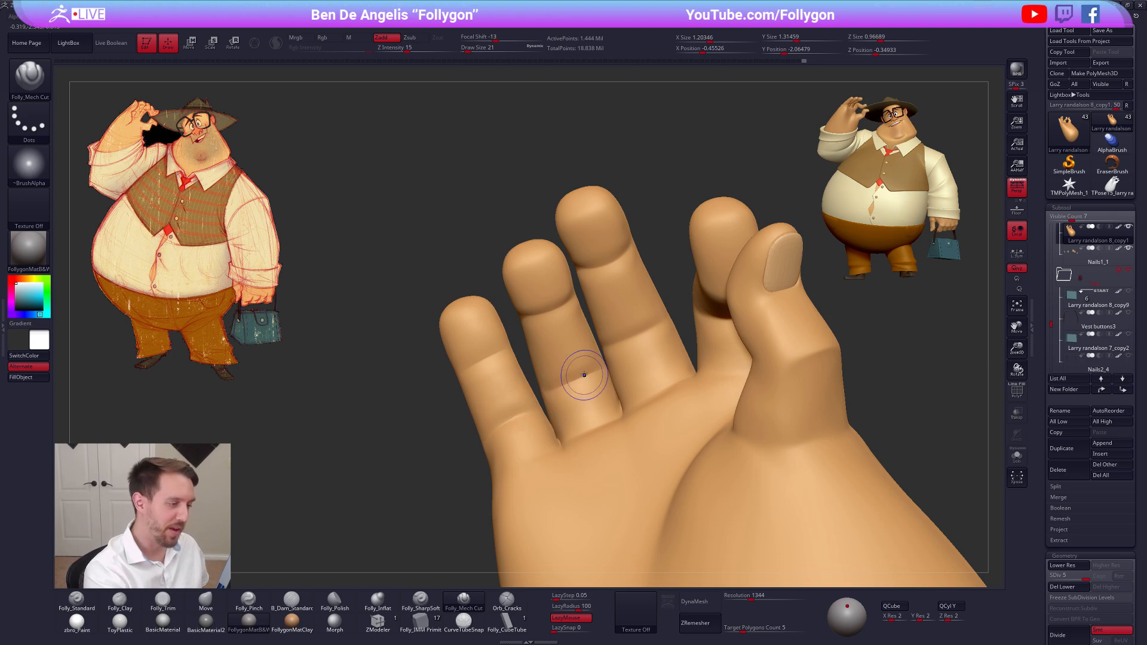
shift+drag(581, 376, 578, 377)
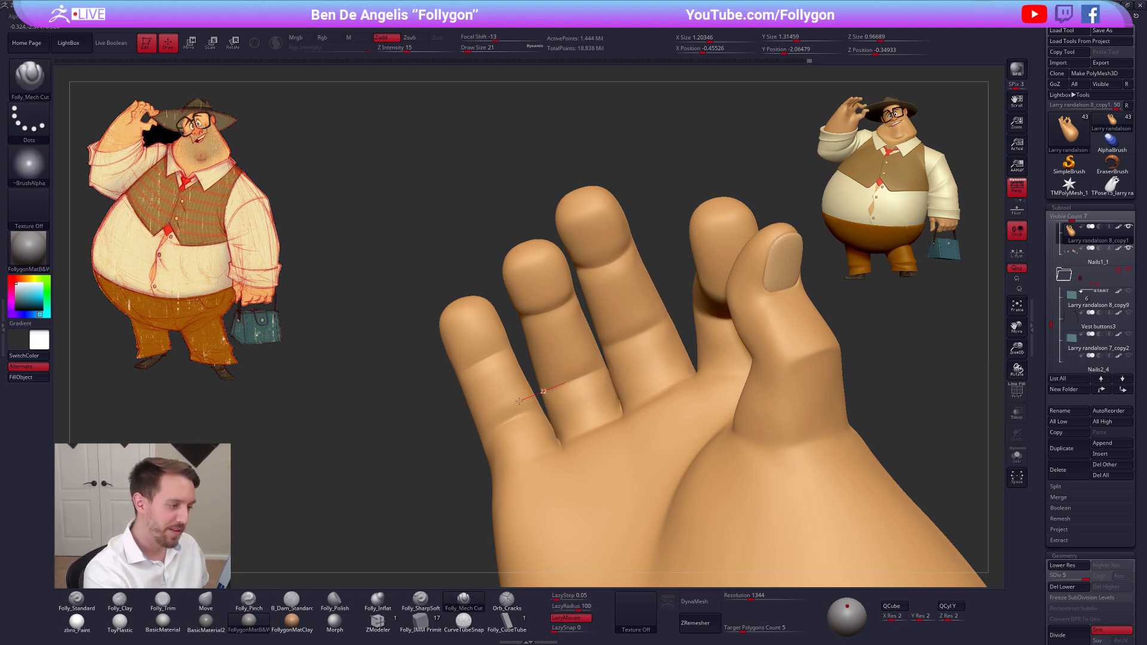
mouse_move(519, 401)
mouse_down()
mouse_move(507, 408)
mouse_move(592, 368)
mouse_up()
drag(704, 302, 639, 336)
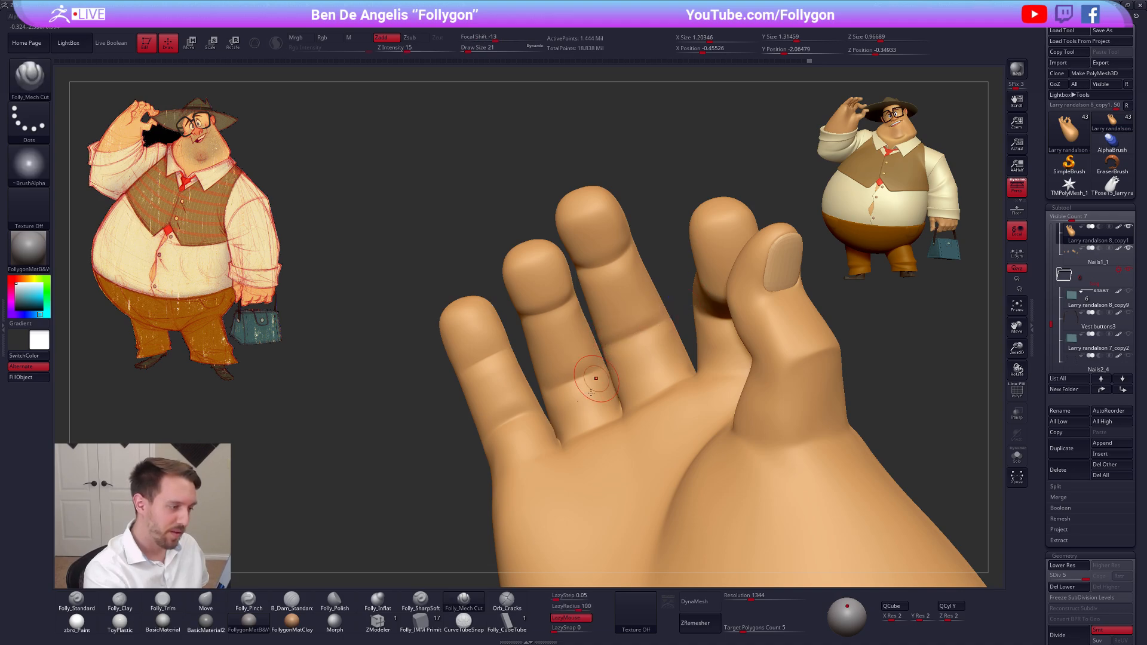
mouse_move(593, 384)
right_down()
mouse_move(602, 411)
mouse_move(594, 395)
right_up()
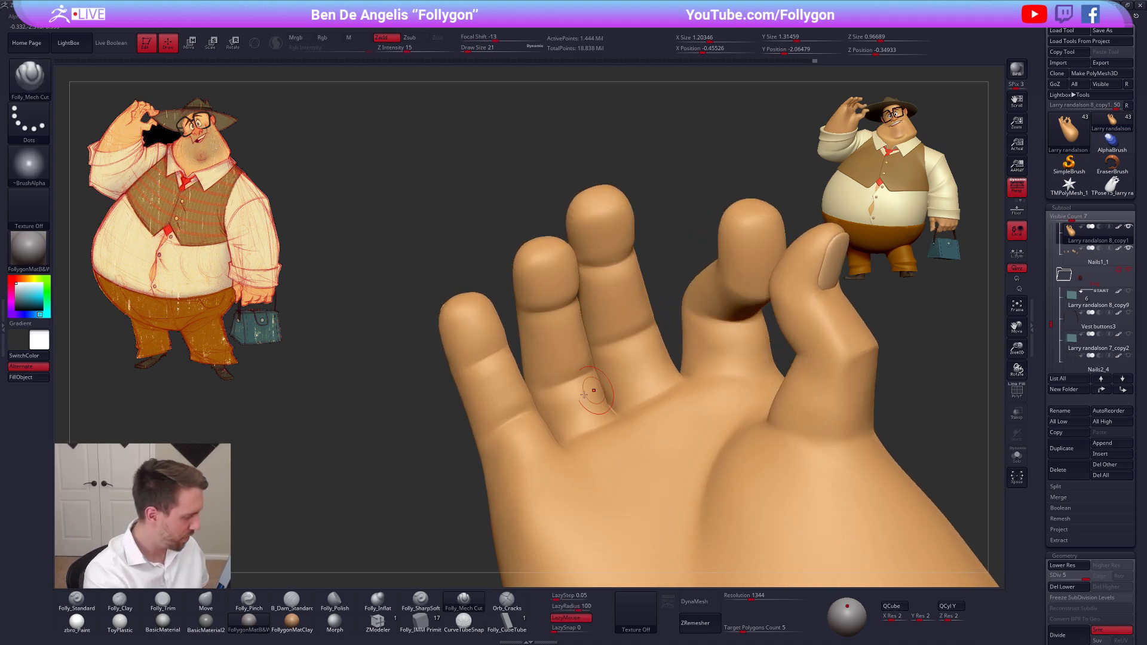
Switch the material to zbro_Paint and refine the ring finger's joint creases with the Folly_Mech Cut brush
click(77, 623)
key(shift)
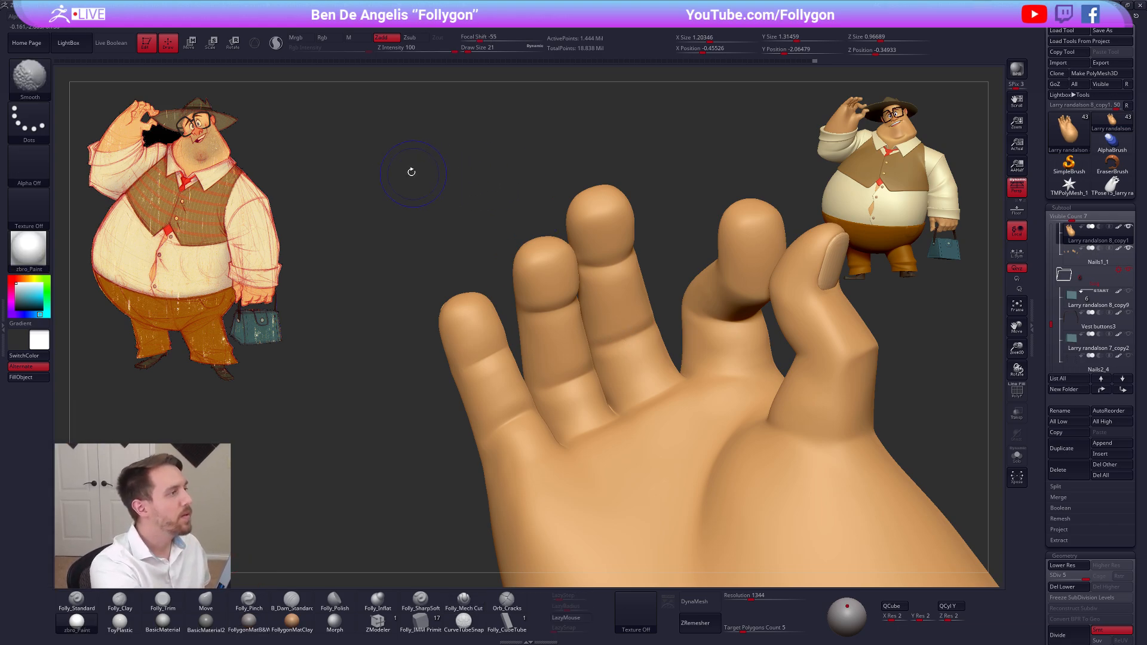
key(b)
key(m)
key(v)
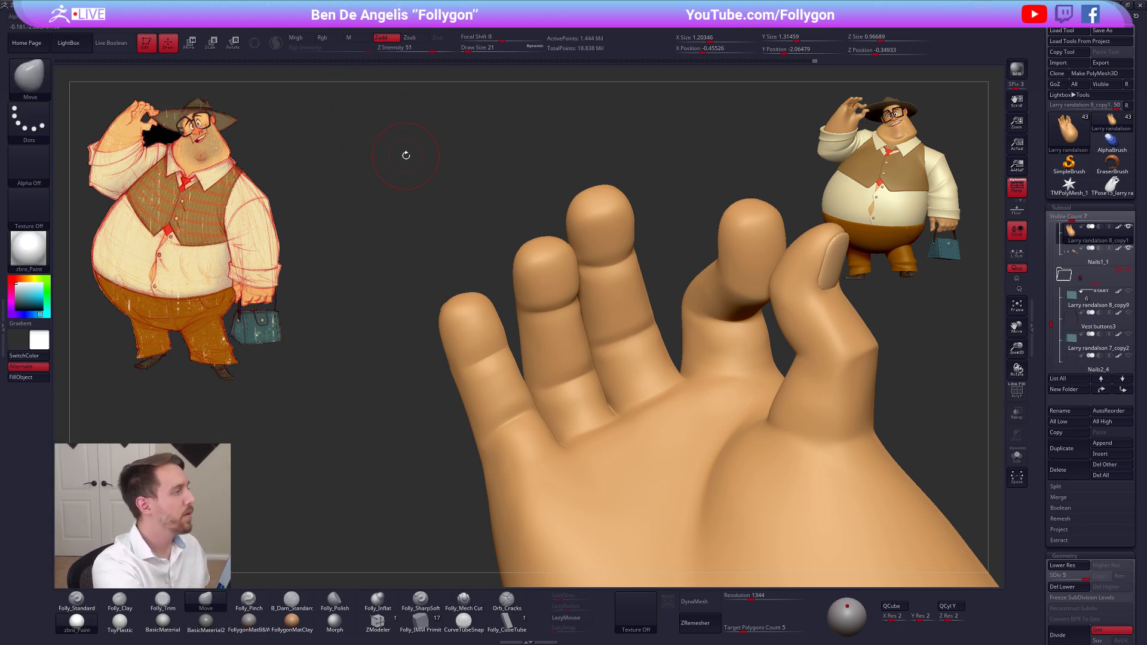
click(463, 599)
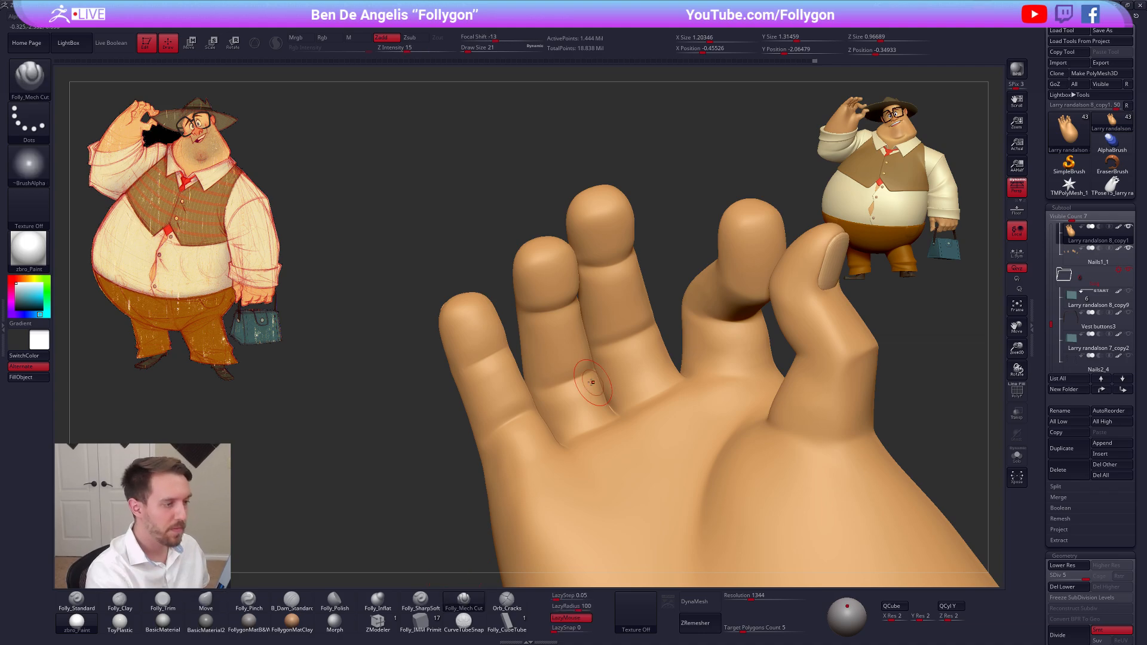
mouse_move(591, 382)
right_down()
mouse_move(573, 343)
mouse_move(528, 322)
right_up()
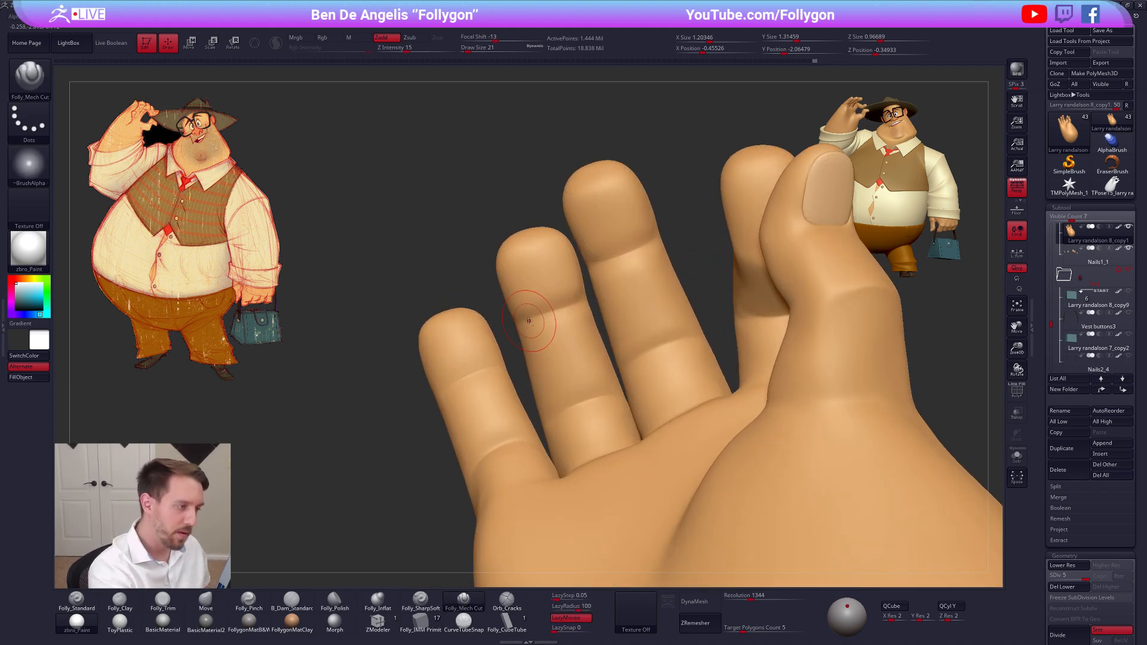
mouse_move(529, 321)
mouse_down()
mouse_move(630, 286)
mouse_move(538, 319)
mouse_up()
Cut creases across the little finger's upper and lower inner joints and smooth the lower one
mouse_move(501, 383)
alt+right_down()
mouse_move(531, 361)
mouse_move(533, 385)
mouse_move(522, 357)
alt+right_up()
drag(537, 338, 499, 352)
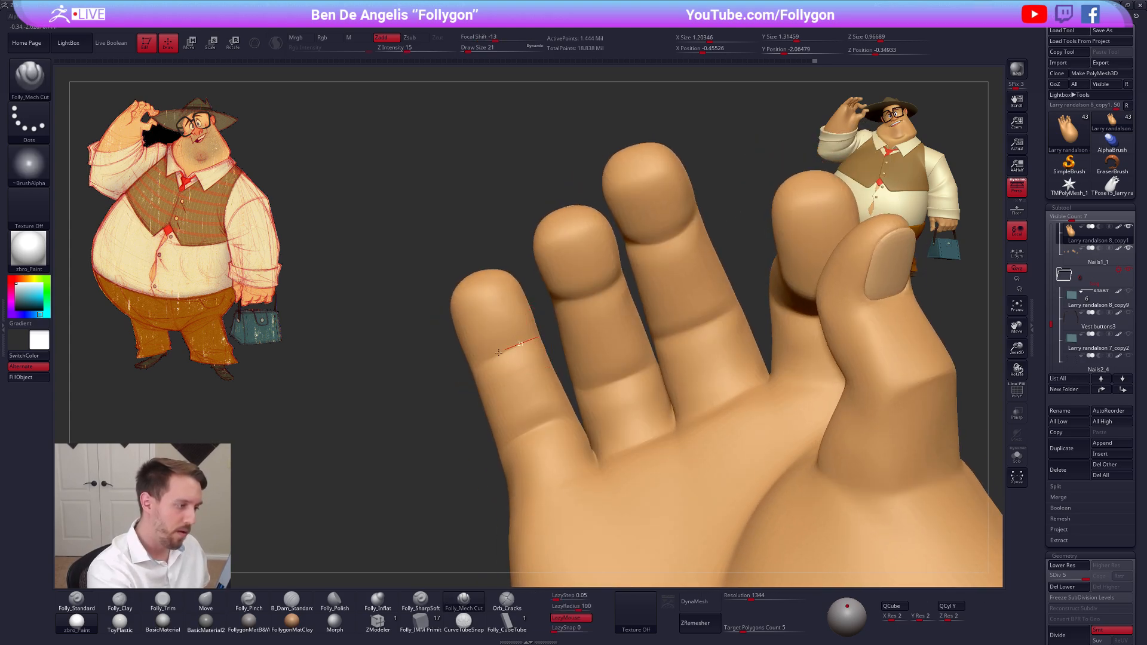
mouse_move(436, 384)
mouse_down()
mouse_move(455, 371)
mouse_move(542, 425)
mouse_up()
mouse_move(542, 423)
right_down()
mouse_move(548, 399)
mouse_move(561, 414)
right_up()
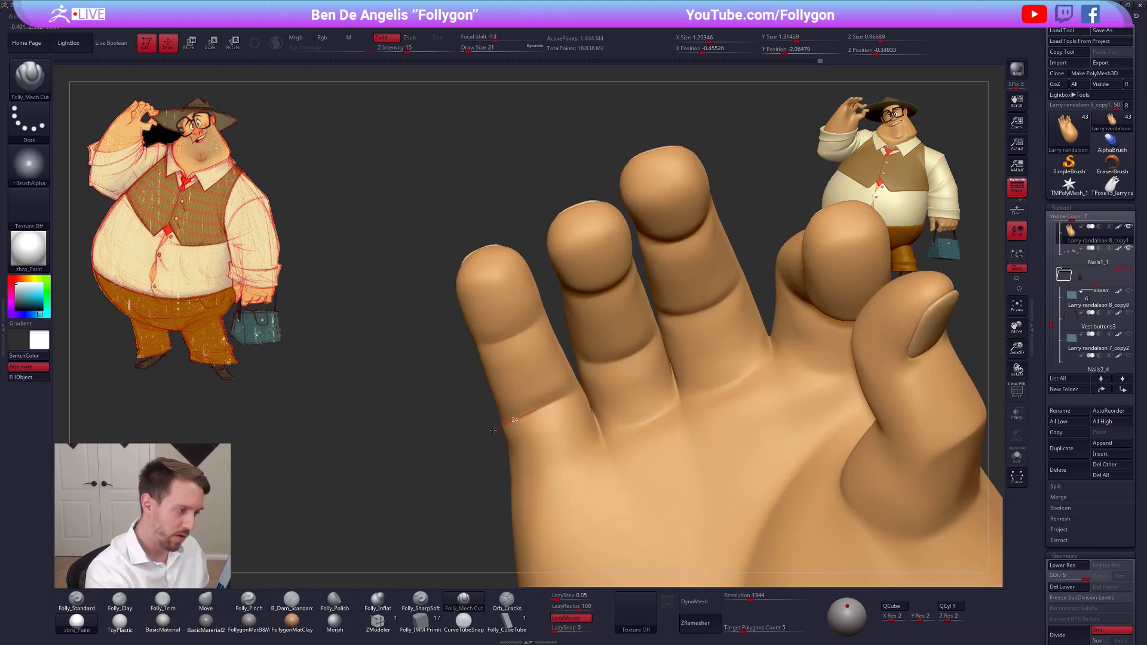
key(shift)
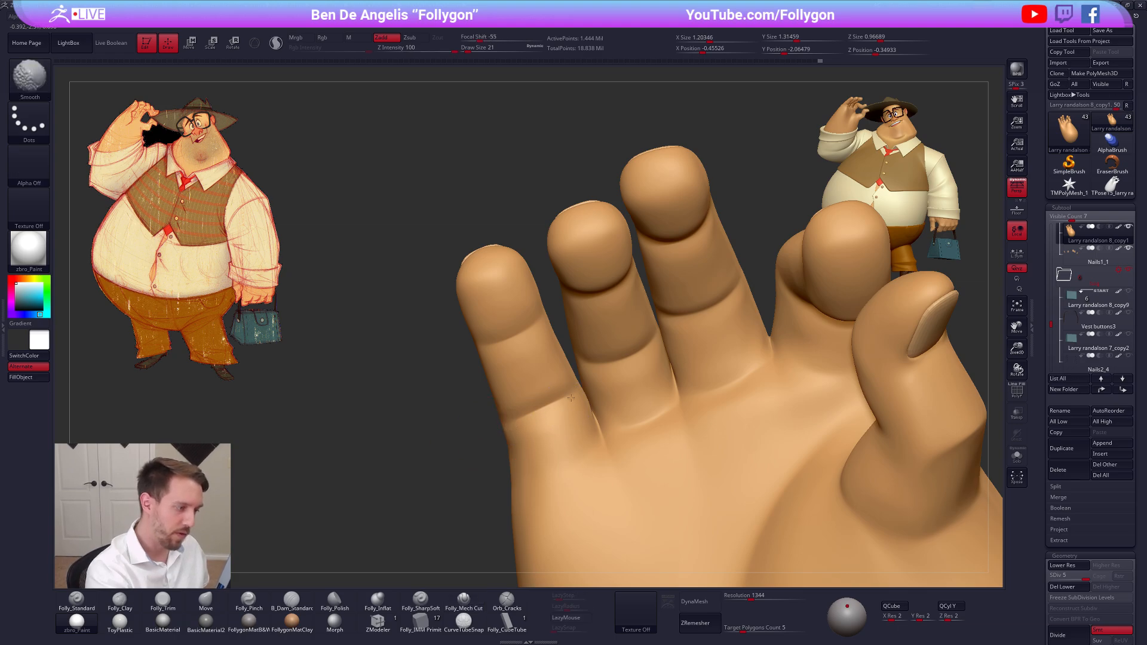
Soften the little finger's lower joint with Folly_Trim at subdivision level 4, then return to level 5
key(shift+d)
right_drag(533, 397, 550, 375)
key(3)
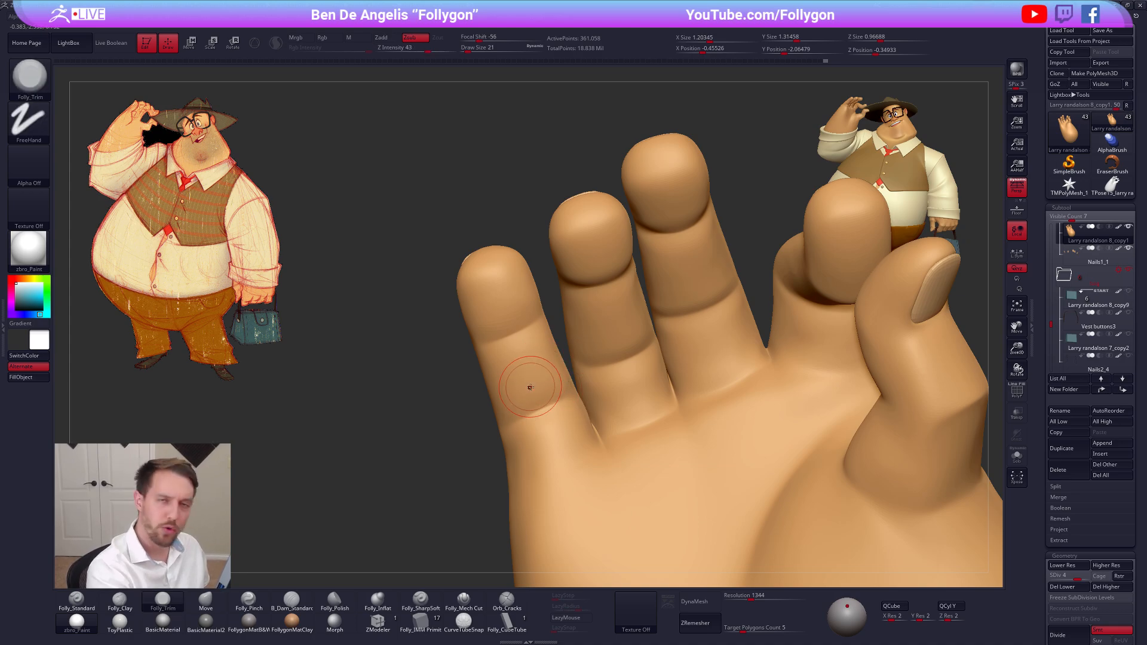
key(d)
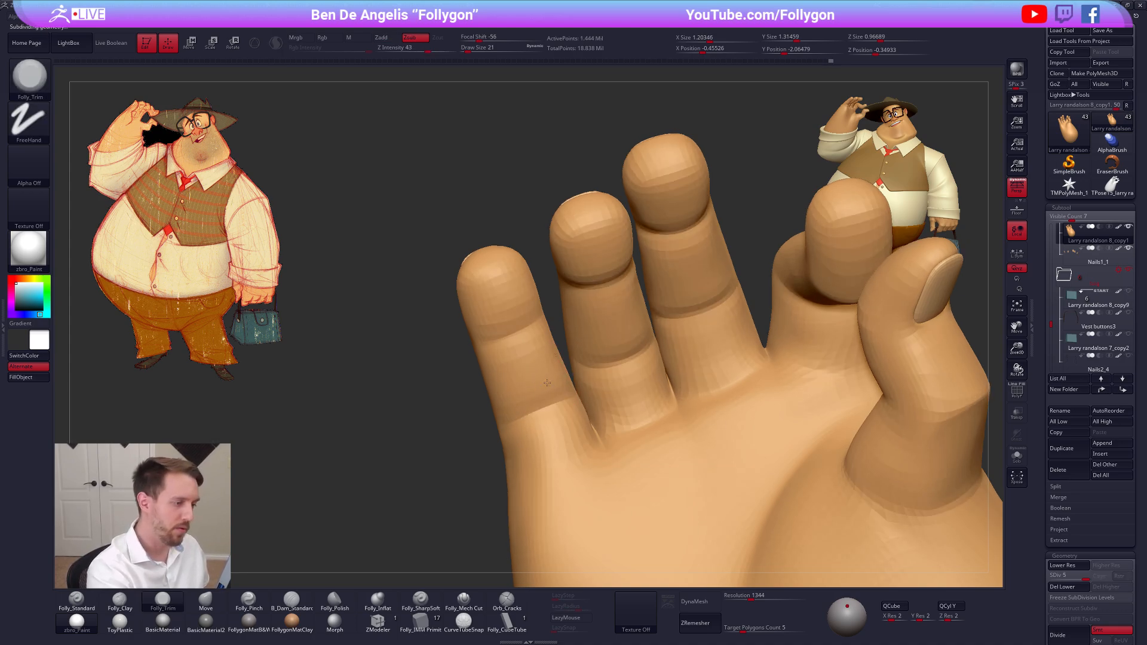
mouse_move(552, 364)
right_down()
mouse_move(545, 393)
mouse_move(535, 391)
mouse_move(566, 336)
mouse_move(636, 416)
mouse_move(615, 367)
mouse_move(626, 365)
right_up()
Switch to the Move brush and check the wireframe of the Nails1_1 subtool over the back of the hand
key(b)
key(m)
key(v)
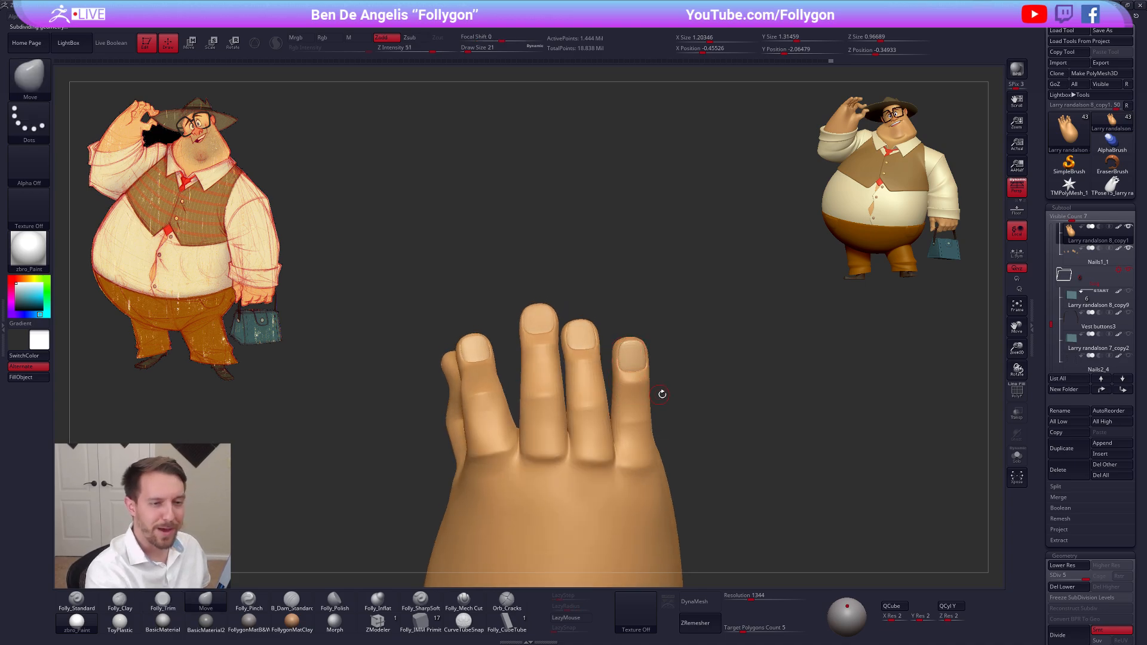
click(1092, 257)
key(shift+f)
key(shift+f)
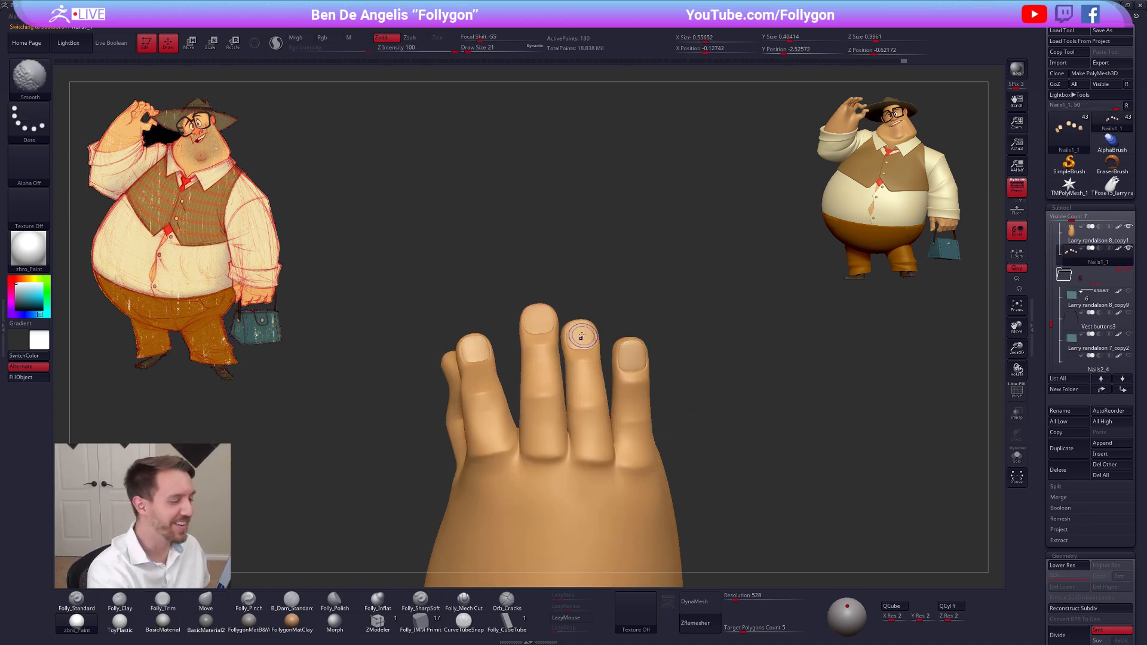
mouse_move(581, 336)
alt+right_down()
mouse_move(588, 363)
mouse_move(578, 356)
mouse_move(572, 375)
mouse_move(621, 399)
mouse_move(562, 416)
alt+right_up()
Isolate the hand and reshape the index finger's nail bed at subdivision level 2 with draw size 29, then go up to level 3
alt+click(596, 407)
key(alt+s)
key(shift+d)
key(shift+d)
key(shift+d)
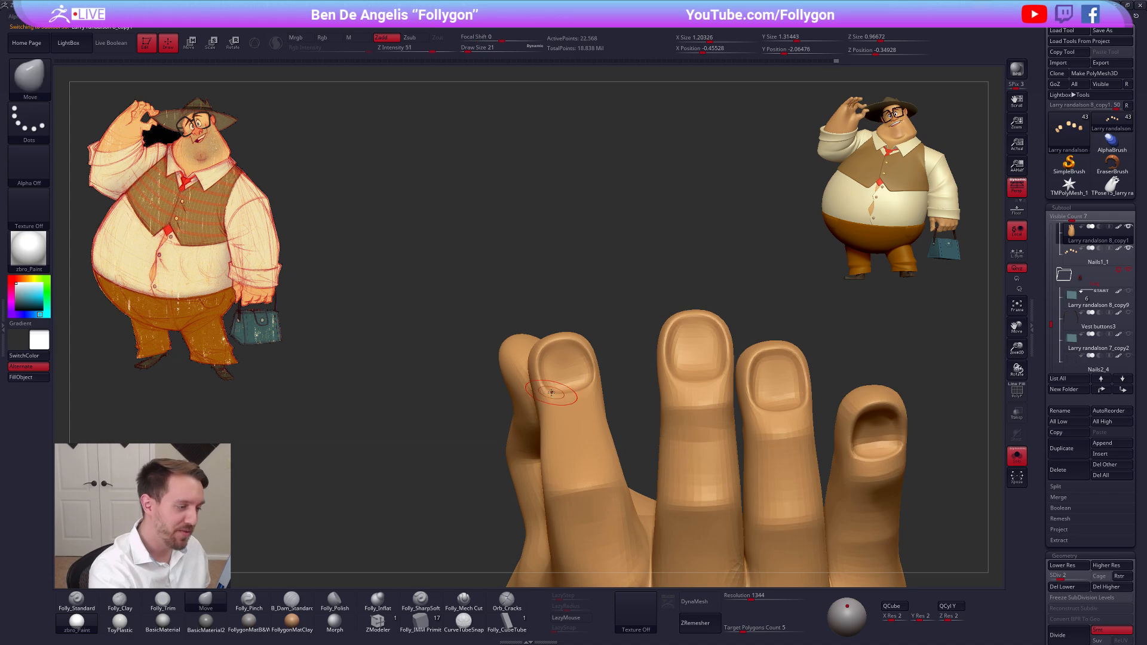
key(space)
click(549, 393)
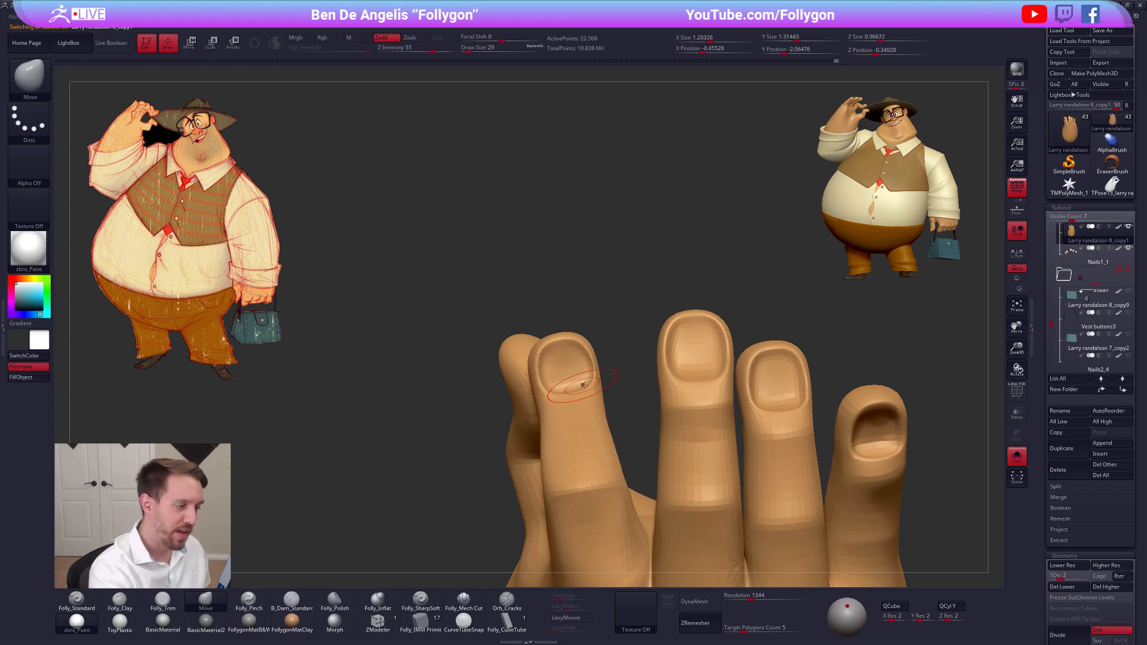
key(space)
key(alt+s)
key(alt+s)
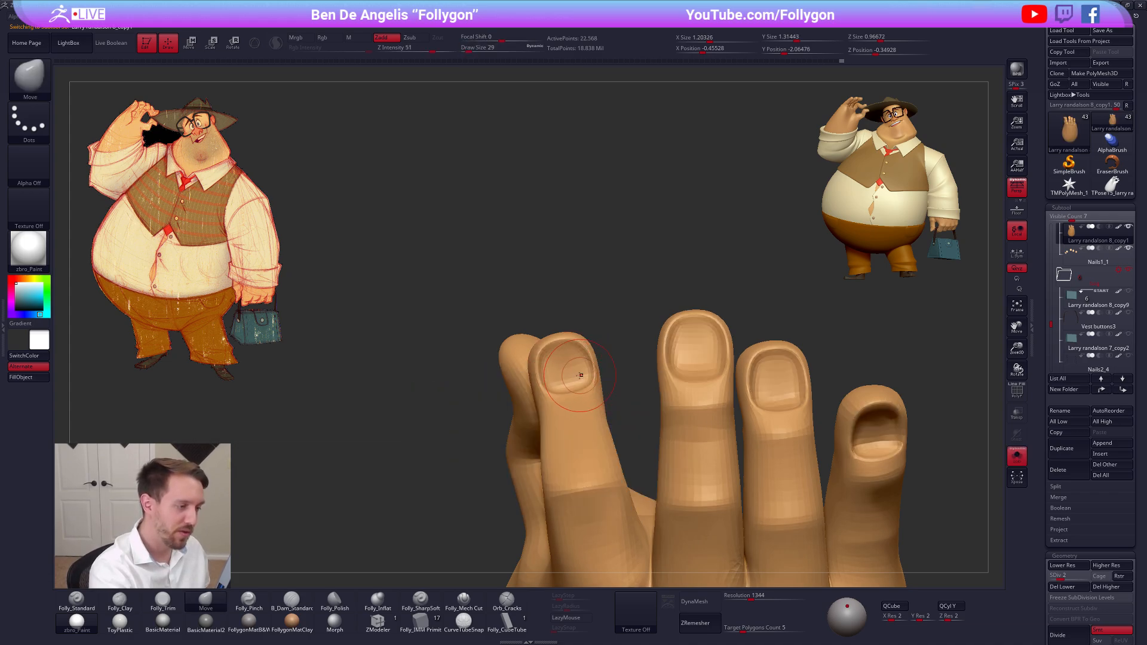
drag(576, 376, 580, 387)
key(d)
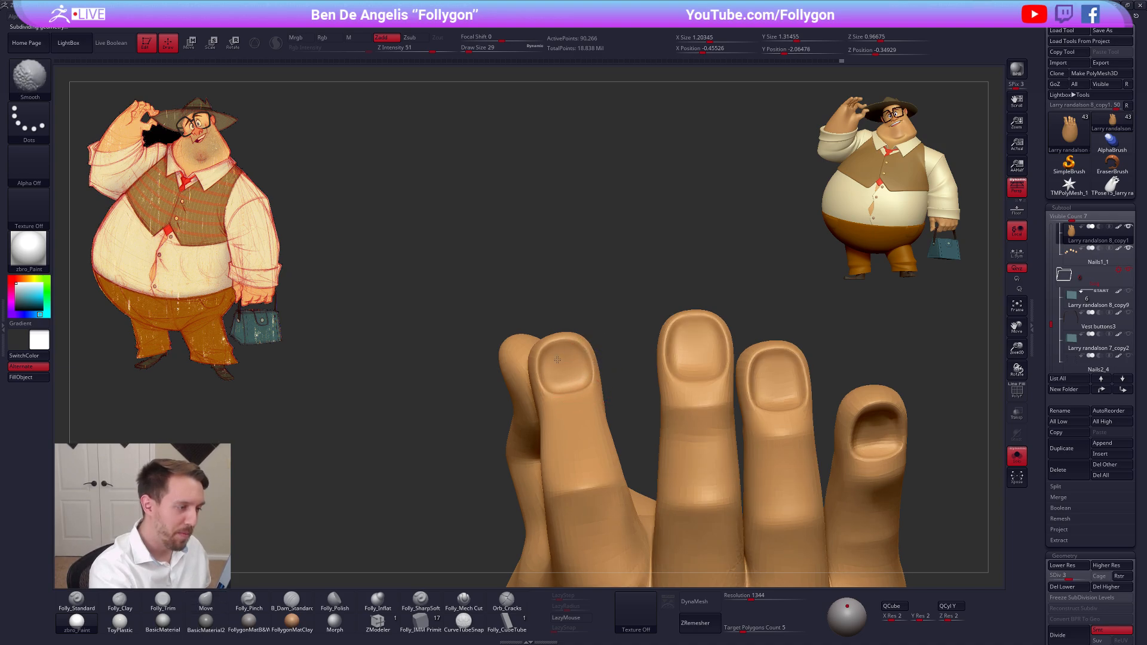
Reshape the nail beds of the middle and ring fingers and bring the nails back into view
alt+right_drag(685, 356, 591, 388)
shift+drag(621, 359, 611, 371)
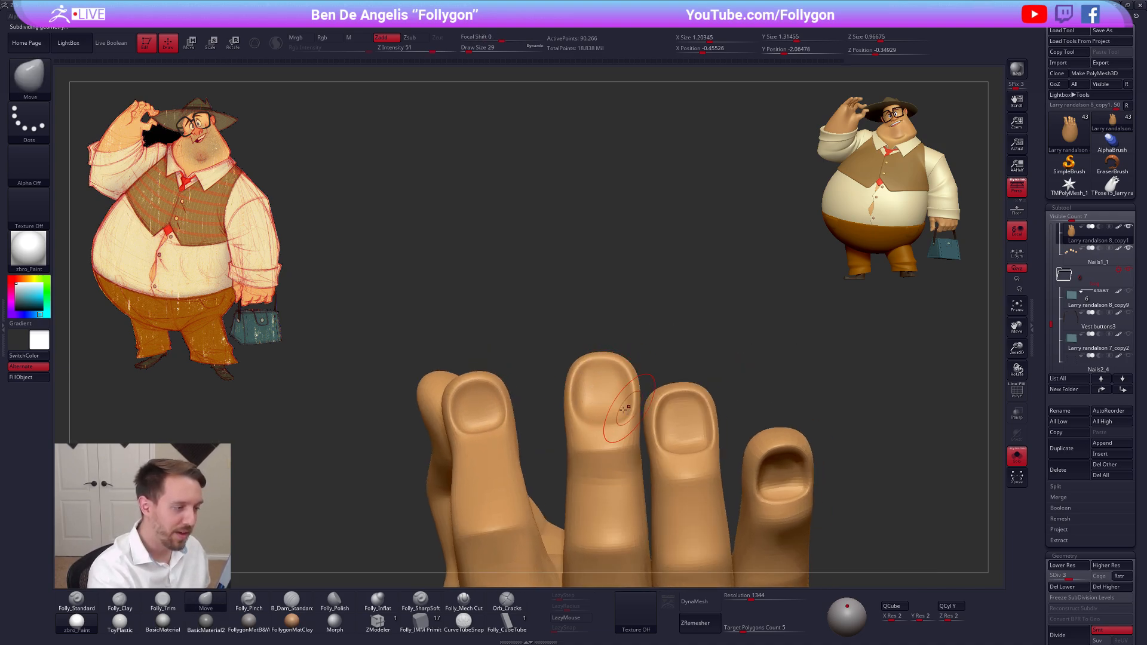
alt+right_drag(687, 415, 625, 404)
shift+drag(646, 404, 618, 387)
mouse_move(711, 421)
alt+right_down()
mouse_move(642, 397)
mouse_move(651, 420)
mouse_move(668, 418)
alt+right_up()
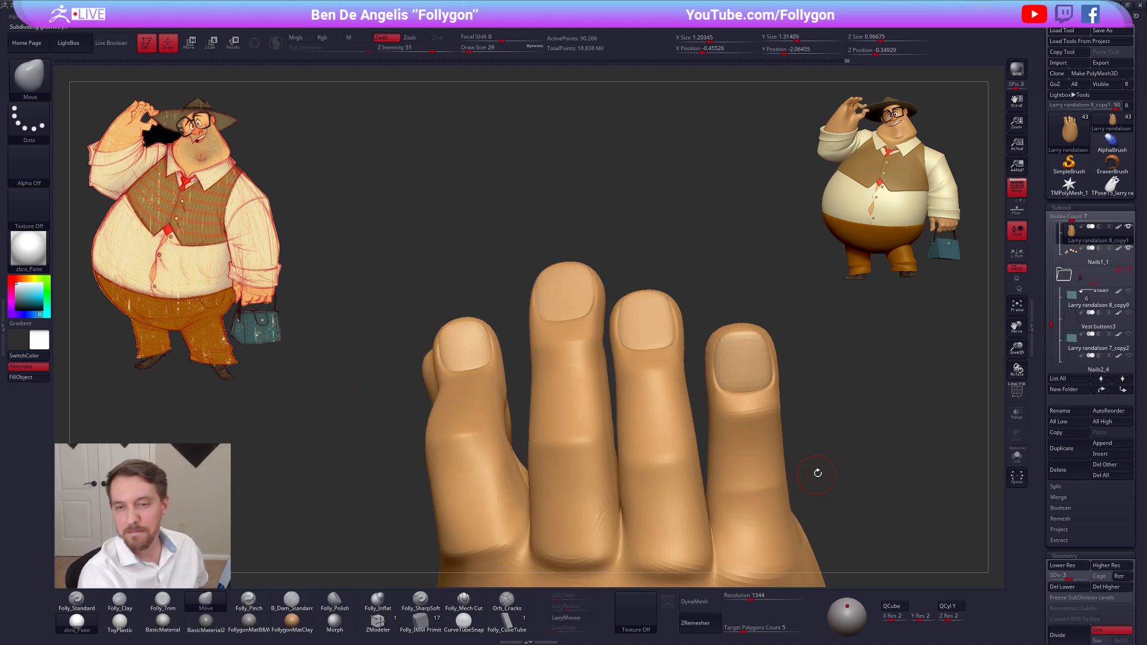
Inspect the wireframe and overall shape of the fingers from the back of the hand
right_drag(830, 475, 779, 460)
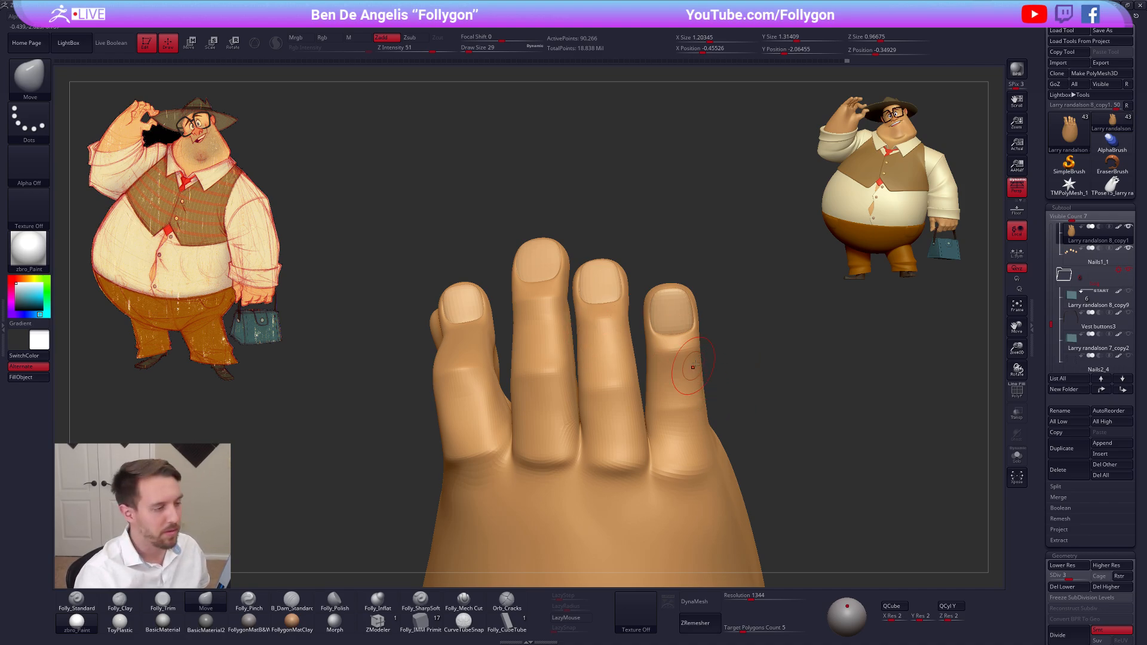
key(shift+f)
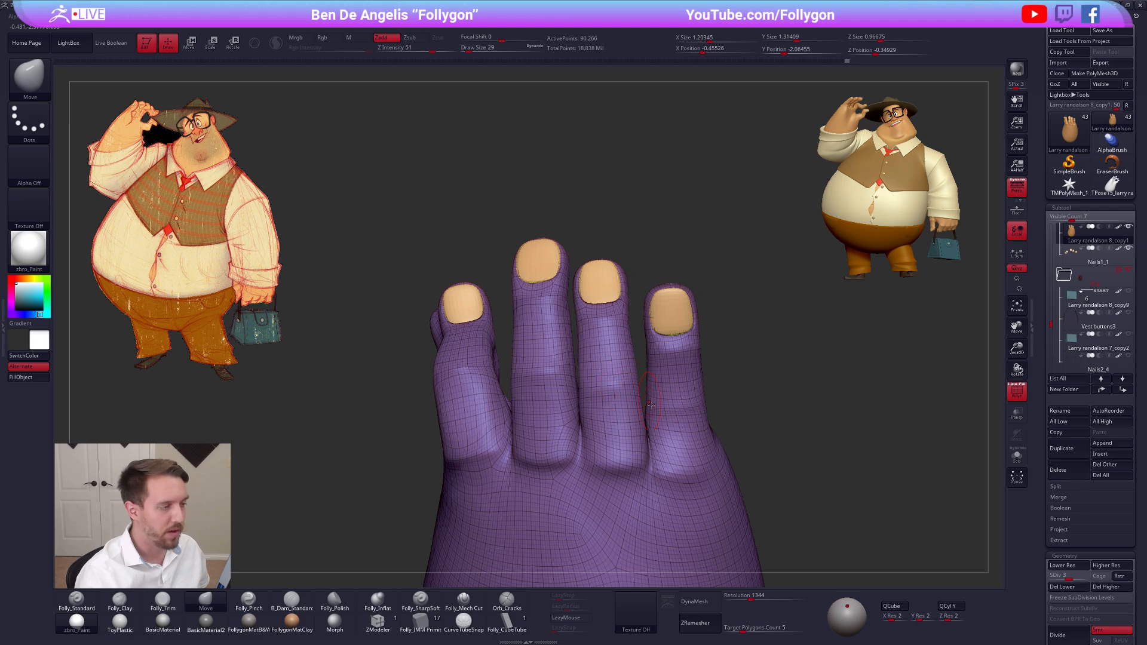
alt+drag(743, 425, 660, 478)
key(shift+f)
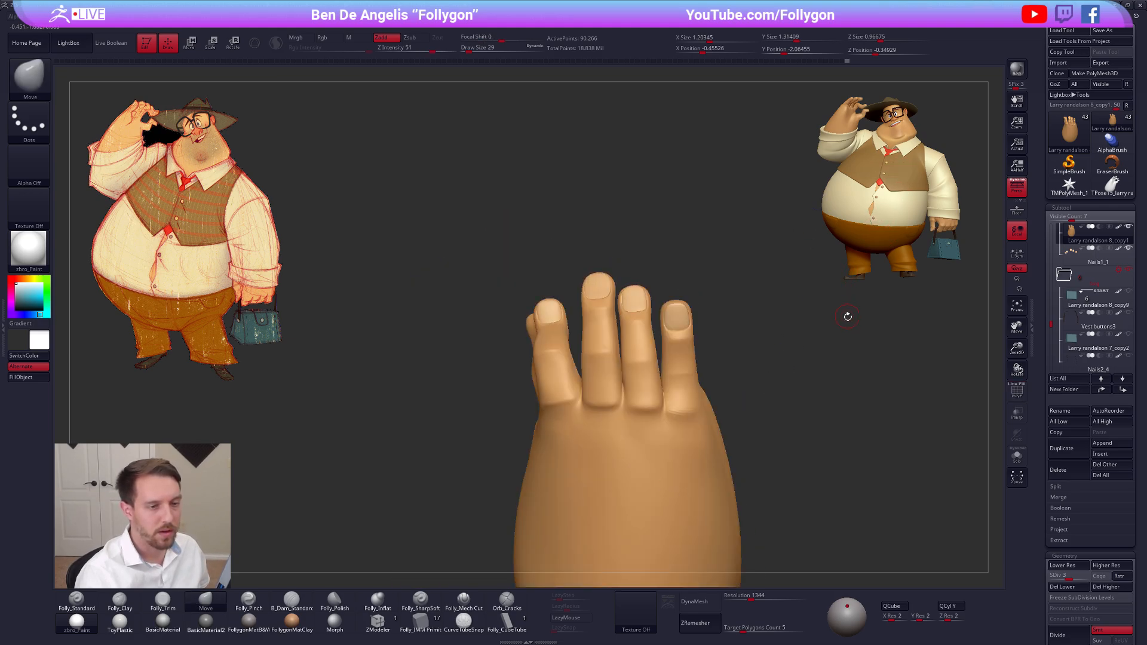
alt+drag(878, 337, 662, 328)
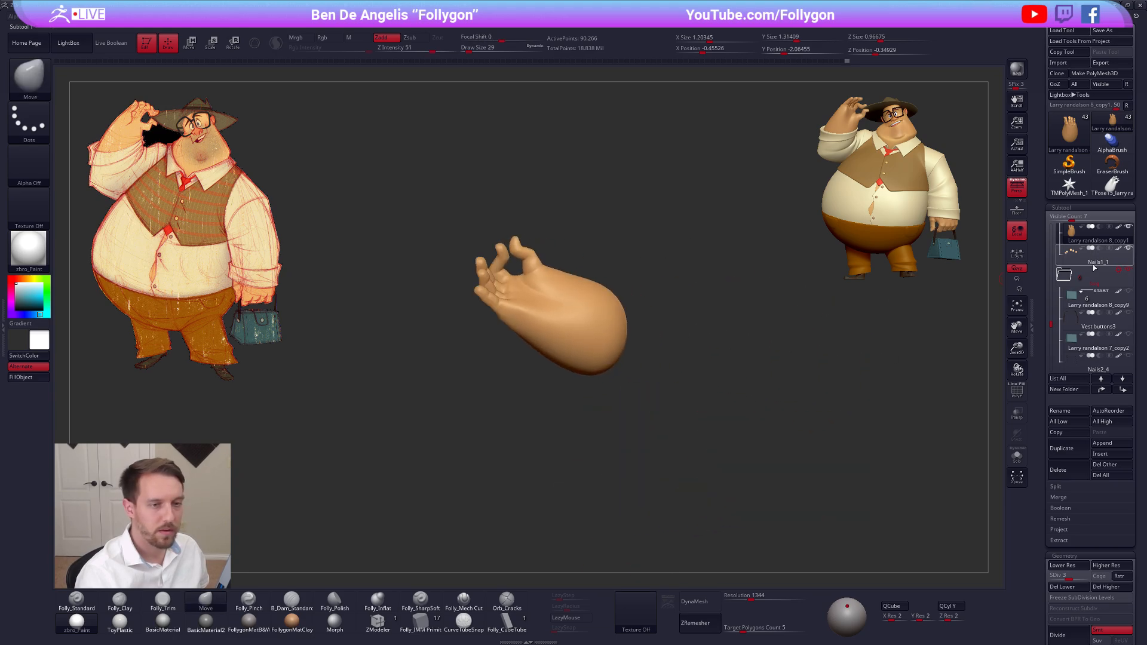
Show all the character's subtools again and review the full pose from the front
shift+click(1129, 227)
click(710, 375)
mouse_move(710, 375)
mouse_down()
mouse_move(680, 382)
mouse_move(686, 464)
mouse_move(586, 355)
mouse_move(669, 345)
mouse_up()
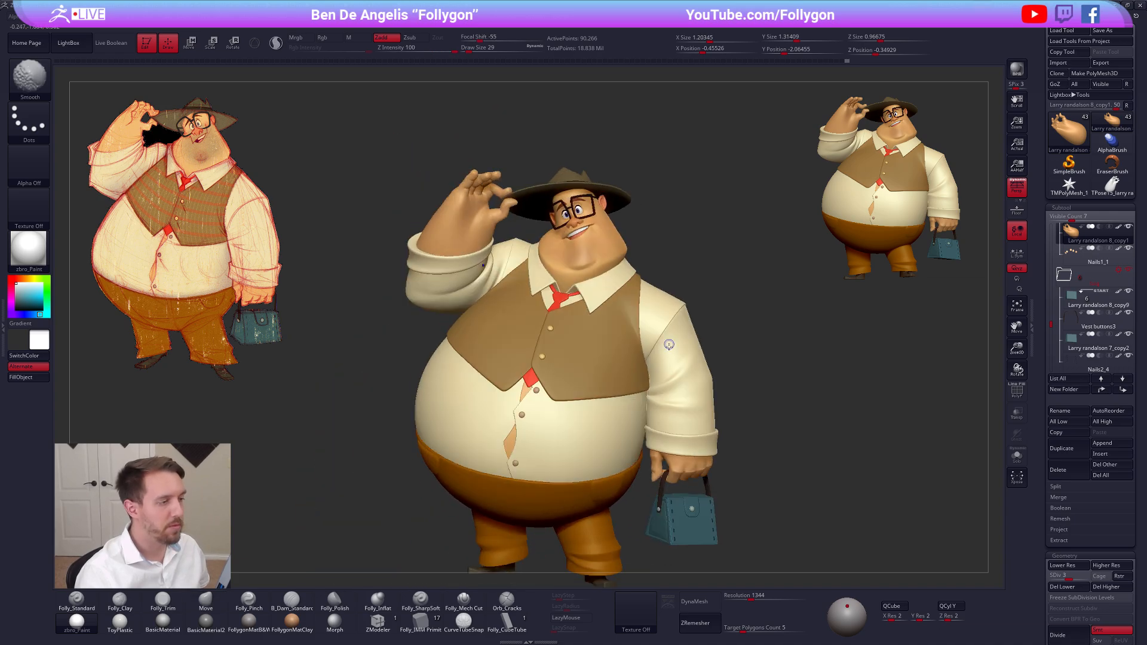
drag(693, 298, 710, 298)
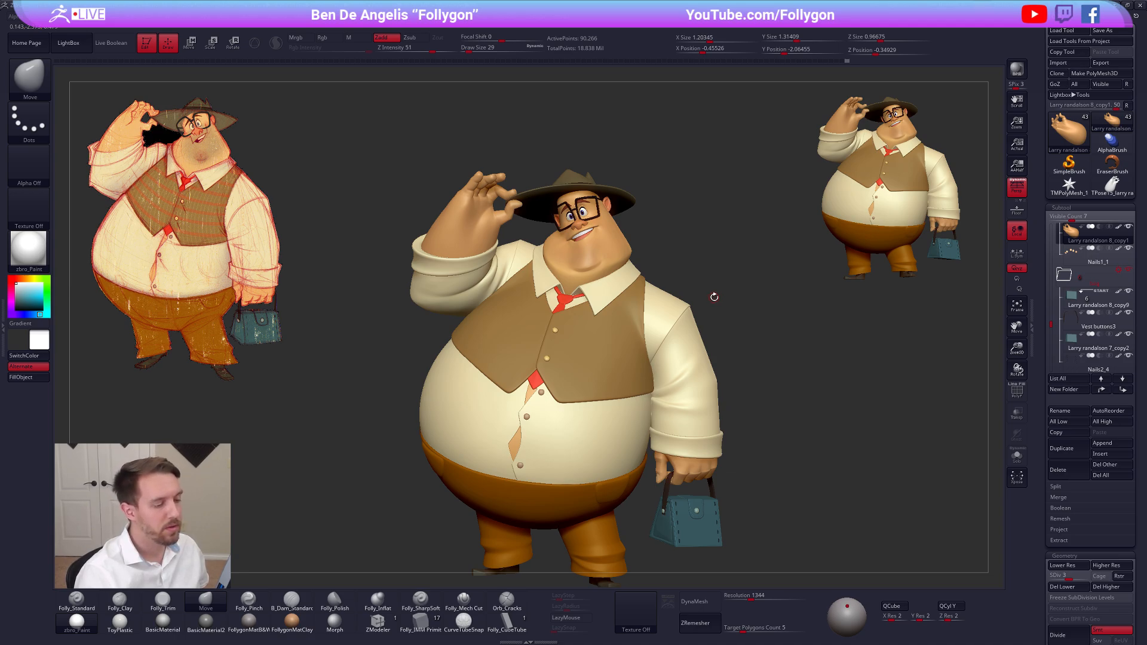
Isolate the raised arm's cuff and examine its wireframe at subdivision level 1
alt+click(451, 267)
key(alt+shift+s)
alt+drag(521, 263, 532, 297)
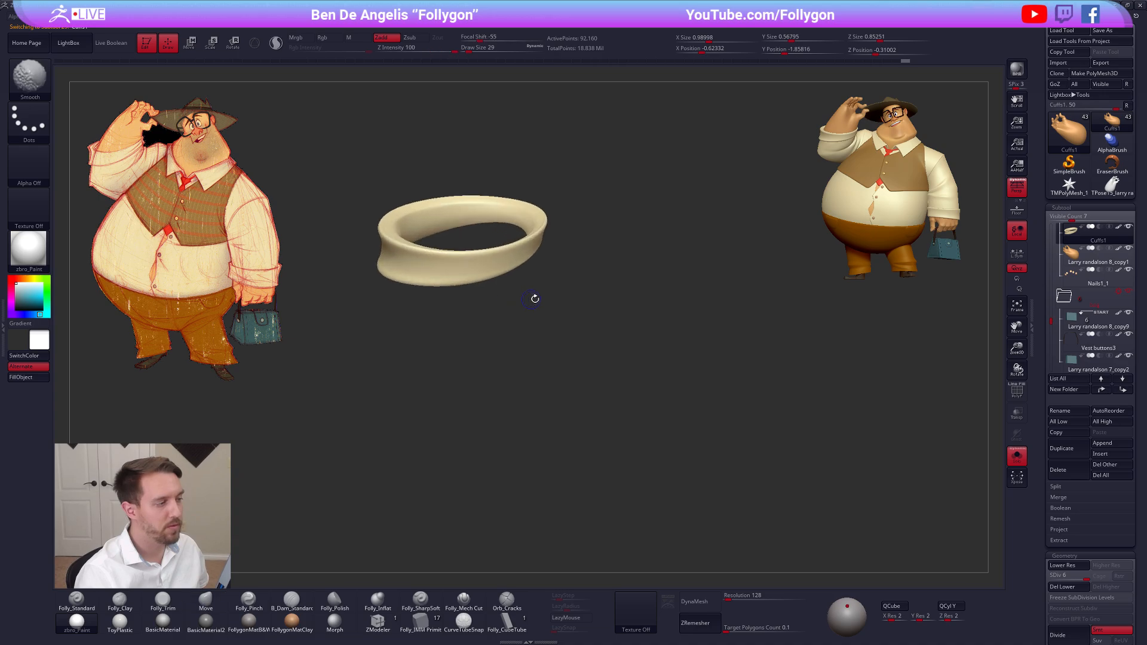
key(shift+f)
key(shift+f)
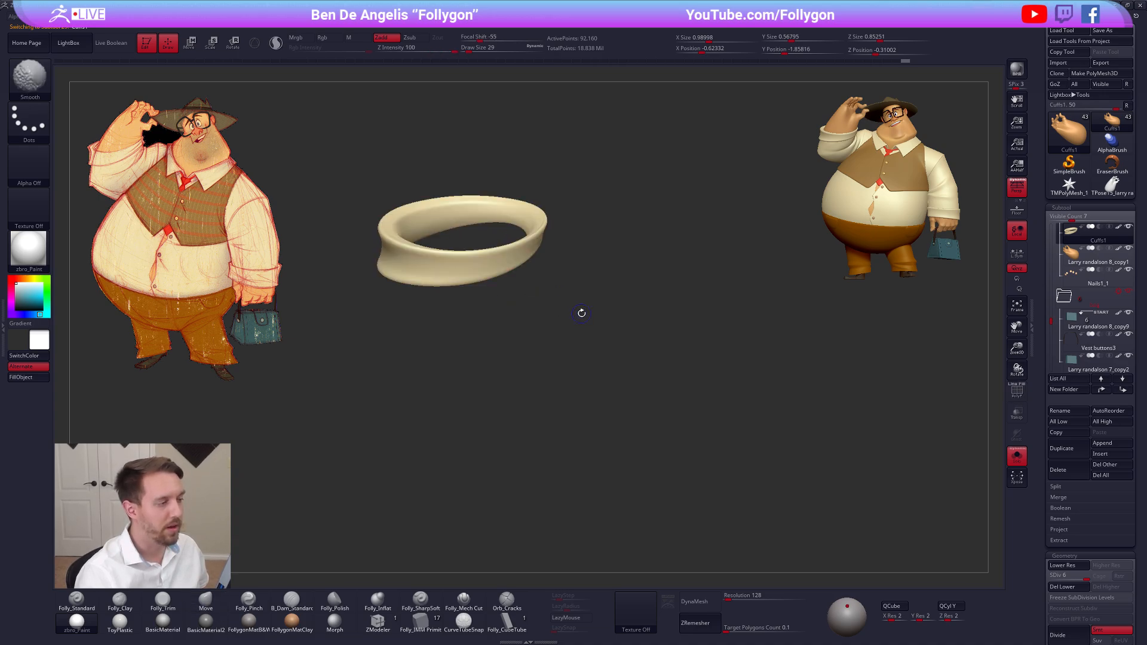
key(shift+f)
key(shift+d)
key(b)
key(m)
key(v)
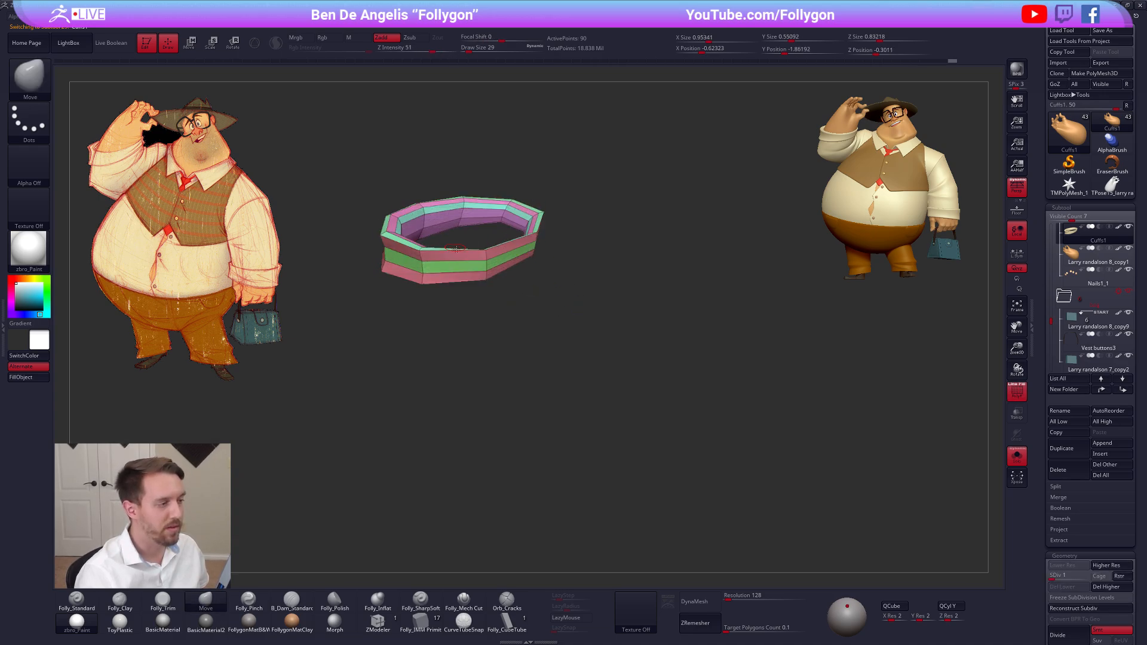
Show the whole character again, return the cuff to subdivision level 6 without wireframe, and frame the full figure
key(alt+shift+s)
key(d)
key(d)
key(d)
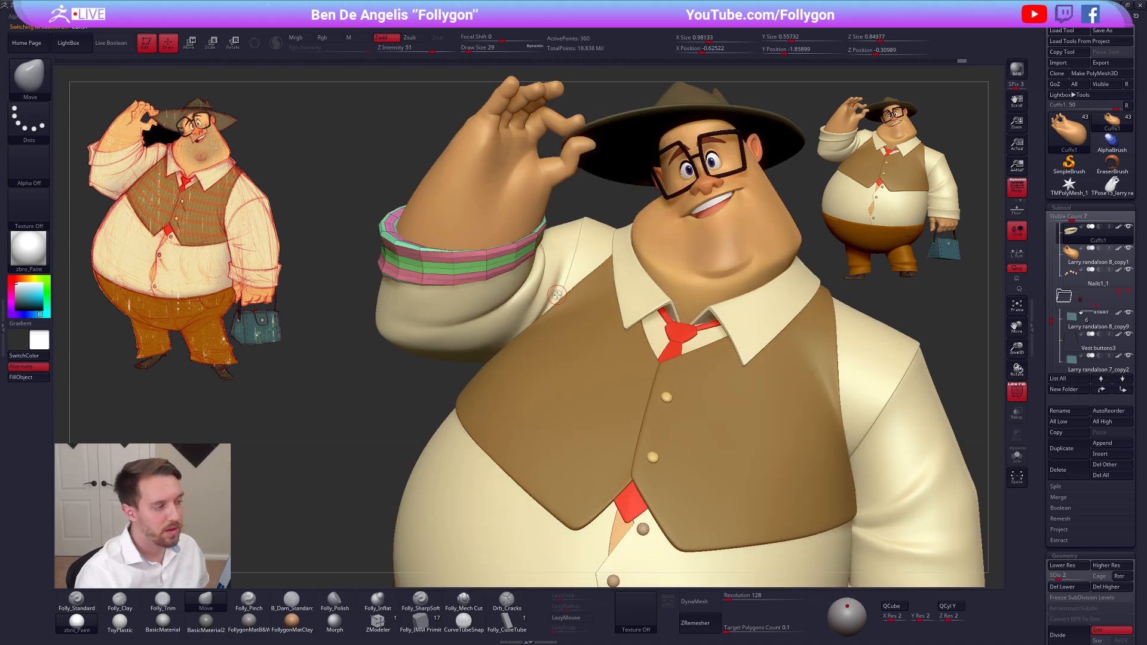
key(d)
key(d)
key(shift+f)
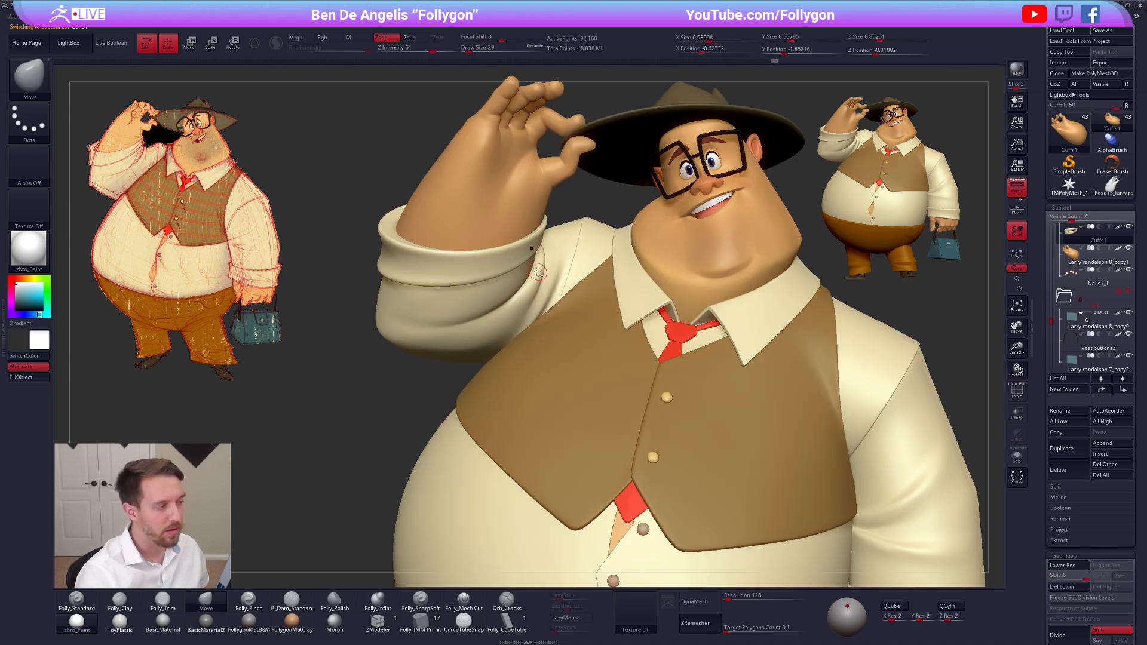
key(f)
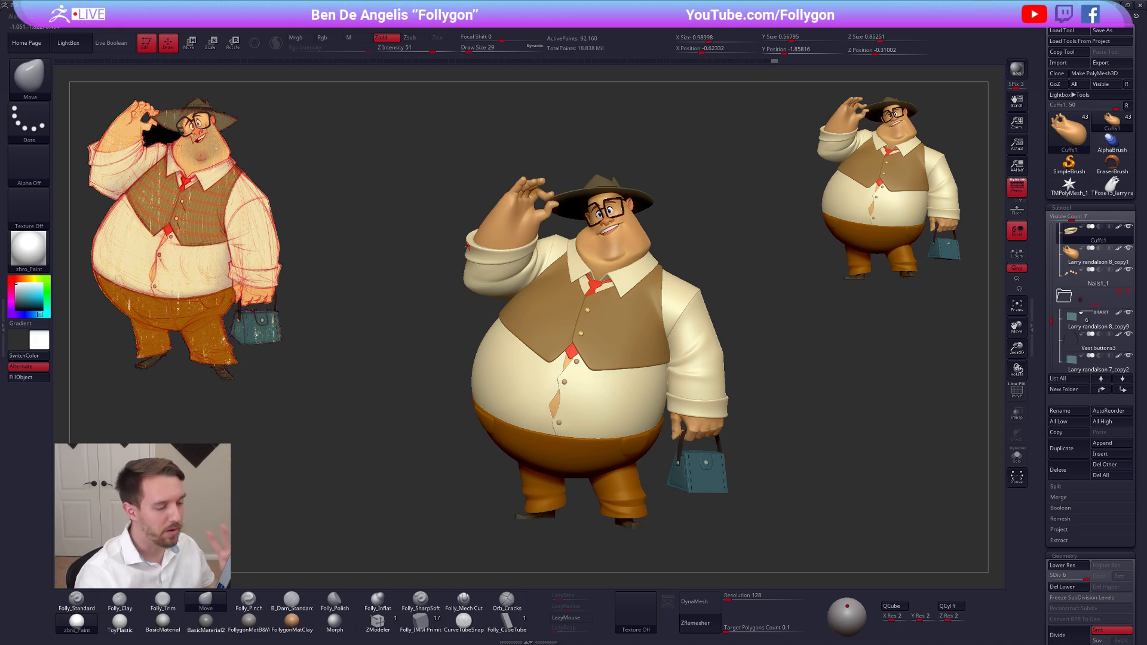
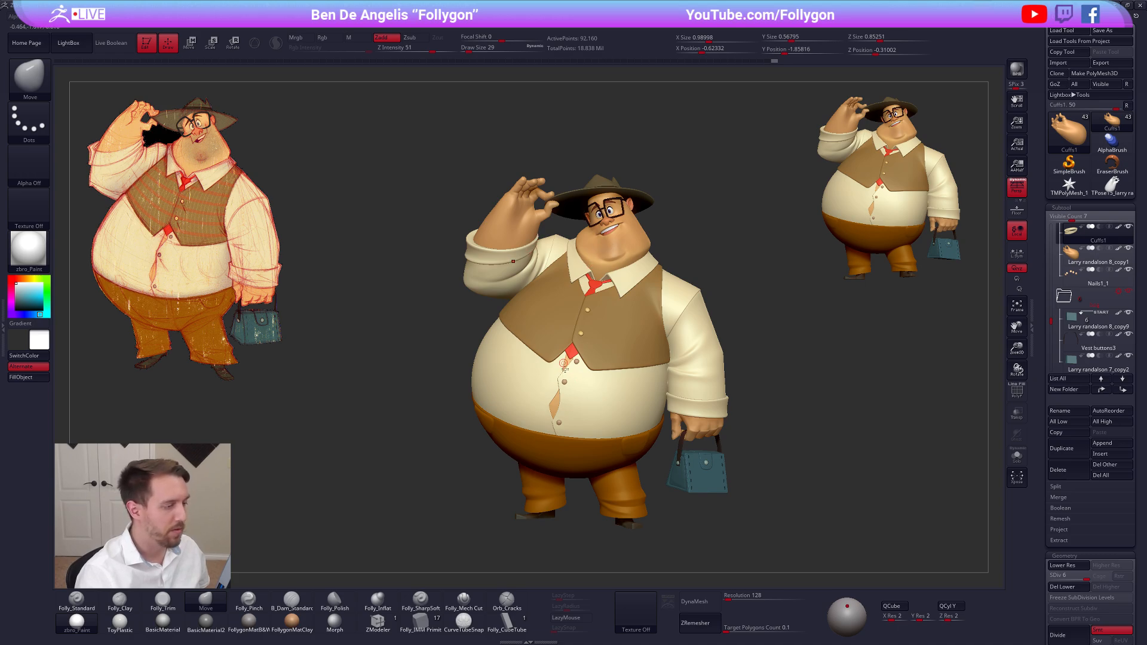
Select the raised hand, isolate it, and frame the fingers from the back
alt+click(526, 218)
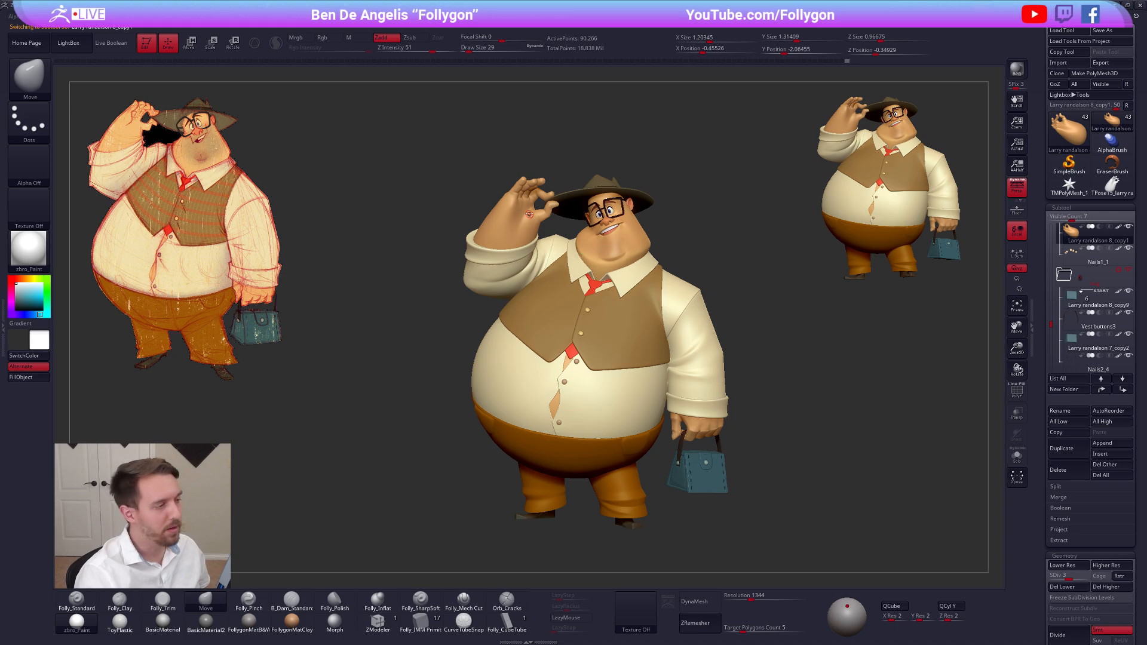
ctrl+right_drag(553, 245, 553, 299)
key(alt+shift+s)
right_drag(553, 251, 496, 245)
alt+right_drag(496, 245, 621, 353)
ctrl+right_drag(589, 227, 606, 273)
mouse_move(607, 273)
alt+right_down()
mouse_move(666, 368)
mouse_move(668, 317)
mouse_move(657, 353)
alt+right_up()
Refine the creases at the finger bases with Folly_Pinch at subdivision level 5, using a draw size of 54
key(d)
key(d)
key(5)
key(s)
drag(683, 346, 689, 346)
right_drag(688, 346, 689, 404)
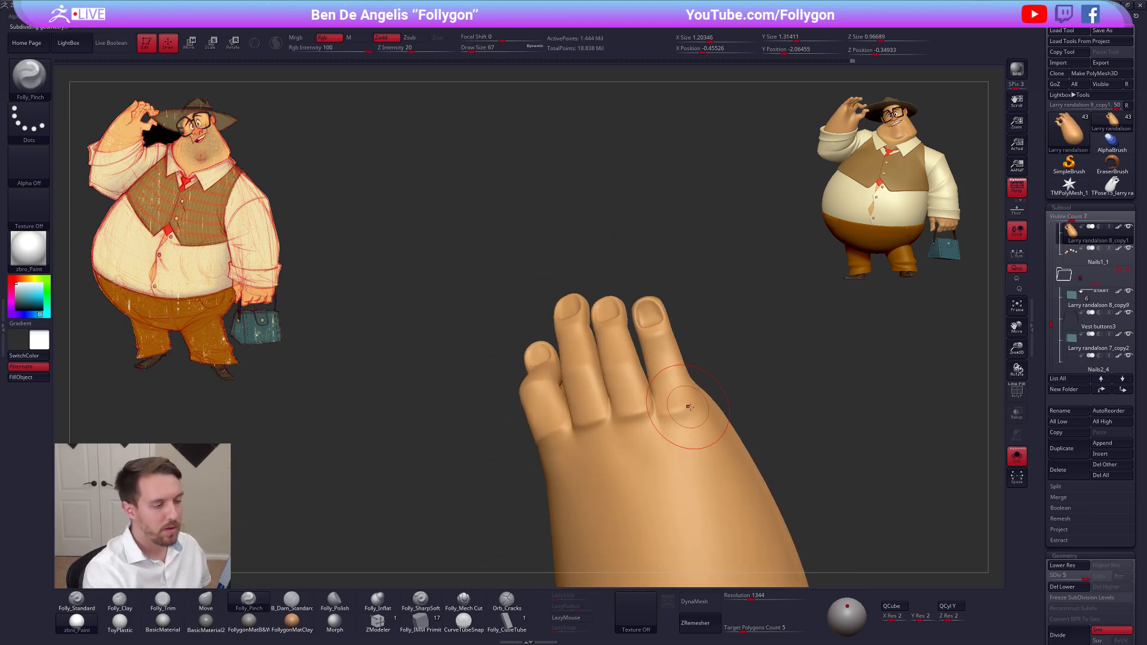
key(s)
drag(689, 404, 696, 404)
alt+right_drag(696, 405, 668, 391)
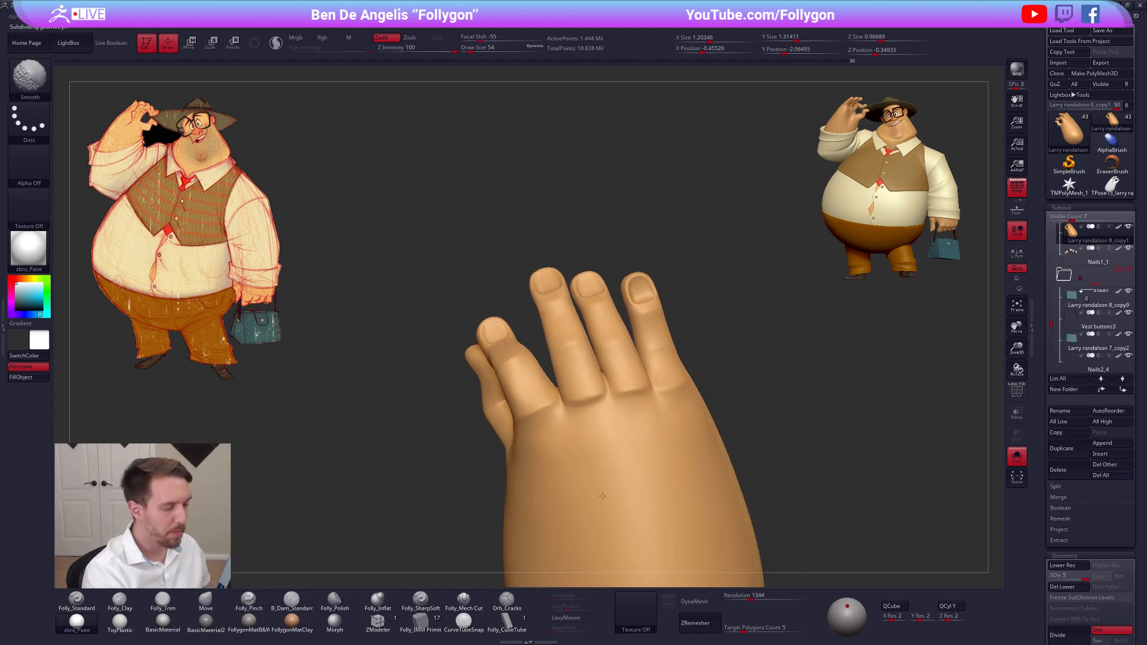
mouse_move(625, 426)
alt+right_down()
mouse_move(659, 411)
mouse_move(627, 378)
mouse_move(567, 395)
alt+right_up()
Examine the hand's knuckles and finger gaps at subdivision levels 3 to 5 from several angles
key(shift+d)
key(shift+d)
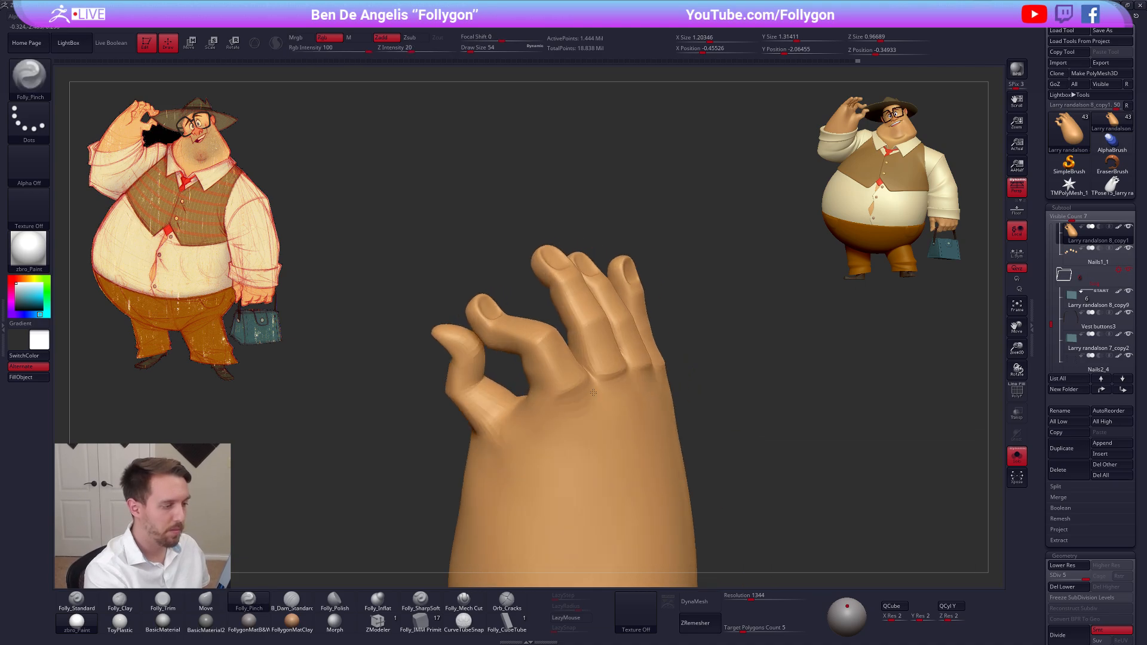
drag(561, 395, 588, 378)
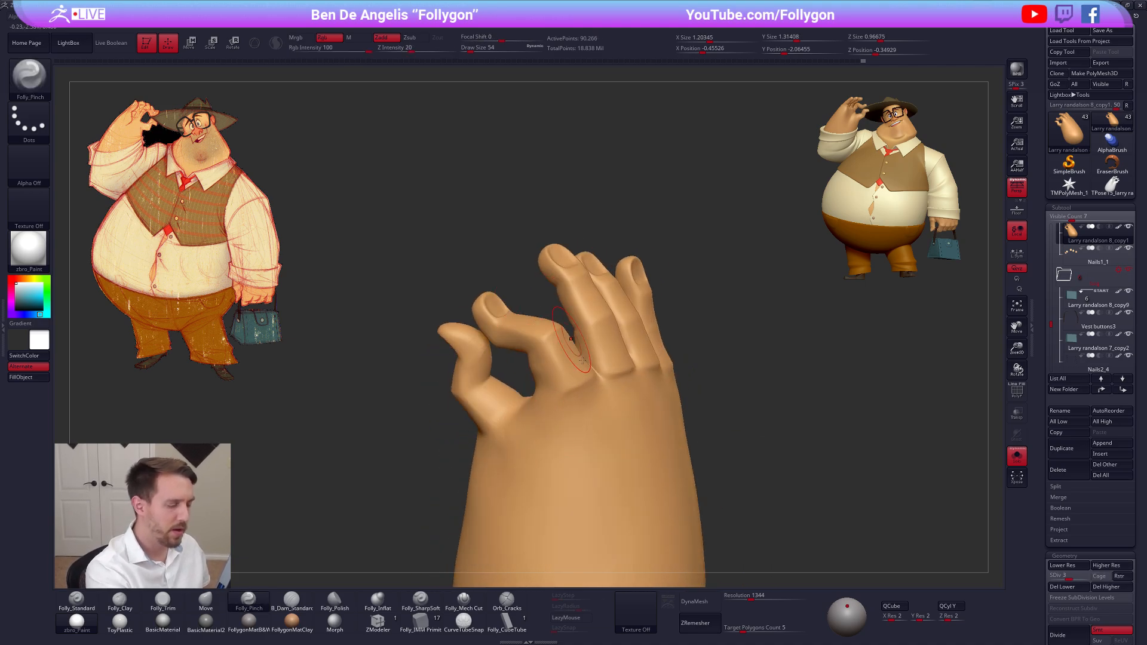
key(alt+s)
shift+click(1128, 227)
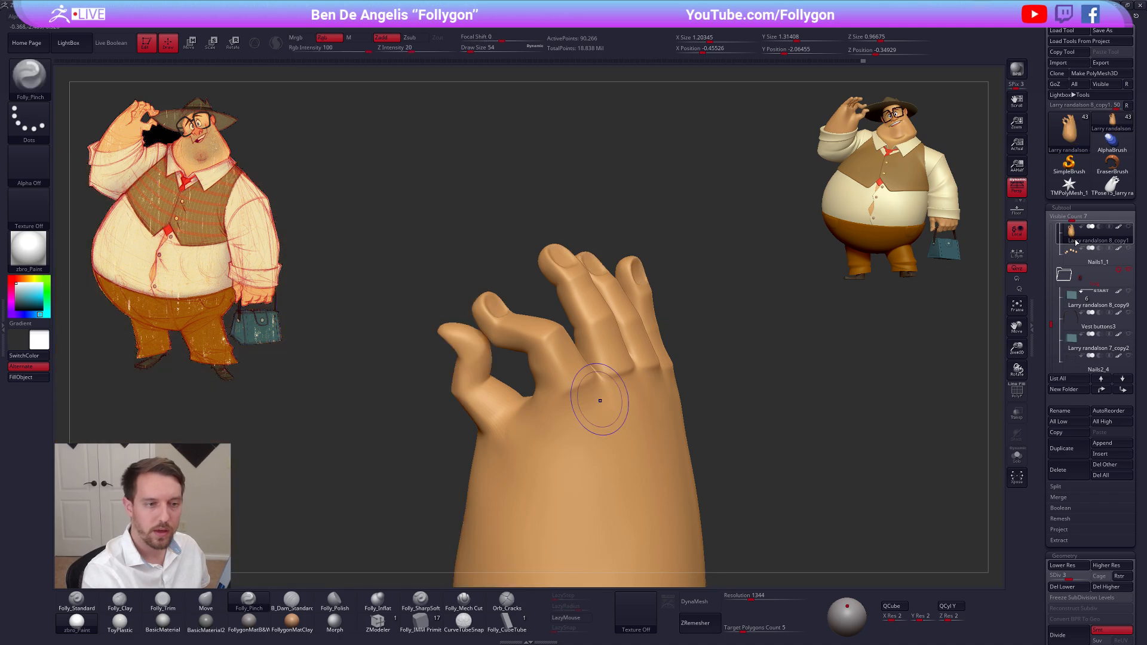
click(1072, 253)
click(1064, 241)
key(d)
mouse_move(627, 396)
right_down()
mouse_move(582, 402)
mouse_move(675, 371)
right_up()
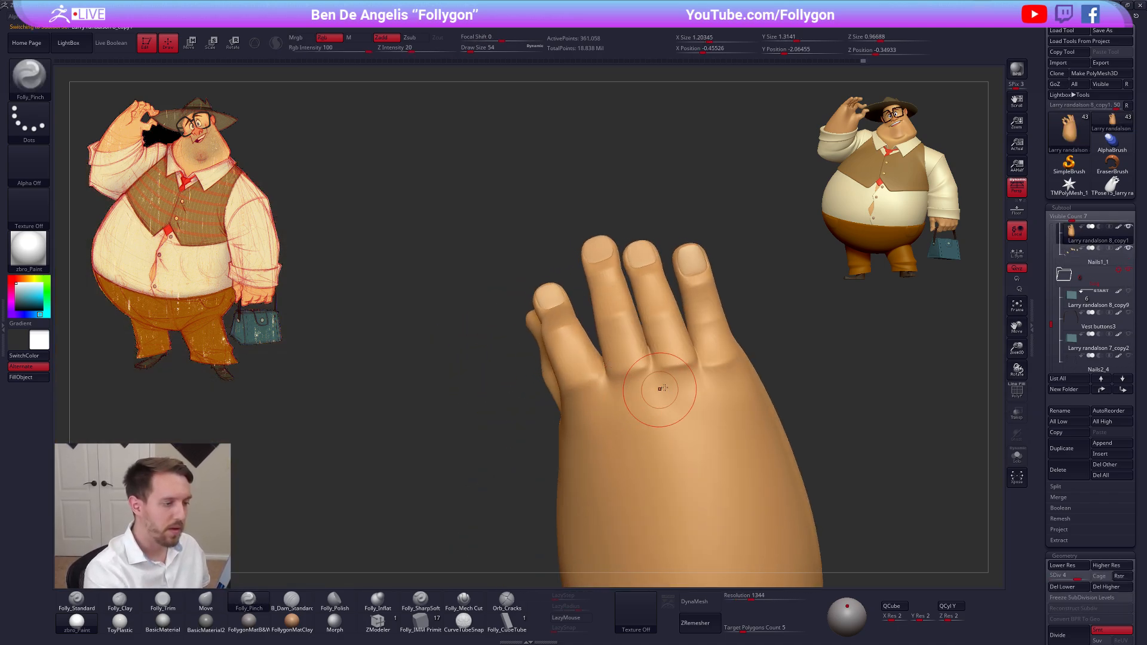
shift+drag(676, 371, 714, 386)
mouse_move(715, 386)
right_down()
mouse_move(606, 383)
mouse_move(690, 371)
mouse_move(636, 396)
mouse_move(625, 329)
mouse_move(656, 335)
mouse_move(647, 333)
mouse_move(616, 423)
mouse_move(625, 345)
mouse_move(678, 398)
mouse_move(642, 412)
mouse_move(630, 384)
right_up()
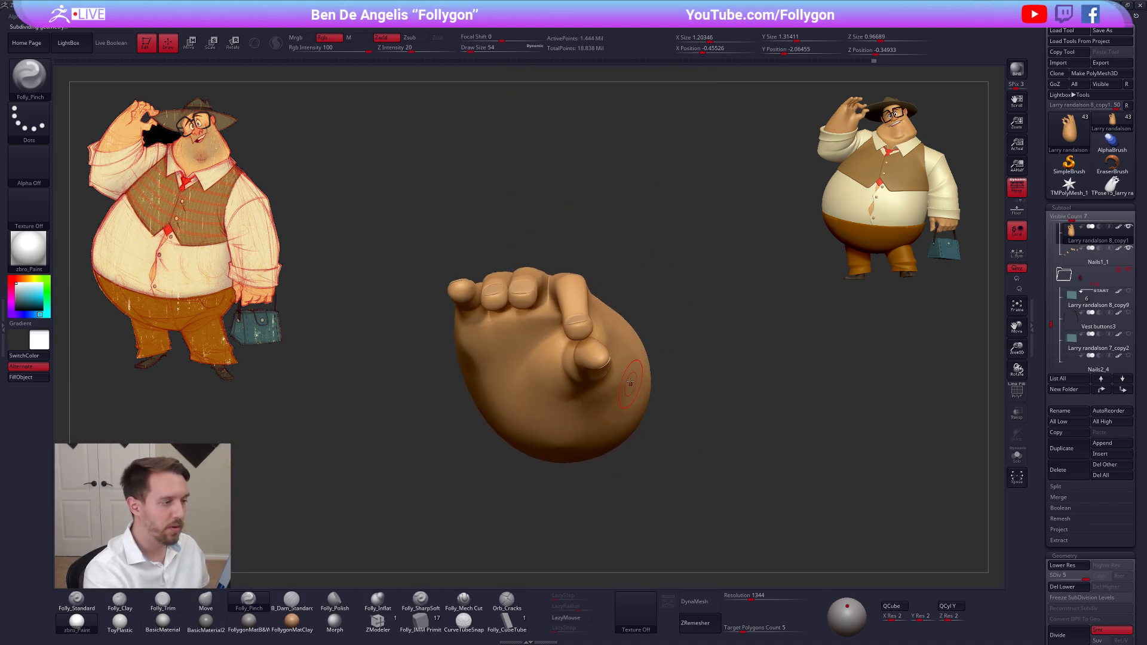
Delete the previous TPose mesh tool
click(1111, 186)
click(1067, 470)
click(986, 495)
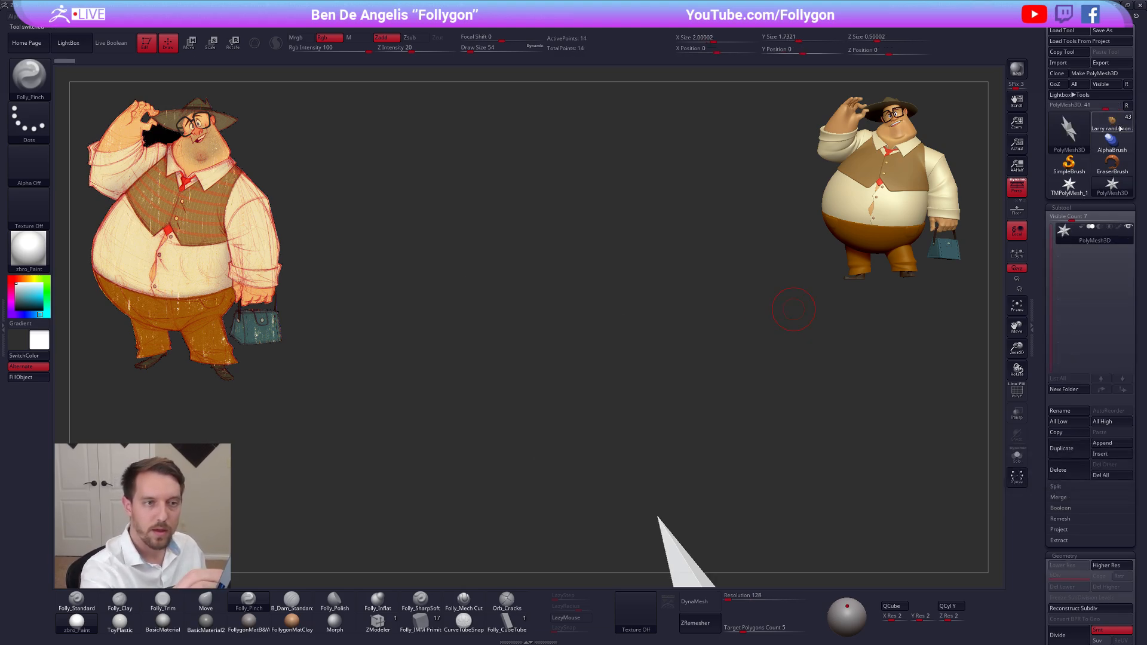
Return to the character tool, create a new TPoseMesh from the visible hand, and apply the FollygonMatB&W material
key(ctrl+space)
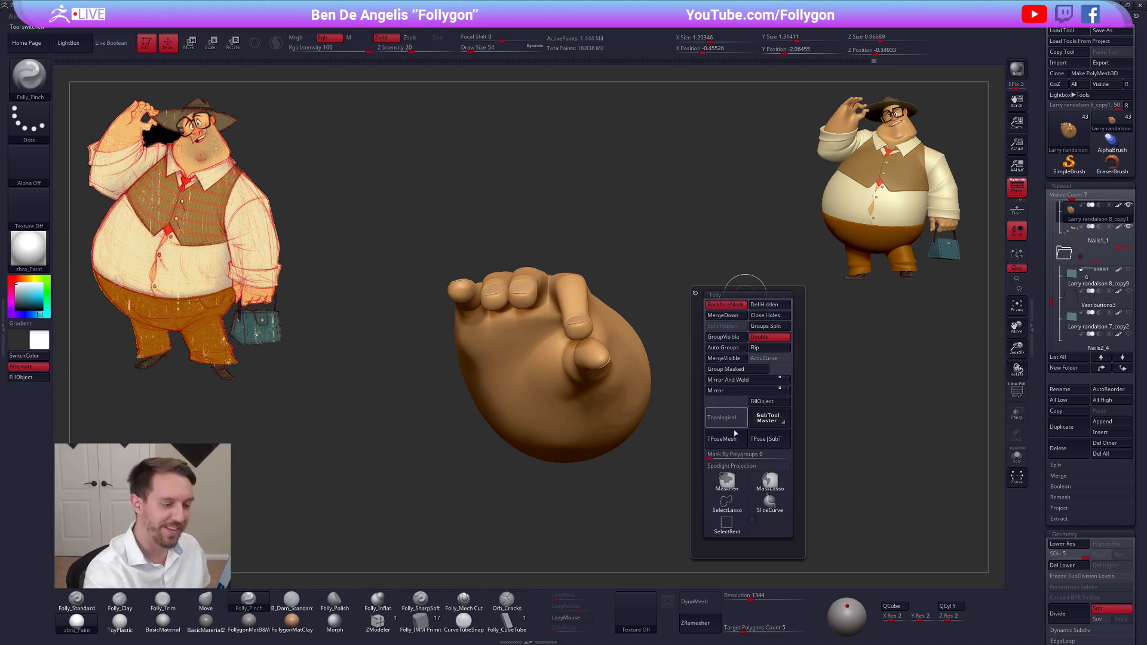
key(Down)
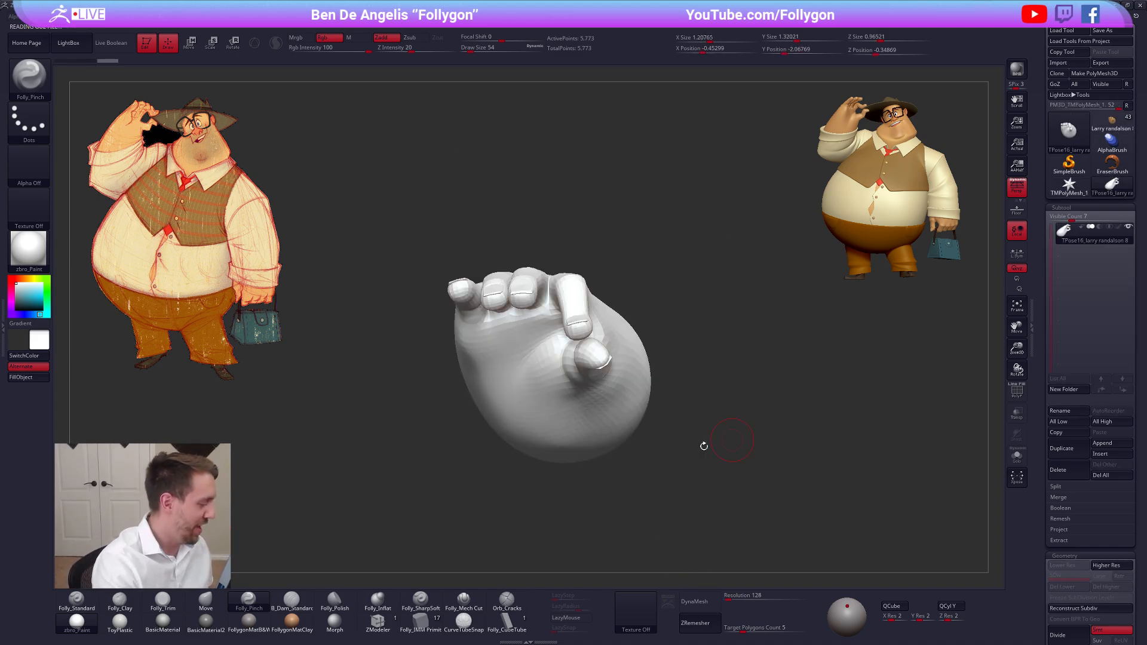
click(249, 621)
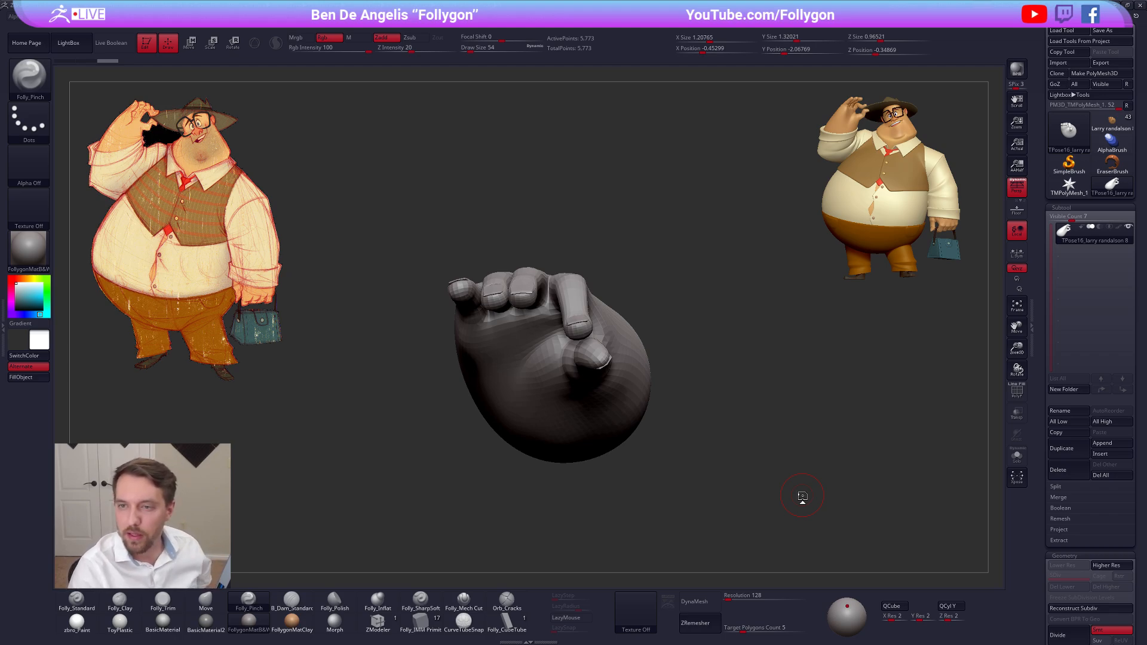
drag(737, 297, 653, 245)
Return to the character tool and show the raised arm's sleeve and cuff together with the hand
click(1119, 128)
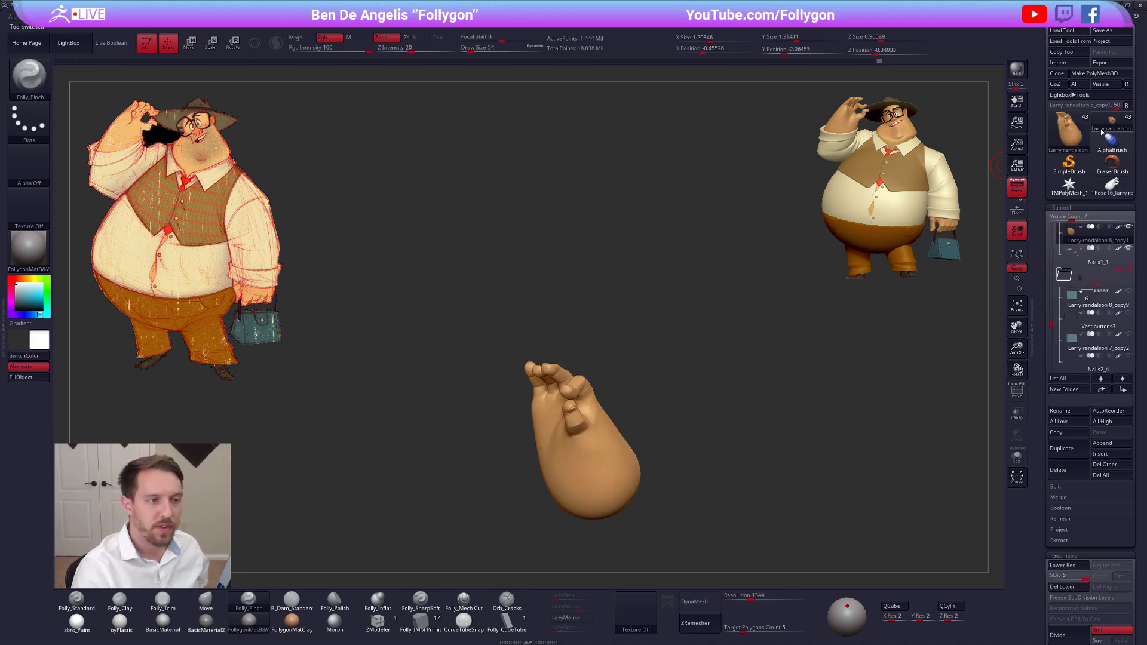
alt+drag(696, 370, 680, 298)
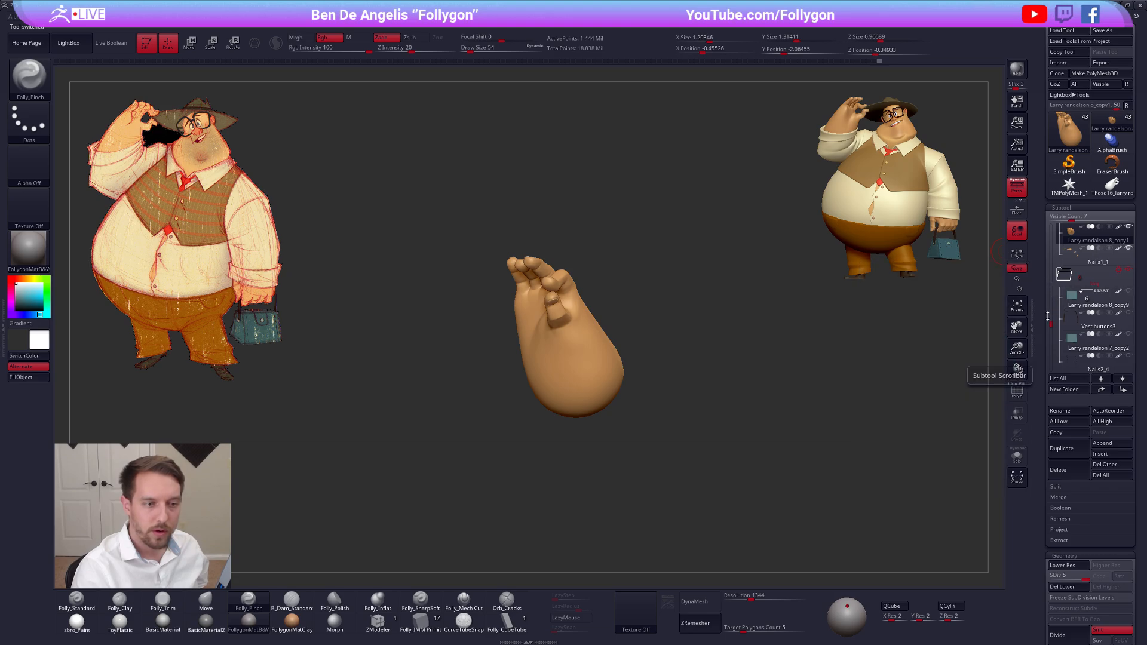
drag(1052, 324, 1058, 295)
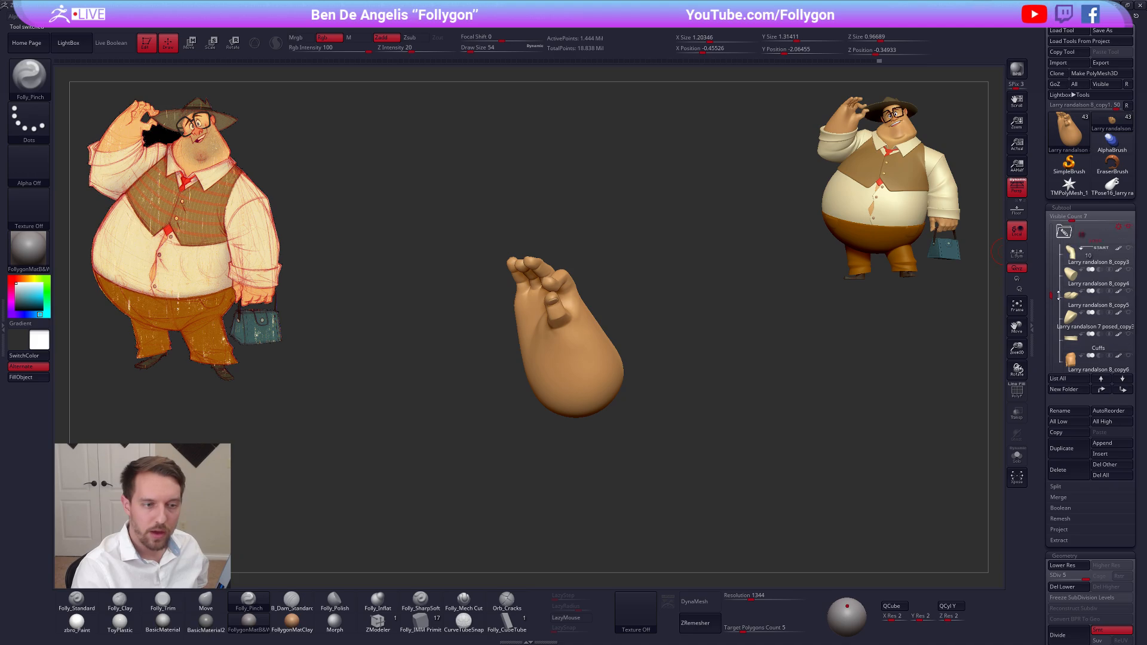
click(1061, 294)
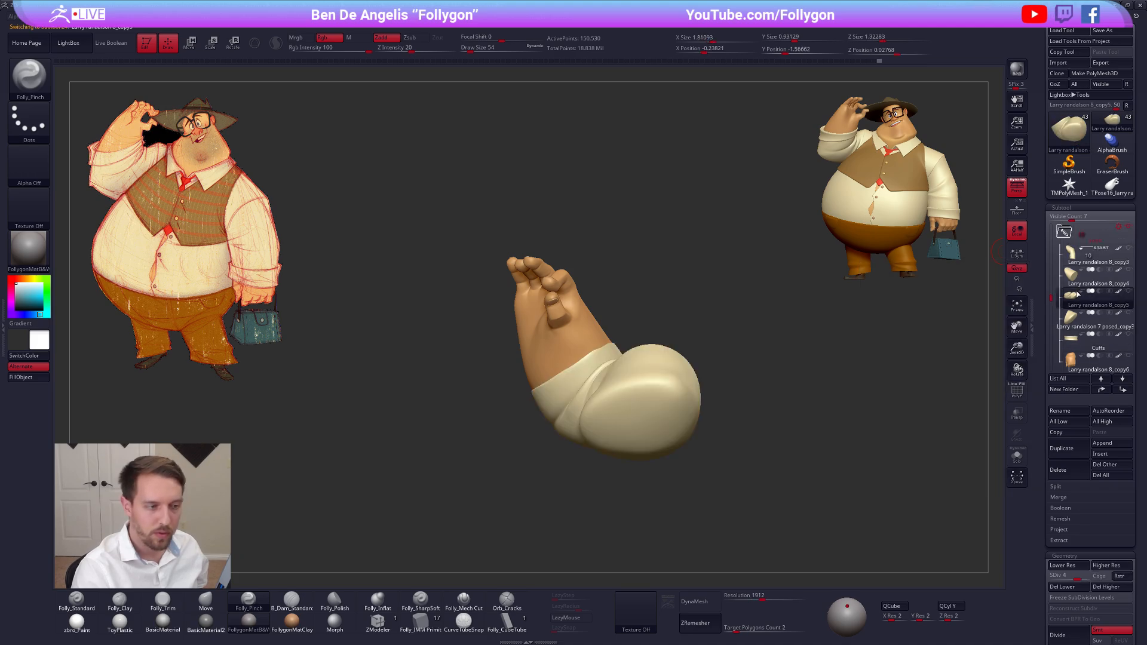
drag(655, 331, 597, 369)
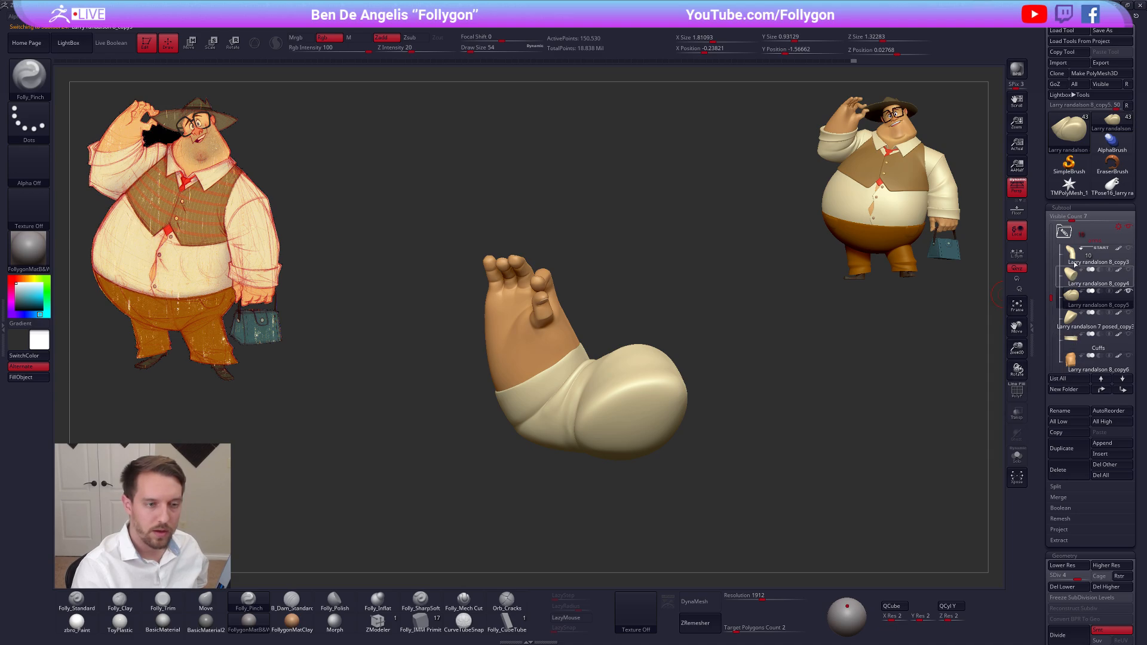
click(1070, 348)
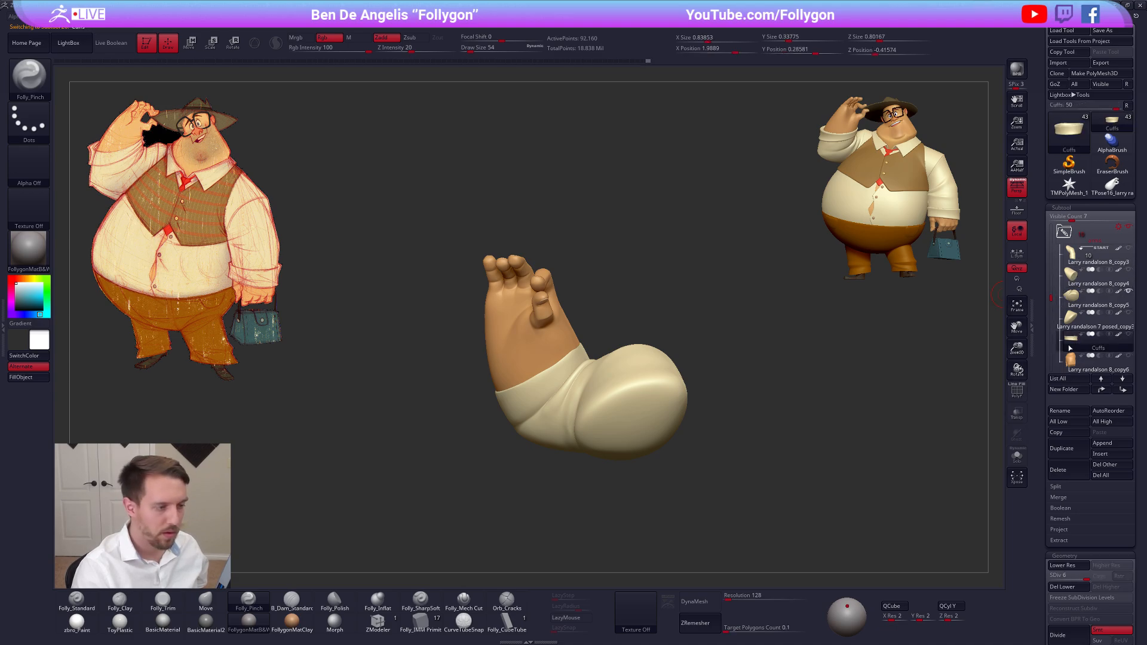
drag(1051, 297, 1051, 312)
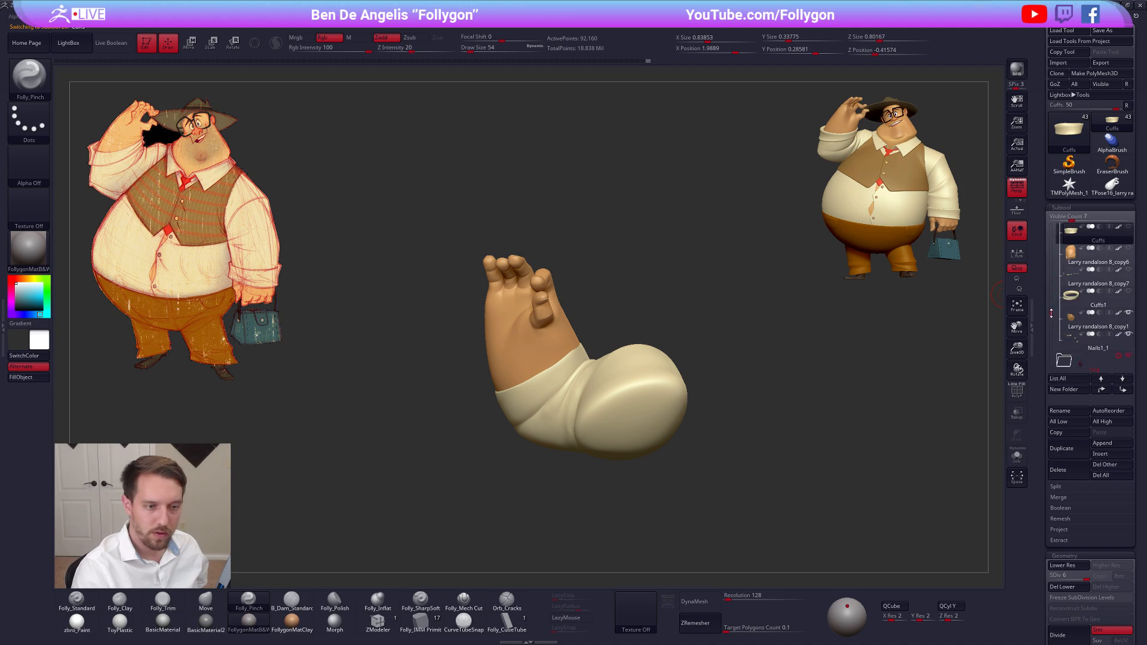
click(1067, 305)
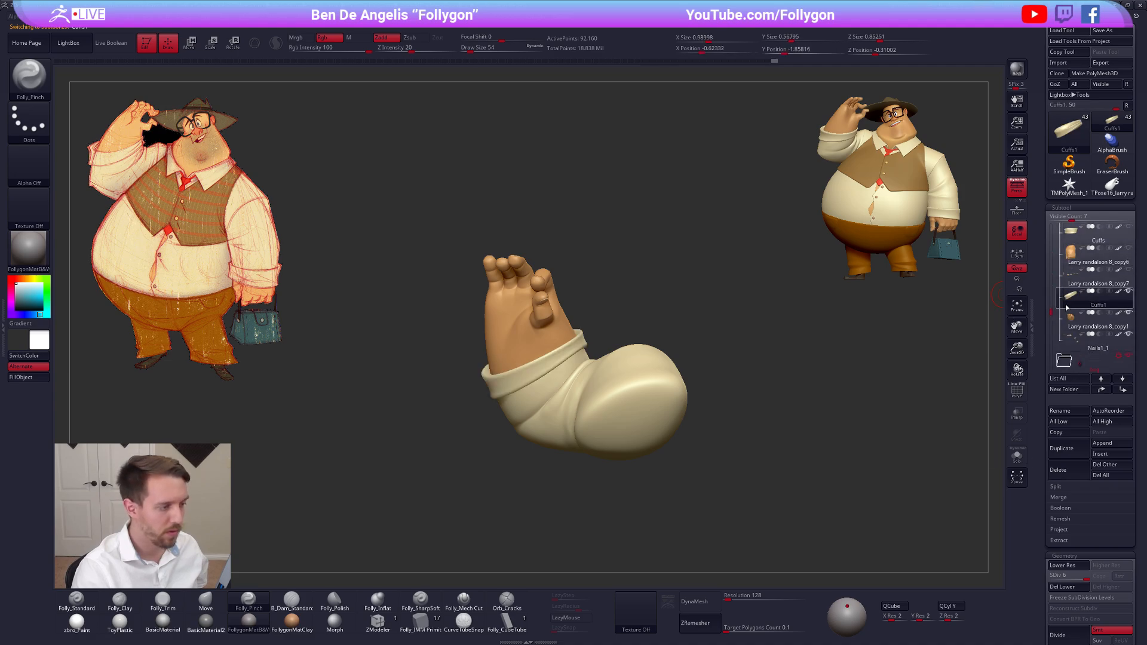
Examine the raised arm's sleeve with and without its polygroup wireframe from several angles
alt+click(603, 375)
mouse_move(603, 374)
right_down()
mouse_move(615, 396)
mouse_move(649, 336)
mouse_move(578, 354)
mouse_move(743, 316)
mouse_move(717, 317)
mouse_move(722, 331)
mouse_move(692, 328)
mouse_move(708, 326)
mouse_move(649, 375)
mouse_move(686, 364)
mouse_move(652, 378)
mouse_move(673, 381)
mouse_move(652, 362)
mouse_move(644, 380)
mouse_move(667, 387)
right_up()
key(shift+f)
key(shift+f)
key(shift+f)
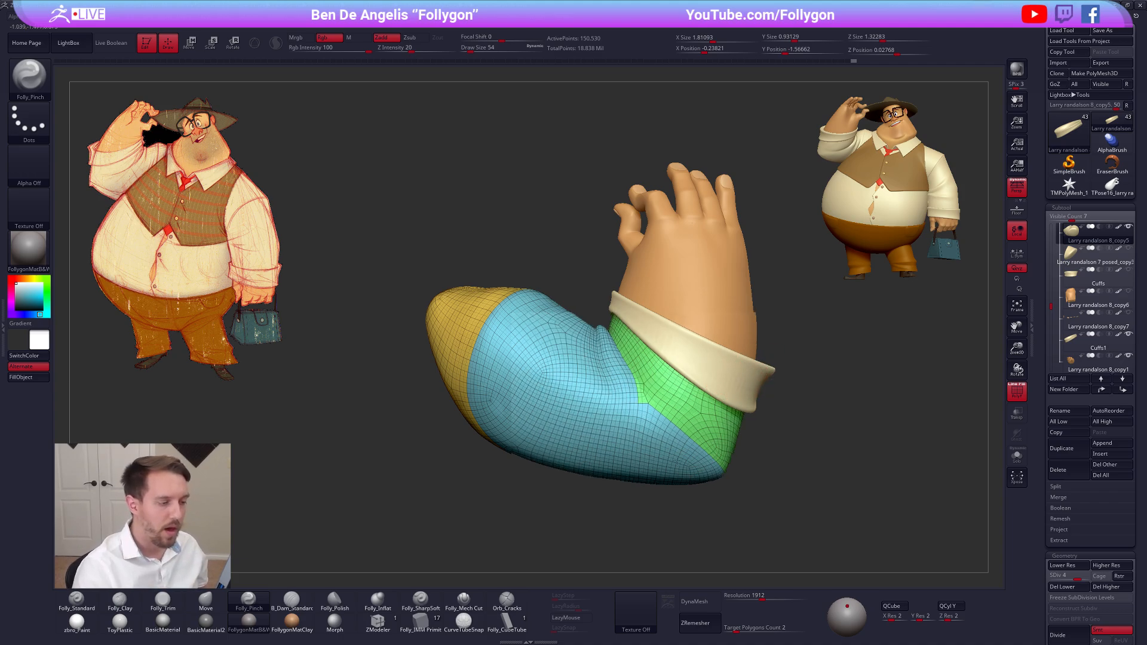
right_drag(736, 366, 621, 414)
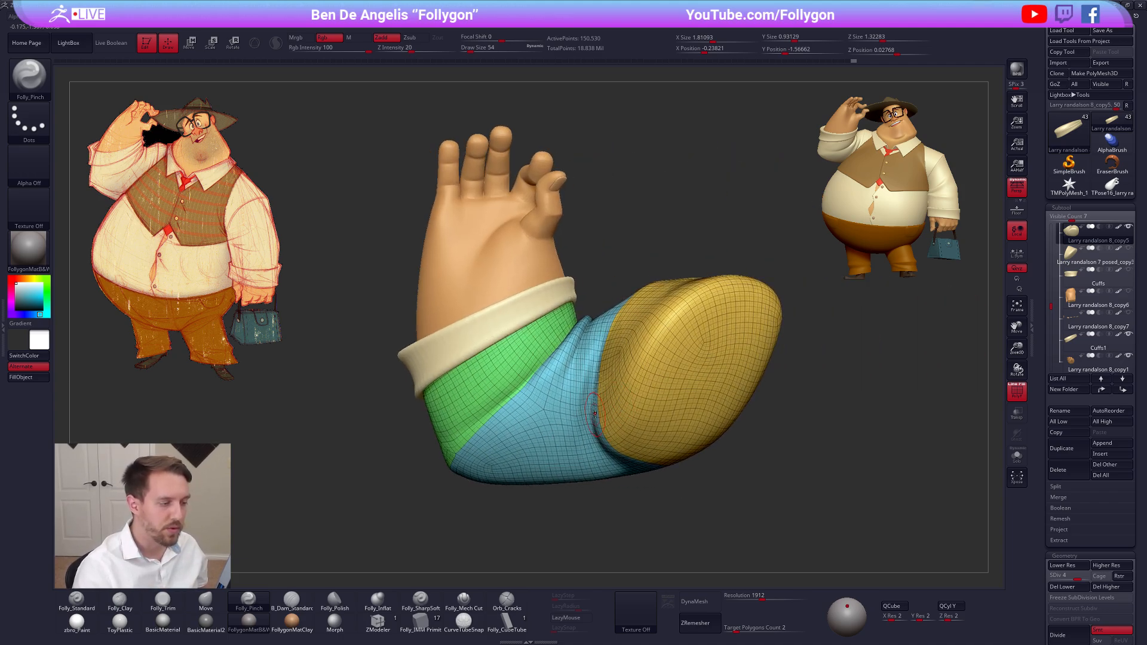
alt+right_drag(588, 357, 656, 356)
mouse_move(630, 458)
right_down()
mouse_move(642, 502)
mouse_move(660, 463)
right_up()
key(shift+f)
mouse_move(659, 417)
right_down()
mouse_move(648, 374)
mouse_move(606, 454)
mouse_move(636, 400)
mouse_move(645, 321)
mouse_move(644, 373)
mouse_move(656, 375)
right_up()
key(shift+f)
key(shift+f)
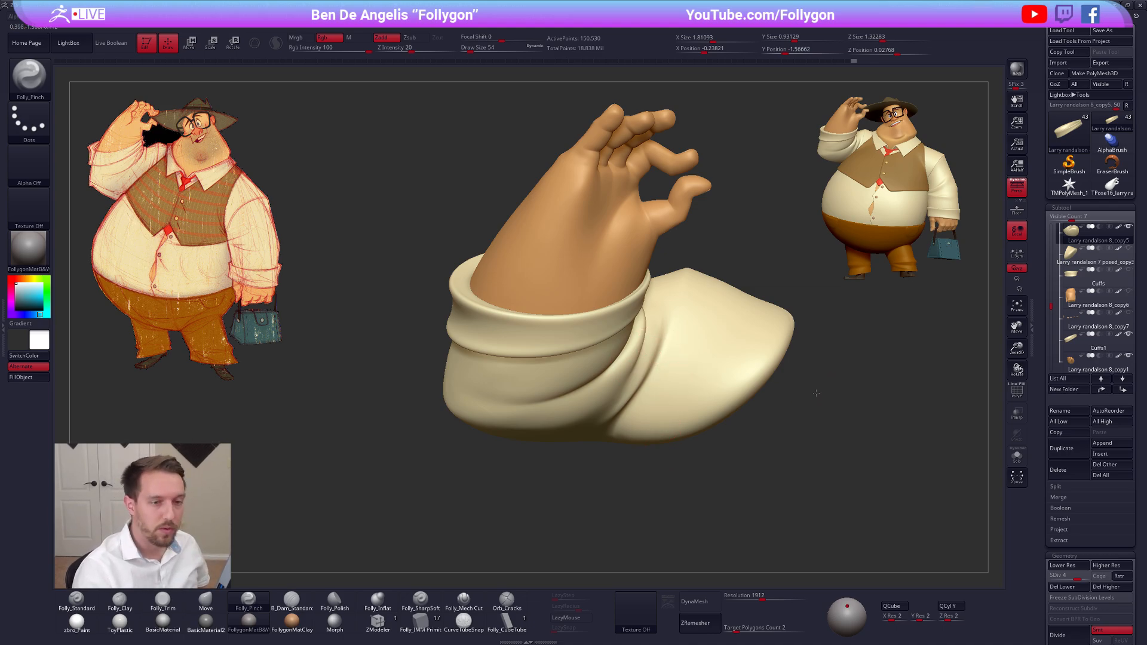
Hide the sleeve and cuff so only the hand is shown, and switch back to the TPose mesh
key(f)
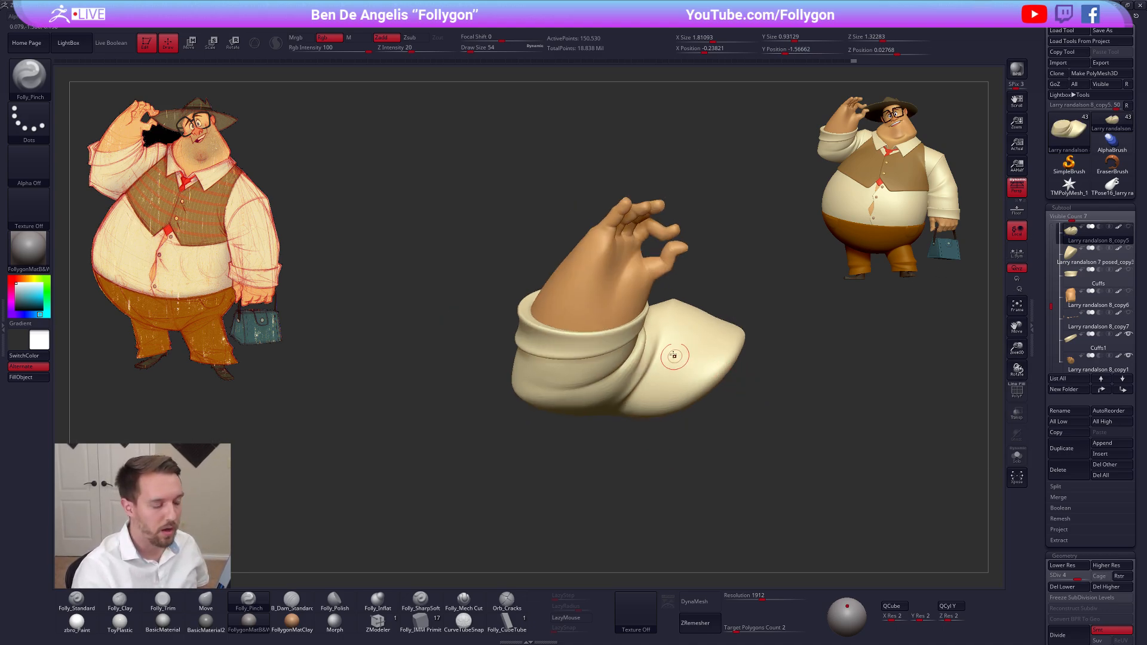
alt+click(626, 337)
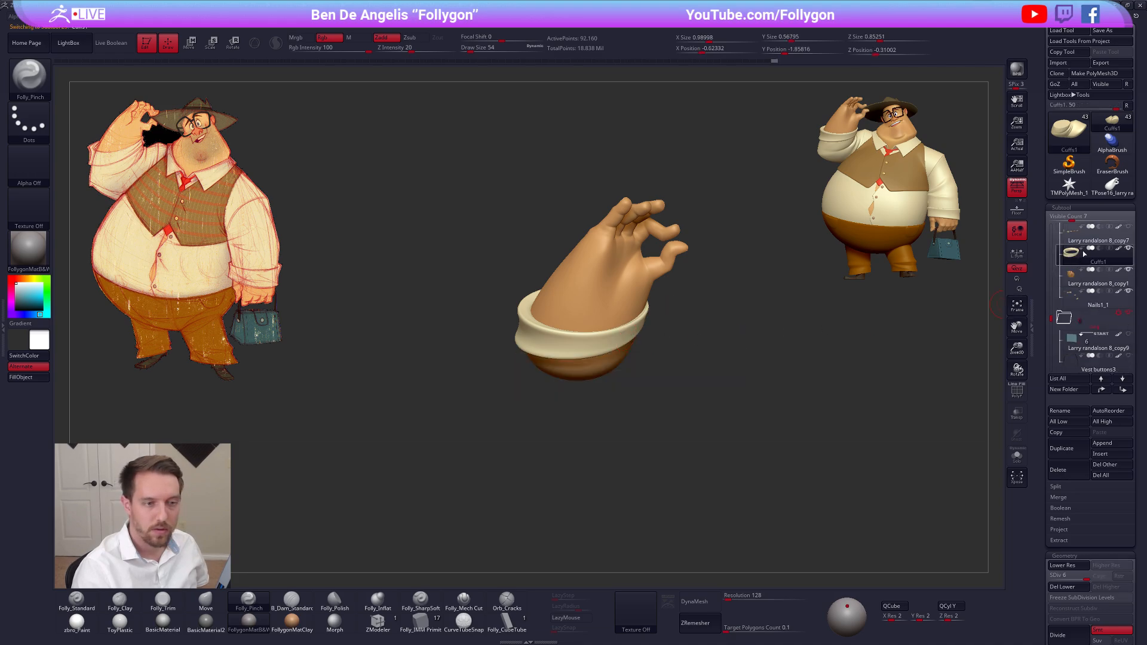
alt+click(593, 294)
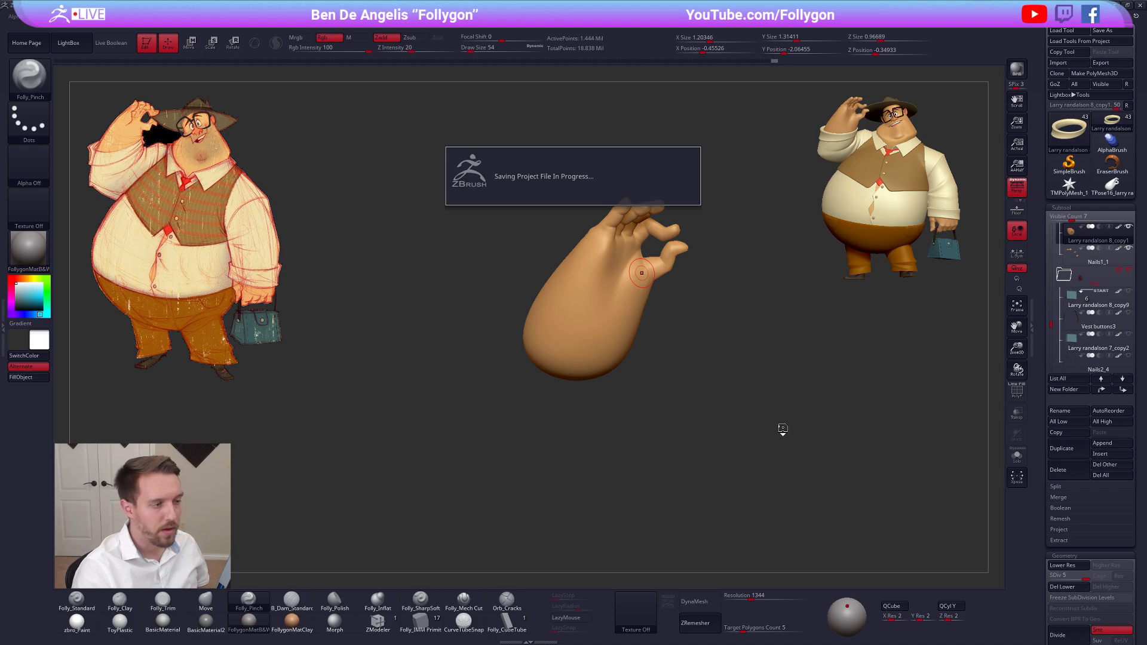
alt+drag(744, 375, 609, 315)
click(1113, 187)
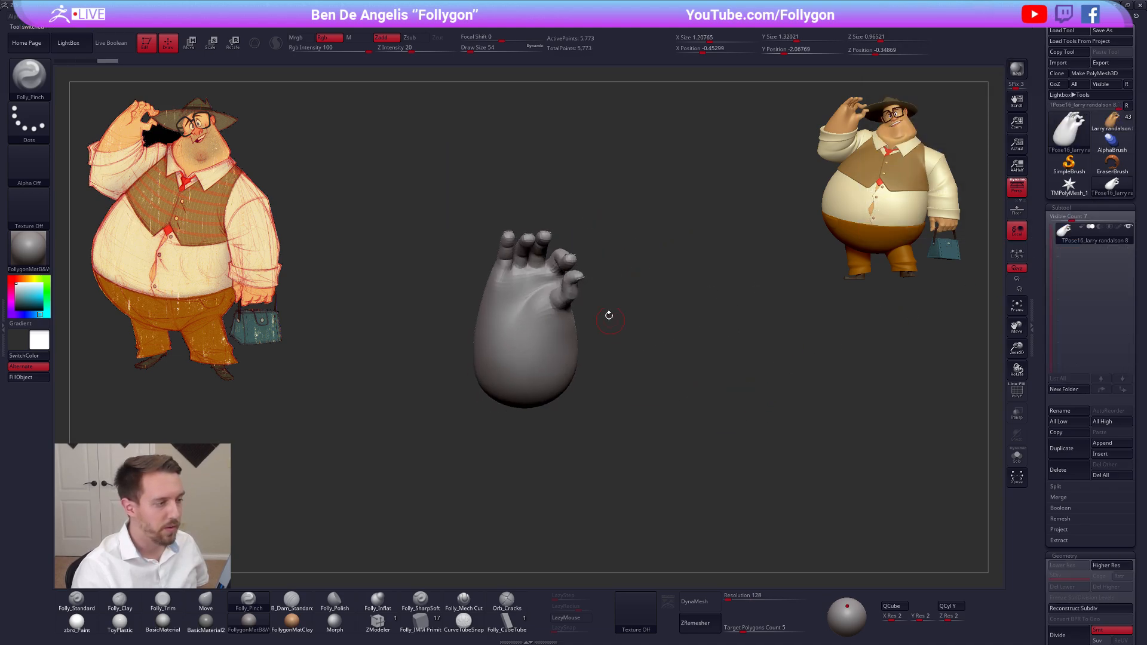
Check the TPose mesh's finger wireframe up close and isolate the fingernail pieces
ctrl+right_drag(527, 294, 534, 368)
right_drag(550, 278, 536, 385)
right_drag(562, 330, 626, 443)
key(shift+f)
ctrl+right_drag(590, 308, 588, 353)
key(shift+f)
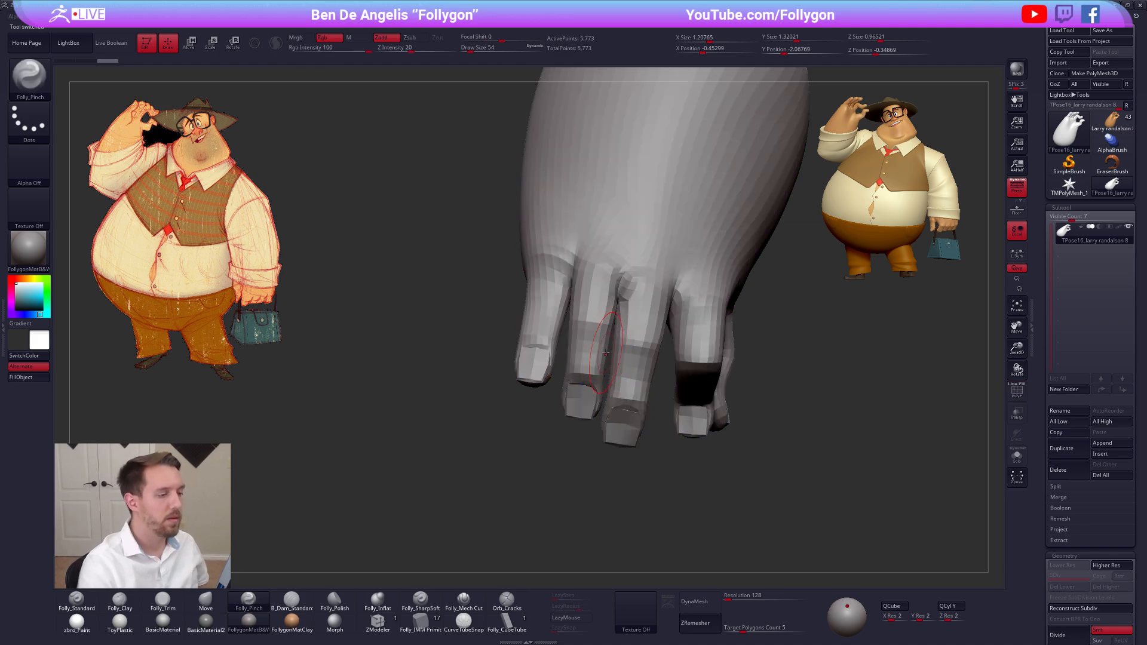
ctrl+shift+click(577, 411)
key(space)
click(627, 433)
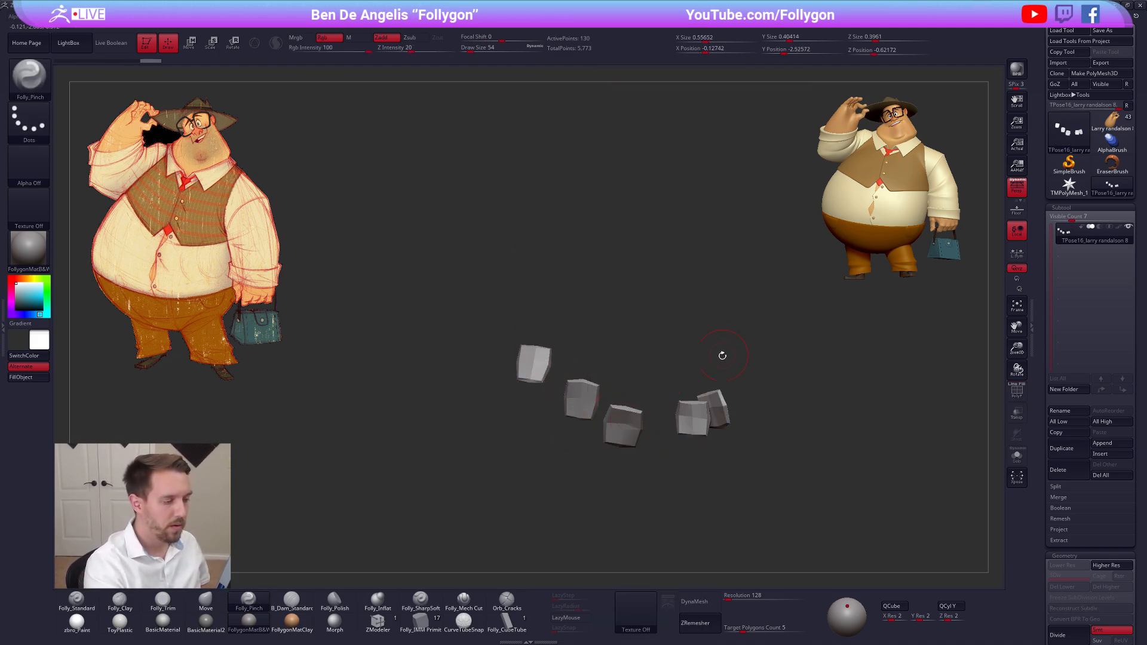
Show the whole TPose mesh and mask everything except the ring finger
alt+right_drag(722, 355, 721, 328)
ctrl+shift+click(754, 346)
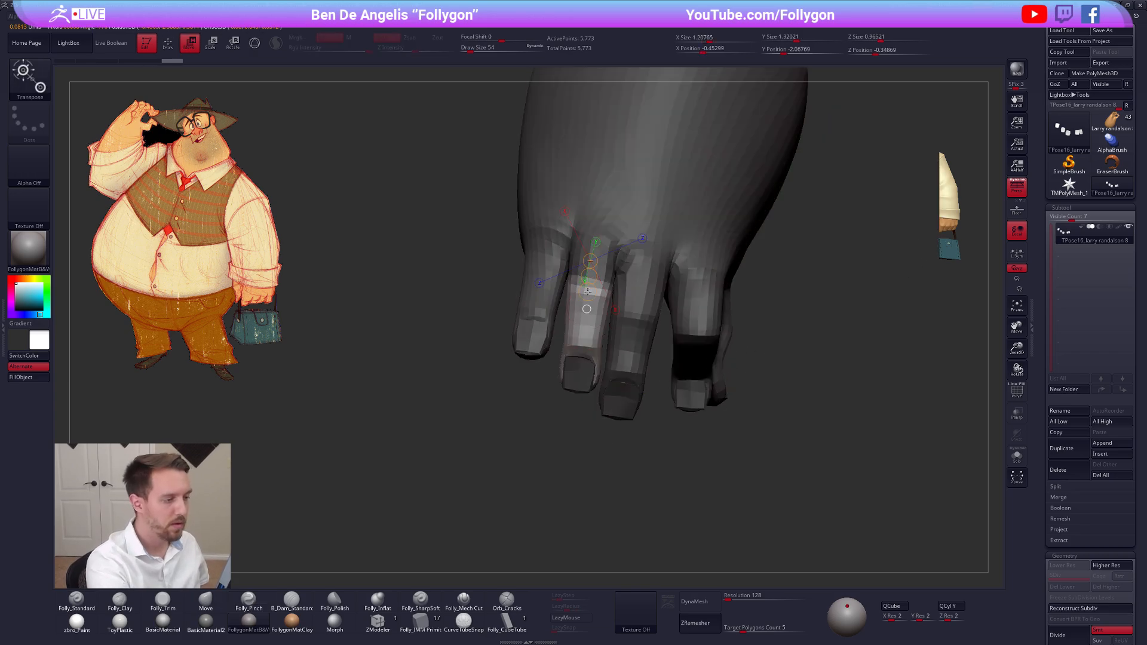
ctrl+shift+click(571, 391)
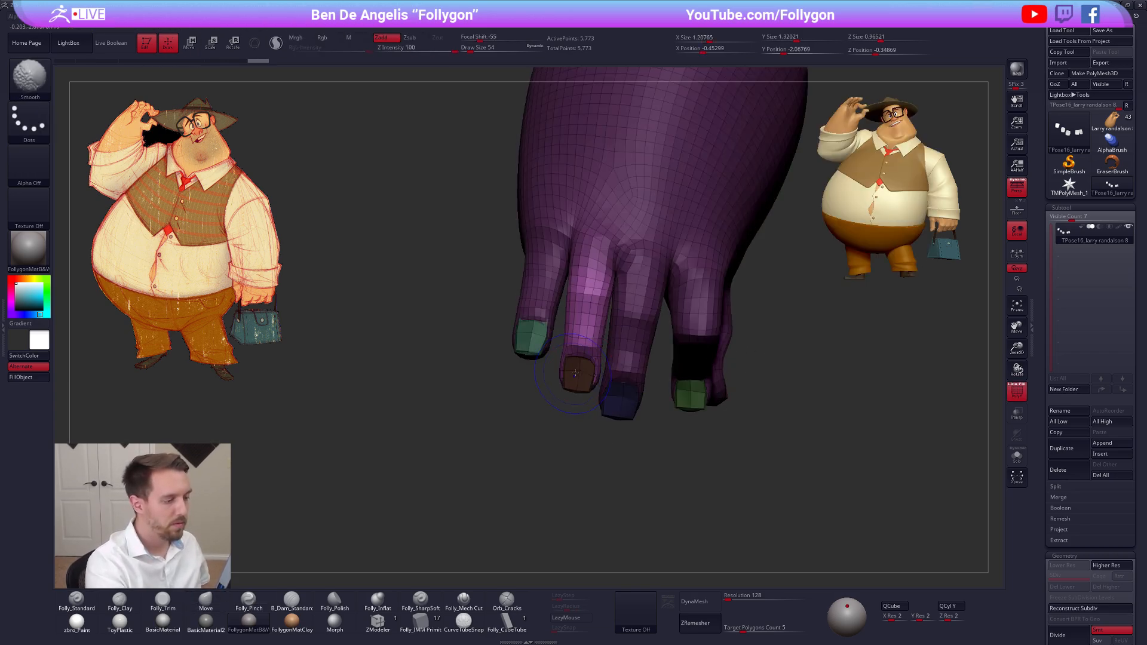
Isolate the ring fingernail, clear its mask, and show the whole hand again
mouse_move(550, 436)
ctrl+alt+mouse_down()
mouse_move(567, 423)
mouse_move(550, 430)
ctrl+alt+mouse_up()
key(shift+f)
ctrl+click(583, 455)
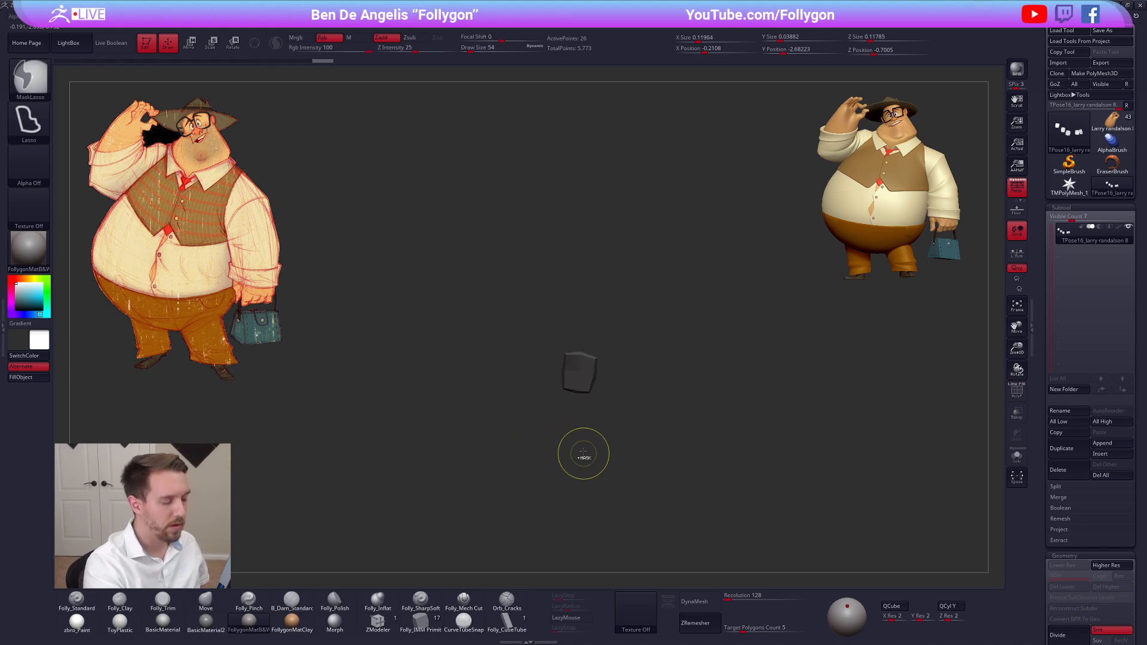
ctrl+shift+click(581, 464)
key(shift+f)
key(shift+f)
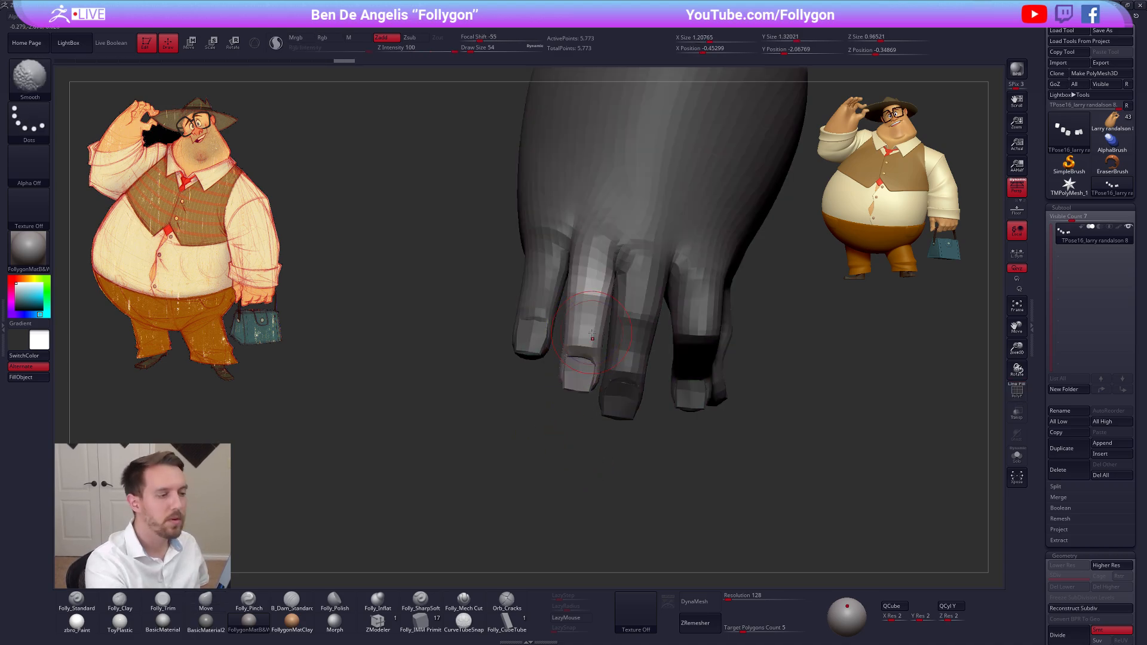
Rotate the unmasked ring finger at its base knuckle with Transpose
alt+right_drag(590, 340, 565, 362)
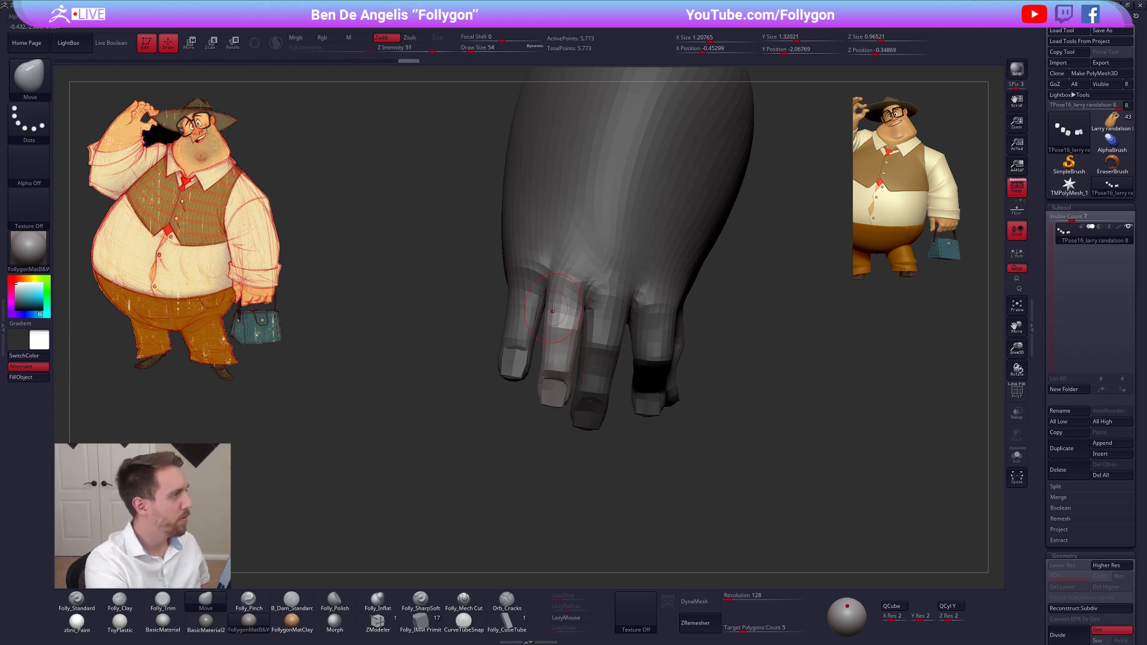
key(r)
drag(572, 282, 549, 388)
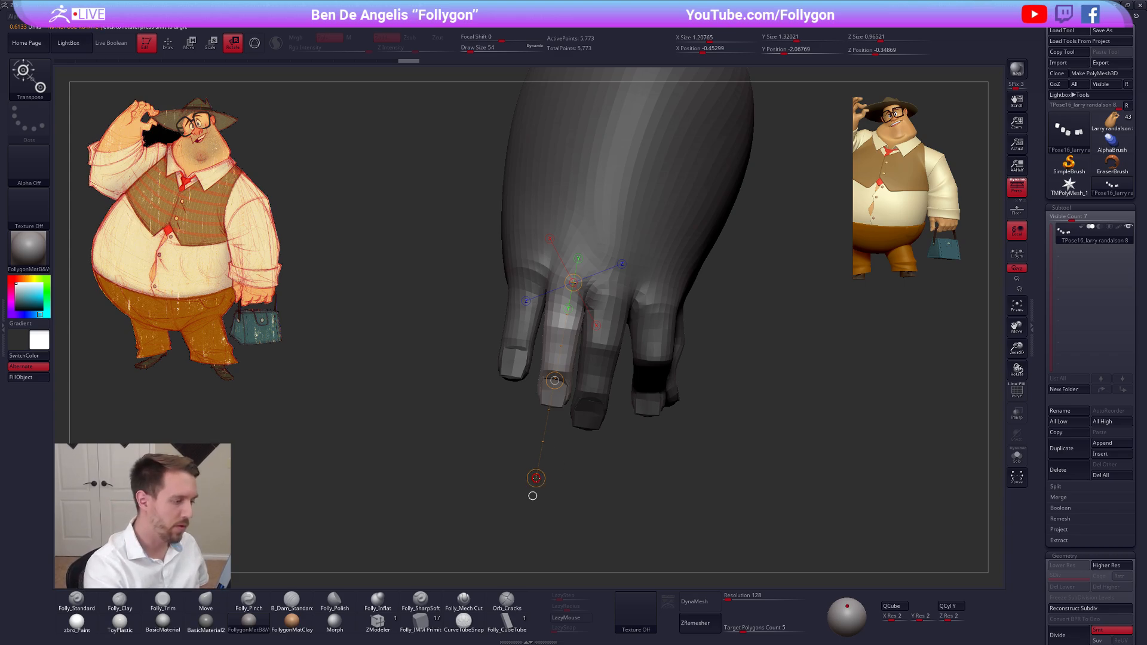
drag(567, 355, 719, 375)
mouse_move(699, 420)
alt+mouse_down()
mouse_move(697, 406)
mouse_move(695, 418)
alt+mouse_up()
Reposition the ring finger with Transpose Move and mask everything except the middle finger
key(w)
drag(649, 354, 612, 388)
mouse_move(610, 288)
ctrl+mouse_down()
mouse_move(609, 320)
mouse_move(609, 303)
ctrl+mouse_up()
key(q)
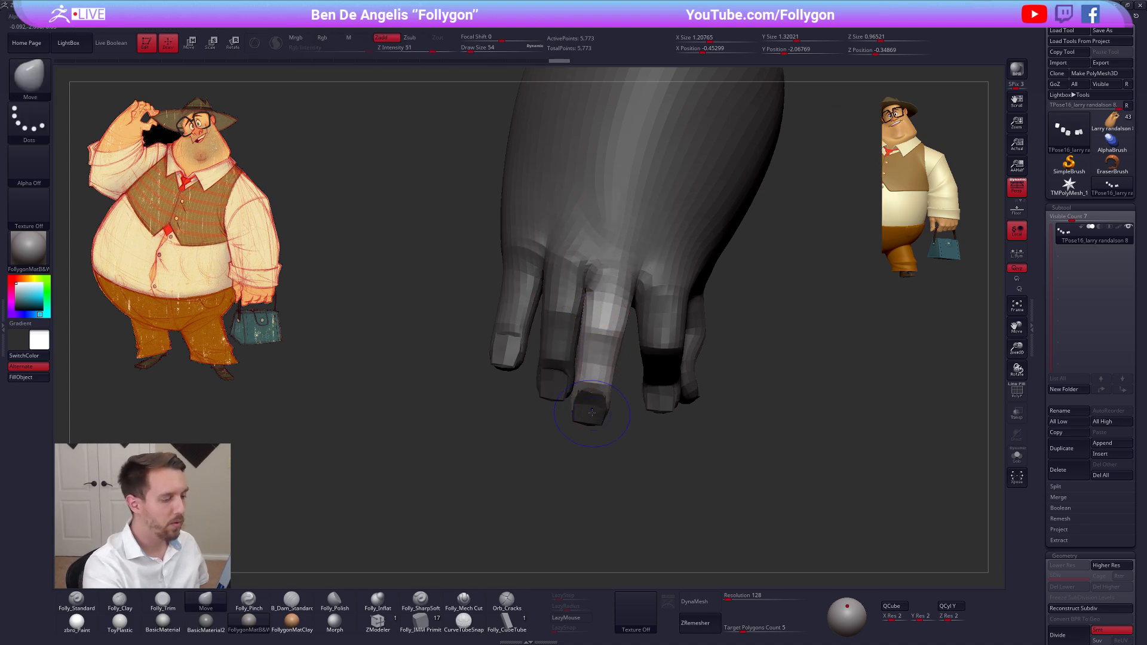
Isolate the middle fingernail, clear its mask, and show the whole hand again
key(shift+f)
ctrl+shift+click(590, 408)
ctrl+drag(568, 460, 615, 448)
key(shift+f)
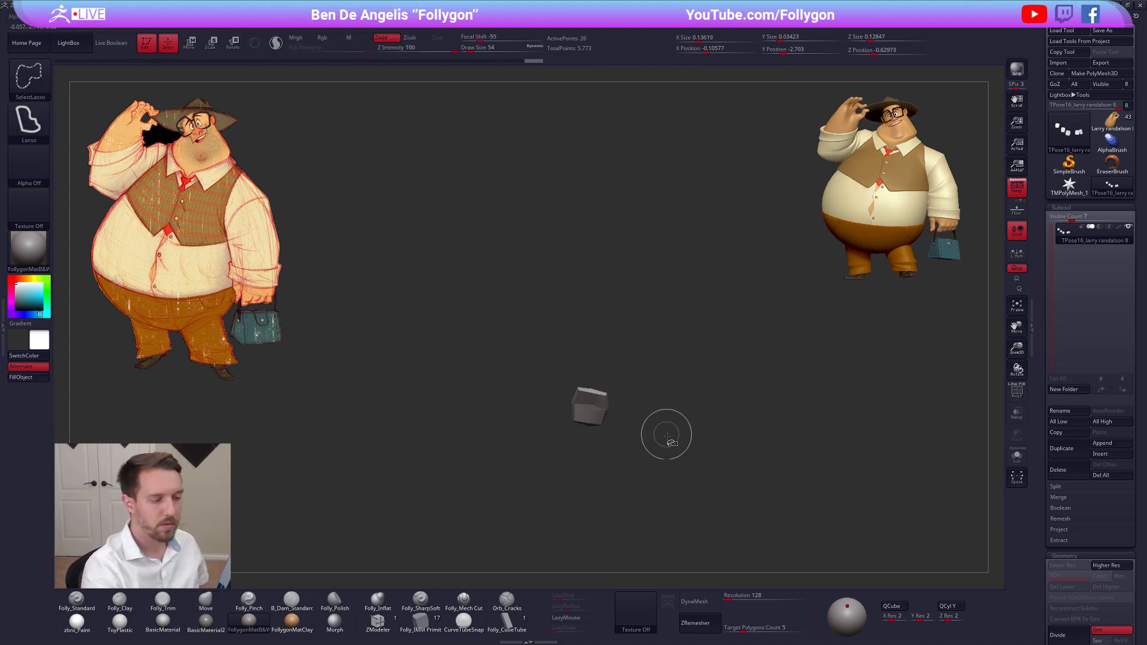
ctrl+shift+click(666, 435)
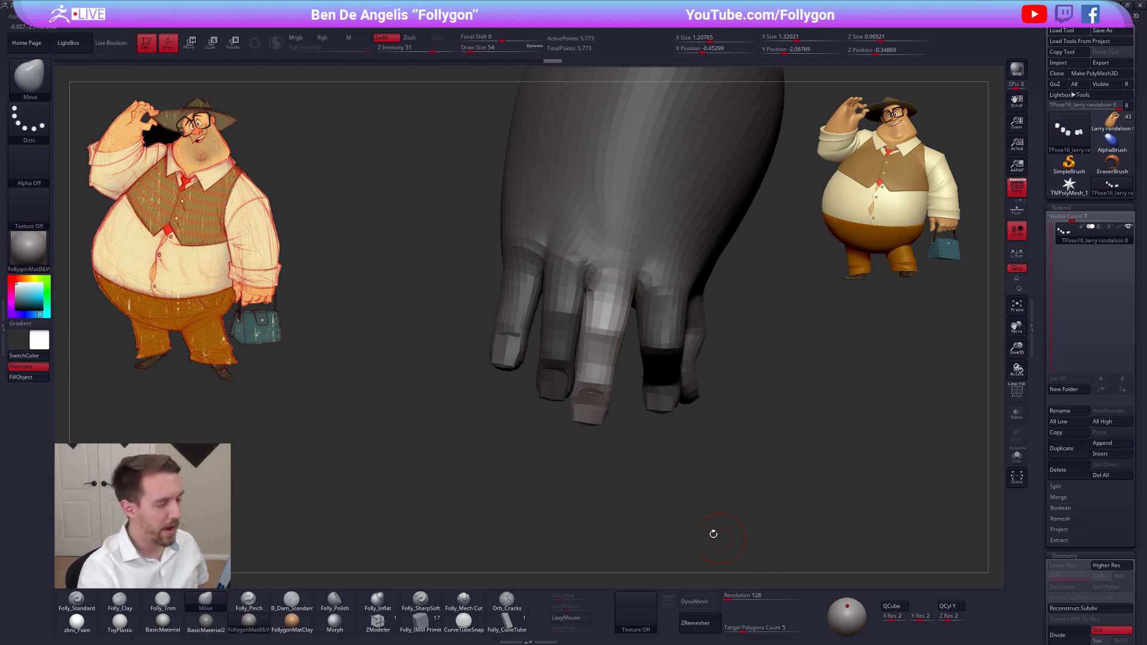
Soften the mask around the middle finger, adjust its position with Transpose Move, and clear the mask
ctrl+click(603, 387)
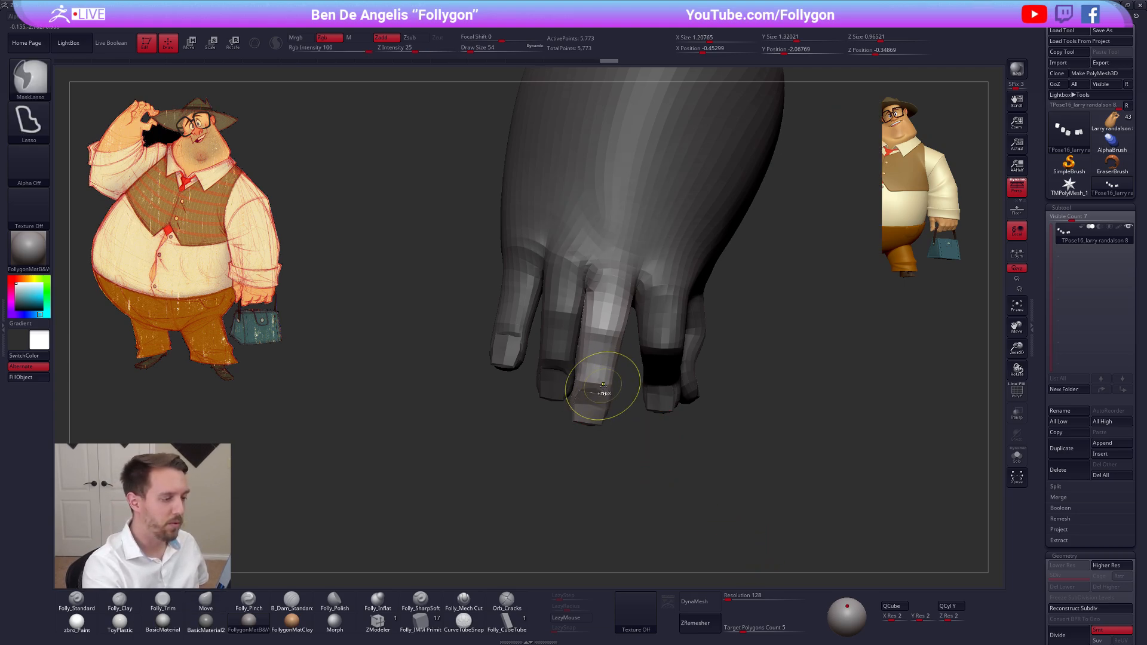
right_drag(602, 389, 595, 363)
key(w)
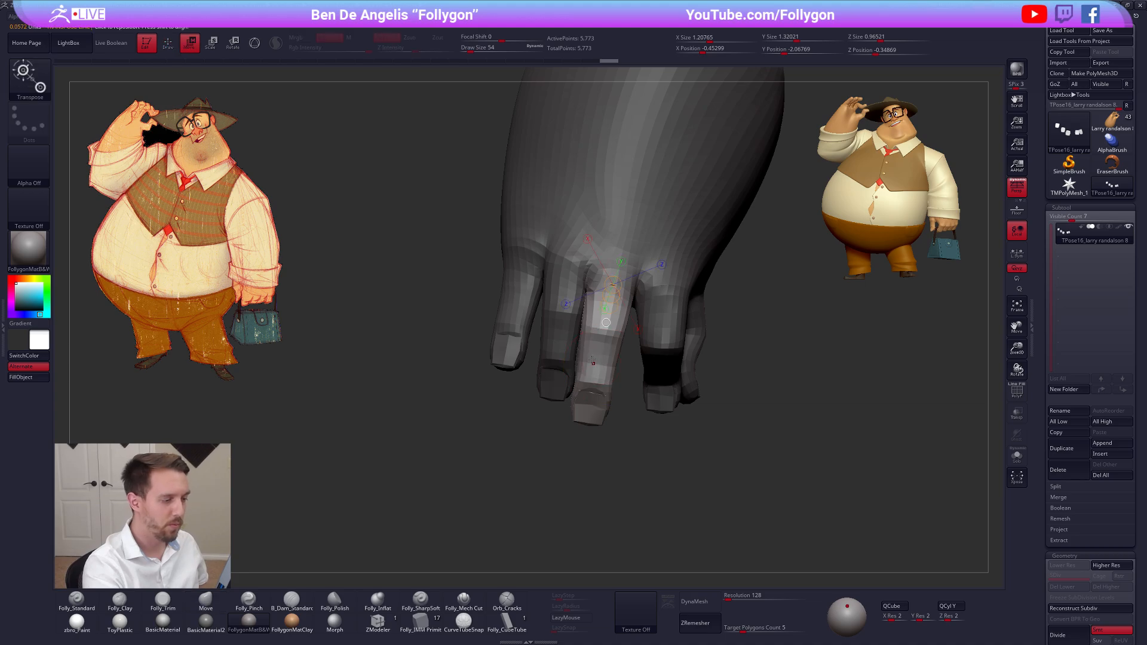
drag(593, 362, 748, 389)
drag(670, 375, 669, 376)
key(q)
mouse_move(607, 418)
right_down()
mouse_move(617, 362)
mouse_move(625, 416)
right_up()
ctrl+drag(800, 287, 908, 182)
Go over the base of the little finger with the Folly_Clay brush at a draw size of 43
mouse_move(764, 541)
right_down()
mouse_move(763, 506)
mouse_move(753, 524)
right_up()
alt+right_drag(630, 422, 681, 448)
key(shift+f)
key(shift+f)
right_click(575, 365)
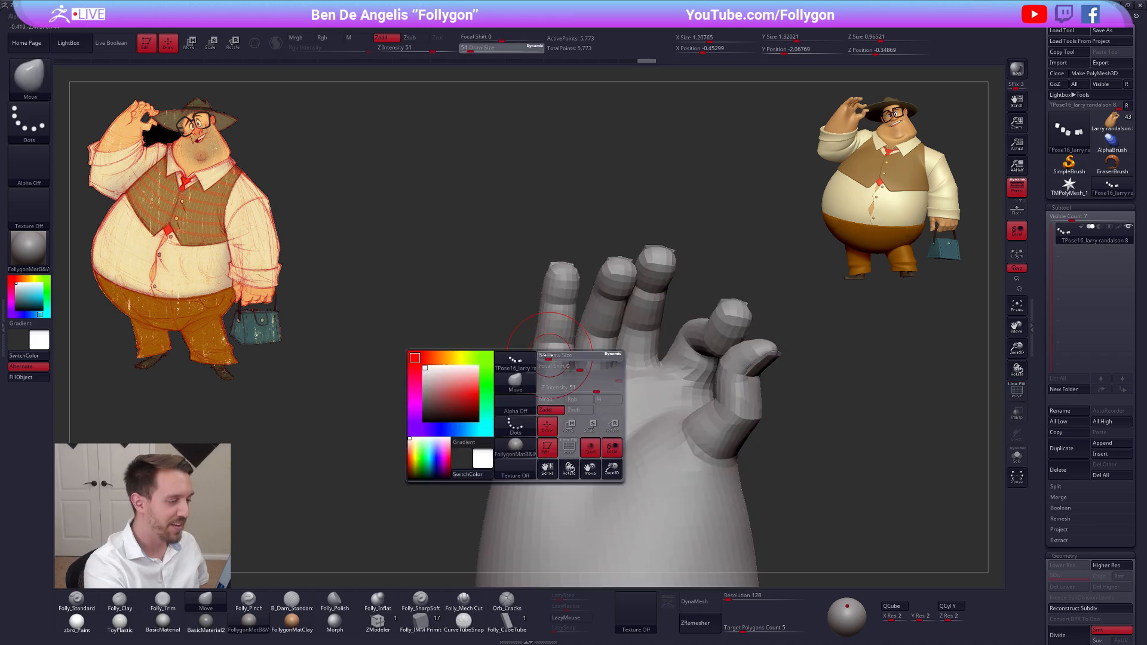
right_drag(604, 391, 724, 415)
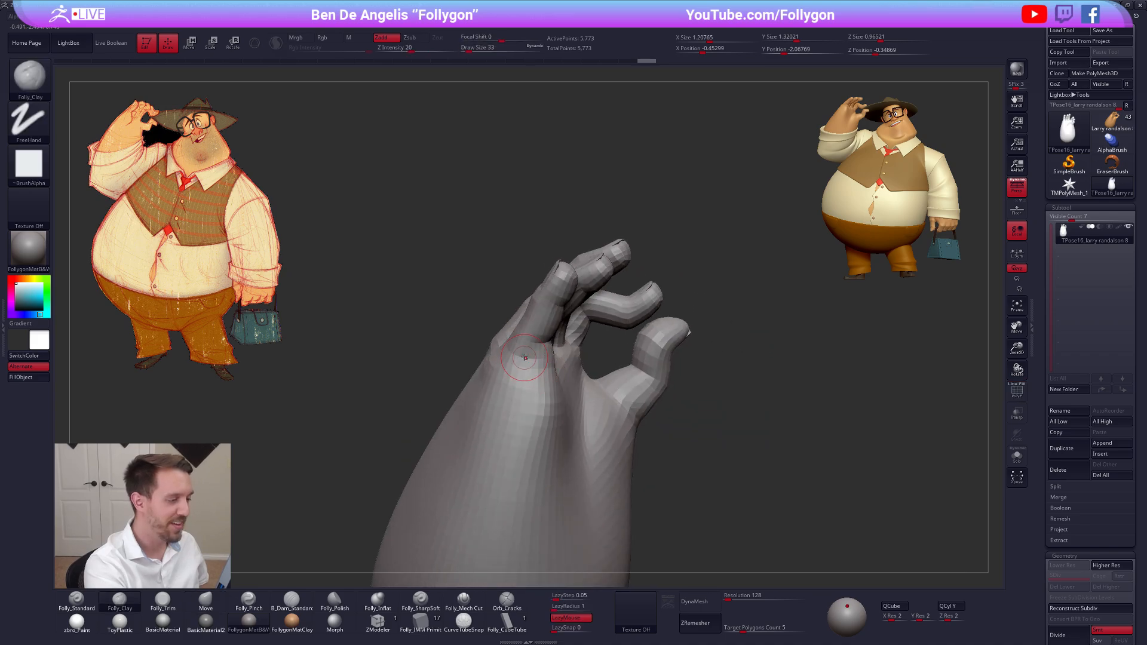
right_drag(523, 381, 478, 394)
right_click(511, 401)
mouse_move(542, 358)
right_down()
mouse_move(529, 345)
mouse_move(556, 337)
mouse_move(578, 363)
right_up()
key(shift+f)
key(shift+f)
key(space)
drag(553, 328, 557, 329)
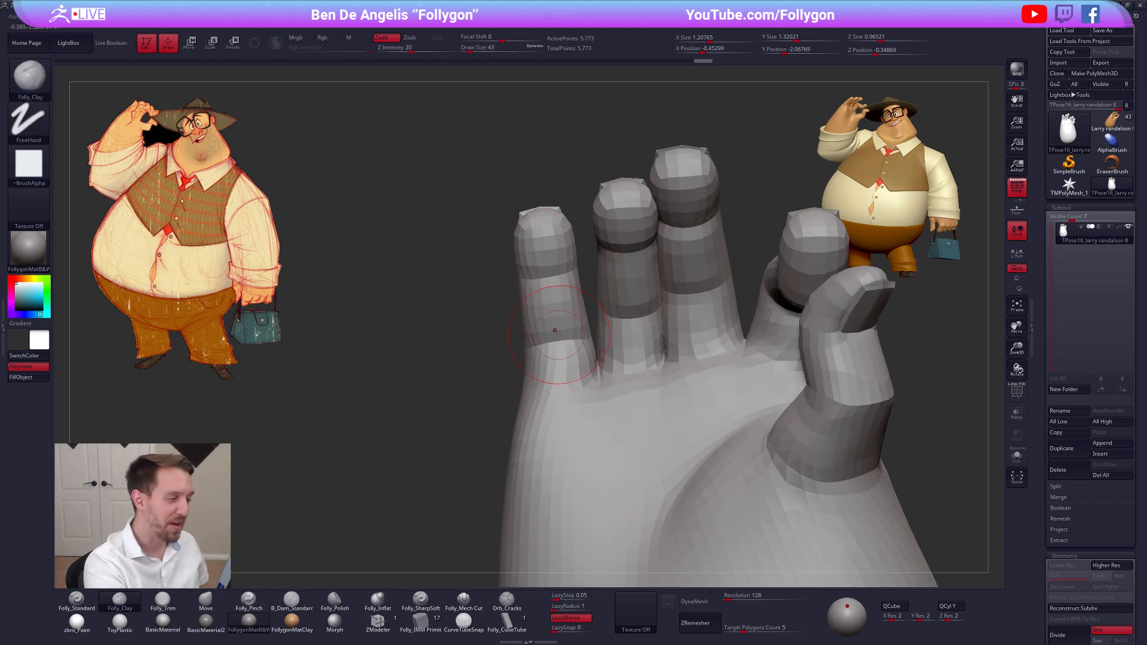
ctrl+right_drag(555, 332, 550, 303)
Switch to the Move brush and lasso-mask the little finger from its base to the tip
key(b)
key(m)
key(v)
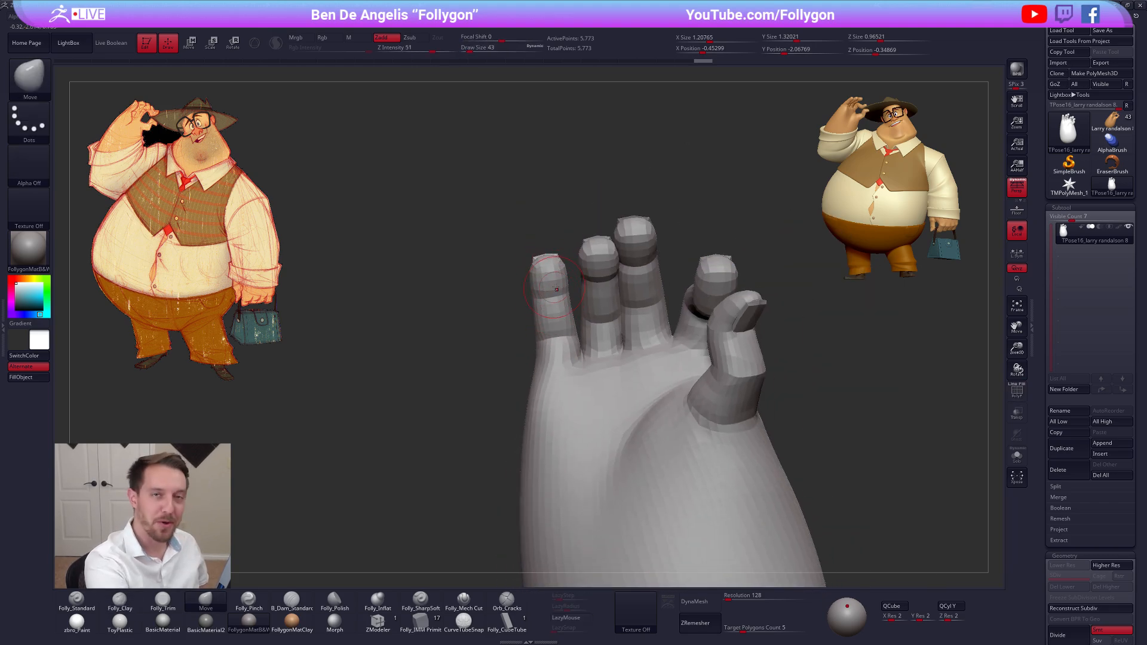
key(shift+f)
key(shift+f)
ctrl+right_drag(548, 285, 568, 311)
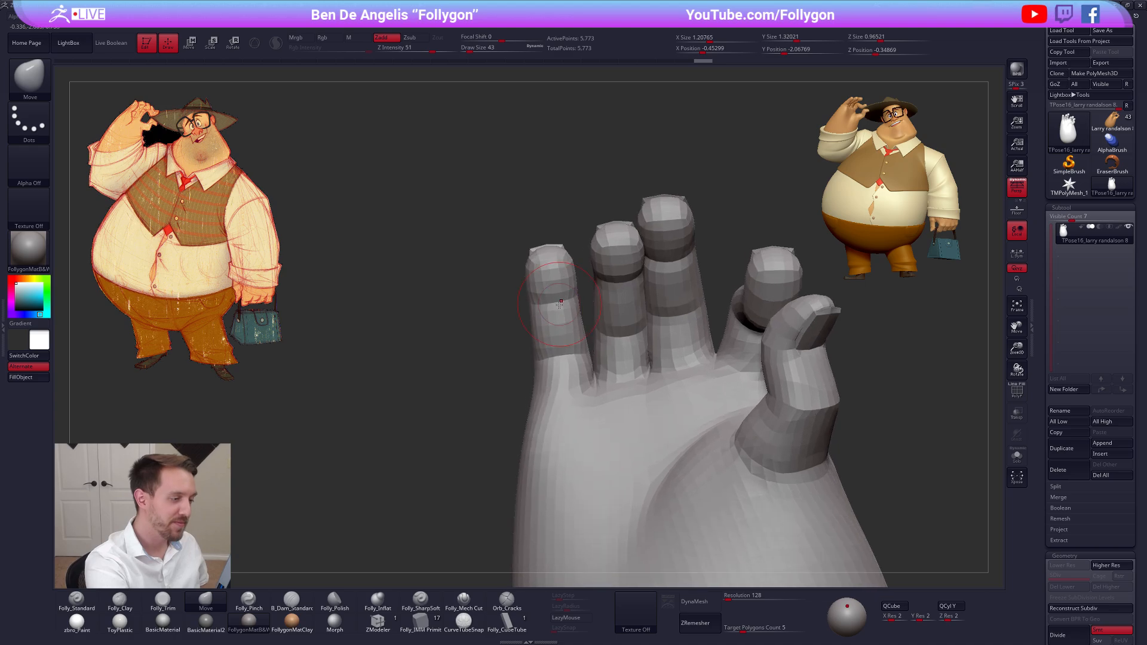
key(shift+f)
key(ctrl)
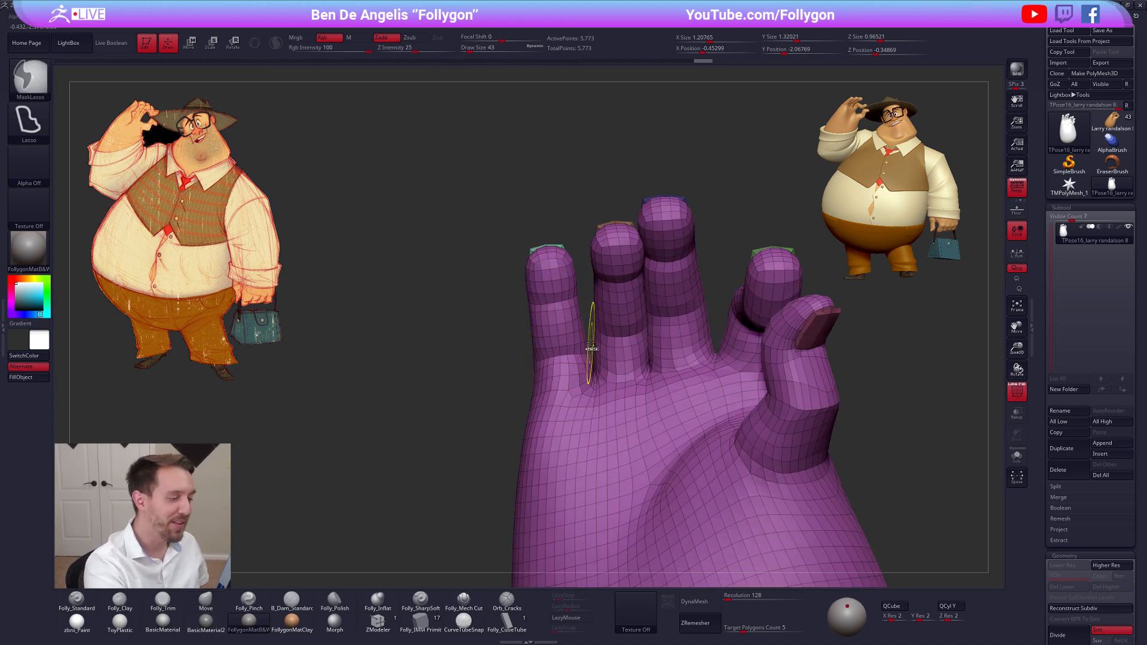
mouse_move(528, 352)
ctrl+mouse_down()
mouse_move(539, 209)
mouse_move(577, 251)
ctrl+mouse_up()
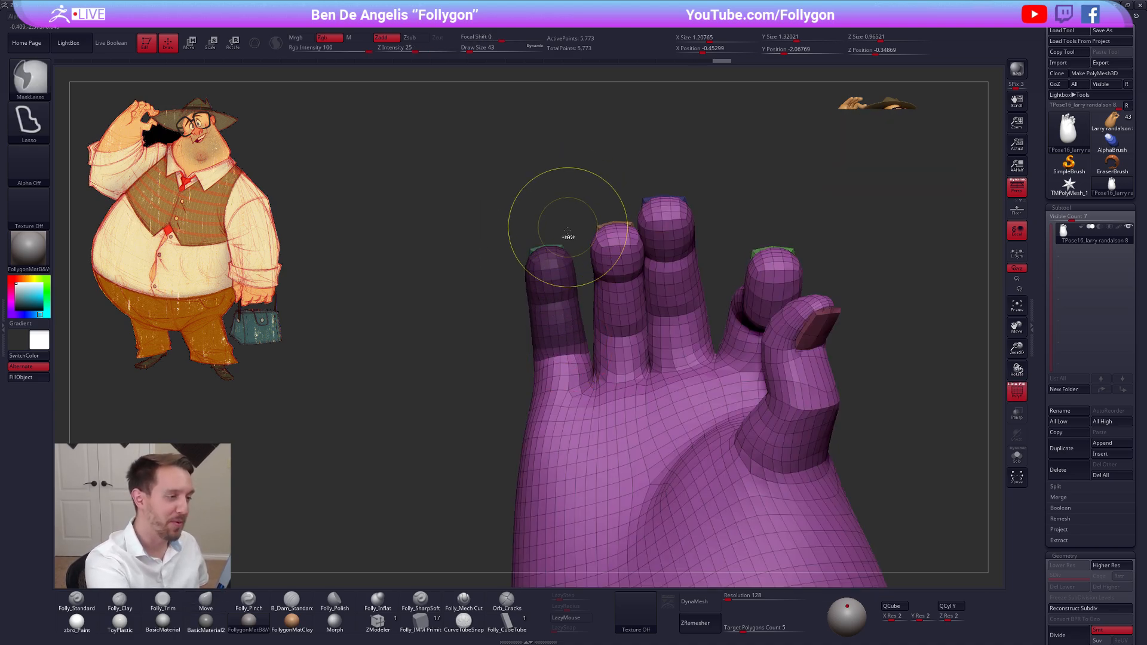
key(shift+f)
Invert the mask and soften its edge so that only the little finger is editable
right_drag(559, 314, 621, 323)
mouse_move(621, 323)
ctrl+right_down()
mouse_move(589, 302)
mouse_move(627, 326)
mouse_move(618, 402)
mouse_move(589, 354)
ctrl+right_up()
ctrl+click(663, 259)
ctrl+click(575, 322)
ctrl+click(577, 322)
ctrl+click(577, 322)
ctrl+click(581, 335)
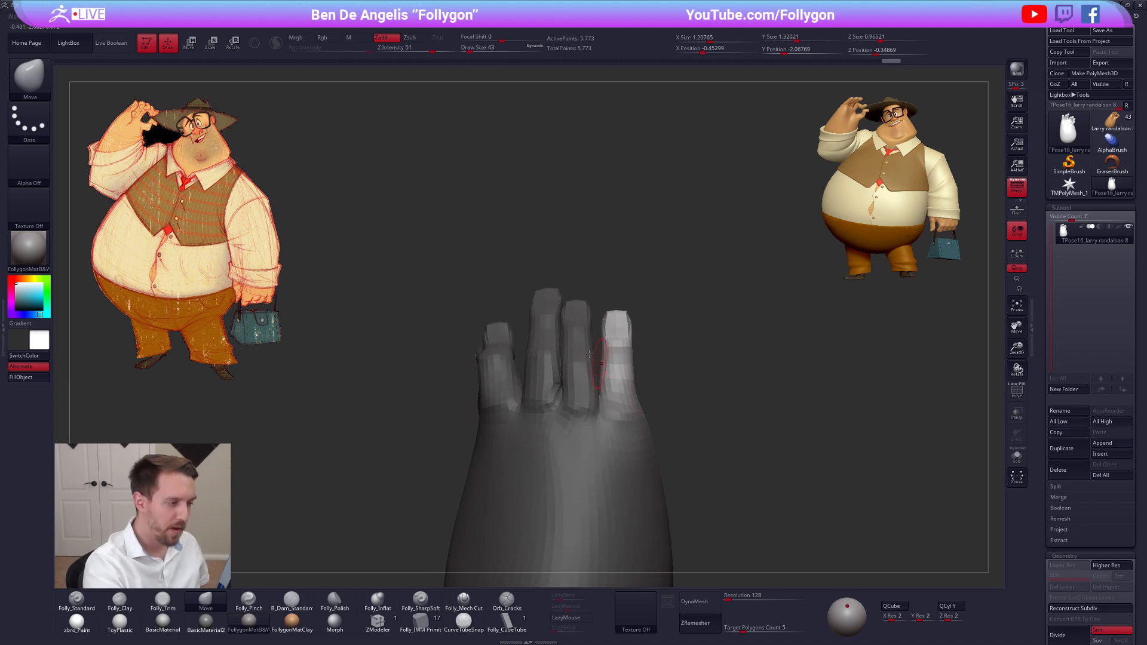
Shift the little finger sideways at its base with Transpose Move
right_drag(628, 394, 623, 385)
key(w)
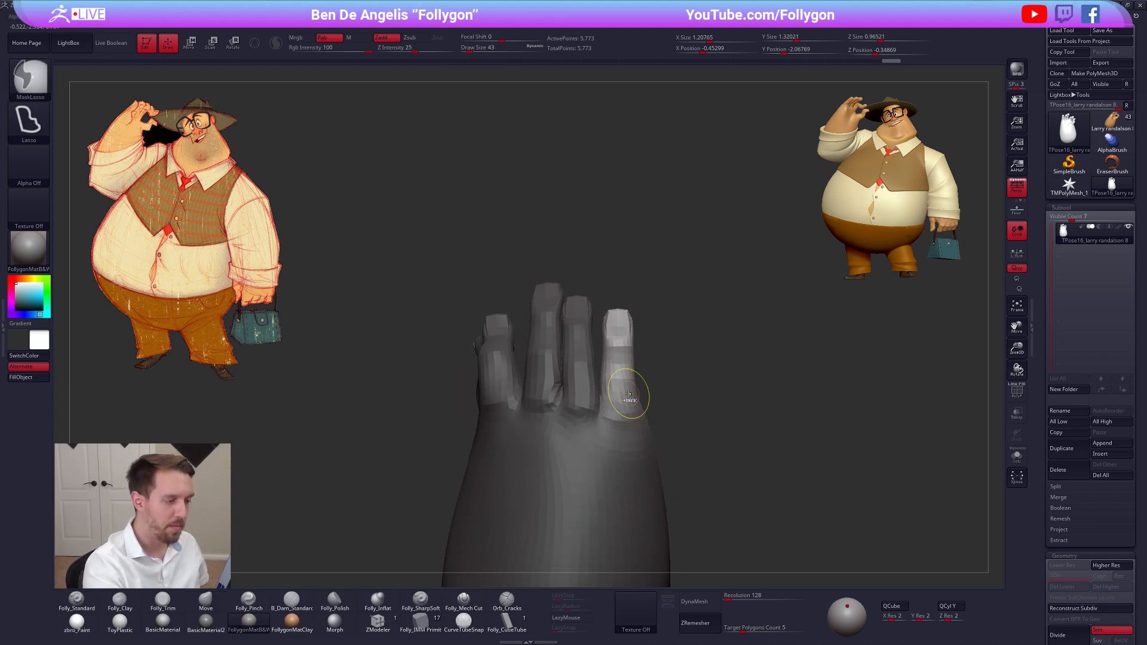
drag(621, 389, 677, 387)
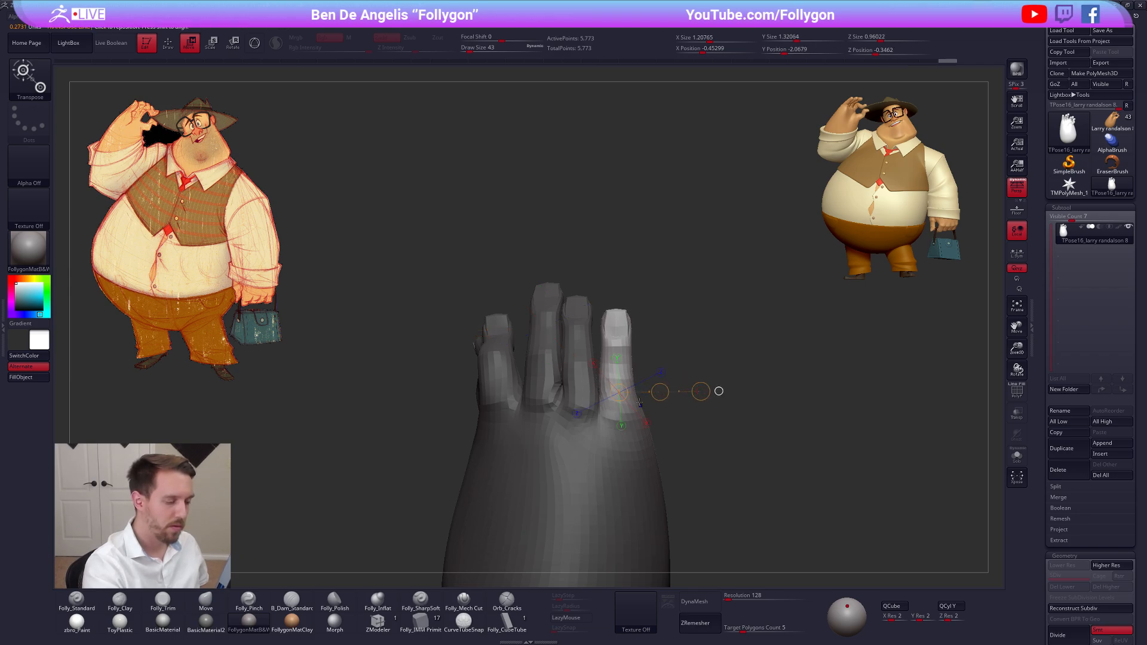
Rotate the little finger around its base knuckle with Transpose, adjusting it from the back and the side
drag(616, 385, 615, 272)
key(r)
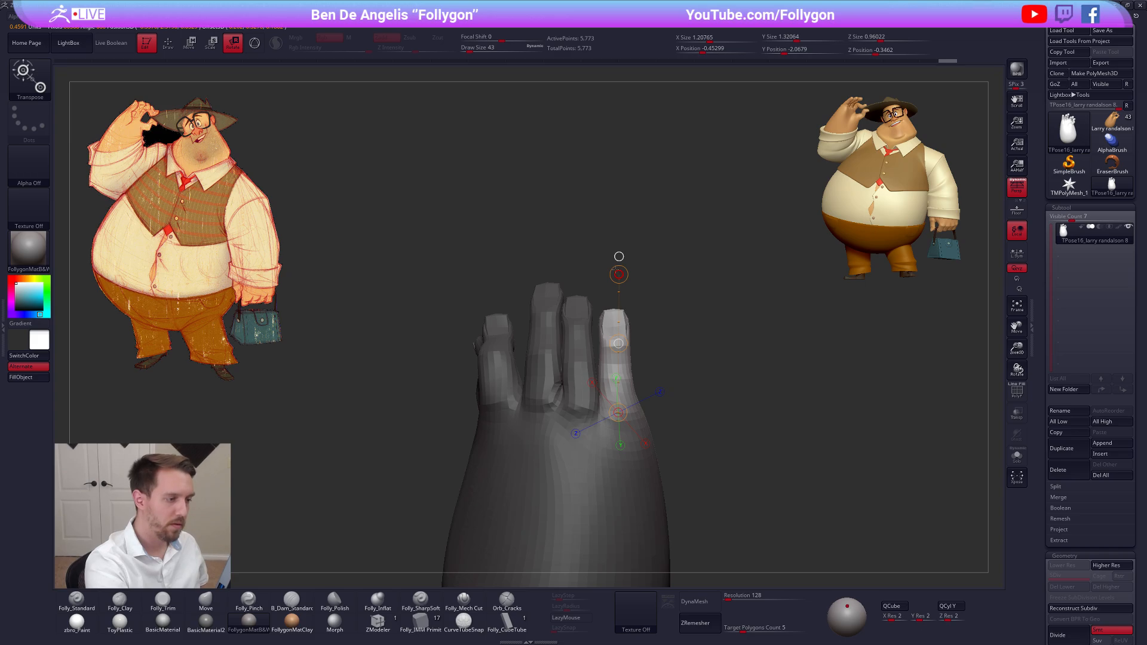
key(q)
mouse_move(623, 317)
right_down()
mouse_move(640, 348)
mouse_move(671, 357)
mouse_move(641, 404)
right_up()
key(r)
drag(657, 257, 646, 251)
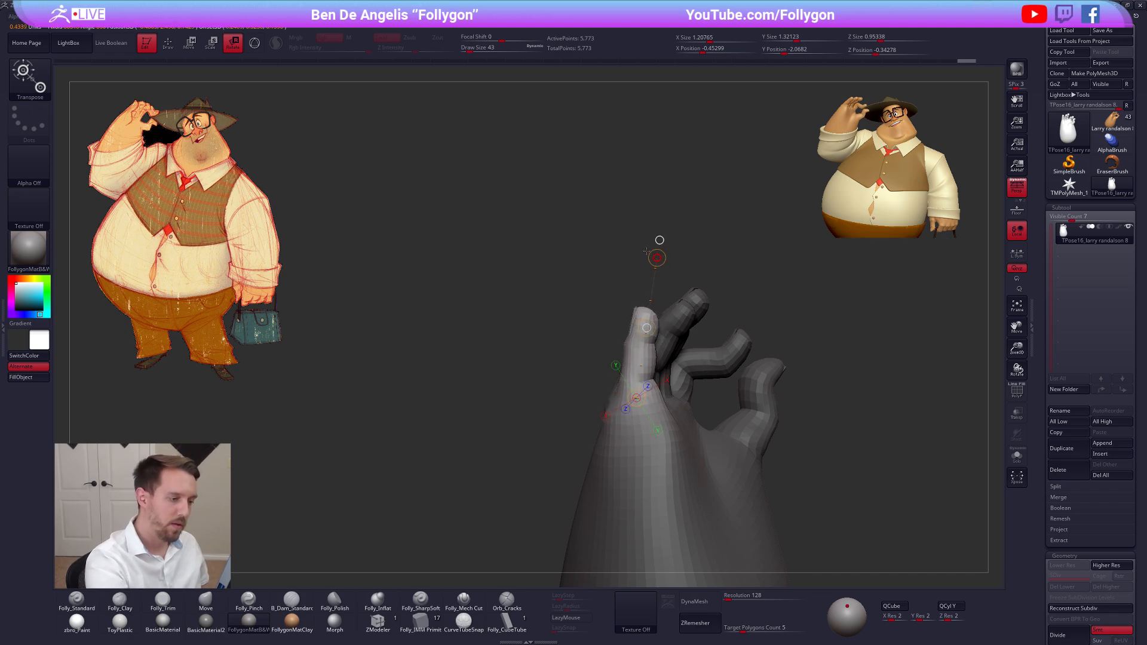
key(q)
Mask everything except the middle finger and adjust its position at the base with Transpose Move
mouse_move(692, 397)
right_down()
mouse_move(661, 440)
mouse_move(681, 490)
mouse_move(615, 419)
mouse_move(611, 428)
right_up()
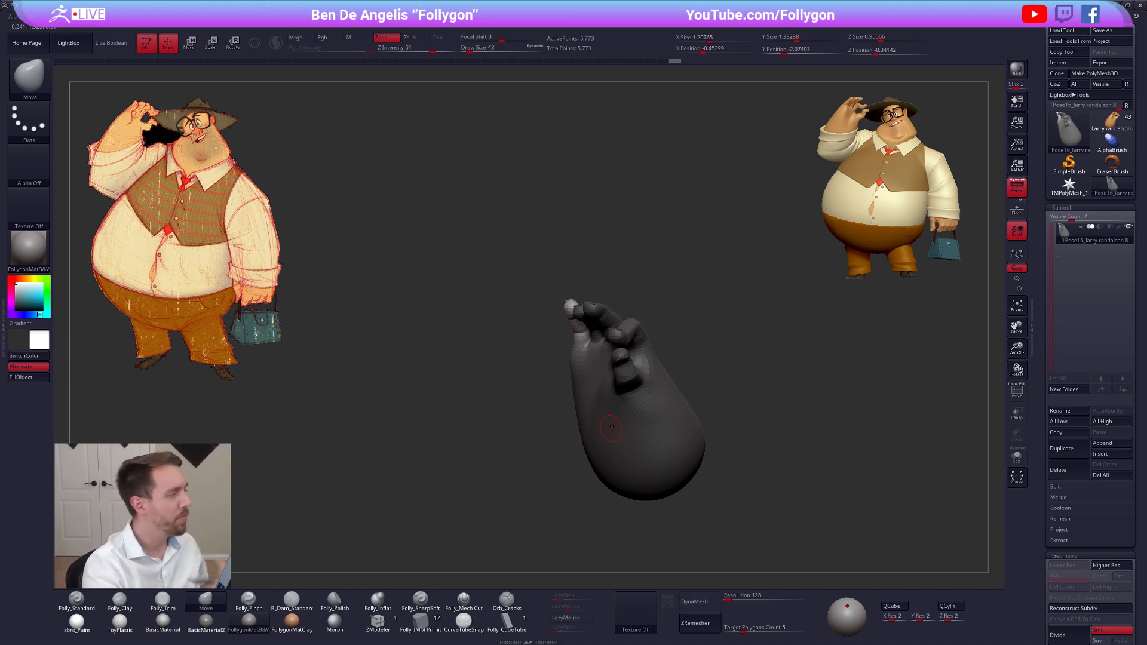
mouse_move(583, 335)
right_down()
mouse_move(620, 424)
mouse_move(597, 376)
mouse_move(629, 367)
mouse_move(614, 335)
mouse_move(614, 374)
right_up()
key(w)
ctrl+drag(614, 380, 608, 360)
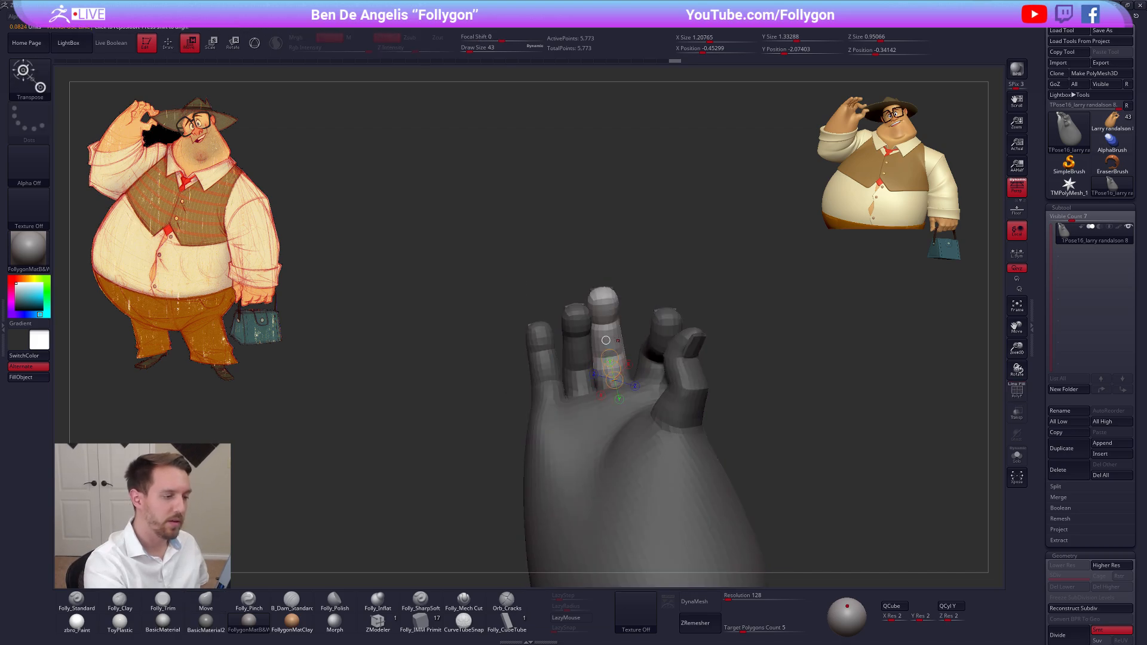
key(q)
right_drag(606, 340, 610, 293)
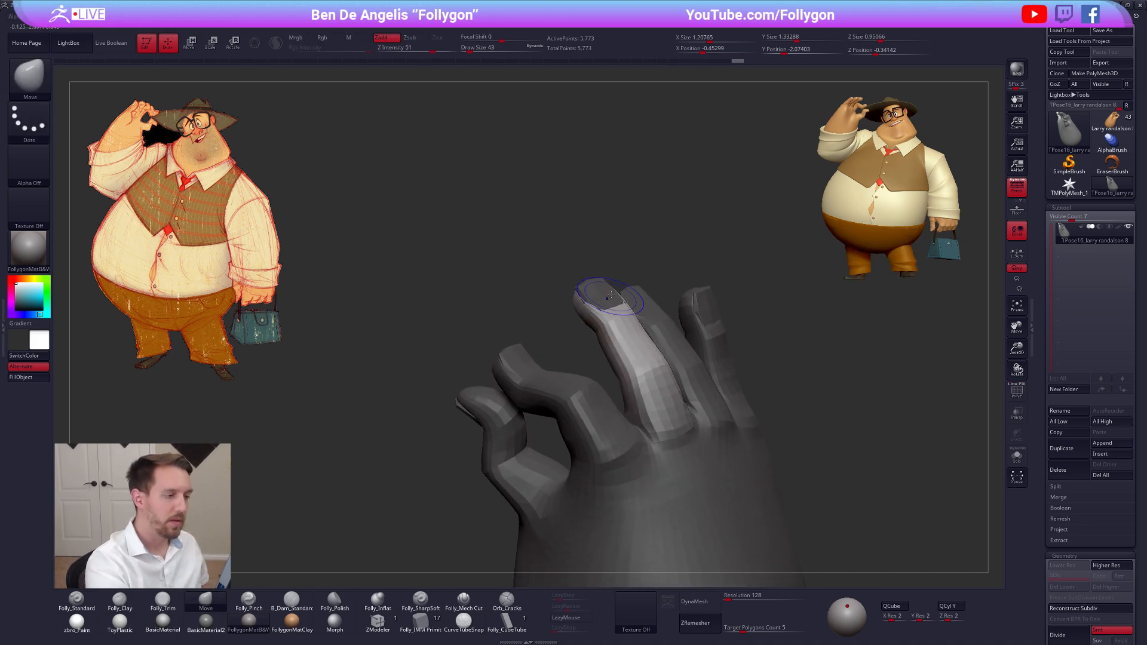
Isolate the middle finger's nail, remove the mask from it, and bring back the full hand
key(shift+f)
ctrl+shift+click(602, 300)
mouse_move(640, 313)
ctrl+mouse_down()
mouse_move(586, 351)
mouse_move(508, 326)
ctrl+mouse_up()
key(shift+f)
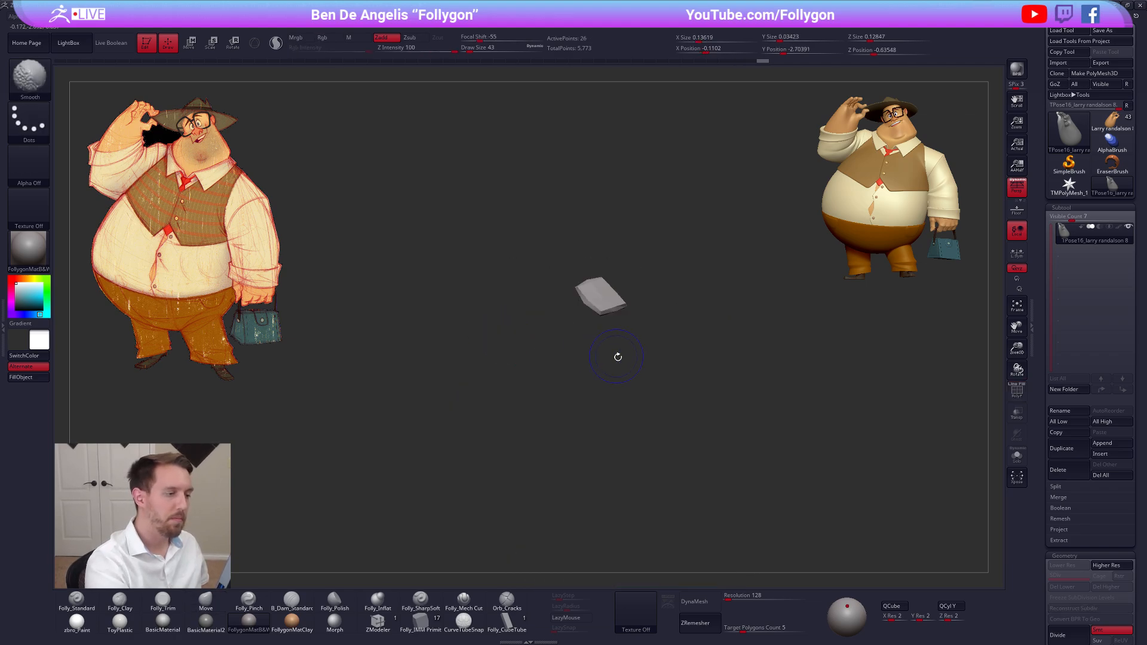
right_drag(618, 358, 651, 340)
ctrl+shift+click(703, 334)
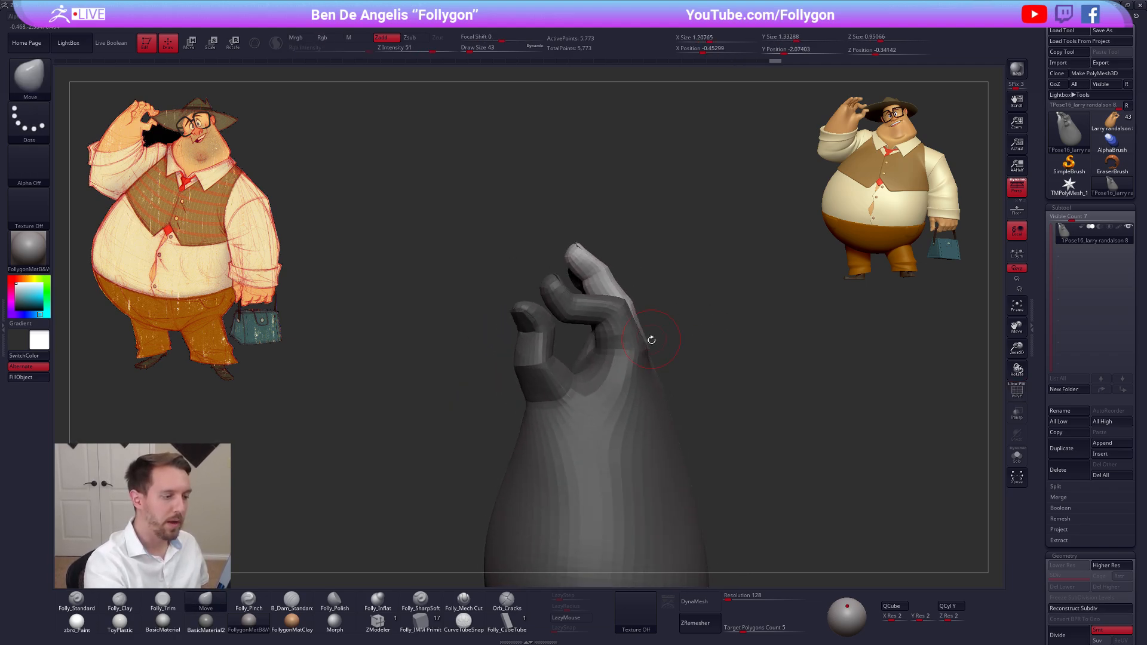
Rotate the middle finger forward at its base with Transpose so it curls toward the index finger
key(r)
mouse_move(621, 295)
mouse_down()
mouse_move(615, 206)
mouse_move(592, 225)
mouse_up()
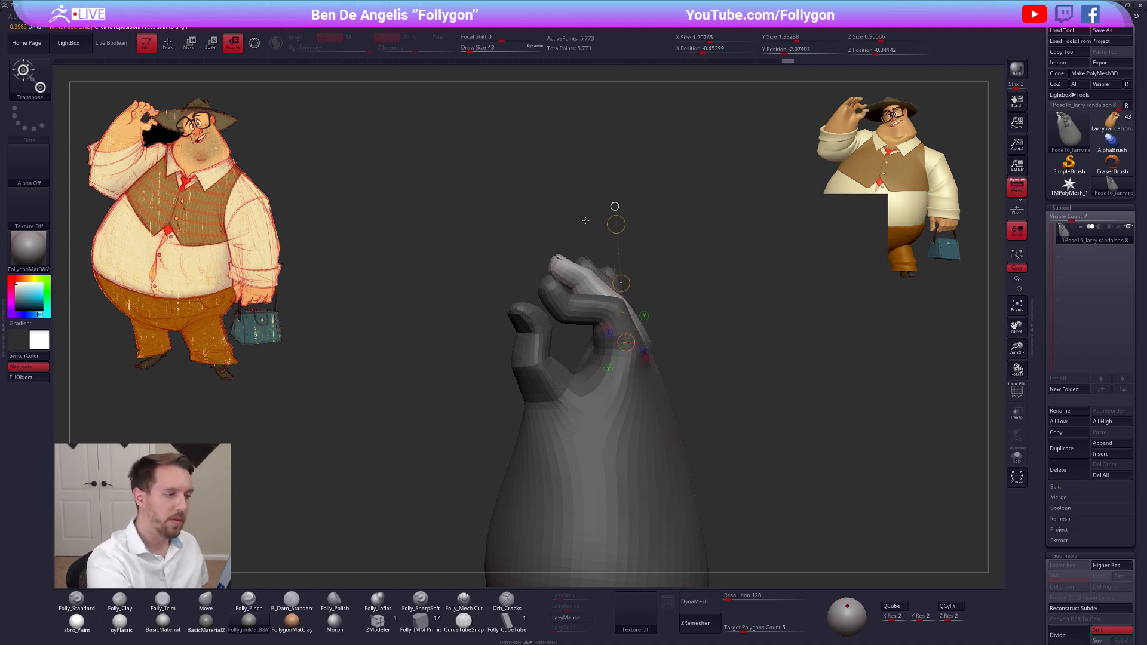
key(q)
mouse_move(436, 352)
mouse_down()
mouse_move(624, 352)
mouse_move(606, 349)
mouse_move(552, 221)
mouse_move(593, 313)
mouse_move(658, 379)
mouse_up()
key(r)
key(q)
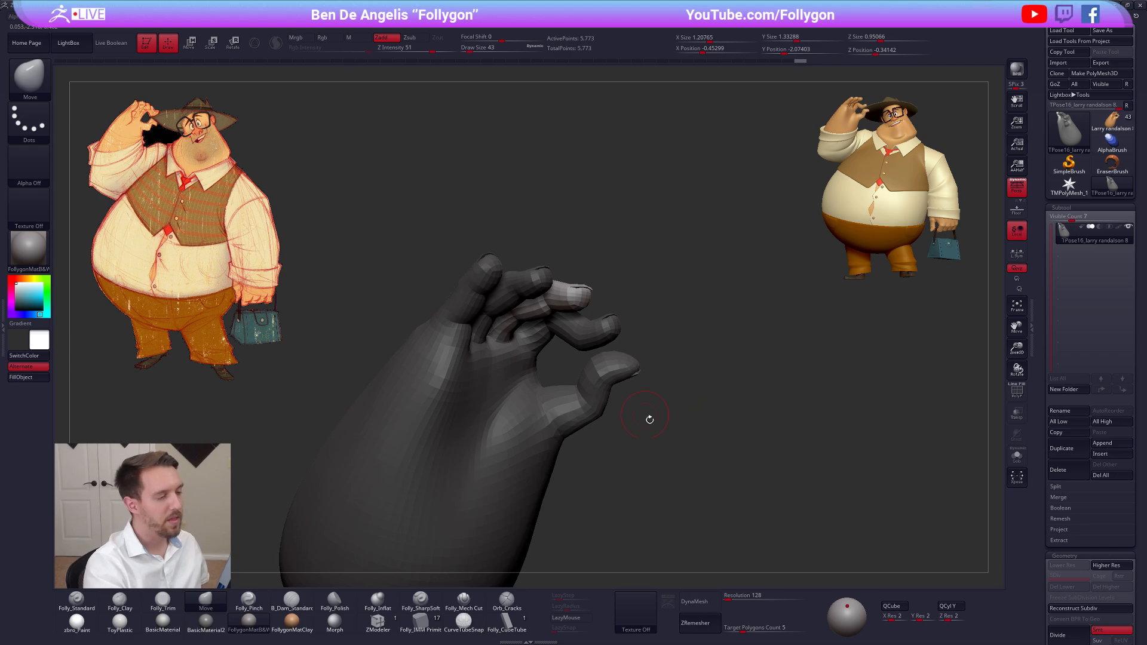
Transfer the adjusted TPose mesh's pose back to the original hand and nail subtools
drag(649, 419, 656, 346)
key(ctrl+shift+f)
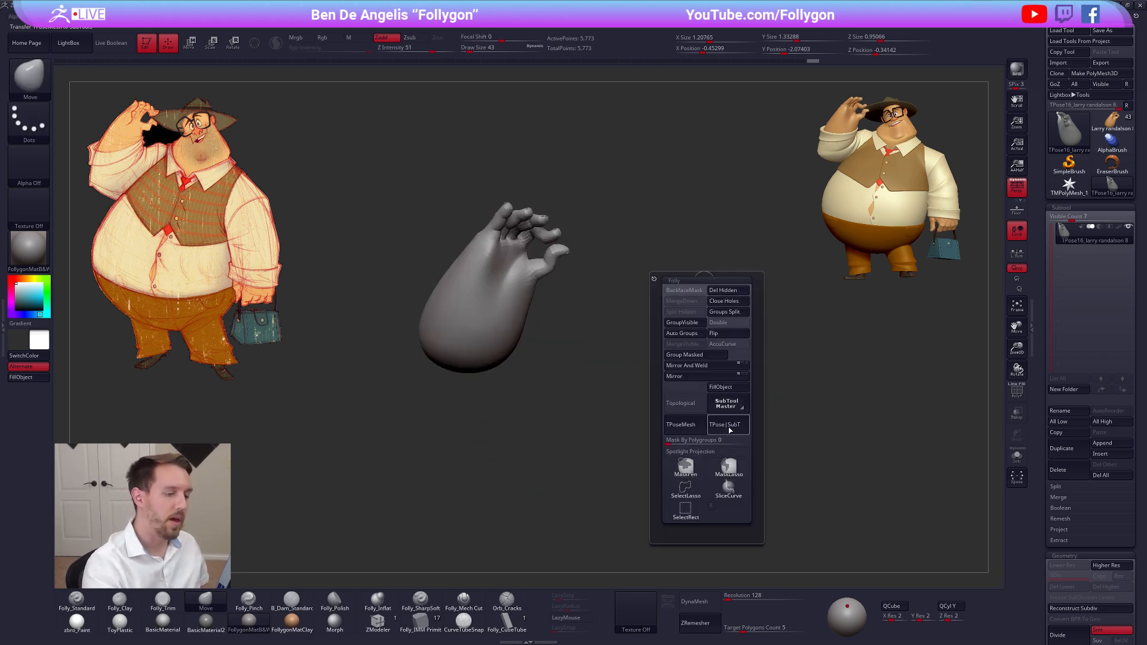
click(729, 426)
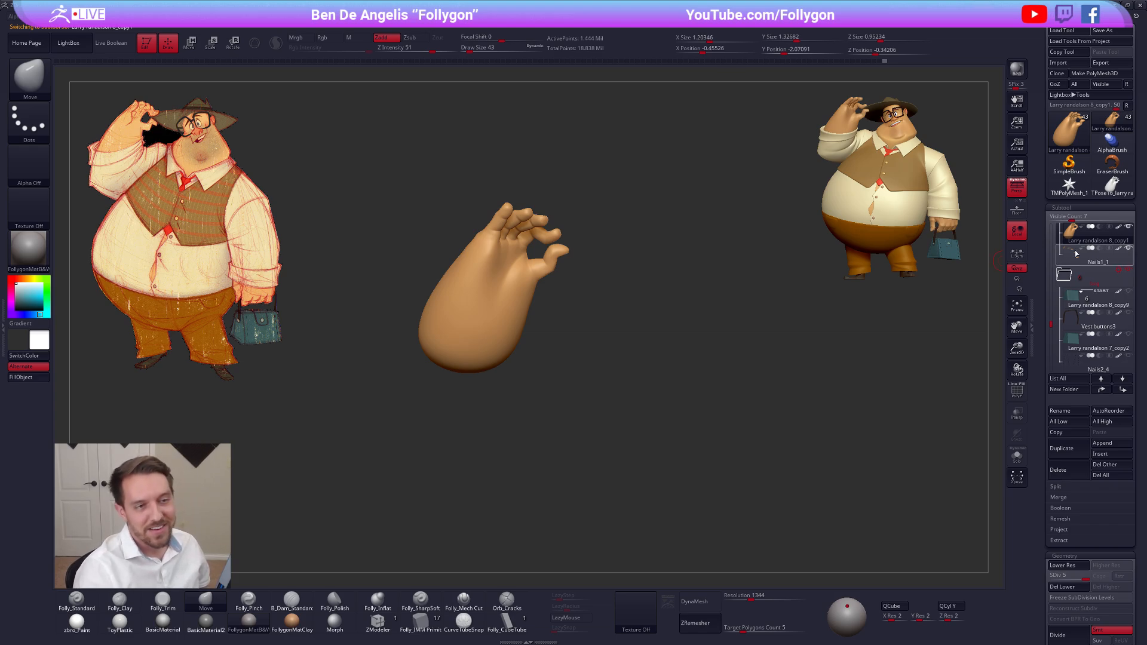
Delete the leftover TPose mesh and return to the Larry randalson tool
click(1112, 185)
click(1056, 481)
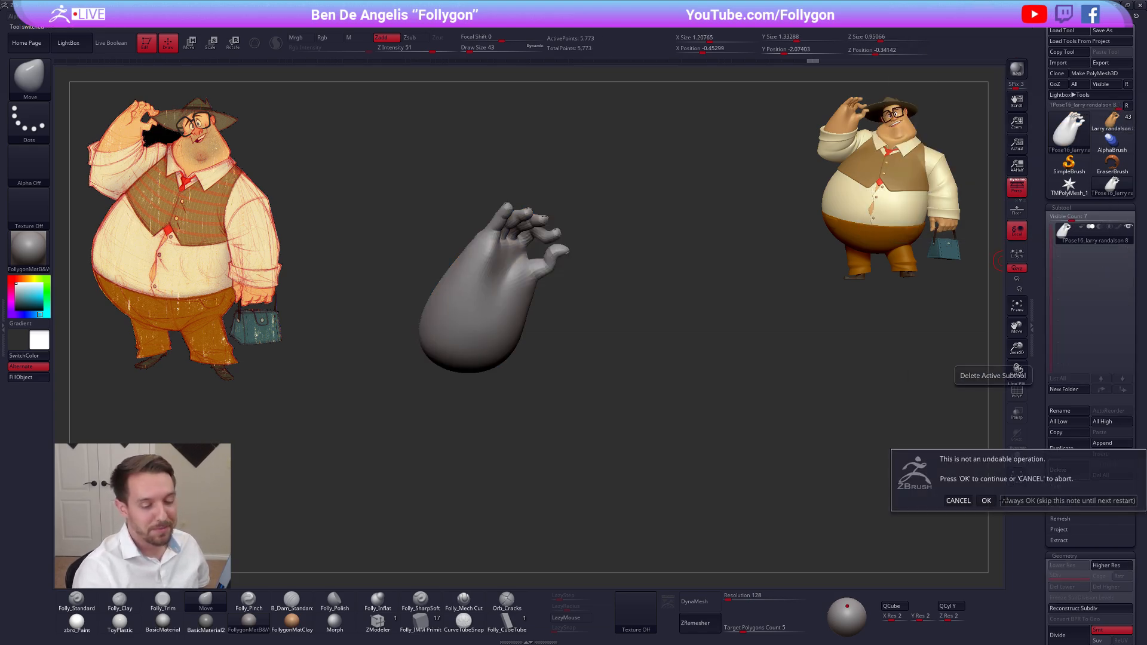
click(985, 500)
click(1110, 118)
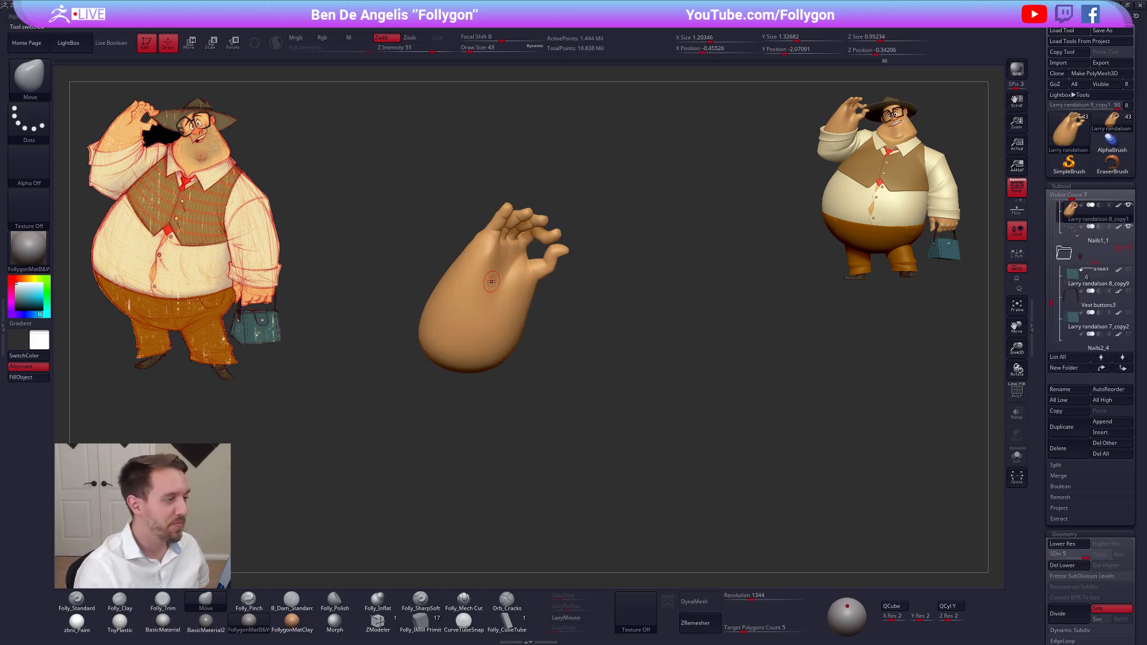
Choose the Folly_Mech Cut brush for the palm side of the hand and show the hand's wireframe
ctrl+right_drag(491, 282, 538, 213)
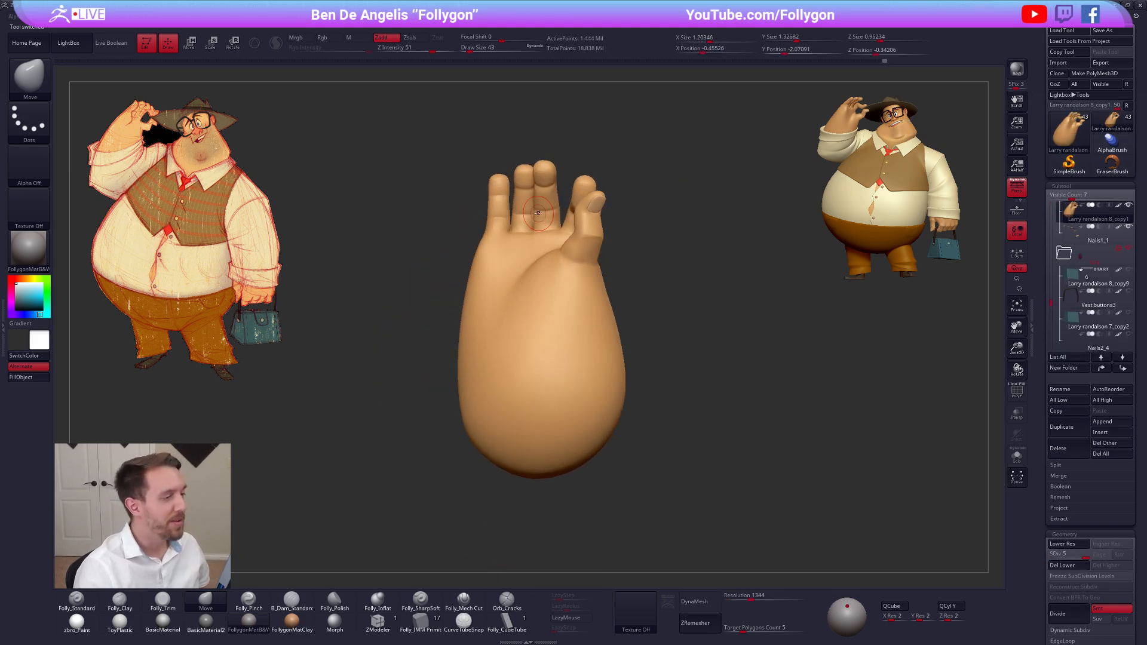
alt+right_drag(424, 398, 474, 423)
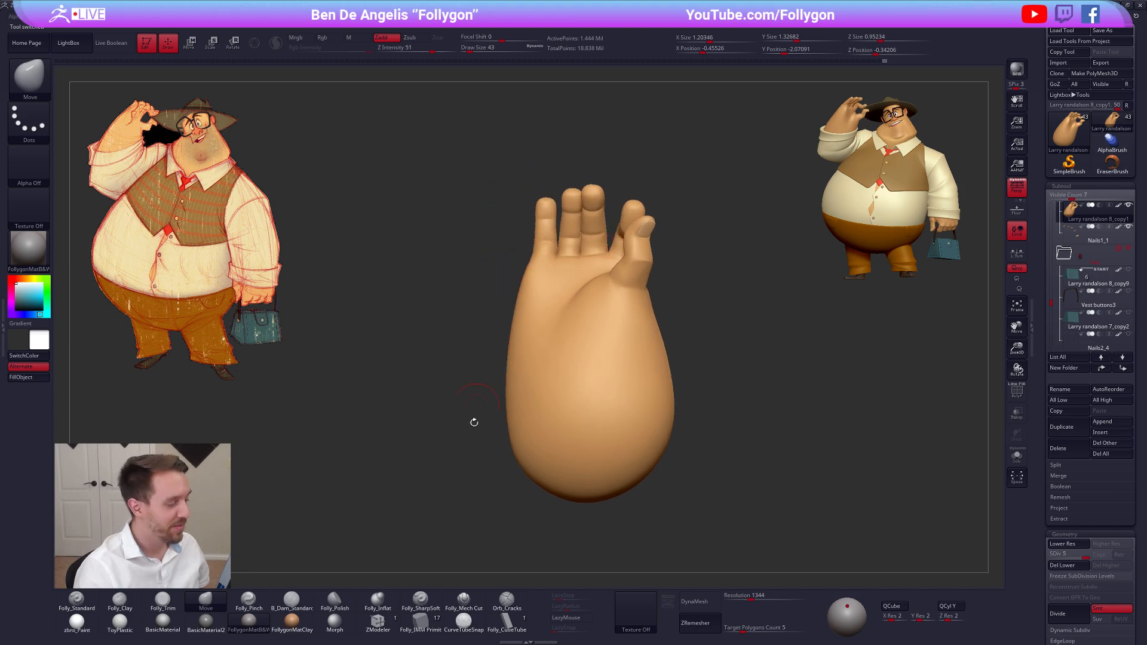
click(463, 600)
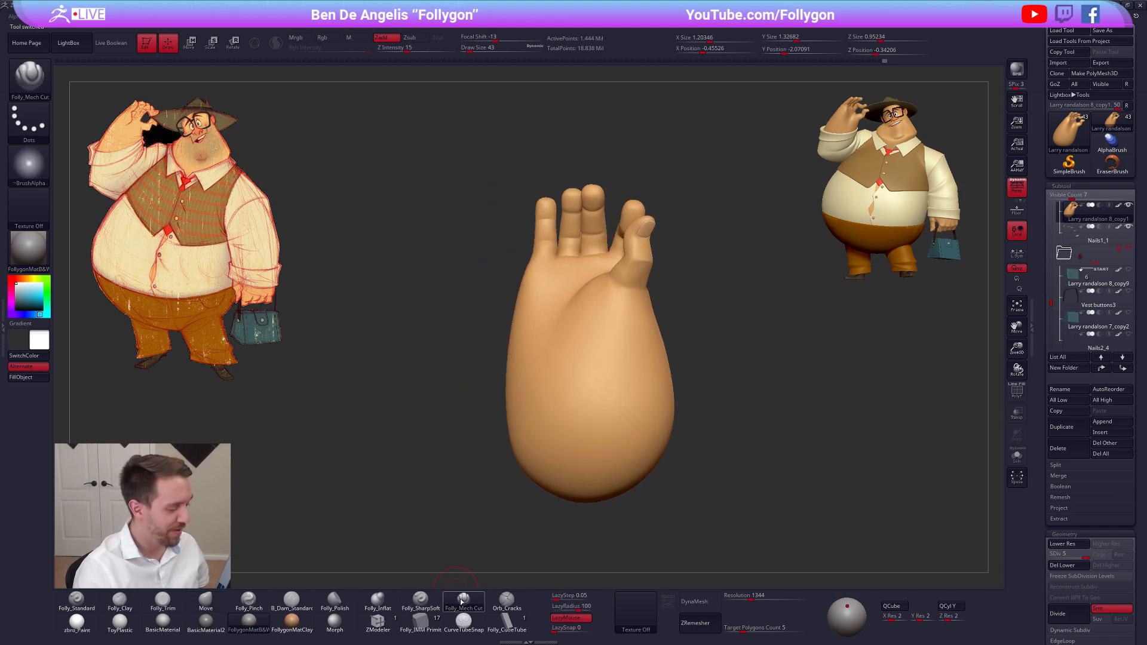
mouse_move(537, 262)
right_down()
mouse_move(563, 228)
mouse_move(571, 314)
mouse_move(495, 311)
right_up()
key(shift+f)
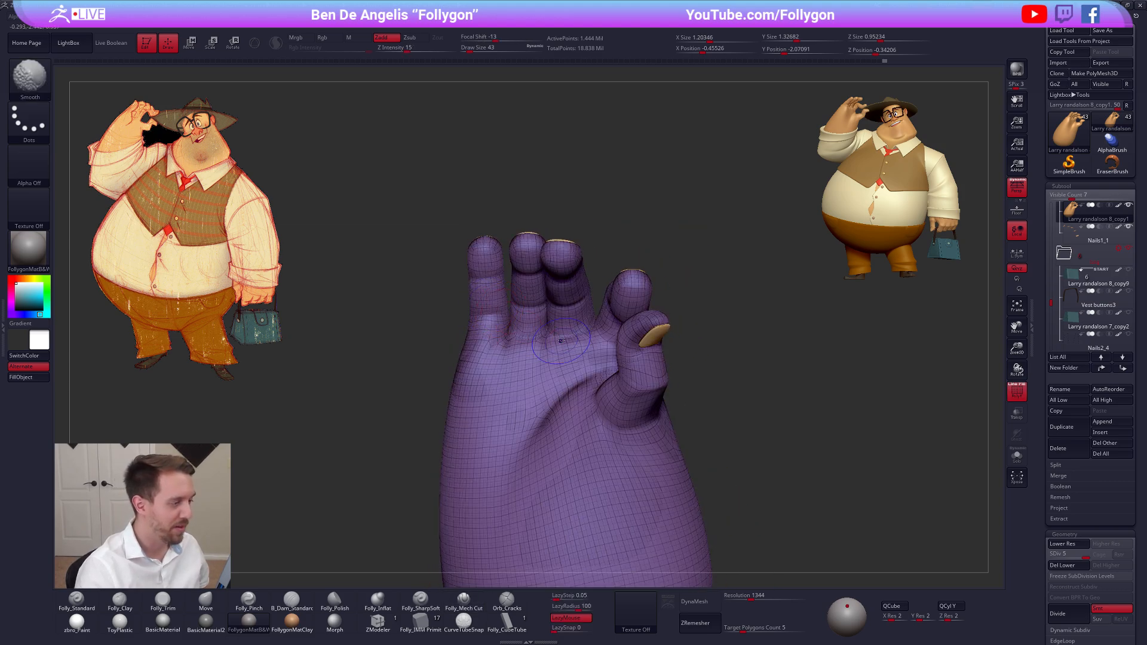
Try isolating the raised hand's little finger with a Transpose mask at the lowest subdivision level
key(shift+d)
key(shift+d)
key(shift+d)
key(shift+d)
right_drag(478, 324, 484, 315)
key(w)
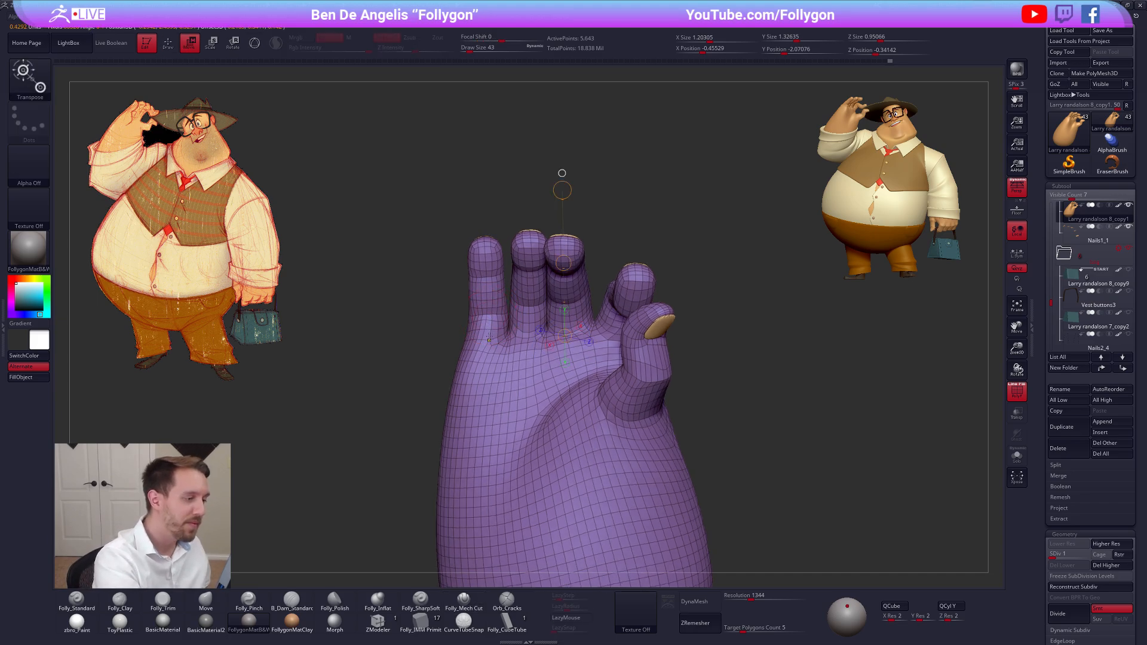
ctrl+drag(485, 316, 492, 349)
key(q)
key(shift+f)
right_click(493, 322)
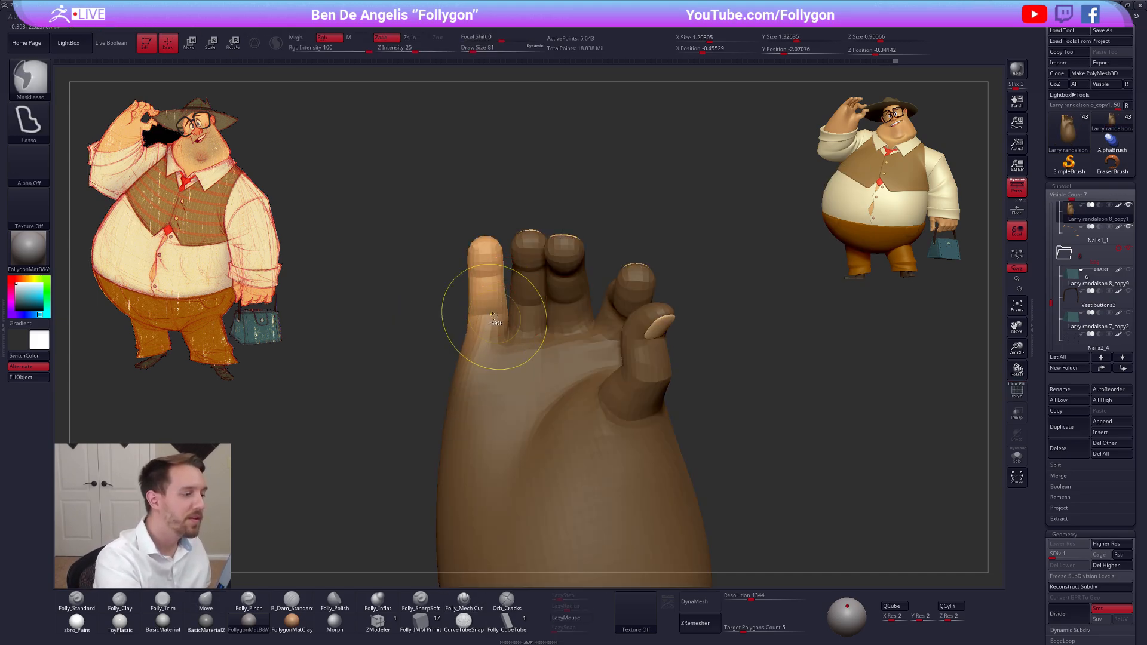
key(ctrl+z)
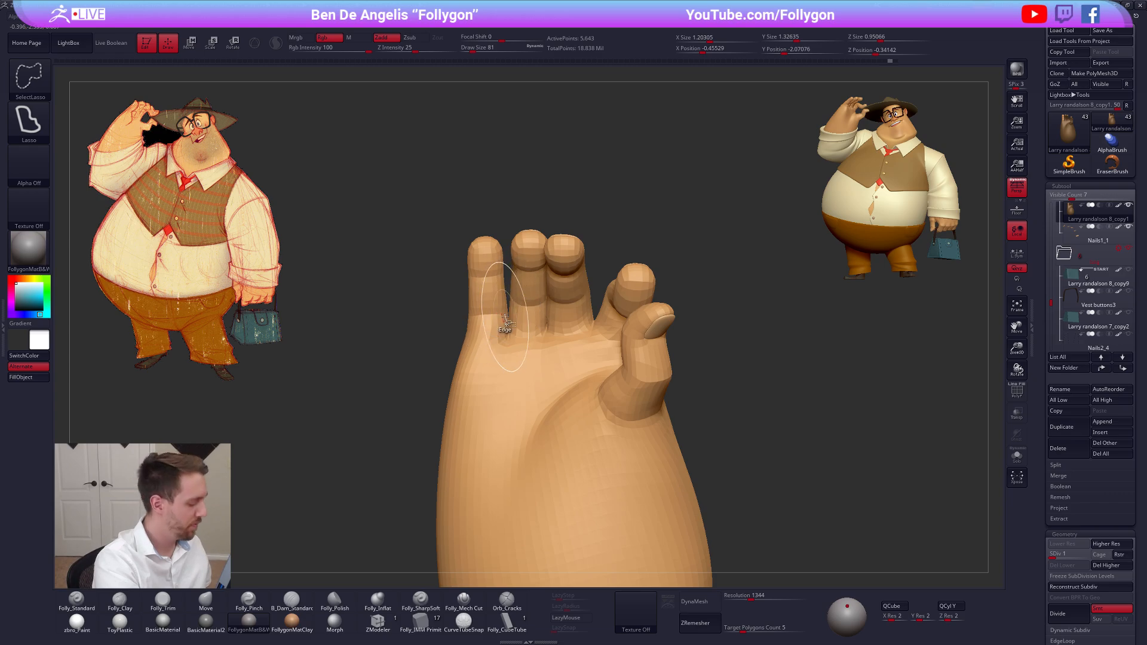
key(ctrl+shift+z)
right_click(531, 311)
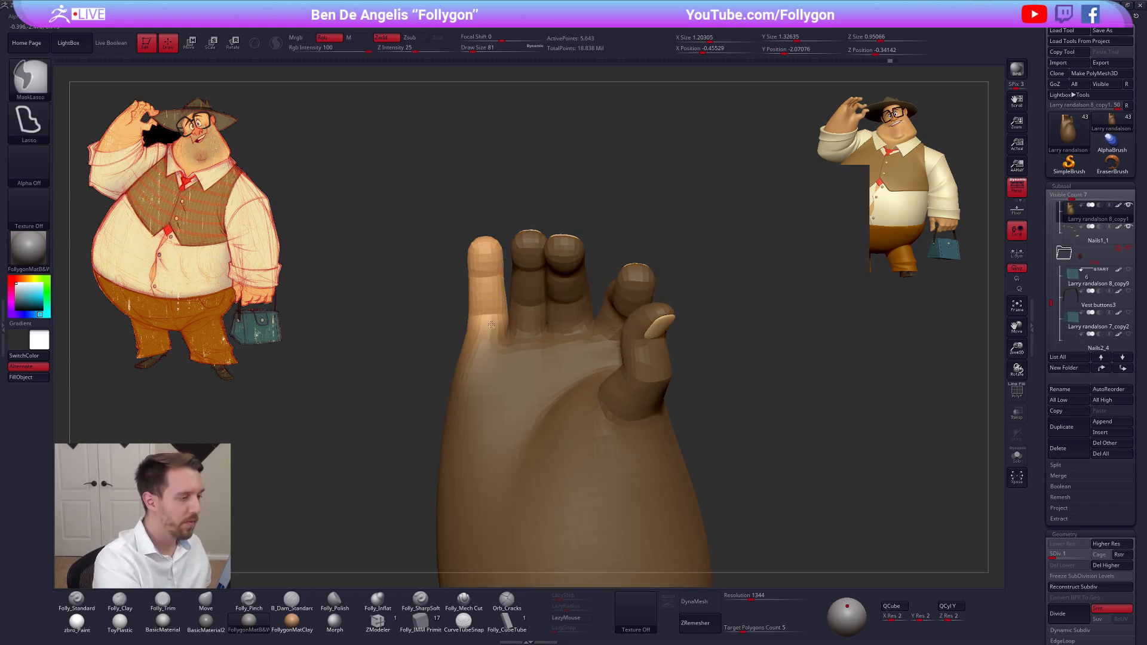
ctrl+click(491, 315)
right_drag(489, 319, 597, 301)
Return the raised hand to its highest subdivision level and show all of the character's subtools again
ctrl+drag(597, 292, 601, 305)
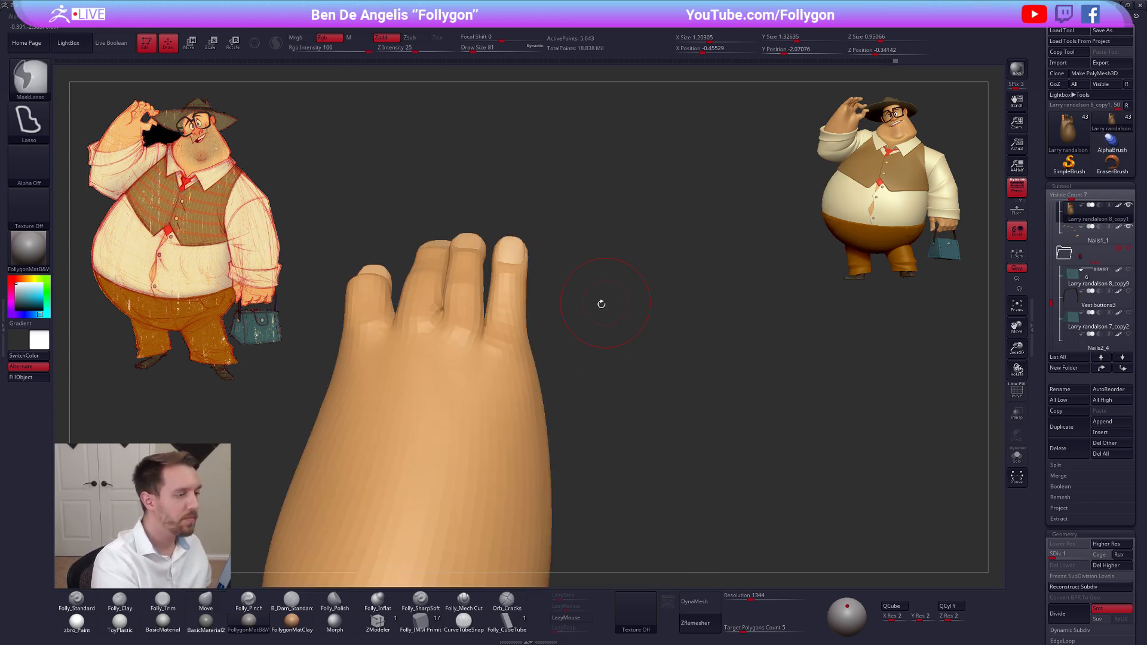
right_drag(601, 304, 589, 381)
key(d)
key(d)
key(d)
key(d)
alt+right_drag(589, 381, 588, 313)
shift+click(1129, 204)
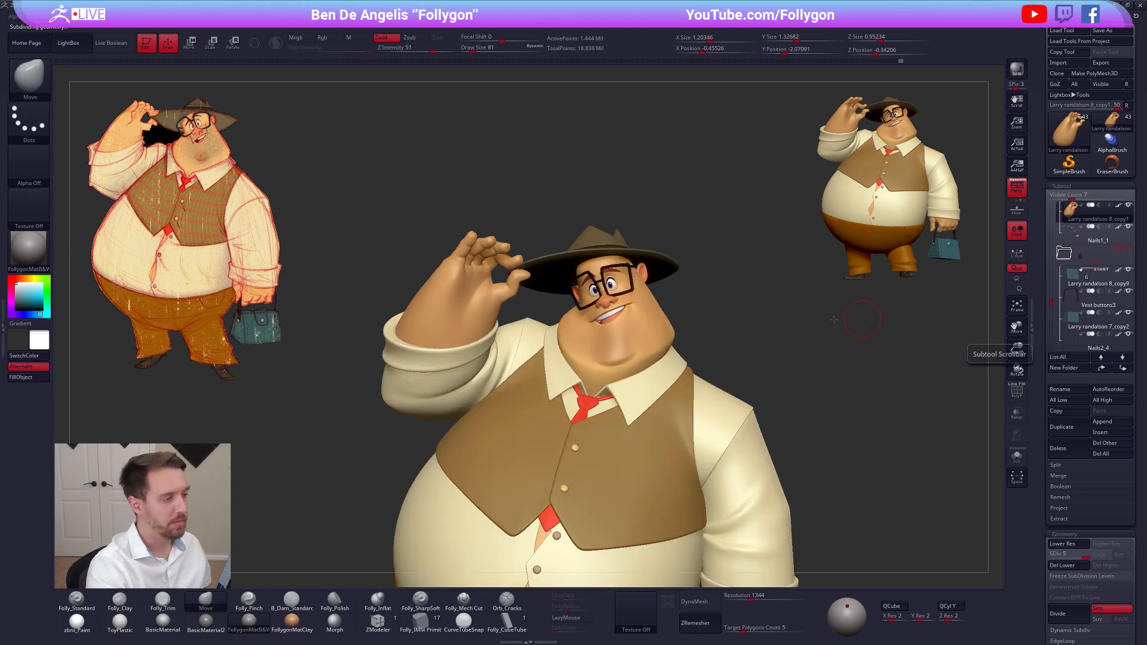
Make the lowered hand that holds the bag the active subtool and view it from behind
right_drag(811, 338, 703, 184)
alt+click(629, 411)
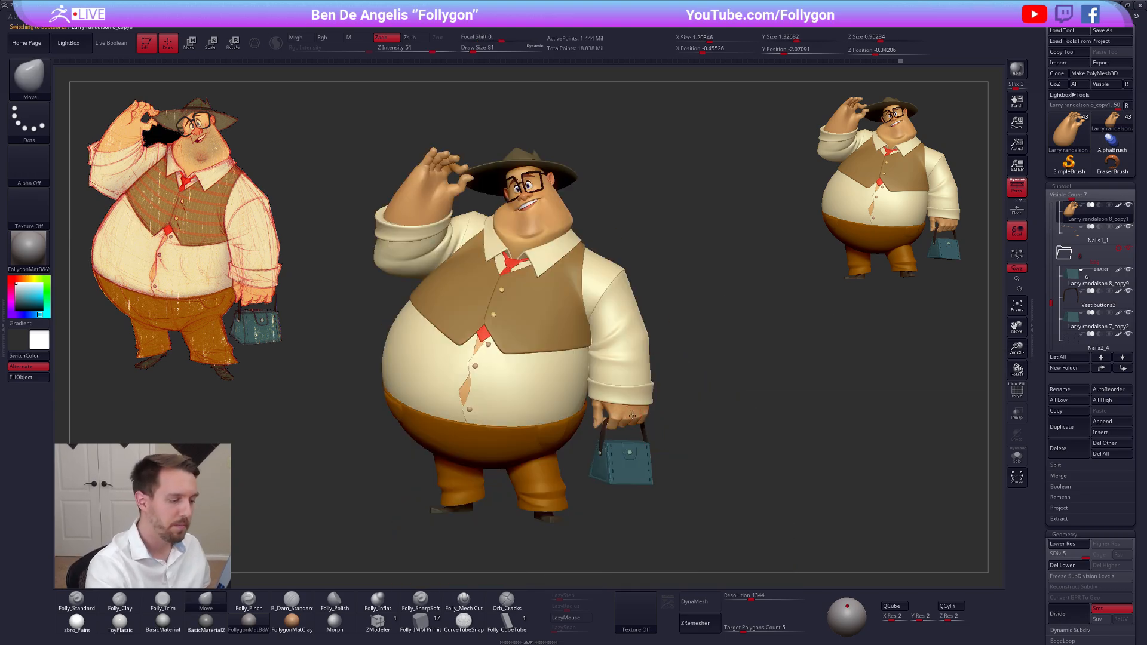
right_drag(668, 430, 786, 380)
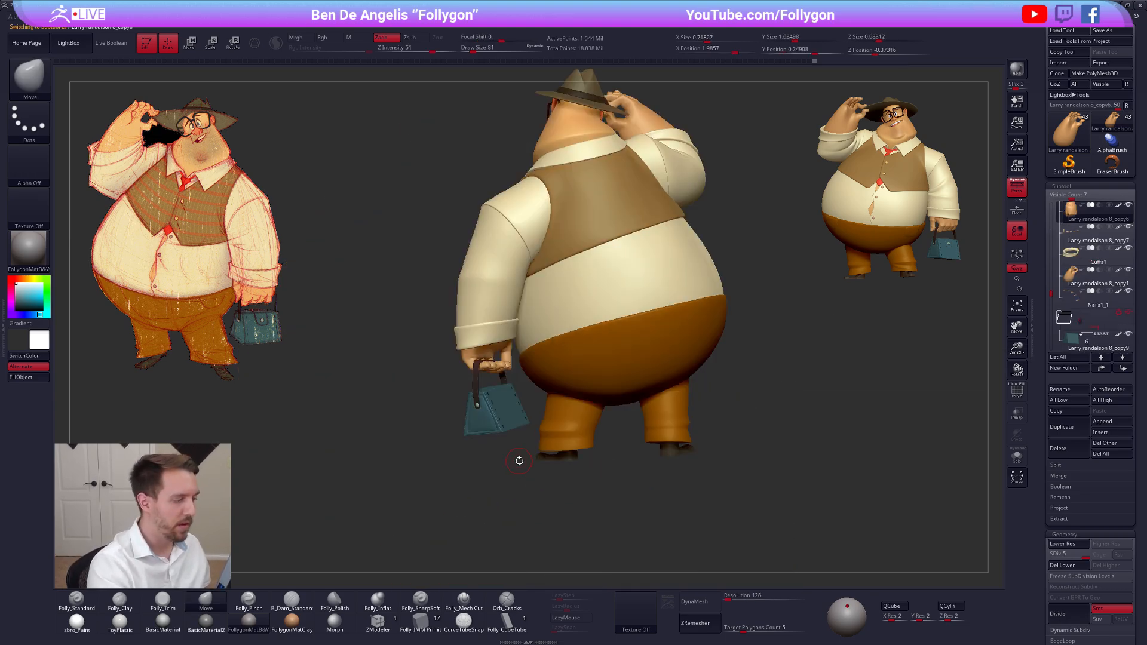
right_drag(519, 460, 602, 331)
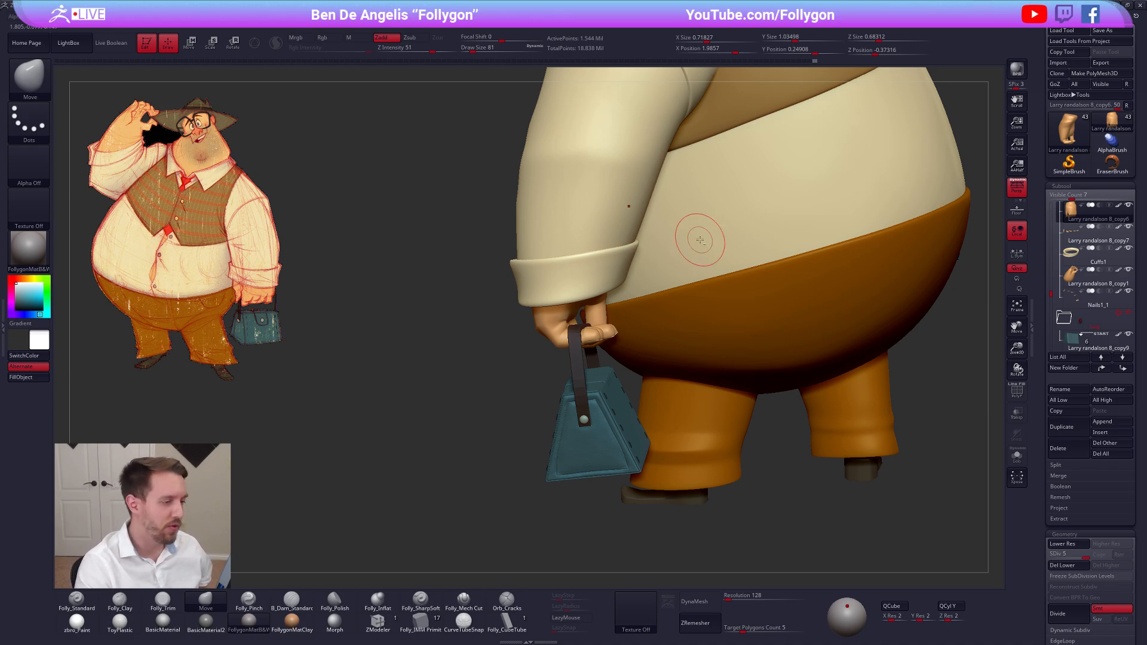
ctrl+right_drag(684, 227, 677, 225)
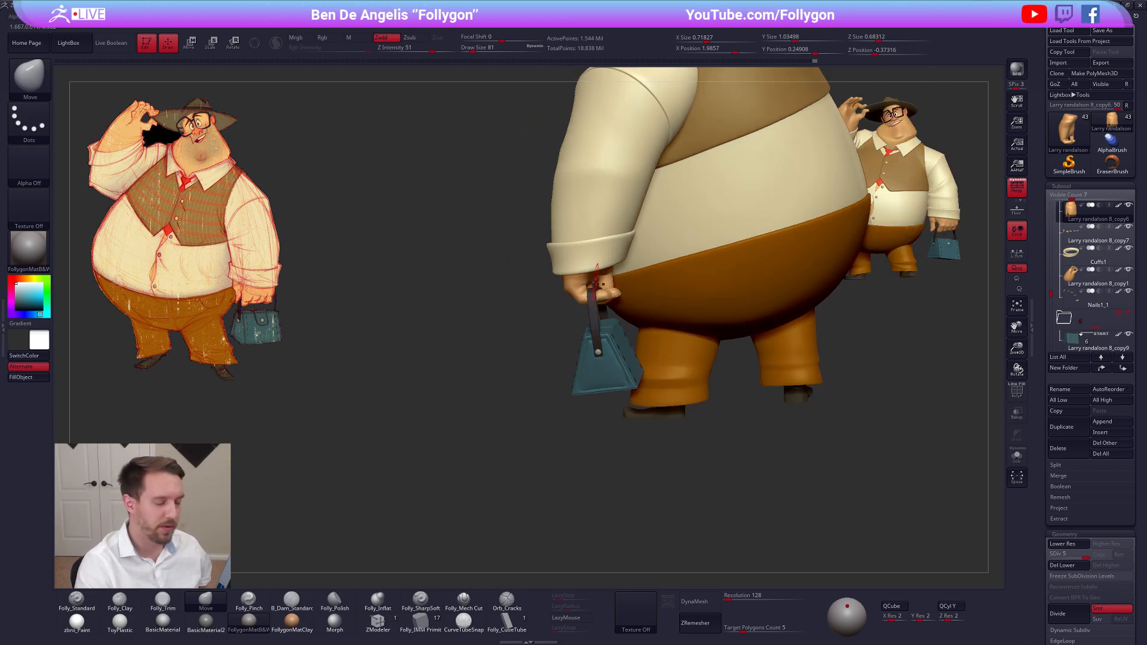
right_drag(826, 297, 739, 359)
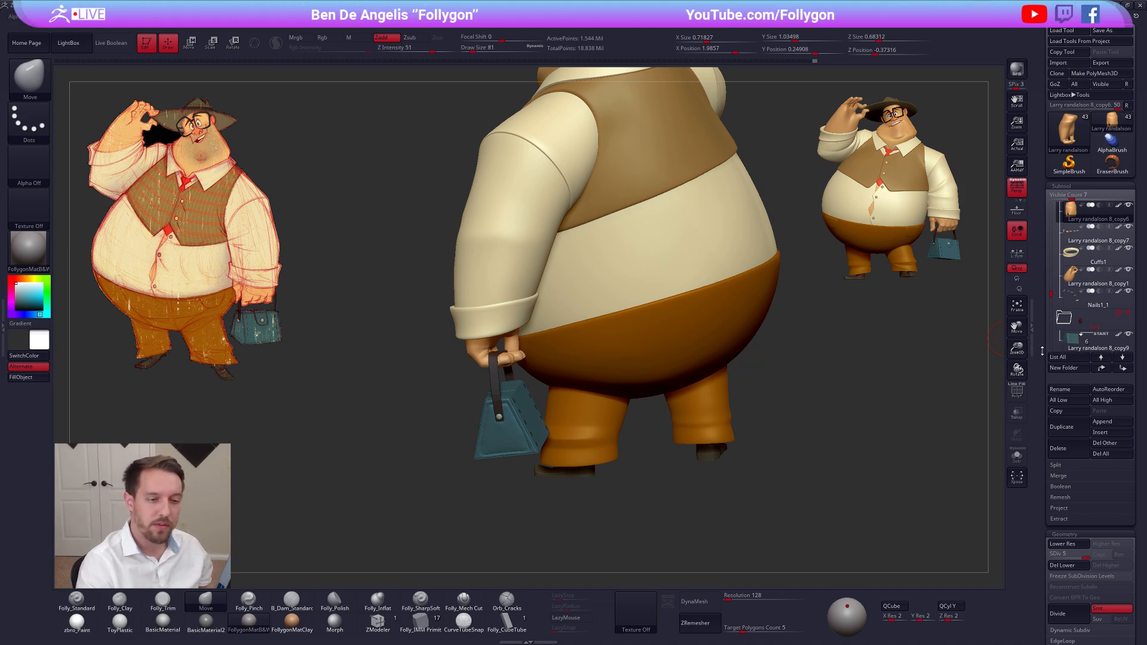
Look through the Modify Topology options and toggle Dynamic Subdiv on and off for the lowered hand
drag(1040, 350, 1044, 249)
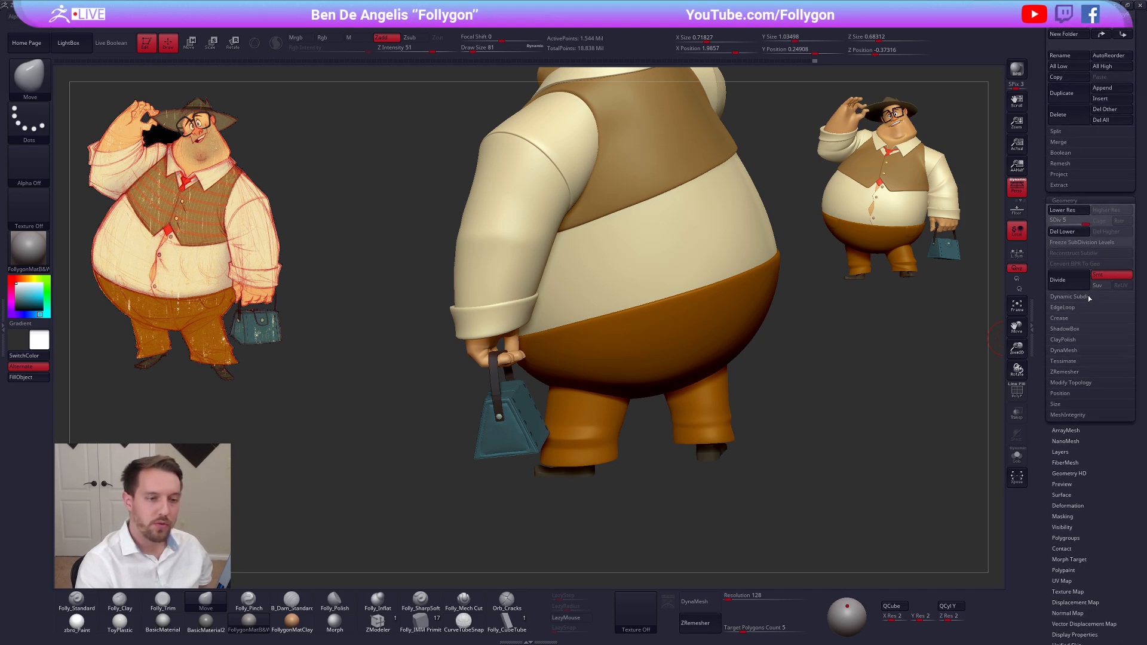
click(1070, 382)
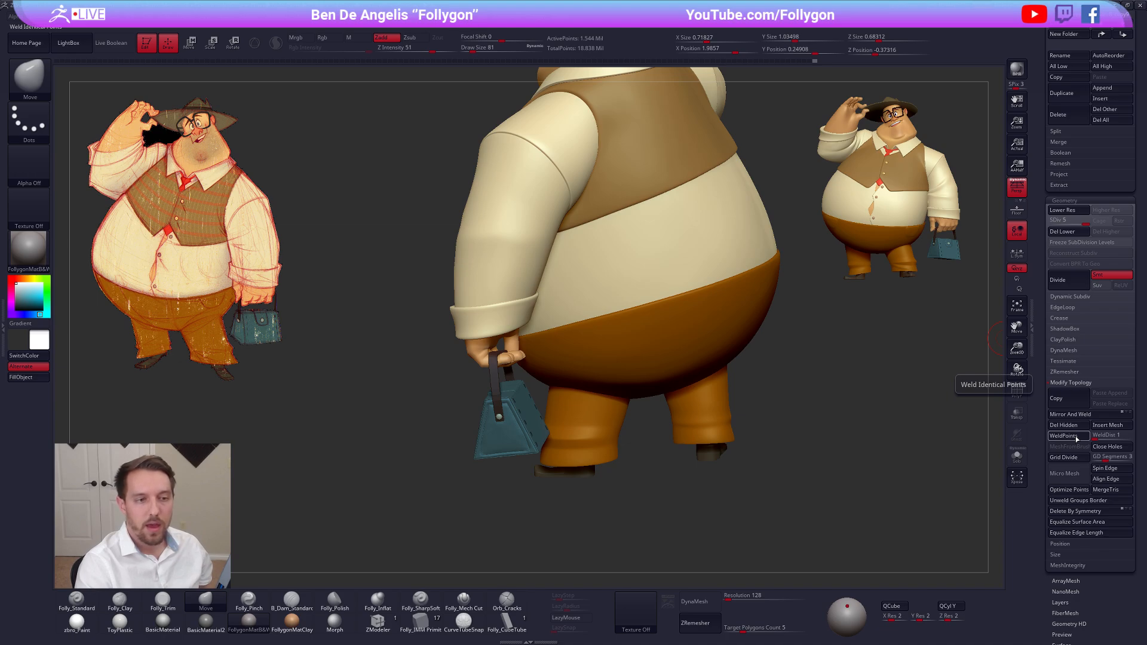
click(1071, 383)
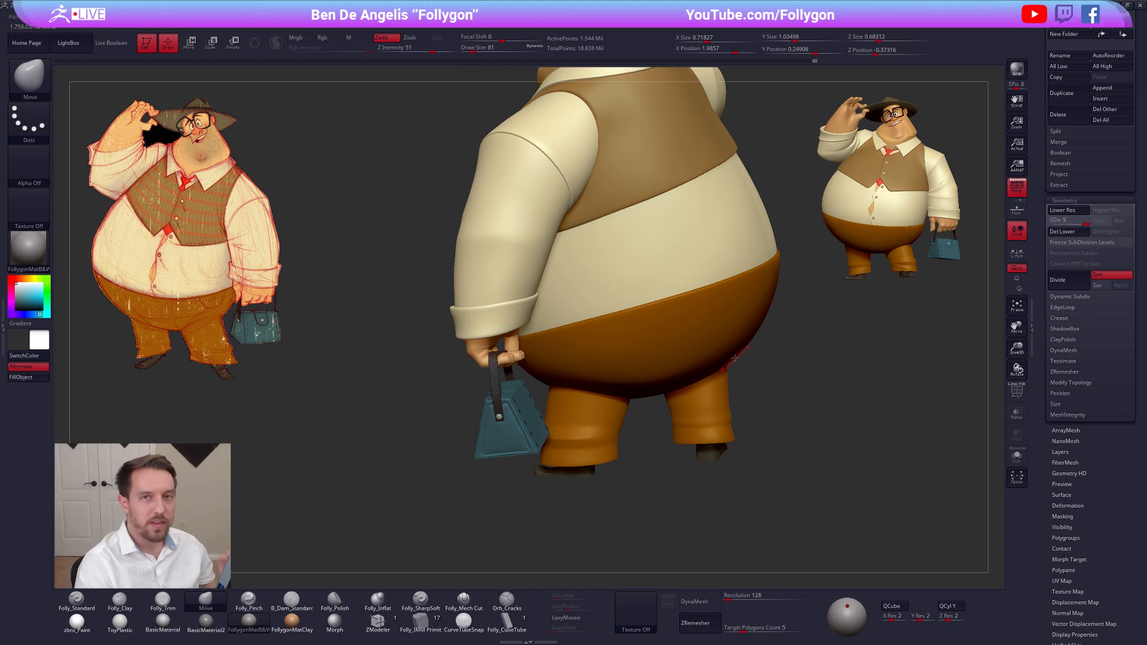
click(1074, 298)
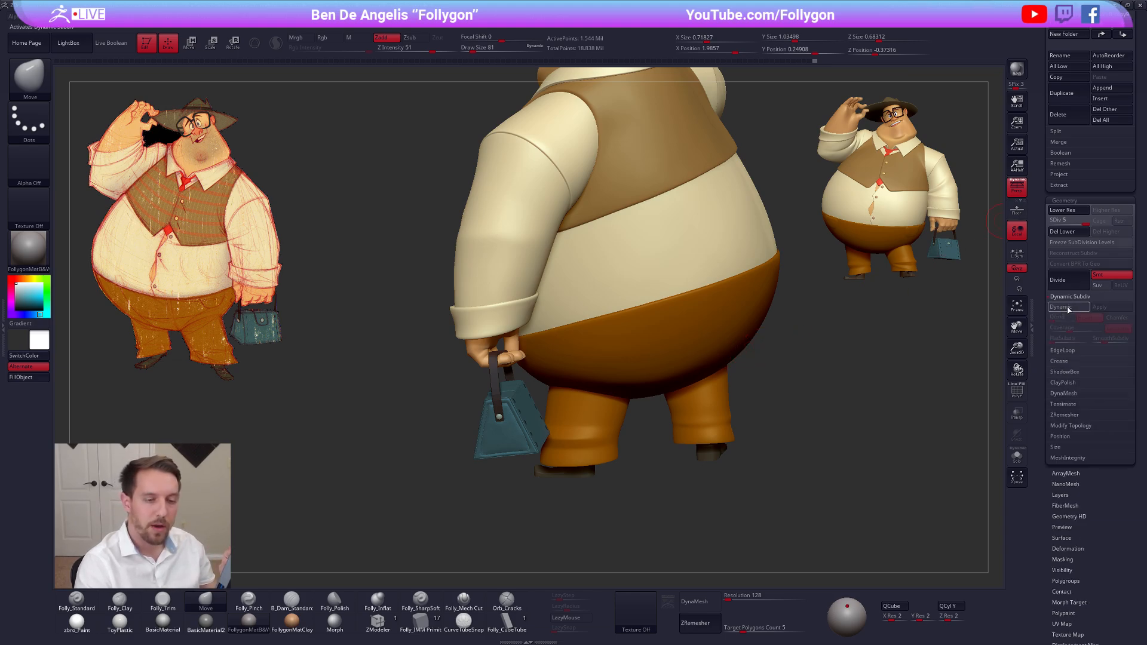
click(1076, 309)
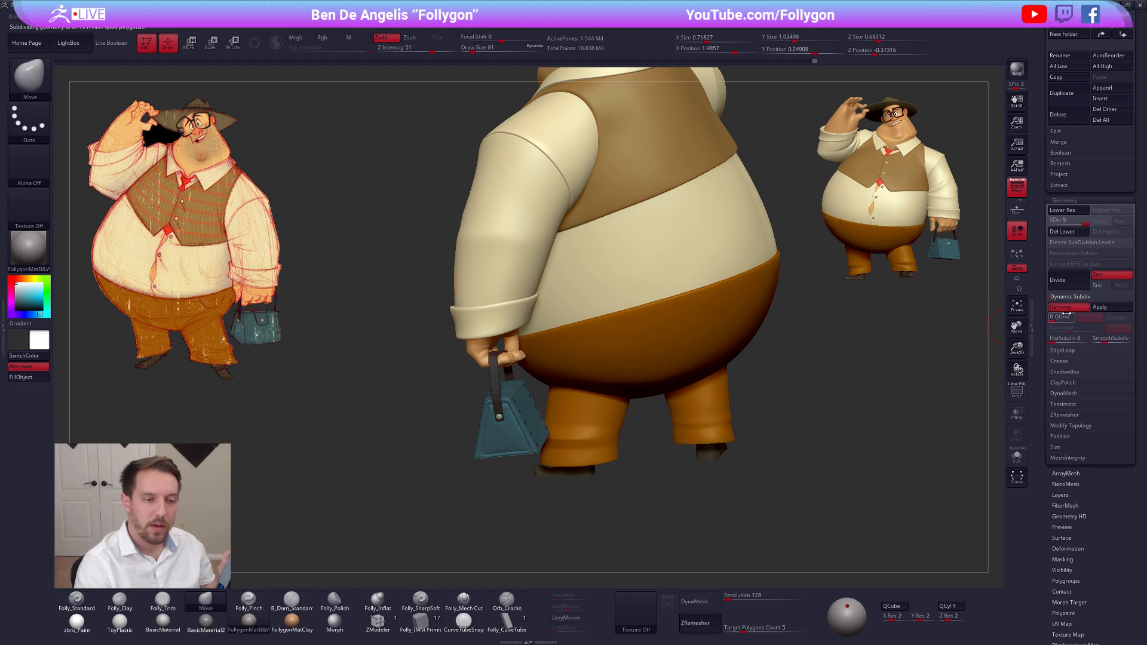
click(1074, 310)
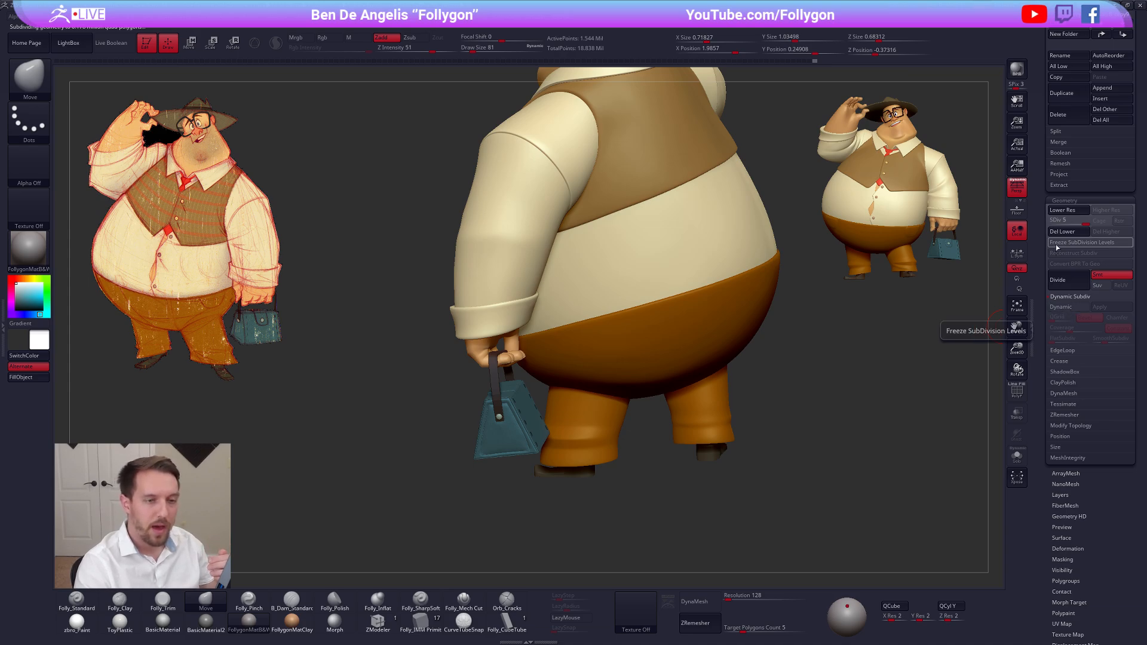
click(1066, 299)
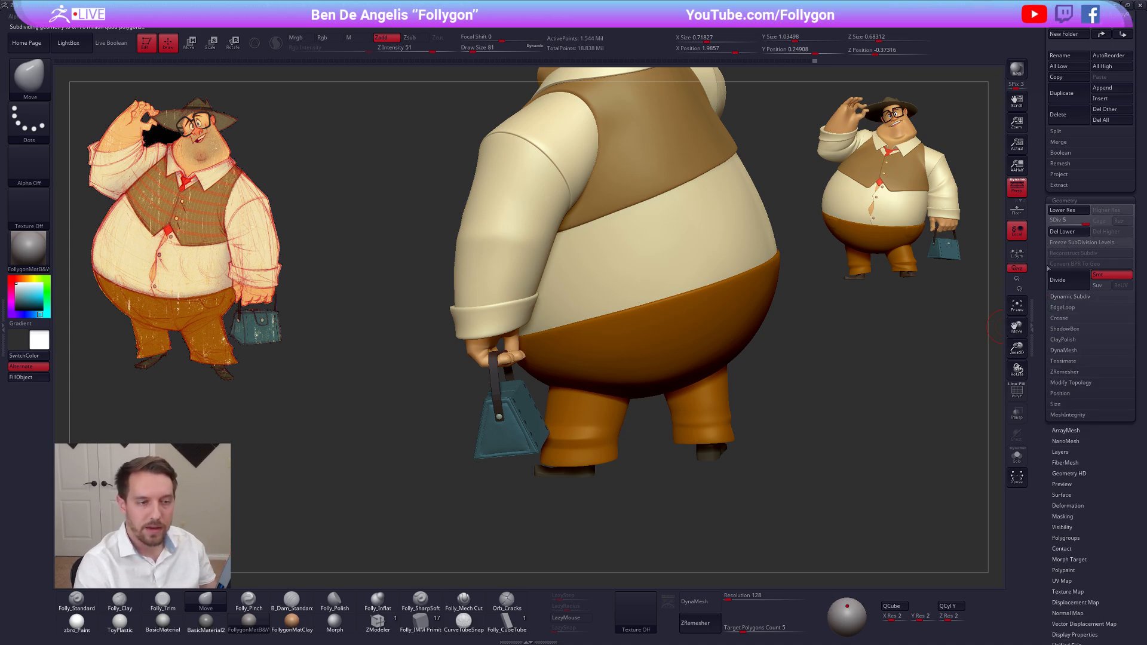
Isolate the lowered hand with its nails and the bag's strap, subtool Vest buttons3, hiding everything else
scroll(1049, 269, up, 5)
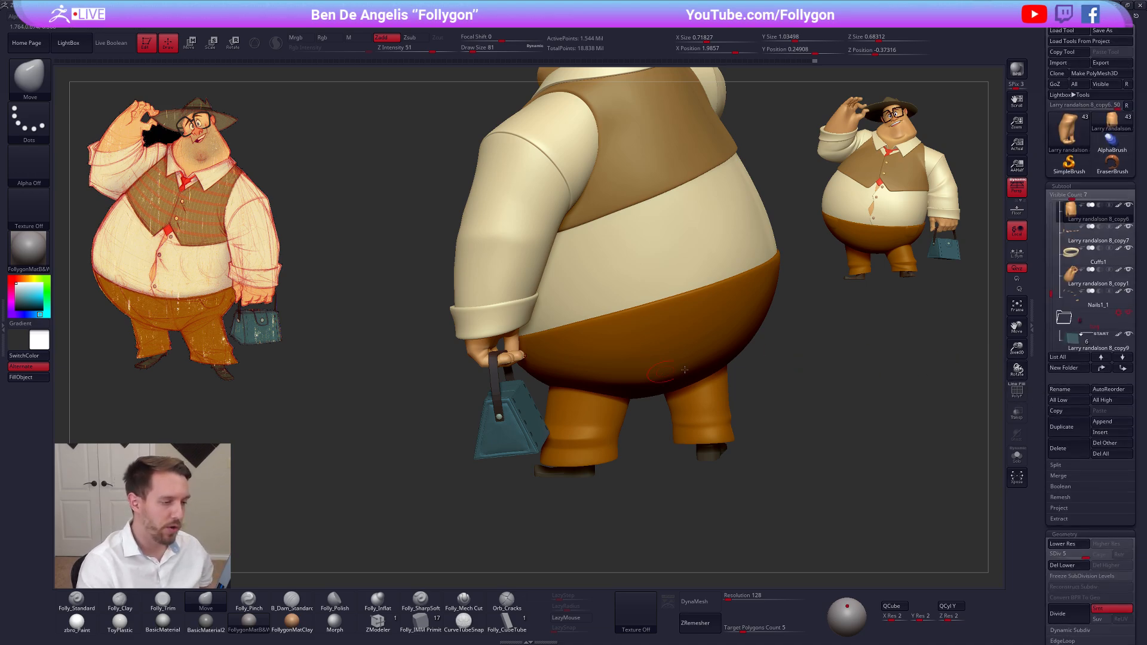
shift+click(1073, 218)
click(1073, 231)
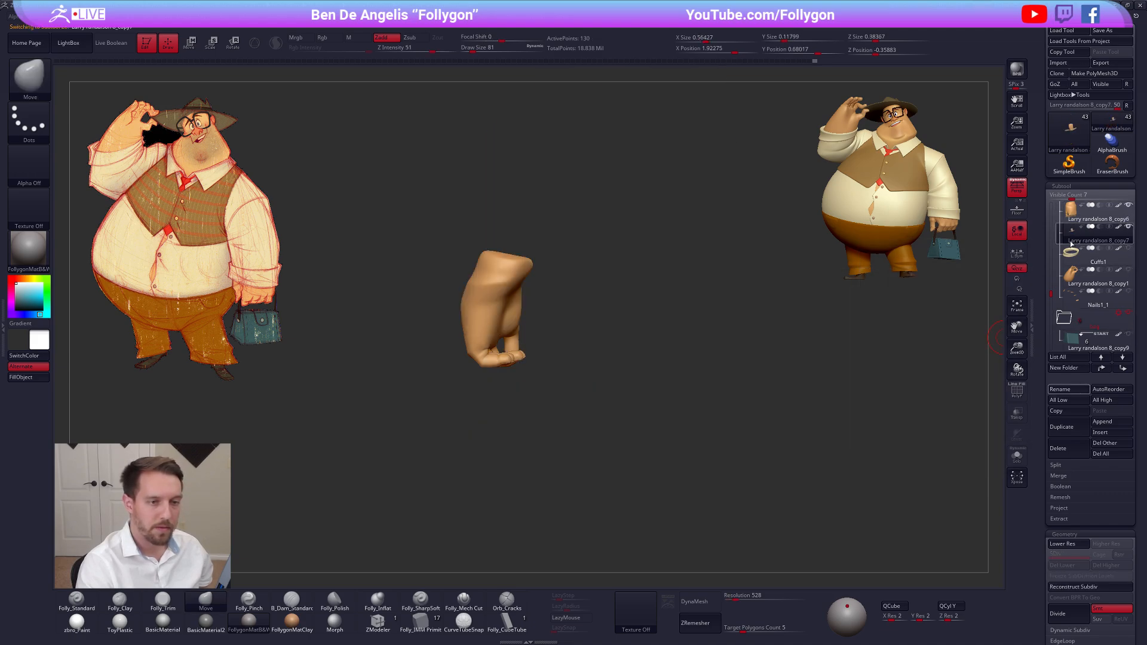
drag(1052, 295, 1052, 306)
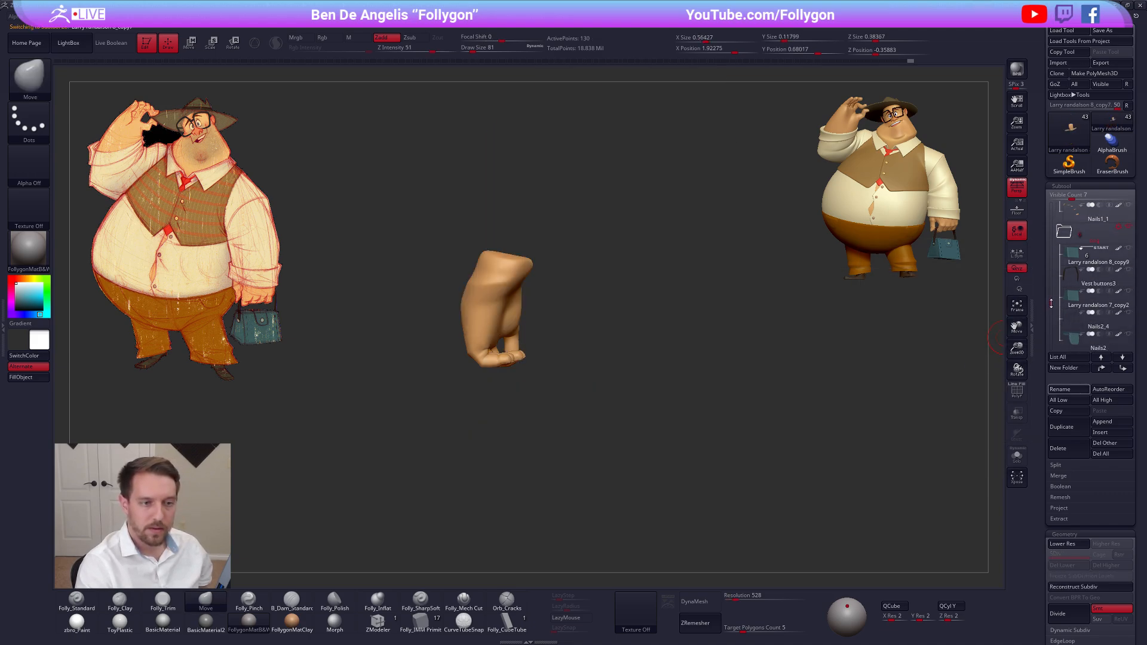
click(1098, 281)
alt+drag(617, 325, 662, 352)
alt+drag(744, 316, 697, 327)
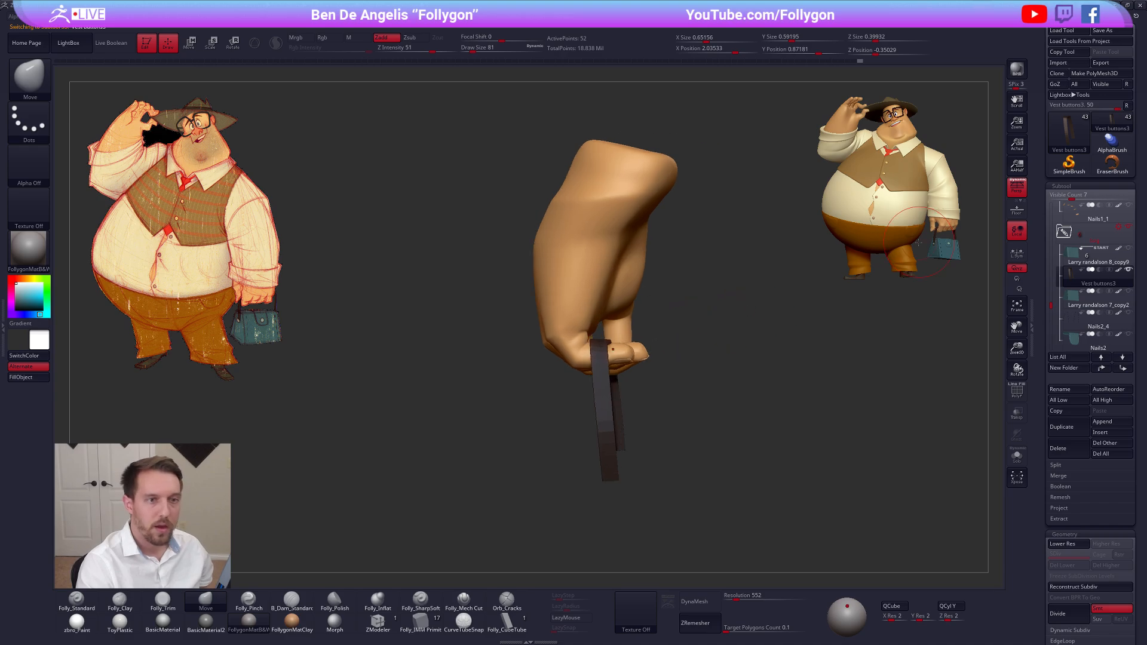
Create a TPose mesh from the visible lowered hand, nails and bag strap
key(space)
click(749, 373)
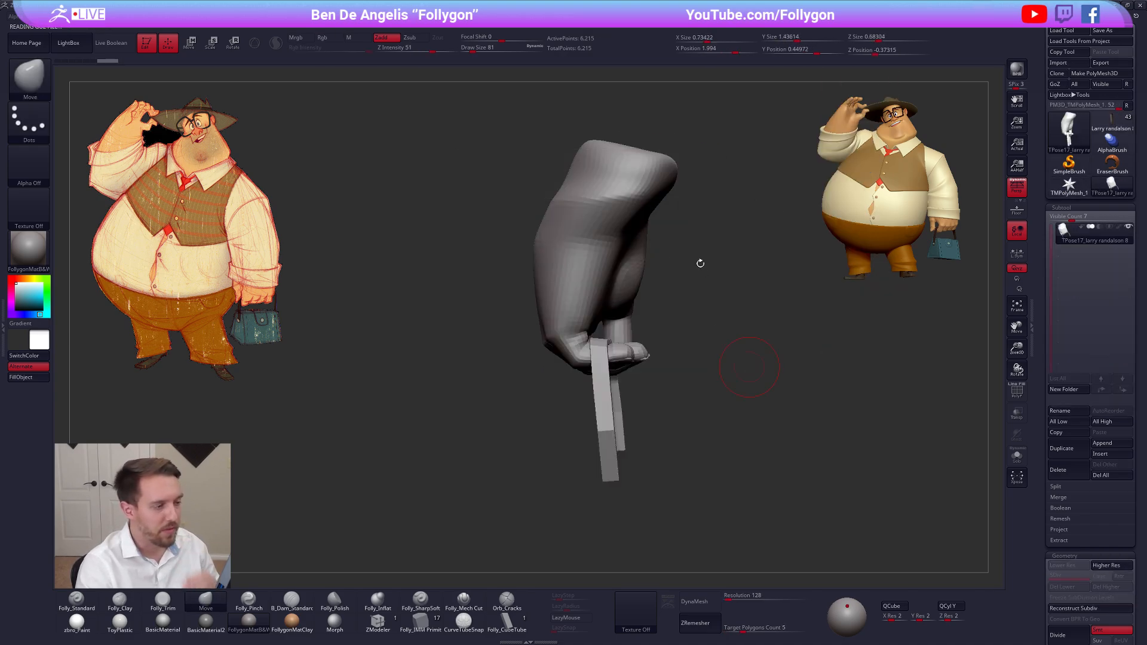
right_drag(603, 239, 651, 237)
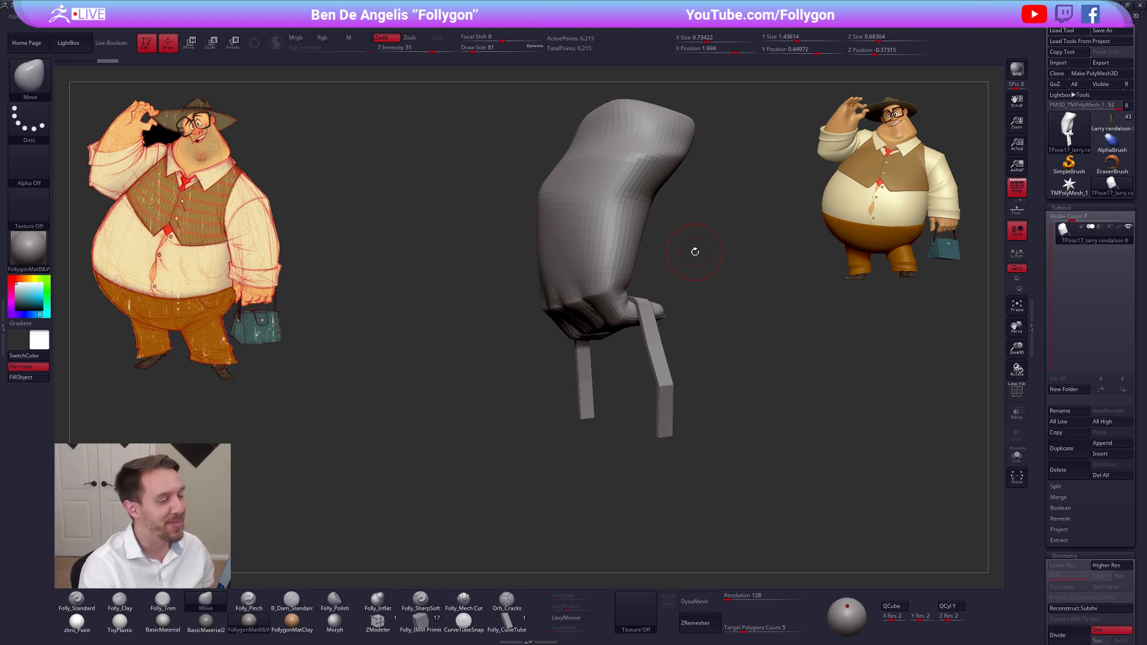
alt+drag(702, 289, 634, 358)
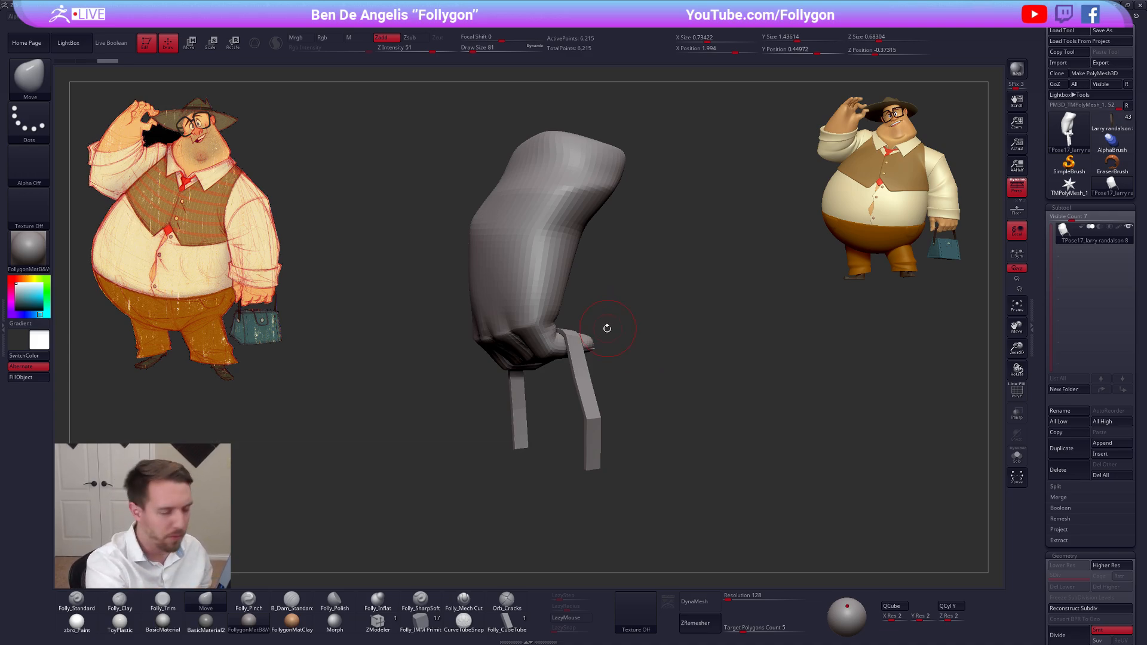
mouse_move(607, 327)
mouse_down()
mouse_move(550, 339)
mouse_move(564, 364)
mouse_move(618, 338)
mouse_up()
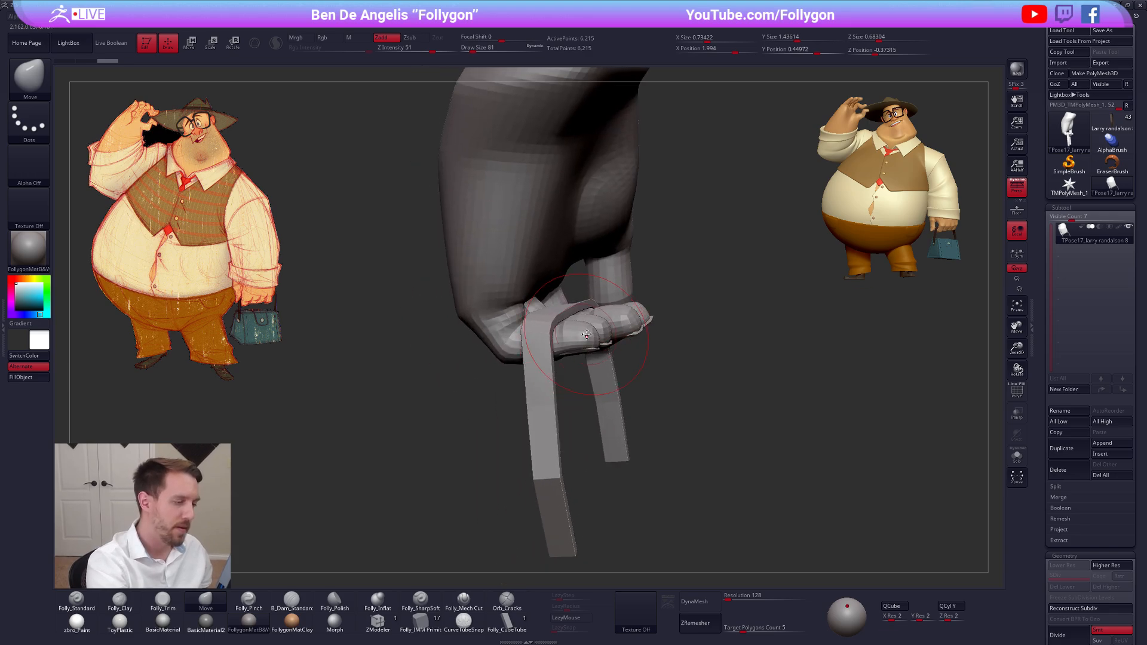
Give the hand, each nail and the strap of the TPose mesh separate polygroups with Auto Groups
key(bracketleft)
key(shift+f)
right_drag(578, 343, 584, 254)
key(ctrl+shift+a)
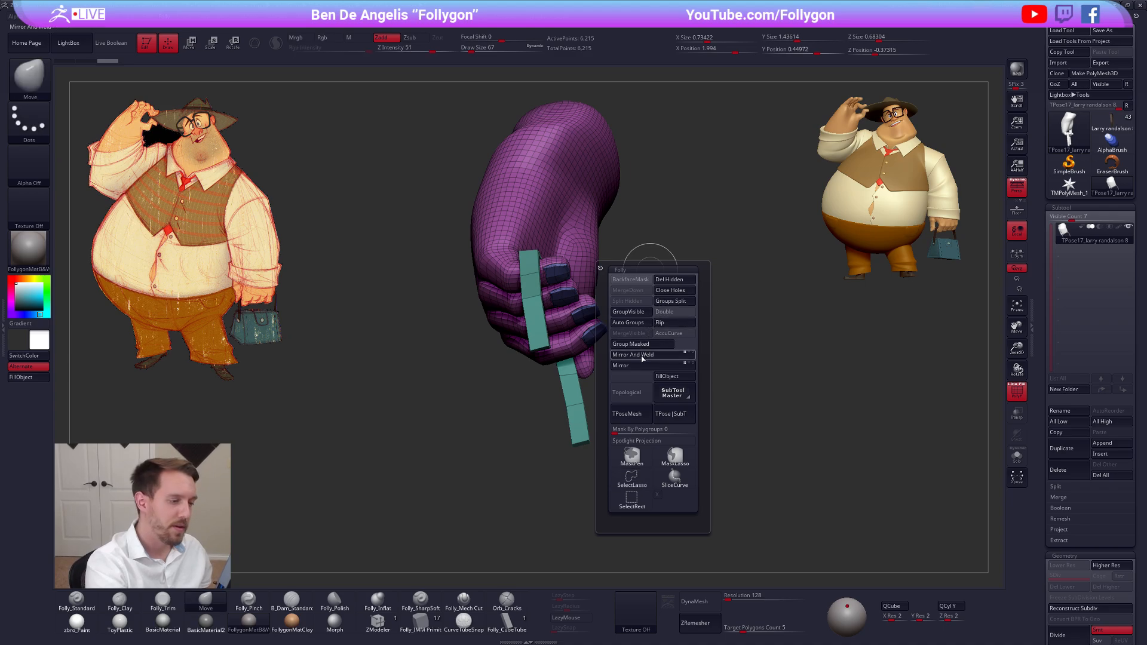
click(632, 325)
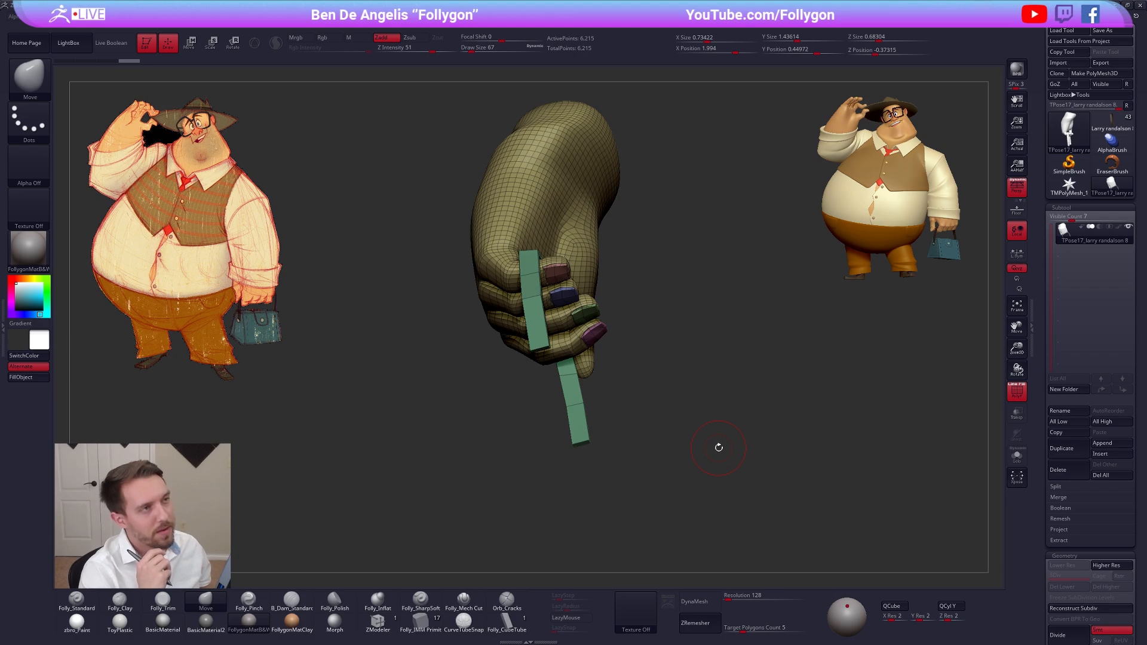
key(shift+f)
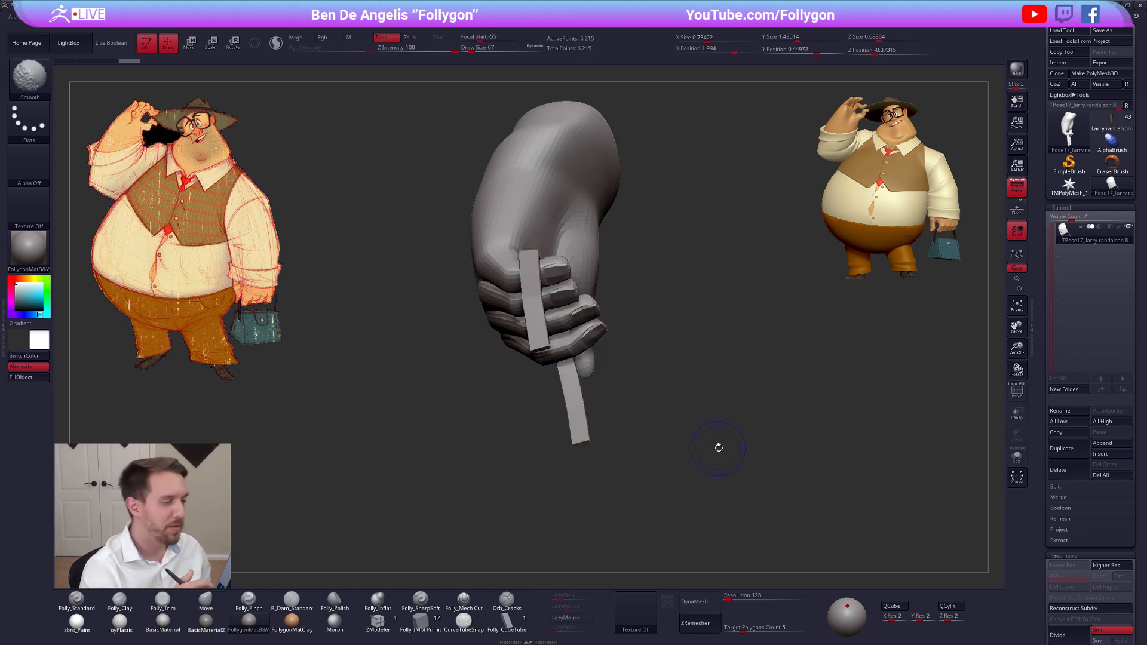
Reduce the Move brush's draw size to 49 and hide the bag strap so only the hand and nails show
drag(718, 448, 574, 290)
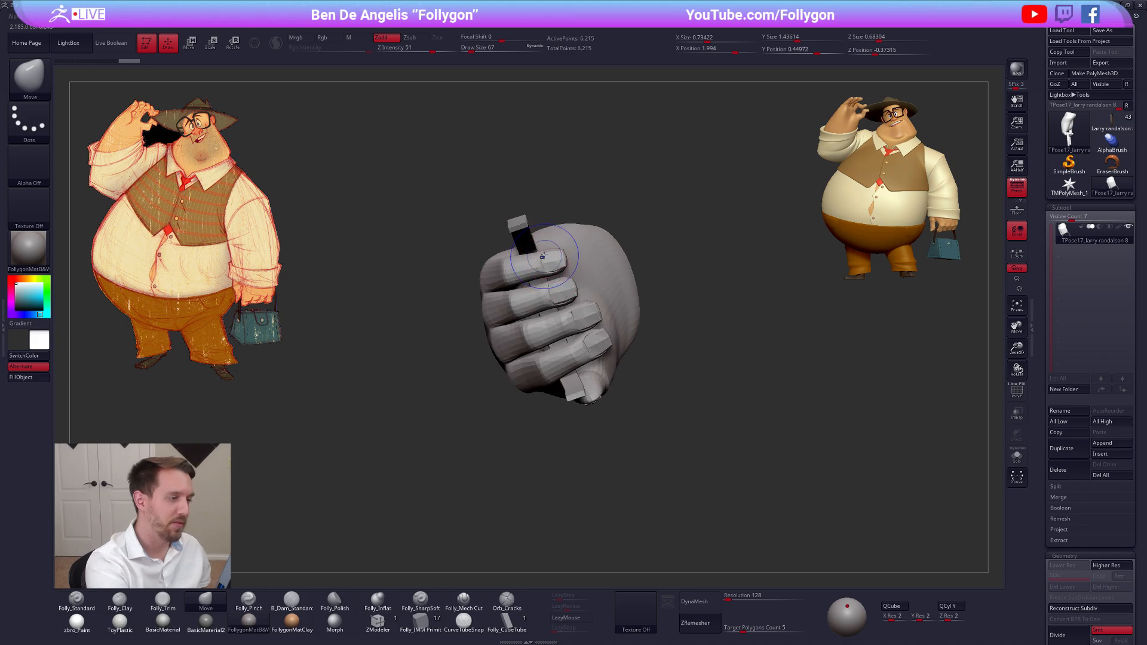
key(shift+f)
key(f)
alt+right_drag(540, 269, 555, 288)
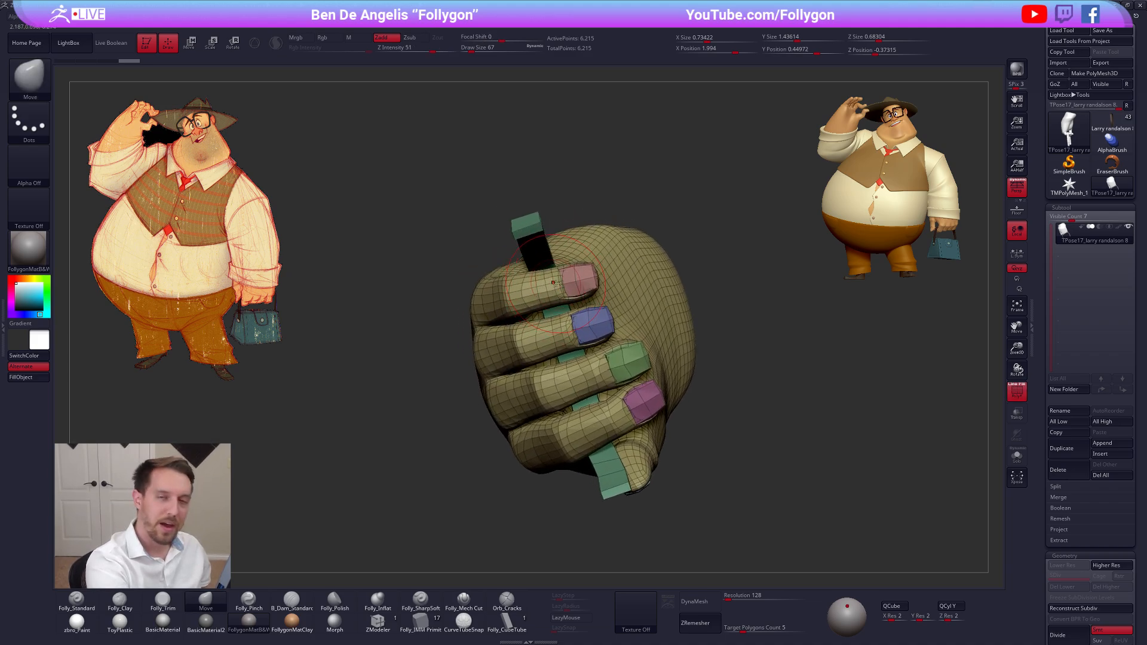
key(bracketleft)
key(bracketleft)
key(bracketleft)
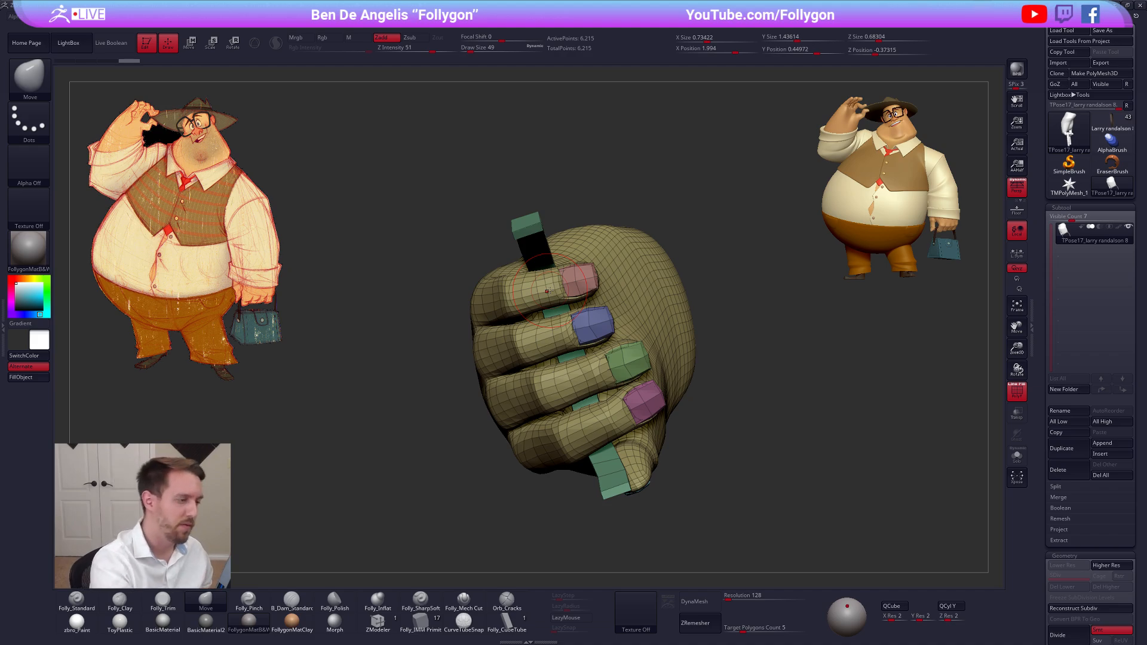
ctrl+shift+click(538, 230)
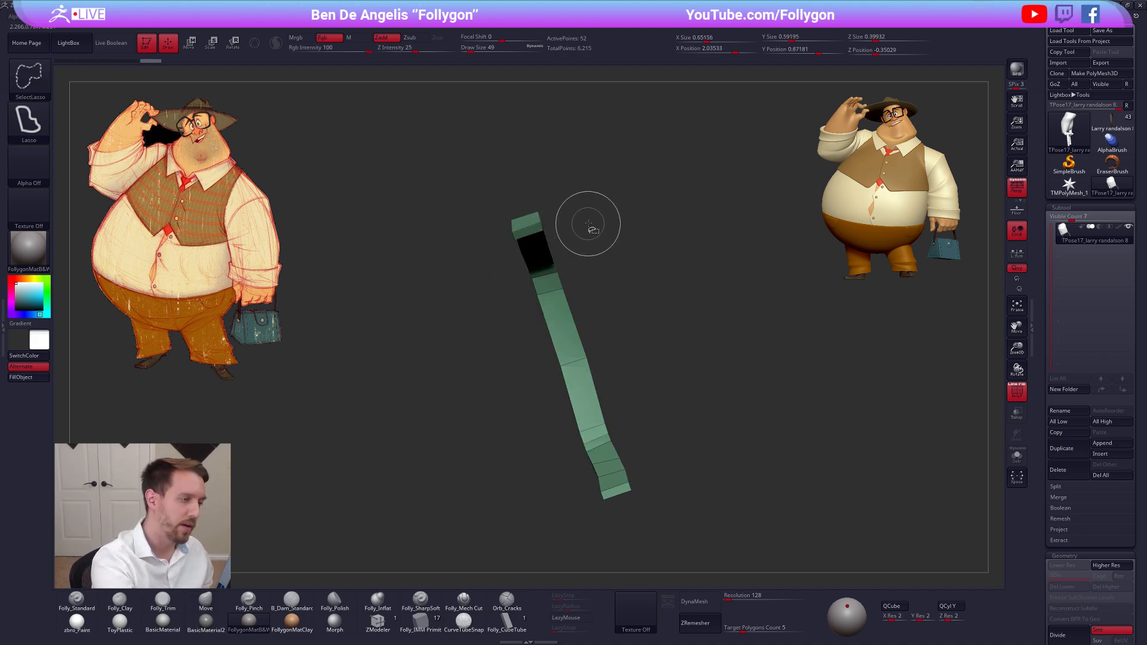
mouse_move(609, 222)
ctrl+shift+mouse_down()
mouse_move(682, 210)
mouse_move(558, 382)
ctrl+shift+mouse_up()
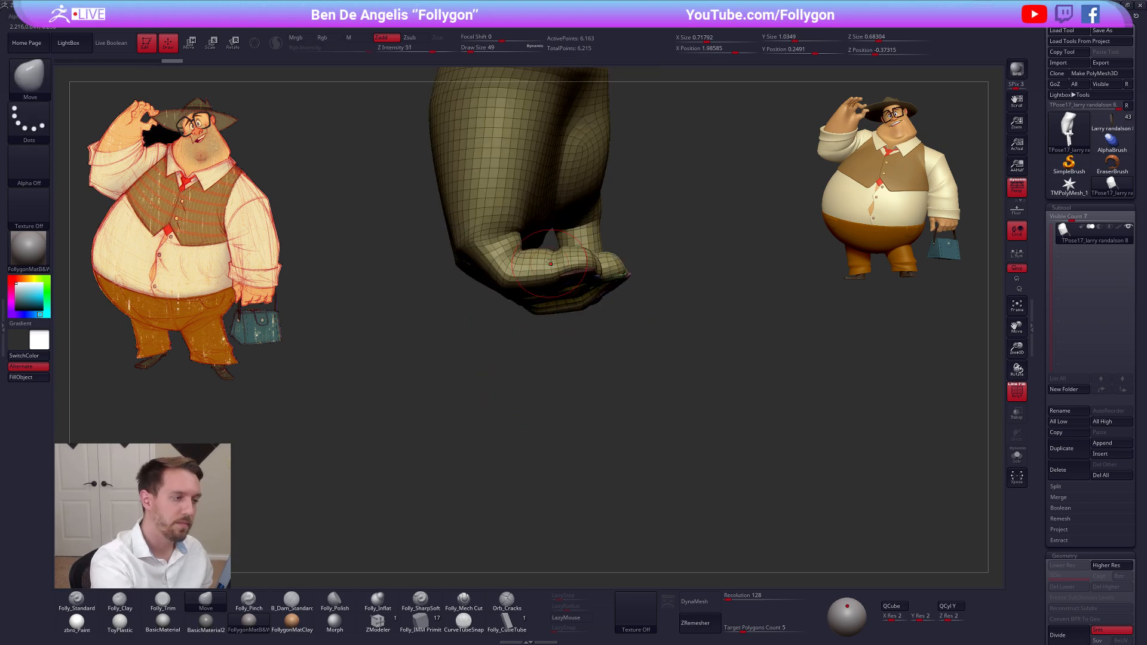
alt+drag(521, 338, 615, 395)
alt+drag(624, 288, 608, 321)
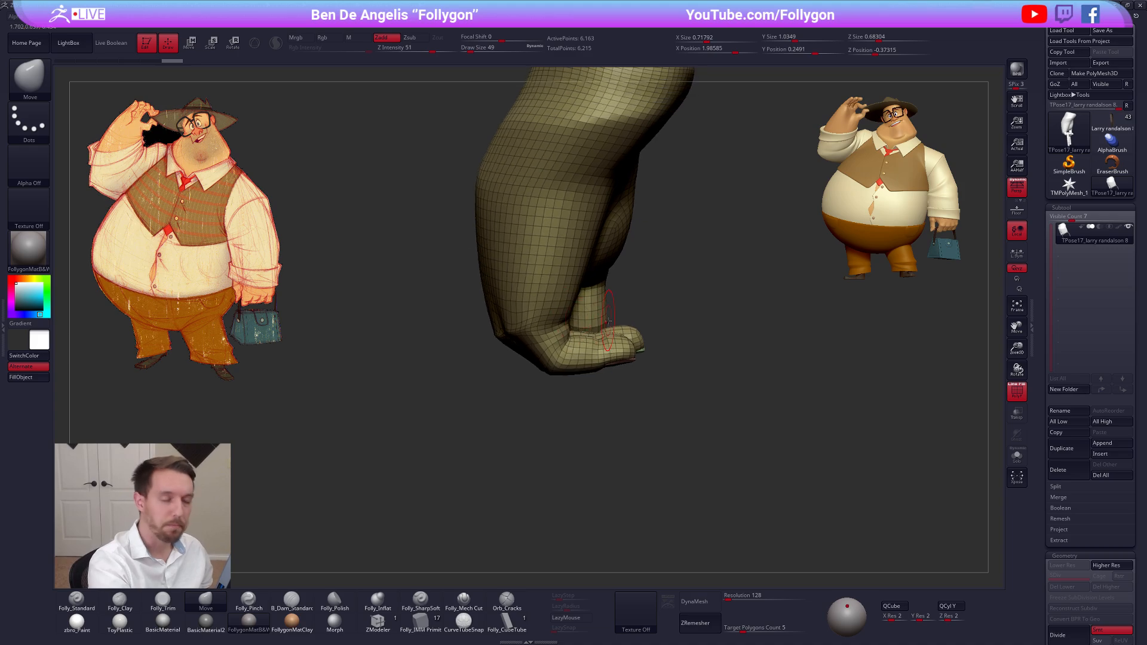
Hide the arm and the back of the hand, leaving only the four fingers with their nails visible
right_drag(608, 323, 578, 355)
mouse_move(604, 361)
ctrl+alt+shift+mouse_down()
mouse_move(690, 319)
mouse_move(644, 335)
ctrl+alt+shift+mouse_up()
mouse_move(627, 315)
alt+mouse_down()
mouse_move(659, 330)
mouse_move(753, 110)
alt+mouse_up()
key(ctrl+shift+f)
click(691, 330)
mouse_move(548, 345)
right_down()
mouse_move(584, 343)
mouse_move(535, 344)
right_up()
mouse_move(654, 298)
ctrl+alt+shift+mouse_down()
mouse_move(598, 303)
mouse_move(728, 217)
ctrl+alt+shift+mouse_up()
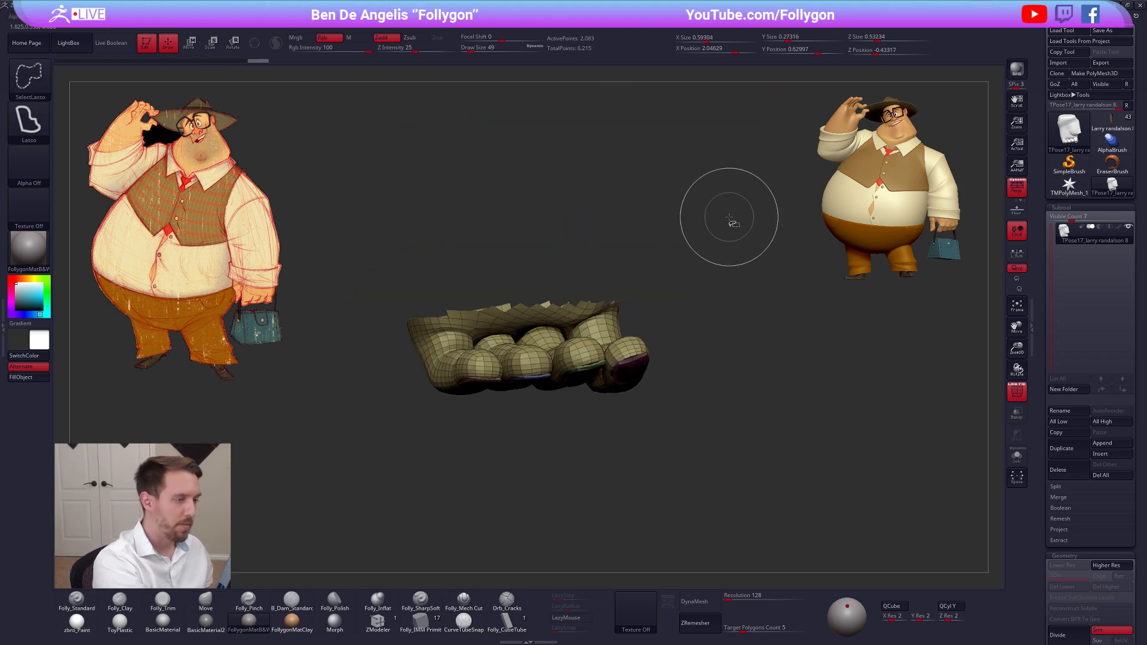
Mask the fingers around the end segment of the outer finger, the one with the red nail polygroup
right_drag(527, 351, 564, 358)
alt+right_drag(564, 358, 555, 302)
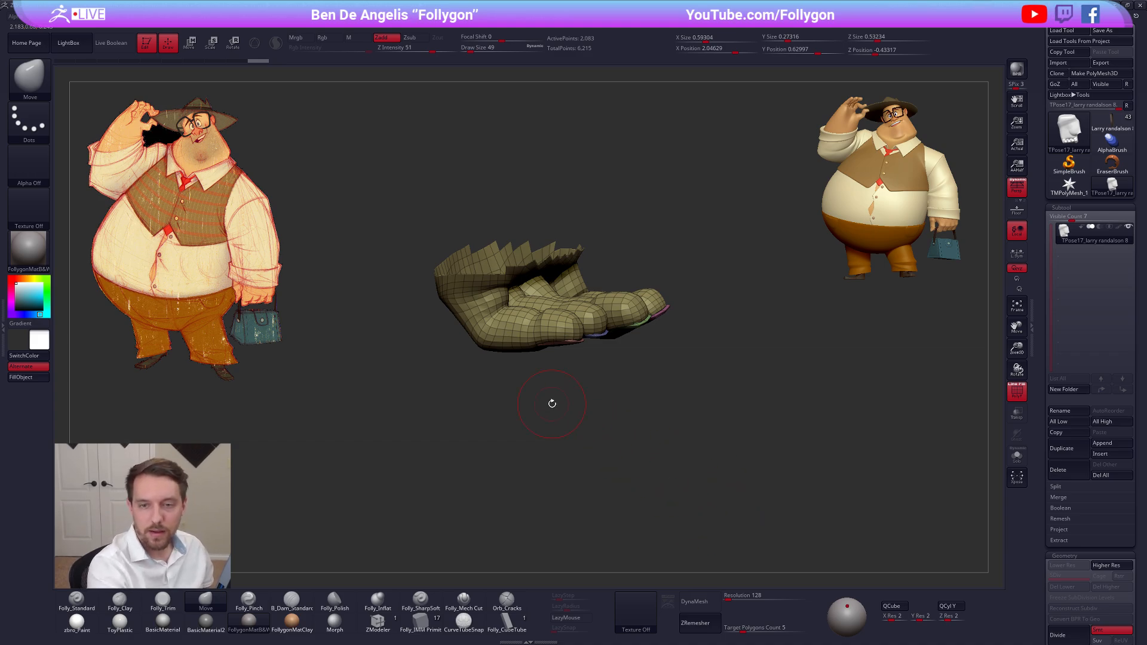
mouse_move(570, 372)
alt+right_down()
mouse_move(600, 416)
mouse_move(597, 457)
mouse_move(588, 367)
alt+right_up()
key(ctrl+shift)
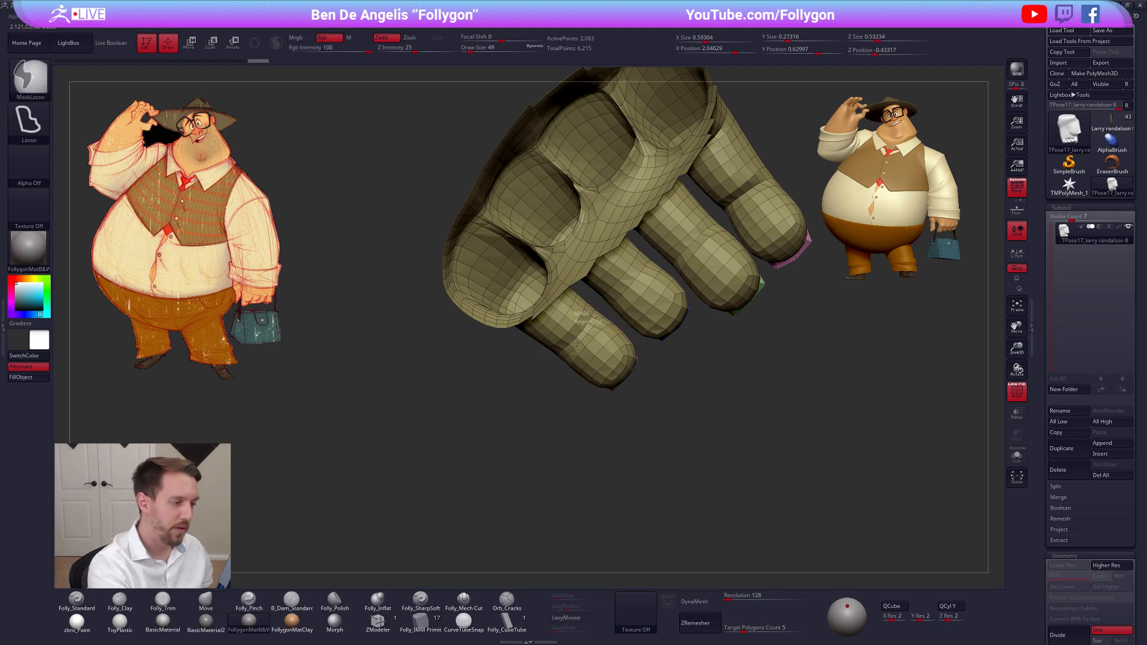
ctrl+shift+drag(673, 368, 669, 359)
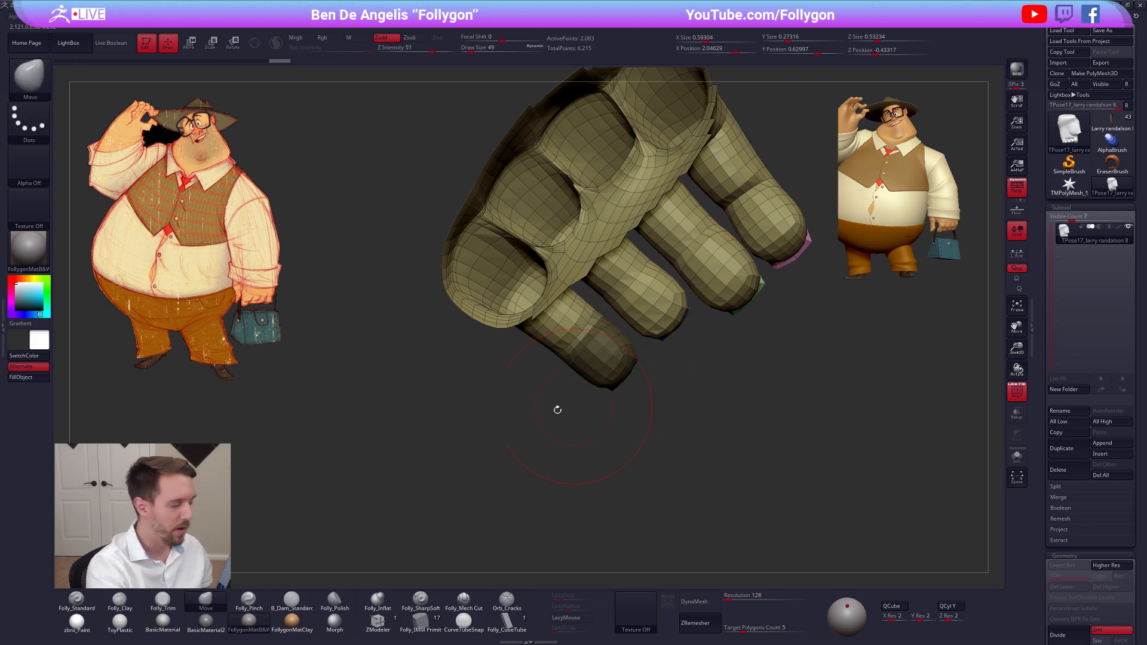
drag(614, 440, 610, 377)
mouse_move(609, 376)
right_down()
mouse_move(666, 400)
mouse_move(654, 364)
mouse_move(571, 381)
mouse_move(597, 358)
right_up()
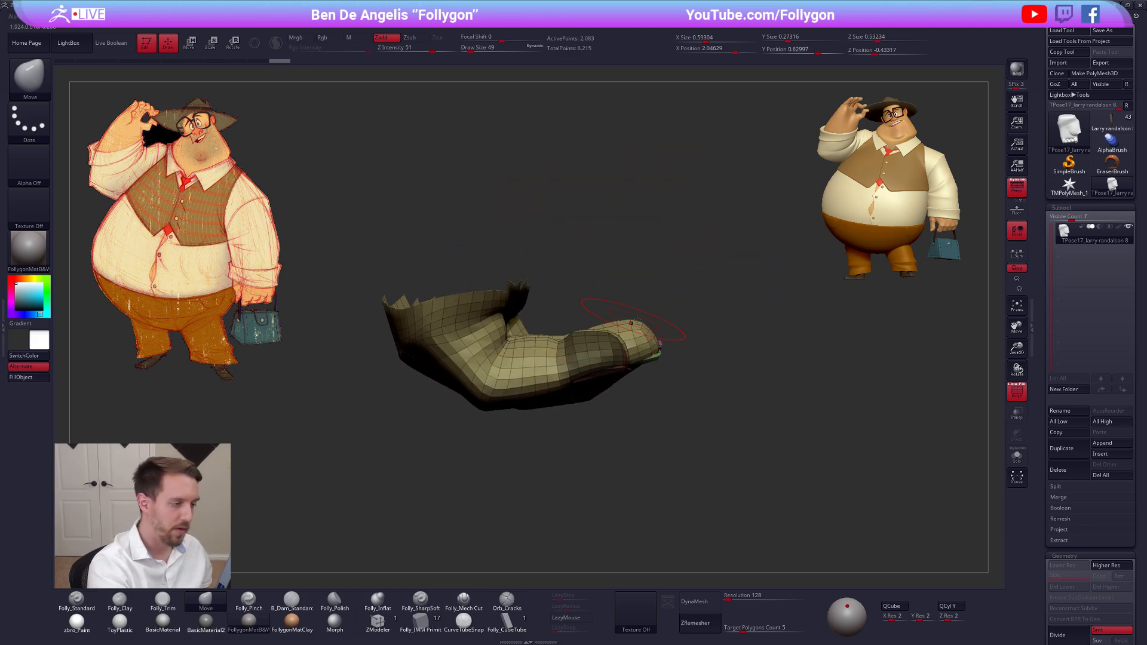
mouse_move(666, 316)
right_down()
mouse_move(607, 276)
mouse_move(598, 334)
mouse_move(607, 385)
right_up()
key(ctrl+shift)
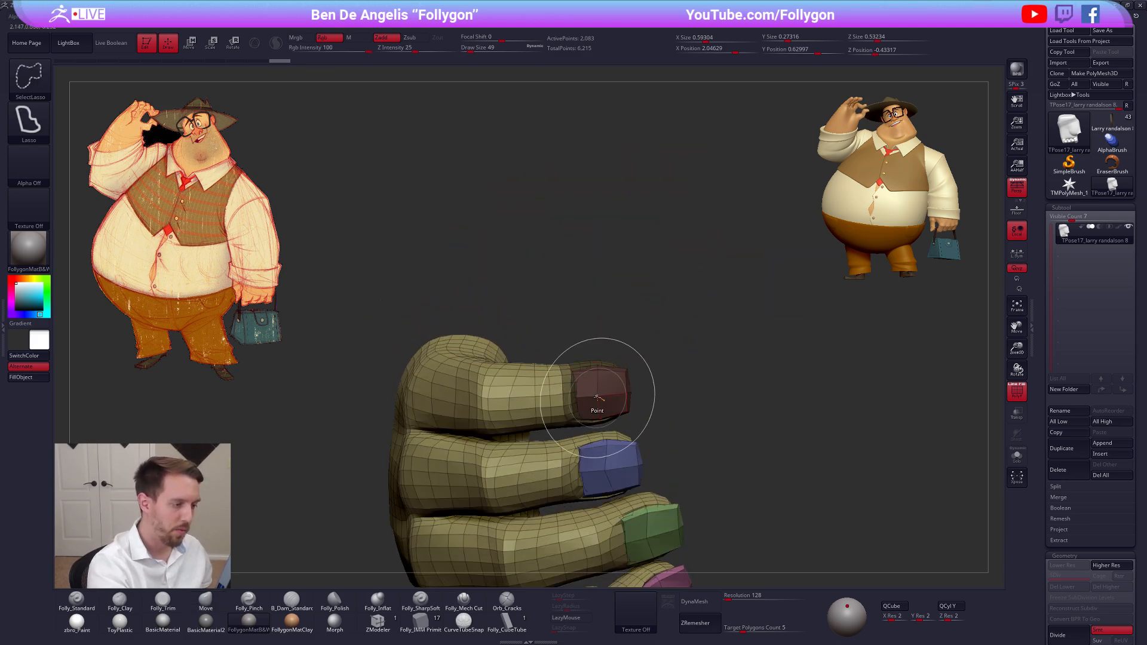
ctrl+shift+drag(672, 332, 702, 303)
ctrl+shift+drag(675, 358, 652, 344)
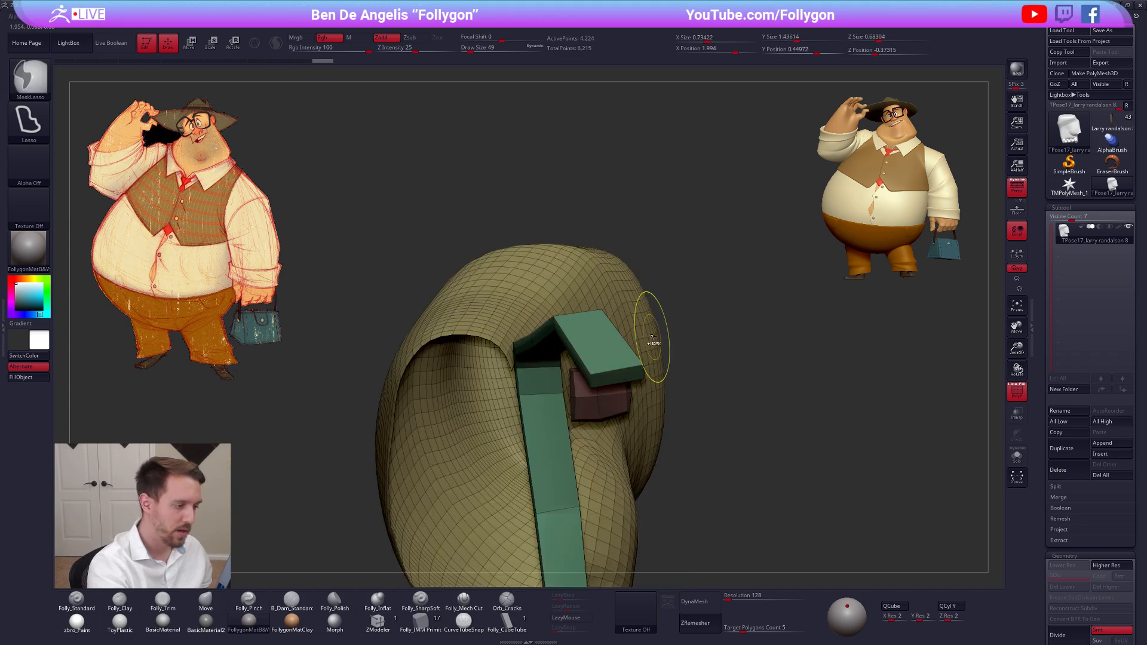
key(ctrl+z)
key(ctrl+z)
Curl the unmasked tip of the red-nailed finger upward with Transpose Rotate, and adjust its angle from the front
mouse_move(621, 353)
right_down()
mouse_move(605, 436)
mouse_move(608, 380)
right_up()
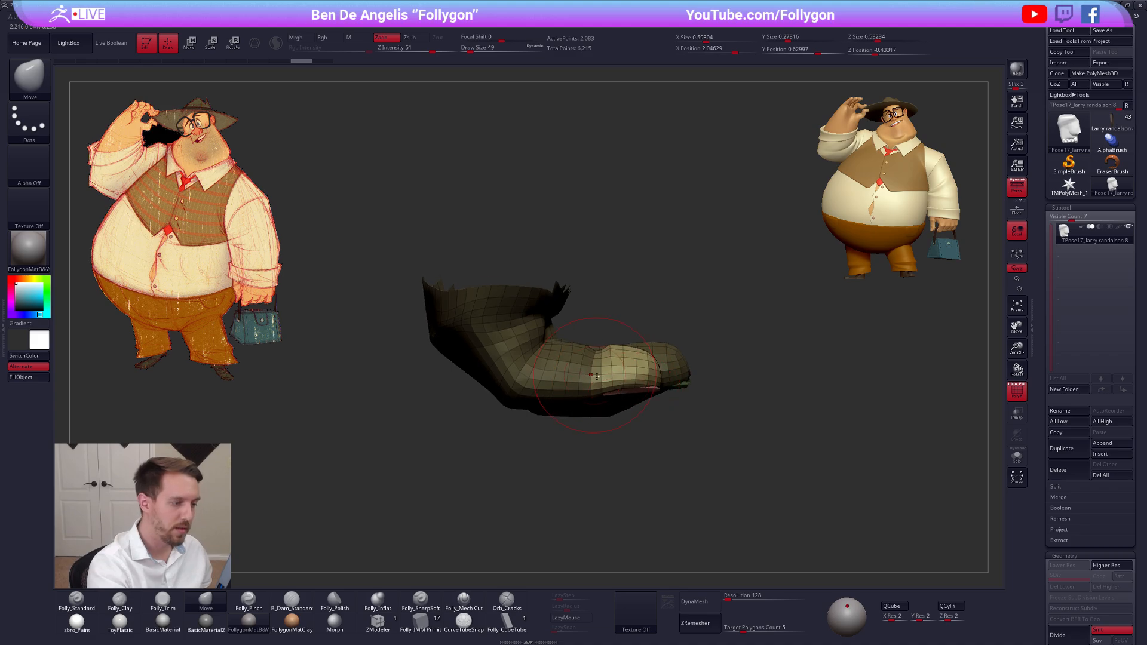
key(r)
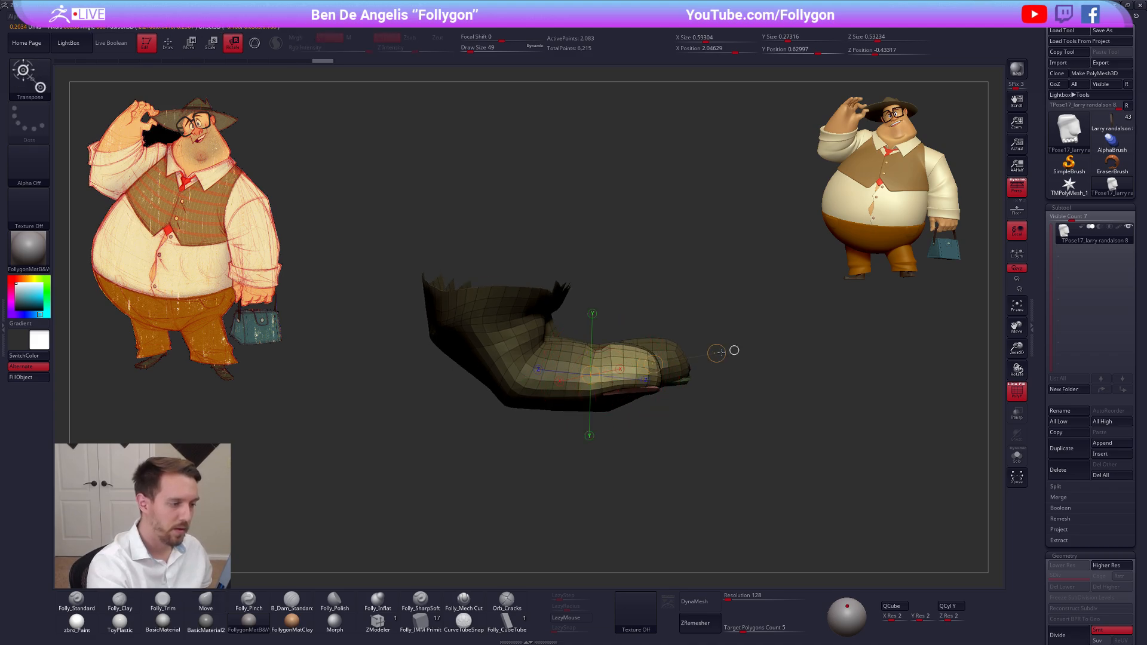
drag(737, 353, 730, 333)
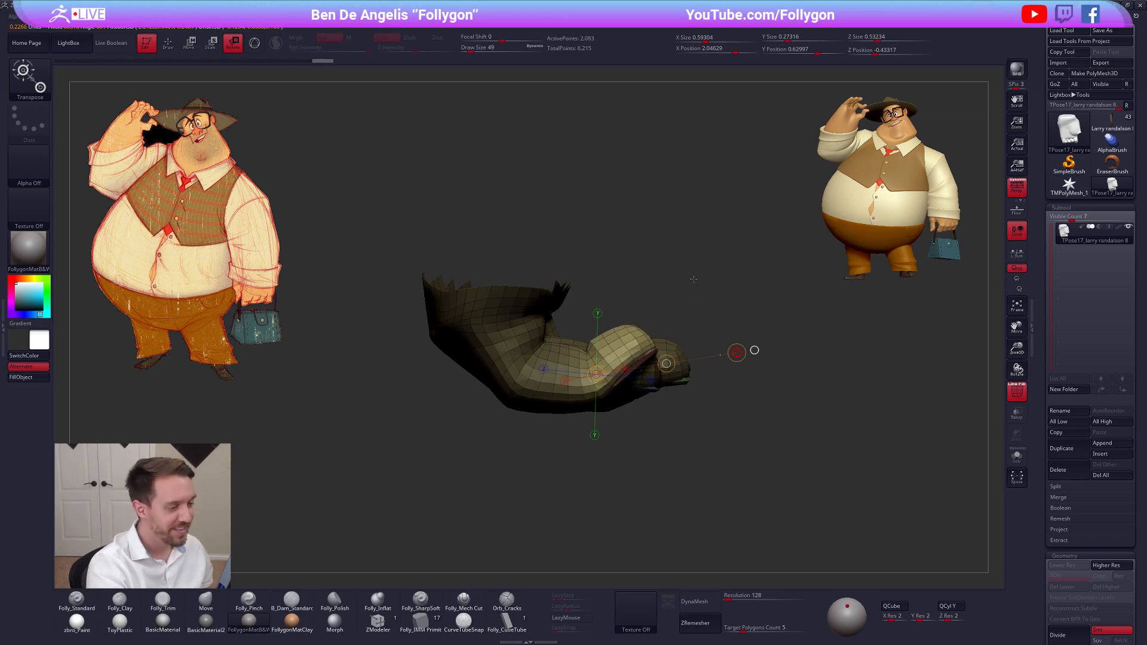
drag(693, 279, 693, 280)
key(q)
mouse_move(726, 433)
right_down()
mouse_move(665, 430)
mouse_move(599, 399)
mouse_move(575, 408)
mouse_move(587, 408)
right_up()
key(r)
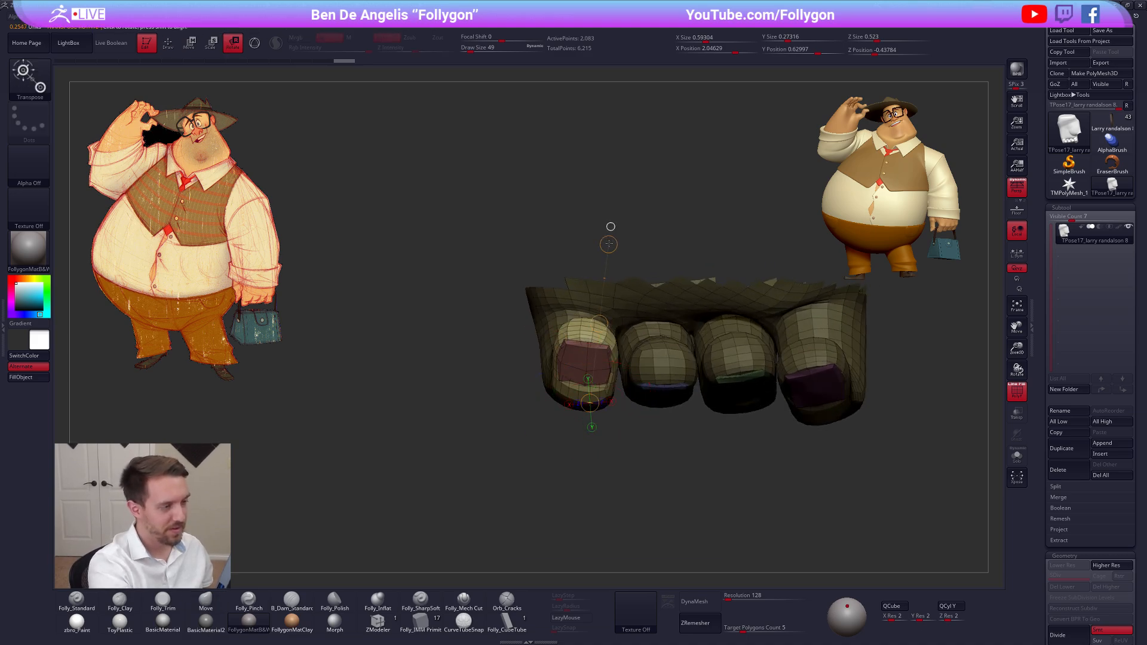
drag(608, 244, 602, 236)
Nudge the curled fingertip with the Move brush at draw size 74, and reduce the draw size to 38
key(q)
key(space)
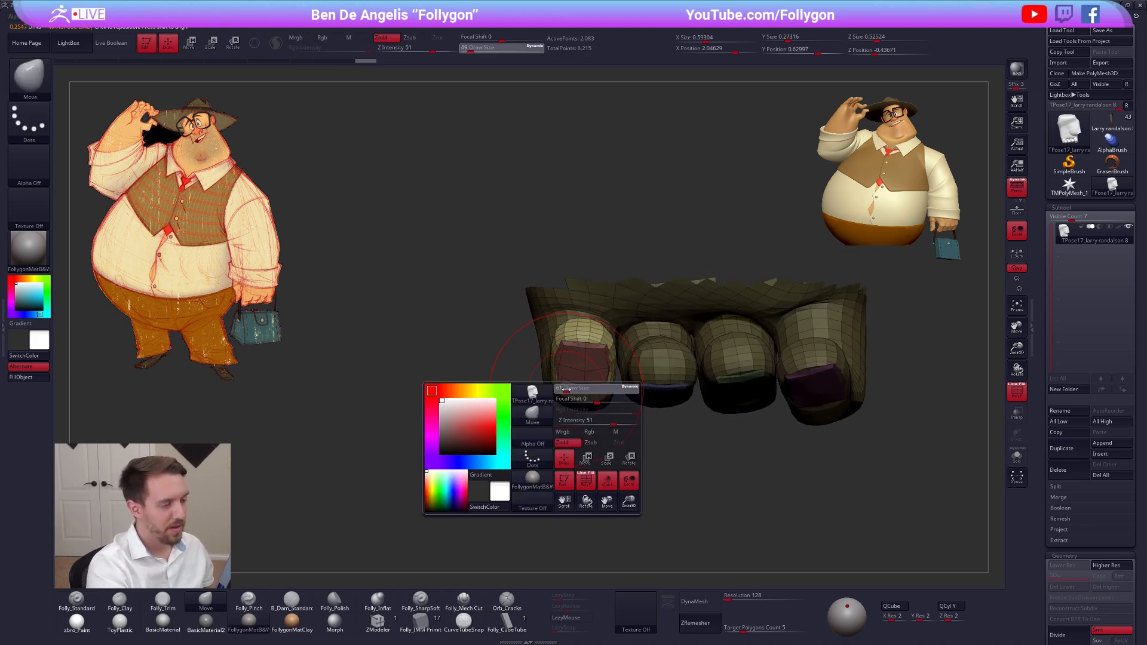
drag(563, 392, 590, 396)
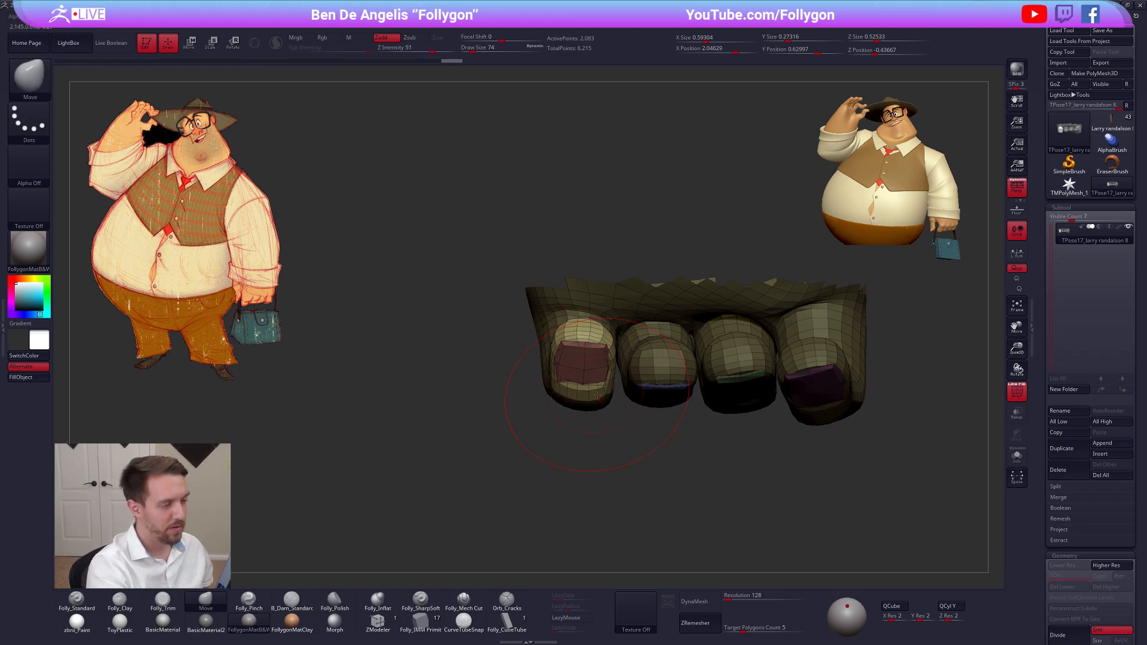
mouse_move(591, 396)
right_down()
mouse_move(588, 334)
mouse_move(549, 364)
mouse_move(633, 419)
mouse_move(580, 402)
right_up()
key(space)
drag(615, 386, 608, 385)
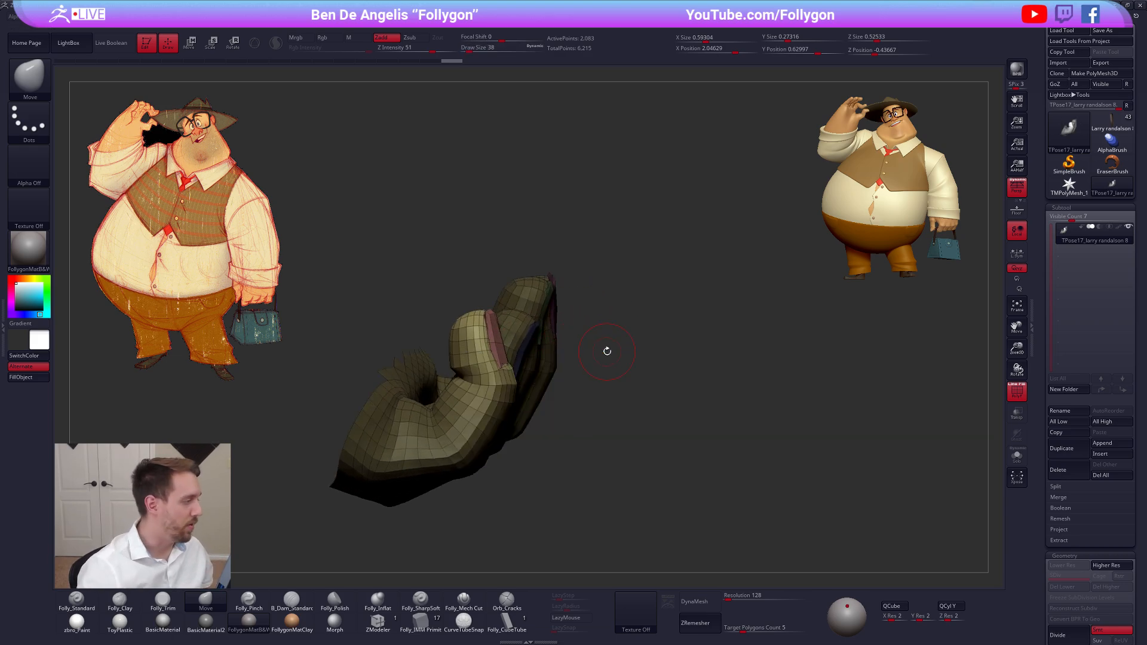
Mask everything except the tip segment of the blue-nailed finger, and hide the curled red-nailed finger
mouse_move(606, 351)
right_down()
mouse_move(635, 502)
mouse_move(619, 429)
mouse_move(622, 442)
mouse_move(594, 463)
mouse_move(558, 460)
right_up()
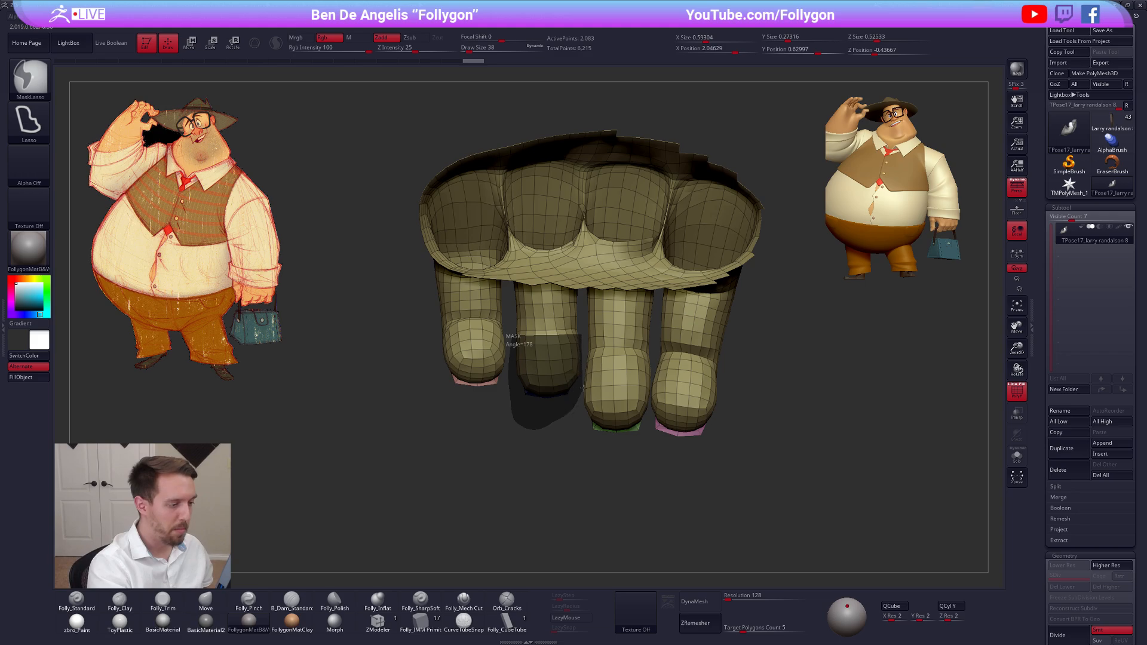
ctrl+drag(582, 388, 584, 371)
mouse_move(557, 394)
right_down()
mouse_move(554, 426)
mouse_move(553, 291)
mouse_move(582, 302)
mouse_move(564, 385)
mouse_move(521, 421)
right_up()
ctrl+click(554, 412)
mouse_move(529, 407)
ctrl+alt+shift+mouse_down()
mouse_move(508, 323)
mouse_move(427, 420)
ctrl+alt+shift+mouse_up()
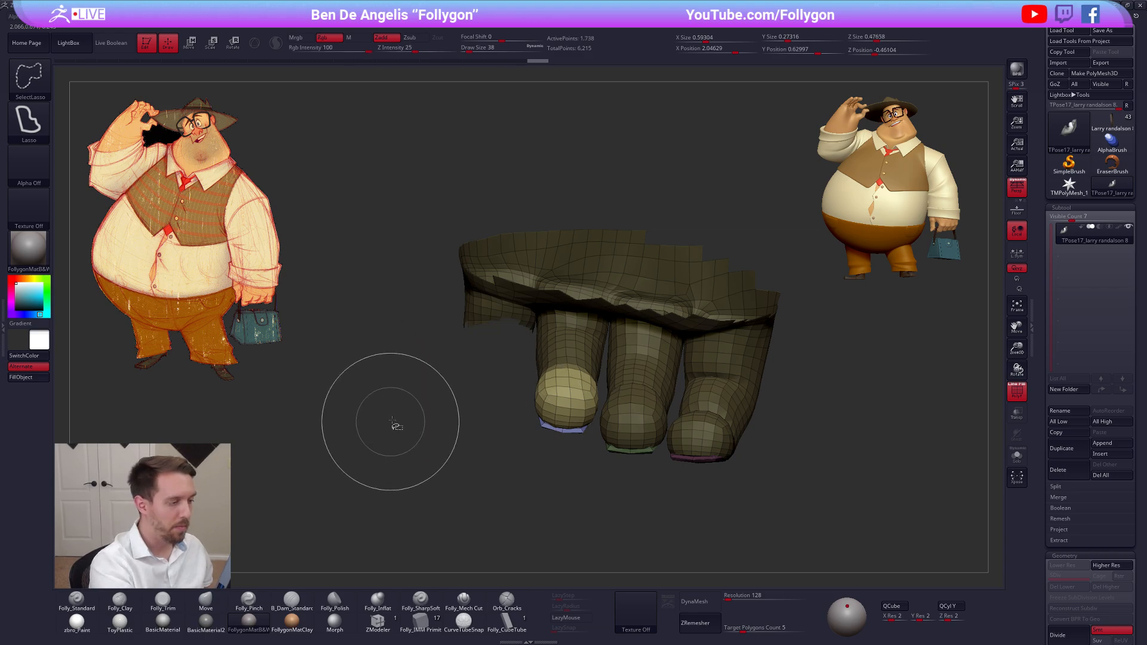
right_drag(392, 424, 591, 405)
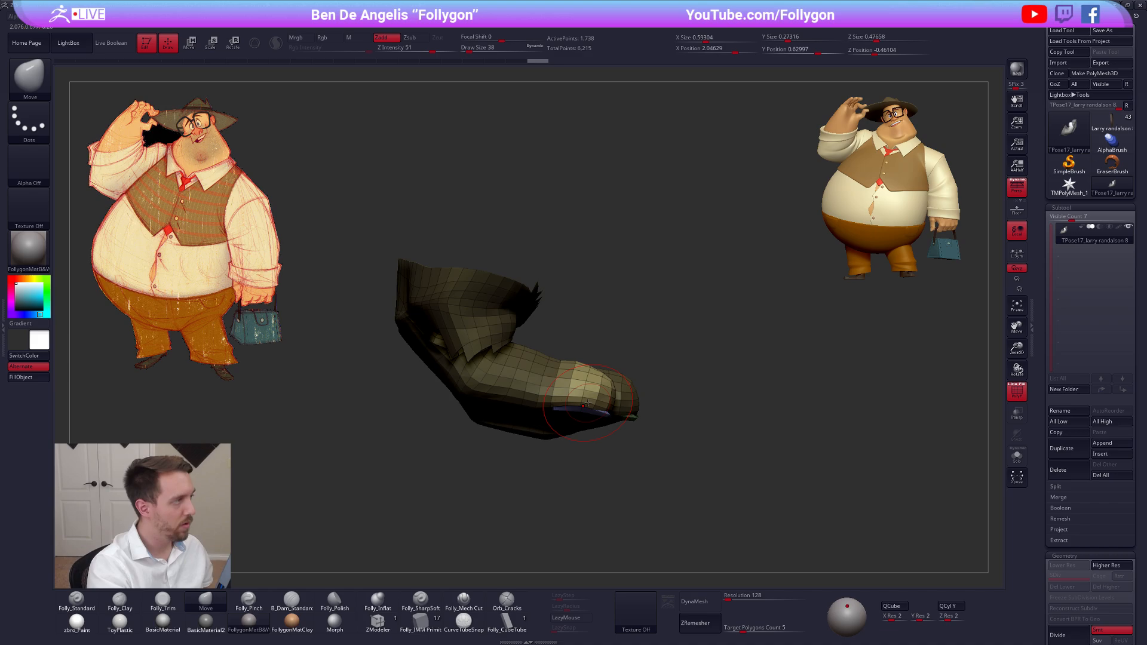
Examine the Transpose brush's settings, including its Modifiers, Sculptris Pro and Curve options
key(r)
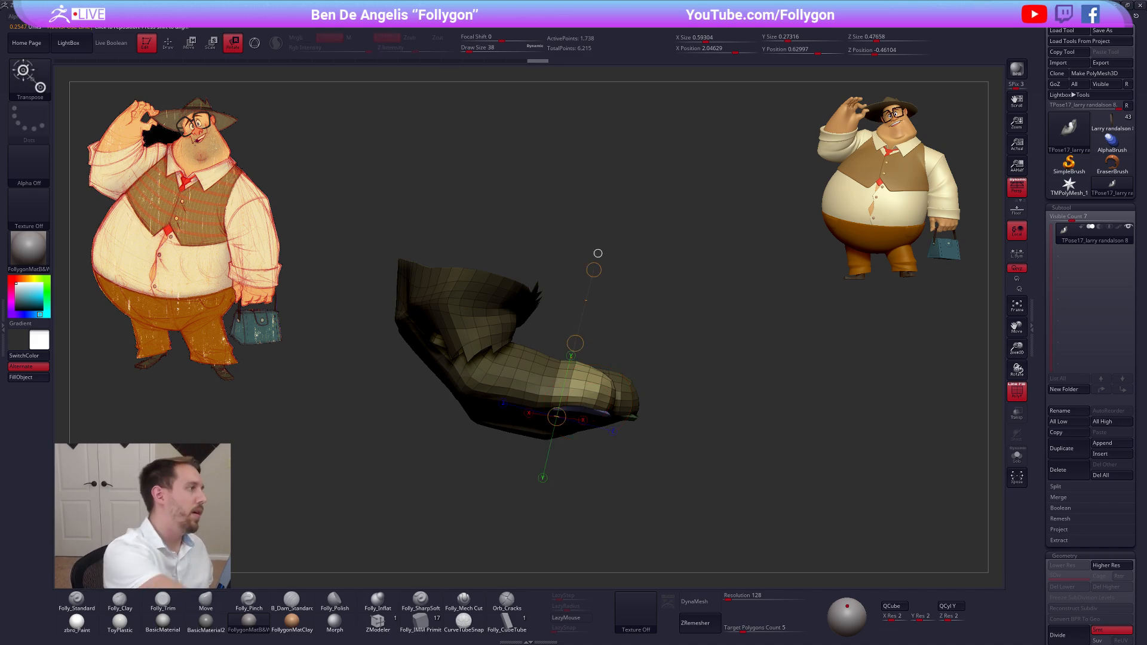
click(28, 77)
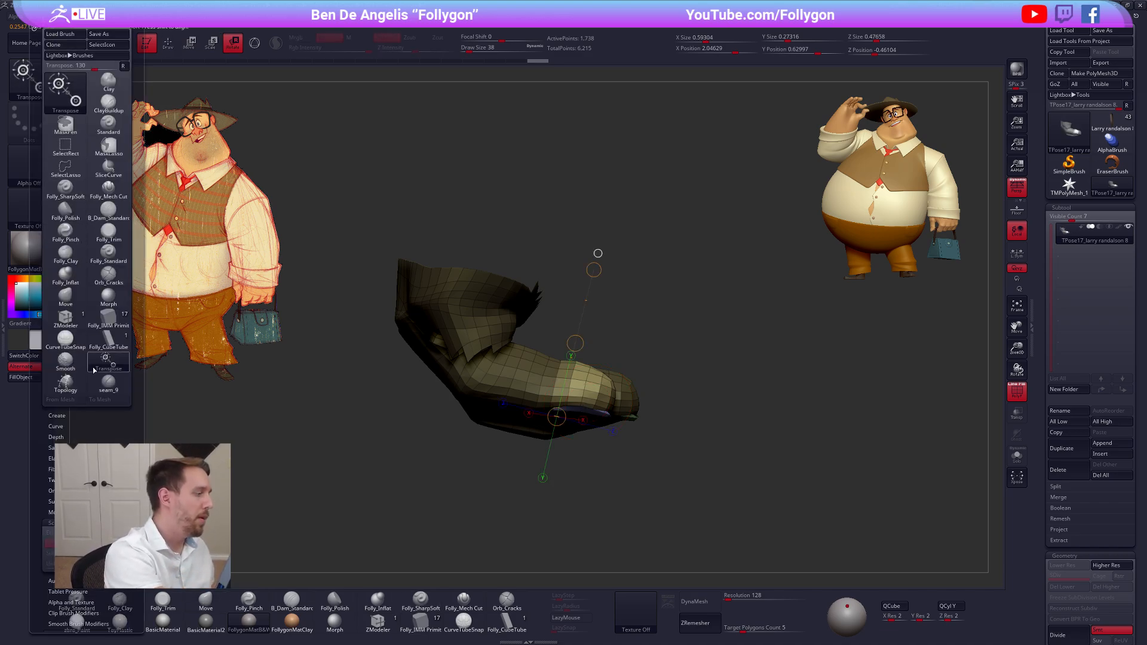
scroll(94, 428, down, 5)
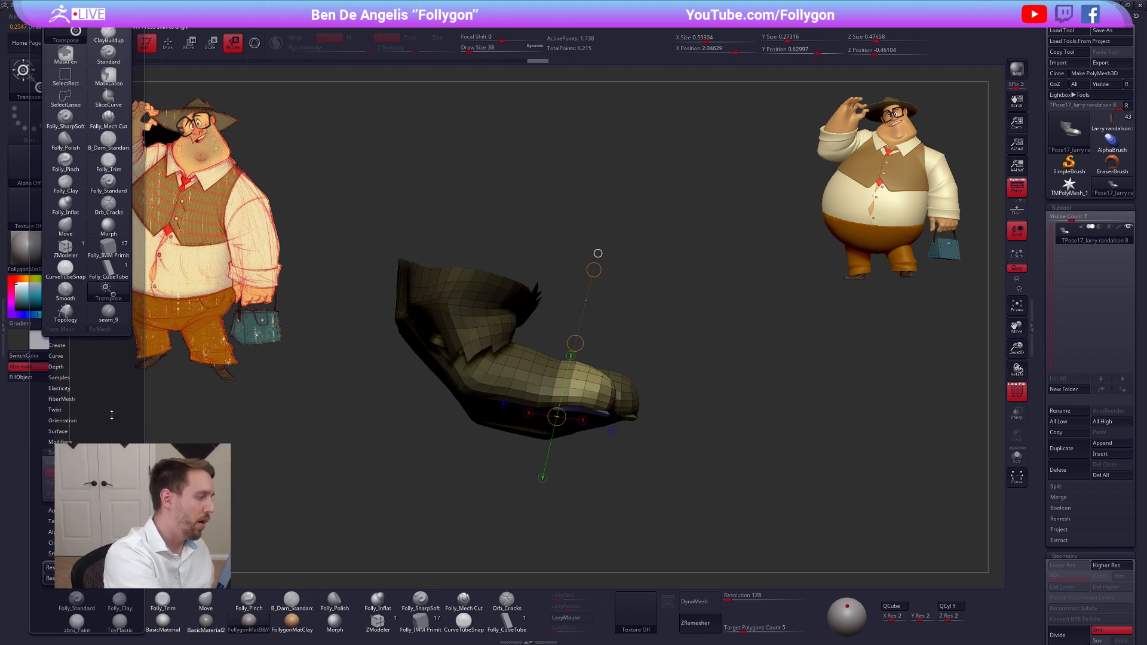
click(99, 412)
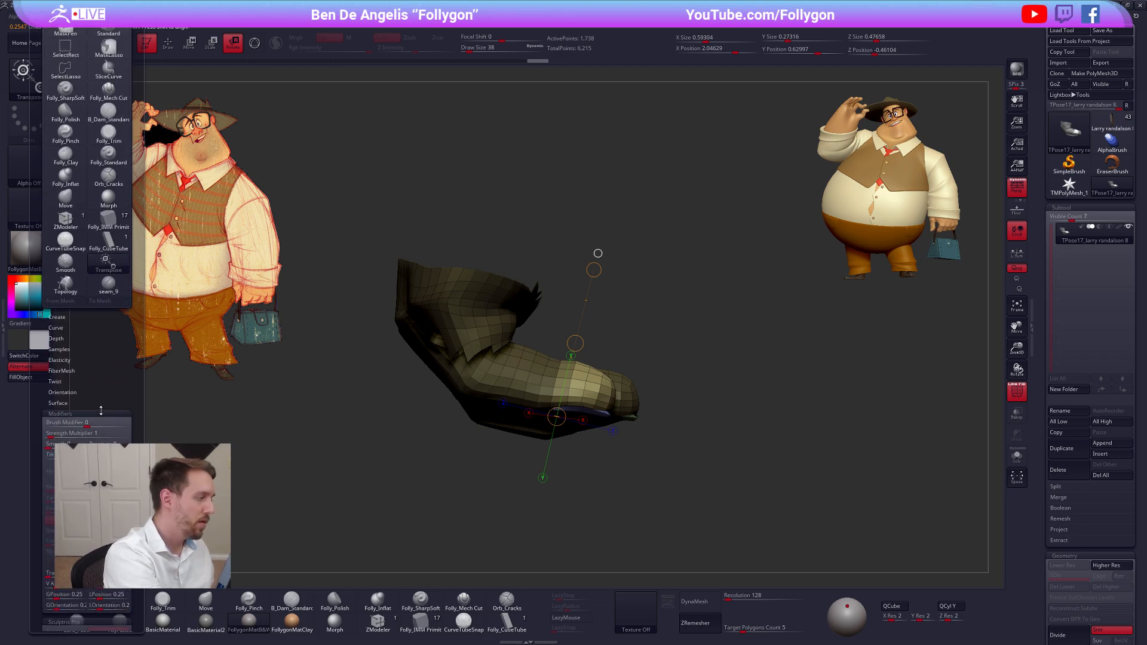
drag(100, 412, 116, 373)
click(116, 372)
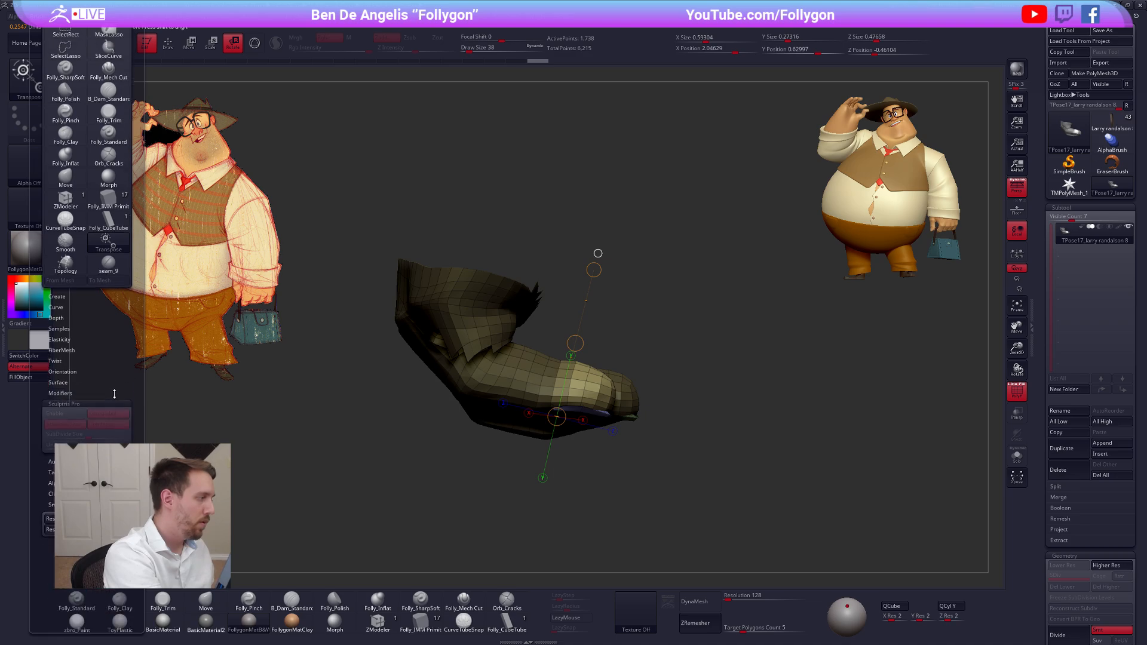
click(79, 337)
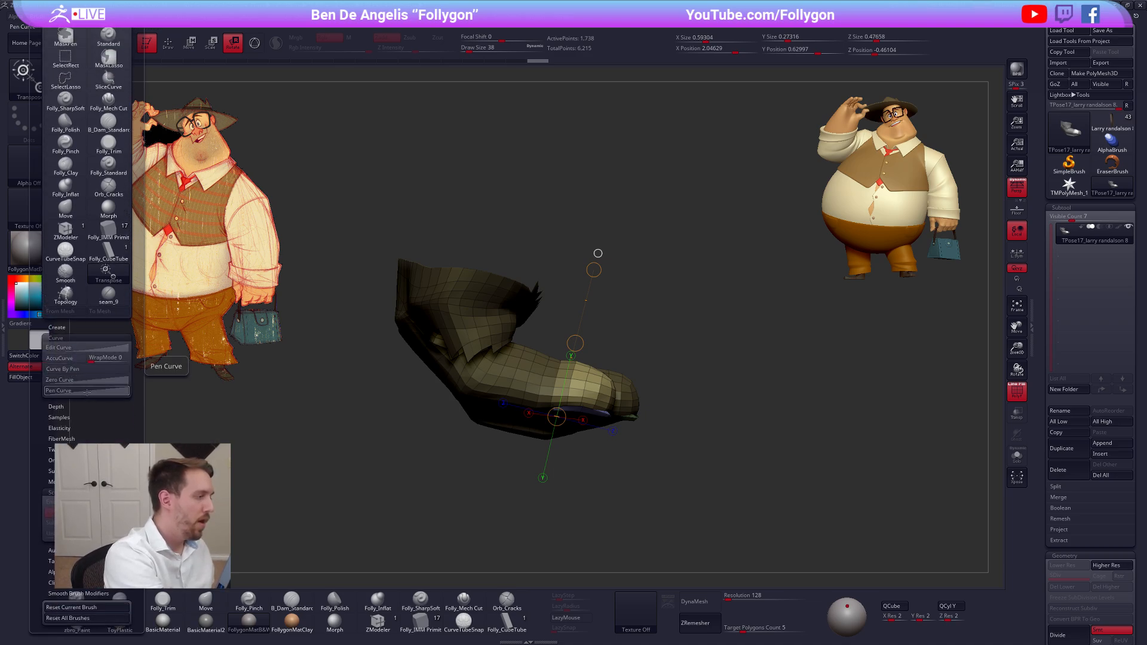
click(87, 392)
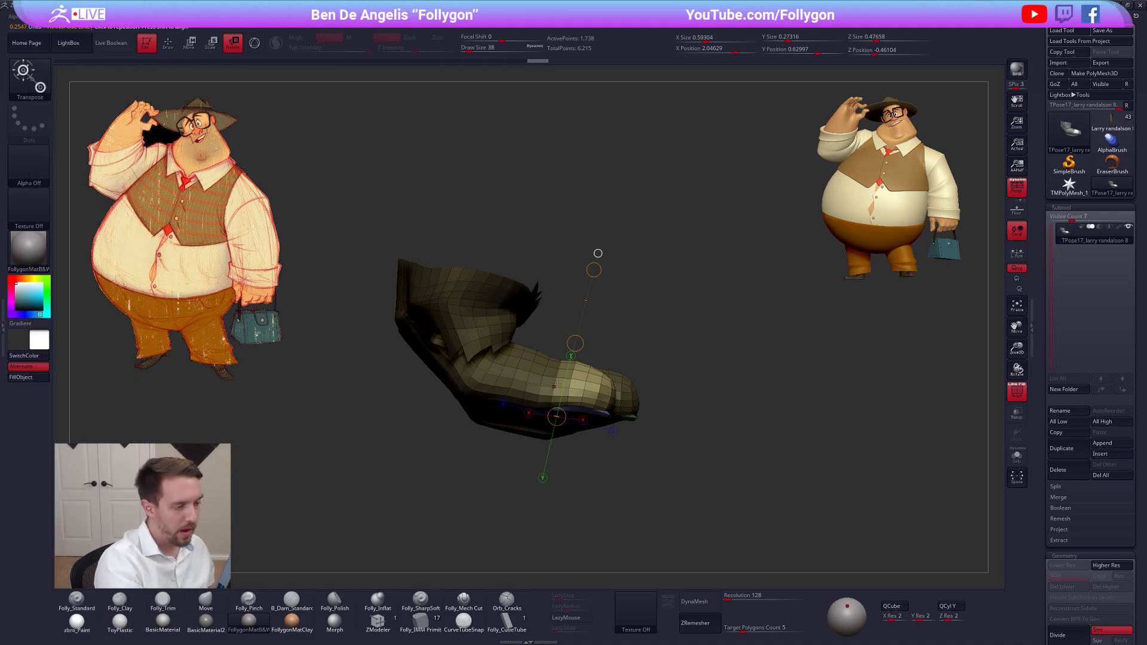
Curl the tip of the blue-nailed finger upward with Transpose Rotate
mouse_move(554, 387)
mouse_down()
mouse_move(704, 398)
mouse_move(707, 331)
mouse_move(703, 395)
mouse_move(671, 306)
mouse_move(648, 289)
mouse_up()
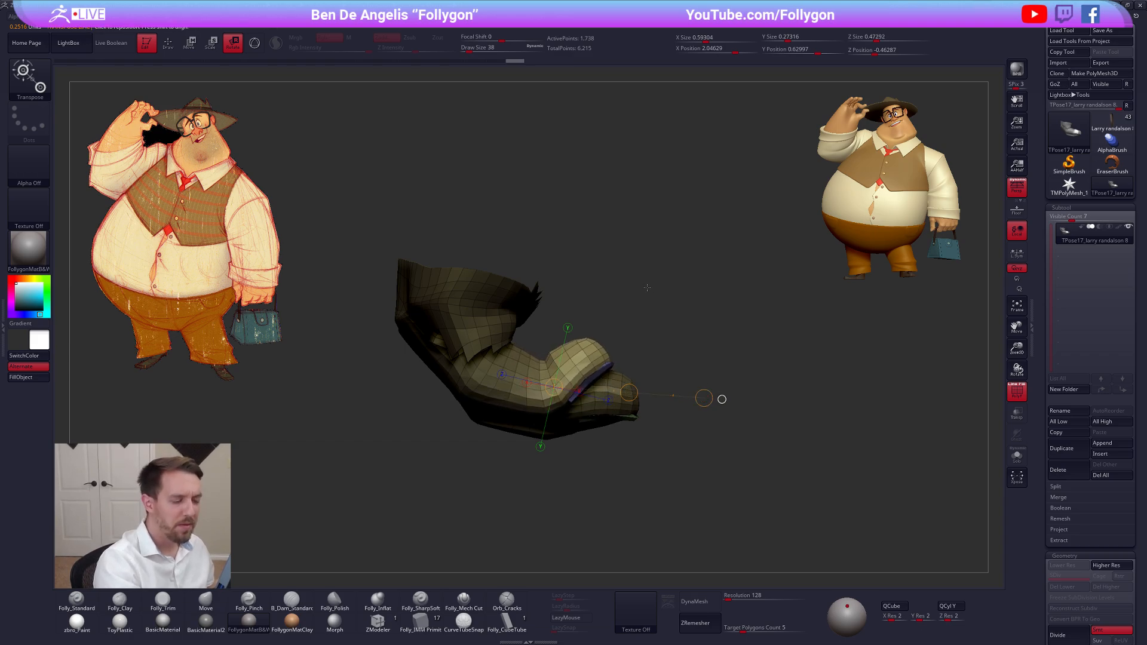
key(q)
mouse_move(675, 442)
mouse_down()
mouse_move(497, 450)
mouse_move(497, 440)
mouse_move(520, 498)
mouse_move(500, 481)
mouse_move(476, 524)
mouse_up()
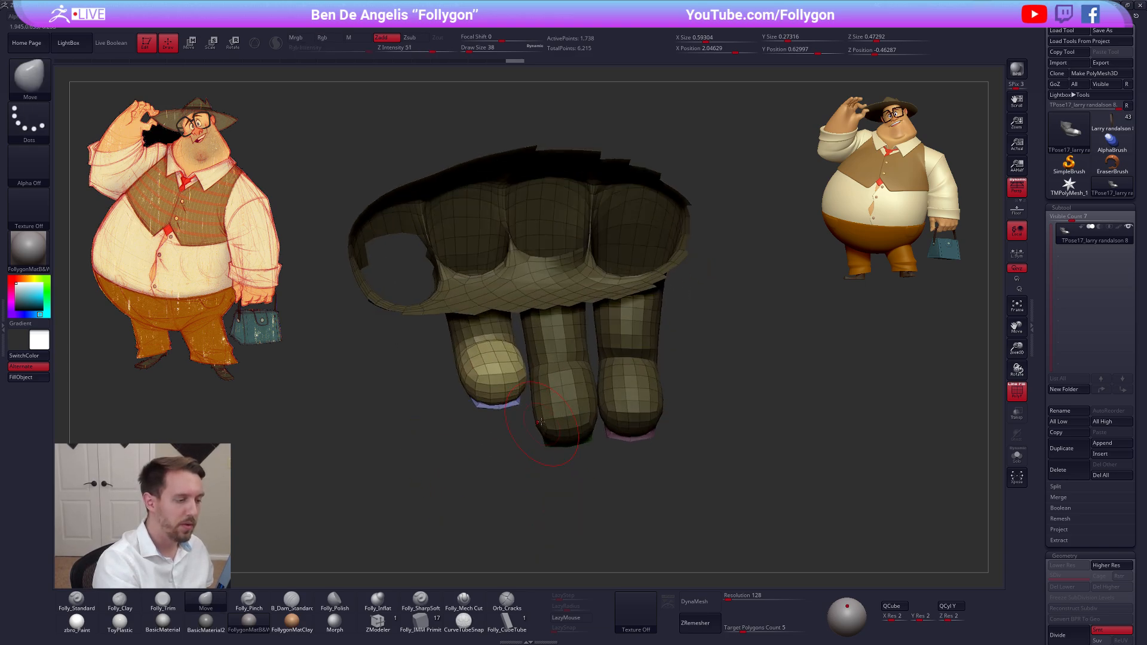
Isolate the green-nailed finger with a Transpose topological mask, hide the blue-nailed finger's end, and mask the green-nailed finger's tip
key(w)
ctrl+click(559, 388)
drag(556, 335, 557, 376)
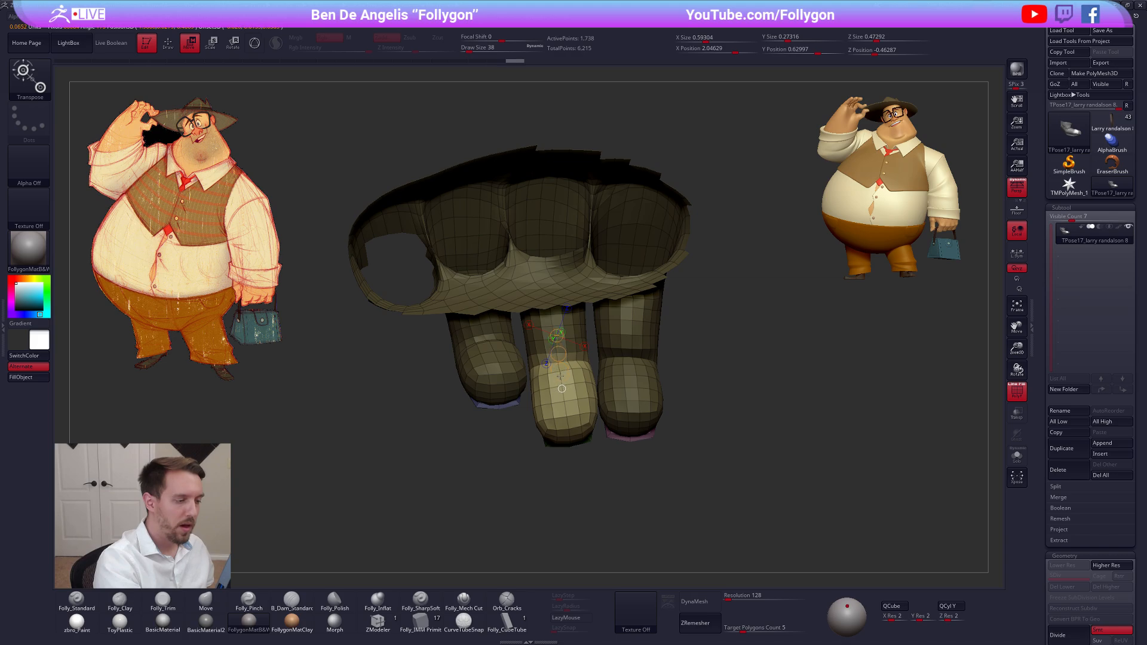
key(q)
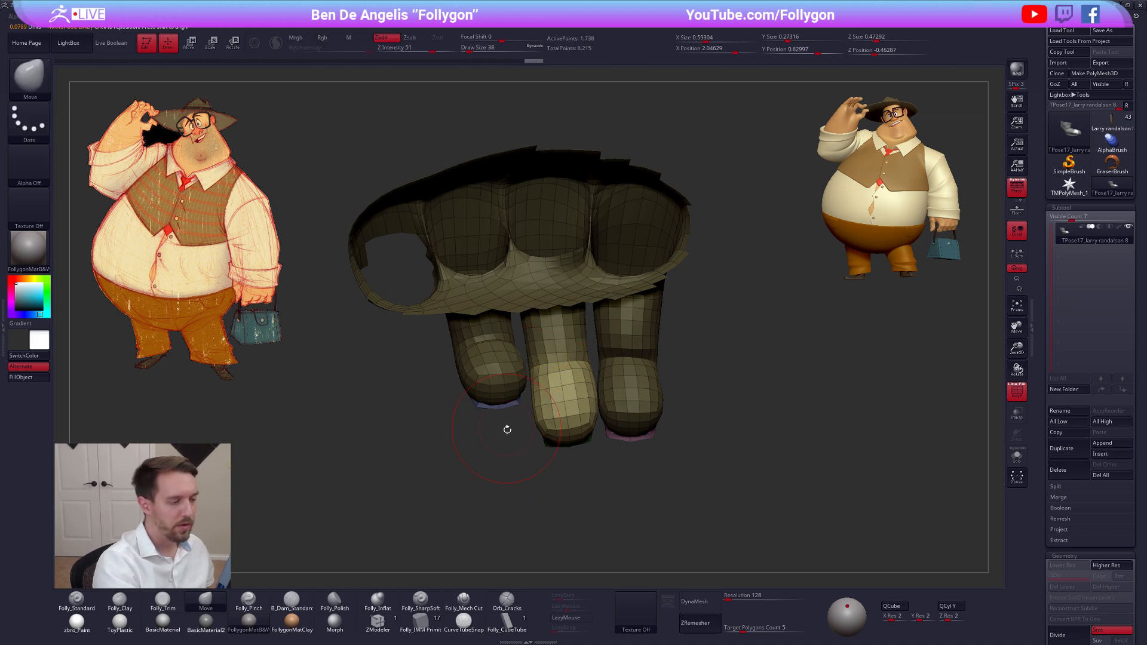
mouse_move(507, 430)
mouse_down()
mouse_move(497, 428)
mouse_move(524, 379)
mouse_move(480, 328)
mouse_move(398, 445)
mouse_move(412, 418)
mouse_move(419, 433)
mouse_up()
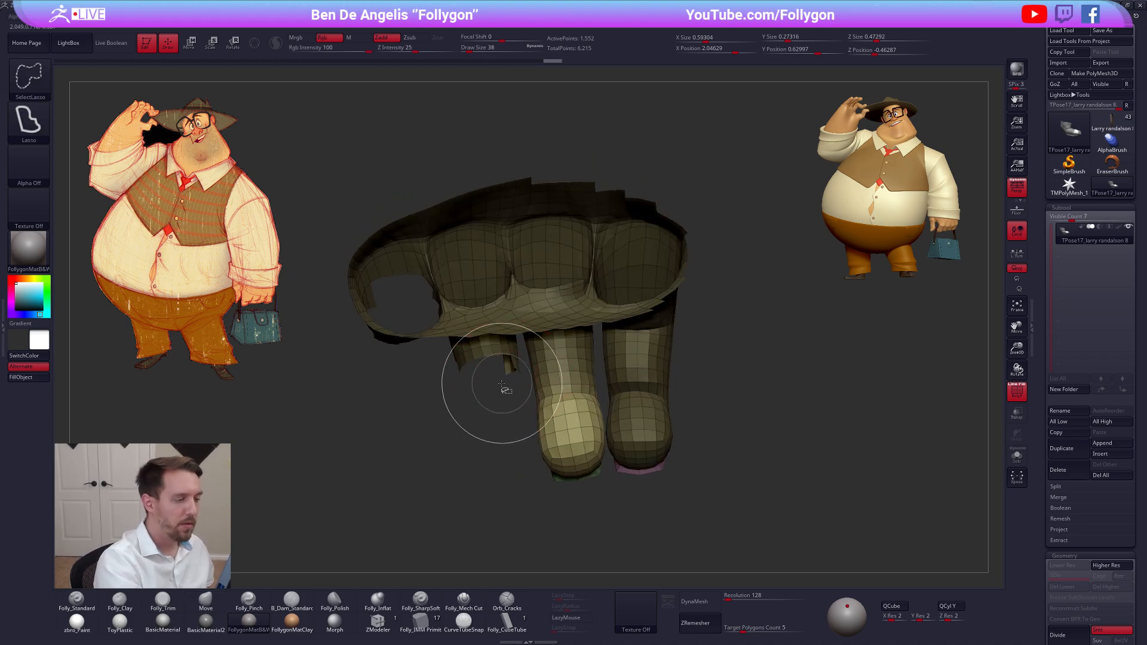
mouse_move(519, 388)
mouse_down()
mouse_move(566, 420)
mouse_move(529, 395)
mouse_up()
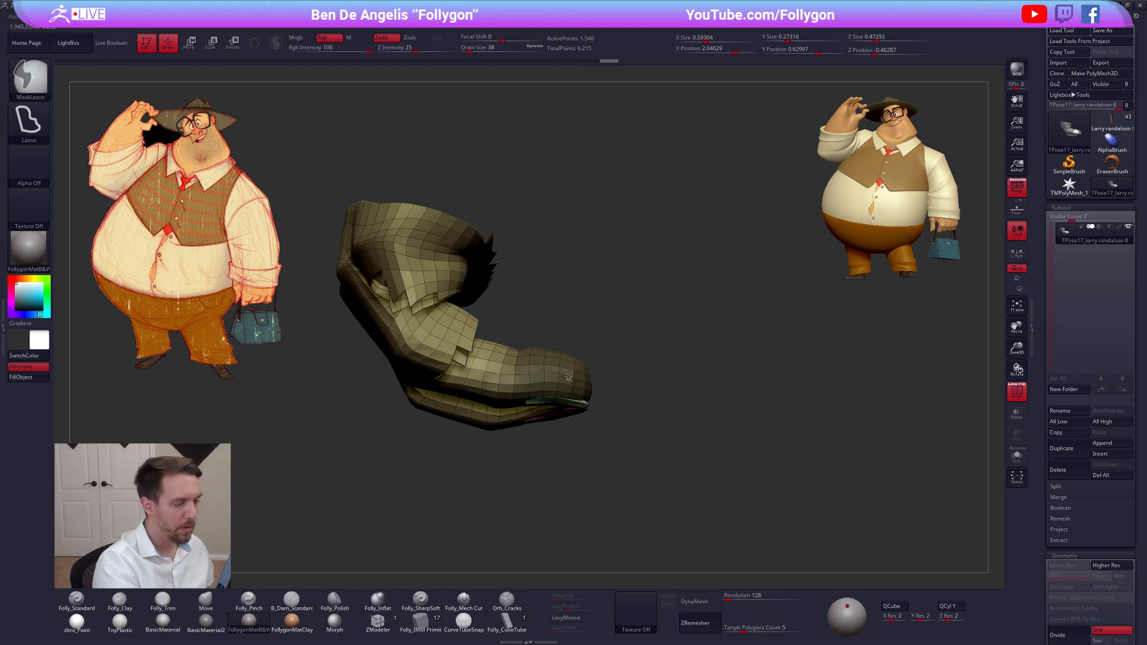
Invert the mask and rotate the green-nailed finger's tip upward with Transpose
key(ctrl+i)
key(r)
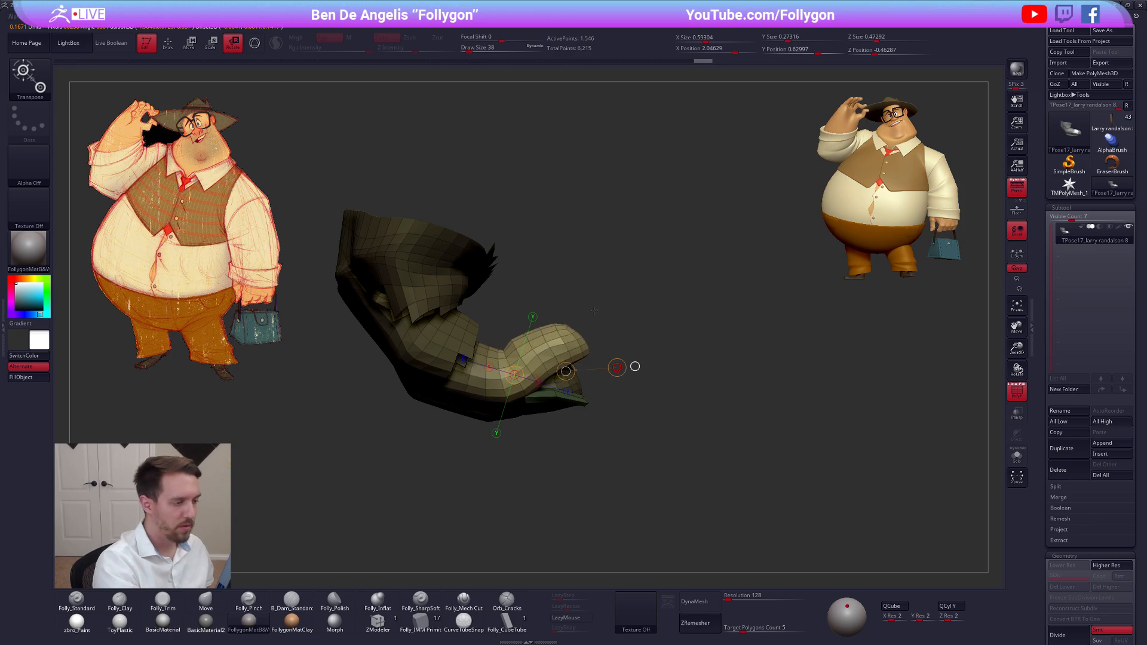
key(q)
mouse_move(645, 391)
mouse_down()
mouse_move(522, 414)
mouse_move(546, 409)
mouse_move(553, 317)
mouse_move(545, 362)
mouse_up()
Unmask the green nail together with the tip of its finger
key(ctrl+shift)
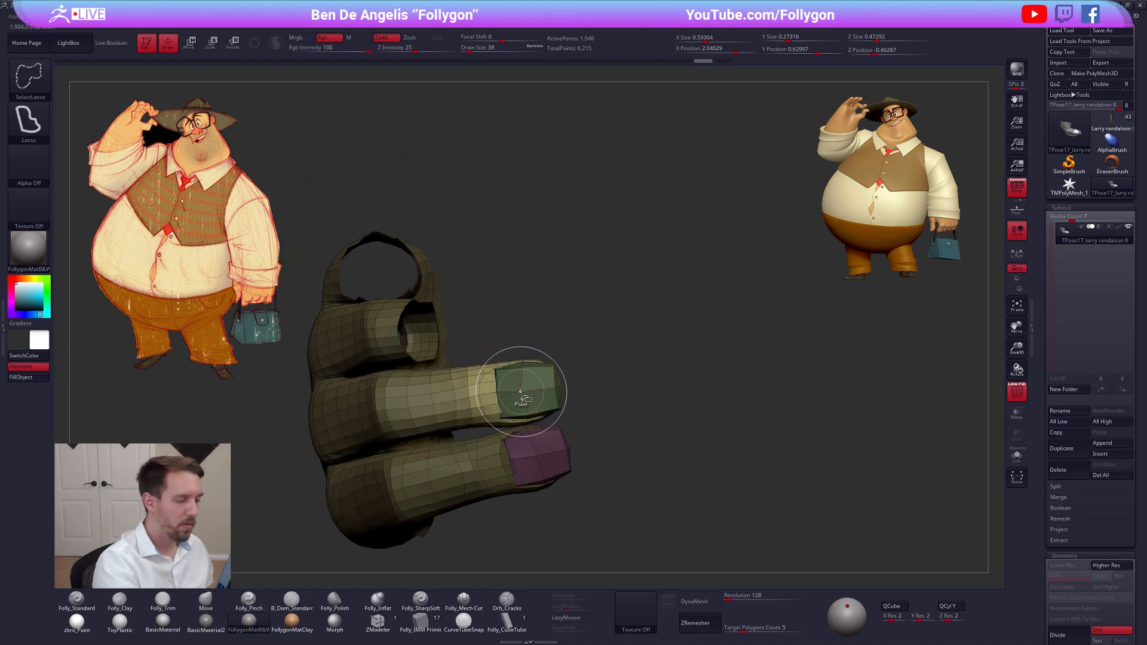
key(ctrl)
ctrl+drag(490, 423, 597, 346)
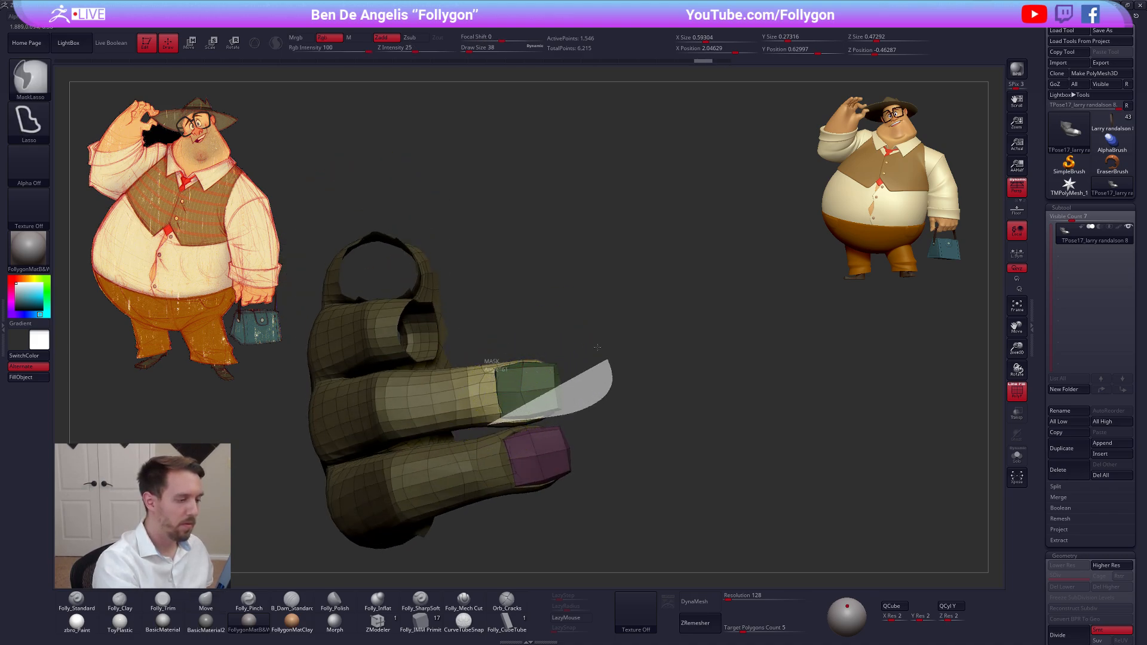
ctrl+alt+drag(469, 418, 479, 423)
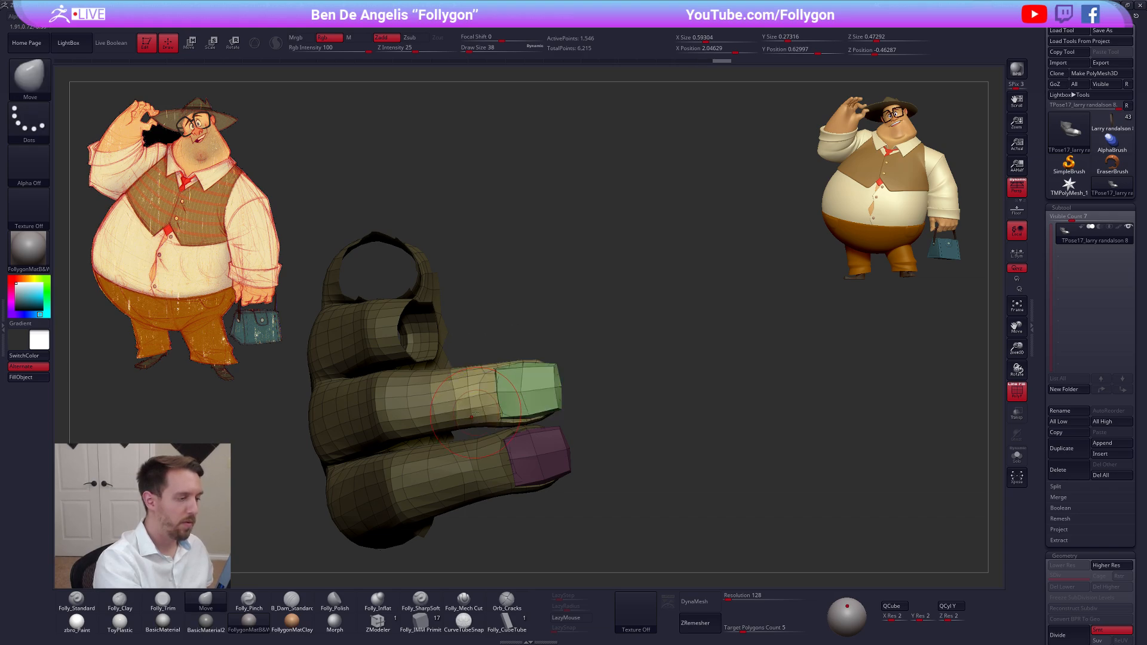
Curl the green-nailed finger's tip and its nail upward together with Transpose Rotate
mouse_move(526, 352)
right_down()
mouse_move(519, 406)
mouse_move(467, 357)
right_up()
mouse_move(537, 345)
ctrl+mouse_down()
mouse_move(491, 345)
mouse_move(684, 205)
mouse_move(705, 239)
ctrl+mouse_up()
mouse_move(562, 349)
right_down()
mouse_move(568, 376)
mouse_move(487, 399)
right_up()
mouse_move(456, 382)
ctrl+mouse_down()
mouse_move(385, 347)
mouse_move(418, 350)
ctrl+mouse_up()
mouse_move(532, 394)
right_down()
mouse_move(545, 418)
mouse_move(539, 395)
right_up()
key(r)
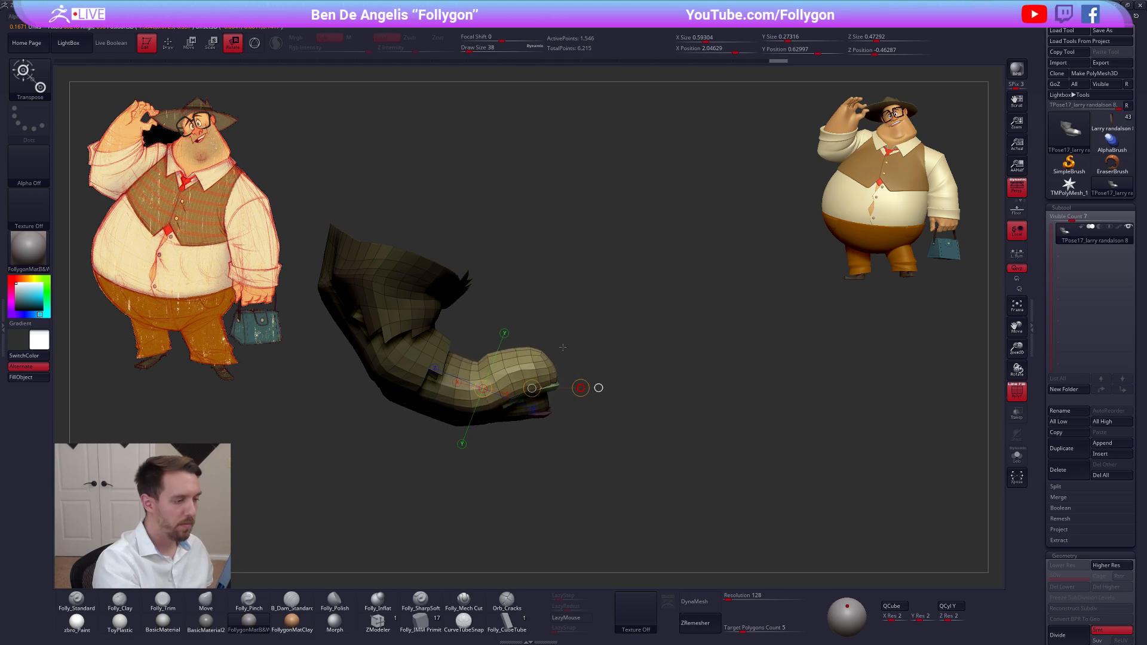
Isolate the purple-nailed index finger with a Transpose topological mask and hide the green-nailed finger's end with a lasso selection
drag(561, 342, 560, 343)
key(q)
mouse_move(553, 416)
right_down()
mouse_move(462, 422)
mouse_move(485, 382)
mouse_move(521, 432)
mouse_move(489, 422)
mouse_move(518, 421)
right_up()
key(w)
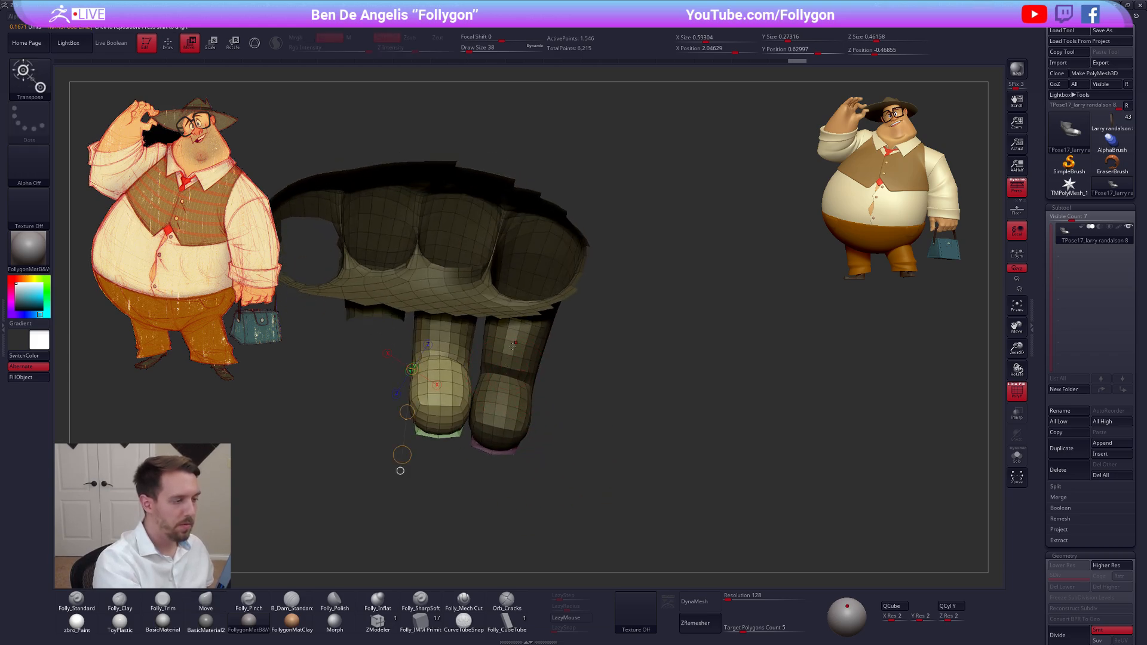
drag(516, 338, 498, 406)
key(q)
right_drag(449, 425, 466, 422)
key(ctrl+shift)
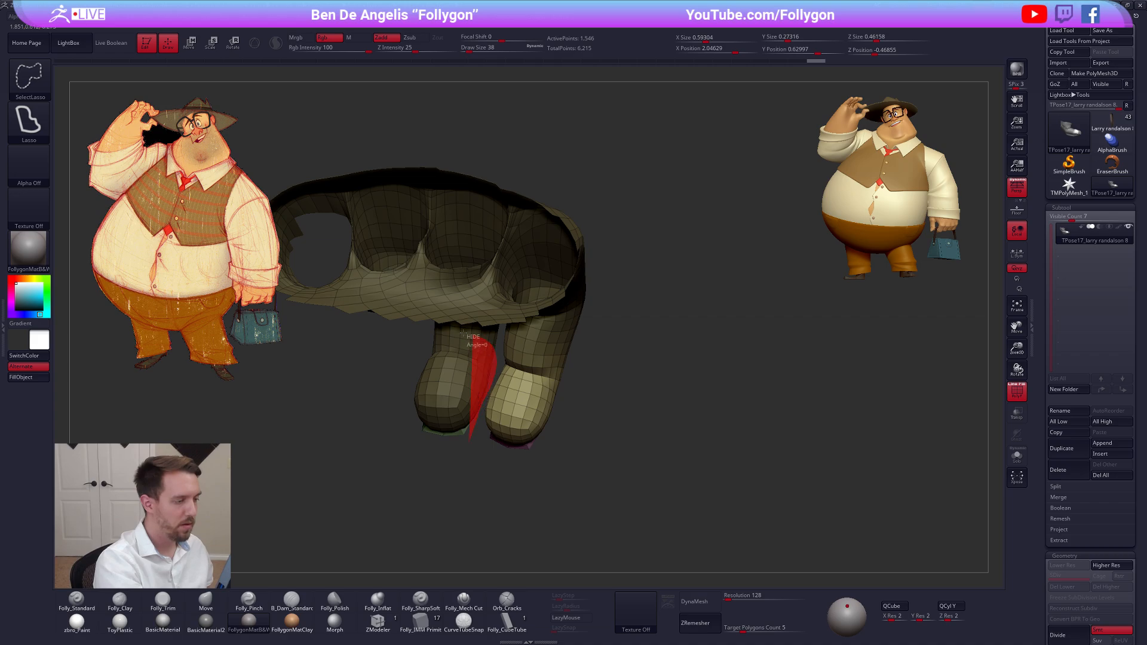
ctrl+shift+drag(463, 332, 338, 338)
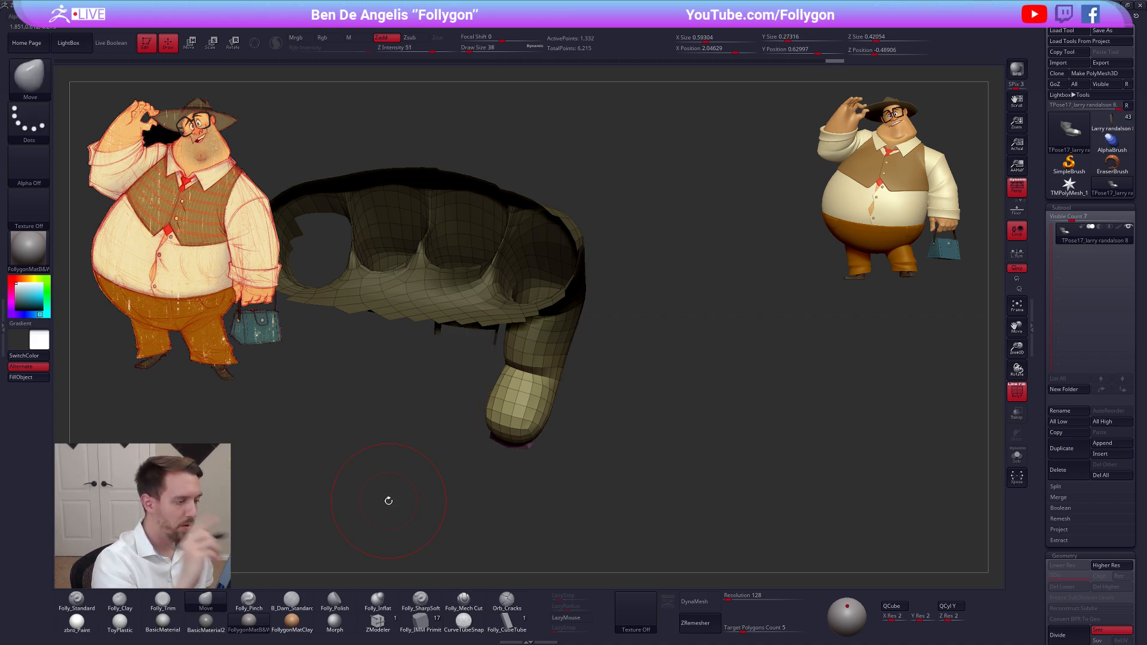
Unmask the purple nail and curl the index finger's tip upward together with it using Transpose Rotate
right_drag(388, 501, 547, 374)
key(r)
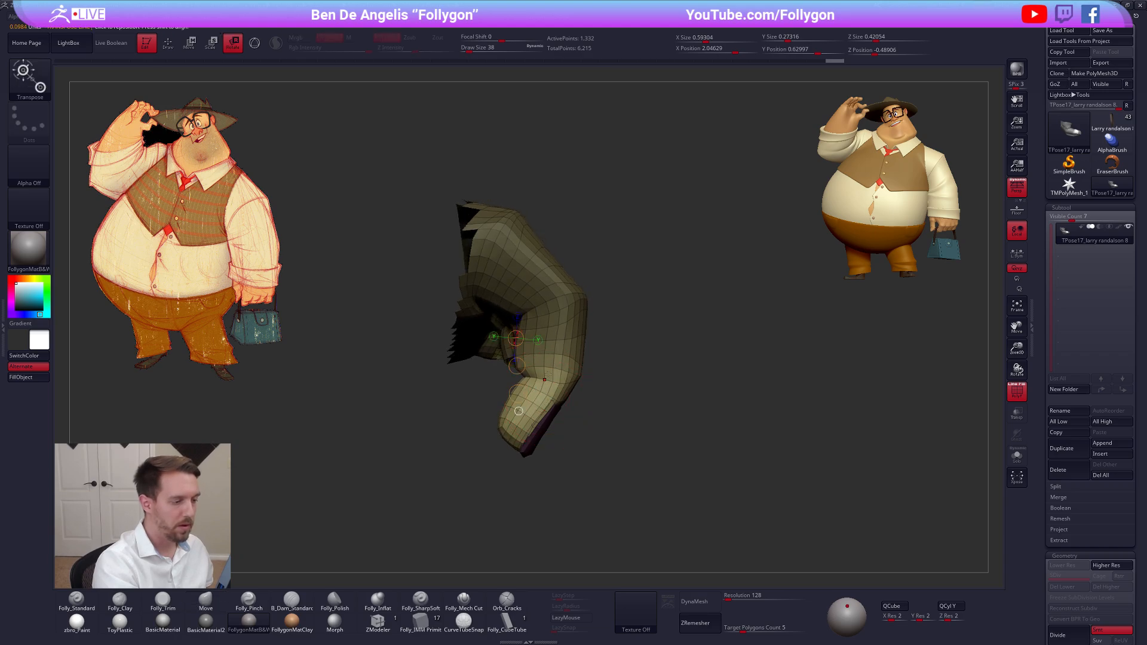
mouse_move(531, 438)
mouse_down()
mouse_move(517, 526)
mouse_move(506, 492)
mouse_up()
key(ctrl+z)
key(q)
mouse_move(567, 410)
ctrl+mouse_down()
mouse_move(582, 472)
mouse_move(490, 512)
mouse_move(584, 474)
ctrl+mouse_up()
key(ctrl+z)
key(r)
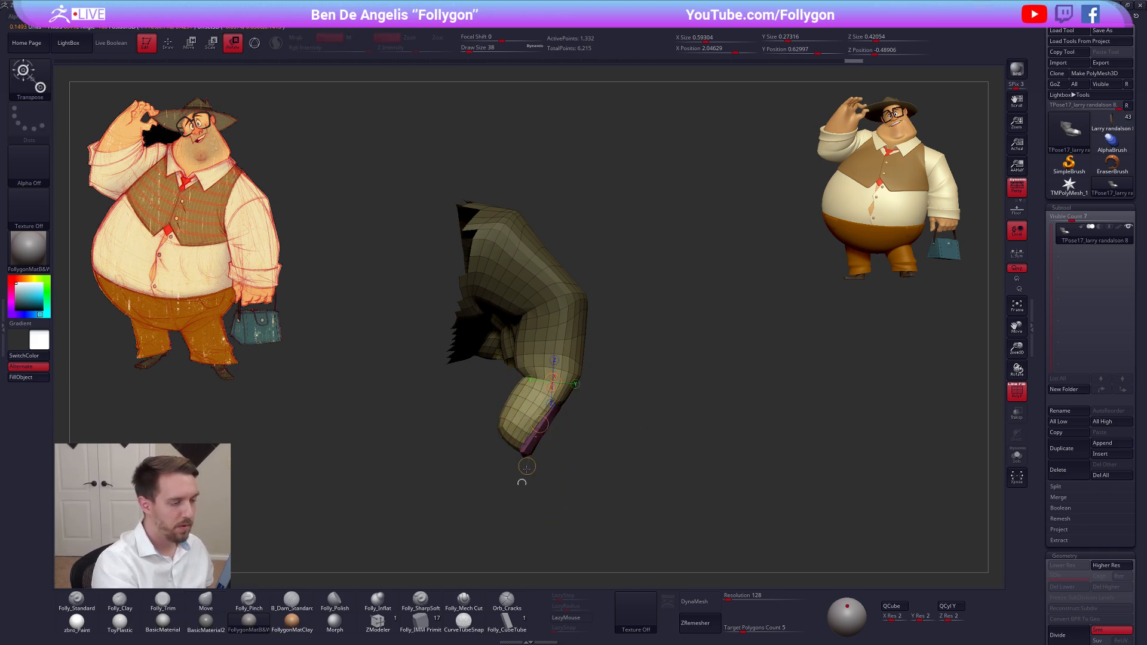
mouse_move(514, 496)
mouse_down()
mouse_move(476, 459)
mouse_move(519, 448)
mouse_move(491, 412)
mouse_move(485, 376)
mouse_up()
Show the whole hand and nudge the curled index fingertip into place beside the bag handle with the Move brush at draw size 54
key(q)
ctrl+shift+click(528, 460)
key(w)
ctrl+drag(549, 478, 571, 499)
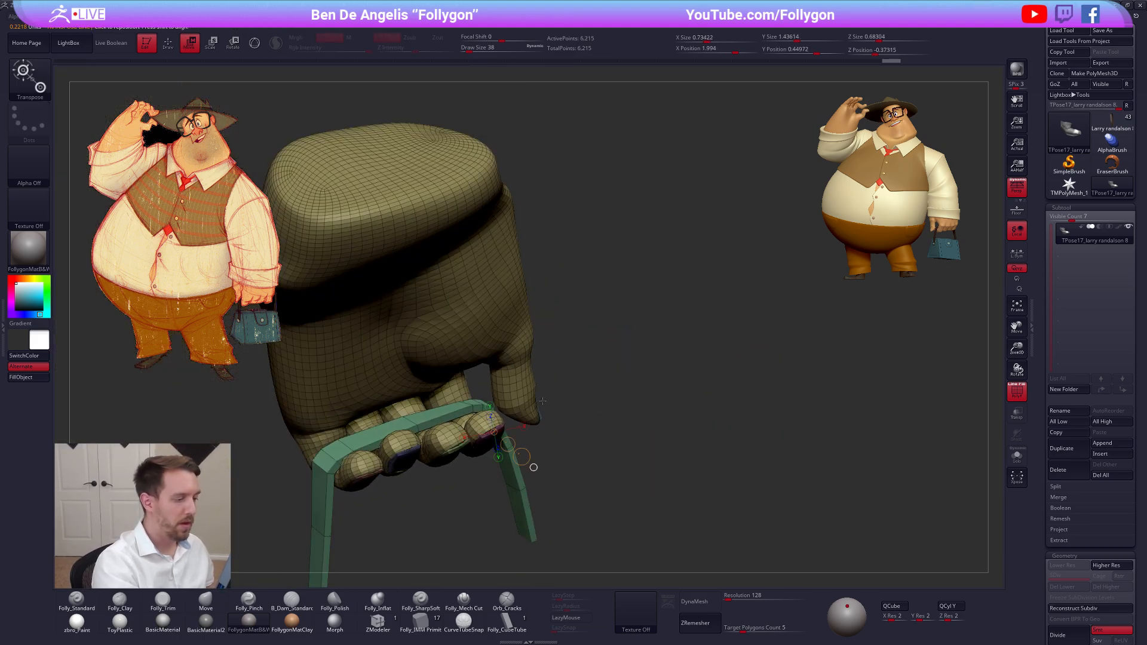
key(q)
drag(478, 507, 456, 458)
alt+drag(455, 458, 501, 426)
right_drag(501, 426, 485, 425)
key(space)
drag(487, 425, 495, 428)
mouse_move(495, 428)
right_down()
mouse_move(491, 439)
mouse_move(520, 382)
right_up()
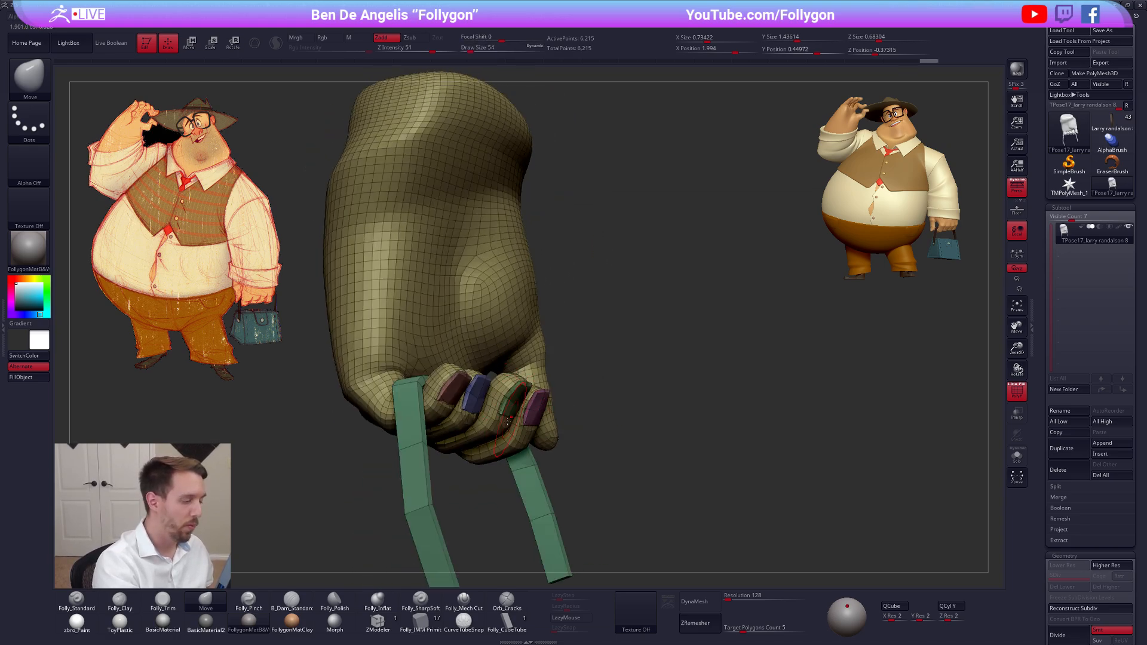
Mask everything except the index finger with a Transpose topological mask, then isolate and unmask its purple nail
mouse_move(507, 421)
right_down()
mouse_move(504, 363)
mouse_move(506, 462)
mouse_move(519, 472)
mouse_move(526, 411)
mouse_move(554, 411)
mouse_move(548, 440)
mouse_move(543, 385)
mouse_move(570, 387)
mouse_move(590, 372)
mouse_move(541, 378)
right_up()
key(shift+f)
key(w)
ctrl+drag(587, 357, 584, 329)
key(q)
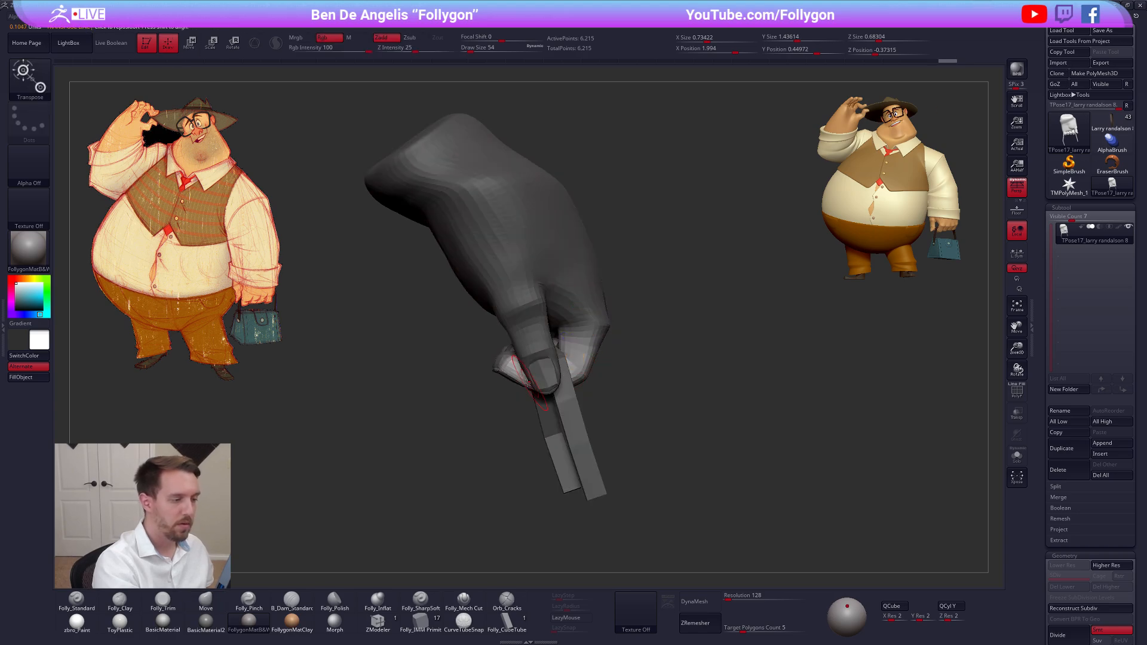
mouse_move(527, 383)
right_down()
mouse_move(478, 381)
mouse_move(510, 447)
mouse_move(514, 413)
right_up()
key(shift+f)
ctrl+shift+click(478, 380)
ctrl+shift+click(579, 390)
key(shift+f)
Reshape the index finger and its nail around the handle with the Move brush at draw sizes 252 and 192
key(space)
drag(515, 413, 514, 402)
key(space)
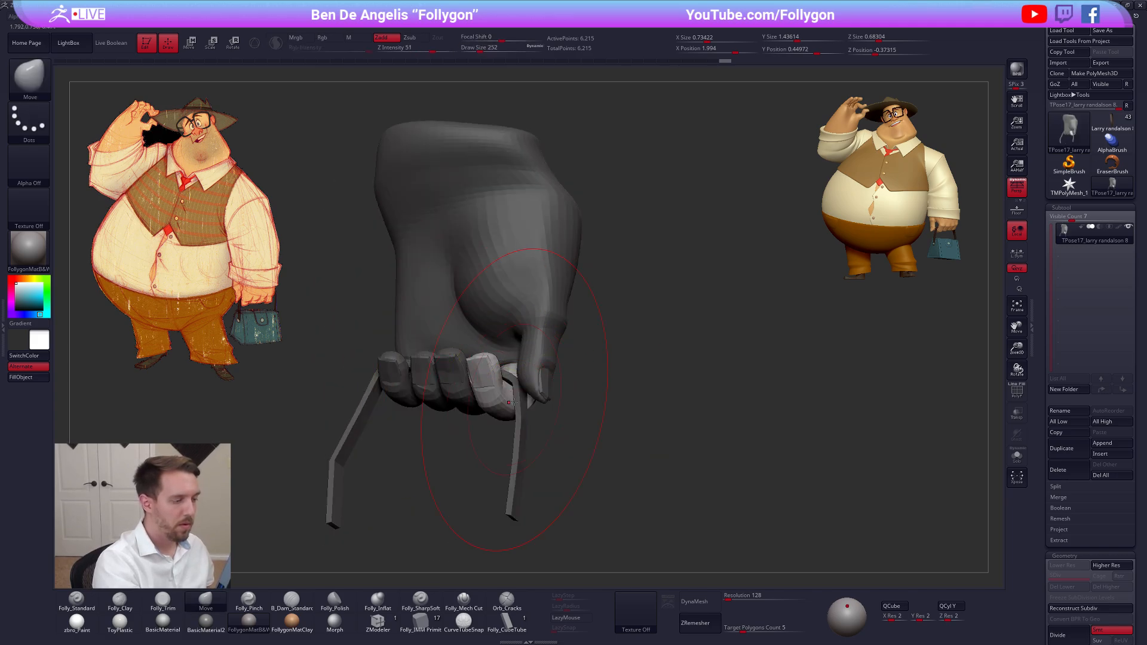
mouse_move(509, 402)
right_down()
mouse_move(528, 392)
mouse_move(511, 402)
right_up()
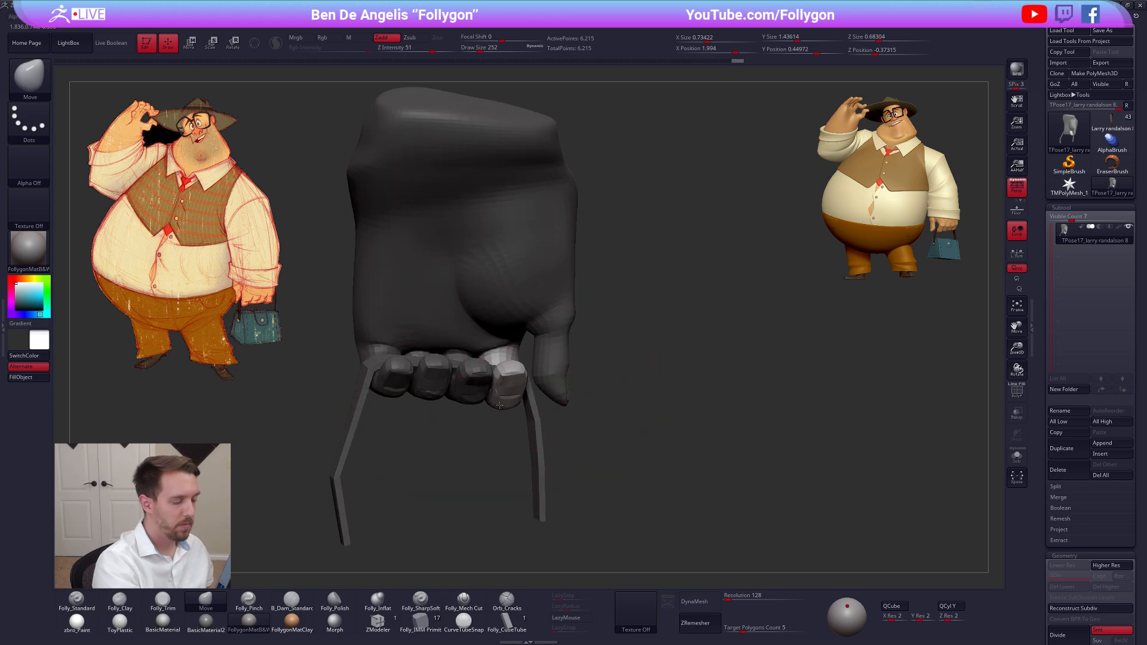
drag(500, 405, 500, 403)
right_drag(500, 402, 515, 399)
key(space)
drag(517, 398, 511, 373)
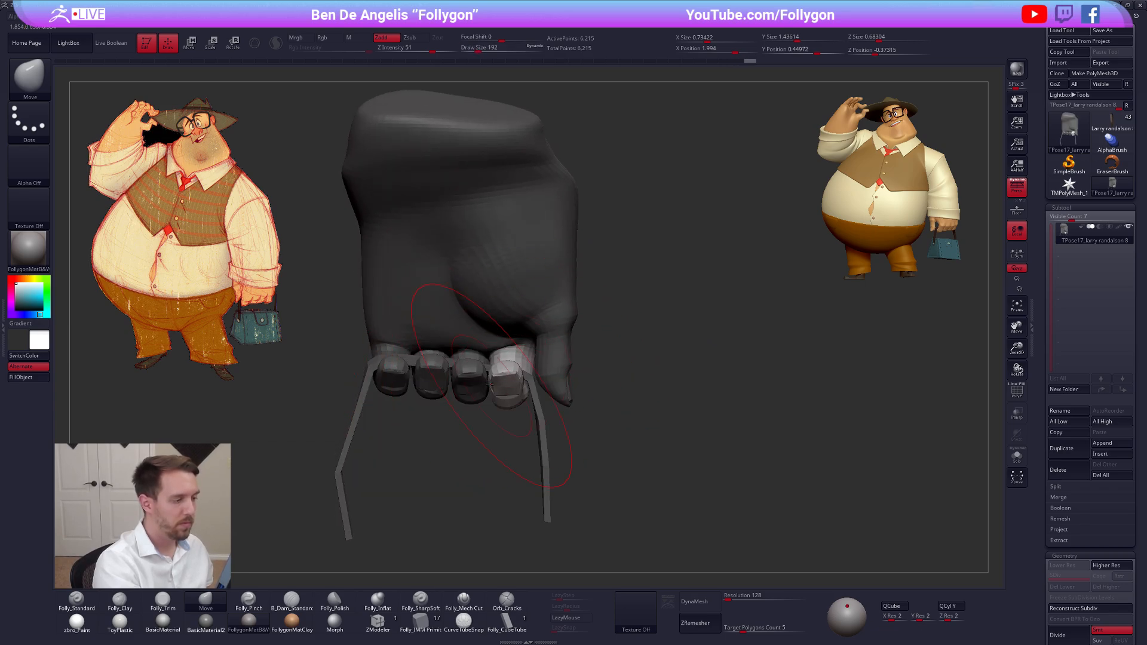
right_drag(489, 385, 497, 388)
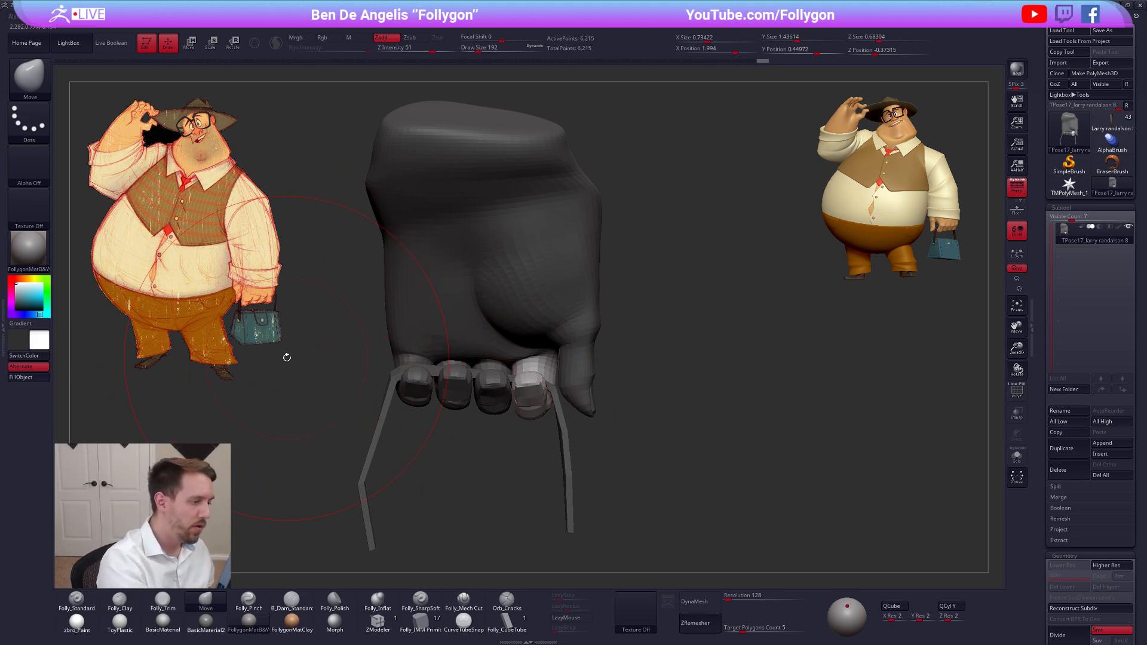
Switch the unmasked area to the little finger and unmask its nail as well
mouse_move(520, 463)
right_down()
mouse_move(478, 420)
mouse_move(490, 418)
mouse_move(445, 411)
mouse_move(474, 421)
mouse_move(445, 416)
mouse_move(510, 397)
mouse_move(507, 384)
mouse_move(493, 423)
right_up()
key(shift+f)
ctrl+shift+click(491, 439)
mouse_move(512, 431)
ctrl+mouse_down()
mouse_move(448, 409)
mouse_move(537, 445)
ctrl+mouse_up()
key(shift+f)
ctrl+shift+click(498, 466)
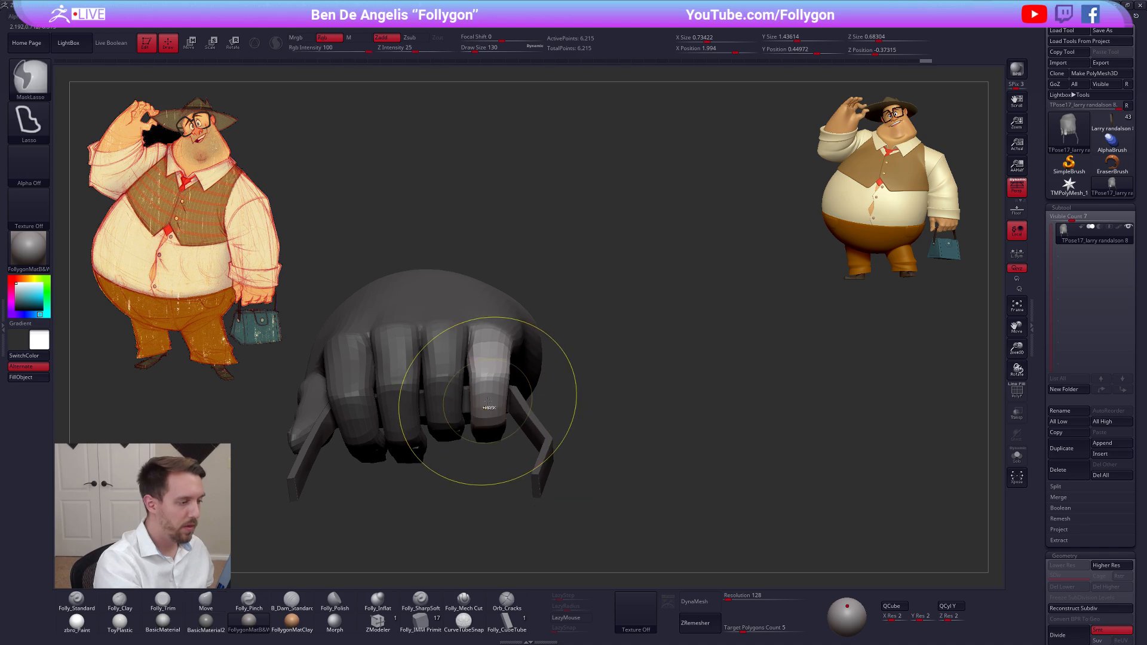
mouse_move(489, 404)
right_down()
mouse_move(486, 455)
mouse_move(490, 408)
right_up()
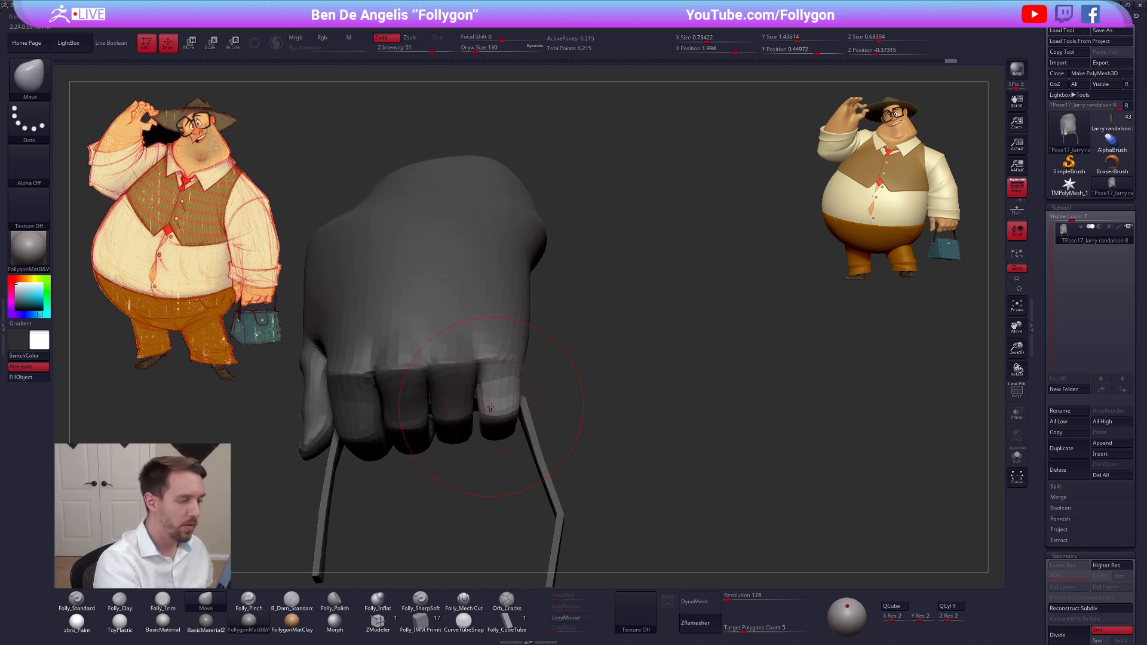
Reshape the little finger with the Move brush up to draw size 252 and compare the fingertips' alignment with a Transpose line
key(space)
drag(497, 414, 503, 418)
right_drag(499, 418, 499, 411)
key(space)
drag(499, 386, 497, 415)
key(space)
drag(497, 415, 501, 417)
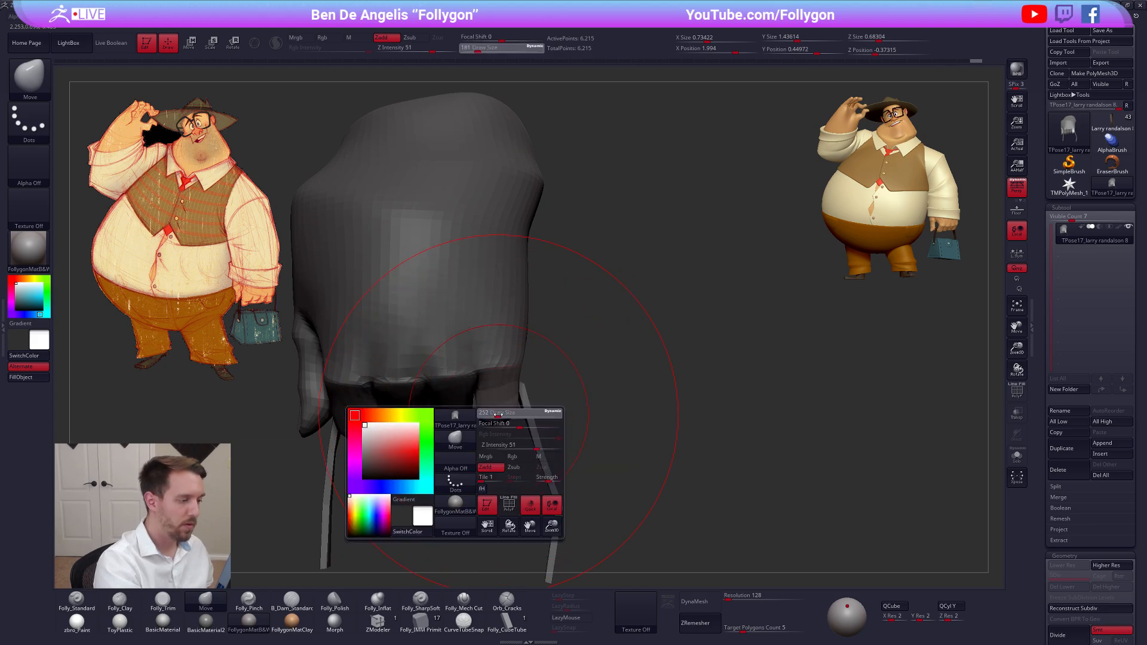
right_drag(496, 418, 502, 423)
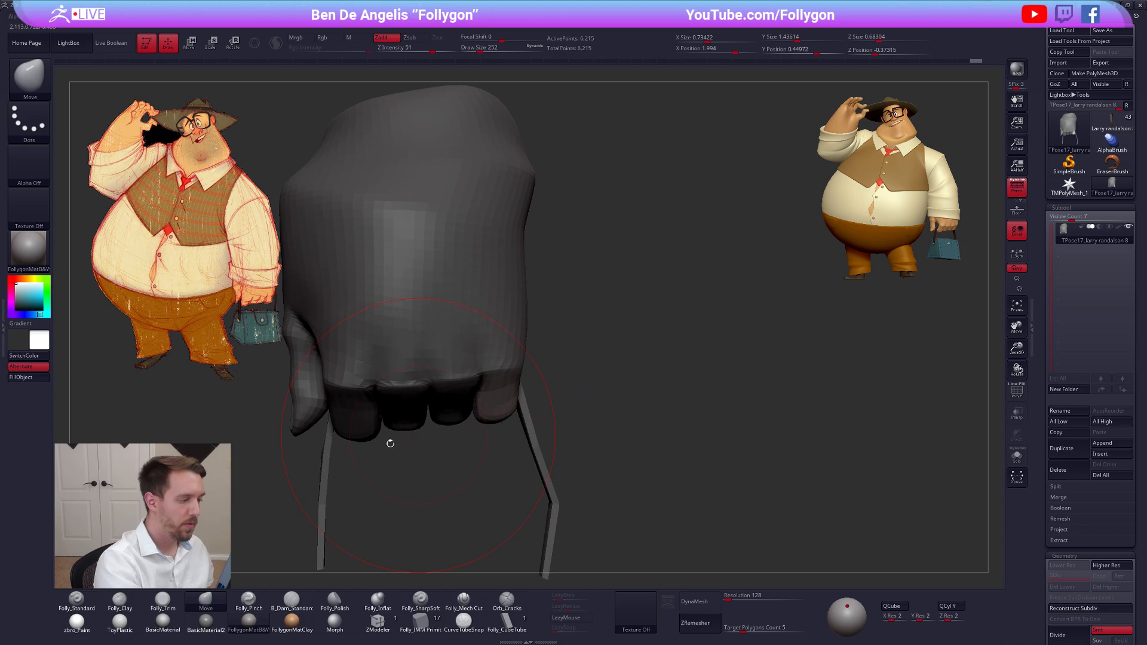
key(w)
drag(363, 441, 546, 428)
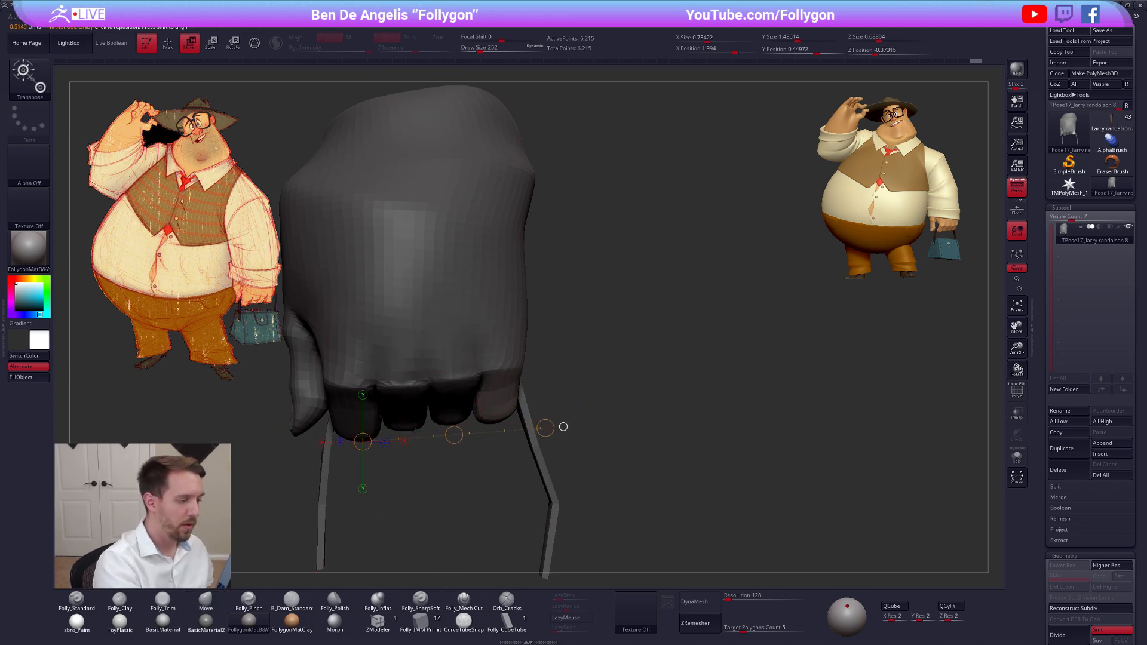
key(q)
right_drag(505, 409, 641, 402)
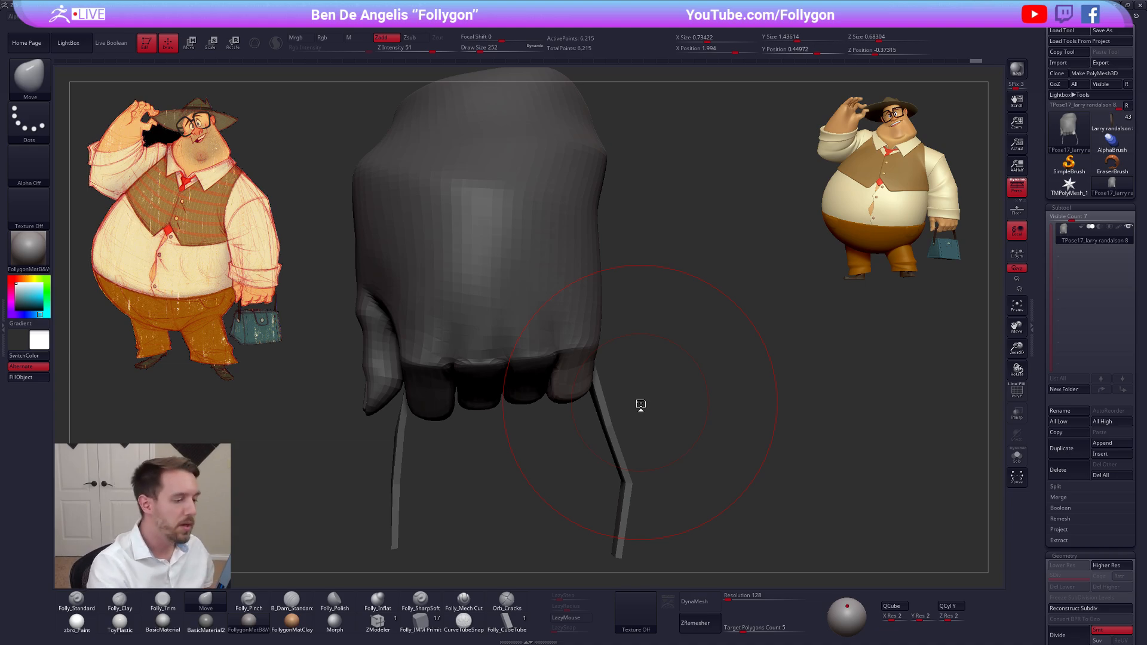
Refine the little finger's outer side beside the bag handle with the Move brush at draw sizes 113 and 54
key(space)
drag(588, 409, 578, 409)
right_drag(645, 398, 591, 392)
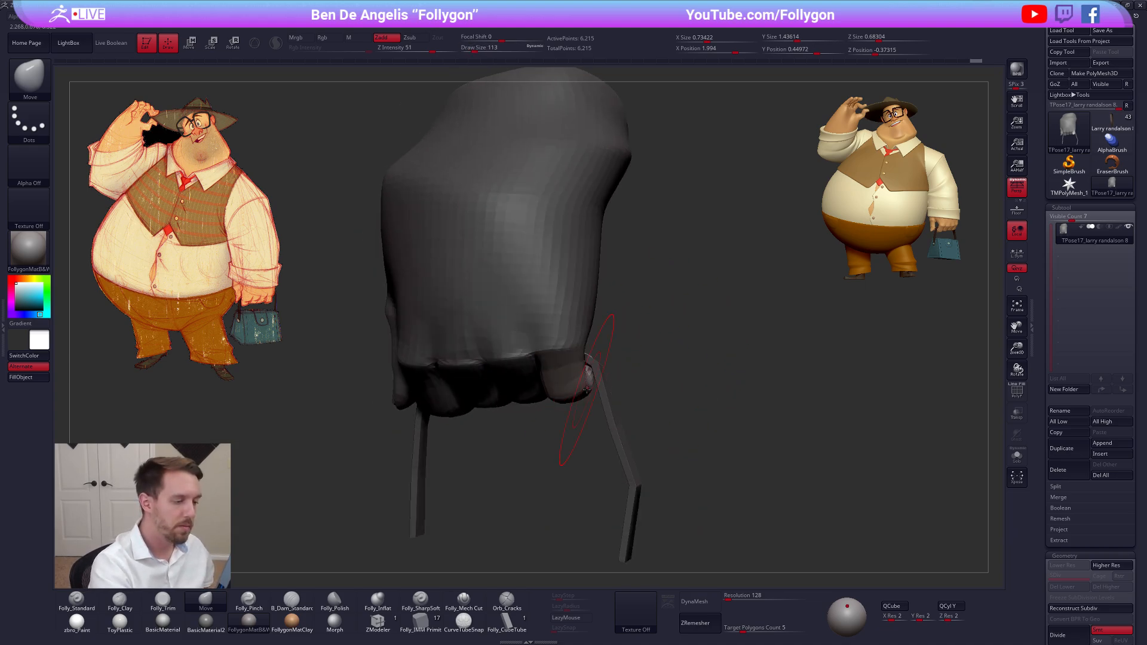
drag(585, 390, 580, 389)
right_drag(577, 390, 609, 389)
key(space)
drag(593, 389, 583, 395)
key(space)
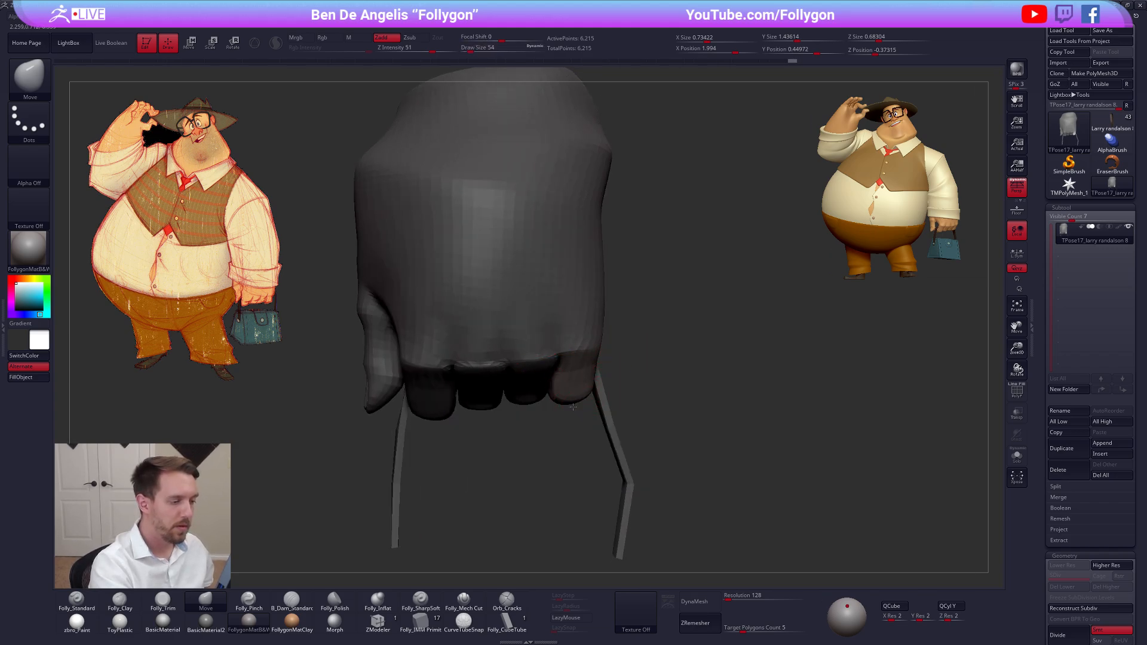
Adjust the little finger's lower contour with the Move brush at draw sizes from 81 to 113
right_drag(621, 407, 582, 393)
key(space)
drag(582, 393, 583, 389)
right_drag(556, 391, 596, 397)
key(space)
drag(596, 397, 594, 397)
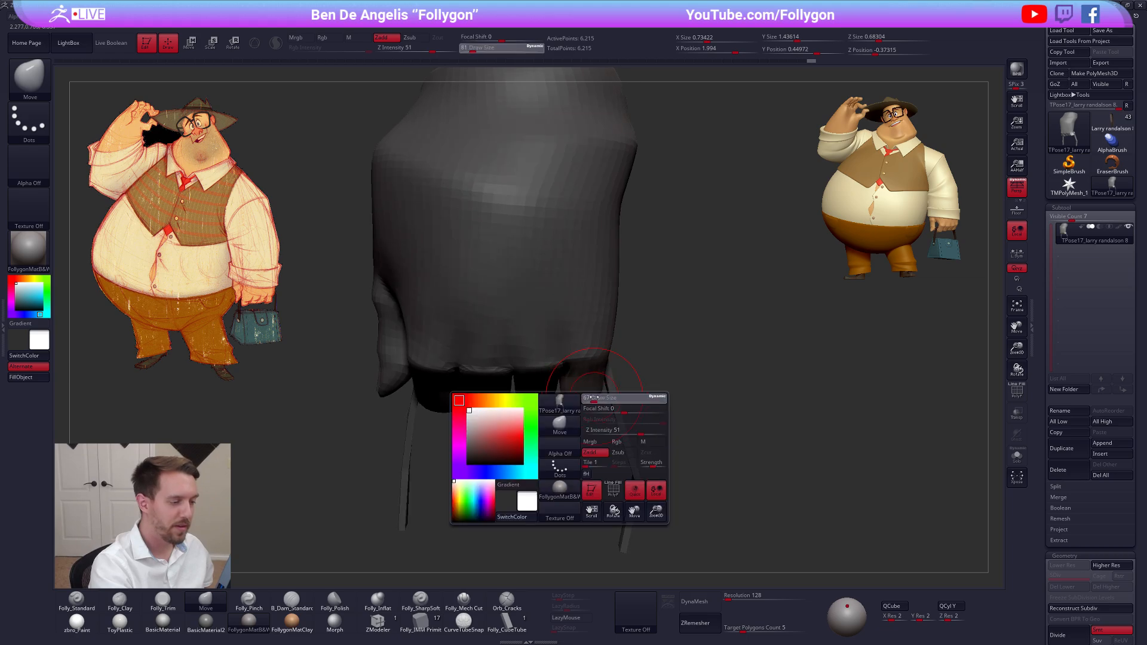
mouse_move(574, 397)
right_down()
mouse_move(595, 388)
mouse_move(558, 399)
mouse_move(583, 407)
right_up()
key(space)
drag(585, 407, 589, 407)
right_drag(567, 404, 578, 406)
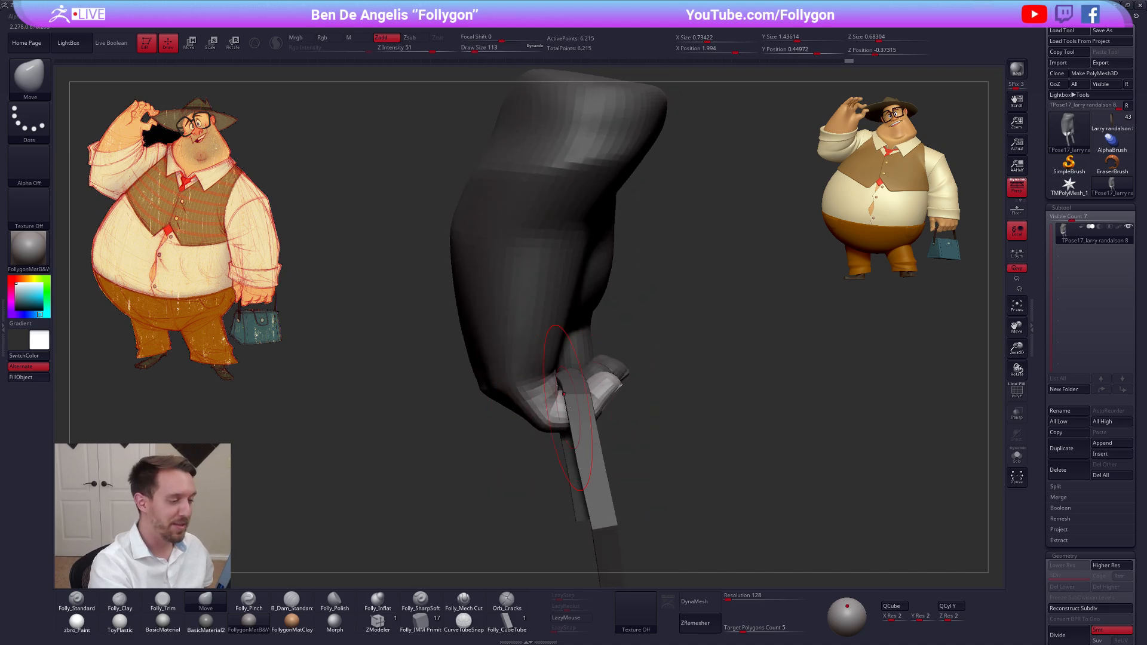
Fine-tune the little finger's bend over the handle with the Move brush at draw sizes between 67 and 113
key(space)
drag(565, 407, 561, 405)
key(space)
right_drag(556, 407, 570, 410)
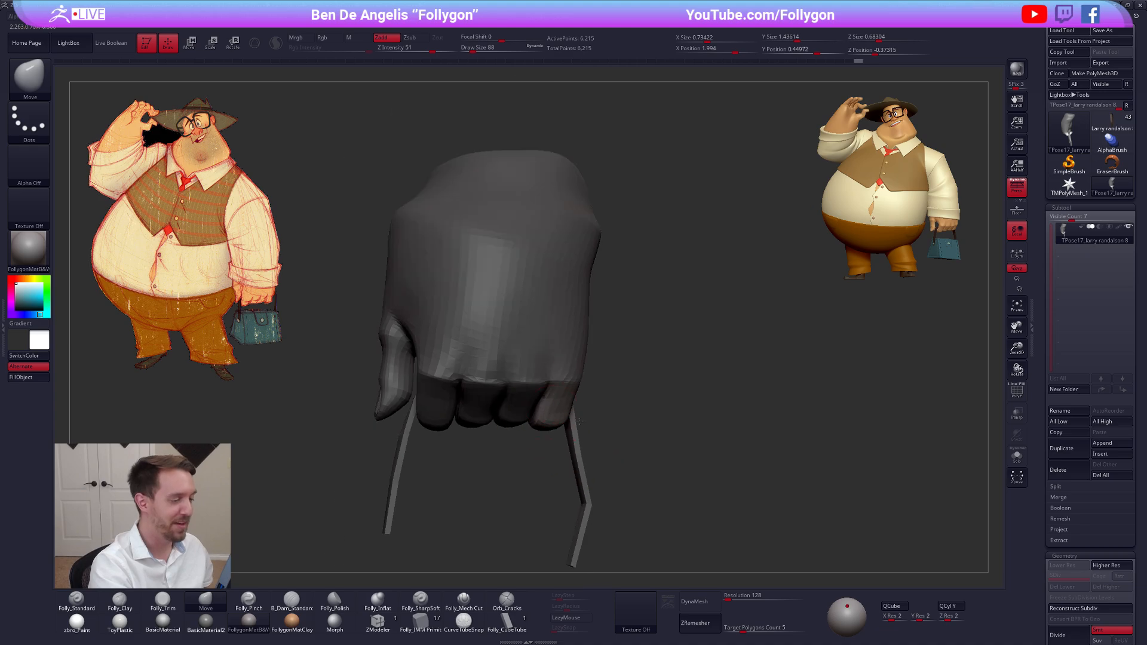
key(space)
drag(567, 409, 571, 408)
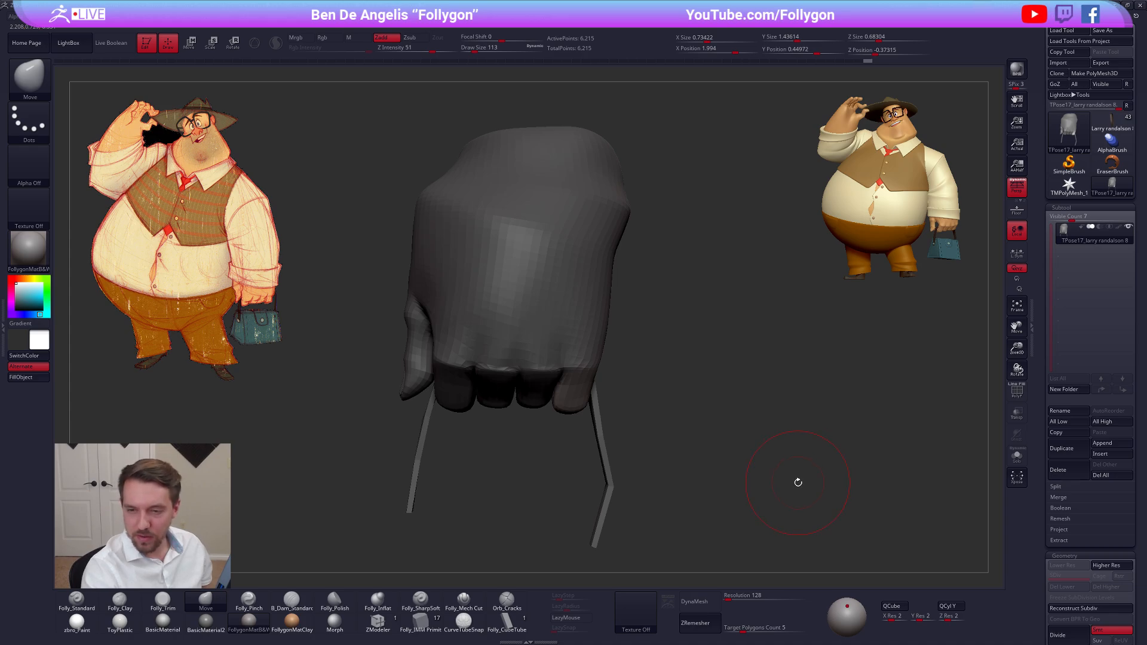
right_drag(563, 398, 565, 380)
alt+right_drag(565, 380, 631, 396)
key(space)
drag(633, 394, 628, 392)
mouse_move(628, 399)
right_down()
mouse_move(586, 368)
mouse_move(590, 434)
right_up()
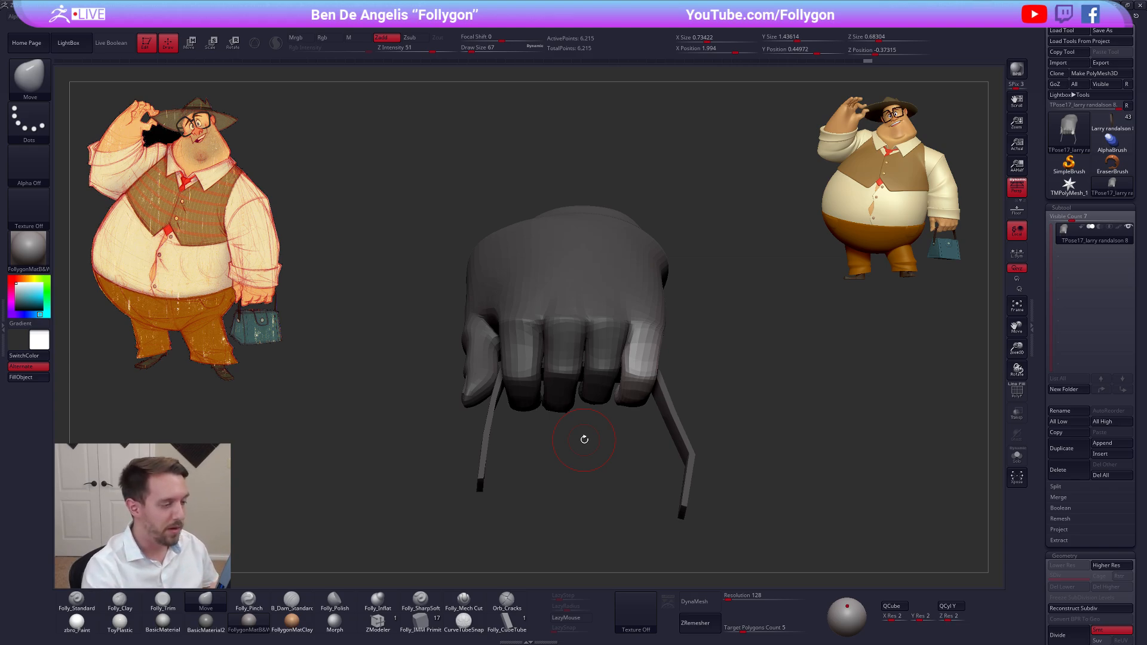
Mask everything except the middle finger with a Transpose topological mask, then isolate and unmask its green nail
drag(584, 439, 579, 383)
key(w)
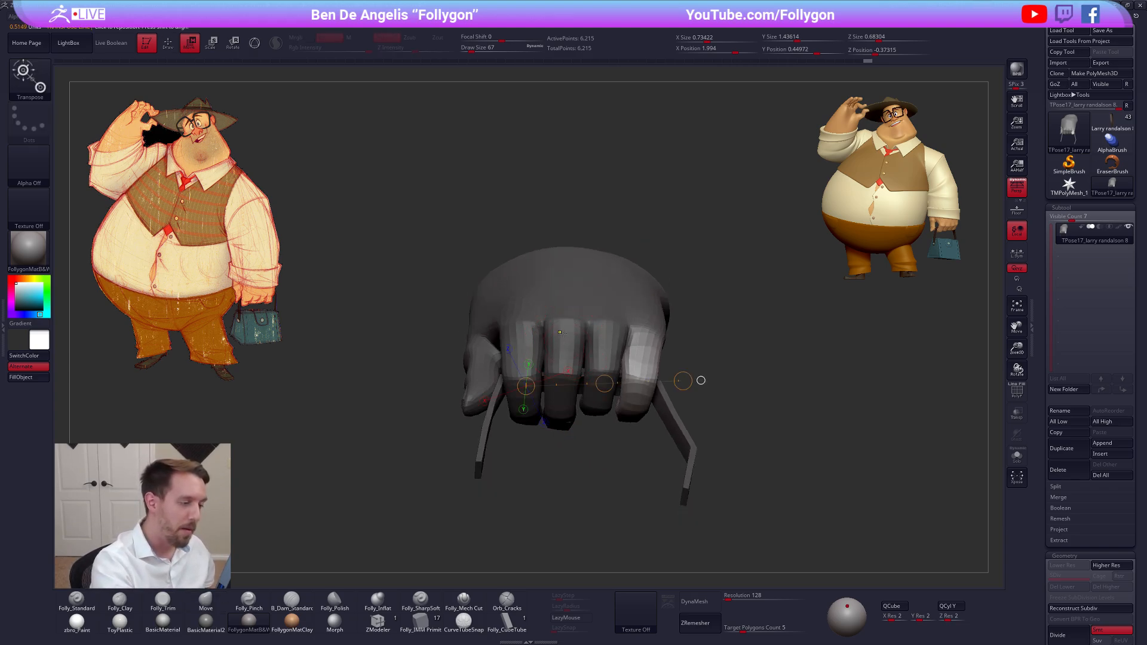
ctrl+drag(564, 335, 561, 353)
key(q)
ctrl+click(566, 375)
ctrl+click(566, 375)
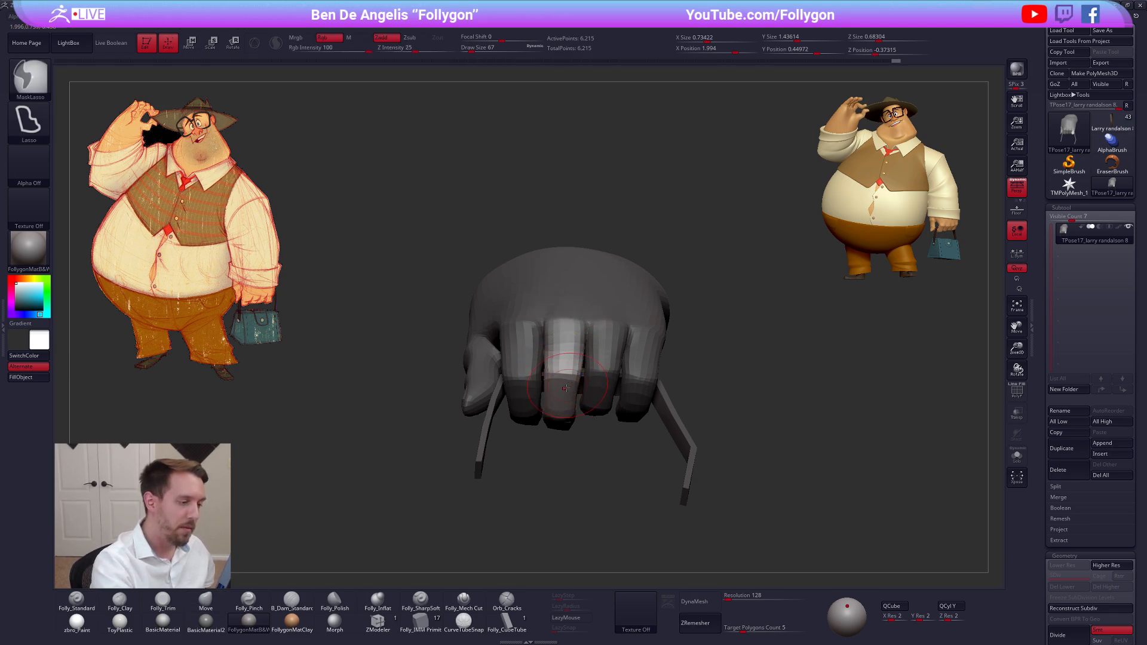
drag(565, 463, 556, 400)
key(shift+f)
ctrl+shift+click(556, 452)
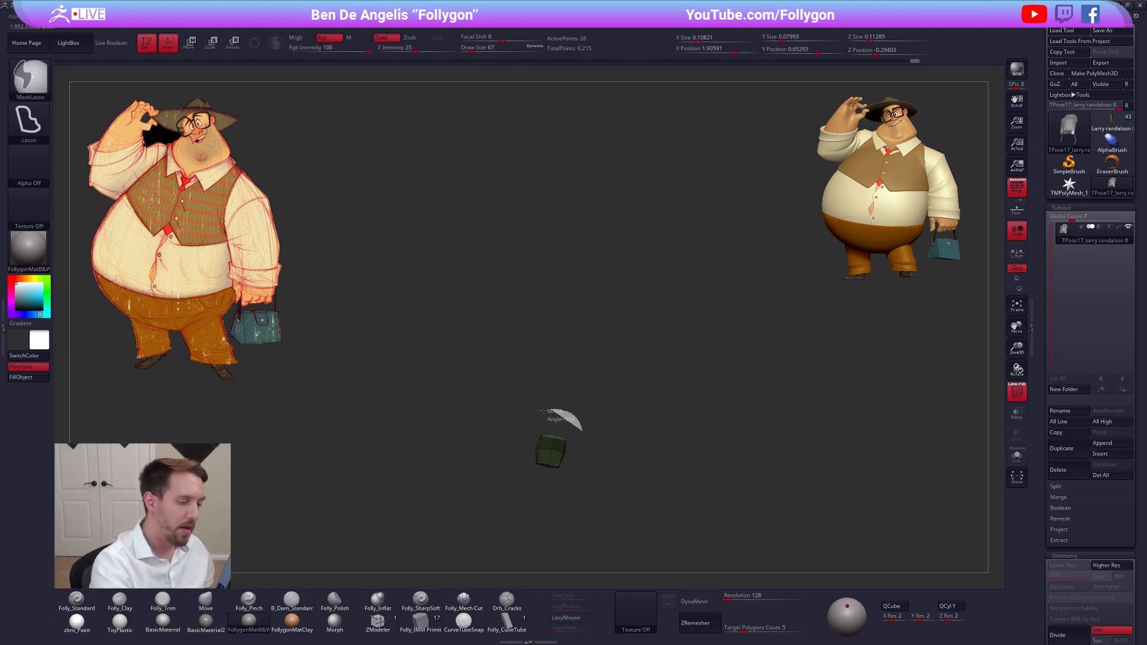
key(shift+f)
ctrl+shift+click(589, 469)
drag(594, 469, 583, 543)
ctrl+click(560, 417)
Reposition and reshape the middle finger with the Move brush at draw sizes 160, 239 and 104
key(space)
drag(563, 381, 568, 380)
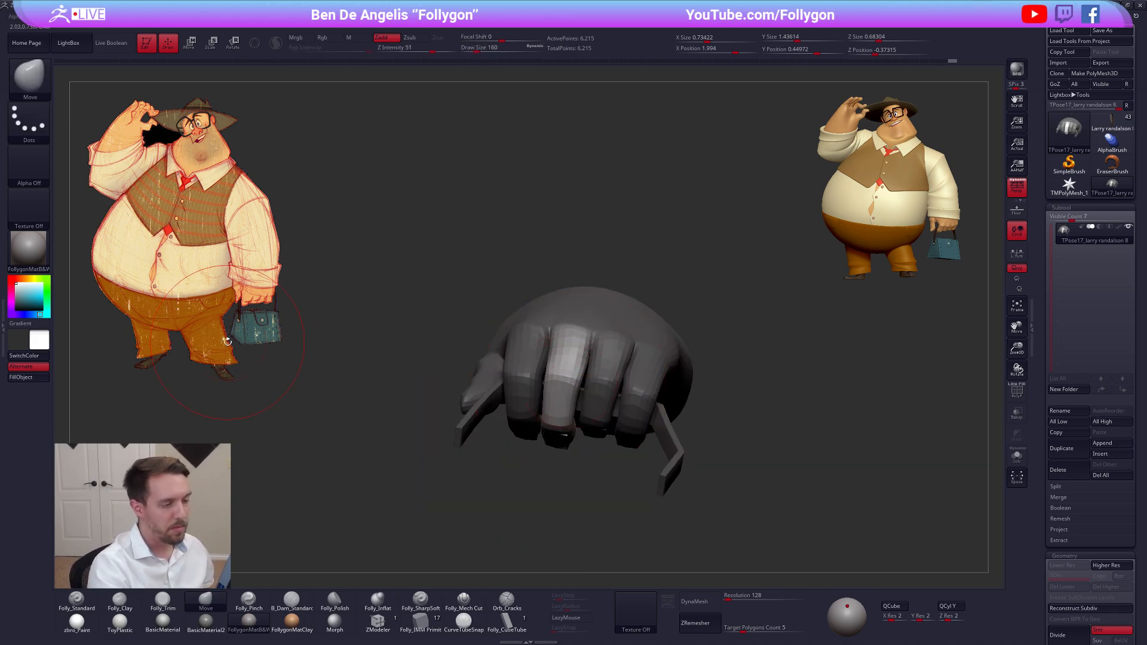
mouse_move(582, 490)
mouse_down()
mouse_move(597, 347)
mouse_move(583, 357)
mouse_up()
key(space)
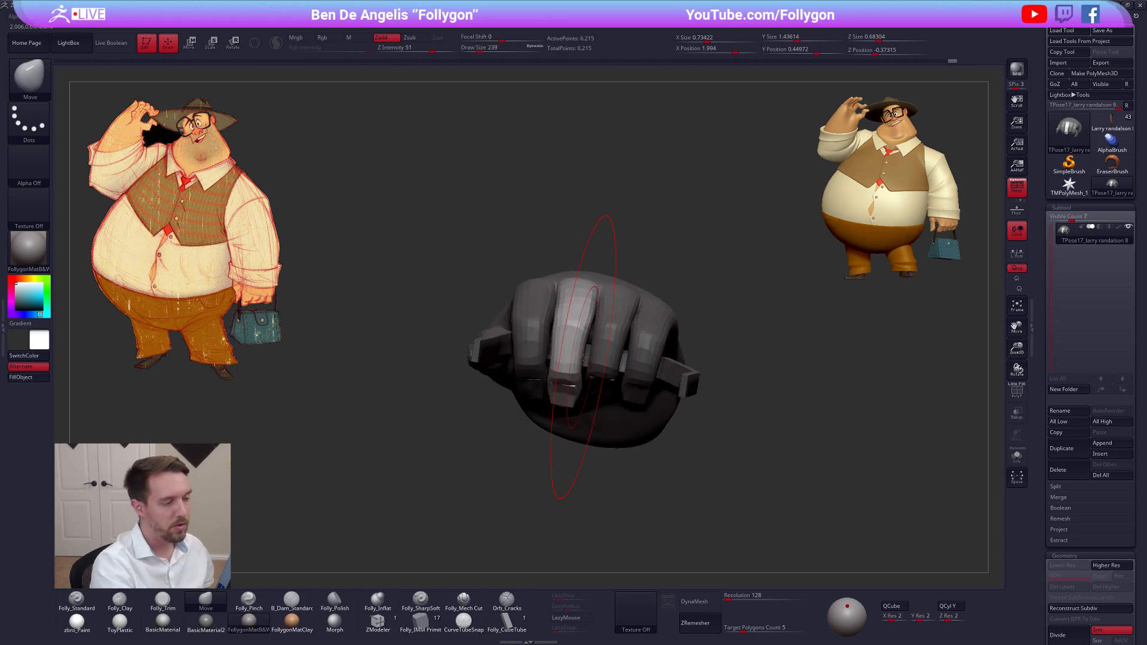
right_drag(583, 357, 574, 369)
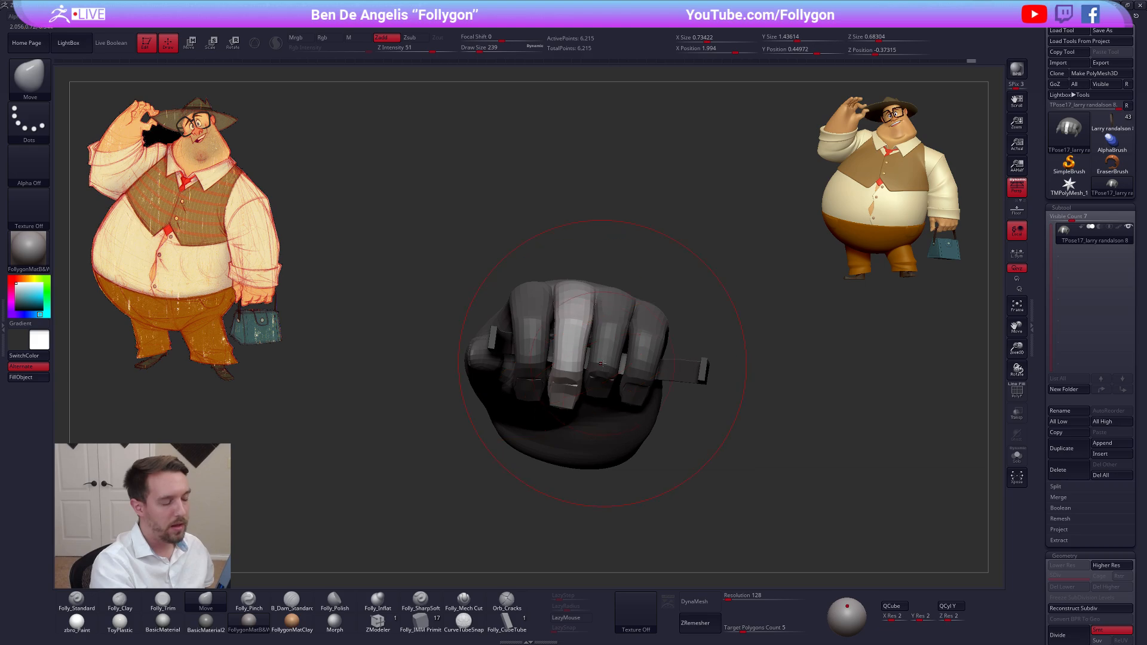
key(space)
drag(602, 363, 594, 364)
alt+right_drag(592, 381, 564, 399)
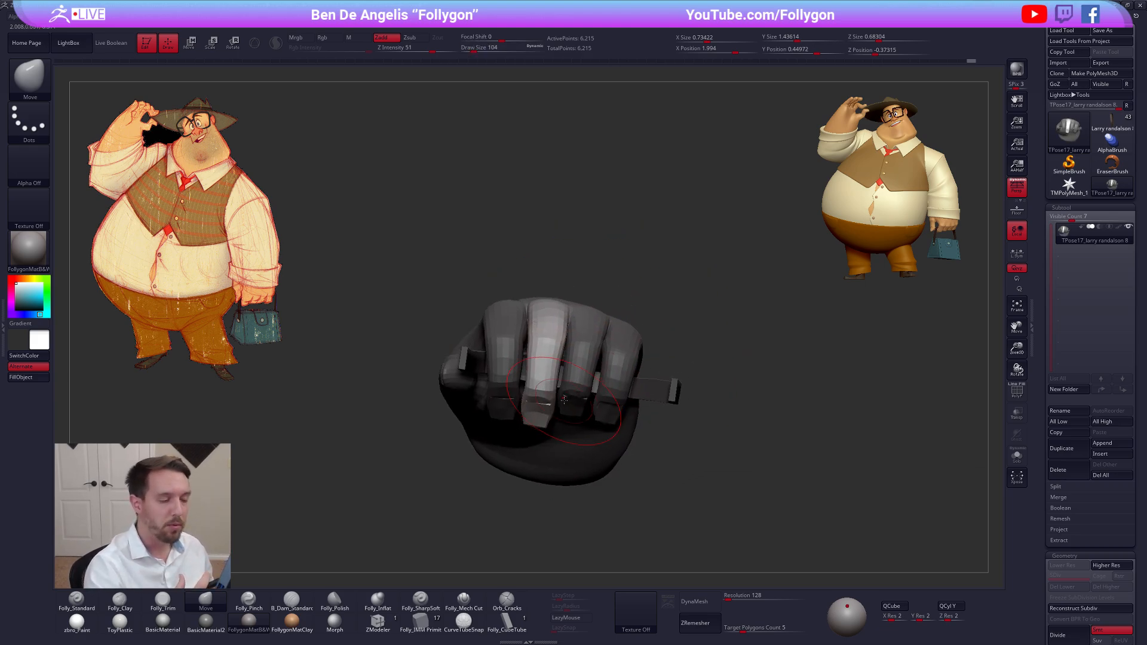
Mask everything except the ring finger with a Transpose topological mask, then isolate and unmask its blue nail
mouse_move(588, 351)
right_down()
mouse_move(588, 372)
mouse_move(563, 312)
right_up()
key(w)
ctrl+click(585, 357)
key(q)
ctrl+click(560, 380)
key(shift+f)
ctrl+shift+click(574, 416)
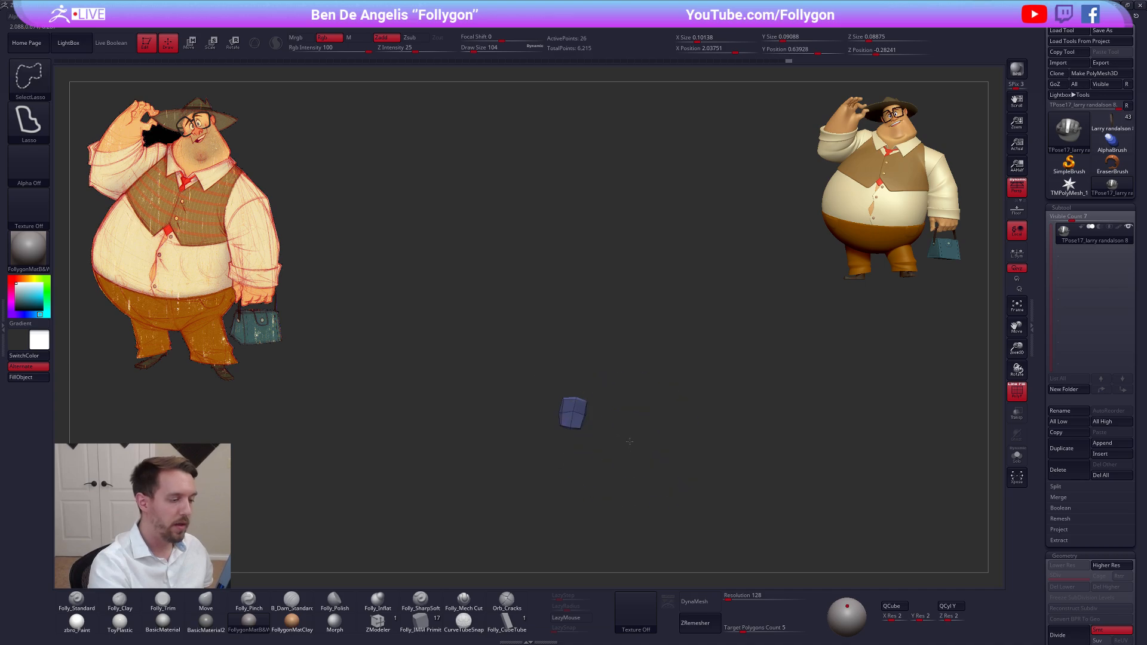
ctrl+shift+click(577, 422)
key(shift+f)
right_drag(577, 423, 573, 455)
Reshape the ring finger over the handle with the Move brush at draw sizes 279, 140 and 96, and clear the mask
key(space)
click(584, 386)
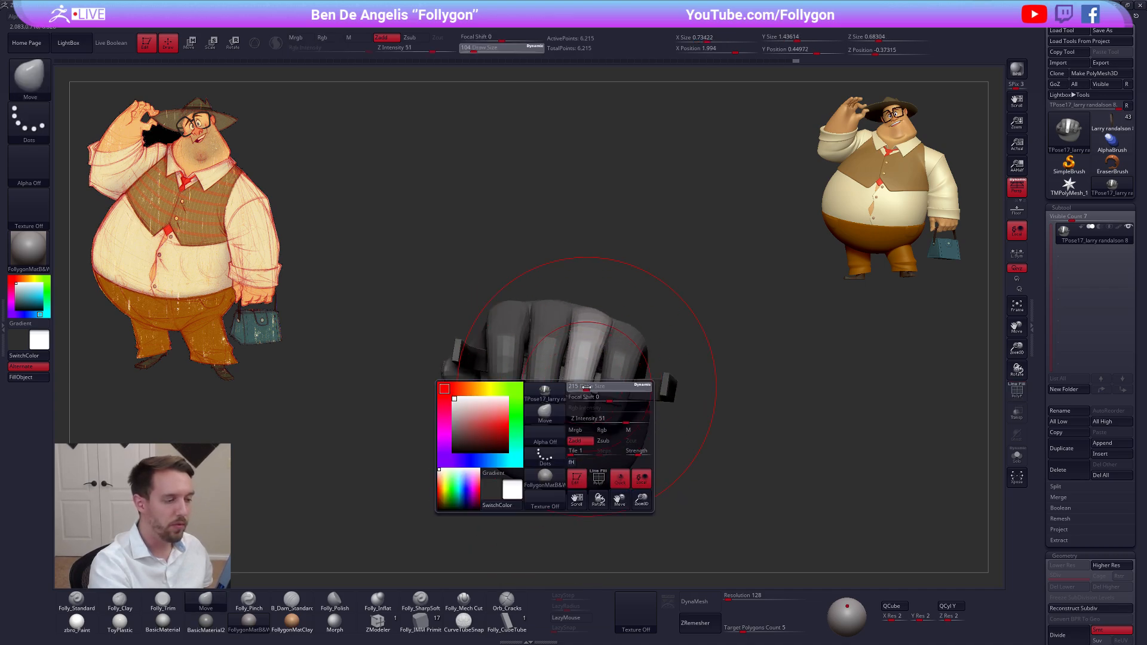
key(space)
click(574, 384)
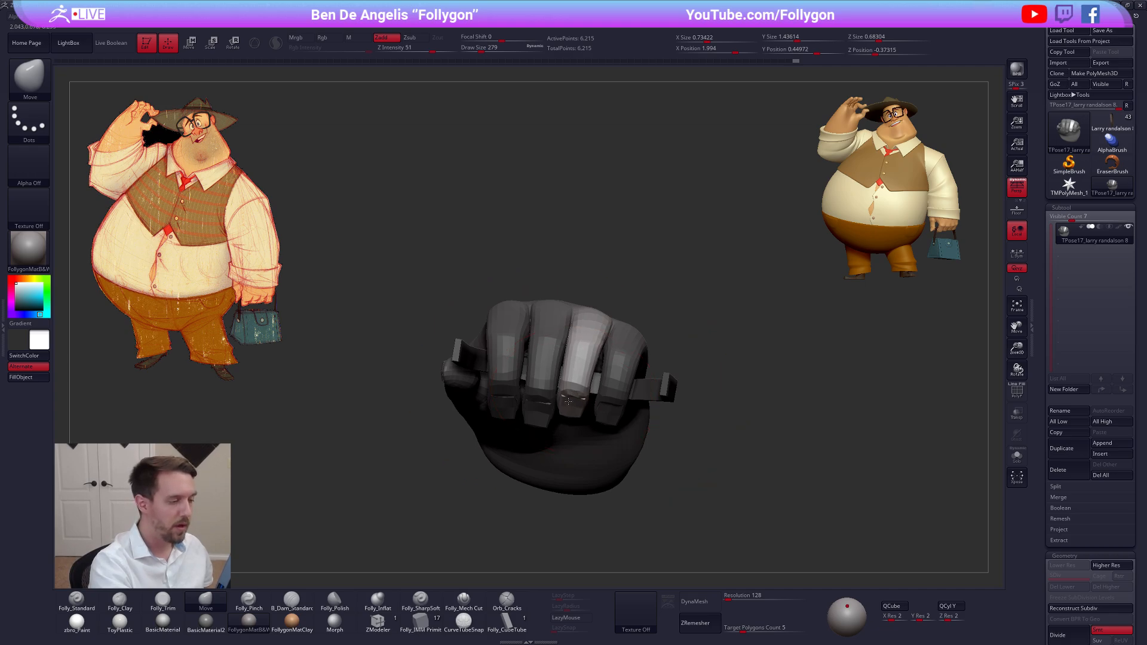
key(space)
click(569, 403)
key(space)
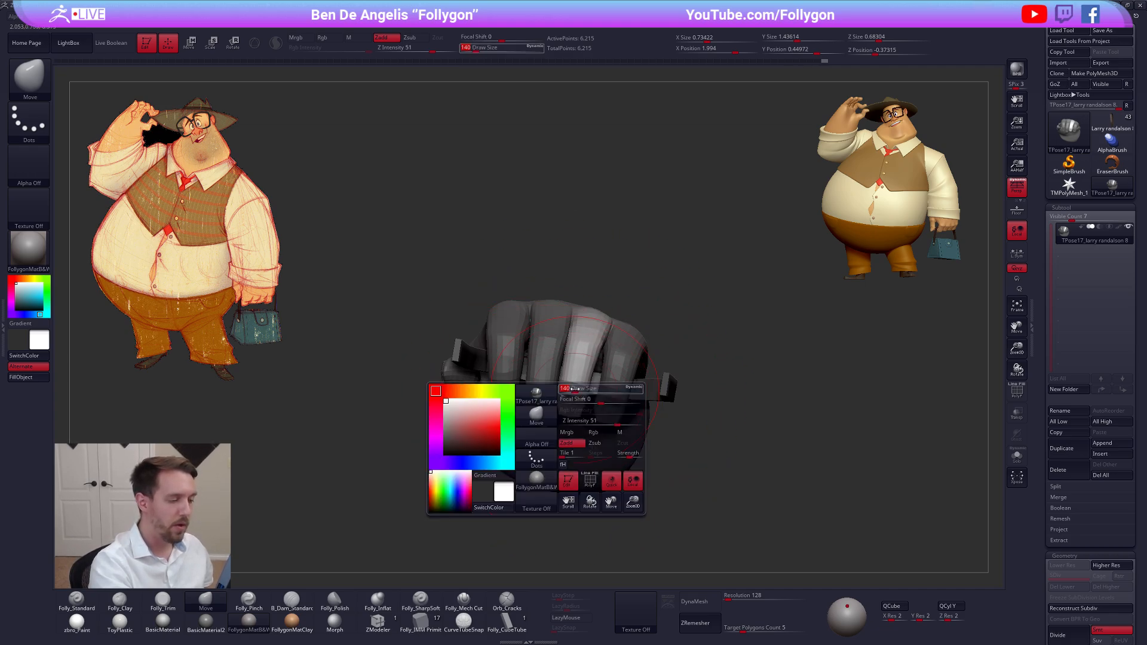
click(566, 404)
key(space)
click(572, 399)
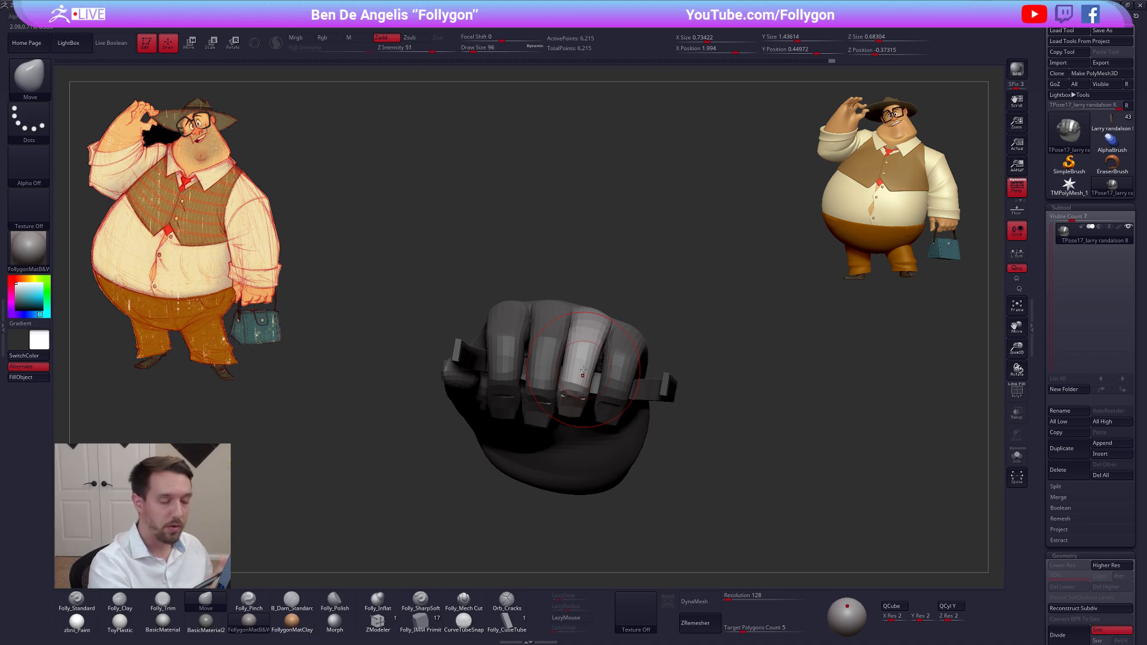
mouse_move(582, 370)
right_down()
mouse_move(579, 400)
mouse_move(586, 377)
right_up()
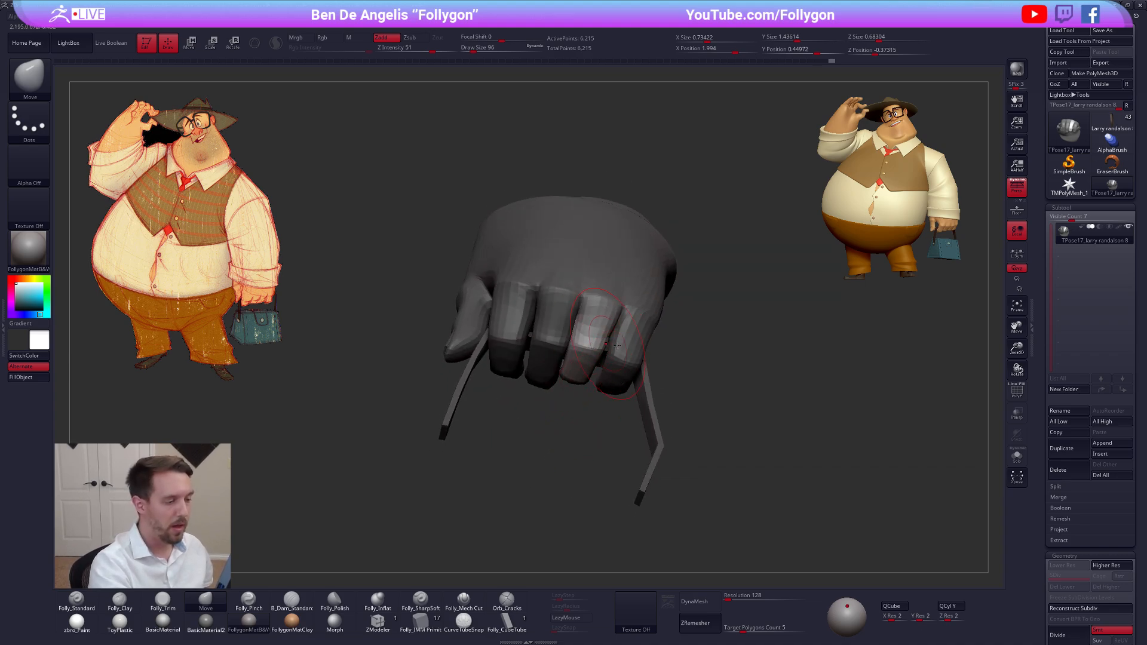
ctrl+drag(706, 352, 733, 349)
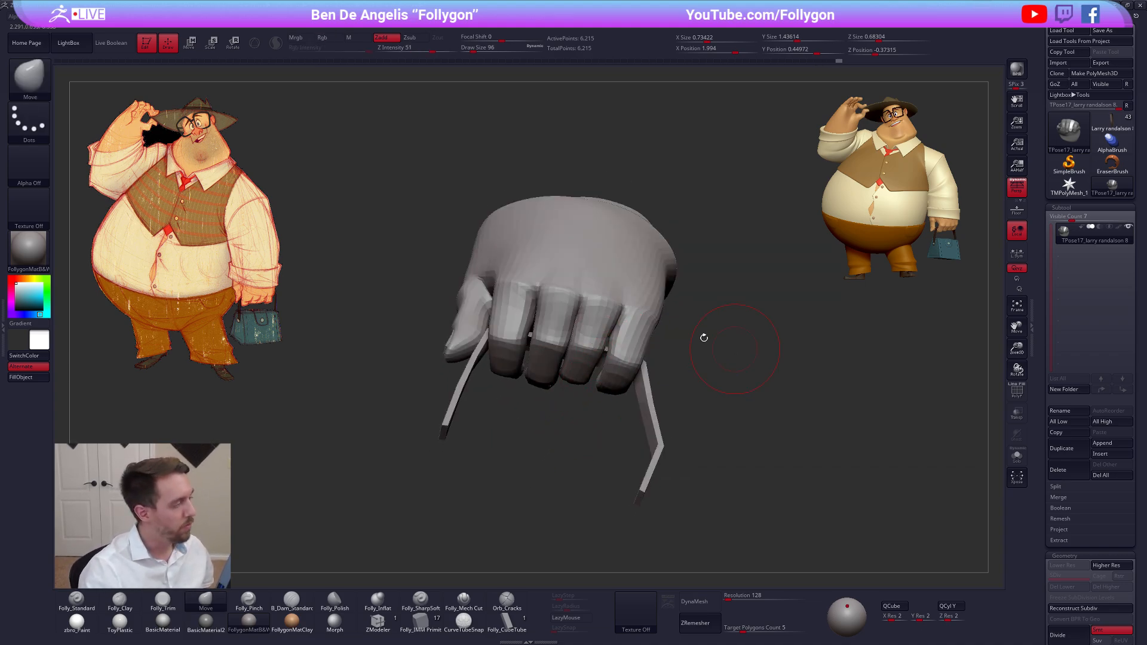
Switch to the browser, look over the Follygon YouTube videos and Gumroad store, and return to ZBrush
key(alt+Tab)
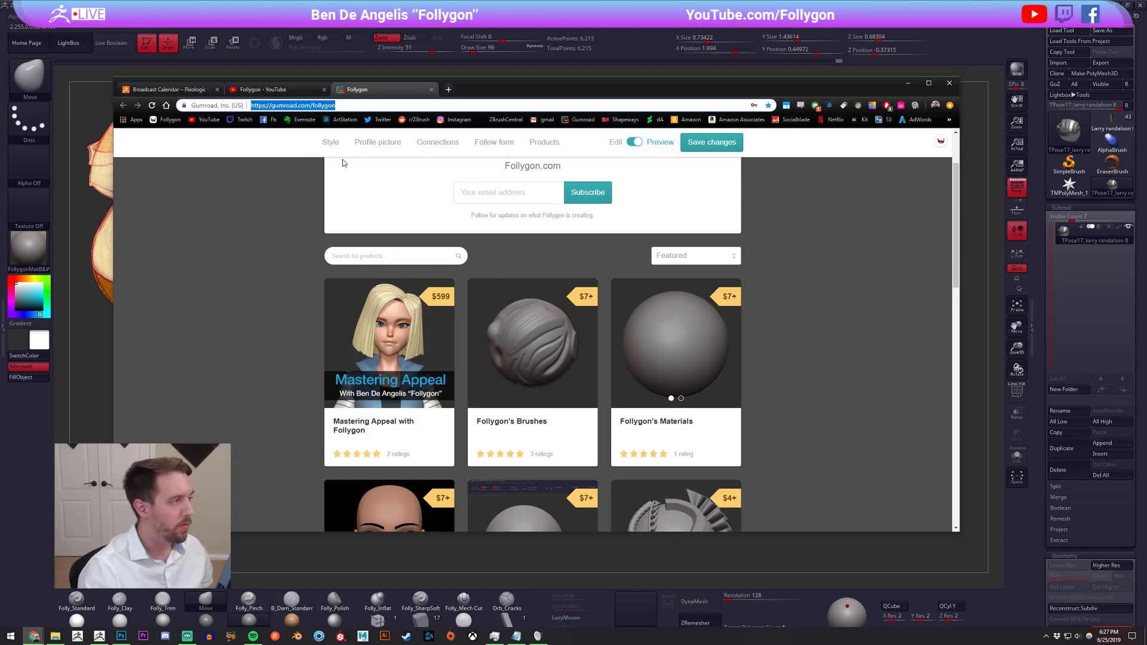
click(279, 91)
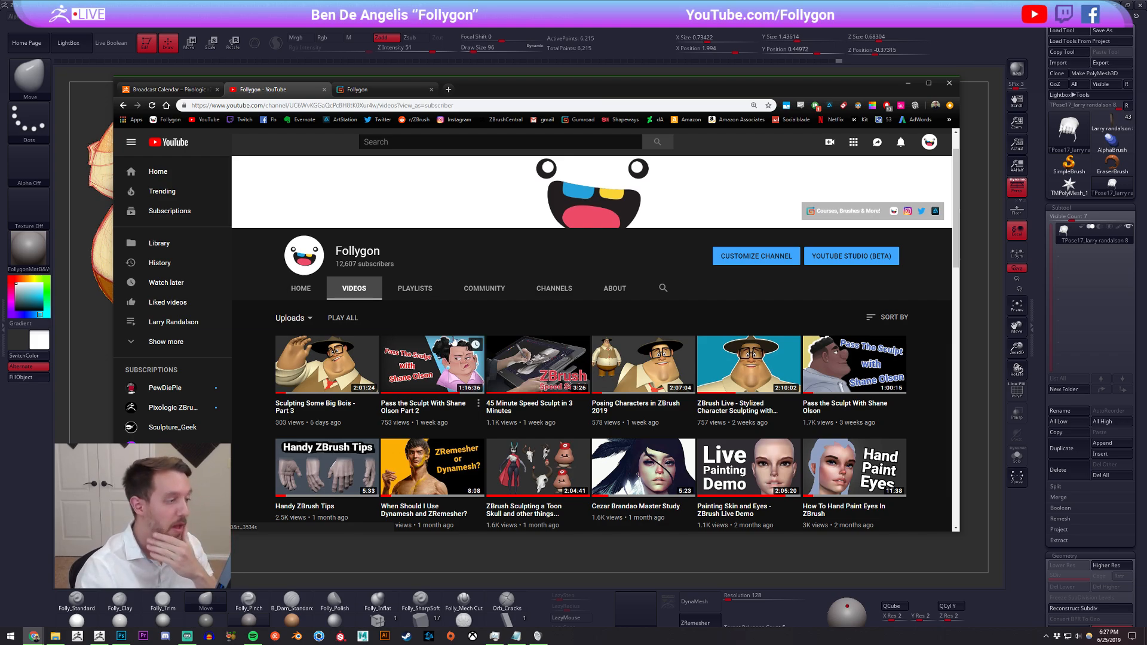
click(375, 89)
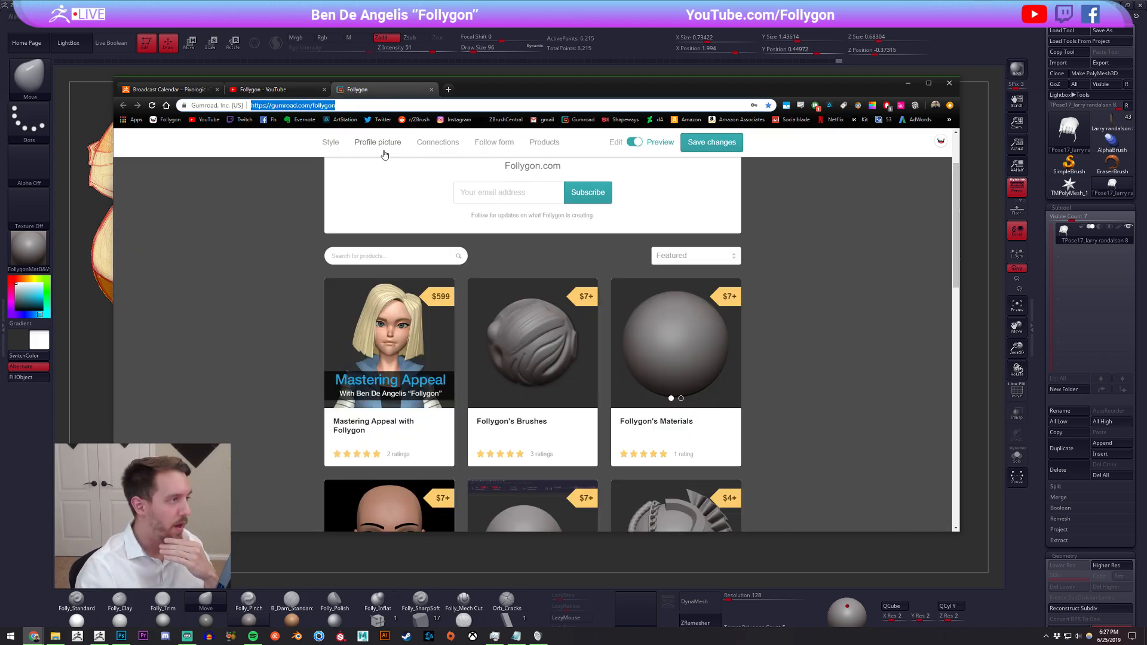
click(113, 304)
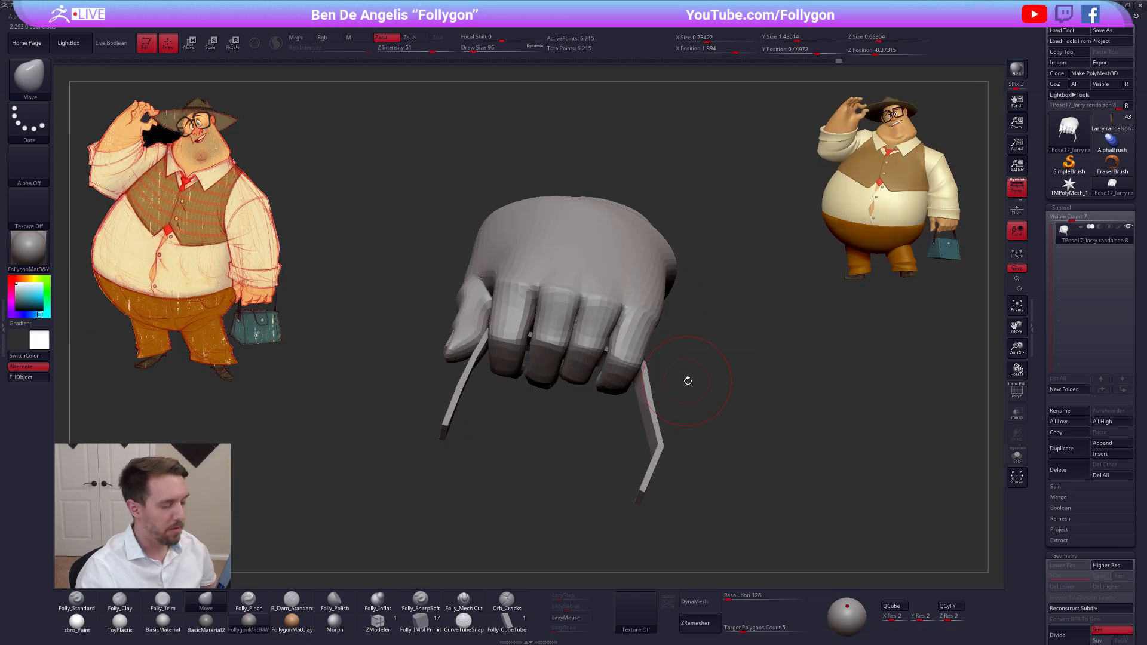
Mask everything except the little finger with a Transpose topological mask, and isolate and unmask its red nail
mouse_move(611, 365)
right_down()
mouse_move(584, 359)
mouse_move(629, 340)
right_up()
key(w)
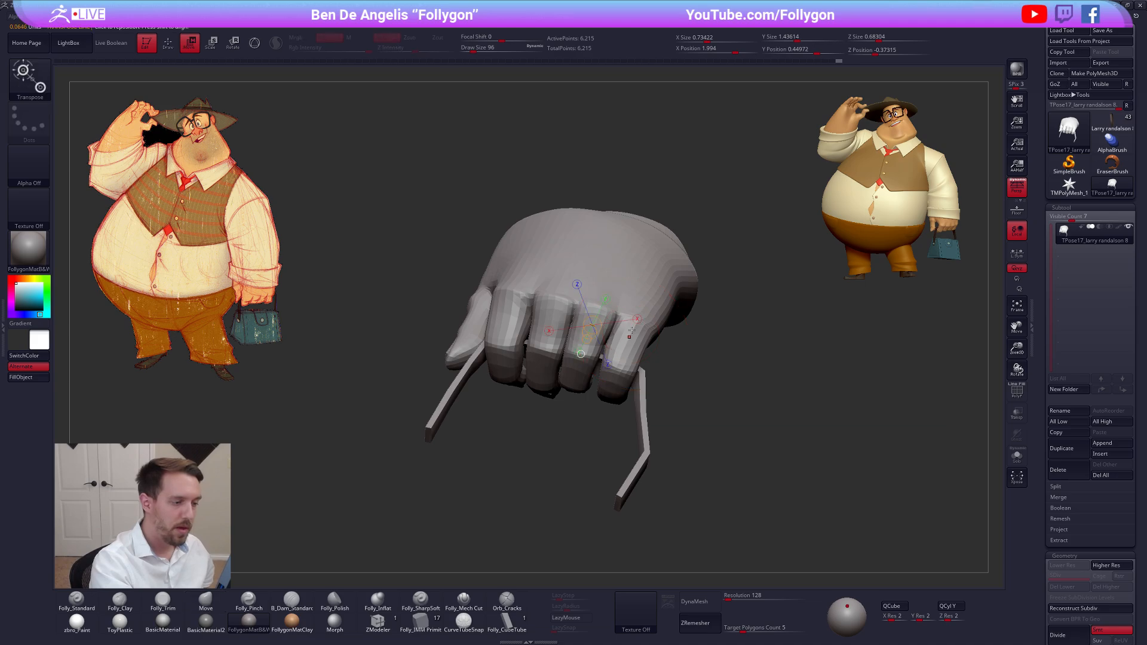
ctrl+drag(633, 330, 620, 361)
key(q)
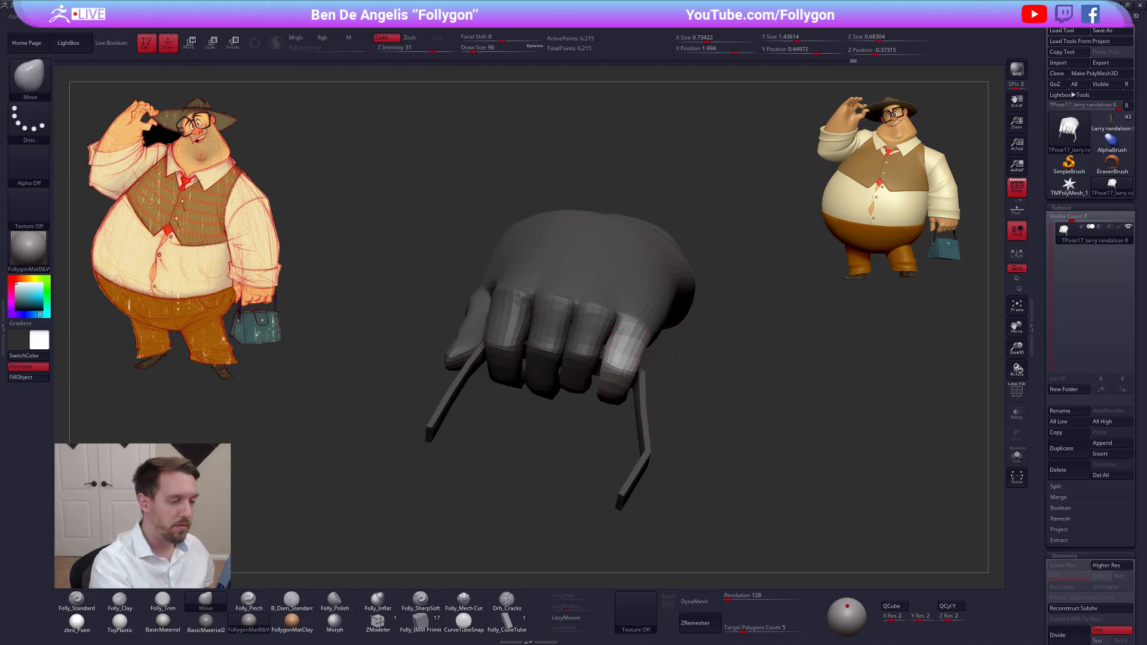
right_drag(619, 395, 604, 310)
key(shift+f)
ctrl+shift+click(597, 434)
ctrl+shift+click(639, 442)
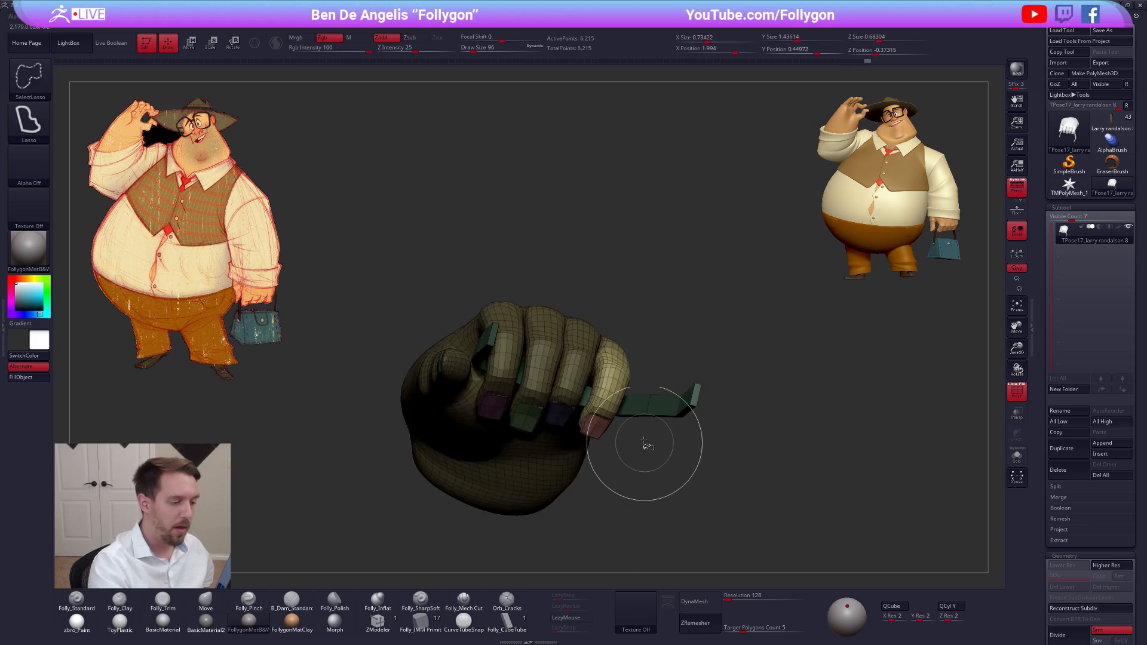
key(shift+f)
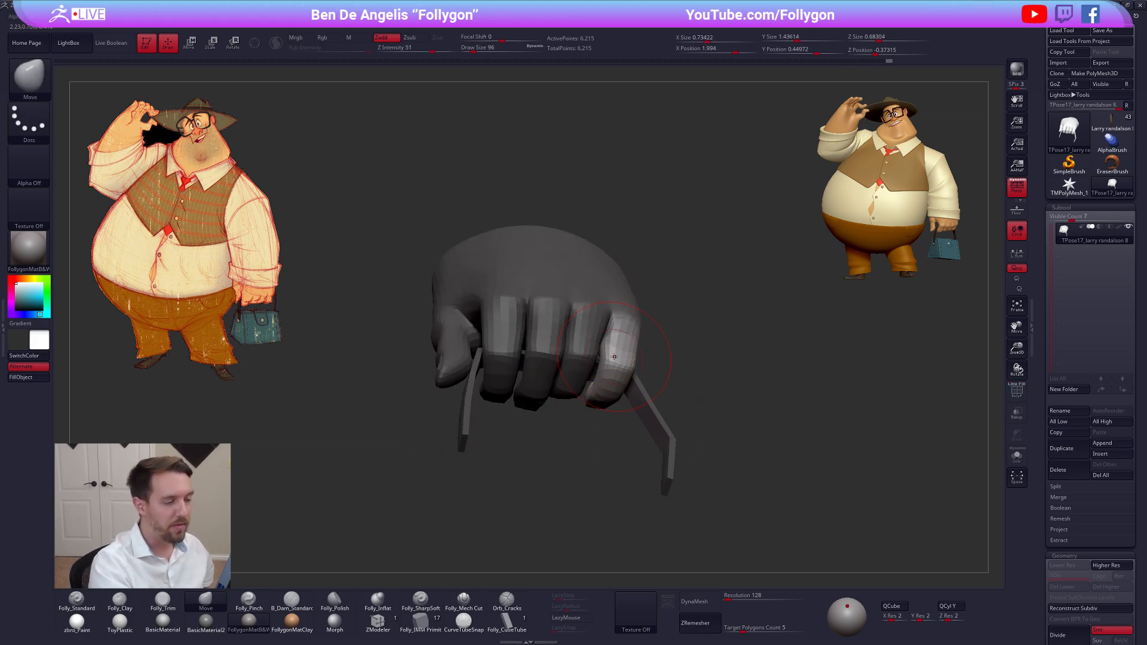
Adjust the little finger's shape and position with the Move brush at draw sizes 104 and 81
key(space)
key(space)
drag(620, 357, 622, 357)
right_drag(624, 293, 624, 363)
key(bracketleft)
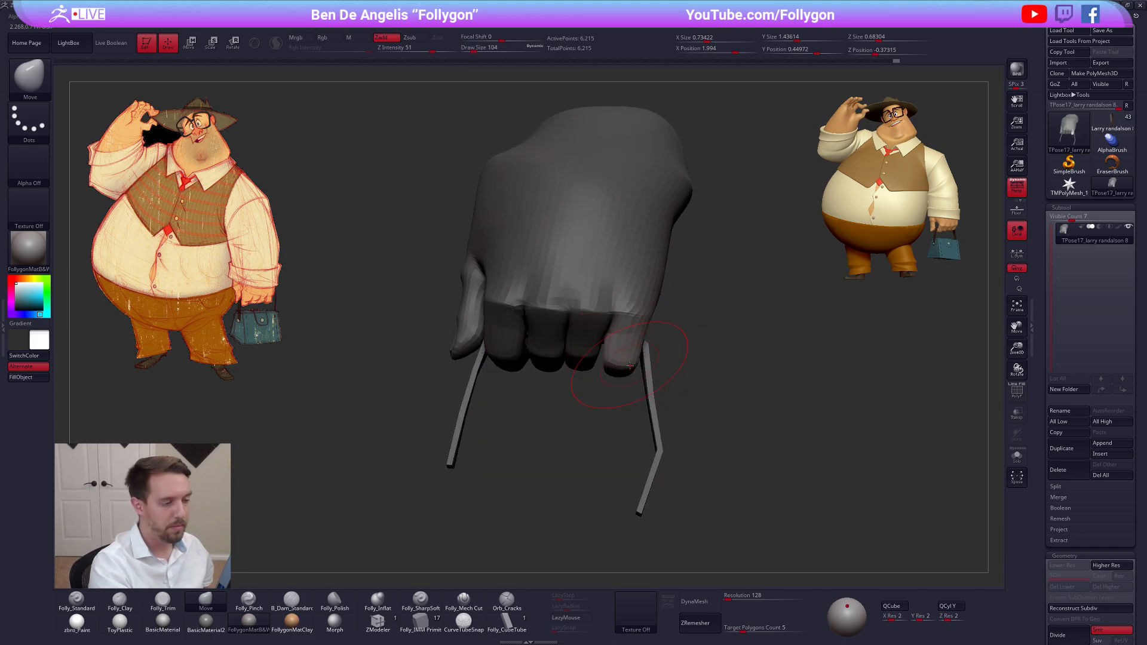
key(bracketleft)
alt+right_drag(570, 357, 640, 402)
mouse_move(537, 406)
right_down()
mouse_move(570, 404)
mouse_move(572, 364)
right_up()
Mask everything except the index finger with a Transpose topological mask, and isolate and unmask its purple nail
key(w)
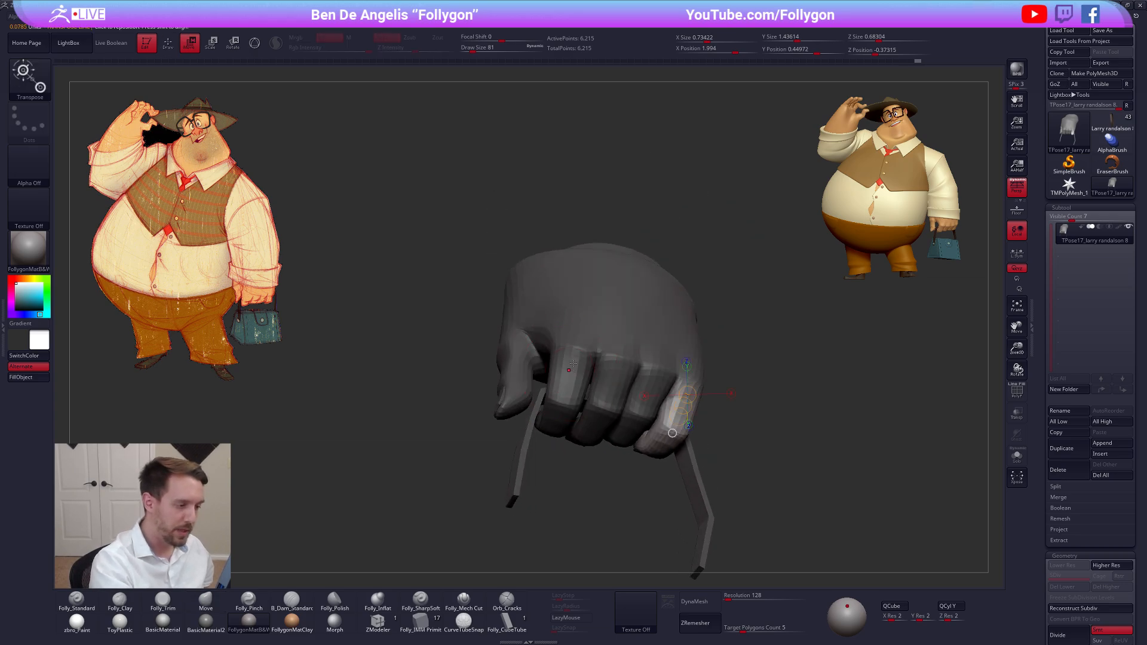
key(q)
key(w)
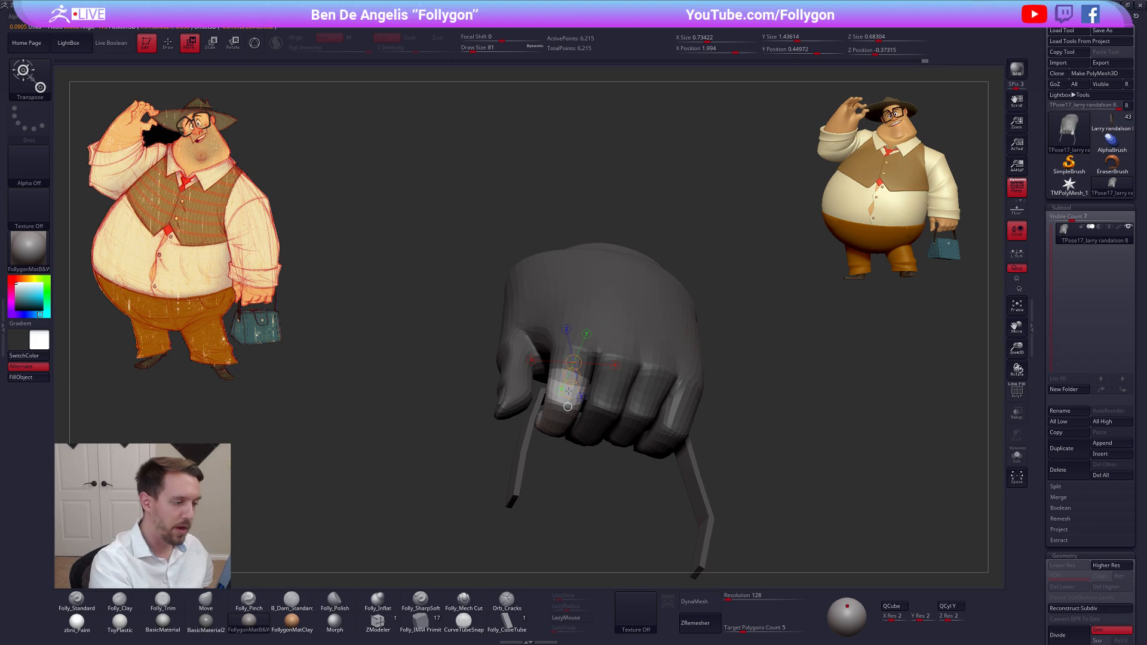
key(q)
mouse_move(600, 410)
right_down()
mouse_move(567, 358)
mouse_move(571, 339)
mouse_move(590, 388)
right_up()
key(shift+f)
ctrl+shift+click(561, 418)
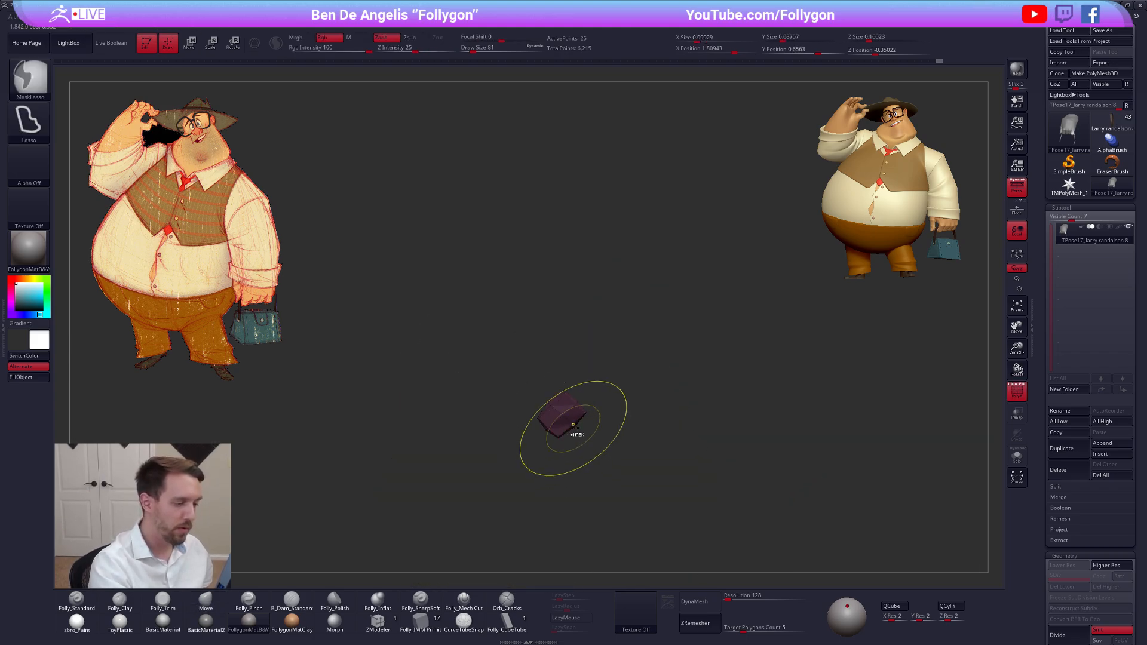
mouse_move(601, 417)
ctrl+mouse_down()
mouse_move(535, 466)
mouse_move(616, 460)
ctrl+mouse_up()
ctrl+shift+click(640, 503)
key(shift+f)
Reshape the index finger around the handle with the Move brush at draw sizes 81 to 49, and clear the mask
mouse_move(636, 514)
right_down()
mouse_move(591, 496)
mouse_move(606, 417)
right_up()
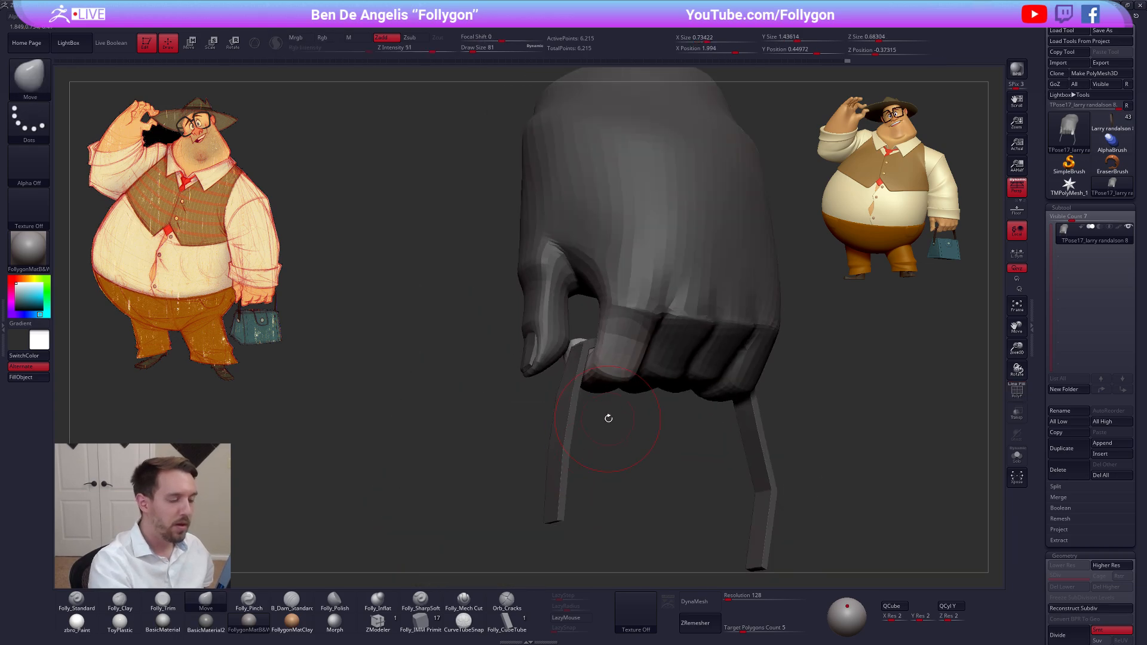
ctrl+click(620, 376)
ctrl+right_drag(620, 376, 590, 381)
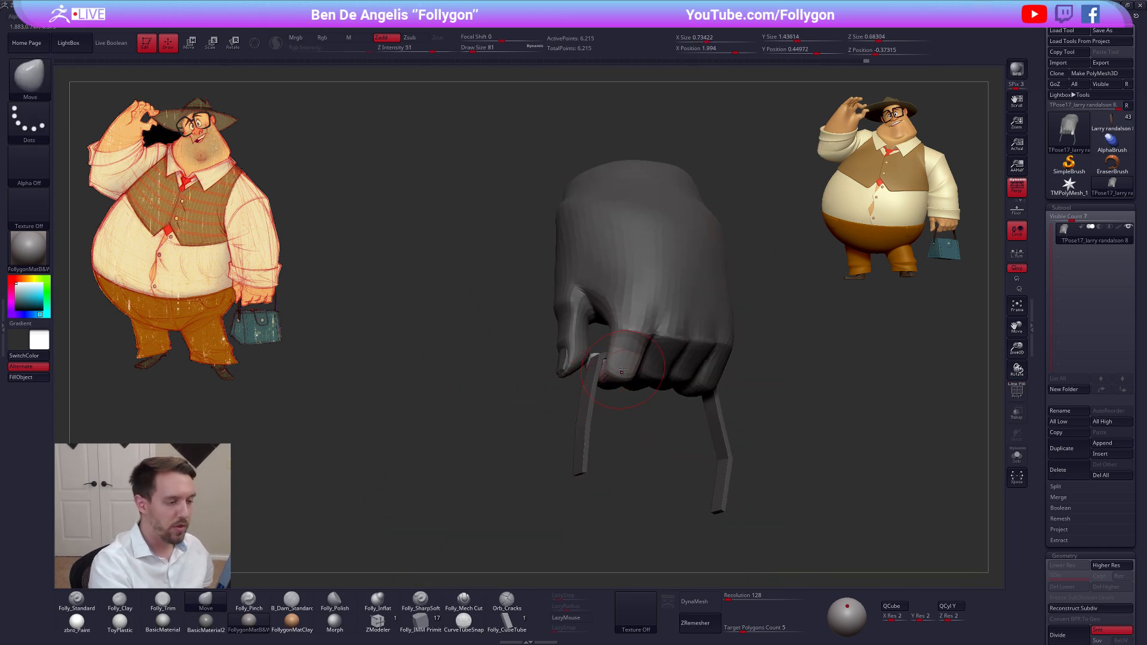
key(space)
drag(622, 371, 623, 372)
key(space)
mouse_move(623, 372)
right_down()
mouse_move(598, 376)
mouse_move(634, 385)
right_up()
key(space)
drag(609, 390, 607, 389)
right_drag(619, 382, 633, 375)
drag(630, 374, 642, 384)
key(space)
key(space)
mouse_move(620, 394)
right_down()
mouse_move(632, 406)
mouse_move(579, 391)
mouse_move(582, 379)
mouse_move(583, 455)
right_up()
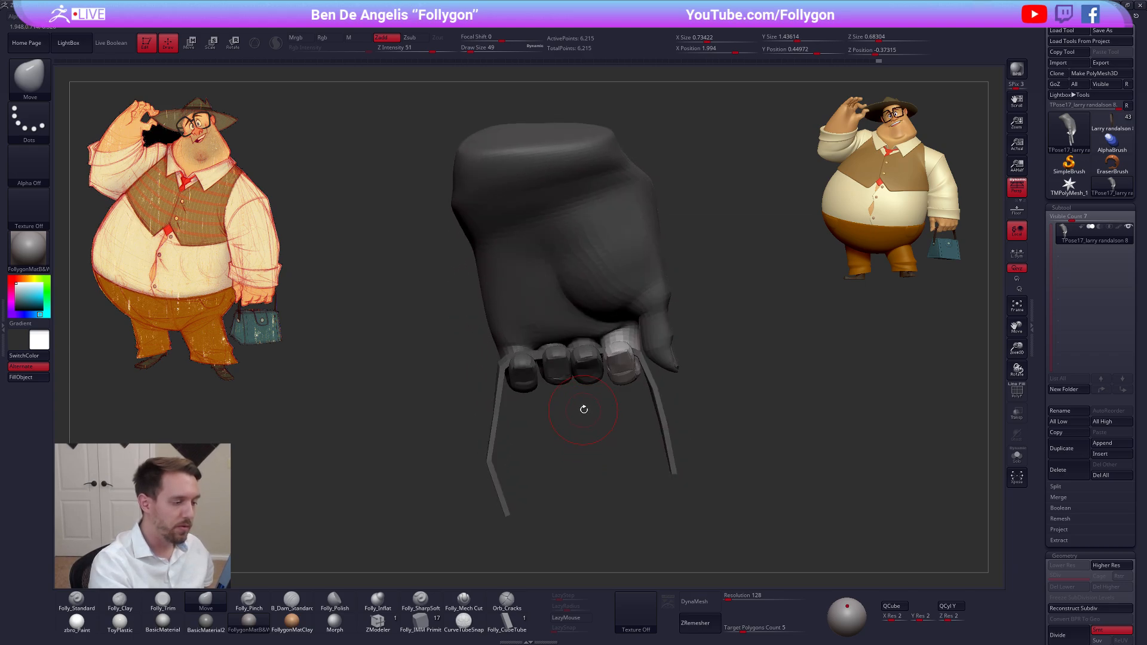
mouse_move(584, 409)
right_down()
mouse_move(646, 404)
mouse_move(620, 423)
mouse_move(675, 367)
mouse_move(760, 374)
mouse_move(692, 394)
mouse_move(633, 444)
mouse_move(647, 391)
right_up()
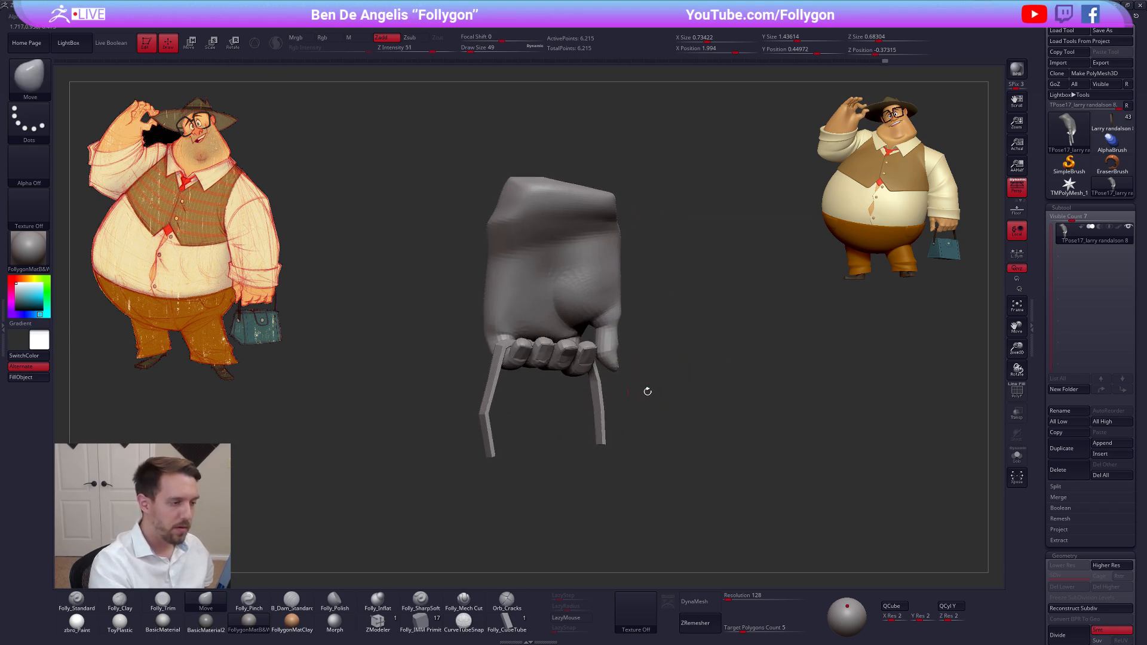
Transfer the hand pose from the TPose mesh back to the original subtools
key(ctrl+1)
click(739, 458)
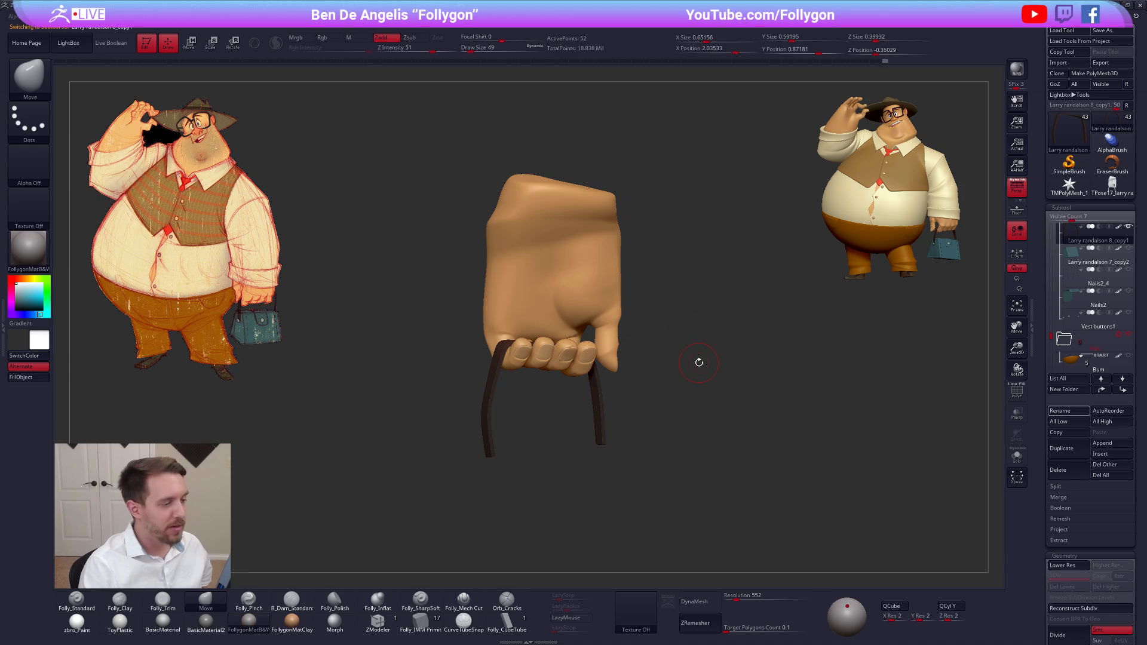
alt+drag(669, 349, 633, 359)
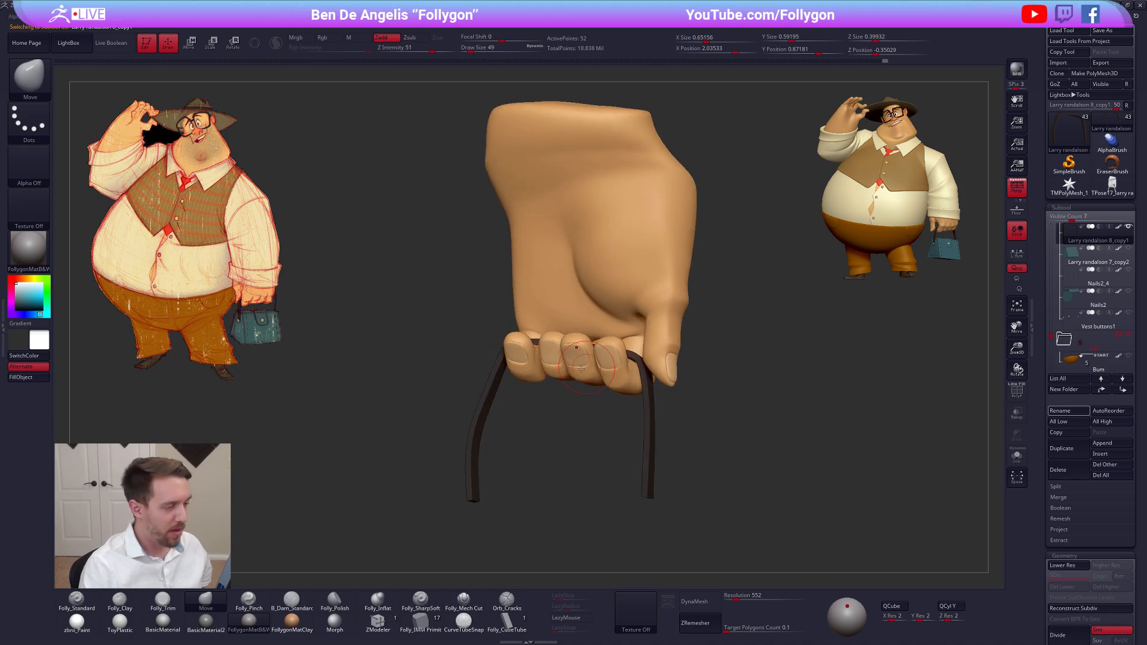
Solo the bag-holding hand's subtool and pinch the creases between its fingers with Folly_Pinch at draw size 43
alt+click(556, 373)
key(alt+s)
mouse_move(575, 413)
right_down()
mouse_move(590, 383)
mouse_move(584, 352)
mouse_move(603, 320)
mouse_move(608, 358)
mouse_move(624, 327)
right_up()
key(5)
key(space)
click(619, 330)
key(space)
drag(620, 326, 636, 323)
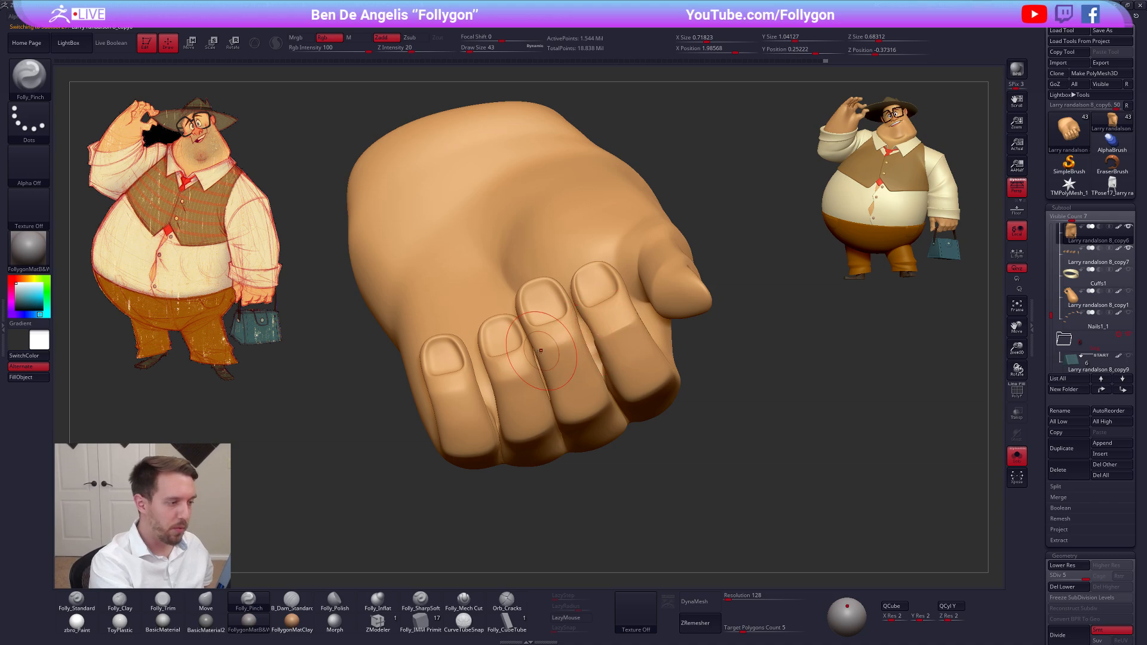
drag(542, 351, 574, 343)
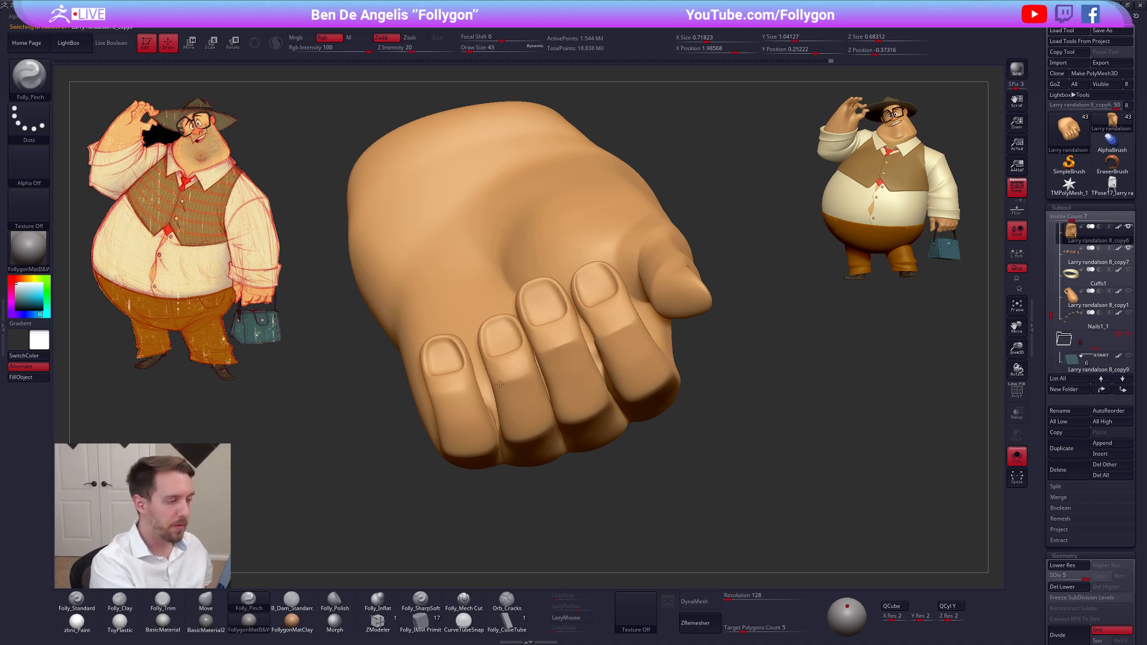
right_drag(500, 383, 574, 397)
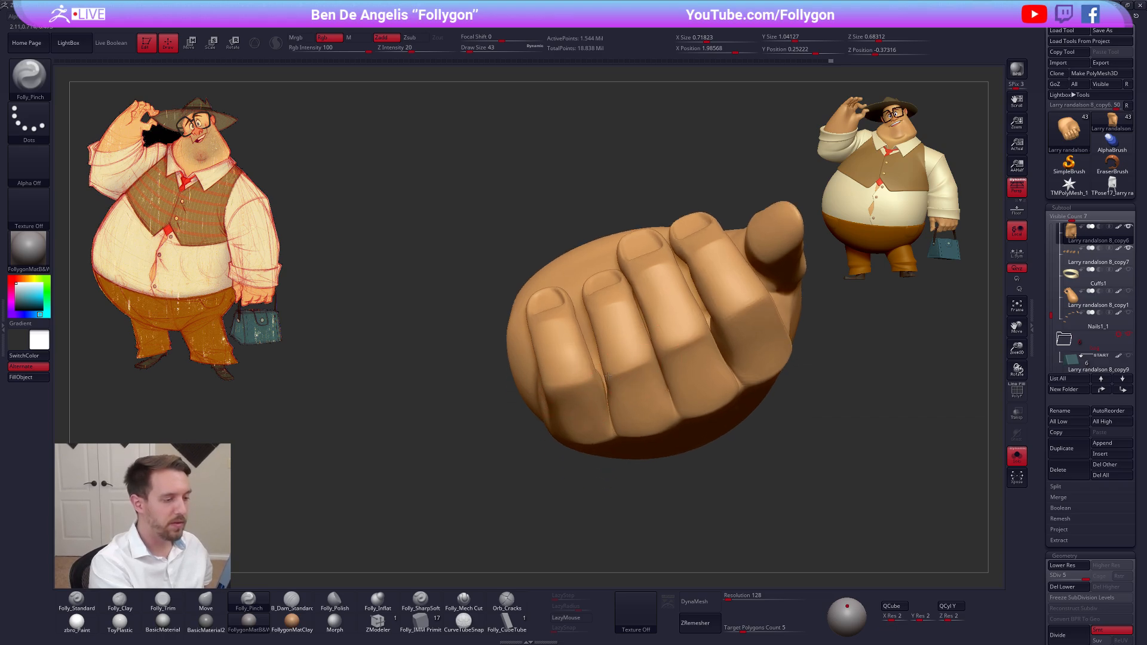
Drop the hand to subdivision level 3 and refine the fingers' creases further with the Folly_Pinch brush
key(shift+d)
key(shift+d)
mouse_move(633, 375)
right_down()
mouse_move(614, 395)
mouse_move(670, 369)
mouse_move(639, 436)
right_up()
key(b)
key(m)
key(v)
key(5)
shift+drag(597, 352, 601, 370)
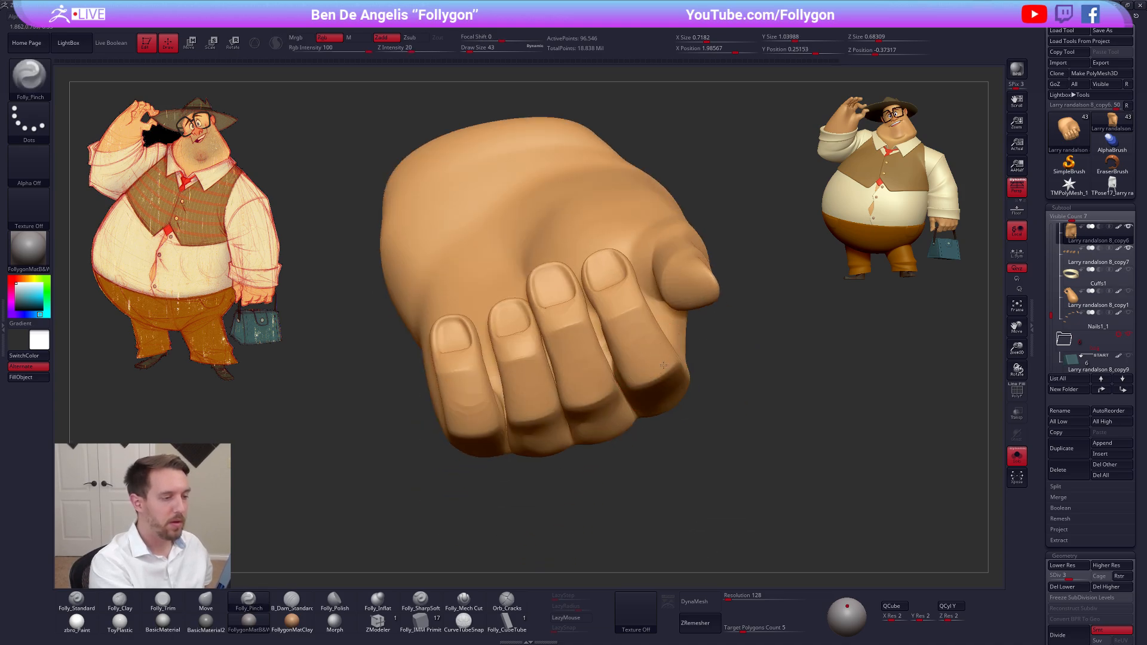
Isolate the four curled fingers of the hand with lasso selections, hiding the thumb and the rest of the palm
mouse_move(537, 370)
right_down()
mouse_move(604, 382)
mouse_move(614, 439)
mouse_move(589, 428)
mouse_move(571, 362)
mouse_move(608, 350)
right_up()
key(ctrl+shift)
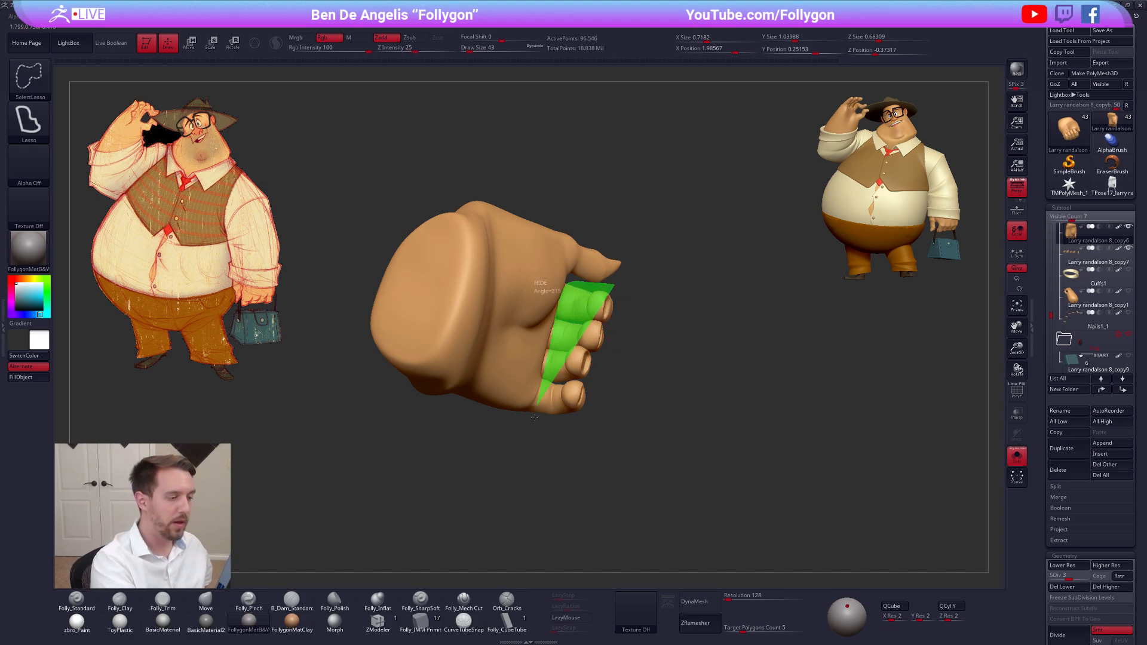
mouse_move(535, 417)
ctrl+shift+mouse_down()
mouse_move(627, 459)
mouse_move(675, 410)
ctrl+shift+mouse_up()
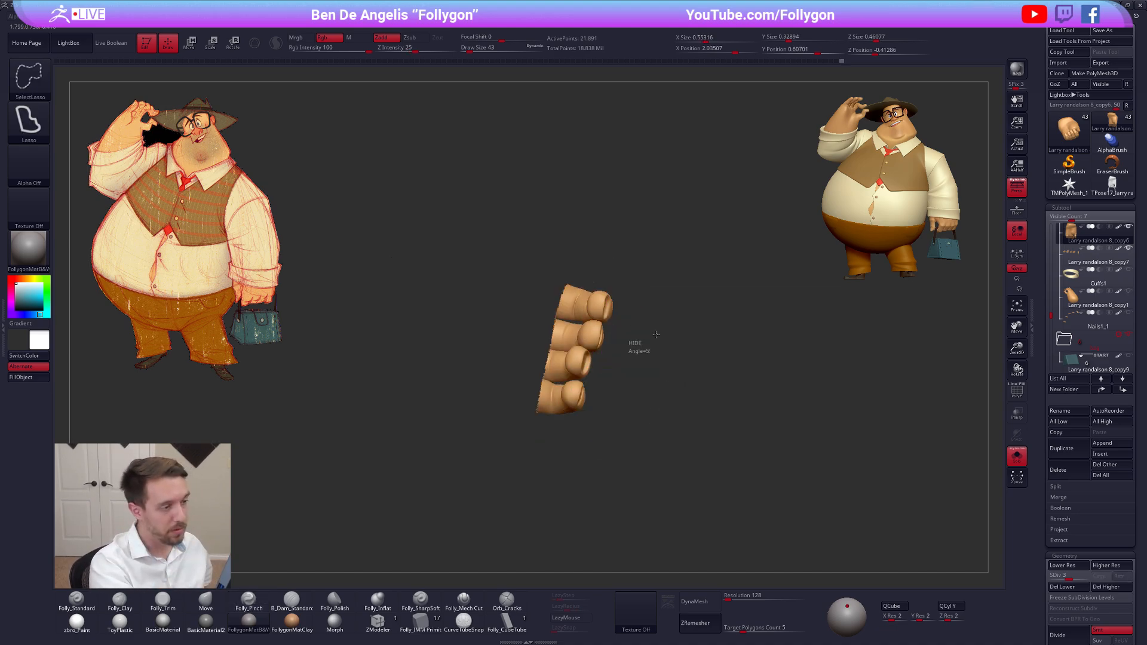
ctrl+shift+click(627, 335)
key(ctrl+shift)
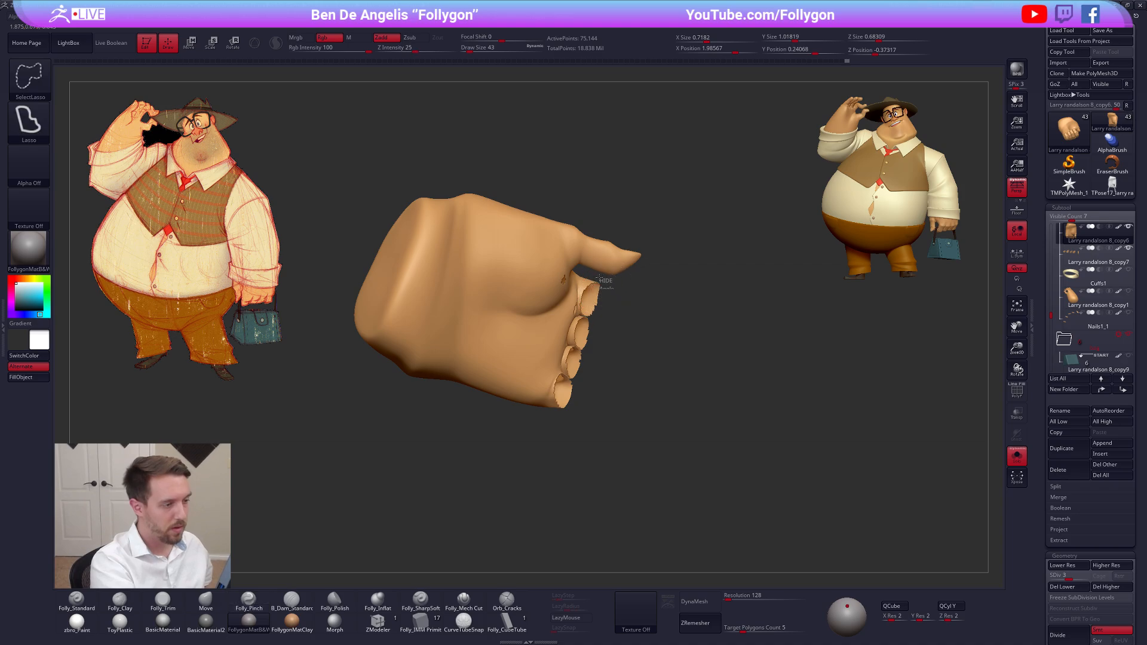
ctrl+alt+shift+drag(603, 445, 657, 411)
ctrl+shift+drag(607, 379, 625, 395)
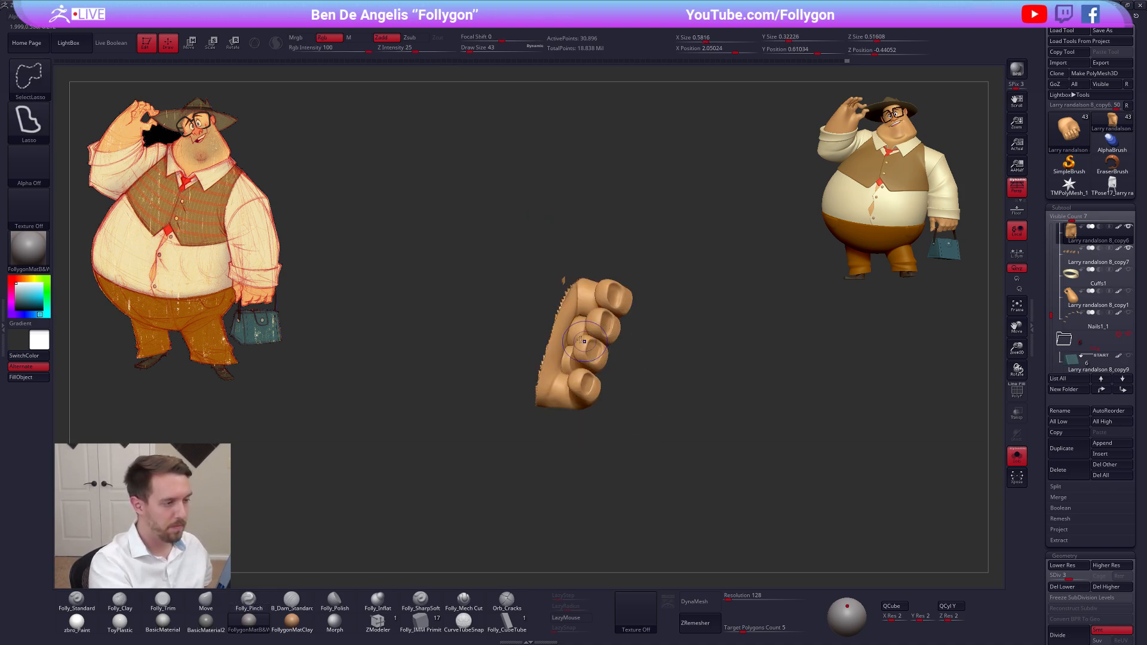
Hide the stray piece and the leftover strip of palm beside the isolated fingers with lasso selection
drag(596, 283, 592, 339)
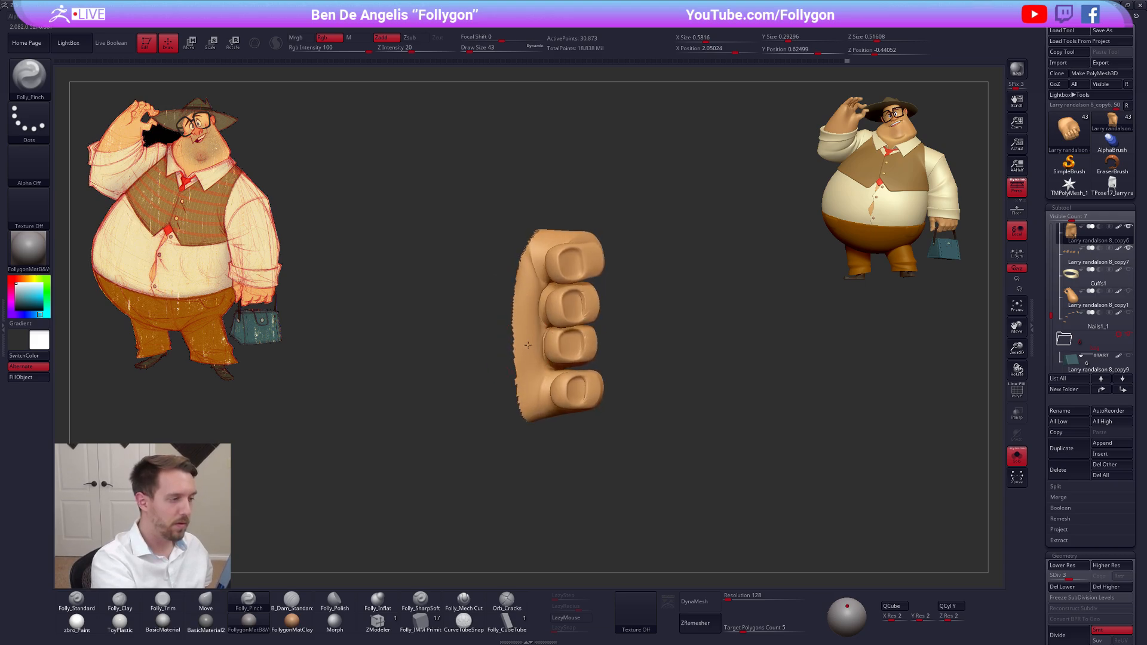
key(ctrl+shift)
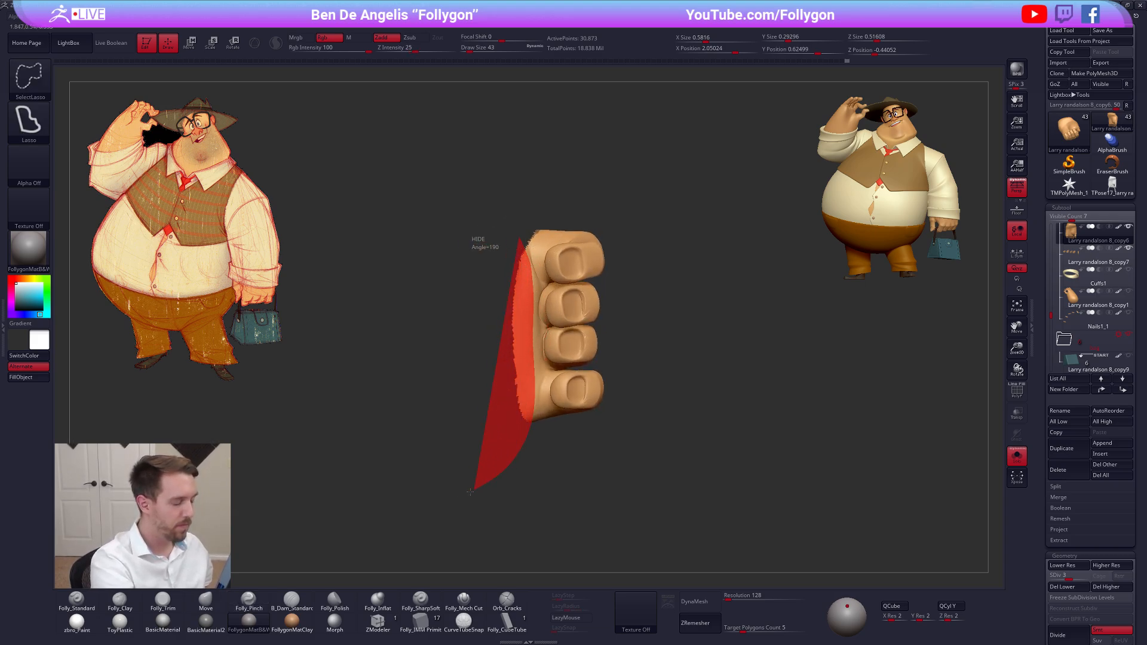
ctrl+alt+shift+drag(470, 492, 431, 490)
mouse_move(510, 356)
mouse_down()
mouse_move(627, 352)
mouse_move(567, 347)
mouse_move(618, 346)
mouse_move(599, 366)
mouse_move(607, 375)
mouse_up()
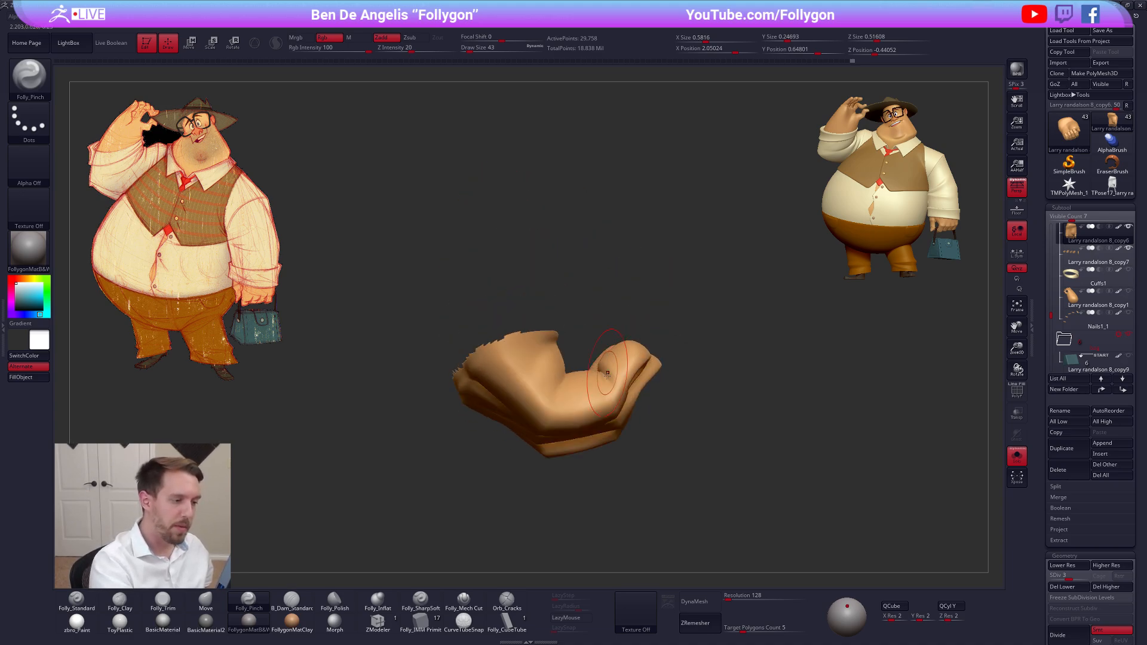
Work the joint crease across the lowest isolated finger with the Folly_Mech Cut brush at draw size 33
mouse_move(607, 374)
right_down()
mouse_move(616, 406)
mouse_move(609, 358)
right_up()
click(461, 601)
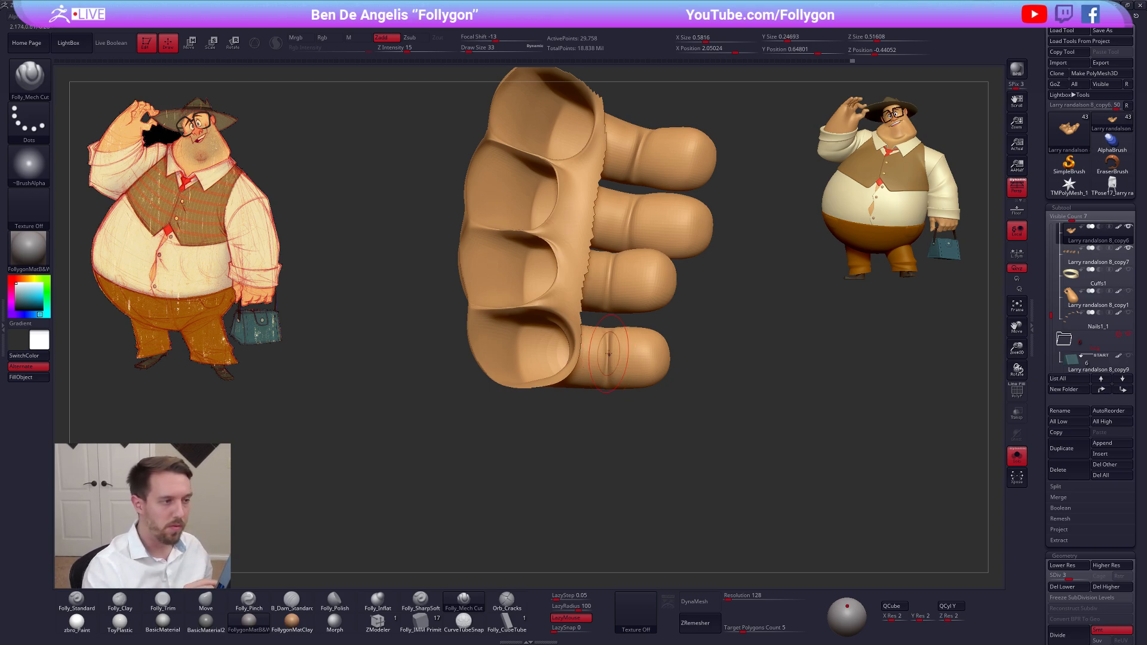
alt+right_drag(608, 354, 602, 428)
key(b)
key(m)
key(v)
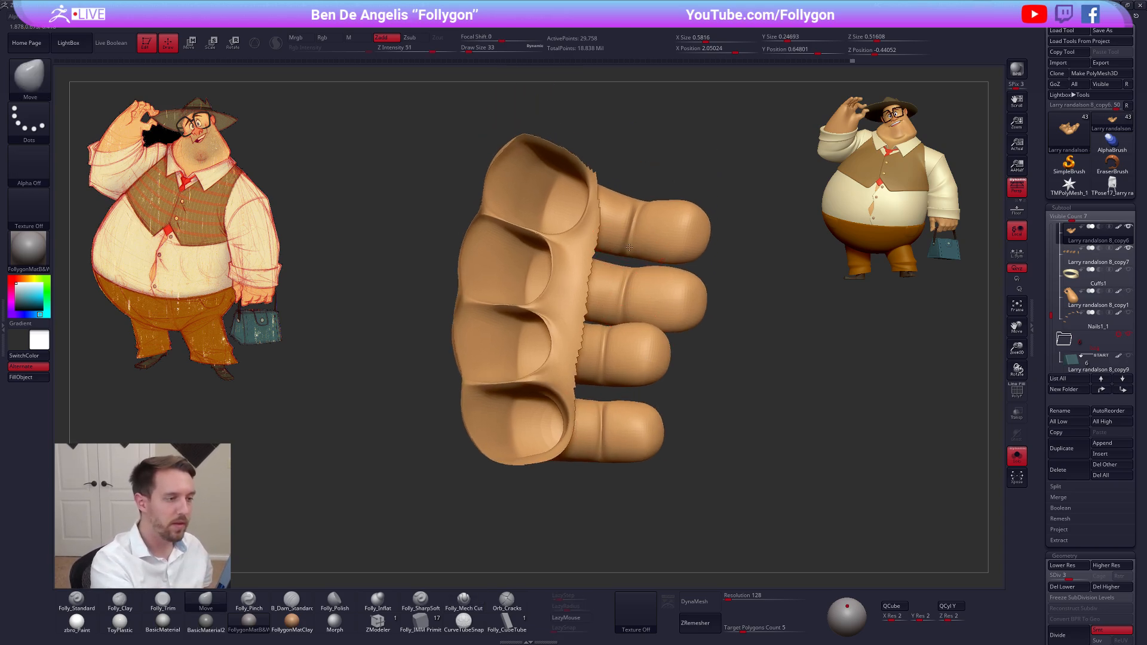
Raise the isolated fingers to subdivision level 5 and carve the upper fingers' joint creases with Folly_Mech Cut at draw size 21, smoothing the ends
click(464, 601)
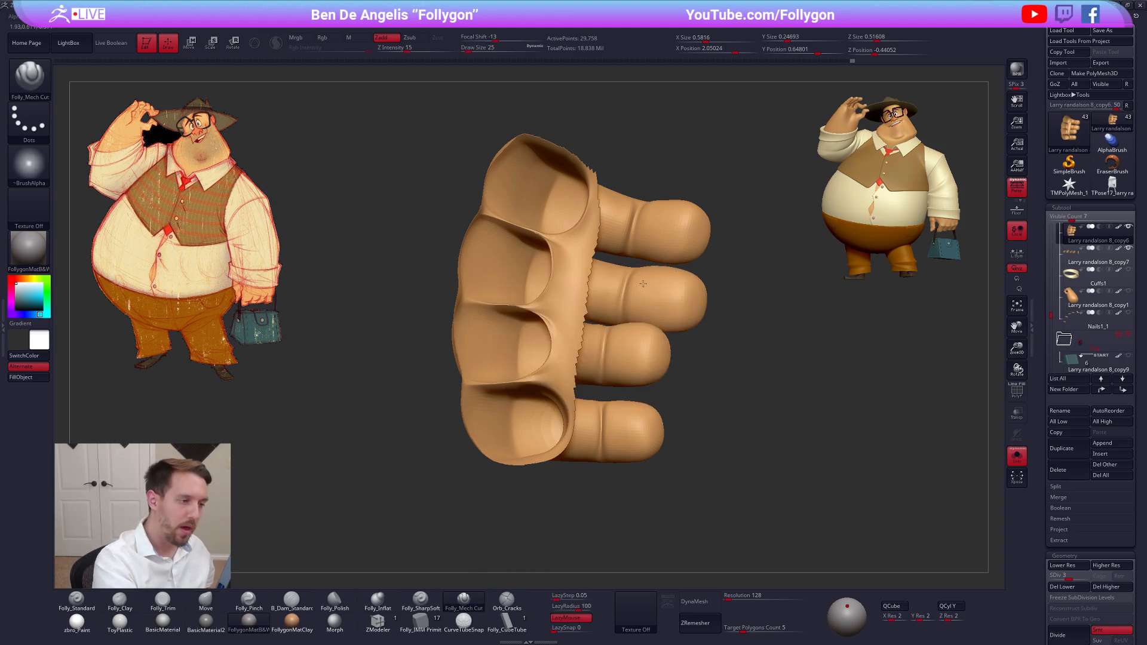
right_drag(640, 283, 643, 295)
key(d)
key(d)
ctrl+right_drag(636, 210, 641, 232)
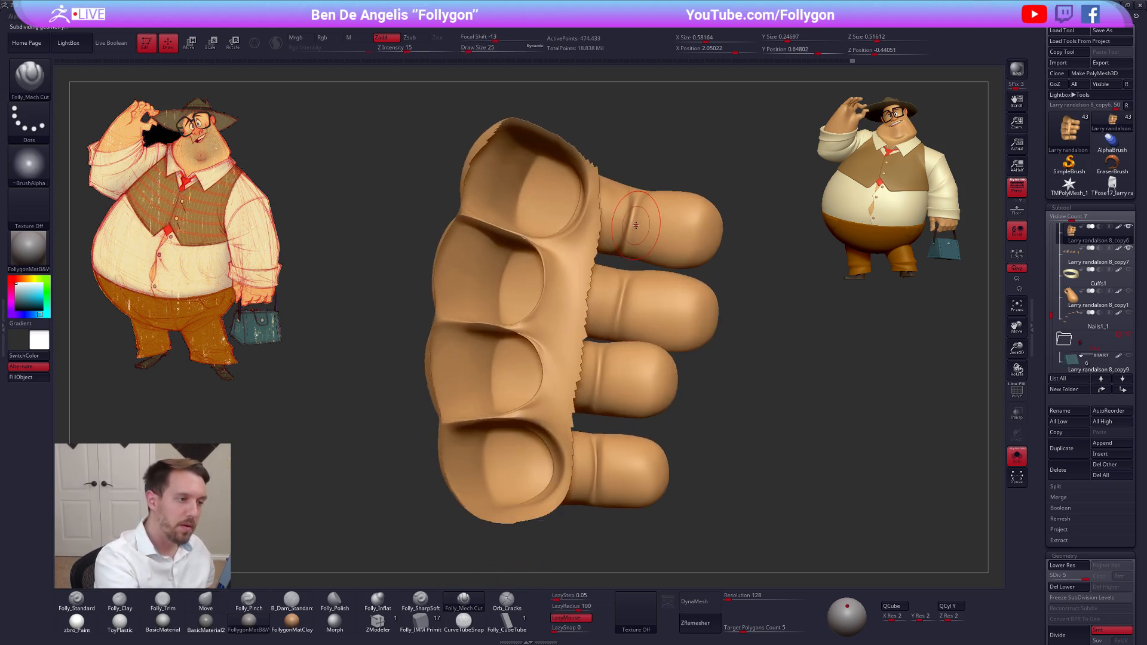
key(space)
drag(640, 217, 637, 217)
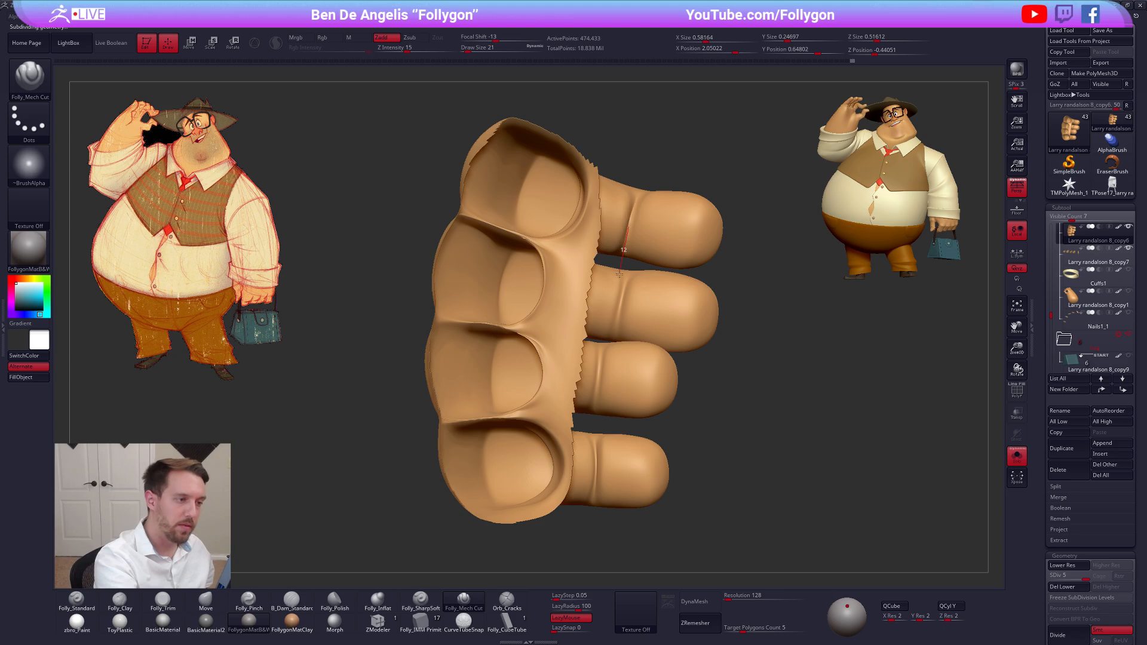
key(shift)
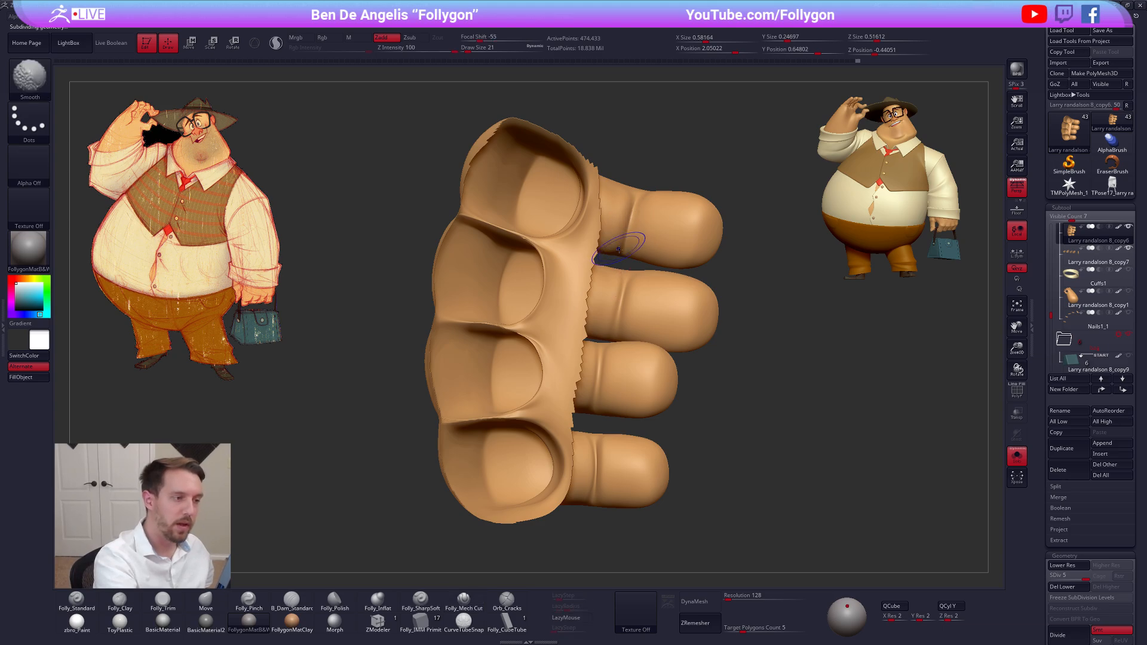
mouse_move(627, 274)
mouse_down()
mouse_move(612, 348)
mouse_move(614, 338)
mouse_up()
key(shift)
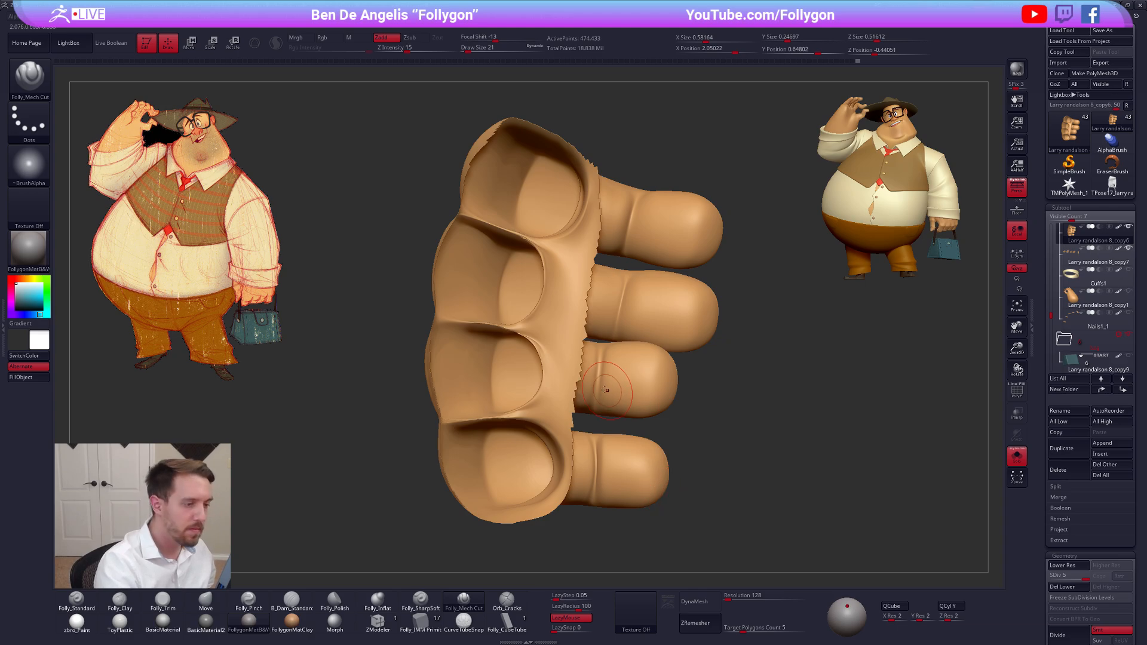
Carve the joint creases across the two lower fingers with Folly_Mech Cut and soften them by smoothing
right_drag(605, 373, 599, 371)
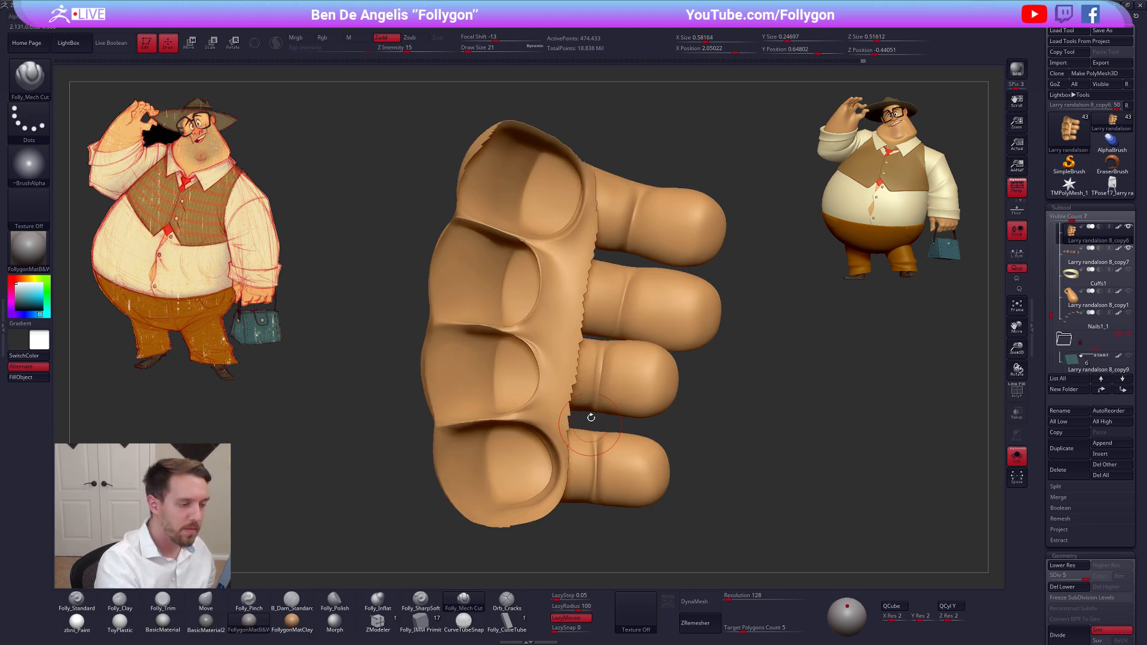
shift+drag(598, 365, 595, 418)
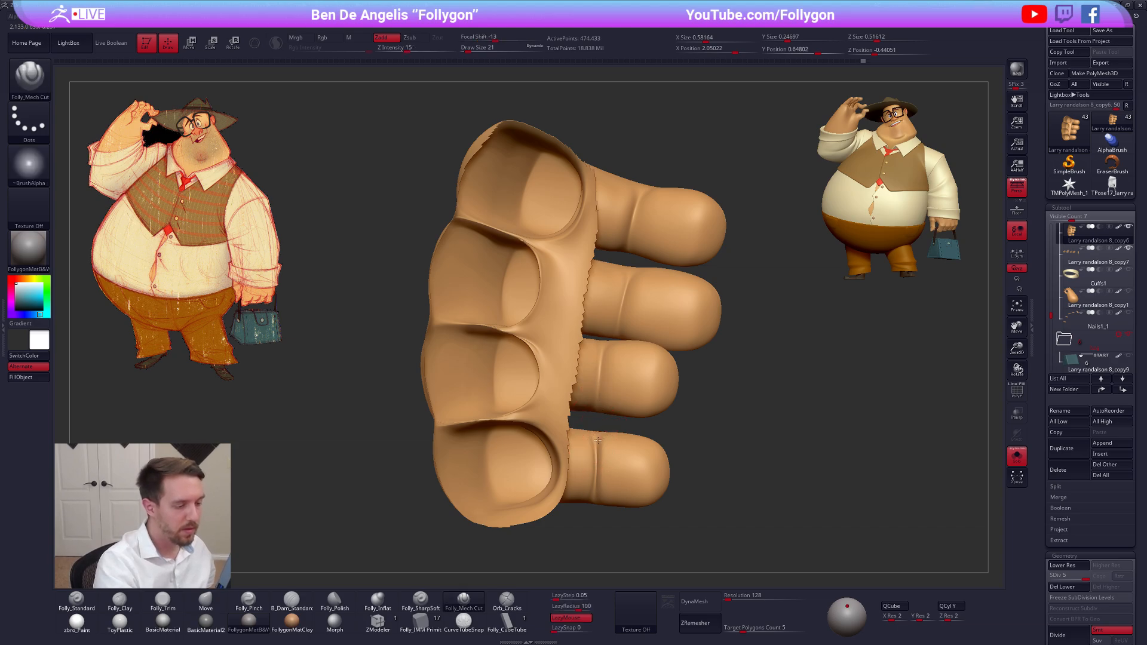
drag(592, 547, 592, 544)
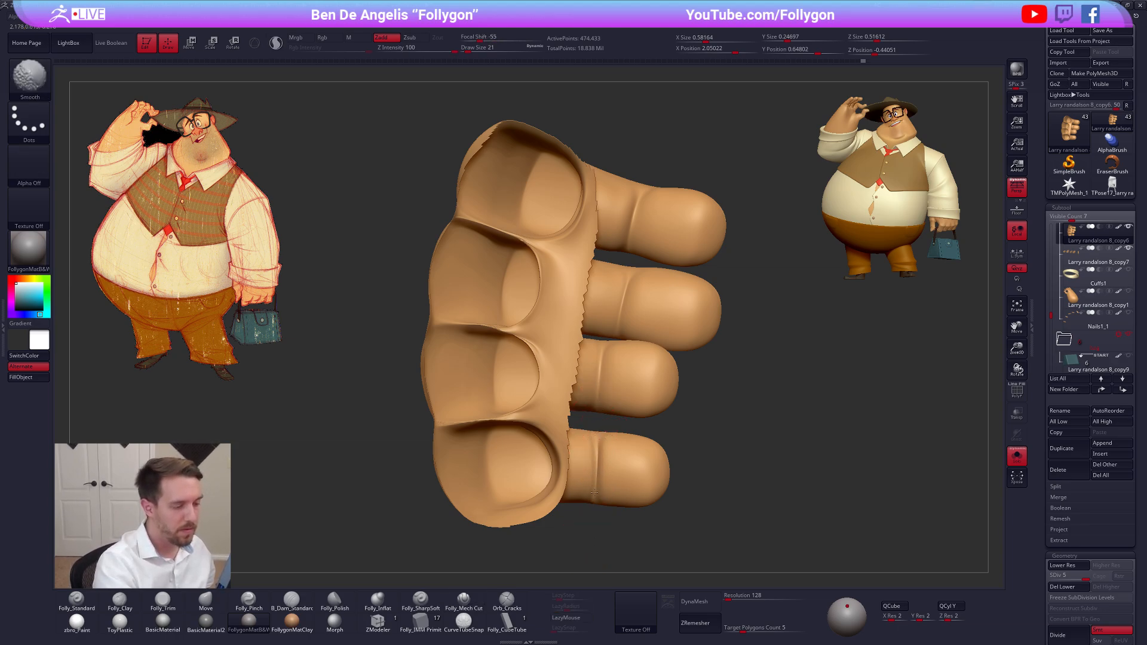
right_drag(603, 481, 613, 417)
right_drag(611, 404, 602, 392)
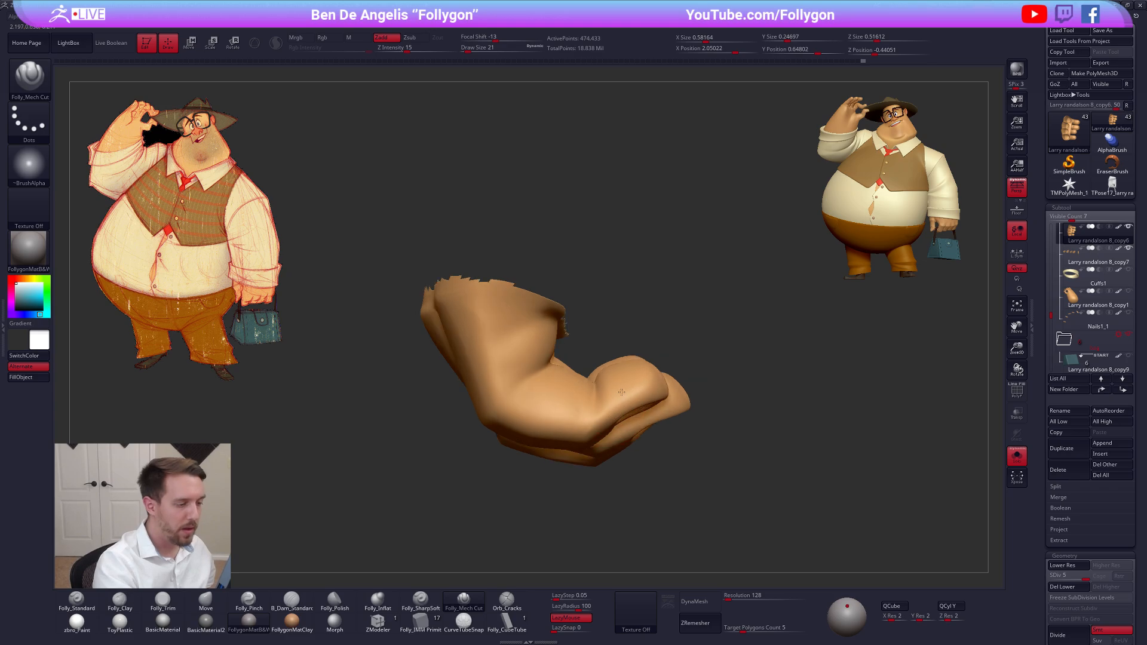
Drop the fingers to subdivision level 2 and reshape their inner bend with smoothing and the Move brush at draw size 38
drag(579, 388, 601, 384)
right_drag(635, 333, 605, 383)
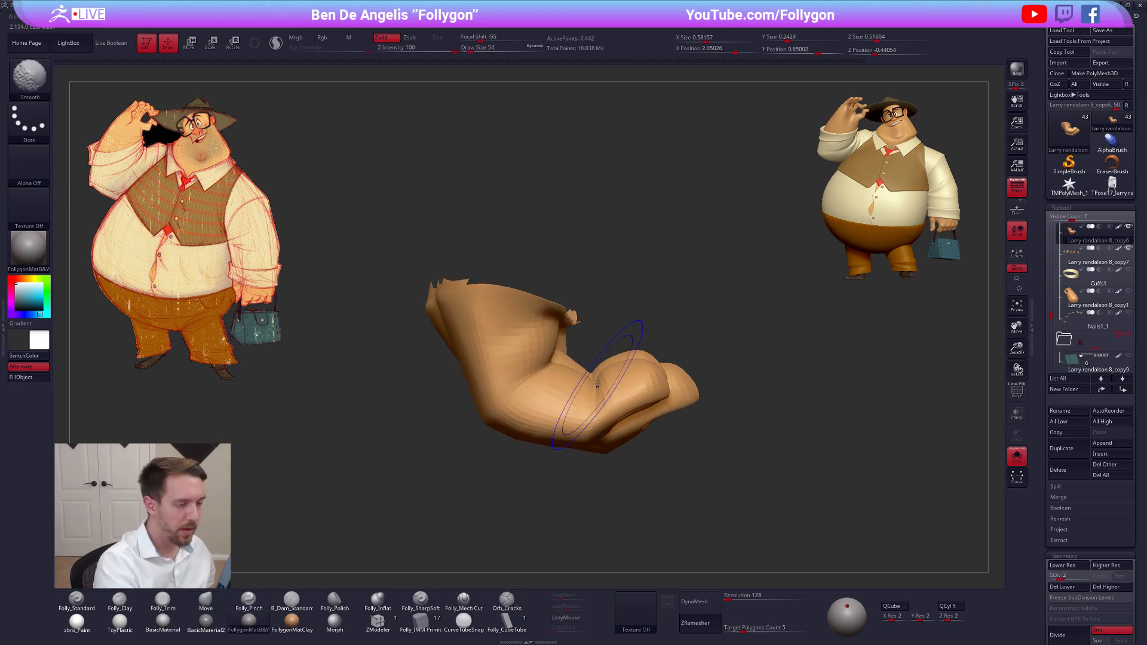
key(shift)
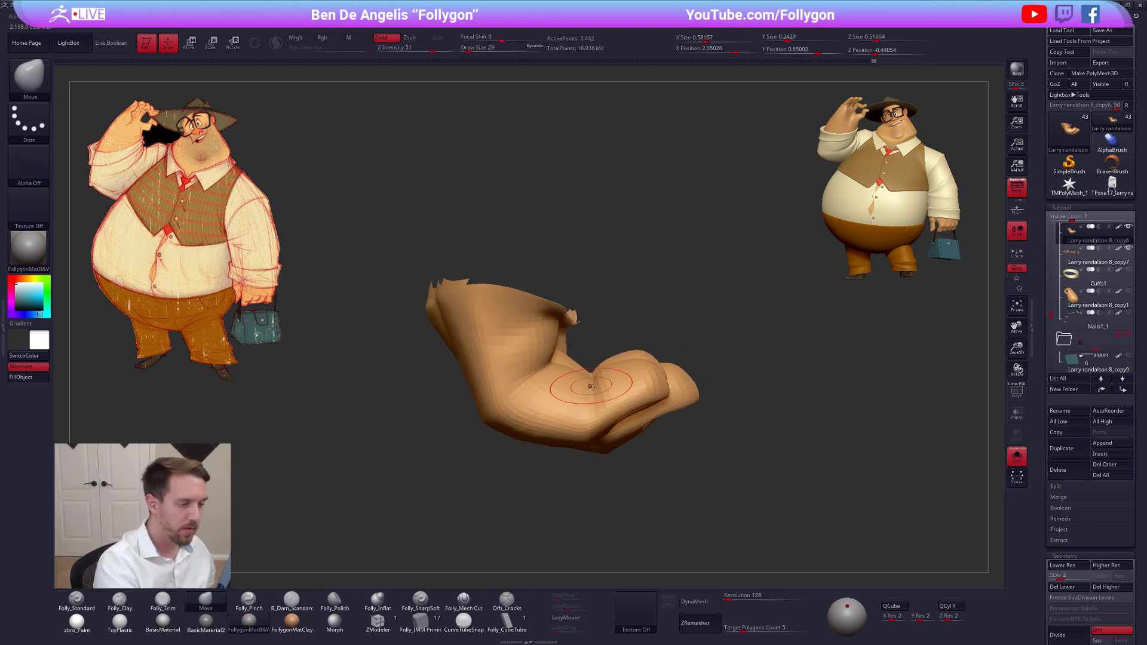
key(s)
click(588, 430)
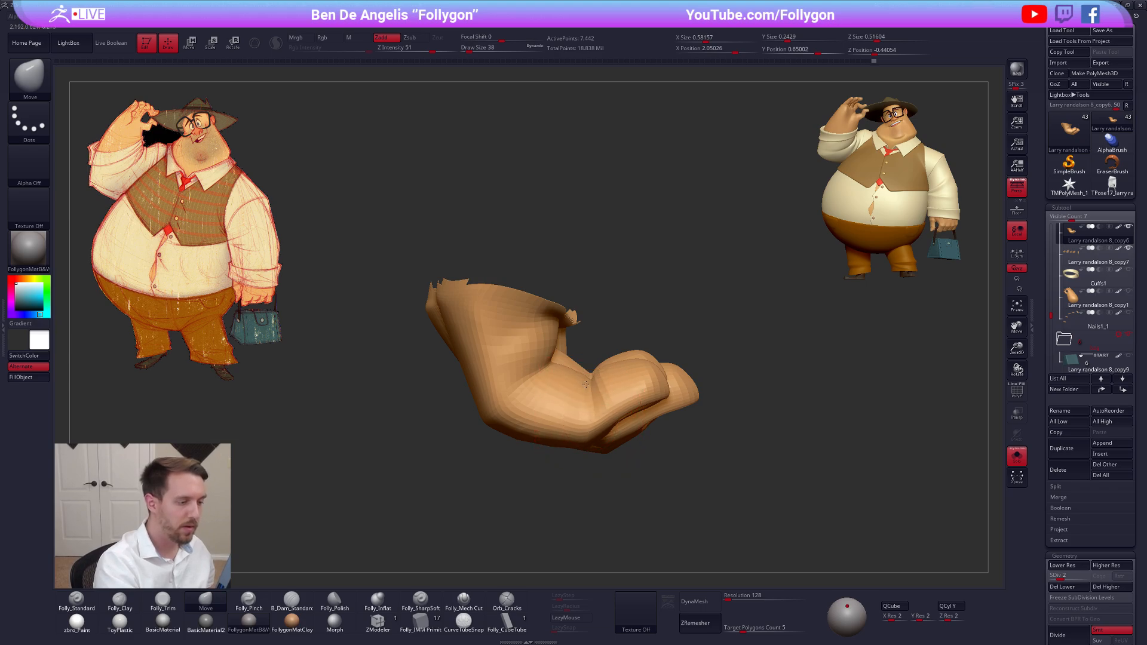
right_drag(587, 387, 643, 367)
Unhide the whole hand at subdivision level 5 and flatten the finger pads below the nails with Folly_Trim at draw size 29
ctrl+shift+click(684, 414)
key(d)
key(d)
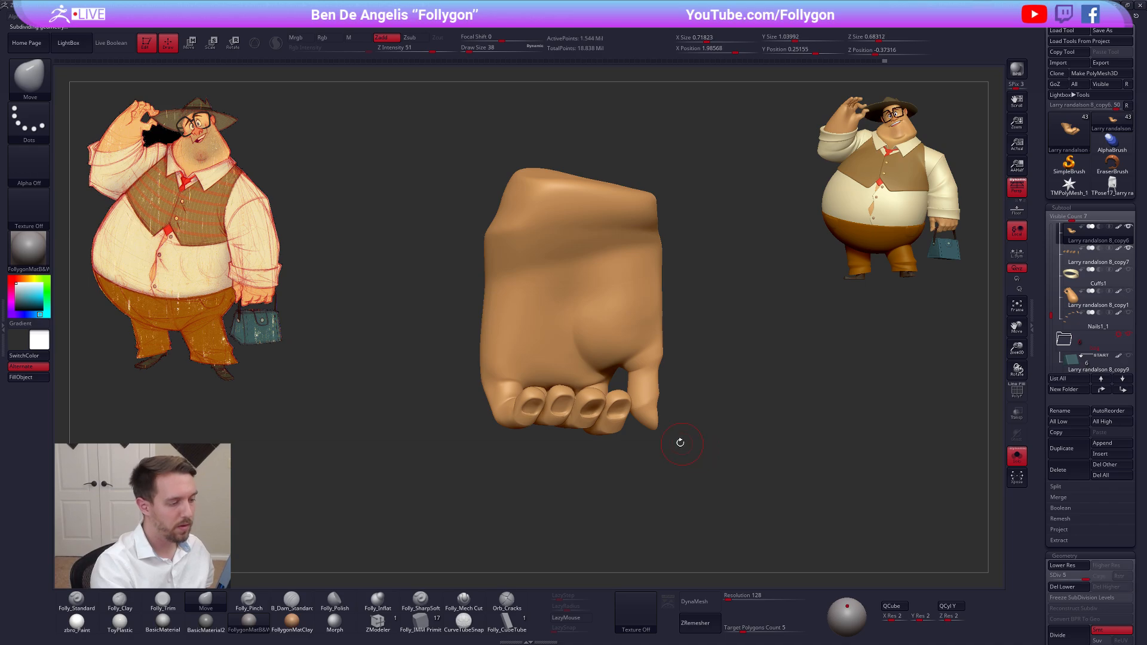
mouse_move(603, 436)
right_down()
mouse_move(571, 371)
mouse_move(618, 391)
mouse_move(619, 439)
mouse_move(560, 417)
mouse_move(583, 394)
right_up()
key(3)
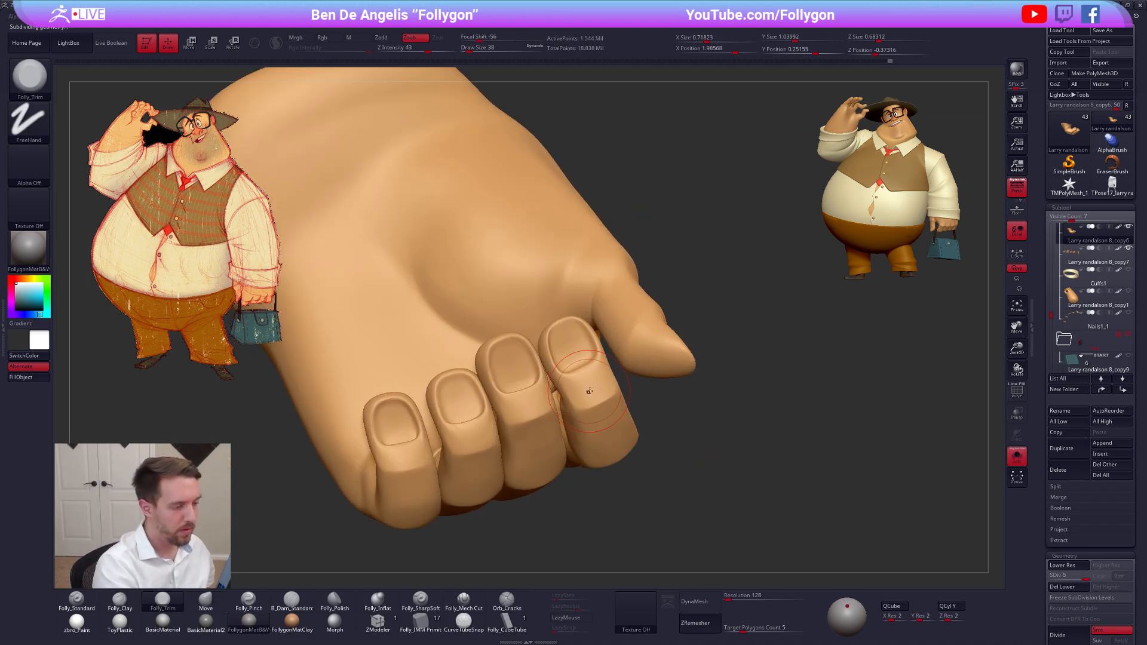
key(s)
drag(595, 389, 592, 390)
key(shift+f)
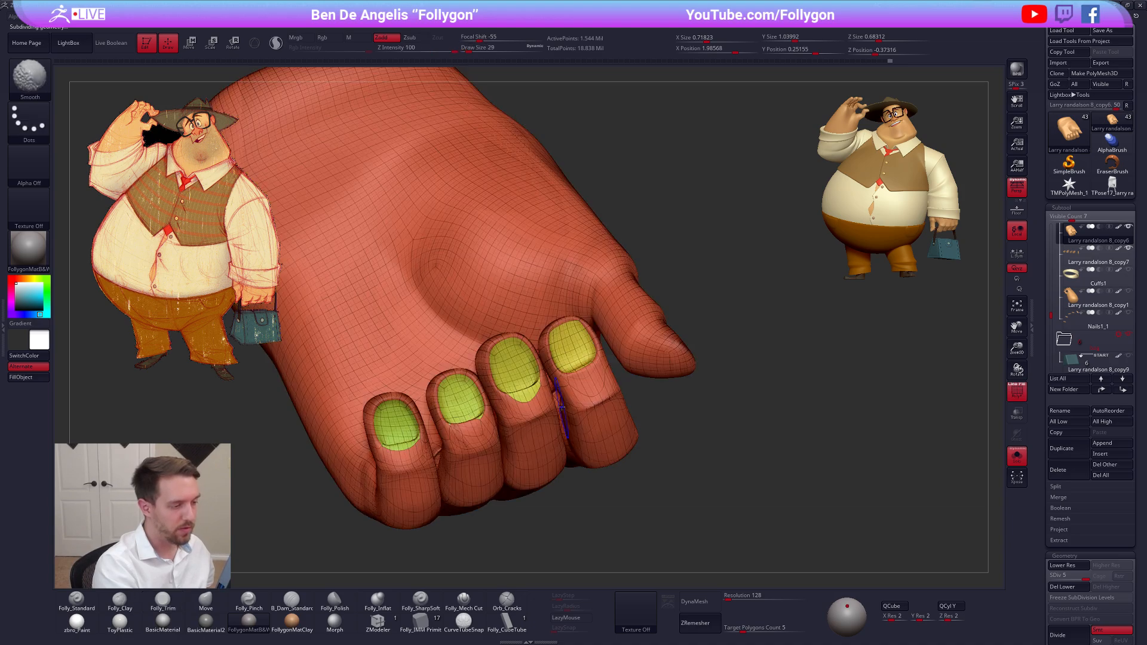
key(shift+f)
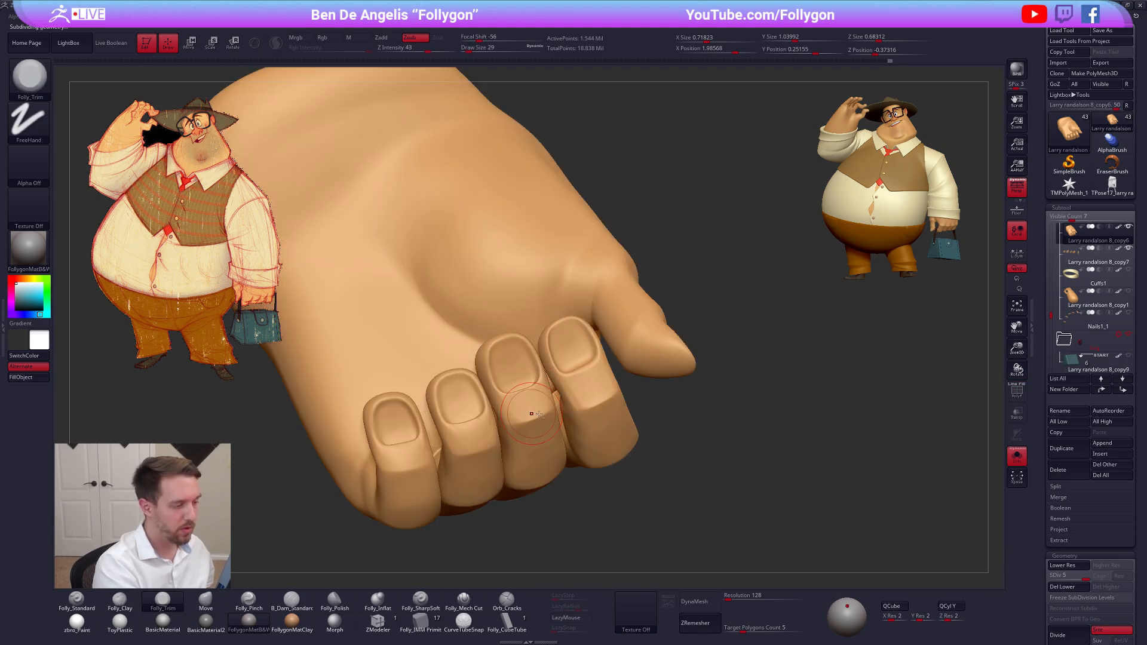
right_drag(531, 413, 512, 439)
key(shift)
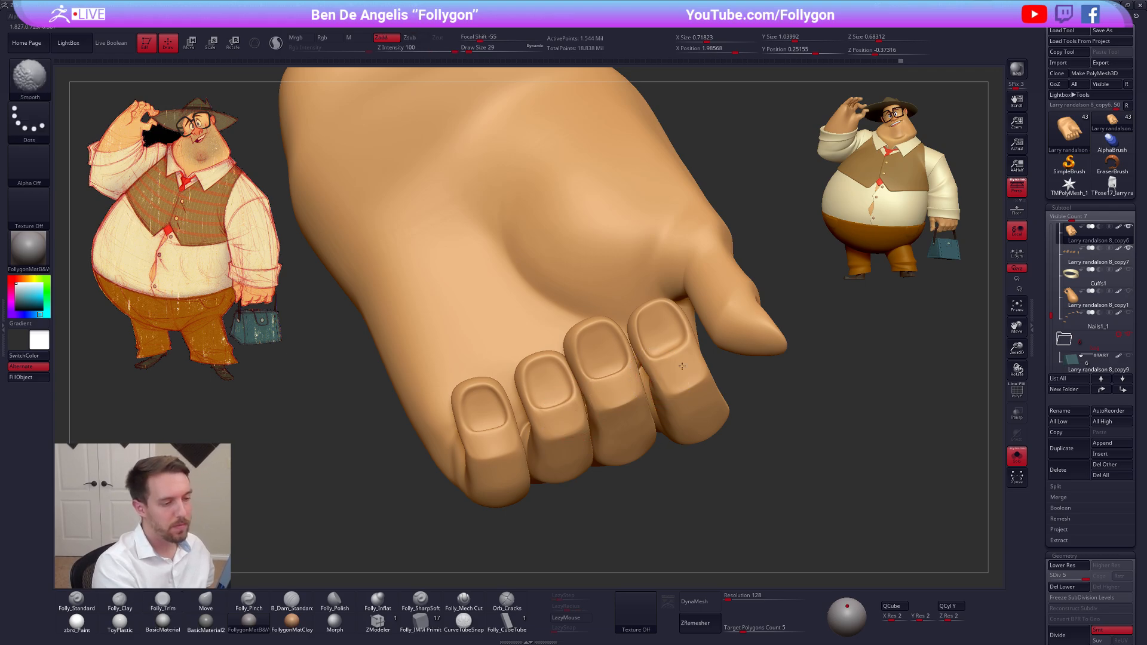
Check the fingers against the bag handle and solo the hand at subdivision level 2
right_drag(682, 365, 761, 516)
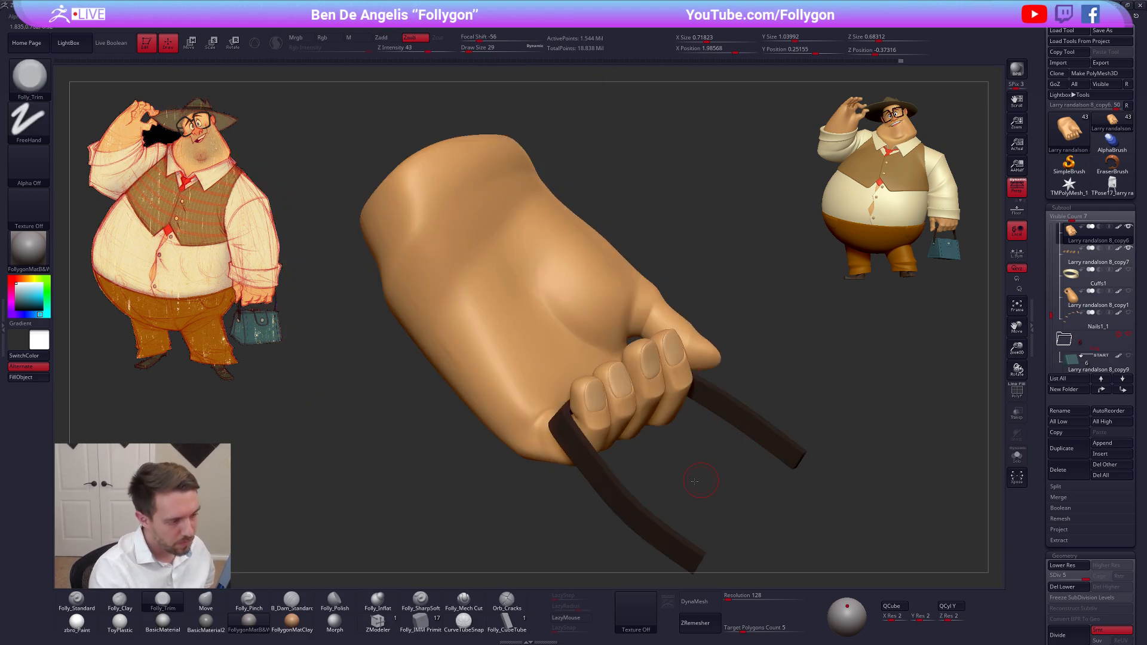
right_drag(694, 481, 621, 472)
key(alt+s)
key(shift+d)
key(shift+d)
key(shift+d)
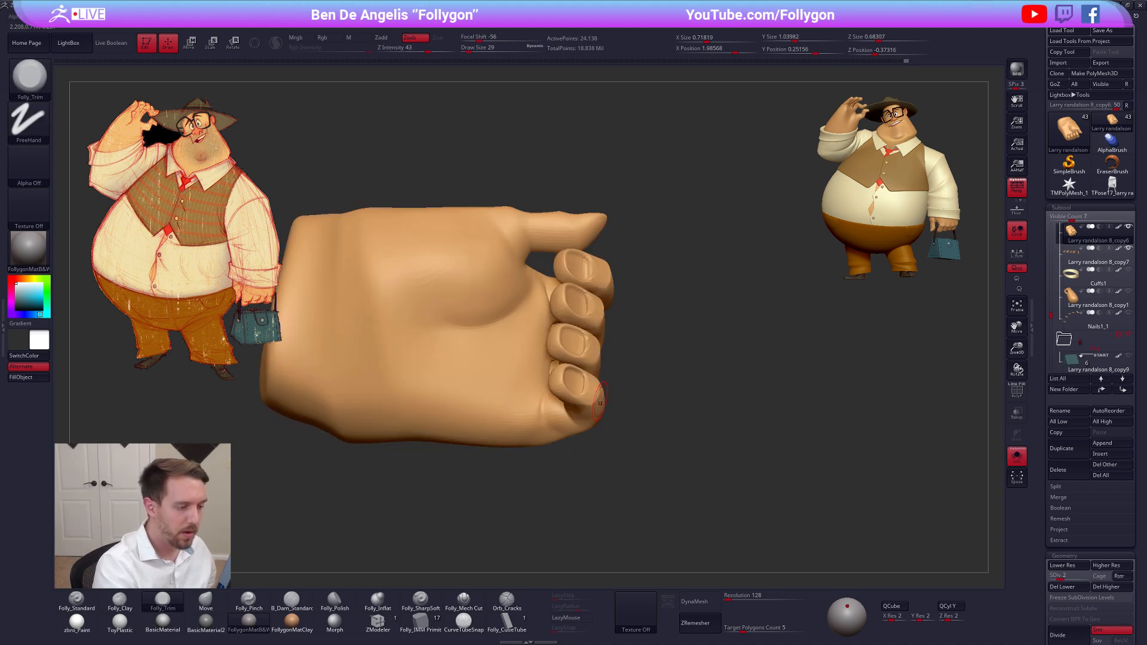
Lower the hand to subdivision level 1 and reshape the little fingertip with the Move brush at draw size 38
key(s)
mouse_move(669, 403)
right_down()
mouse_move(642, 391)
mouse_move(638, 412)
right_up()
key(b)
key(m)
key(v)
key(s)
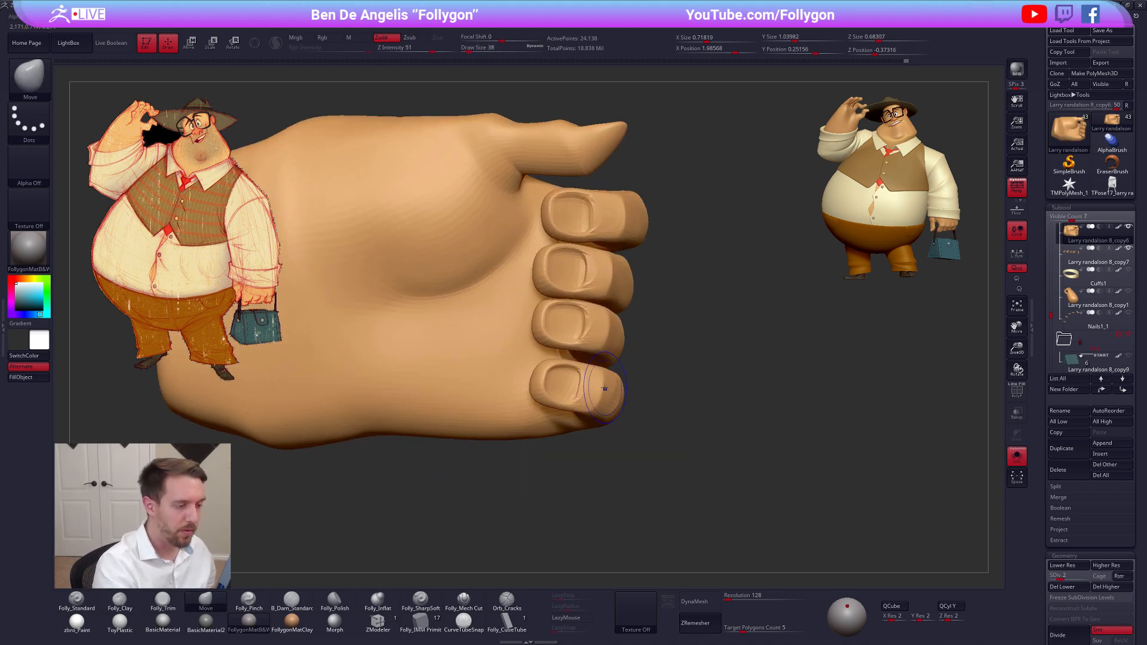
key(shift+d)
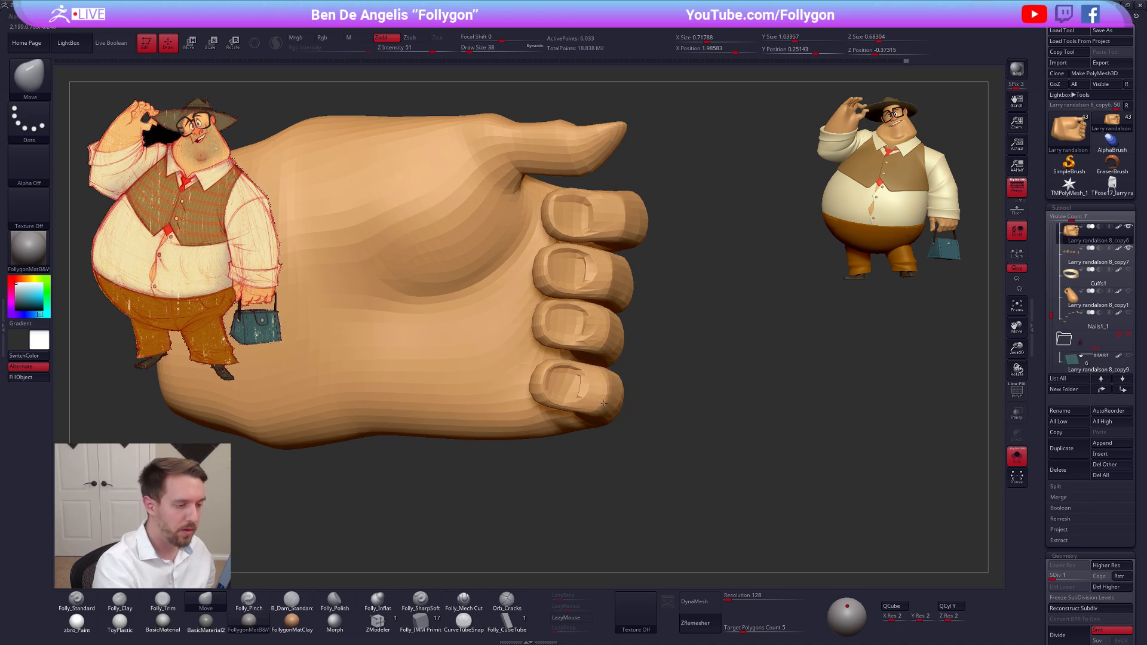
mouse_move(605, 403)
right_down()
mouse_move(610, 418)
mouse_move(616, 402)
mouse_move(584, 428)
right_up()
Adjust the curled fingers' shape from several angles with the Move brush, varying the draw size between 29 and 38
key([)
key(d)
key(shift+d)
right_click(584, 429)
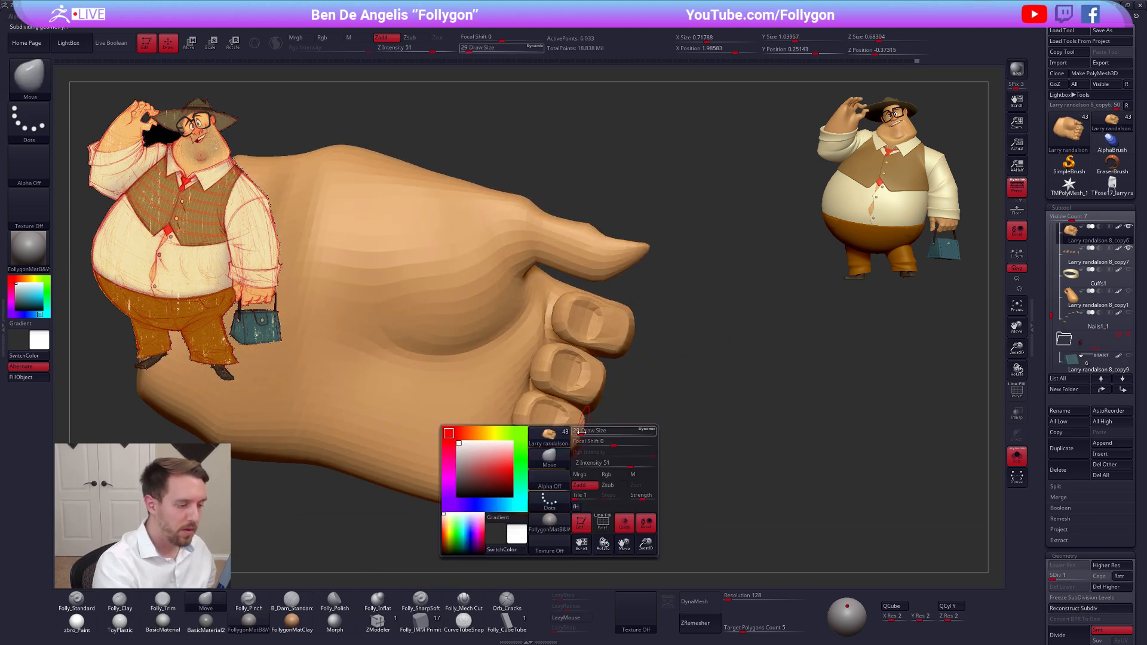
key(])
mouse_move(568, 432)
right_down()
mouse_move(601, 448)
mouse_move(571, 464)
right_up()
key(space)
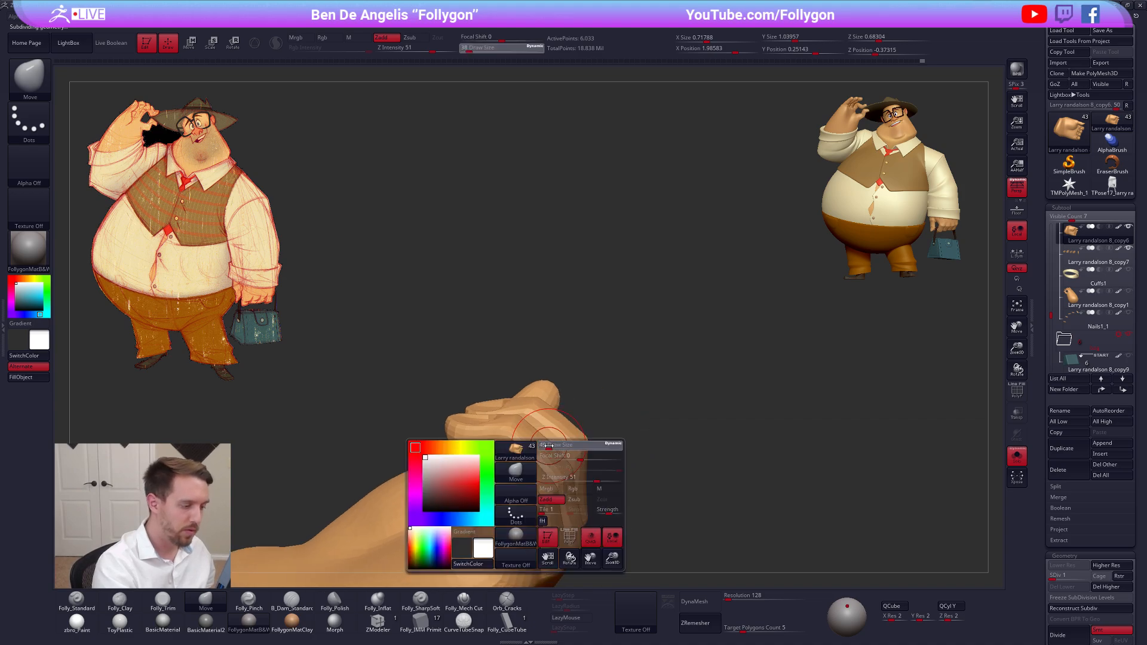
drag(566, 464, 572, 464)
mouse_move(549, 449)
right_down()
mouse_move(509, 461)
mouse_move(491, 492)
right_up()
key(space)
drag(518, 441, 516, 440)
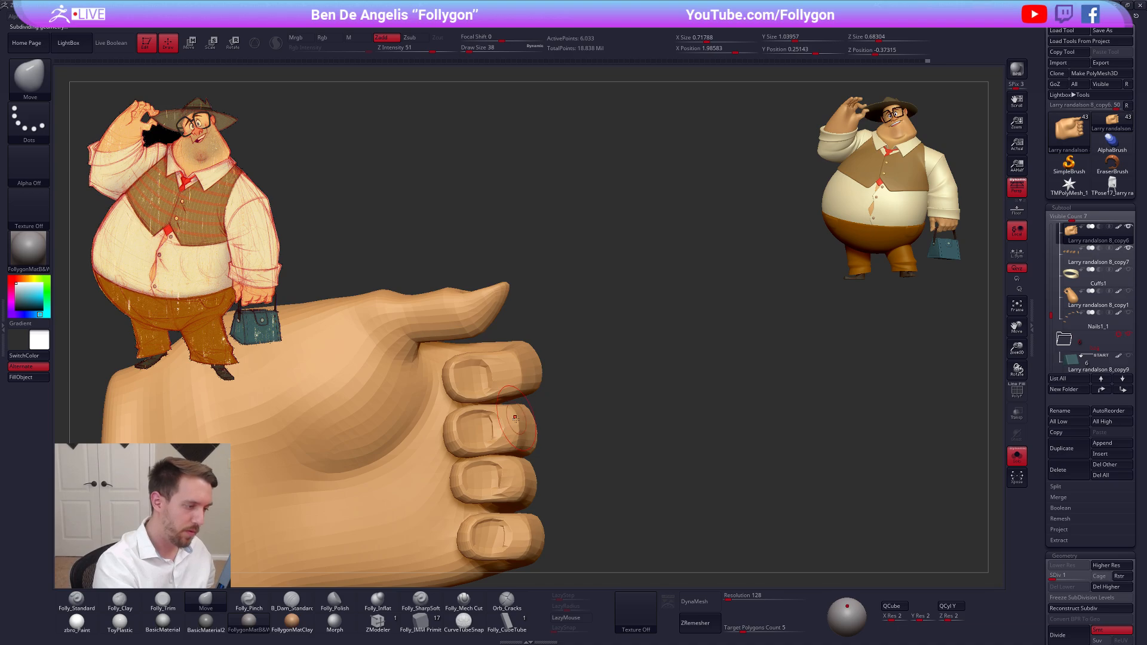
Refine the fingertips nearest the thumb with the Move brush and raise the hand back to subdivision level 5
right_drag(524, 440, 491, 395)
key(space)
drag(492, 395, 493, 395)
mouse_move(494, 394)
right_down()
mouse_move(531, 397)
mouse_move(469, 399)
mouse_move(469, 420)
mouse_move(531, 404)
mouse_move(508, 396)
mouse_move(505, 369)
right_up()
key(d)
key(d)
key(d)
key(d)
shift+drag(502, 384, 473, 389)
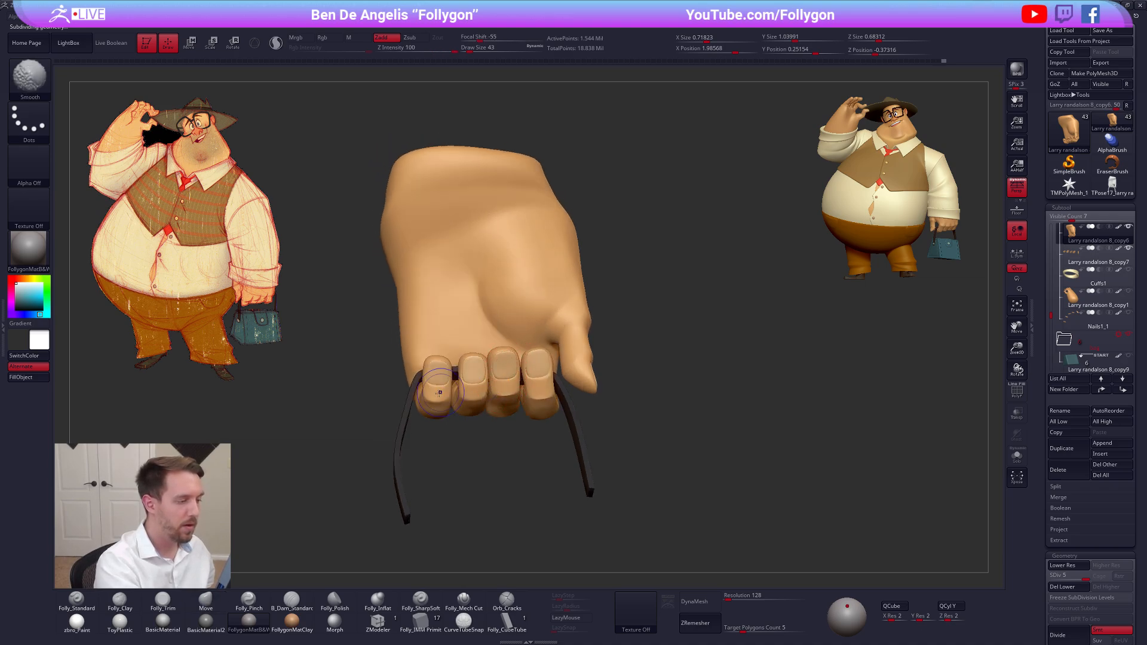
Show all of the character's subtools and inspect the bag-holding hand on the full figure
mouse_move(503, 408)
right_down()
mouse_move(539, 397)
mouse_move(505, 440)
mouse_move(504, 474)
mouse_move(515, 420)
mouse_move(755, 348)
right_up()
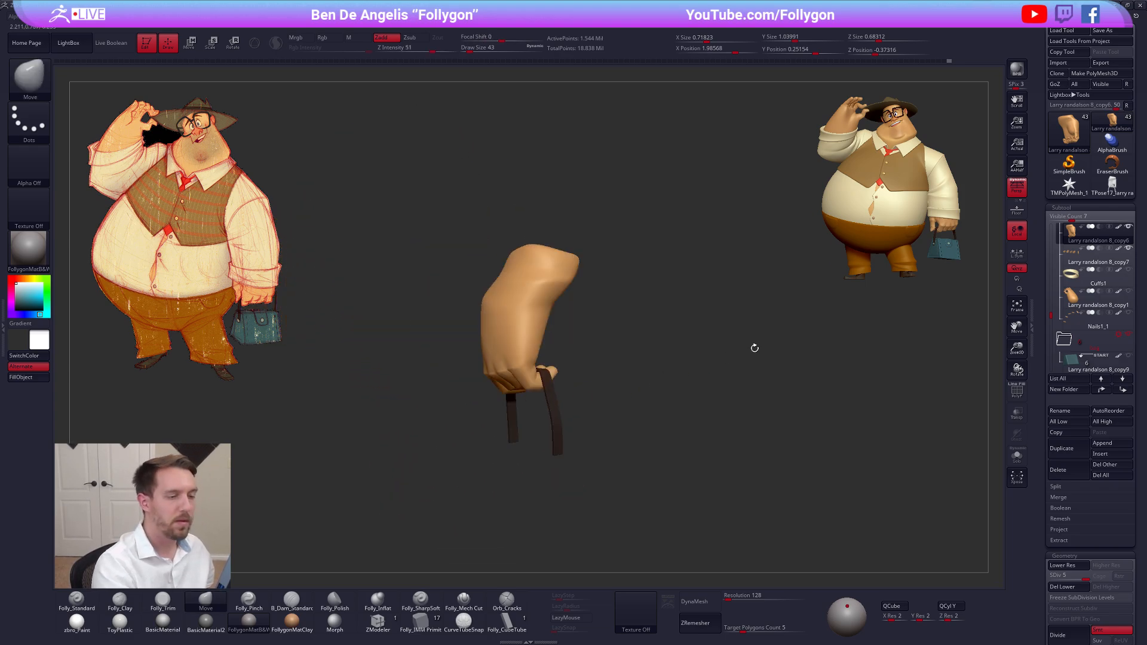
click(1129, 227)
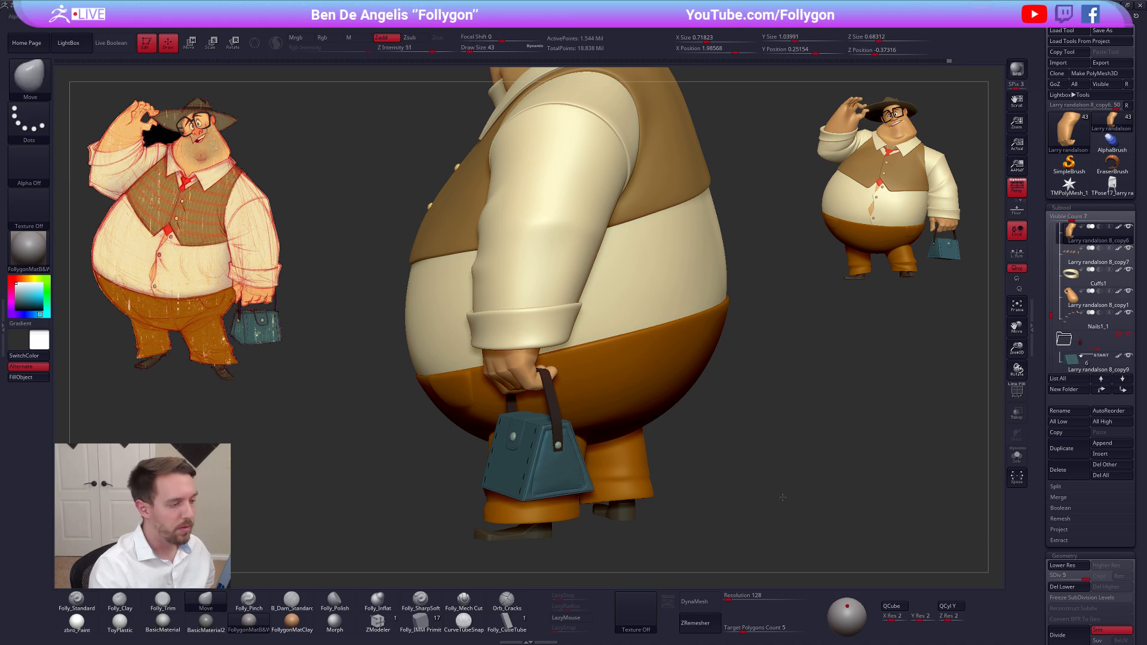
ctrl+right_drag(781, 495, 727, 546)
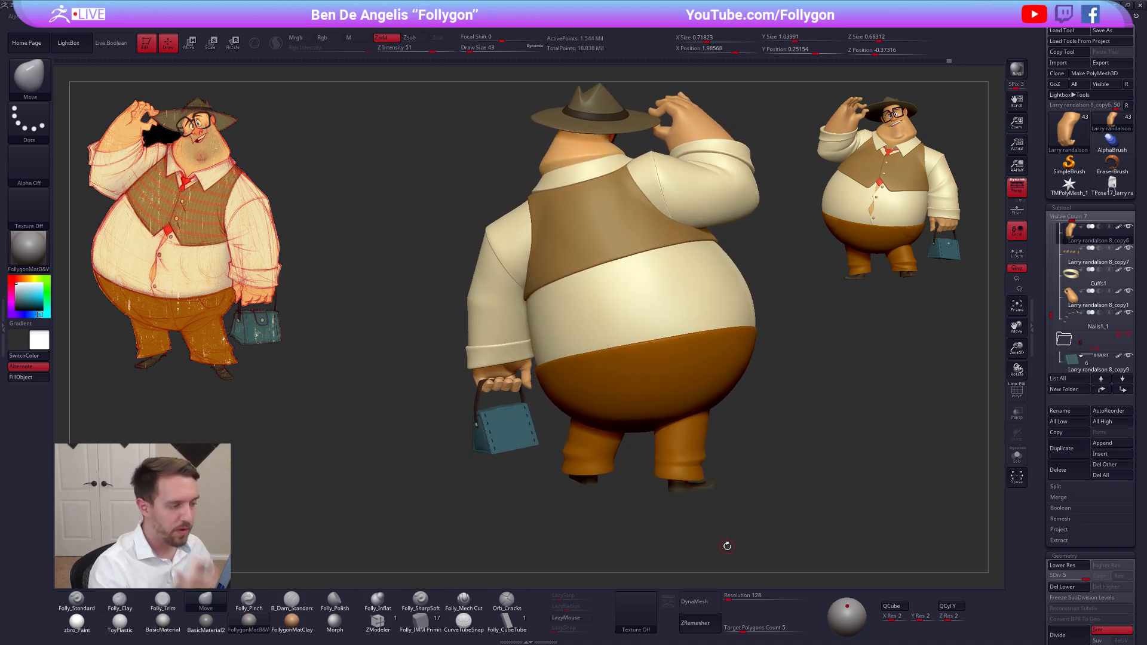
Switch to the TPose17 tool and delete its active subtool
click(1102, 189)
click(1065, 470)
click(983, 496)
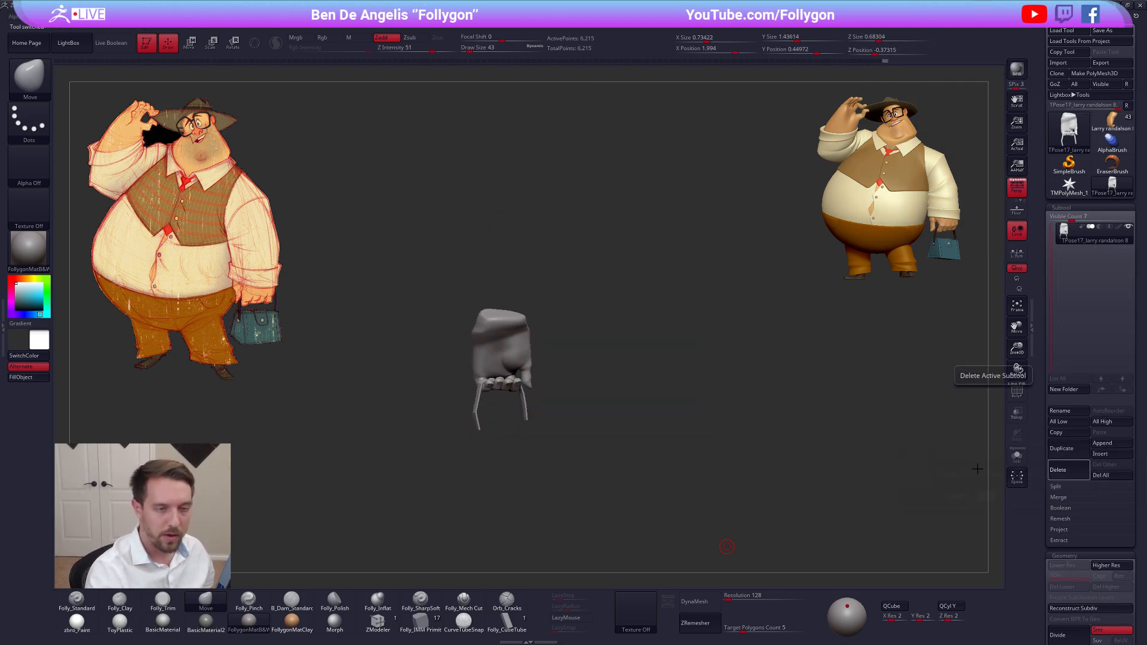
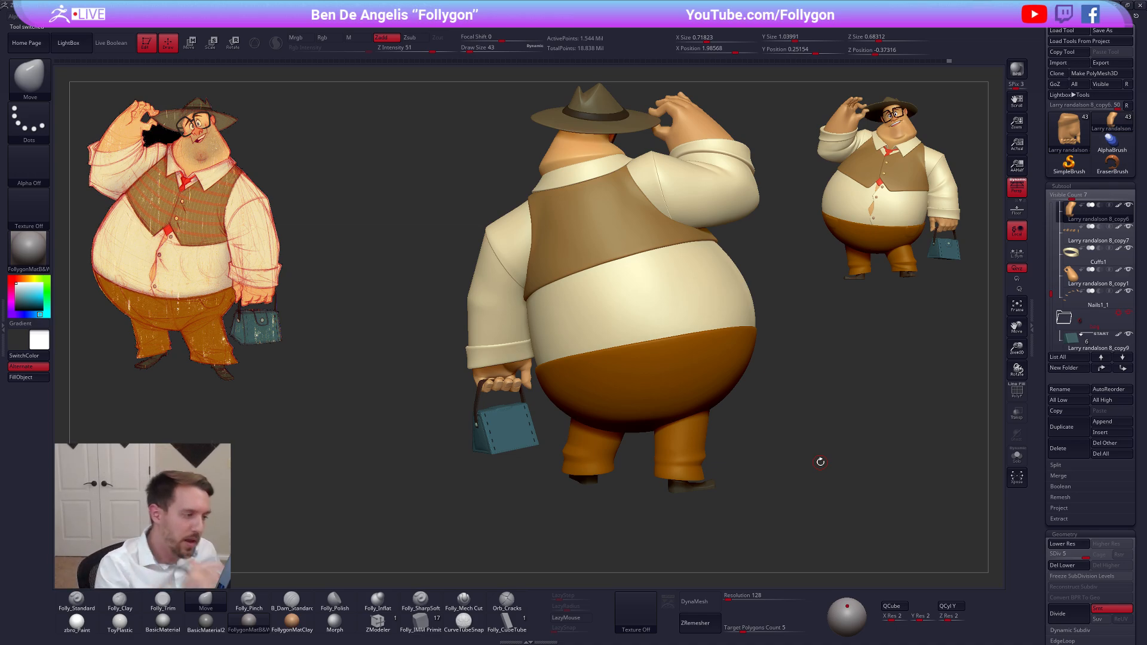
Select the bag-holding hand's fingernails and inspect them alone and on the full figure
mouse_move(736, 537)
mouse_down()
mouse_move(708, 542)
mouse_move(754, 540)
mouse_up()
alt+click(550, 381)
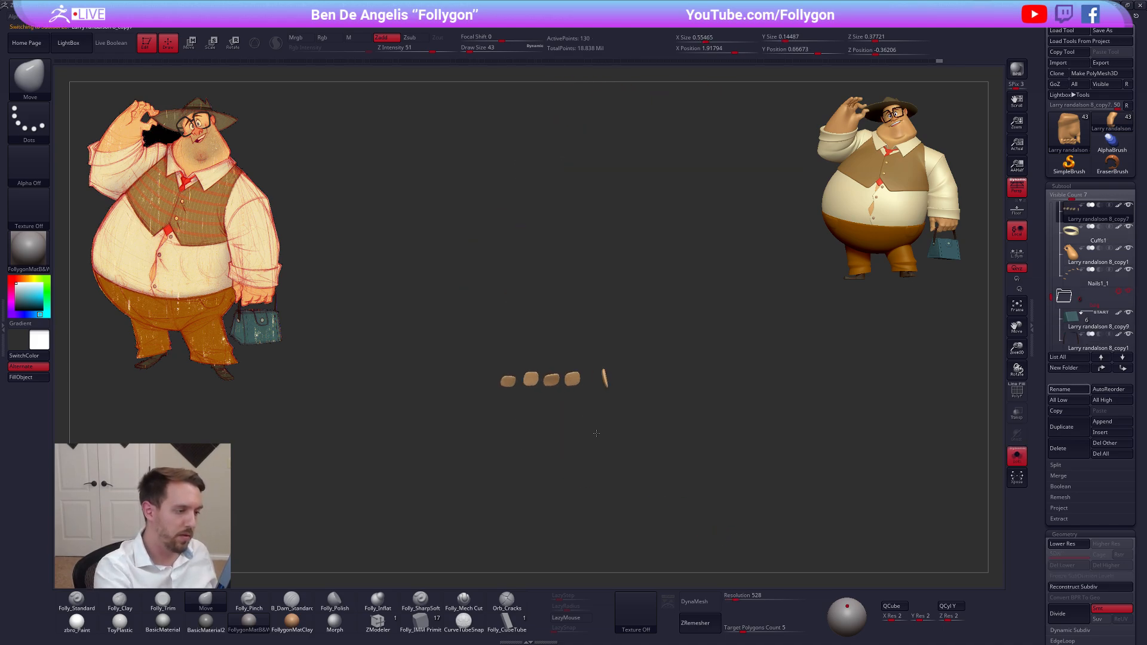
click(579, 422)
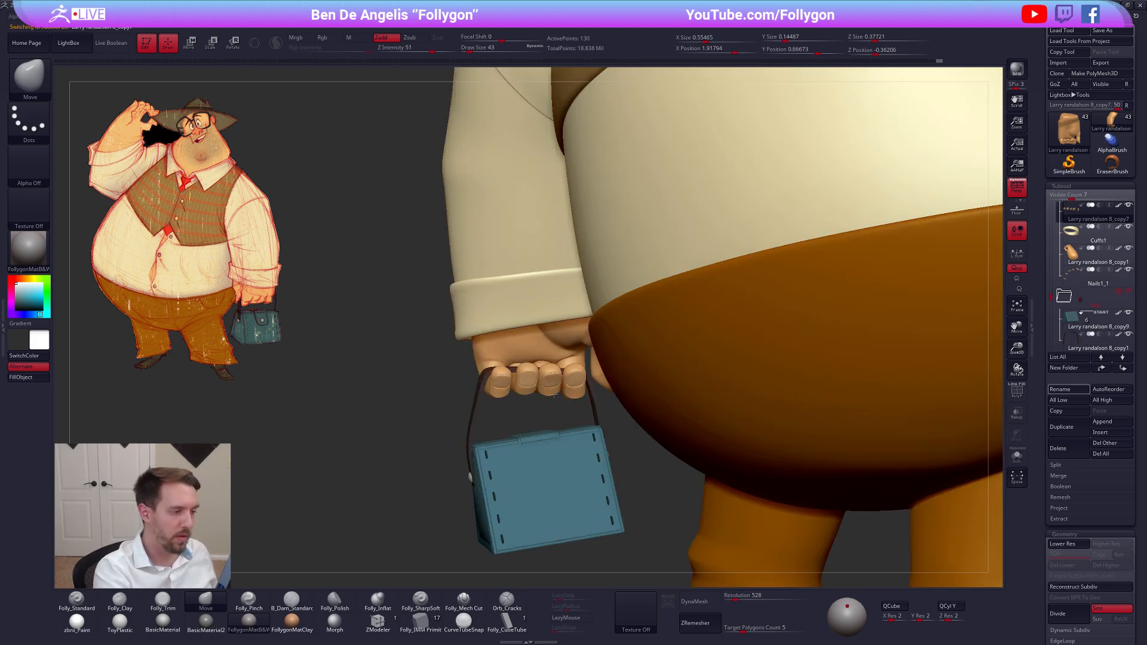
alt+drag(670, 507, 759, 580)
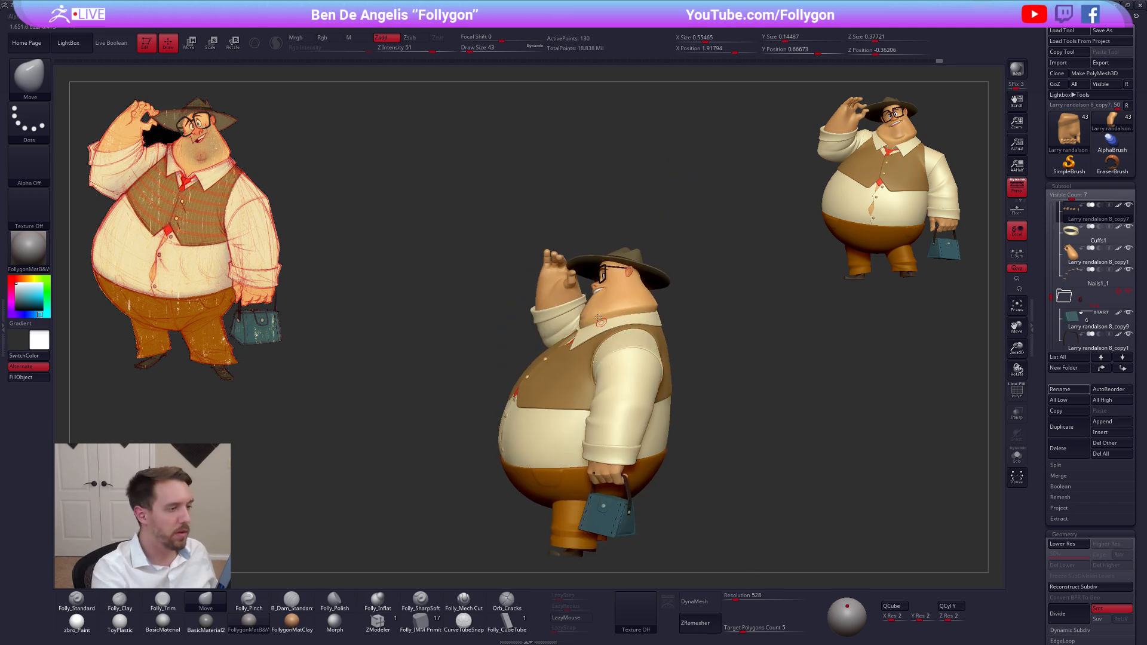
Select the raised hand at the hat brim and isolate it from the other subtools
alt+click(558, 258)
key(alt+s)
drag(526, 397, 626, 372)
key(alt+s)
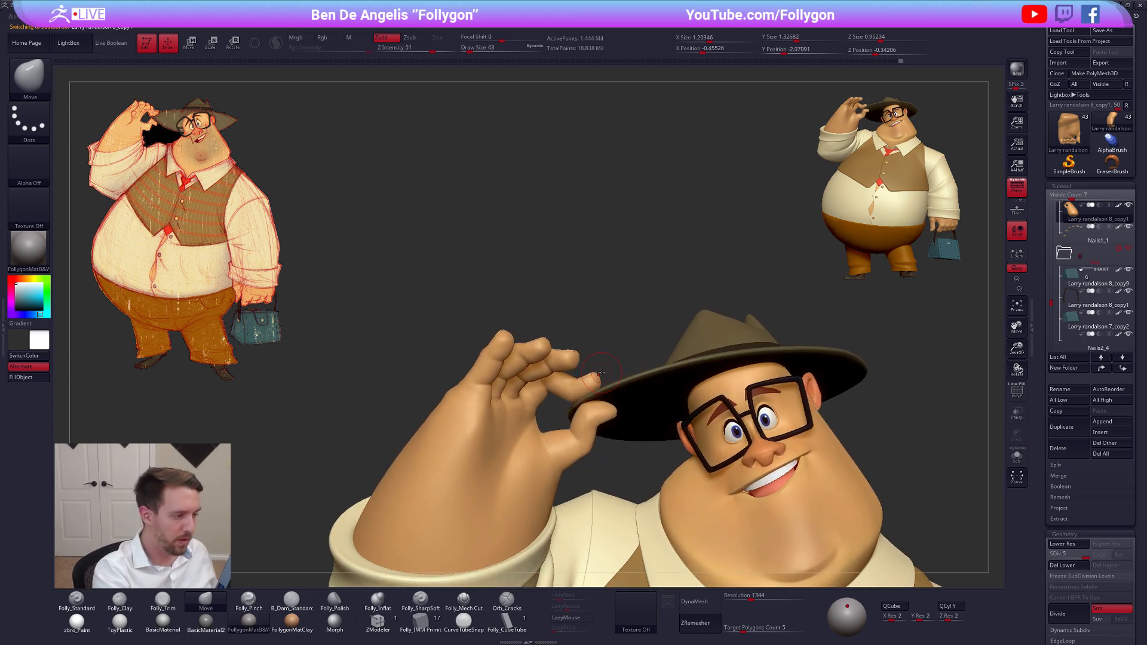
key(alt+s)
drag(597, 422, 609, 422)
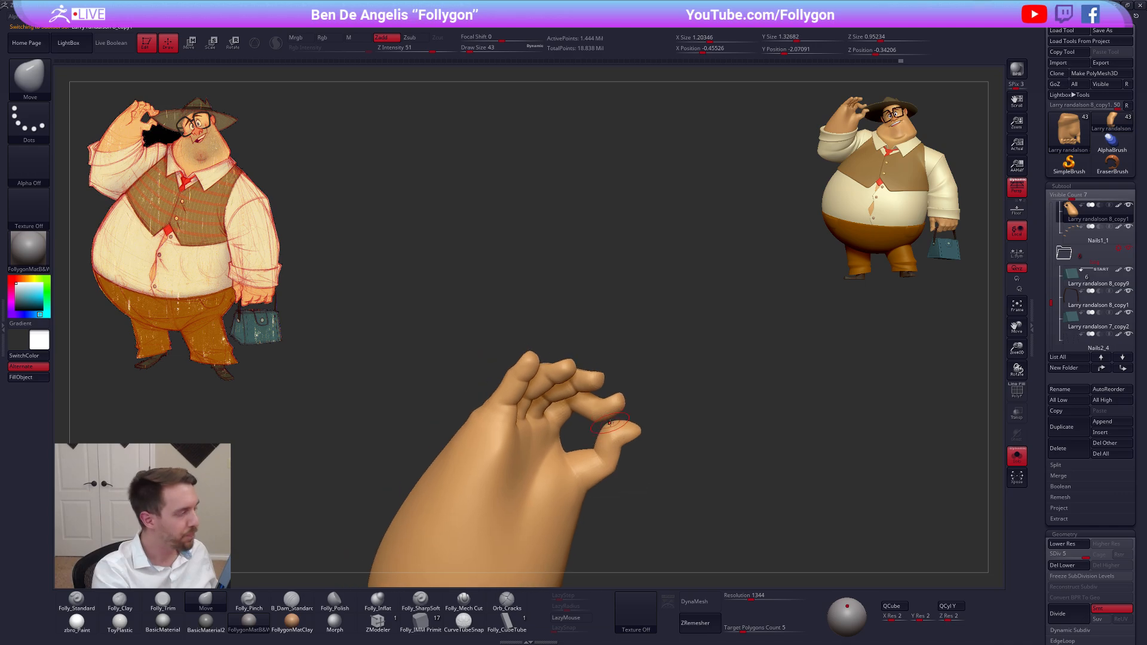
mouse_move(610, 420)
right_down()
mouse_move(562, 421)
mouse_move(576, 436)
mouse_move(639, 419)
right_up()
key(shift+f)
key(shift+f)
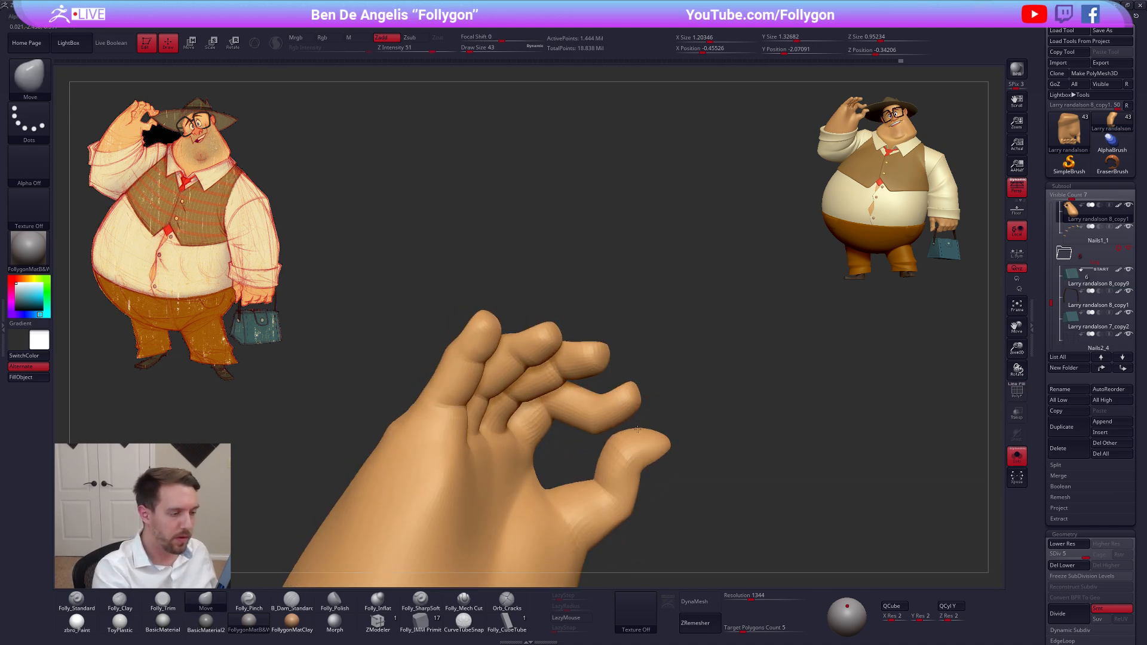
Isolate the raised hand's index fingertip, choose the Folly_Trim brush and lower the hand to subdivision level 3
ctrl+shift+drag(693, 368, 690, 370)
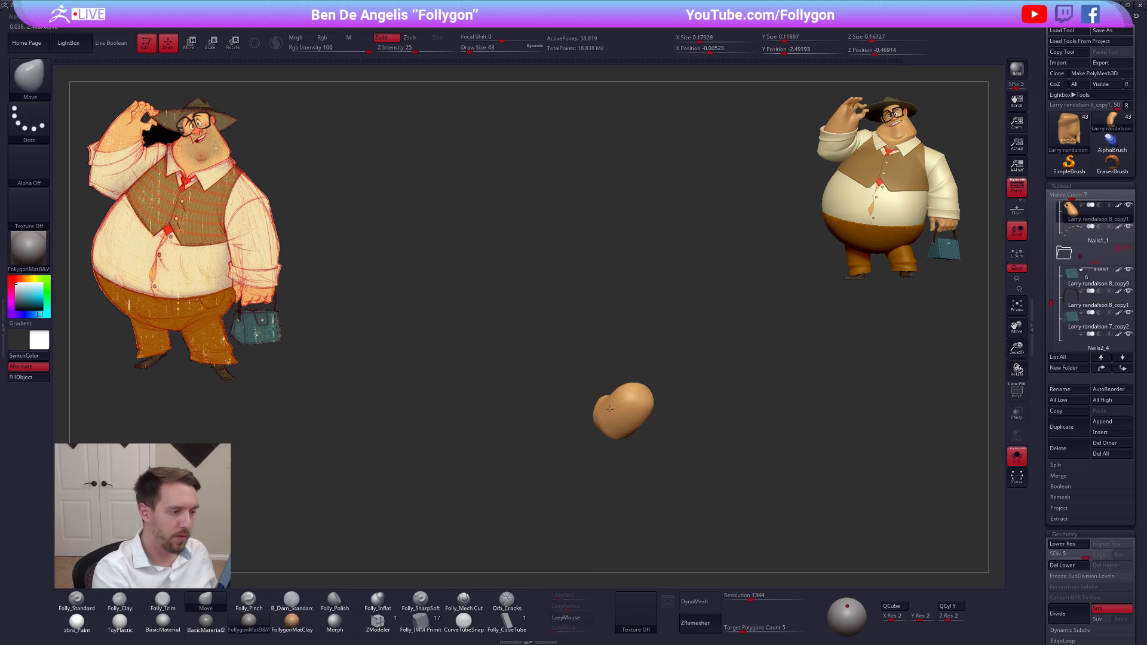
ctrl+right_drag(638, 415, 628, 410)
key(3)
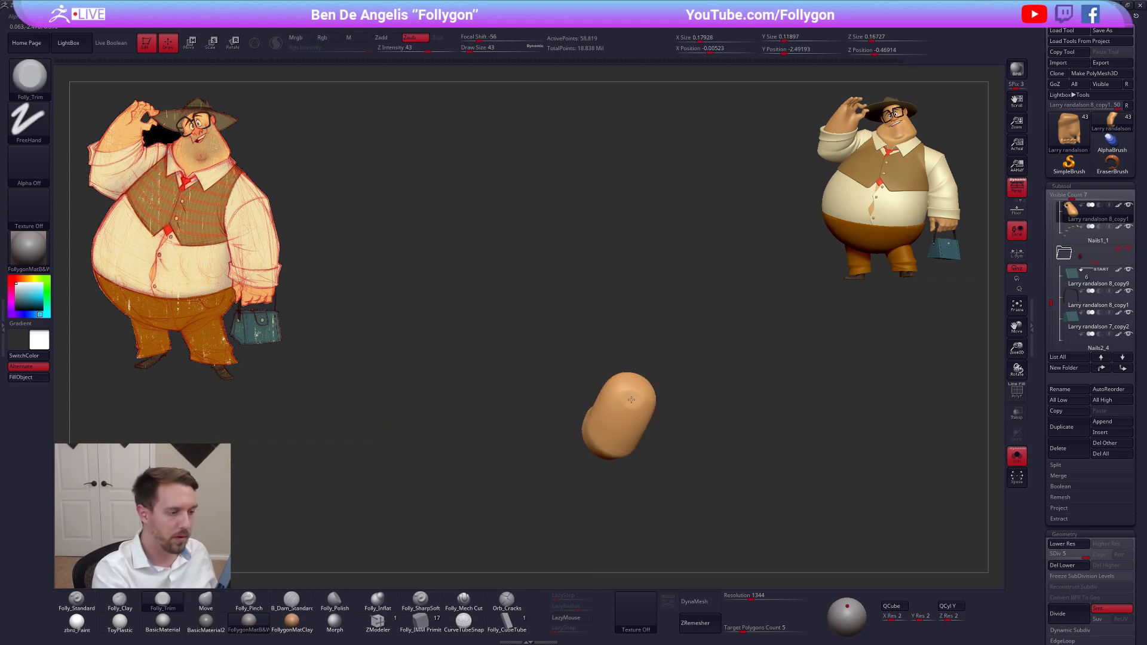
key(shift+d)
key(shift+d)
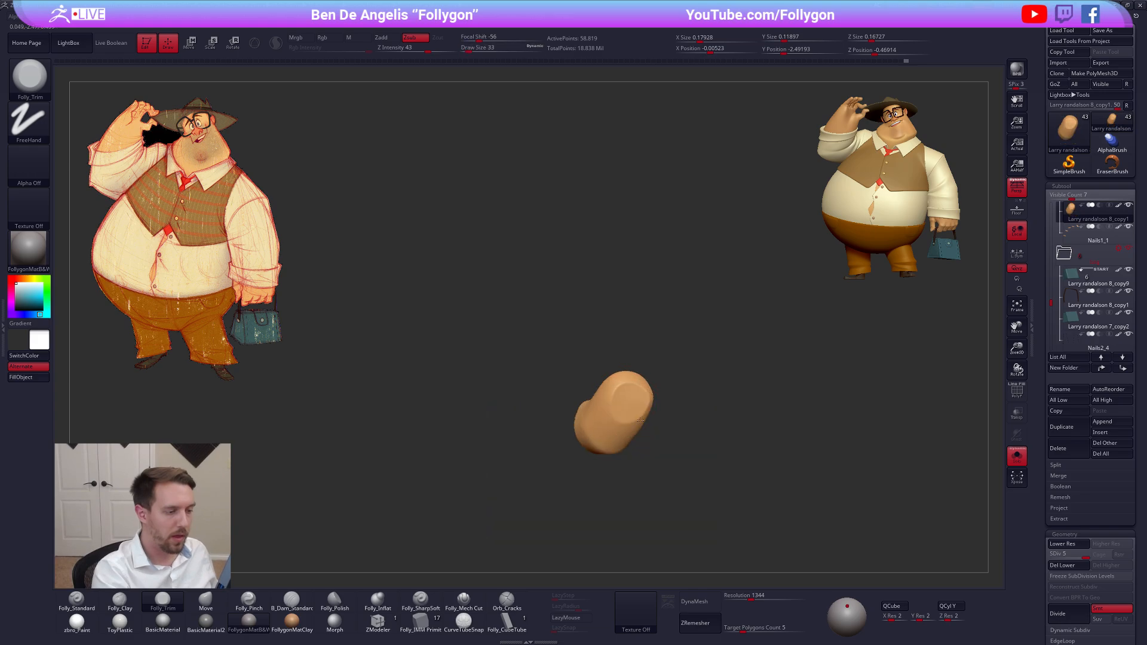
Flatten the pads of the index and middle fingertips with the Folly_Trim brush at draw size 33, unhiding the rest of the hand
right_drag(618, 416, 671, 422)
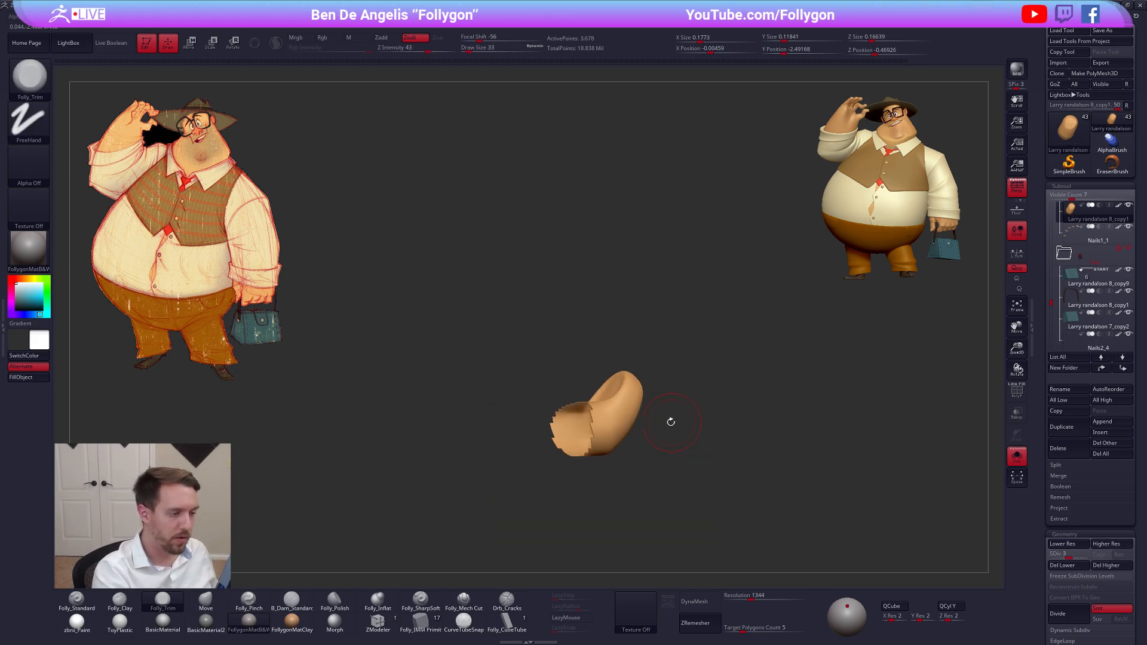
shift+drag(620, 414, 610, 412)
right_drag(611, 411, 635, 402)
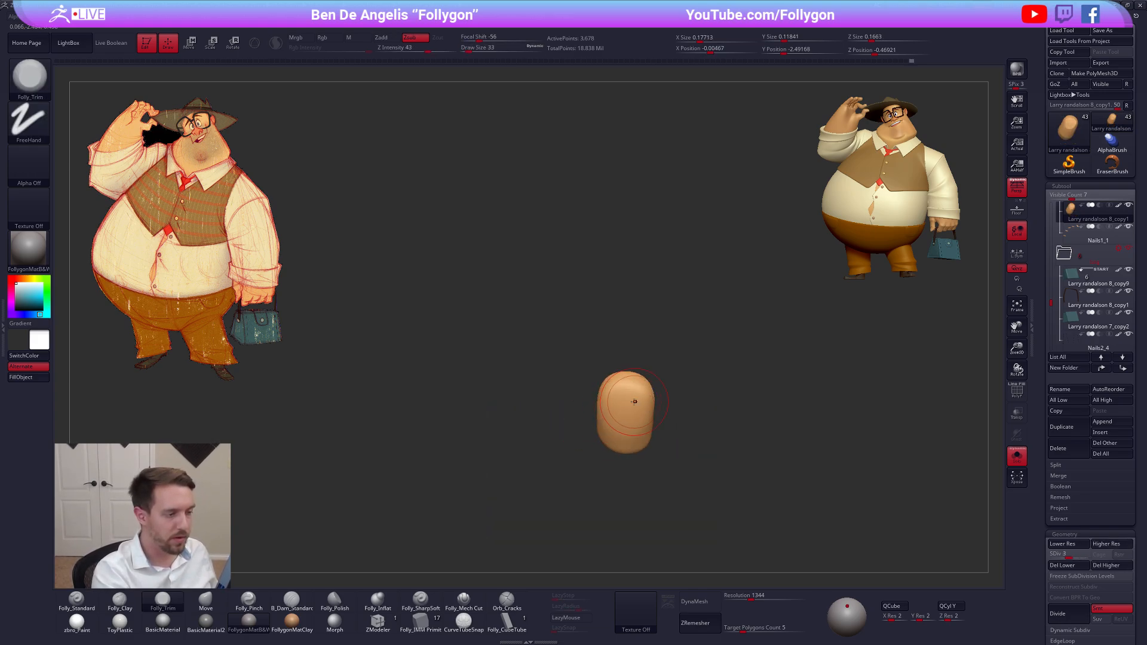
shift+drag(627, 396, 623, 415)
right_drag(622, 414, 671, 417)
ctrl+shift+click(684, 407)
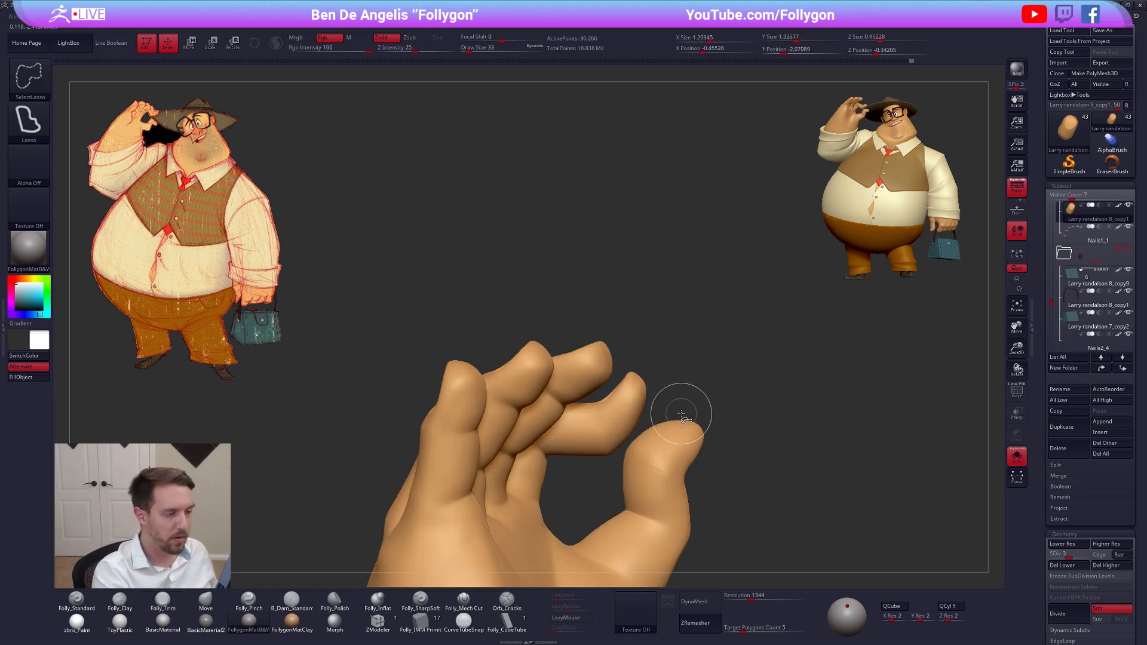
right_drag(601, 422, 648, 385)
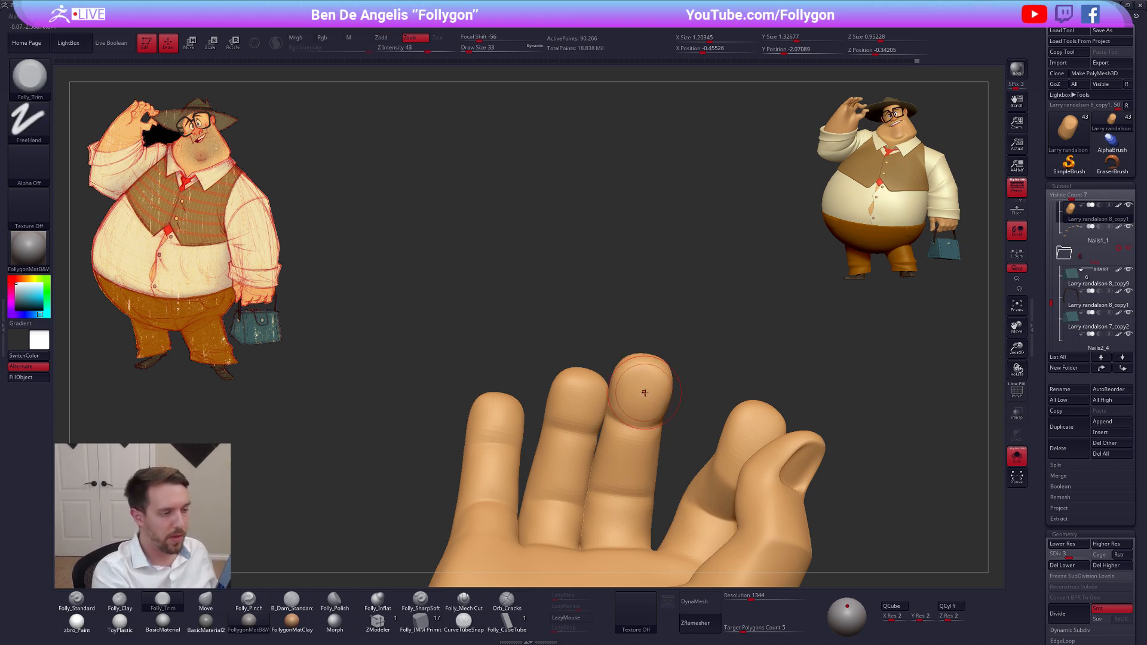
right_drag(645, 387, 595, 401)
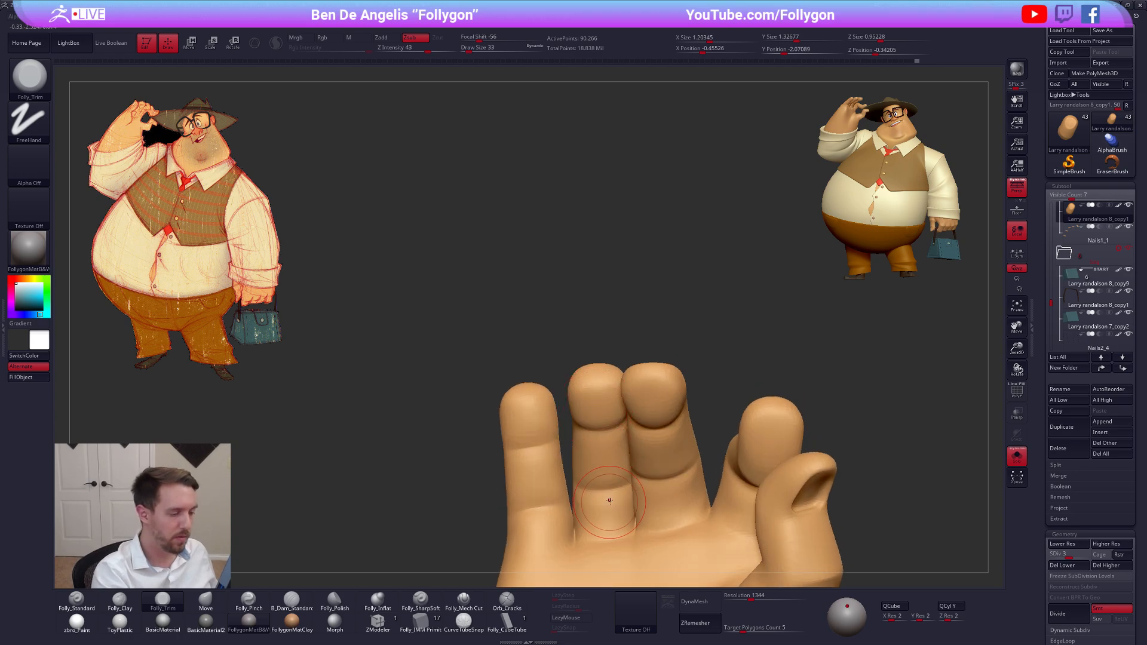
Mask all but the ring finger's outer segments, adjust that finger with the Move brush and clear the mask
key(w)
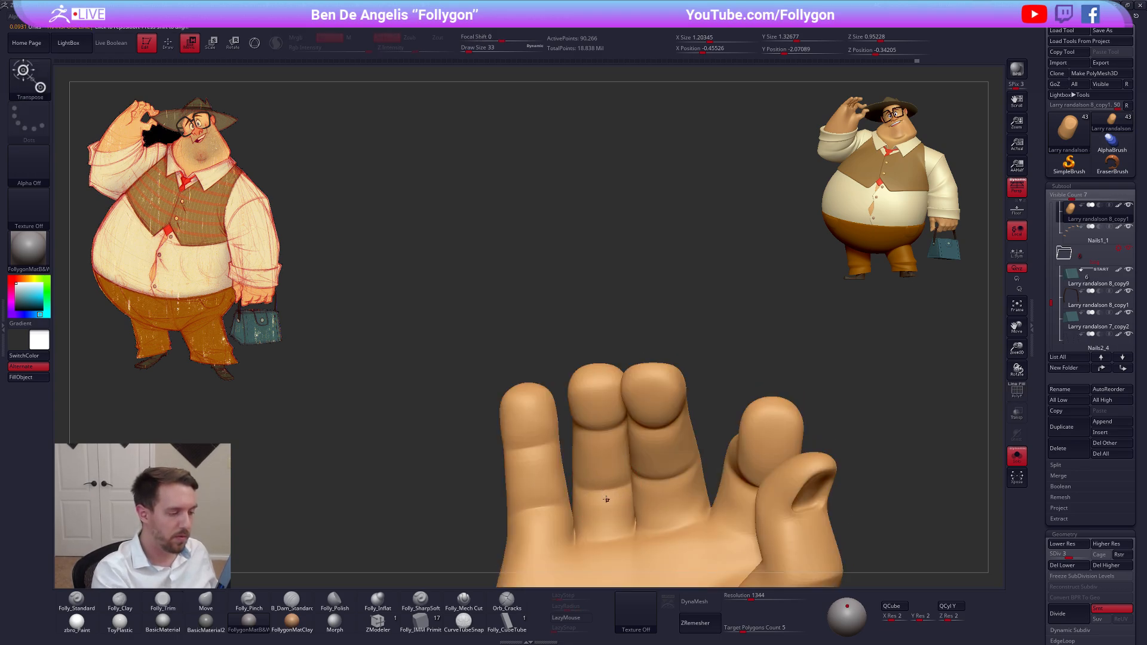
ctrl+click(605, 501)
key(q)
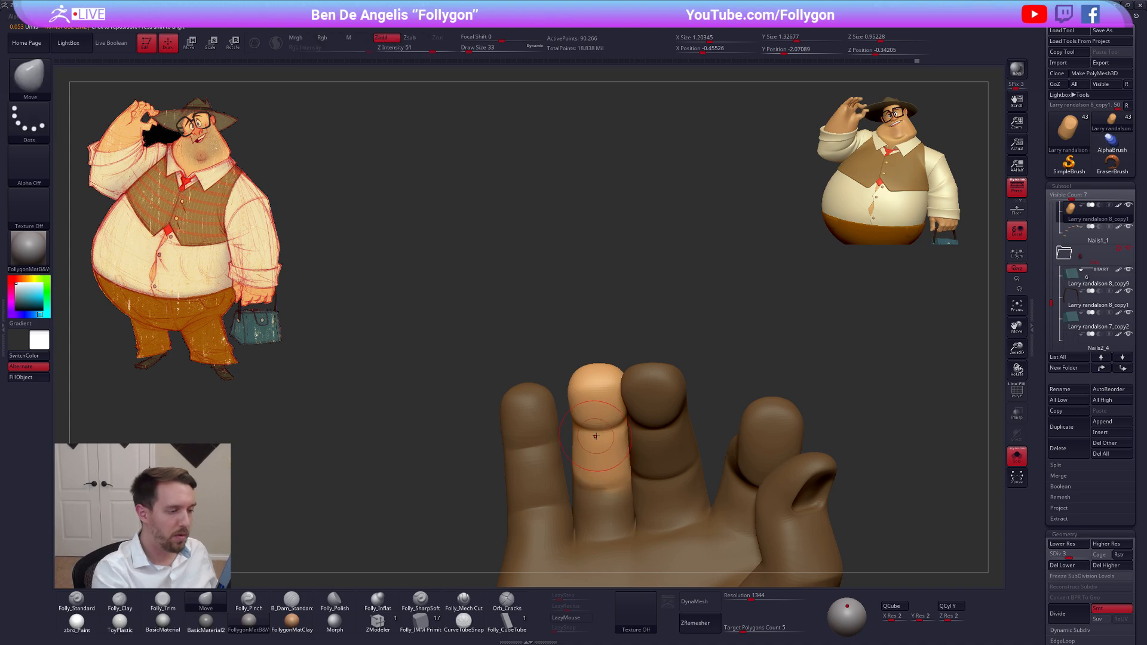
mouse_move(602, 441)
right_down()
mouse_move(705, 443)
mouse_move(645, 438)
right_up()
drag(618, 403, 606, 406)
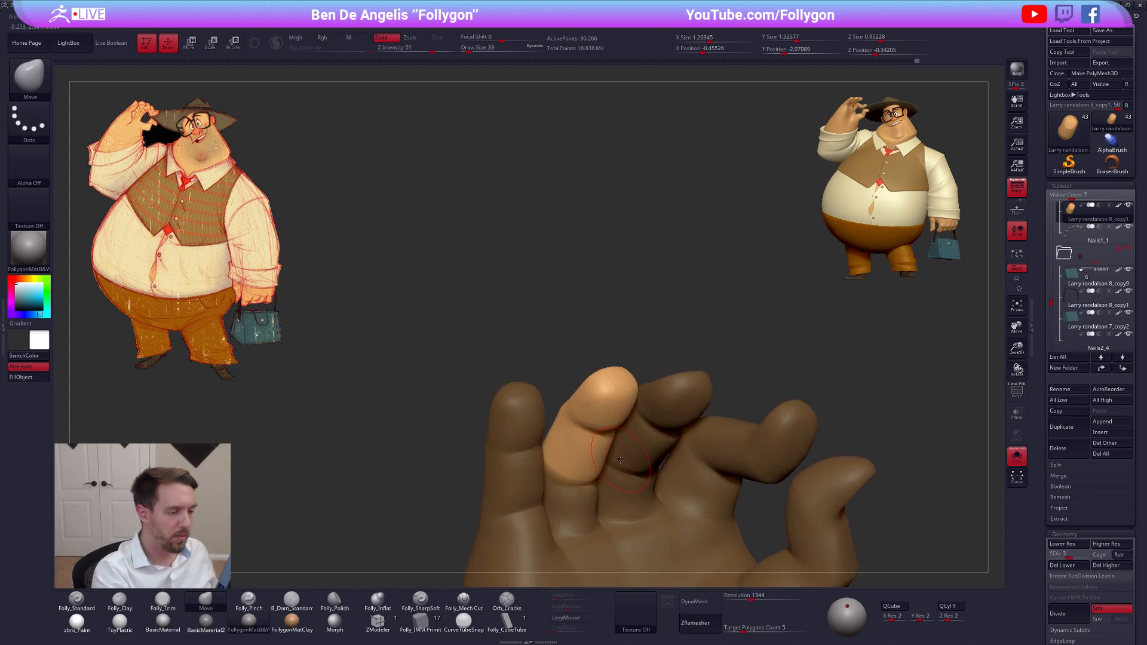
right_drag(648, 425, 596, 429)
ctrl+click(589, 323)
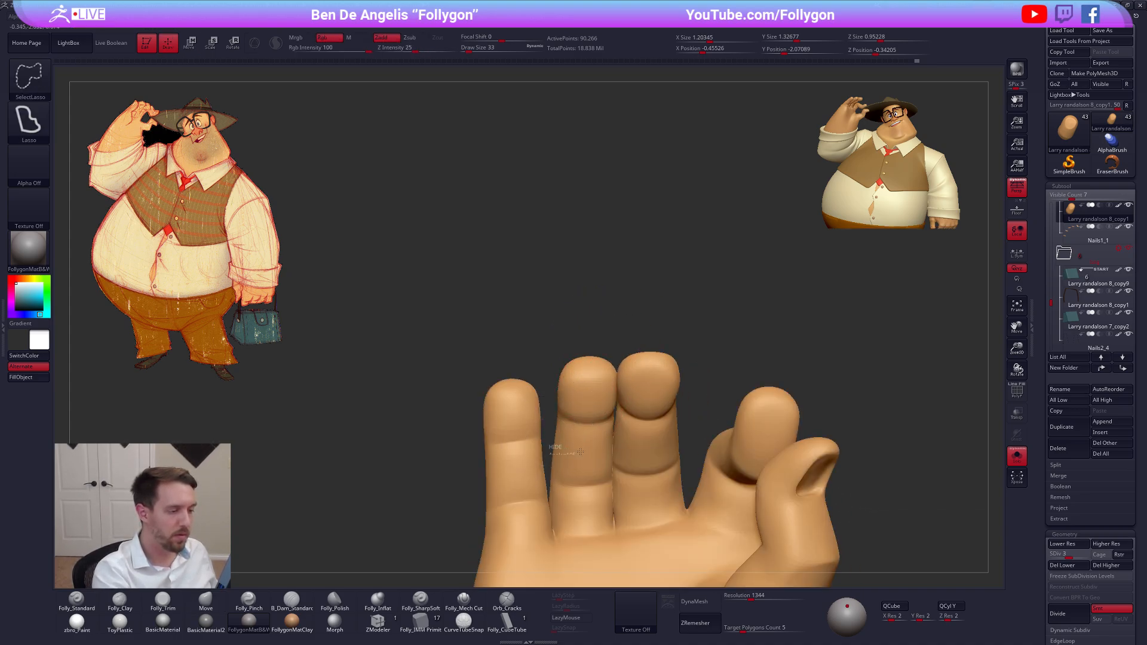
Examine the ring and middle fingers in isolation and on the whole hand with the polyframe displayed
mouse_move(580, 451)
ctrl+shift+mouse_down()
mouse_move(640, 314)
mouse_move(532, 415)
ctrl+shift+mouse_up()
right_drag(556, 388, 603, 525)
key(shift+f)
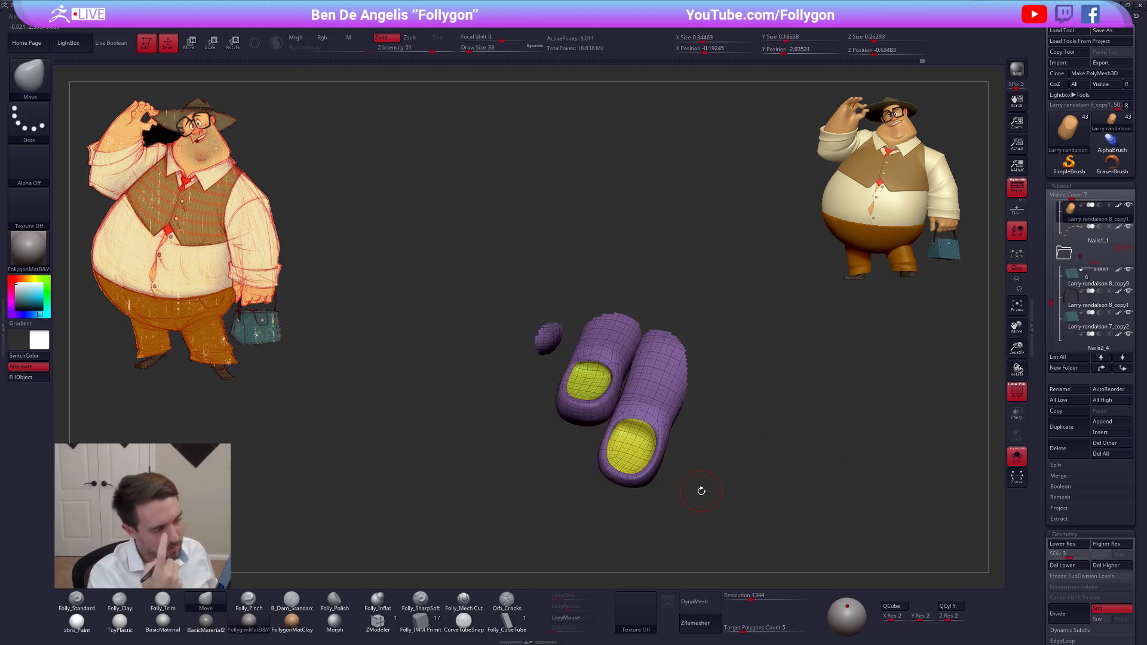
right_drag(722, 510, 738, 562)
ctrl+shift+click(652, 494)
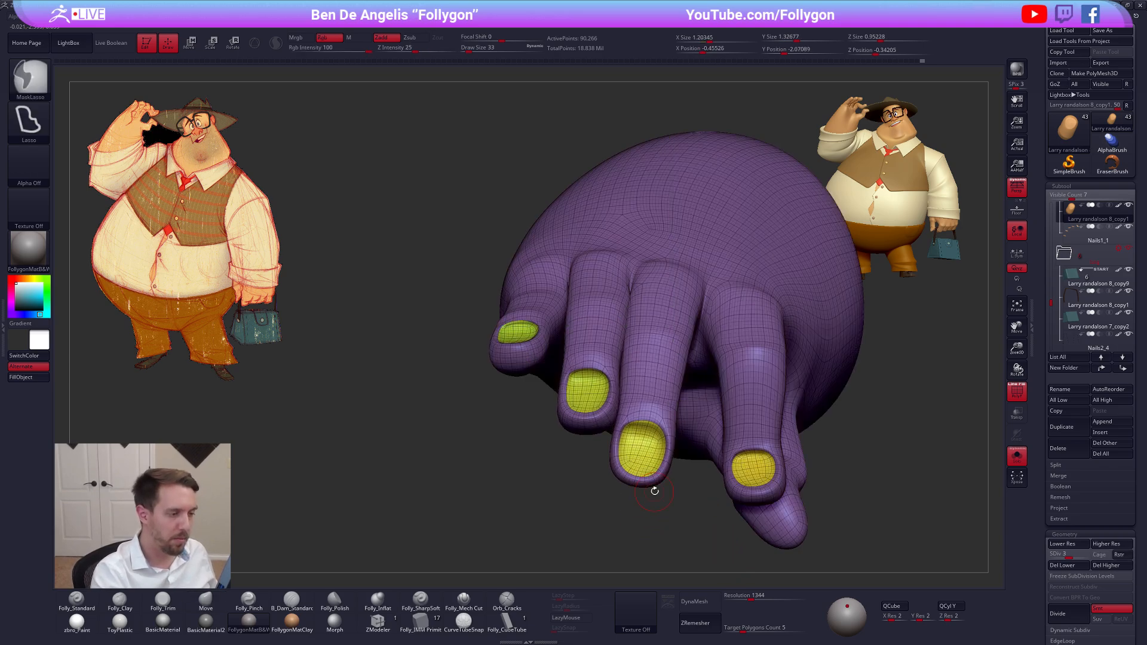
right_drag(653, 489, 590, 365)
key(shift+f)
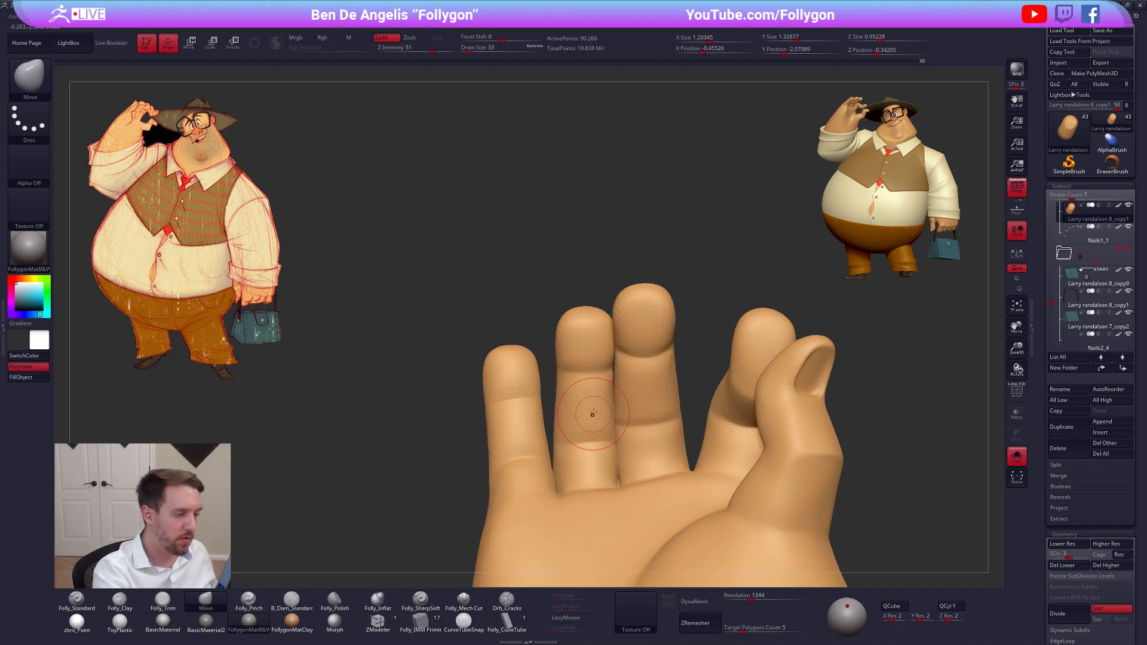
Try masking along the ring finger and shifting its tip with the Move brush
key(w)
ctrl+drag(581, 418, 583, 470)
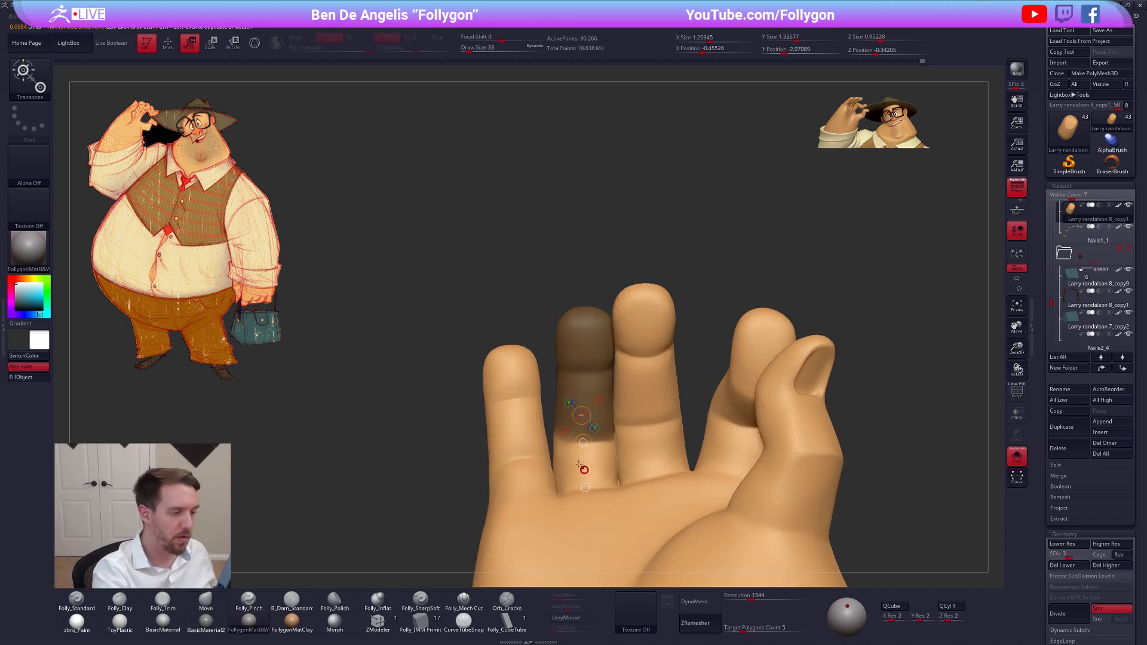
key(q)
right_drag(586, 352, 592, 351)
key(ctrl+z)
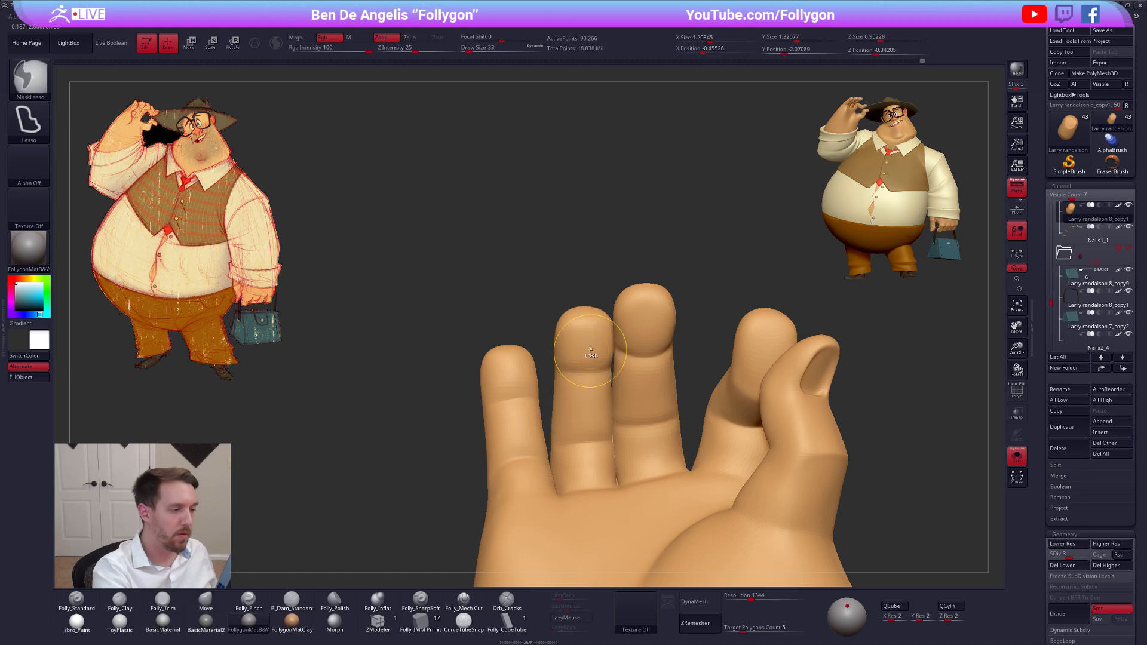
Isolate the ring fingertip, flatten its pad with the Folly_Trim brush and unhide the rest of the hand
key(shift+f)
ctrl+shift+click(588, 344)
key(shift+f)
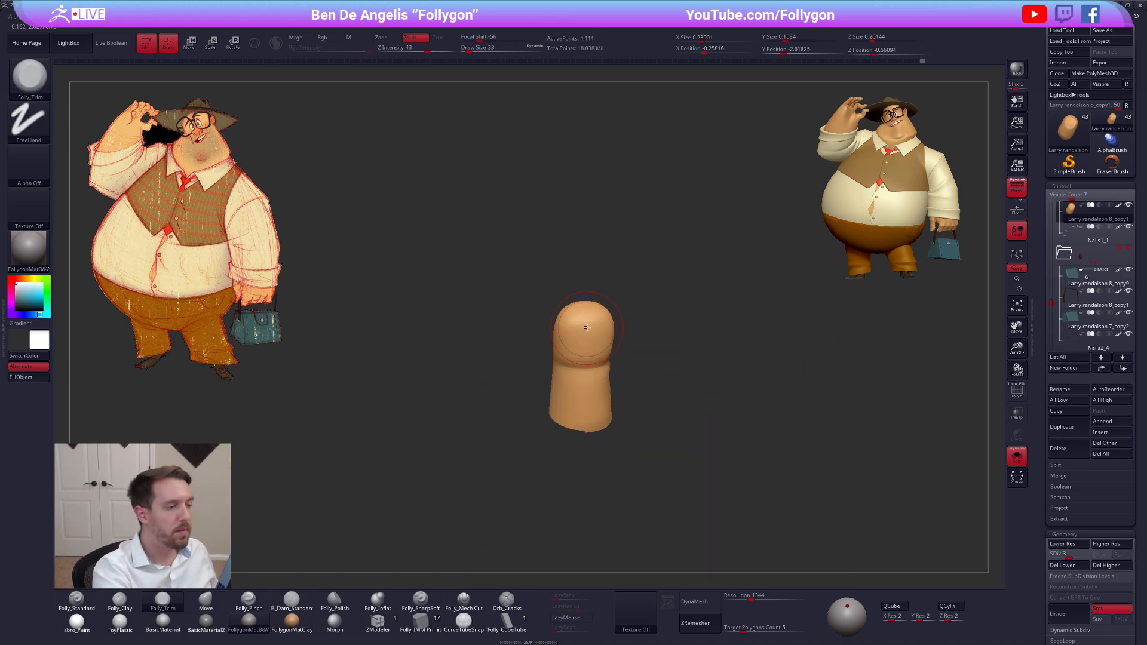
right_drag(586, 327, 587, 332)
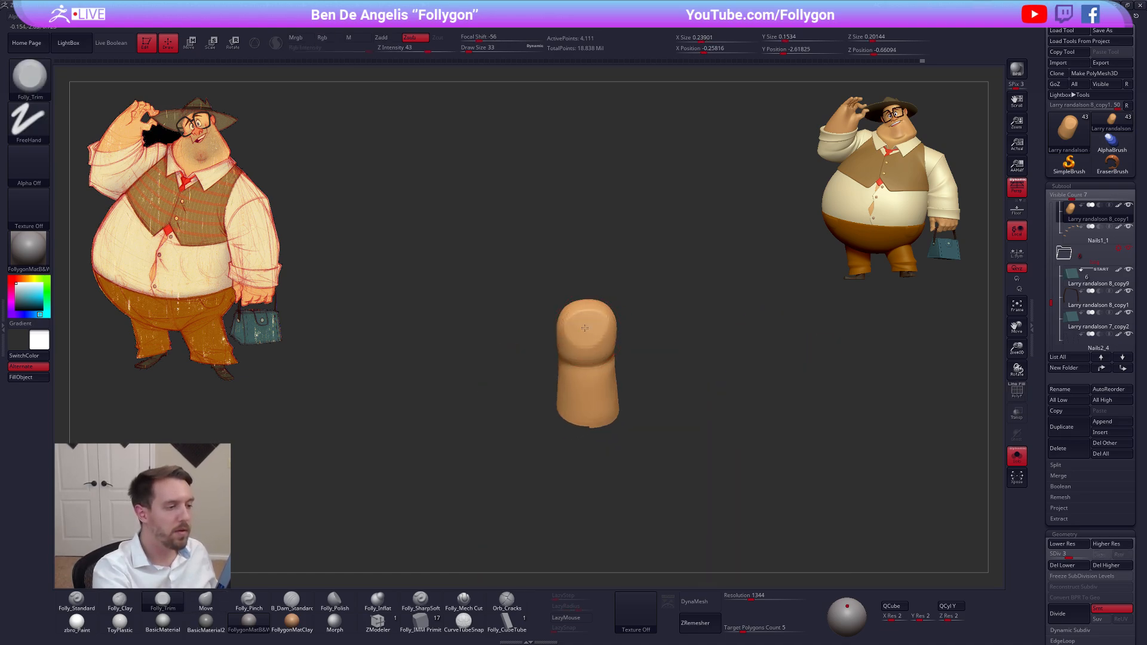
mouse_move(585, 329)
right_down()
mouse_move(627, 330)
mouse_move(584, 343)
mouse_move(642, 330)
right_up()
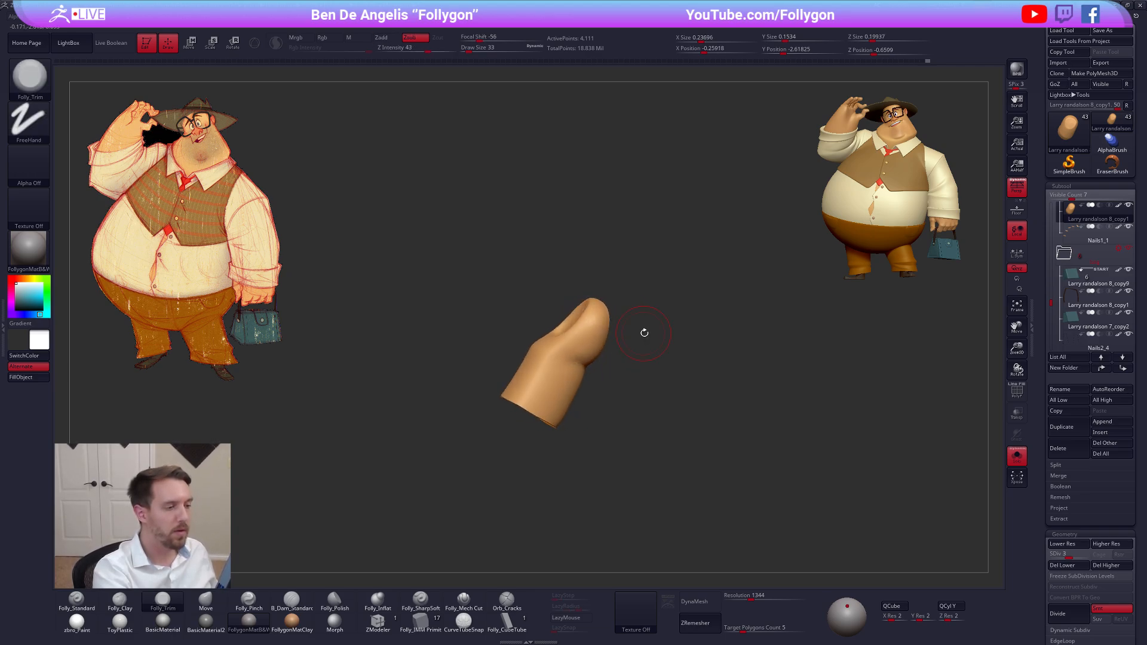
ctrl+shift+click(643, 330)
Refine the raised hand's little finger with the Folly_Trim and Smooth brushes
right_drag(681, 374, 731, 388)
right_drag(609, 375, 595, 352)
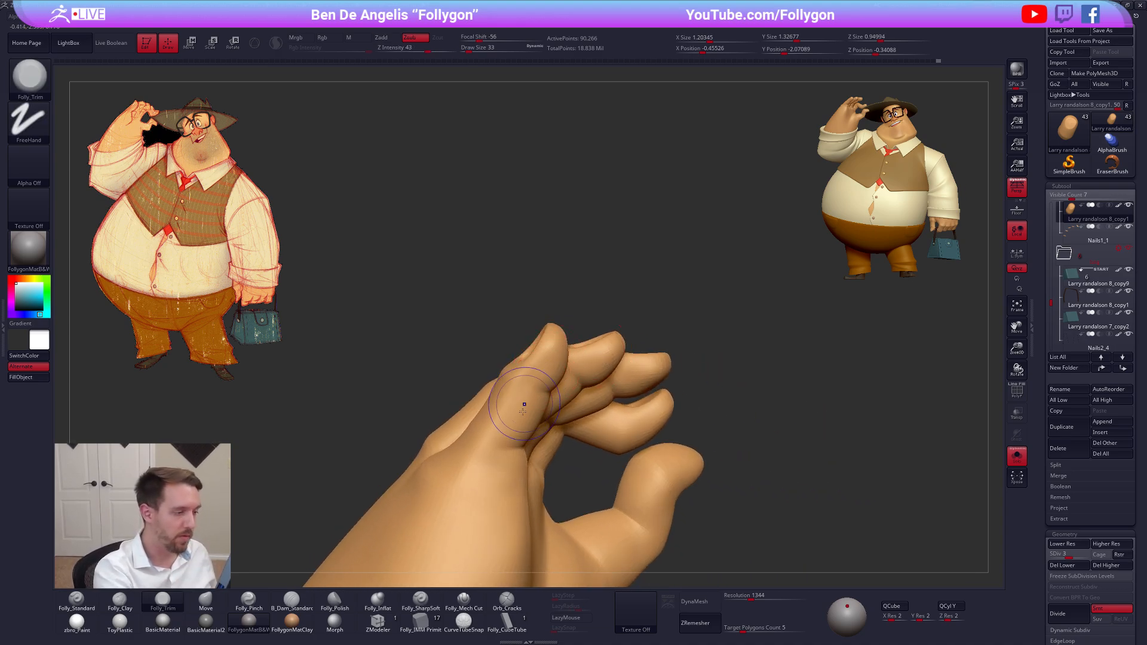
key(shift)
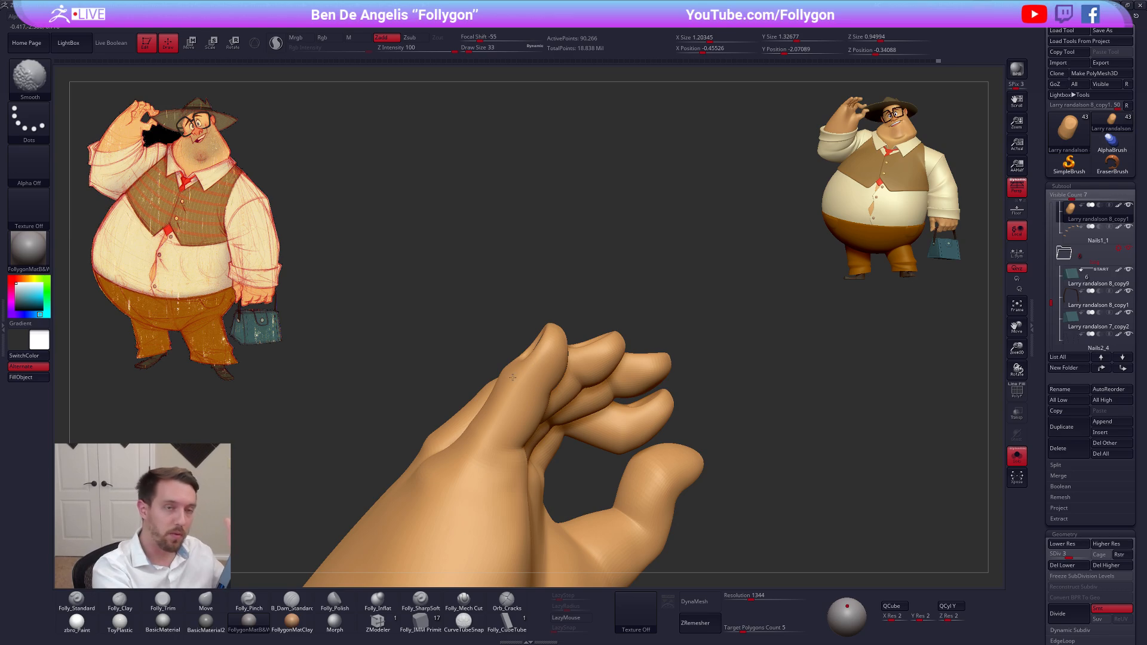
key(ctrl+z)
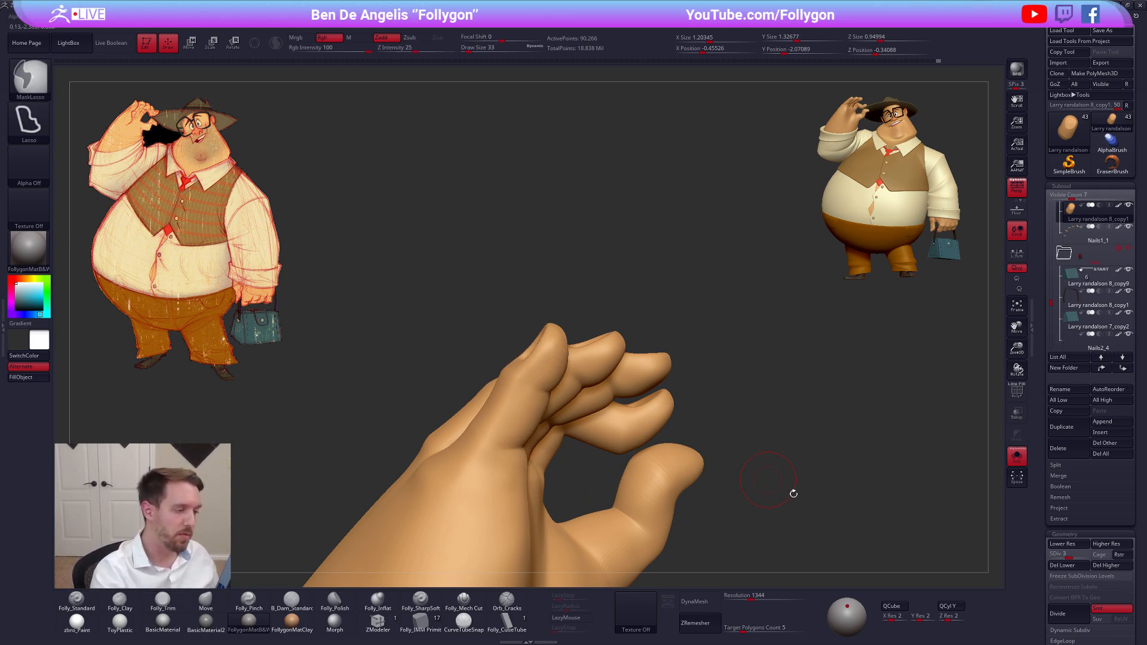
Raise the hand to subdivision level 4, then refine and smooth the ring and middle fingertip pads at draw size 29
drag(793, 492, 714, 488)
key(d)
mouse_move(557, 377)
right_down()
mouse_move(560, 364)
mouse_move(638, 354)
right_up()
key(space)
drag(638, 354, 635, 355)
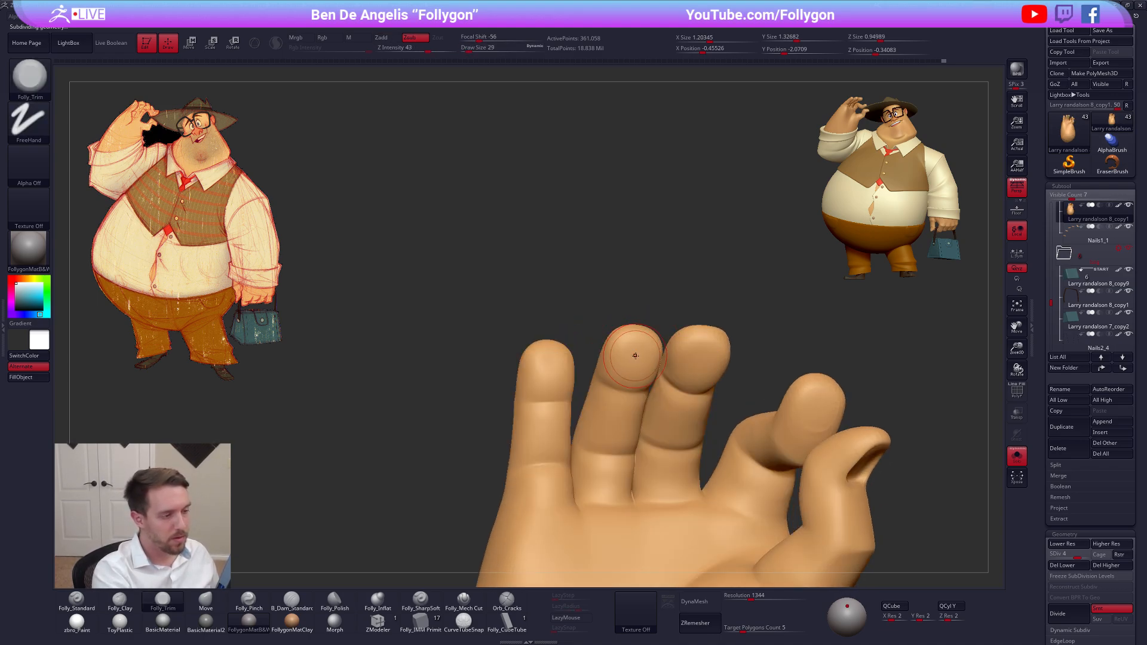
key(shift)
shift+drag(708, 356, 700, 359)
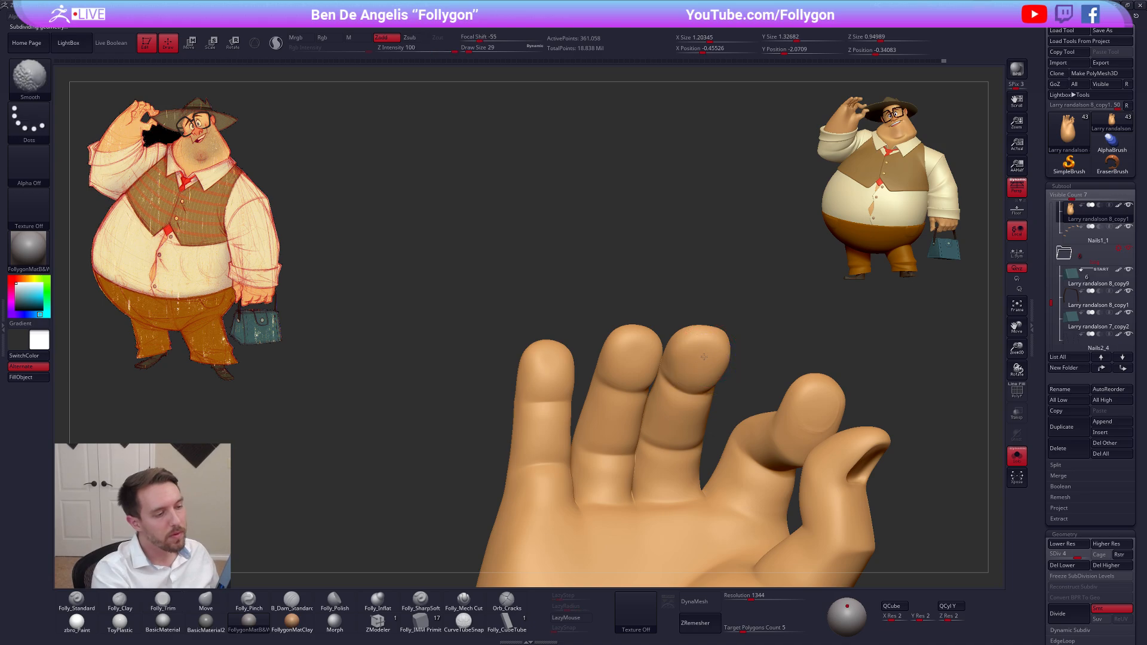
Inspect the back of the raised hand, both isolated and together with the full figure
mouse_move(902, 352)
mouse_down()
mouse_move(699, 369)
mouse_move(768, 359)
mouse_move(696, 357)
mouse_move(728, 417)
mouse_move(790, 411)
mouse_move(675, 395)
mouse_move(684, 424)
mouse_move(664, 456)
mouse_move(662, 443)
mouse_up()
key(alt+s)
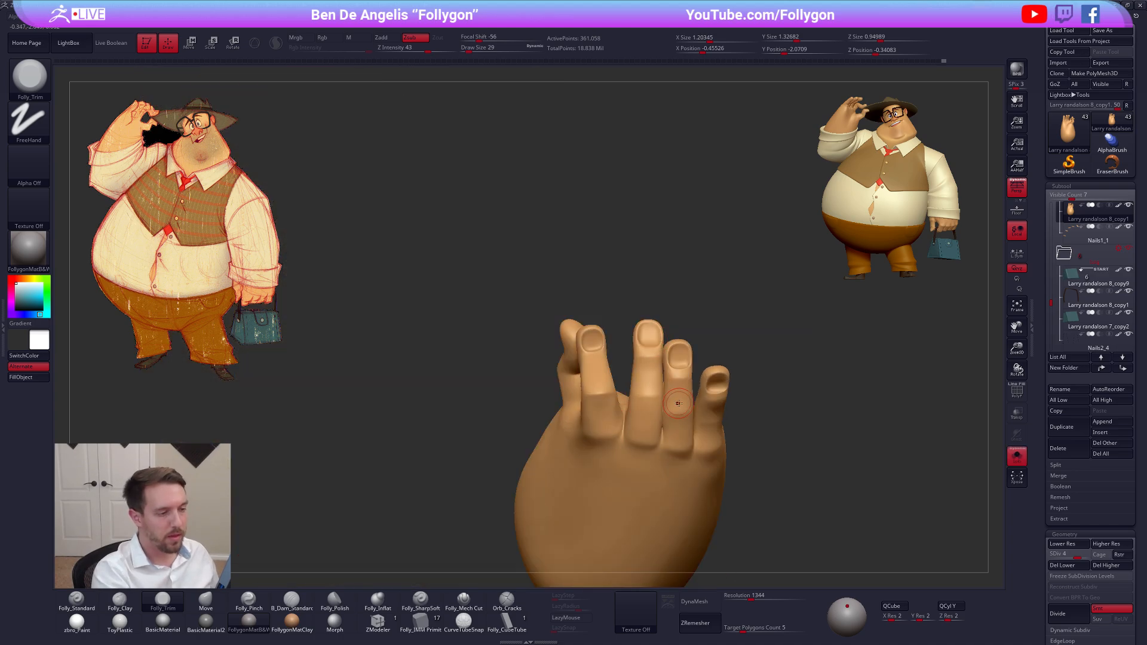
alt+right_drag(675, 402, 626, 414)
key(alt+s)
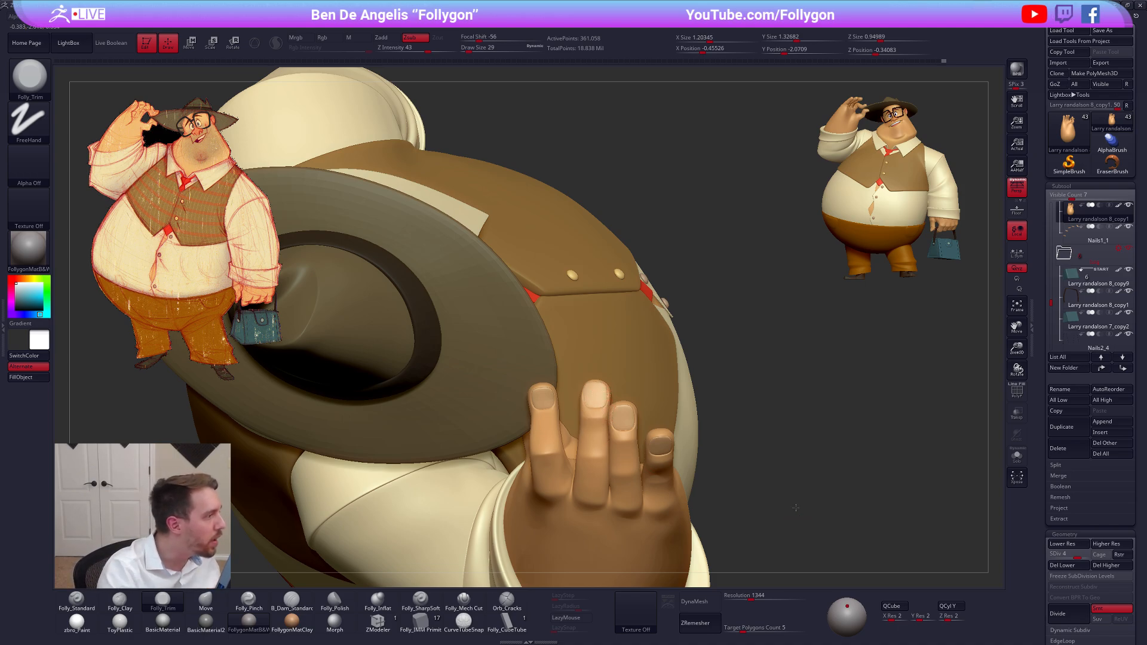
drag(783, 508, 787, 383)
key(alt+s)
Return to the full figure and select the bag-holding hand
drag(705, 443, 678, 529)
key(alt+s)
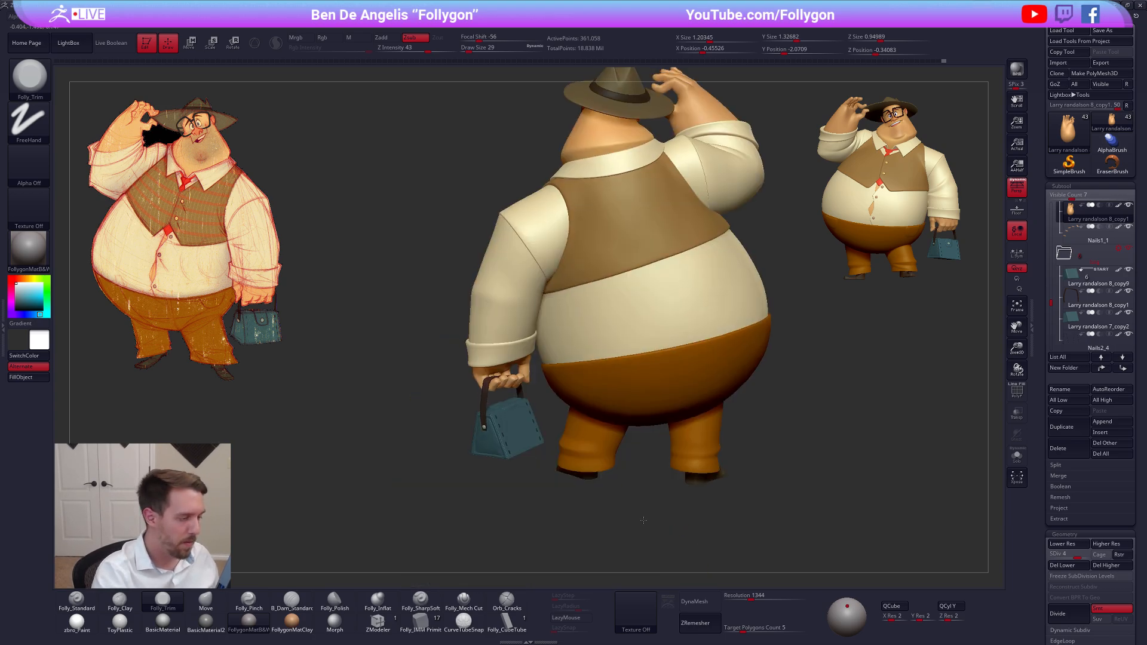
alt+drag(496, 402, 524, 423)
alt+click(538, 397)
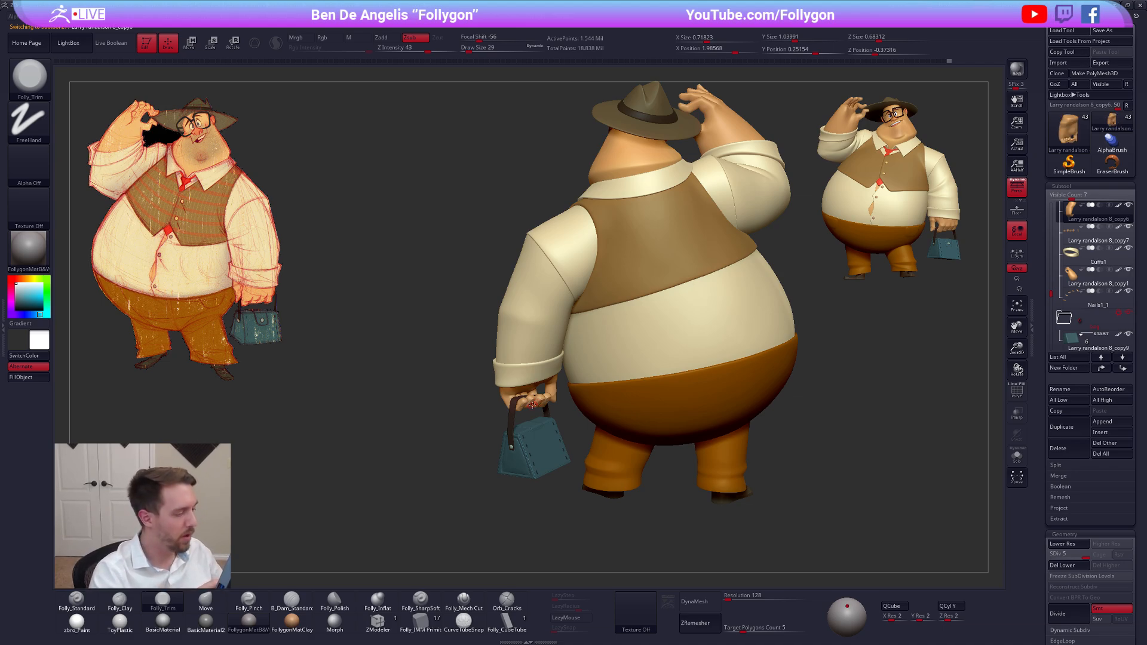
Isolate the bag-holding hand's four fingers and flatten one middle fingertip pad with Folly_Trim at draw size 29
key(shift+s)
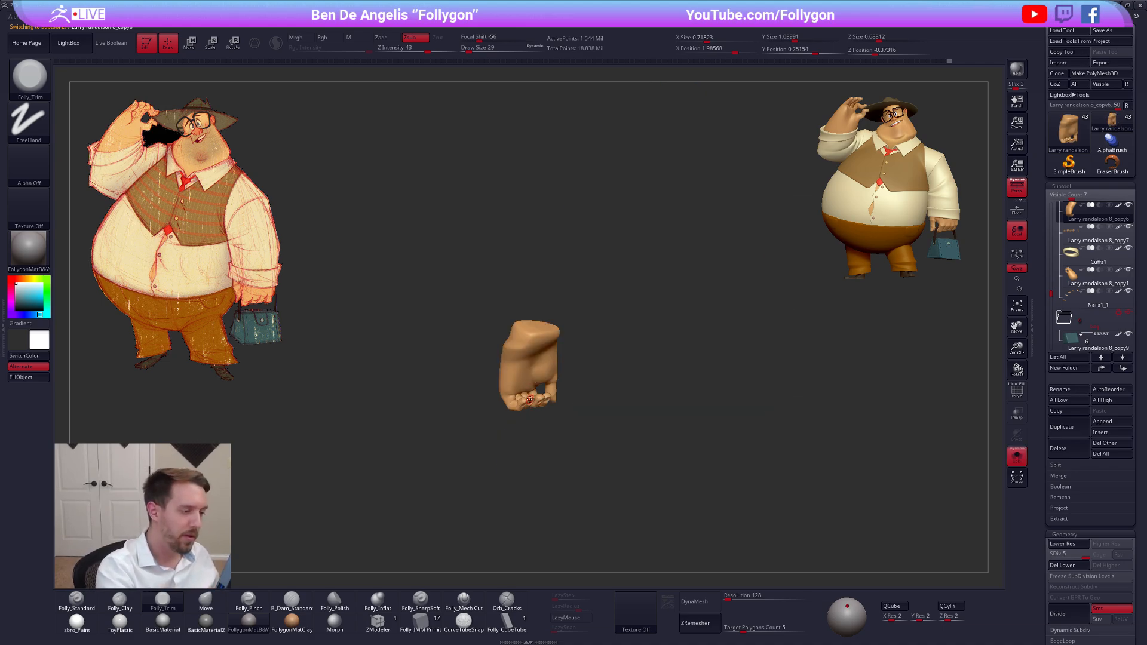
mouse_move(533, 415)
mouse_down()
mouse_move(570, 423)
mouse_move(558, 420)
mouse_move(561, 432)
mouse_move(596, 393)
mouse_move(443, 459)
mouse_move(589, 451)
mouse_move(535, 417)
mouse_up()
key(f)
key(f)
right_drag(529, 403, 561, 390)
key(space)
drag(560, 388, 563, 387)
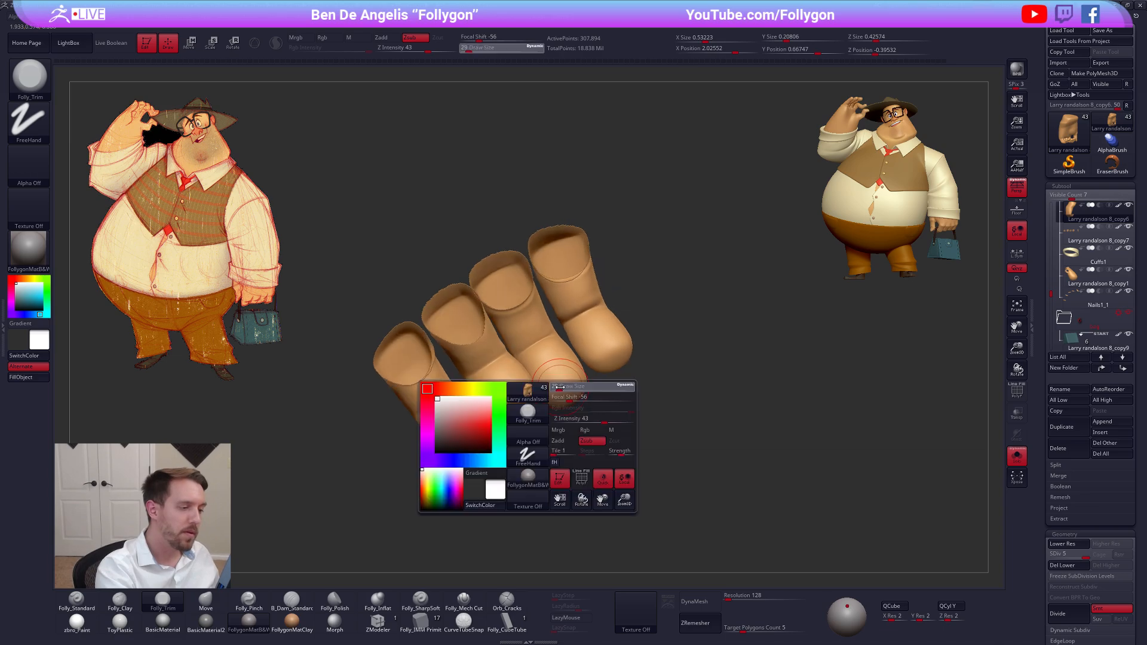
right_drag(563, 387, 567, 384)
key(space)
drag(567, 382, 563, 382)
alt+right_drag(561, 381, 569, 400)
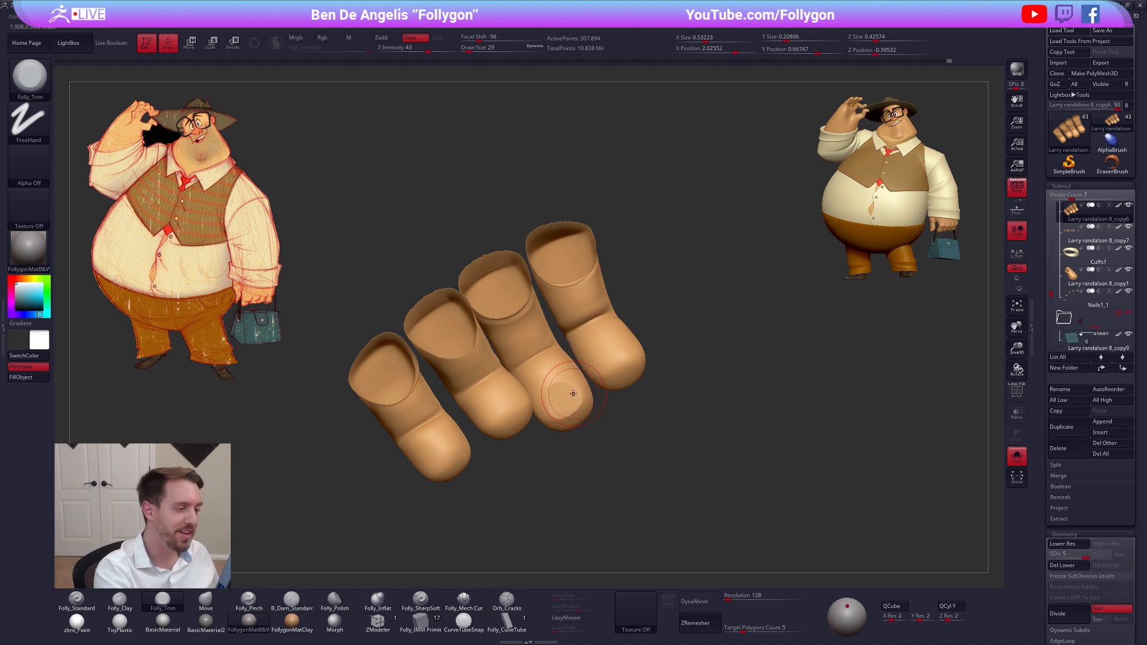
Refine the outermost fingertip pad with Folly_Trim at draw size 21 and Smooth at draw size 38
key(bracketright)
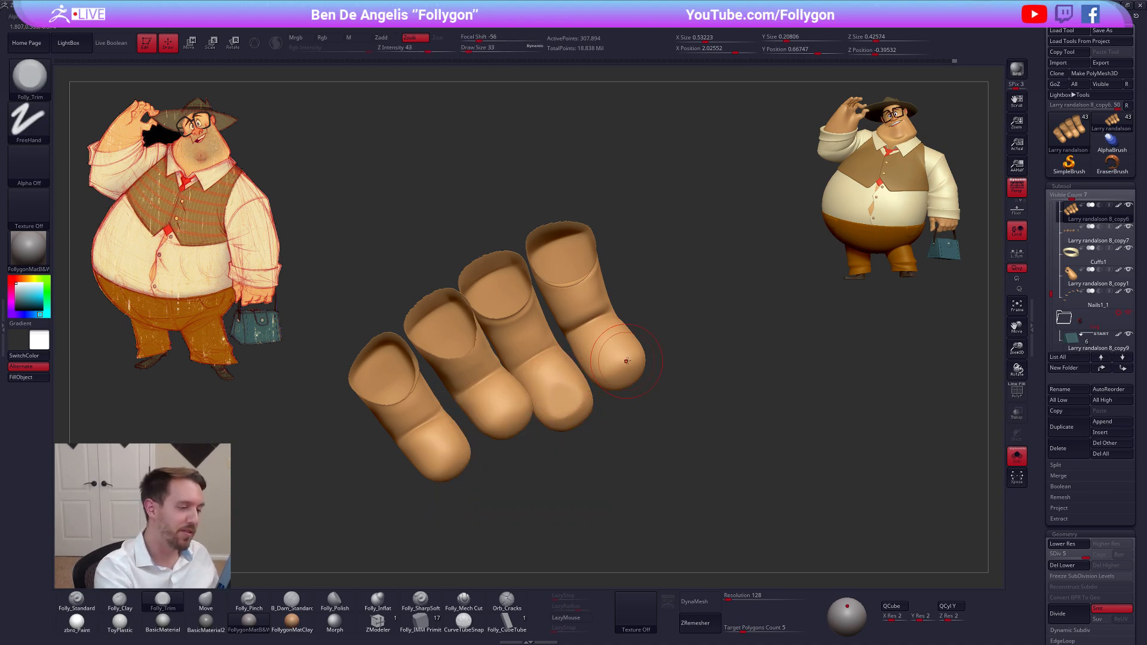
key(space)
drag(614, 361, 606, 361)
right_drag(608, 365, 617, 357)
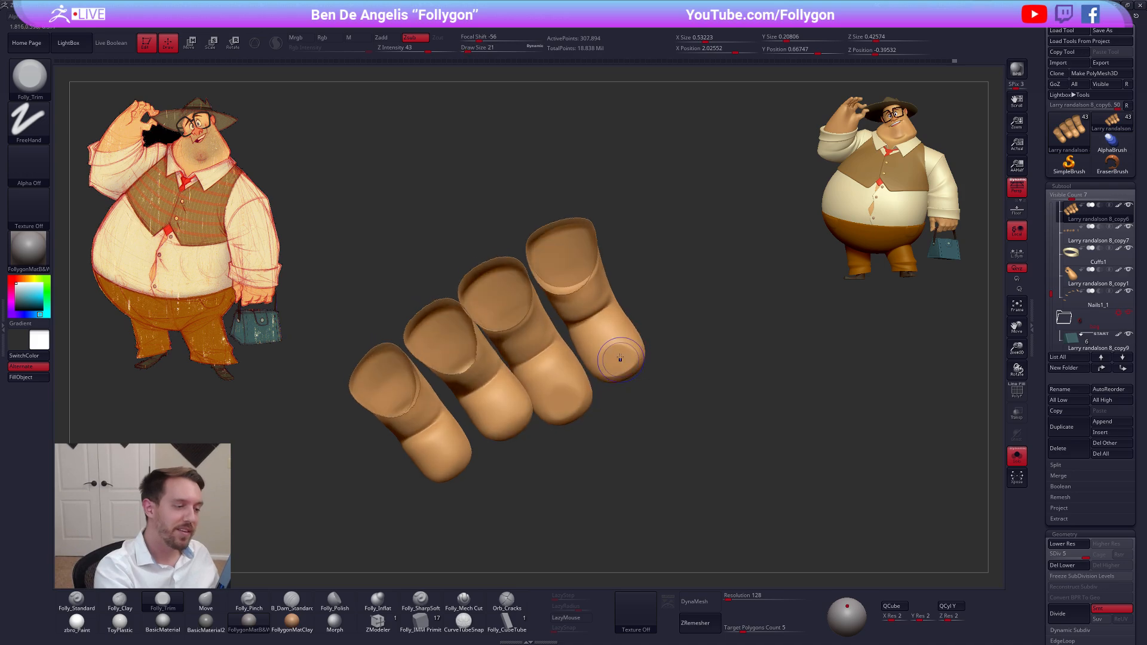
shift+drag(617, 356, 627, 343)
right_drag(628, 341, 632, 343)
key(space)
drag(632, 343, 639, 343)
Lower the fingers to subdivision level 2 and adjust the outermost finger with the Move brush at draw size 38
key(b)
key(m)
key(v)
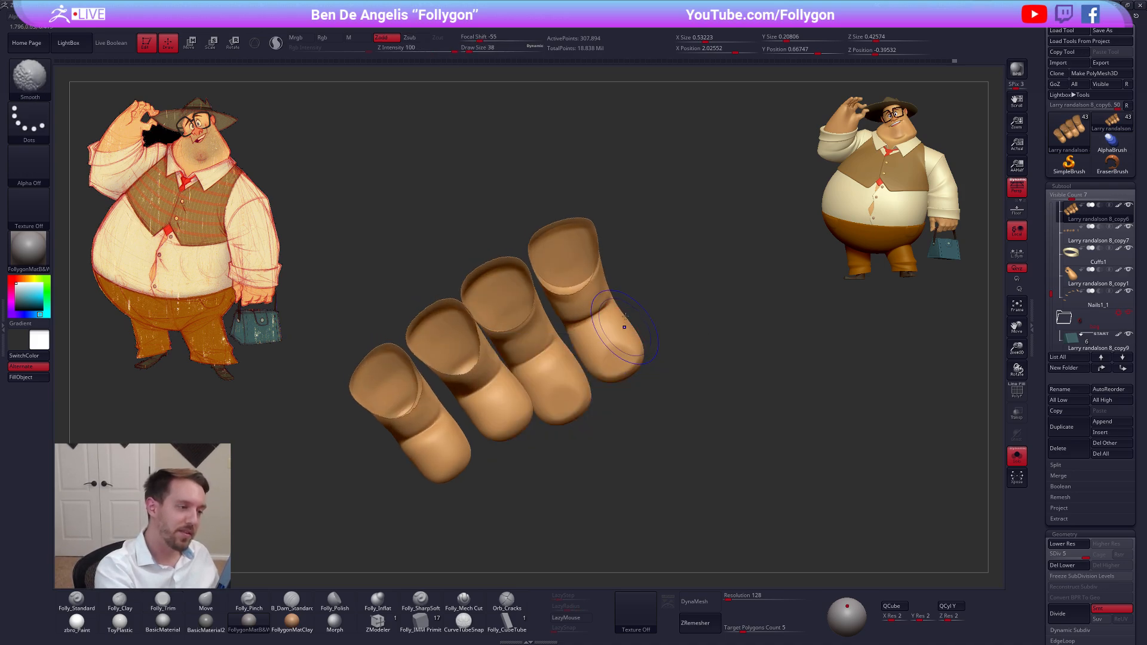
key(shift+d)
key(shift+d)
key(shift+d)
drag(629, 301, 623, 305)
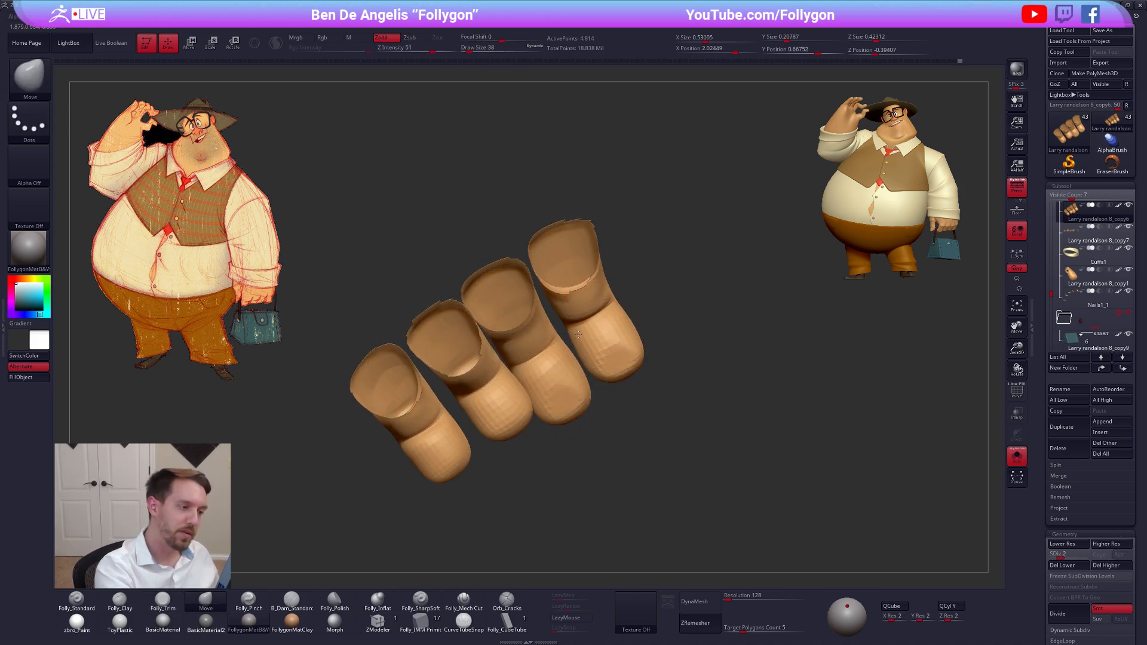
Trim the fingertip pads with Folly_Trim at draw size 25 and raise the fingers to subdivision level 3
key(space)
drag(619, 353, 615, 352)
key(3)
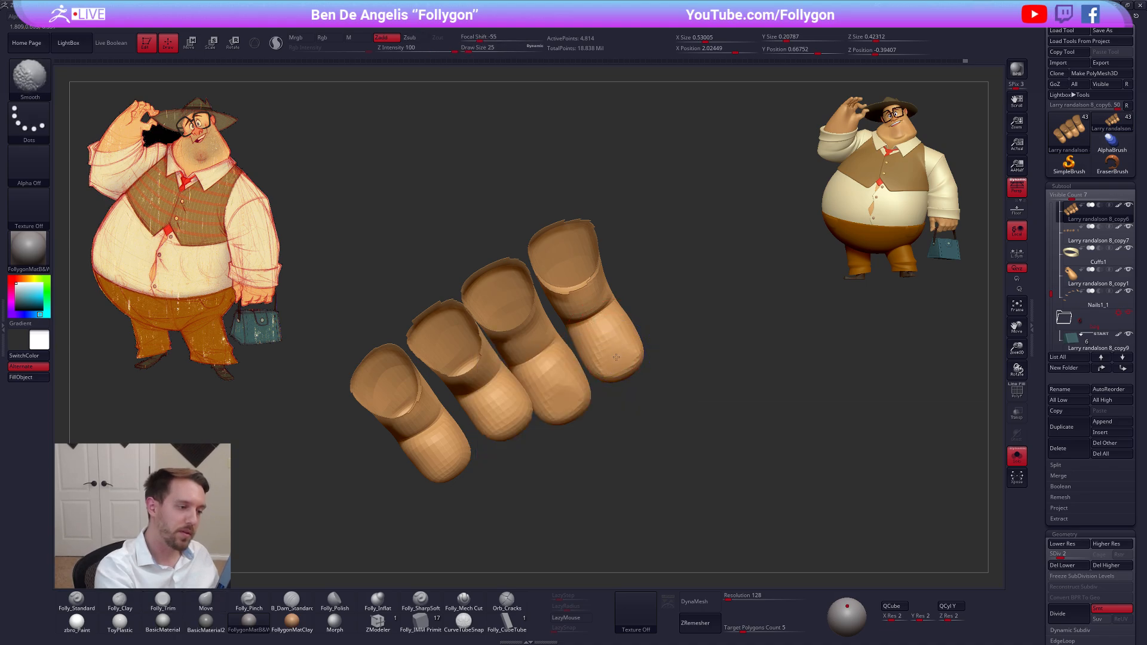
alt+right_drag(546, 391, 588, 403)
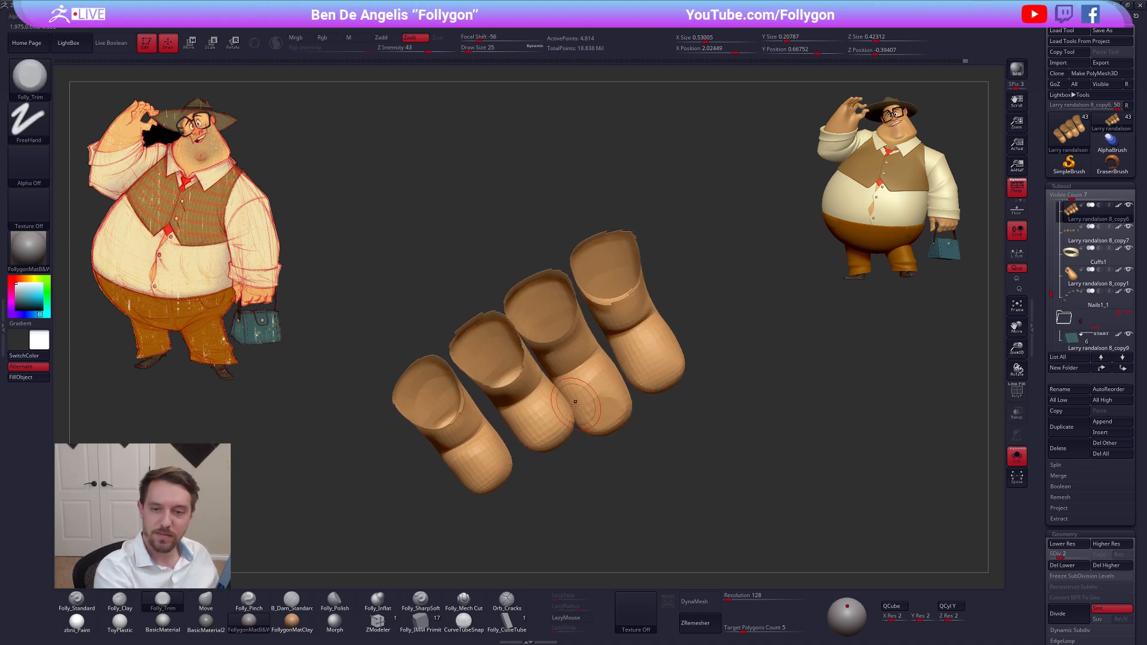
mouse_move(593, 413)
mouse_down()
mouse_move(579, 396)
mouse_move(604, 392)
mouse_move(605, 423)
mouse_move(591, 423)
mouse_up()
key(ctrl+d)
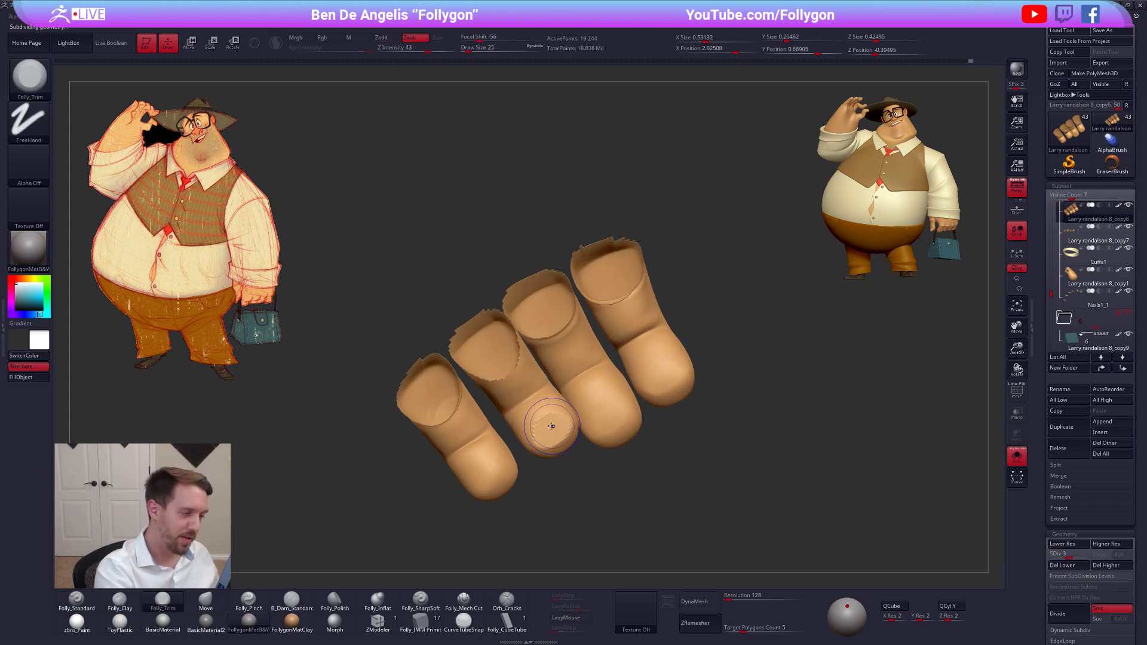
Flatten the pads of all four fingers with Folly_Trim, increasing the draw size to 29
shift+drag(552, 426, 542, 430)
alt+right_drag(543, 430, 605, 407)
mouse_move(557, 447)
right_down()
mouse_move(561, 485)
mouse_move(574, 472)
right_up()
key(d)
key(space)
drag(574, 471, 576, 472)
mouse_move(575, 471)
right_down()
mouse_move(626, 412)
mouse_move(679, 407)
mouse_move(696, 379)
right_up()
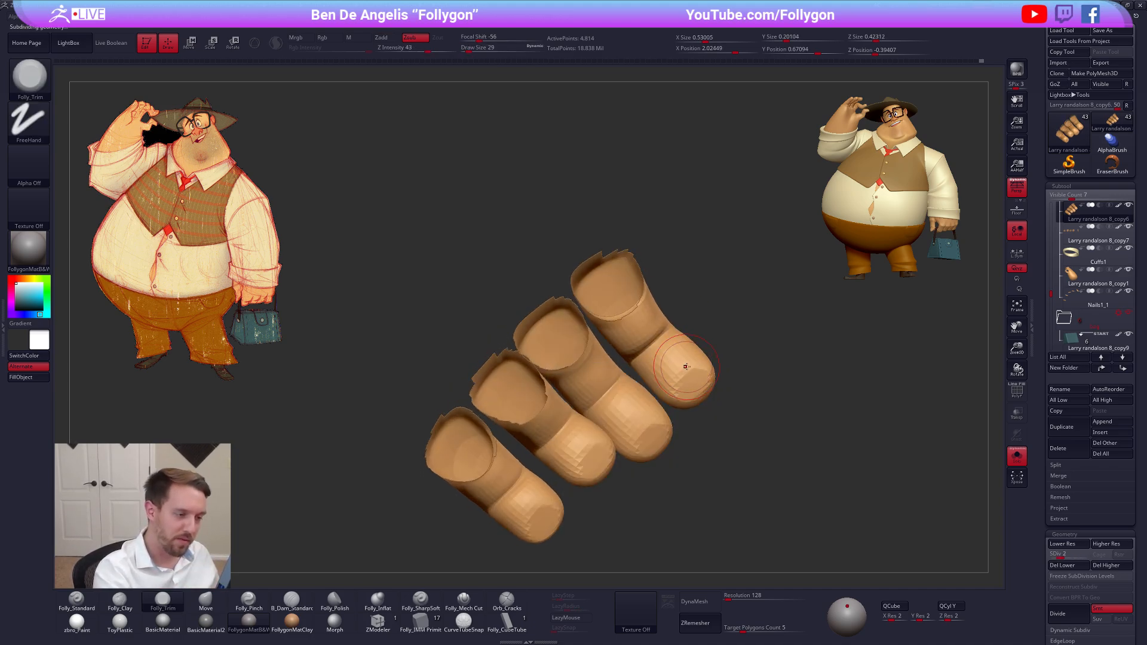
Soften the fingertip pads at subdivision level 3, raise the fingers to level 4, and quick-save the project
key(shift+d)
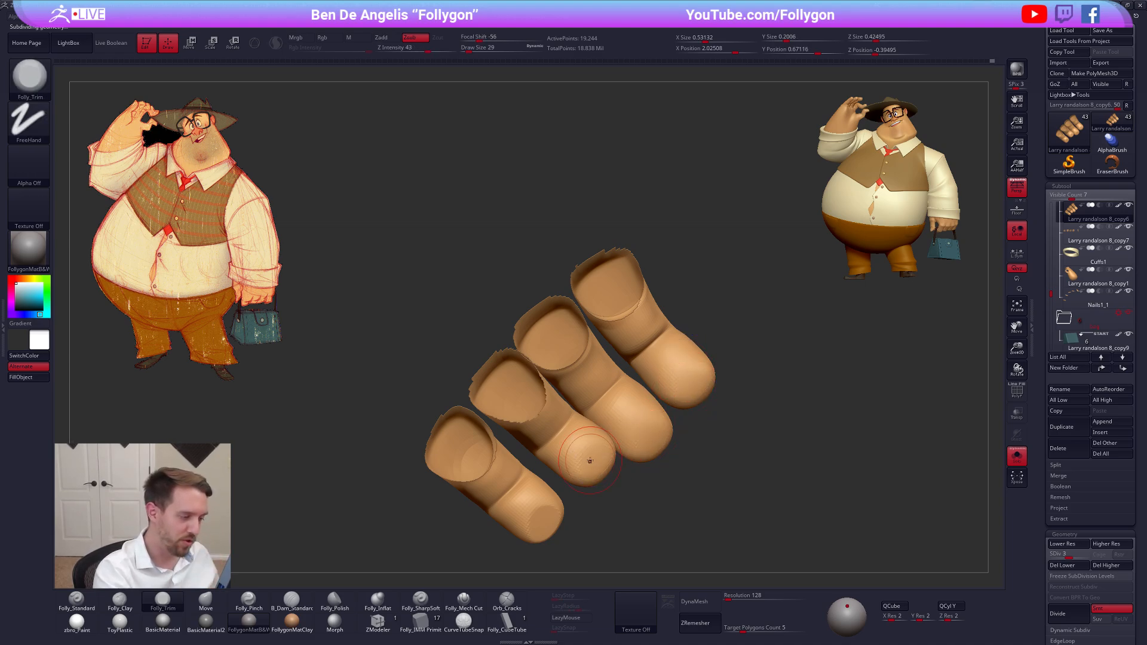
drag(547, 529, 590, 443)
key(ctrl+d)
key(ctrl+s)
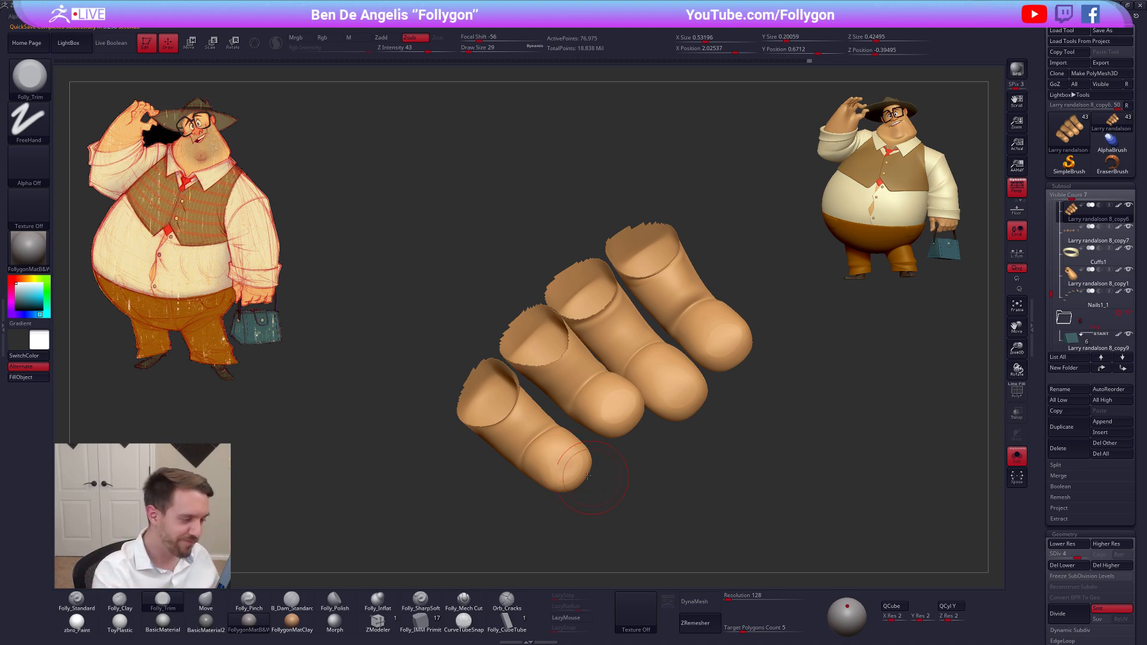
Refine the four fingertip pads at subdivision level 4, and restore the full figure with the hand's hidden parts
shift+drag(573, 463, 566, 471)
mouse_move(620, 409)
shift+mouse_down()
mouse_move(611, 402)
mouse_move(663, 394)
shift+mouse_up()
mouse_move(724, 339)
shift+mouse_down()
mouse_move(715, 347)
mouse_move(724, 342)
shift+mouse_up()
mouse_move(715, 455)
mouse_down()
mouse_move(712, 395)
mouse_move(752, 370)
mouse_move(670, 437)
mouse_up()
key(alt+s)
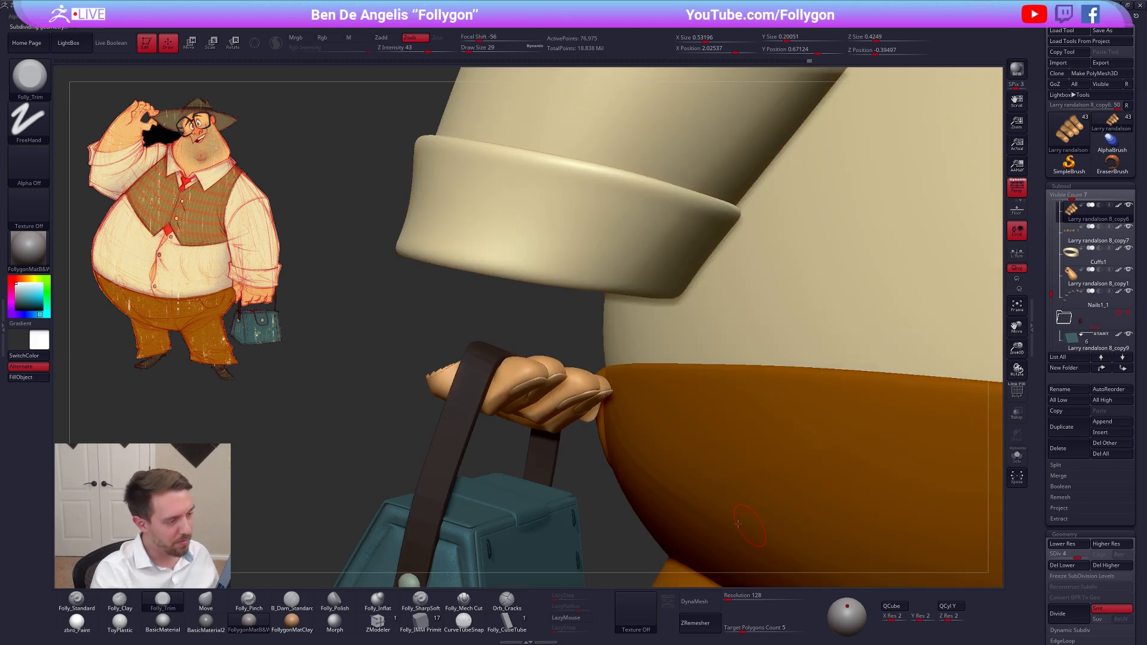
ctrl+shift+click(600, 513)
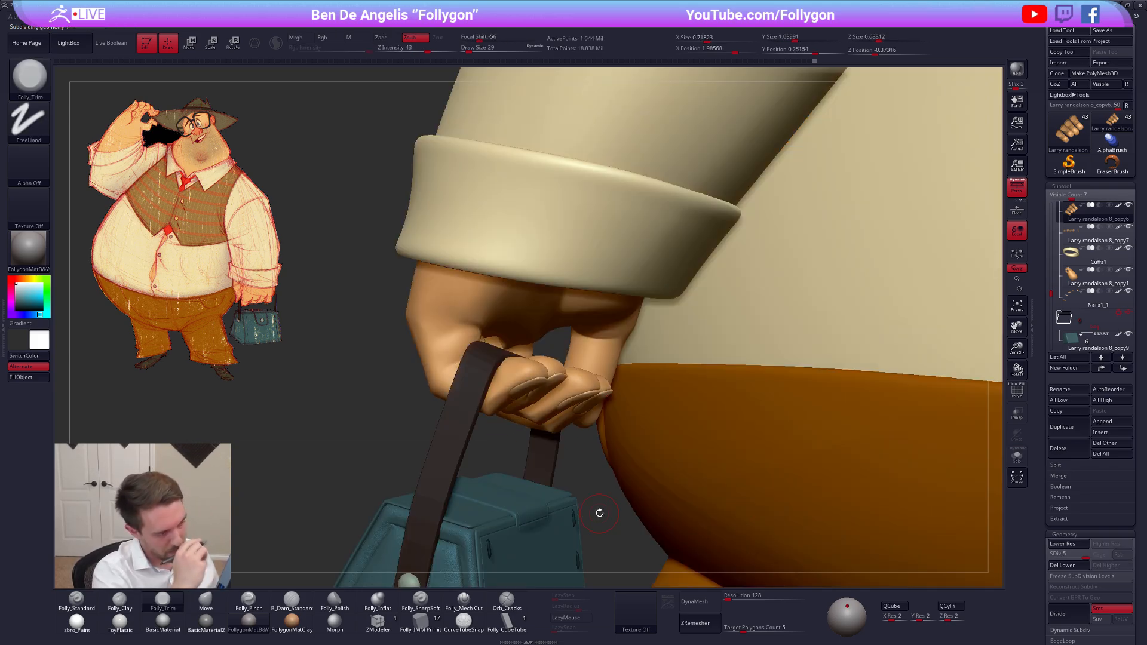
Isolate the whole bag-holding hand and set up the Move brush at draw size 38
key(alt+s)
drag(697, 527, 615, 453)
key(alt+s)
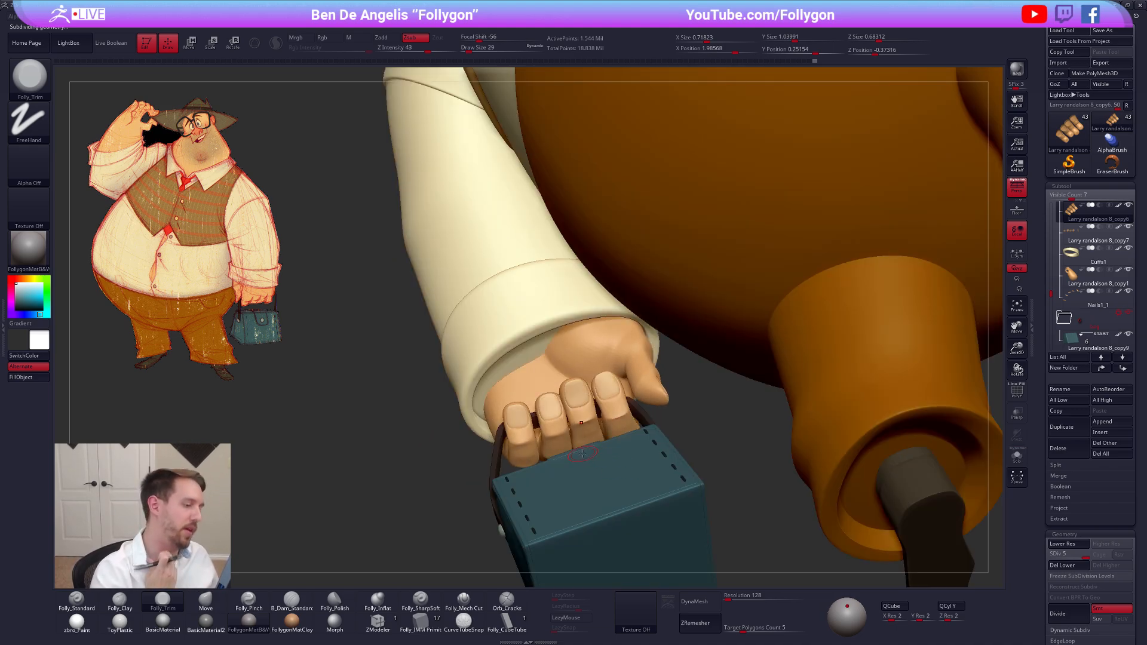
key(b)
key(m)
key(v)
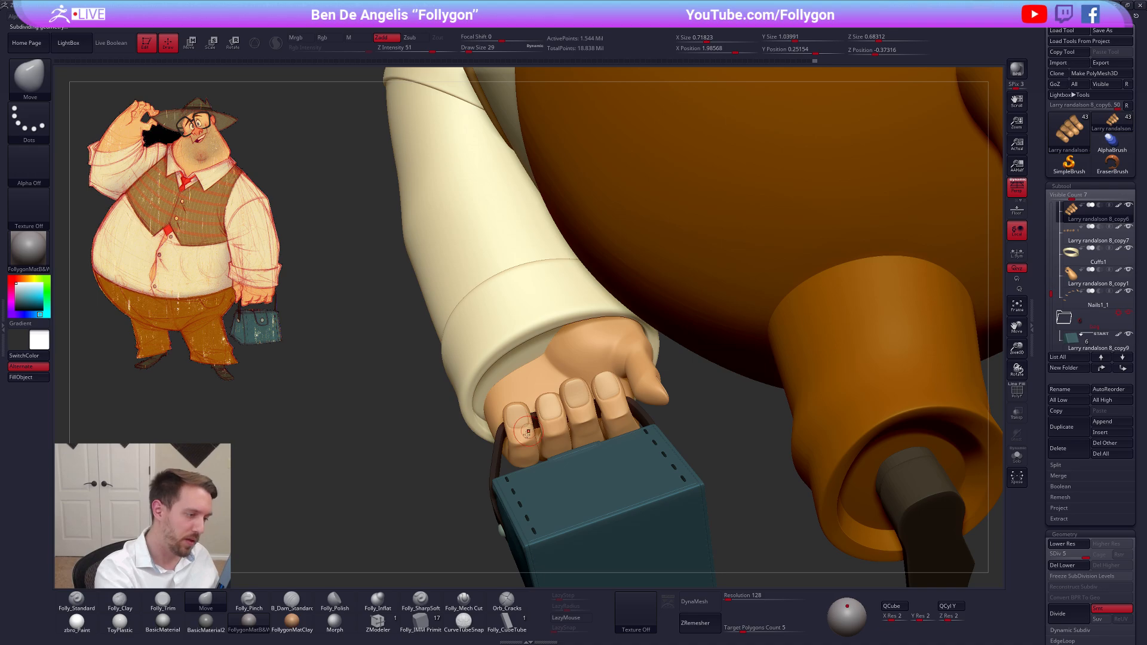
alt+drag(454, 454, 482, 483)
key(alt+s)
key(space)
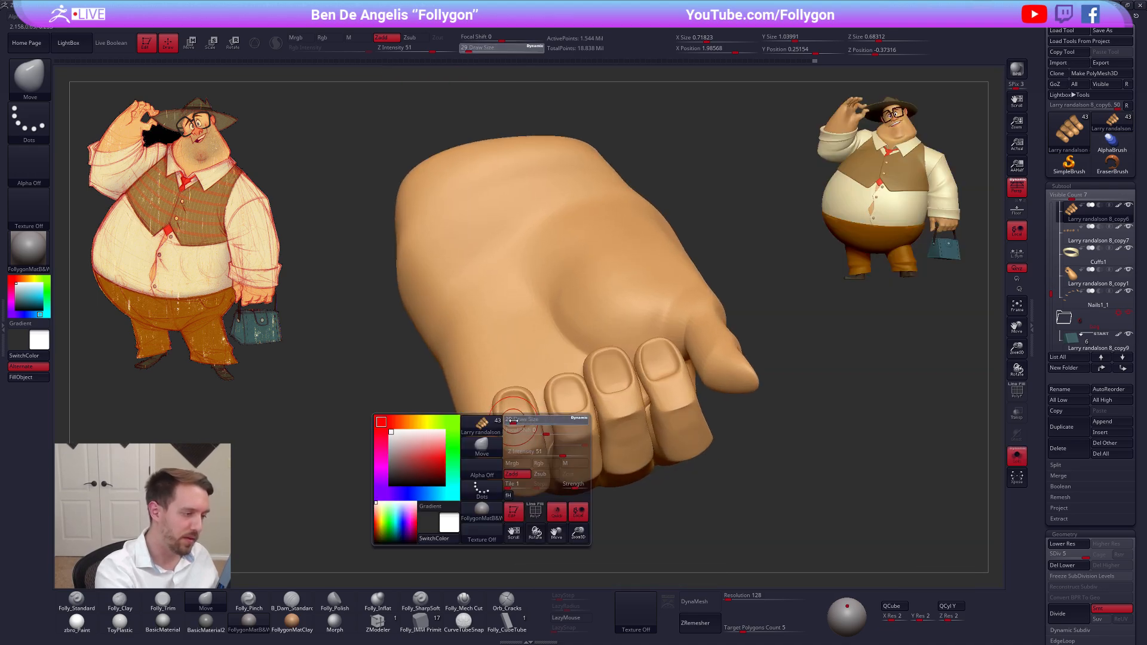
drag(497, 419, 503, 419)
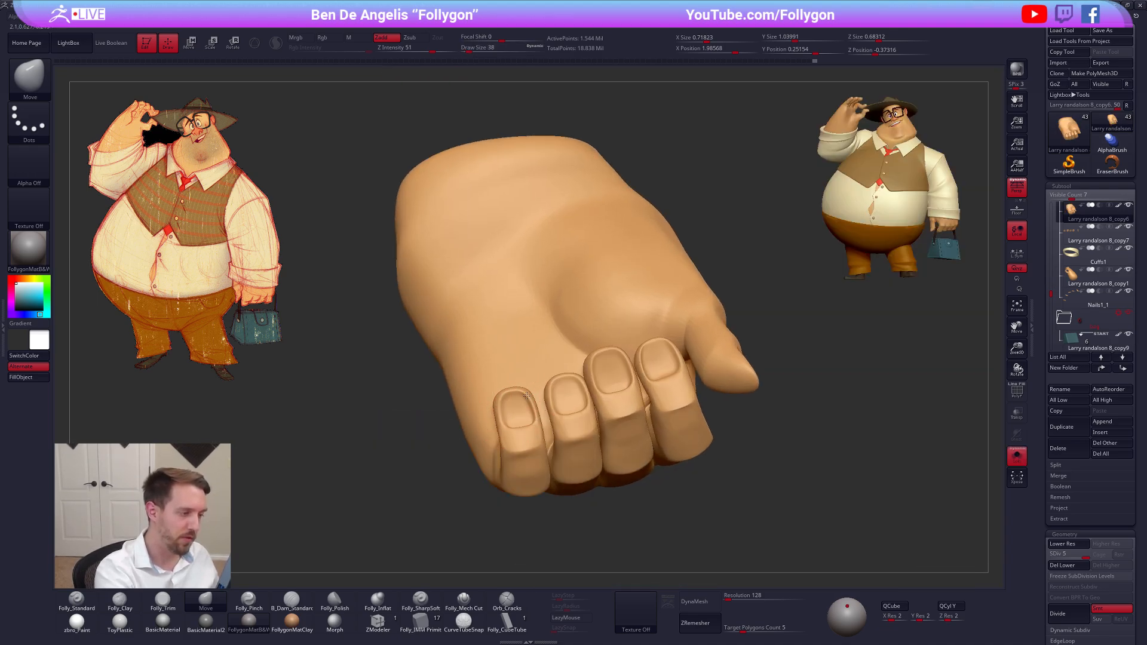
Show only the bag-holding hand and its fingernails together, keeping the hand as the active subtool
key(alt+s)
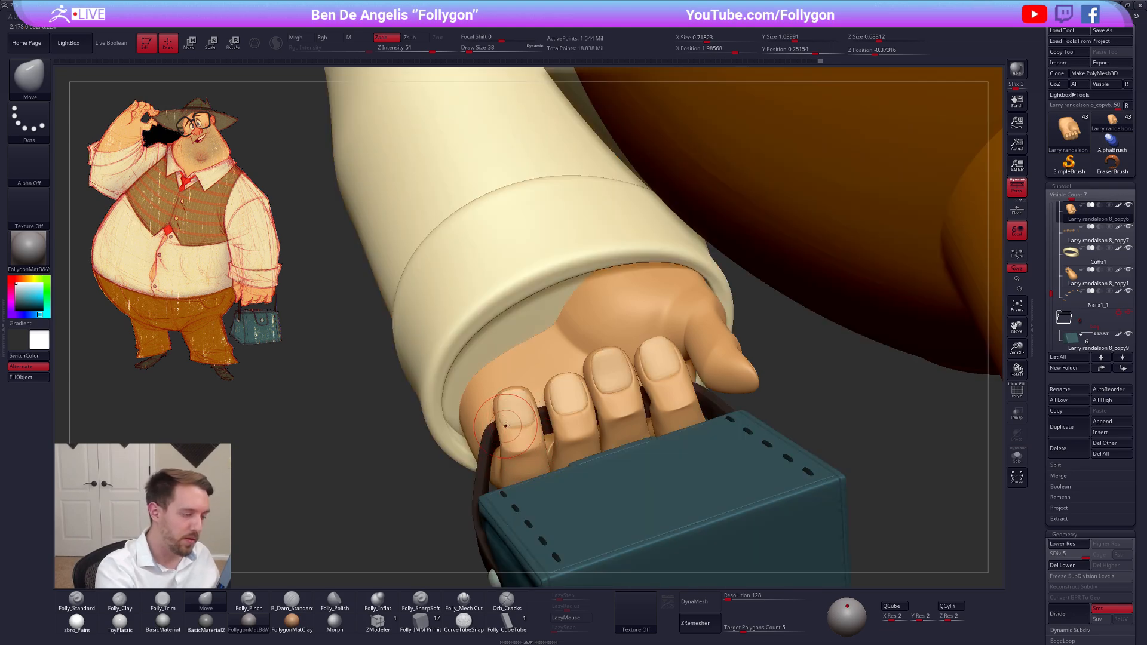
alt+click(513, 421)
key(alt+s)
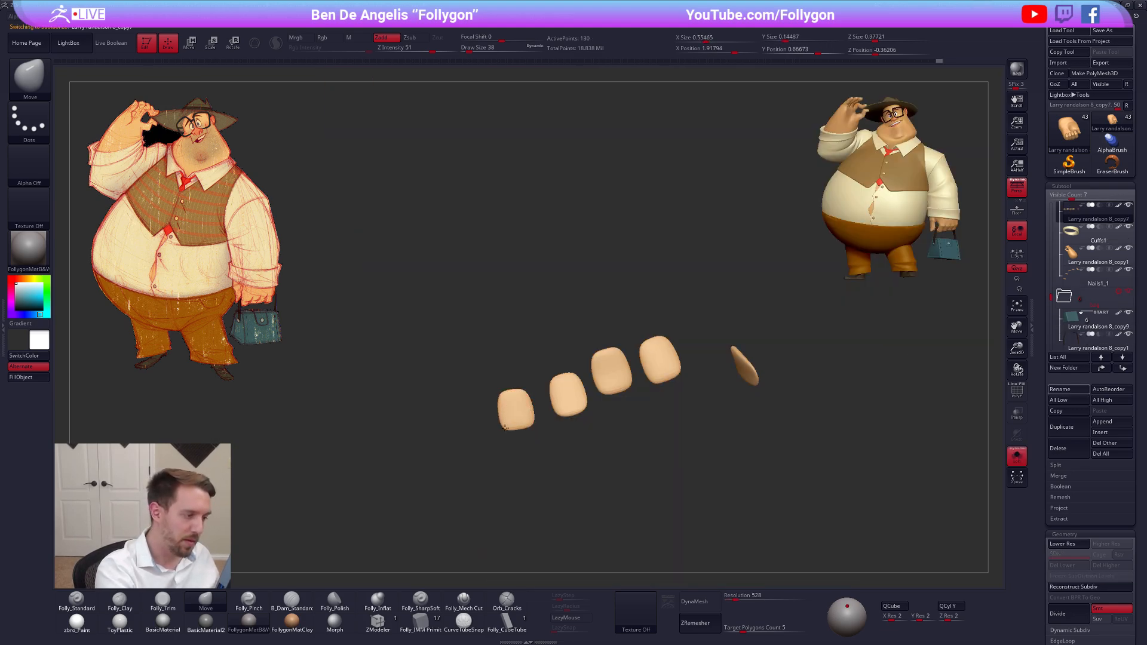
key(alt+s)
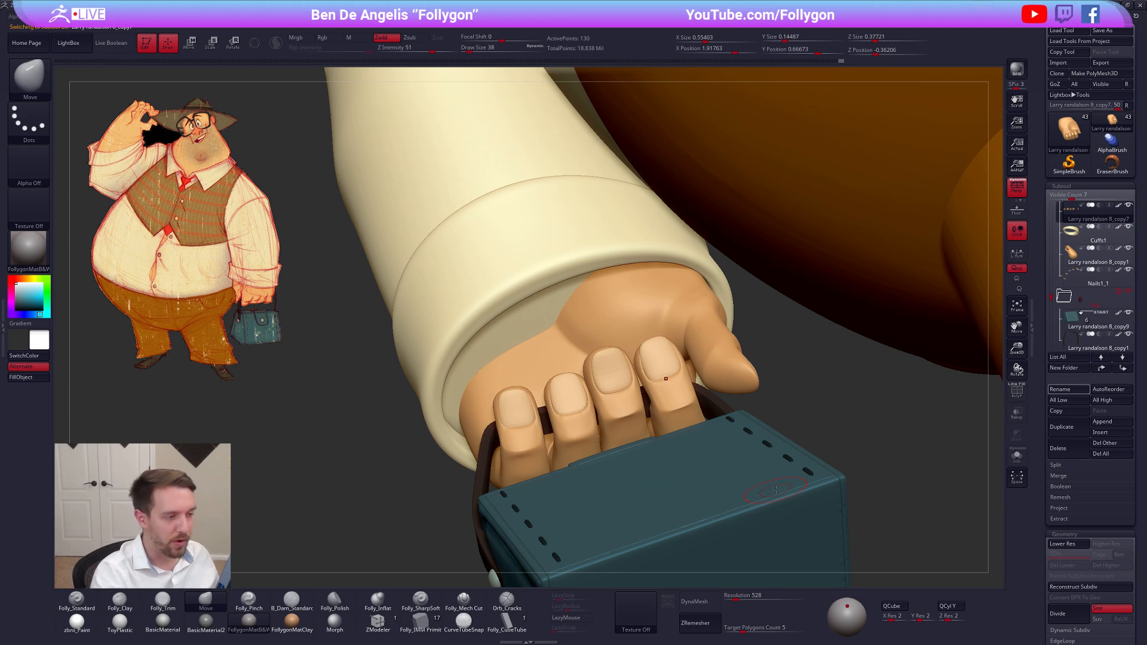
key(f)
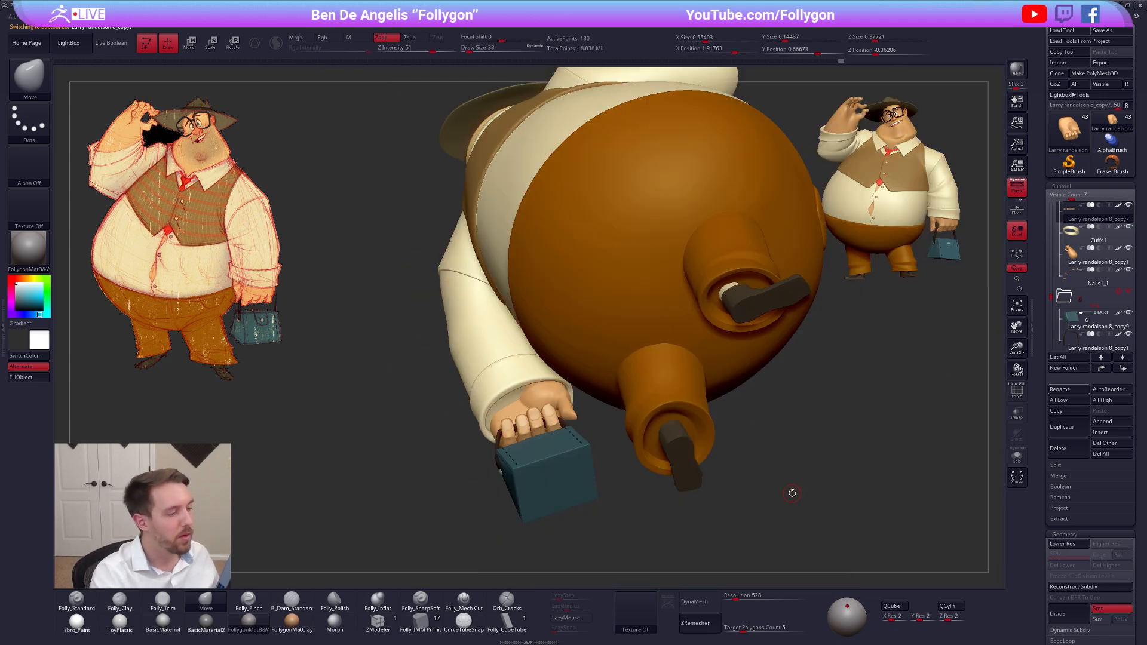
key(alt+s)
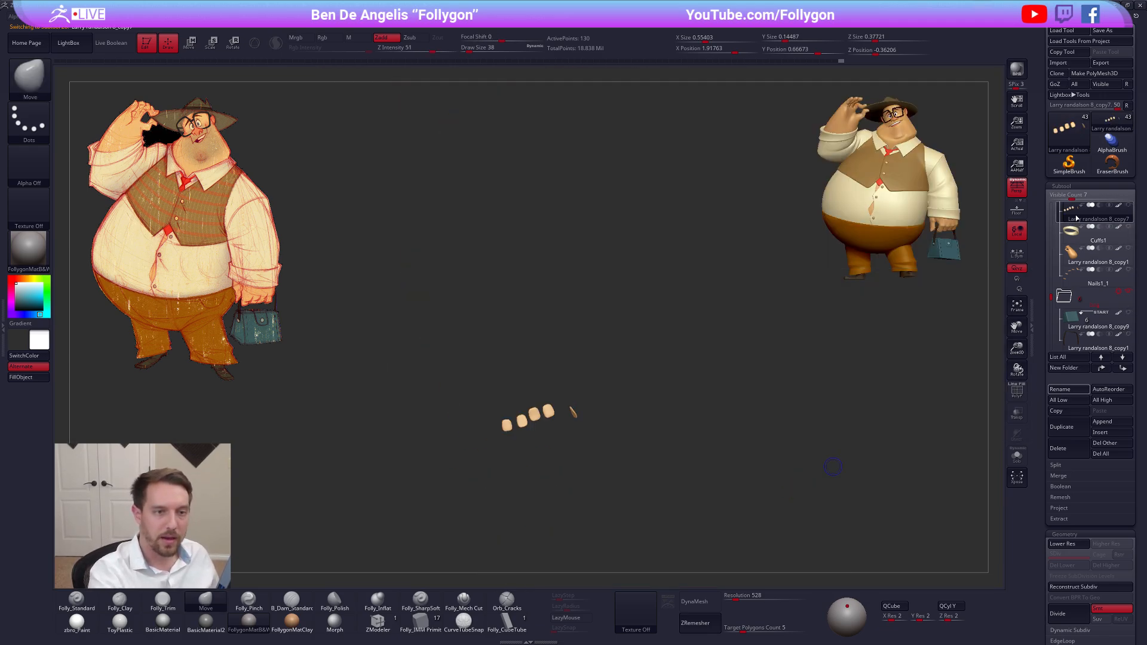
scroll(1070, 243, up, 2)
click(1073, 233)
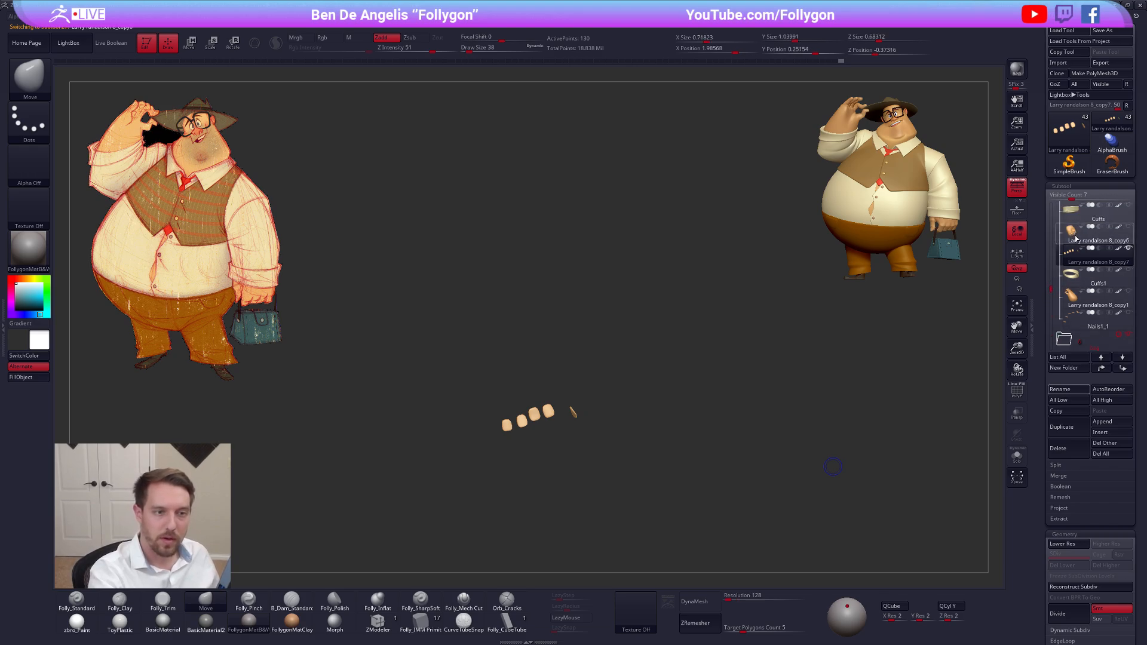
click(1069, 254)
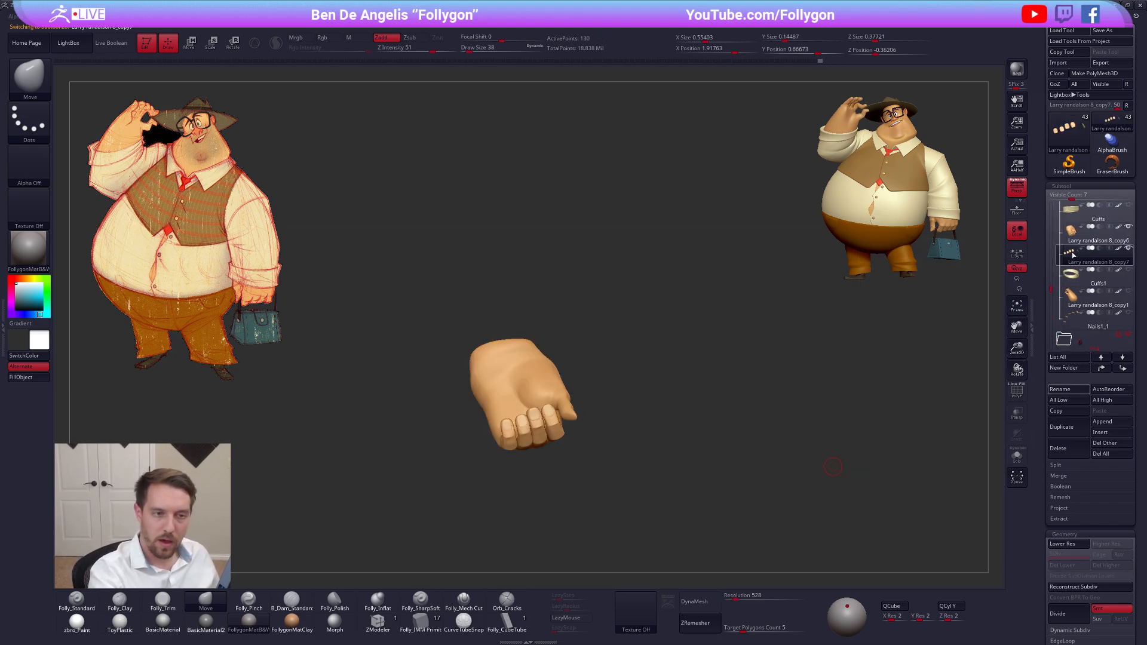
click(1070, 234)
Examine the hand and fingernails from the palm and thumb sides, checking the thumb's placement
alt+drag(583, 384, 613, 481)
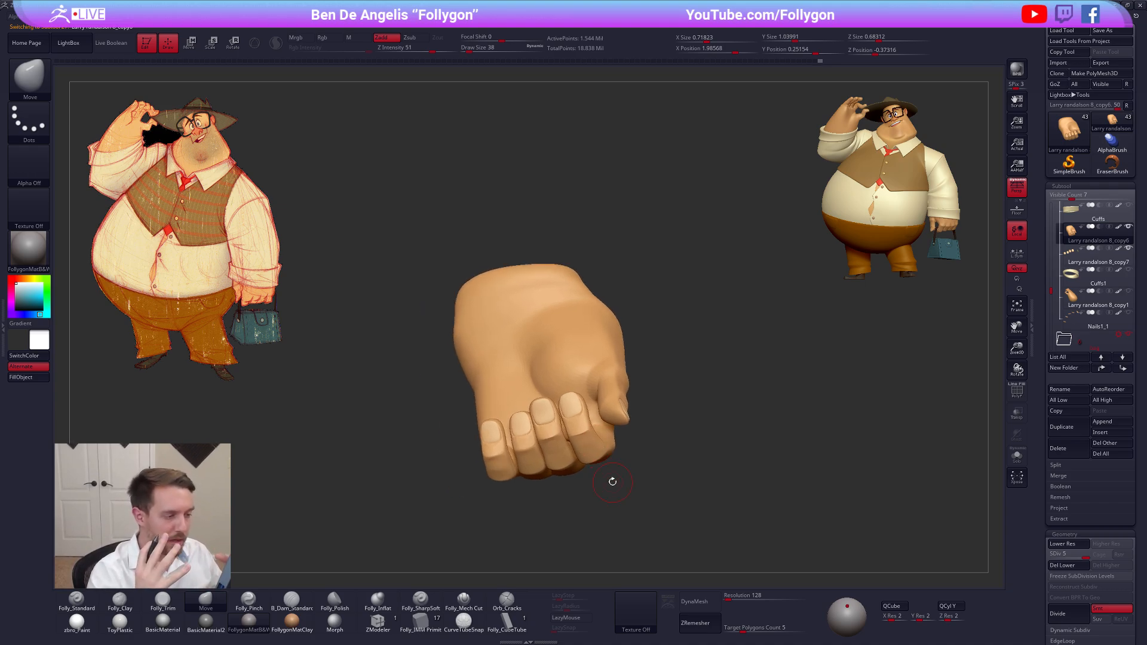
drag(582, 472, 750, 537)
drag(659, 483, 651, 475)
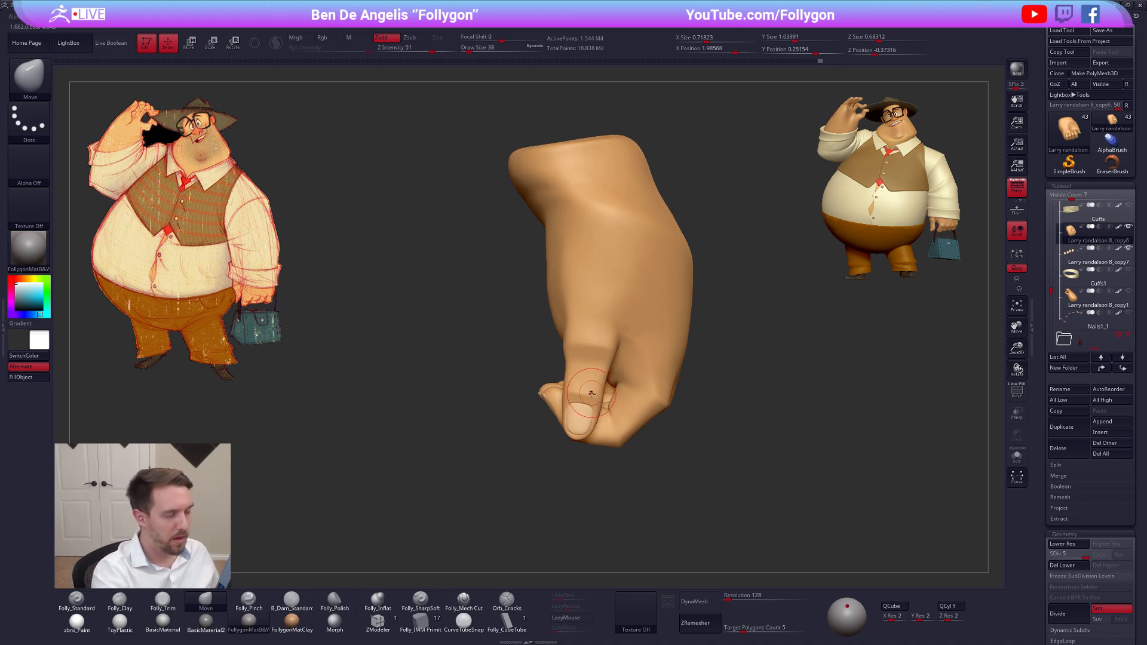
right_drag(585, 396, 579, 409)
key(shift+f)
key(shift+f)
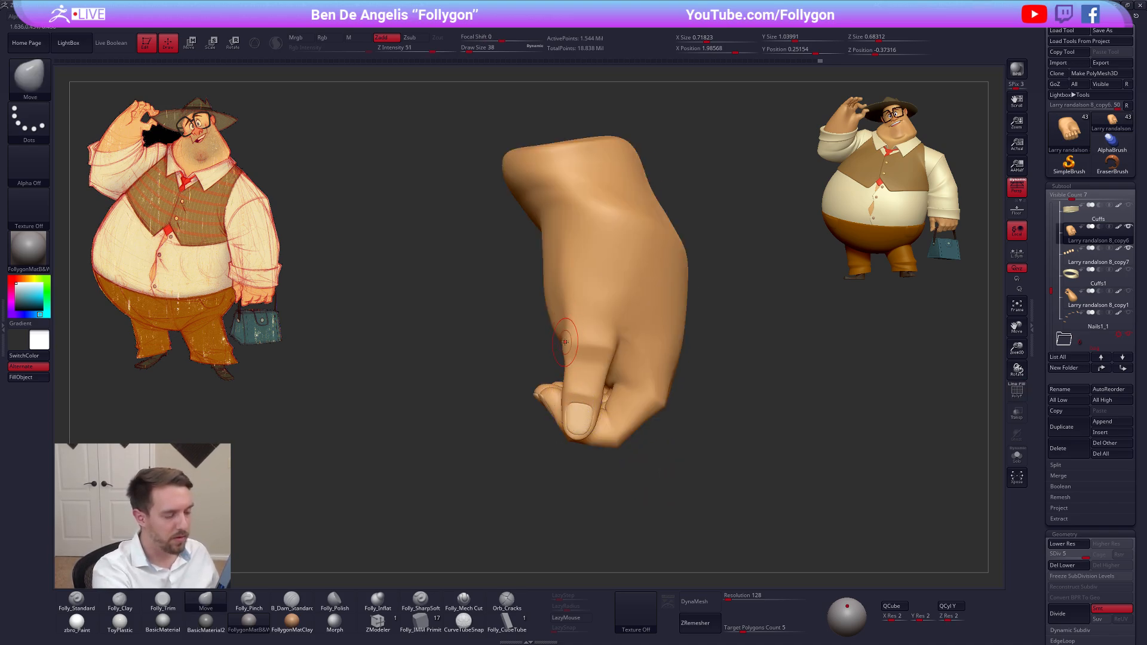
key(w)
mouse_move(568, 340)
mouse_down()
mouse_move(637, 342)
mouse_move(610, 367)
mouse_move(603, 437)
mouse_up()
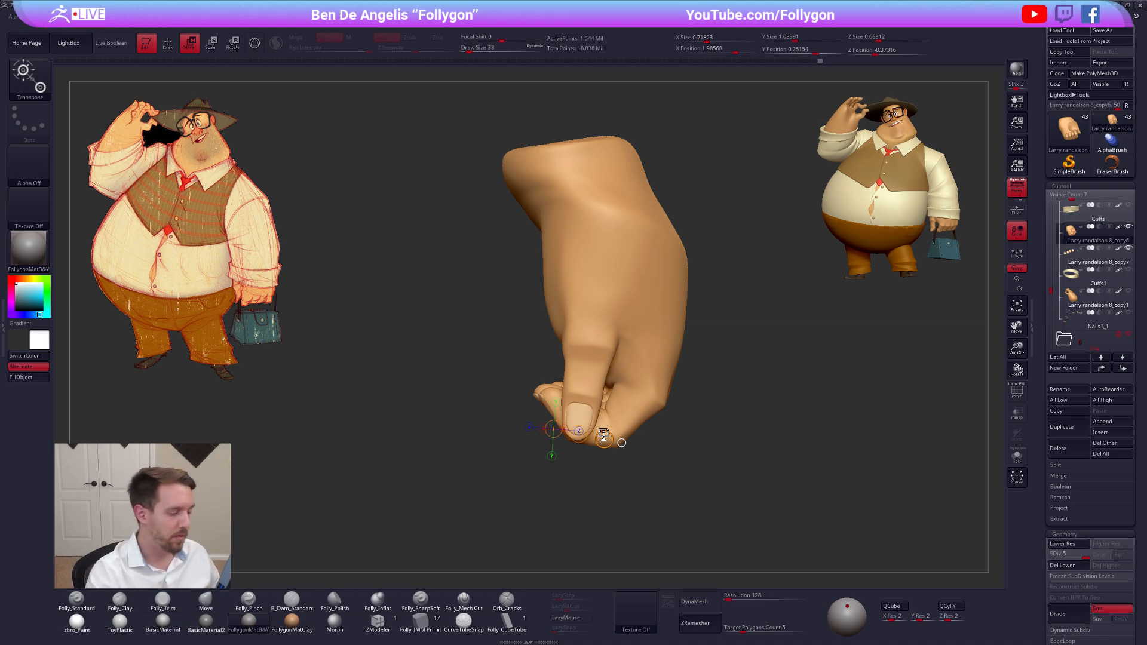
key(q)
Isolate the hand without its nails, lower it to subdivision level 3, and adjust the fingertips with the Move brush
right_drag(586, 405, 687, 409)
mouse_move(620, 425)
right_down()
mouse_move(548, 439)
mouse_move(515, 396)
right_up()
key(alt+s)
ctrl+right_drag(515, 395, 514, 388)
key(shift+d)
key(shift+d)
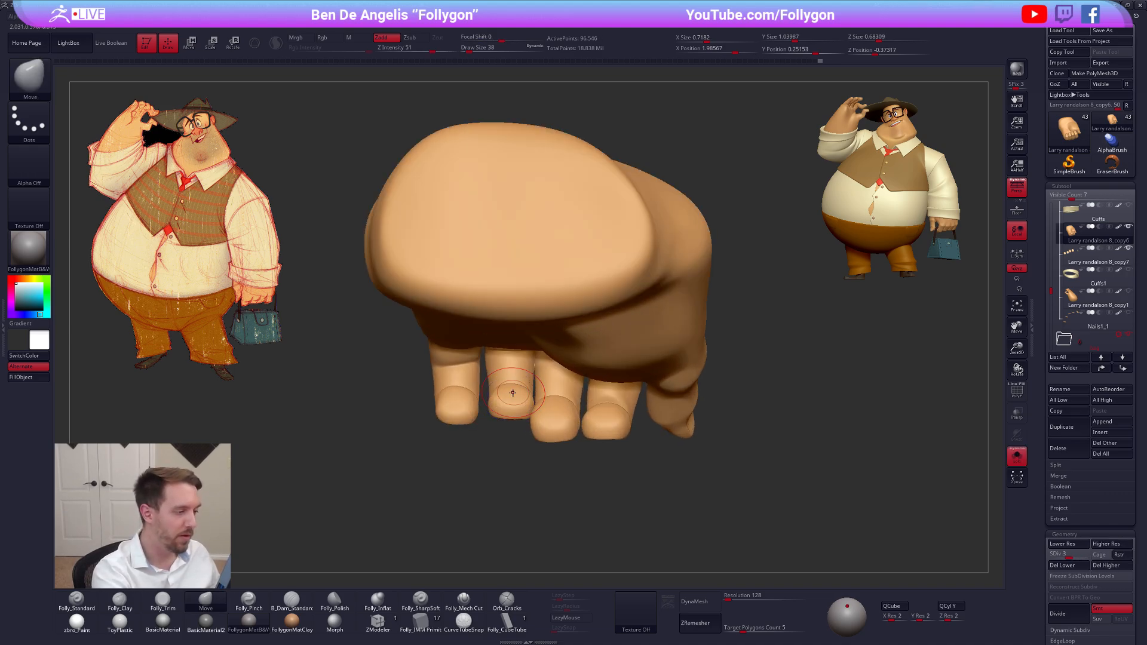
key(space)
mouse_move(512, 393)
mouse_down()
mouse_move(454, 409)
mouse_move(466, 395)
mouse_move(454, 387)
mouse_move(465, 417)
mouse_up()
Continue shaping the curled fingers with the Move brush at lower subdivision levels, and step the hand back up through its levels
key(space)
key(shift+d)
key(shift+d)
key(space)
key(d)
drag(570, 463, 575, 353)
key(d)
key(d)
key(d)
drag(570, 515, 584, 445)
alt+drag(612, 535, 603, 497)
drag(827, 486, 822, 461)
Create a combined Transpose Master mesh of the hand and fingernails and turn on its smoothed subdivision preview
key(ctrl+shift+f)
click(795, 531)
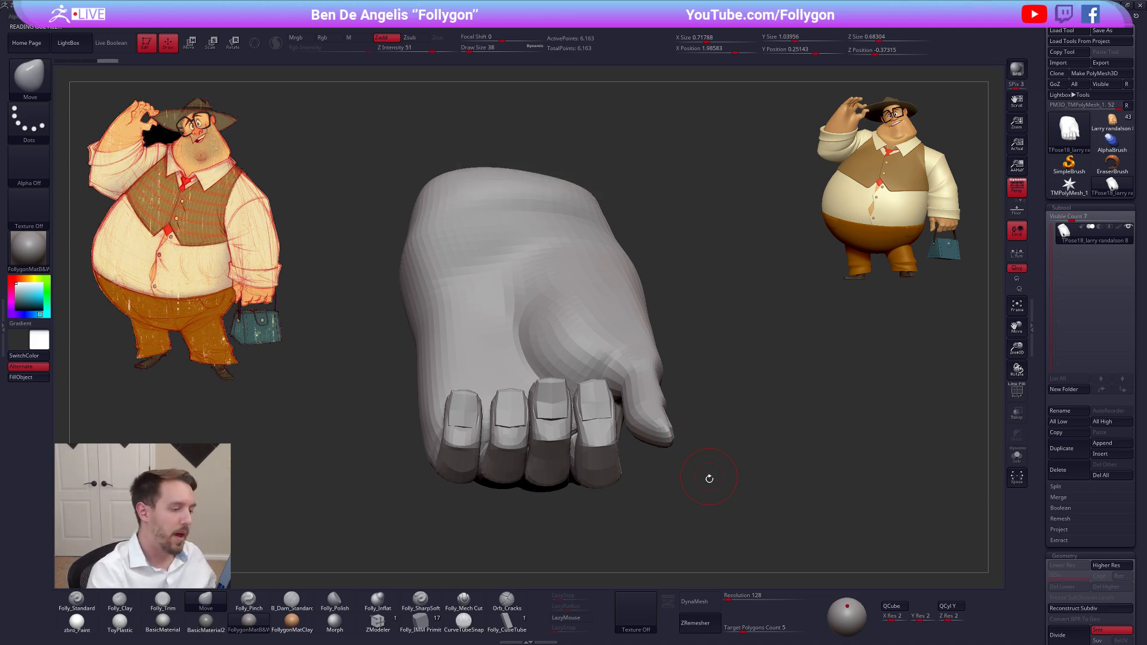
drag(711, 511, 710, 501)
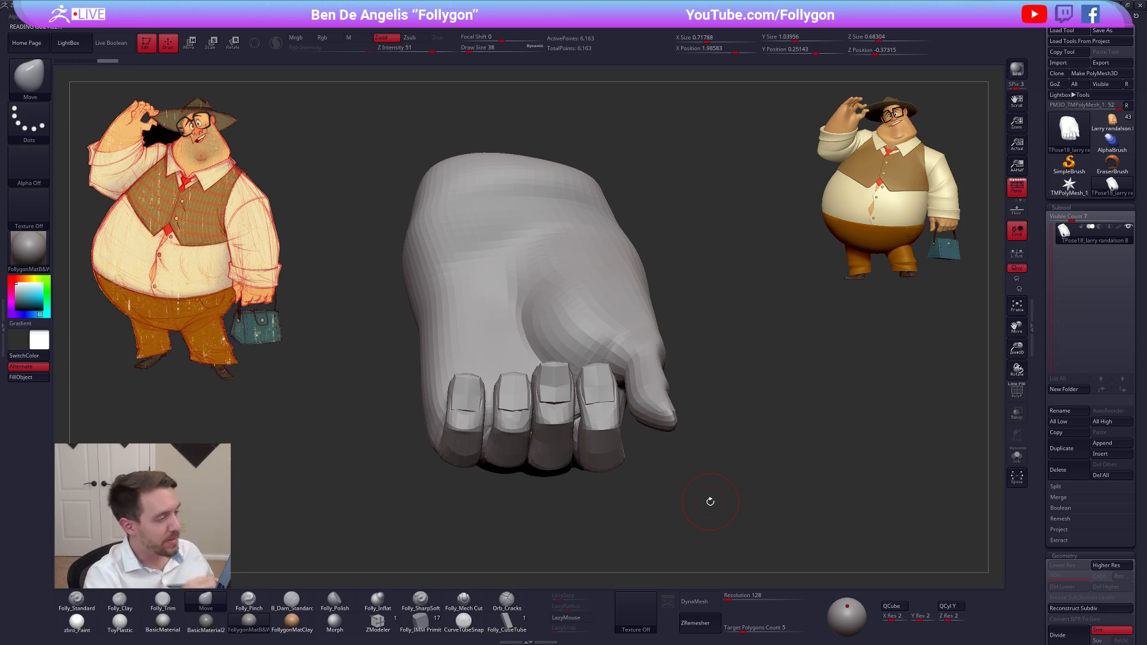
mouse_move(688, 501)
mouse_down()
mouse_move(714, 524)
mouse_move(705, 515)
mouse_up()
key(shift+f)
key(shift+f)
key(d)
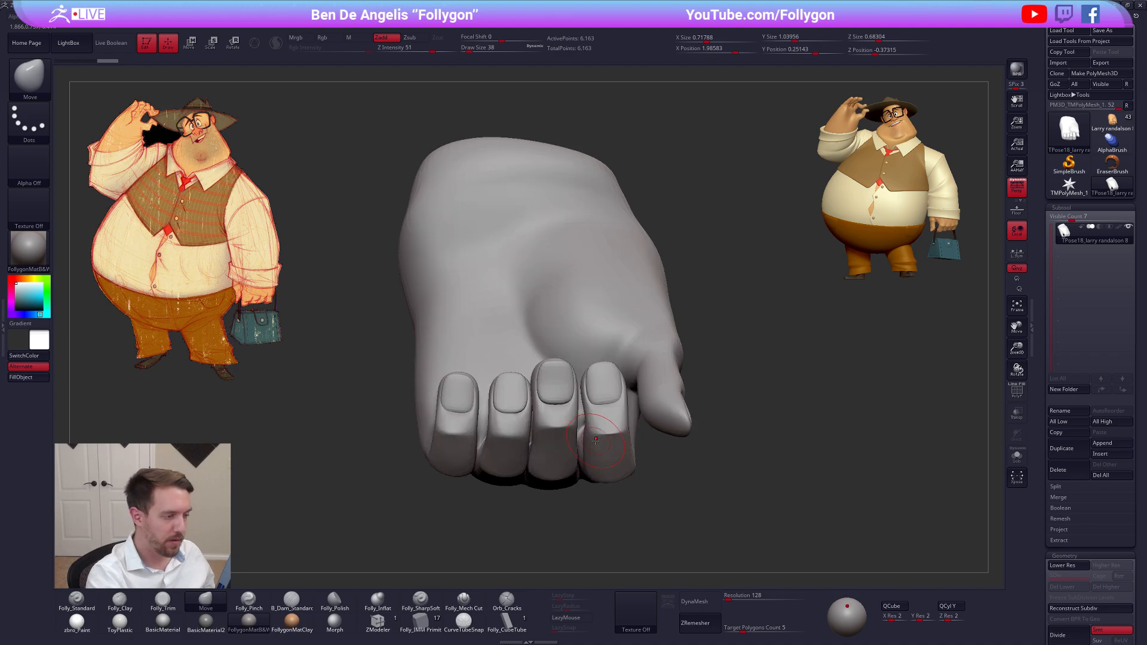
ctrl+right_drag(604, 416, 572, 409)
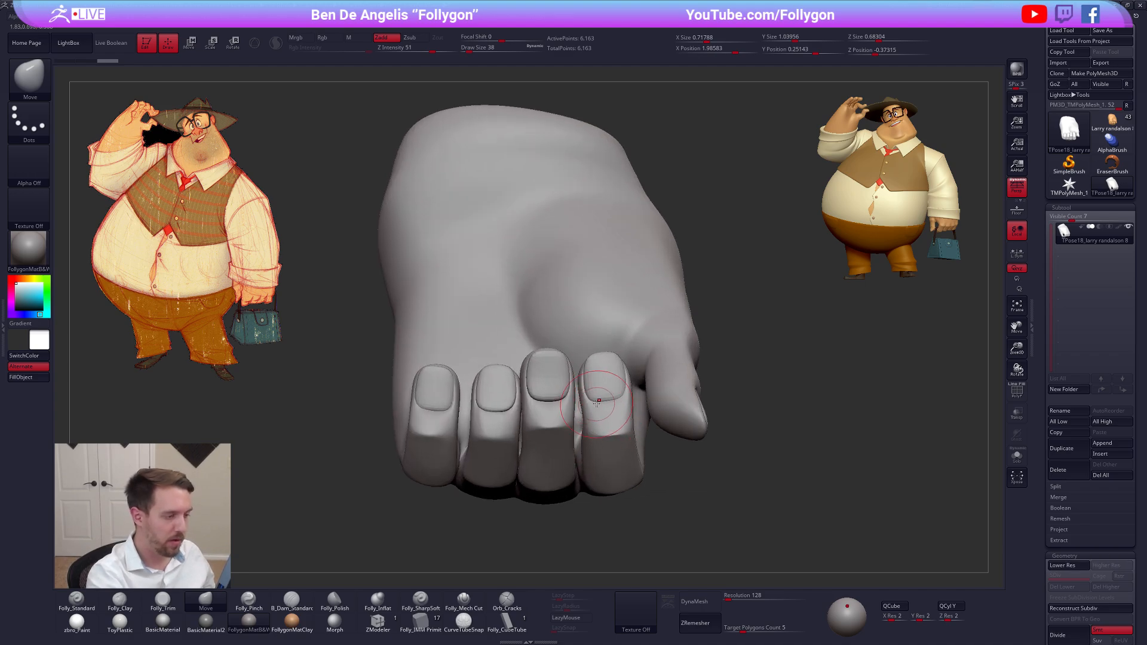
Set the brush's draw size to 33 and turn off the smoothed subdivision preview on the combined hand mesh
key(space)
drag(596, 404, 592, 403)
key(shift+f)
key(shift+f)
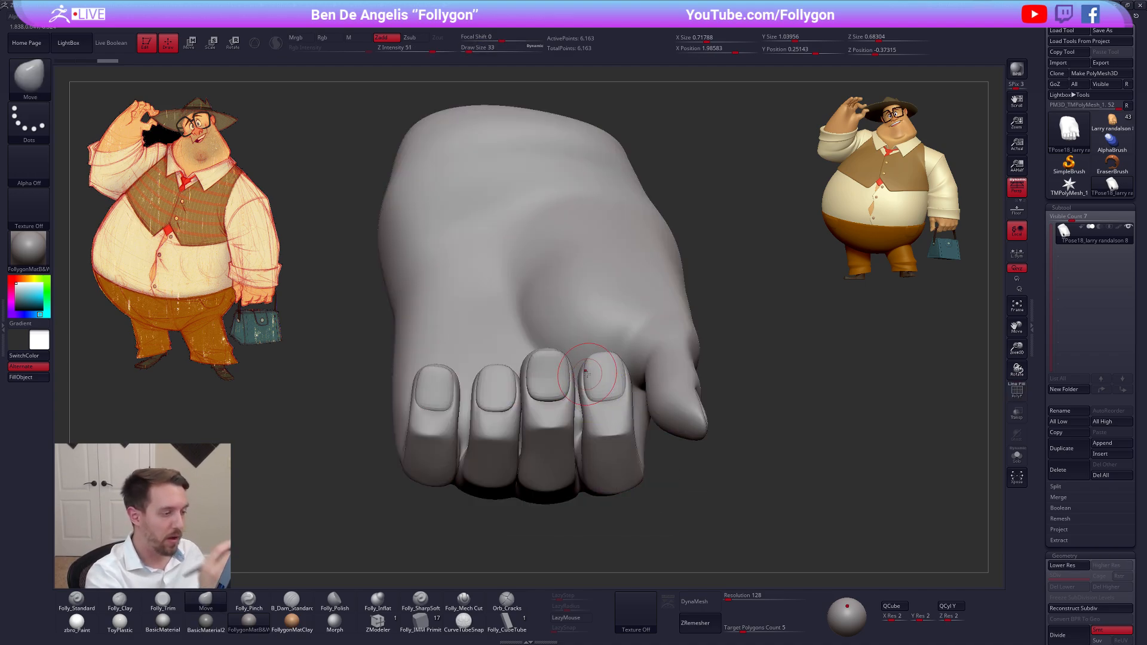
drag(593, 359, 616, 363)
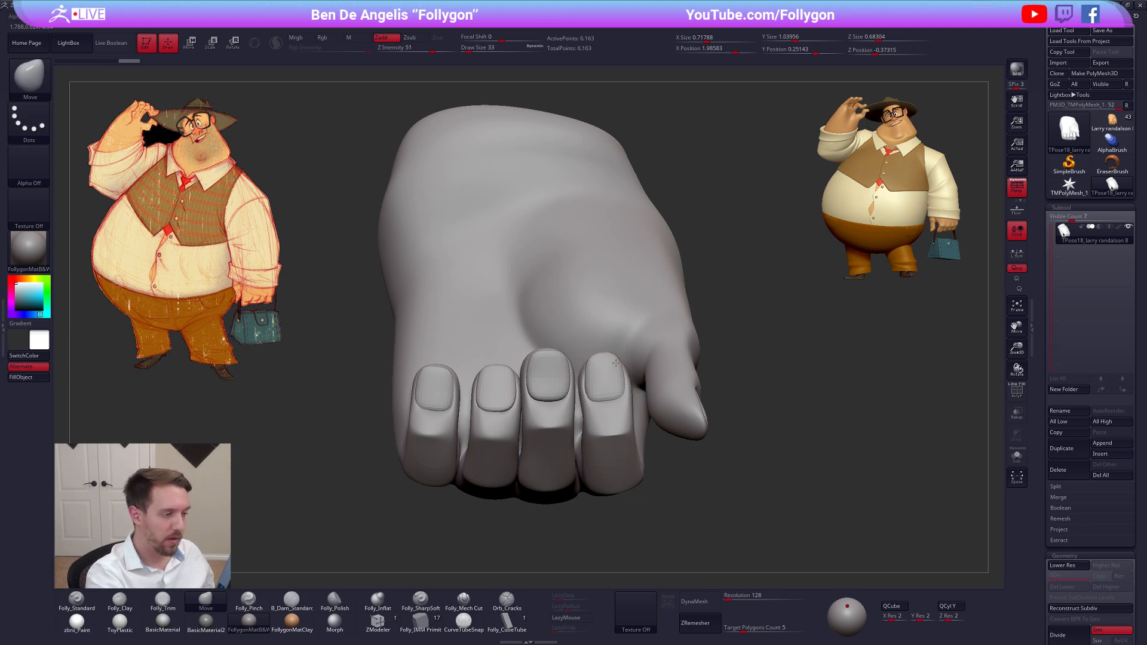
key(shift+d)
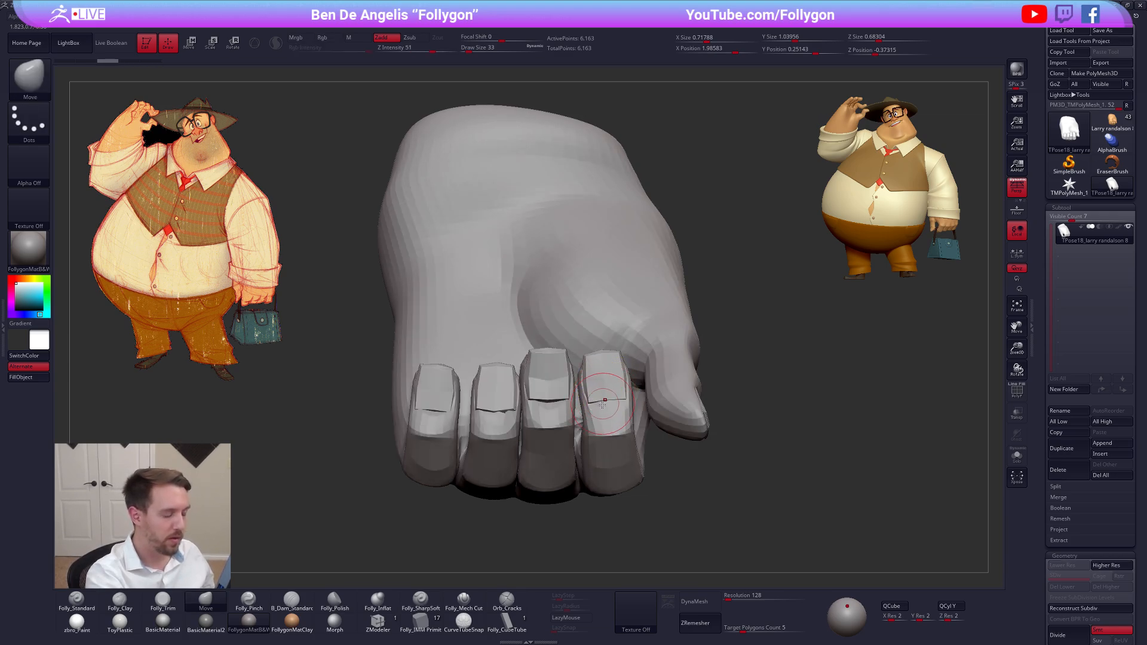
Mask off everything except the index finger topologically and give that finger its own polygroup
key(shift+f)
key(w)
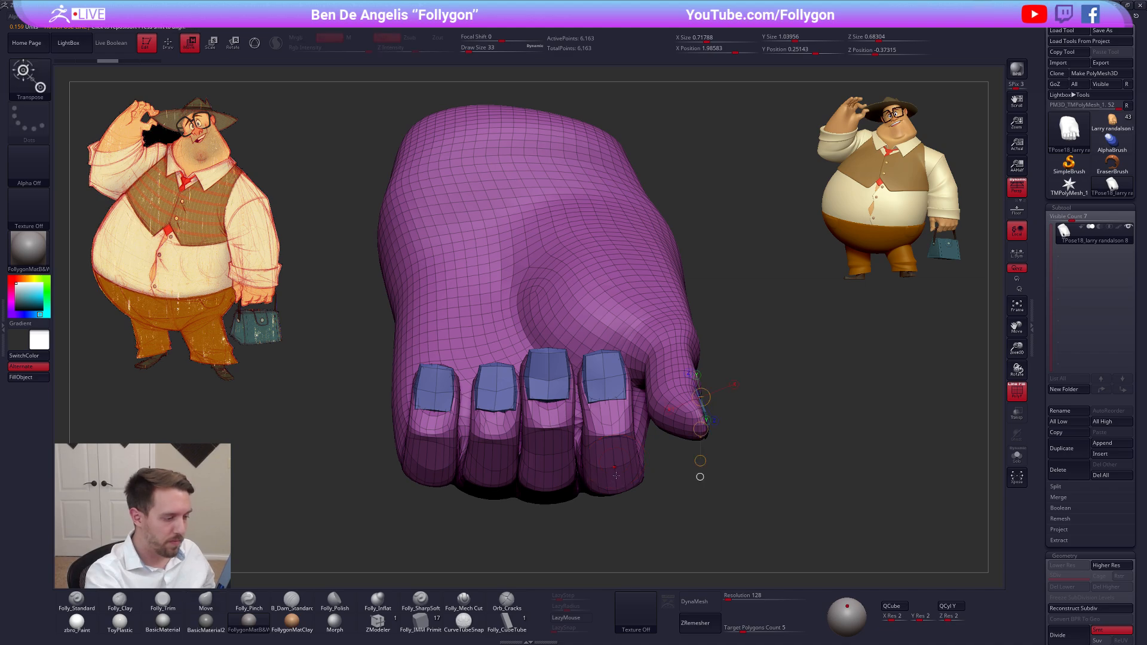
right_drag(616, 476, 619, 419)
ctrl+drag(614, 492, 613, 471)
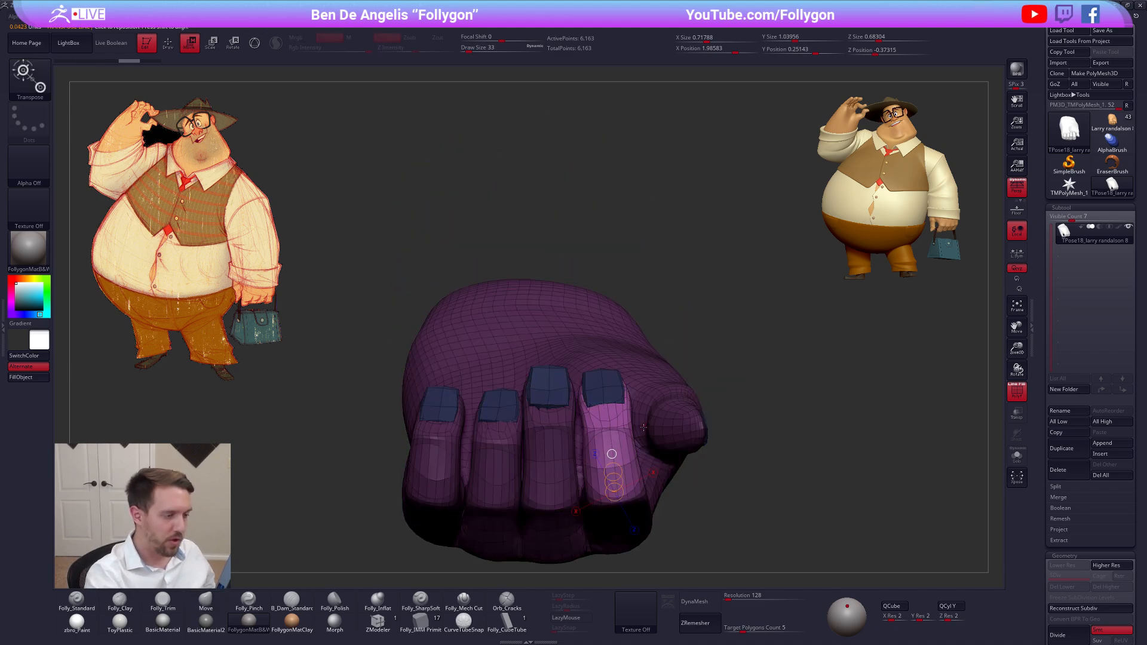
key(q)
ctrl+click(745, 495)
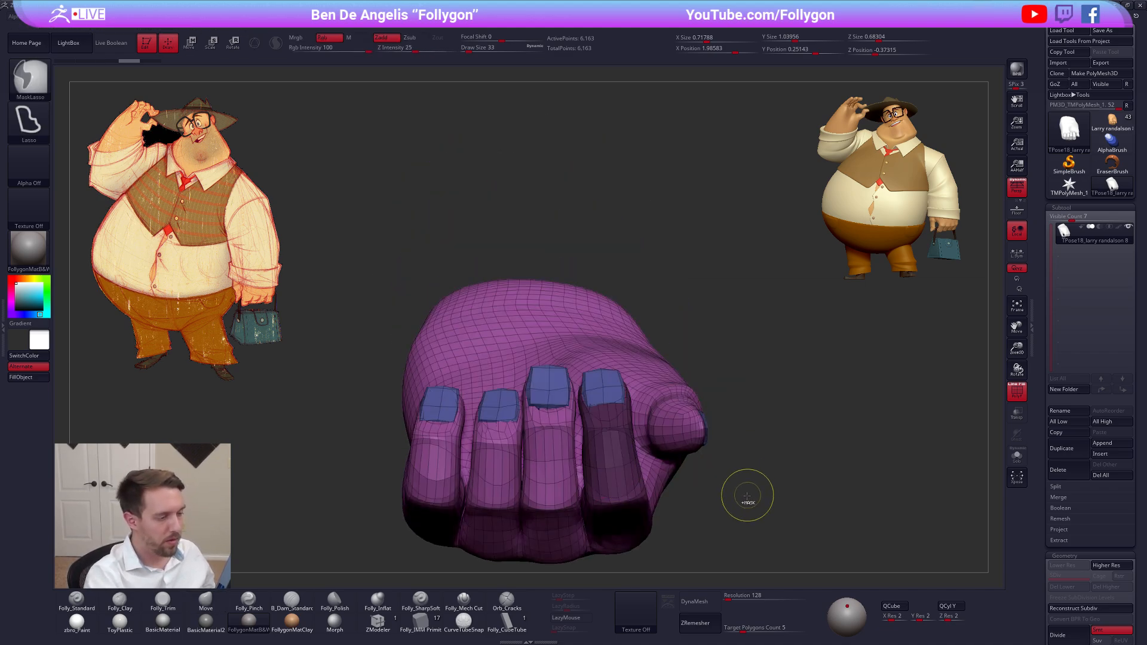
Isolate the fingernails, assign each one a separate polygroup with Auto Groups, and show the whole hand again
ctrl+shift+click(612, 390)
key(space)
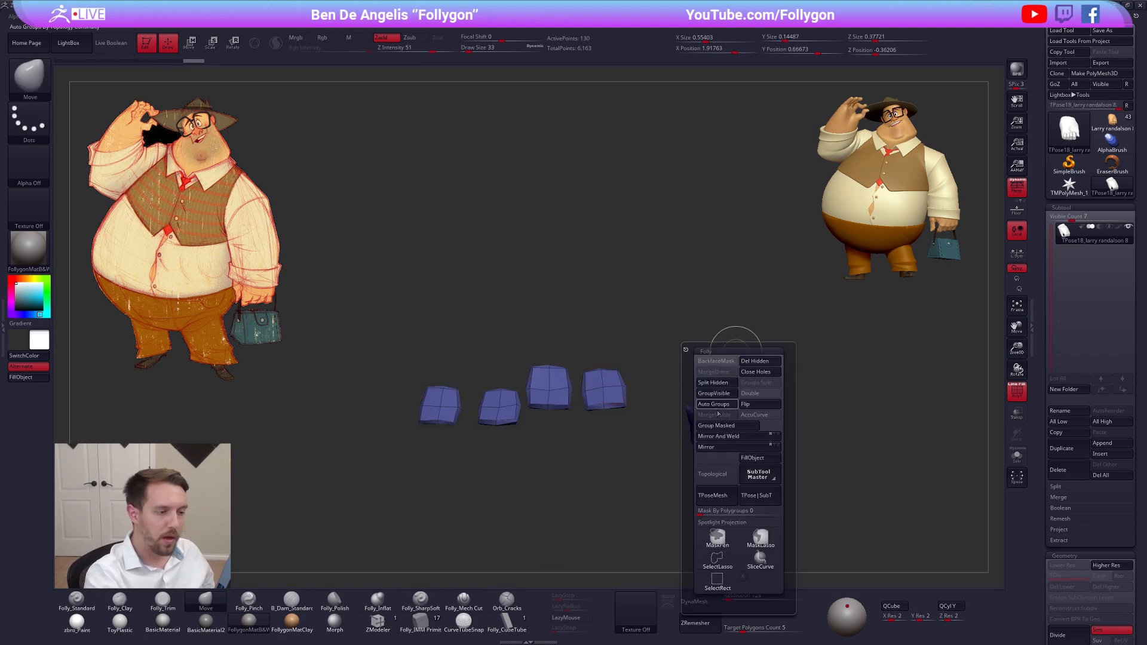
click(715, 404)
ctrl+shift+click(761, 374)
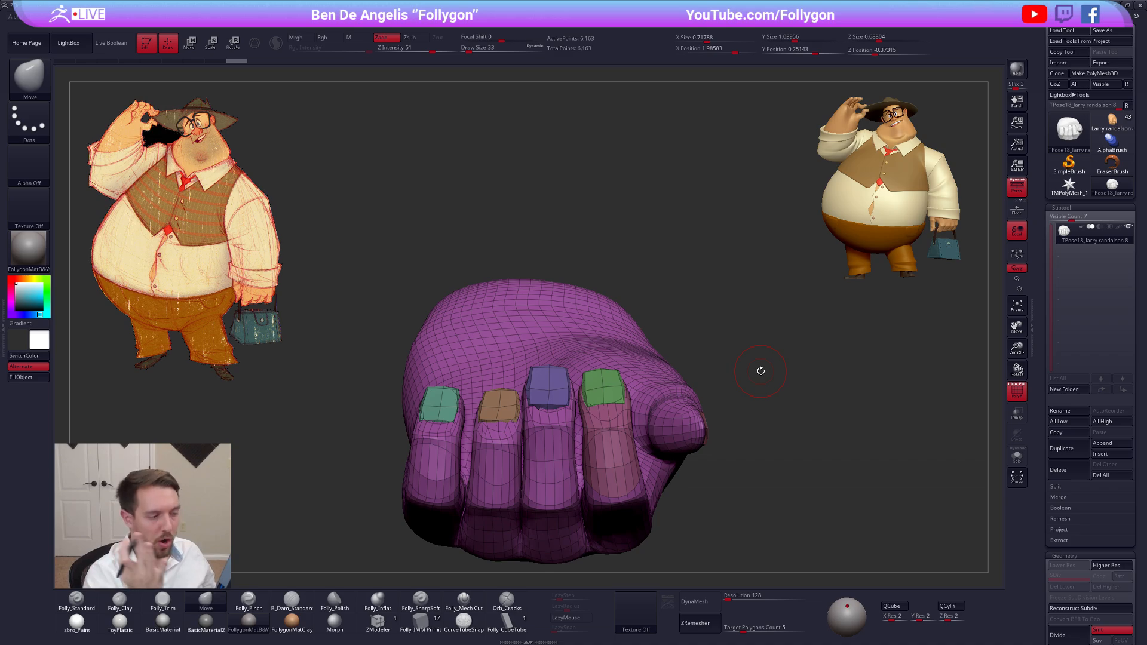
Hide the polygroup wireframe and switch from the combined hand mesh back to the Larry randalson character tool
alt+drag(761, 370, 784, 543)
key(shift+f)
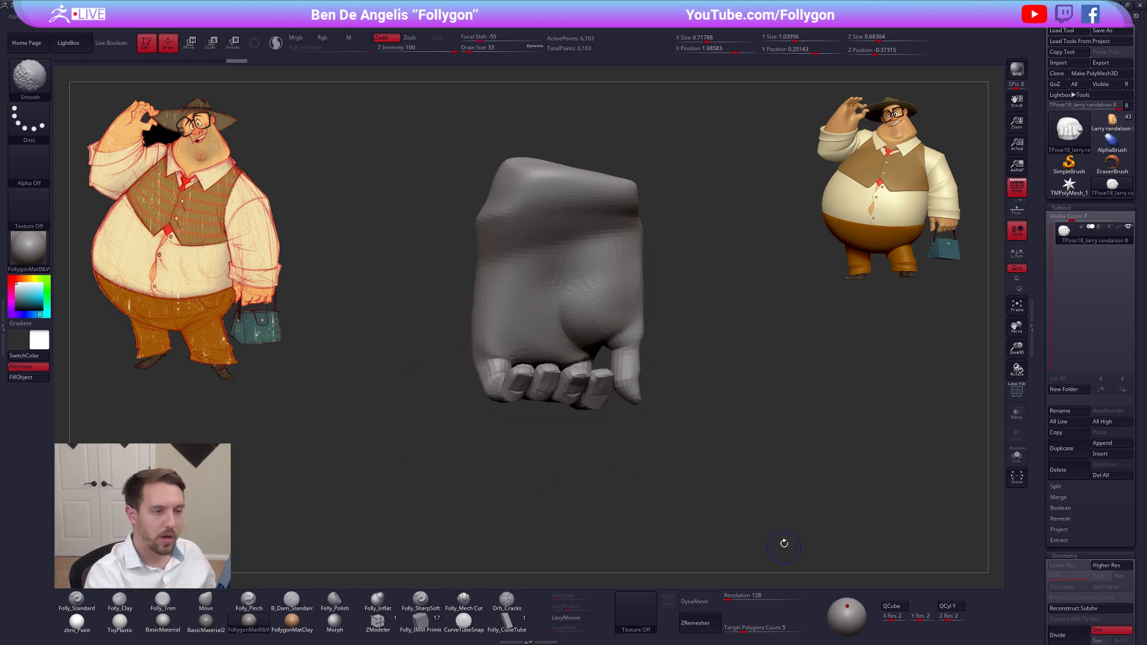
click(1112, 121)
alt+drag(807, 399, 738, 410)
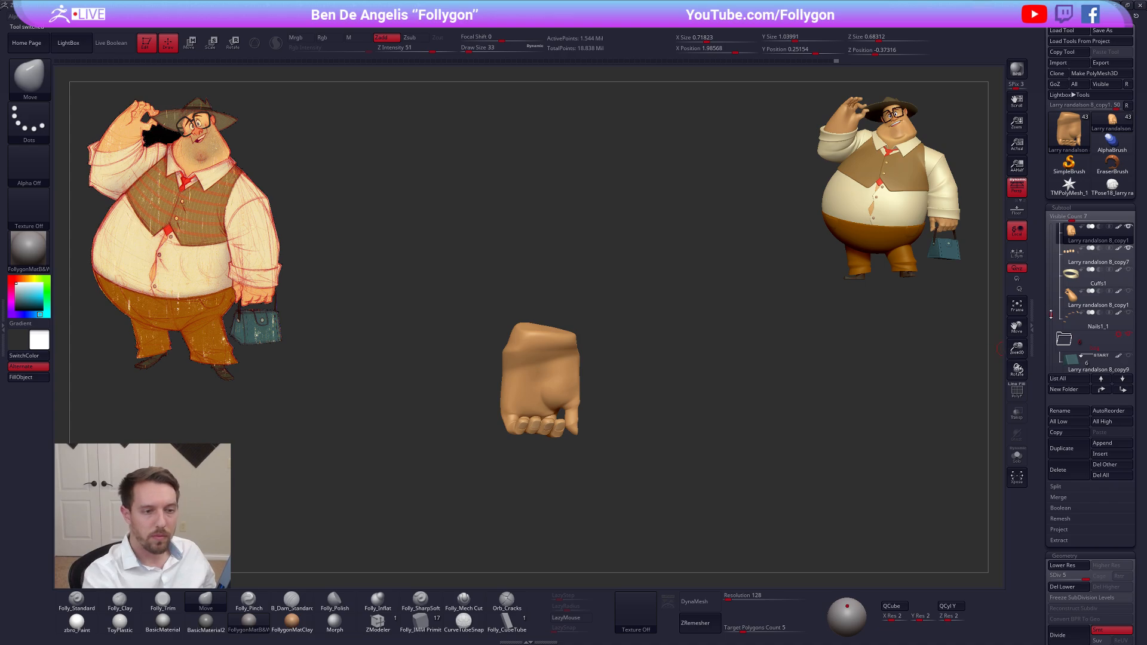
Duplicate the Twiggies leg subtool
drag(1051, 315, 1052, 348)
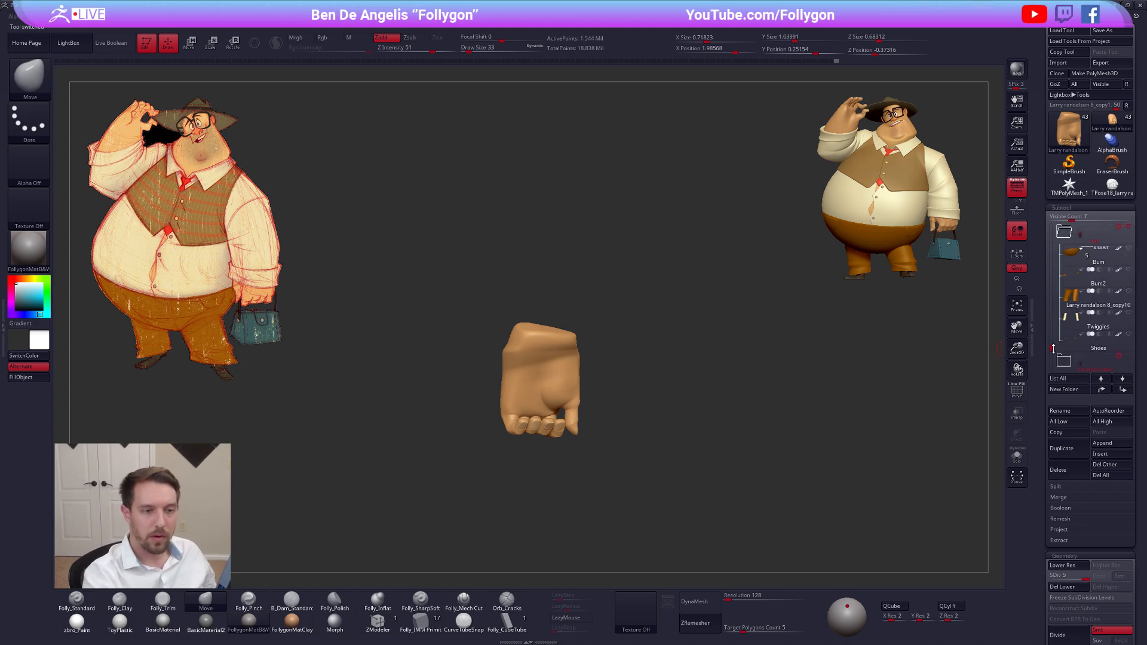
click(1077, 324)
click(1078, 449)
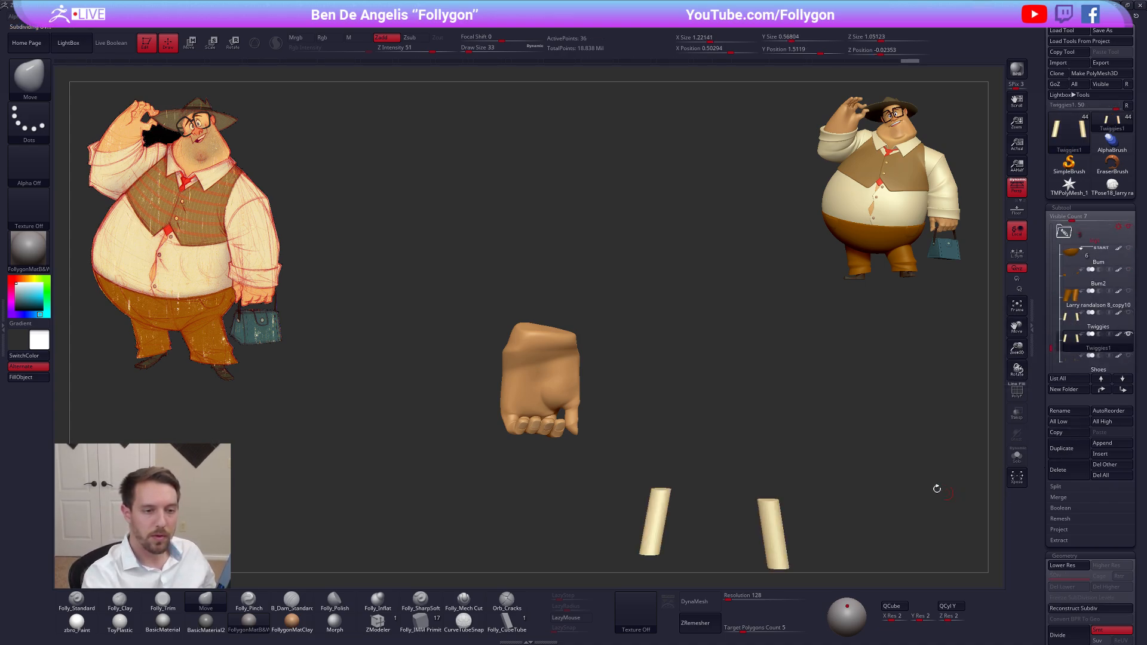
Solo the duplicated legs, isolate a single leg cylinder, and remove the other one with Del Hidden
alt+drag(762, 483, 688, 353)
key(shift+s)
key(f)
key(shift+f)
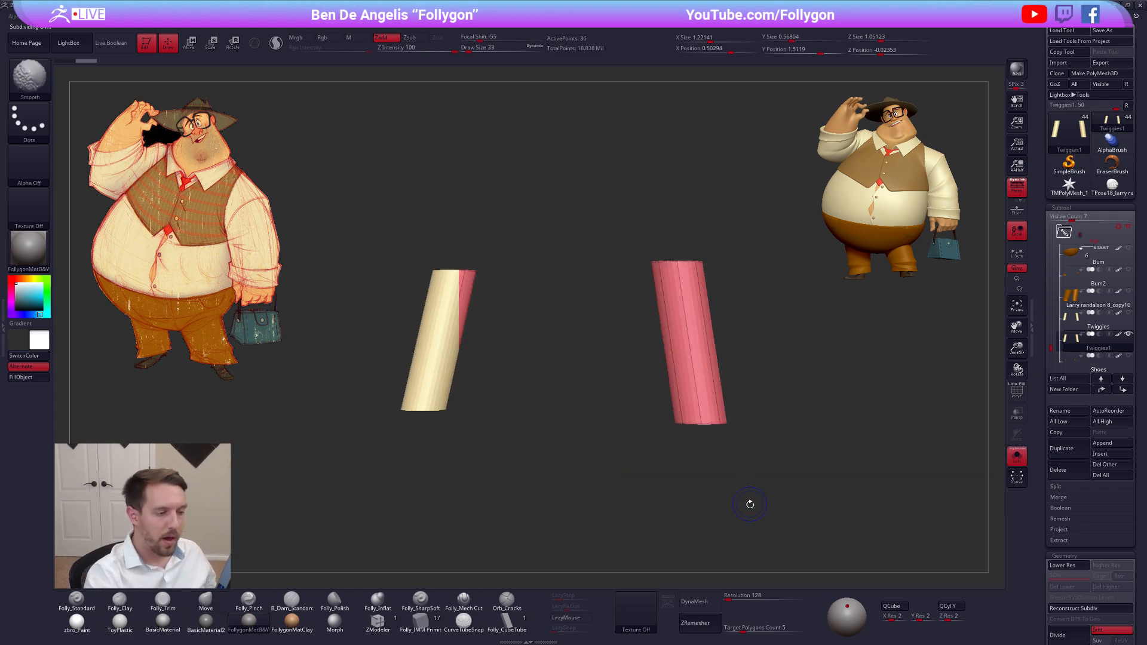
key(shift+d)
mouse_move(782, 382)
ctrl+shift+mouse_down()
mouse_move(763, 251)
mouse_move(657, 489)
mouse_move(792, 385)
ctrl+shift+mouse_up()
key(space)
click(801, 392)
alt+drag(850, 341, 780, 370)
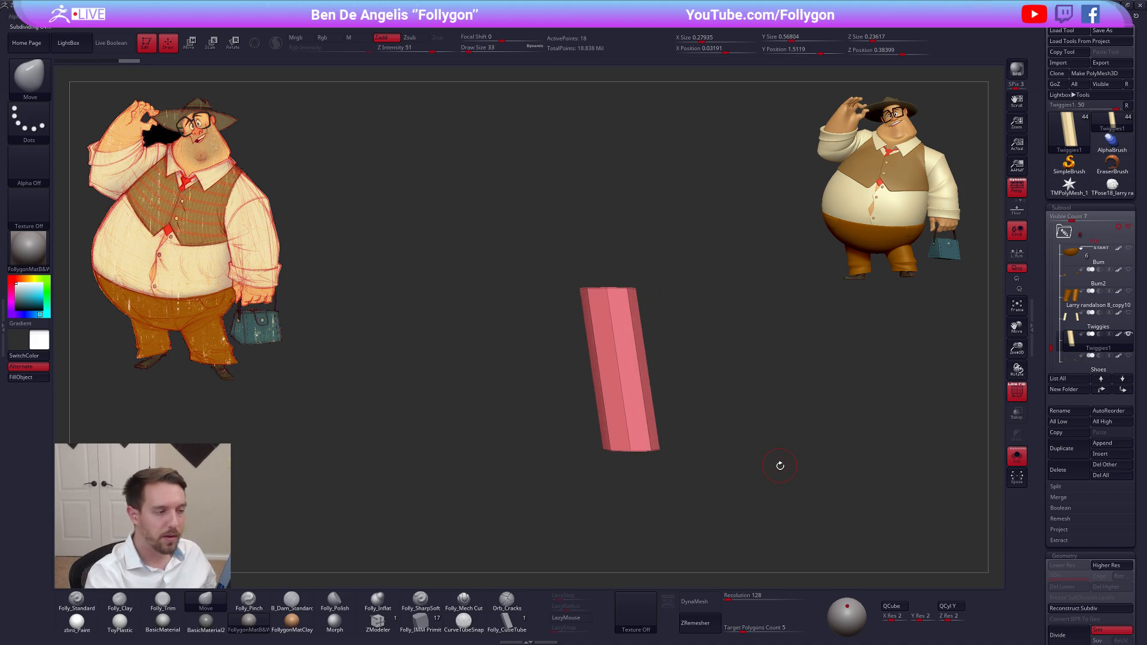
Subdivide the leg cylinder to level 6 and DynaMesh it at resolution 960 without freezing subdivision levels
key(ctrl+d)
key(ctrl+d)
key(ctrl+d)
key(ctrl+d)
key(ctrl+d)
drag(786, 471, 805, 495)
alt+drag(805, 495, 777, 475)
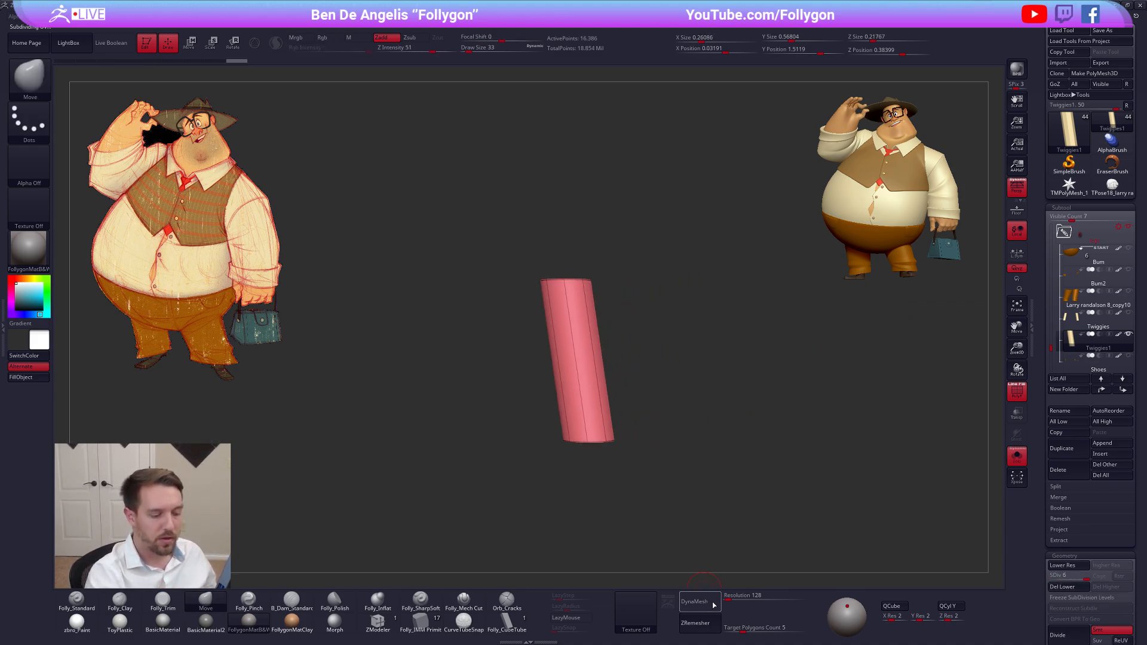
click(742, 597)
click(709, 605)
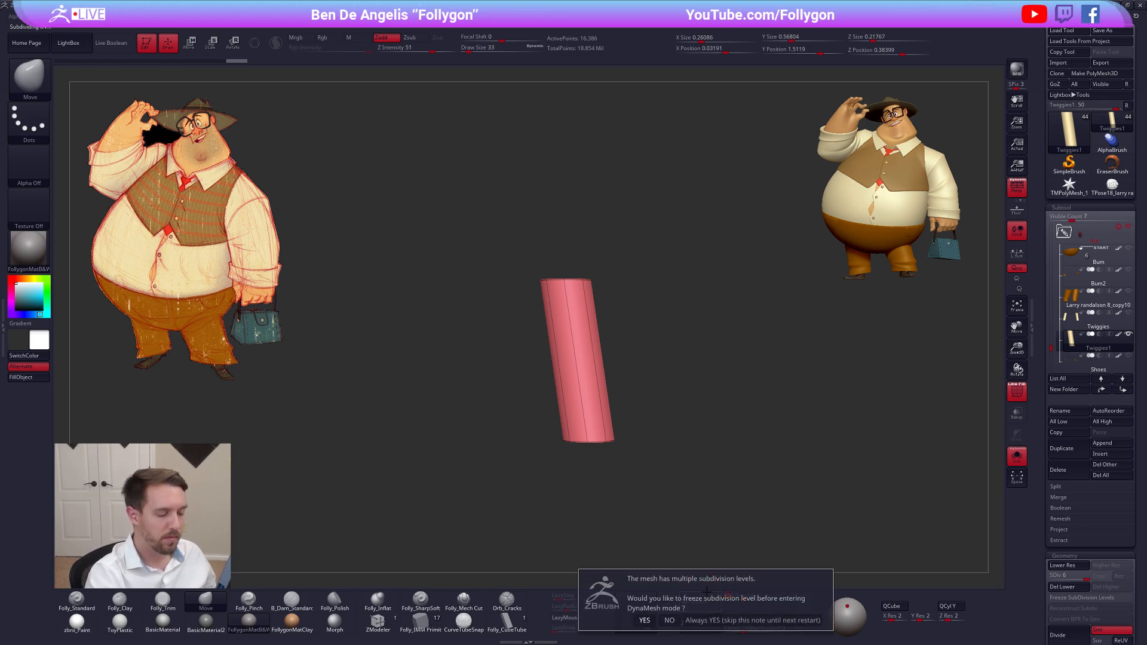
click(667, 620)
Try slicing the leg cylinder's top and bottom ends into separate polygroups with SliceCurve
right_drag(600, 389, 595, 422)
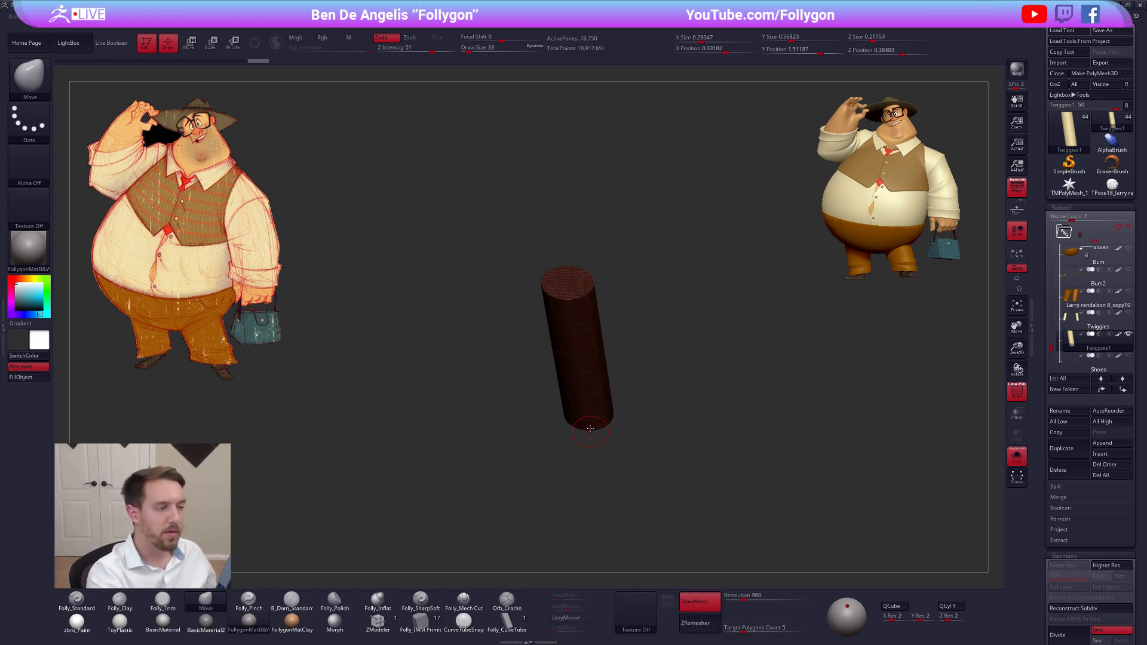
mouse_move(597, 340)
ctrl+right_down()
mouse_move(601, 396)
mouse_move(583, 320)
mouse_move(577, 332)
ctrl+right_up()
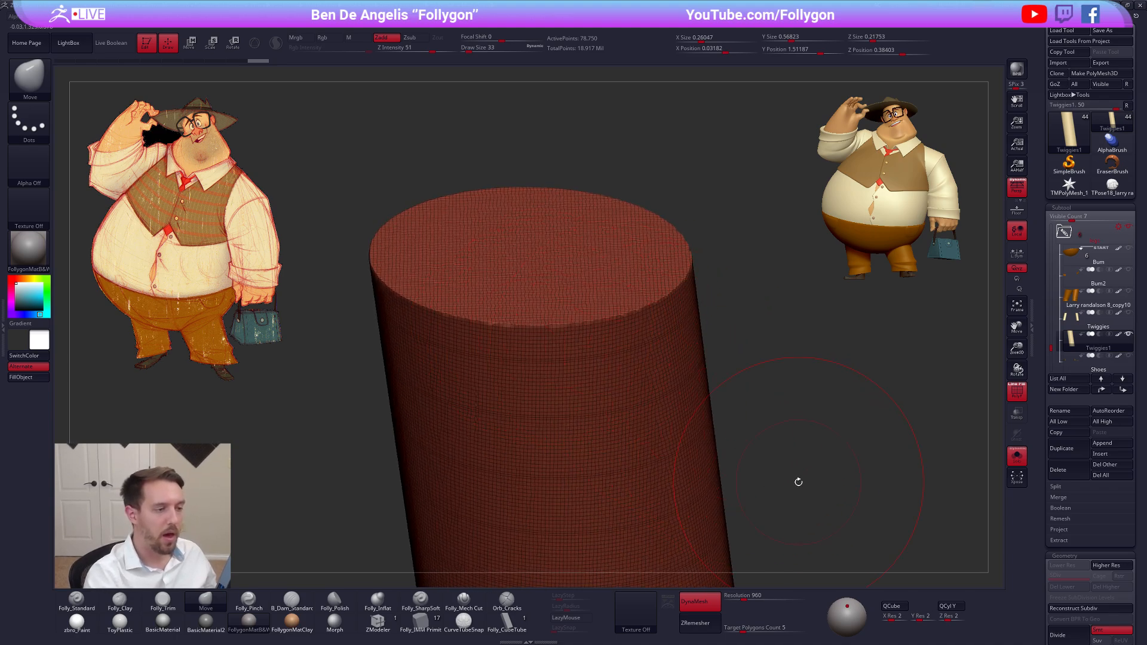
key(ctrl+z)
key(ctrl+shift+z)
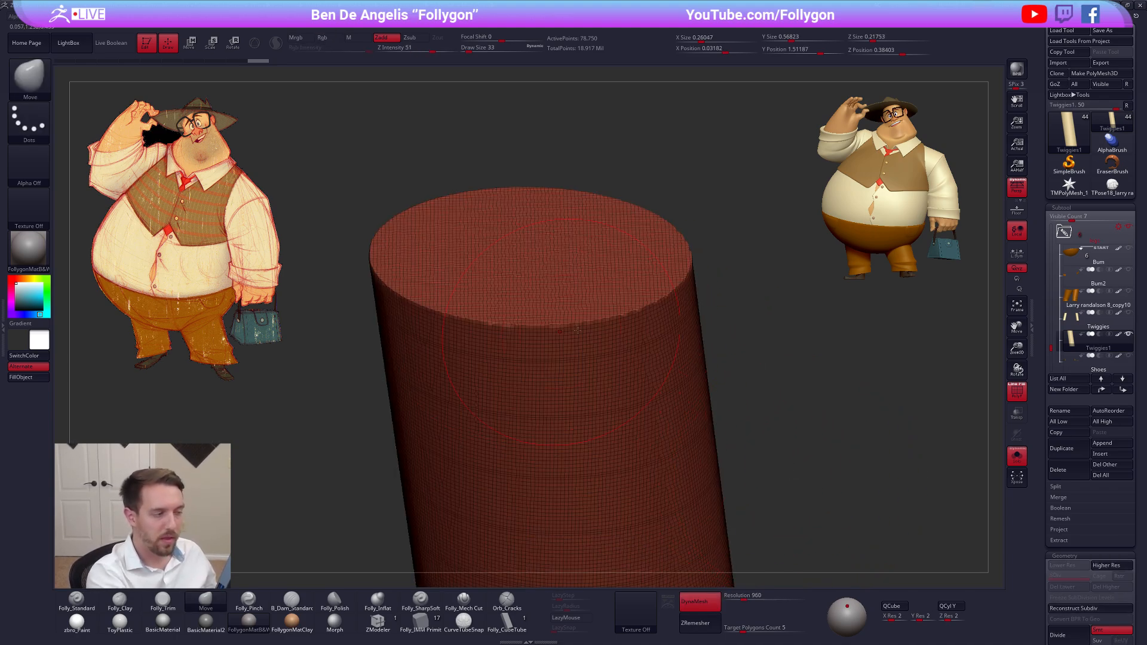
shift+right_drag(845, 487, 805, 500)
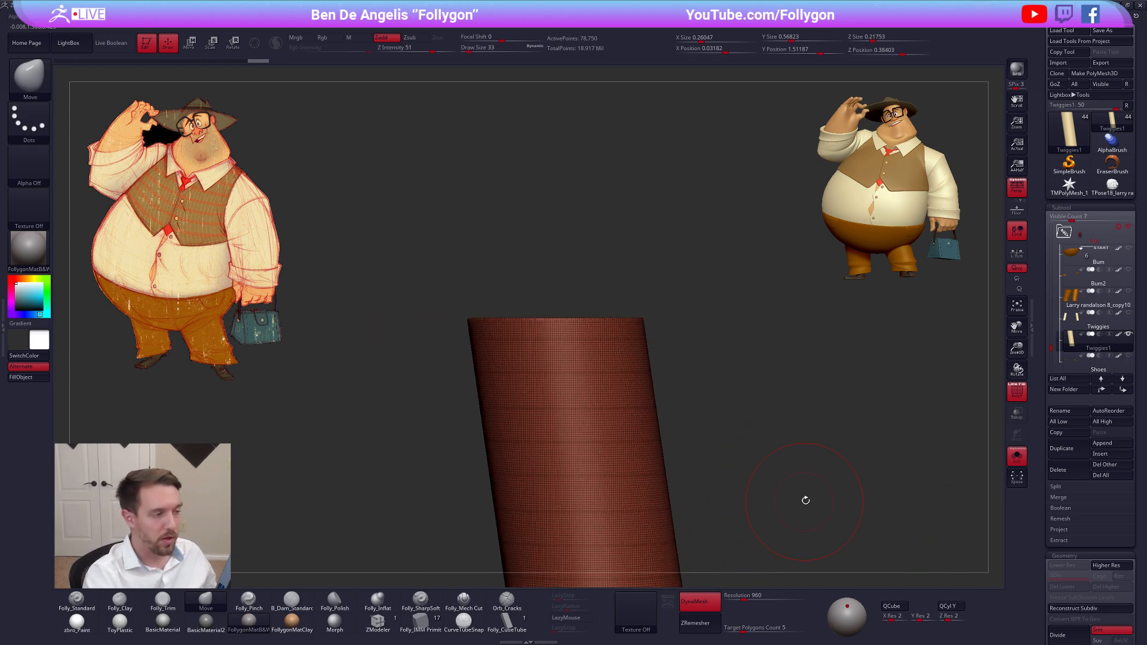
right_click(805, 500)
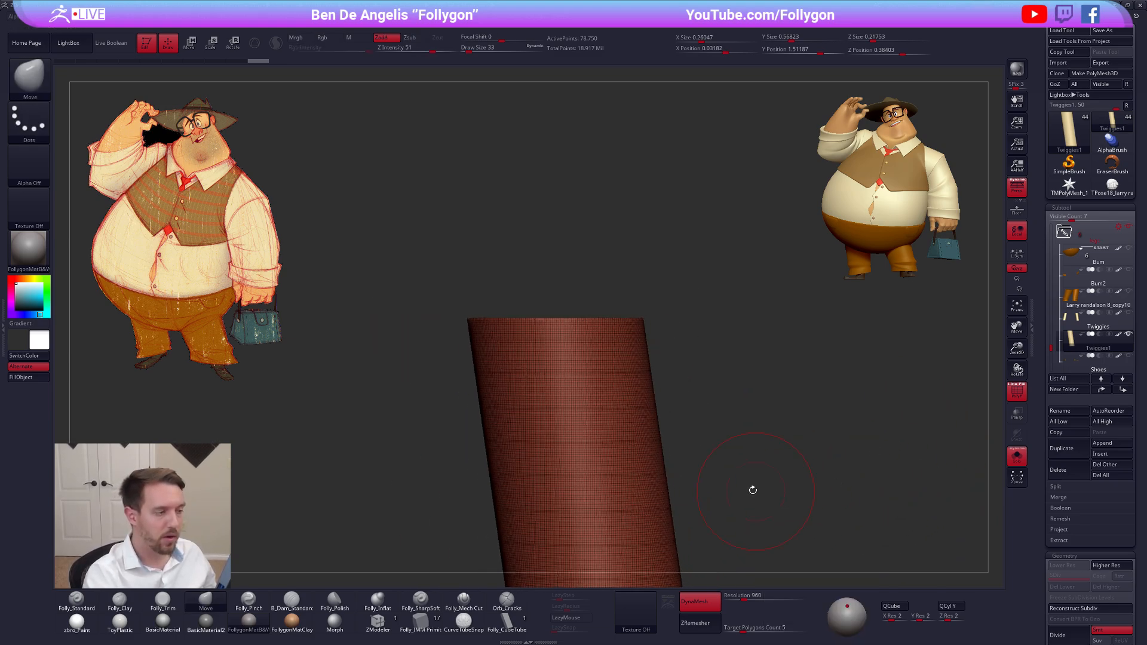
ctrl+shift+drag(459, 323, 681, 322)
mouse_move(699, 378)
ctrl+right_down()
mouse_move(678, 412)
mouse_move(647, 366)
ctrl+right_up()
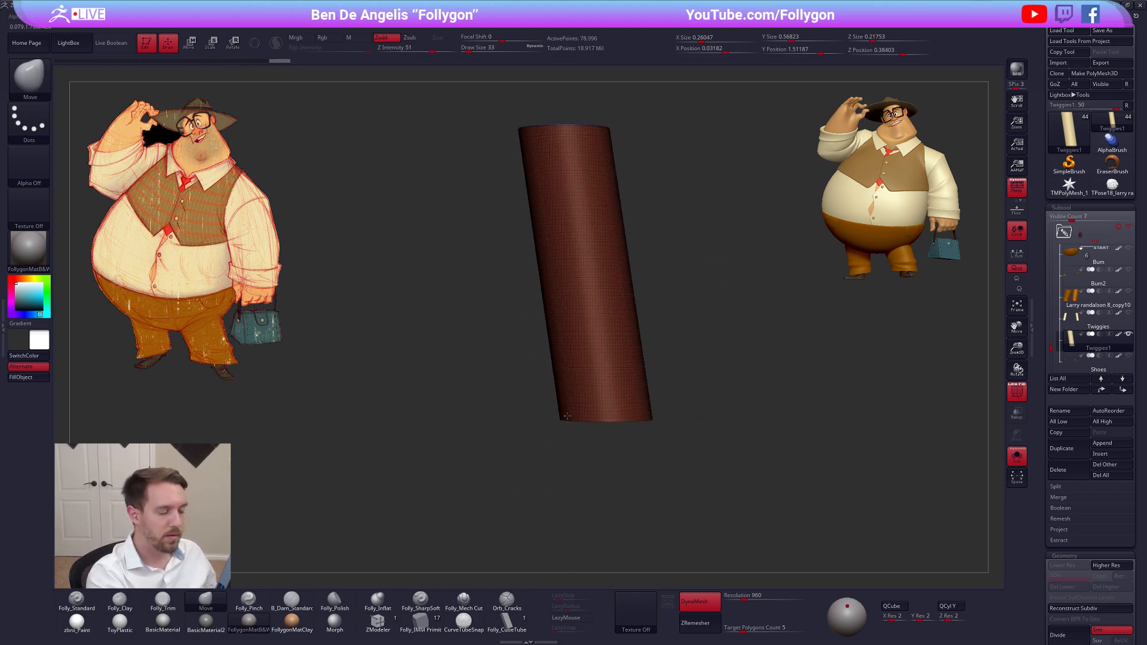
ctrl+right_drag(566, 416, 540, 425)
ctrl+shift+drag(544, 422, 743, 420)
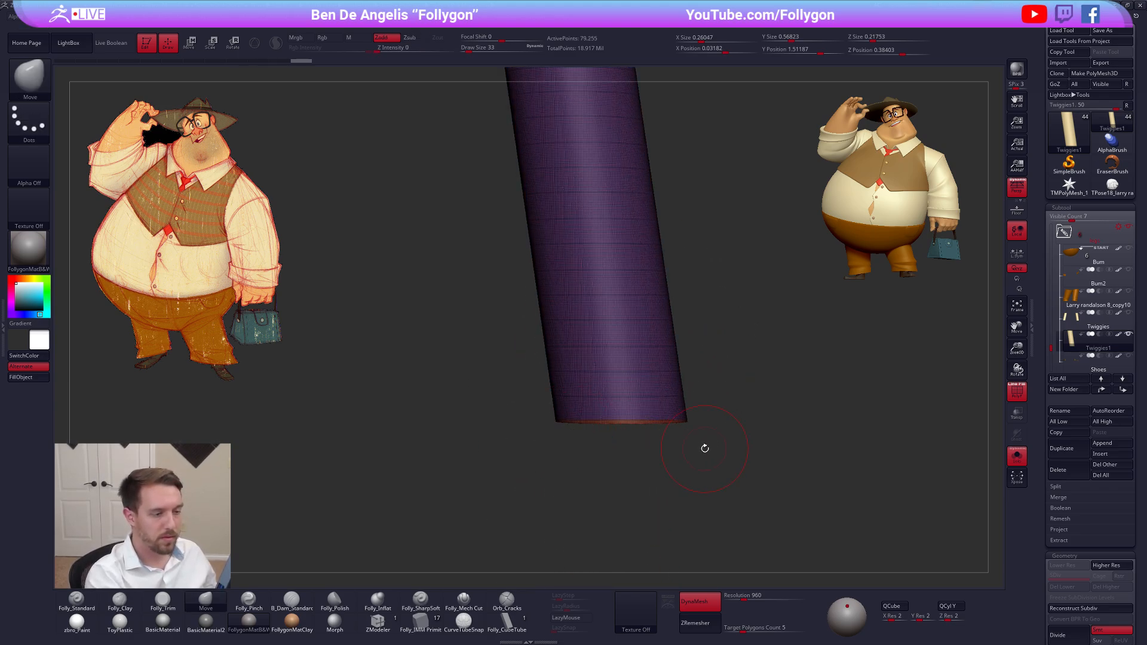
right_drag(705, 448, 707, 388)
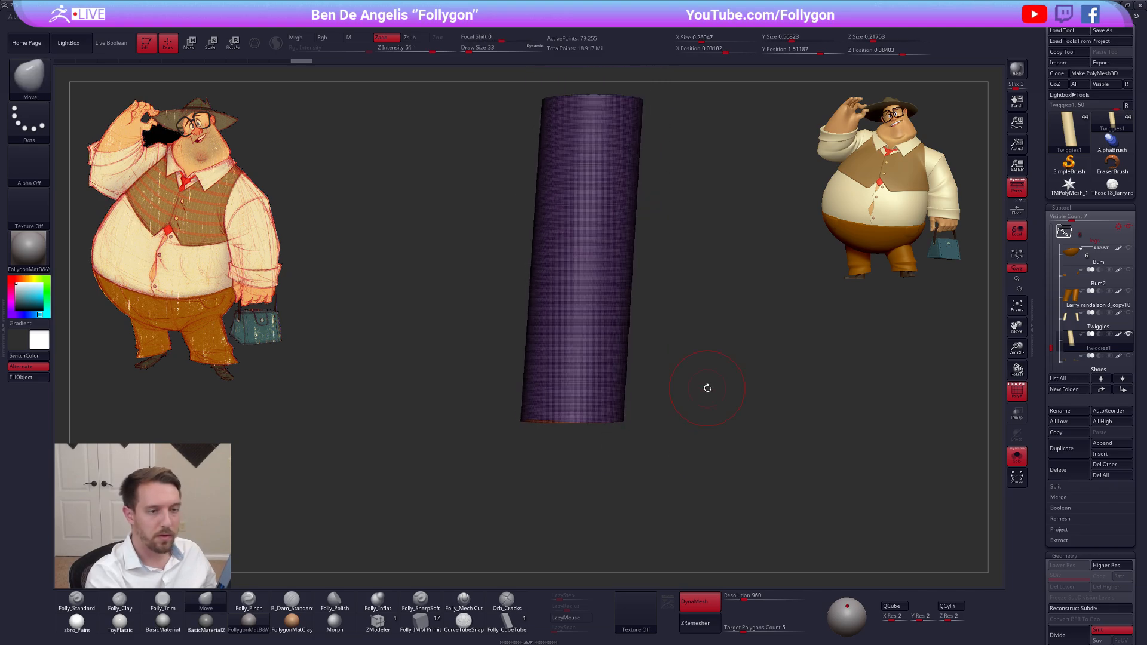
Turn off perspective and slice thin end caps into separate polygroups at the cylinder's top and bottom with SliceCurve
click(1013, 197)
alt+right_drag(726, 334, 705, 412)
key(ctrl+z)
ctrl+shift+drag(509, 200, 646, 202)
ctrl+shift+drag(486, 518, 654, 517)
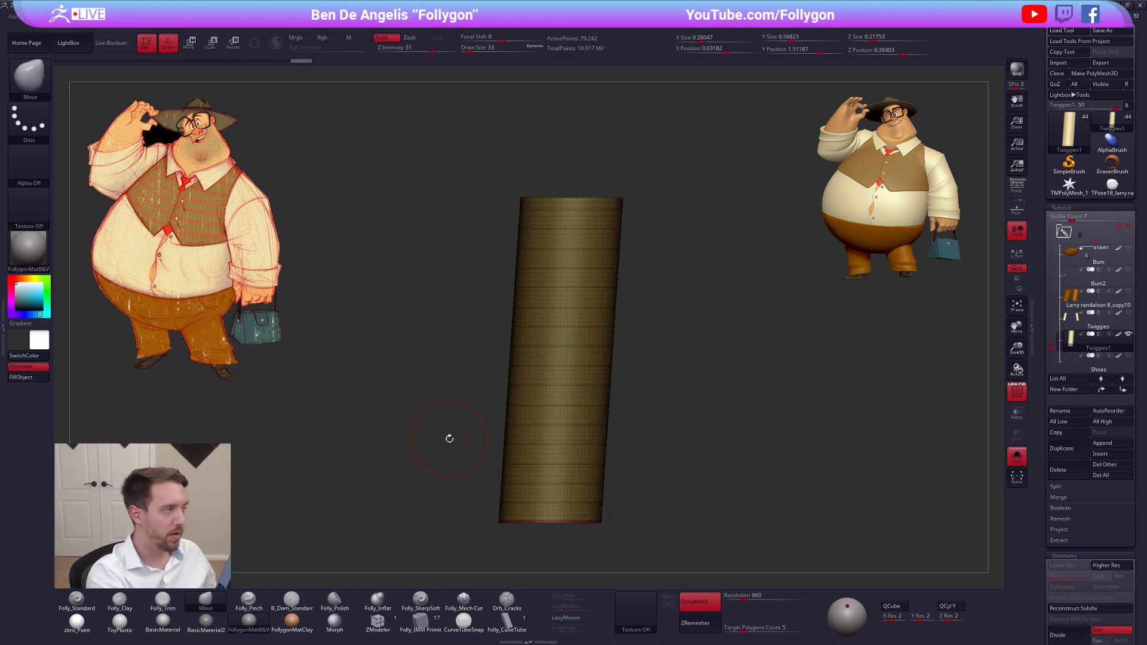
Point out the SliceCurve brush, view the cylinder's side group without its end caps, and restore full visibility
ctrl+shift+click(36, 73)
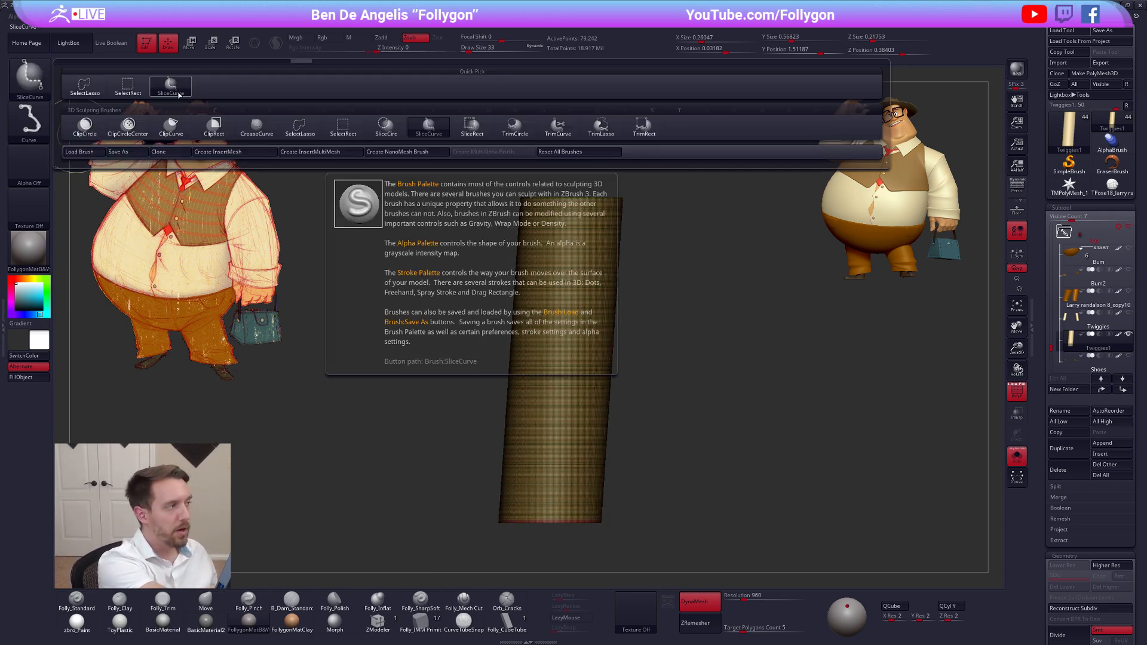
mouse_move(448, 418)
mouse_down()
mouse_move(698, 406)
mouse_move(656, 418)
mouse_up()
key(ctrl+shift)
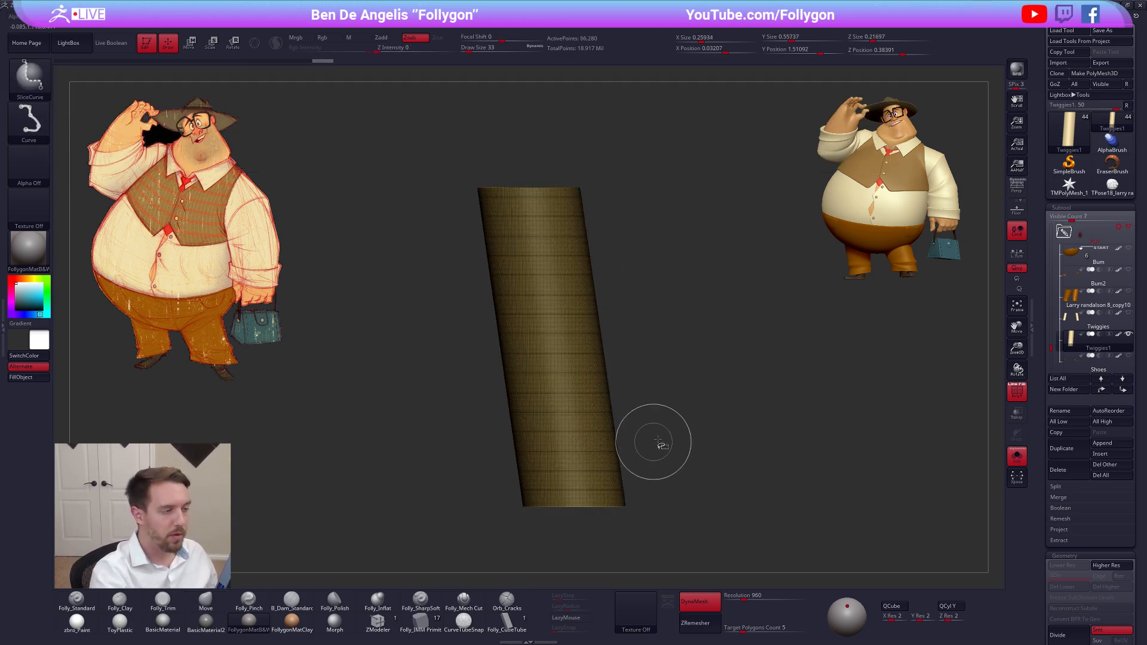
ctrl+shift+click(738, 497)
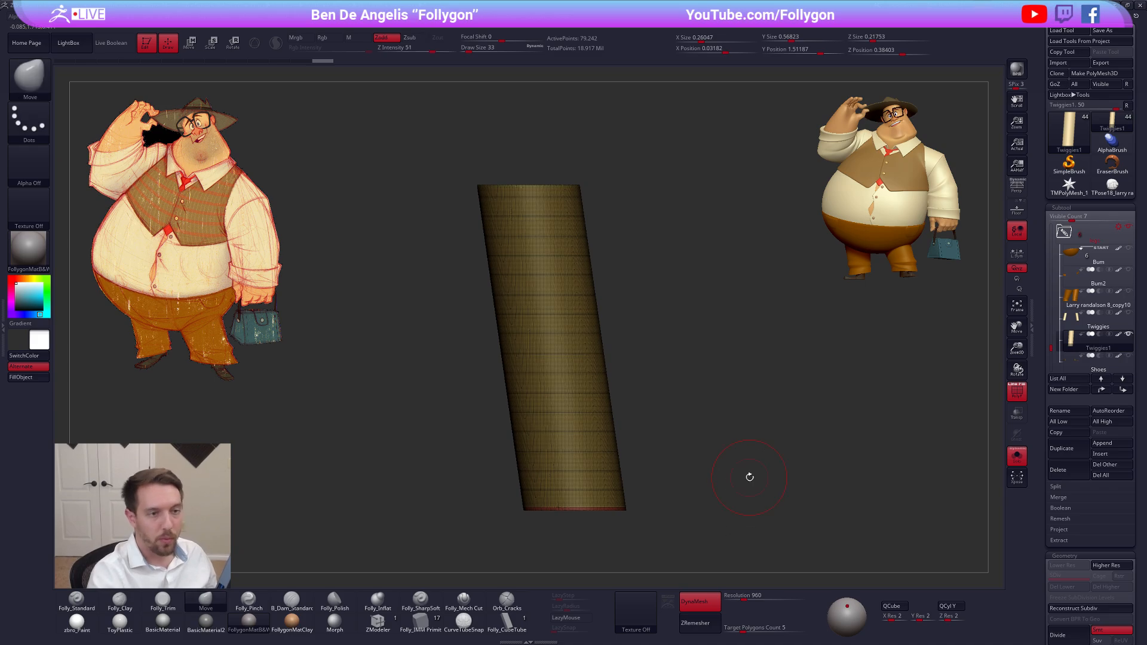
Set ZRemesher to KeepGroups with a target polygons count of 0.1 and try remeshing the sliced cylinder
scroll(1046, 476, down, 2)
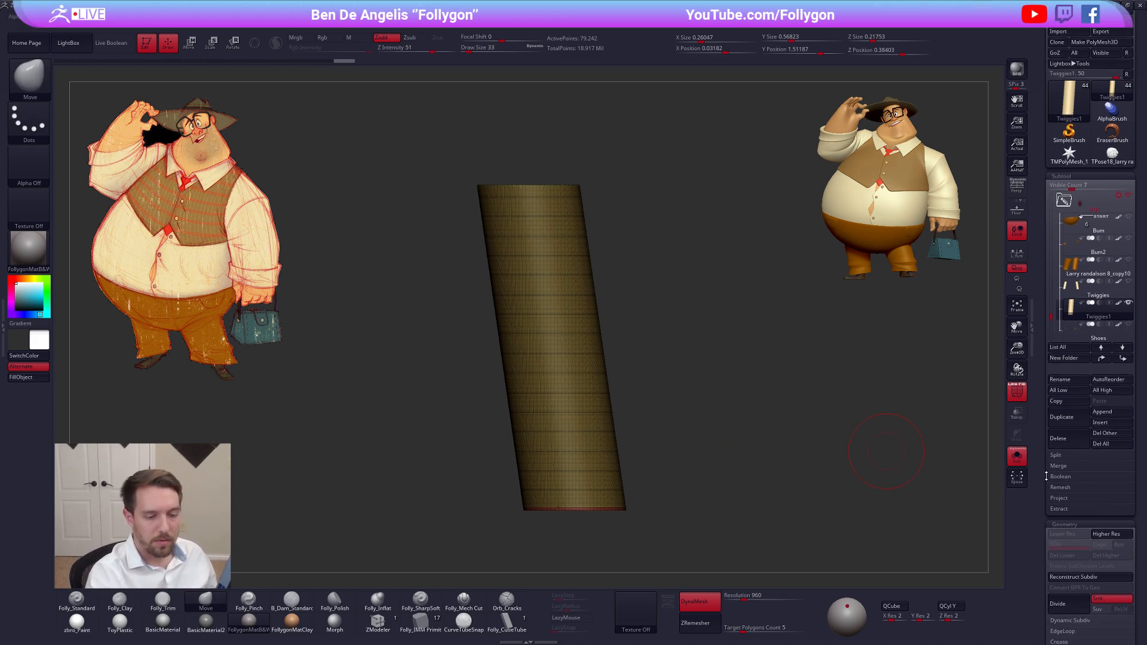
scroll(1046, 476, down, 10)
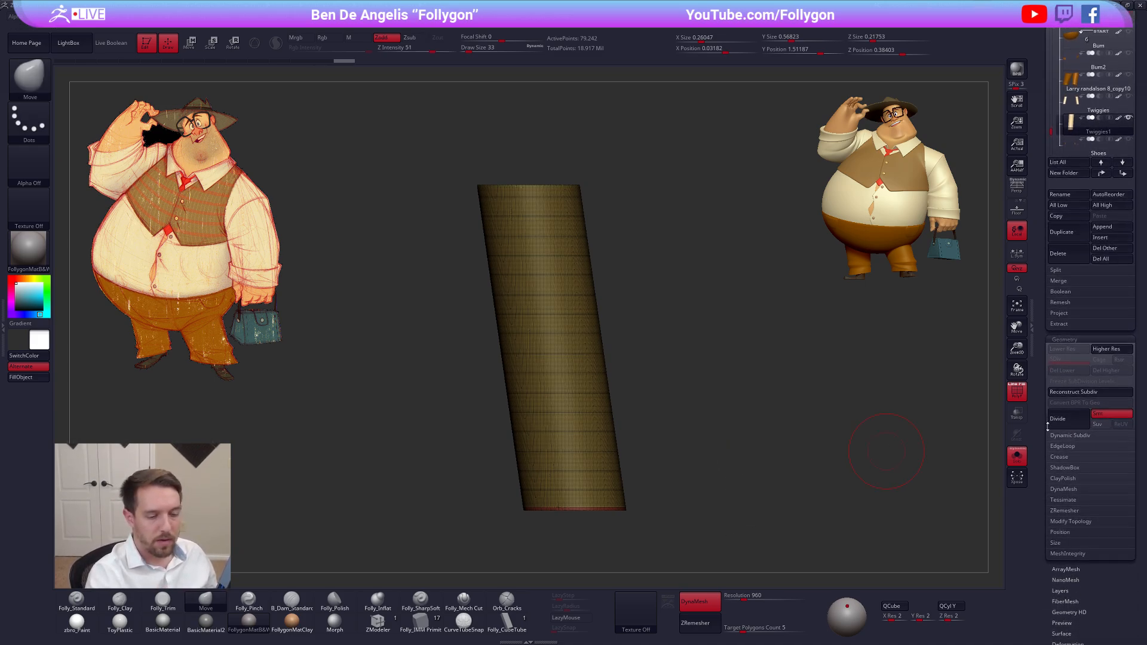
scroll(1047, 425, down, 3)
click(1064, 454)
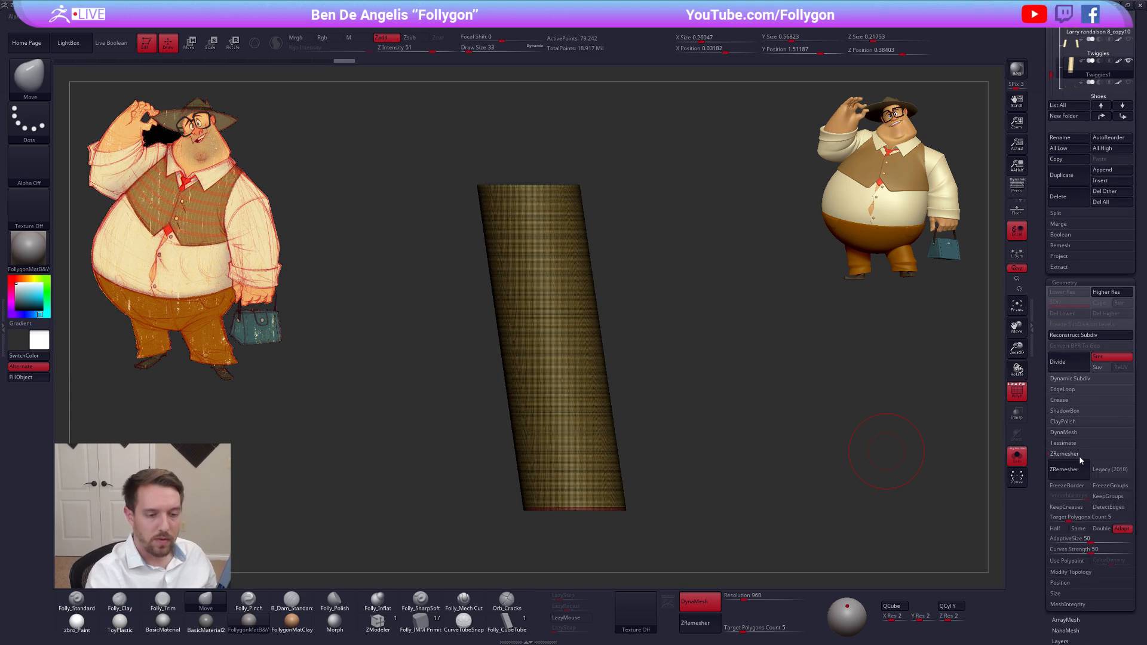
click(1114, 499)
drag(1070, 519, 1049, 519)
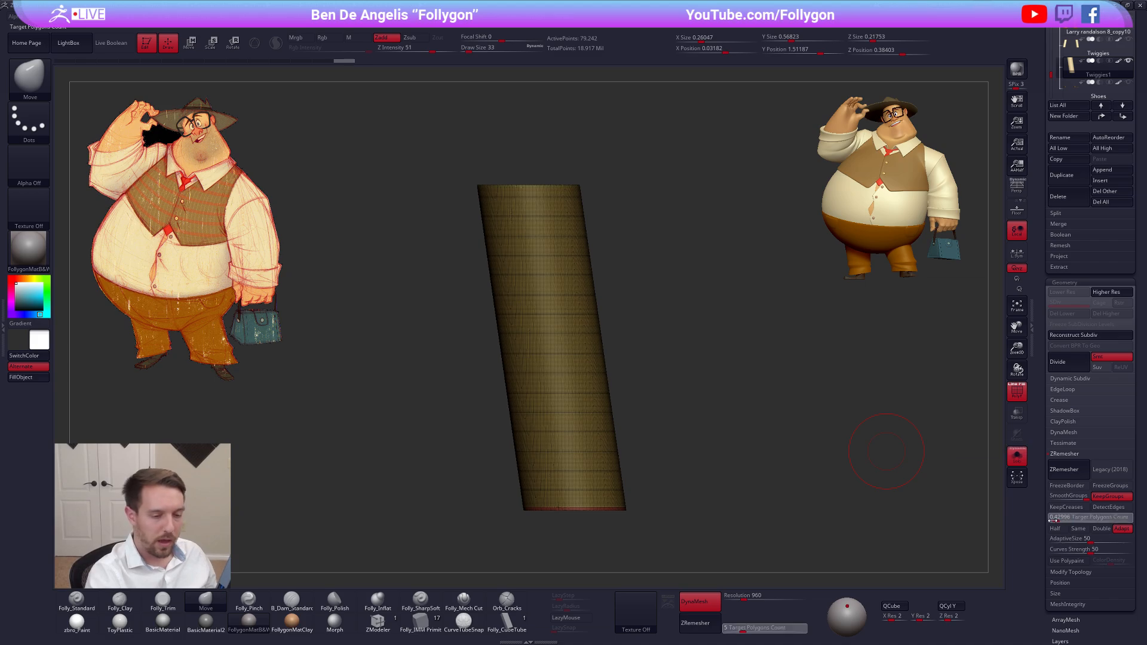
click(1066, 475)
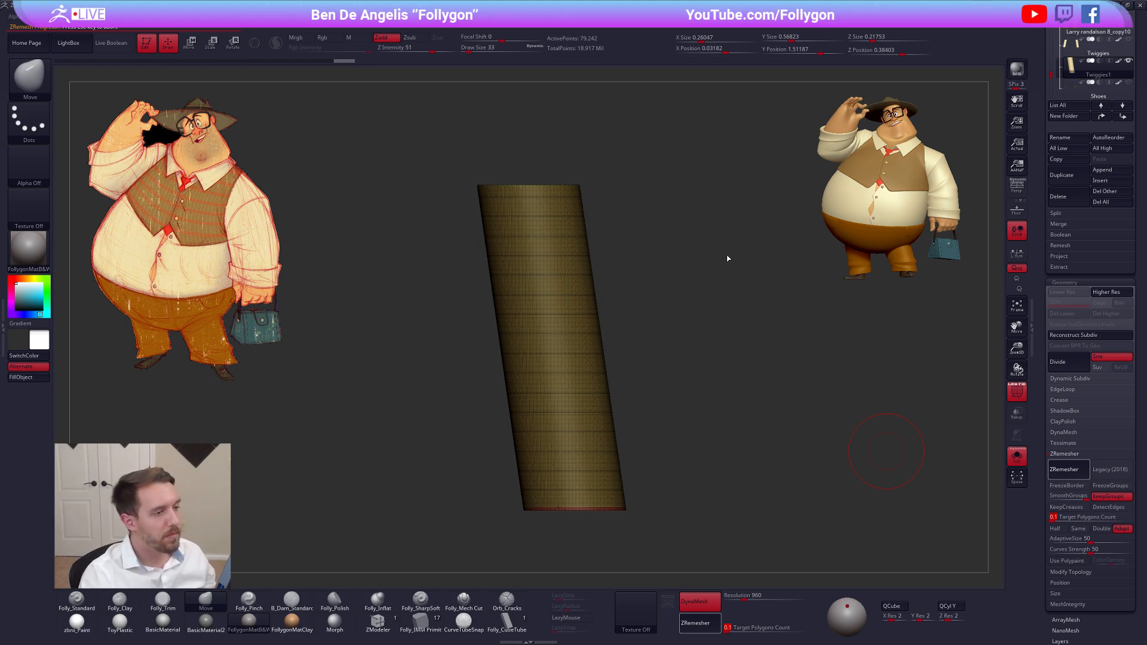
key(Escape)
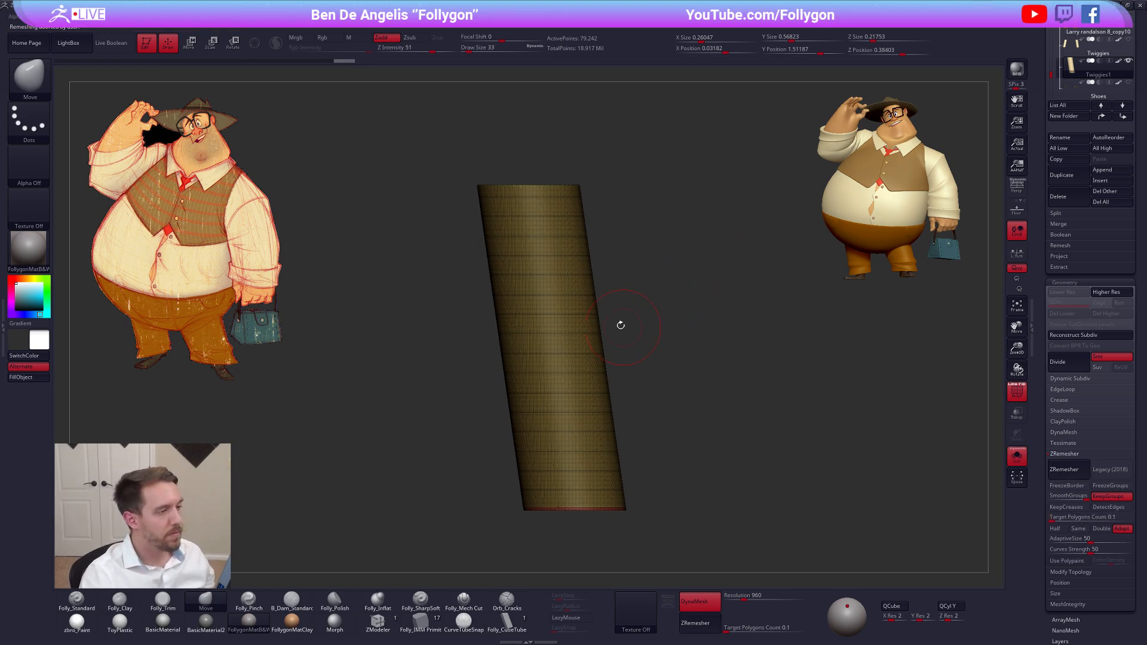
Isolate the cylinder's side polygroup and delete the hidden end caps
key(ctrl+shift)
key(space)
click(633, 312)
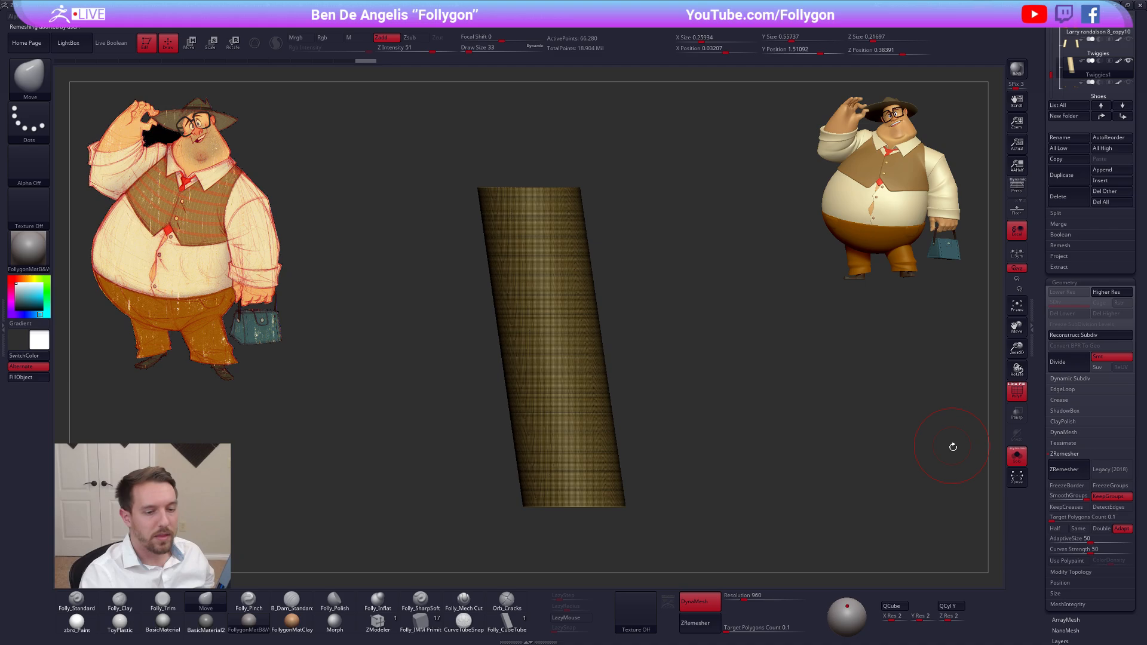
Try ZRemesher on the open-ended cylinder and delete the duplicated cylinder subtool
click(1063, 469)
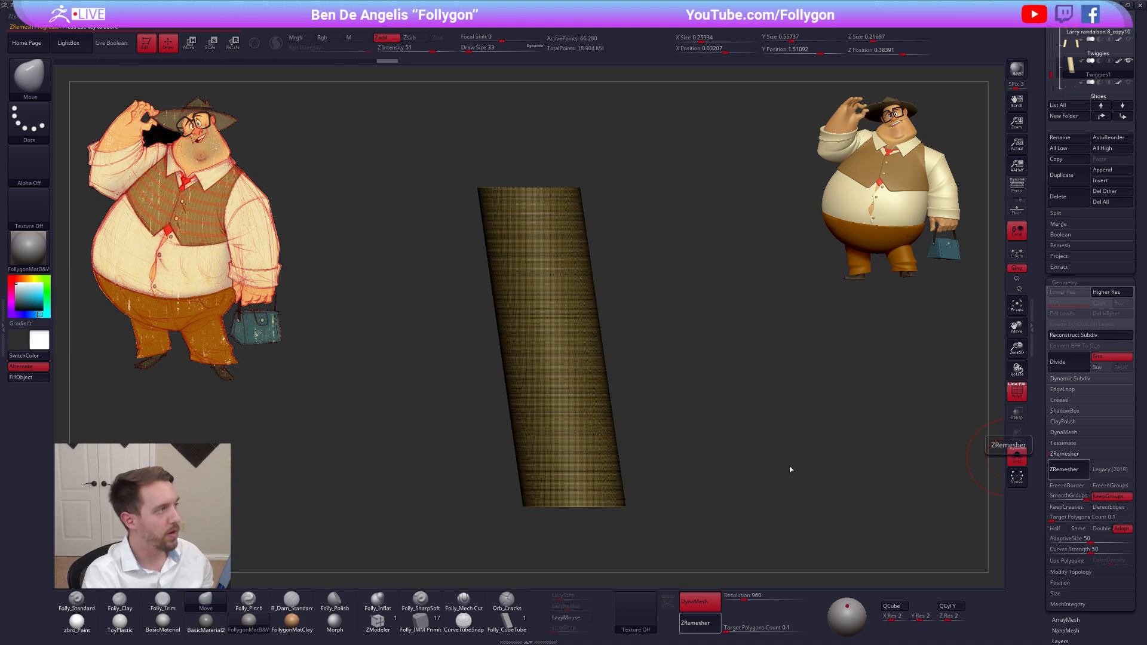
key(Escape)
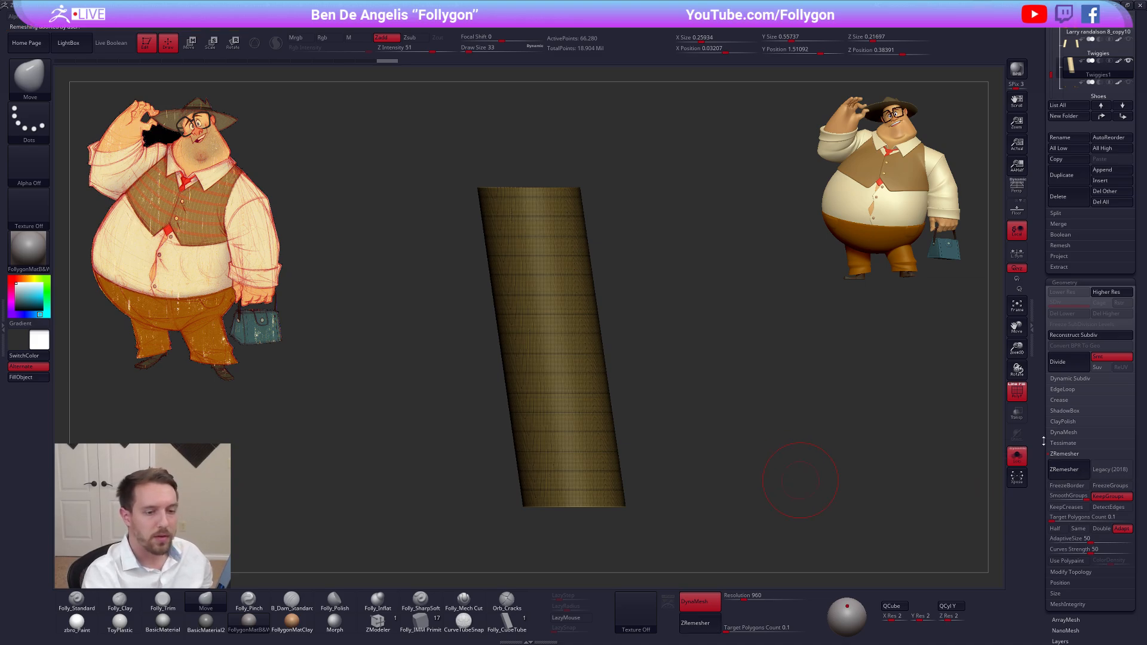
scroll(1044, 441, up, 5)
click(1058, 471)
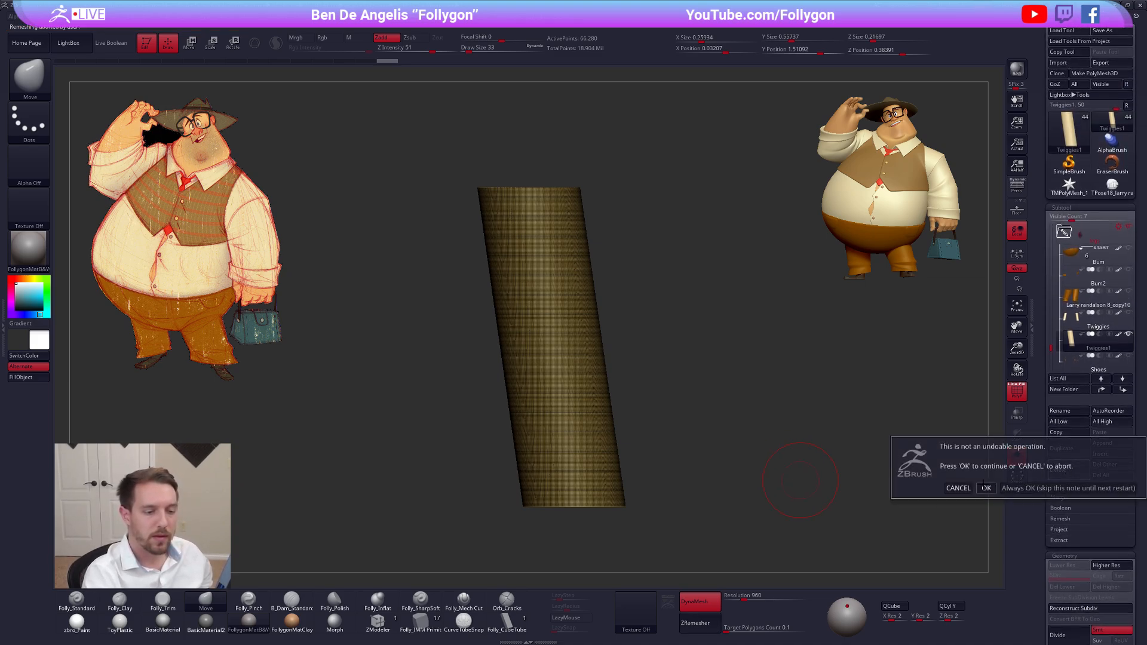
click(986, 488)
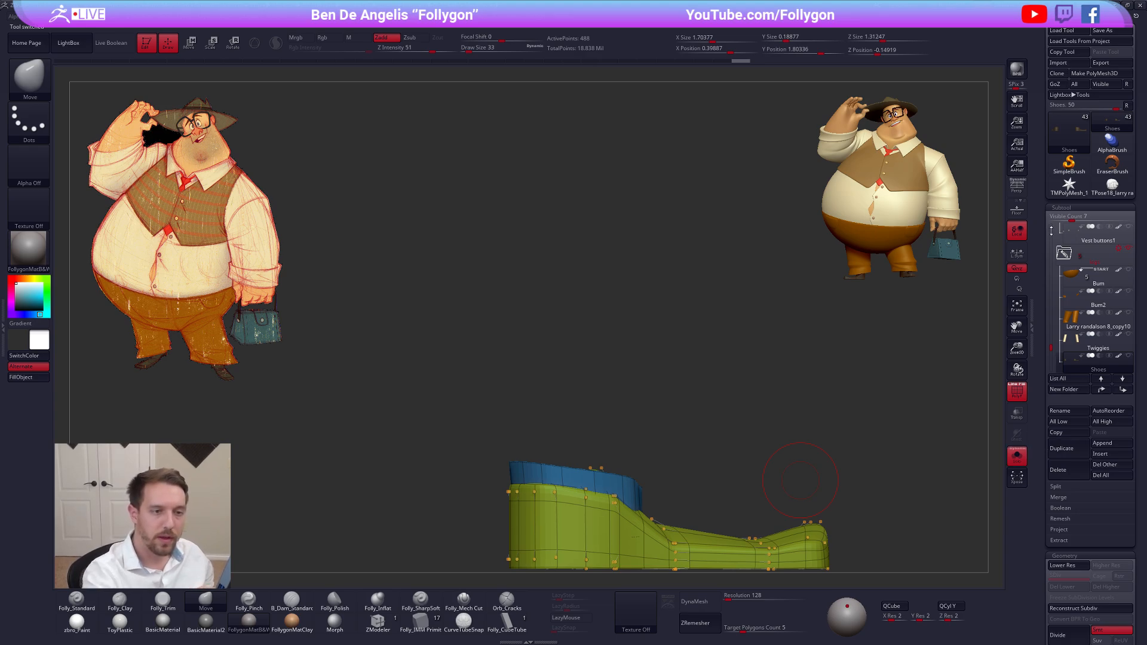
Show the hand, switch to its separate hand tool and frame the curled fingers smooth-shaded
drag(1052, 230, 1056, 276)
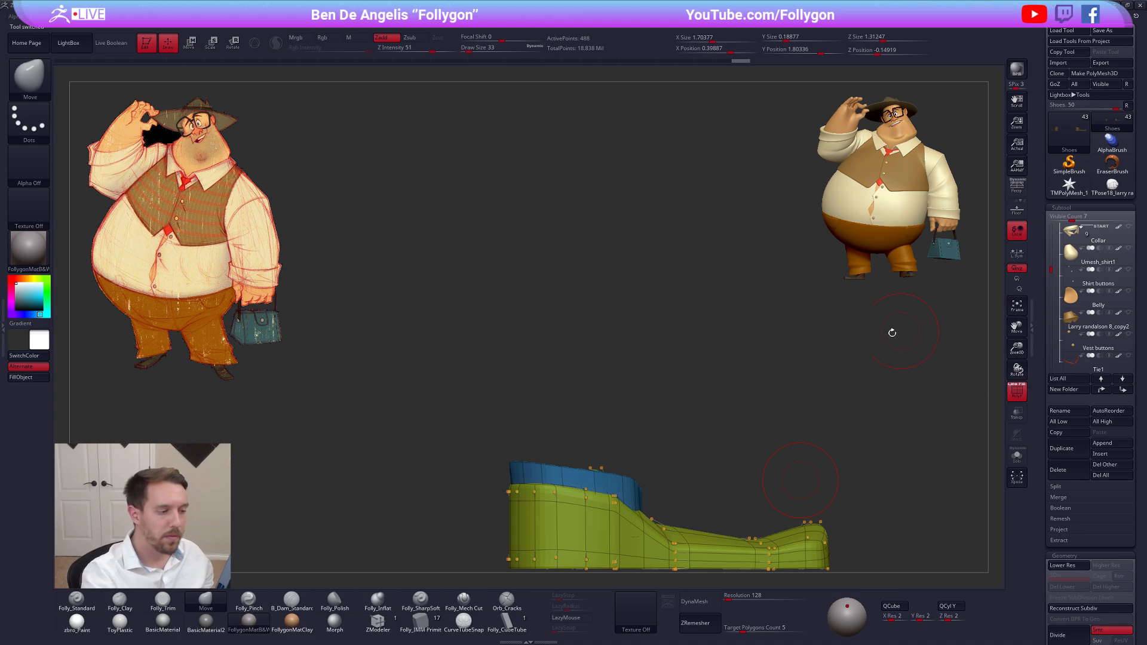
alt+drag(892, 333, 924, 449)
alt+drag(565, 374, 729, 437)
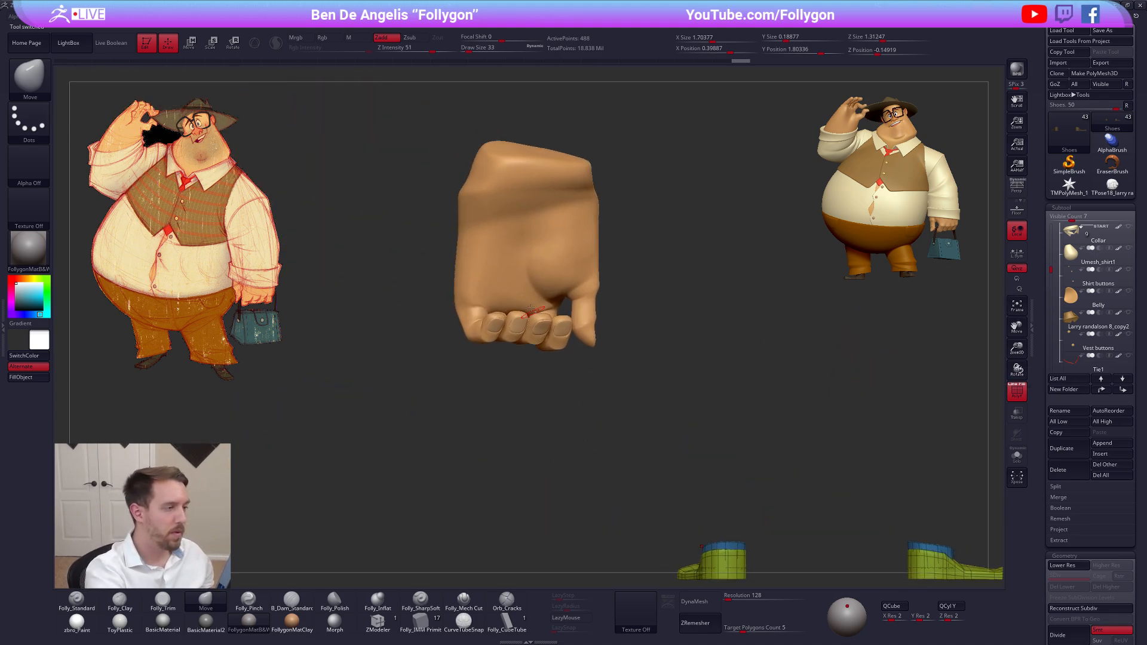
alt+click(532, 310)
alt+right_drag(532, 311, 743, 358)
key(shift+f)
click(1111, 186)
right_drag(633, 388, 715, 363)
key(d)
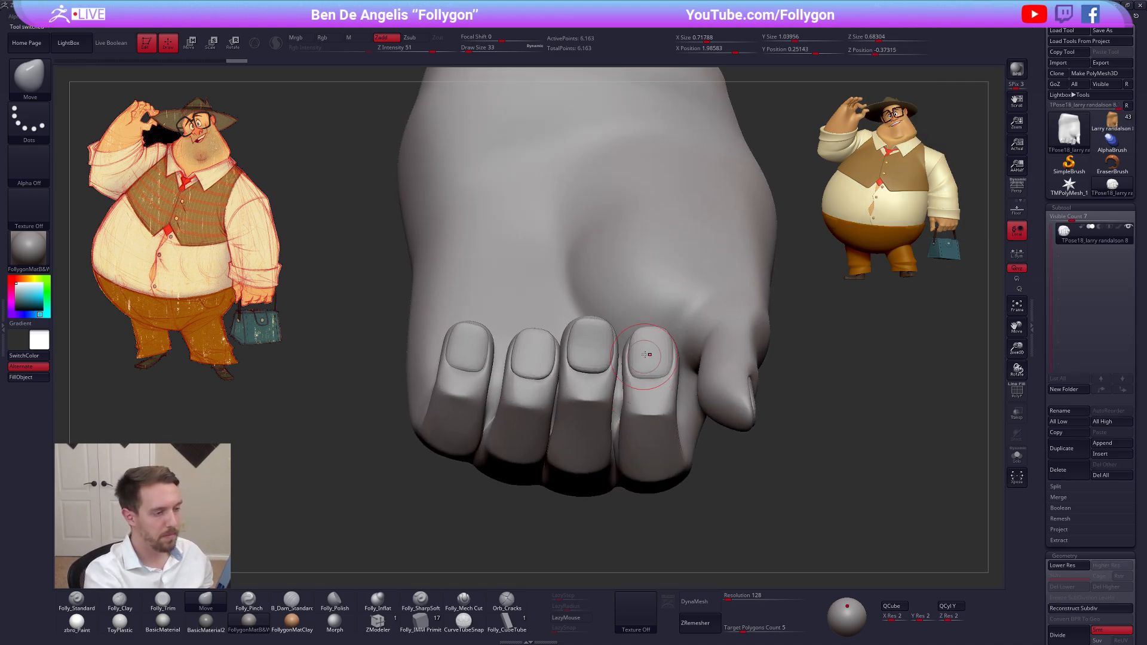
Isolate the index finger by its polygroup and mask the rest of the hand with everything shown again
key(shift+d)
key(shift+f)
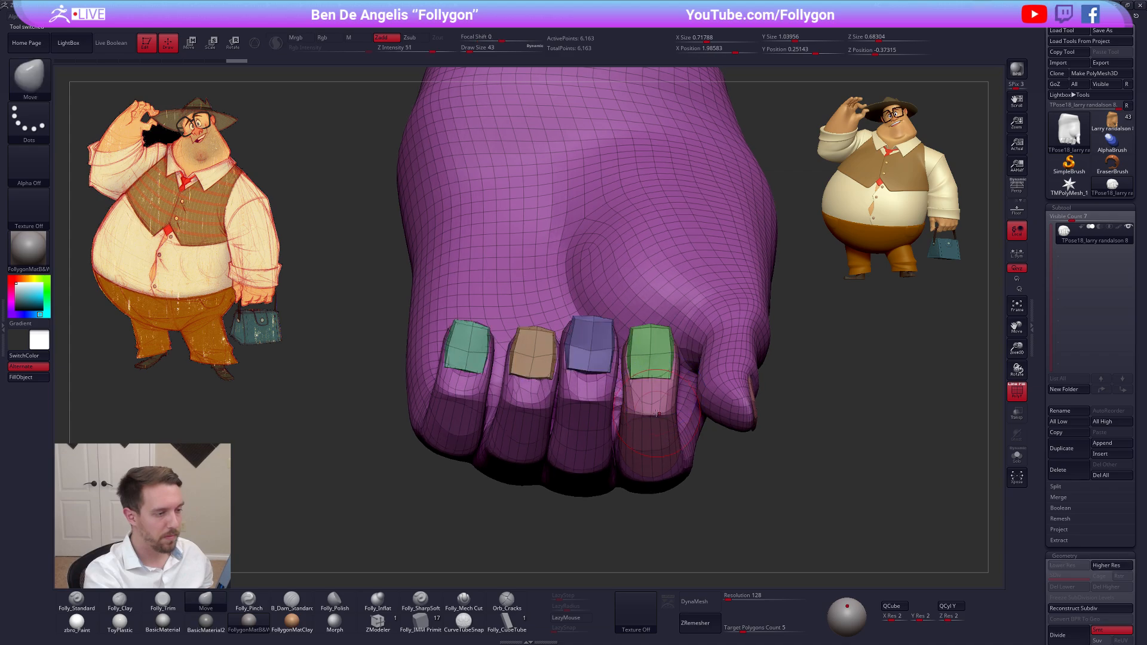
right_drag(653, 399, 668, 397)
ctrl+shift+click(670, 414)
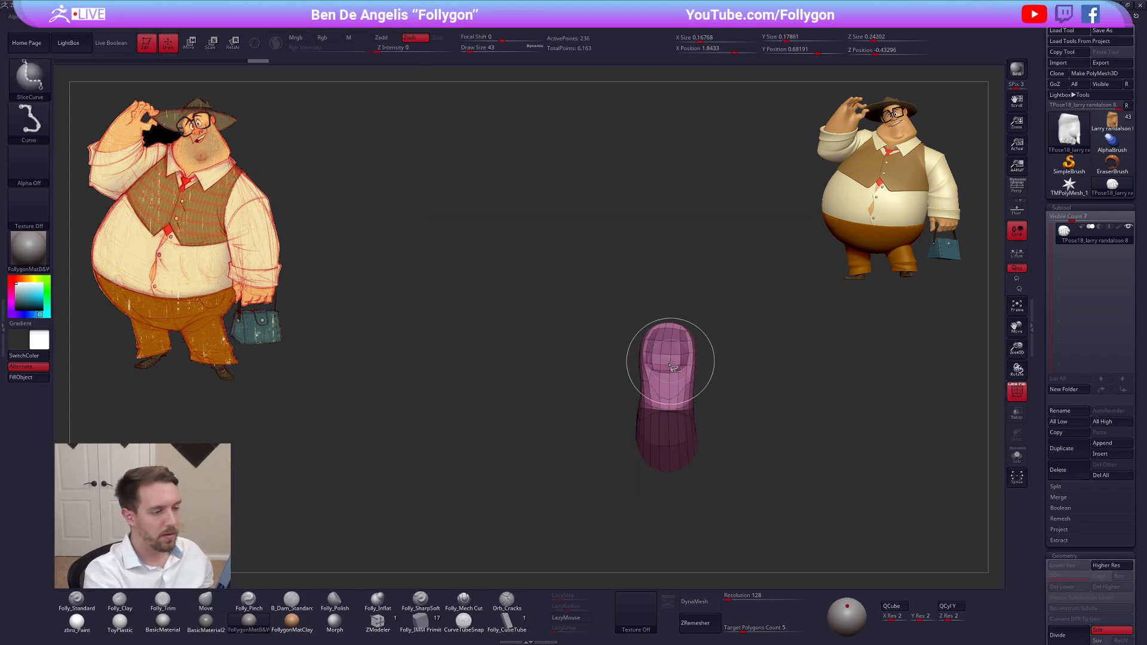
key(space)
click(685, 594)
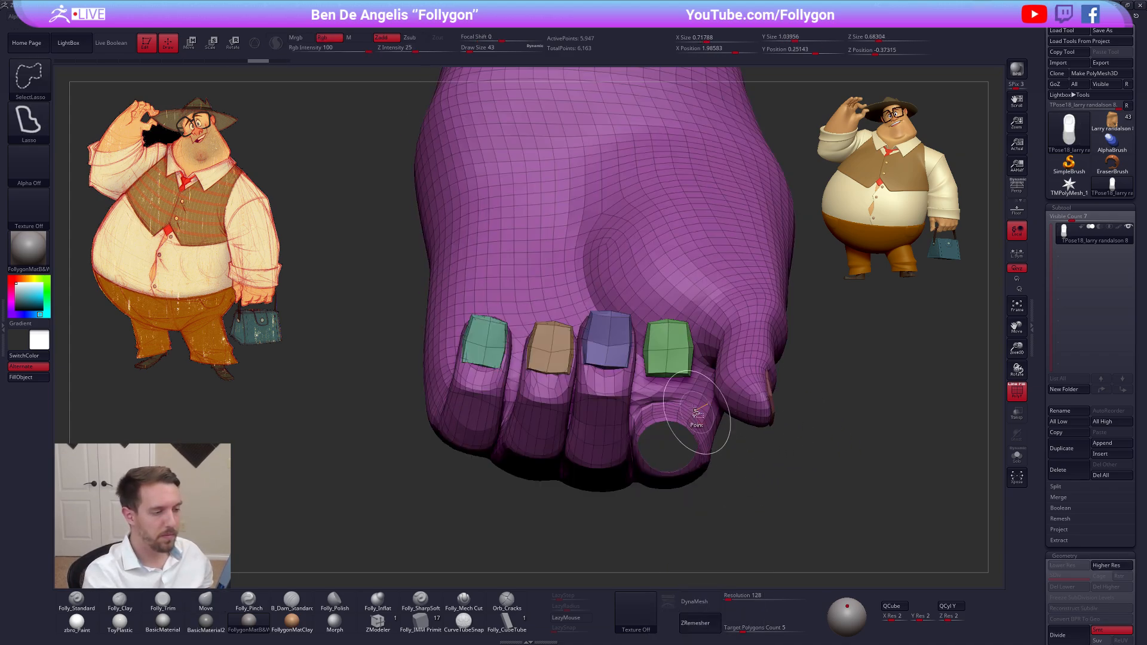
ctrl+shift+click(758, 448)
ctrl+click(775, 469)
ctrl+shift+click(778, 473)
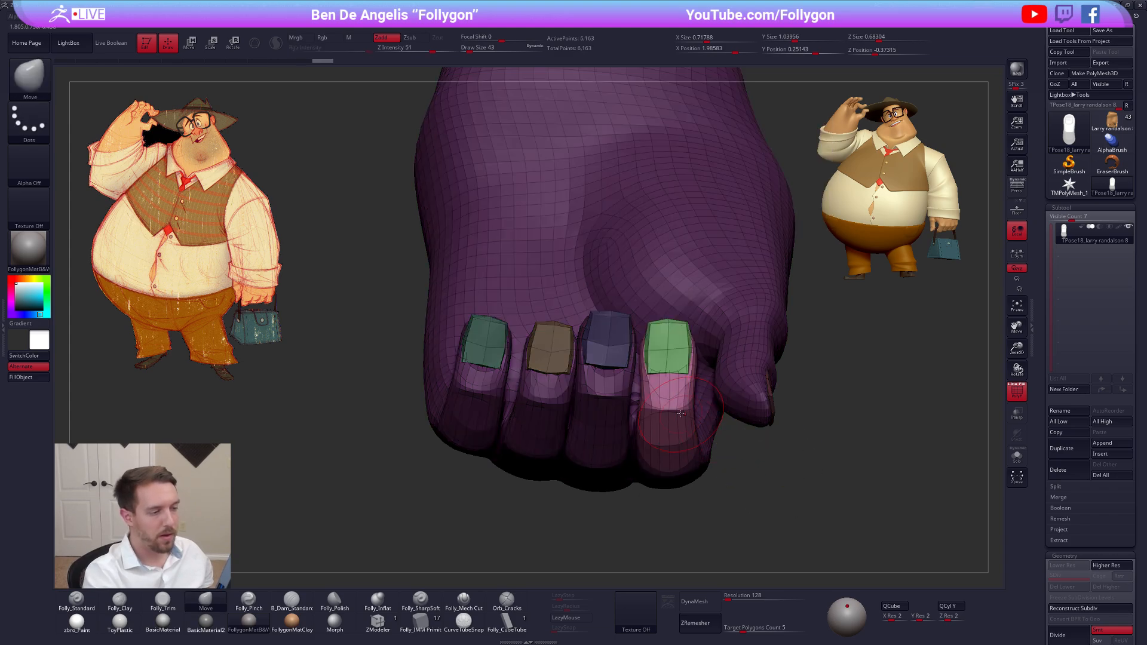
Hide the polyframe, set the draw size to 18 and nudge the base of the index fingernail with the Move brush
key(shift+f)
key(d)
key(s)
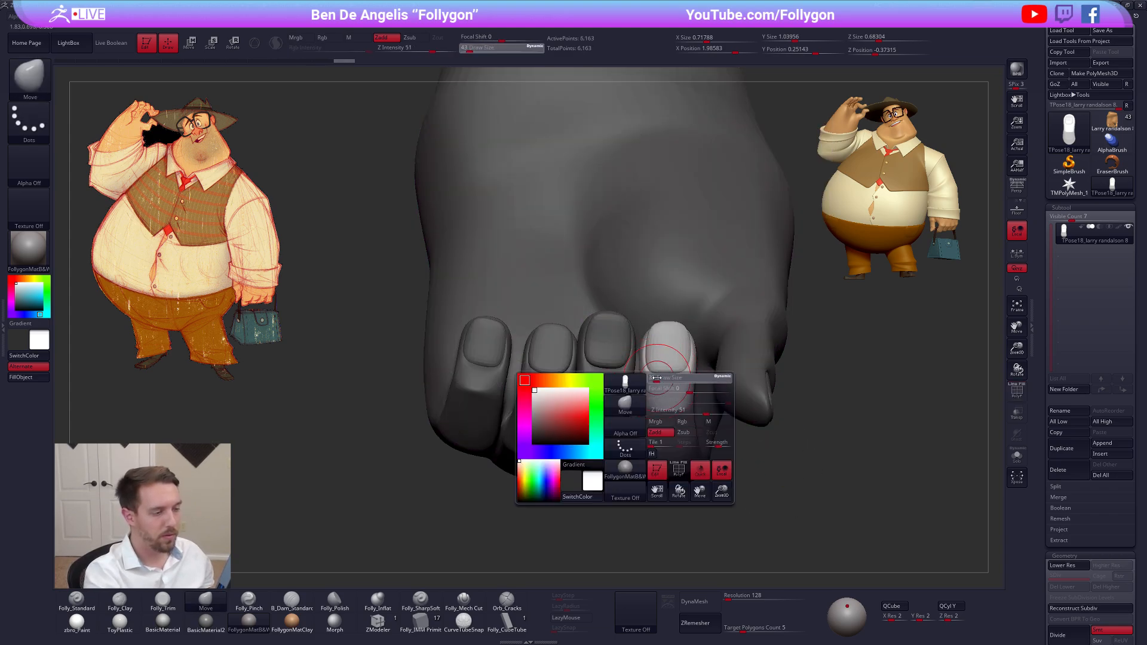
key(shift+d)
key(space)
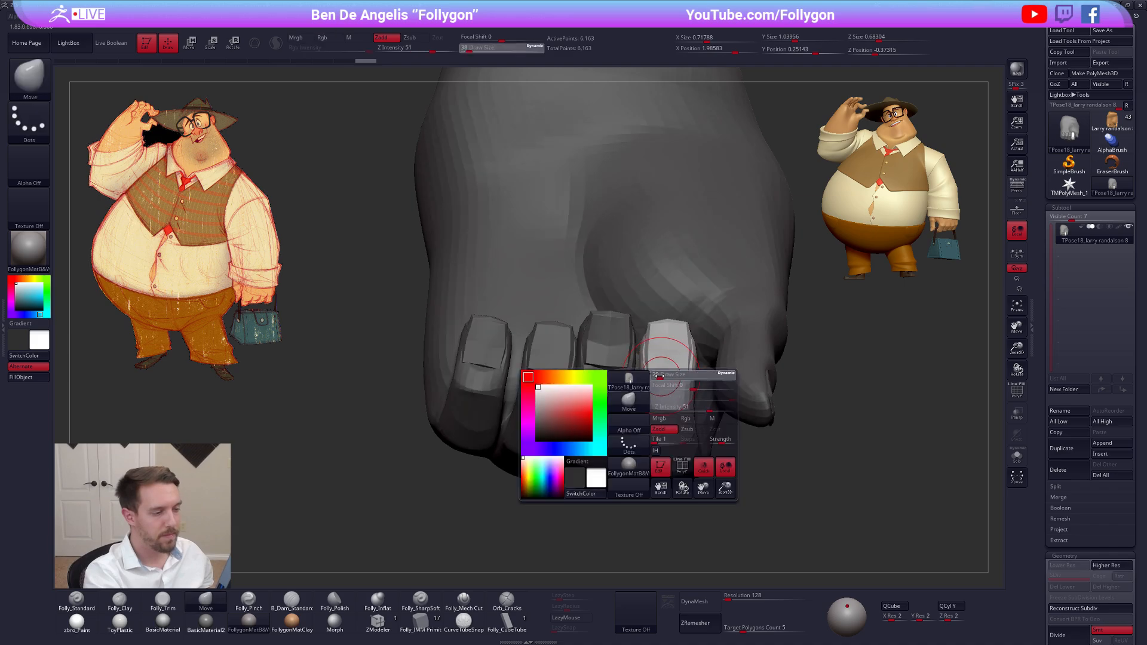
drag(661, 383, 656, 383)
key(d)
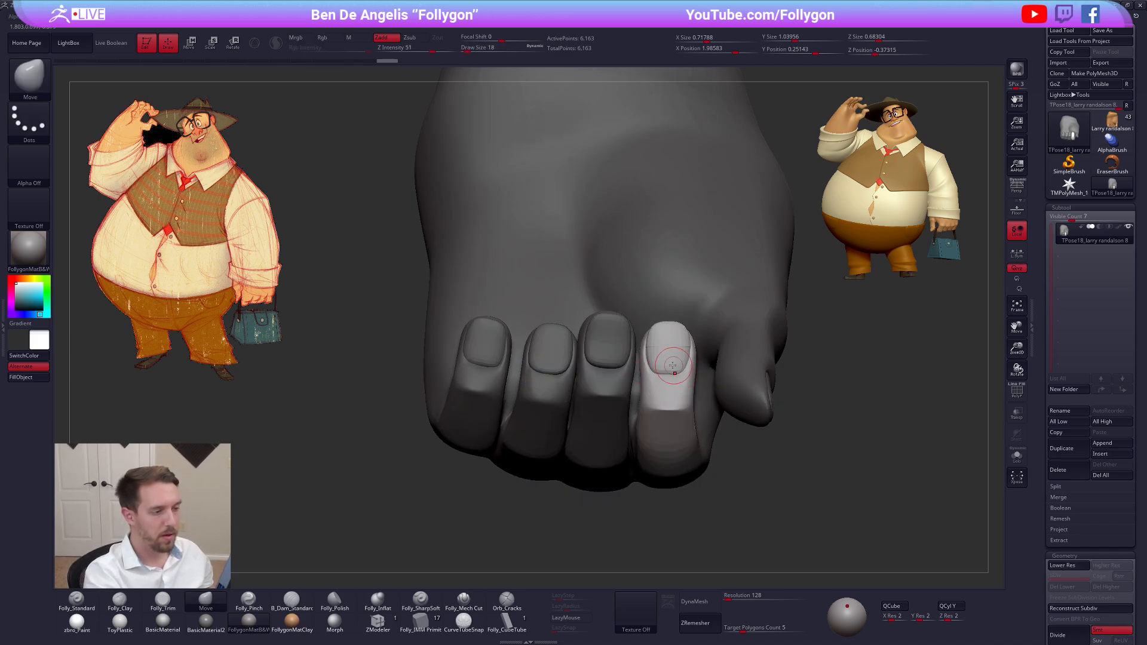
drag(672, 365, 674, 362)
Shape the index finger's nail and the sides of its fingertip with the Move brush at draw sizes 33 and 43
key(space)
drag(660, 382, 666, 382)
drag(651, 331, 687, 336)
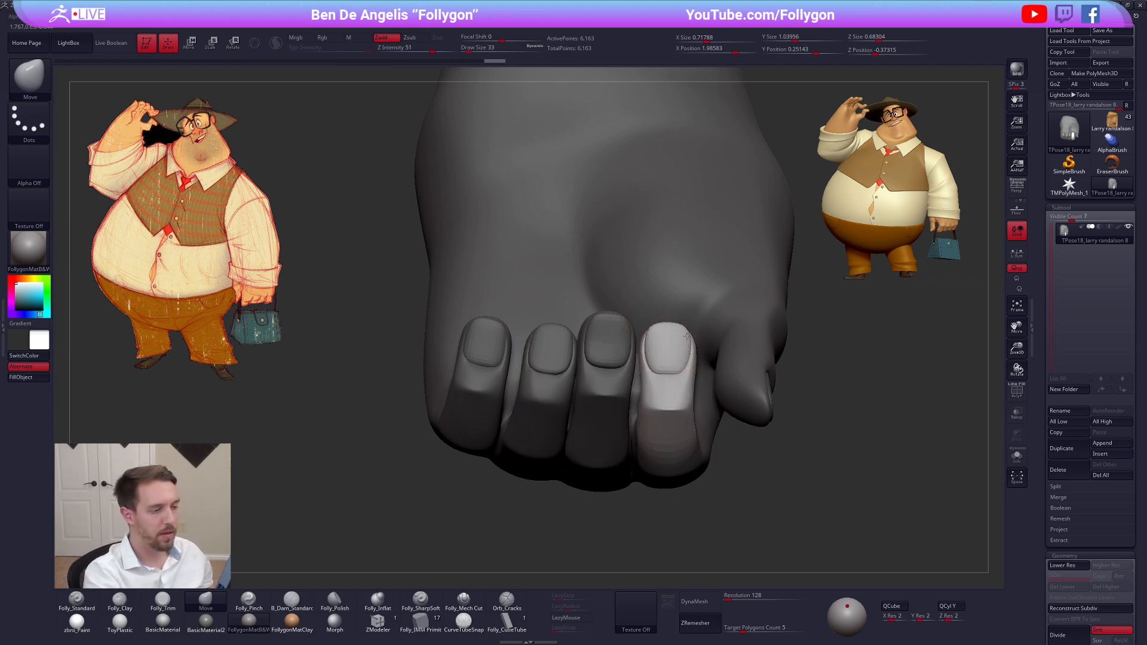
right_drag(668, 385, 664, 396)
key(space)
drag(692, 388, 687, 389)
right_drag(741, 394, 697, 390)
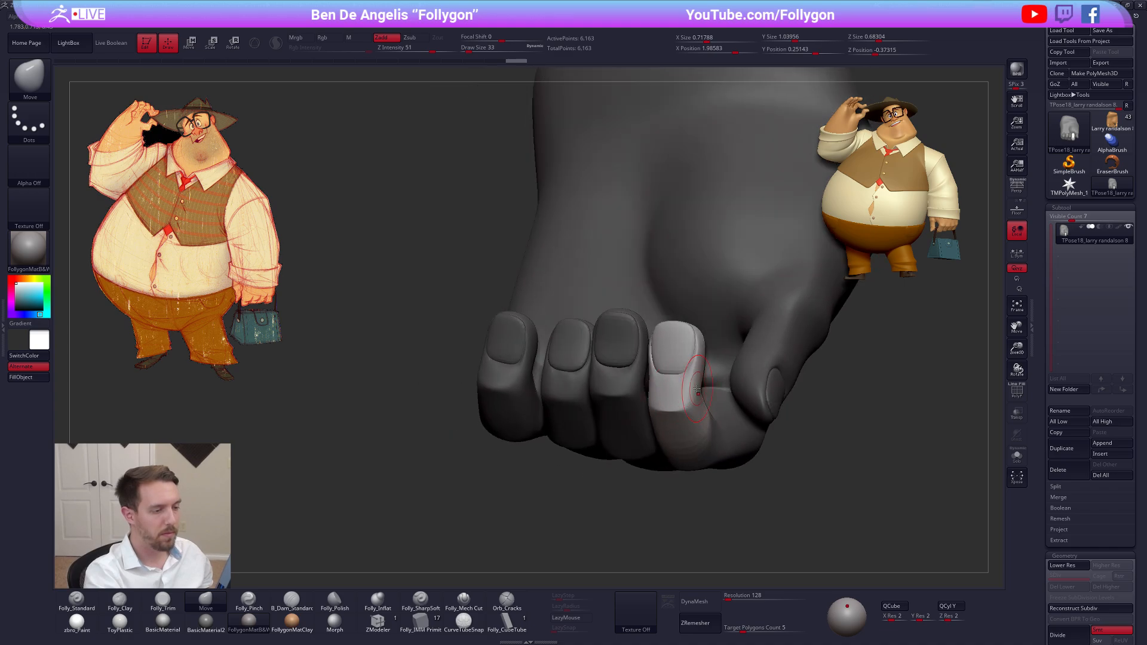
drag(701, 388, 696, 389)
right_drag(697, 390, 750, 387)
drag(696, 389, 690, 388)
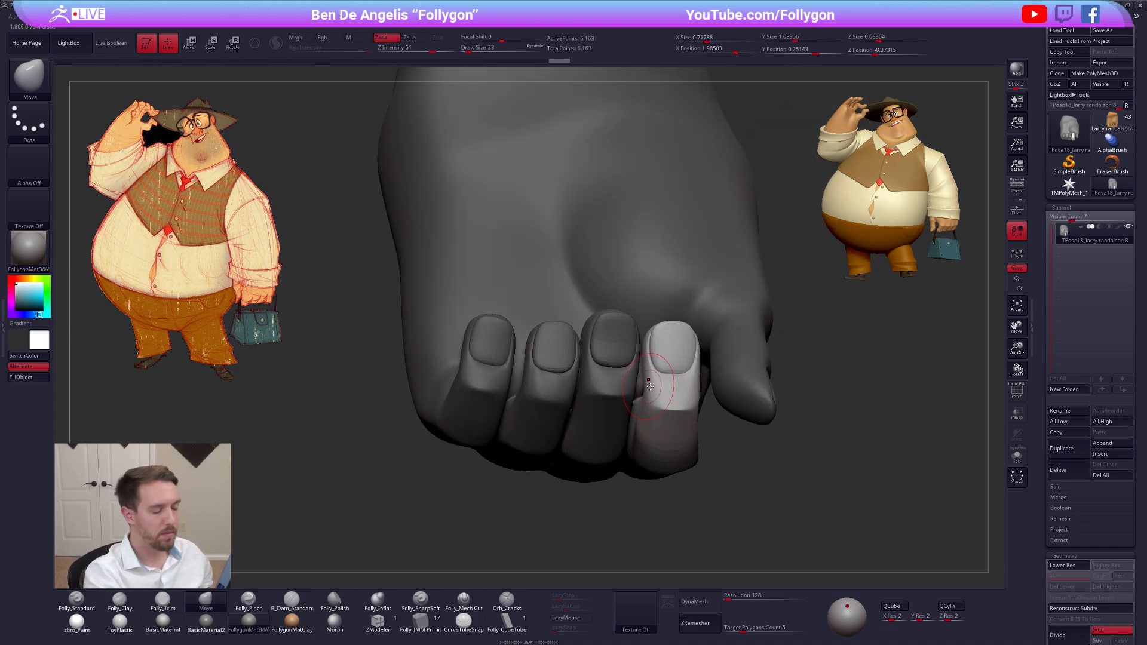
Try further Move brush adjustments on the index finger's side and undo the last two strokes
right_drag(687, 386, 668, 375)
key(space)
drag(667, 373, 680, 374)
key(space)
key(ctrl+z)
key(ctrl+z)
Refine the index fingernail's side edge and the adjacent flesh with the Move brush at draw size 18
right_drag(698, 354, 694, 351)
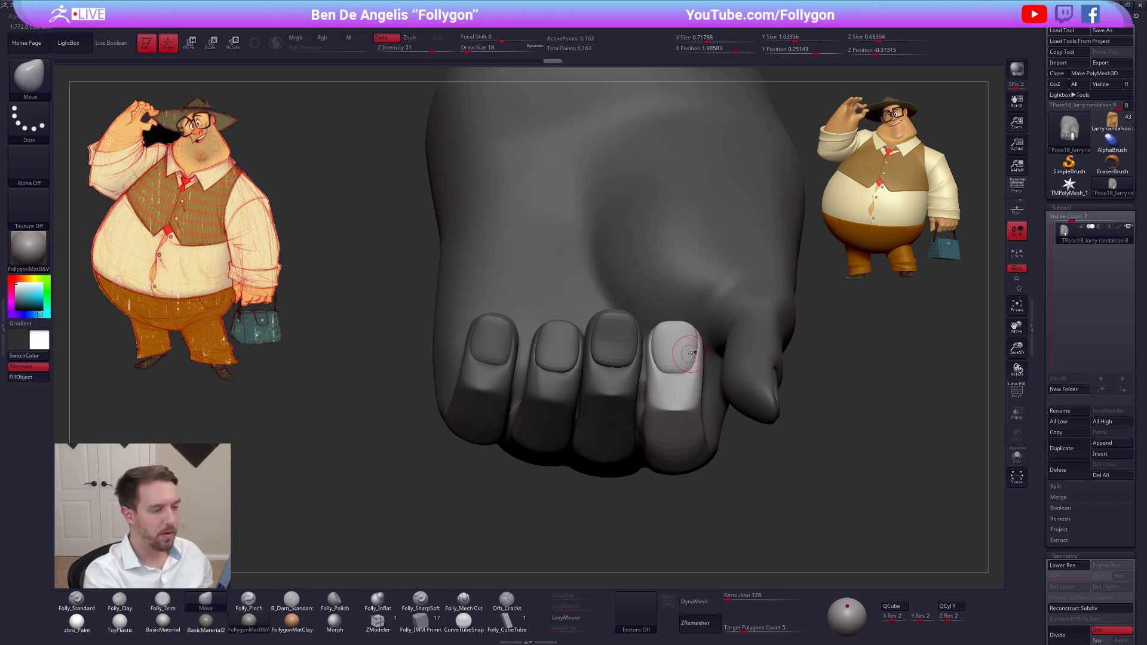
drag(692, 354, 665, 357)
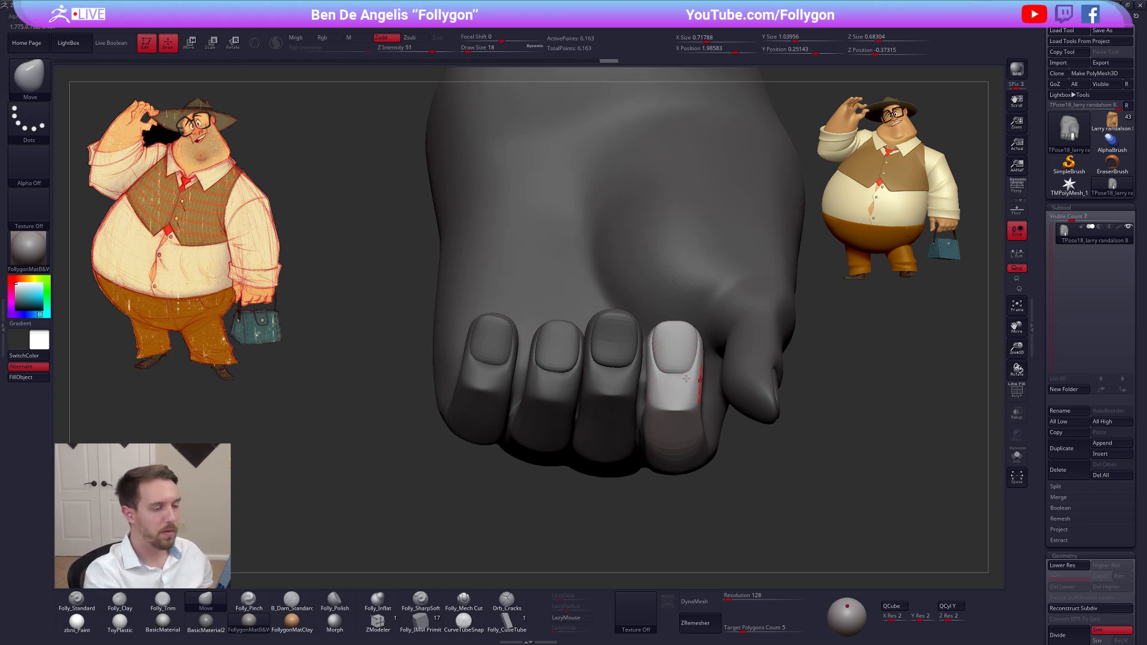
mouse_move(698, 380)
ctrl+right_down()
mouse_move(750, 499)
mouse_move(779, 516)
ctrl+right_up()
mouse_move(759, 539)
mouse_down()
mouse_move(755, 512)
mouse_move(800, 506)
mouse_move(760, 508)
mouse_move(687, 385)
mouse_move(667, 396)
mouse_move(663, 374)
mouse_up()
Set the draw size to 25, reshape the index finger from the thumb side with the thumb hidden, and restore full visibility
key(space)
mouse_move(820, 388)
mouse_down()
mouse_move(758, 382)
mouse_move(719, 402)
mouse_up()
drag(836, 472, 717, 442)
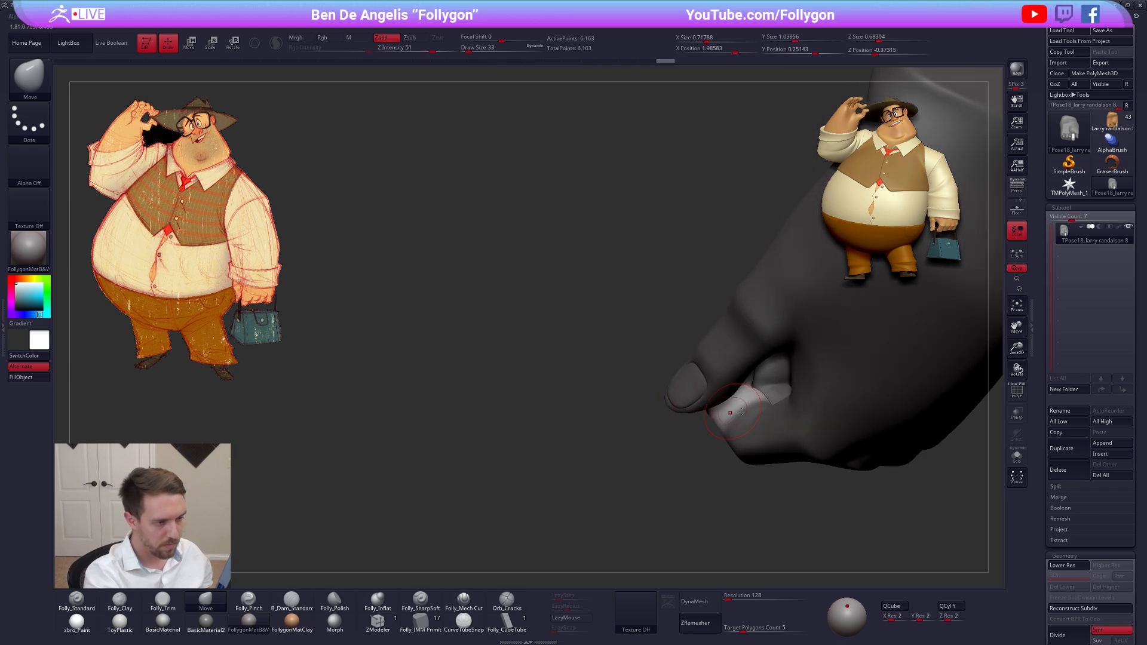
mouse_move(633, 472)
mouse_down()
mouse_move(765, 487)
mouse_move(729, 449)
mouse_up()
key(ctrl+shift)
mouse_move(738, 399)
ctrl+alt+shift+mouse_down()
mouse_move(794, 461)
mouse_move(692, 445)
mouse_move(720, 469)
ctrl+alt+shift+mouse_up()
alt+drag(753, 429, 705, 438)
mouse_move(705, 438)
mouse_down()
mouse_move(680, 495)
mouse_move(709, 434)
mouse_up()
key(space)
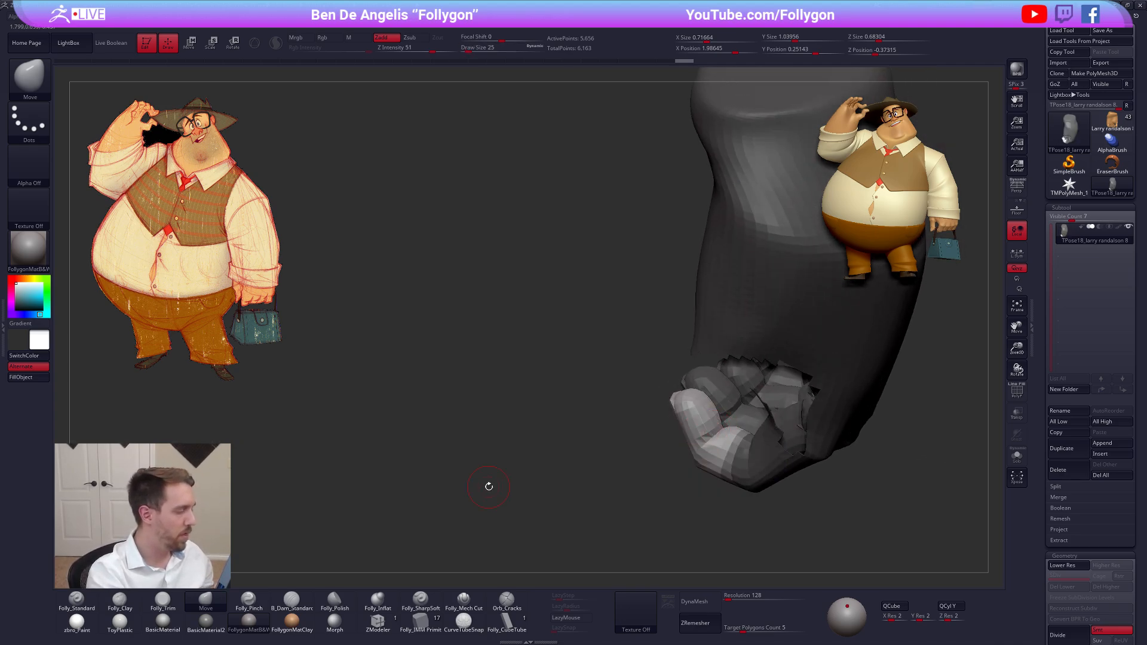
ctrl+shift+click(571, 471)
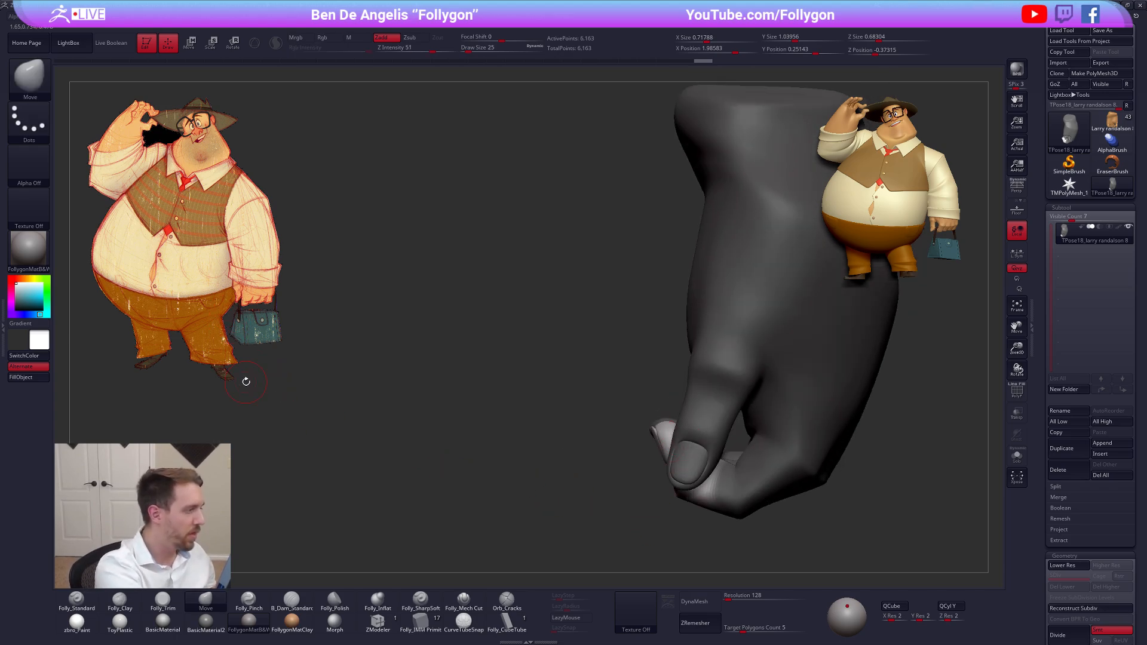
Clear the mask and adjust the thumb's tip and nail with the Move brush across subdivision levels
right_drag(713, 488, 683, 465)
ctrl+drag(683, 510, 693, 520)
key(shift+d)
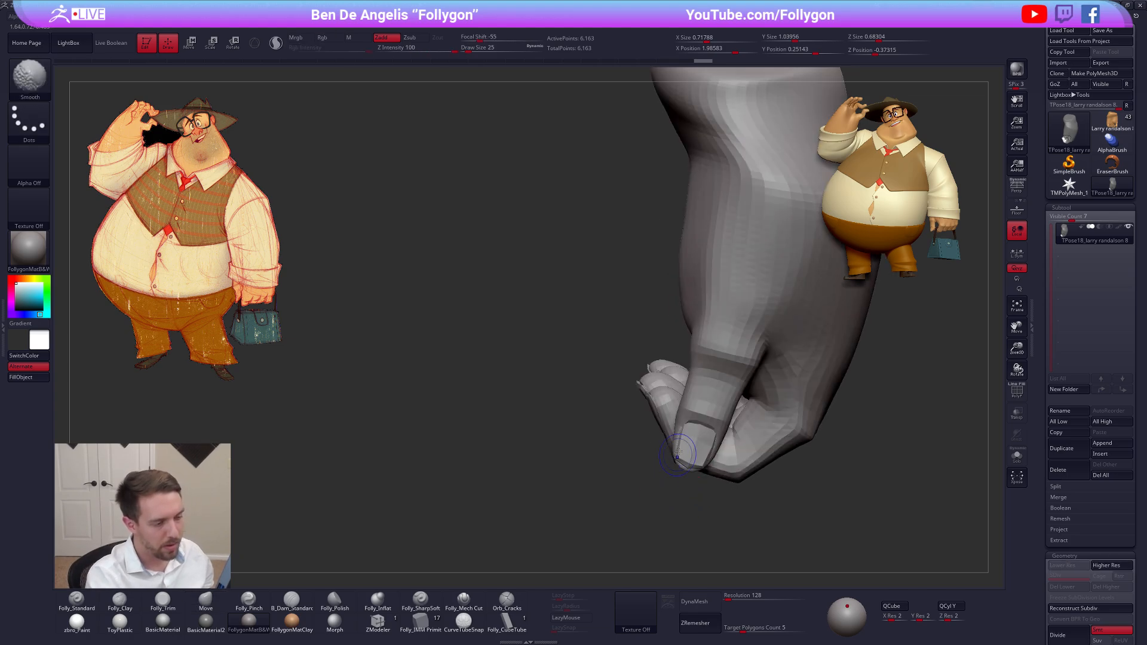
key(d)
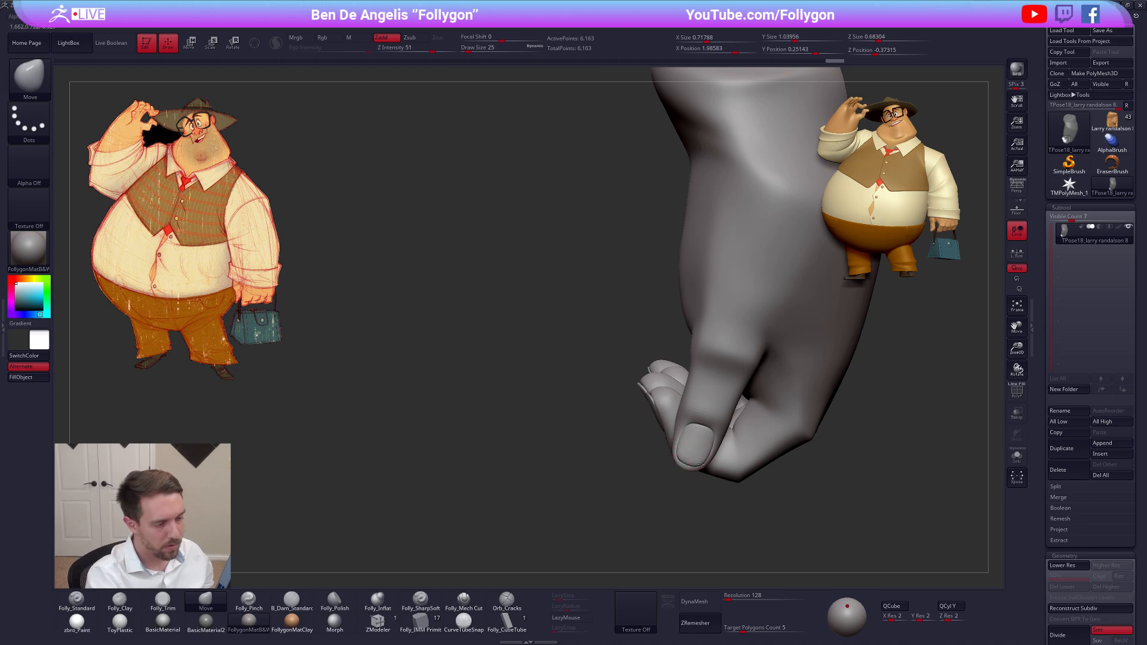
drag(701, 464, 699, 460)
mouse_move(849, 478)
mouse_down()
mouse_move(697, 462)
mouse_move(679, 437)
mouse_up()
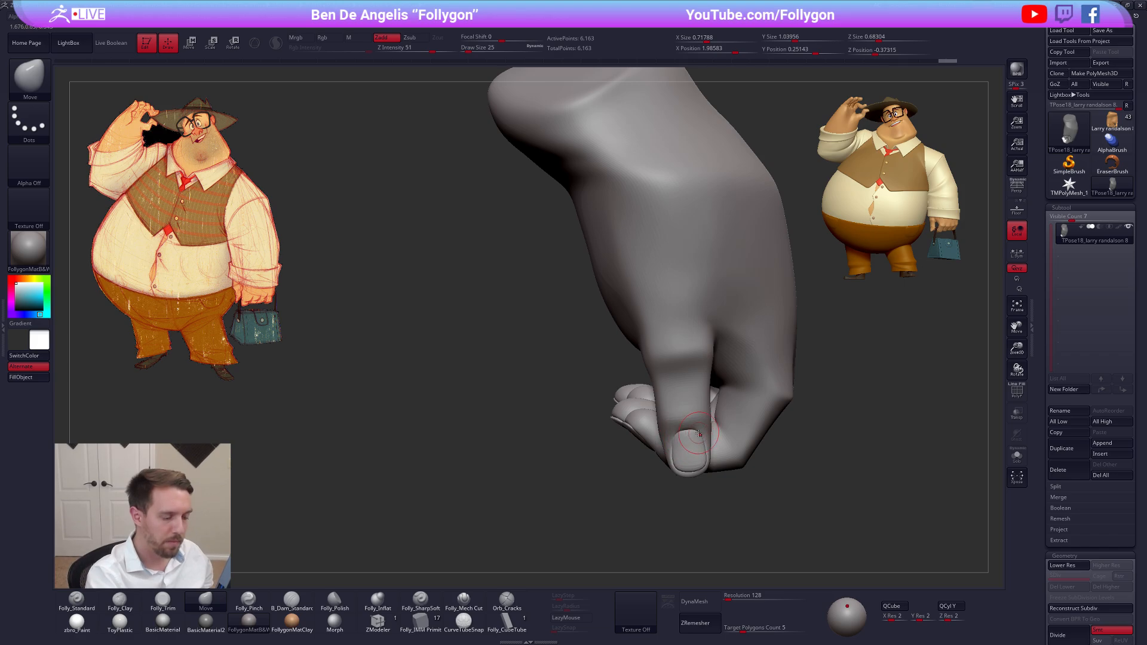
Undo the last thumb edits and reshape the edge of the thumbnail with the Move brush
key(ctrl+z)
key(ctrl+z)
key(ctrl+z)
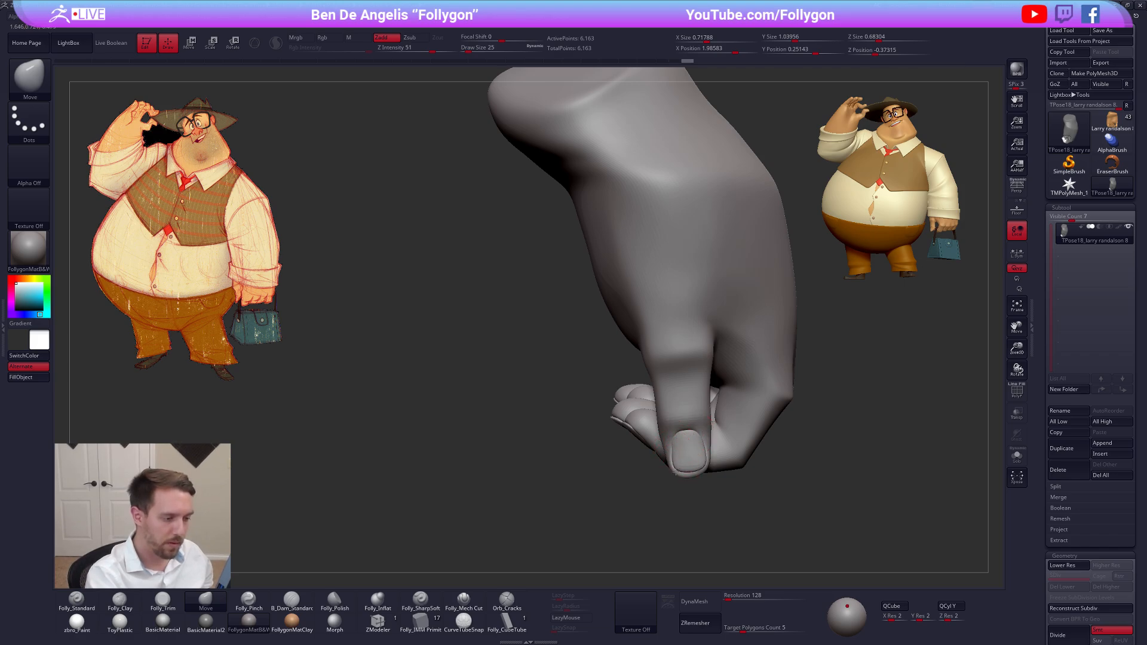
key(shift+d)
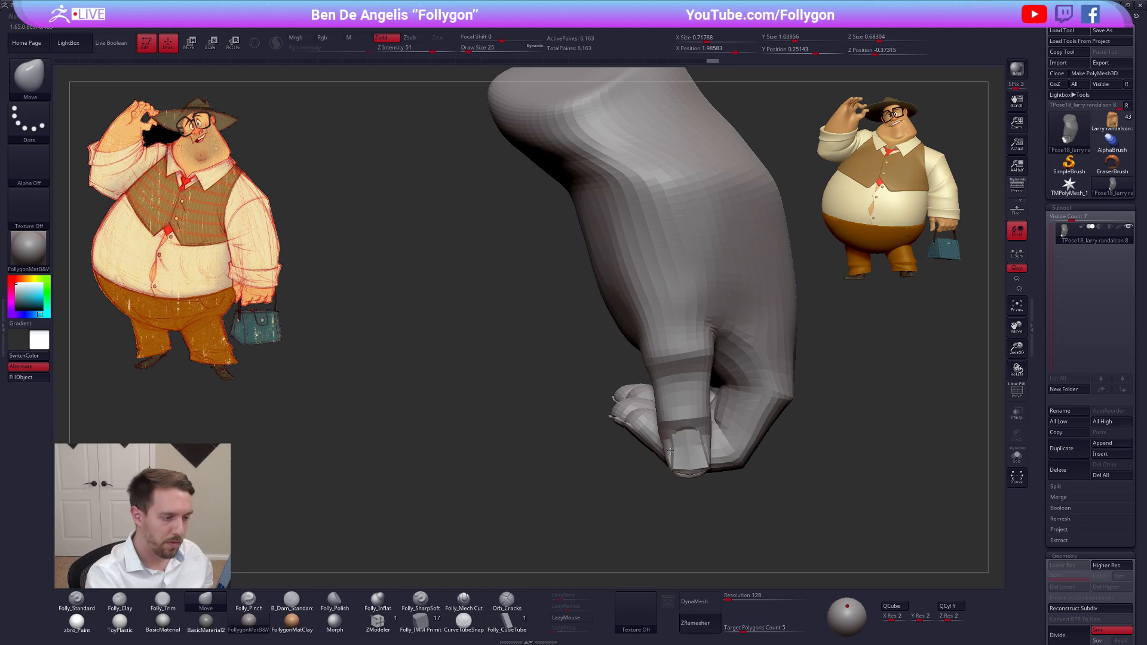
key(d)
mouse_move(672, 449)
mouse_down()
mouse_move(679, 470)
mouse_move(710, 469)
mouse_move(669, 457)
mouse_up()
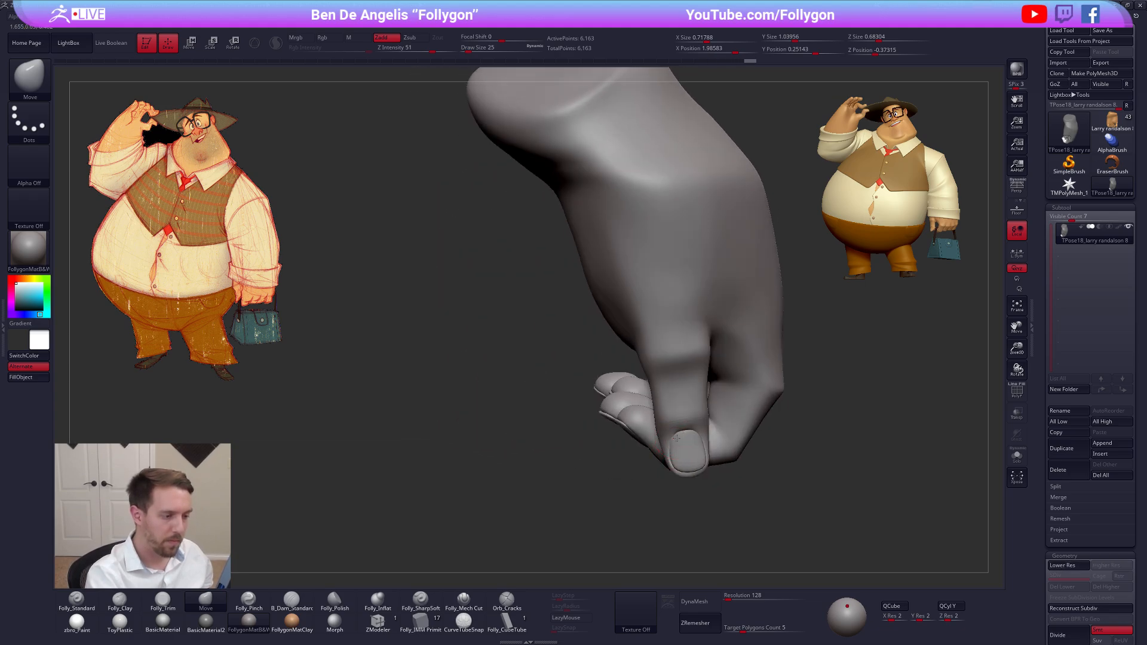
Mask everything except the thumbnail and reshape the nail with the Move brush at draw size 43
key(w)
ctrl+click(683, 450)
key(q)
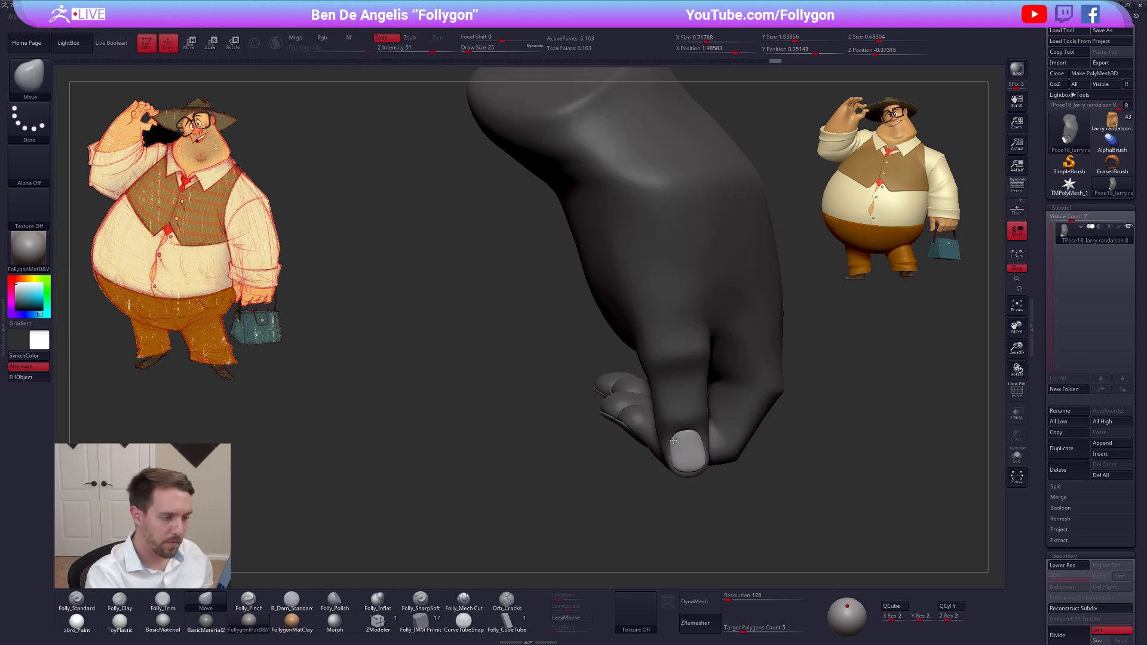
mouse_move(676, 440)
mouse_down()
mouse_move(695, 440)
mouse_move(680, 467)
mouse_move(700, 464)
mouse_up()
key(space)
key(space)
drag(654, 489, 693, 490)
mouse_move(682, 496)
ctrl+mouse_down()
mouse_move(673, 487)
mouse_move(735, 495)
mouse_move(717, 478)
ctrl+mouse_up()
key(ctrl+z)
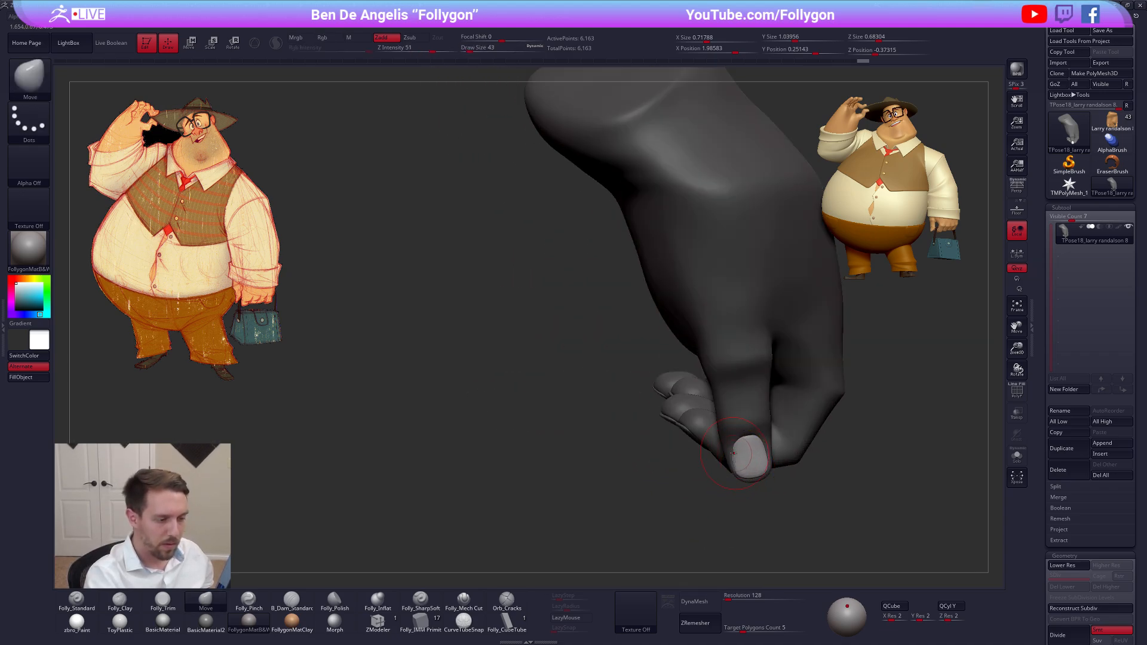
key(ctrl+shift+z)
key(ctrl+shift+z)
Clear the mask and adjust the index finger with the Move brush, checking its wireframe and lower subdivision level
drag(696, 483, 721, 424)
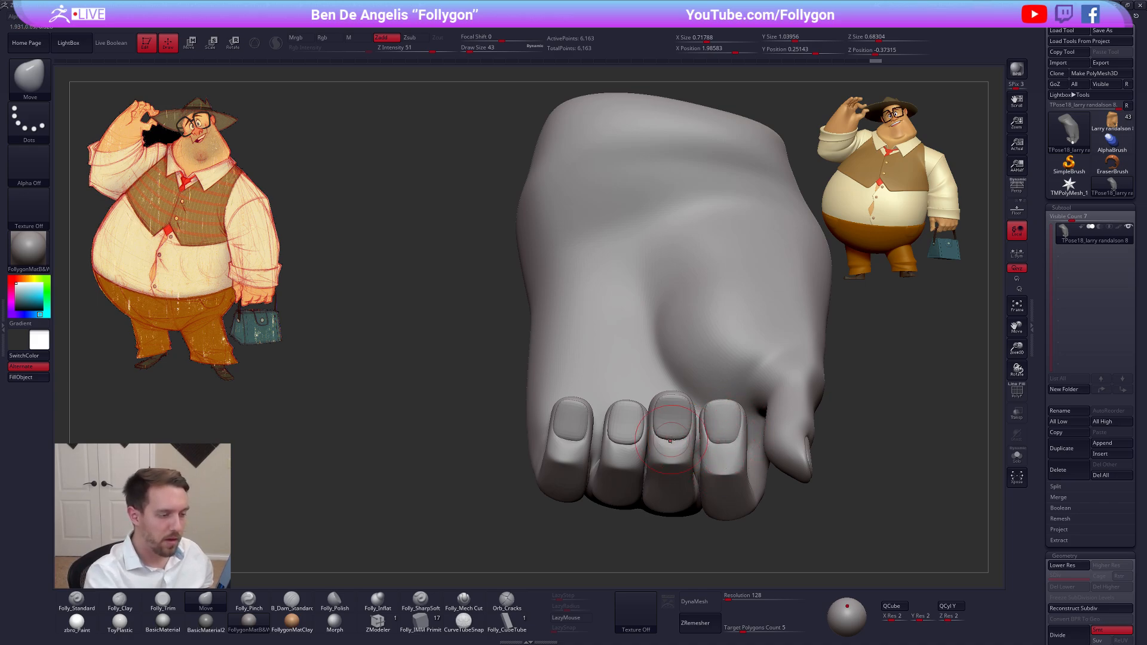
right_drag(726, 450, 723, 421)
key(shift+f)
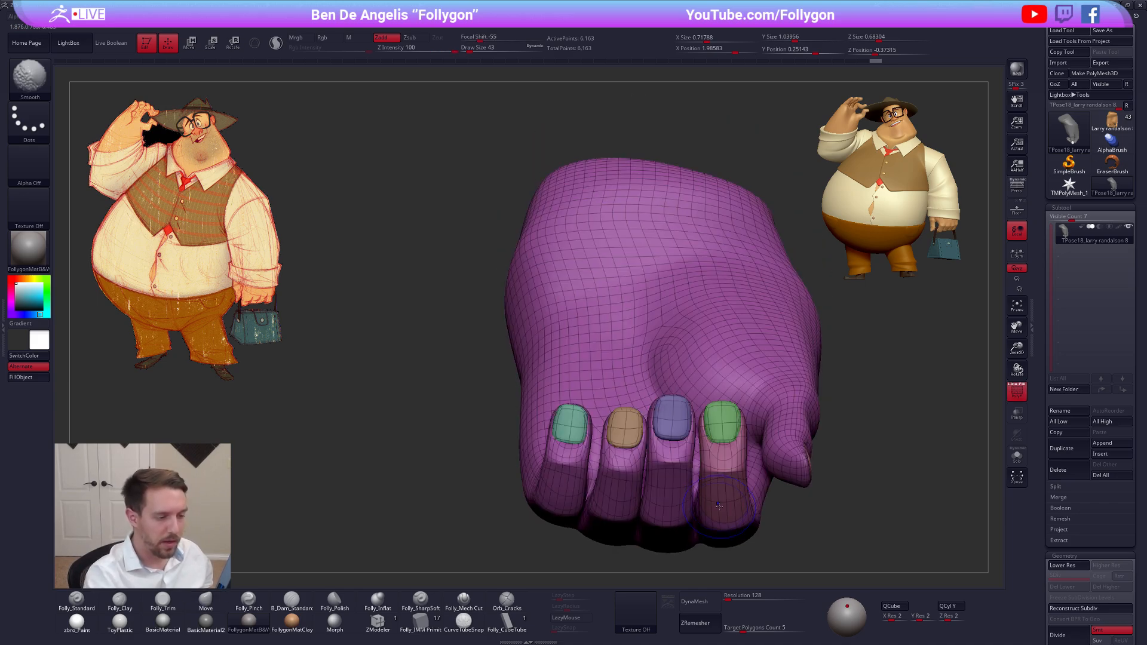
key(shift+f)
key(shift+d)
key(d)
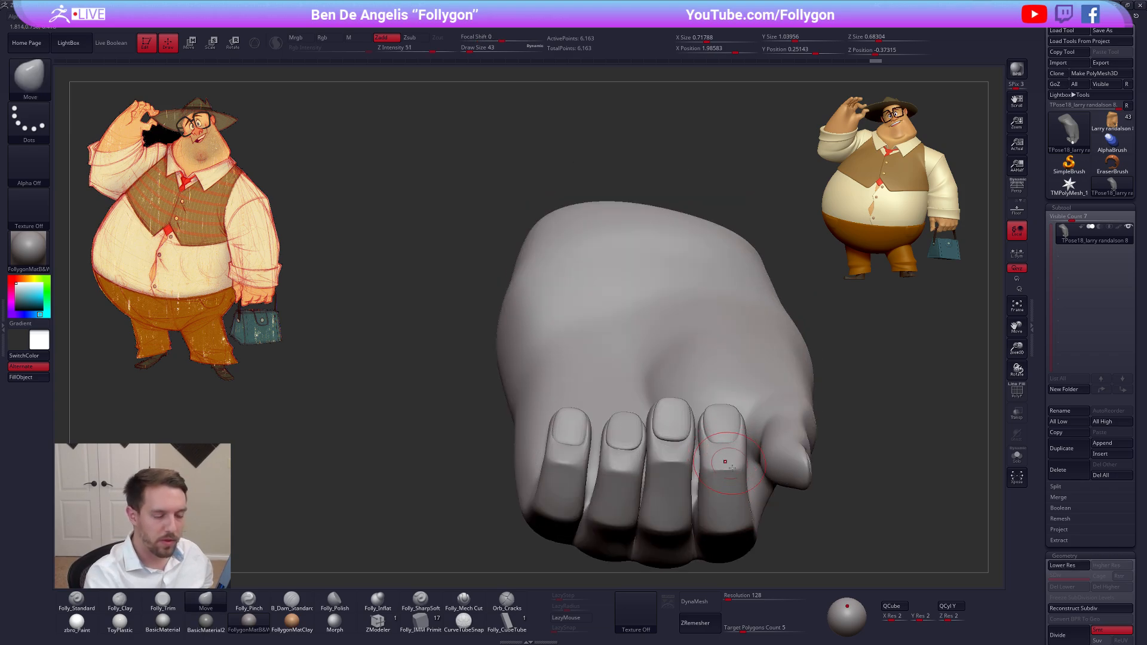
right_drag(725, 461, 715, 455)
Mask the whole index finger with a Transpose topological mask and display the polyframe
key(w)
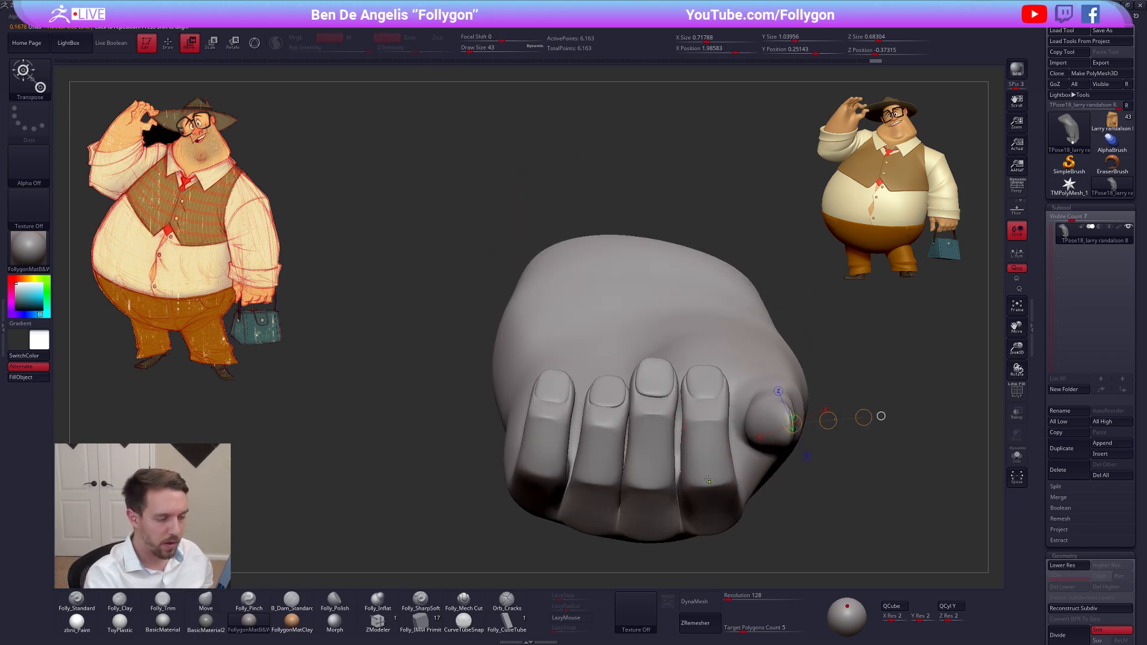
key(q)
key(shift+f)
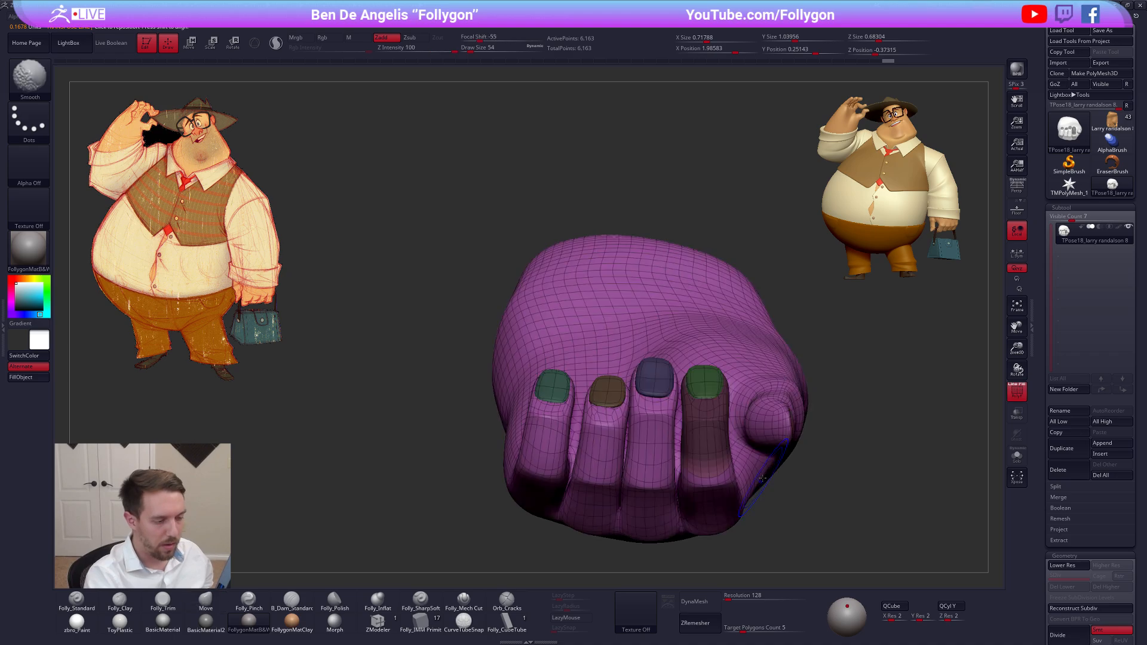
Isolate the index finger with a mask, reshape it at the lower subdivision level with the Move brush at draw size 61, and clear the mask
key(shift+f)
key(shift+d)
key(w)
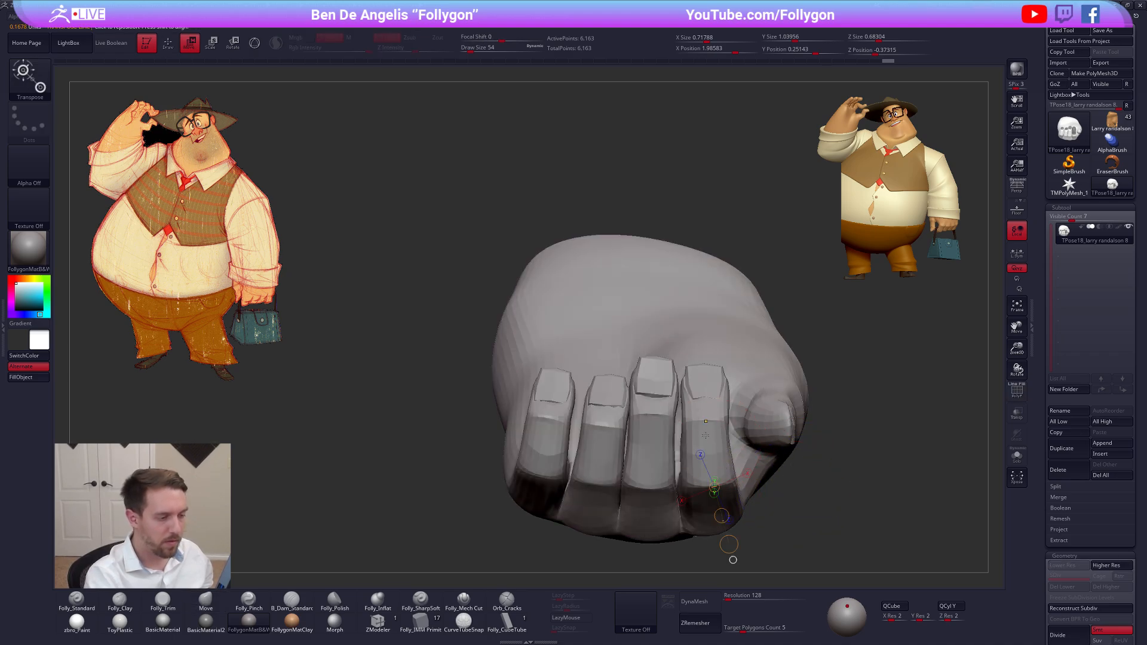
ctrl+click(705, 435)
key(q)
key(b)
key(m)
key(v)
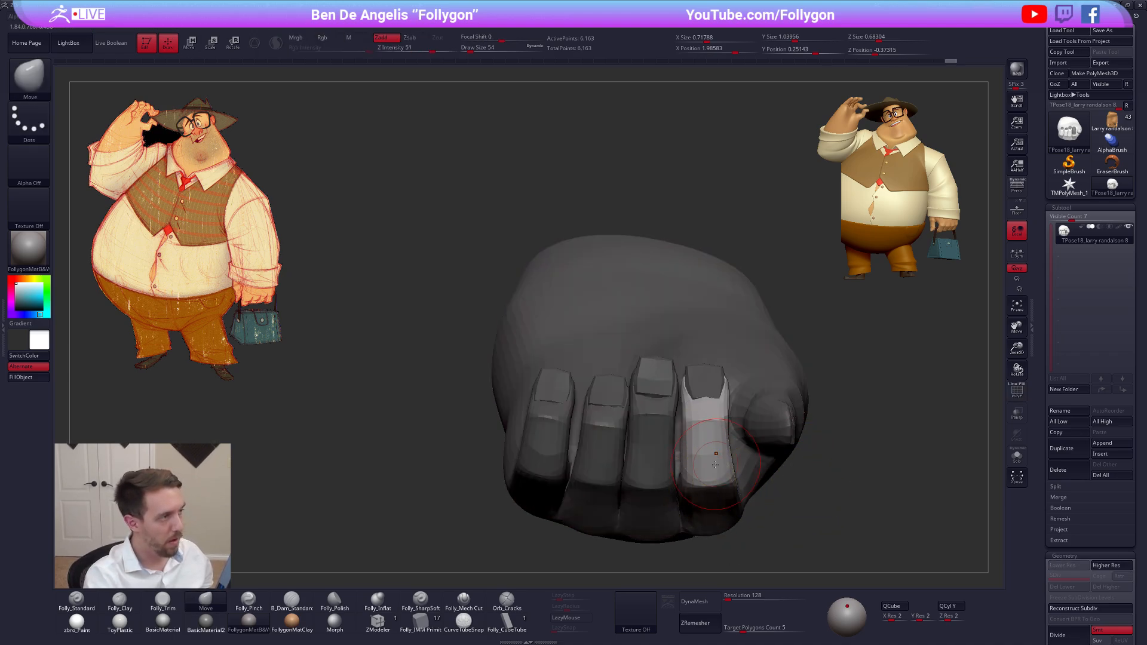
key(s)
drag(713, 454, 723, 452)
alt+right_drag(703, 459, 712, 460)
ctrl+drag(822, 499, 836, 463)
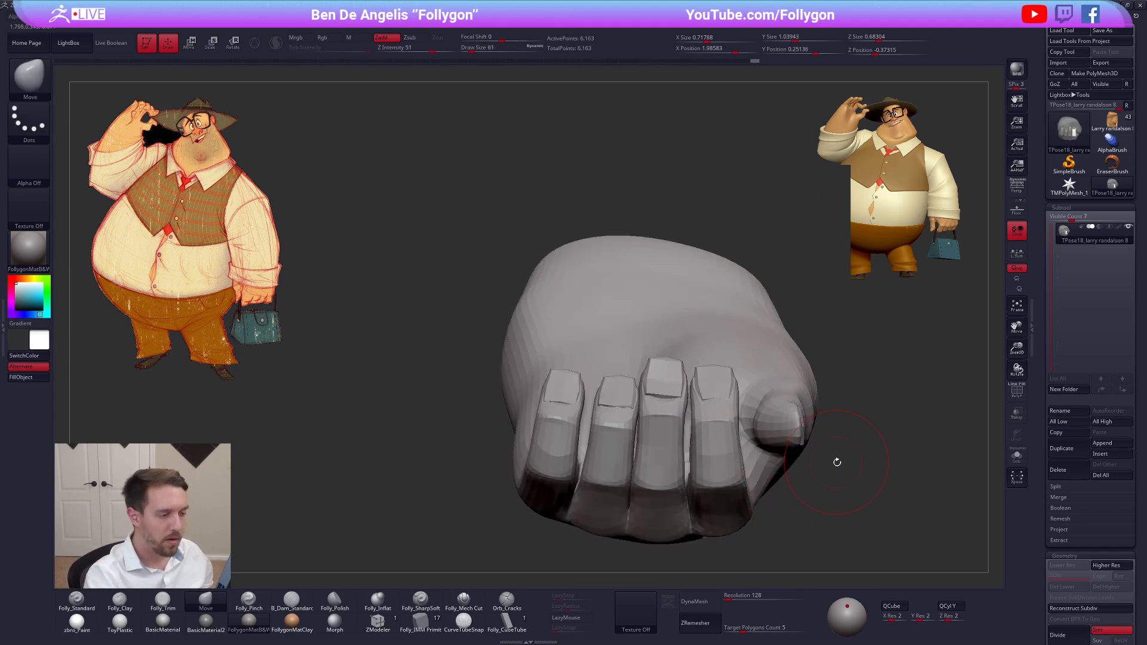
Isolate the middle fingernail with a mask and reshape it with the Move brush at draw size 33 on the lower subdivision level
key(d)
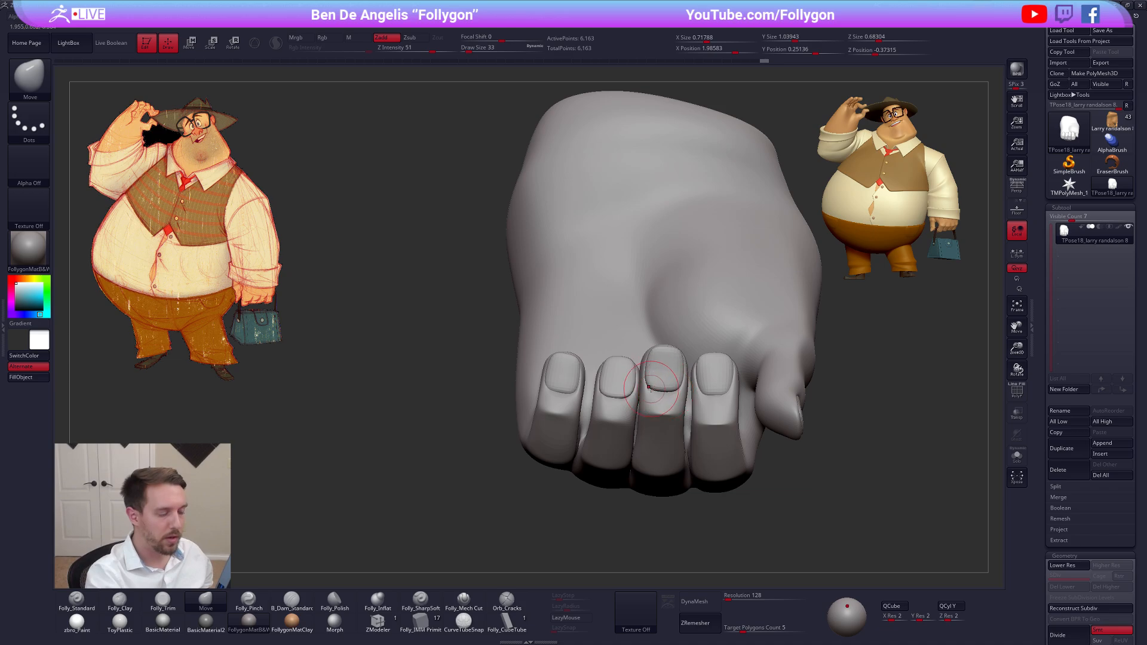
key(shift+d)
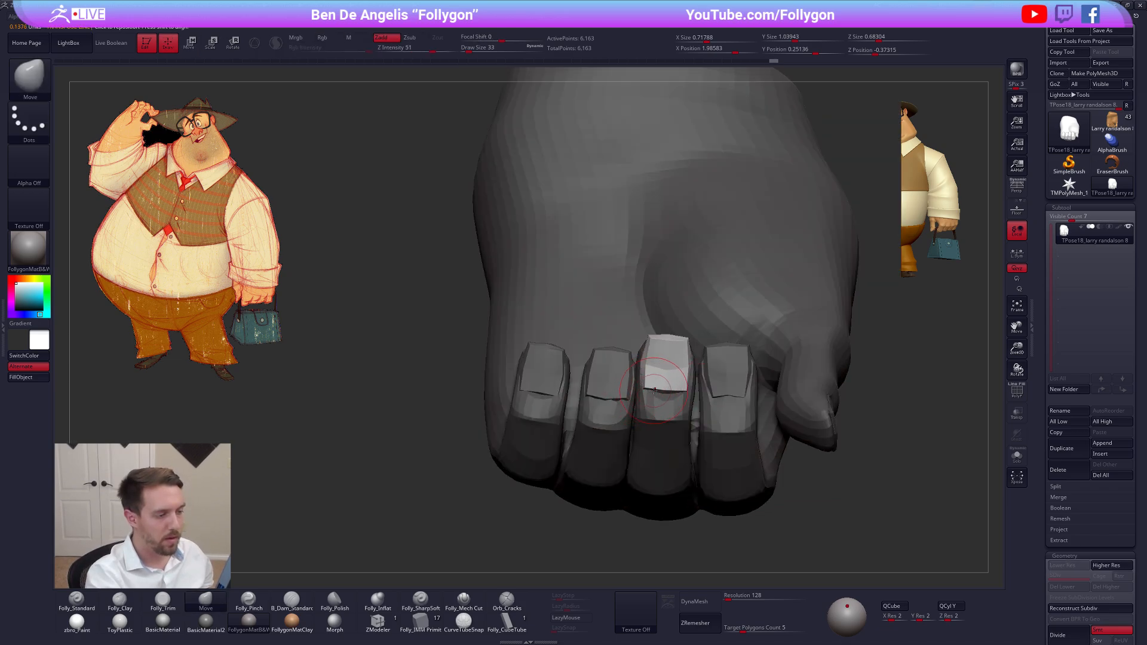
drag(642, 392, 647, 392)
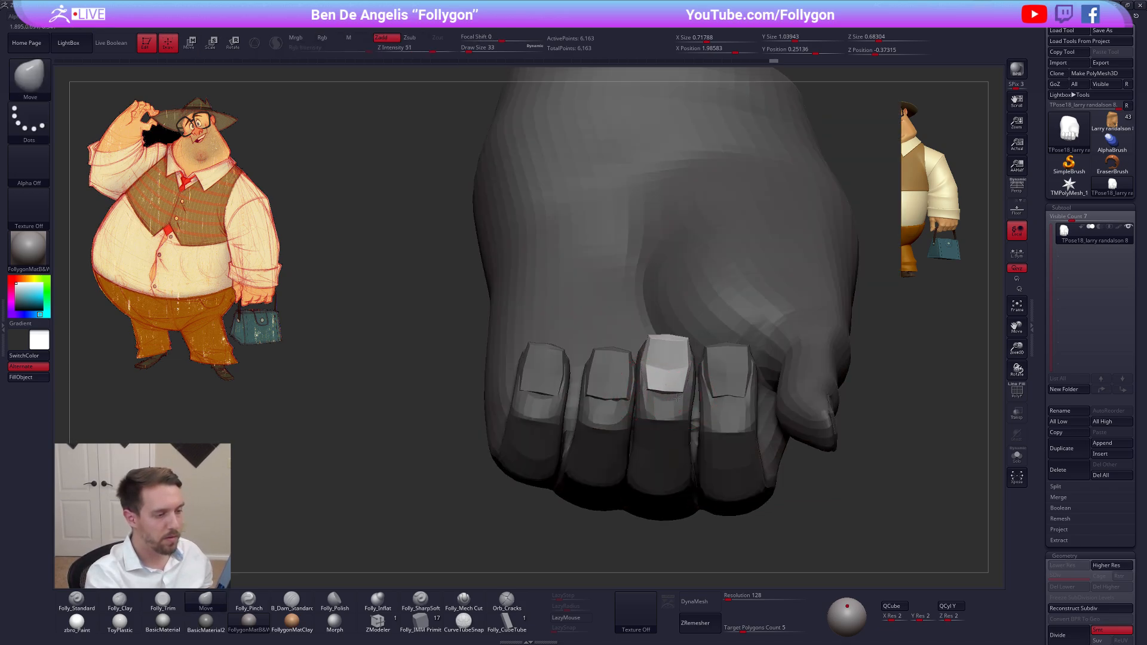
key(d)
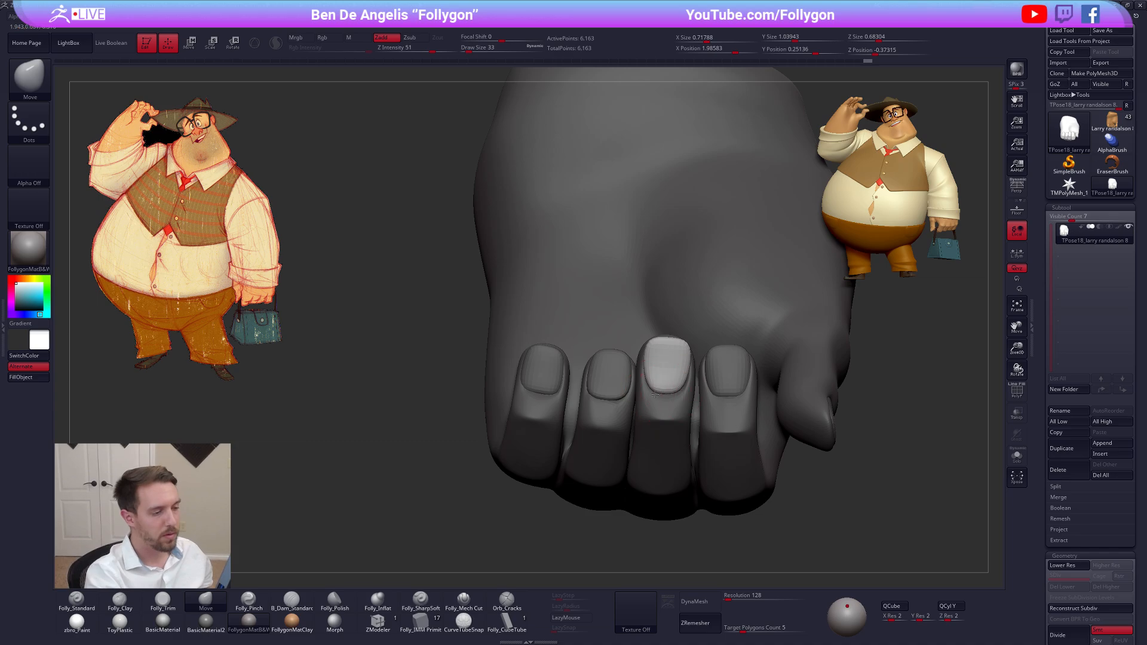
Isolate the ring and little fingernails in turn with masks and reshape each one with the Move brush at draw size 33
mouse_move(681, 410)
right_down()
mouse_move(702, 417)
mouse_move(704, 406)
right_up()
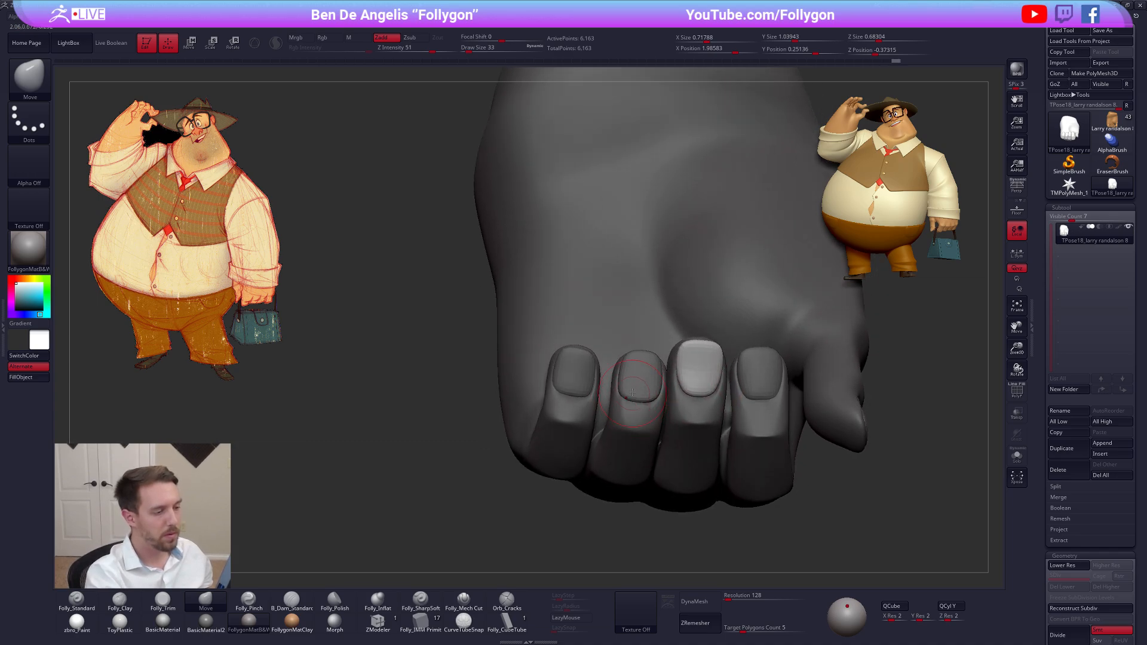
key(w)
ctrl+click(628, 388)
key(q)
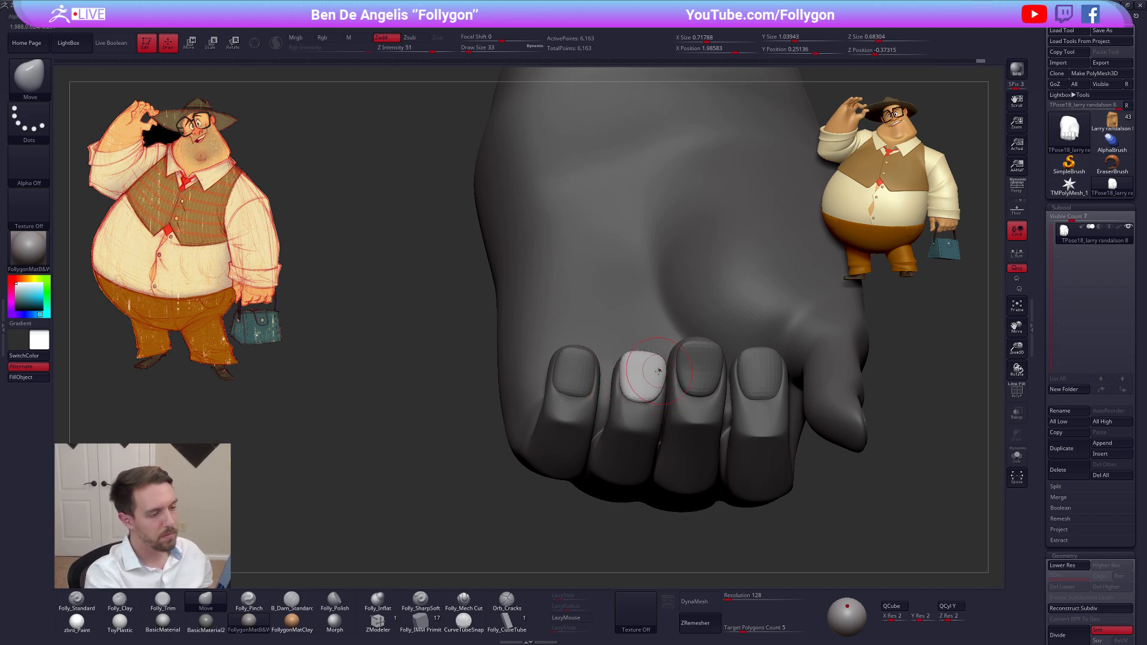
mouse_move(658, 371)
right_down()
mouse_move(643, 409)
mouse_move(636, 370)
right_up()
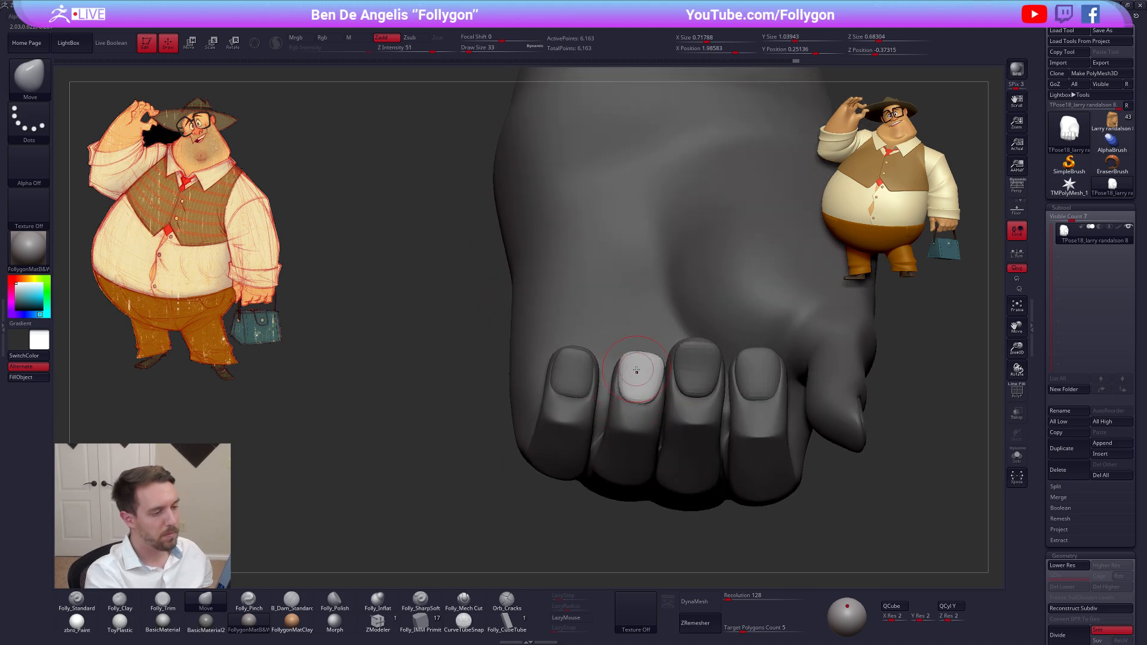
right_drag(666, 426, 627, 395)
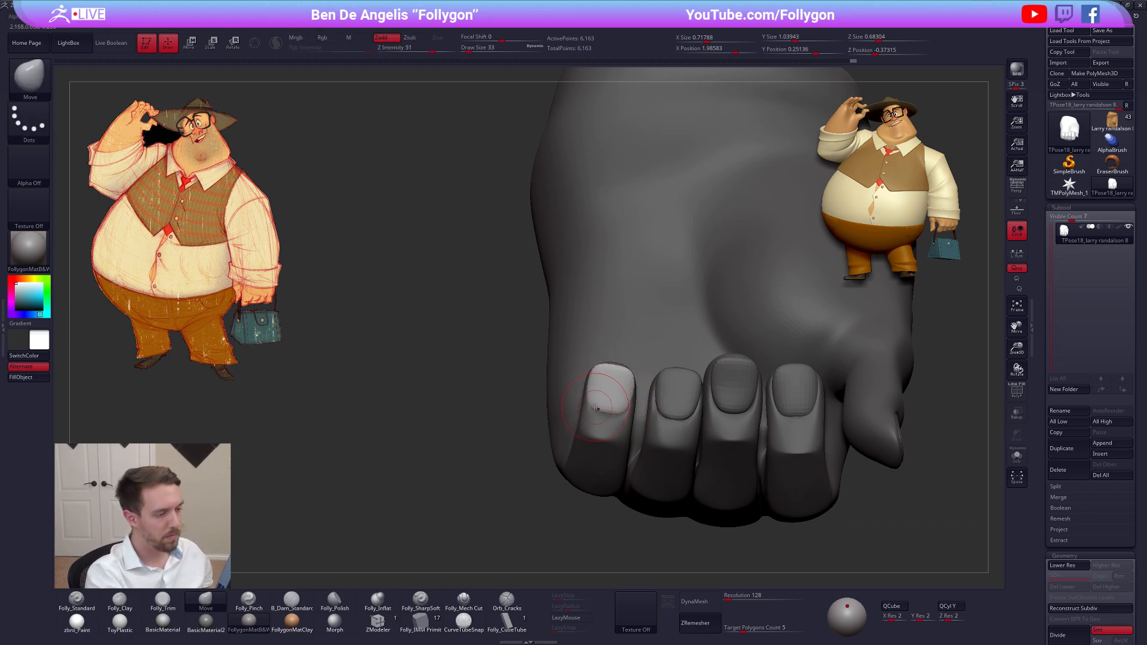
mouse_move(630, 397)
right_down()
mouse_move(597, 430)
mouse_move(676, 512)
mouse_move(680, 463)
mouse_move(637, 473)
mouse_move(651, 442)
mouse_move(654, 454)
right_up()
Mask the whole middle finger with a Transpose topological mask at the lower subdivision level, with the polyframe displayed
key(shift+d)
key(shift+f)
key(w)
ctrl+drag(640, 514, 641, 493)
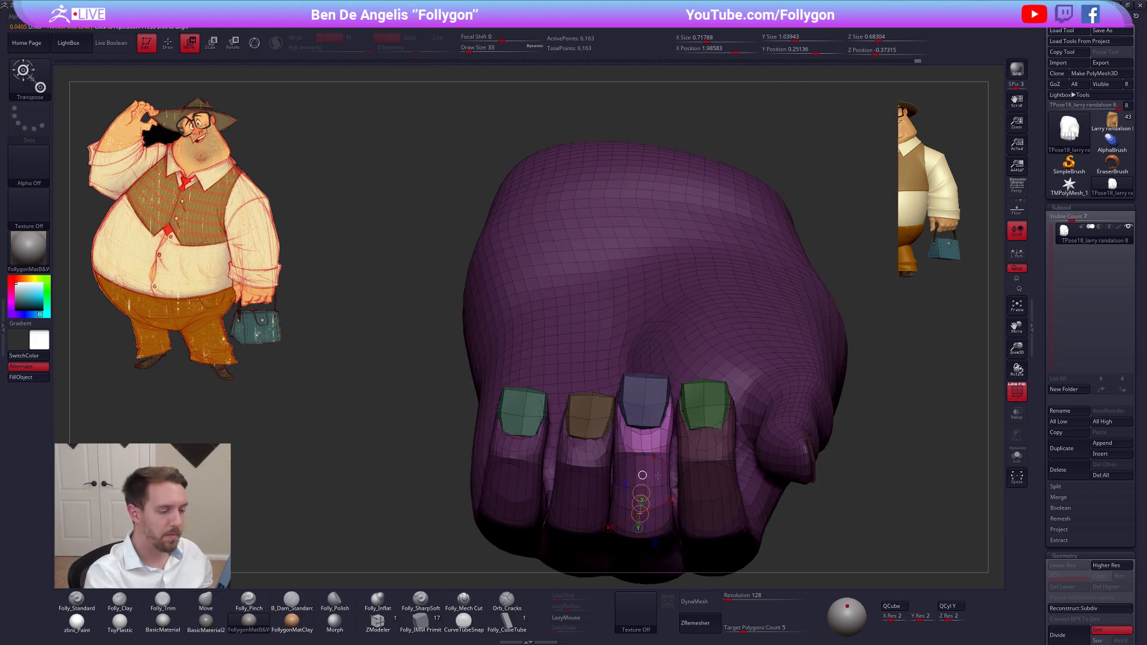
alt+right_drag(642, 475, 642, 424)
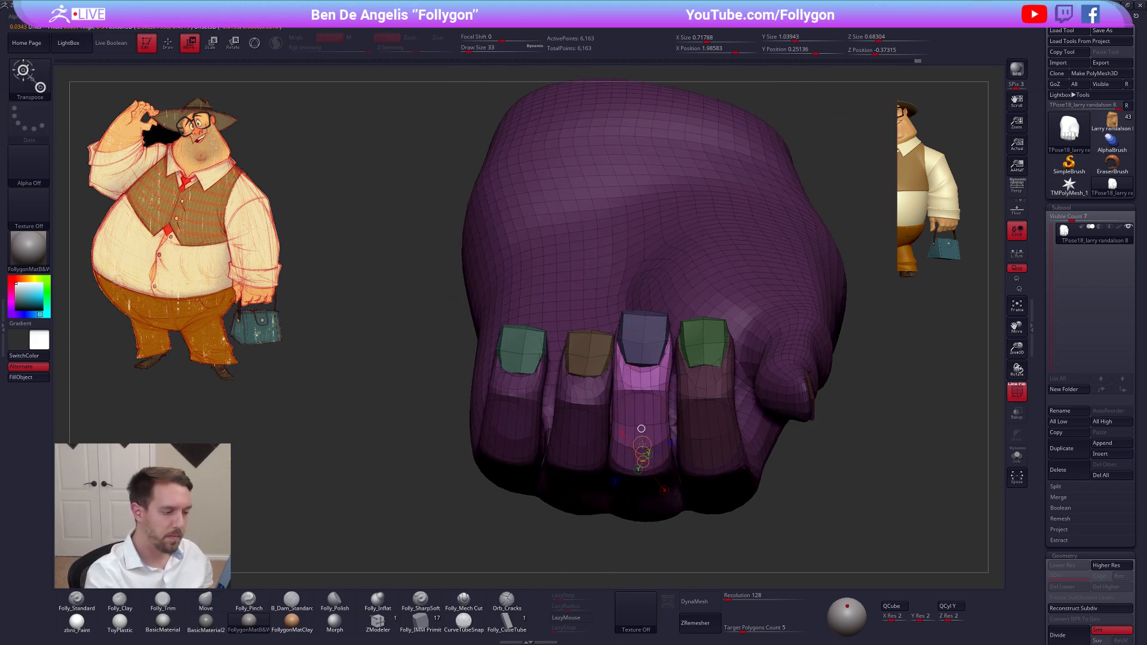
key(q)
ctrl+click(780, 494)
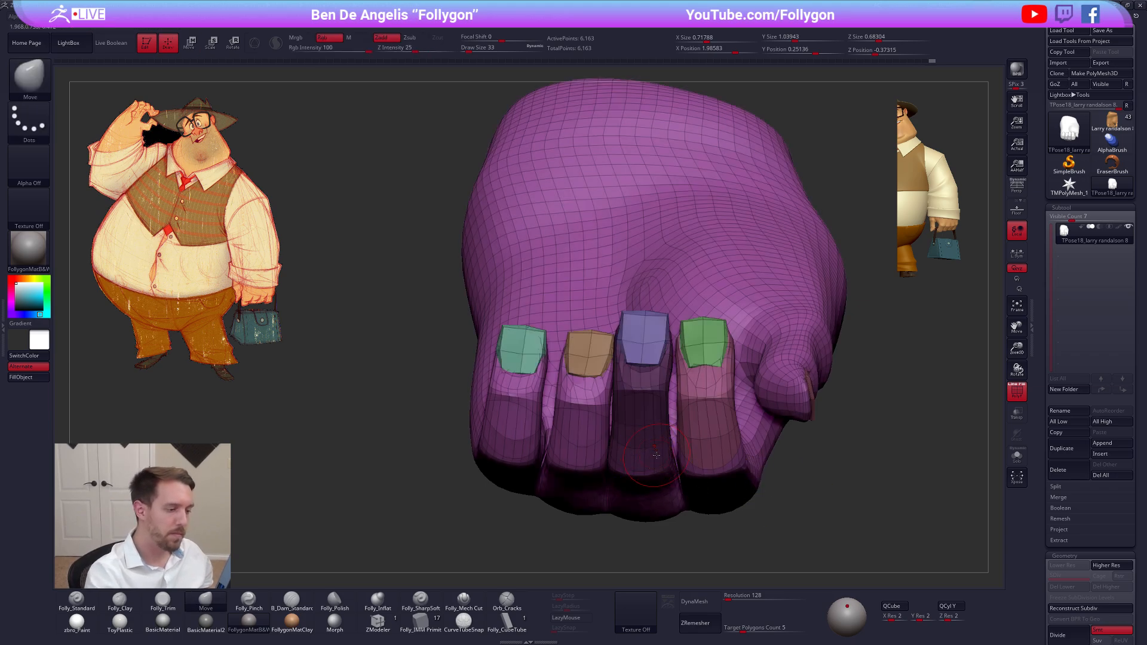
Give the middle finger its own polygroup, turn on double-sided display, and isolate the finger by masking the rest of the hand
key(ctrl+w)
ctrl+shift+click(648, 389)
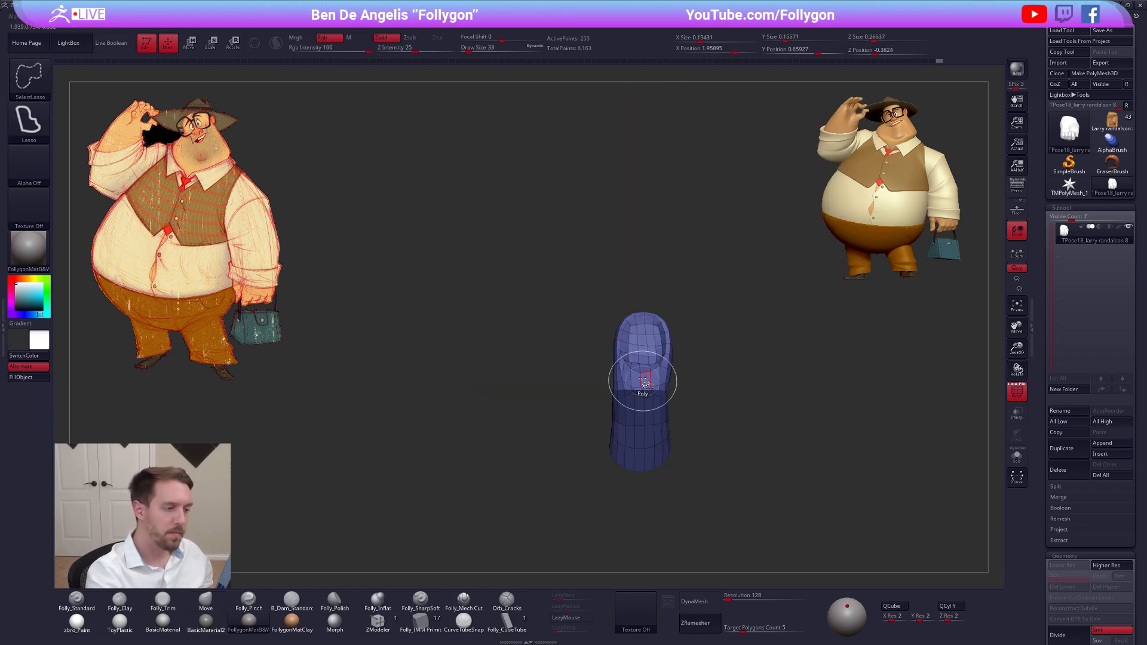
ctrl+shift+click(676, 346)
ctrl+shift+click(645, 345)
key(space)
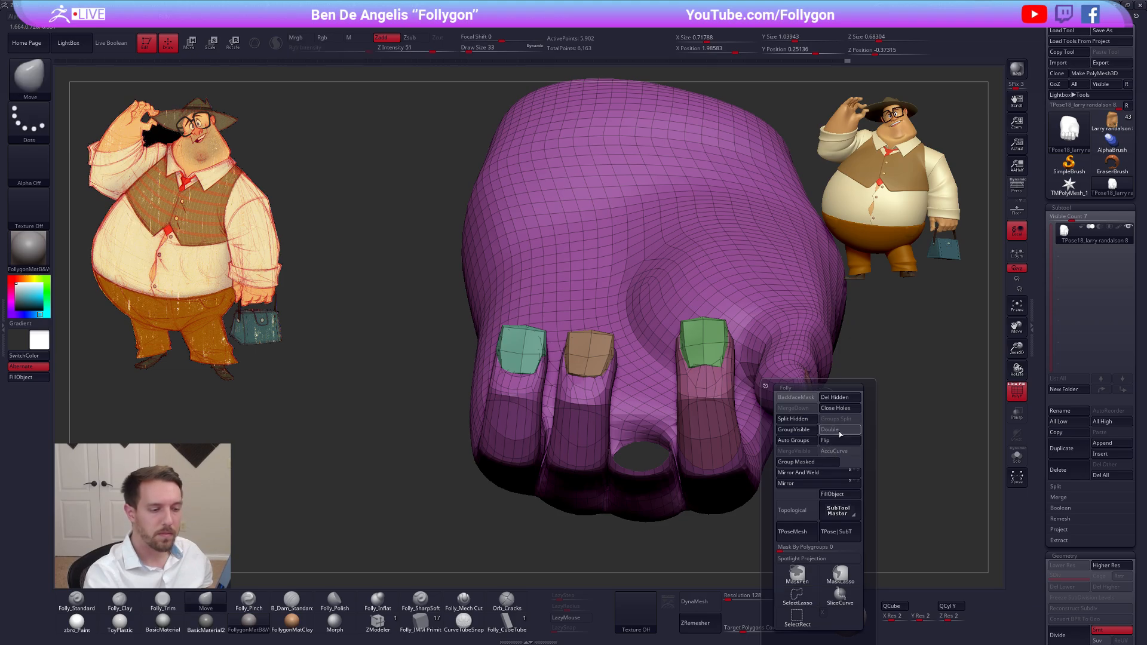
click(840, 433)
ctrl+shift+click(895, 417)
key(shift+f)
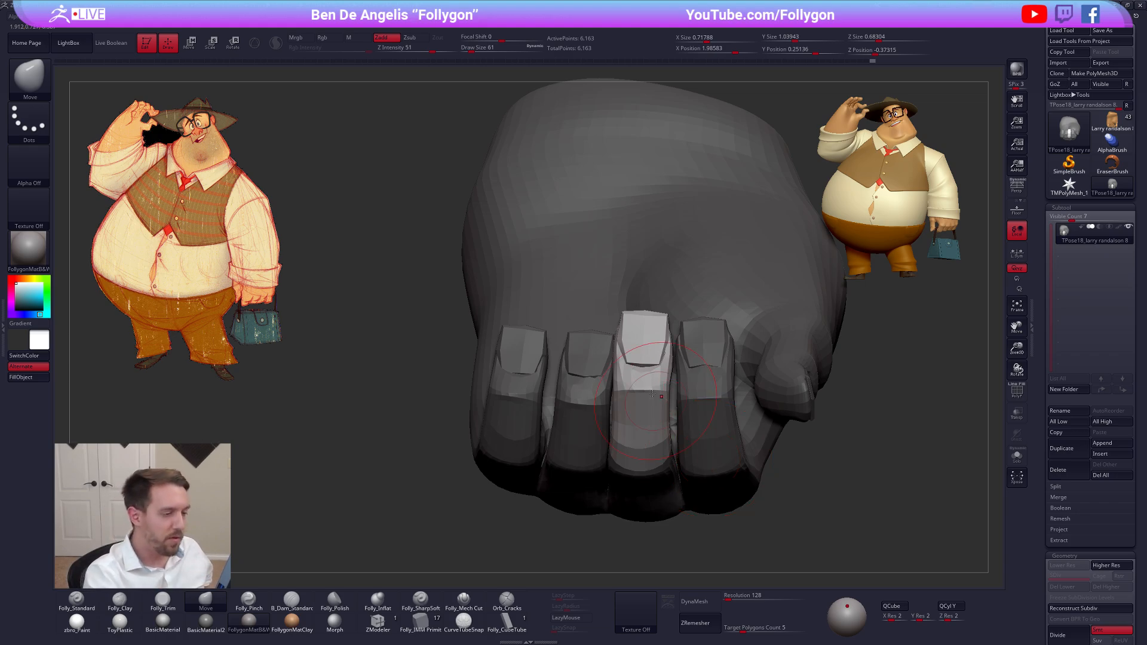
Reshape the front and side of the middle finger with the Move brush, reducing the draw size from 61 to 49
right_drag(652, 393, 657, 349)
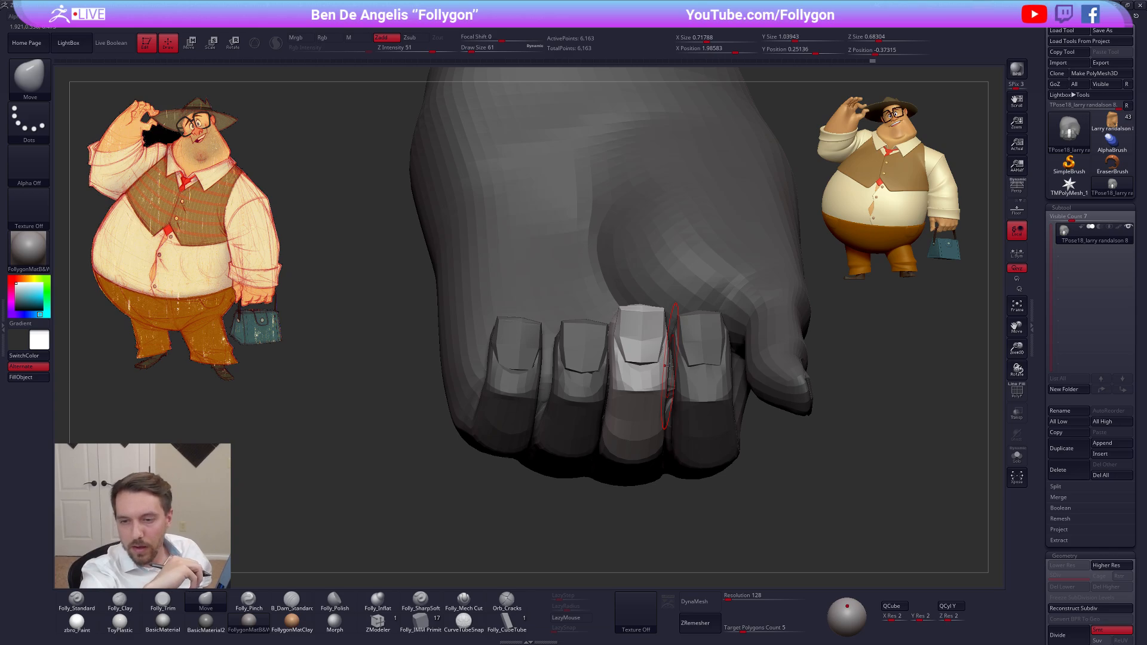
mouse_move(640, 359)
right_down()
mouse_move(661, 392)
mouse_move(659, 365)
right_up()
key(space)
drag(664, 375, 659, 375)
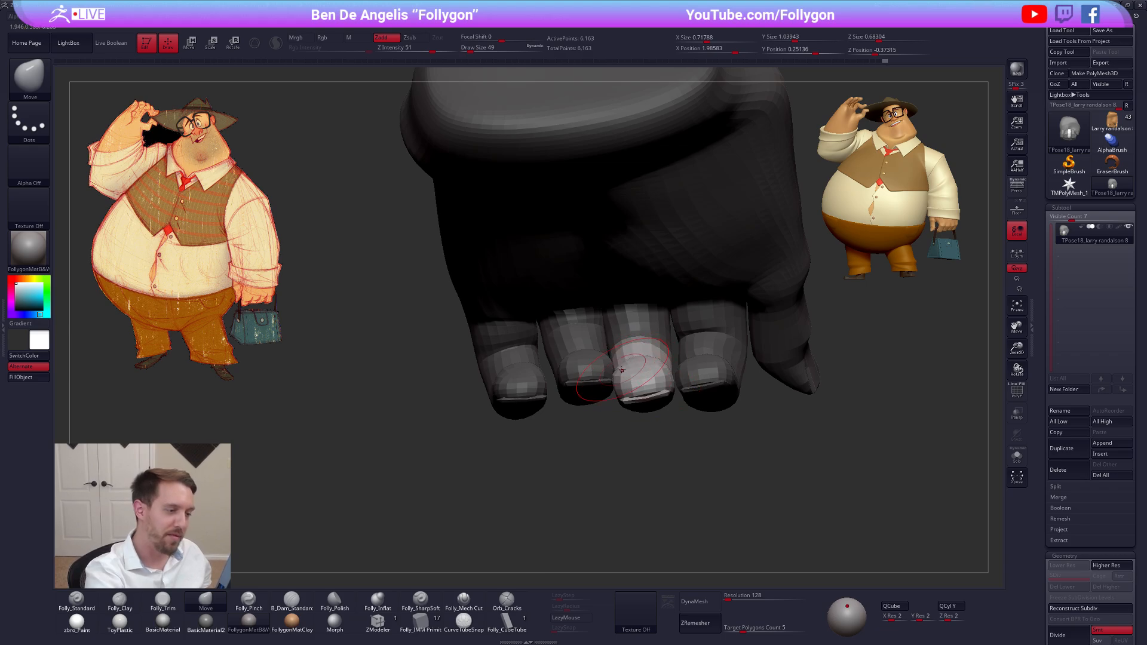
Reshape the middle finger's pad and tip from the palm side with the Move brush, comparing the lower and higher subdivision levels
drag(660, 370, 651, 359)
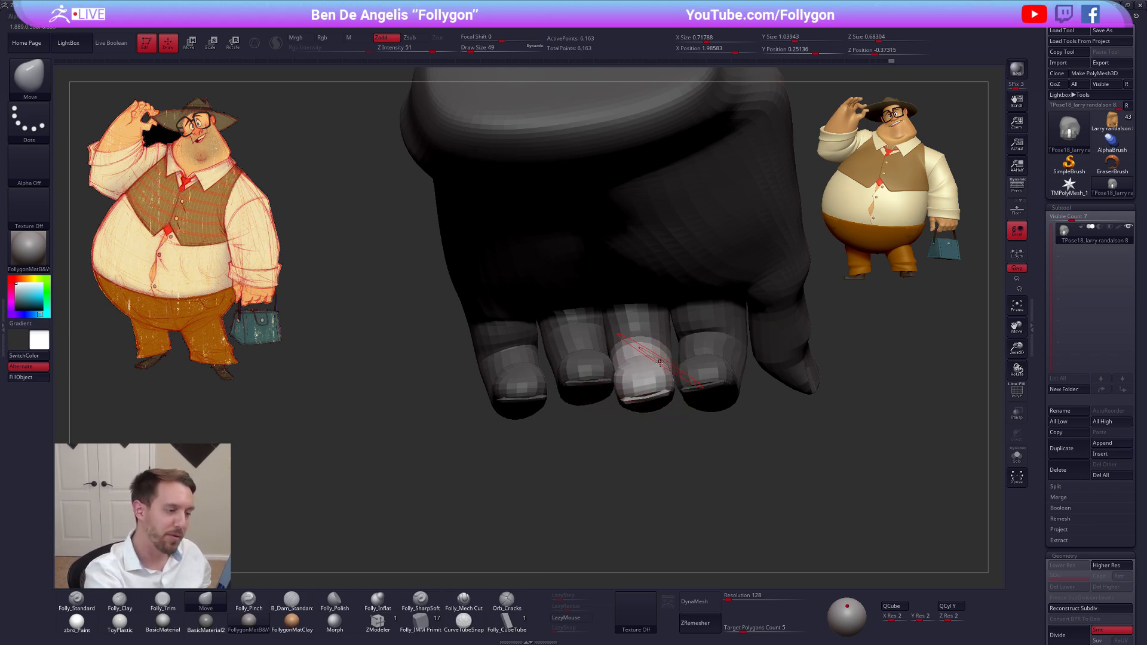
right_drag(651, 354, 654, 370)
drag(654, 360, 656, 372)
alt+right_drag(642, 375, 639, 393)
drag(644, 413, 643, 410)
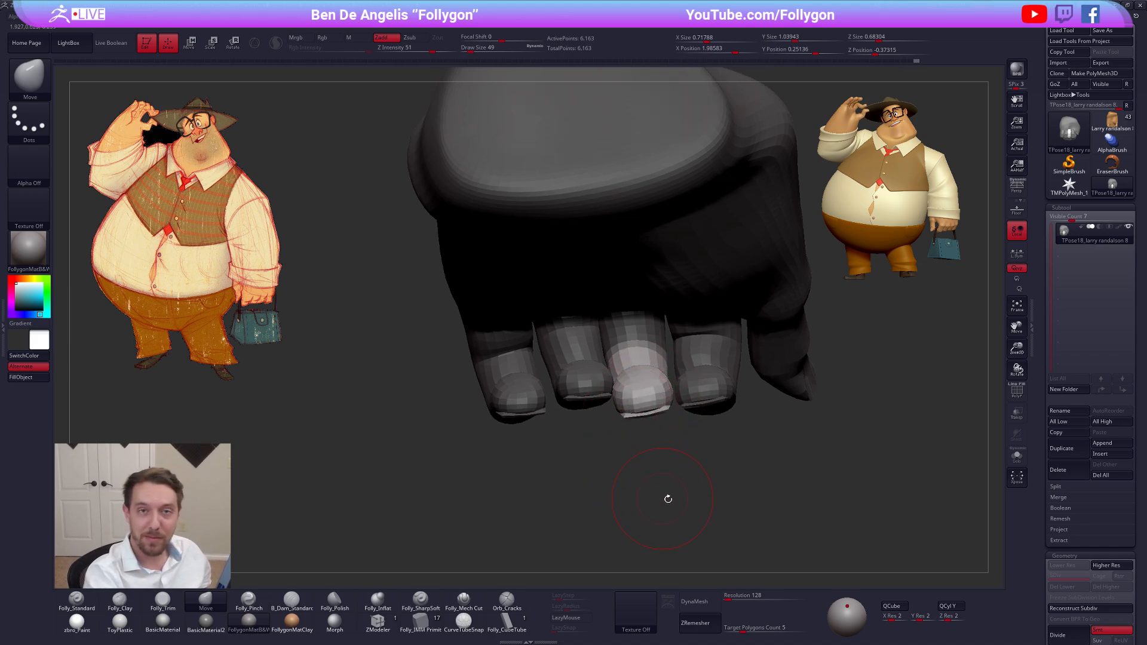
key(d)
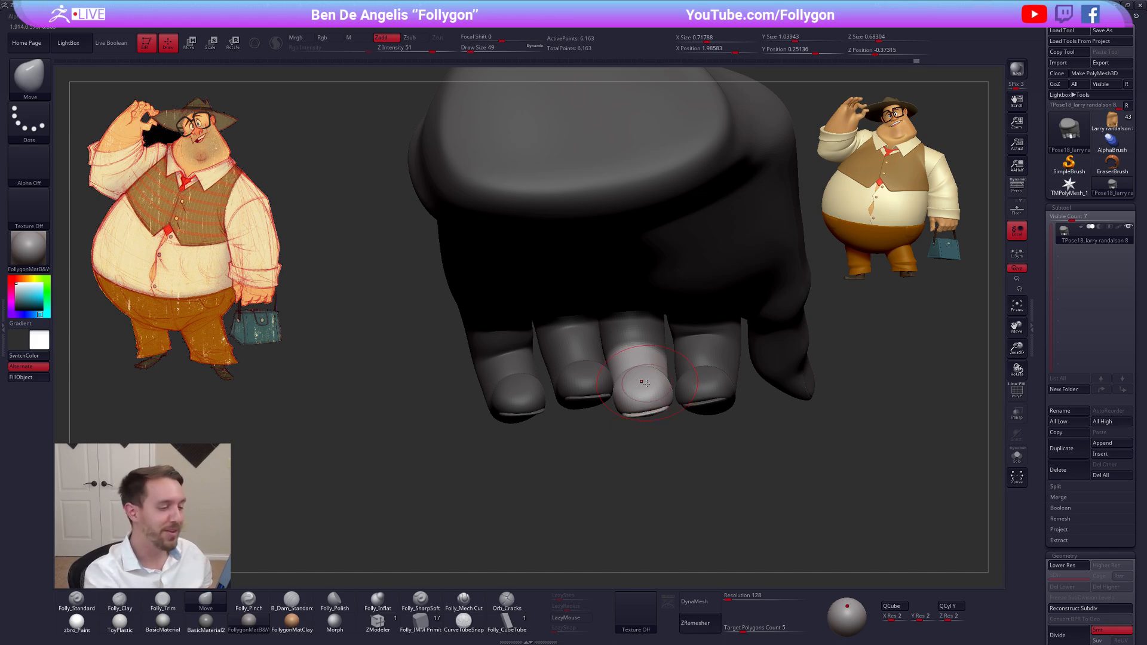
key(shift+d)
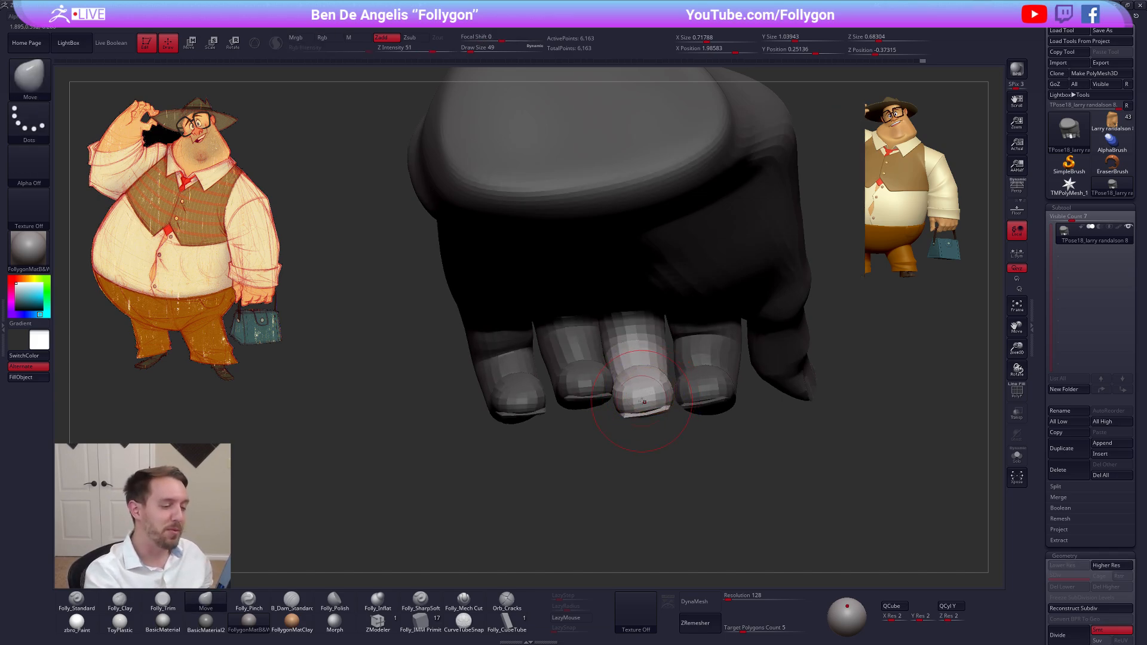
right_drag(638, 380, 640, 358)
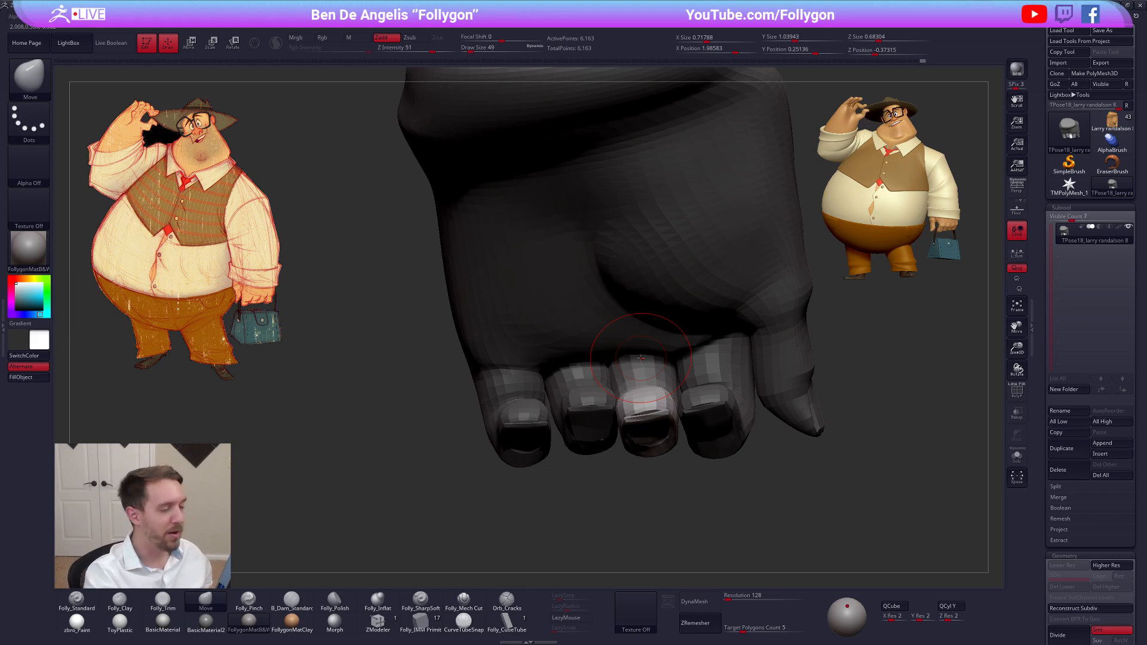
key(d)
key(d)
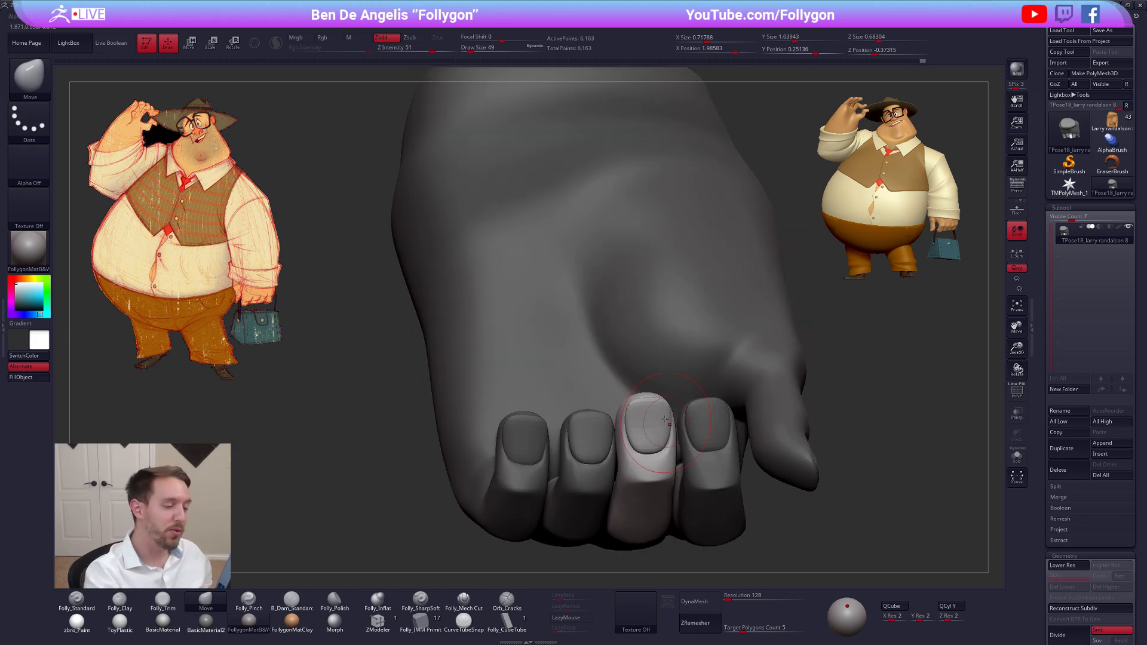
Clear the mask, isolate the middle fingernail with a new mask, and reshape the nail with the Move brush at draw size 49
alt+right_drag(665, 419, 656, 397)
ctrl+drag(847, 420, 872, 402)
key(w)
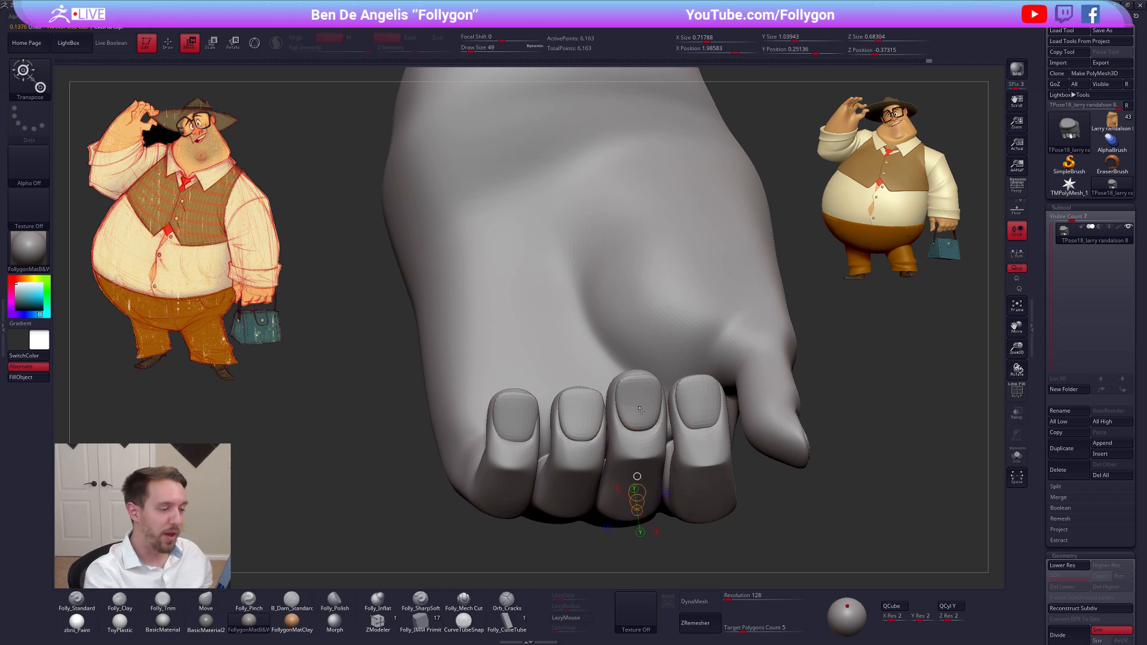
ctrl+click(640, 410)
key(q)
right_drag(661, 413, 648, 415)
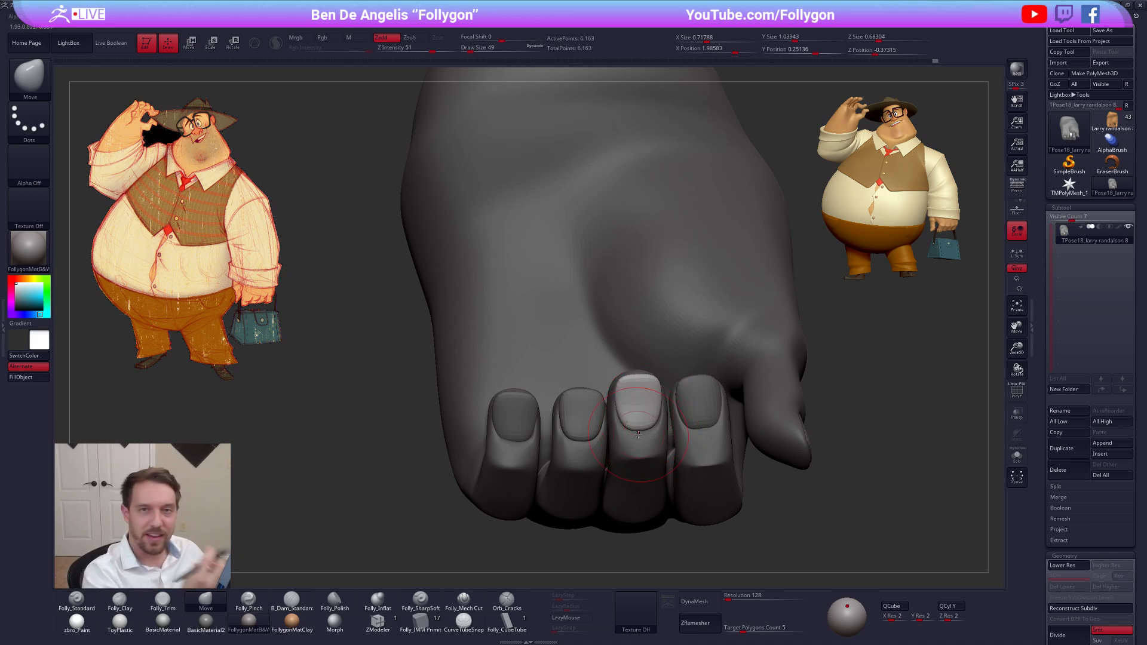
Clear the mask and adjust the tip of the index finger from the palm side with the Move brush at draw size 61
right_drag(640, 435, 676, 422)
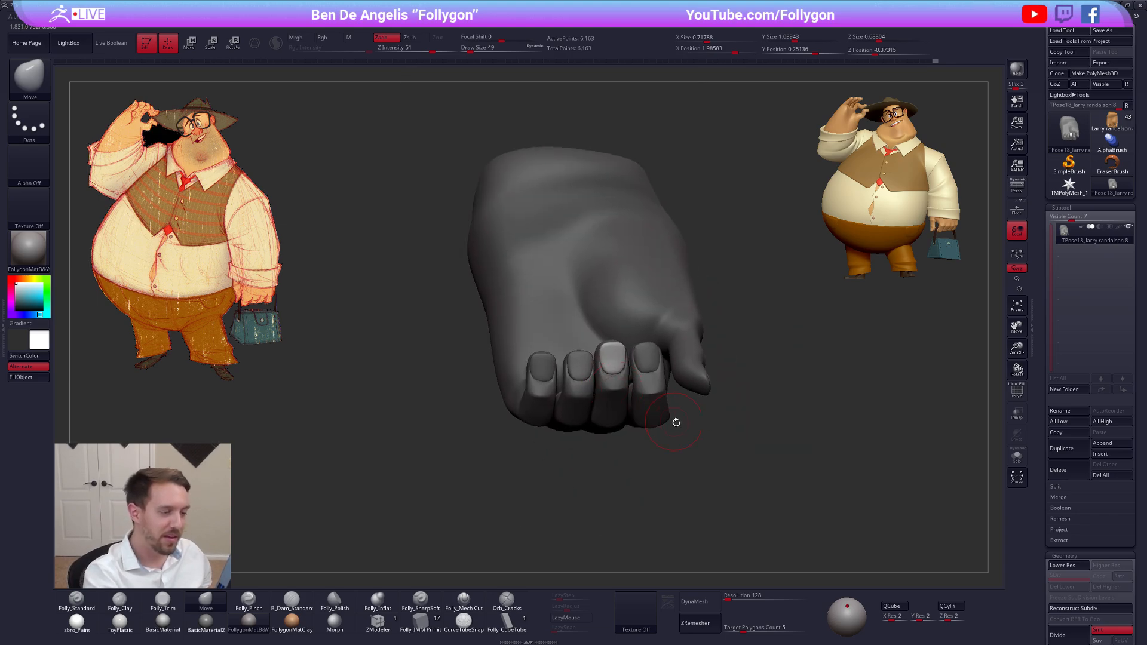
ctrl+drag(675, 423, 674, 406)
right_drag(641, 412, 647, 477)
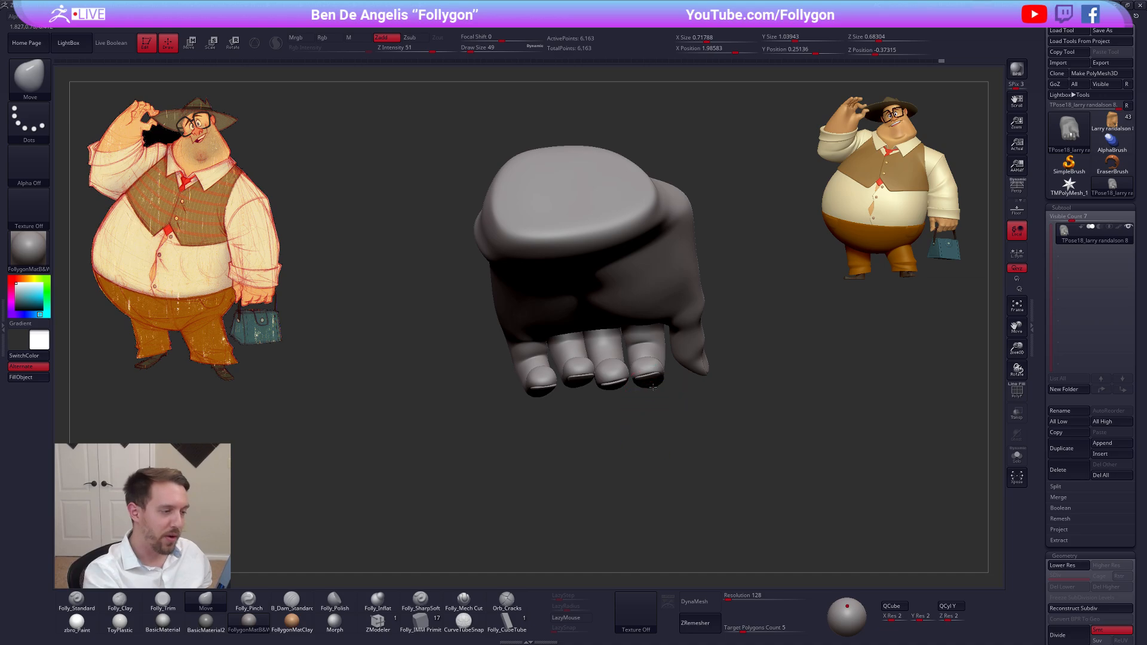
right_drag(653, 387, 655, 394)
key(s)
drag(655, 395, 663, 390)
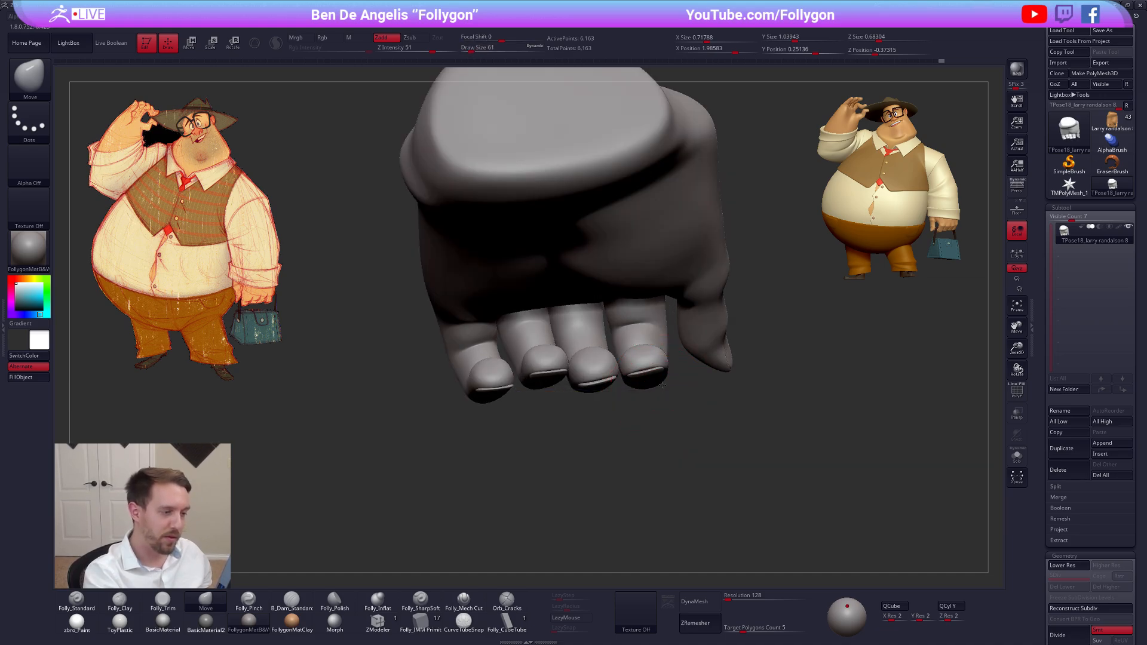
right_drag(647, 393, 646, 412)
Refine the shape of the index finger with the Move brush on the lower subdivision level
key(space)
drag(654, 341, 650, 340)
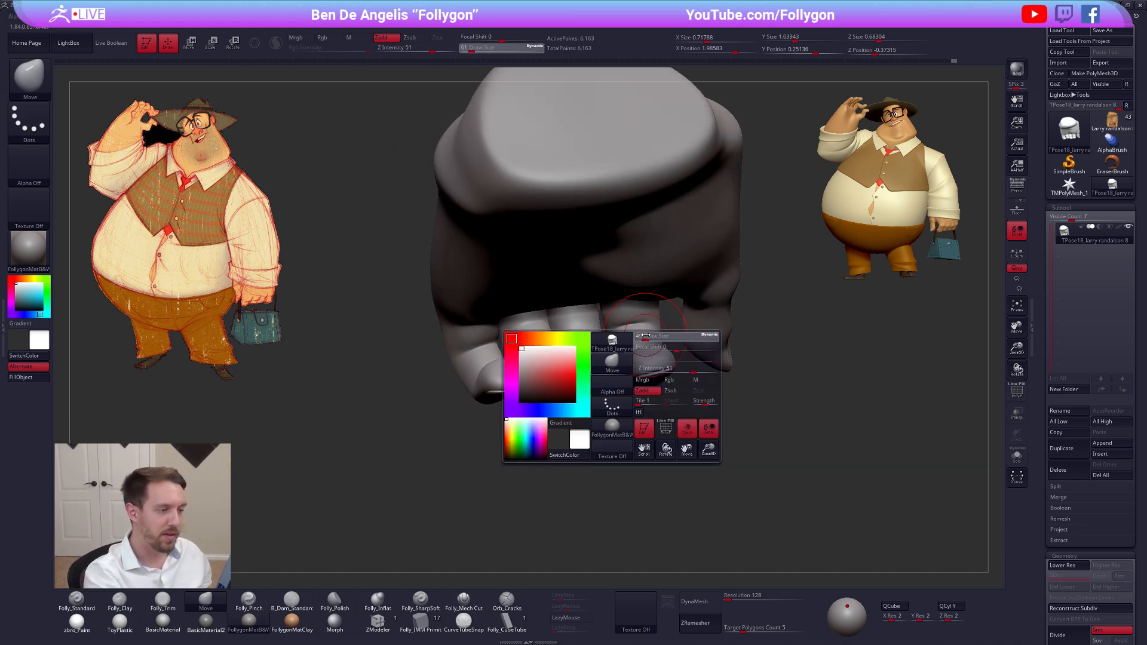
right_drag(650, 352, 650, 387)
key(shift+d)
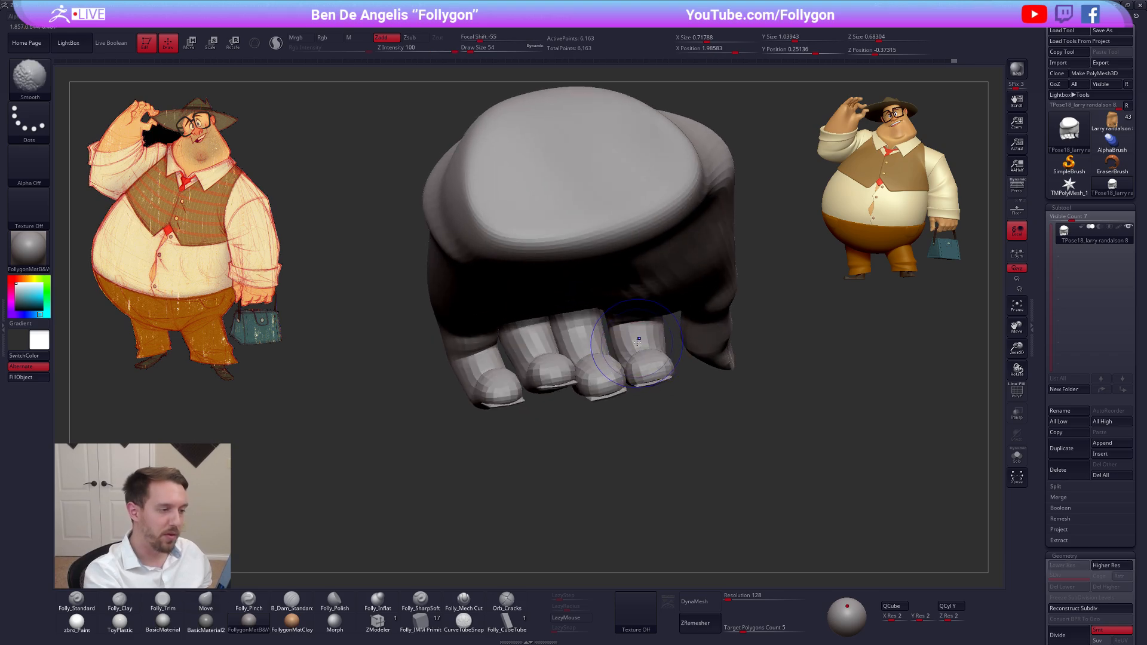
mouse_move(649, 348)
right_down()
mouse_move(559, 383)
mouse_move(648, 364)
right_up()
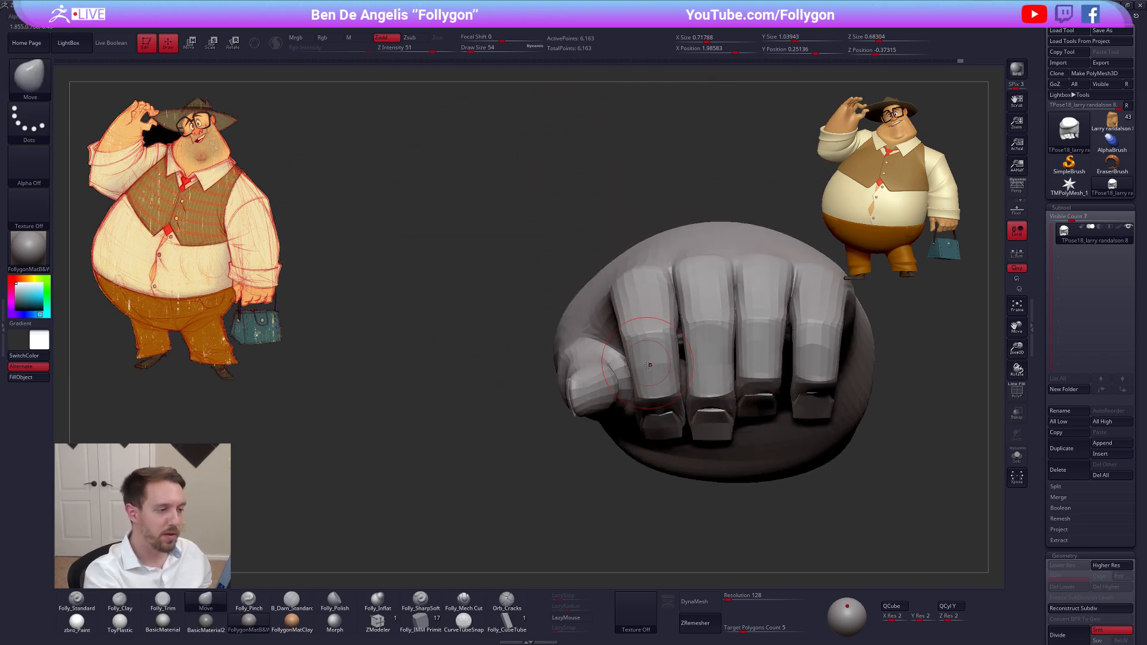
drag(668, 387, 651, 428)
Transfer the edited hand pose back to the character's original subtools with TPose|SubT
key(ctrl+q)
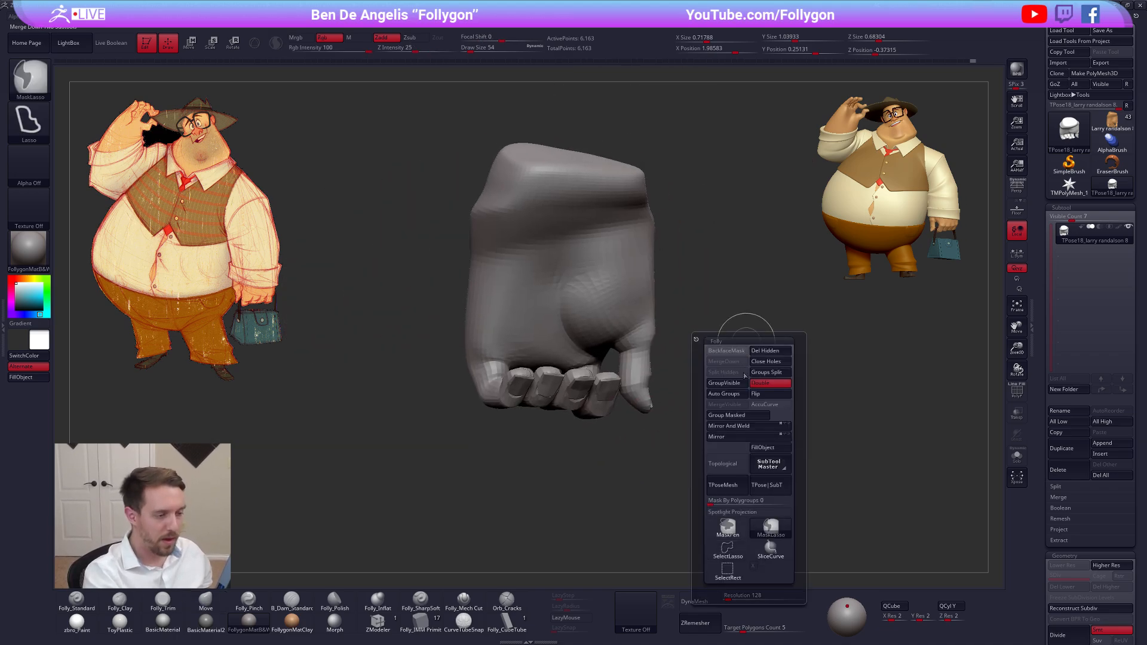
click(770, 487)
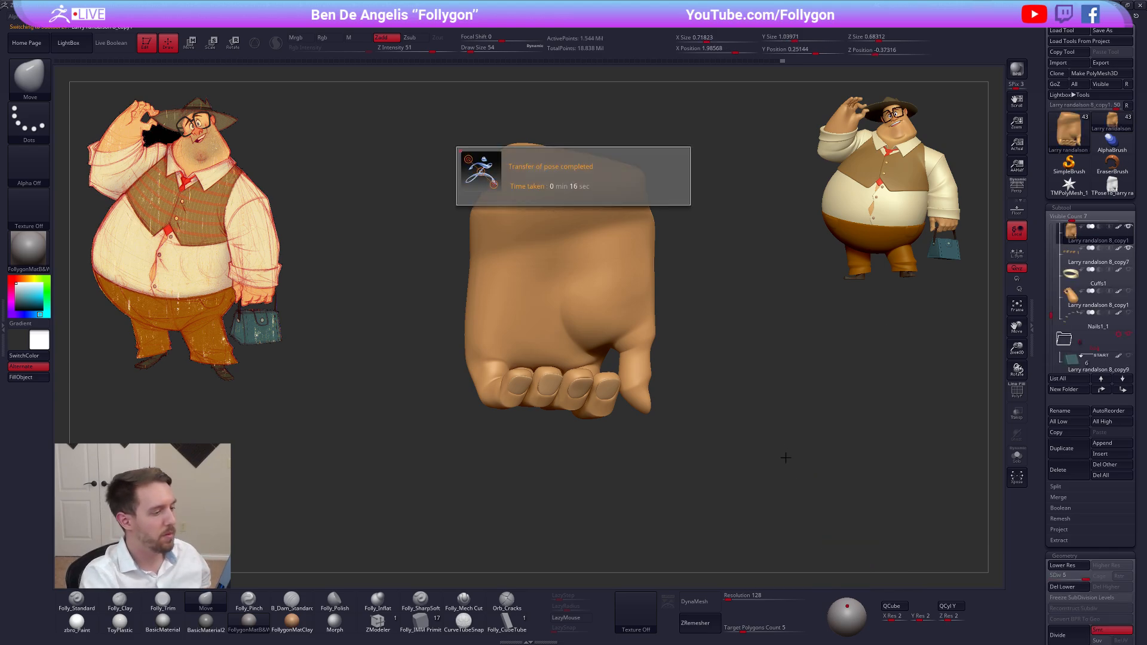
mouse_move(771, 494)
mouse_down()
mouse_move(710, 445)
mouse_move(738, 493)
mouse_up()
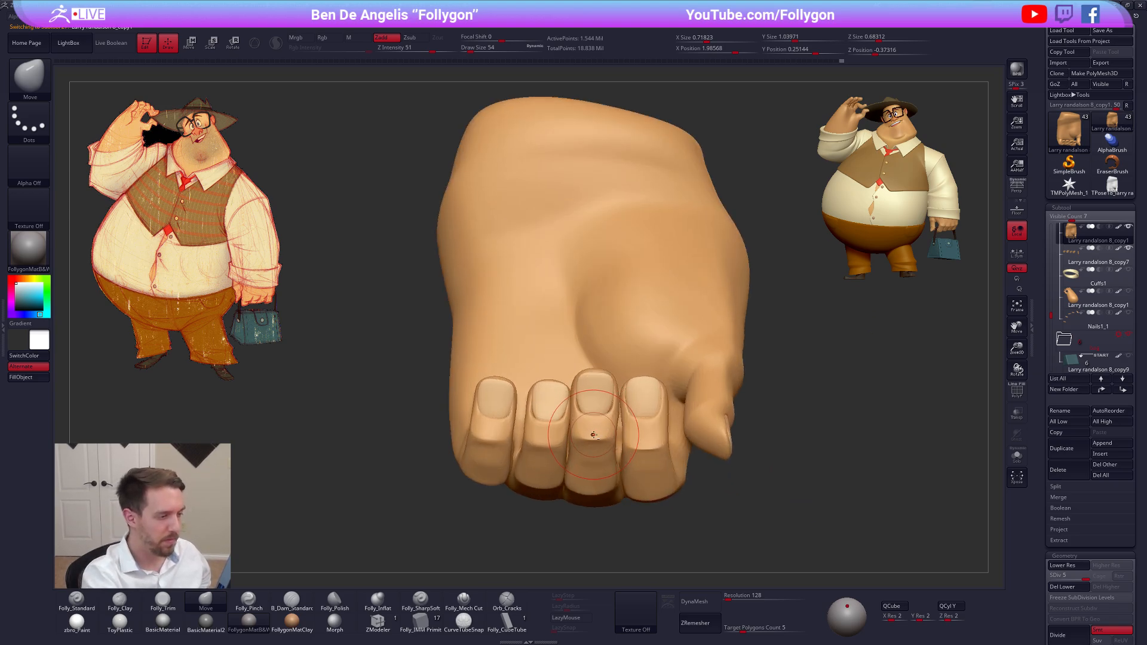
key(shift+f)
right_drag(593, 435, 604, 377)
key(shift+f)
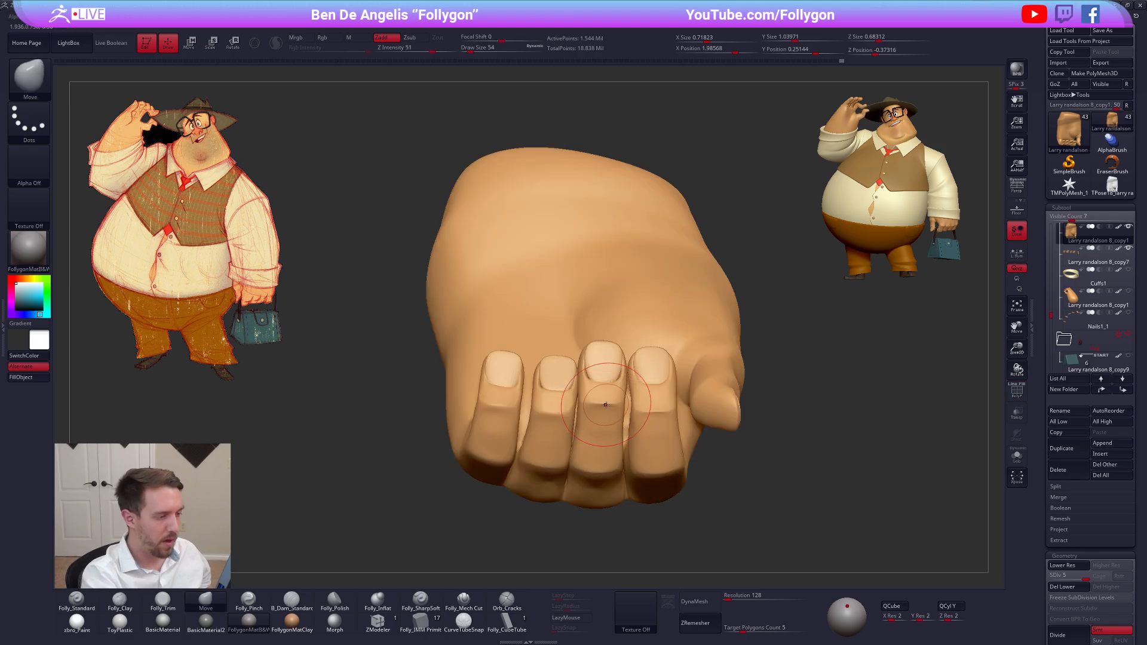
key(ctrl+shift)
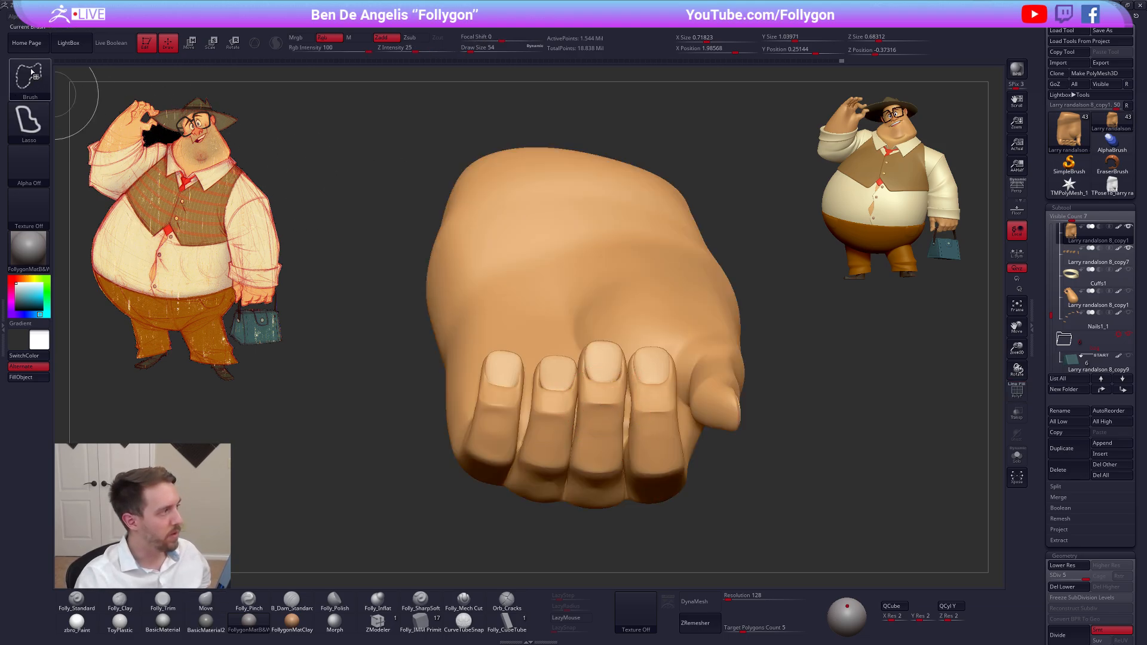
click(31, 72)
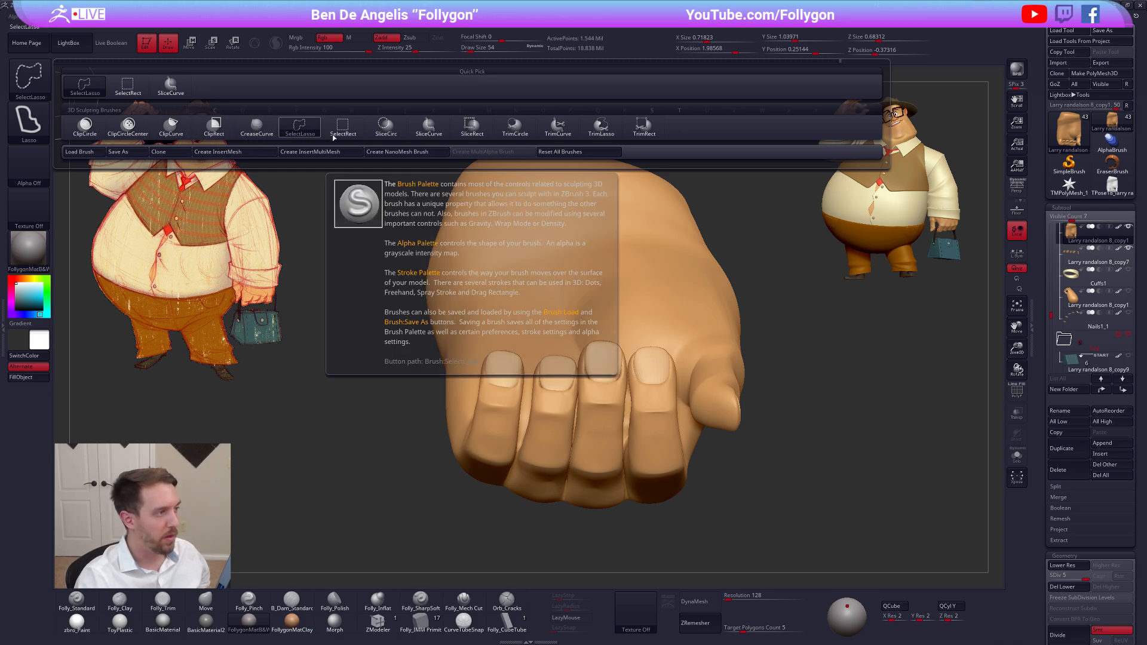
ctrl+shift+click(432, 127)
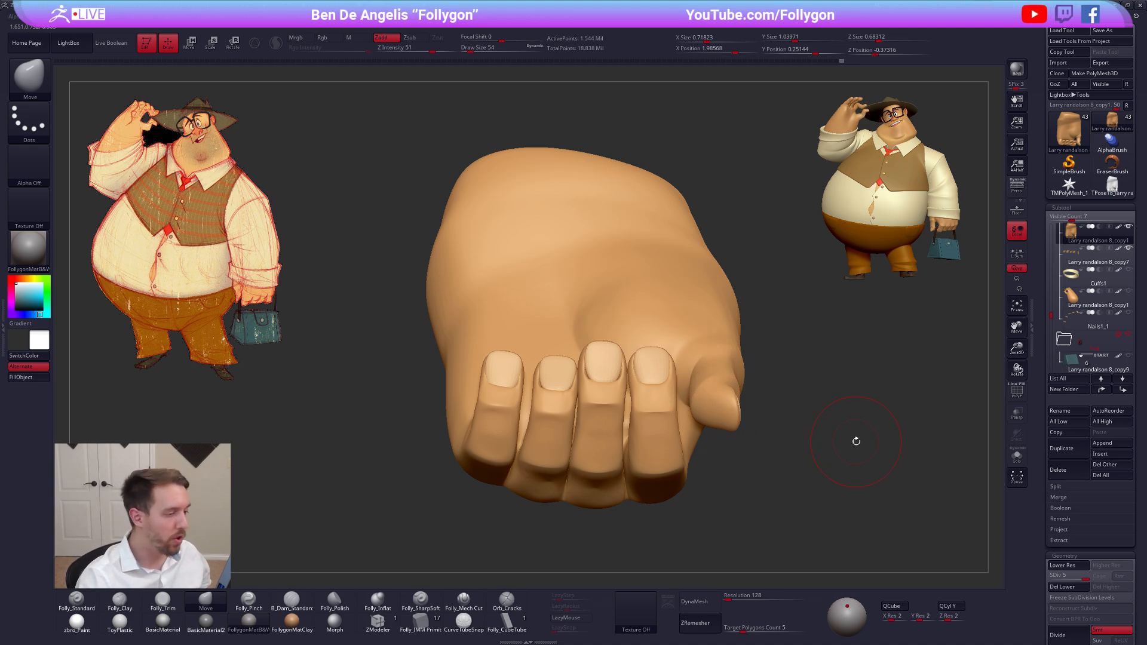
Isolate the middle finger with a mask on a lower subdivision level
right_drag(613, 408, 611, 412)
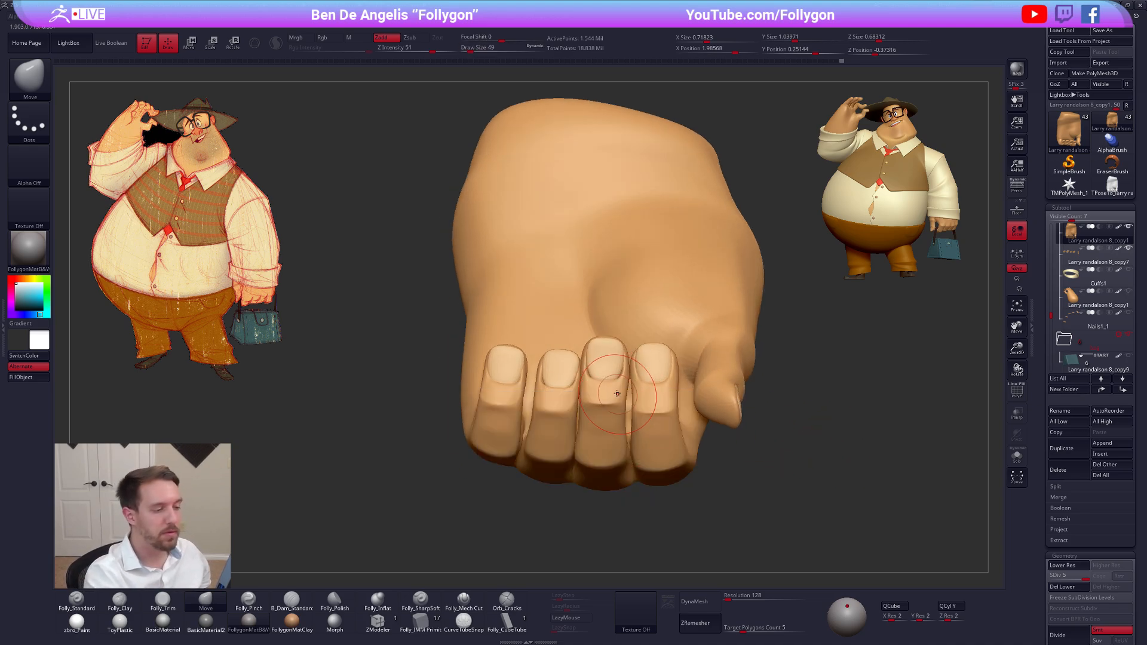
key(shift+d)
key(shift+f)
key(w)
ctrl+drag(603, 449, 605, 418)
key(q)
key(shift+f)
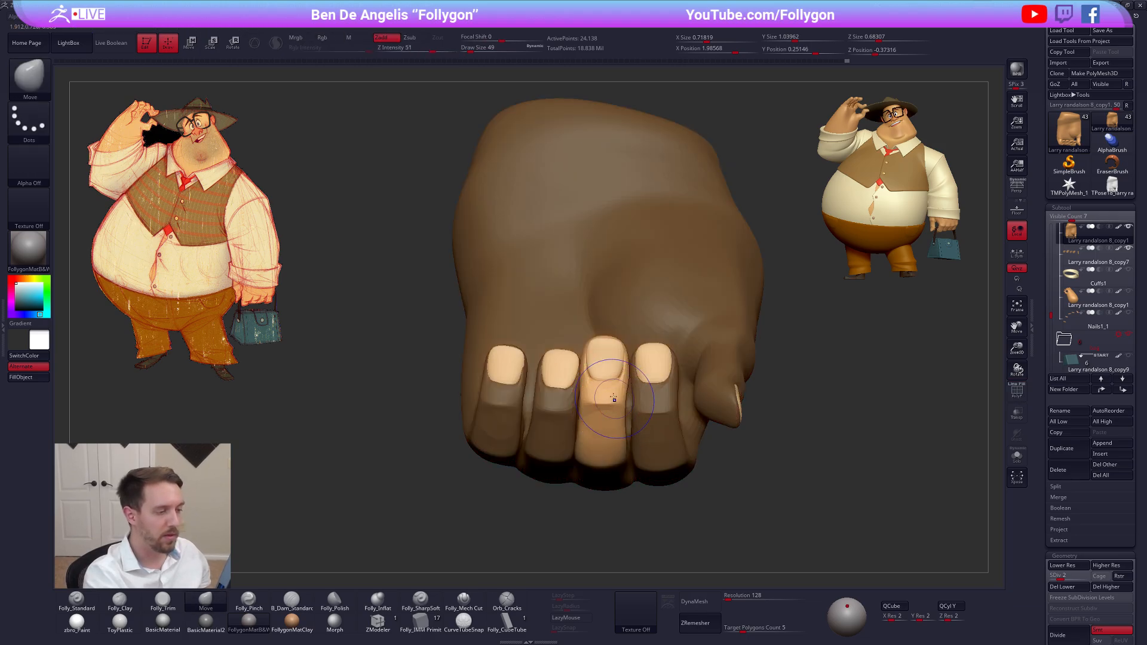
Reshape the middle finger around the nail on a higher subdivision level with the Move brush at draw size 33
key(shift+d)
key(d)
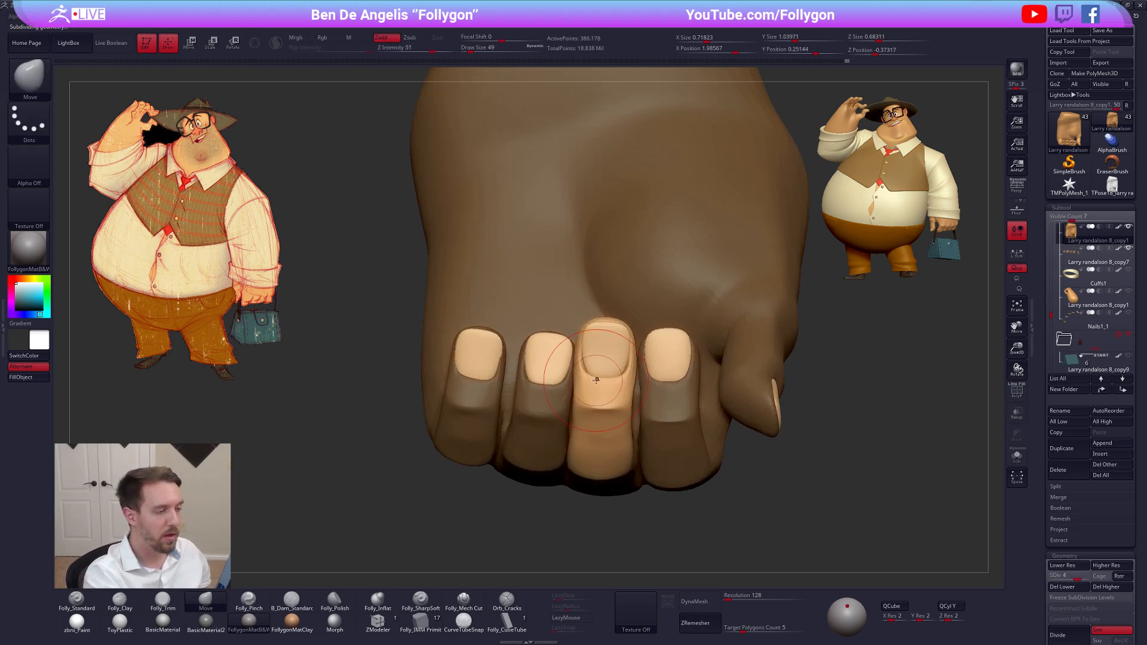
key(d)
key(space)
drag(596, 380, 589, 378)
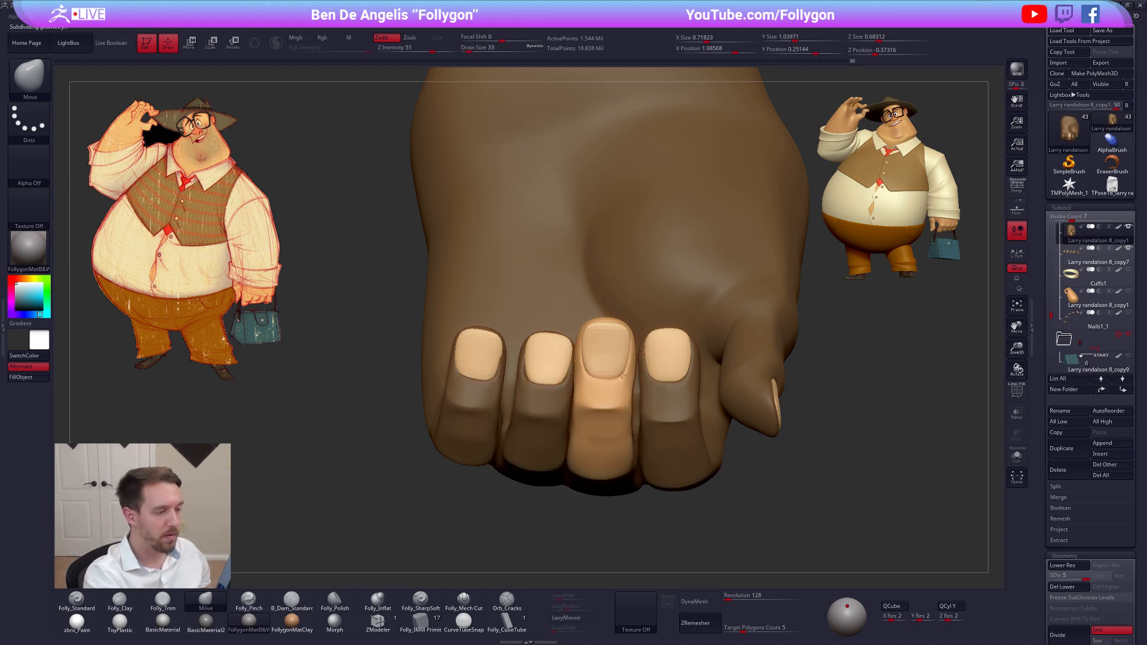
mouse_move(602, 380)
right_down()
mouse_move(644, 426)
mouse_move(659, 380)
mouse_move(608, 441)
right_up()
Isolate the ring finger with a new mask and adjust it on a lower subdivision level with the Move brush at draw size 21
key(w)
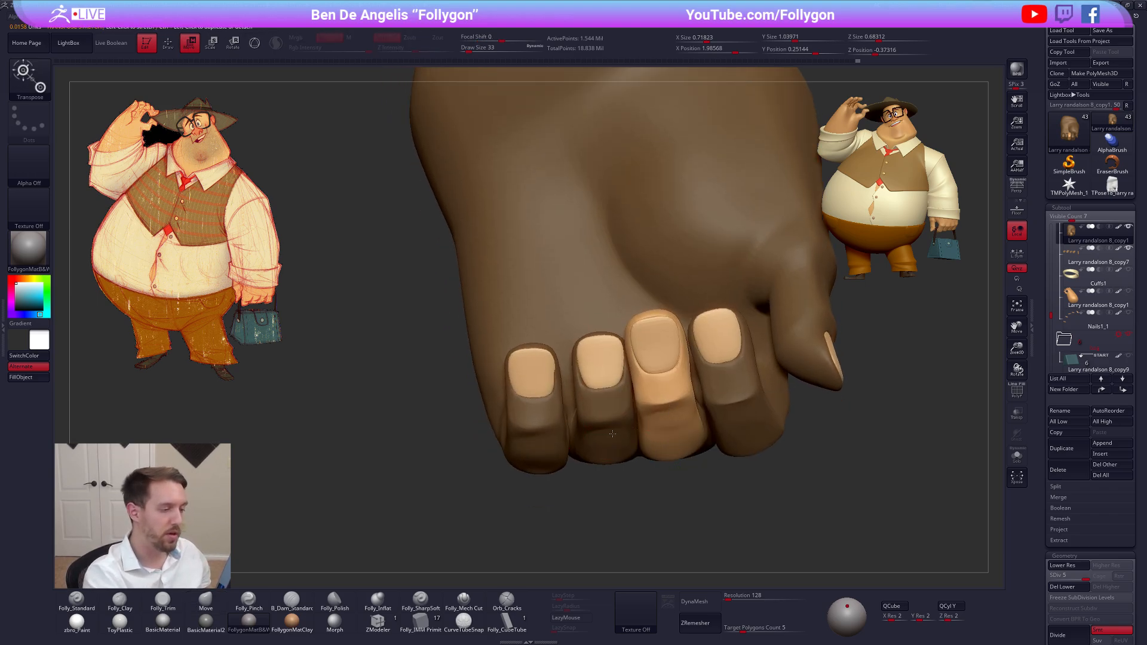
ctrl+click(612, 434)
key(shift+d)
key(q)
key(space)
drag(600, 391, 596, 391)
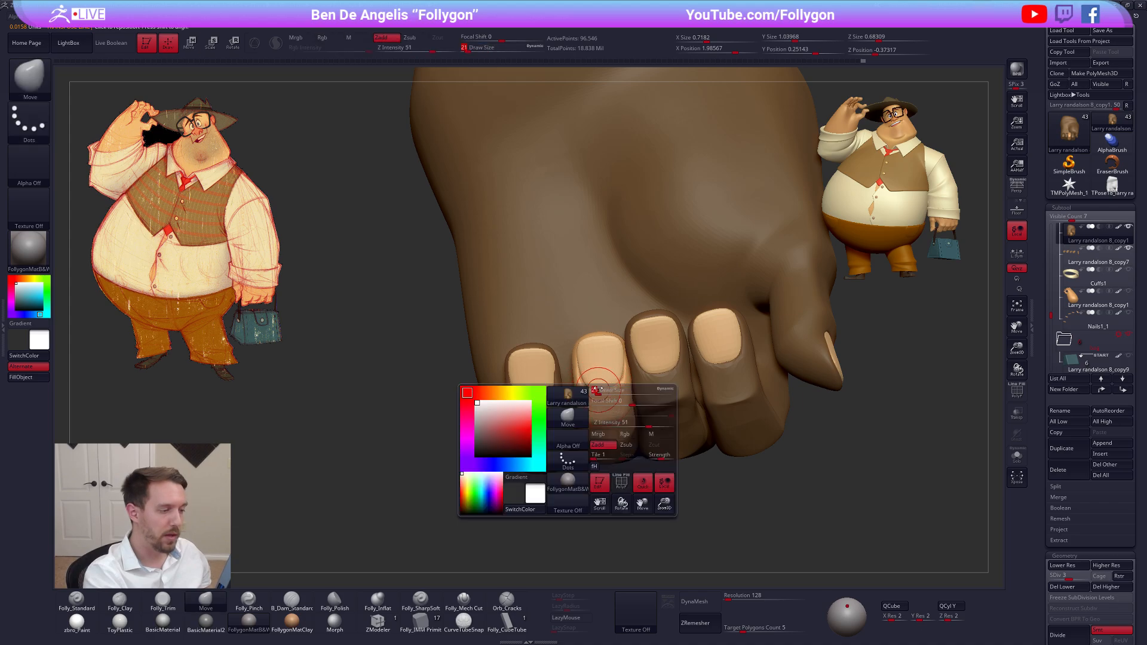
key(shift+d)
ctrl+click(614, 417)
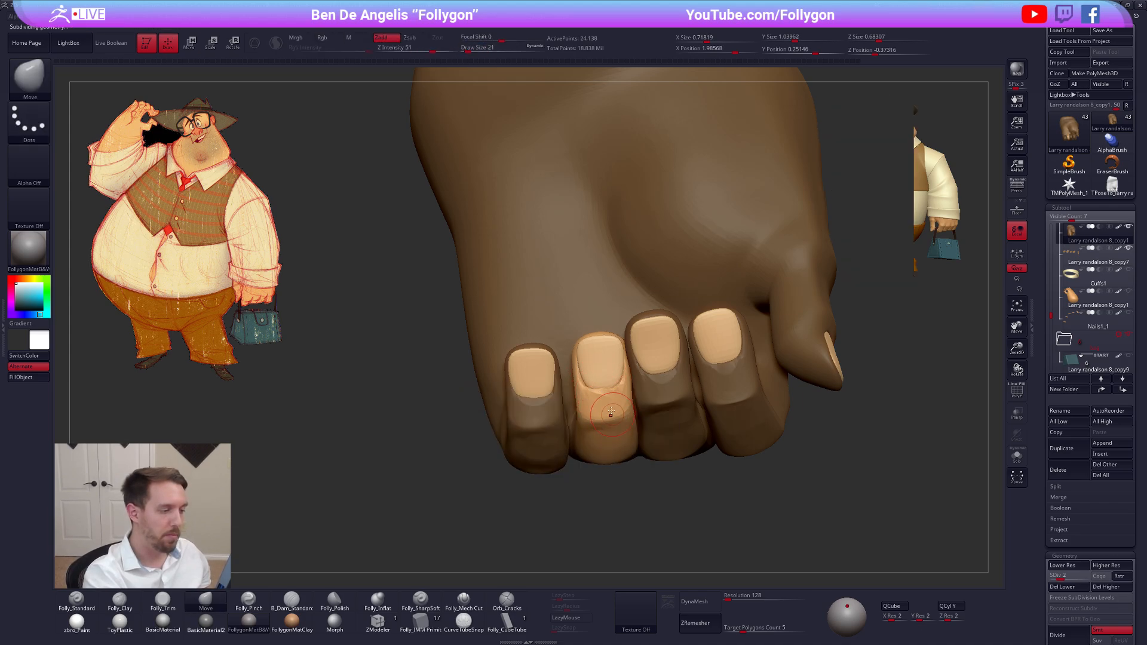
Refine the ring finger below its nail on the highest subdivision level with the Move brush at draw size 29
key(d)
key(d)
key(d)
key(bracketright)
key(bracketright)
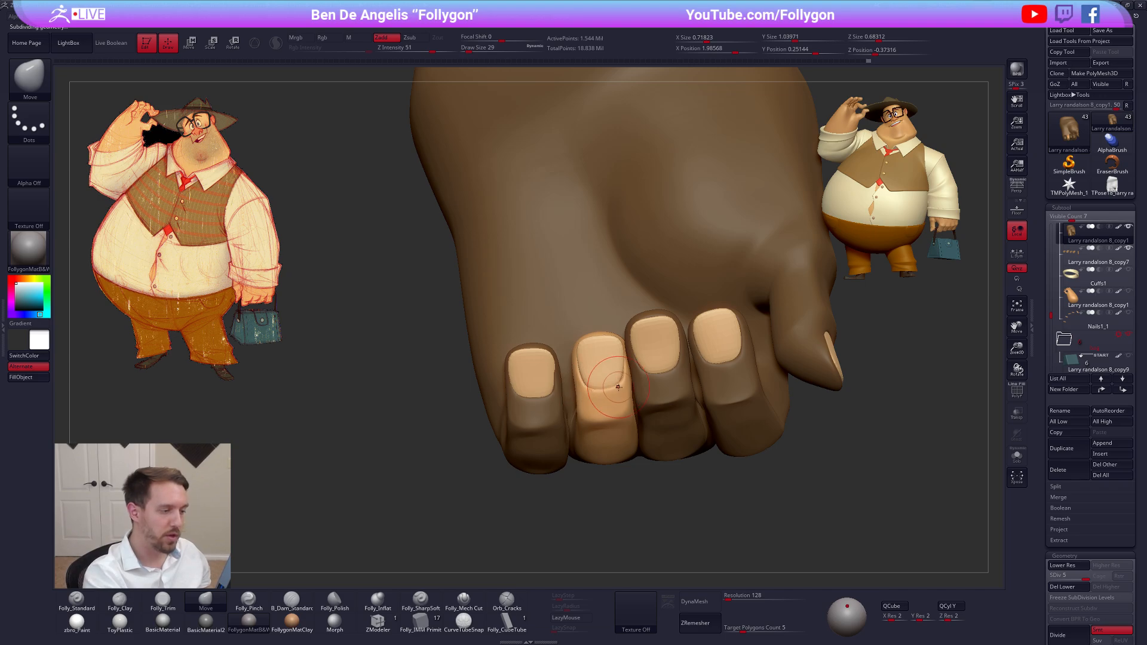
mouse_move(611, 390)
right_down()
mouse_move(647, 388)
mouse_move(612, 403)
mouse_move(609, 391)
mouse_move(587, 416)
mouse_move(608, 427)
mouse_move(605, 445)
mouse_move(656, 429)
right_up()
Go down to subdivision level 1 and isolate the middle finger with a mask
key(shift+d)
key(shift+d)
key(shift+d)
key(shift)
key(shift+d)
key(w)
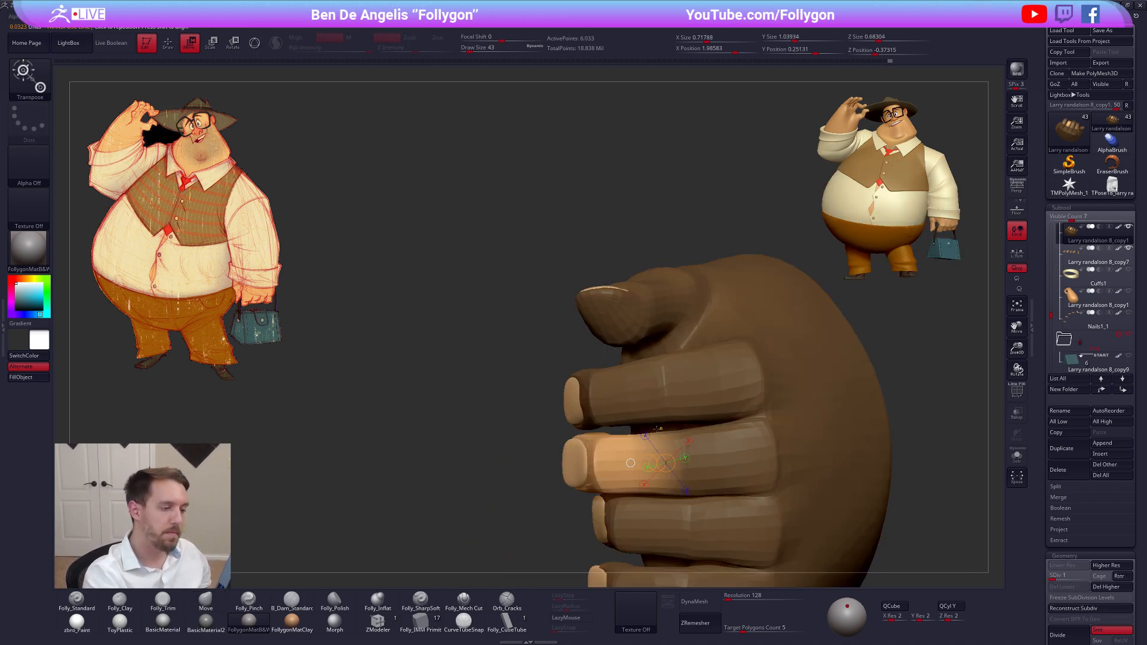
Adjust the middle section of the middle finger with the Move brush at draw size 43 and clear the mask
key(q)
key(shift)
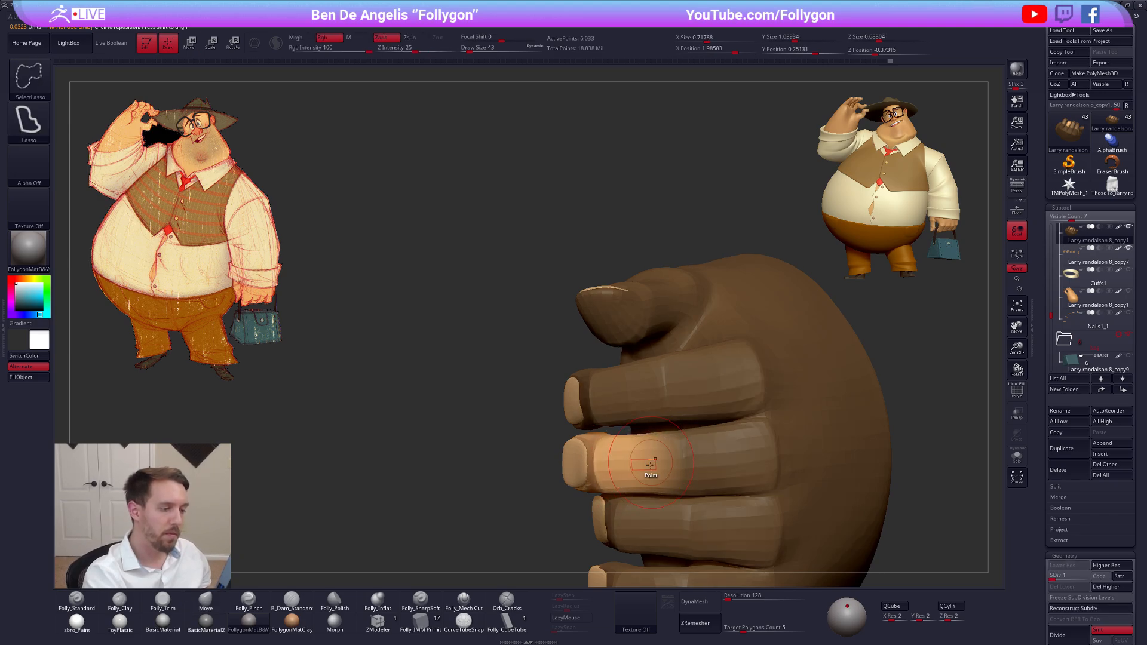
right_drag(611, 470, 575, 469)
key(d)
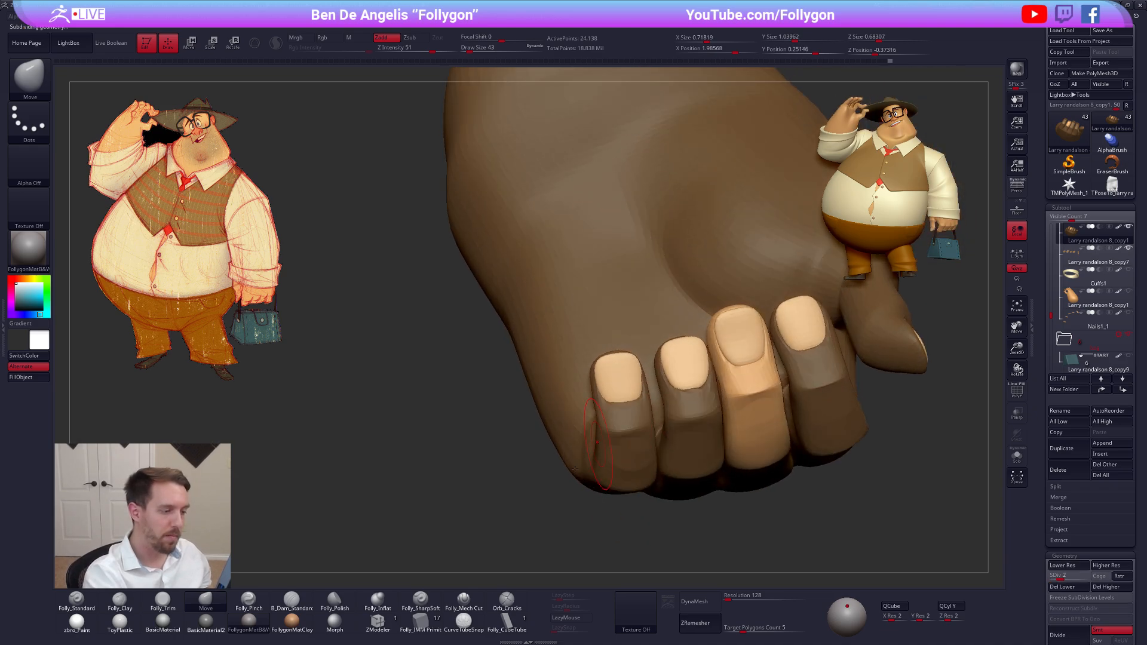
ctrl+drag(534, 497, 541, 489)
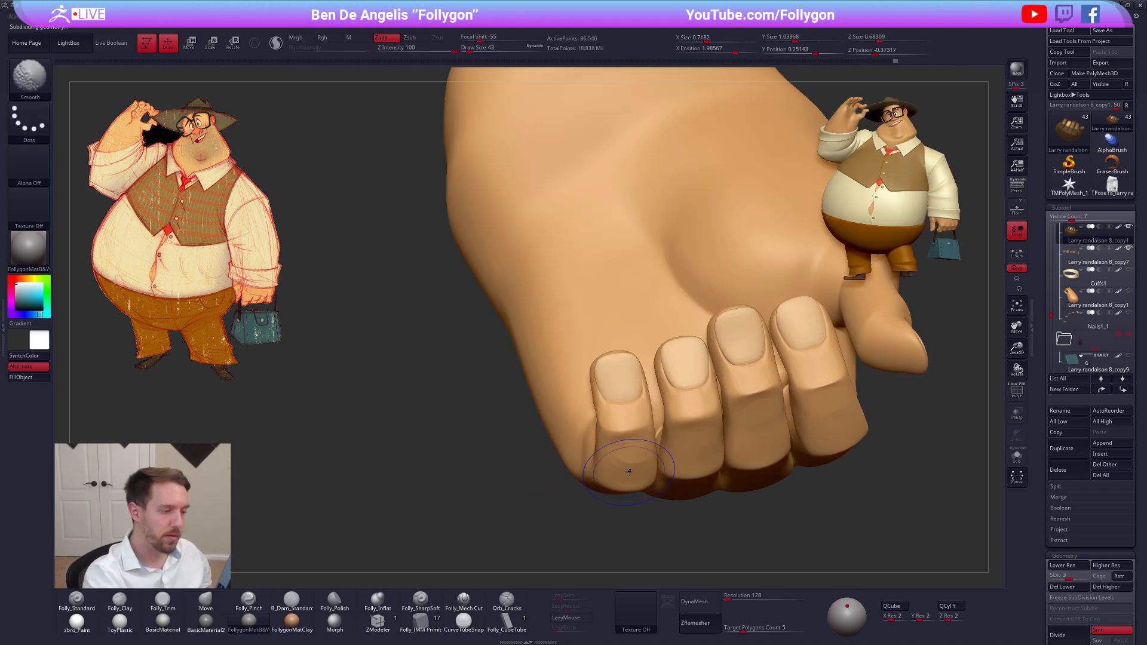
Even out the folded ring and little fingers on subdivision level 3 with brush strokes at draw size 43
key(shift+d)
mouse_move(697, 448)
right_down()
mouse_move(752, 408)
mouse_move(687, 441)
right_up()
shift+drag(679, 442, 660, 445)
mouse_move(624, 457)
right_down()
mouse_move(656, 450)
mouse_move(599, 465)
right_up()
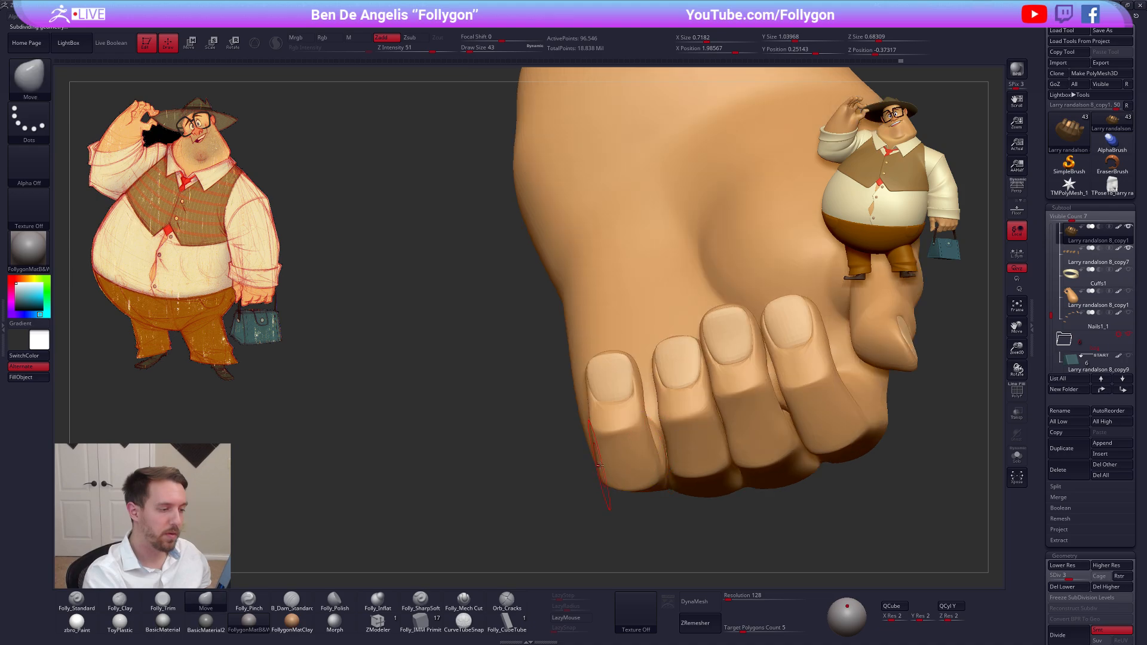
Isolate the little finger with a mask
key(w)
right_drag(617, 425, 619, 458)
ctrl+click(623, 474)
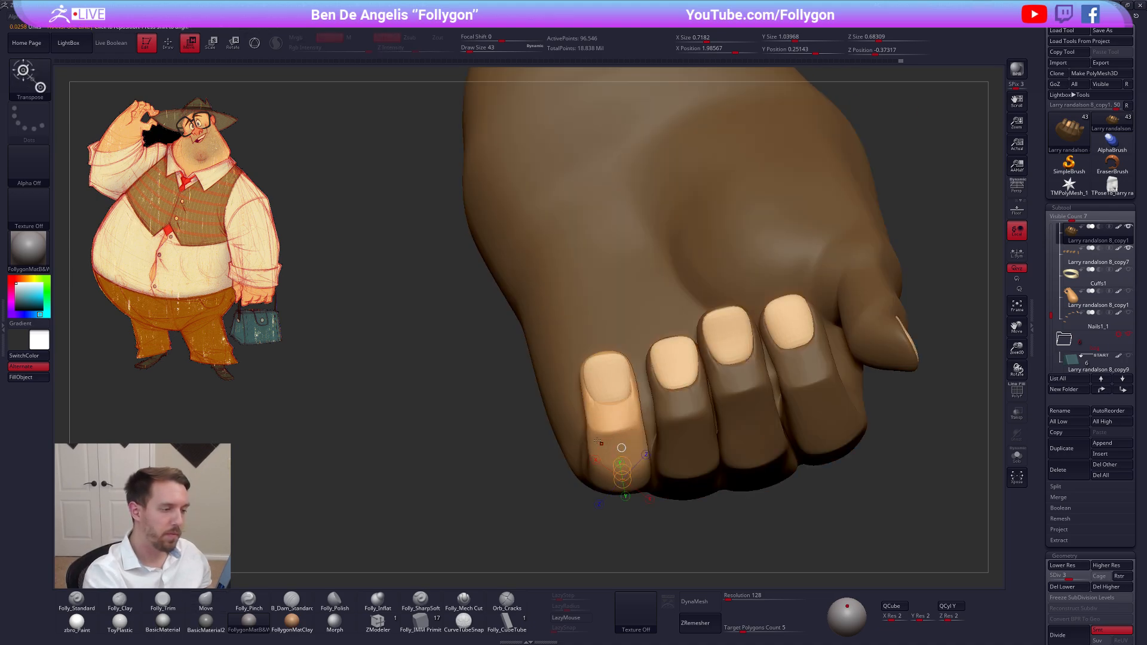
key(q)
Reshape the little finger below and around its nail with the Move brush at draw size 21 and clear the mask
key(shift+d)
ctrl+click(618, 423)
key(space)
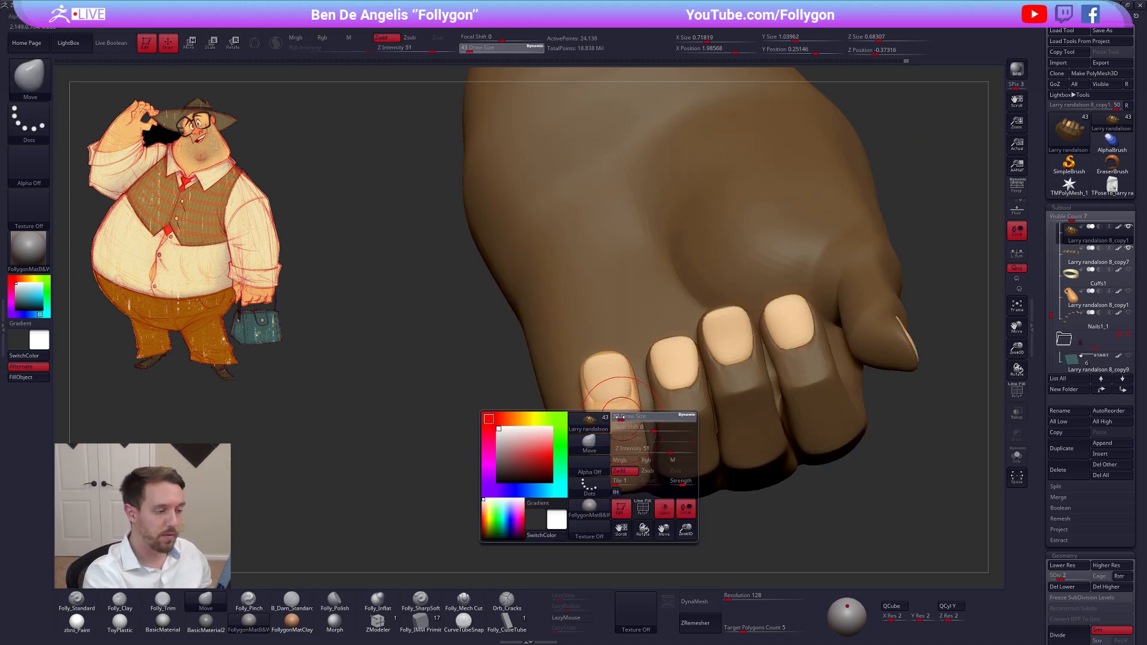
drag(618, 423, 622, 452)
key(d)
key(d)
drag(622, 420, 622, 410)
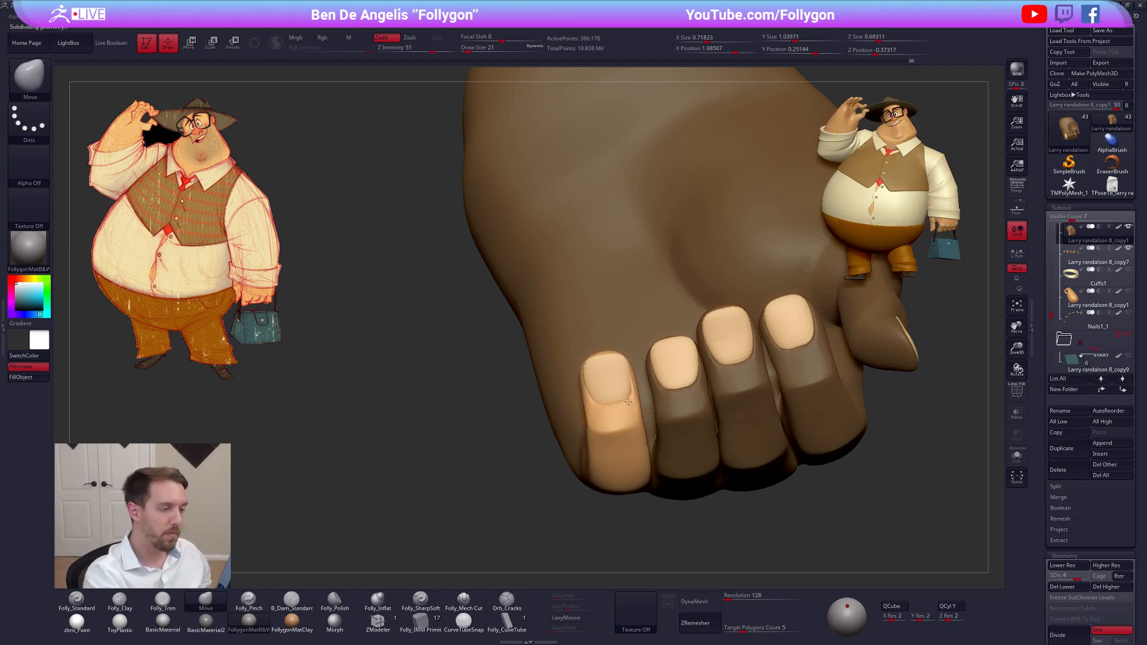
right_drag(626, 401, 929, 398)
Unhide the handbag strap subtool and make it the active subtool
drag(1050, 313, 1050, 321)
click(1127, 313)
mouse_move(751, 444)
right_down()
mouse_move(701, 458)
mouse_move(734, 455)
right_up()
ctrl+drag(748, 443, 758, 451)
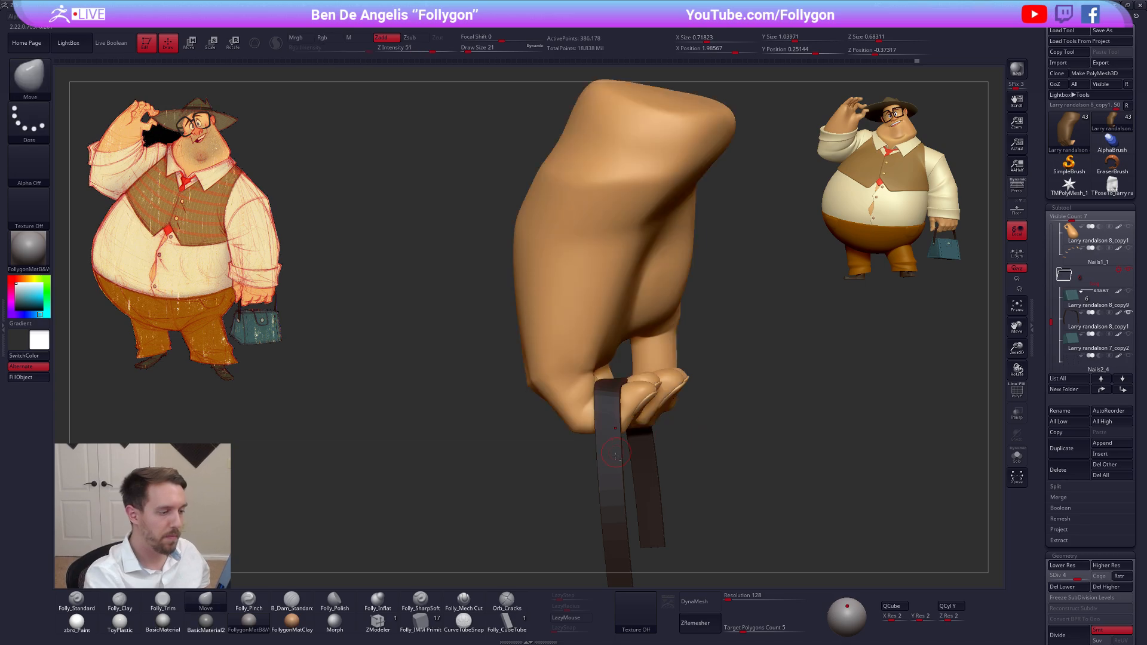
alt+click(625, 460)
Fit the top of the strap into the curled fingers with the Move brush at draw size 96
right_drag(624, 460, 668, 459)
key(space)
click(574, 395)
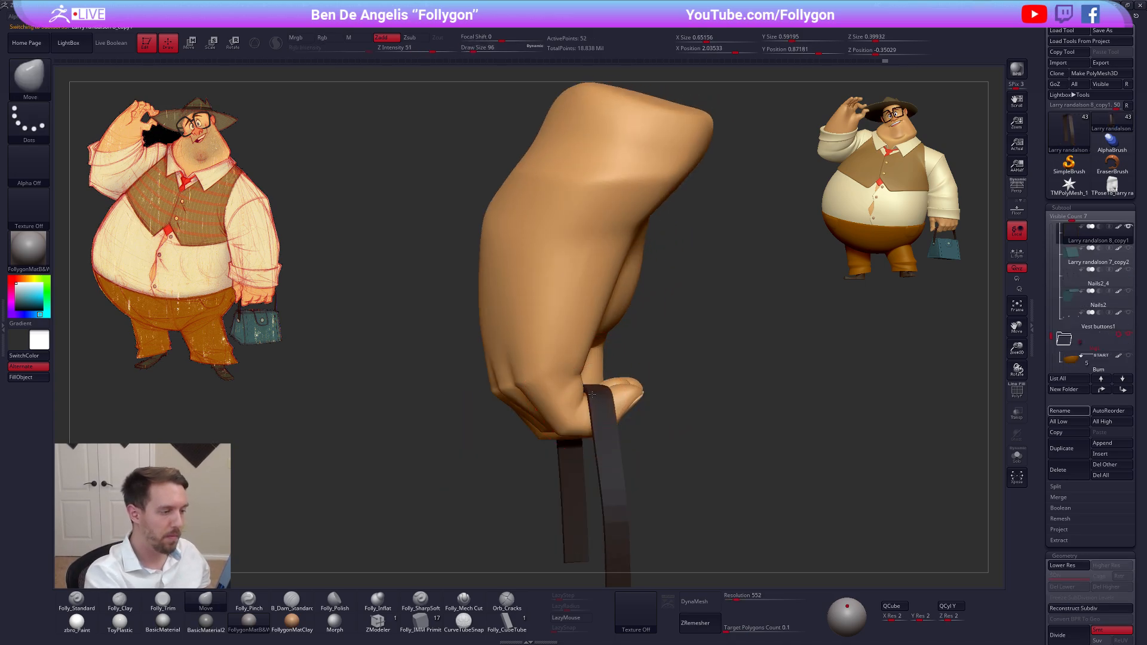
right_drag(591, 398, 686, 427)
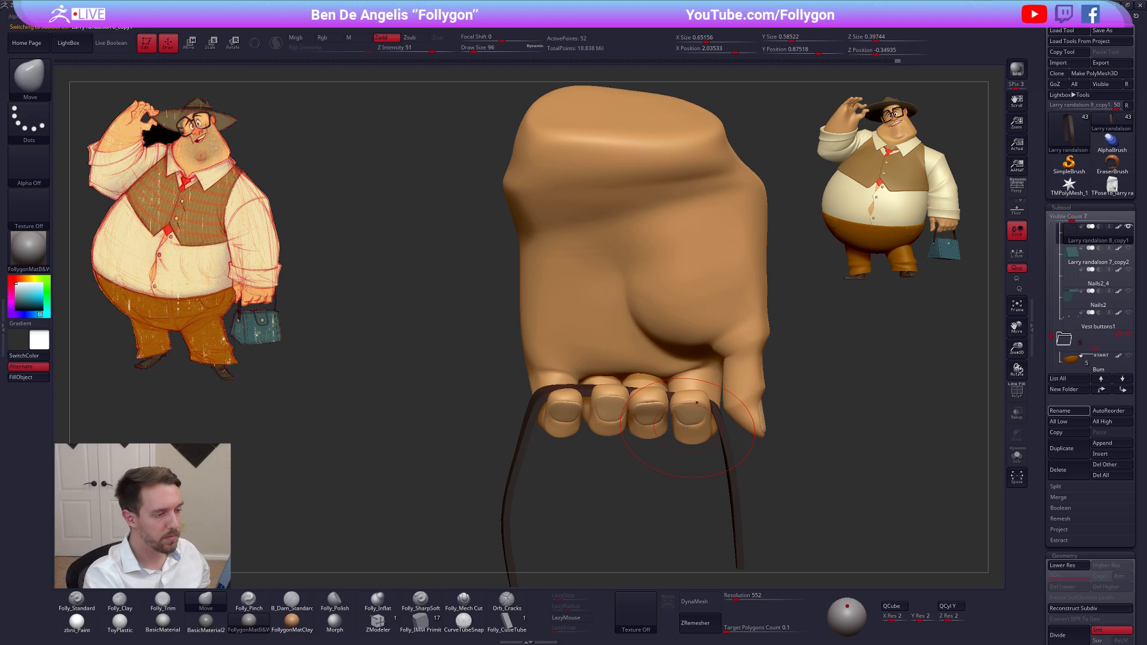
Make the hand active and adjust it around the strap with the Move brush at draw size 67
alt+click(655, 397)
key(space)
drag(622, 464, 618, 464)
mouse_move(541, 418)
right_down()
mouse_move(693, 405)
mouse_move(556, 431)
right_up()
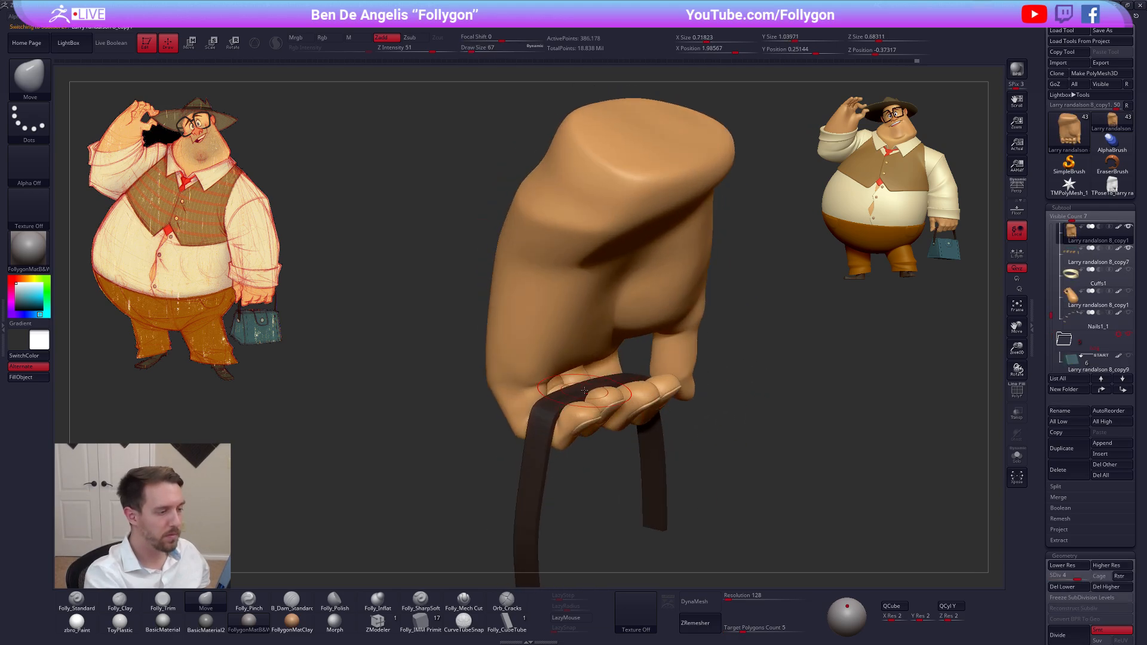
Switch back to the strap subtool and turn on its polyframe display with the hand visible
alt+click(583, 392)
key(alt+s)
key(shift+f)
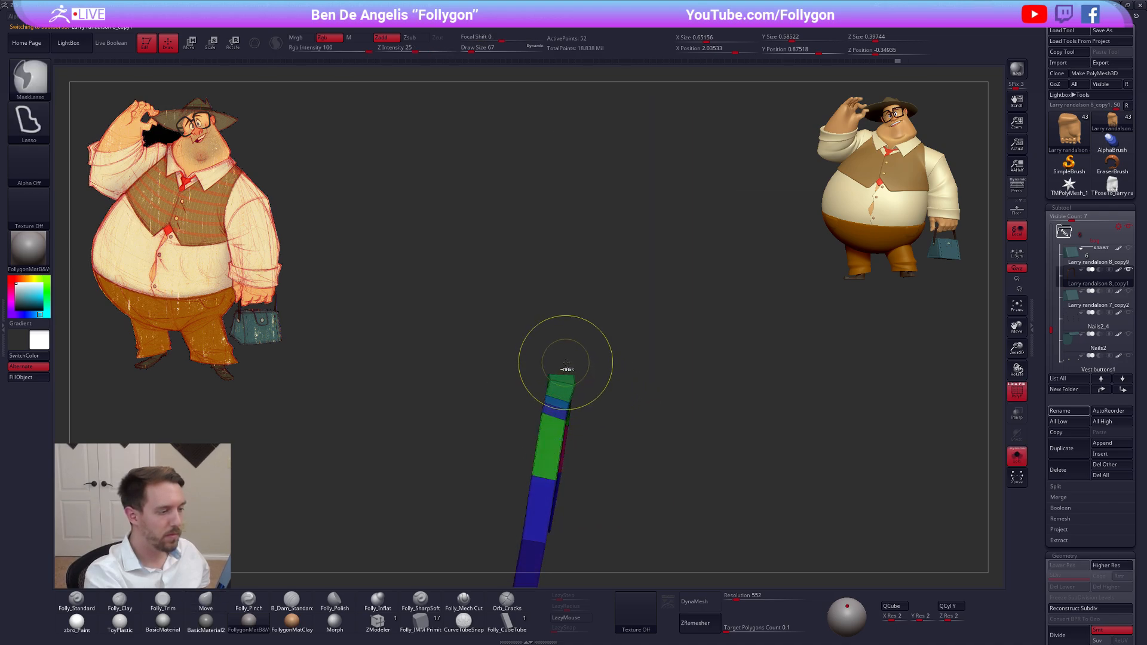
key(alt+s)
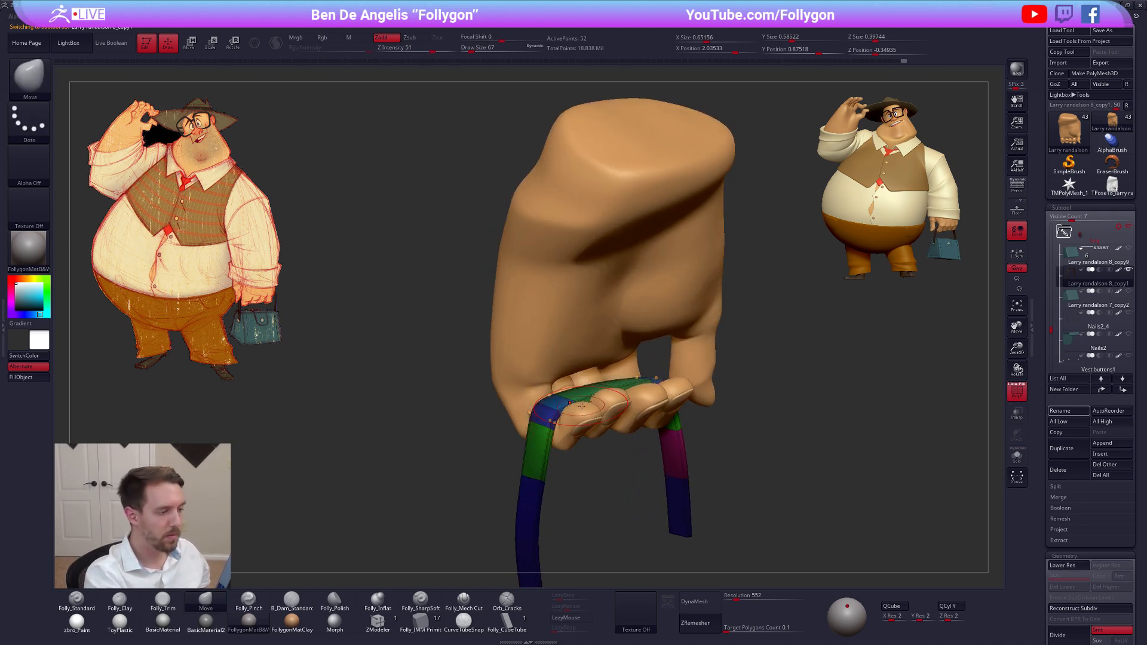
right_drag(569, 402, 625, 436)
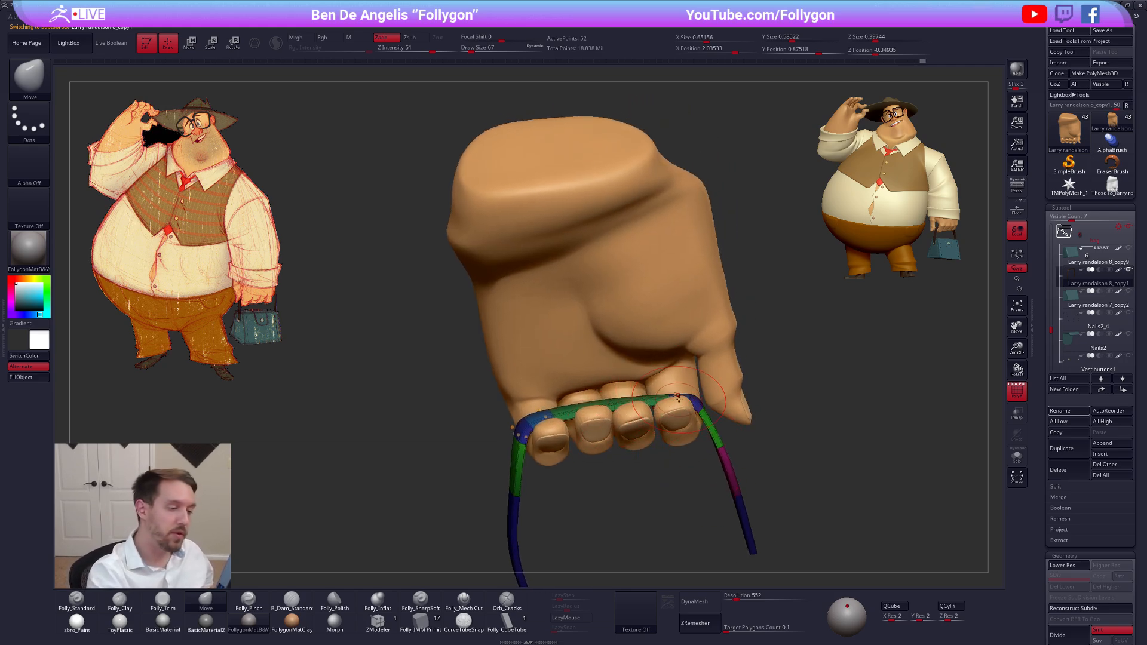
Solo the strap, reshape its top section with the Move brush at draw size 54, and show the hand again
key(alt+s)
ctrl+right_drag(678, 397, 683, 412)
key(space)
drag(688, 402, 683, 401)
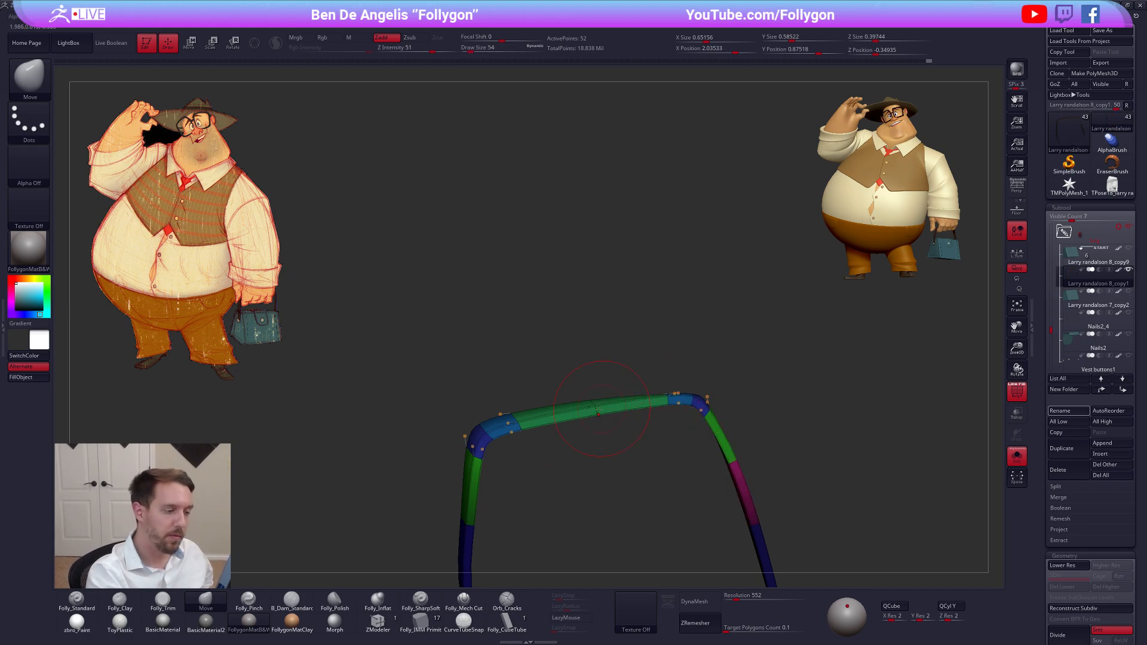
right_drag(597, 411, 642, 400)
drag(639, 396, 639, 391)
mouse_move(638, 400)
right_down()
mouse_move(561, 415)
mouse_move(588, 429)
right_up()
key(alt+s)
Refine the strap's bend beside the little finger with the Move brush, starting at draw size 68
key(space)
drag(556, 495, 561, 495)
ctrl+drag(545, 458, 553, 469)
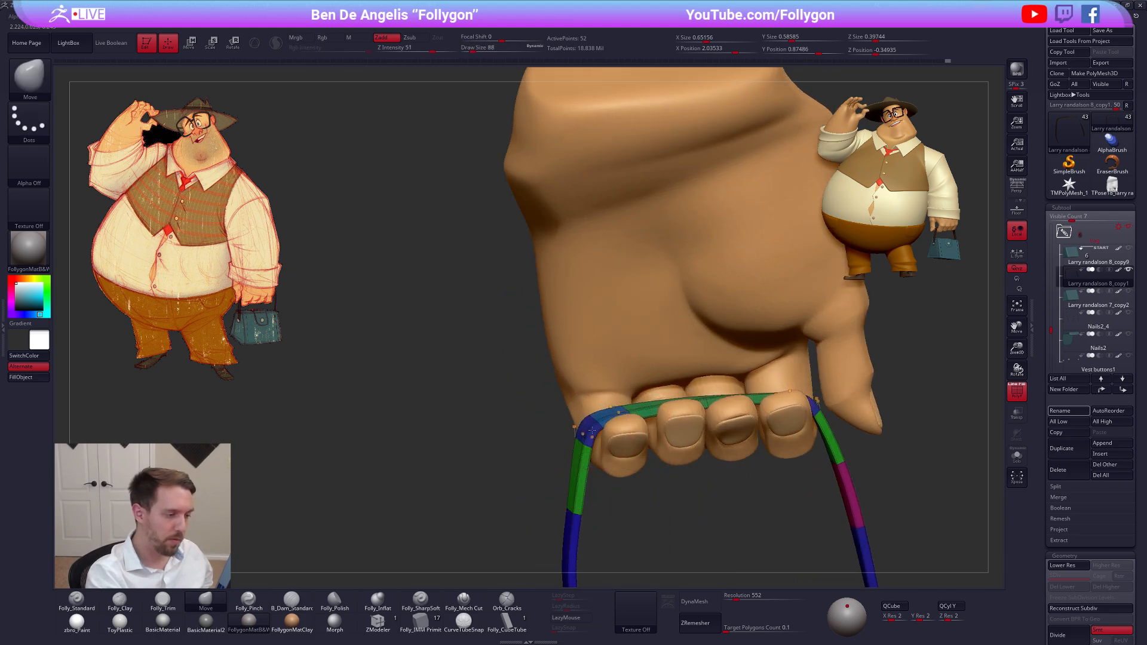
key(space)
drag(608, 420, 631, 406)
right_drag(631, 407, 603, 419)
Adjust the strap across the fingers and at the index finger side with the Move brush at draw size 61, and hide the polyframe
key(space)
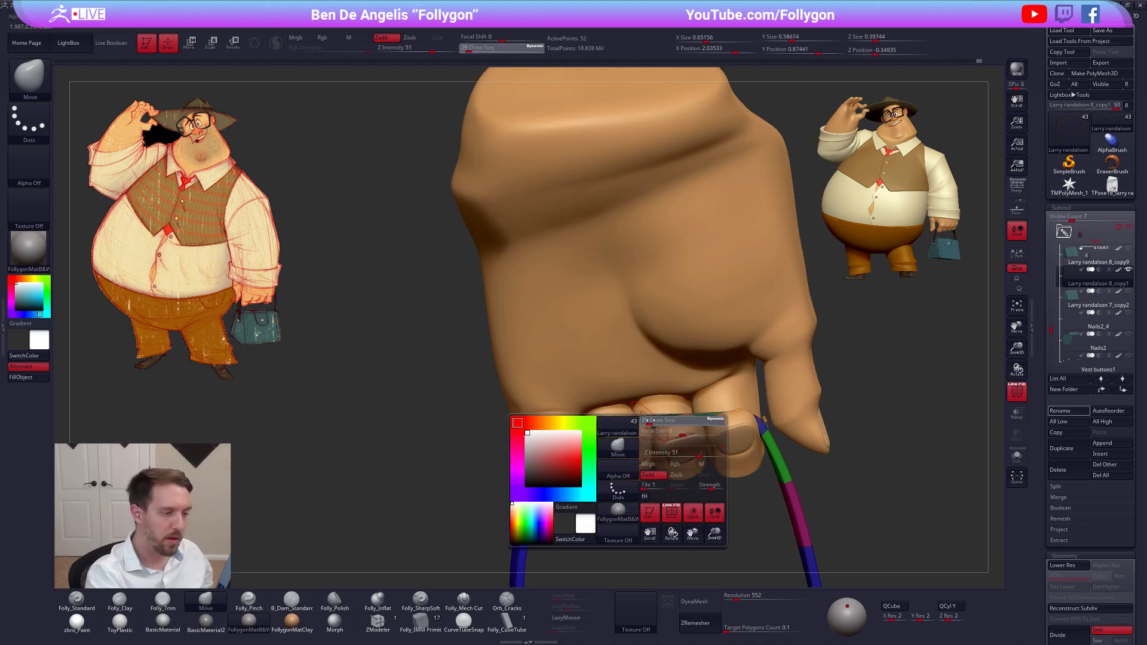
drag(621, 478, 624, 478)
mouse_move(645, 389)
right_down()
mouse_move(660, 423)
mouse_move(680, 423)
mouse_move(644, 419)
mouse_move(719, 433)
right_up()
key(space)
drag(740, 415, 742, 415)
mouse_move(739, 419)
right_down()
mouse_move(655, 428)
mouse_move(734, 412)
mouse_move(775, 464)
mouse_move(713, 524)
right_up()
key(shift+f)
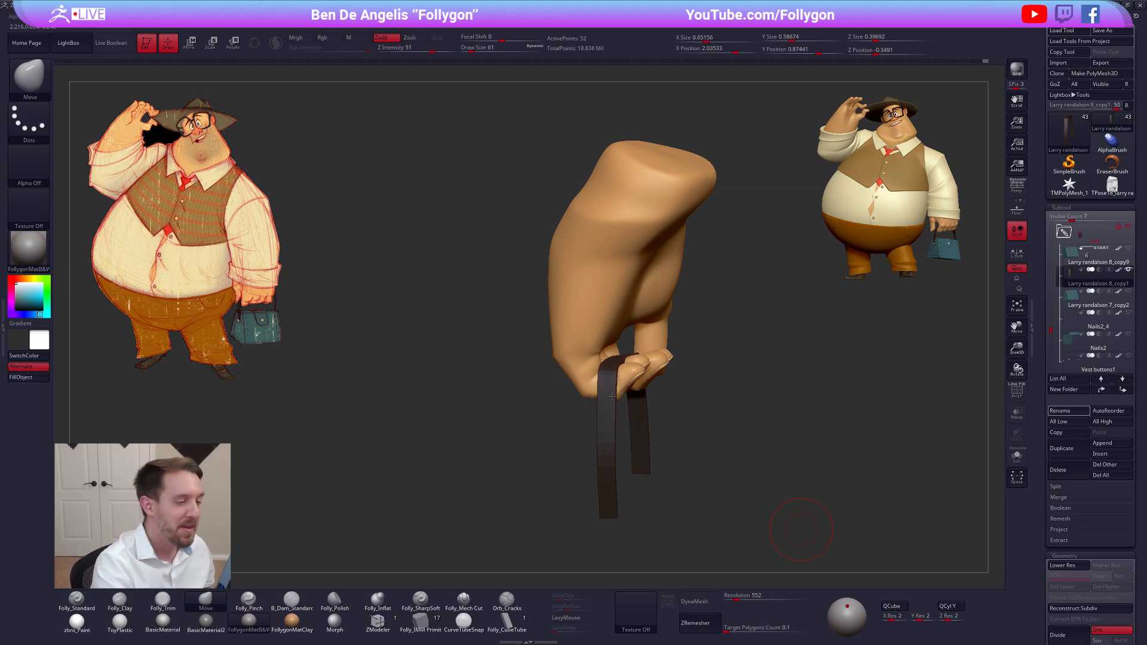
Align the strap's top with the finger grip from the side with the Move brush at draw size 67
right_drag(605, 383, 619, 369)
key(space)
drag(602, 370, 602, 371)
key(space)
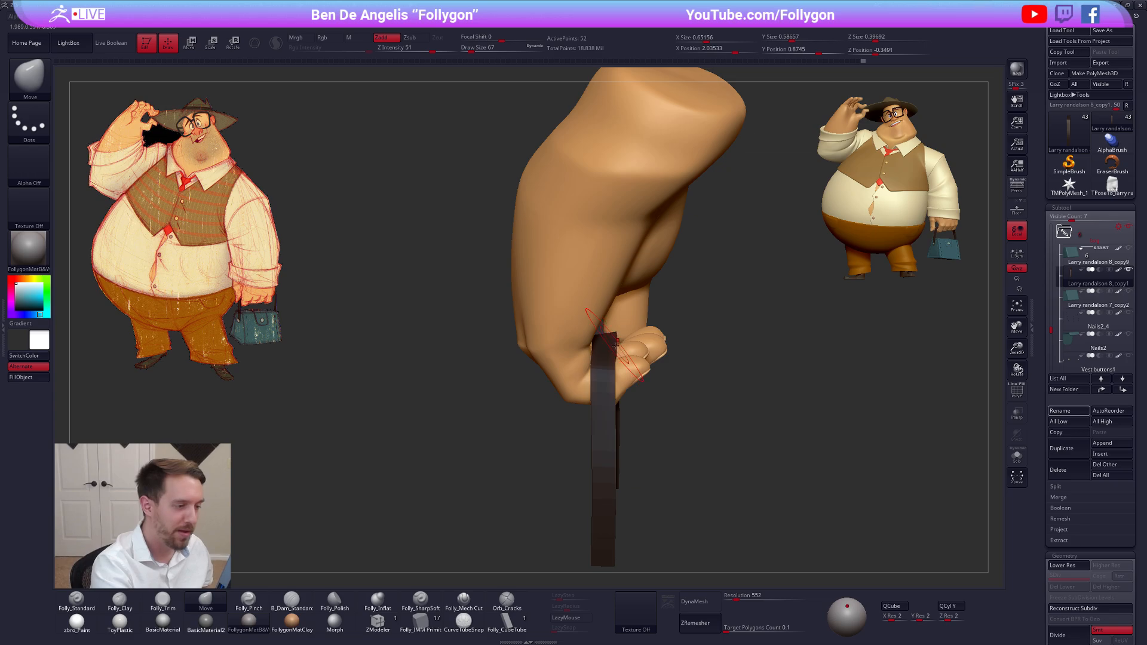
key(shift+f)
key(shift+f)
right_drag(634, 334, 589, 418)
Reposition the strap where it wraps over the index finger with the Move brush at draw size 81
key(space)
drag(590, 423, 588, 424)
right_drag(588, 421, 609, 380)
key(space)
drag(609, 380, 618, 358)
right_drag(588, 370, 633, 372)
Fine-tune the strap's fit along the fingers with the Move brush at draw size 49 and show its polyframe
key(space)
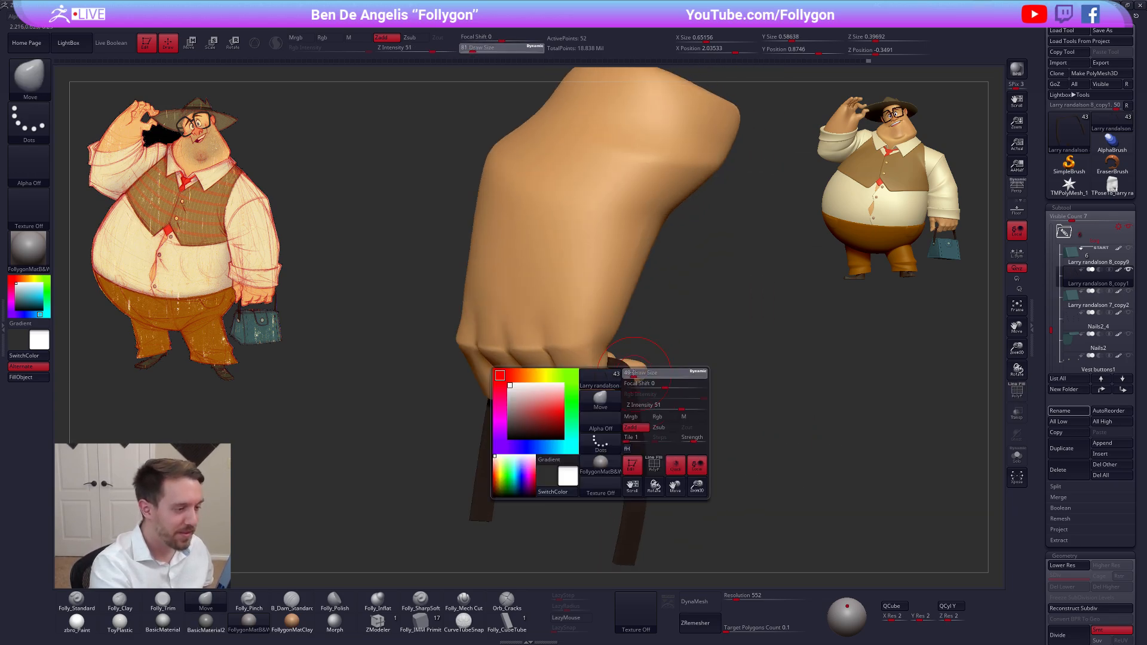
drag(634, 372, 632, 373)
mouse_move(633, 372)
right_down()
mouse_move(590, 380)
mouse_move(628, 377)
mouse_move(643, 396)
right_up()
right_drag(550, 398, 509, 415)
key(shift+f)
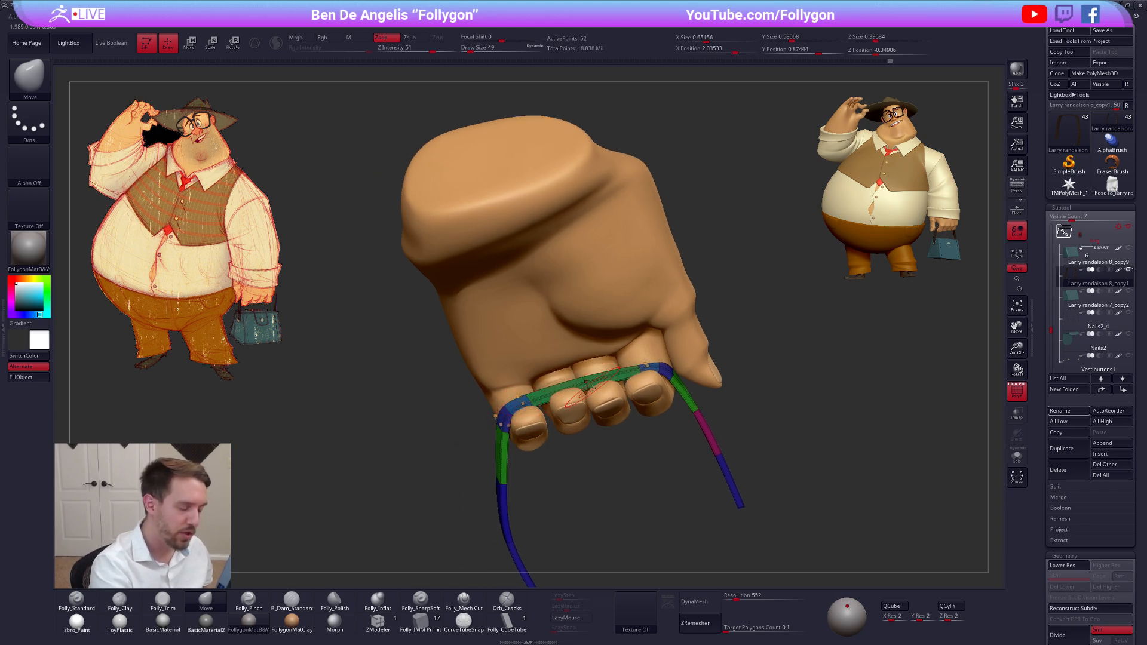
Hide the strap's polyframe and isolate the gripping hand for editing with the Move brush at draw size 21
mouse_move(589, 386)
right_down()
mouse_move(574, 404)
mouse_move(595, 401)
mouse_move(586, 416)
mouse_move(602, 410)
mouse_move(572, 412)
right_up()
key(shift+f)
alt+click(572, 401)
key(alt+s)
key(space)
key(space)
drag(573, 408, 570, 407)
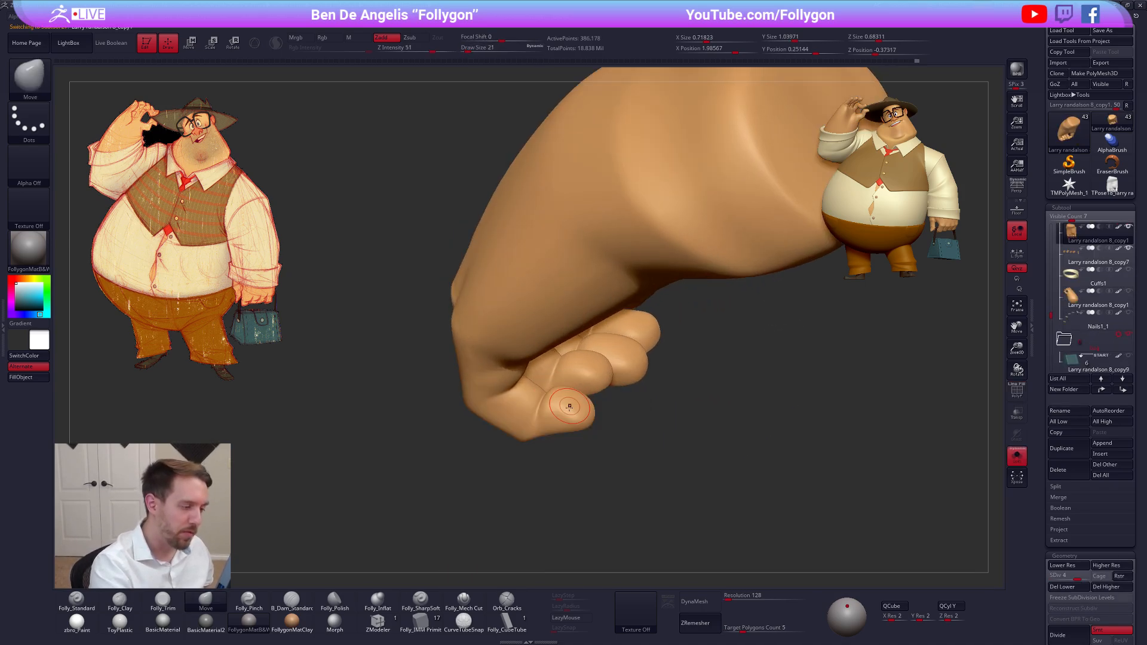
Raise the gripping hand to subdivision level 5 and choose the Folly_Mech Cut brush for the palm side of the fingers
mouse_move(569, 407)
right_down()
mouse_move(559, 397)
mouse_move(577, 359)
mouse_move(633, 357)
mouse_move(630, 343)
mouse_move(671, 316)
mouse_move(661, 315)
mouse_move(644, 329)
mouse_move(706, 371)
right_up()
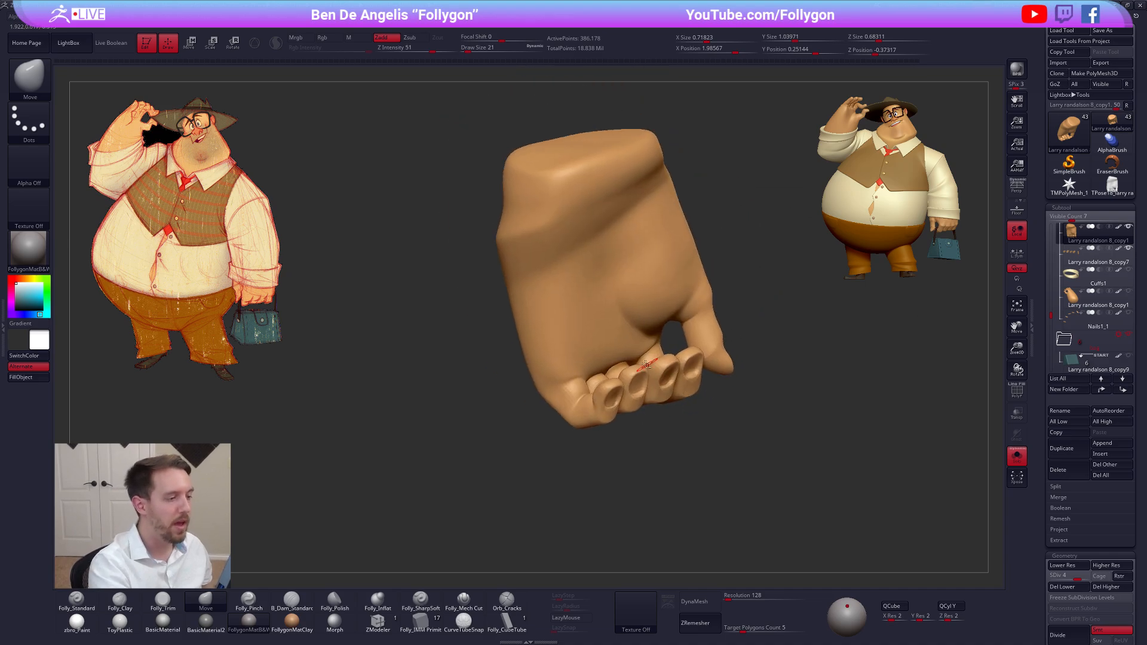
key(space)
drag(597, 411, 605, 411)
mouse_move(604, 364)
right_down()
mouse_move(603, 382)
mouse_move(605, 348)
mouse_move(599, 379)
right_up()
shift+drag(599, 379, 603, 387)
mouse_move(603, 387)
right_down()
mouse_move(574, 394)
mouse_move(597, 382)
mouse_move(600, 418)
mouse_move(598, 384)
right_up()
key(d)
click(463, 603)
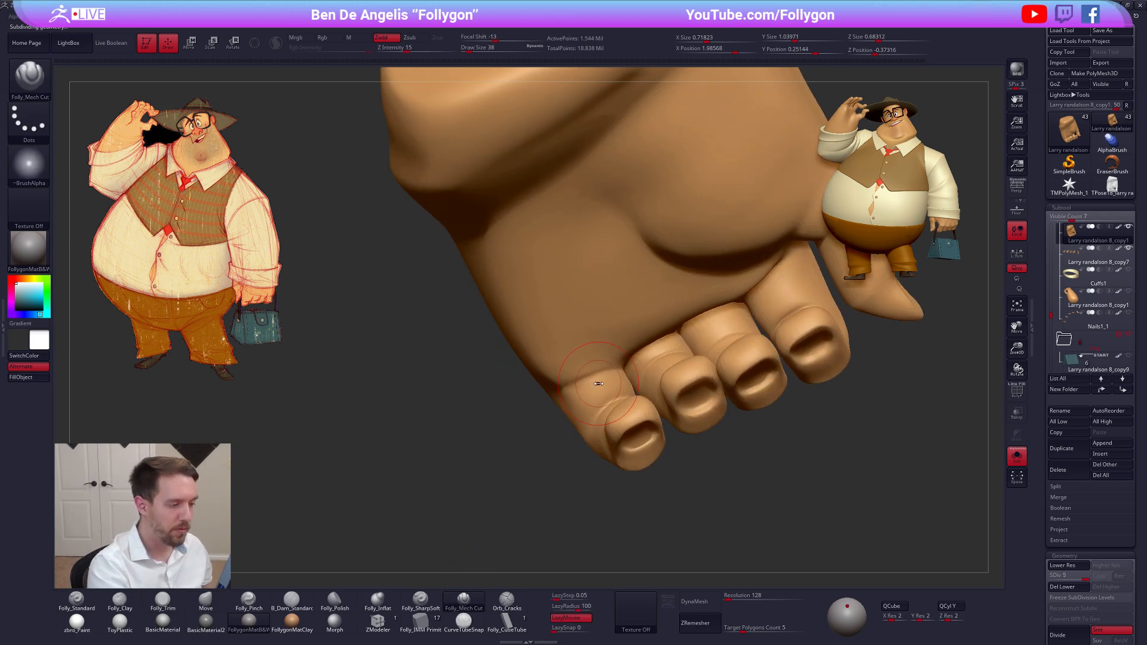
Define the crease where the little finger folds into the palm with the Folly_Mech Cut brush at draw size 25
key(space)
drag(599, 383, 596, 383)
right_drag(599, 382, 606, 379)
key(space)
drag(607, 379, 604, 379)
right_drag(603, 379, 617, 369)
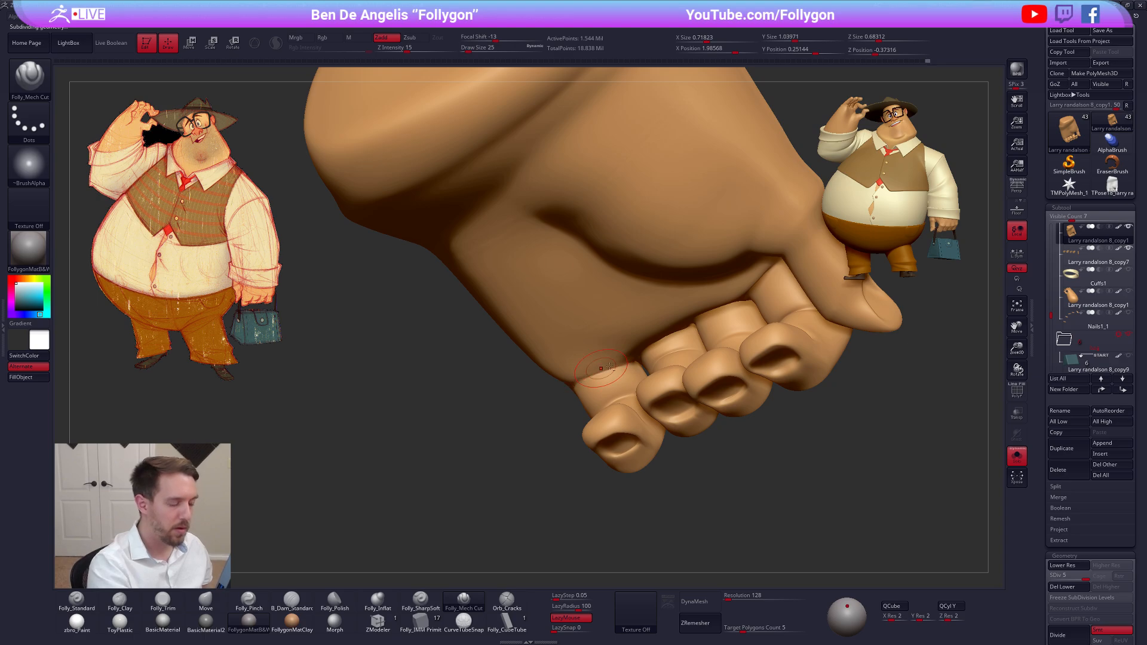
mouse_move(578, 388)
right_down()
mouse_move(591, 377)
mouse_move(625, 385)
right_up()
Smooth the folds inside the curled little finger at draw size 25
key(shift)
shift+drag(625, 385, 648, 369)
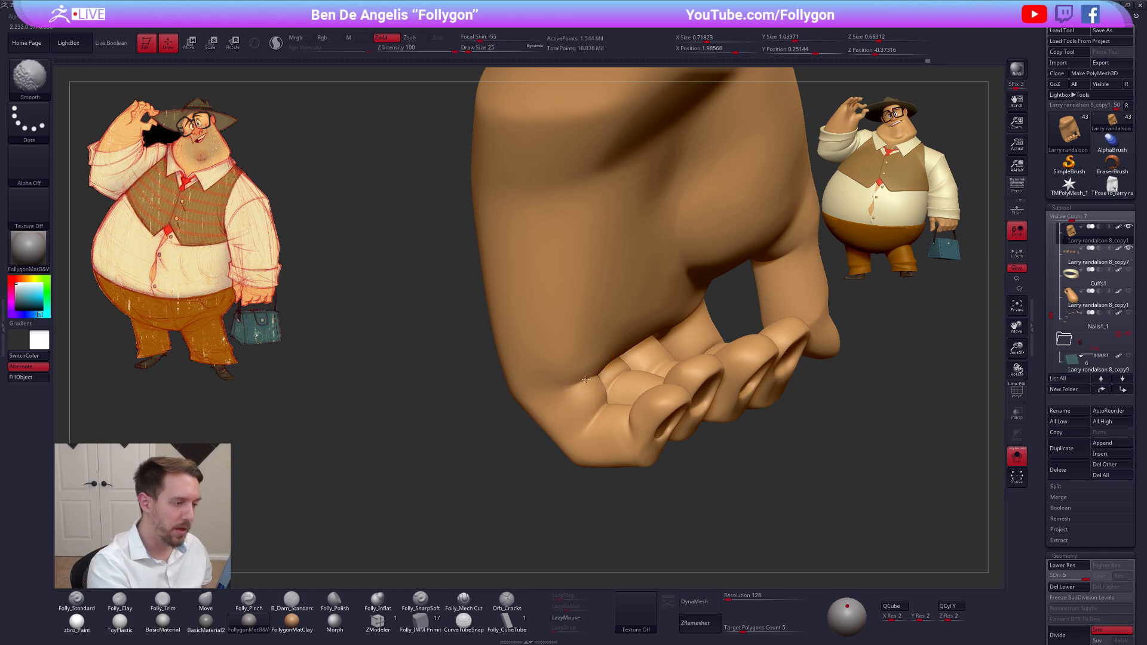
right_drag(675, 358, 653, 345)
key(shift)
shift+drag(653, 345, 647, 352)
ctrl+right_drag(653, 344, 633, 286)
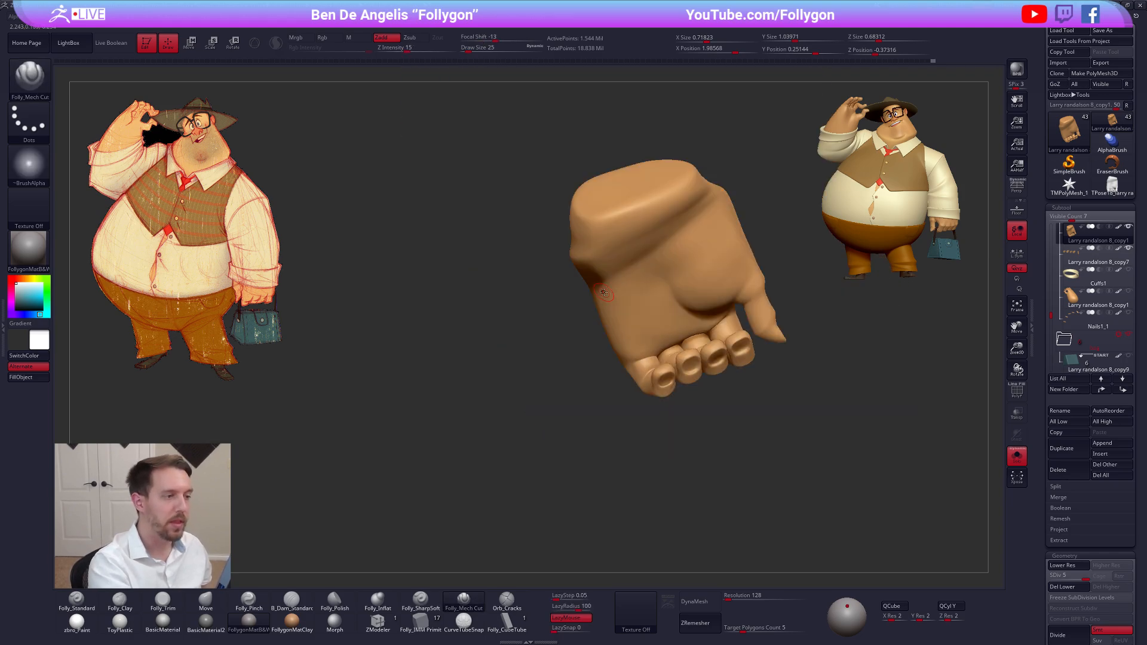
Smooth the palm's outer edge and the gaps between the fingers at draw size 54, with the strap and nails shown again
key(space)
drag(632, 287, 638, 286)
key(shift)
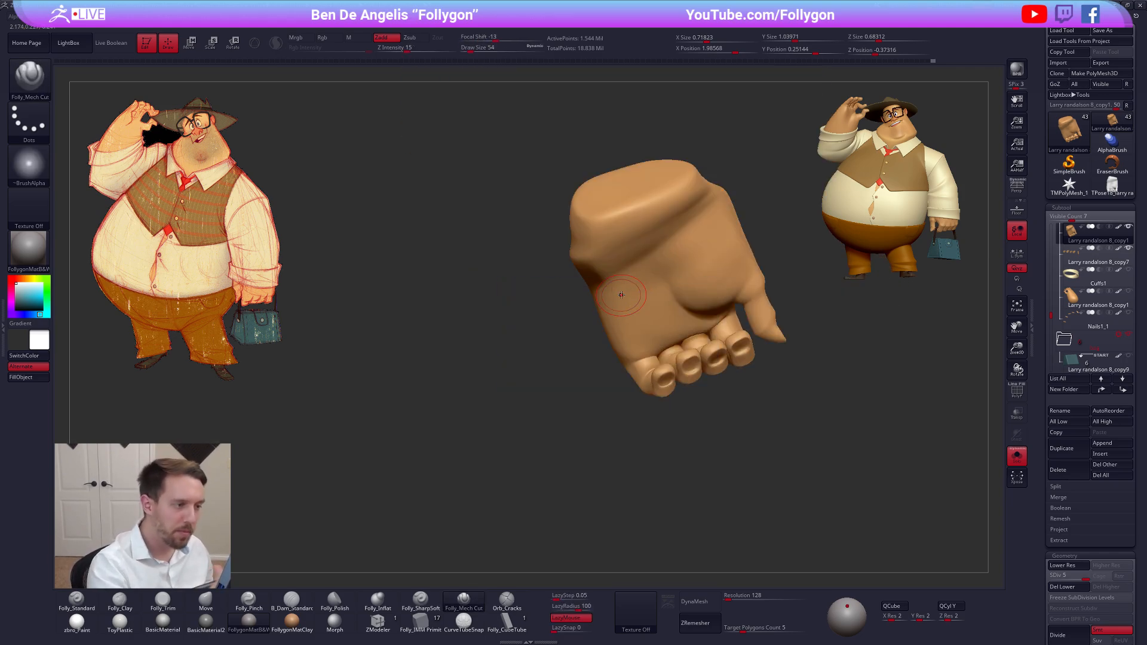
mouse_move(622, 294)
right_down()
mouse_move(735, 384)
mouse_move(643, 420)
mouse_move(633, 397)
mouse_move(540, 406)
mouse_move(532, 412)
mouse_move(559, 407)
mouse_move(537, 421)
mouse_move(579, 407)
mouse_move(559, 452)
right_up()
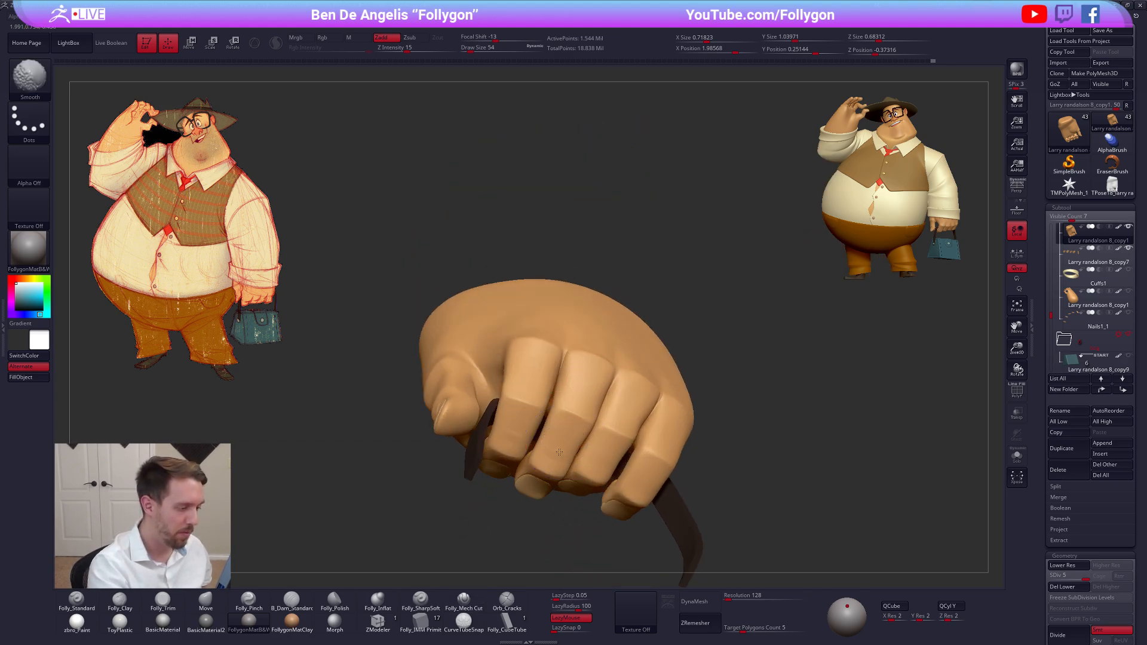
shift+drag(555, 438, 517, 426)
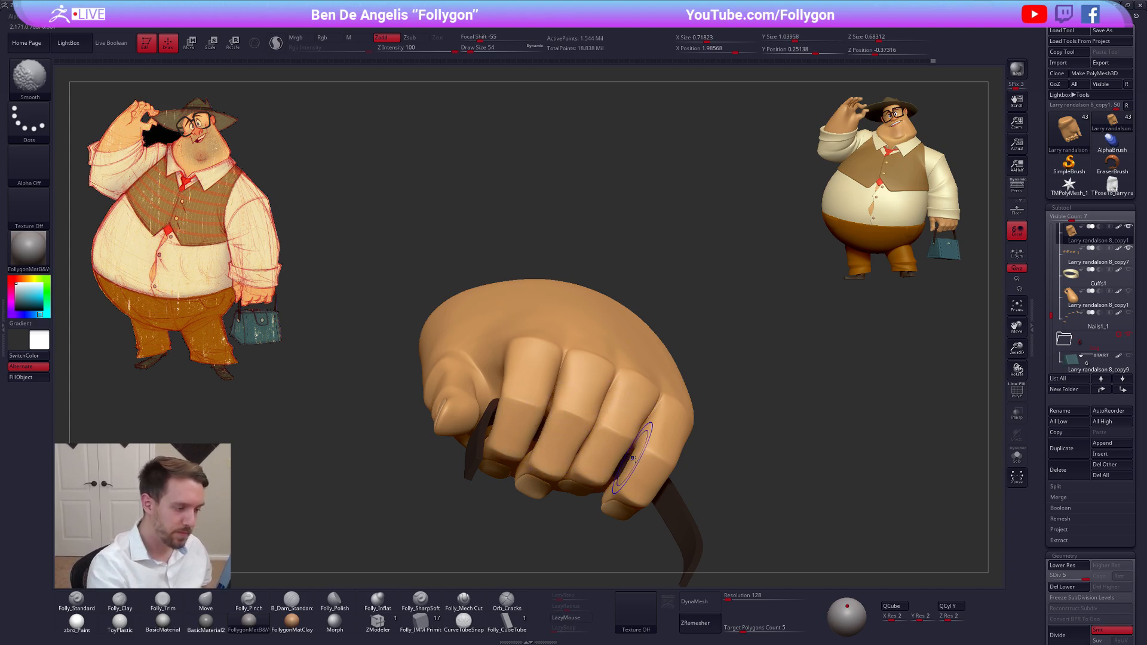
right_drag(641, 468, 606, 299)
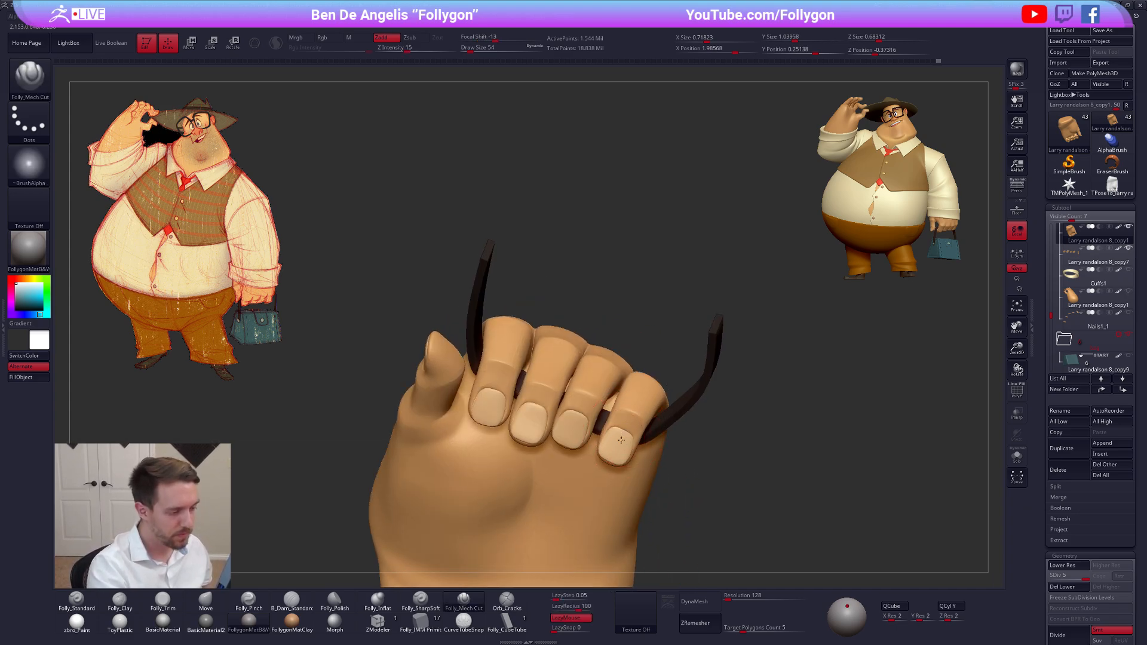
Select the gripping hand's nails and reposition the little finger's nail with the Move brush at draw size 61
alt+click(617, 441)
ctrl+right_drag(617, 441, 619, 487)
key(s)
drag(617, 478, 605, 478)
key(b)
key(m)
key(v)
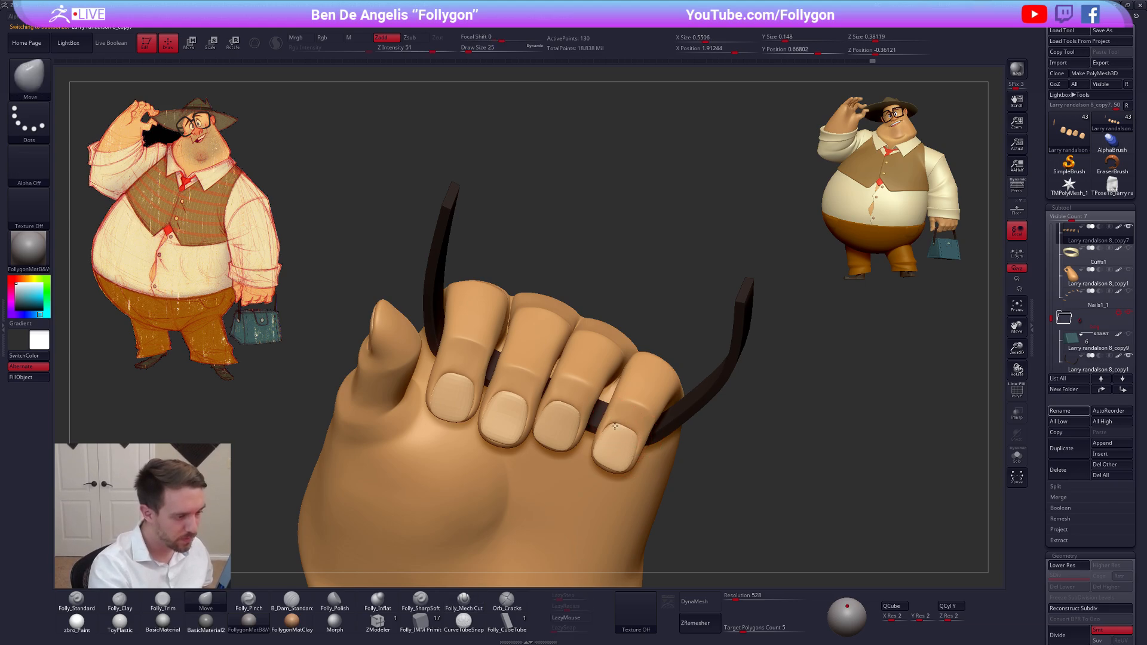
right_drag(607, 470, 620, 463)
key(s)
drag(597, 472, 613, 472)
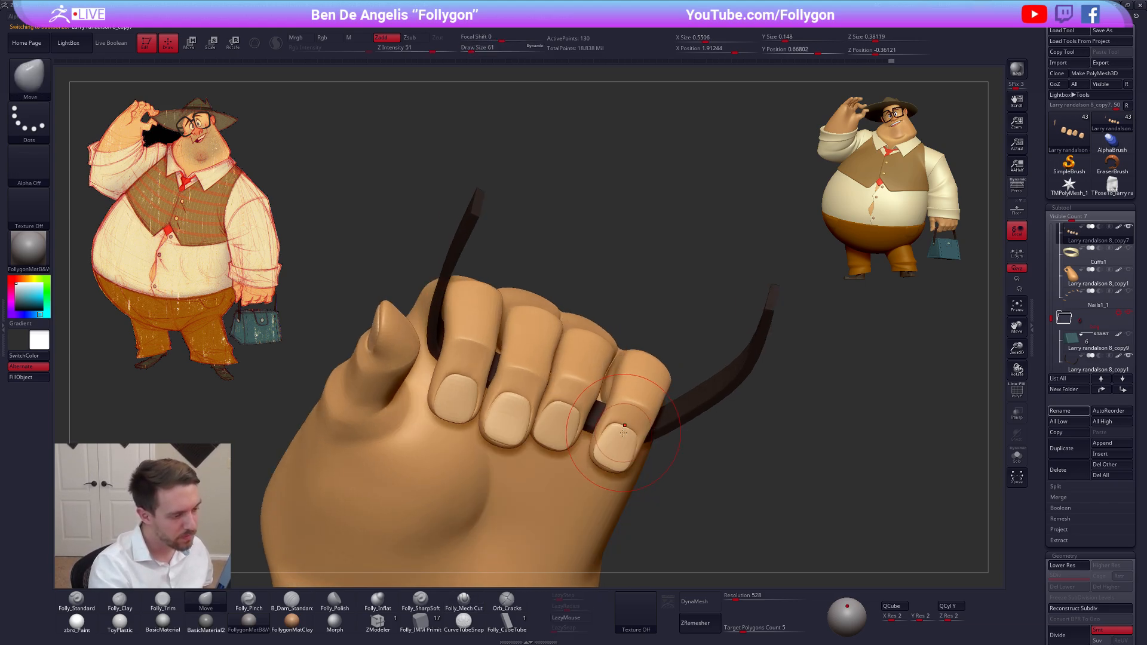
mouse_move(592, 469)
right_down()
mouse_move(628, 434)
mouse_move(570, 470)
right_up()
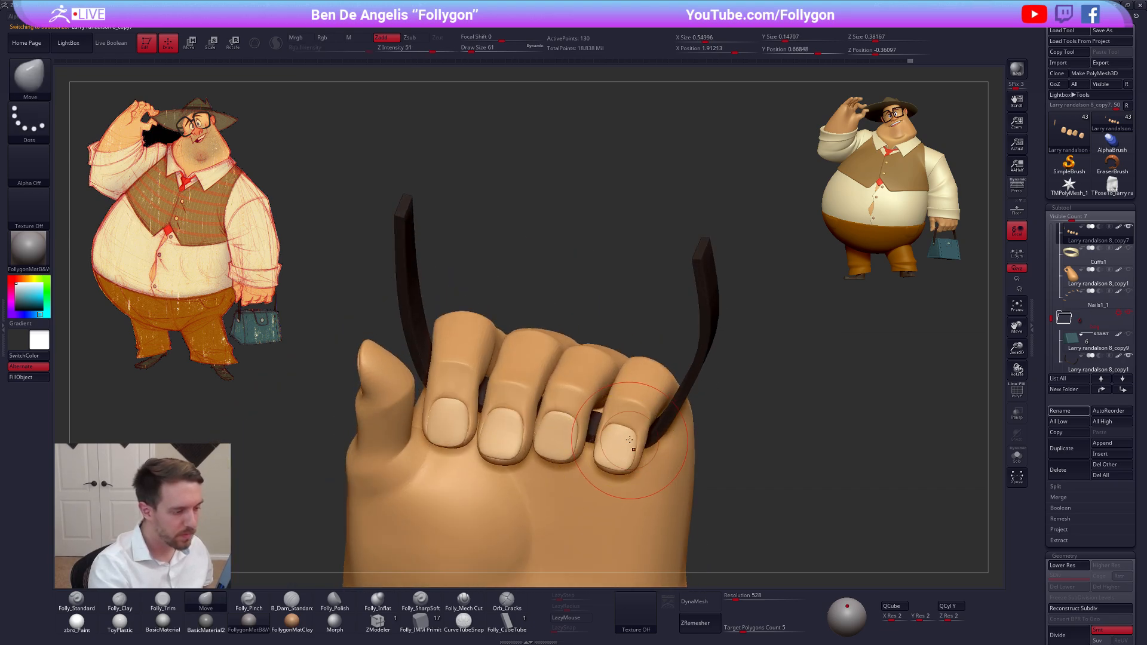
Select the gripping hand, lower its subdivision level and adjust the little fingertip around its nail at draw size 33
key(s)
drag(612, 463, 616, 472)
alt+click(637, 421)
key(space)
key(shift+d)
key(shift+d)
key(shift+d)
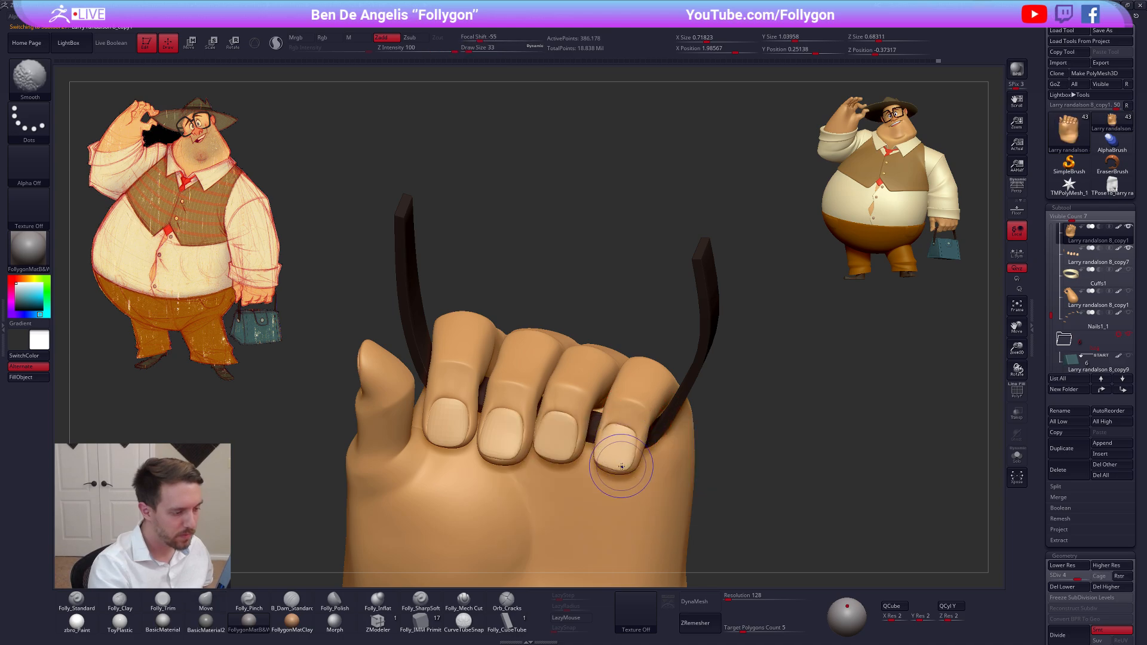
right_drag(638, 465, 629, 467)
Isolate the hand at subdivision level 1 and mask everything except the ring finger
key(alt+s)
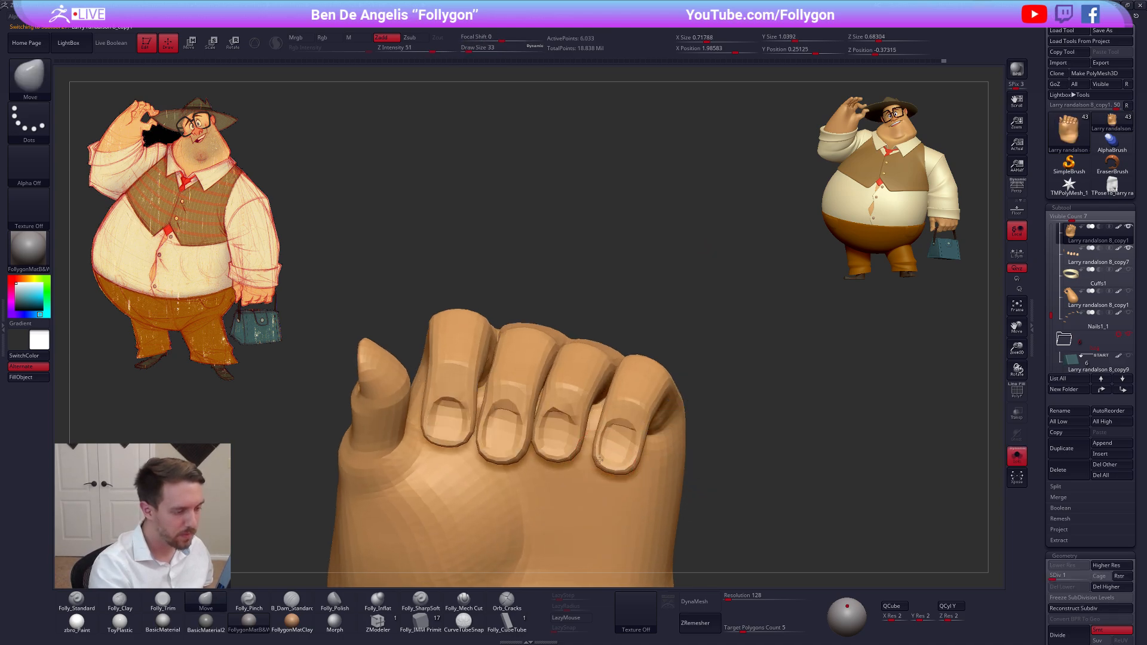
key(alt+s)
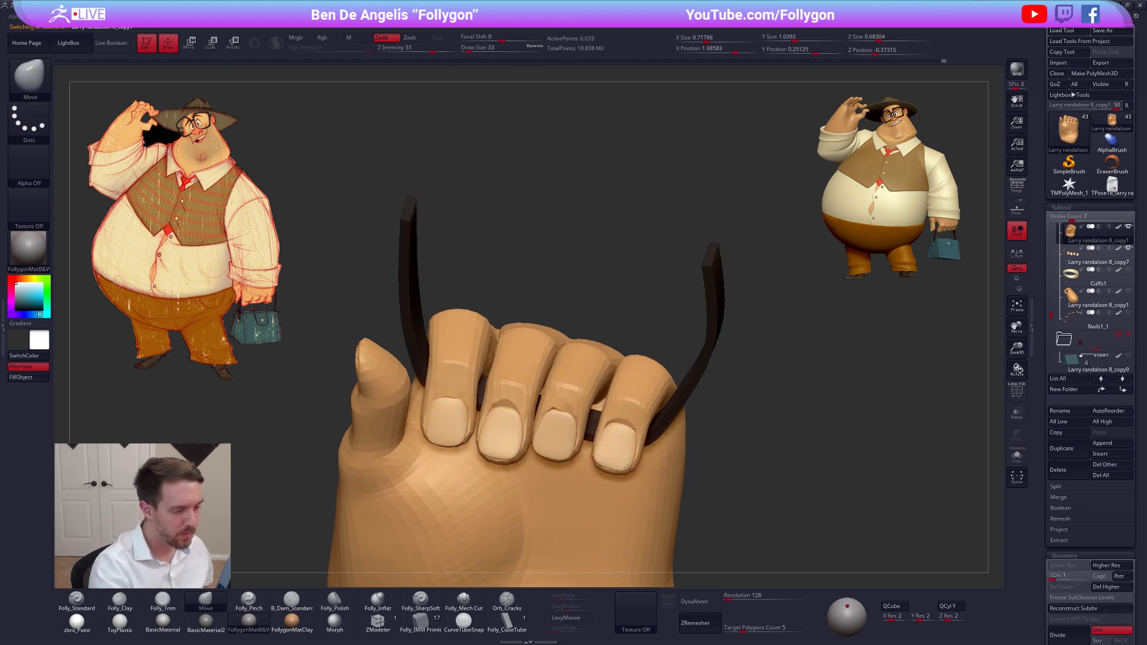
key(alt+s)
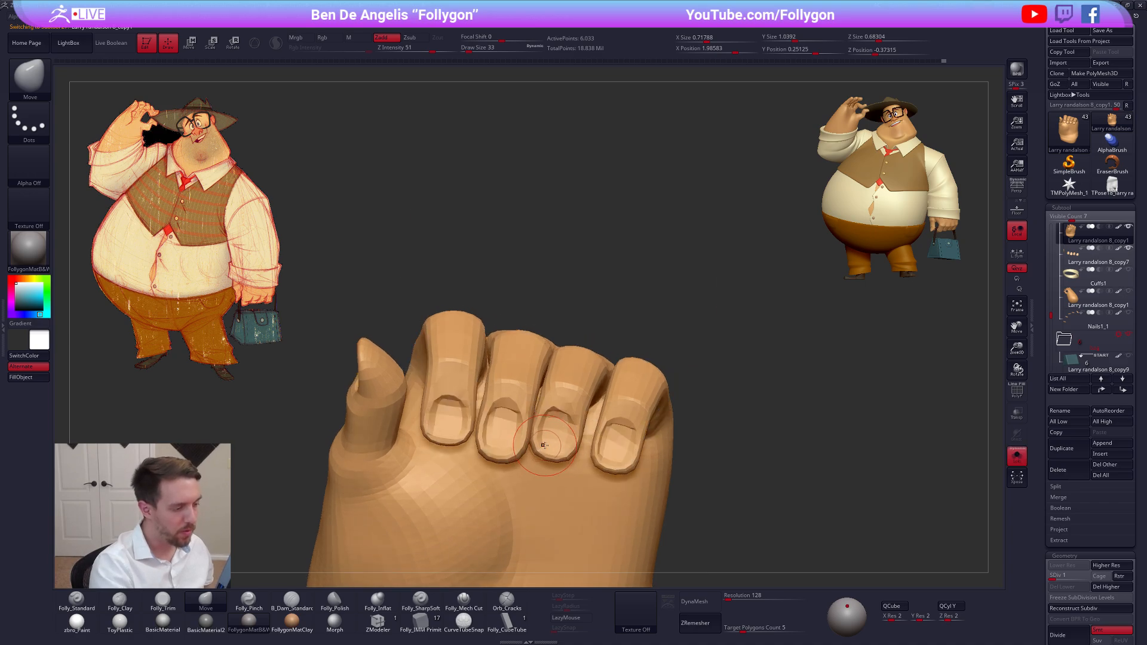
key(w)
ctrl+drag(568, 394, 577, 334)
key(q)
ctrl+click(550, 448)
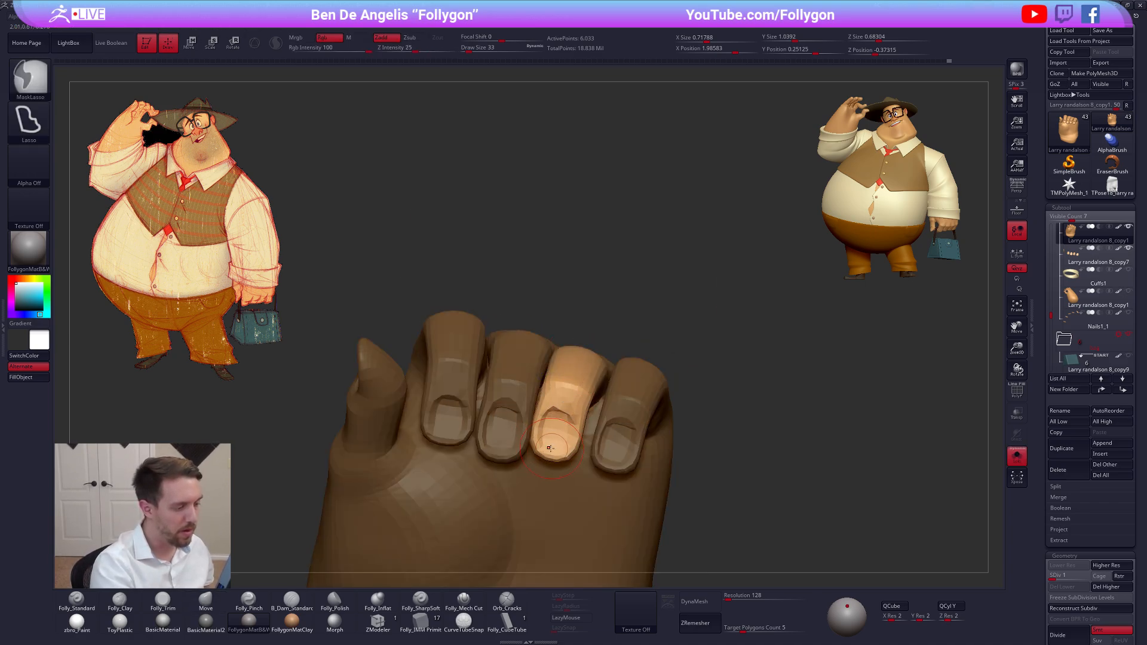
Fit the ring, middle and index fingertips around their nails with the Move brush at draw size 33, unmasking one finger at a time
key(alt+s)
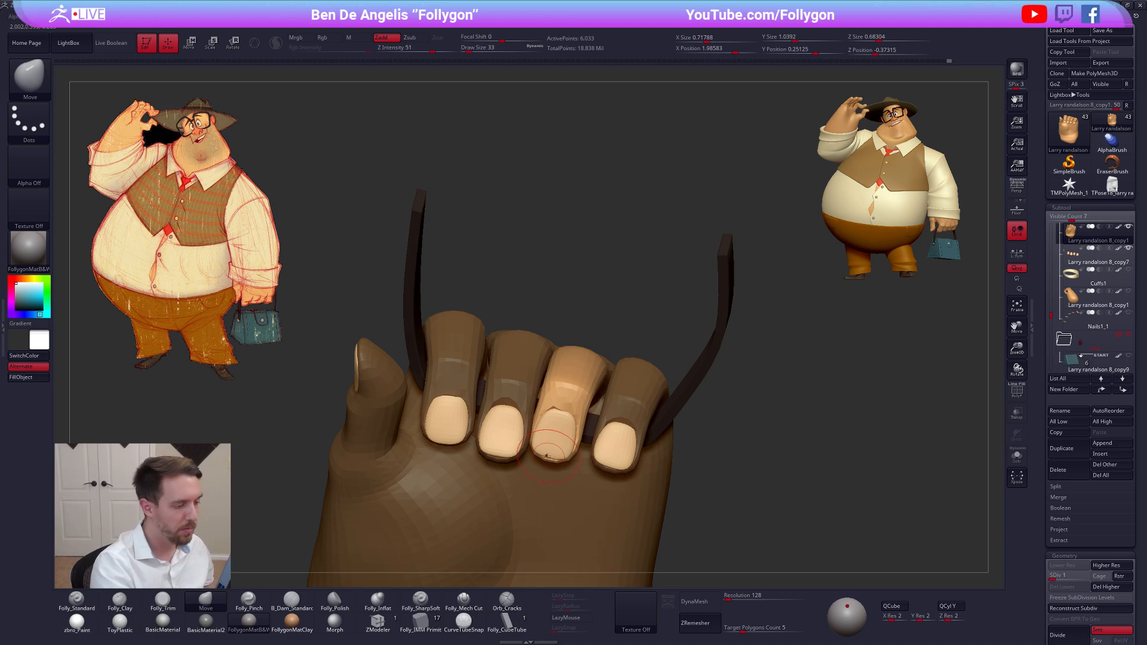
right_drag(546, 456, 563, 448)
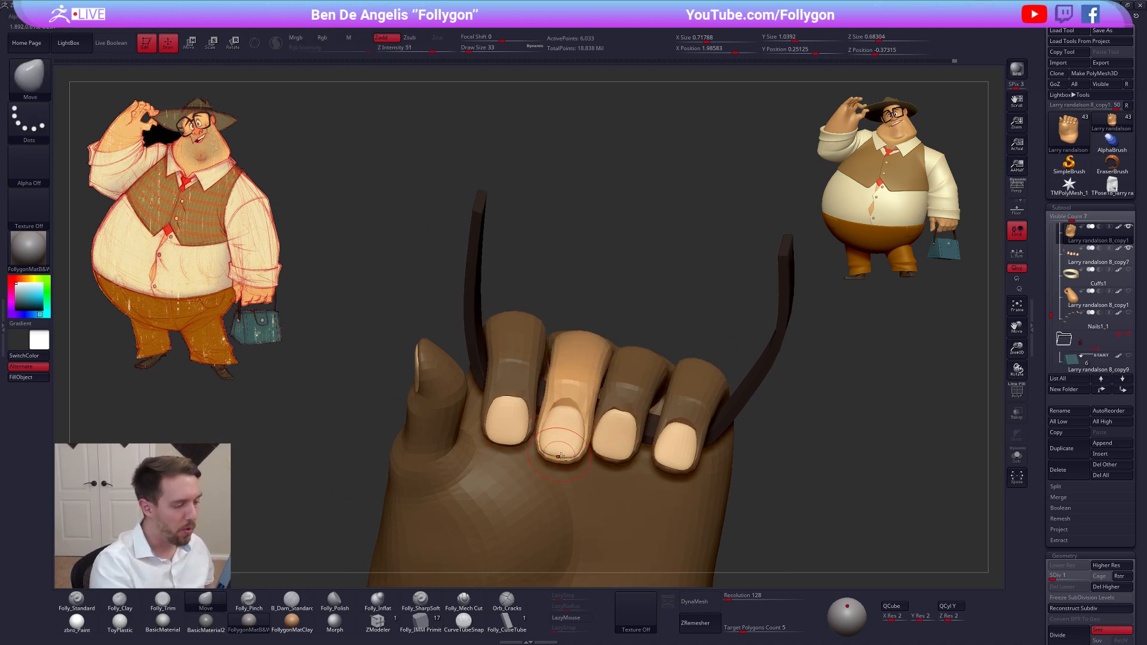
right_drag(560, 456, 544, 435)
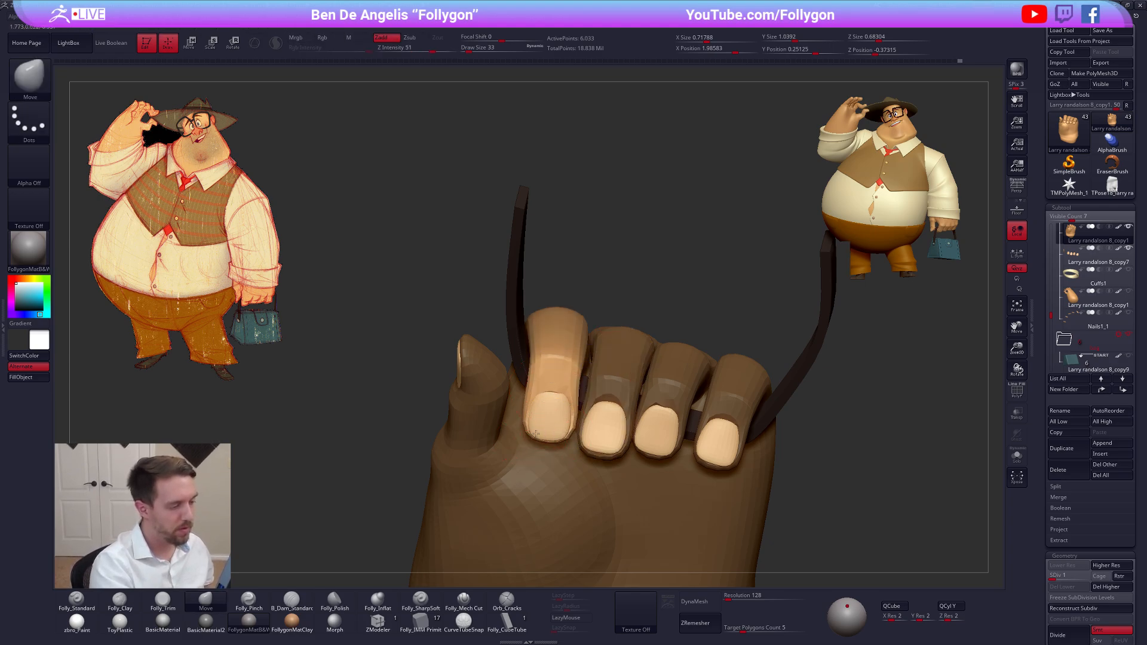
Clear the finger mask and return the hand to subdivision level 5
key(d)
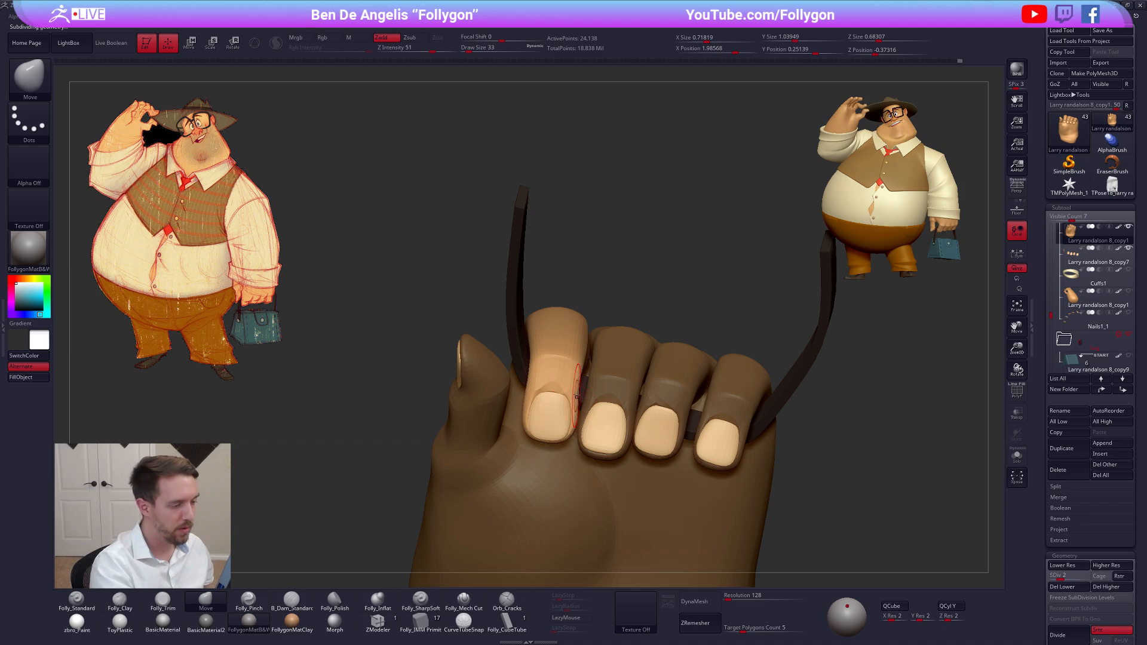
ctrl+click(668, 258)
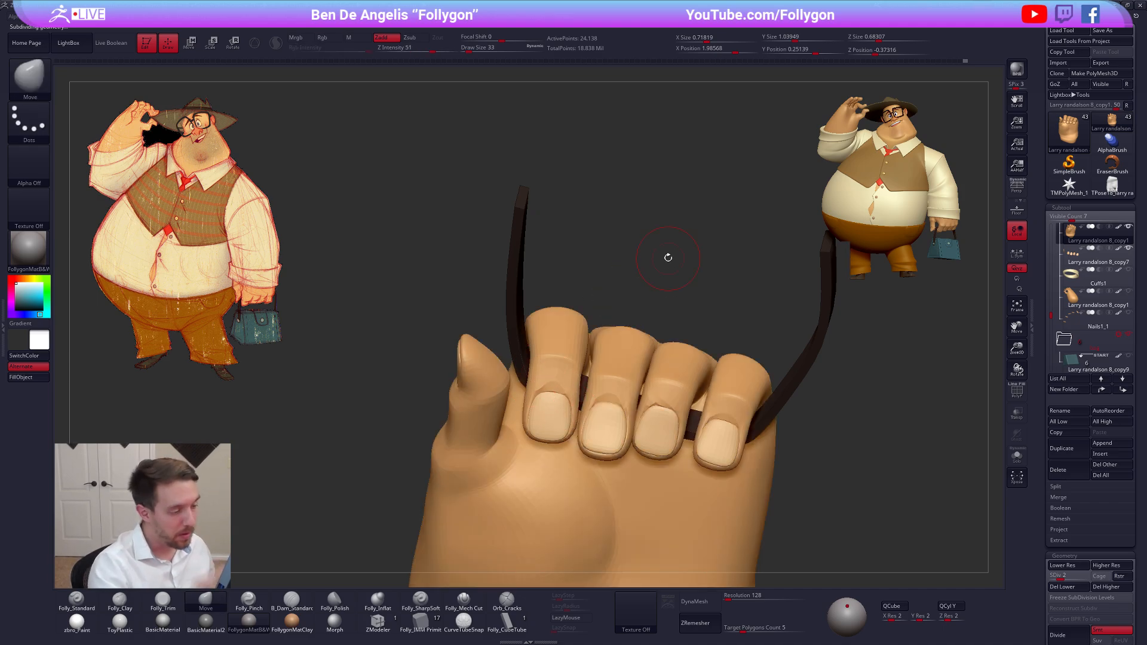
alt+click(662, 440)
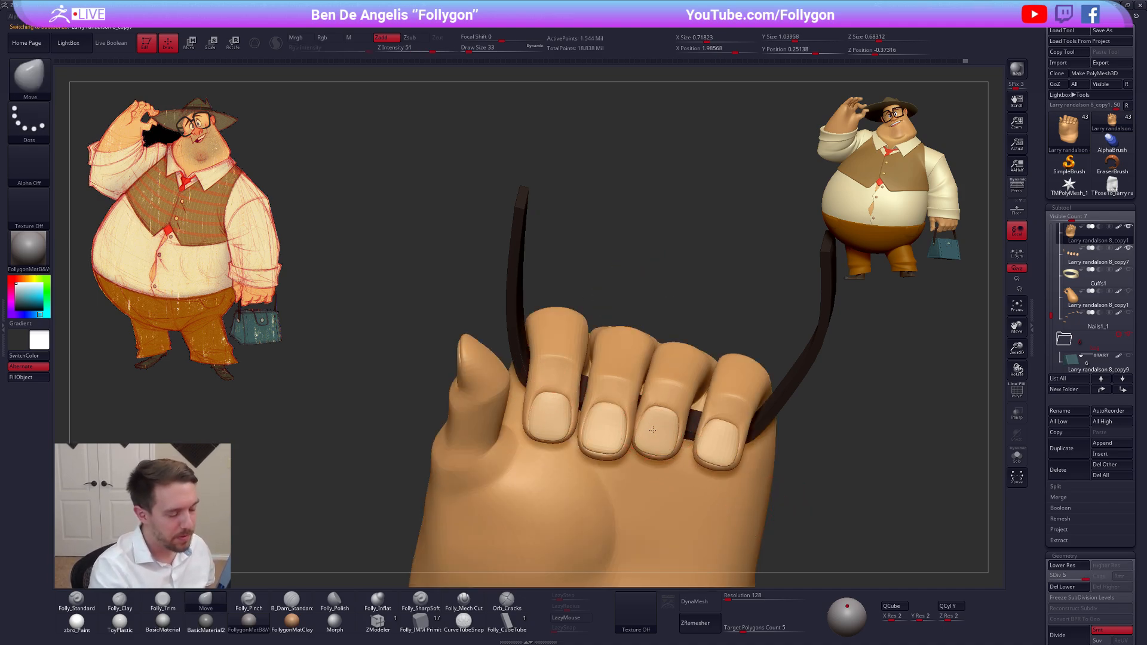
Lower the hand to subdivision level 3 and smooth the gap between the ring and little finger knuckles at draw size 43
mouse_move(662, 440)
right_down()
mouse_move(665, 412)
mouse_move(662, 421)
mouse_move(605, 418)
mouse_move(584, 402)
mouse_move(579, 411)
mouse_move(625, 428)
mouse_move(635, 387)
mouse_move(636, 420)
right_up()
key(space)
key(shift+f)
alt+click(632, 366)
key(shift+f)
mouse_move(632, 366)
right_down()
mouse_move(639, 361)
mouse_move(615, 353)
mouse_move(644, 436)
mouse_move(648, 385)
right_up()
shift+drag(679, 342, 672, 335)
key(shift+d)
key(shift+d)
key(shift+d)
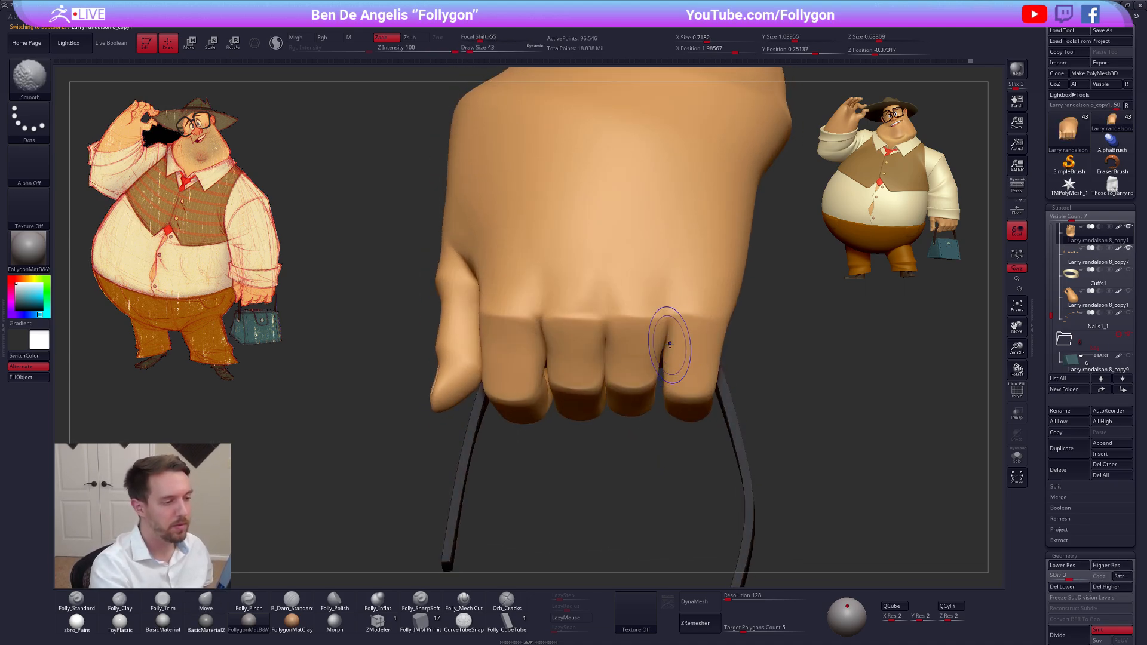
mouse_move(669, 343)
right_down()
mouse_move(678, 345)
mouse_move(676, 323)
mouse_move(673, 366)
right_up()
Reshape the row of knuckles at subdivision level 2 with the Move brush at draw size 96
key(space)
drag(629, 341, 633, 341)
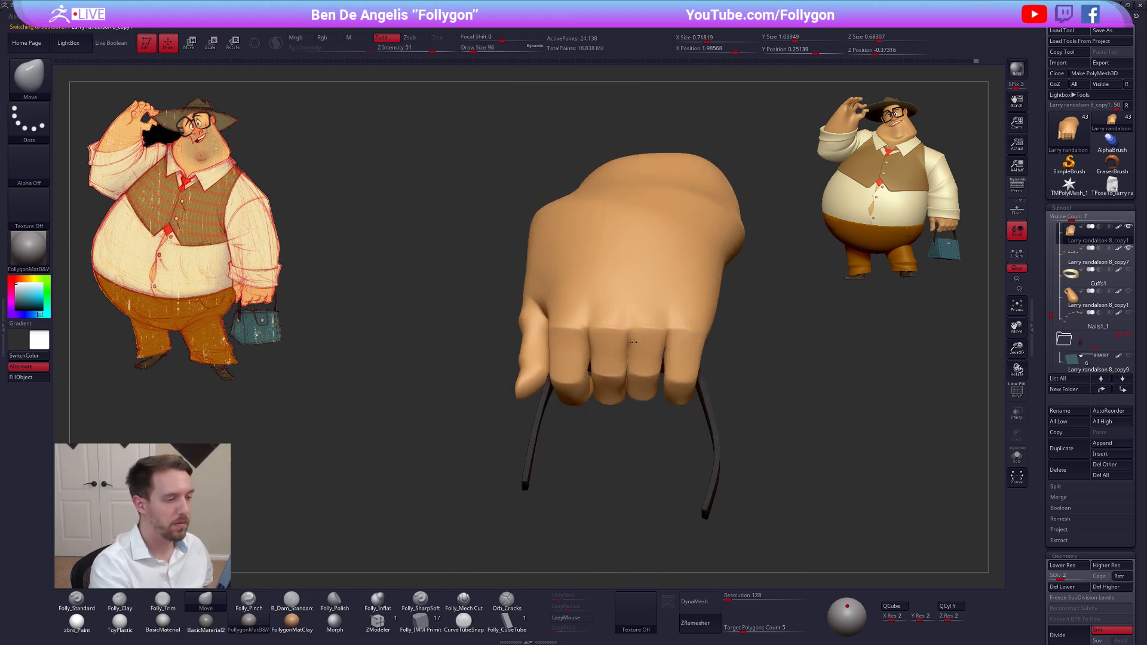
right_drag(588, 358, 630, 382)
mouse_move(630, 382)
ctrl+right_down()
mouse_move(627, 362)
mouse_move(735, 479)
mouse_move(742, 464)
ctrl+right_up()
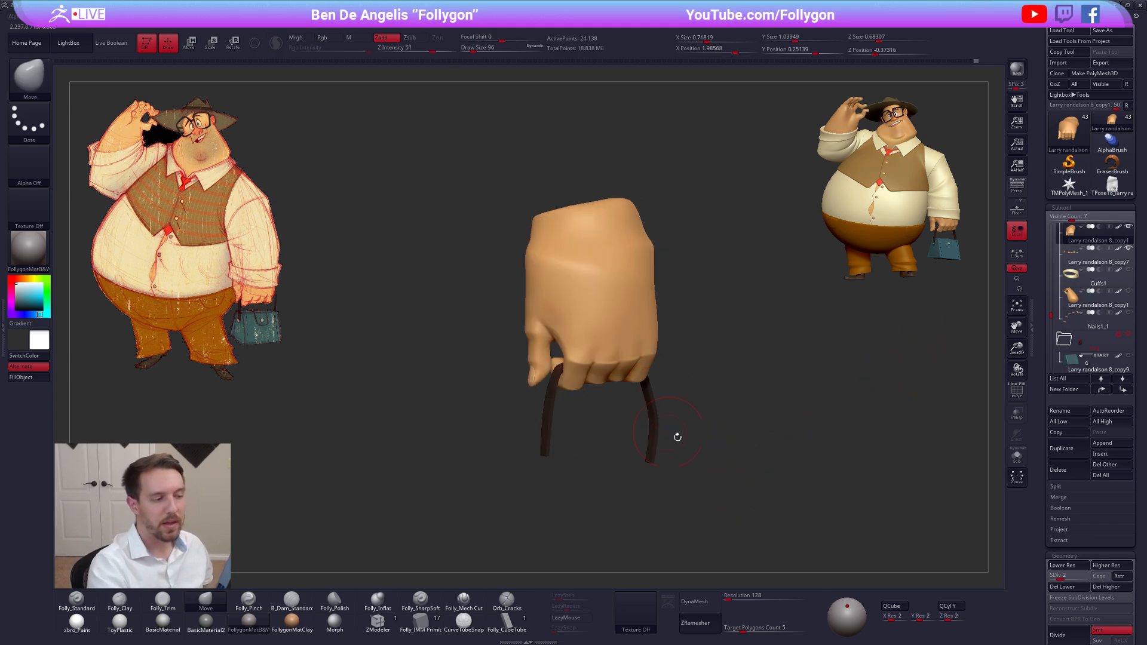
Show the whole character and restore the gripping hand to subdivision level 5
key(ctrl+d)
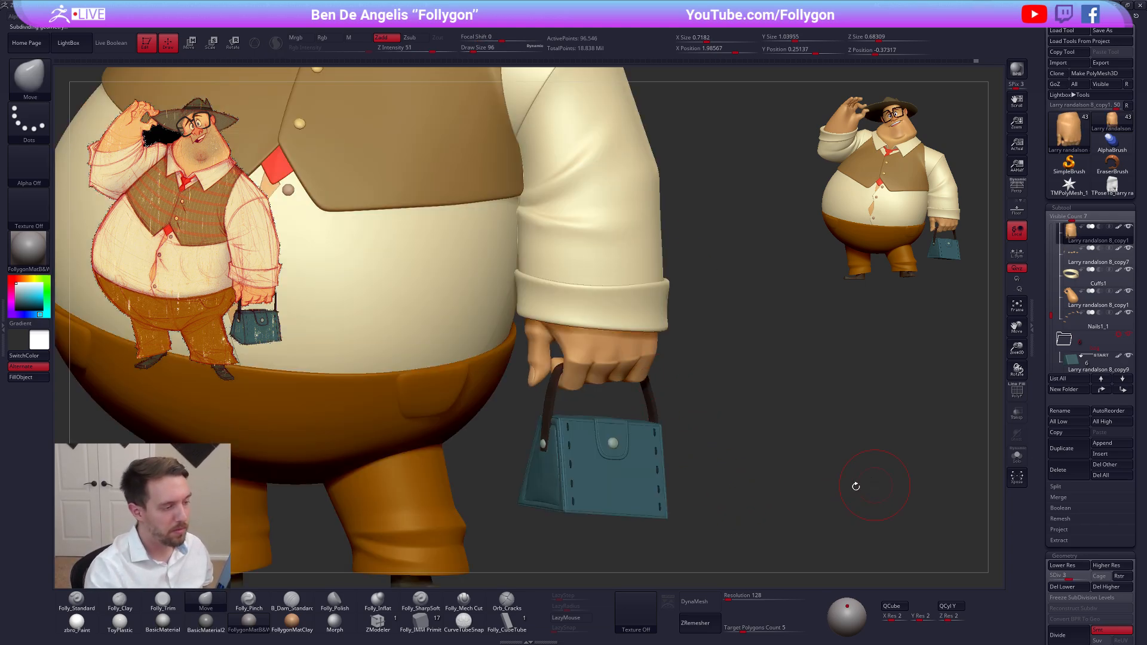
key(ctrl+d)
right_drag(879, 502, 798, 512)
right_drag(683, 432, 715, 332)
key(f)
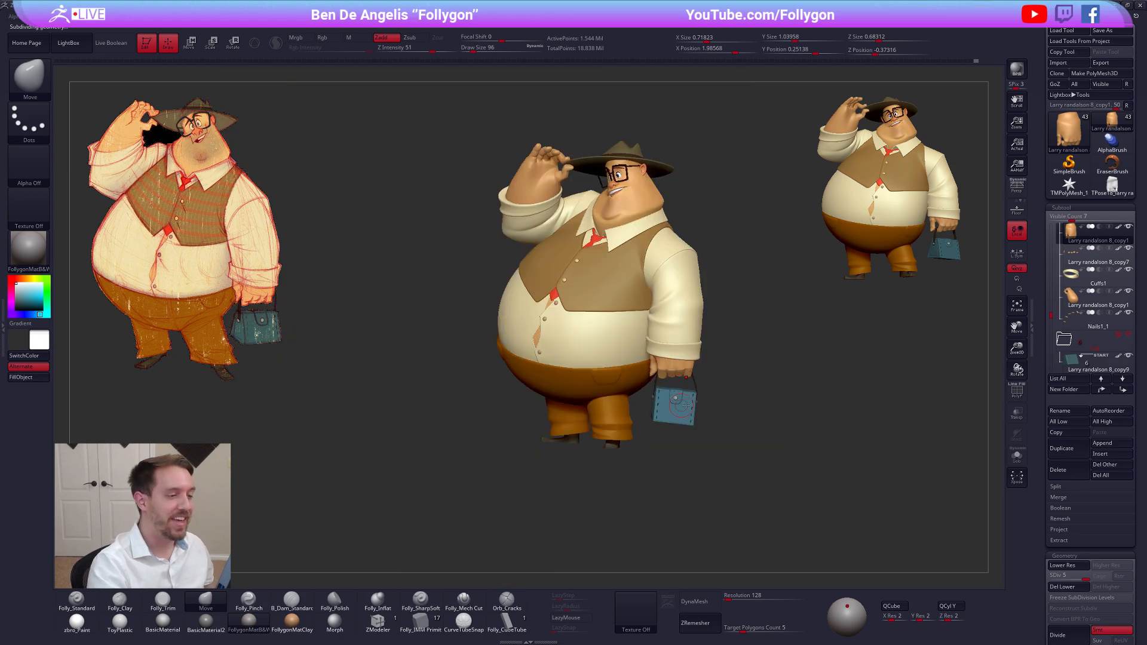
Select the raised hand and examine the full character's pose from several sides against the concept drawing
right_drag(731, 402, 752, 531)
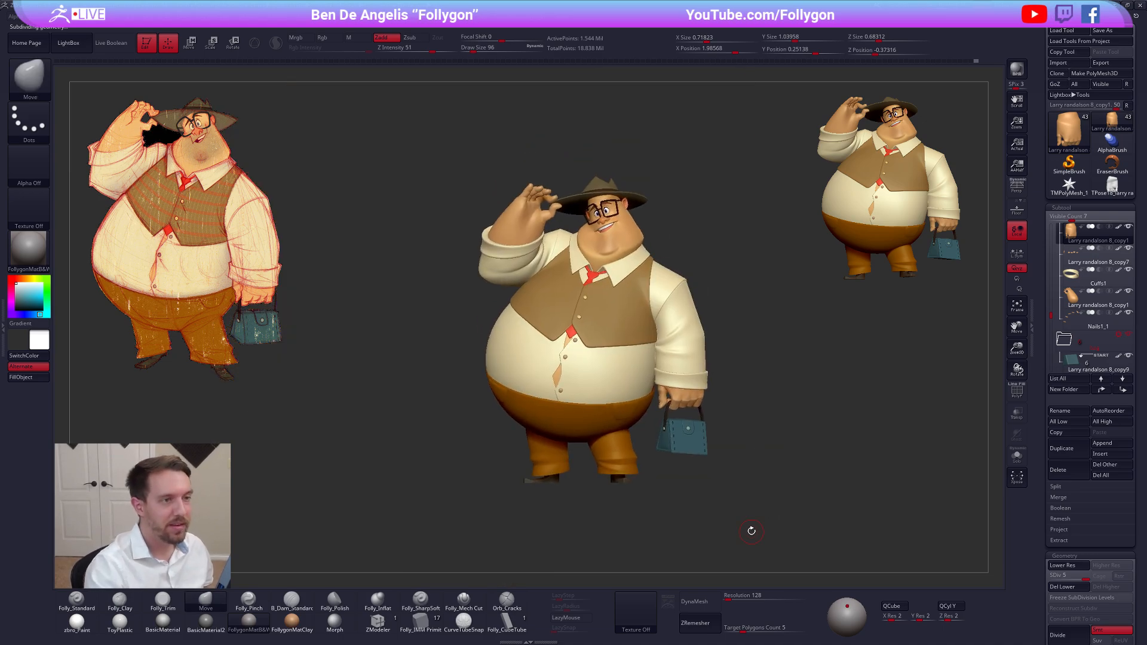
alt+click(521, 200)
drag(518, 199, 560, 194)
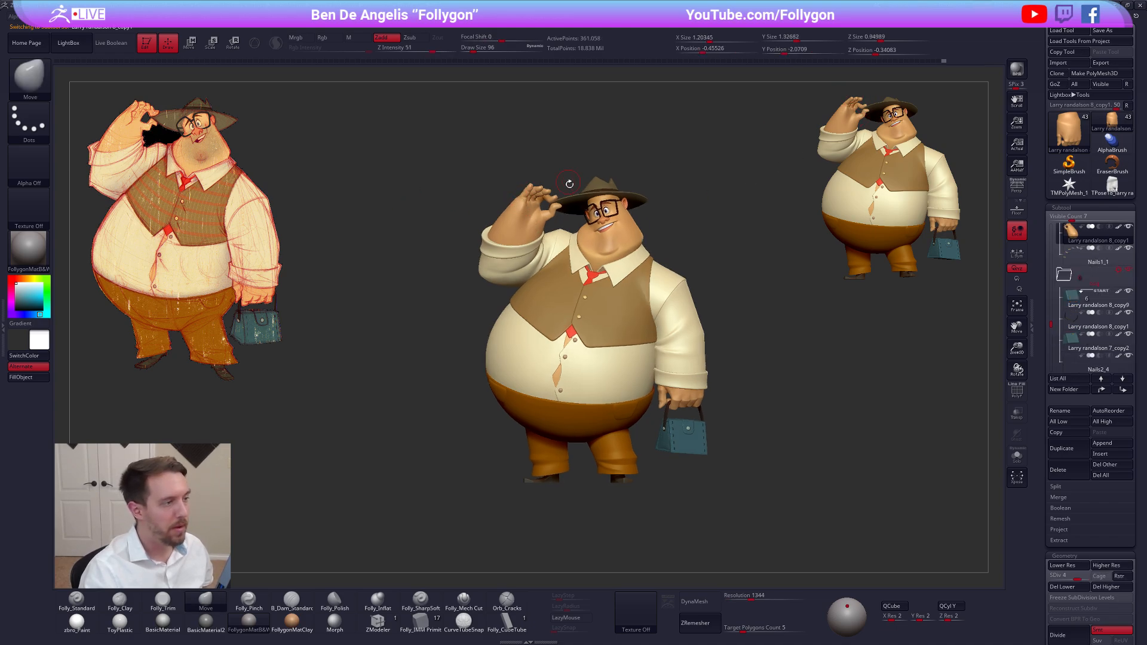
mouse_move(561, 231)
mouse_down()
mouse_move(529, 228)
mouse_move(540, 228)
mouse_up()
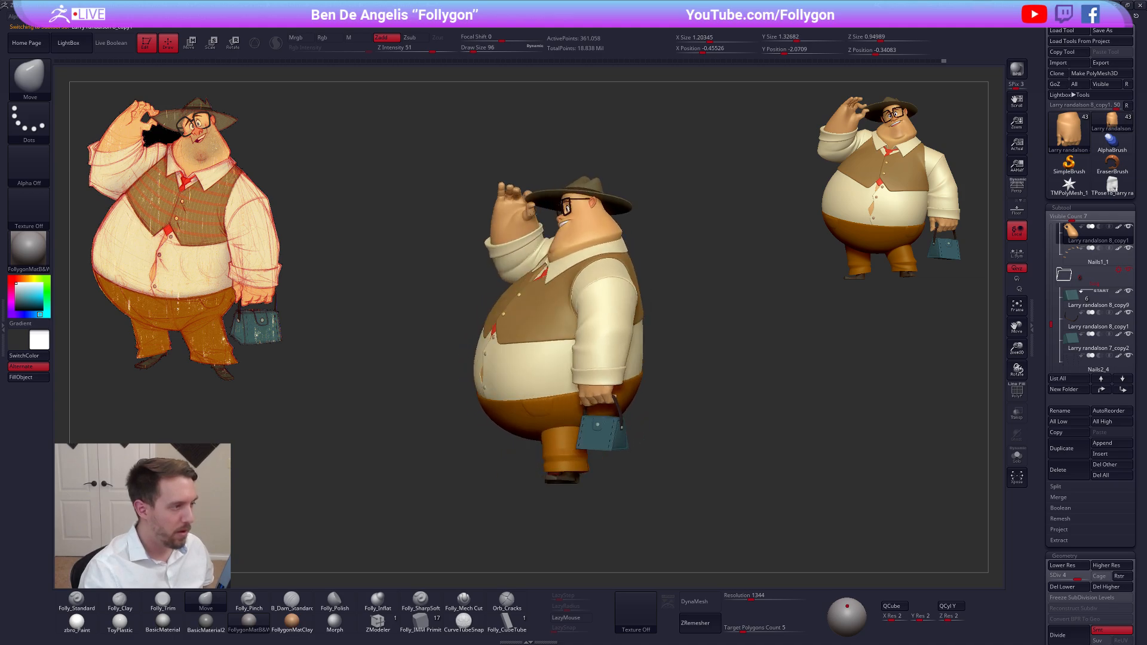
key(w)
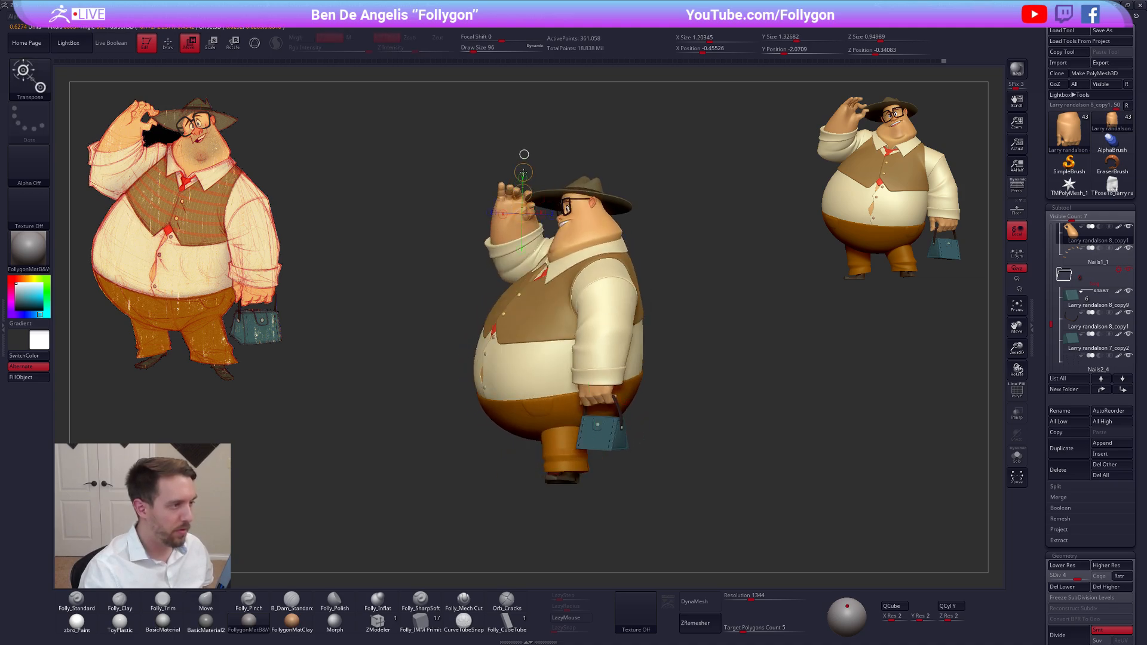
key(q)
mouse_move(524, 166)
mouse_down()
mouse_move(541, 334)
mouse_move(500, 224)
mouse_move(415, 230)
mouse_move(470, 234)
mouse_up()
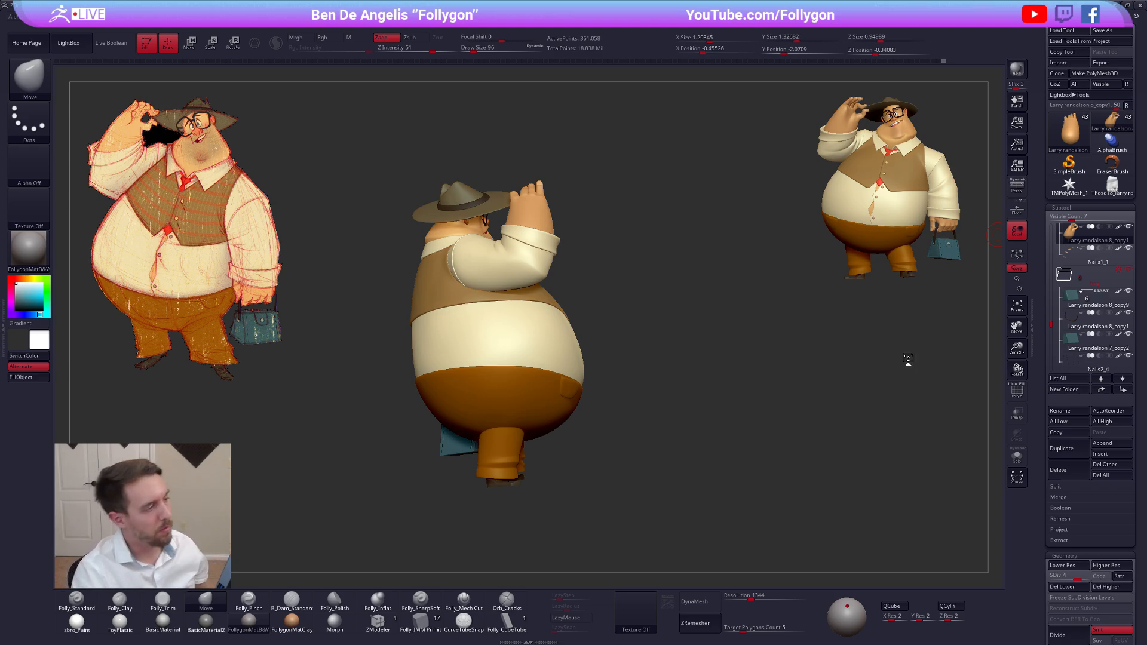
drag(798, 350, 702, 340)
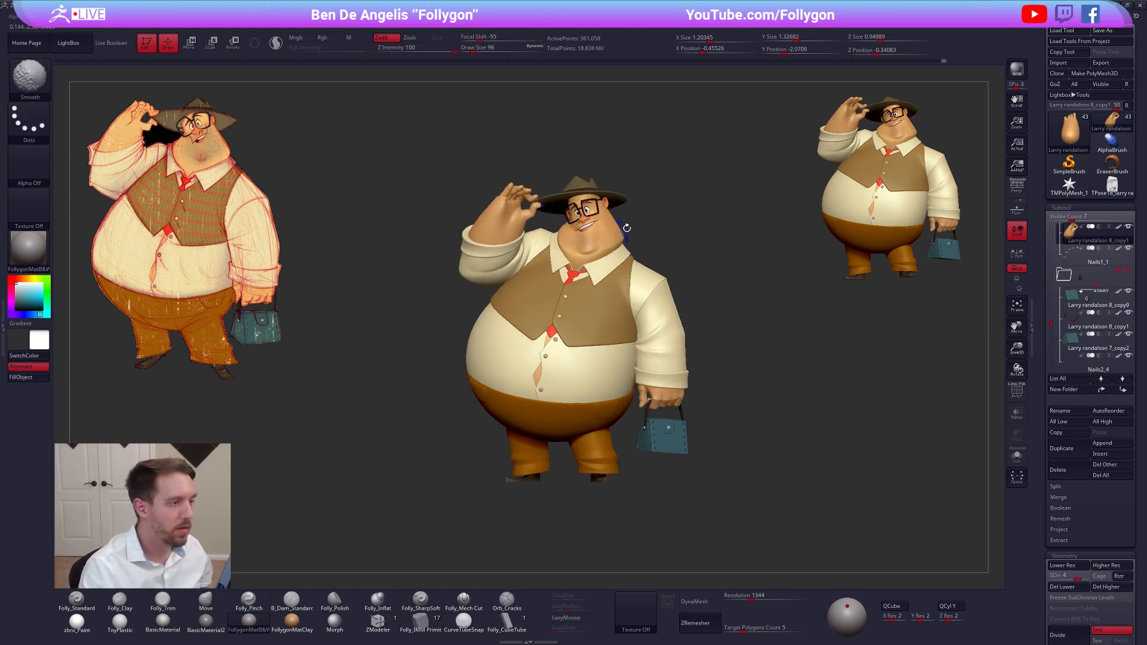
ctrl+right_drag(605, 203, 710, 252)
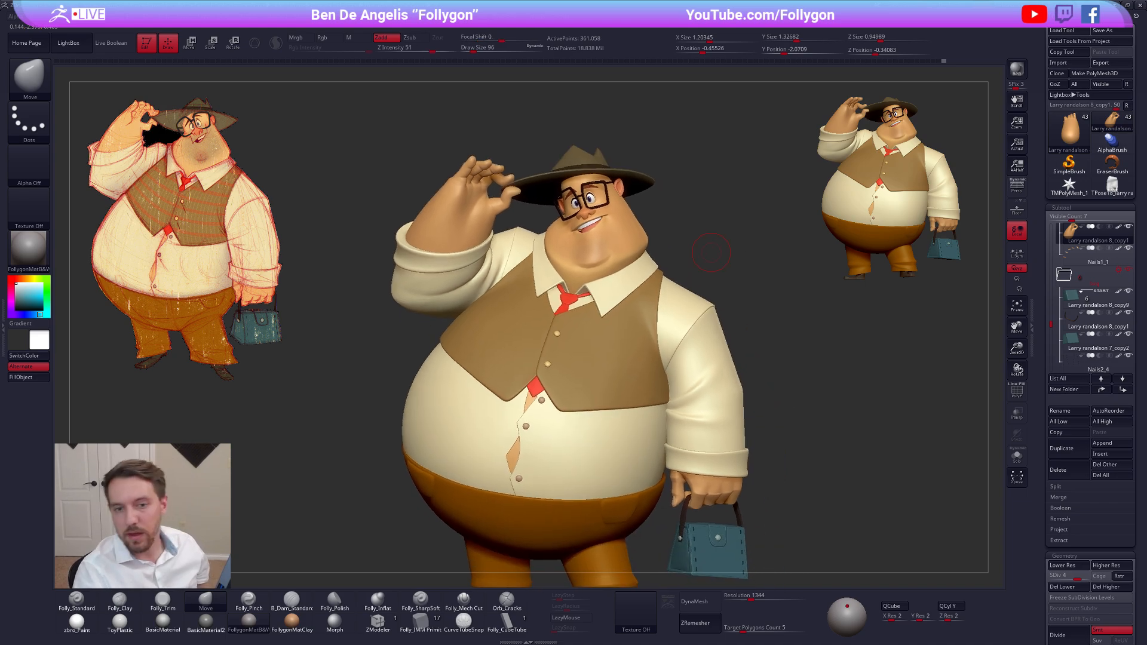
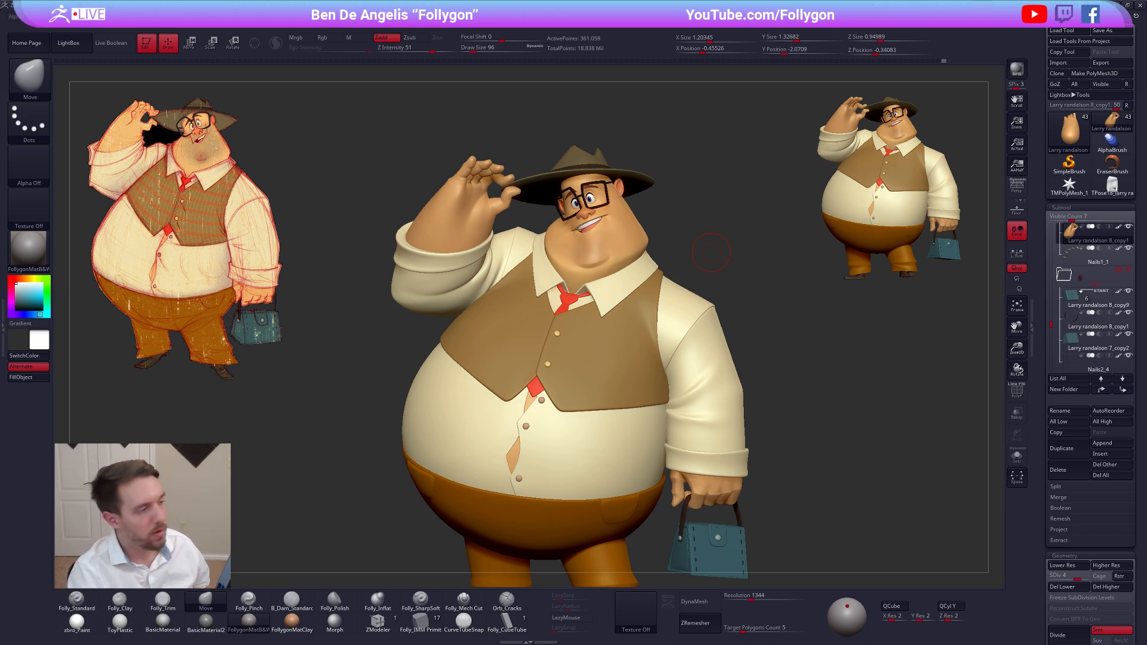
Select the head and examine how the back of the neck meets the collar, both isolated and with the whole character shown
drag(977, 324, 570, 268)
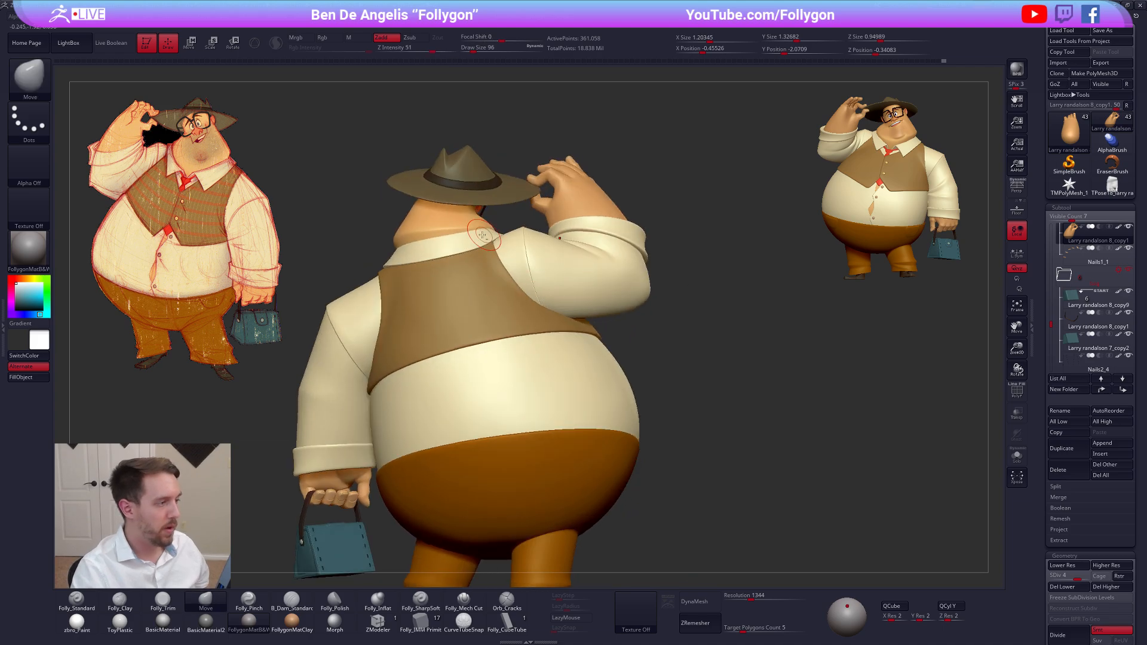
alt+click(428, 226)
key(alt+s)
alt+right_drag(439, 227, 692, 377)
key(alt+s)
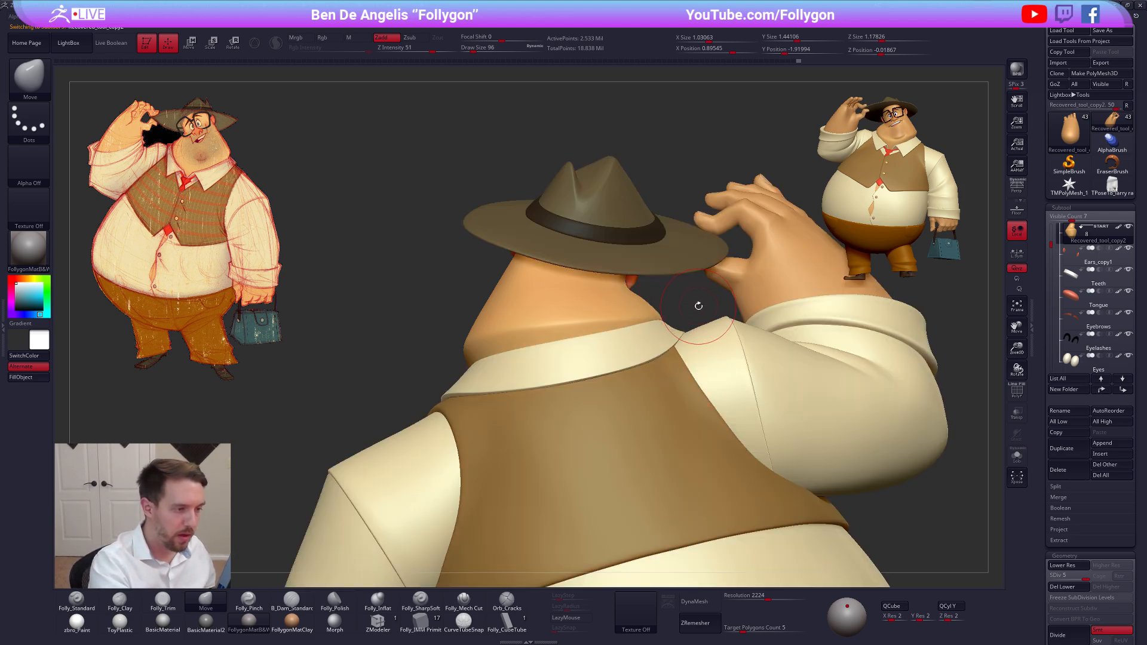
key(alt+s)
right_drag(643, 330, 685, 320)
key(alt+s)
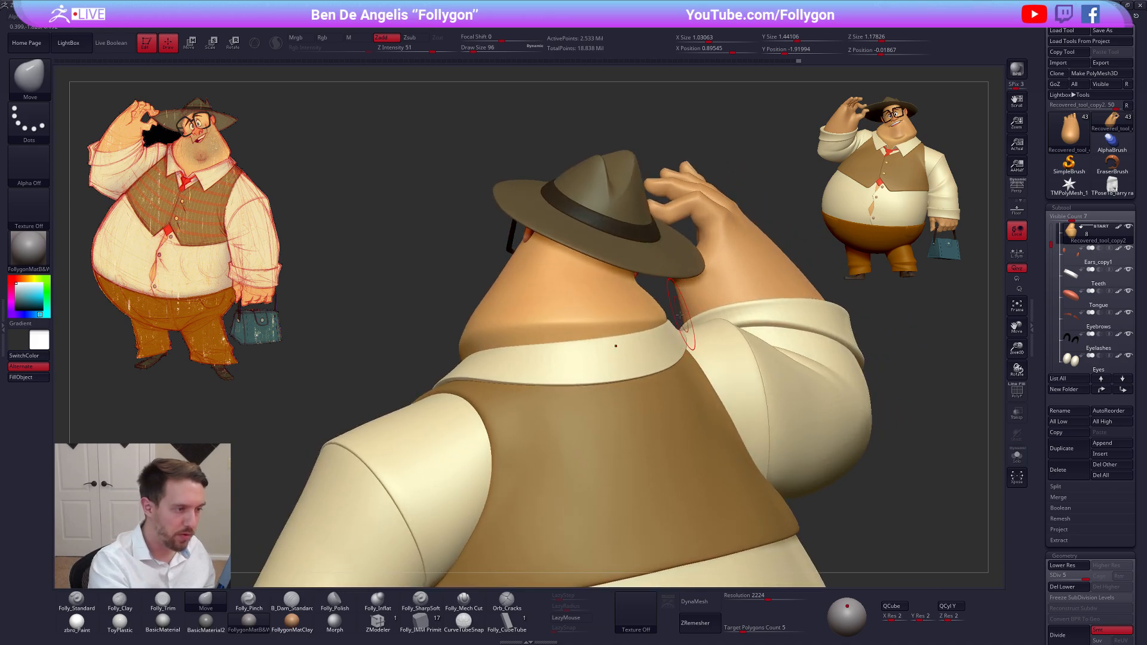
key(alt+s)
right_drag(622, 340, 591, 334)
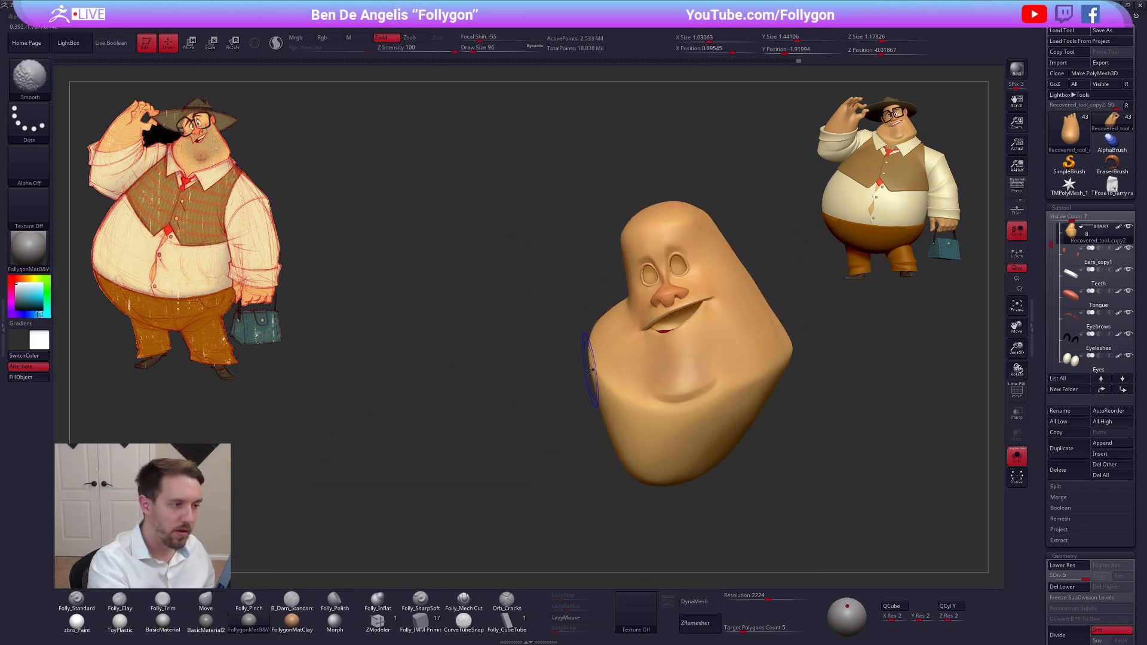
Lower the head to subdivision level 1 and reshape the jowl on the raised-hand side with the Move brush at draw size 130
key(shift+d)
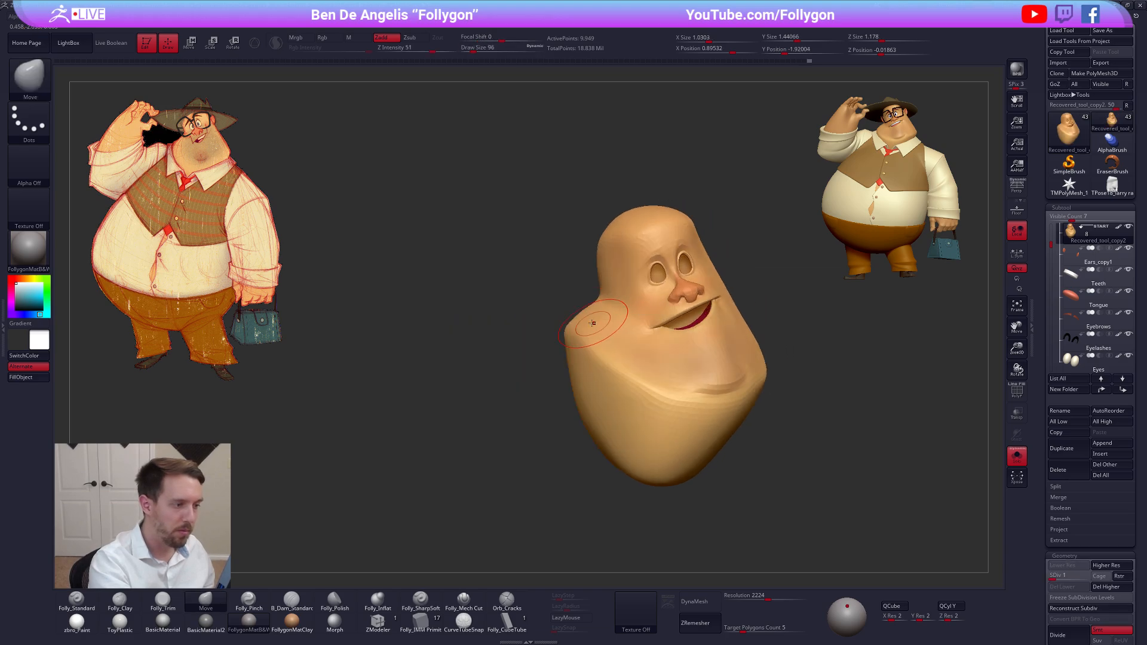
right_drag(582, 318, 739, 428)
key(alt+s)
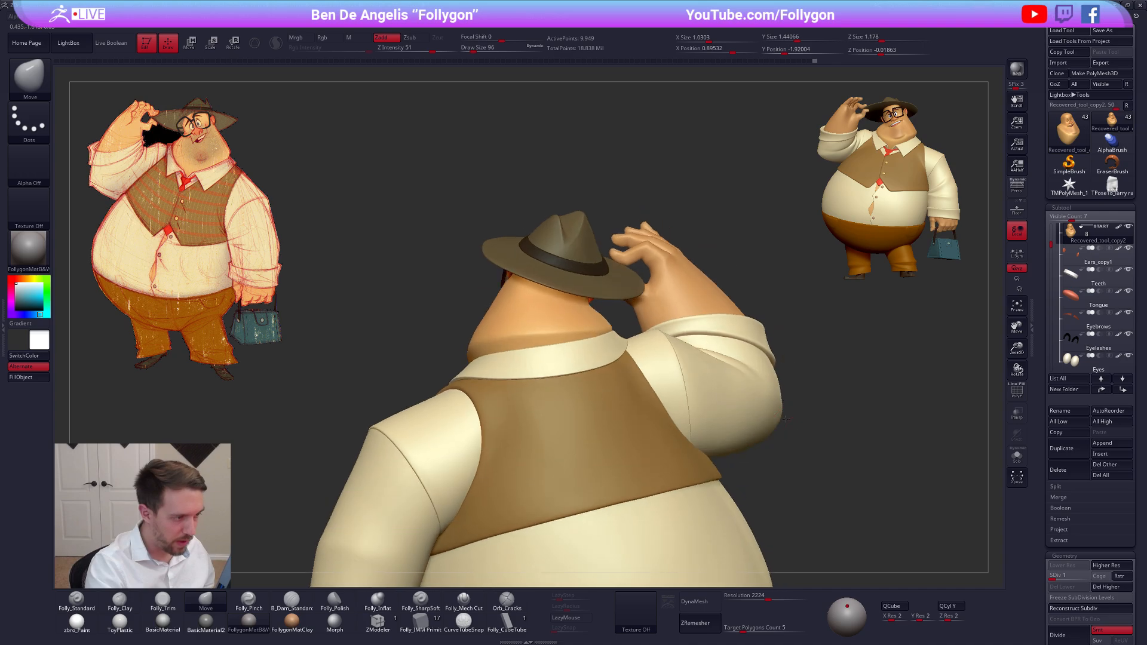
key(f)
right_drag(785, 468, 776, 492)
key(alt+s)
key(f)
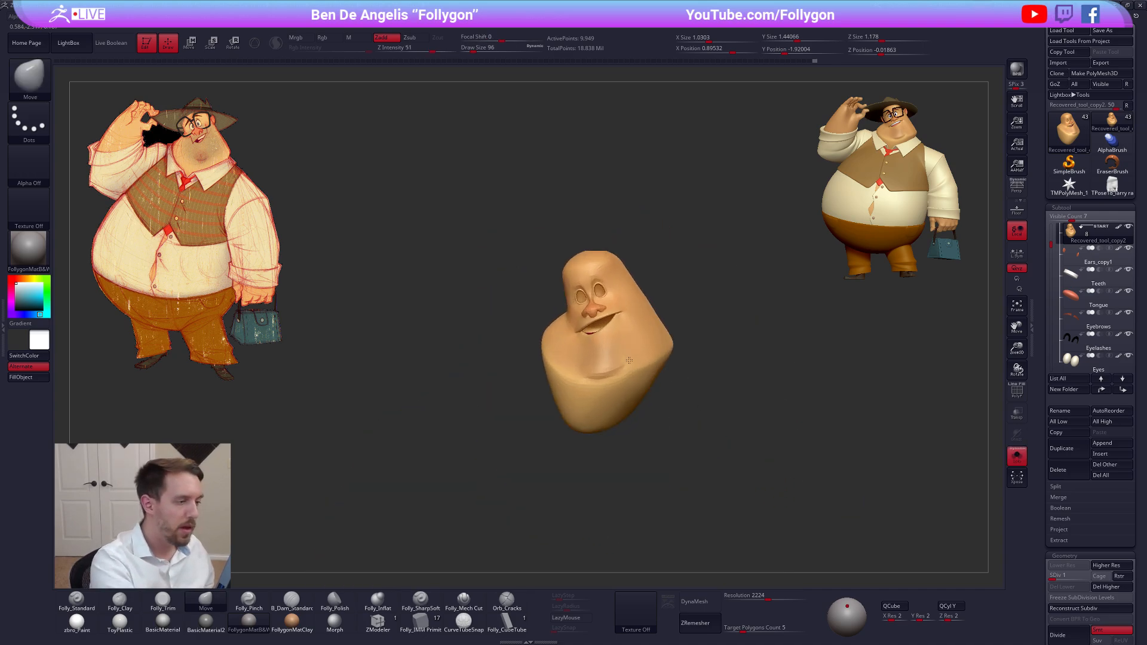
right_drag(668, 402, 705, 394)
key(space)
drag(540, 334, 544, 332)
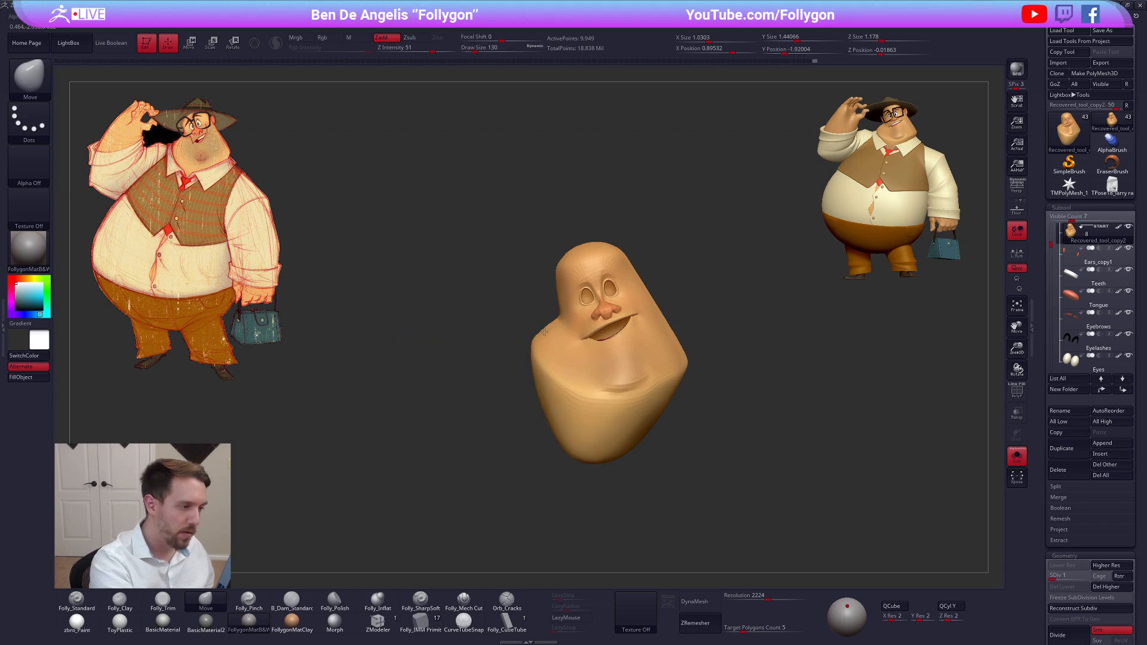
key(alt+s)
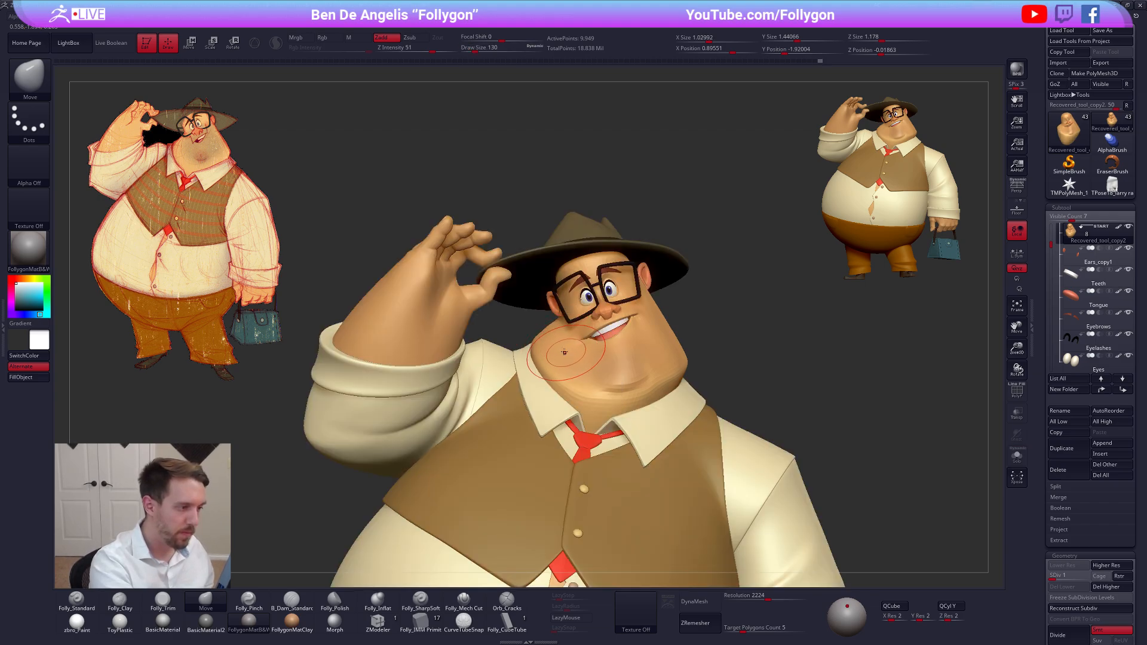
Isolate the head and flatten the back of the neck with the Folly_Trim brush at draw size 130
mouse_move(358, 354)
right_down()
mouse_move(568, 341)
mouse_move(584, 357)
mouse_move(568, 354)
mouse_move(619, 313)
right_up()
key(alt+s)
key(3)
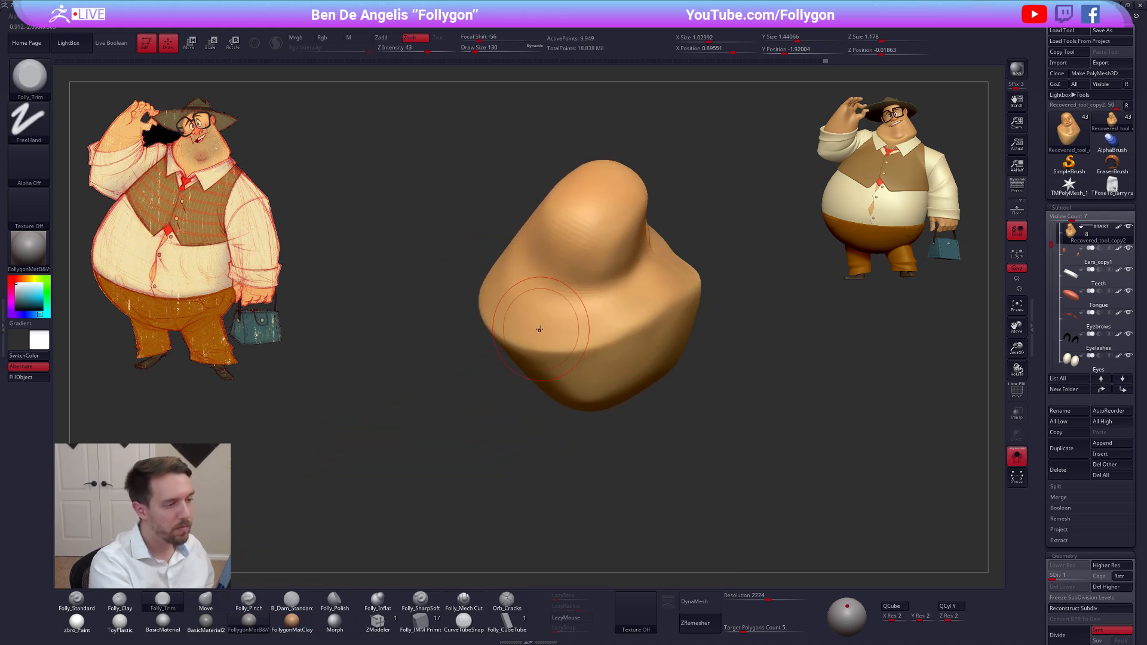
right_drag(538, 333, 622, 320)
right_drag(566, 356, 621, 299)
Show the whole character, restore the head to subdivision level 5, and check the full pose against the concept drawing
key(alt+s)
key(alt+s)
key(alt+s)
key(alt+s)
alt+right_drag(829, 508, 758, 453)
key(alt+s)
key(d)
key(d)
key(d)
key(d)
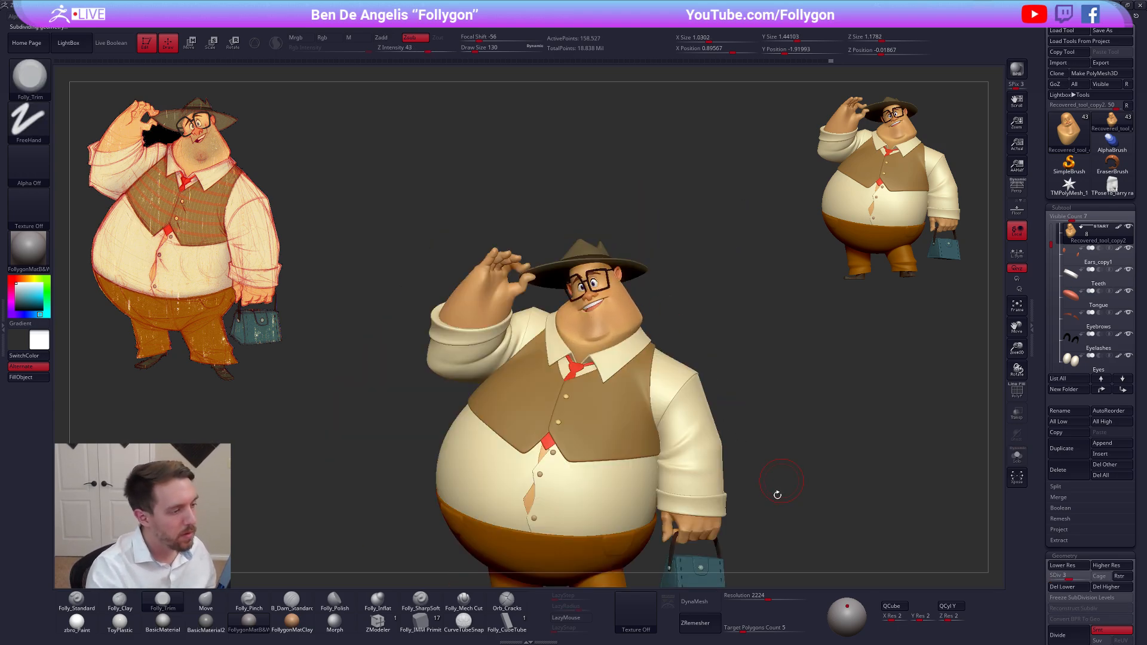
alt+right_drag(770, 503, 786, 487)
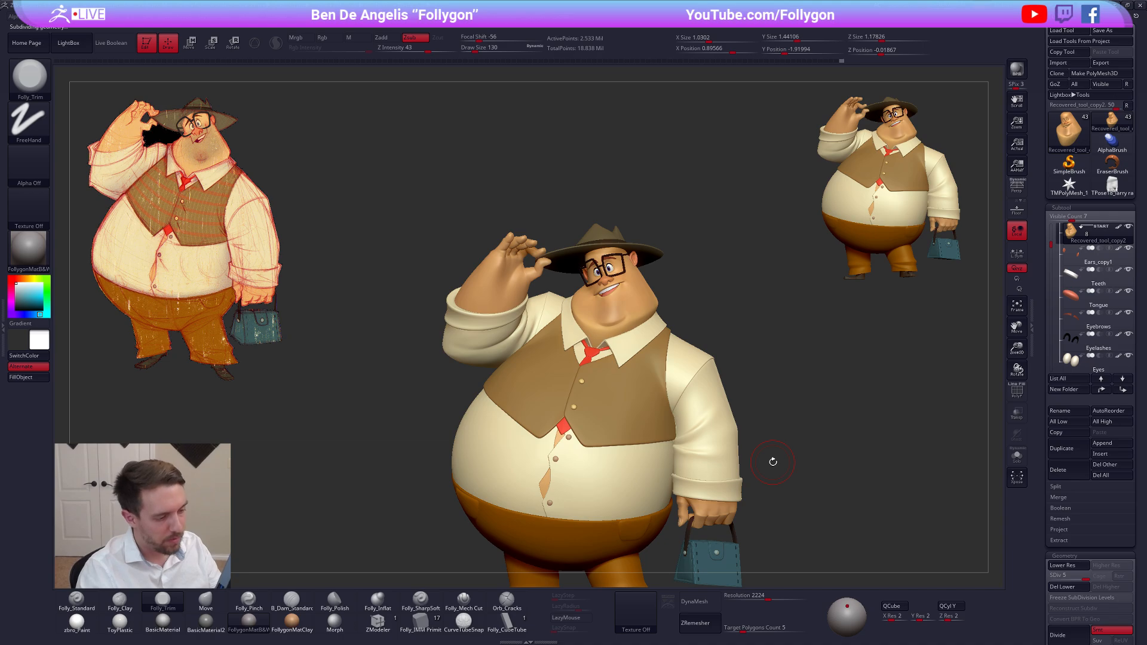
alt+right_drag(597, 358, 590, 315)
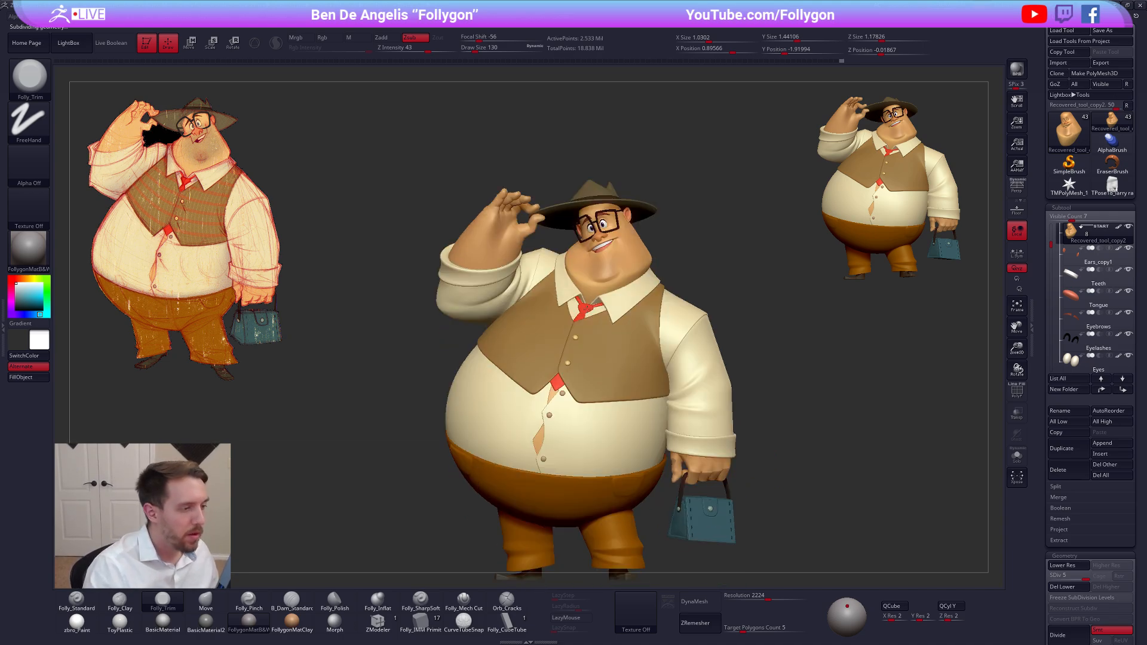
alt+right_drag(657, 330, 653, 300)
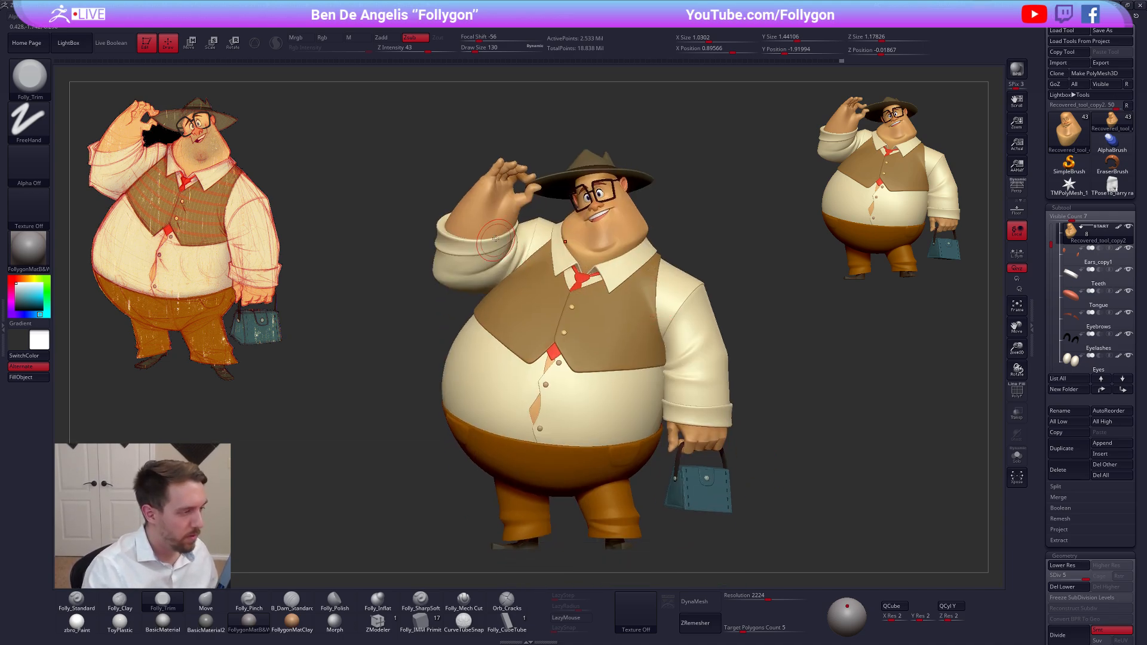
Show only the raised hand with its nails and make the nails the active subtool
alt+click(491, 196)
right_drag(383, 160, 626, 306)
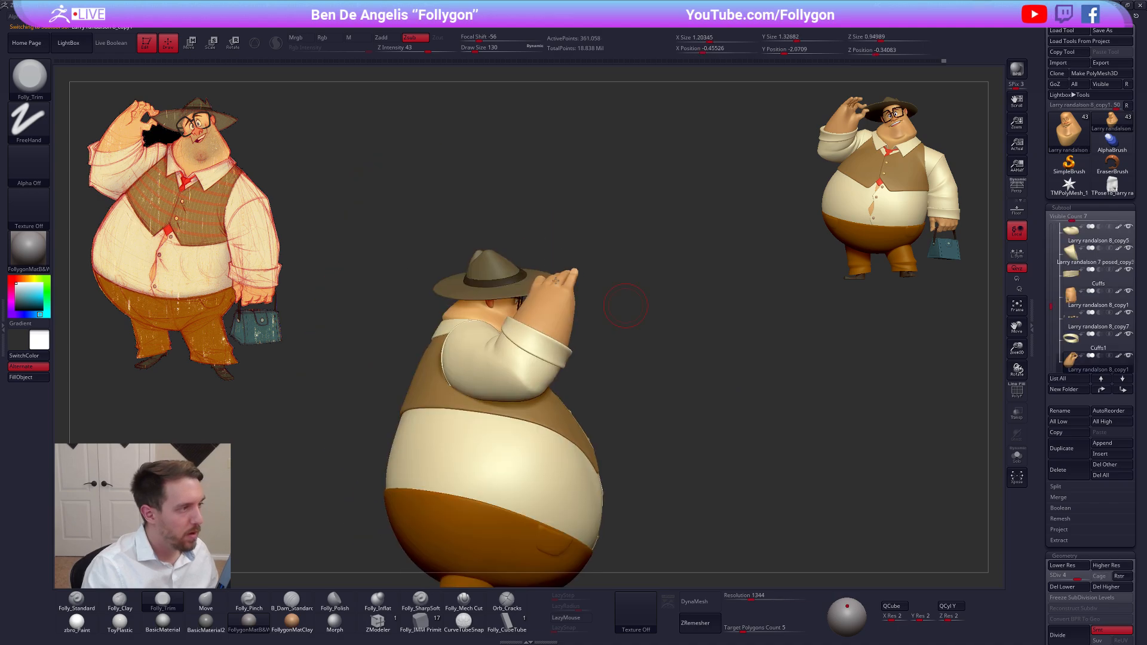
right_drag(555, 280, 622, 334)
ctrl+right_drag(554, 279, 565, 333)
alt+right_drag(564, 281, 547, 335)
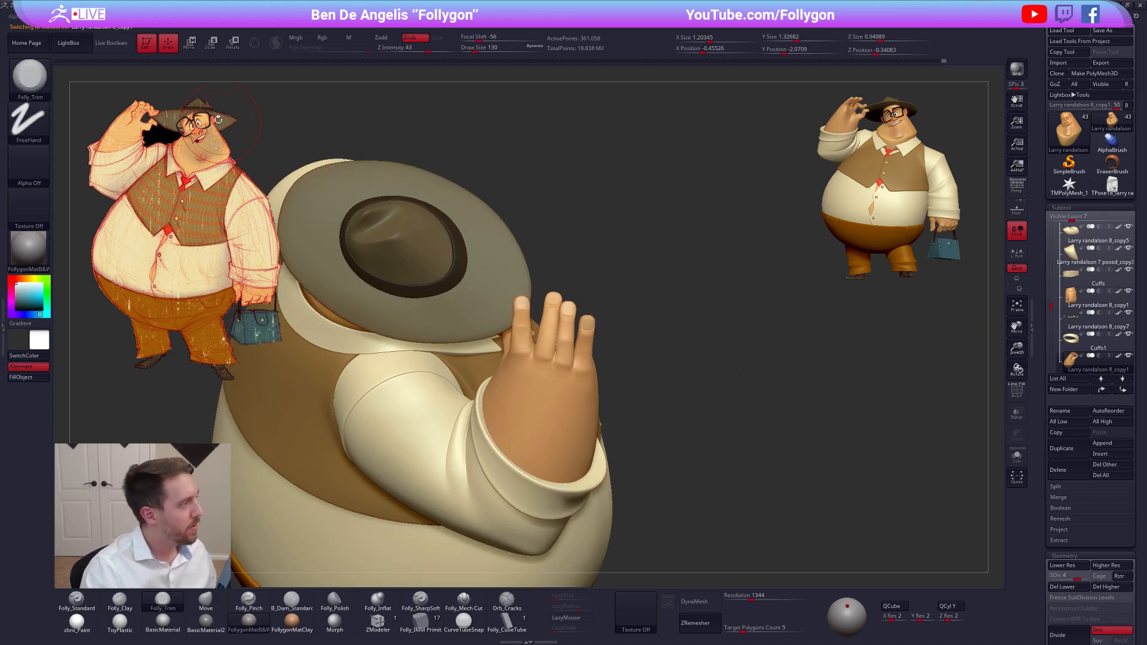
shift+click(1128, 355)
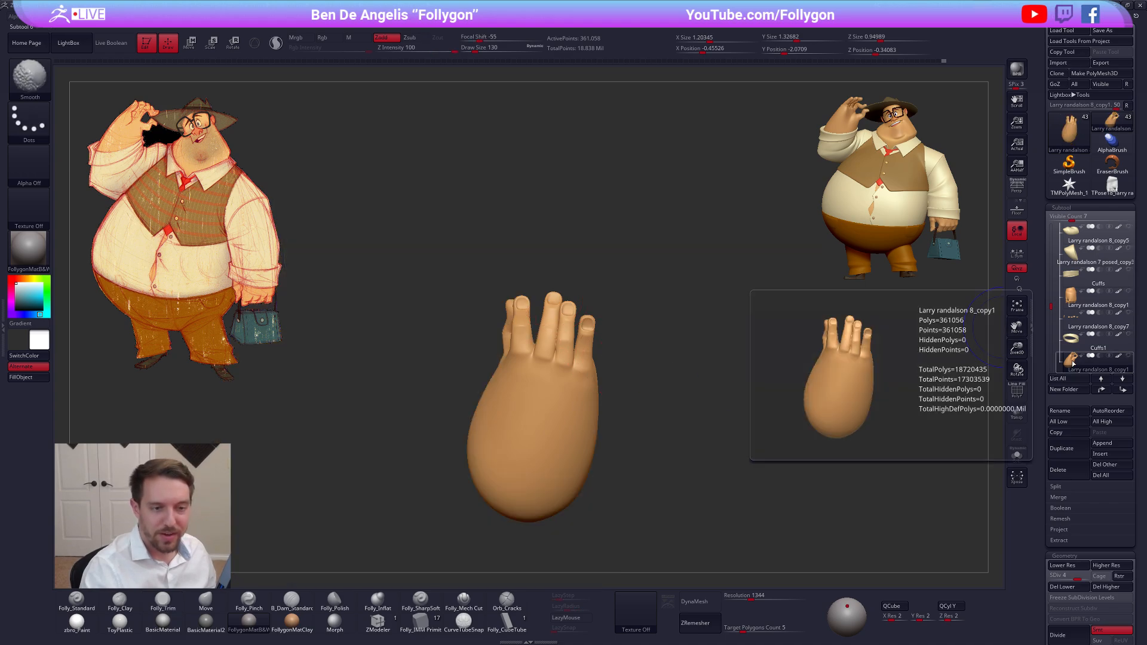
drag(1051, 306, 1051, 318)
click(1074, 324)
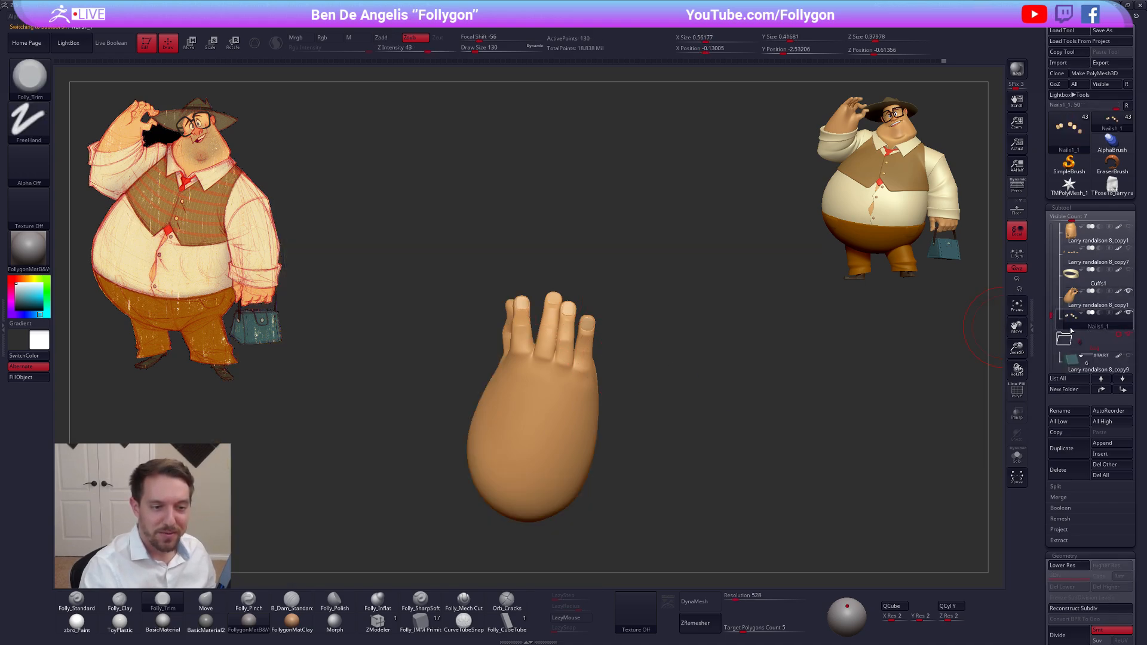
Mask every nail except the little finger's and fit that nail to its fingertip with the Move brush at draw size 43
mouse_move(700, 321)
alt+mouse_down()
mouse_move(723, 328)
mouse_move(671, 405)
alt+mouse_up()
key(space)
drag(709, 347, 714, 382)
key(shift+f)
key(shift+f)
ctrl+right_drag(624, 309, 624, 333)
key(space)
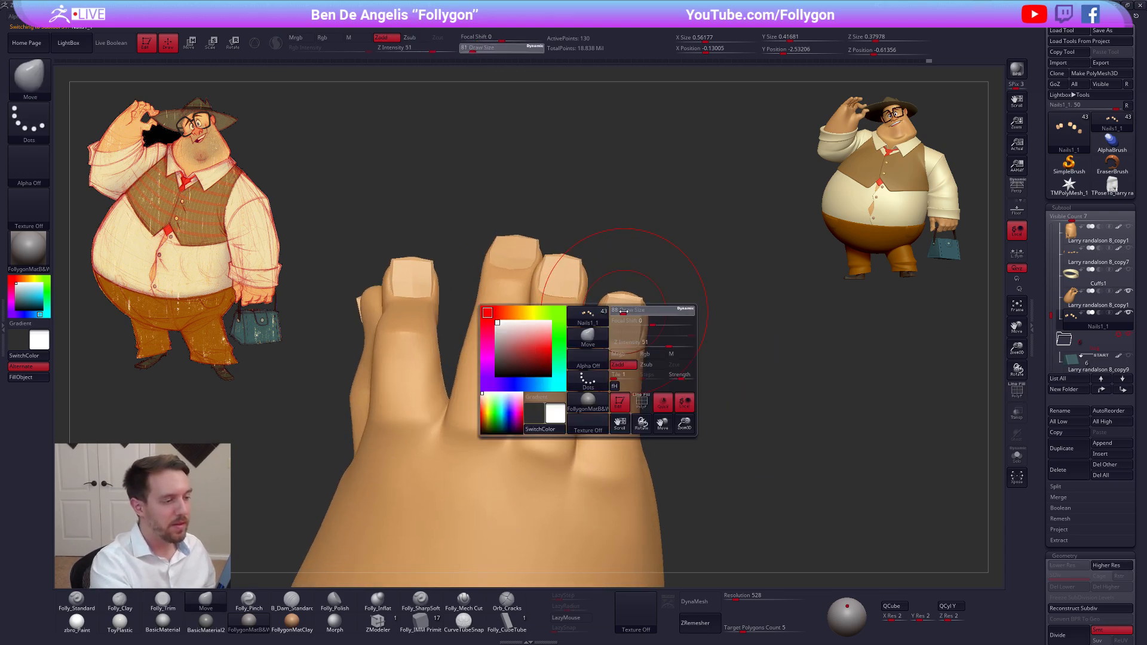
drag(625, 334, 608, 301)
key(w)
ctrl+click(620, 320)
key(q)
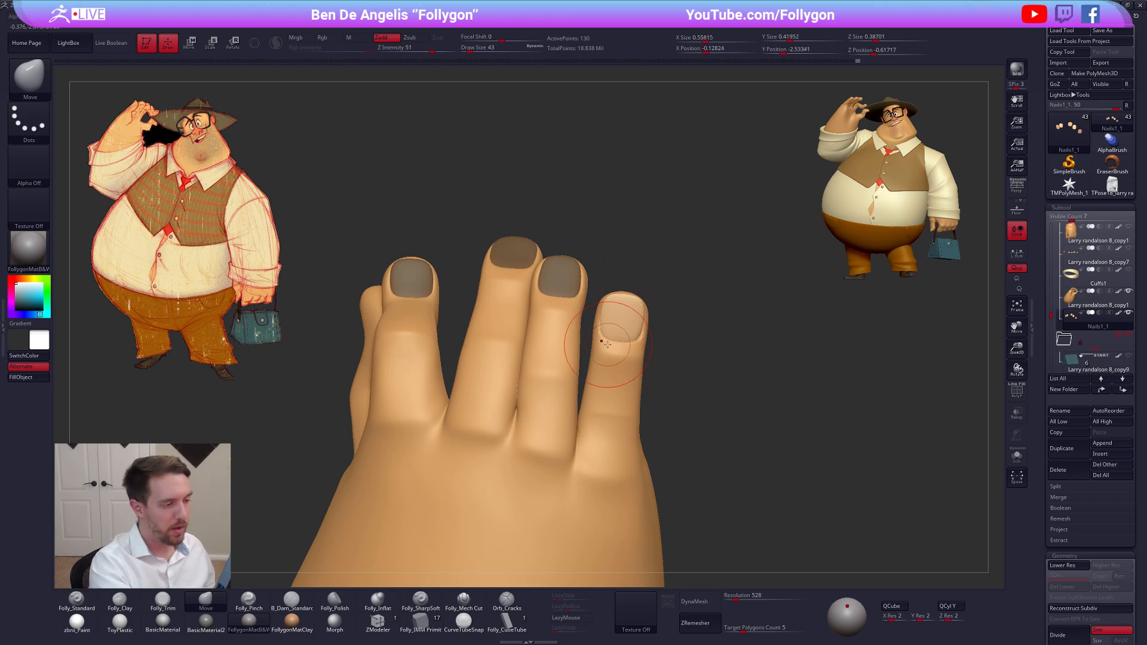
mouse_move(609, 313)
right_down()
mouse_move(585, 337)
mouse_move(588, 307)
right_up()
Isolate the ring and middle finger nails in turn by masking the others, and fit each to its fingertip with the Move brush
key(w)
key(q)
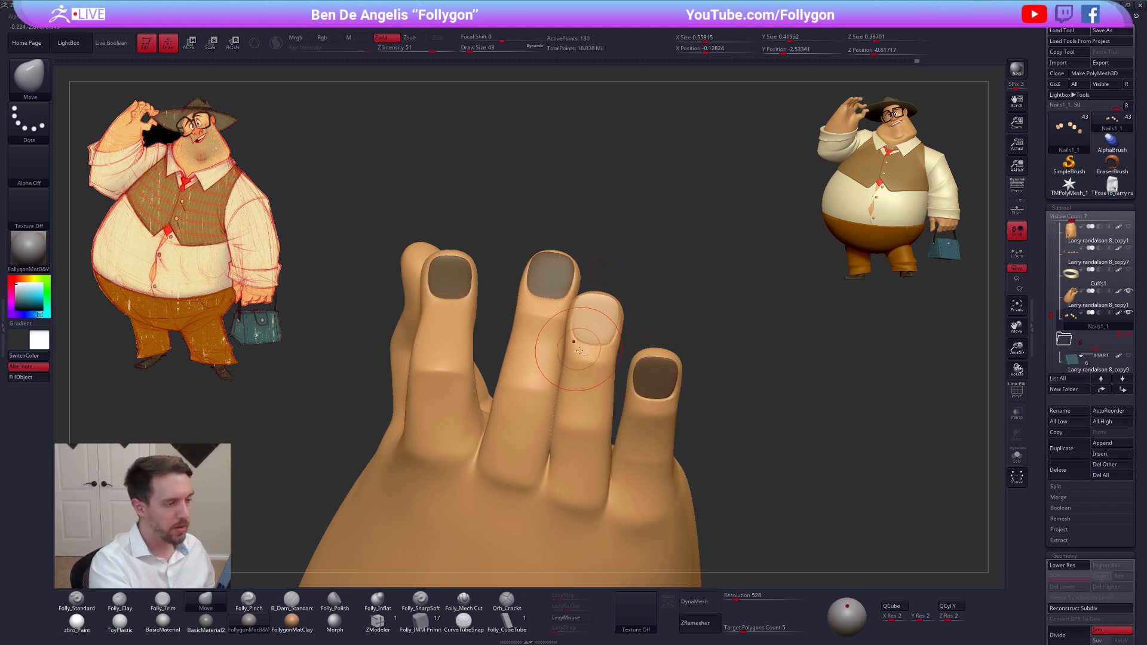
mouse_move(579, 351)
right_down()
mouse_move(547, 341)
mouse_move(580, 314)
mouse_move(572, 289)
right_up()
key(w)
key(q)
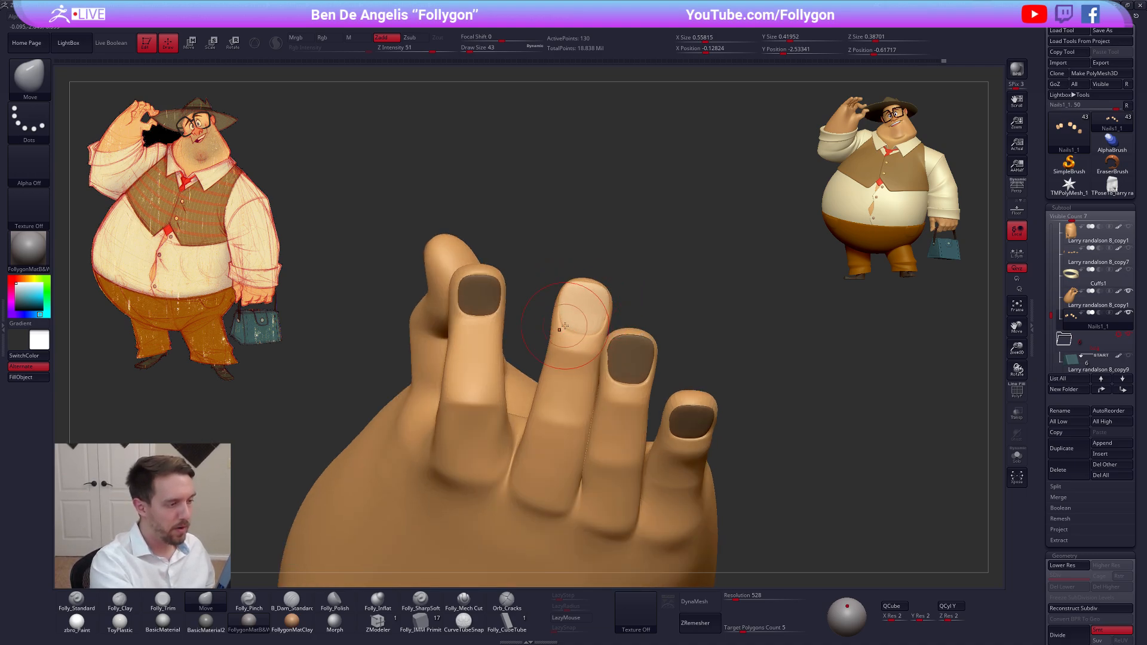
mouse_move(598, 352)
right_down()
mouse_move(550, 358)
mouse_move(574, 355)
mouse_move(582, 338)
mouse_move(547, 323)
right_up()
Mask every nail except the index finger's and reshape its edges to sit on the fingertip with the Move brush
key(w)
ctrl+click(547, 330)
key(q)
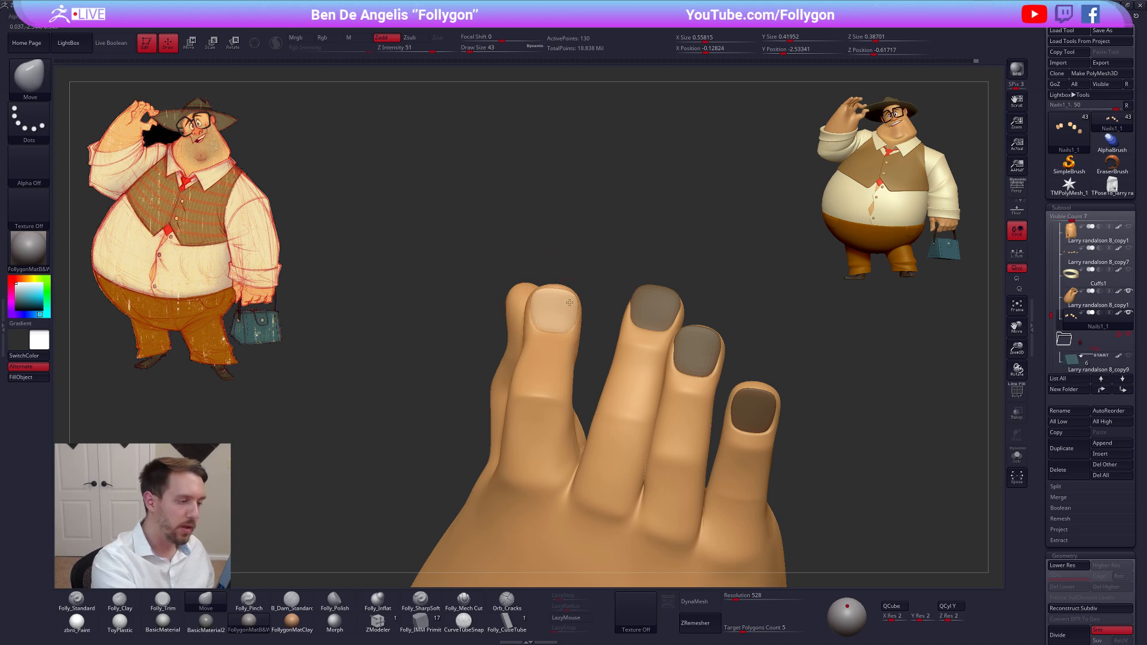
right_drag(569, 303, 579, 296)
key(s)
drag(563, 296, 555, 294)
right_drag(551, 310, 540, 329)
key(space)
click(538, 333)
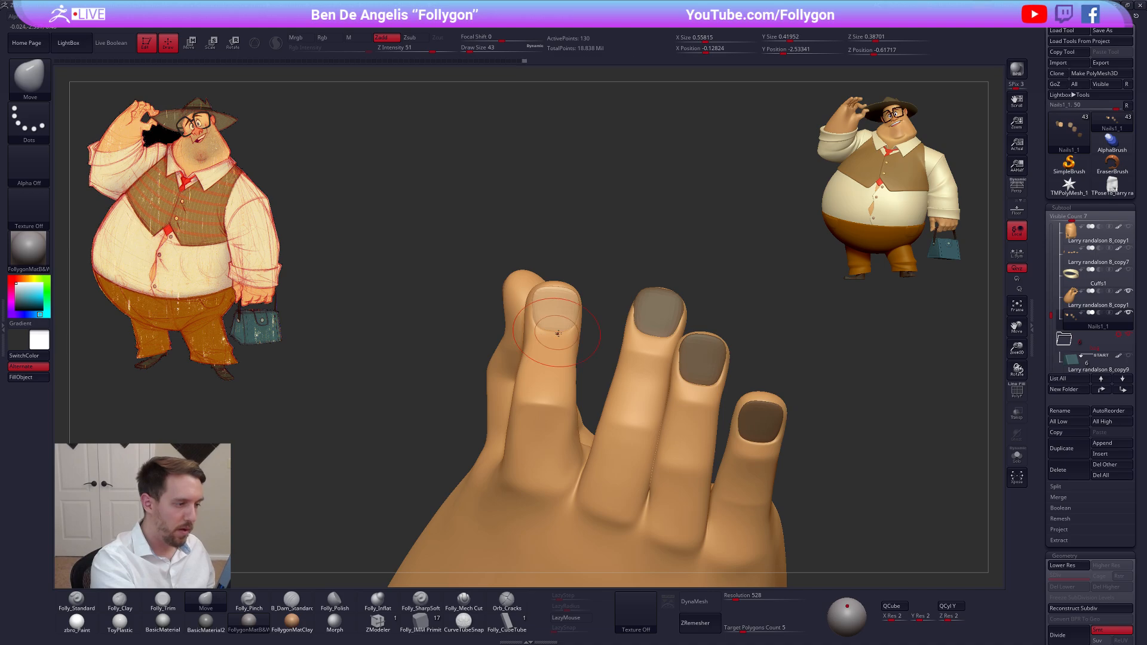
mouse_move(555, 331)
right_down()
mouse_move(650, 364)
mouse_move(737, 353)
right_up()
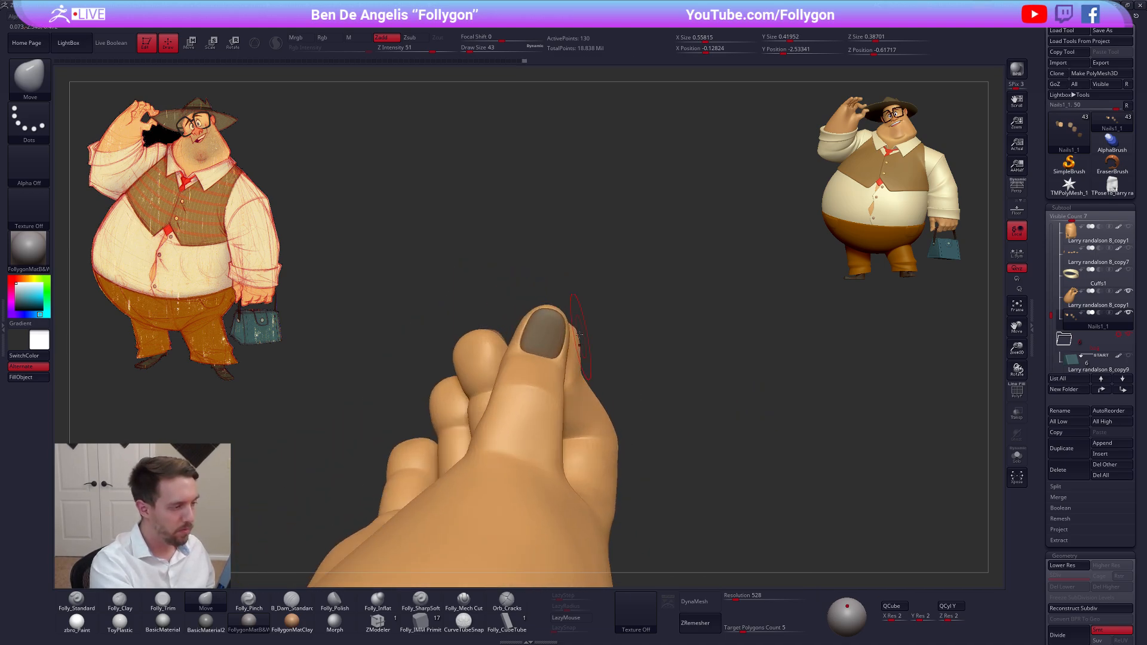
Mask every nail except the thumb's and adjust its outer edge with the Move brush
key(w)
ctrl+click(536, 327)
key(q)
drag(555, 323, 561, 320)
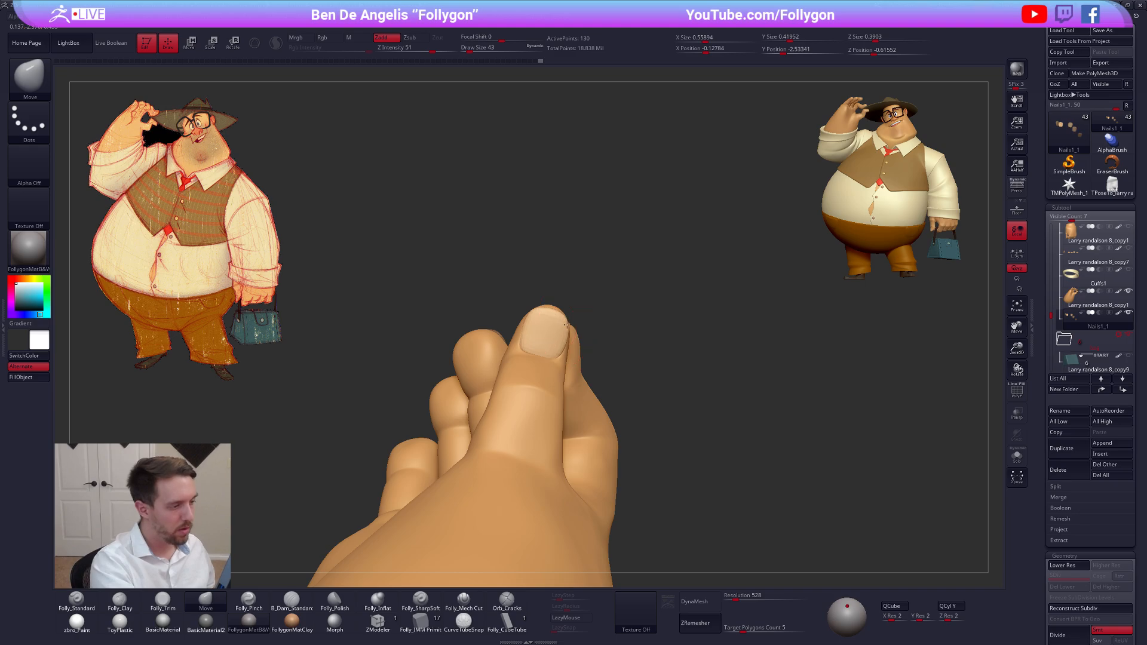
key(space)
mouse_move(566, 325)
mouse_down()
mouse_move(562, 359)
mouse_move(526, 350)
mouse_move(564, 344)
mouse_up()
Reshape the thumb nail with its smooth subdivision off, turn the smoothing back on, and refine the edge at draw size 43
key(shift+d)
key(space)
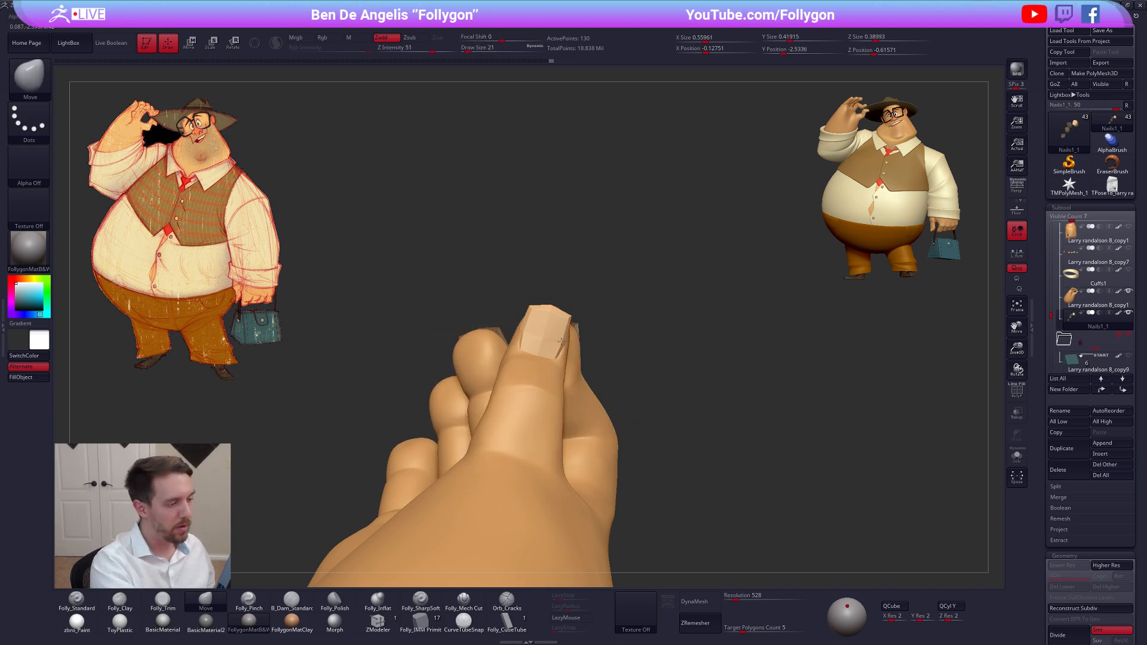
key(space)
drag(541, 403, 546, 403)
key(d)
alt+drag(635, 412, 653, 425)
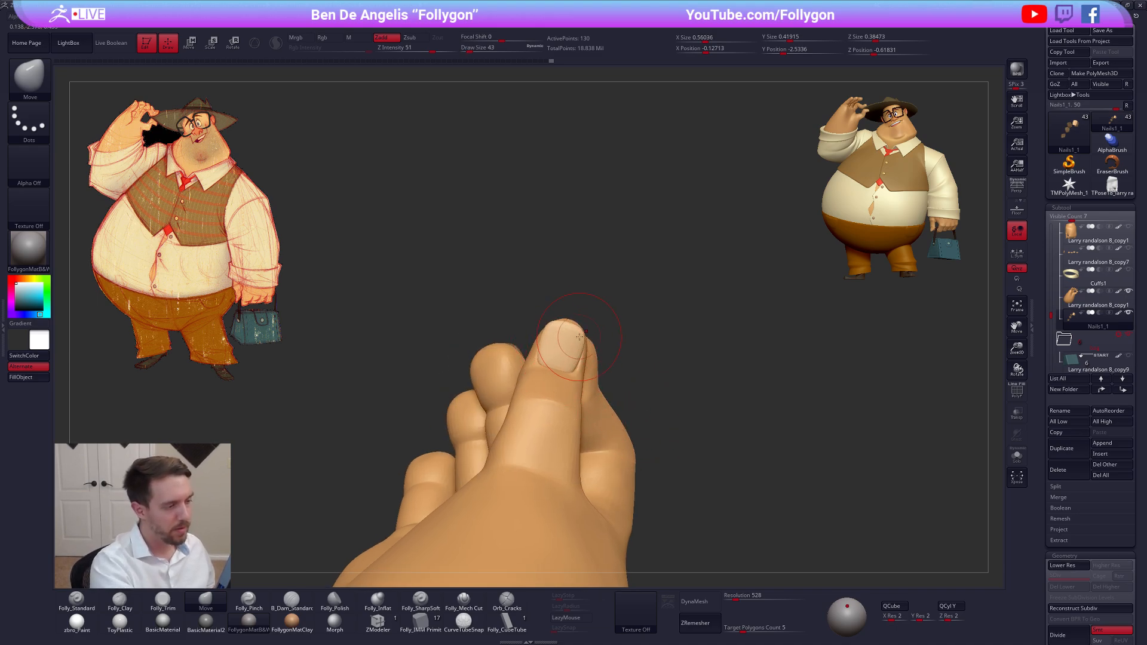
drag(582, 336, 584, 338)
mouse_move(627, 362)
mouse_down()
mouse_move(693, 371)
mouse_move(635, 412)
mouse_up()
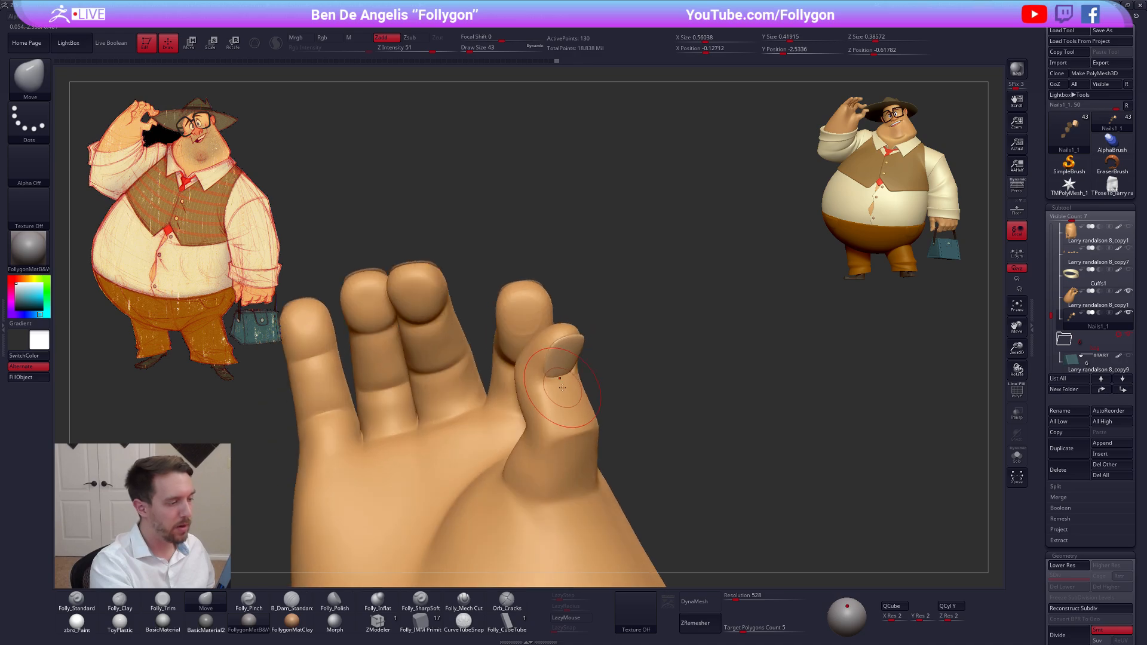
alt+drag(582, 379, 655, 377)
Clear the mask on the nails, select the raised hand, and lower it to subdivision level 1
alt+click(596, 317)
drag(621, 336, 657, 335)
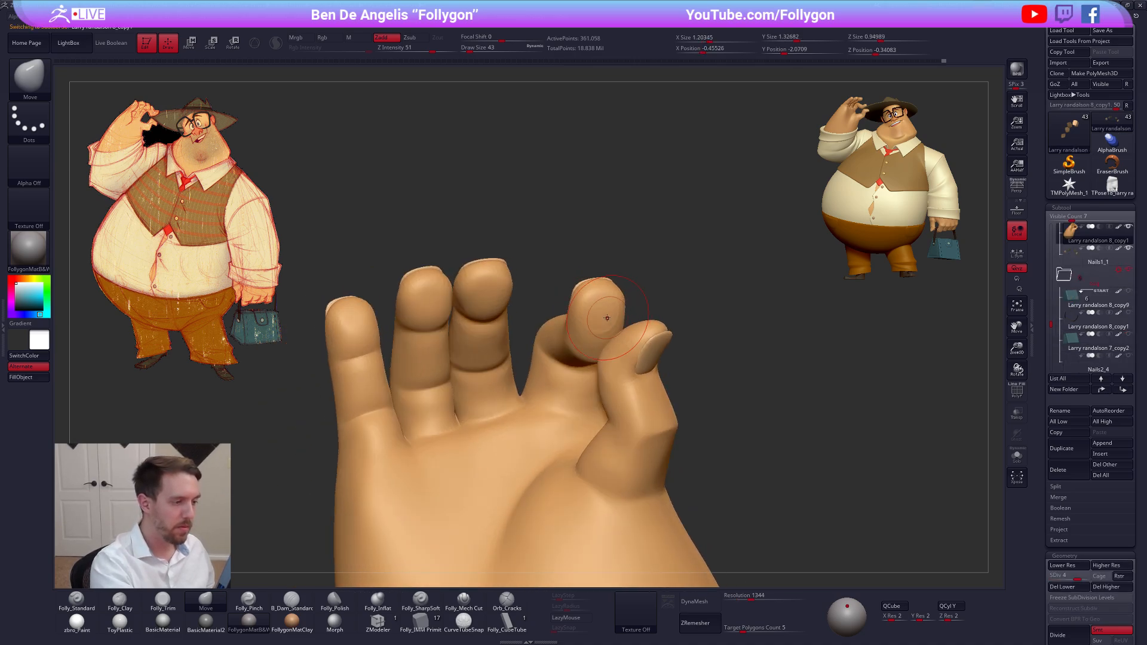
alt+click(603, 317)
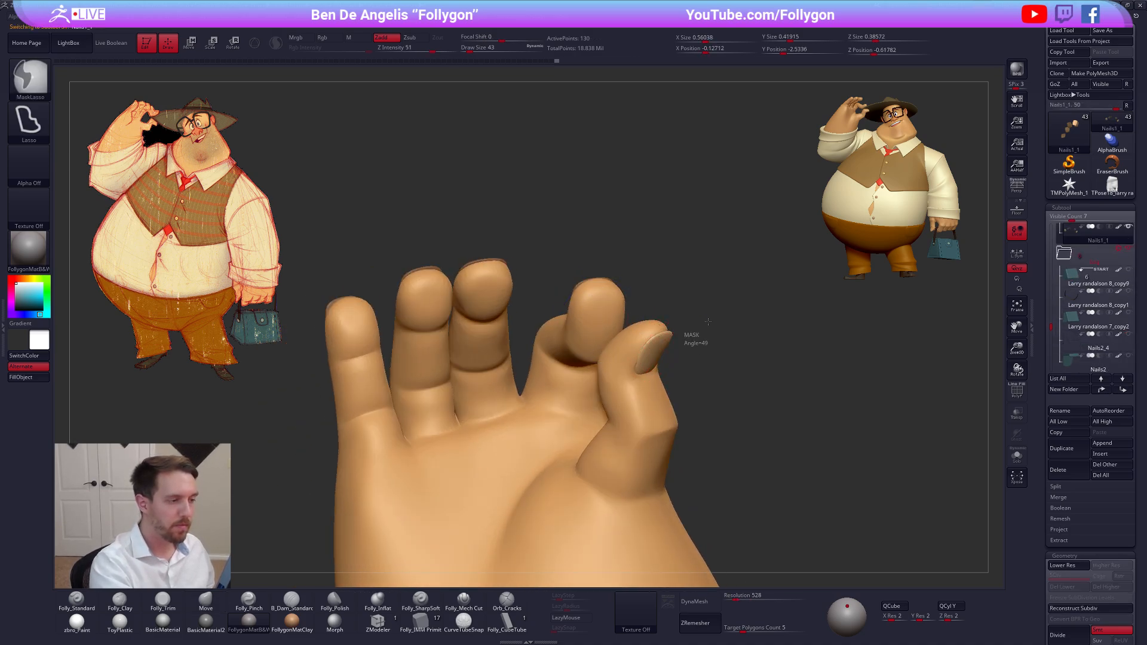
alt+click(600, 316)
right_drag(600, 320, 645, 343)
key(shift+d)
key(shift+d)
key(shift+d)
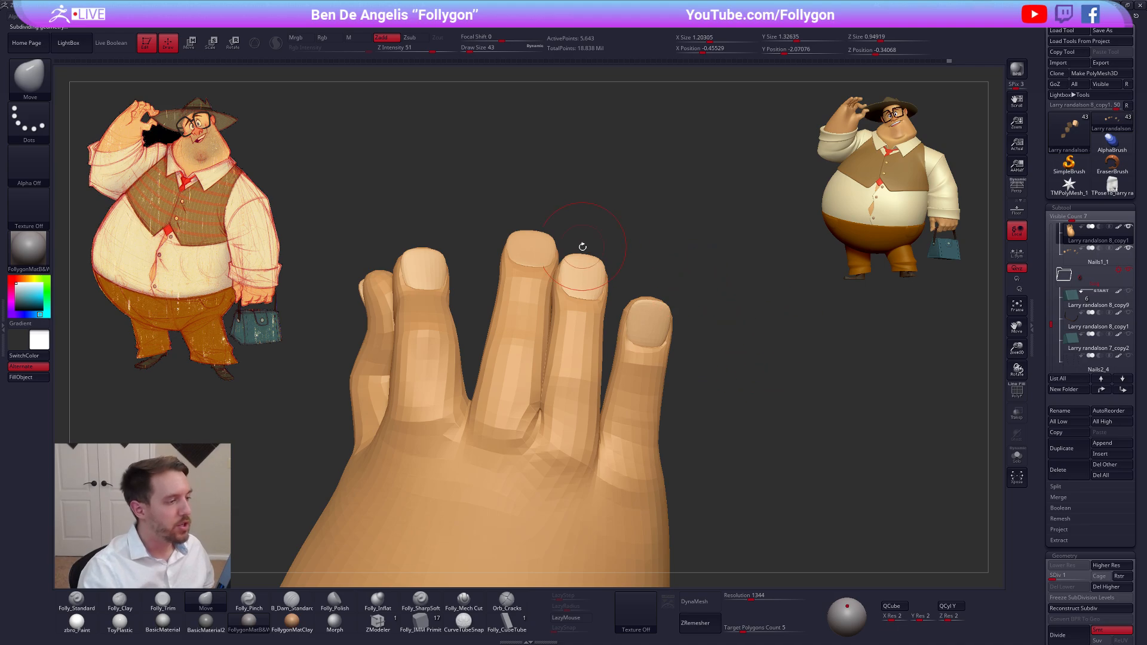
key(alt+Tab)
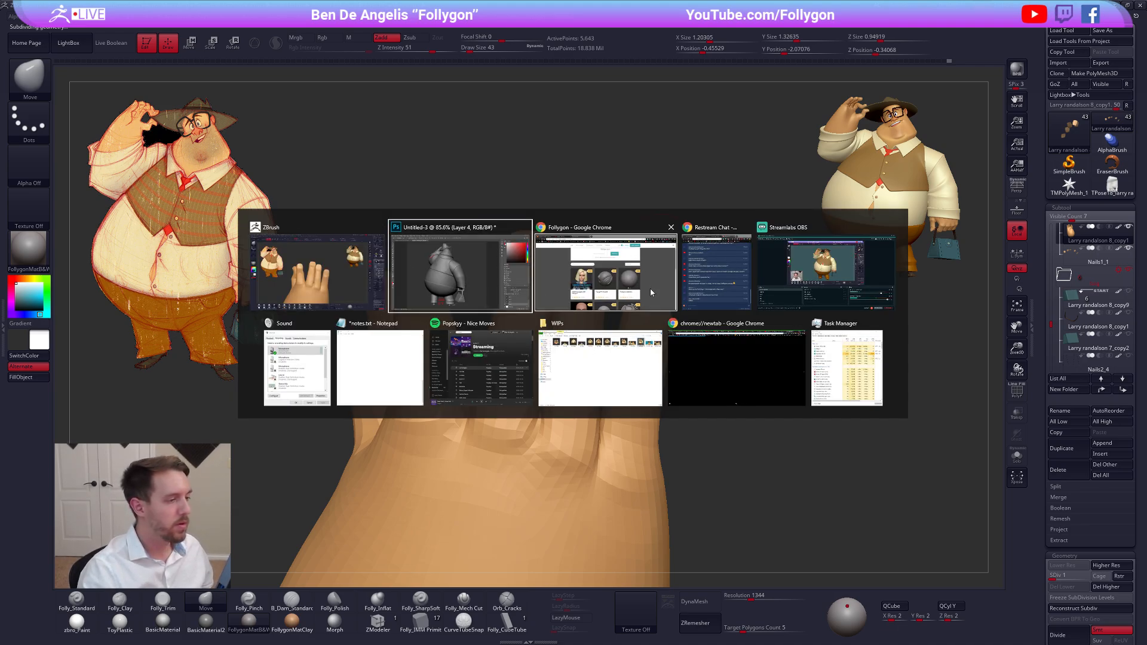
key(Escape)
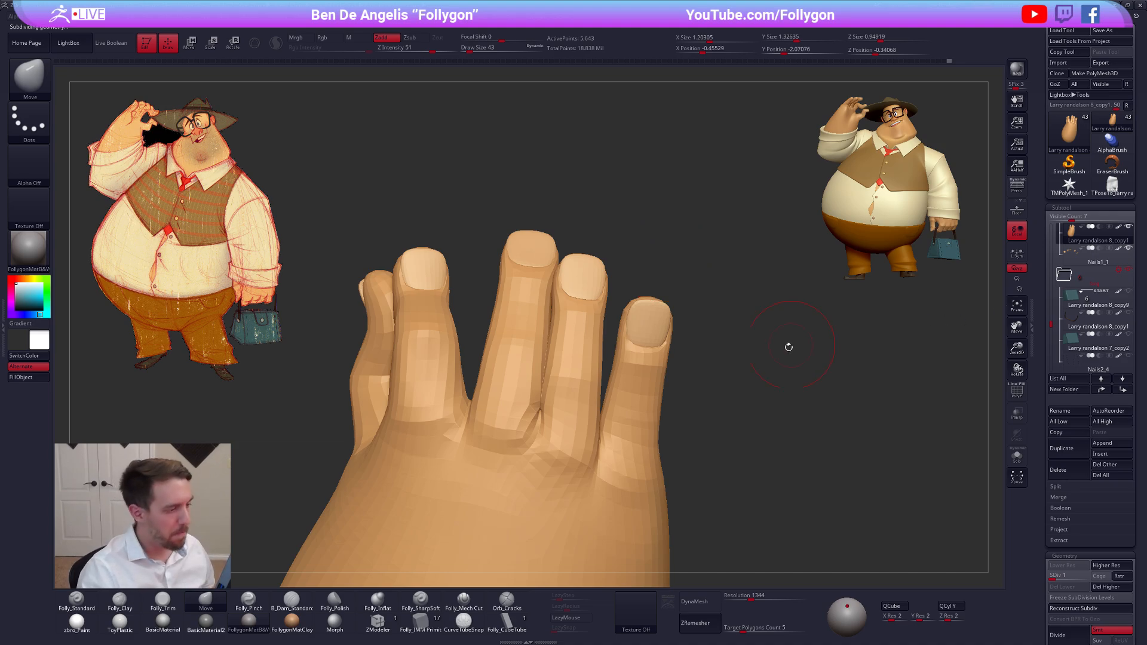
drag(937, 343, 906, 368)
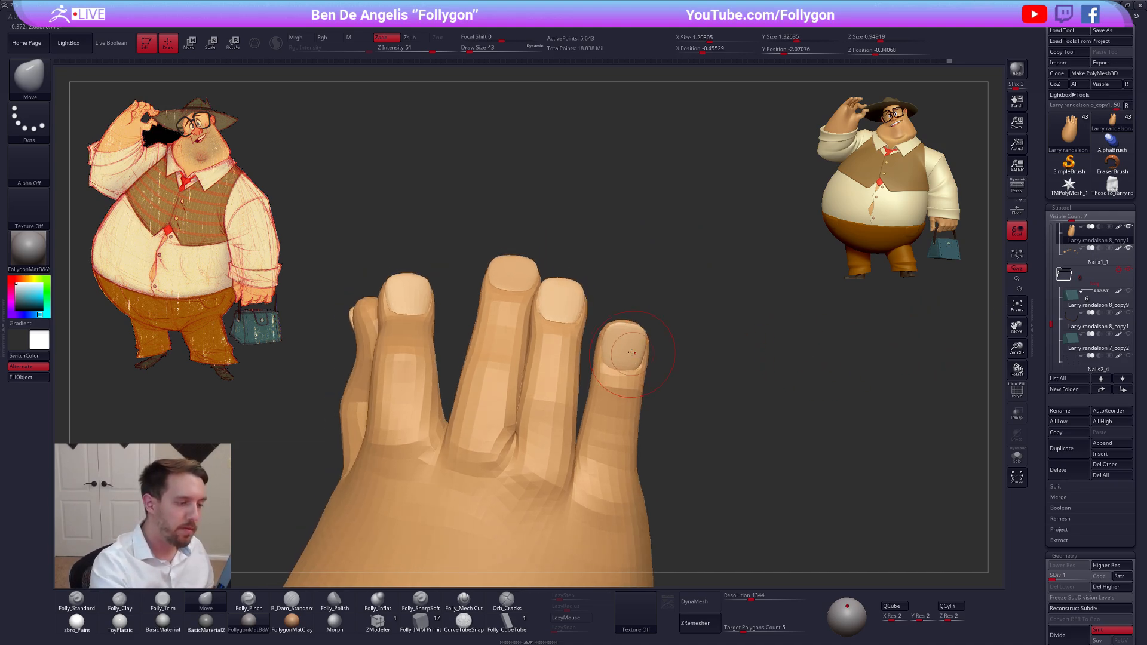
Shape the little fingertip around its nail with the Move brush, checking the wireframe and reducing the draw size to 29
key(shift+f)
key(shift+f)
key(shift+f)
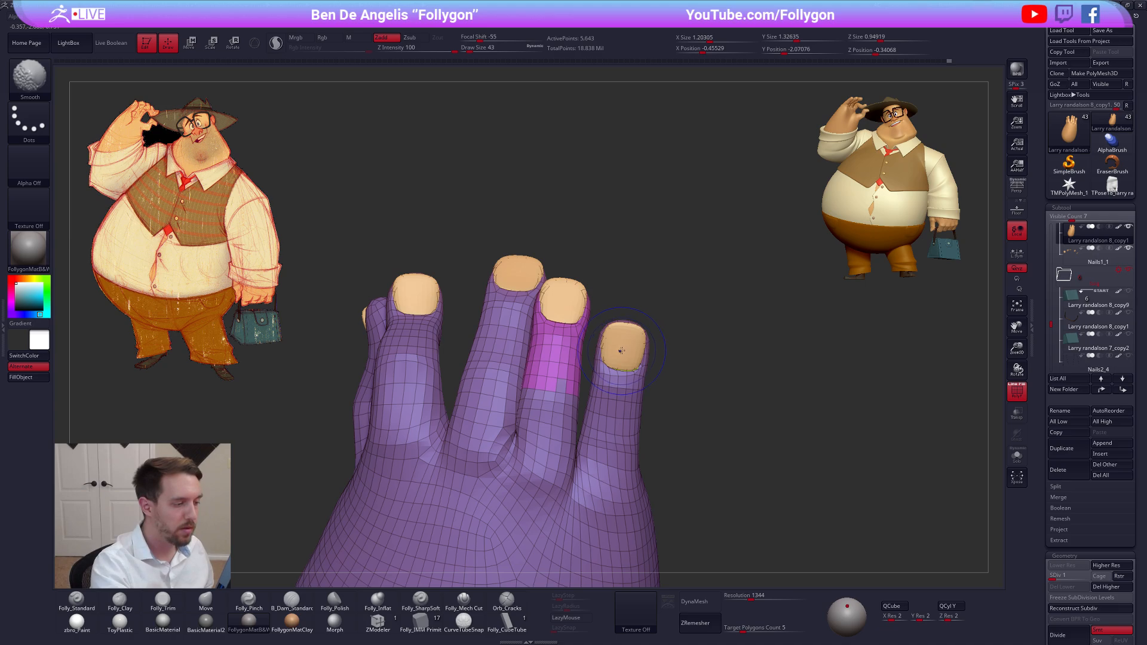
right_drag(622, 331, 625, 342)
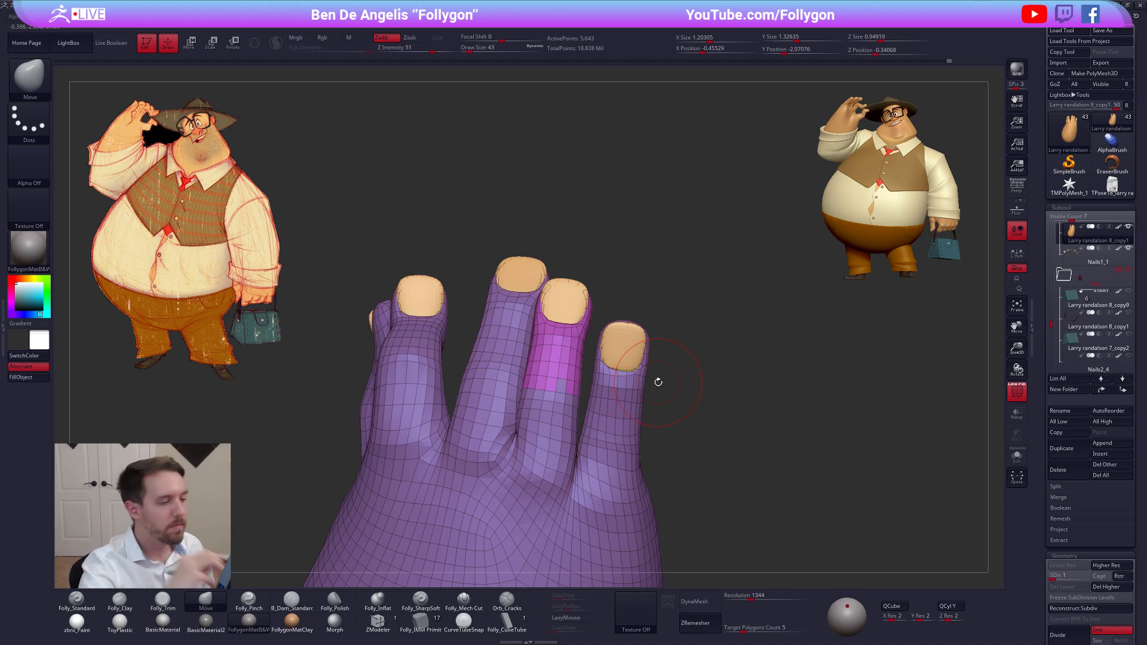
right_drag(634, 345, 622, 335)
key(shift+f)
key(space)
drag(622, 334, 620, 332)
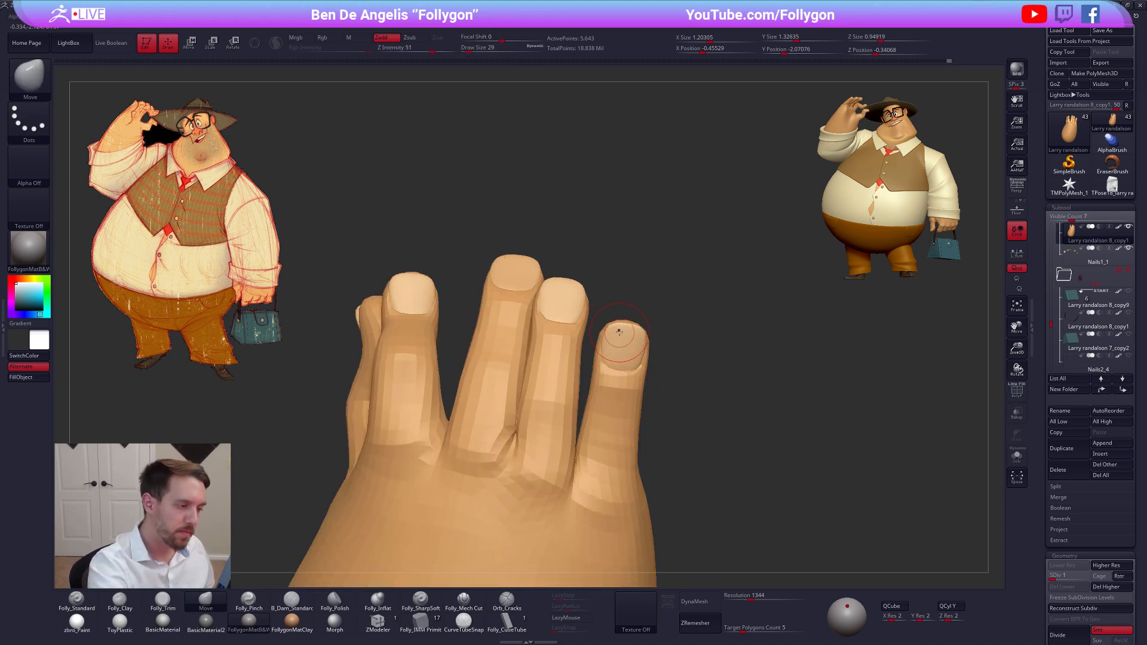
Isolate the hand and mask everything except the little finger
key(alt+s)
key(shift+f)
key(shift+f)
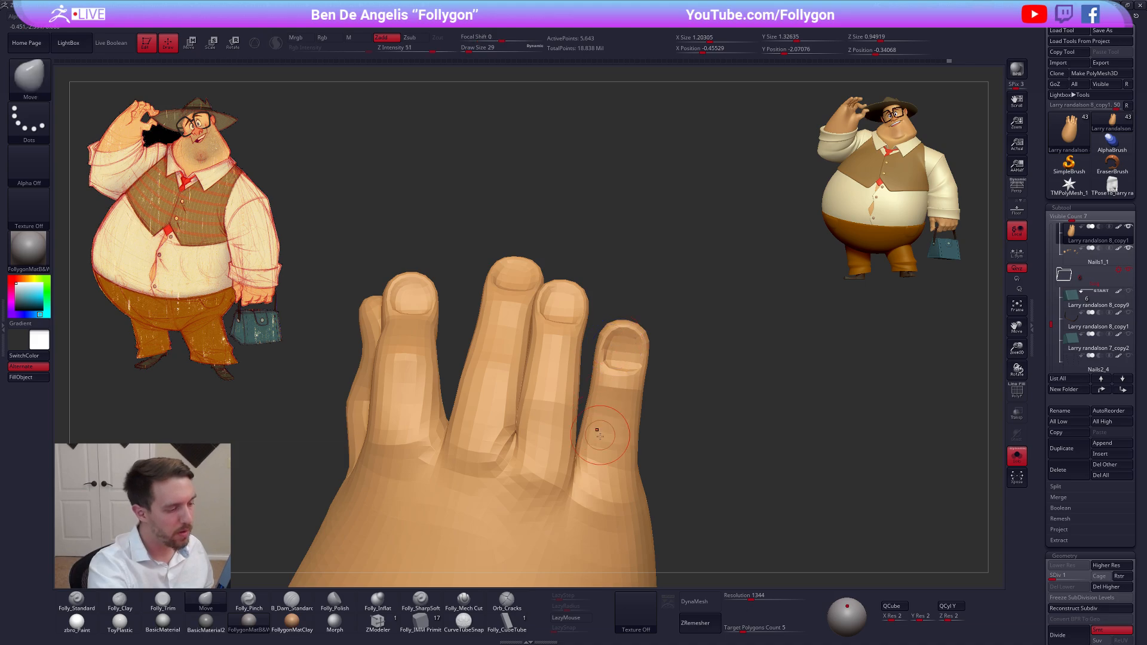
key(w)
ctrl+click(618, 344)
ctrl+click(618, 343)
key(q)
ctrl+click(617, 344)
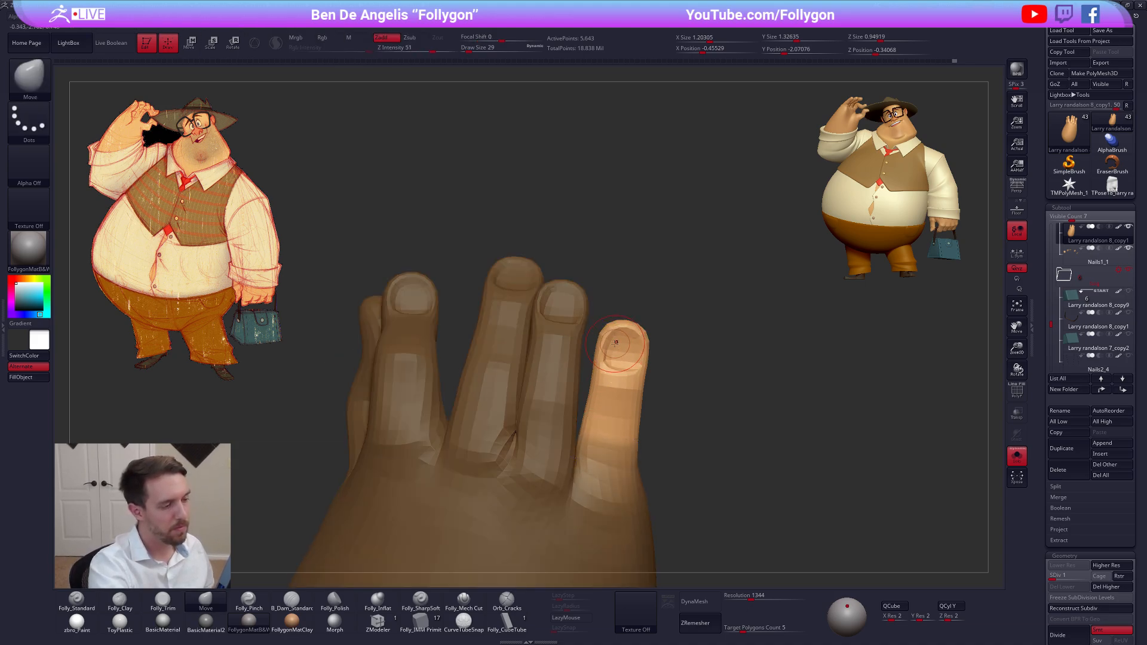
Fit the little fingertip's skin around its nail at draw size 49, show the nails again, and refine the edge at draw size 16
key(space)
key(space)
drag(614, 332, 639, 336)
key(space)
key(alt+s)
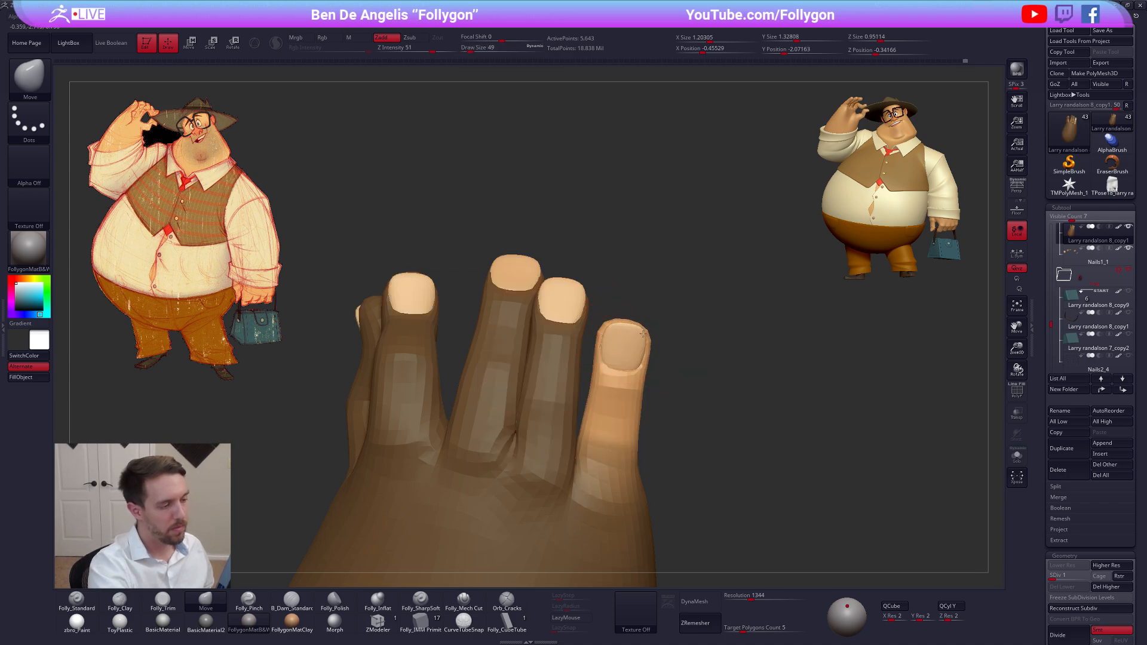
key(space)
drag(626, 339, 623, 339)
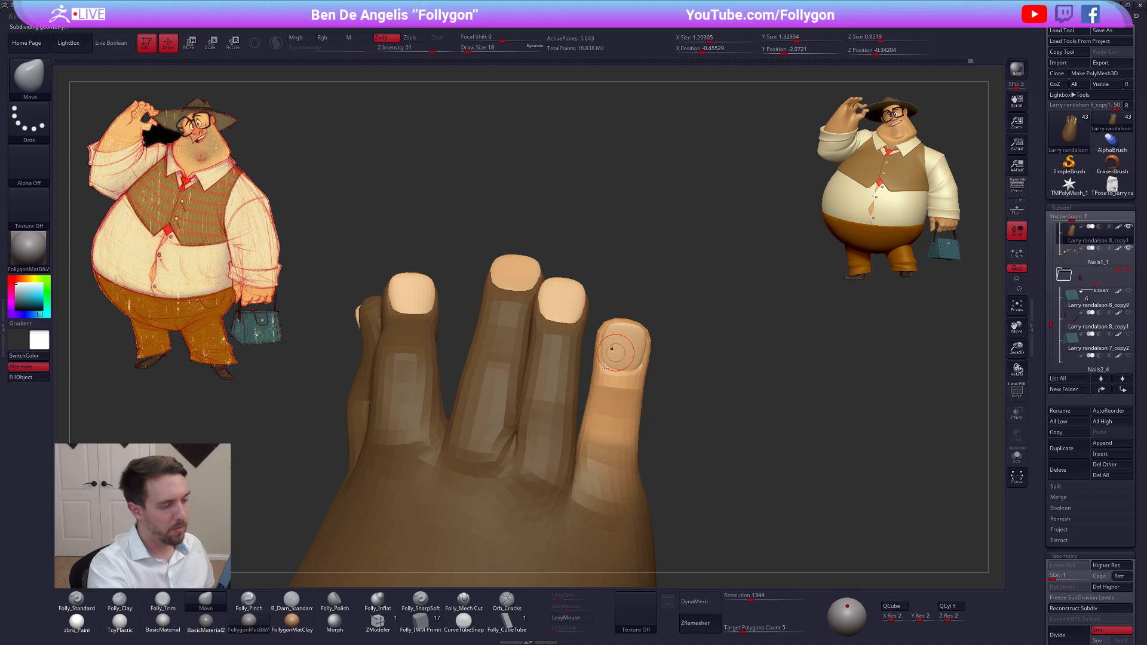
Raise the hand to subdivision level 2 and refine the skin below the little finger's nail at draw size 38
key(d)
key(space)
mouse_move(599, 380)
mouse_down()
mouse_move(592, 369)
mouse_move(638, 378)
mouse_up()
key(space)
key(space)
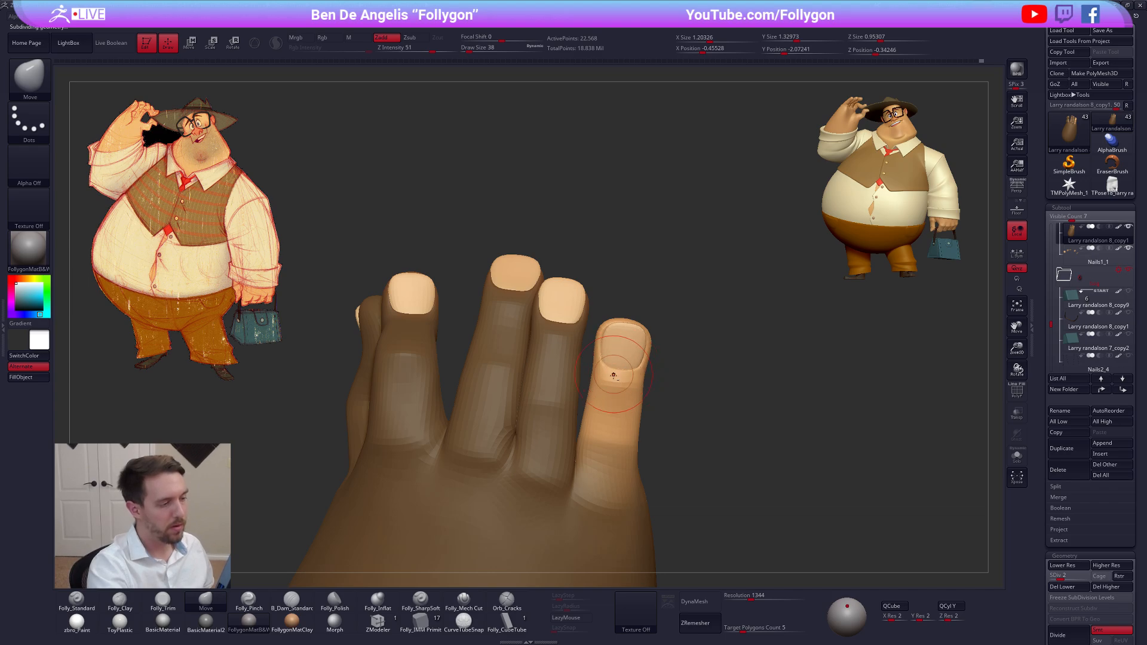
Mask the hand except the ring finger, adjust its tip at subdivision level 1, and return to level 2
mouse_move(613, 375)
alt+right_down()
mouse_move(633, 408)
mouse_move(632, 445)
alt+right_up()
key(w)
ctrl+drag(574, 379, 569, 441)
key(q)
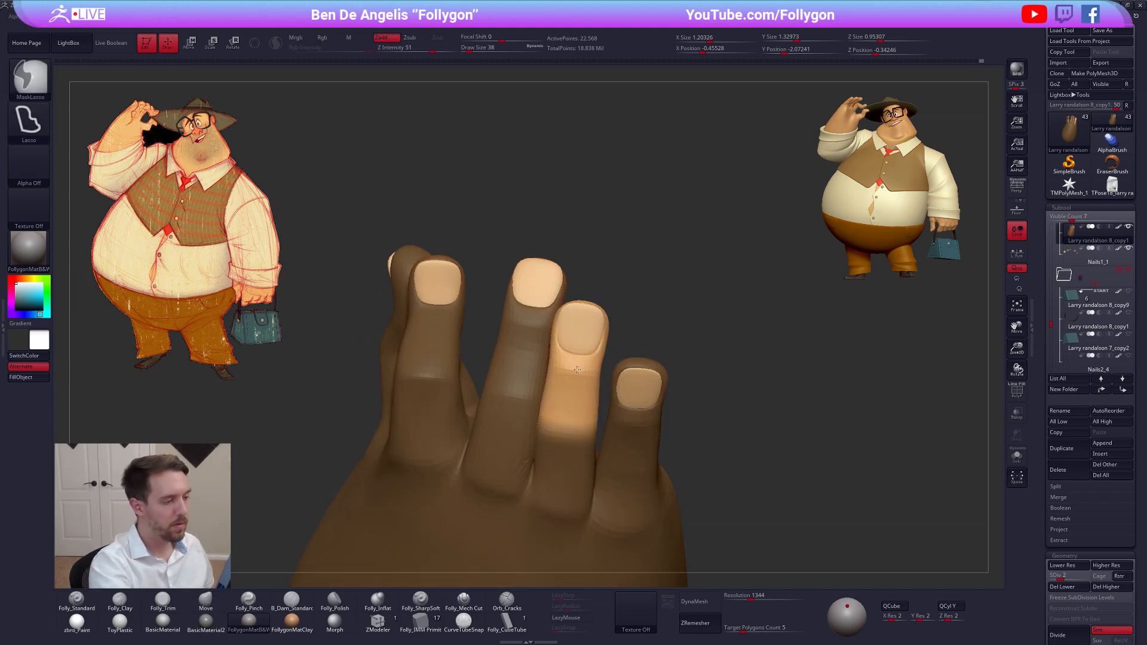
key(shift+d)
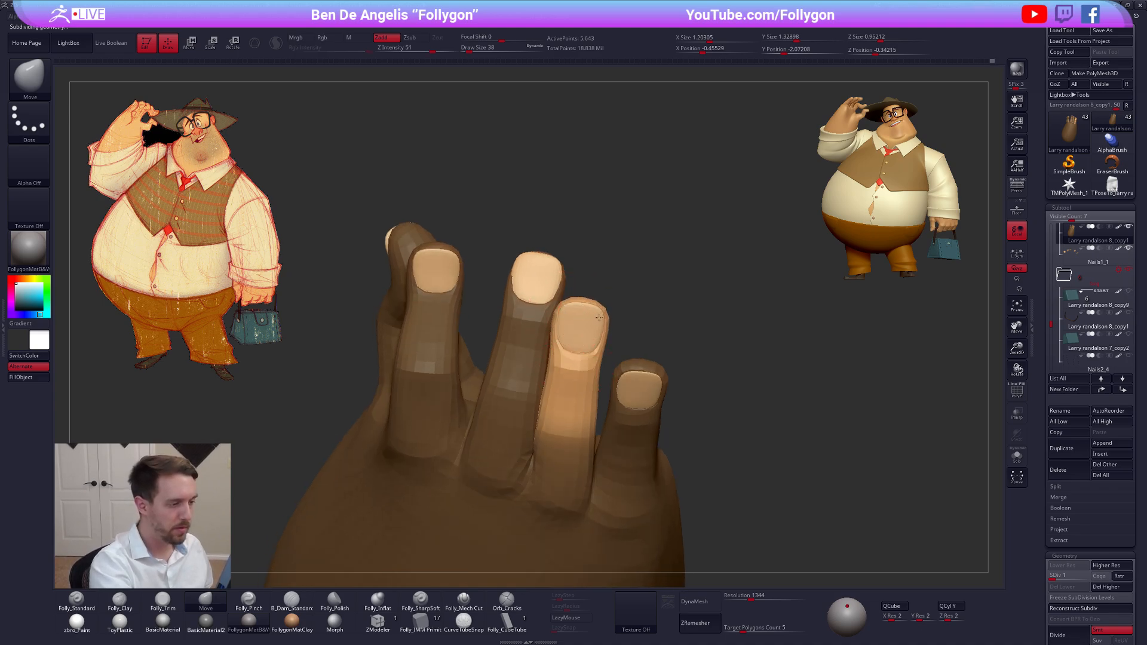
key(d)
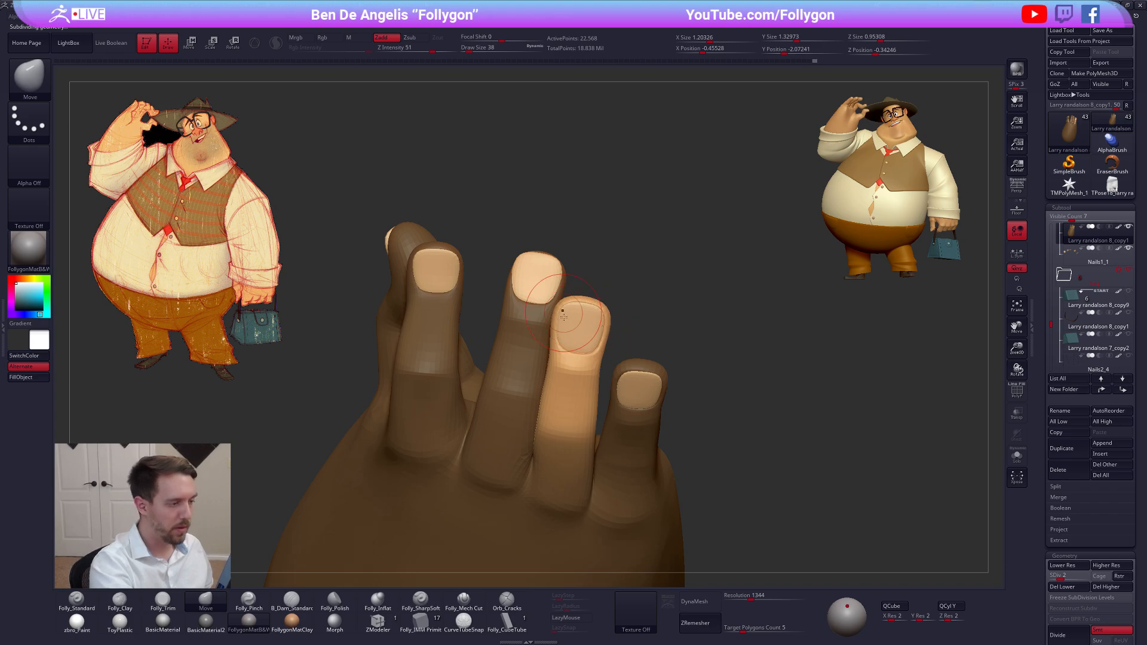
Fit the ring finger's skin around the nail base with the Move brush at draw sizes 21 and 43
key(s)
click(562, 354)
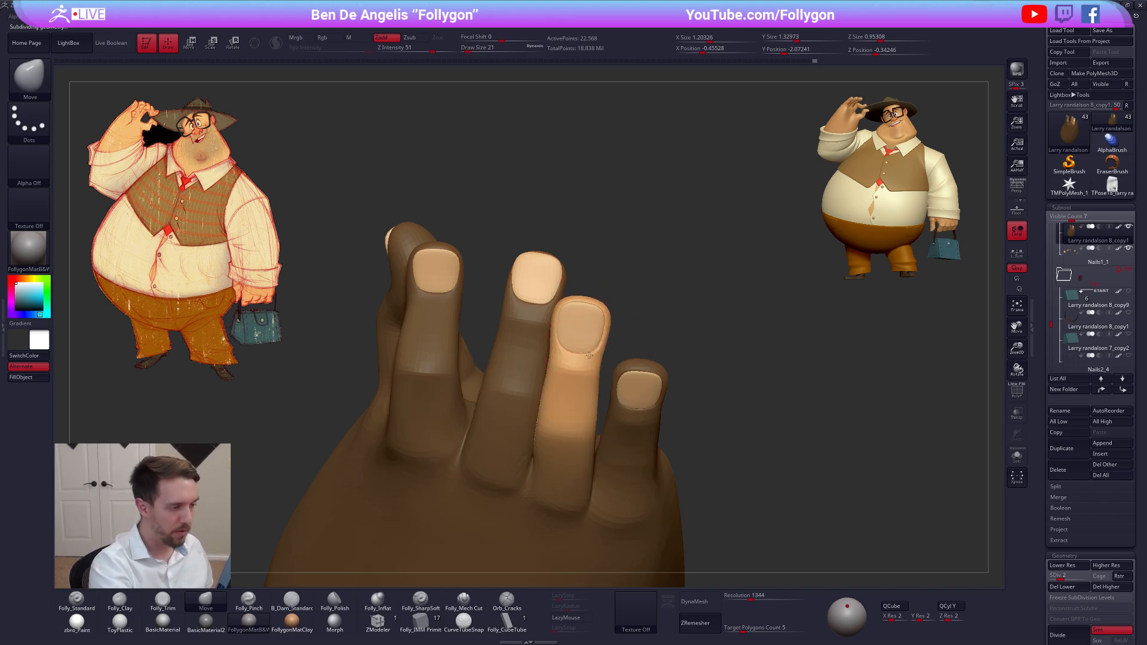
key(space)
click(590, 355)
key(space)
click(588, 355)
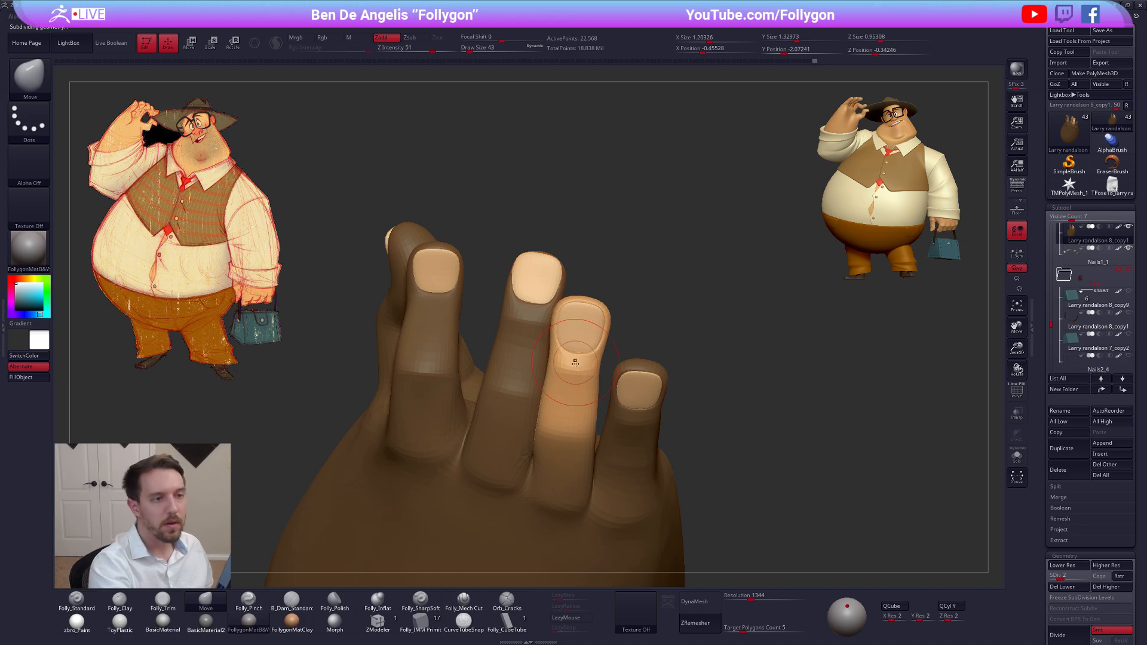
alt+right_drag(575, 363, 586, 373)
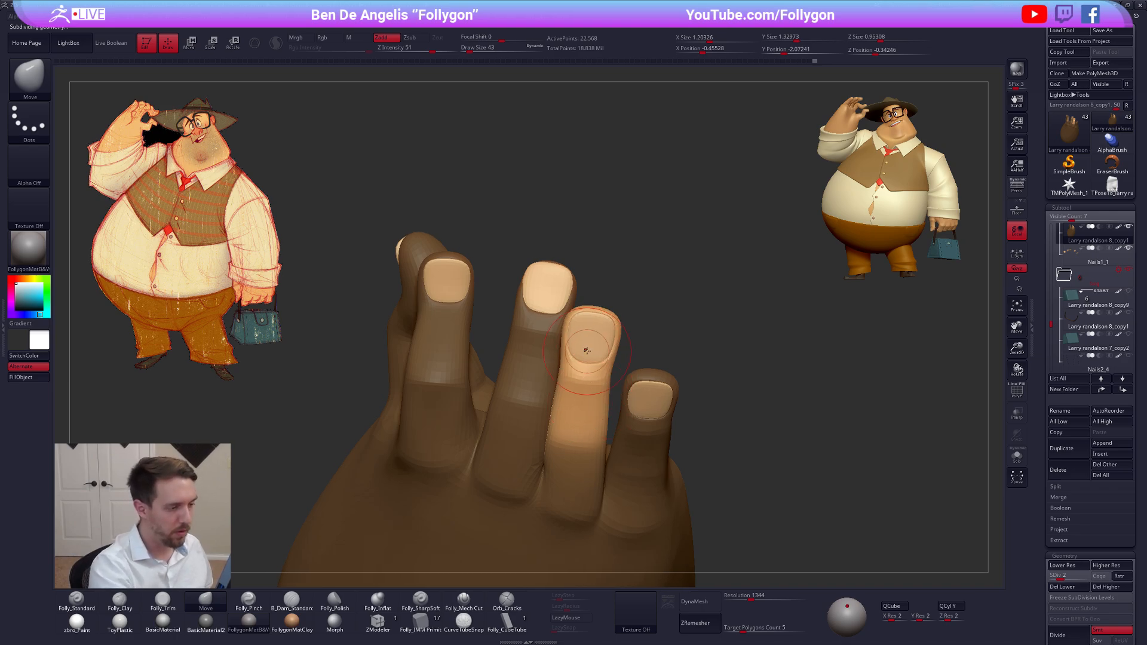
Refine the ring fingertip's rim around the nail with the Move brush at draw size 33
key(space)
click(593, 348)
key(space)
click(578, 325)
drag(578, 325, 575, 319)
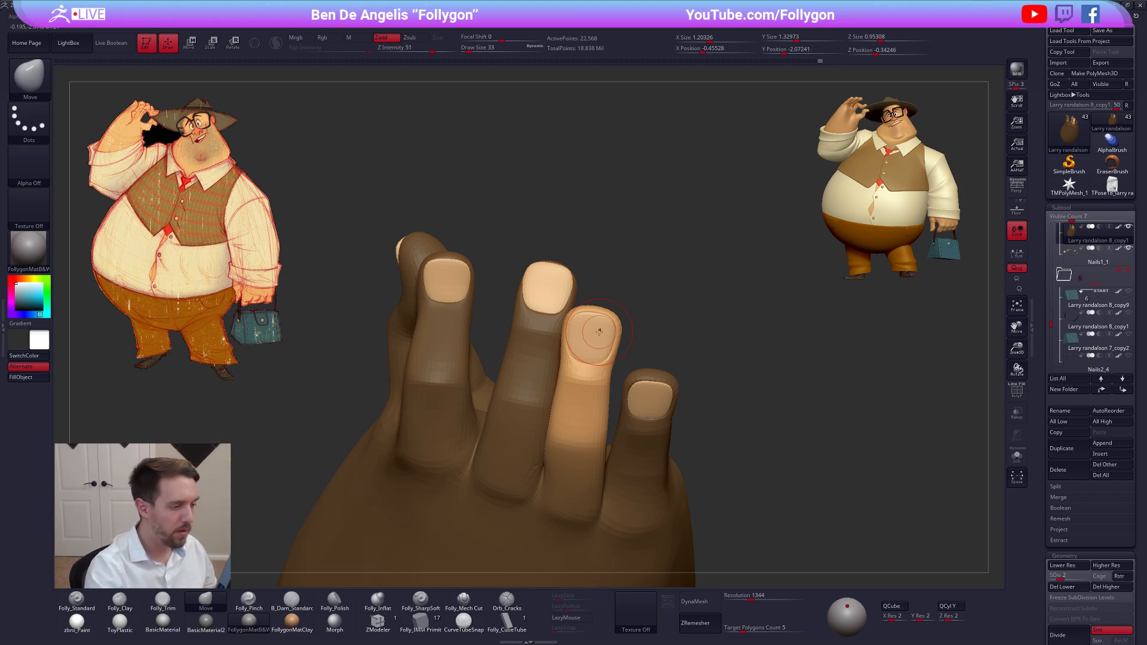
right_drag(598, 353, 602, 334)
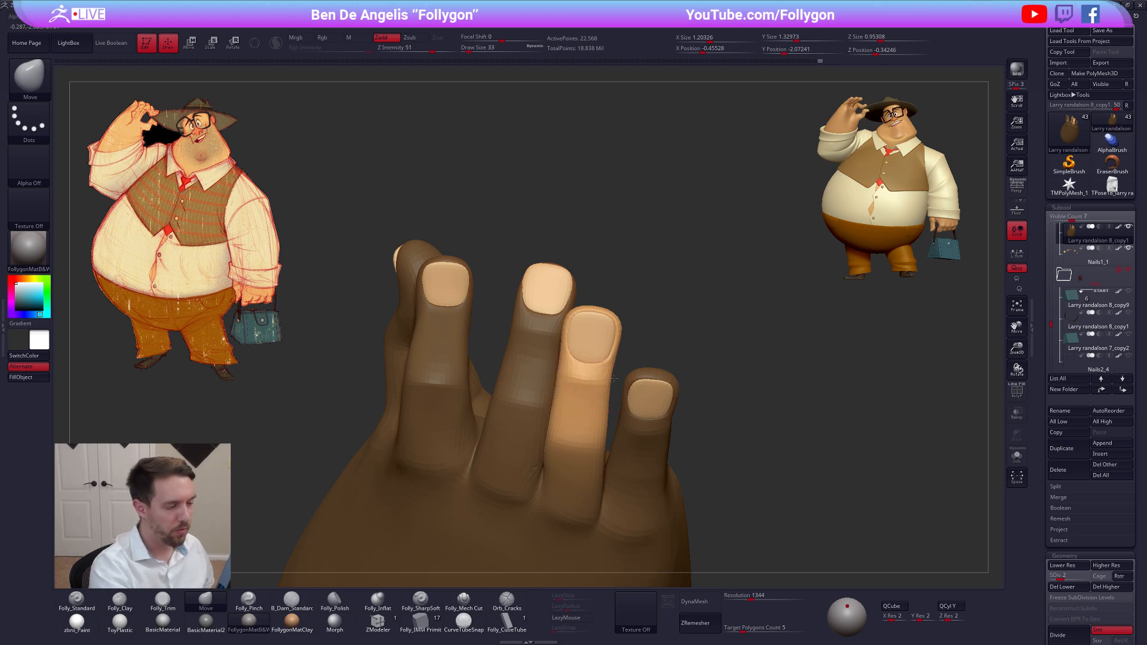
Mask the hand except the middle finger
right_drag(616, 377, 496, 452)
ctrl+drag(496, 452, 505, 460)
right_drag(519, 442, 624, 456)
key(w)
ctrl+drag(625, 455, 622, 433)
right_drag(619, 400, 579, 393)
ctrl+click(586, 410)
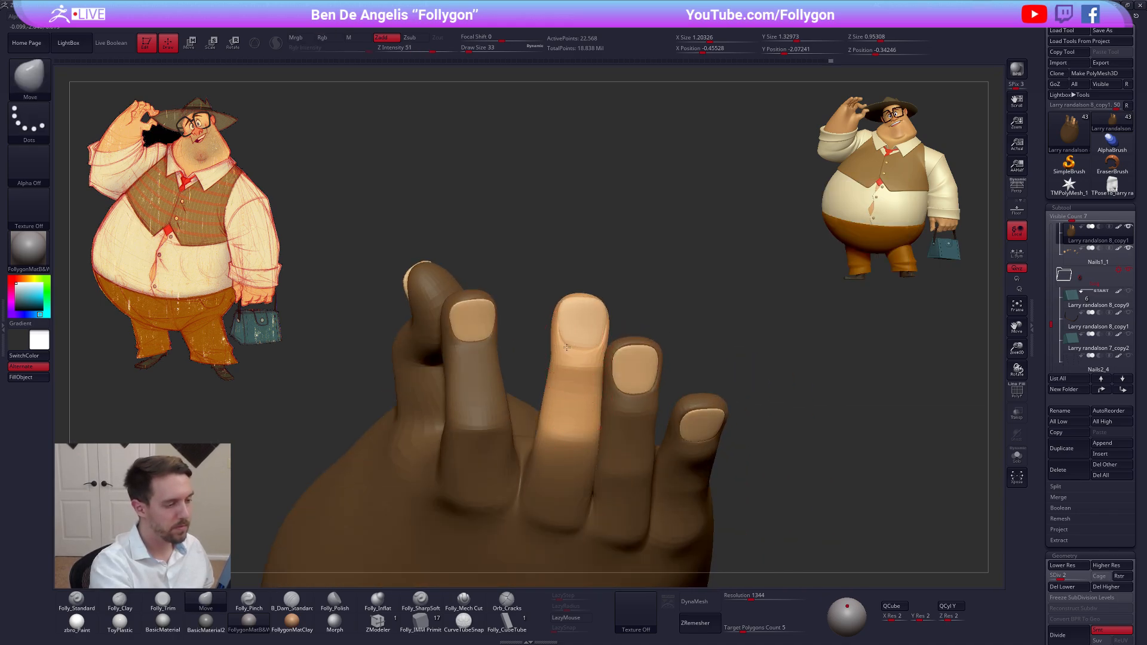
Shape the middle fingertip's skin around its nail with the Move brush, using draw size 38 and then 33
right_drag(566, 347, 570, 346)
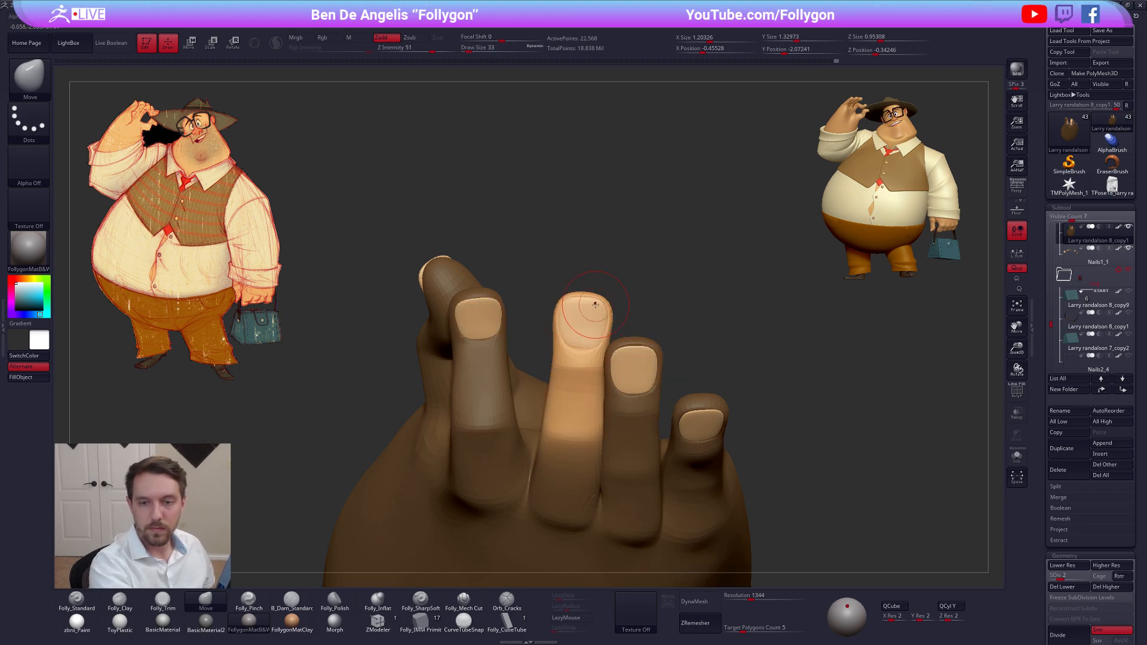
key(space)
click(576, 308)
alt+right_drag(575, 307, 586, 323)
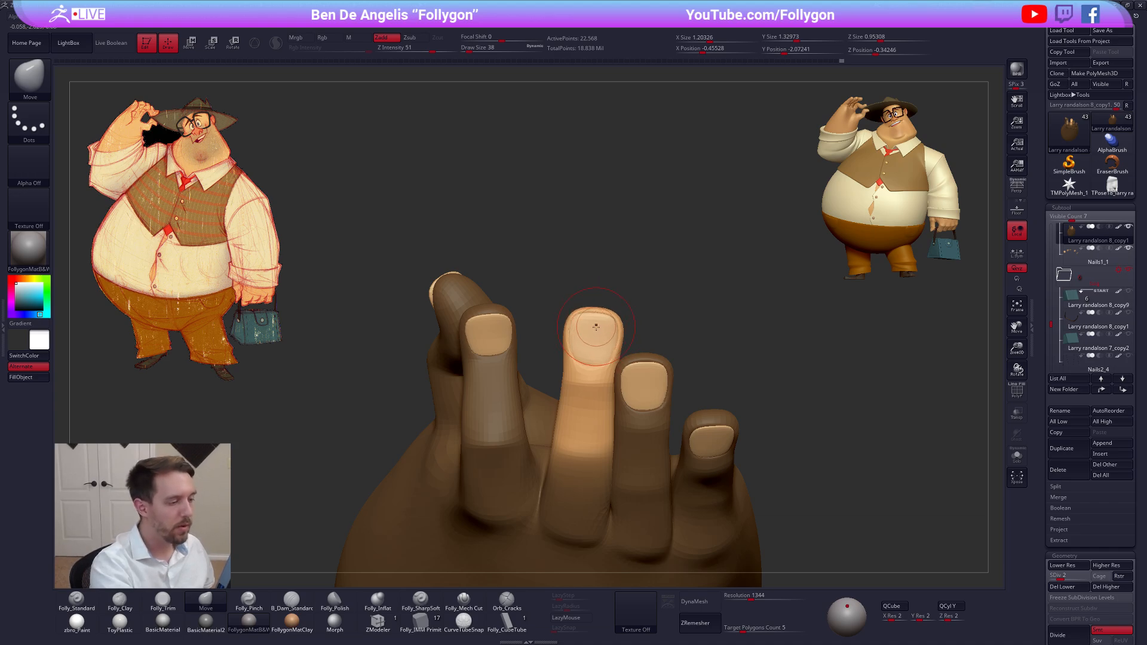
key(space)
click(583, 341)
mouse_move(584, 340)
right_down()
mouse_move(661, 389)
mouse_move(734, 398)
right_up()
Reshape the middle fingertip from the palm side at subdivision level 1, then return the hand to level 2
key(shift+d)
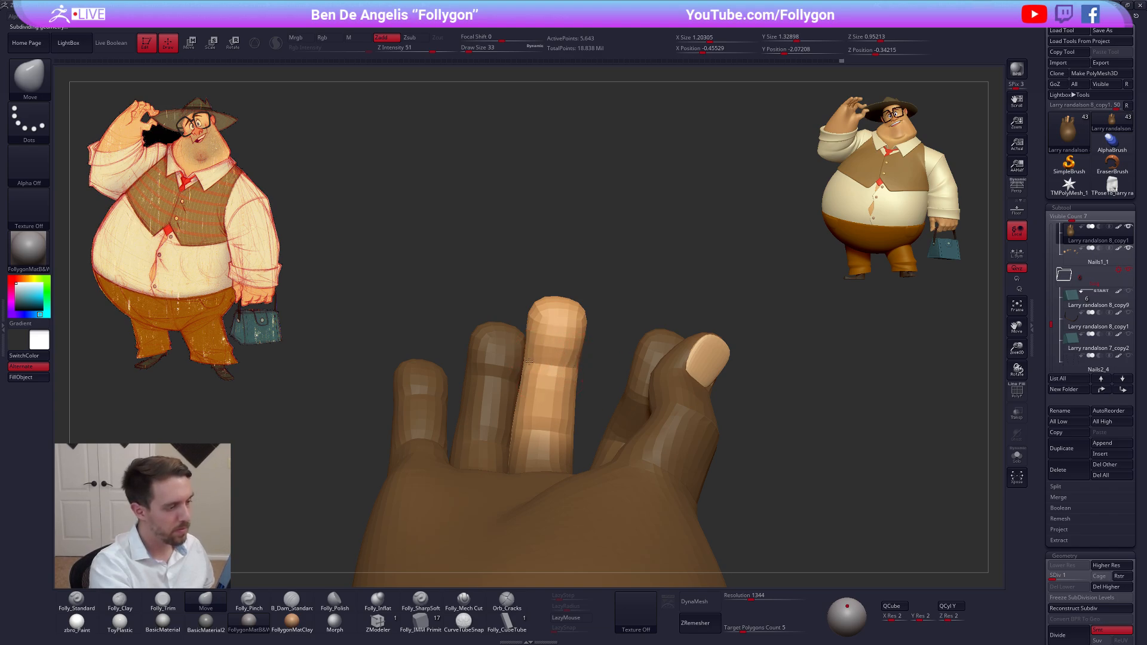
mouse_move(540, 363)
right_down()
mouse_move(621, 369)
mouse_move(603, 333)
mouse_move(602, 362)
right_up()
right_drag(546, 322, 559, 326)
key(d)
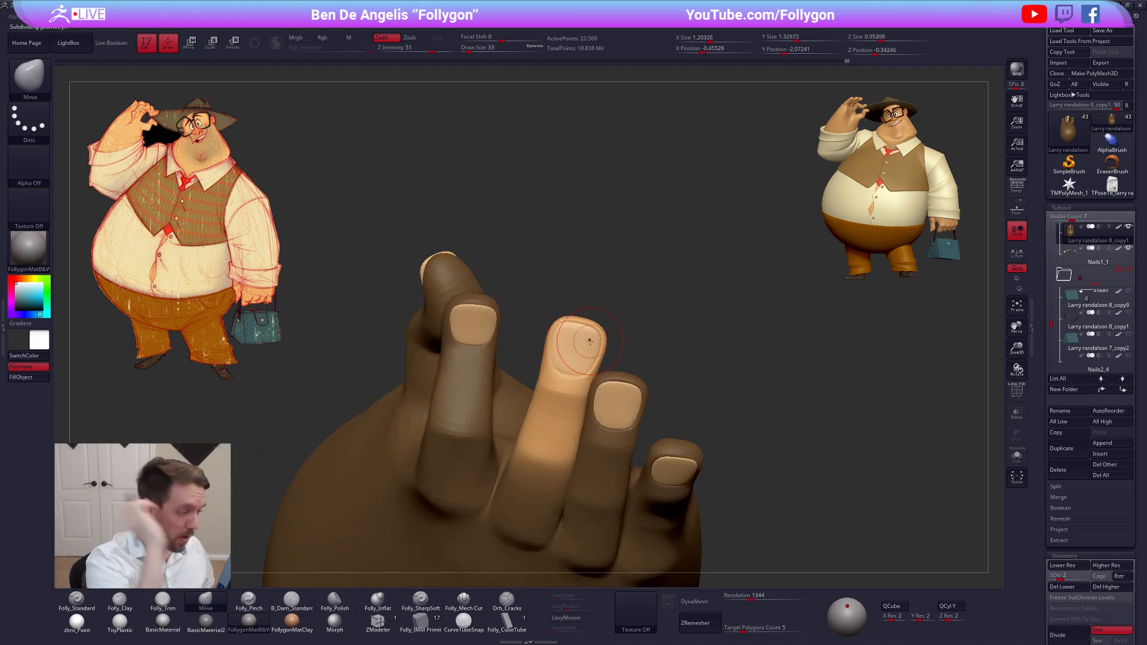
Lower the hand to subdivision level 1 and refine the middle finger's pad and tip at draw sizes 38 and 33
key(shift+d)
right_drag(569, 337, 572, 365)
key(space)
drag(558, 361, 560, 361)
right_drag(562, 362, 552, 365)
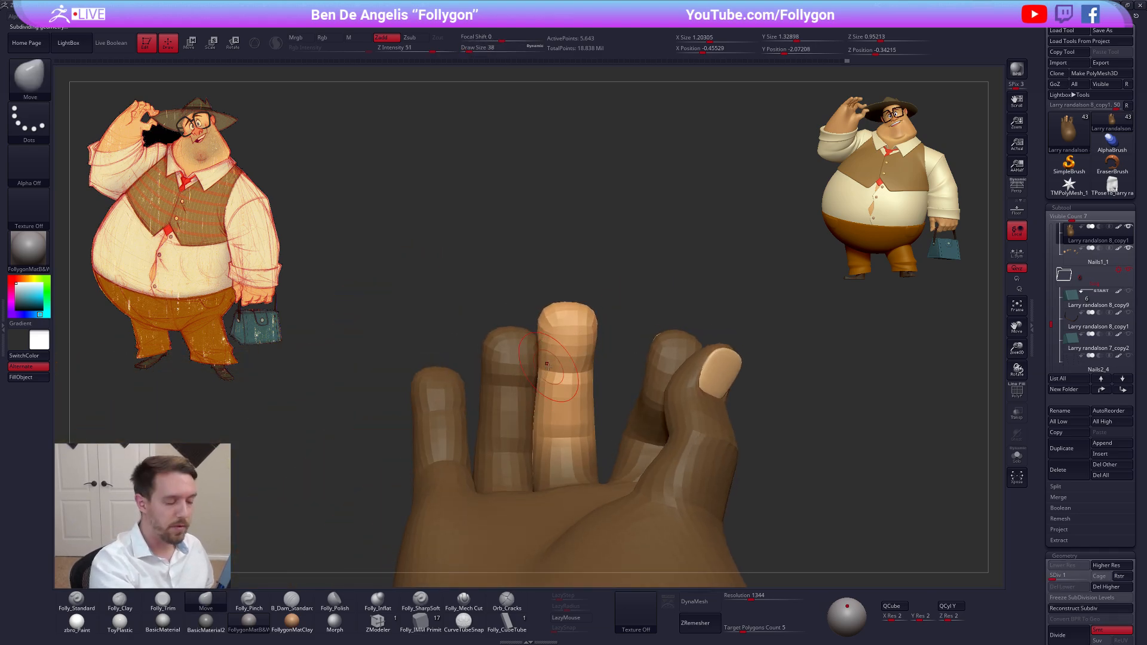
key(space)
drag(552, 368, 552, 367)
mouse_move(553, 368)
right_down()
mouse_move(544, 374)
mouse_move(635, 340)
mouse_move(615, 317)
mouse_move(593, 394)
mouse_move(596, 342)
mouse_move(582, 385)
mouse_move(609, 401)
right_up()
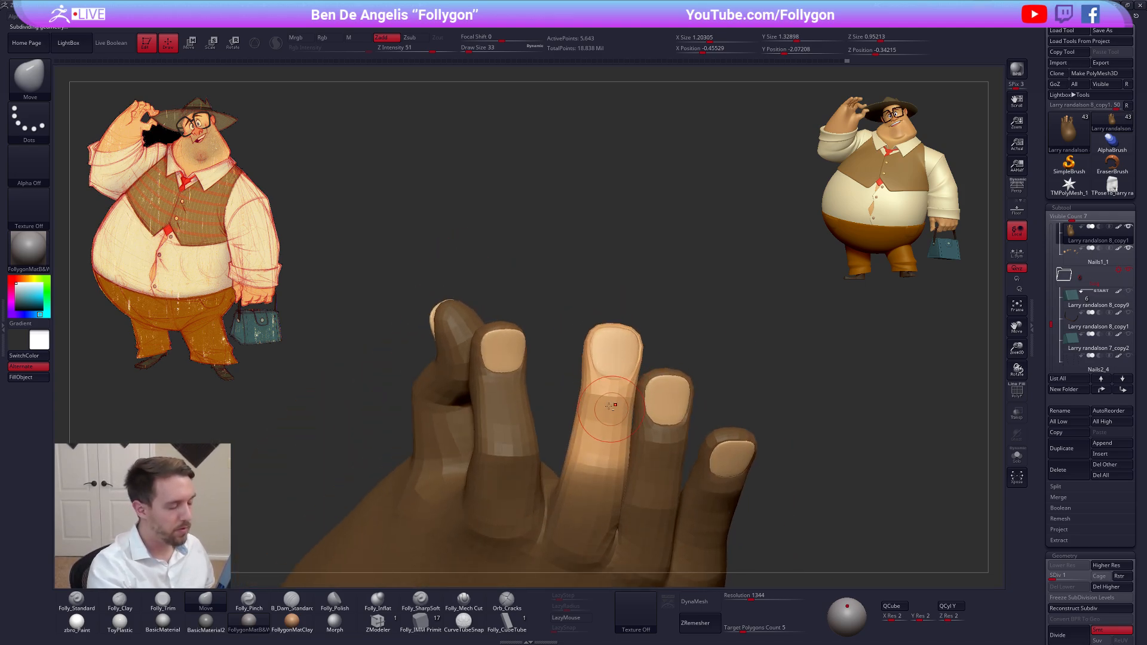
ctrl+drag(563, 342, 567, 353)
Clear the hand's mask and shape the index fingertip around its nail at draw size 14, then 29
mouse_move(561, 353)
alt+right_down()
mouse_move(625, 369)
mouse_move(562, 392)
mouse_move(572, 459)
alt+right_up()
key(space)
drag(577, 460, 566, 460)
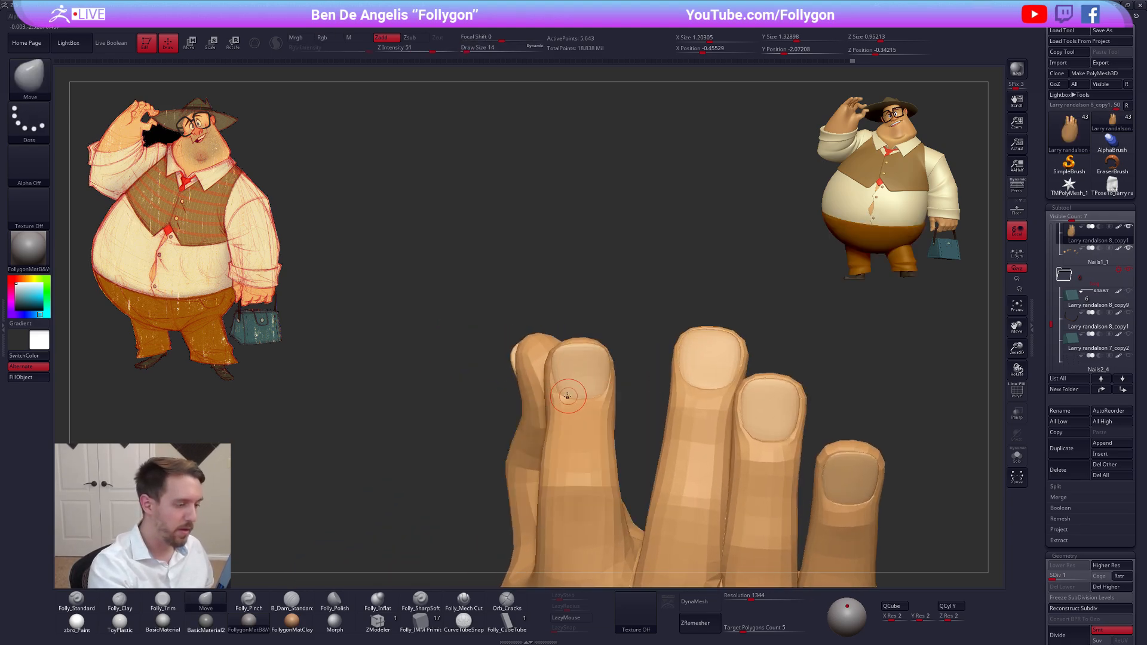
key(space)
drag(565, 397, 599, 388)
key(space)
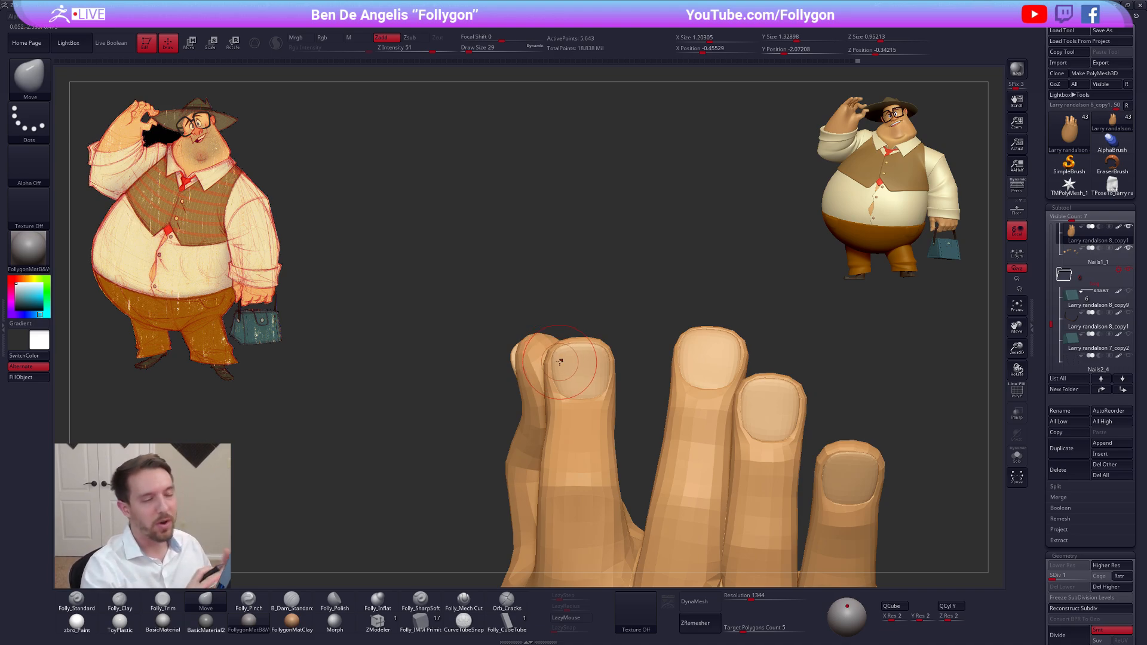
key(space)
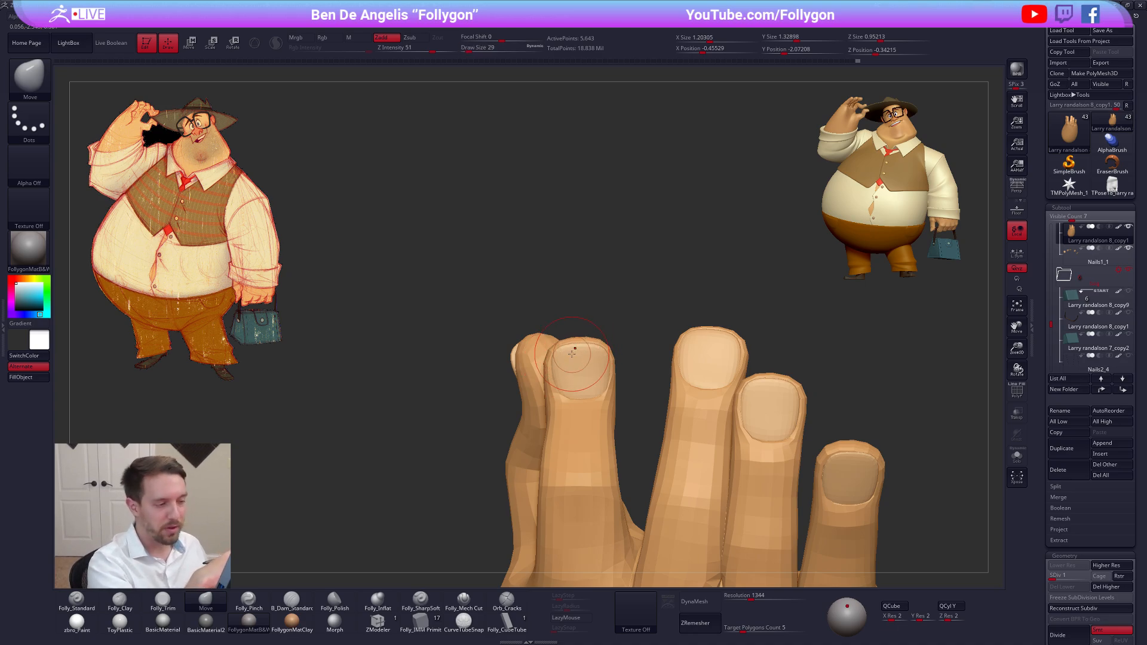
Refine the isolated hand's index fingertip at subdivision level 2, show the nails again, and continue fitting it at level 3
key(ctrl+d)
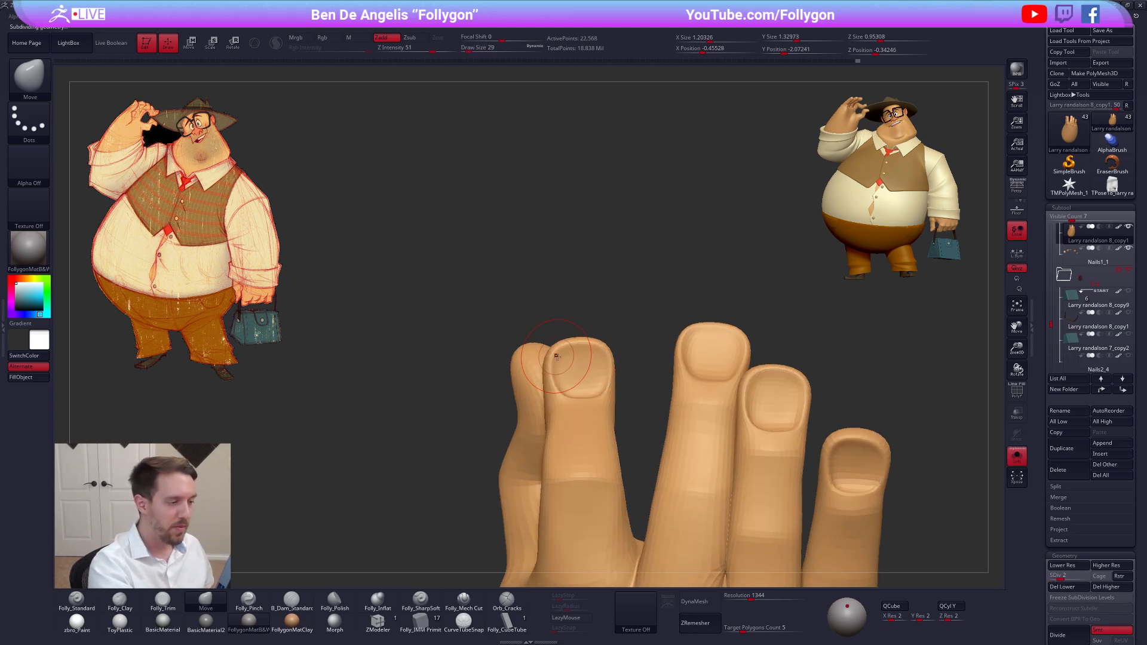
drag(595, 352, 595, 349)
key(alt+s)
key(space)
click(595, 370)
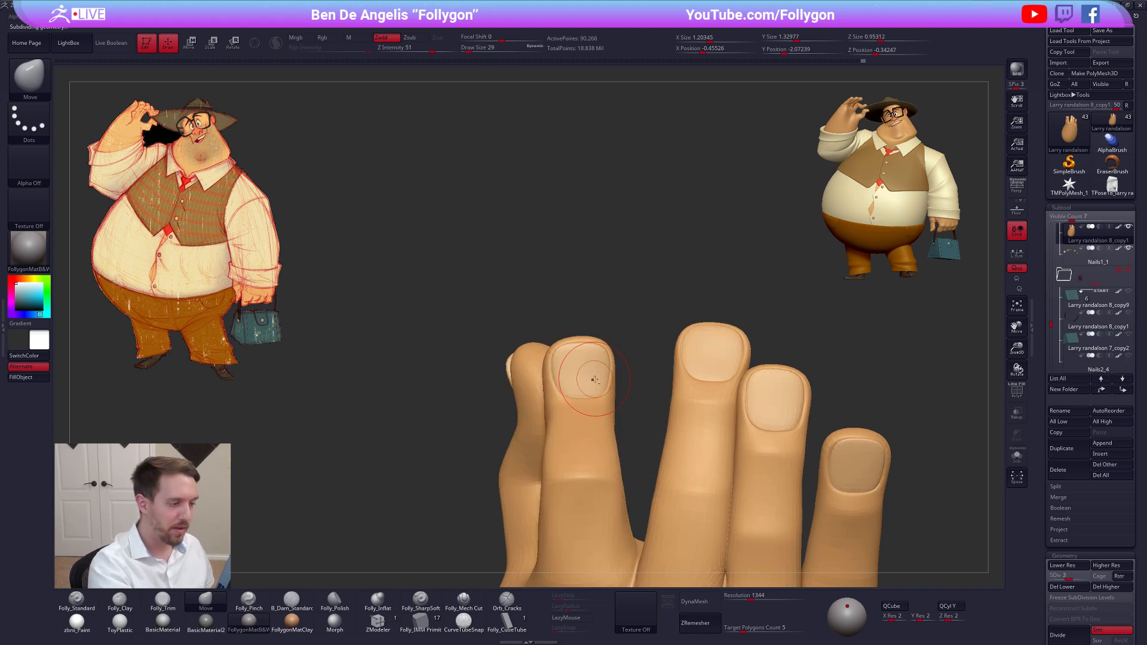
alt+click(596, 380)
Select the nails and adjust the index finger's nail to sit in its fingertip with the Move brush at draw size 49
key(shift+f)
key(shift+f)
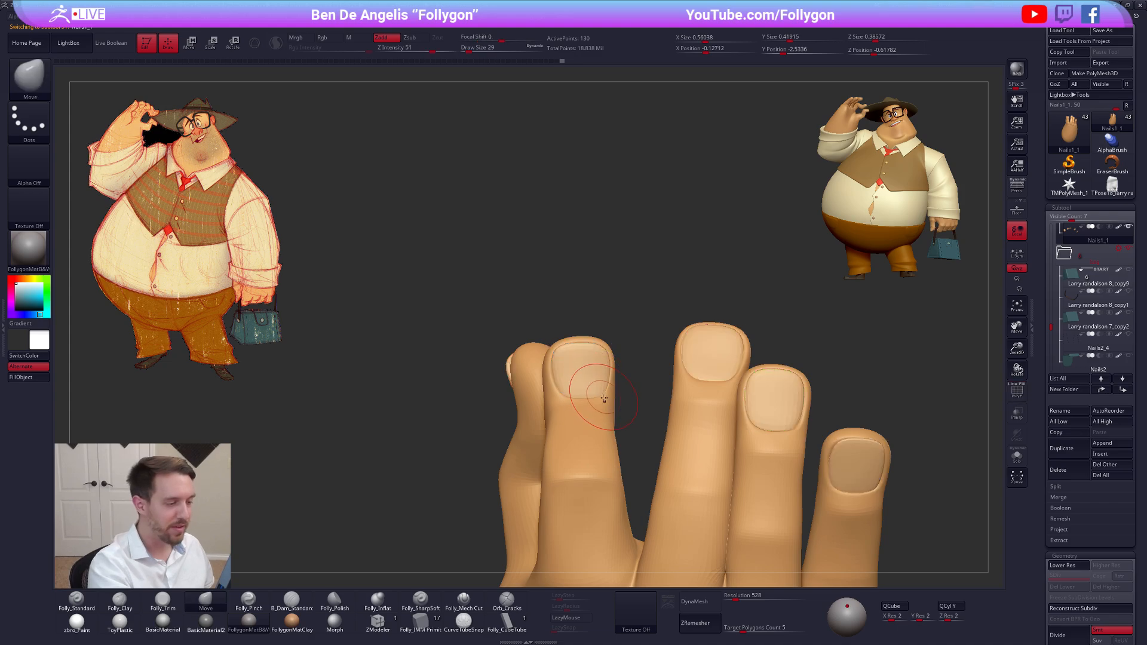
key(space)
click(602, 399)
drag(602, 399, 599, 398)
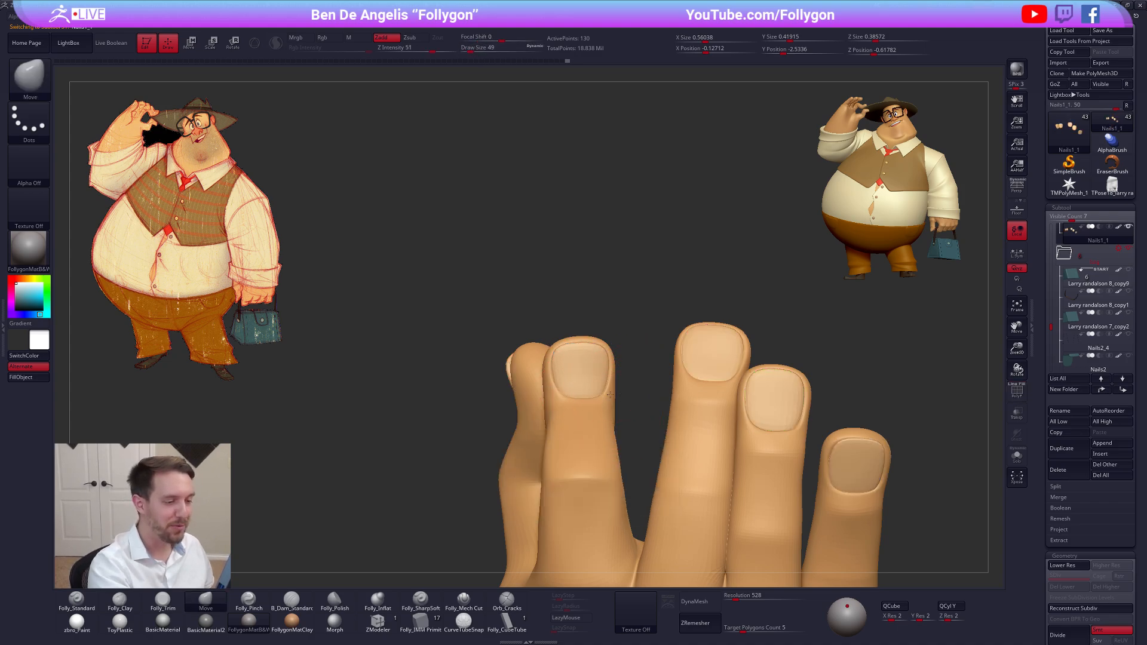
alt+right_drag(610, 395, 603, 352)
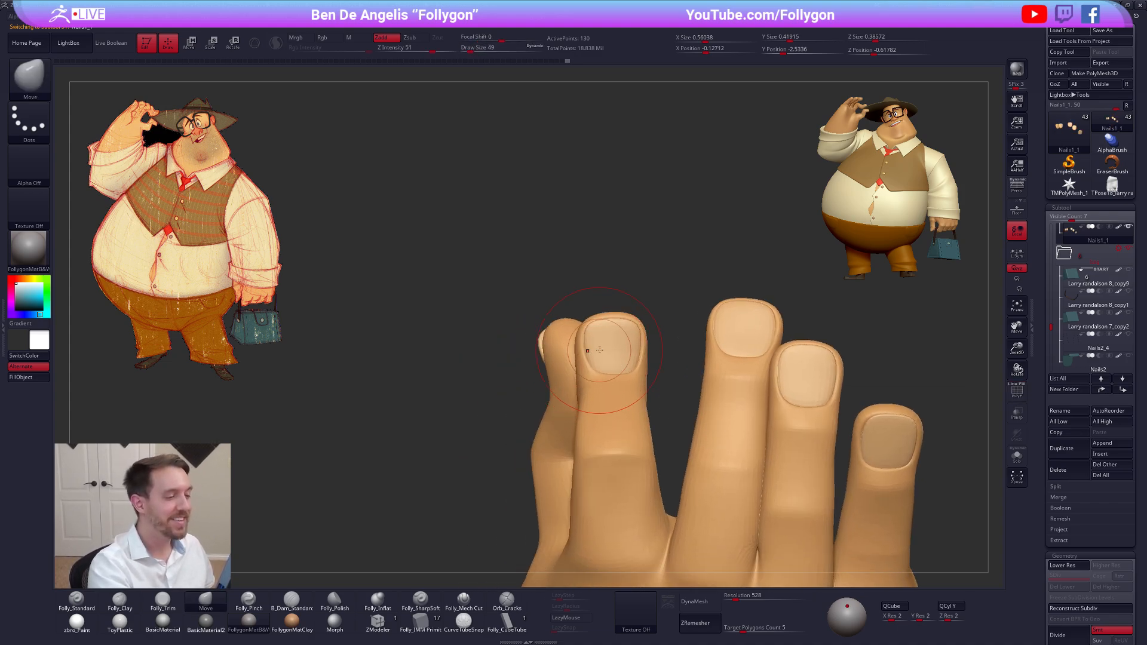
Select the hand, lower it to subdivision level 1 and start shaping the thumb tip at draw size 33
key(shift+f)
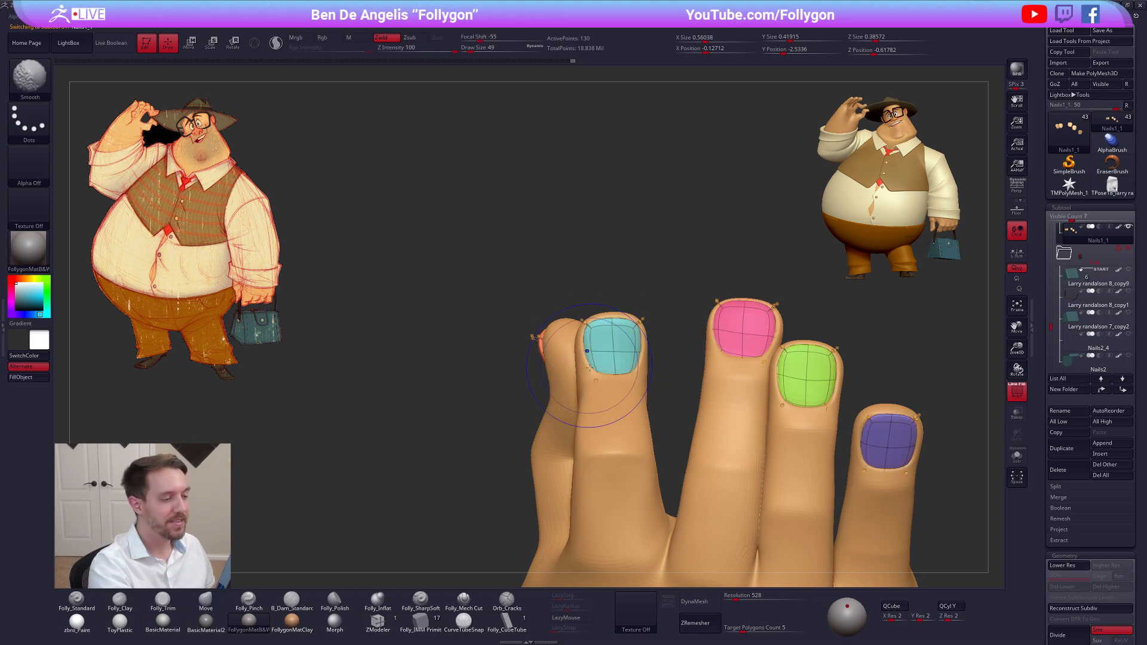
alt+click(592, 402)
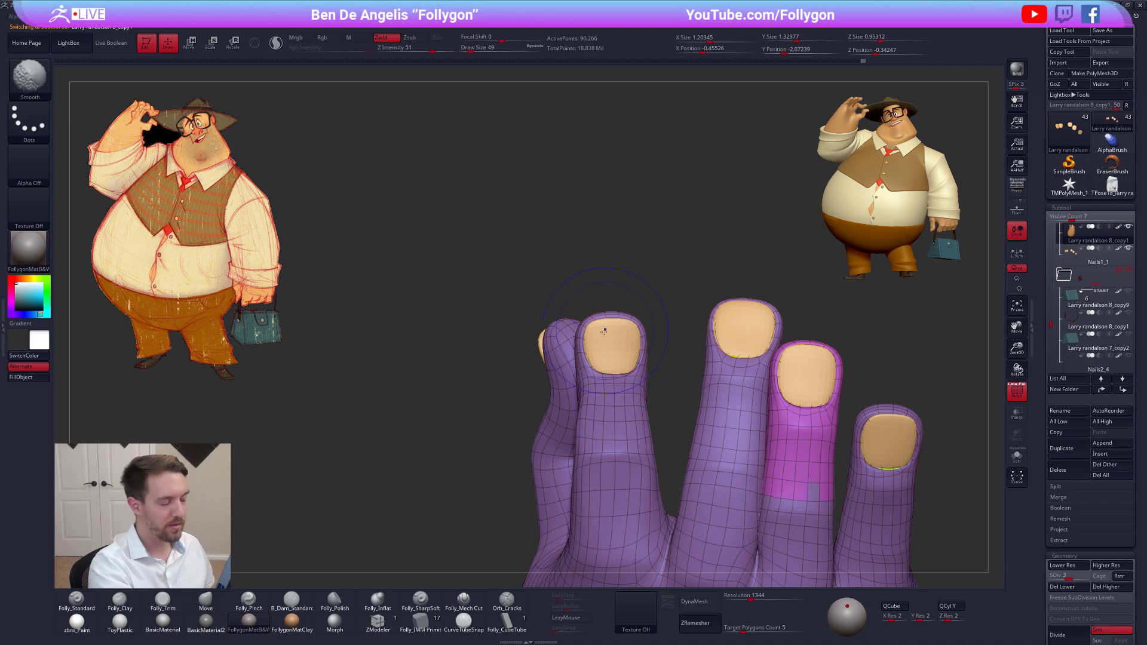
key(shift+f)
right_drag(504, 358, 544, 332)
key(shift+d)
key(shift+d)
key(space)
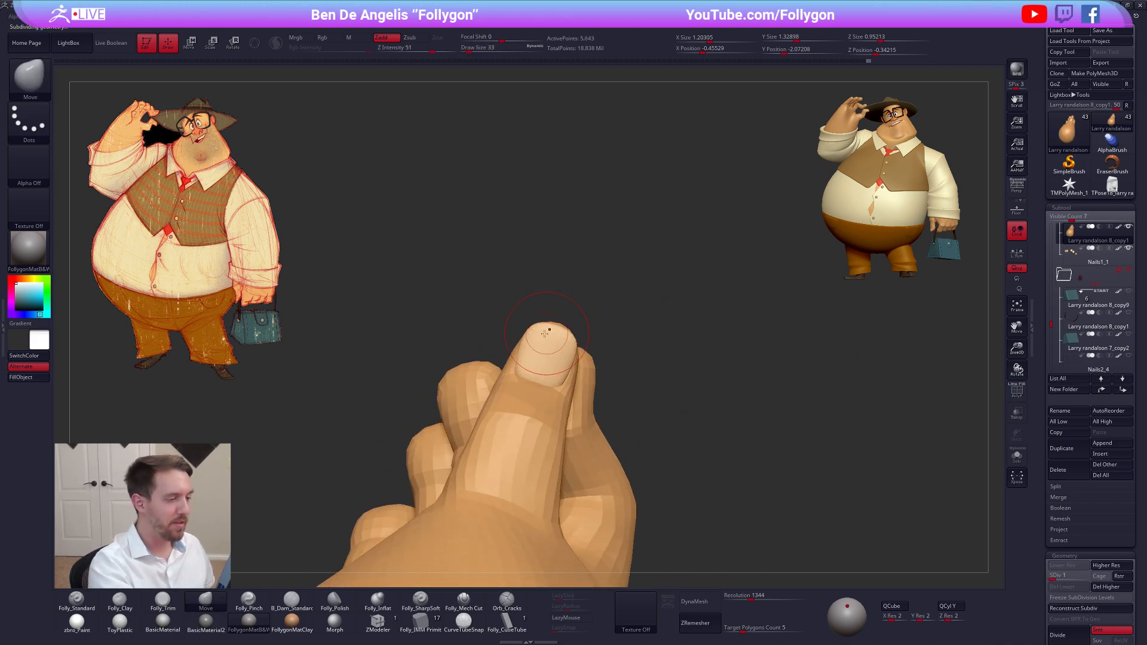
Fit the thumb's skin around its nail, checking the hand in isolation, and refine it at draw size 43 up to subdivision level 4
key(alt+s)
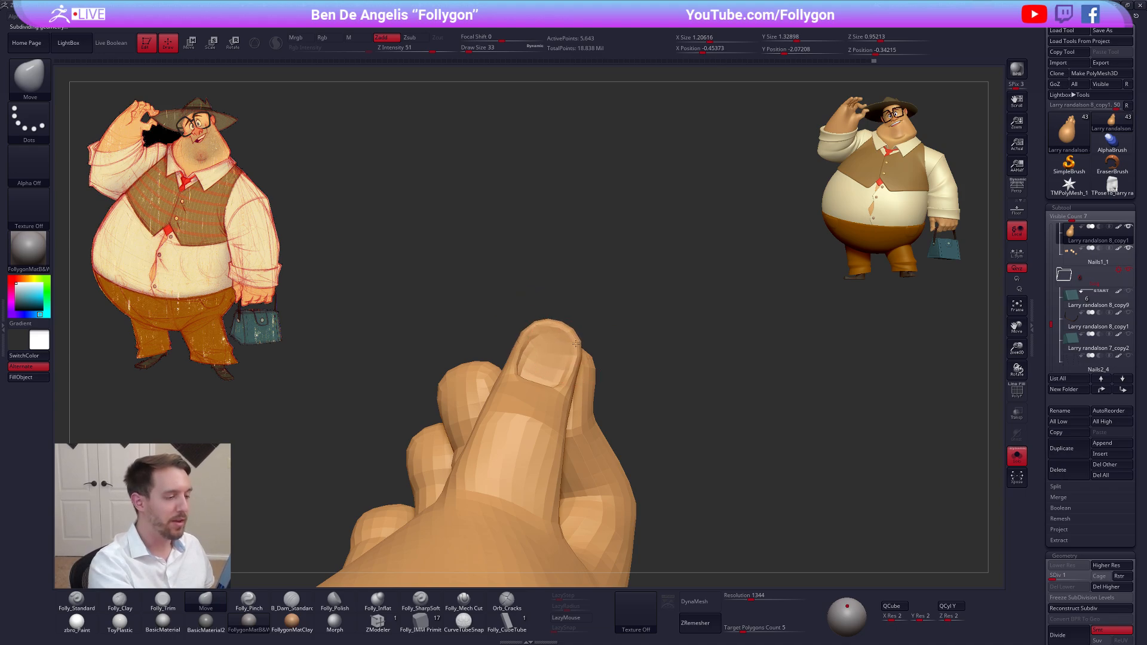
key(alt+s)
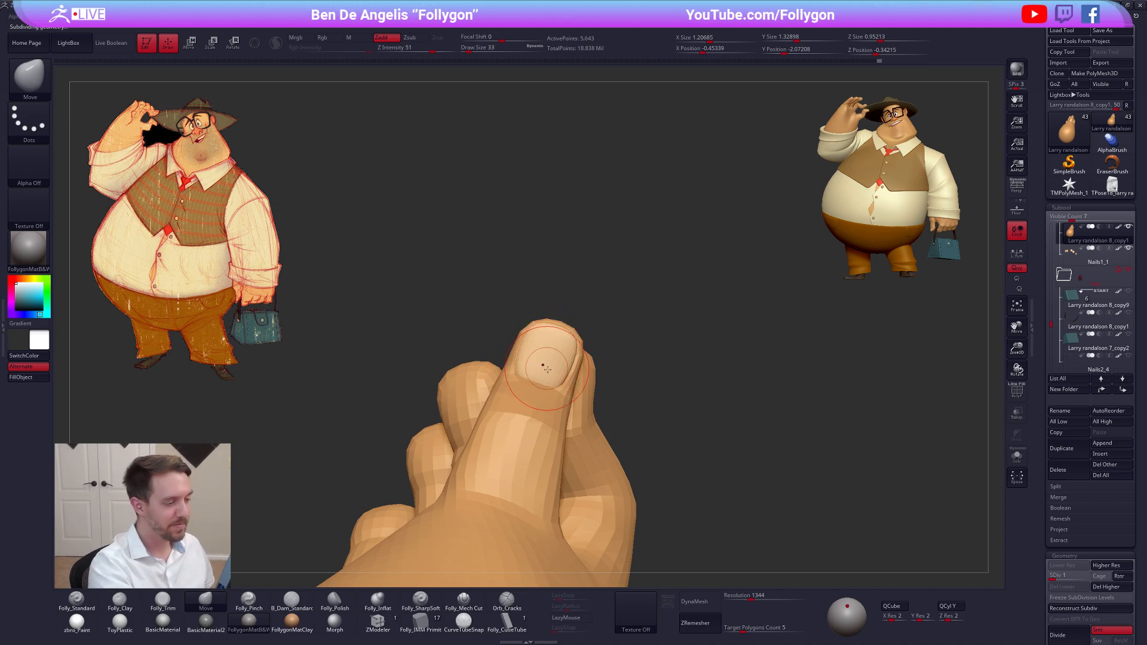
key(alt+s)
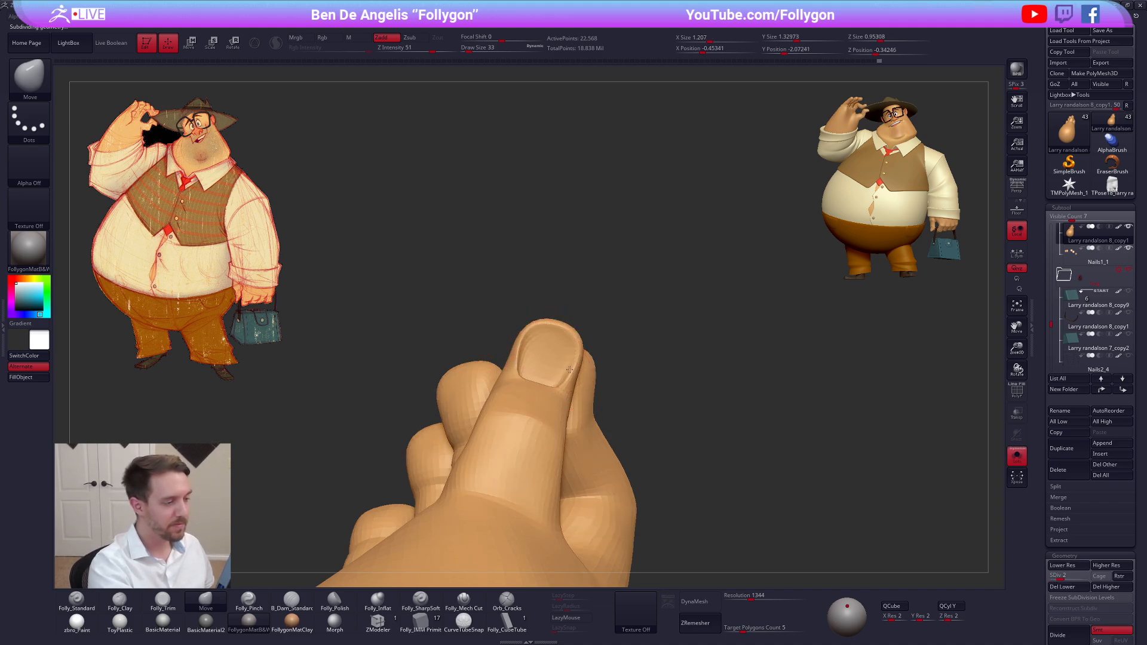
key(alt+s)
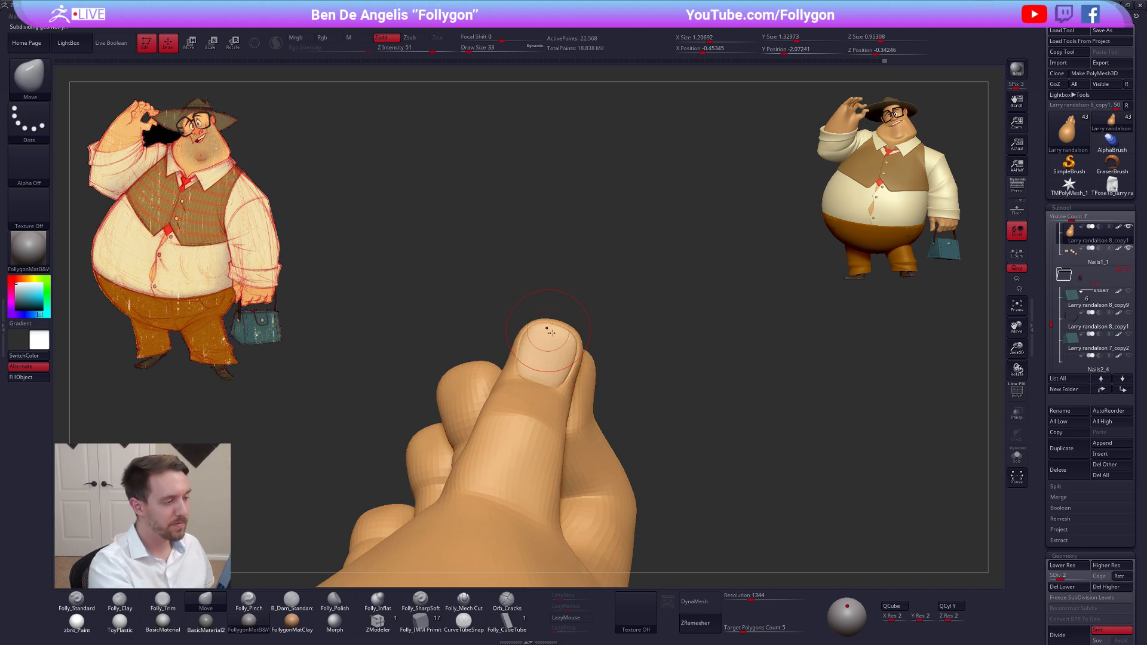
key(bracketright)
alt+drag(585, 307, 604, 325)
key(d)
key(d)
key(d)
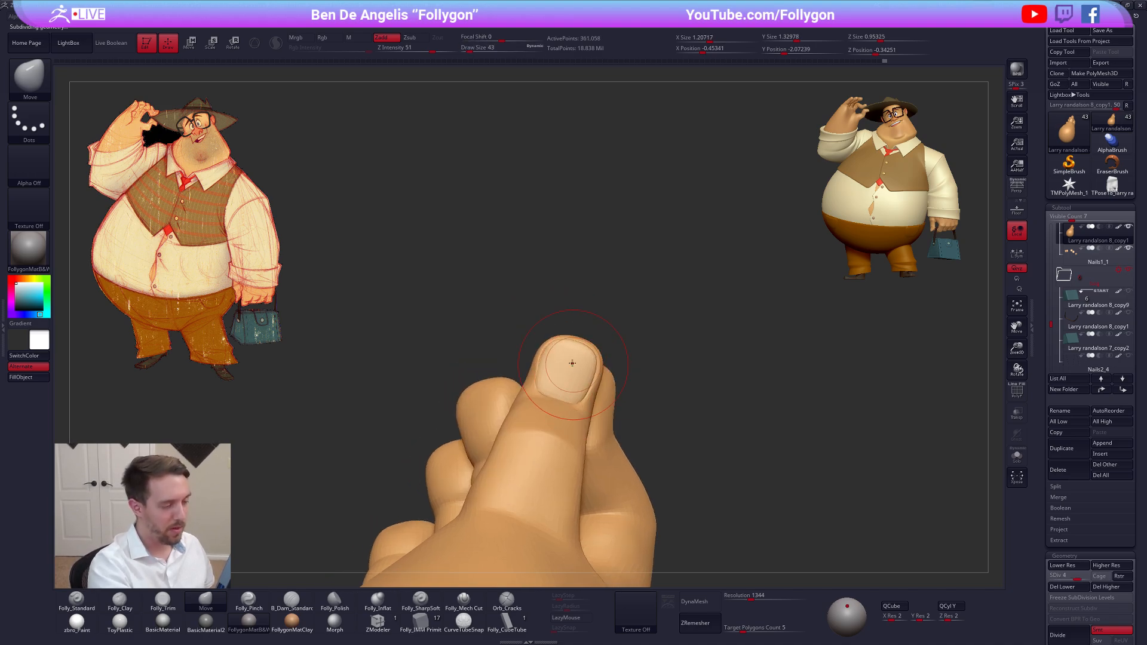
Select the nails and adjust the thumb nail's outline with the Move brush at draw sizes 29 and 33
alt+click(571, 376)
key(space)
drag(581, 429, 575, 429)
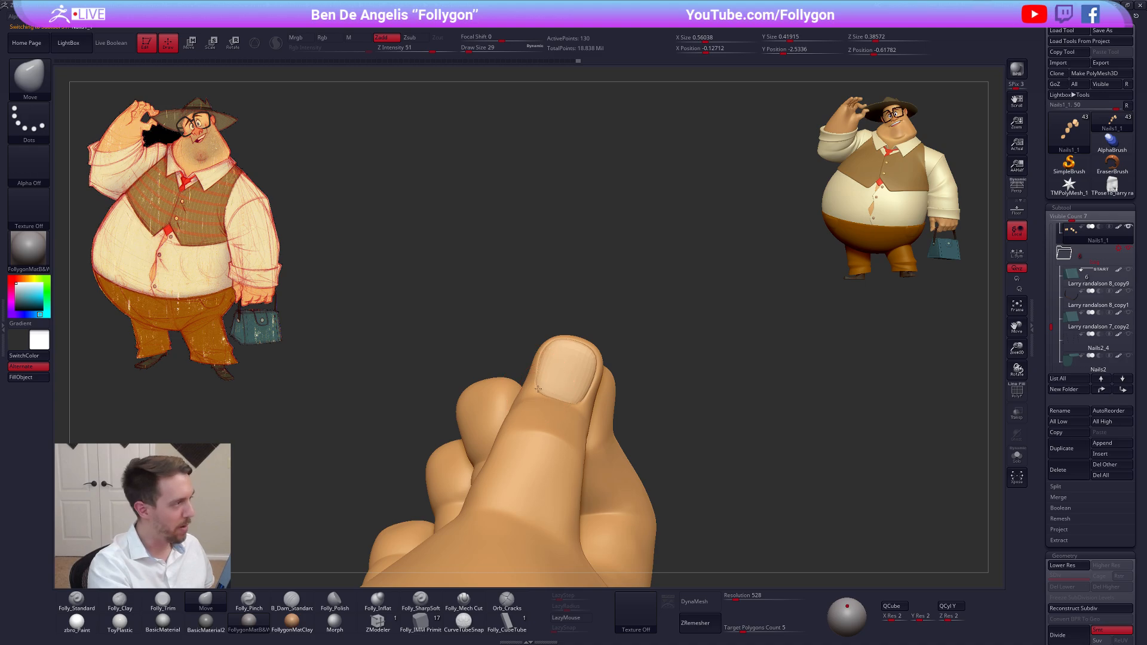
drag(544, 392, 546, 389)
drag(573, 406, 577, 397)
key(space)
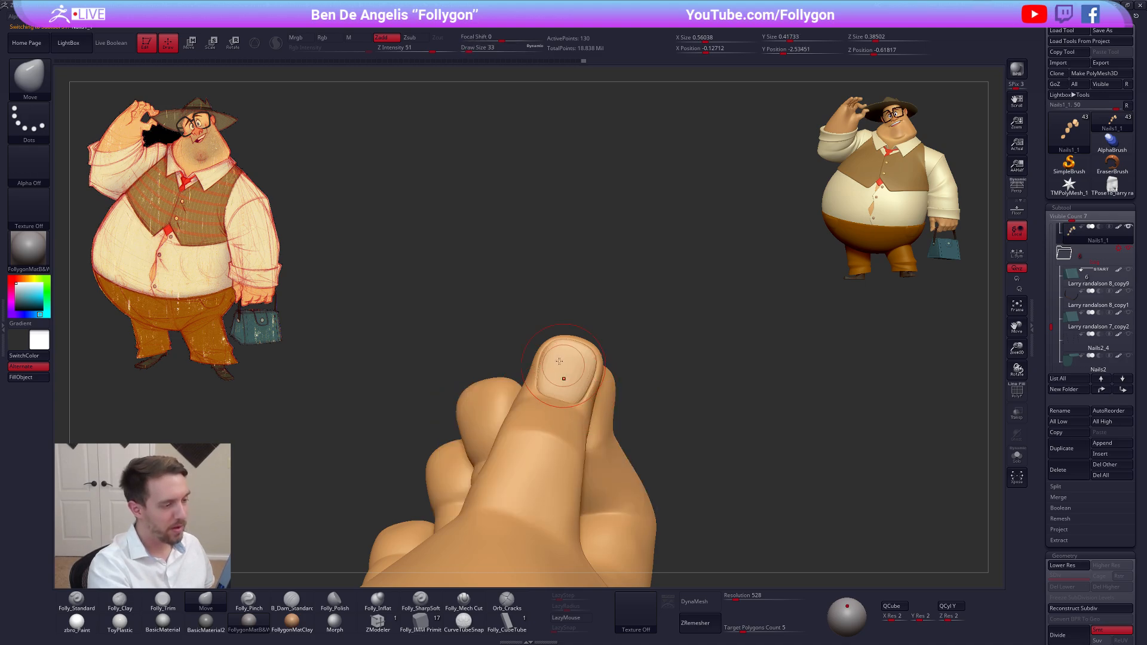
drag(548, 347, 550, 341)
Reshape the thumb nail's tip at its lowest subdivision level with draw size 18, then fit the smoothed nail at draw size 38
key(shift+d)
key(space)
drag(573, 396, 567, 396)
drag(552, 343, 548, 336)
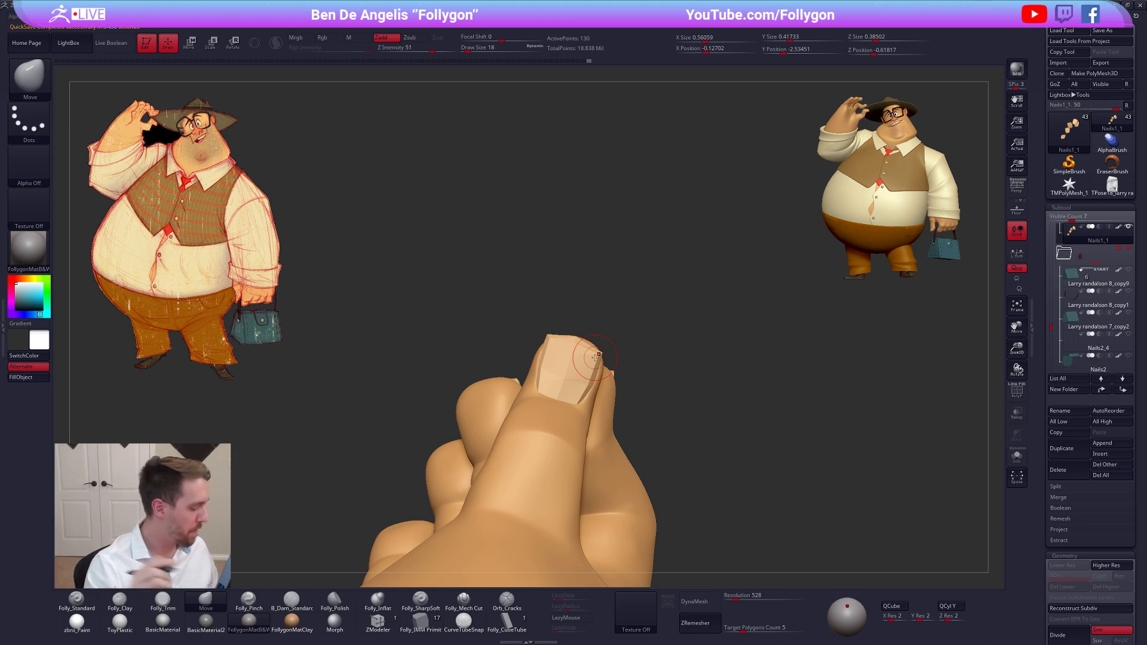
key(d)
key(space)
drag(572, 403, 581, 403)
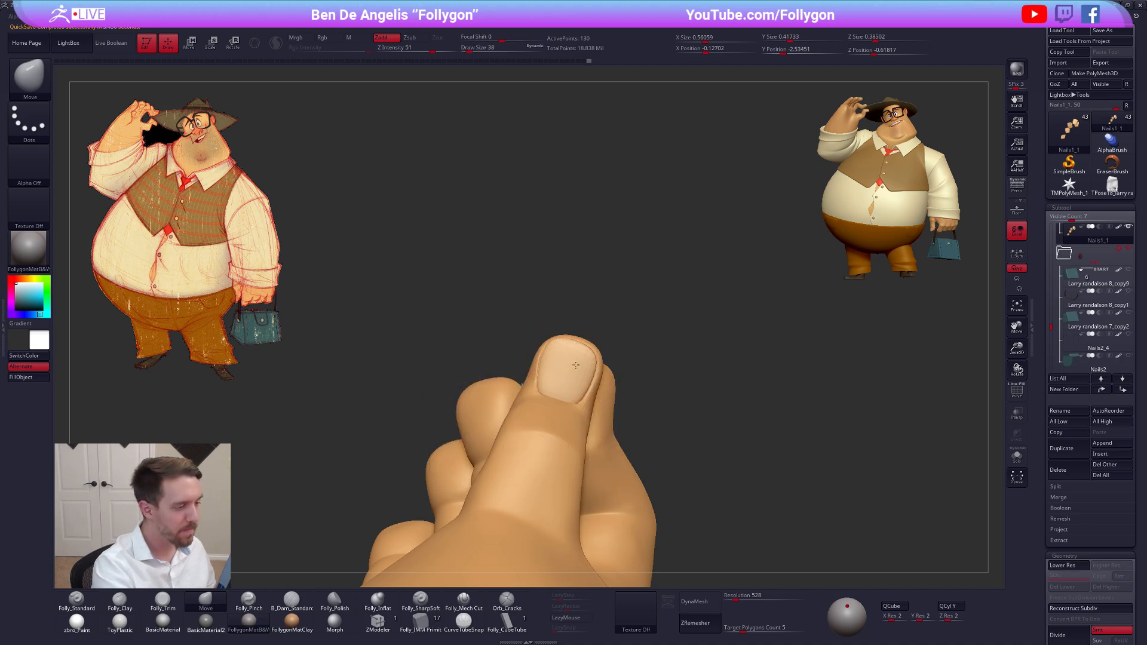
right_drag(576, 364, 555, 345)
drag(555, 343, 550, 341)
drag(596, 371, 600, 372)
Adjust the thumb nail area at draw size 25, then select the hand and shape the thumb tip from its end at draw size 33
key(space)
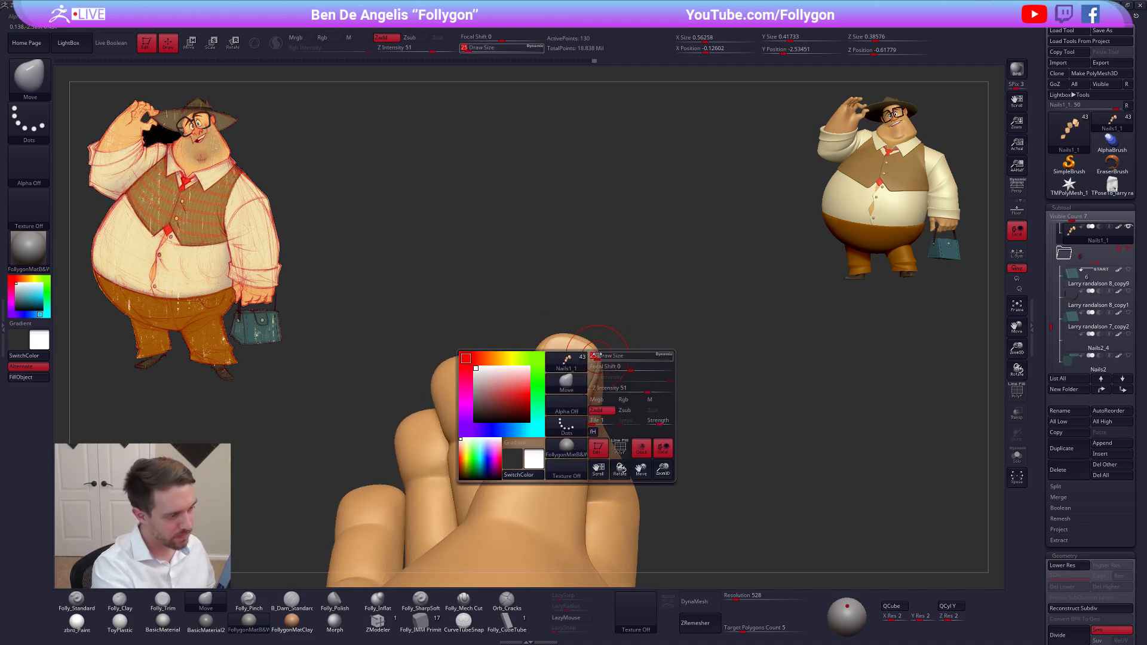
drag(568, 412, 563, 412)
alt+click(563, 413)
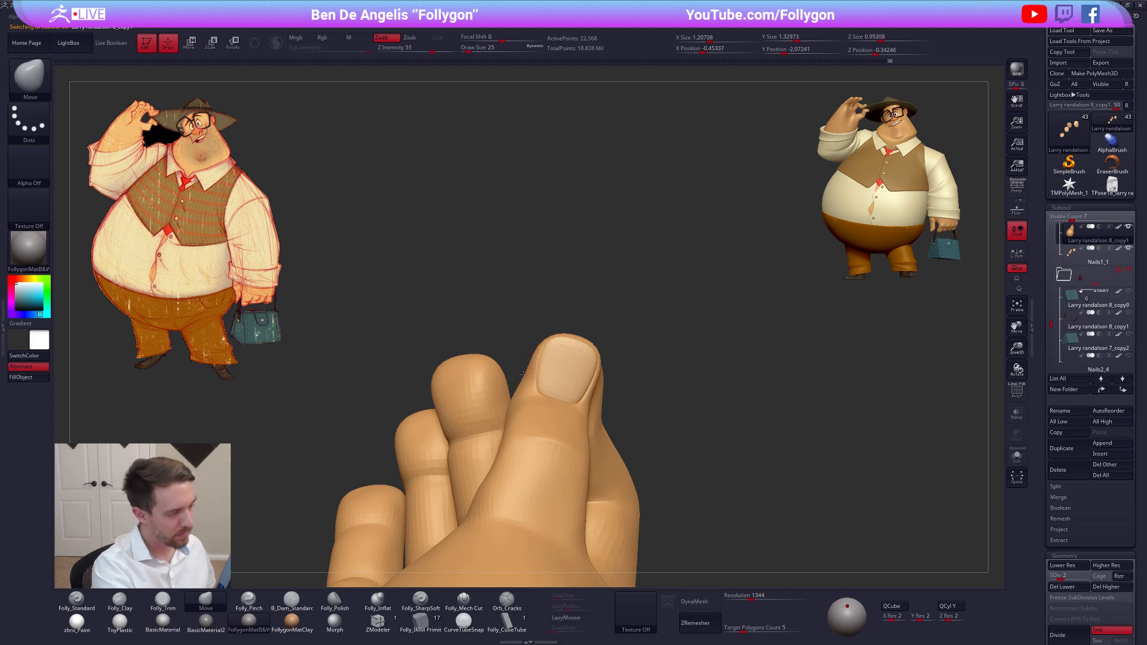
right_drag(525, 378, 430, 388)
key(space)
drag(590, 402, 593, 403)
mouse_move(592, 403)
right_down()
mouse_move(653, 394)
mouse_move(595, 385)
mouse_move(584, 444)
mouse_move(545, 352)
right_up()
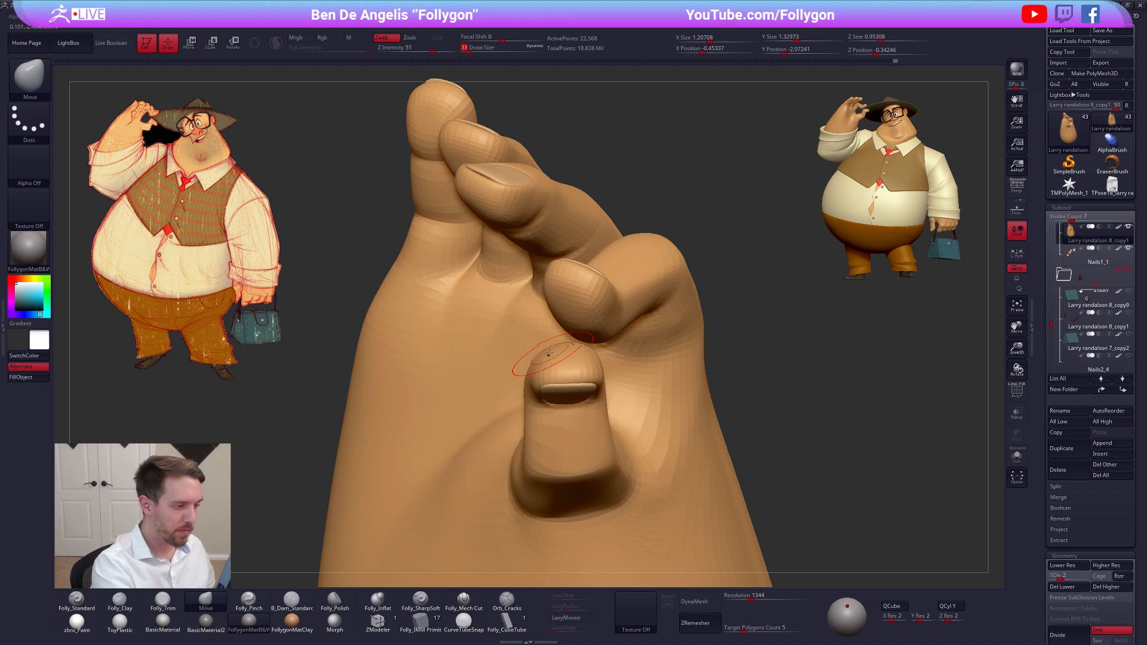
key(shift+d)
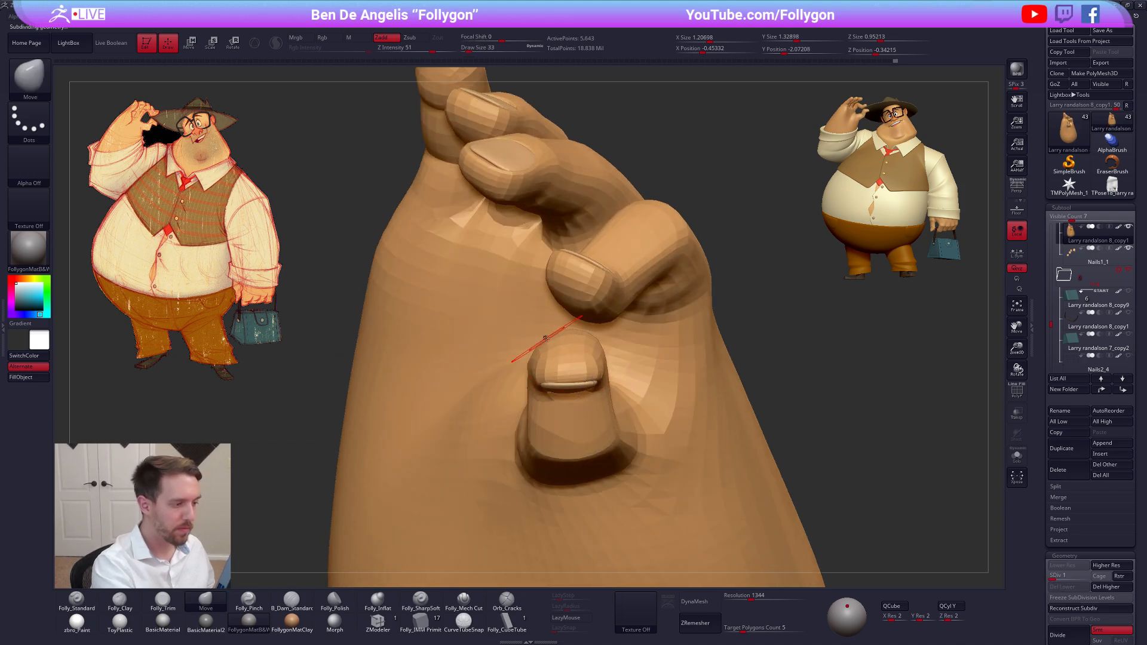
key(shift)
key(d)
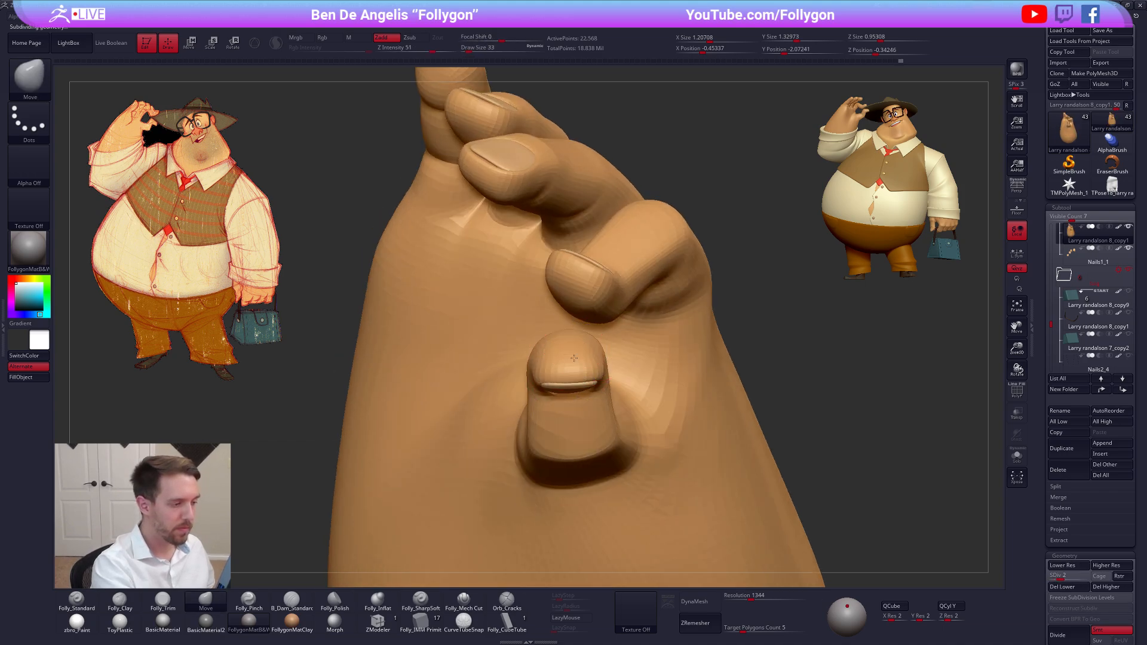
Refine the rounded thumb tip above the nail with the Move brush, increasing the draw size to 43
mouse_move(582, 353)
right_down()
mouse_move(579, 318)
mouse_move(547, 322)
right_up()
key(shift)
key(shift)
mouse_move(669, 321)
right_down()
mouse_move(567, 318)
mouse_move(573, 350)
mouse_move(563, 303)
mouse_move(559, 475)
mouse_move(538, 363)
mouse_move(544, 383)
mouse_move(548, 362)
mouse_move(470, 376)
mouse_move(493, 362)
mouse_move(502, 403)
mouse_move(622, 445)
mouse_move(588, 405)
right_up()
key(ctrl+d)
key(space)
drag(583, 379, 576, 384)
mouse_move(576, 385)
right_down()
mouse_move(583, 478)
mouse_move(837, 492)
mouse_move(737, 367)
right_up()
Raise the hand to subdivision level 5 and show the whole character upright again
key(d)
key(d)
shift+click(1128, 227)
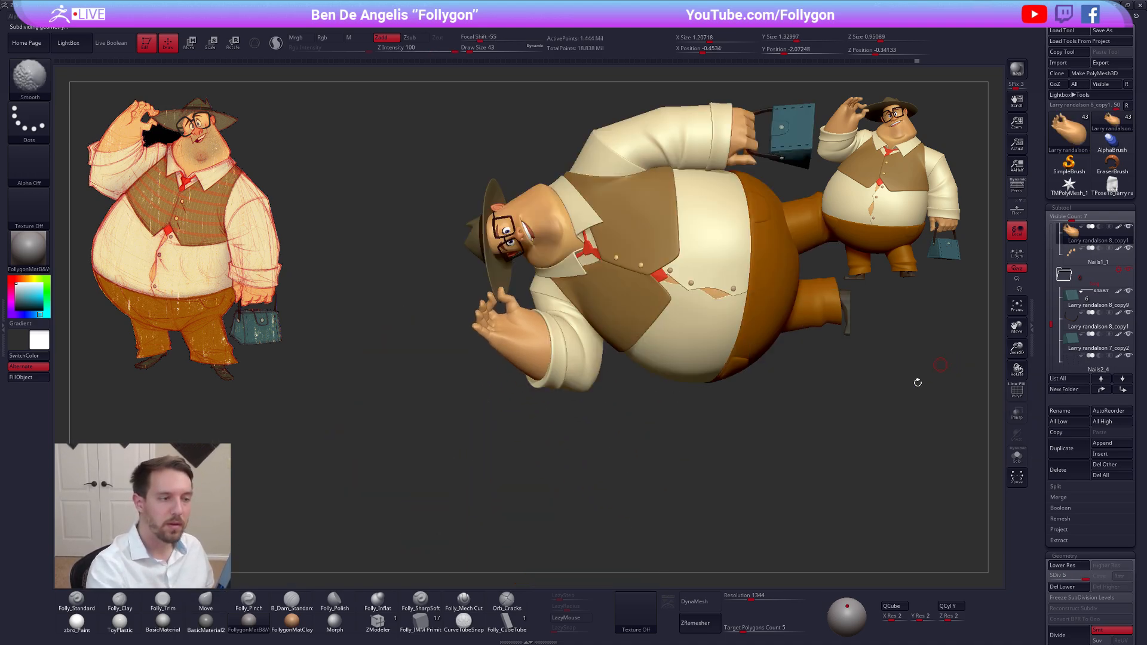
mouse_move(759, 432)
right_down()
mouse_move(732, 501)
mouse_move(772, 519)
mouse_move(746, 381)
right_up()
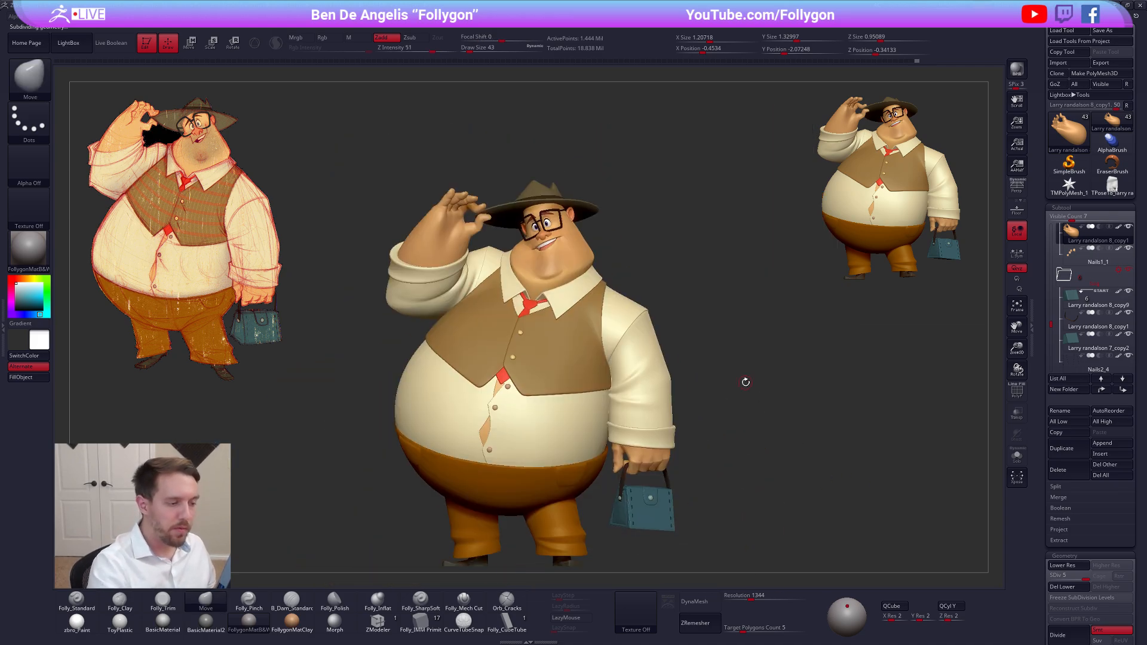
Delete the leftover TPose18 transpose mesh, return to the character and save the work
click(1112, 187)
click(1070, 472)
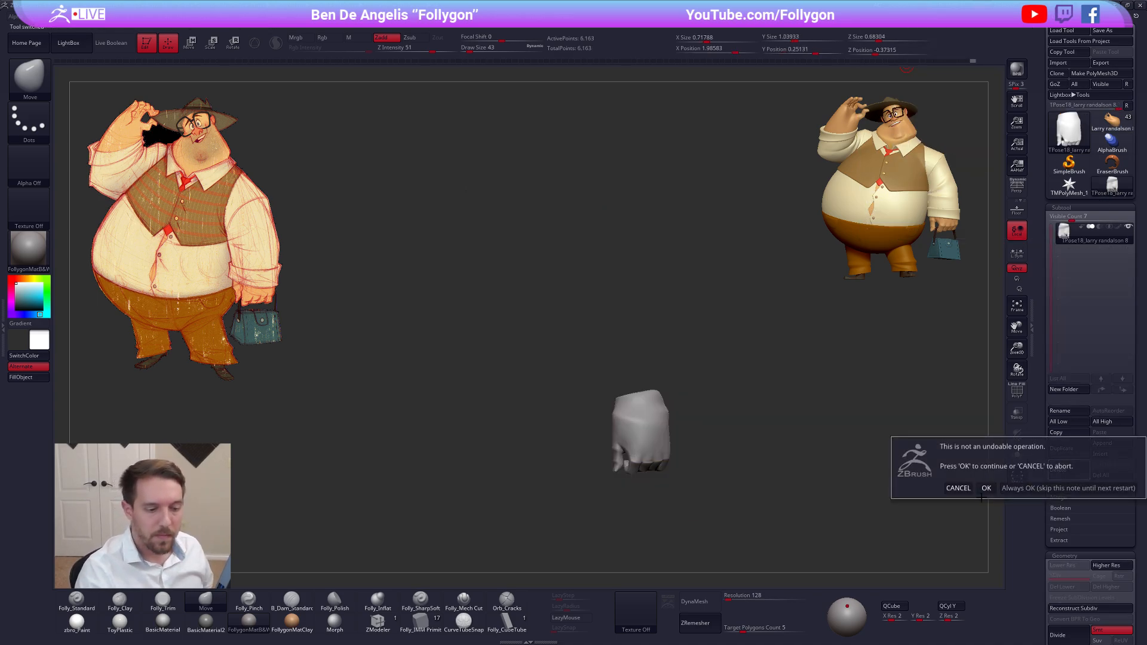
click(986, 488)
click(1110, 122)
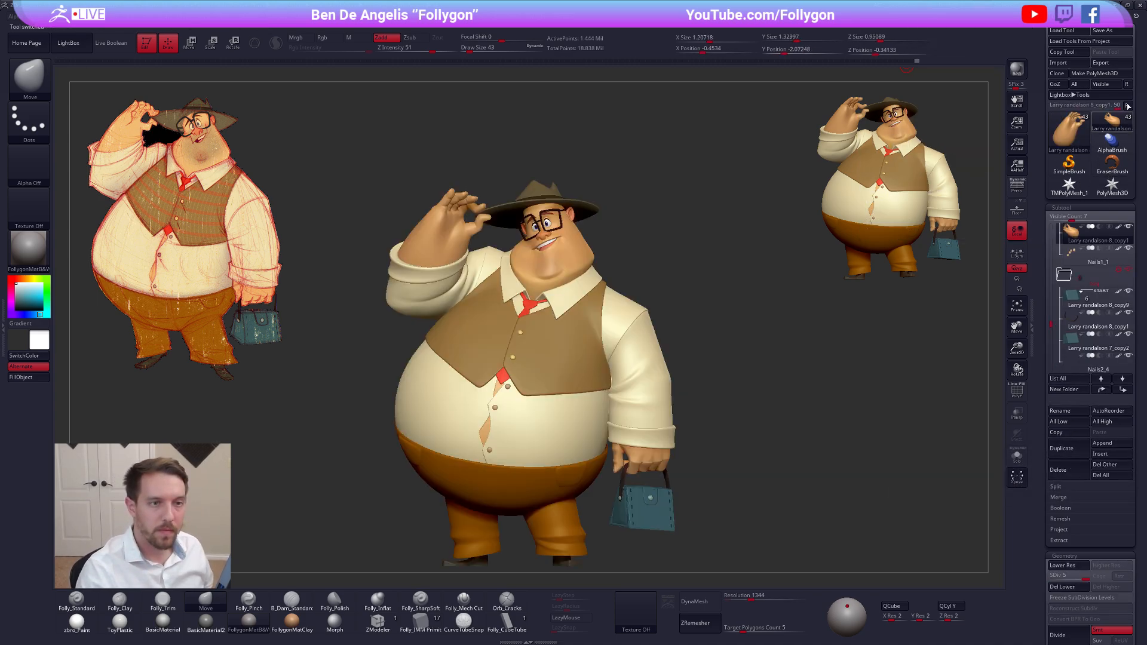
key(ctrl+s)
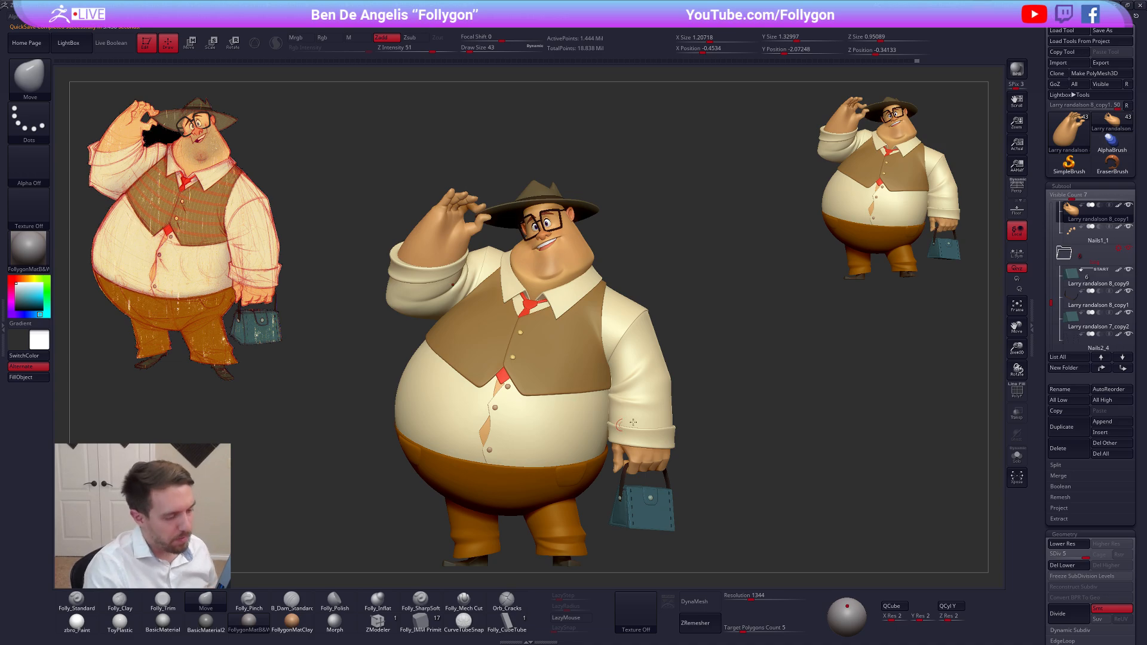
Isolate and examine the lowered arm's sleeve, then isolate the trouser legs
alt+drag(730, 490, 757, 431)
alt+click(678, 346)
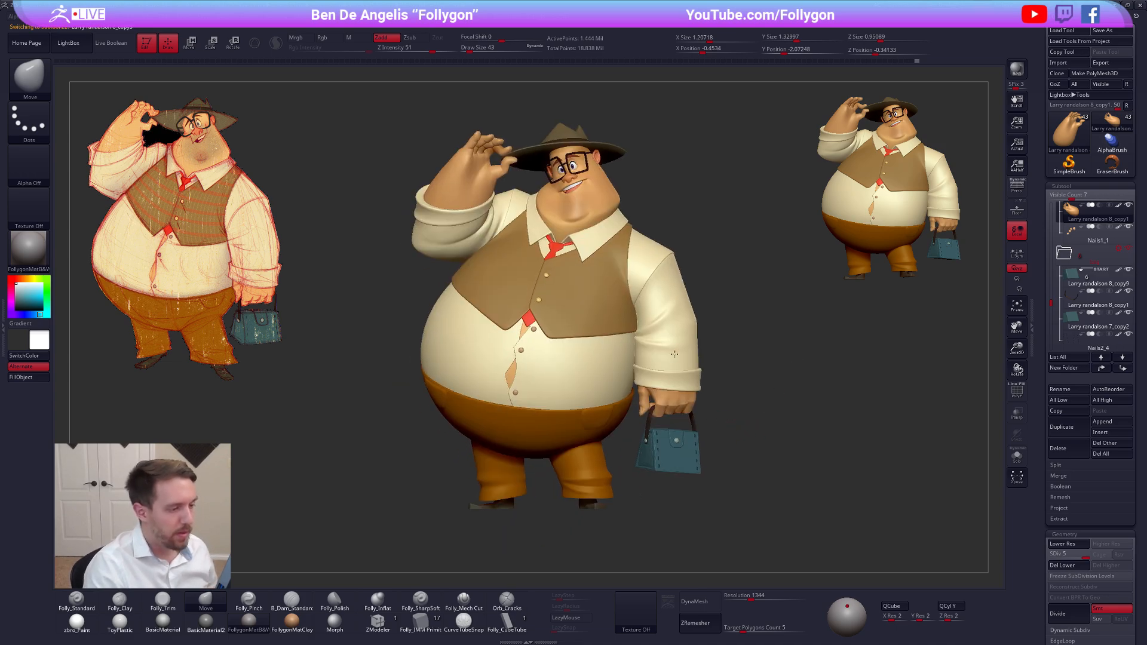
key(alt+s)
alt+drag(708, 332, 686, 384)
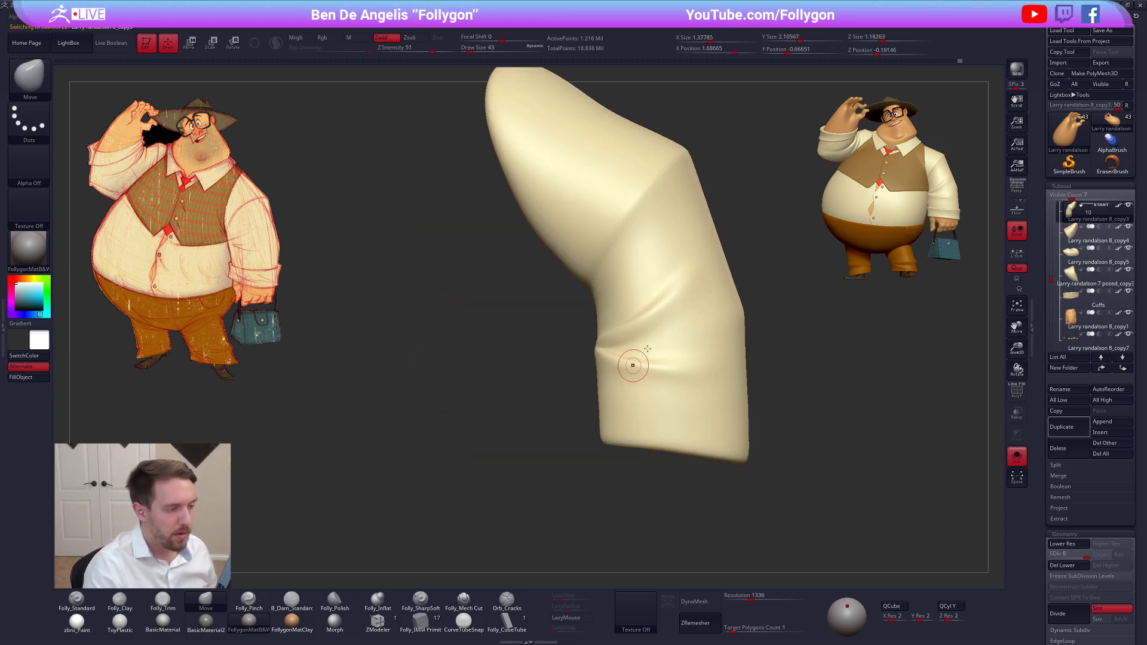
key(alt+s)
ctrl+right_drag(613, 412, 678, 460)
alt+click(567, 454)
key(alt+s)
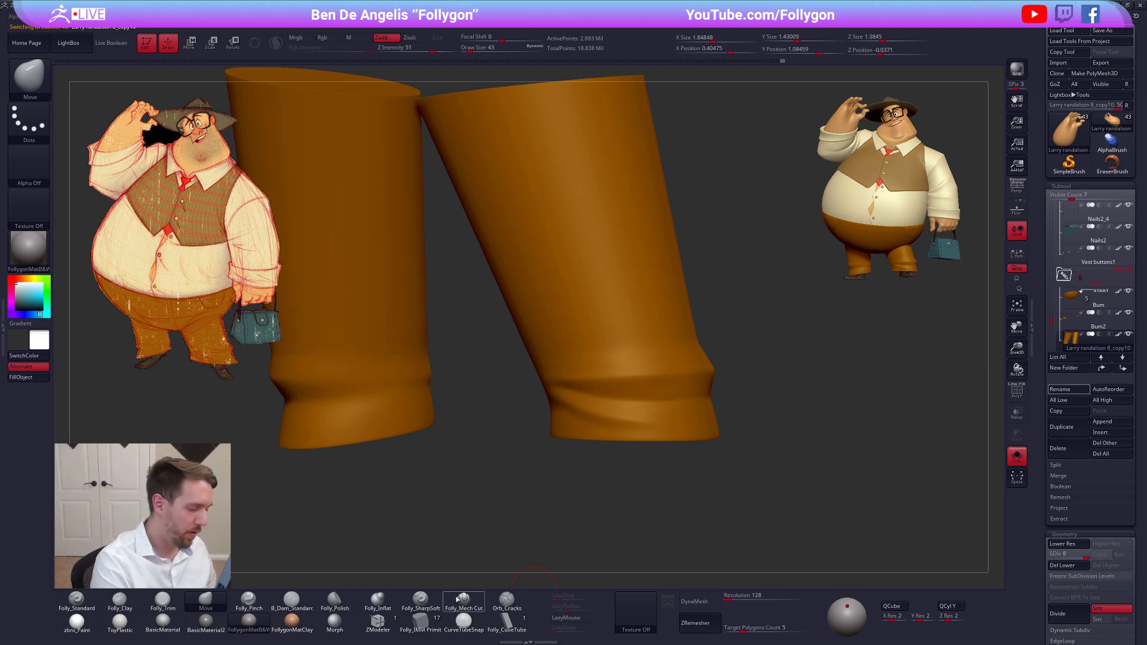
Try a curved fold down the character's left trouser leg with the Folly_SharpSoft brush at draw size 74
click(432, 603)
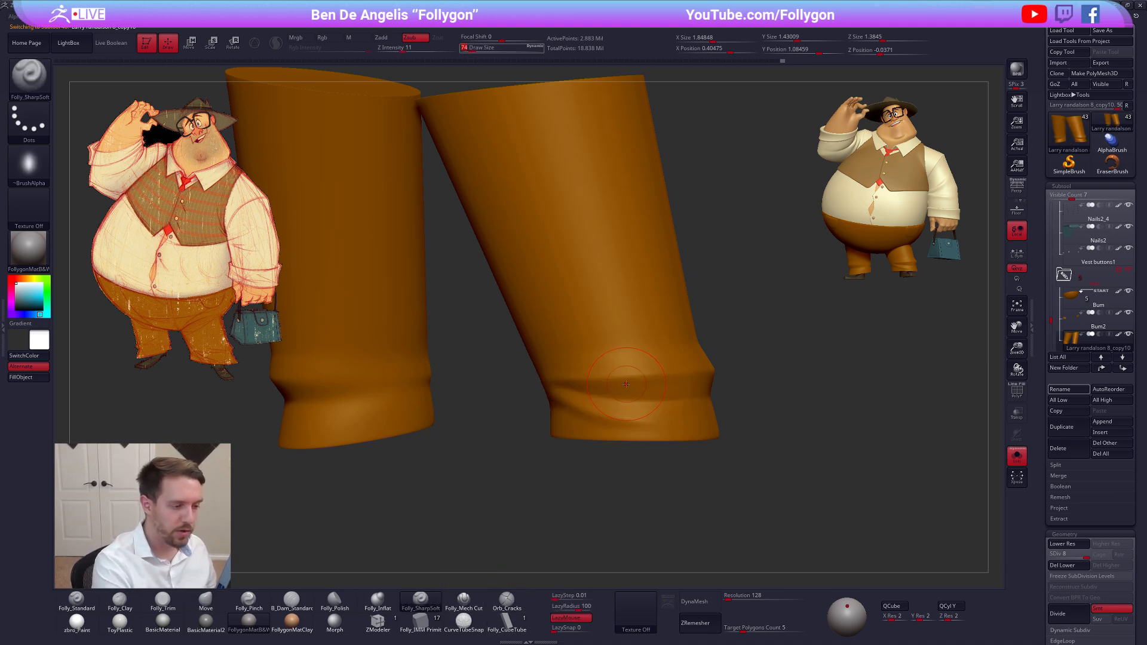
alt+right_drag(616, 343, 625, 391)
mouse_move(534, 203)
mouse_down()
mouse_move(601, 236)
mouse_move(612, 364)
mouse_move(636, 389)
mouse_move(535, 258)
mouse_move(565, 185)
mouse_up()
key(ctrl+z)
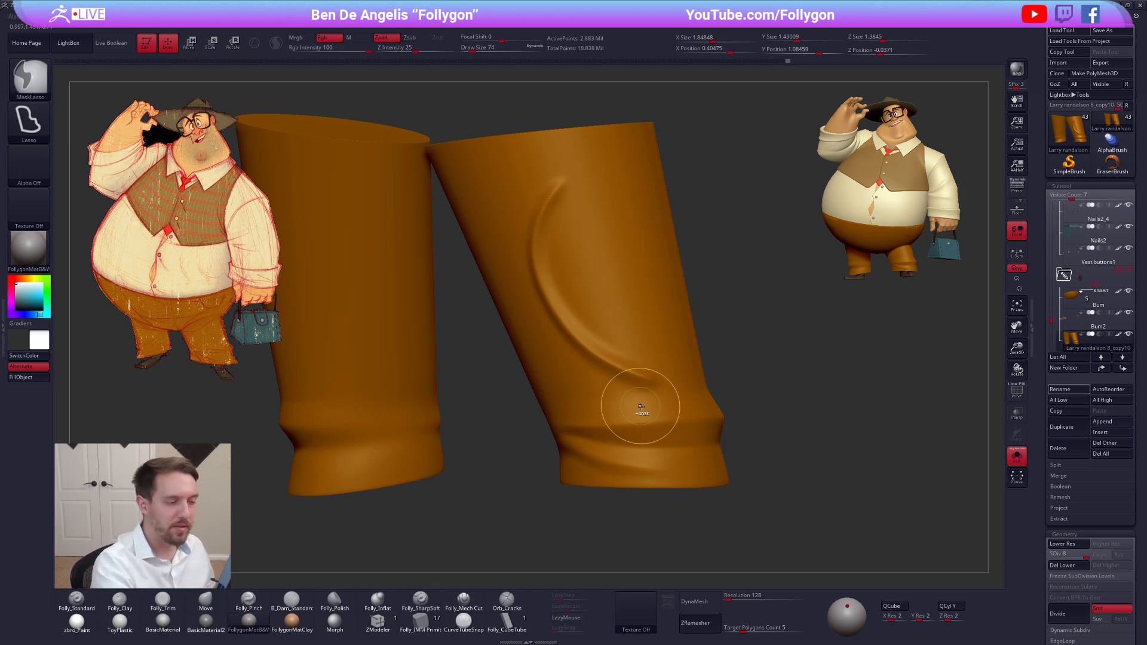
key(ctrl+z)
Try wavy vertical folds on the left trouser leg, adding a second one with the B_Dam_Standard brush
drag(567, 228, 644, 411)
click(301, 609)
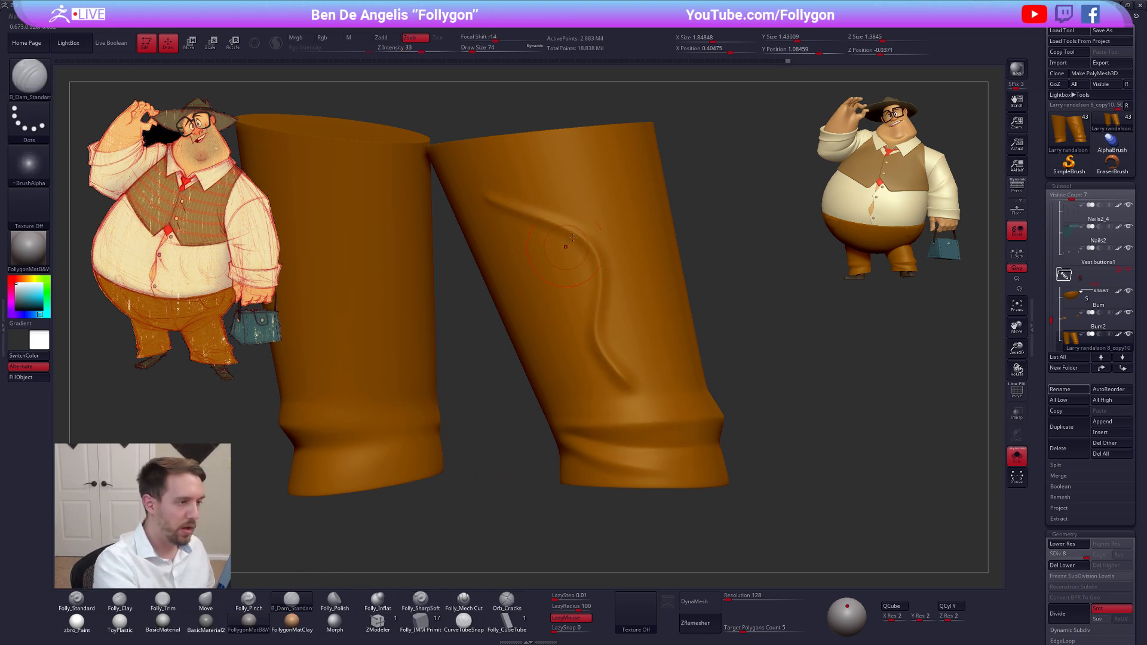
drag(622, 195, 678, 422)
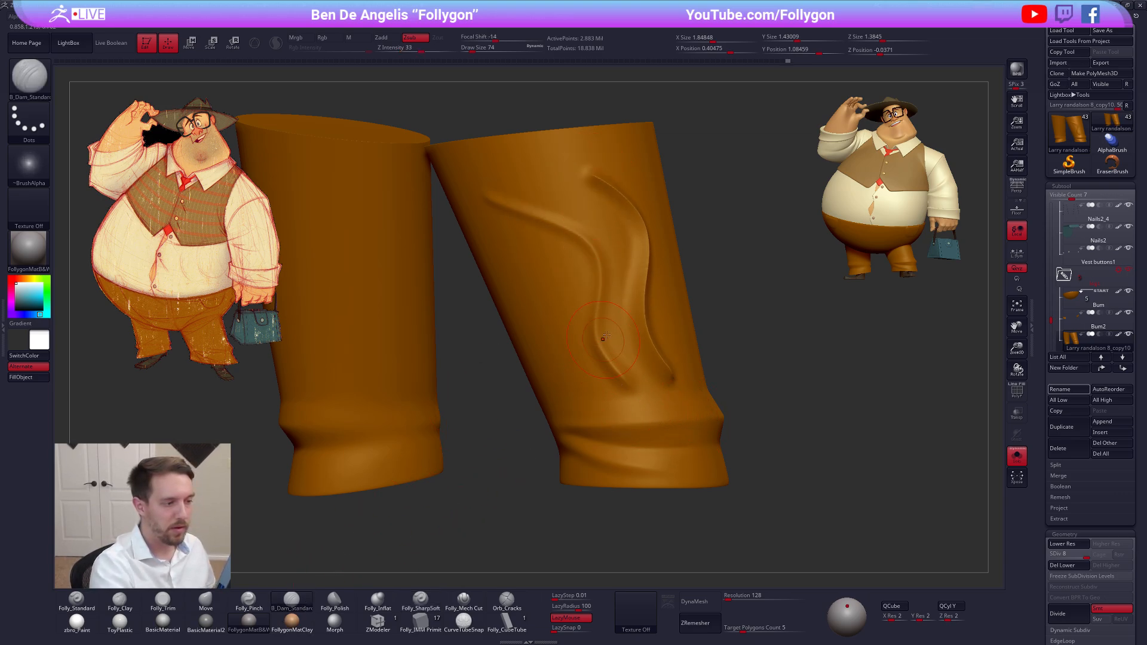
key(ctrl+z)
key(ctrl+z)
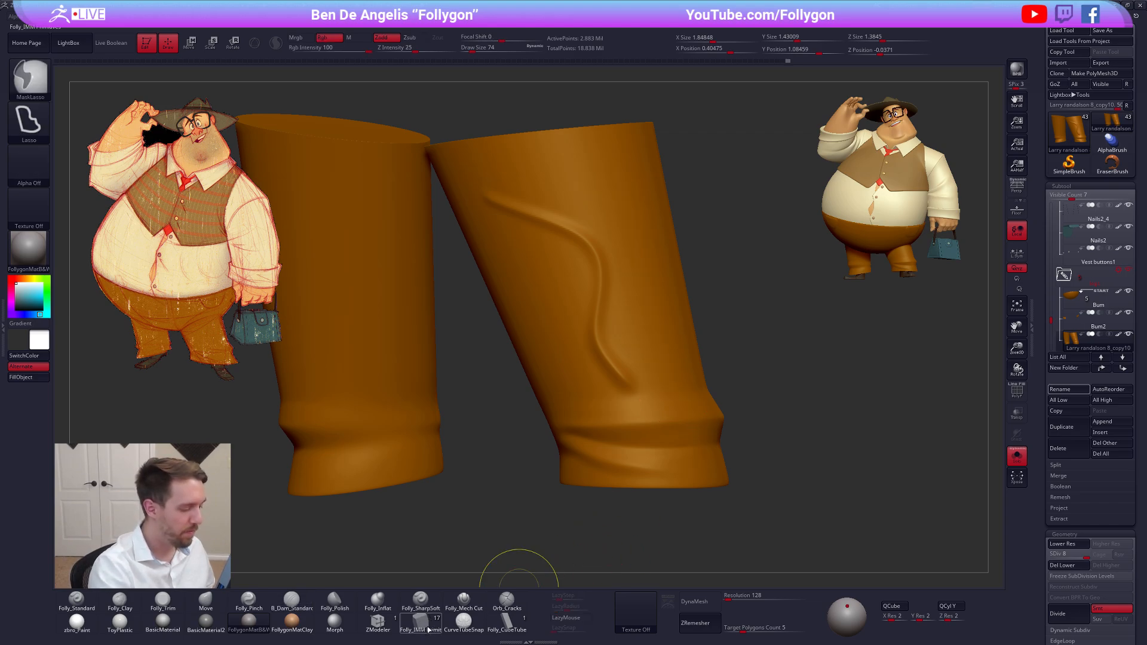
Try broad diagonal folds across the left trouser leg with Folly_SharpSoft at draw size 113, and return to the full character
click(429, 601)
drag(549, 500, 586, 395)
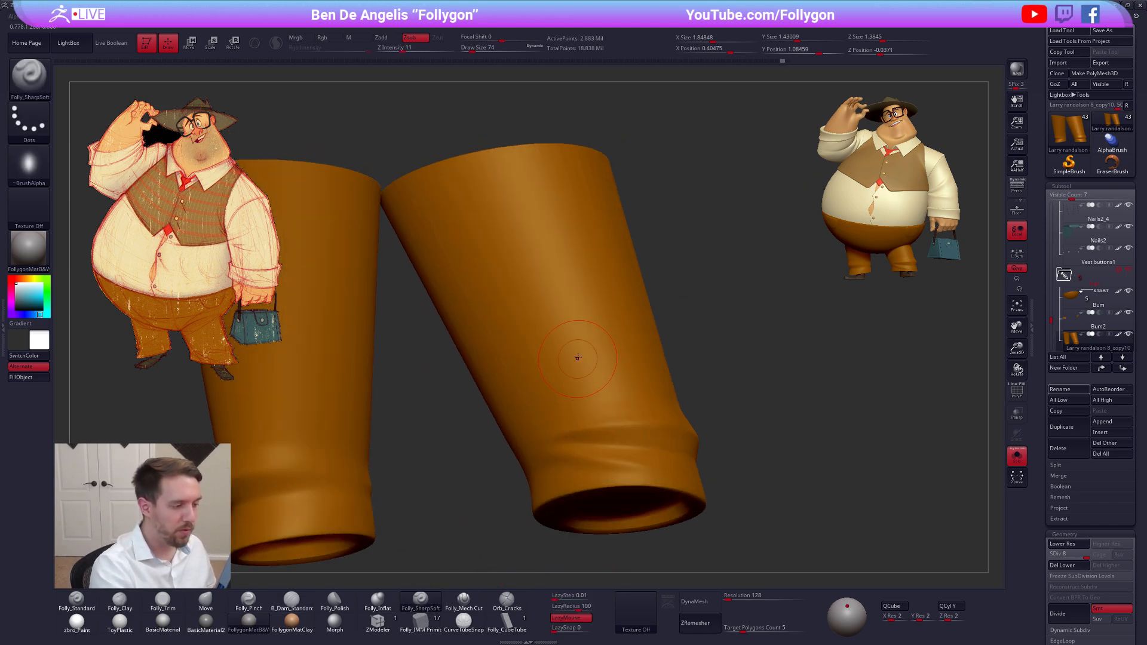
key(space)
drag(572, 333, 575, 333)
drag(738, 334, 770, 394)
mouse_move(445, 197)
mouse_down()
mouse_move(486, 249)
mouse_move(642, 369)
mouse_up()
mouse_move(442, 202)
mouse_down()
mouse_move(570, 357)
mouse_move(635, 391)
mouse_up()
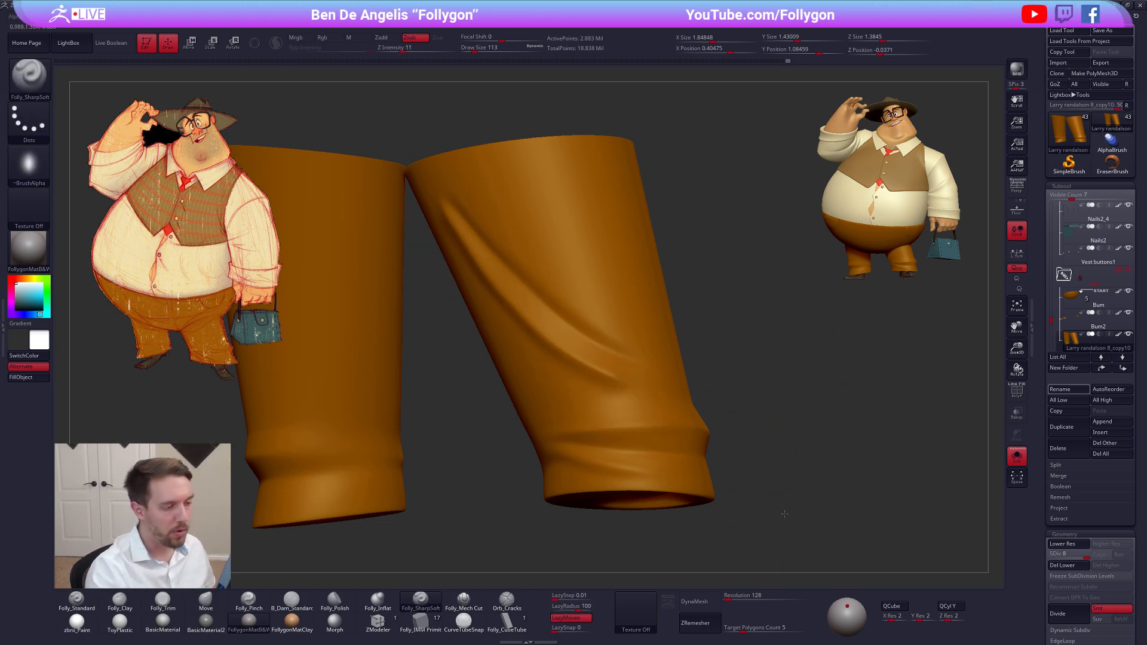
drag(785, 513, 770, 500)
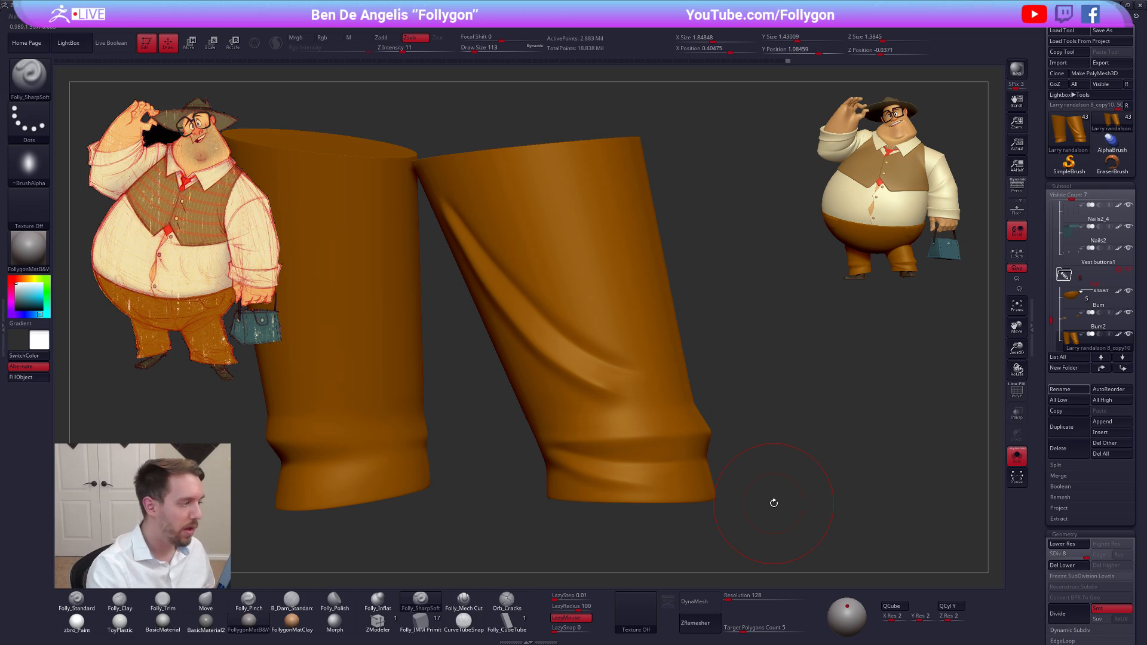
key(ctrl+z)
key(ctrl+z)
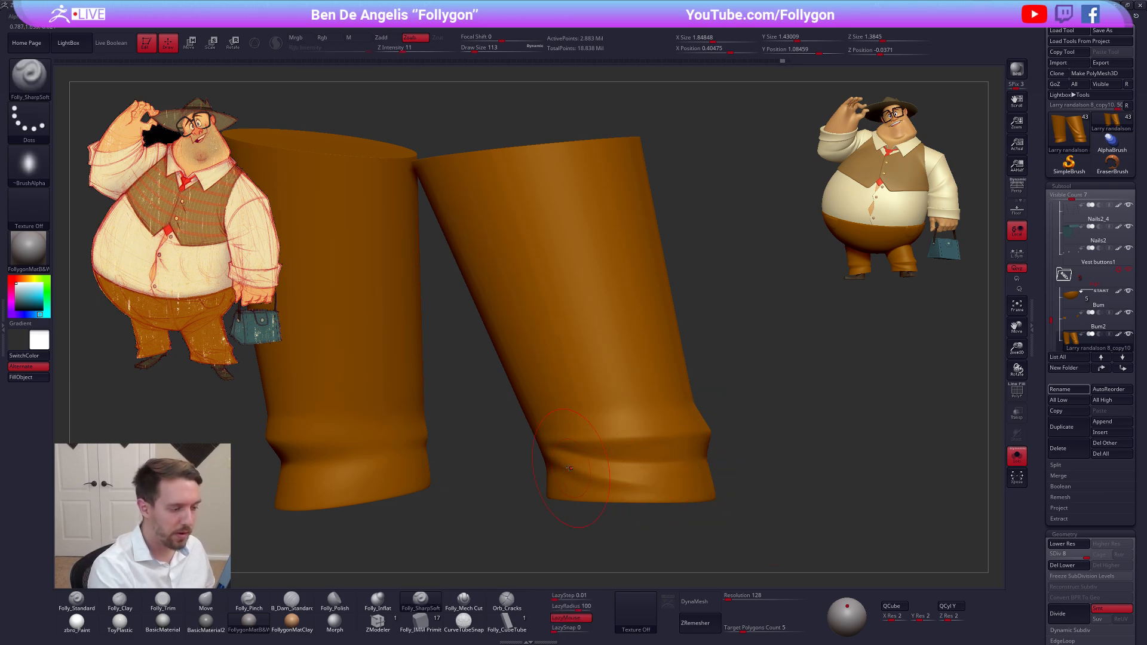
key(alt+s)
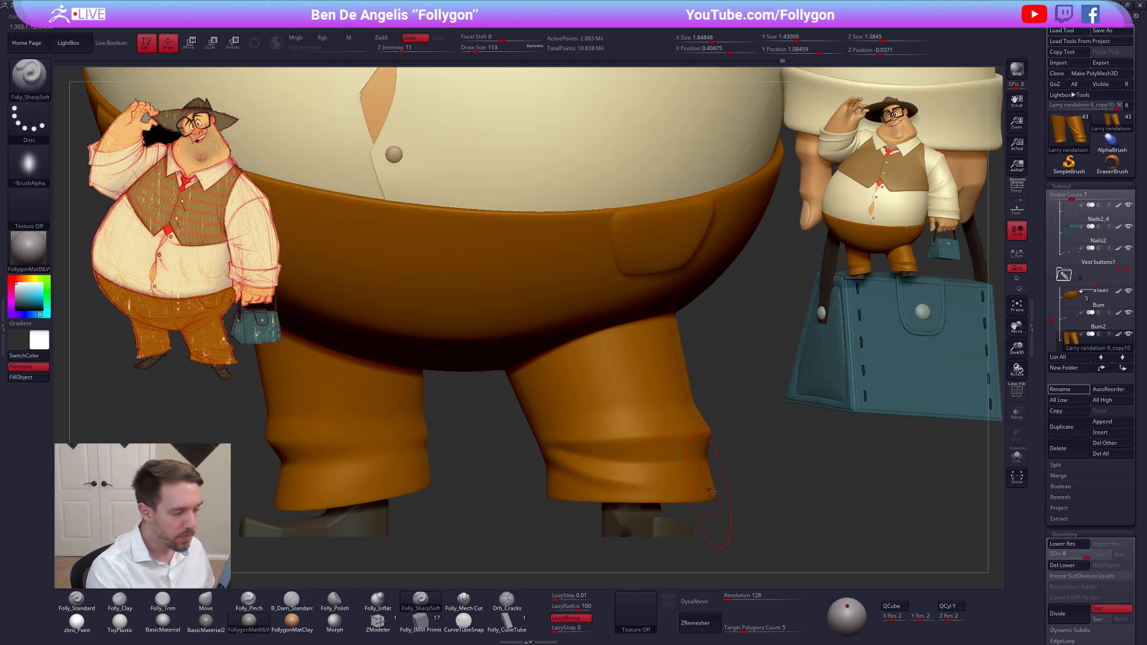
Examine the trouser legs and the lowered arm's sleeve on the full character for cloth folds
alt+drag(596, 529, 660, 476)
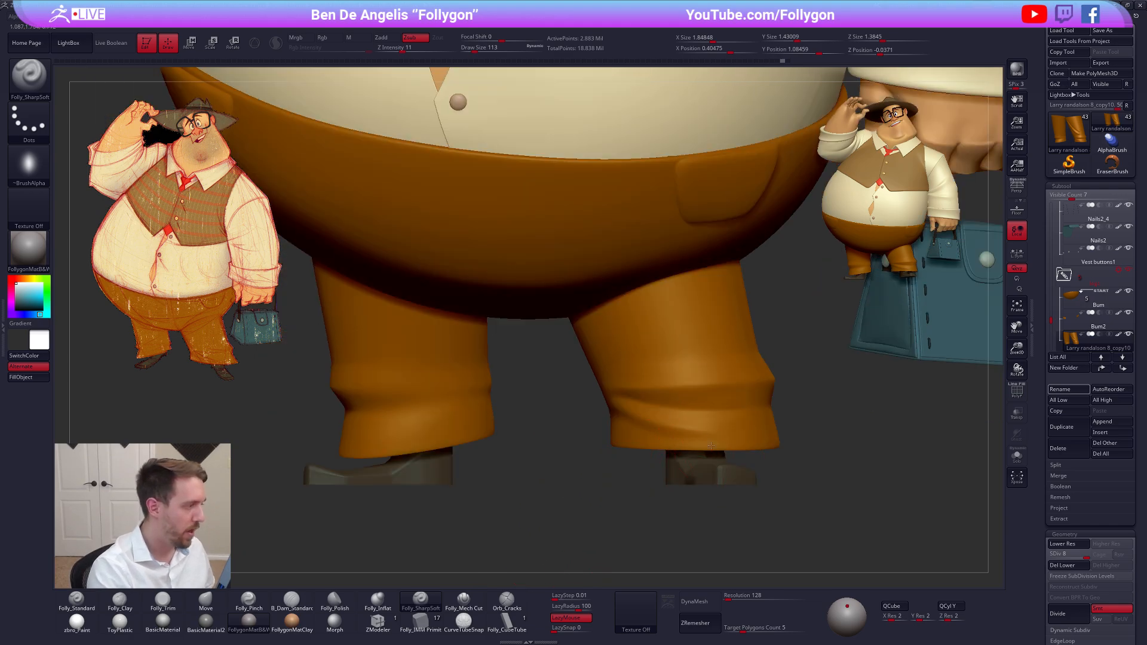
ctrl+right_drag(712, 445, 602, 376)
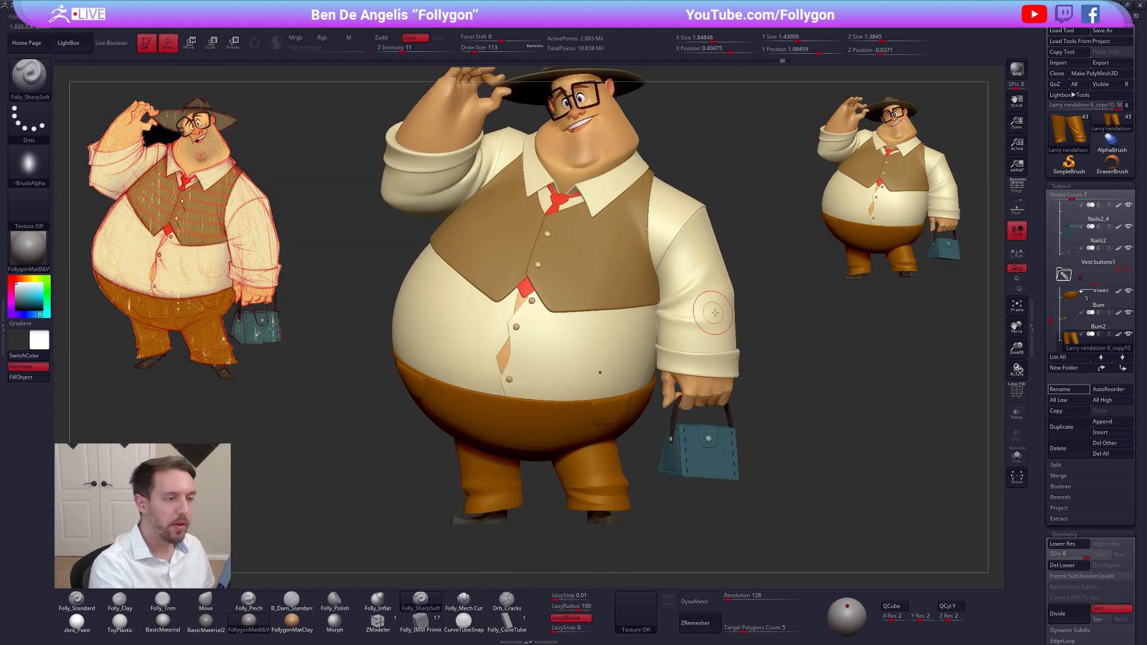
alt+click(717, 322)
key(f)
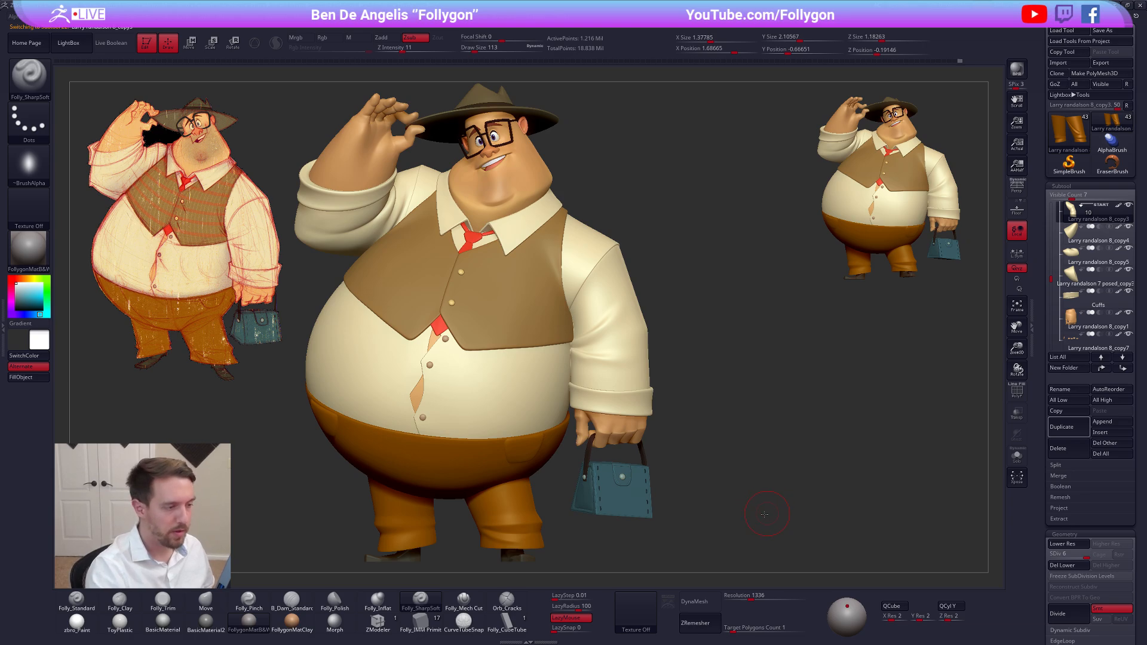
right_drag(801, 510, 750, 504)
right_drag(601, 530, 723, 519)
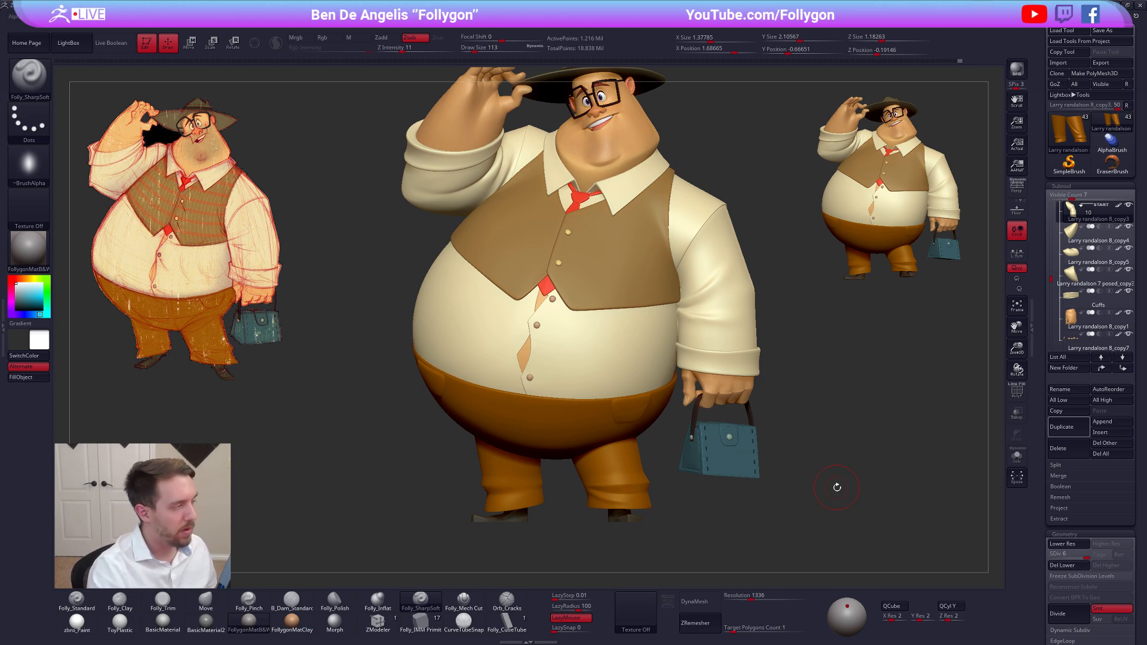
right_drag(785, 514, 780, 515)
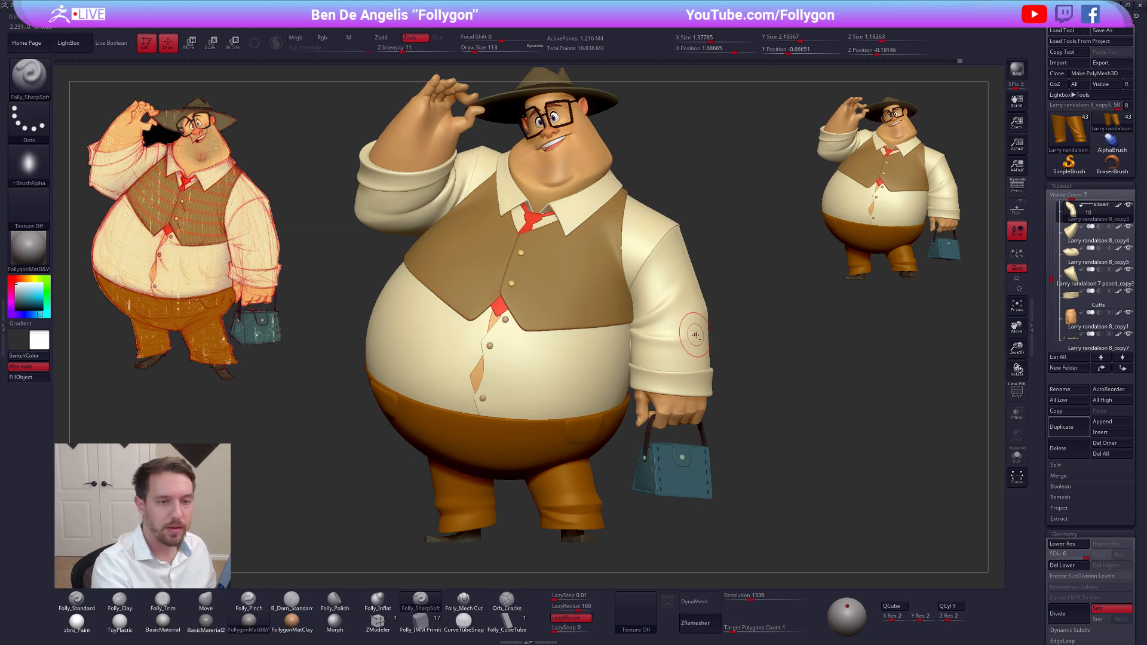
key(shift+f)
key(shift+f)
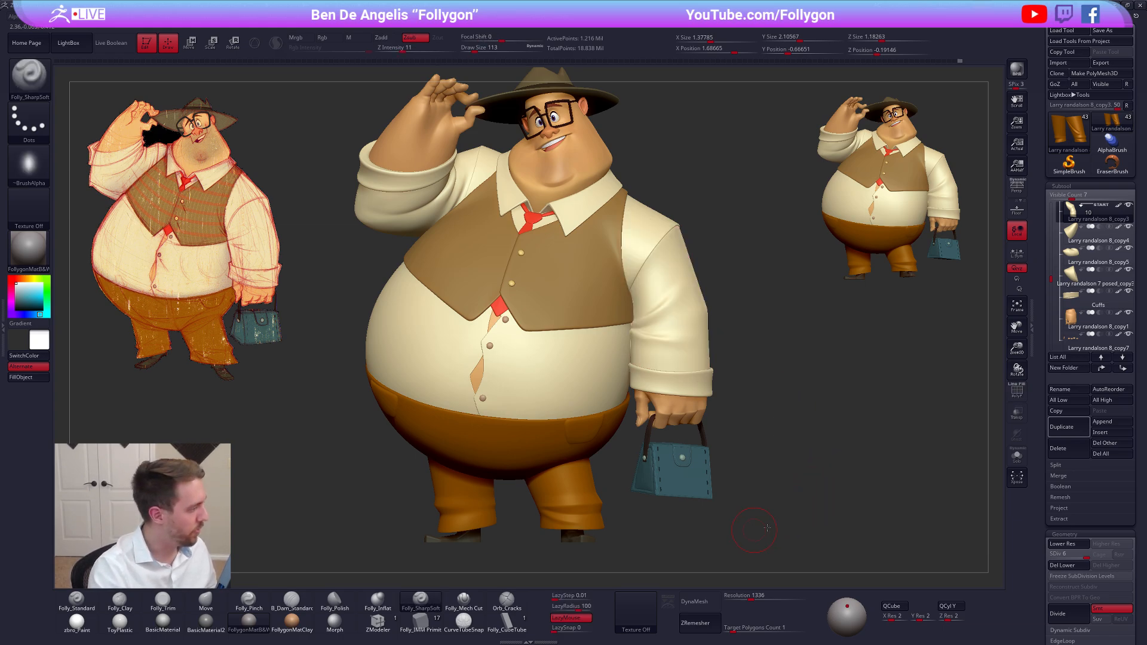
alt+right_drag(766, 528, 818, 507)
Isolate the trouser legs and duplicate them twice
alt+click(599, 494)
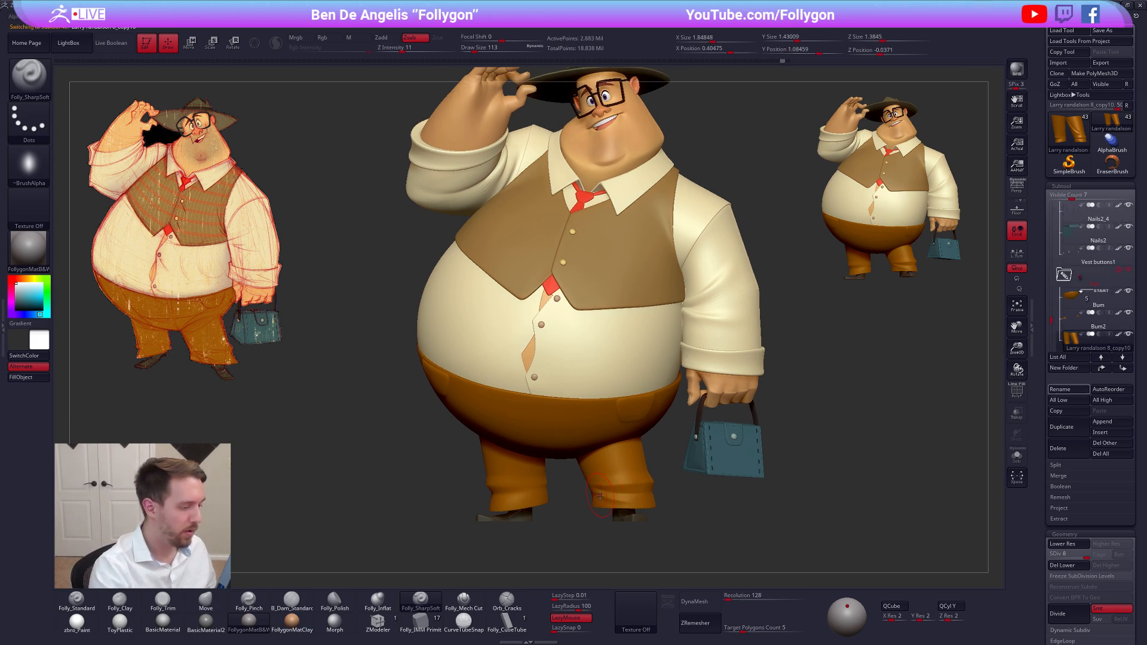
mouse_move(617, 497)
right_down()
mouse_move(698, 488)
mouse_move(624, 478)
right_up()
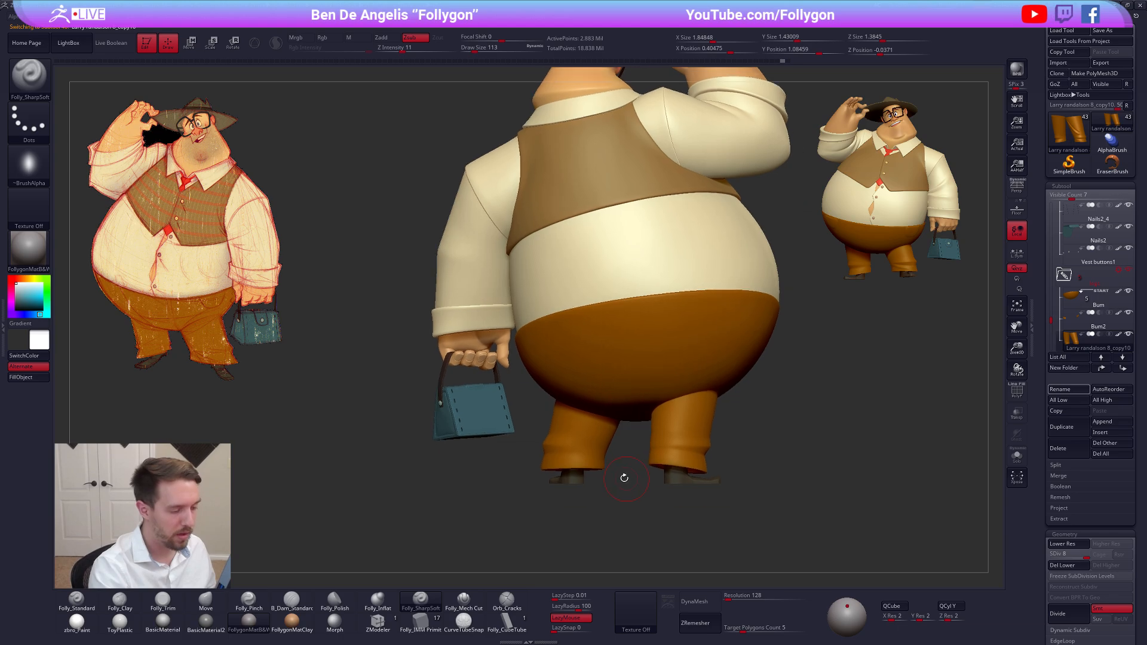
key(alt+s)
ctrl+right_drag(735, 472, 807, 480)
alt+right_drag(806, 481, 786, 462)
key(shift+f)
key(shift+f)
scroll(1093, 335, down, 2)
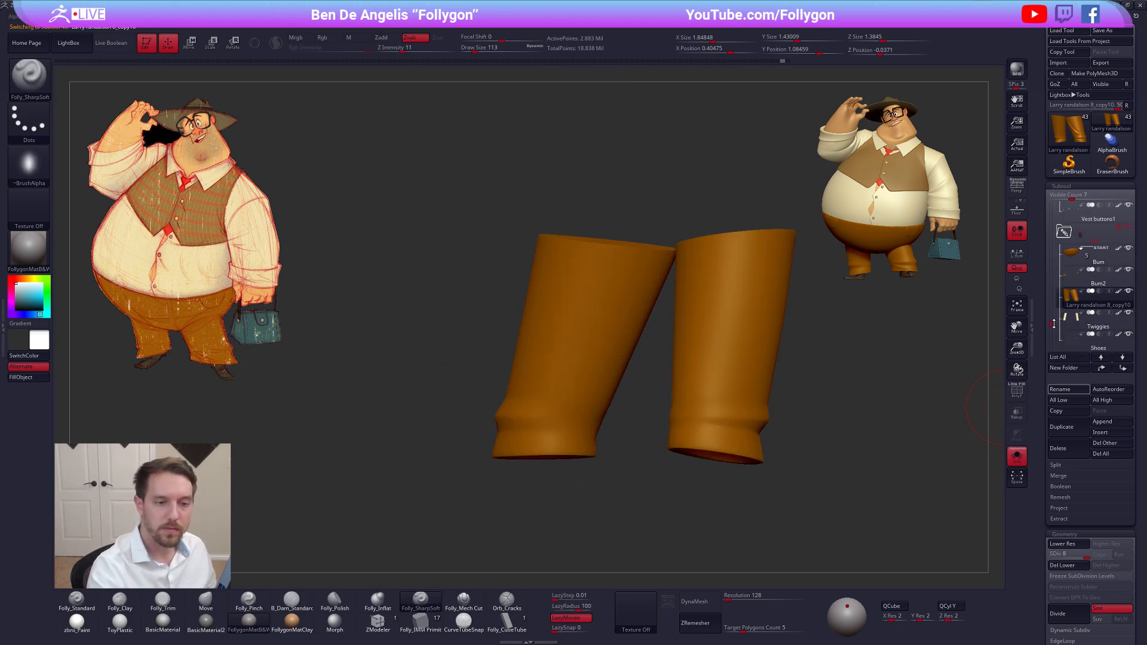
click(1066, 426)
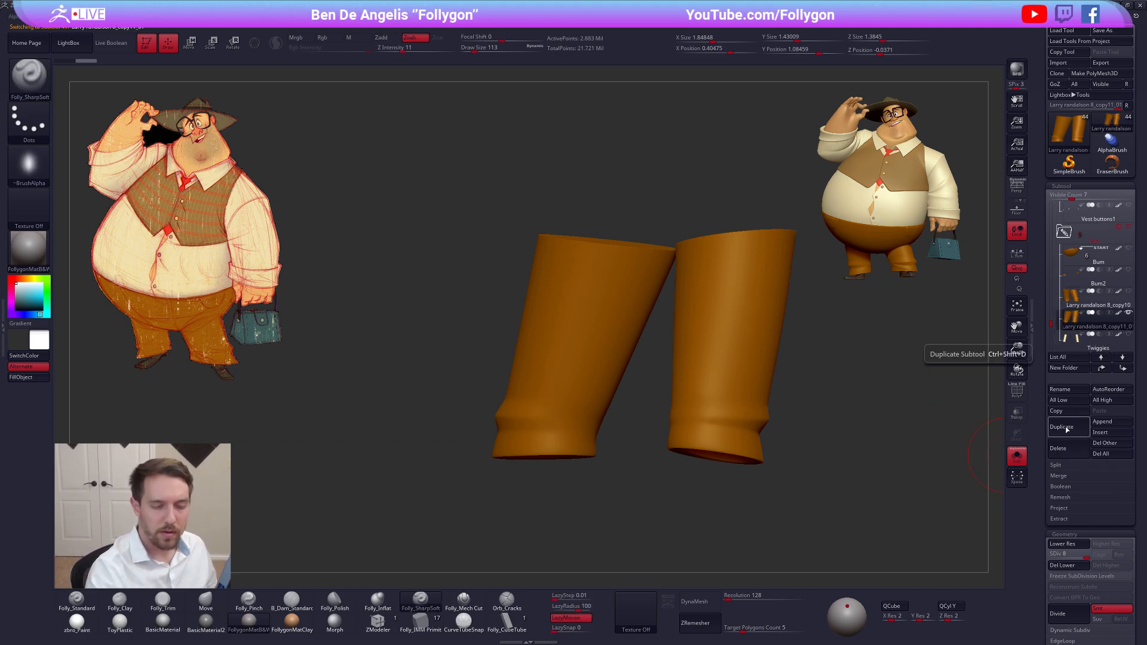
Delete the lower subdivision levels of the second trouser-leg copy and turn off colour display on the copies
click(1065, 565)
alt+drag(751, 530, 703, 517)
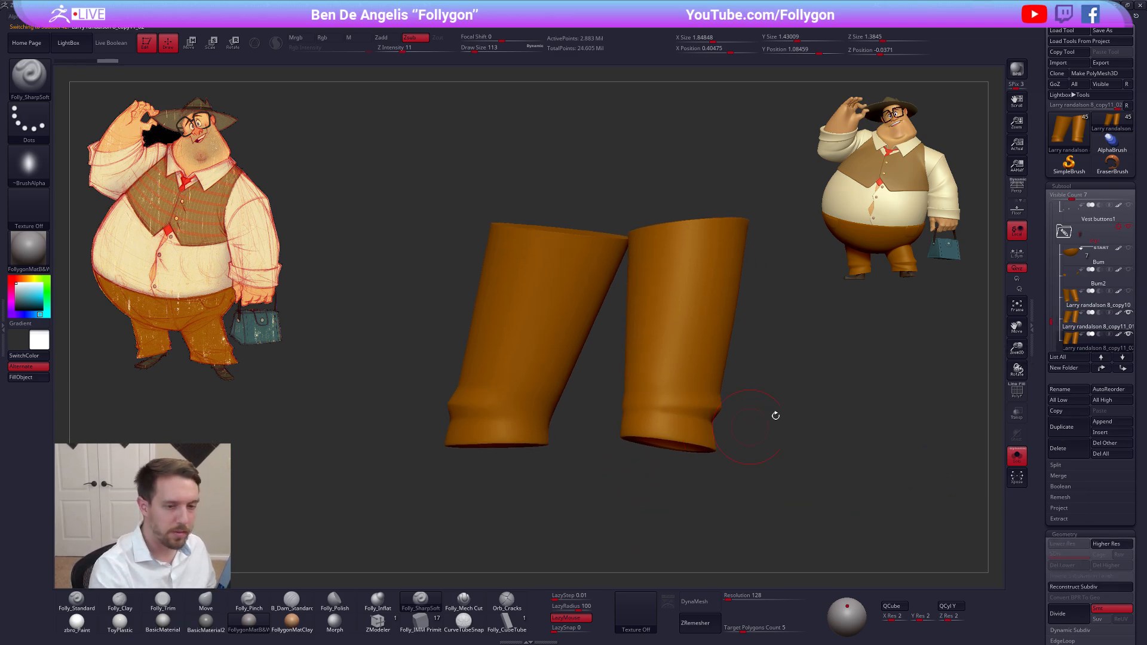
click(1118, 336)
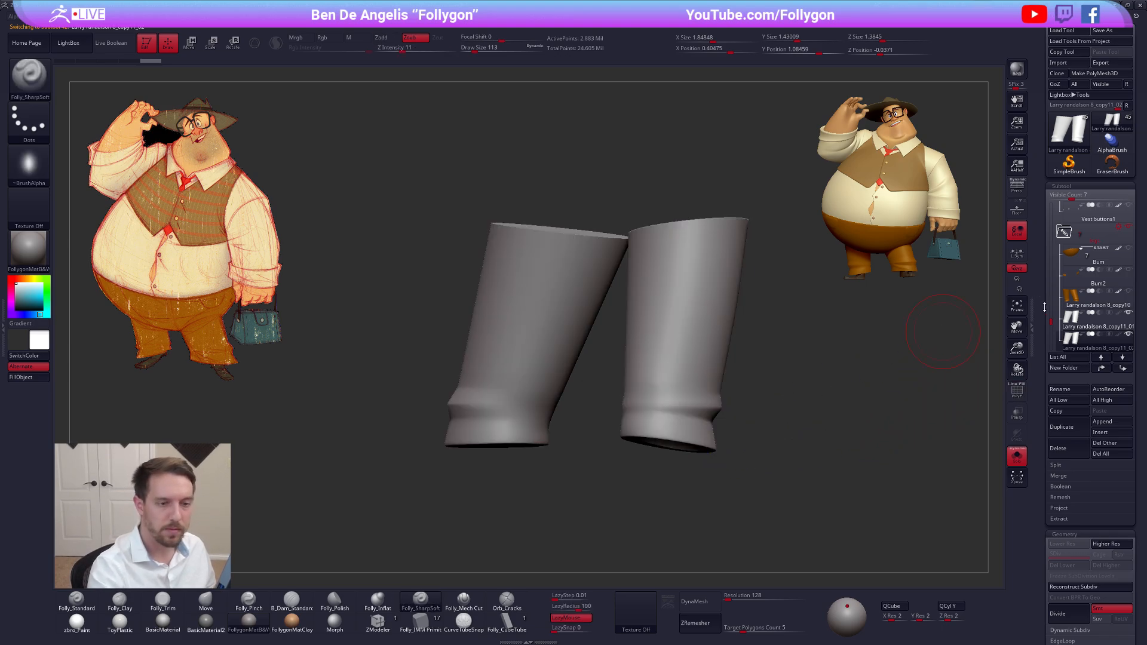
scroll(1051, 326, down, 2)
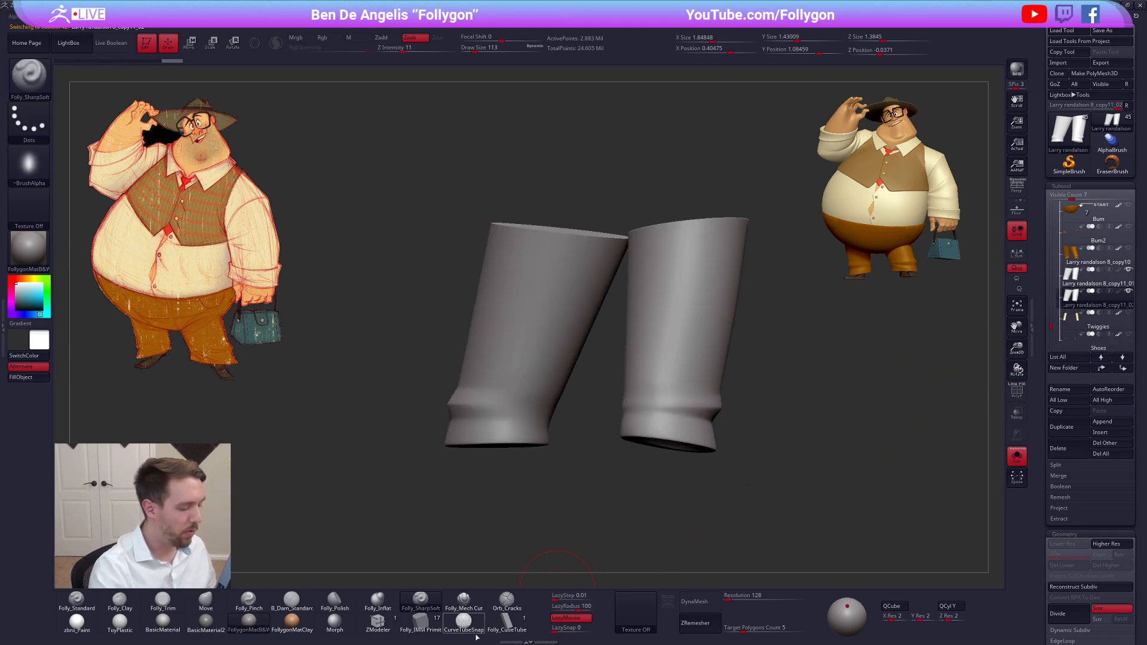
Try a wavy tube up the back of the character's left trouser leg with the CurveTubeSnap brush at draw size 81
click(464, 622)
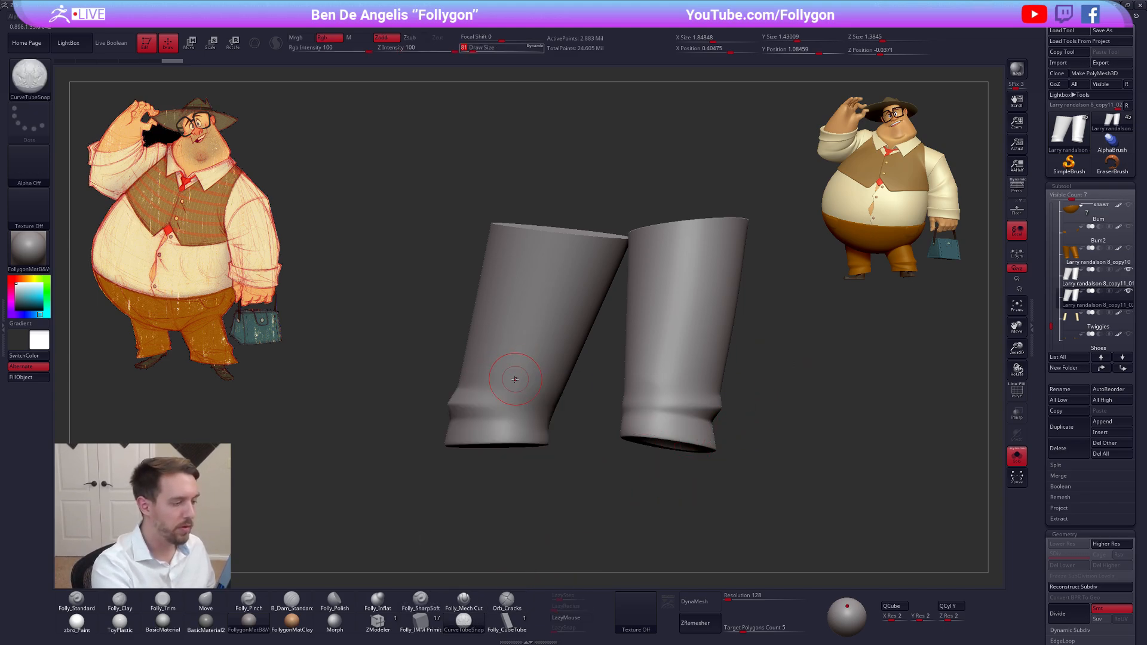
mouse_move(503, 418)
mouse_down()
mouse_move(486, 382)
mouse_move(534, 249)
mouse_up()
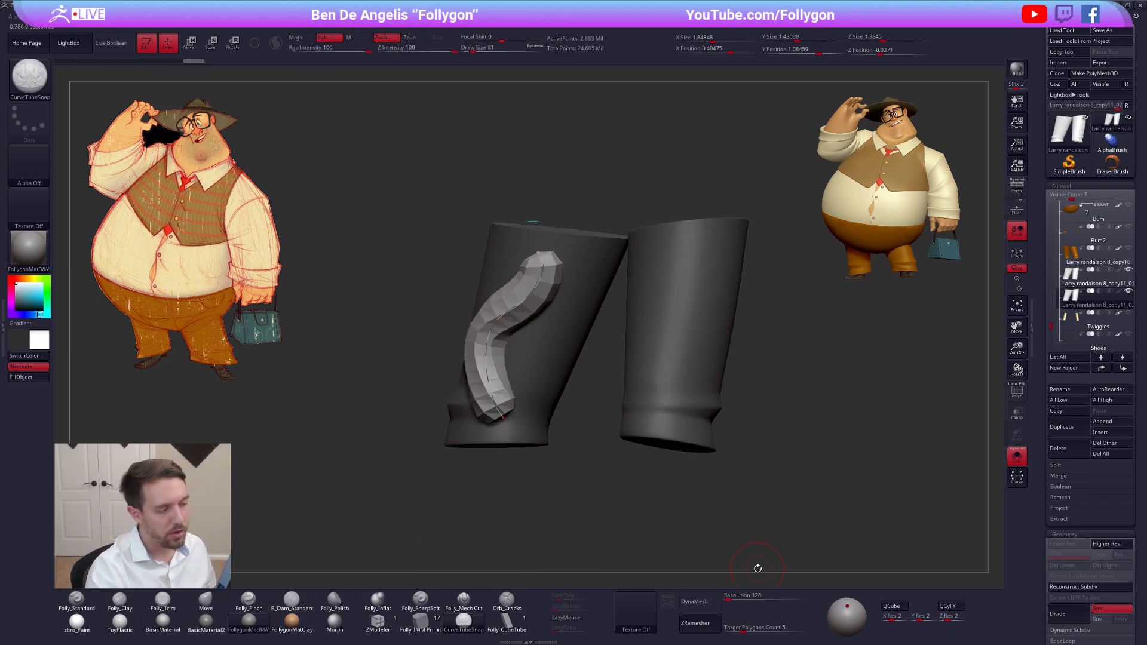
key(ctrl+z)
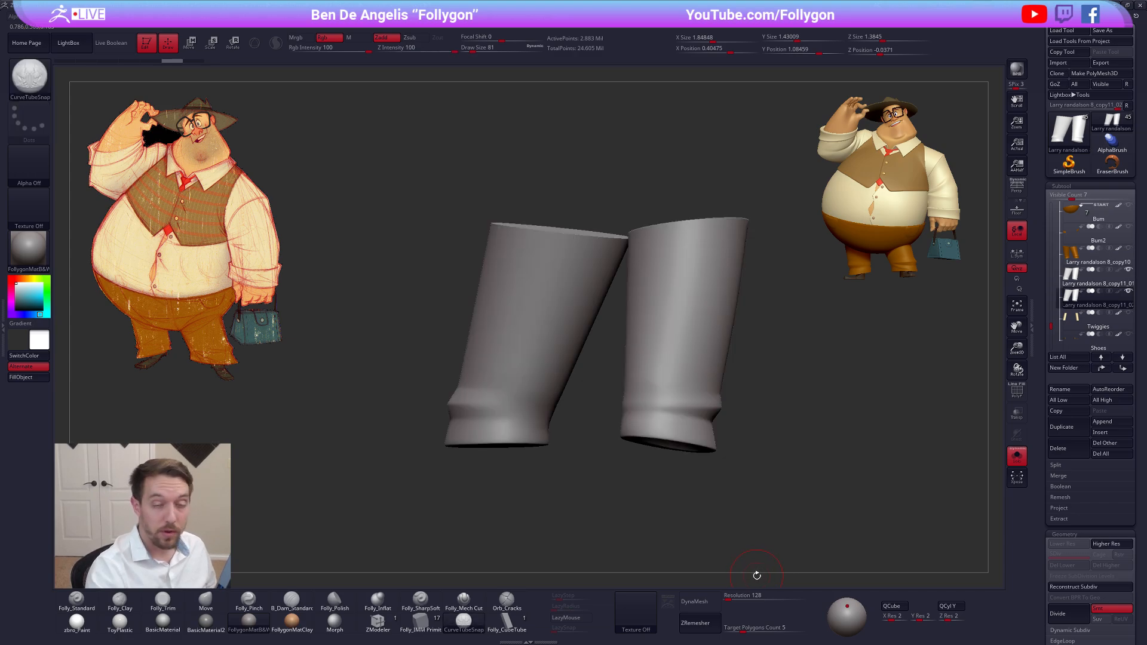
Show the trouser seat, ankles and shoes together with the uncoloured trouser legs, keeping the rest of the character hidden
alt+drag(644, 498, 733, 486)
alt+drag(572, 472, 563, 519)
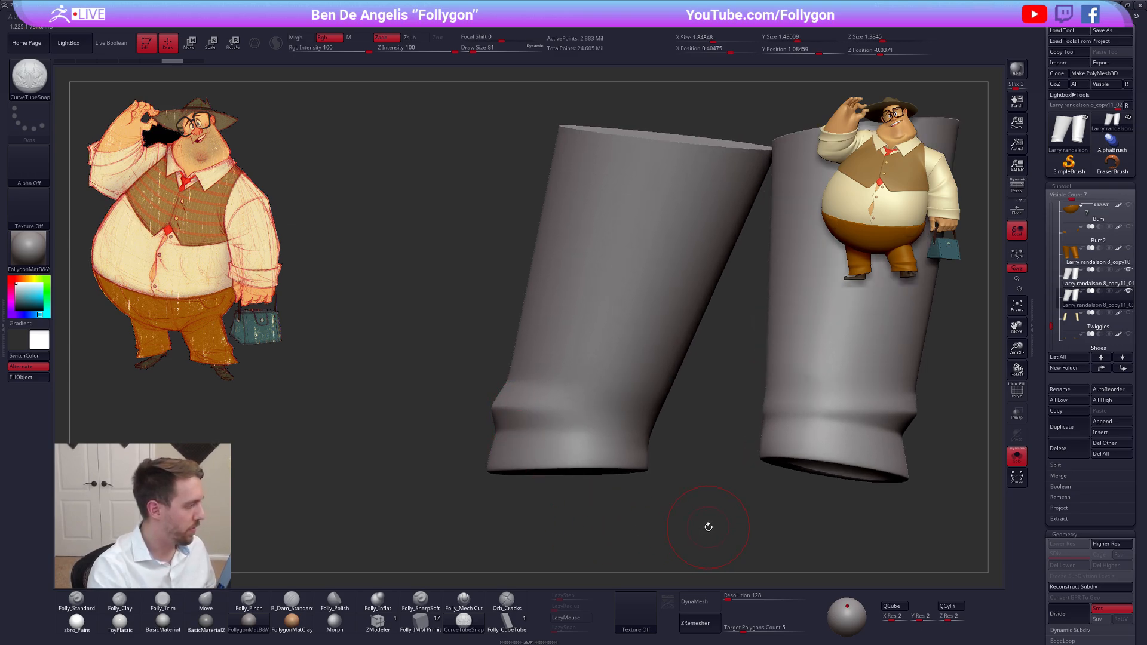
mouse_move(706, 529)
mouse_down()
mouse_move(747, 524)
mouse_move(634, 488)
mouse_move(817, 470)
mouse_up()
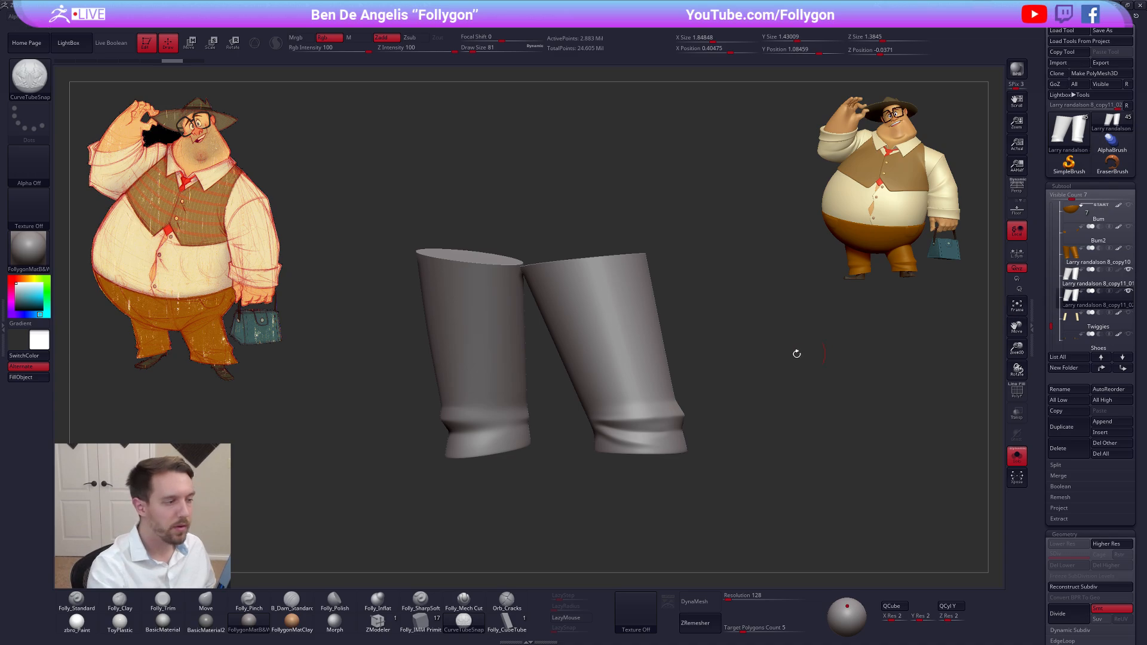
alt+drag(684, 381, 715, 387)
click(1128, 204)
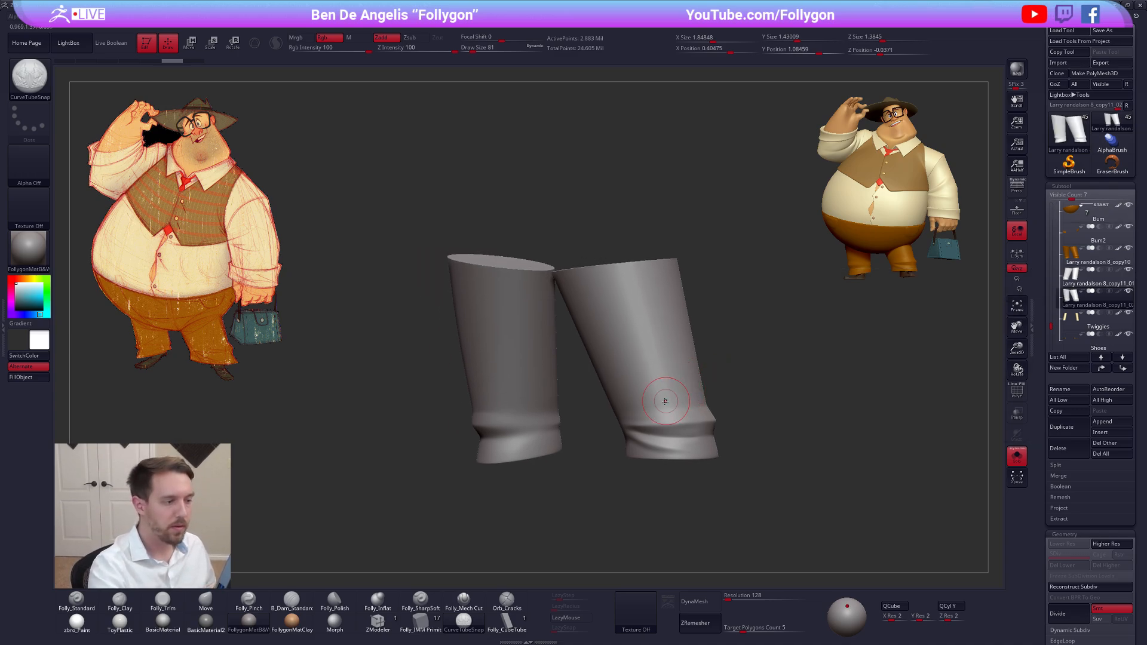
right_drag(663, 399, 526, 401)
key(alt+s)
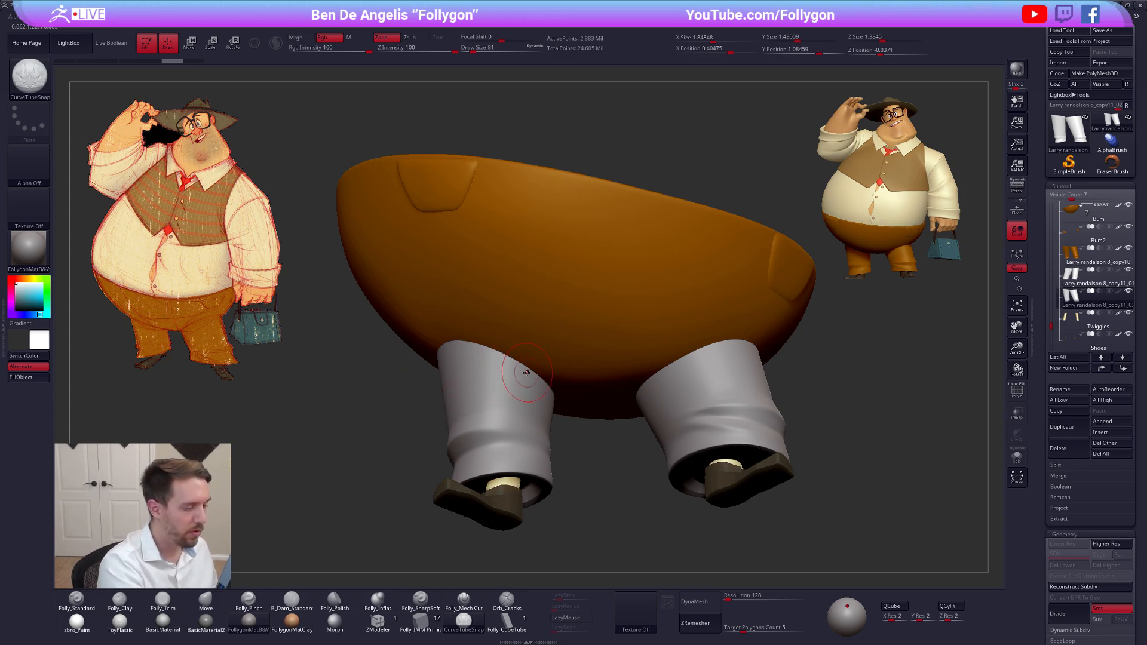
right_drag(526, 373, 481, 418)
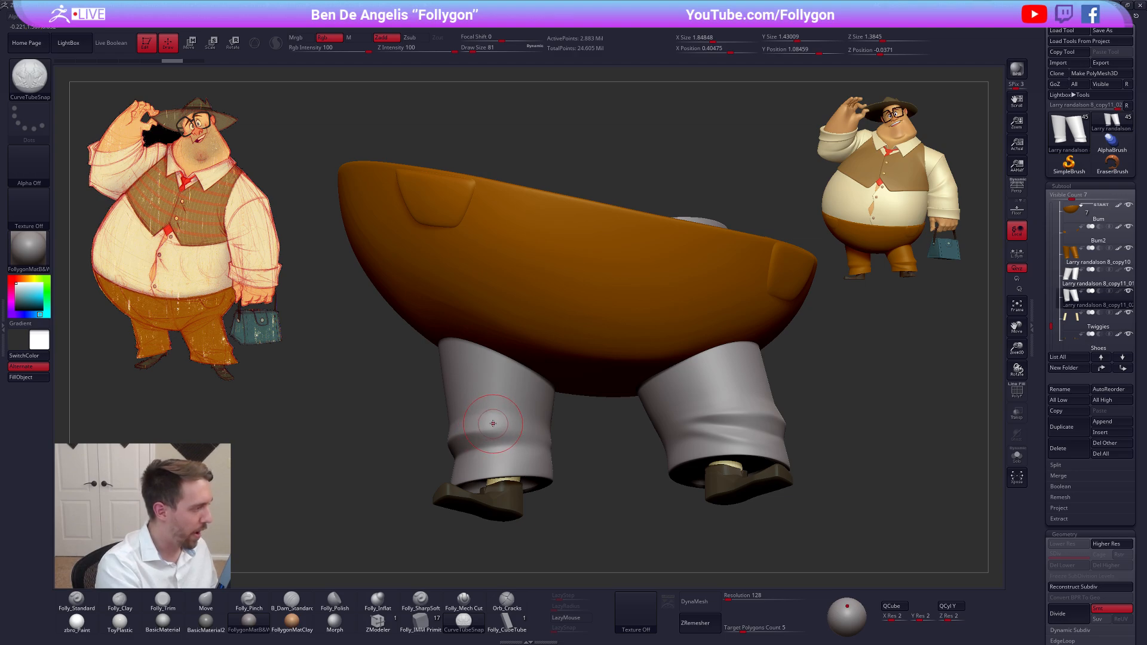
Try a tube across the top of the character's right trouser leg along the seat, thinning it to draw size 33
mouse_move(494, 382)
right_down()
mouse_move(512, 356)
mouse_move(488, 385)
mouse_move(454, 352)
right_up()
drag(432, 350, 467, 353)
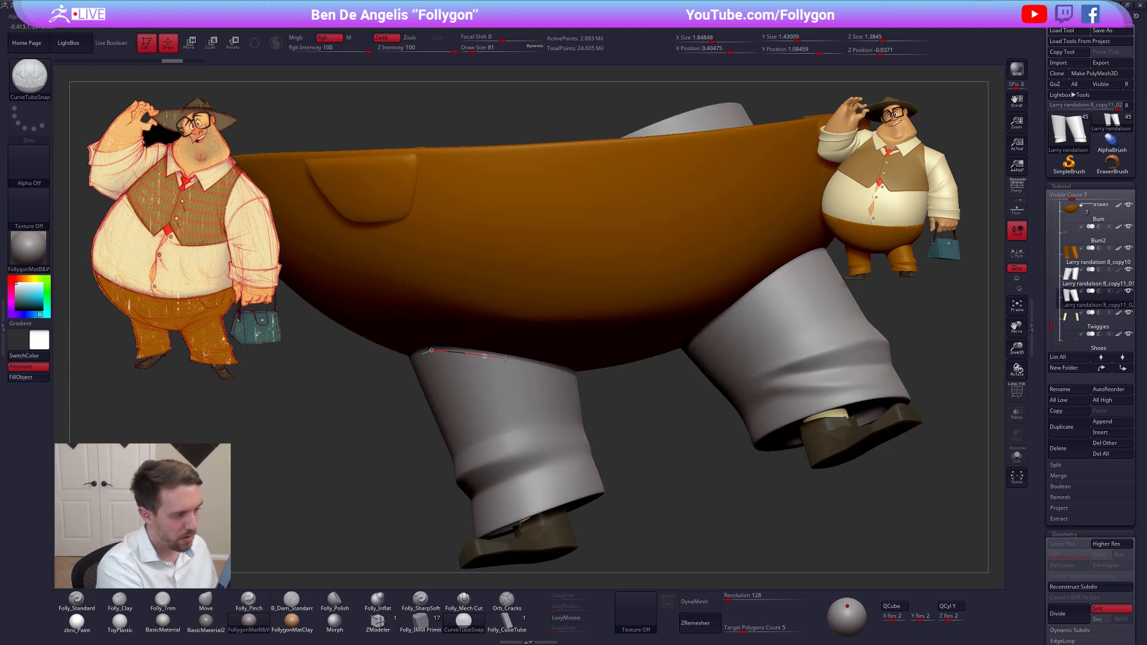
drag(541, 365, 574, 370)
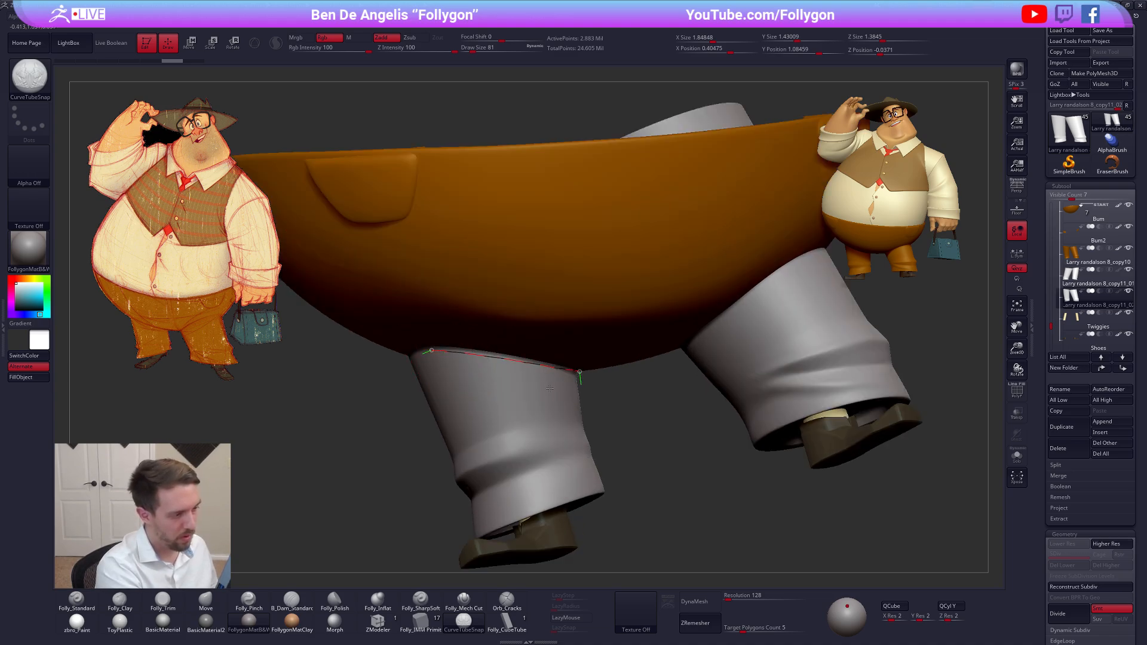
key(space)
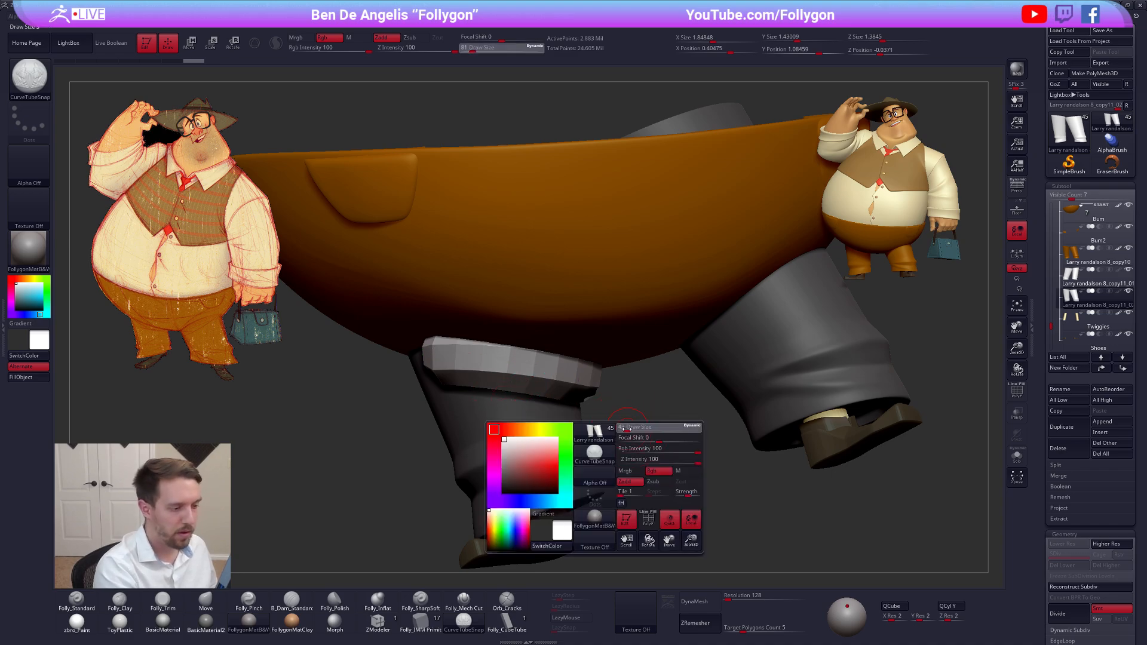
drag(626, 429, 629, 429)
click(544, 367)
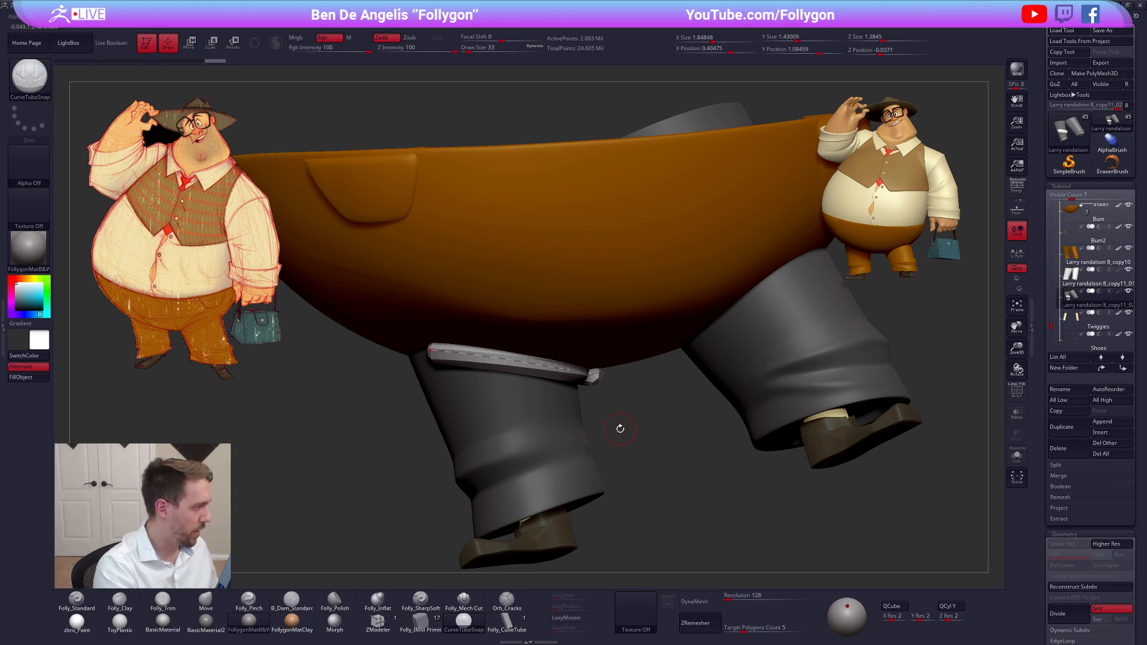
Try a second curve across the middle of the right trouser leg, and undo both the curve and the first tube
mouse_move(626, 429)
mouse_down()
mouse_move(531, 449)
mouse_move(655, 473)
mouse_up()
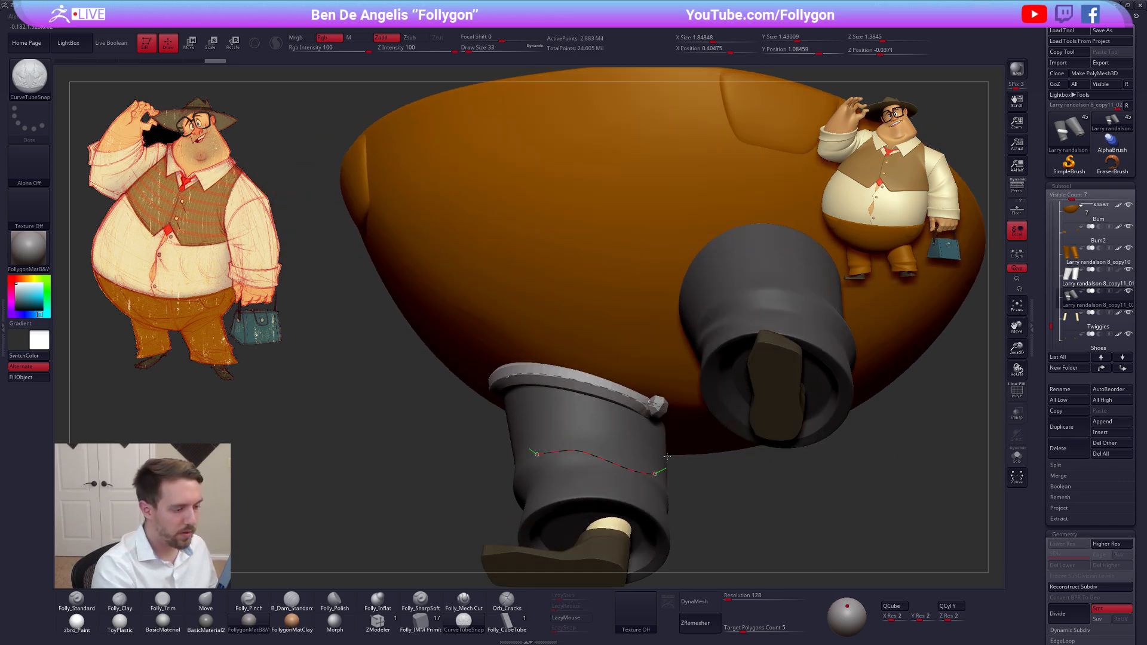
key(ctrl+z)
key(ctrl+z)
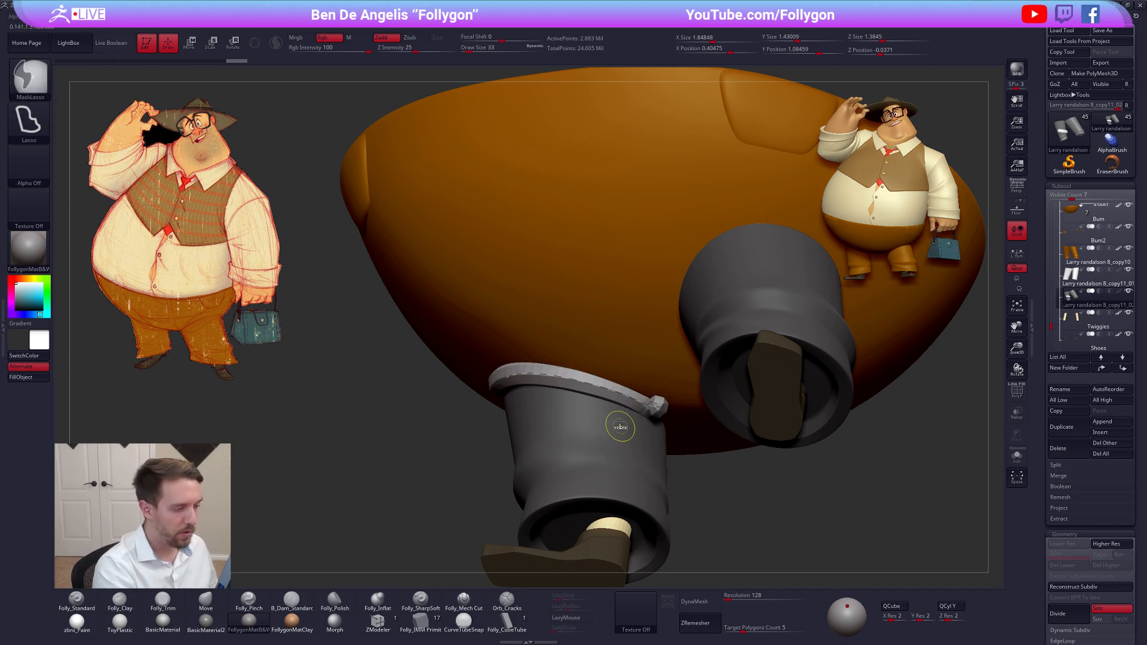
key(ctrl+z)
Draw a clean tube along the line where the right trouser leg meets the seat, at draw size 25, and isolate the legs
right_drag(527, 381, 499, 377)
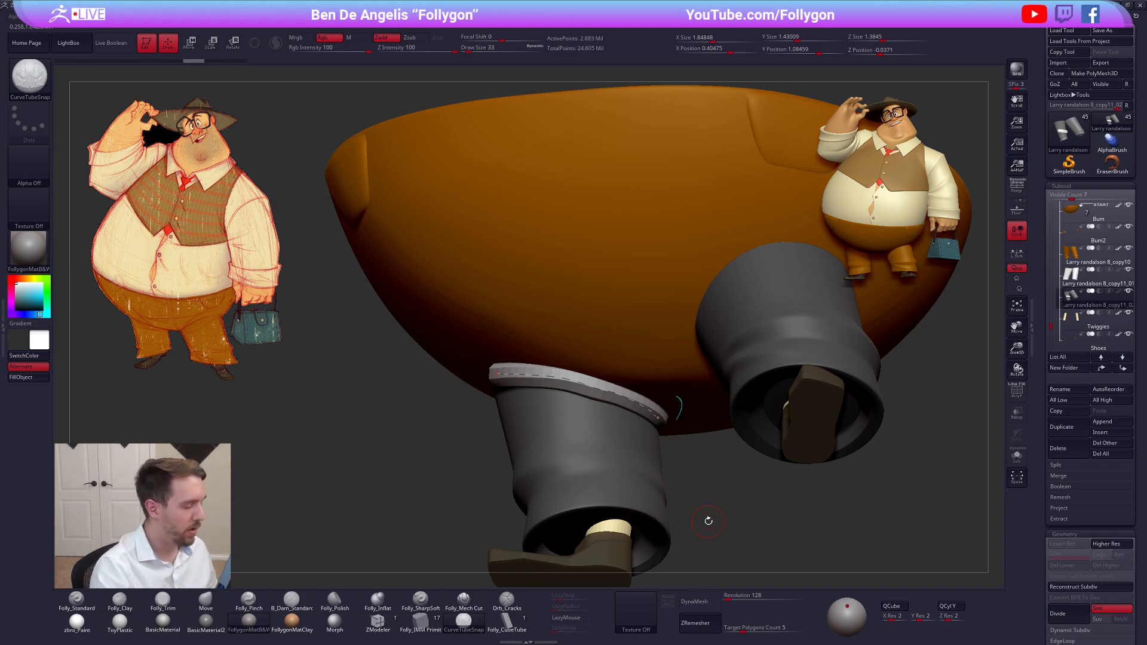
right_drag(656, 477, 656, 536)
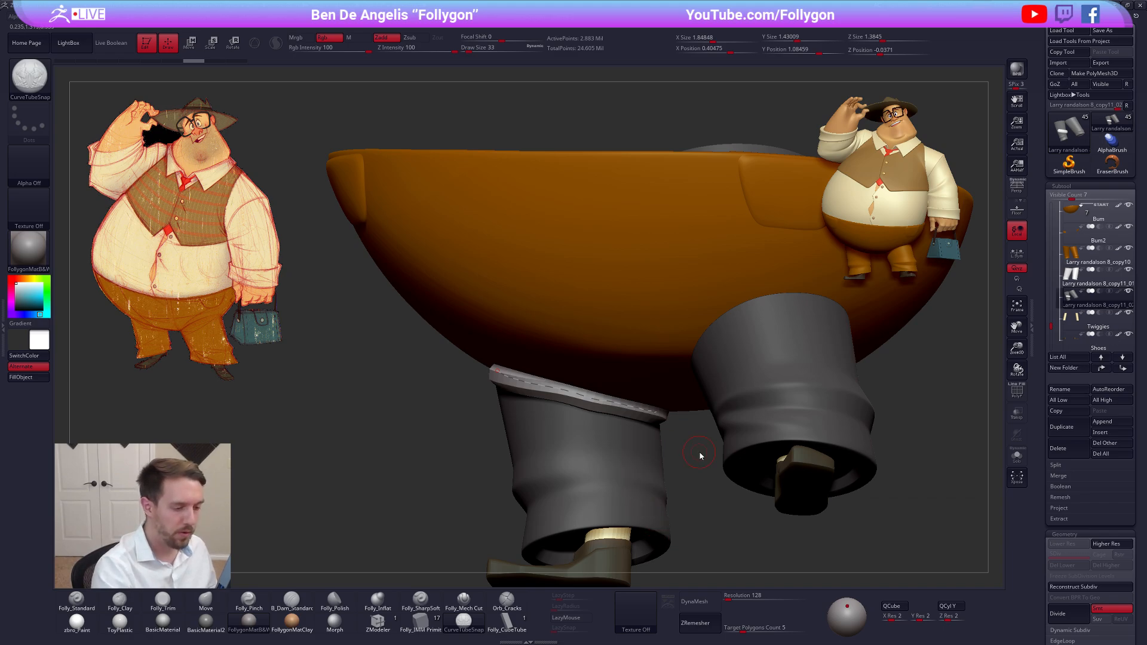
key(space)
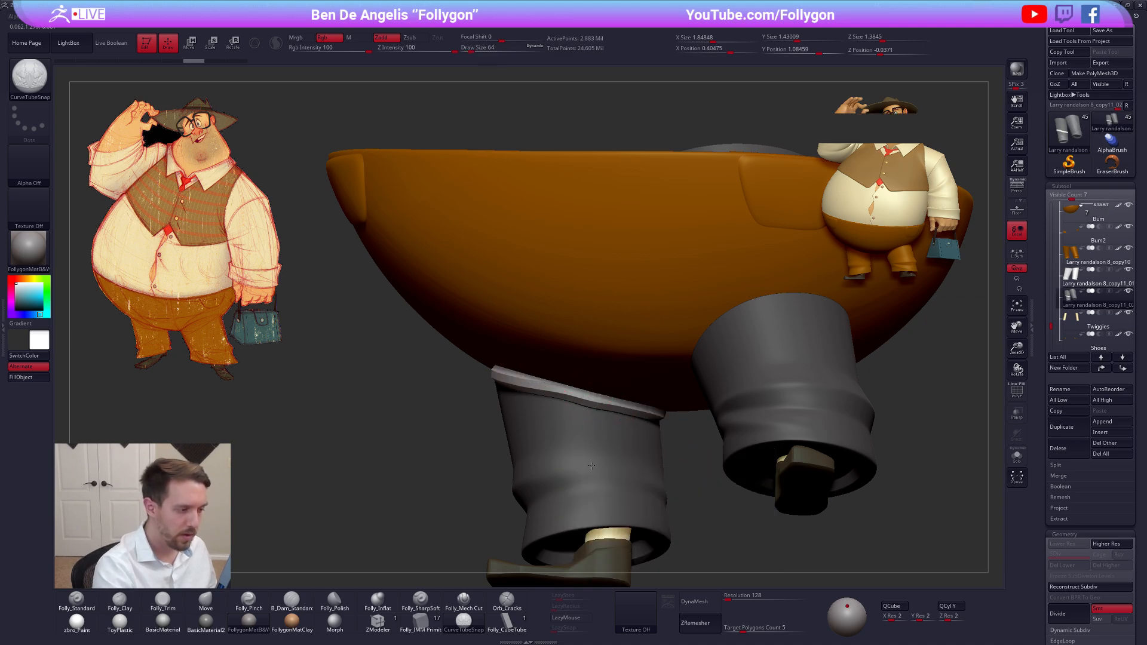
key(alt+s)
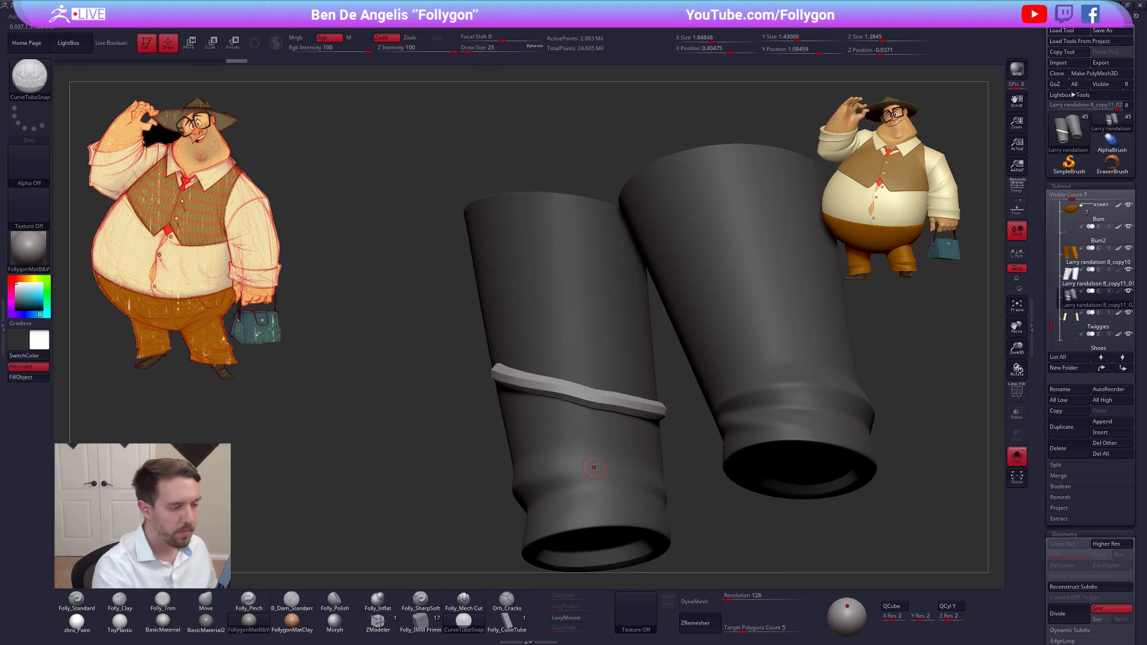
right_drag(594, 468, 590, 374)
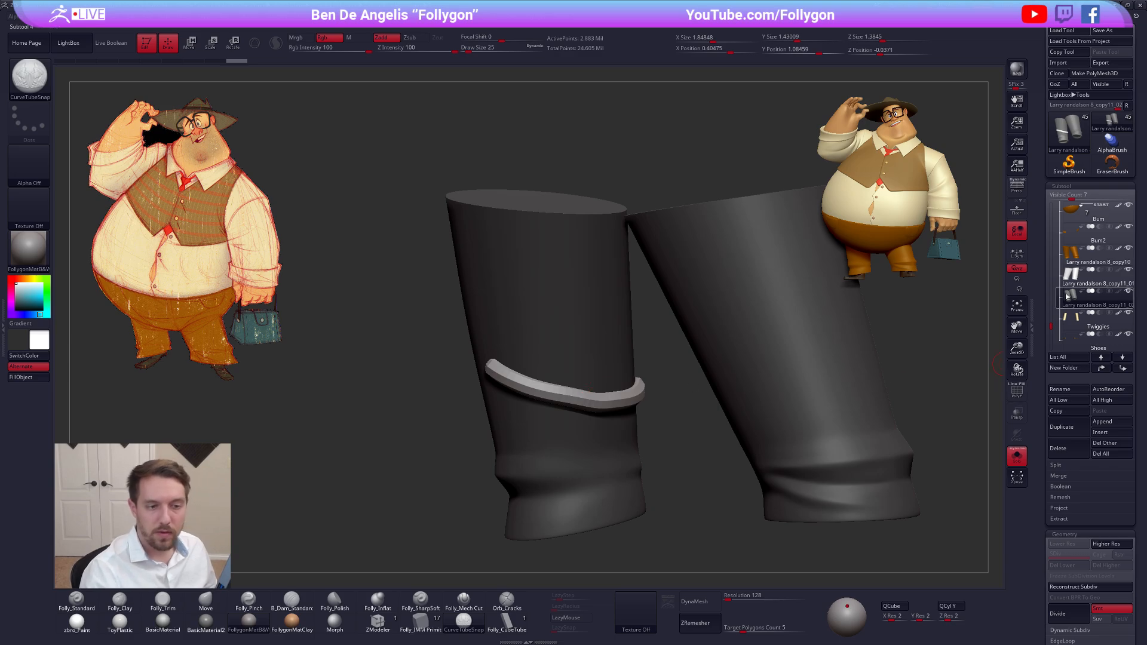
Isolate the tube from the trouser-leg copy and delete the hidden leg geometry
key(shift+f)
key(shift+f)
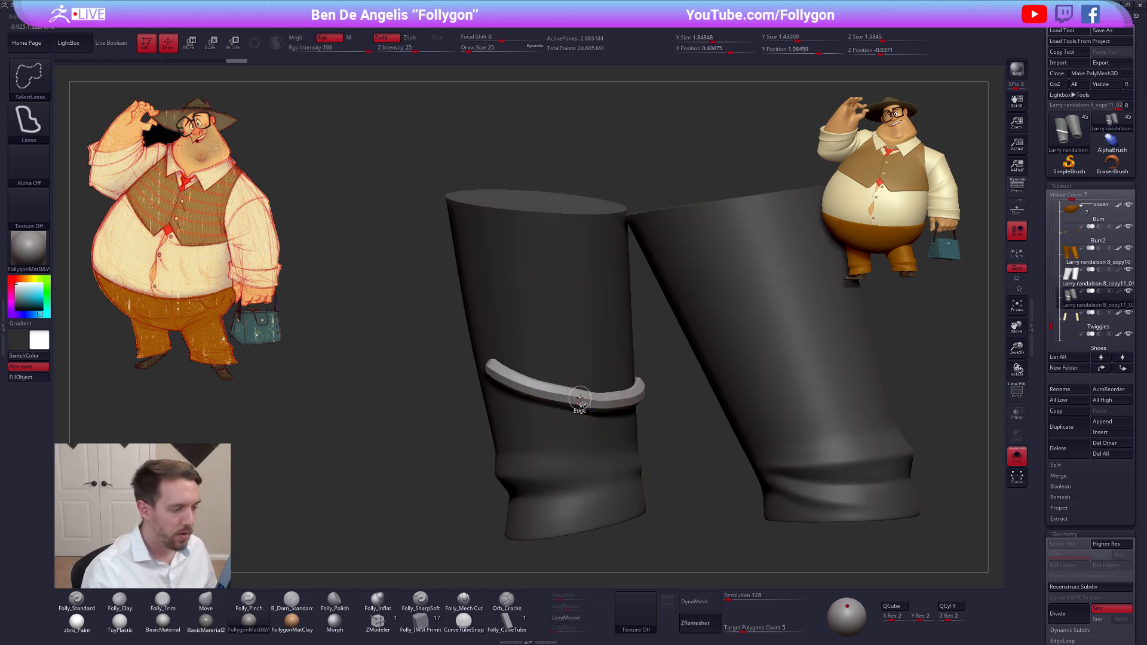
ctrl+shift+click(580, 399)
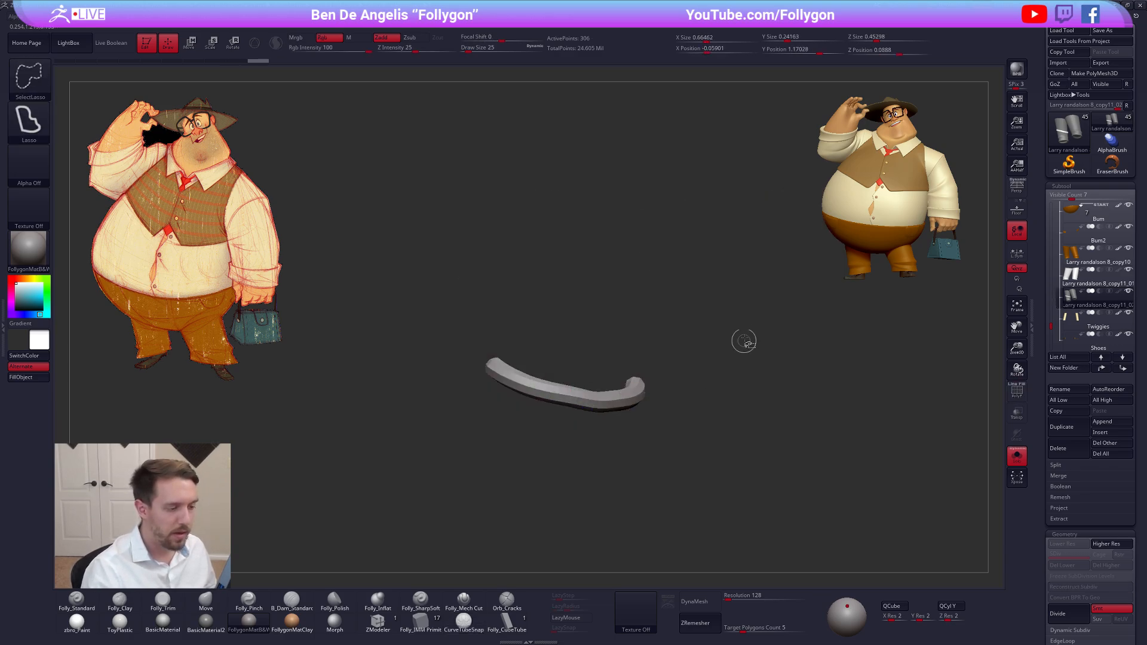
key(space)
click(772, 349)
mouse_move(660, 407)
mouse_down()
mouse_move(639, 376)
mouse_move(586, 395)
mouse_move(649, 383)
mouse_up()
Bring back the other trouser parts and push the tube's outer end into the leg with the Move brush at draw size 170
key(shift+s)
key(b)
key(m)
key(v)
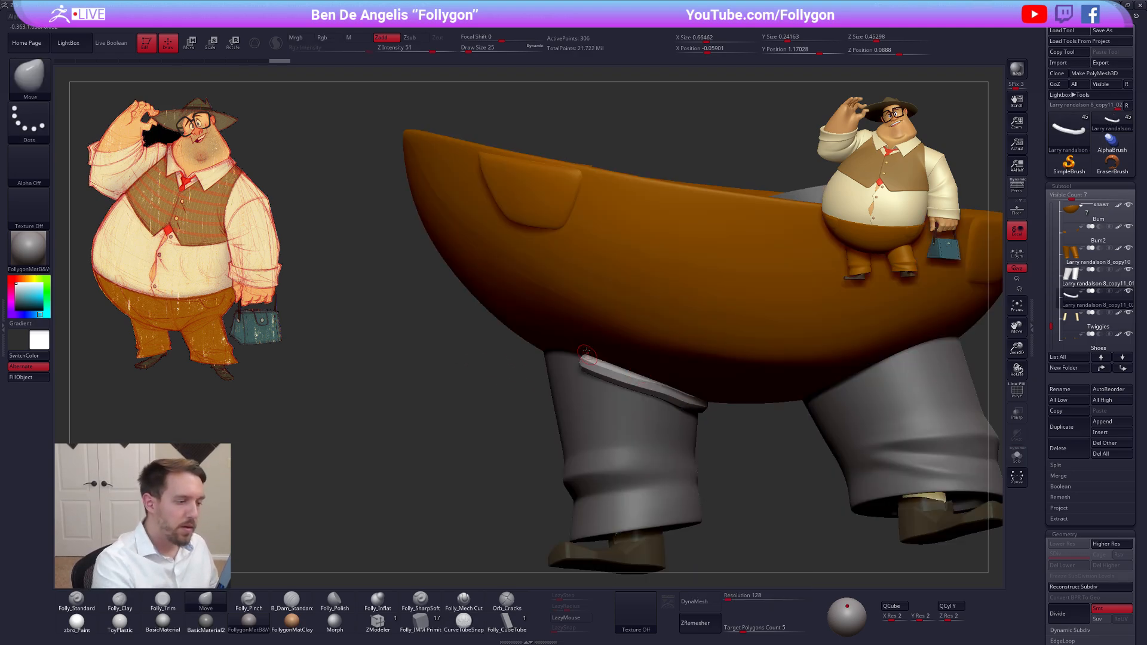
key(space)
drag(581, 361, 591, 362)
right_drag(588, 367, 648, 373)
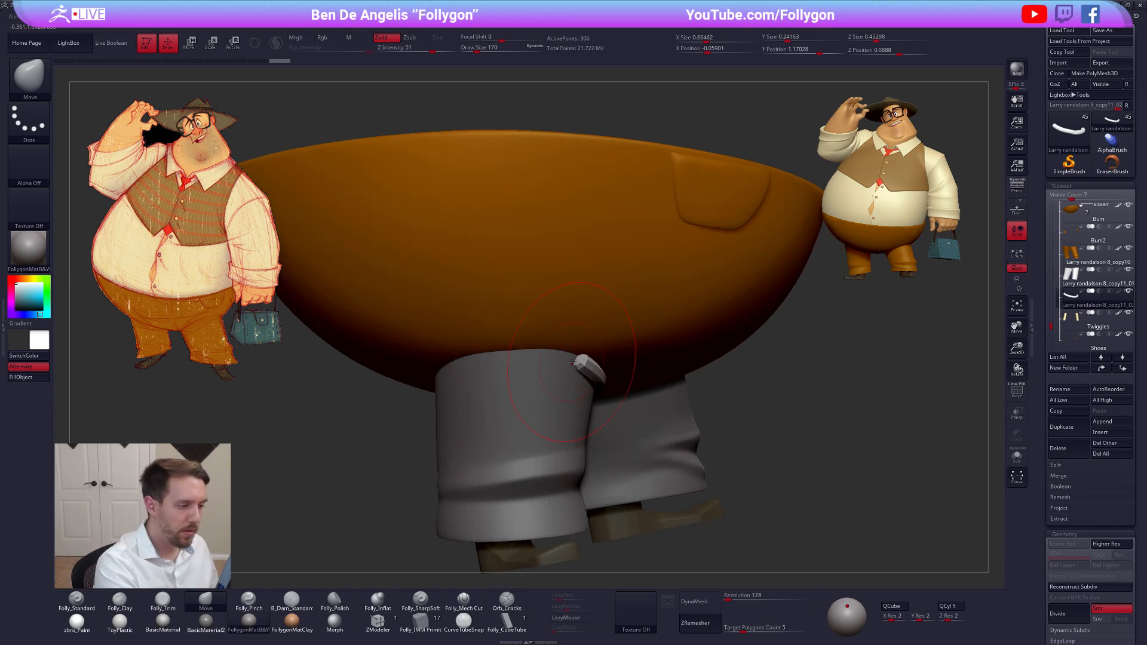
drag(556, 359, 562, 364)
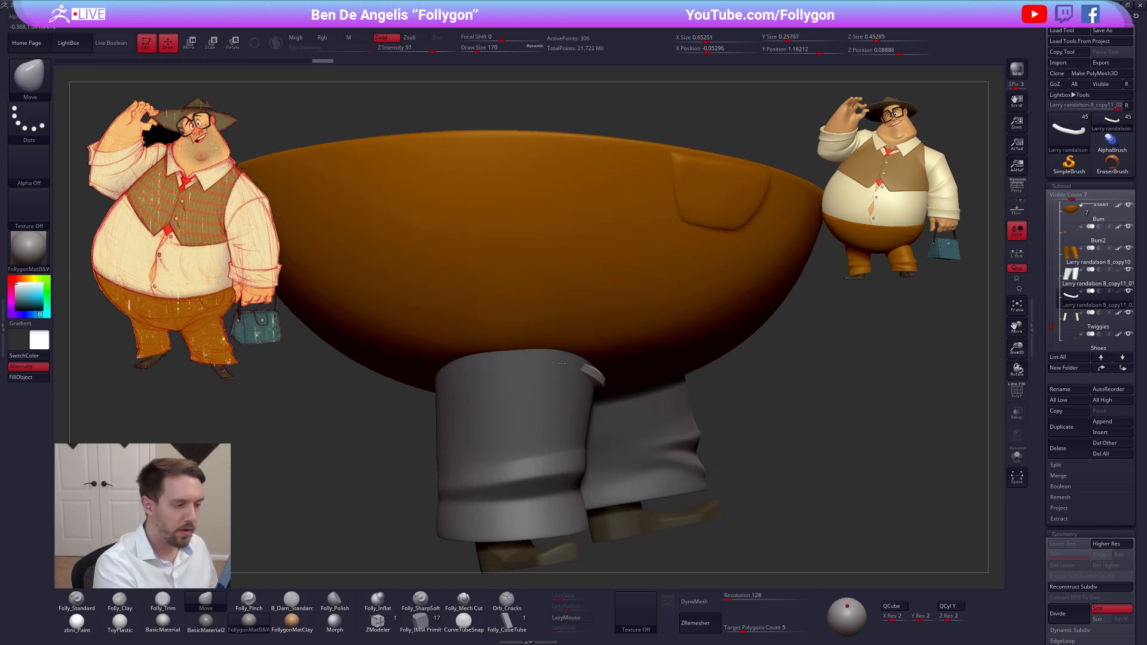
Reshape the middle and inner end of the tube so it wraps around the trouser leg just below the seat
right_drag(514, 396, 439, 391)
drag(613, 382, 616, 376)
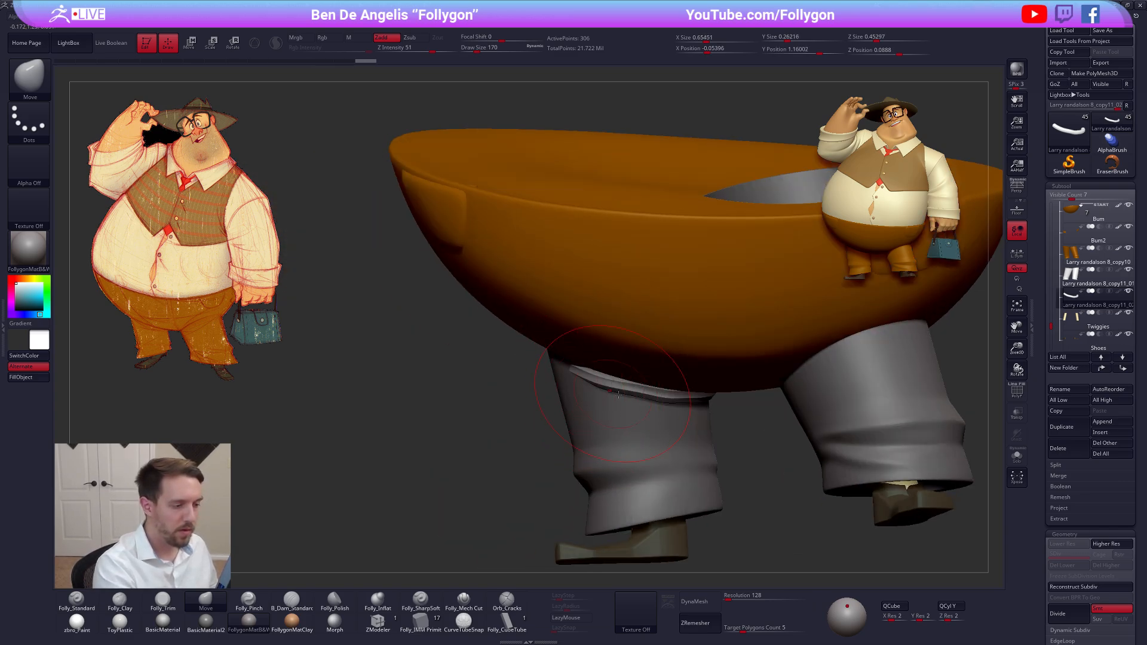
right_drag(645, 398, 703, 366)
drag(684, 392, 692, 384)
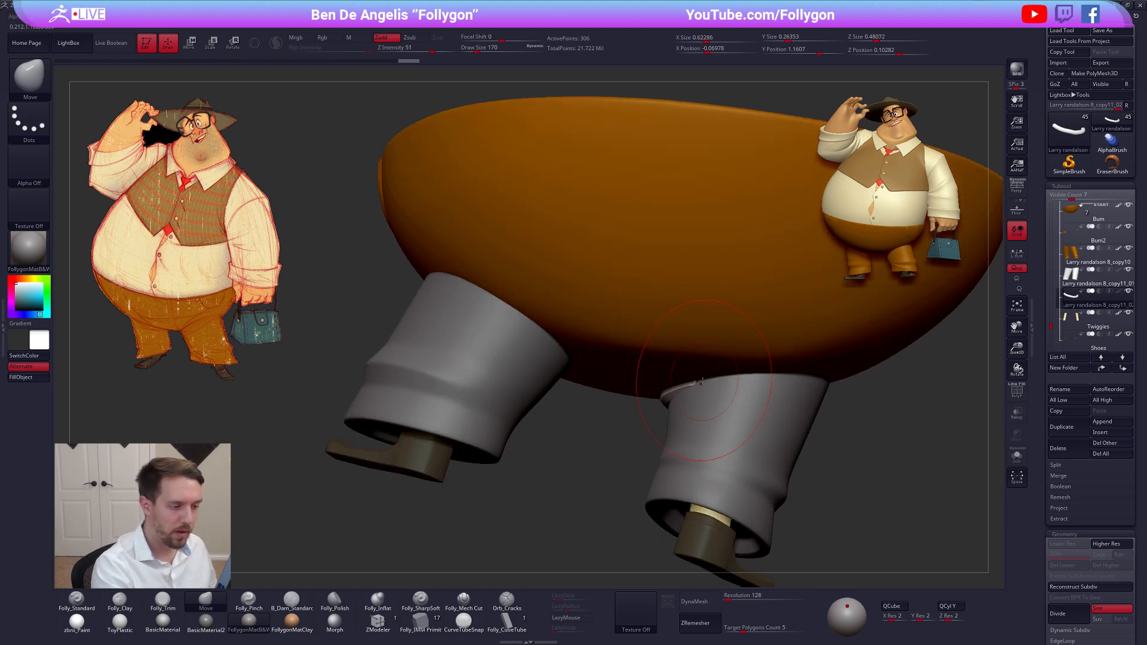
right_drag(715, 404, 654, 410)
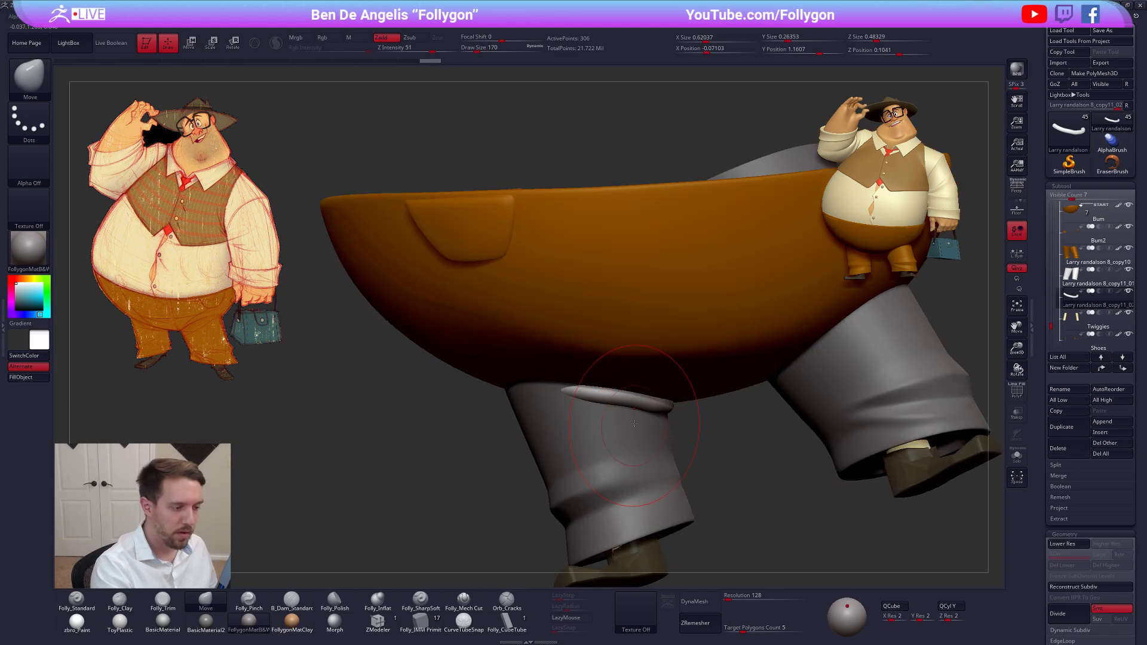
Adjust the tube with the Move brush at draw size 113 and check its shape in isolation
key(space)
drag(651, 410, 632, 410)
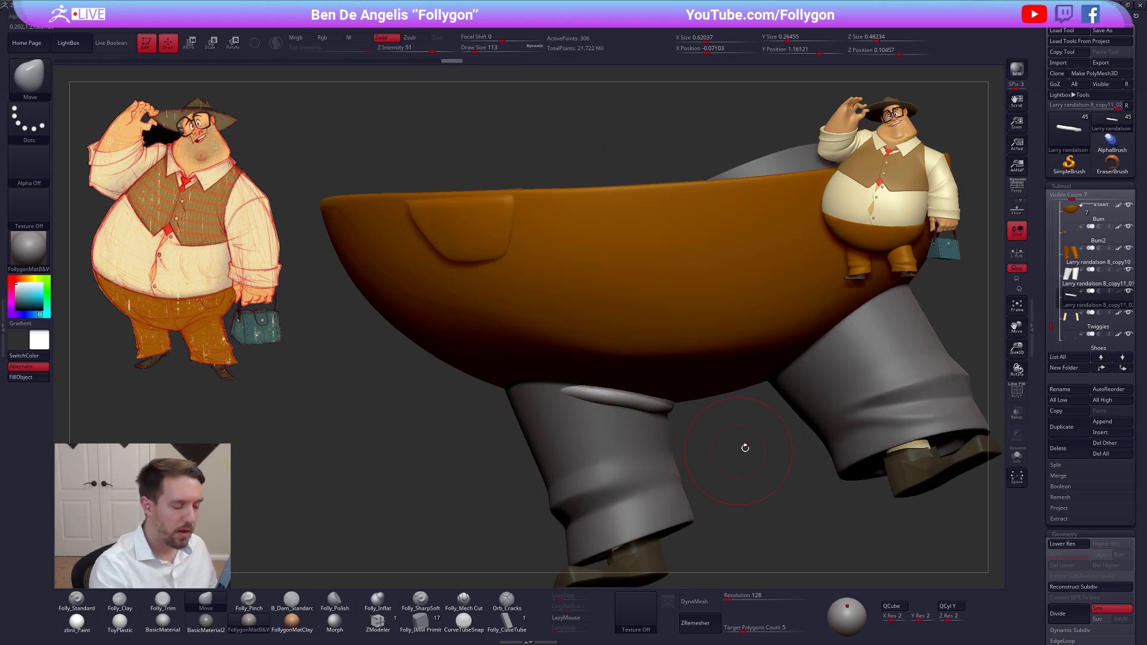
key(alt+shift+s)
drag(750, 507, 739, 512)
key(shift+d)
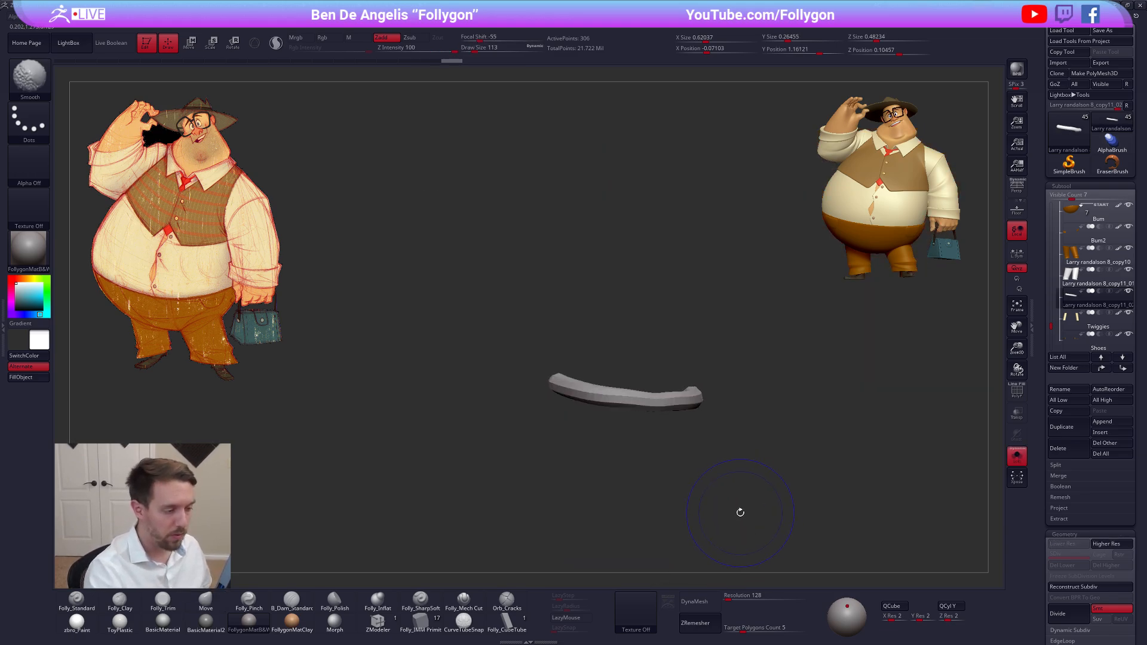
mouse_move(679, 431)
mouse_down()
mouse_move(697, 451)
mouse_move(660, 402)
mouse_move(633, 417)
mouse_up()
key(alt+shift+s)
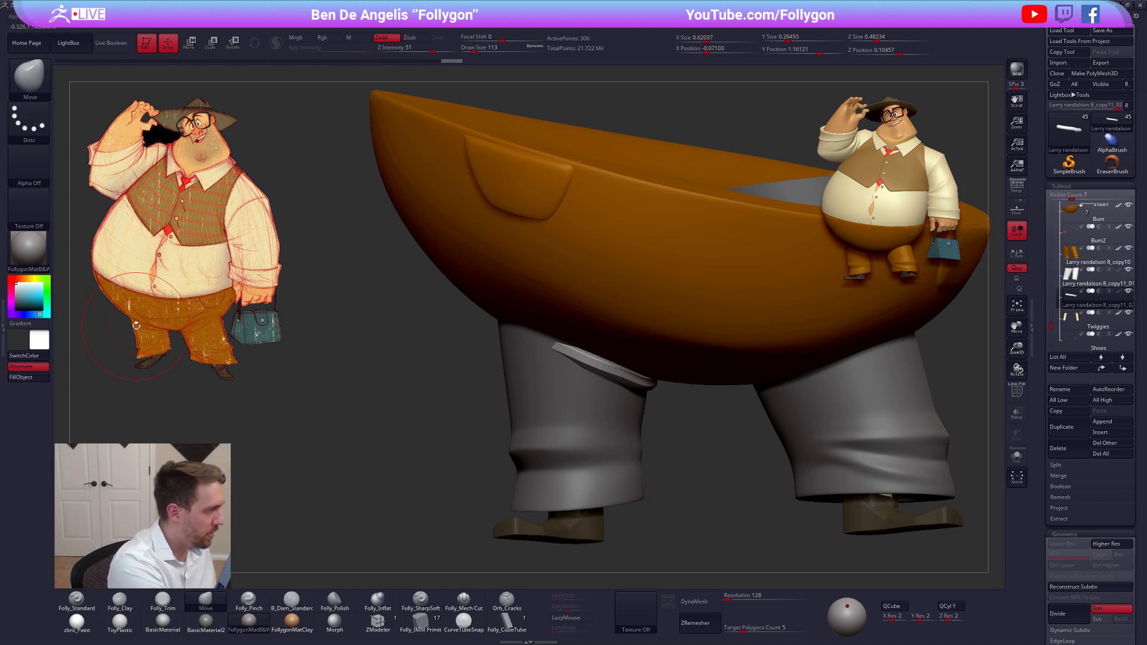
Move the tube against the leg at draw size 181 and subdivide it to level 5
key(space)
drag(560, 354, 565, 353)
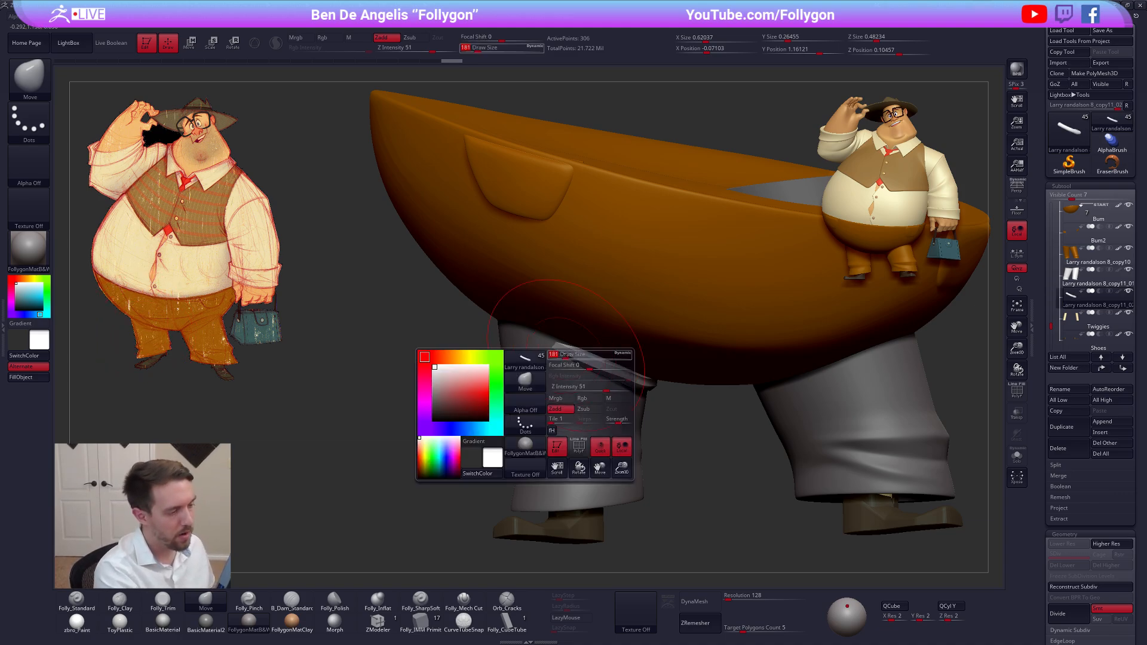
drag(693, 466, 696, 418)
key(d)
key(d)
key(d)
key(d)
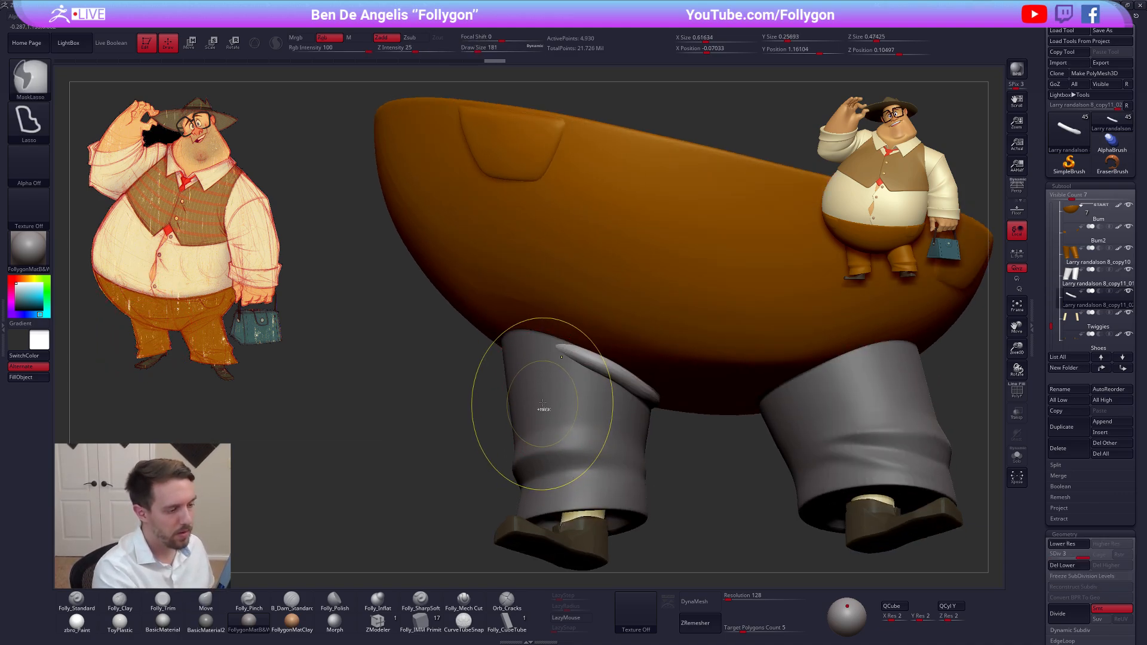
key(space)
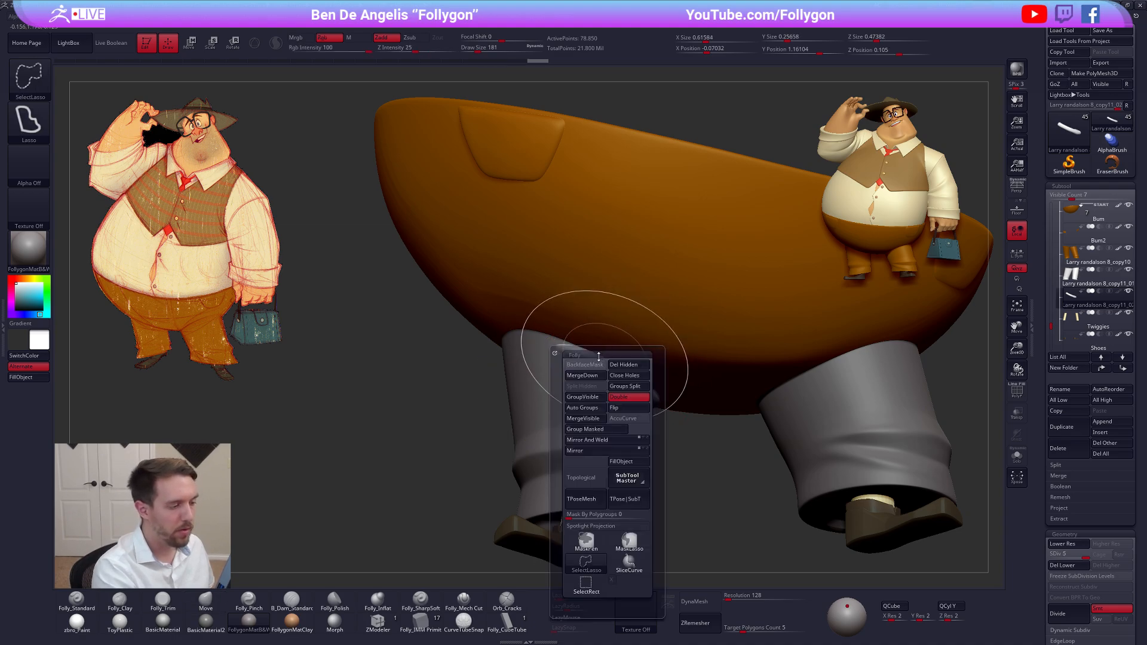
Broaden the tube's outer end with the Move brush at a lower subdivision level and inspect it in isolation
mouse_move(548, 370)
mouse_down()
mouse_move(556, 351)
mouse_move(543, 371)
mouse_up()
mouse_move(552, 351)
mouse_down()
mouse_move(560, 346)
mouse_move(582, 382)
mouse_up()
key(shift+d)
key(shift+d)
mouse_move(670, 397)
shift+mouse_down()
mouse_move(640, 439)
mouse_move(656, 415)
mouse_move(696, 421)
mouse_move(678, 415)
mouse_move(663, 443)
mouse_move(656, 393)
shift+mouse_up()
right_click(661, 382)
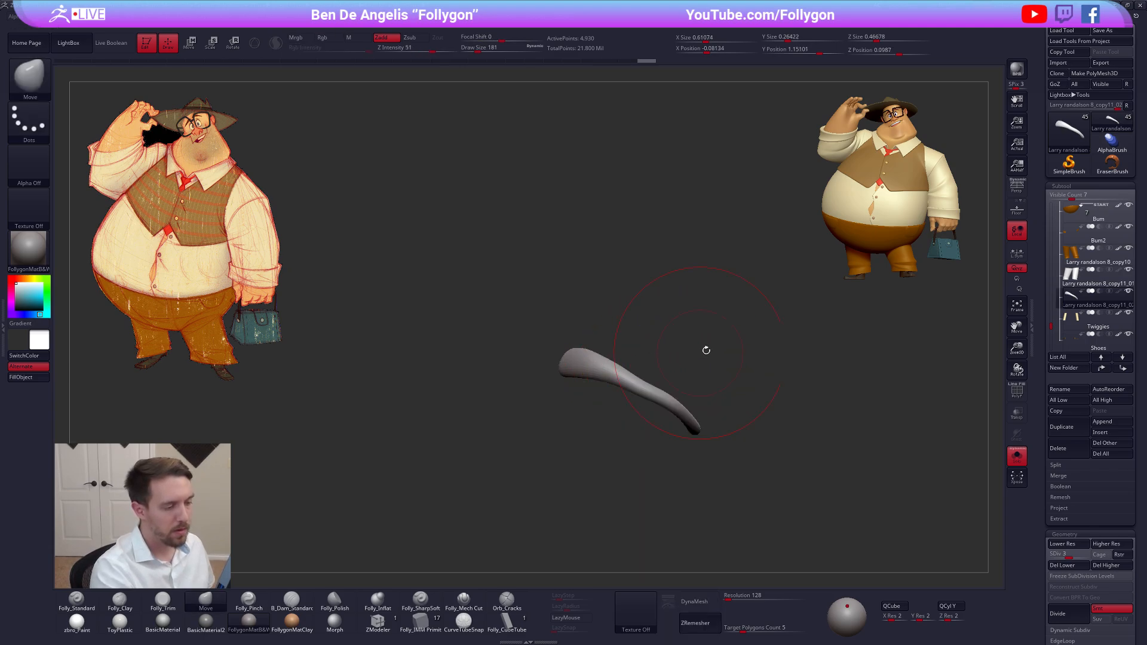
Bend the thin inner end at draw size 113, and fit the broad outer end to the leg at draw size 140
key(space)
click(657, 395)
drag(656, 380, 675, 407)
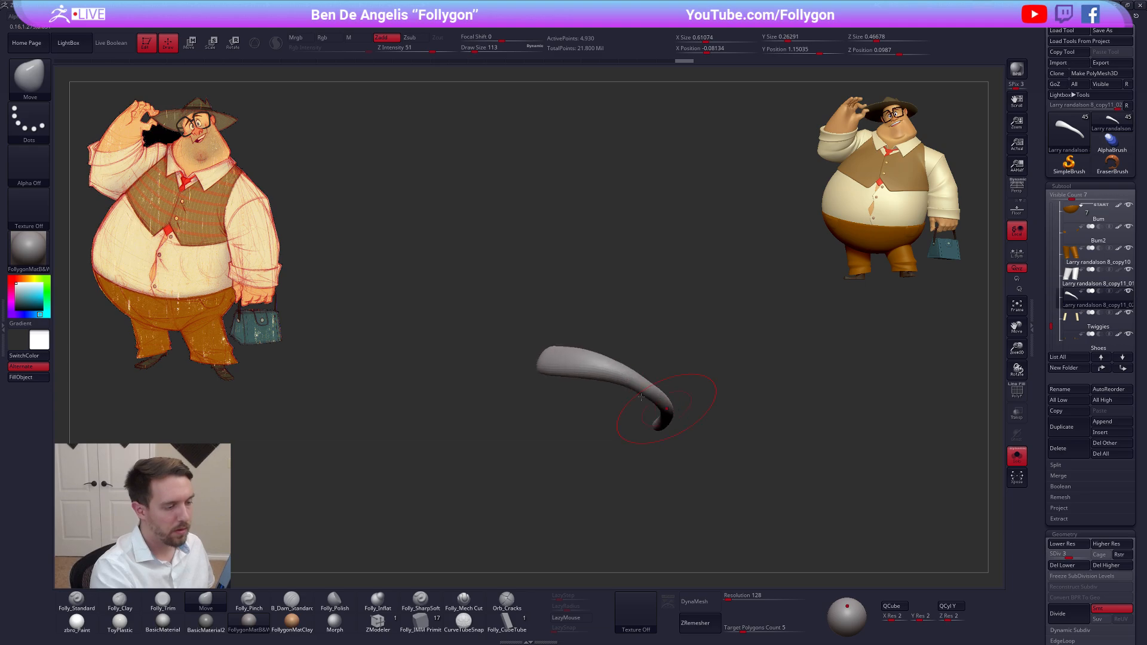
key(alt+s)
key(space)
click(577, 377)
drag(548, 361, 542, 364)
mouse_move(551, 357)
right_down()
mouse_move(571, 387)
mouse_move(568, 371)
right_up()
shift+drag(643, 387, 648, 389)
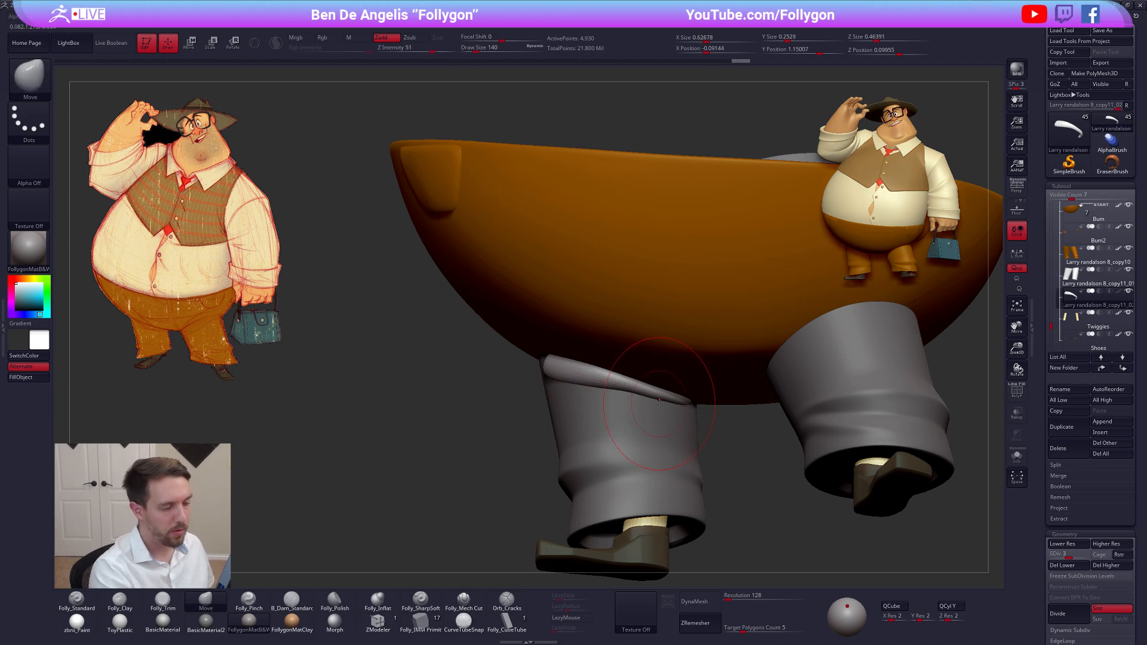
Isolate the fold at subdivision level 2 and reshape its tapering inner end with the Move brush at draw sizes 104 and 140
key(alt+s)
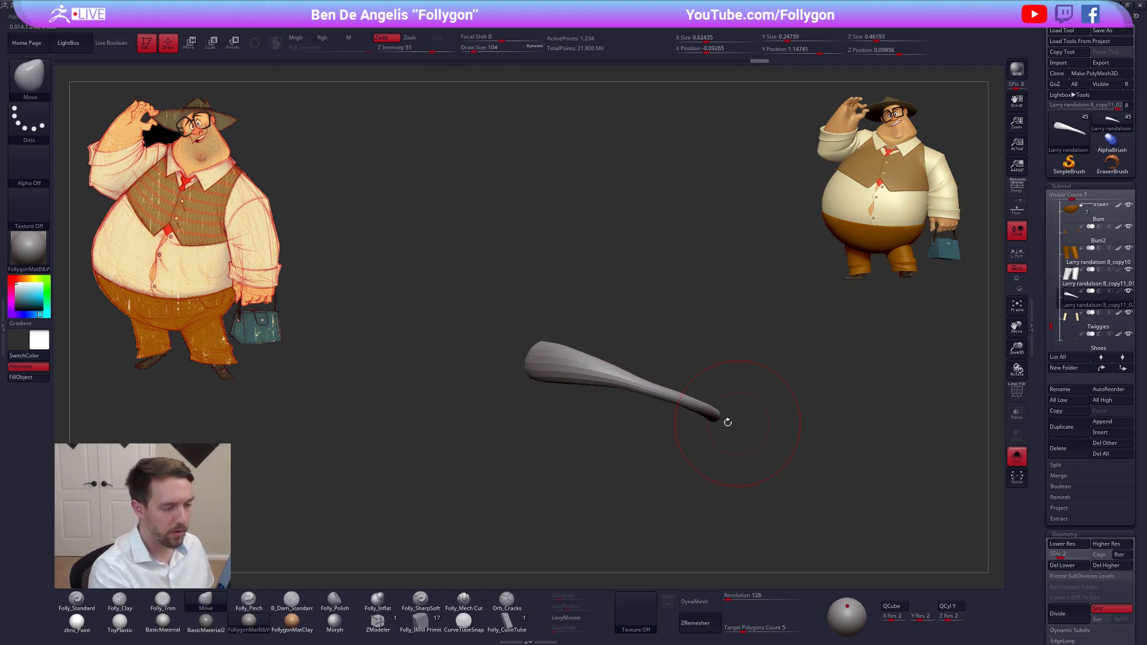
mouse_move(727, 422)
right_down()
mouse_move(754, 422)
mouse_move(733, 418)
right_up()
drag(732, 418, 737, 416)
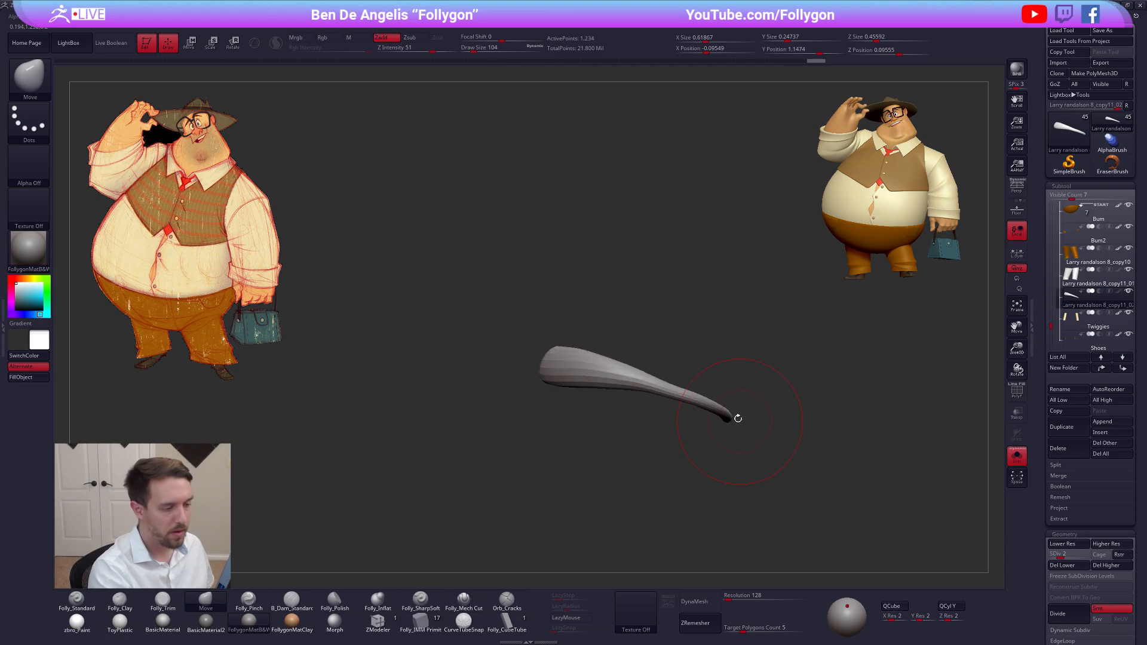
right_drag(737, 416, 727, 416)
key(space)
drag(677, 392, 680, 392)
key(space)
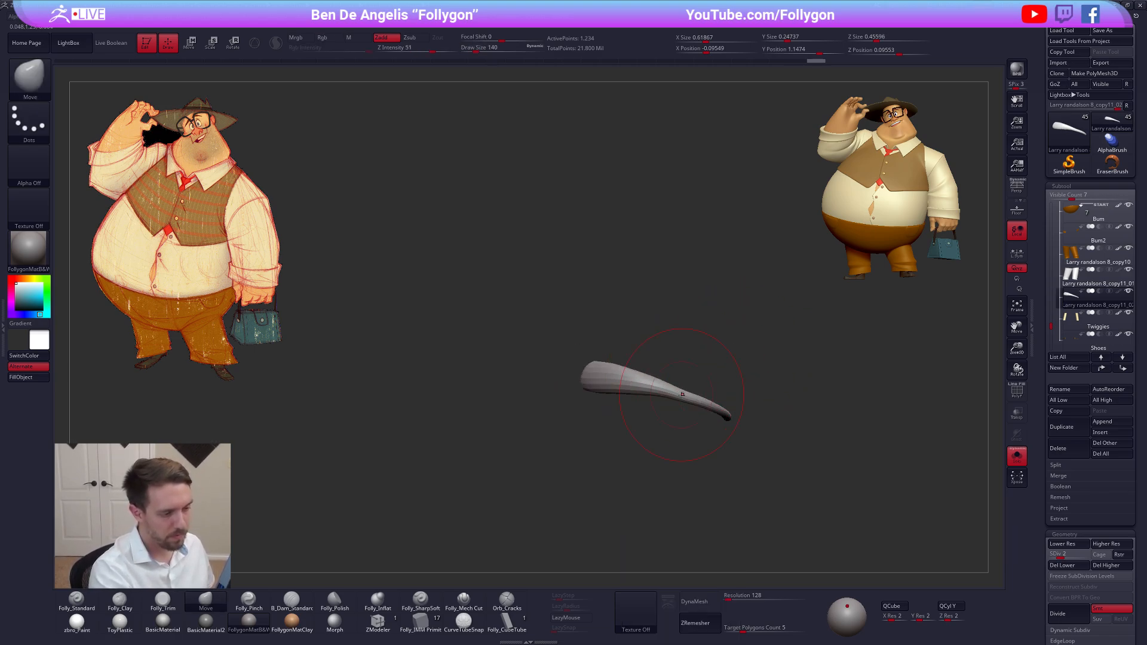
right_drag(683, 394, 759, 429)
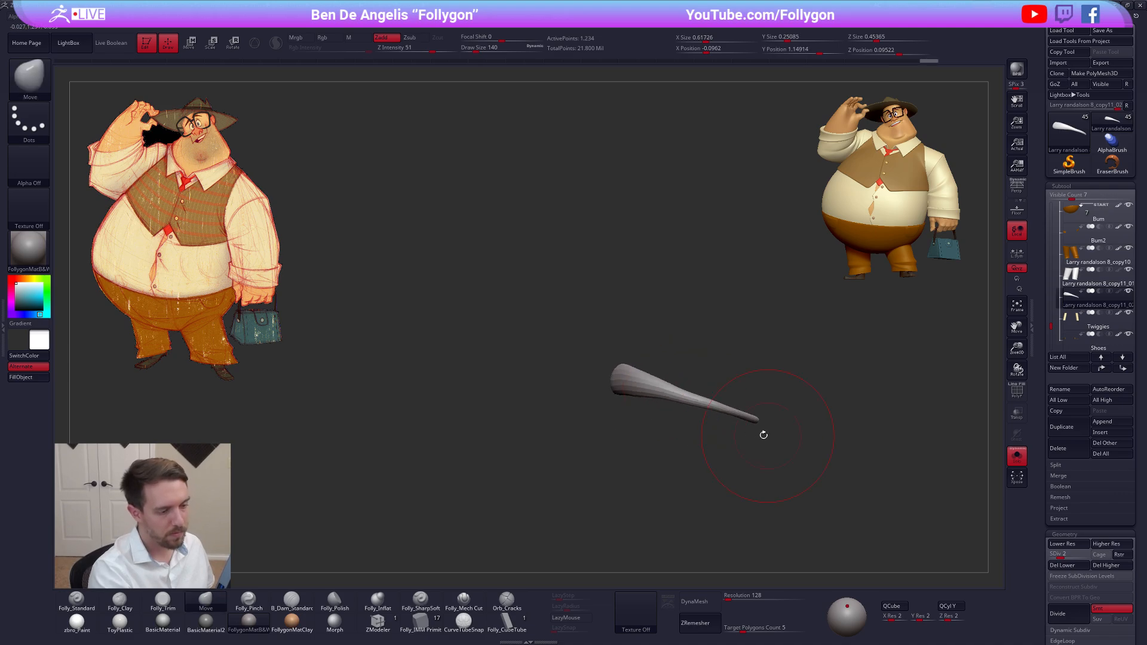
Refine the fold's taper at draw size 121, show the surrounding parts again and raise the fold one subdivision level
key(s)
drag(697, 398, 739, 404)
drag(741, 413, 743, 410)
right_drag(740, 412, 664, 406)
key(alt+s)
key(d)
drag(662, 403, 663, 399)
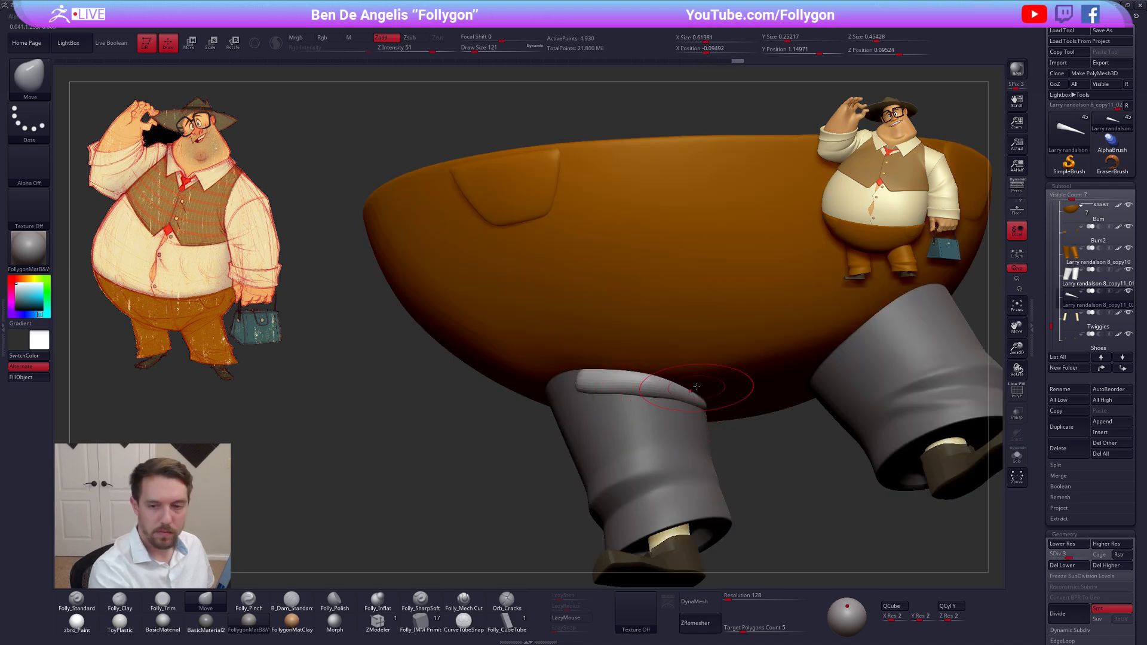
Curve the fold's inner end around the inside of the trouser leg, tight against the seat
key(ctrl+space)
click(681, 385)
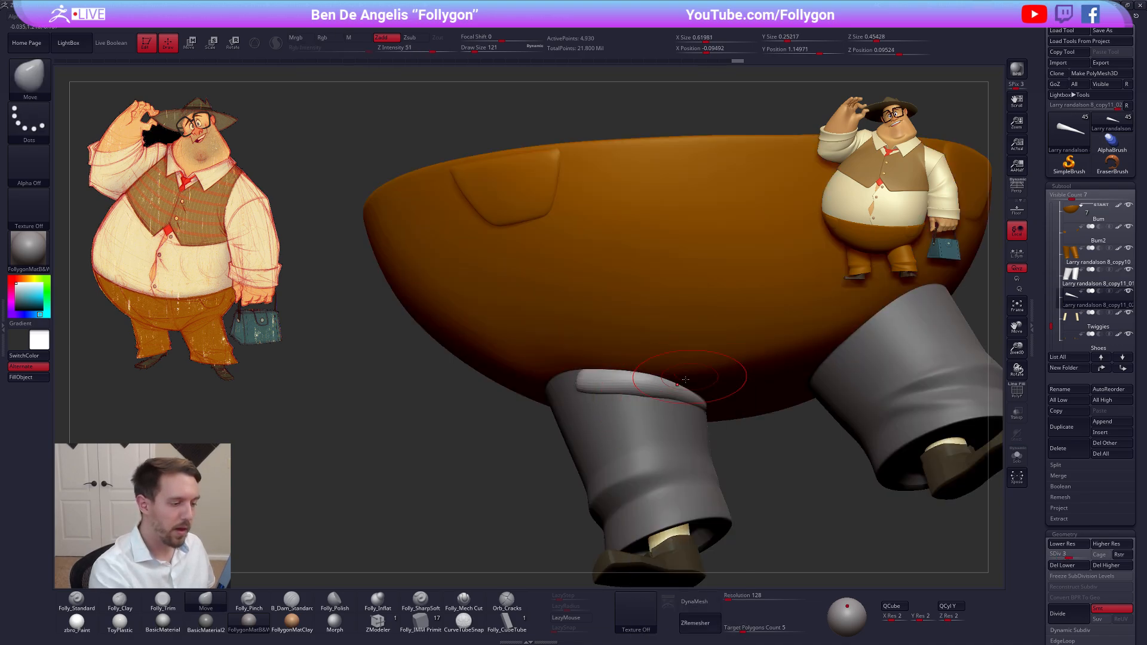
key(ctrl+space)
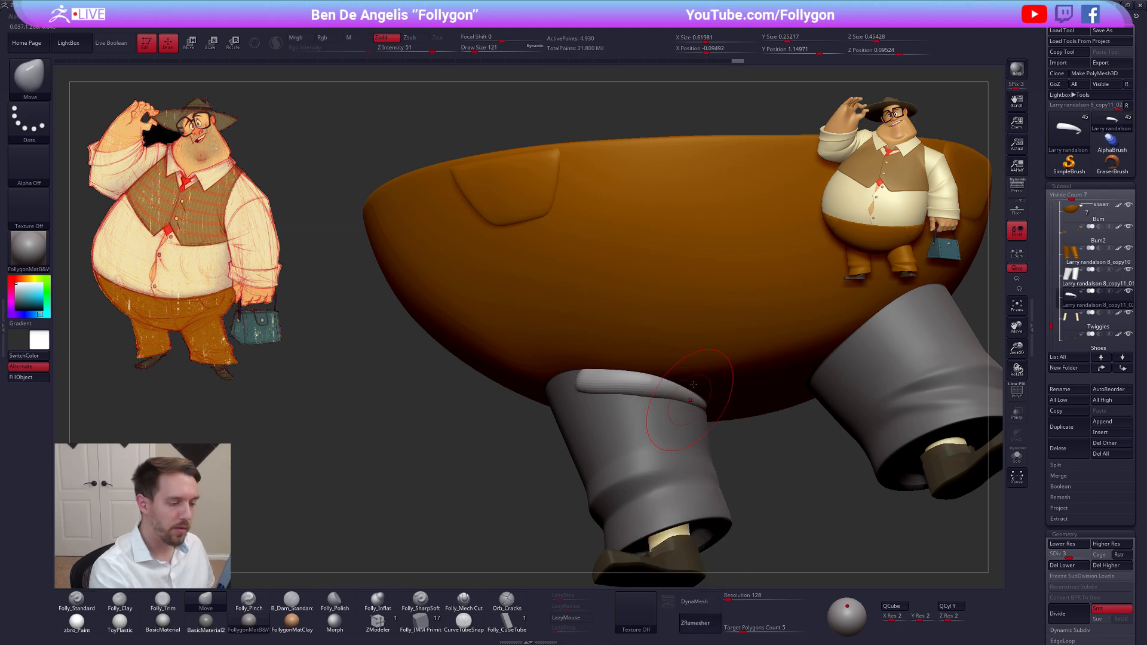
right_drag(688, 404, 689, 392)
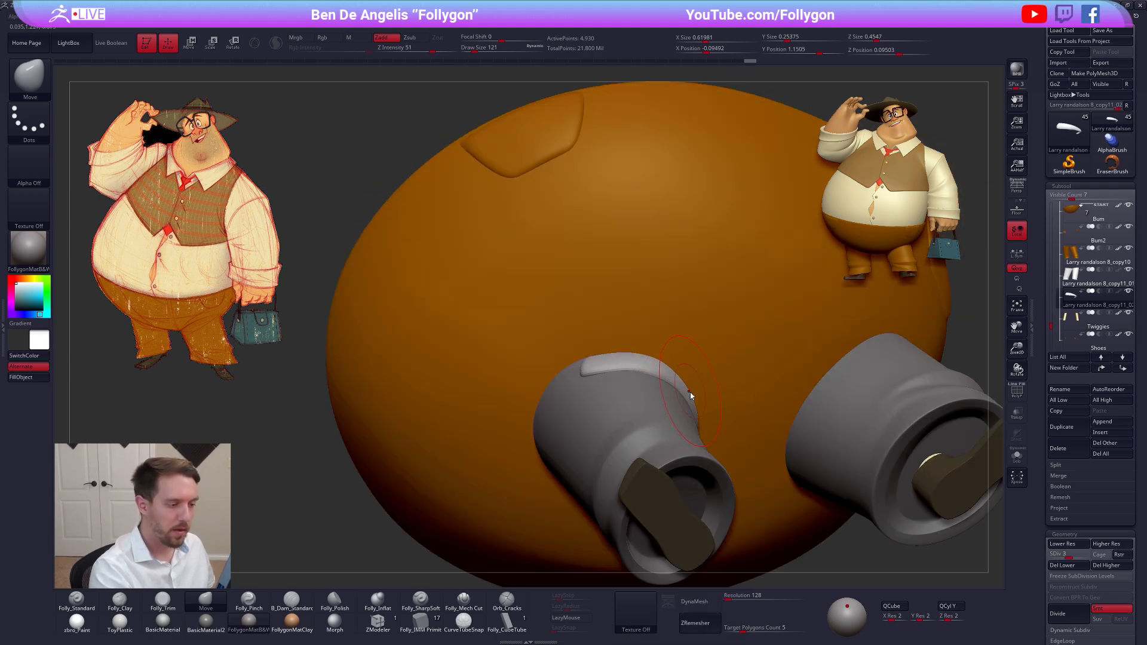
Compare the fold's subdivision levels and reshape its outer end at level 2 with the Move brush at draw size 140
key(shift+d)
key(shift+d)
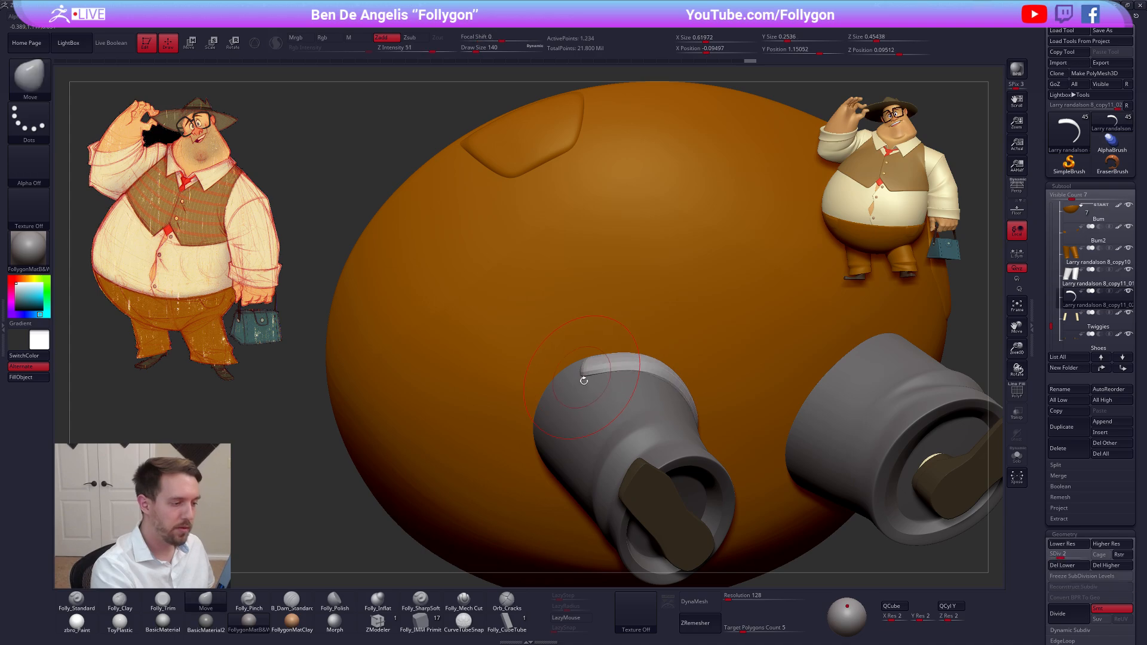
key(d)
key(d)
key(d)
key(d)
mouse_move(582, 379)
right_down()
mouse_move(595, 410)
mouse_move(581, 394)
mouse_move(589, 381)
right_up()
key(ctrl+space)
click(579, 389)
key(shift+d)
key(shift+d)
key(shift+d)
drag(591, 371, 588, 383)
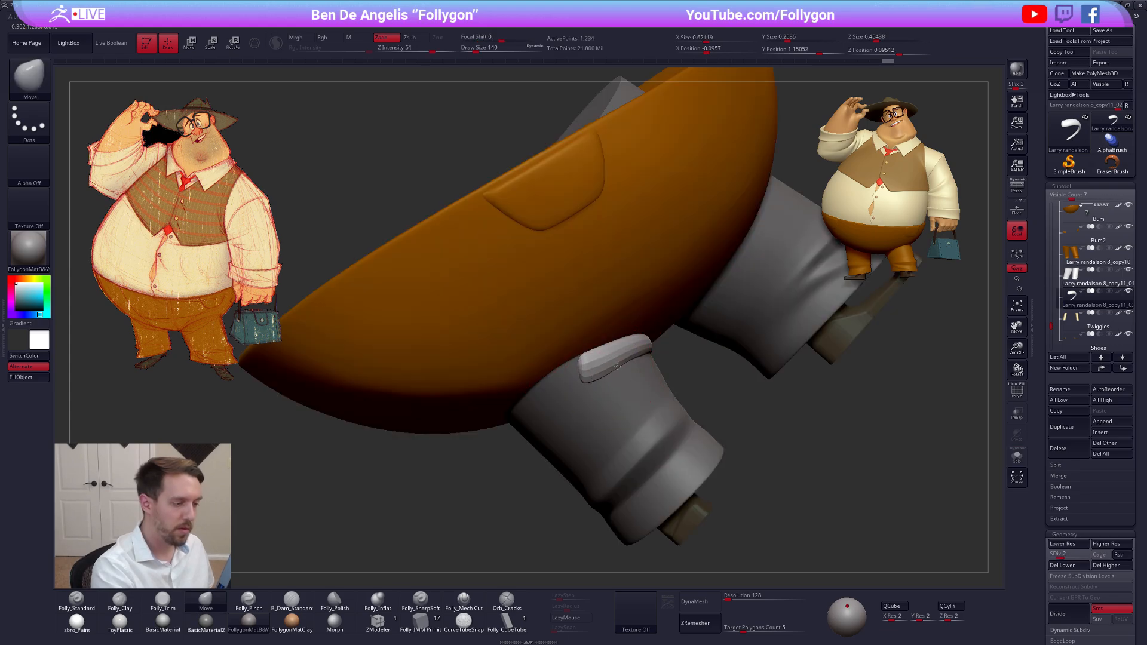
Shape the upper and lower edges of the fold's outer end with the Move brush at draw size 67
right_drag(608, 388, 588, 374)
key(space)
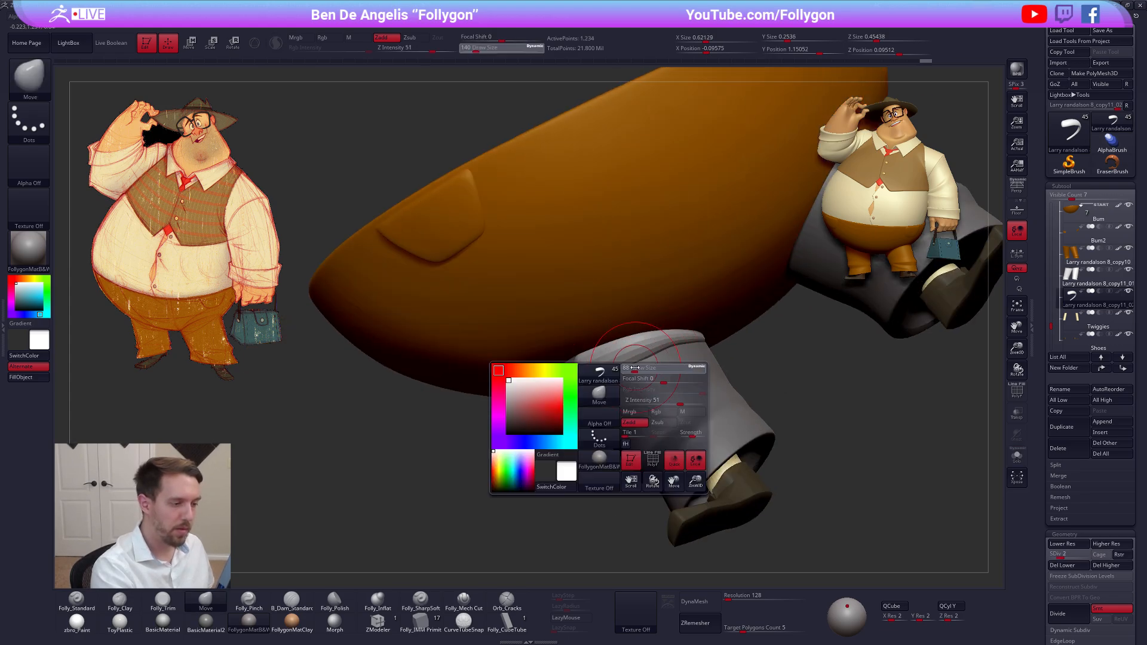
mouse_move(655, 399)
mouse_down()
mouse_move(665, 353)
mouse_move(648, 392)
mouse_up()
key(space)
right_drag(647, 374, 634, 373)
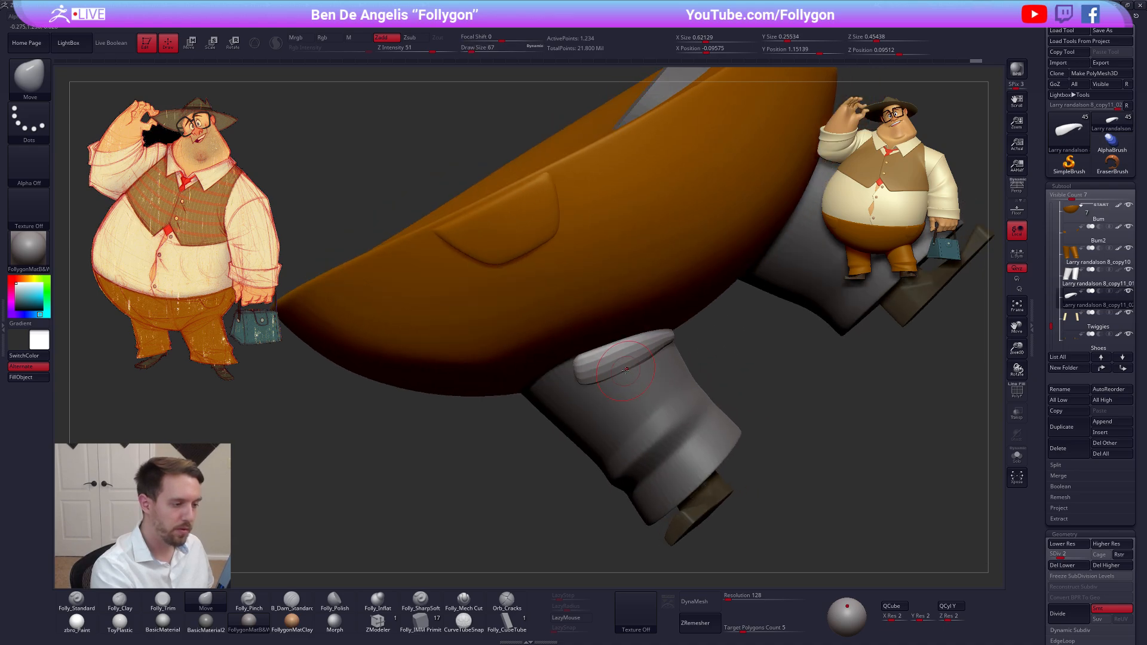
drag(600, 366, 603, 366)
Widen the fold's outer end and tuck it against the trouser leg with the Move brush at draw size 96
key(alt+s)
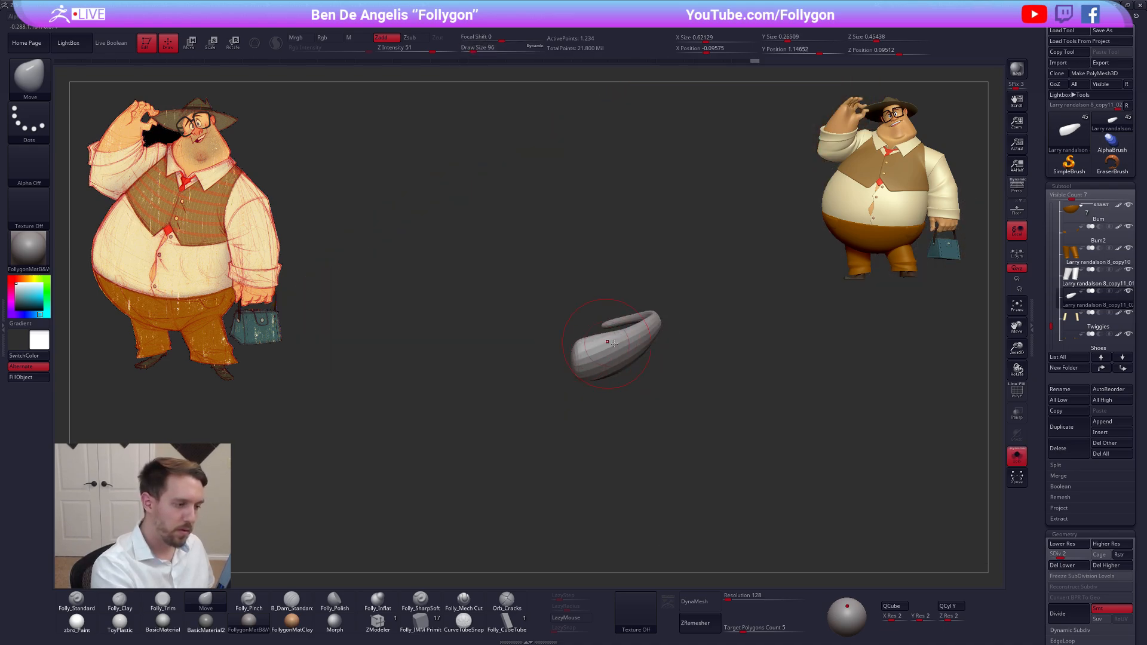
key(alt+s)
mouse_move(626, 333)
right_down()
mouse_move(583, 389)
mouse_move(586, 379)
right_up()
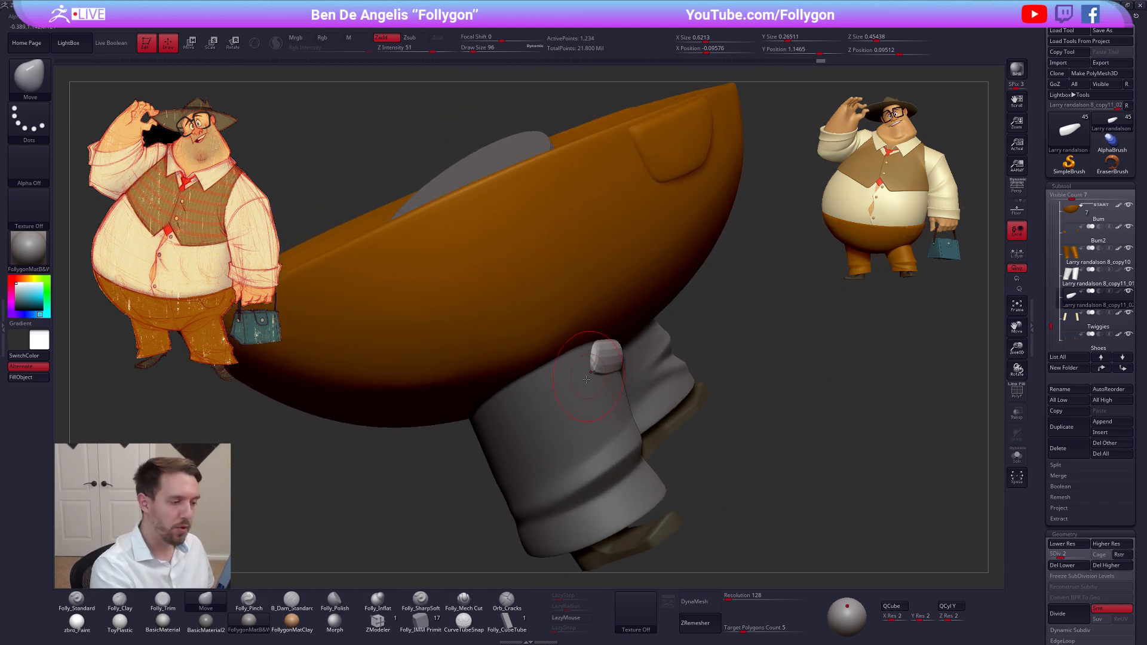
ctrl+right_click(604, 372)
mouse_move(649, 330)
right_down()
mouse_move(589, 389)
mouse_move(522, 390)
right_up()
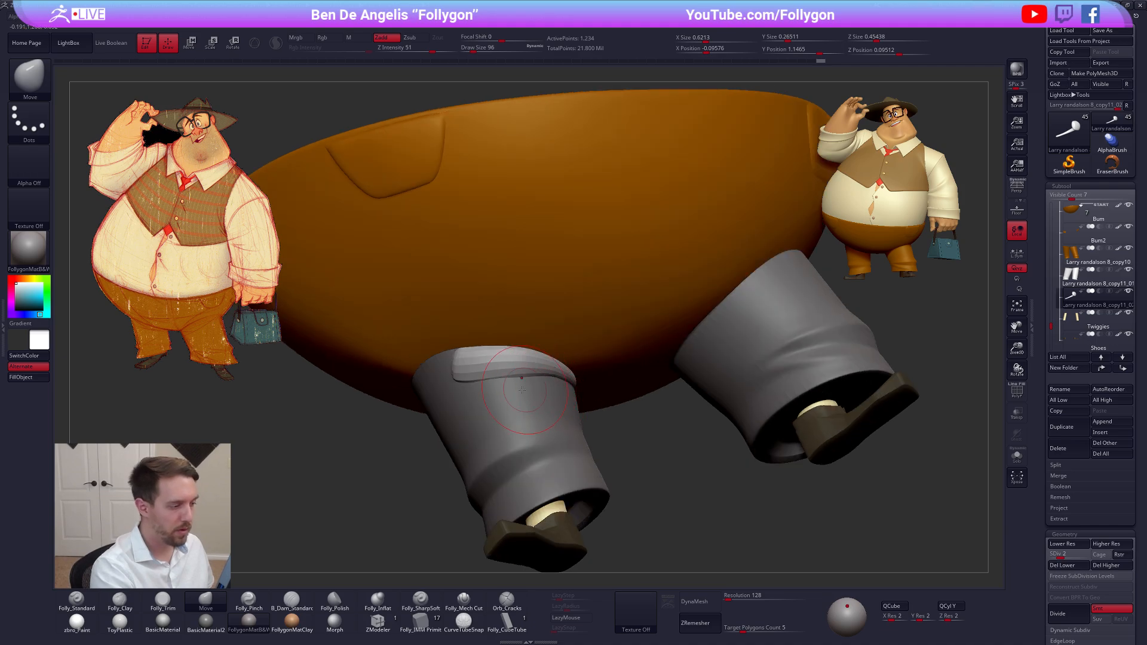
Raise the fold one subdivision level, adjust its broad end in isolation and switch to the Folly_Clay brush
key(d)
key(alt+s)
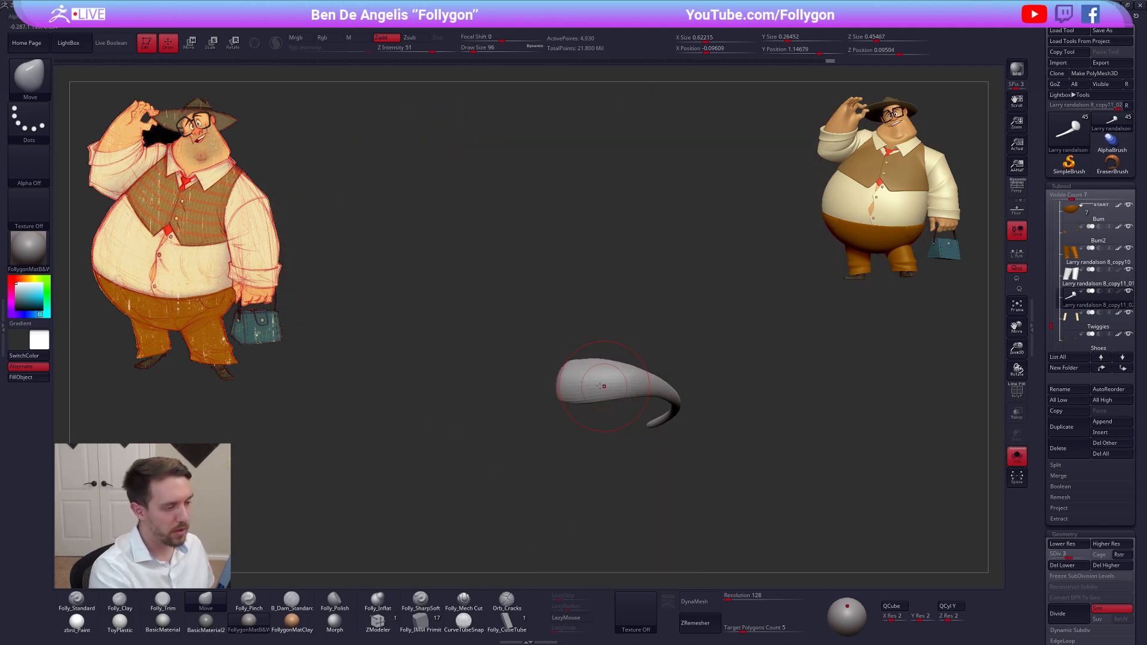
mouse_move(603, 386)
right_down()
mouse_move(618, 434)
mouse_move(565, 391)
right_up()
key(2)
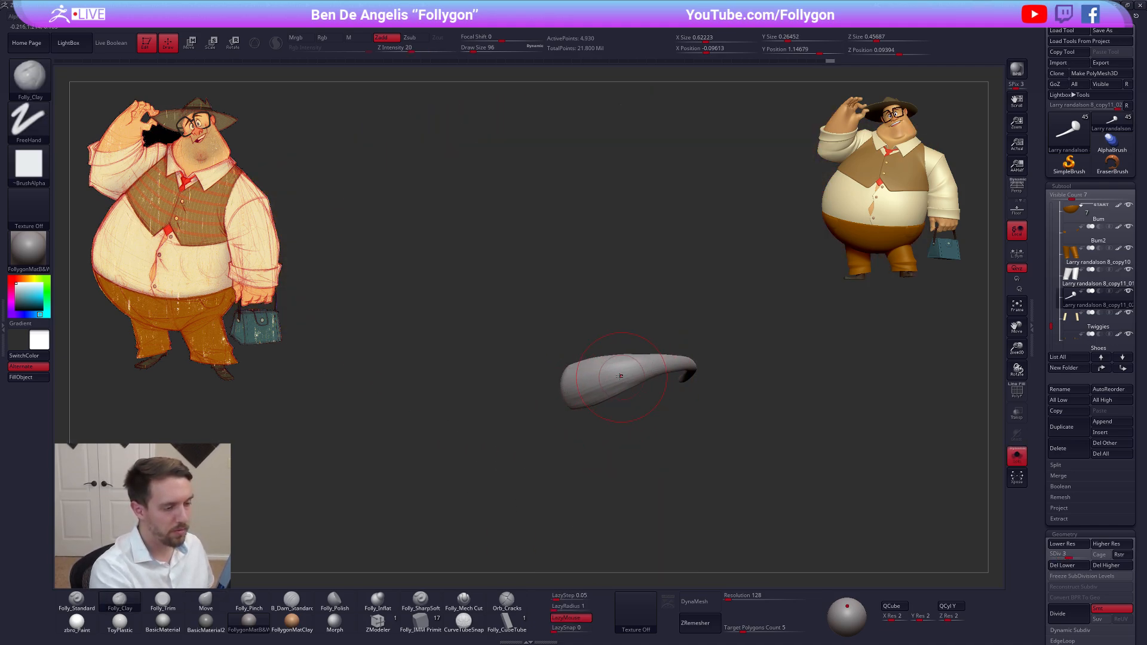
key(alt+s)
mouse_move(632, 383)
right_down()
mouse_move(640, 435)
mouse_move(605, 396)
right_up()
Raise the fold to subdivision level 5 and settle its broad outer end into the trouser leg with the Move brush
key(d)
key(d)
key(1)
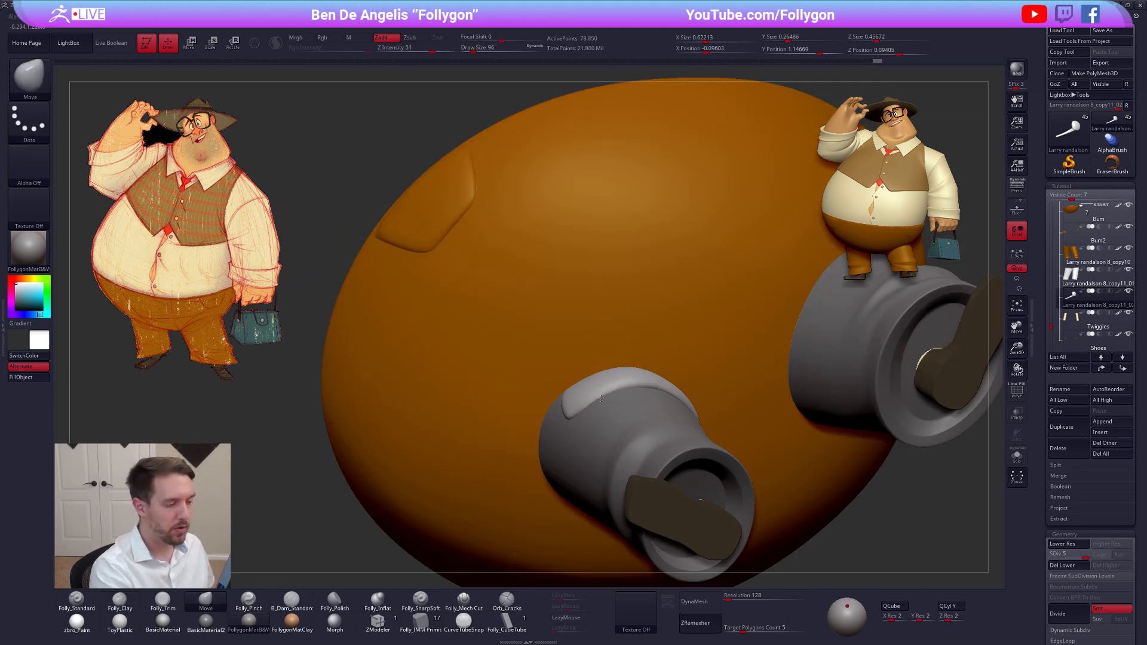
drag(597, 399, 570, 423)
right_drag(576, 449, 637, 427)
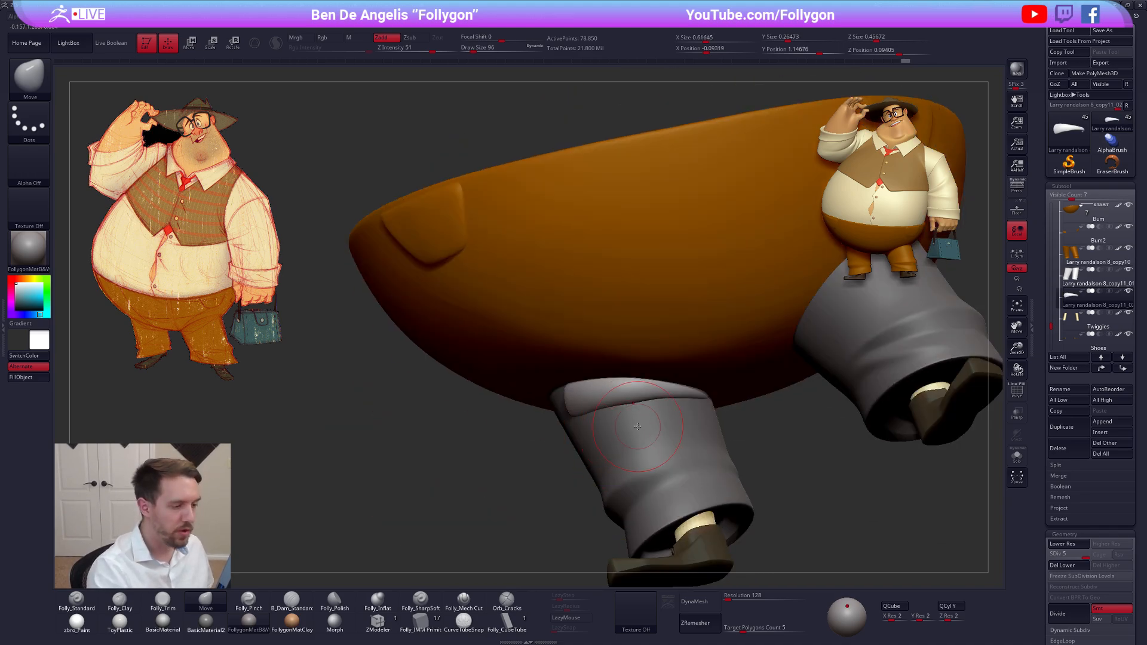
right_drag(704, 475, 733, 466)
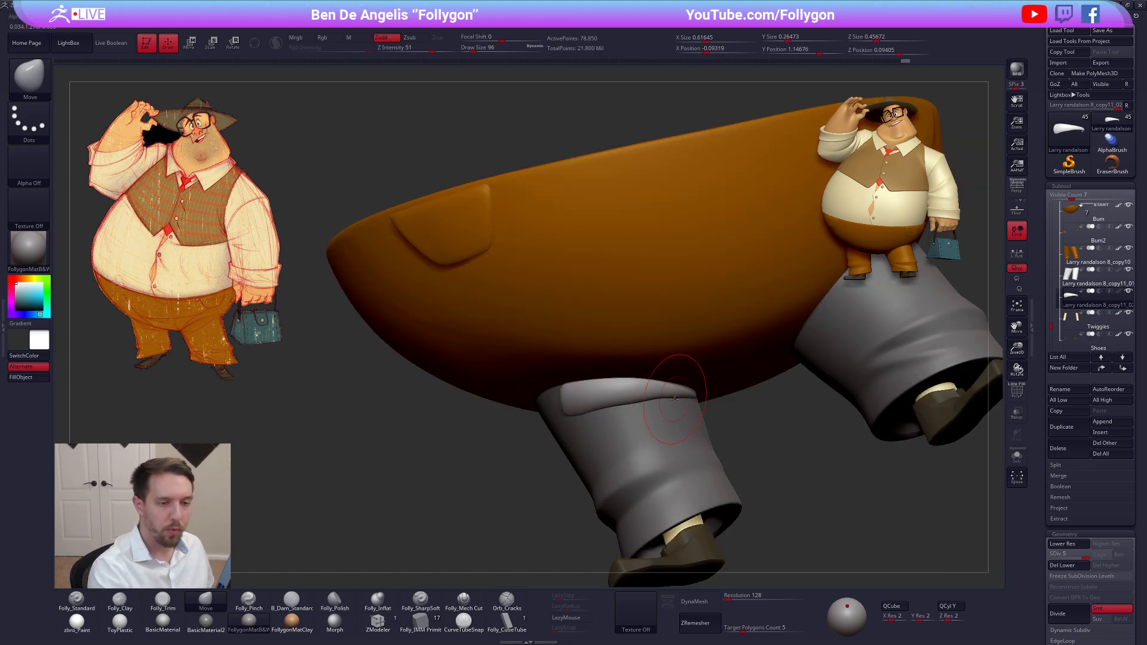
Hide every subtool except the fold and the two trouser legs, keeping the fold as the active subtool
mouse_move(1125, 215)
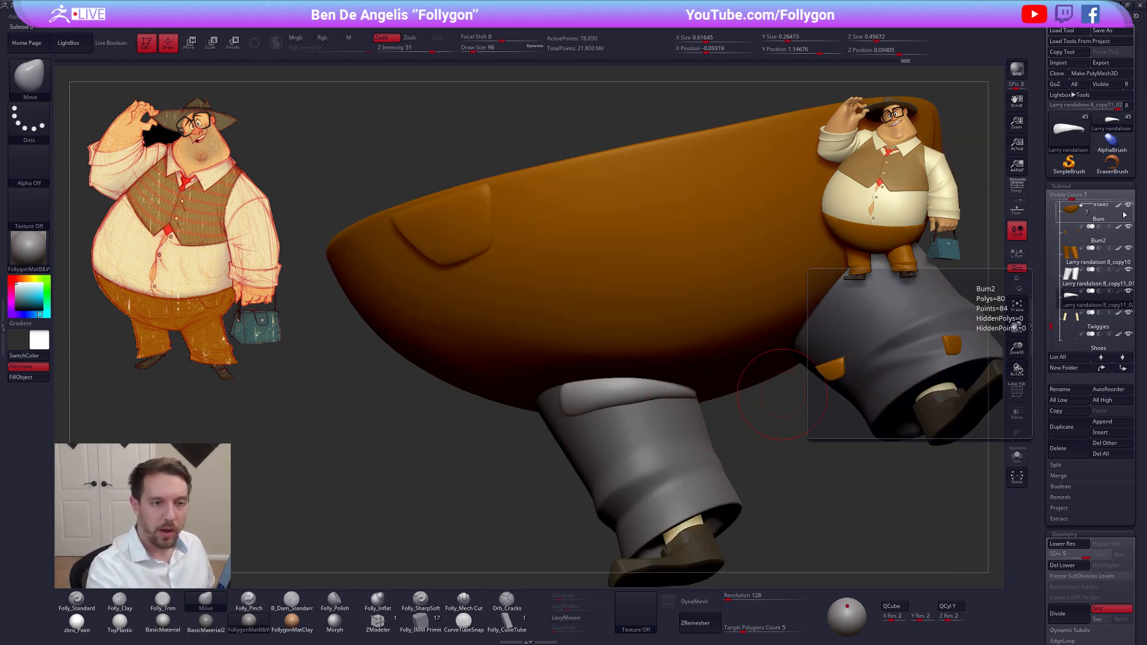
click(1128, 291)
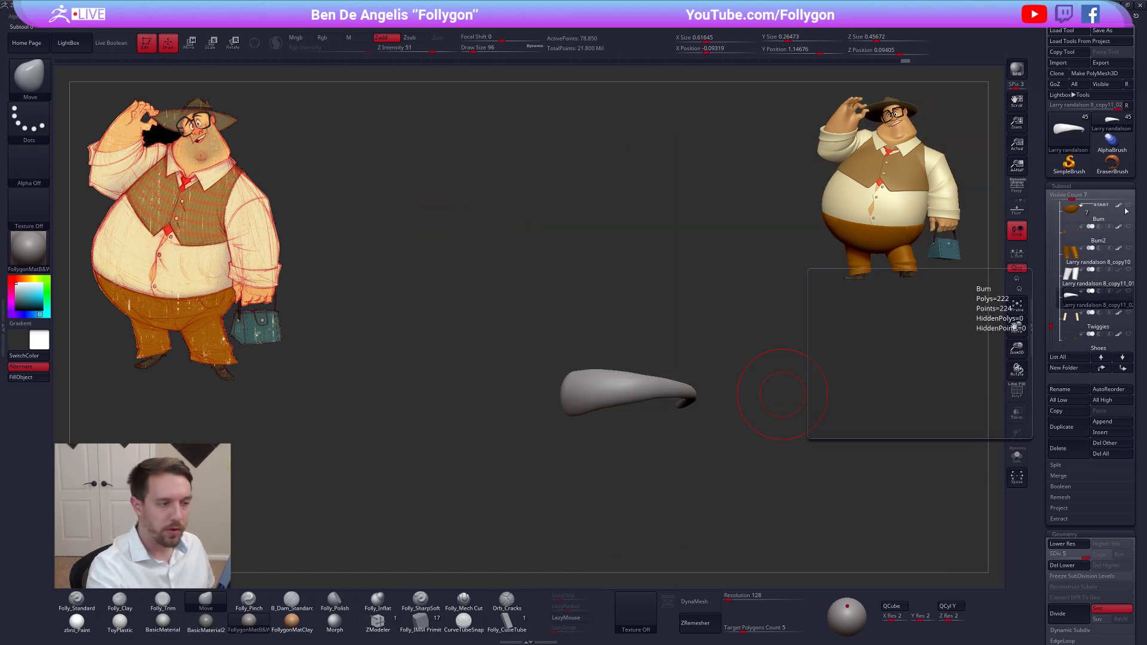
click(1075, 282)
click(1073, 305)
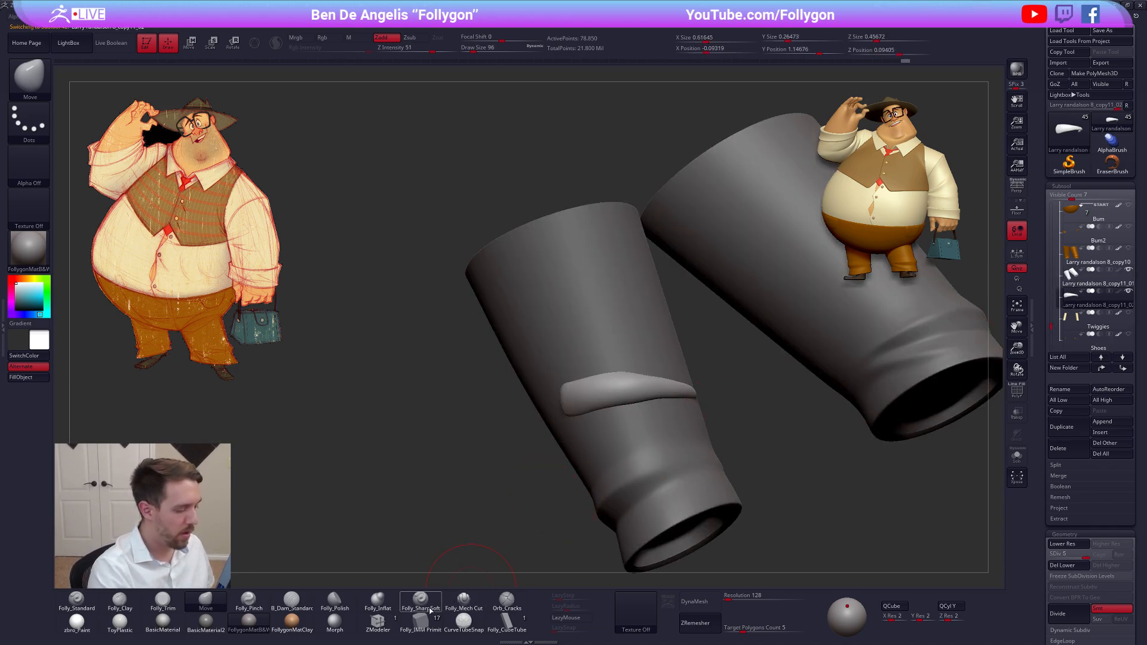
Run Folly_SharpSoft strokes along the fold's length, starting from its broad outer end
click(420, 599)
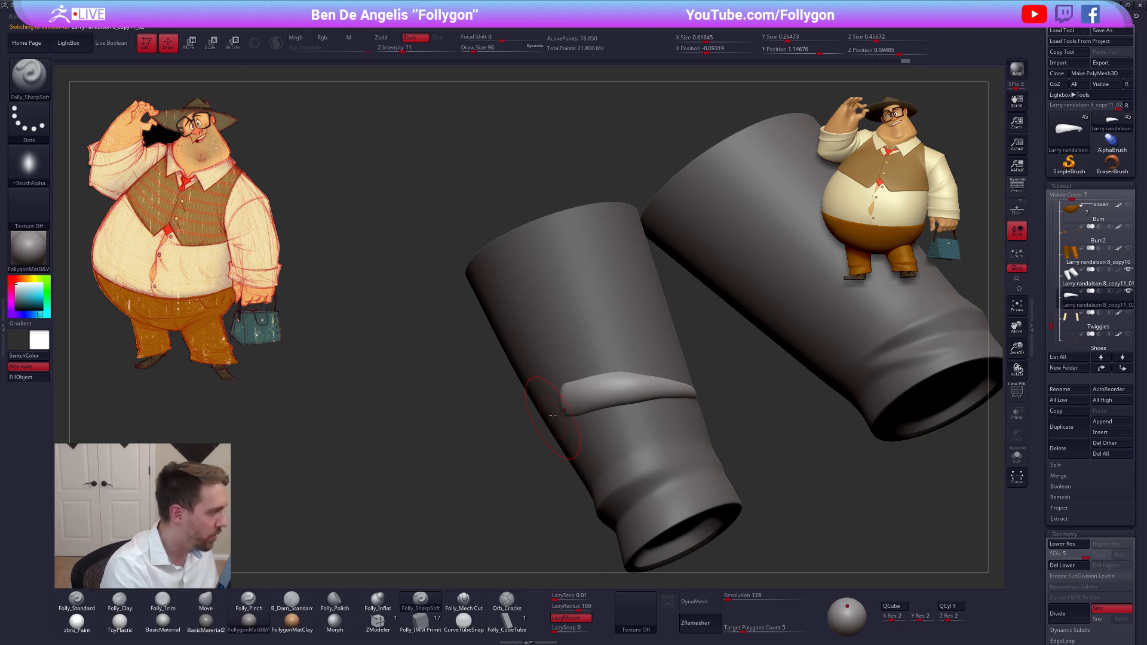
right_drag(570, 384, 565, 389)
drag(611, 388, 646, 387)
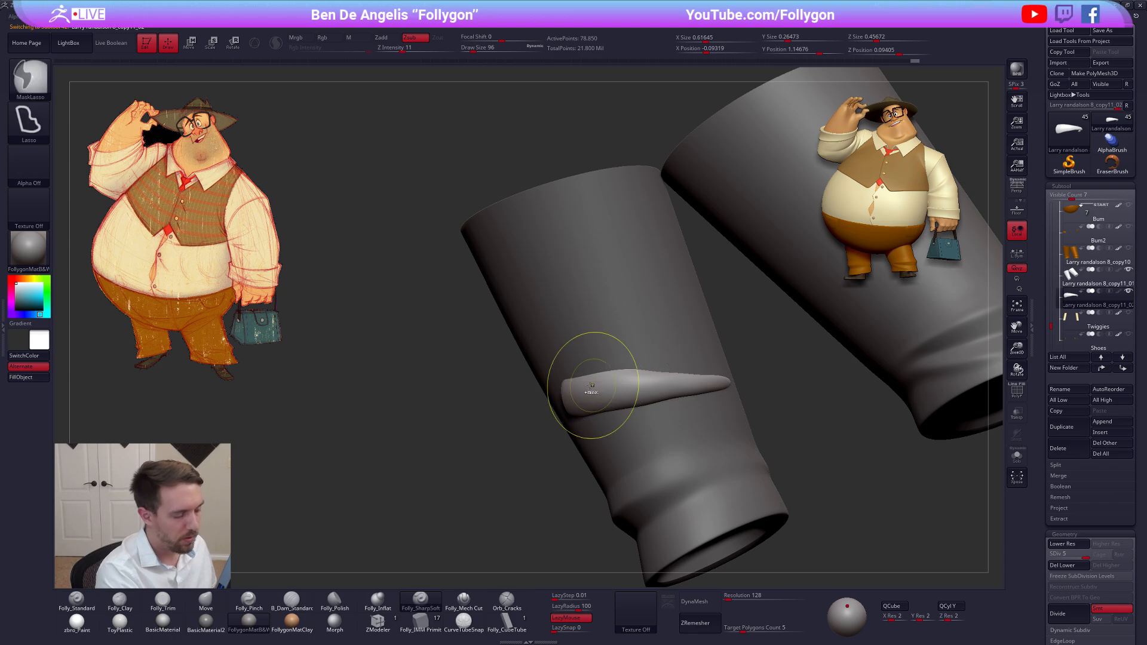
drag(569, 388, 732, 386)
mouse_move(732, 389)
right_down()
mouse_move(741, 445)
mouse_move(742, 395)
right_up()
Pull the fold's broad outer end slightly outward along the trouser leg with the Move brush
key(b)
key(m)
key(v)
drag(759, 407, 755, 402)
mouse_move(755, 403)
right_down()
mouse_move(800, 410)
mouse_move(765, 391)
mouse_move(688, 424)
right_up()
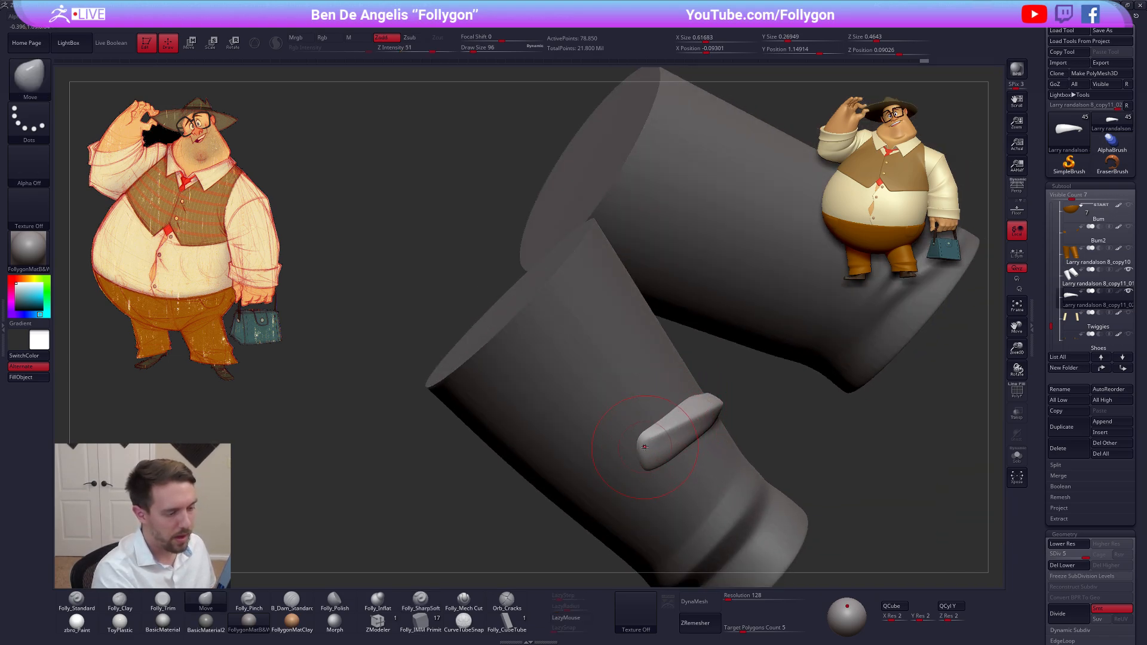
drag(634, 452, 629, 455)
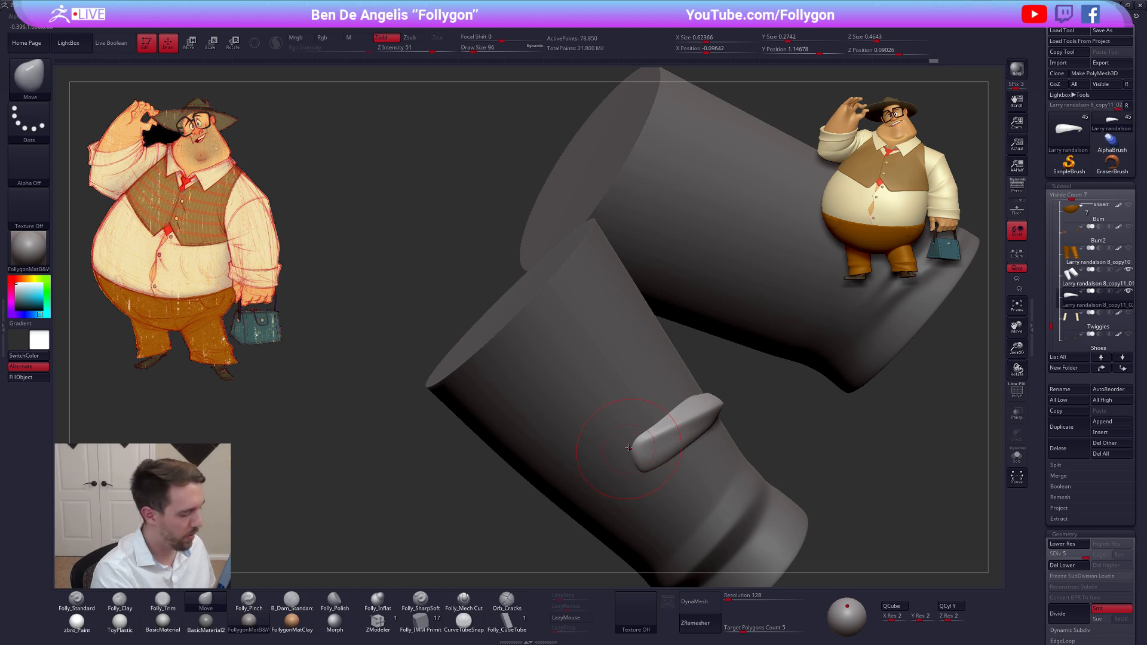
Sharpen the fold's ridge toward its broad outer end with the Folly_SharpSoft brush
click(420, 597)
right_drag(687, 418, 723, 408)
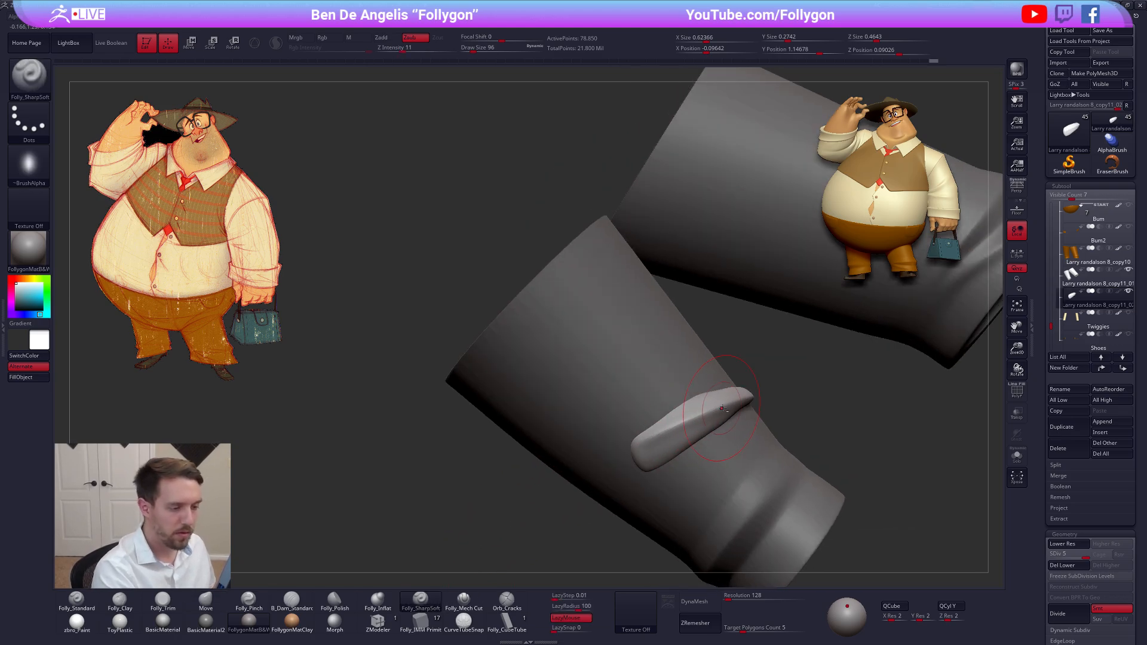
drag(660, 432, 598, 468)
mouse_move(600, 465)
right_down()
mouse_move(627, 434)
mouse_move(637, 471)
right_up()
Refine the fold's outer end and curve against the trouser leg with the Move brush at draw size 61
key(b)
key(m)
key(v)
drag(627, 481, 626, 482)
mouse_move(627, 481)
right_down()
mouse_move(573, 478)
mouse_move(588, 496)
mouse_move(629, 478)
right_up()
key(space)
drag(665, 417, 661, 418)
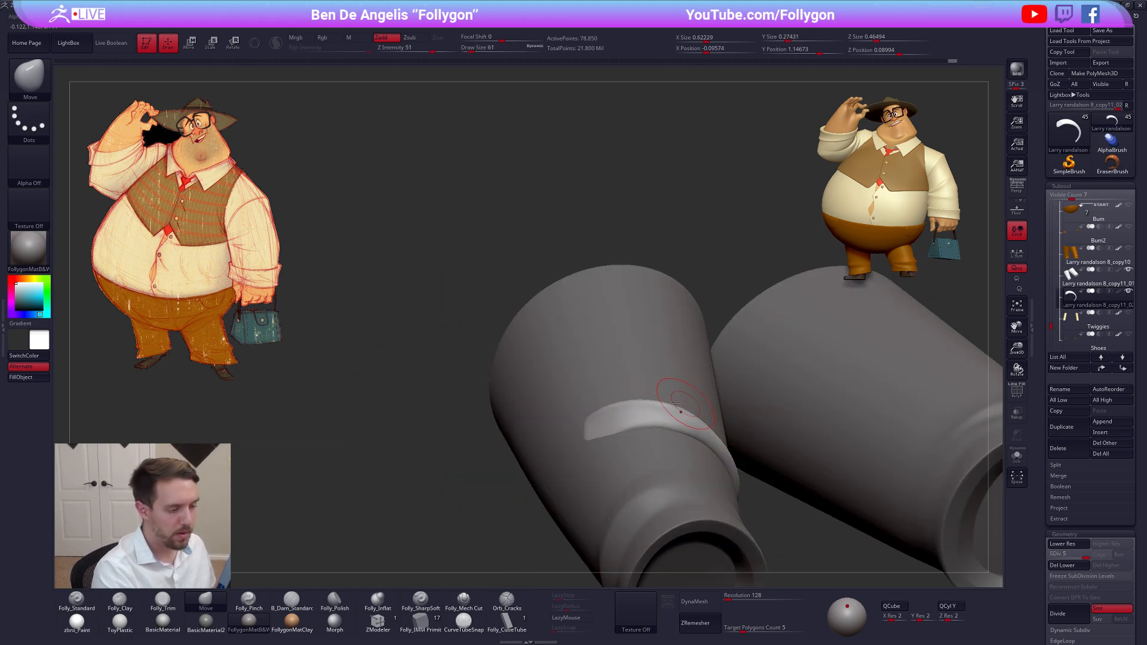
mouse_move(668, 412)
right_down()
mouse_move(686, 397)
mouse_move(711, 406)
mouse_move(640, 431)
mouse_move(647, 449)
right_up()
Isolate the fold, flatten its broad outer end with the Folly_Trim brush and smooth the surface
key(alt+s)
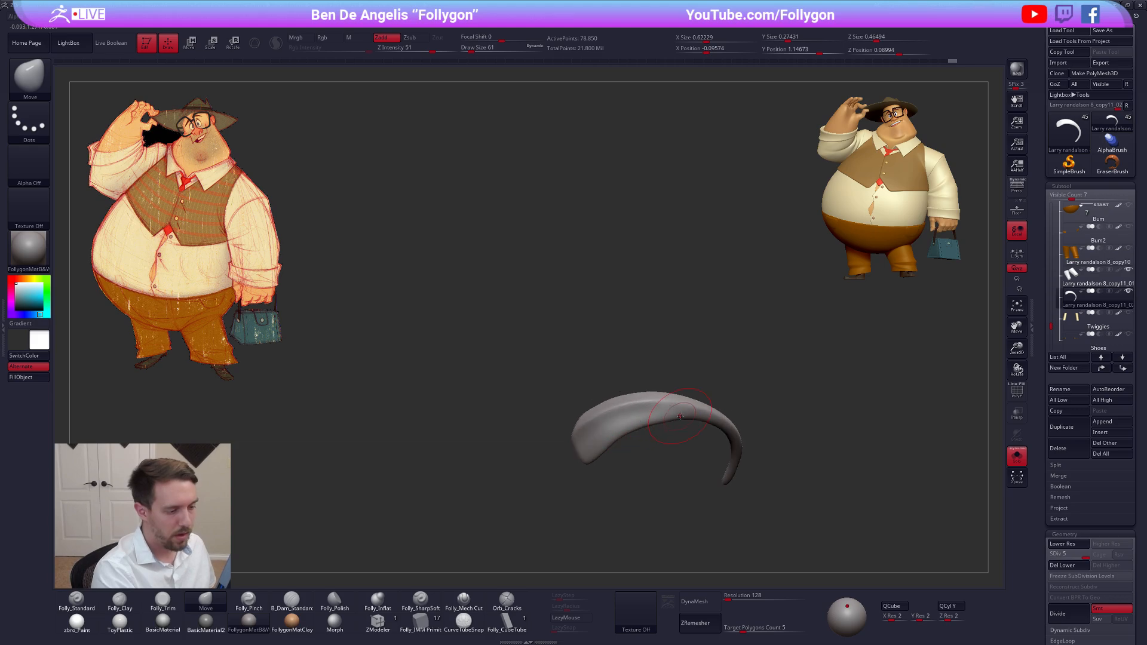
key(b)
key(t)
key(d)
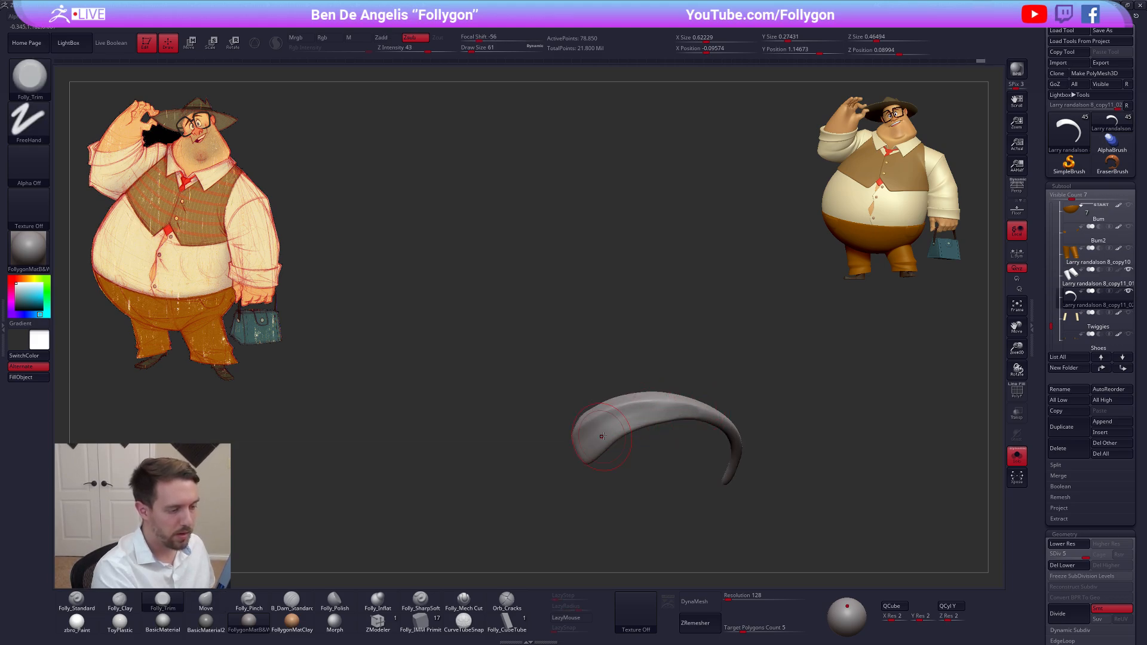
key(shift)
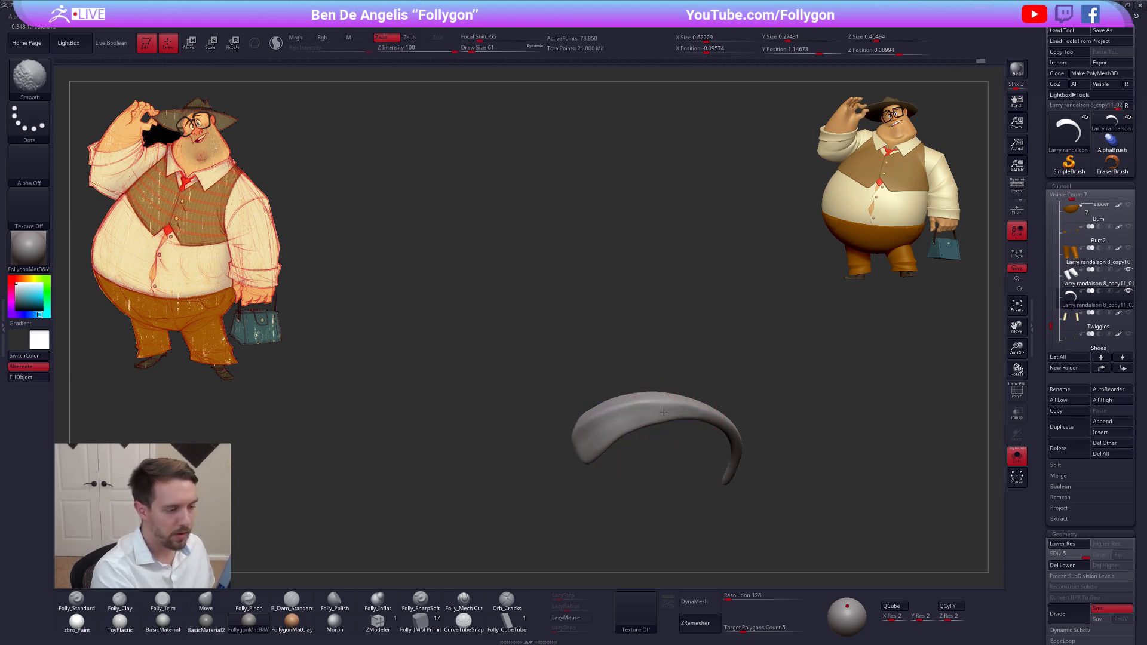
shift+drag(680, 410, 648, 414)
right_drag(657, 440, 597, 411)
Tighten the fold's edges with the Folly_Pinch brush and bring the trouser legs back into view
key(b)
key(p)
key(i)
right_drag(680, 405, 598, 418)
drag(601, 411, 573, 421)
key(alt+s)
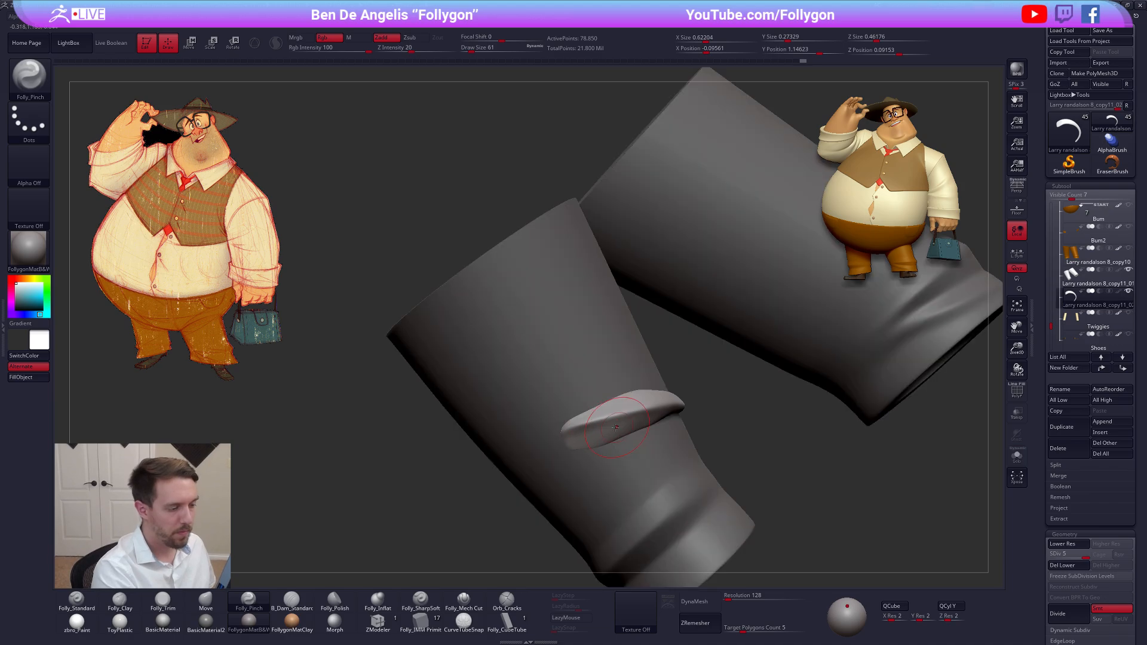
right_drag(562, 427, 583, 429)
Build up the fold's body with the Folly_Clay brush and smooth its broad outer end
key(b)
key(c)
key(l)
mouse_move(682, 409)
mouse_down()
mouse_move(570, 439)
mouse_move(583, 431)
mouse_up()
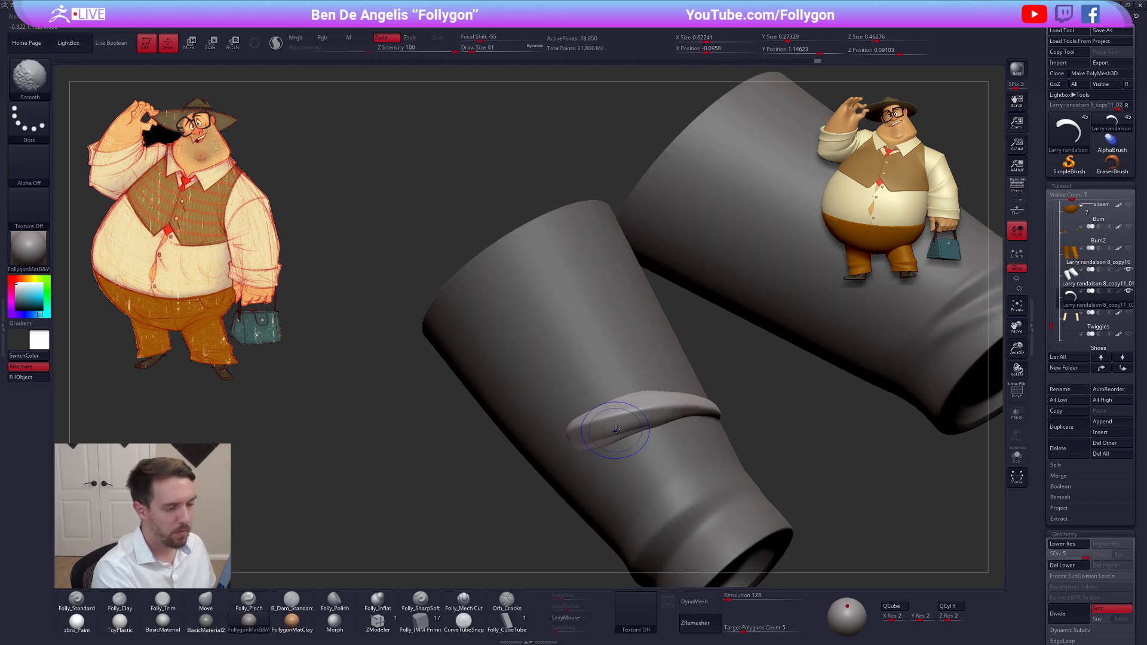
mouse_move(567, 430)
right_down()
mouse_move(630, 429)
mouse_move(581, 445)
right_up()
DynaMesh the isolated fold at resolution 928 without freezing subdivision levels and ZRemesh it with a target polygon count of 0.1
key(alt+s)
shift+drag(581, 445, 589, 427)
mouse_move(597, 433)
right_down()
mouse_move(645, 401)
mouse_move(666, 357)
right_up()
drag(735, 597, 743, 597)
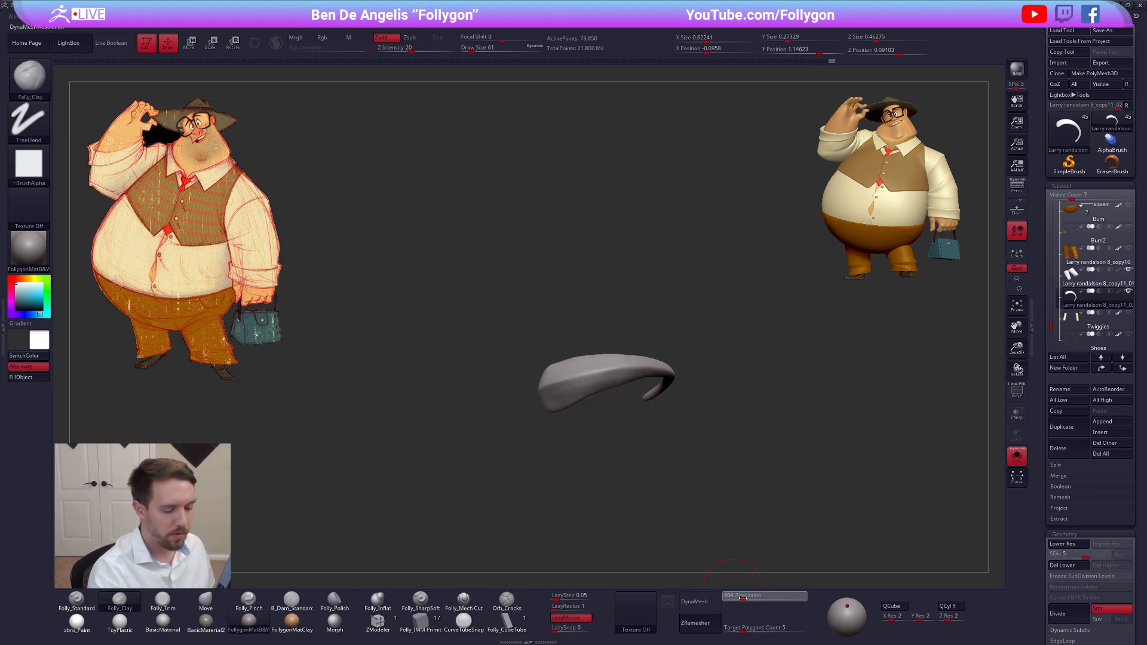
key(shift+f)
key(shift+f)
click(687, 603)
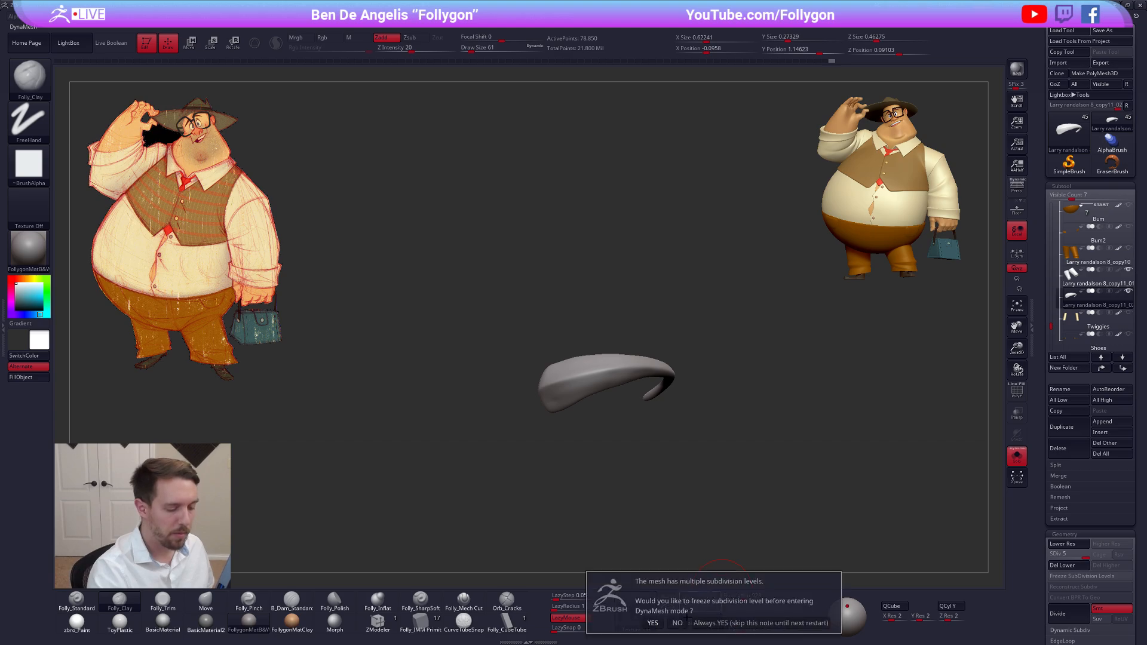
click(684, 618)
key(shift+f)
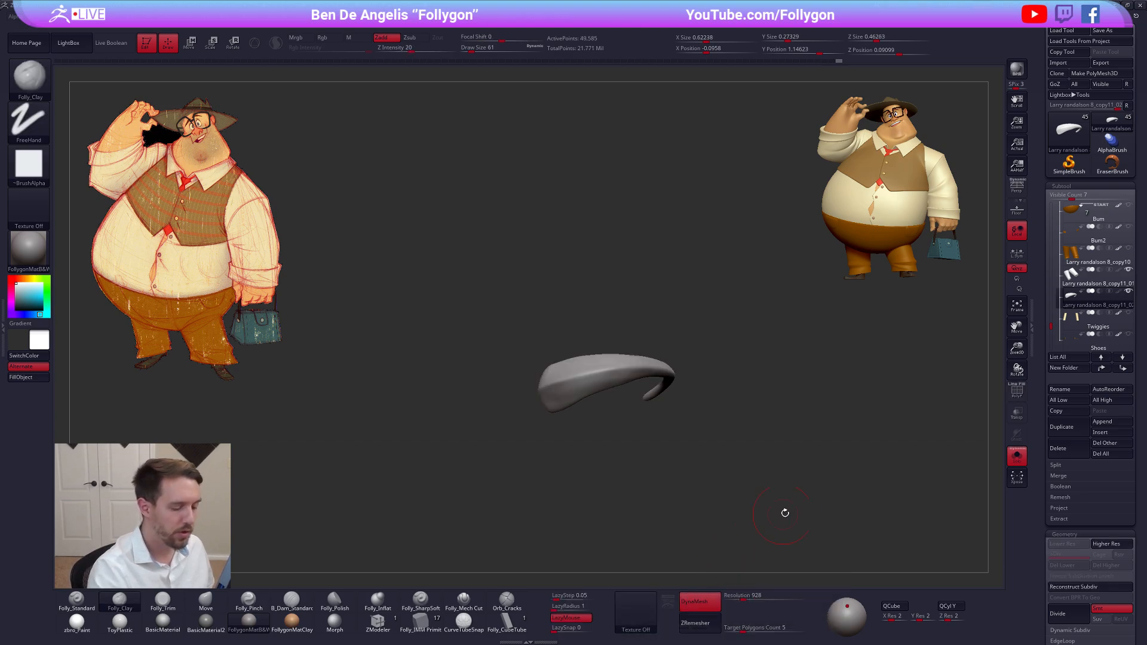
drag(736, 627, 724, 627)
click(696, 622)
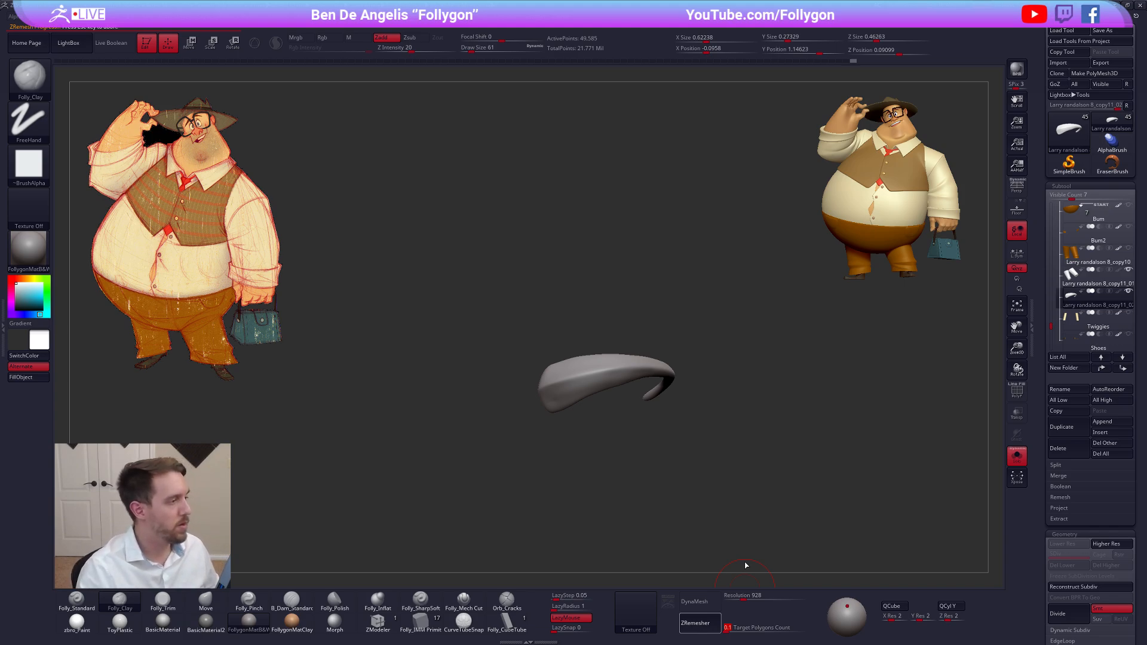
Switch to Chrome and select the web address of the Follygon Gumroad page
key(alt+Tab)
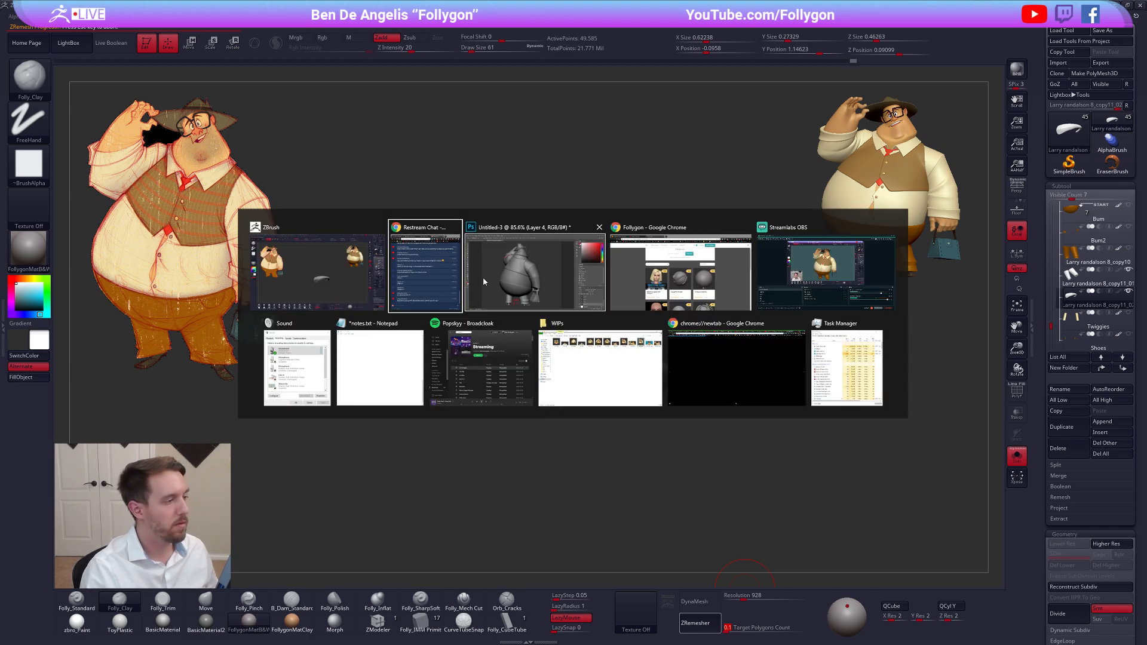
click(622, 276)
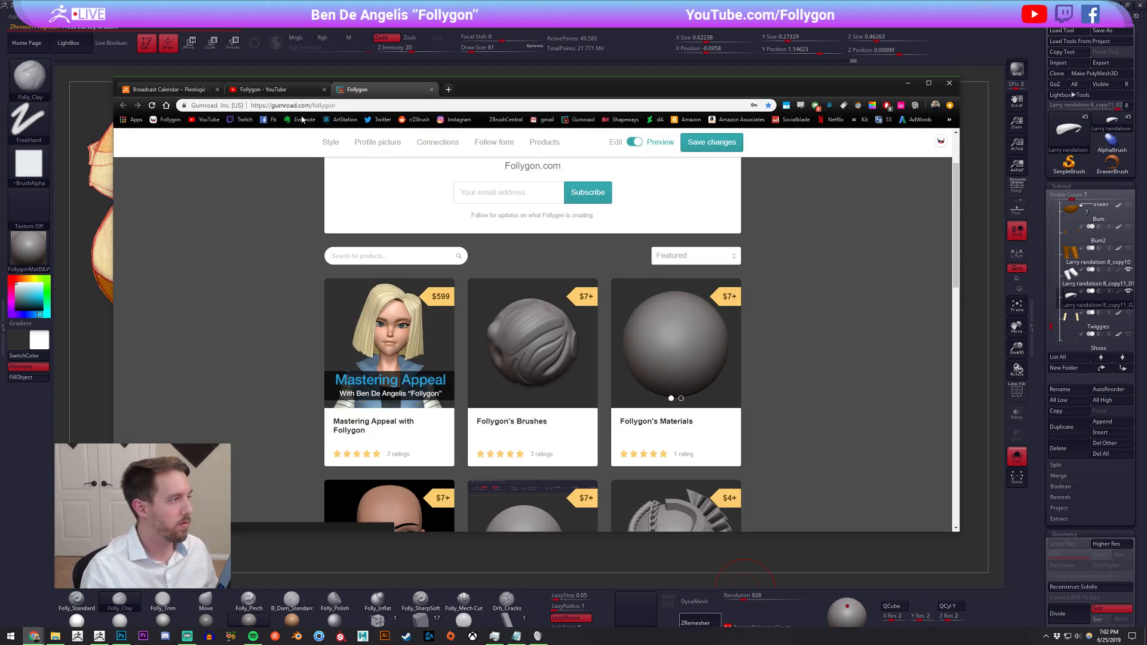
click(279, 95)
click(371, 89)
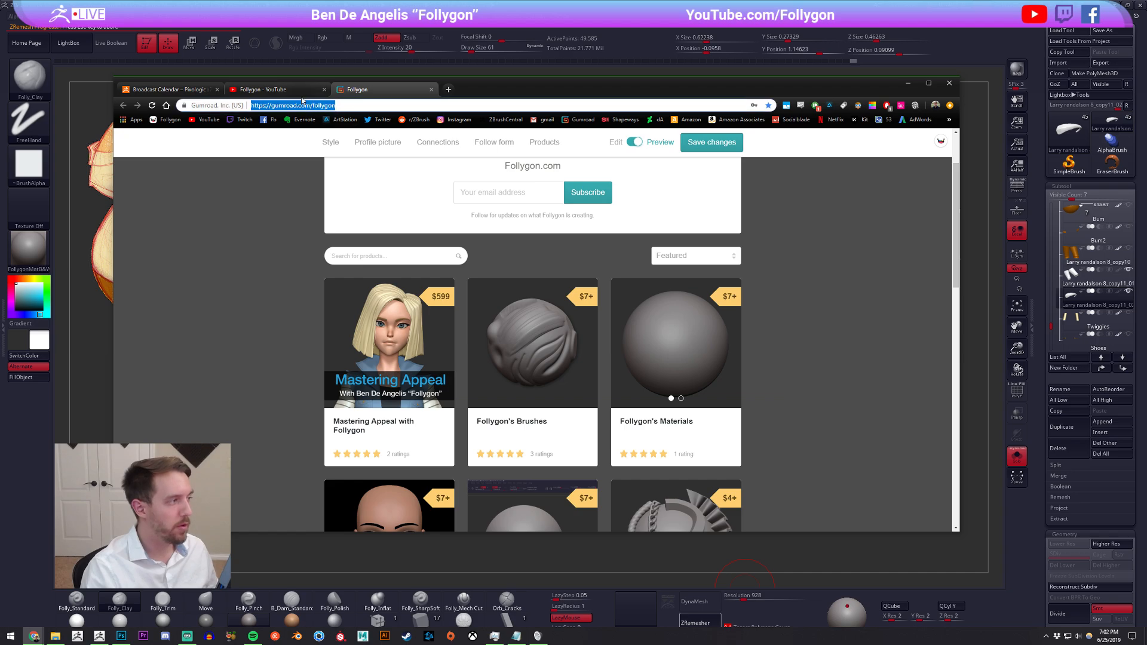
Search YouTube for "follygon custom interface"
click(269, 89)
click(399, 143)
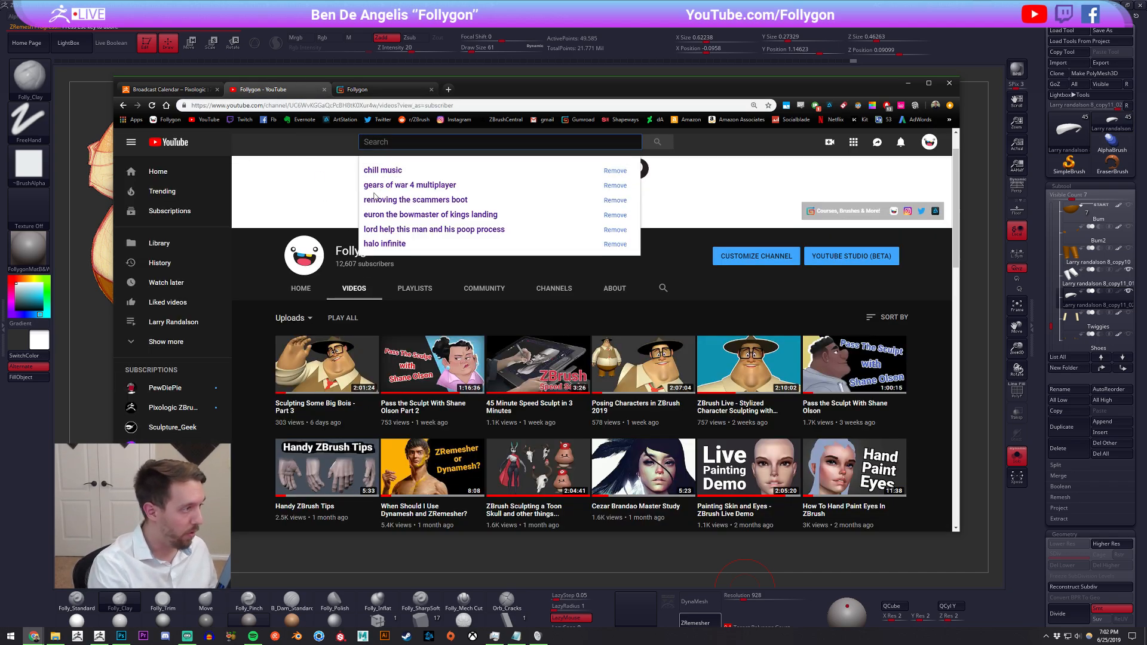
text(fol)
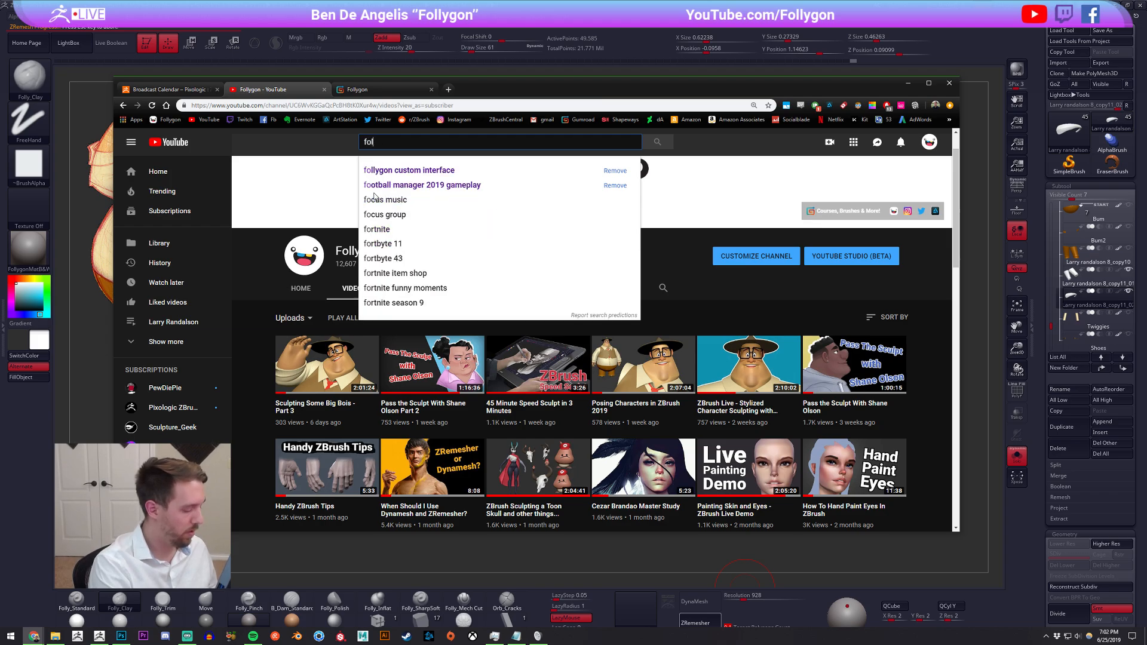
text(lygon)
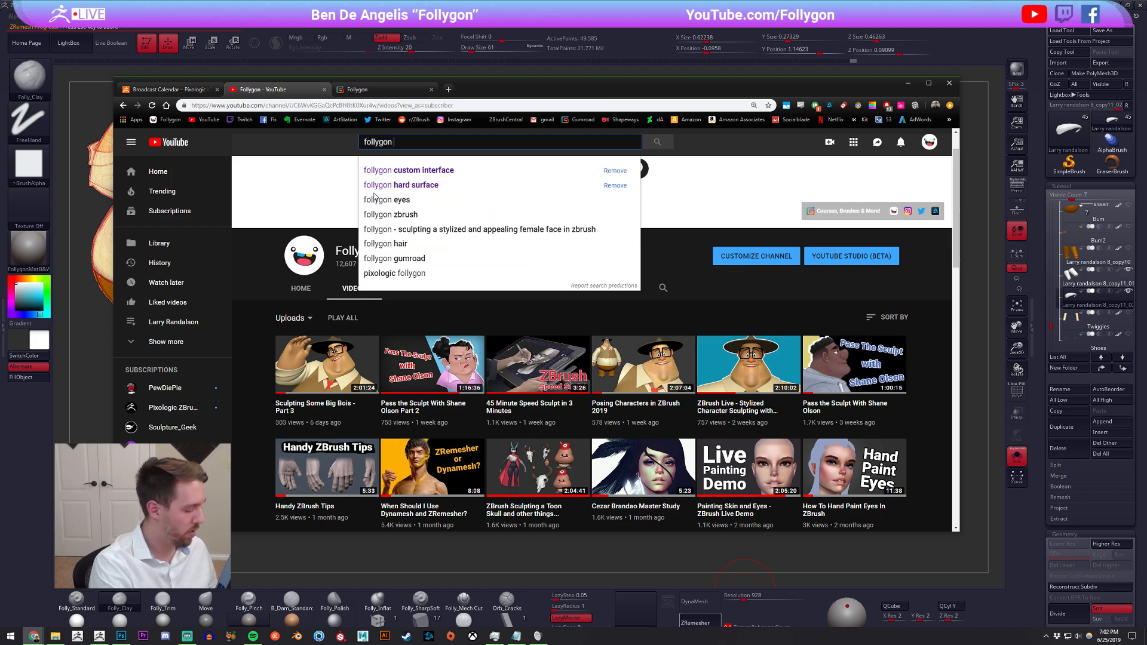
key(Down)
key(Return)
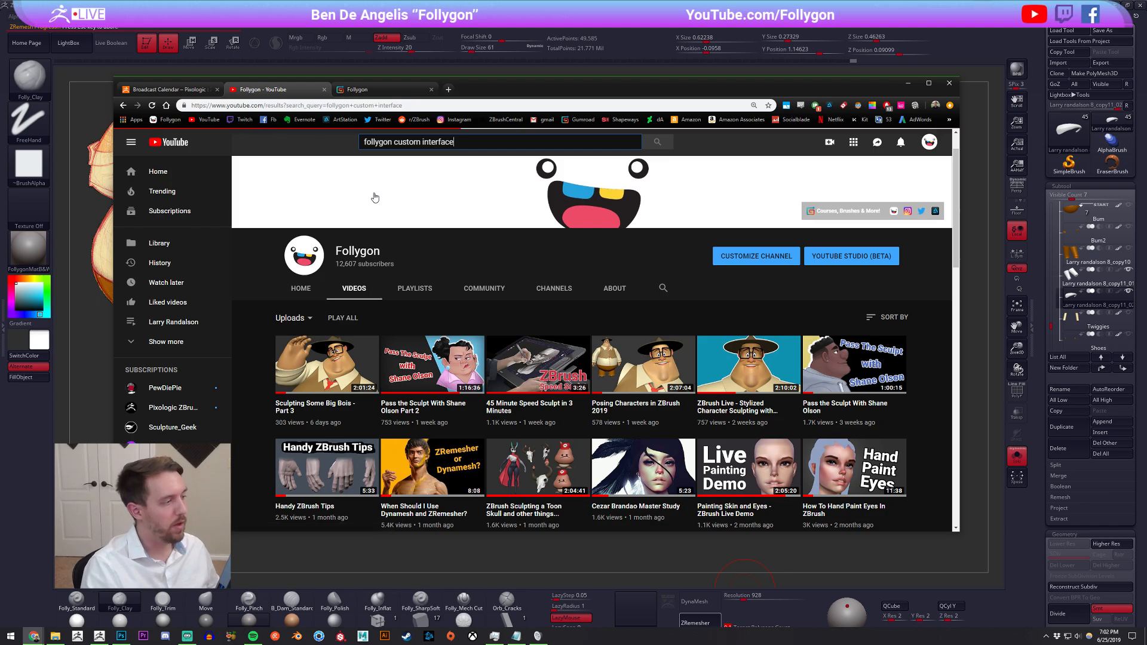
Open the video "How To Create A Custom Popup Menu In ZBrush" in a new tab and copy its share link
mouse_move(463, 229)
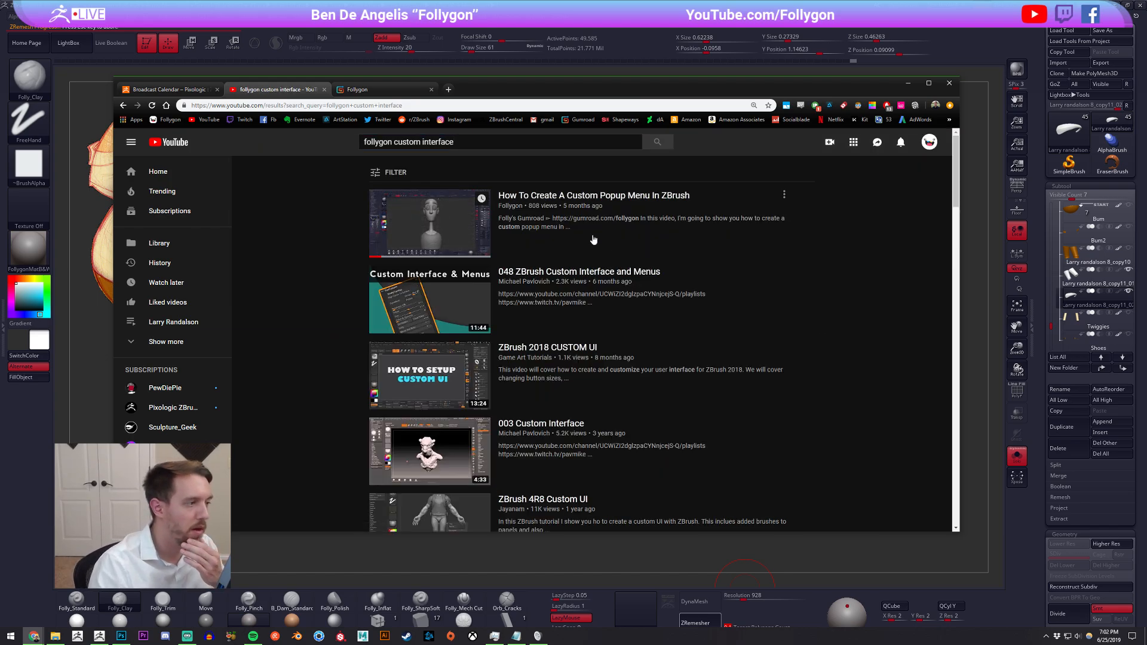
middle_click(464, 230)
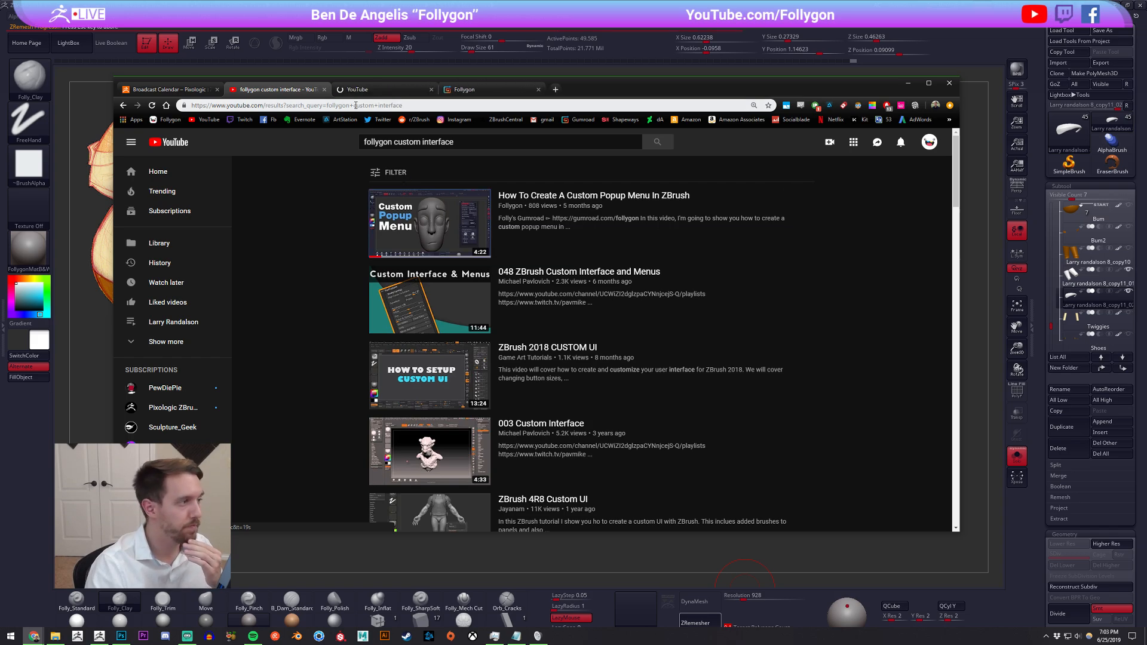
click(365, 91)
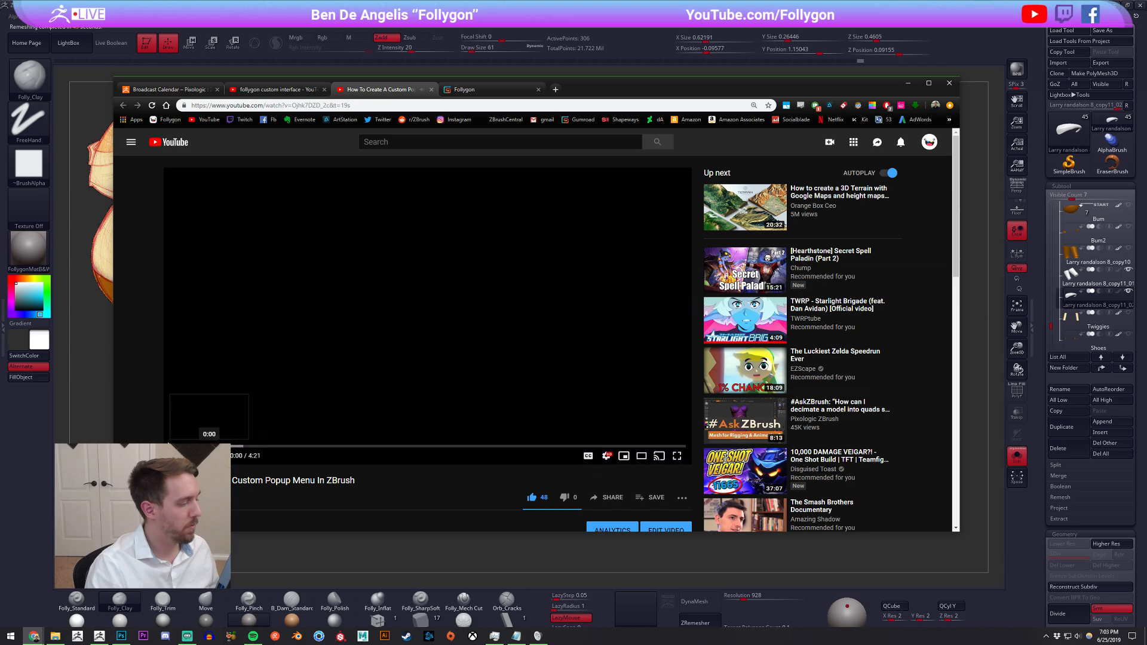
click(622, 503)
click(310, 345)
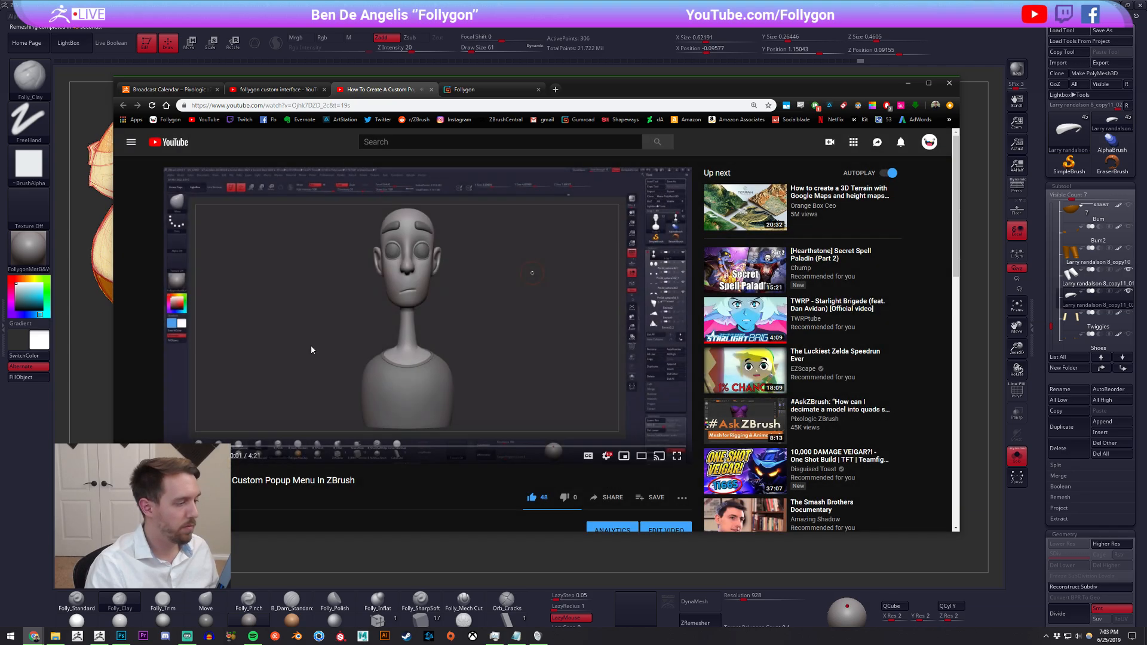
click(311, 345)
click(609, 497)
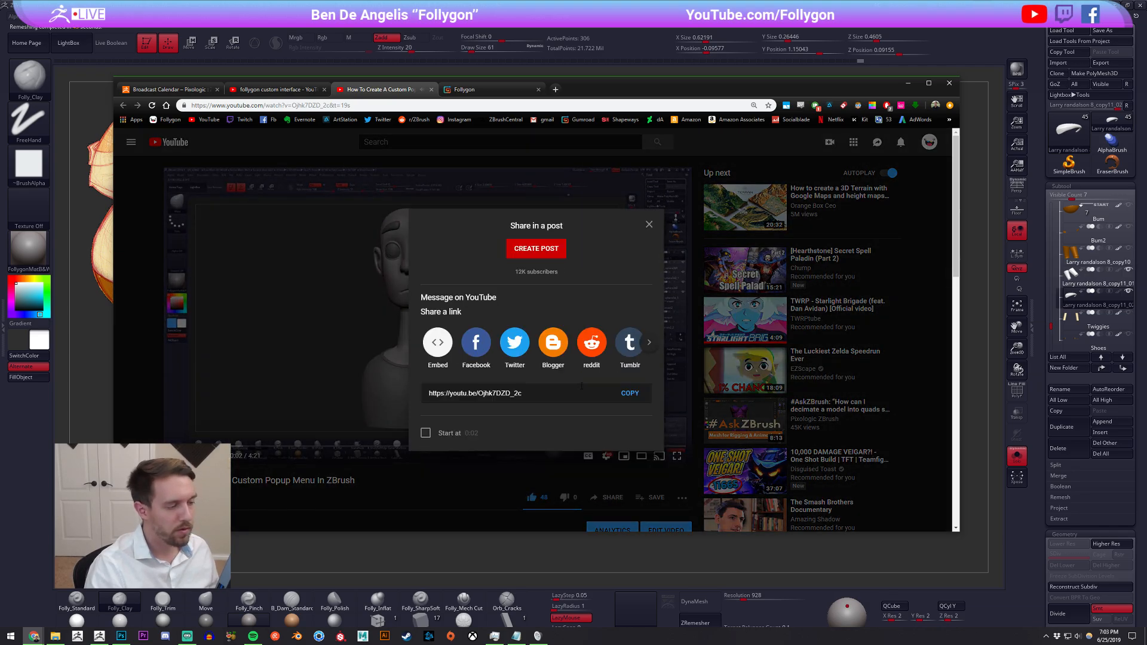
click(620, 399)
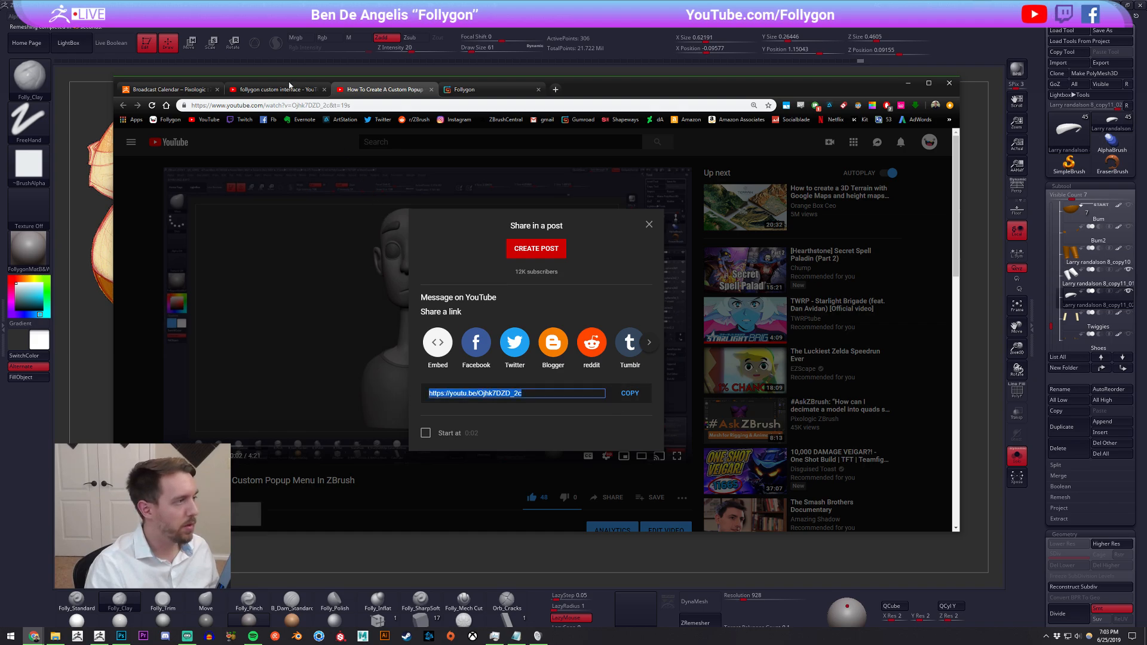
Close the video's tab and return to ZBrush
middle_click(386, 90)
click(386, 91)
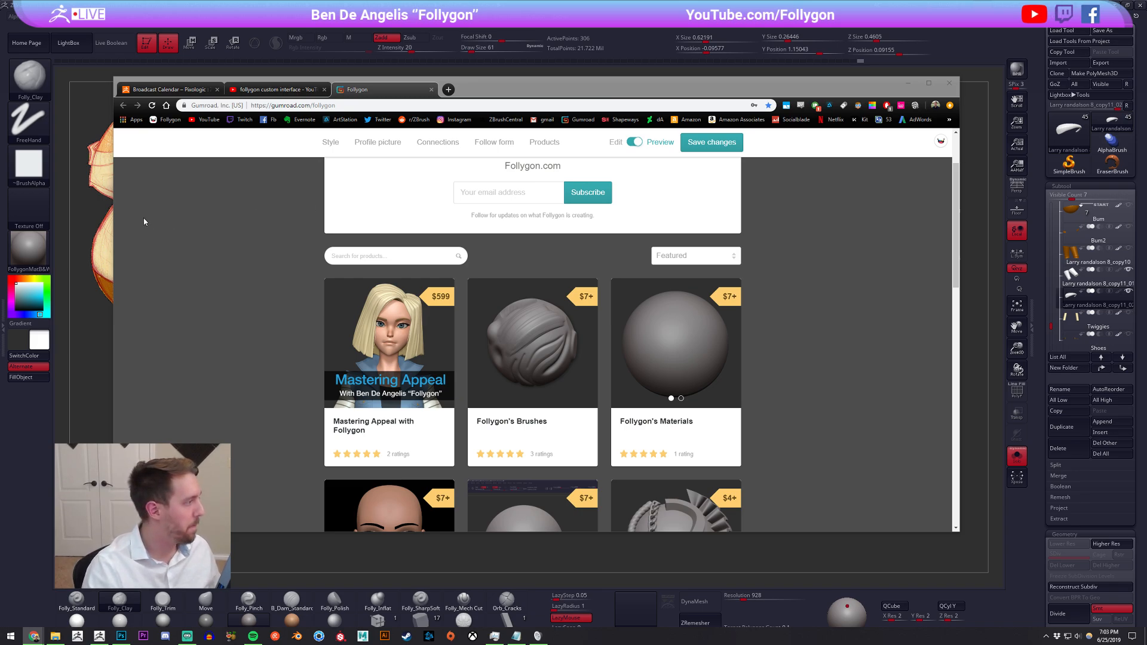
click(98, 200)
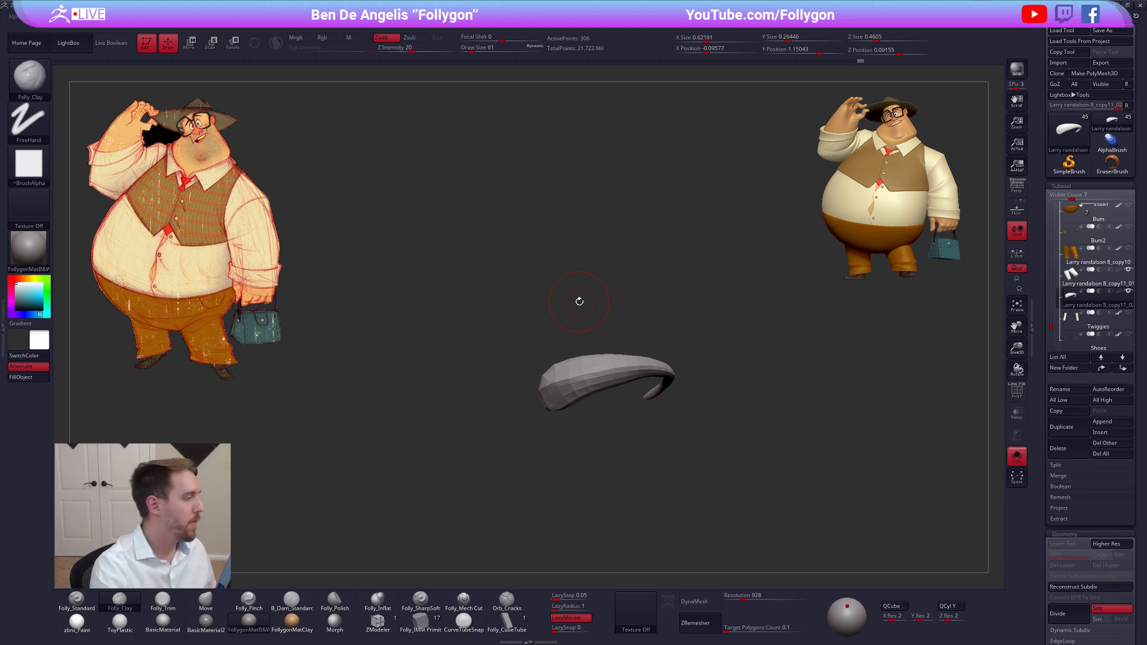
Turn on dynamic subdivision for the remeshed fold and bring the trouser legs back into view
key(ctrl+d)
key(alt+s)
mouse_move(617, 362)
right_down()
mouse_move(615, 340)
mouse_move(578, 387)
right_up()
Reshape the low-poly fold's outer end so it wraps around the trouser leg with the Move brush at draw size 67
key(b)
key(m)
key(v)
key(s)
drag(577, 387, 589, 409)
right_drag(588, 410, 600, 407)
key(space)
drag(632, 420, 625, 420)
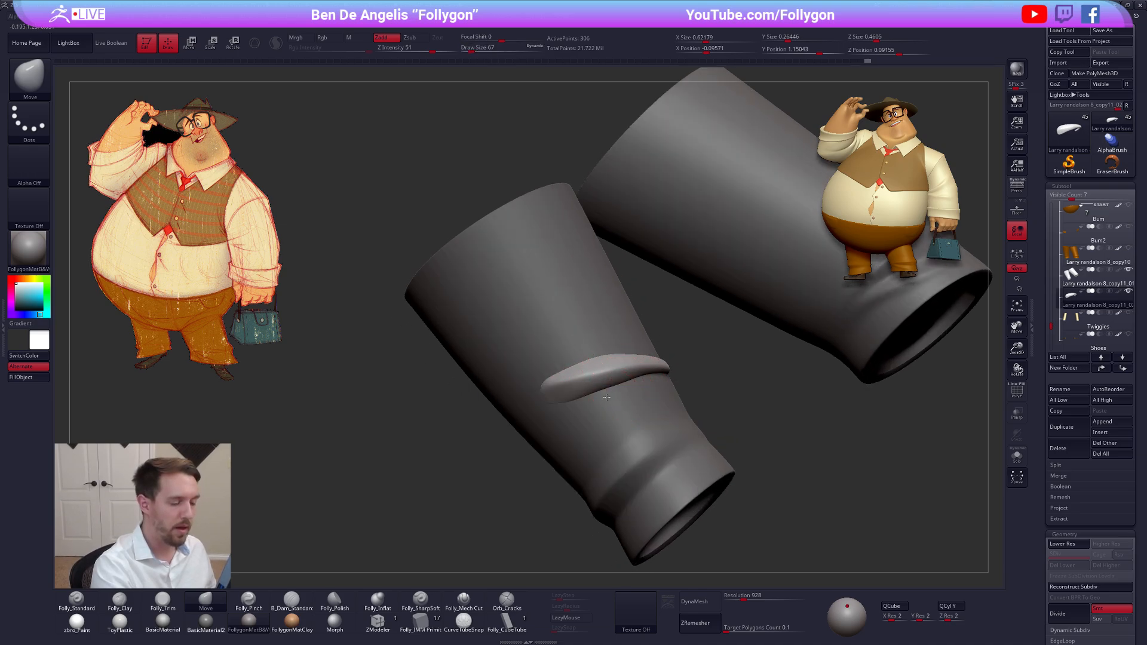
right_drag(562, 416, 599, 410)
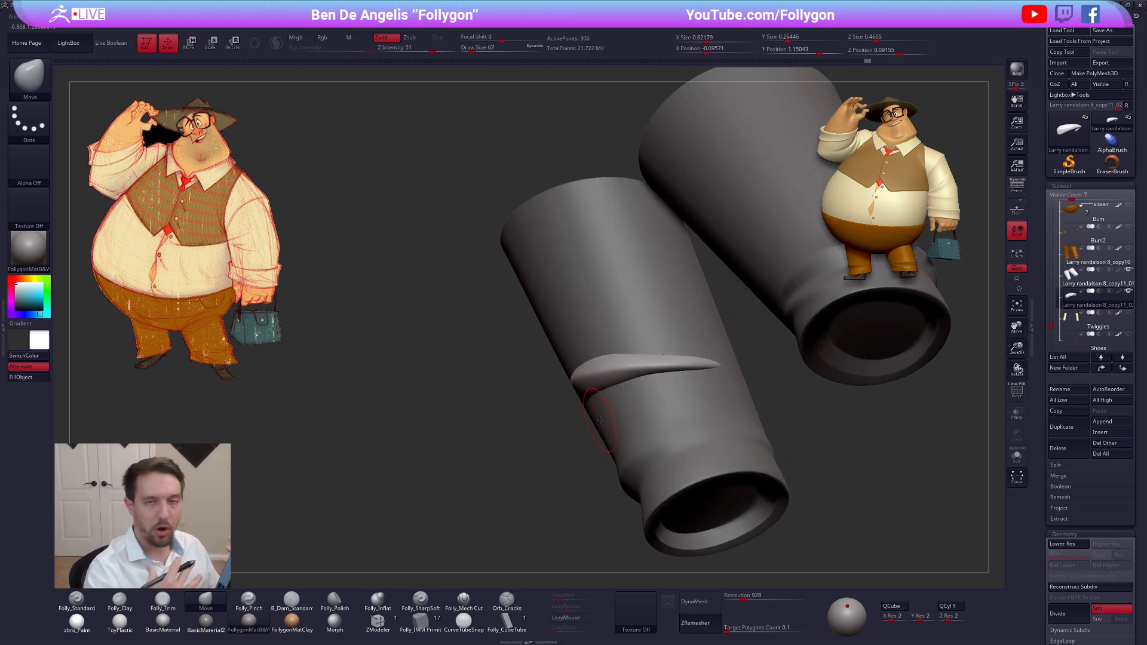
Select the bent sleeve piece, frame it and show it alone to study its folds
ctrl+right_drag(800, 415, 841, 335)
drag(1051, 325, 1066, 263)
click(1050, 262)
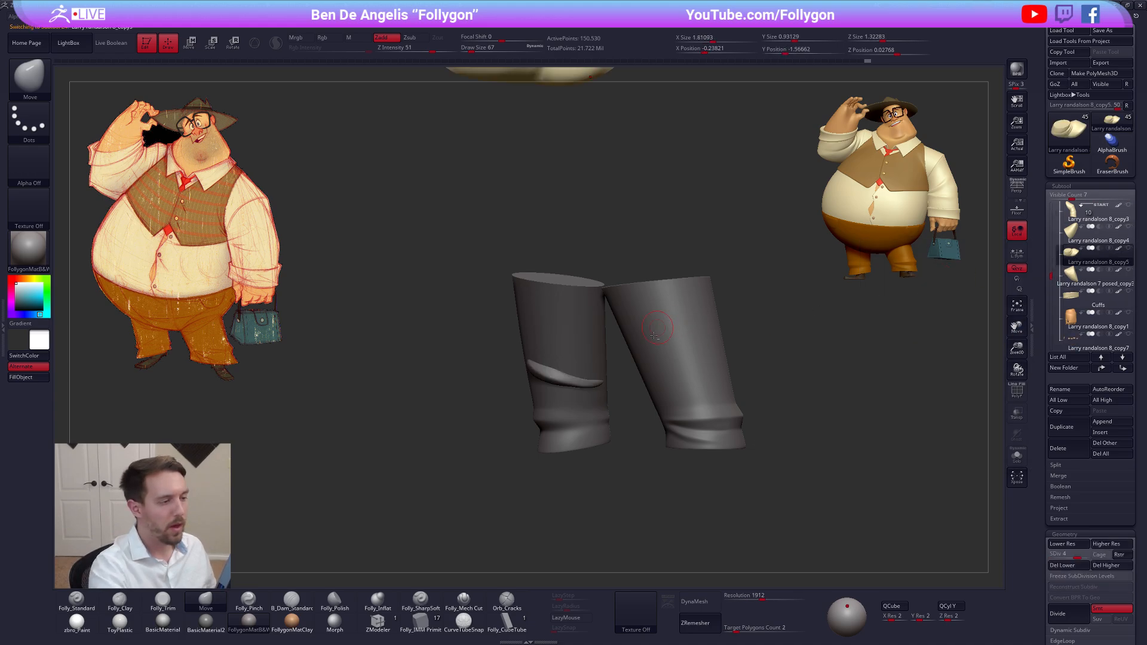
key(f)
alt+right_drag(562, 270, 558, 336)
right_drag(558, 336, 529, 426)
key(shift+f)
key(shift+f)
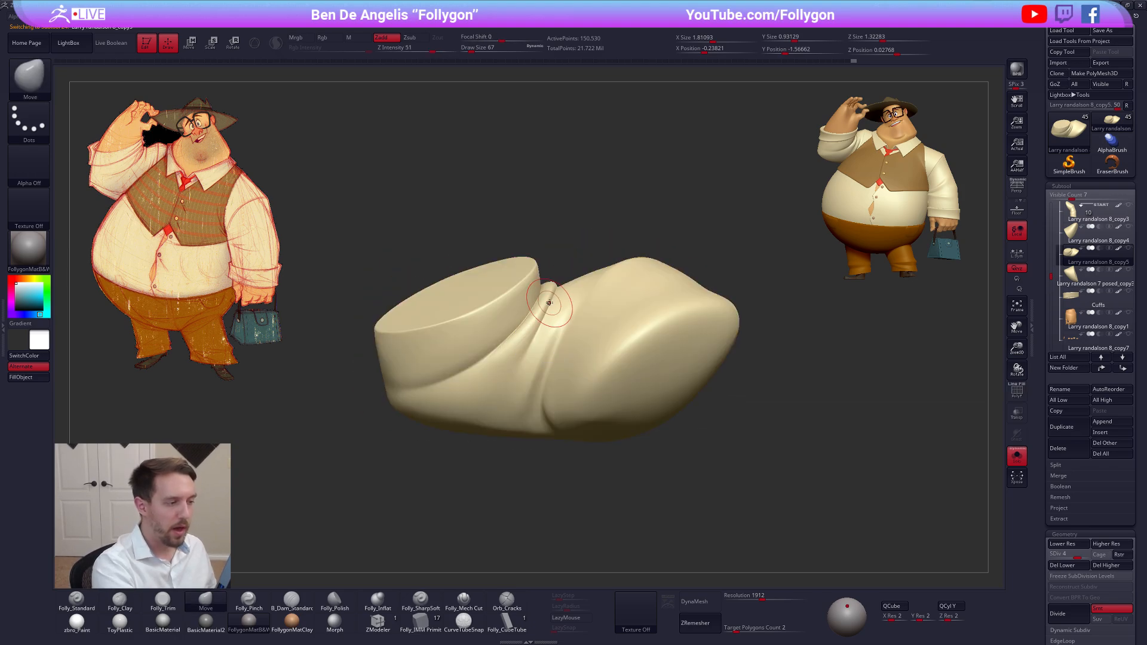
mouse_move(551, 294)
right_down()
mouse_move(488, 380)
mouse_move(622, 267)
mouse_move(609, 294)
mouse_move(631, 324)
mouse_move(573, 317)
mouse_move(557, 344)
right_up()
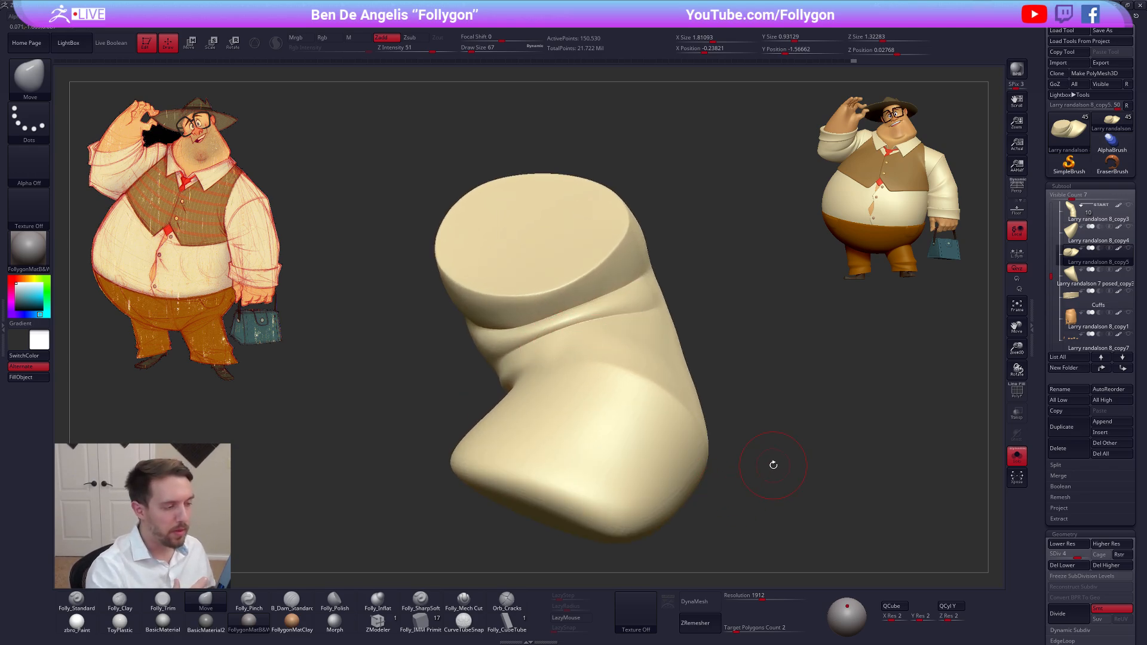
Examine the creases at the sleeve's bend from several angles, checking how its mesh flows through them
mouse_move(627, 367)
right_down()
mouse_move(614, 371)
mouse_move(673, 348)
right_up()
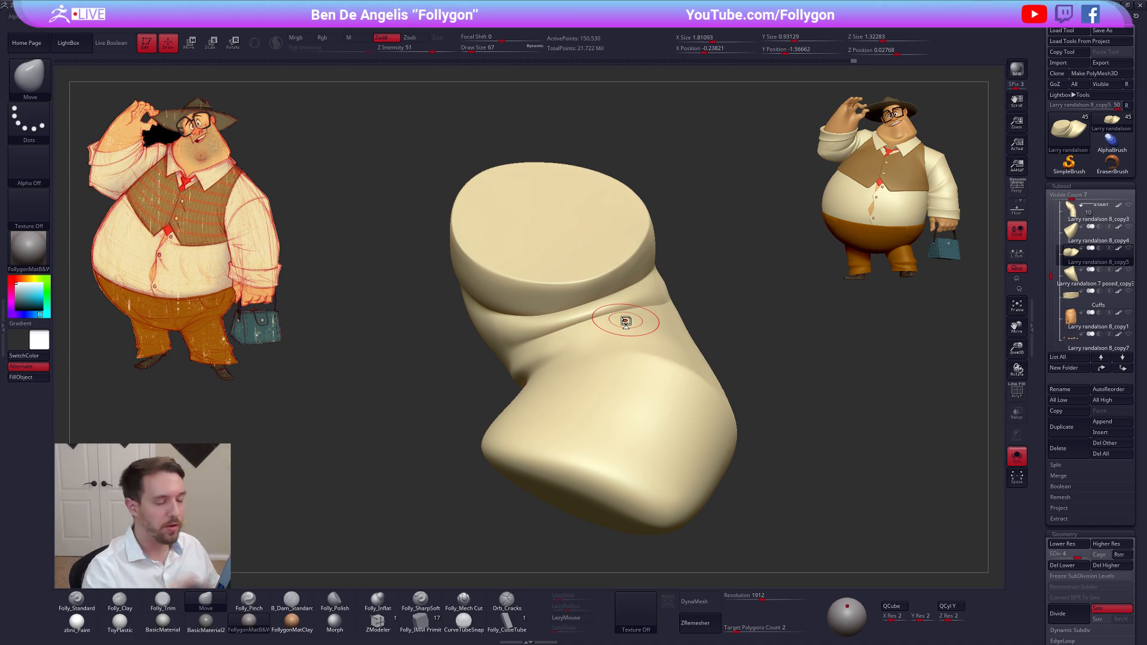
key(shift+f)
key(shift+f)
mouse_move(586, 311)
right_down()
mouse_move(591, 333)
mouse_move(617, 325)
mouse_move(572, 323)
mouse_move(536, 350)
right_up()
key(shift+f)
key(shift+f)
mouse_move(661, 361)
right_down()
mouse_move(629, 369)
mouse_move(657, 366)
right_up()
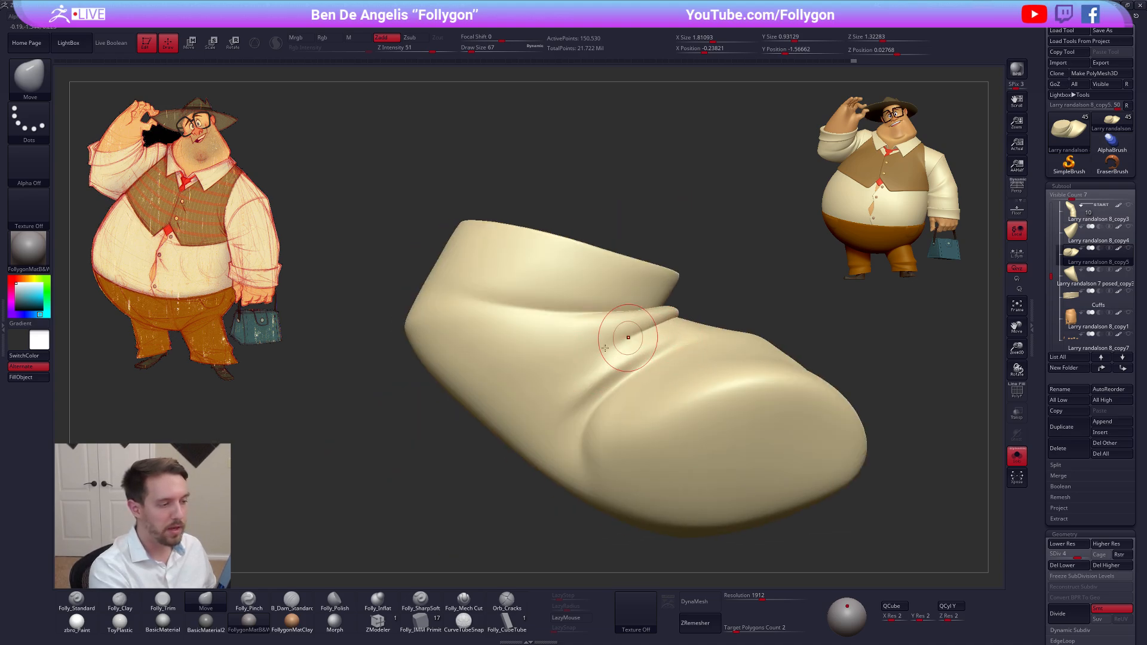
mouse_move(606, 326)
right_down()
mouse_move(632, 361)
mouse_move(558, 397)
mouse_move(669, 338)
right_up()
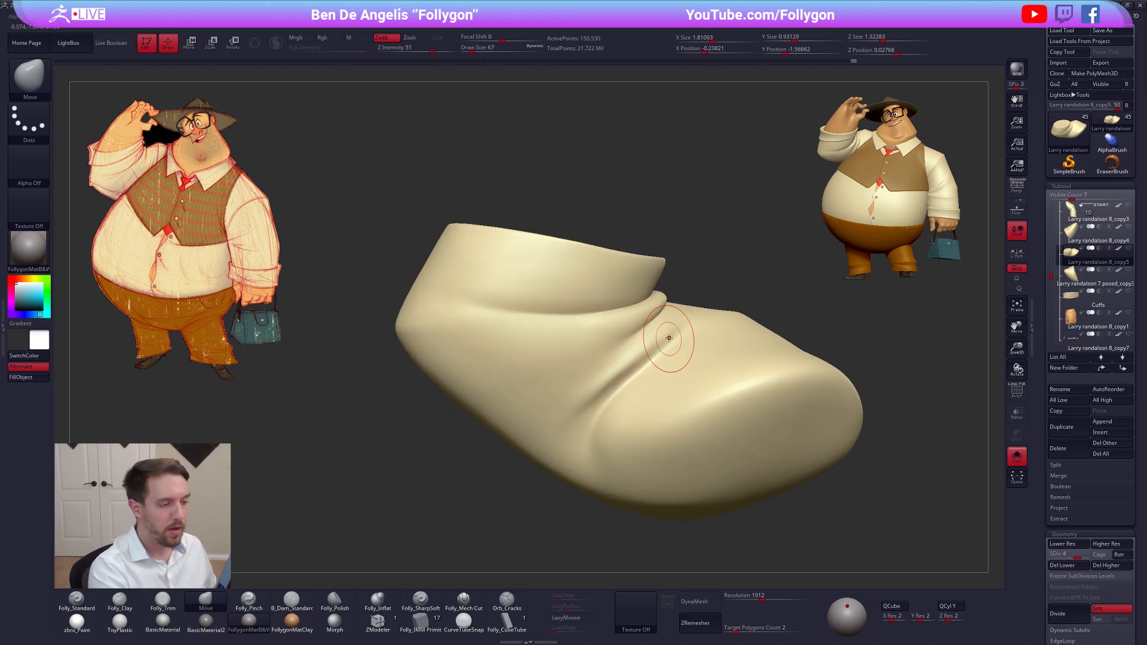
Deepen the crease at the sleeve's bend with the Folly_SharpSoft brush, undoing the stray last action
click(473, 605)
key(space)
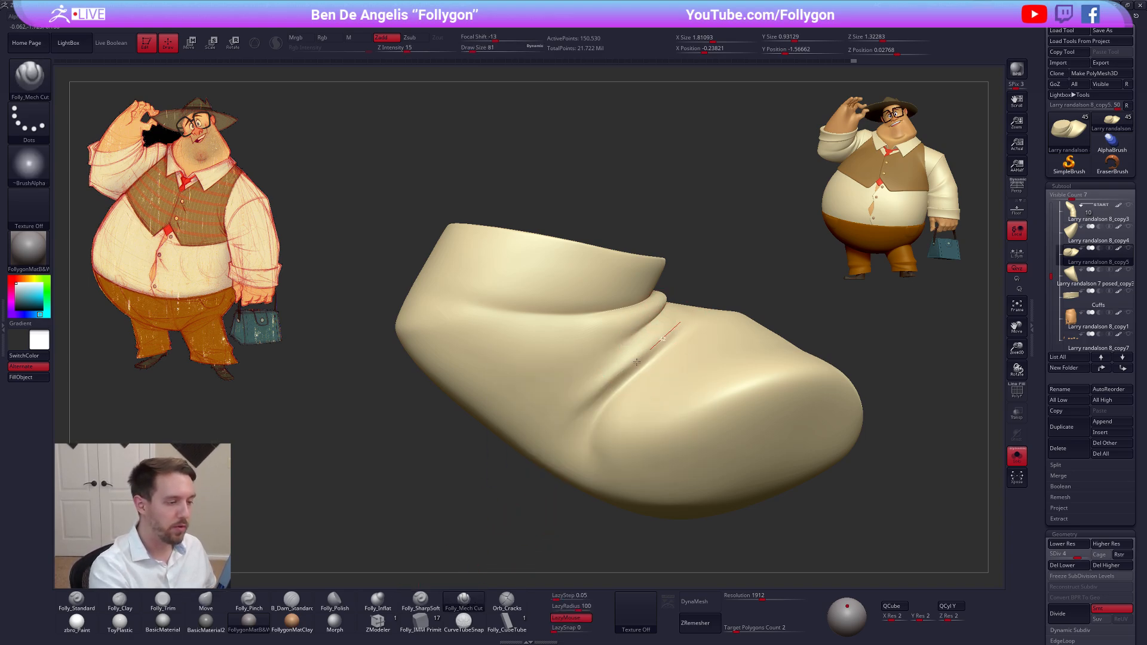
click(420, 599)
drag(631, 371, 578, 428)
mouse_move(582, 433)
right_down()
mouse_move(614, 433)
mouse_move(665, 346)
mouse_move(624, 378)
right_up()
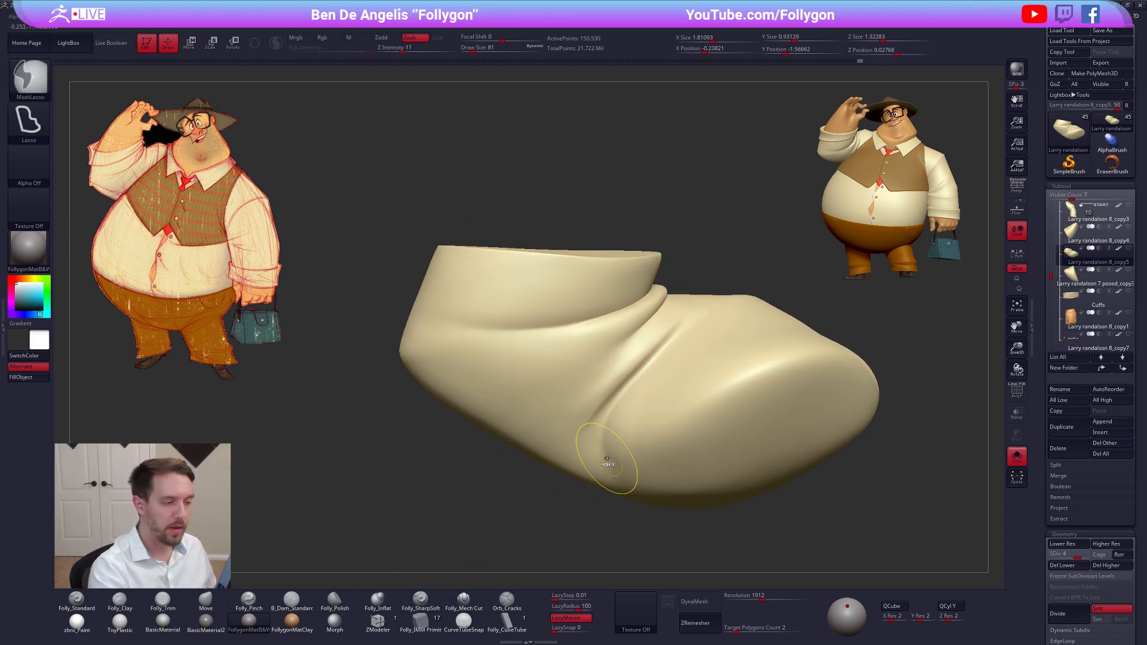
mouse_move(596, 457)
right_down()
mouse_move(621, 451)
mouse_move(640, 423)
mouse_move(663, 472)
right_up()
key(ctrl+z)
mouse_move(663, 472)
ctrl+right_down()
mouse_move(675, 461)
mouse_move(616, 421)
mouse_move(597, 370)
mouse_move(612, 406)
ctrl+right_up()
Build up the fold along the sleeve's crease with the Folly_Clay brush
key(2)
drag(622, 293, 563, 436)
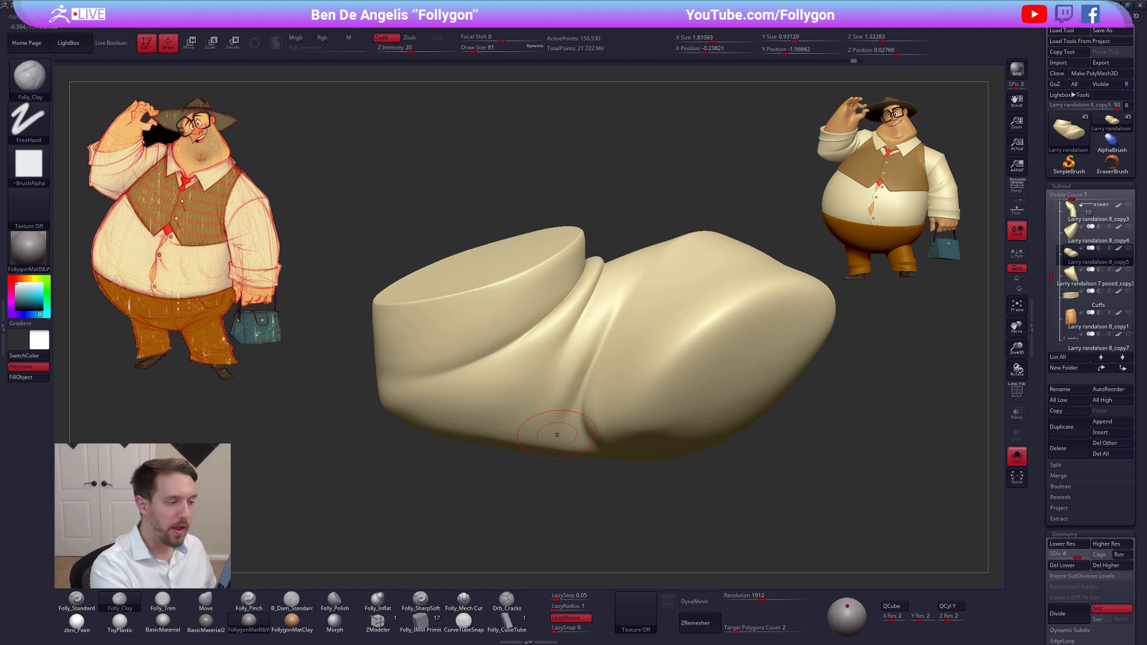
right_drag(567, 418, 581, 396)
drag(625, 304, 573, 406)
shift+drag(605, 352, 569, 405)
mouse_move(584, 413)
ctrl+right_down()
mouse_move(597, 379)
mouse_move(507, 312)
ctrl+right_up()
Reselect the low-poly trouser fold and isolate it with dynamic subdivision off and its wireframe displayed
key(alt+s)
alt+click(627, 546)
alt+right_drag(631, 466, 622, 273)
alt+click(539, 441)
right_drag(558, 455, 561, 445)
mouse_move(561, 445)
alt+right_down()
mouse_move(609, 399)
mouse_move(629, 424)
mouse_move(610, 414)
mouse_move(635, 397)
mouse_move(631, 382)
mouse_move(610, 394)
alt+right_up()
key(shift+d)
key(alt+s)
key(shift+f)
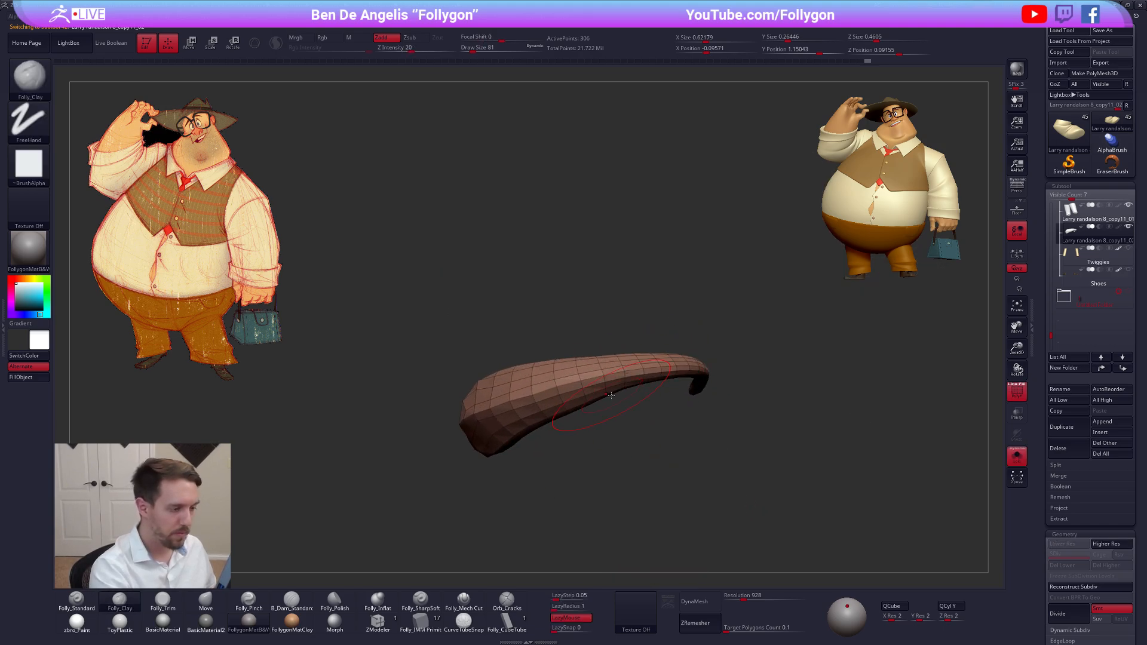
key(shift+f)
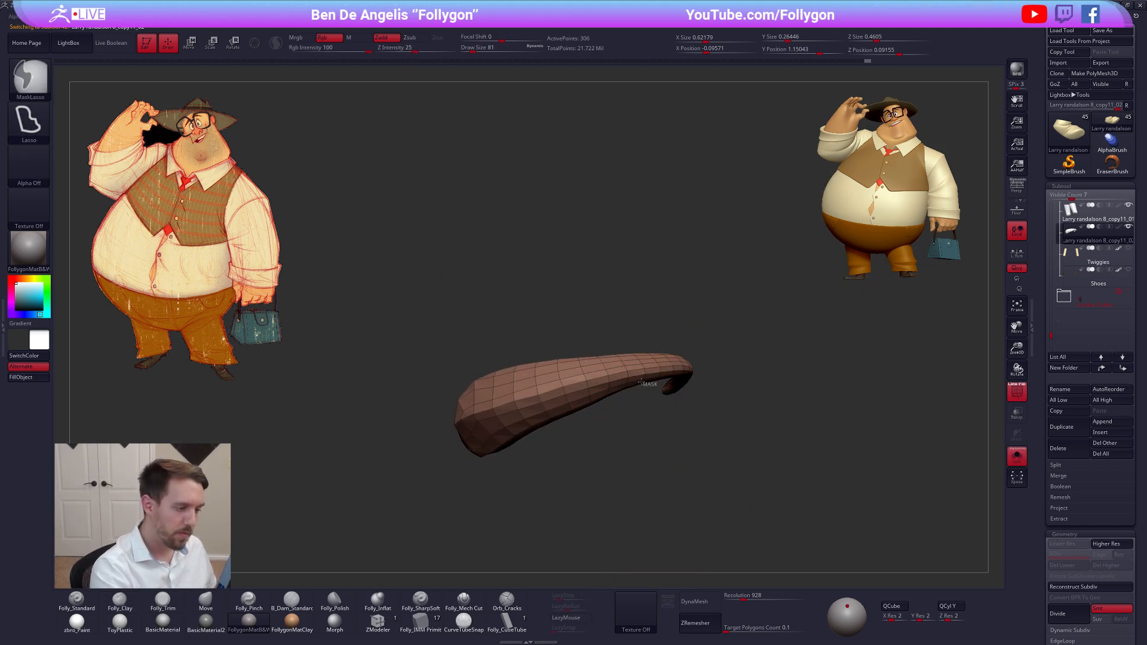
ctrl+click(588, 441)
ctrl+click(588, 440)
mouse_move(573, 417)
right_down()
mouse_move(576, 374)
mouse_move(578, 418)
mouse_move(623, 418)
mouse_move(561, 452)
right_up()
Reshape the trouser fold's end against the leg with the Move brush at draw size 130, with both legs in view
key(b)
key(m)
key(v)
key(alt+s)
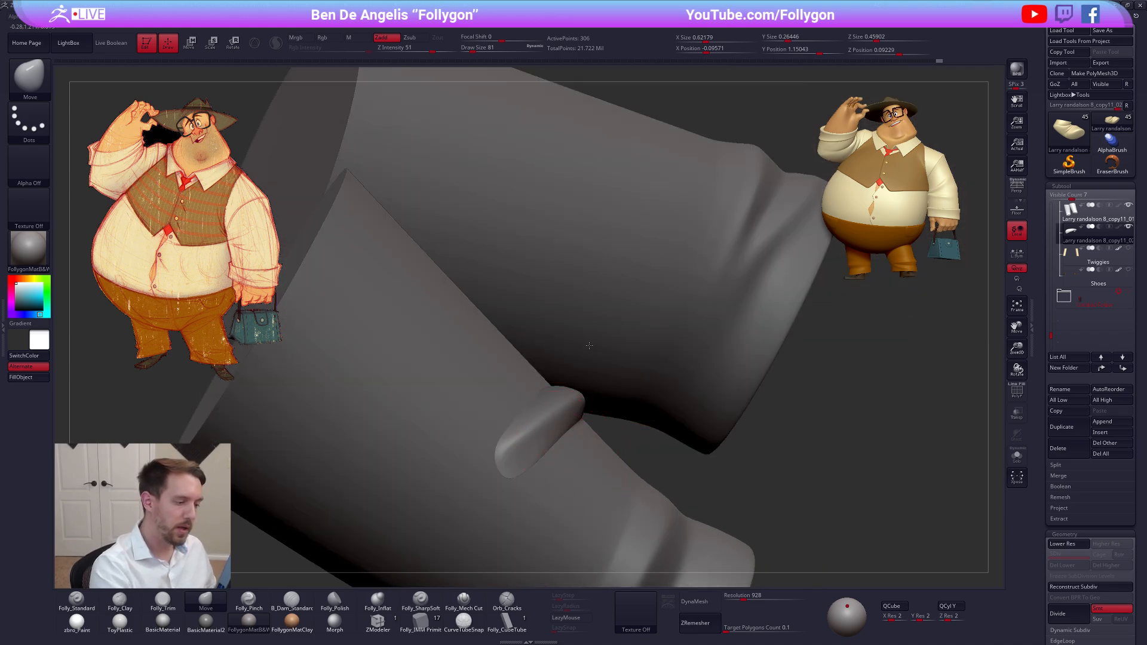
right_drag(589, 346, 562, 402)
ctrl+drag(672, 362, 714, 372)
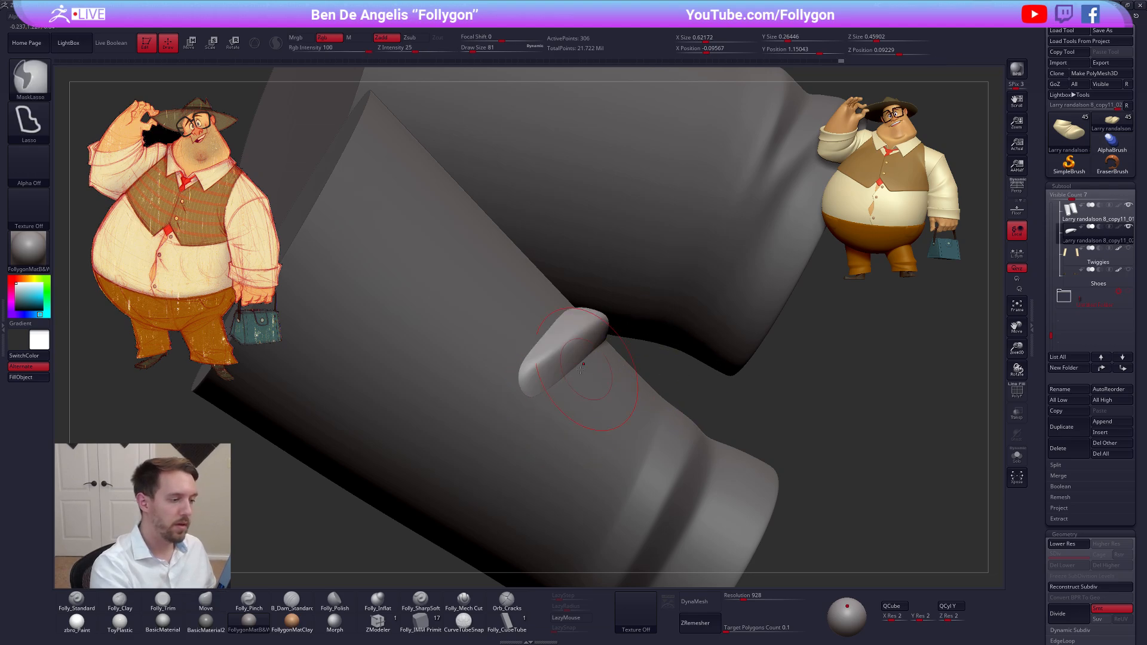
key(space)
drag(518, 391, 528, 390)
mouse_move(525, 400)
right_down()
mouse_move(628, 412)
mouse_move(600, 366)
mouse_move(639, 376)
mouse_move(648, 334)
mouse_move(665, 334)
right_up()
drag(660, 343, 659, 353)
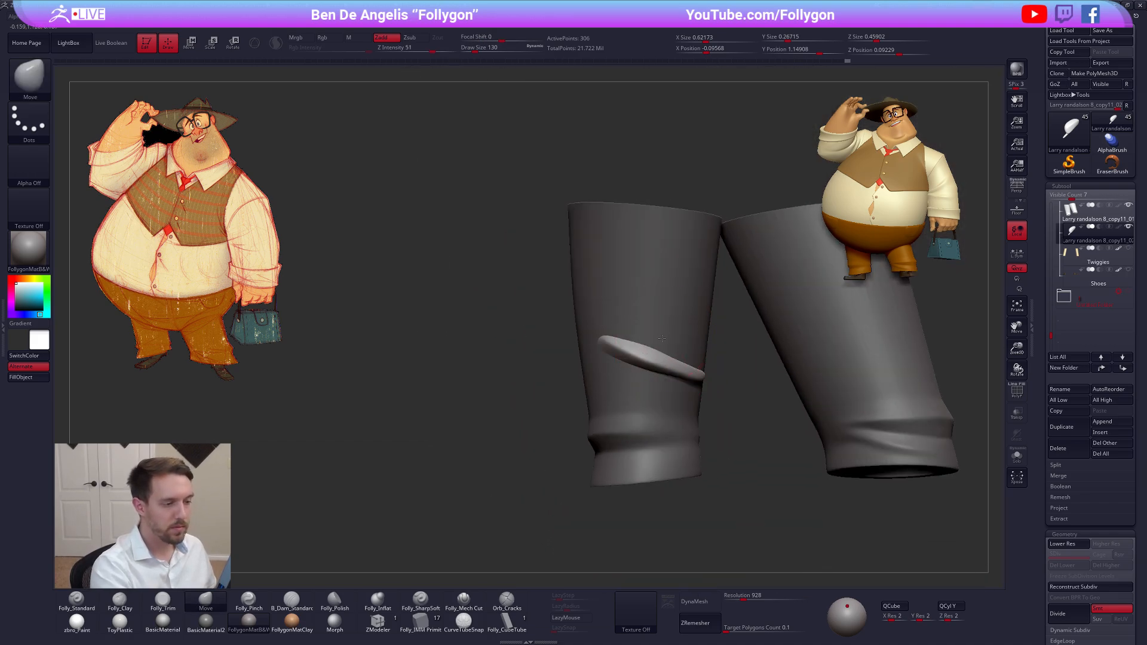
alt+right_drag(660, 356, 624, 361)
Bring the Bum piece back into view and make the trouser fold active again
drag(1052, 336, 1053, 327)
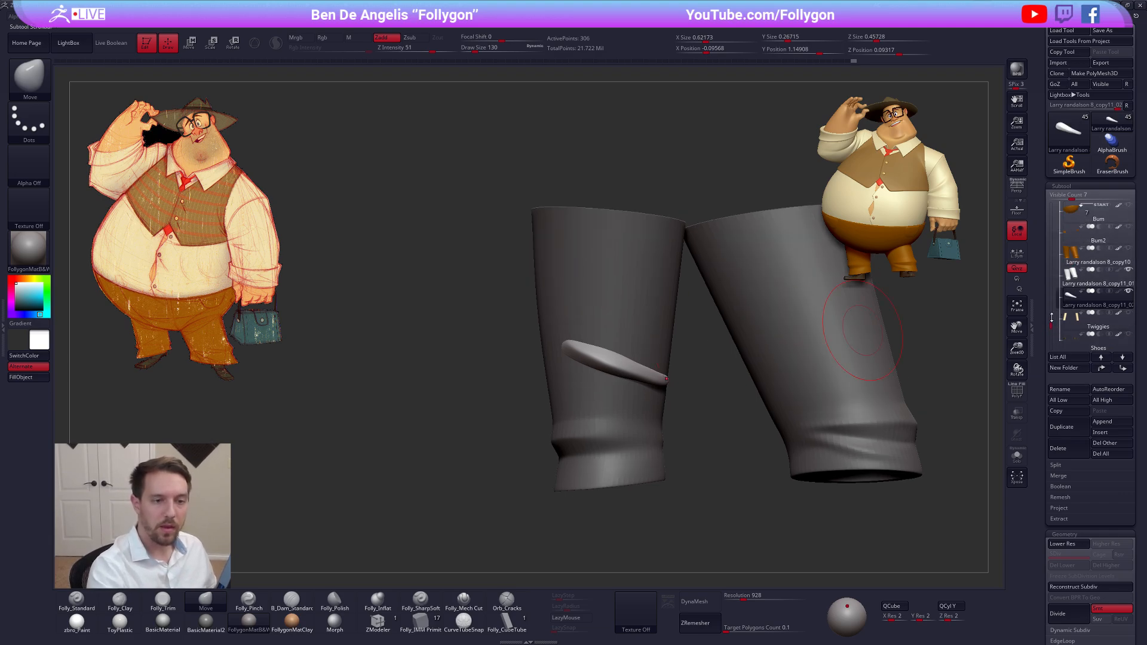
click(1082, 217)
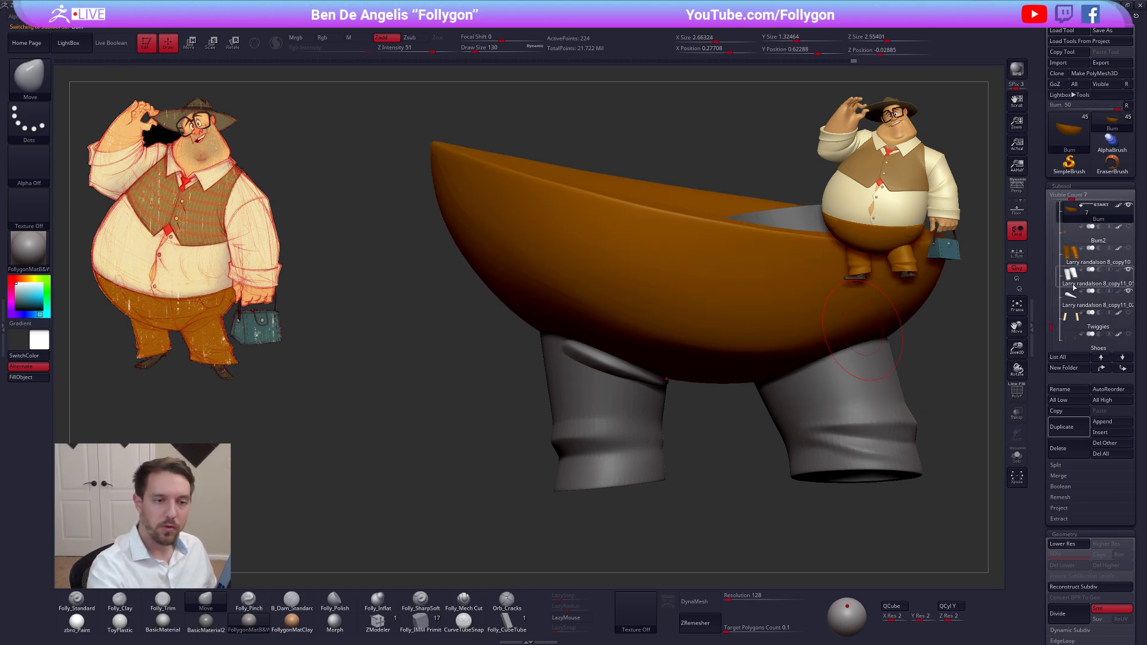
click(1079, 315)
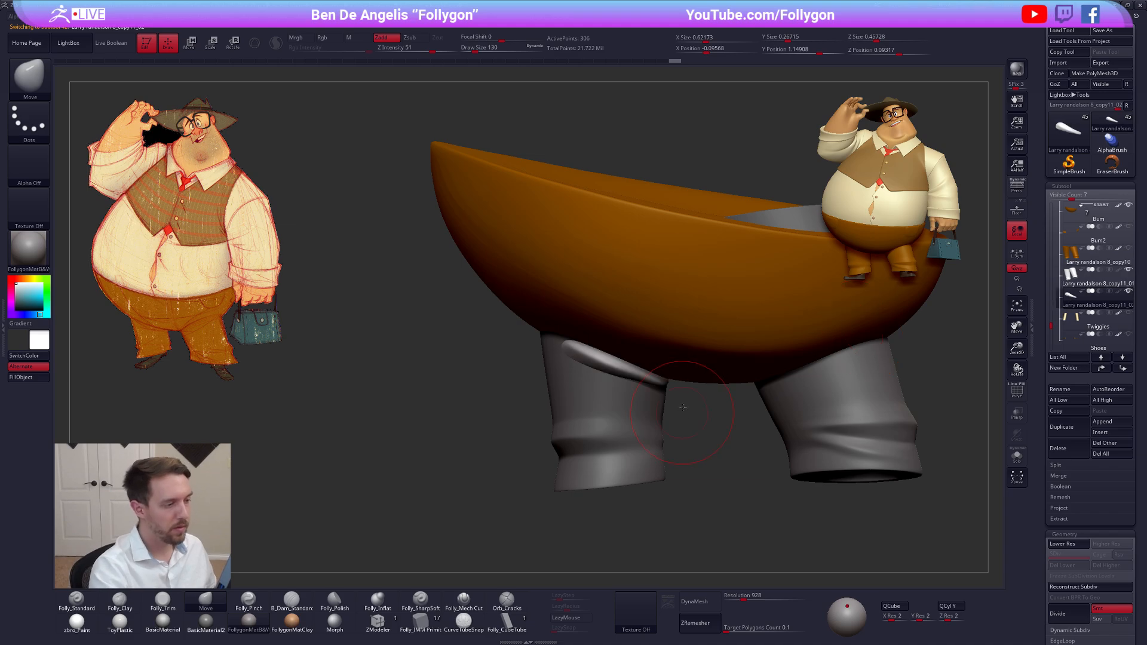
Adjust the trouser fold with the Move brush so it follows the underside of the seat around the leg
right_drag(681, 365, 571, 412)
drag(583, 360, 623, 398)
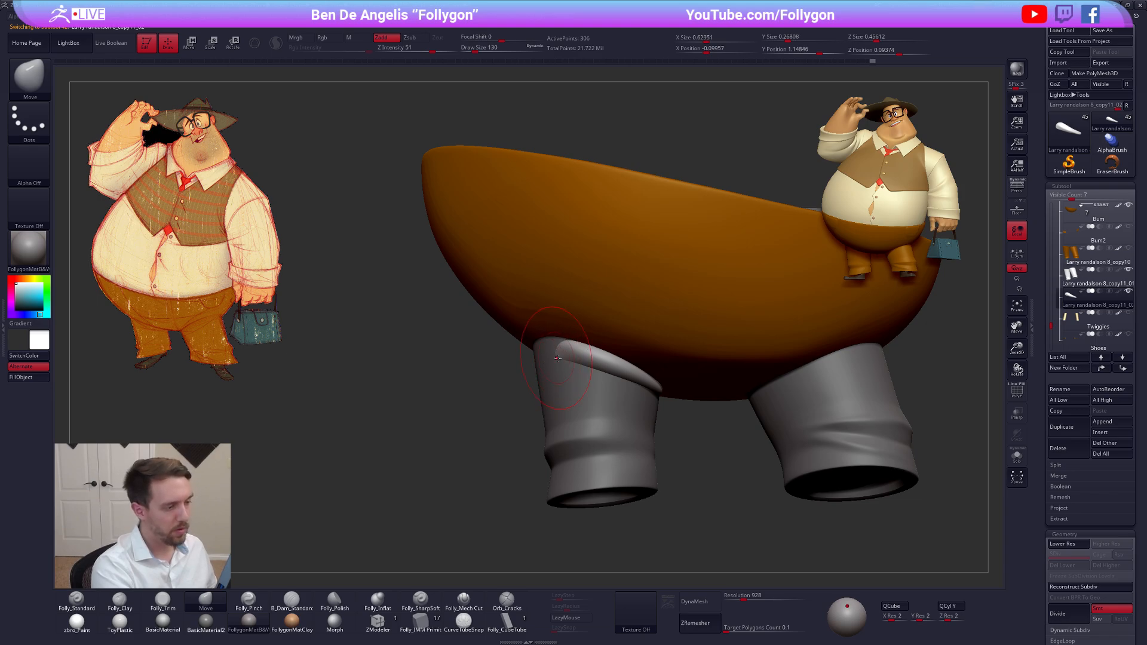
shift+drag(557, 358, 579, 362)
mouse_move(584, 407)
right_down()
mouse_move(562, 347)
mouse_move(587, 360)
right_up()
drag(564, 356, 545, 382)
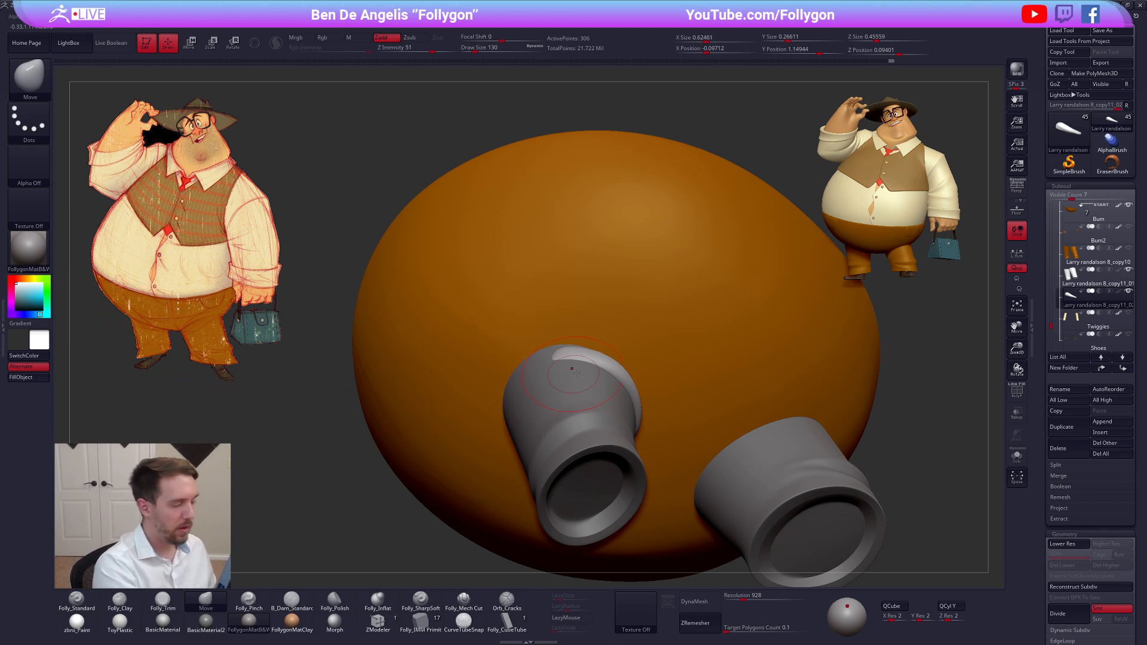
right_drag(572, 359, 593, 449)
right_drag(626, 399, 647, 393)
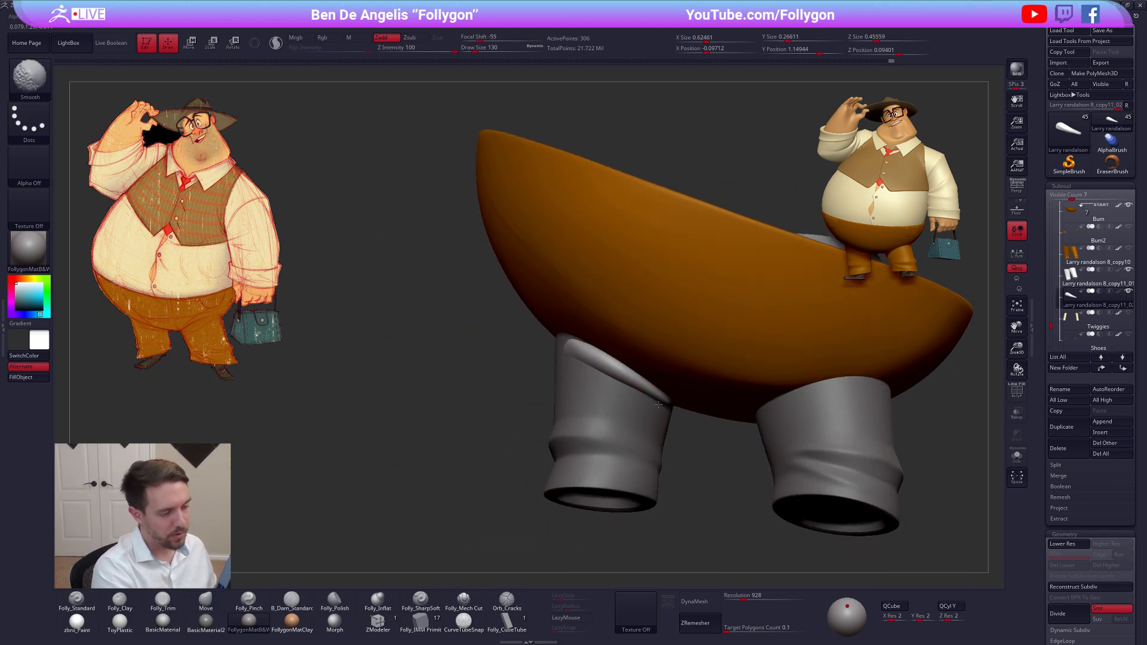
shift+drag(643, 391, 651, 411)
mouse_move(649, 431)
right_down()
mouse_move(656, 412)
mouse_move(720, 437)
right_up()
Isolate the trouser fold, turn off its dynamic subdivision and subdivide it three times
key(alt+s)
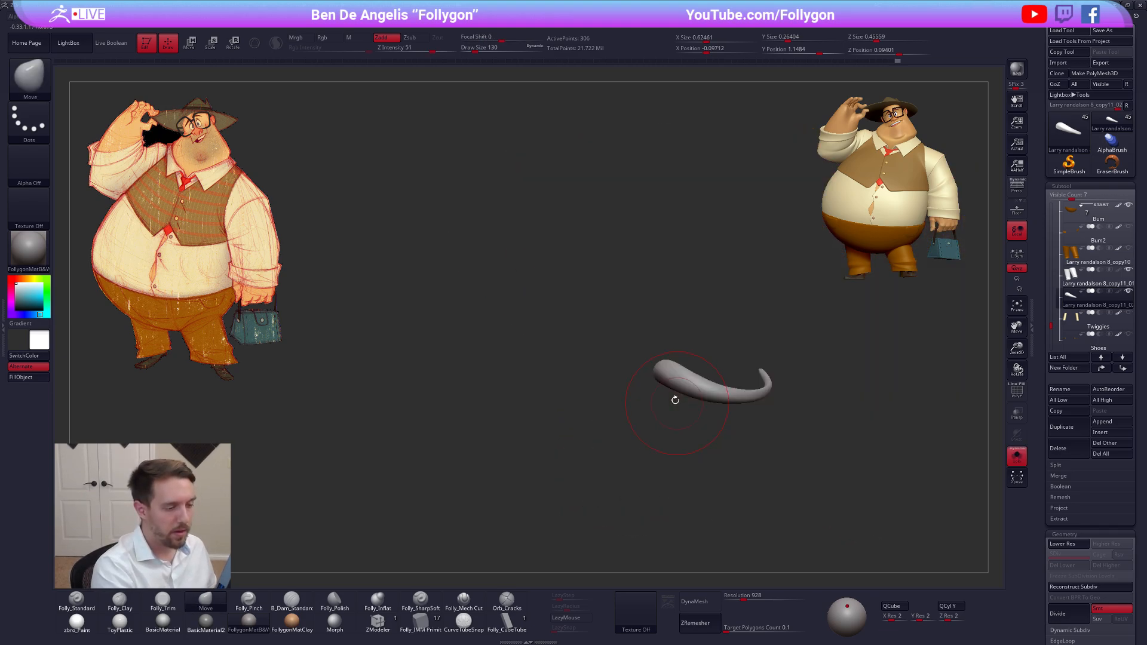
mouse_move(673, 398)
right_down()
mouse_move(648, 375)
mouse_move(675, 373)
mouse_move(615, 381)
mouse_move(633, 386)
right_up()
key(shift+d)
key(ctrl+d)
key(ctrl+d)
key(ctrl+d)
Flatten the thick end of the trouser fold with the Folly_Trim brush at draw size 113, one subdivision level down
key(3)
key(shift+d)
key(space)
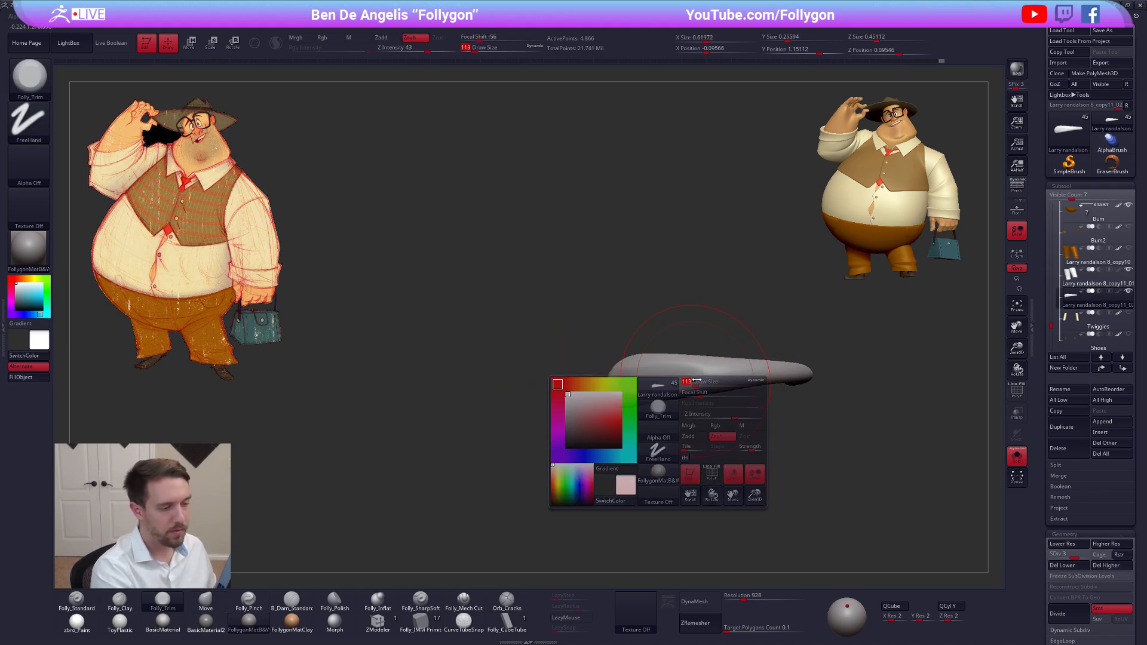
mouse_move(659, 382)
shift+mouse_down()
mouse_move(676, 382)
mouse_move(634, 385)
shift+mouse_up()
right_drag(634, 386, 653, 385)
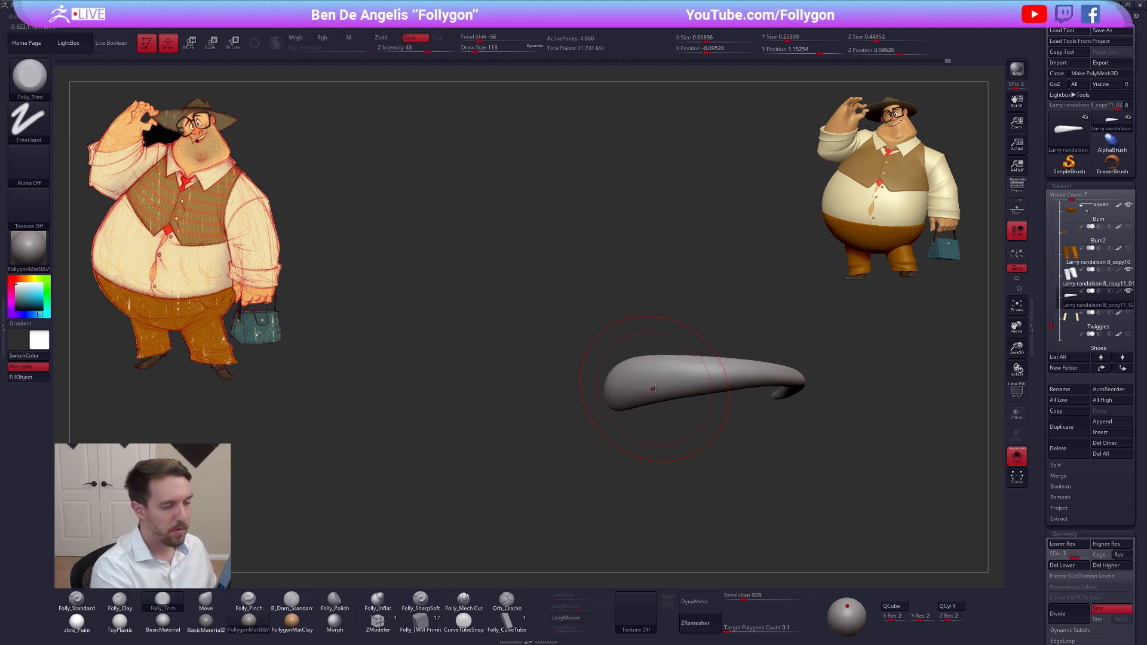
Show the surrounding pieces and blend the fold's end into the leg with the Move brush at subdivision level 4
key(alt+s)
shift+drag(635, 389, 624, 391)
key(4)
right_drag(656, 399, 674, 373)
key(d)
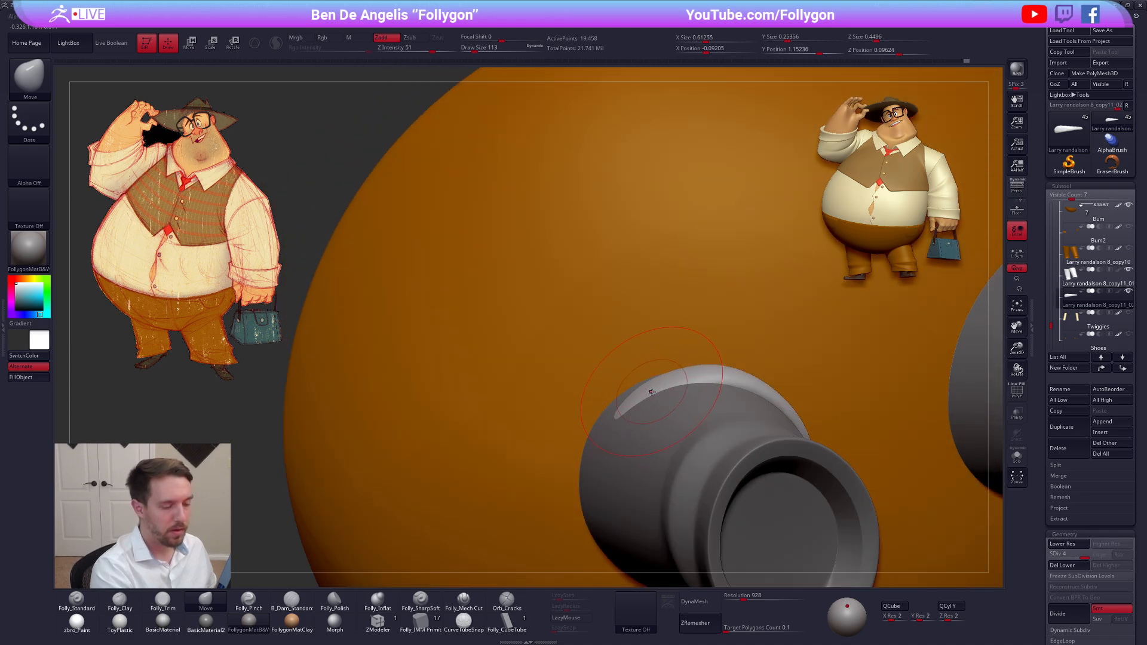
mouse_move(631, 417)
right_down()
mouse_move(635, 474)
mouse_move(709, 443)
mouse_move(683, 440)
right_up()
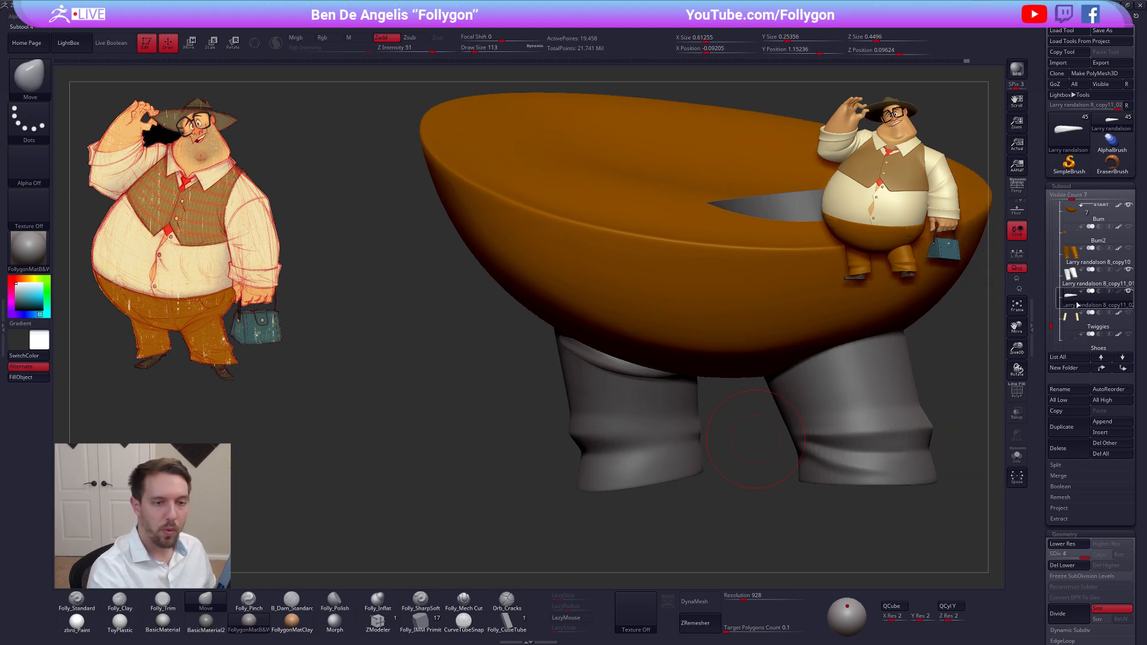
Hide the seat, select the trouser legs and turn the leg without the fold into a single polygroup
click(1127, 291)
click(1077, 283)
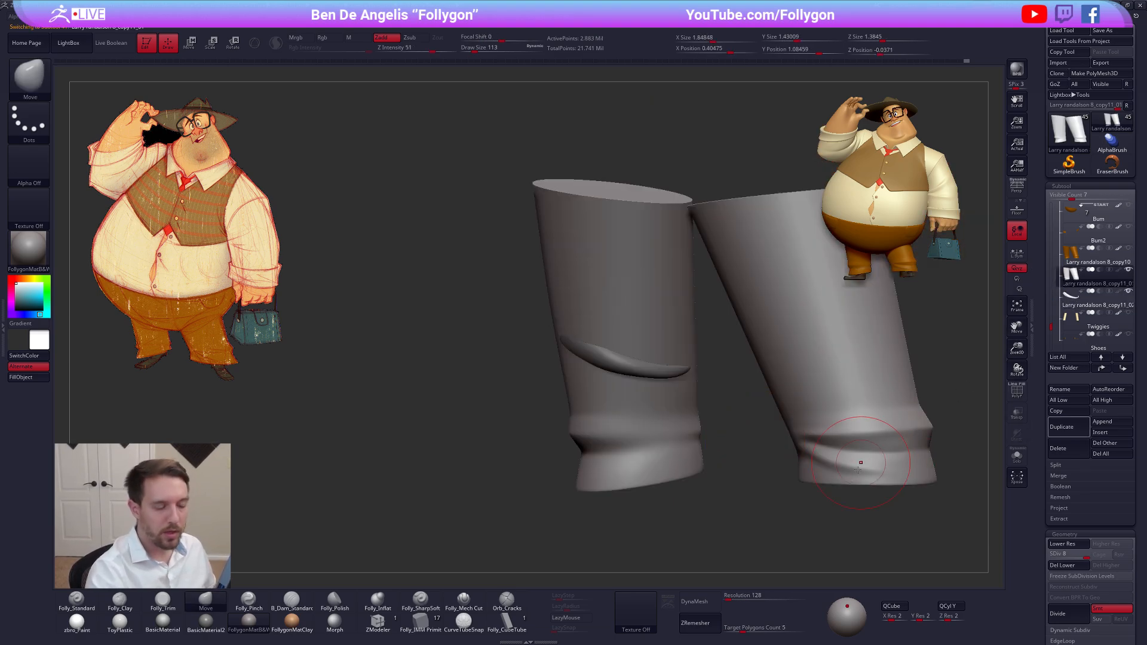
right_drag(862, 465, 768, 489)
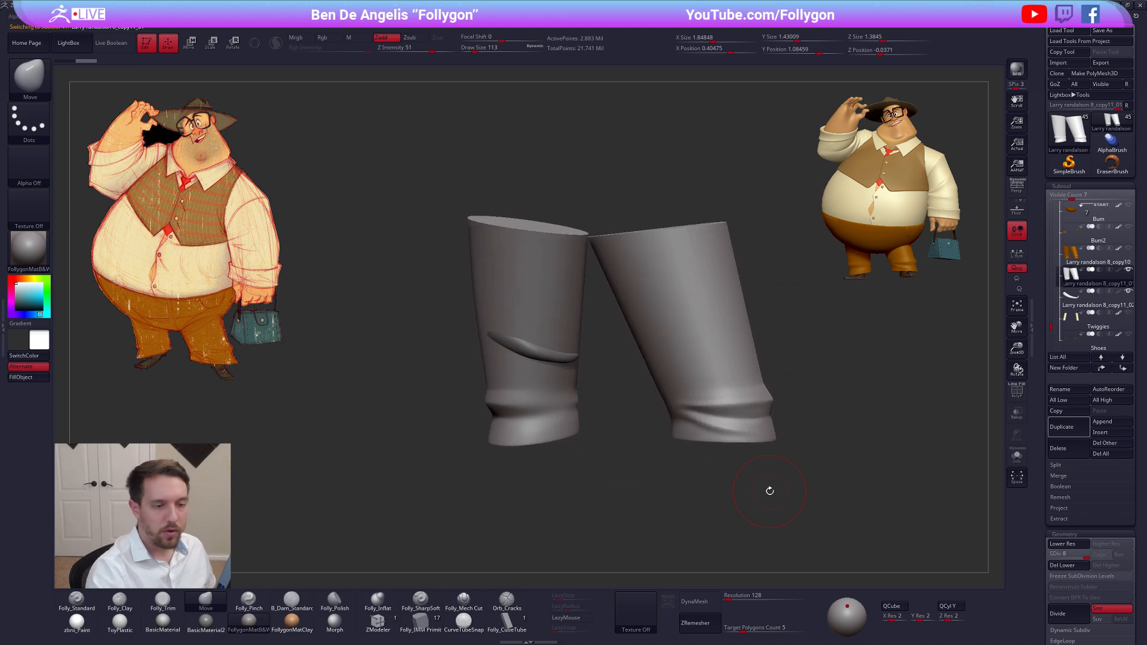
key(shift+f)
key(w)
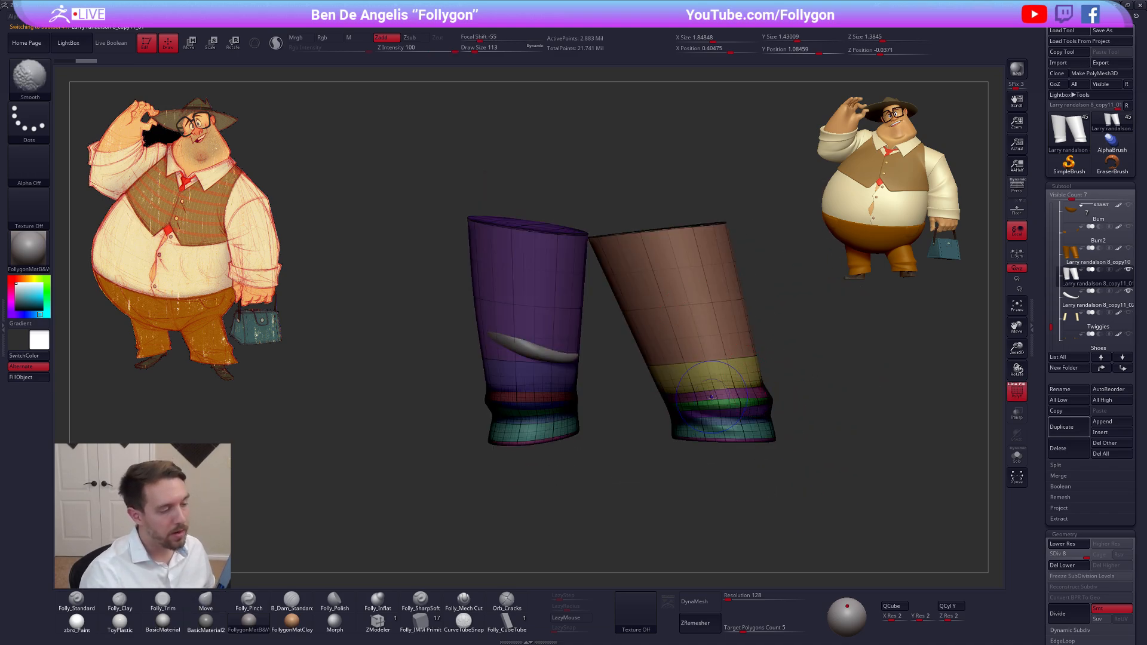
key(shift+f)
key(q)
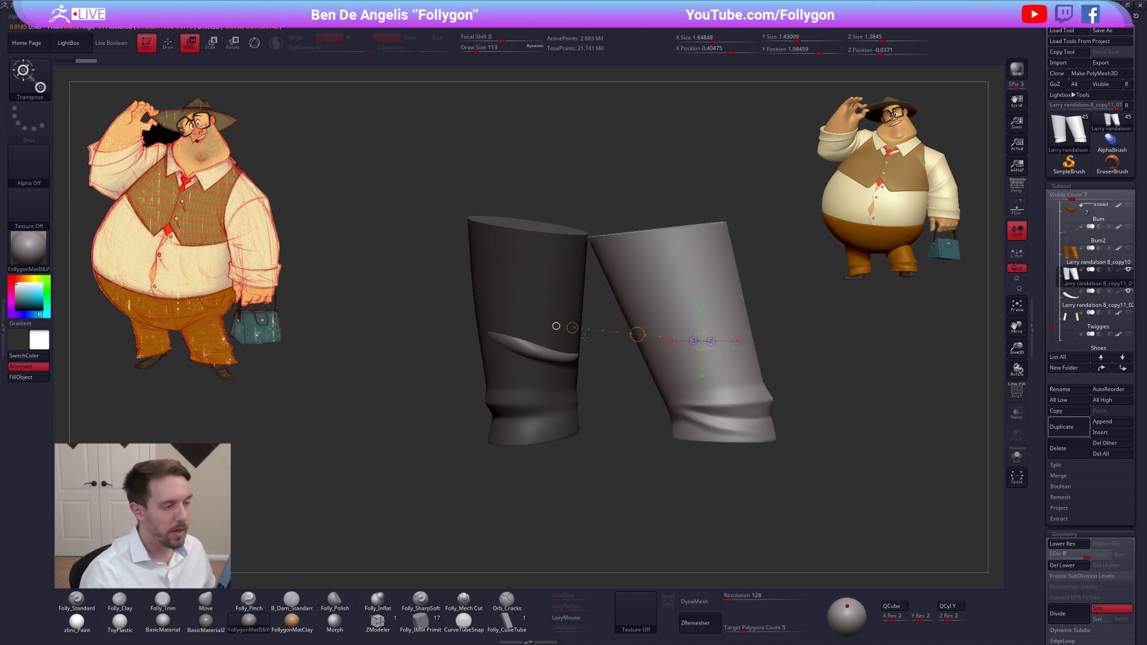
key(shift+f)
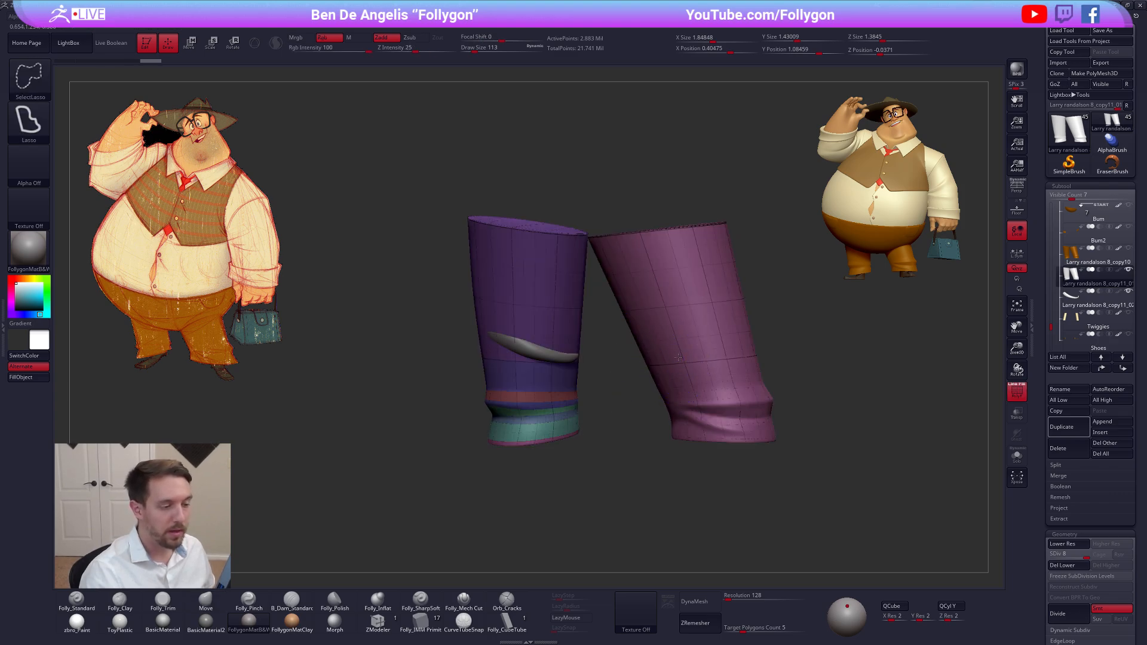
Delete the legs' lower subdivision levels and remove the leg without the fold, keeping only the folded one
ctrl+shift+click(678, 359)
click(1073, 565)
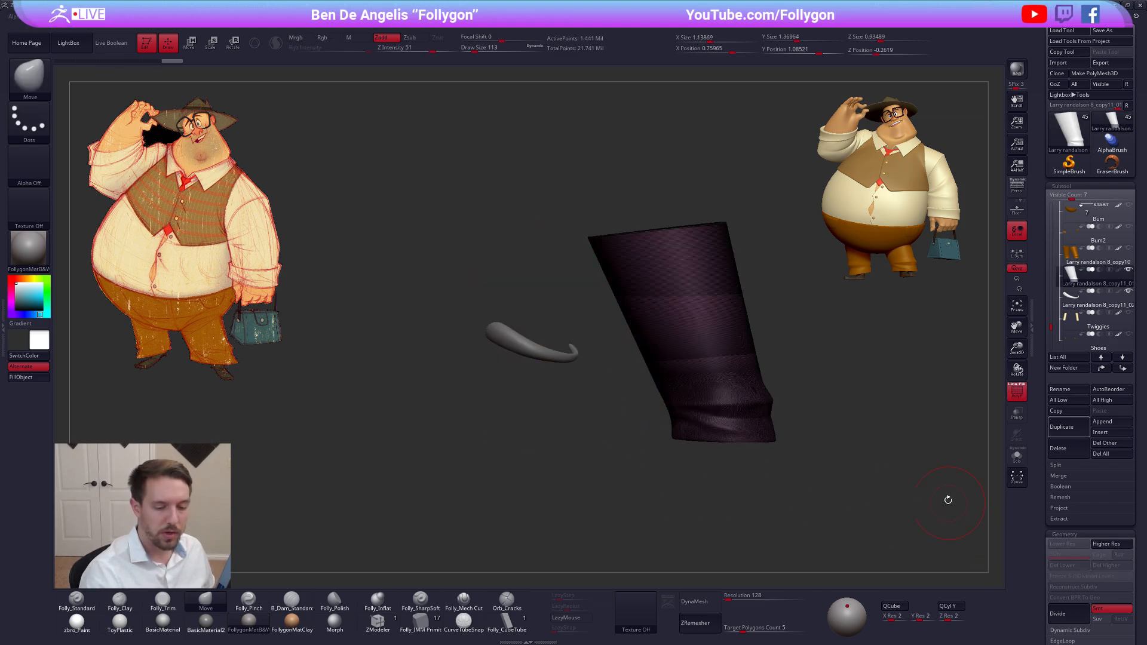
ctrl+shift+drag(935, 457, 881, 409)
key(space)
click(898, 388)
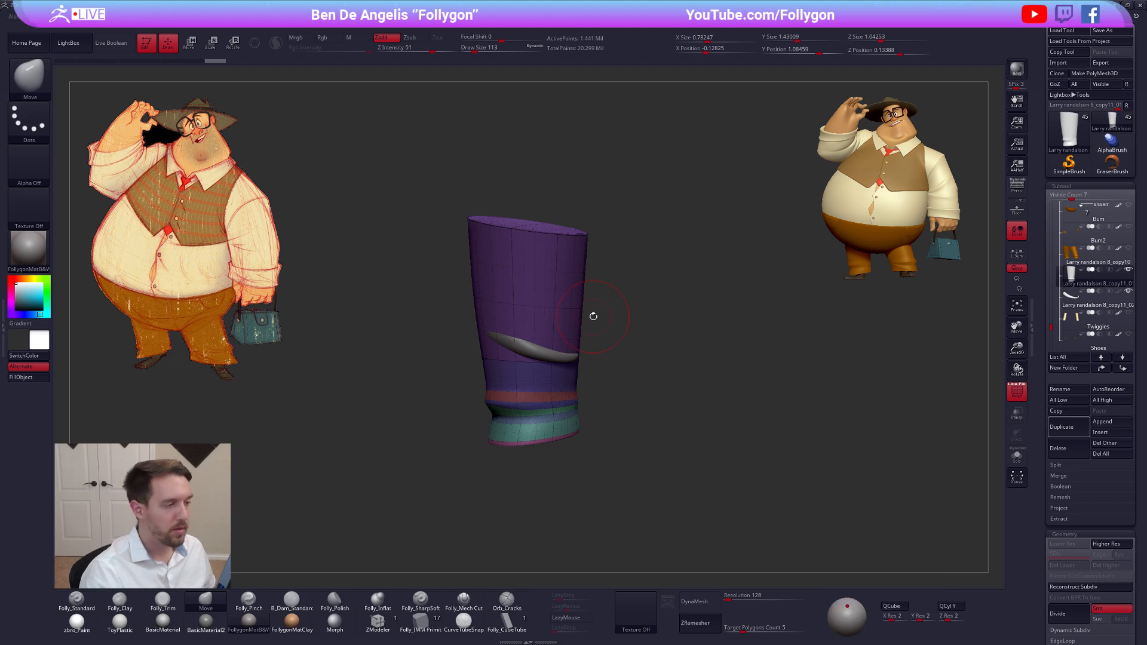
Turn off the wireframe and enable Live Boolean for the remaining trouser leg and its fold
key(shift+f)
ctrl+right_drag(544, 270, 626, 313)
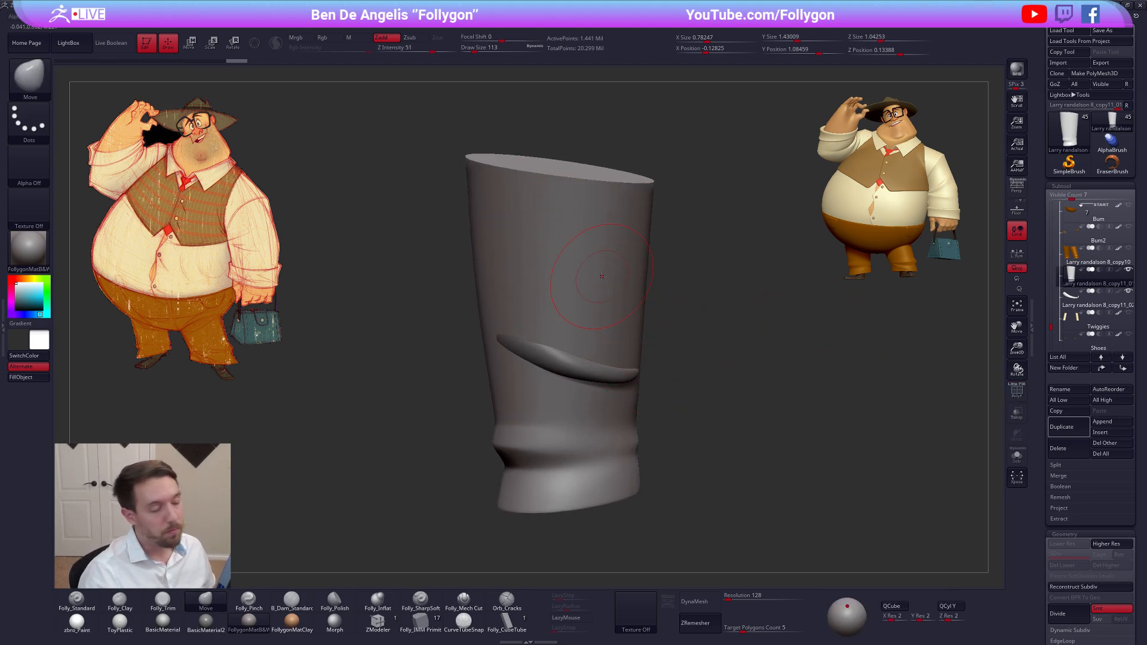
scroll(621, 303, down, 2)
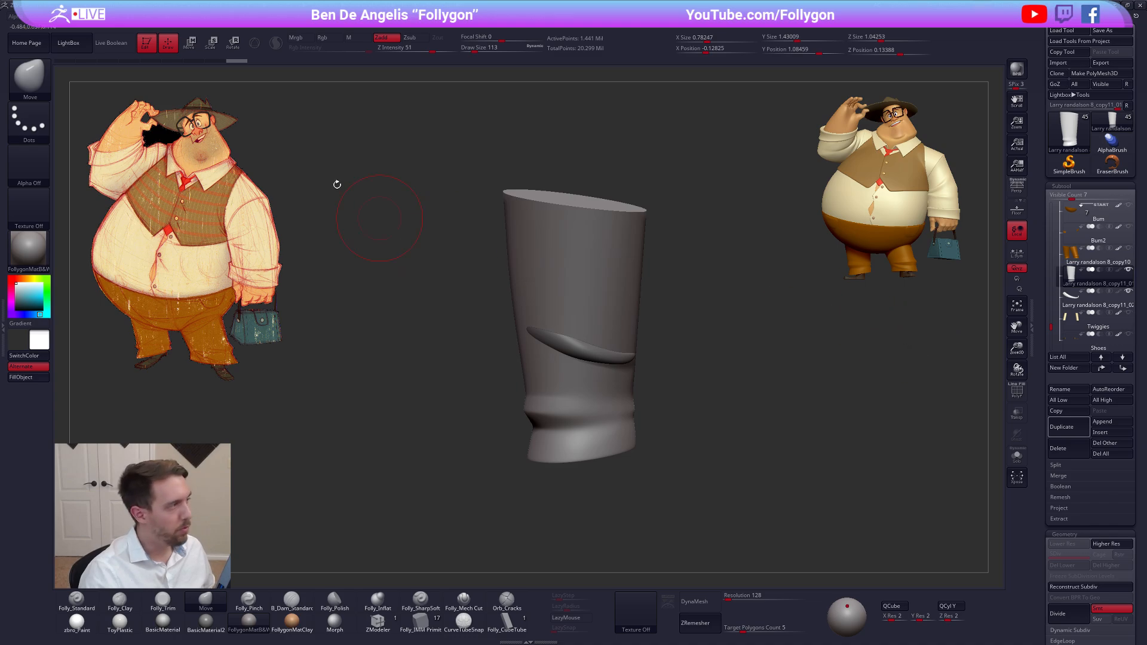
click(111, 43)
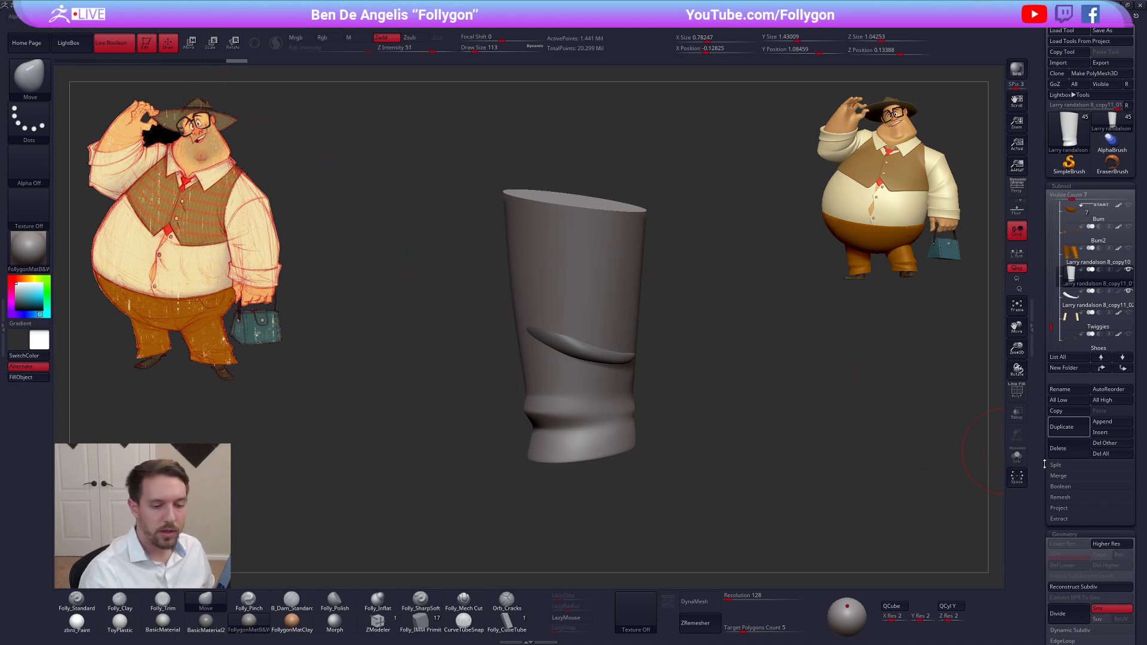
Make a Boolean mesh from the trouser leg and its fold and switch to the resulting merged tool
click(1069, 487)
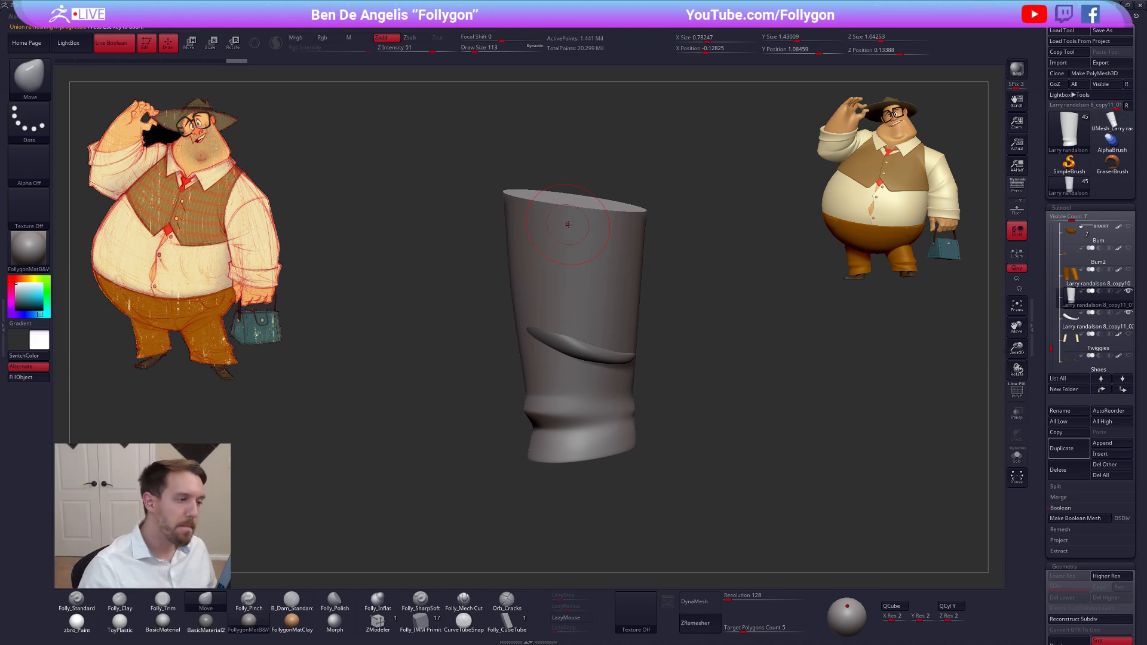
click(1111, 124)
drag(655, 345, 648, 367)
ctrl+right_drag(648, 368, 714, 363)
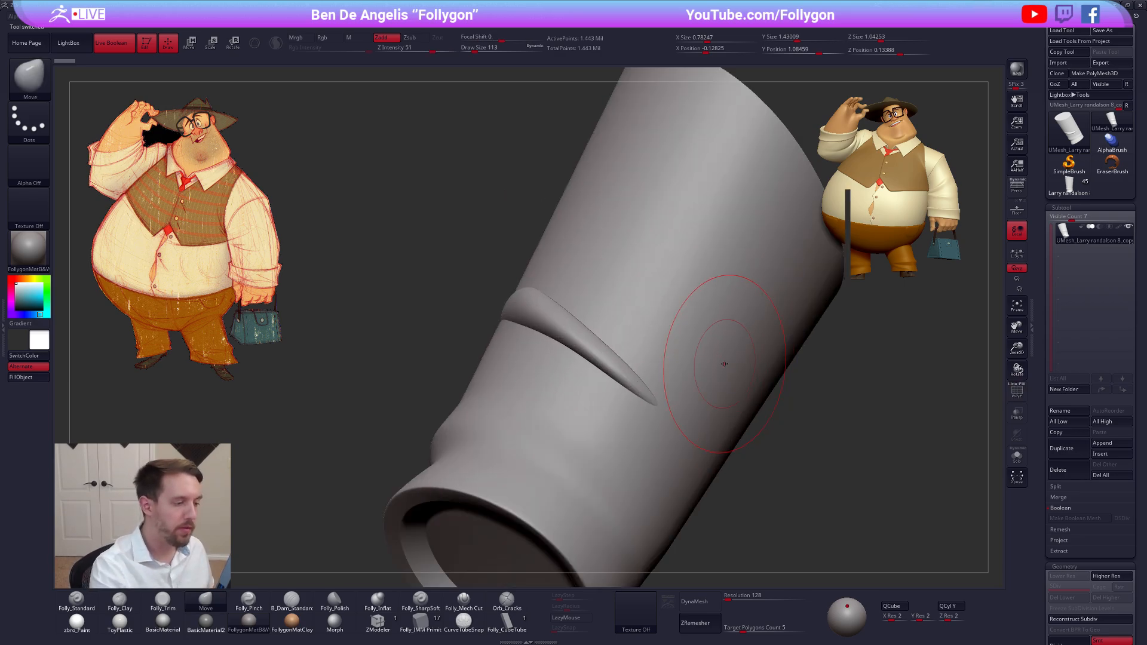
Smooth the seam where the fold blends into the merged leg, using a draw size of 67
key(space)
click(661, 419)
right_drag(655, 418, 659, 419)
key(shift)
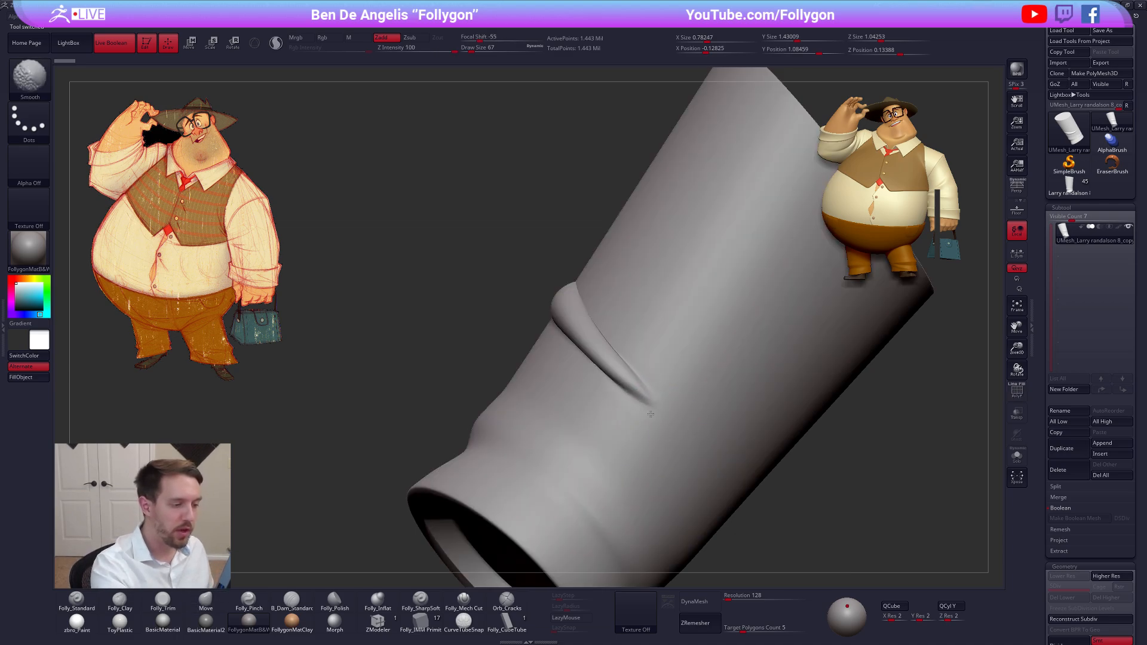
mouse_move(694, 448)
right_down()
mouse_move(717, 413)
mouse_move(651, 451)
mouse_move(697, 430)
mouse_move(592, 376)
right_up()
key(shift)
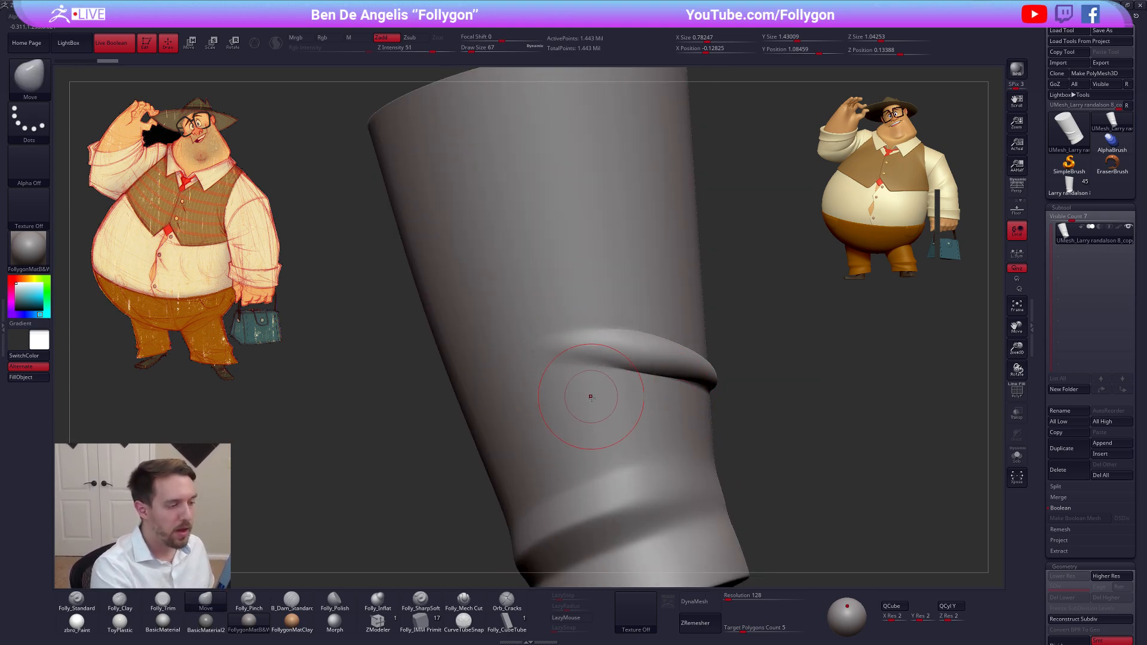
mouse_move(591, 397)
right_down()
mouse_move(624, 407)
mouse_move(595, 421)
right_up()
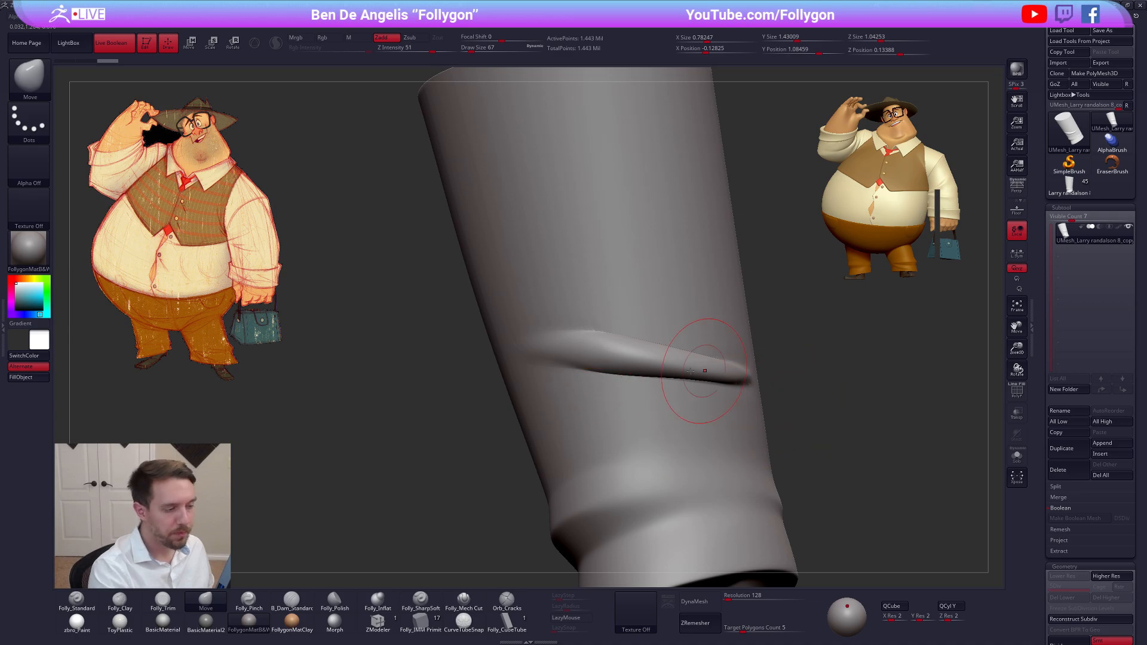
key(shift+f)
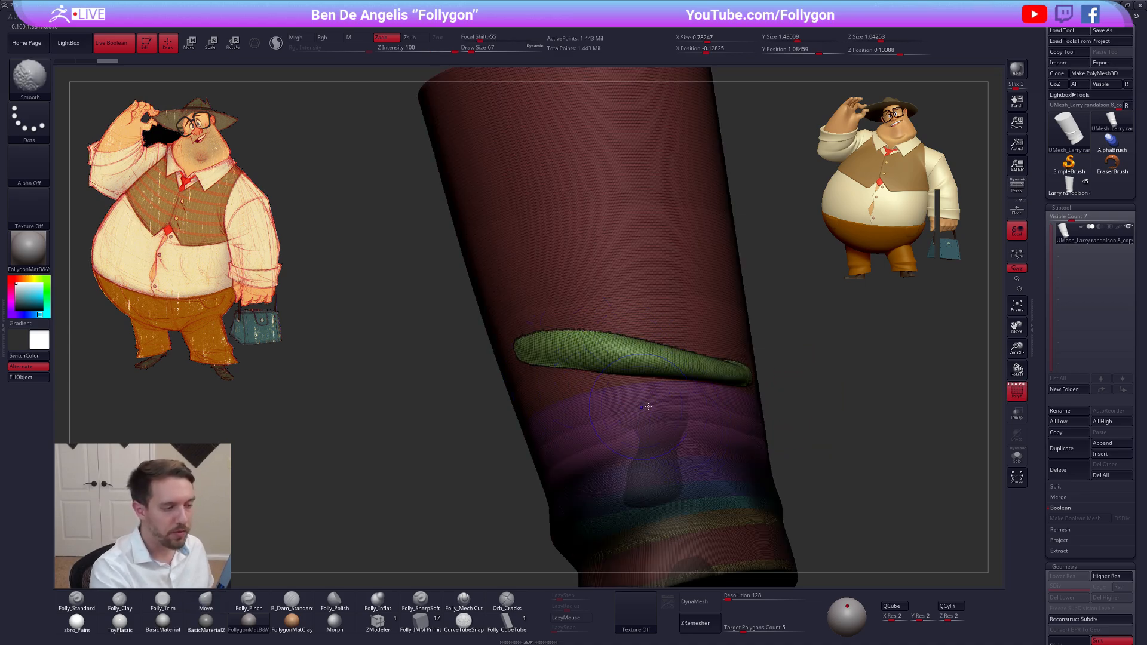
key(shift+f)
Smooth the tip at the fold's other end into the leg with the draw size reduced to 38
right_drag(728, 413, 647, 420)
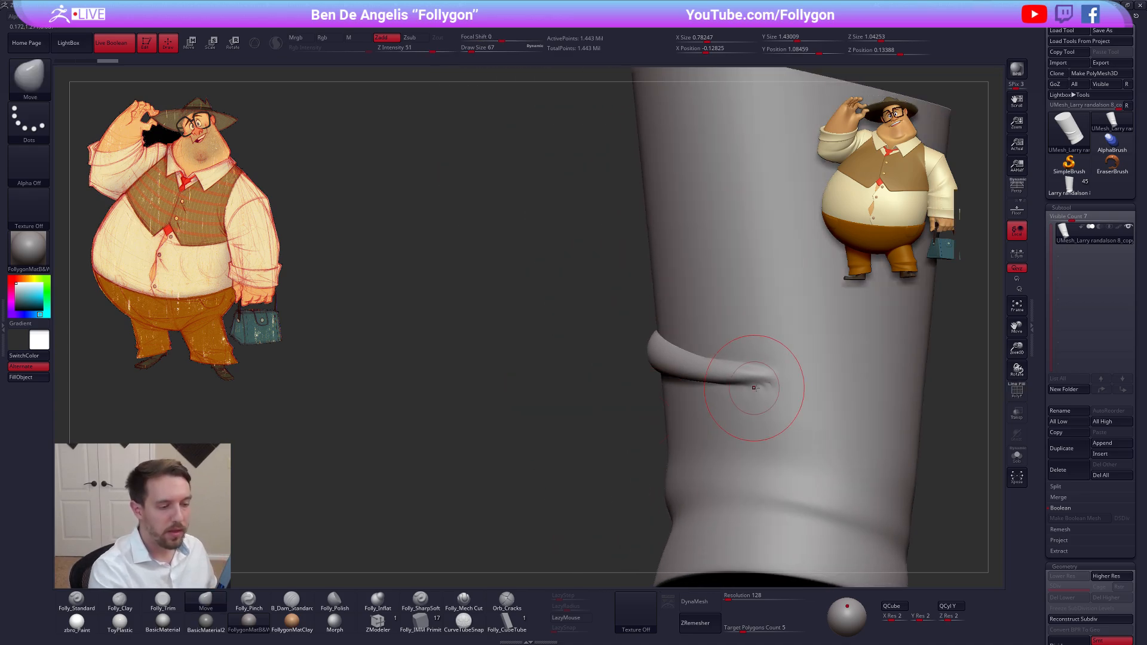
right_drag(711, 391, 755, 389)
key(space)
drag(770, 392, 762, 393)
key(shift+f)
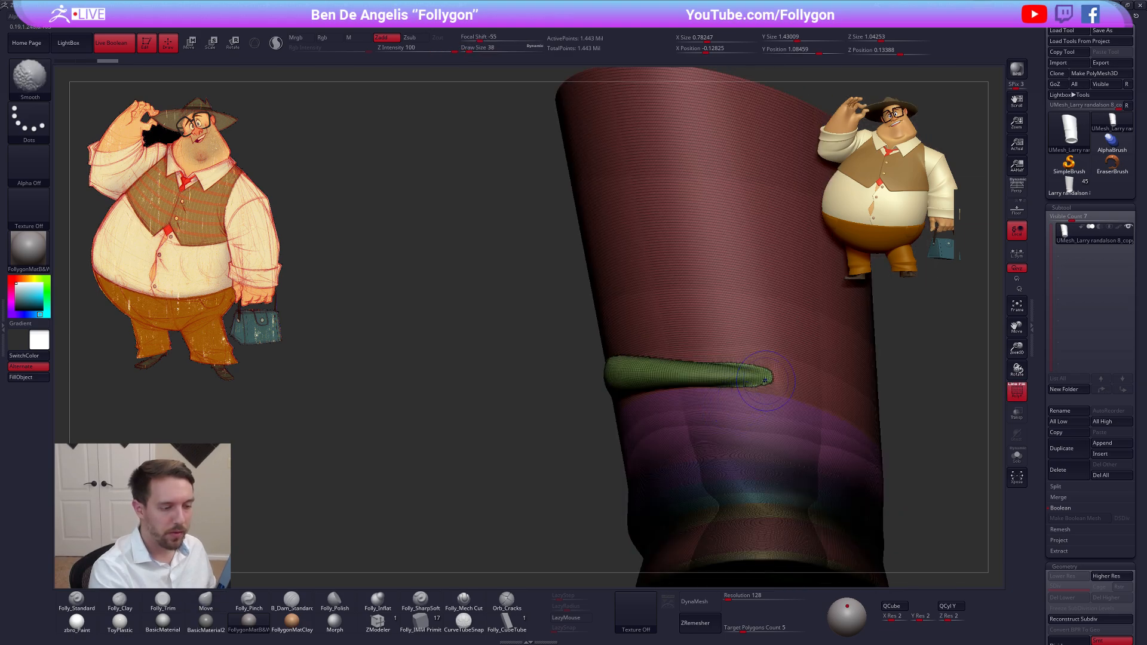
key(shift+f)
Examine the merged leg's wireframe and polygroups around the fold and cuff
mouse_move(789, 442)
ctrl+right_down()
mouse_move(757, 396)
mouse_move(720, 415)
mouse_move(729, 439)
mouse_move(717, 481)
mouse_move(766, 427)
mouse_move(801, 460)
mouse_move(772, 425)
mouse_move(760, 435)
mouse_move(716, 421)
mouse_move(707, 476)
mouse_move(690, 395)
mouse_move(676, 461)
mouse_move(702, 458)
mouse_move(697, 439)
ctrl+right_up()
key(shift+f)
key(shift+f)
key(ctrl)
key(shift+f)
key(shift+f)
key(shift+f)
key(shift+f)
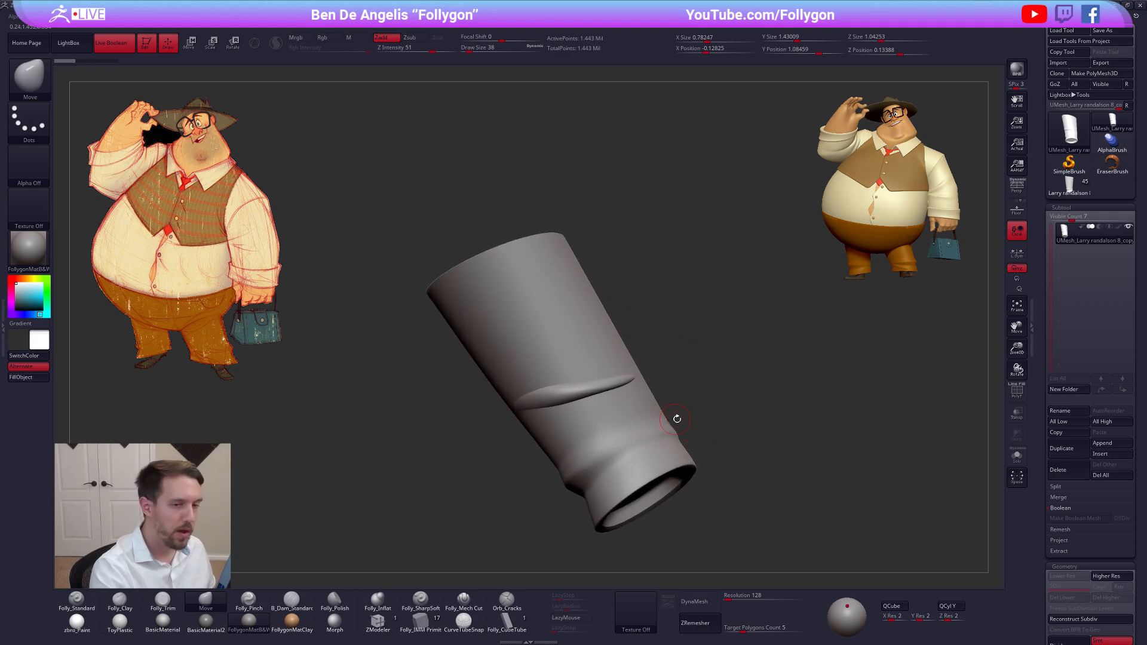
key(shift+f)
key(shift+f)
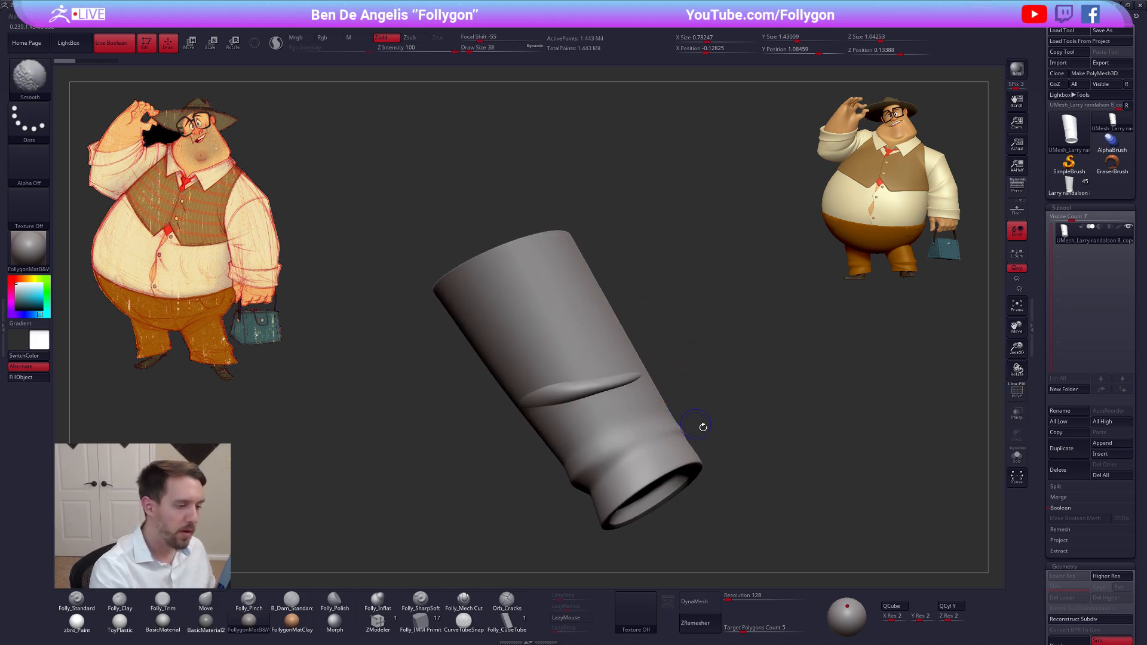
key(shift+f)
Slice along the leg's upper rim with SliceCurve and delete the sliced-off end cap
mouse_move(713, 485)
right_down()
mouse_move(709, 448)
mouse_move(713, 478)
mouse_move(712, 460)
right_up()
key(ctrl+shift+space)
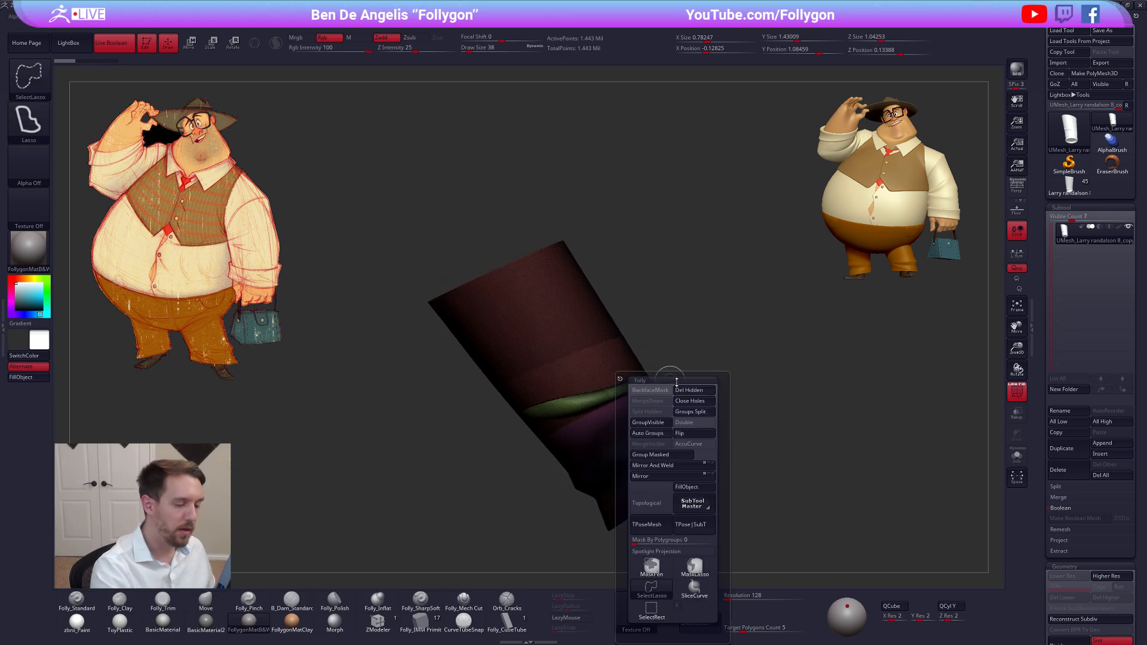
ctrl+shift+click(694, 570)
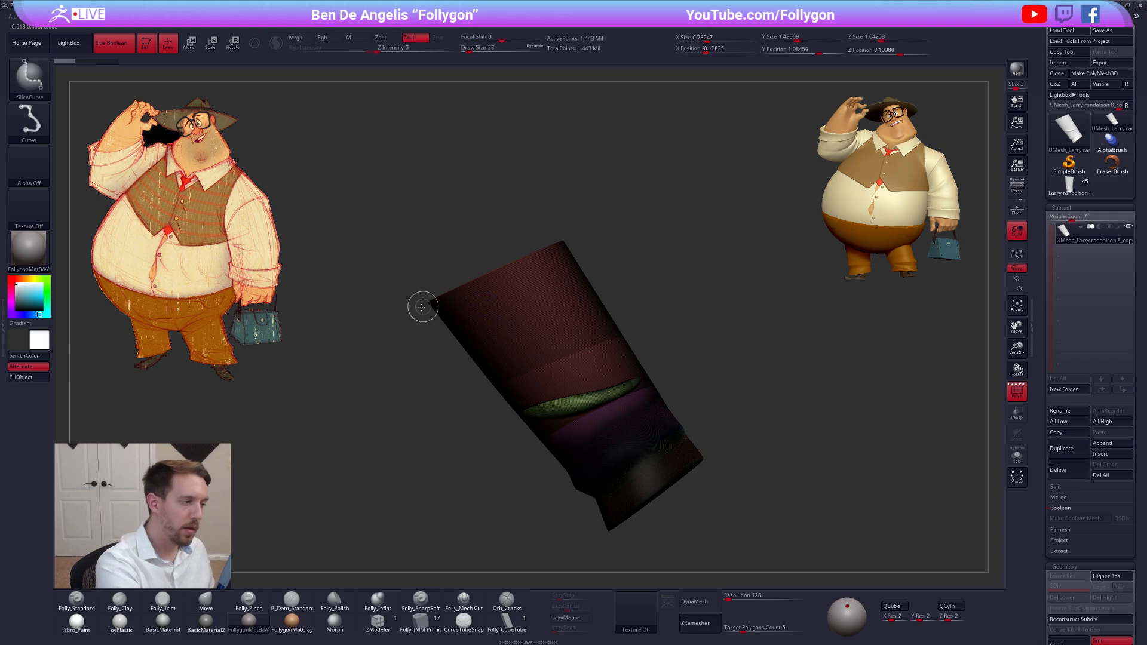
ctrl+shift+drag(422, 307, 577, 237)
ctrl+shift+click(520, 258)
key(ctrl+shift+space)
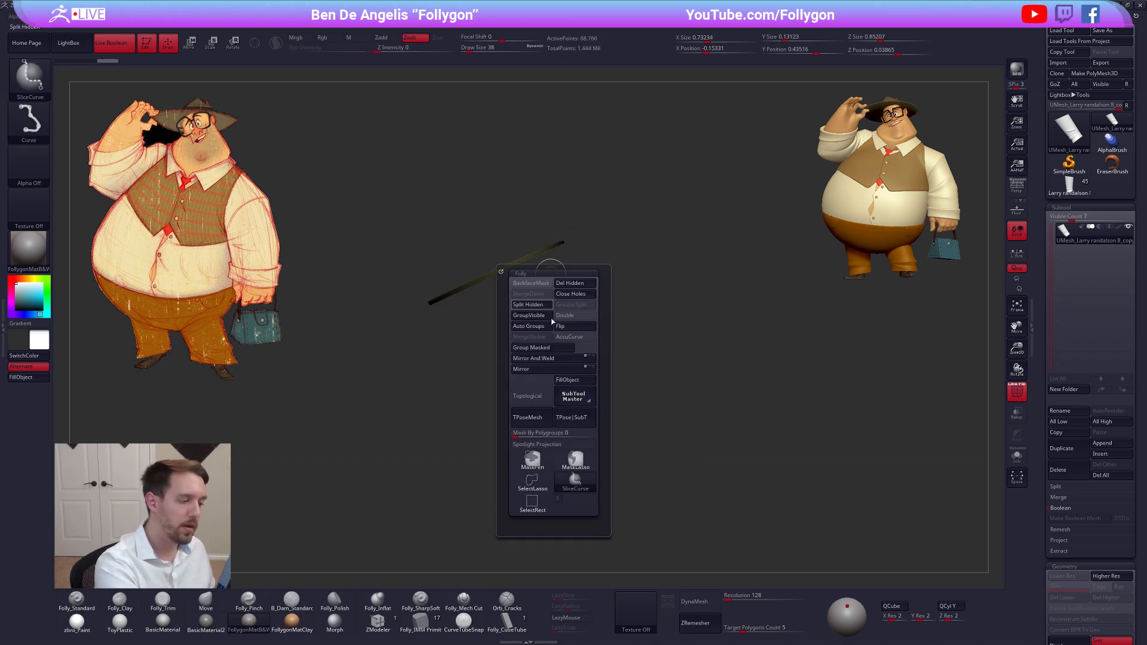
ctrl+shift+click(540, 477)
mouse_move(654, 294)
mouse_down()
mouse_move(660, 324)
mouse_move(683, 303)
mouse_up()
key(ctrl+shift+space)
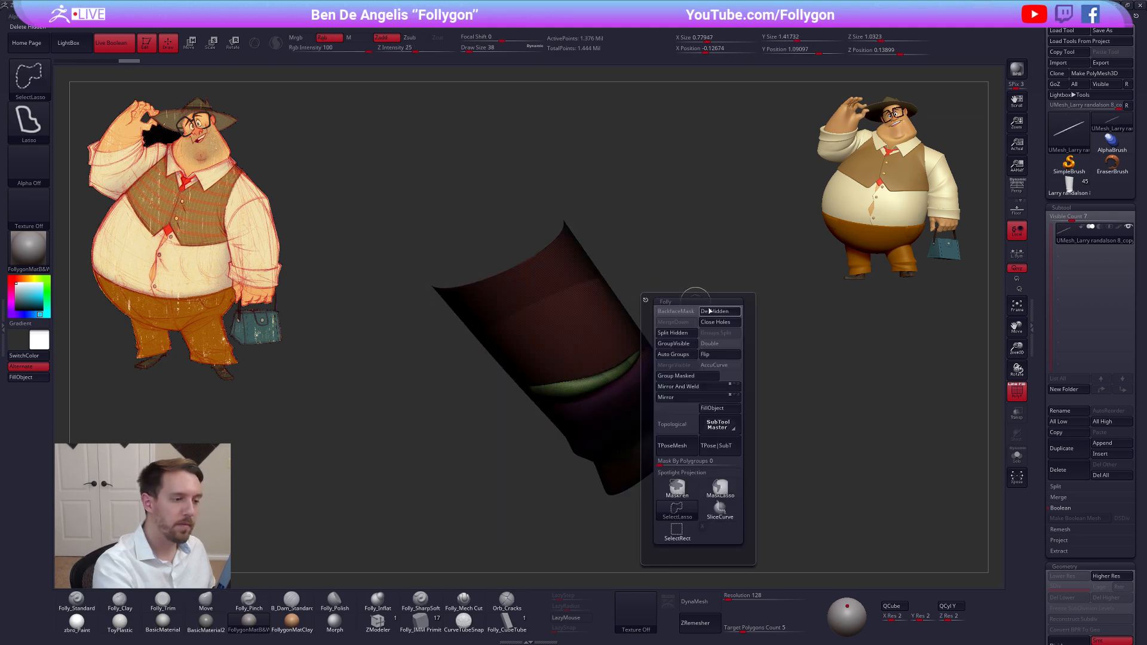
click(712, 332)
Check the leg's open ends and display its polygroups as solid colors without wireframe lines
mouse_move(766, 254)
mouse_down()
mouse_move(653, 417)
mouse_move(615, 401)
mouse_move(671, 415)
mouse_move(650, 405)
mouse_move(634, 436)
mouse_move(608, 371)
mouse_up()
key(shift+f)
key(shift+f)
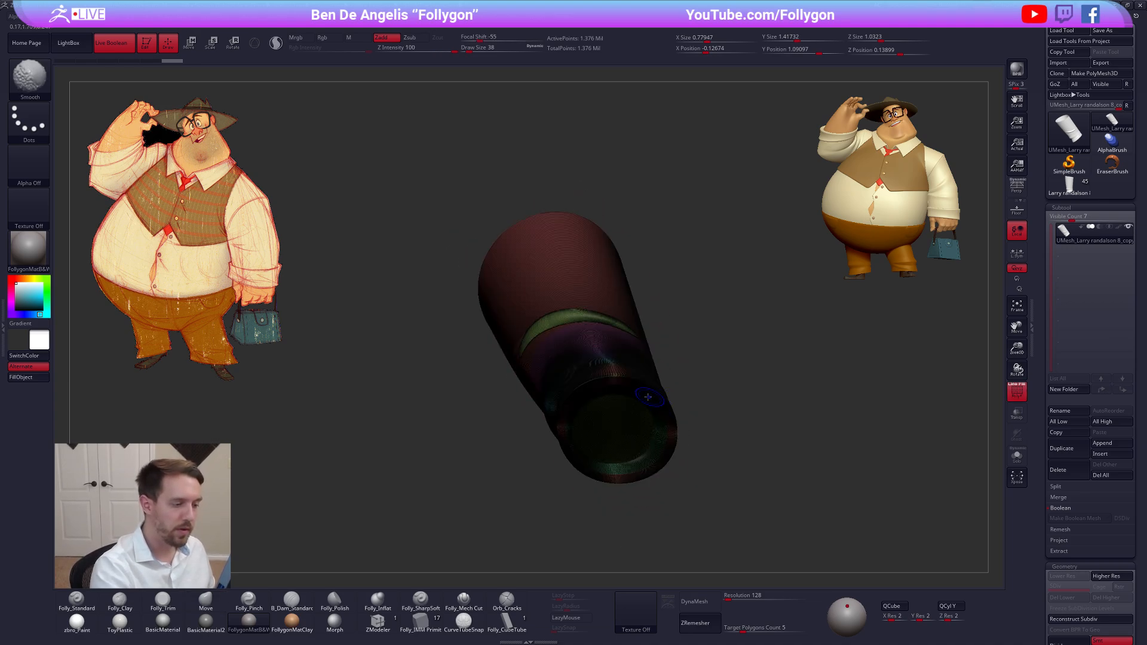
key(shift+f)
mouse_move(817, 439)
mouse_down()
mouse_move(827, 446)
mouse_move(824, 415)
mouse_move(830, 478)
mouse_move(806, 525)
mouse_move(755, 495)
mouse_up()
key(shift+f)
click(1013, 386)
Isolate the outer polygroup bands of the cuff with SelectRect and merge them into a single polygroup
key(ctrl+shift)
key(ctrl+shift+space)
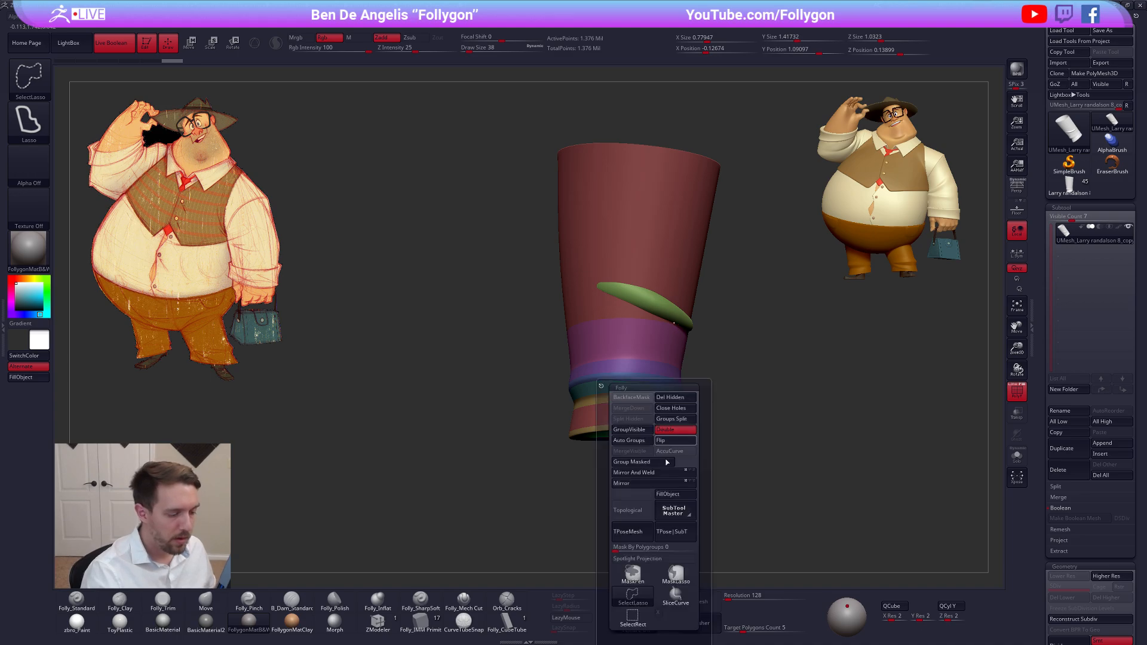
ctrl+shift+click(633, 609)
mouse_move(508, 467)
mouse_down()
mouse_move(627, 448)
mouse_move(610, 362)
mouse_move(630, 443)
mouse_up()
ctrl+shift+click(629, 438)
ctrl+shift+click(627, 437)
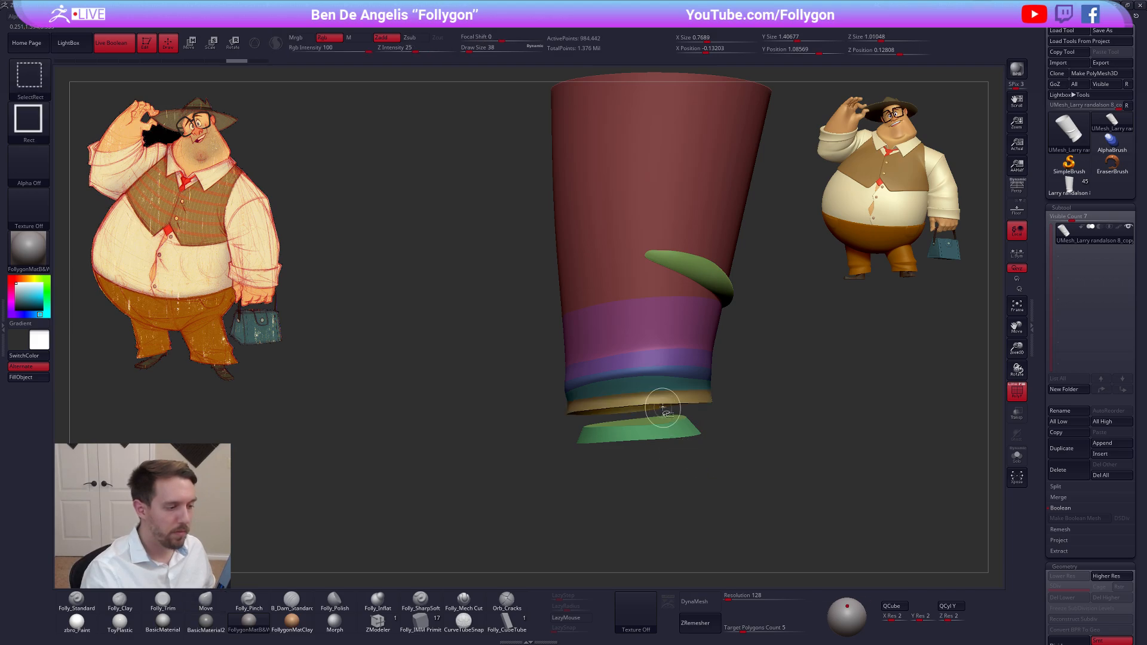
ctrl+shift+click(687, 399)
ctrl+shift+drag(738, 437, 766, 412)
ctrl+shift+drag(760, 453, 793, 426)
ctrl+shift+click(704, 400)
ctrl+shift+click(633, 382)
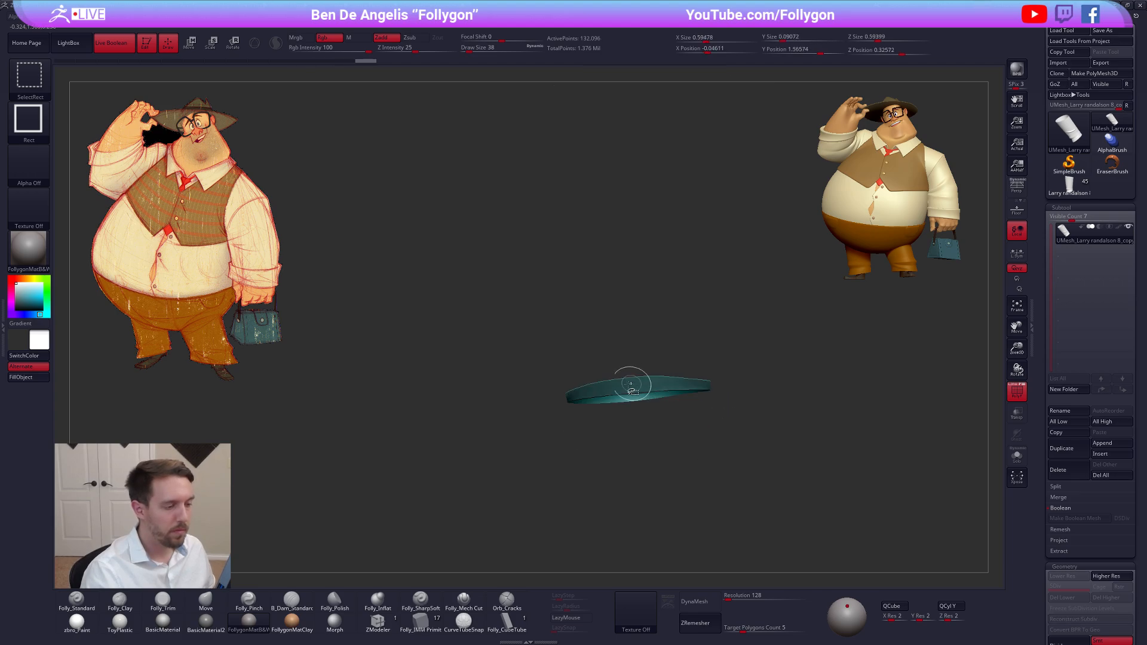
ctrl+shift+drag(552, 414, 542, 384)
ctrl+shift+click(609, 425)
ctrl+shift+drag(793, 494, 784, 469)
key(ctrl+w)
ctrl+shift+click(775, 474)
Isolate the bands between the cuff and the upper leg and combine them into one polygroup
right_drag(658, 427, 601, 375)
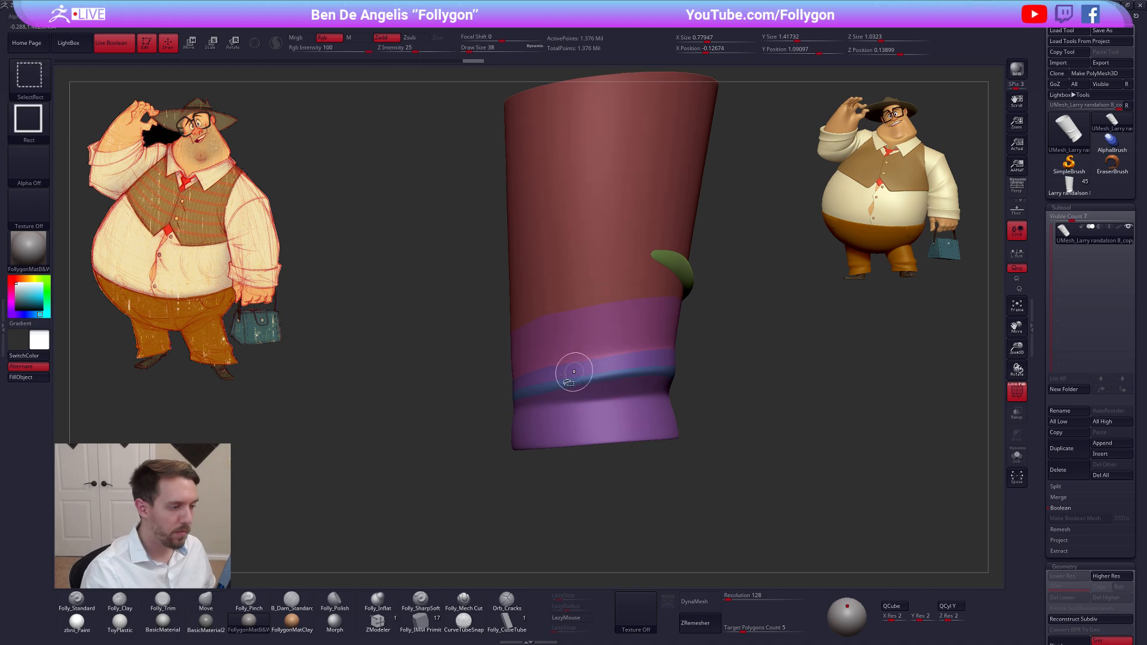
ctrl+shift+click(553, 389)
ctrl+shift+drag(761, 418, 735, 405)
ctrl+alt+shift+click(612, 342)
ctrl+shift+click(758, 410)
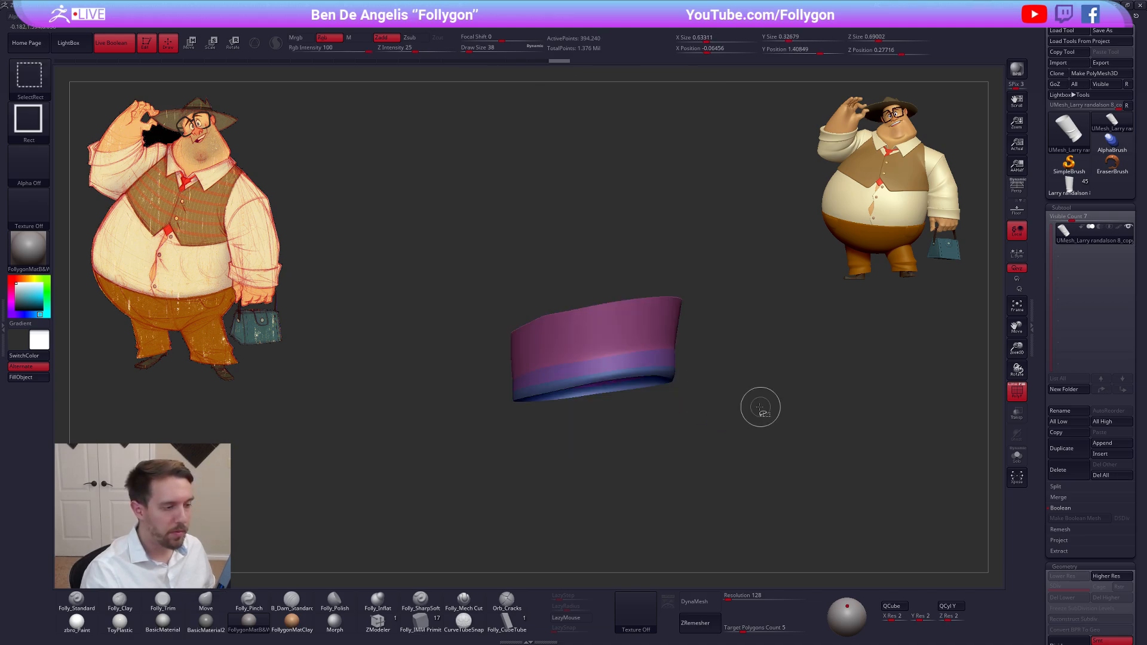
key(ctrl+w)
ctrl+shift+click(757, 413)
Isolate the leg's outer surface above the cuff, including the fold, and group it as a single polygroup
right_drag(707, 409, 591, 386)
right_drag(639, 353, 614, 346)
key(ctrl+shift)
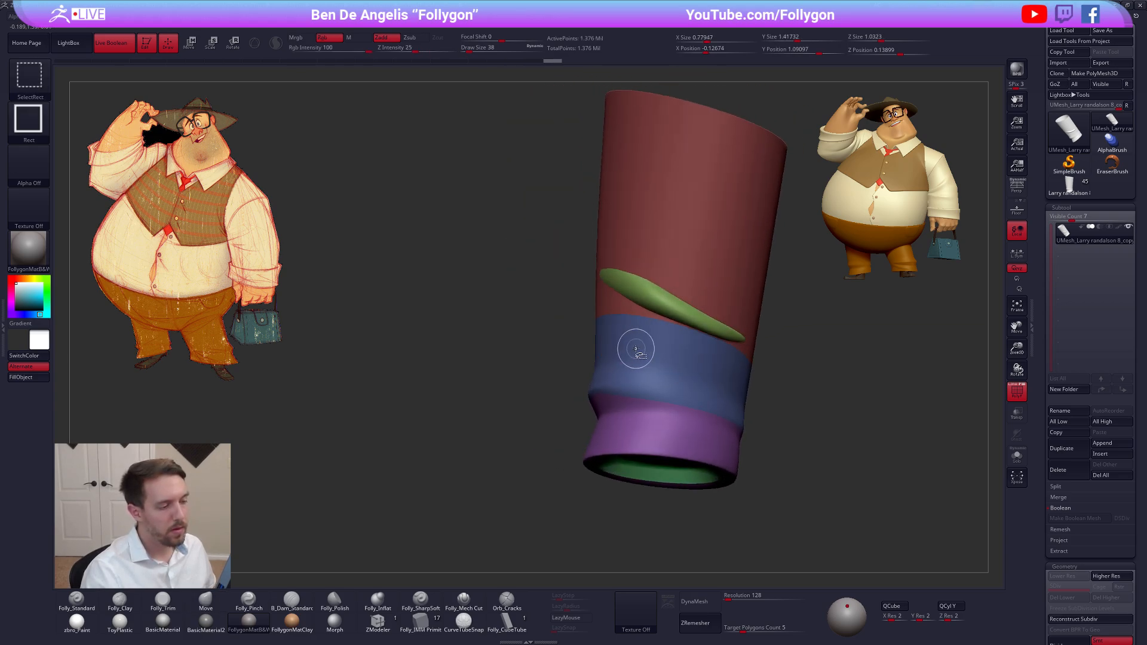
ctrl+shift+click(635, 349)
mouse_move(503, 361)
ctrl+shift+mouse_down()
mouse_move(551, 331)
mouse_move(579, 341)
ctrl+shift+mouse_up()
ctrl+shift+click(603, 308)
ctrl+shift+click(639, 296)
key(ctrl+w)
Slice the grouped surface along the fold with SliceCurve into upper and lower polygroups, and show the whole leg
mouse_move(664, 339)
right_down()
mouse_move(687, 299)
mouse_move(716, 328)
mouse_move(685, 368)
right_up()
key(ctrl+shift+f)
ctrl+shift+click(718, 583)
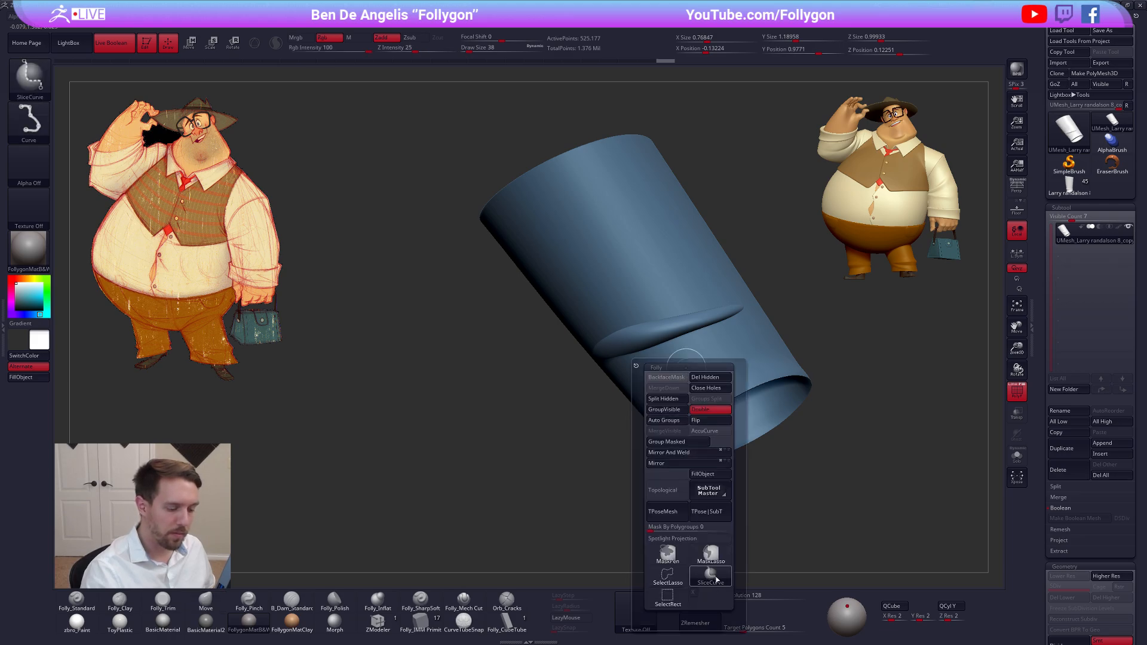
right_drag(708, 313, 676, 343)
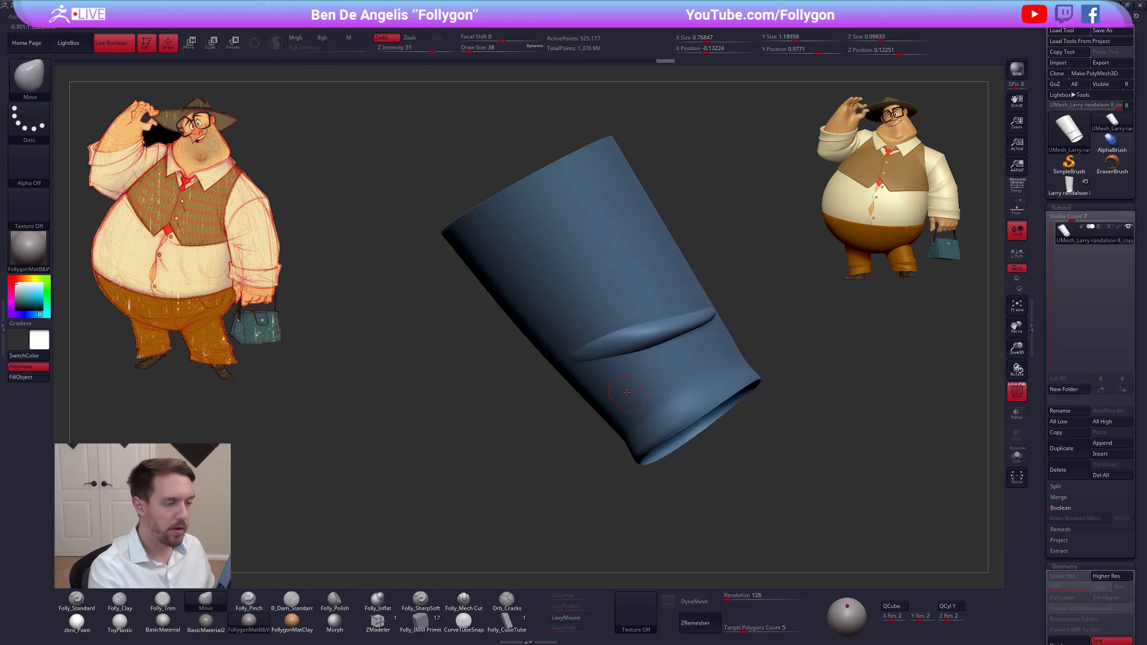
right_drag(627, 393, 599, 387)
ctrl+shift+drag(494, 362, 807, 289)
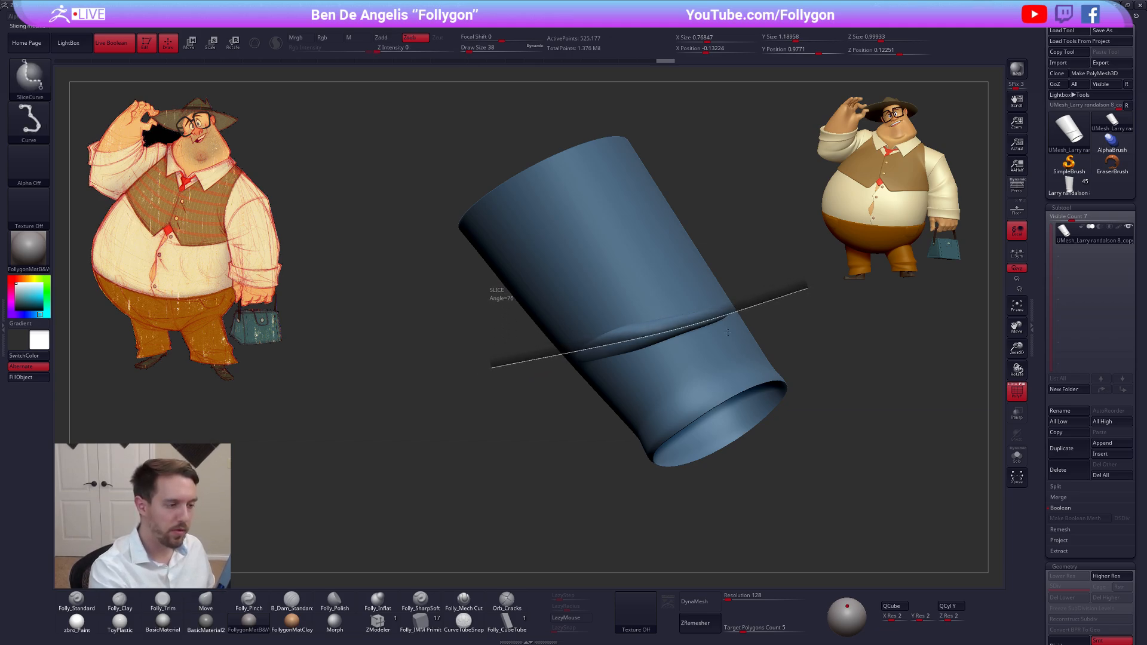
mouse_move(682, 527)
ctrl+shift+mouse_down()
mouse_move(705, 496)
mouse_move(731, 404)
mouse_move(688, 415)
mouse_move(670, 377)
mouse_move(701, 394)
mouse_move(697, 376)
ctrl+shift+mouse_up()
ctrl+shift+click(728, 402)
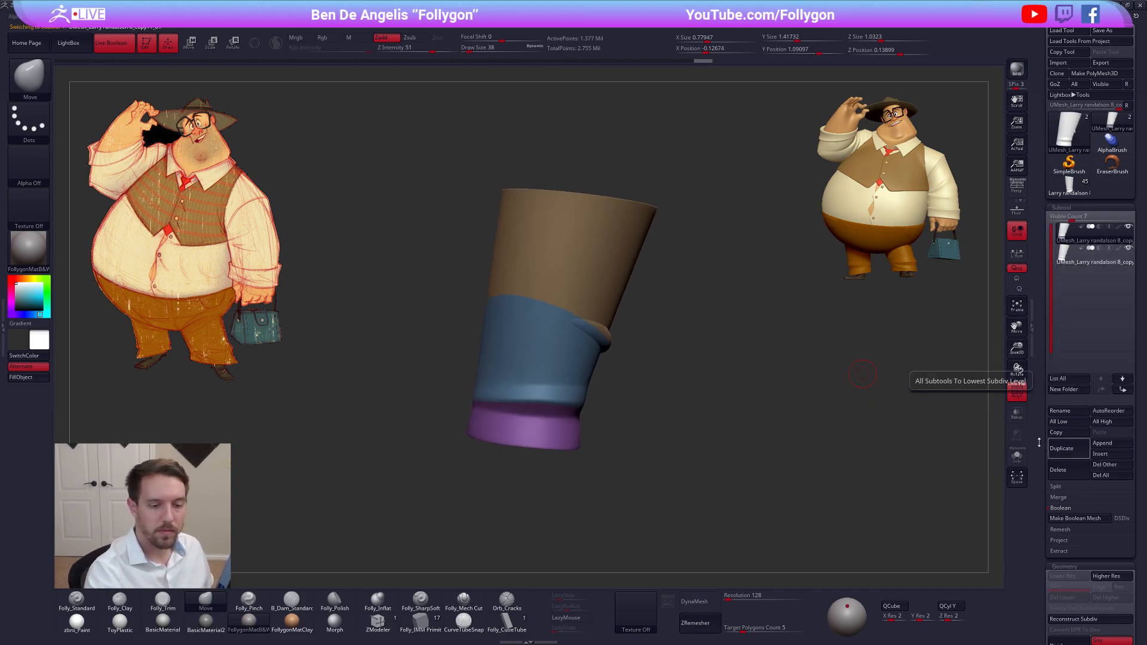
Duplicate the leg subtool and set ZRemesher to KeepGroups with a target polygon count of 0.5
click(1066, 448)
scroll(1064, 388, down, 2)
scroll(1063, 387, down, 3)
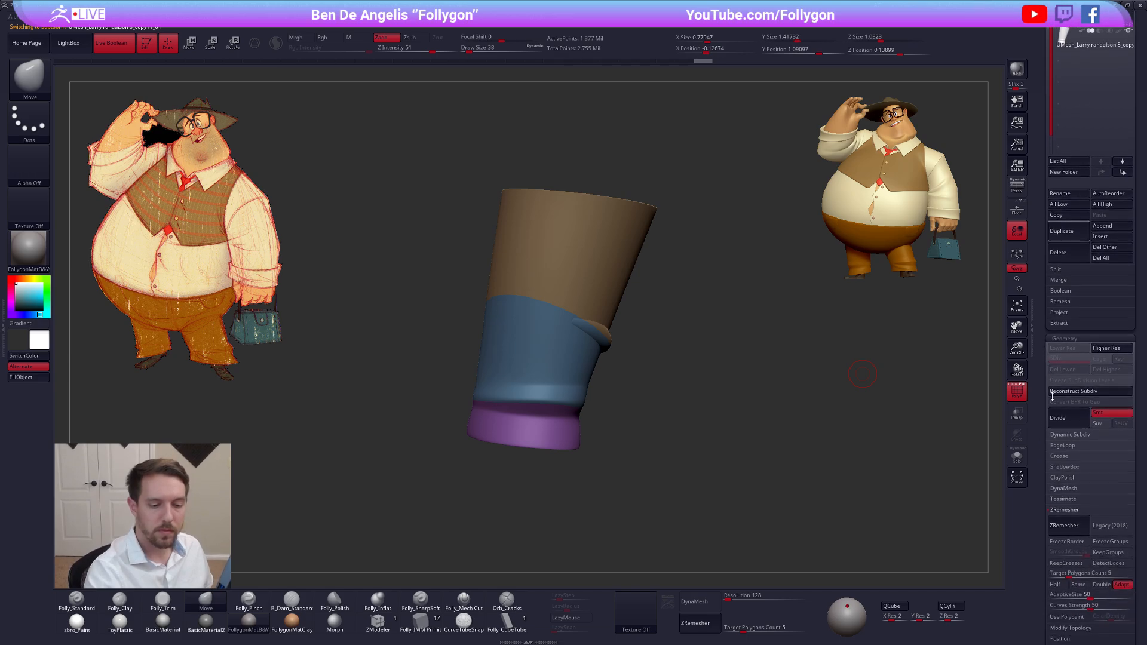
click(1106, 445)
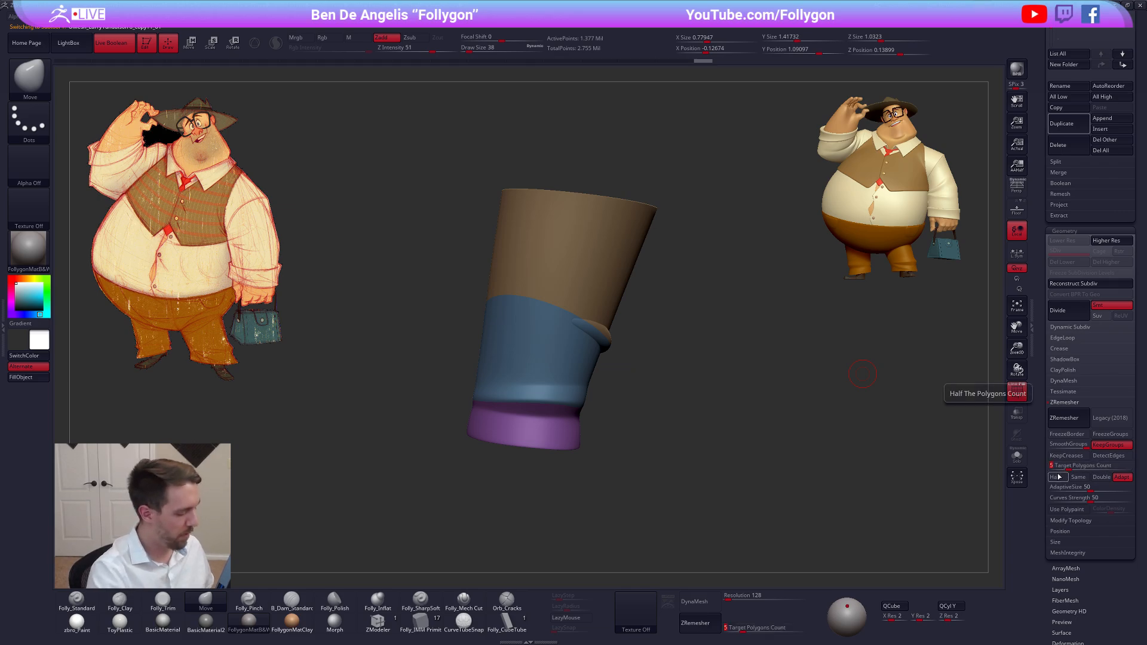
click(1059, 477)
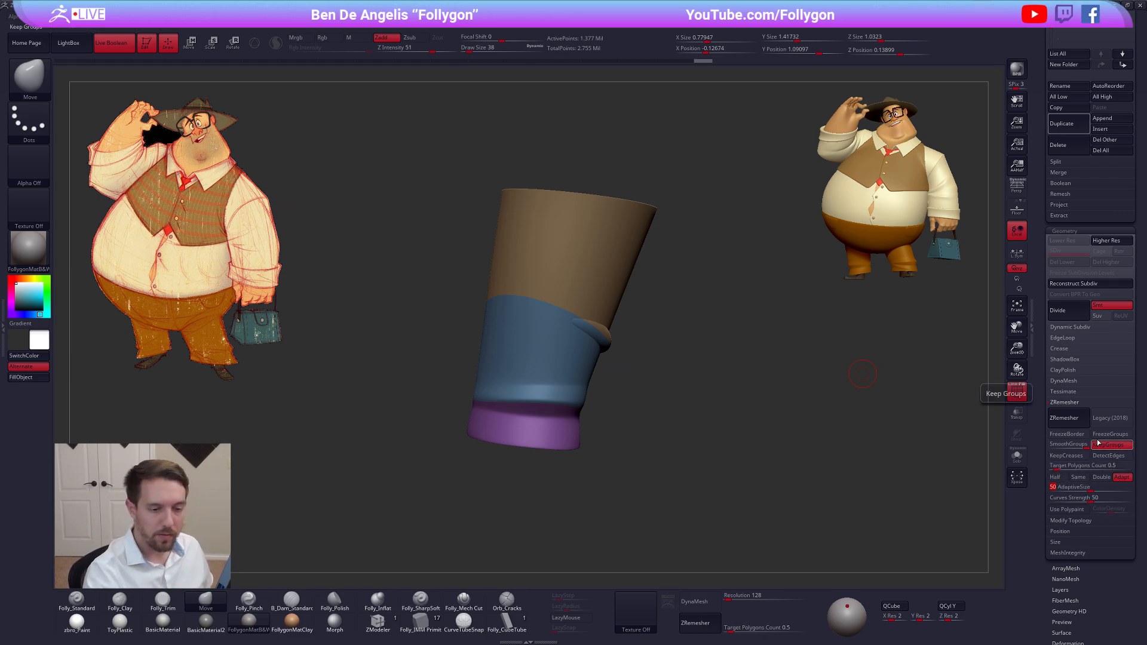
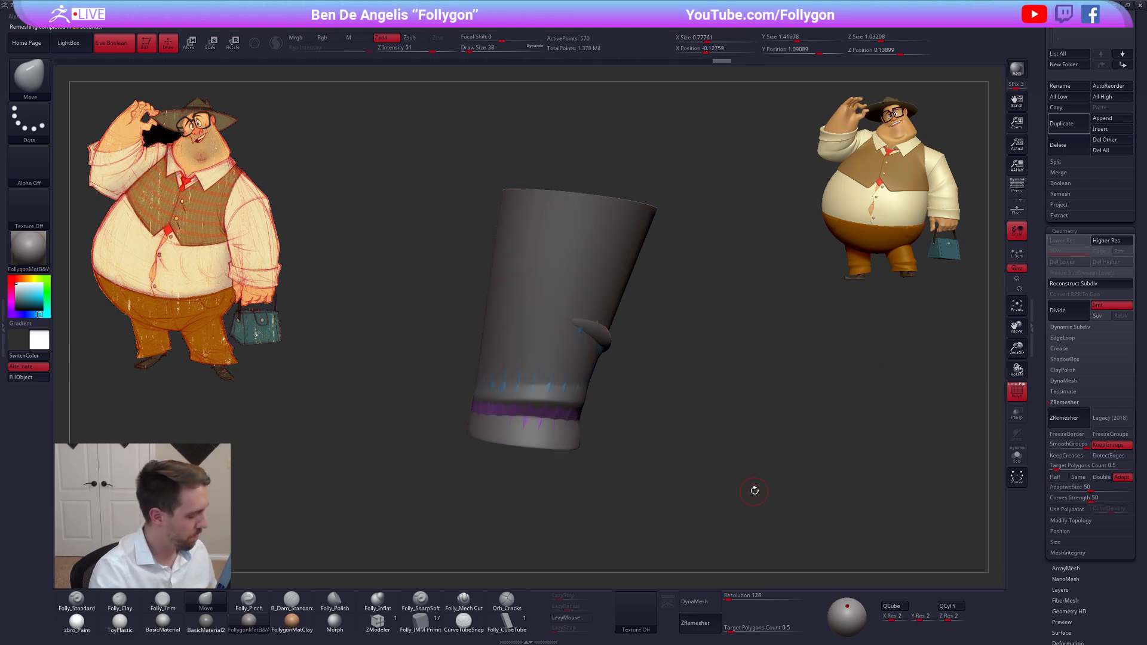
Subdivide the remeshed pant leg to level 2 and turn off its wireframe display
mouse_move(755, 490)
shift+mouse_down()
mouse_move(758, 501)
mouse_move(726, 507)
mouse_move(790, 527)
mouse_move(769, 525)
mouse_move(810, 475)
mouse_move(757, 510)
mouse_move(782, 490)
mouse_move(804, 497)
mouse_move(759, 505)
shift+mouse_up()
key(d)
key(shift+f)
click(1017, 389)
key(shift+f)
key(shift+d)
key(d)
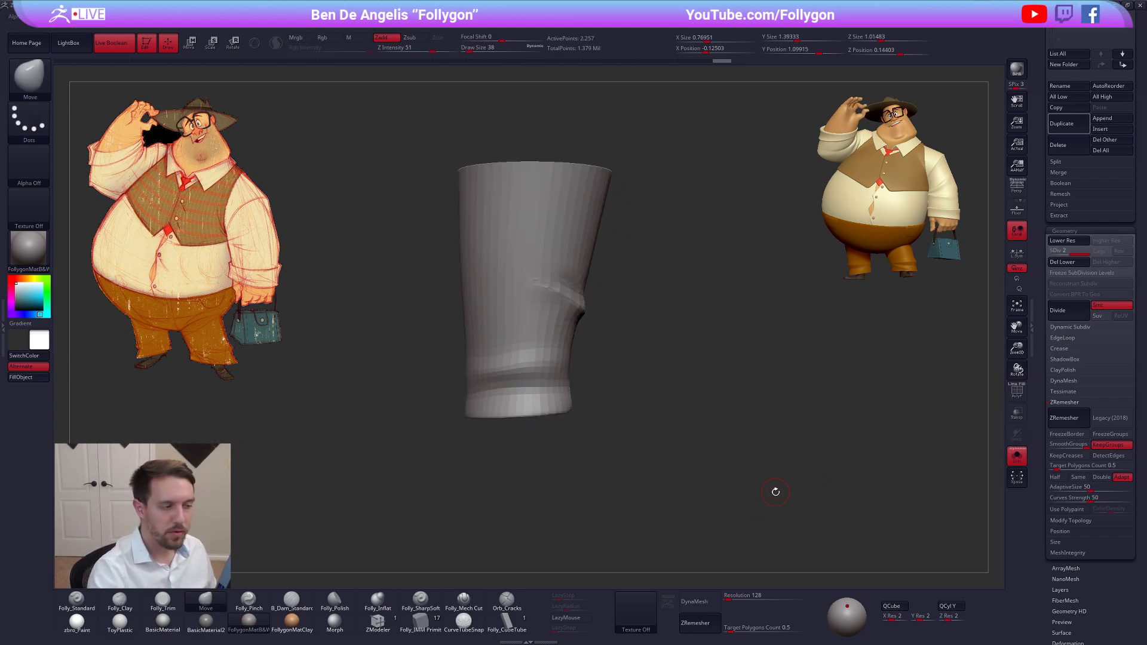
Subdivide the pant leg to level 4 and project the original leg's detail onto it at distance 0.02
drag(1040, 284, 1042, 436)
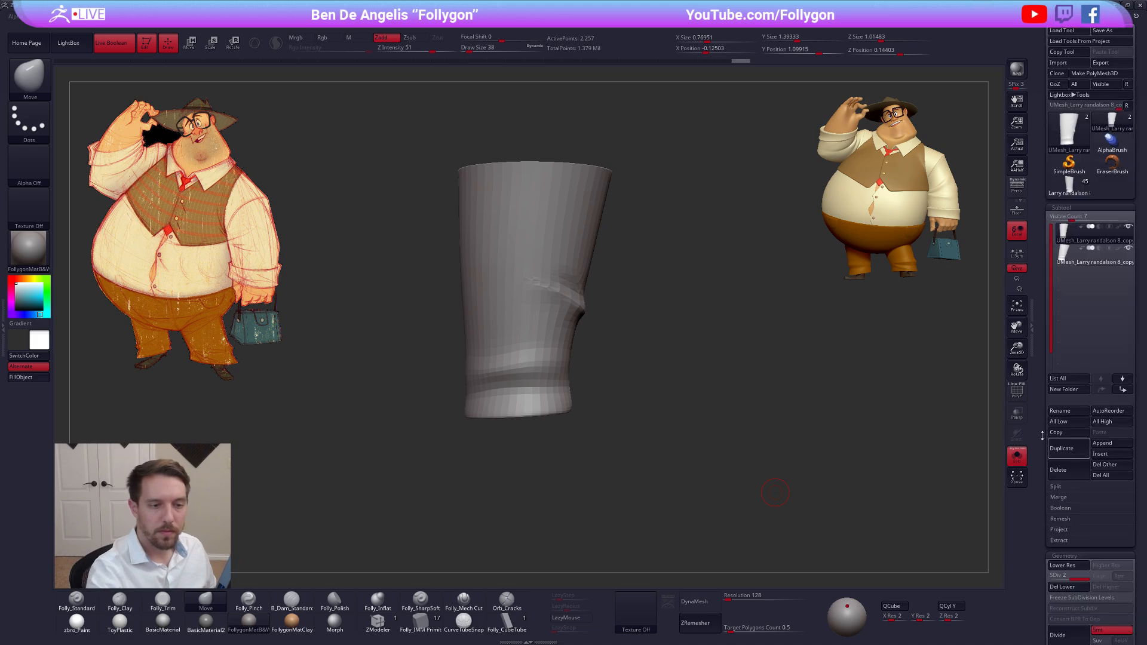
click(1059, 530)
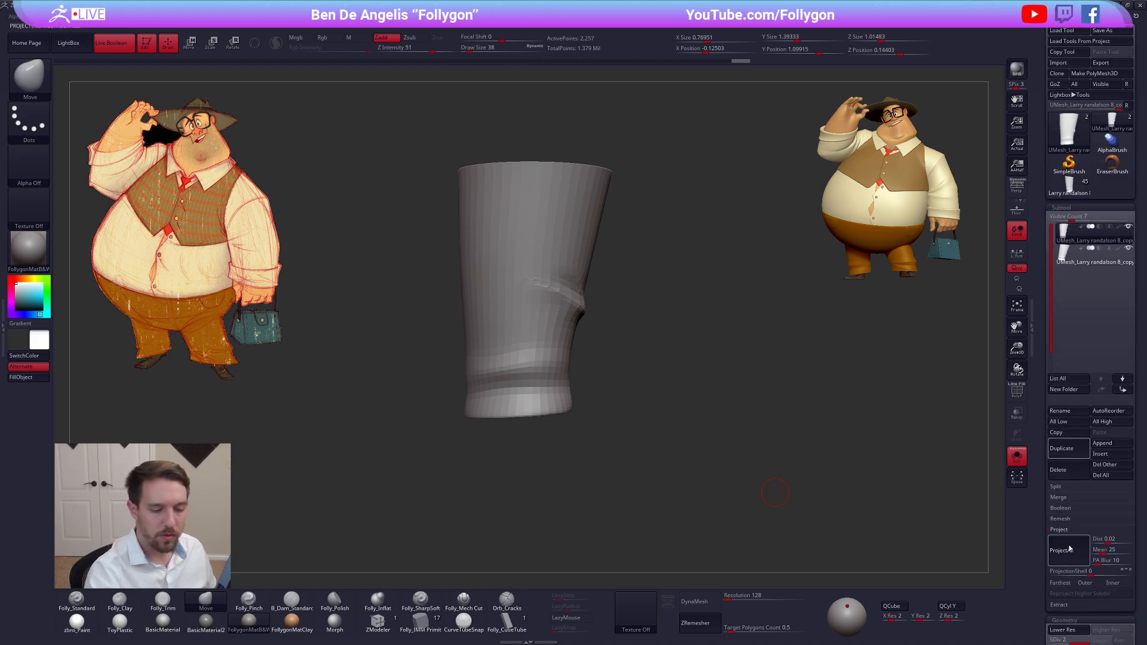
key(ctrl+d)
click(1069, 550)
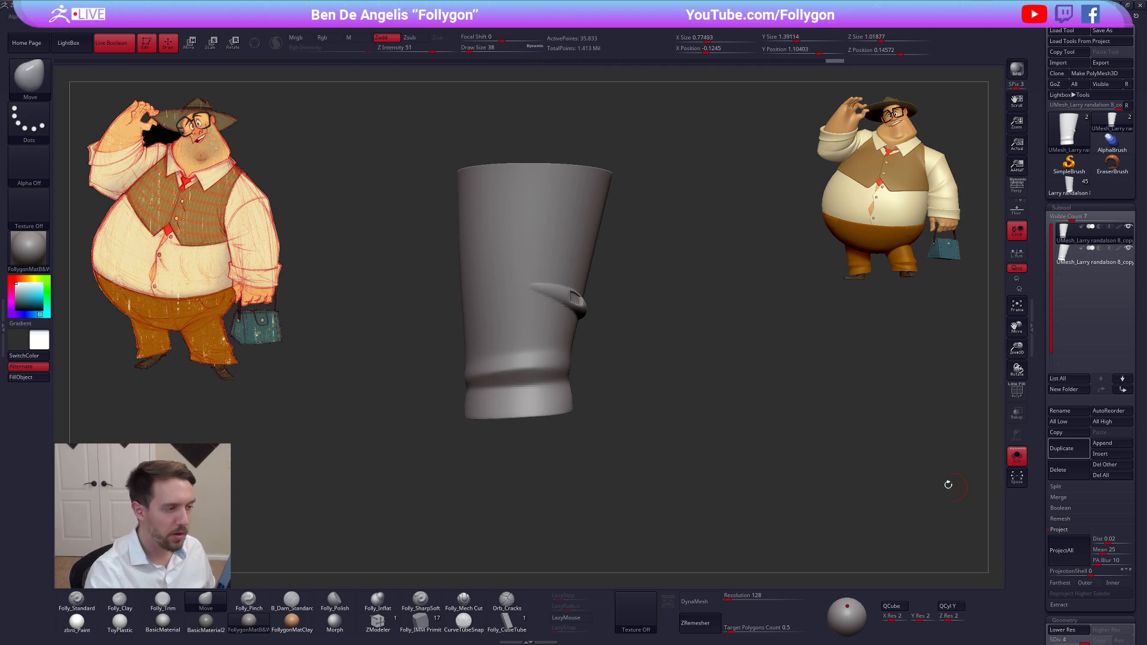
Subdivide the pant leg to level 6, projecting the original leg's detail onto each new level
drag(948, 484, 862, 514)
key(ctrl+d)
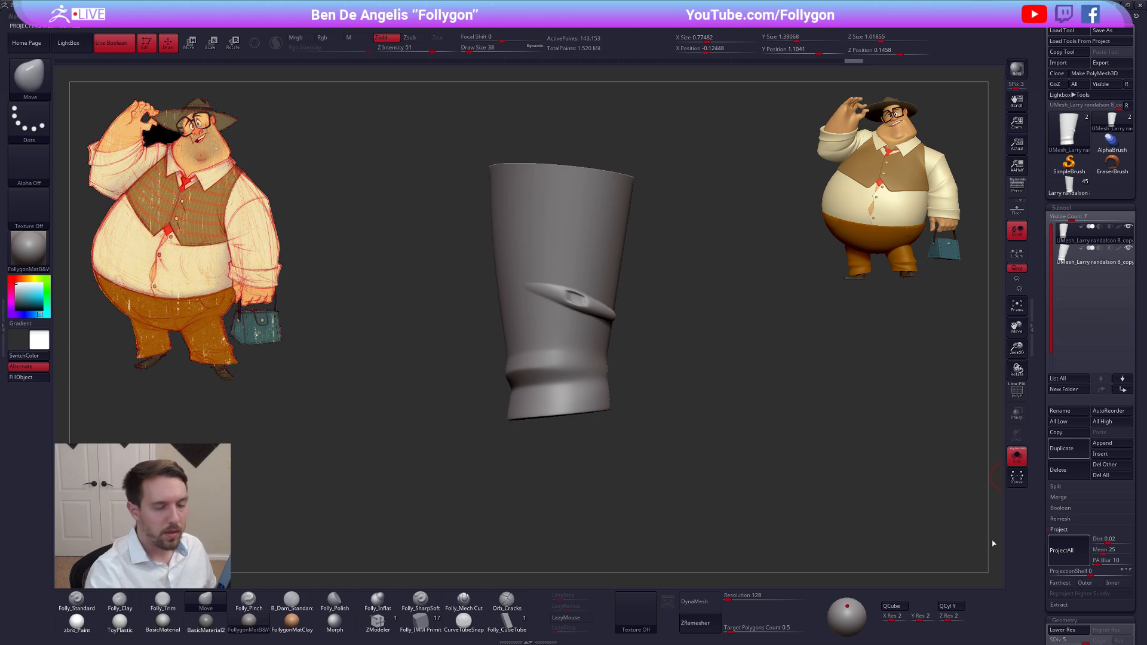
mouse_move(783, 504)
mouse_down()
mouse_move(740, 420)
mouse_move(529, 293)
mouse_move(603, 330)
mouse_move(632, 323)
mouse_up()
key(2)
mouse_move(558, 352)
mouse_down()
mouse_move(548, 357)
mouse_move(624, 325)
mouse_up()
mouse_move(741, 334)
mouse_down()
mouse_move(689, 342)
mouse_move(704, 392)
mouse_up()
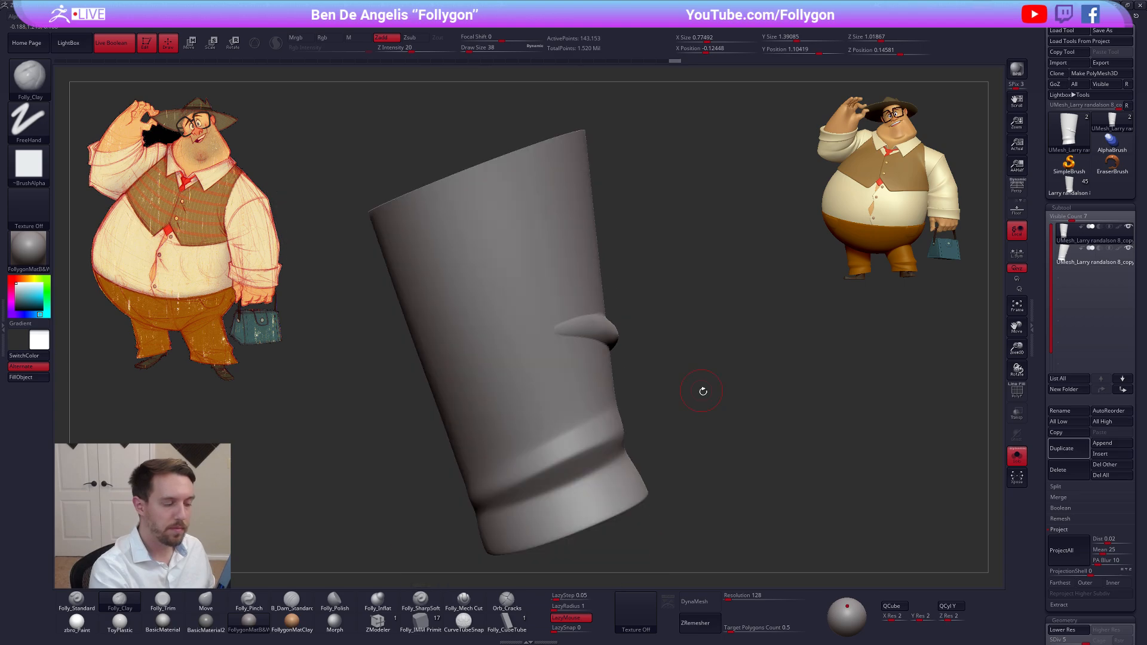
key(d)
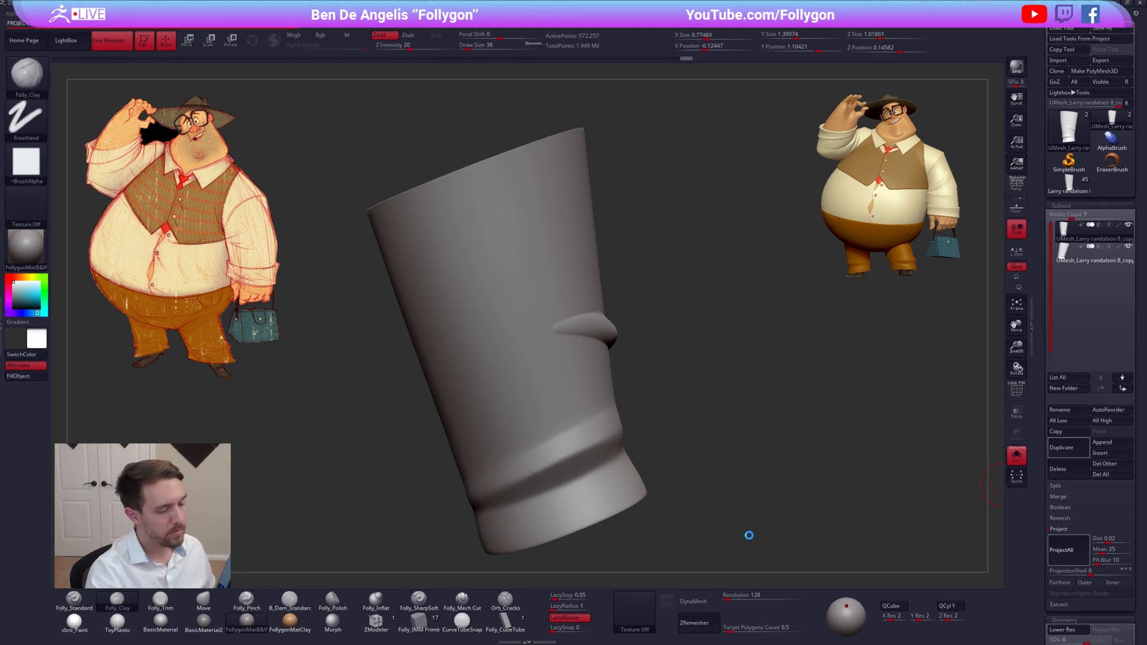
drag(719, 448, 887, 430)
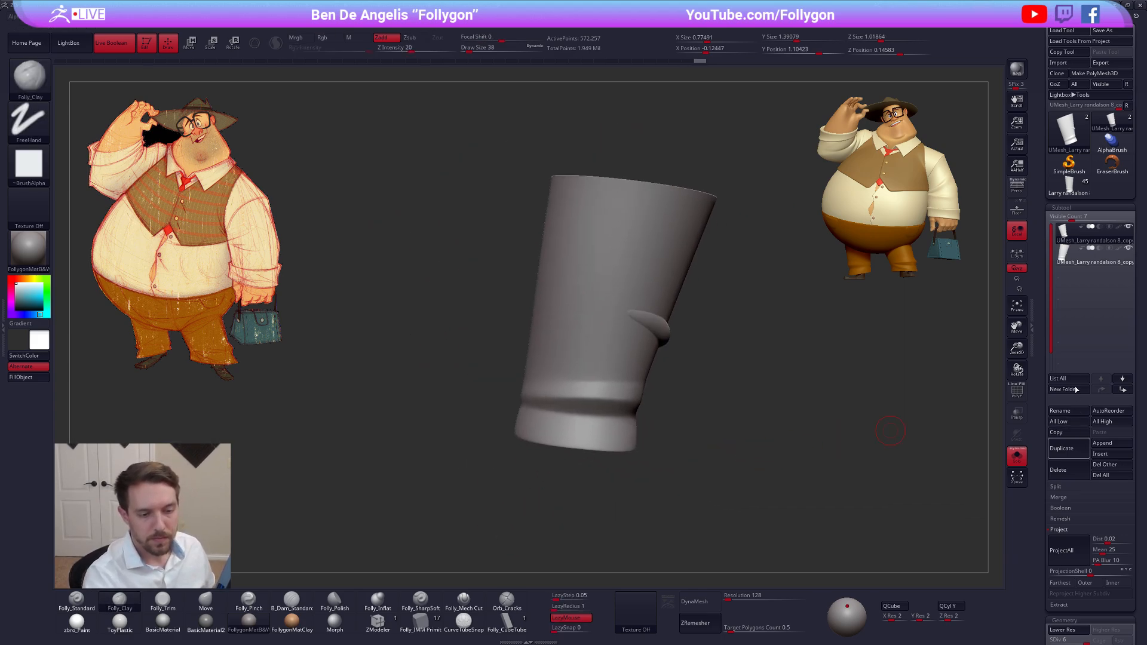
Delete the original high-resolution pant leg subtool, keeping only the remeshed copy
key(alt+Down)
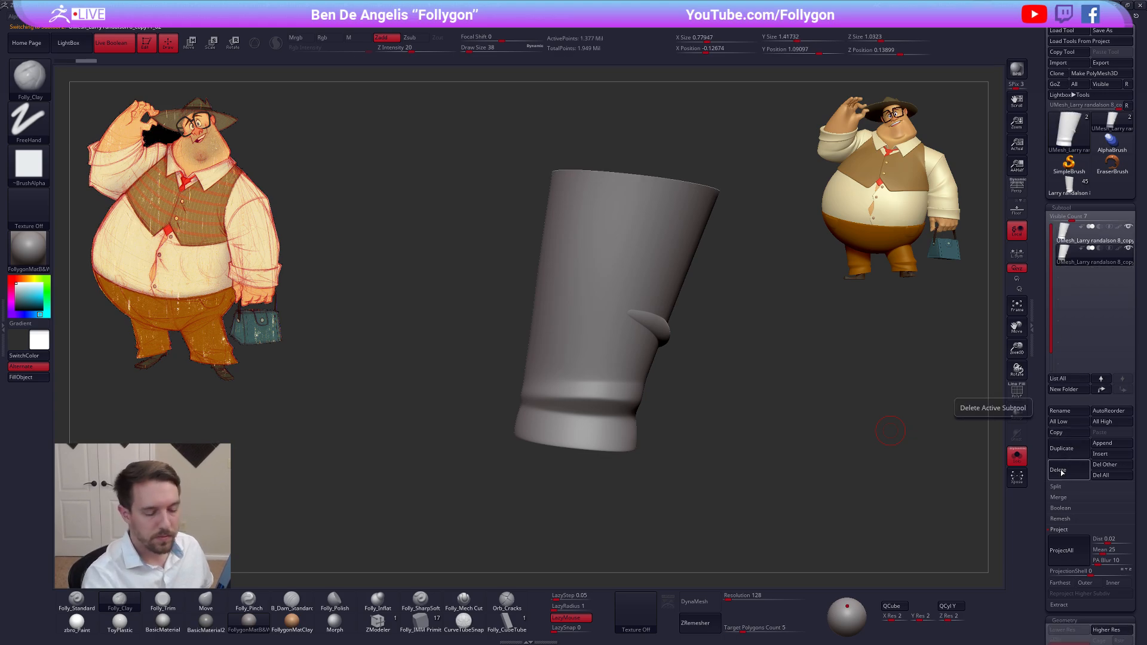
click(1058, 470)
click(986, 490)
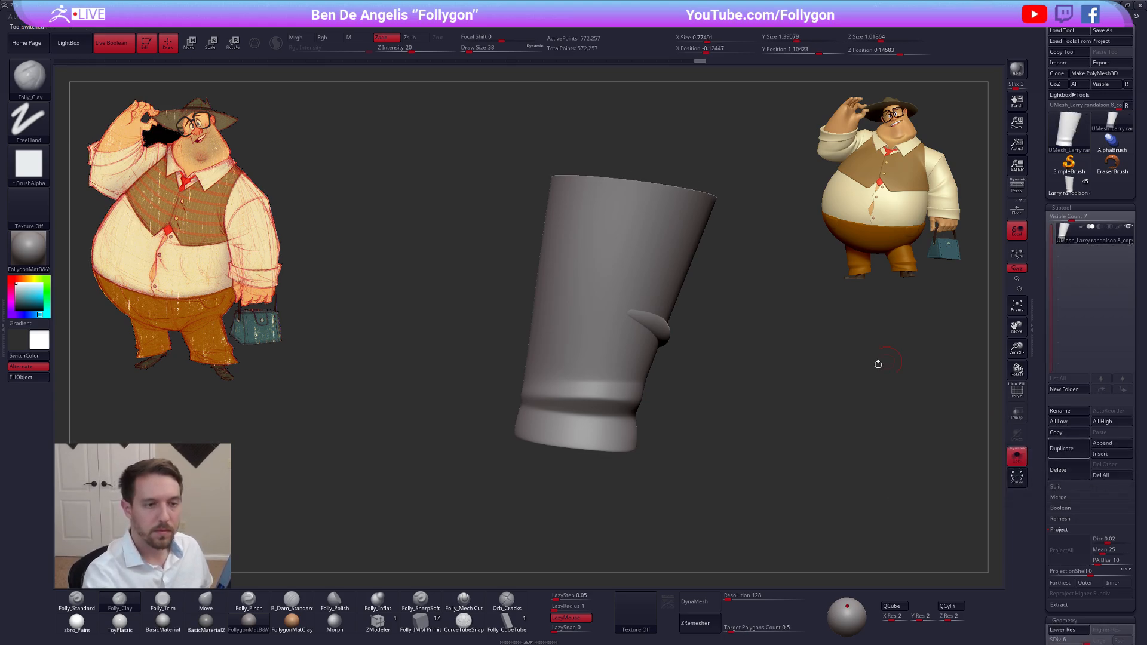
Rework and smooth the tapering ends of the knee fold with the Folly_Clay and Smooth brushes at draw size 61
key(shift+f)
mouse_move(709, 423)
mouse_down()
mouse_move(667, 396)
mouse_move(693, 409)
mouse_move(636, 418)
mouse_up()
key(shift+f)
key(space)
drag(658, 368, 664, 368)
alt+right_drag(664, 368, 686, 385)
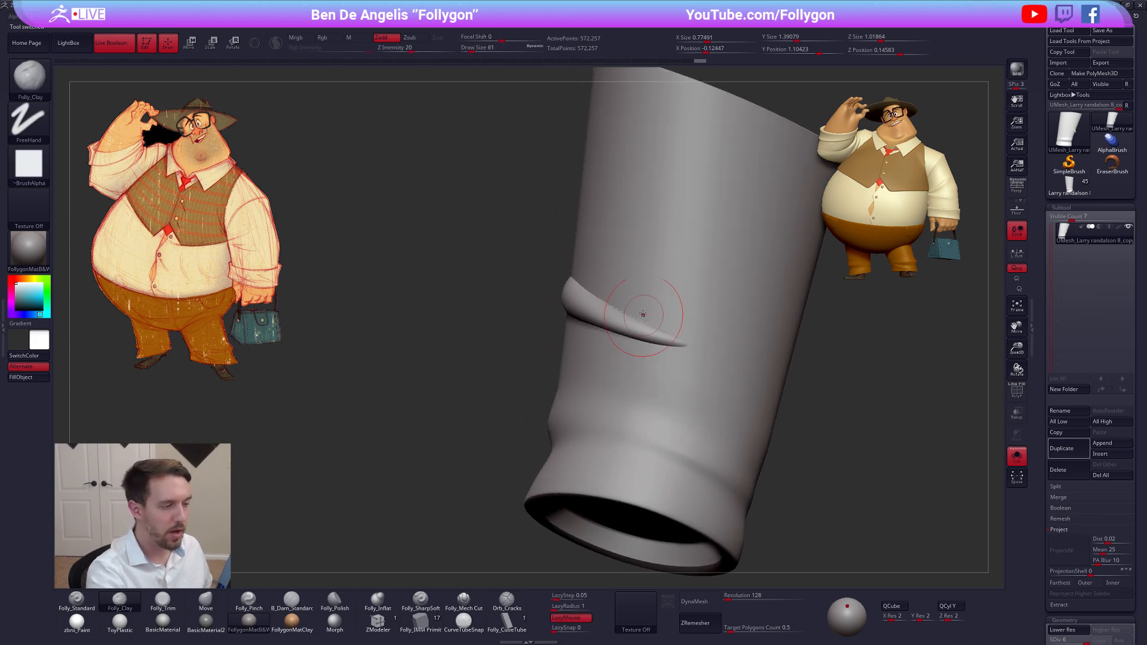
mouse_move(608, 284)
shift+mouse_down()
mouse_move(627, 311)
mouse_move(707, 355)
mouse_move(669, 346)
shift+mouse_up()
right_drag(633, 371, 693, 381)
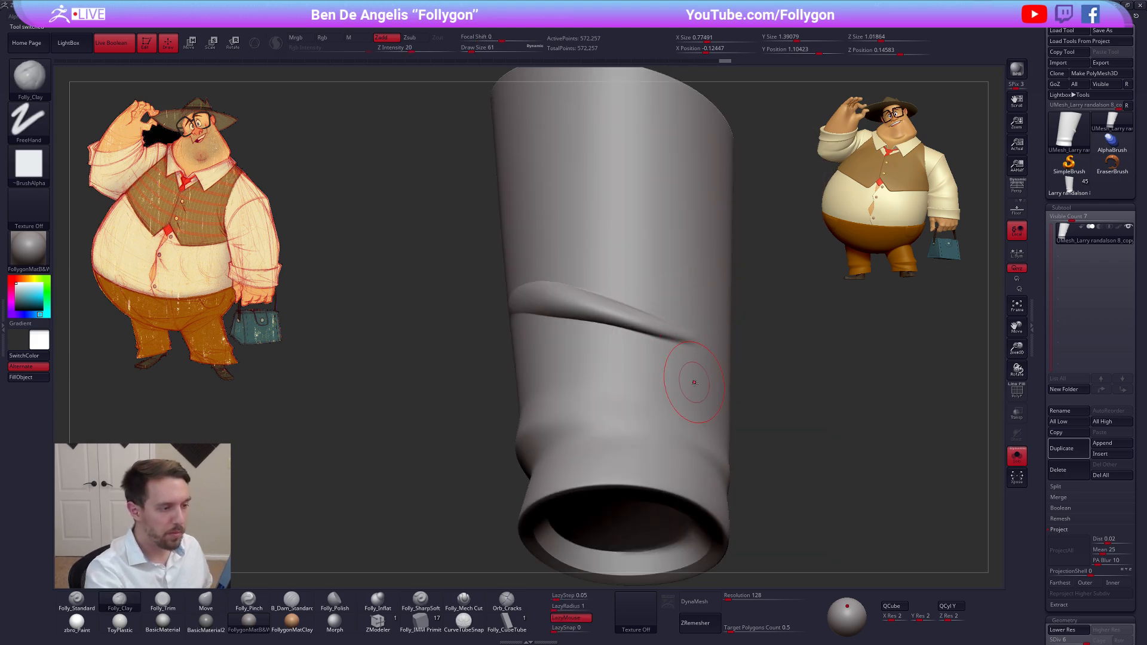
right_drag(550, 382, 621, 377)
shift+drag(603, 327, 586, 330)
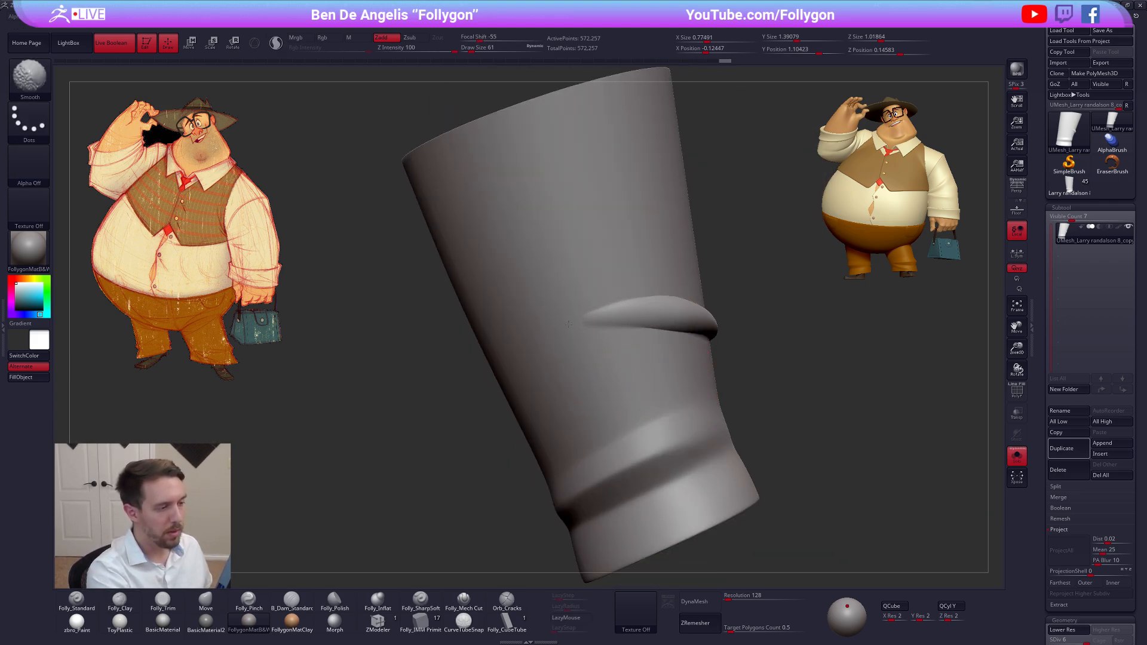
Soften one end of the knee fold at subdivision levels 4 and 5 with Folly_Mech Cut and Smooth at draw size 43
alt+right_drag(605, 363, 641, 380)
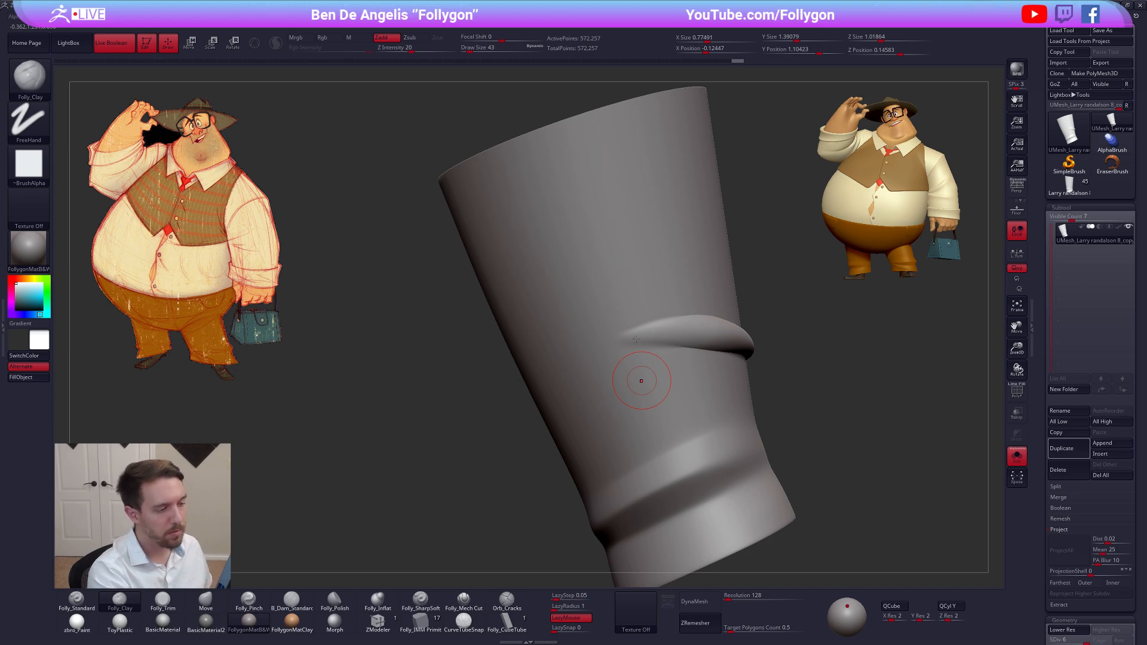
key(shift+d)
key(shift+d)
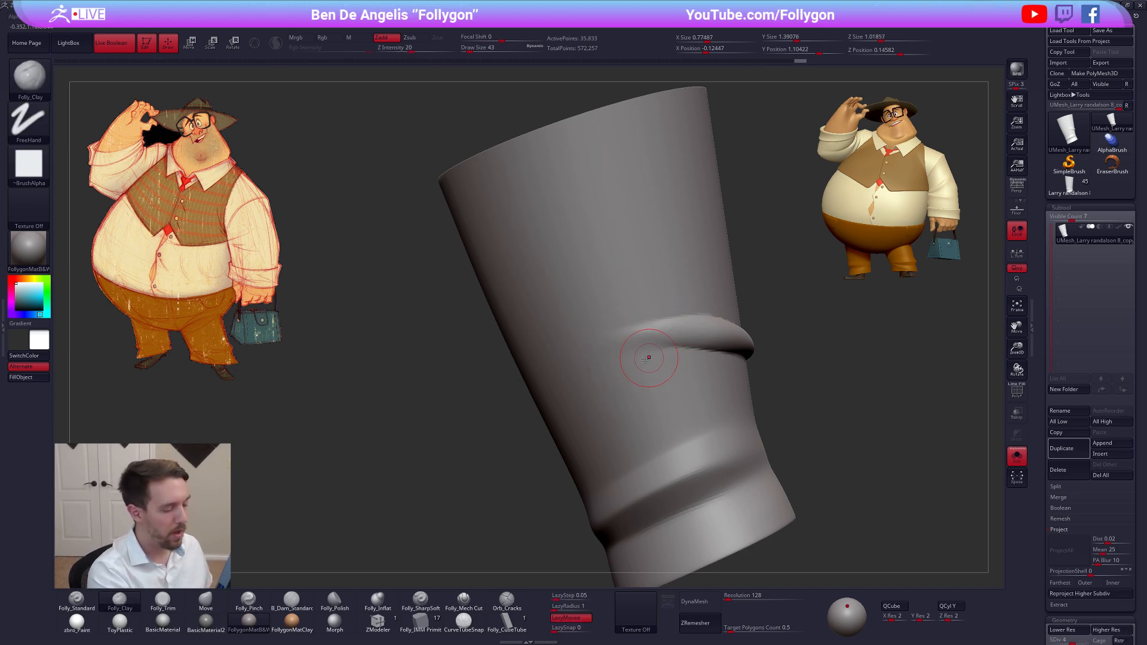
click(463, 600)
right_drag(656, 366, 671, 353)
key(d)
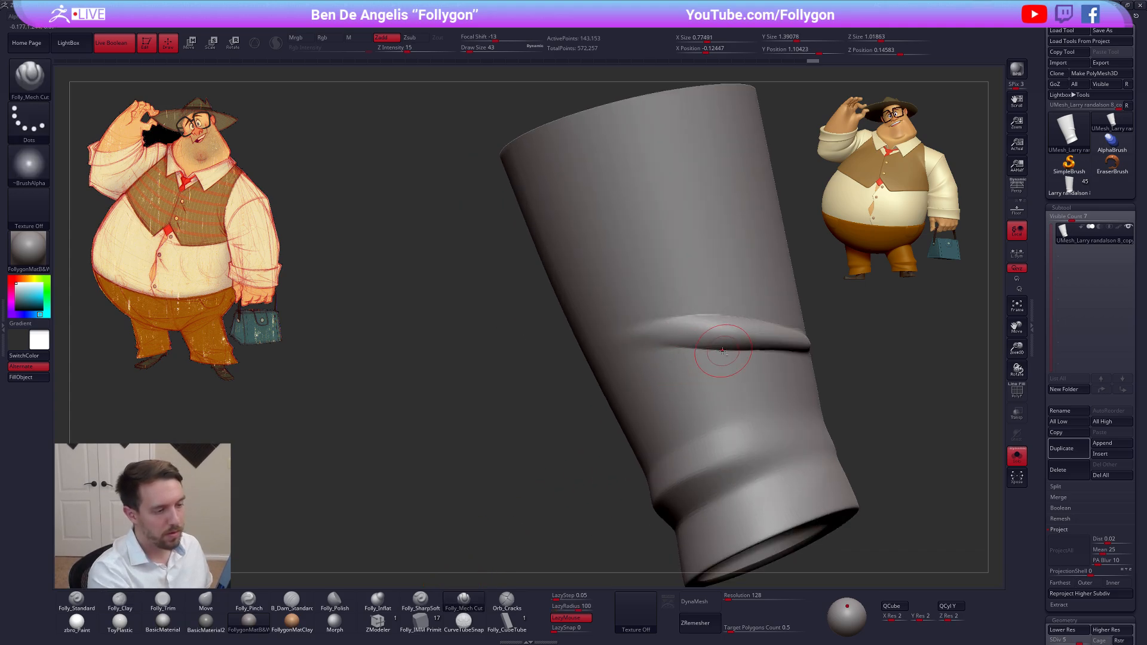
drag(595, 353, 588, 353)
shift+drag(659, 341, 633, 347)
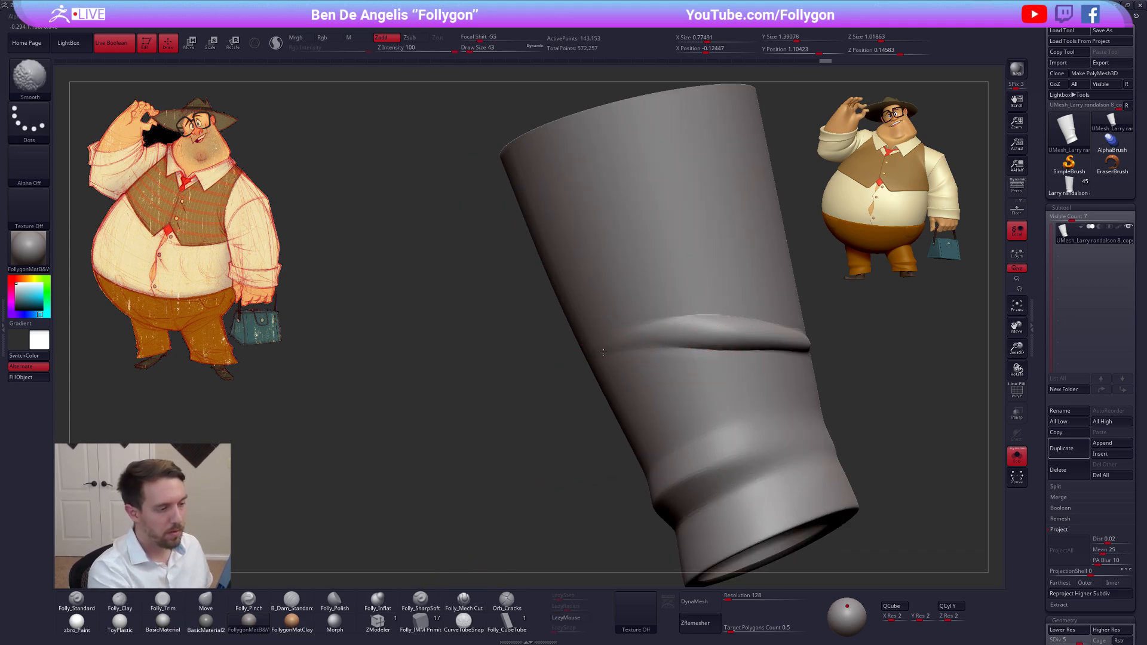
drag(696, 315, 672, 315)
mouse_move(724, 359)
alt+right_down()
mouse_move(671, 388)
mouse_move(603, 392)
alt+right_up()
alt+right_drag(721, 390, 672, 381)
Smooth the opposite end of the knee fold into the pant leg, dropping to subdivision level 4
key(2)
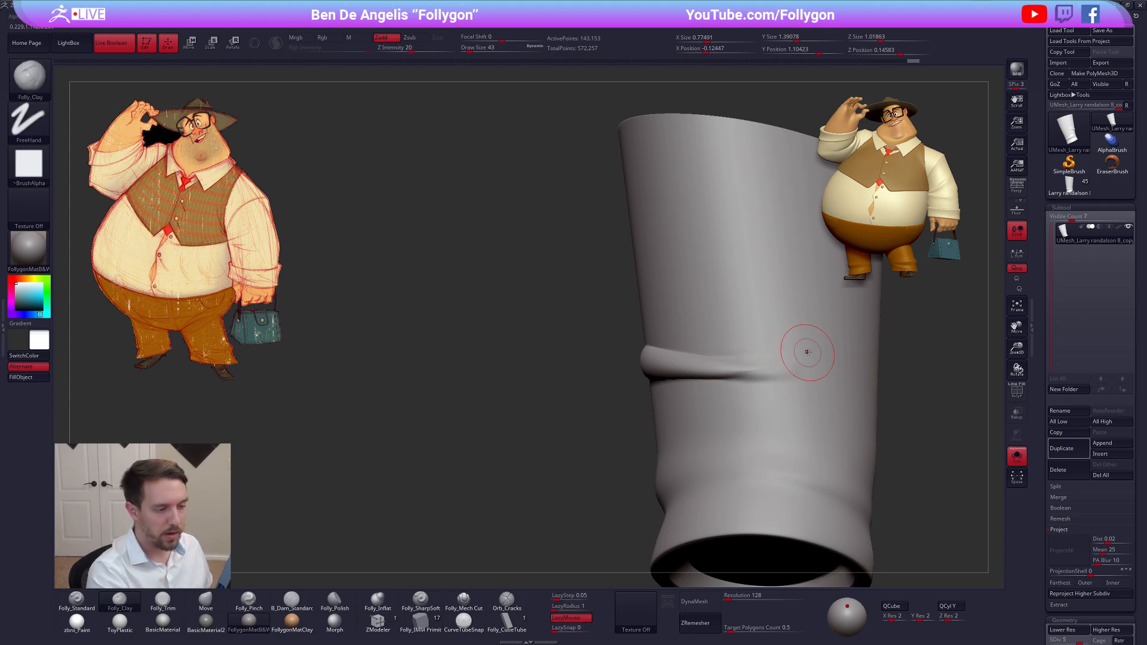
key(shift)
shift+drag(793, 375, 757, 377)
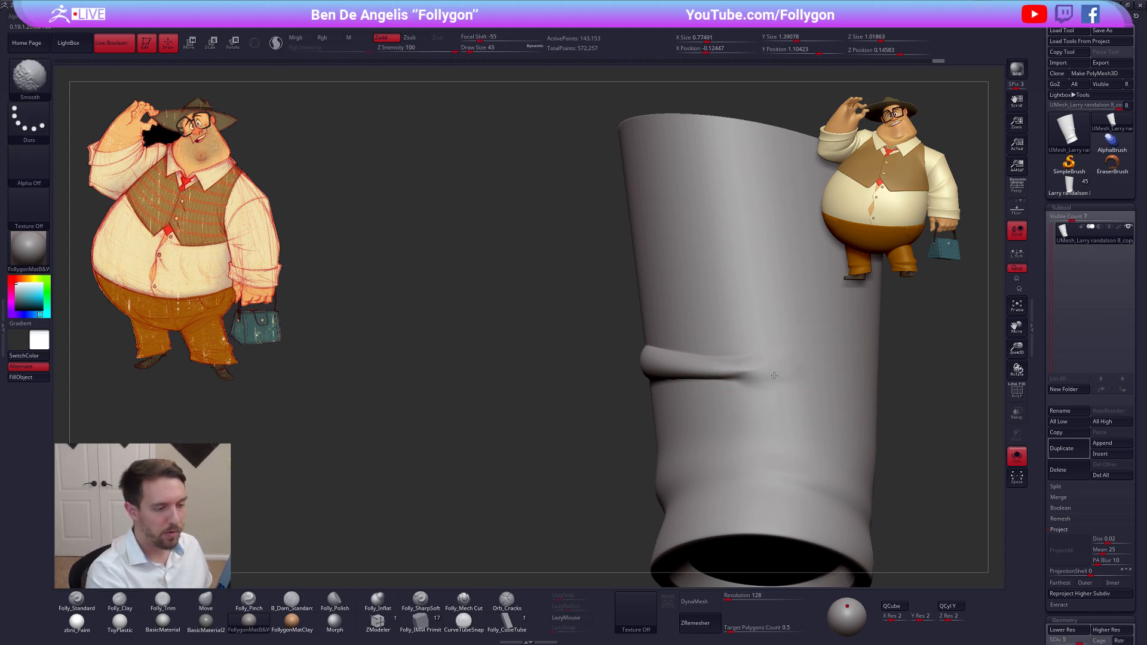
key(shift+d)
key(shift+d)
mouse_move(738, 391)
right_down()
mouse_move(761, 381)
mouse_move(668, 418)
right_up()
key(d)
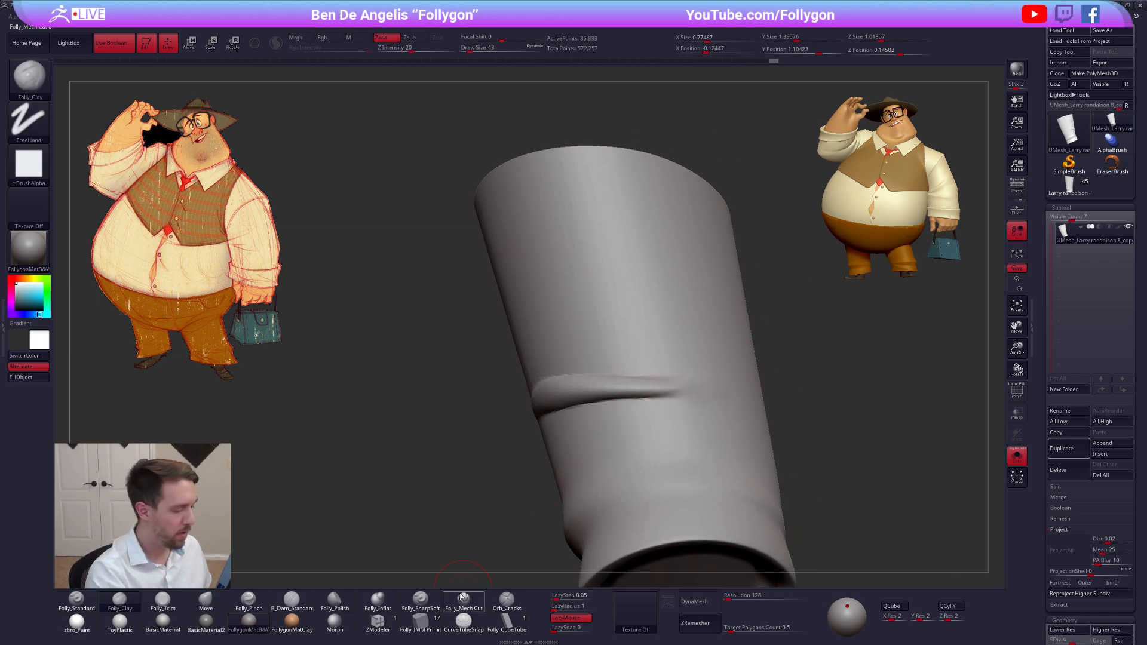
Refine the knee fold's tapered end with Folly_SharpSoft and smoothing, raising the draw size to 74 and the subdivision to level 5
click(424, 598)
key(shift)
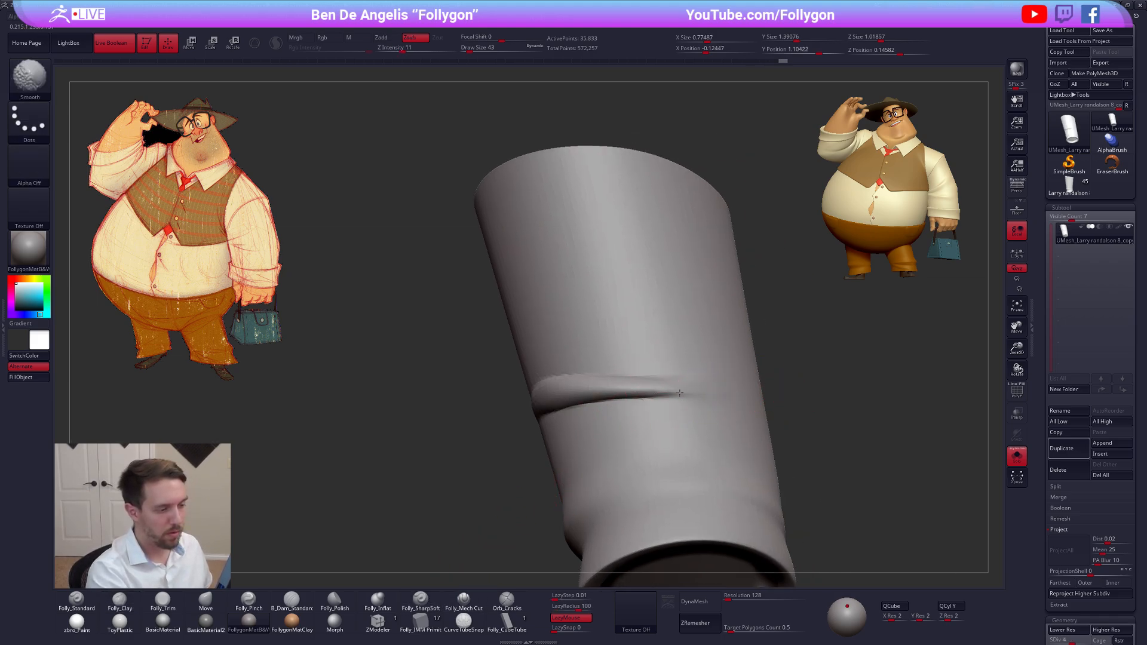
mouse_move(703, 392)
right_down()
mouse_move(731, 376)
mouse_move(669, 391)
right_up()
key(d)
key(shift)
key(space)
drag(687, 393, 693, 393)
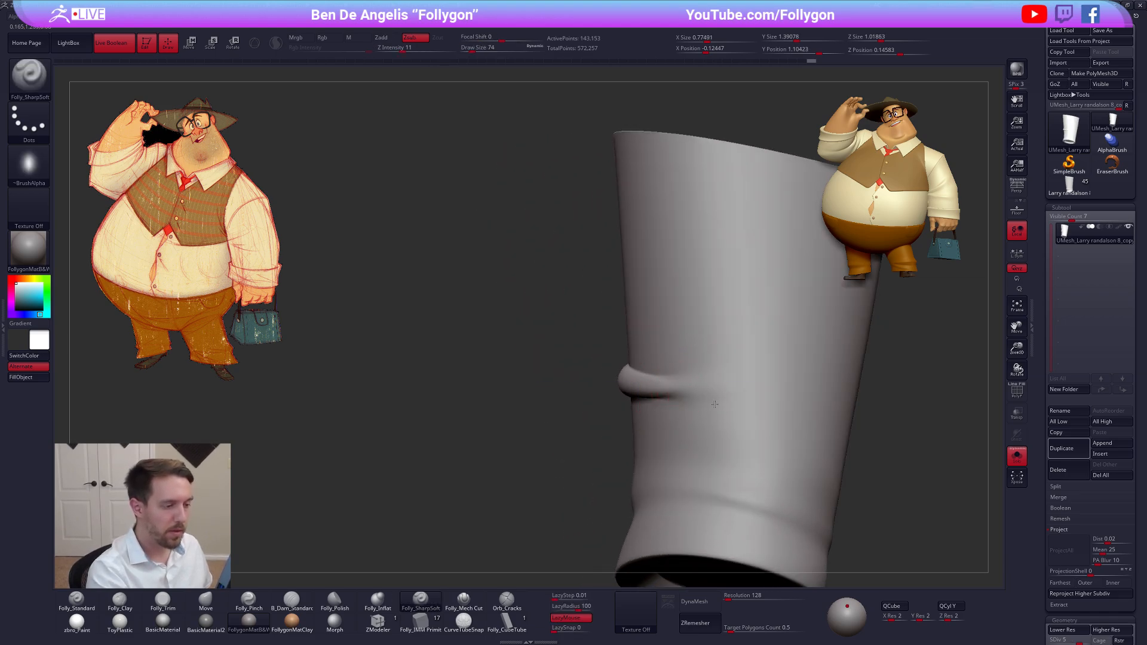
mouse_move(715, 404)
right_down()
mouse_move(681, 397)
mouse_move(711, 388)
right_up()
key(shift)
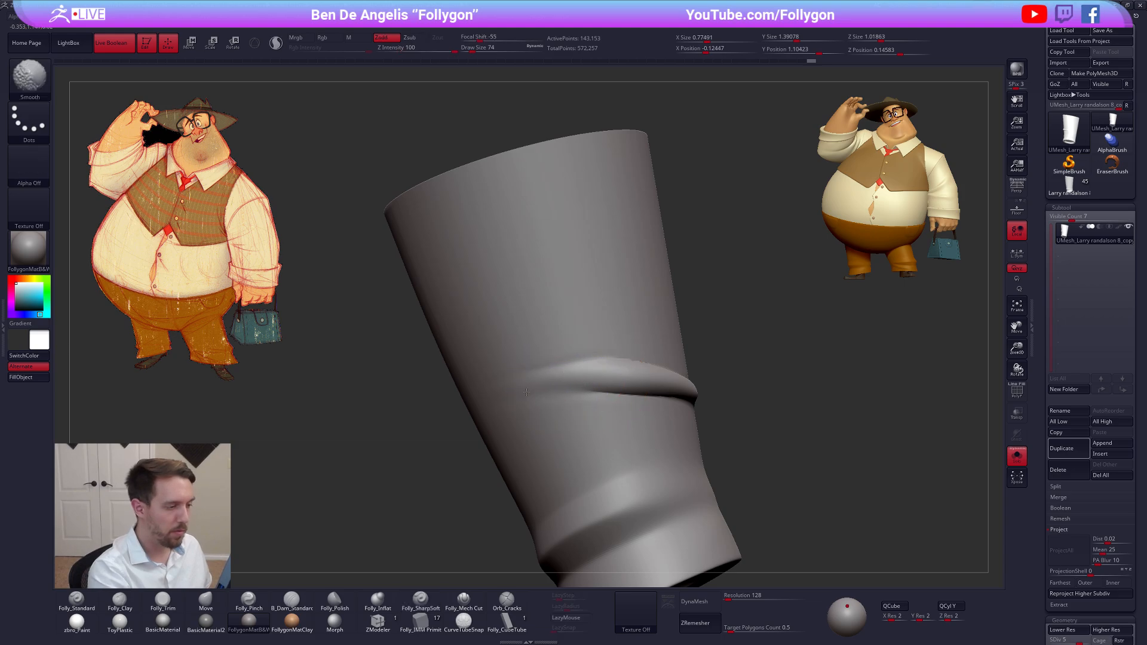
Smooth both tapering ends of the knee fold at subdivision level 5
right_drag(571, 400, 532, 399)
shift+drag(615, 388, 714, 394)
mouse_move(755, 387)
right_down()
mouse_move(674, 401)
mouse_move(754, 412)
mouse_move(748, 397)
mouse_move(707, 385)
right_up()
key(shift)
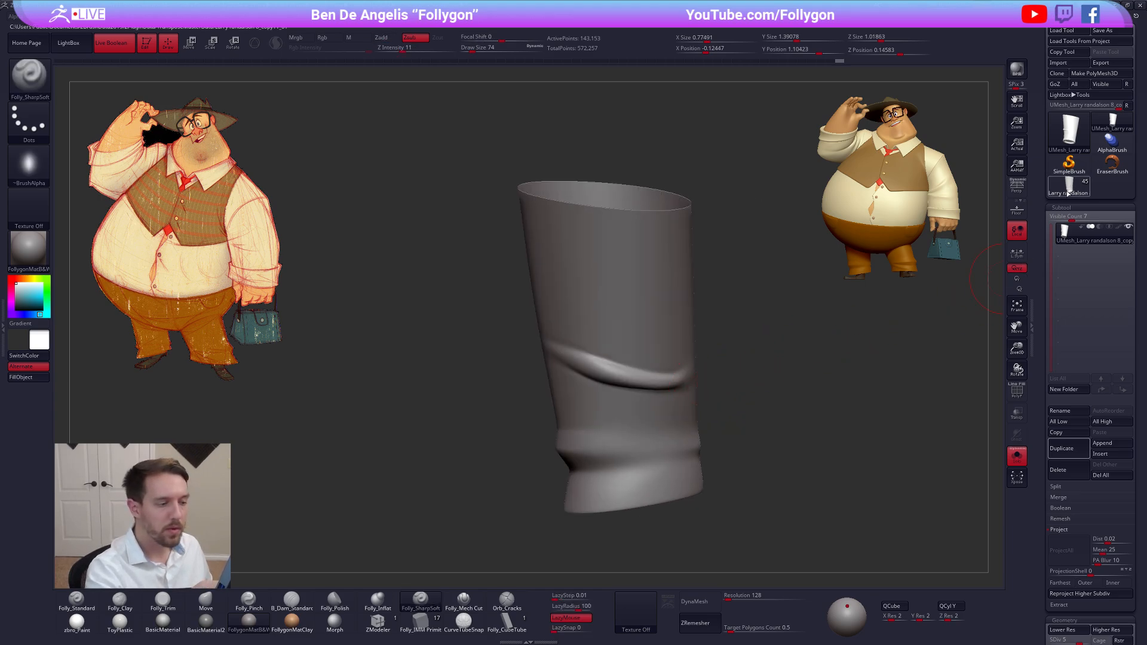
Smooth the area under the knee fold's end and return the pant leg to subdivision level 6
key(d)
key(shift)
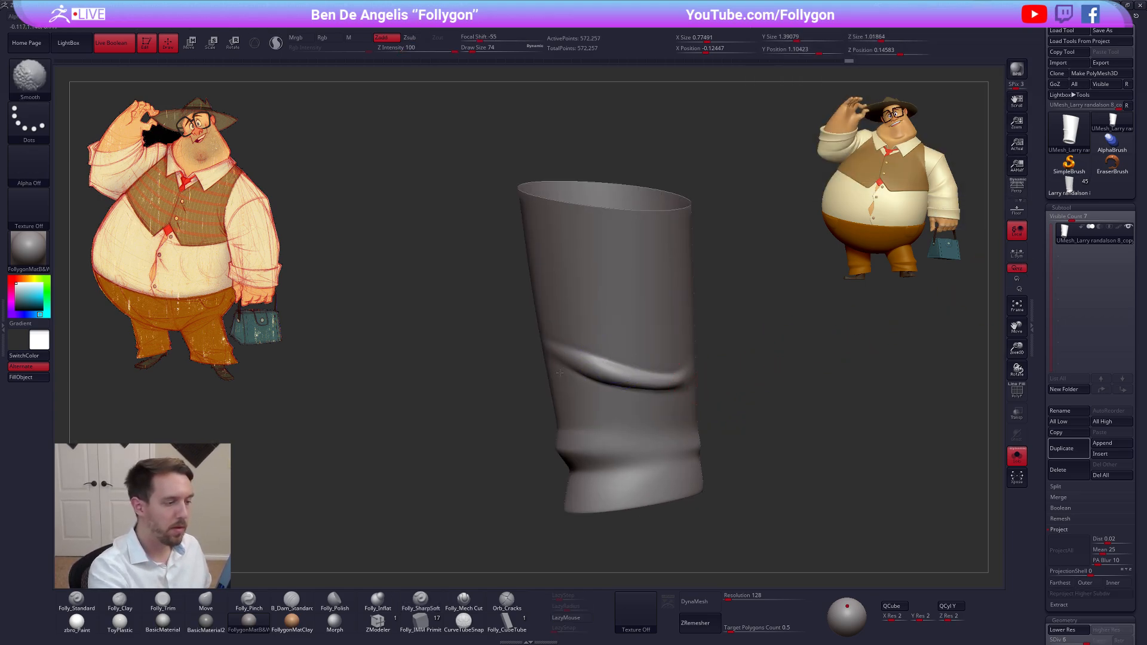
right_drag(560, 372, 594, 365)
key(shift+d)
key(shift+d)
shift+drag(561, 366, 525, 386)
key(3)
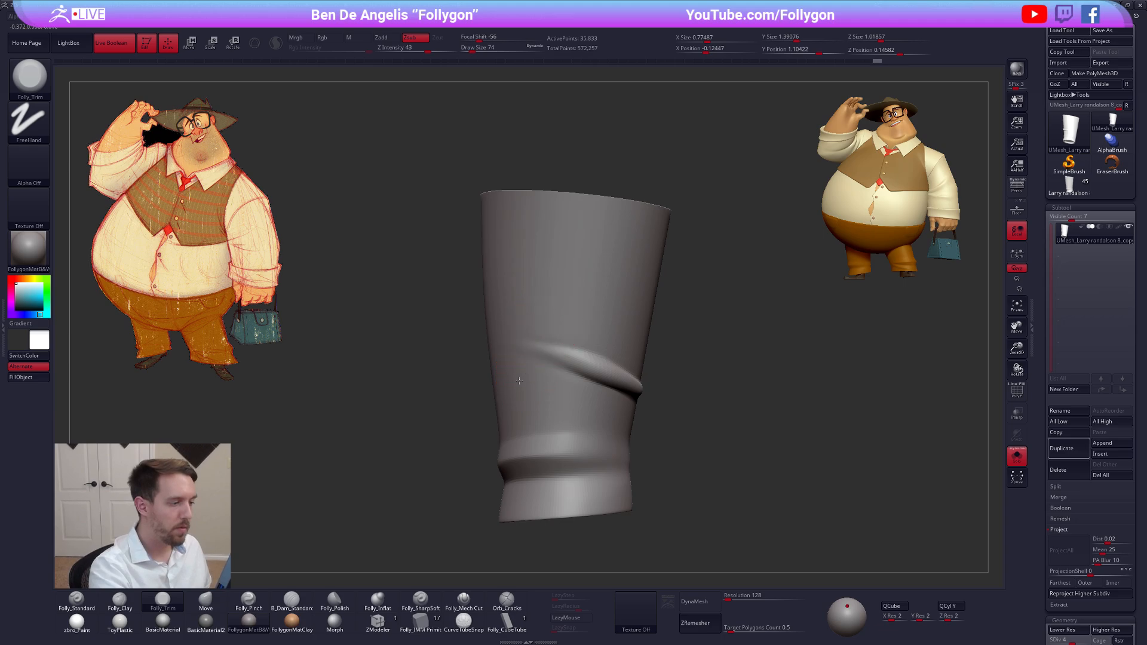
key(shift)
mouse_move(776, 439)
mouse_down()
mouse_move(755, 464)
mouse_move(772, 472)
mouse_move(744, 466)
mouse_move(724, 441)
mouse_move(663, 431)
mouse_up()
key(d)
key(d)
Switch to the full character tool and append the reworked UMesh pant leg as a subtool
click(1073, 185)
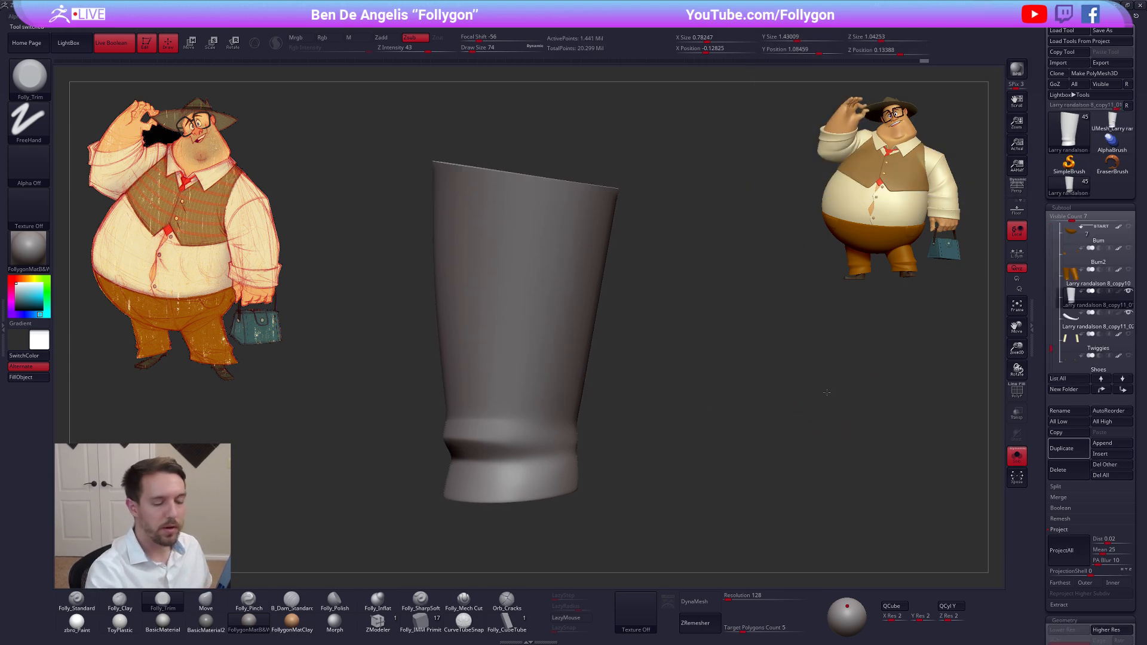
click(1069, 531)
click(1110, 444)
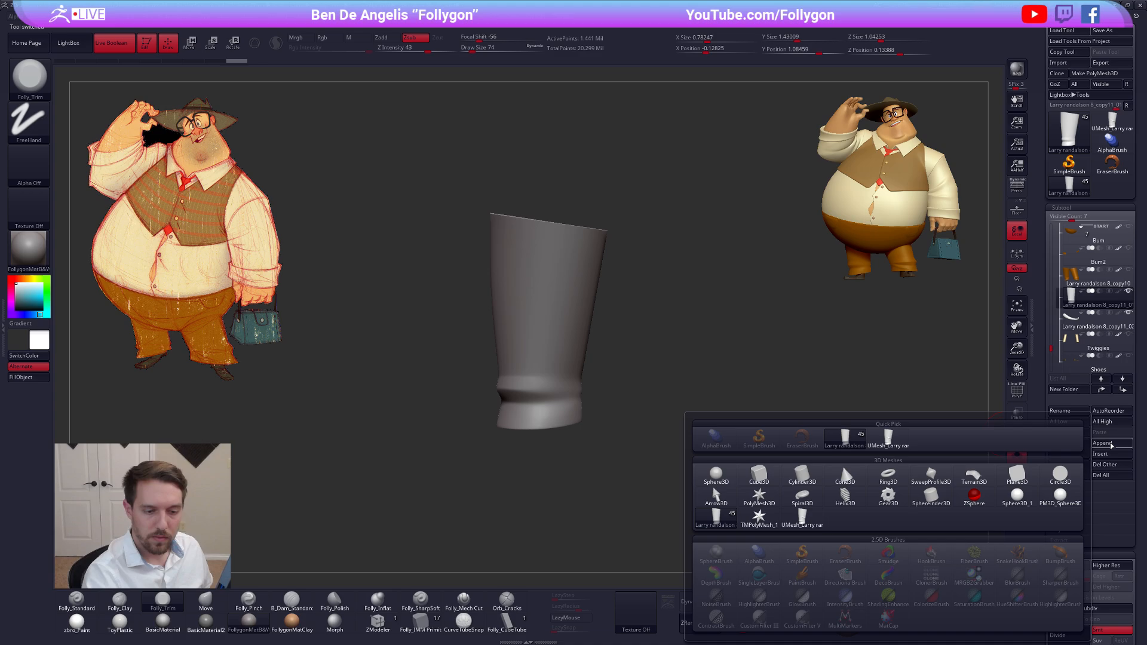
click(832, 506)
drag(1053, 341, 1055, 356)
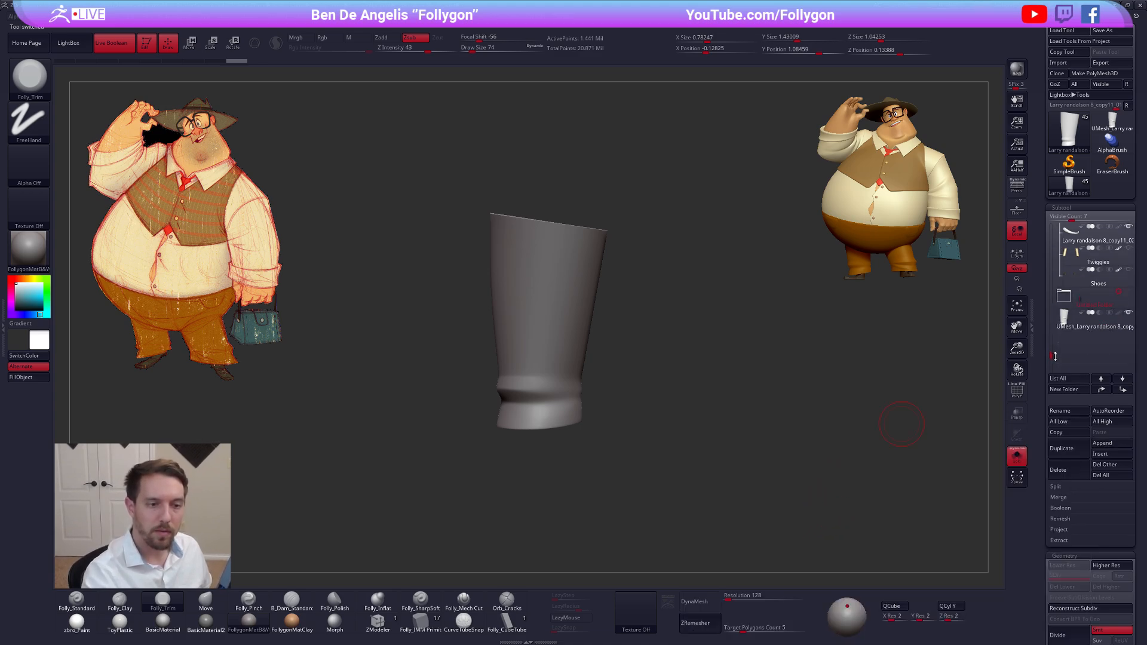
Move the appended pant leg directly above the old leg in the subtool list and show the whole character
click(1073, 314)
click(1103, 391)
click(1104, 392)
click(1104, 391)
click(1104, 392)
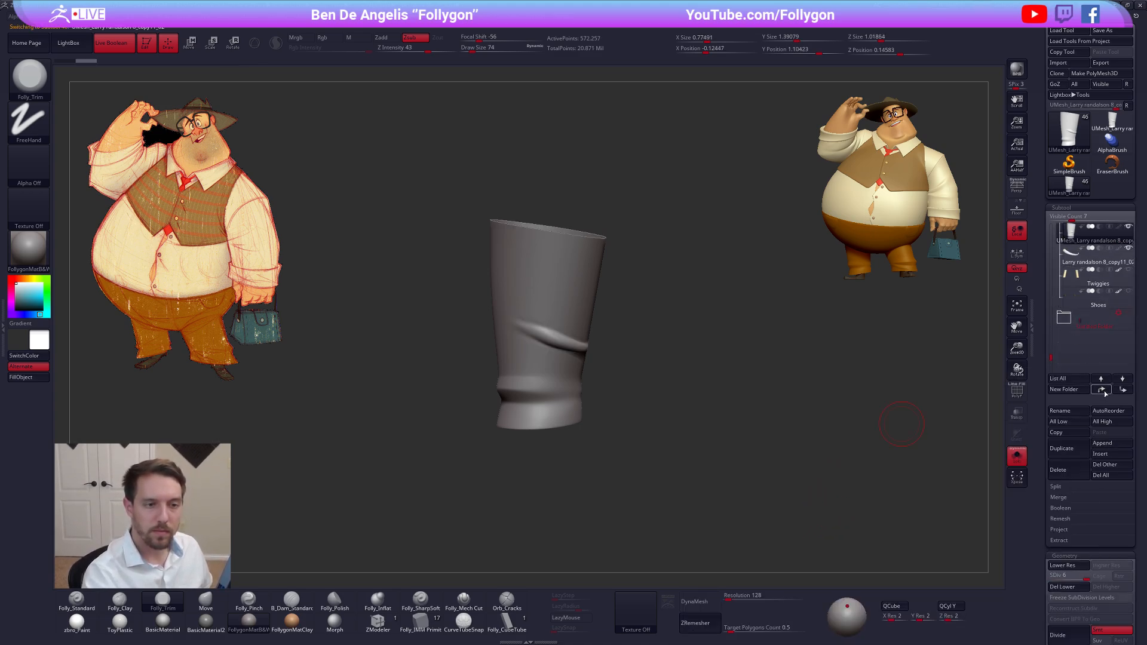
click(1104, 393)
click(1105, 393)
click(1122, 390)
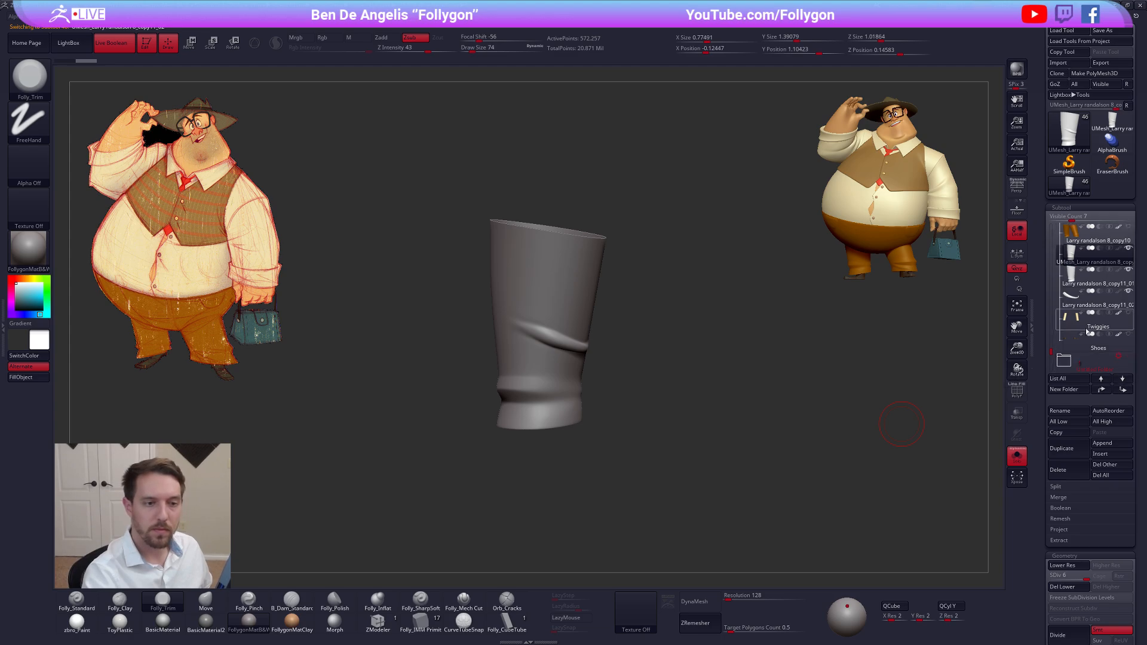
mouse_move(1073, 257)
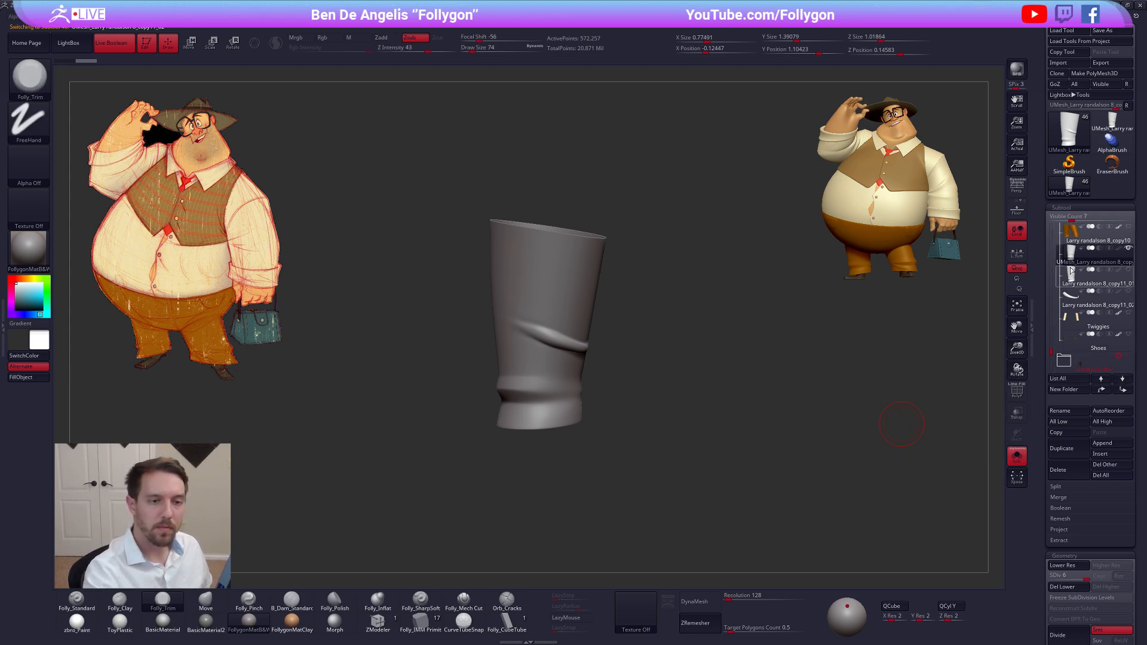
key(shift+s)
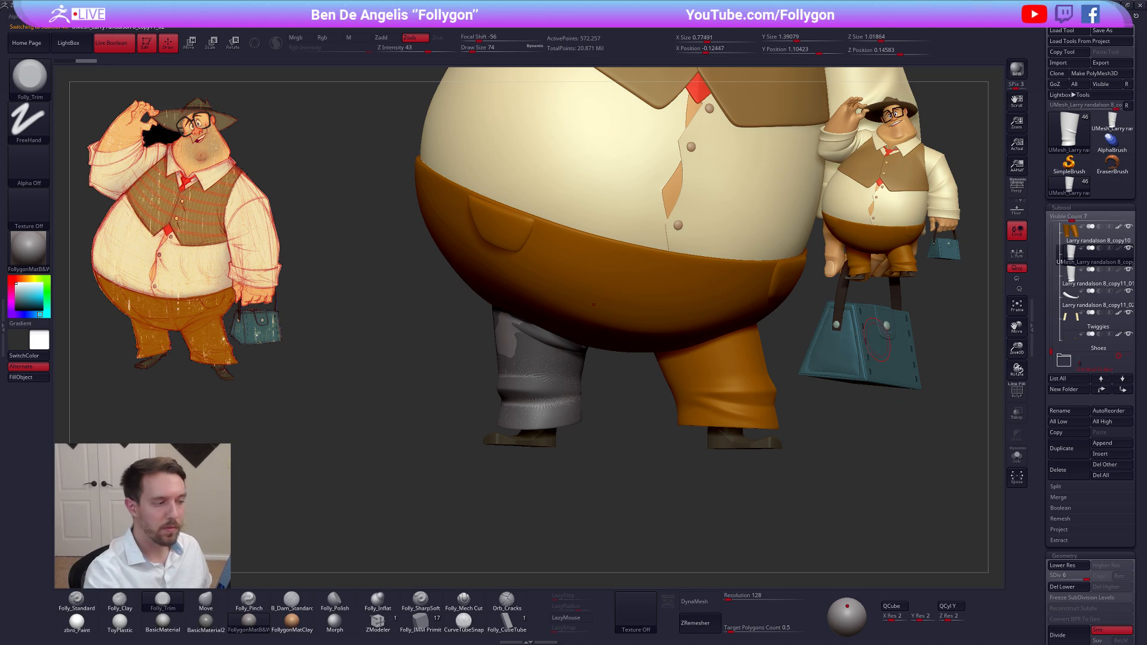
Sample the trousers' orange-brown and fill the reworked UMesh pant leg with it in the zbro_Paint material
key(c)
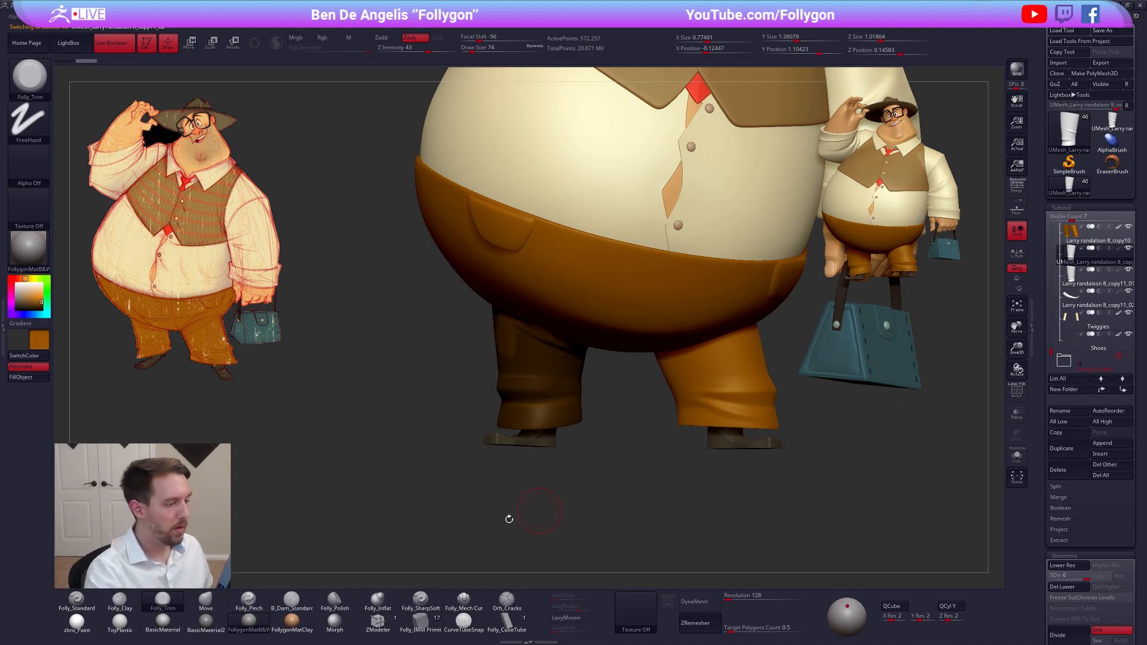
key(1)
click(77, 622)
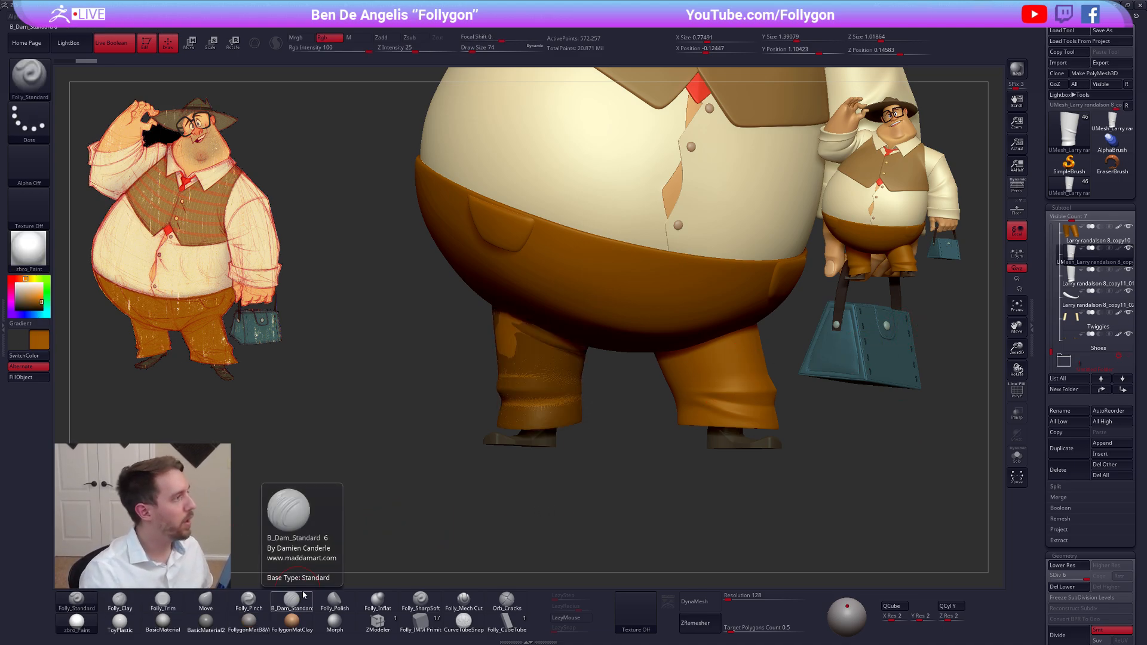
key(shift+s)
Isolate the two-legged Larry randalson 8_copy10 subtool and lasso-hide the old leg that the reworked one replaces
key(shift+s)
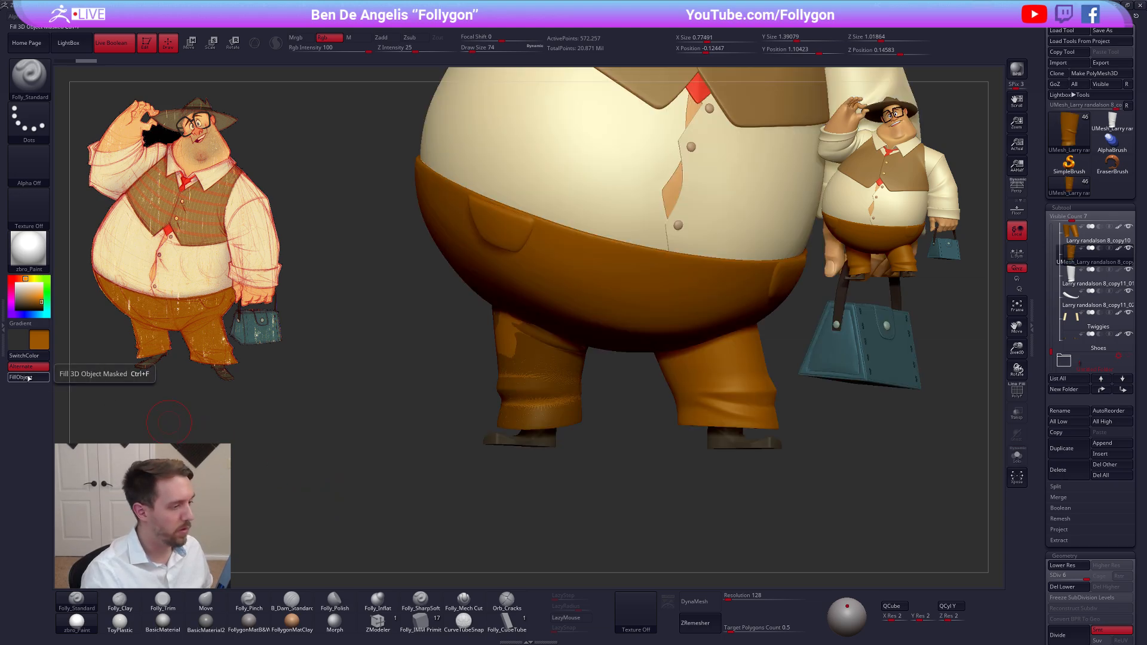
key(shift+s)
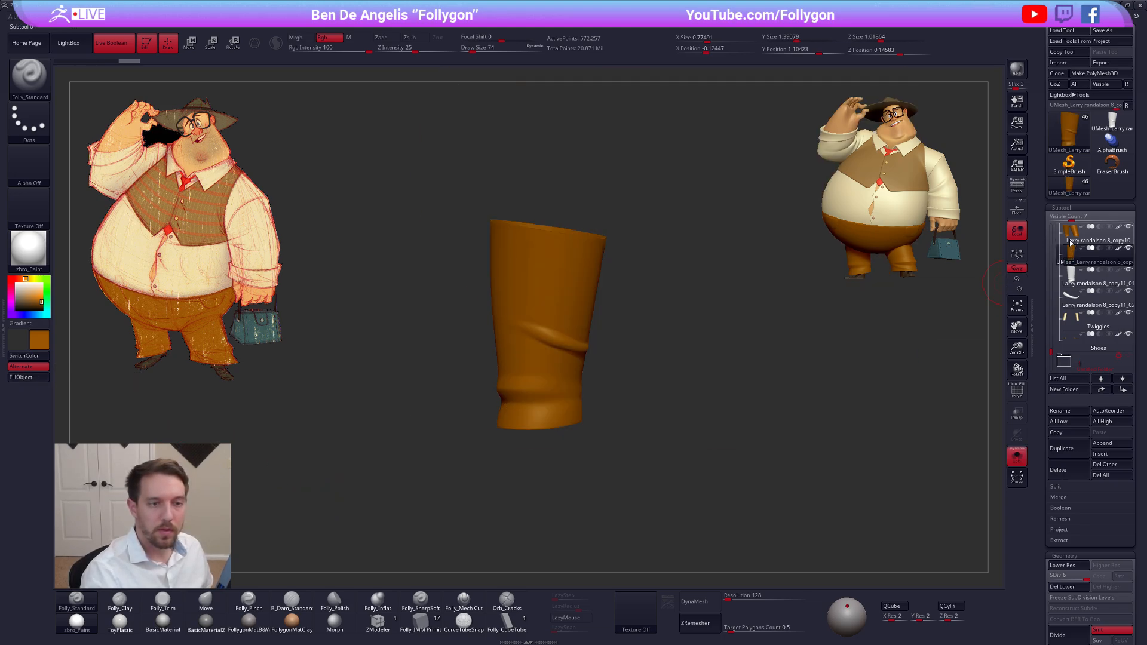
click(1069, 240)
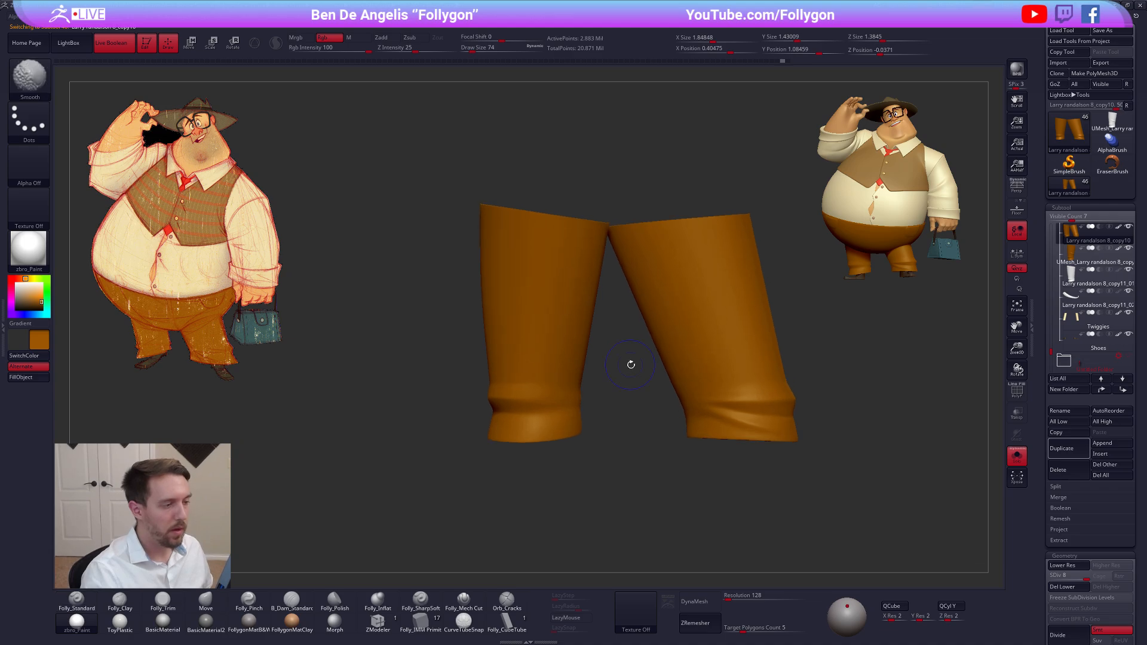
key(shift+f)
key(shift+f)
mouse_move(621, 330)
mouse_down()
mouse_move(620, 358)
mouse_move(619, 289)
mouse_up()
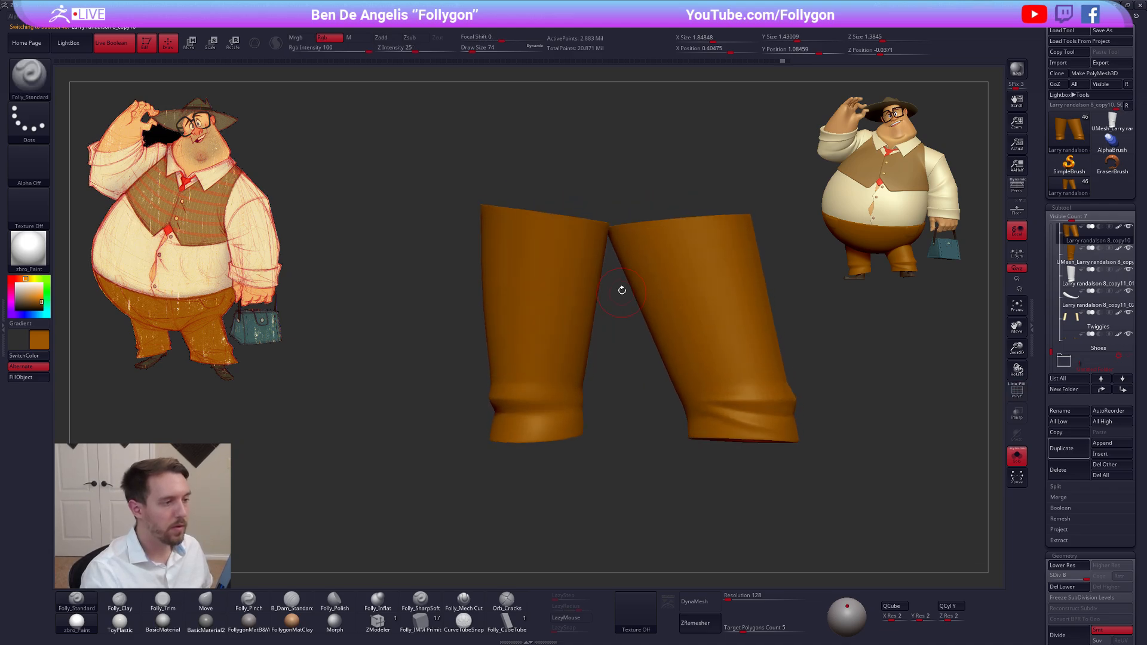
ctrl+shift+drag(609, 249, 387, 191)
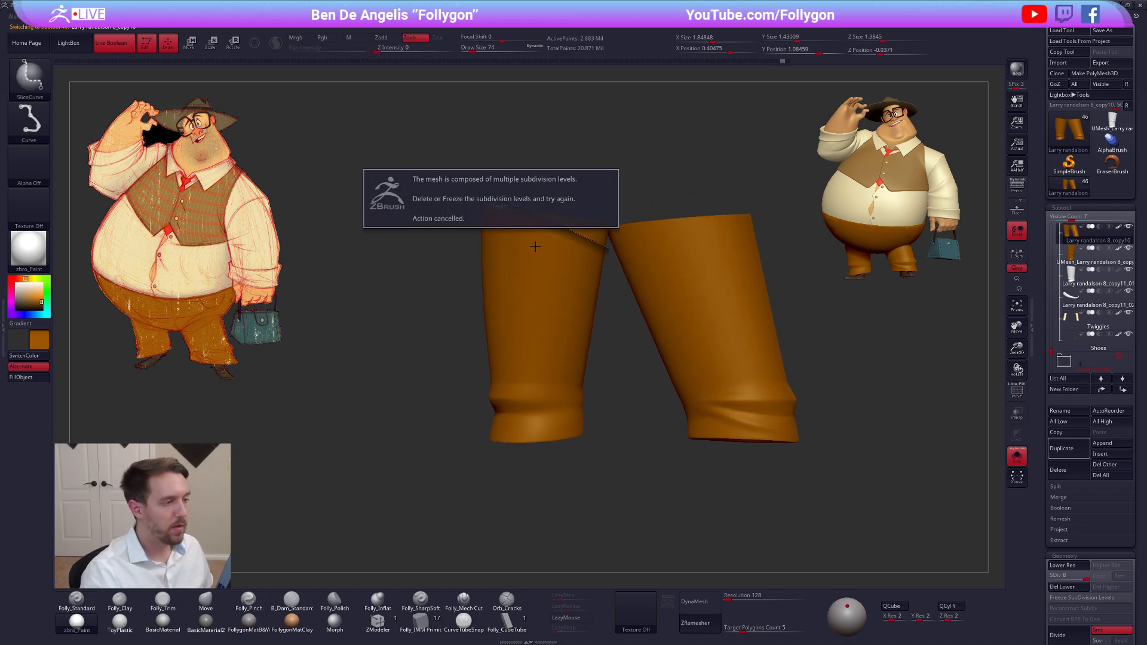
key(space)
ctrl+shift+click(529, 511)
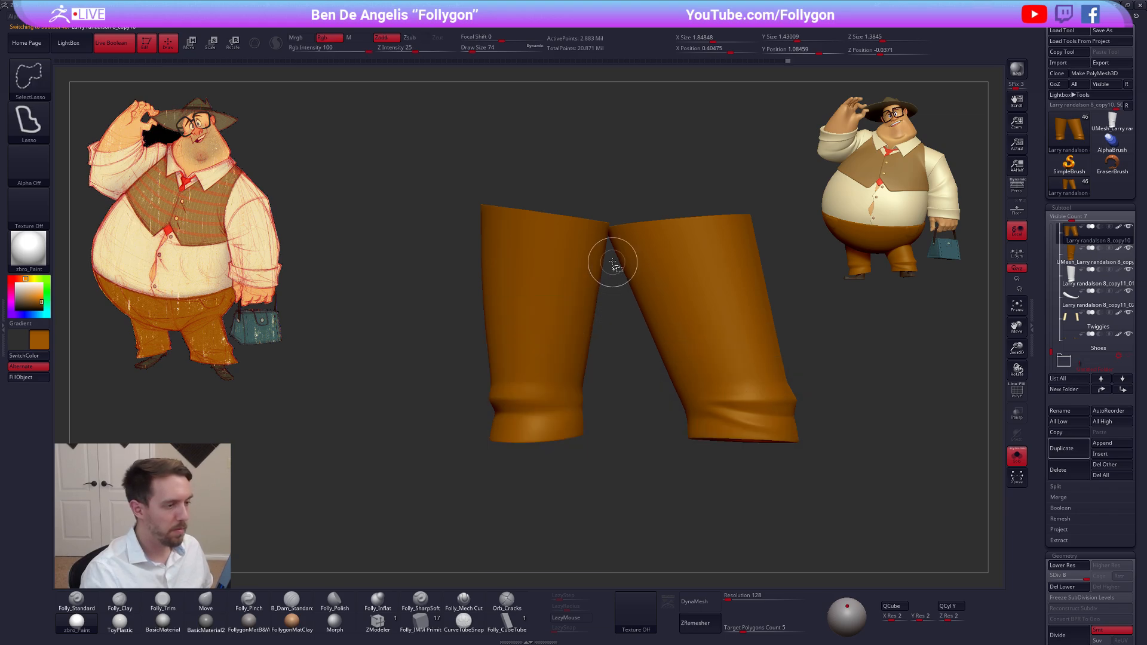
mouse_move(609, 256)
ctrl+alt+shift+mouse_down()
mouse_move(617, 230)
mouse_move(396, 256)
mouse_move(498, 487)
mouse_move(593, 480)
ctrl+alt+shift+mouse_up()
key(alt+s)
Hide the old single pant leg and fold strip subtools, keeping the reworked UMesh leg active on the full character
drag(598, 421, 543, 428)
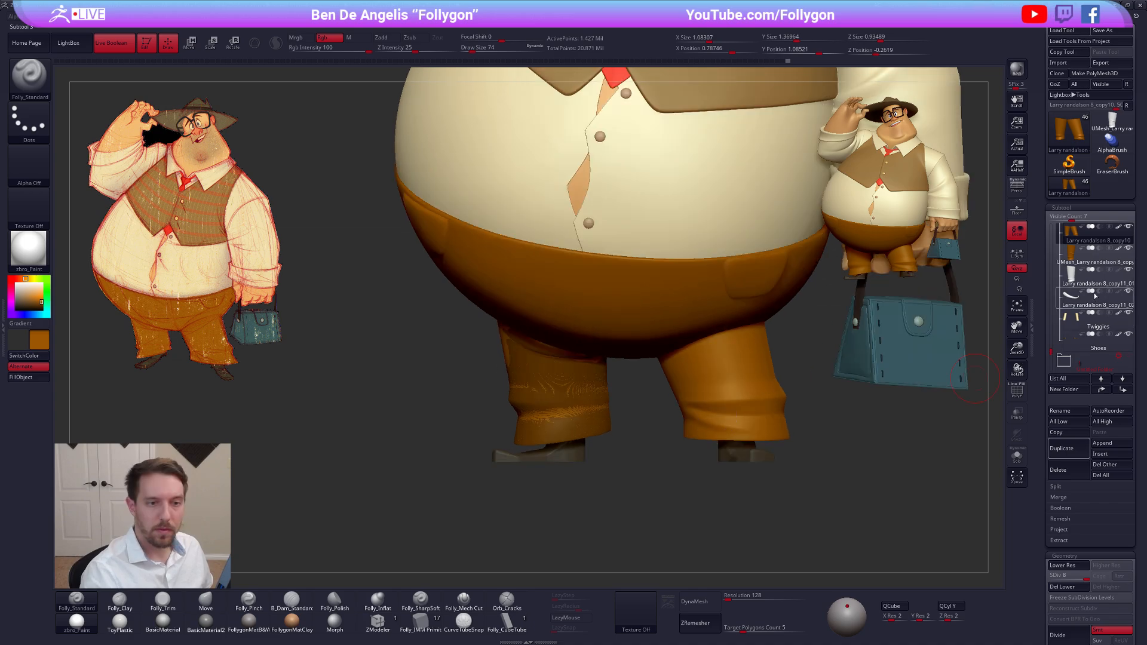
click(1073, 262)
drag(602, 412, 608, 389)
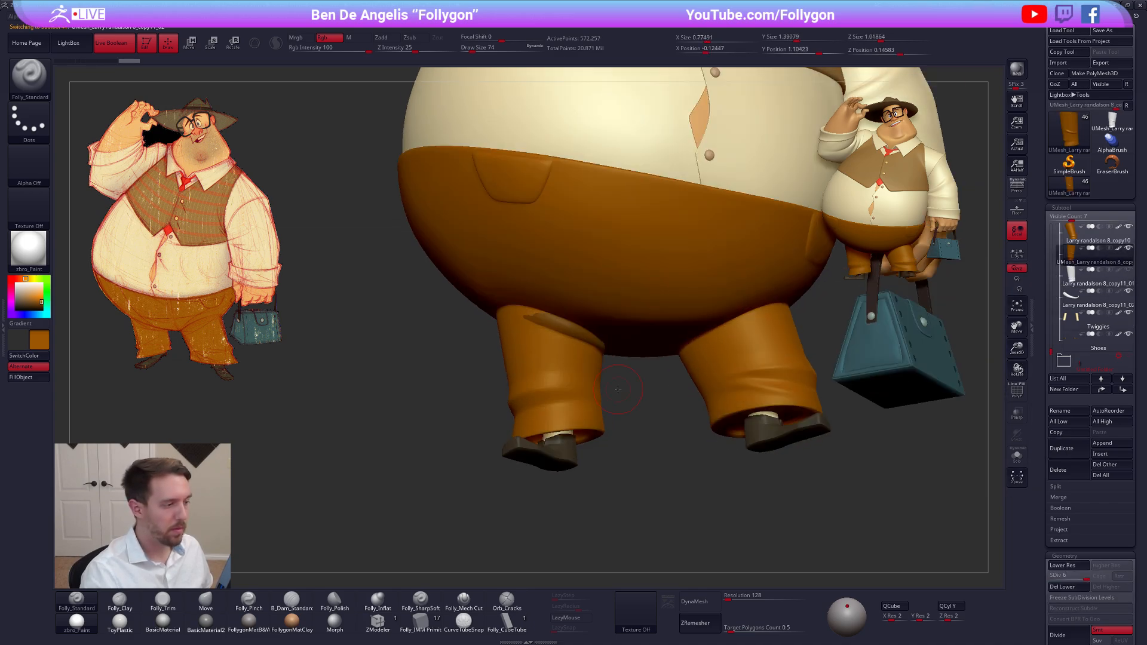
key(alt+s)
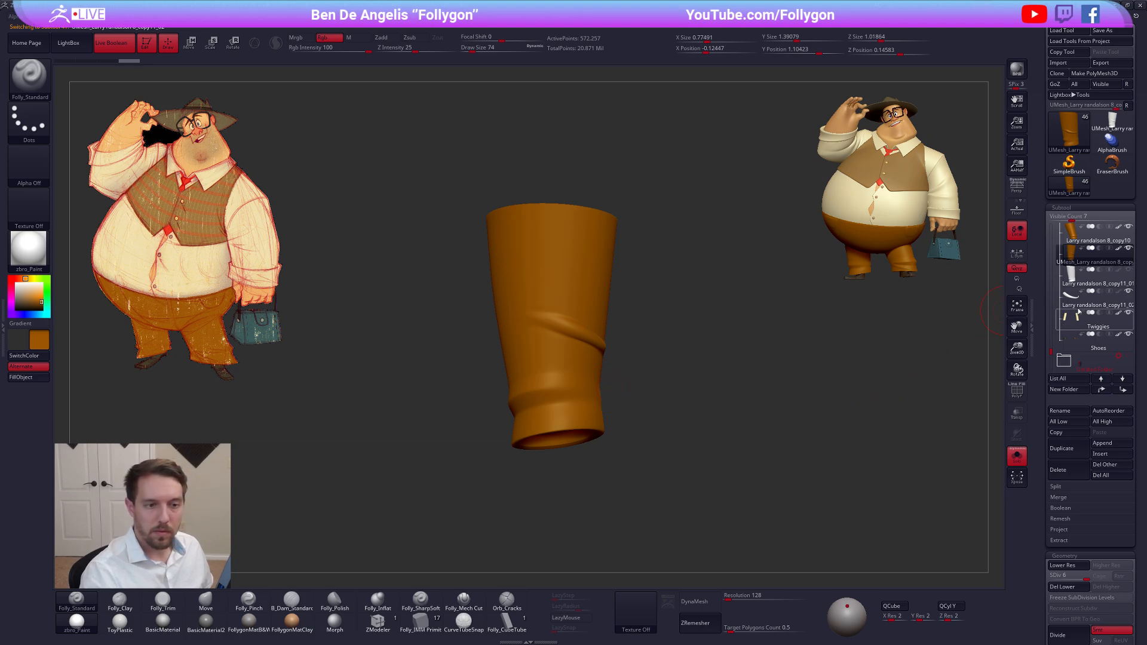
key(alt+s)
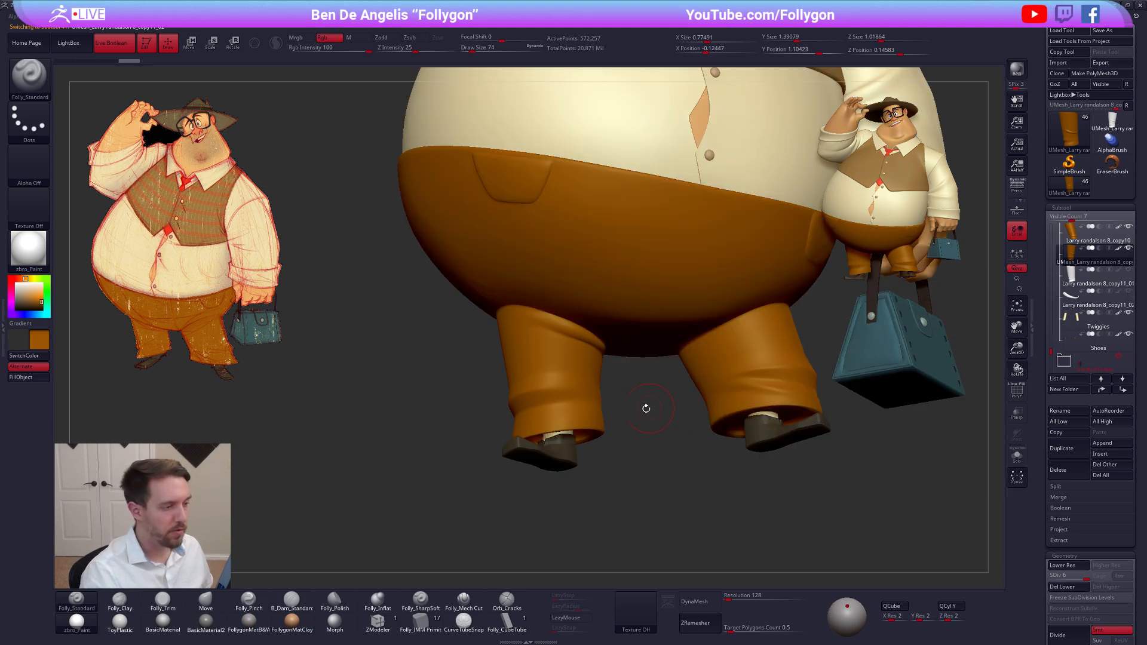
drag(645, 408, 634, 411)
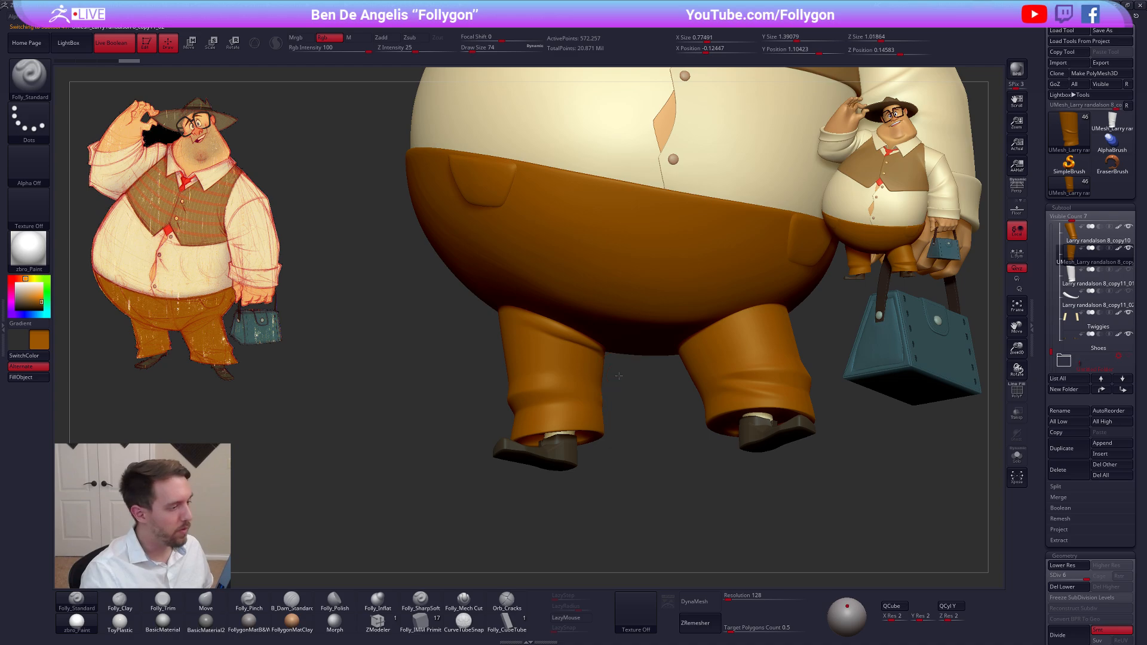
Reshape the reworked leg around the knee fold with the Move brush at subdivision level 3
key(b)
key(m)
key(v)
drag(548, 372, 551, 379)
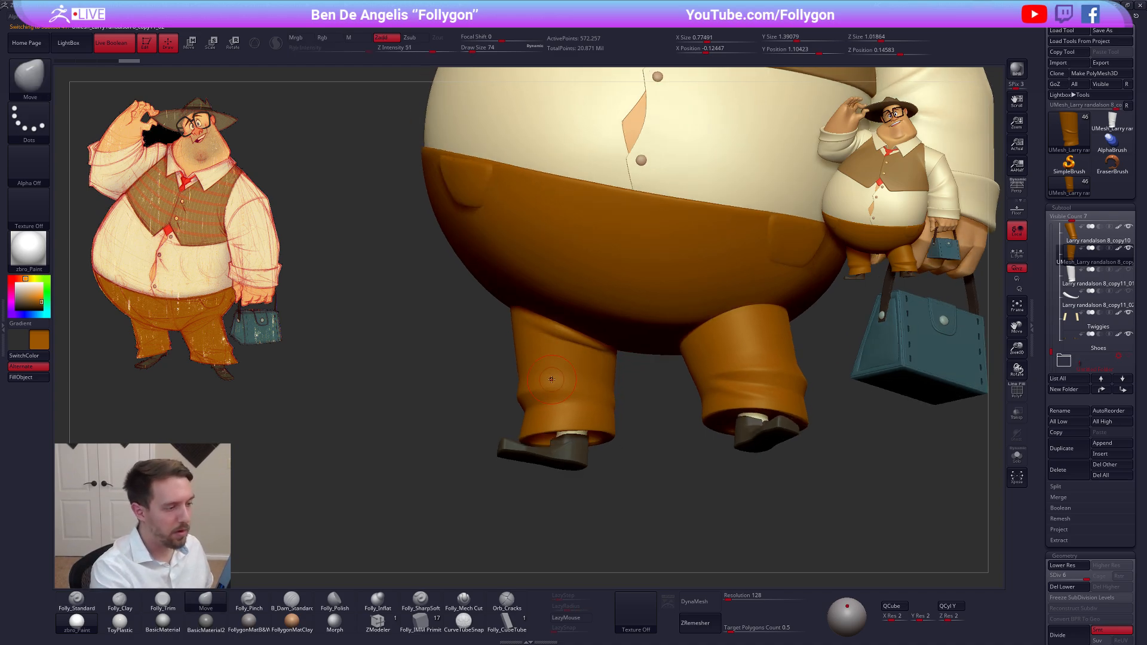
key(alt+s)
ctrl+right_drag(585, 347, 574, 361)
key(shift+d)
key(shift+d)
key(shift+d)
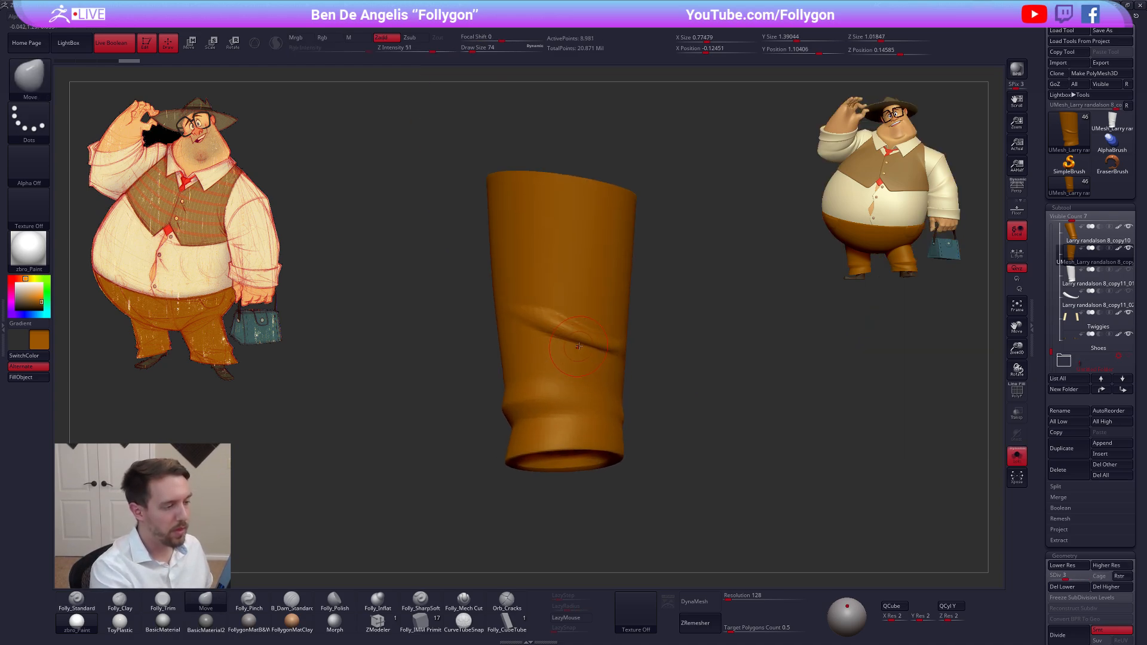
key(space)
drag(575, 348, 582, 345)
key(alt+s)
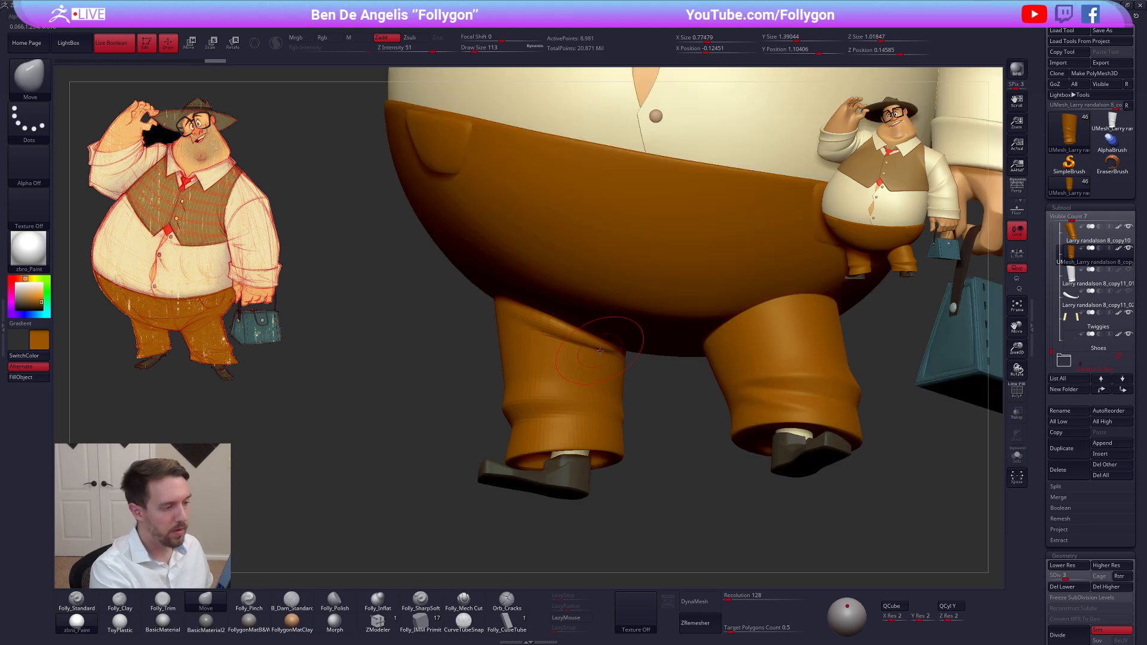
Adjust the reworked leg's inner thigh where it meets the belly, using the Move brush at subdivision levels 4 and 3
key(bracketleft)
mouse_move(578, 362)
alt+right_down()
mouse_move(659, 371)
mouse_move(649, 363)
mouse_move(660, 361)
mouse_move(662, 320)
alt+right_up()
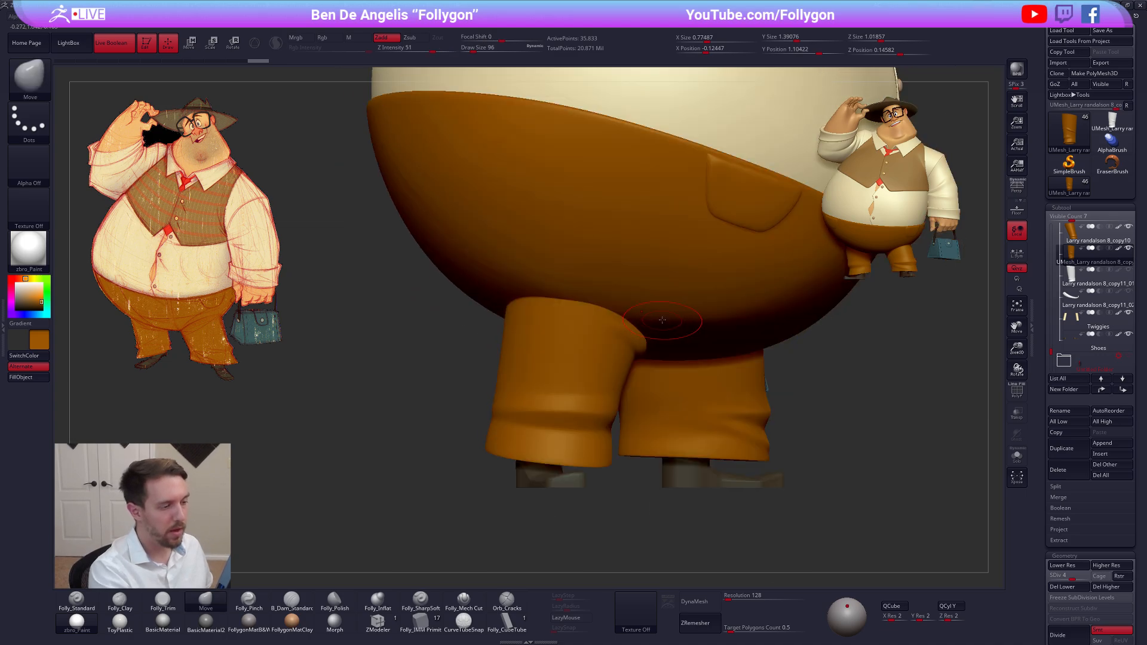
right_drag(683, 257, 654, 300)
key(space)
drag(639, 306, 641, 306)
key(shift)
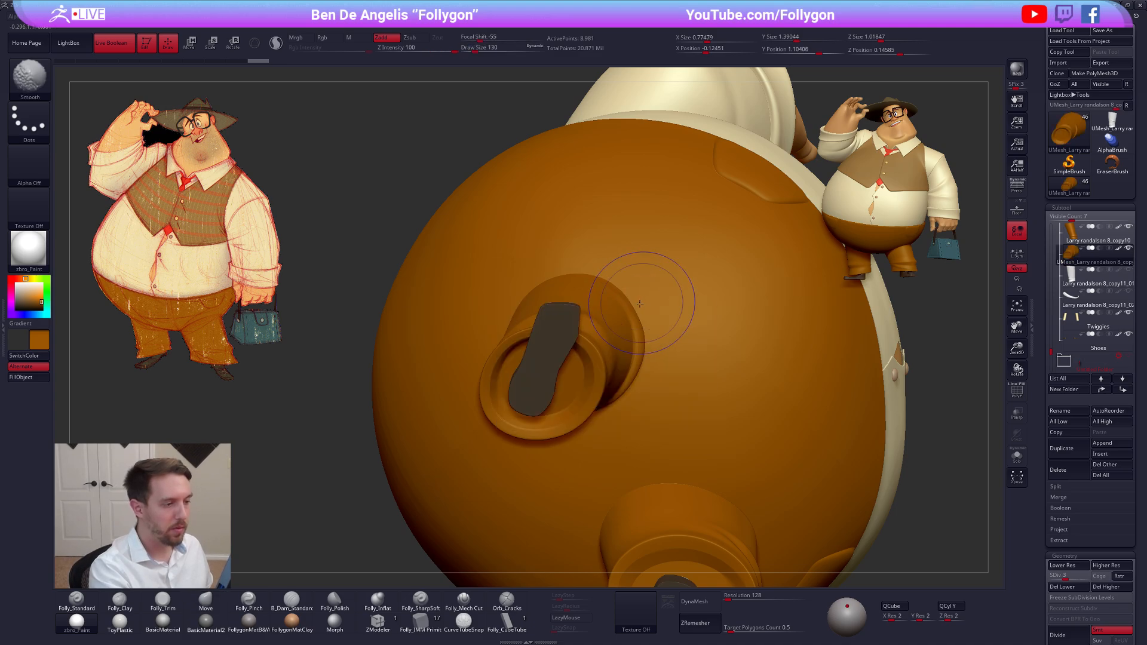
Pull the leg's broad form into shape from behind and below at subdivision level 2 with the Move brush
key(shift+d)
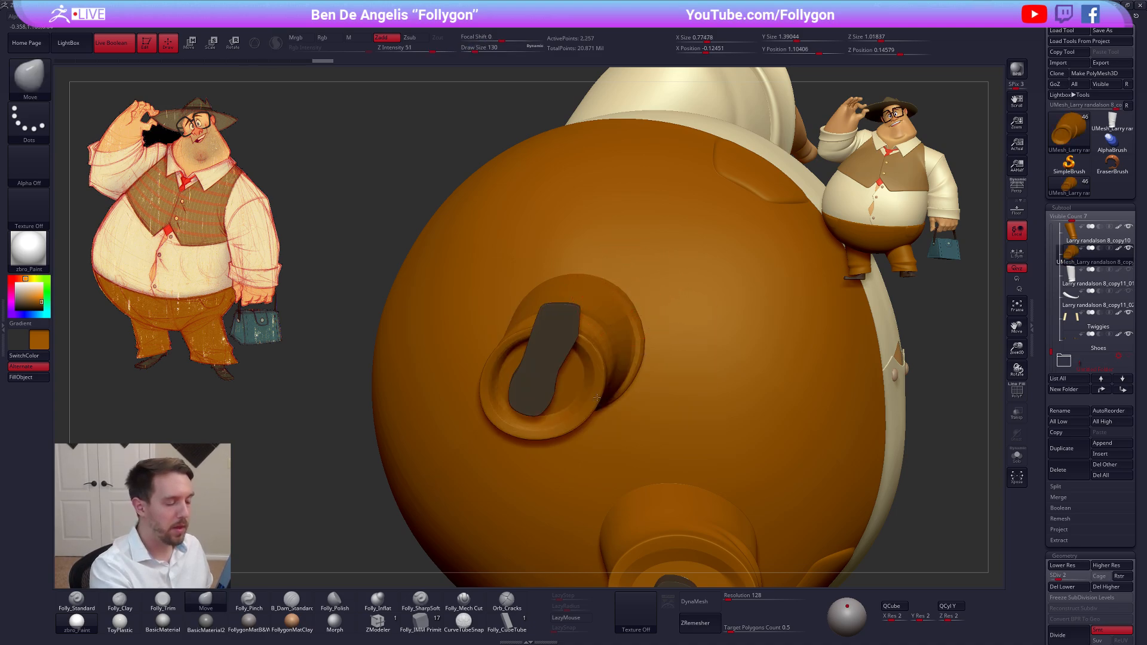
mouse_move(597, 397)
right_down()
mouse_move(668, 302)
mouse_move(655, 306)
right_up()
key(space)
drag(630, 314, 625, 313)
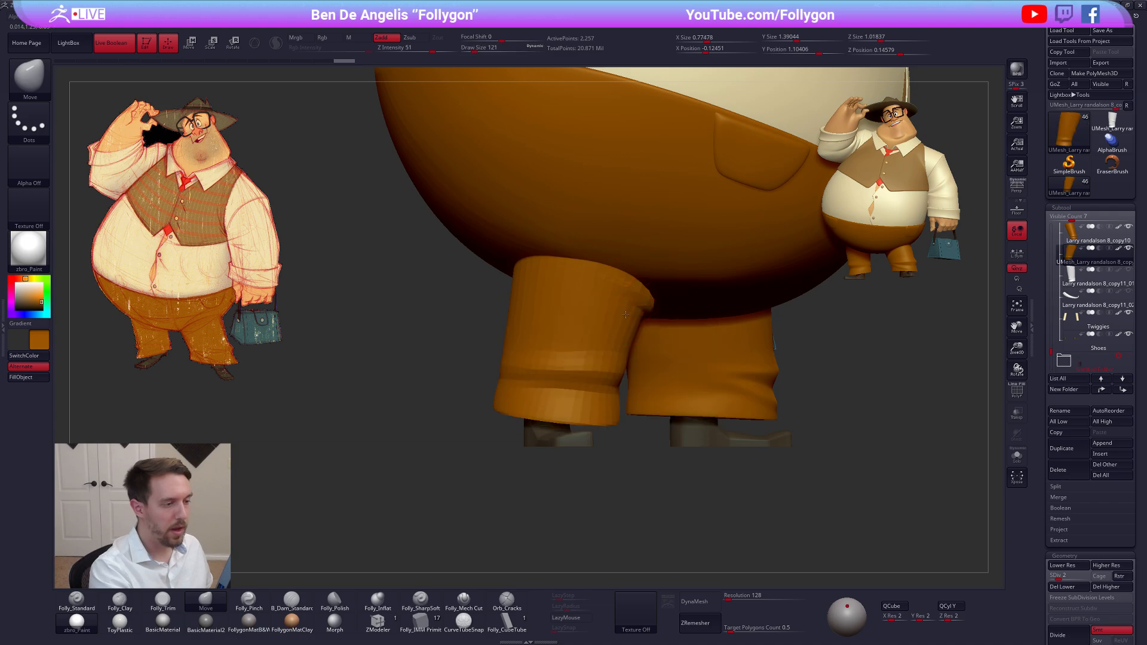
right_drag(625, 314, 591, 352)
key(shift+s)
key(space)
drag(632, 352, 628, 352)
Reshape the isolated leg around its knee fold at subdivision level 3 with a Move brush of size 160, stepping up one level
key(d)
mouse_move(651, 305)
right_down()
mouse_move(688, 305)
mouse_move(648, 367)
right_up()
key(space)
drag(629, 353, 641, 352)
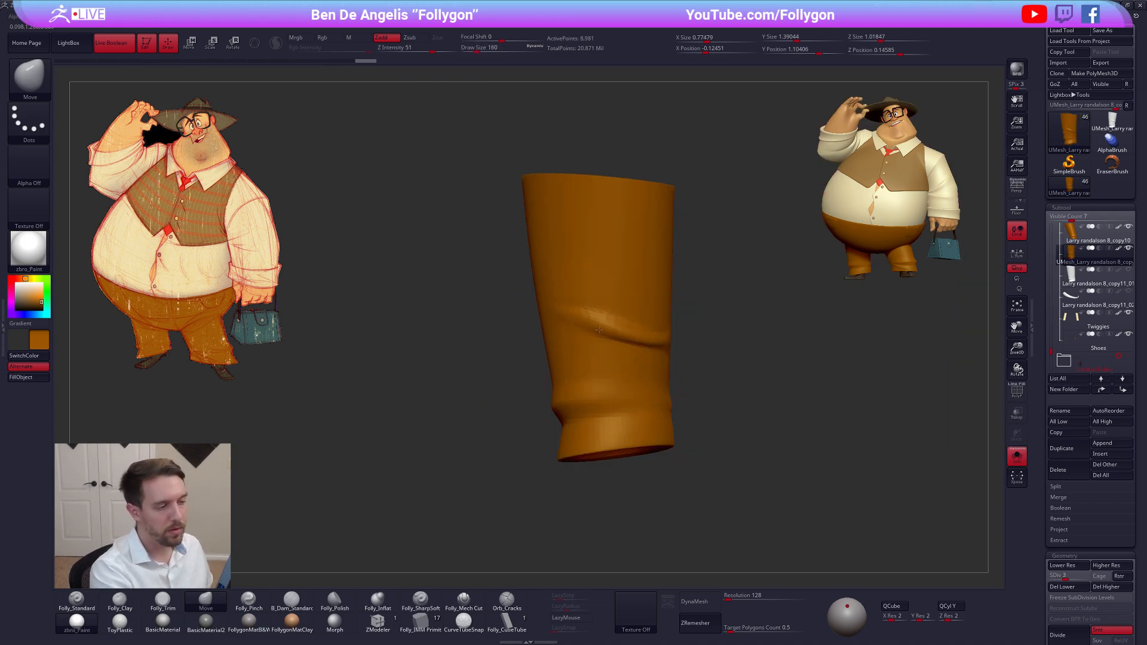
key(d)
alt+right_drag(604, 334, 651, 335)
key(space)
drag(658, 351, 639, 351)
Raise the pant leg to subdivision level 6 and smooth the surface around the upper knee fold
key(d)
key(d)
mouse_move(629, 344)
alt+right_down()
mouse_move(705, 356)
mouse_move(675, 335)
alt+right_up()
key(shift+s)
mouse_move(600, 346)
right_down()
mouse_move(627, 346)
mouse_move(620, 336)
right_up()
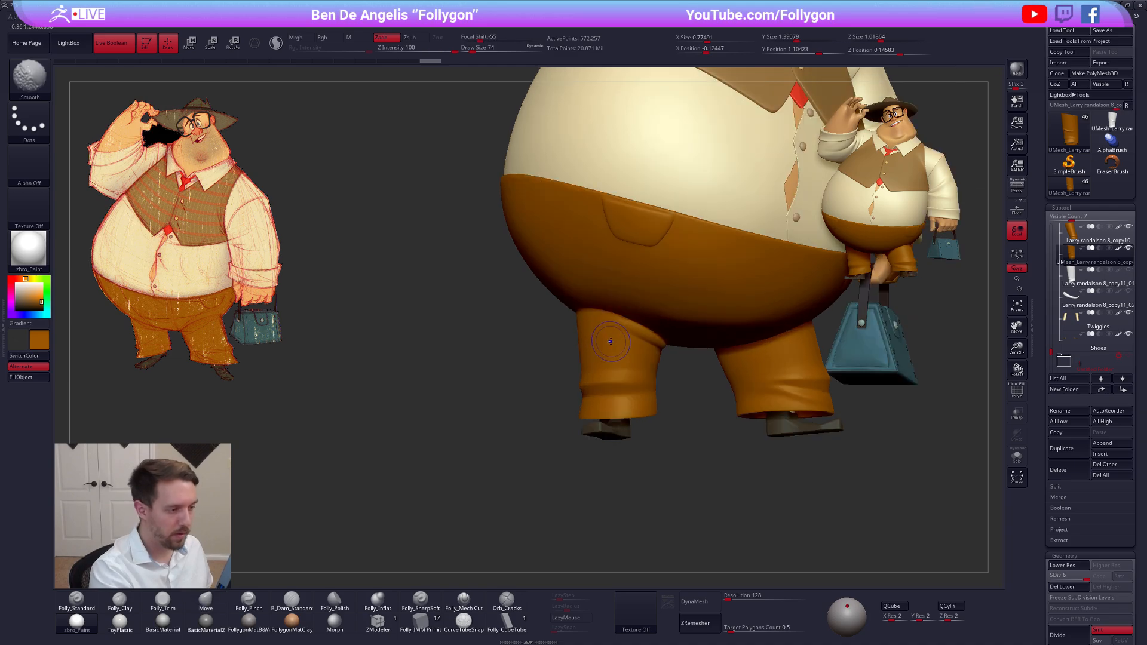
Lower the pant leg to subdivision level 4 and adjust the front below the knee fold with a size 96 Move brush
key(shift+d)
key(shift+d)
key(space)
drag(618, 332, 625, 333)
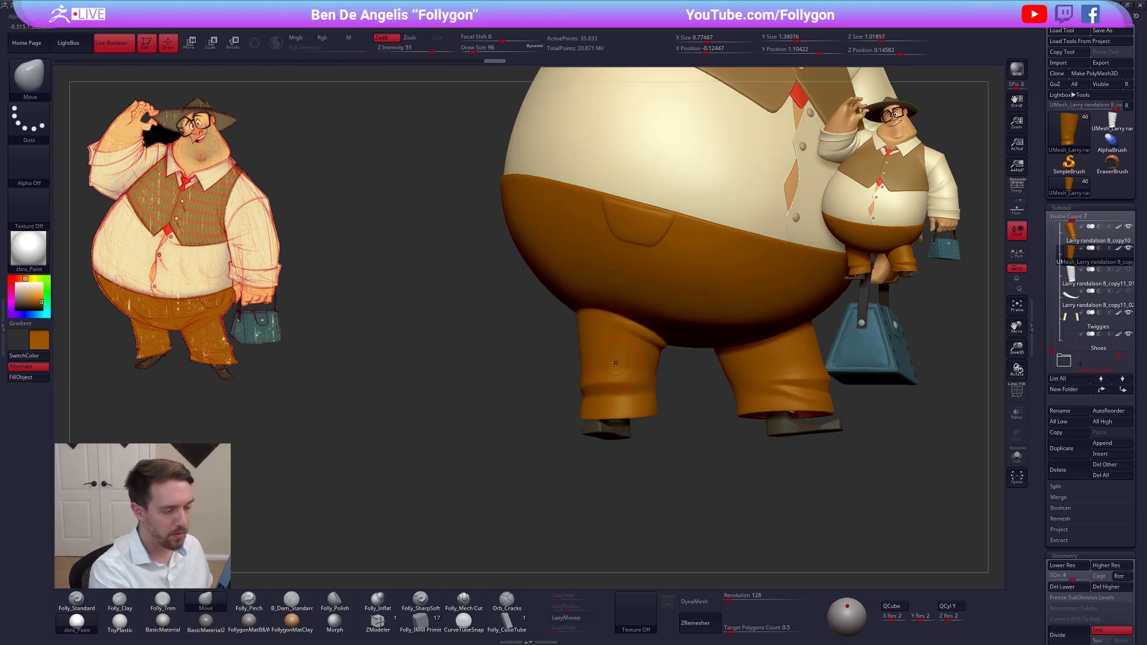
key(shift+d)
right_drag(620, 375, 648, 353)
Adjust the leg's shape with a size 113 Move brush at subdivision levels 2 and 4, and return it to level 6
key(space)
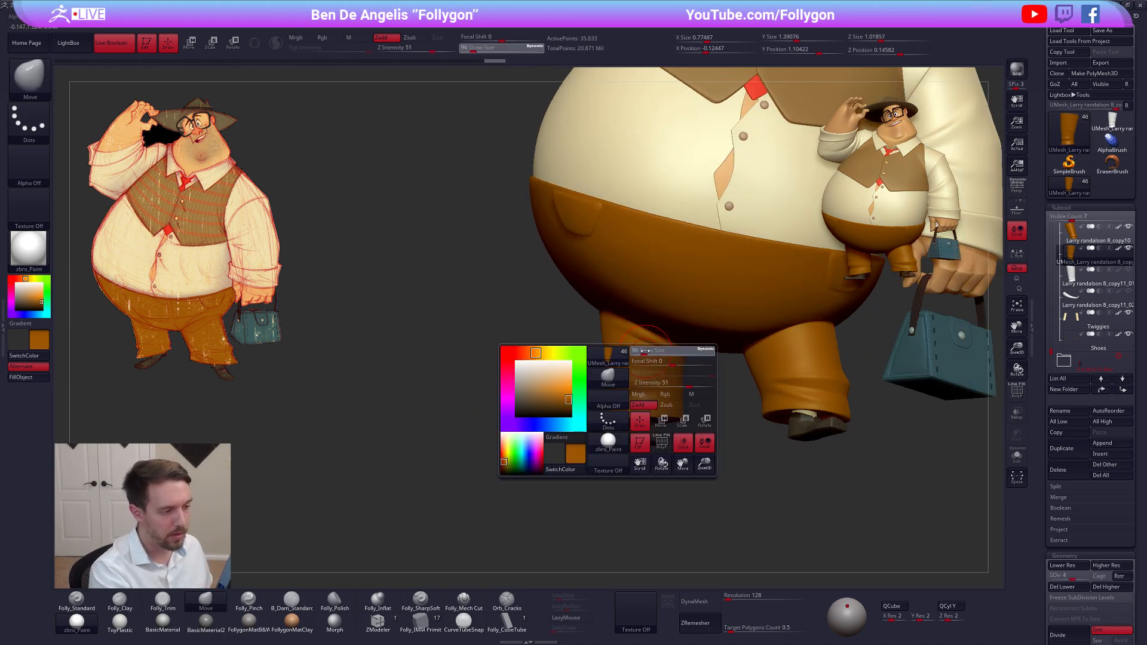
drag(648, 351, 654, 351)
key(d)
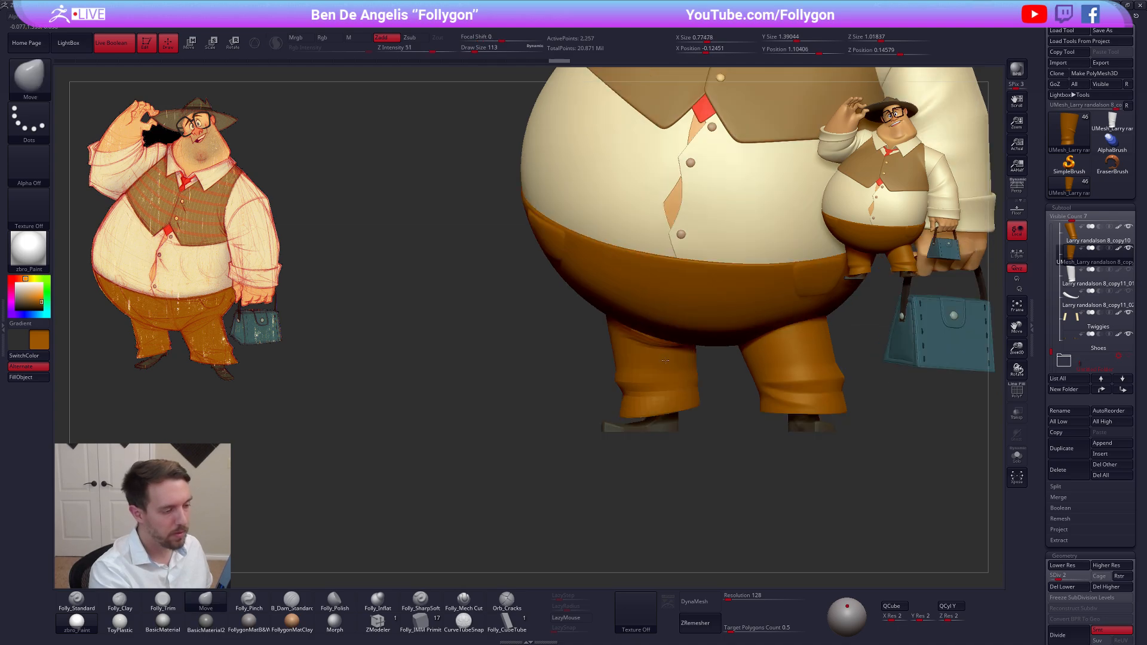
key(d)
right_drag(657, 355, 625, 352)
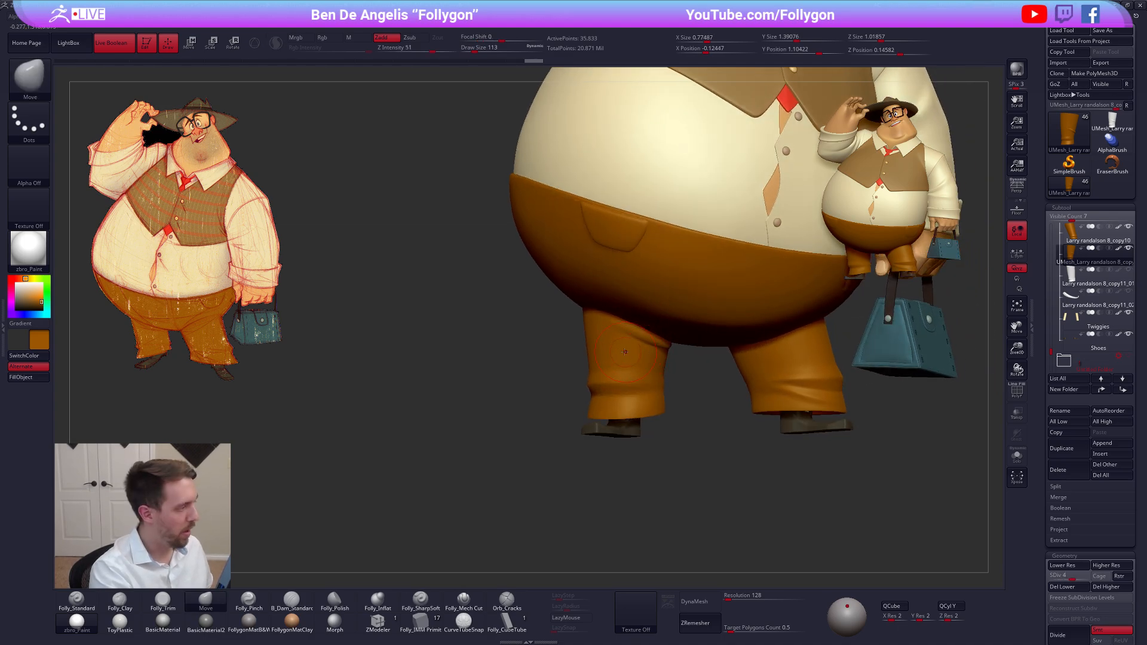
drag(650, 354, 615, 362)
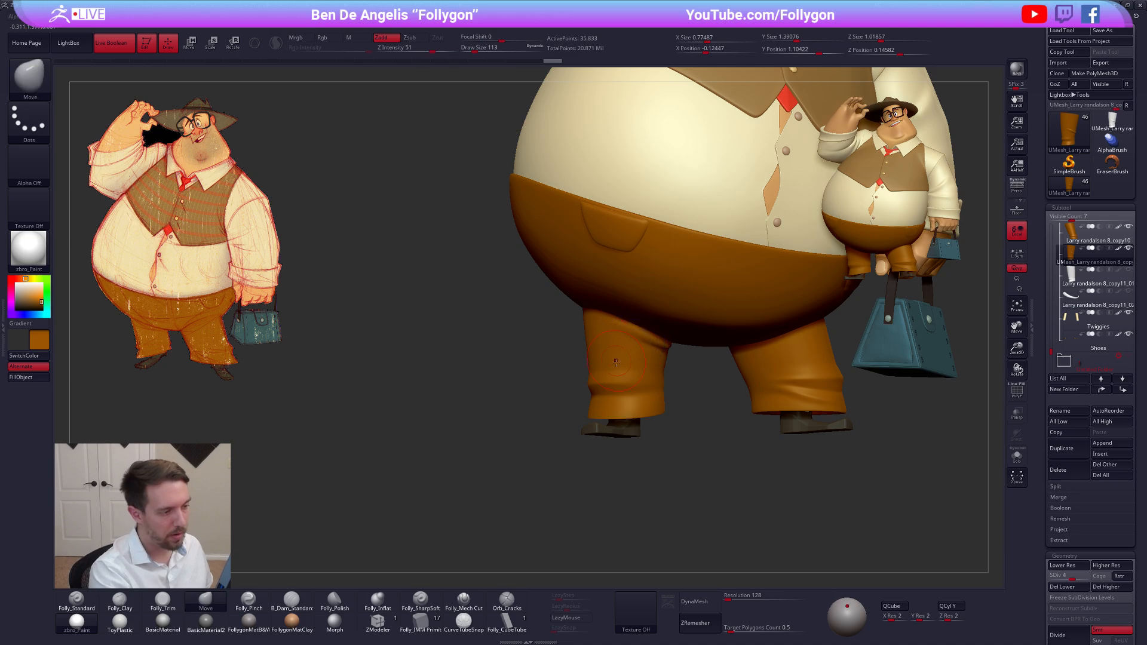
key(d)
right_drag(630, 386, 812, 434)
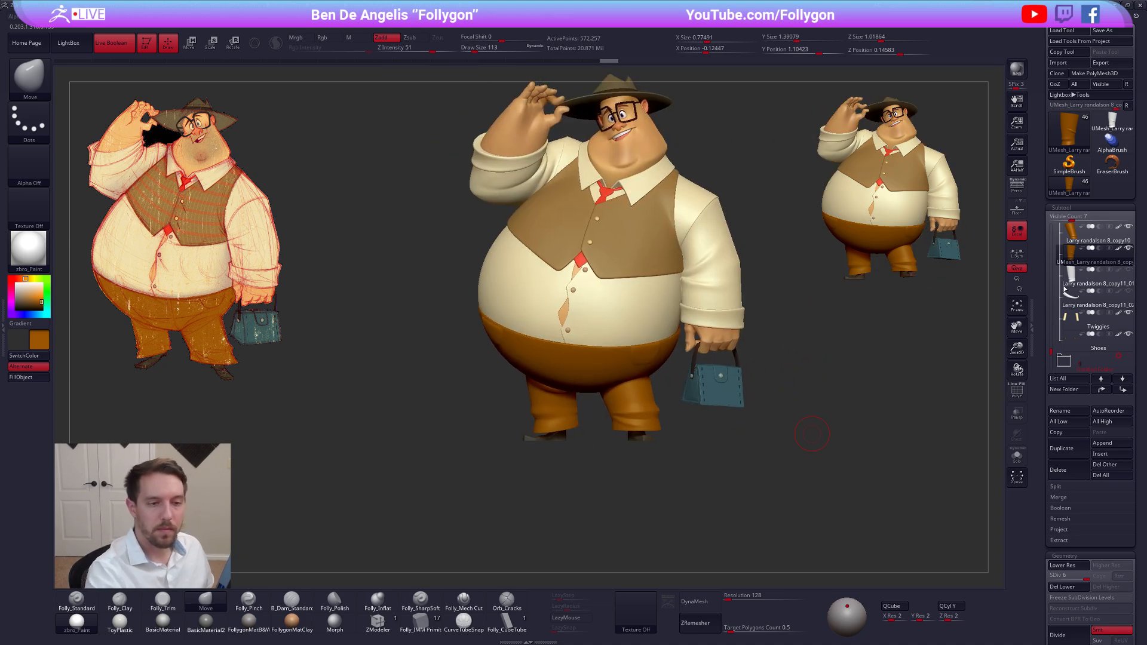
Delete the old single pant leg subtool and the leftover fold strip subtool
click(1074, 280)
click(1016, 455)
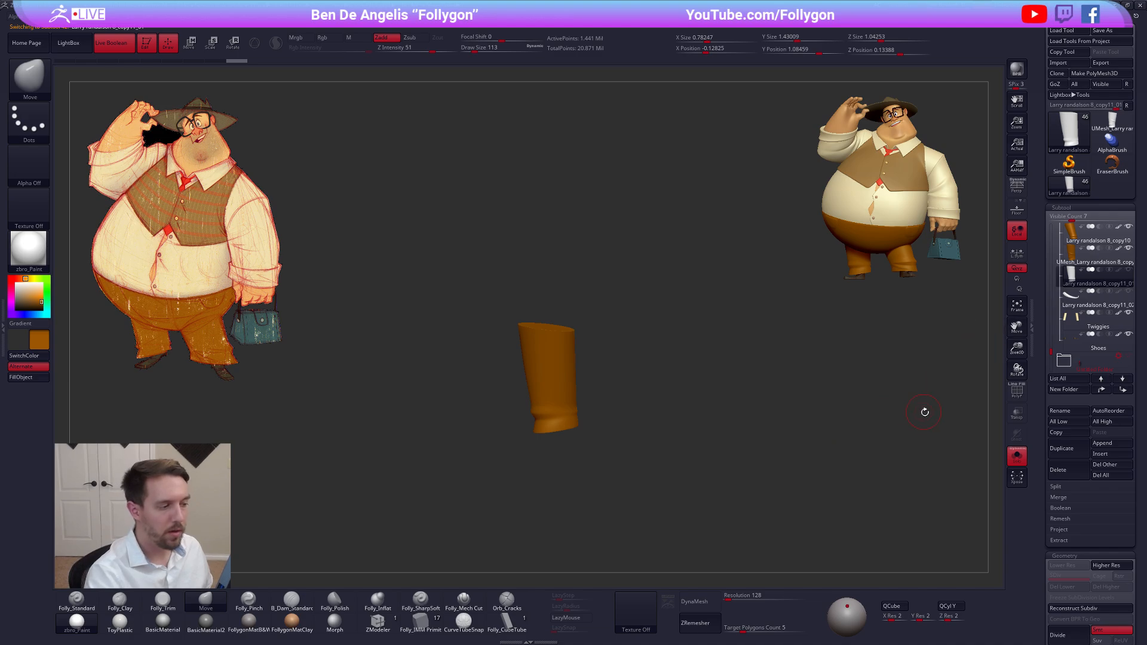
click(1053, 476)
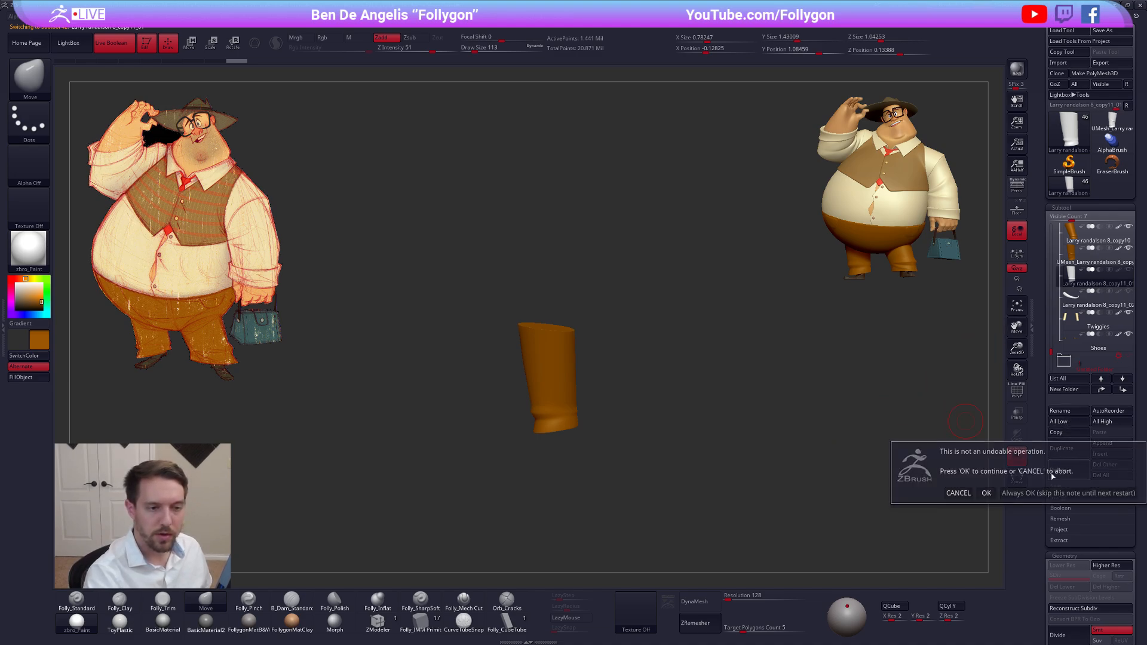
click(986, 492)
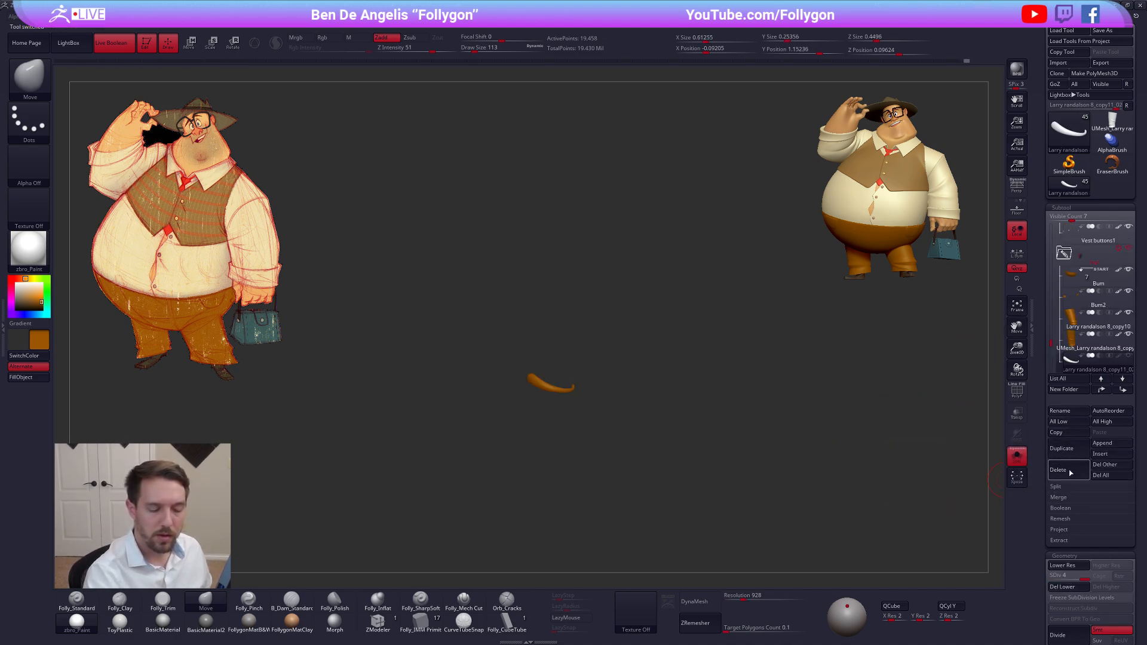
click(1069, 472)
click(986, 492)
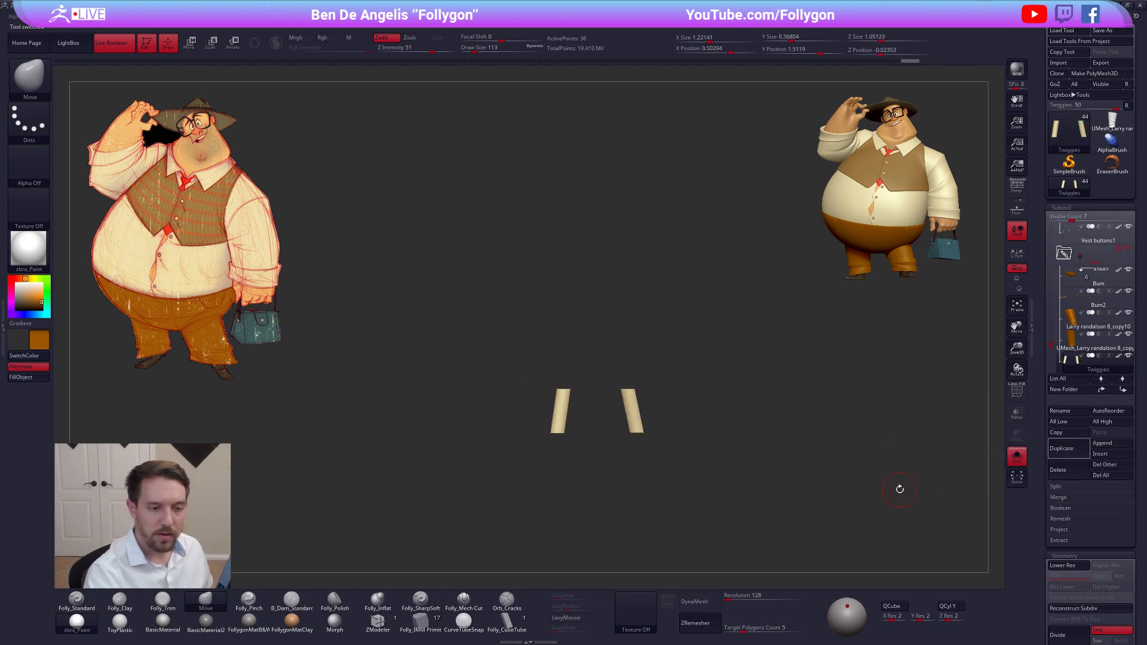
Unhide the old leg in the Larry randalson 8_copy10 subtool, show the whole character and activate the Transpose move tool
click(1073, 328)
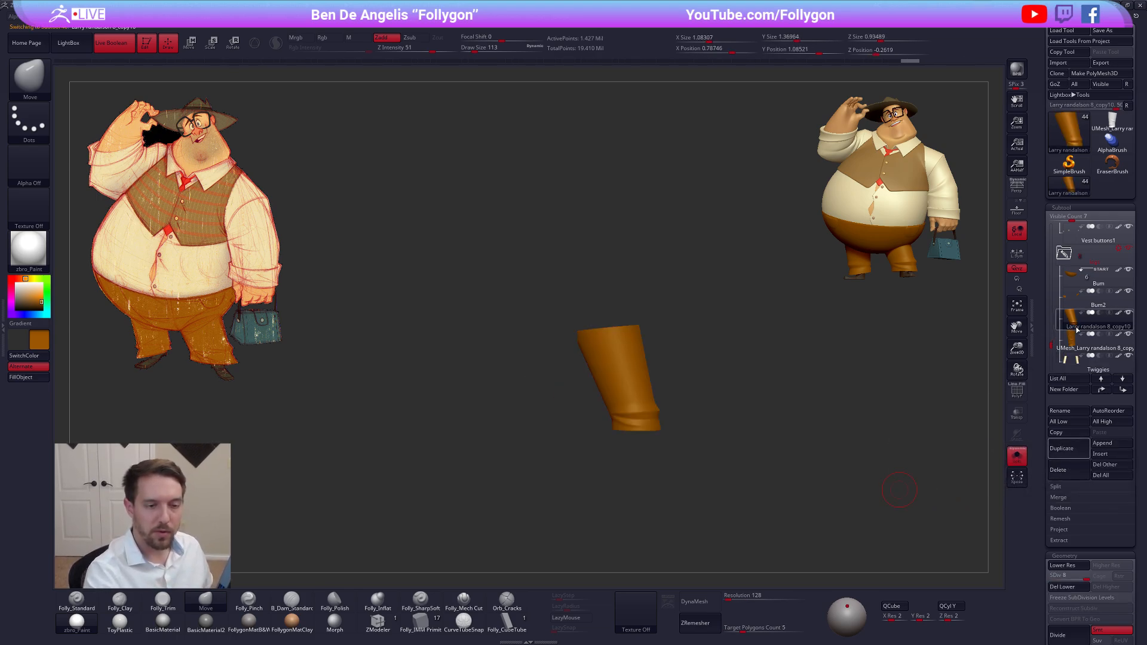
ctrl+shift+click(679, 387)
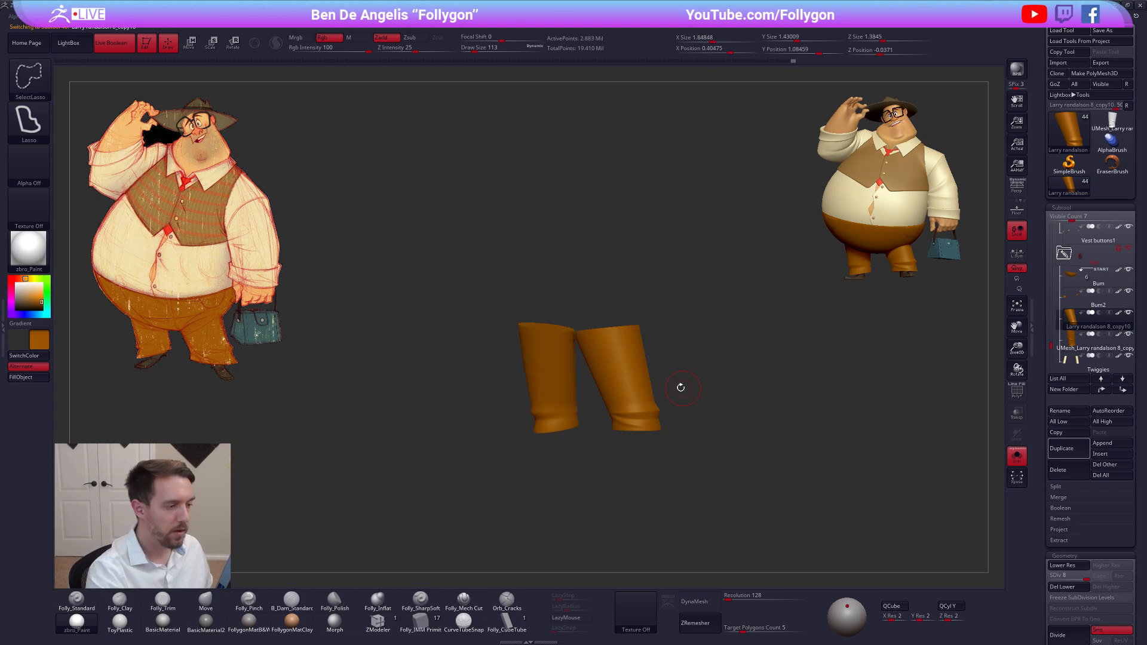
key(alt+s)
key(w)
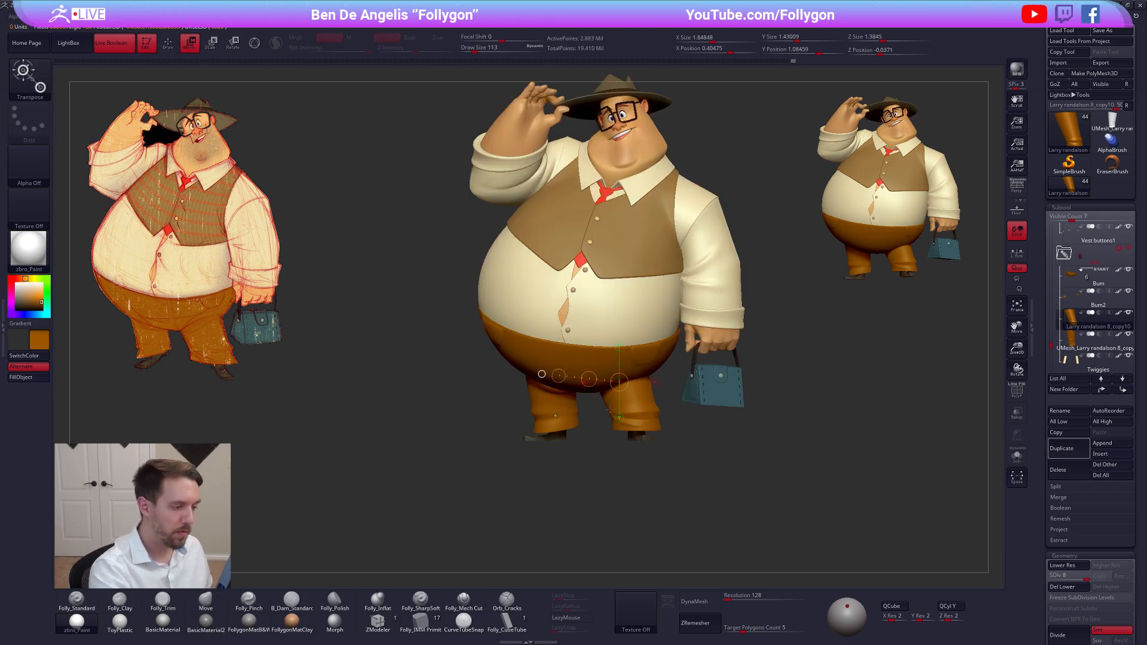
Isolate the subtool holding both pant legs and delete its lower subdivision levels
ctrl+drag(555, 416, 625, 405)
key(q)
key(alt+s)
ctrl+click(606, 470)
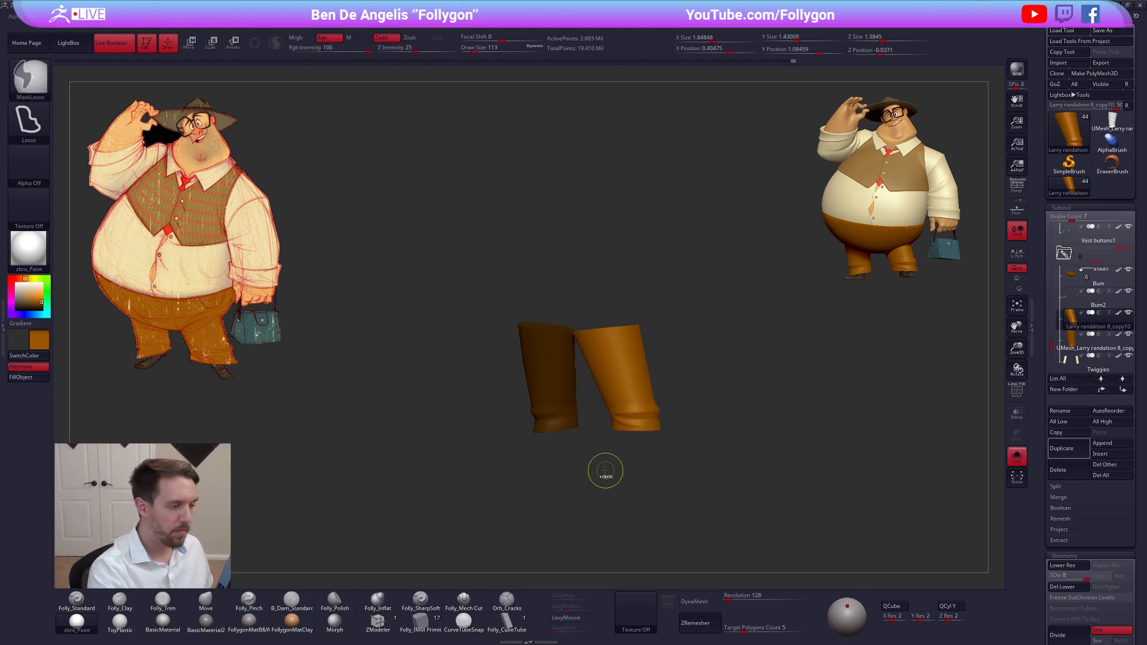
key(ctrl+w)
key(shift+f)
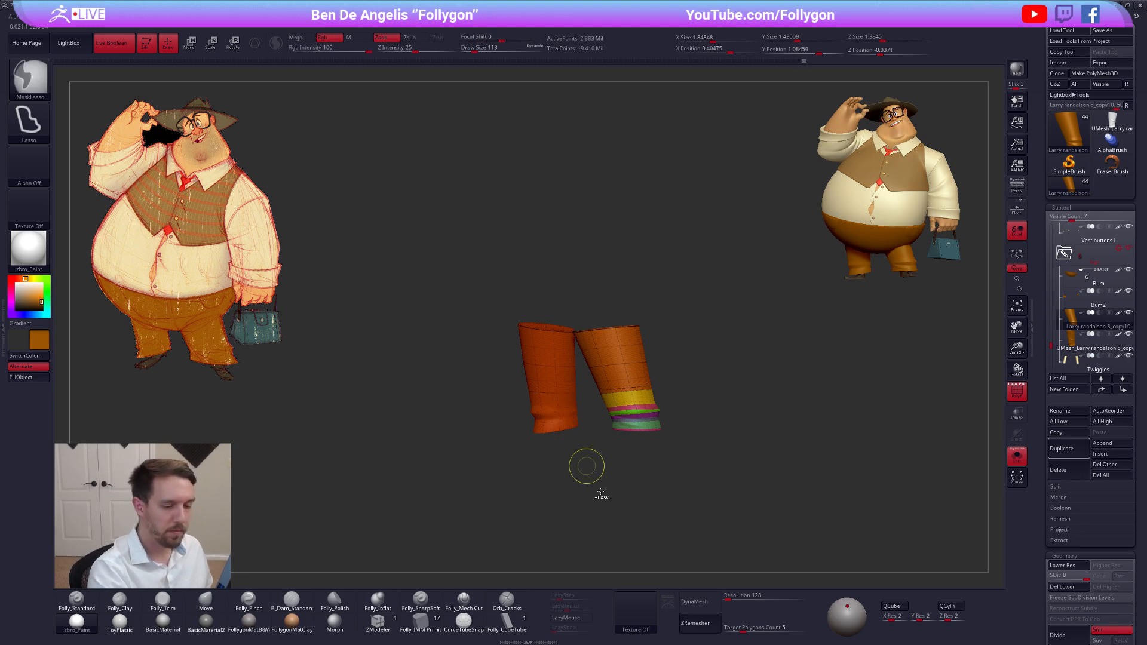
click(1065, 590)
Isolate the pant leg on the bag side and delete the hidden opposite leg from the subtool
alt+drag(729, 528, 624, 465)
key(shift+f)
ctrl+shift+click(552, 398)
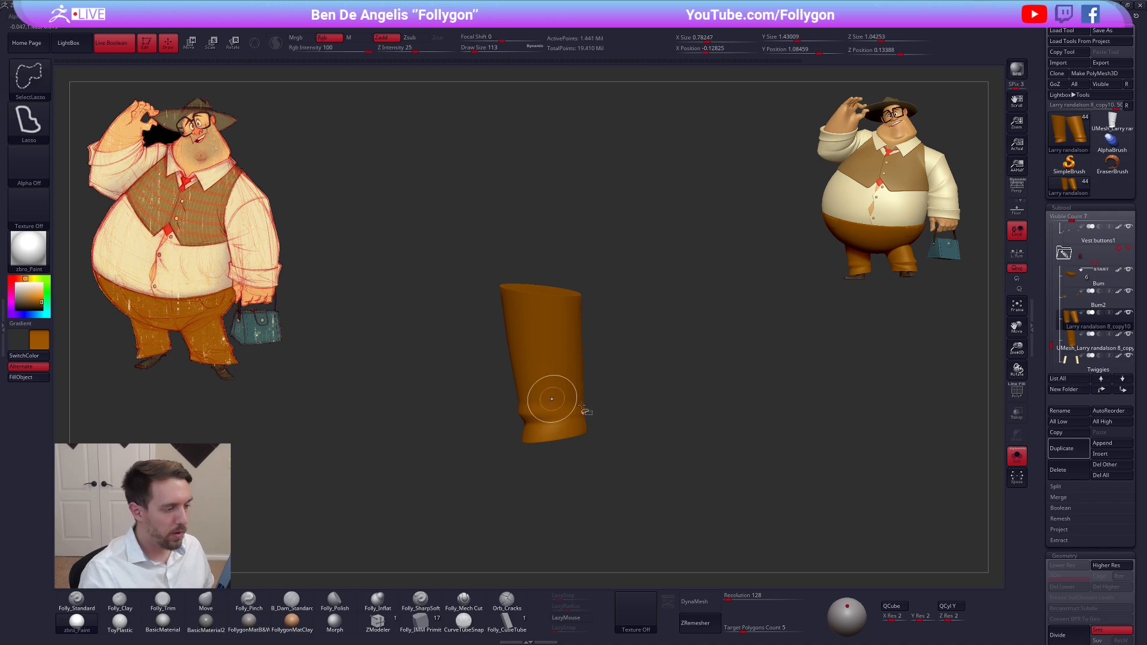
mouse_move(770, 380)
ctrl+shift+mouse_down()
mouse_move(795, 393)
mouse_move(942, 381)
ctrl+shift+mouse_up()
key(space)
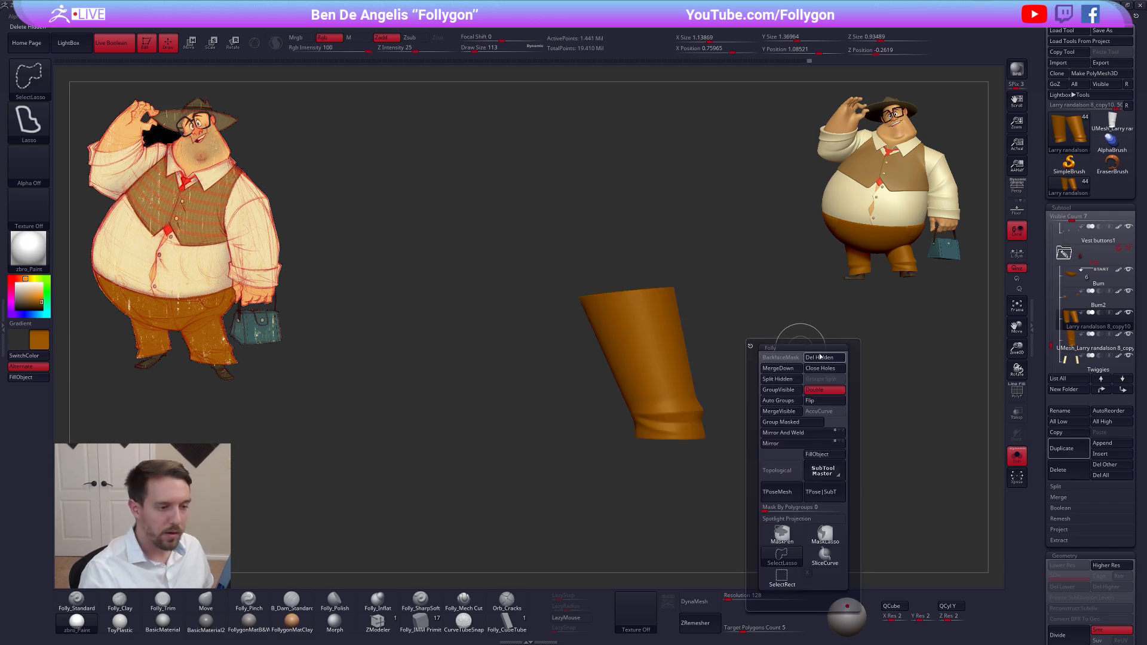
click(821, 356)
Try to reconstruct a lower subdivision level on the remaining leg, wait for the program to respond, and close it
click(1084, 608)
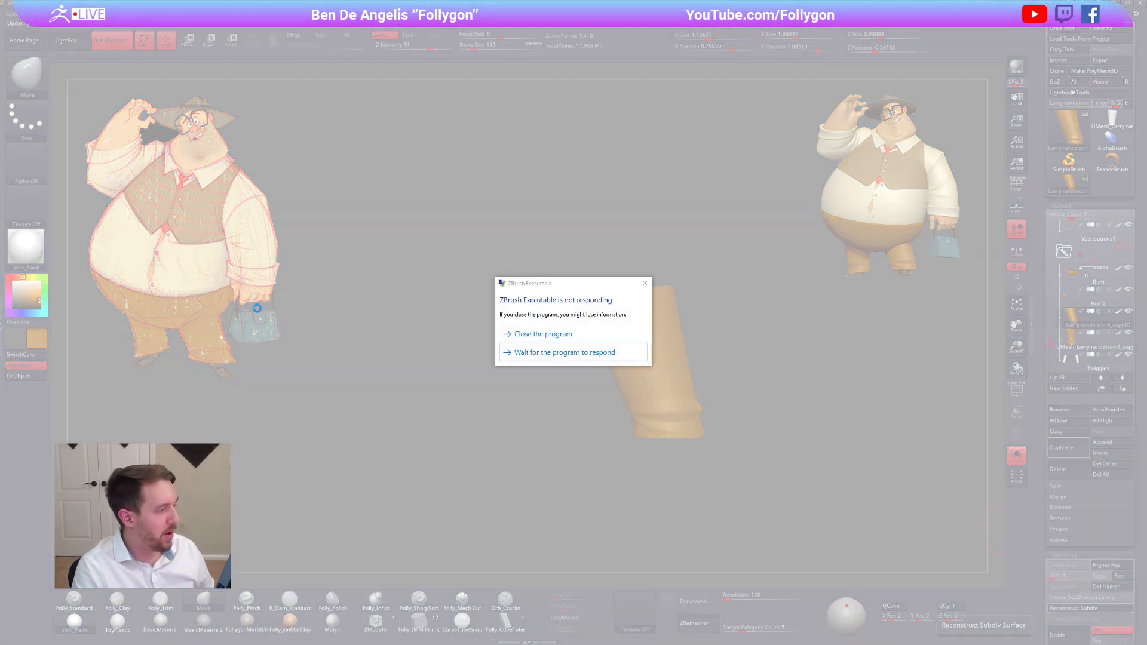
click(532, 358)
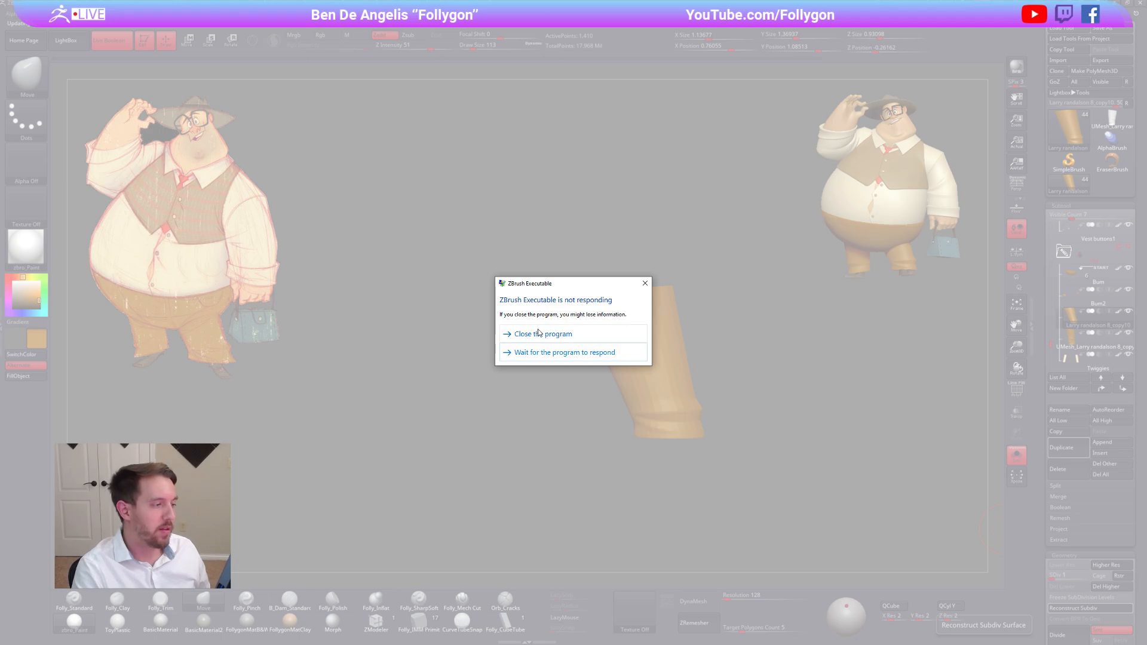
click(561, 335)
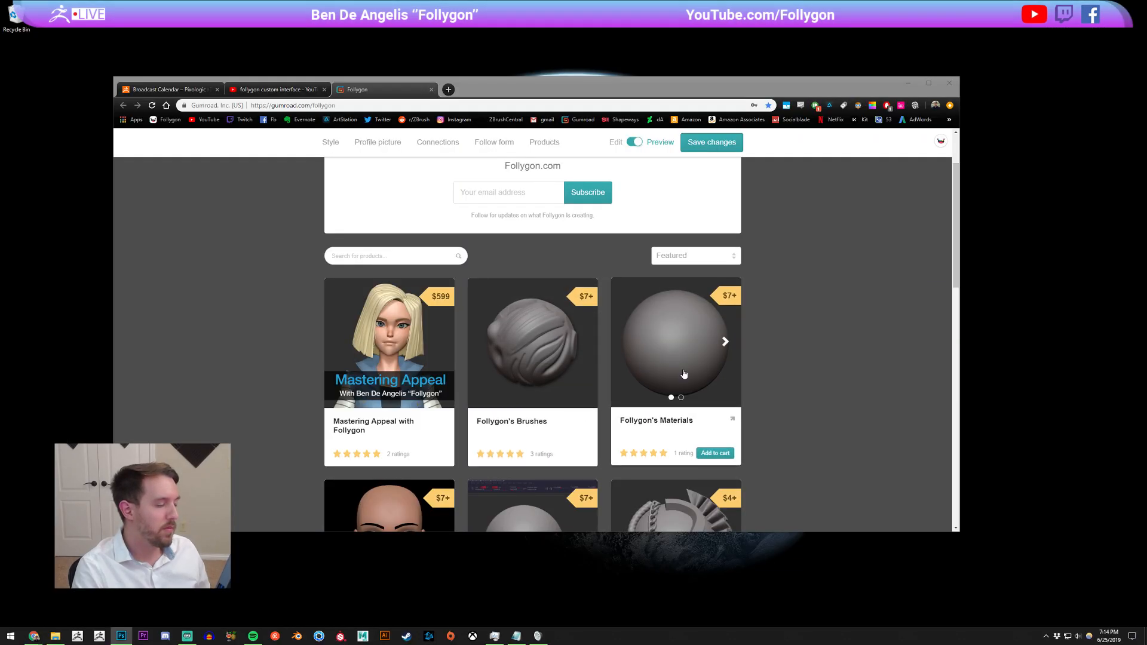
Relaunch ZBrush and open the QS_3825.ZPR quicksave, discarding changes to the blank sphere project
click(99, 636)
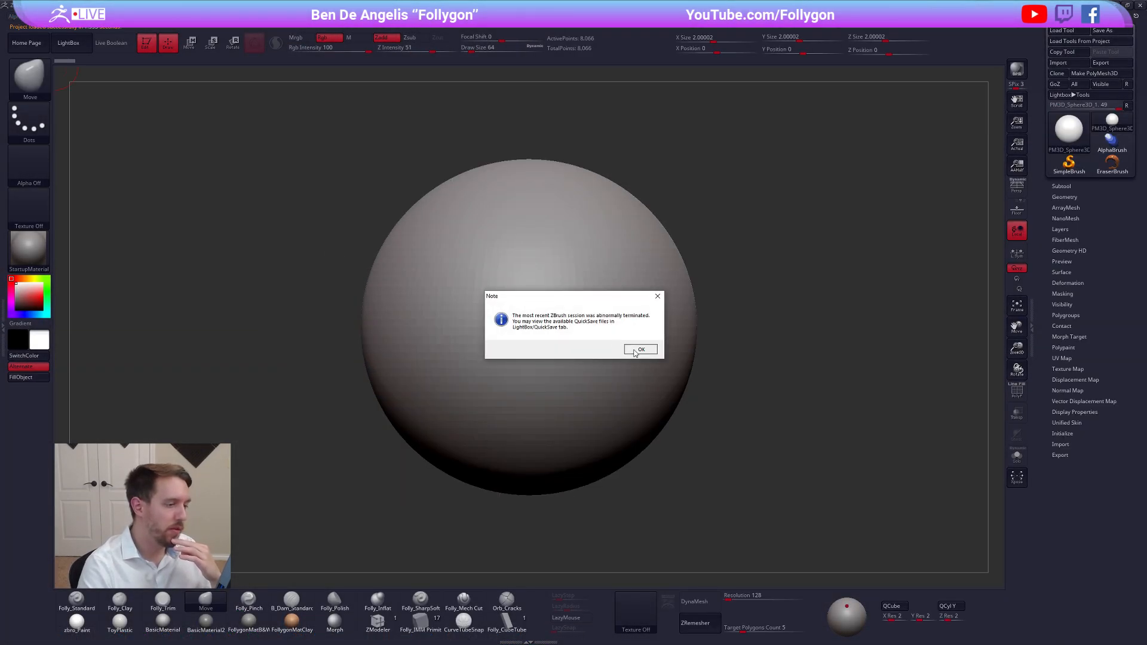
click(641, 351)
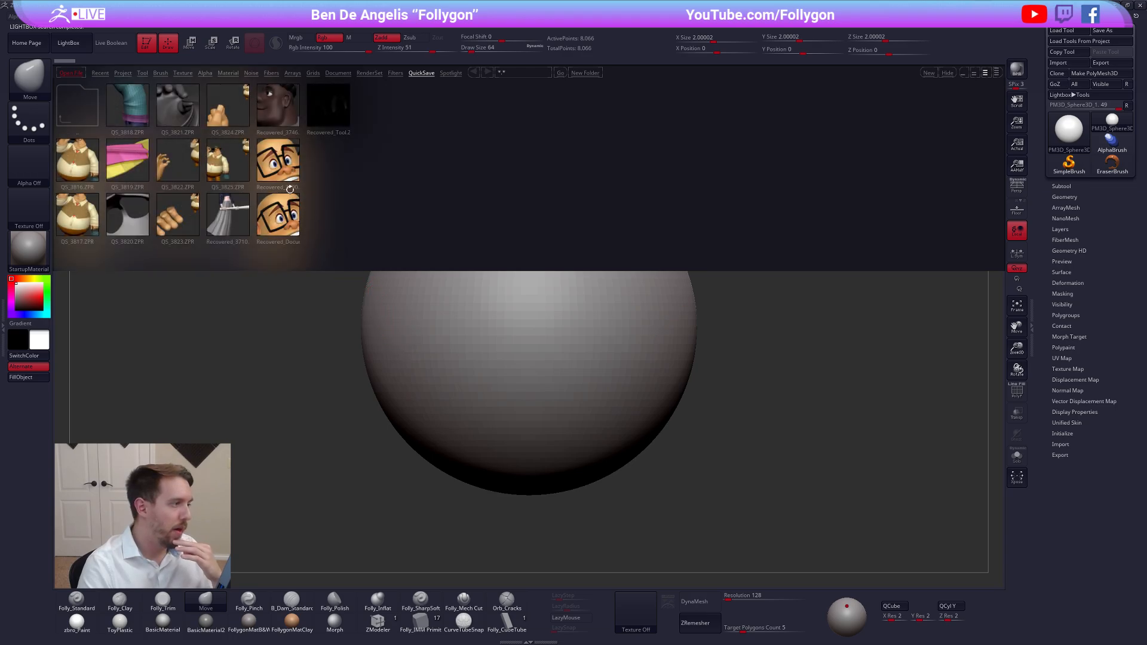
click(269, 144)
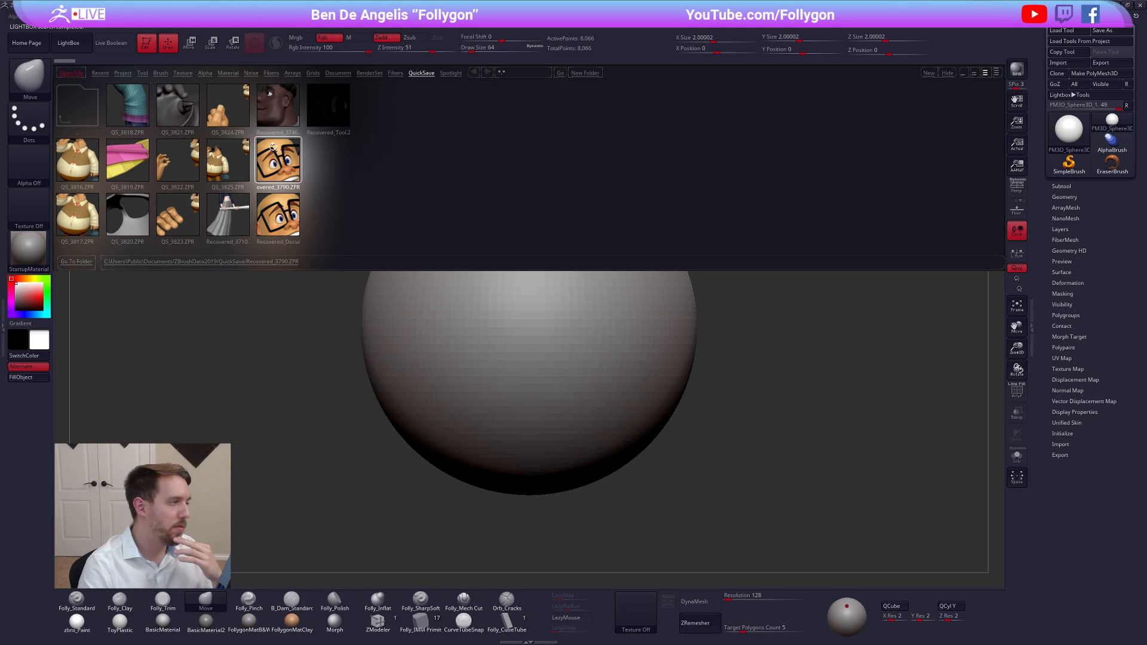
double_click(237, 163)
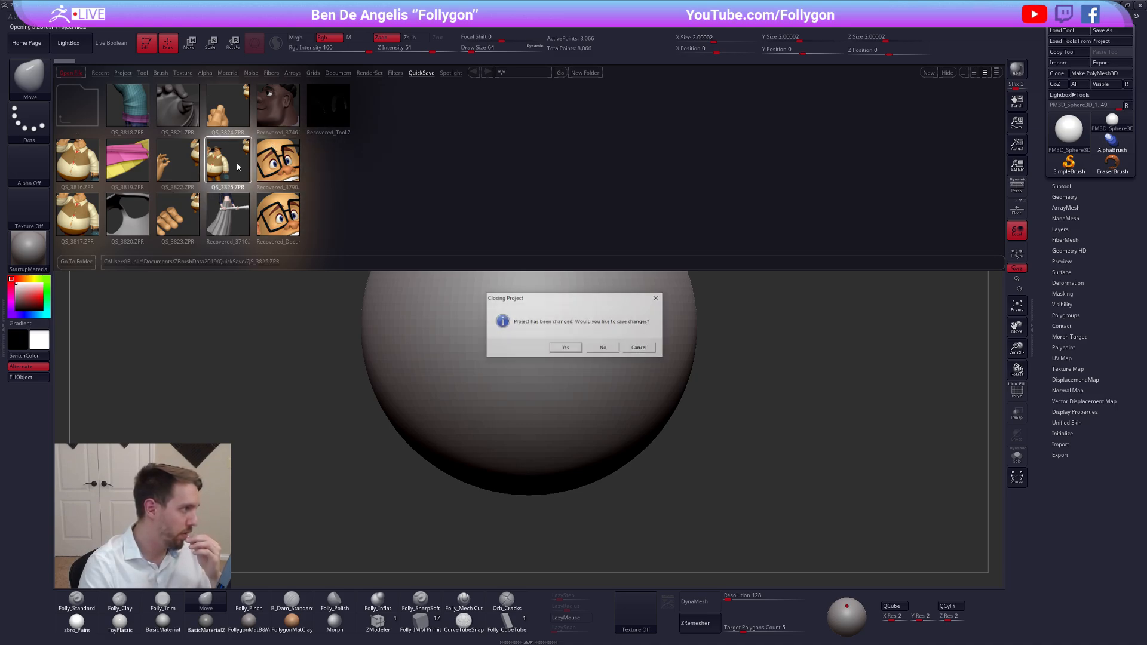
click(597, 349)
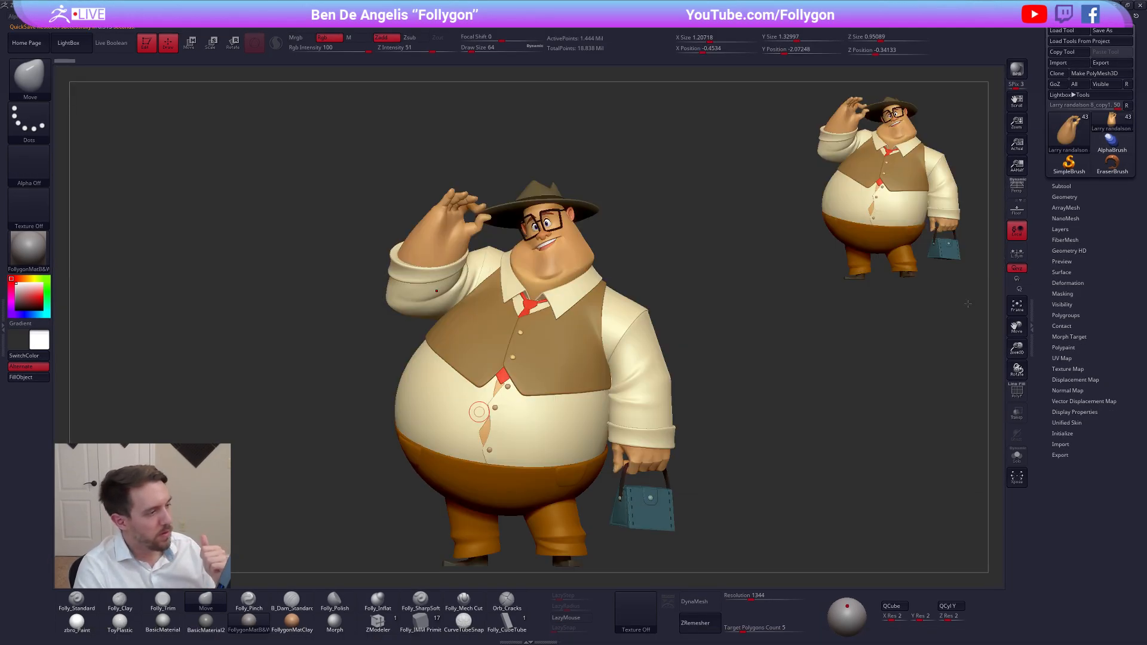
Expand the subtool list and examine the recovered character's raised hand, sleeve and overall figure
click(1064, 195)
click(1062, 187)
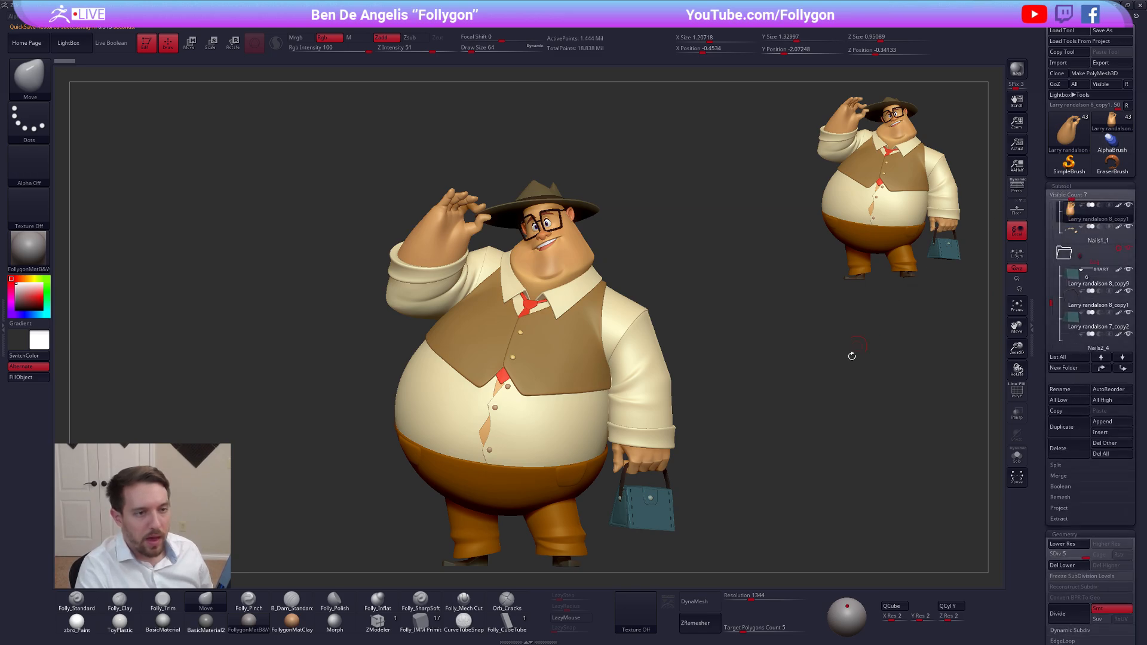
alt+drag(852, 357, 865, 273)
drag(382, 445, 617, 361)
alt+drag(618, 317, 694, 502)
key(alt+s)
right_drag(553, 334, 523, 335)
ctrl+right_drag(524, 335, 572, 383)
key(alt+s)
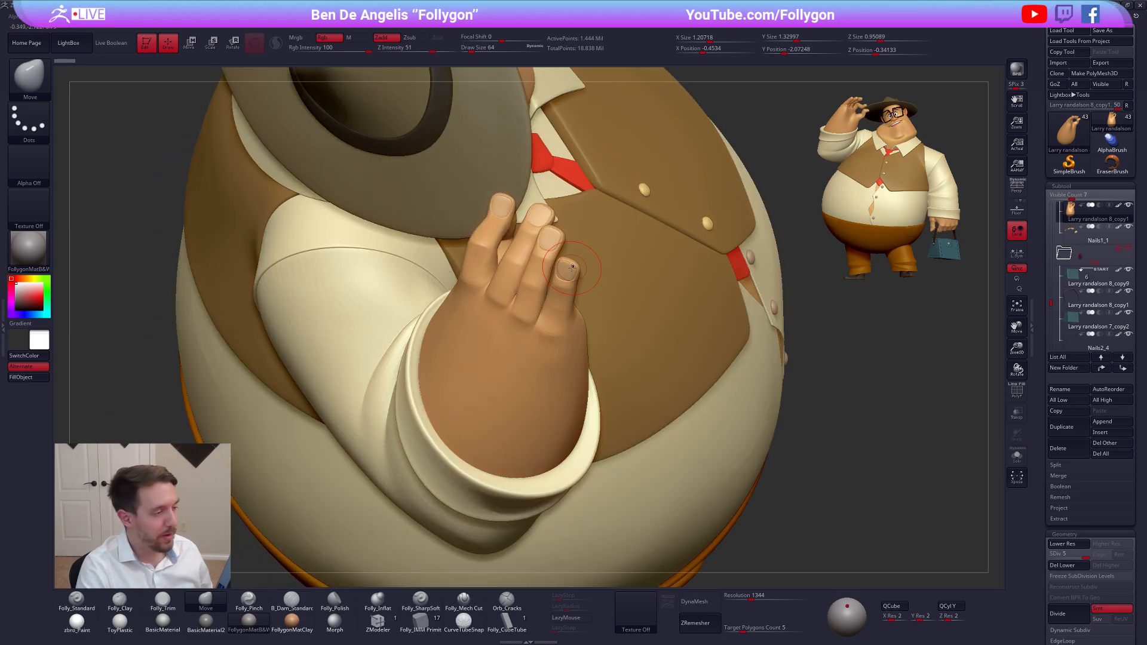
right_drag(387, 232, 416, 253)
mouse_move(474, 291)
right_down()
mouse_move(478, 263)
mouse_move(507, 250)
mouse_move(457, 314)
mouse_move(396, 250)
right_up()
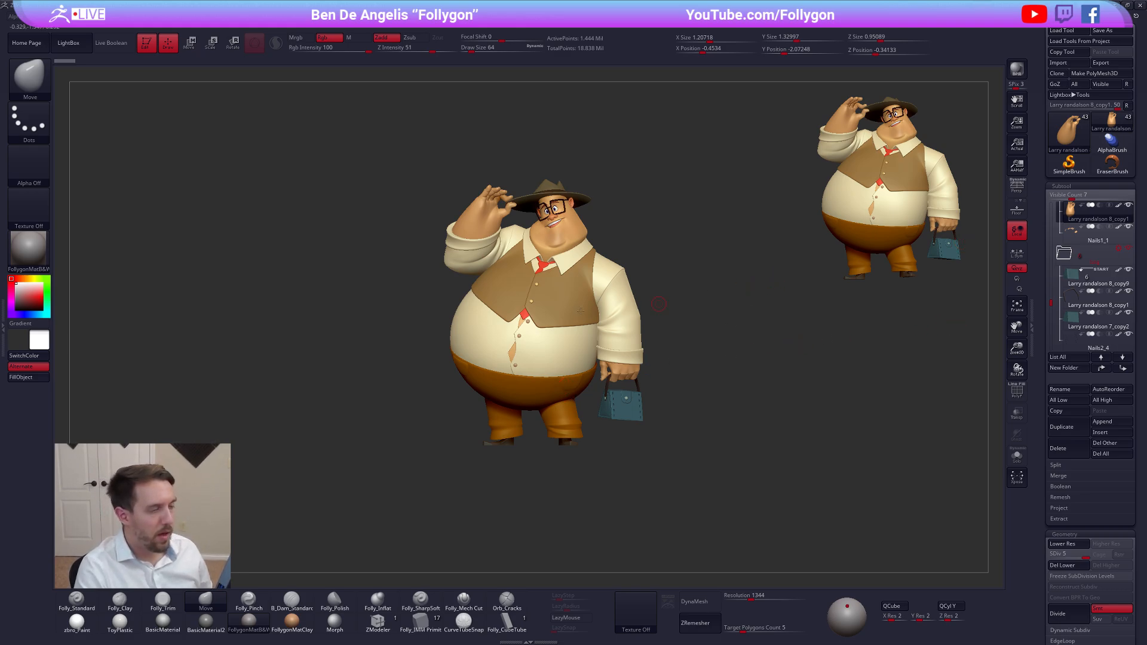
Show the reference drawing of the character through Spotlight and increase its opacity
click(471, 26)
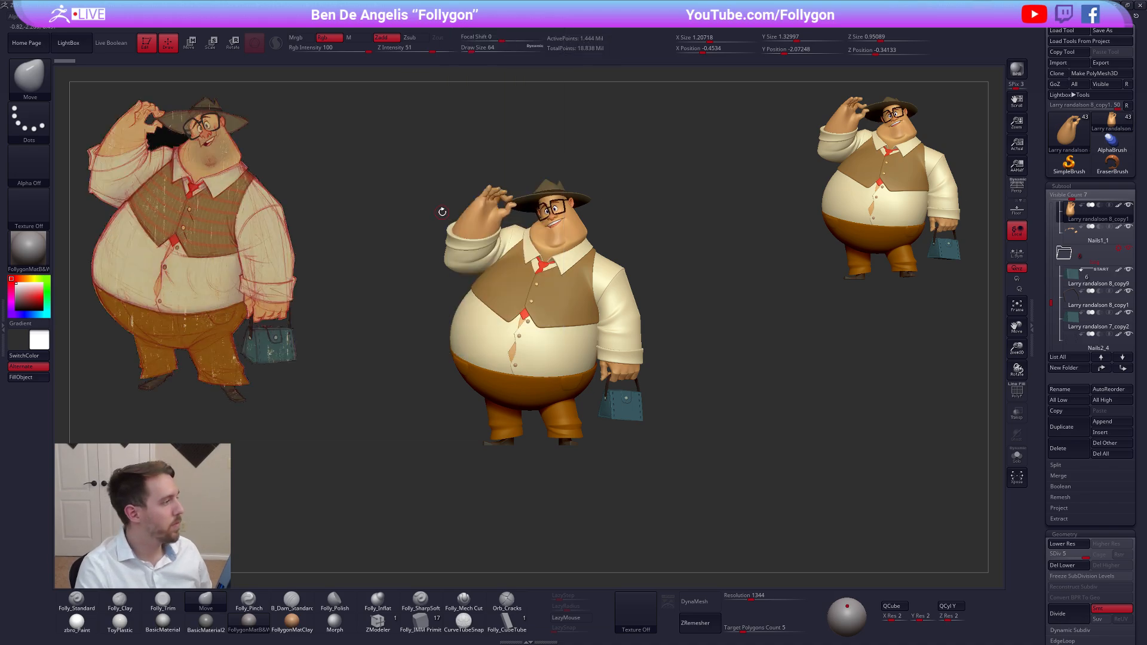
key(z)
click(264, 207)
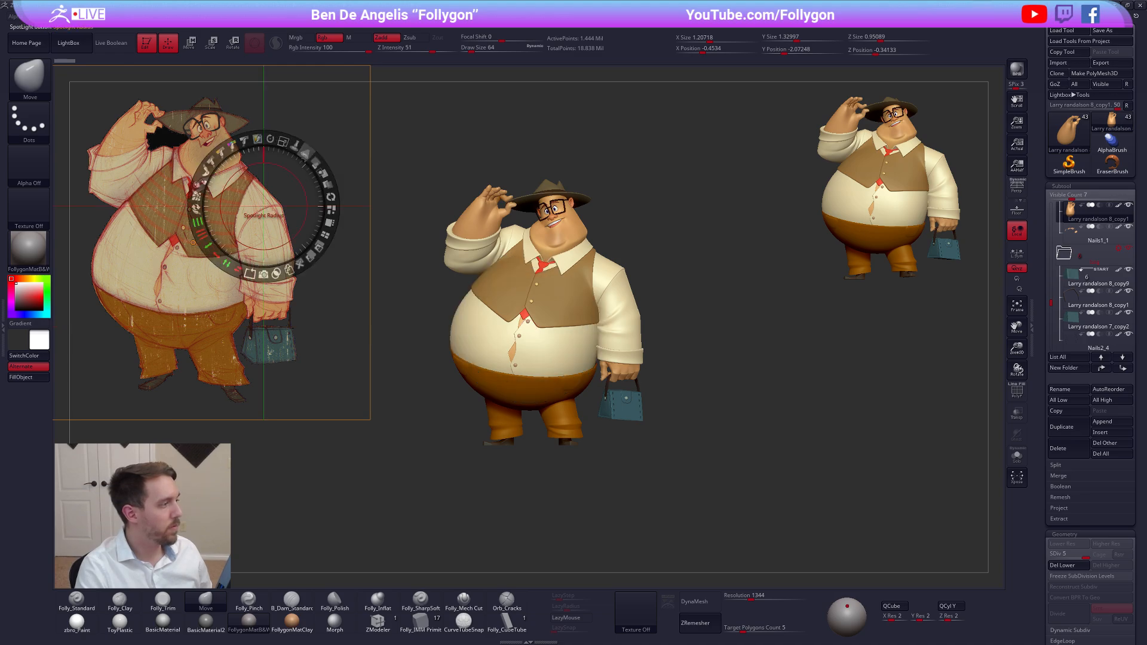
drag(314, 162, 322, 206)
key(z)
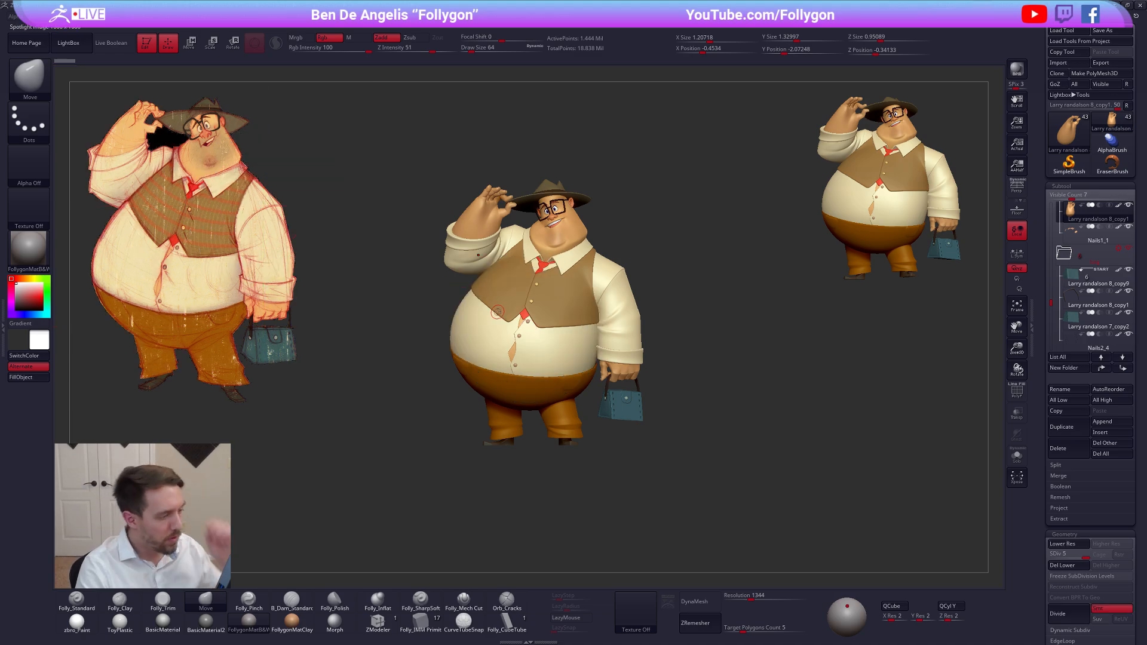
Turn on perspective and compare the character's pose and proportions with the reference drawing from several angles
right_drag(497, 314, 507, 318)
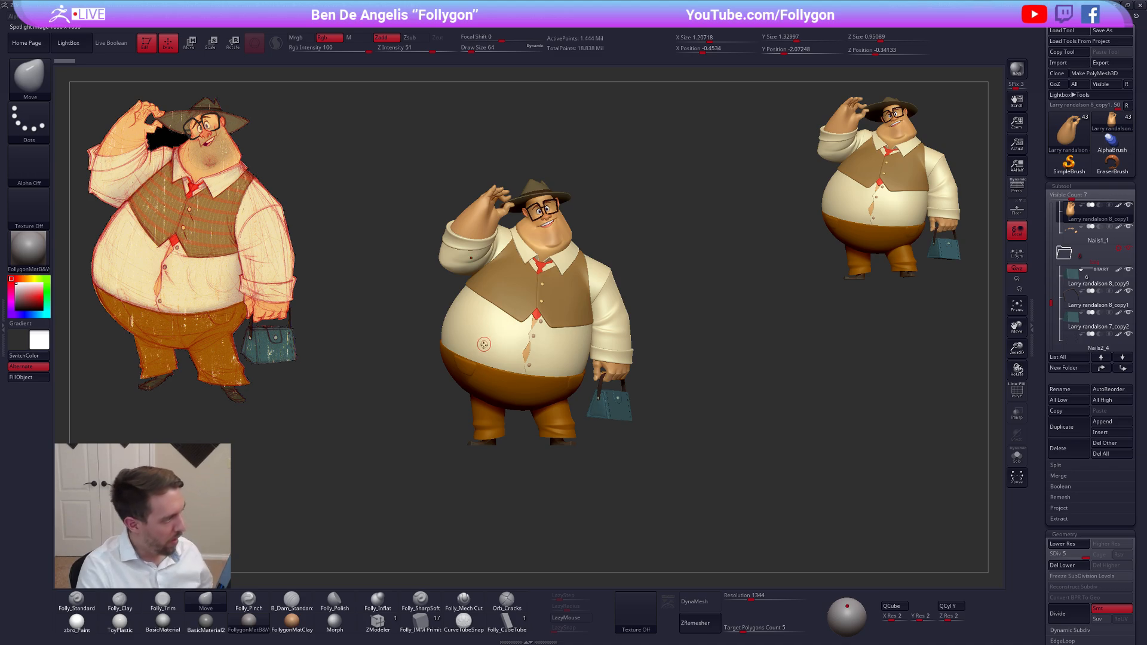
right_drag(493, 363, 486, 375)
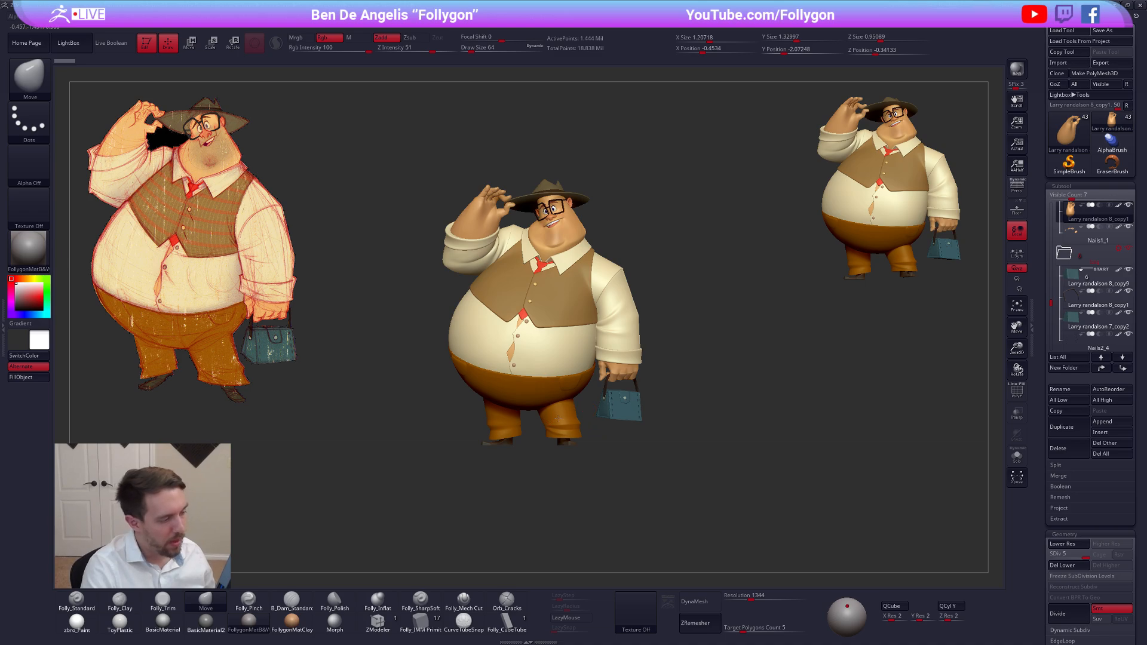
right_drag(559, 419, 561, 419)
mouse_move(739, 362)
right_down()
mouse_move(727, 363)
mouse_move(744, 382)
right_up()
click(1016, 188)
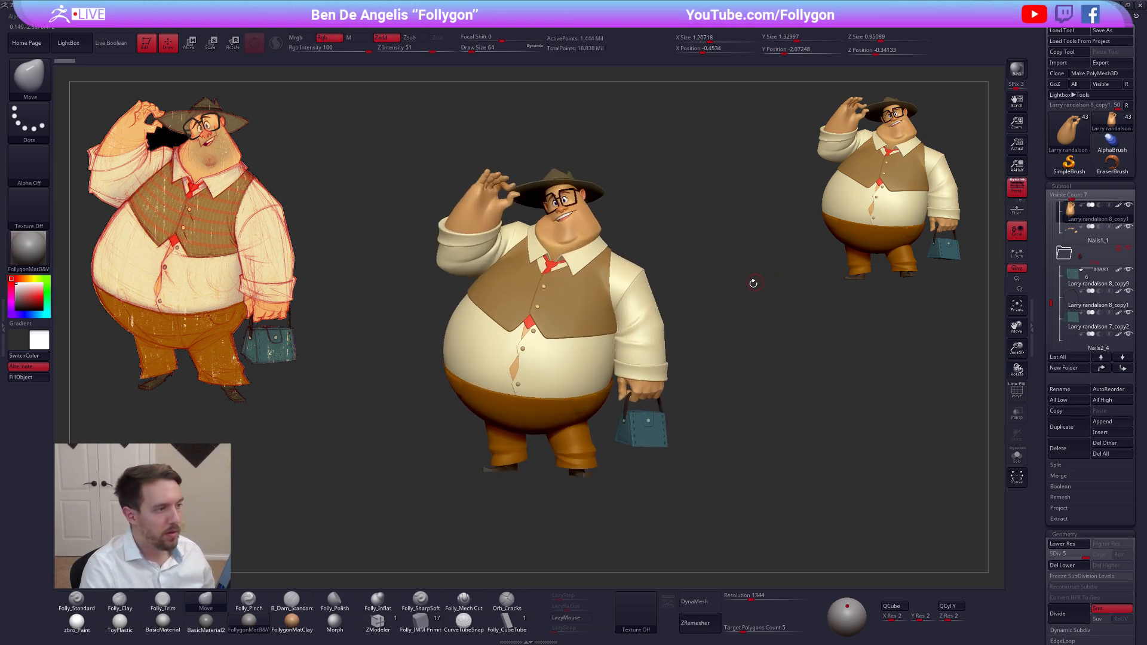
alt+right_drag(753, 283, 748, 312)
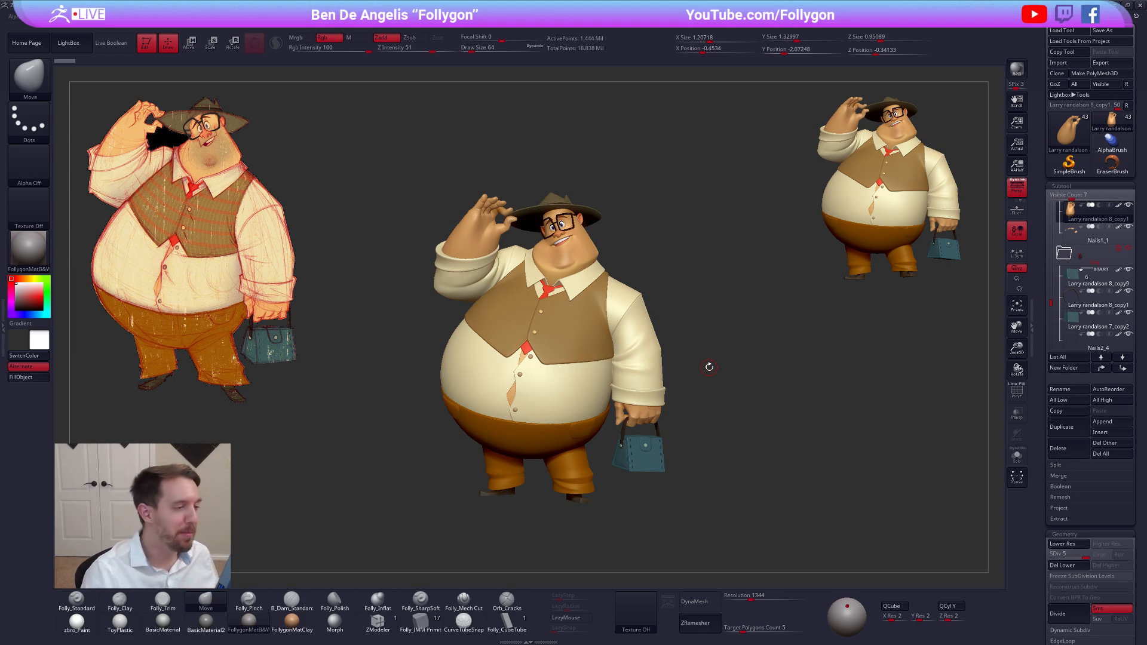
alt+drag(698, 348, 706, 356)
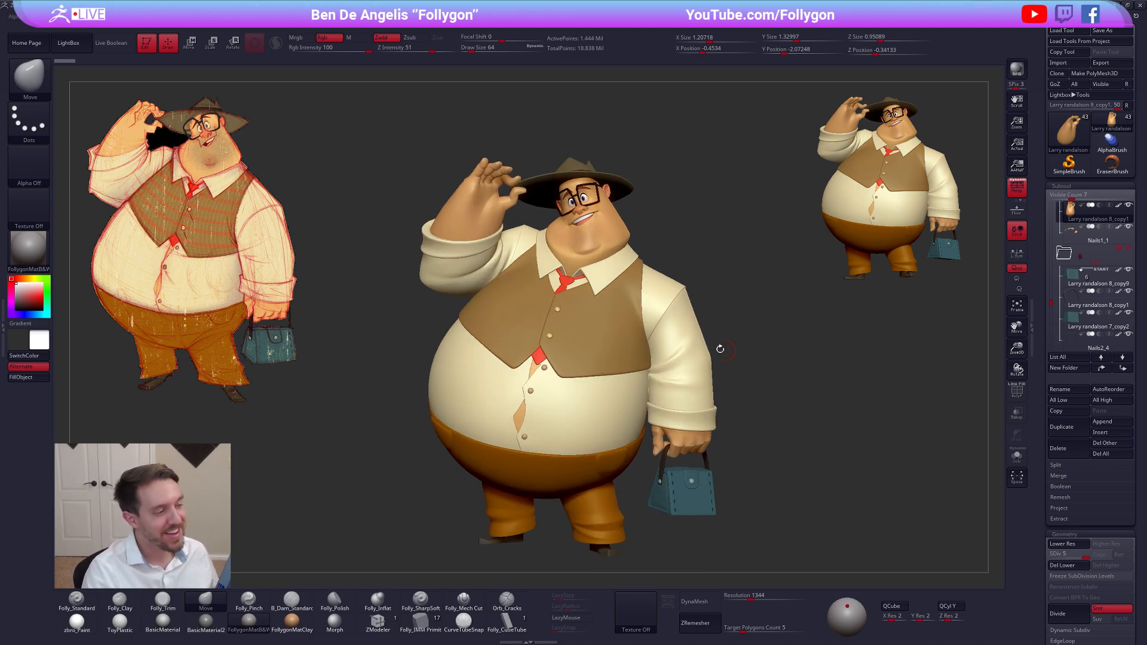
right_drag(601, 307, 592, 265)
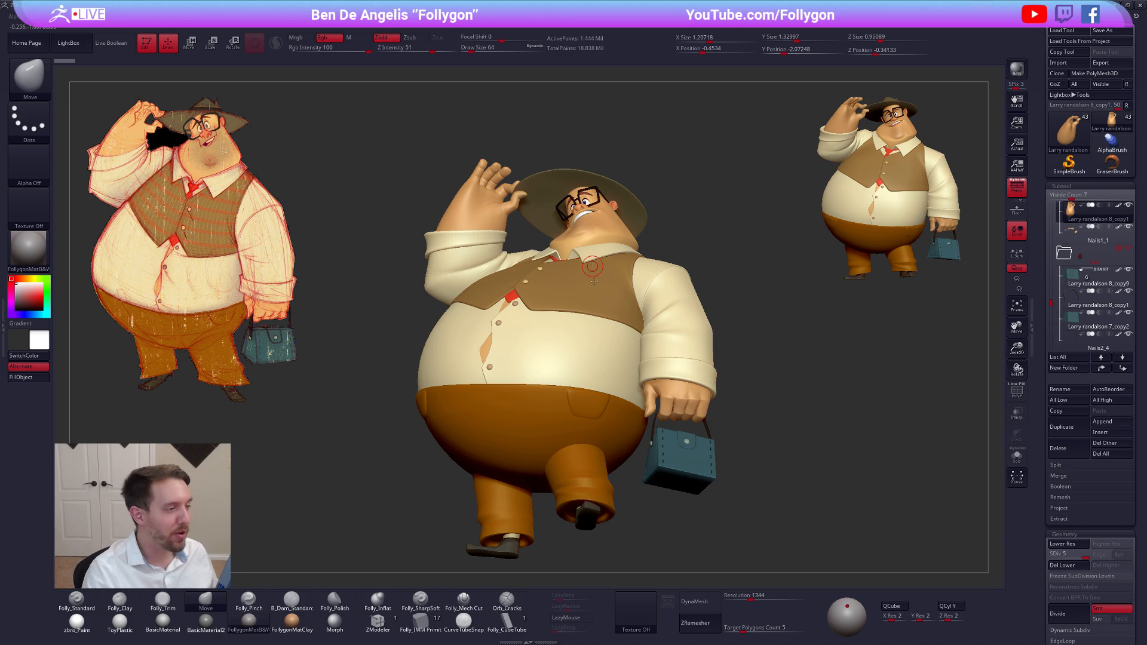
right_drag(662, 373, 676, 427)
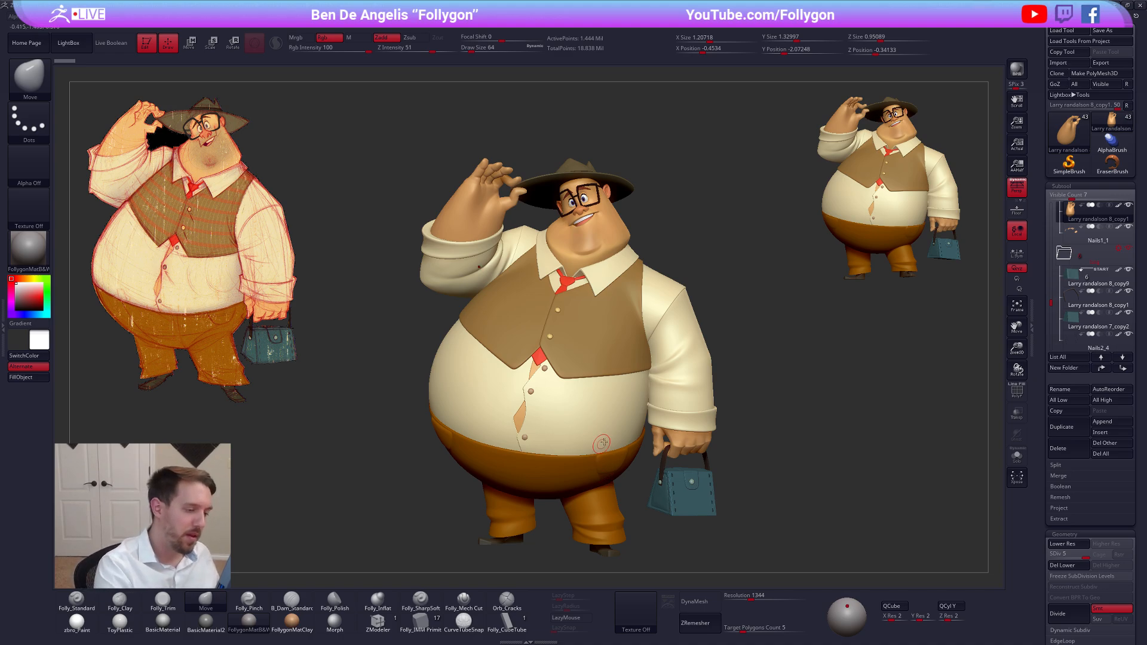
Select the Bum2 trouser pocket subtool, check it around the hips, and set the brush draw size to 181
alt+click(617, 473)
mouse_move(617, 466)
right_down()
mouse_move(600, 388)
mouse_move(617, 404)
right_up()
key(alt+s)
key(space)
drag(617, 398, 637, 398)
key(alt+s)
right_drag(635, 397, 777, 395)
alt+right_drag(462, 416, 530, 392)
mouse_move(475, 401)
mouse_down()
mouse_move(420, 395)
mouse_move(476, 386)
mouse_move(413, 392)
mouse_move(475, 382)
mouse_move(469, 395)
mouse_up()
key(space)
key(space)
mouse_move(603, 386)
ctrl+right_down()
mouse_move(558, 408)
mouse_move(557, 376)
mouse_move(697, 485)
mouse_move(870, 501)
mouse_move(803, 520)
ctrl+right_up()
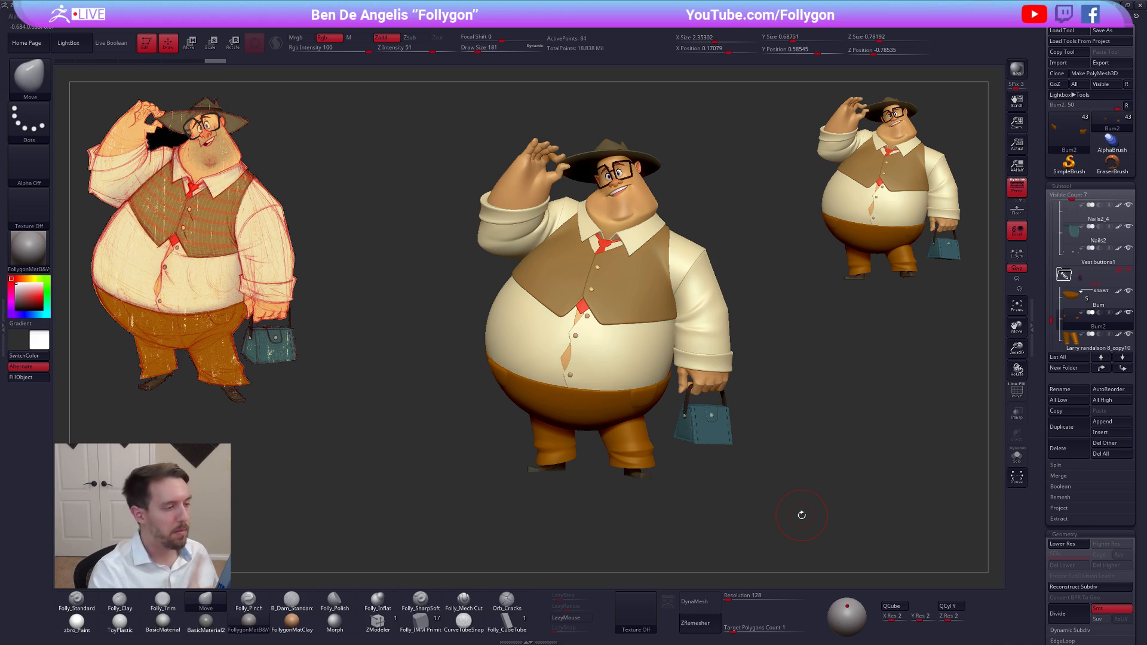
Select the blue bag subtool and set the brush draw size to 150
ctrl+right_drag(645, 391, 669, 440)
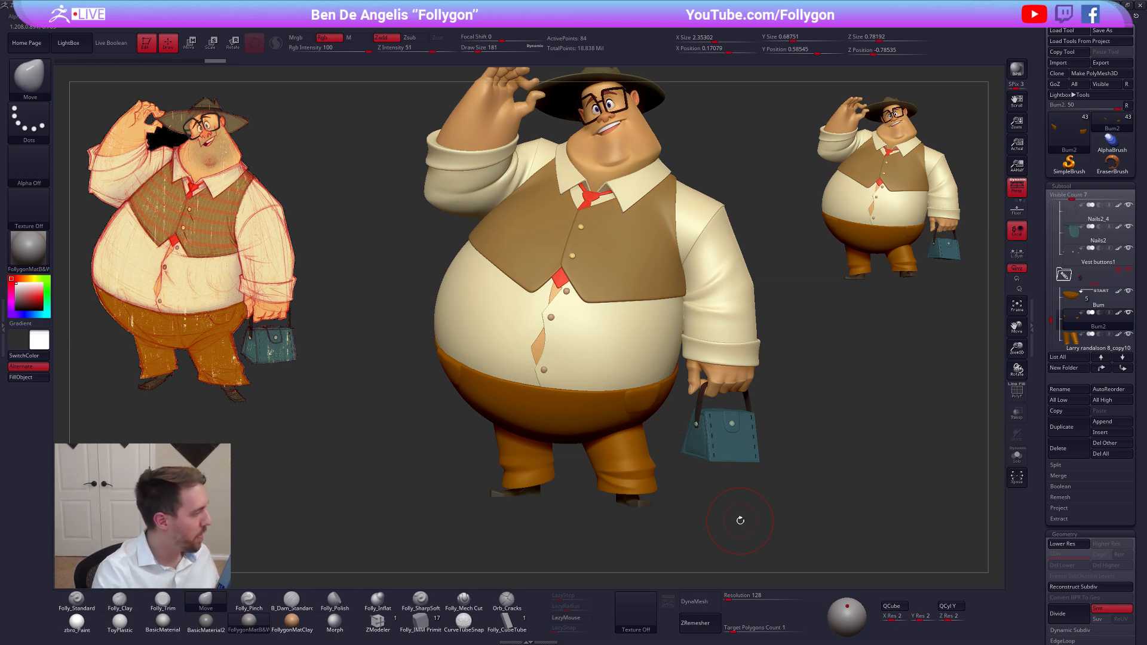
drag(738, 521, 721, 512)
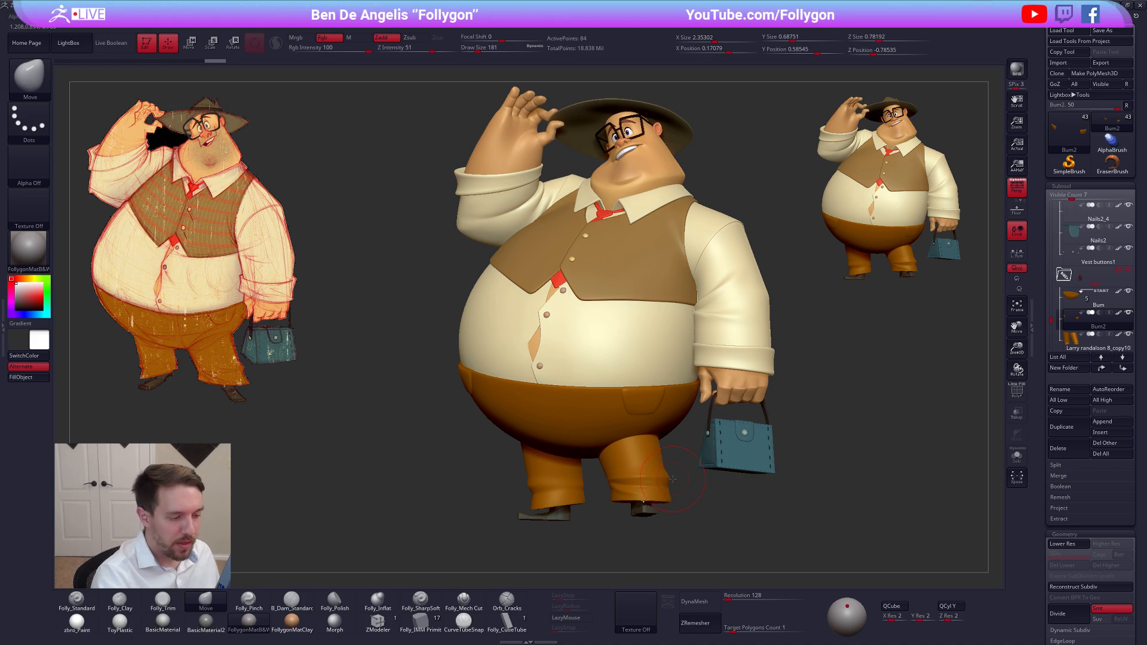
mouse_move(742, 452)
alt+right_down()
mouse_move(673, 387)
mouse_move(726, 451)
alt+right_up()
alt+click(672, 386)
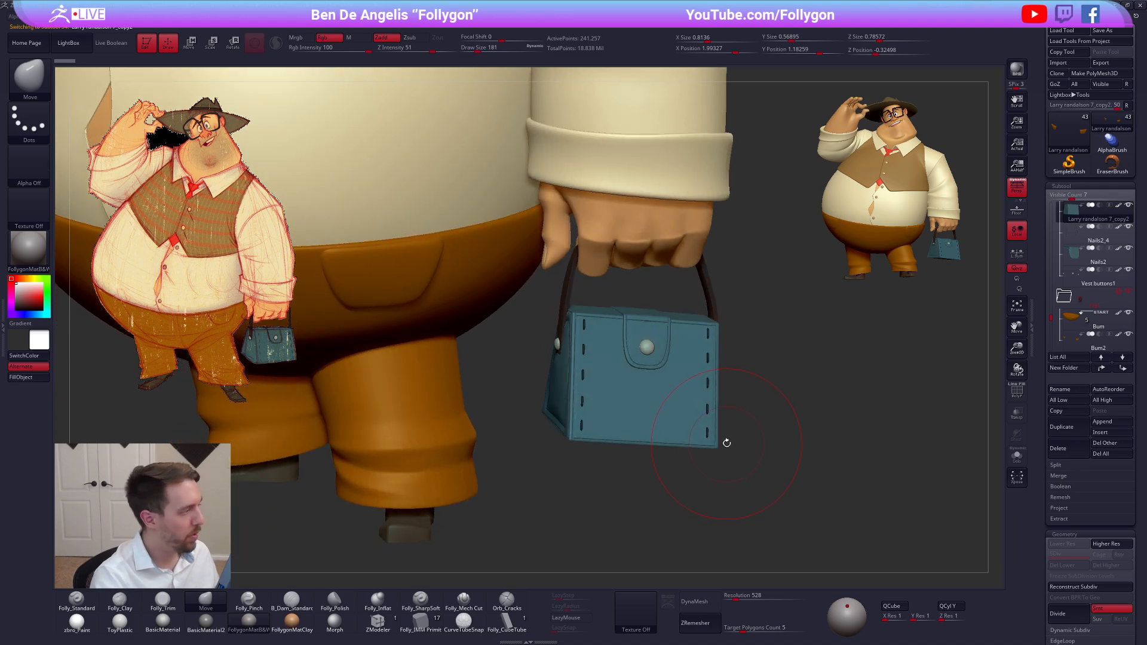
key(space)
drag(799, 406, 796, 404)
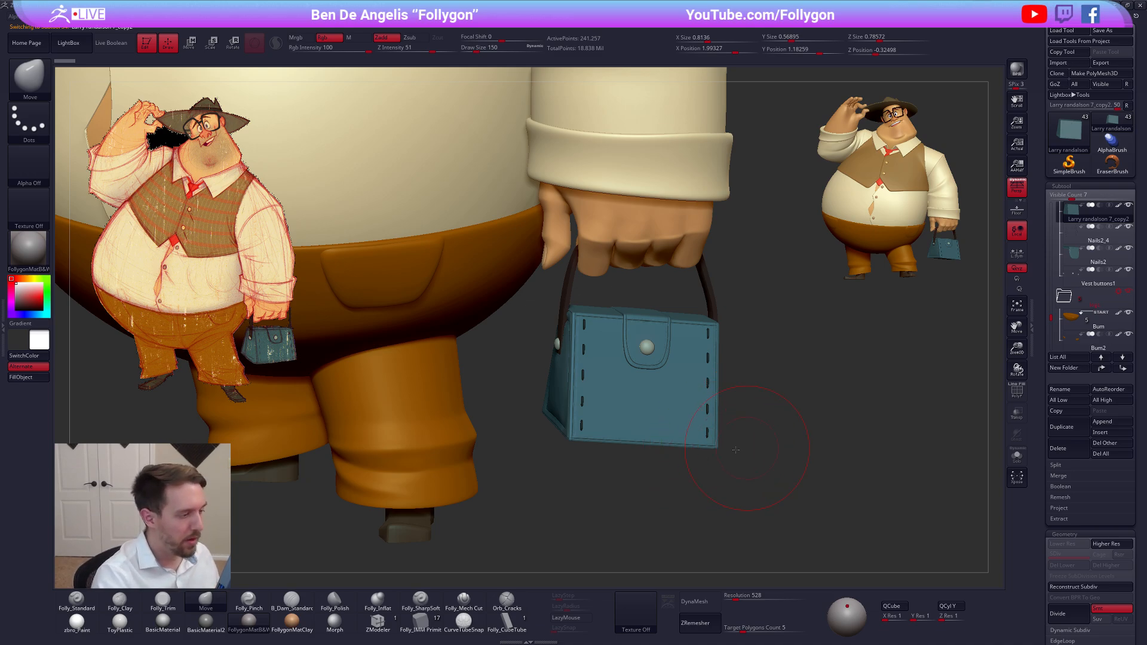
mouse_move(713, 437)
ctrl+right_down()
mouse_move(677, 374)
mouse_move(709, 395)
ctrl+right_up()
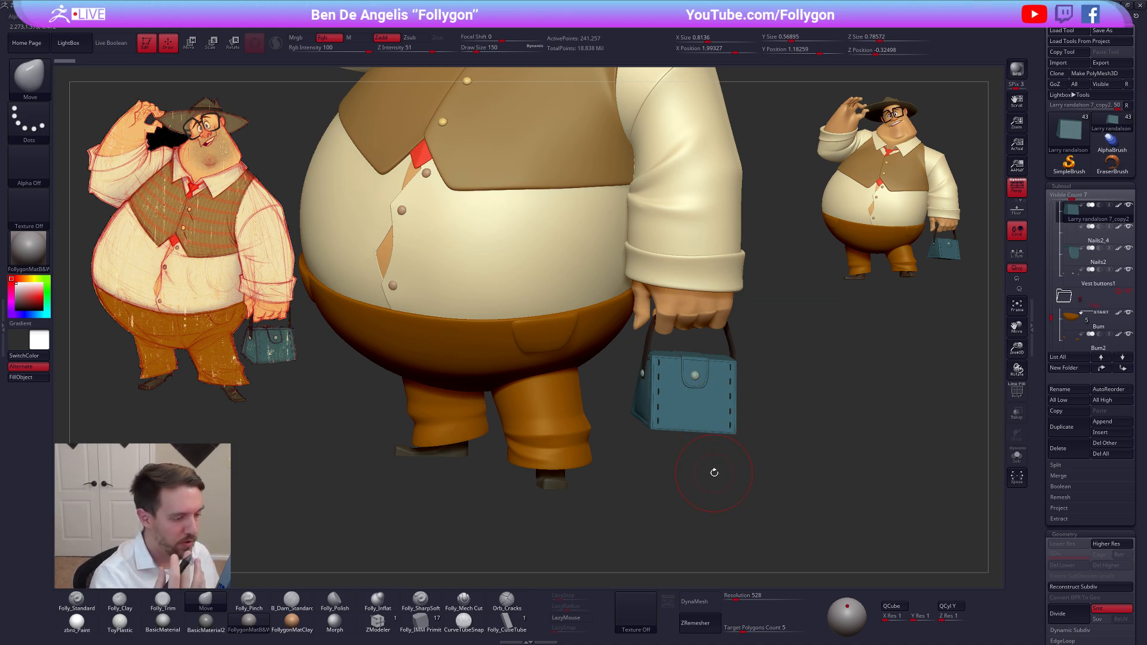
Select the Bum2 pocket subtool again and hide the folder containing the blue bag's subtools
alt+click(564, 341)
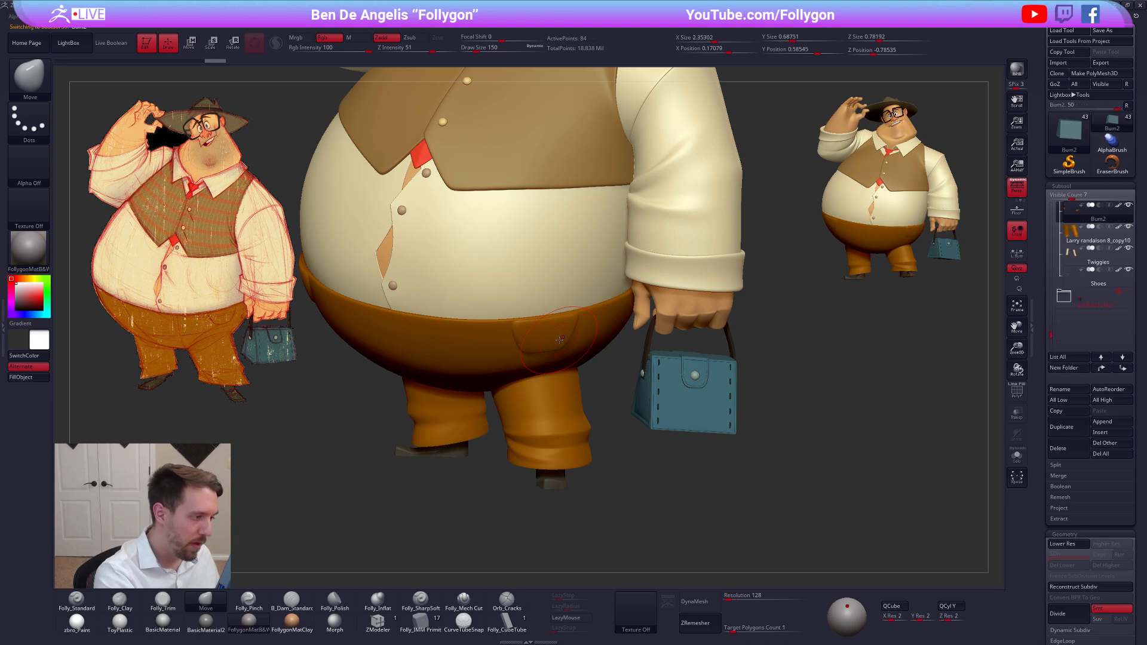
drag(623, 385, 603, 405)
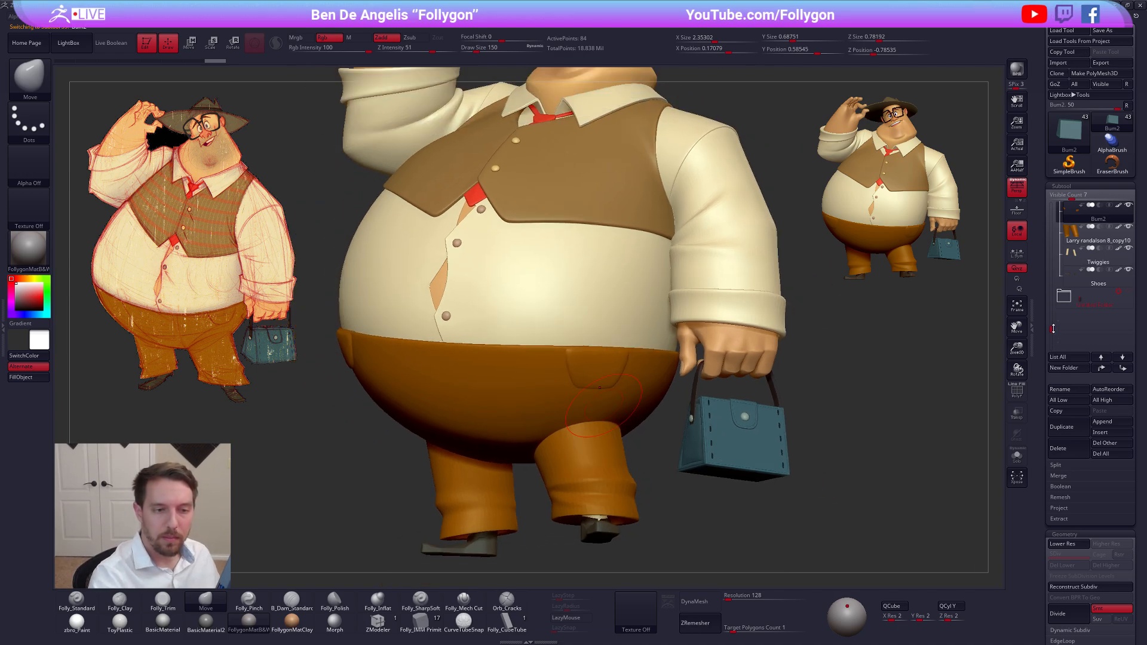
drag(1053, 328, 1054, 304)
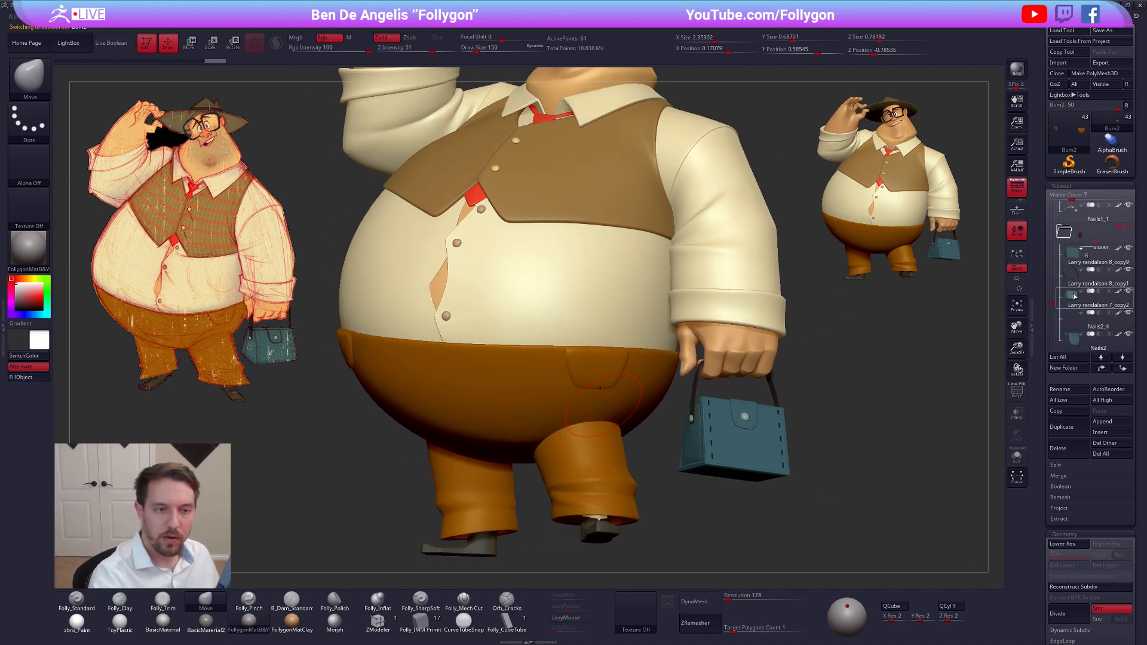
click(1128, 249)
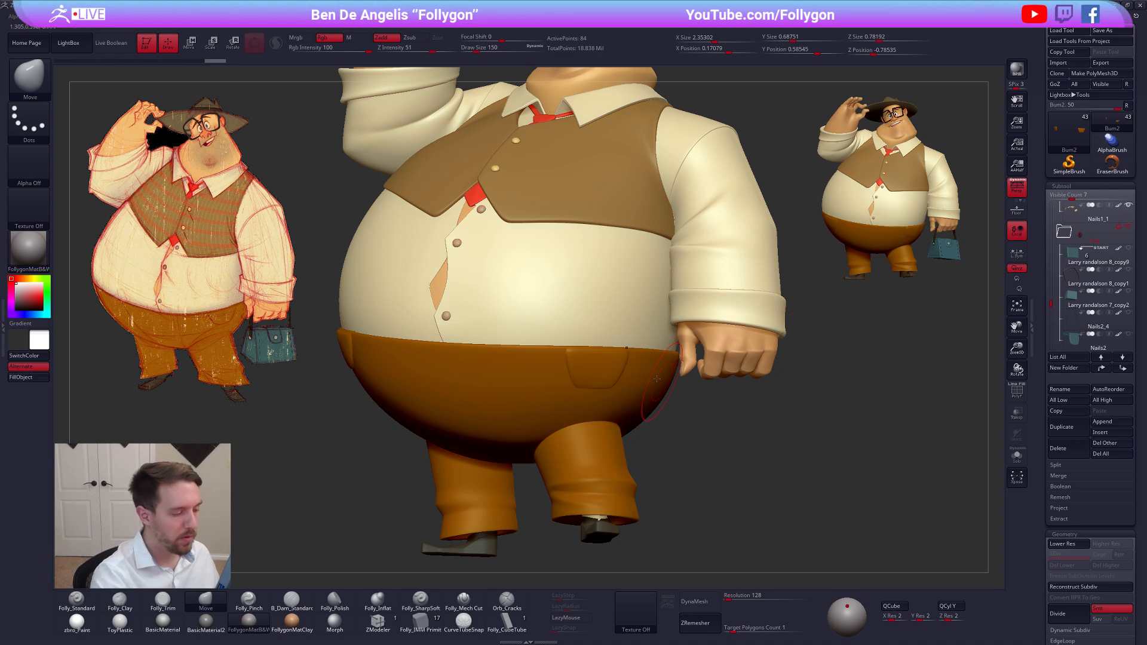
Reshape the trouser pocket on the hip with the Move brush, and set the brush draw size to 252
right_drag(627, 403, 600, 392)
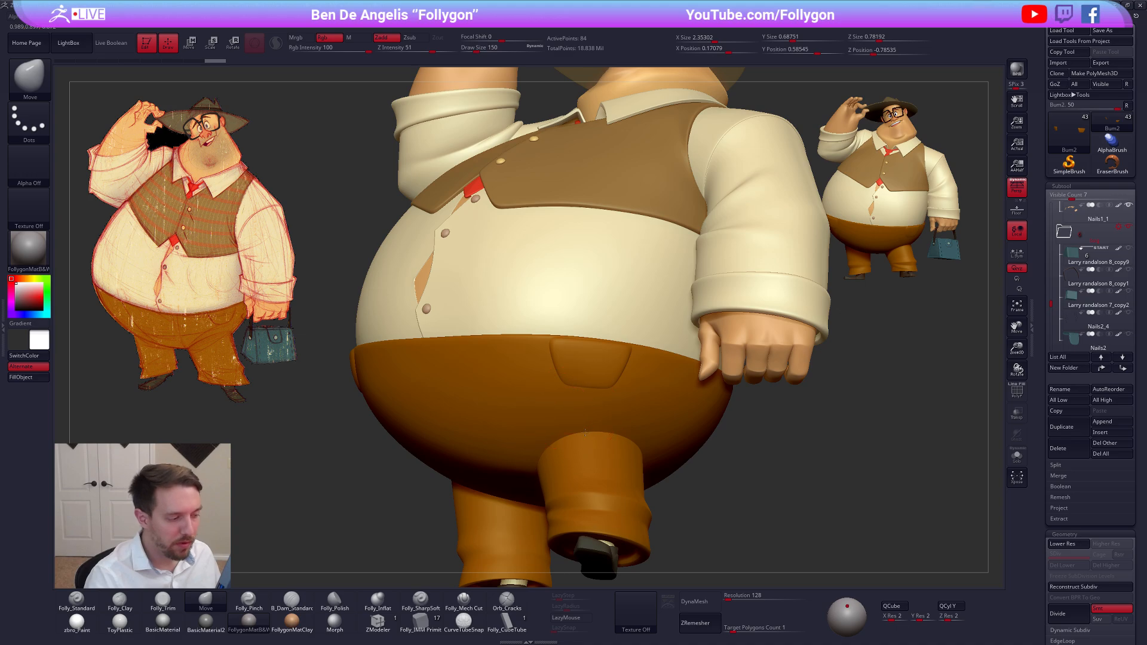
right_drag(585, 433, 614, 392)
key(space)
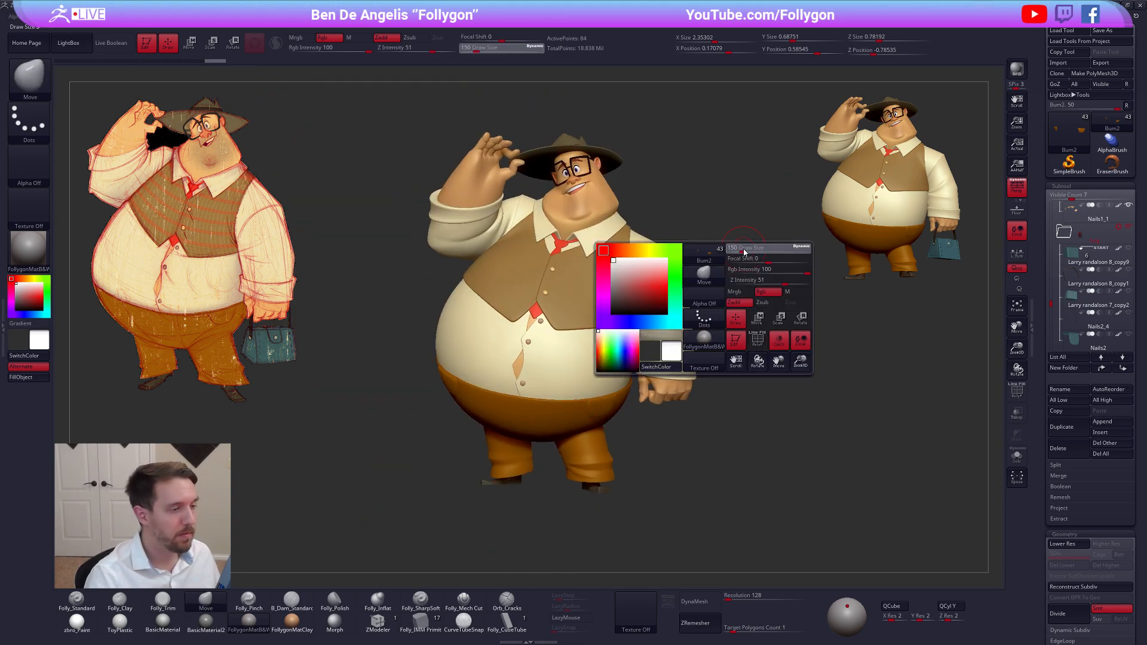
click(746, 252)
key(ctrl+shift+f)
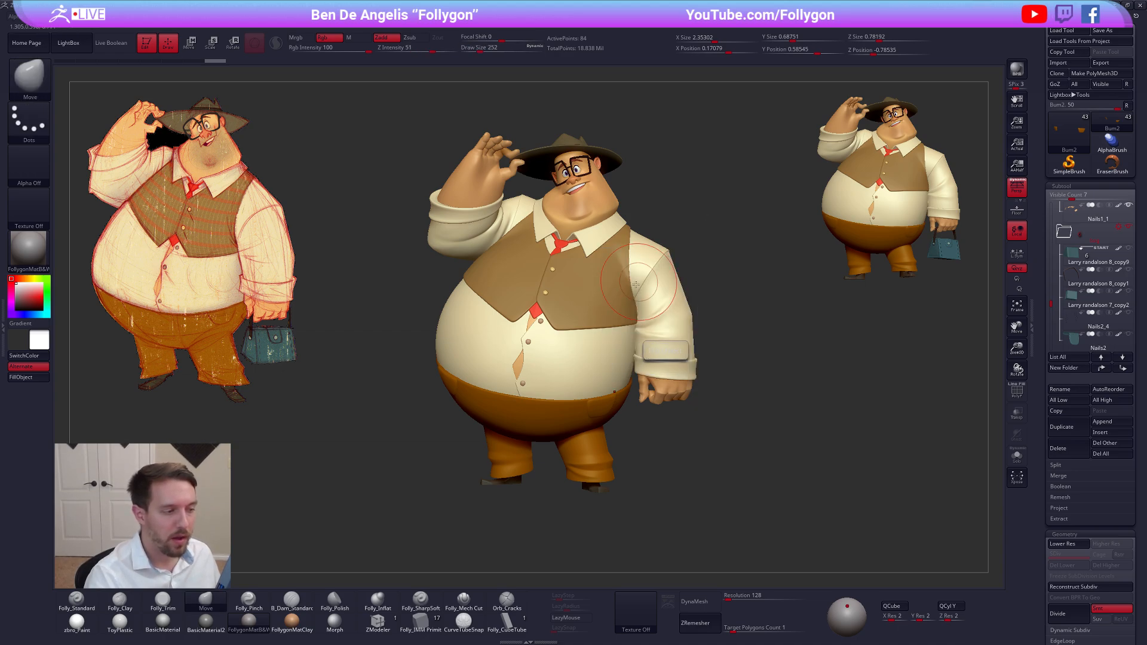
Isolate the shirt, switch to the Shirt buttons subtool, and set the brush draw size to 366
alt+click(542, 323)
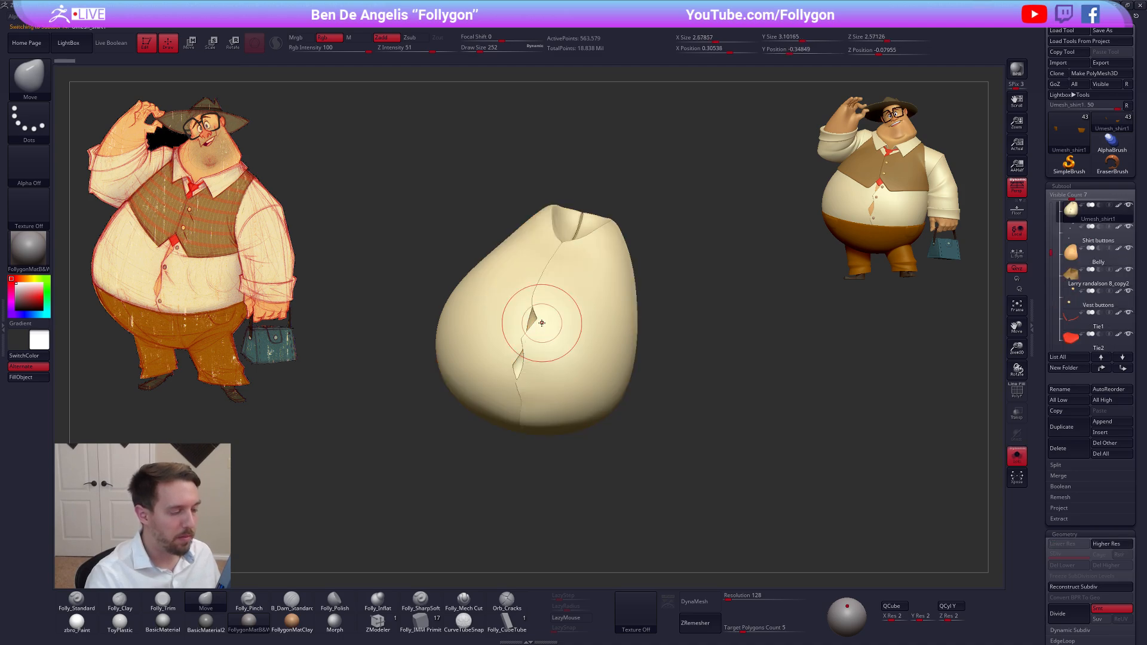
alt+click(561, 346)
mouse_move(561, 347)
alt+mouse_down()
mouse_move(622, 369)
mouse_move(689, 292)
alt+mouse_up()
key(space)
key(ctrl+f)
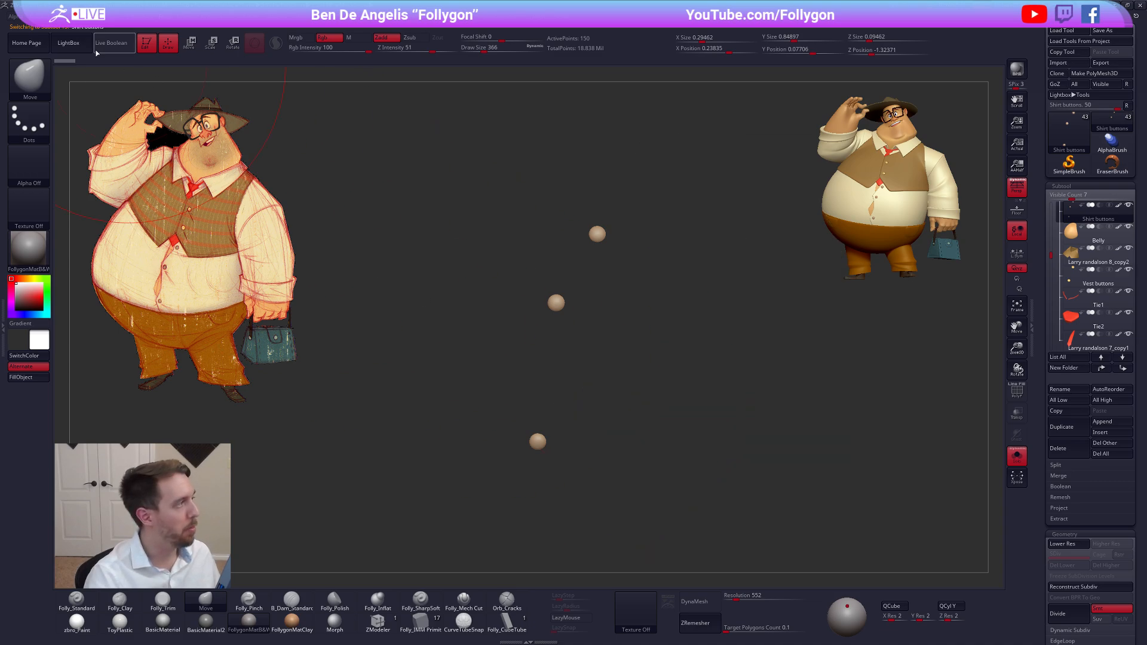
Open the Move brush's auto masking settings to look at the Topological option, and close them again
click(36, 17)
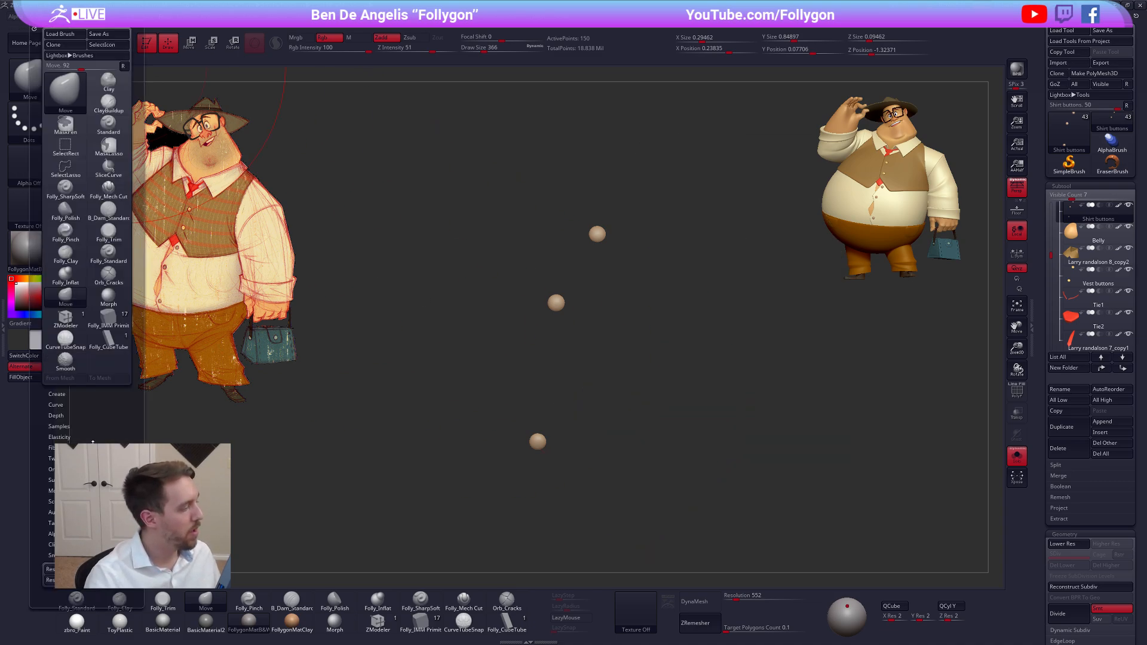
drag(103, 496, 103, 386)
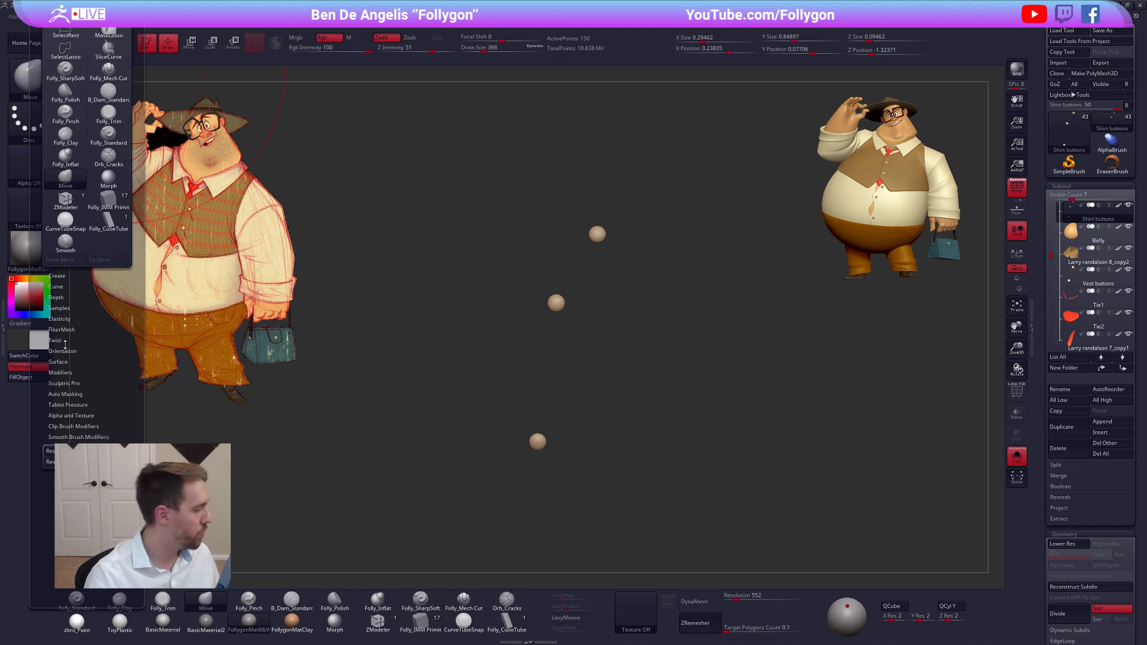
click(80, 392)
scroll(80, 389, down, 2)
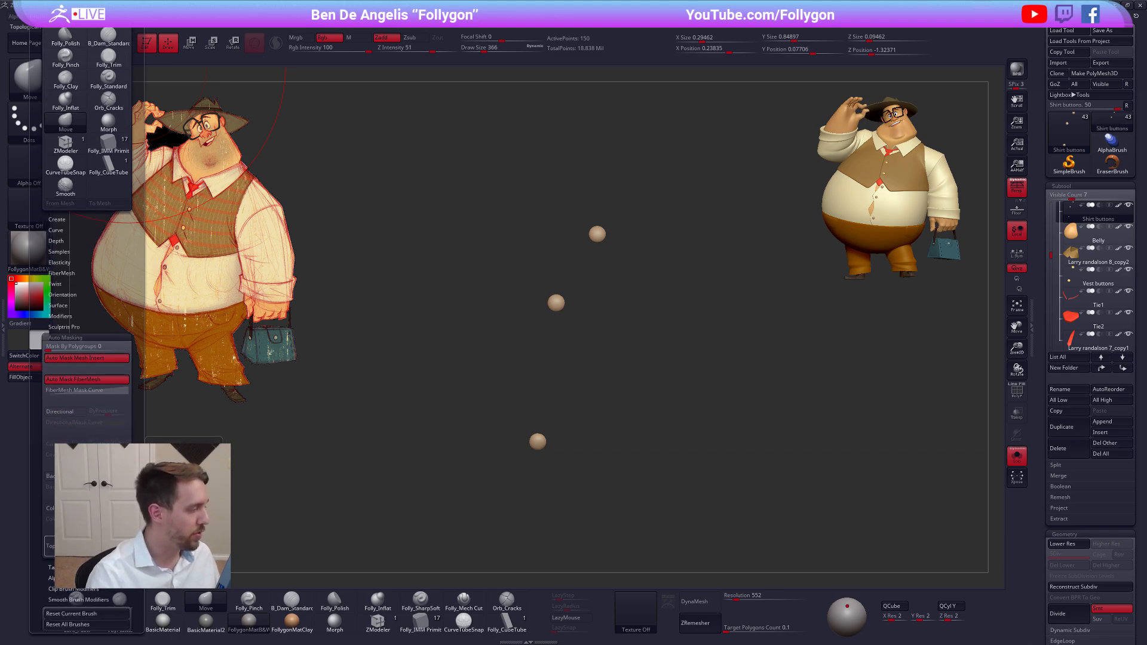
click(78, 339)
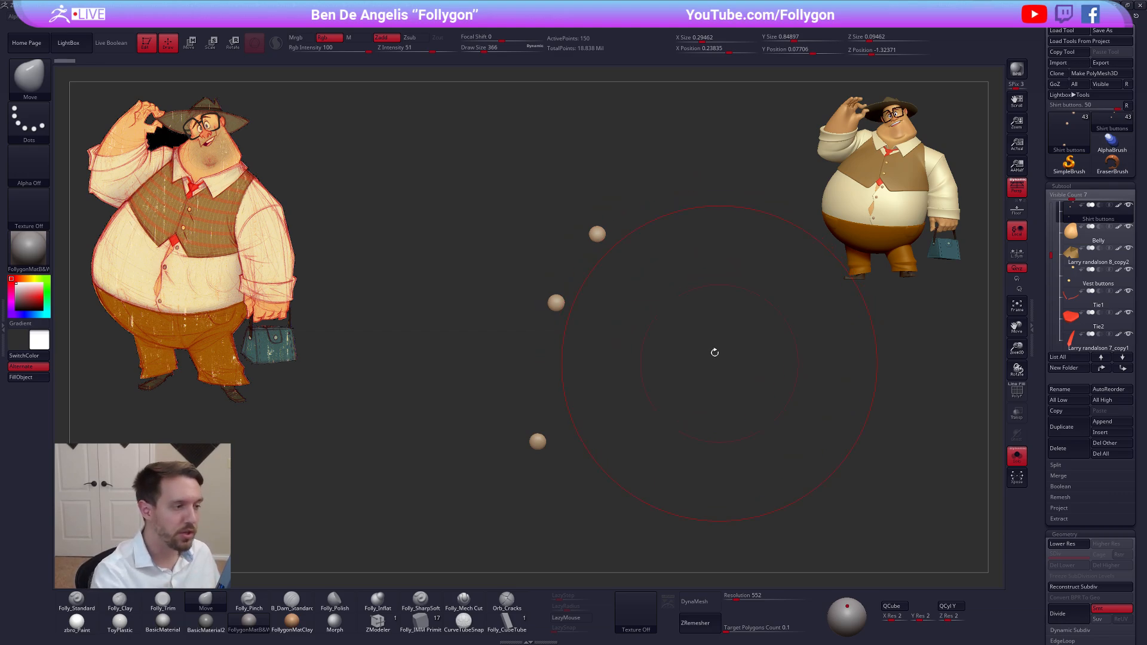
Try moving individual shirt buttons with the Move brush at a draw size of up to 720, undoing the moves
key(space)
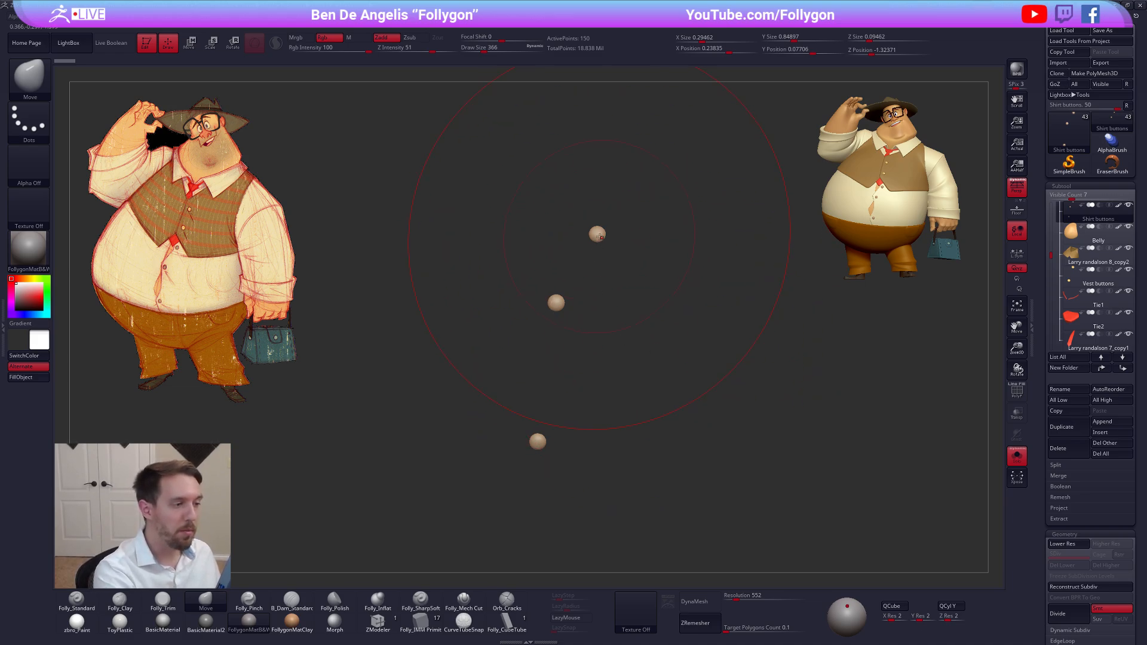
mouse_move(599, 237)
mouse_down()
mouse_move(575, 273)
mouse_move(604, 246)
mouse_move(593, 257)
mouse_move(636, 293)
mouse_up()
key(space)
mouse_move(621, 289)
mouse_down()
mouse_move(552, 312)
mouse_move(561, 302)
mouse_up()
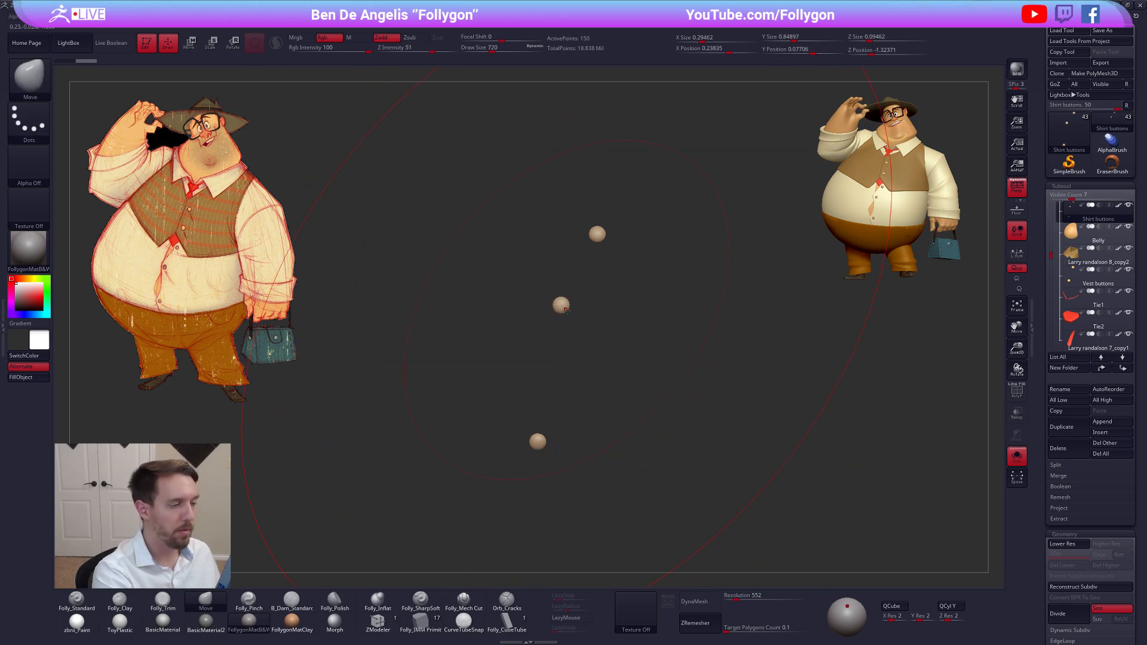
key(ctrl+z)
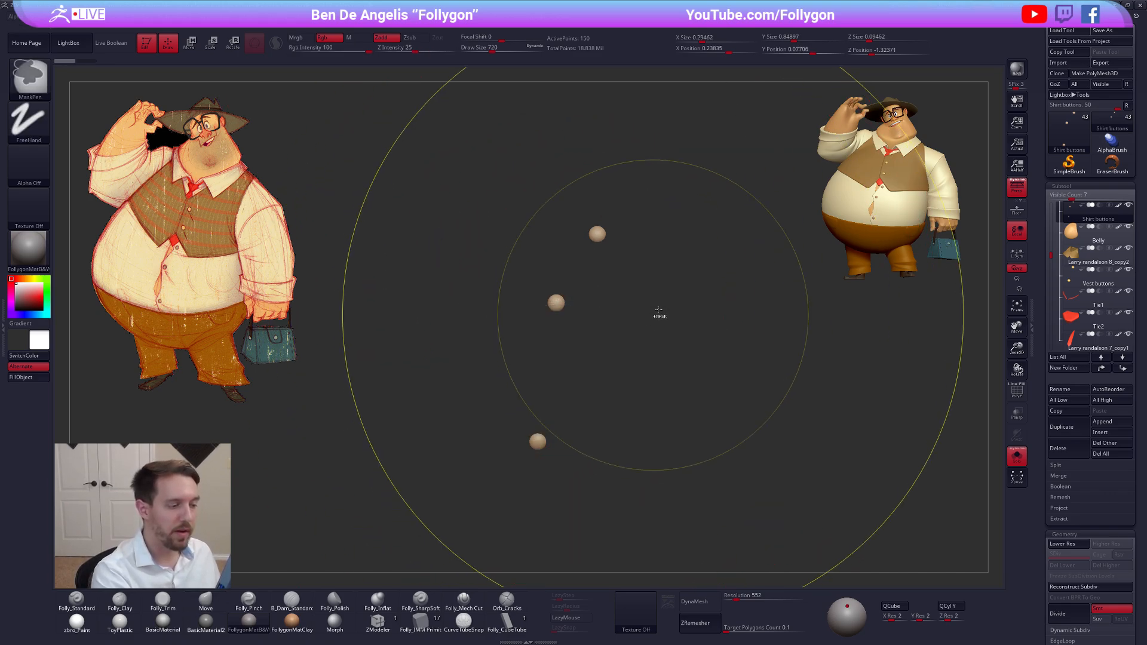
key(ctrl+space)
click(669, 413)
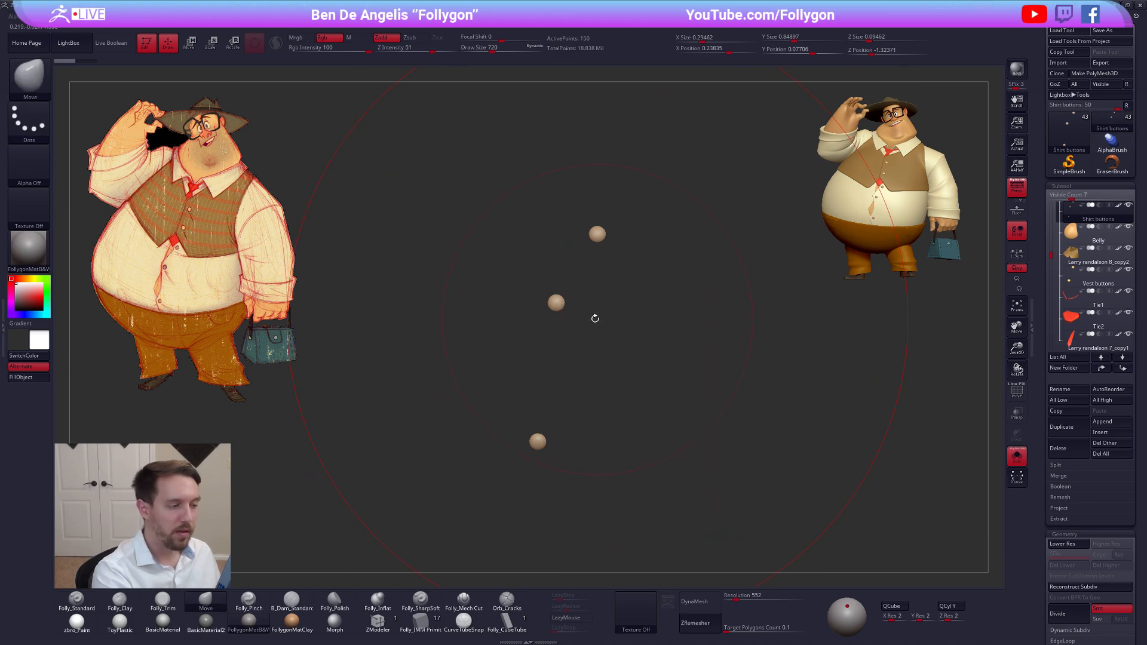
mouse_move(558, 303)
mouse_down()
mouse_move(581, 287)
mouse_move(553, 326)
mouse_move(583, 313)
mouse_up()
key(ctrl+z)
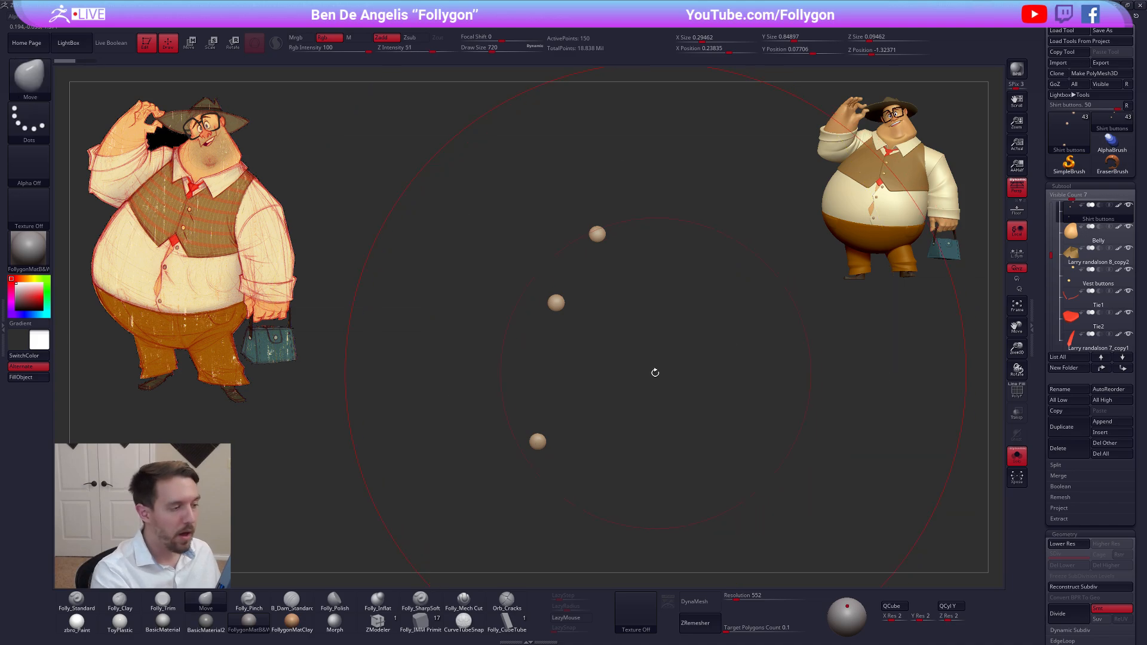
Set the brush draw size to 203 and inspect the isolated shirt buttons with Polyframe on and at a different subdivision level
drag(655, 374, 632, 384)
key(shift+f)
key(space)
drag(692, 346, 678, 342)
key(shift+f)
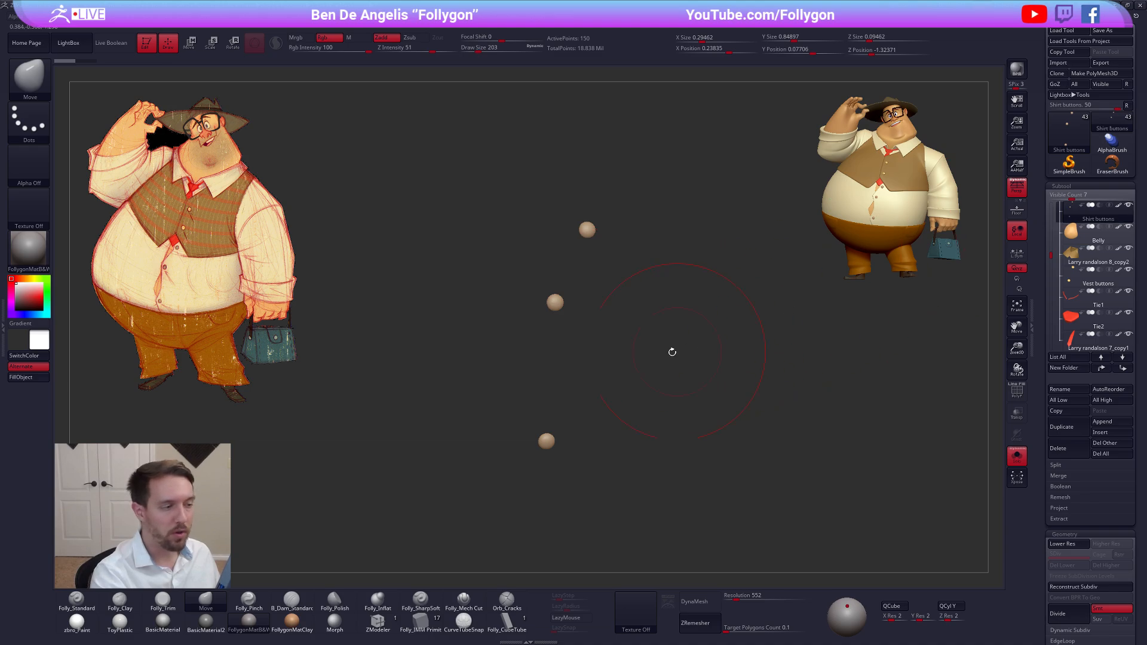
key(shift+f)
key(shift+d)
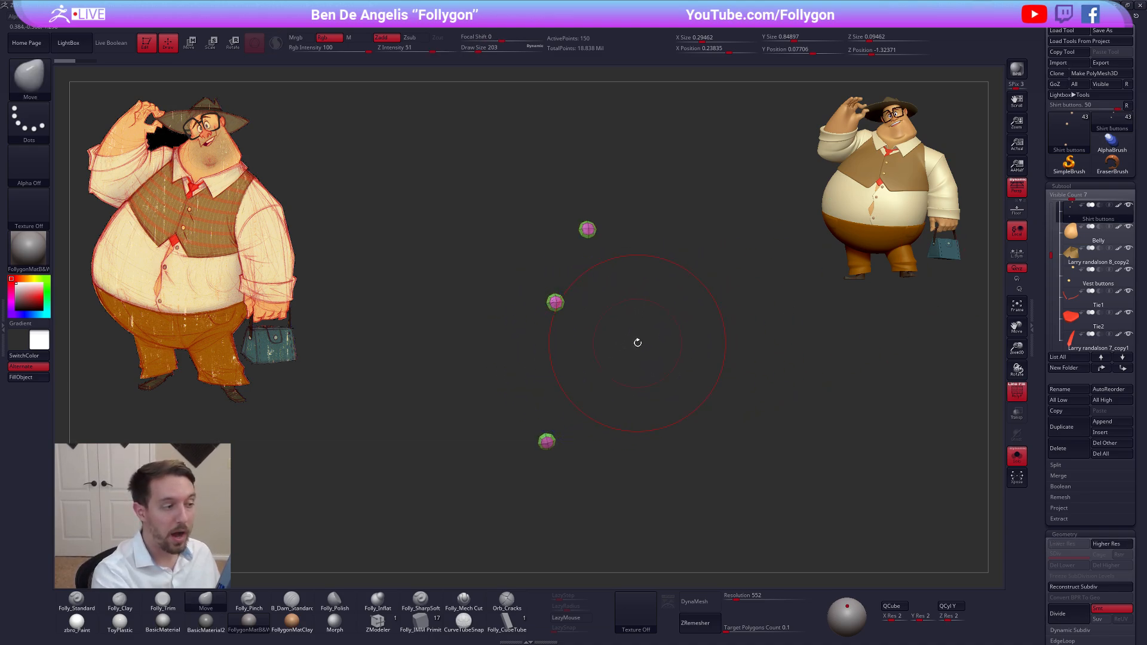
key(d)
click(573, 200)
Show the whole character, select the Bum2 pocket subtool, and nudge the pocket with the Move brush at draw size 150
drag(645, 360, 671, 359)
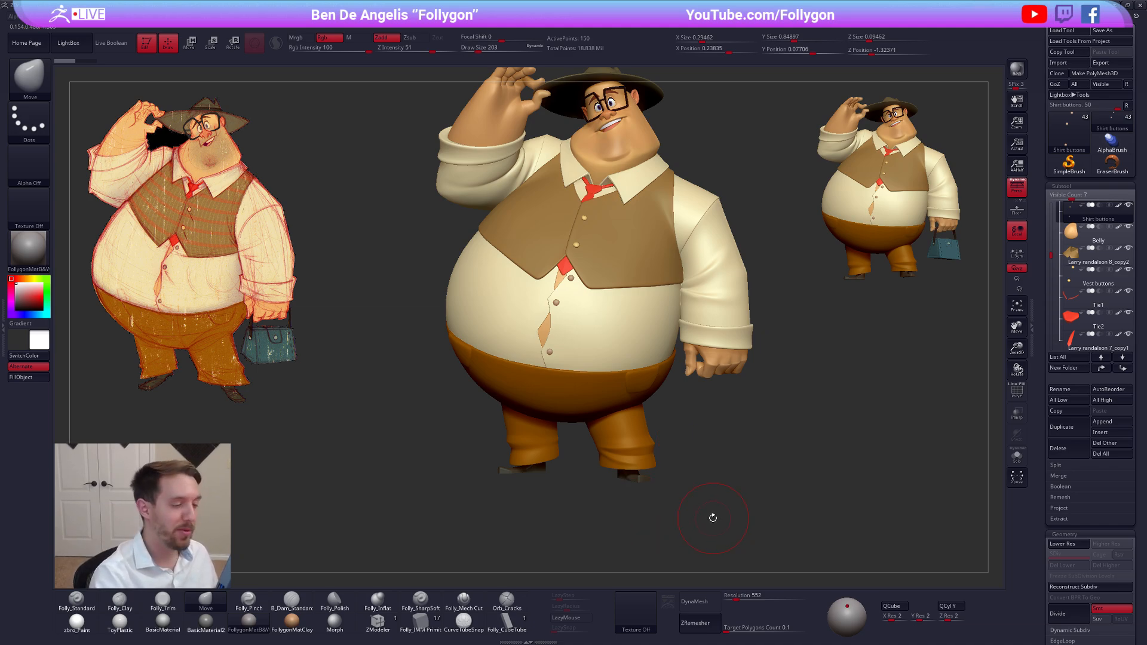
drag(713, 518, 698, 461)
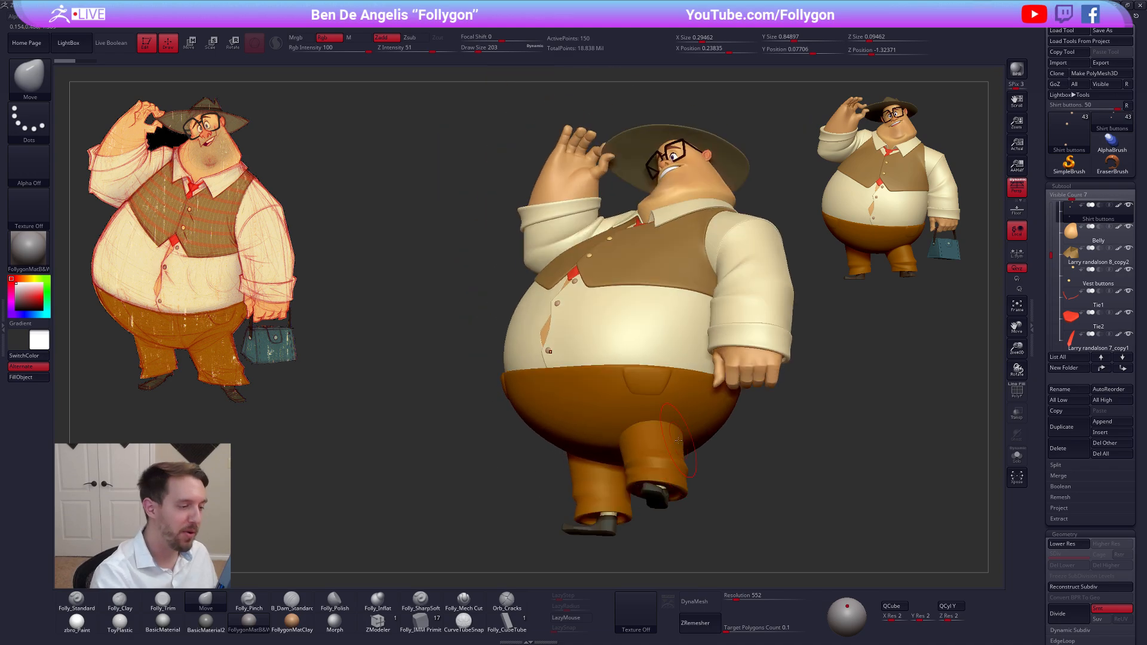
alt+click(661, 382)
mouse_move(659, 380)
ctrl+right_down()
mouse_move(671, 402)
mouse_move(654, 382)
ctrl+right_up()
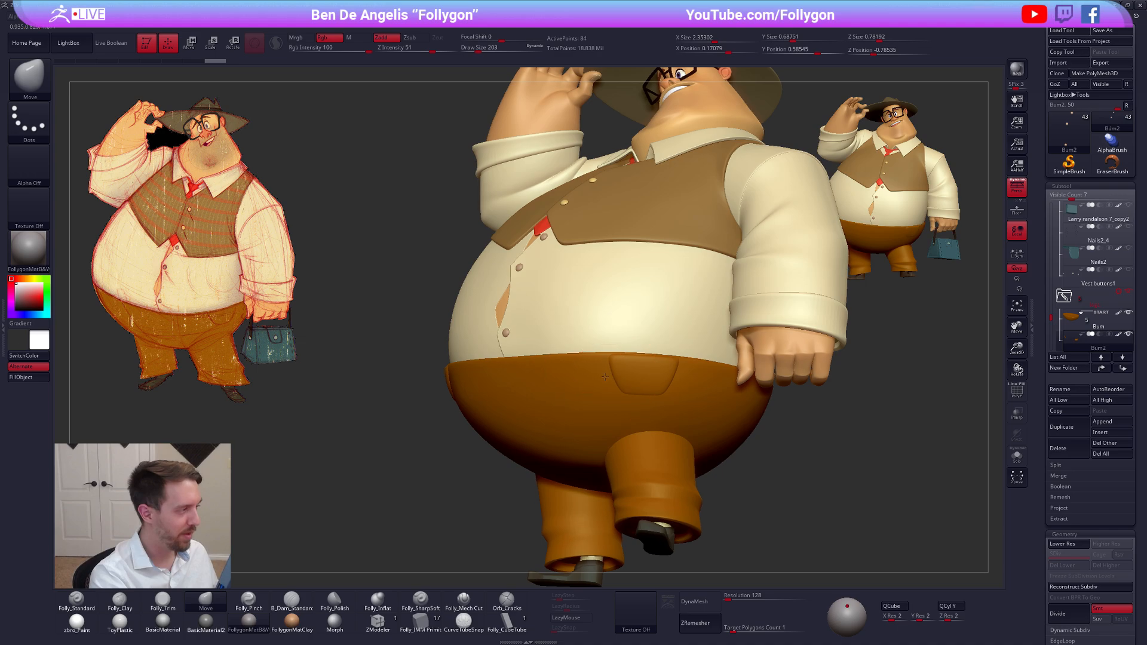
ctrl+right_drag(605, 381, 625, 372)
key(space)
drag(655, 356, 649, 362)
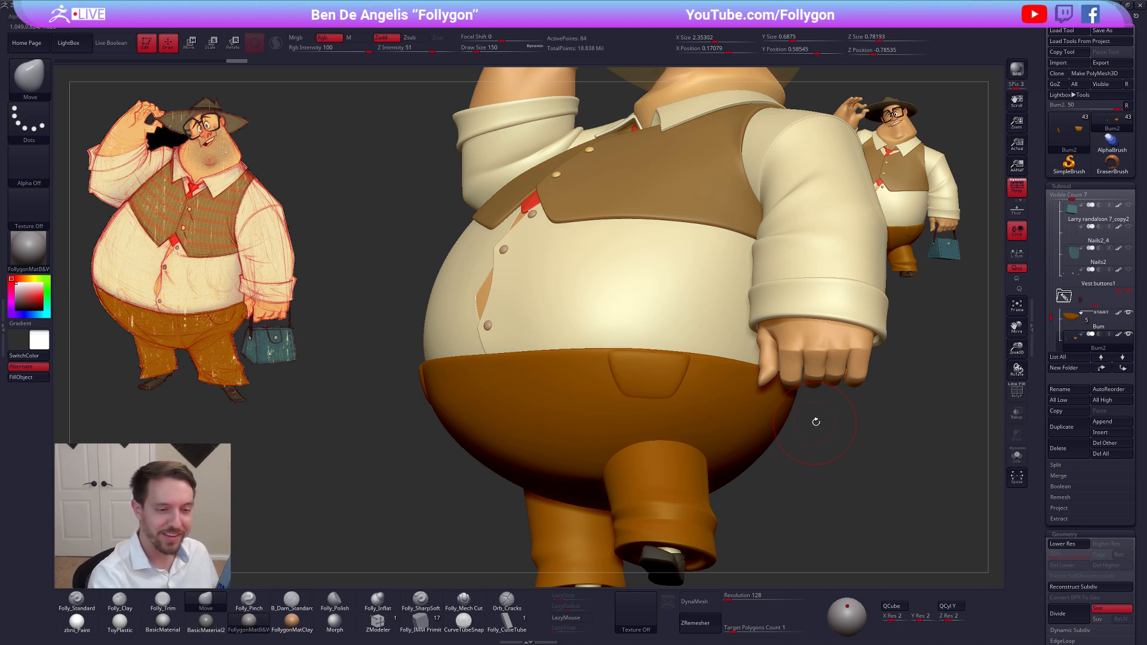
Hide the folder containing the arm, sleeve and cuff subtools to clear the view of the hip pocket
drag(1050, 317, 1051, 270)
ctrl+shift+click(1127, 249)
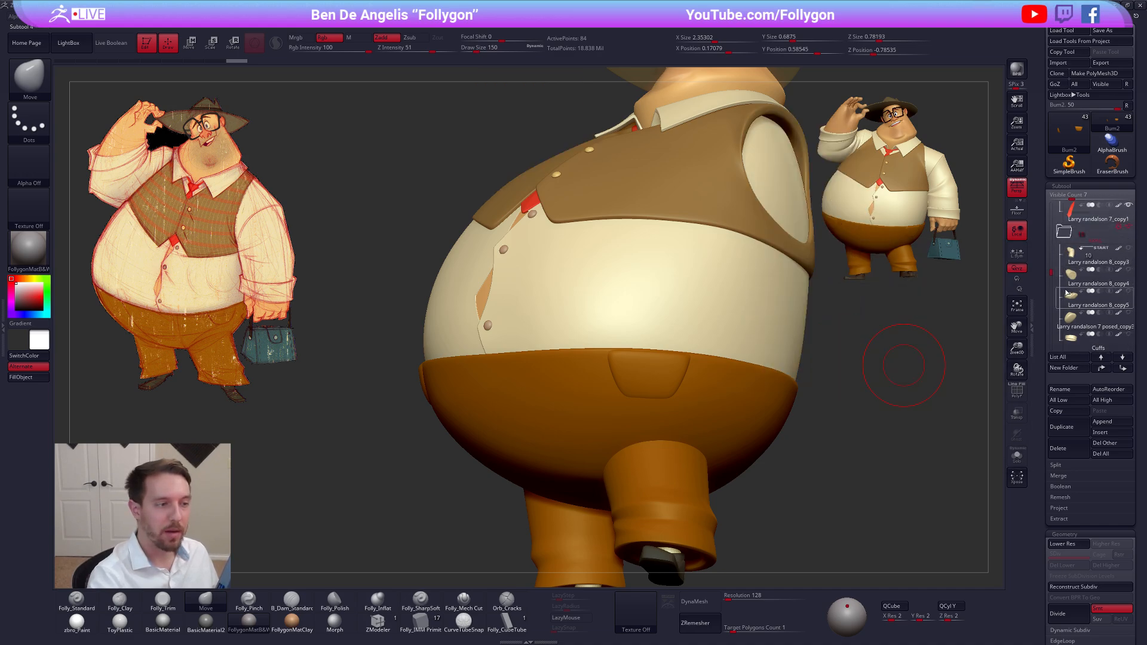
drag(834, 395, 633, 379)
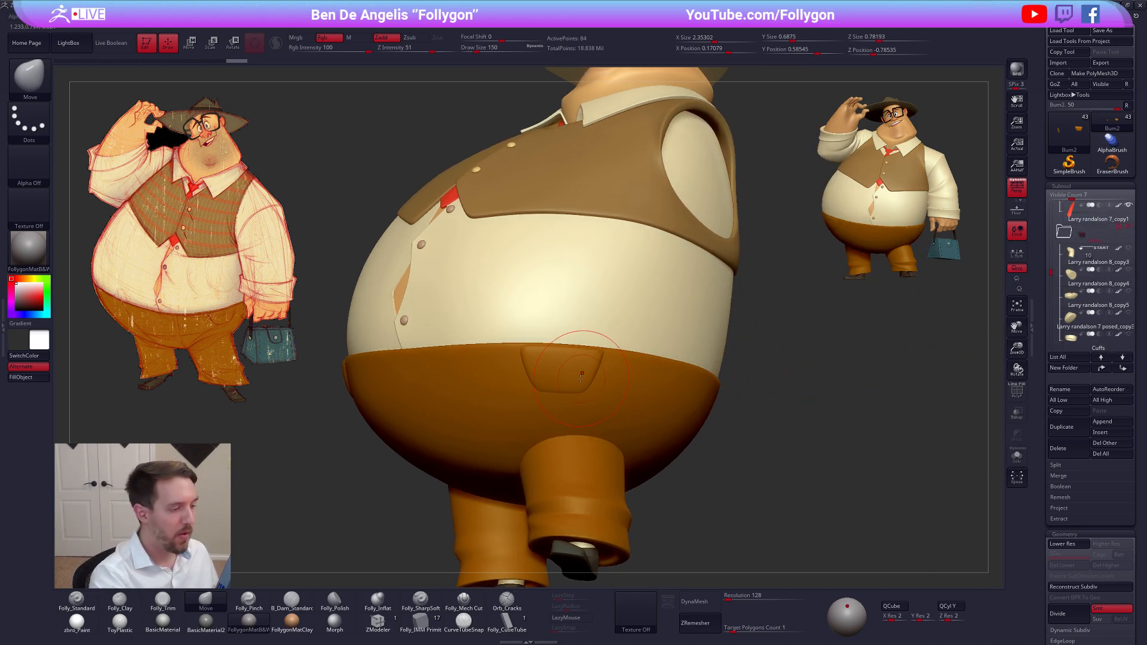
Refine the edges of the hip pocket with the Smooth and Move brushes at draw size 130
key(space)
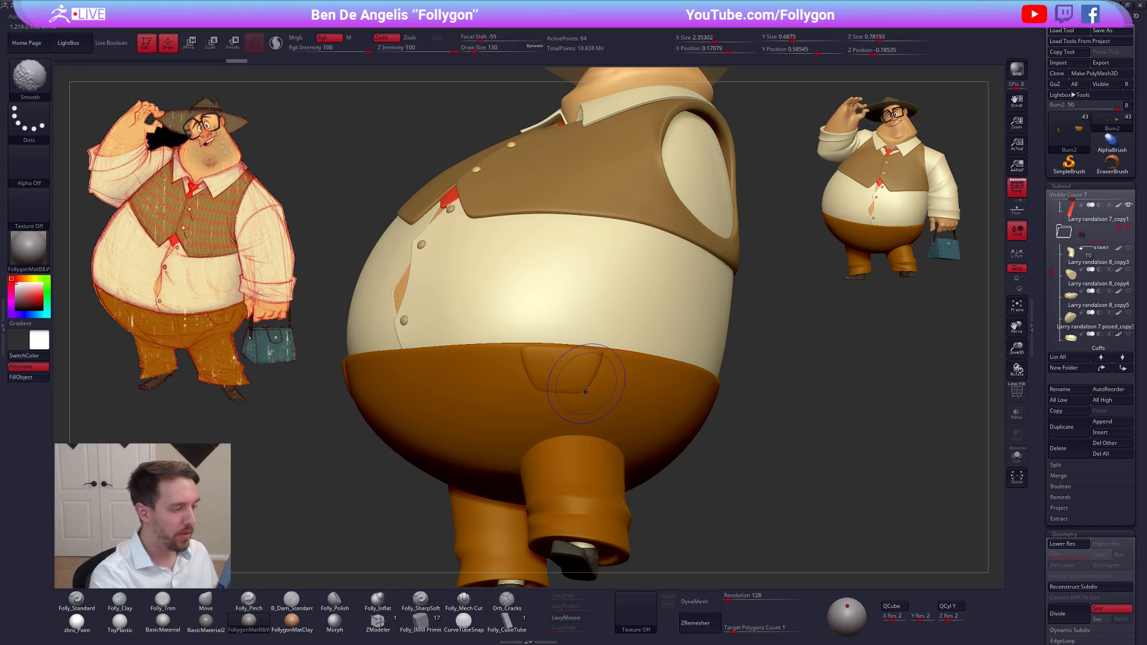
key(shift+f)
key(shift+f)
mouse_move(585, 391)
right_down()
mouse_move(584, 425)
mouse_move(624, 474)
mouse_move(686, 445)
mouse_move(721, 461)
mouse_move(671, 373)
mouse_move(677, 404)
mouse_move(695, 396)
mouse_move(683, 374)
mouse_move(673, 400)
mouse_move(622, 397)
right_up()
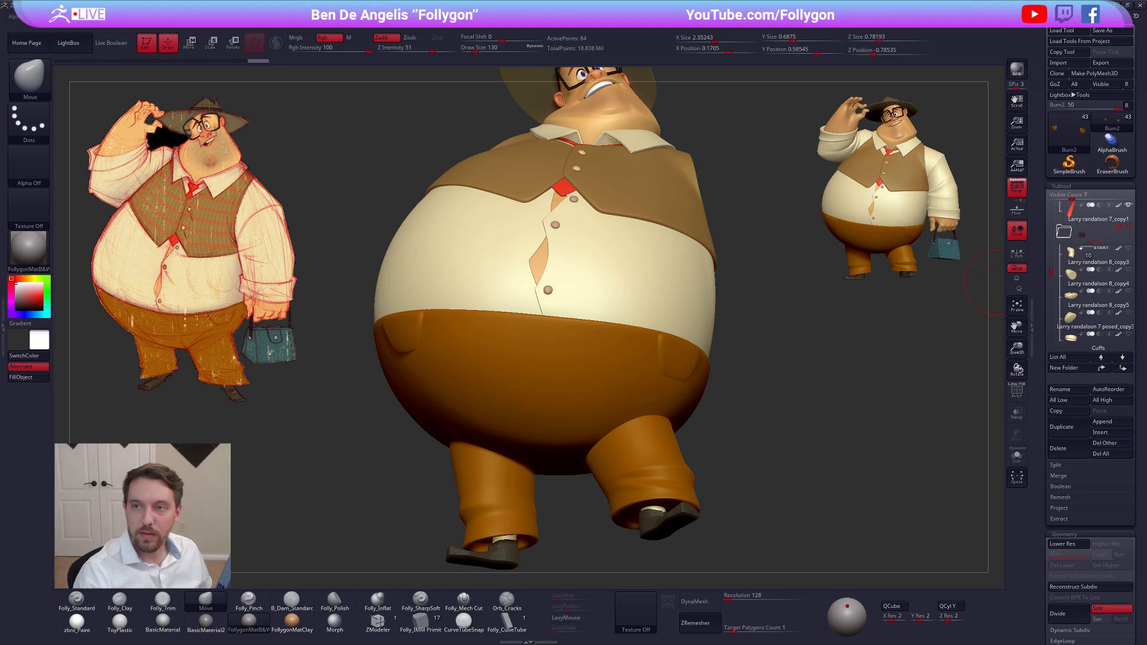
Switch to Google Chrome and search for "pants reference" in a new tab
key(alt+Tab)
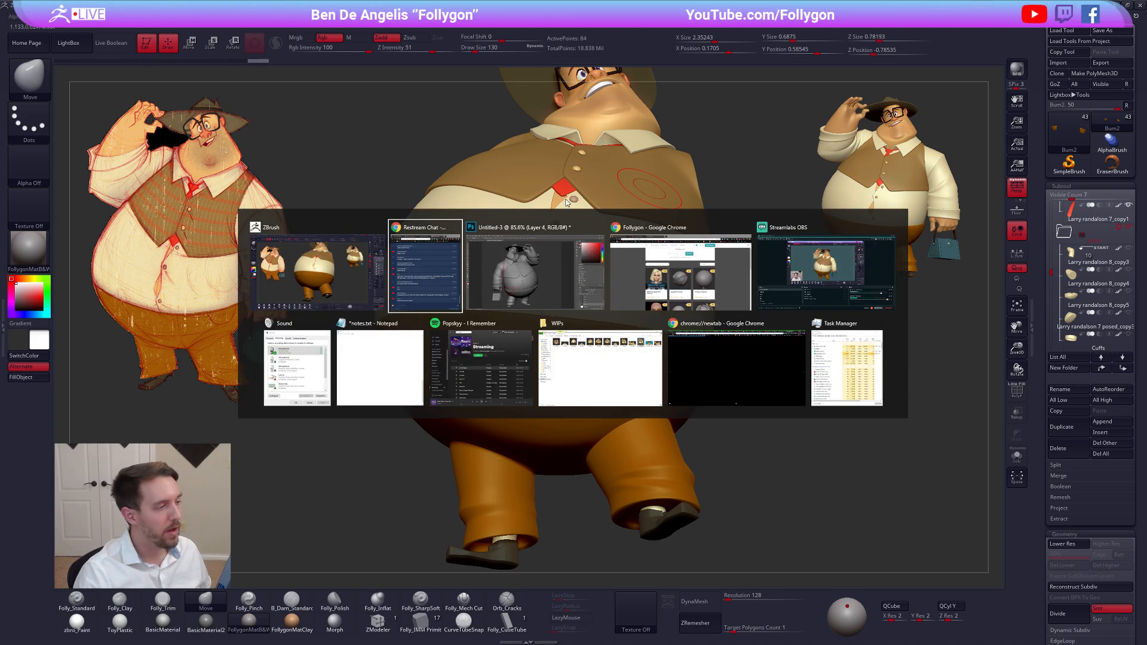
click(679, 276)
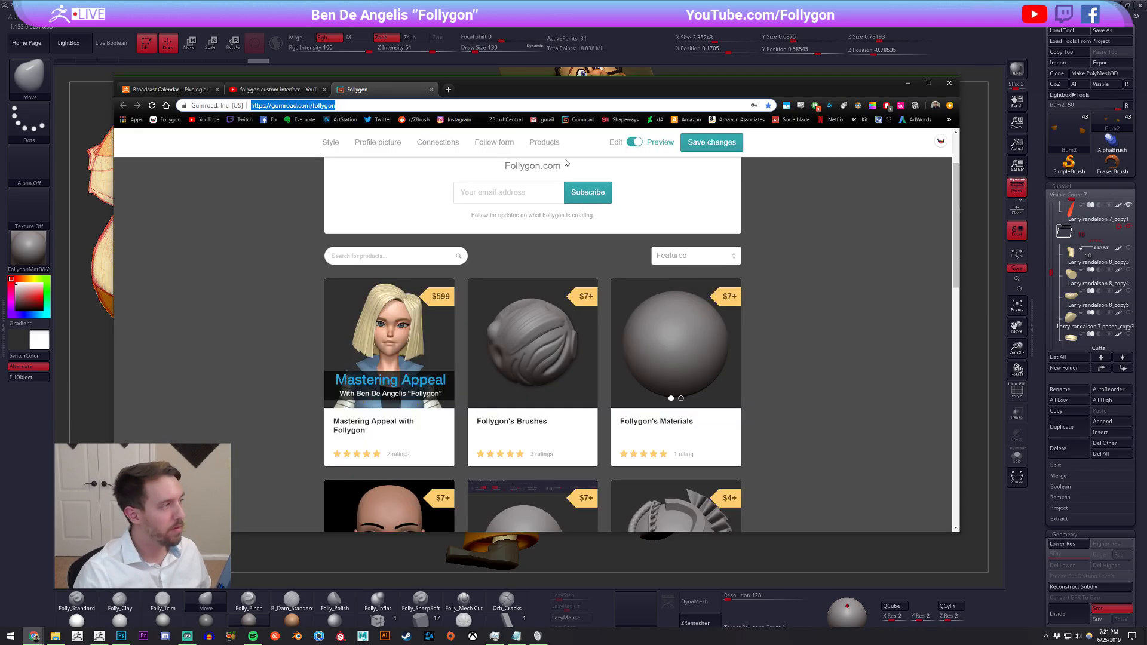
click(448, 89)
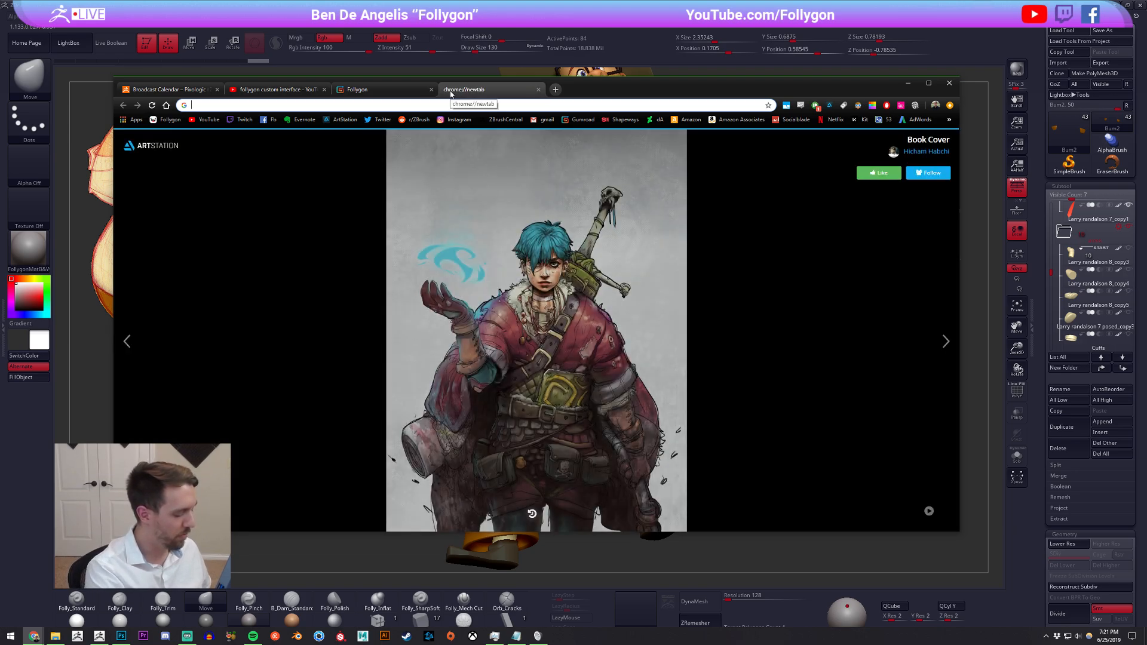
text(pants)
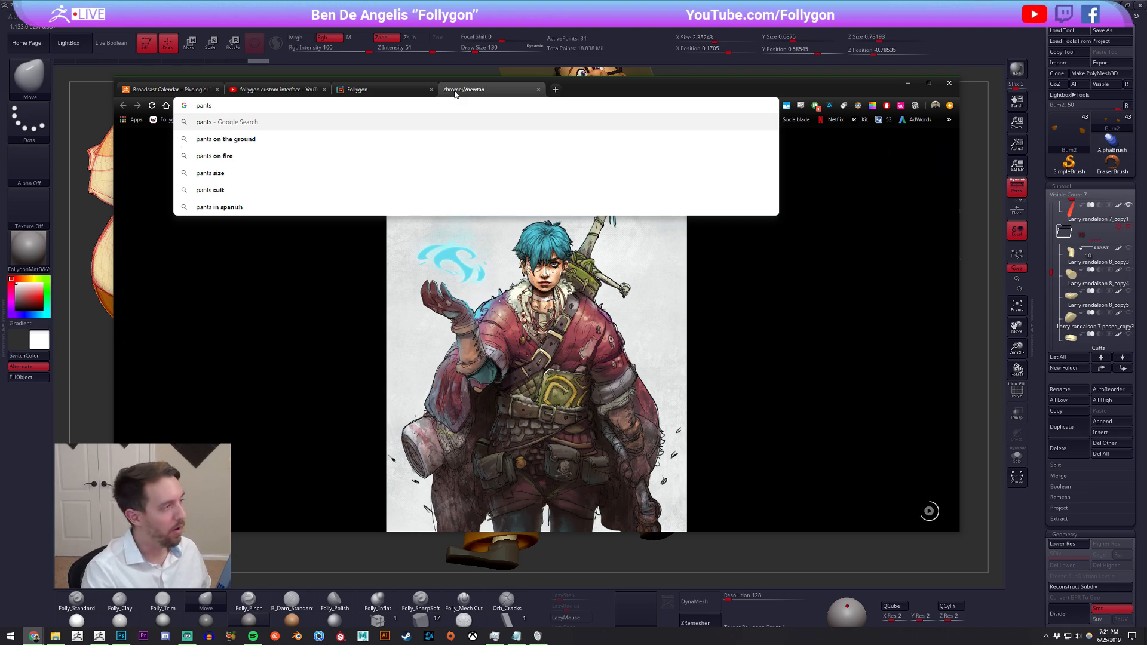
key(Down)
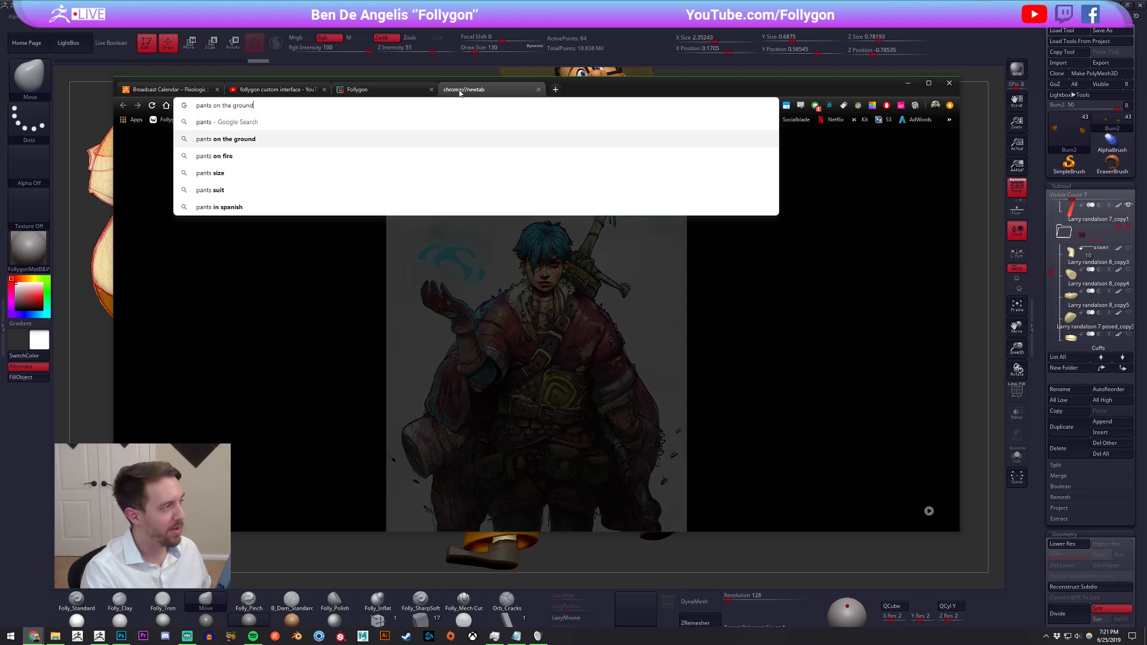
key(Up)
text(reference)
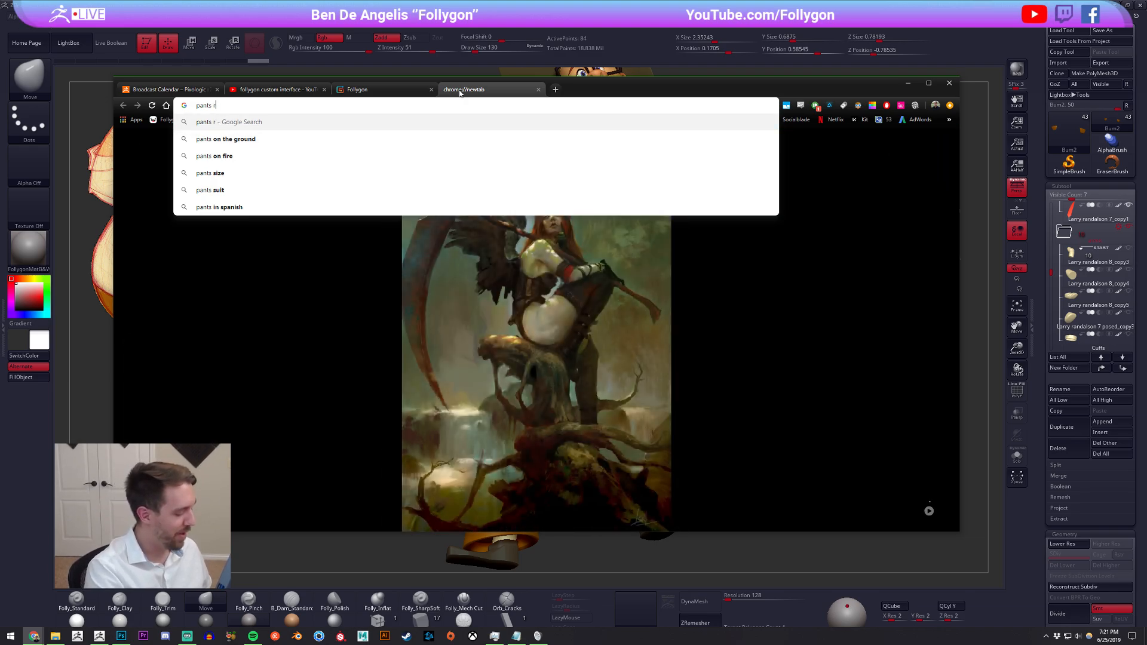
key(Return)
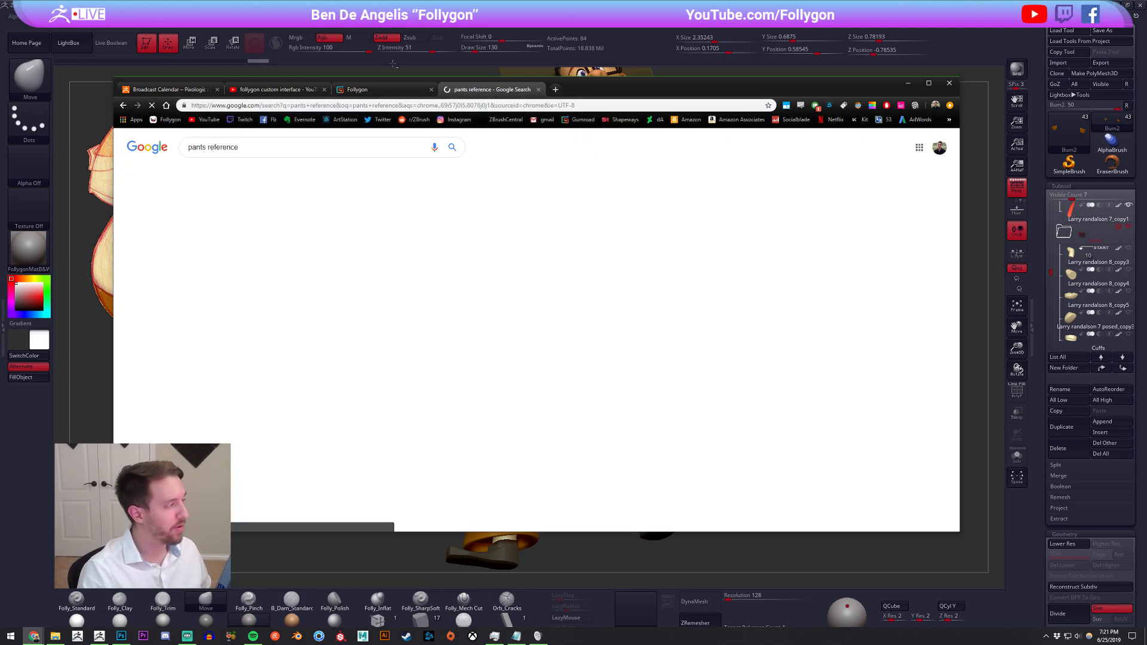
Browse the image results for trouser references and open the preview of the Chagrin Falls baseball pants
click(238, 176)
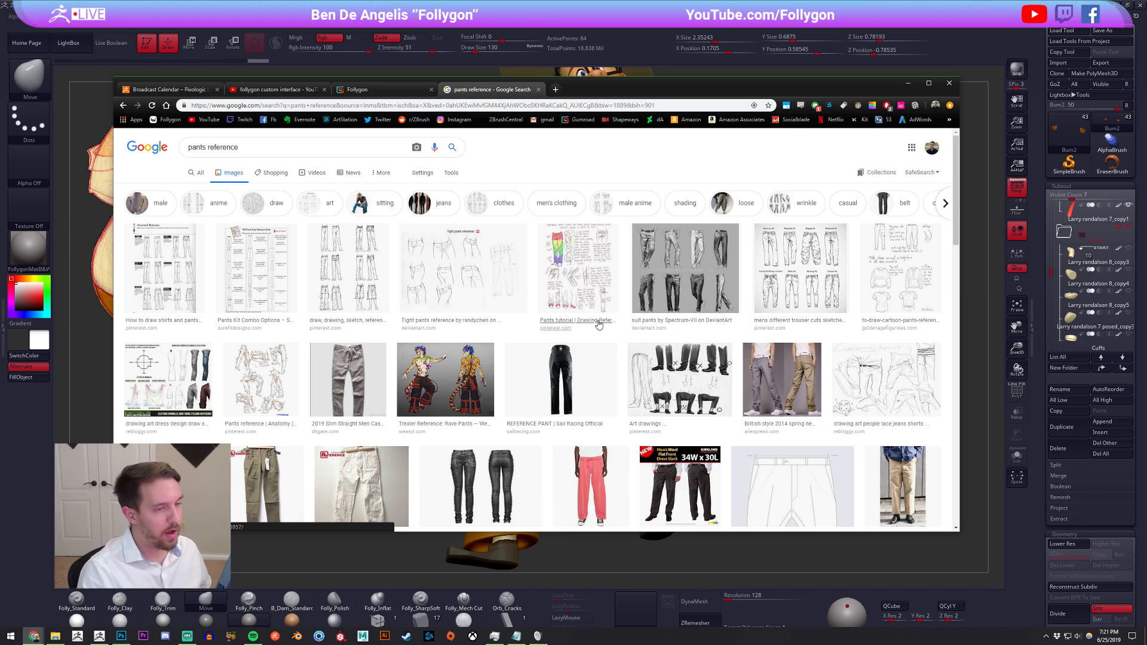
scroll(564, 320, down, 1)
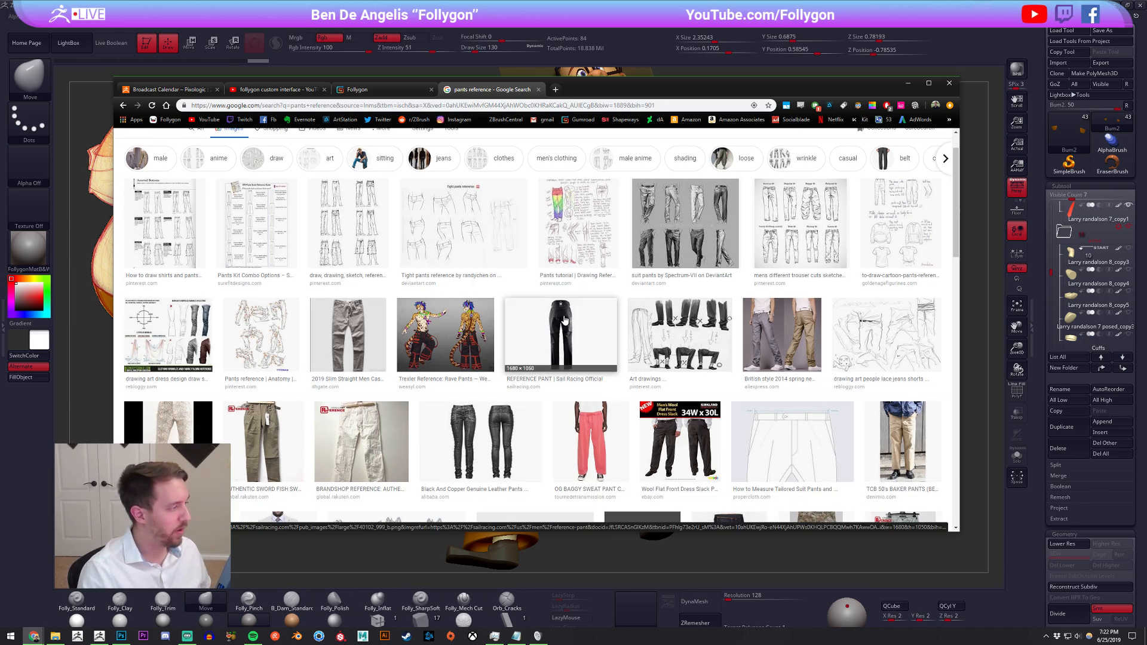
scroll(564, 320, down, 2)
scroll(667, 408, down, 1)
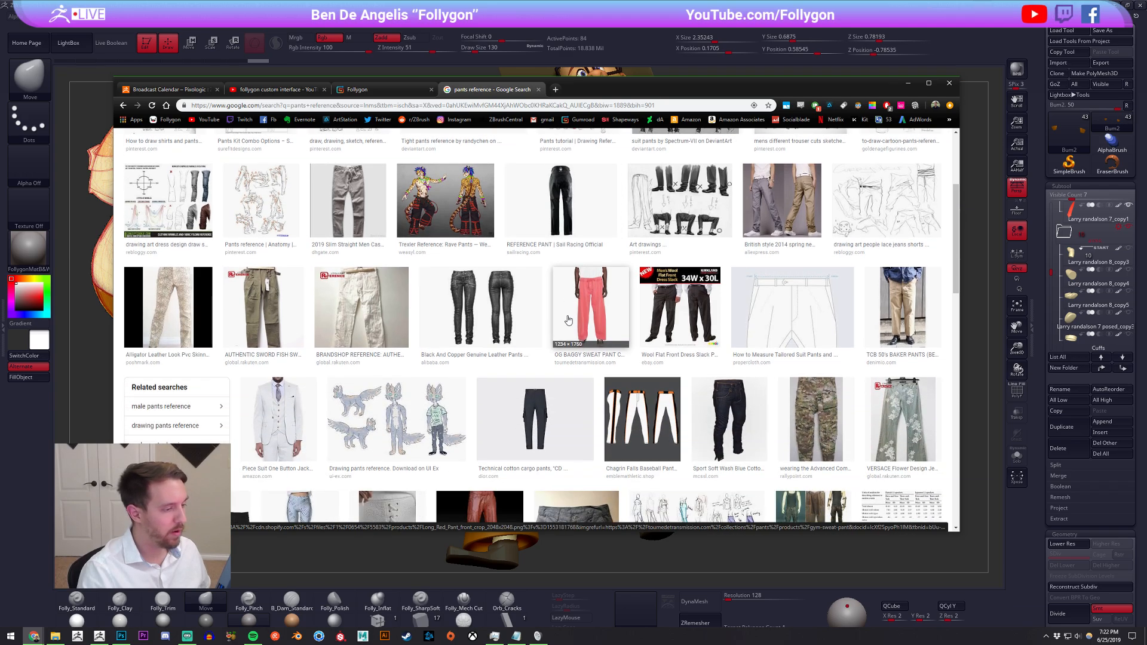
click(662, 416)
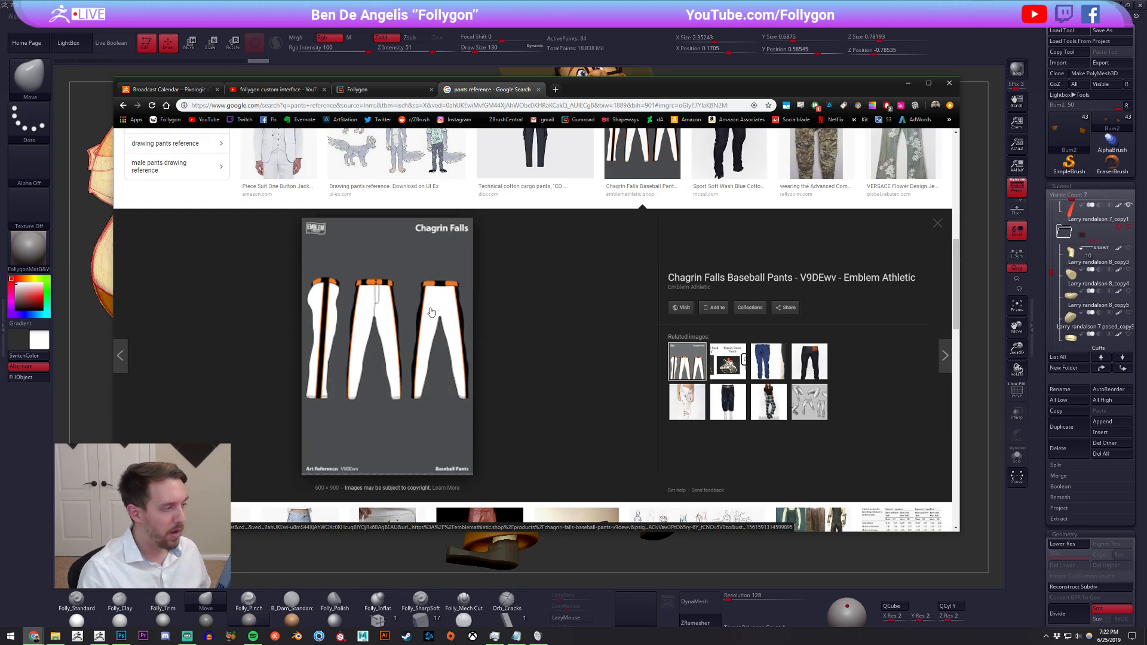
Close the baseball pants preview and search the images for "pants seams reference"
scroll(496, 330, up, 2)
click(640, 323)
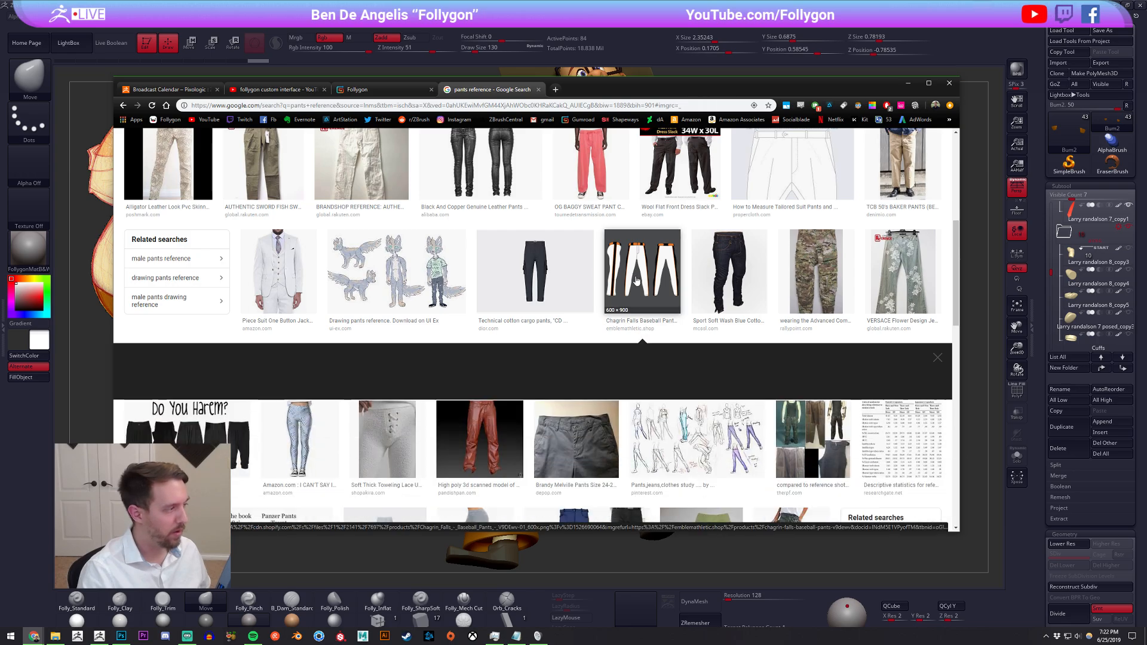
scroll(631, 312, up, 2)
scroll(632, 311, up, 3)
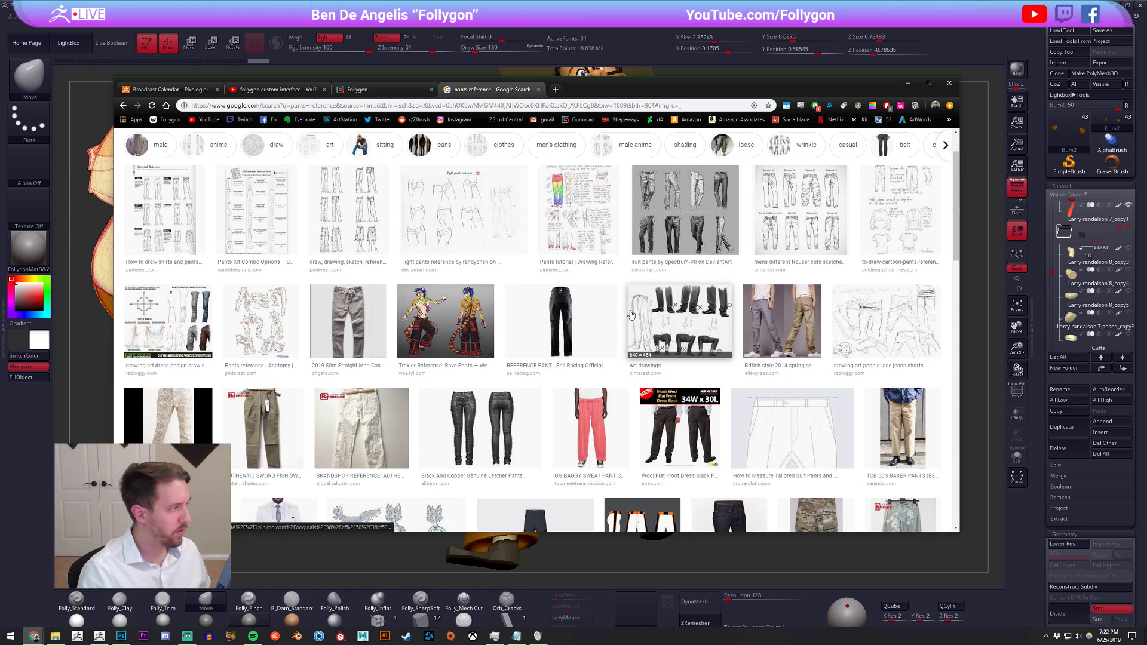
scroll(470, 213, up, 1)
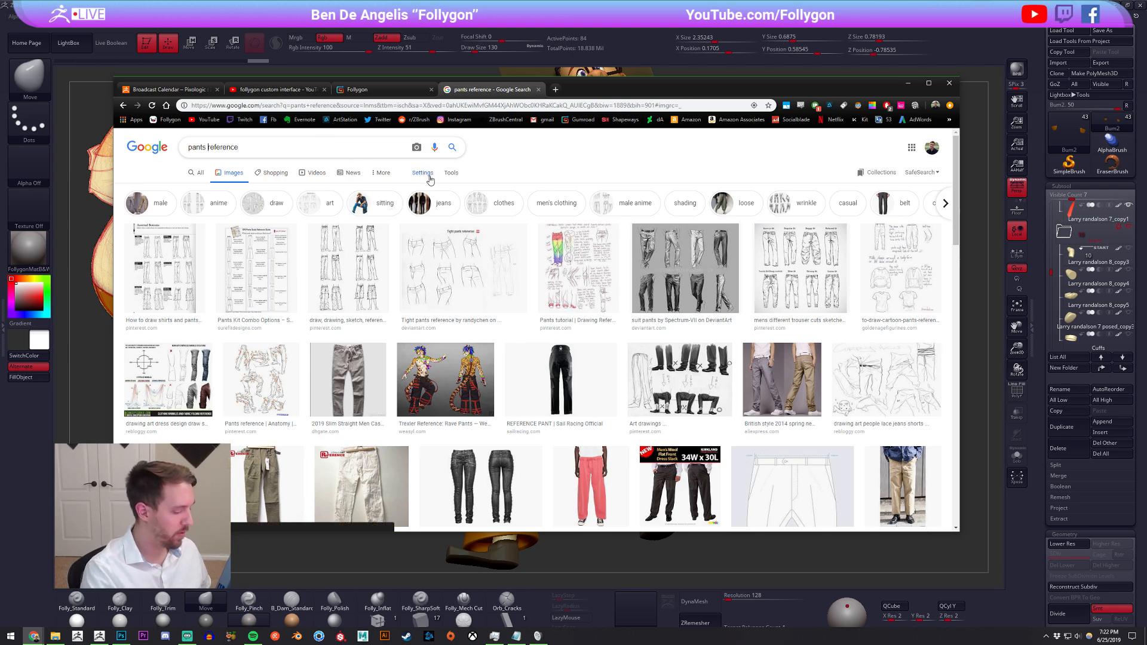
text(eams)
key(Return)
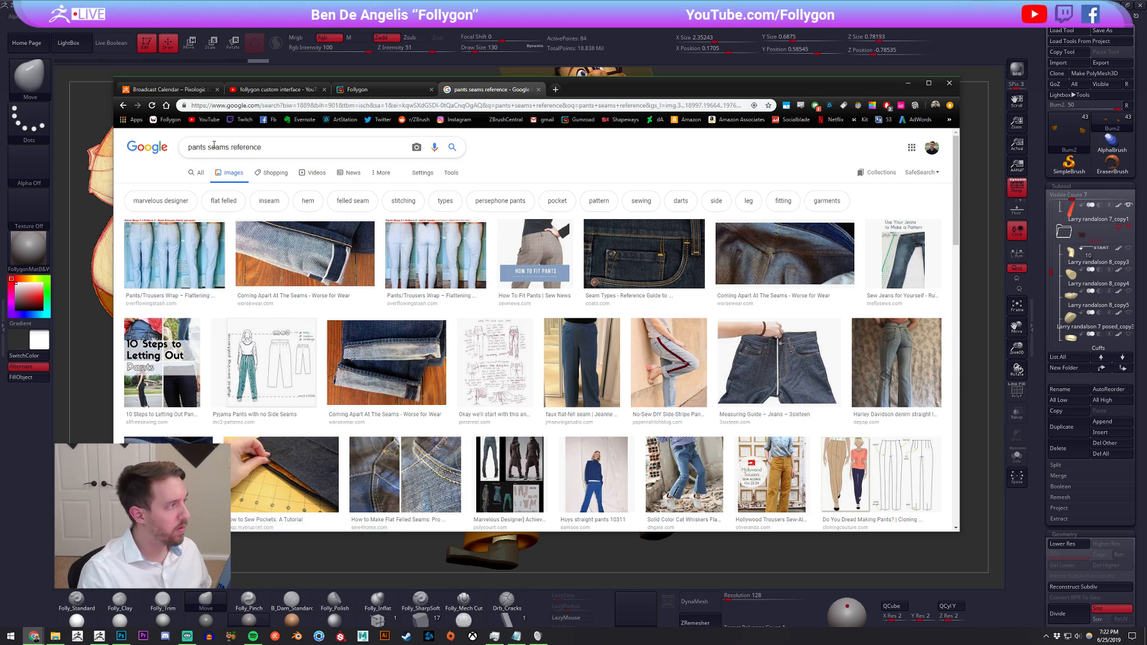
Change the image search to "pants sewing reference"
drag(208, 147, 231, 147)
key(BackSpace)
text(ewing r)
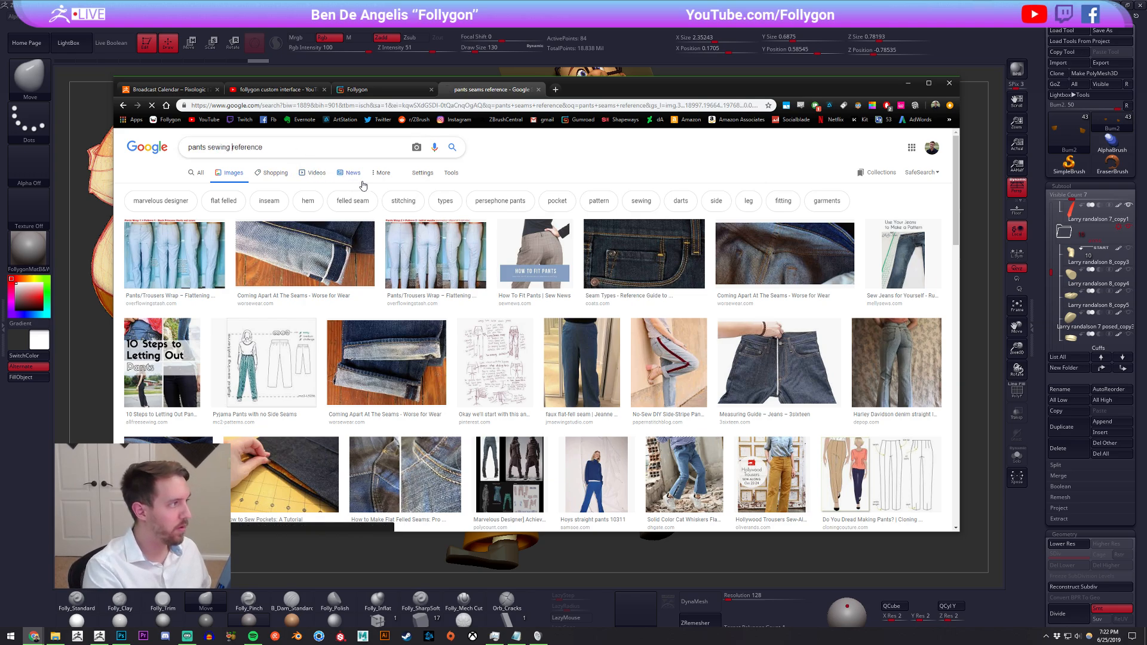
key(Return)
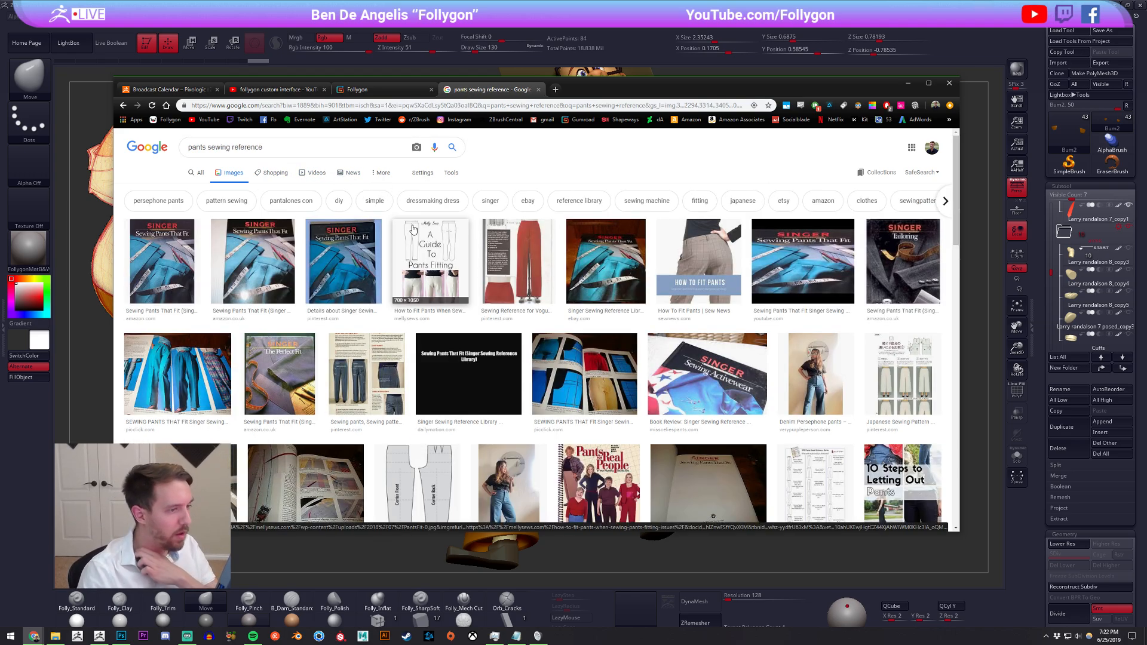
Browse the sewing results and examine the preview of the Basic Sewing Women Pants Patterns page, closing it when done
scroll(435, 239, down, 2)
scroll(435, 239, down, 3)
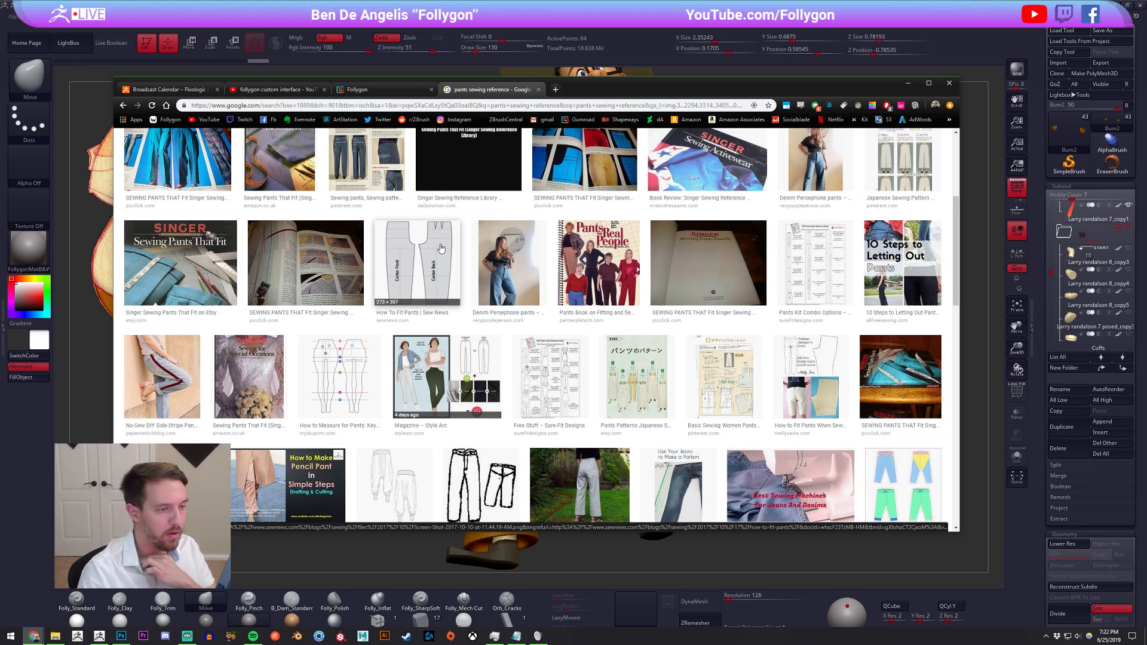
scroll(445, 257, down, 1)
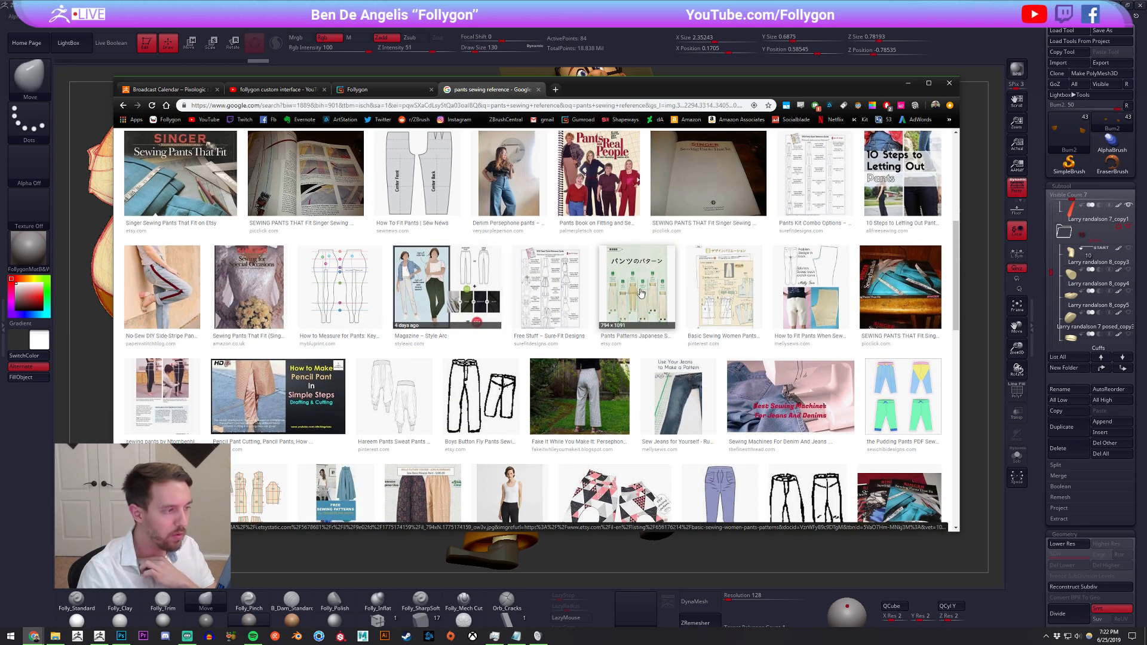
click(702, 287)
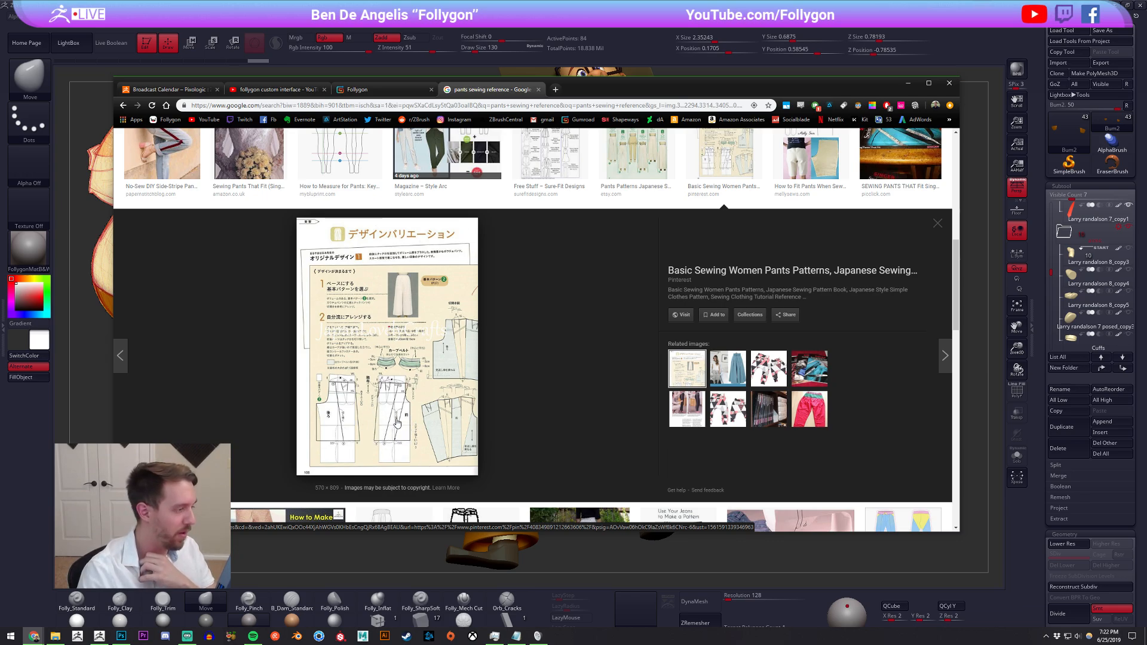
scroll(475, 402, up, 1)
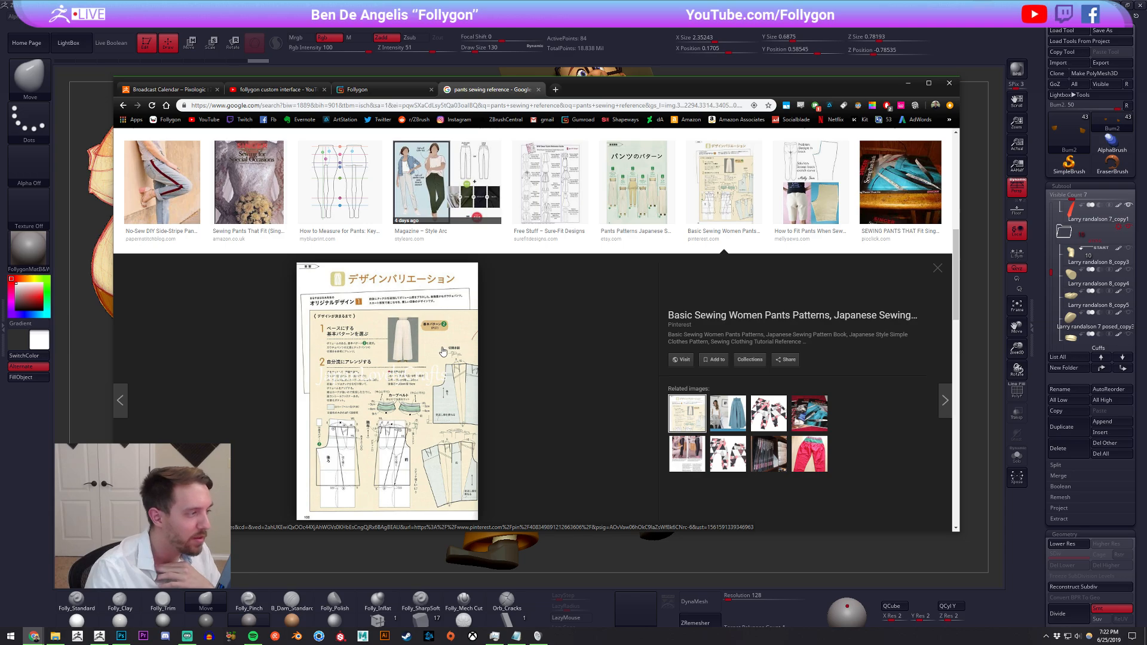
scroll(525, 333, down, 1)
scroll(585, 324, up, 2)
key(Escape)
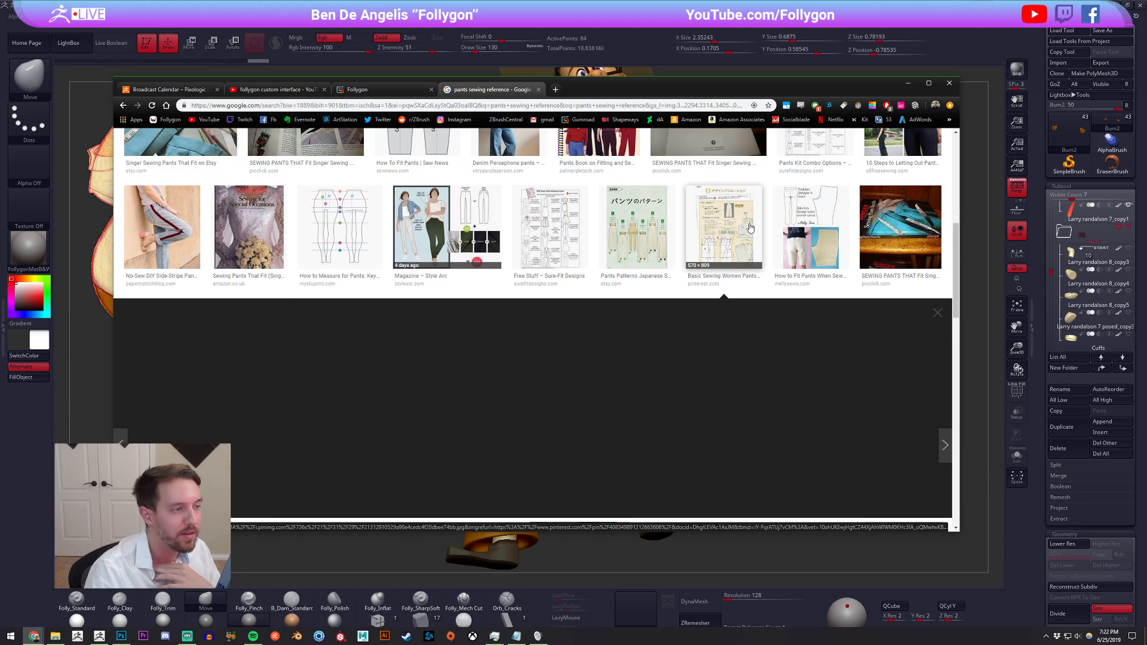
Examine the preview of the Cut-and-Spread Pattern Grading chart among the sewing results, then close it
scroll(592, 340, down, 1)
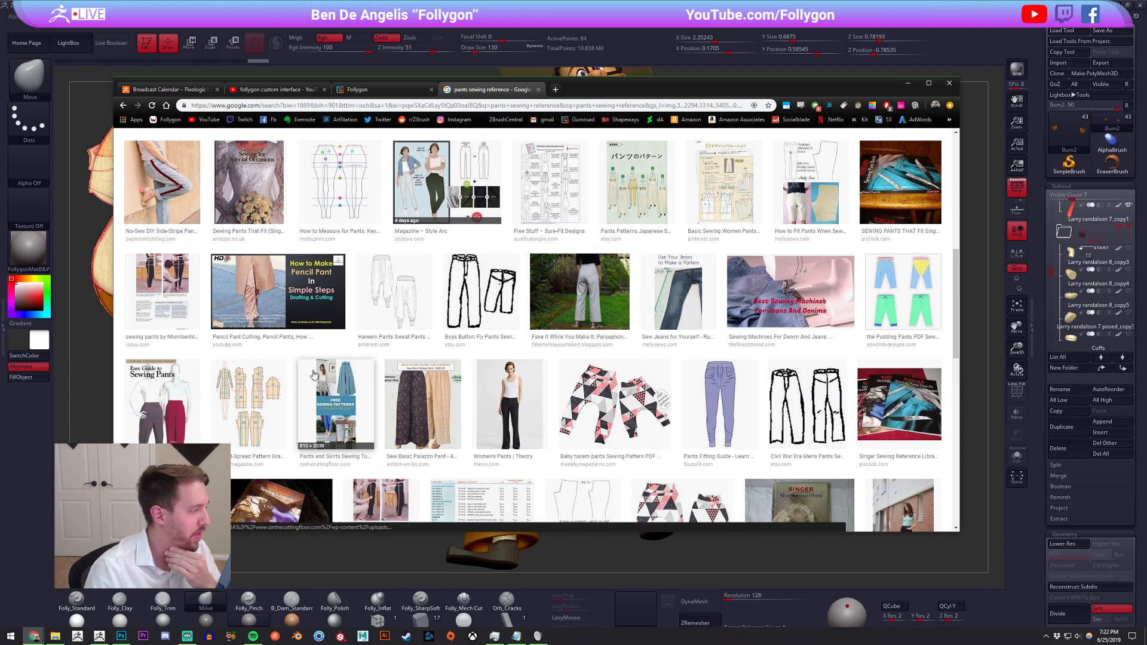
click(248, 404)
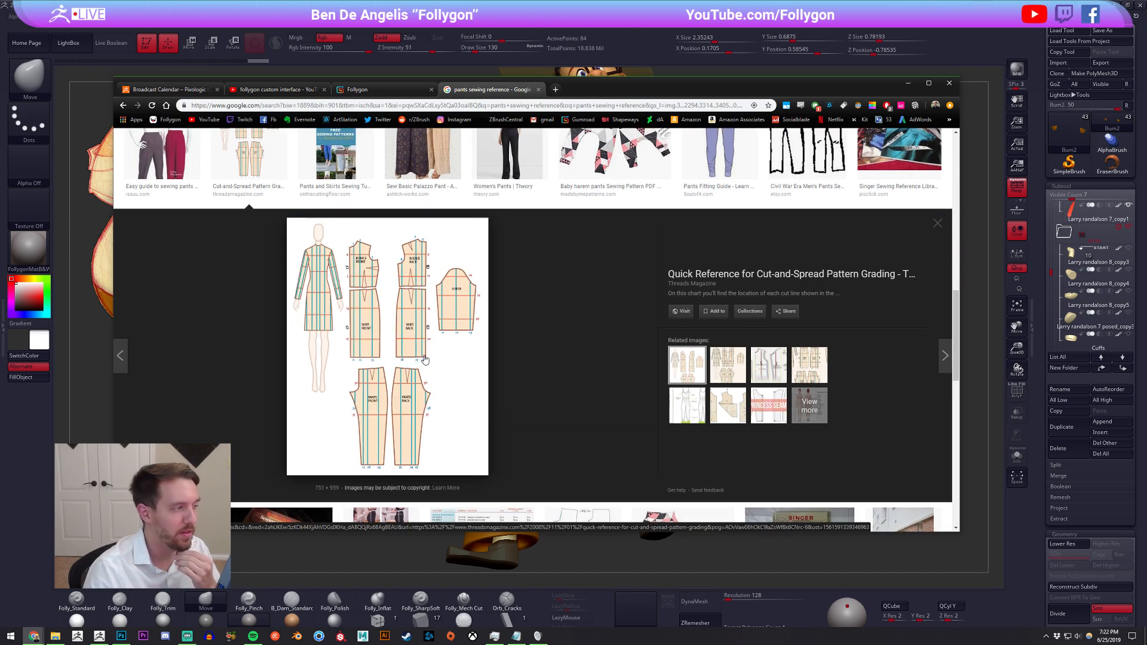
scroll(290, 326, up, 6)
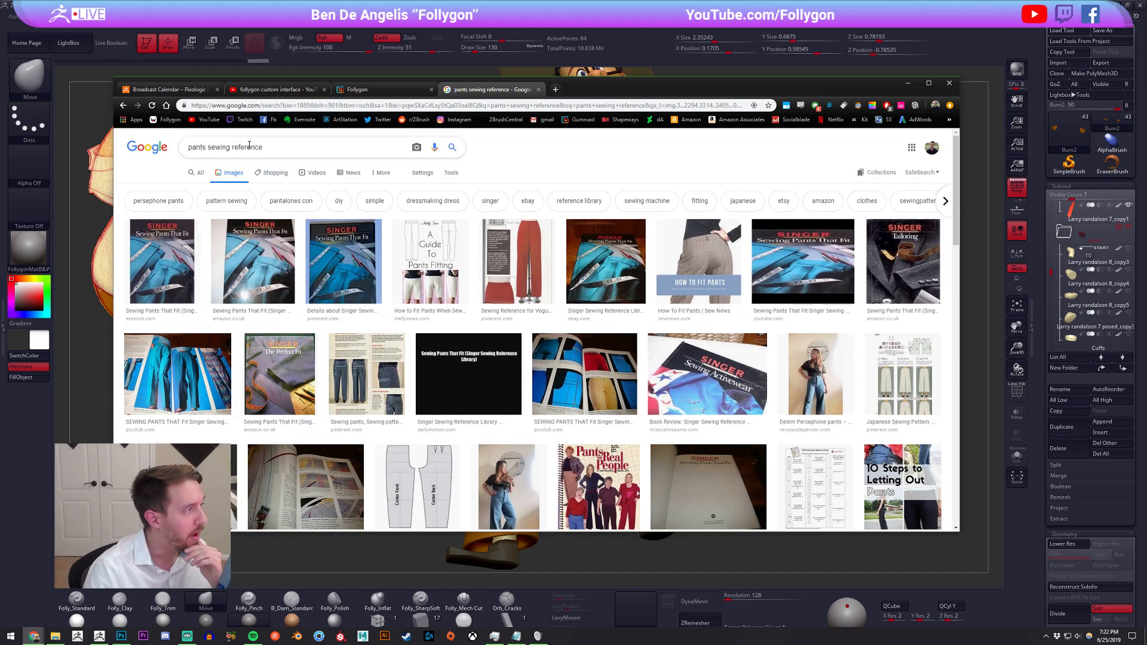
Remove "sewing" from the image search and run it again as "pants kaki reference"
double_click(218, 147)
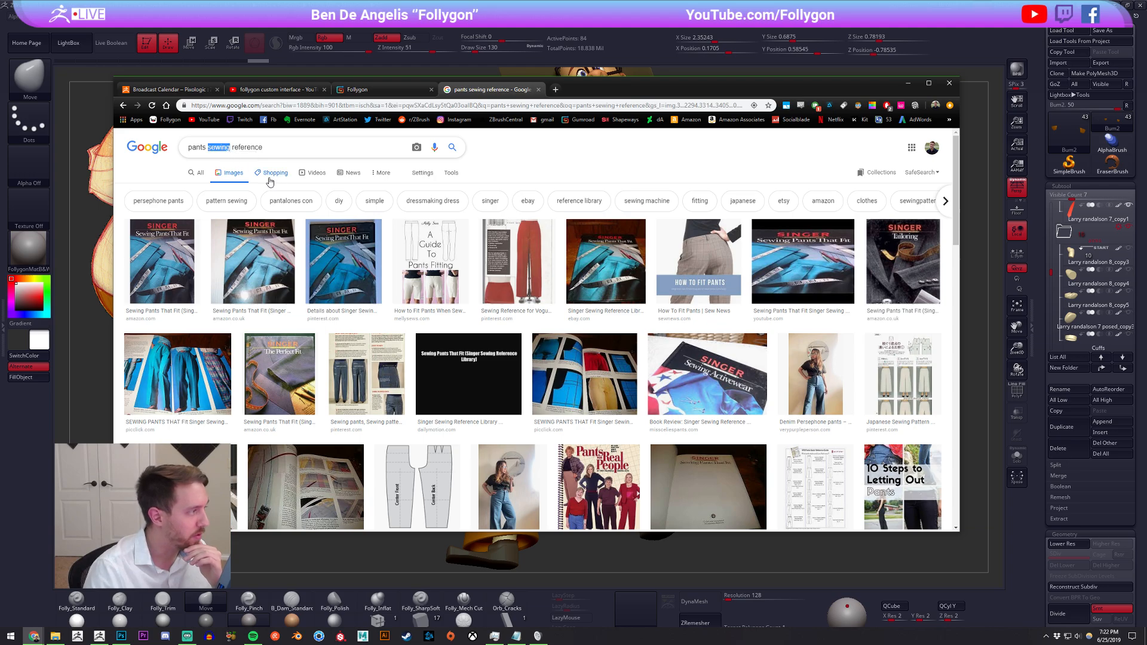
key(BackSpace)
key(Return)
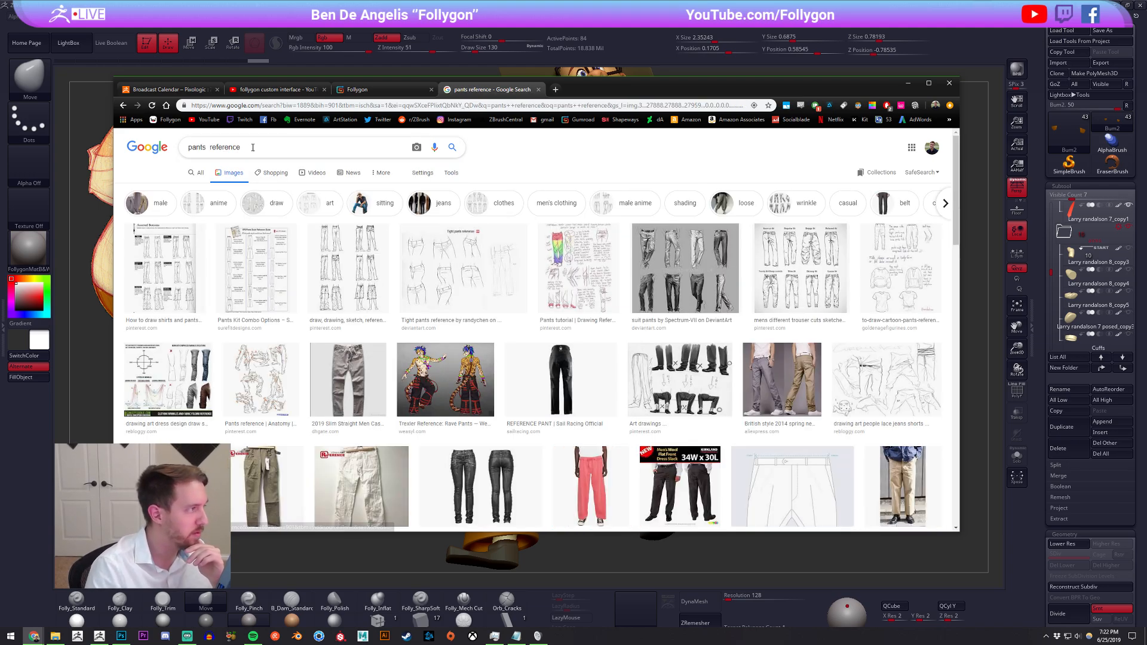
text(kaki)
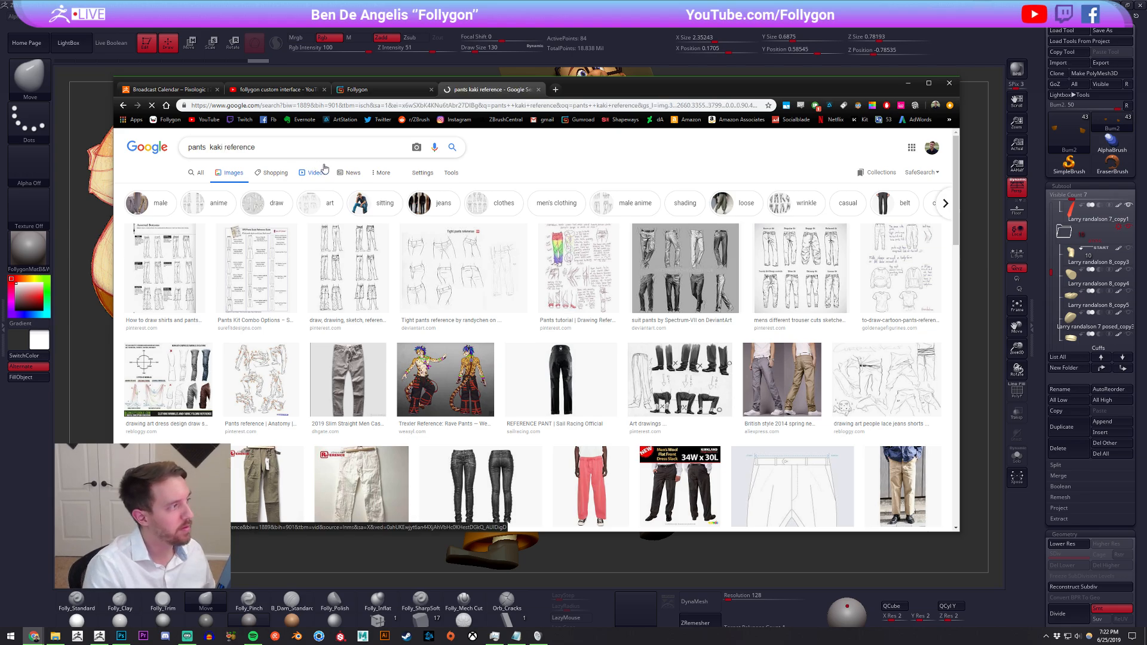
key(Return)
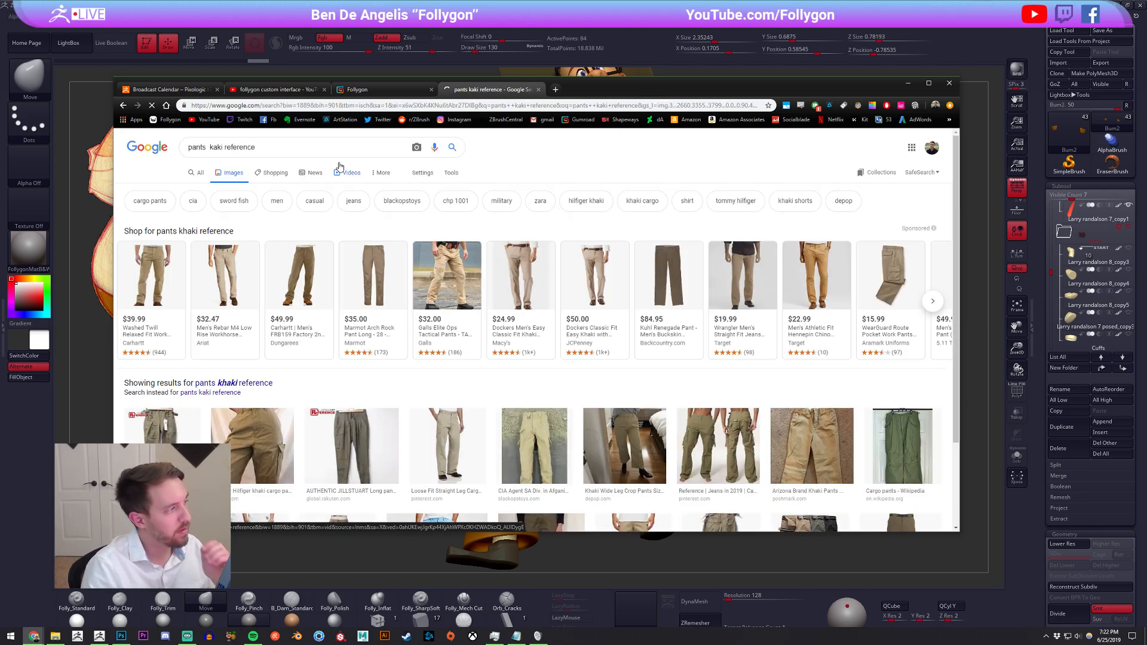
Examine the preview of the men's cargo pants shown from front and back, then close it
scroll(367, 222, down, 3)
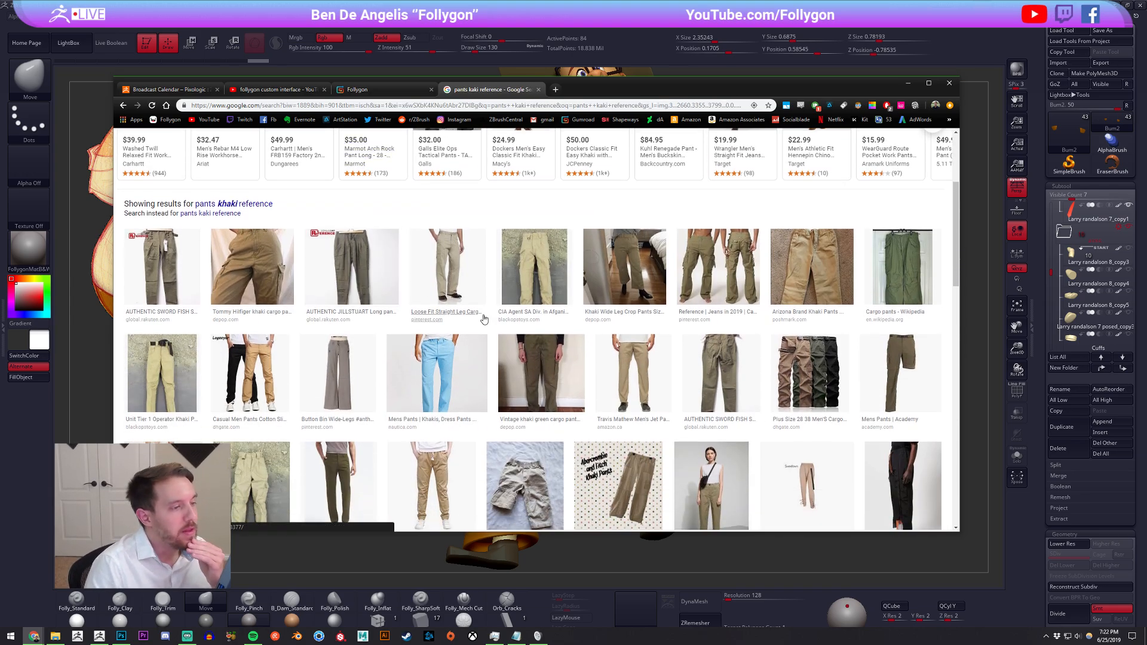
click(691, 258)
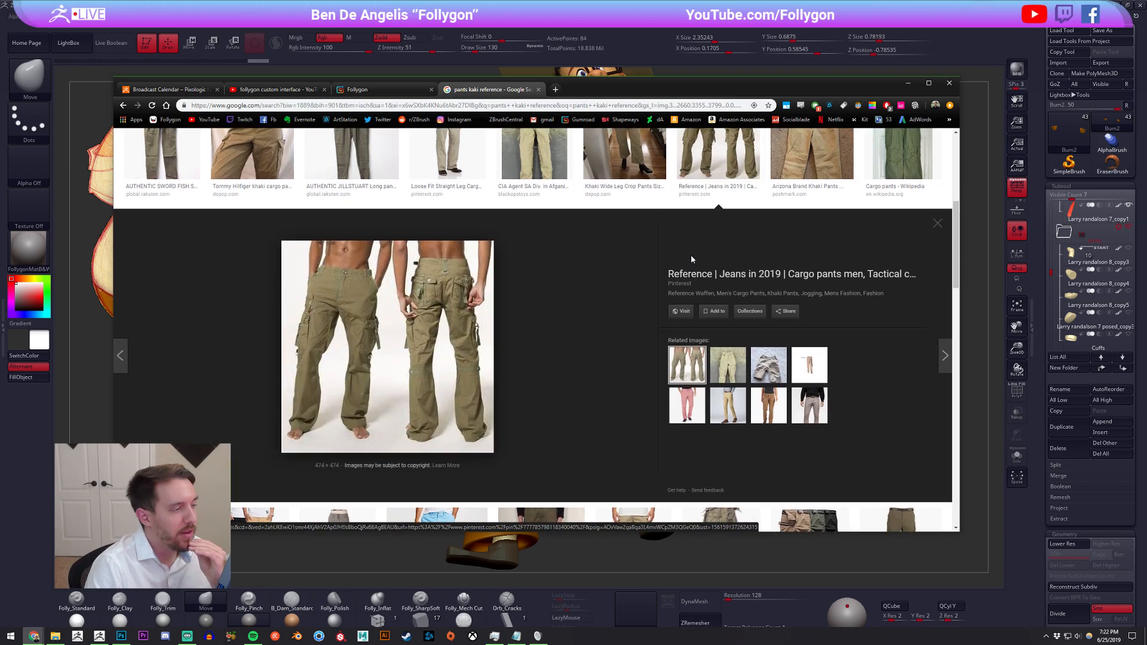
click(711, 203)
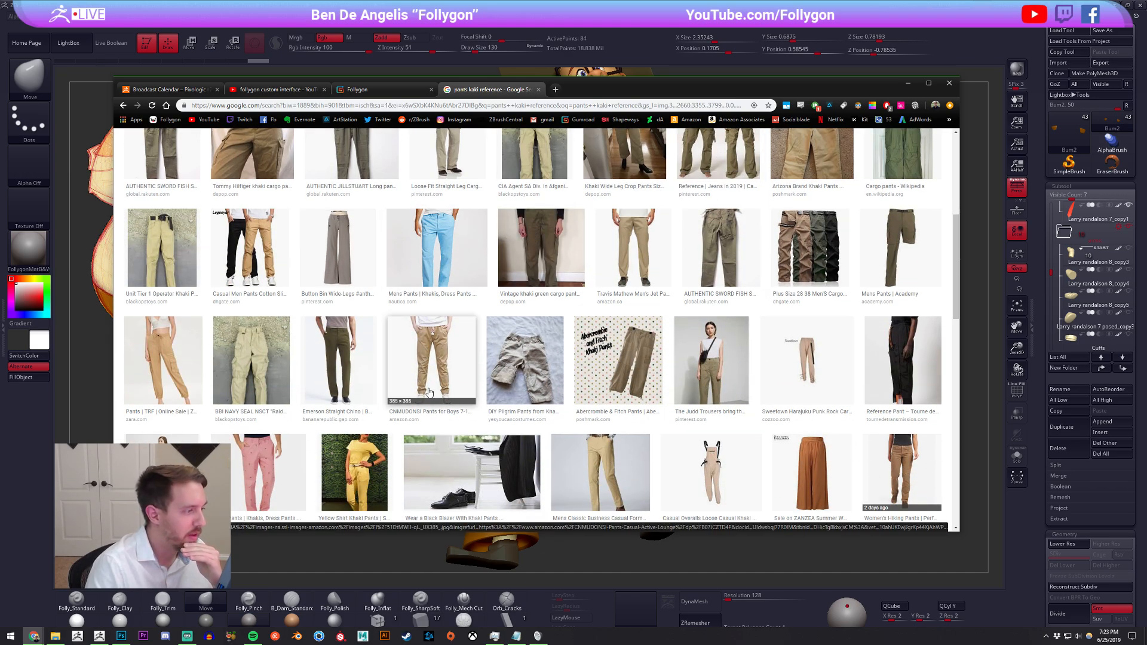
Browse the khaki results further and open the preview of the 5.11 Tactical TacLite Pro Mens Ripstop pants
scroll(339, 291, up, 1)
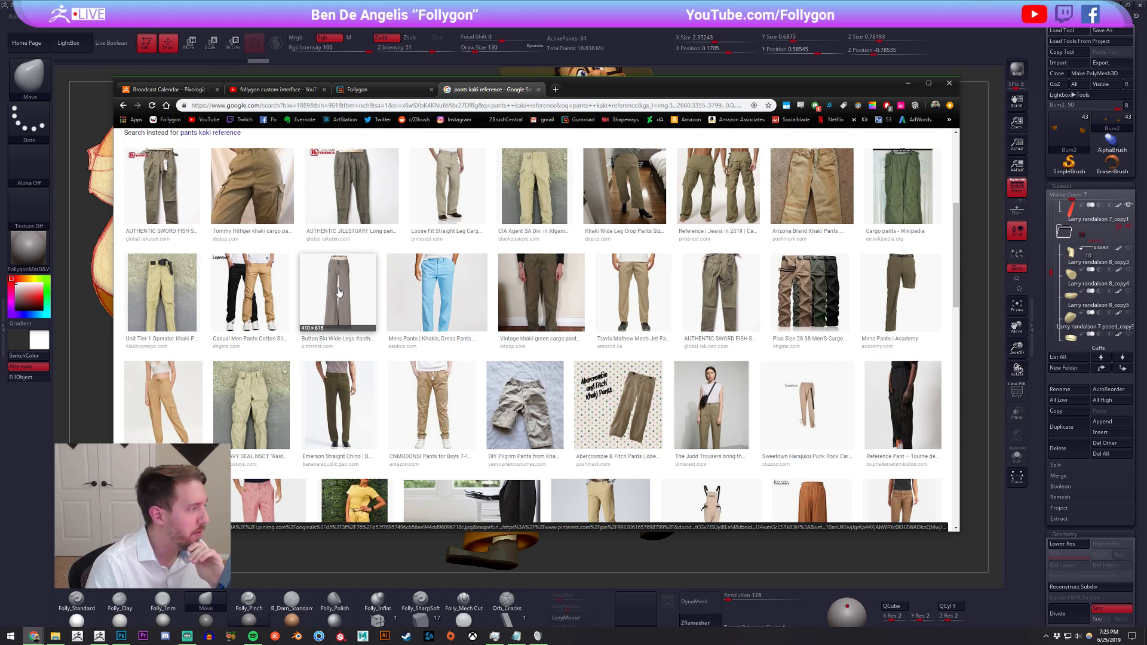
scroll(338, 292, up, 1)
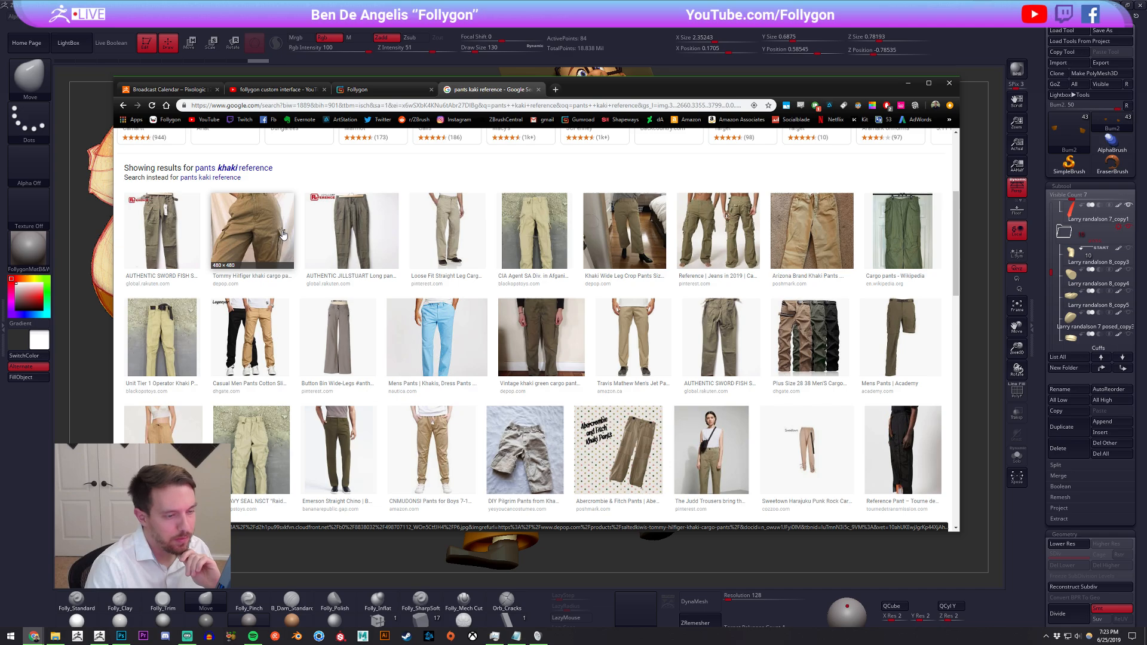
scroll(287, 242, down, 3)
scroll(513, 335, down, 3)
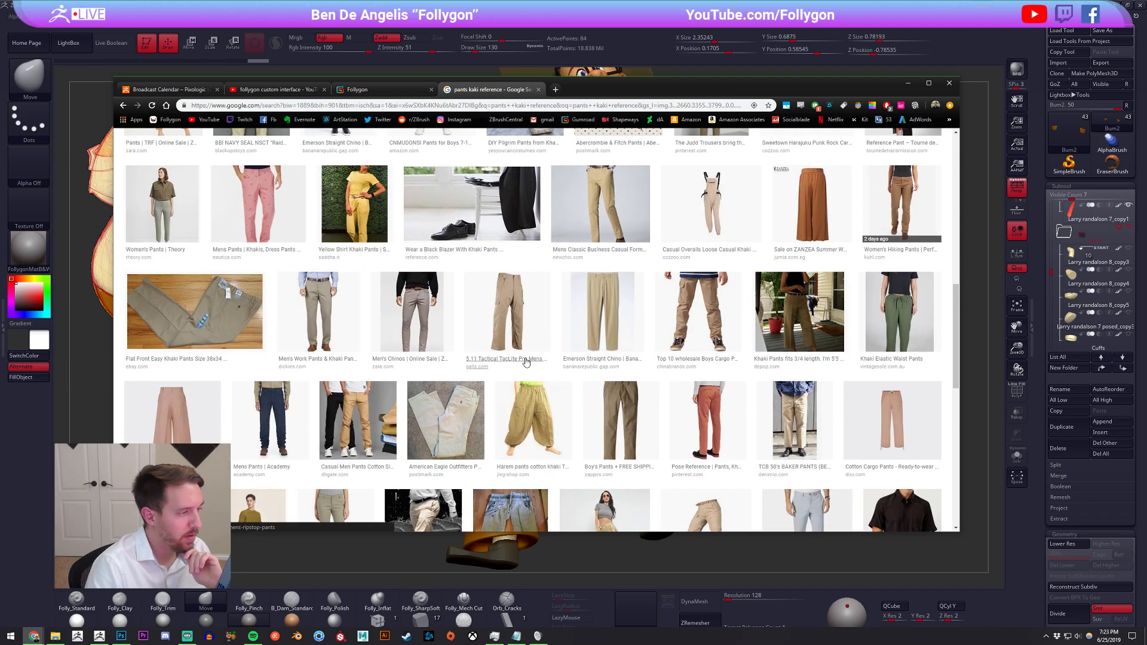
click(520, 353)
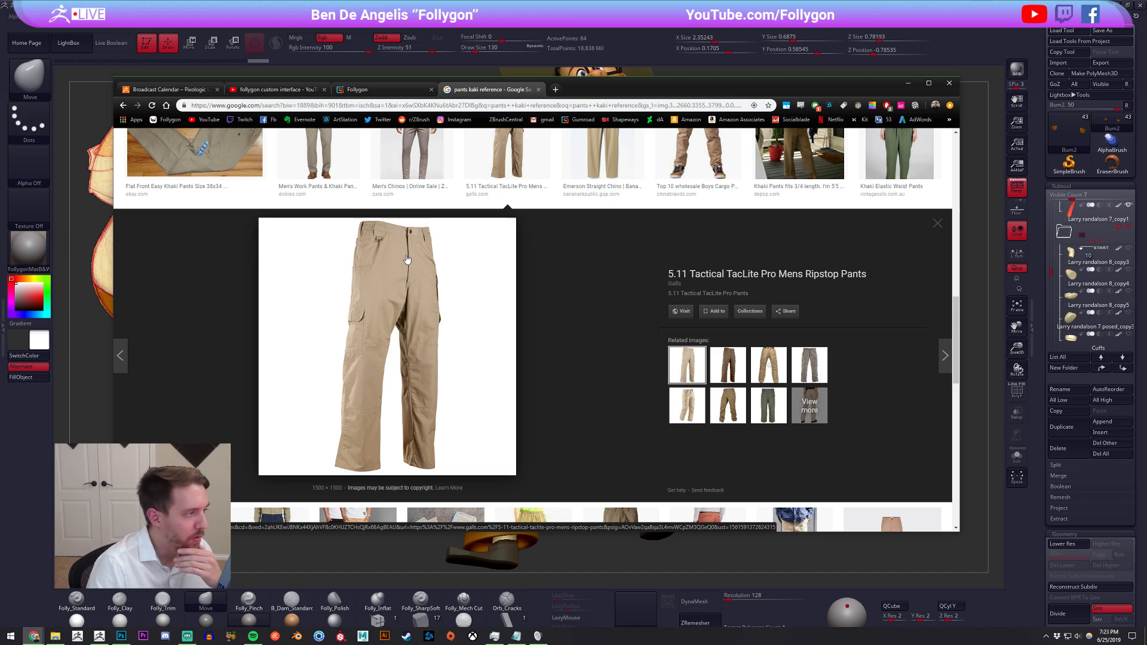
Switch to ZBrush and compare the model's hip pockets and trousers with the tactical pants photo in Chrome
key(alt+Tab)
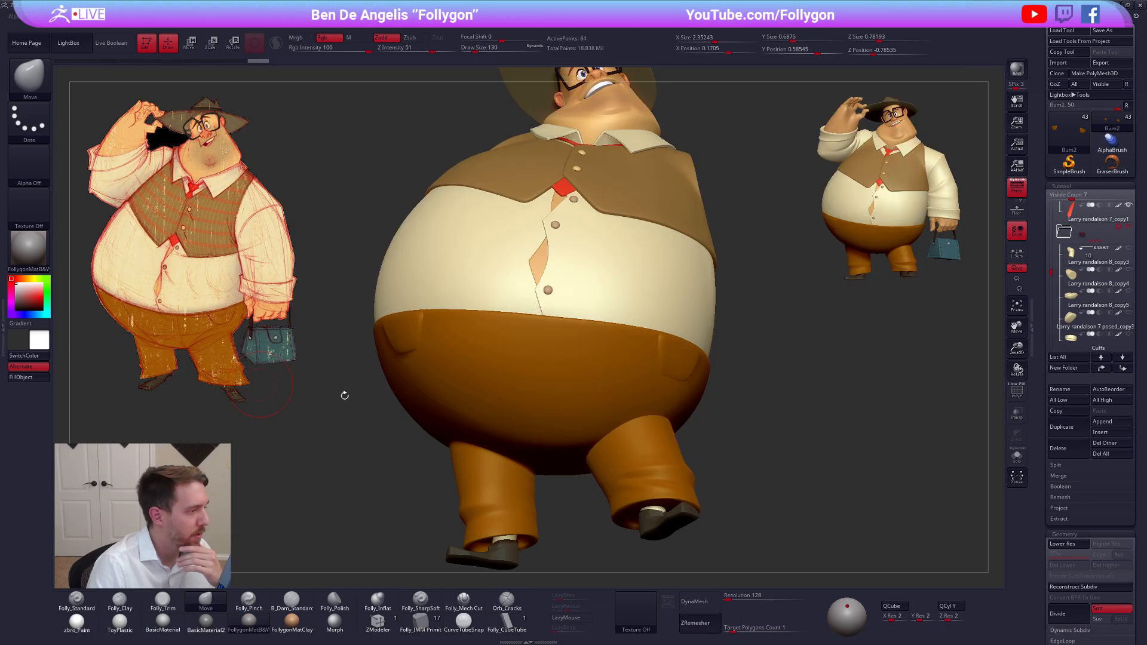
mouse_move(597, 400)
right_down()
mouse_move(481, 407)
mouse_move(518, 421)
right_up()
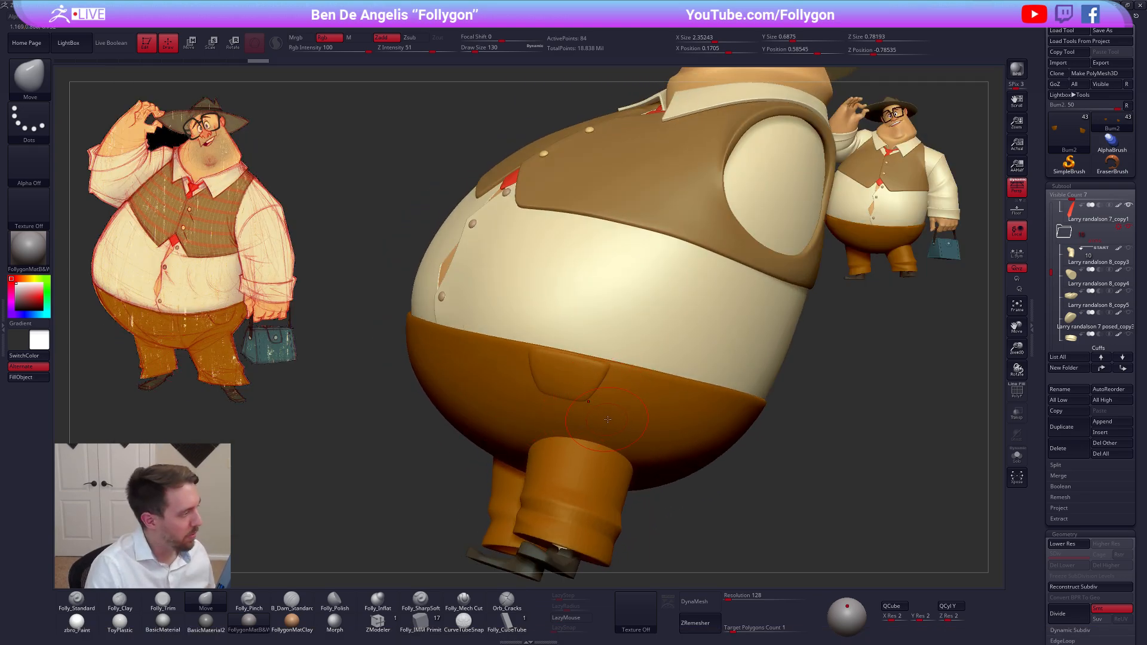
right_drag(608, 414, 339, 376)
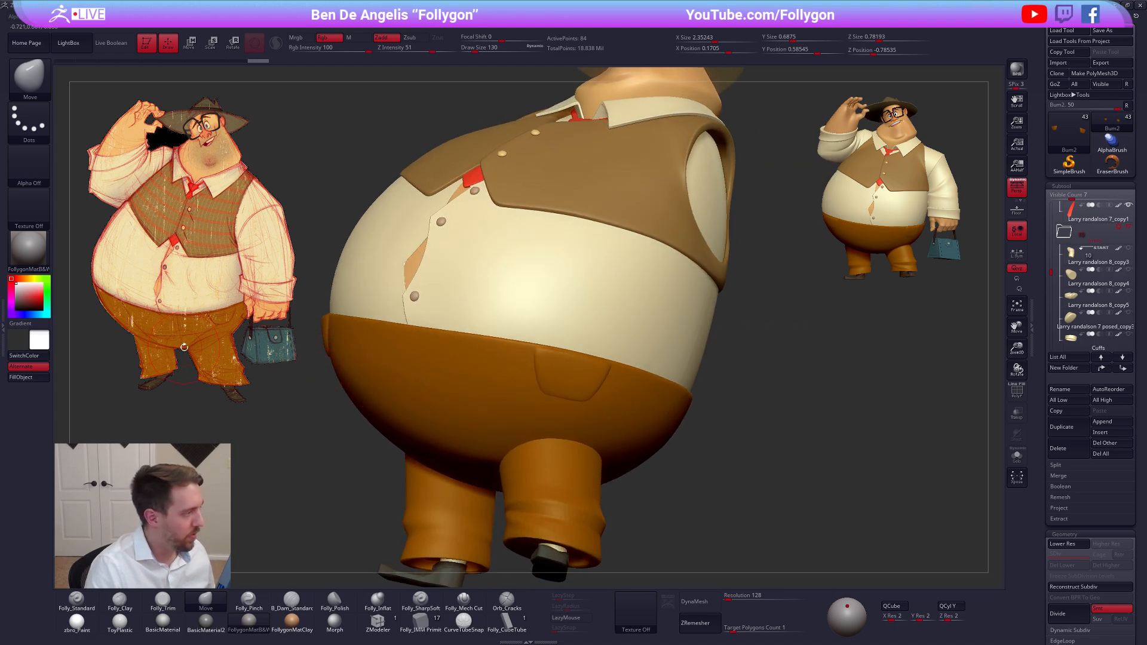
key(alt+Tab)
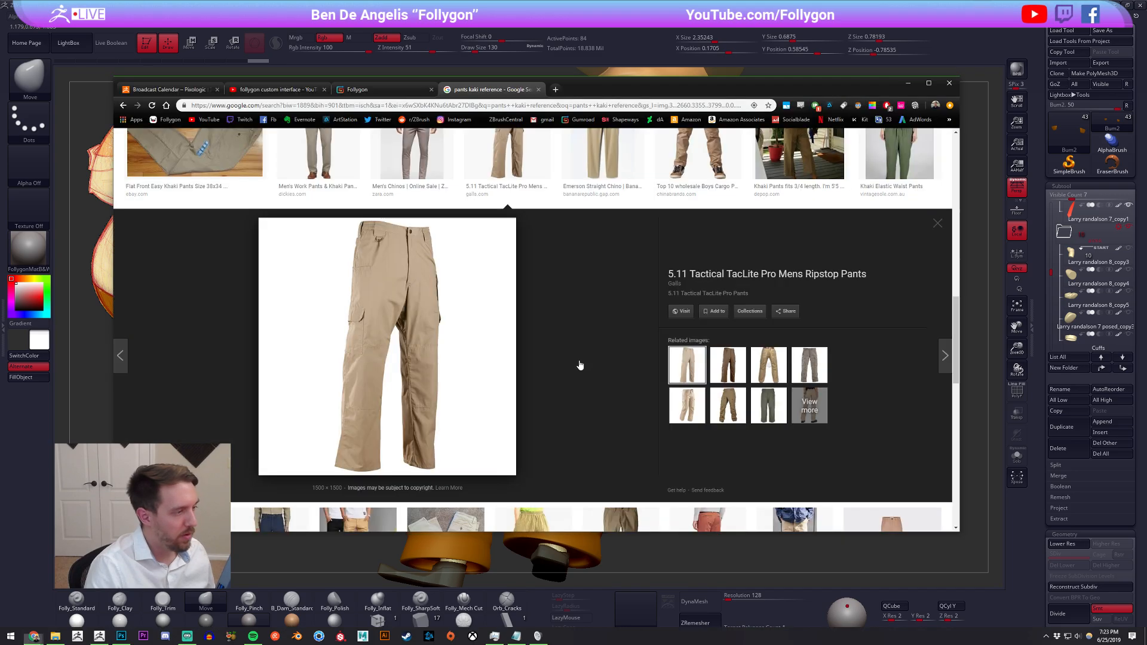
key(alt+Tab)
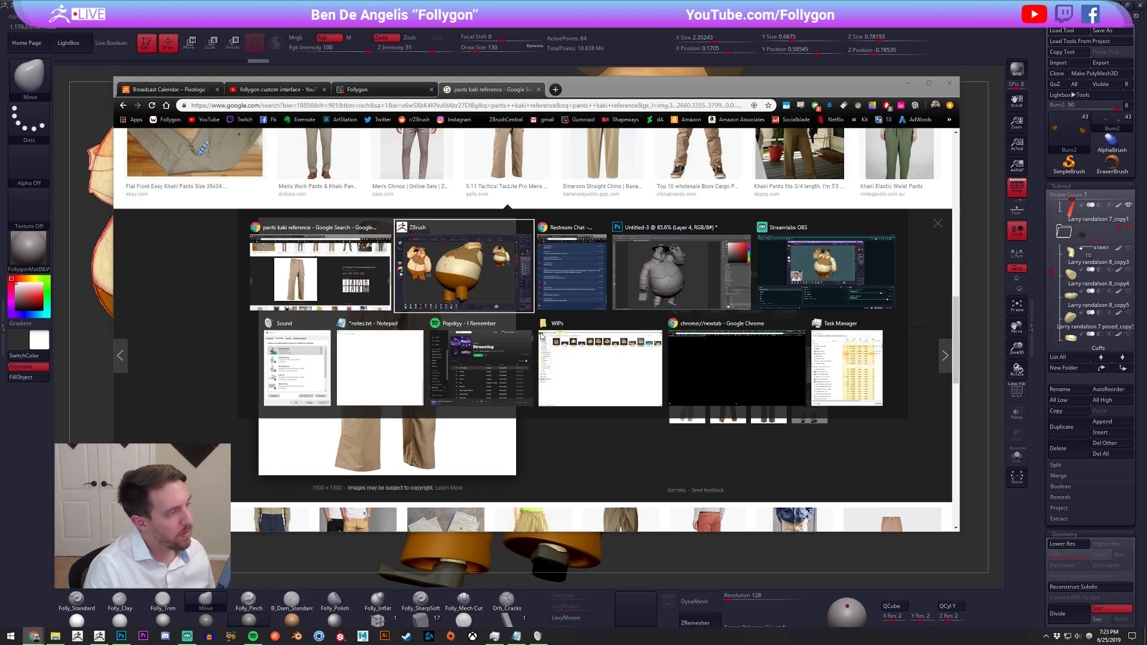
ctrl+right_drag(559, 350, 534, 342)
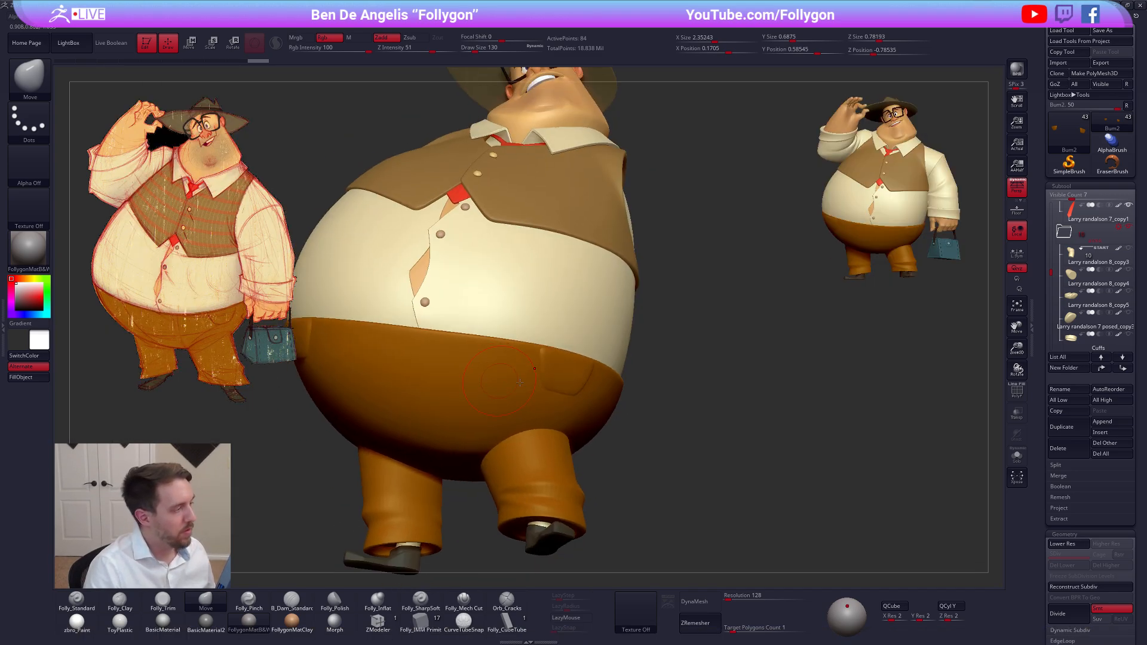
alt+right_drag(482, 377, 580, 370)
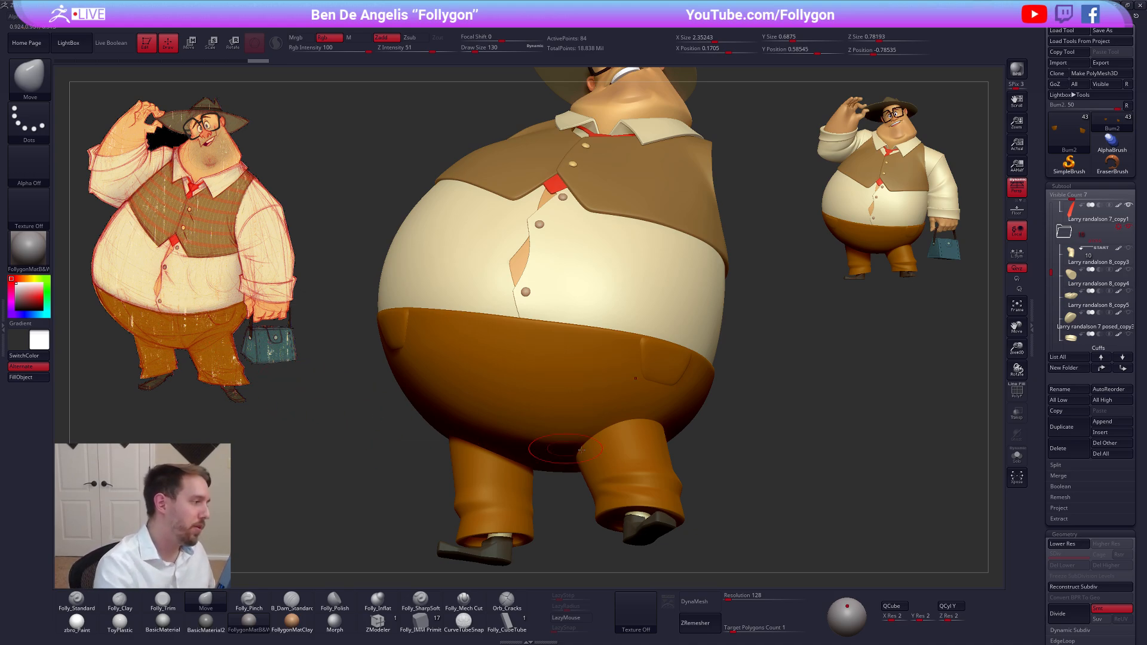
Isolate the hip pockets at their lowest subdivision level with polygroup wireframes shown, and reduce the brush size
right_drag(730, 459, 604, 442)
key(alt+s)
key(shift+d)
ctrl+right_drag(605, 399, 627, 412)
key(shift+f)
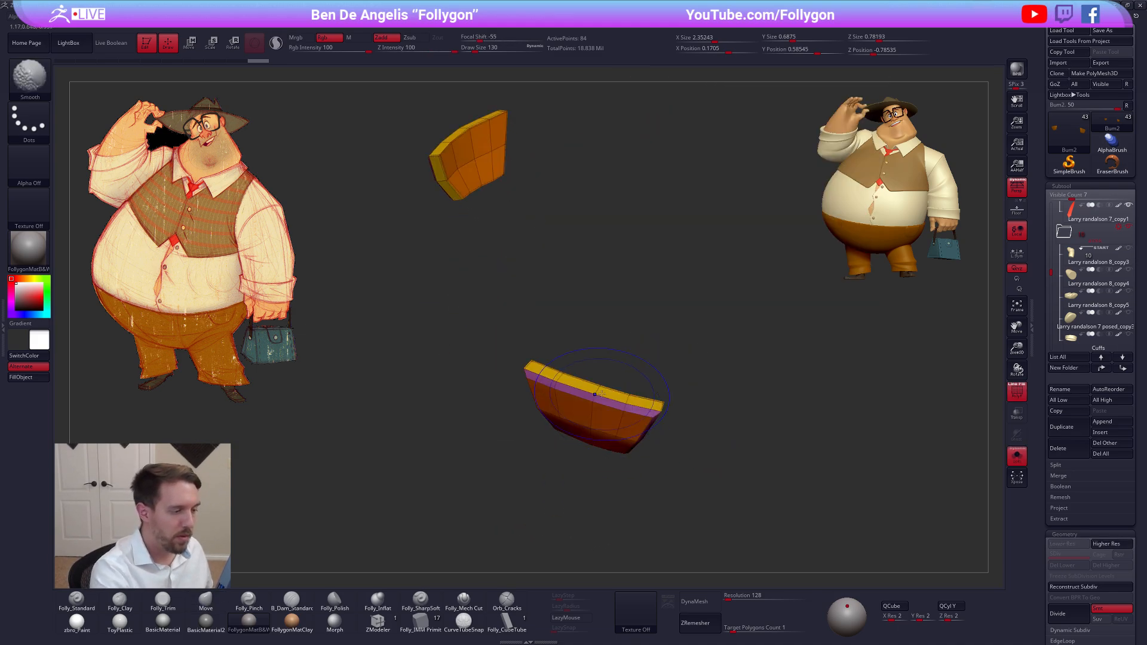
key(bracketleft)
mouse_move(567, 380)
right_down()
mouse_move(574, 398)
mouse_move(647, 443)
mouse_move(618, 442)
mouse_move(643, 461)
right_up()
mouse_move(650, 464)
ctrl+mouse_down()
mouse_move(651, 439)
mouse_move(591, 458)
ctrl+mouse_up()
Set the masking brush to MaskLasso and the selection brush to SelectLasso
key(ctrl+shift+a)
key(space)
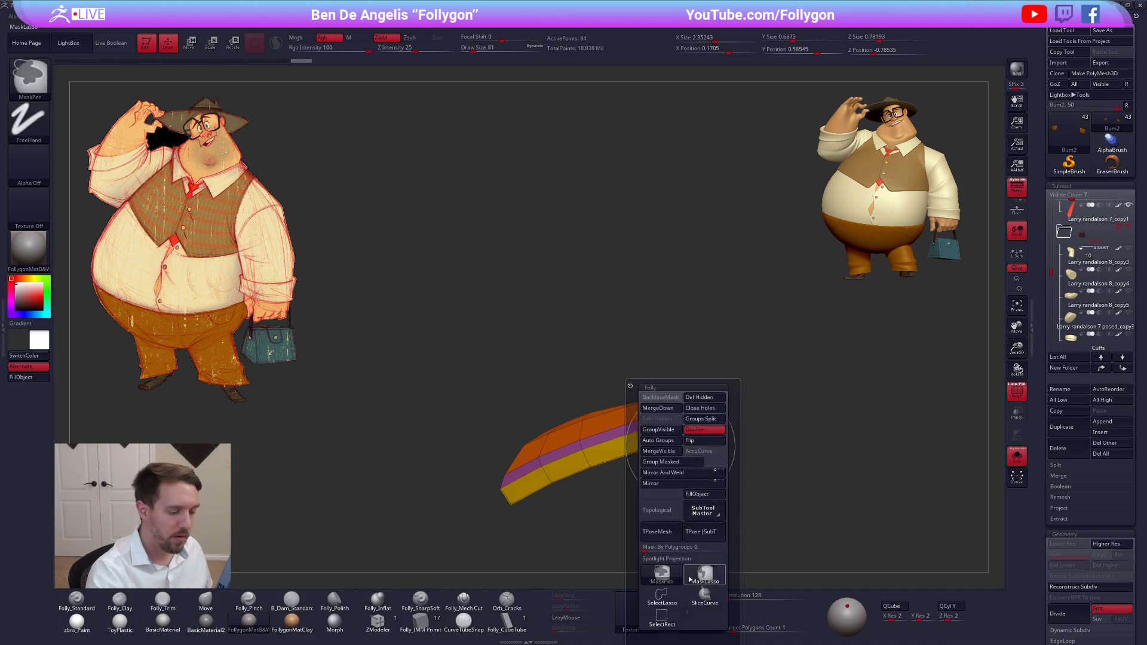
click(693, 577)
key(ctrl+shift+space)
ctrl+shift+click(700, 577)
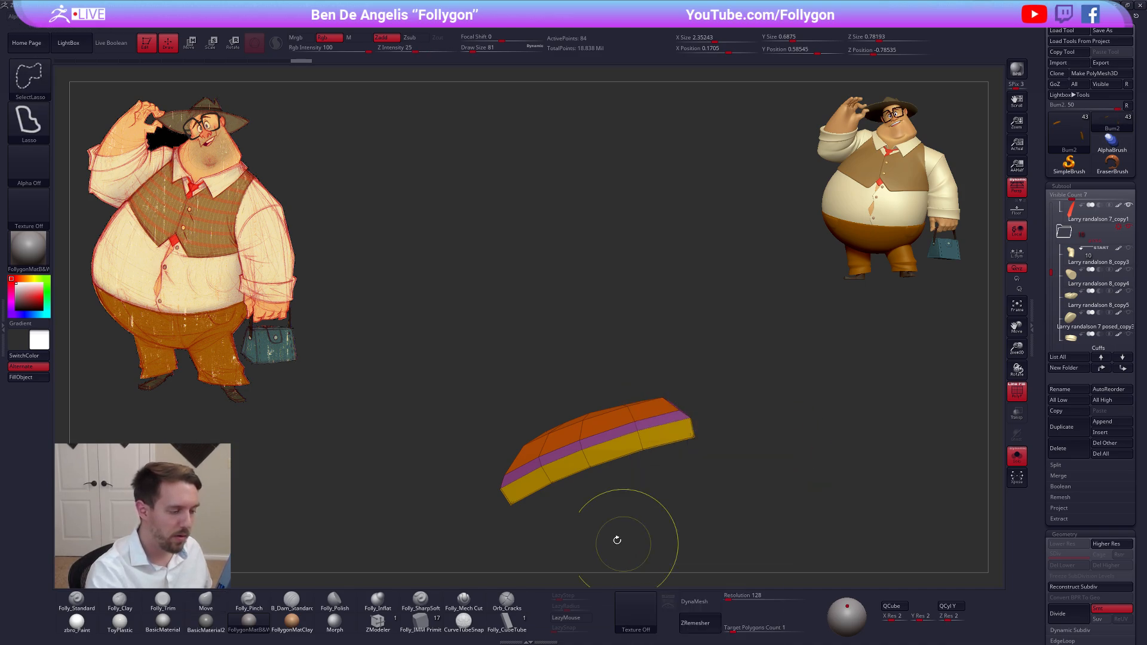
Pull the upper edge of the hip pocket's outer panel with the Move brush to open a gap along the pocket mouth
alt+right_drag(629, 476, 632, 424)
mouse_move(660, 409)
ctrl+mouse_down()
mouse_move(594, 389)
mouse_move(566, 443)
ctrl+mouse_up()
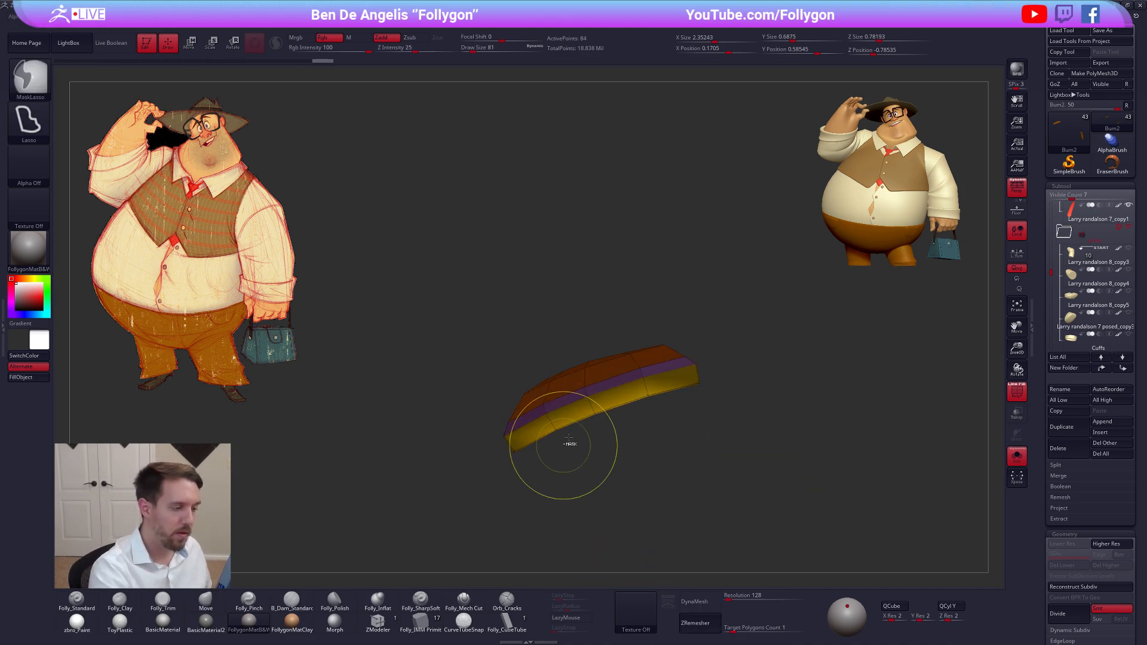
mouse_move(568, 445)
right_down()
mouse_move(606, 398)
mouse_move(602, 375)
right_up()
key(bracketright)
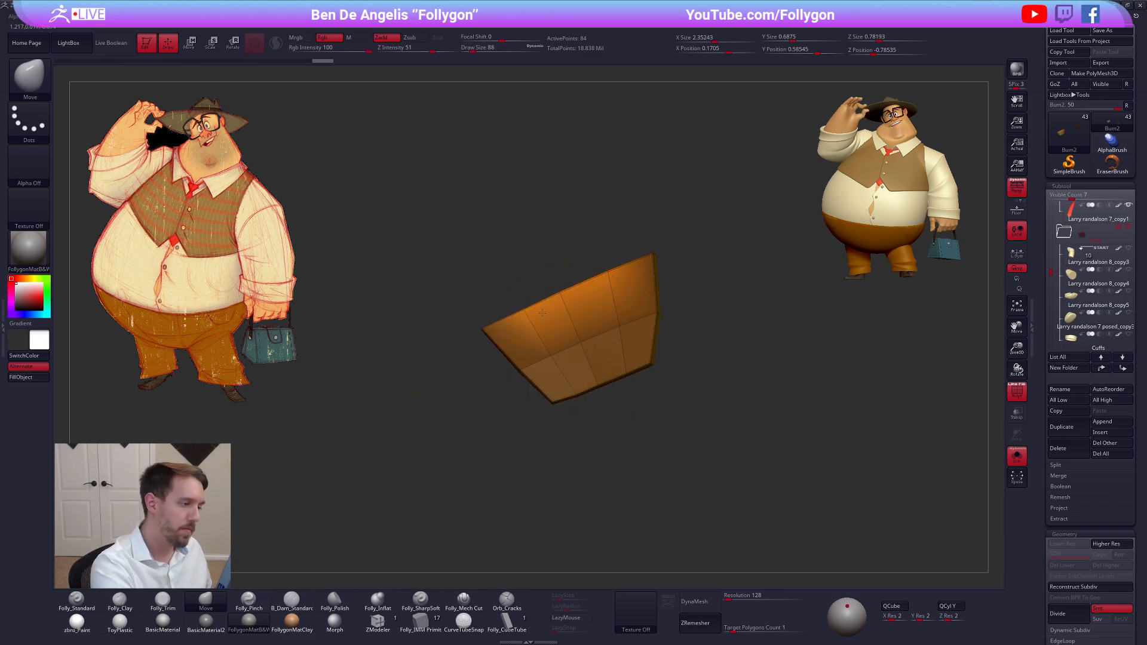
drag(562, 294, 565, 306)
key(bracketleft)
key(bracketleft)
key(bracketleft)
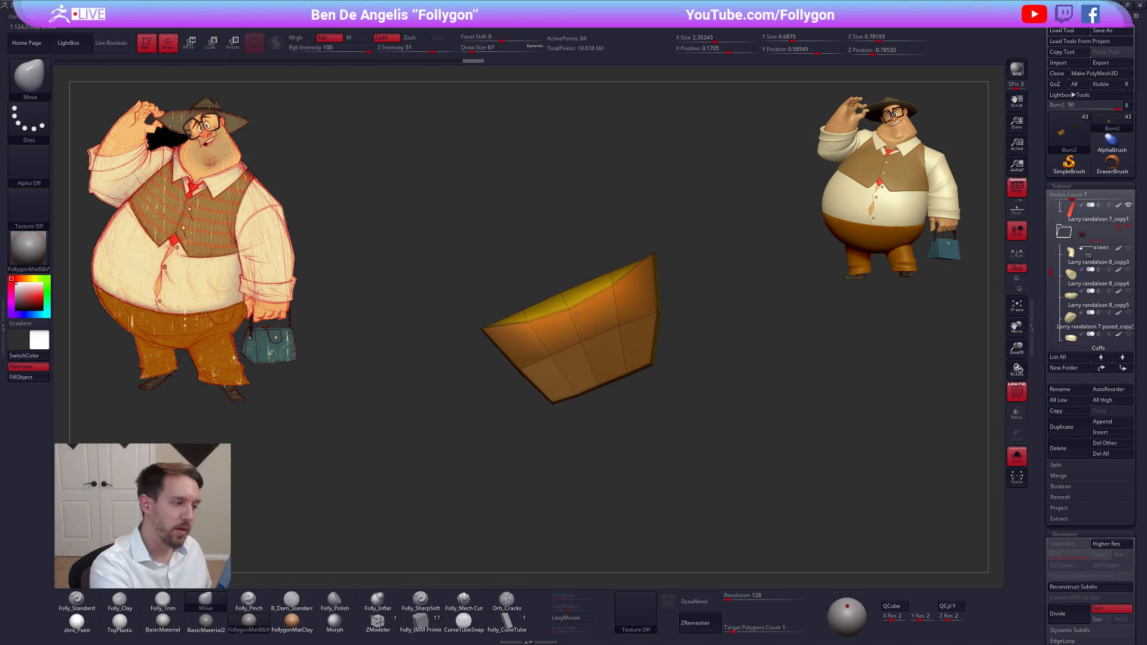
Adjust the hip pocket's curved opening and end corners with the Move brush, viewing it edge-on
right_drag(601, 300, 570, 426)
key(d)
key(alt+s)
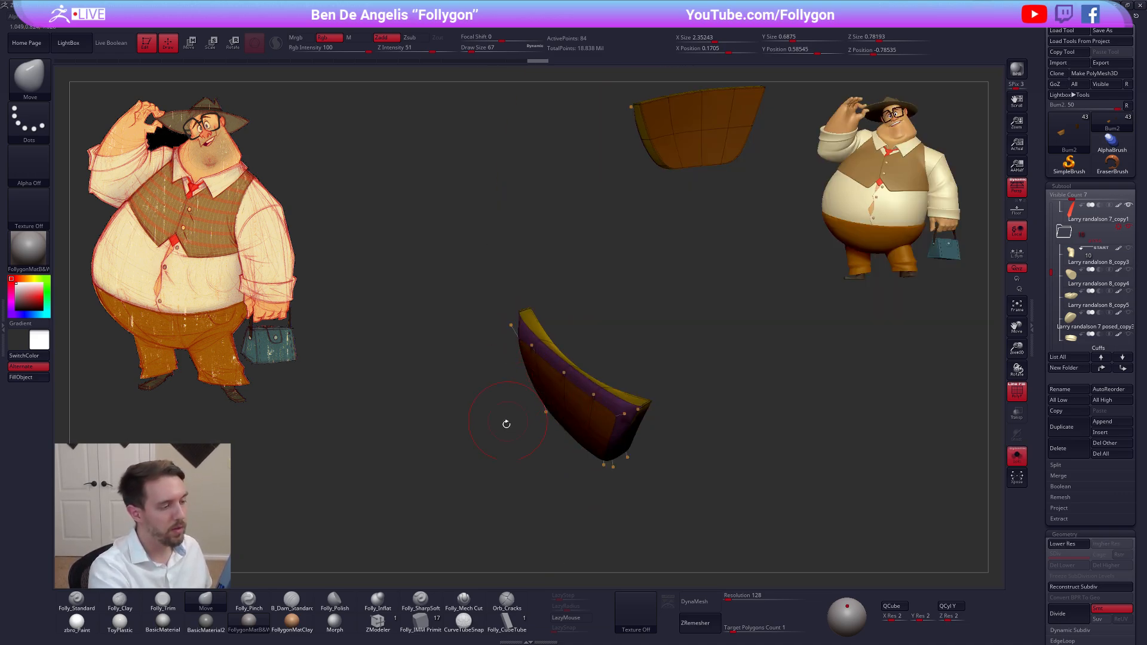
ctrl+drag(504, 423, 477, 451)
right_drag(541, 307, 549, 362)
key(space)
mouse_move(549, 380)
mouse_down()
mouse_move(537, 363)
mouse_move(544, 383)
mouse_move(538, 367)
mouse_move(579, 387)
mouse_up()
key(shift+d)
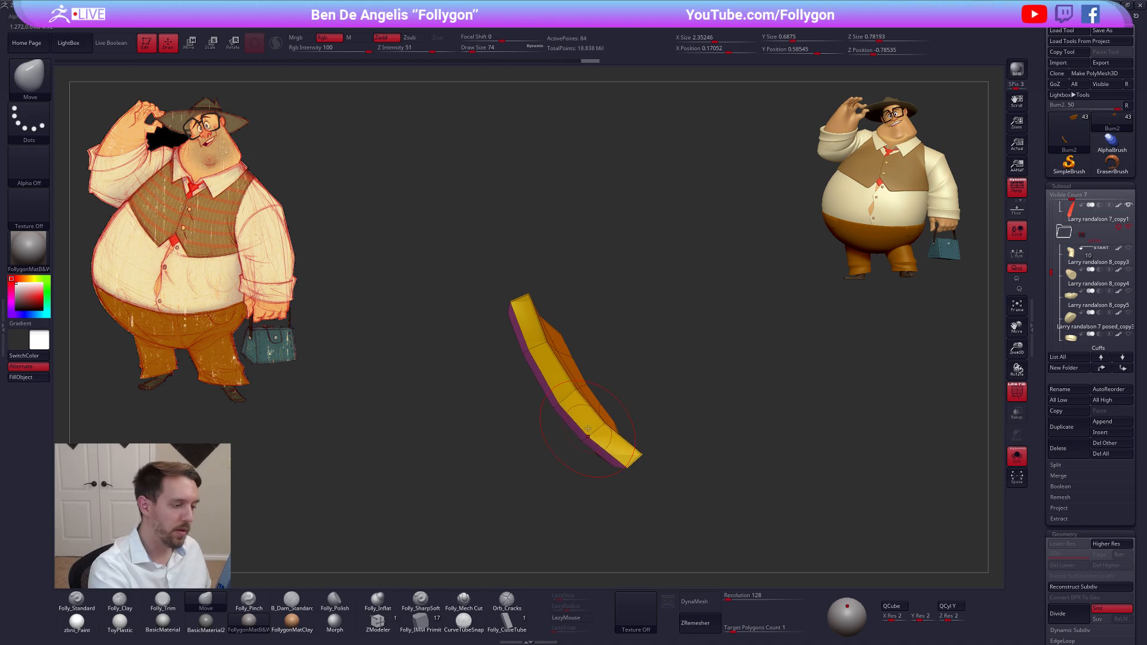
Examine the smoothed hip pocket at a higher subdivision level, both against the trousers and isolated
key(d)
key(shift+s)
key(space)
drag(577, 434, 565, 405)
key(shift+f)
right_drag(565, 406, 577, 379)
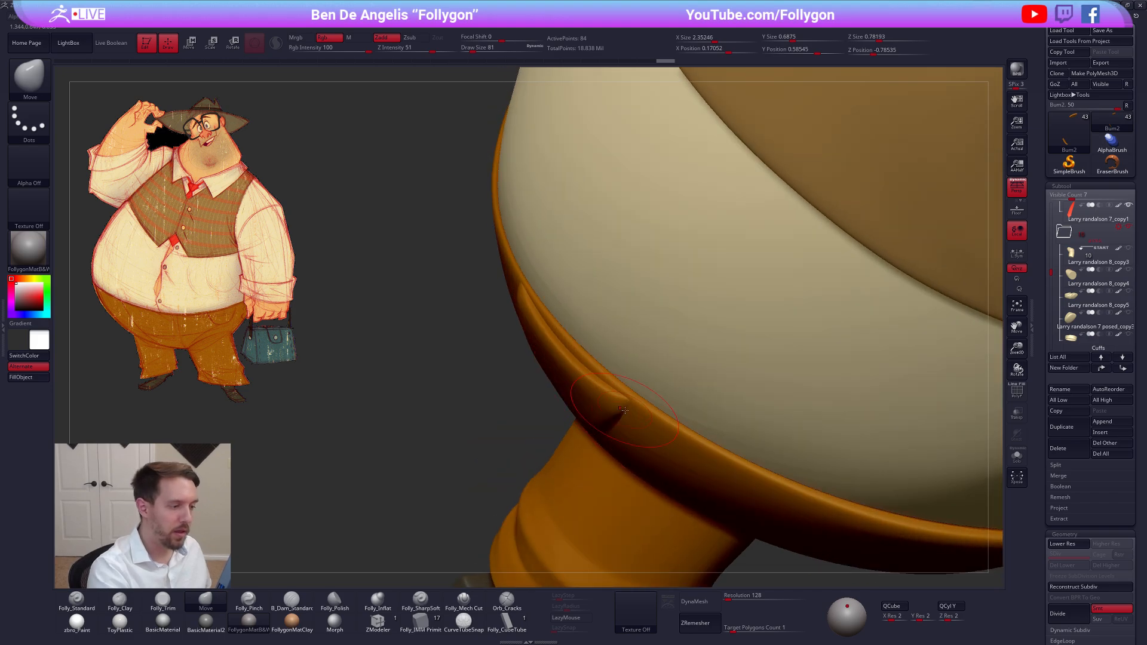
key(shift+s)
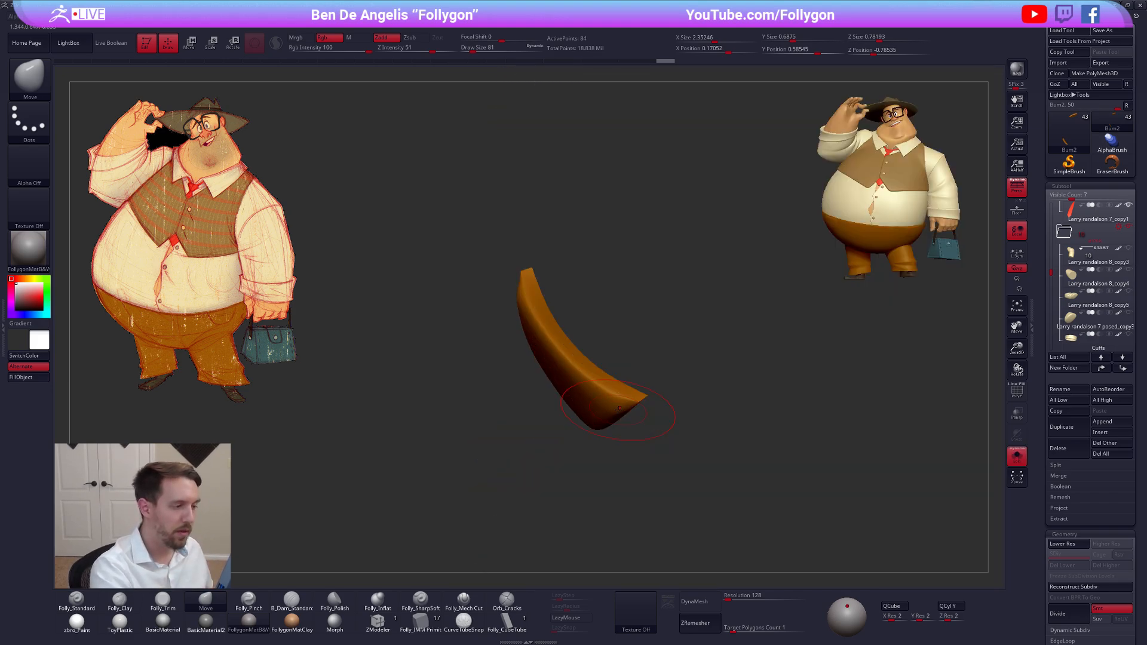
Move the middle of the pocket's front rim at the lowest subdivision level to widen the opening
right_drag(633, 349, 515, 368)
key(shift+d)
key(shift+f)
key(s)
click(546, 354)
drag(553, 336, 560, 338)
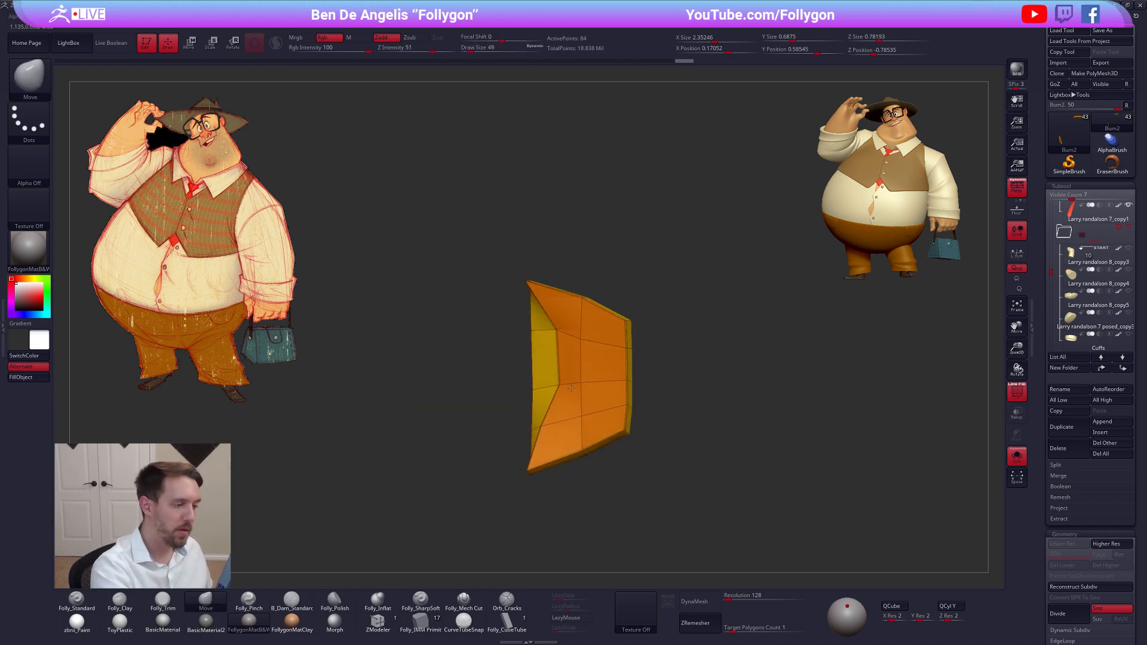
right_drag(569, 410, 627, 392)
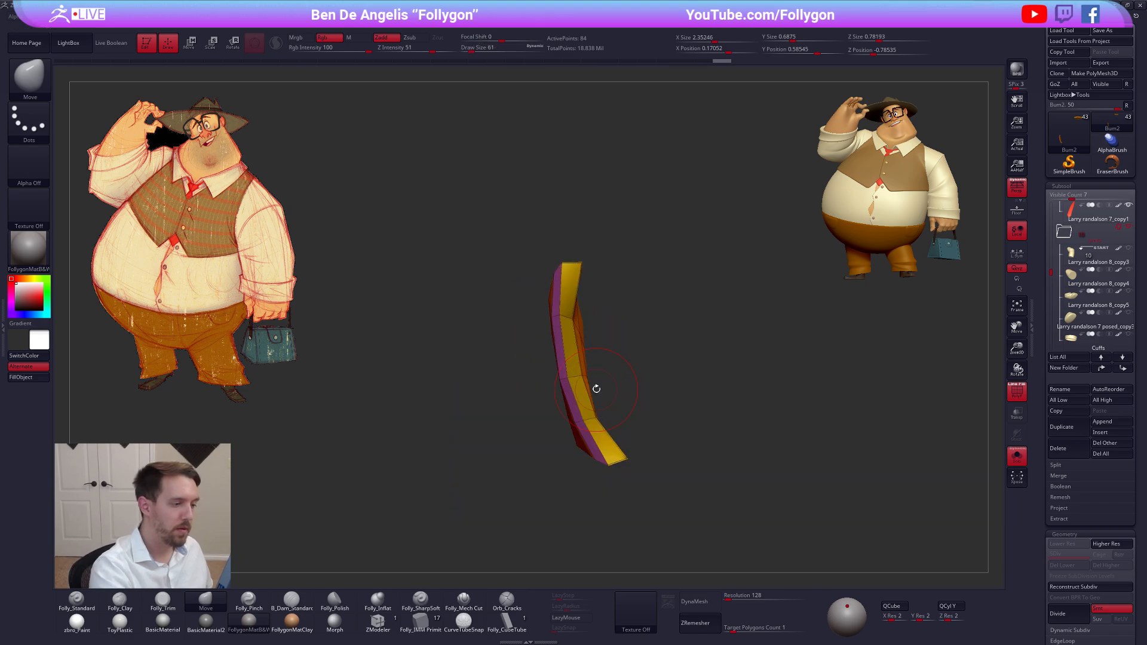
Show the body with the smoothed pocket and move the pocket's ends and outer face to fit the trouser waist curve
key(d)
key(alt+s)
key(shift+f)
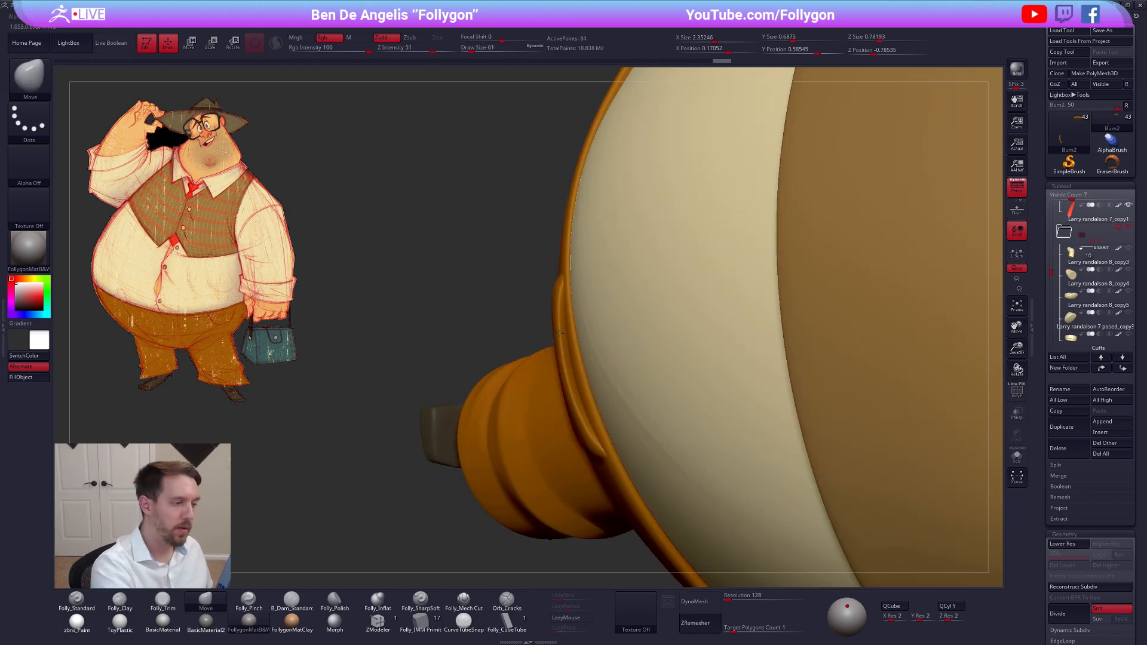
drag(569, 272, 565, 268)
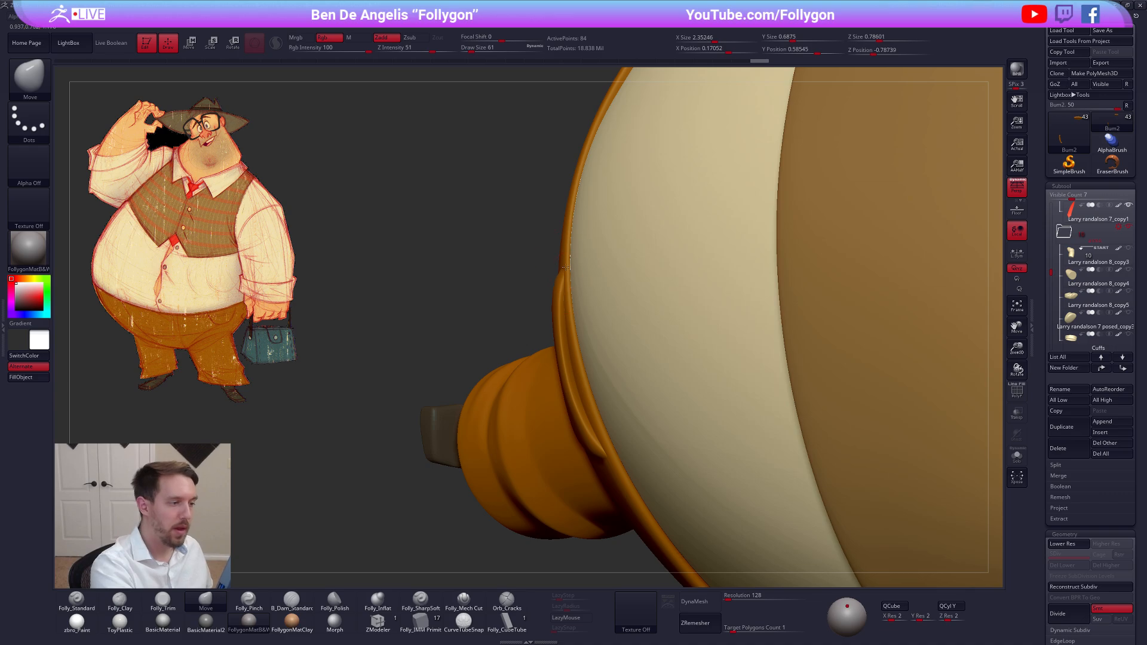
drag(564, 356, 566, 363)
key(bracketright)
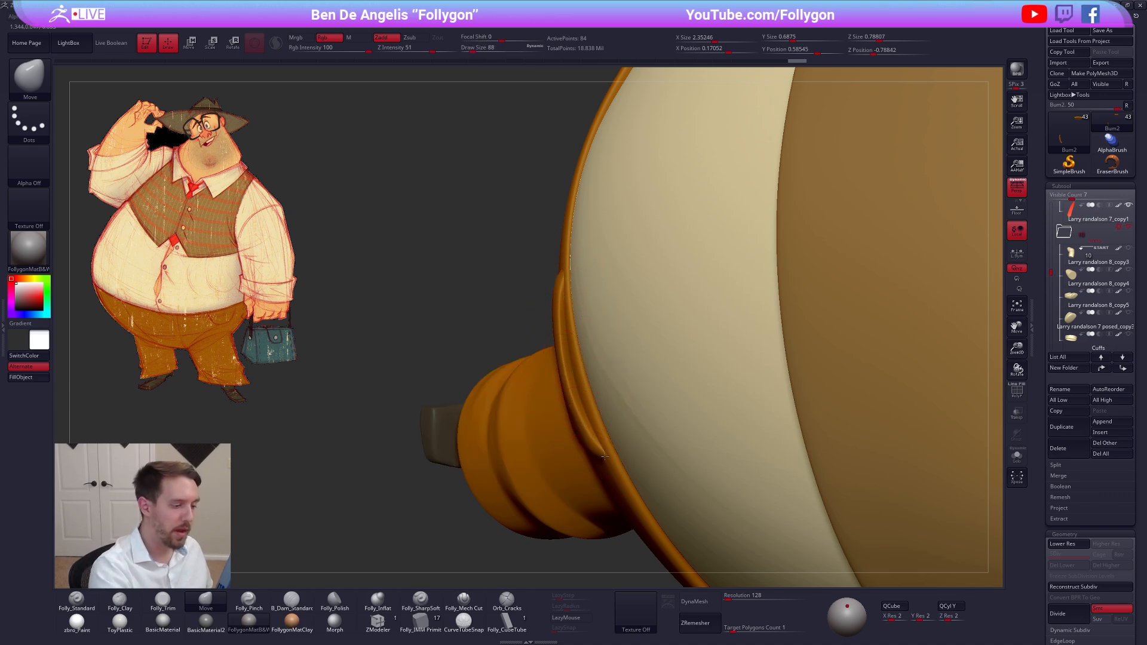
right_drag(578, 365, 605, 421)
key(space)
drag(622, 417, 630, 418)
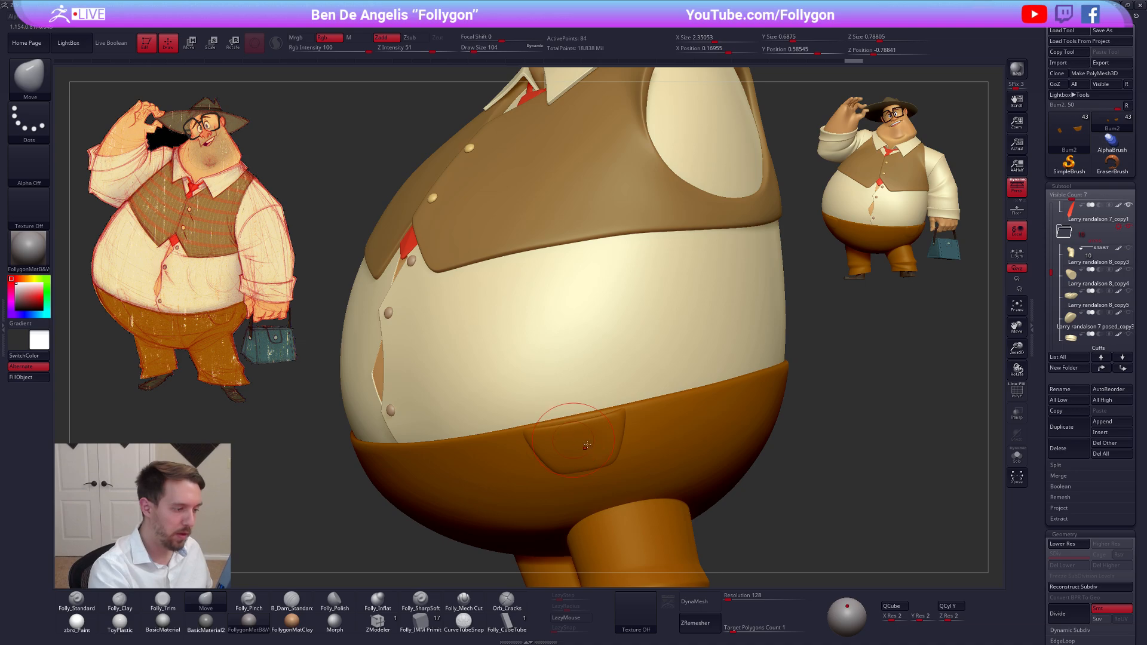
Review the pockets on the figure and isolate them at the lowest subdivision level with polygroup wireframes shown
right_drag(586, 445, 580, 469)
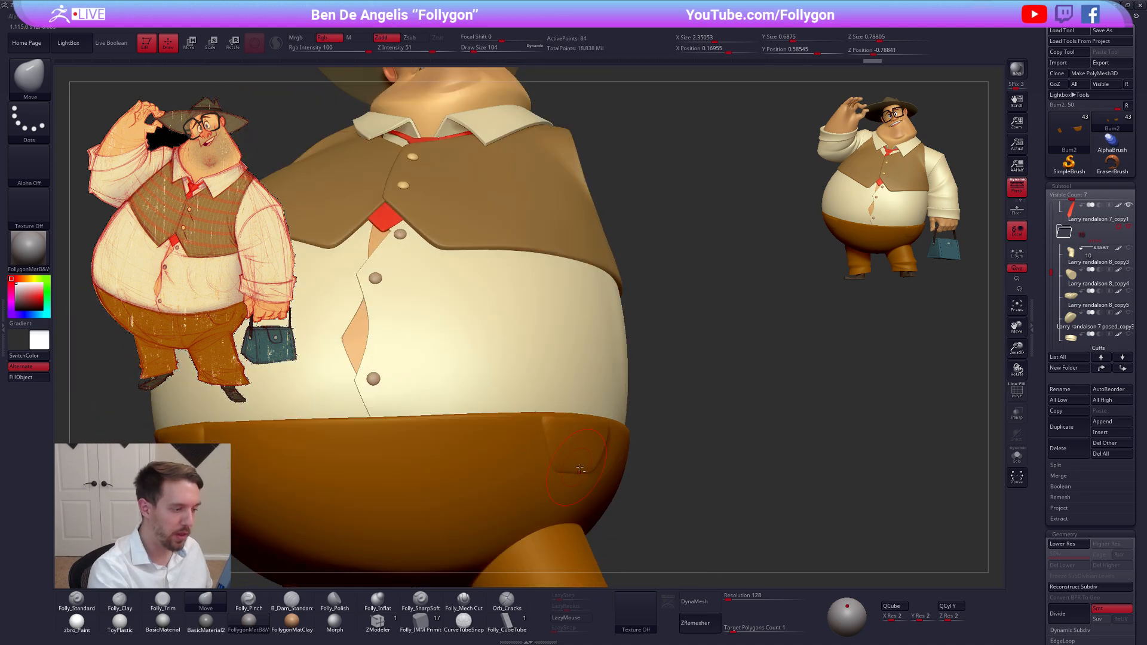
mouse_move(691, 469)
right_down()
mouse_move(736, 504)
mouse_move(765, 503)
mouse_move(741, 491)
right_up()
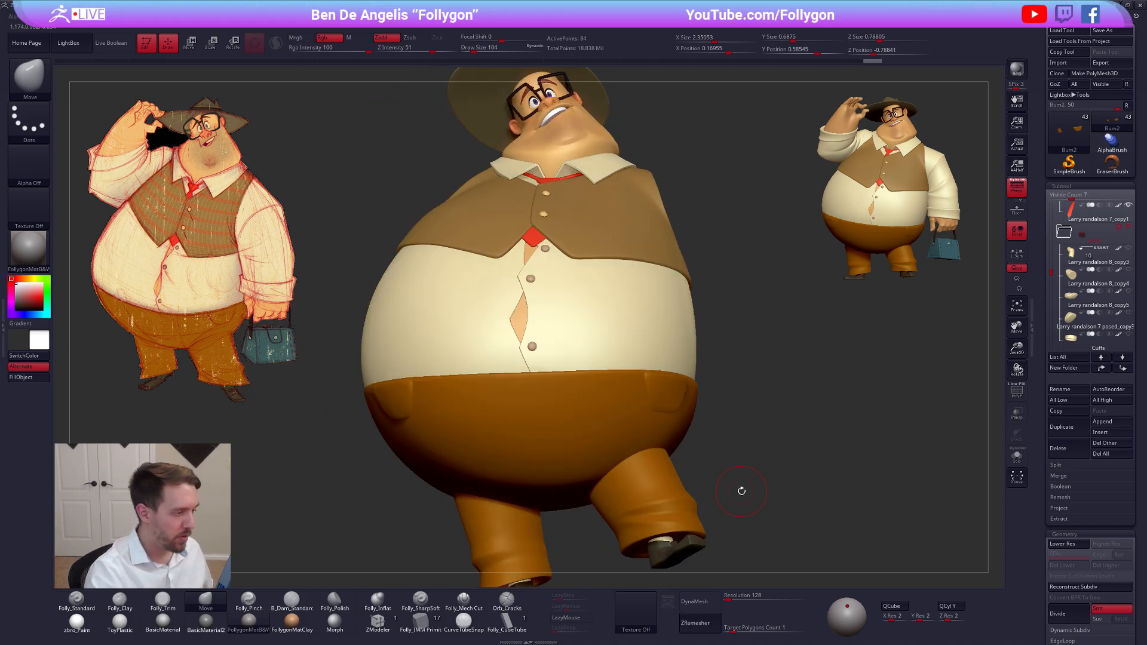
alt+right_drag(720, 426, 968, 430)
key(alt+s)
mouse_move(571, 379)
ctrl+right_down()
mouse_move(581, 404)
mouse_move(589, 371)
mouse_move(630, 384)
mouse_move(625, 368)
mouse_move(601, 464)
mouse_move(637, 379)
mouse_move(581, 368)
mouse_move(583, 394)
mouse_move(604, 389)
ctrl+right_up()
key(shift+d)
key(shift+f)
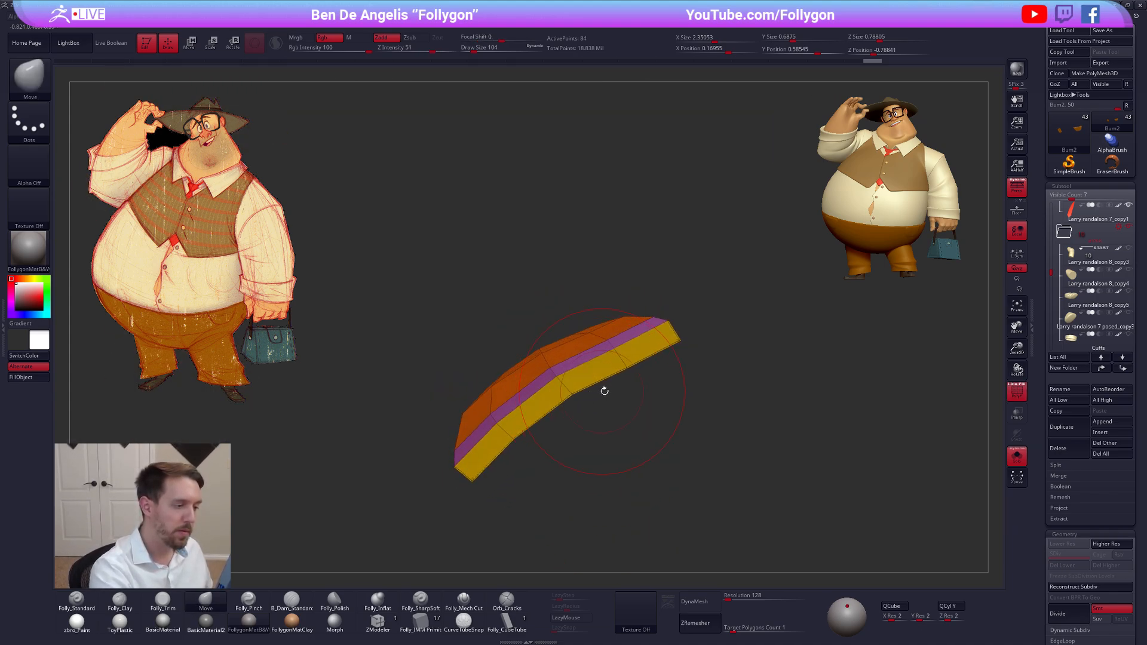
Move the points along the pocket's front rim to even out the curve of the opening
mouse_move(638, 359)
ctrl+mouse_down()
mouse_move(541, 360)
mouse_move(512, 481)
ctrl+mouse_up()
mouse_move(511, 482)
right_down()
mouse_move(564, 357)
mouse_move(548, 384)
right_up()
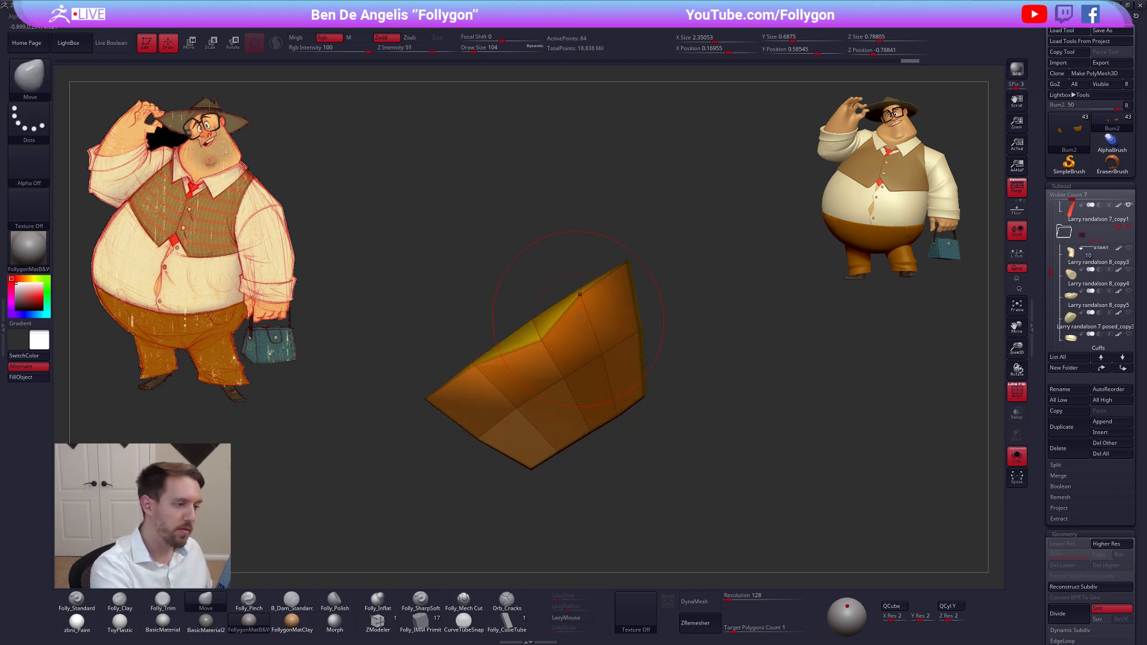
drag(579, 317, 586, 336)
key(space)
drag(561, 386, 555, 385)
drag(582, 307, 590, 315)
drag(475, 364, 496, 391)
mouse_move(542, 348)
mouse_down()
mouse_move(546, 358)
mouse_move(595, 350)
mouse_up()
mouse_move(553, 367)
right_down()
mouse_move(615, 422)
mouse_move(603, 372)
right_up()
key(space)
drag(519, 427, 522, 427)
Return the pocket to its higher subdivision level and nudge its ends and outer face closer to the trousers' waist
key(d)
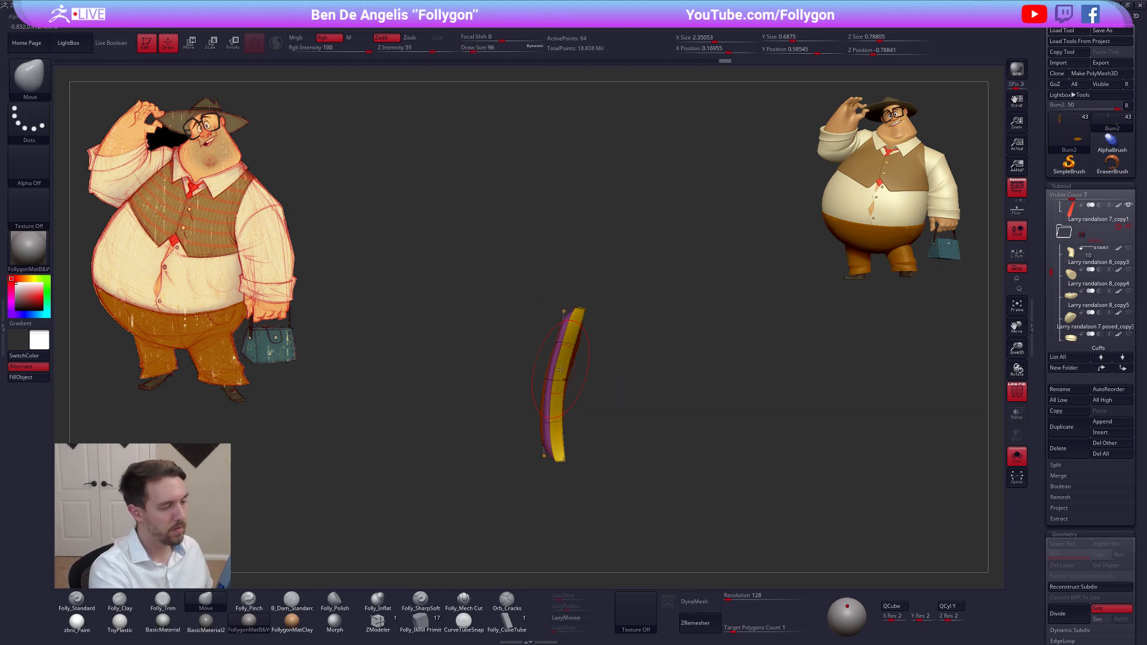
key(alt+s)
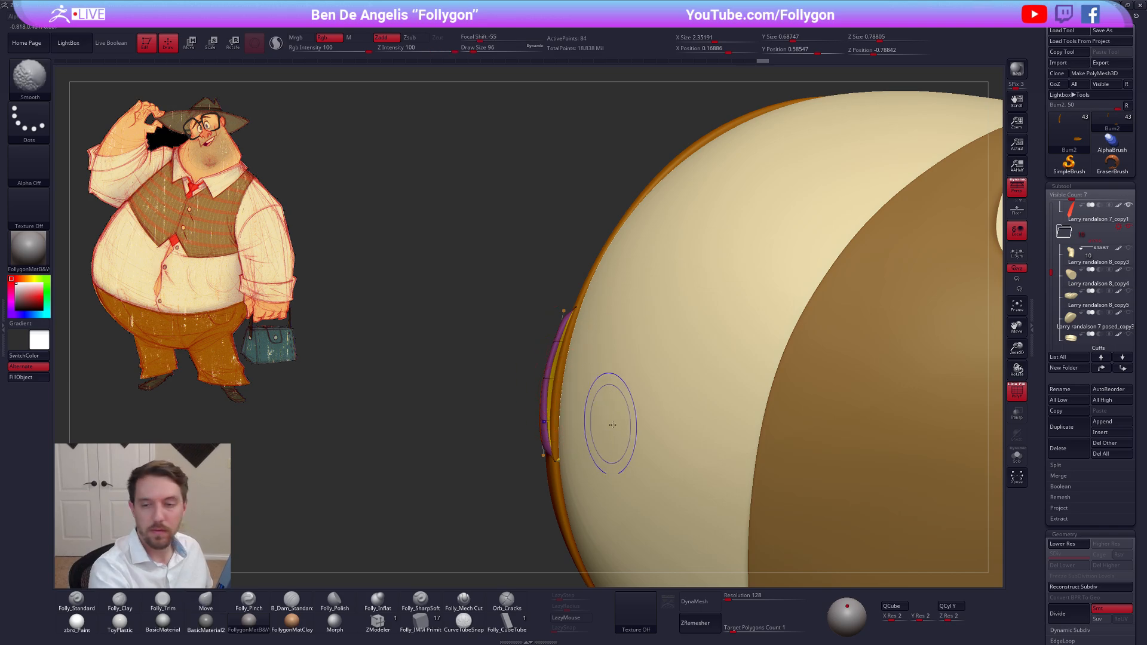
key(shift+f)
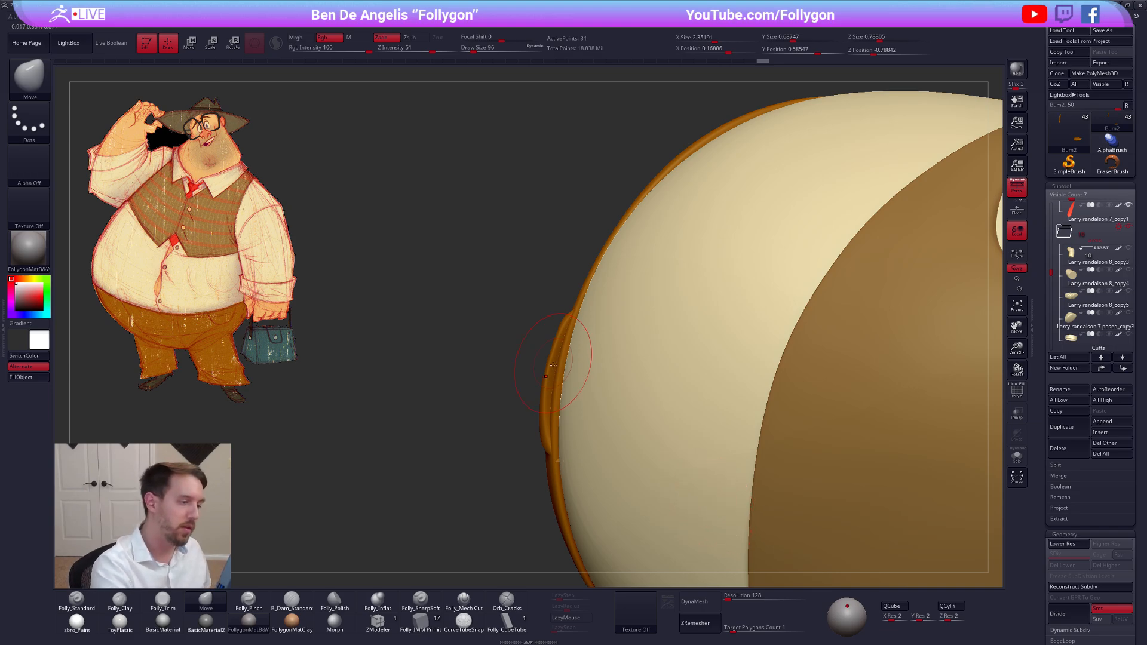
key(])
drag(560, 310, 558, 314)
mouse_move(557, 465)
mouse_down()
mouse_move(544, 417)
mouse_move(550, 430)
mouse_up()
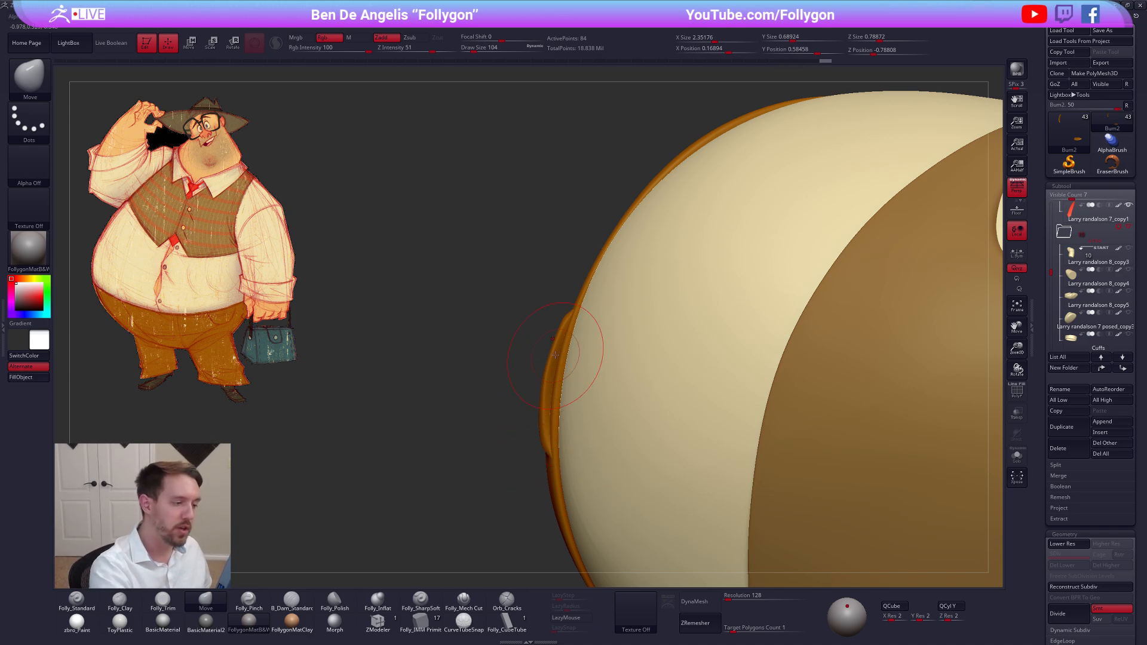
drag(562, 345, 554, 352)
Check the pockets on the full figure and merge all visible subtools into a single tool
mouse_move(509, 382)
mouse_down()
mouse_move(445, 385)
mouse_move(439, 335)
mouse_up()
drag(536, 305, 466, 239)
mouse_move(466, 335)
mouse_down()
mouse_move(454, 310)
mouse_move(472, 412)
mouse_up()
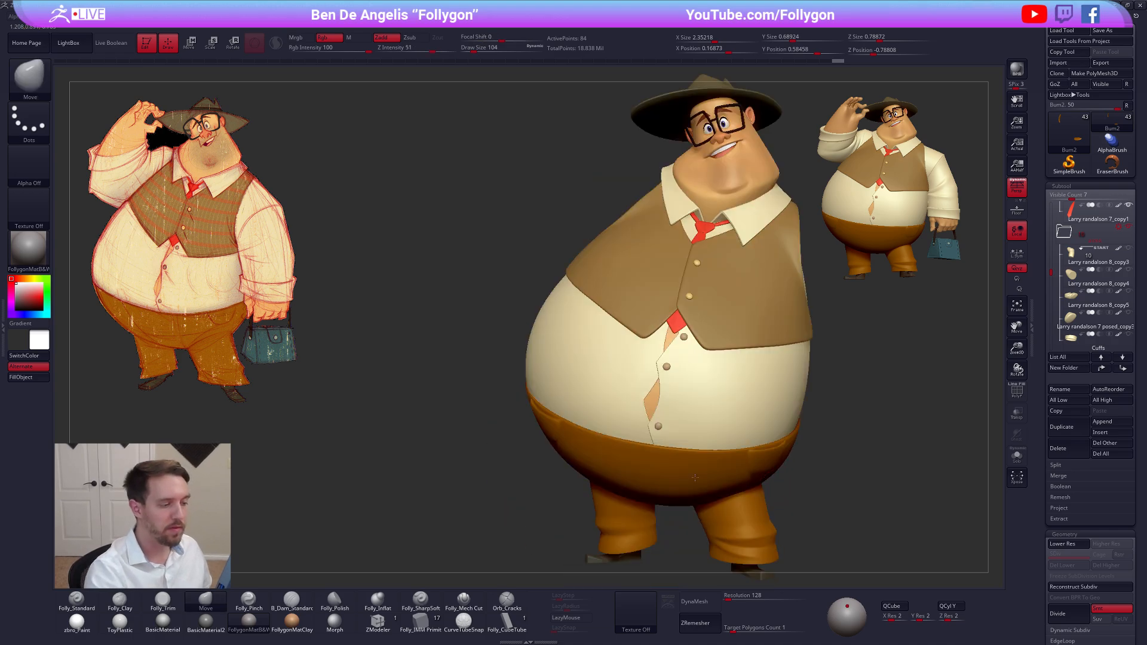
mouse_move(782, 486)
mouse_down()
mouse_move(699, 486)
mouse_move(687, 430)
mouse_move(650, 396)
mouse_up()
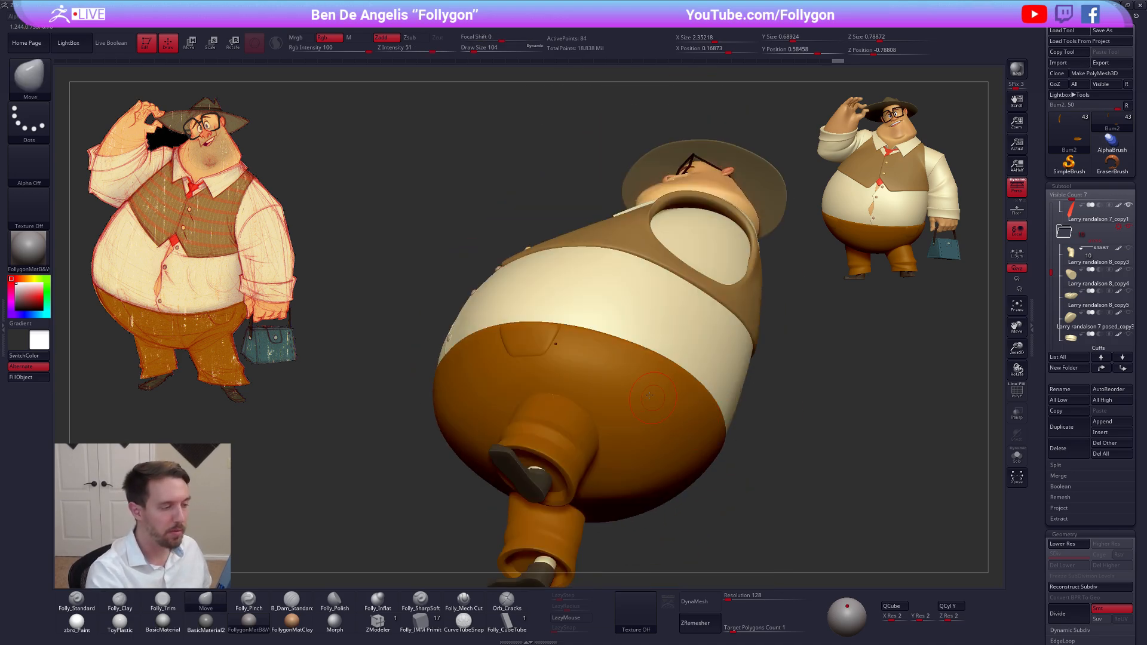
drag(576, 344, 637, 399)
mouse_move(766, 491)
shift+mouse_down()
mouse_move(727, 446)
mouse_move(781, 478)
shift+mouse_up()
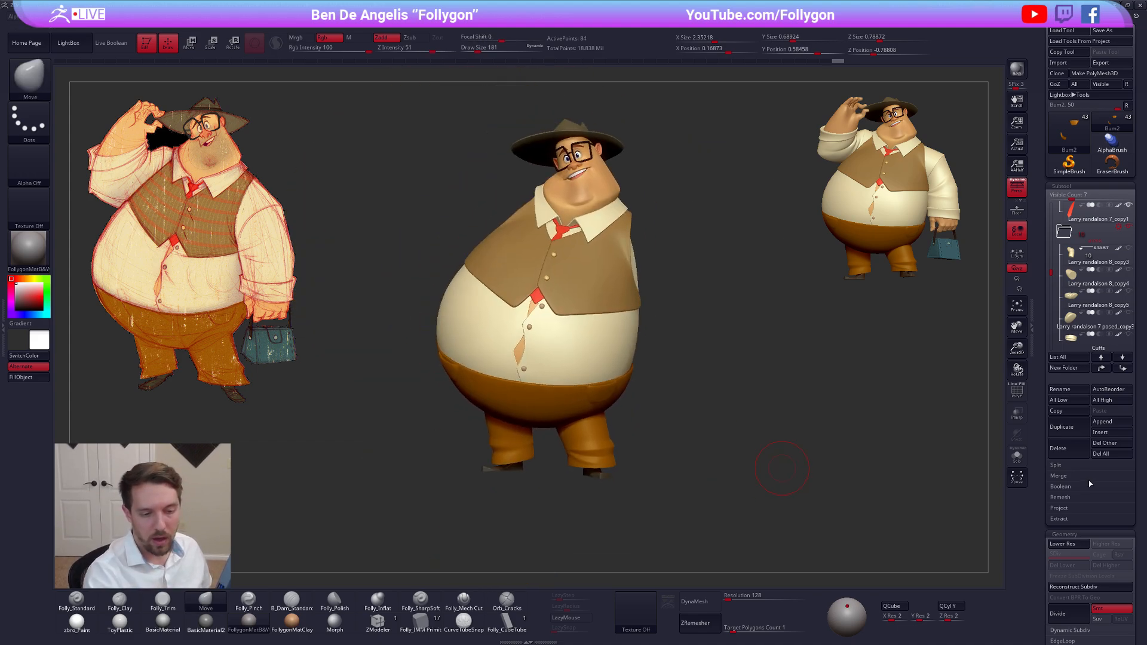
click(1074, 477)
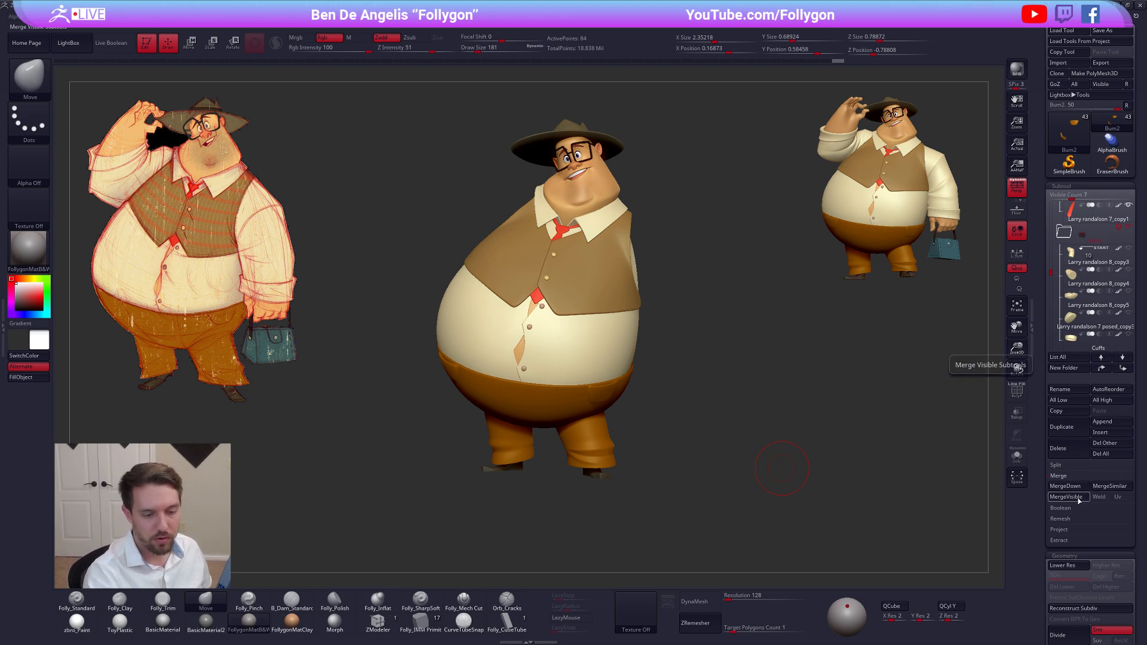
click(1066, 497)
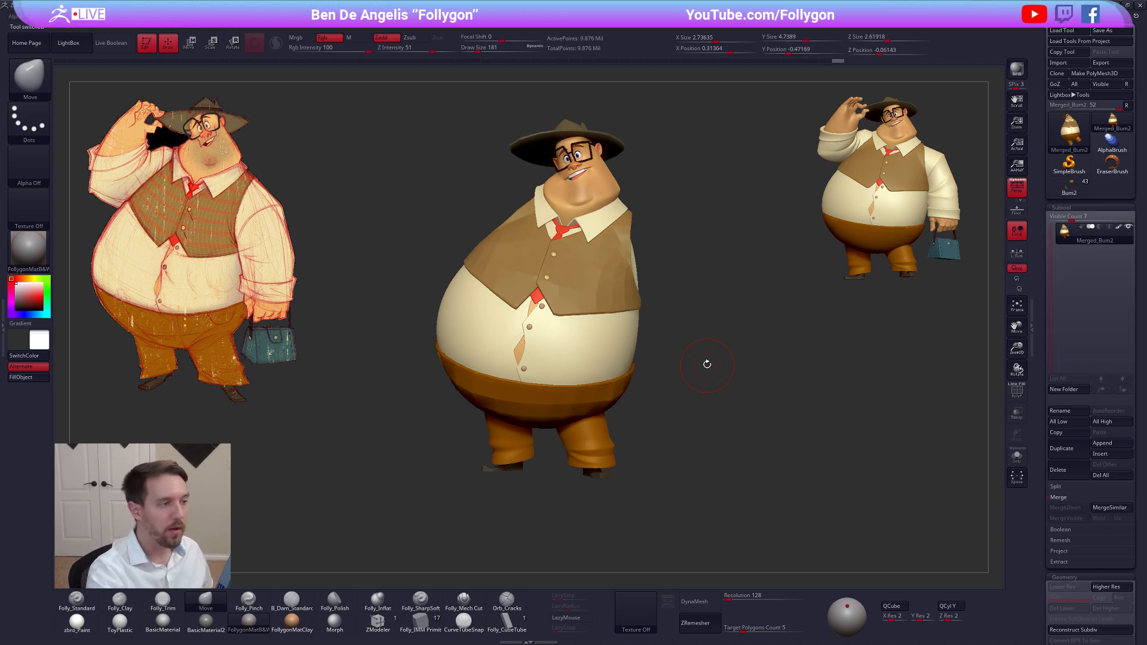
Try building up forms on the merged character's chin with the Folly_Clay brush
mouse_move(682, 366)
mouse_down()
mouse_move(661, 384)
mouse_move(636, 359)
mouse_move(650, 455)
mouse_move(627, 352)
mouse_up()
key(shift+f)
key(shift+f)
key(2)
key(space)
key(space)
drag(603, 280, 641, 370)
key(space)
alt+drag(633, 270, 627, 382)
drag(559, 489, 645, 482)
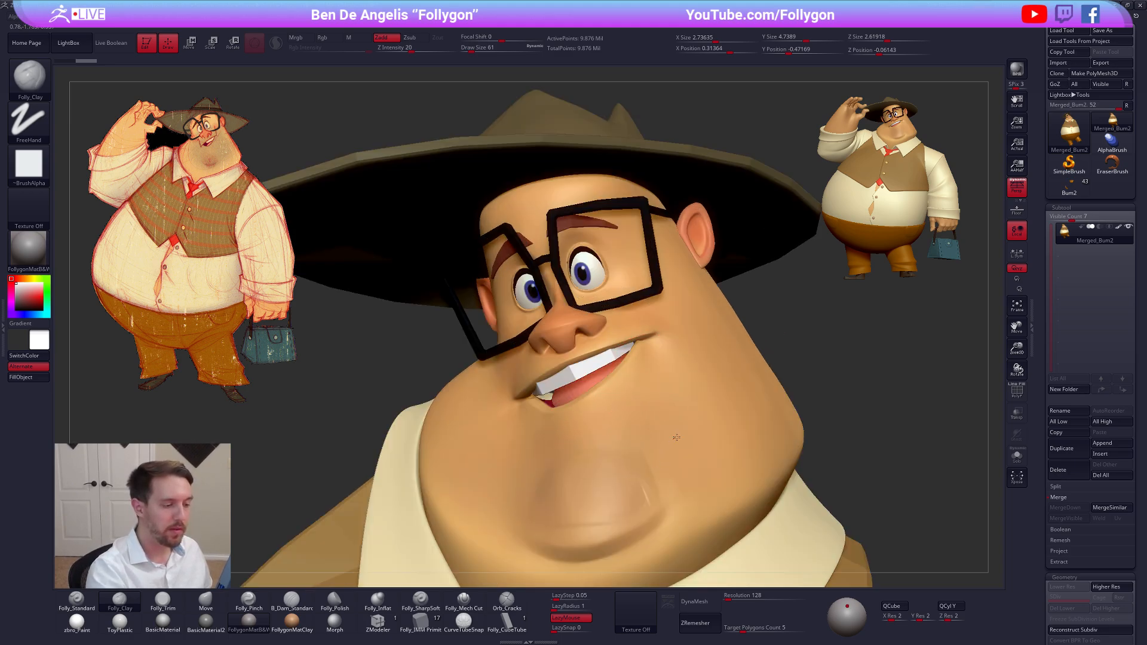
Turn off LazyMouse and undo the clay strokes on the chin and cheek
click(585, 618)
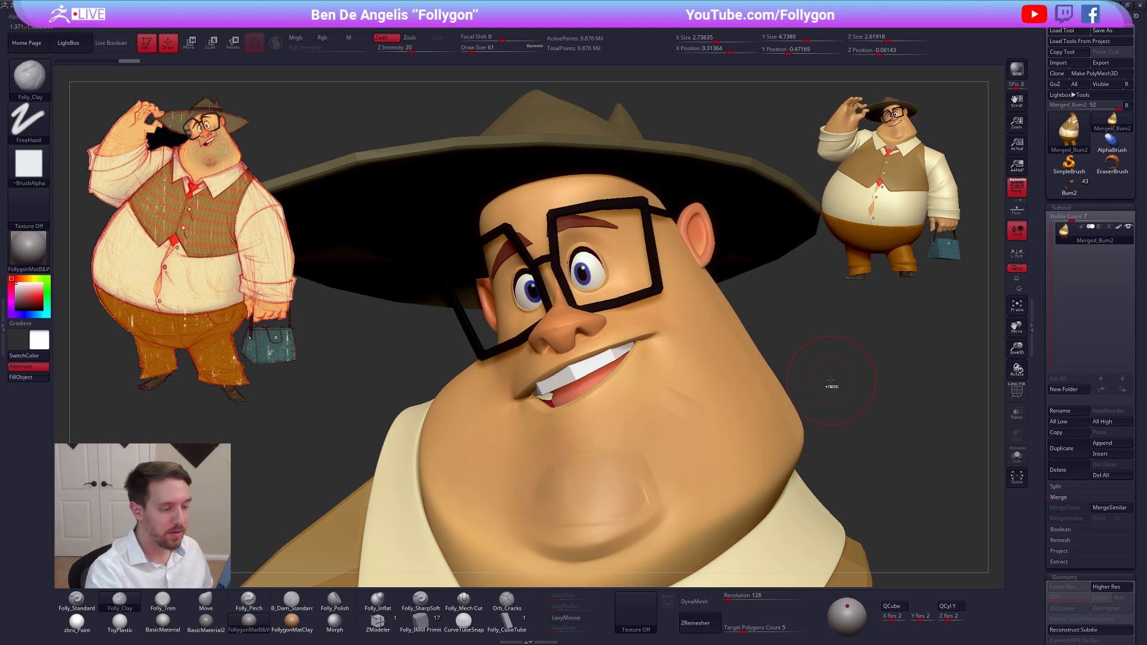
key(ctrl)
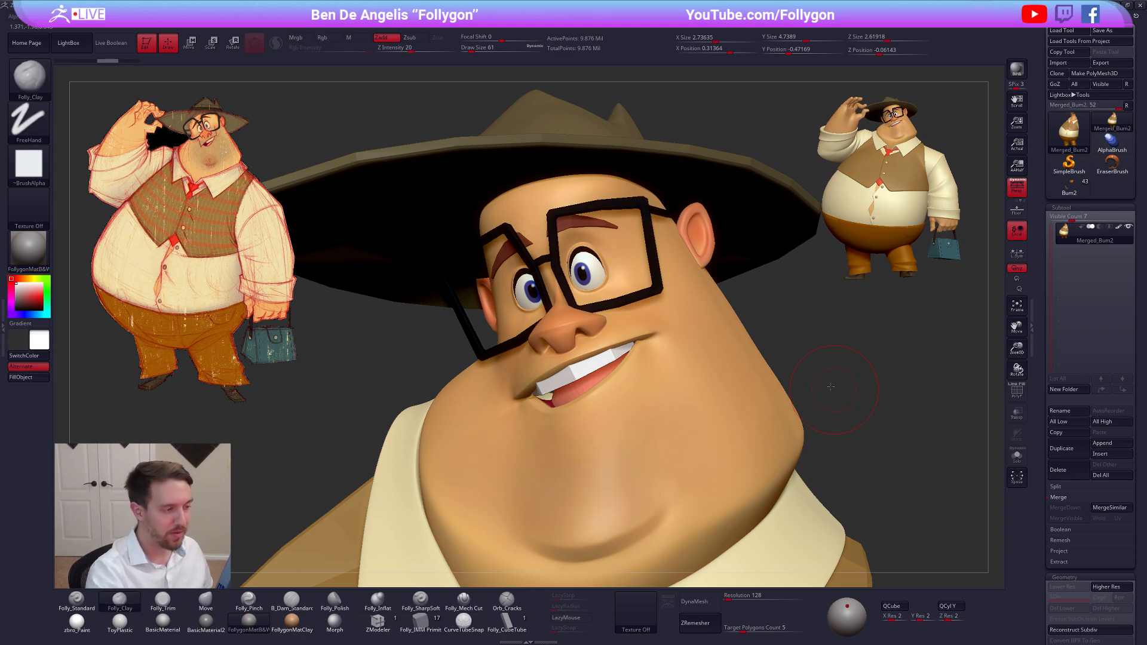
key(ctrl+z)
Isolate the merged character's hat, head and shoulders with a lasso selection and delete the hidden geometry
mouse_move(756, 352)
alt+mouse_down()
mouse_move(723, 333)
mouse_move(725, 403)
mouse_move(439, 298)
mouse_move(727, 263)
alt+mouse_up()
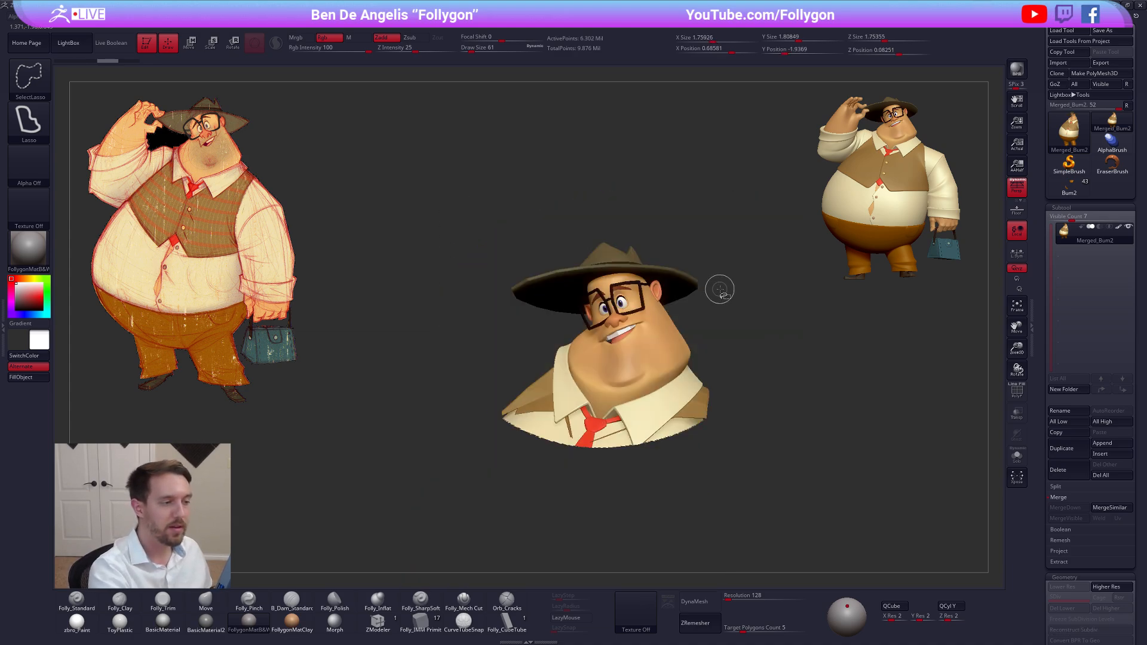
key(space)
click(741, 297)
alt+right_drag(627, 360, 638, 361)
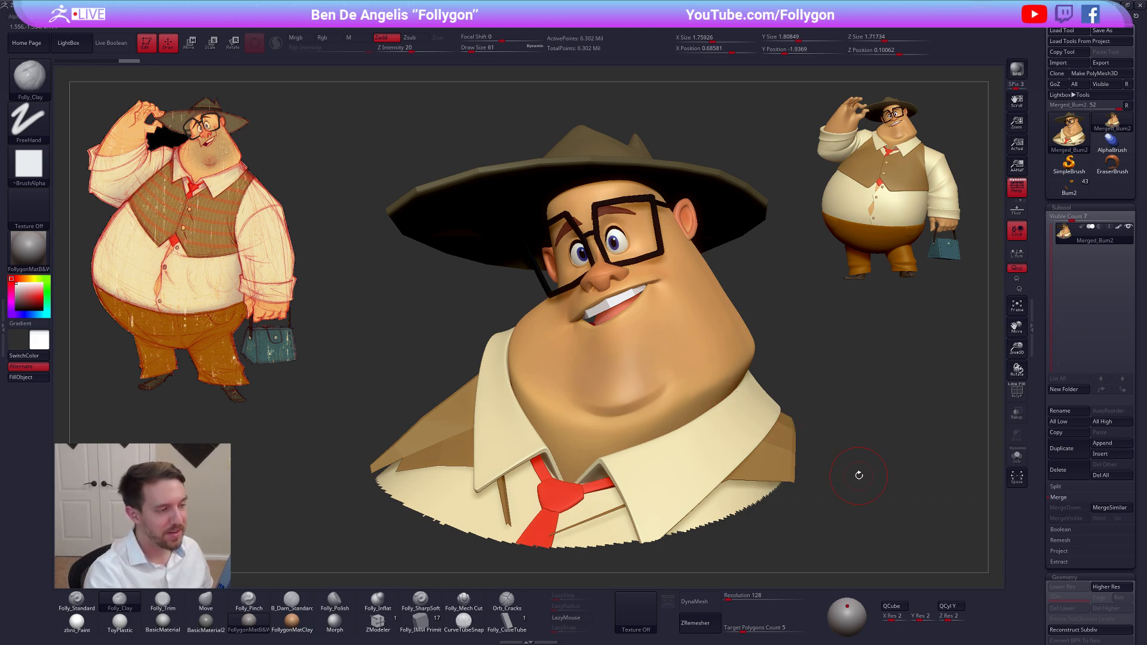
Cut the bust down to the hat and upper head by hiding everything below the eyes and deleting the hidden geometry
alt+right_drag(836, 473, 847, 456)
scroll(1058, 418, down, 5)
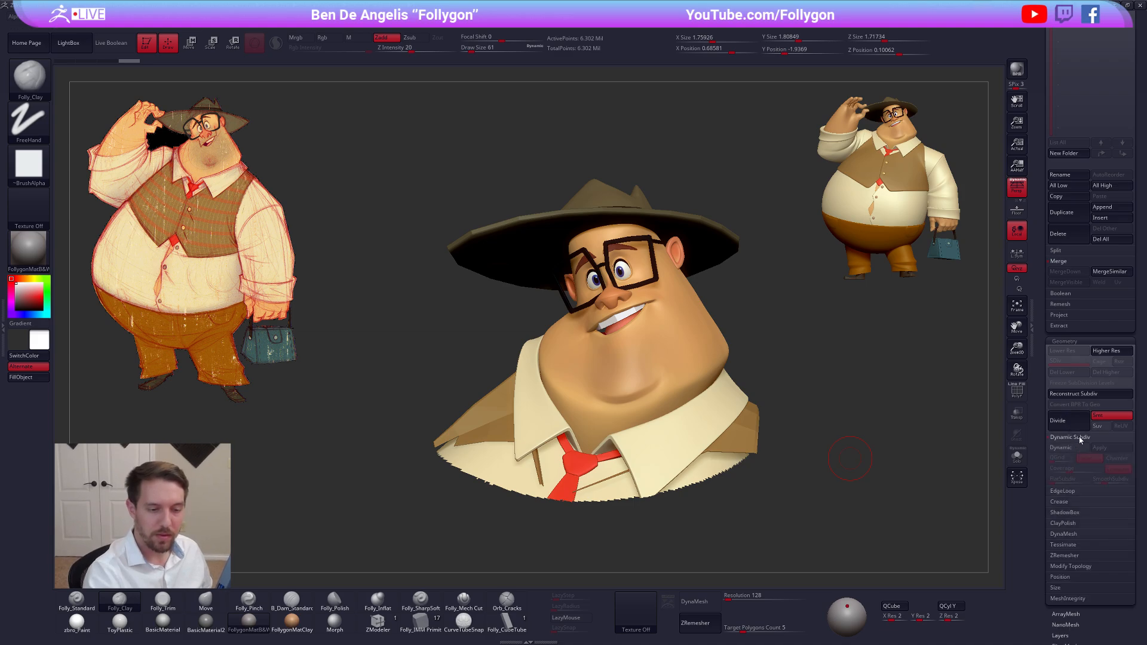
key(shift)
key(shift+f)
key(shift+f)
mouse_move(634, 338)
right_down()
mouse_move(685, 316)
mouse_move(674, 305)
right_up()
mouse_move(634, 258)
right_down()
mouse_move(644, 256)
mouse_move(625, 355)
mouse_move(608, 373)
mouse_move(622, 391)
mouse_move(640, 347)
mouse_move(643, 422)
right_up()
ctrl+shift+drag(493, 312, 325, 270)
key(space)
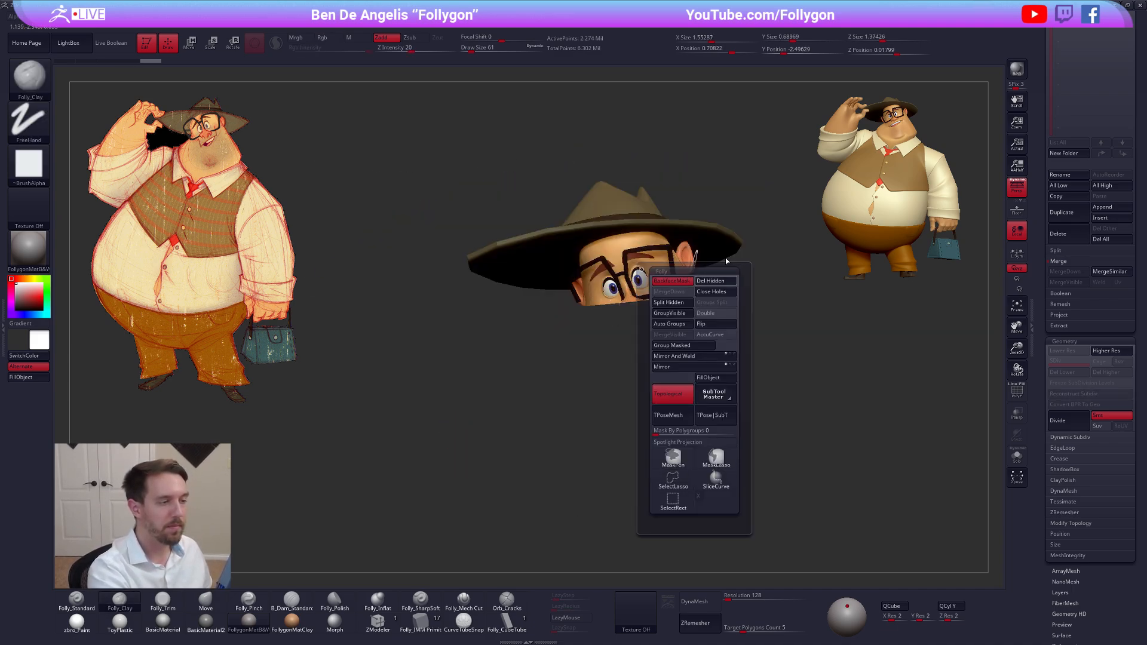
mouse_move(687, 272)
alt+right_down()
mouse_move(604, 343)
mouse_move(578, 344)
mouse_move(575, 370)
alt+right_up()
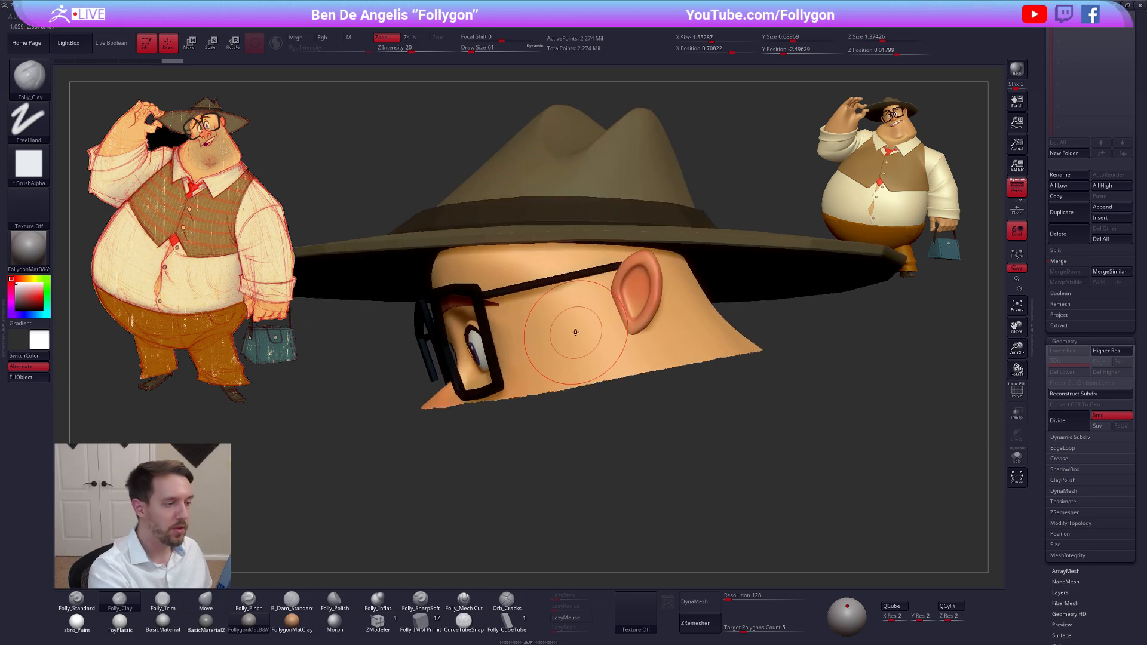
Test Folly_Clay strokes on the side of the head between the glasses and the ear, undoing one stroke
mouse_move(577, 335)
mouse_down()
mouse_move(605, 350)
mouse_move(568, 346)
mouse_up()
alt+right_drag(594, 345, 651, 385)
key(ctrl+z)
key(space)
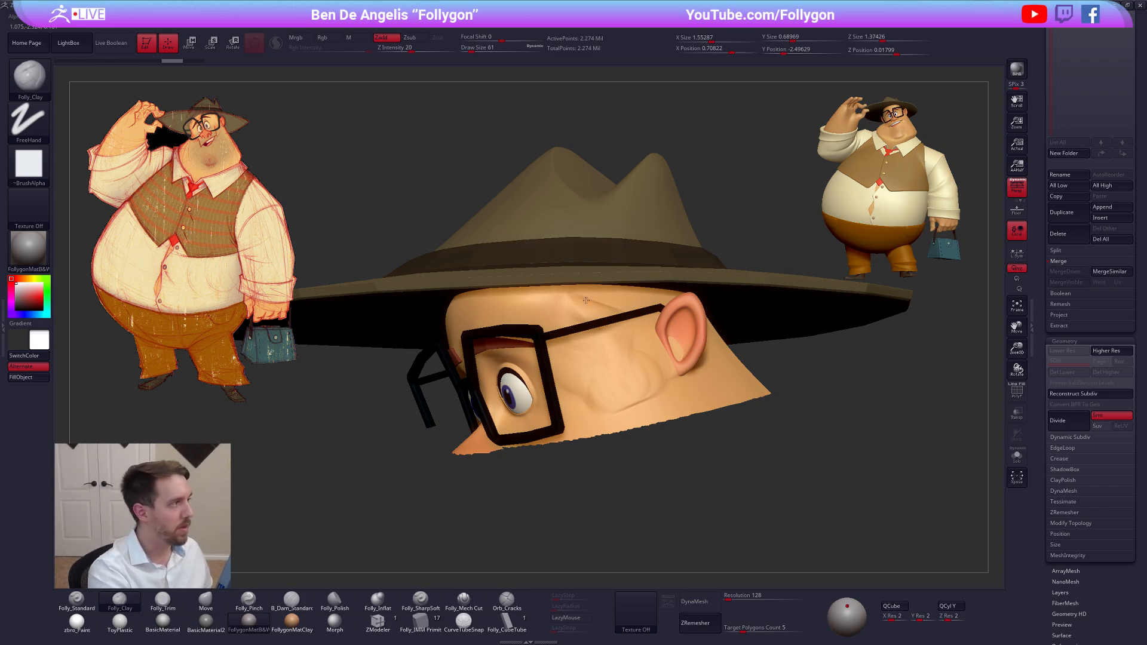
Test further Folly_Clay strokes on the side of the head between the glasses and the ear
drag(607, 351, 588, 390)
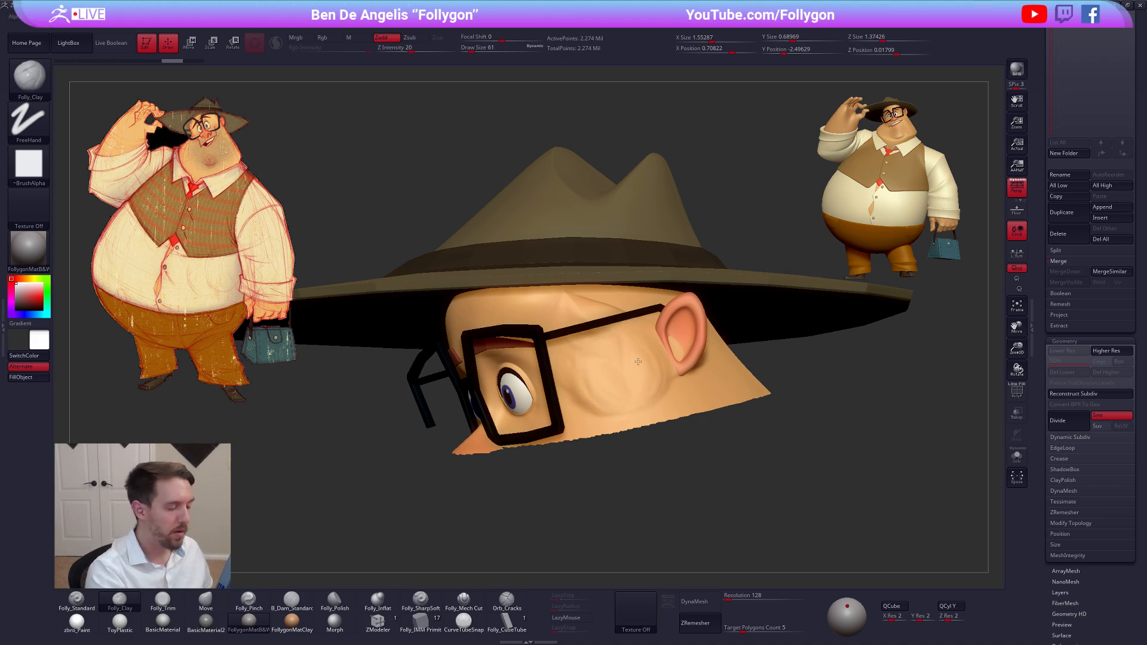
key(ctrl+shift+g)
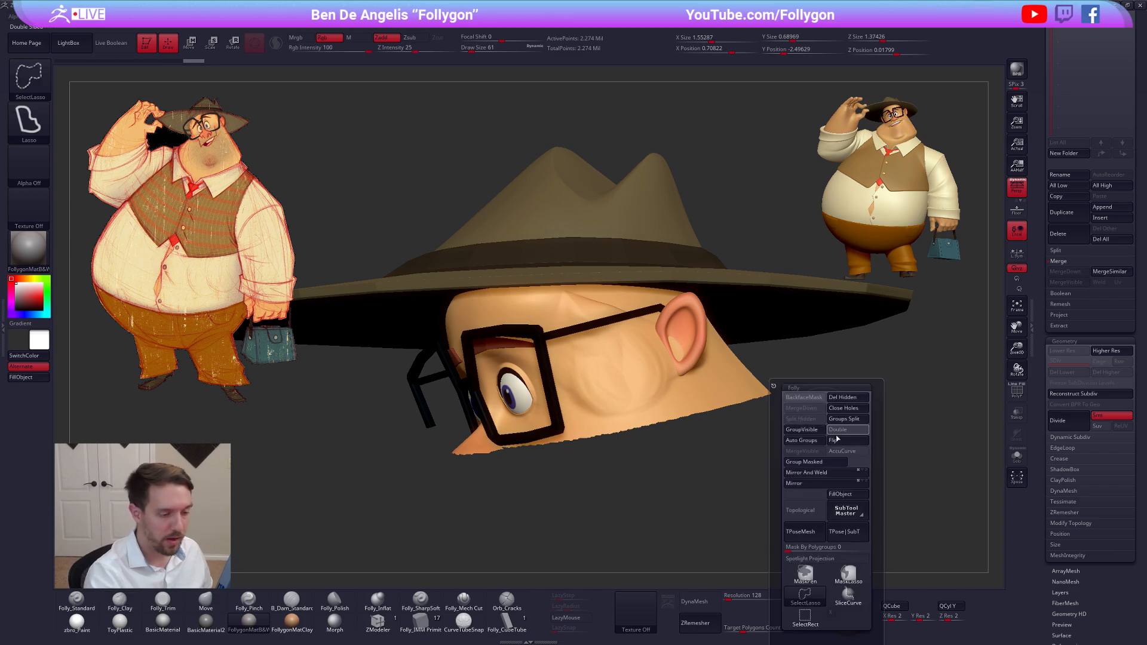
click(809, 513)
mouse_move(613, 374)
mouse_down()
mouse_move(643, 353)
mouse_move(636, 323)
mouse_move(501, 372)
mouse_move(507, 401)
mouse_move(519, 398)
mouse_move(503, 396)
mouse_move(653, 189)
mouse_move(565, 233)
mouse_move(577, 358)
mouse_move(726, 316)
mouse_up()
mouse_move(771, 428)
alt+mouse_down()
mouse_move(694, 379)
mouse_move(689, 359)
alt+mouse_up()
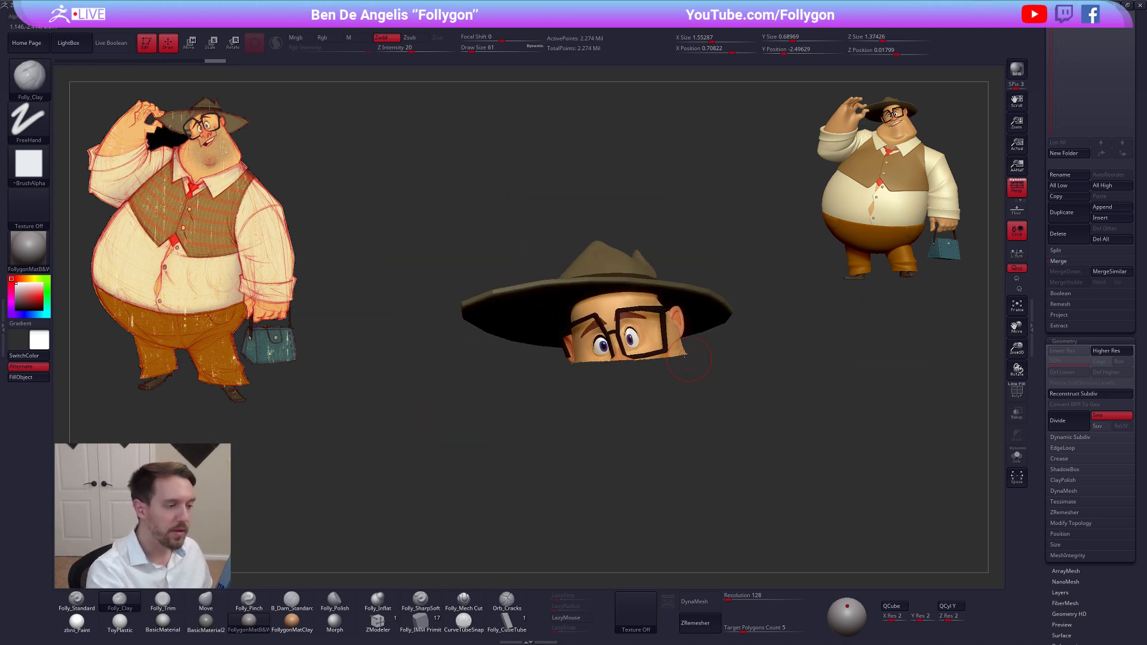
Delete the merged head subtool and switch back to the full character tool Bum2
drag(1047, 253, 1047, 489)
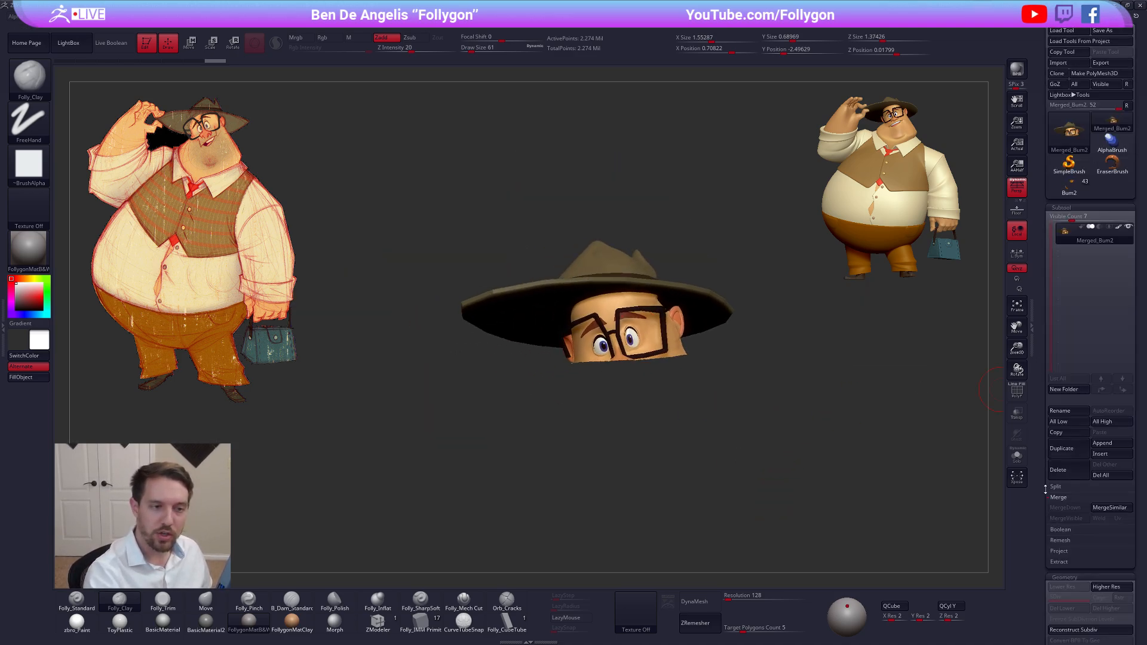
click(1070, 469)
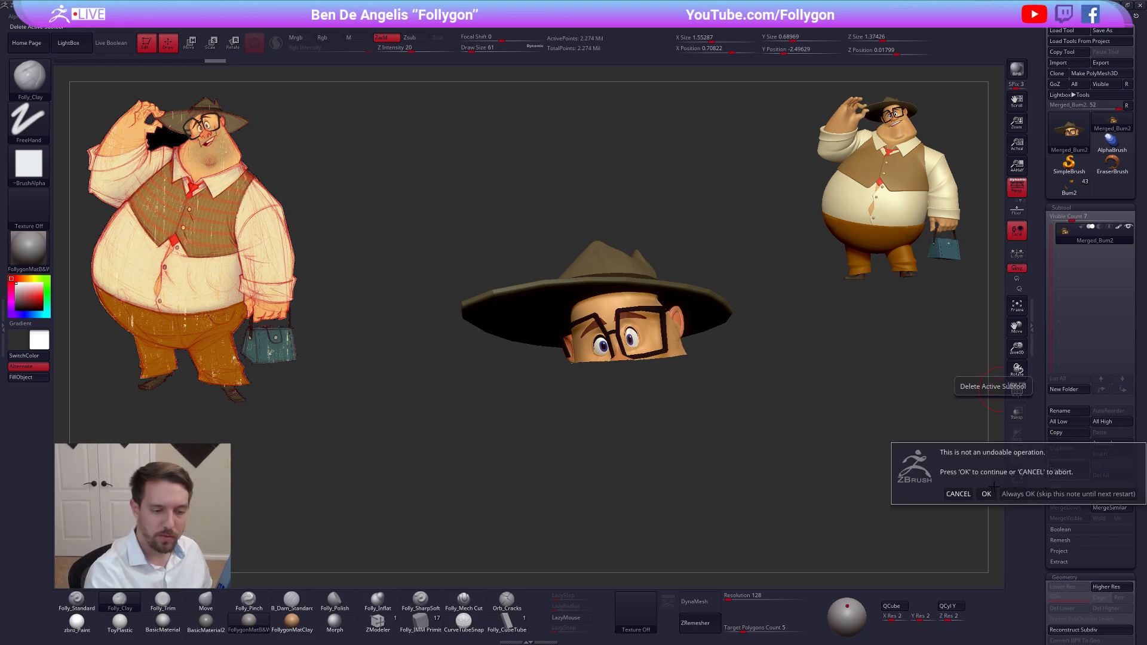
click(987, 491)
click(1071, 186)
click(1109, 166)
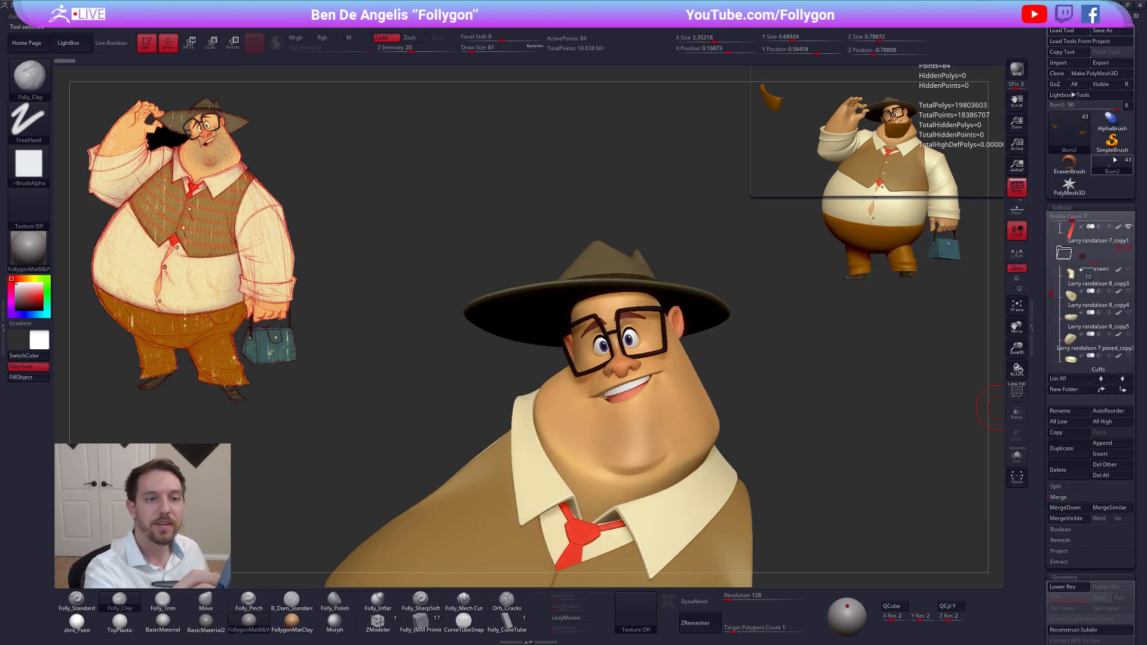
Reshape the trouser pockets on the hips with the Move brush, enlarging the Draw Size to 104
ctrl+right_drag(798, 367, 621, 77)
alt+right_drag(629, 436, 641, 366)
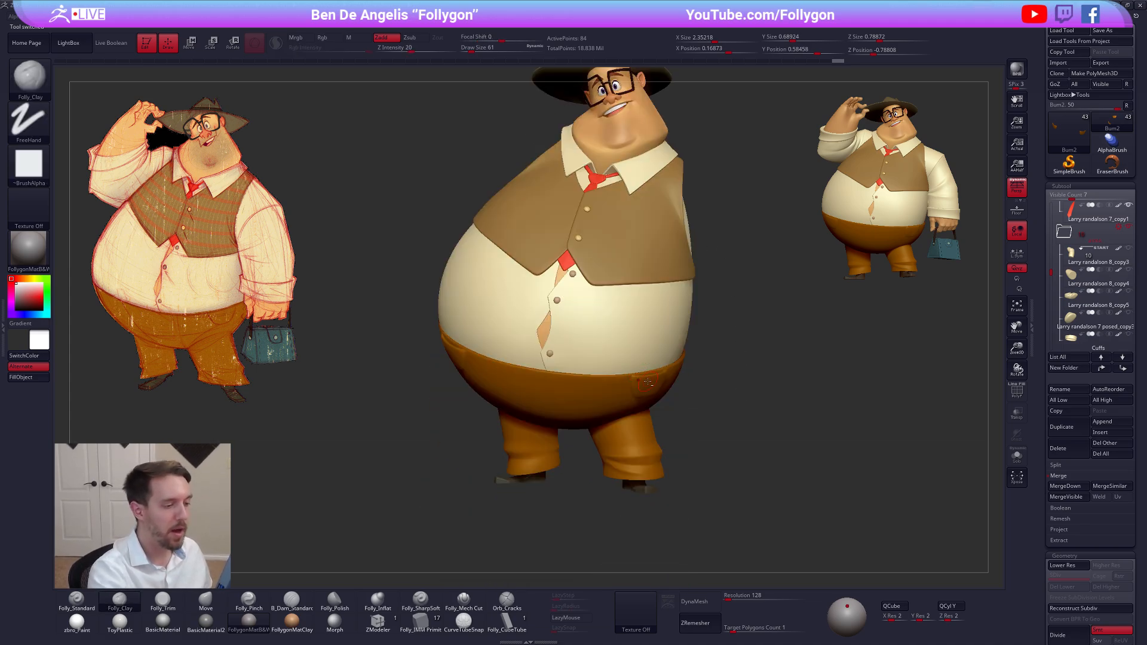
key(b)
key(m)
key(v)
mouse_move(647, 406)
right_down()
mouse_move(622, 394)
mouse_move(651, 409)
right_up()
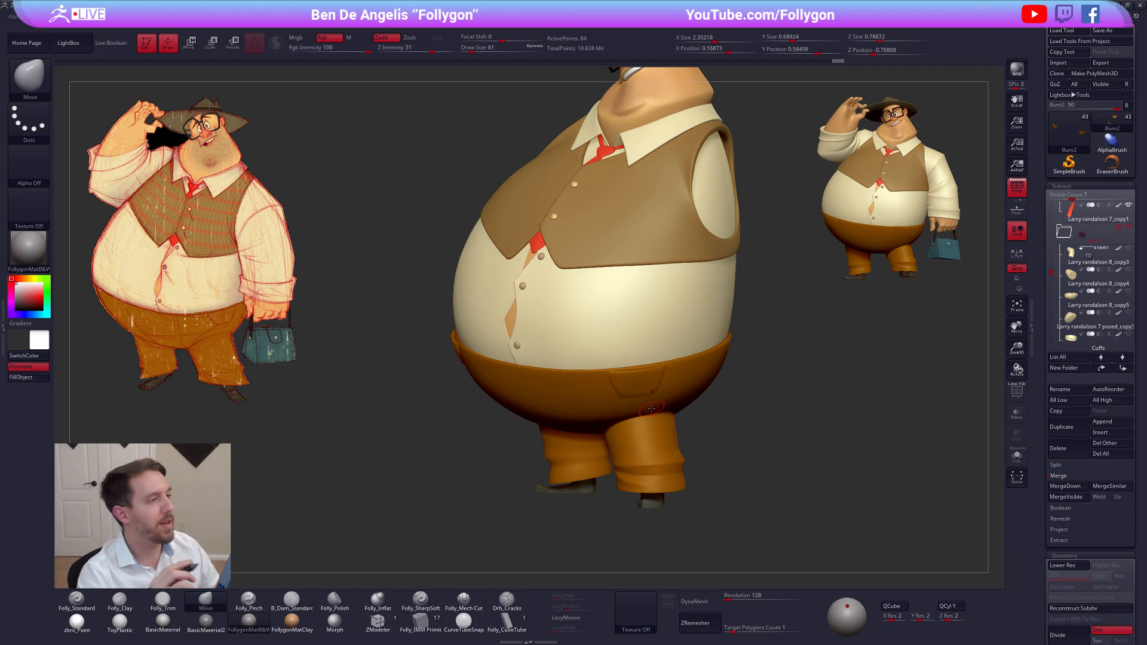
right_drag(675, 418, 661, 381)
key(space)
drag(661, 381, 638, 368)
drag(638, 368, 602, 373)
mouse_move(556, 382)
right_down()
mouse_move(574, 396)
mouse_move(608, 390)
right_up()
drag(504, 396, 500, 404)
right_drag(499, 405, 526, 410)
drag(468, 412, 468, 415)
right_drag(464, 417, 529, 402)
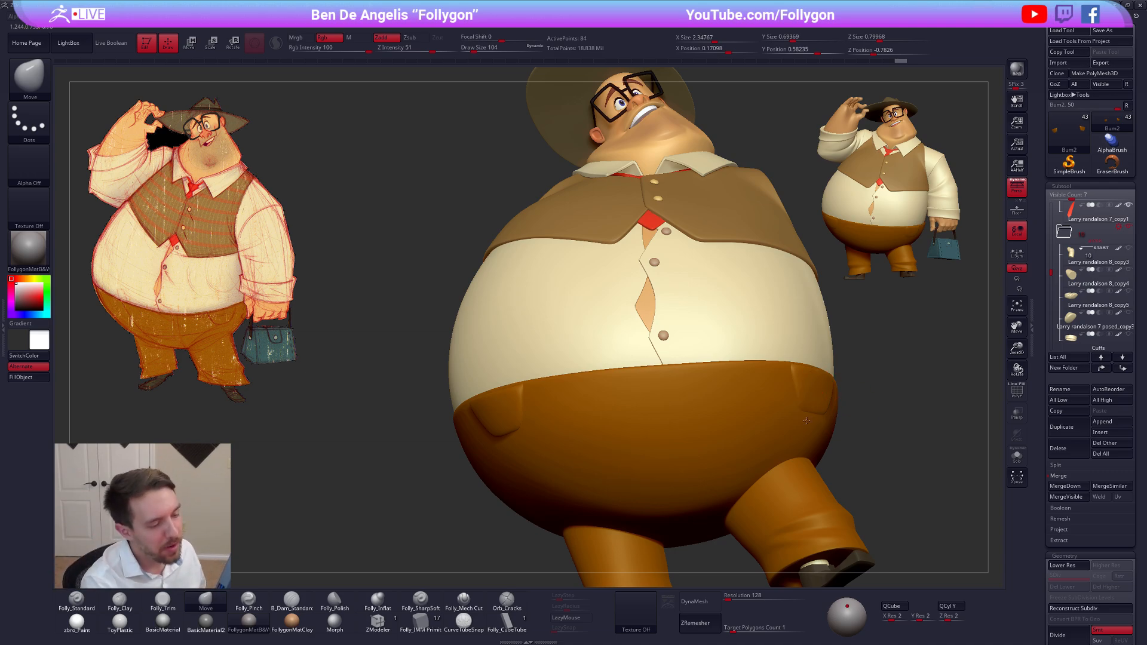
Adjust the outline of the hip pocket with the Move brush at Draw Size 113
right_drag(806, 420, 669, 431)
key(space)
drag(780, 406, 770, 426)
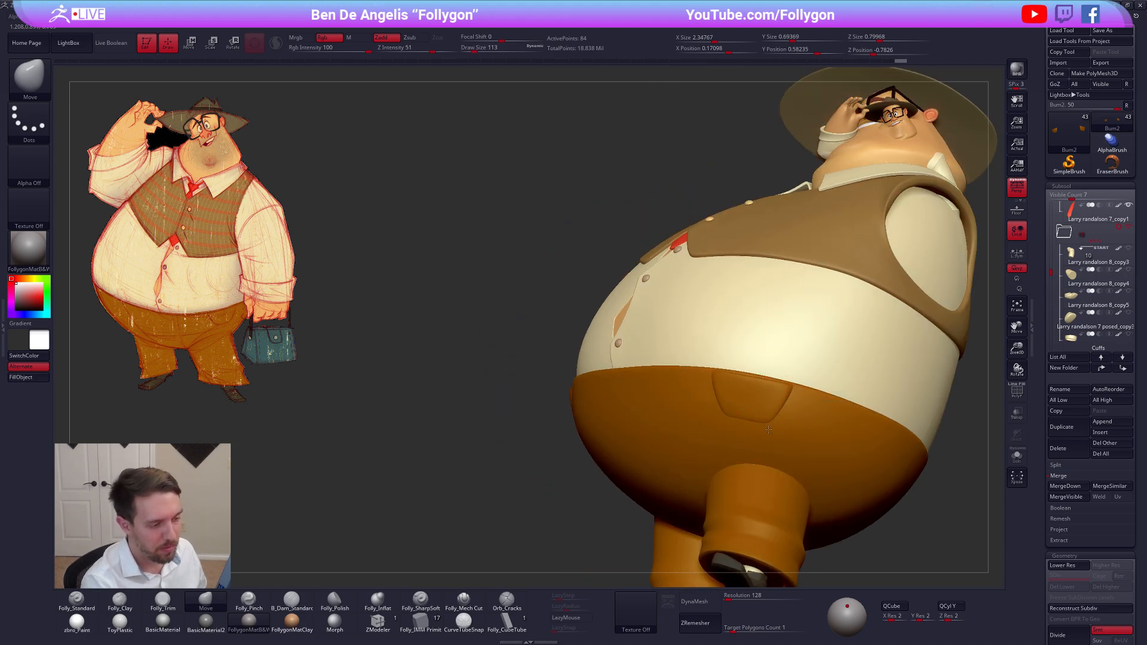
right_drag(730, 425, 710, 407)
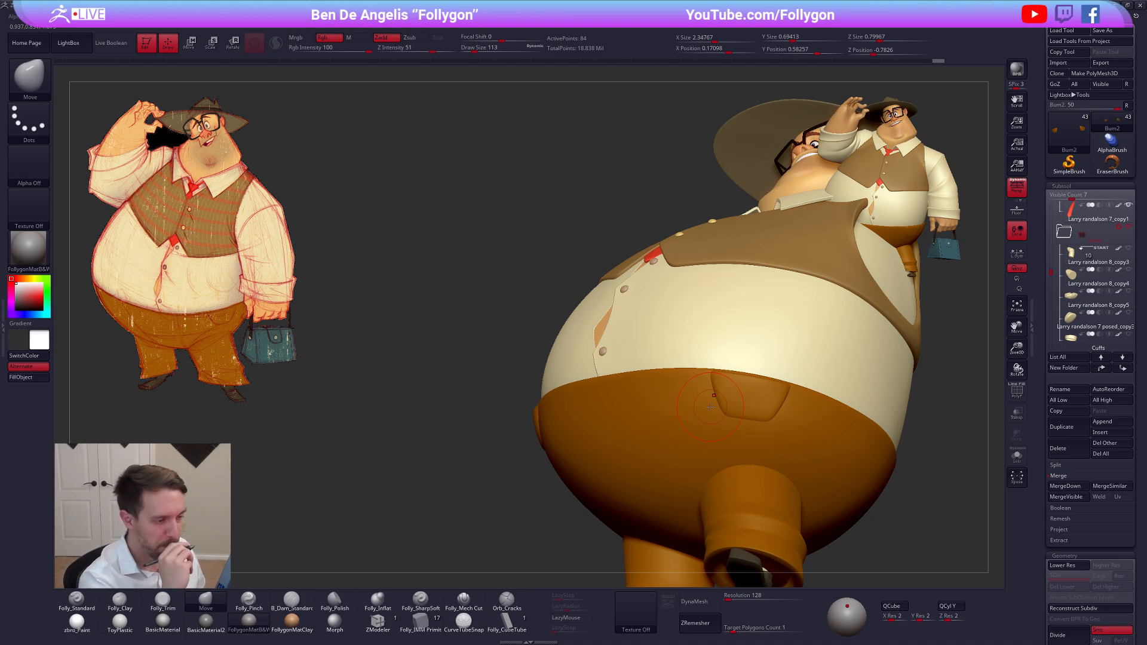
right_drag(710, 407, 717, 477)
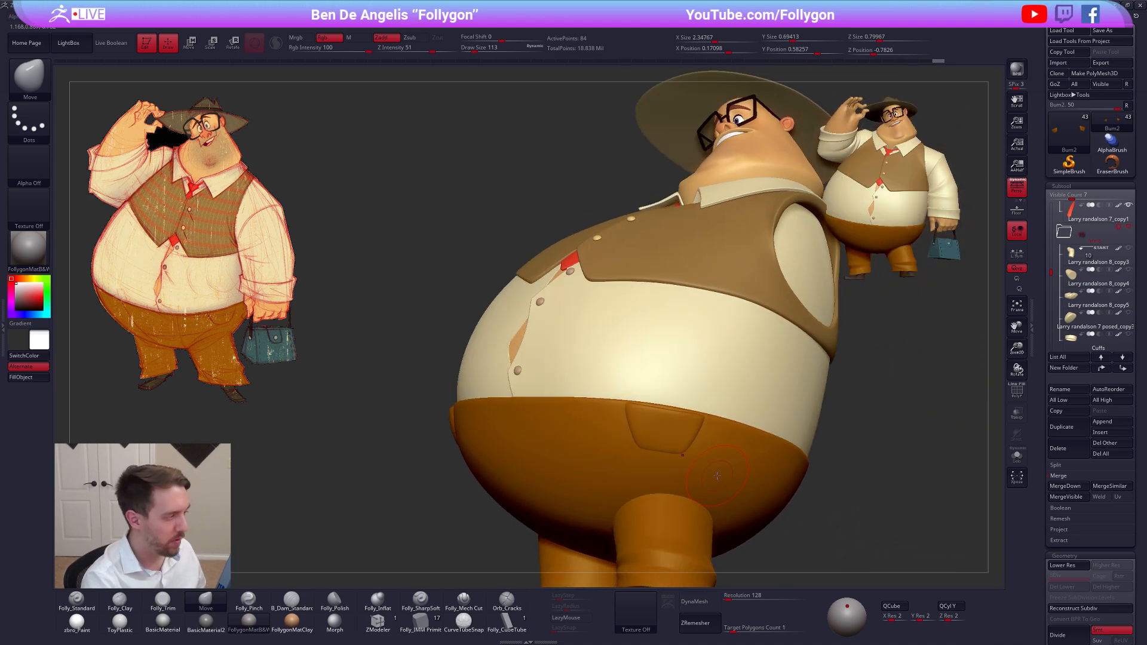
Switch to the browser to examine the khaki trousers reference photo, and return to ZBrush to compare the pocket
key(alt+Tab)
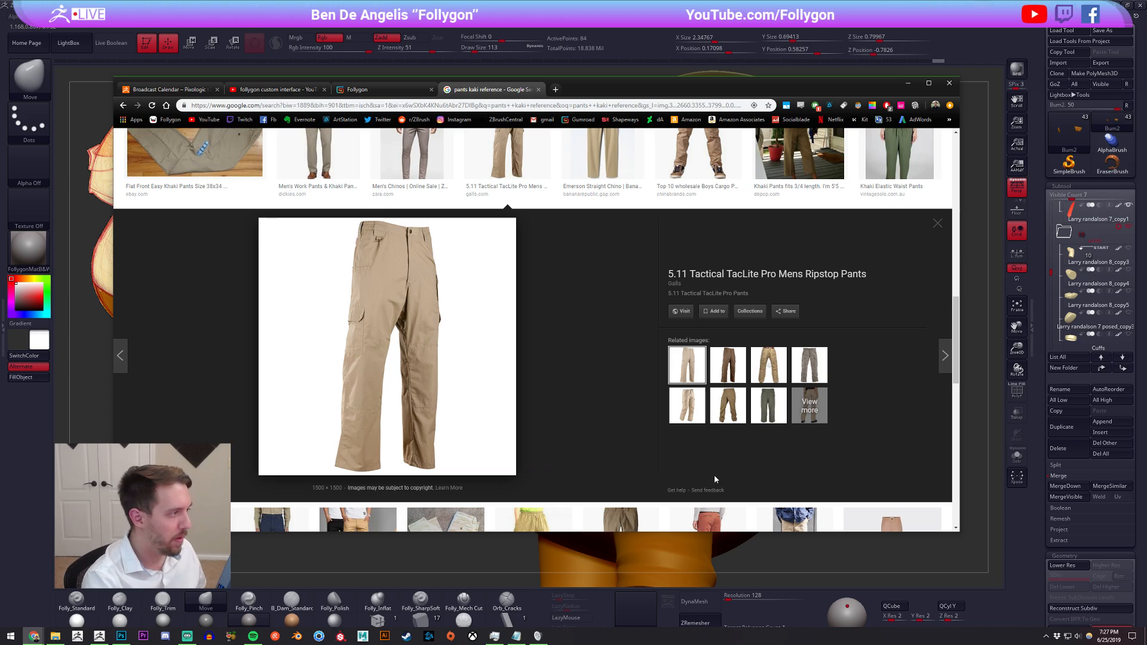
key(alt+Tab)
right_drag(714, 474, 777, 437)
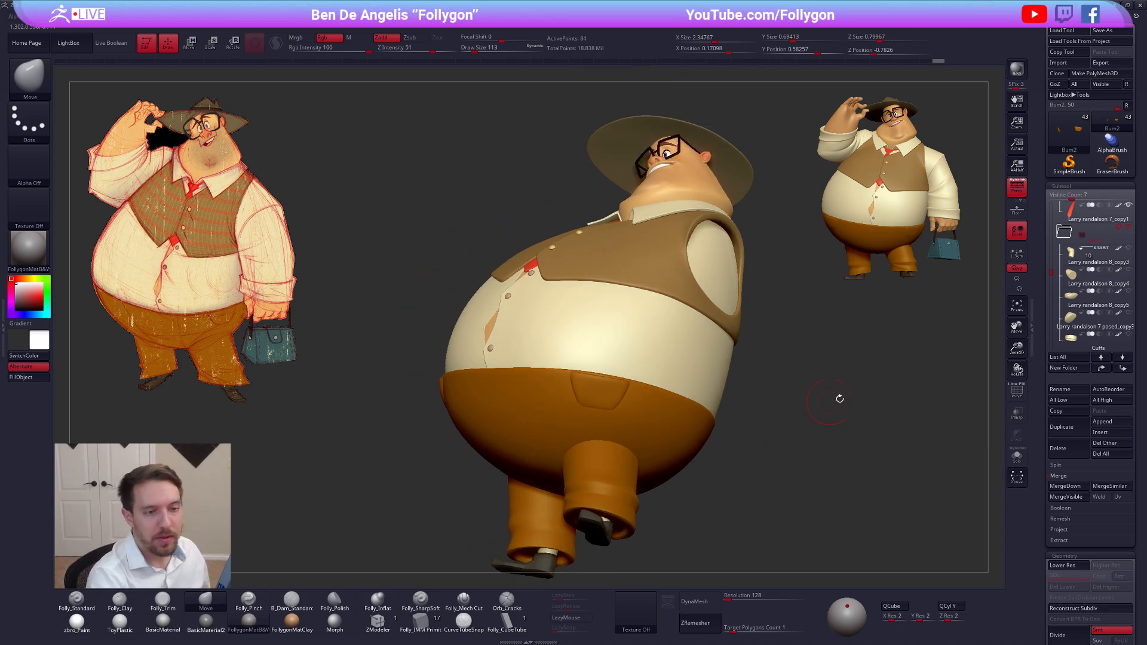
Isolate the pocket subtool and subdivide it to level 6
drag(1052, 272, 1055, 325)
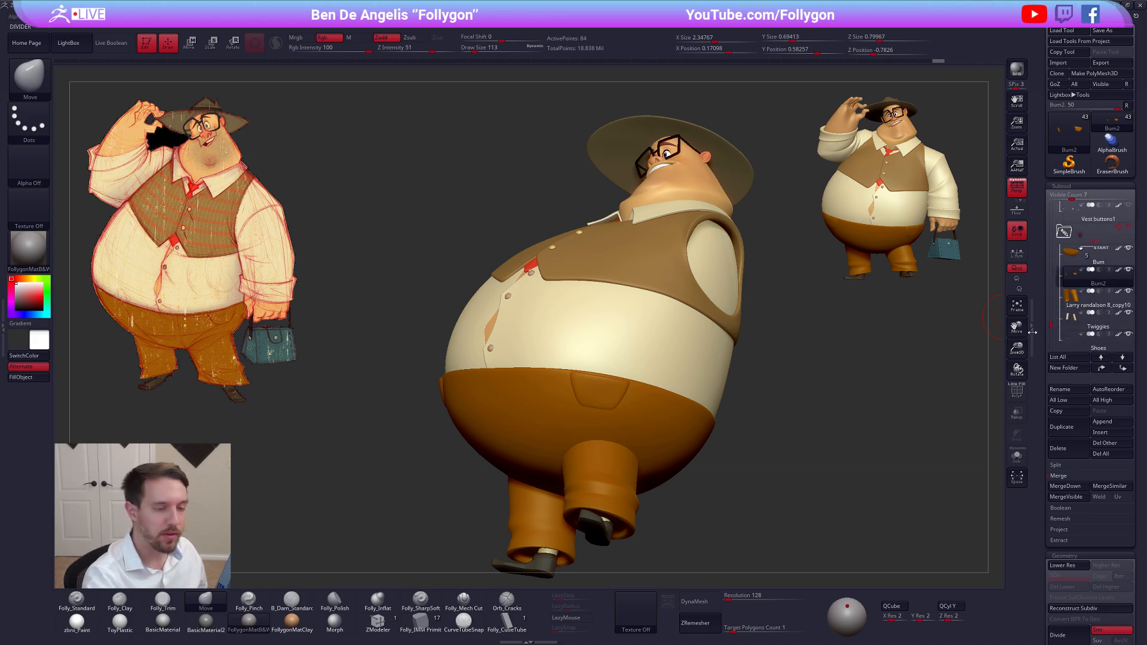
key(ctrl+shift+s)
alt+drag(609, 394, 688, 455)
key(shift+d)
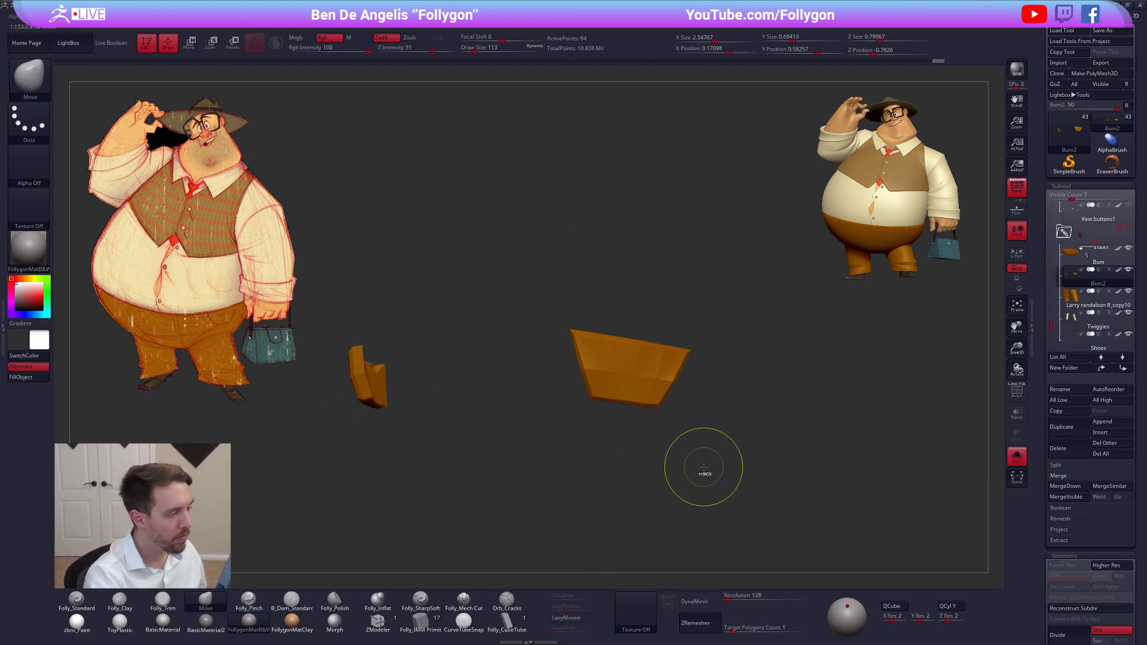
key(ctrl+d)
key(ctrl+d)
key(ctrl+d)
key(ctrl+d)
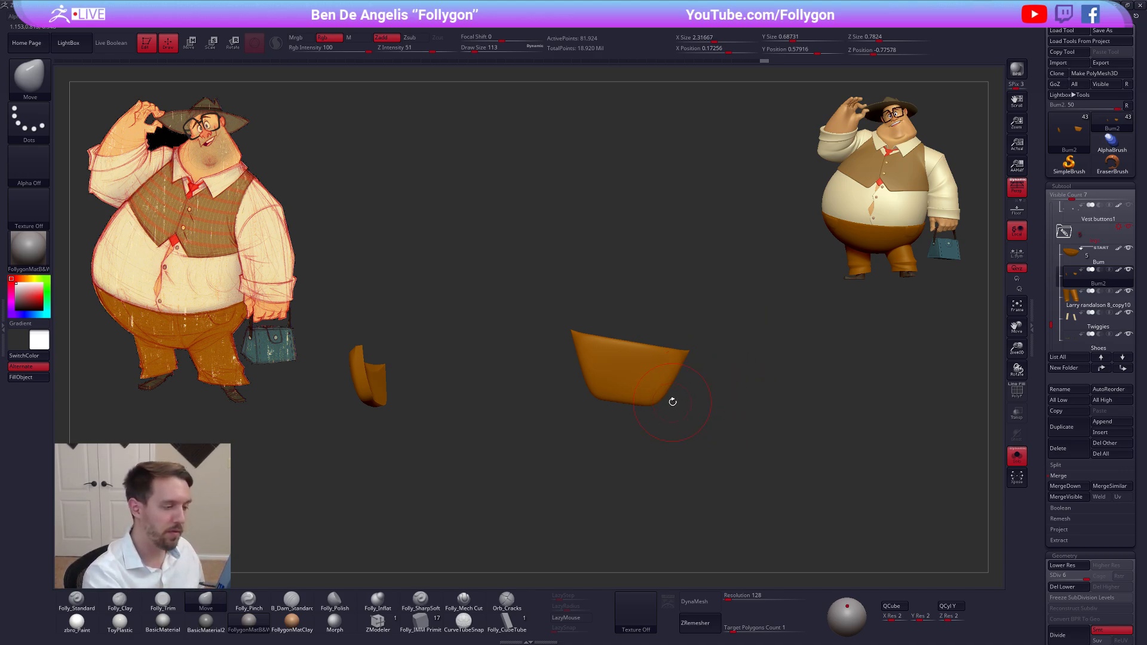
Frame the pocket from the front and load the seam_9 brush from the LightBox brush library
mouse_move(673, 401)
mouse_down()
mouse_move(649, 451)
mouse_move(737, 335)
mouse_up()
key(s)
mouse_move(758, 353)
mouse_down()
mouse_move(818, 359)
mouse_move(726, 388)
mouse_move(725, 413)
mouse_up()
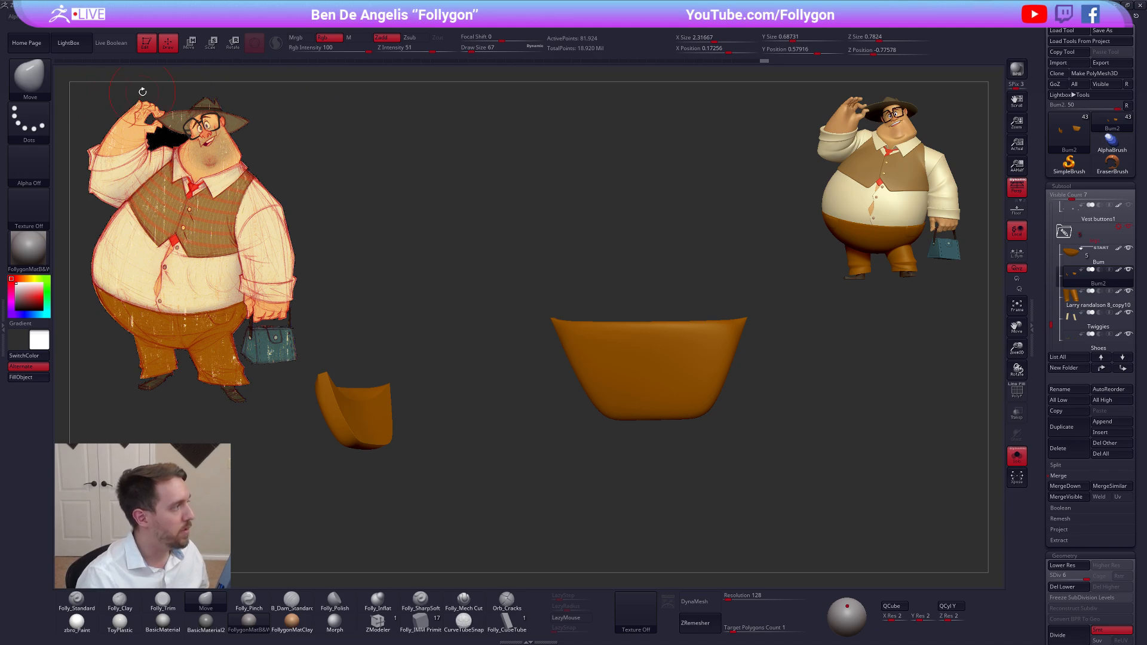
key(b)
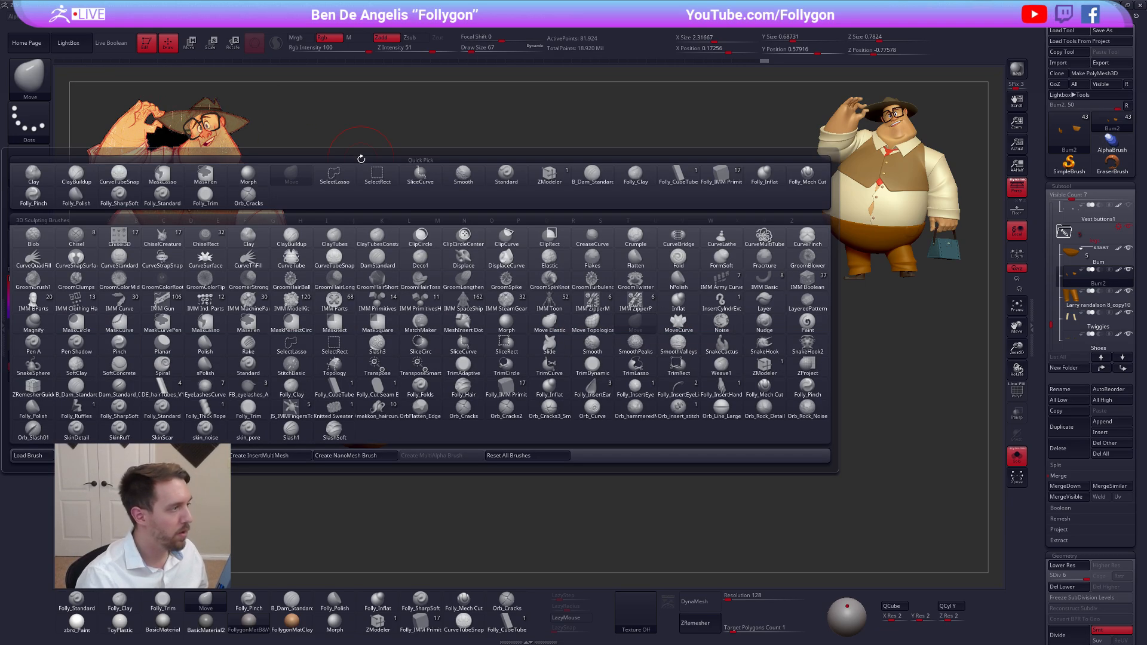
click(70, 43)
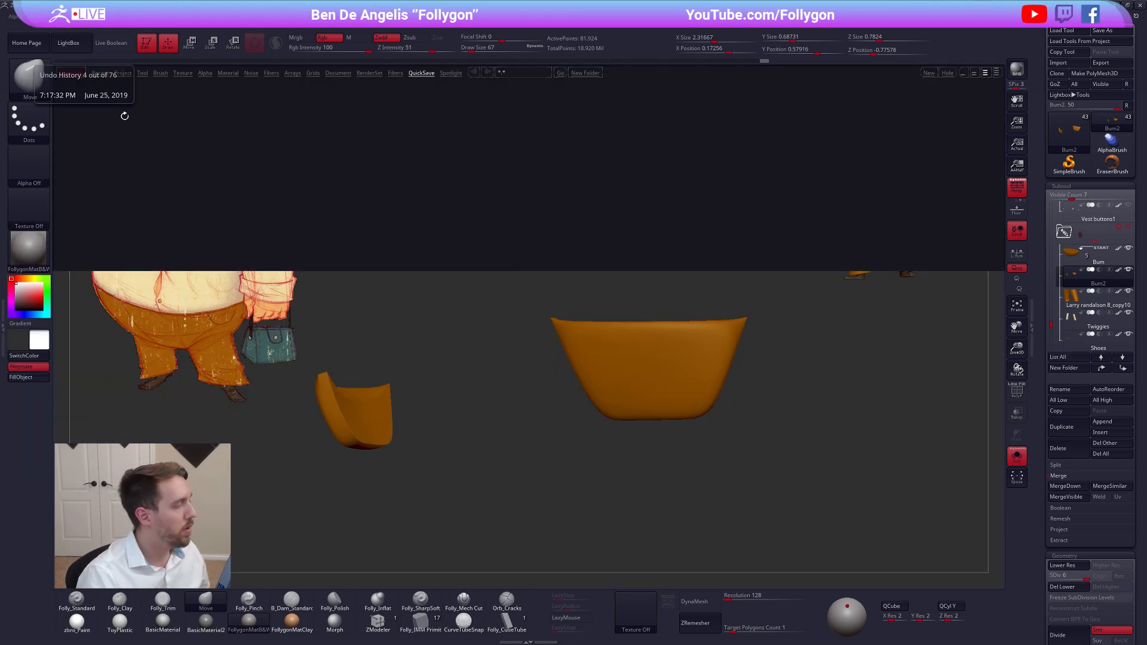
click(171, 73)
click(160, 73)
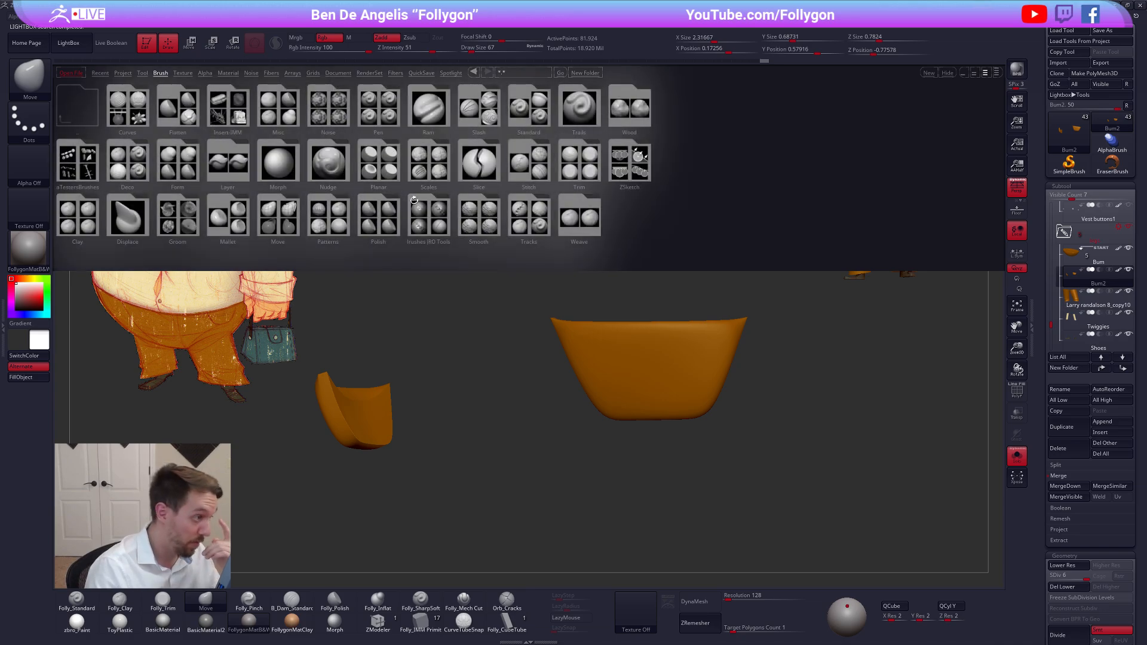
click(431, 212)
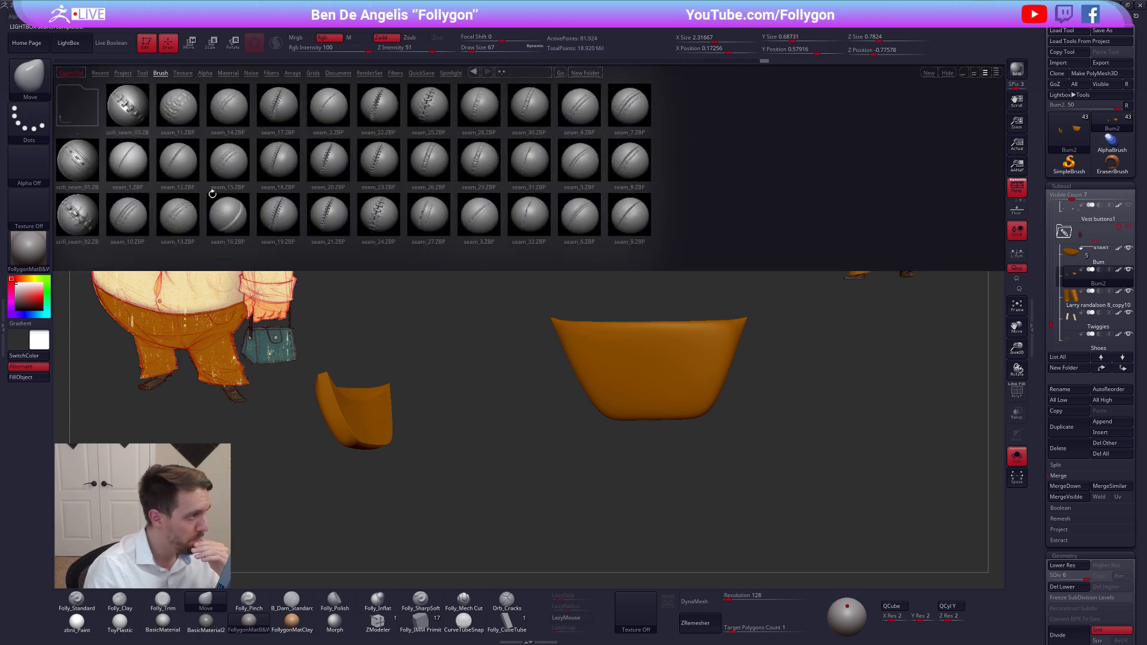
double_click(635, 221)
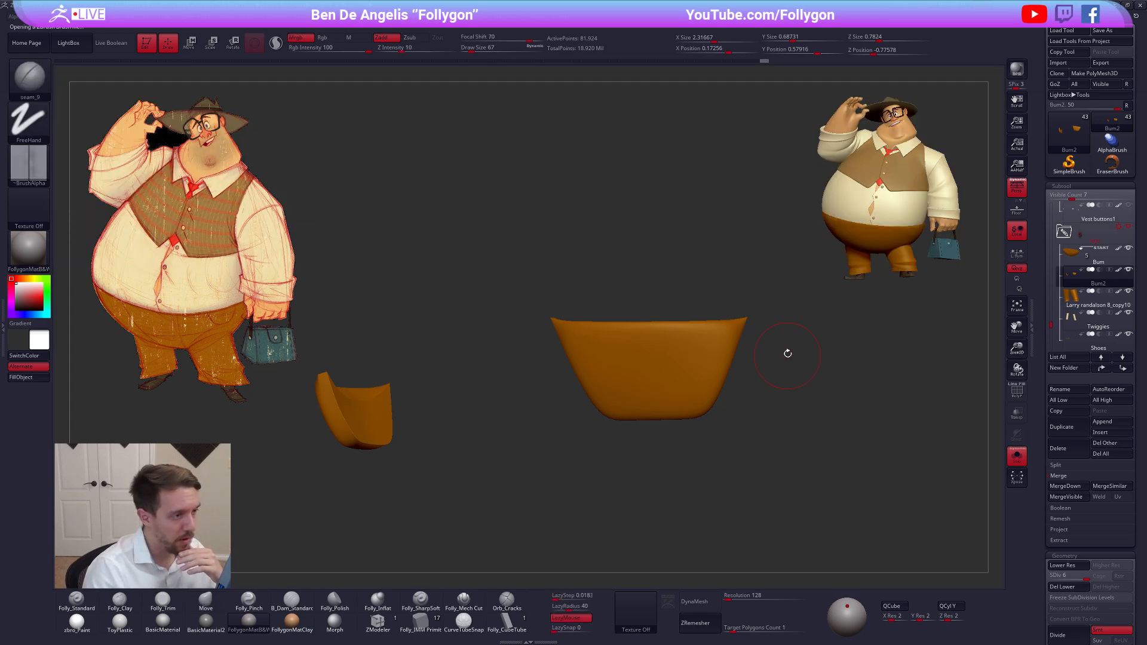
Set up the seam brush with Sculptris Pro on, LazyRadius 18, Draw Size 49 and Mrgb off
drag(693, 252, 683, 304)
drag(478, 262, 472, 260)
click(275, 42)
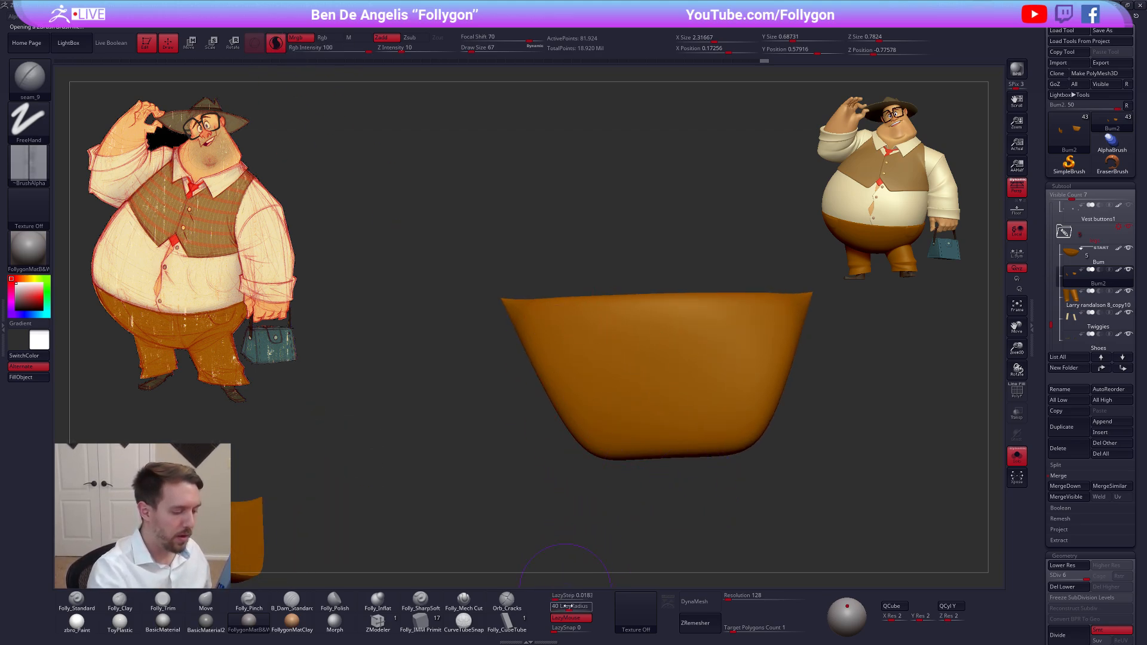
drag(570, 609, 562, 609)
alt+drag(652, 471, 606, 419)
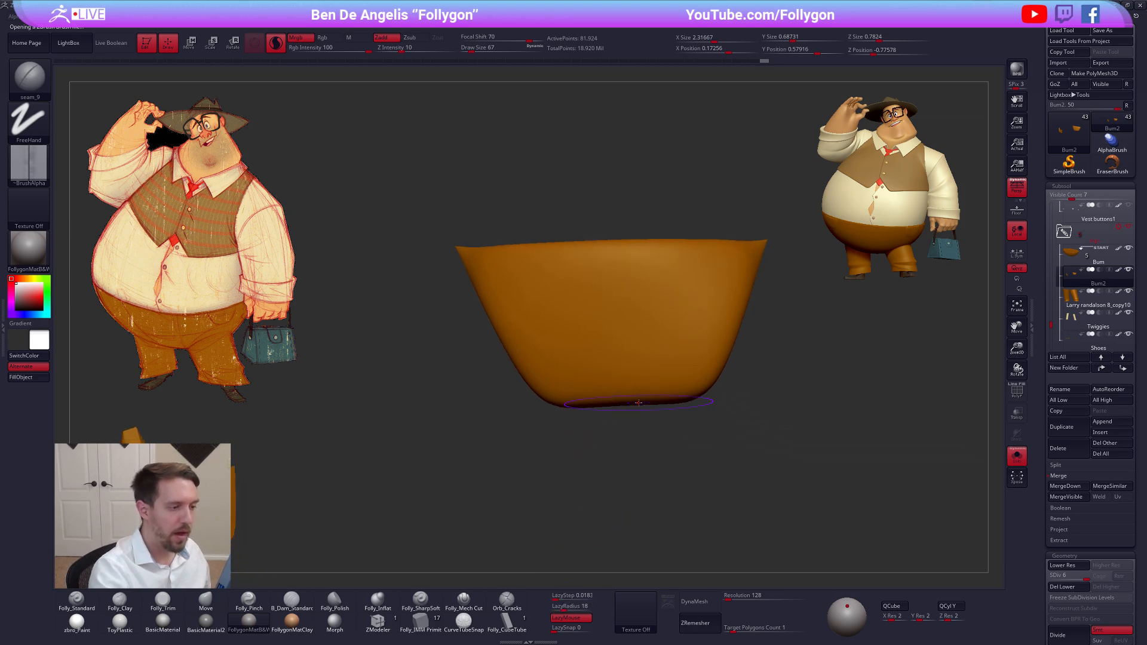
key(space)
drag(749, 390, 746, 390)
alt+drag(665, 442, 607, 436)
key(shift+f)
key(shift+f)
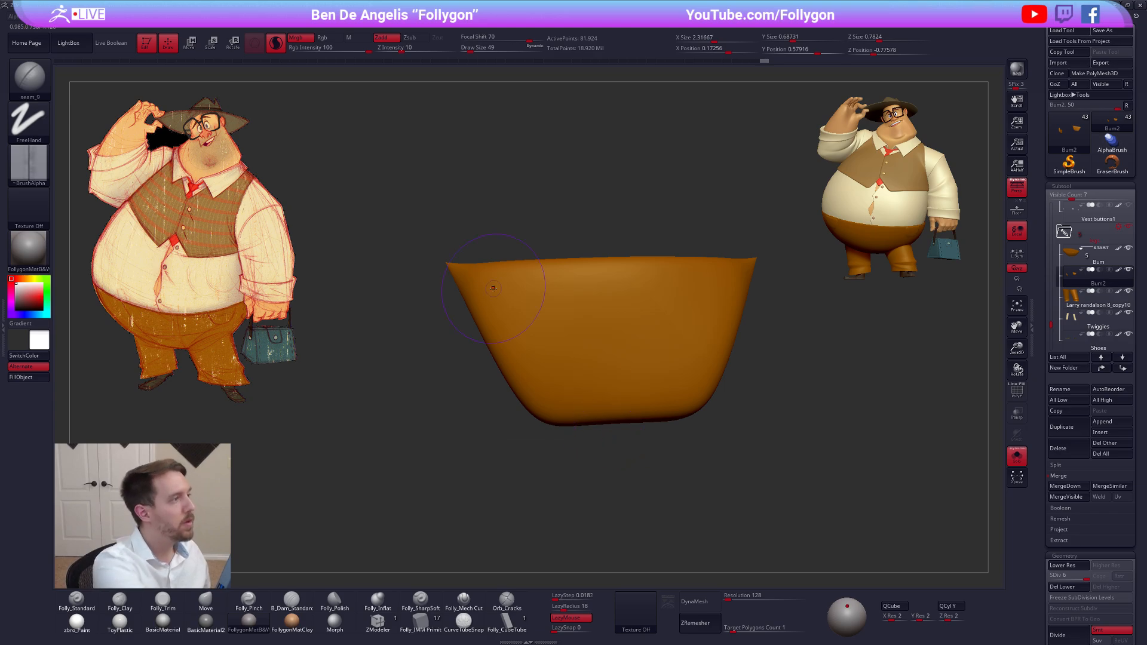
click(302, 38)
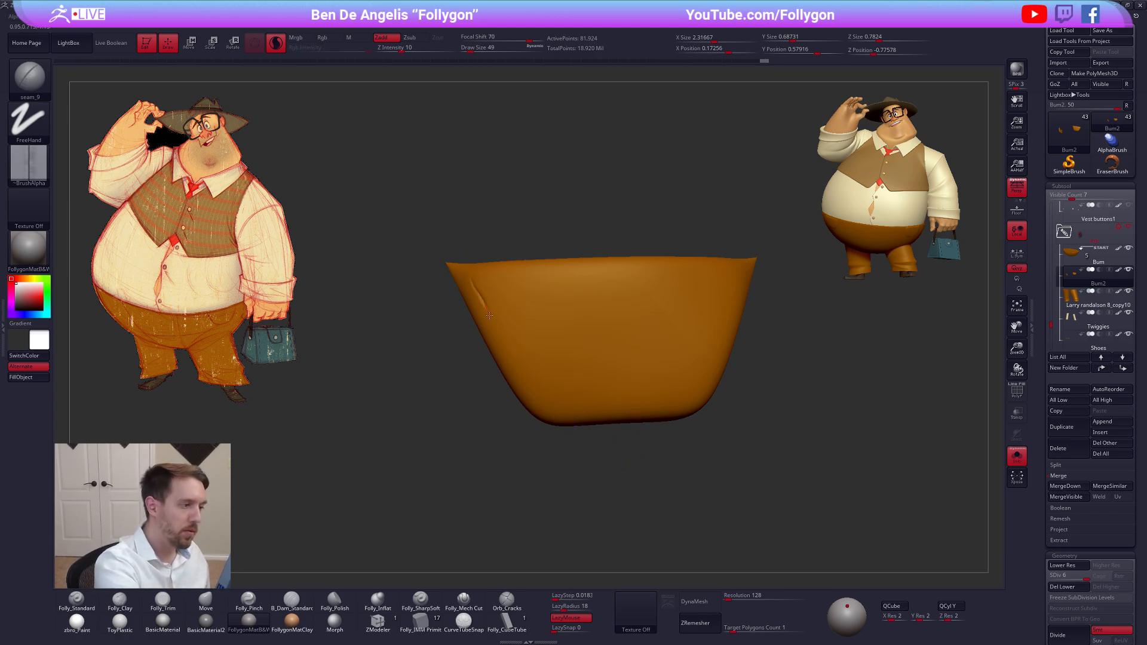
Try seam strokes down the pocket's side edge and across its middle, undoing each one
drag(488, 314, 530, 388)
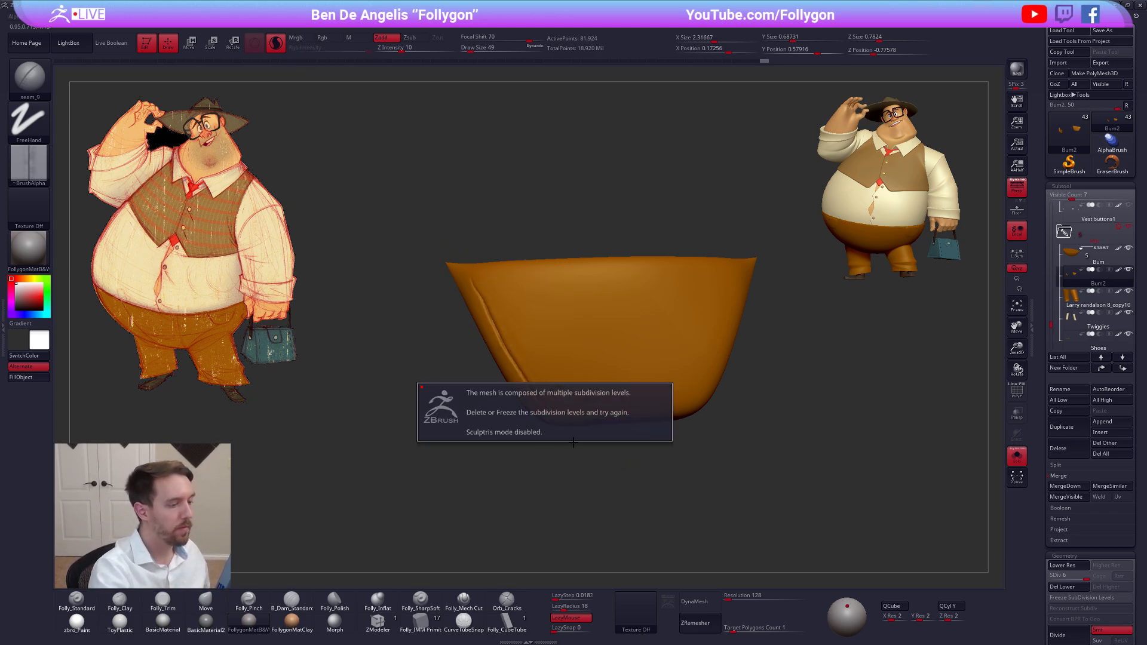
key(ctrl+z)
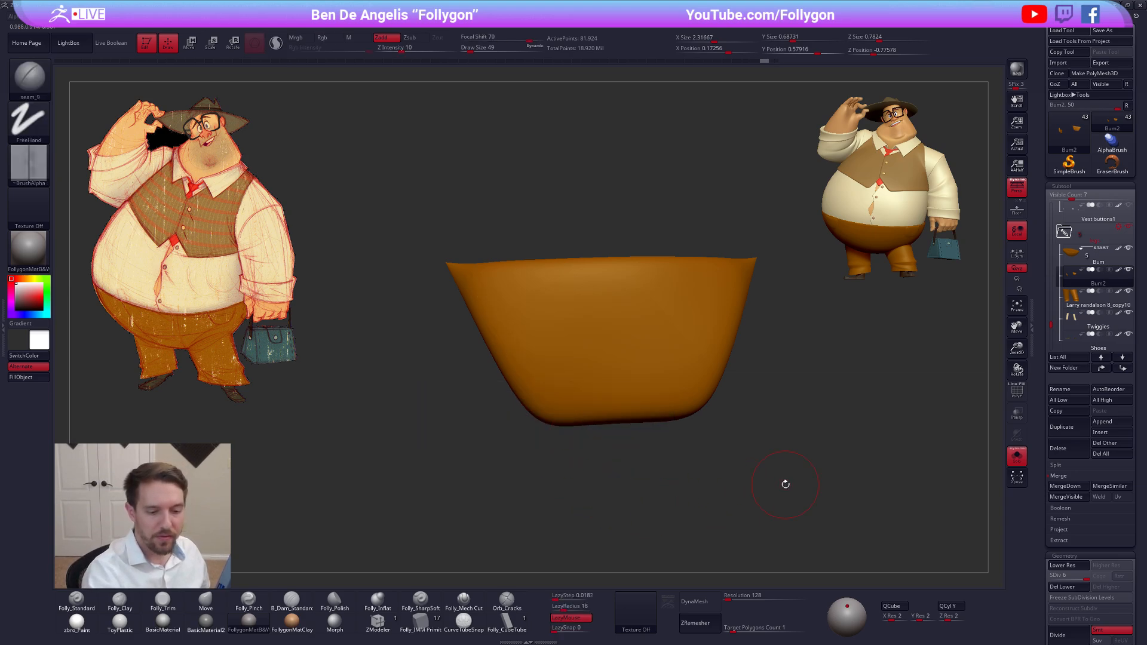
mouse_move(507, 301)
mouse_down()
mouse_move(607, 332)
mouse_move(675, 325)
mouse_up()
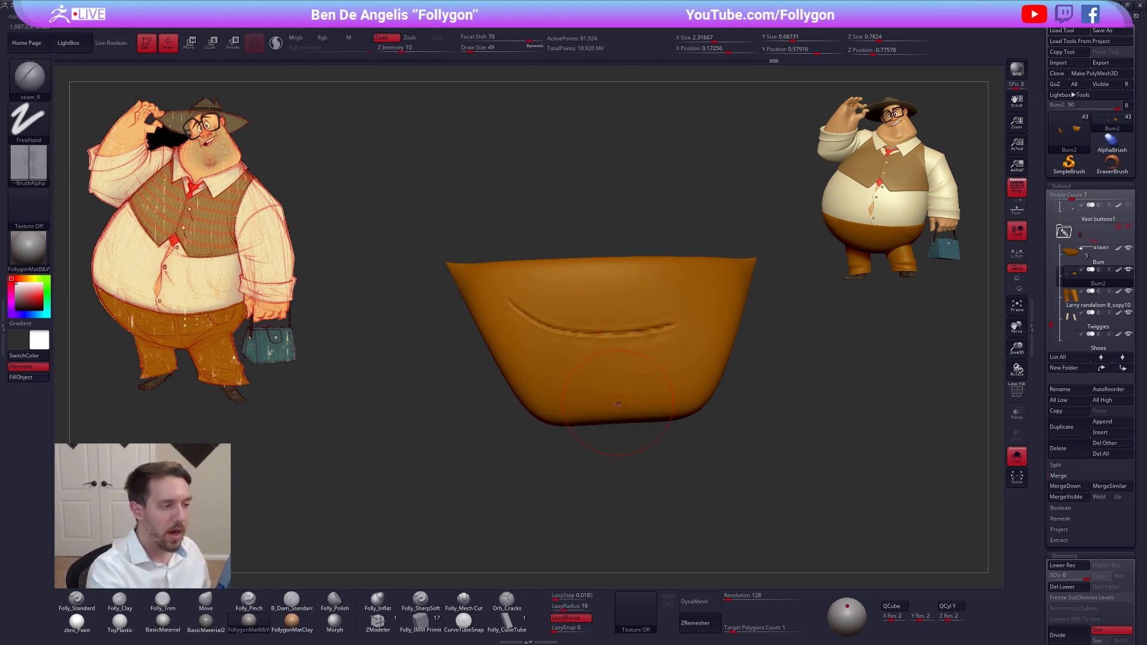
key(ctrl+z)
Try a seam stroke down the pocket's slanted side, raise LazyRadius to 41 and undo the stroke
drag(476, 294, 539, 412)
mouse_move(524, 391)
right_down()
mouse_move(553, 376)
mouse_move(562, 467)
right_up()
drag(566, 607, 571, 608)
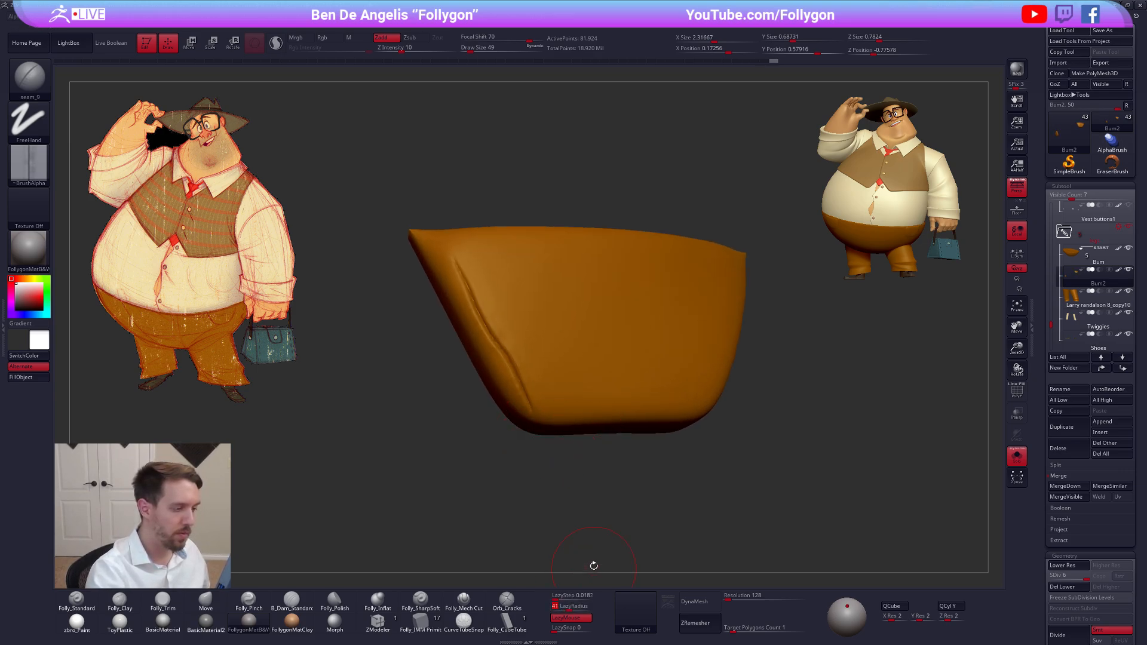
key(ctrl+z)
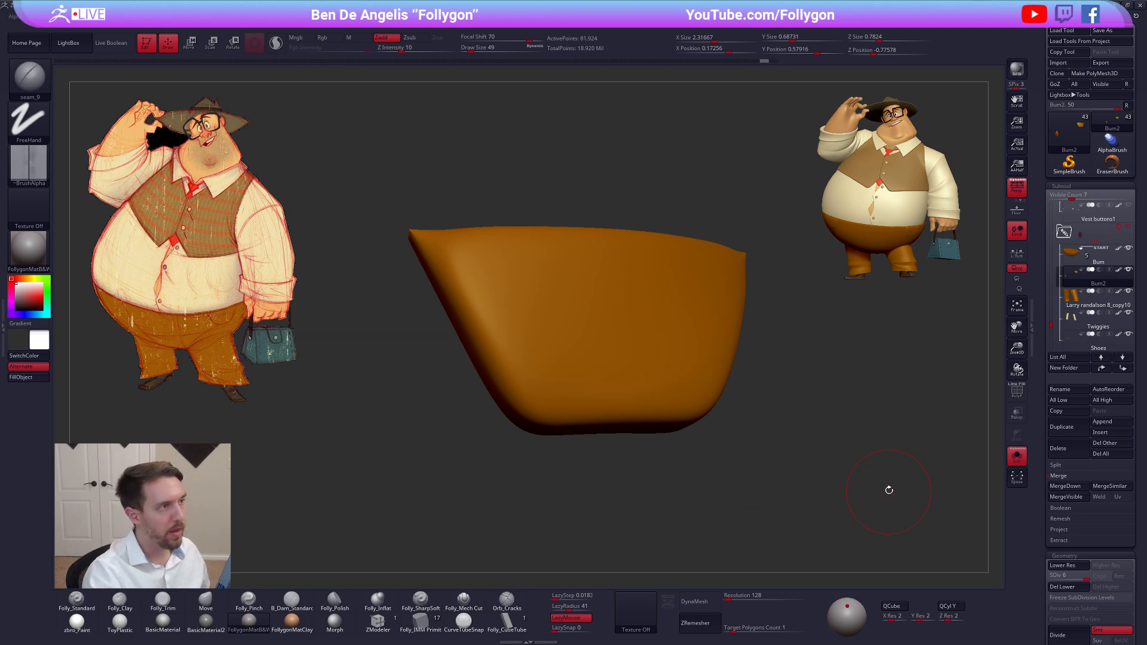
Subdivide the pocket to level 8 and test a seam stroke along its side and bottom edge, undoing it
key(ctrl+d)
key(ctrl+d)
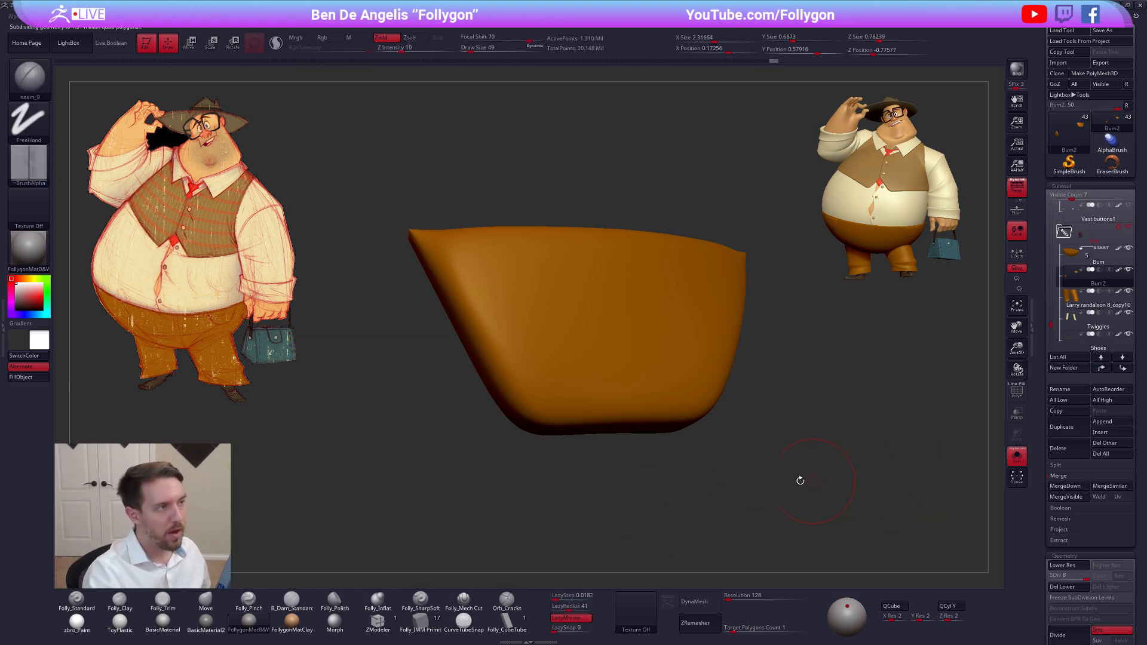
mouse_move(447, 258)
mouse_down()
mouse_move(522, 394)
mouse_move(553, 412)
mouse_move(693, 404)
mouse_up()
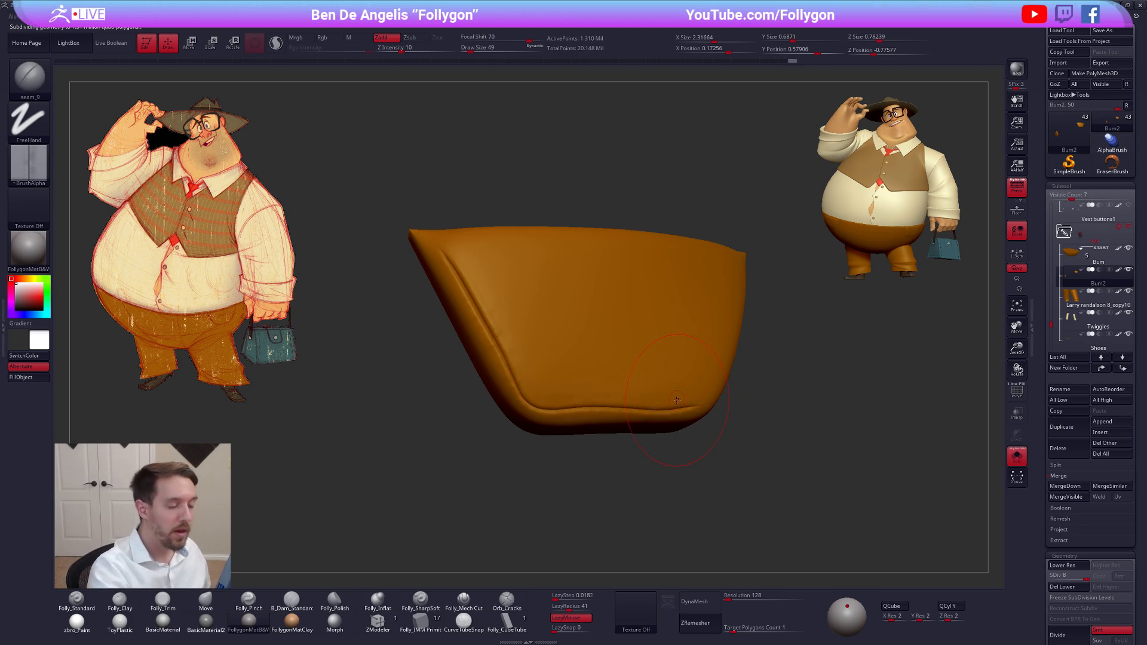
mouse_move(799, 448)
mouse_down()
mouse_move(784, 465)
mouse_move(800, 482)
mouse_up()
key(ctrl+z)
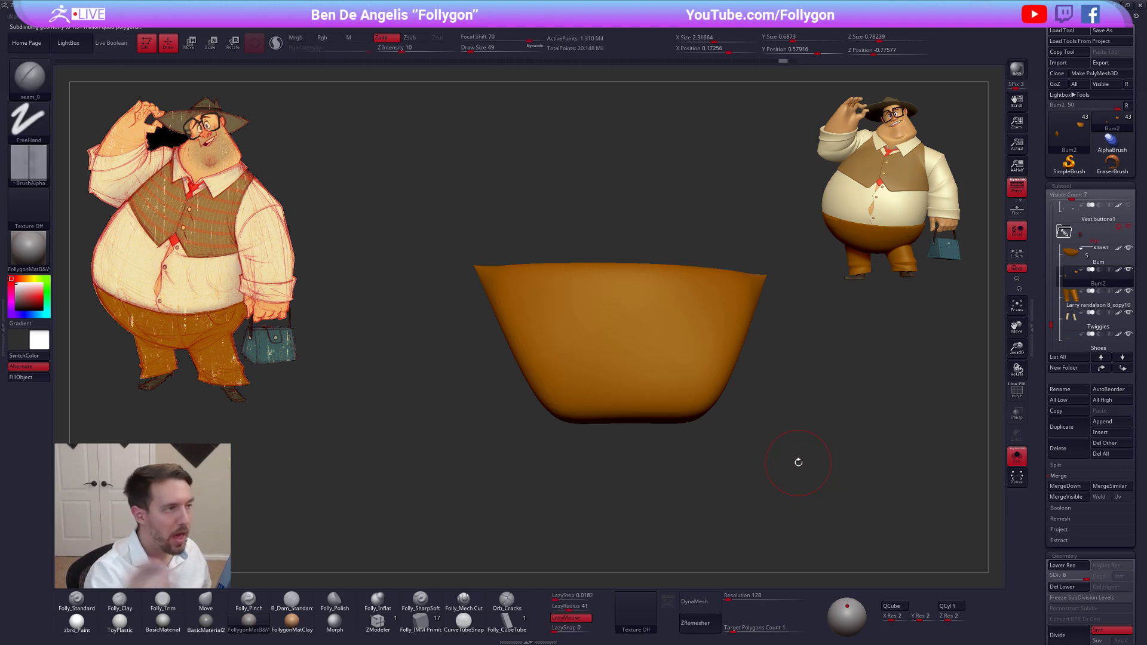
Duplicate the pocket subtool at subdivision level 6 and return the original Bum2 to level 8
key(shift+d)
key(shift+d)
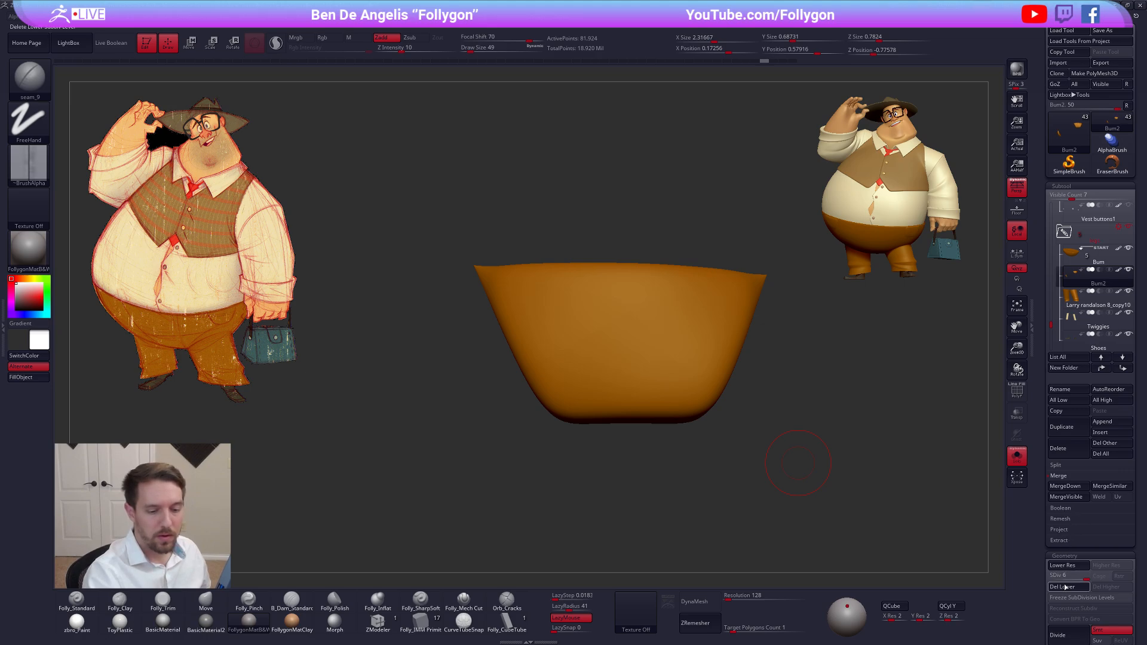
click(1062, 426)
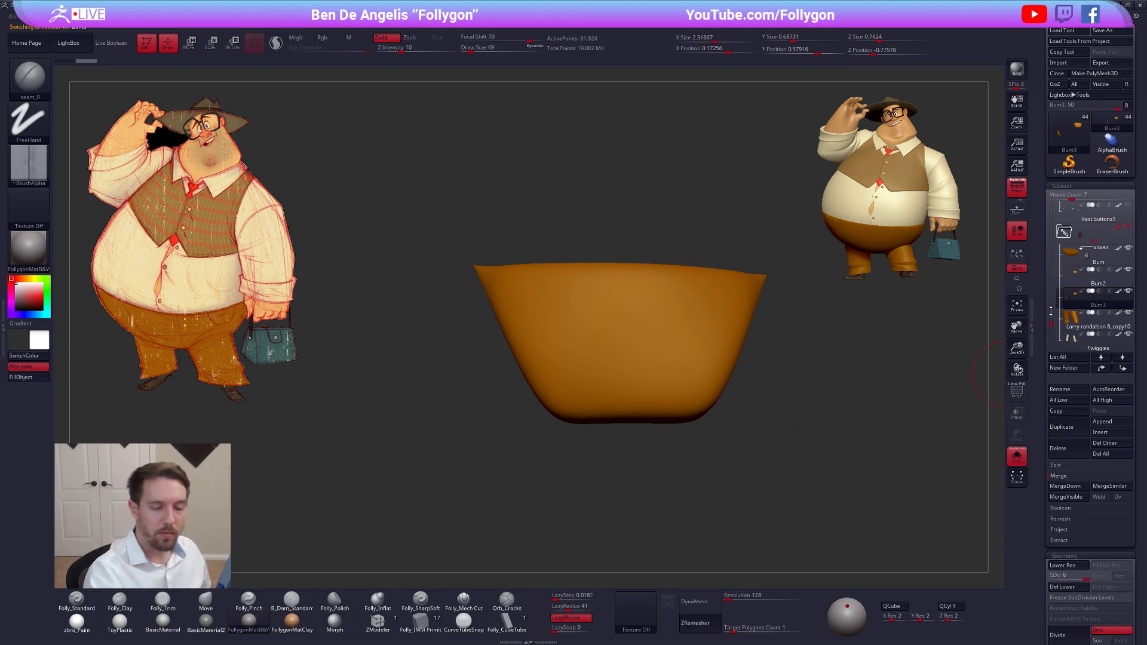
click(1073, 277)
key(ctrl+d)
key(ctrl+d)
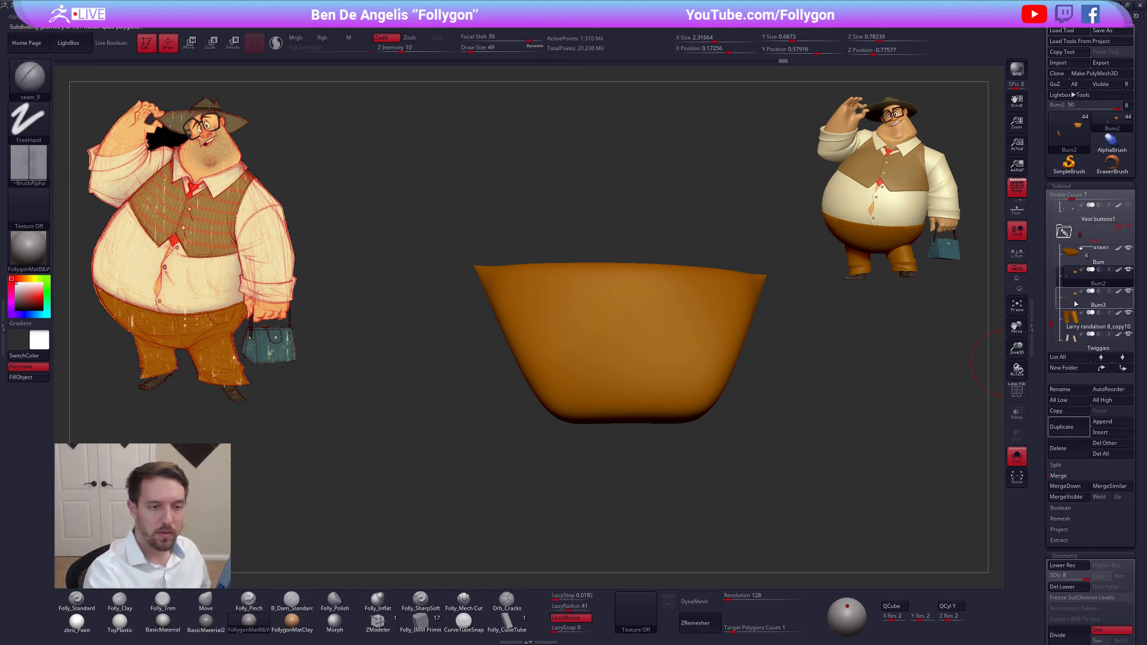
Delete the lower subdivision levels of the duplicate Bum3 and remove its mirrored pocket, leaving a single pocket
click(1076, 304)
key(shift+f)
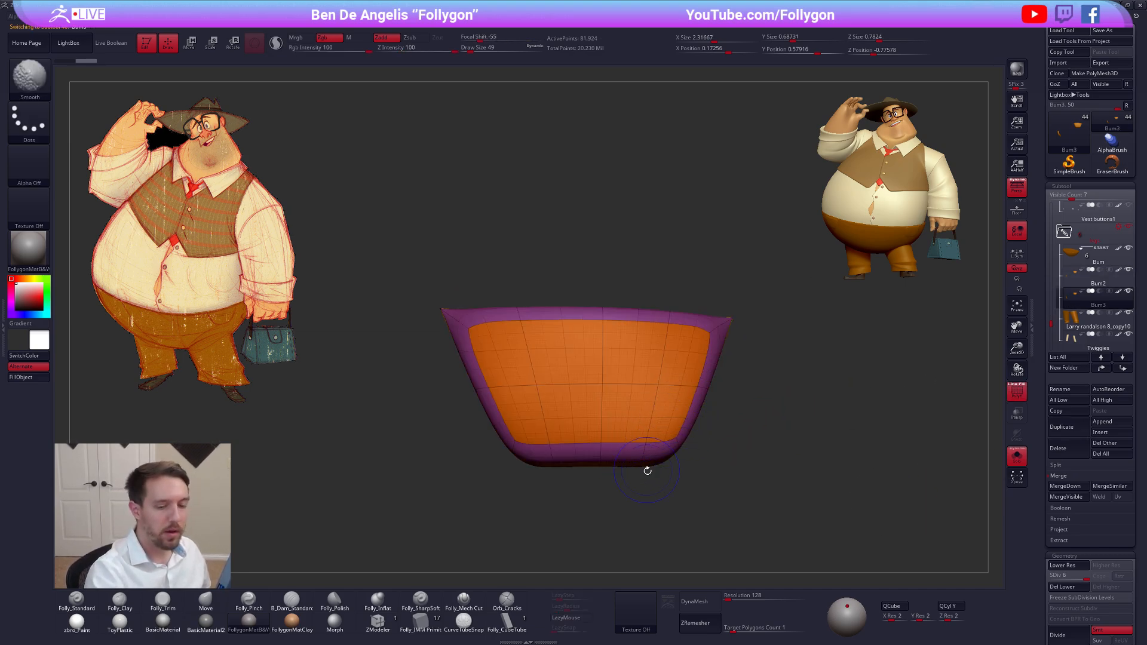
click(1062, 587)
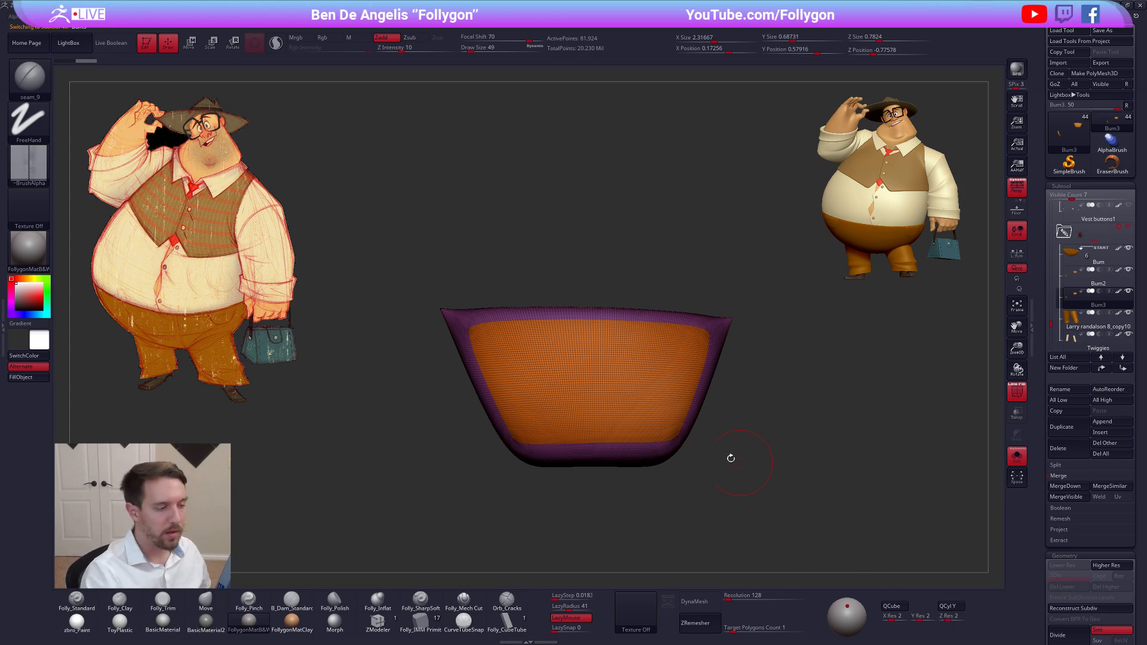
key(ctrl+shift)
mouse_move(588, 254)
ctrl+shift+mouse_down()
mouse_move(399, 315)
mouse_move(791, 376)
mouse_move(777, 306)
ctrl+shift+mouse_up()
key(space)
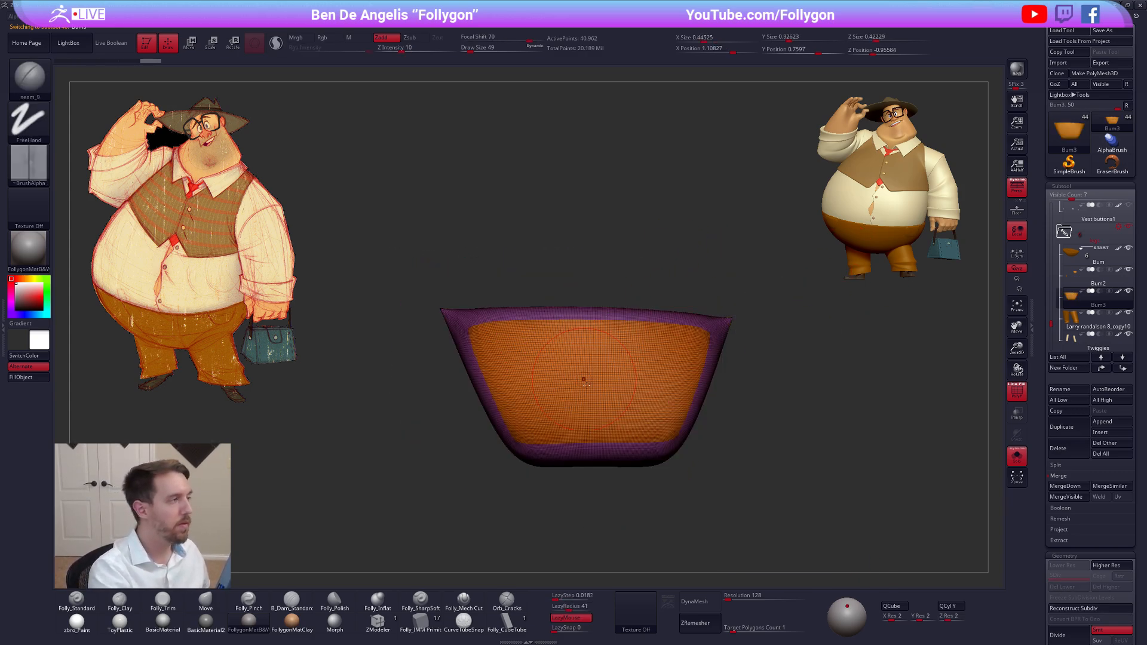
Hide the polyframe and try seam strokes across the middle of the single pocket, undoing them
key(shift+f)
drag(528, 397, 636, 381)
scroll(573, 406, up, 3)
drag(505, 363, 672, 360)
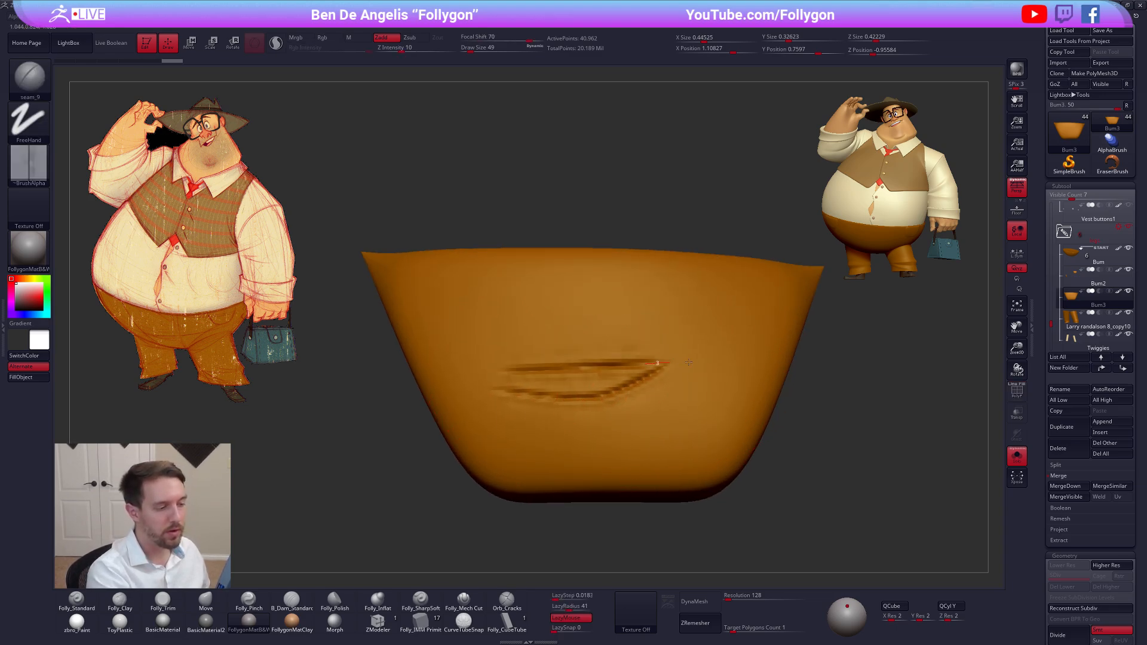
shift+drag(717, 422, 563, 402)
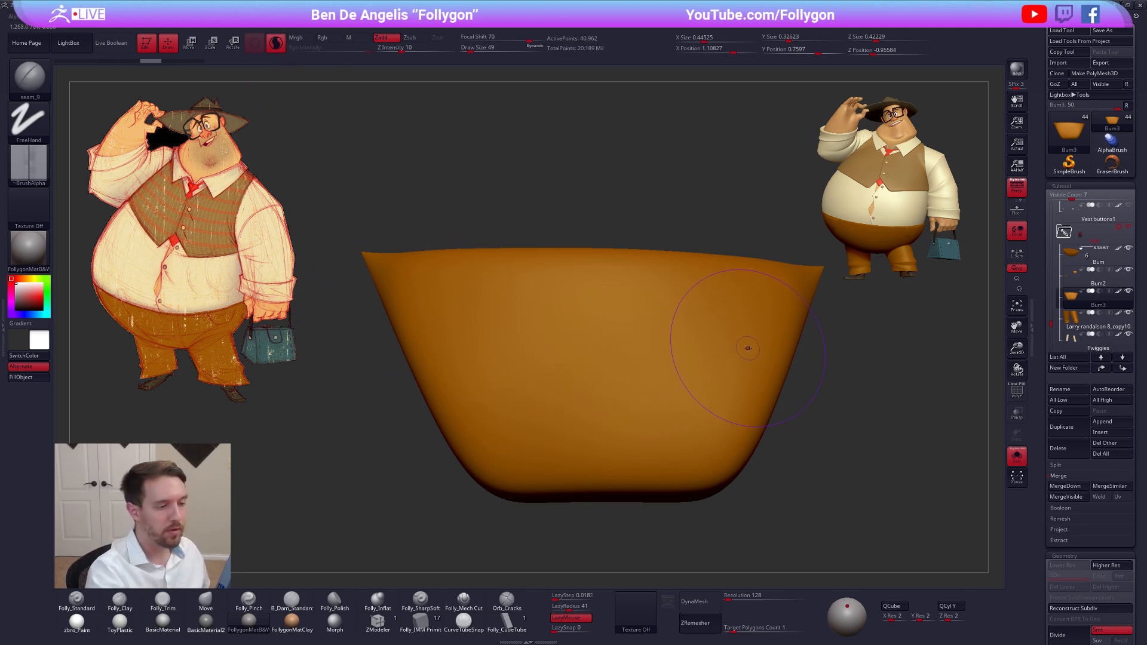
Set the seam brush's Draw Size to 38
key(s)
drag(748, 347, 746, 345)
right_drag(747, 345, 706, 295)
Check the memory preferences and test a seam stroke down the pocket's slanted side, undoing it
click(364, 28)
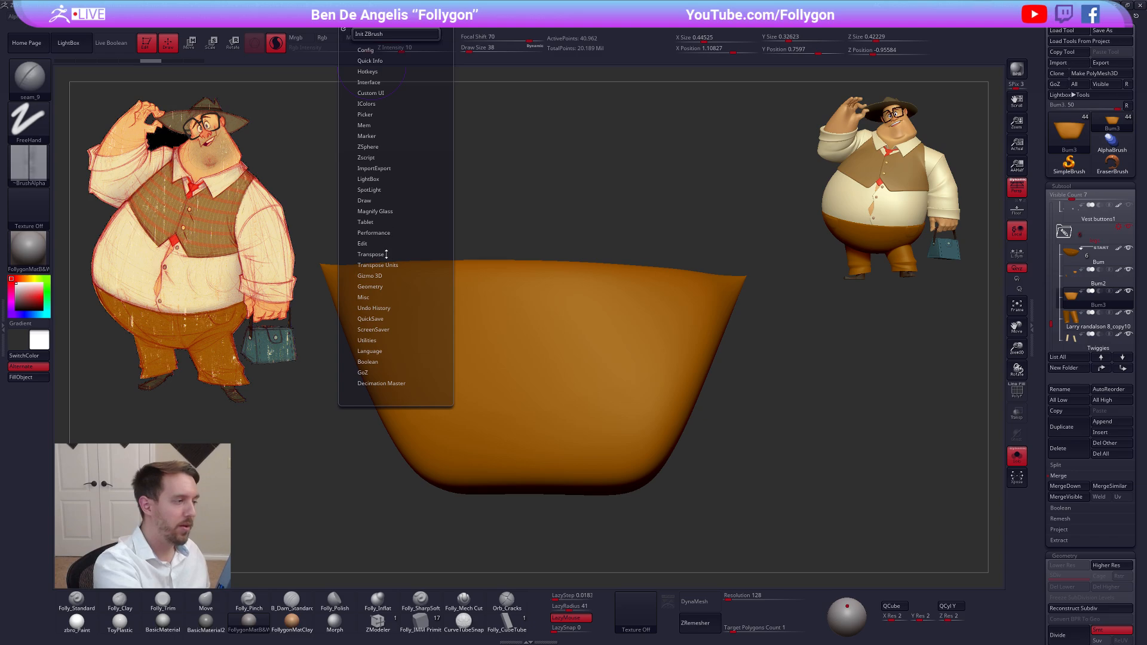
click(369, 123)
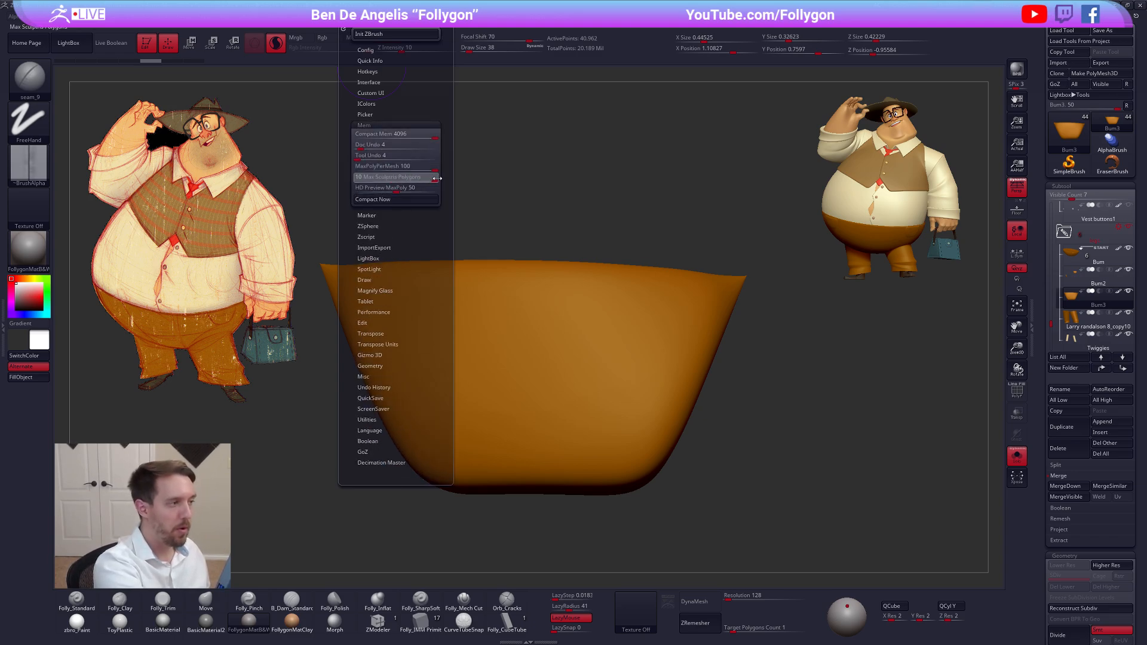
alt+right_drag(677, 296, 704, 296)
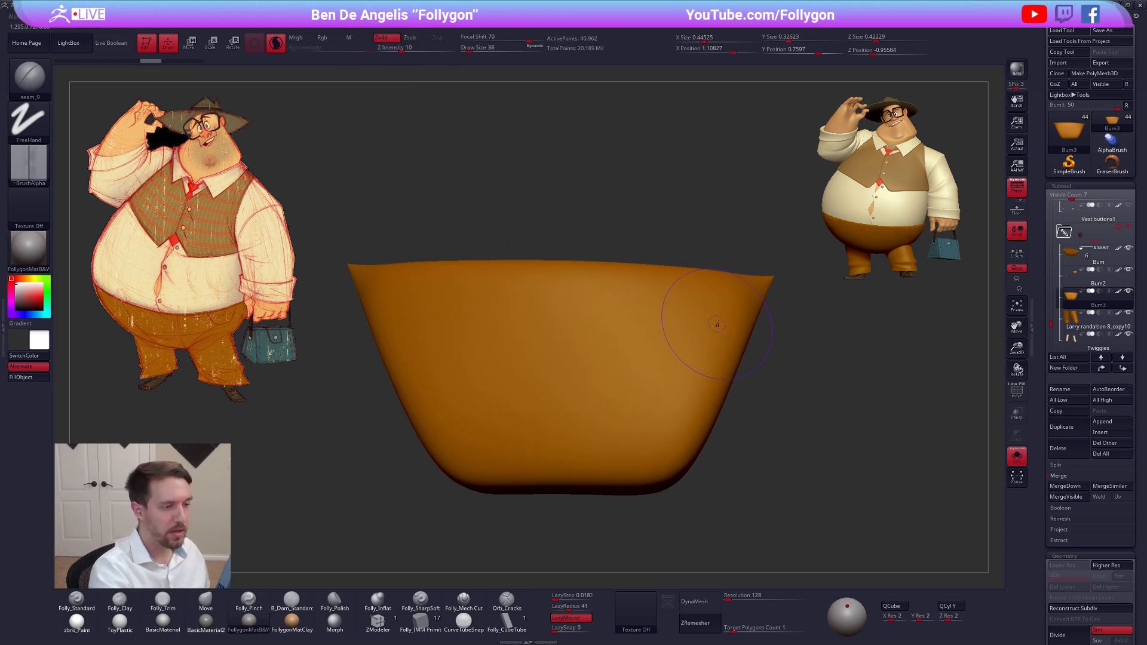
drag(732, 324, 717, 358)
key(ctrl+z)
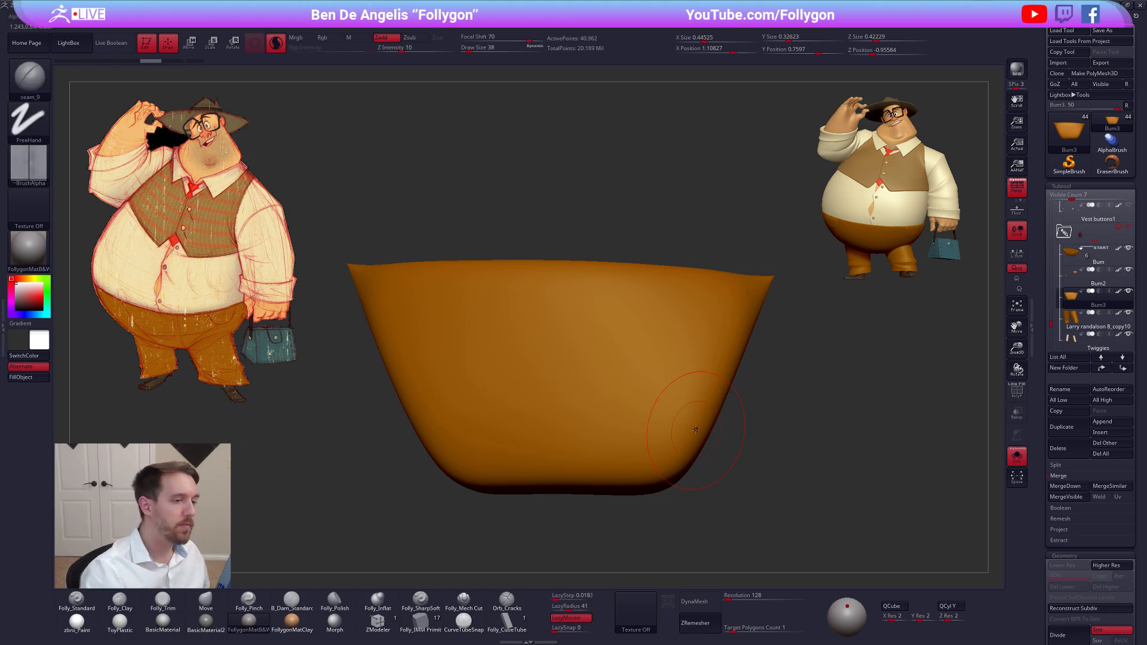
Turn off Use Global in the seam brush's Sculptris Pro settings
click(29, 76)
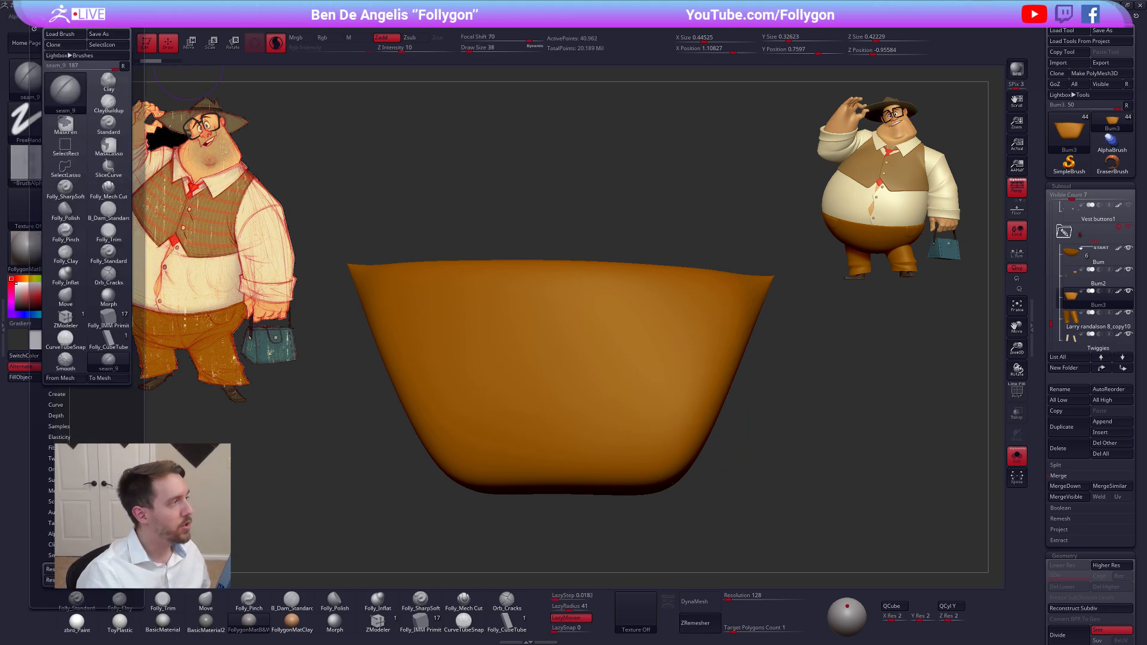
scroll(96, 386, down, 3)
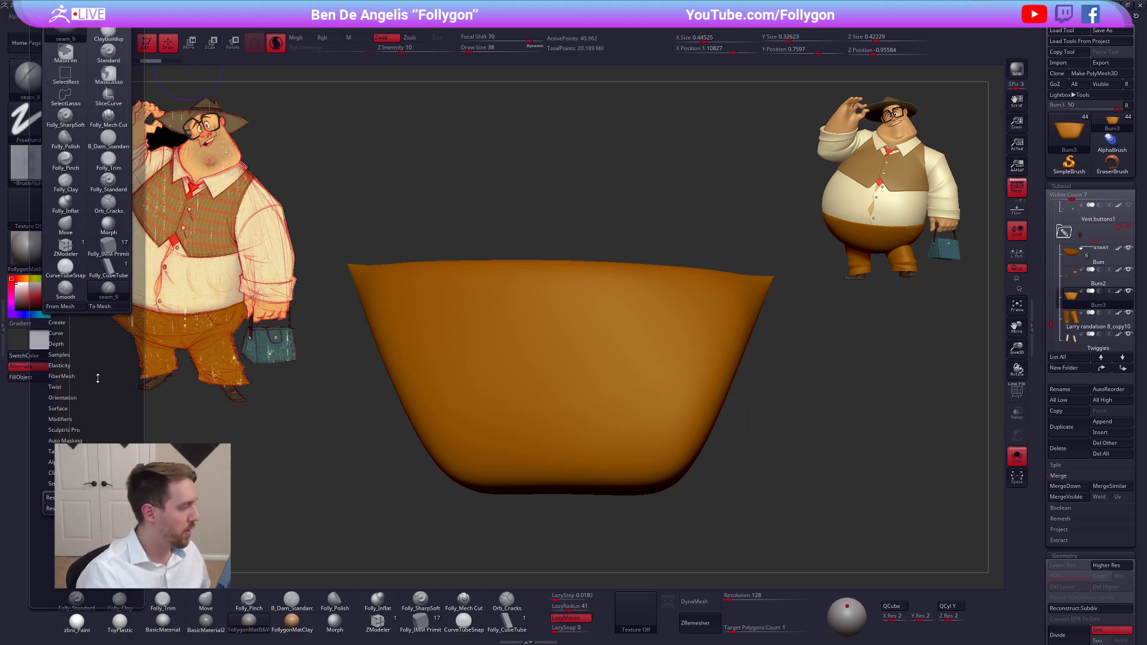
click(95, 416)
drag(89, 407, 88, 370)
click(90, 383)
click(82, 383)
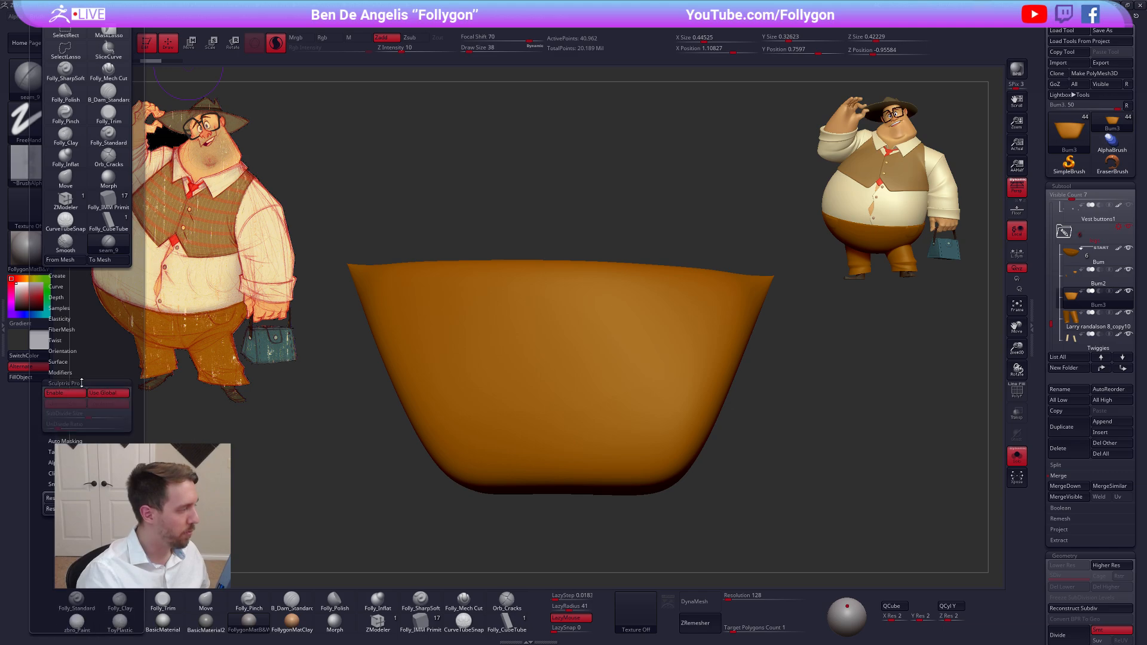
click(90, 393)
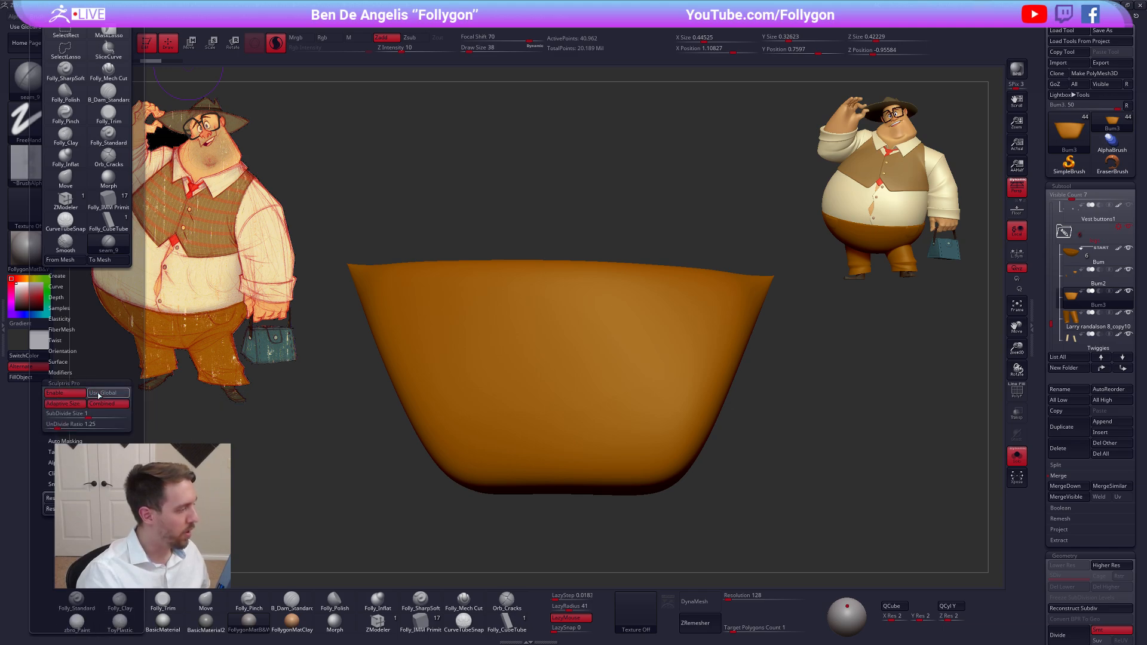
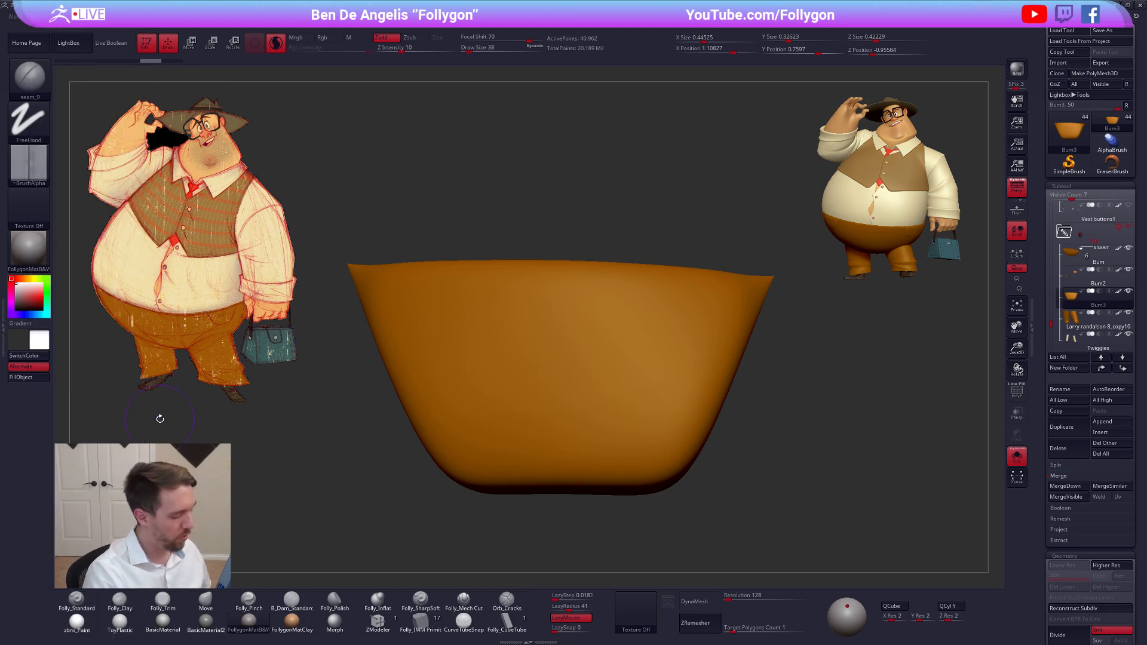
Set the seam brush's Draw Size to 29 and draw a test seam down the pocket's slanted side
click(35, 28)
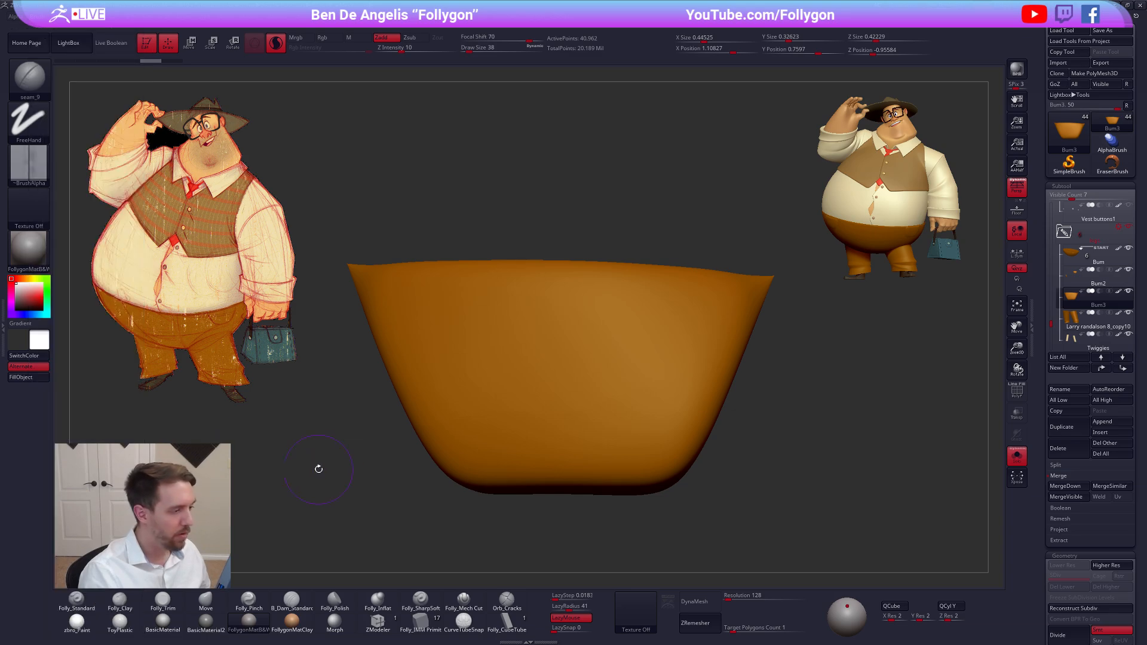
key(space)
drag(726, 303, 670, 449)
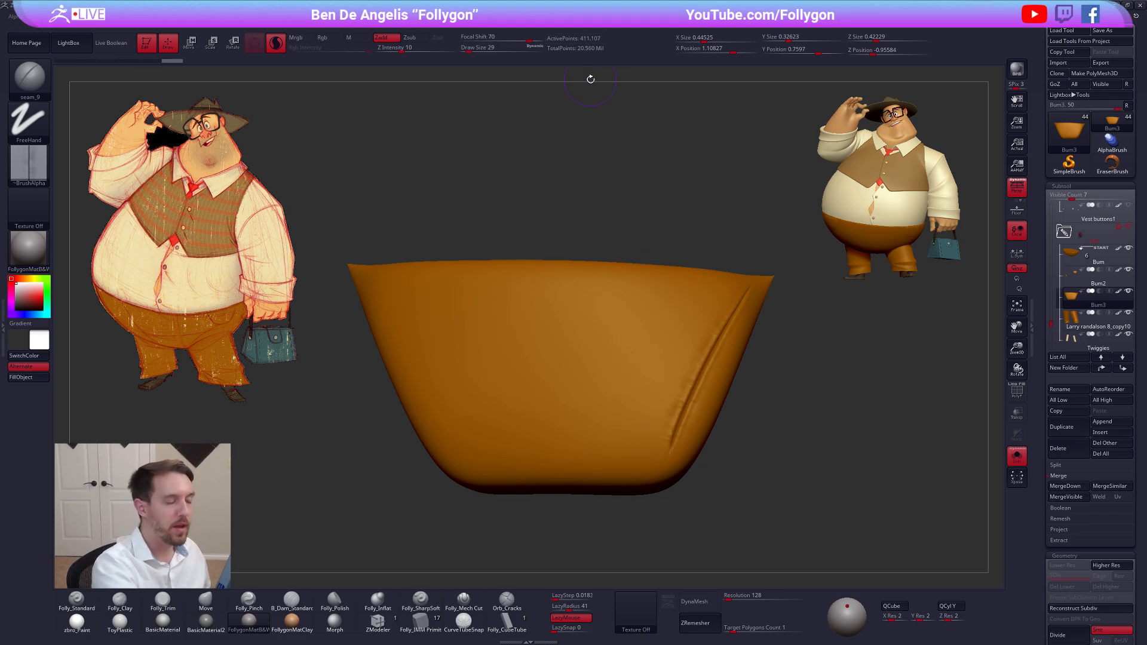
Set the seam brush's LazySnap to 29
click(562, 631)
text(5)
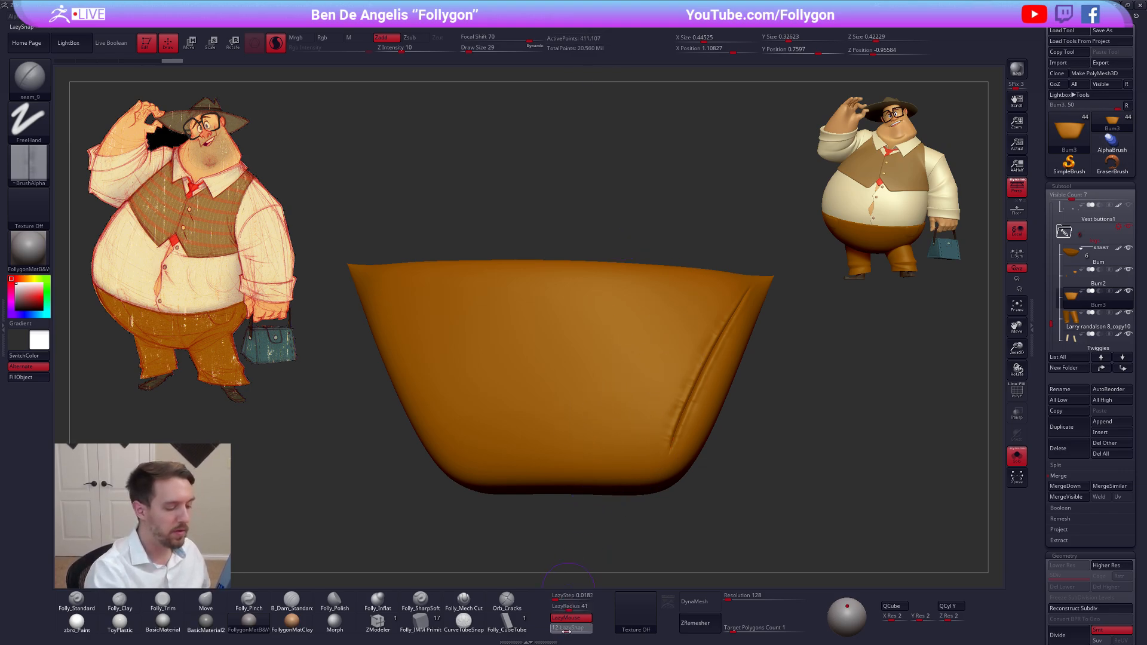
drag(566, 632, 572, 631)
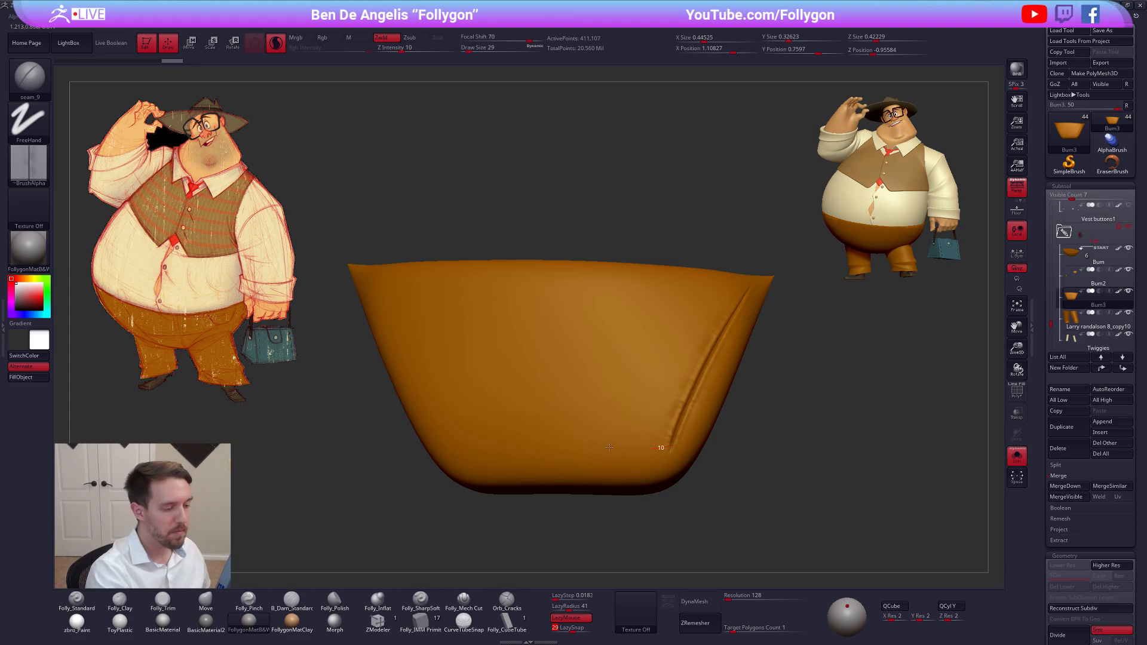
Extend the test seam along the pocket's lower edge and into a loop across its middle
mouse_move(609, 447)
mouse_down()
mouse_move(480, 458)
mouse_move(469, 418)
mouse_move(655, 322)
mouse_move(642, 293)
mouse_move(537, 281)
mouse_move(468, 322)
mouse_move(487, 381)
mouse_move(513, 395)
mouse_move(582, 394)
mouse_move(642, 374)
mouse_move(693, 304)
mouse_up()
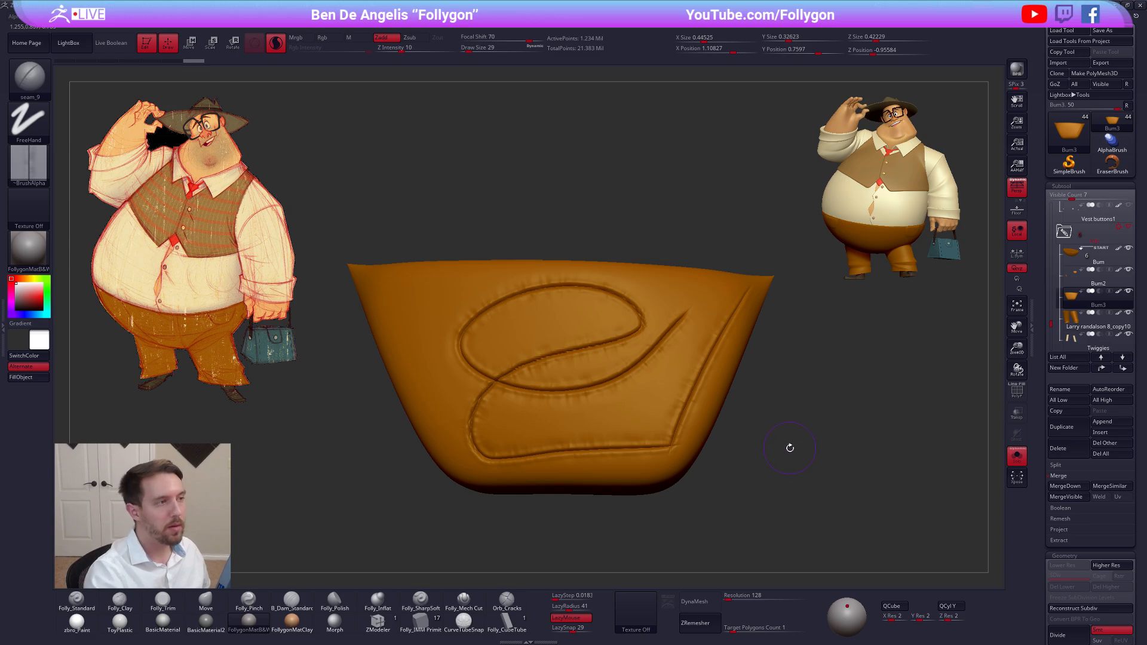
drag(790, 448, 795, 456)
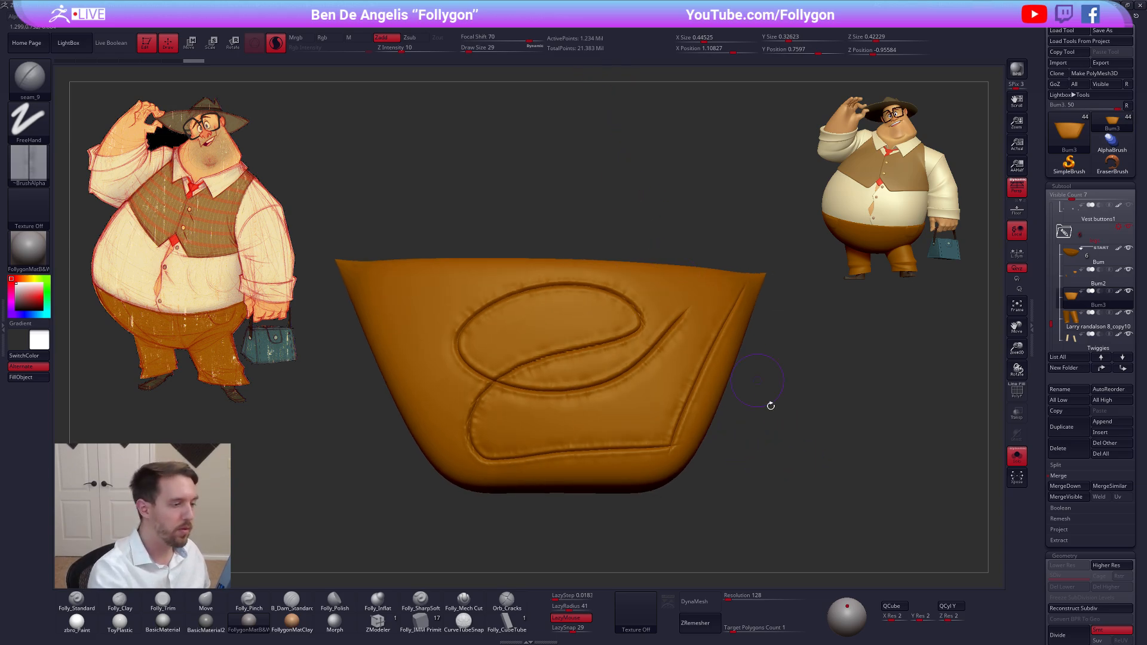
key(shift)
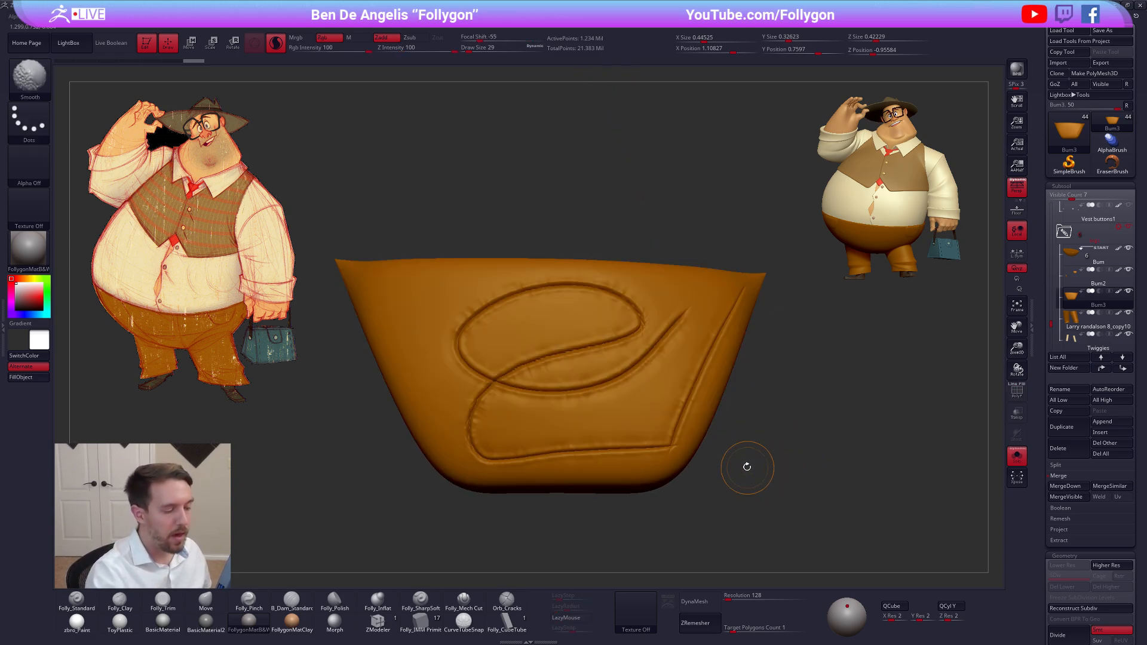
Inspect the pocket's mesh density with the polyframe and undo the test seam strokes
key(shift+f)
drag(755, 469, 721, 450)
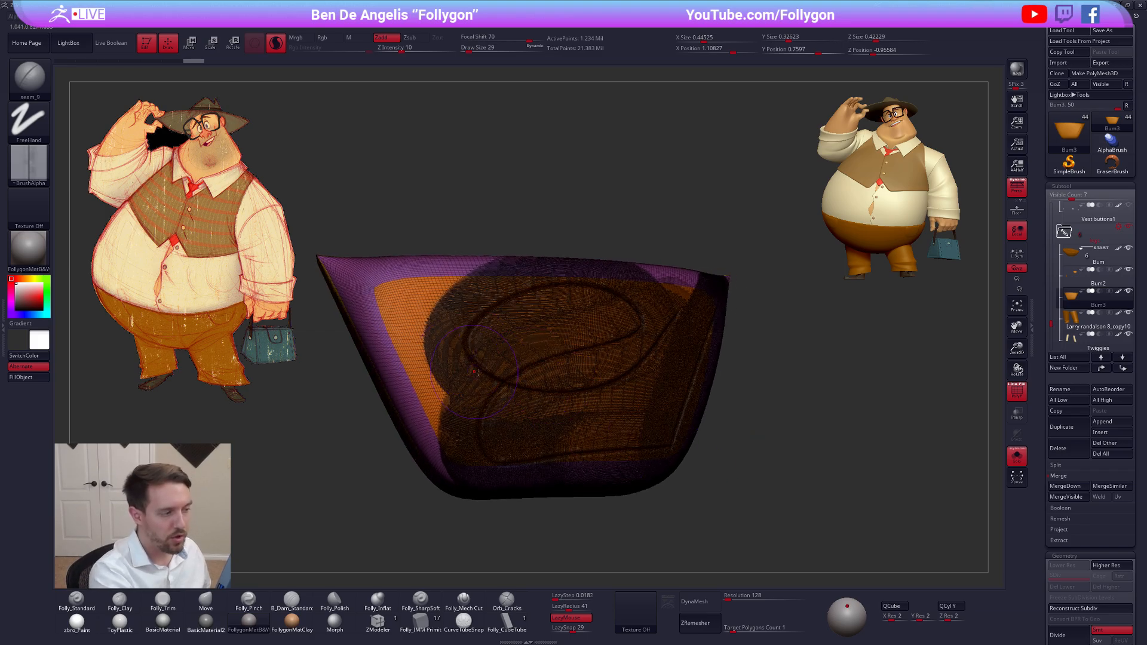
drag(647, 459, 645, 462)
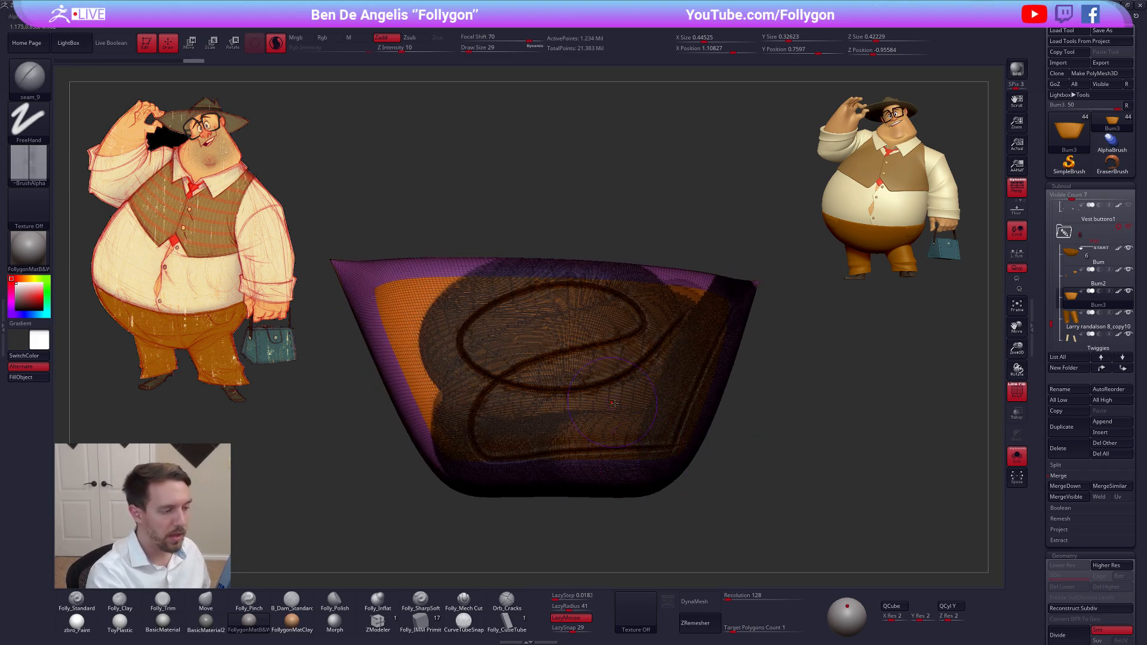
key(shift+f)
key(ctrl+z)
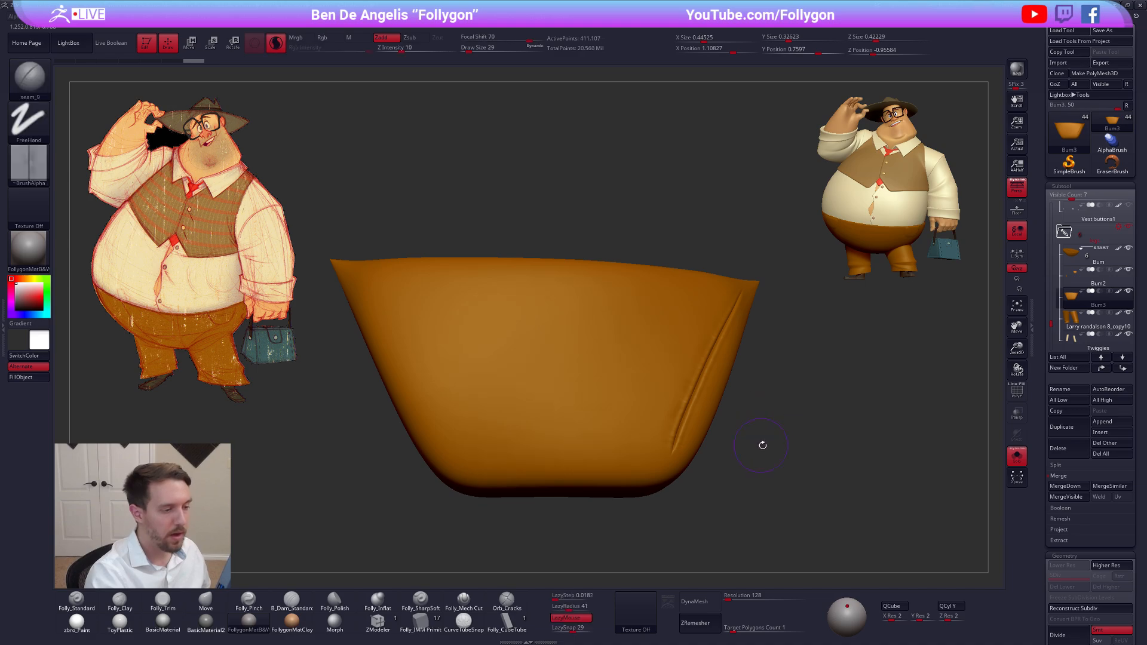
key(ctrl+z)
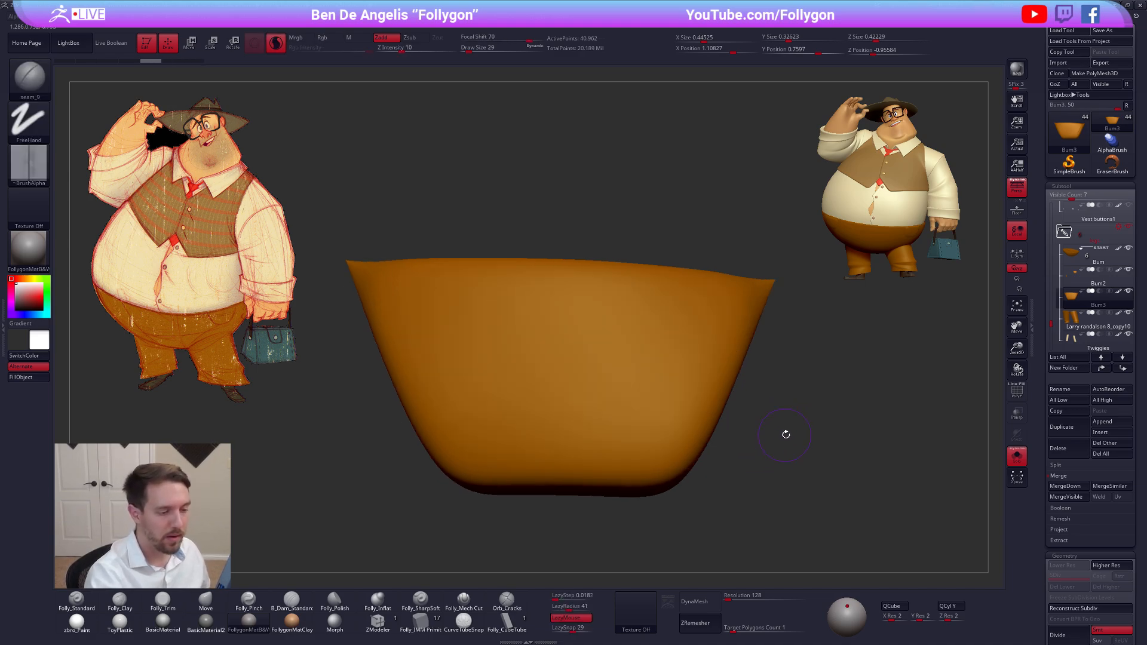
Set the seam brush's Focal Shift to 0
key(space)
drag(837, 450, 822, 449)
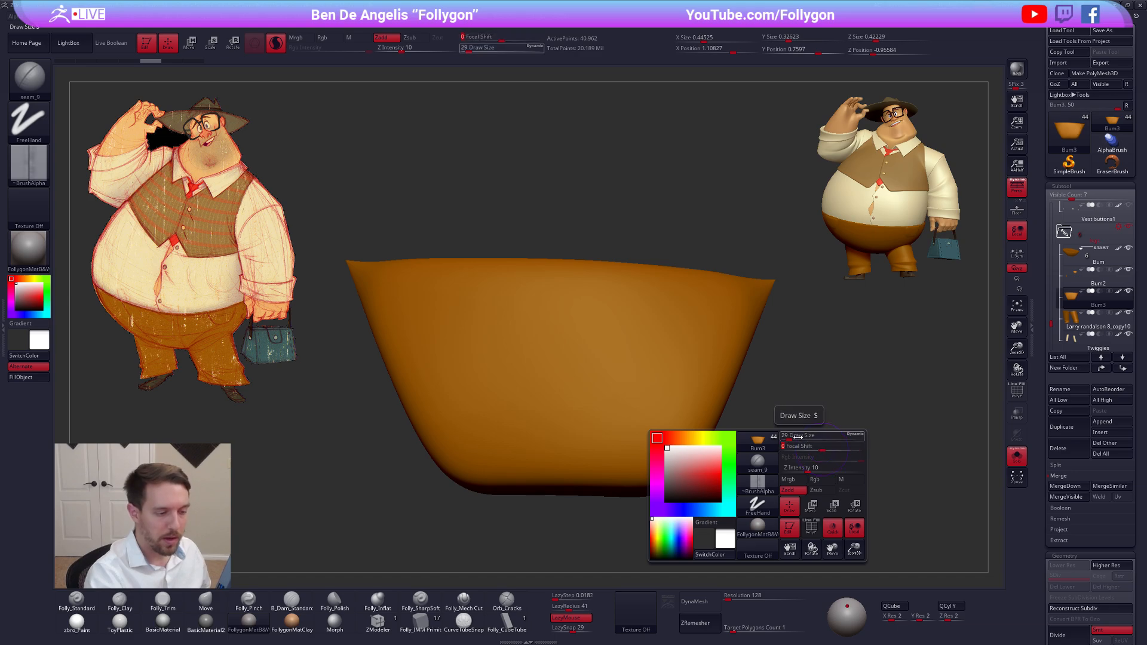
right_drag(729, 314, 734, 314)
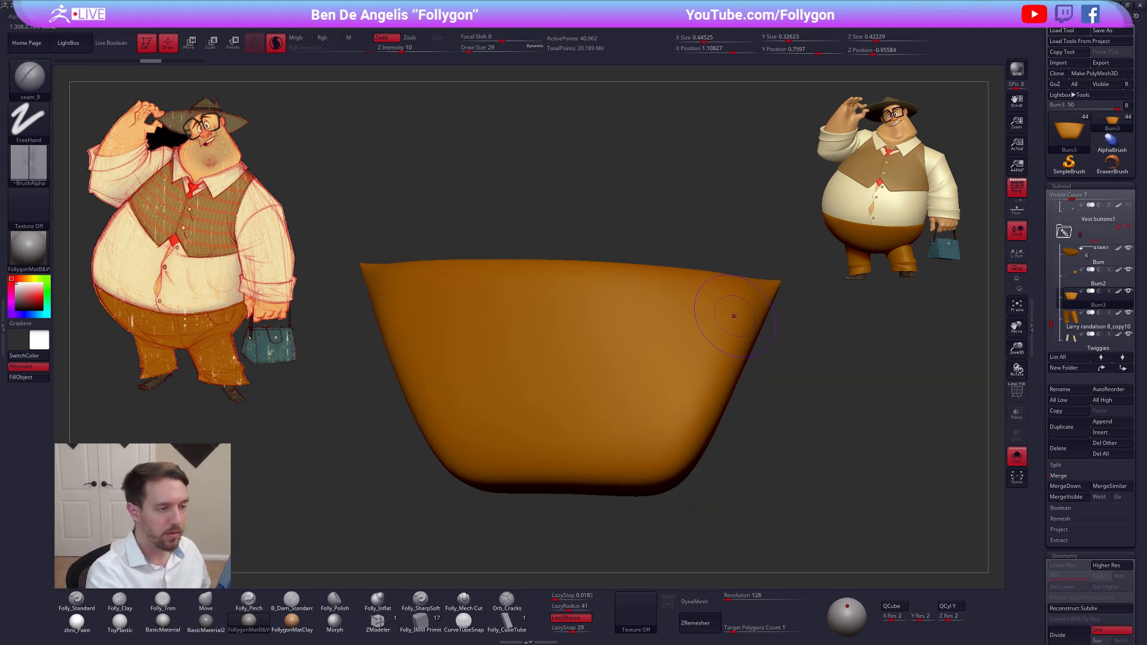
Set the Draw Size to 14 and draw a thin seam down the pocket's slanted side and along its lower edge
key(space)
drag(734, 314, 731, 314)
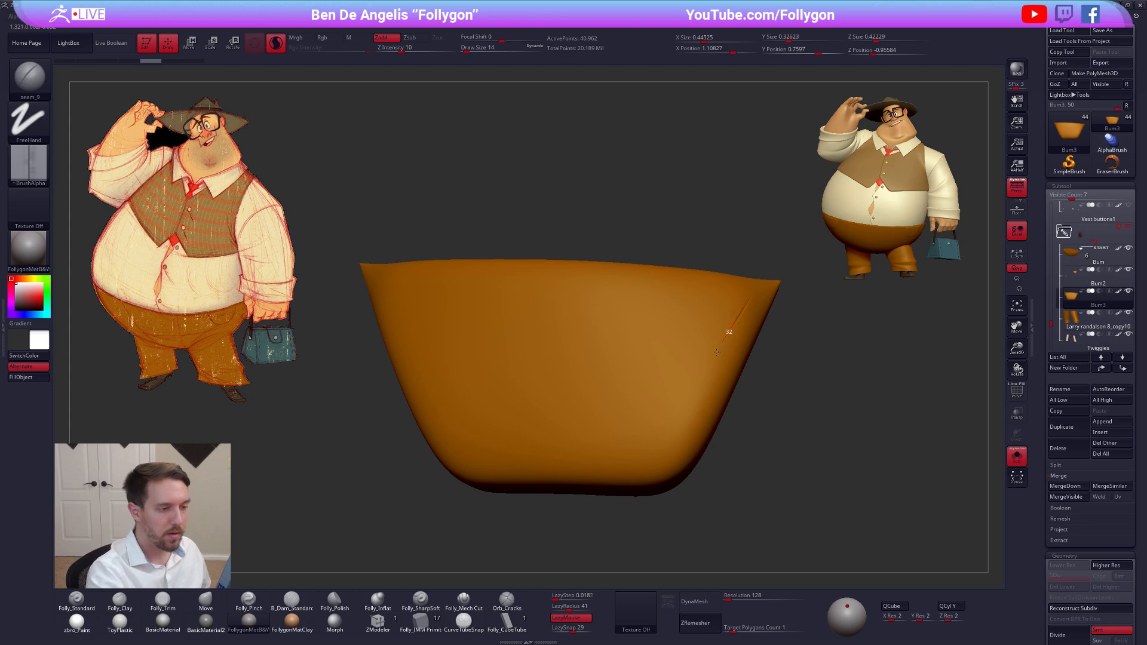
mouse_move(716, 352)
mouse_down()
mouse_move(674, 446)
mouse_move(603, 471)
mouse_up()
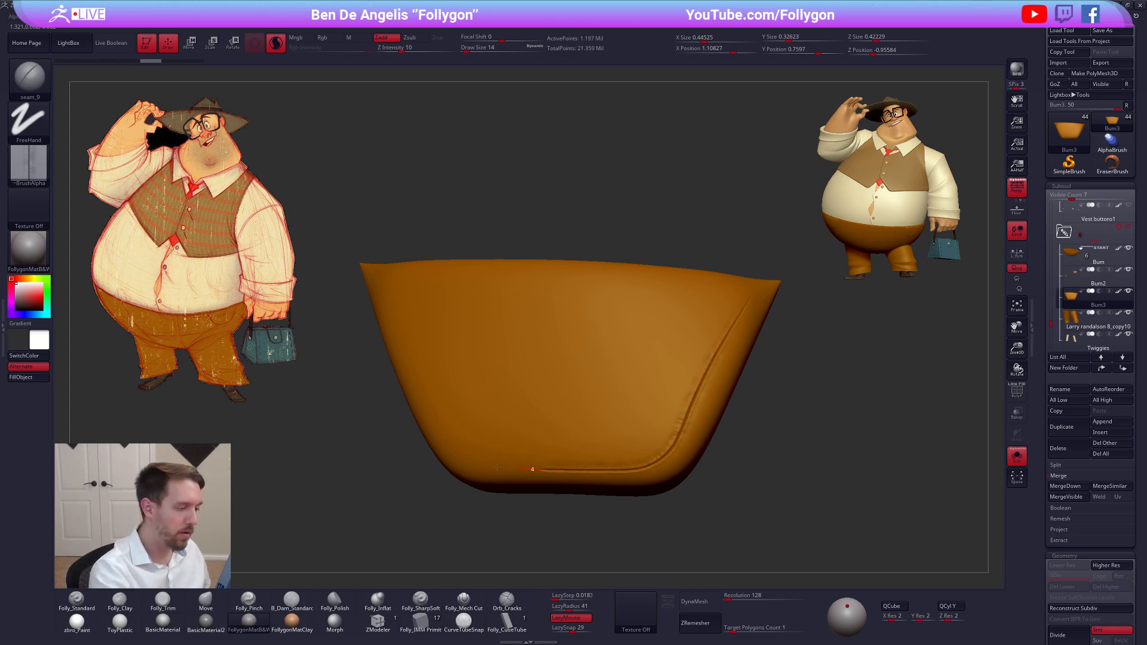
drag(497, 467, 458, 459)
drag(538, 514, 496, 515)
Bring back the full model and hide the overlapping Bum2 pocket
alt+drag(761, 445, 816, 397)
click(811, 449)
key(ctrl+z)
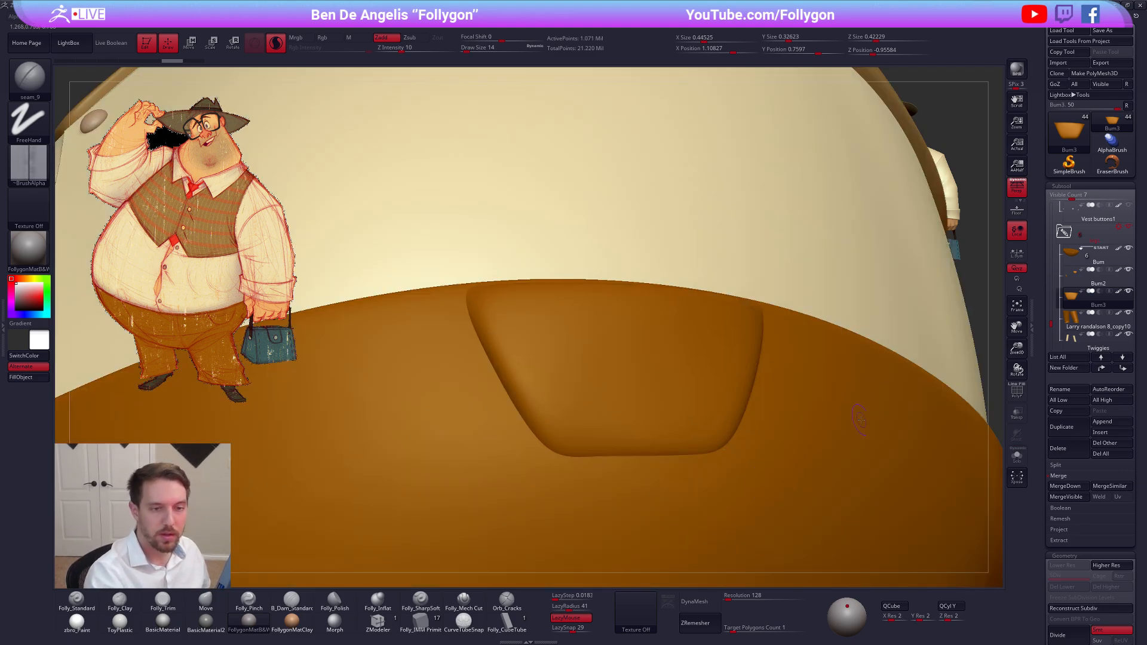
click(1127, 271)
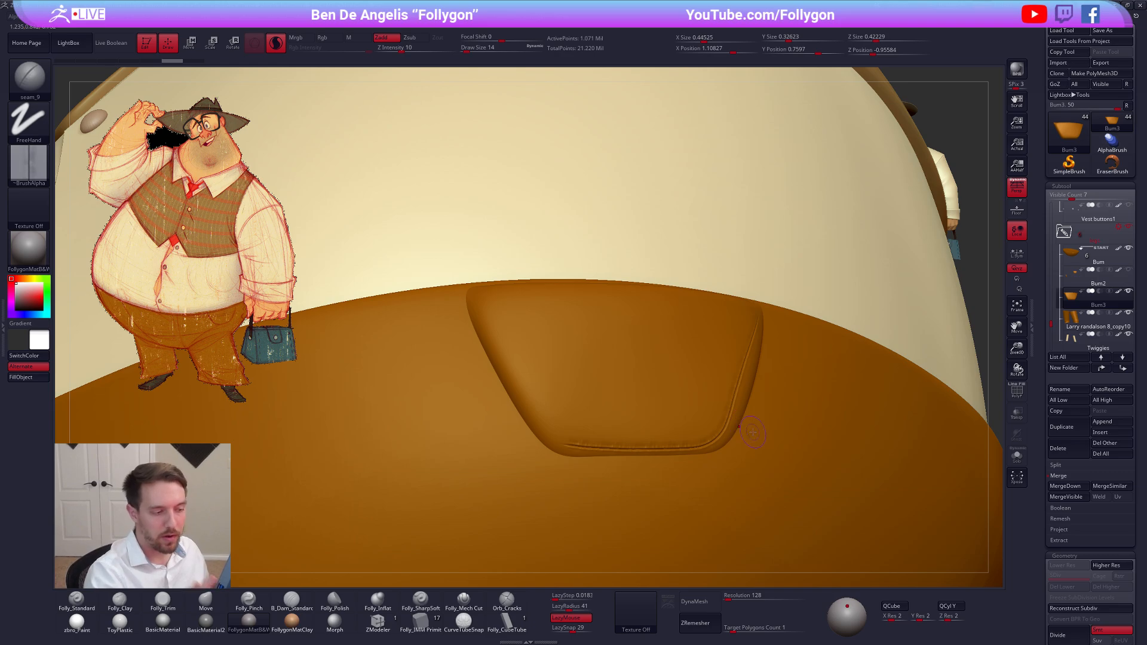
Isolate the Bum3 pocket and undo its thin seam
key(alt+s)
drag(719, 507, 723, 507)
key(ctrl+z)
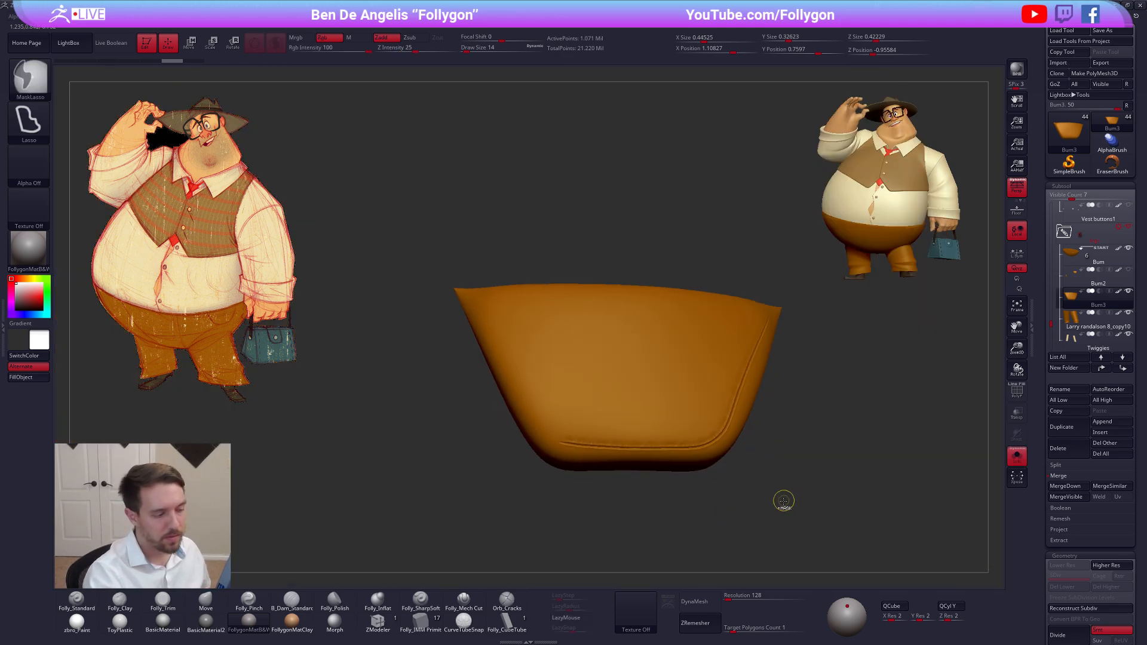
Set the seam brush's Draw Size to 25
key(space)
drag(697, 440, 702, 440)
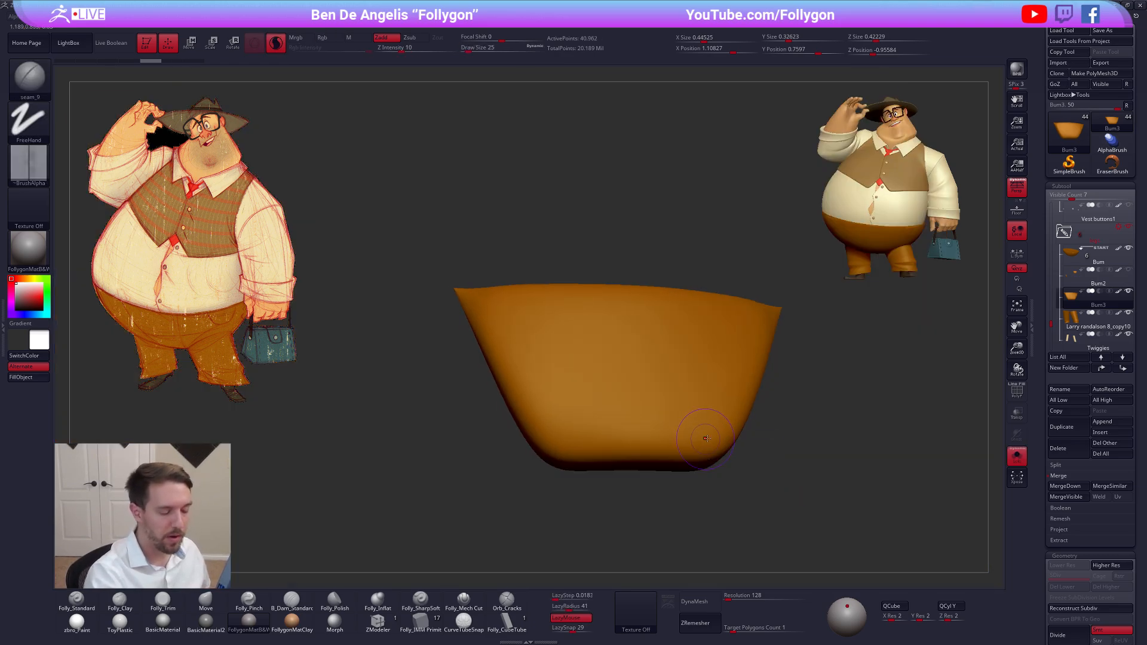
right_drag(704, 431, 712, 421)
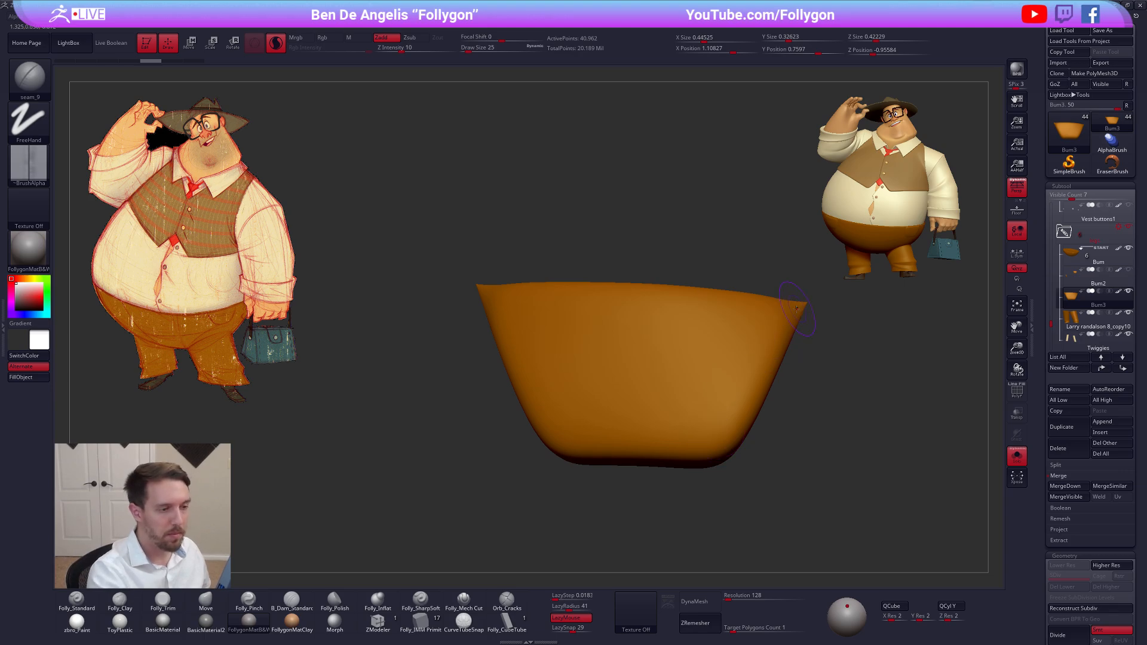
Bring back the full model and try a short seam stroke down the pocket's slanted side, undoing it
key(alt+s)
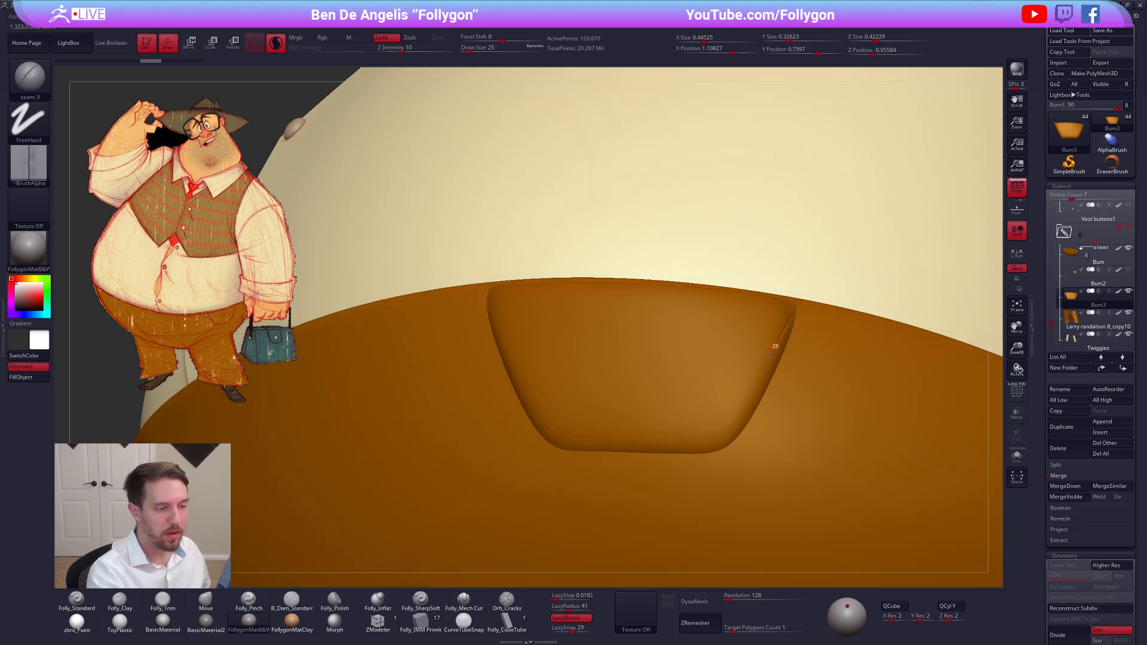
drag(771, 357, 769, 355)
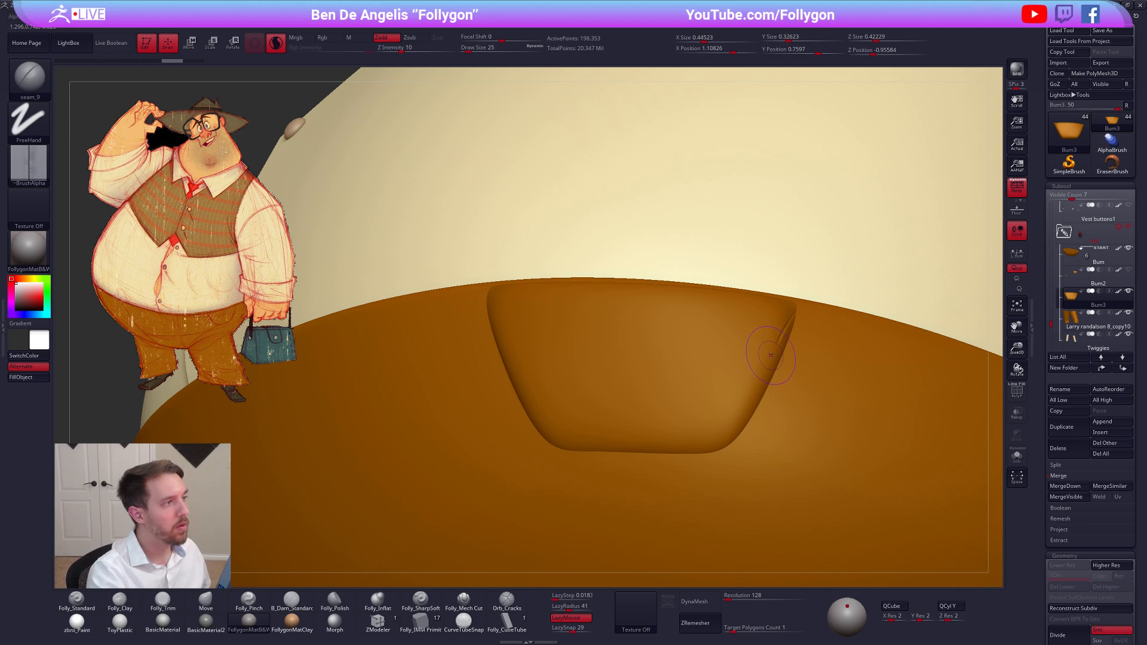
key(ctrl+z)
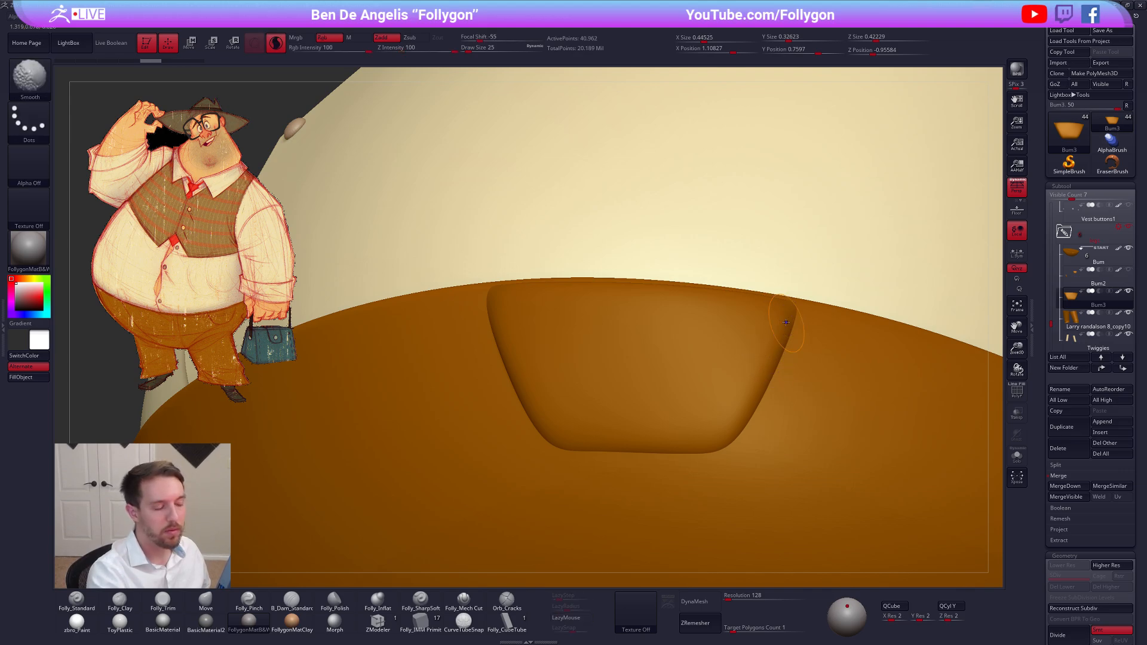
key(shift+f)
key(shift+f)
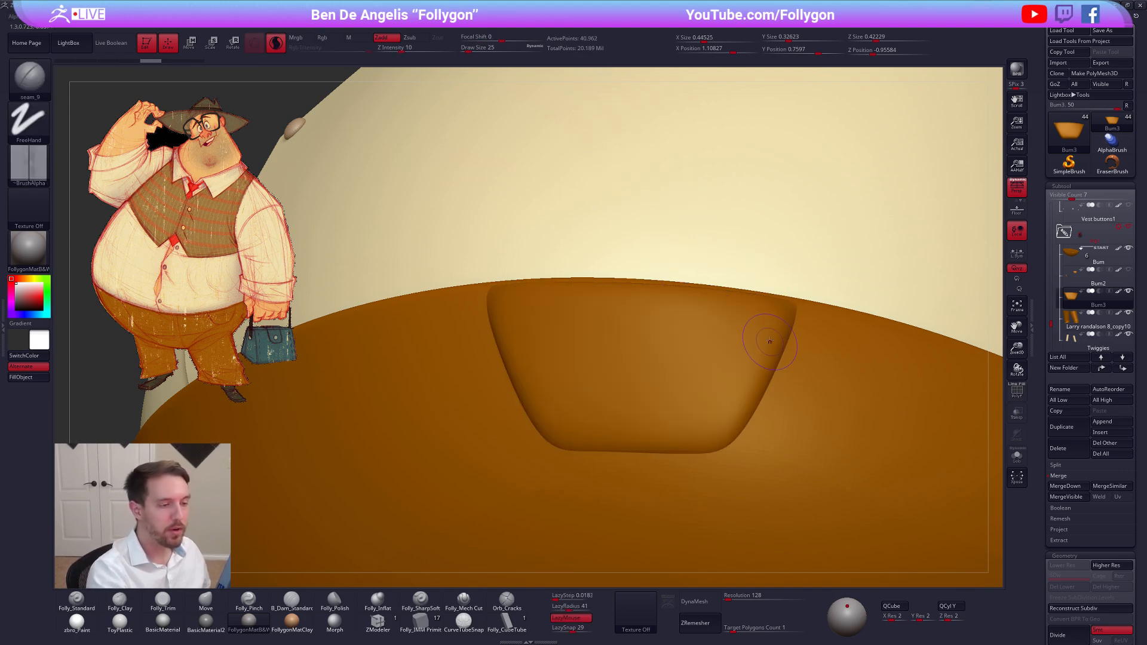
Draw one continuous stitched seam down the pocket's slanted side, along its lower edge and up the opposite side
mouse_move(793, 307)
mouse_down()
mouse_move(719, 436)
mouse_move(574, 438)
mouse_up()
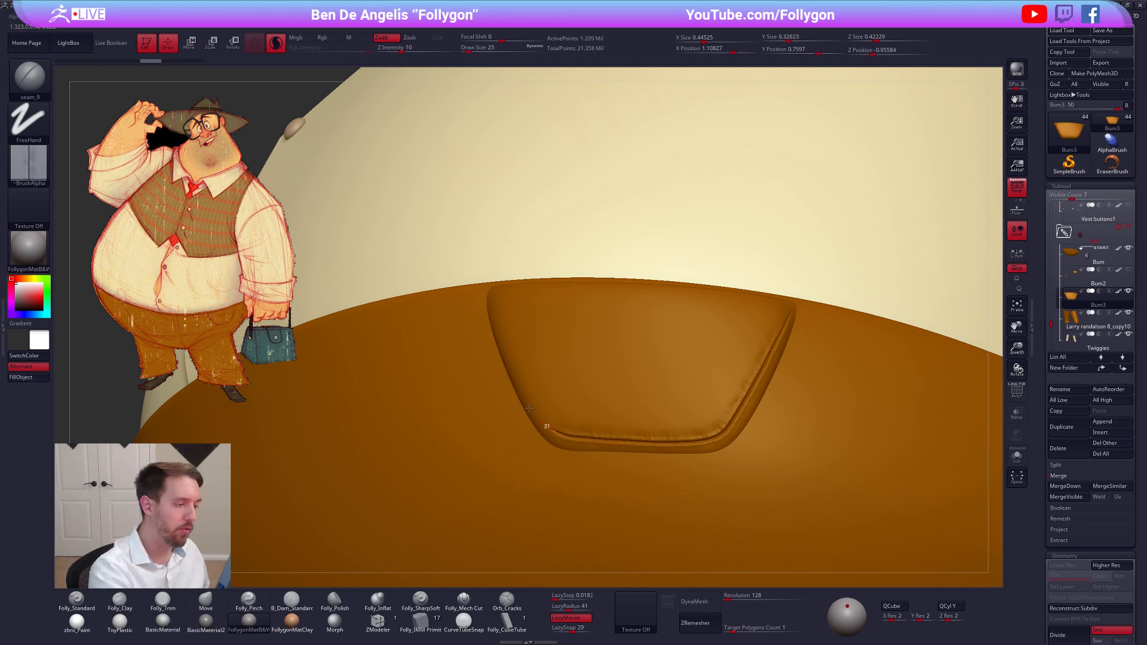
drag(529, 408, 518, 384)
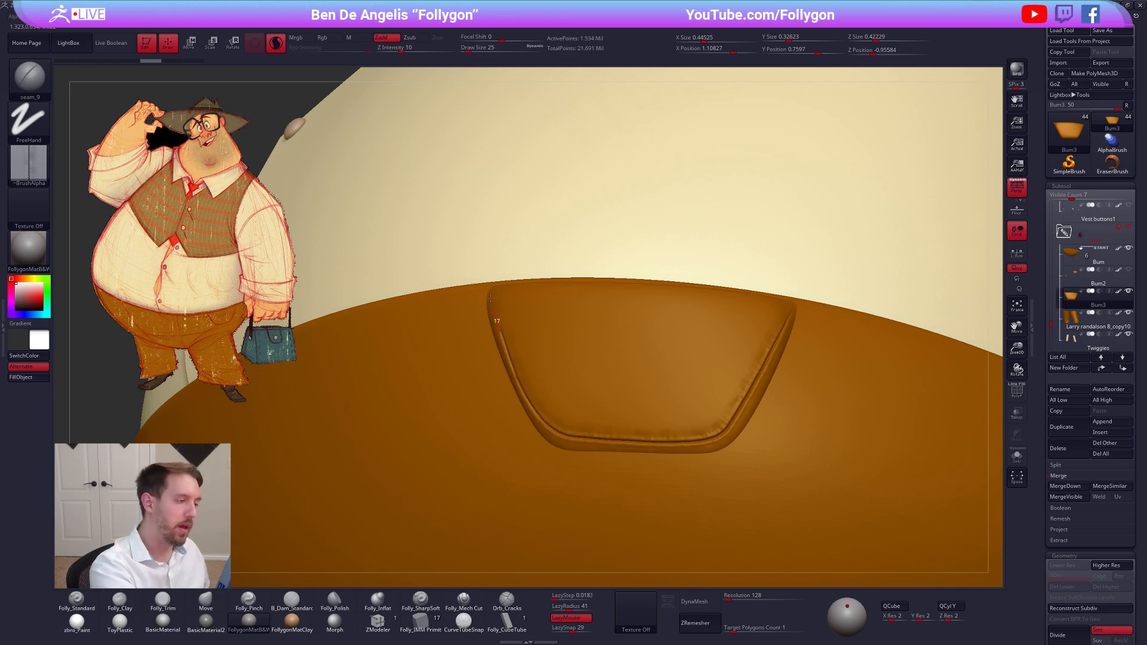
drag(490, 297, 490, 274)
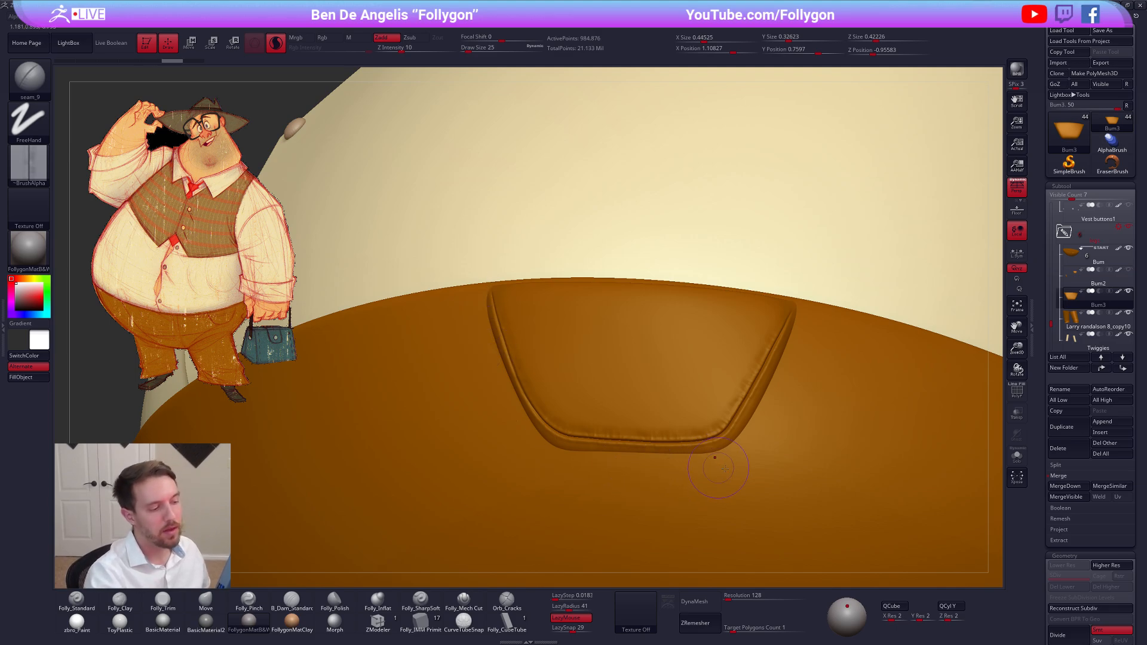
right_drag(729, 471, 730, 470)
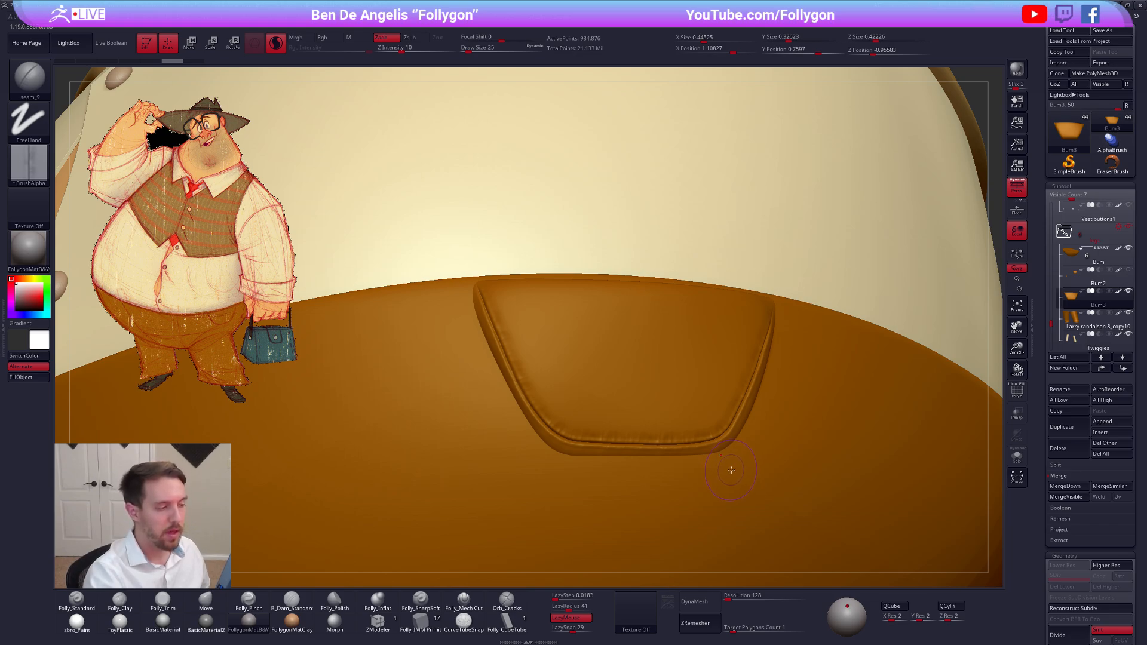
right_drag(729, 448, 558, 440)
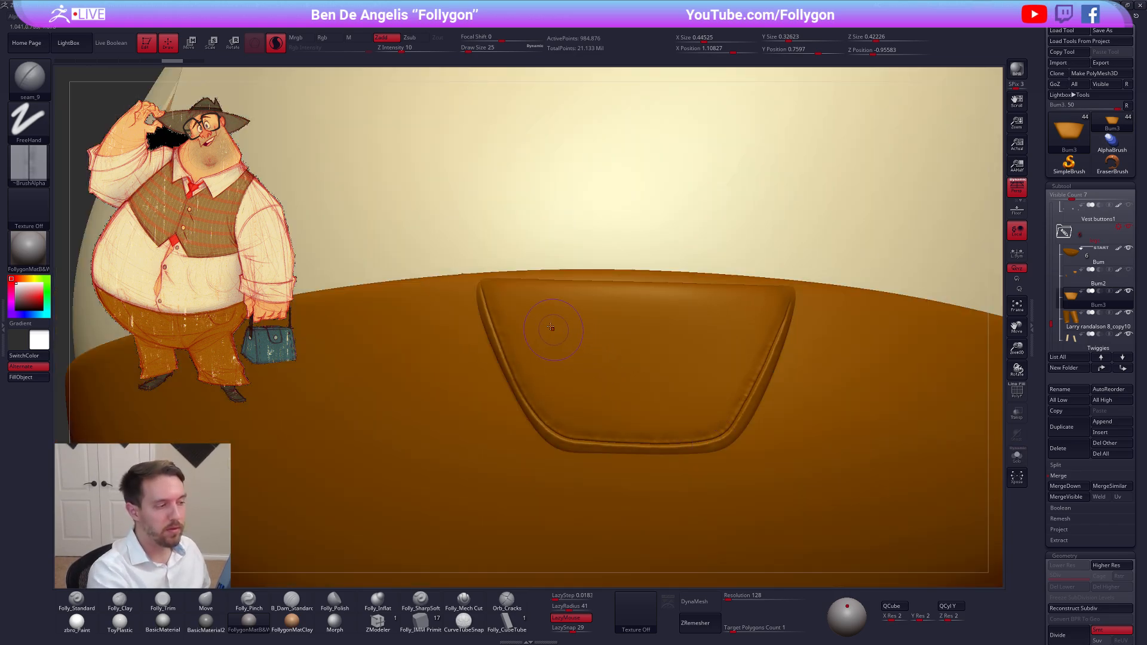
Try seam strokes along the pocket's upper edge and diagonally across its middle, undoing both
drag(481, 288, 779, 296)
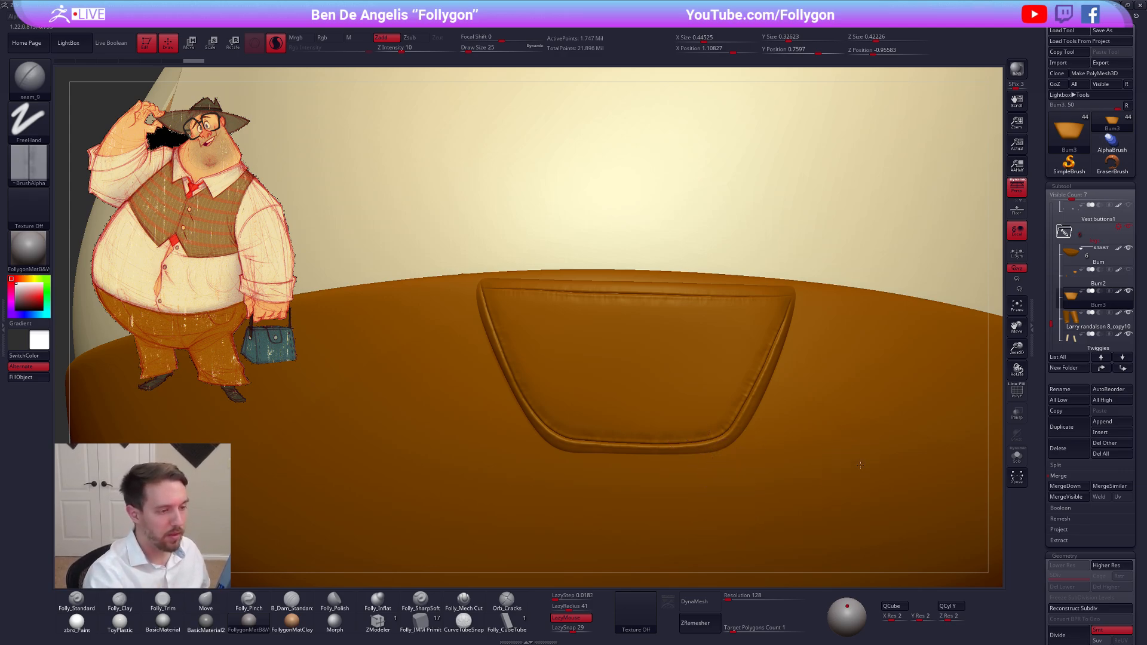
key(ctrl+z)
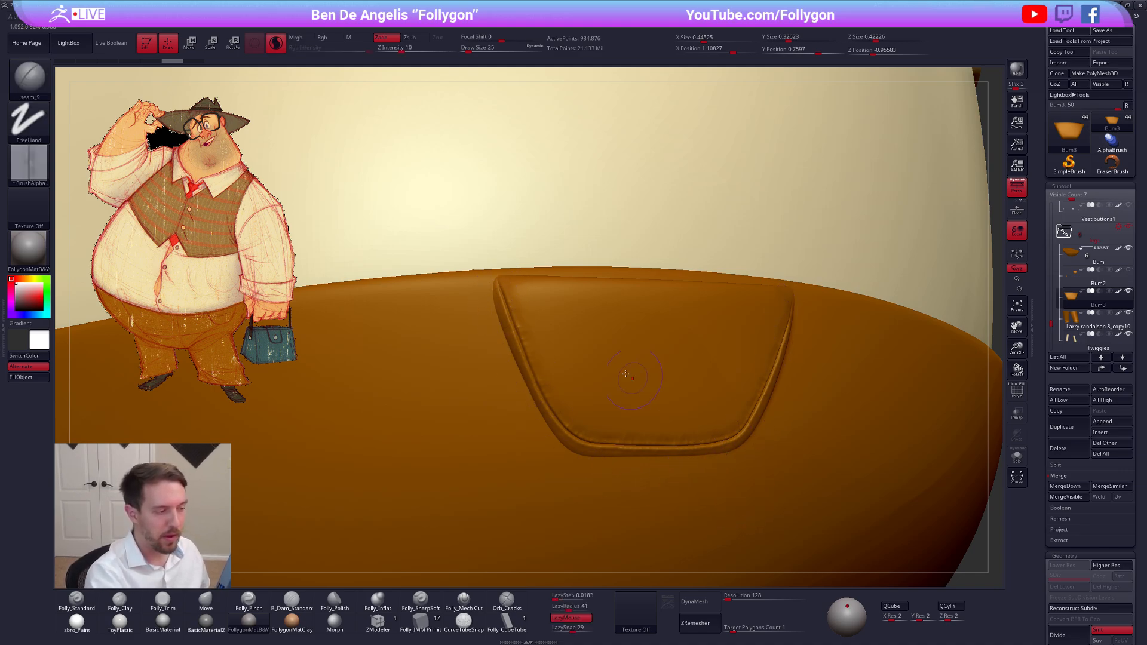
drag(614, 351, 714, 428)
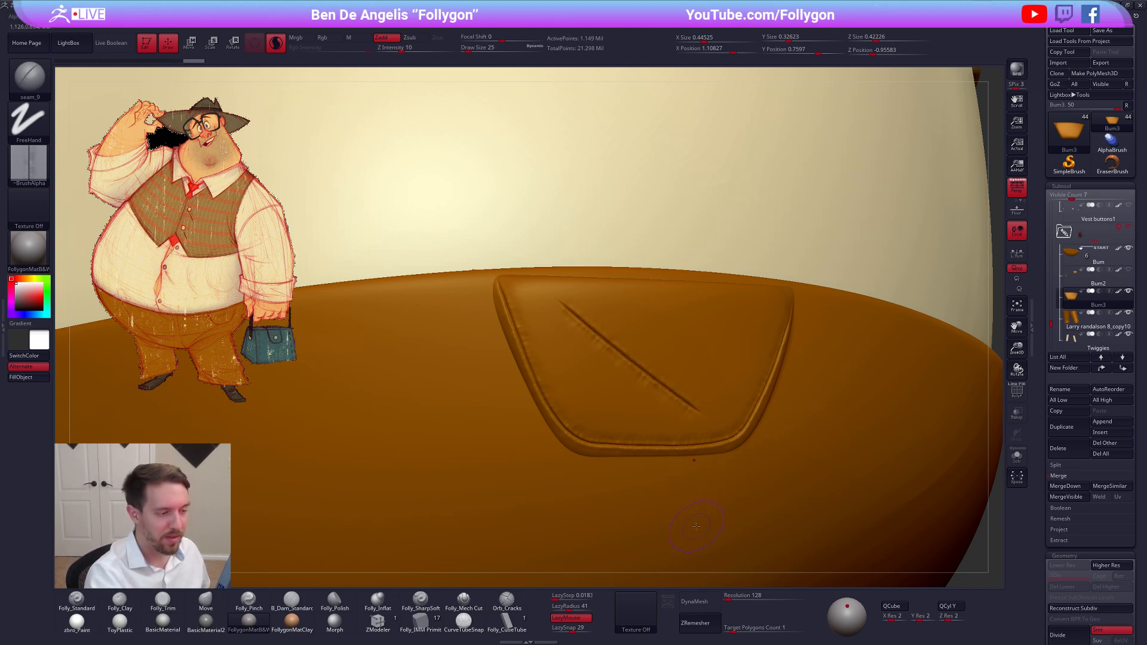
key(alt+s)
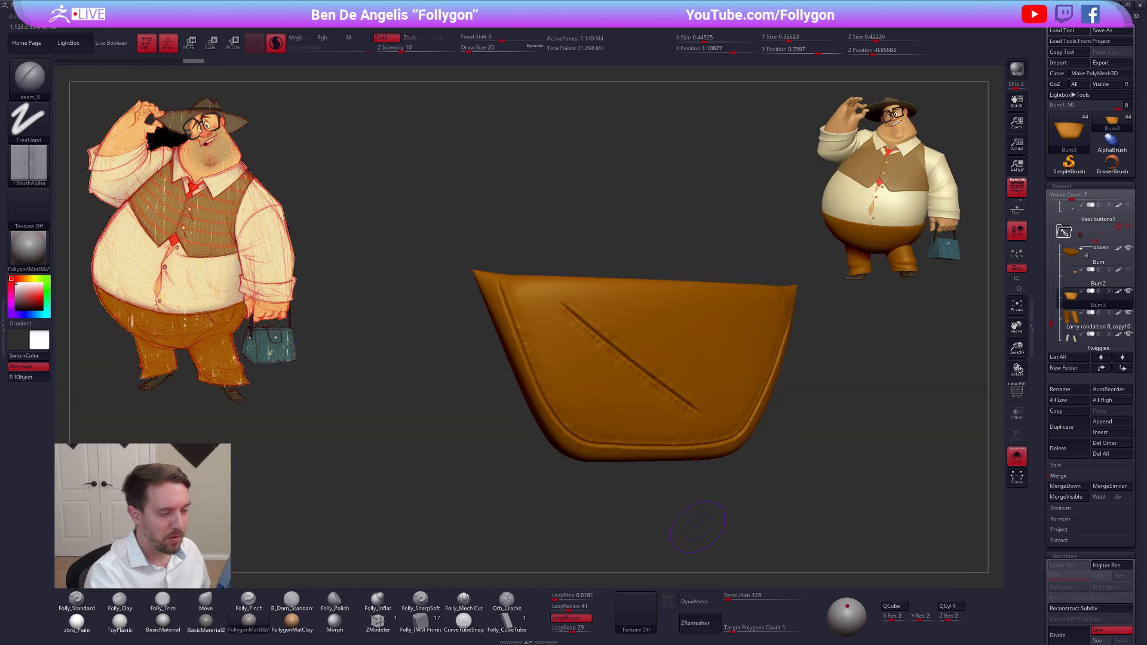
drag(702, 515, 714, 509)
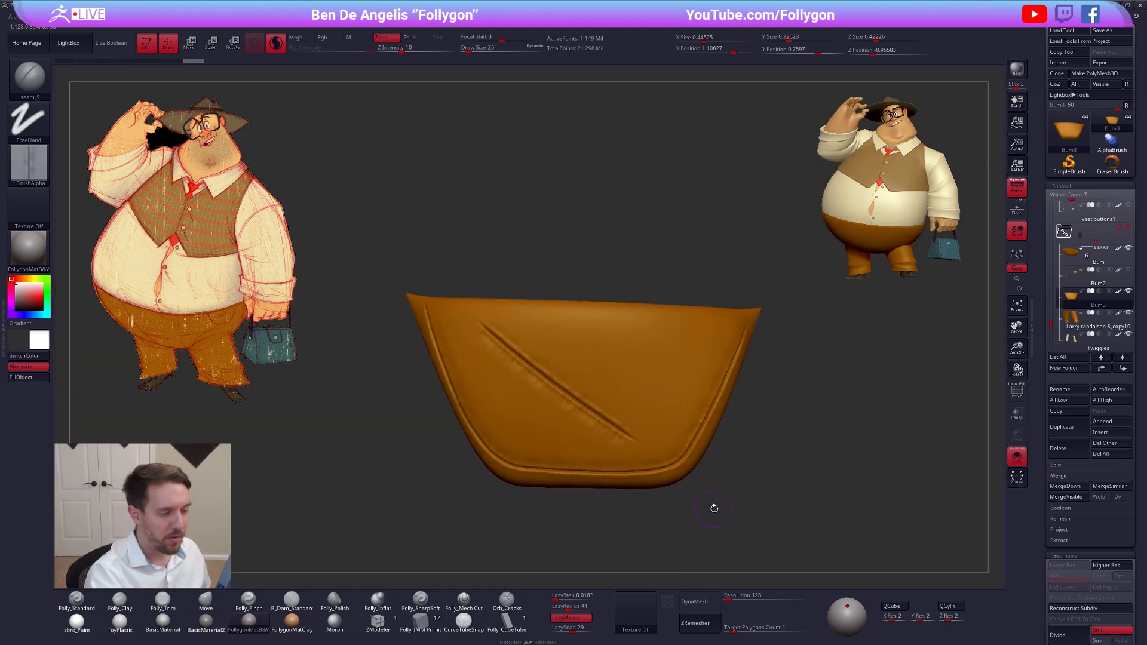
key(ctrl+z)
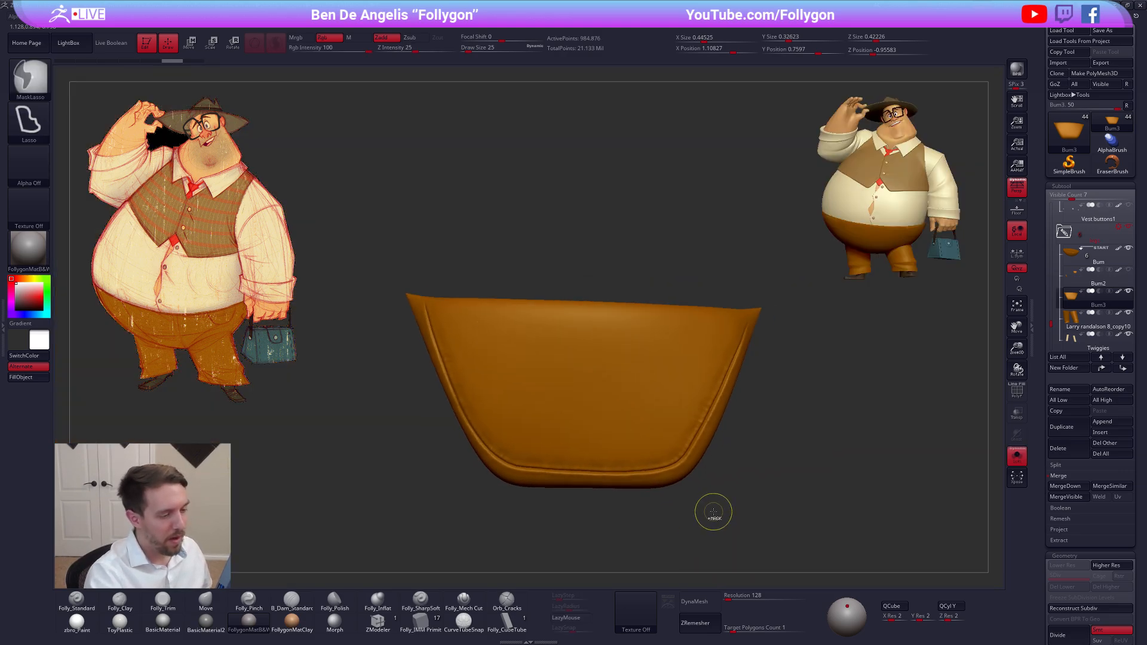
Undo the seam strokes on the duplicated hip pocket, delete its Bum3 subtool, and bring the full model back
key(ctrl+z)
key(ctrl+z)
key(ctrl+z)
key(ctrl+z)
key(ctrl+z)
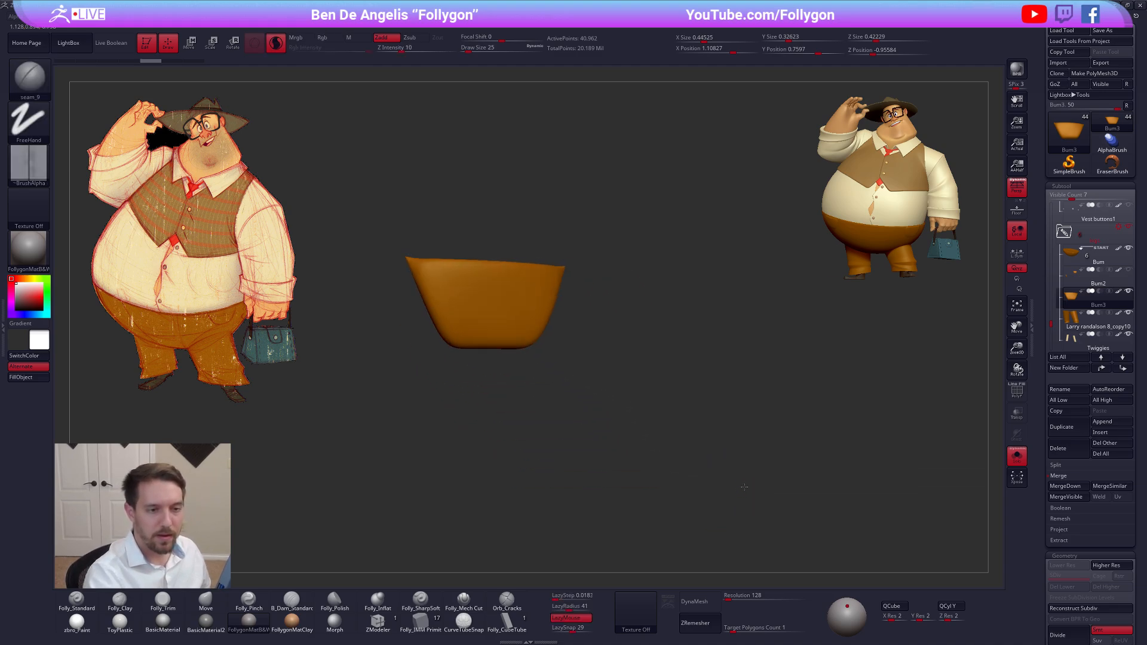
alt+drag(744, 487, 804, 468)
click(1064, 449)
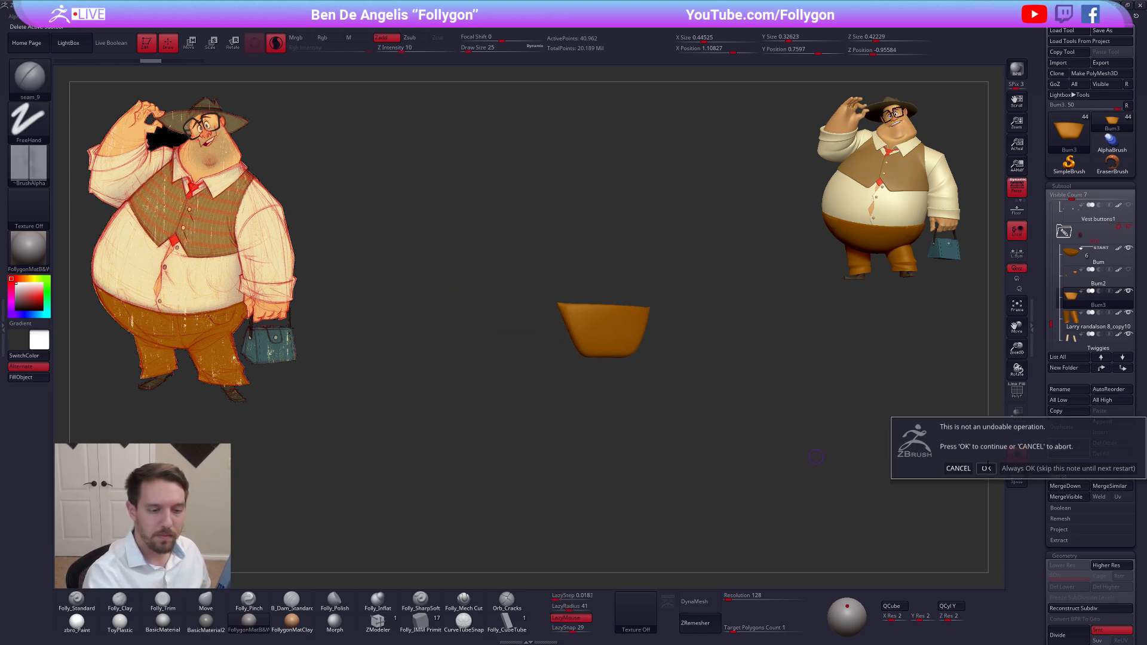
click(985, 468)
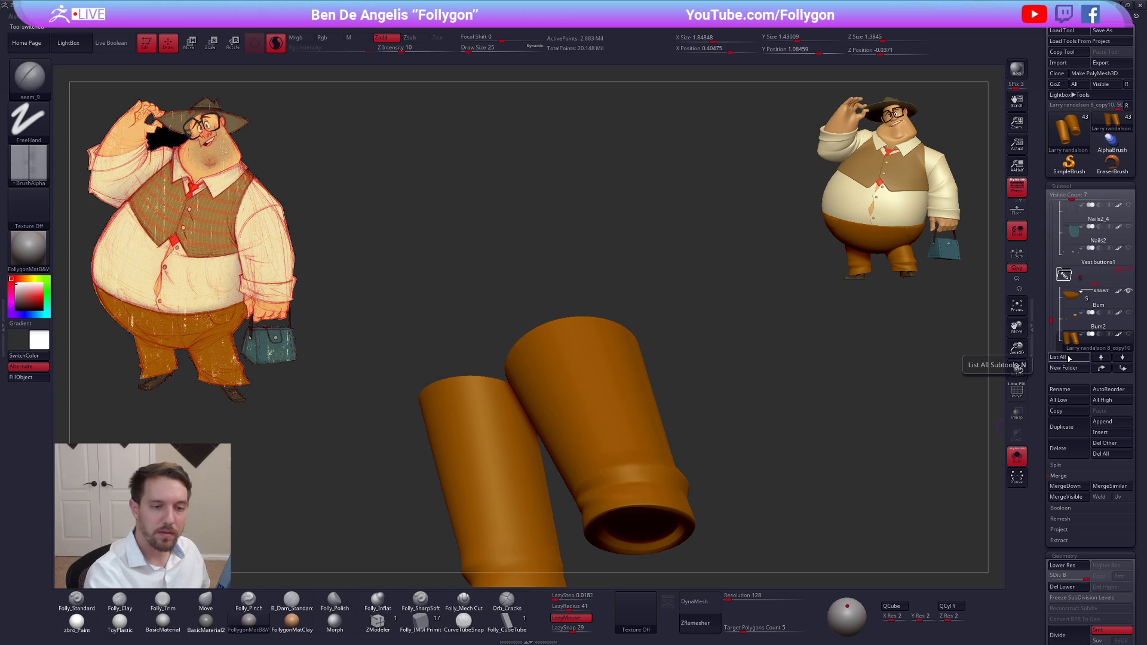
click(807, 442)
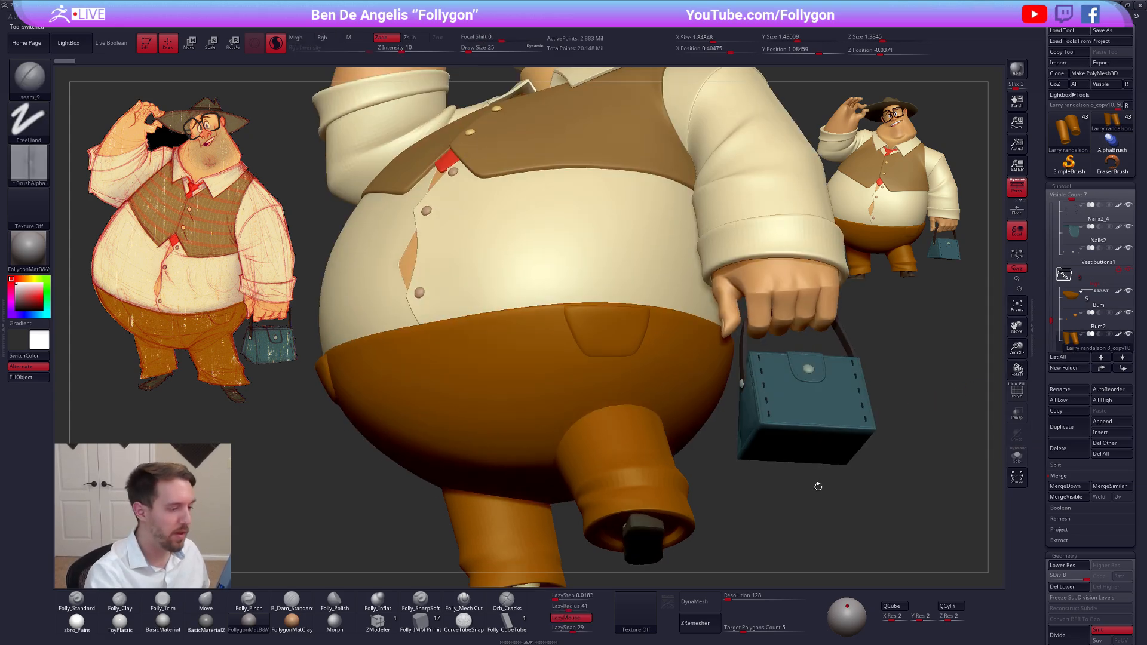
drag(817, 487, 753, 469)
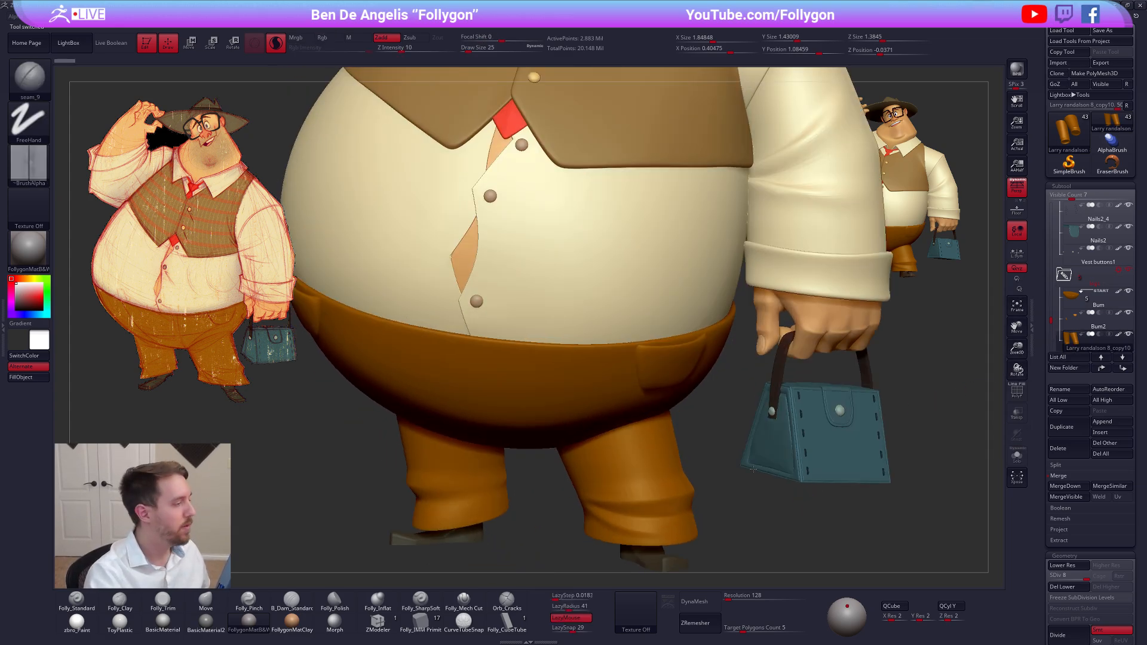
Choose the Move brush for the Bum2 pockets subtool and set its Draw Size to 121
key(f)
key(b)
key(m)
key(v)
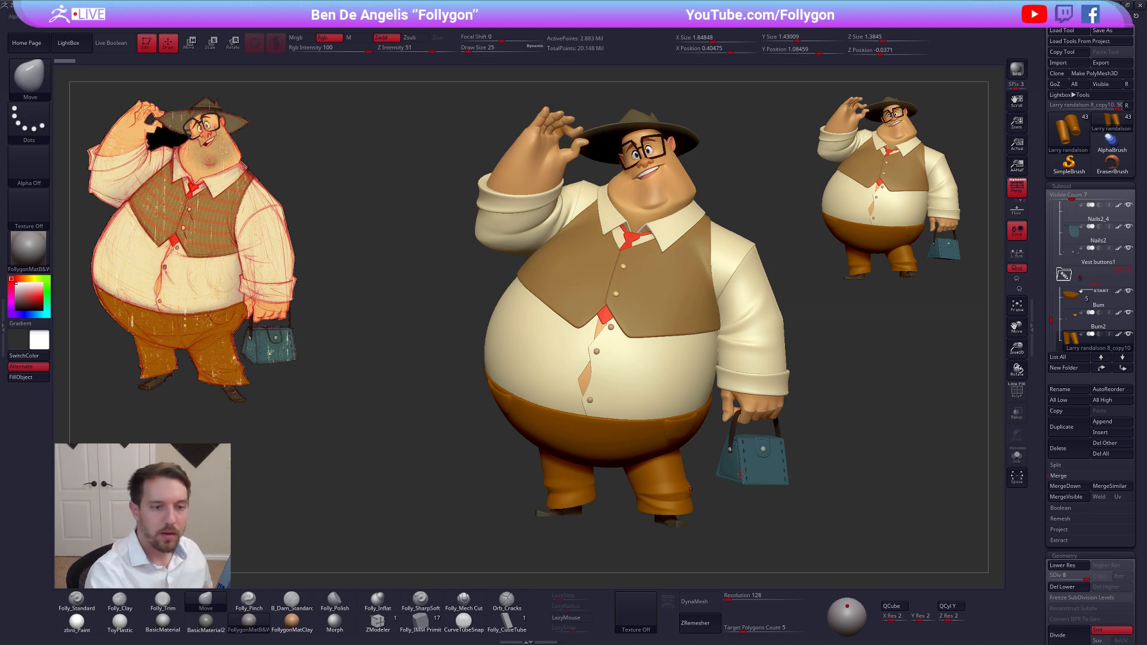
click(1097, 324)
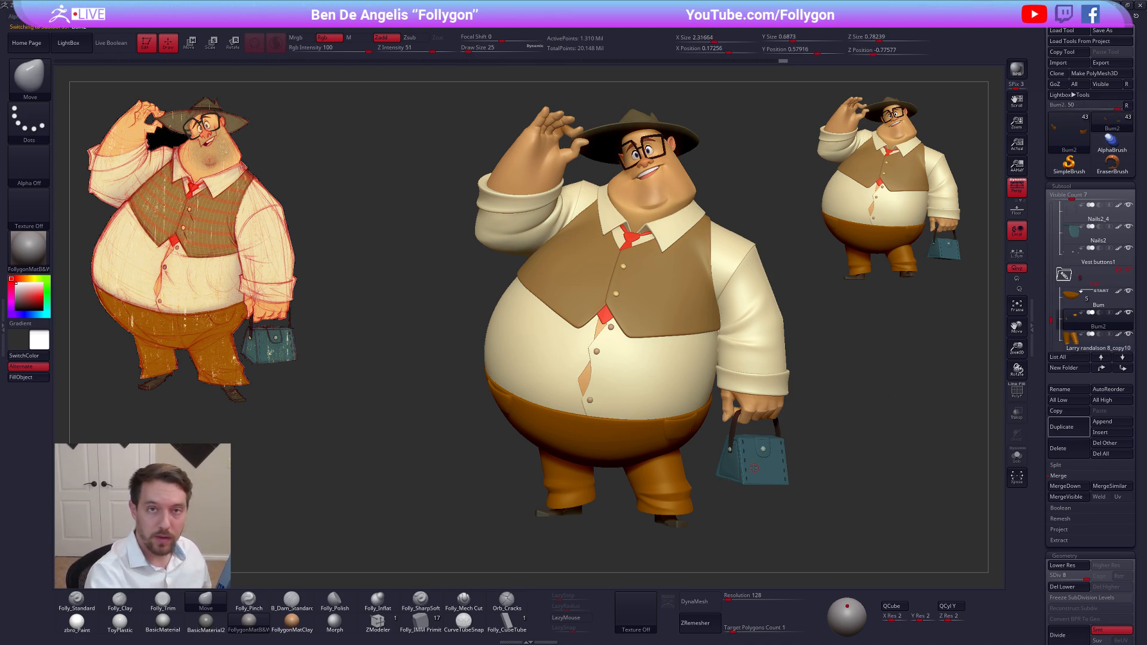
key(f)
key(space)
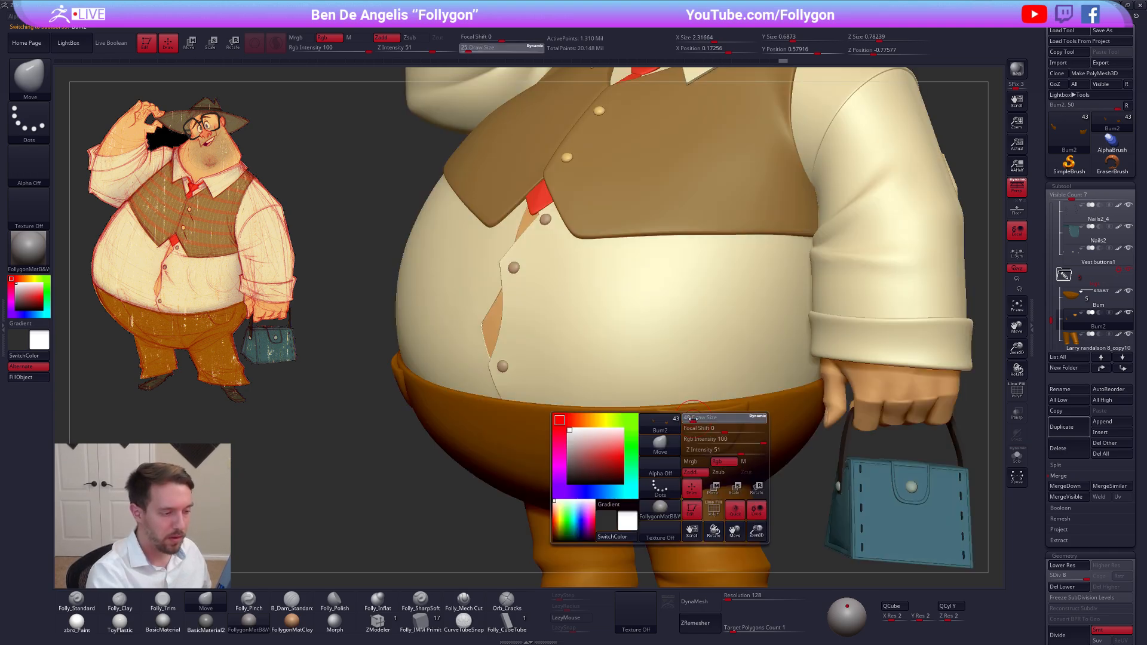
drag(693, 419, 698, 419)
Nudge the upper edge of the hip pocket beside the handbag with the Move brush to adjust how it sits
right_drag(697, 395, 690, 416)
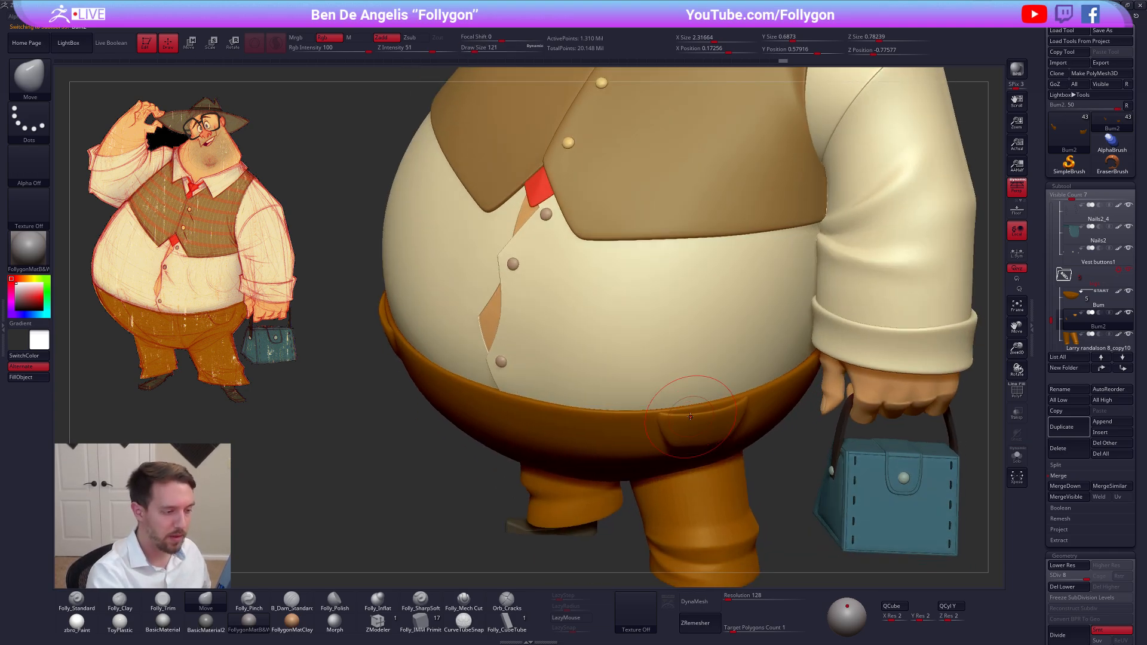
drag(689, 417, 715, 425)
right_drag(716, 427, 708, 412)
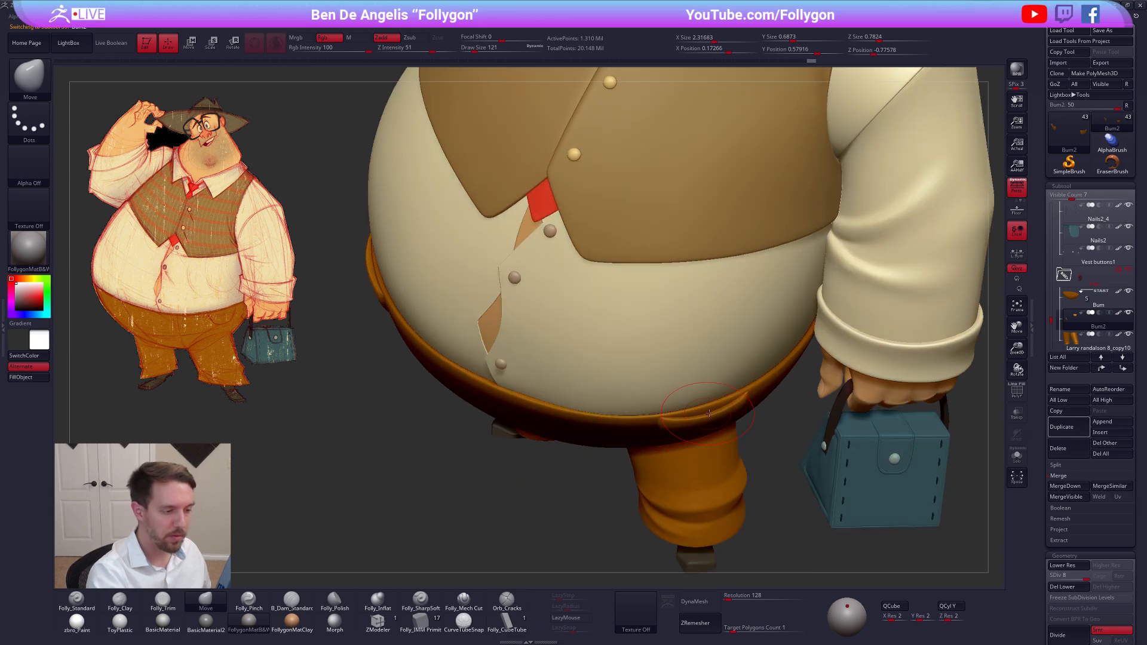
drag(726, 408, 726, 402)
right_drag(724, 397, 699, 376)
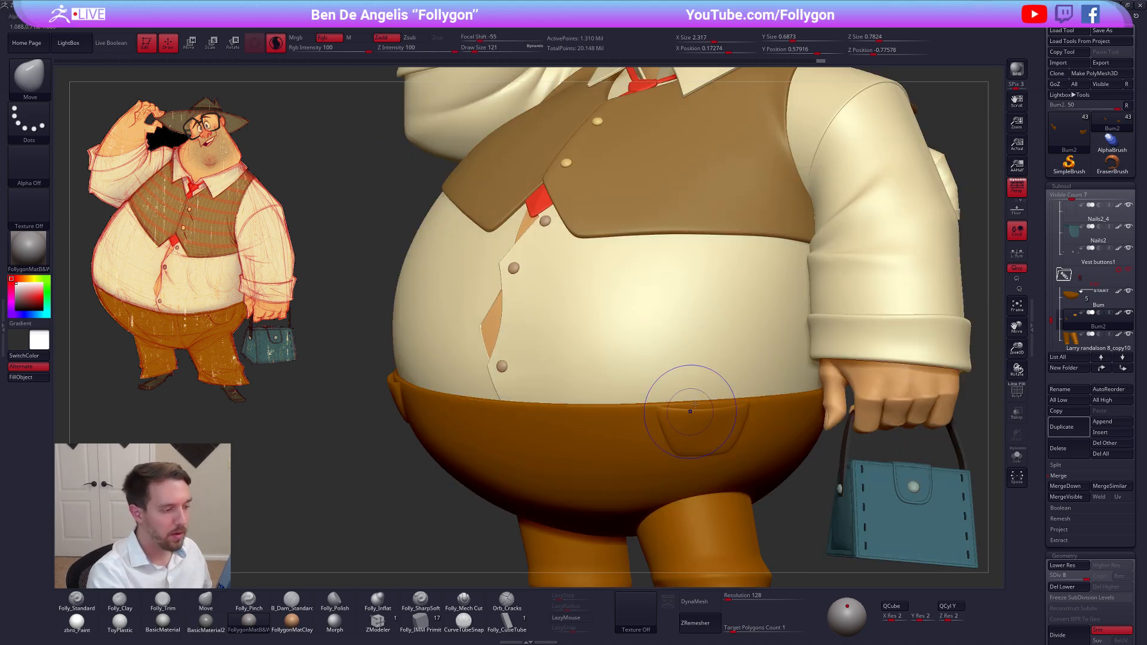
Adjust the upper rim of the hip pocket on the raised-arm side with the Move brush, reducing Draw Size to 68
right_drag(617, 438, 684, 441)
mouse_move(570, 450)
right_down()
mouse_move(651, 440)
mouse_move(495, 387)
right_up()
drag(495, 387, 534, 418)
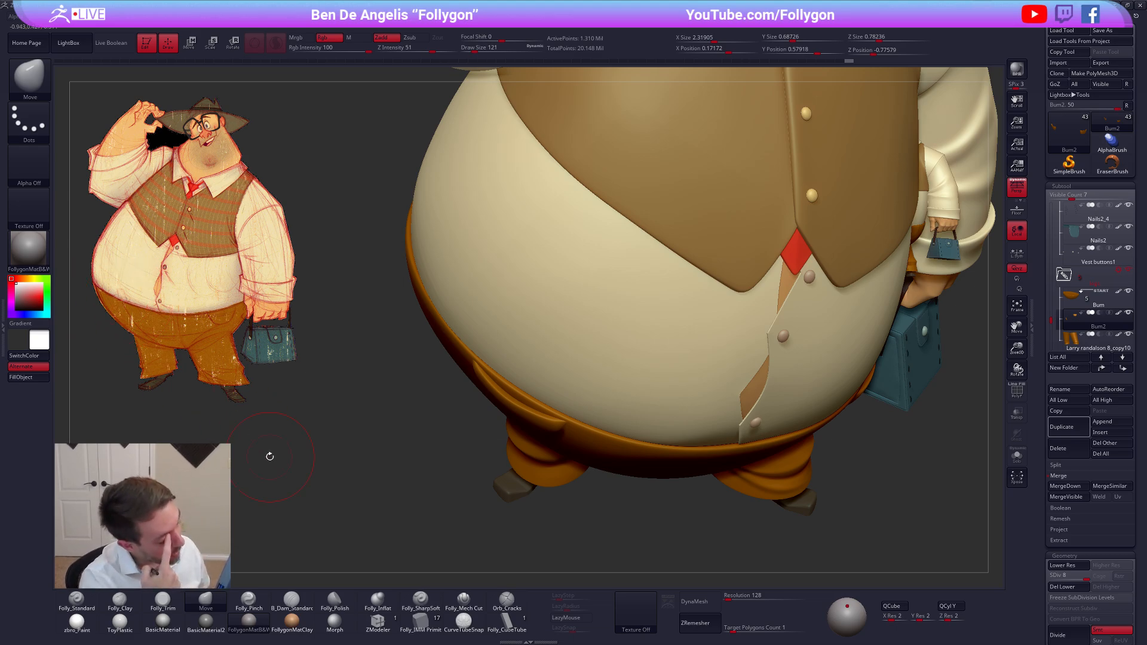
drag(530, 399, 522, 394)
drag(507, 394, 503, 388)
drag(500, 385, 506, 390)
key(space)
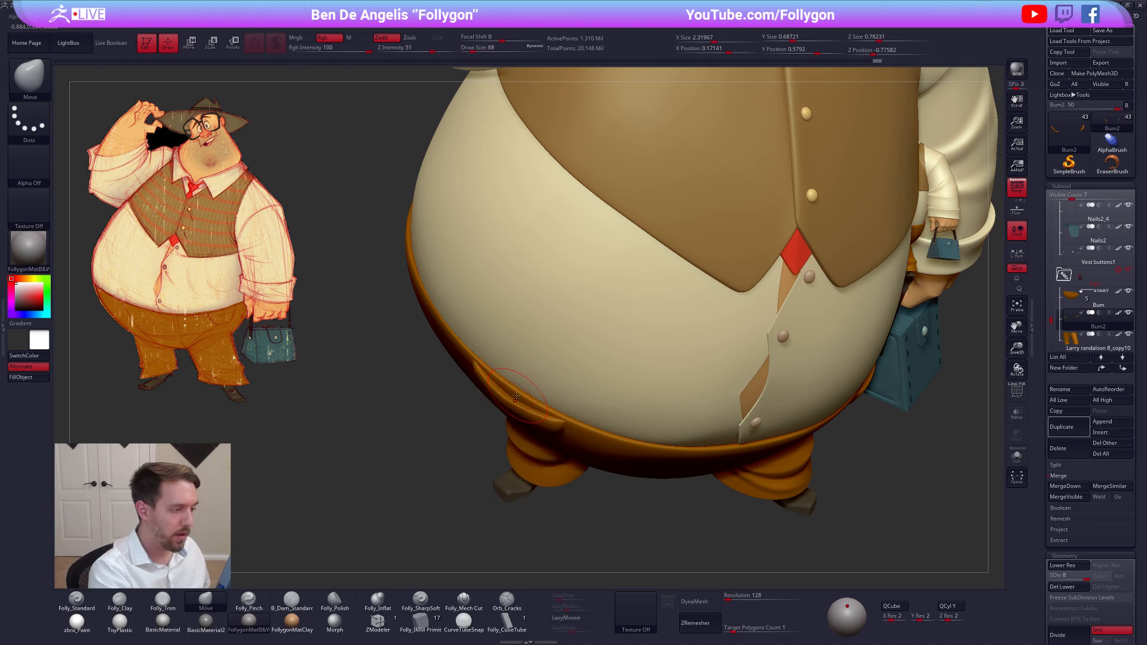
Reshape the raised-arm side pocket's edges against the trousers with the Move brush at Draw Size 150
mouse_move(621, 425)
right_down()
mouse_move(641, 410)
mouse_move(617, 382)
mouse_move(772, 501)
mouse_move(705, 470)
mouse_move(705, 496)
right_up()
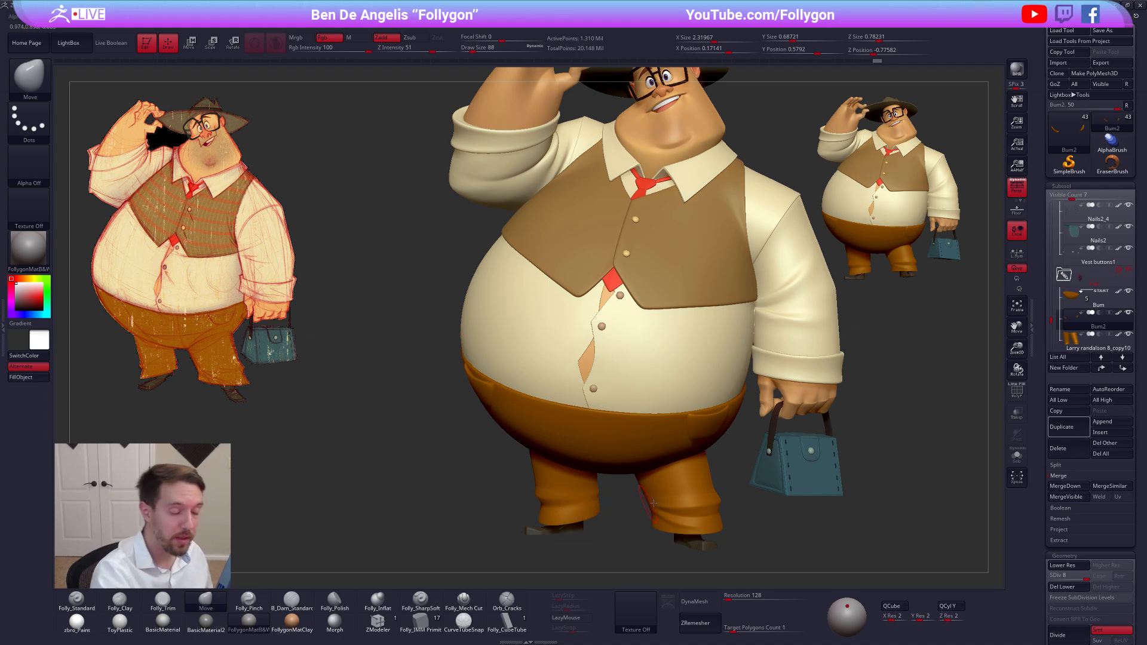
drag(761, 500, 702, 501)
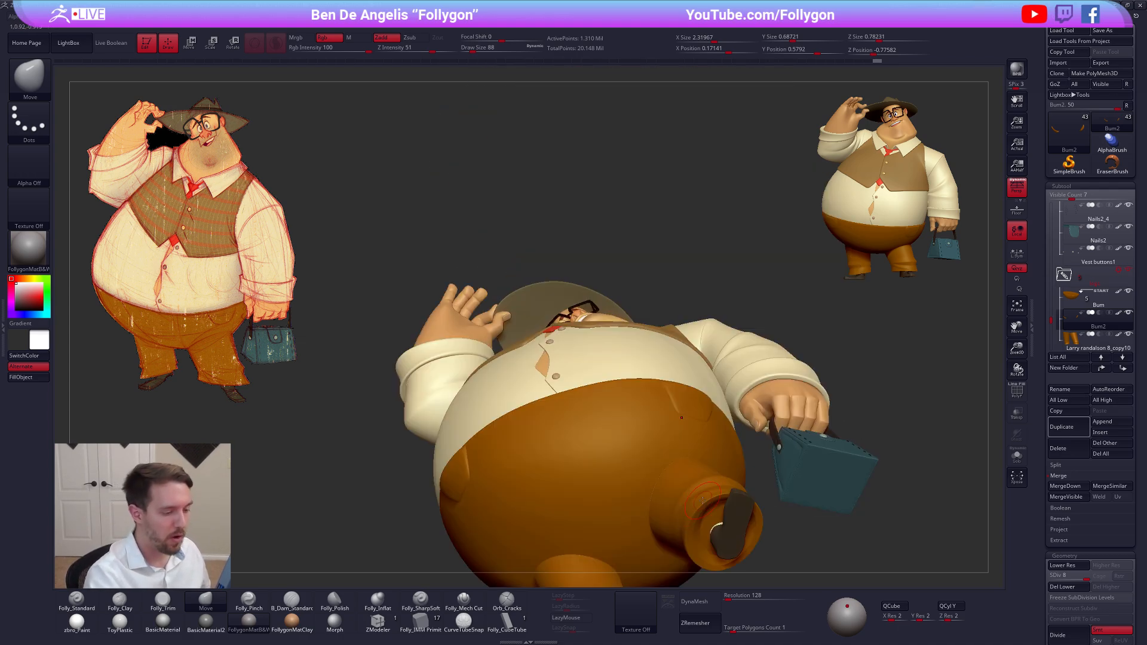
drag(687, 438, 675, 413)
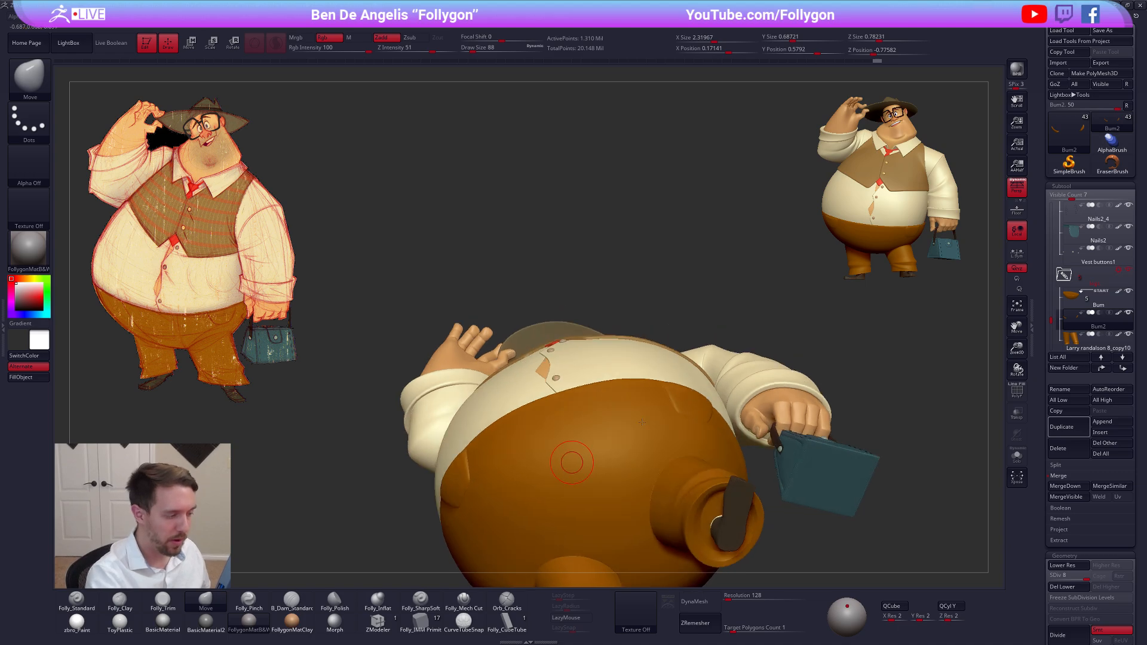
alt+drag(416, 497, 512, 432)
drag(570, 411, 574, 408)
key(bracketright)
key(bracketright)
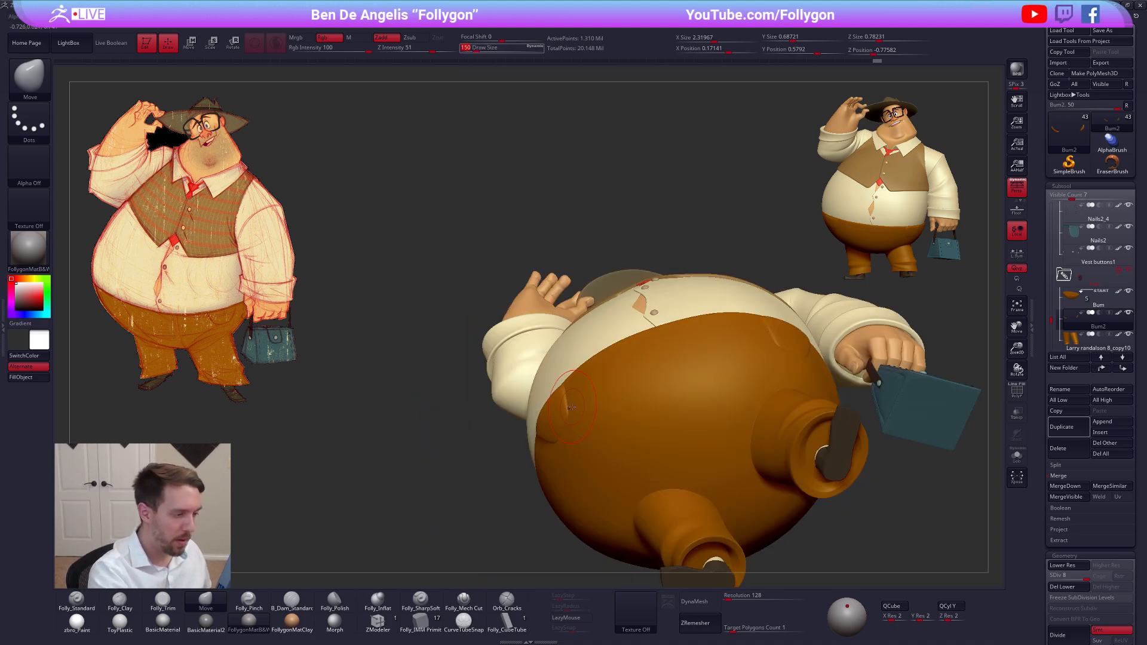
right_drag(570, 435, 585, 482)
right_drag(604, 373, 687, 415)
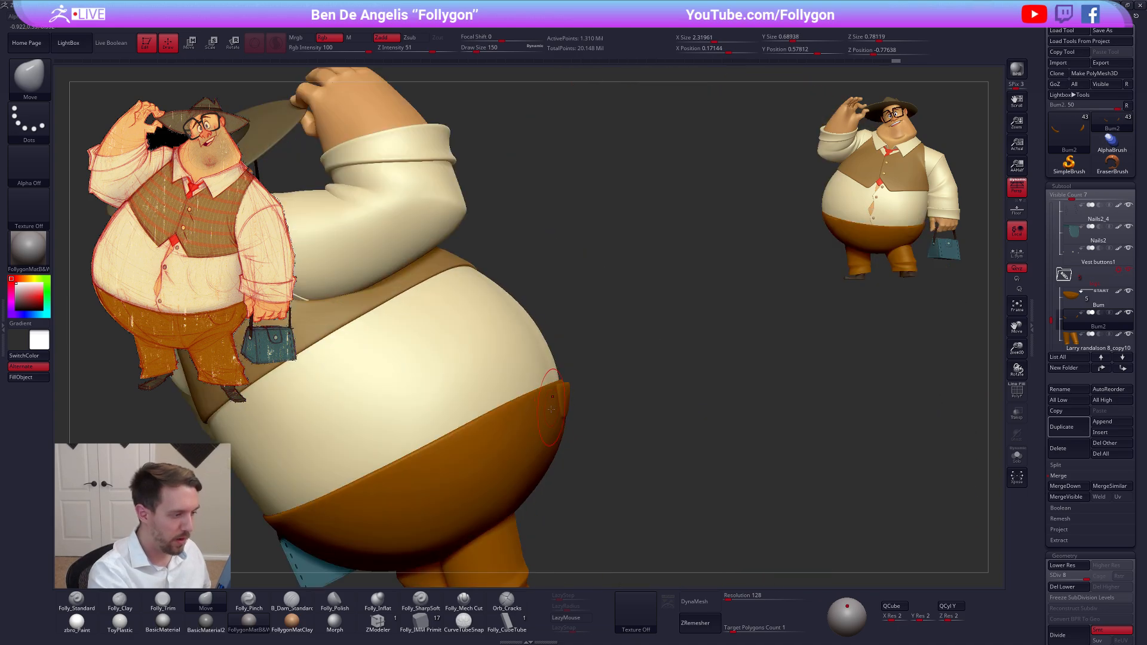
right_drag(502, 440, 650, 446)
mouse_move(791, 481)
right_down()
mouse_move(902, 442)
mouse_move(831, 451)
right_up()
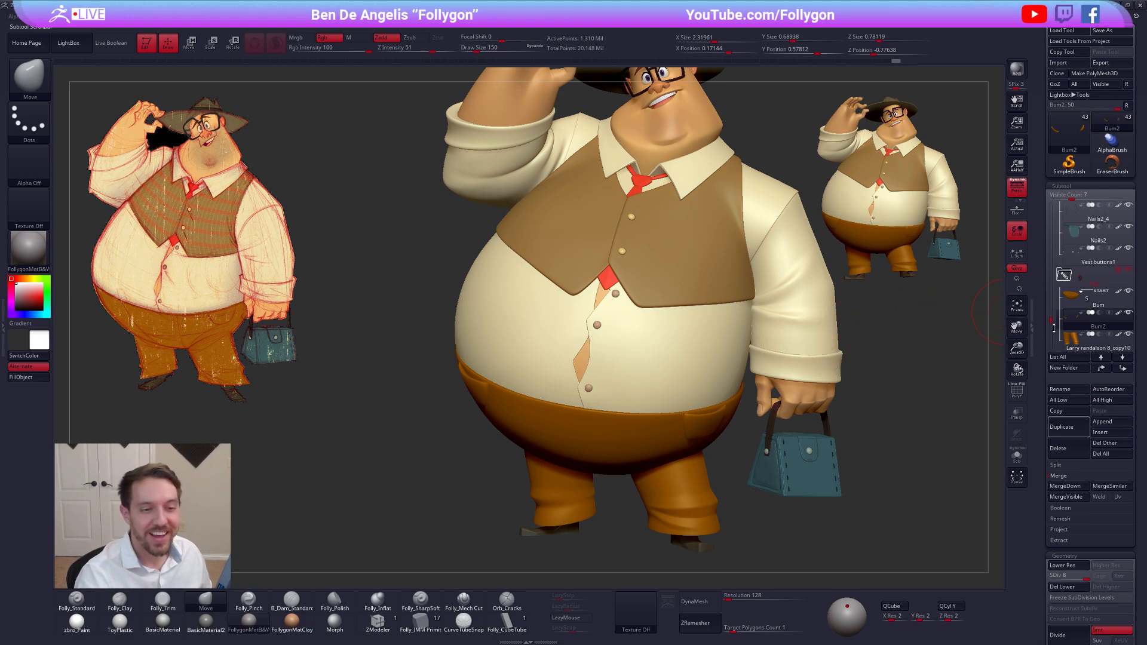
Show only the Bum trousers base with the Bum2 pockets, make Bum2 active, and set Draw Size to 160
click(1128, 312)
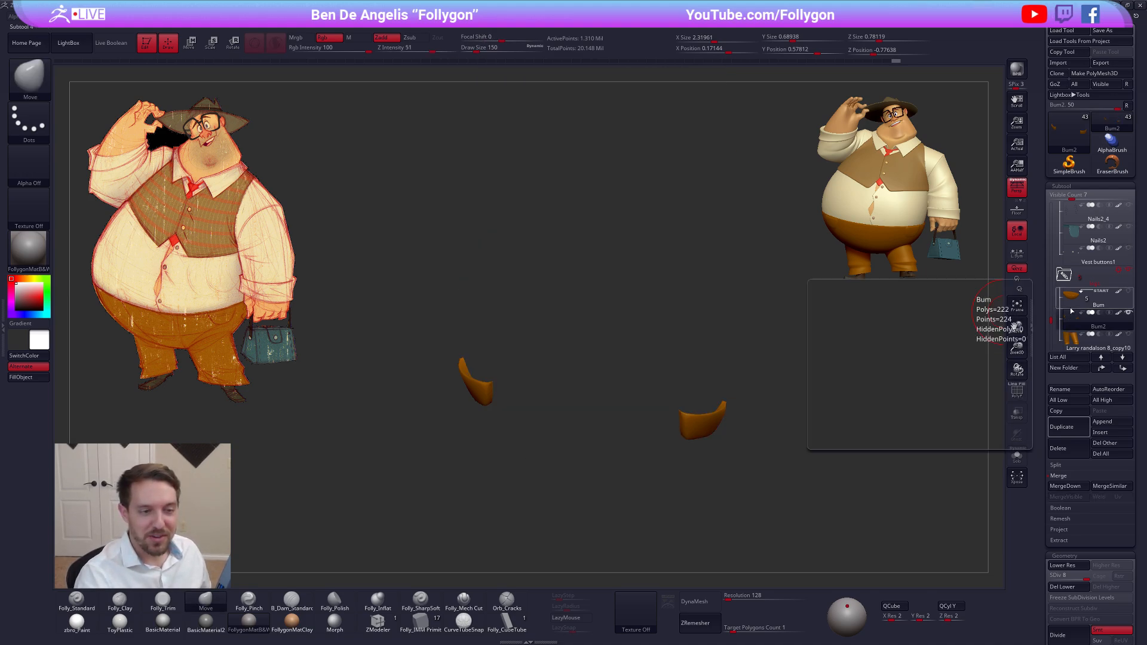
click(1071, 310)
alt+drag(824, 363, 794, 359)
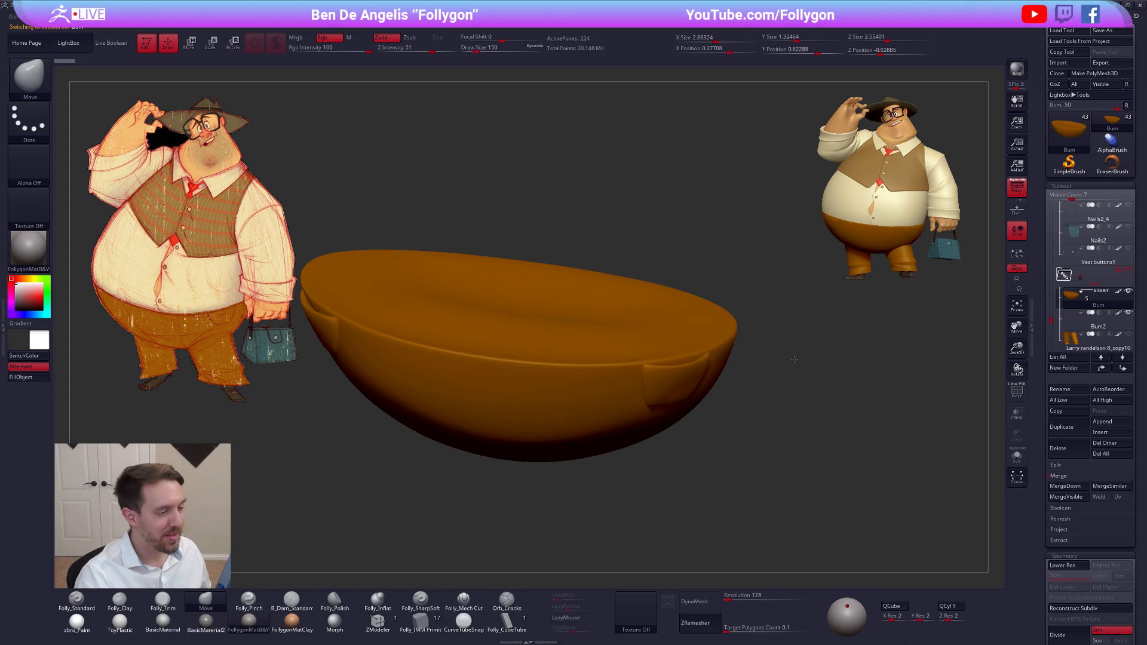
alt+click(692, 375)
key(space)
drag(633, 345, 636, 356)
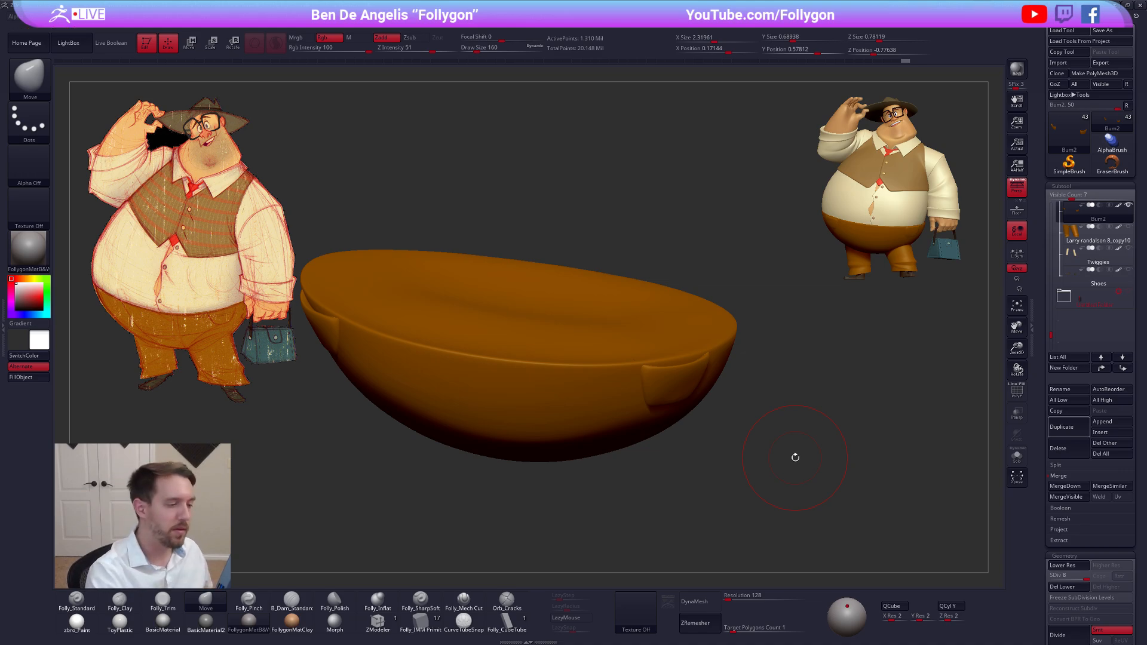
Reposition the openings and edges of both hip pockets against the trousers base with the Move brush
right_drag(652, 379, 652, 368)
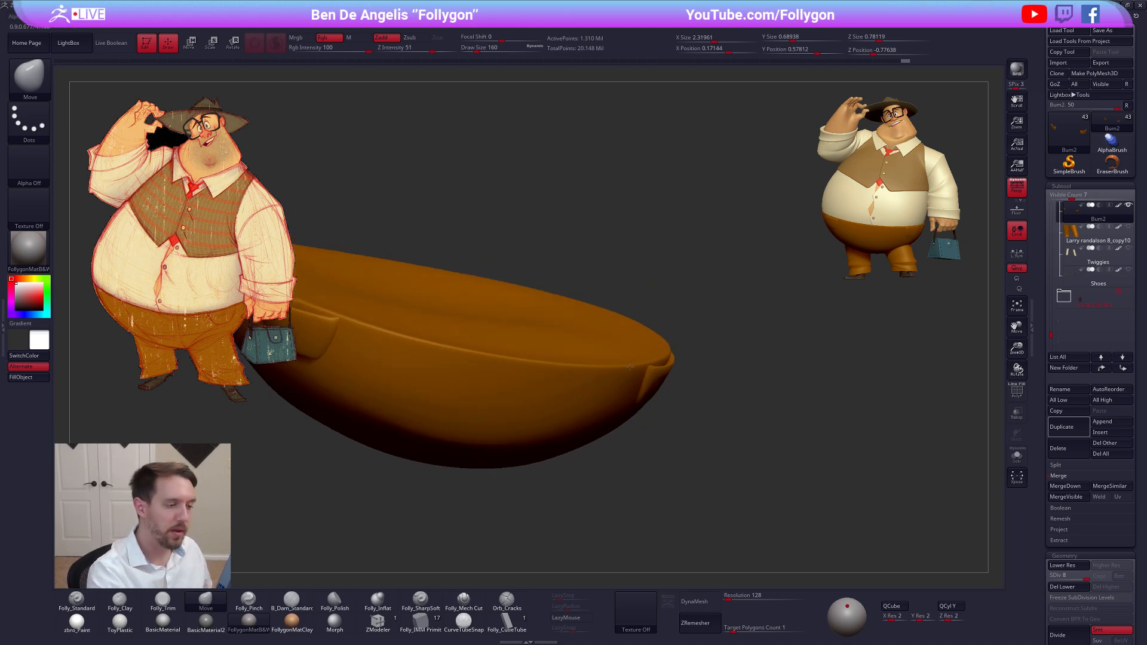
drag(631, 369, 631, 368)
alt+right_drag(632, 371, 834, 420)
right_drag(770, 385, 559, 387)
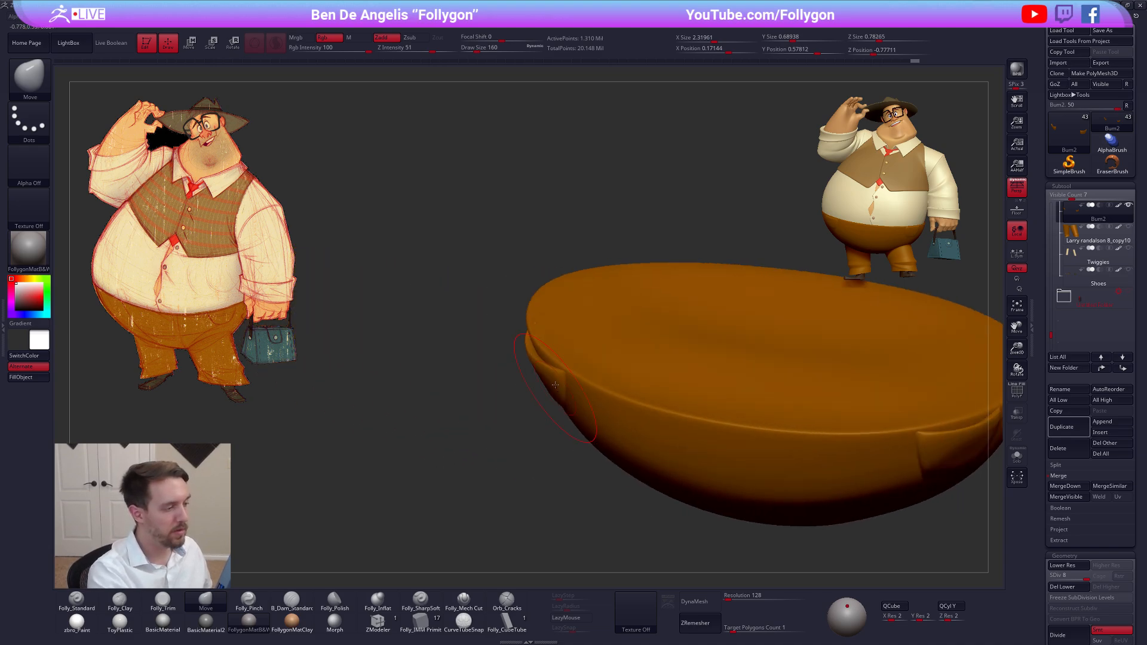
right_drag(543, 349, 657, 424)
right_drag(577, 376, 658, 478)
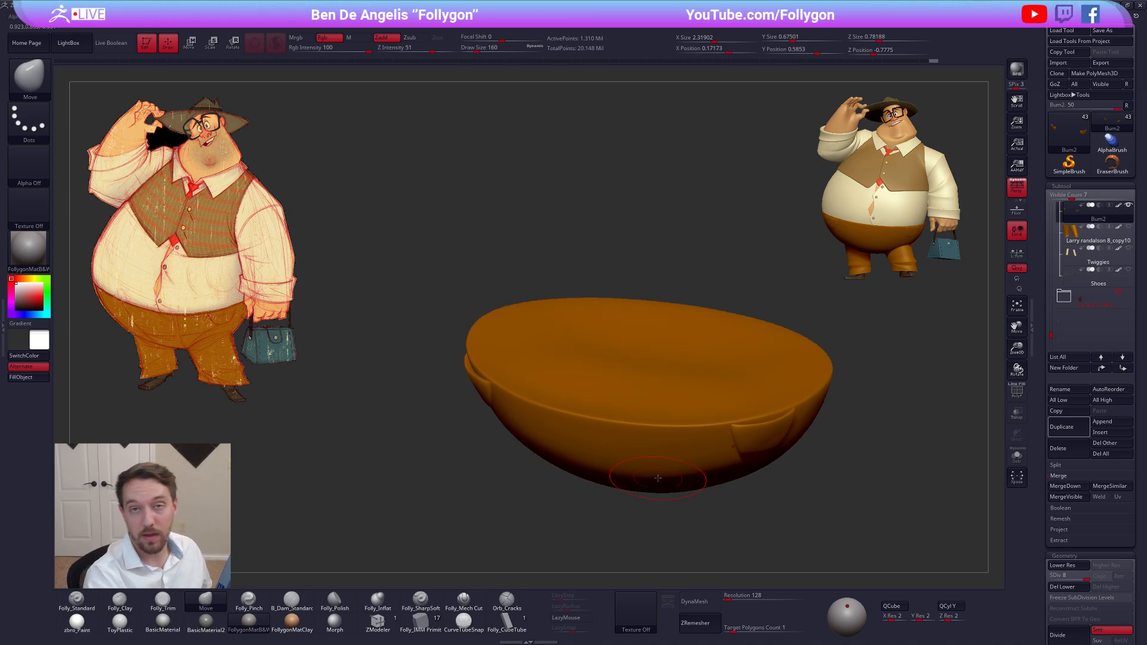
Adjust the outer rim of the handbag-side pocket as seen from above, using the Move brush at Draw Size 192
alt+right_drag(790, 470, 738, 466)
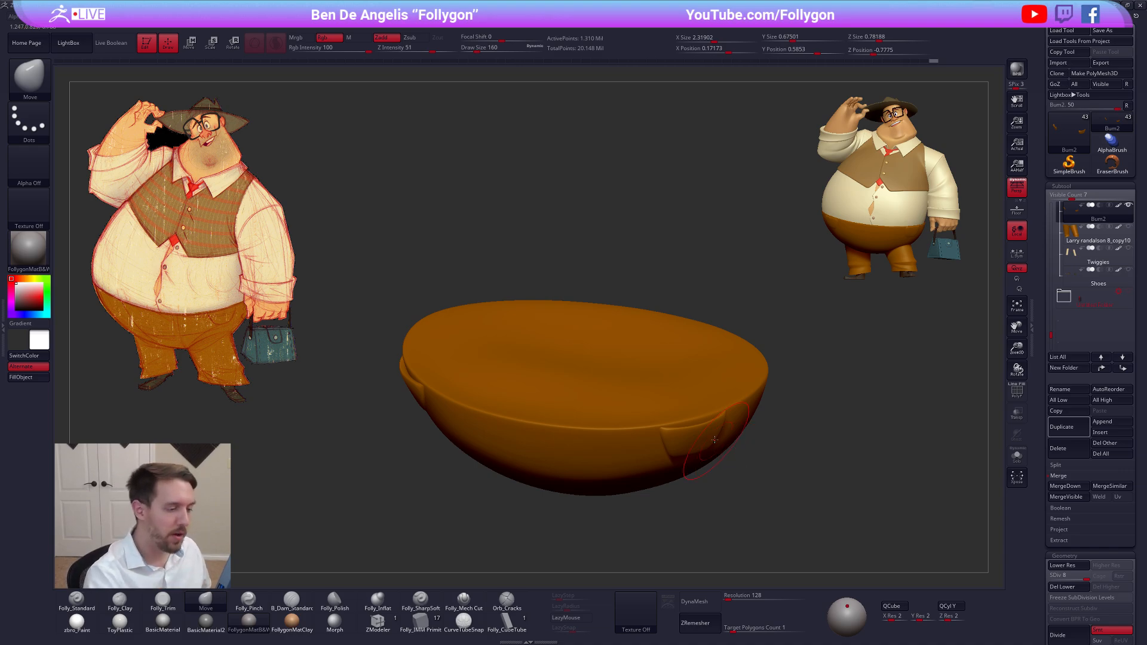
right_drag(715, 443, 722, 374)
key(space)
drag(695, 416, 698, 416)
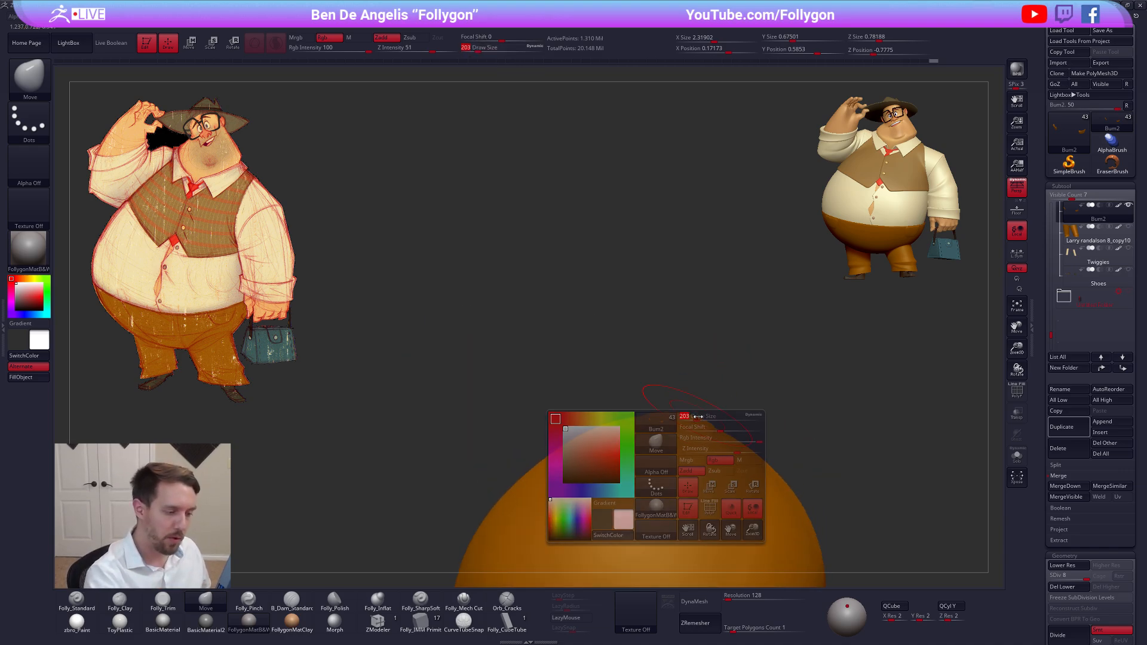
mouse_move(698, 416)
right_down()
mouse_move(725, 469)
mouse_move(719, 426)
mouse_move(770, 469)
right_up()
key(shift)
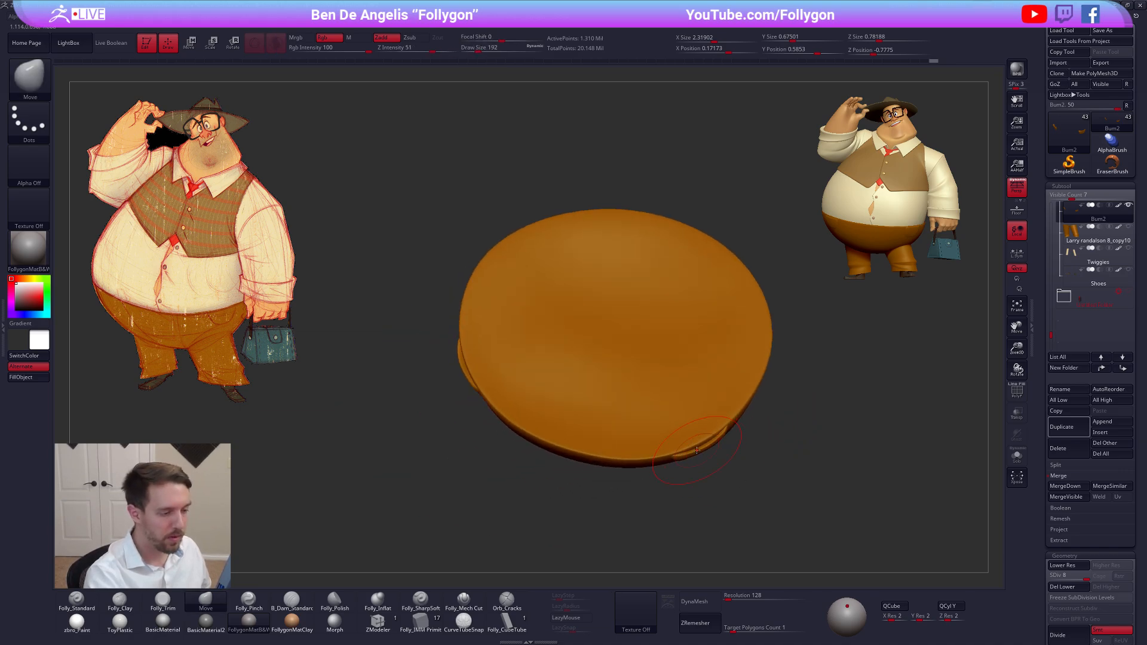
ctrl+right_drag(695, 441, 666, 502)
key(space)
drag(703, 447, 699, 455)
Refine the openings of both hip pockets with the Move brush at Draw Size 160
key(space)
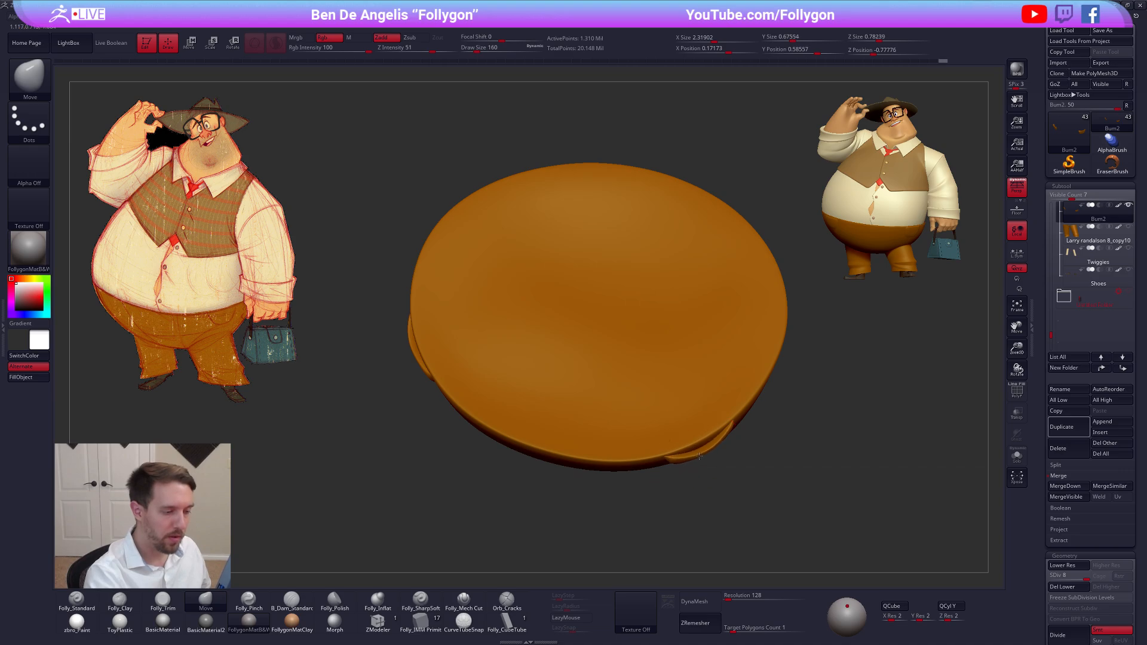
right_drag(702, 454, 707, 420)
mouse_move(413, 381)
alt+right_down()
mouse_move(487, 353)
mouse_move(582, 409)
mouse_move(609, 332)
alt+right_up()
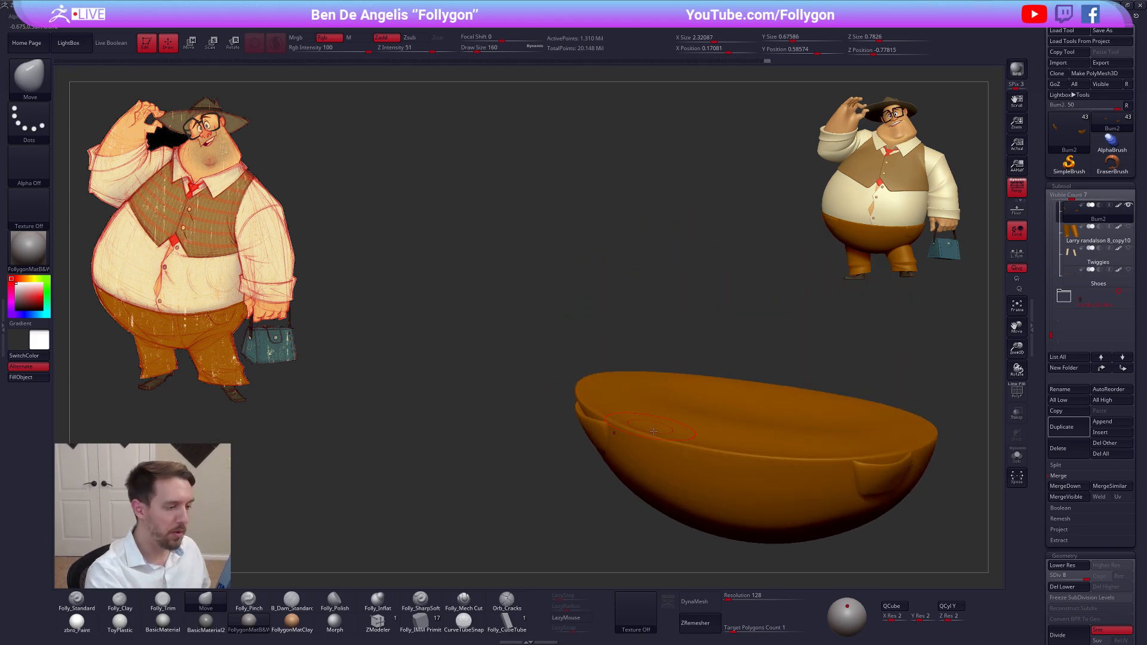
mouse_move(824, 485)
alt+right_down()
mouse_move(797, 428)
mouse_move(789, 442)
mouse_move(685, 418)
mouse_move(811, 365)
alt+right_up()
Enable Live Boolean, make a Boolean mesh from the visible trousers base and pockets, and switch to the resulting tool
drag(1052, 331, 1053, 323)
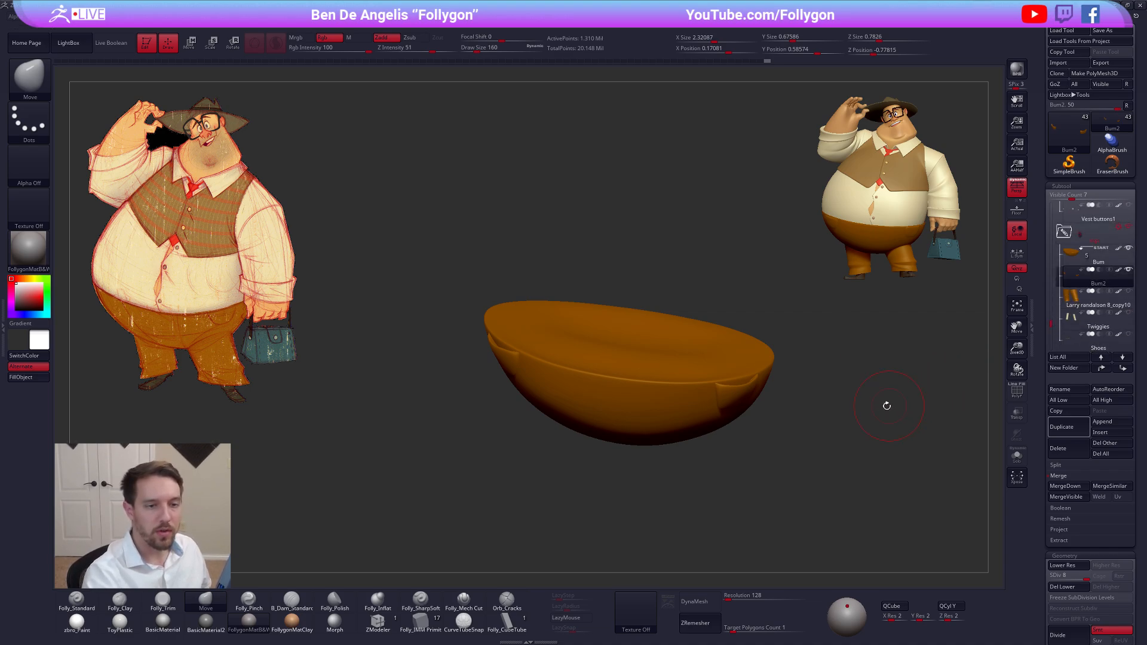
alt+right_drag(886, 406, 856, 399)
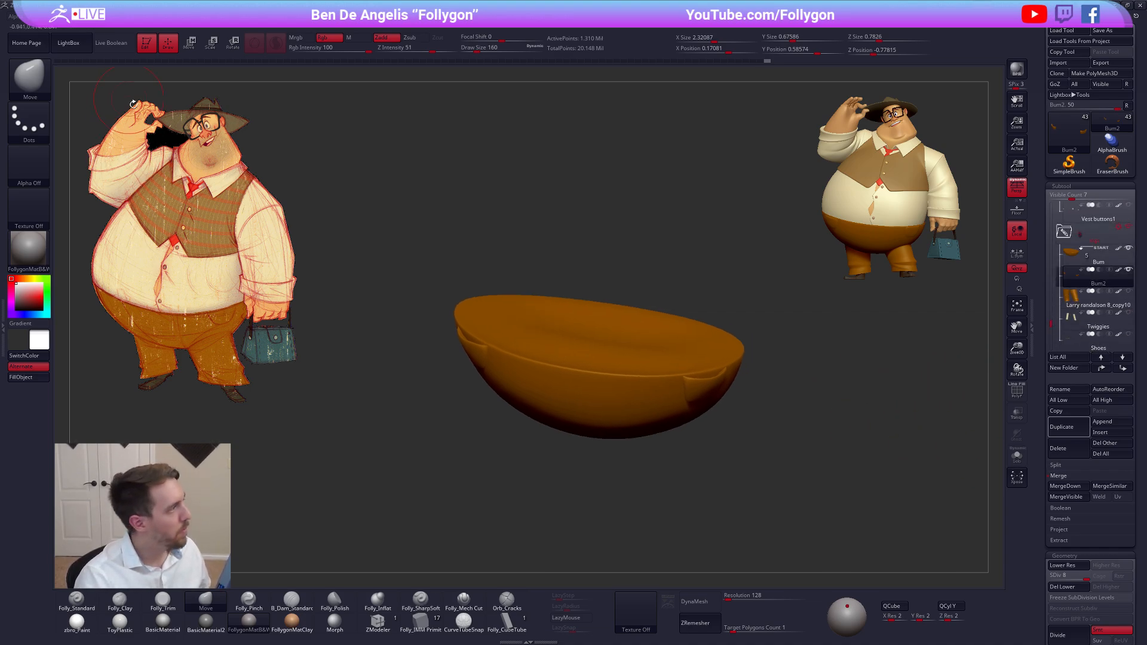
click(116, 45)
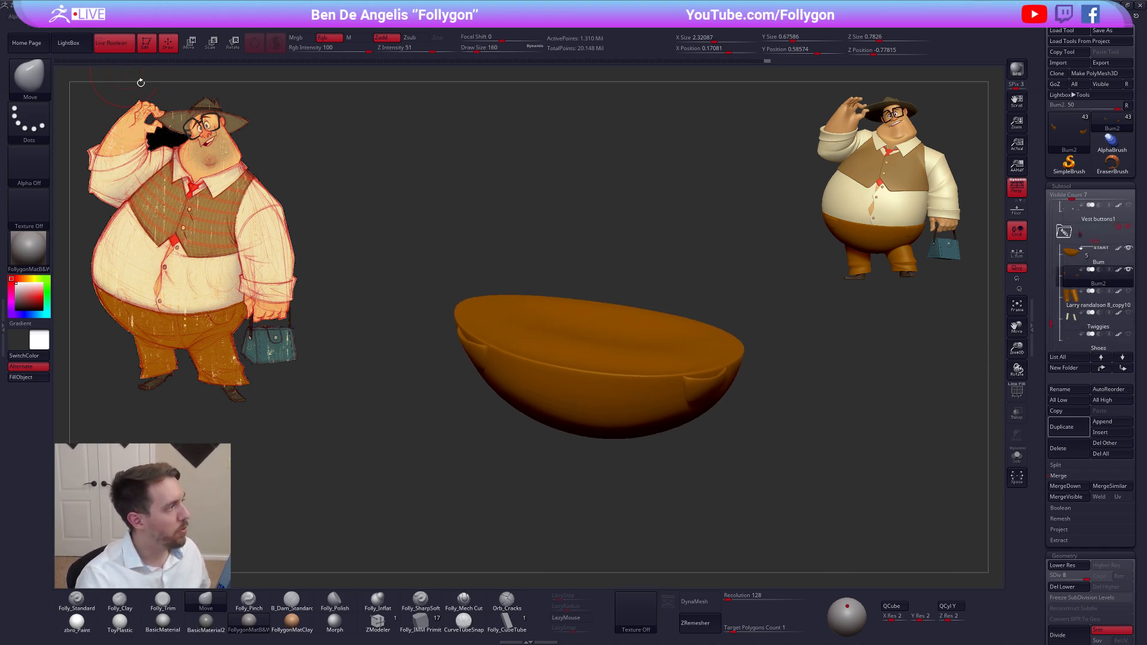
click(1081, 475)
click(1062, 486)
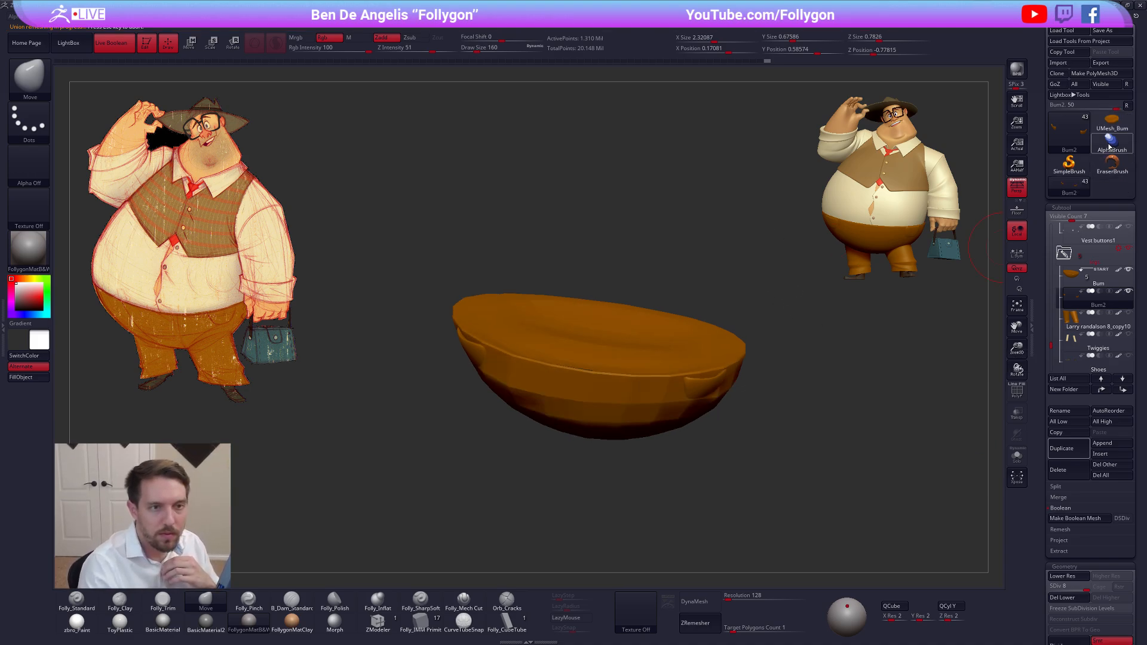
click(1111, 121)
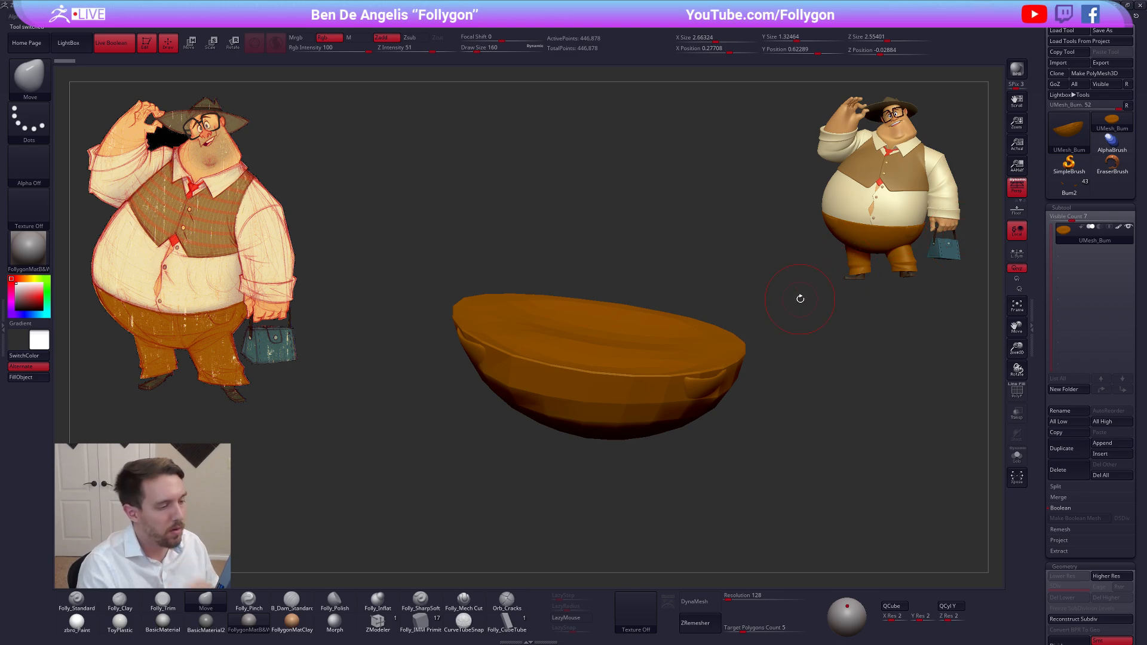
Examine the Boolean mesh's surface, polygroups and wireframe around both hip pockets from several angles
drag(776, 307, 588, 281)
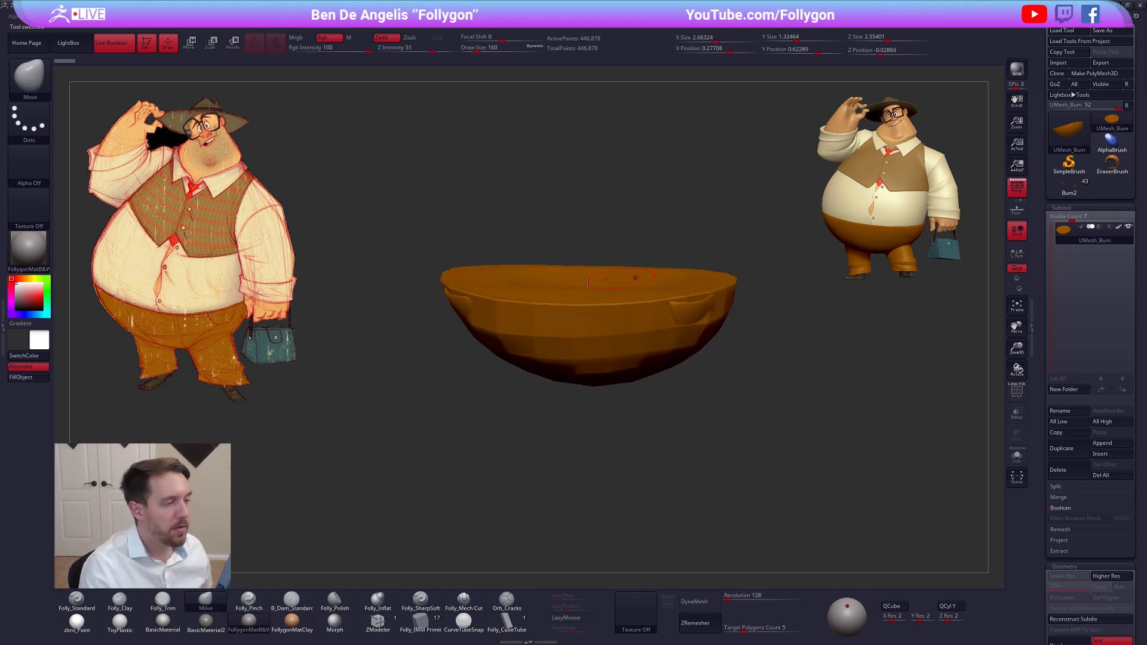
key(shift+f)
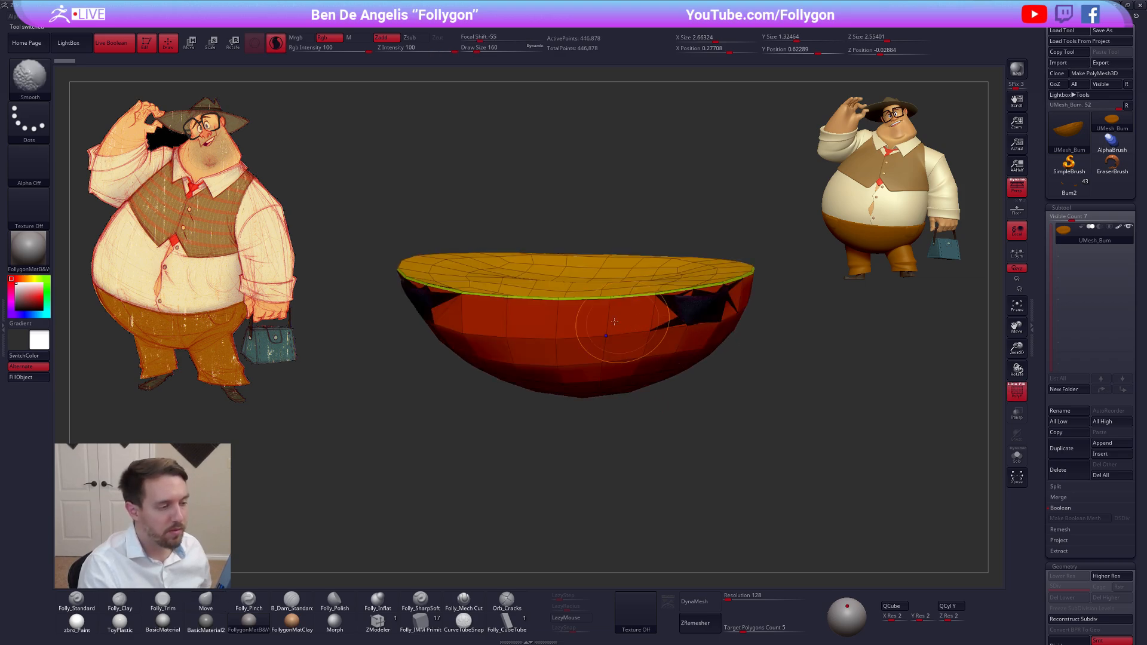
mouse_move(626, 325)
right_down()
mouse_move(632, 254)
mouse_move(638, 274)
right_up()
right_drag(611, 353, 776, 394)
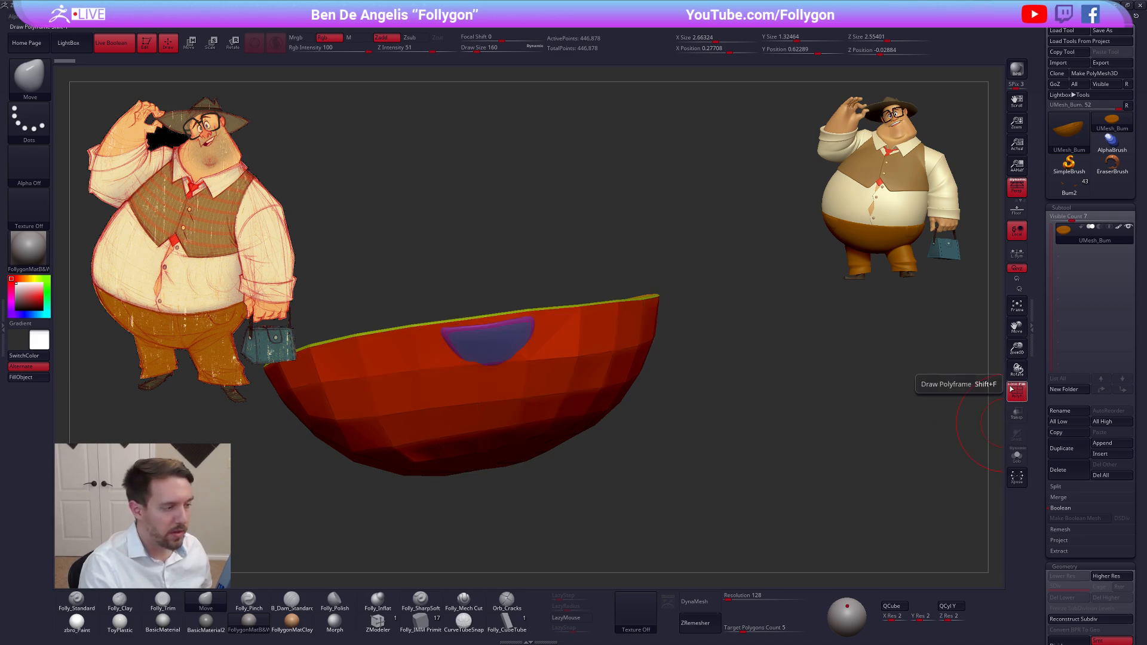
click(1010, 388)
right_drag(884, 389, 788, 384)
key(shift+f)
right_drag(750, 341, 699, 371)
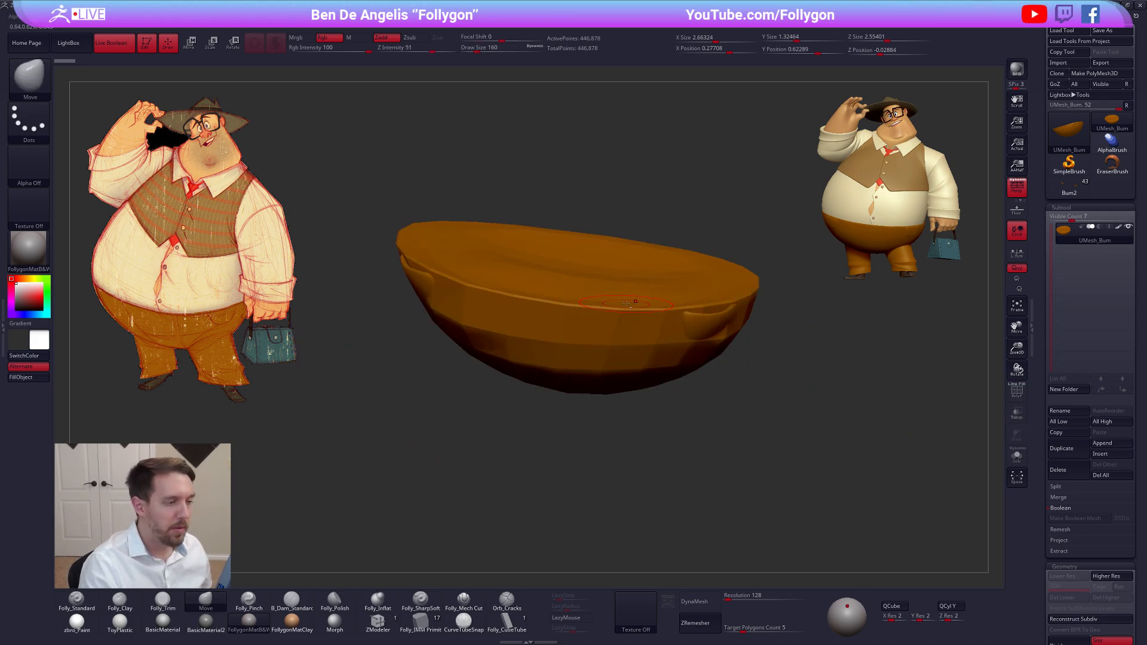
right_drag(627, 303, 631, 292)
right_drag(713, 324, 734, 346)
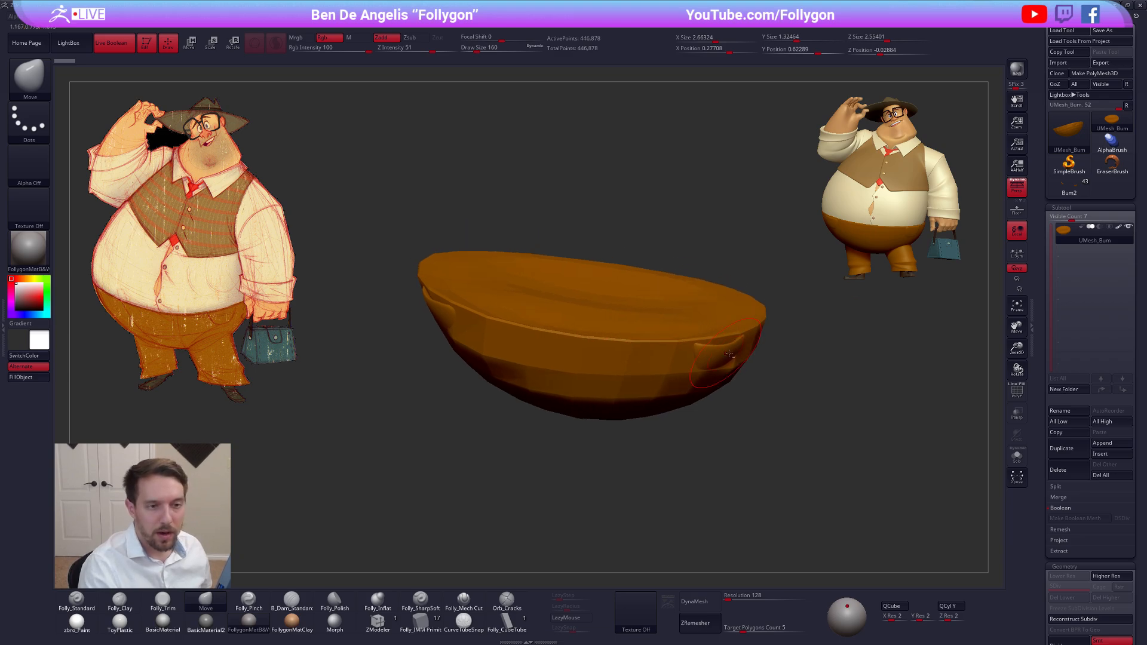
Delete the UMesh_Bum tool, return to the original character tool and select the Bum subtool
click(1062, 469)
click(986, 486)
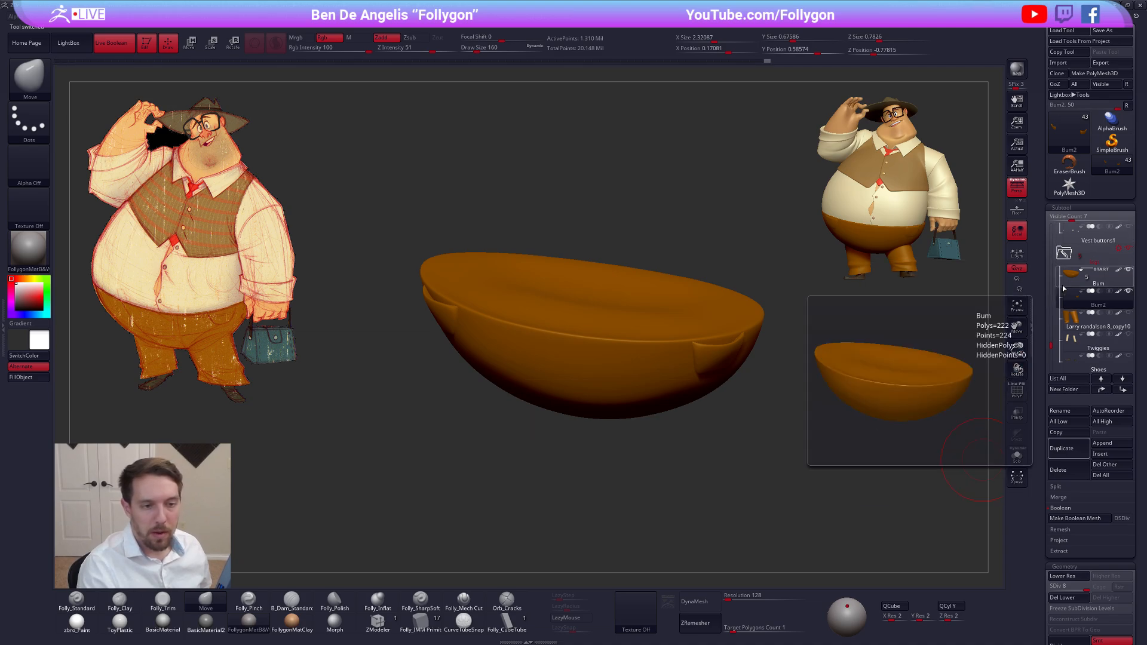
click(1093, 279)
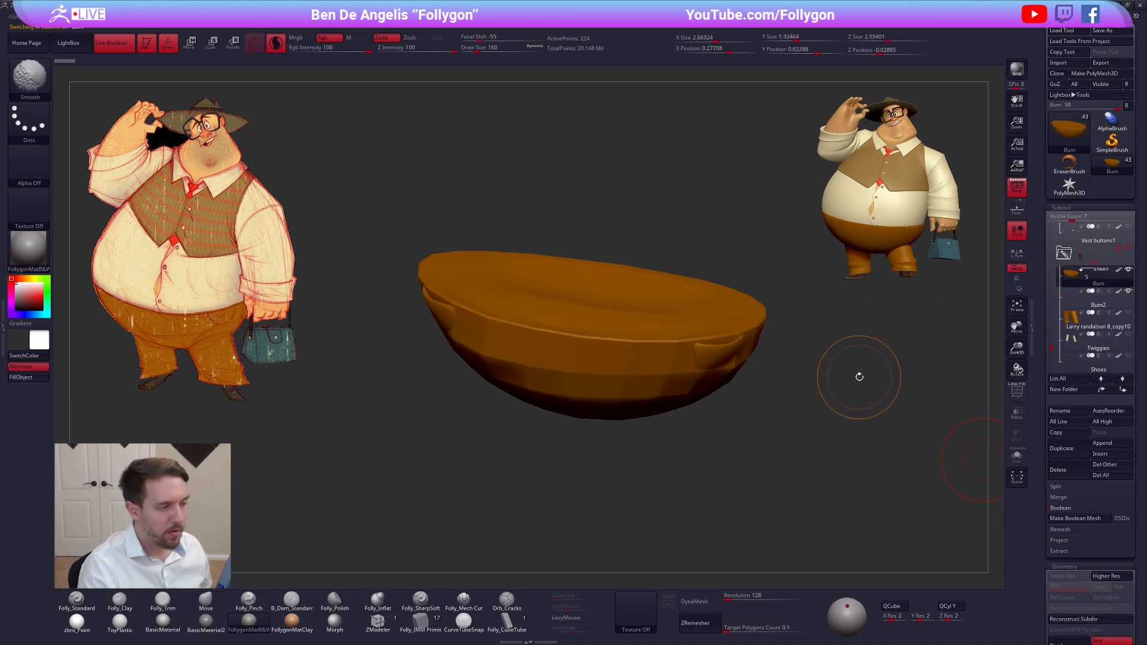
key(shift+f)
key(d)
key(shift+f)
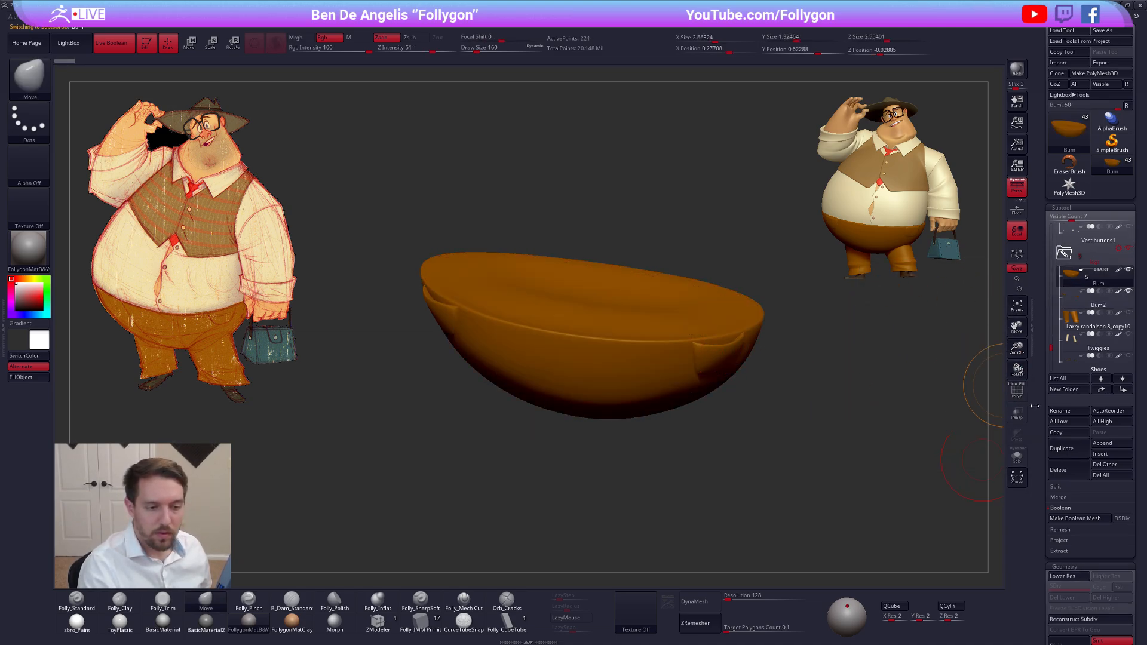
Turn off Dynamic Subdiv on the Bum subtool and divide its mesh up to subdivision level 6
scroll(1071, 387, down, 4)
click(1075, 408)
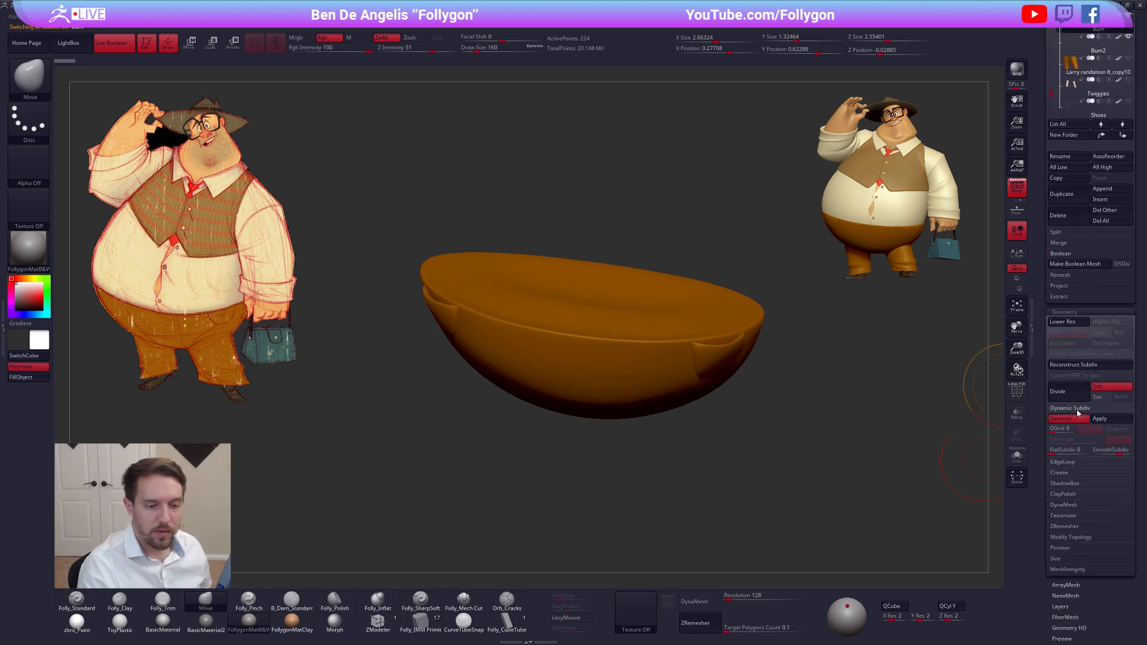
key(shift+d)
click(1070, 408)
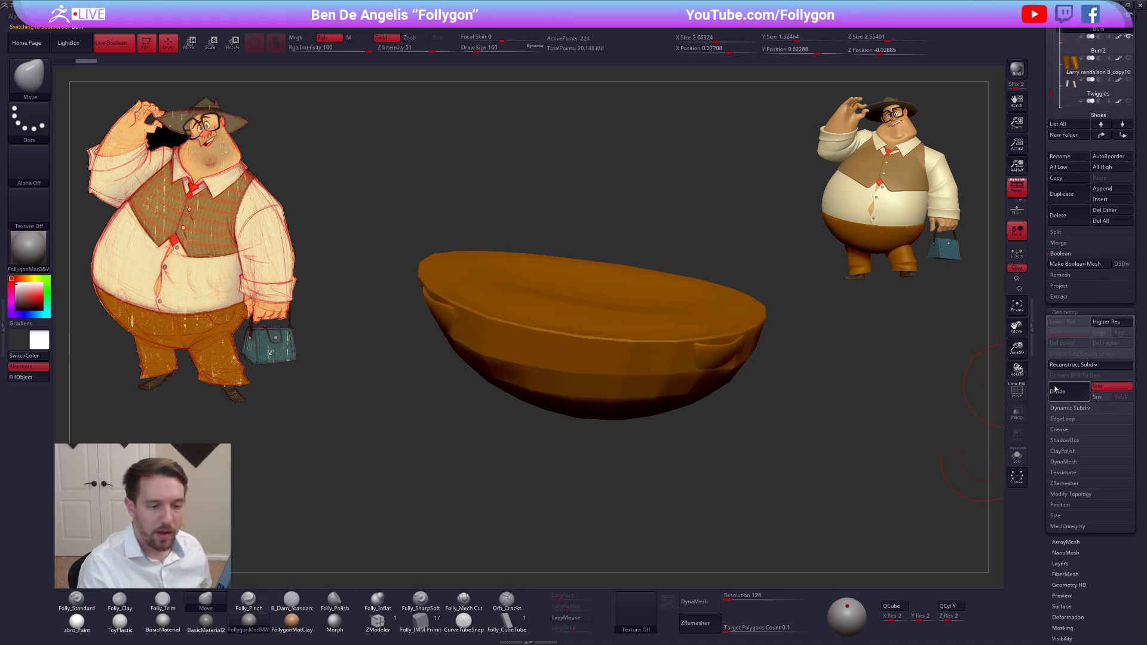
click(1058, 394)
click(1058, 394)
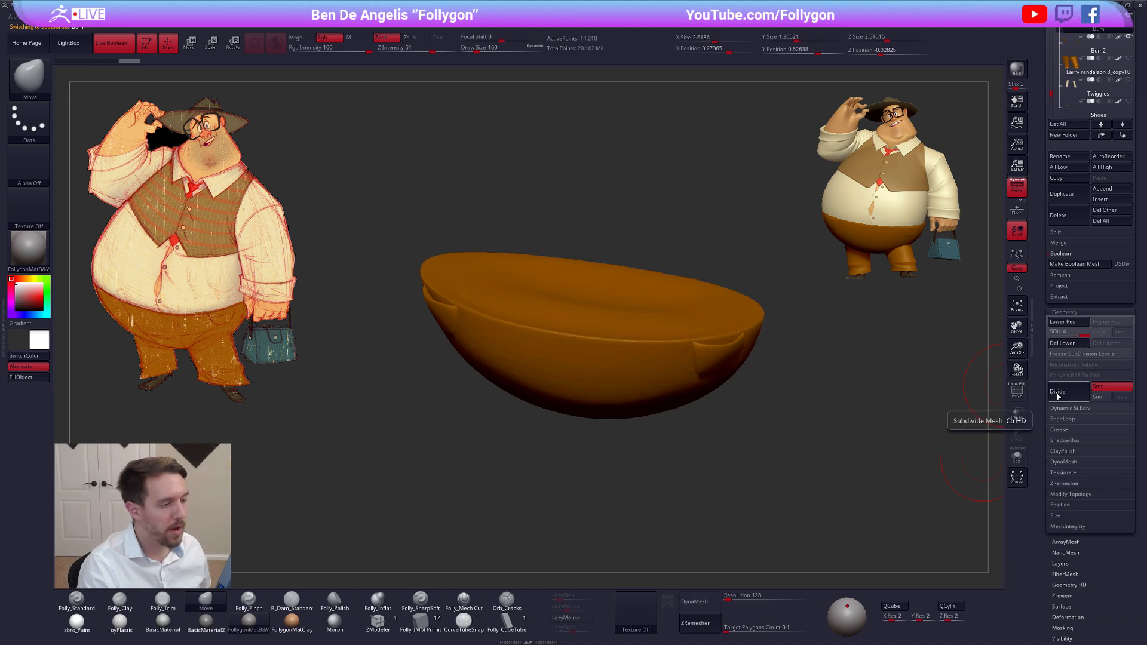
click(1058, 395)
click(1058, 394)
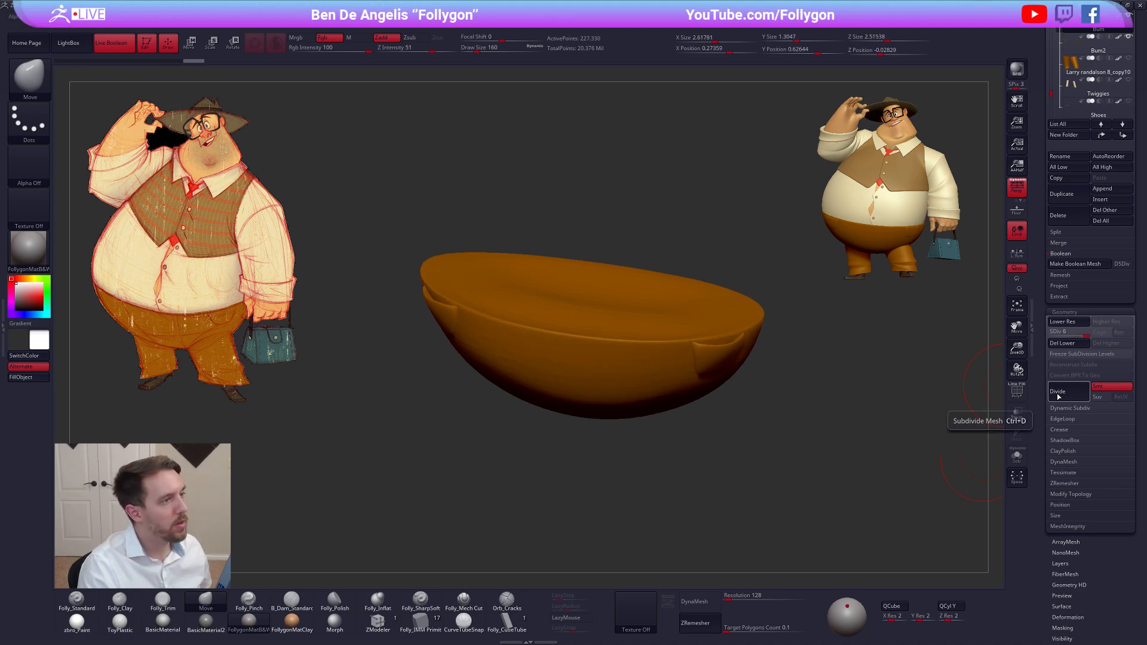
Make a new Boolean mesh from the subdivided trousers base and pockets, switch to it and check its wireframe around a pocket
drag(1045, 329, 1046, 579)
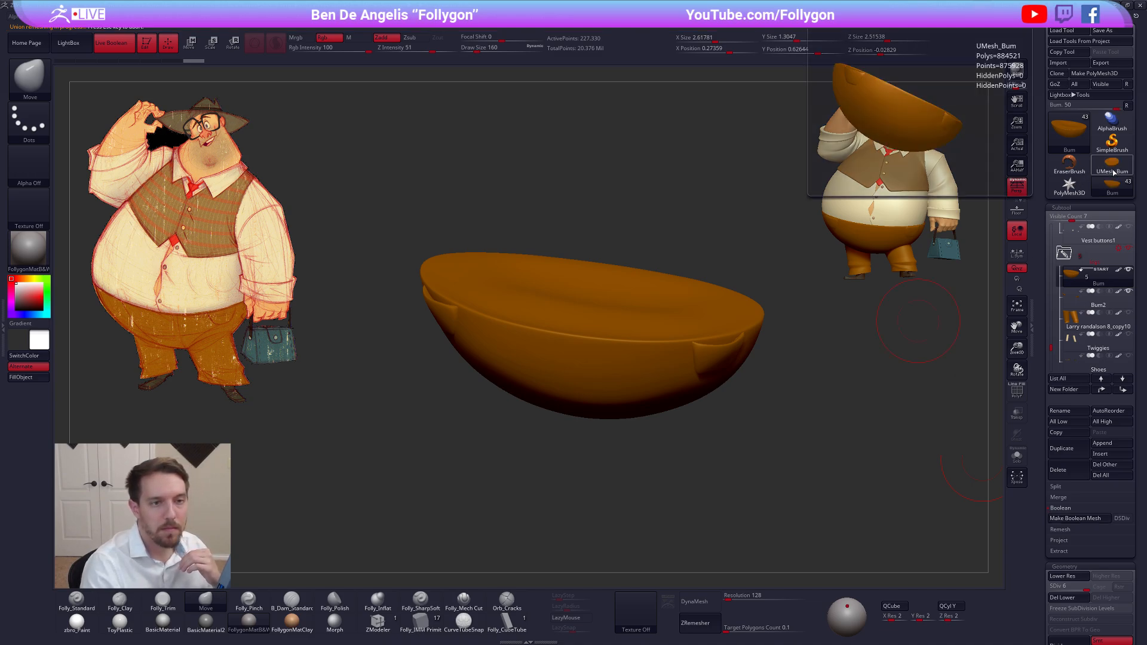
key(shift+f)
key(shift+f)
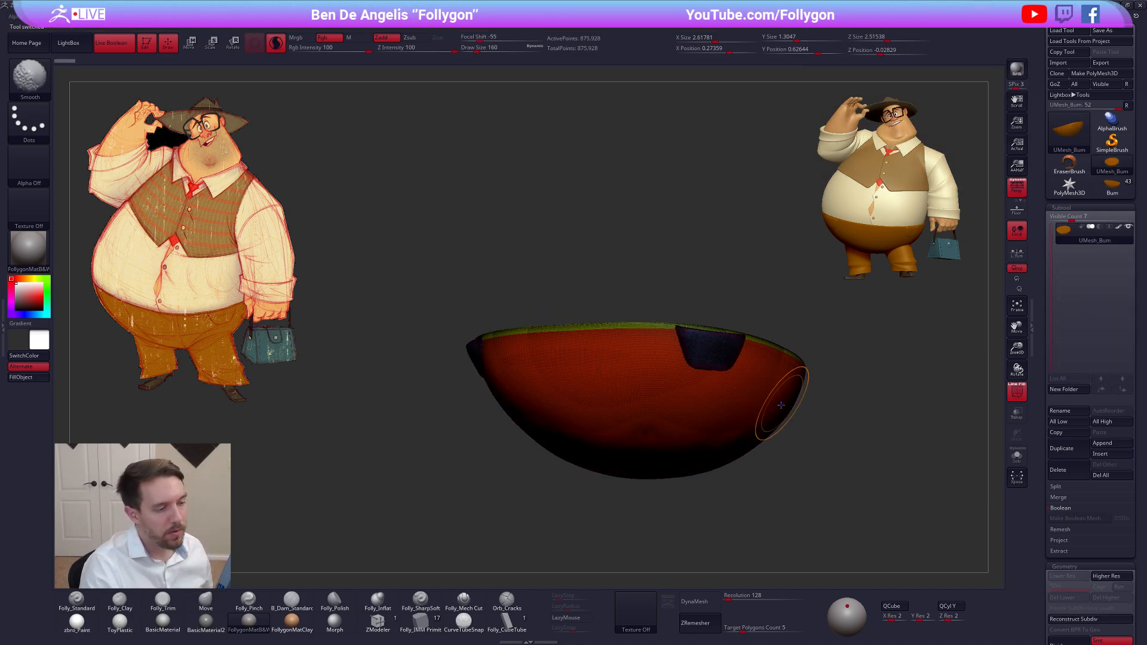
mouse_move(767, 406)
right_down()
mouse_move(732, 354)
mouse_move(813, 448)
right_up()
key(shift+f)
key(shift+f)
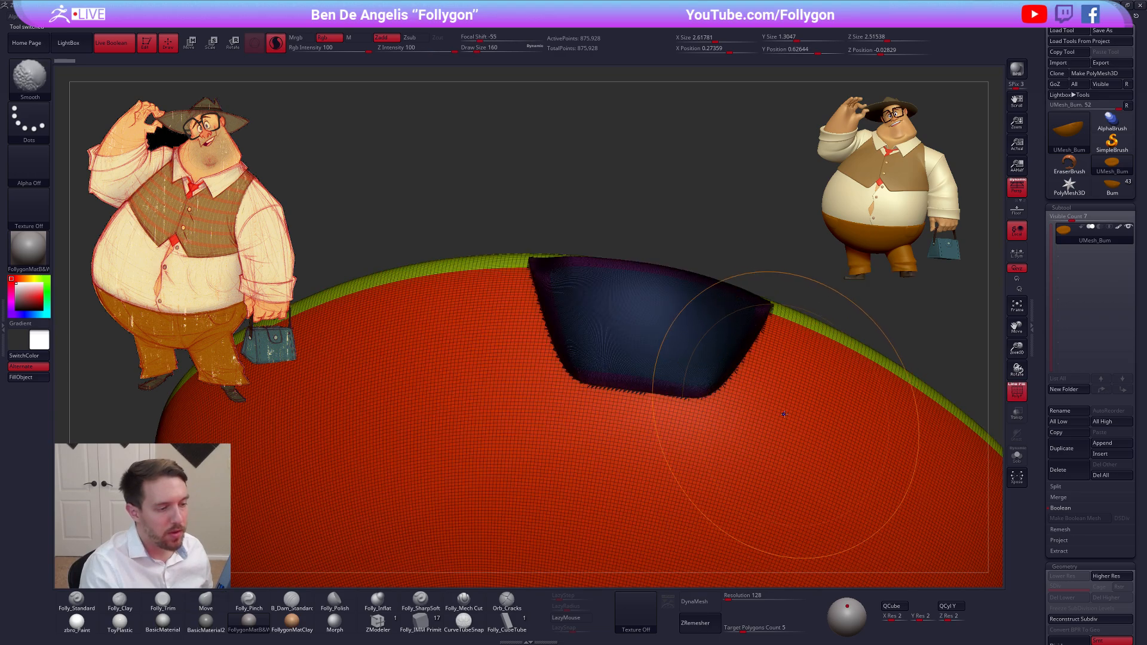
right_drag(755, 397, 744, 379)
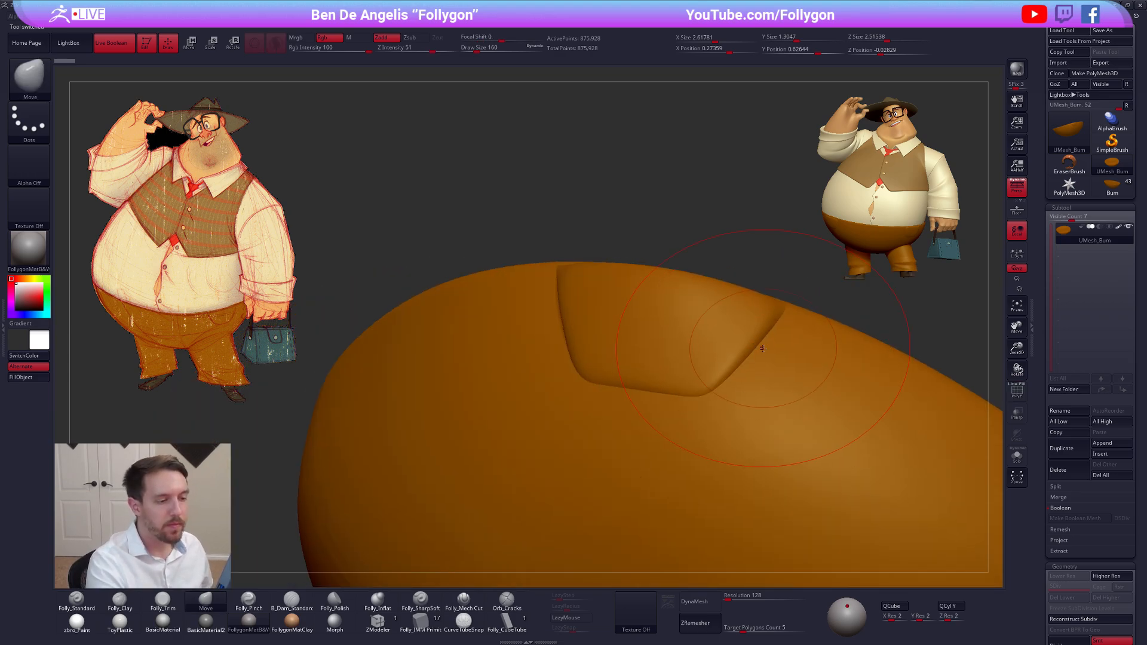
Try to smooth the pocket's slanted edge into the trousers with the Smooth brush at Draw Size 74
key(space)
drag(750, 344, 745, 344)
right_drag(731, 362, 762, 349)
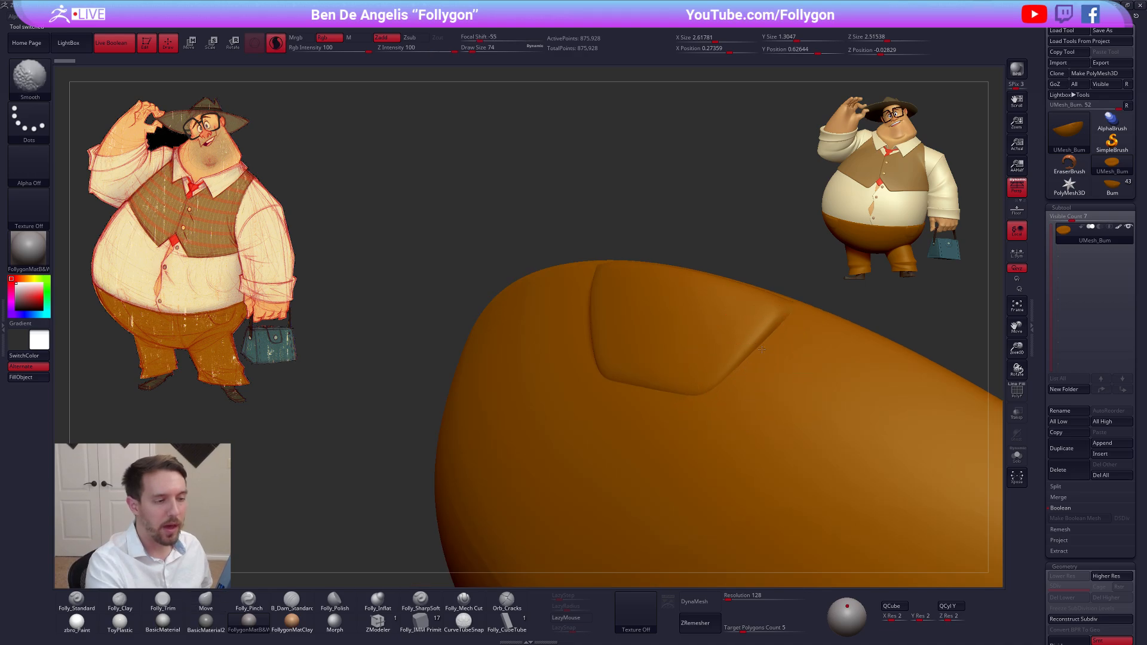
shift+drag(767, 339, 777, 320)
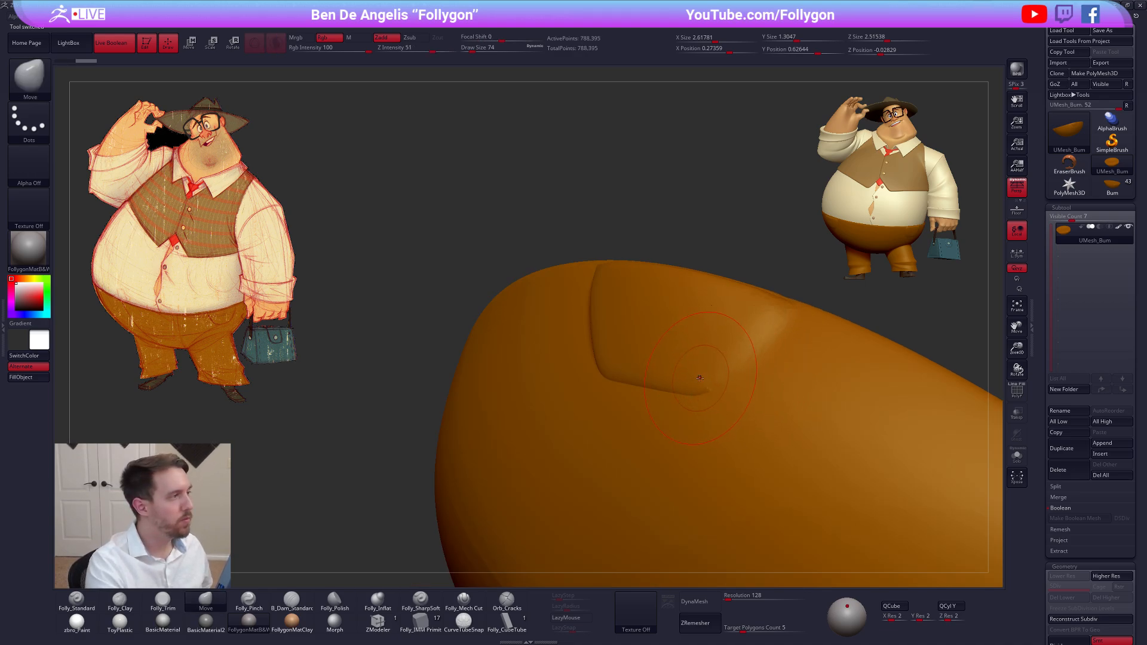
Switch off Sculptris Pro for the Smooth brush
key(1)
click(275, 46)
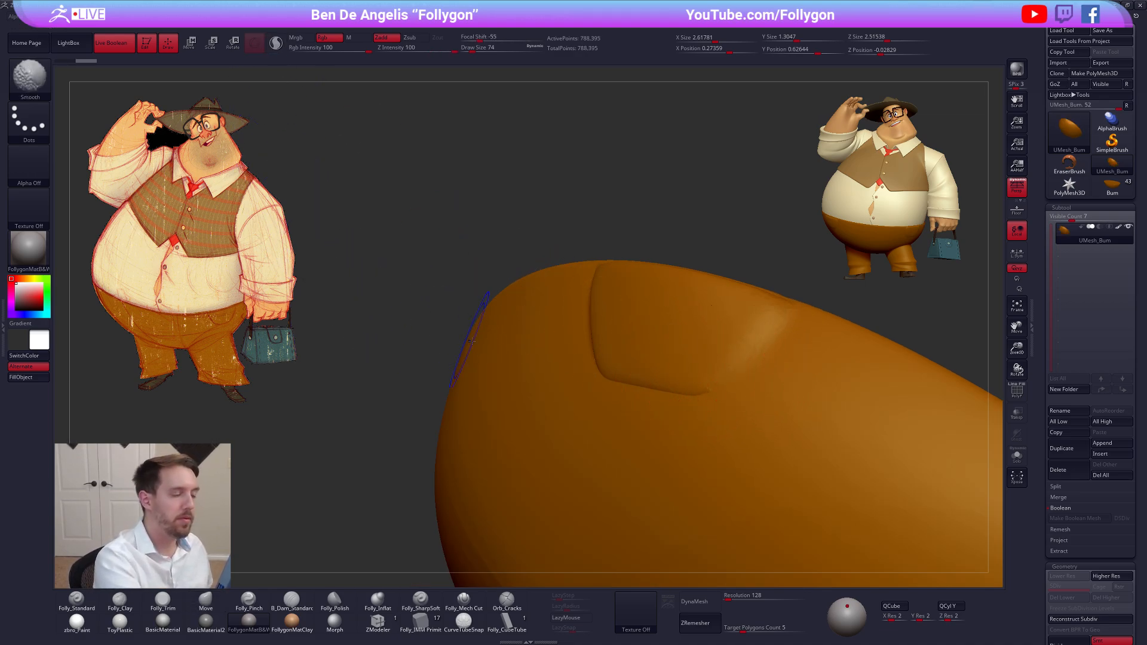
drag(809, 342, 796, 350)
key(shift+f)
key(shift+f)
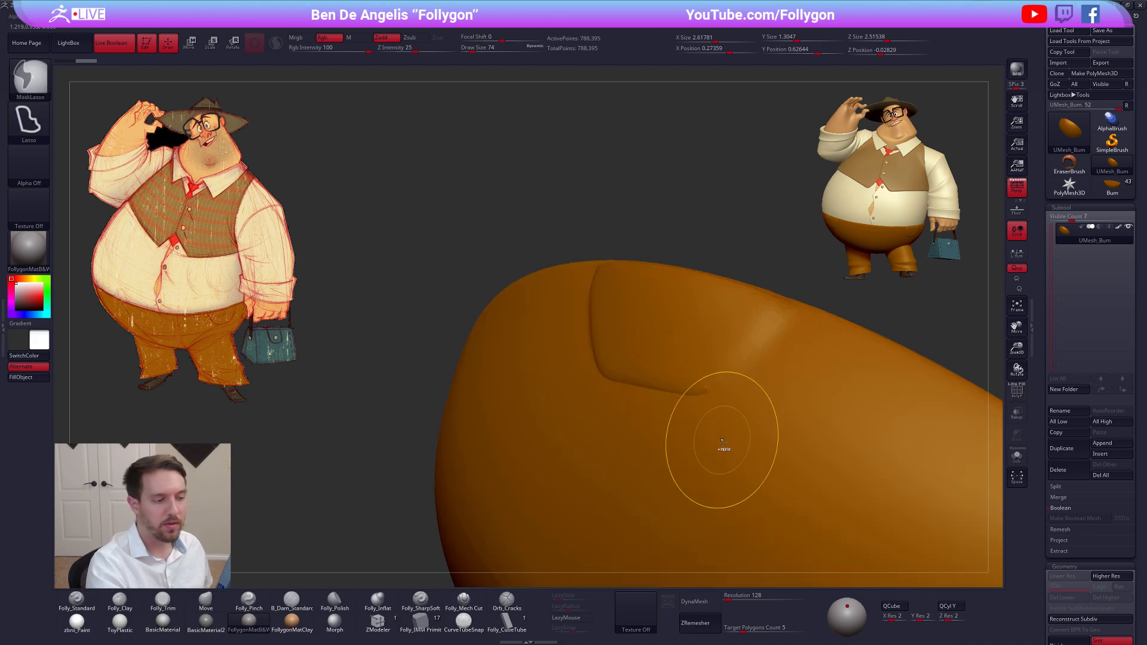
Restore the pocket's unsmoothed edge, save the project and return to Draw mode
key(ctrl+s)
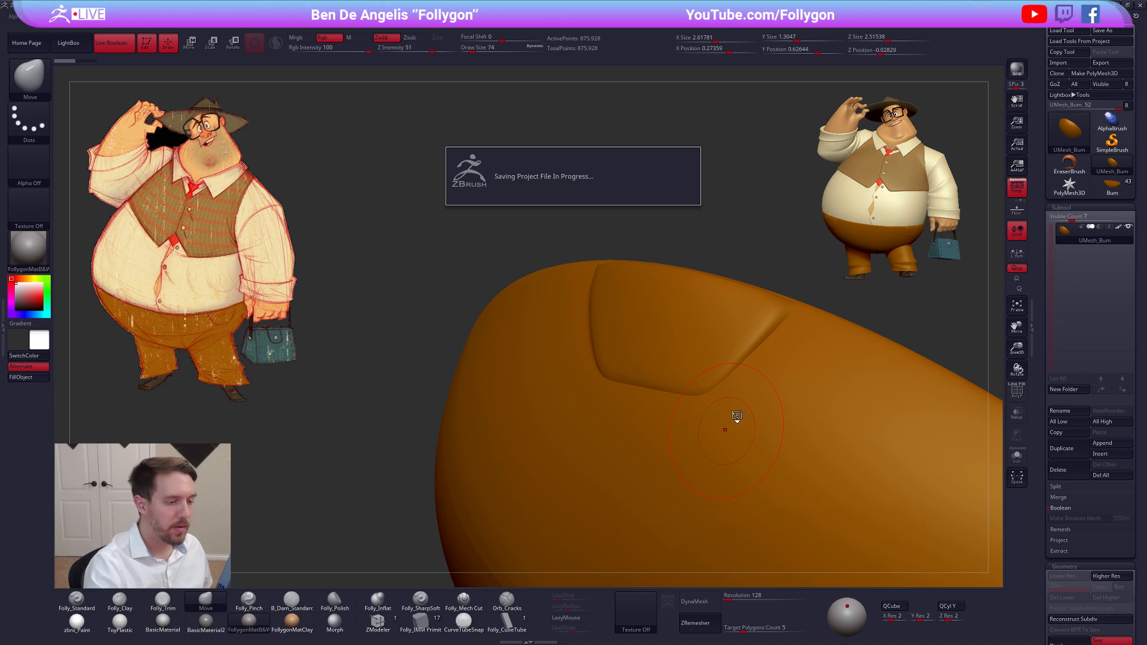
key(w)
click(262, 49)
key(q)
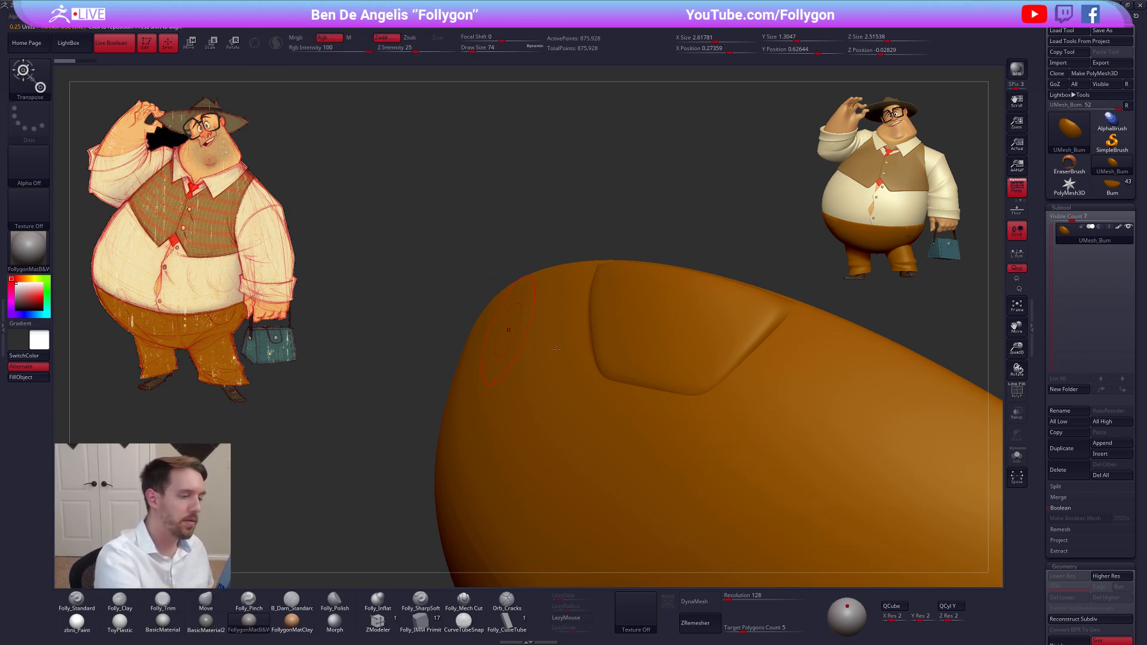
Soften the seams where the hip pocket meets the trousers with the Smooth brush at Draw Size 61
key(space)
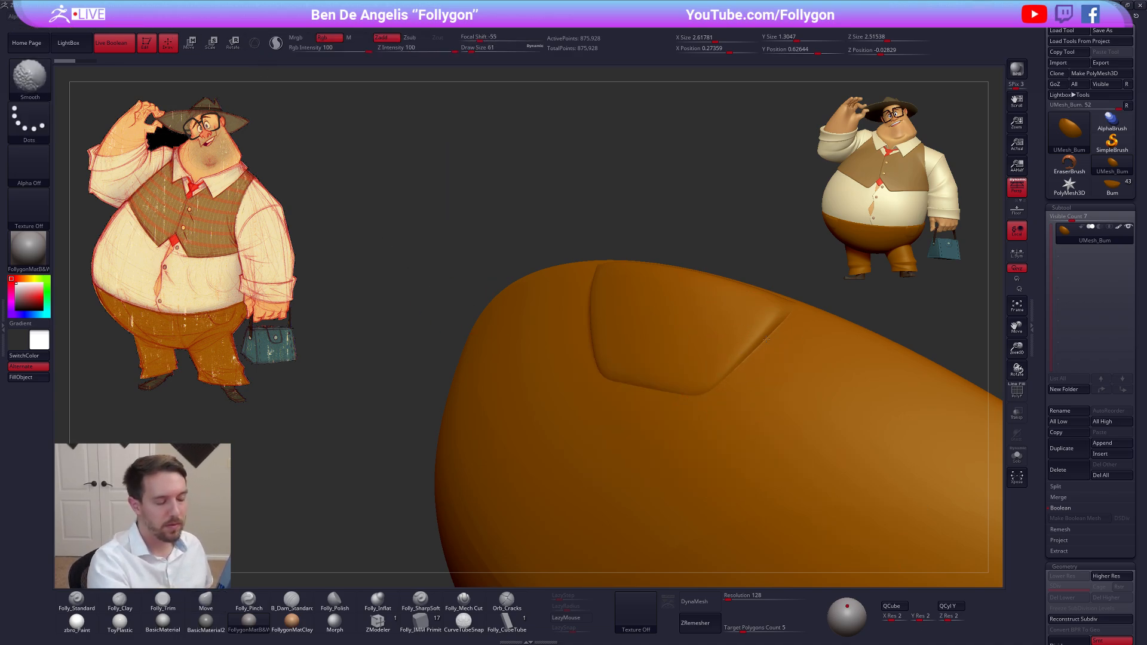
right_drag(707, 388, 667, 413)
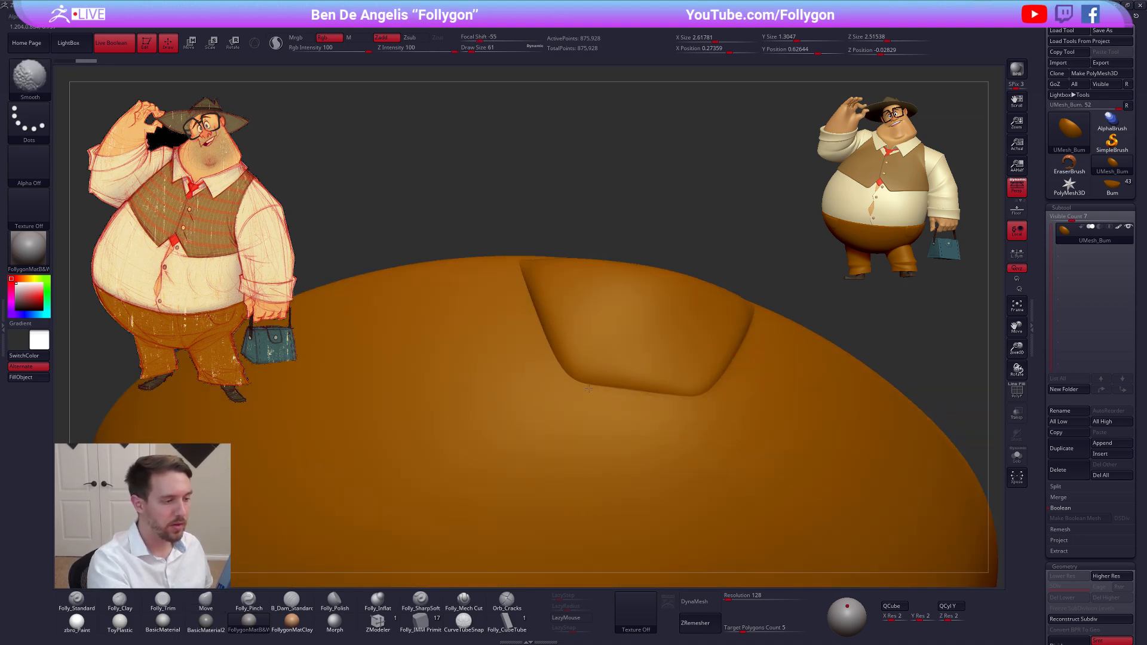
right_drag(589, 389, 674, 407)
key(shift+f)
key(shift+f)
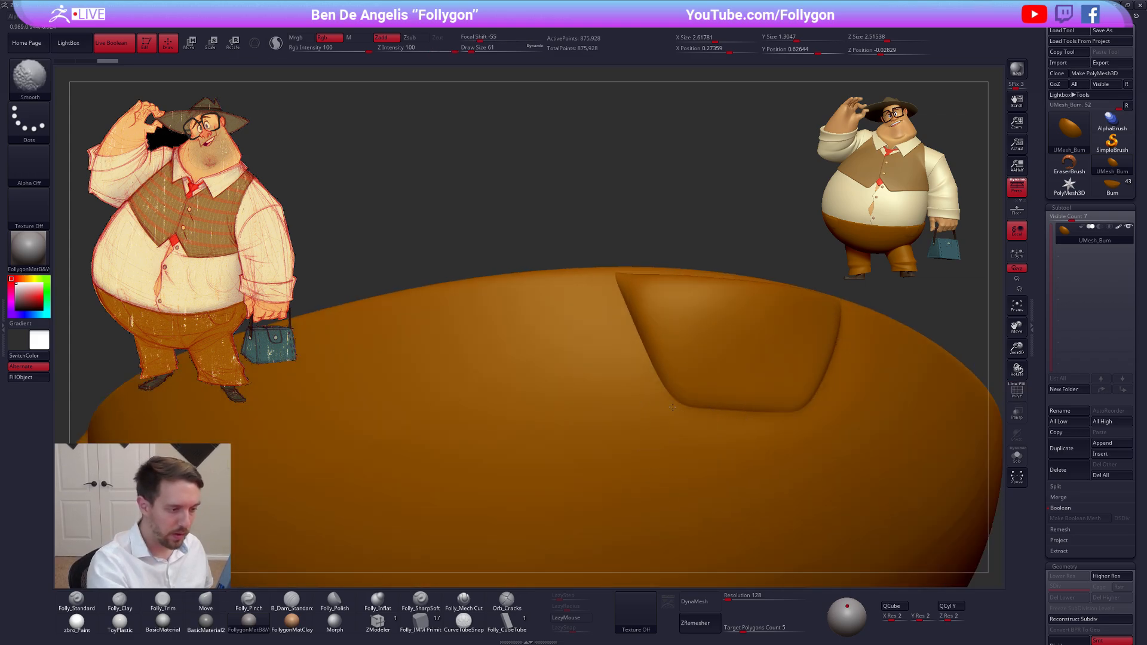
mouse_move(629, 356)
right_down()
mouse_move(824, 493)
mouse_move(783, 520)
mouse_move(810, 445)
mouse_move(827, 505)
right_up()
key(shift+f)
key(shift+f)
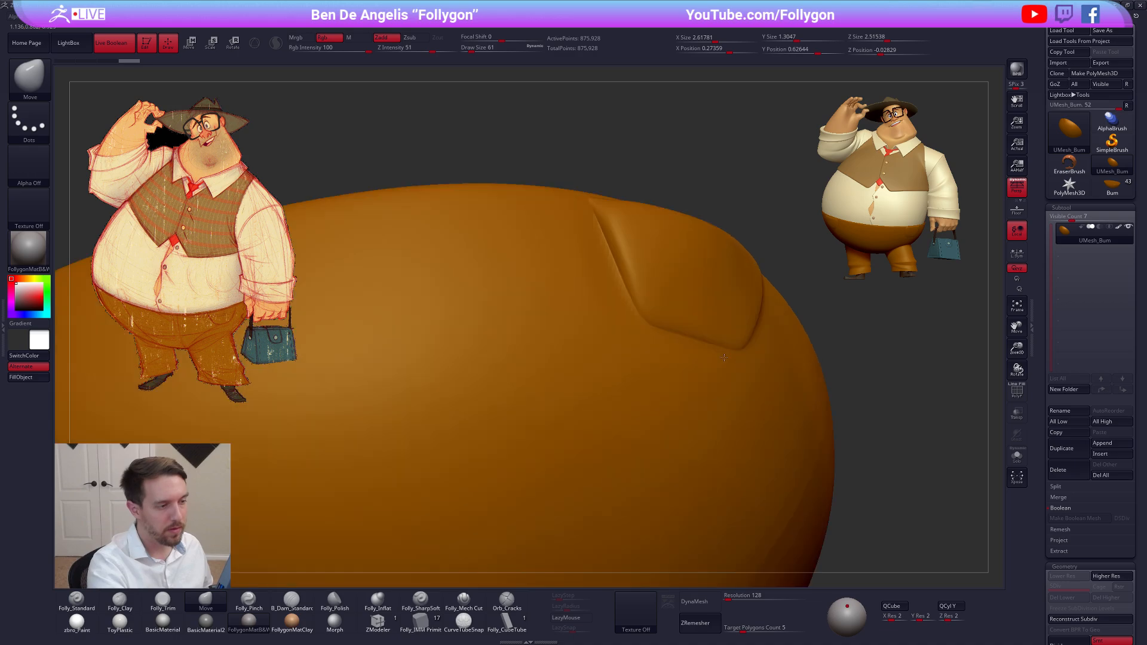
Examine the smoothed pockets and the polygroups of the whole trousers mesh from above and from the side
right_drag(715, 384, 597, 389)
mouse_move(681, 327)
right_down()
mouse_move(663, 320)
mouse_move(687, 251)
right_up()
key(ctrl+z)
right_drag(696, 352, 704, 418)
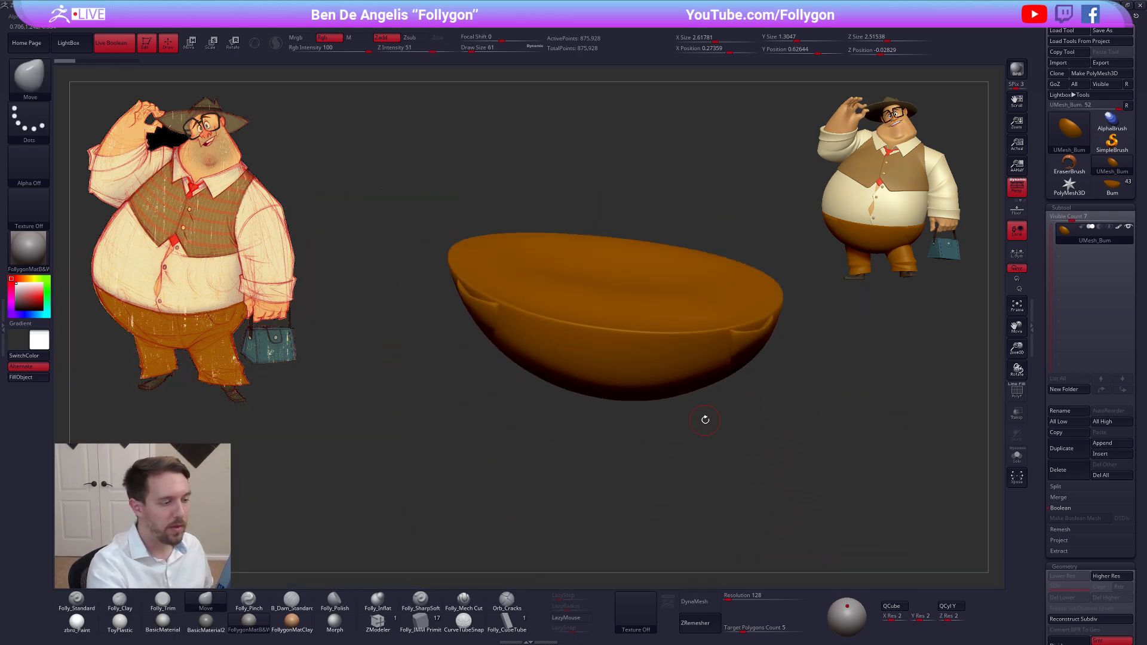
key(shift+f)
key(shift+f)
mouse_move(803, 498)
right_down()
mouse_move(796, 520)
mouse_move(803, 499)
mouse_move(791, 489)
right_up()
key(shift+f)
key(ctrl+w)
key(ctrl+z)
key(shift+f)
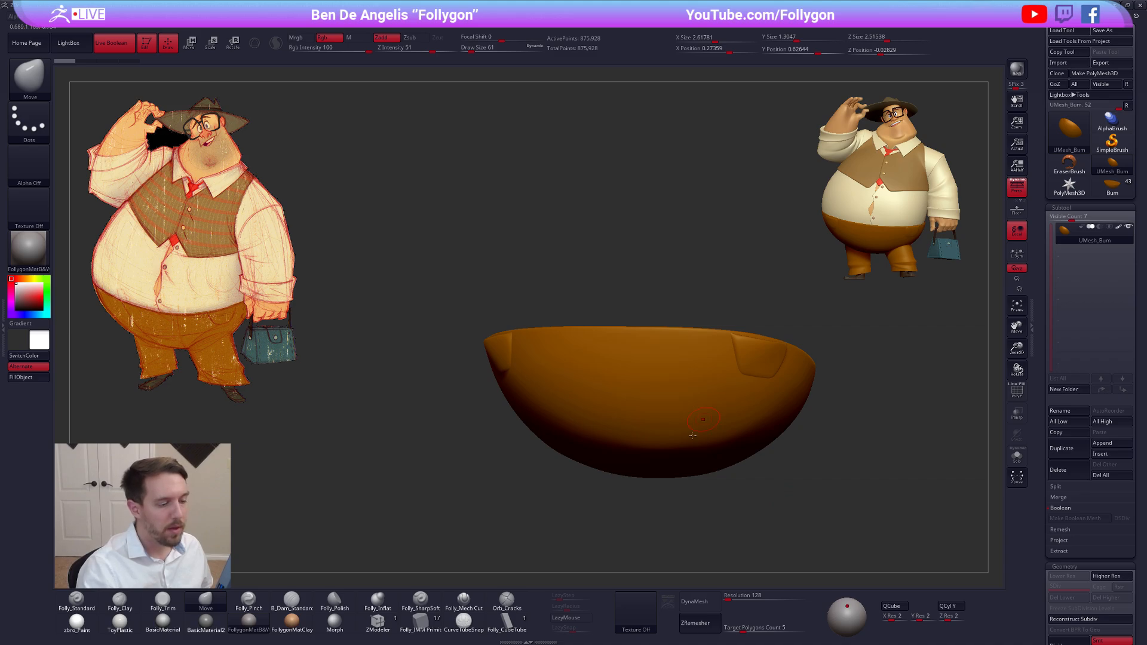
Isolate the two hip pockets by hiding the other polygroups and group them as a single polygroup
key(ctrl+shift+space)
ctrl+shift+click(663, 615)
mouse_move(605, 355)
alt+right_down()
mouse_move(675, 397)
mouse_move(603, 385)
alt+right_up()
ctrl+shift+click(624, 366)
key(space)
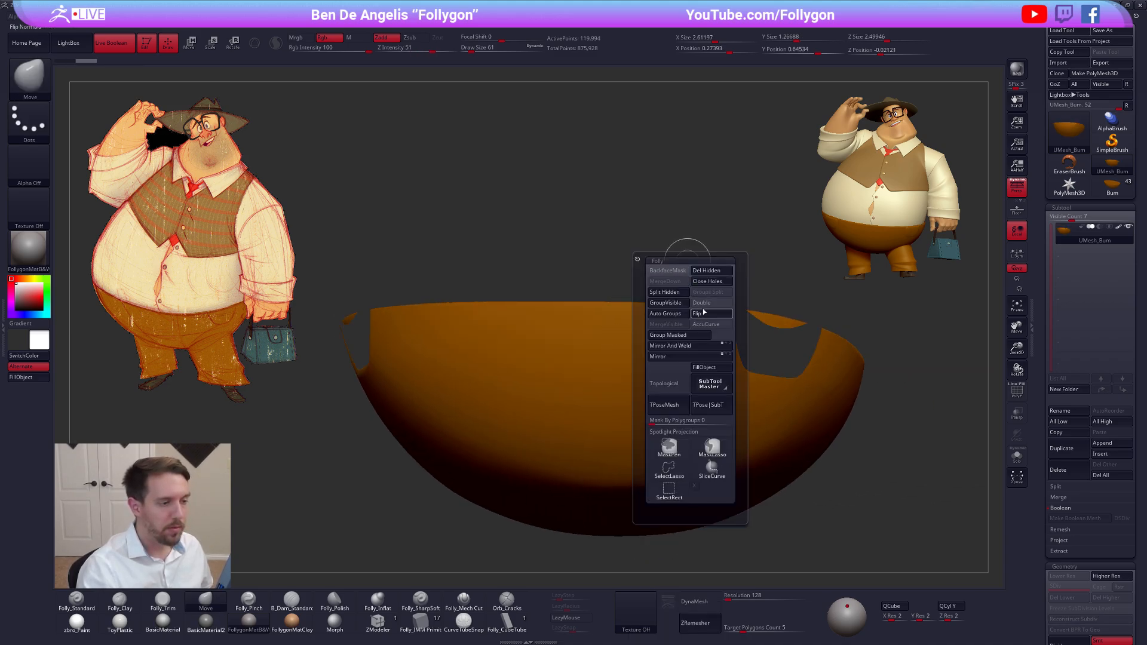
click(704, 312)
drag(665, 225, 688, 306)
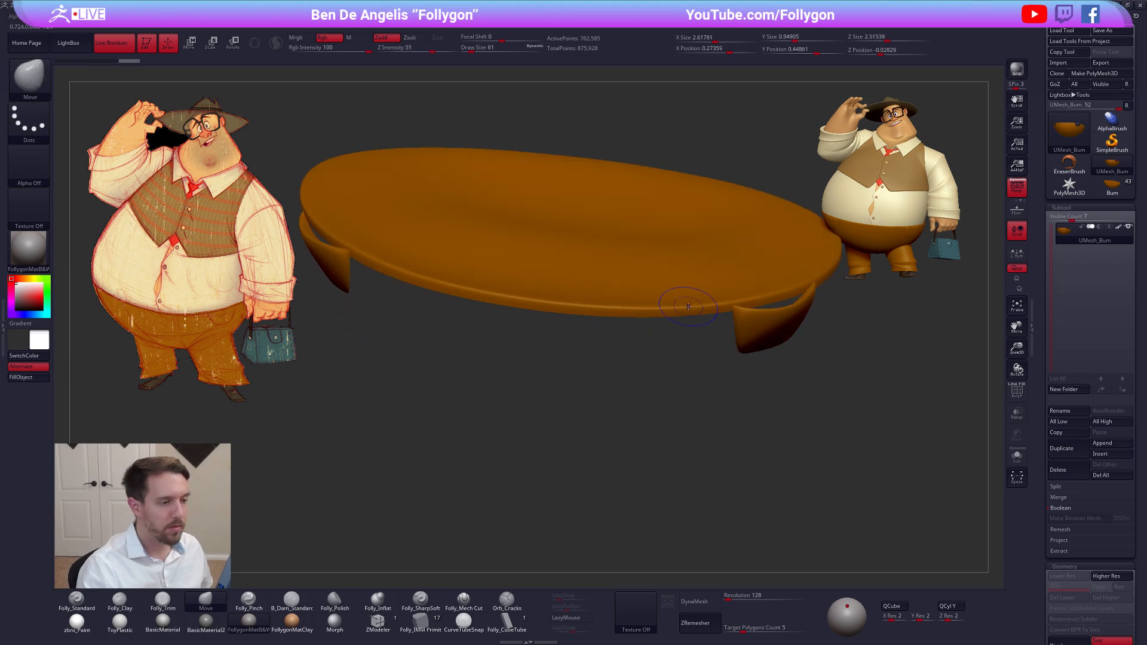
ctrl+shift+click(686, 328)
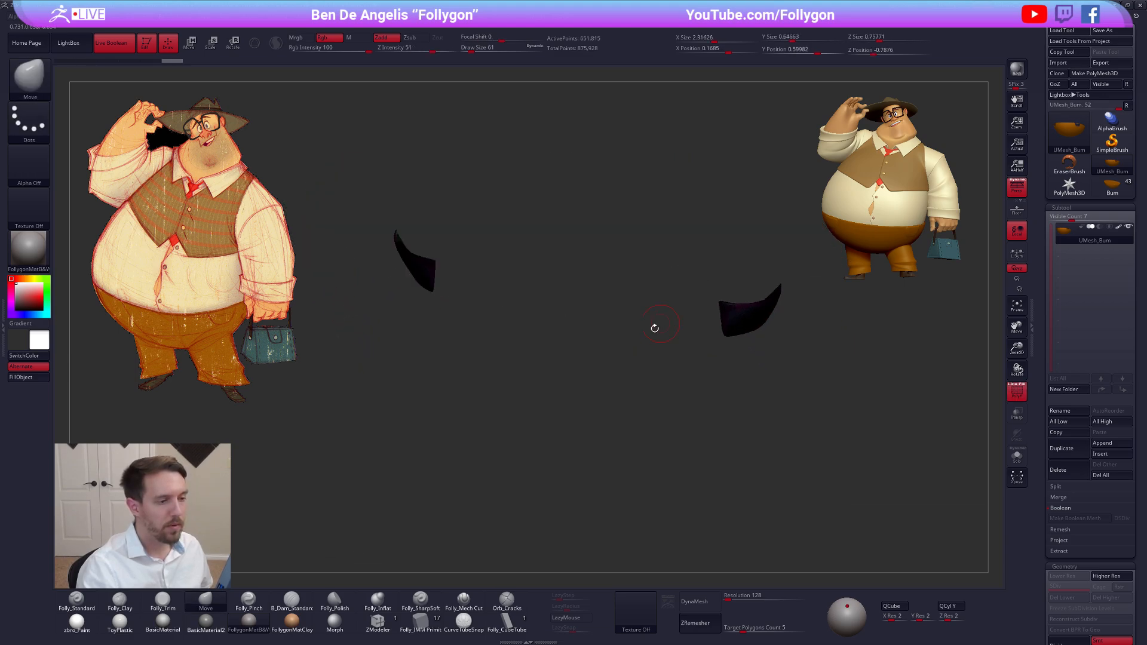
drag(1018, 387, 802, 401)
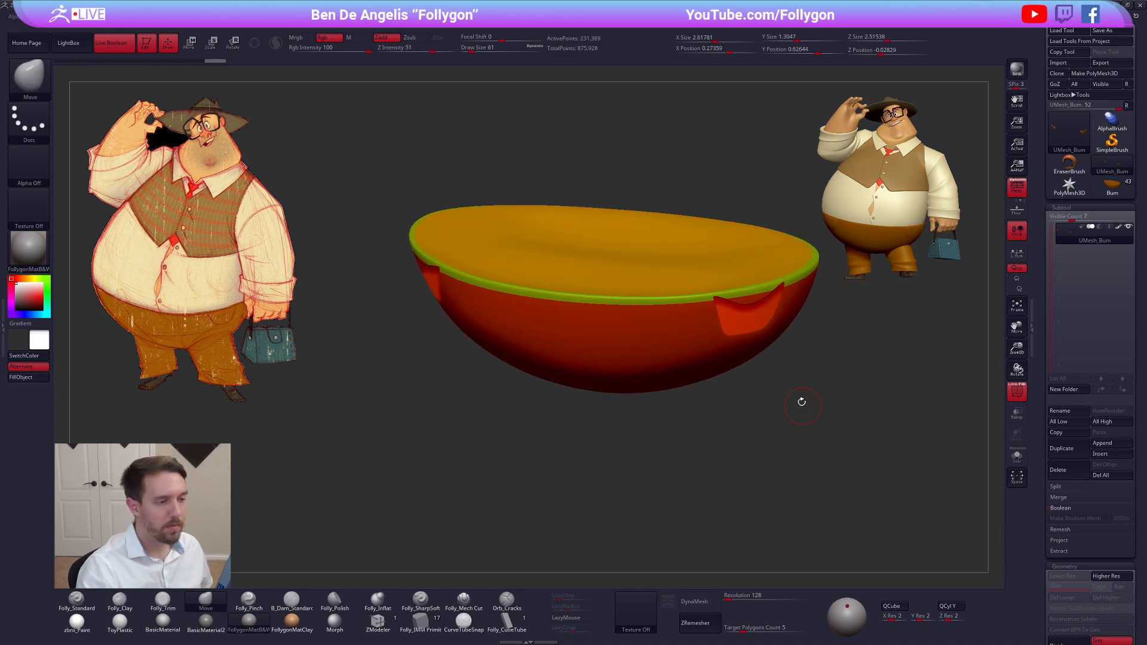
Hide the top cap, merge the trousers base and its rim into one polygroup, and show the whole mesh
ctrl+shift+click(644, 284)
key(ctrl+w)
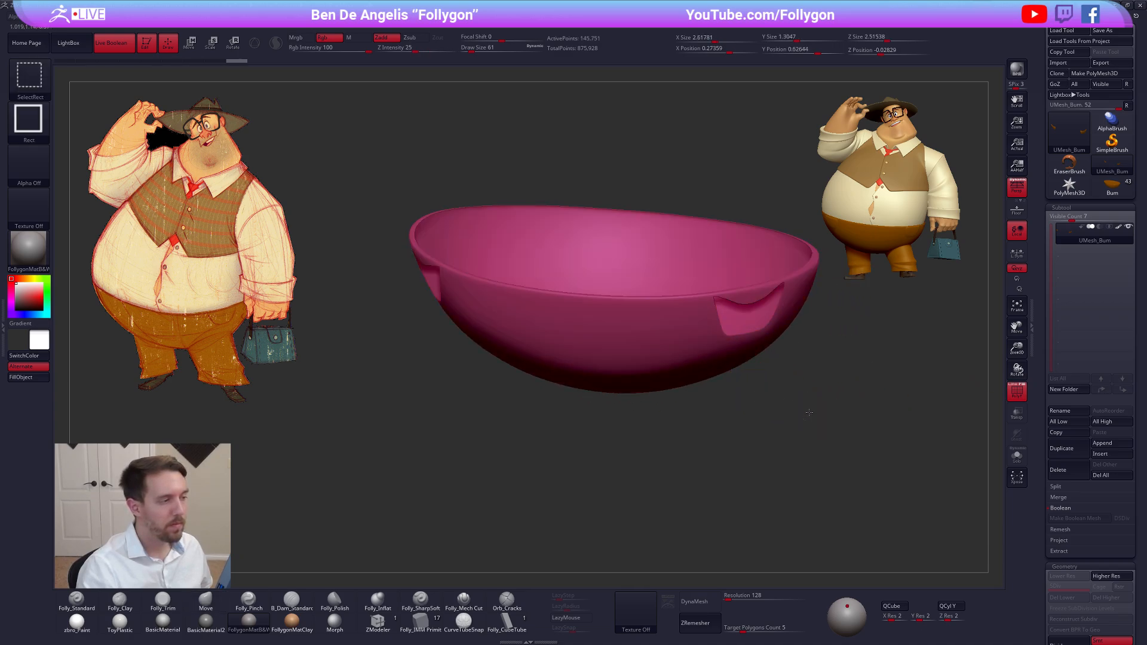
ctrl+shift+click(808, 412)
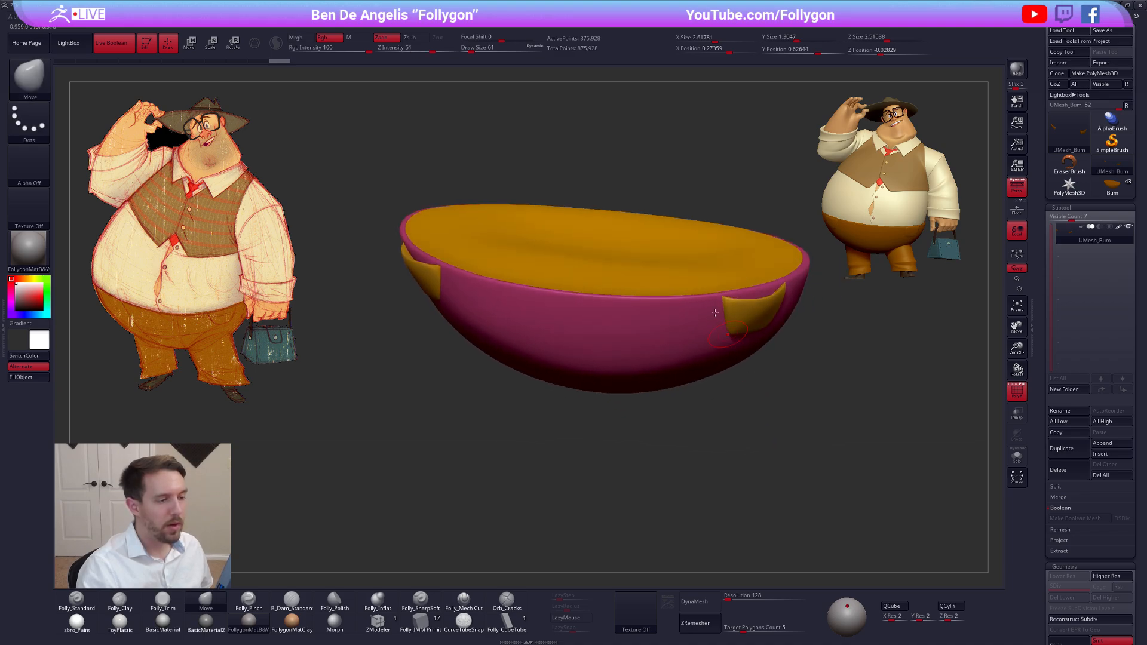
Isolate the trousers' top cap, give it its own polygroup separate from the pockets, and show the whole mesh
ctrl+shift+click(710, 289)
key(ctrl+w)
ctrl+shift+click(819, 373)
drag(818, 373, 799, 353)
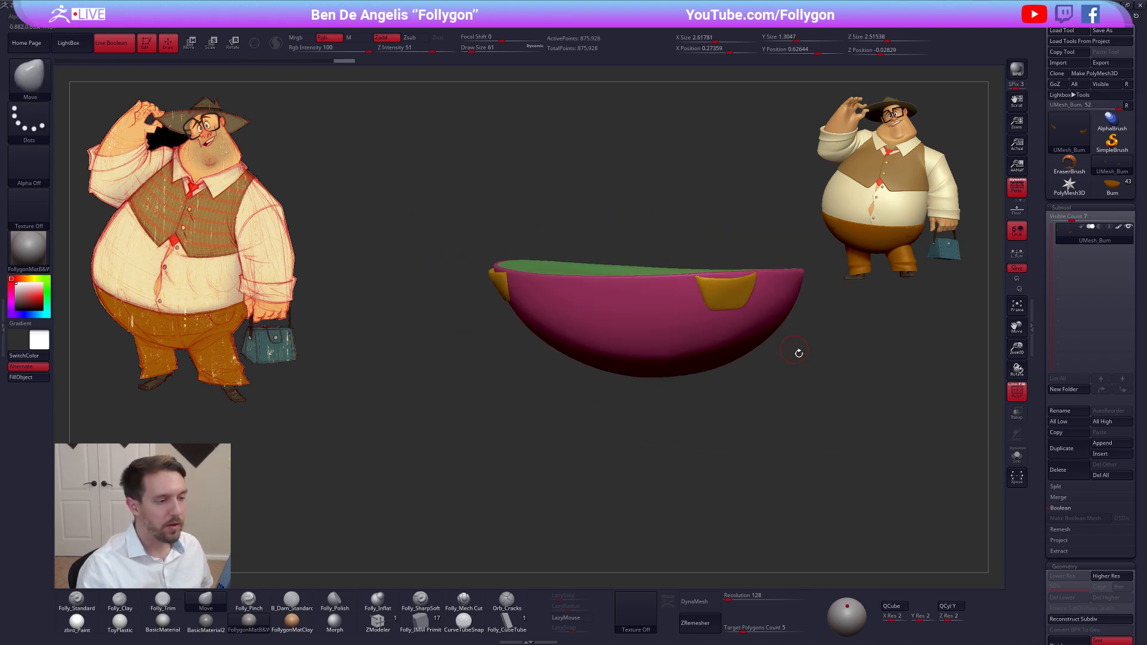
Turn off the polyframe display and duplicate the fused trousers mesh as a subtool
click(1009, 389)
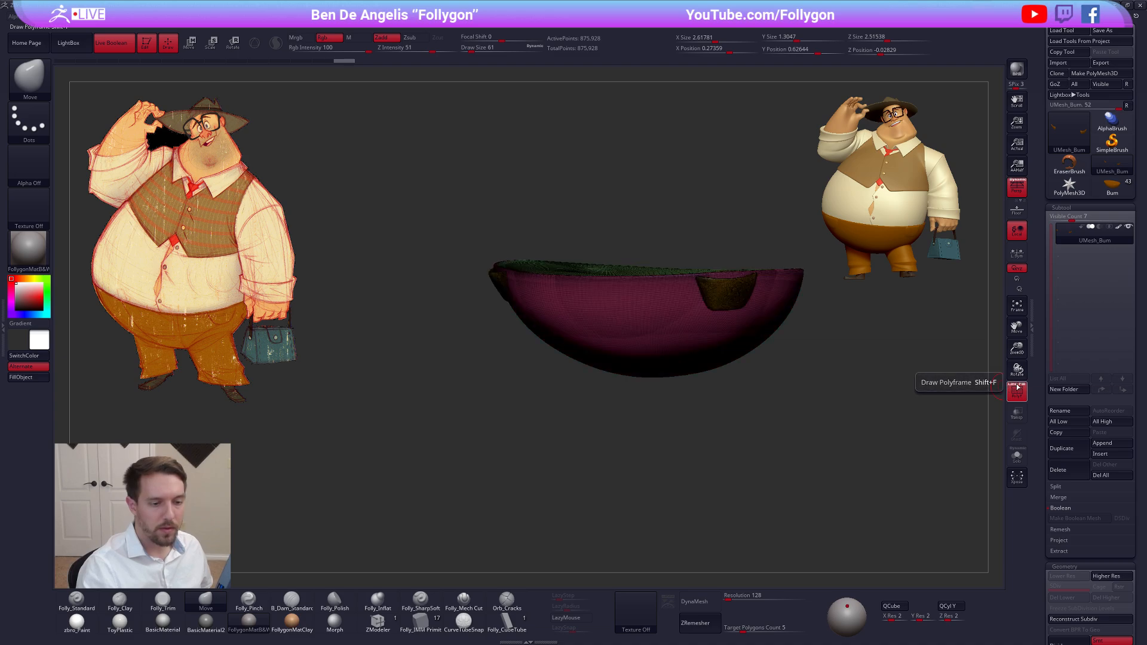
mouse_move(850, 366)
mouse_down()
mouse_move(812, 382)
mouse_move(883, 388)
mouse_up()
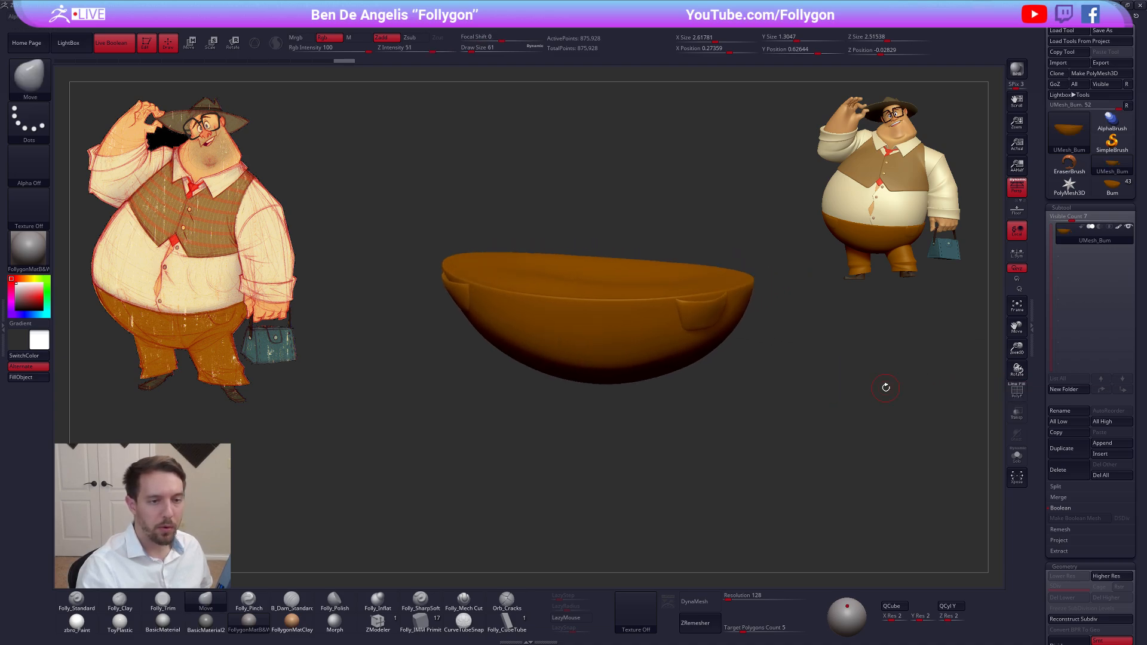
click(1069, 448)
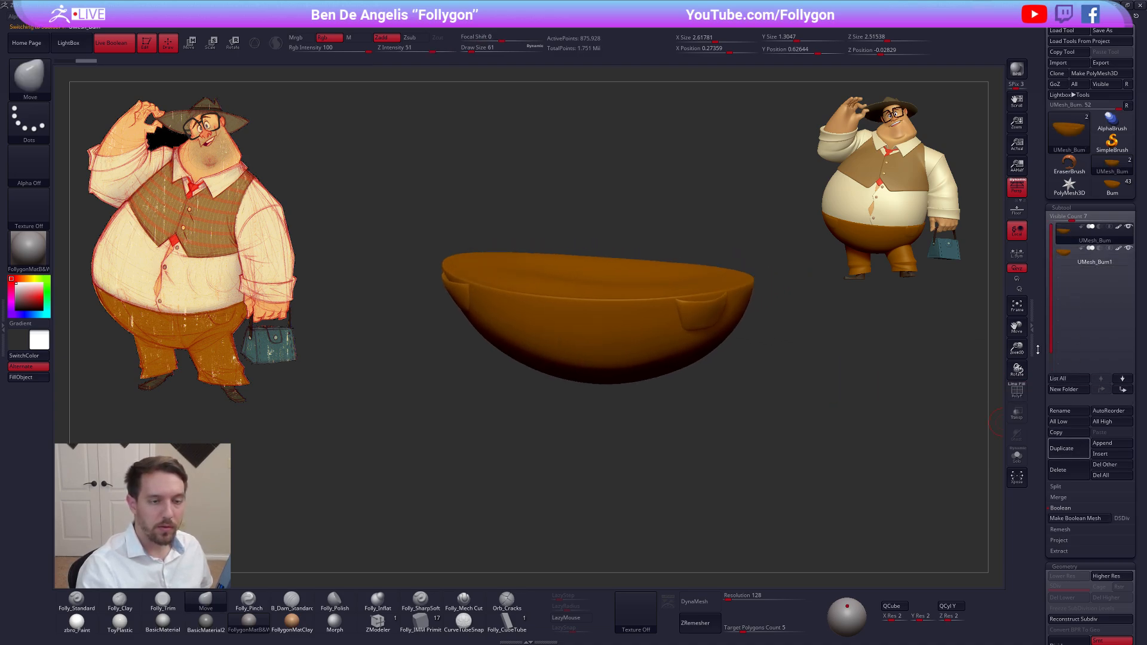
ZRemesh the fused trousers mesh with KeepGroups enabled and a Target Polygons Count of 3
scroll(1035, 280, down, 5)
scroll(1061, 359, down, 1)
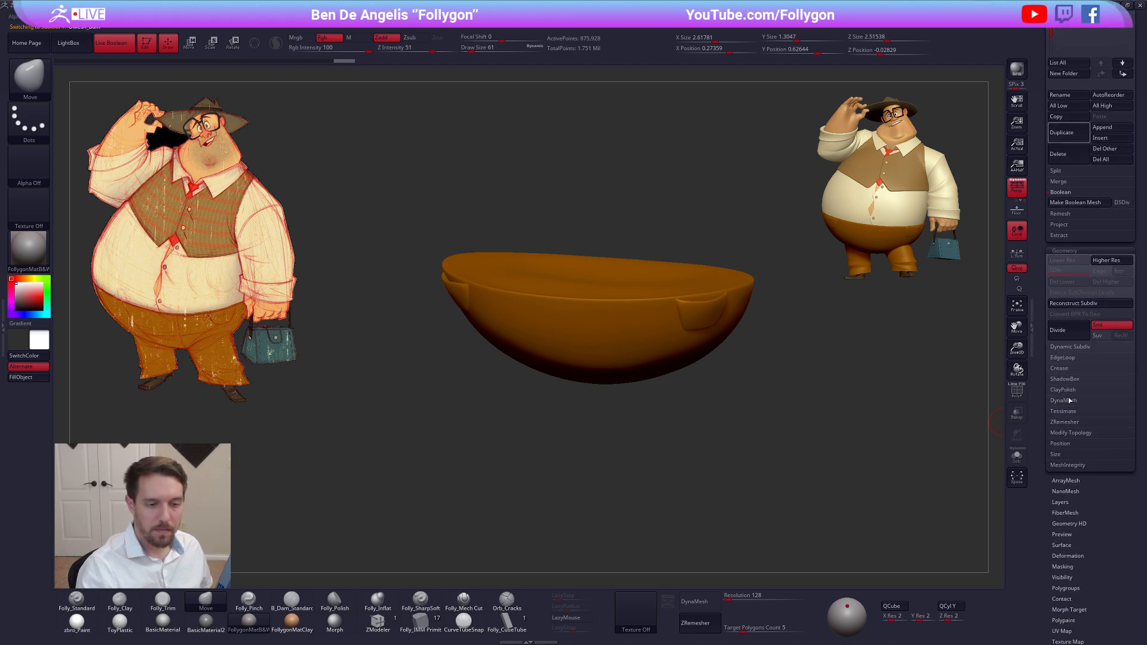
click(1067, 423)
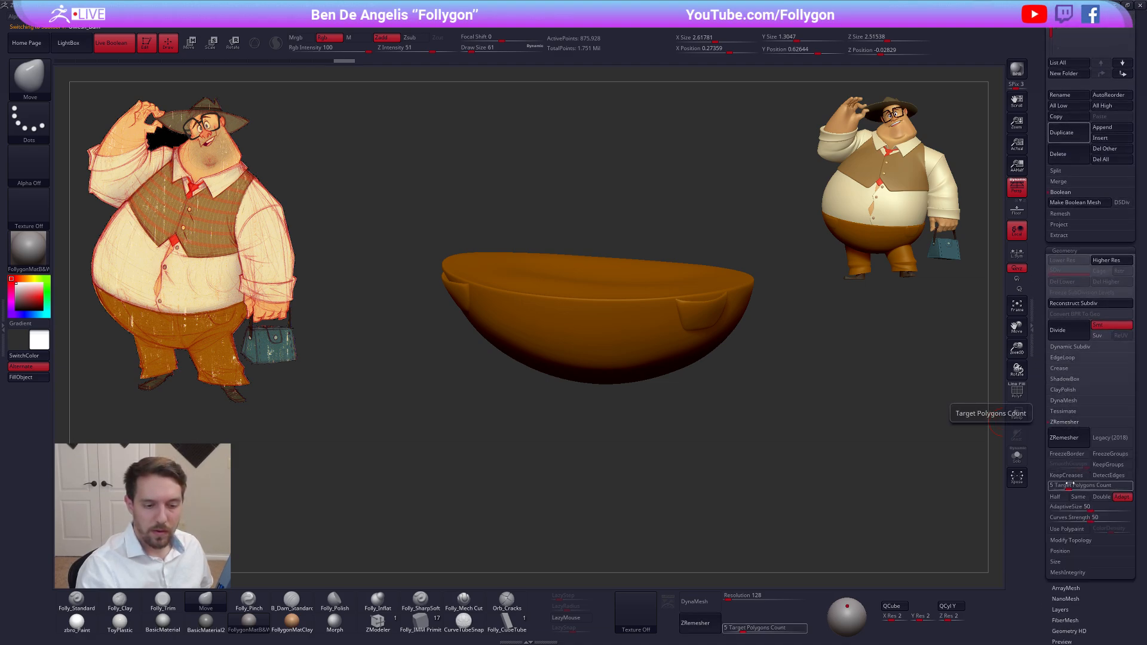
click(1108, 464)
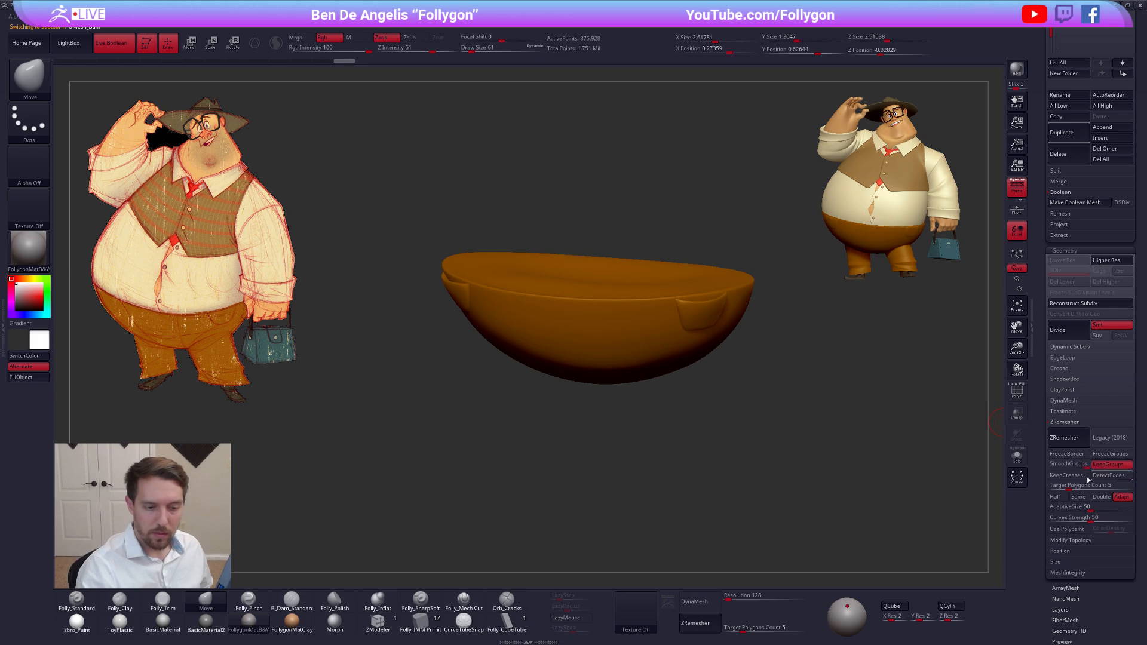
click(1065, 485)
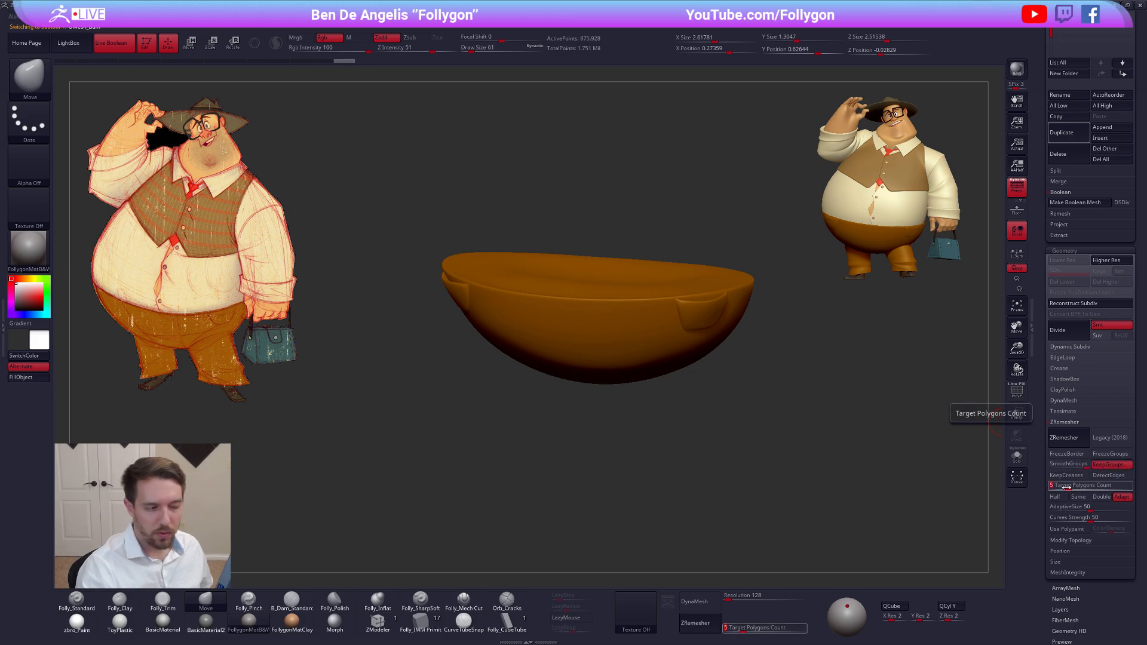
text(3)
key(Return)
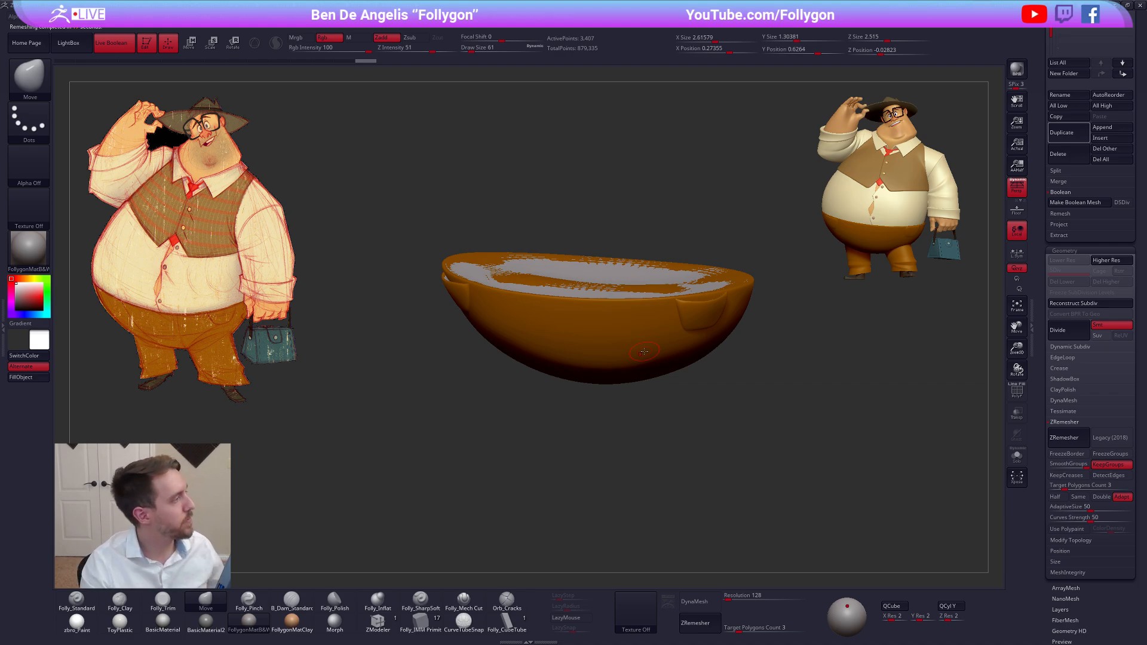
Show the remeshed trousers in solo and examine their topology, polygroups and pocket edges with and without the polyframe
key(alt+s)
key(shift+f)
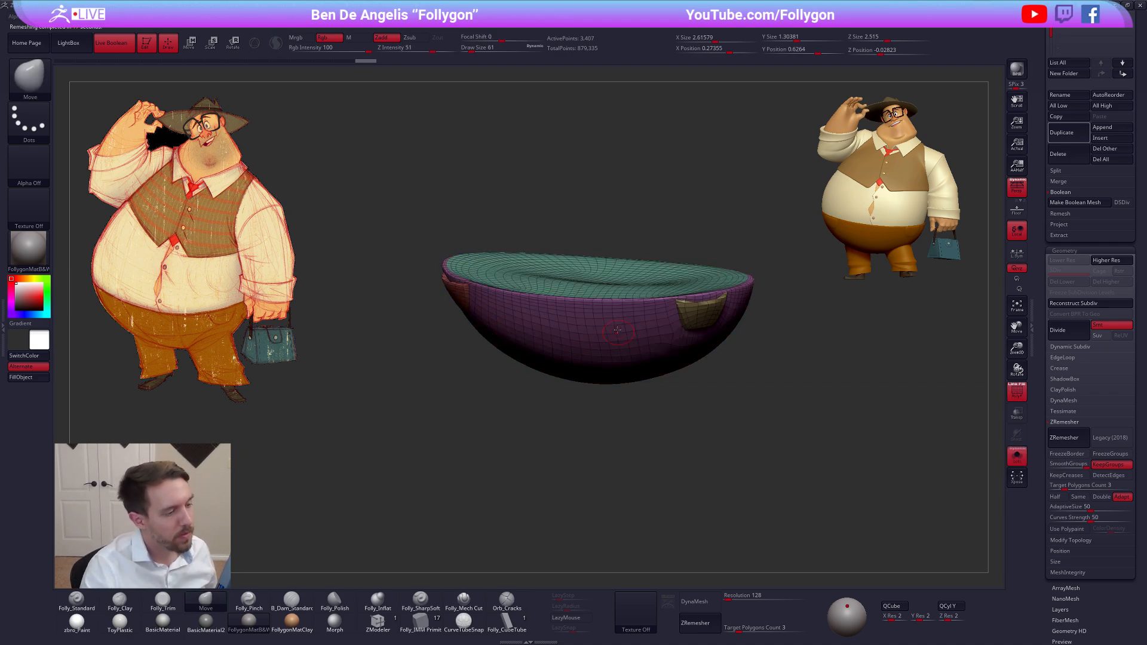
mouse_move(645, 351)
right_down()
mouse_move(600, 312)
mouse_move(613, 352)
mouse_move(636, 333)
mouse_move(610, 365)
mouse_move(673, 352)
mouse_move(691, 393)
mouse_move(687, 338)
mouse_move(675, 381)
right_up()
key(d)
key(shift+f)
key(shift+f)
key(shift+f)
key(ctrl+z)
key(ctrl+z)
key(ctrl+shift+z)
key(shift+f)
key(shift+f)
drag(674, 356, 671, 338)
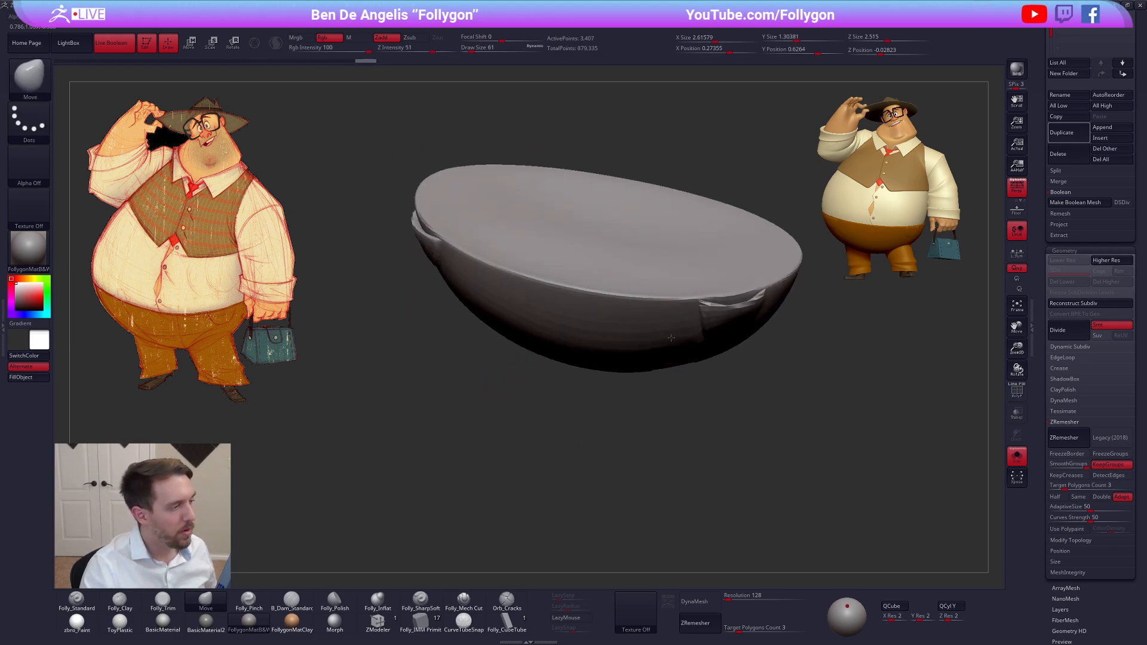
right_drag(671, 338, 694, 352)
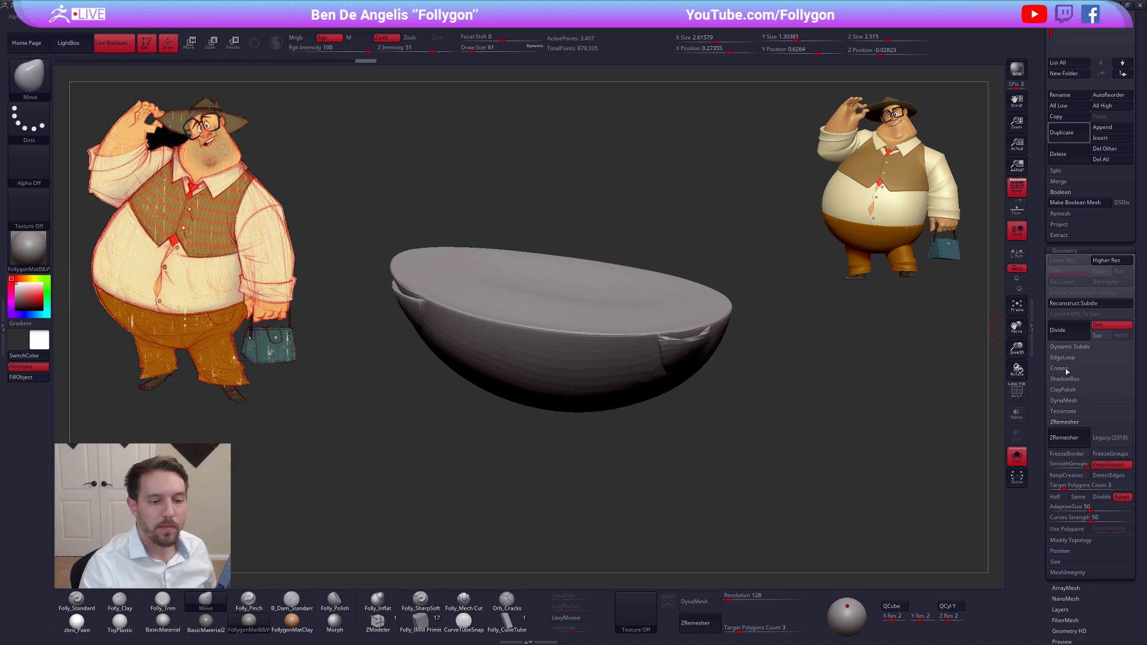
Subdivide the remeshed trousers to level 2 and project the original mesh's detail and polypaint onto them
click(1072, 423)
scroll(1073, 447, up, 5)
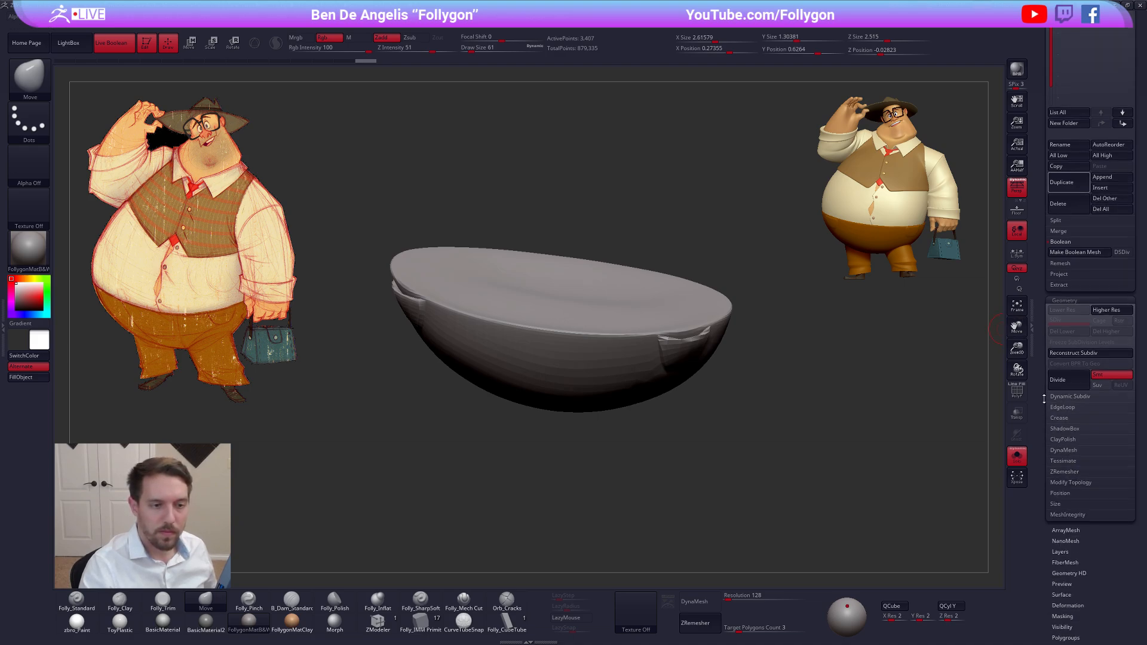
click(1063, 484)
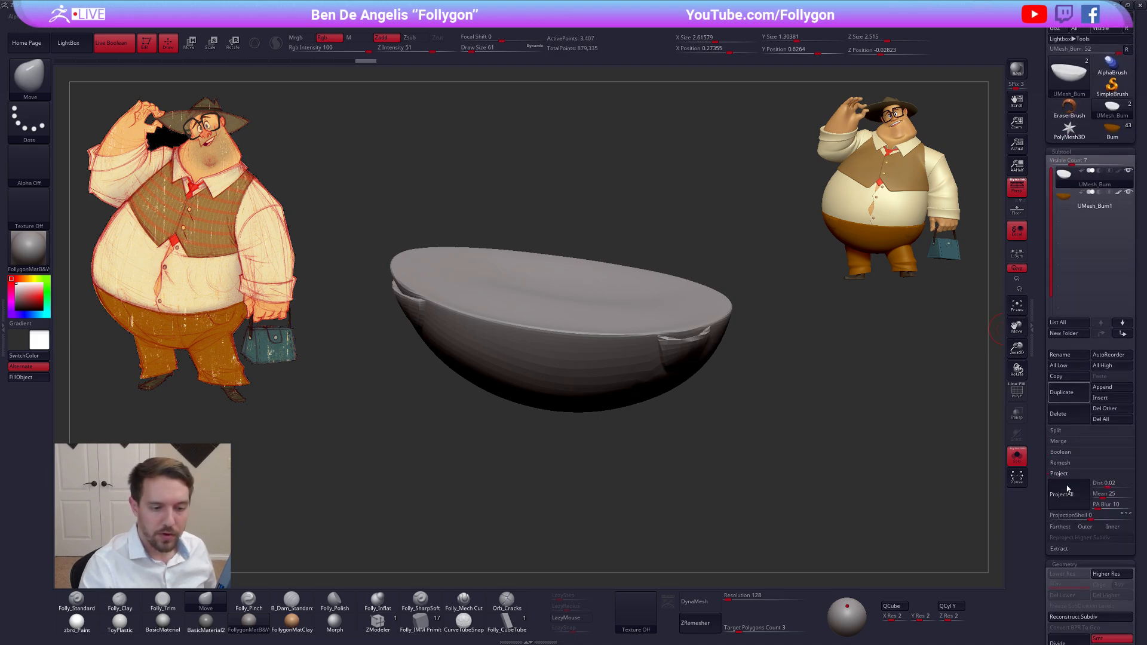
key(ctrl+d)
click(1070, 502)
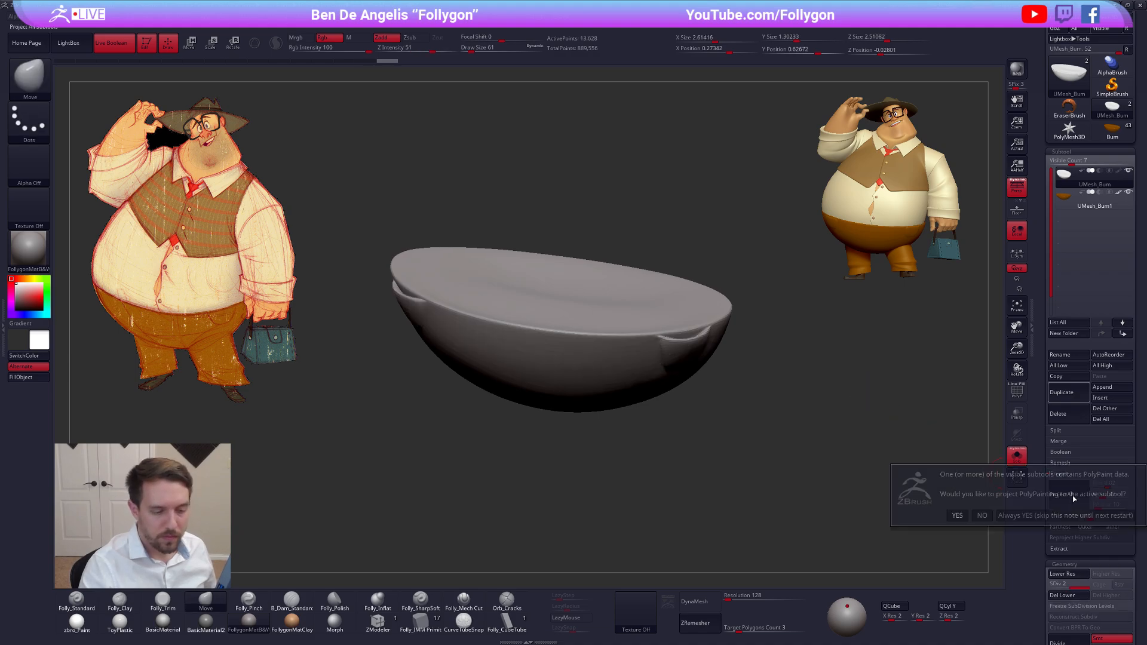
click(1032, 512)
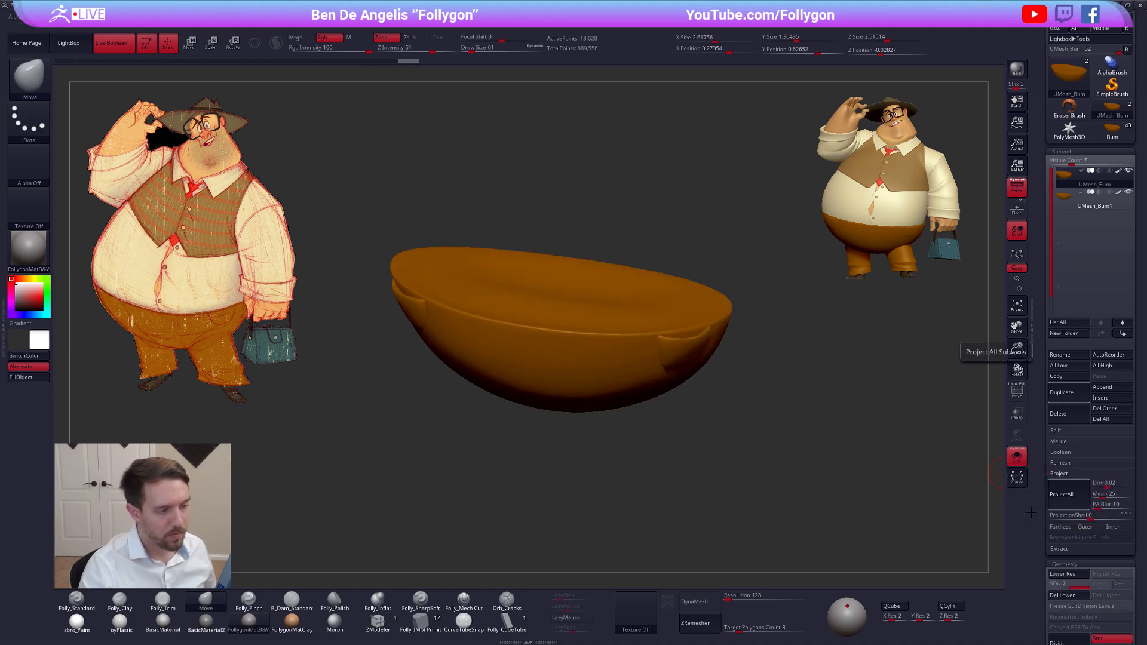
Subdivide the remeshed trousers up to level 5, projecting the original's detail between levels, and check the pockets up close
key(ctrl+d)
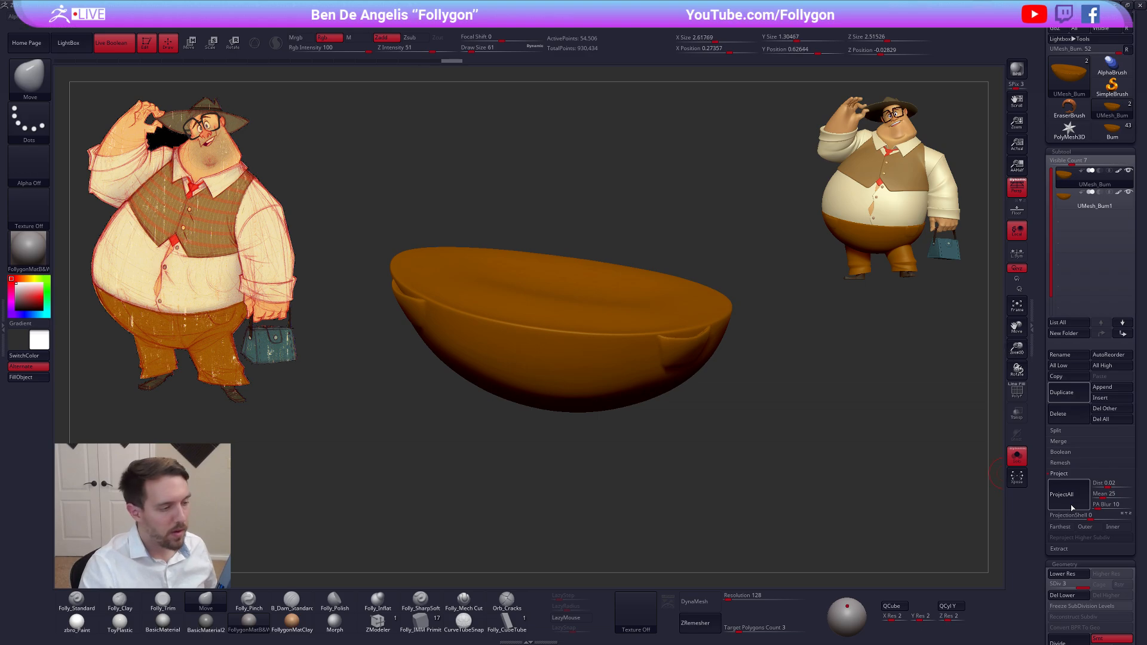
key(ctrl+d)
click(1071, 507)
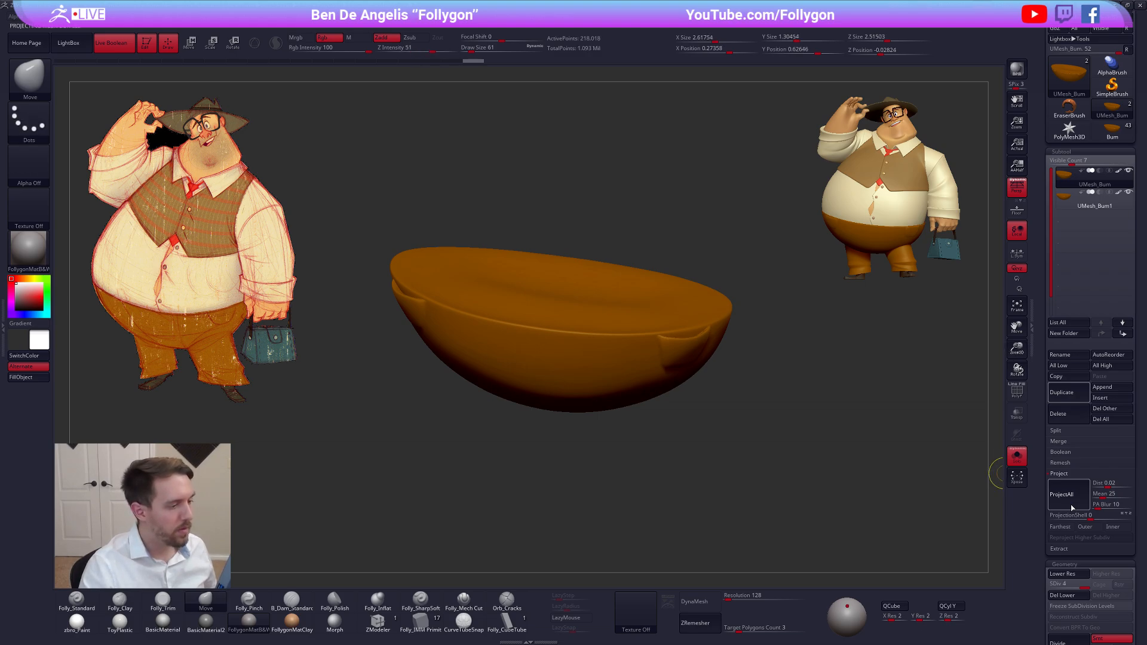
key(ctrl+d)
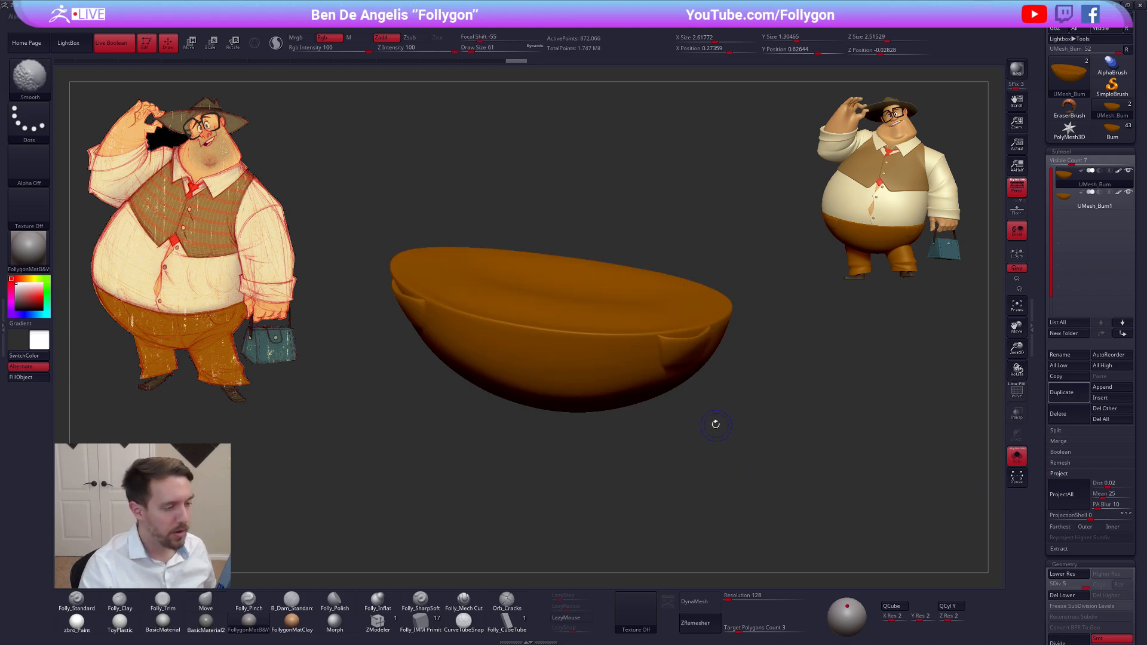
drag(714, 424, 656, 354)
mouse_move(656, 354)
ctrl+right_down()
mouse_move(657, 342)
mouse_move(694, 413)
mouse_move(652, 365)
mouse_move(654, 418)
ctrl+right_up()
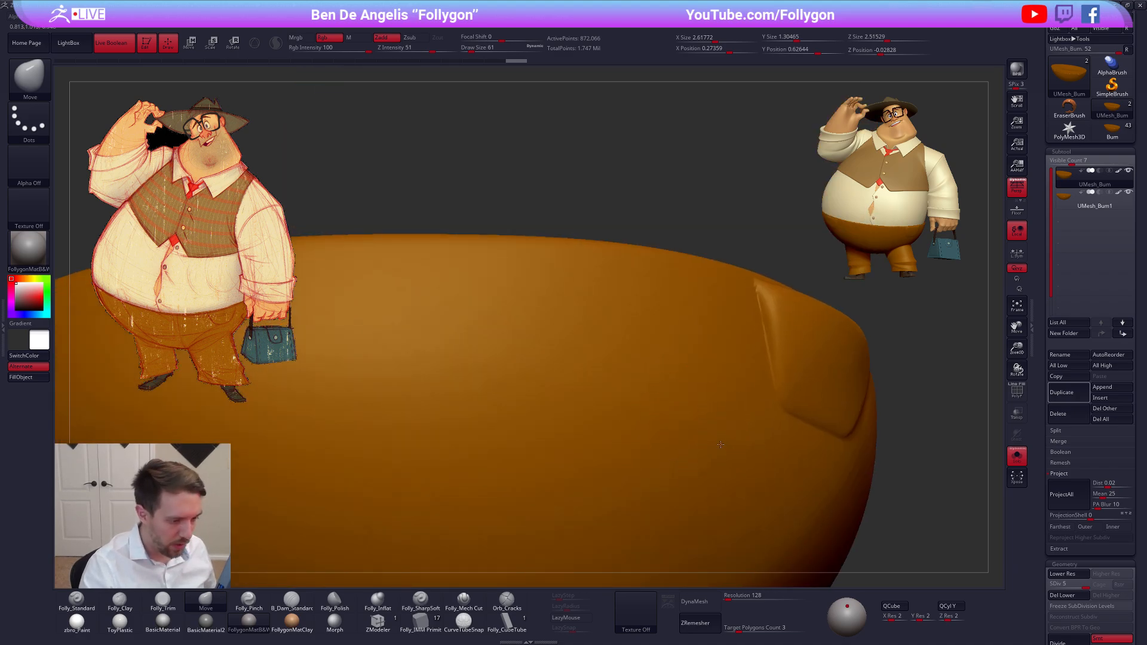
ctrl+right_drag(721, 444, 662, 456)
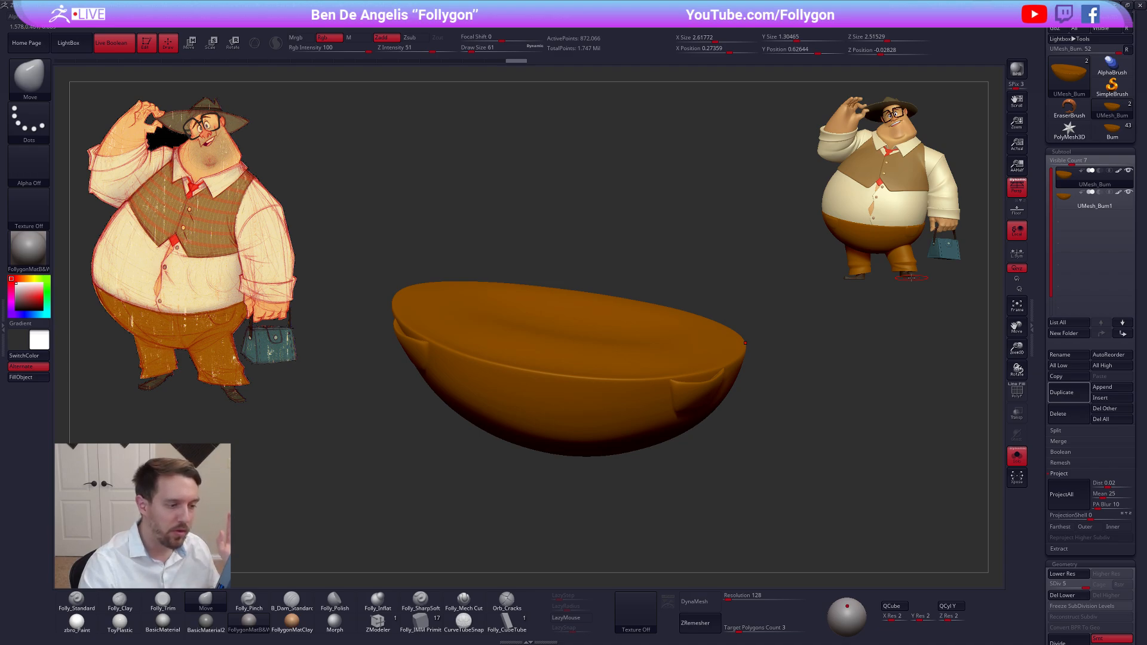
Sample the trousers' orange from the duplicate and fill the remeshed trousers with colour and the zbro_Paint material using Folly_Standard
click(1063, 205)
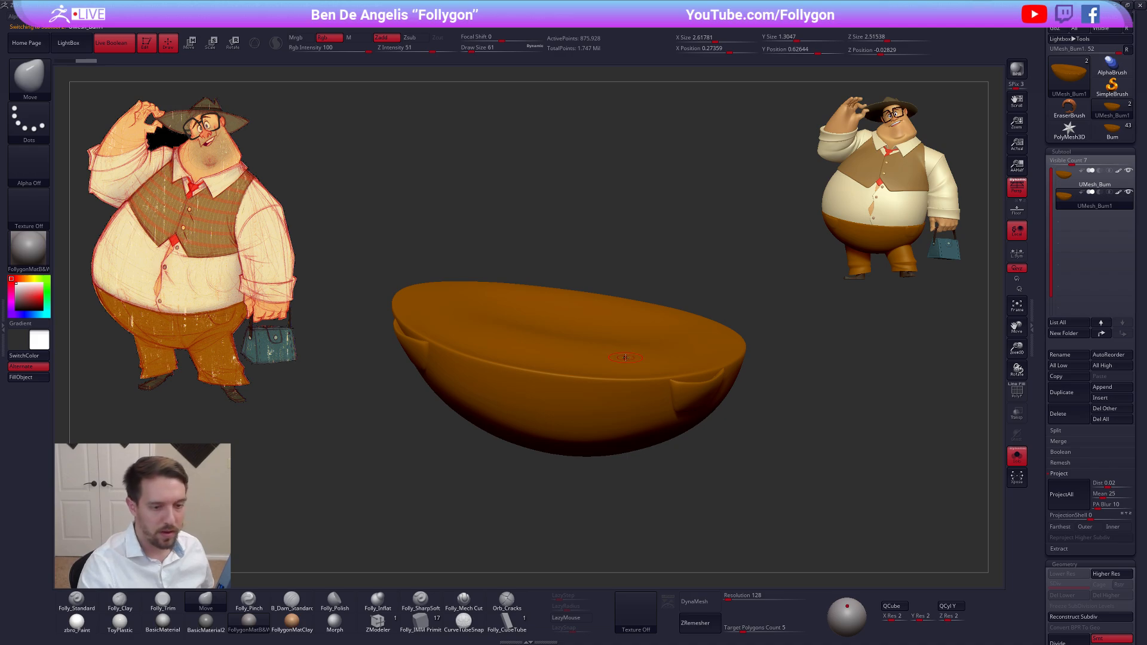
key(c)
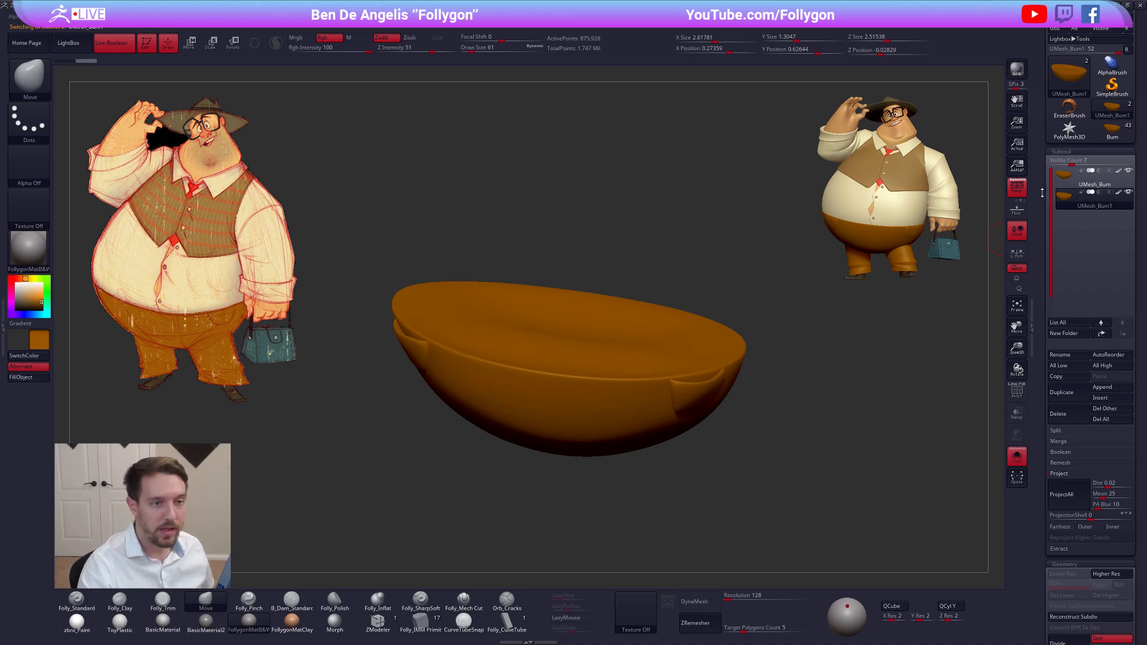
alt+click(597, 340)
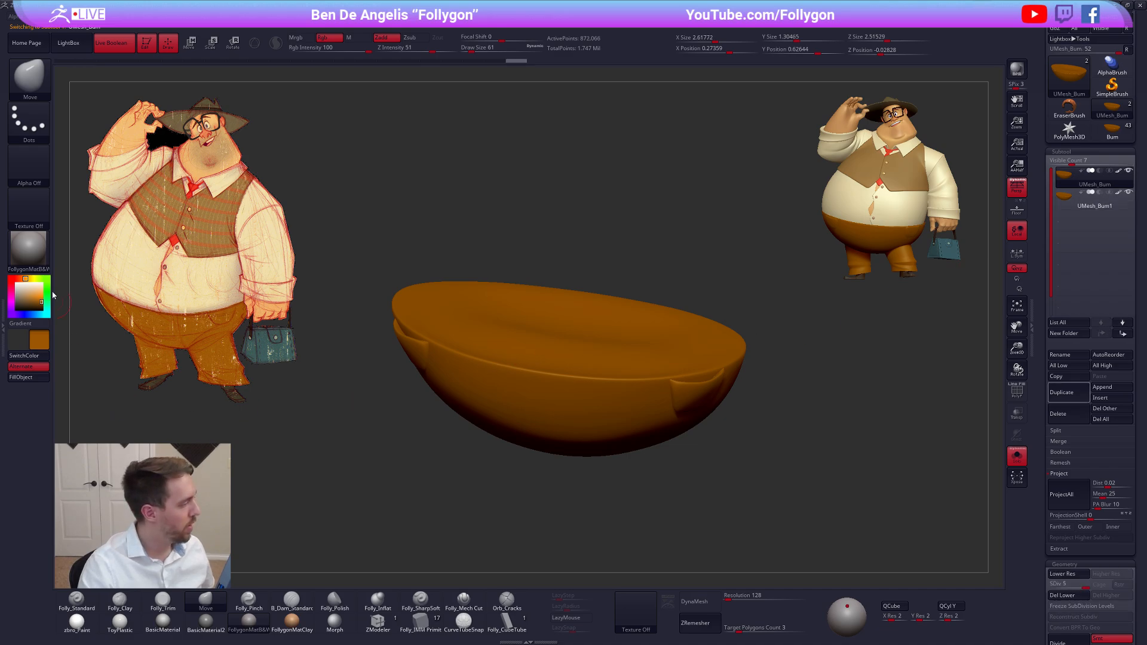
click(77, 623)
click(77, 601)
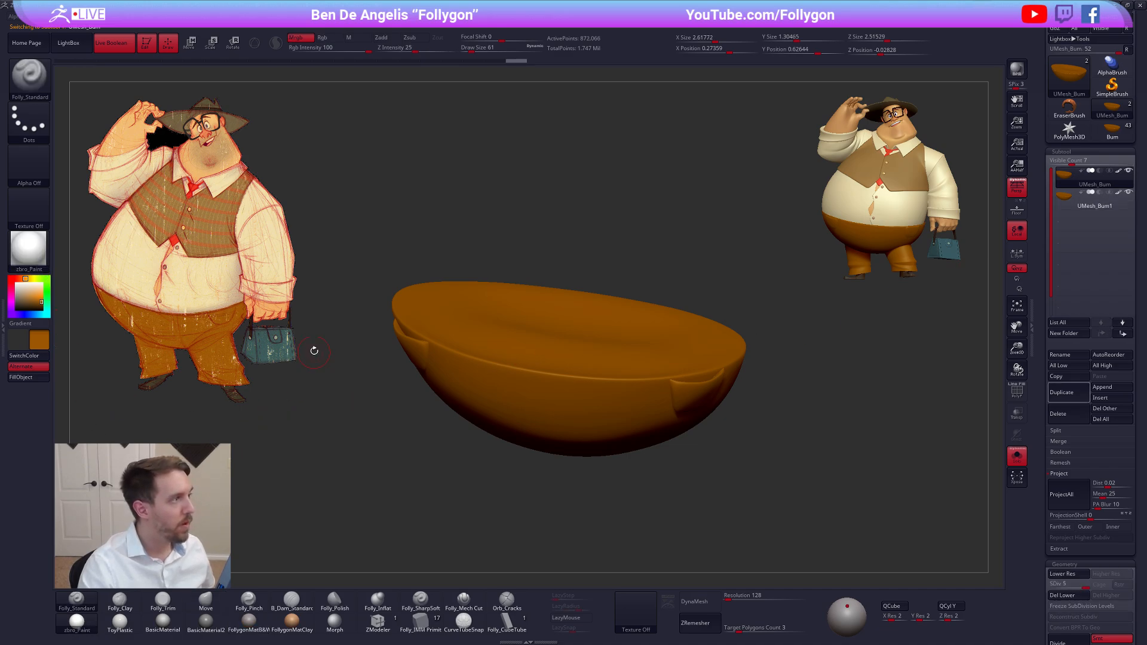
key(shift+f)
key(shift+f)
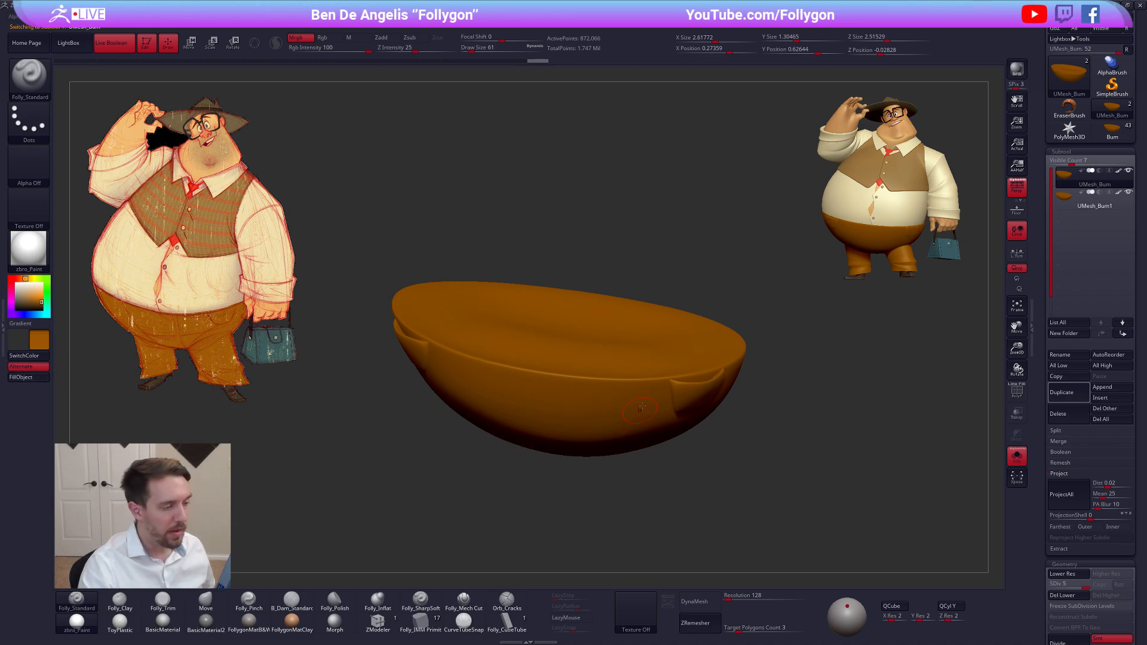
mouse_move(664, 422)
right_down()
mouse_move(712, 396)
mouse_move(725, 453)
mouse_move(675, 442)
mouse_move(760, 460)
mouse_move(756, 406)
mouse_move(735, 378)
right_up()
key(ctrl+z)
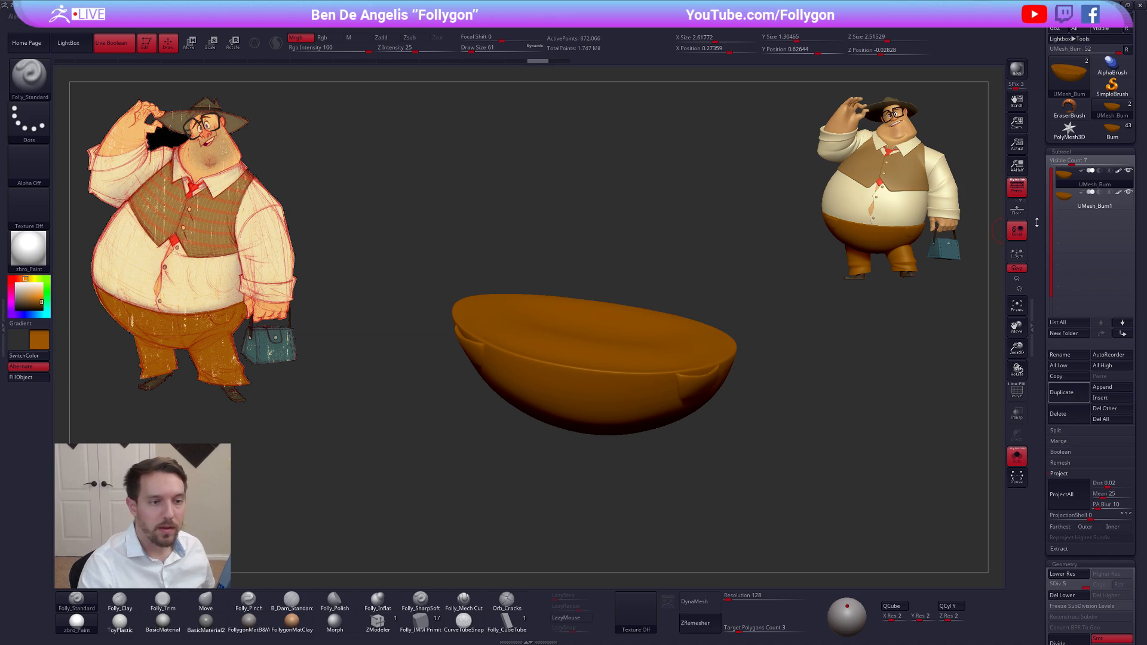
Switch to the full character tool and append the remeshed trousers mesh to it
scroll(1090, 251, up, 2)
click(1110, 185)
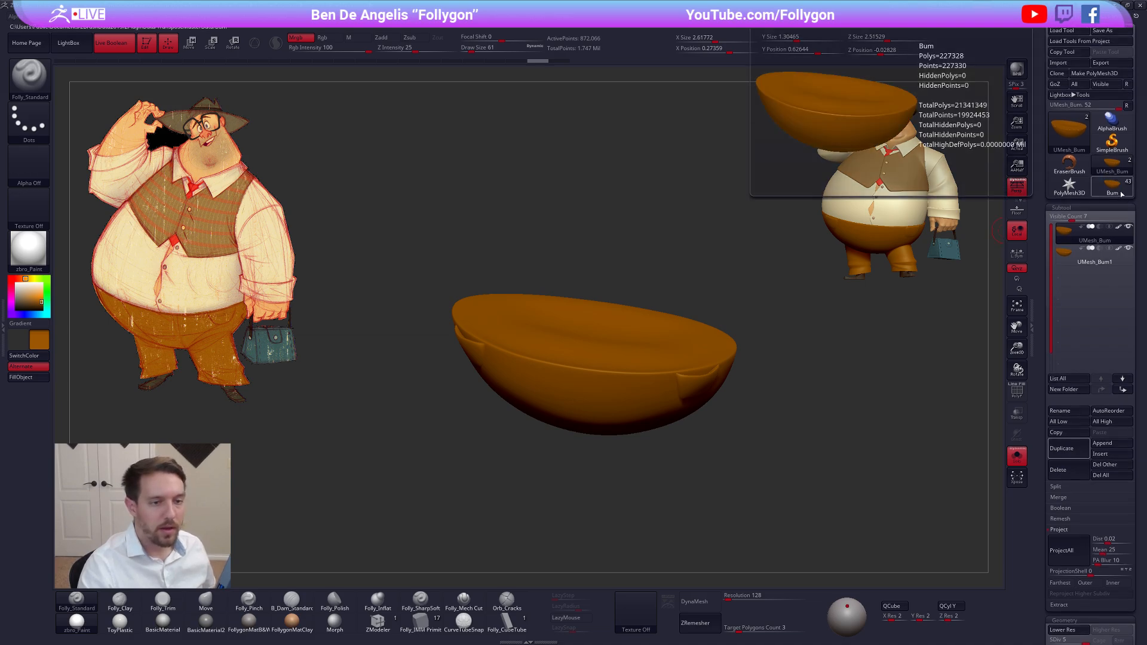
click(1102, 443)
click(810, 520)
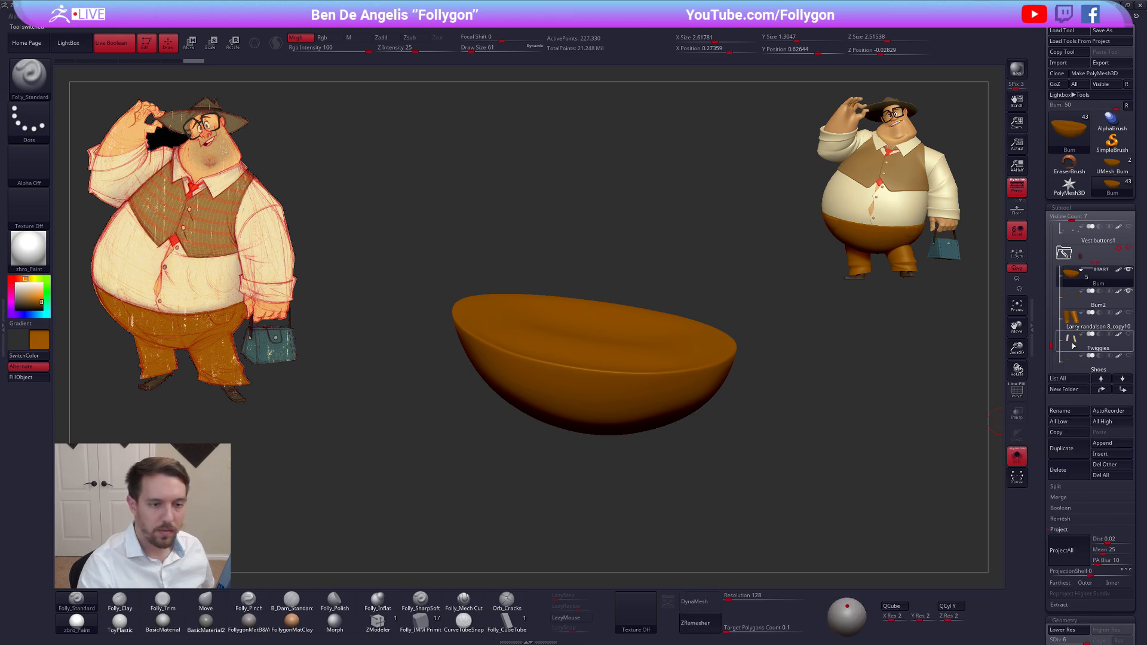
Move the appended trousers subtool into the legs folder, directly below Bum2
drag(1051, 347, 1050, 359)
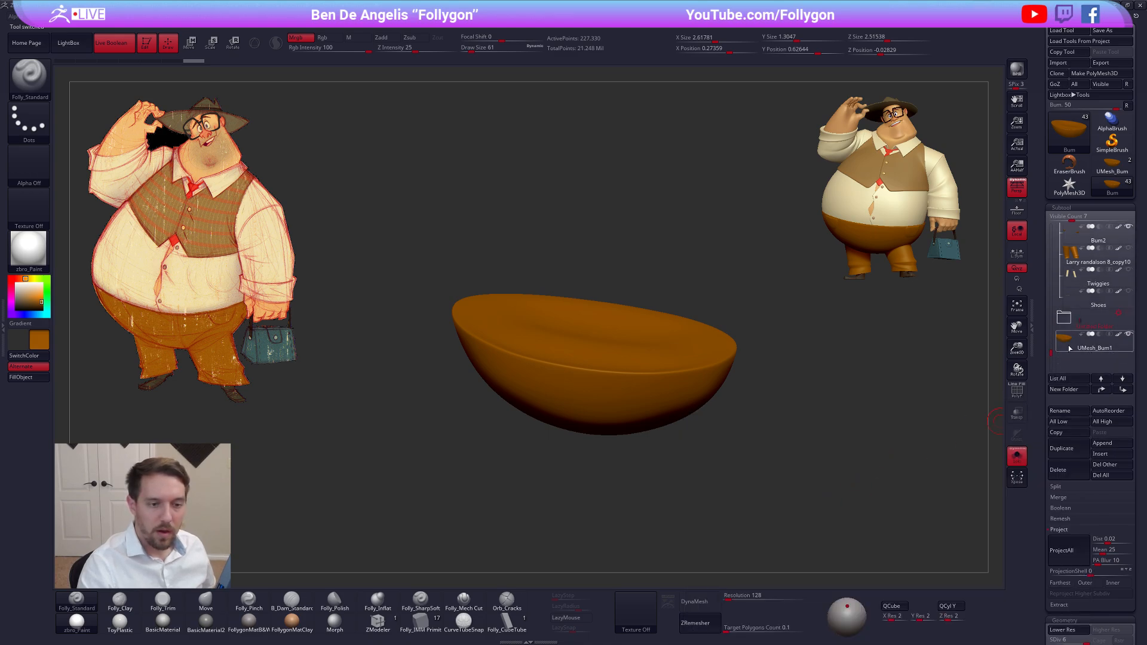
click(1093, 343)
click(1102, 390)
click(1104, 389)
click(1103, 390)
click(1103, 389)
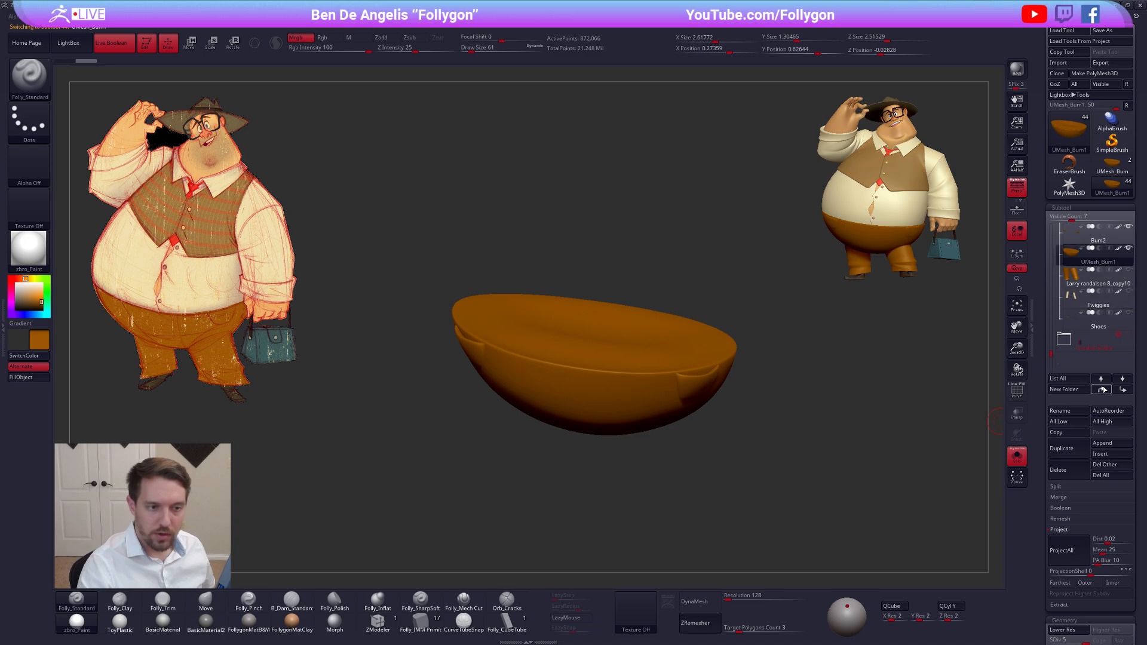
click(1104, 389)
click(1103, 390)
click(1123, 389)
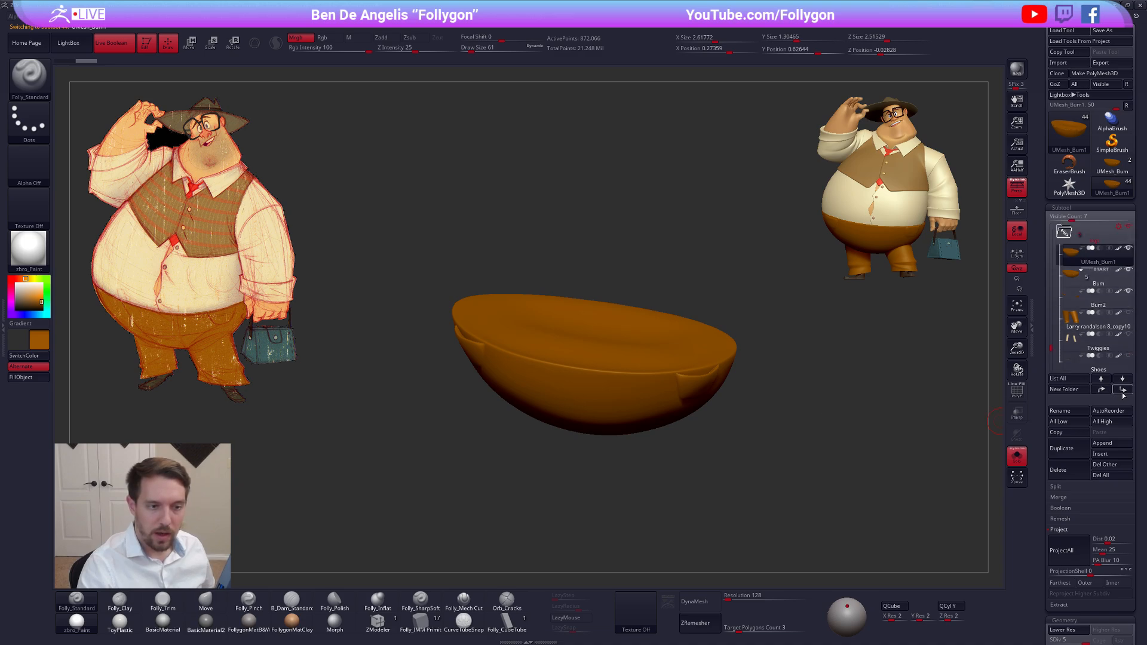
click(1123, 389)
click(1123, 390)
click(1059, 529)
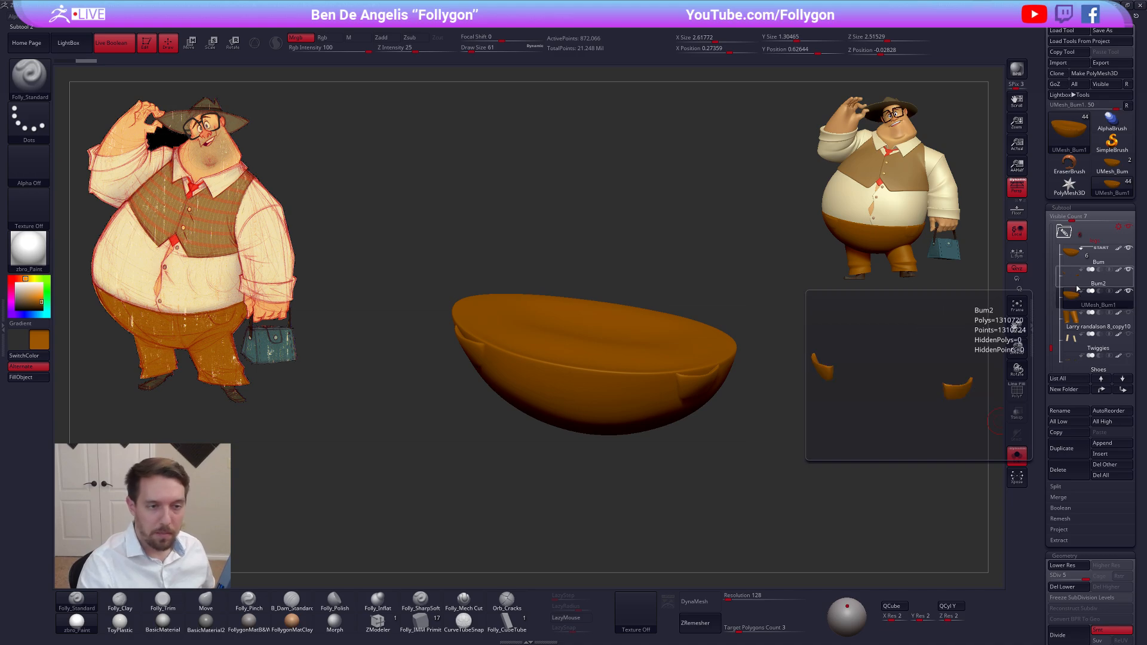
Delete the temporary UMesh_Bum tool and return to the full character's legs folder
click(1111, 164)
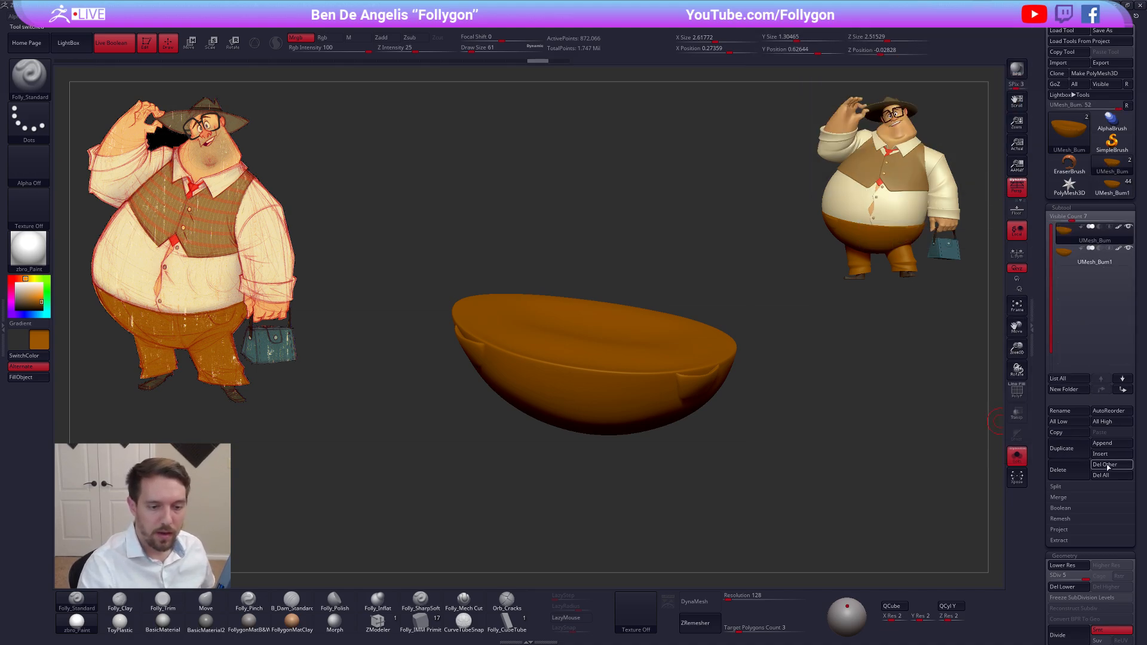
click(1111, 182)
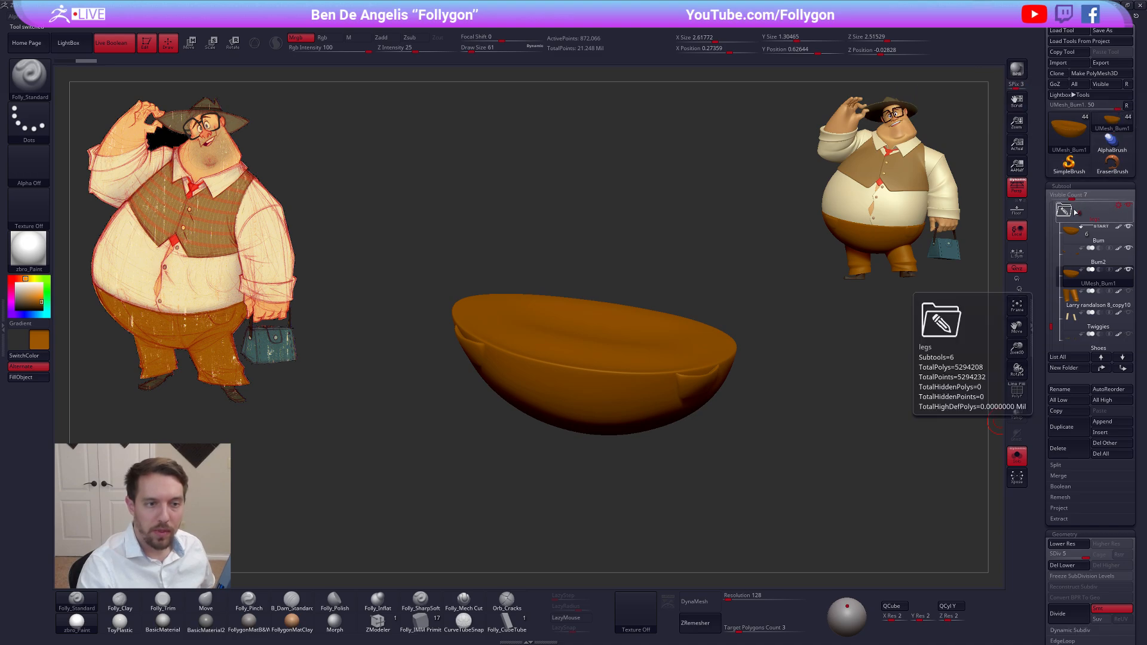
click(1121, 206)
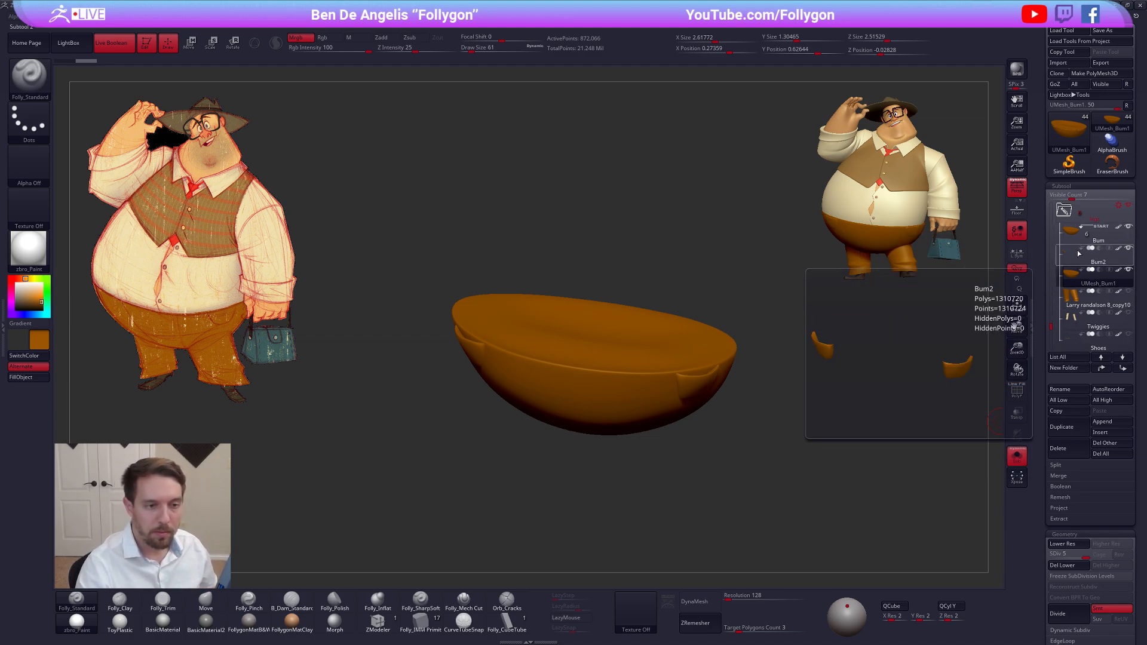
Compare the old trouser parts with the remeshed mesh, hide the Bum and Bum2 subtools, and make UMesh_Bum1 active
click(1075, 261)
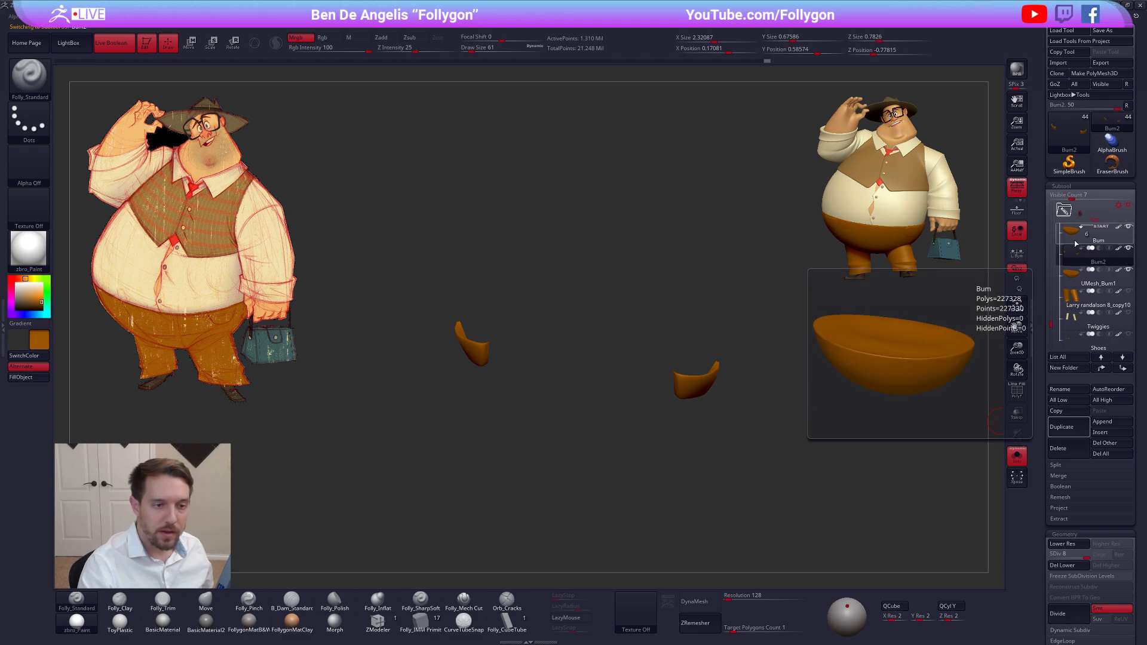
click(1077, 250)
click(1078, 276)
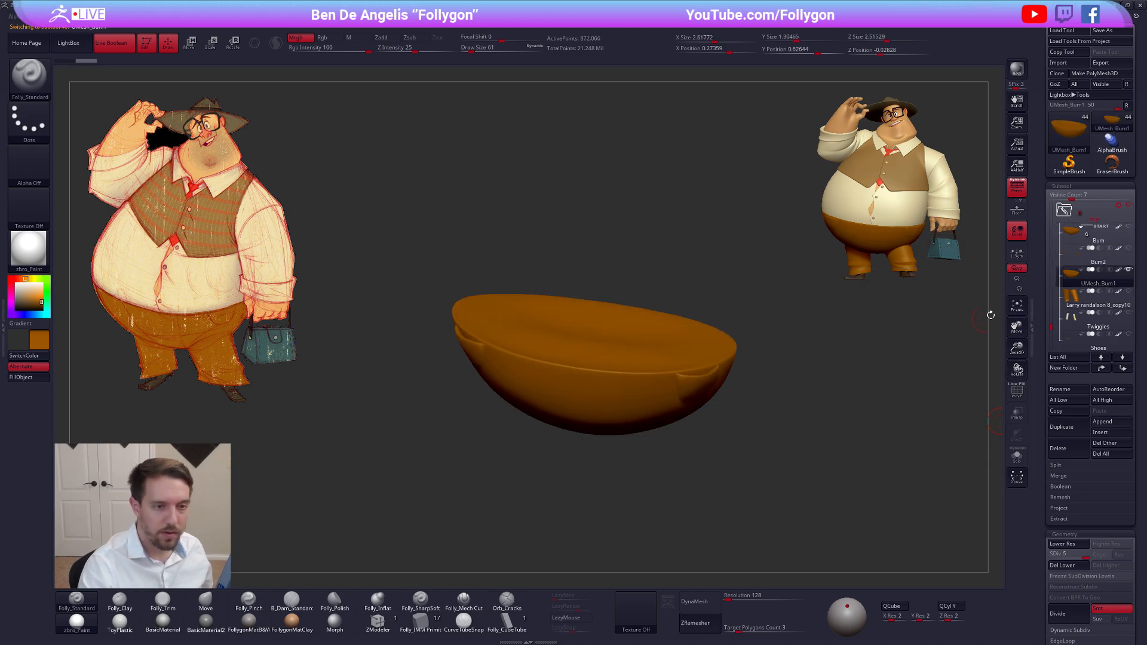
click(1075, 263)
click(1128, 248)
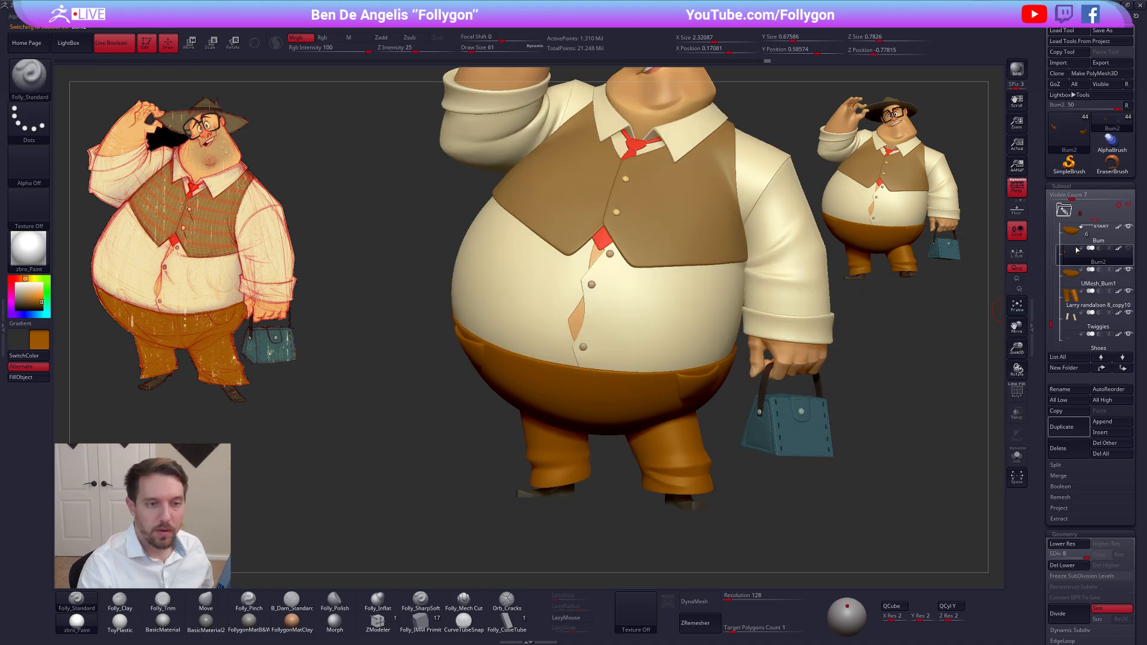
click(1128, 226)
click(1077, 234)
click(1075, 276)
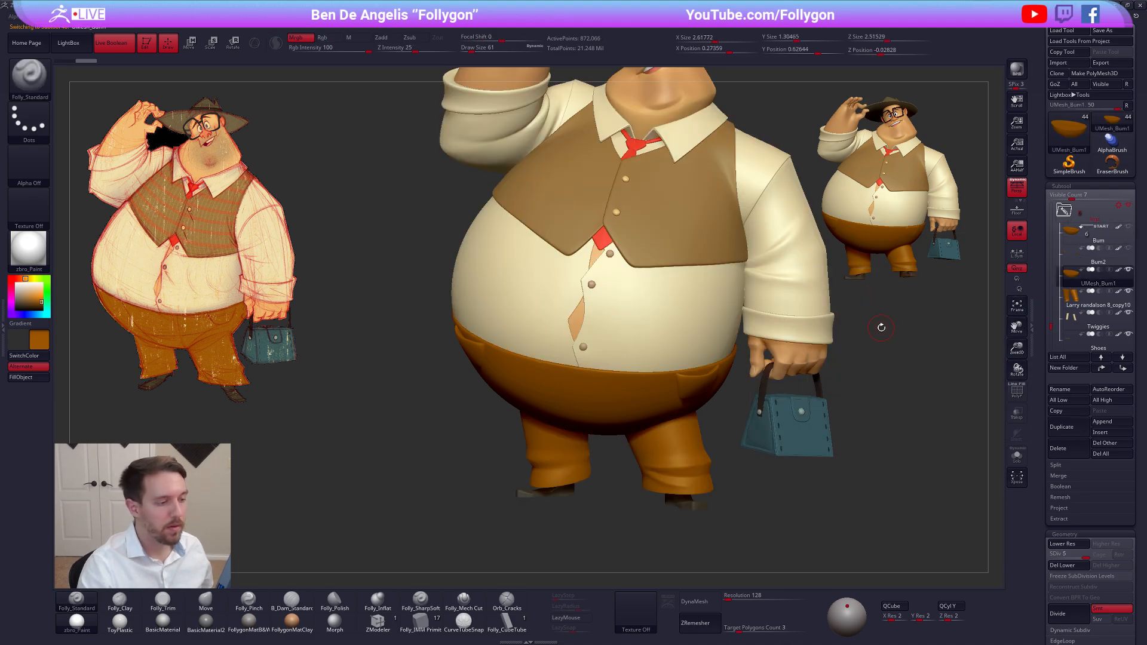
Check the remeshed trousers on the full character at lower subdivision levels, returning to subdivision level 5
drag(881, 326, 780, 527)
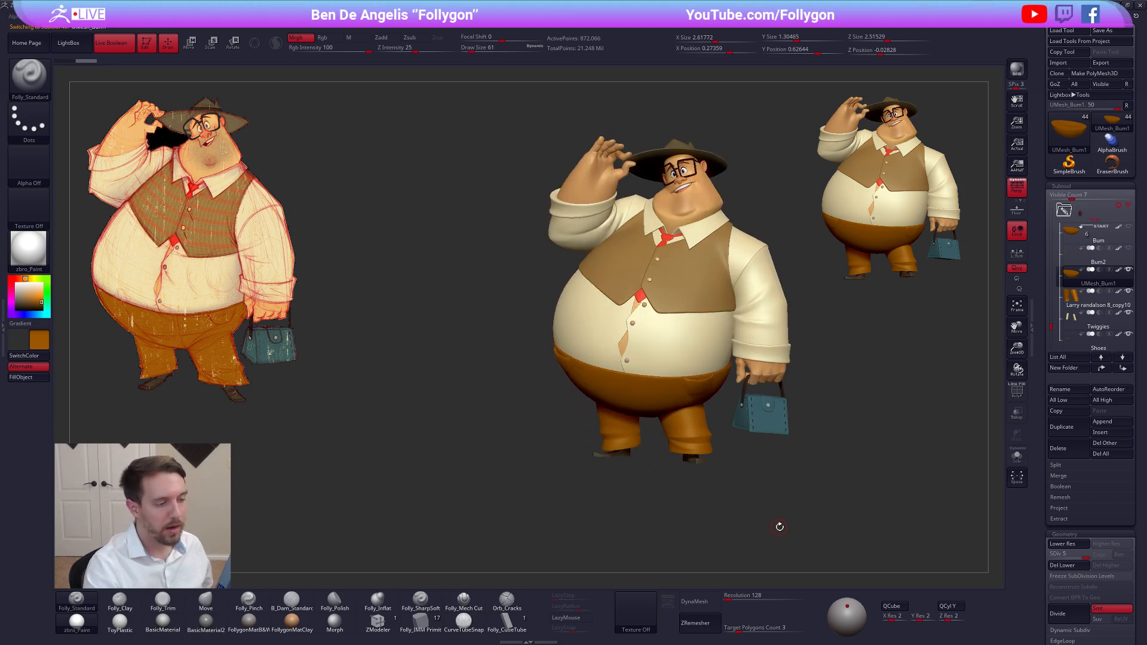
key(shift+d)
key(shift+d)
key(shift+d)
key(shift+d)
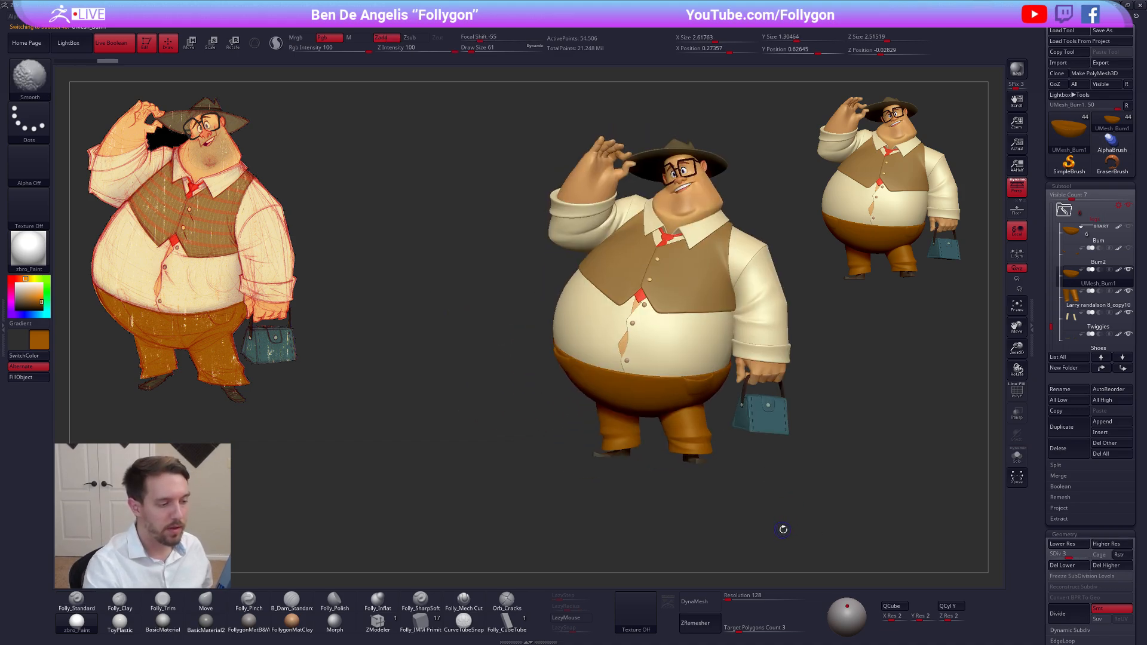
key(d)
key(d)
key(d)
key(d)
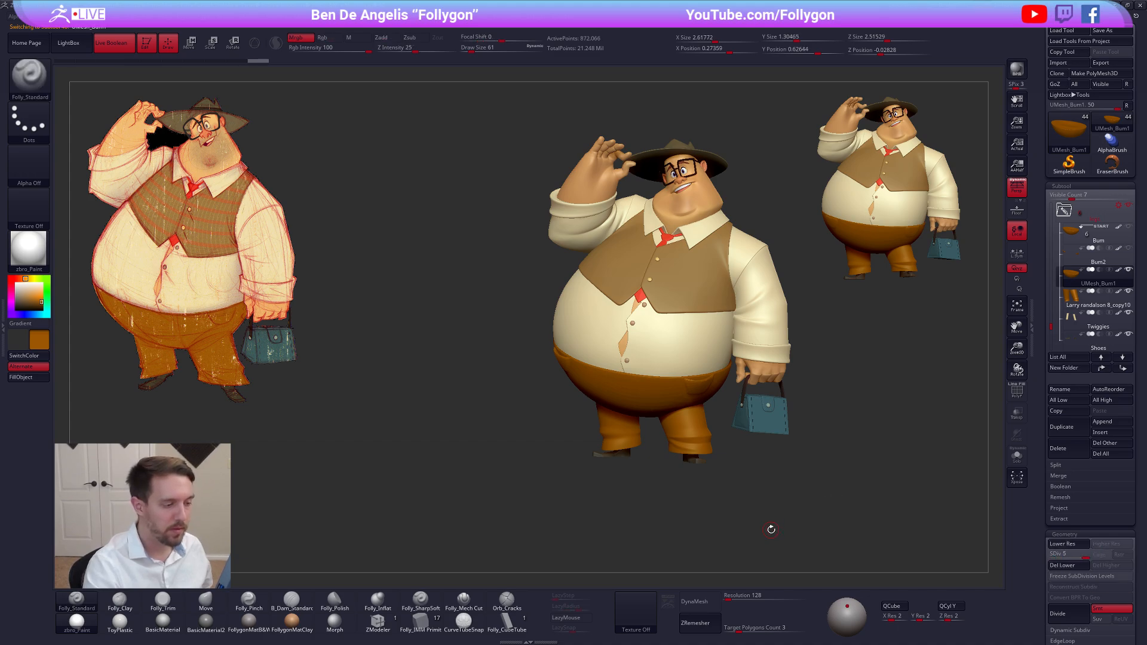
Work along the edges of the handbag-side pocket on the isolated trousers with Folly_Standard at draw size 61
mouse_move(769, 530)
mouse_down()
mouse_move(697, 441)
mouse_move(707, 370)
mouse_up()
ctrl+right_drag(707, 370, 696, 416)
shift+drag(654, 349, 646, 358)
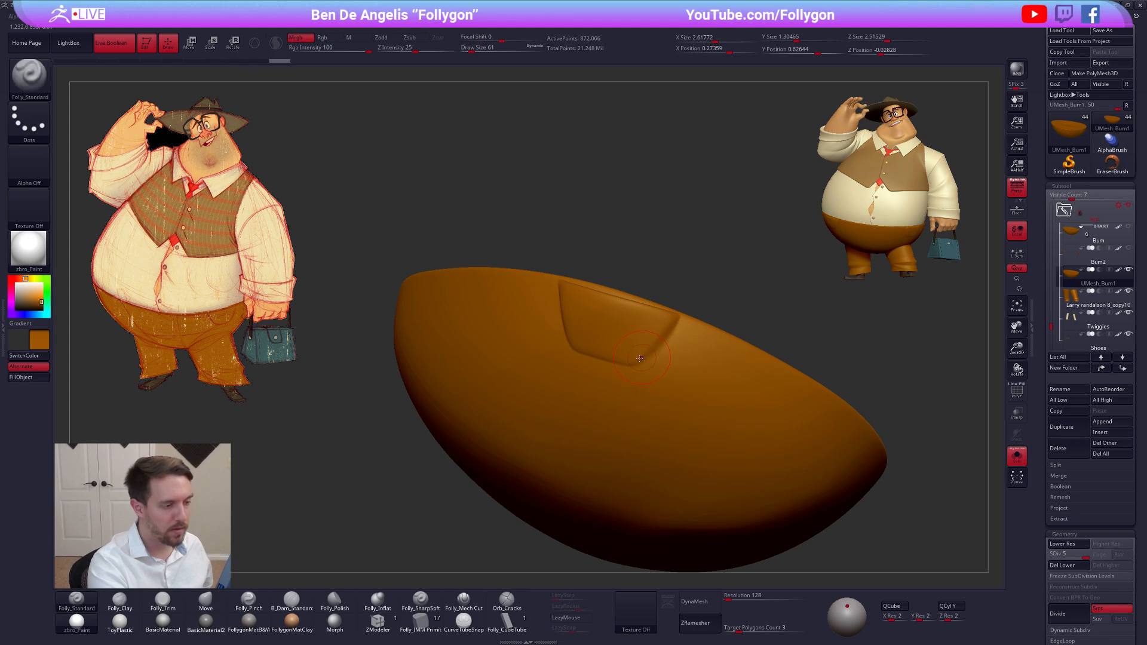
mouse_move(696, 378)
right_down()
mouse_move(659, 360)
mouse_move(709, 365)
right_up()
shift+drag(661, 341, 645, 361)
alt+right_drag(635, 342, 707, 378)
shift+drag(639, 344, 647, 372)
right_drag(628, 360, 591, 359)
shift+drag(634, 336, 640, 362)
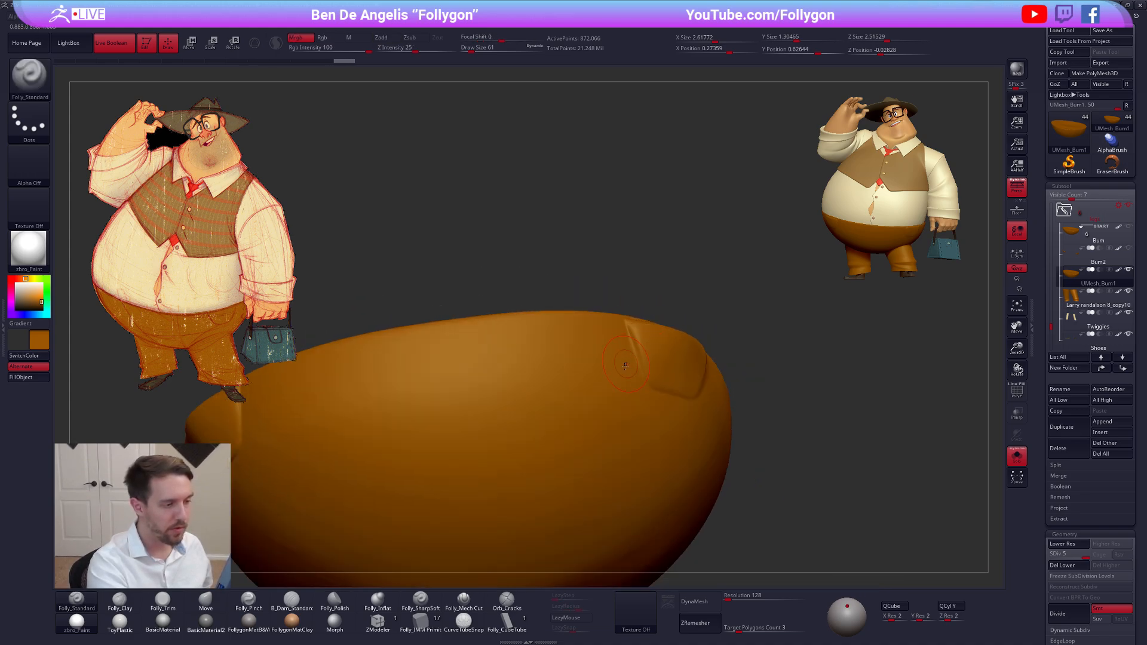
right_drag(626, 346, 660, 353)
shift+drag(631, 336, 639, 362)
ctrl+right_drag(623, 341, 634, 363)
Refine and smooth the front edge of the handbag-side pocket with Folly_Trim at draw size 38
key(shift+f)
key(shift+f)
key(space)
drag(652, 382, 644, 383)
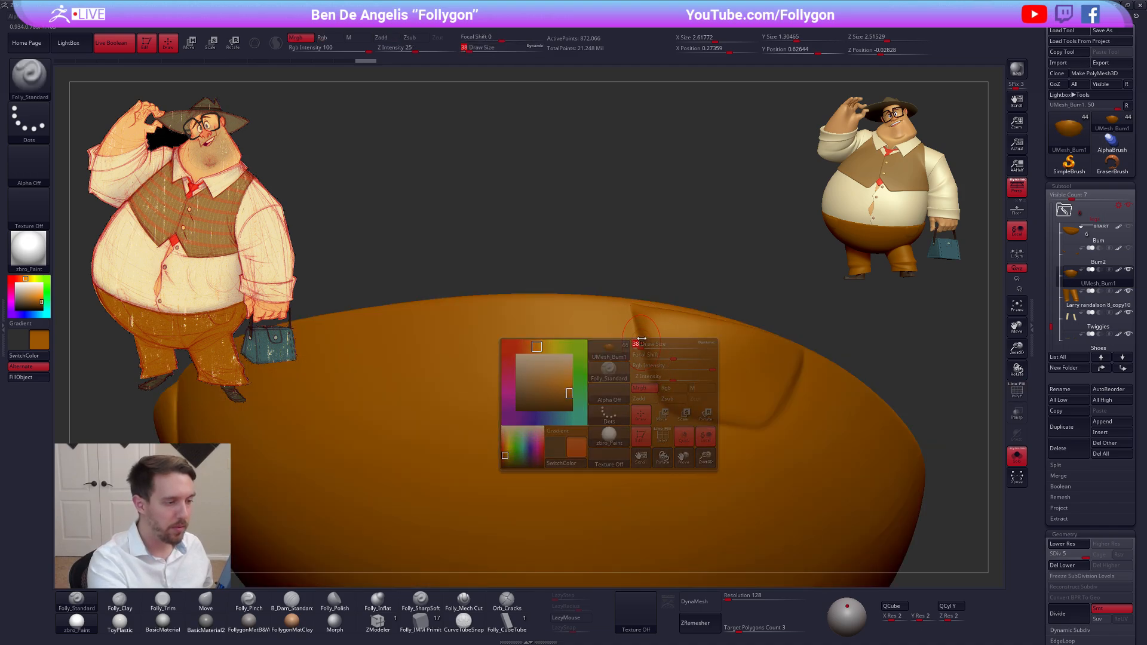
key(3)
key(shift)
key(shift)
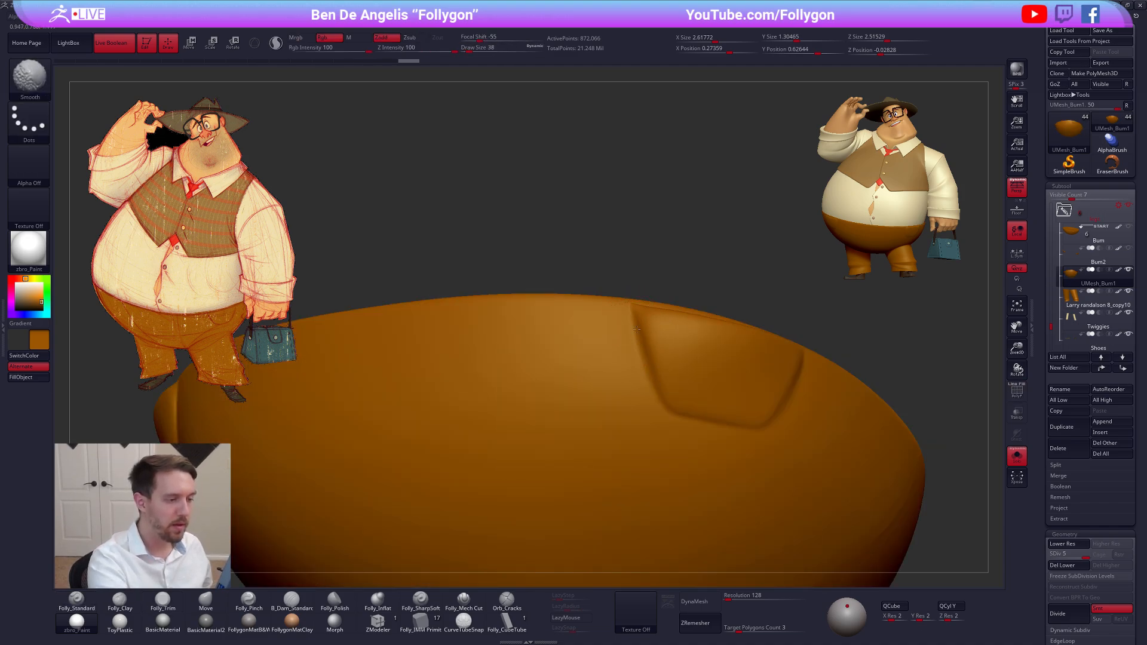
right_drag(644, 344, 660, 398)
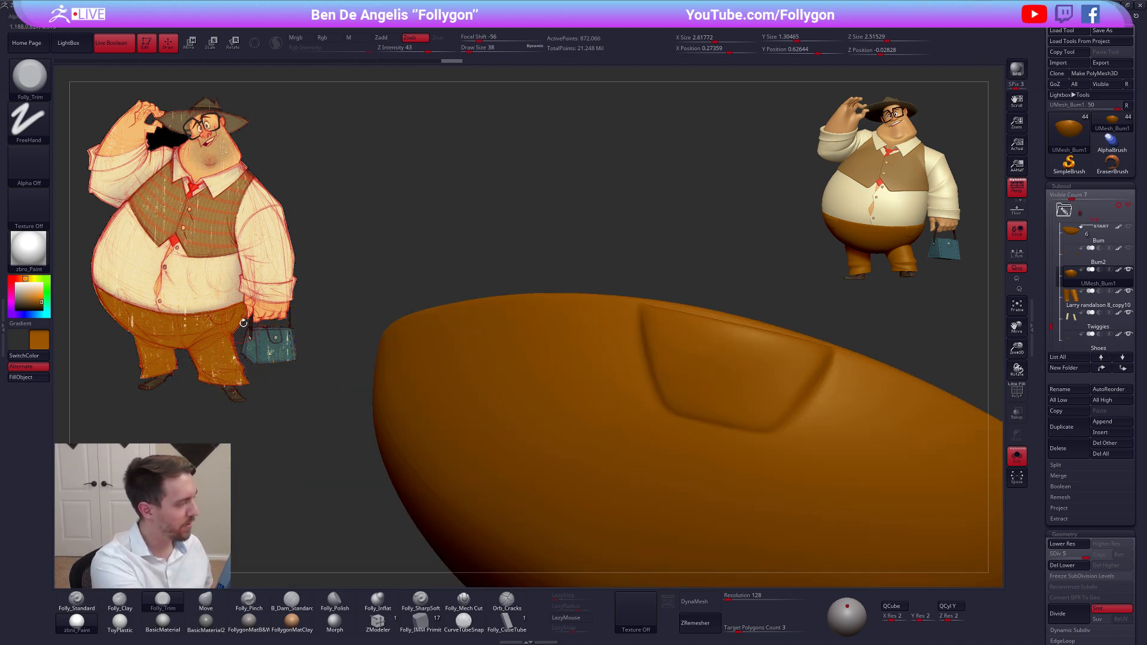
Set the active colour to white and trim along the handbag-side pocket's lower edge with Folly_Trim, undoing the first attempt
click(16, 284)
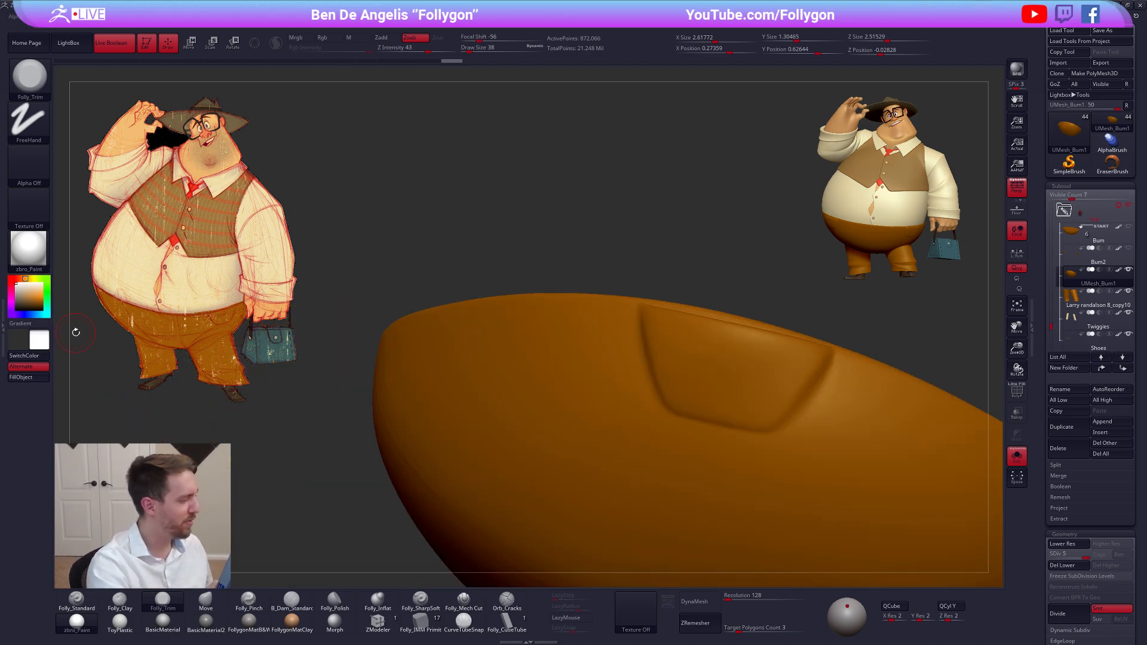
ctrl+right_drag(733, 433, 717, 419)
drag(712, 421, 740, 427)
key(ctrl+z)
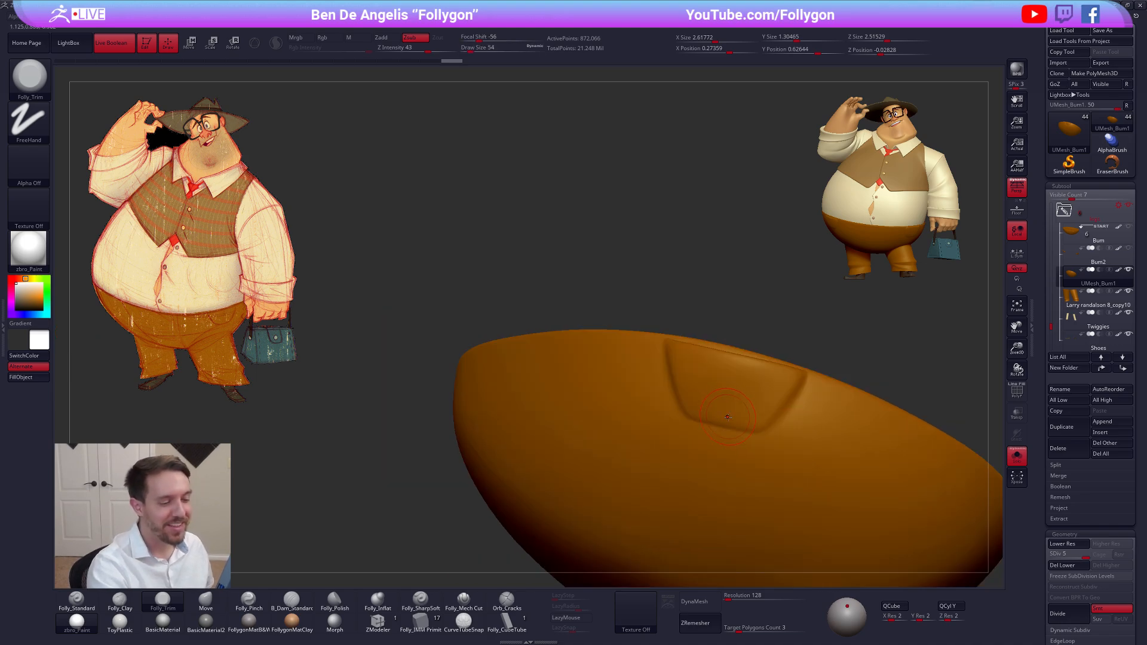
right_drag(711, 421, 733, 427)
shift+drag(733, 427, 688, 431)
mouse_move(687, 431)
right_down()
mouse_move(558, 351)
mouse_move(588, 349)
right_up()
Trim and smooth the edges of the pocket on the raised-arm side with Folly_Trim at draw size 38
key(space)
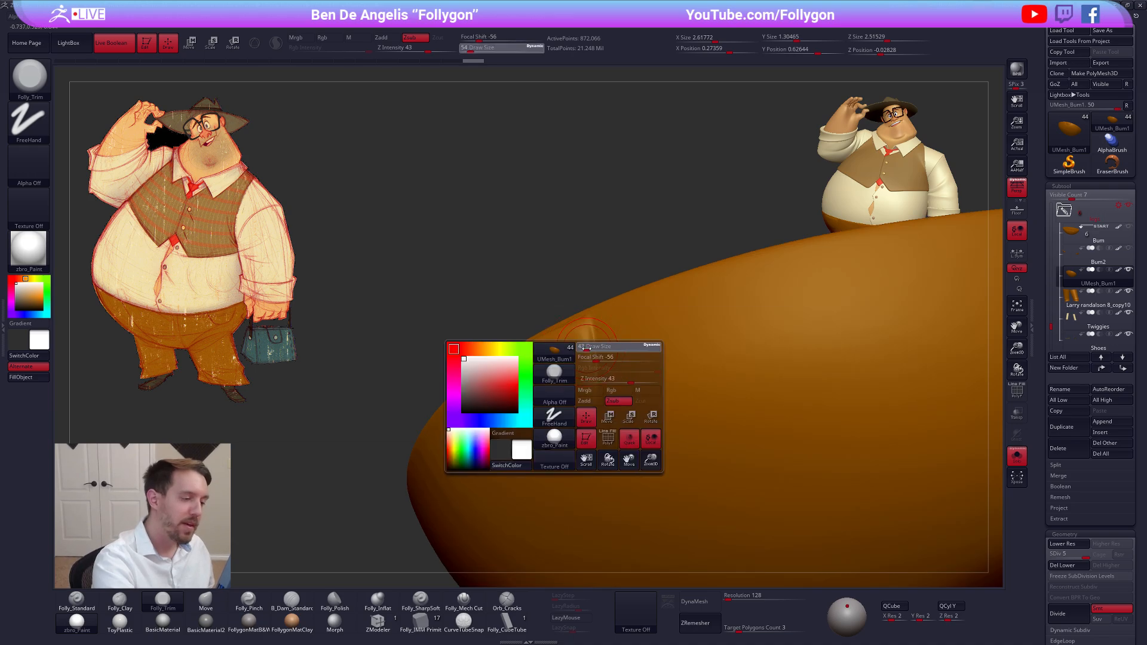
drag(591, 348, 588, 349)
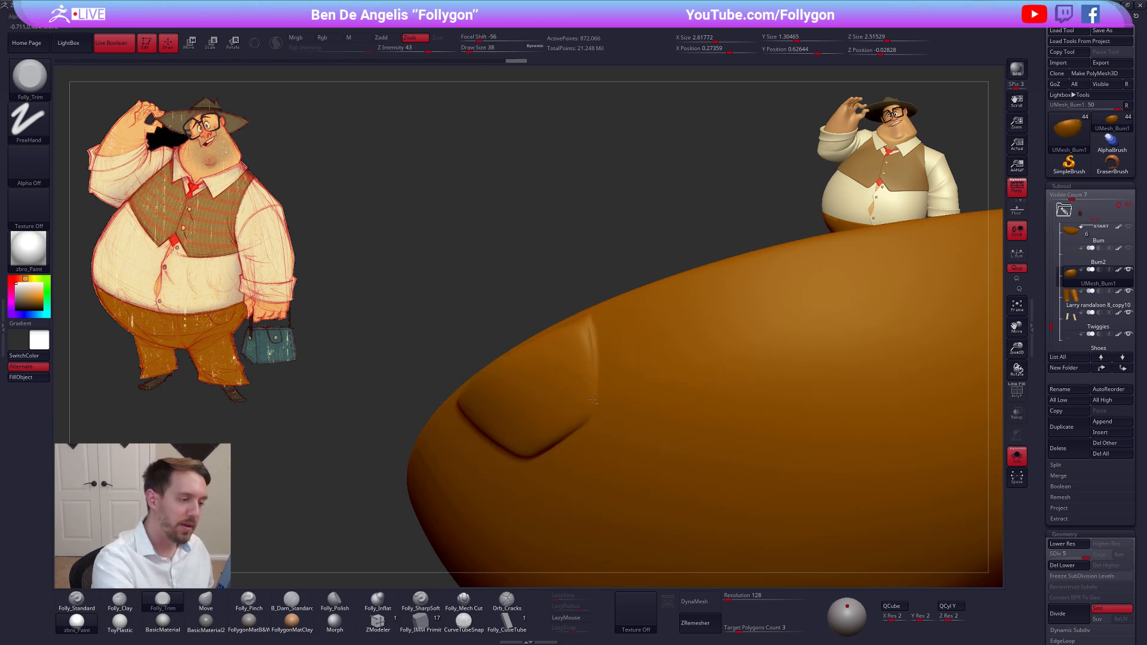
key(shift)
mouse_move(593, 400)
shift+right_down()
mouse_move(647, 378)
mouse_move(510, 366)
shift+right_up()
key(shift)
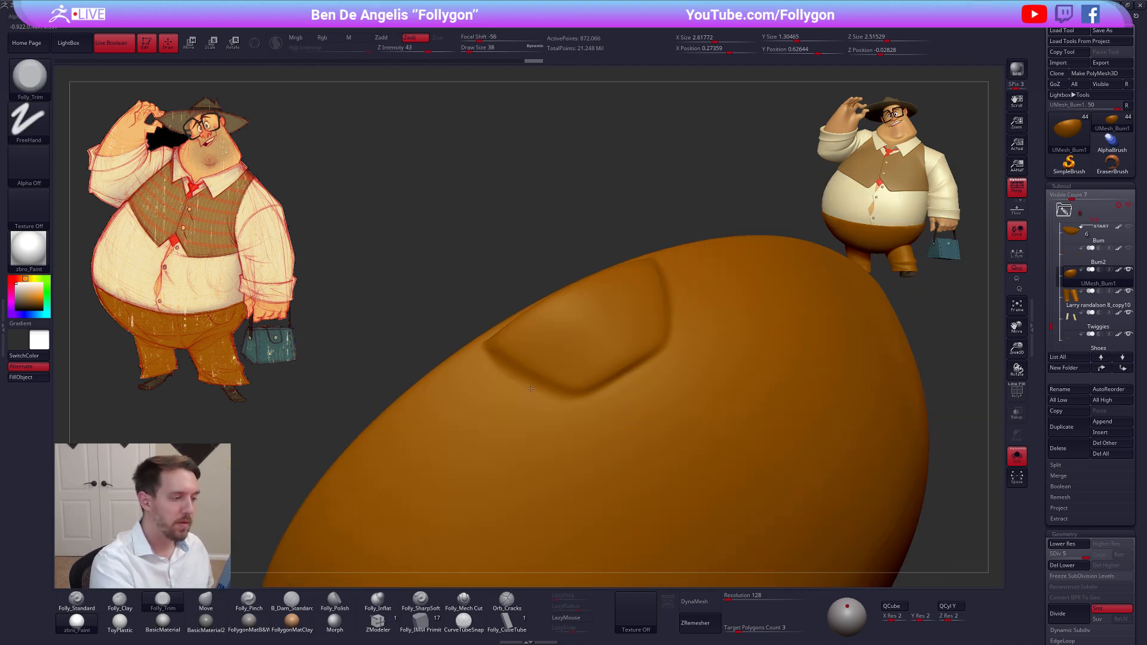
right_drag(519, 387, 574, 448)
alt+right_drag(669, 464, 758, 503)
Show the full character and carve a curved fold into the trousers above the handbag-side leg with Folly_SharpSoft at draw size 160
key(alt+s)
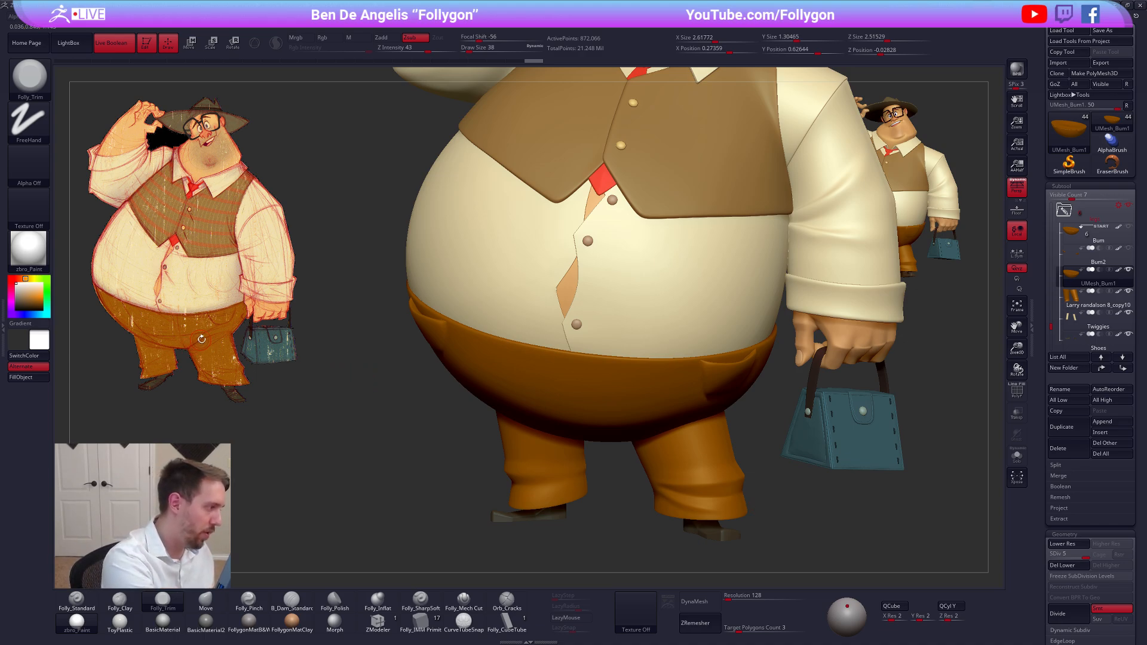
mouse_move(604, 490)
alt+mouse_down()
mouse_move(549, 455)
mouse_move(597, 425)
mouse_move(605, 394)
alt+mouse_up()
click(420, 599)
key(space)
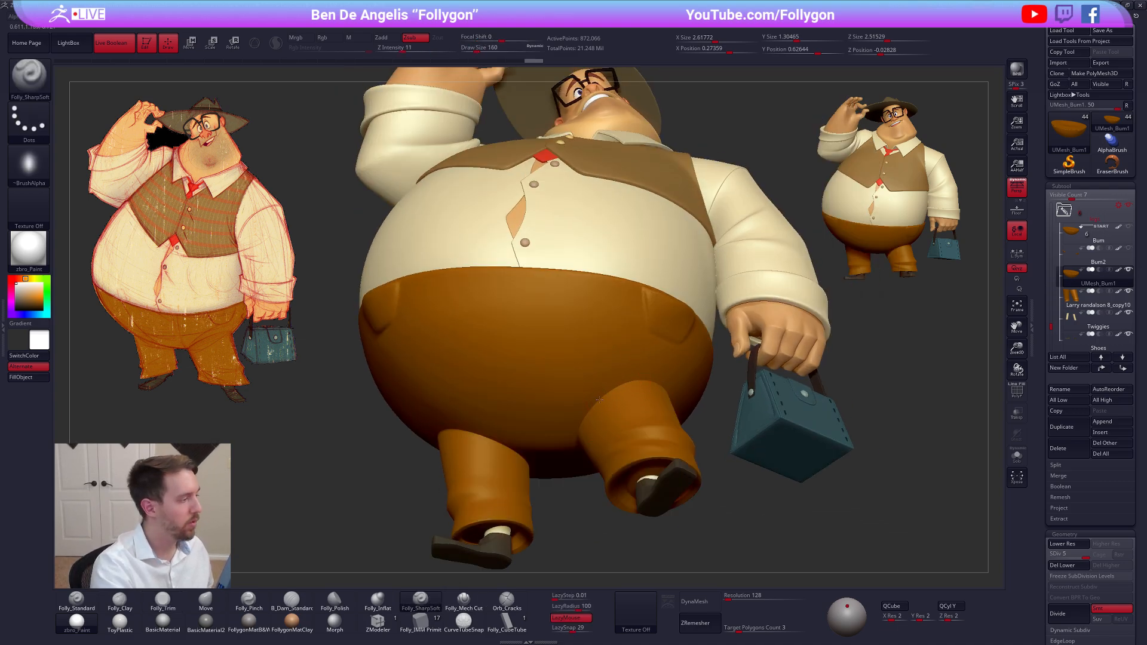
ctrl+right_drag(599, 400, 596, 431)
mouse_move(555, 459)
mouse_down()
mouse_move(586, 400)
mouse_move(615, 382)
mouse_move(654, 366)
mouse_move(752, 358)
mouse_up()
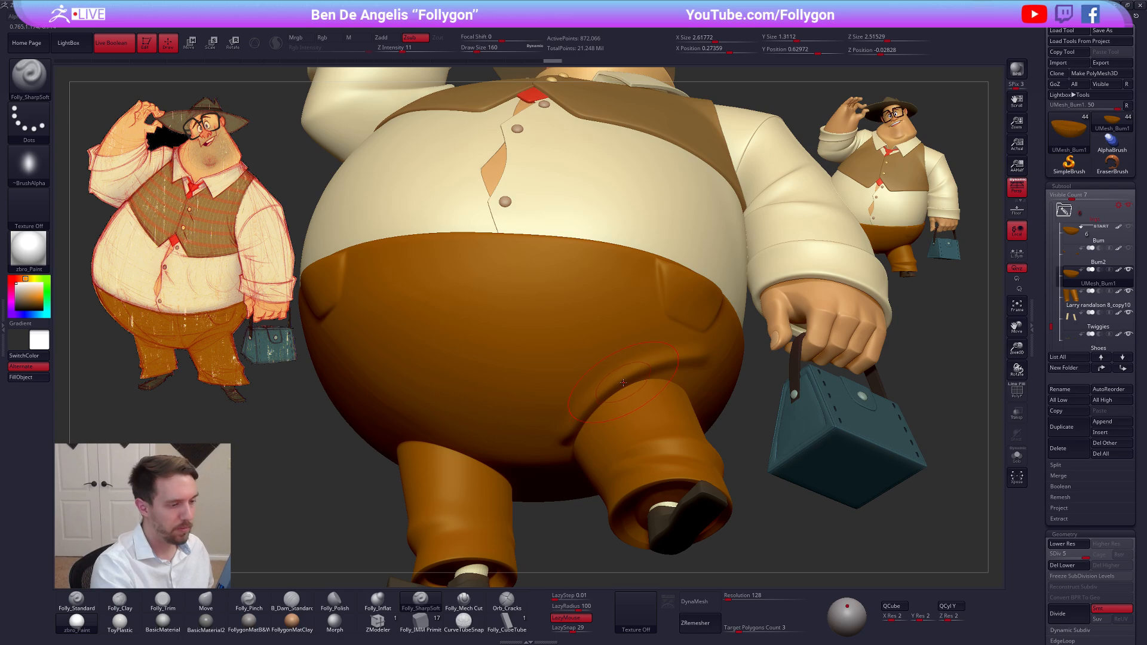
Build up the cloth above the new leg fold with Folly_Clay, using draw sizes 121 and 68
right_click(593, 390)
key(2)
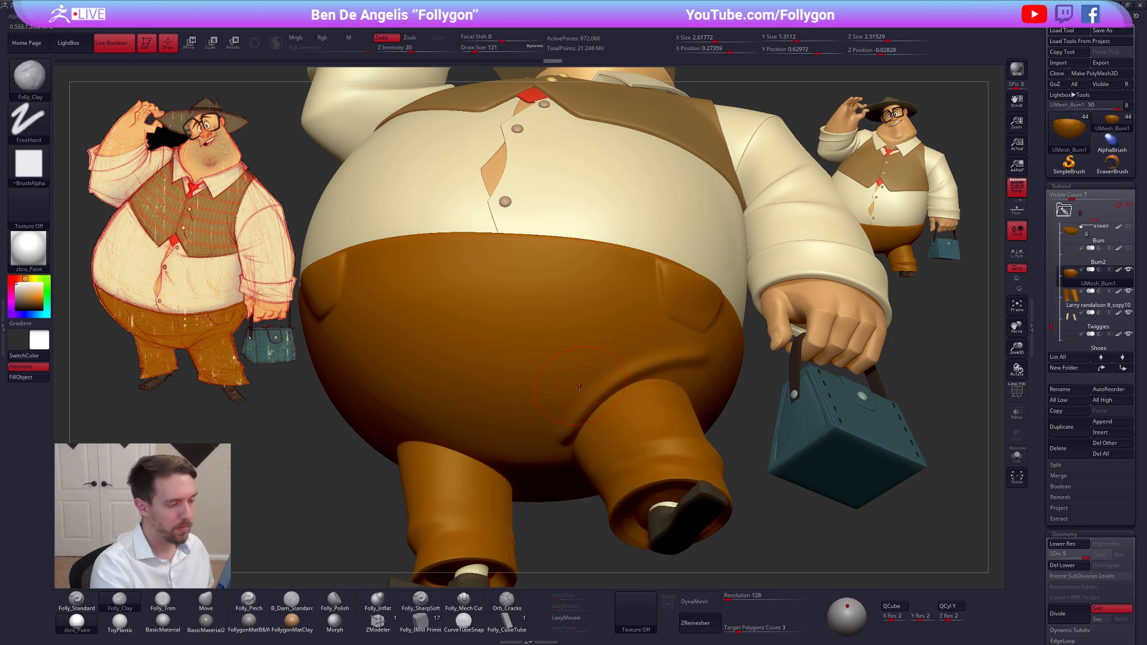
mouse_move(570, 412)
mouse_down()
mouse_move(627, 364)
mouse_move(694, 345)
mouse_up()
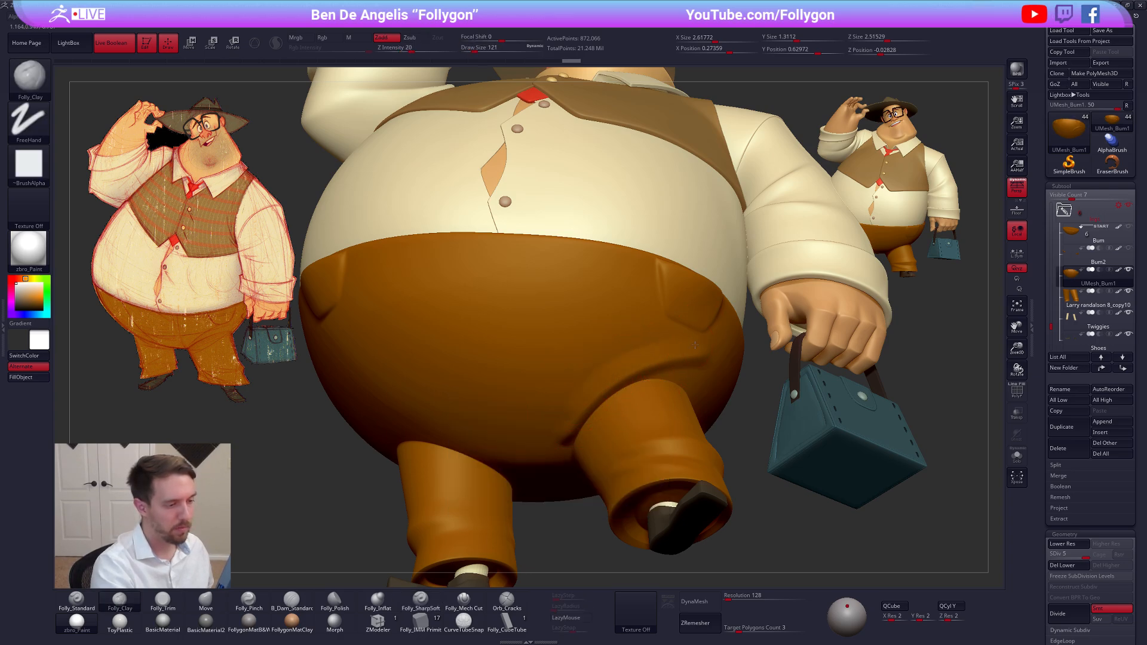
key(bracketleft)
drag(625, 366, 647, 356)
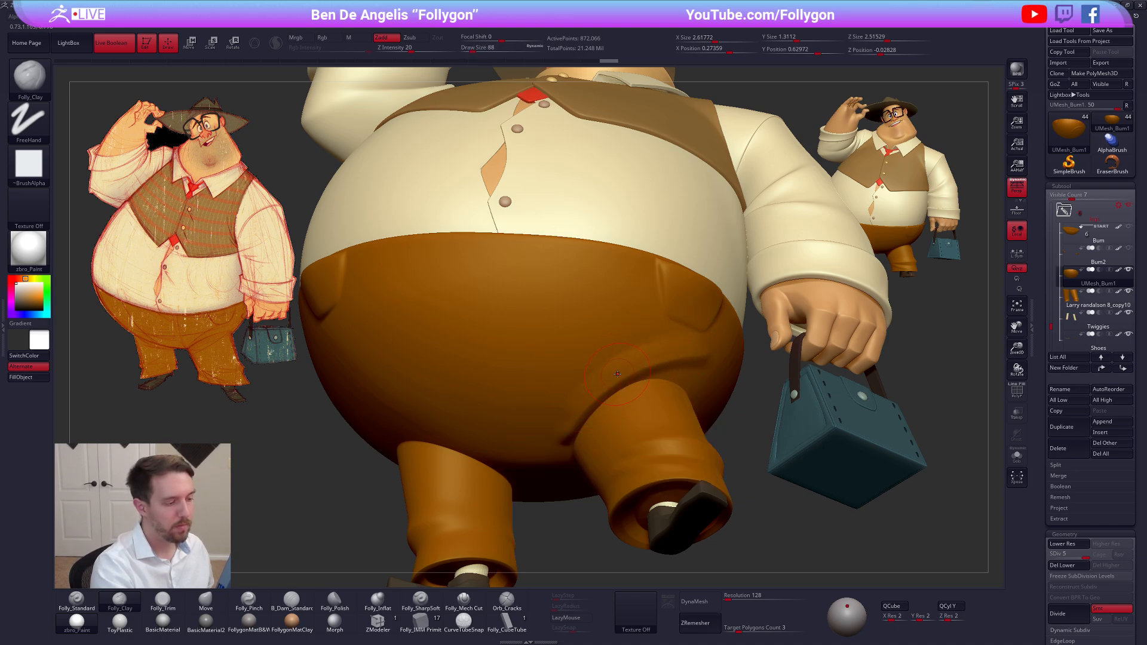
Isolate the trousers at subdivision level 3 and flatten the ridge above the leg fold with Folly_Trim at draw size 68
key(alt+s)
mouse_move(633, 359)
right_down()
mouse_move(599, 371)
mouse_move(689, 371)
right_up()
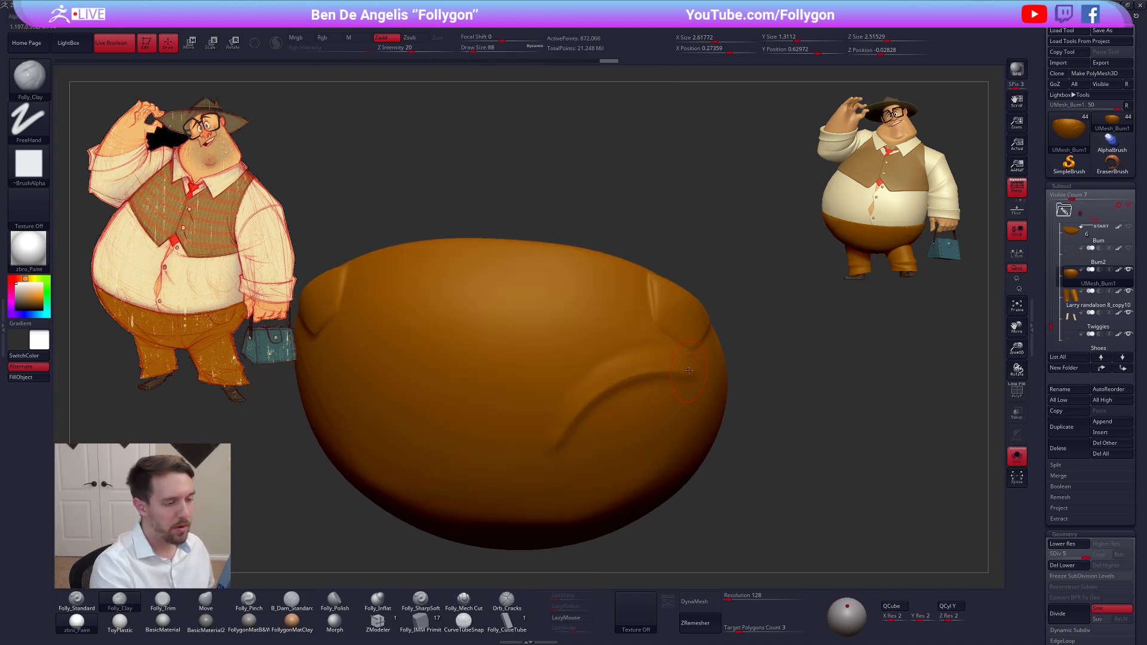
mouse_move(659, 364)
mouse_down()
mouse_move(575, 403)
mouse_move(622, 363)
mouse_move(654, 359)
mouse_move(649, 348)
mouse_up()
key(shift+d)
key(shift+d)
key(3)
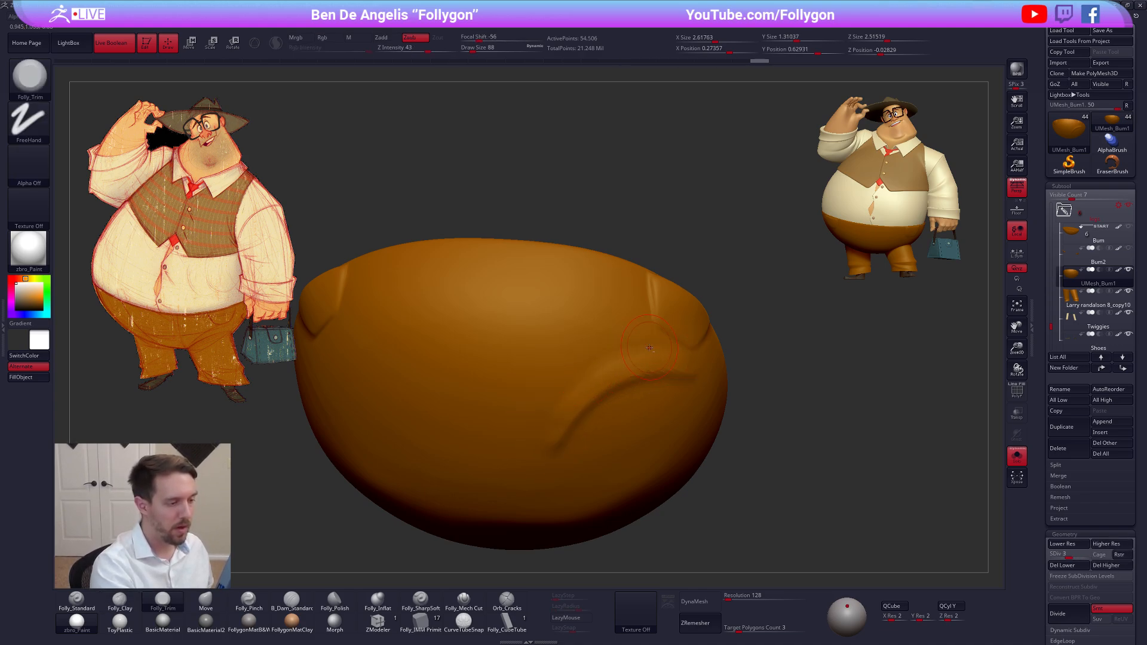
drag(586, 378, 557, 409)
mouse_move(663, 348)
mouse_down()
mouse_move(674, 353)
mouse_move(635, 357)
mouse_up()
mouse_move(588, 386)
mouse_down()
mouse_move(582, 394)
mouse_move(651, 382)
mouse_move(573, 400)
mouse_up()
Sharpen the leg fold's crease with Folly_SharpSoft at draw size 96 and smooth the cloth around its inner end
click(421, 600)
key(space)
click(627, 392)
drag(544, 447, 541, 457)
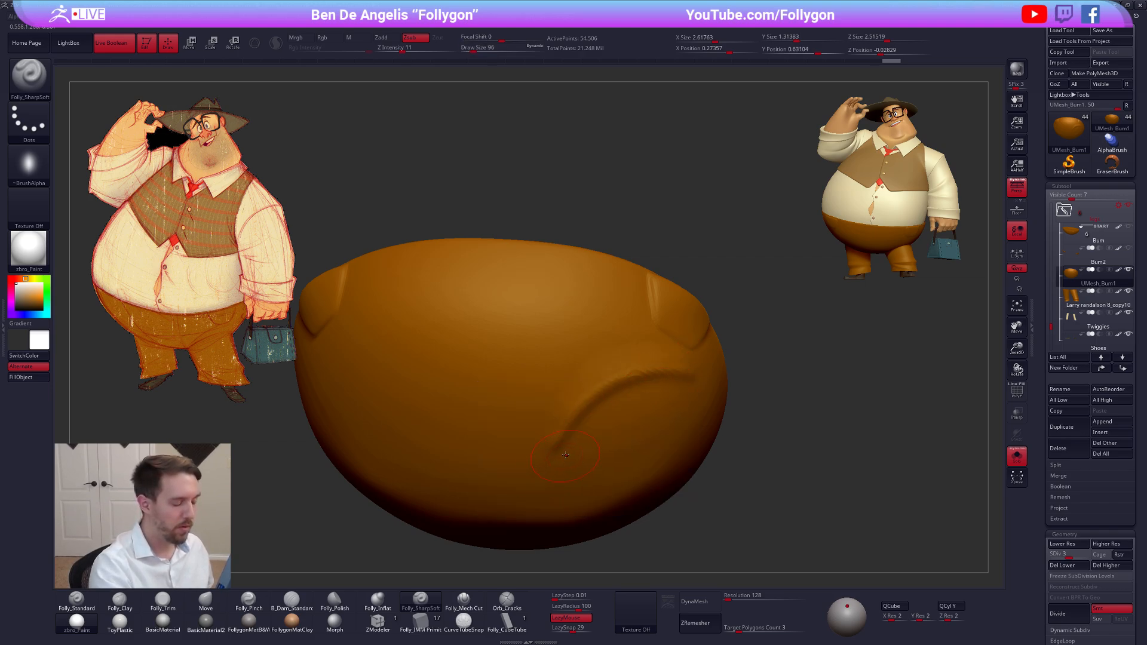
drag(519, 564, 534, 535)
shift+drag(642, 377, 527, 479)
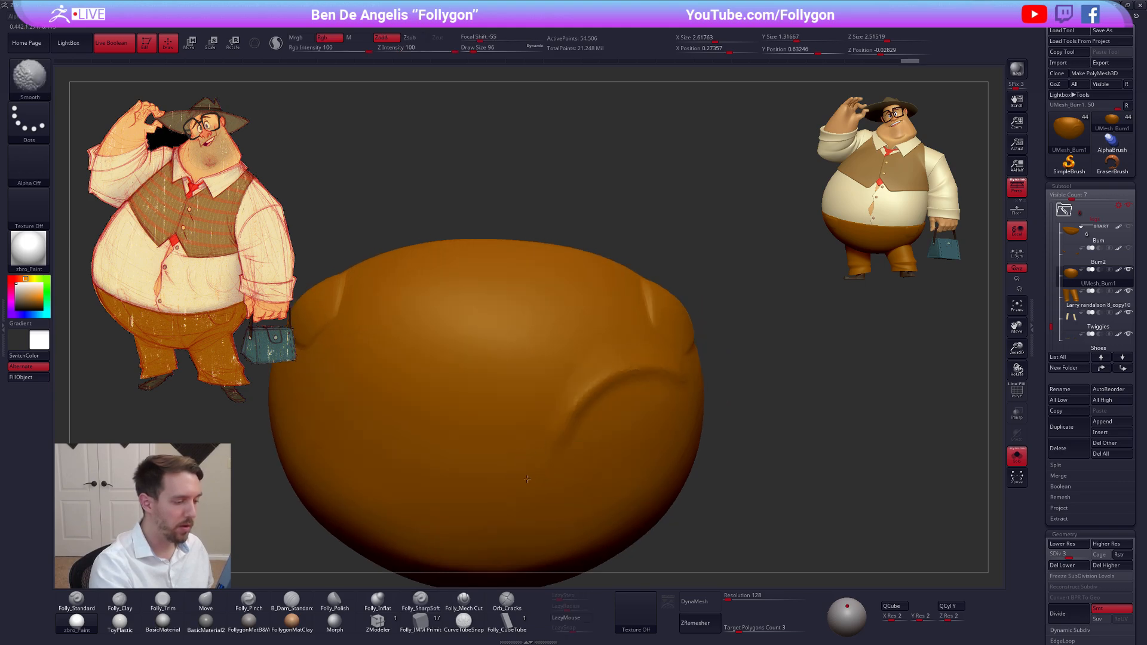
Raise the trousers to subdivision level 4 and add volume along the leg fold with Folly_Clay at draw size 74
key(d)
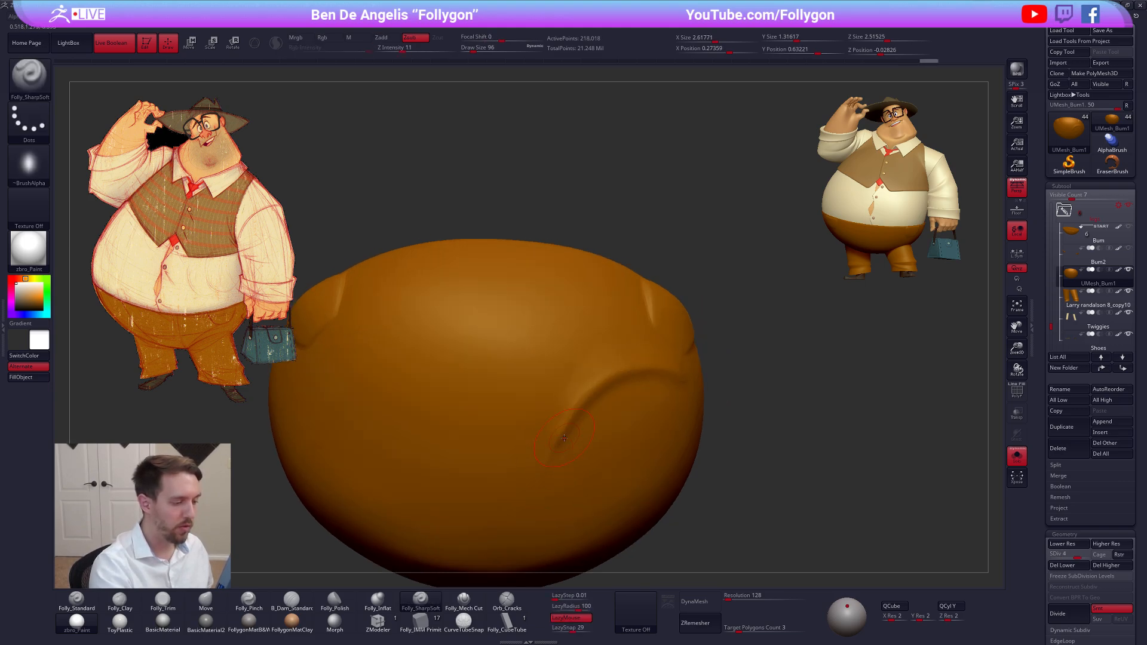
key(bracketleft)
key(2)
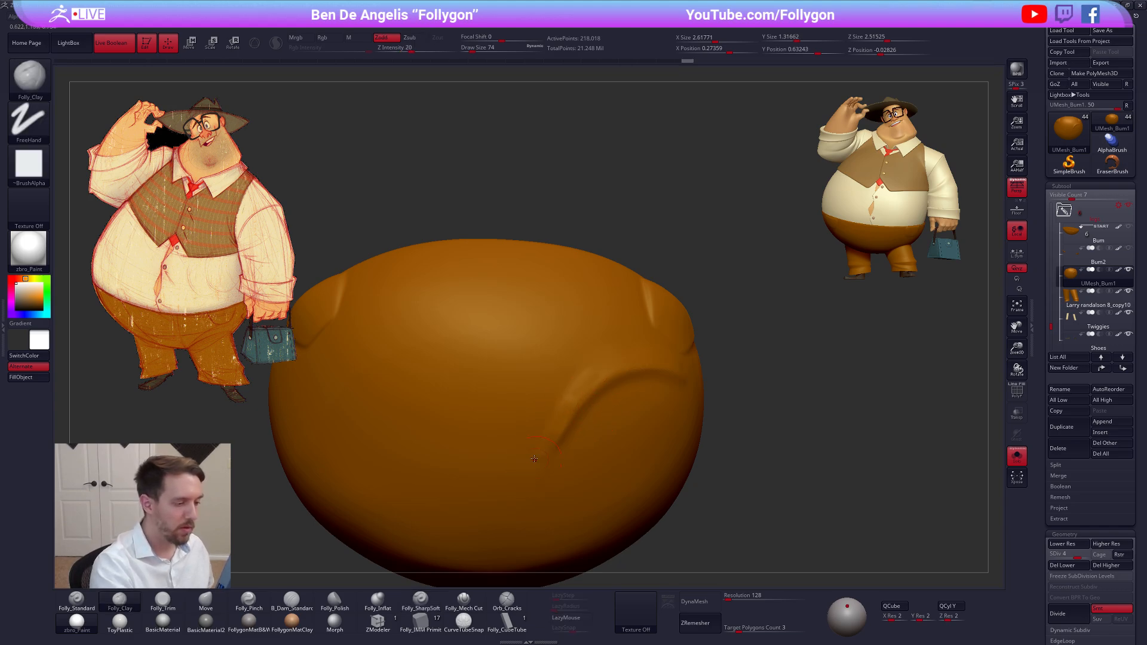
mouse_move(619, 361)
shift+mouse_down()
mouse_move(669, 374)
mouse_move(573, 406)
shift+mouse_up()
Show the full character and soften and build up the fold around the handbag-side leg with Folly_Clay at draw size 96
key(alt+s)
key(space)
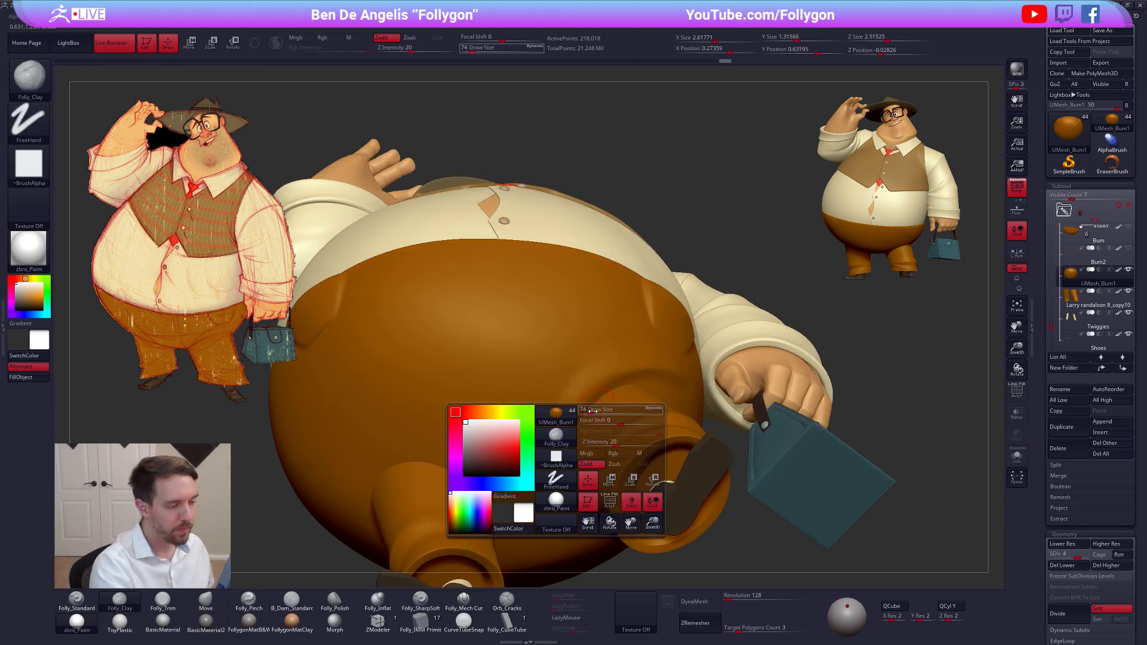
drag(583, 459, 591, 459)
mouse_move(577, 426)
right_down()
mouse_move(667, 385)
mouse_move(621, 378)
right_up()
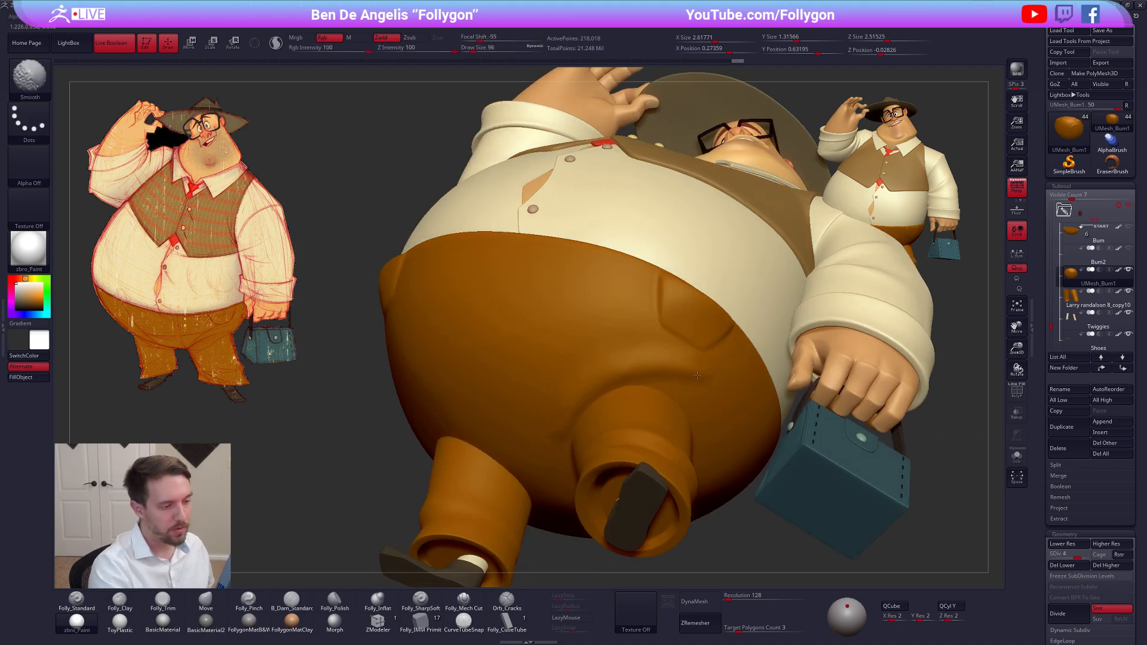
key(shift+f)
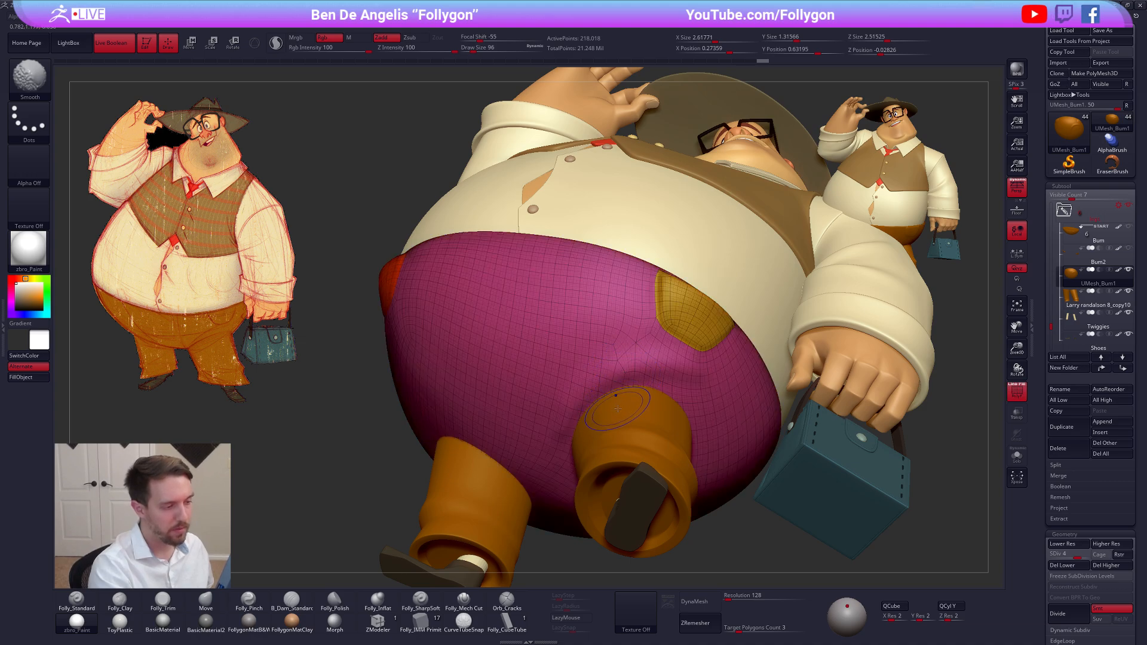
key(shift+f)
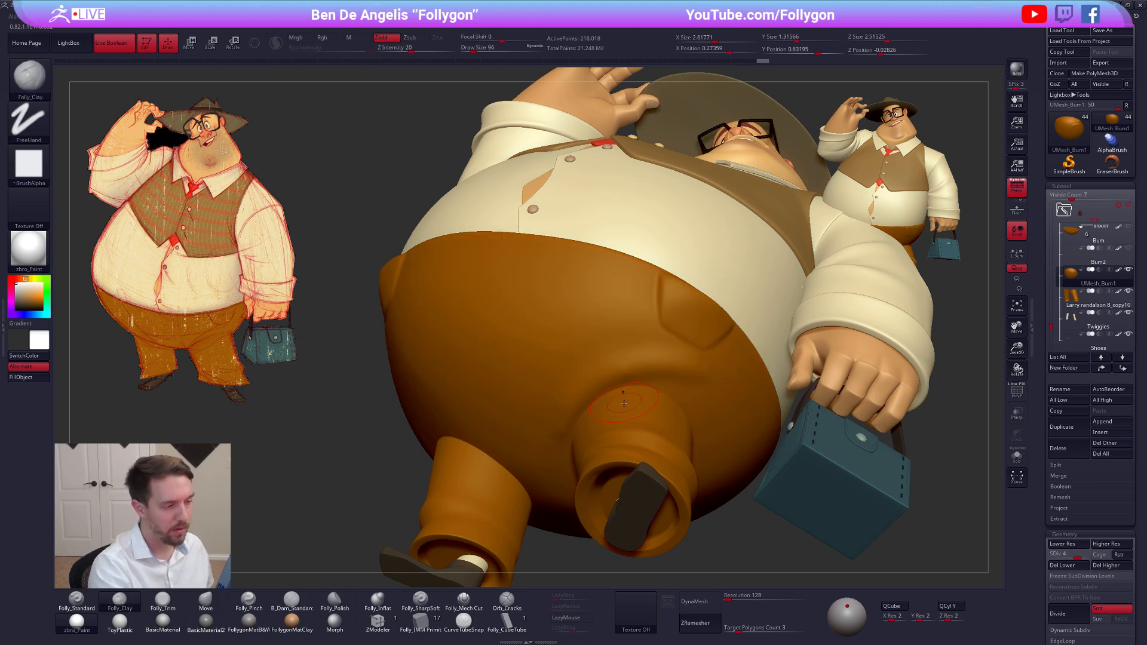
key(shift)
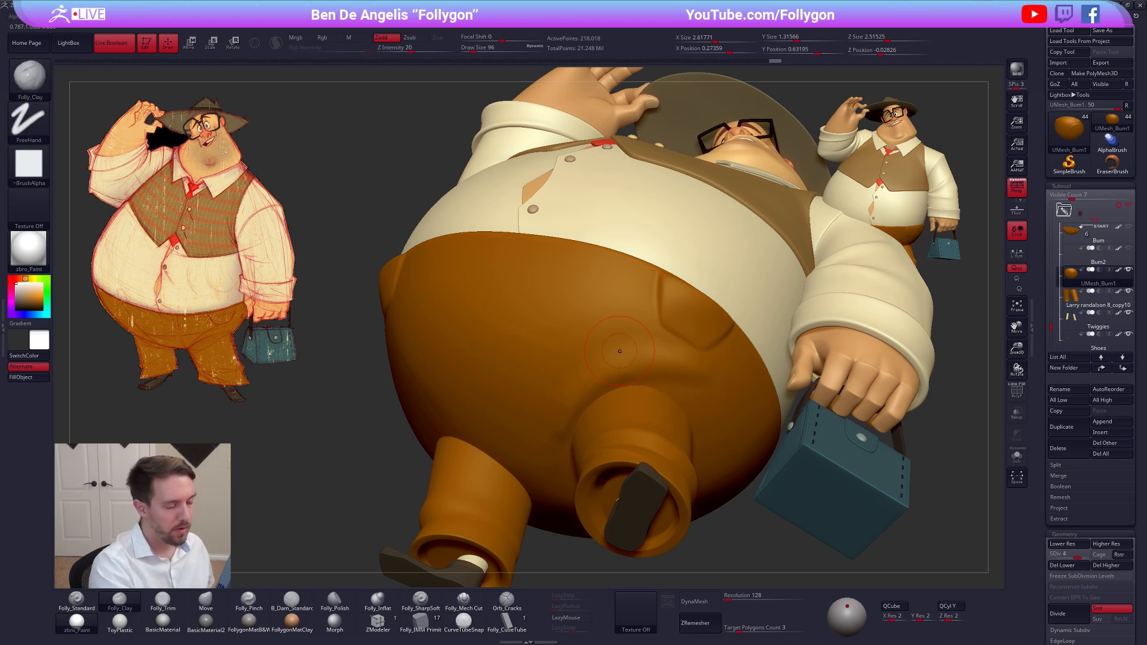
right_drag(615, 398, 610, 401)
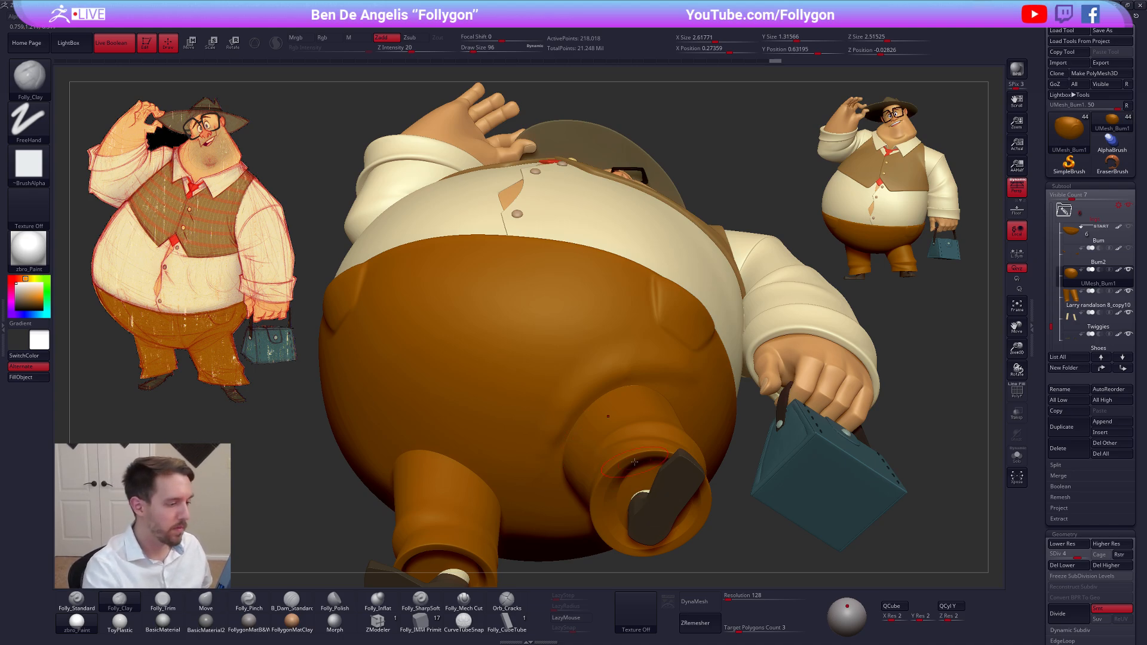
Isolate the trousers and smooth the inner end of the handbag-side leg fold
key(s)
right_drag(577, 451, 561, 411)
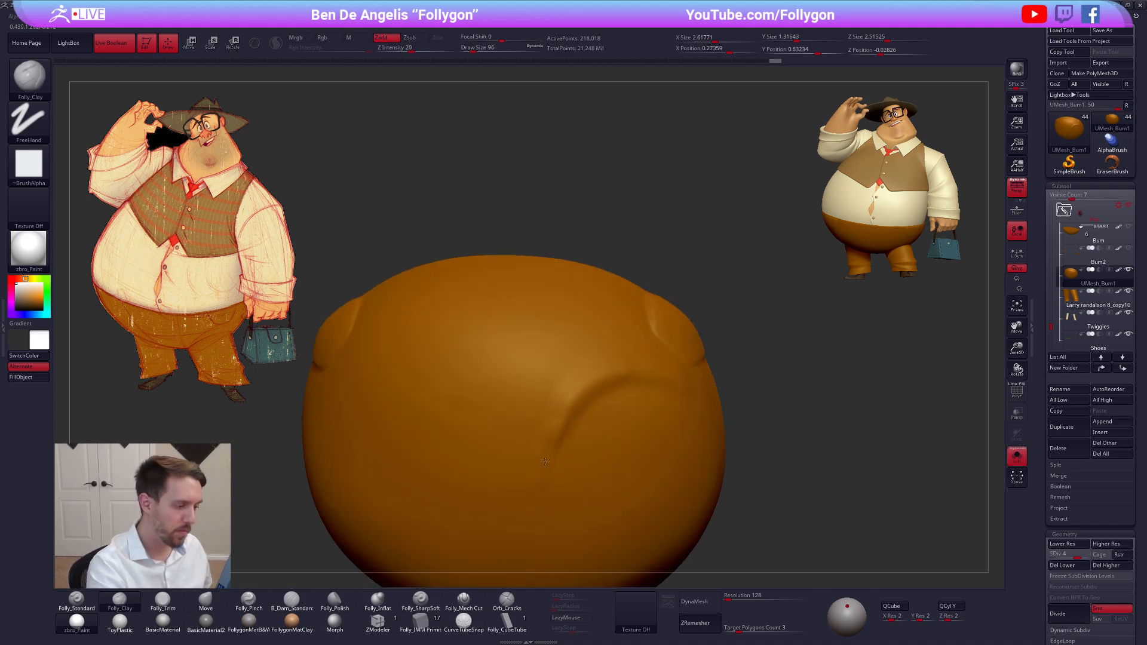
key(shift)
shift+drag(550, 435, 541, 478)
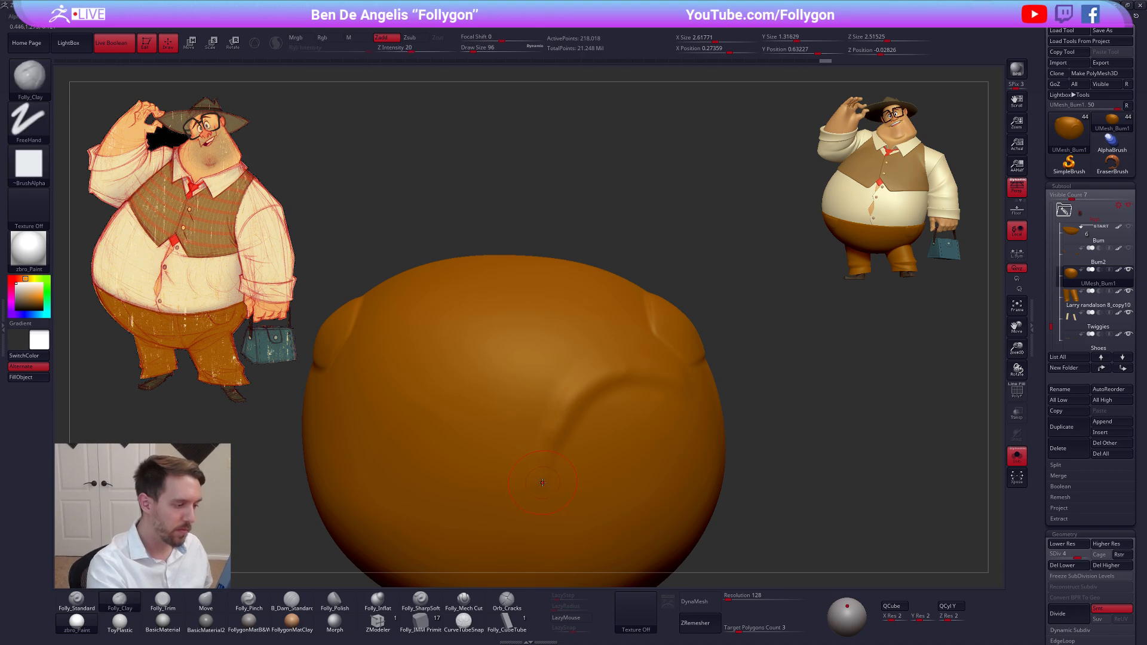
right_drag(540, 478, 603, 433)
Tighten the crease of the leg fold with Folly_Pinch at draw size 96
key(5)
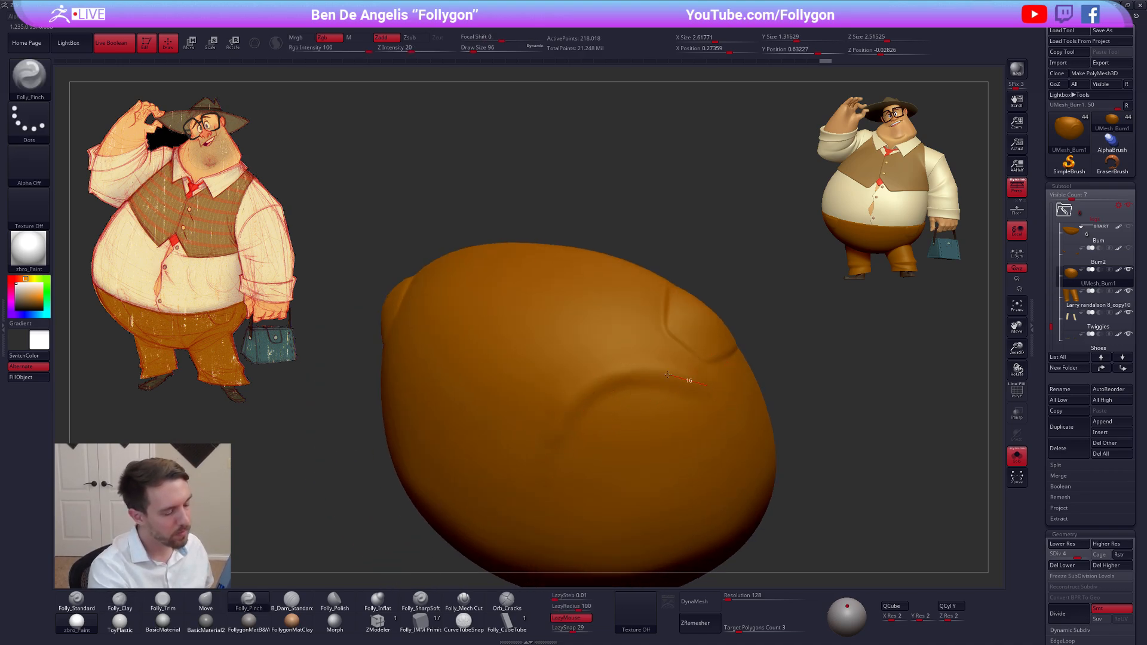
drag(667, 374, 595, 378)
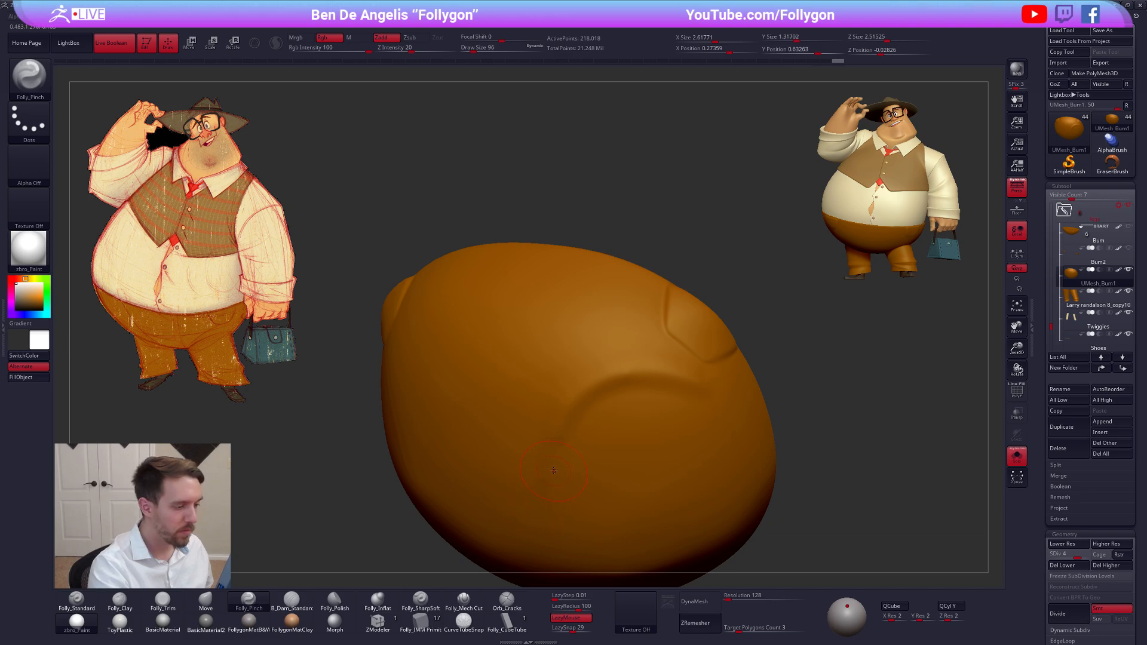
shift+right_drag(554, 470, 554, 473)
right_drag(559, 431, 565, 423)
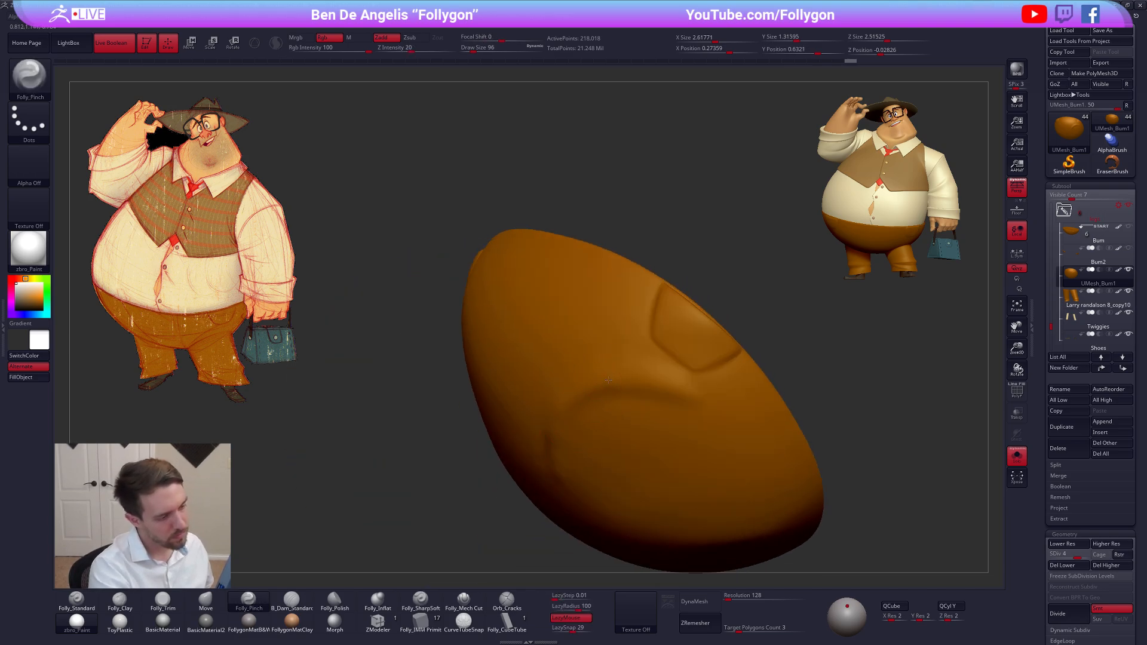
mouse_move(710, 399)
right_down()
mouse_move(673, 395)
mouse_move(686, 372)
right_up()
Build up the outer end of the leg fold below the pocket with Folly_Clay at draw size 74, working on subdivision levels 3 and 4
key(2)
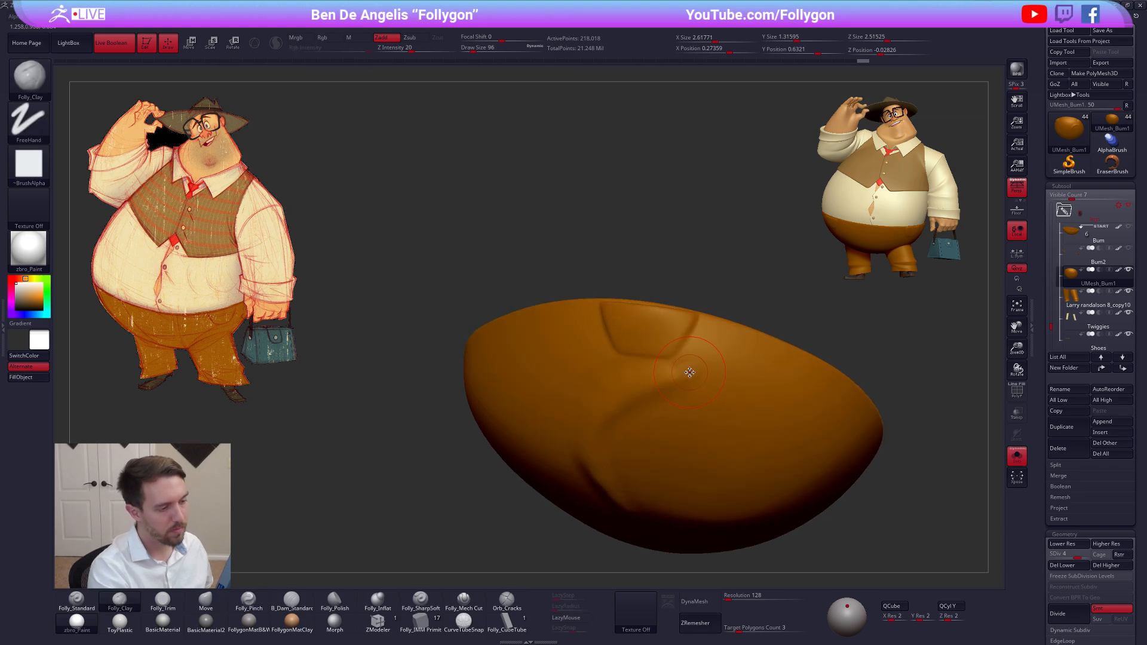
key(space)
mouse_move(686, 371)
mouse_down()
mouse_move(673, 374)
mouse_move(712, 369)
mouse_up()
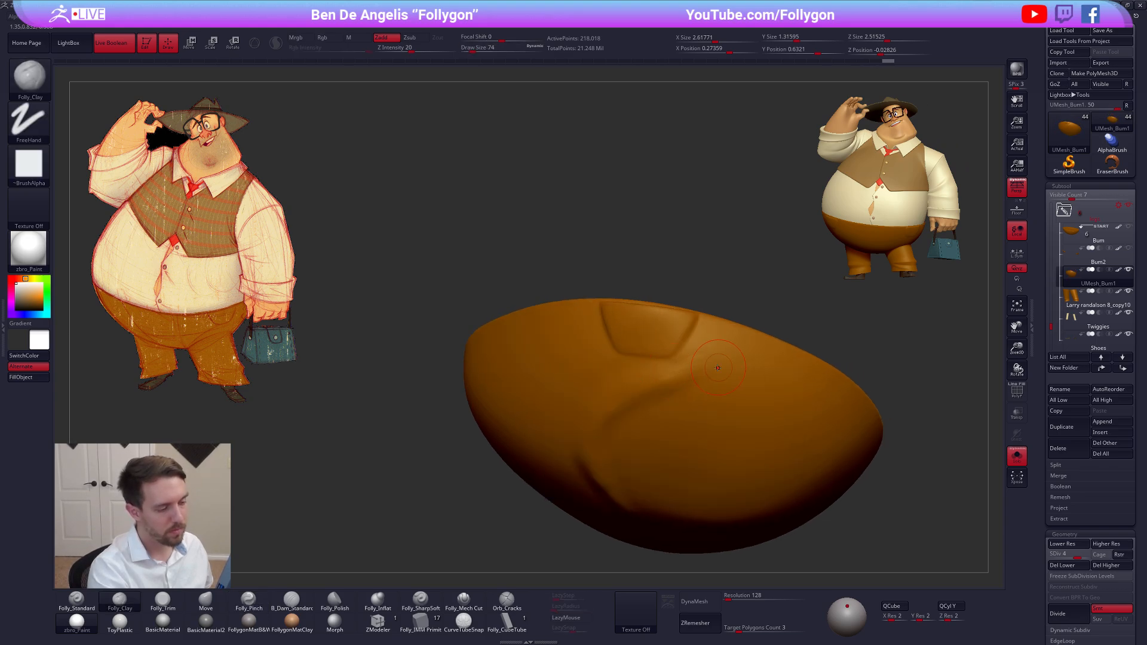
key(shift+d)
right_drag(718, 368, 689, 386)
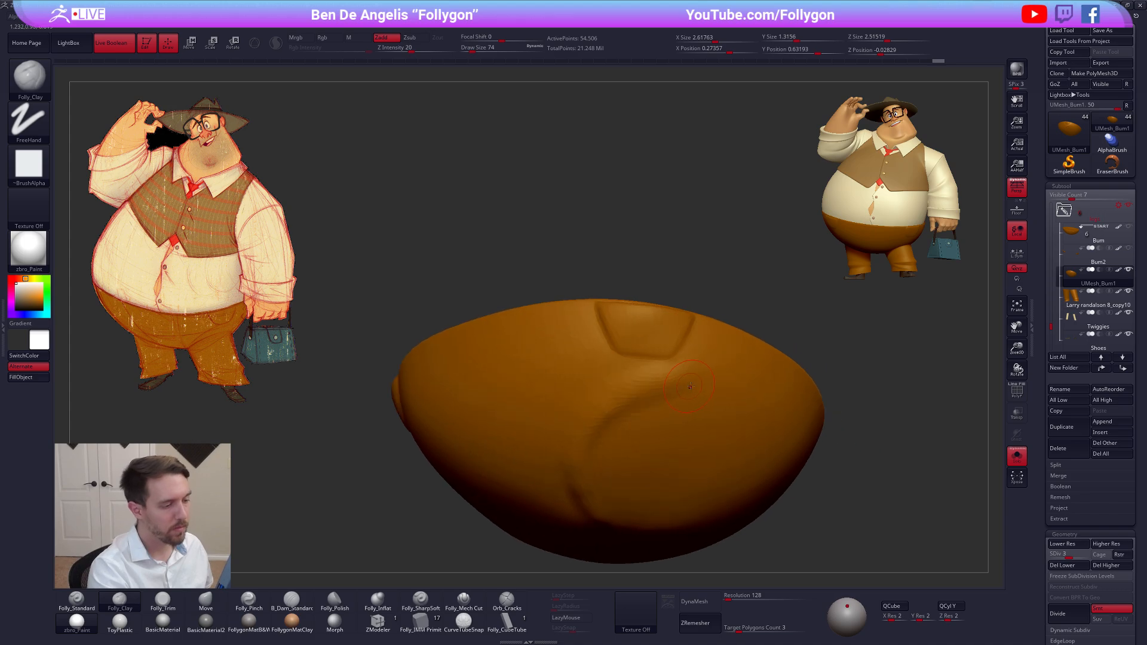
key(d)
alt+right_drag(612, 411, 668, 391)
Show the full character, build a broad ridge above the leg fold with Folly_Mech Cut at draw size 121, and smooth its inner end
click(470, 602)
key(space)
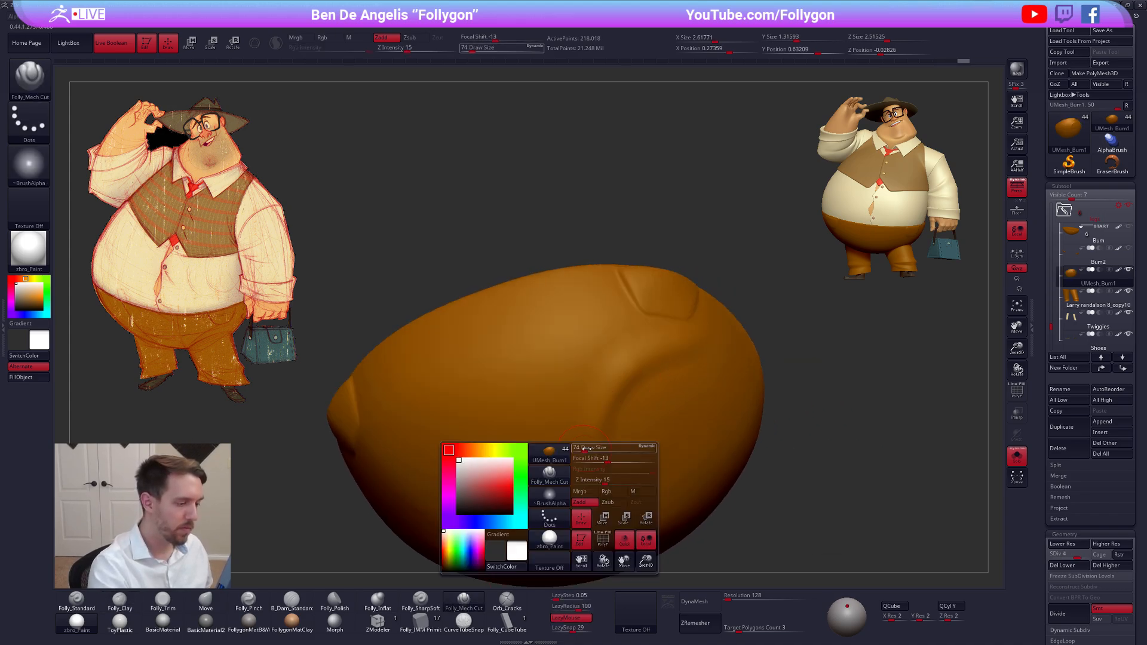
drag(585, 451, 588, 451)
key(alt+s)
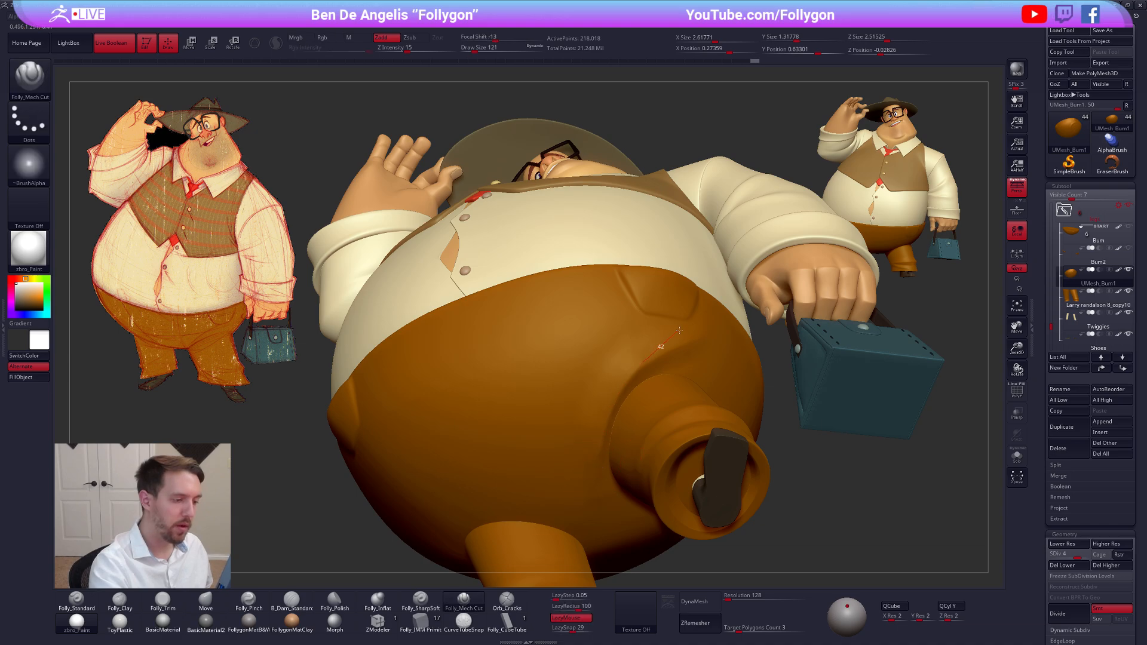
key(shift)
shift+drag(625, 385, 610, 443)
right_drag(627, 443, 615, 477)
shift+drag(627, 416, 625, 453)
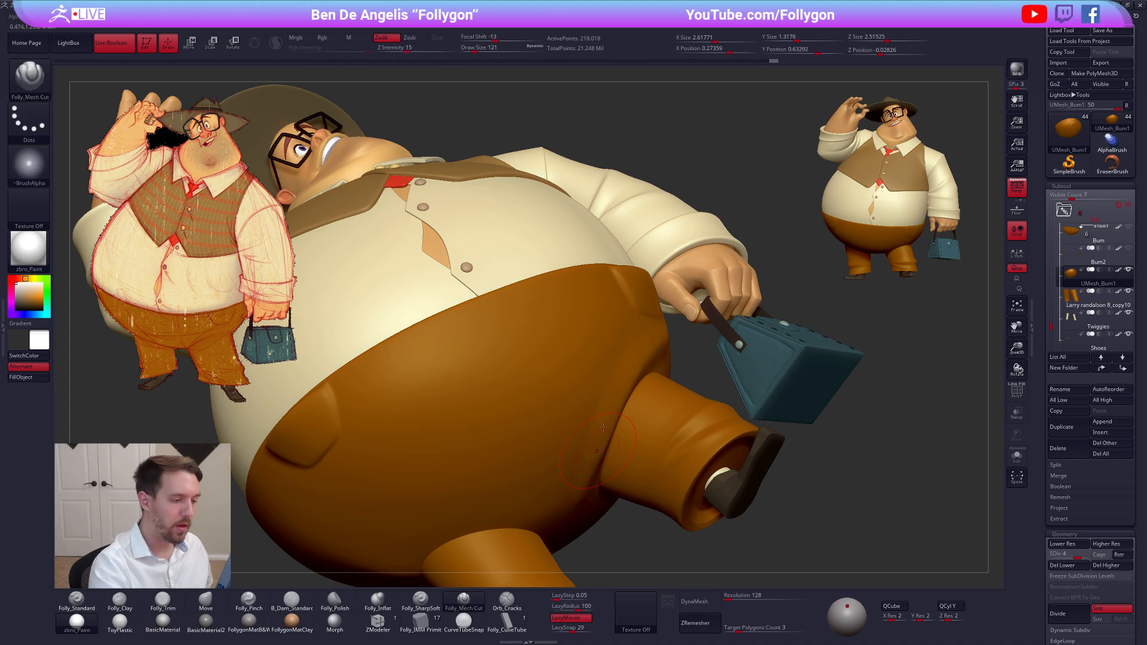
mouse_move(623, 449)
right_down()
mouse_move(615, 467)
mouse_move(706, 433)
mouse_move(643, 392)
right_up()
Refine the cloth above the handbag-side leg with Folly_Mech Cut at draw size 104
key(space)
drag(664, 389, 658, 390)
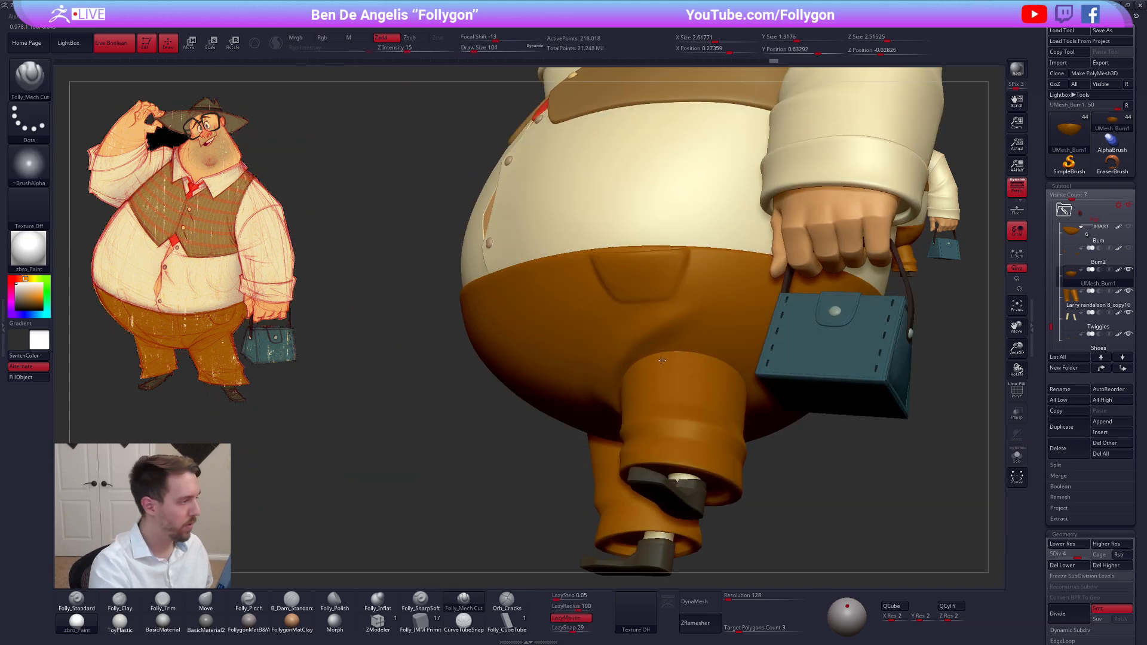
mouse_move(641, 385)
right_down()
mouse_move(655, 368)
mouse_move(616, 387)
mouse_move(644, 365)
right_up()
Raise the trousers to subdivision level 5, define the ridge between pocket and leg fold with Folly_Mech Cut at draw size 67, and smooth its lower end
key(space)
drag(601, 364, 596, 362)
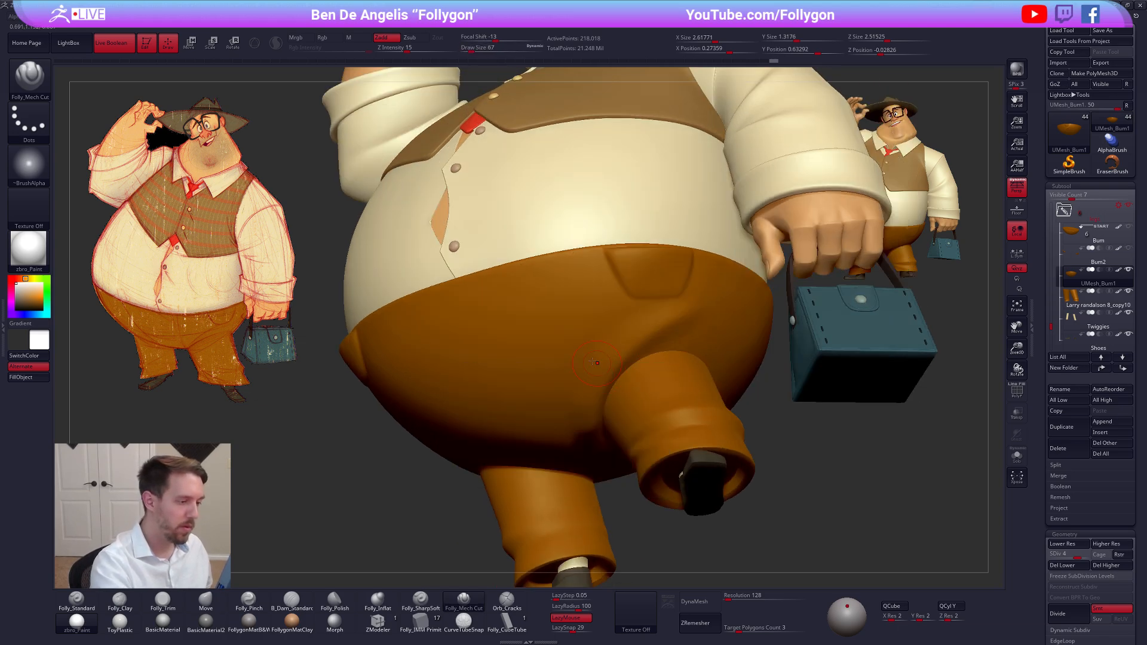
key(d)
right_drag(597, 373, 577, 455)
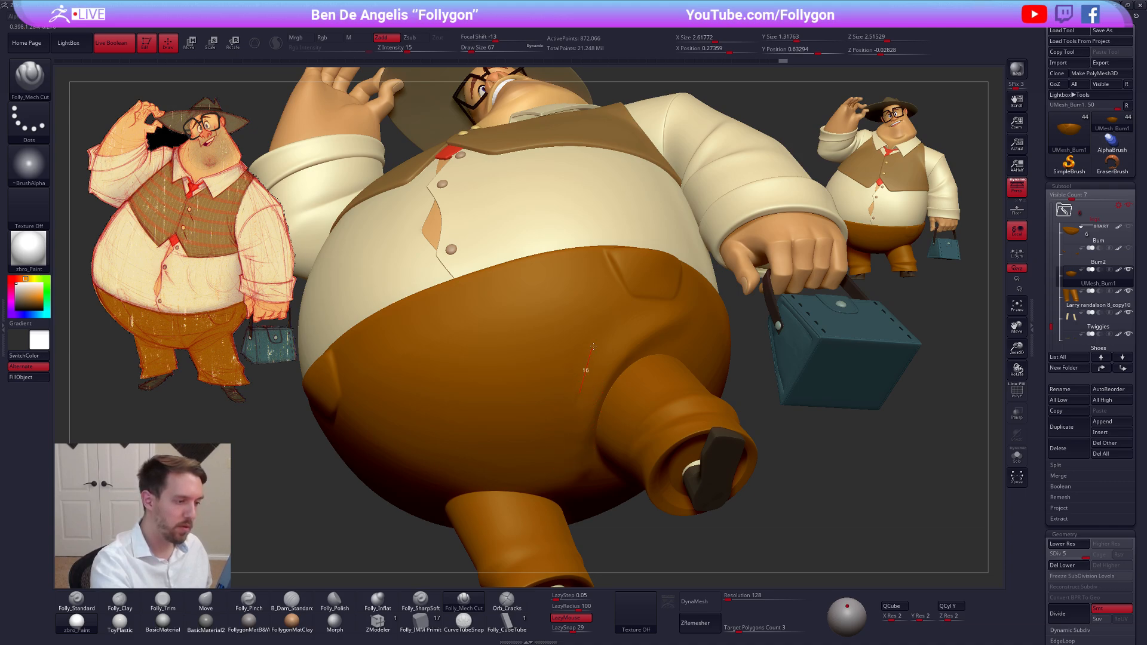
key(shift)
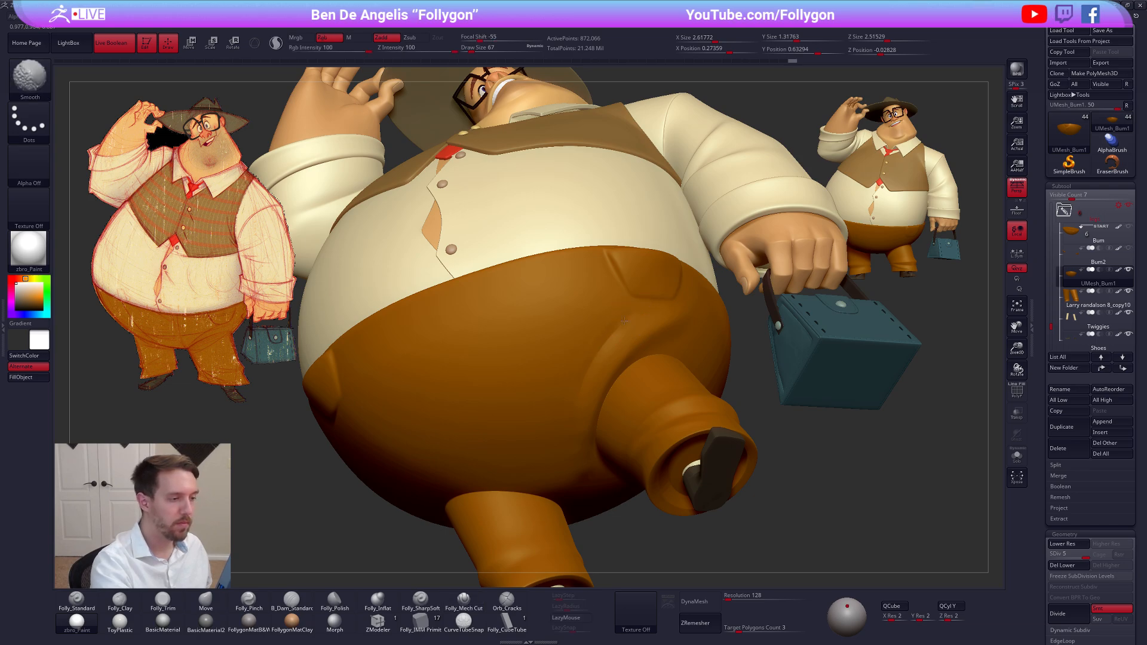
drag(575, 443, 578, 394)
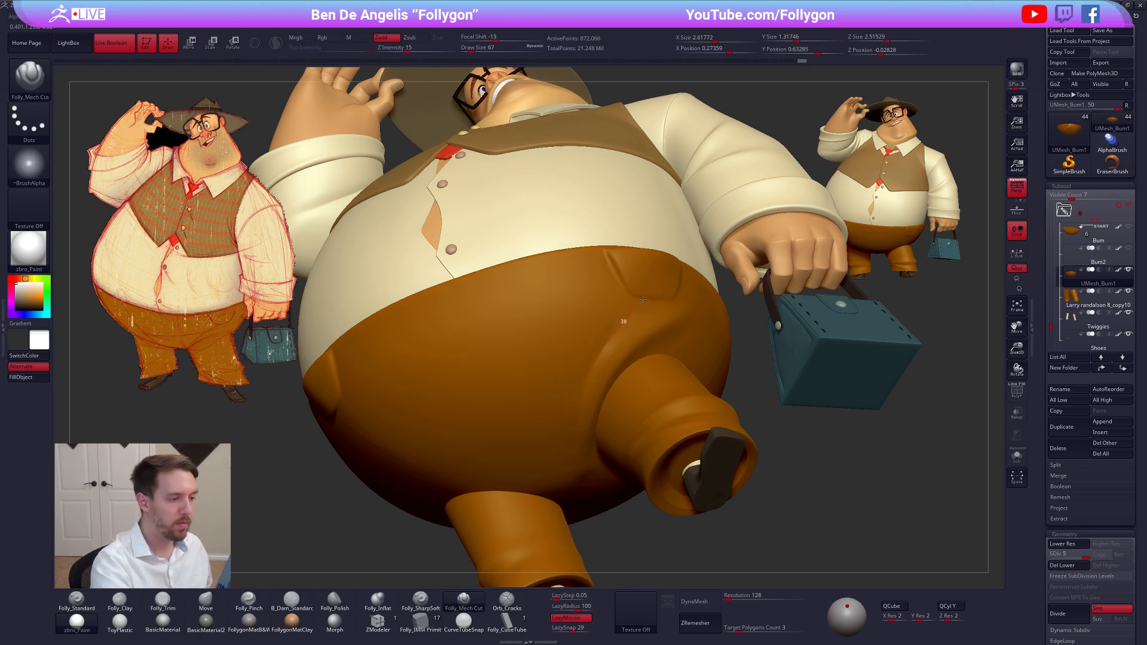
key(shift)
right_drag(579, 472, 579, 399)
shift+drag(578, 397, 575, 453)
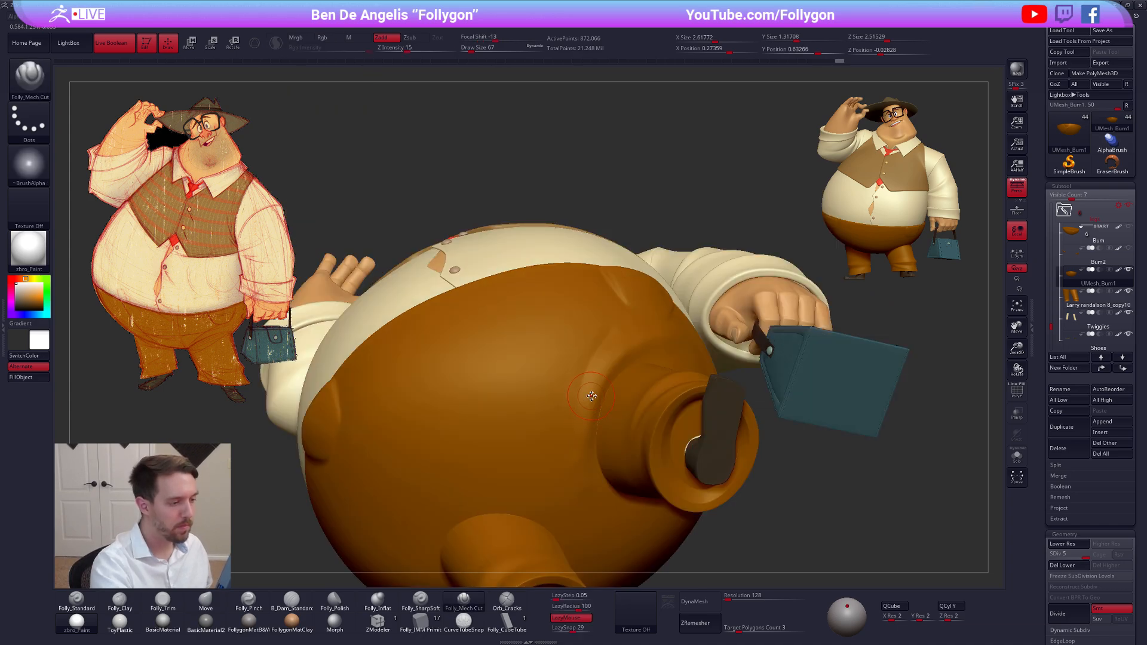
Isolate the trousers, sharpen the leg fold's edge with Folly_Mech Cut at draw size 74, and smooth the crease
key(alt+s)
key(space)
drag(591, 462, 587, 462)
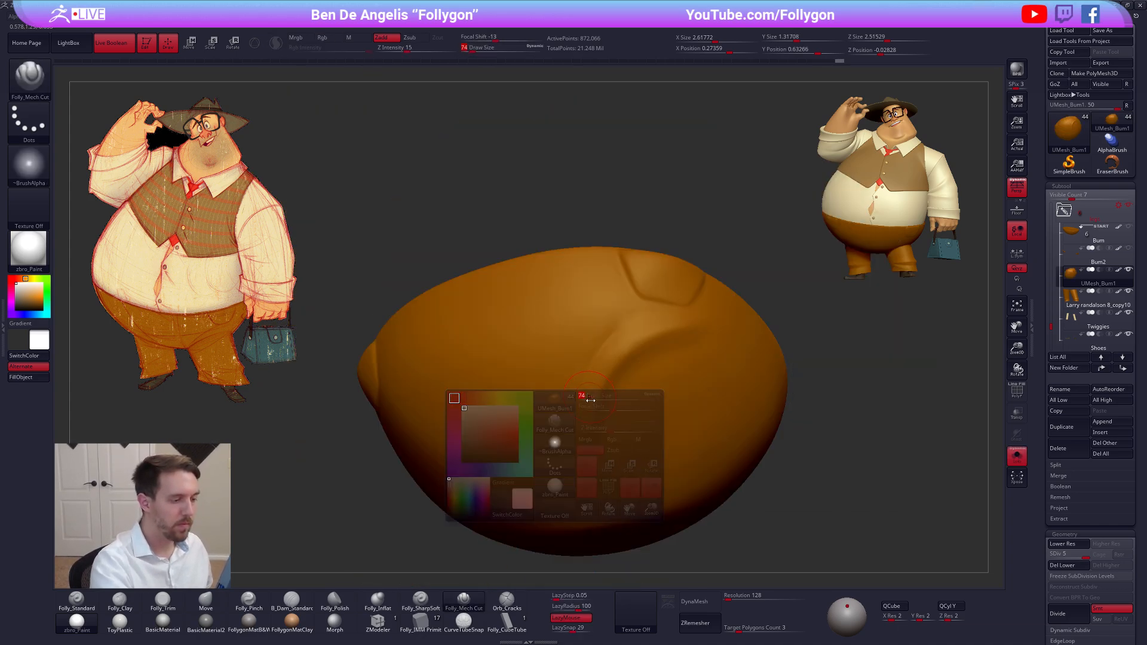
drag(599, 375, 693, 322)
key(shift)
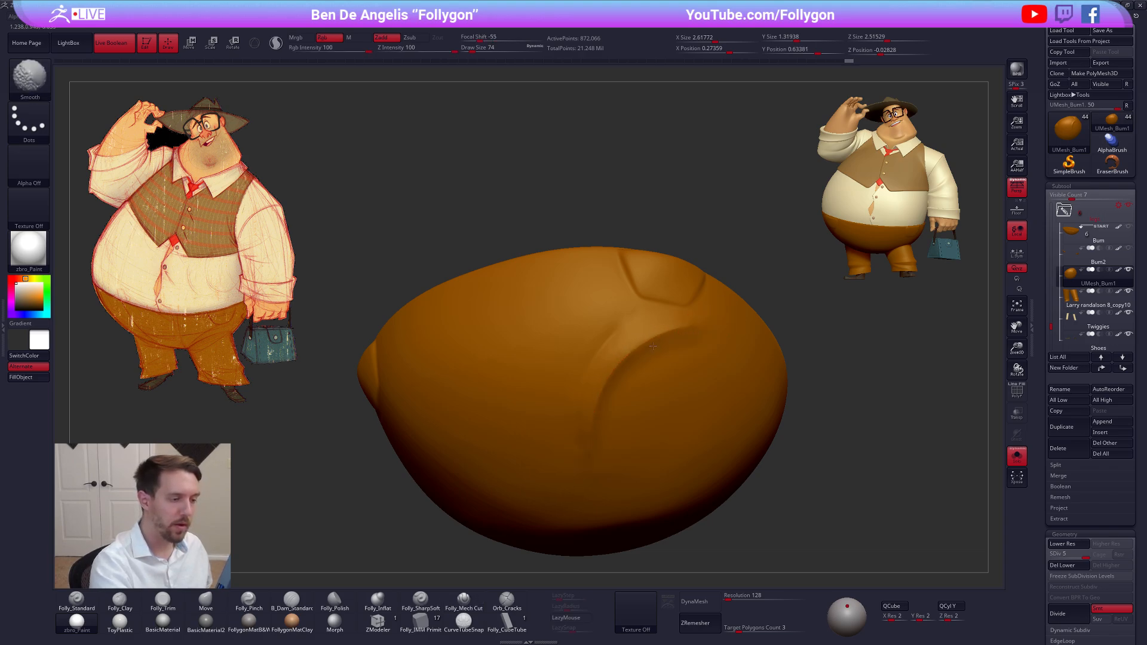
right_drag(585, 461, 613, 411)
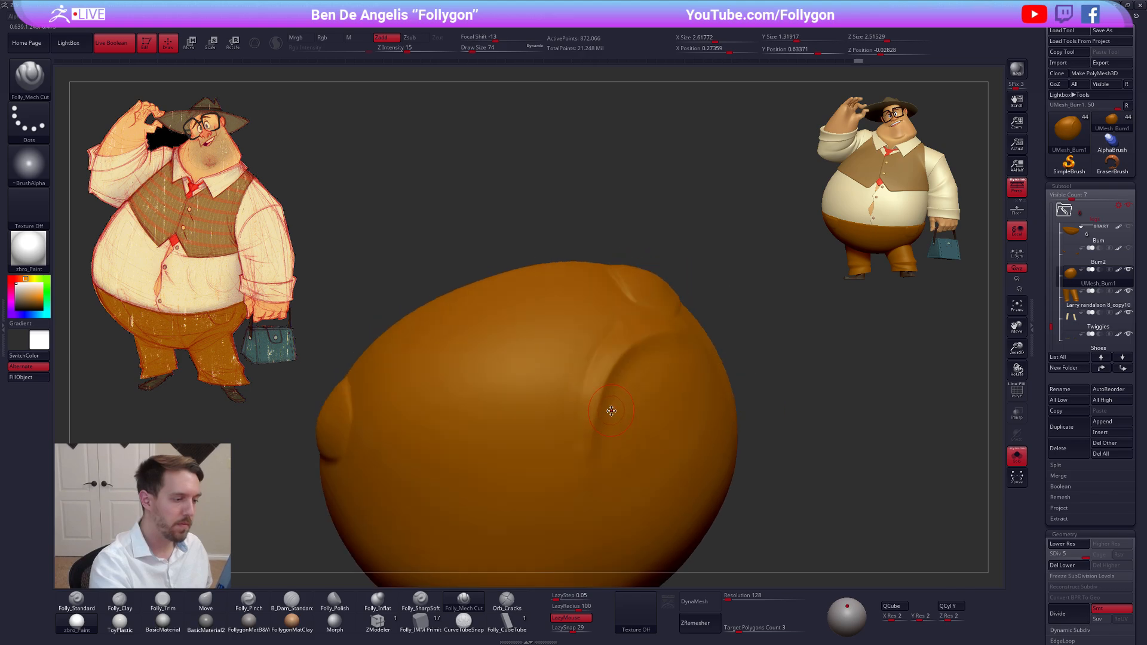
Drop to subdivision level 4, smooth below the leg fold, and reinforce the fold with Folly_Mech Cut at draw size 104
key(space)
drag(599, 432, 607, 432)
key(shift+d)
key(shift)
right_drag(597, 476, 586, 534)
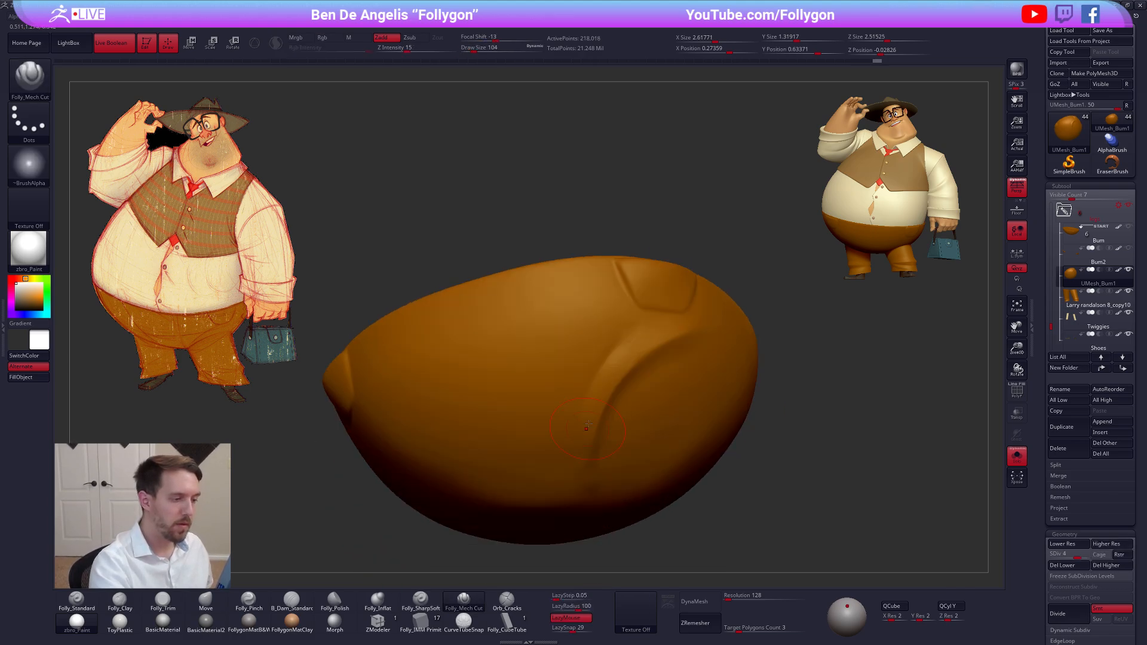
drag(687, 332, 615, 405)
Return to subdivision level 5, define the upper ridge toward the pocket with Folly_Mech Cut at draw size 61, and smooth its lower end
key(d)
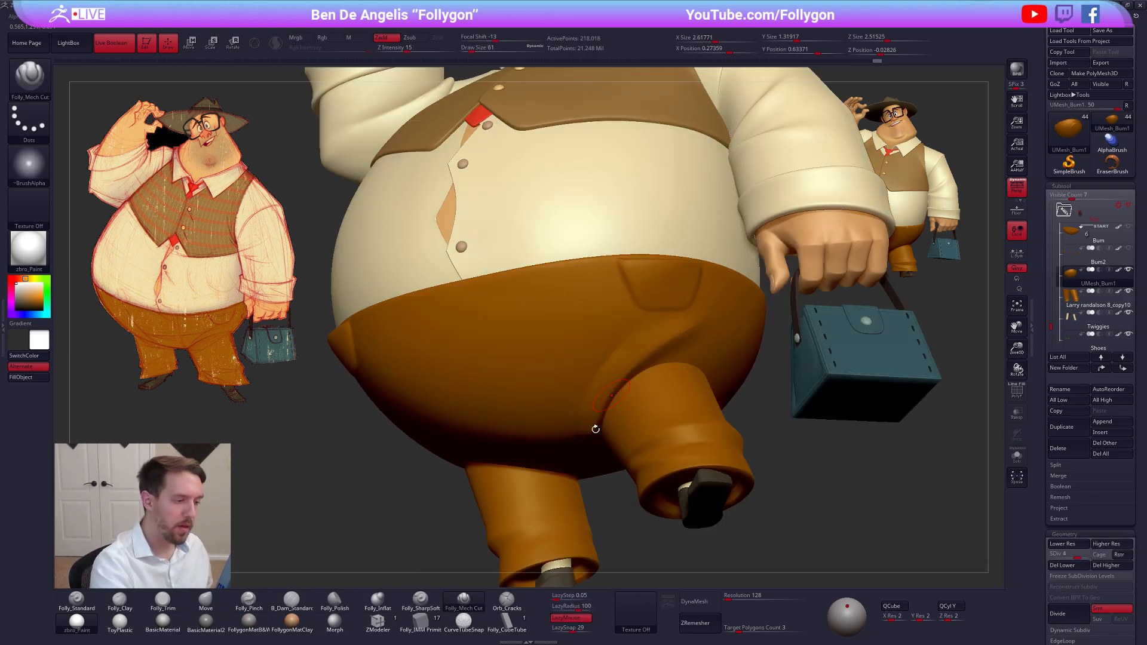
right_drag(597, 392, 565, 470)
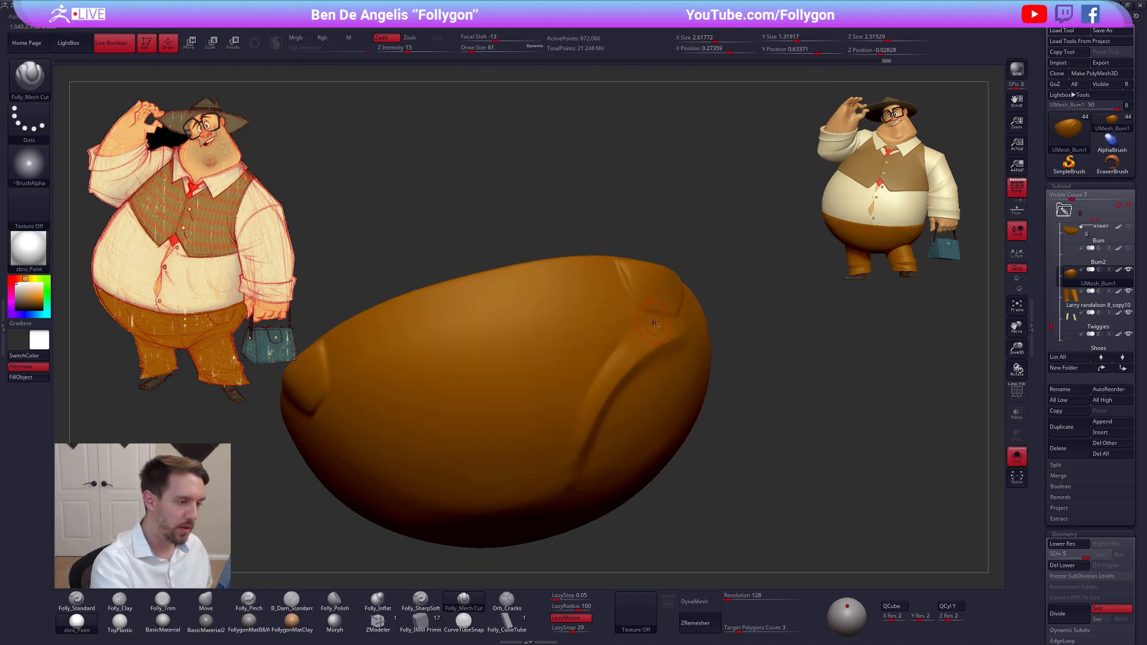
drag(569, 428, 598, 370)
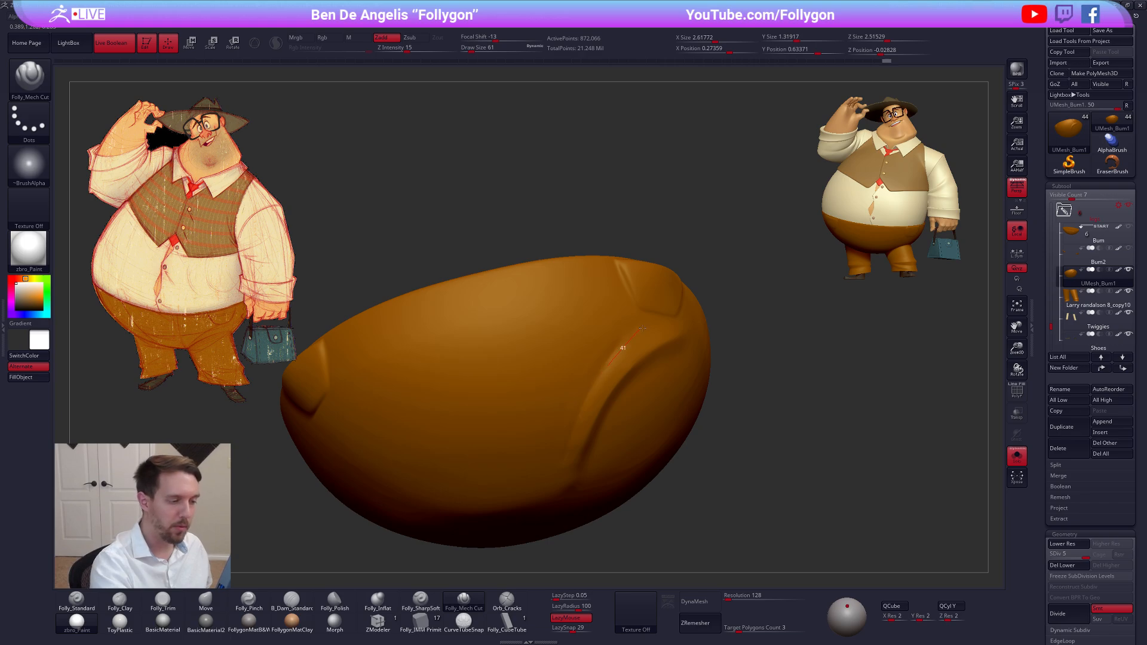
drag(642, 327, 677, 297)
key(shift)
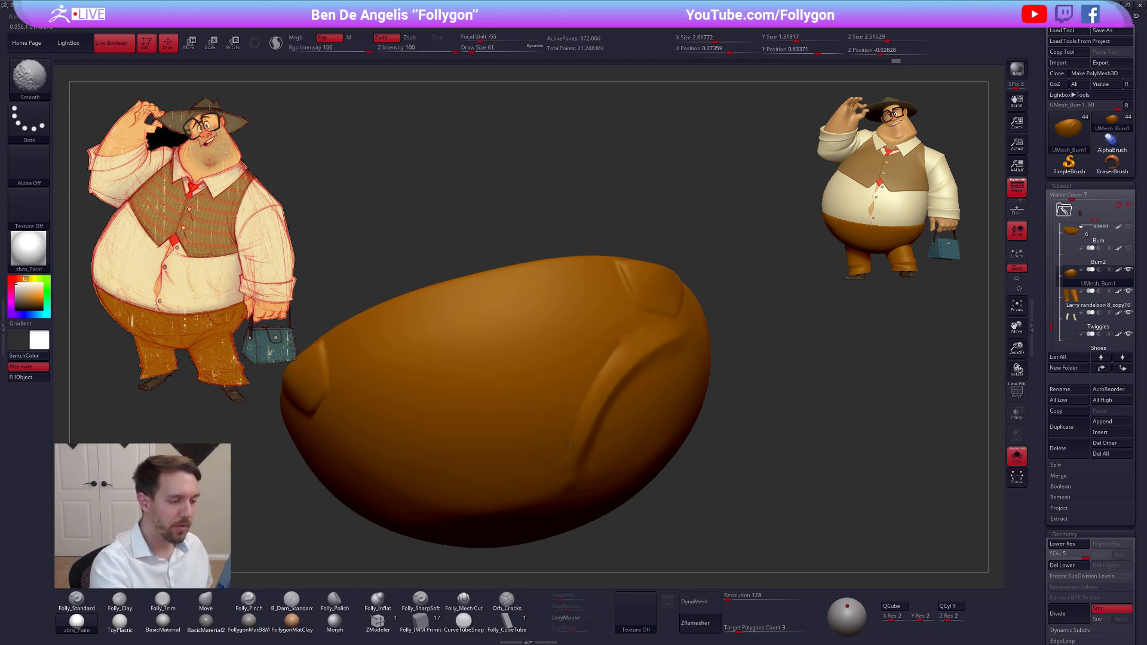
shift+drag(570, 443, 567, 460)
right_drag(571, 457, 590, 380)
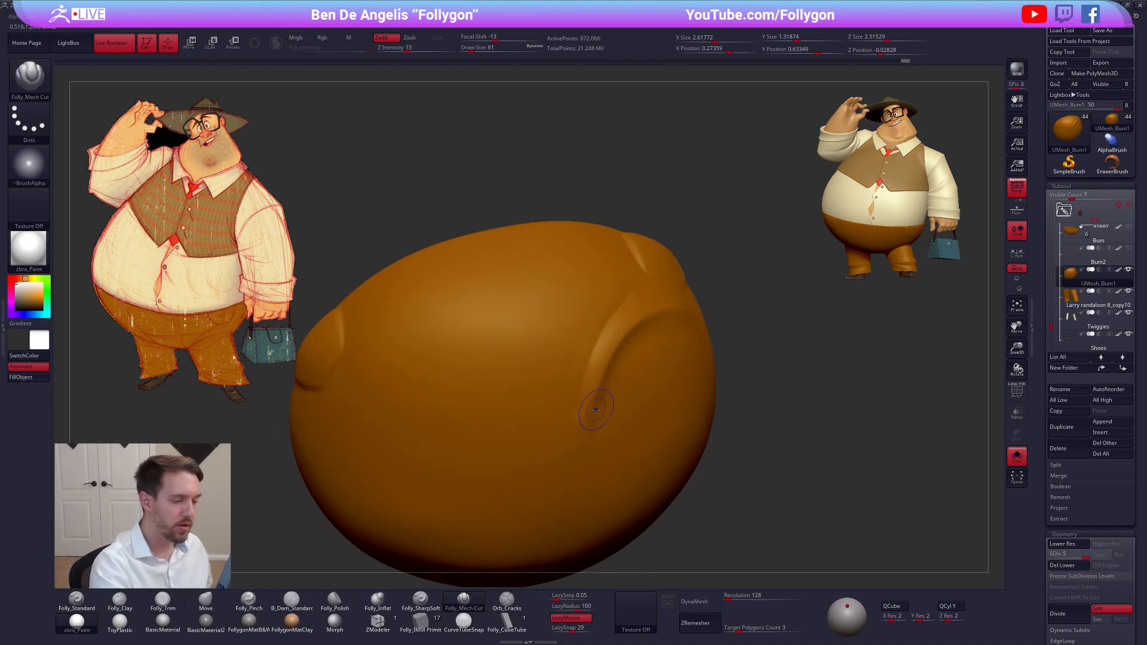
Lower the trousers to subdivision level 3 and rework the lower end of the leg fold with Folly_Clay
key(shift+d)
key(shift+d)
key(space)
key(2)
mouse_move(612, 439)
right_down()
mouse_move(577, 447)
mouse_move(588, 453)
mouse_move(600, 390)
mouse_move(588, 408)
right_up()
Restore subdivision level 5 and strengthen the leg fold from its lower end to beneath the pocket with Folly_Mech Cut at draw size 96
key(d)
key(d)
click(463, 599)
key(space)
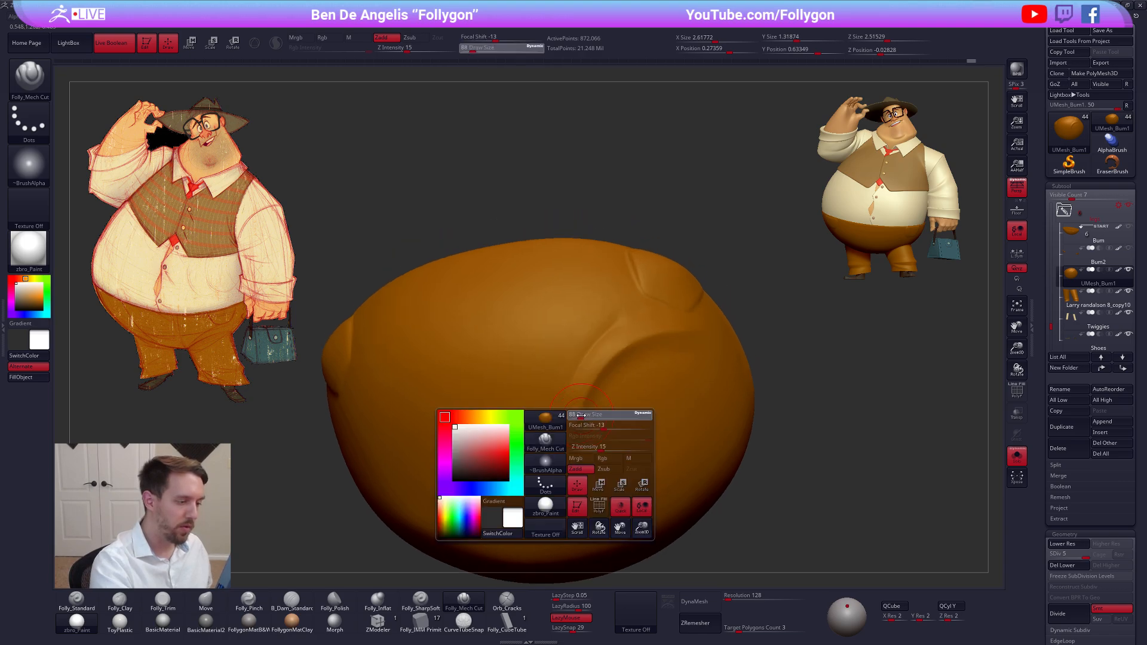
mouse_move(576, 420)
mouse_down()
mouse_move(602, 365)
mouse_move(635, 341)
mouse_move(692, 319)
mouse_move(727, 324)
mouse_up()
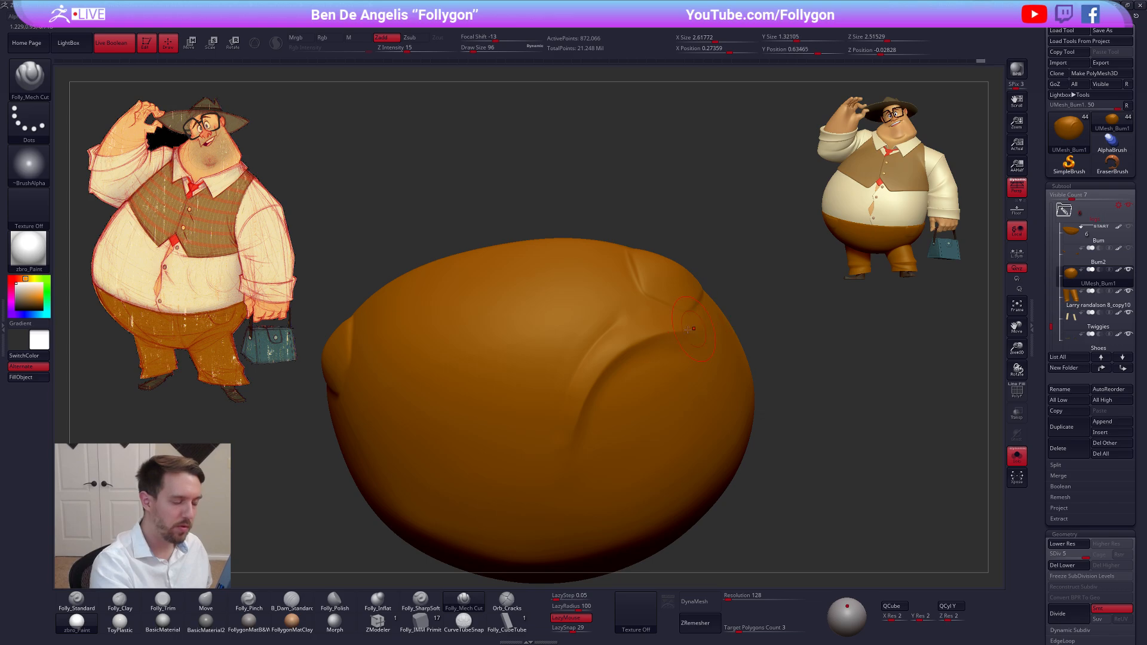
right_drag(583, 384, 576, 420)
Refine the ridge beside the leg fold with Folly_Mech Cut at draw size 81 and smooth its two ends
key(space)
drag(576, 420, 573, 419)
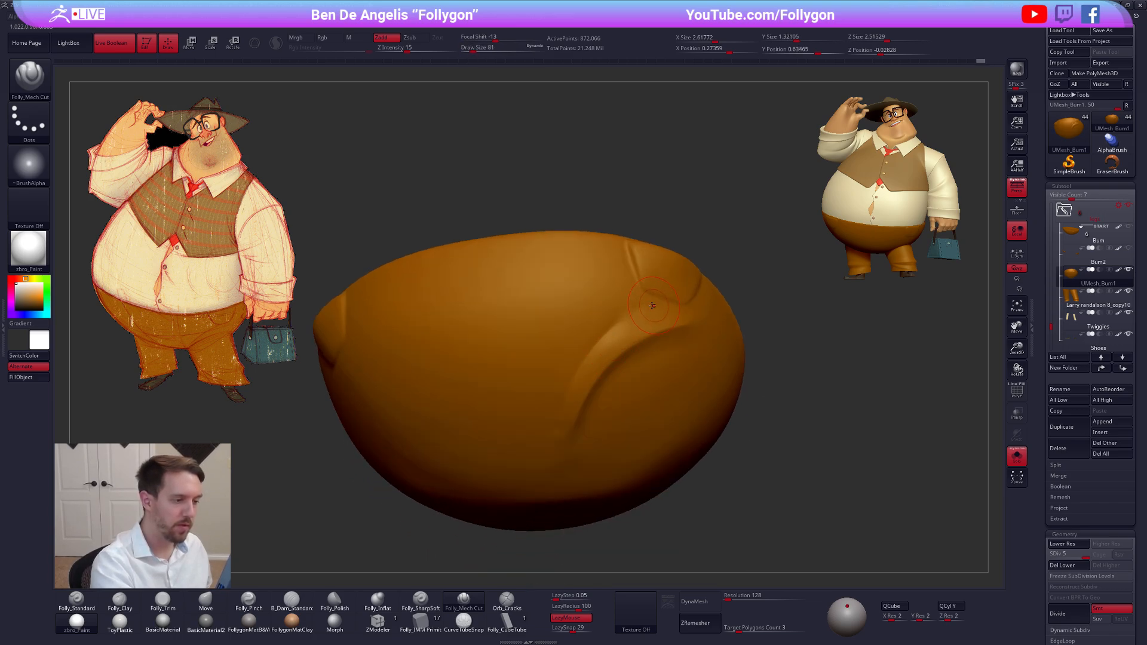
drag(585, 346, 575, 364)
drag(540, 491, 540, 496)
right_drag(542, 472, 561, 418)
shift+drag(572, 386, 564, 439)
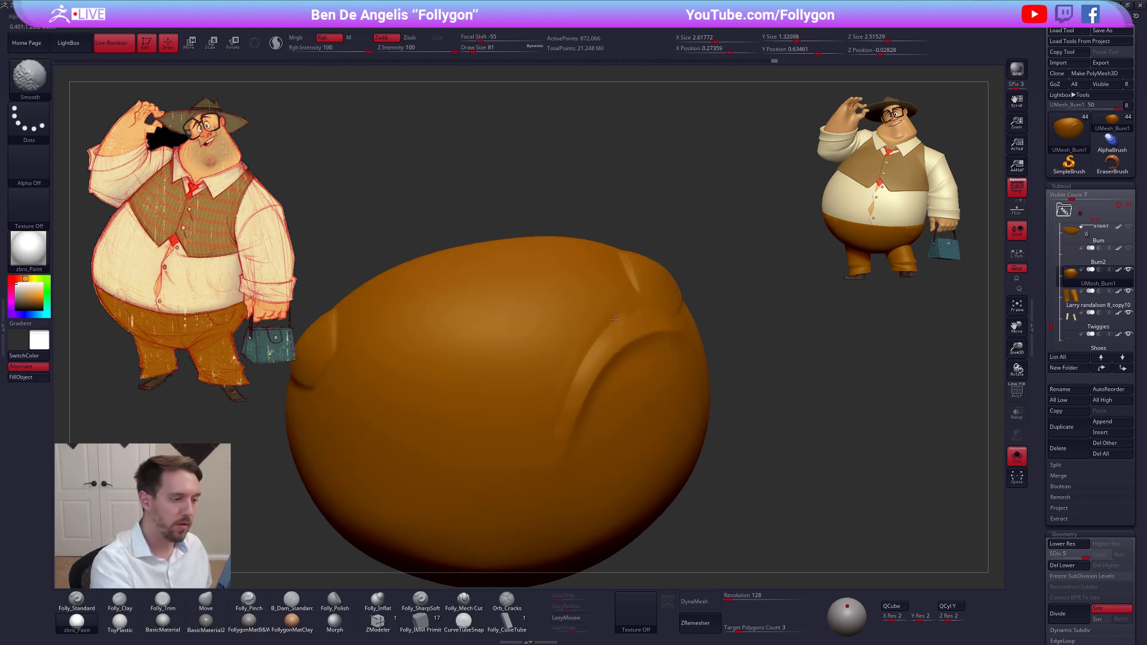
shift+drag(614, 319, 603, 327)
mouse_move(571, 376)
right_down()
mouse_move(591, 448)
mouse_move(577, 395)
right_up()
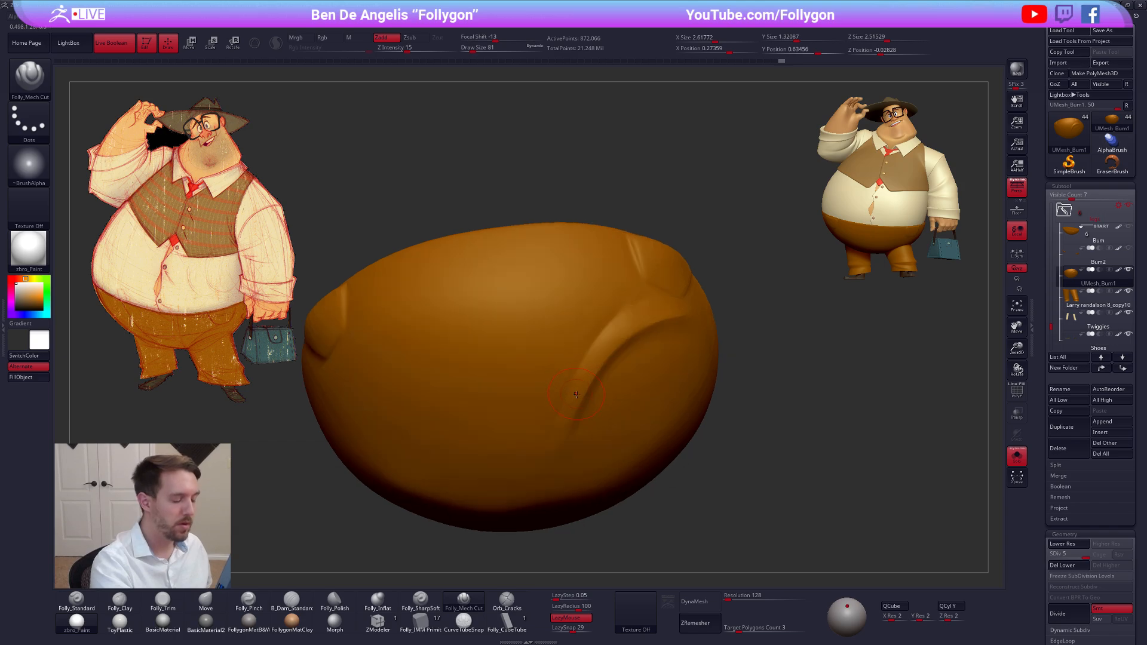
shift+drag(577, 394, 580, 386)
Show the full character and adjust the trousers' shape above the handbag-side leg with the Move brush at draw size 140
key(alt+s)
mouse_move(619, 407)
right_down()
mouse_move(624, 423)
mouse_move(809, 514)
mouse_move(727, 481)
right_up()
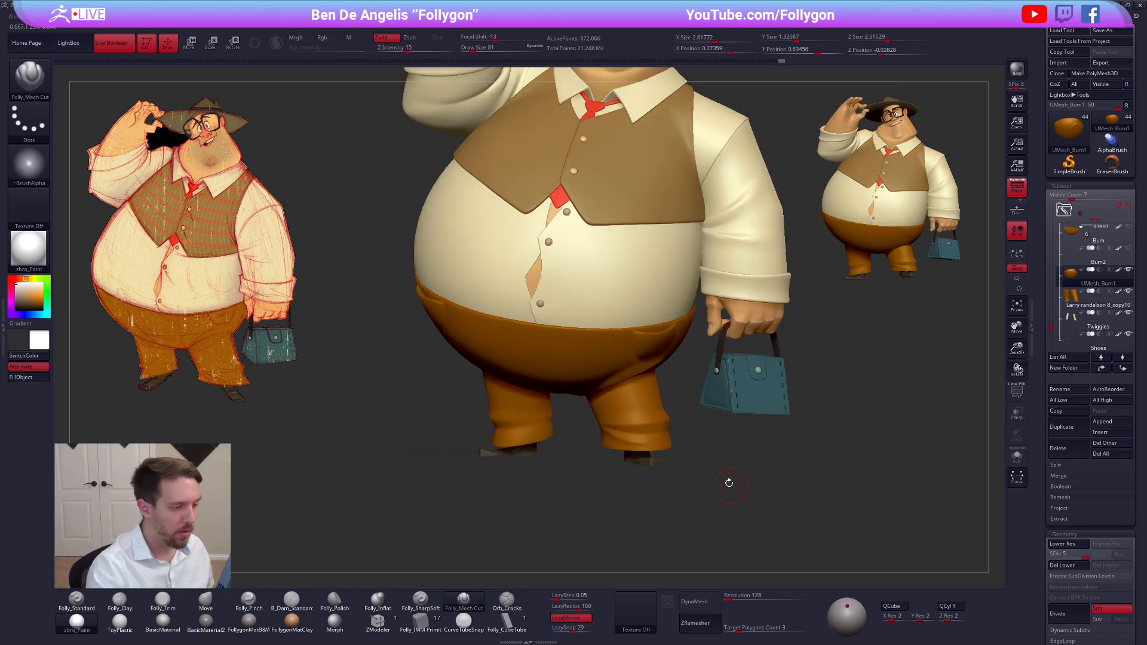
key(b)
key(m)
key(v)
key(space)
mouse_move(634, 382)
right_down()
mouse_move(634, 430)
mouse_move(678, 418)
mouse_move(603, 435)
right_up()
Isolate the trousers and reshape the cloth between the pocket and leg fold with the Move brush at draw size 104
key(alt+s)
key(space)
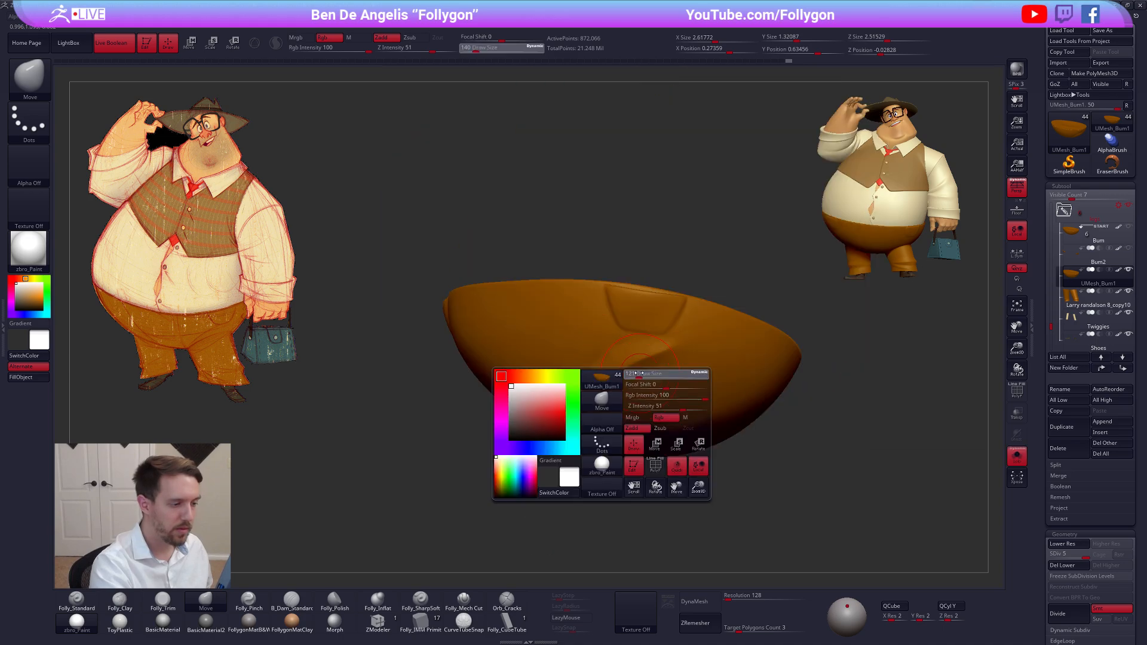
drag(662, 402, 656, 401)
mouse_move(654, 333)
right_down()
mouse_move(672, 263)
mouse_move(672, 287)
right_up()
Trim the cloth along the leg fold beneath the pocket with Folly_Trim at draw size 104
key(3)
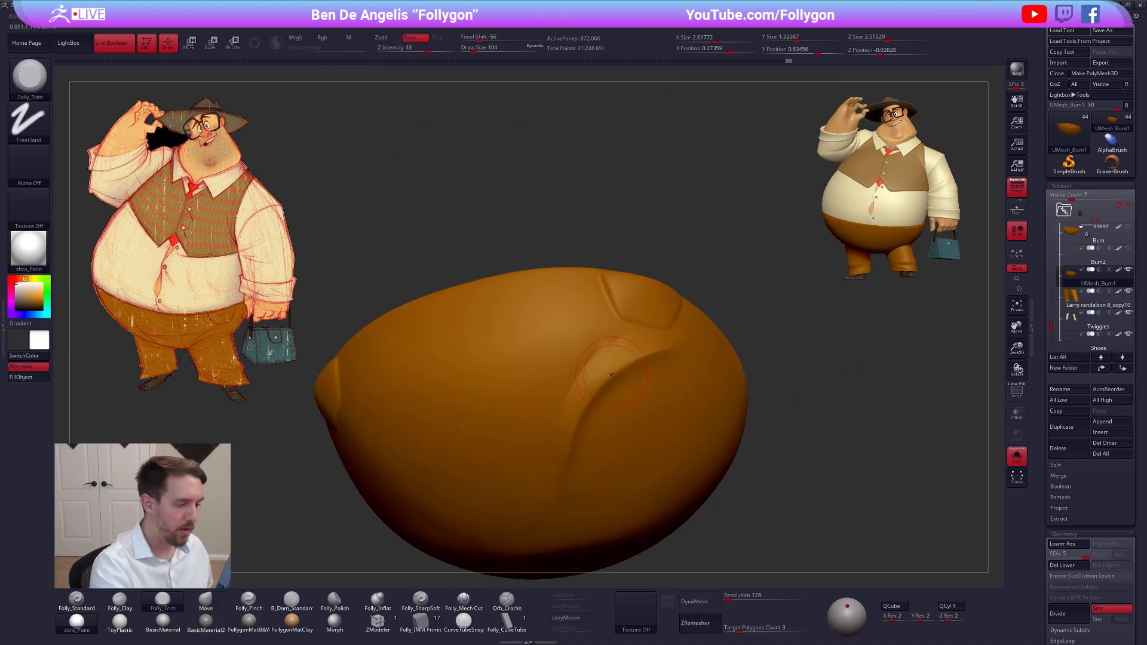
right_drag(565, 445, 615, 329)
key(space)
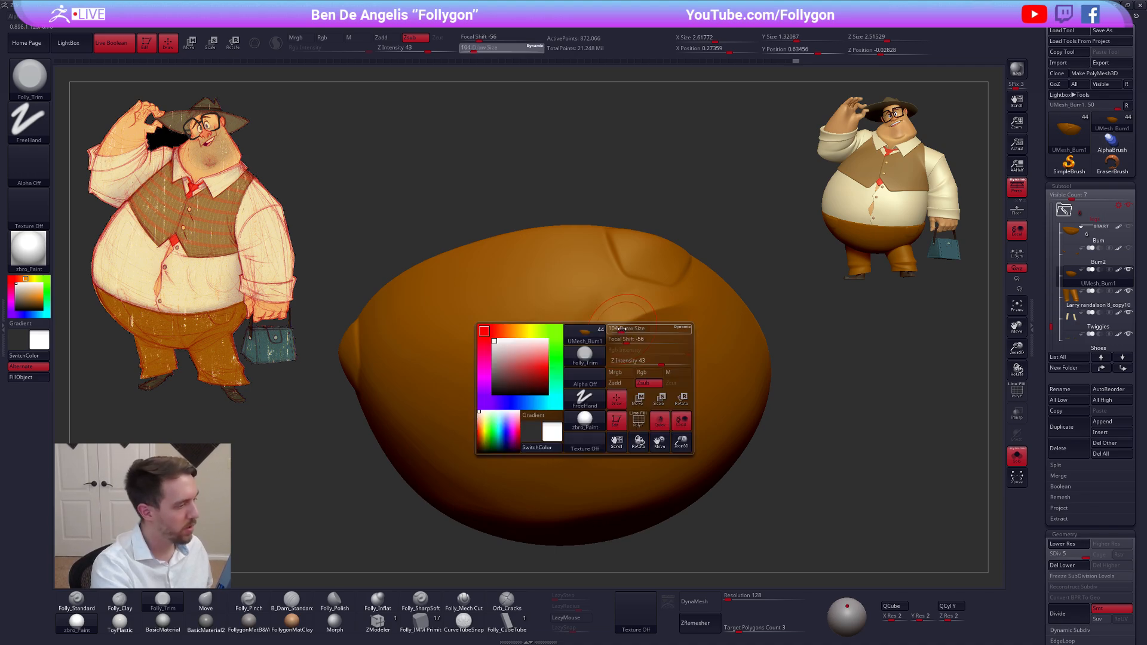
ctrl+right_drag(673, 304, 672, 312)
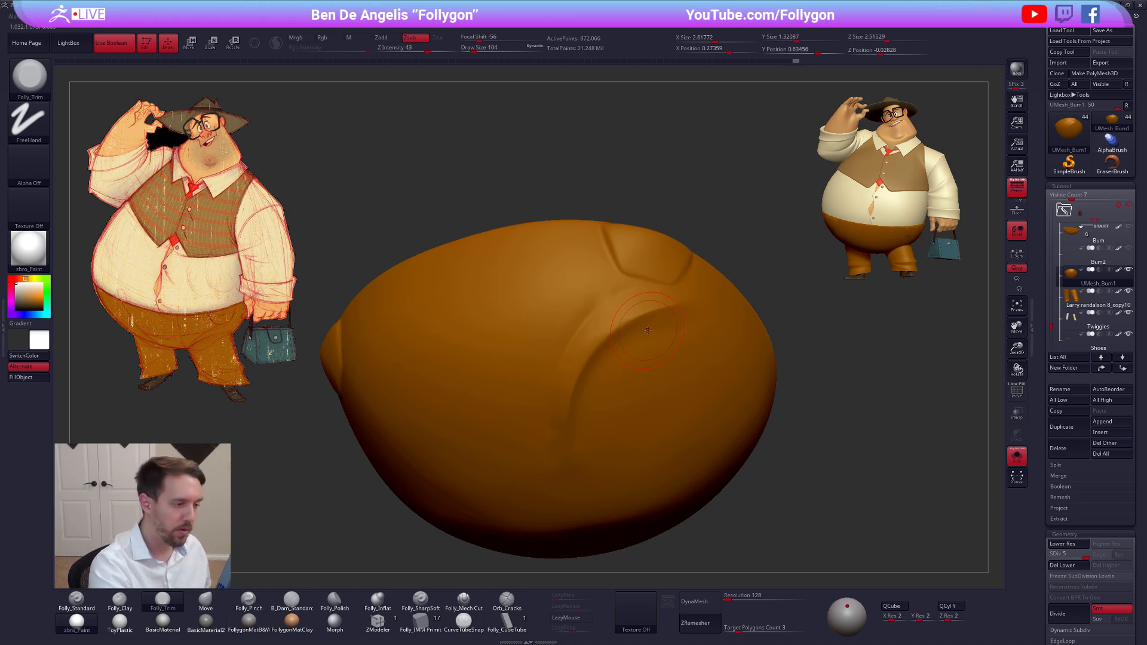
alt+right_drag(606, 410, 608, 393)
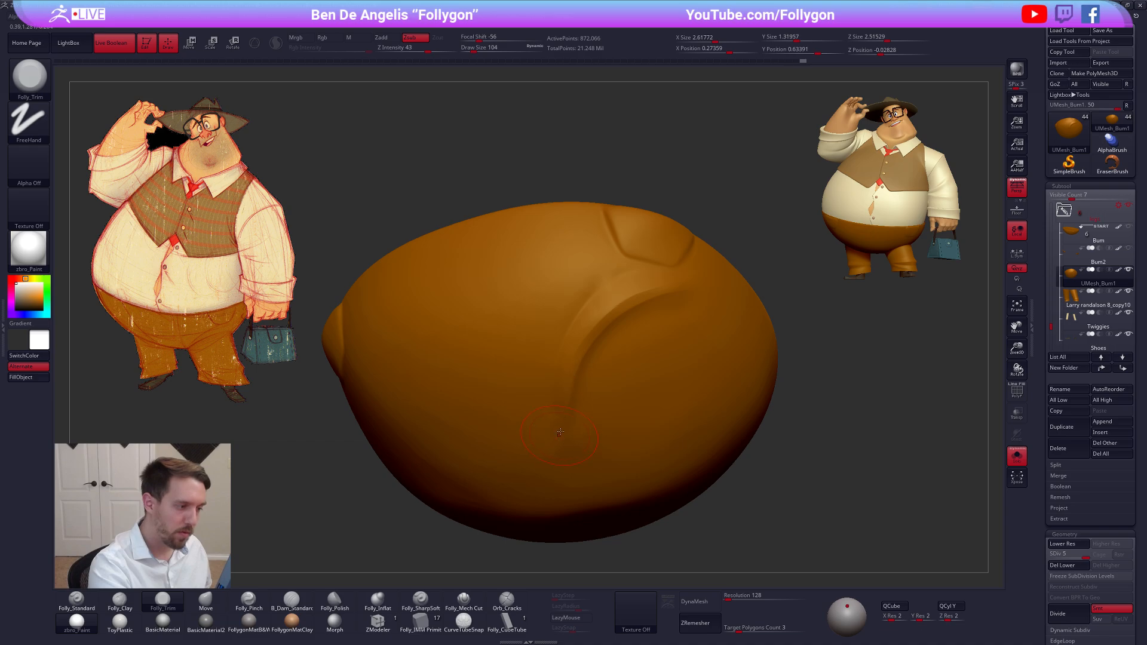
Smooth the leg fold and its lower end, working down to subdivision level 4, and restore level 5
key(shift)
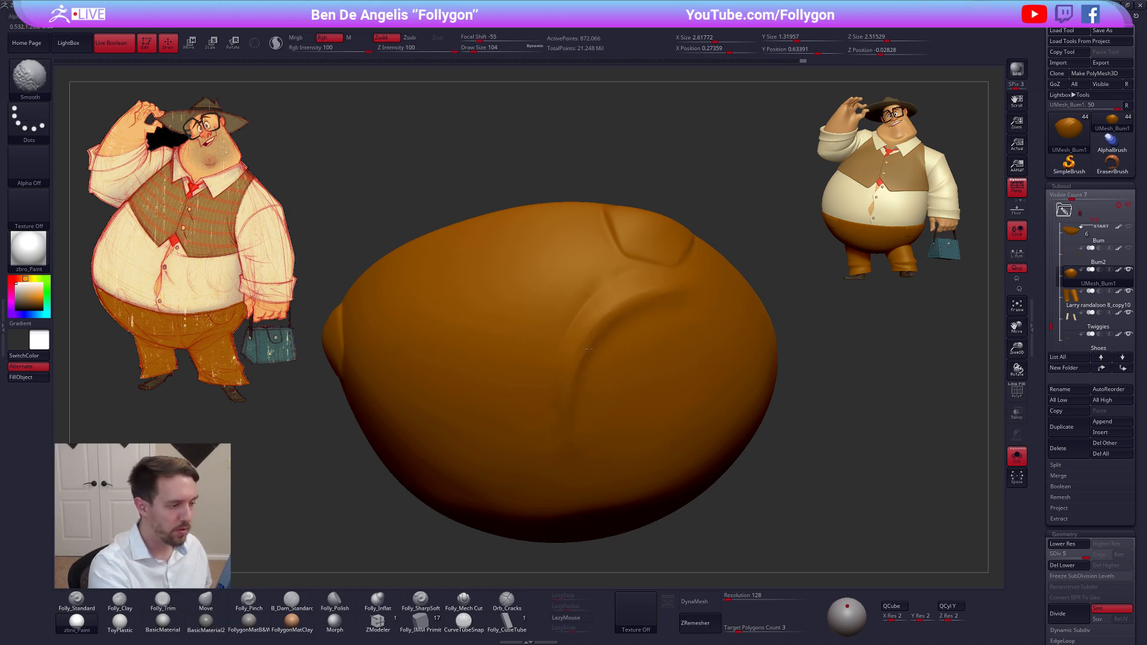
mouse_move(578, 372)
right_down()
mouse_move(622, 392)
mouse_move(608, 434)
mouse_move(591, 413)
right_up()
key(shift+d)
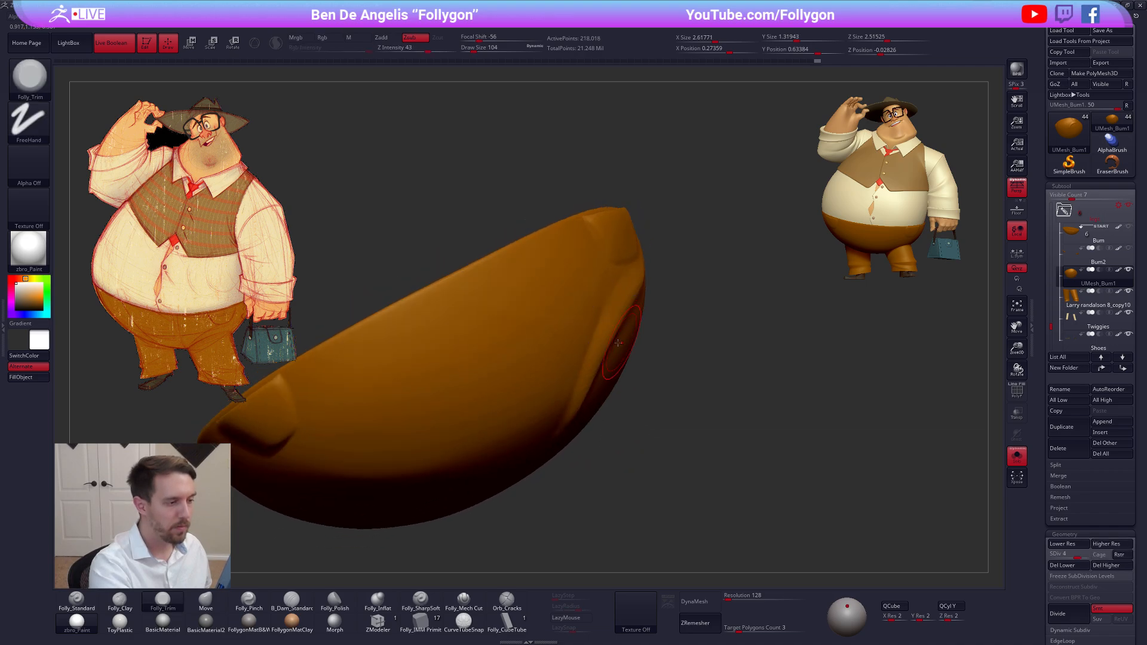
right_drag(646, 364, 575, 337)
key(d)
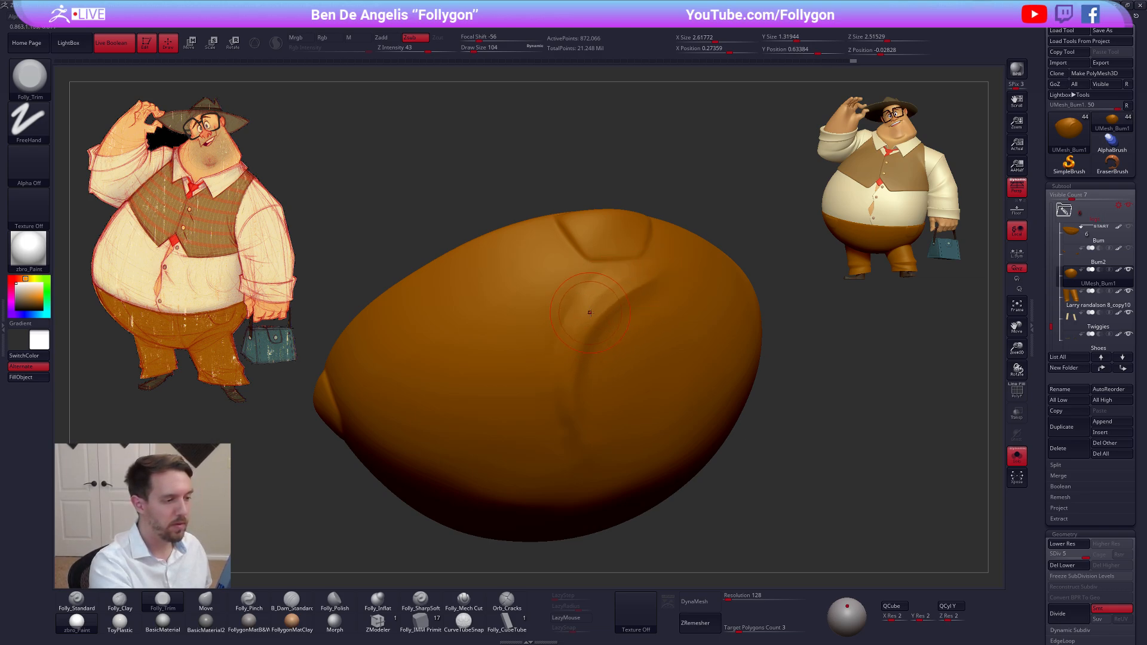
Flatten the raised cloth beside the leg fold beneath the pocket with Folly_Trim at subdivision level 5
right_drag(613, 292, 578, 299)
drag(585, 269, 549, 322)
right_drag(538, 322, 571, 339)
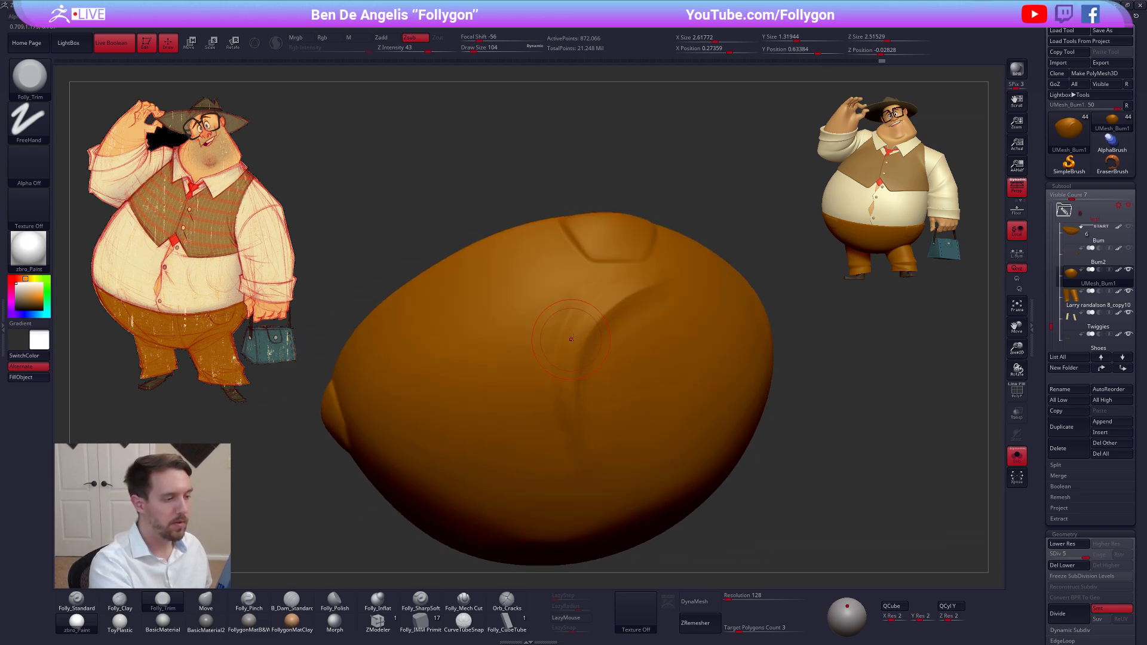
Soften the ridge and the upper end of the leg fold with a smaller Smooth brush at subdivision level 4, and return to level 5
key(space)
key(shift)
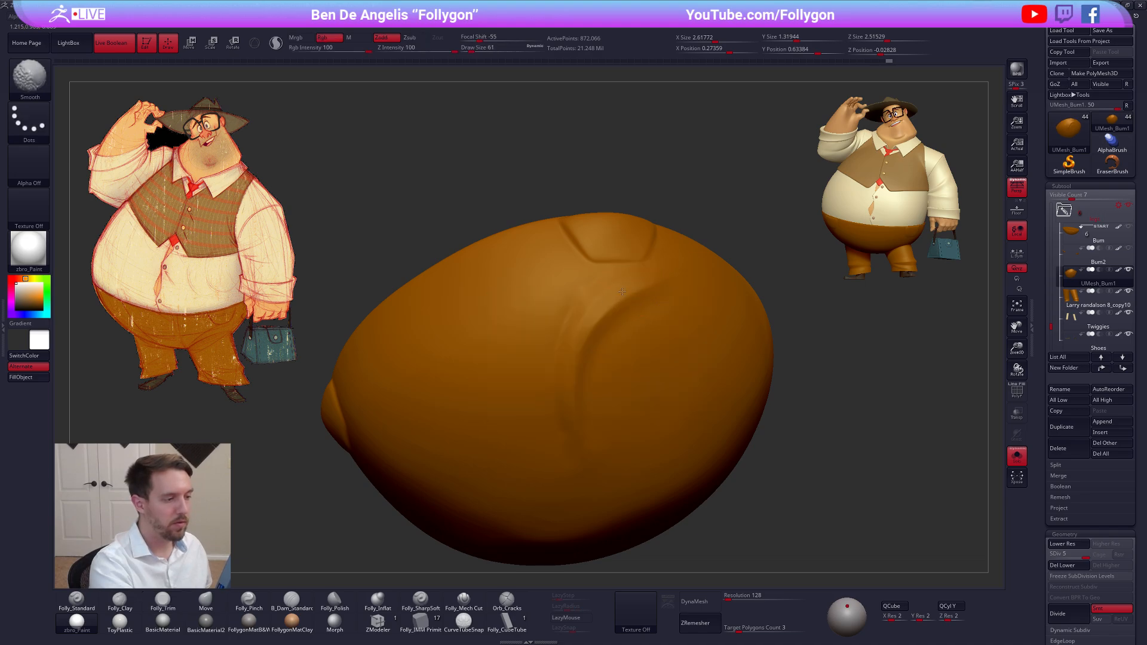
key(shift+d)
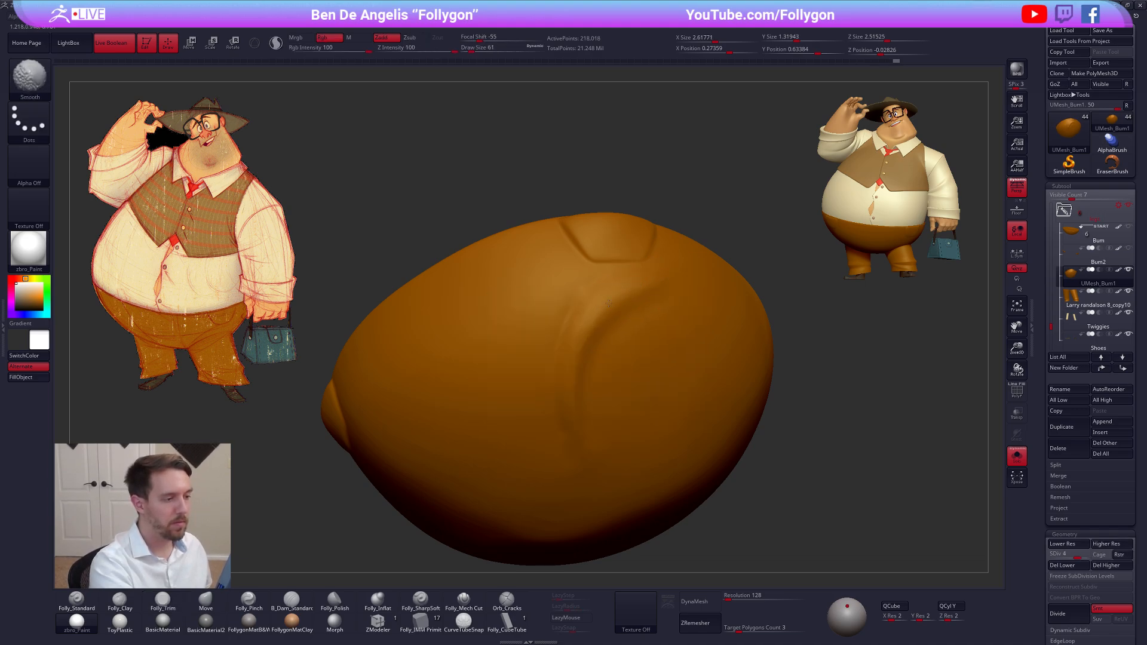
key(space)
mouse_move(608, 303)
shift+mouse_down()
mouse_move(571, 366)
mouse_move(610, 350)
shift+mouse_up()
key(shift+f)
key(shift+f)
shift+drag(639, 288, 616, 298)
key(d)
Build up the ridge beside the leg fold, from its lower end to the pocket, with Folly_Mech Cut at draw size 67
click(464, 599)
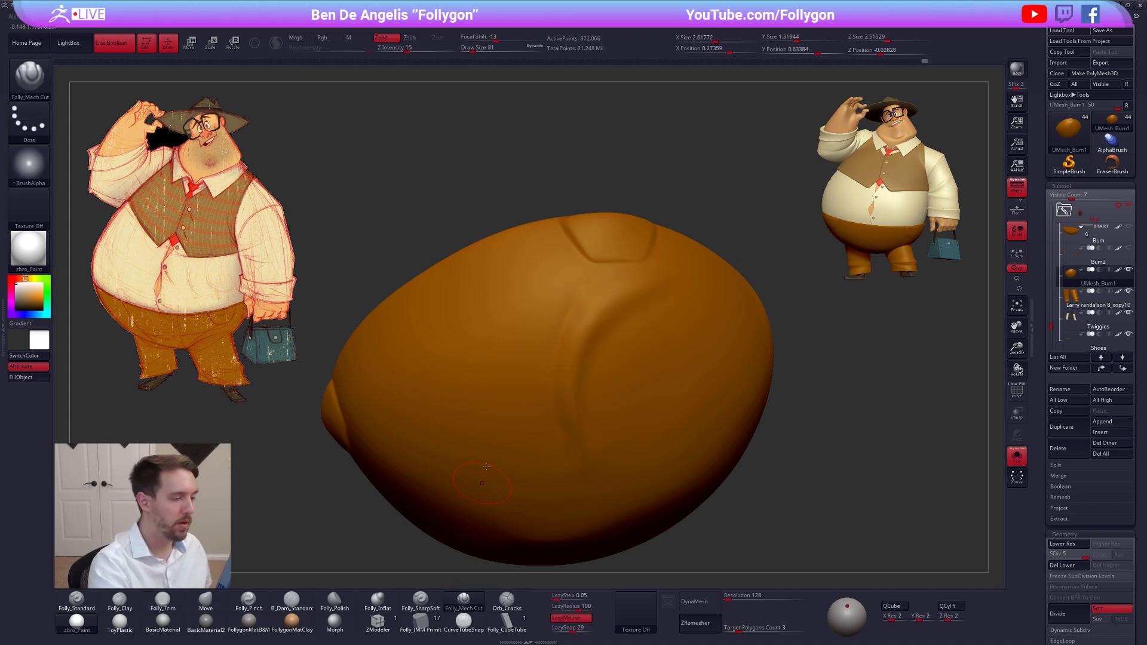
key(space)
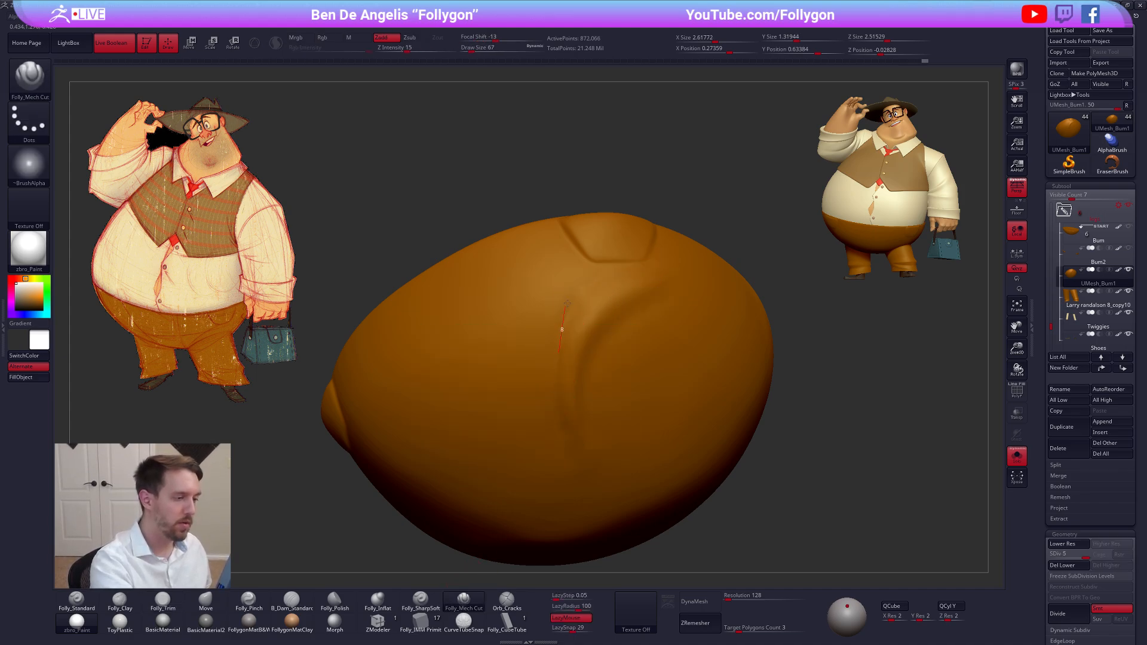
drag(595, 271, 604, 272)
right_drag(600, 277, 607, 286)
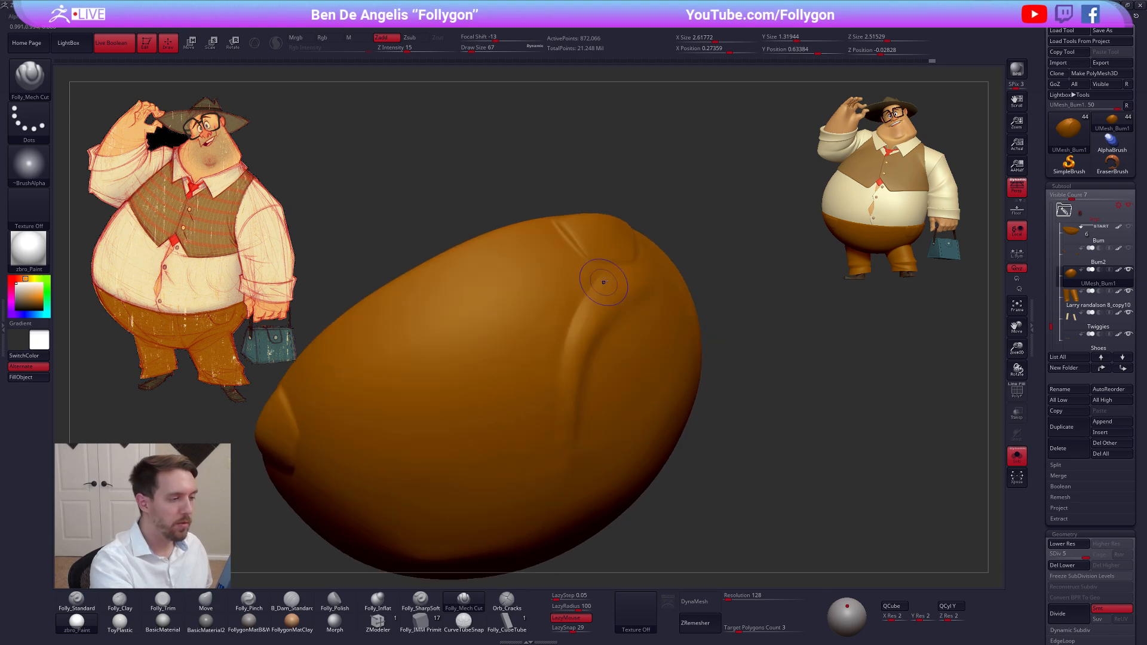
shift+drag(607, 286, 598, 279)
shift+drag(560, 392, 564, 359)
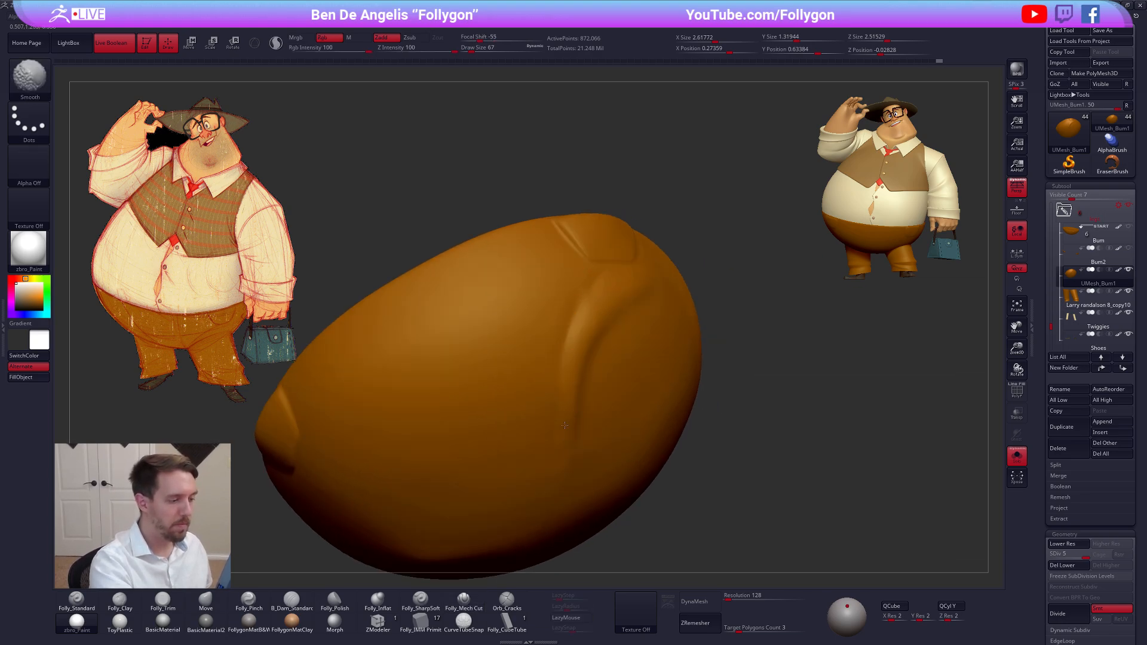
Smooth the ends of the ridge and trim along it with Folly_Trim at draw size 130
right_drag(651, 335, 603, 325)
key(])
drag(631, 302, 655, 283)
key(3)
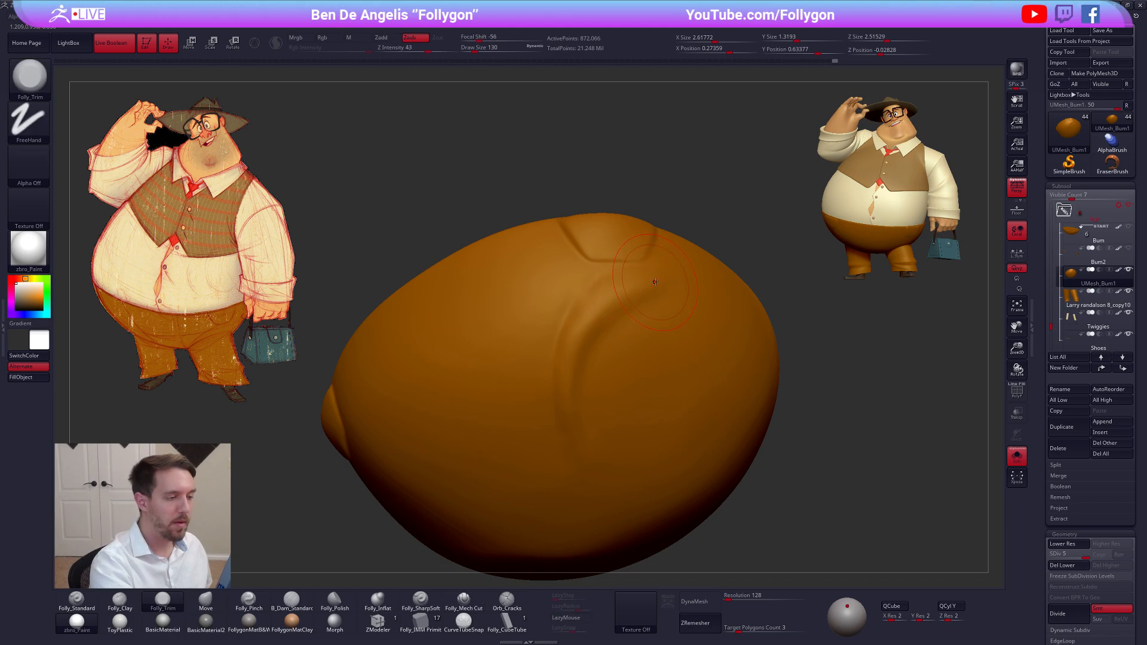
drag(565, 365, 634, 288)
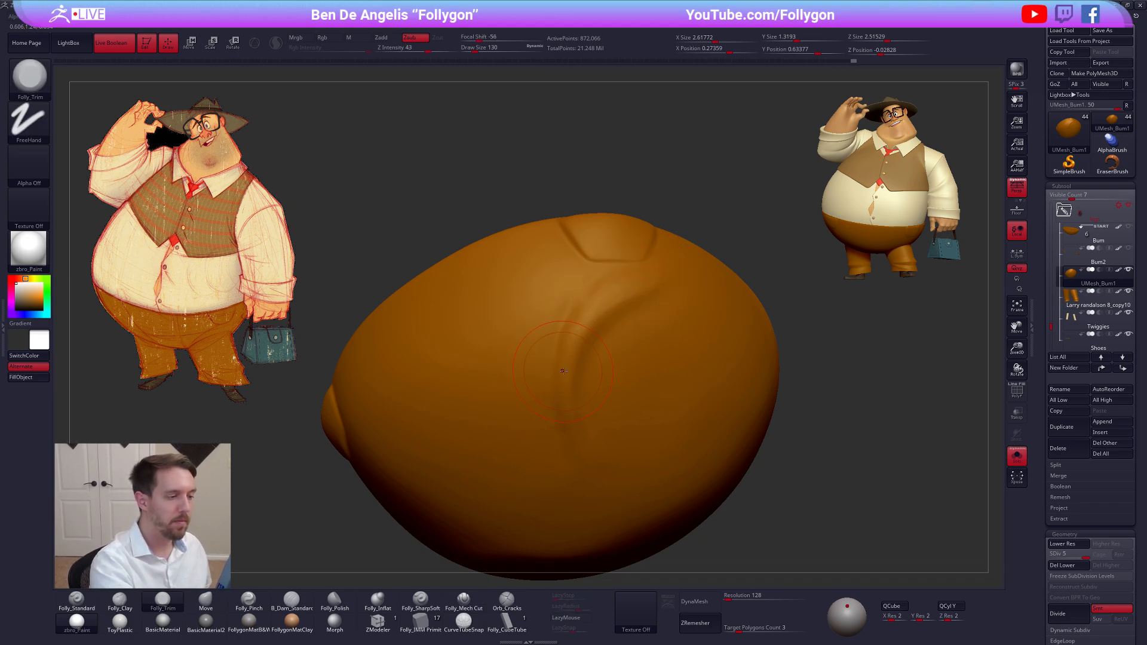
shift+drag(563, 371, 626, 296)
mouse_move(617, 302)
right_down()
mouse_move(619, 364)
mouse_move(685, 433)
right_up()
Show the full character and adjust the trousers around the handbag-side leg with the Move brush at draw size 150 and subdivision level 2
click(780, 518)
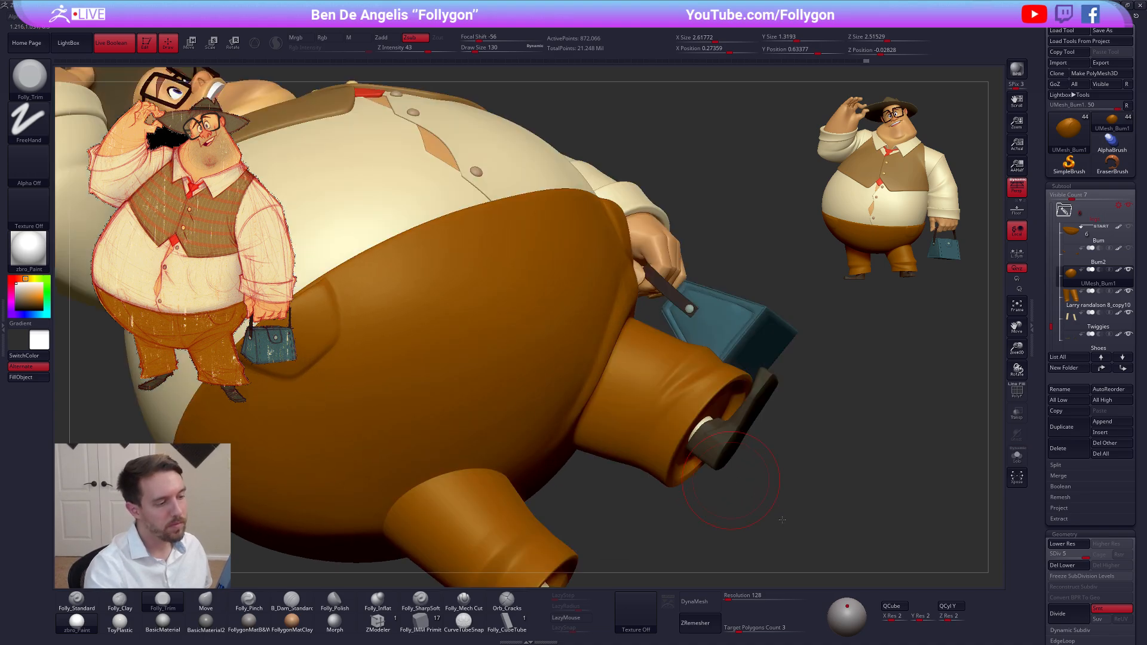
right_drag(780, 519, 801, 512)
key(b)
key(m)
key(v)
key(shift+d)
key(shift+d)
key(shift+d)
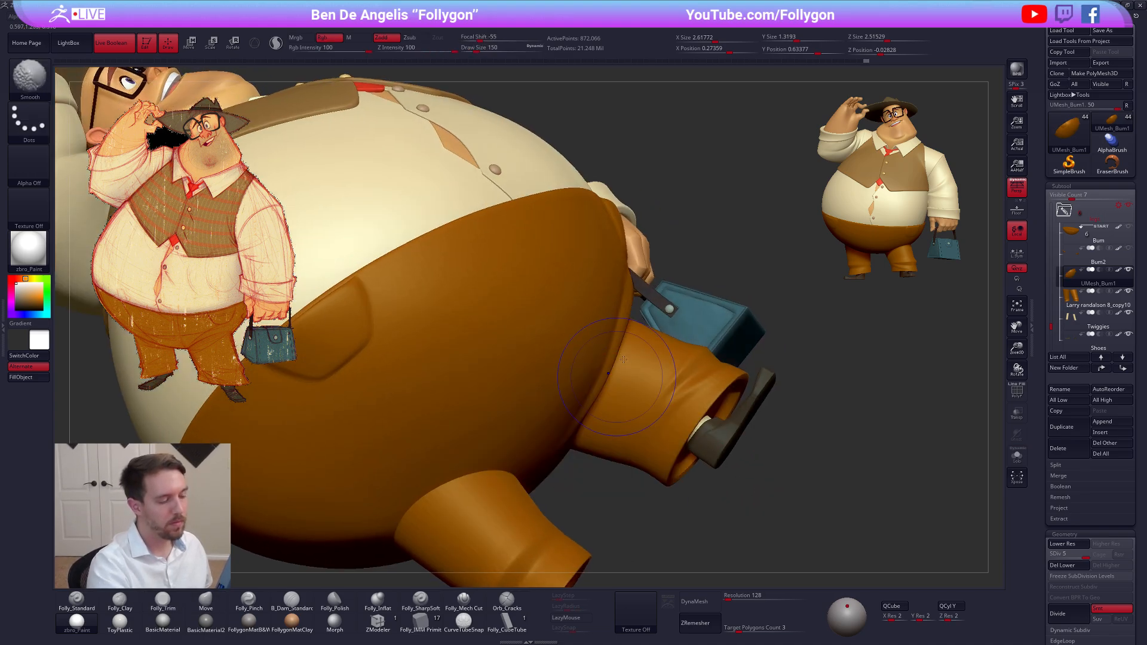
drag(612, 369, 619, 366)
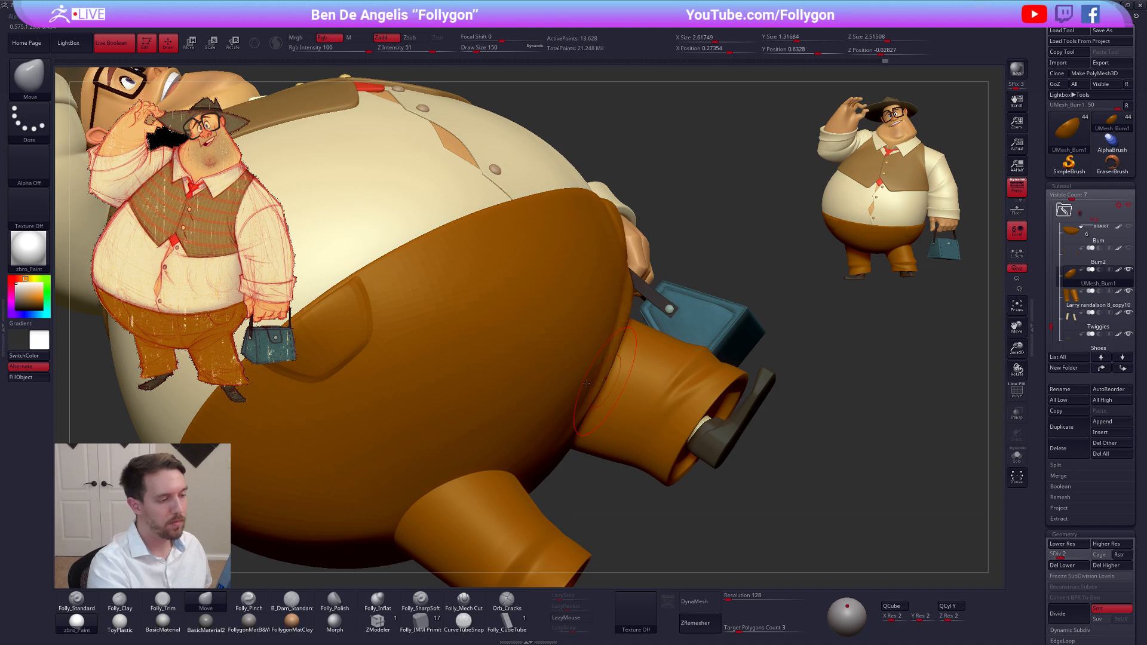
right_drag(693, 373, 602, 377)
Reshape the leg fold above the handbag-side leg with the Move brush at draw size 121 and subdivision level 3, and restore level 5
key(space)
click(641, 313)
key(d)
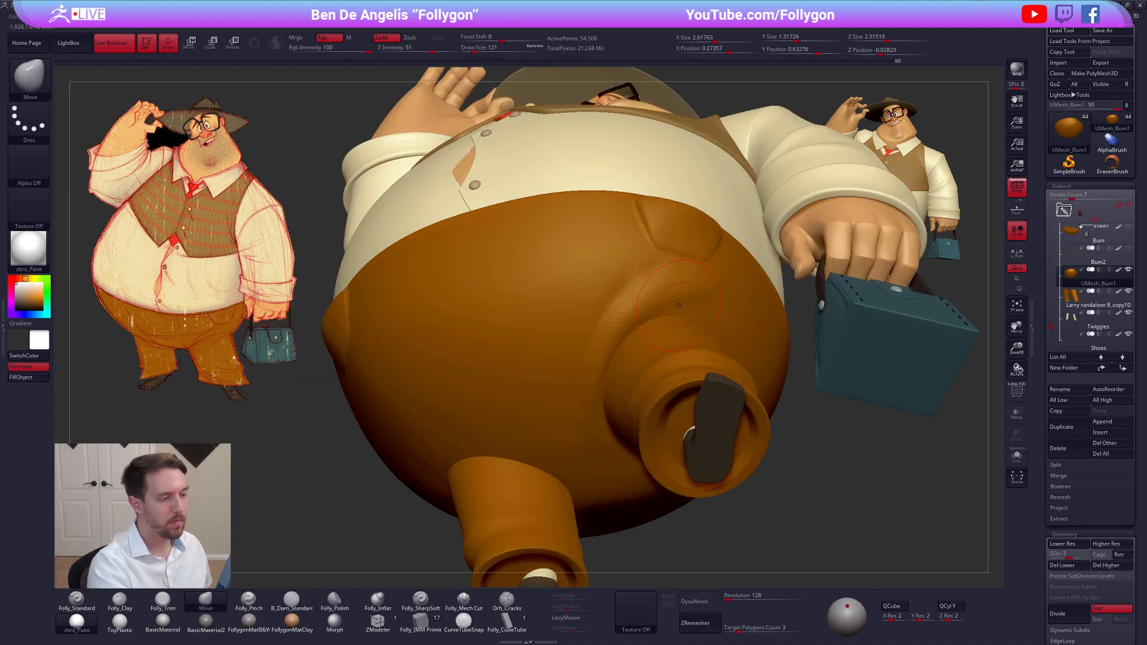
drag(586, 386, 630, 335)
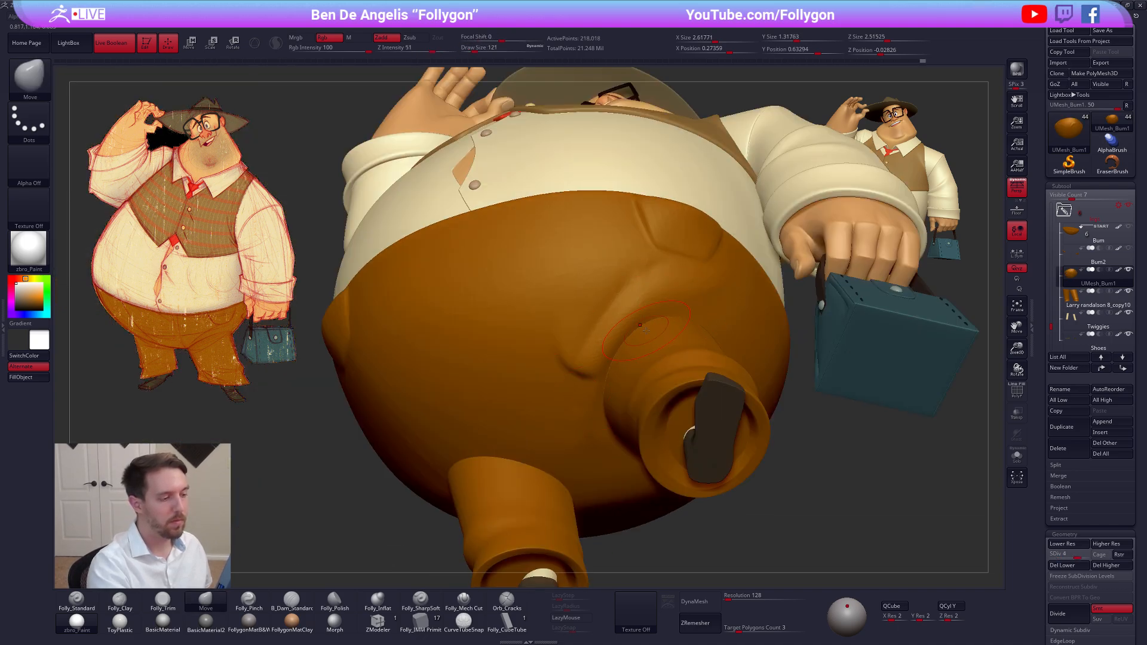
key(shift+d)
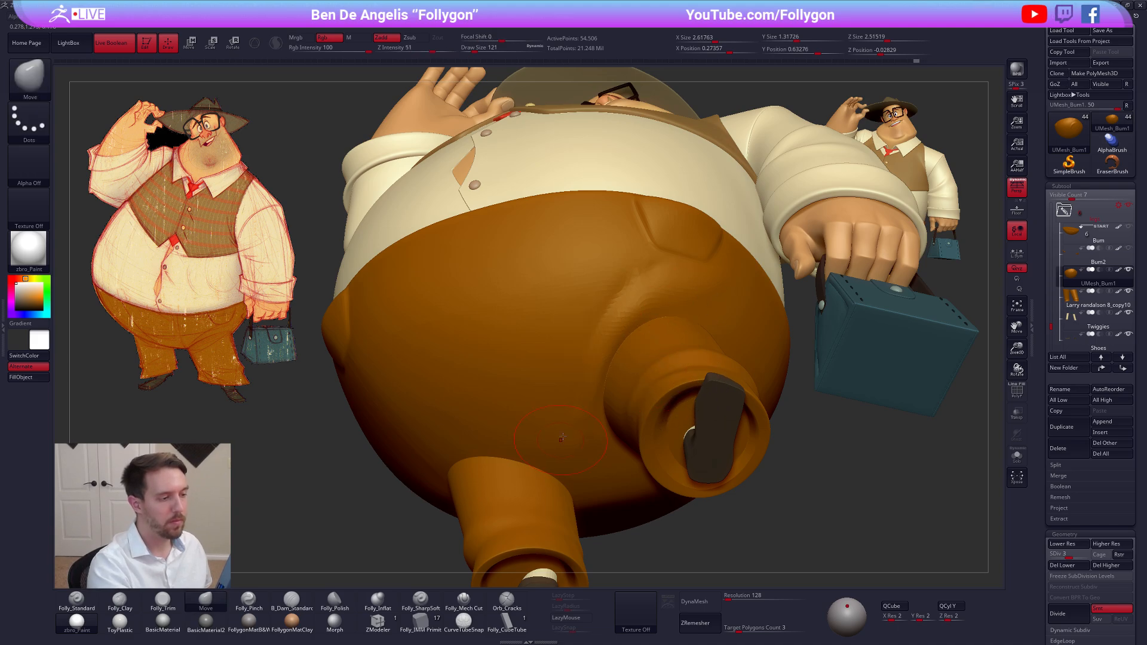
key(d)
key(d)
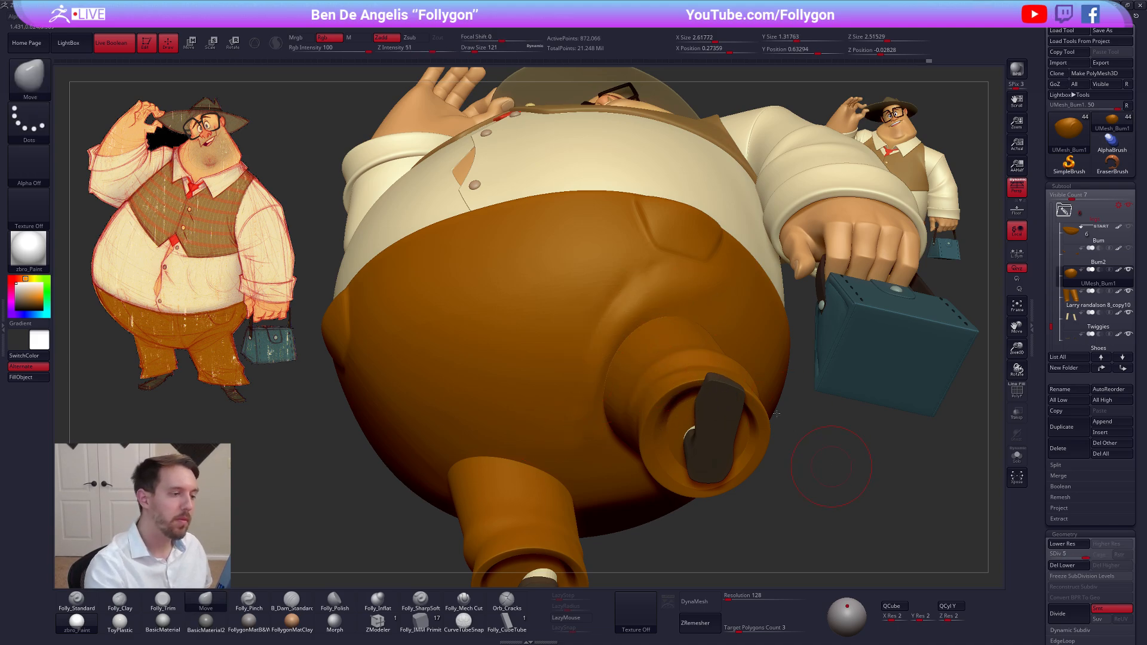
Frame the full character and reposition the main light so it shines almost directly from the front
mouse_move(827, 478)
mouse_down()
mouse_move(809, 507)
mouse_move(821, 539)
mouse_move(820, 500)
mouse_move(791, 541)
mouse_up()
key(f)
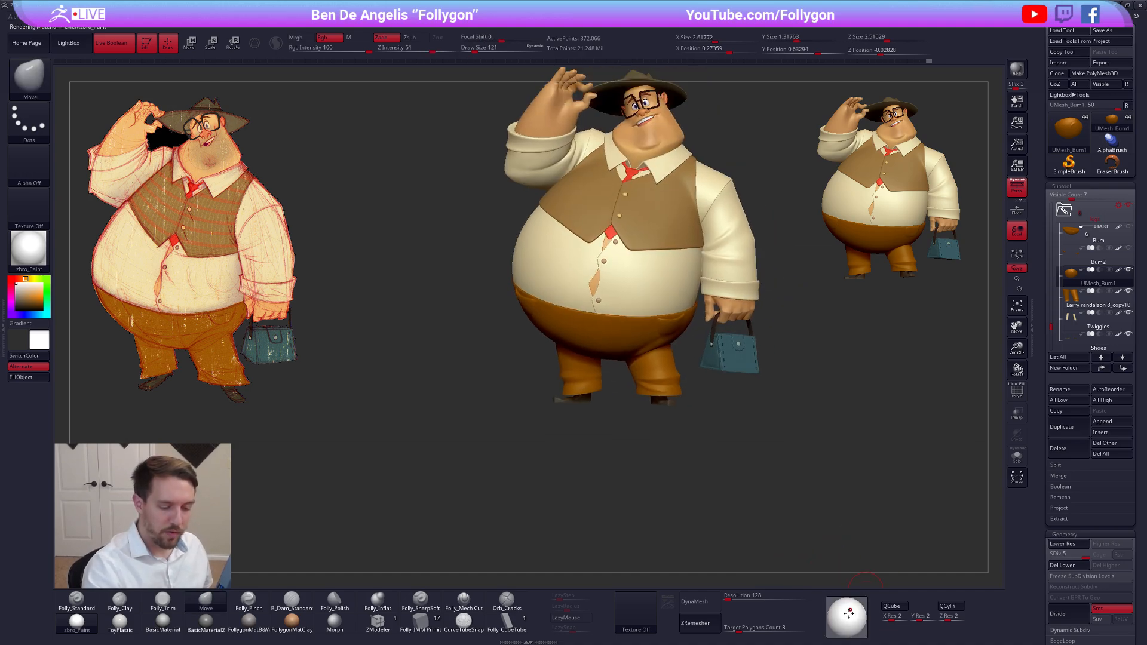
drag(847, 607, 845, 614)
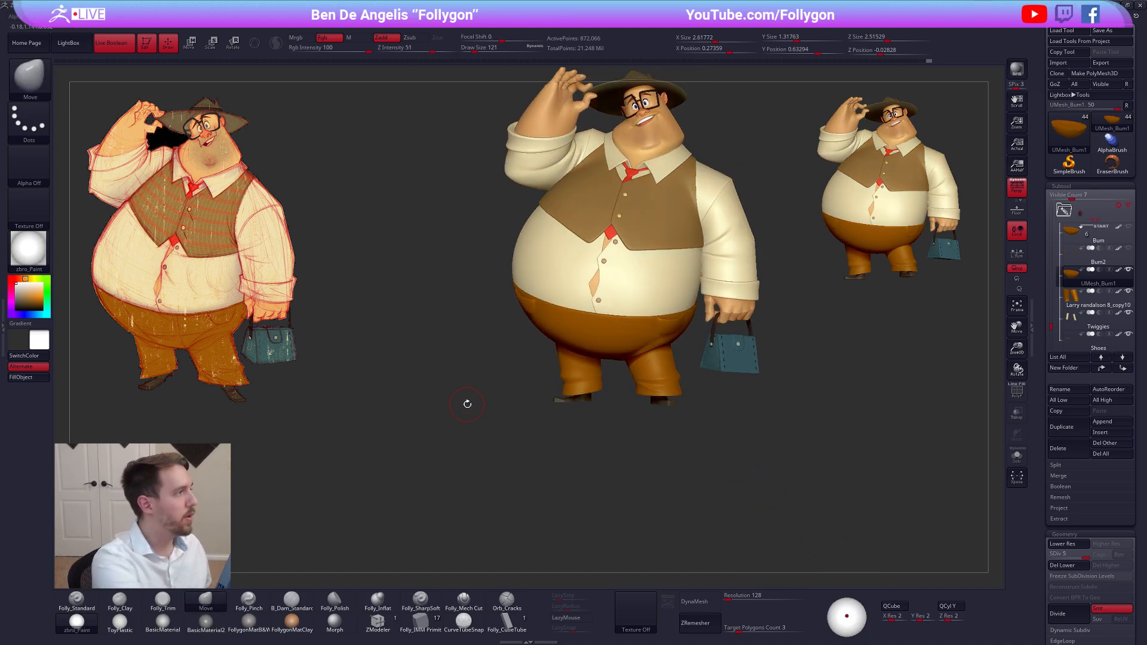
click(208, 17)
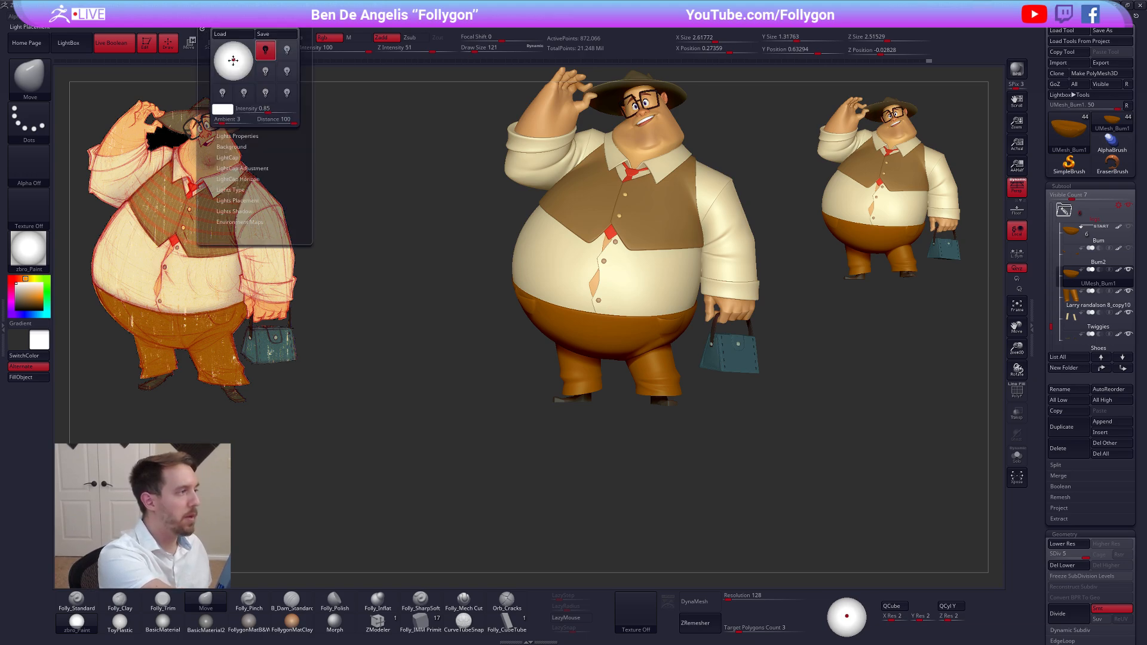
drag(233, 60, 236, 60)
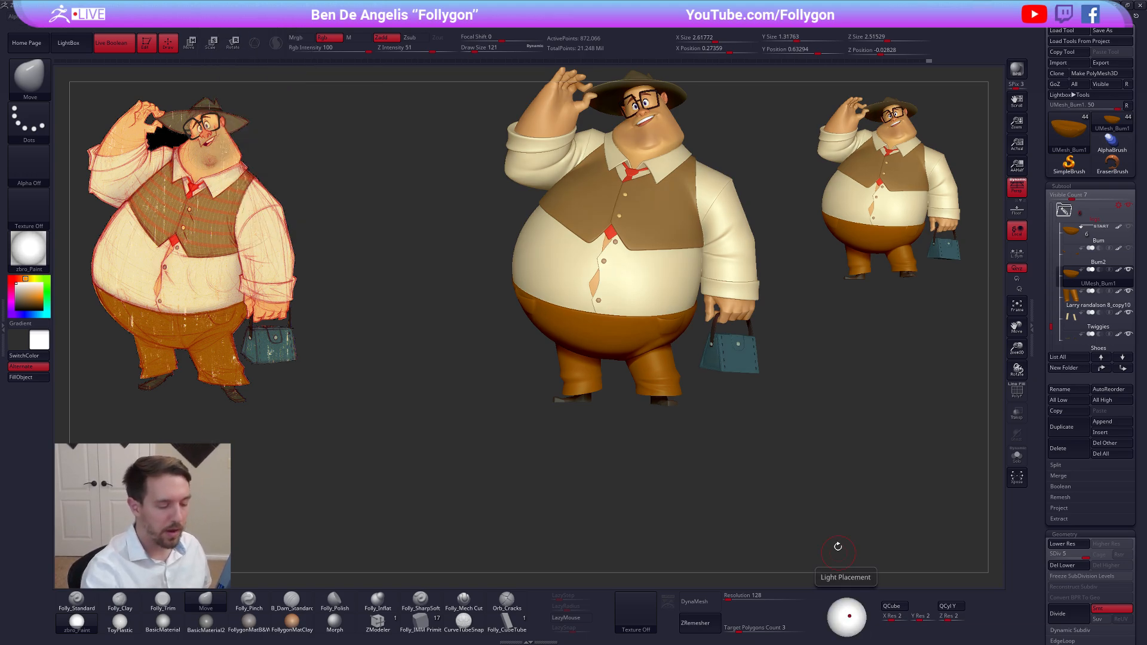
drag(838, 546, 790, 504)
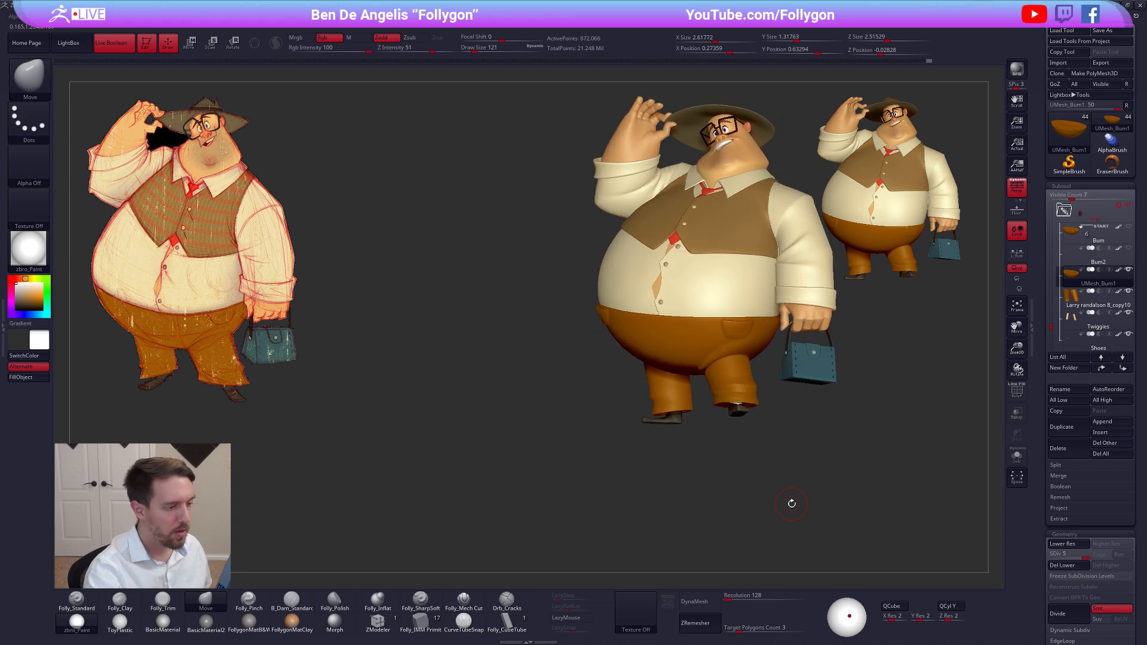
drag(689, 487, 674, 492)
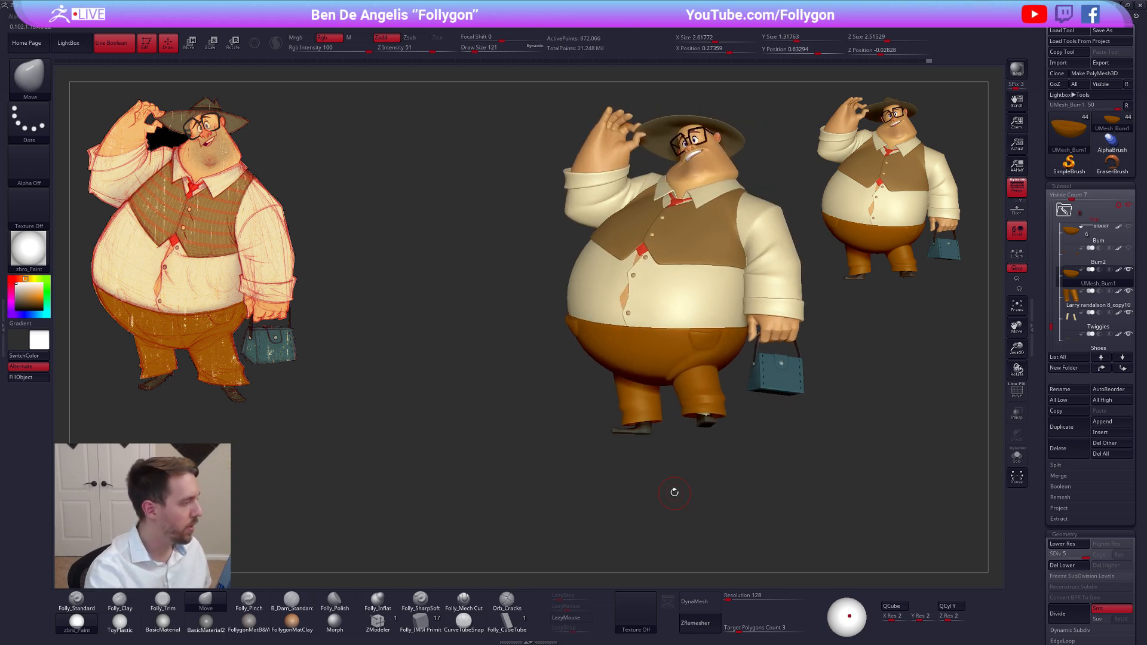
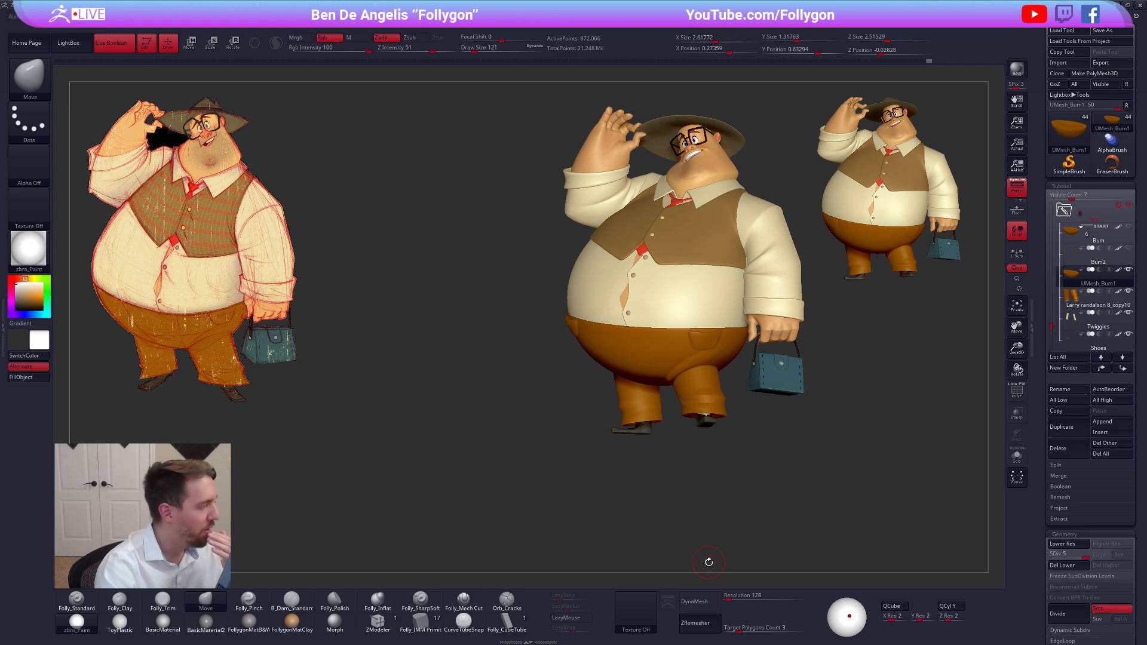
Turn the full character to the front and aim the main light from slightly above the front
right_drag(645, 373, 651, 412)
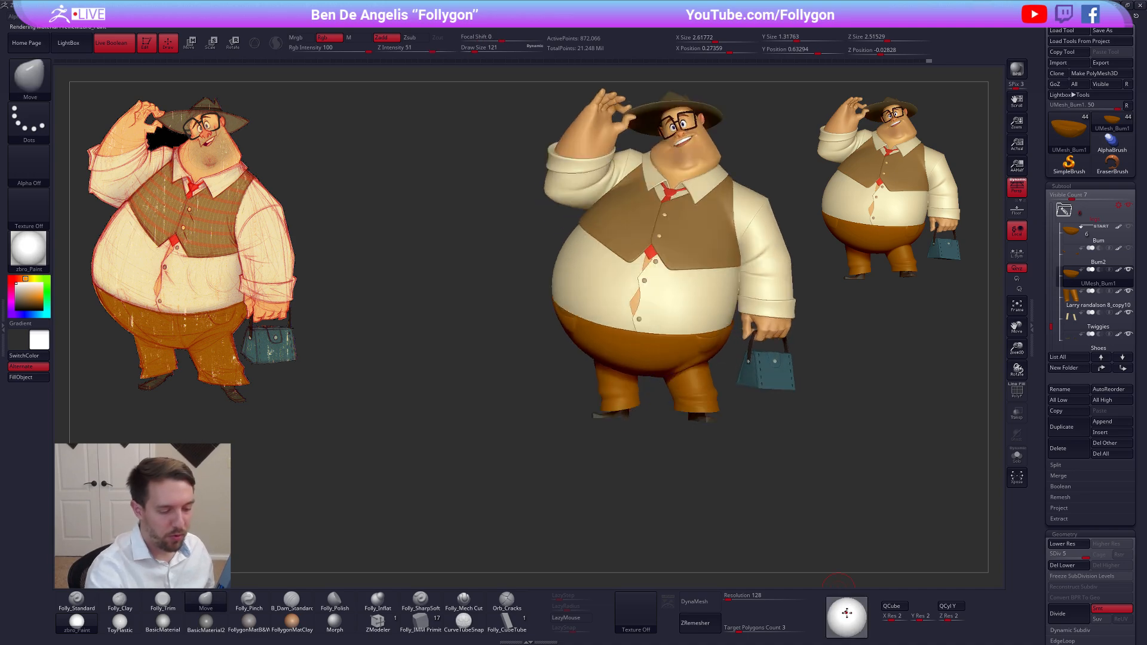
drag(847, 612, 848, 611)
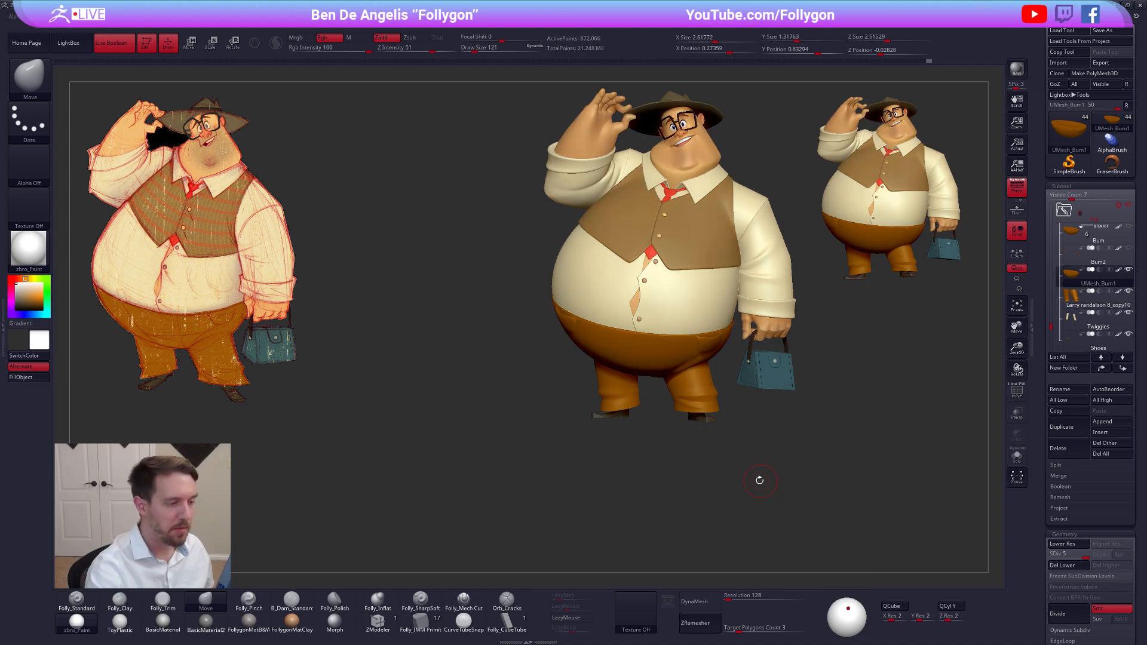
alt+right_drag(758, 479, 681, 506)
Isolate the trouser seat, refine the cloth around the pocket and the fold beneath it with the Move brush down to draw size 74, and restore all parts
key(alt+s)
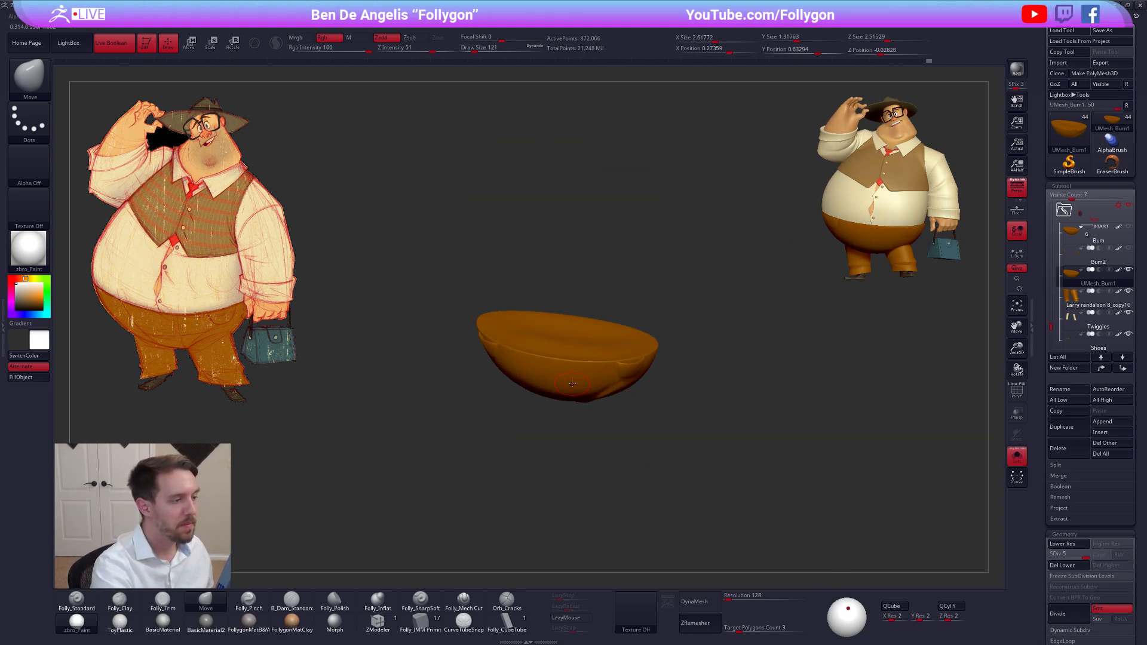
mouse_move(599, 374)
ctrl+right_down()
mouse_move(598, 415)
mouse_move(621, 386)
mouse_move(591, 372)
mouse_move(604, 377)
ctrl+right_up()
ctrl+right_drag(604, 378, 616, 427)
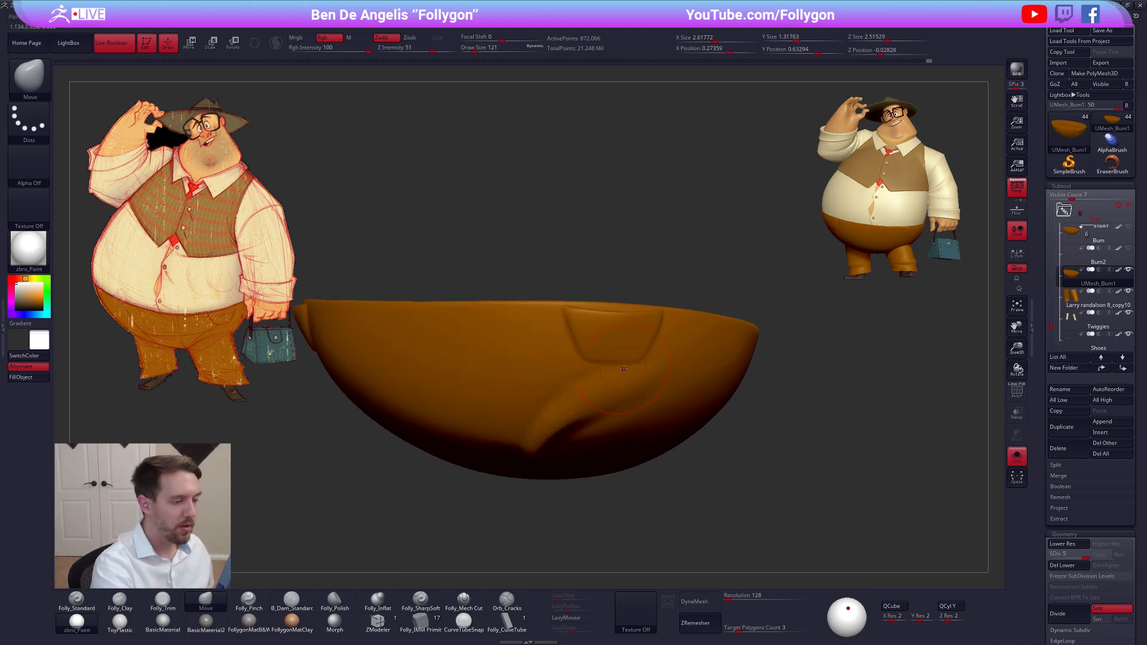
key(space)
key(space)
drag(623, 418, 618, 418)
mouse_move(654, 382)
right_down()
mouse_move(614, 344)
mouse_move(631, 397)
right_up()
key(space)
drag(631, 398, 628, 398)
mouse_move(633, 377)
right_down()
mouse_move(670, 334)
mouse_move(673, 349)
right_up()
shift+drag(661, 351, 645, 351)
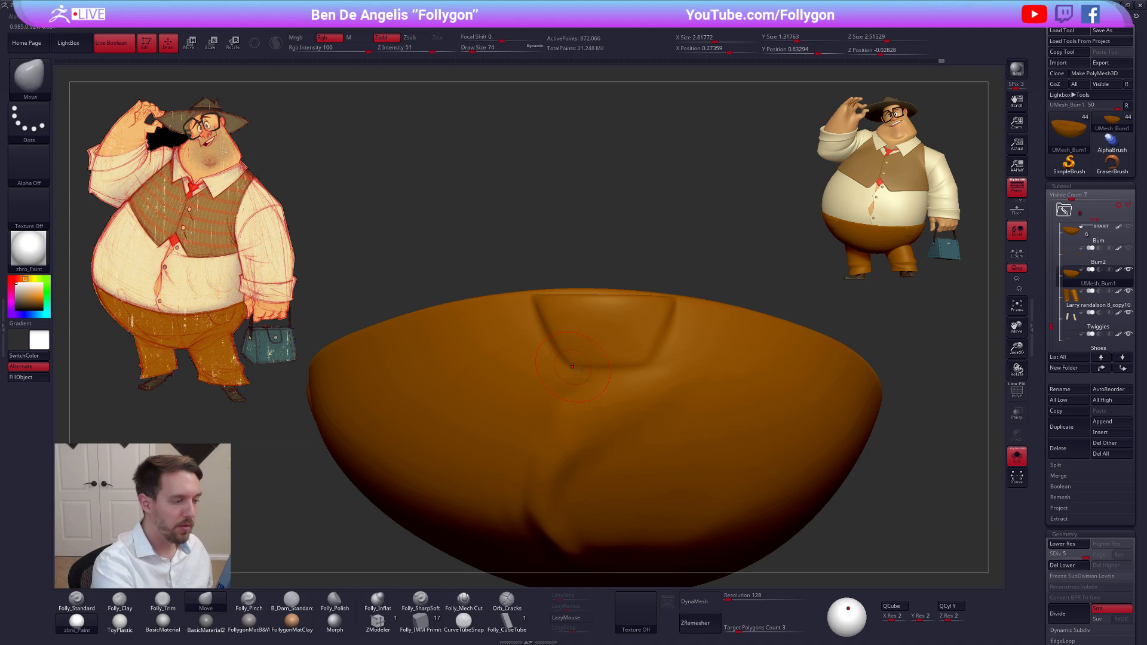
mouse_move(555, 325)
right_down()
mouse_move(610, 394)
mouse_move(608, 369)
mouse_move(605, 353)
mouse_move(561, 399)
mouse_move(594, 368)
mouse_move(600, 420)
mouse_move(670, 460)
mouse_move(610, 425)
right_up()
key(shift+f)
key(shift+f)
key(alt+s)
Select the raised arm's sleeve on the character's back, isolate it and lower it to subdivision level 1
alt+right_drag(767, 460, 728, 486)
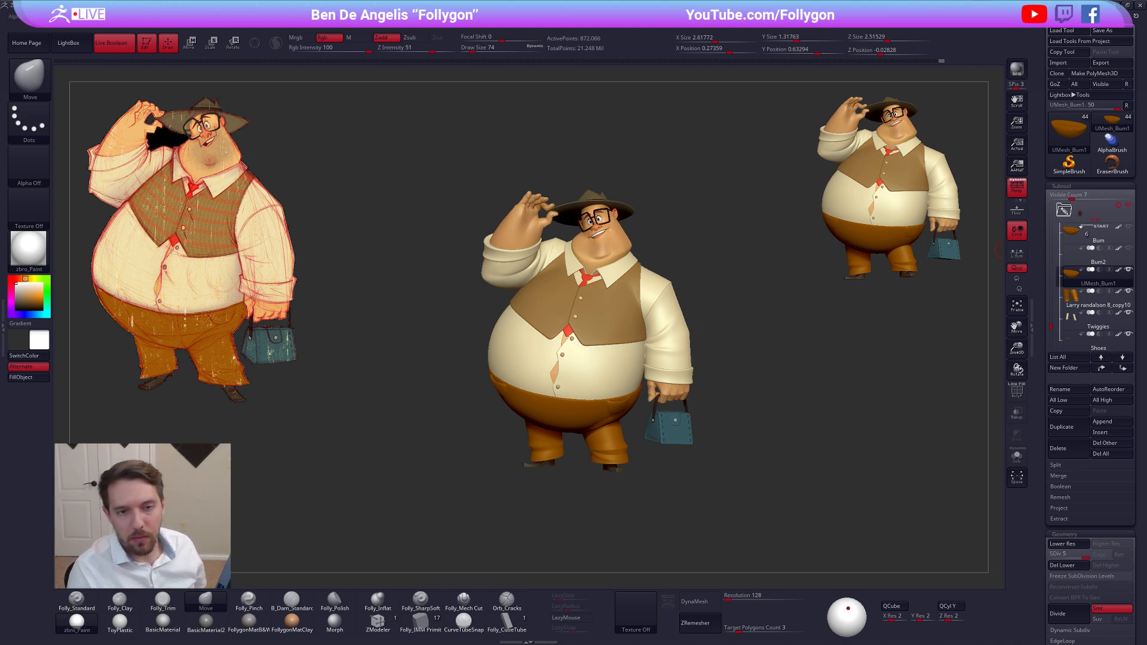
drag(777, 336, 953, 312)
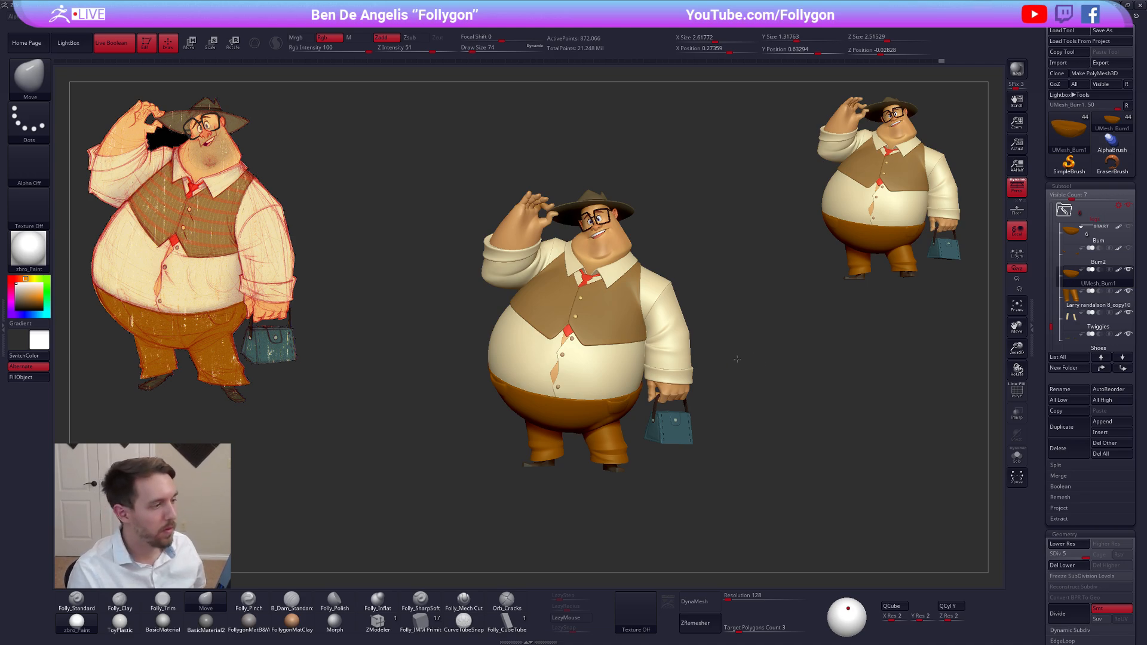
drag(736, 359, 663, 354)
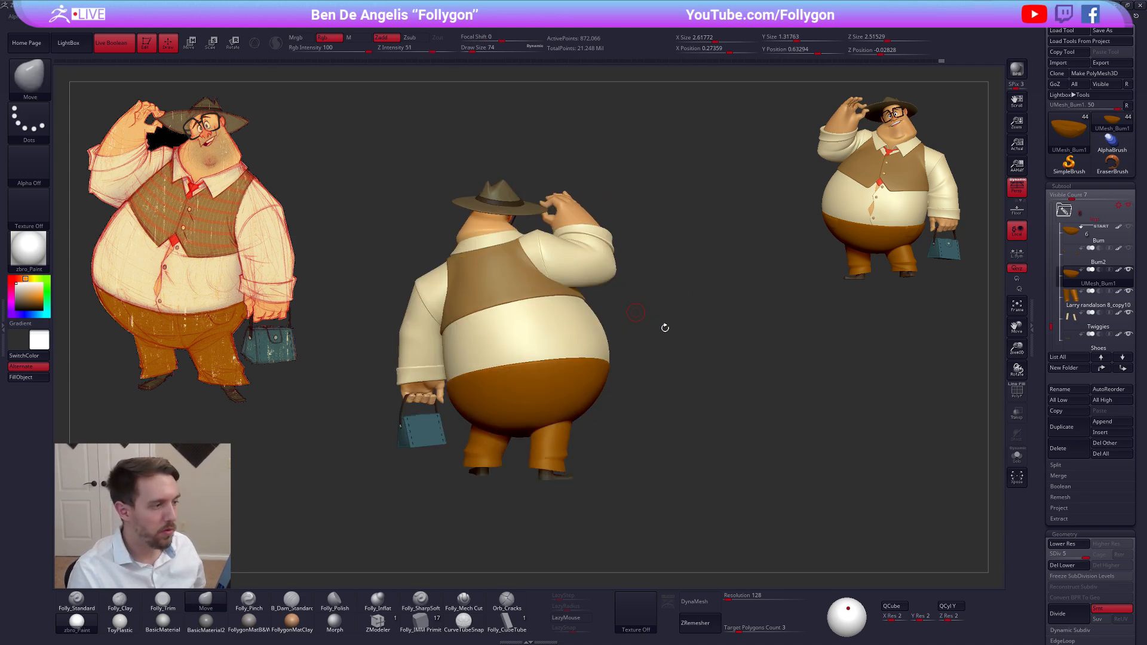
alt+drag(635, 313, 678, 339)
mouse_move(651, 323)
mouse_down()
mouse_move(633, 298)
mouse_move(646, 306)
mouse_up()
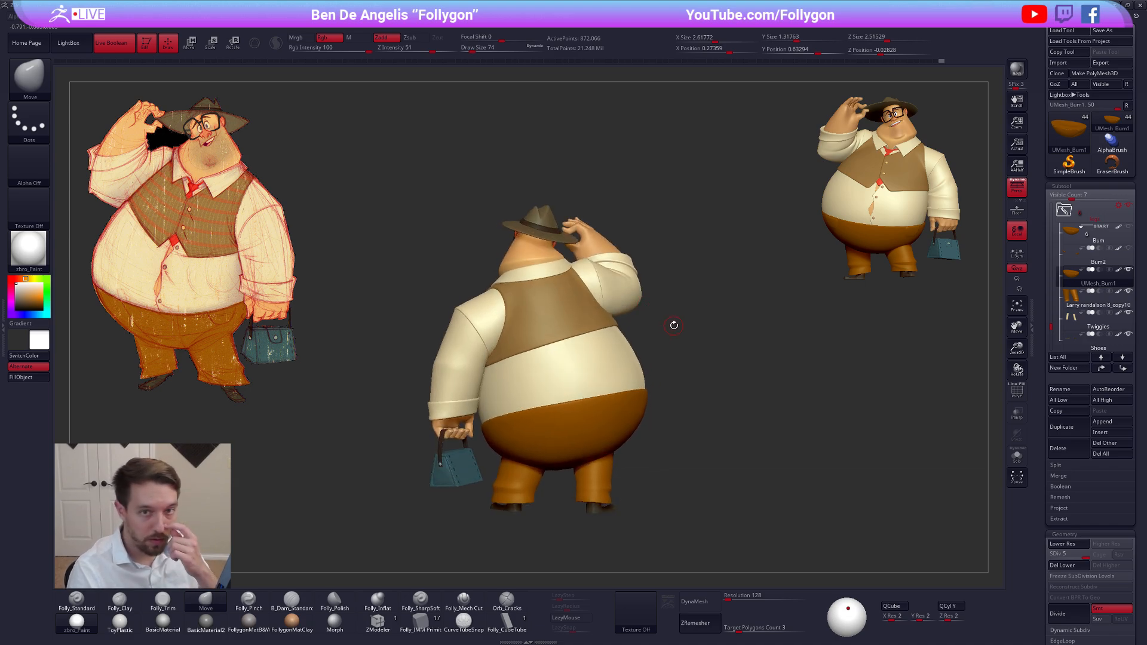
alt+click(622, 285)
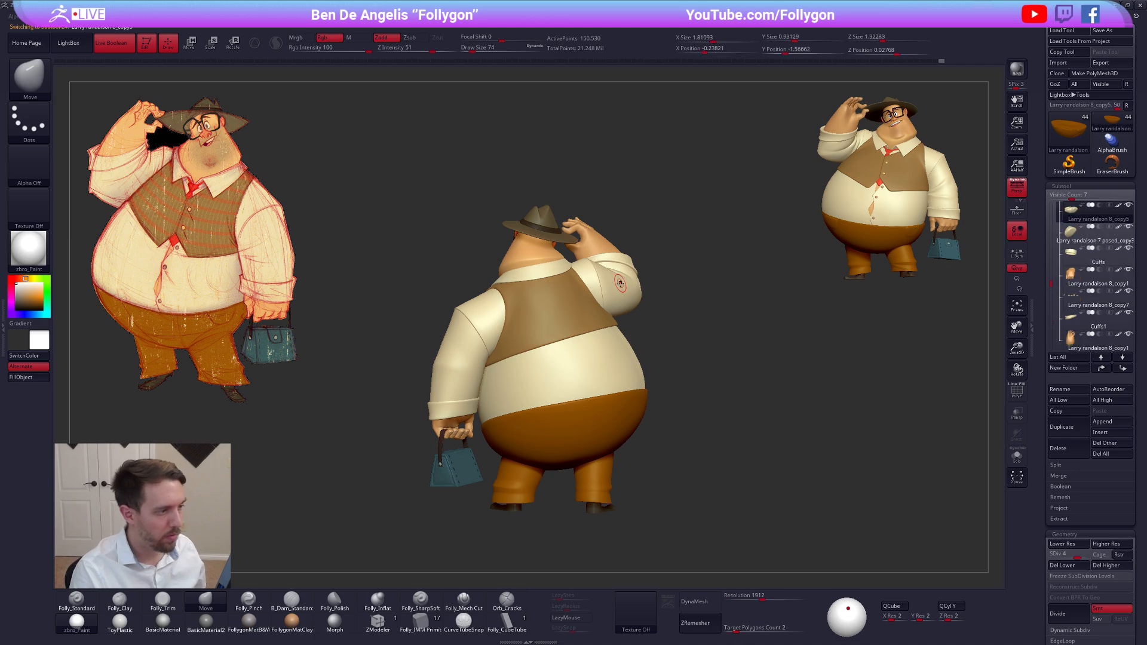
key(alt+s)
key(f)
key(shift+d)
key(shift+d)
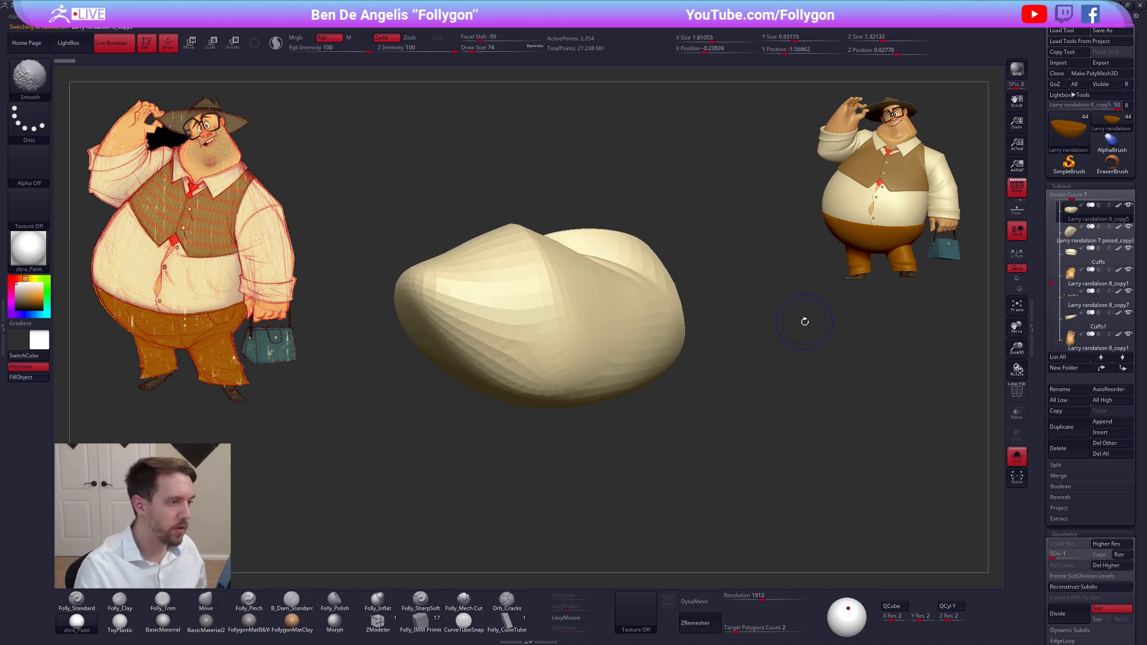
Reshape the back of the raised sleeve with the Move brush at draw sizes 160 and 265, showing the full character for context
key(space)
drag(604, 268, 611, 268)
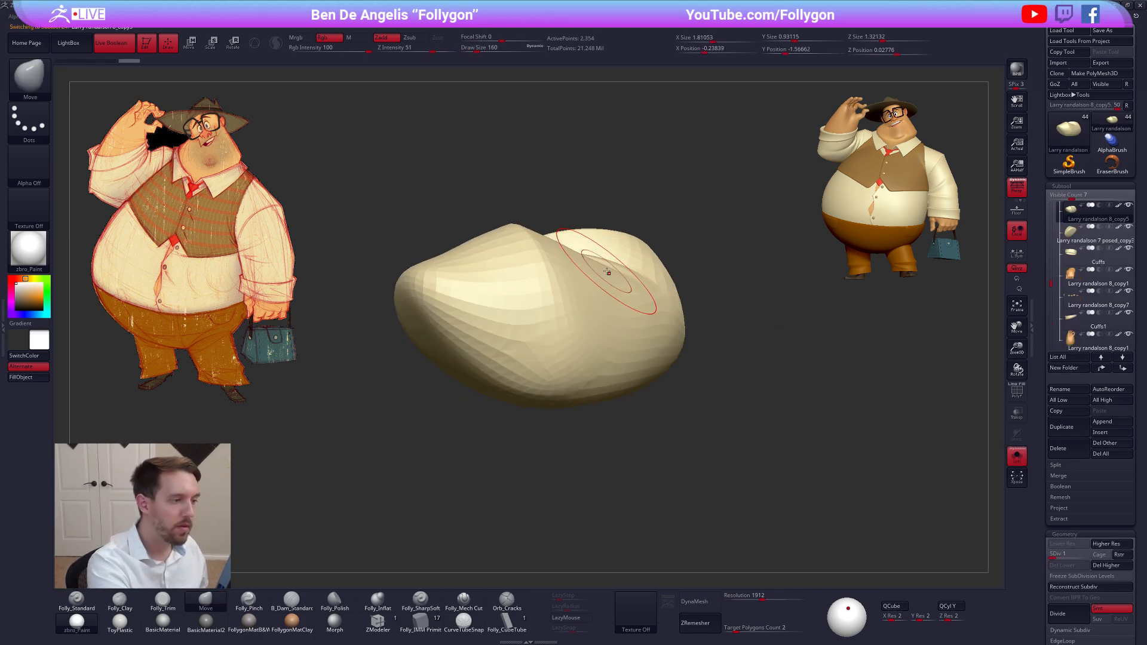
key(shift+f)
key(shift+f)
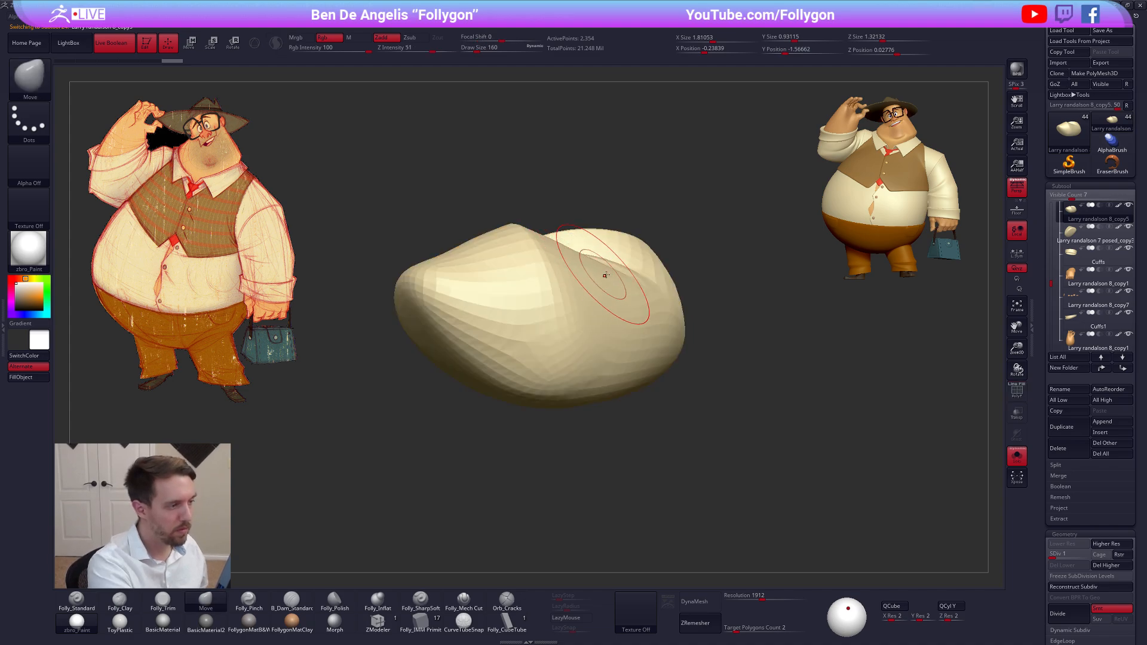
drag(604, 274, 607, 274)
right_drag(607, 274, 568, 307)
key(alt+s)
key(space)
drag(623, 301, 630, 302)
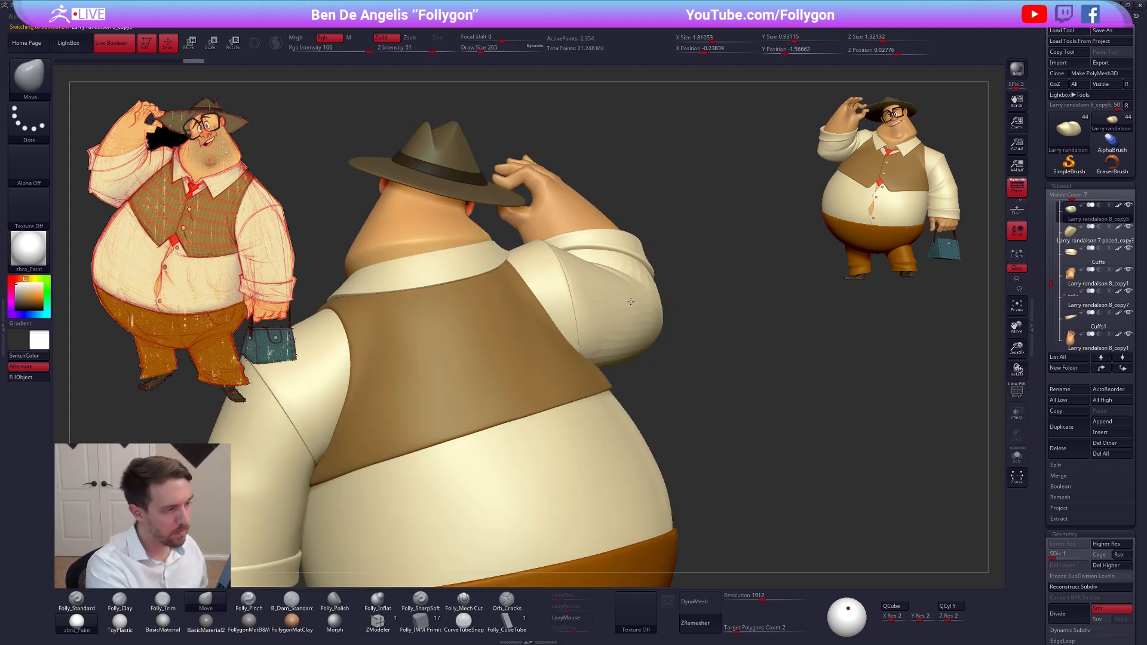
mouse_move(631, 303)
right_down()
mouse_move(631, 280)
mouse_move(629, 293)
mouse_move(563, 326)
right_up()
Raise the sleeve back to subdivision level 5 and refine its upper arm with the Move brush at draw size 227
key(d)
key(space)
drag(598, 327, 595, 327)
key(d)
key(d)
key(d)
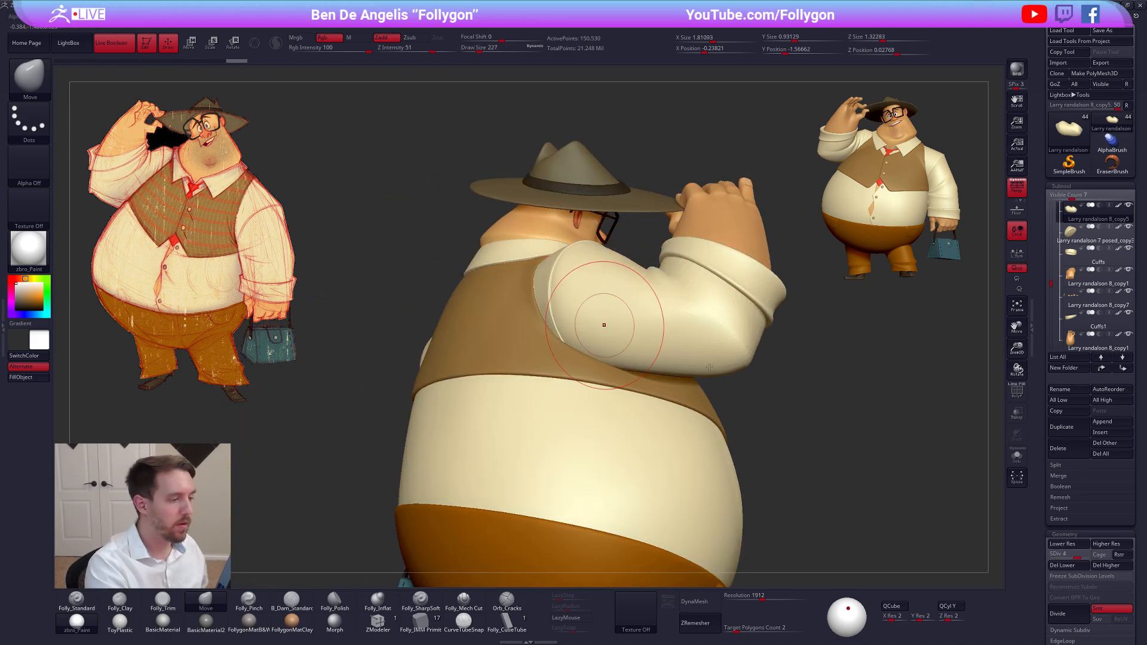
right_drag(713, 369, 721, 395)
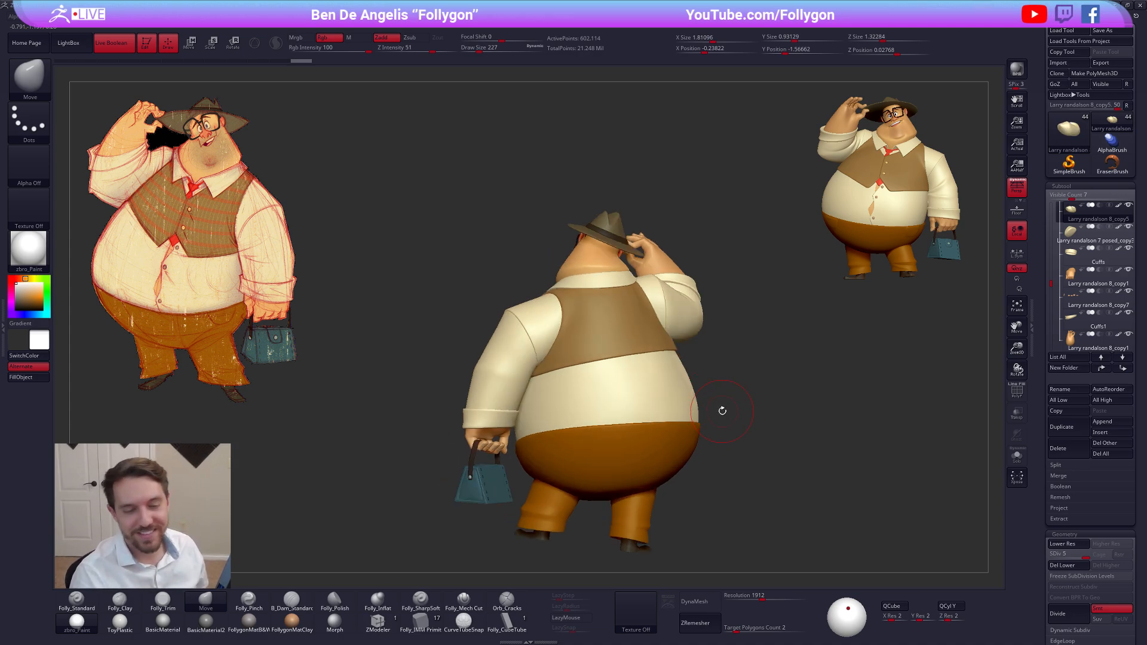
Face the full character forward and combine all its subtools into one posing mesh with TPoseMesh
right_drag(538, 472, 591, 460)
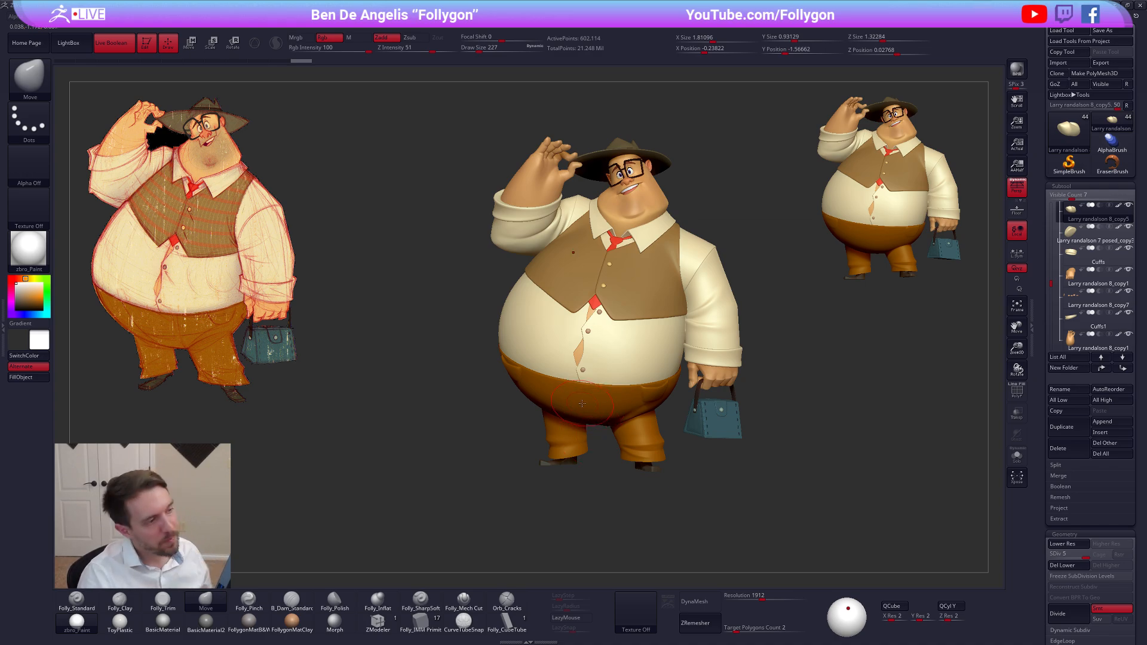
key(ctrl+shift+f)
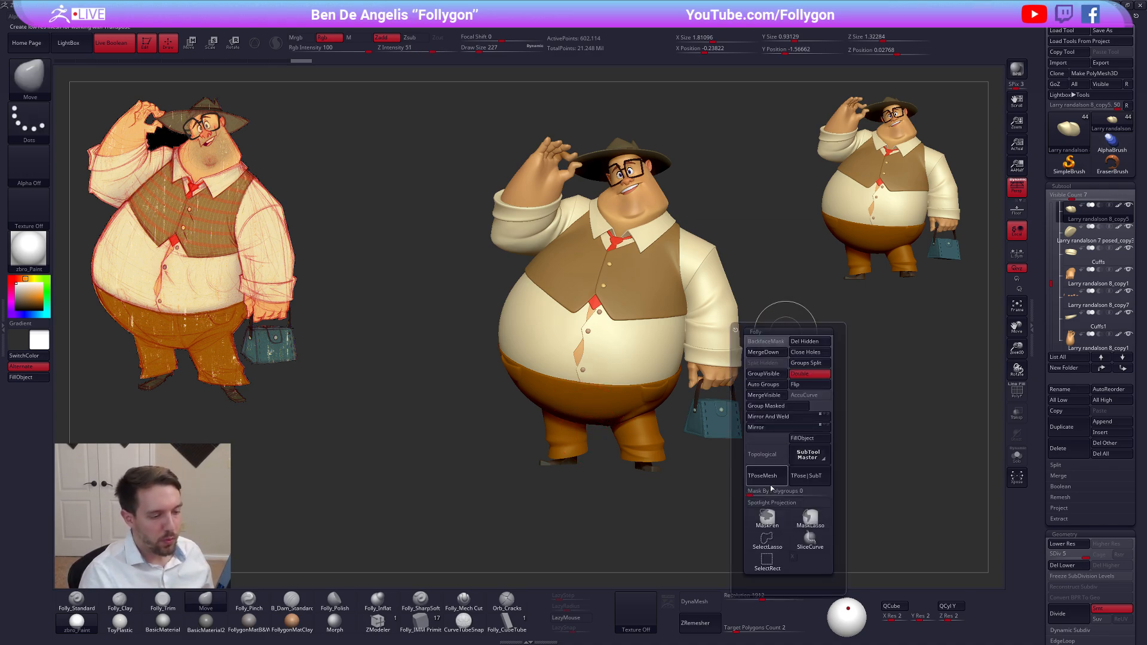
click(769, 485)
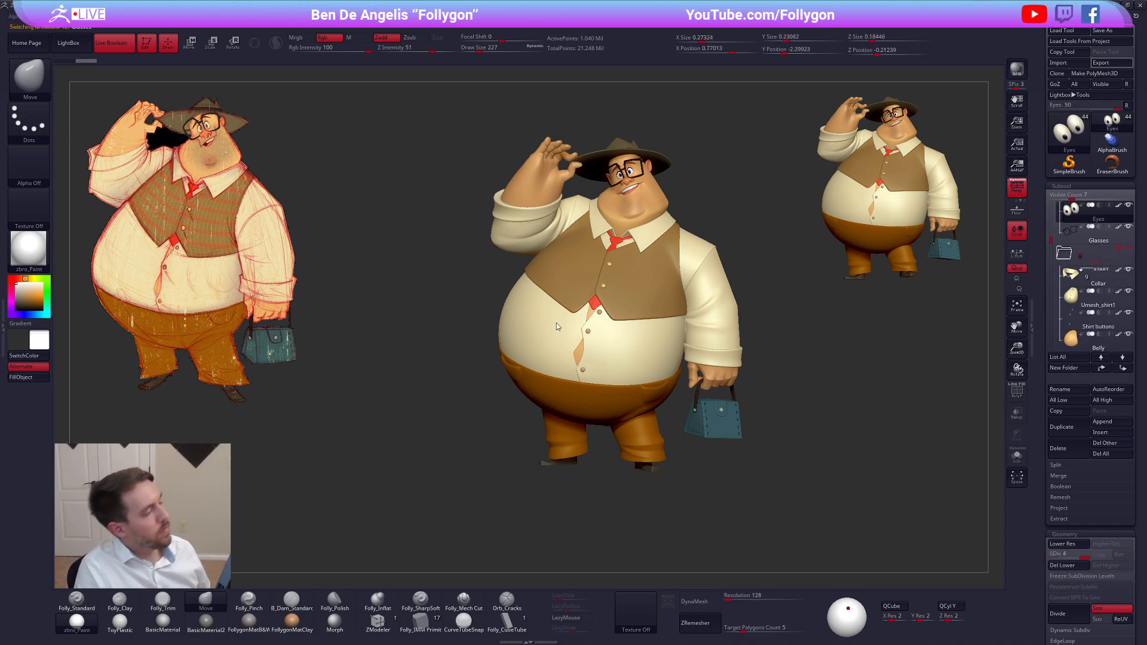
key(alt+Tab)
click(724, 278)
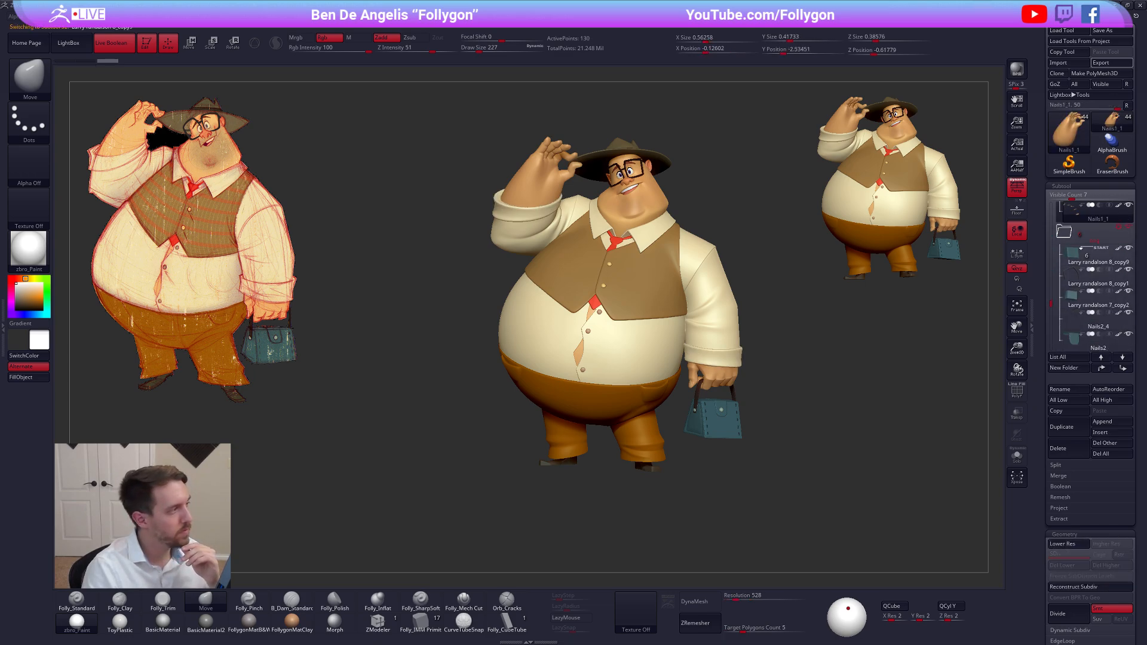
key(Down)
key(Down)
key(Down)
key(Down)
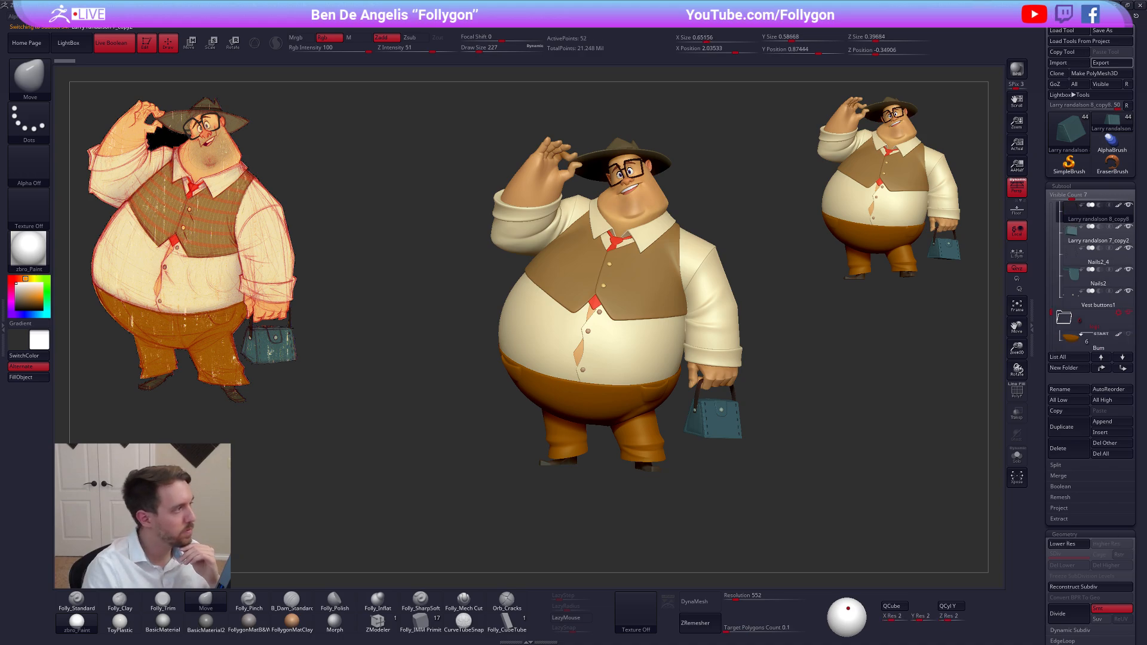
key(Down)
key(Down)
key(Down)
key(Down)
key(Down)
key(Down)
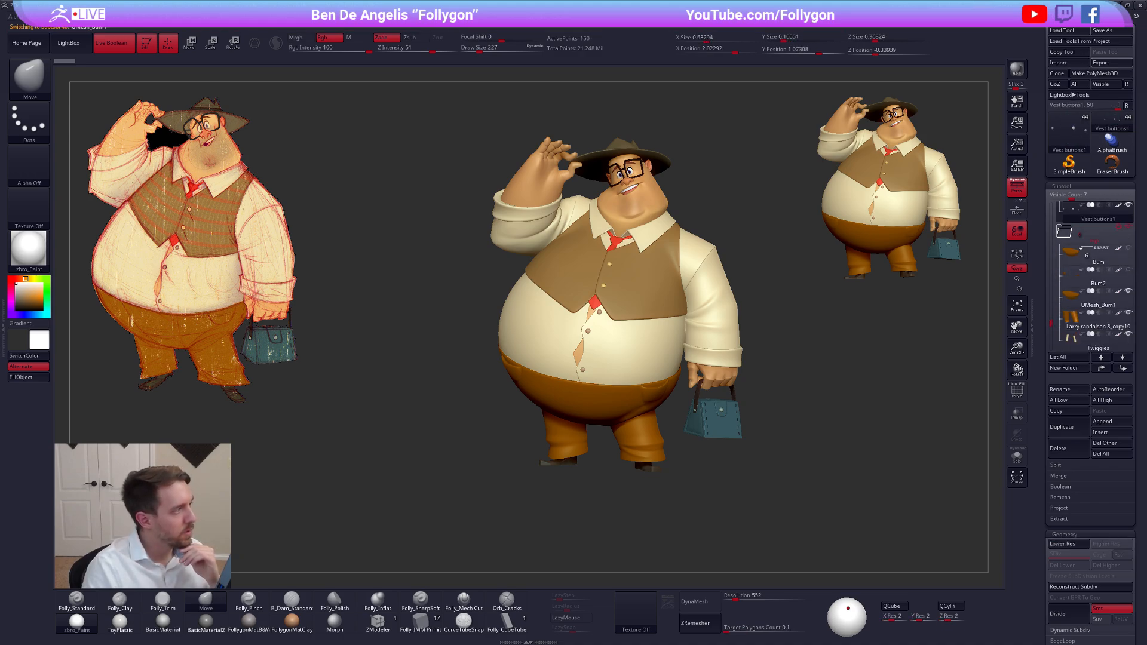
key(Down)
key(Down)
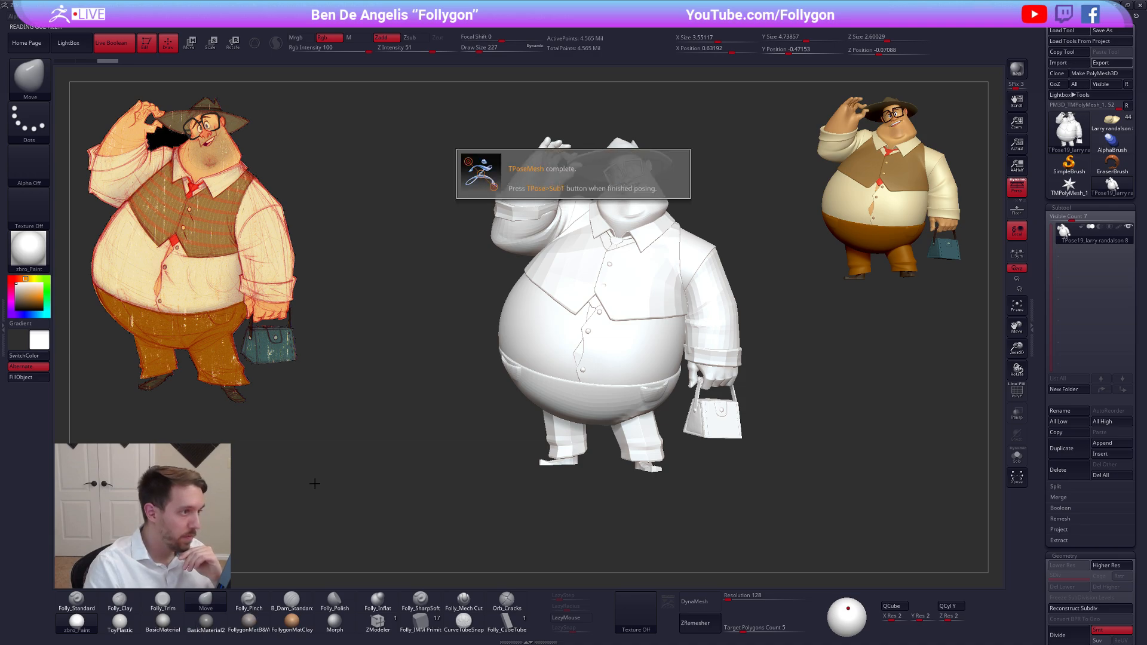
Apply the FollygonMatB&W material to the combined posing mesh
click(248, 621)
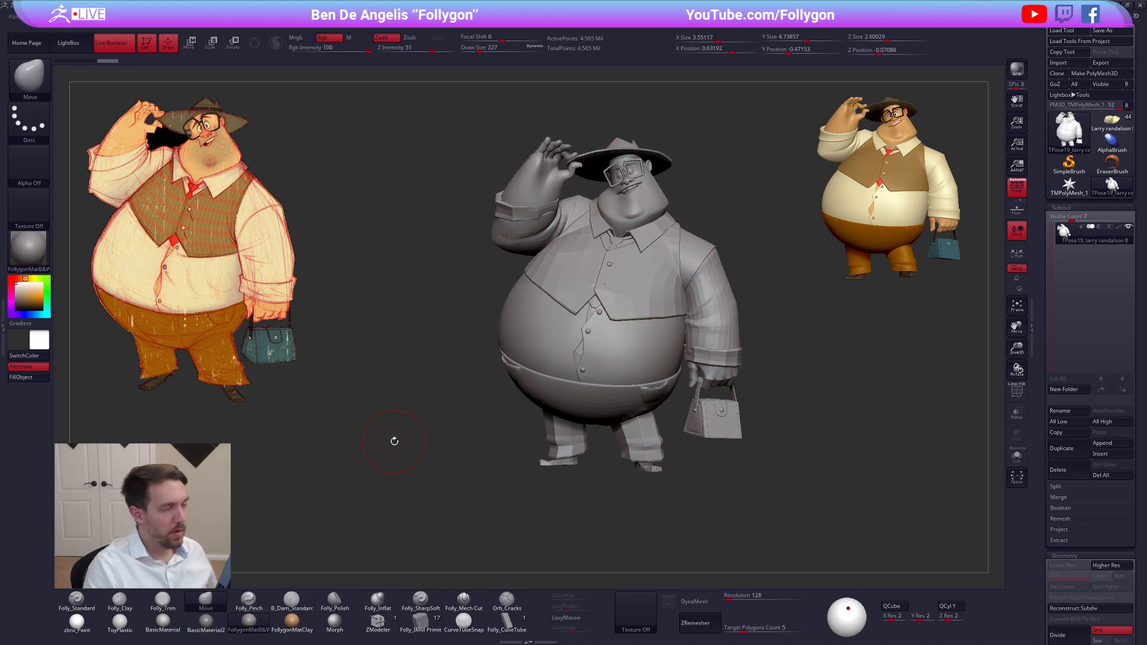
mouse_move(543, 150)
ctrl+right_down()
mouse_move(542, 170)
mouse_move(584, 165)
mouse_move(561, 214)
mouse_move(527, 197)
mouse_move(579, 243)
ctrl+right_up()
alt+right_drag(618, 295, 583, 233)
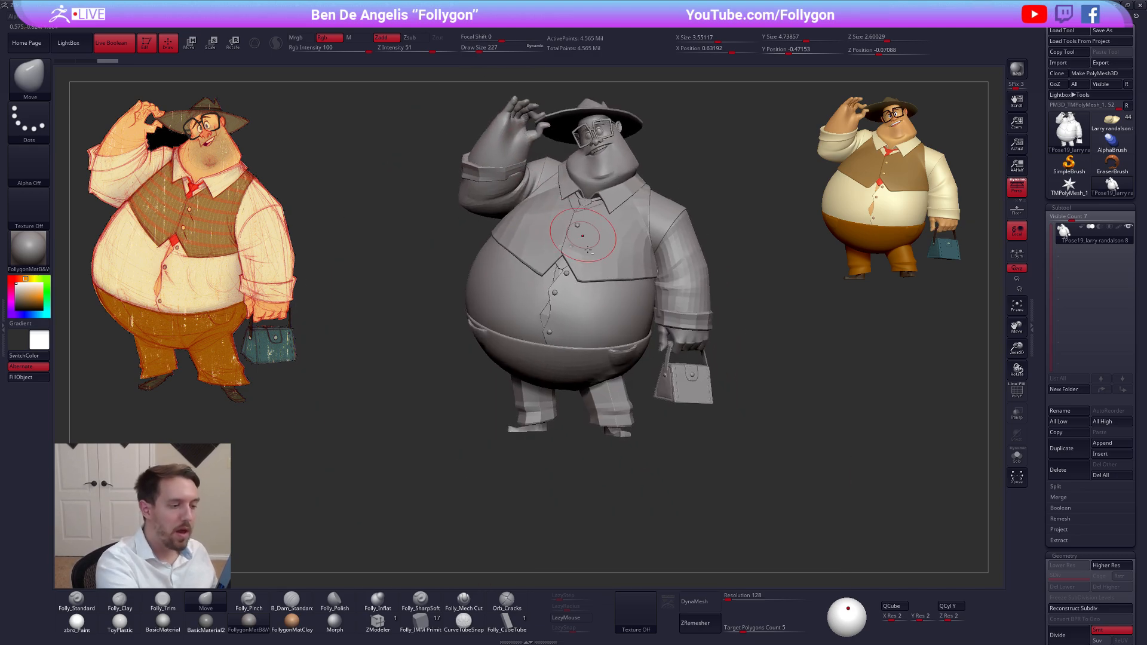
Isolate the trouser legs' polygroup to inspect its wireframe, and show the whole posing mesh again
key(shift+f)
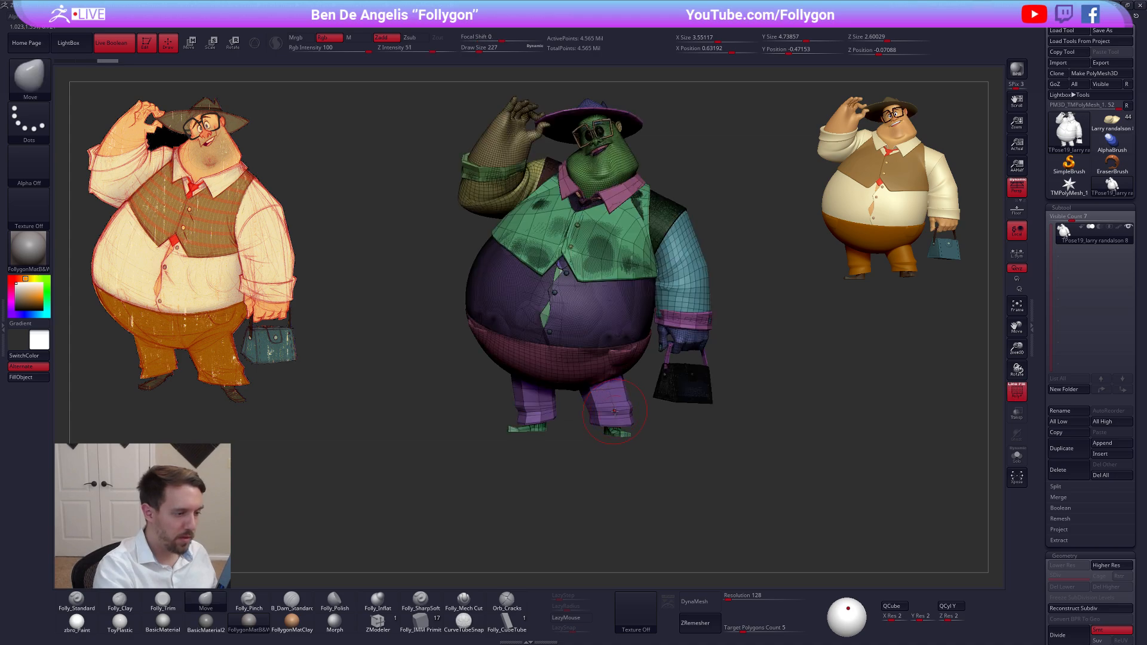
ctrl+shift+click(615, 415)
key(shift+f)
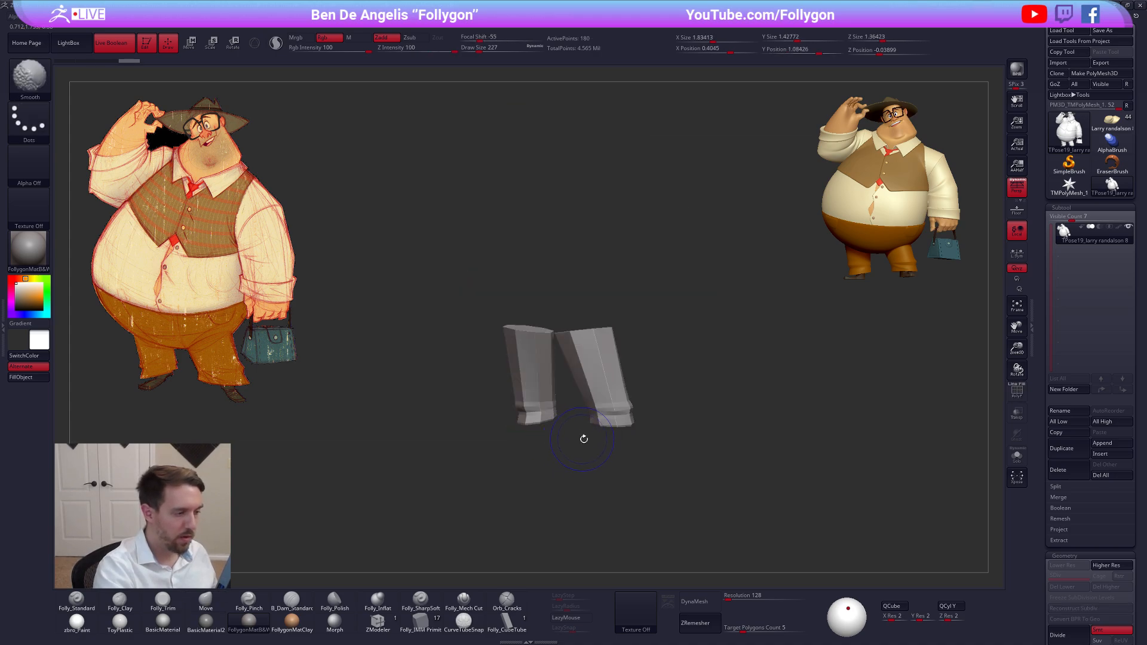
key(shift+f)
key(ctrl+shift)
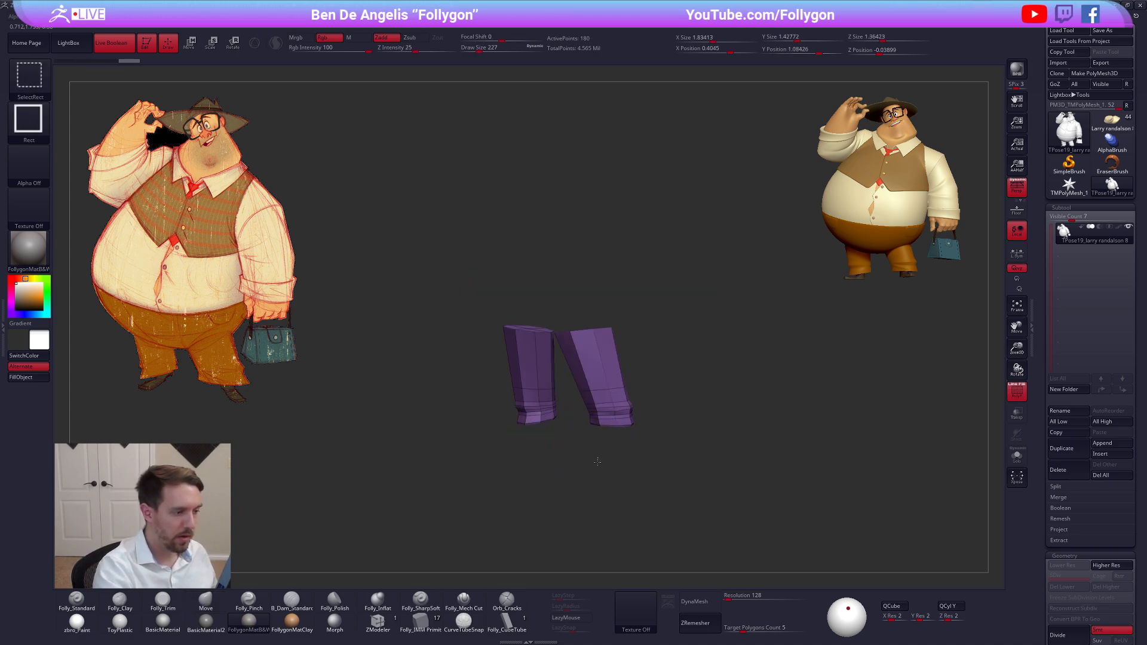
ctrl+shift+click(597, 461)
key(shift+f)
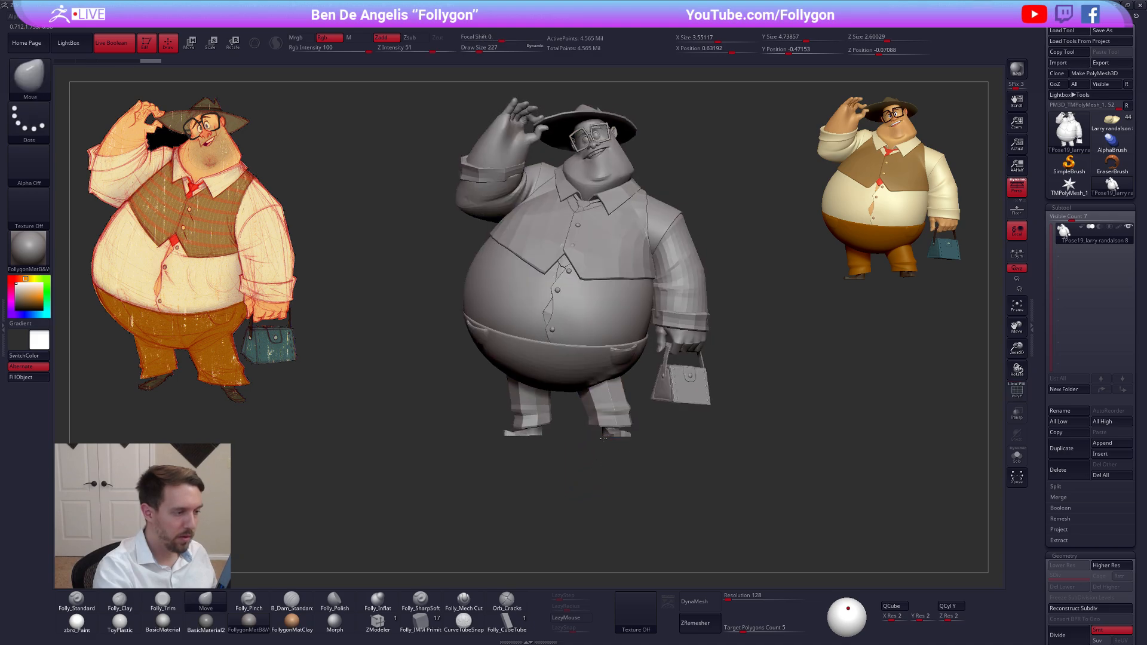
Try masking everything except the trouser legs by polygroup, and clear the mask
drag(603, 438, 604, 397)
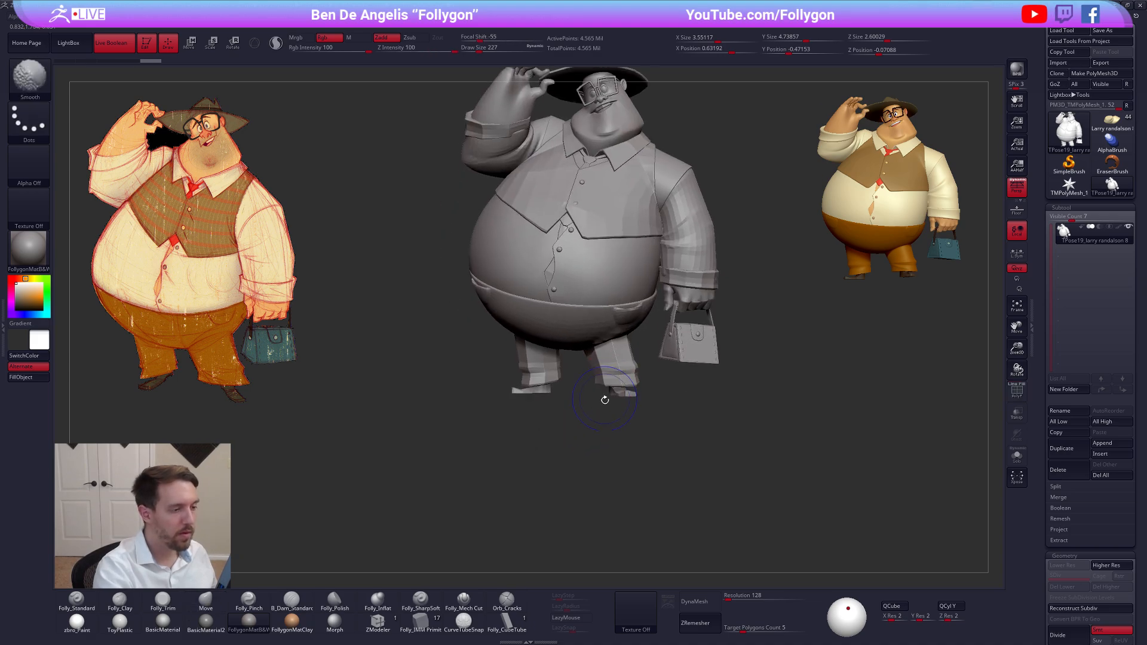
key(shift+f)
key(w)
ctrl+click(618, 372)
key(q)
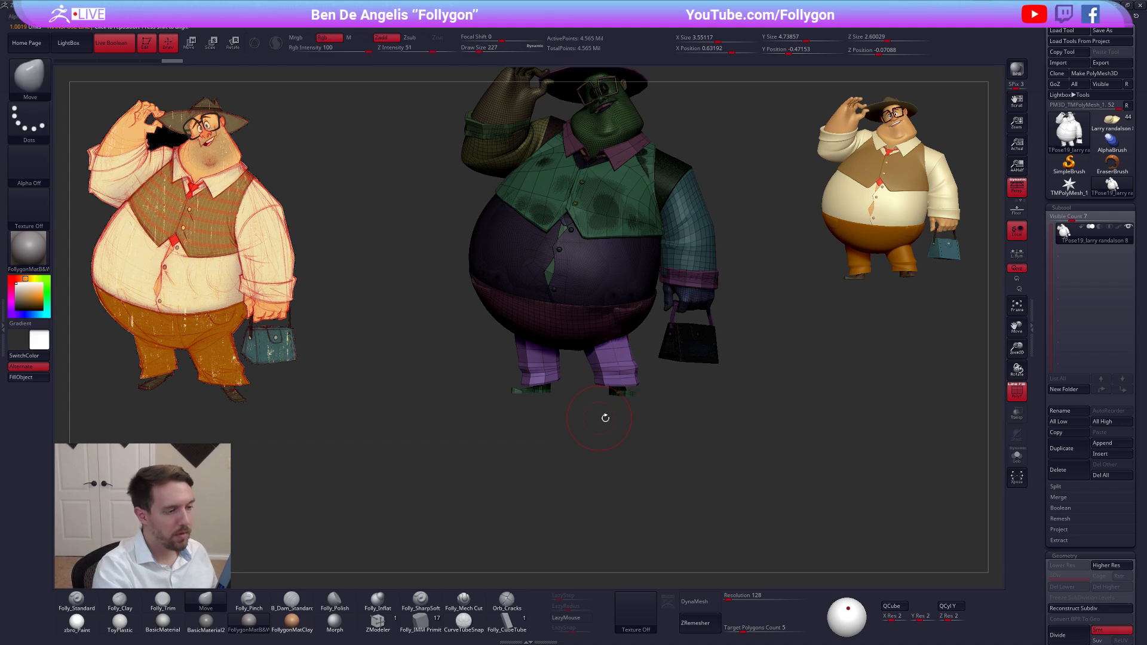
key(shift+f)
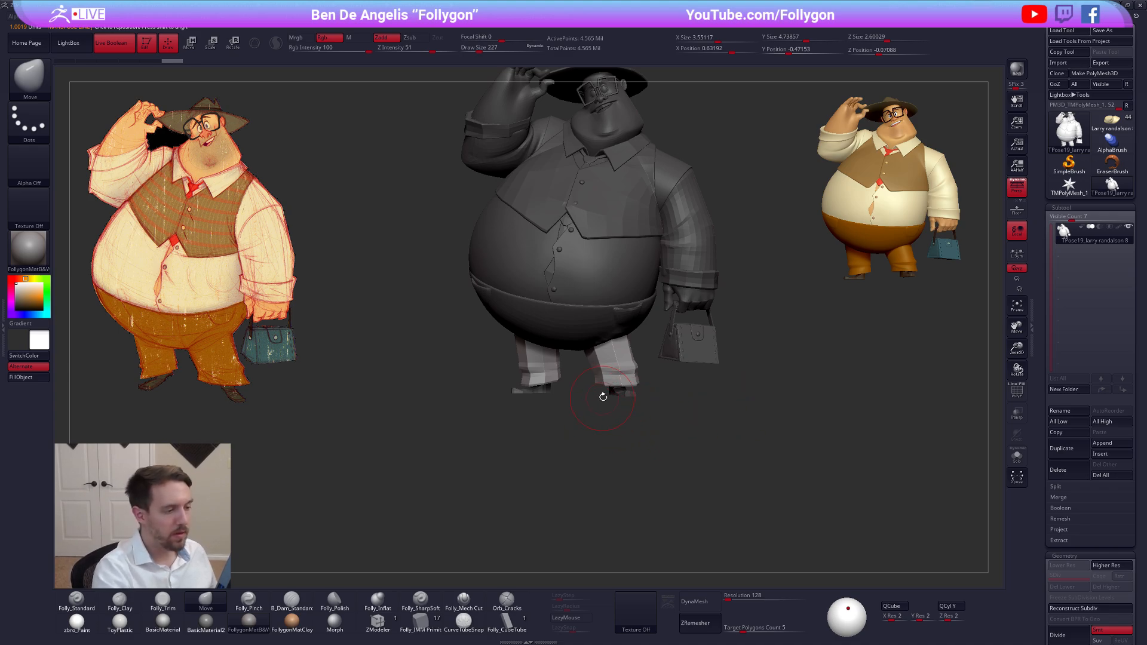
ctrl+drag(604, 425, 620, 395)
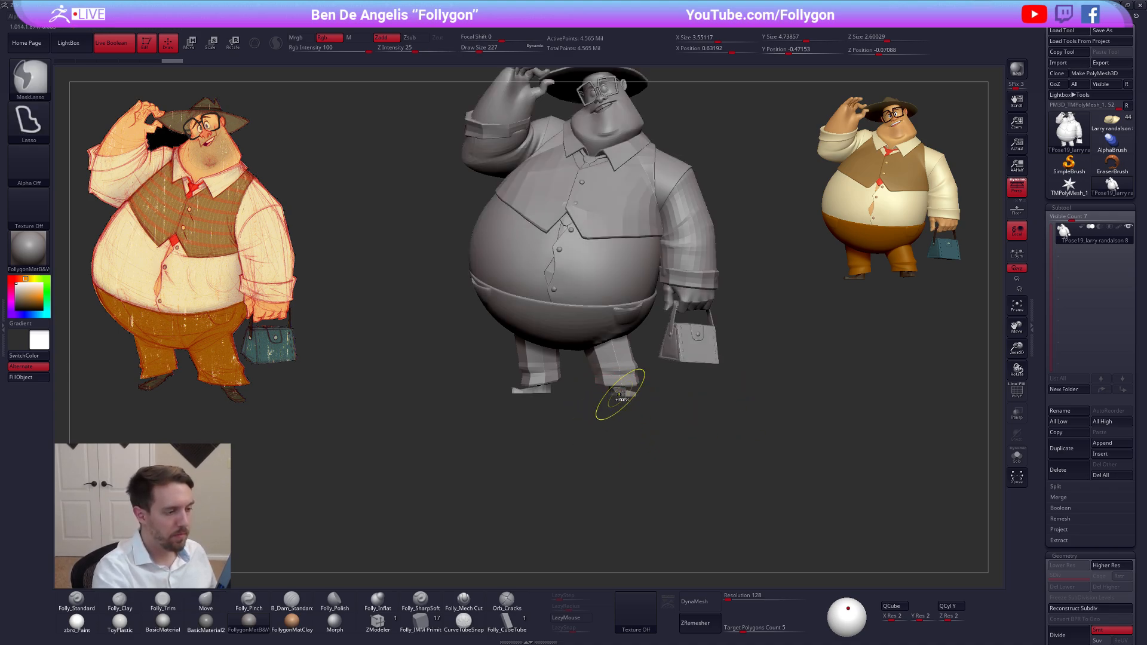
Isolate the trouser legs and give each leg its own polygroup with Auto Groups
ctrl+shift+click(622, 375)
key(shift+f)
key(ctrl+shift+f)
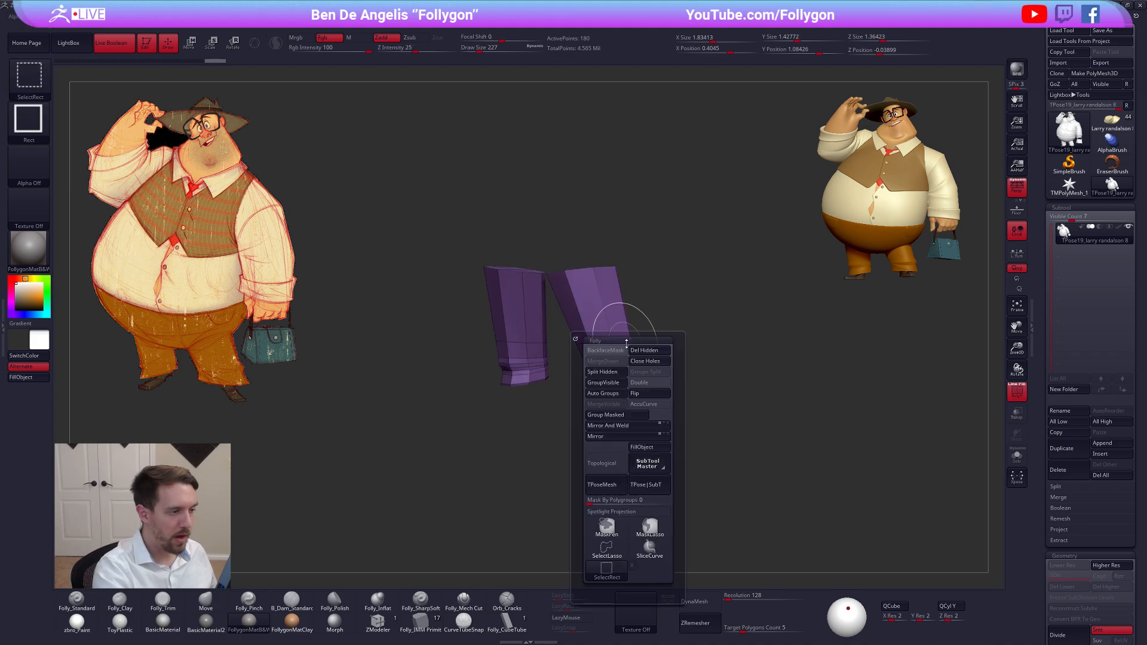
click(605, 393)
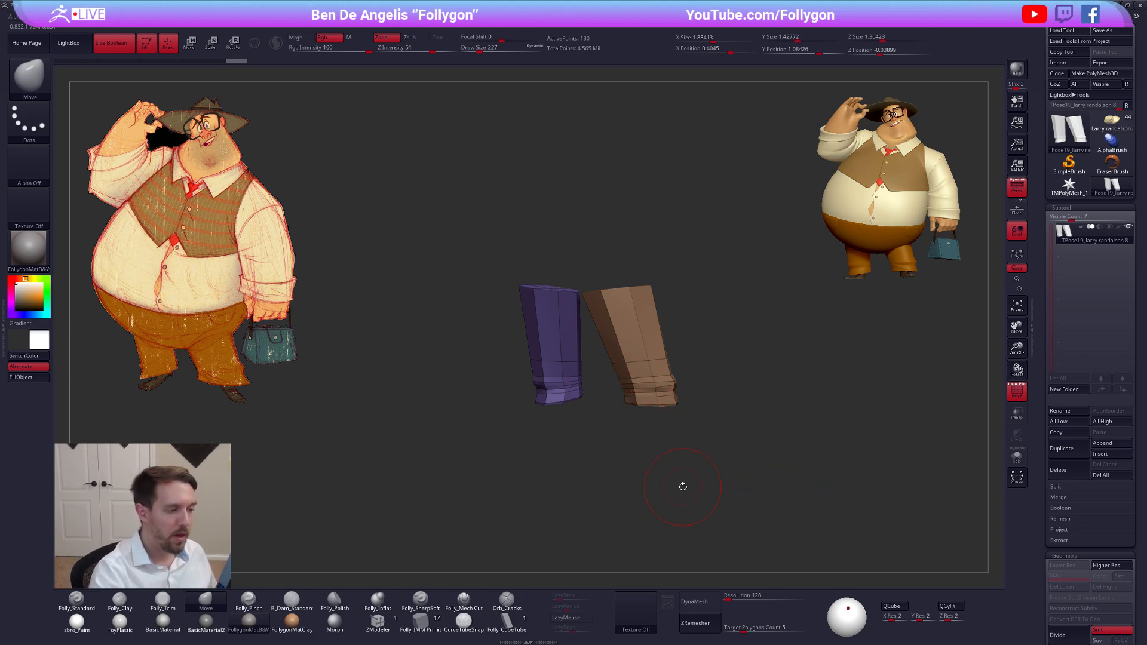
Show the whole posing mesh again and mask everything except the brown trouser leg's polygroup
drag(683, 487, 660, 368)
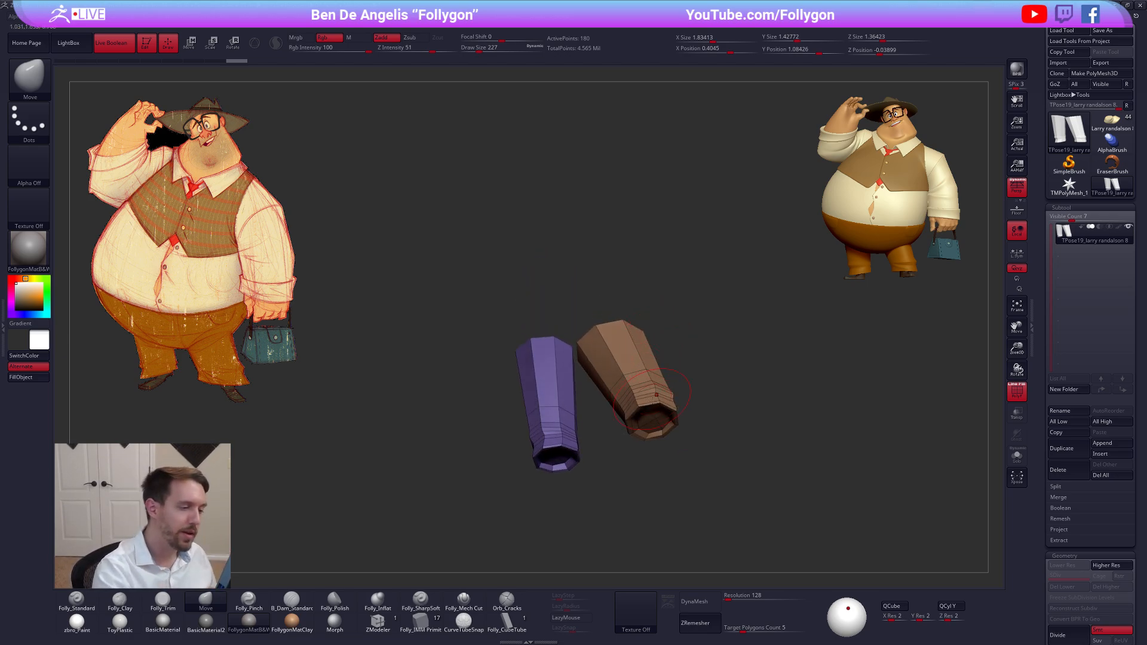
right_drag(655, 395, 639, 422)
ctrl+click(639, 430)
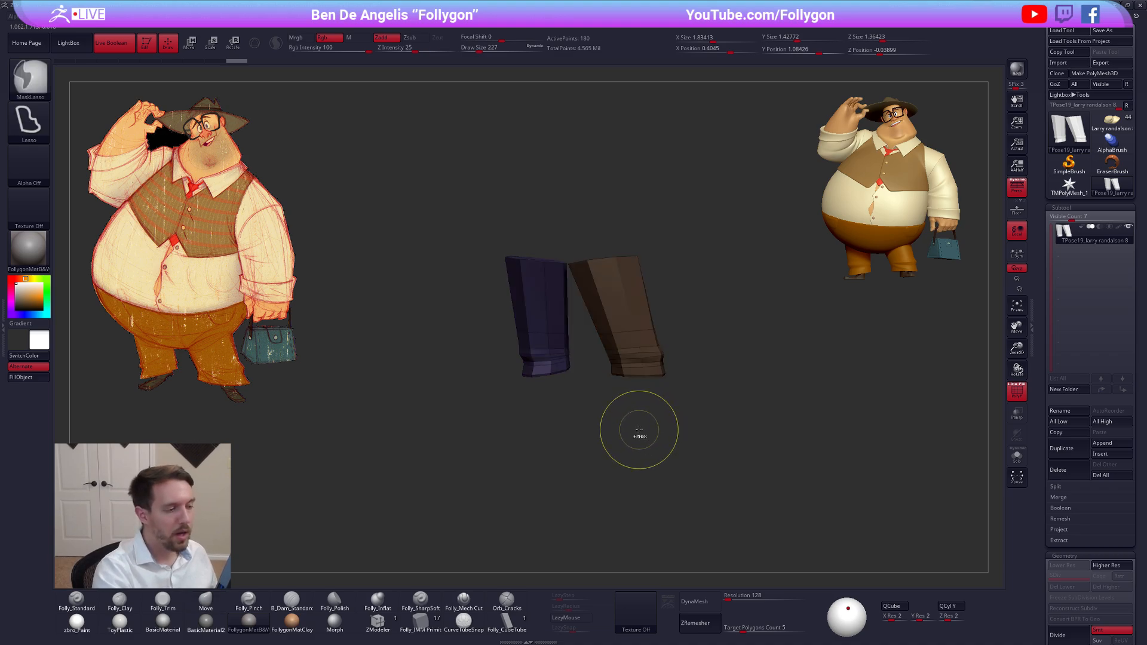
ctrl+click(639, 430)
ctrl+shift+click(675, 397)
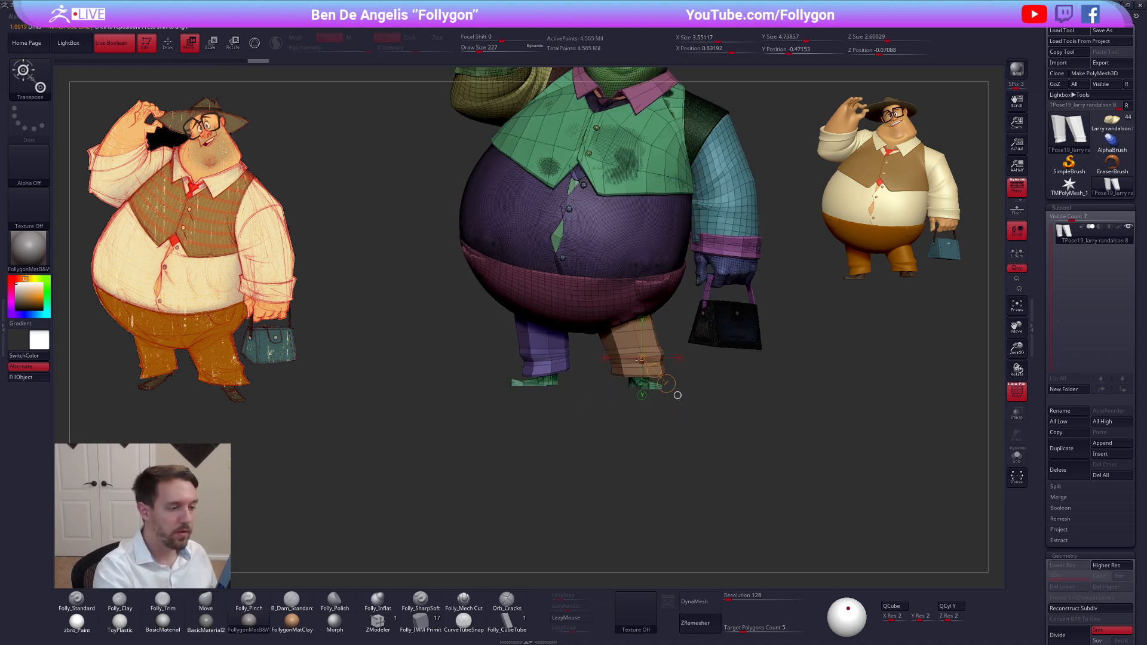
Scale the unmasked brown trouser leg across its depth and width with Transpose Scale, working from underneath the figure
key(b)
key(m)
key(v)
drag(670, 414, 646, 387)
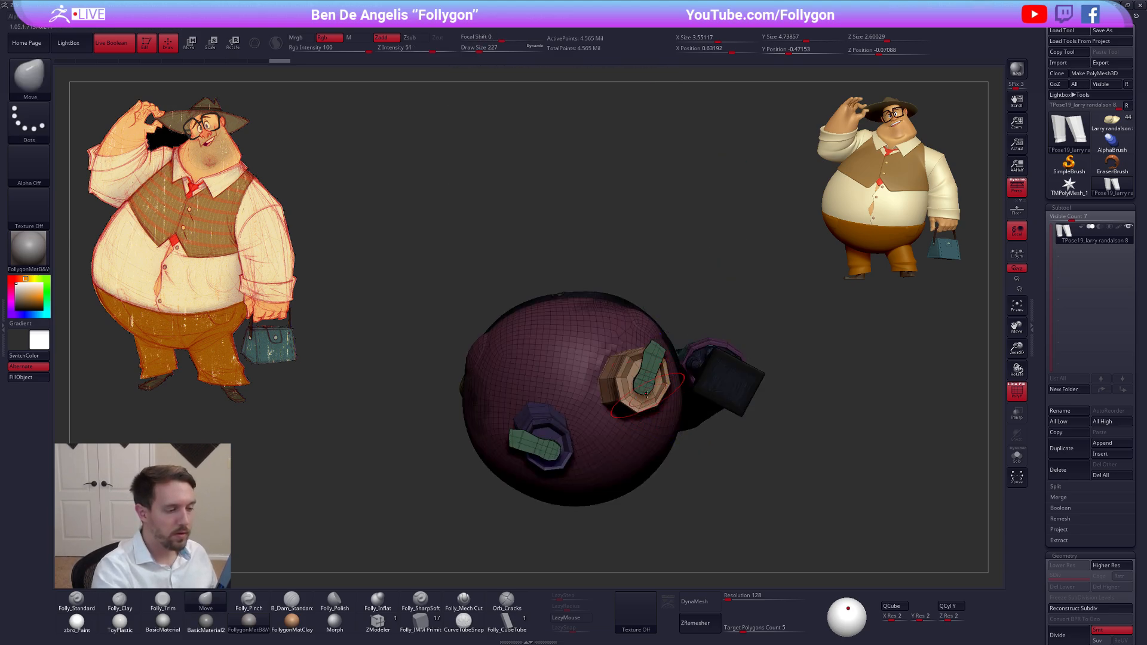
key(e)
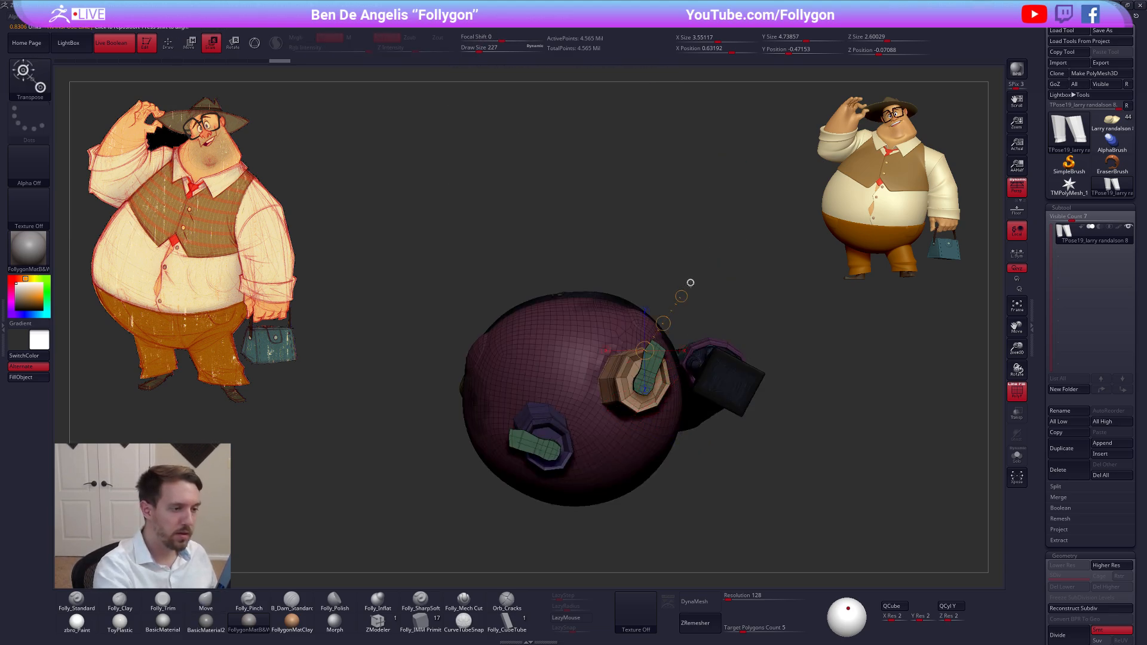
click(689, 284)
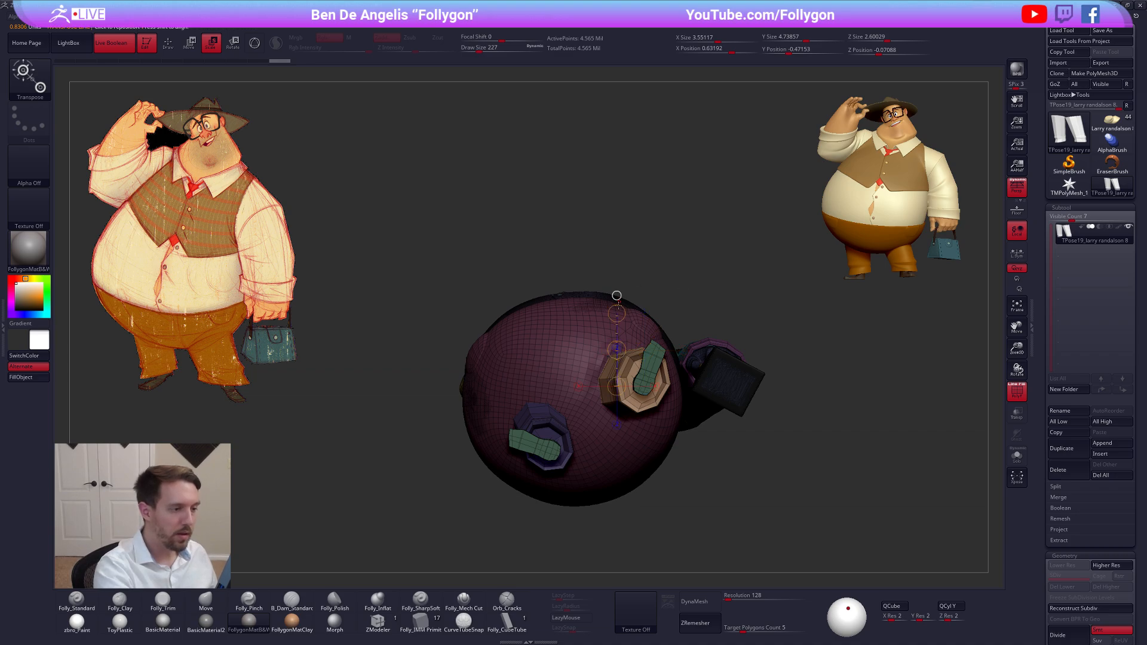
click(655, 386)
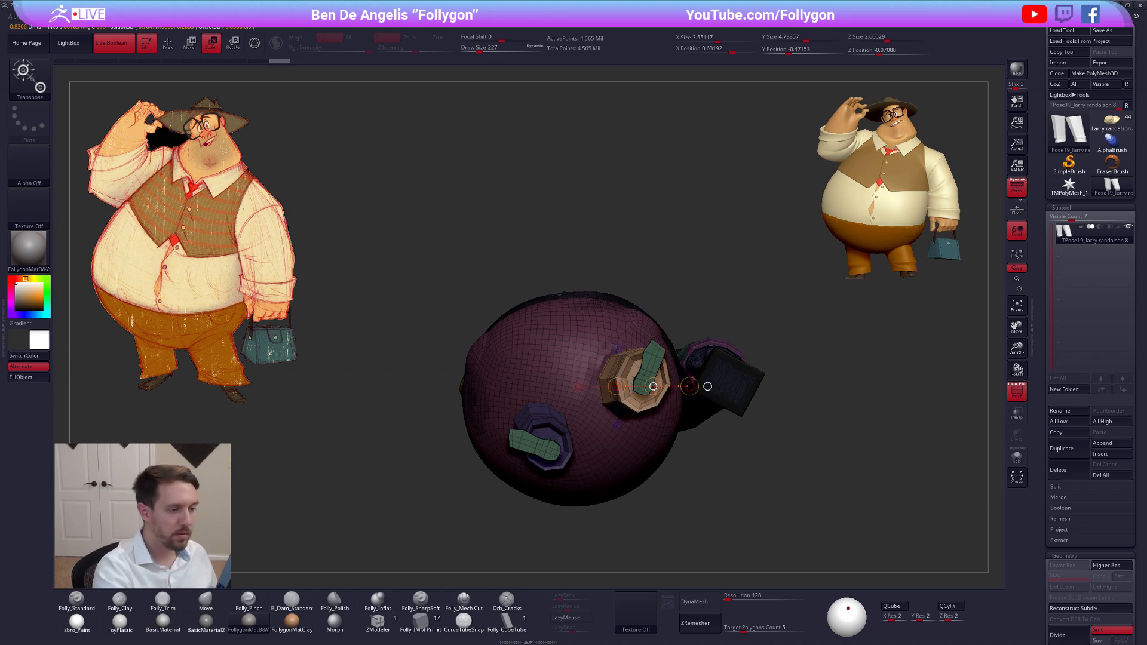
drag(693, 281, 689, 434)
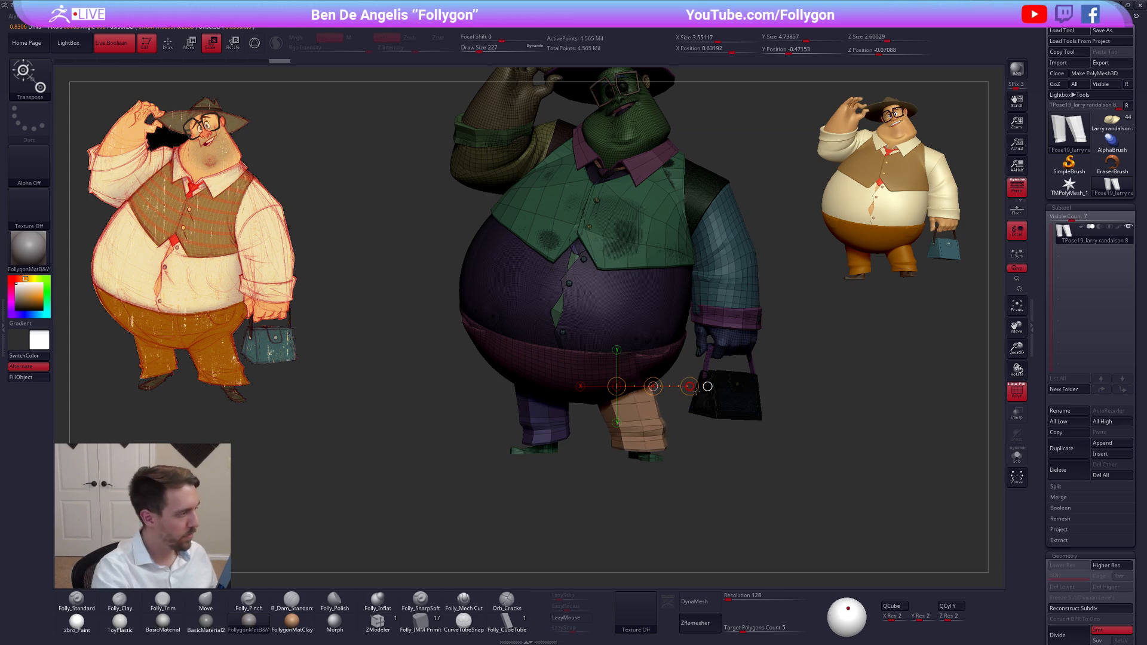
Adjust the brown trouser leg vertically with a downward Transpose Move line, and hide the polygroup wireframe to judge the result
key(w)
mouse_move(644, 442)
mouse_down()
mouse_move(643, 498)
mouse_move(644, 464)
mouse_up()
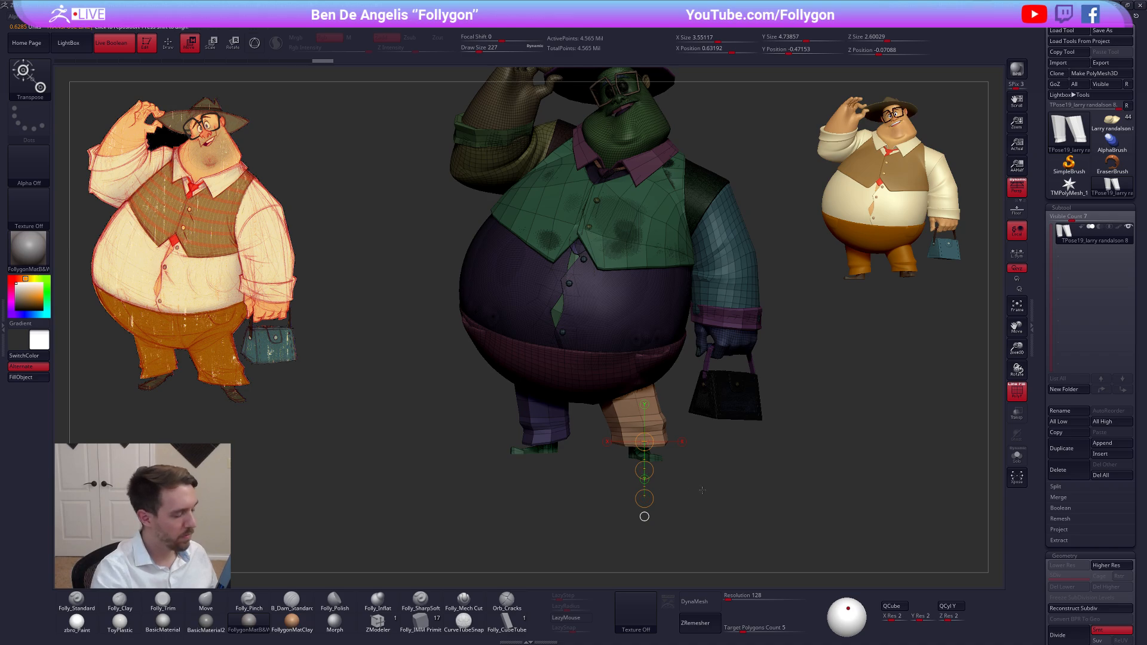
key(q)
key(shift+f)
key(shift+f)
key(shift+f)
key(ctrl)
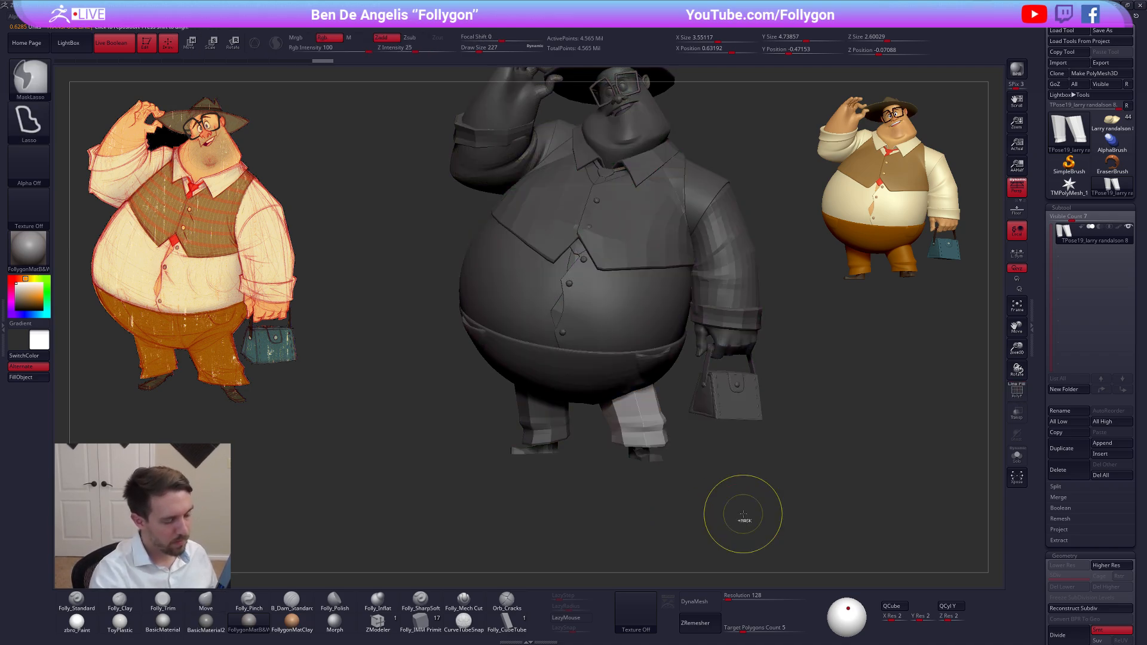
key(ctrl+shift)
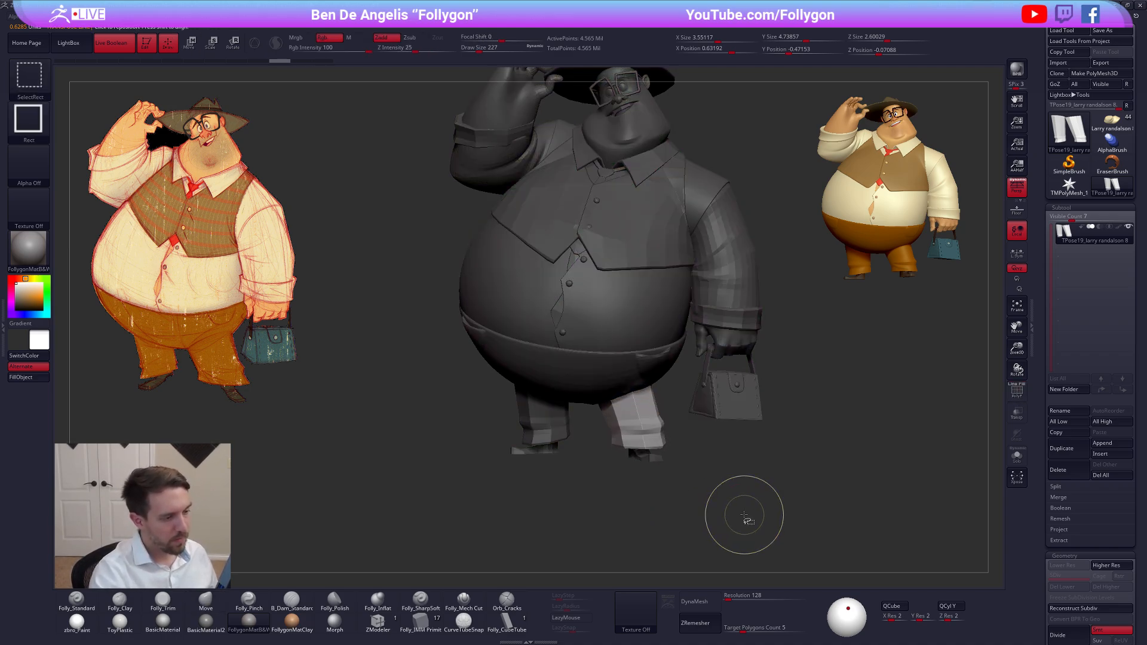
Mask everything except the opposite trouser leg and scale that leg with Transpose Scale, working from underneath the figure
key(w)
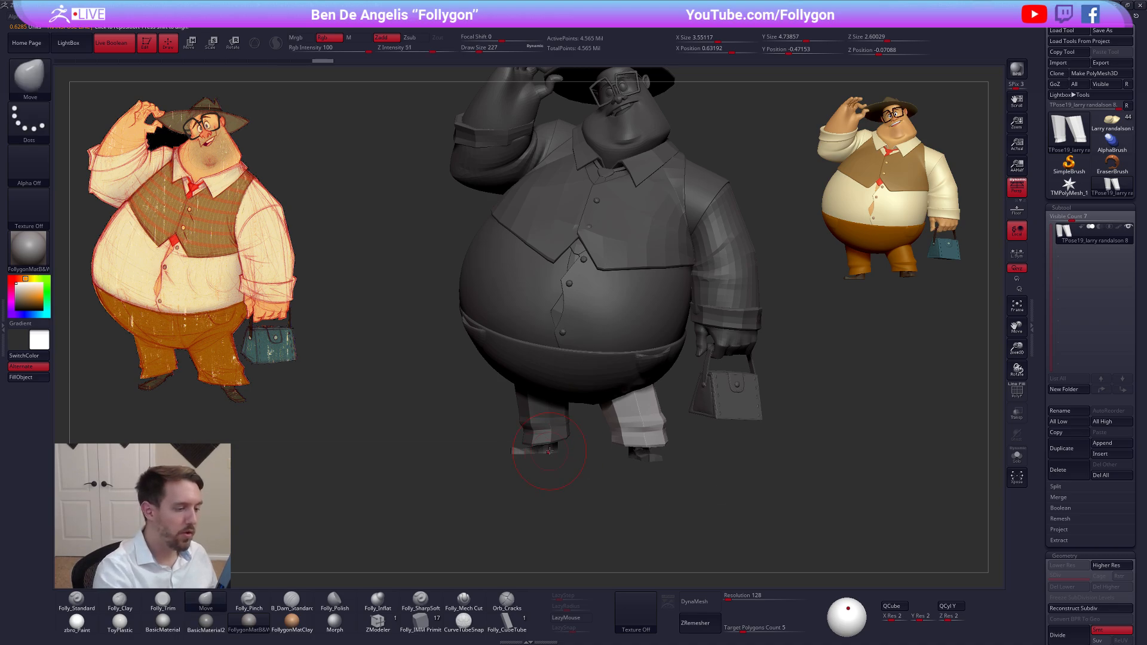
ctrl+click(550, 432)
key(q)
mouse_move(549, 431)
right_down()
mouse_move(567, 422)
mouse_move(586, 366)
right_up()
key(e)
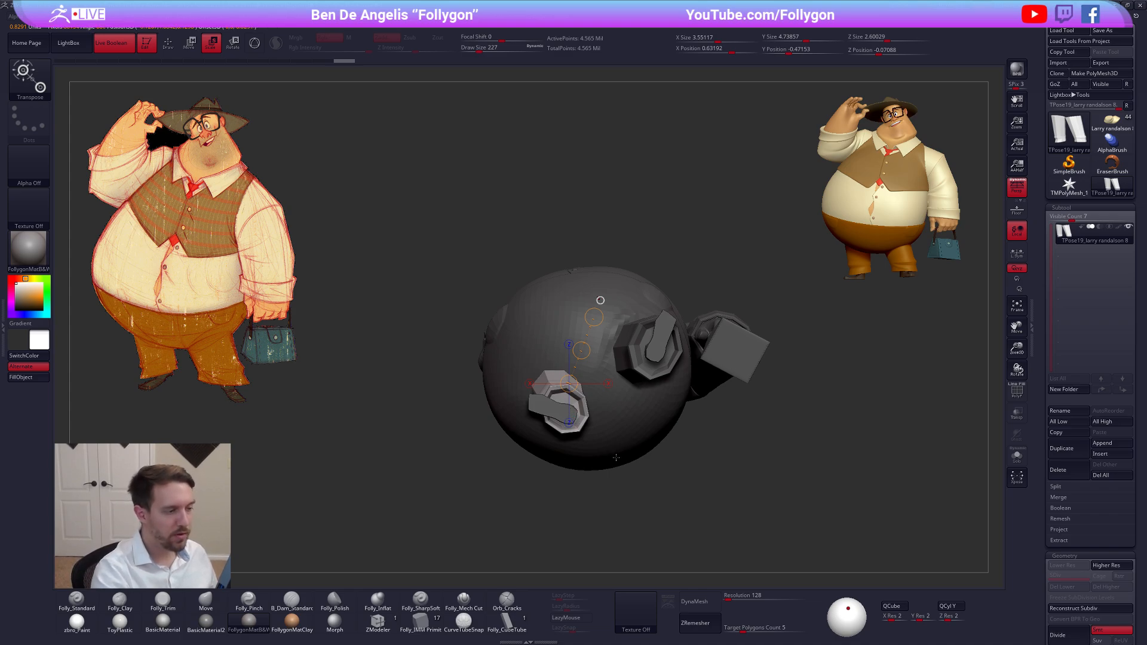
click(590, 387)
mouse_move(600, 347)
right_down()
mouse_move(621, 436)
mouse_move(647, 268)
right_up()
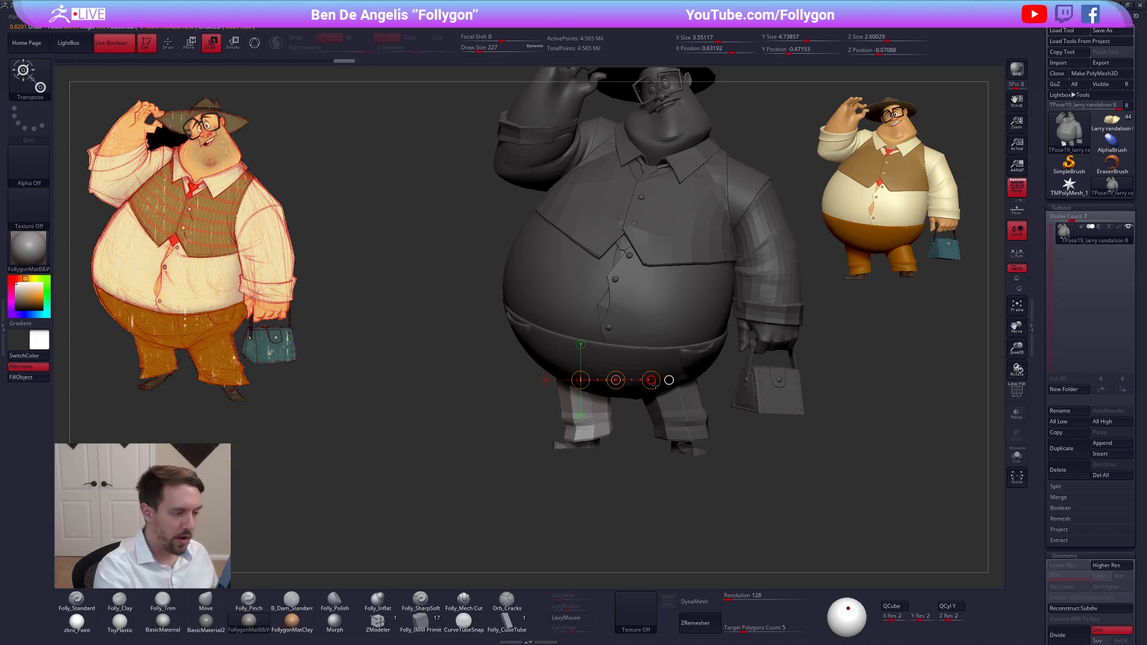
Adjust the opposite trouser leg vertically with a downward Transpose Move line and return to the Move brush
key(w)
drag(594, 430, 594, 502)
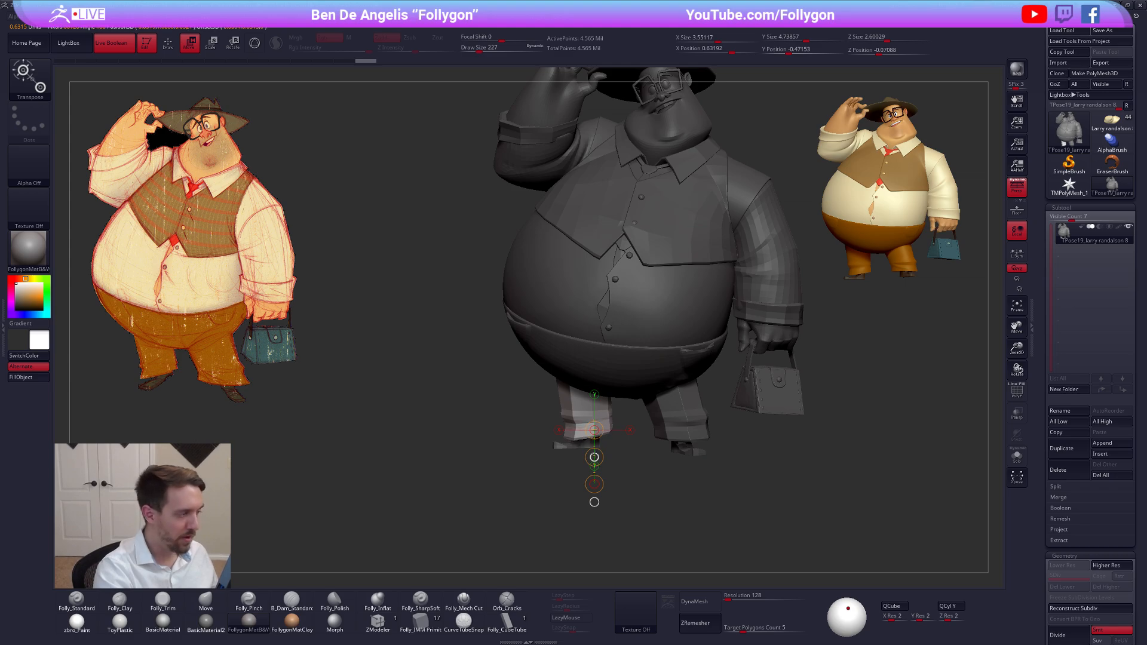
key(q)
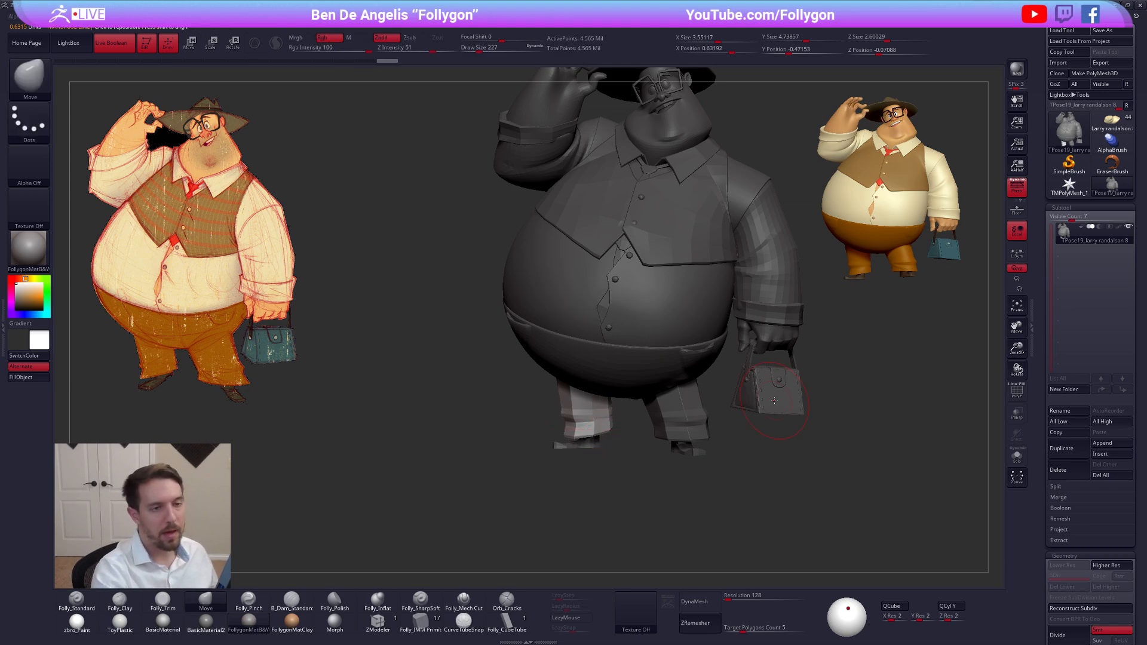
Turn off perspective and clear the mask on the posing mesh to check the whole figure
click(1017, 187)
ctrl+drag(790, 482, 760, 513)
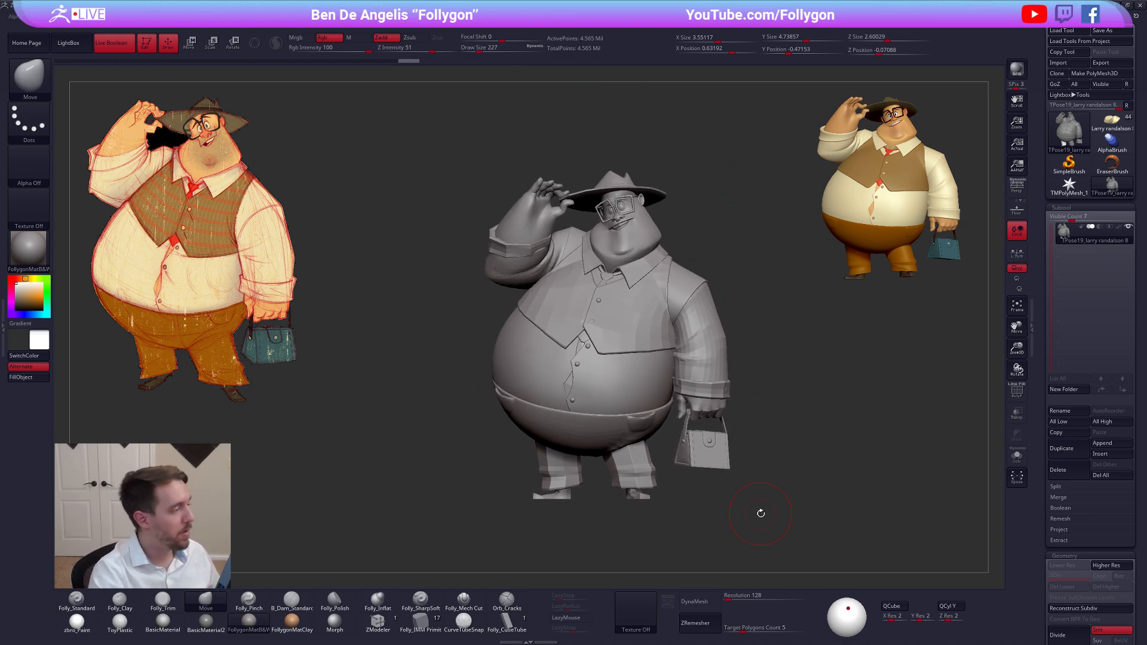
mouse_move(760, 513)
alt+mouse_down()
mouse_move(787, 476)
mouse_move(791, 518)
alt+mouse_up()
Hide the trouser leg below the raised arm, the shoes and the shin inside that trouser leg by polygroup
key(shift+f)
key(shift+f)
ctrl+shift+click(597, 443)
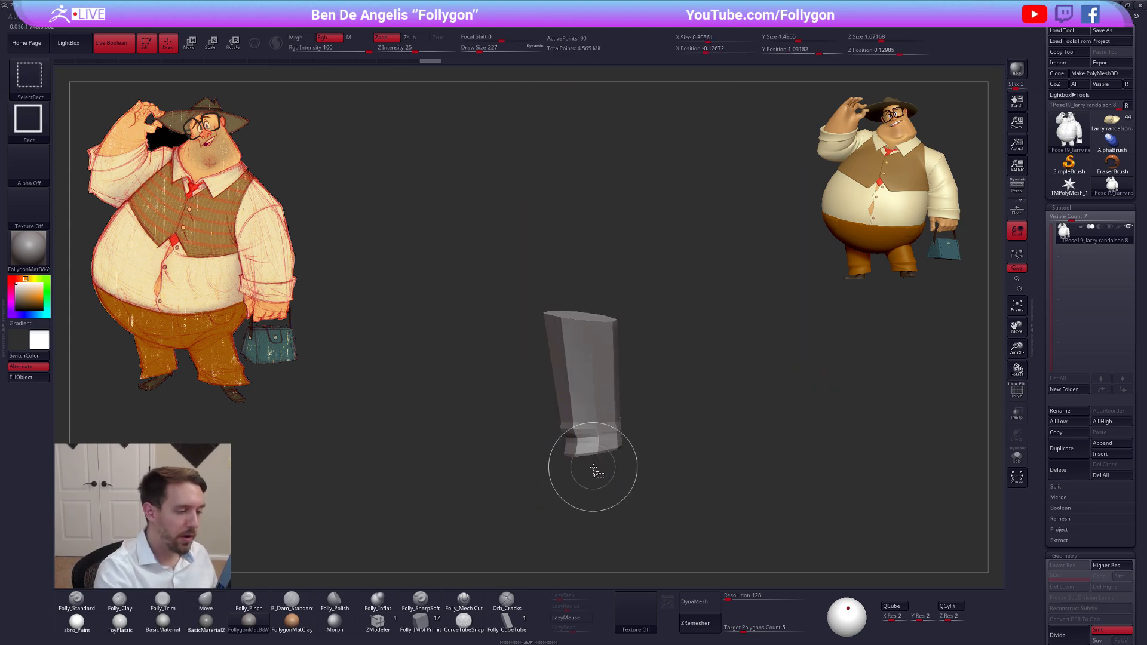
ctrl+shift+drag(649, 495, 662, 464)
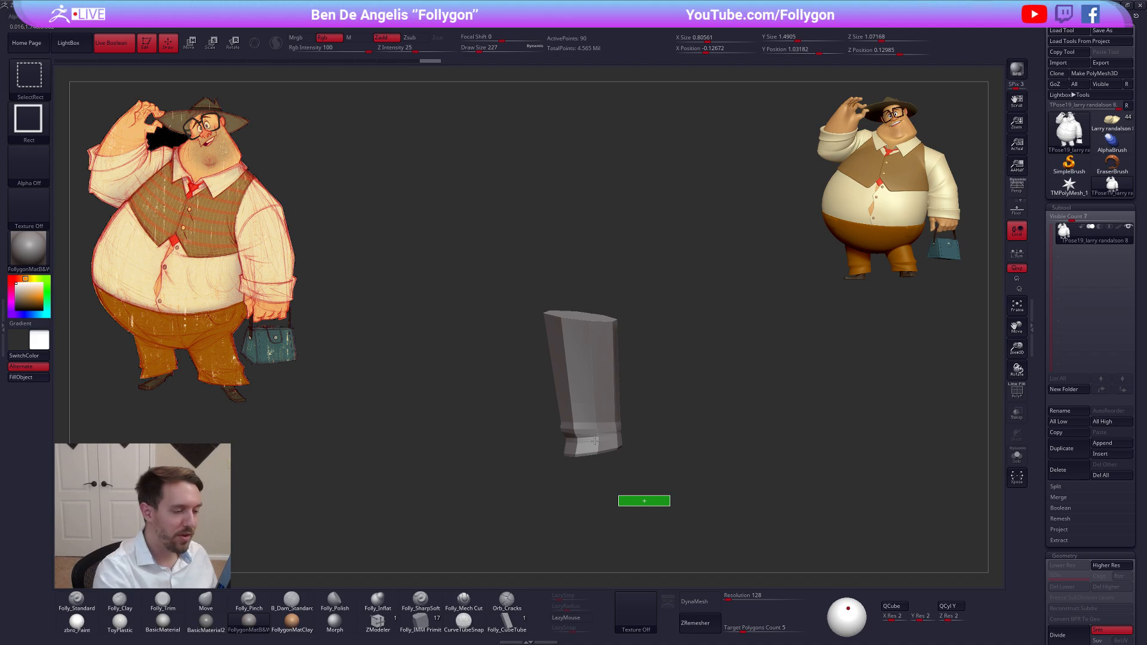
ctrl+shift+drag(594, 441, 596, 453)
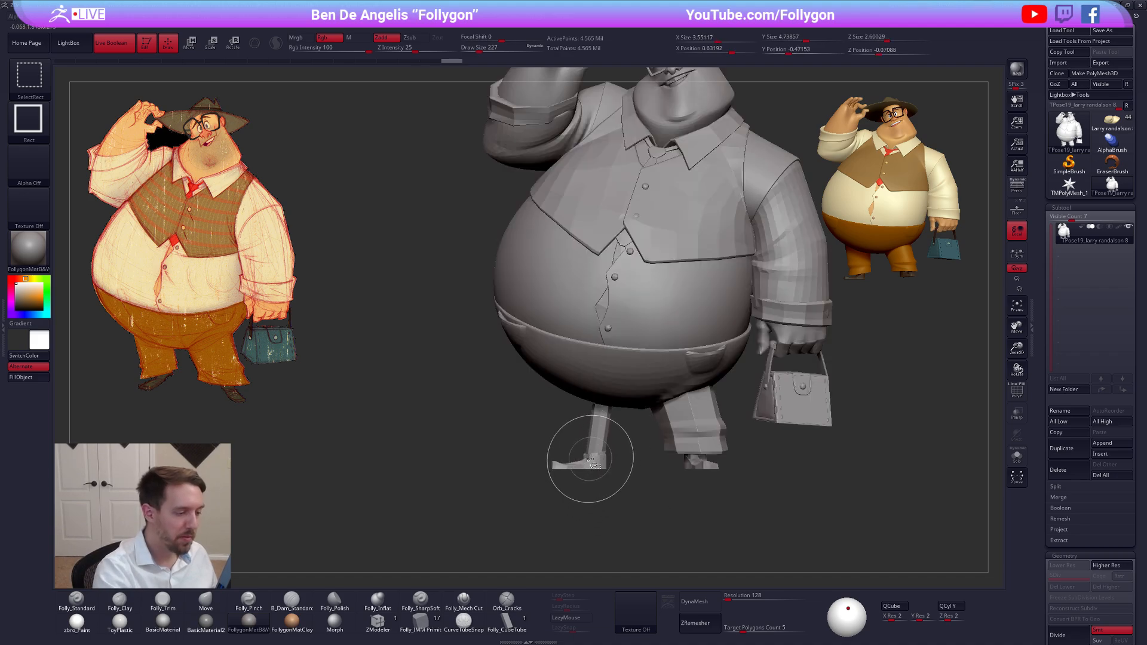
ctrl+alt+shift+click(591, 461)
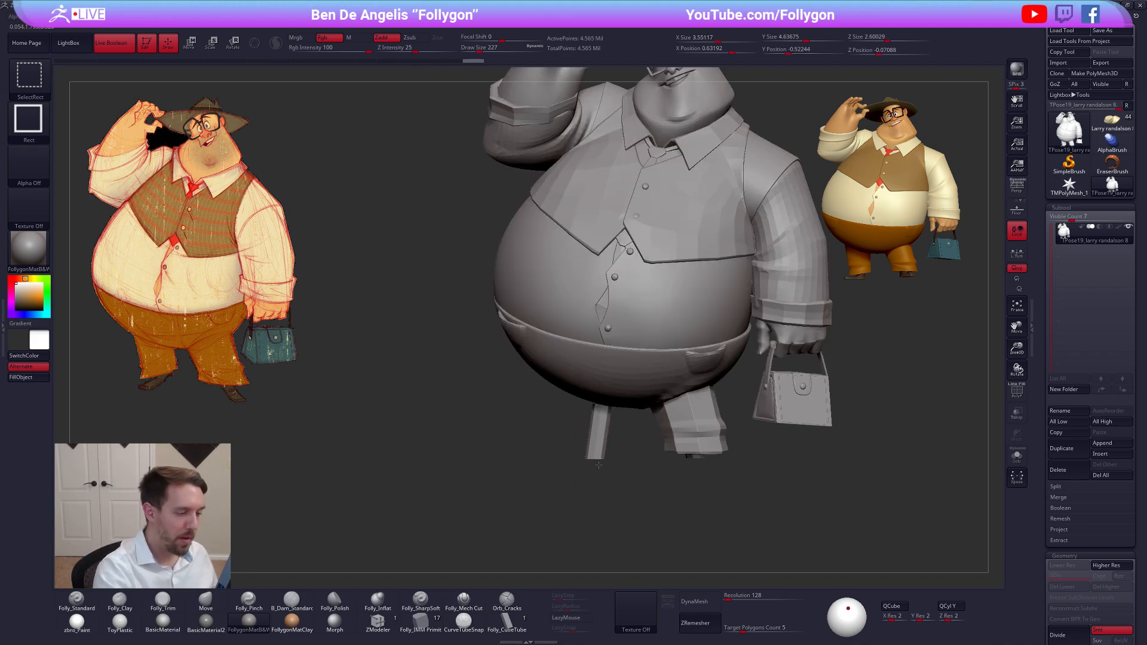
ctrl+shift+click(596, 453)
Hide the remaining trouser leg and invert the visibility to isolate both legs with their shoes
mouse_move(617, 467)
alt+mouse_down()
mouse_move(592, 455)
mouse_move(608, 463)
alt+mouse_up()
key(shift+f)
key(shift+f)
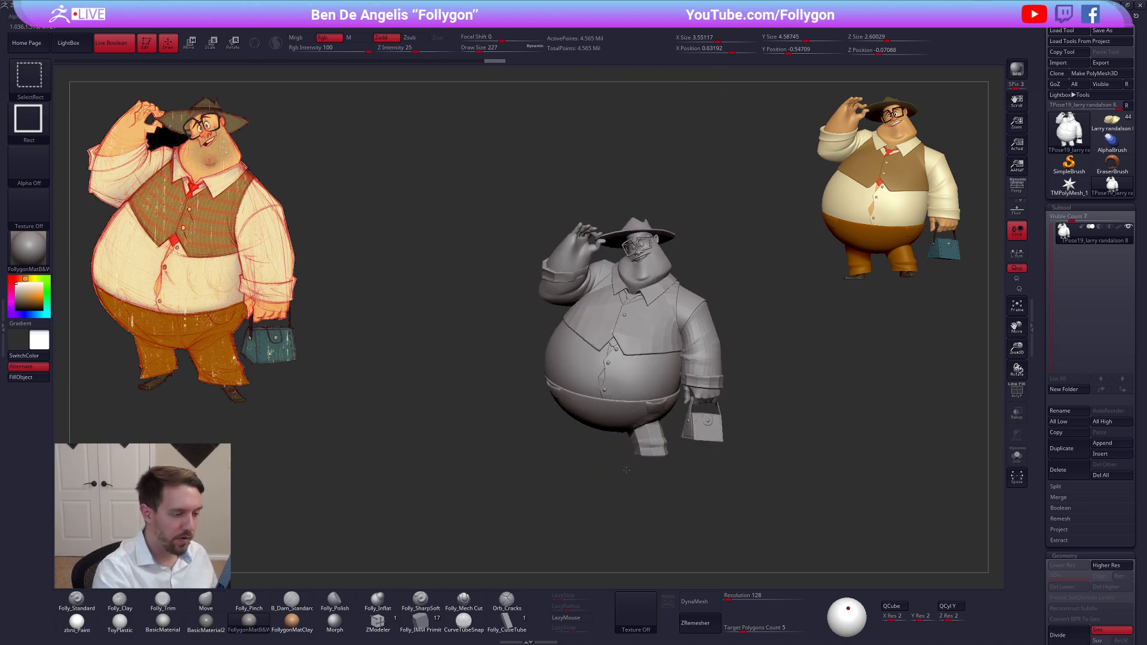
ctrl+shift+click(608, 497)
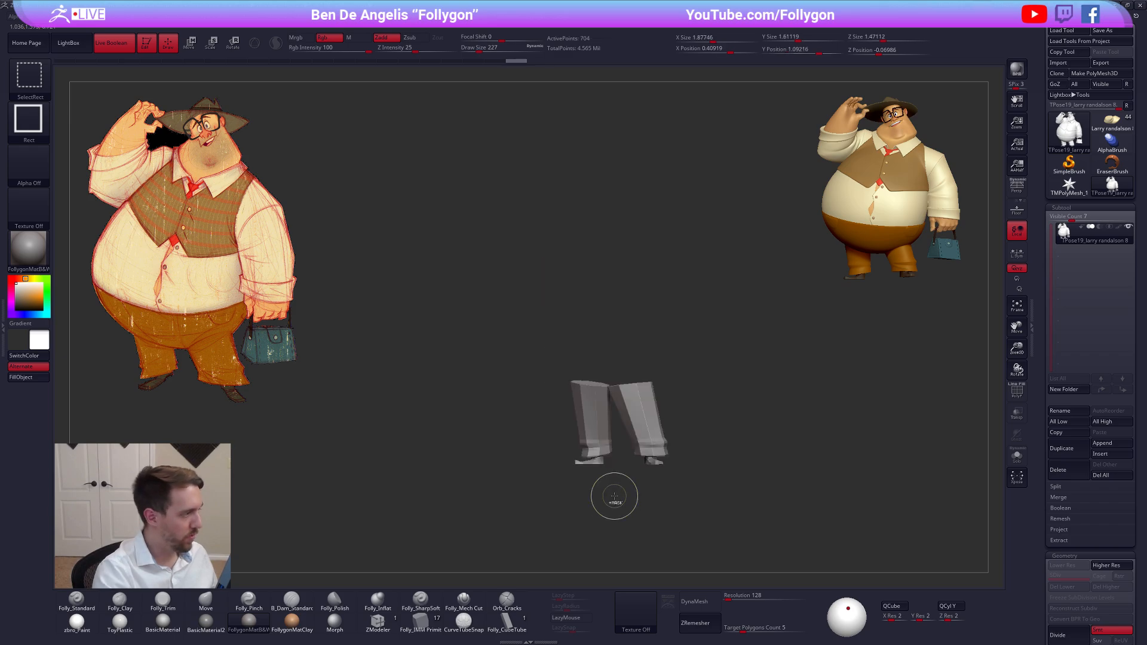
alt+drag(617, 472, 612, 494)
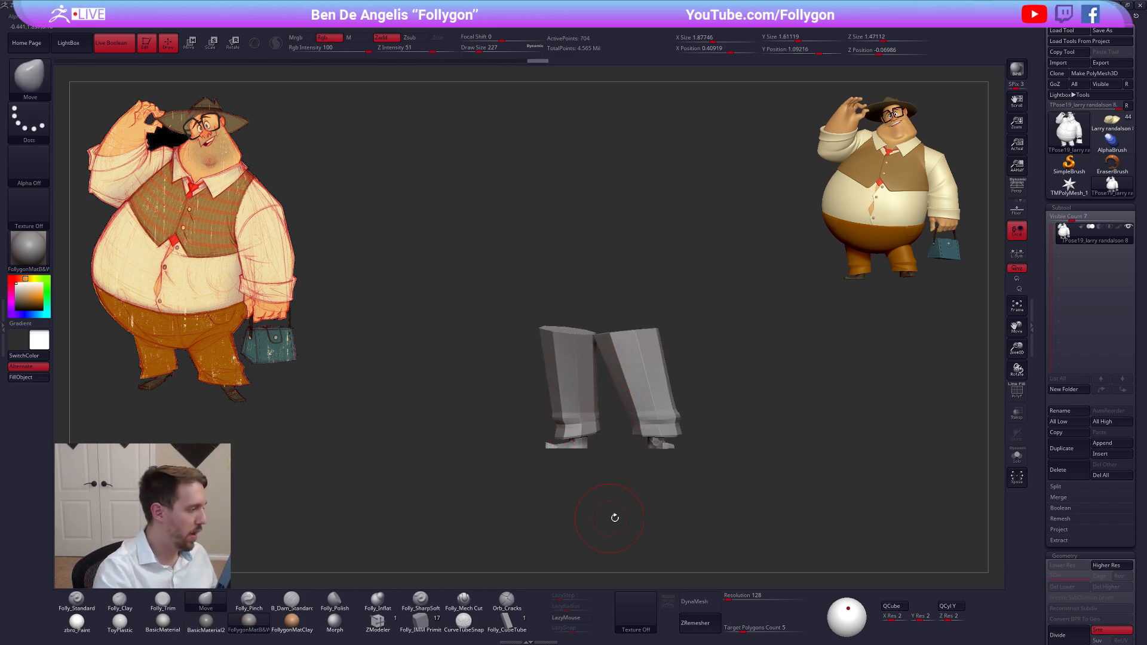
Check the polygroups on the isolated legs, and mask the brown trouser leg together with its shoe
drag(686, 514, 697, 525)
key(shift+f)
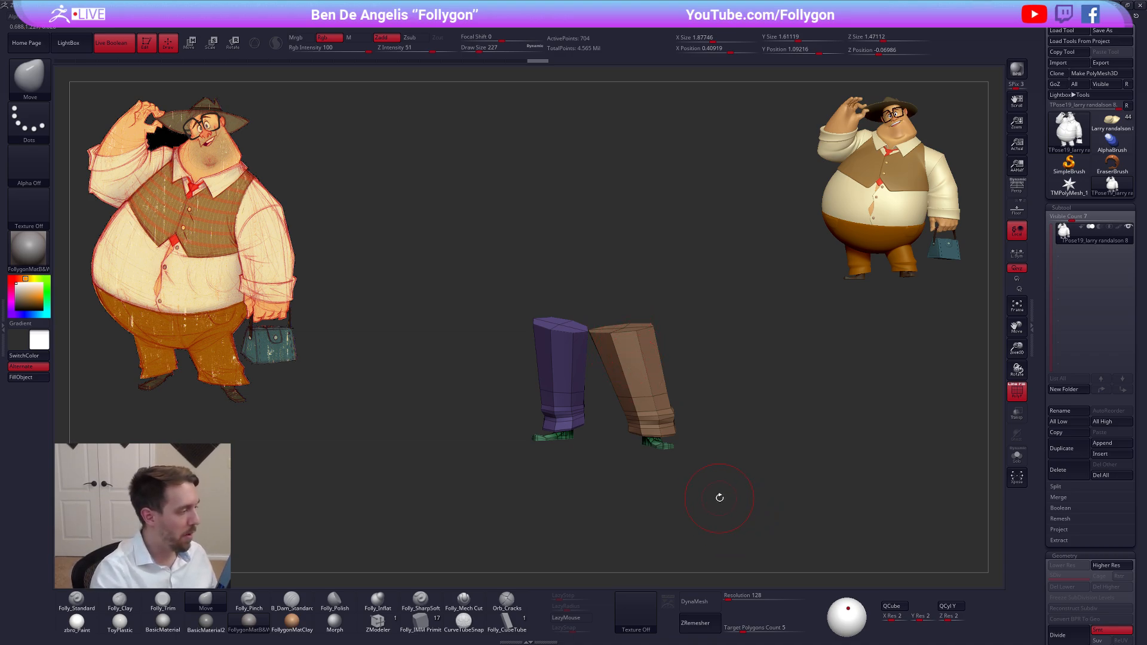
drag(724, 490, 675, 466)
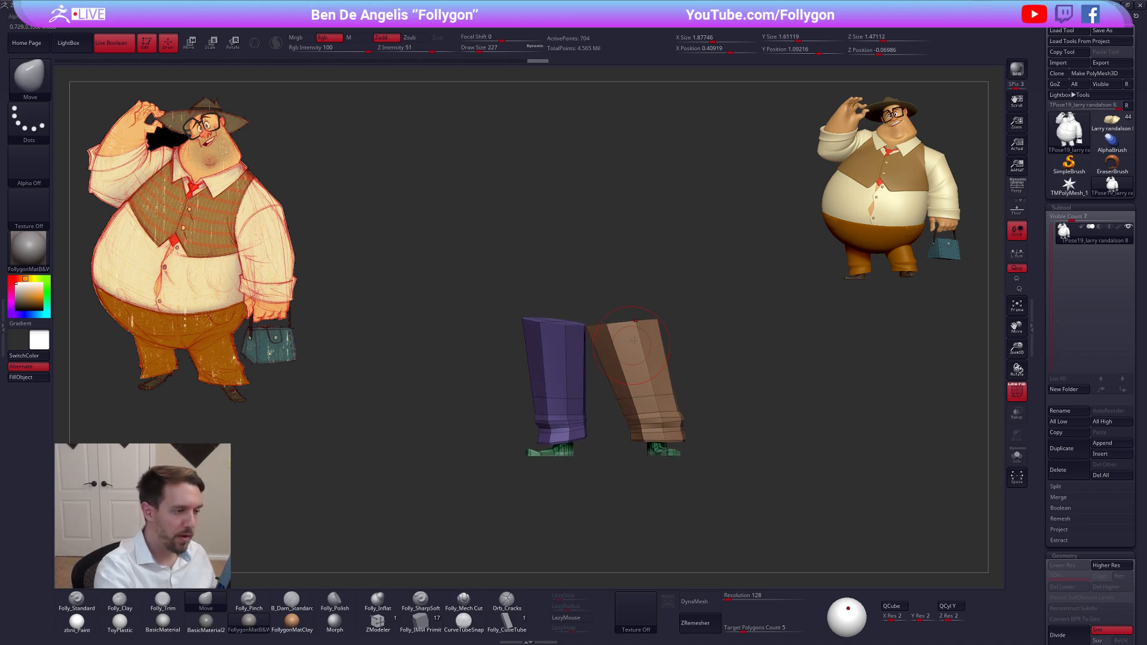
key(w)
key(q)
key(shift+f)
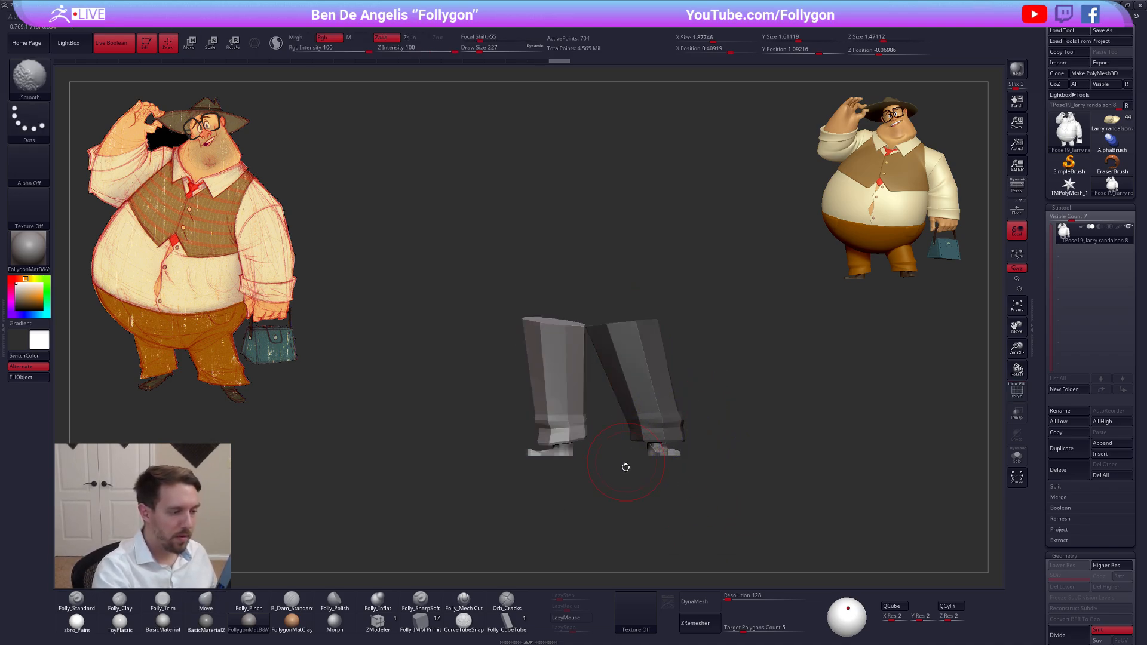
key(ctrl)
mouse_move(618, 472)
ctrl+alt+mouse_down()
mouse_move(597, 388)
mouse_move(595, 278)
mouse_move(717, 478)
ctrl+alt+mouse_up()
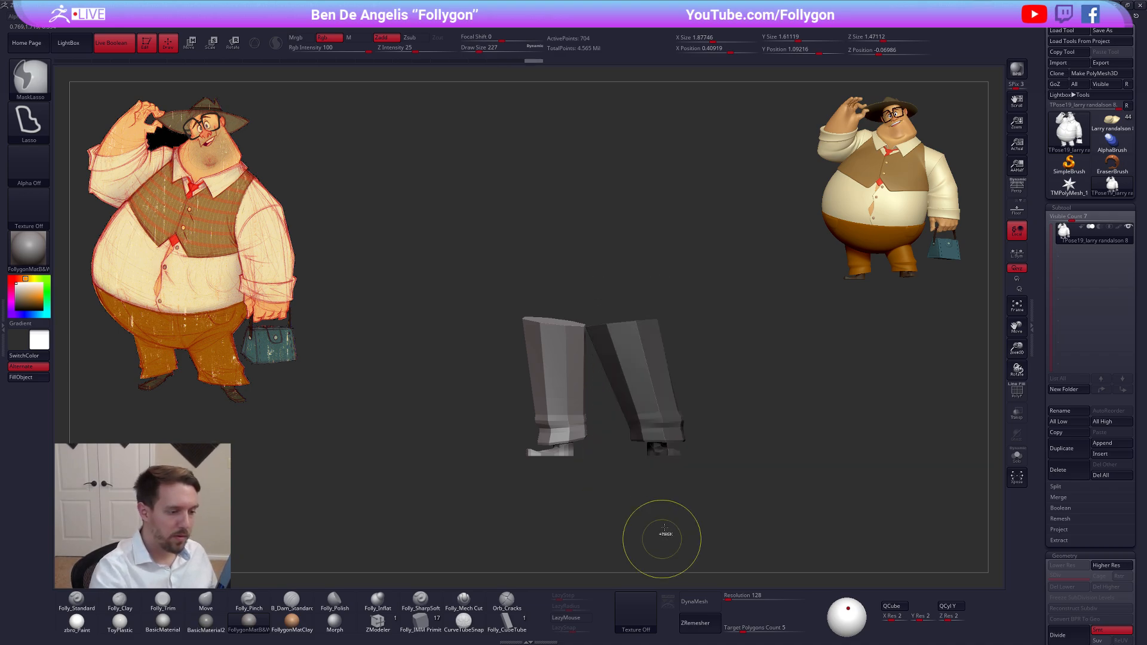
Try masking everything except the purple trouser leg by polygroup, and bring back the whole unmasked figure
key(w)
ctrl+click(563, 417)
key(q)
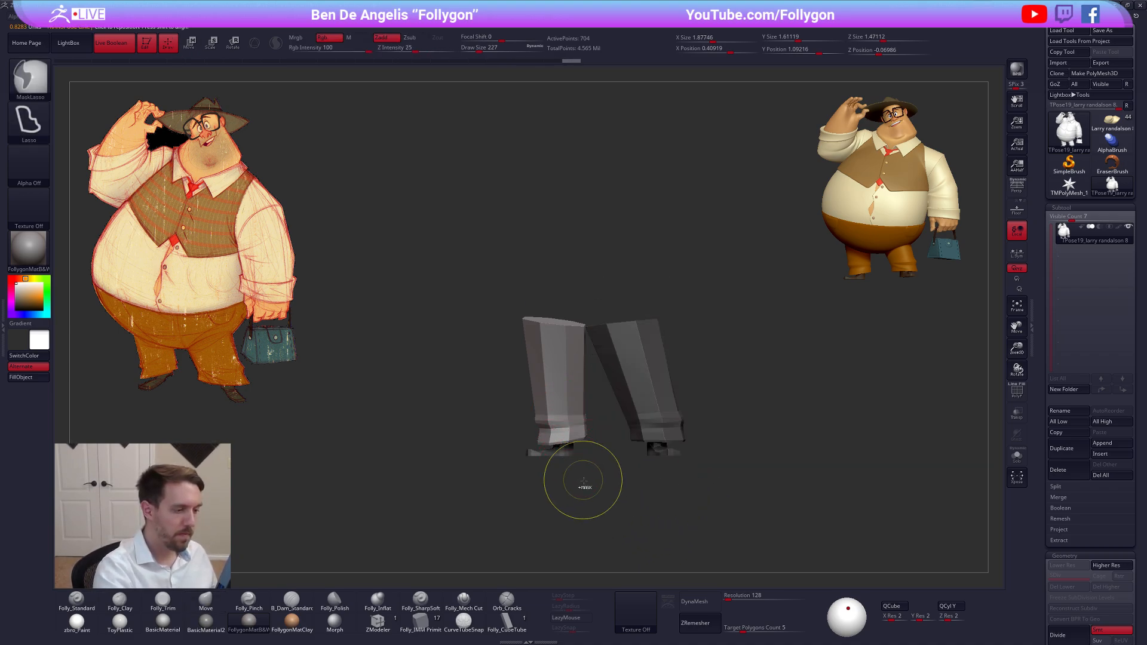
ctrl+click(584, 485)
mouse_move(589, 483)
ctrl+alt+mouse_down()
mouse_move(597, 385)
mouse_move(581, 332)
mouse_move(507, 502)
mouse_move(605, 475)
ctrl+alt+mouse_up()
ctrl+shift+click(606, 493)
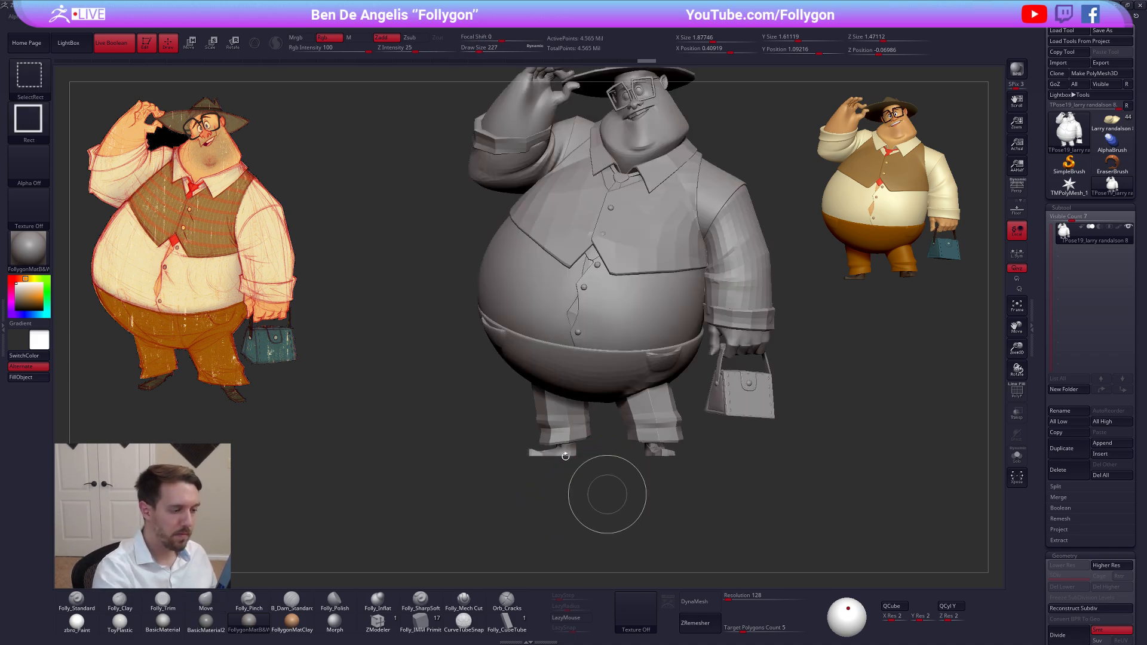
Mask the whole figure except the trouser leg below the raised arm and its shoe
key(w)
ctrl+drag(571, 453, 639, 456)
key(q)
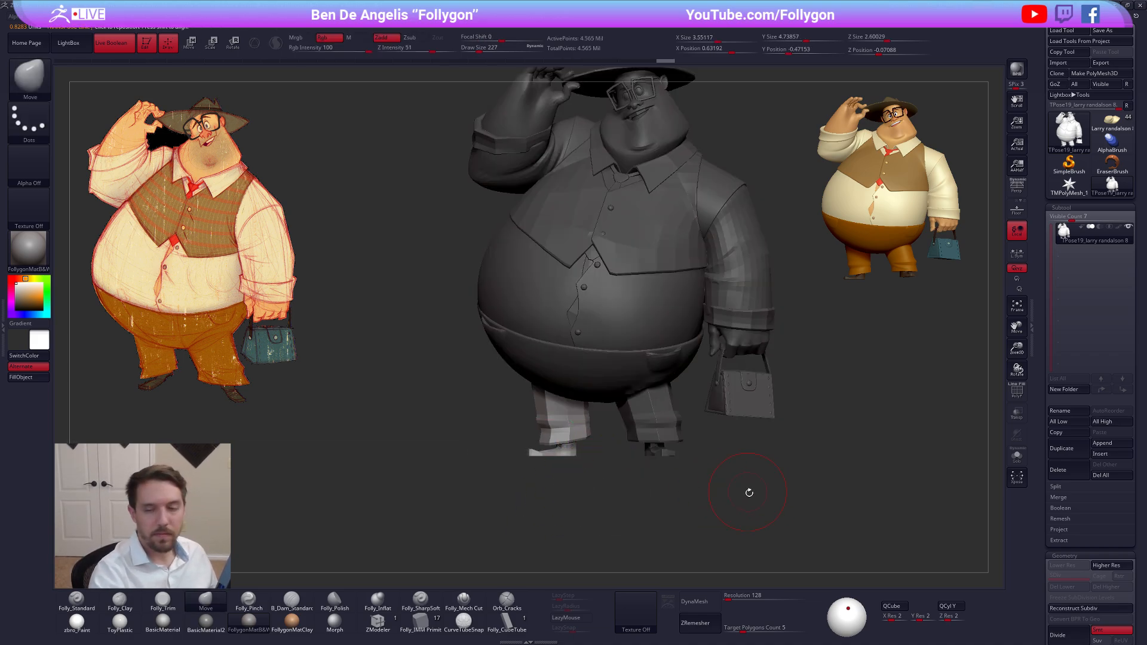
alt+drag(753, 505, 743, 506)
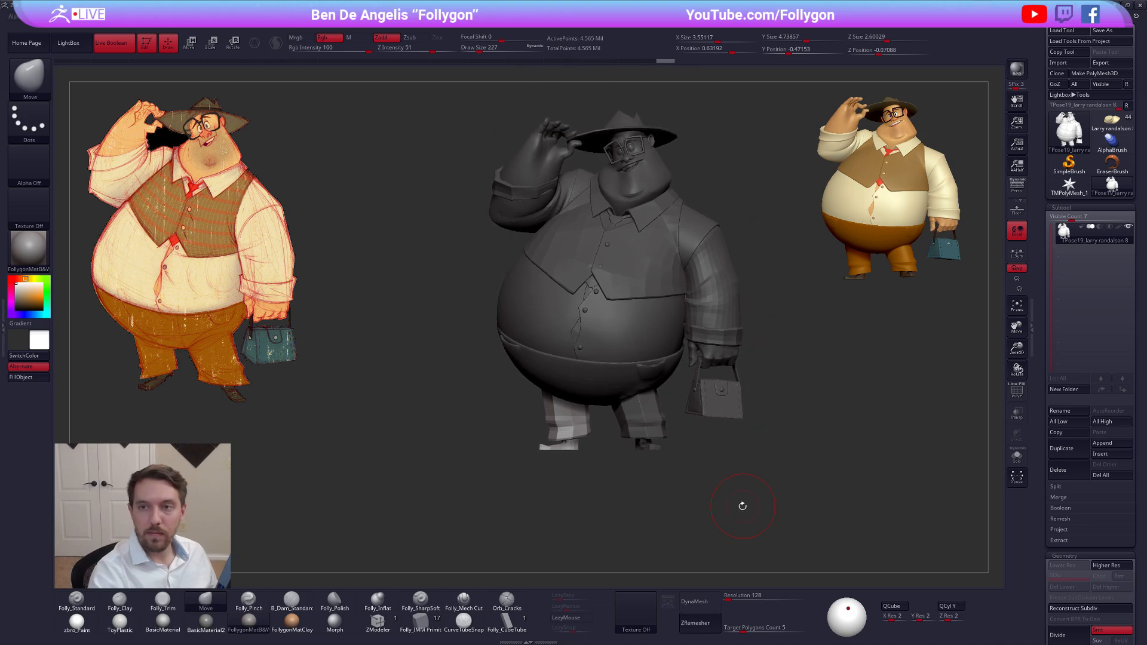
Move the unmasked trouser leg and shoe slightly sideways toward the other leg with Transpose Move
key(w)
shift+drag(567, 439, 655, 467)
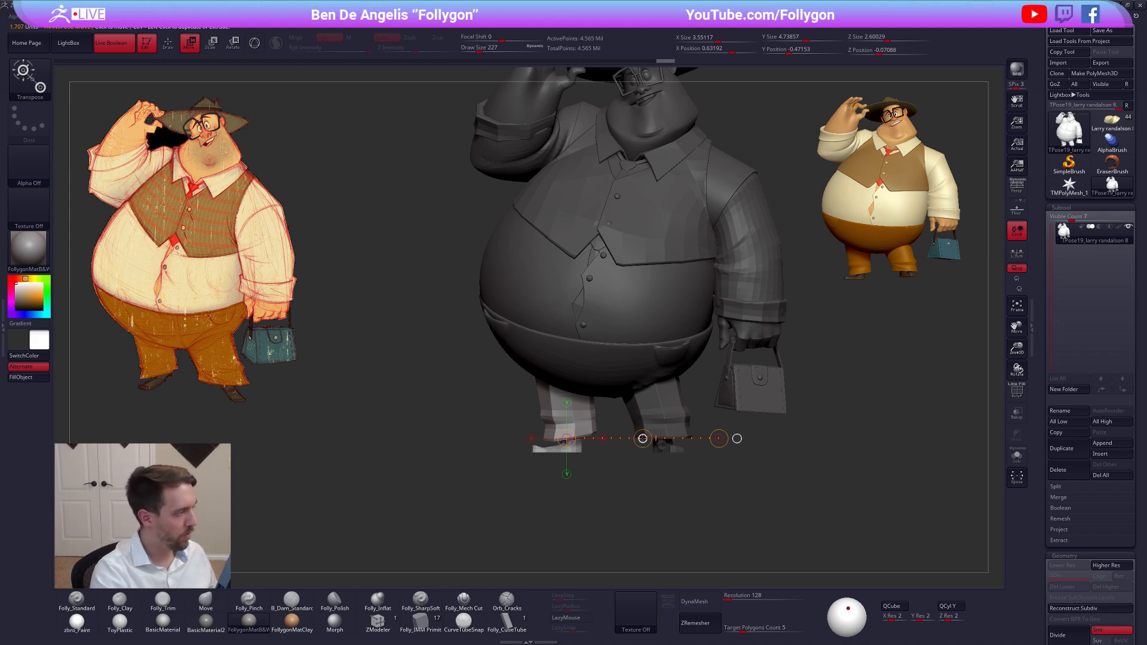
drag(643, 439, 644, 439)
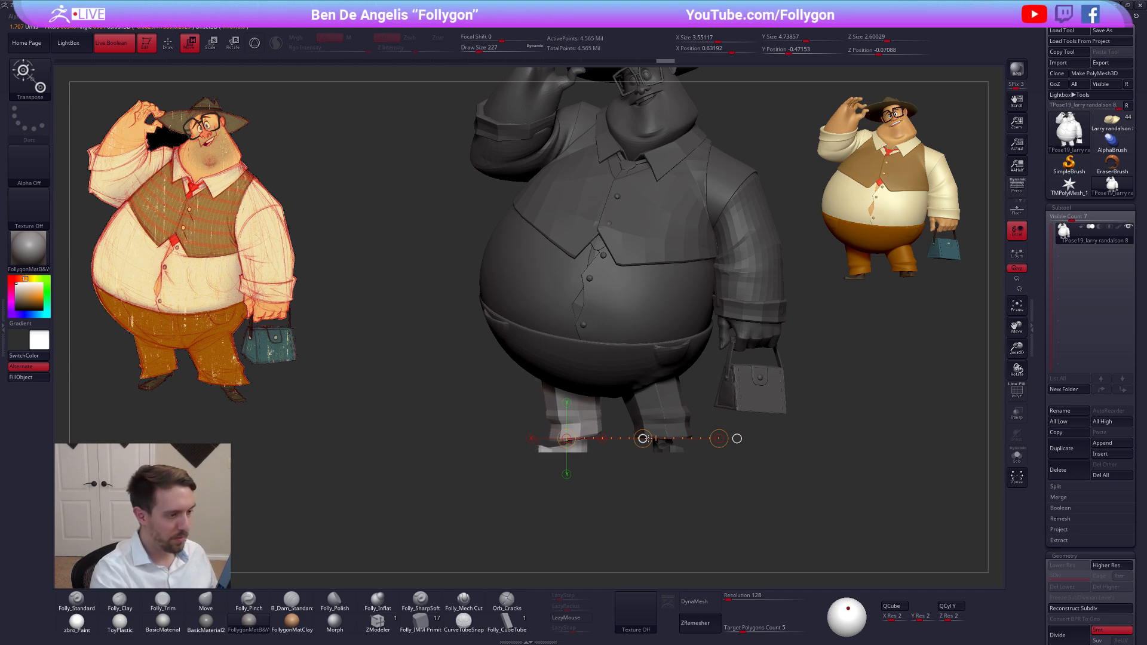
alt+drag(662, 478, 694, 544)
key(q)
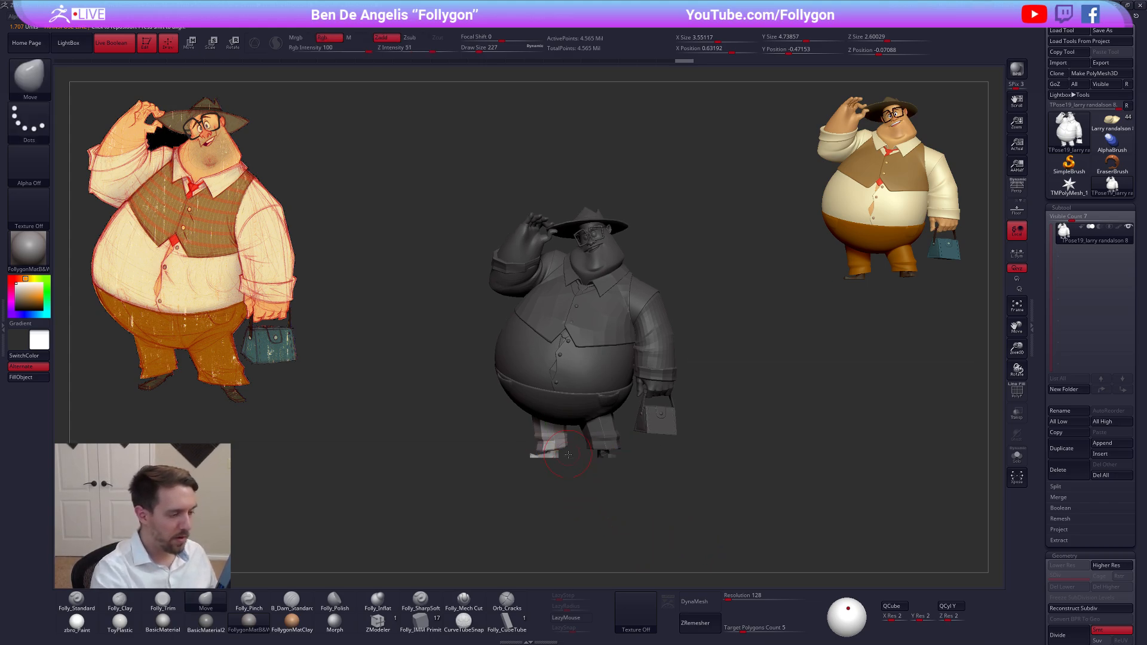
Try the Gizmo on the unmasked trouser leg, switch back to the transpose line, and draw one horizontally outward from the leg
drag(568, 454, 612, 446)
key(w)
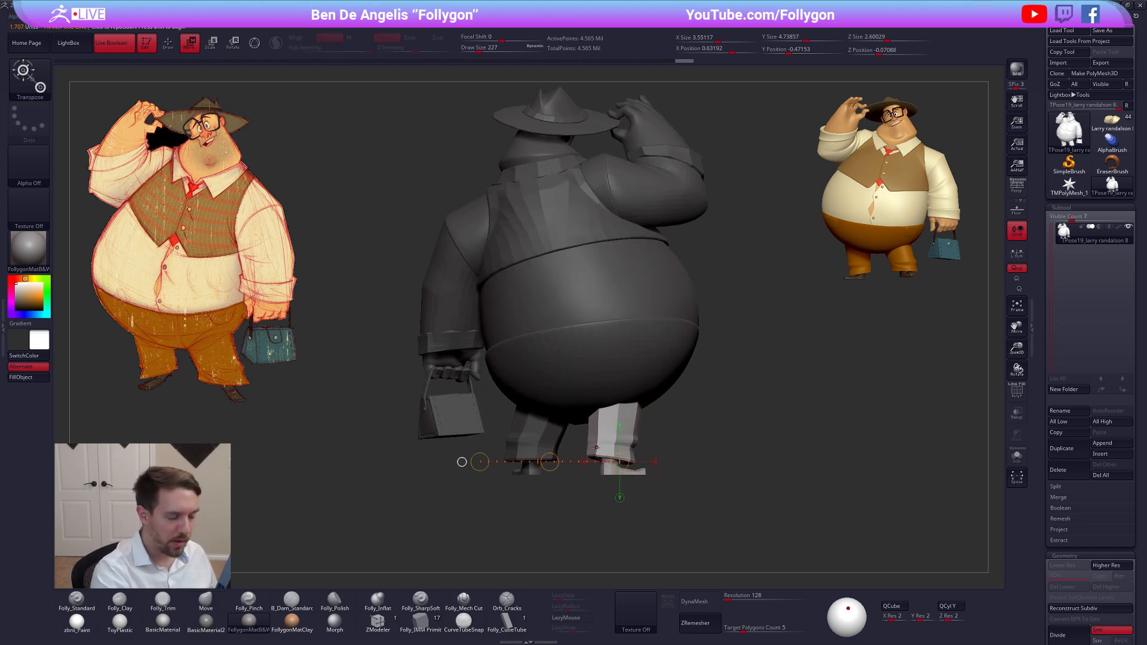
key(y)
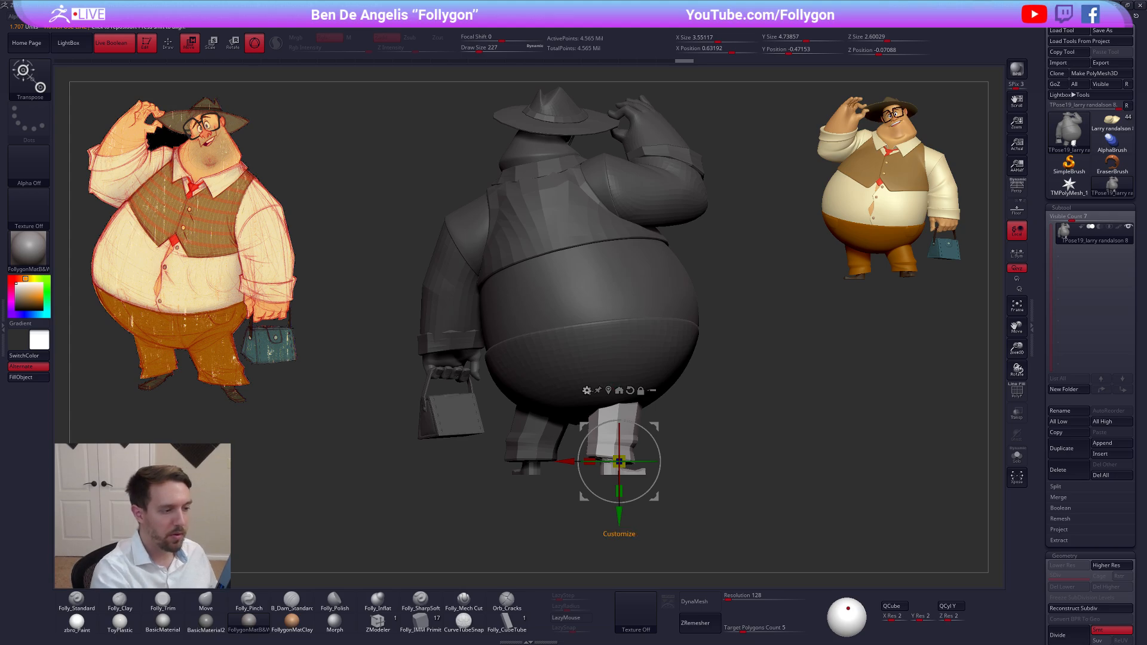
click(577, 412)
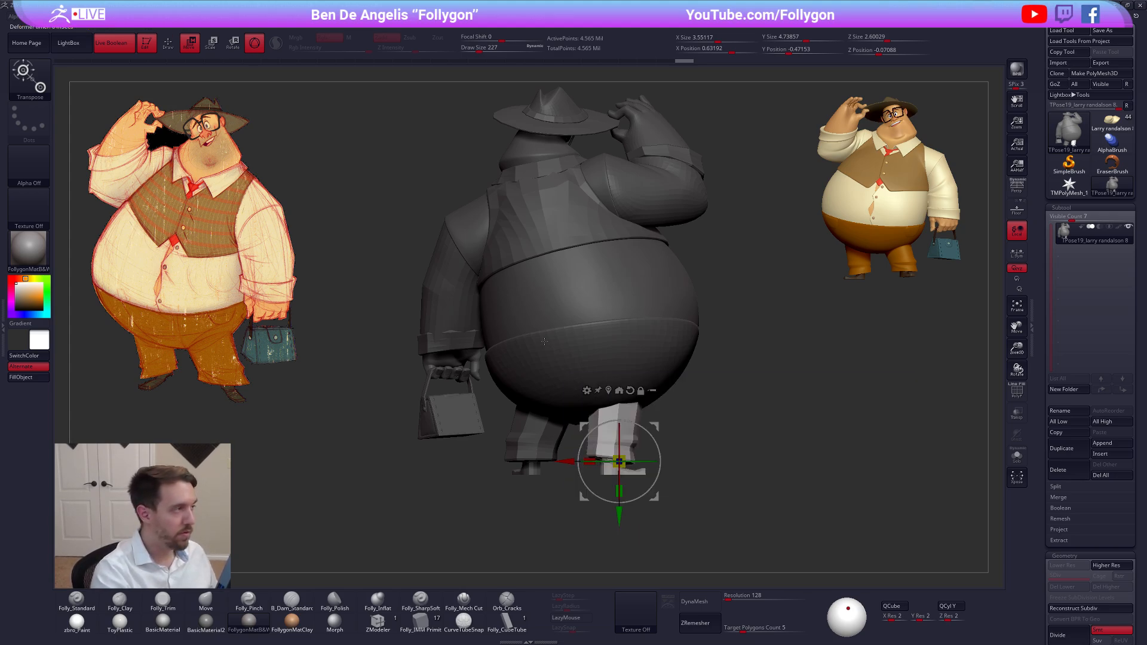
key(y)
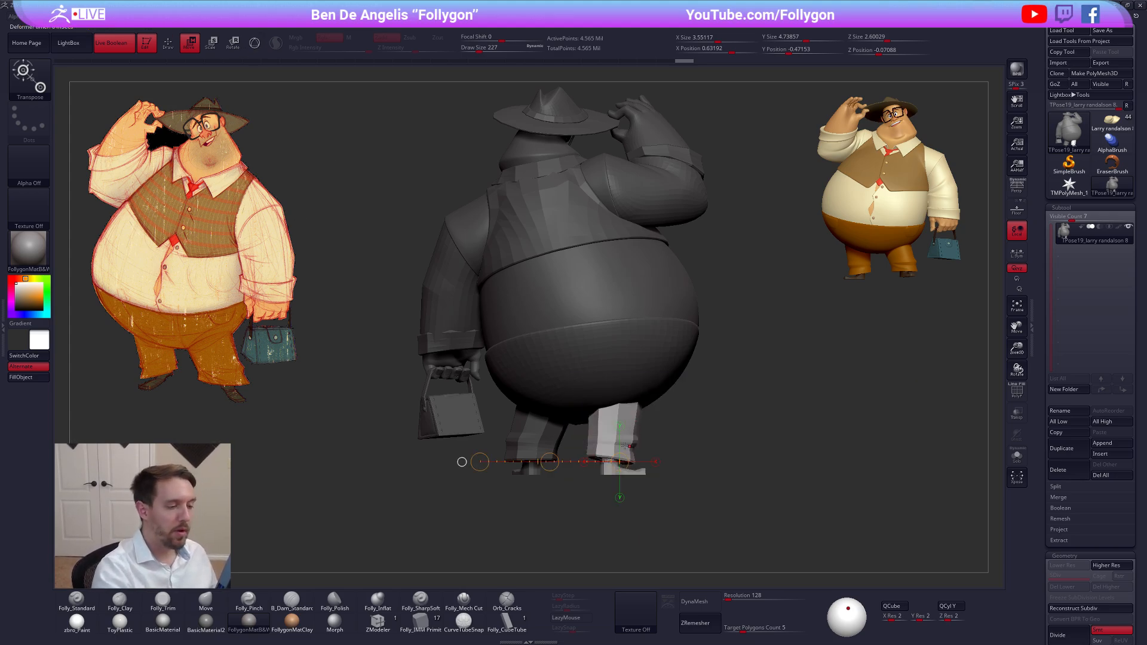
shift+drag(614, 448, 712, 448)
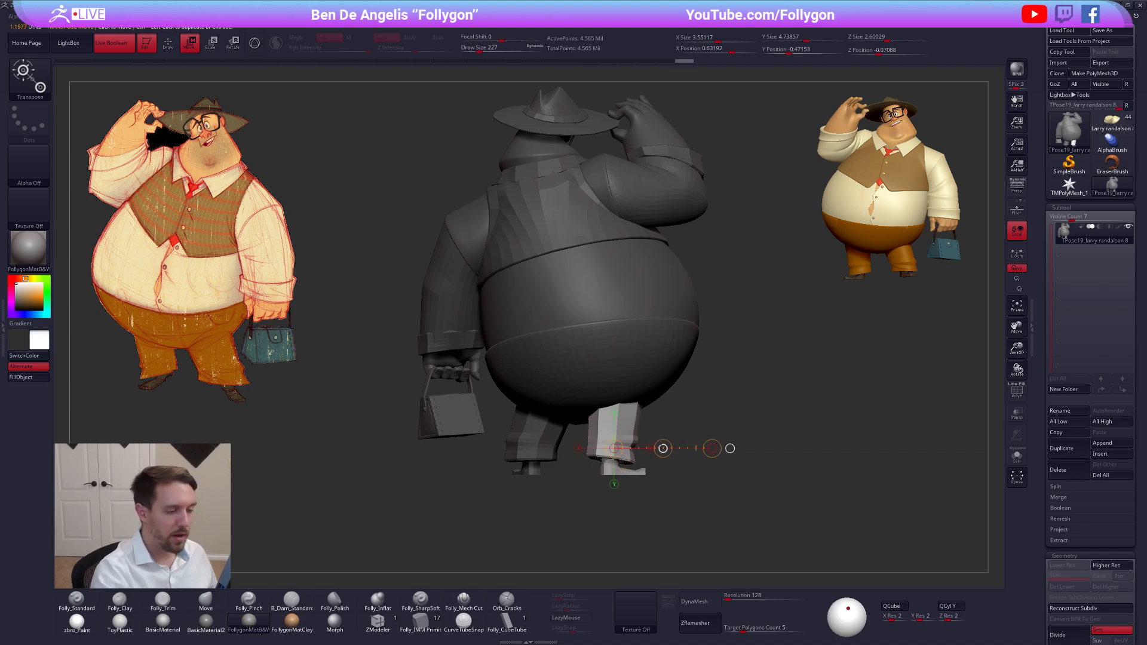
key(q)
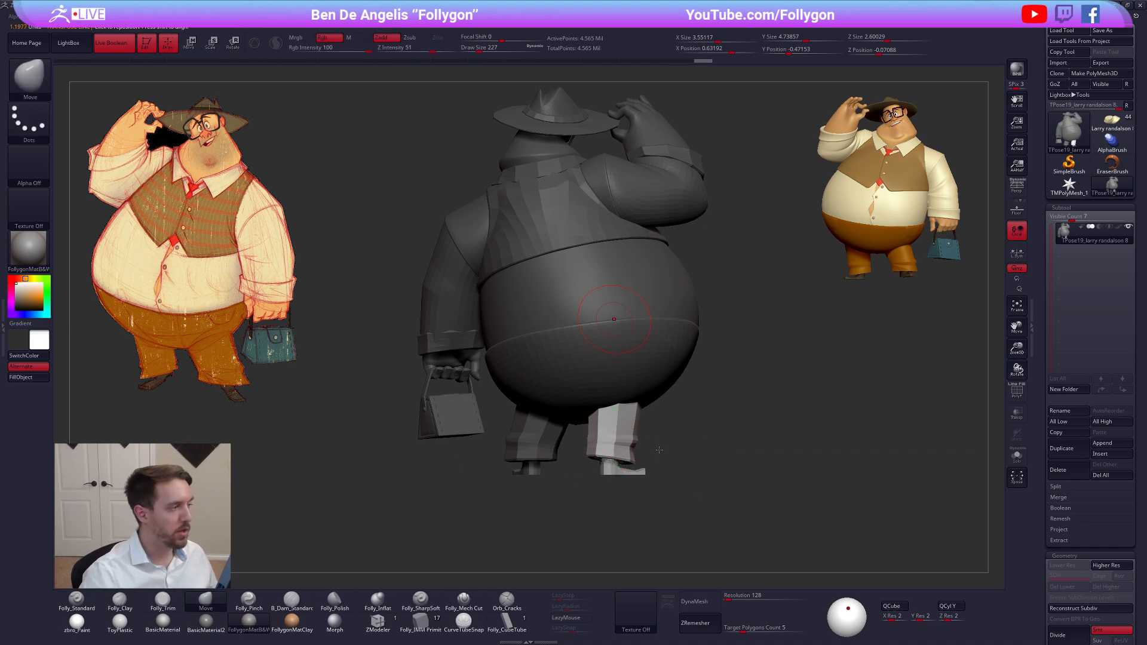
Switch to the Chrome window with the khaki pants reference, close that tab, and bring up the YouTube search results
key(alt+Tab)
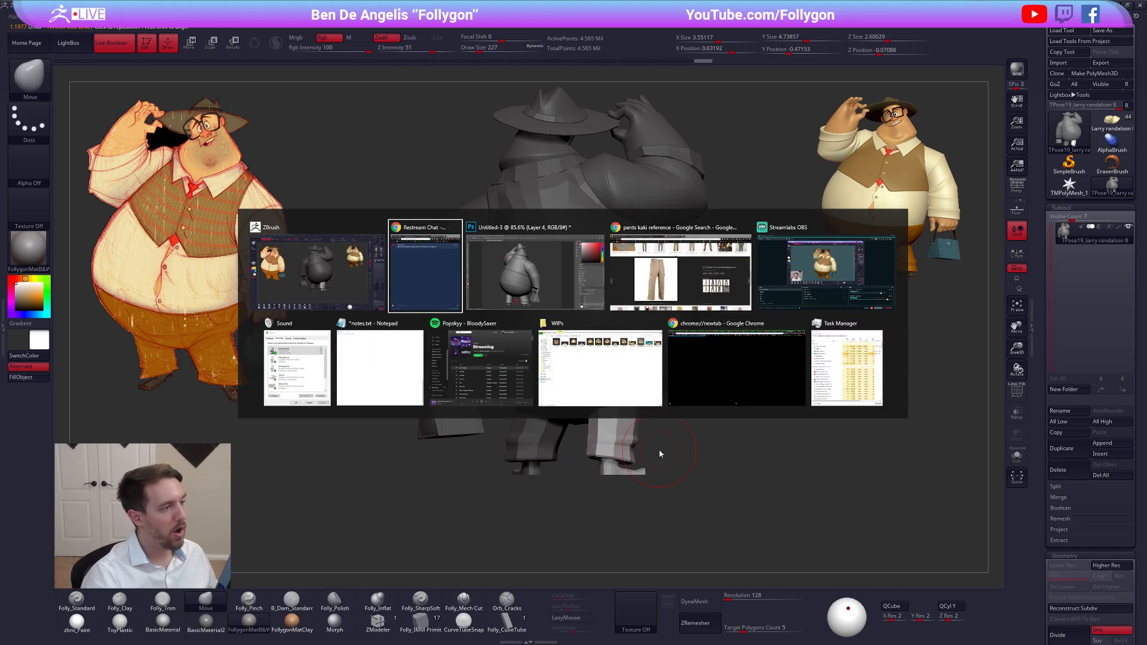
click(667, 274)
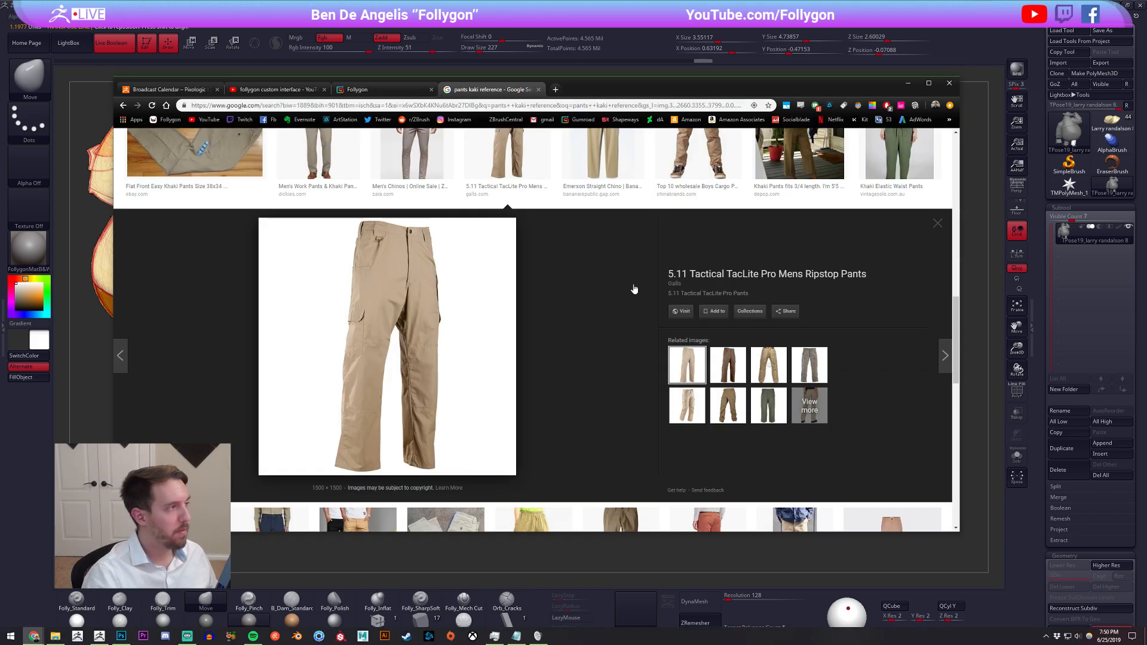
key(ctrl+w)
key(ctrl+shift+Tab)
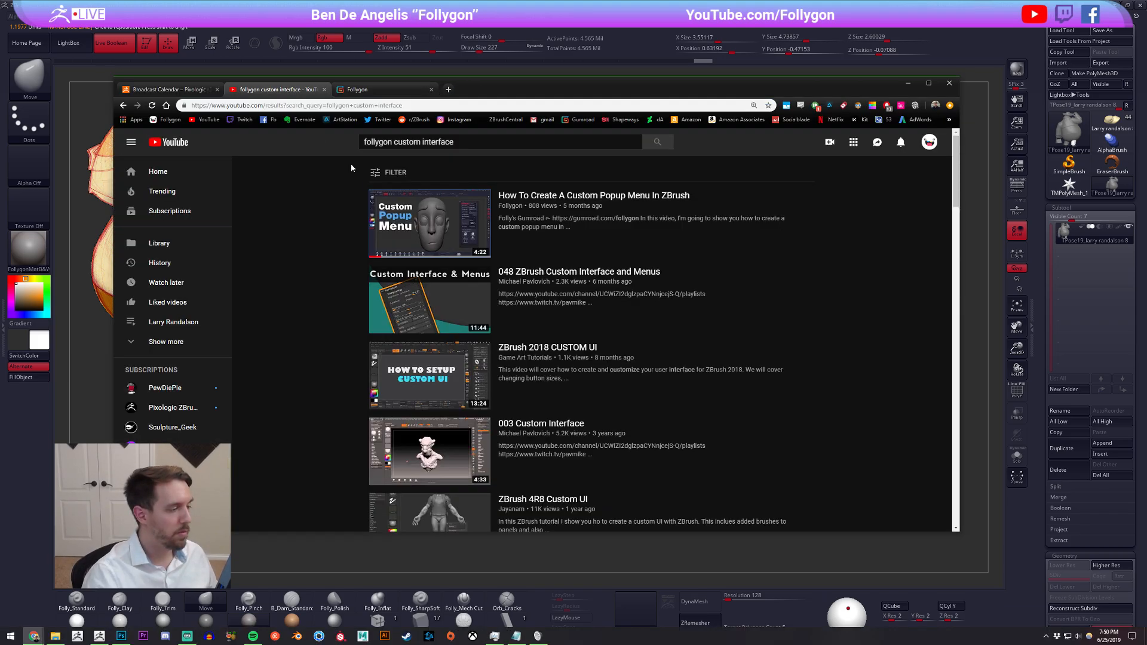
Search YouTube for "follygon transpose line"
click(493, 142)
key(ctrl+shift+Left)
key(ctrl+shift+Left)
key(BackSpace)
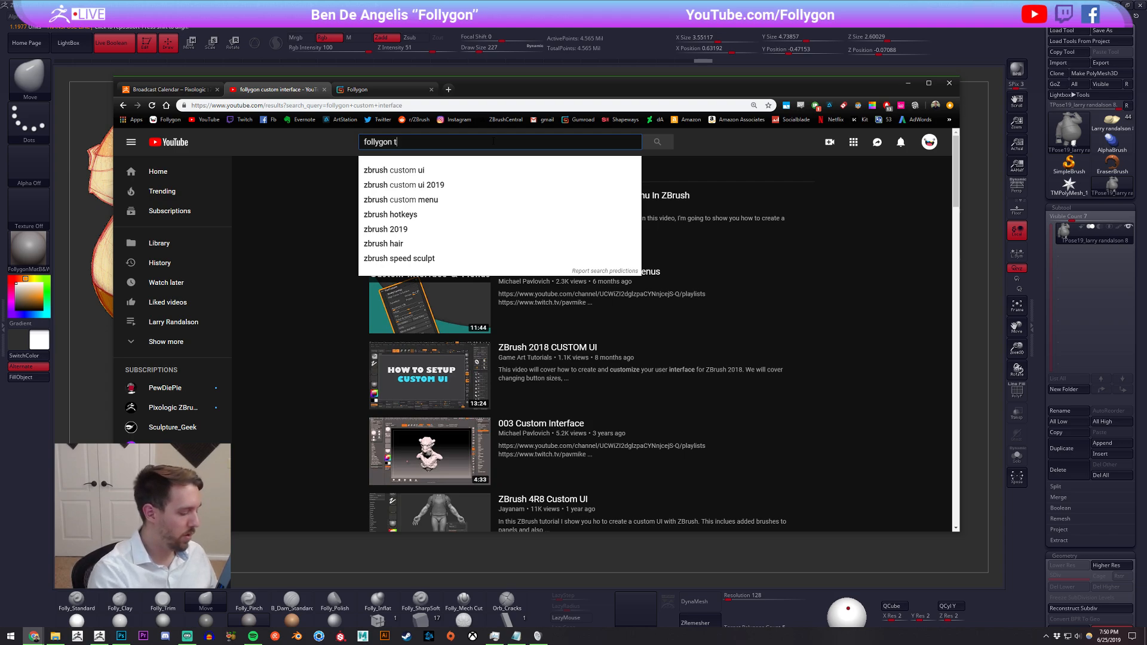
text(transpose line)
key(Return)
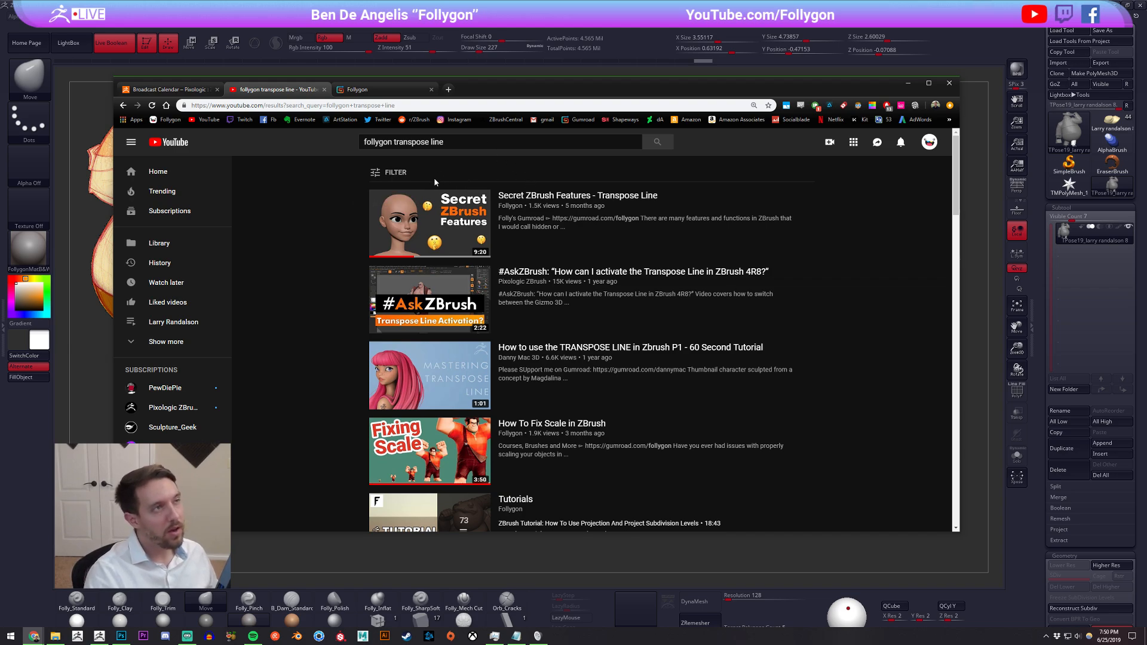
Highlight the search query, open the Follygon tab, and return to ZBrush
mouse_move(442, 219)
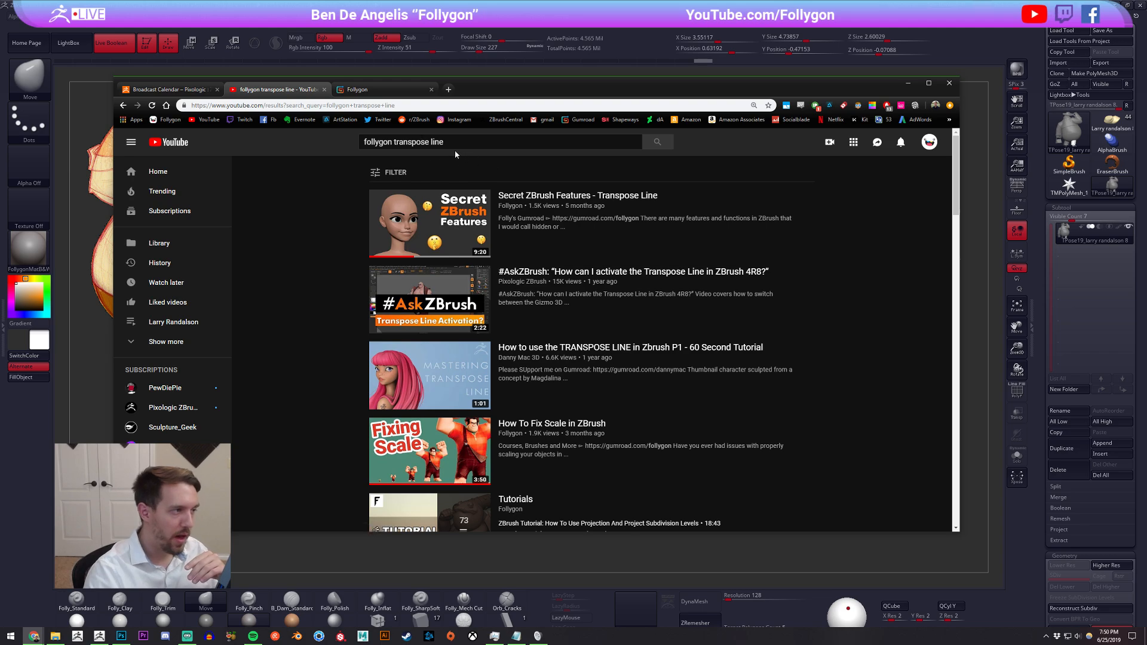
drag(456, 144, 347, 147)
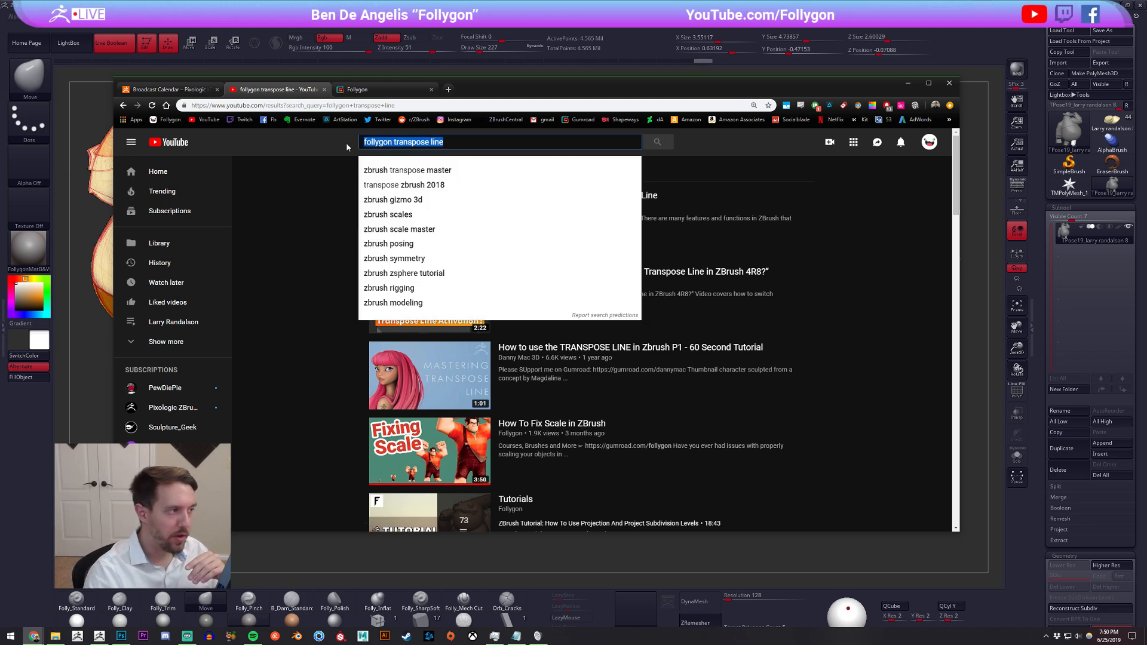
click(297, 210)
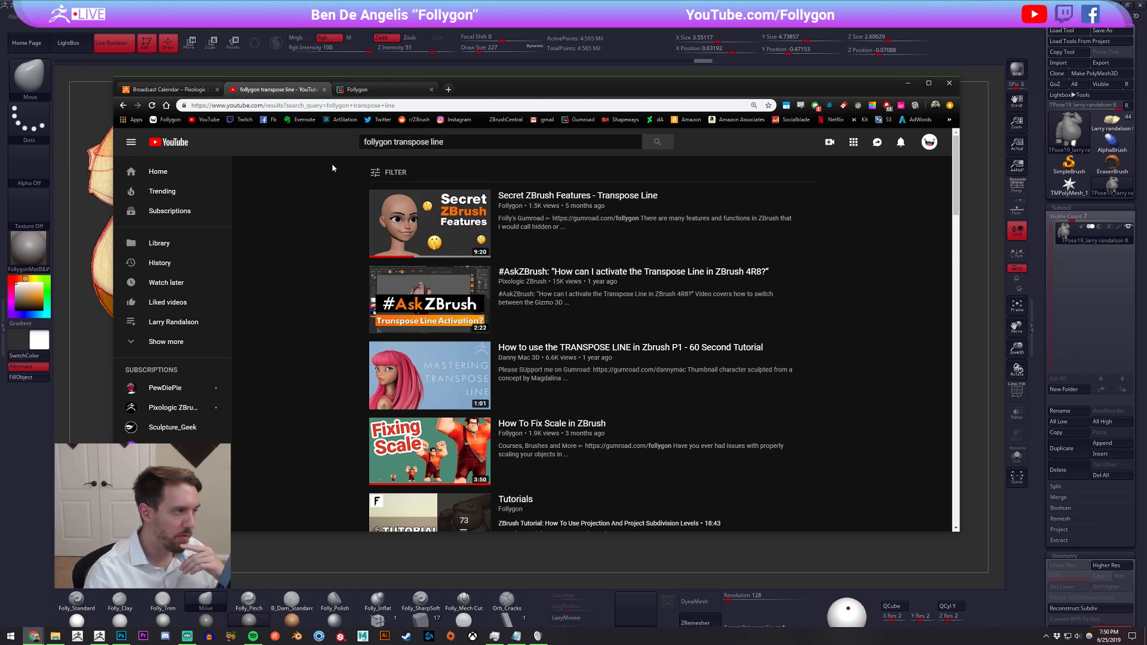
click(380, 89)
click(88, 307)
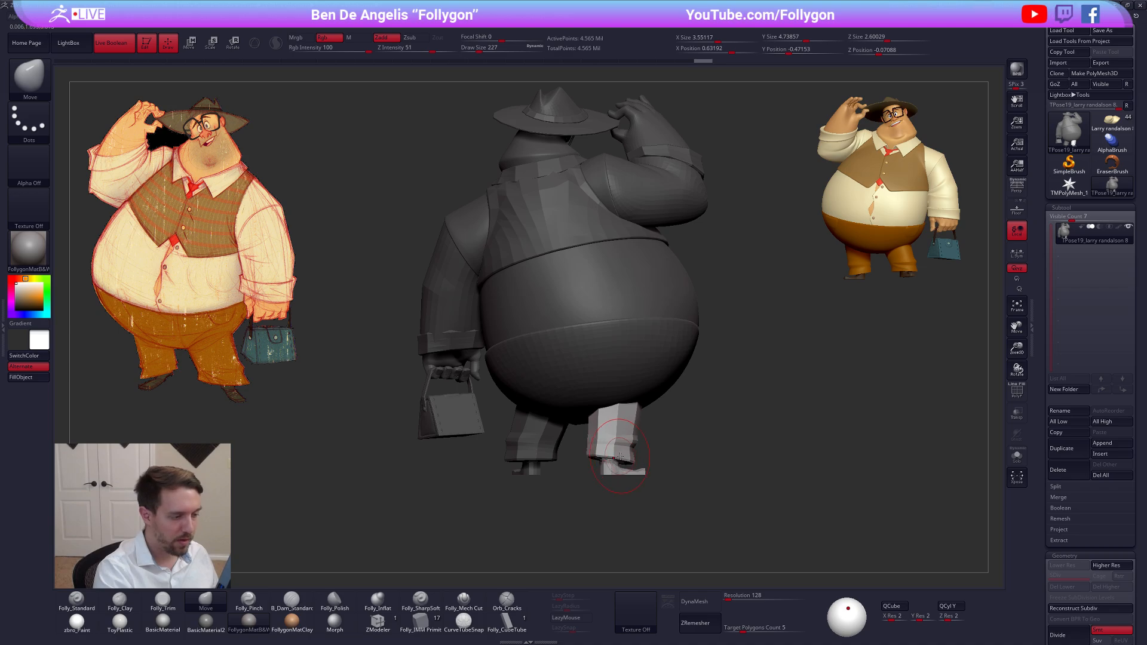
Reposition the unmasked trouser leg and shoe sideways from the back view with Transpose Move, and clear the mask
key(w)
mouse_move(632, 443)
shift+mouse_down()
mouse_move(735, 443)
mouse_move(680, 442)
shift+mouse_up()
mouse_move(597, 499)
mouse_down()
mouse_move(808, 508)
mouse_move(725, 497)
mouse_move(761, 464)
mouse_up()
key(q)
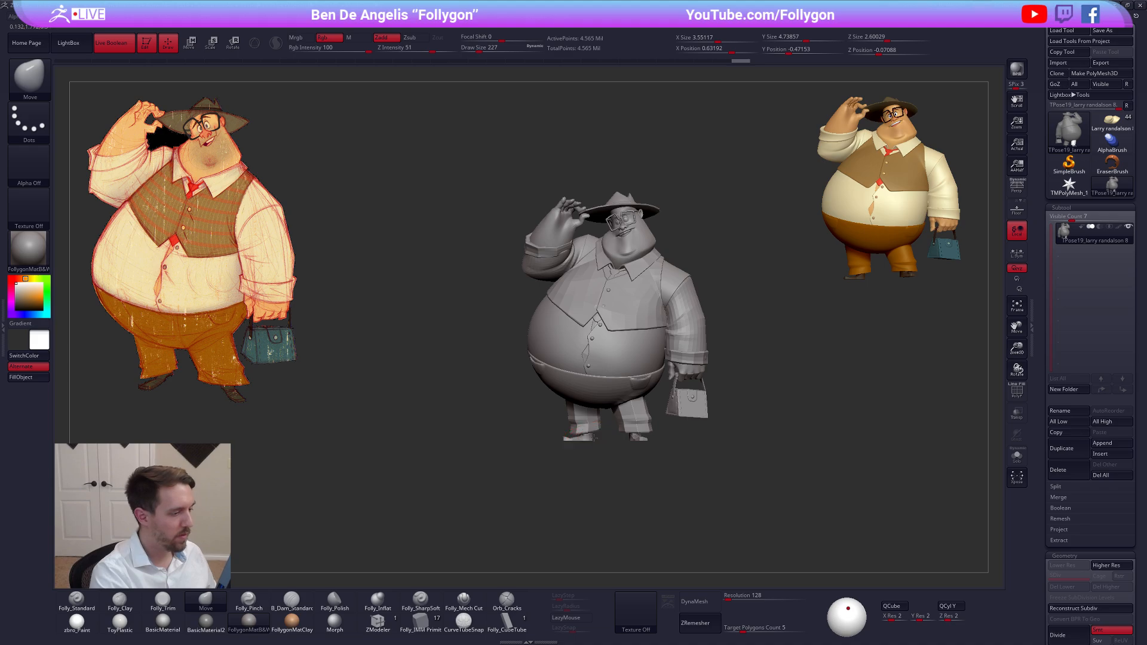
Turn on perspective and check the whole grey figure from the back and the front
click(1017, 185)
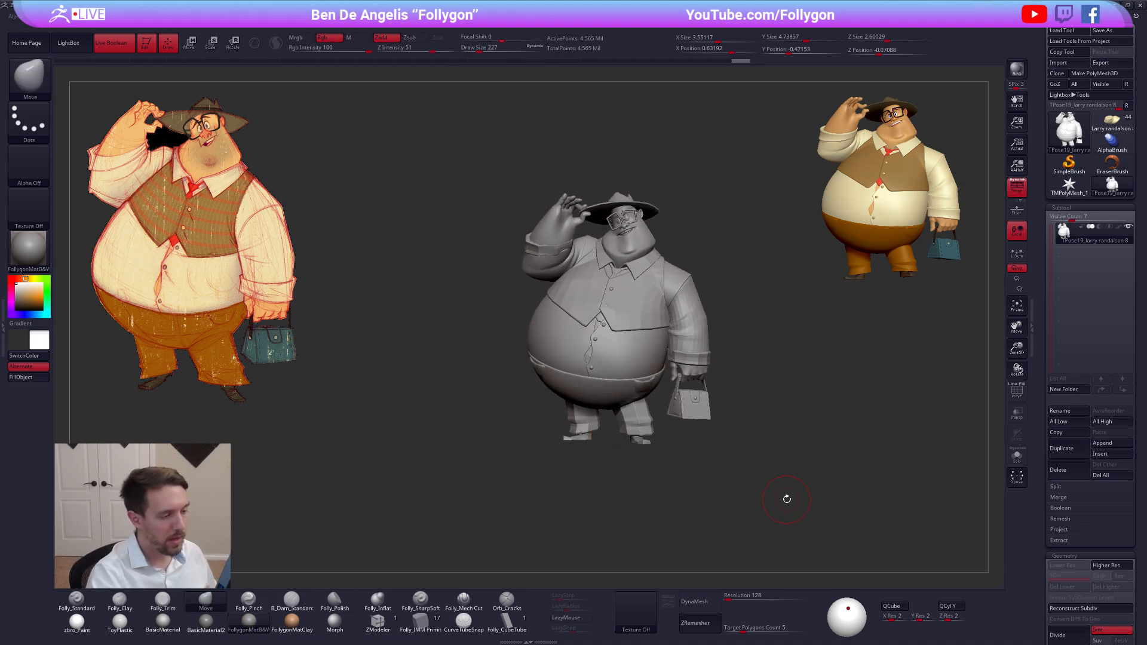
mouse_move(787, 499)
mouse_down()
mouse_move(827, 486)
mouse_move(828, 506)
mouse_move(714, 529)
mouse_move(734, 530)
mouse_up()
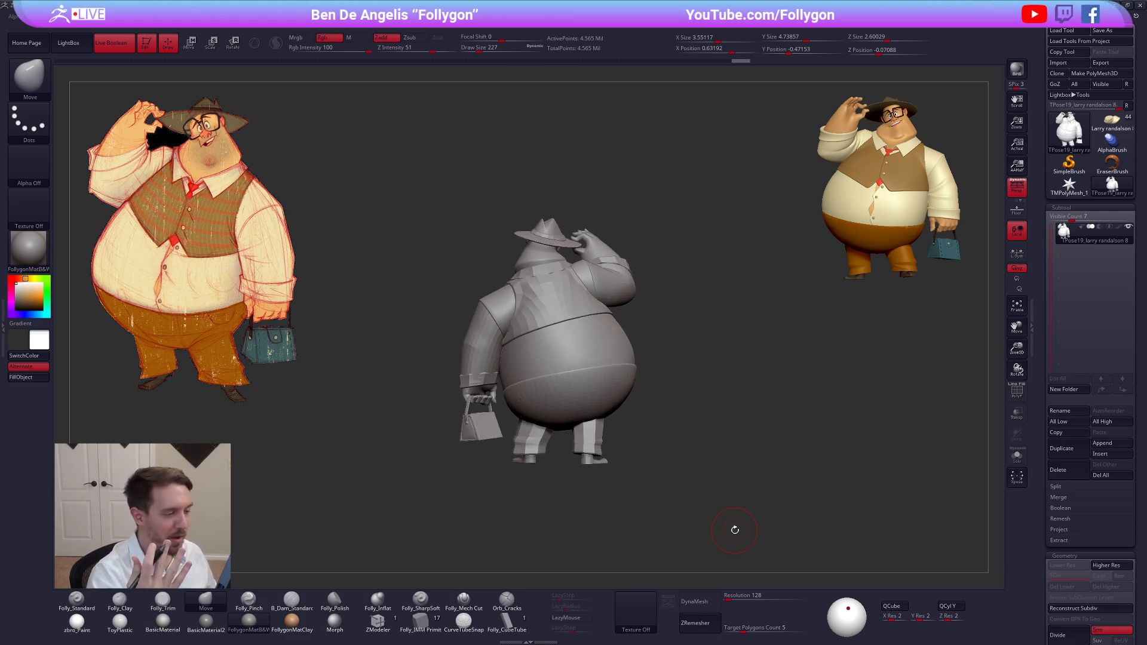
mouse_move(801, 506)
mouse_down()
mouse_move(883, 476)
mouse_move(778, 460)
mouse_move(796, 450)
mouse_up()
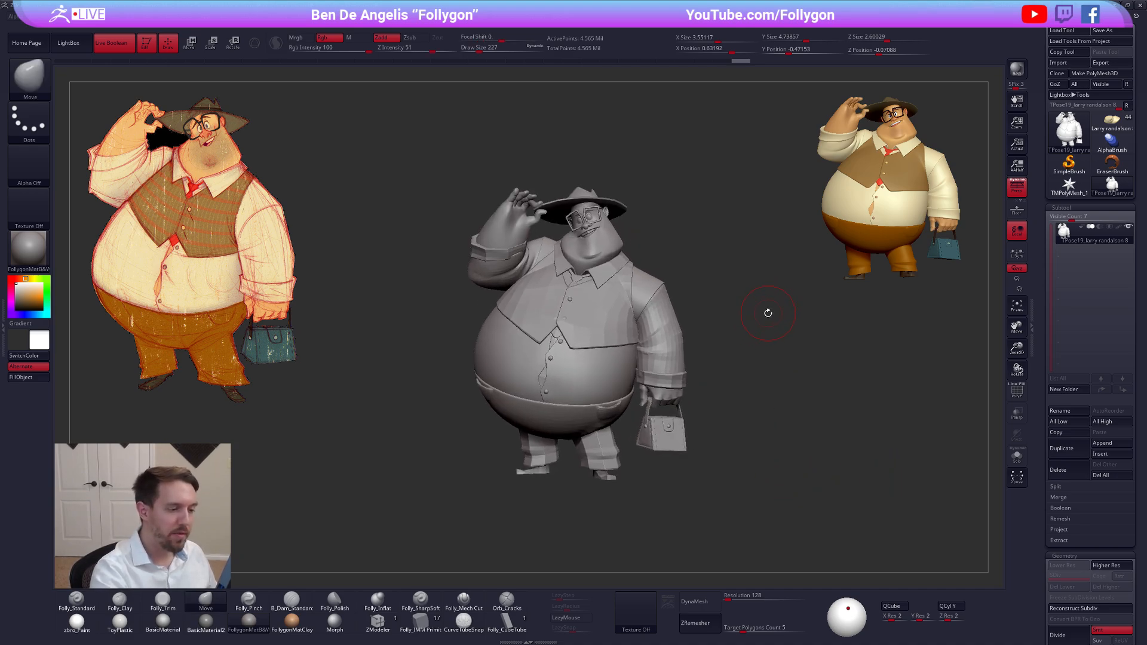
Transfer the adjusted pose from the combined TPose mesh to the original subtools with TPose|SubT
alt+drag(768, 315, 764, 322)
key(ctrl+f)
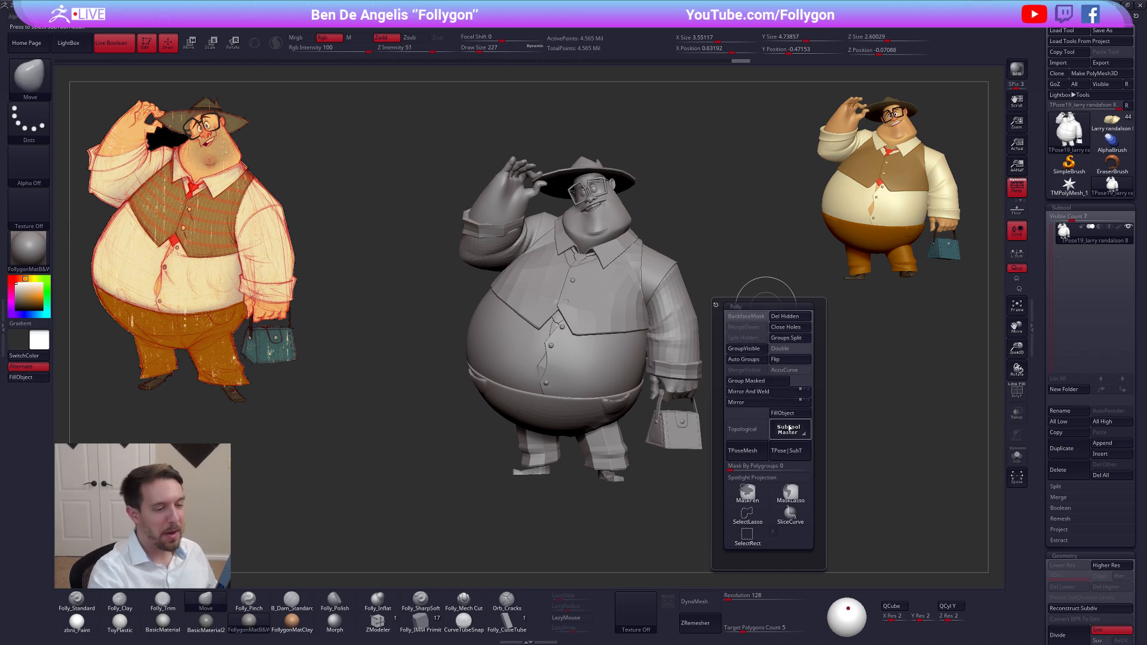
click(797, 457)
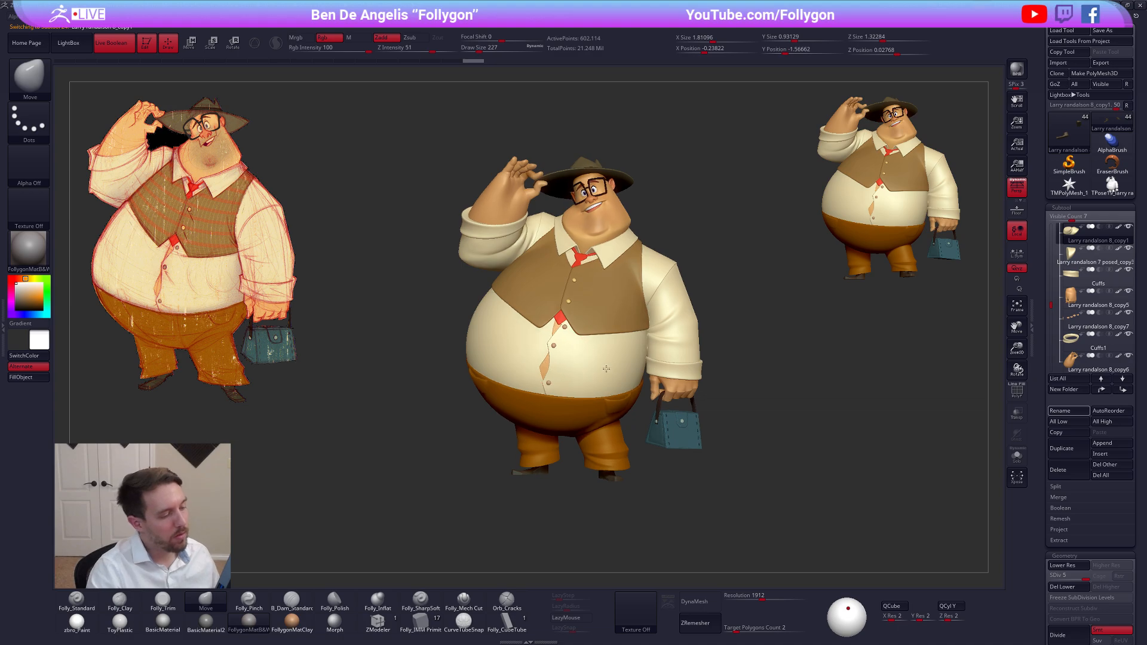
Review the posed coloured figure from the front and side, and switch back to the combined TPose mesh
mouse_move(560, 359)
right_down()
mouse_move(603, 373)
mouse_move(638, 406)
mouse_move(523, 410)
mouse_move(597, 408)
mouse_move(622, 427)
right_up()
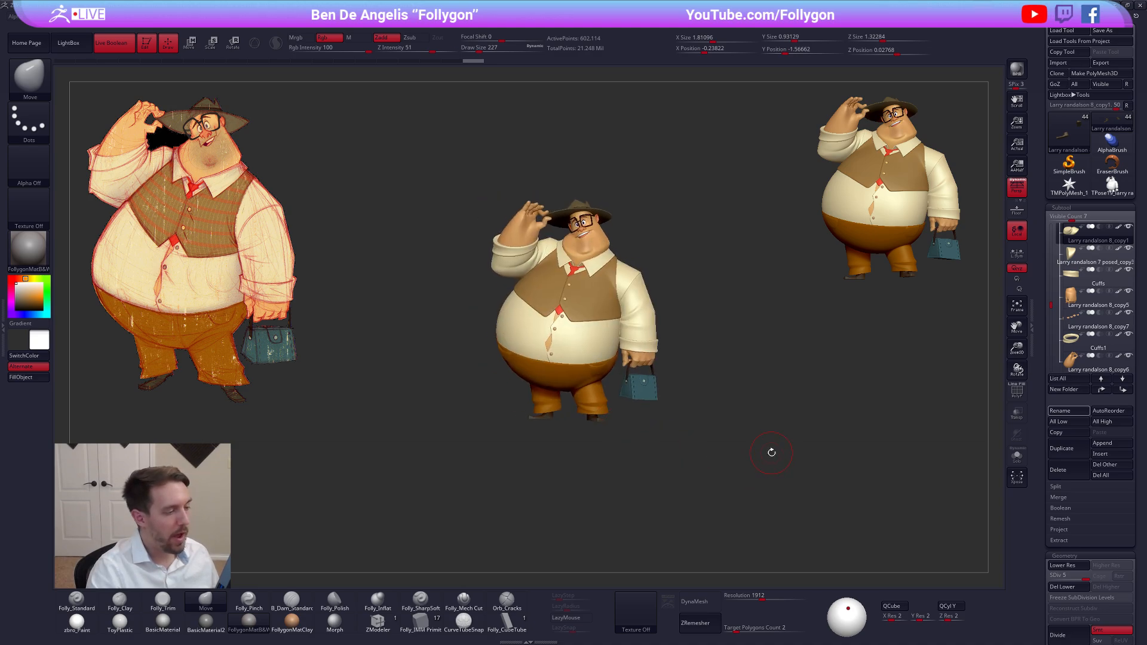
ctrl+right_drag(763, 446, 779, 460)
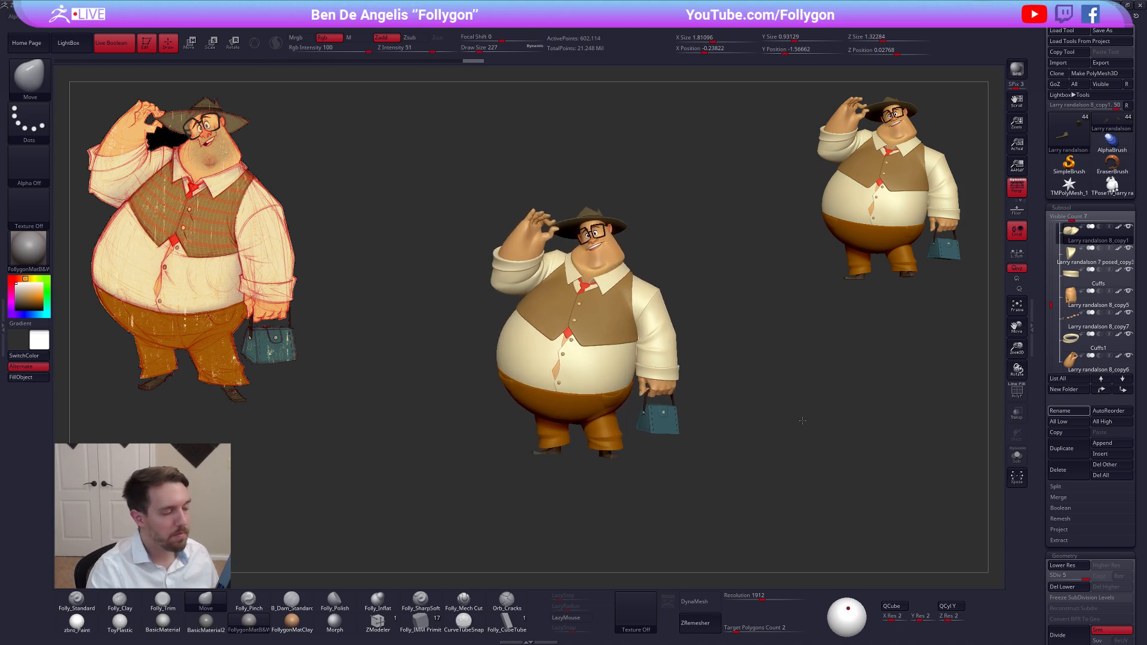
mouse_move(802, 421)
ctrl+right_down()
mouse_move(811, 430)
mouse_move(743, 412)
mouse_move(727, 426)
ctrl+right_up()
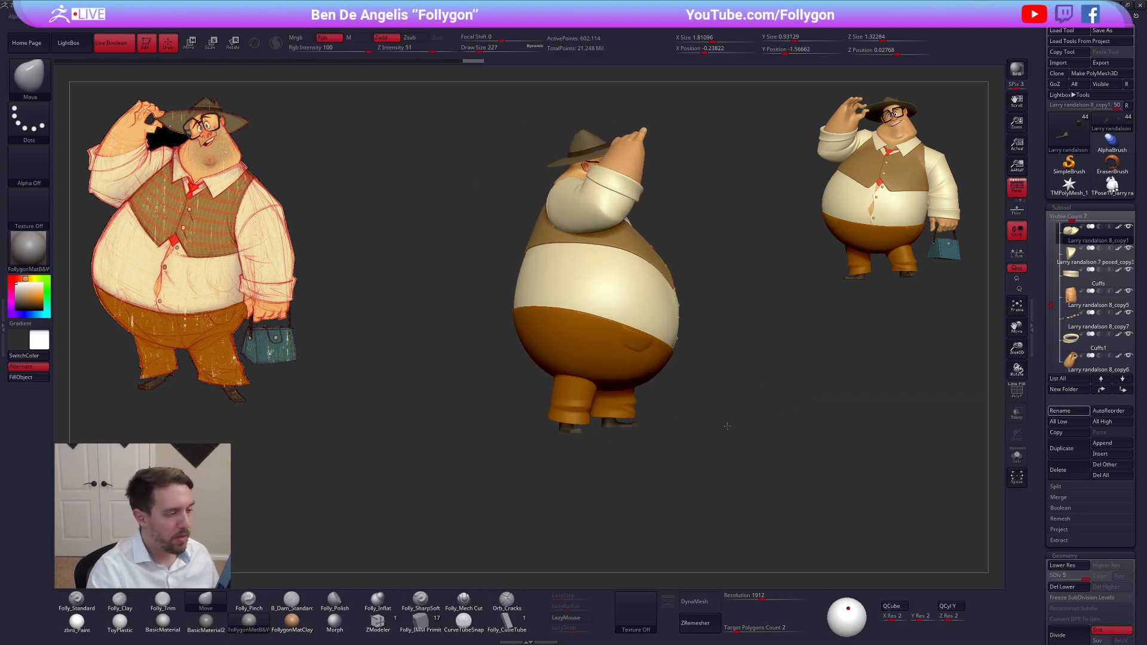
click(1112, 186)
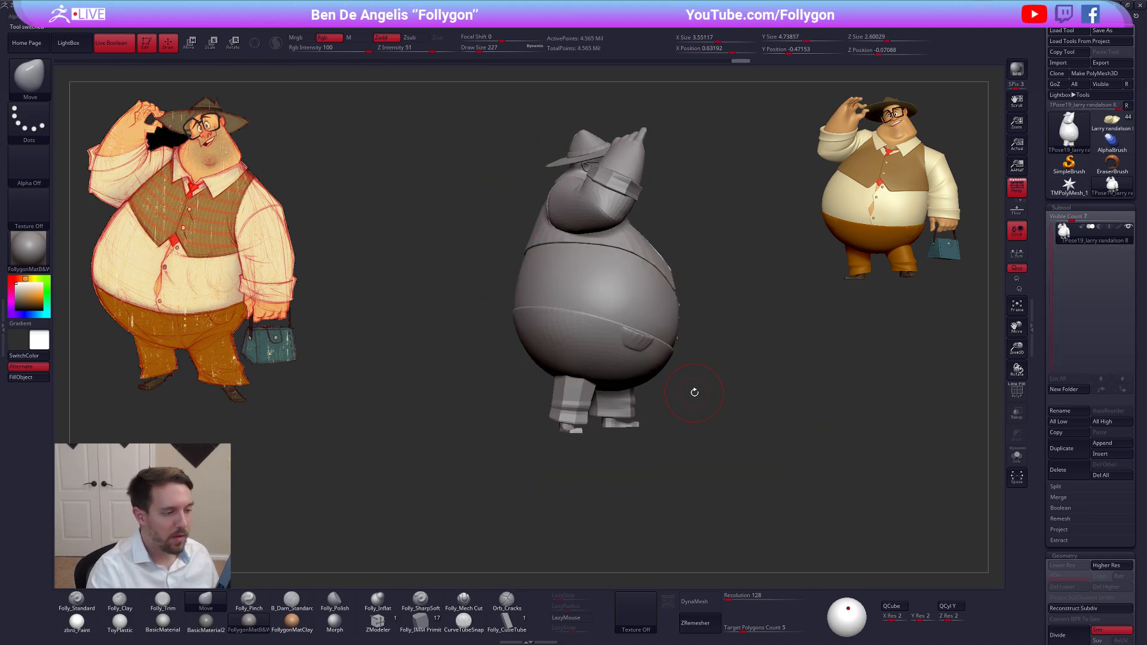
Isolate the trouser leg and shoe below the raised arm by polygroup, and mask the rest of the figure
alt+right_drag(694, 393, 698, 393)
key(shift+f)
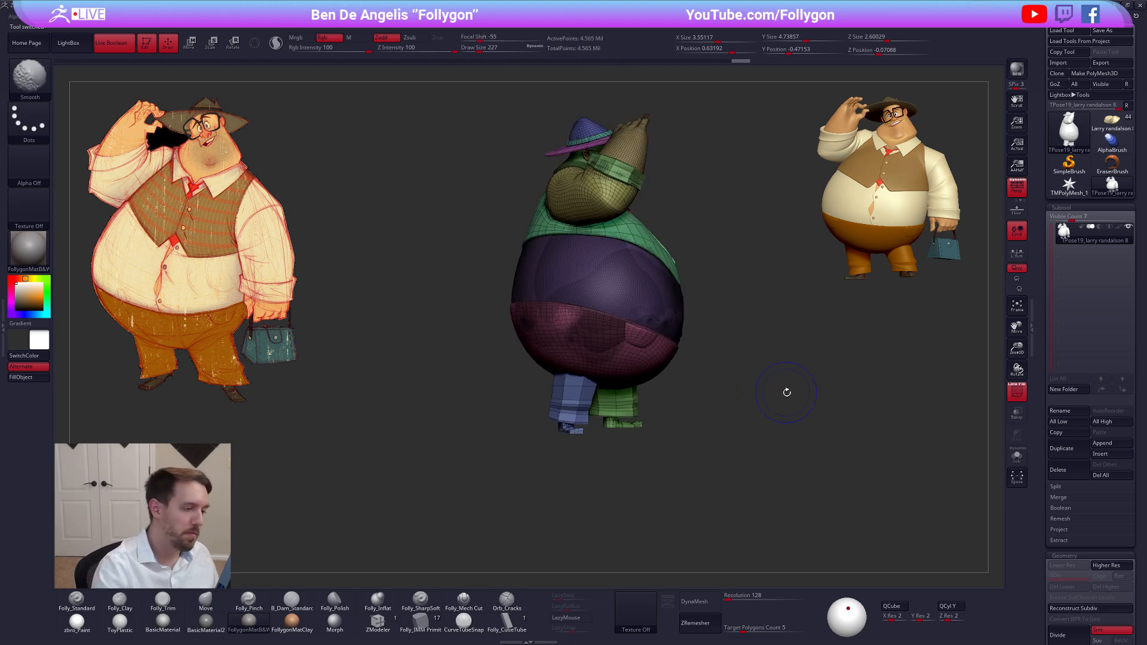
key(shift+f)
ctrl+shift+click(569, 406)
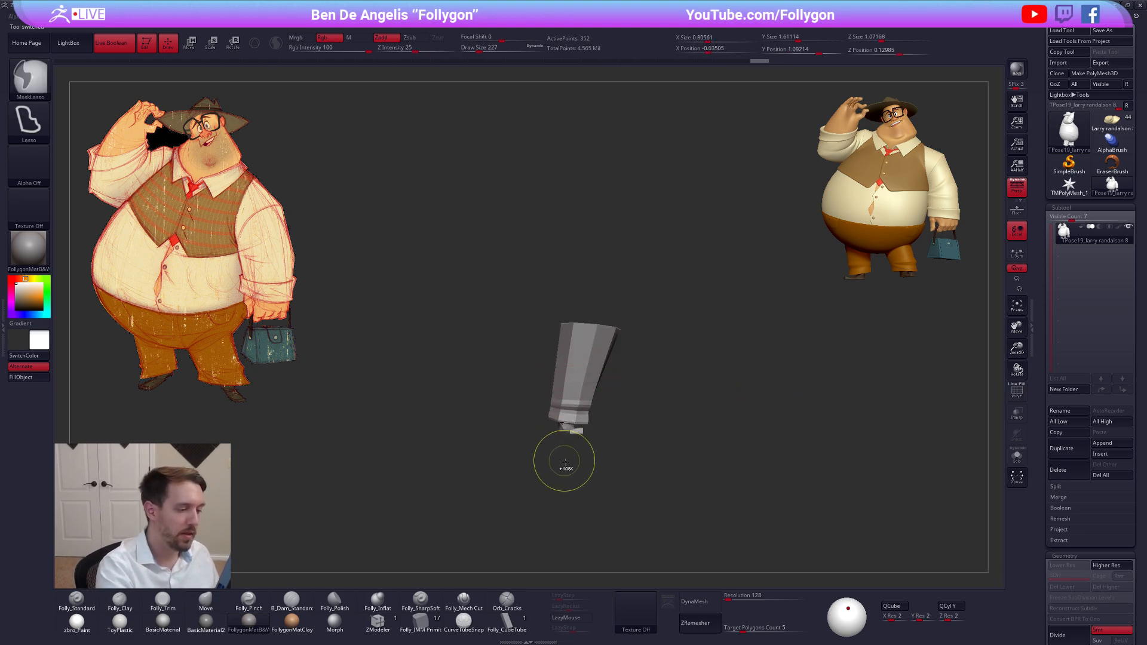
ctrl+shift+click(578, 480)
ctrl+click(581, 480)
Move the unmasked leg and shoe slightly backward in side view with Transpose Move, and turn off perspective
key(w)
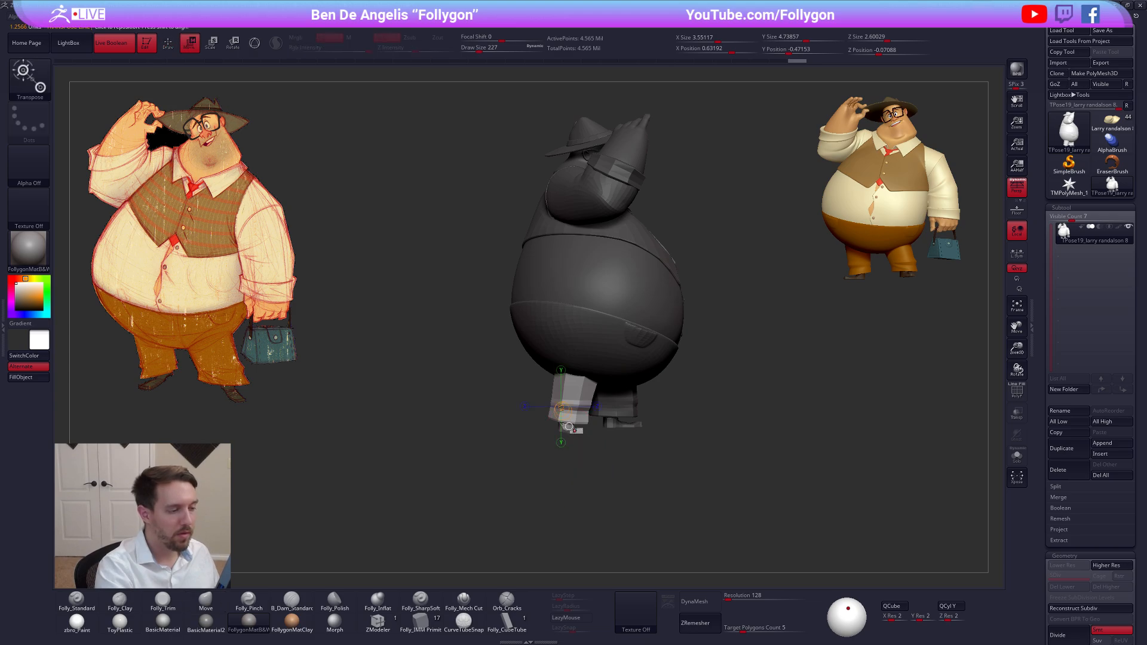
mouse_move(574, 424)
shift+mouse_down()
mouse_move(677, 425)
mouse_move(620, 426)
shift+mouse_up()
click(1010, 196)
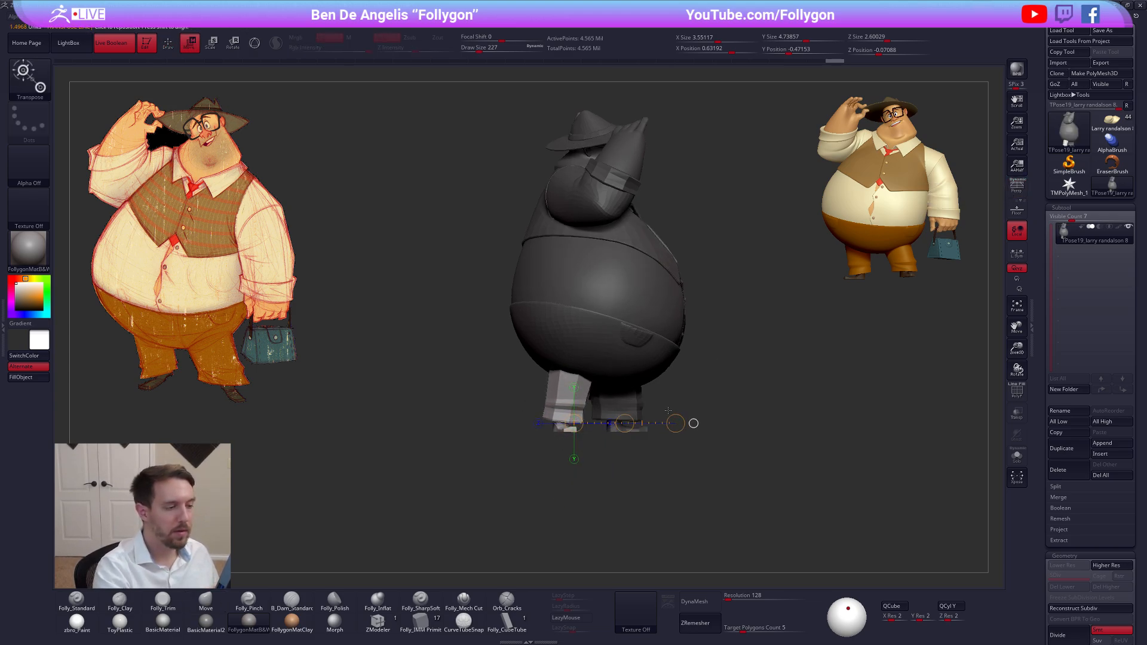
Move the unmasked leg and shoe slightly outward, away from the other leg, in back view
drag(503, 471, 560, 467)
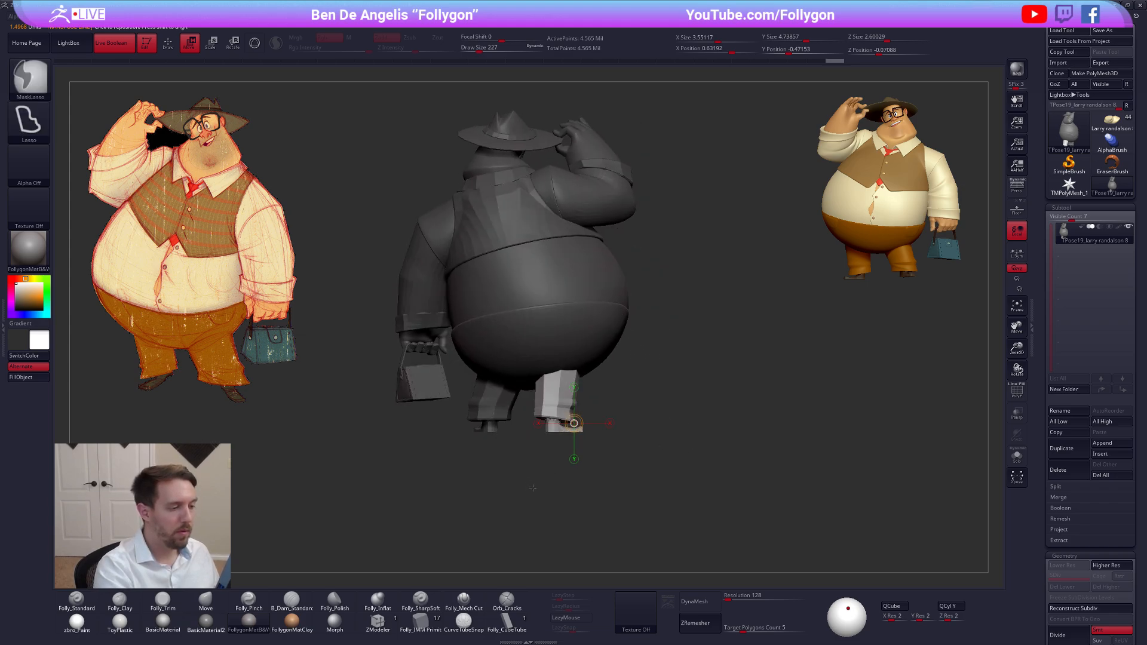
key(ctrl+z)
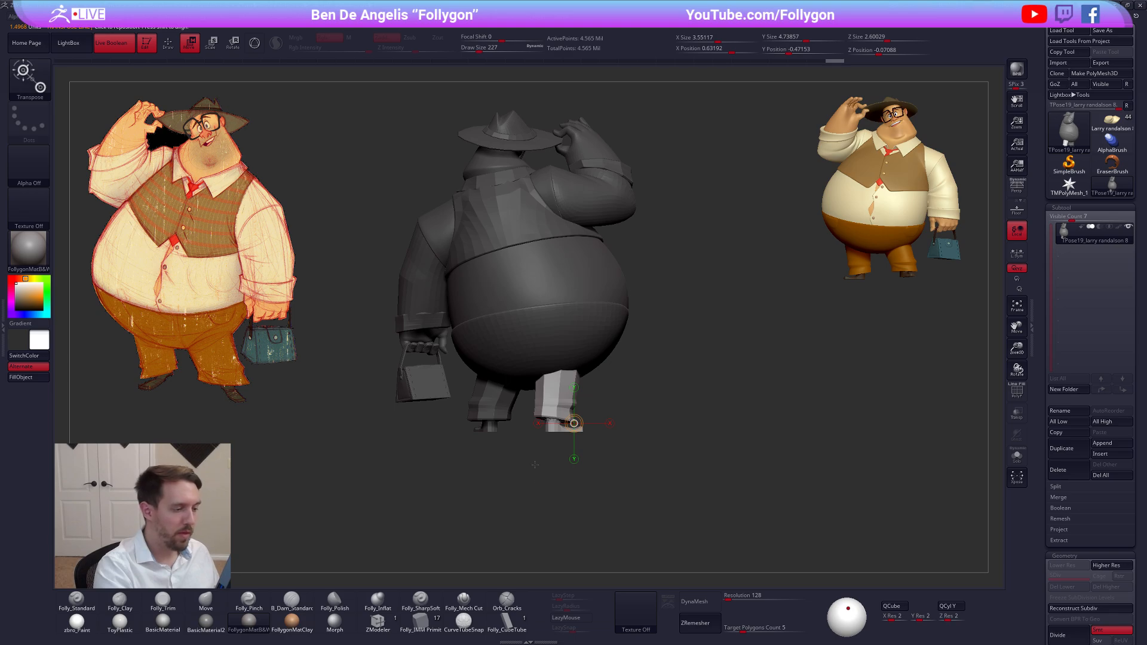
mouse_move(556, 413)
shift+mouse_down()
mouse_move(628, 415)
mouse_move(598, 417)
shift+mouse_up()
key(q)
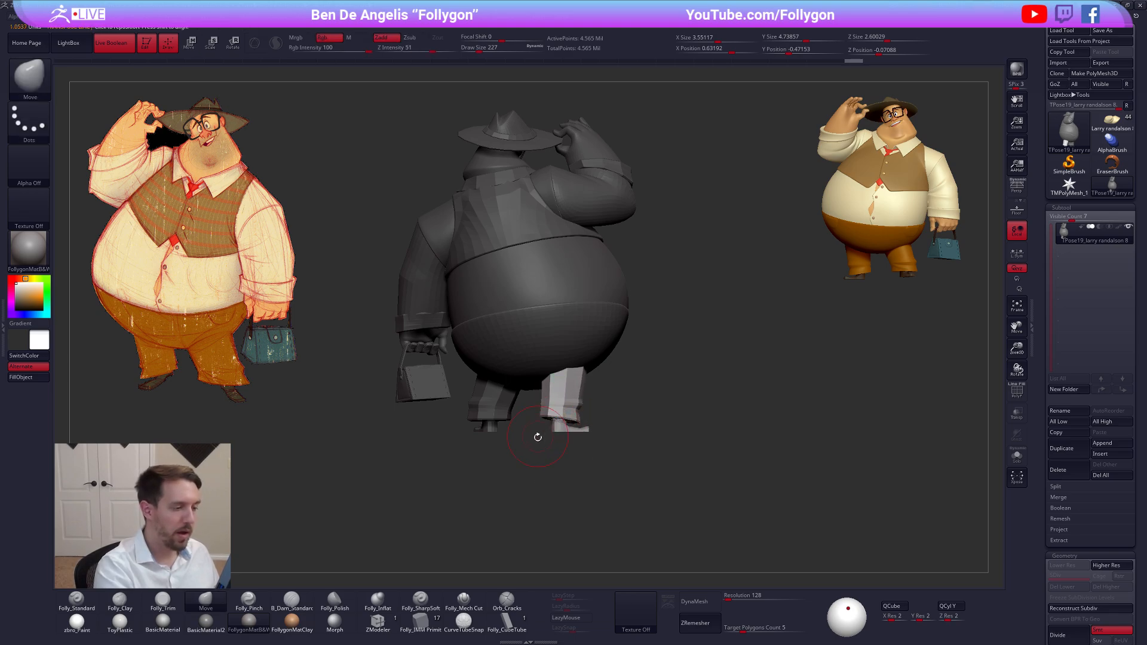
Display the polygroups and hide both trouser legs together with their shoes
key(shift+f)
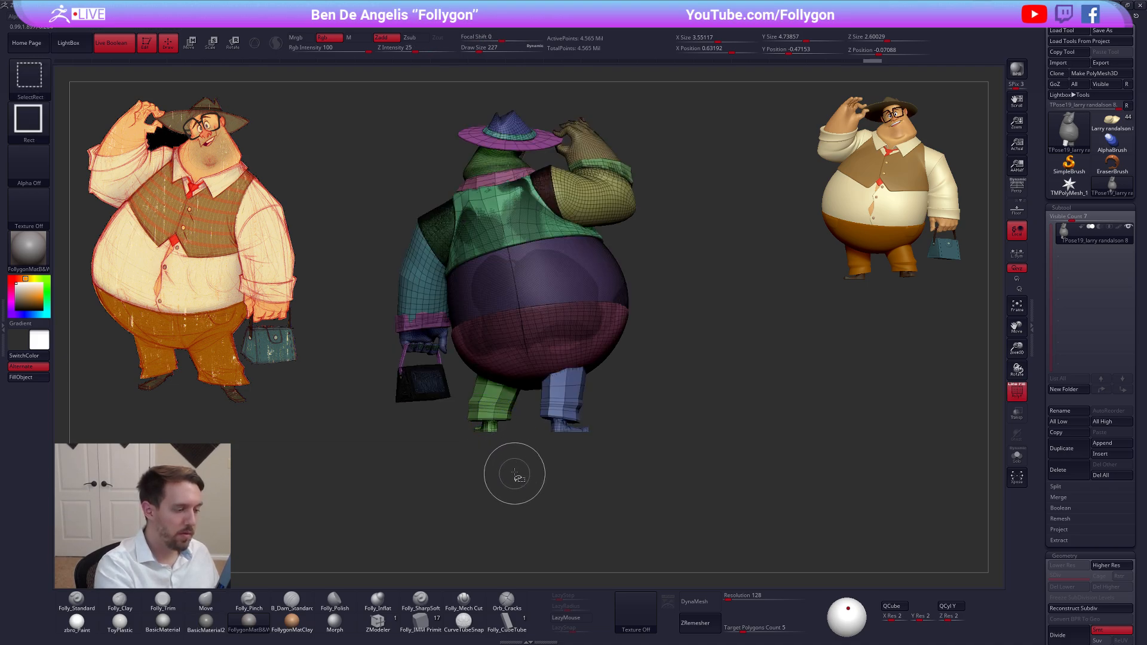
ctrl+shift+click(504, 434)
mouse_move(536, 444)
ctrl+shift+mouse_down()
mouse_move(565, 444)
mouse_move(567, 432)
ctrl+shift+mouse_up()
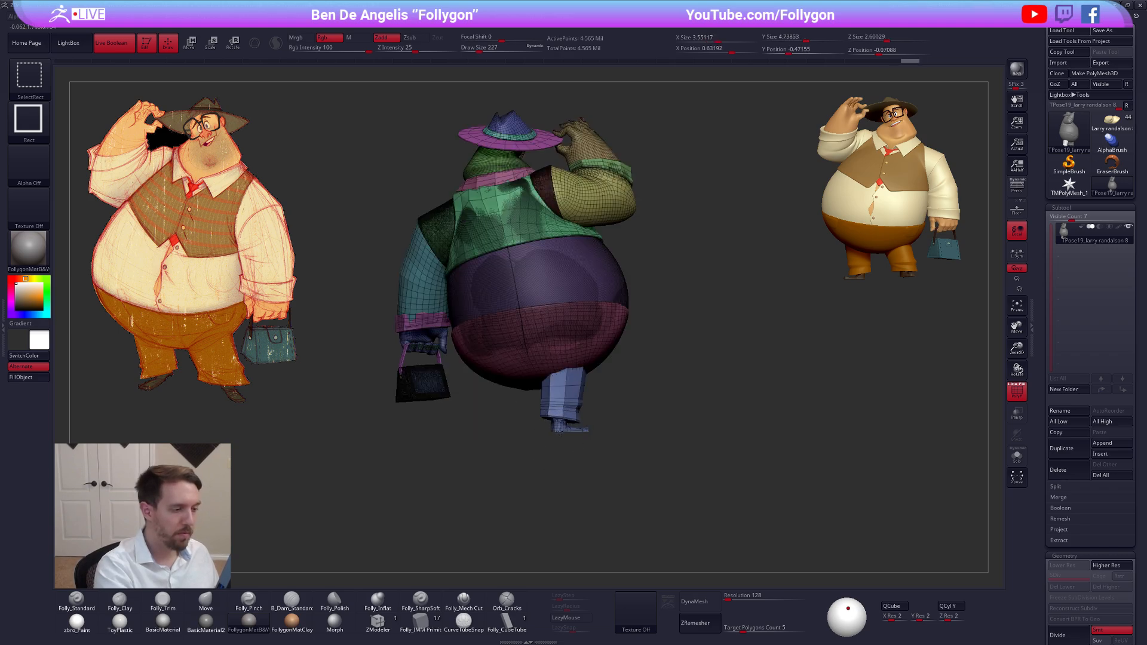
ctrl+shift+click(560, 431)
ctrl+click(569, 449)
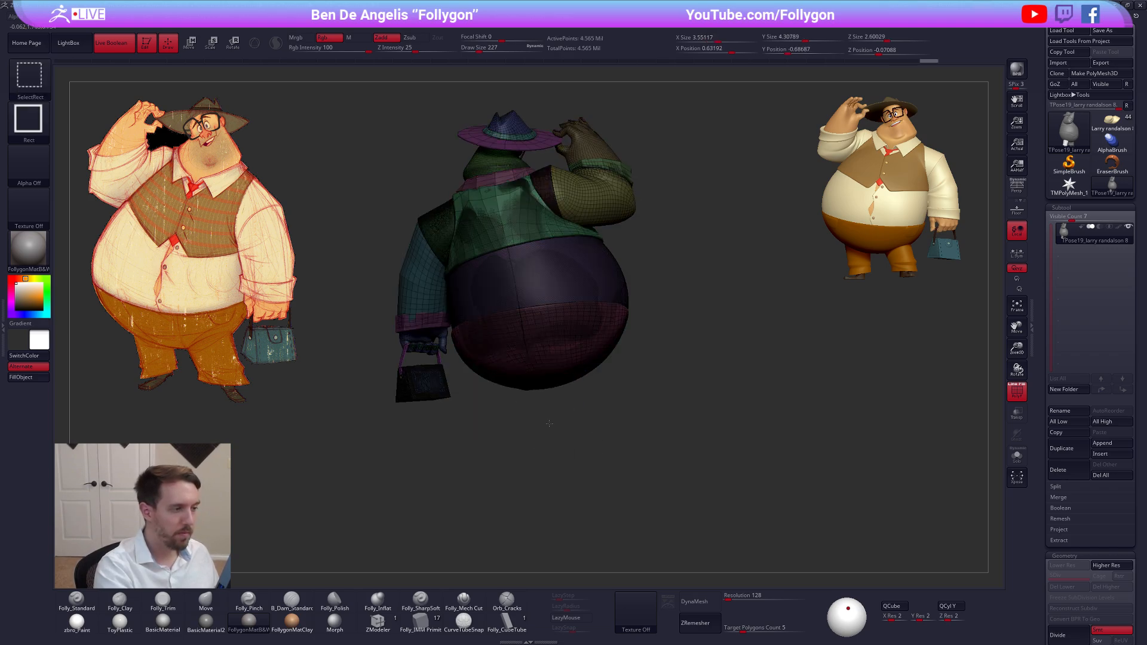
Mask the visible upper body, bring the trouser legs and shoes back into view, and hide the polygroup display
ctrl+shift+click(556, 436)
key(shift+f)
mouse_move(567, 453)
mouse_down()
mouse_move(568, 368)
mouse_move(790, 329)
mouse_up()
Try to rotate both unmasked trouser legs and shoes together slightly with Transpose Rotate
key(r)
shift+drag(702, 418, 705, 364)
drag(790, 329, 771, 284)
mouse_move(791, 371)
mouse_down()
mouse_move(781, 412)
mouse_move(738, 472)
mouse_move(605, 482)
mouse_up()
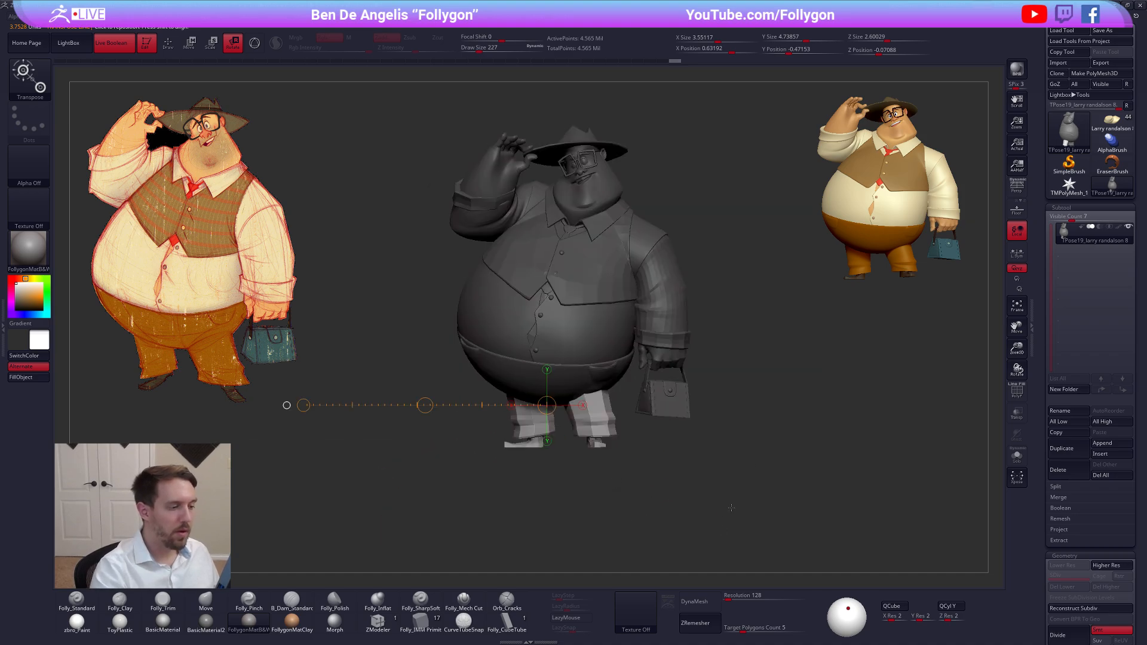
mouse_move(729, 507)
alt+mouse_down()
mouse_move(708, 528)
mouse_move(737, 527)
alt+mouse_up()
key(q)
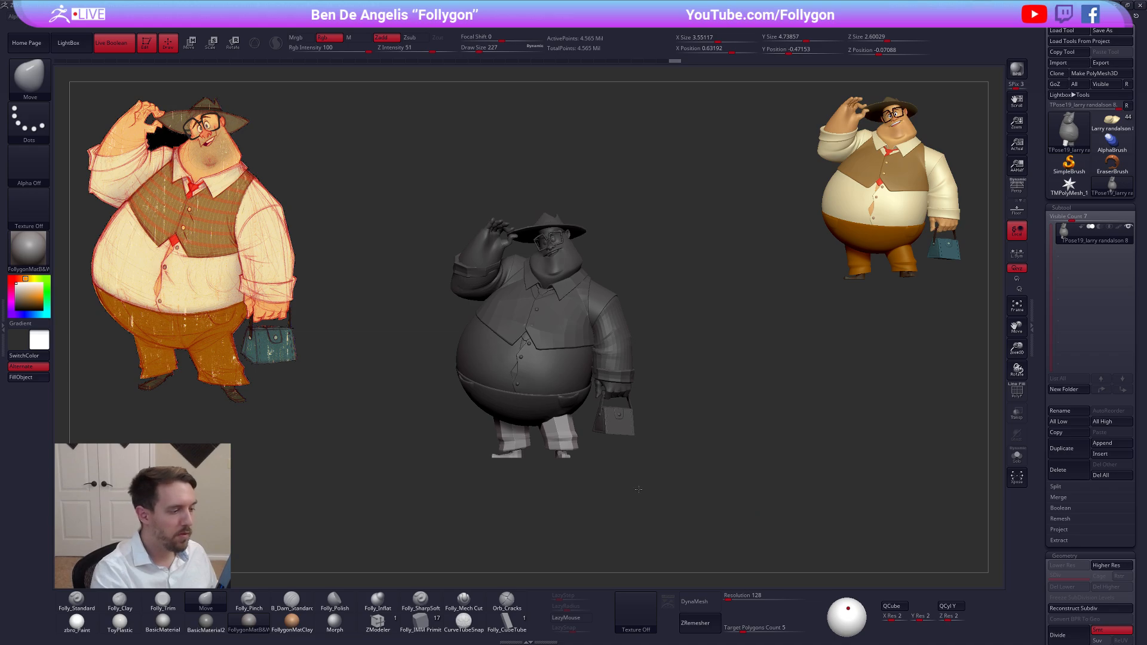
mouse_move(633, 490)
mouse_down()
mouse_move(645, 491)
mouse_move(573, 467)
mouse_move(692, 495)
mouse_move(581, 492)
mouse_move(567, 473)
mouse_move(653, 476)
mouse_up()
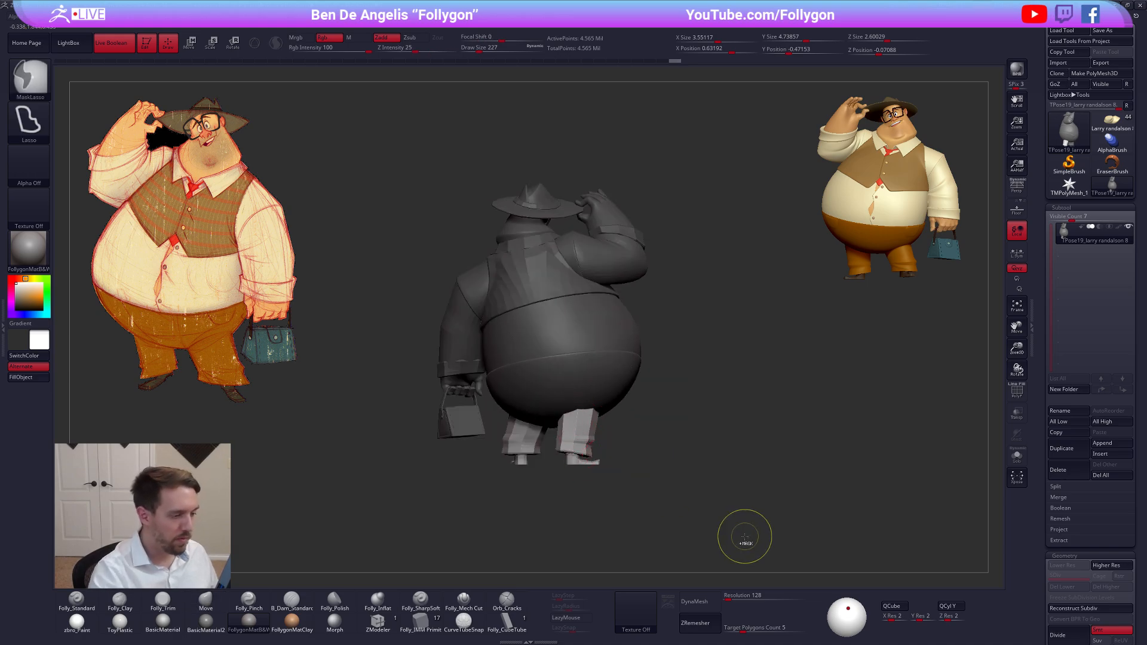
Undo and redo the leg rotation to compare both stances from the front and from below, and leave it undone
key(ctrl+z)
mouse_move(730, 542)
mouse_down()
mouse_move(665, 543)
mouse_move(670, 558)
mouse_up()
key(ctrl+shift+z)
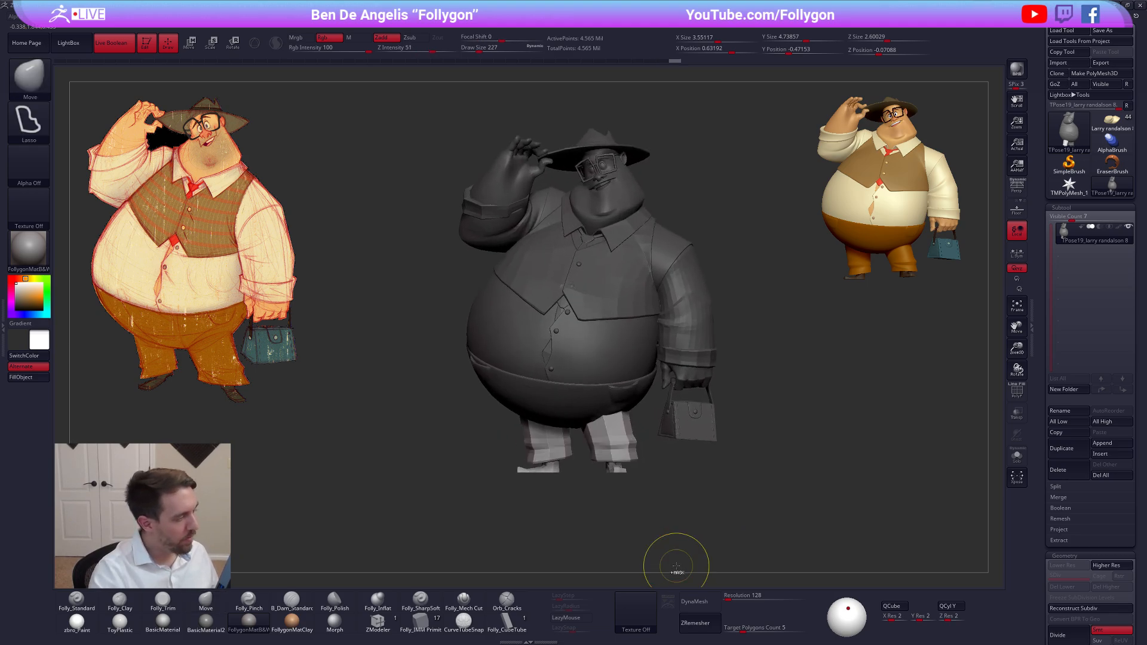
key(ctrl+z)
key(b)
key(m)
key(v)
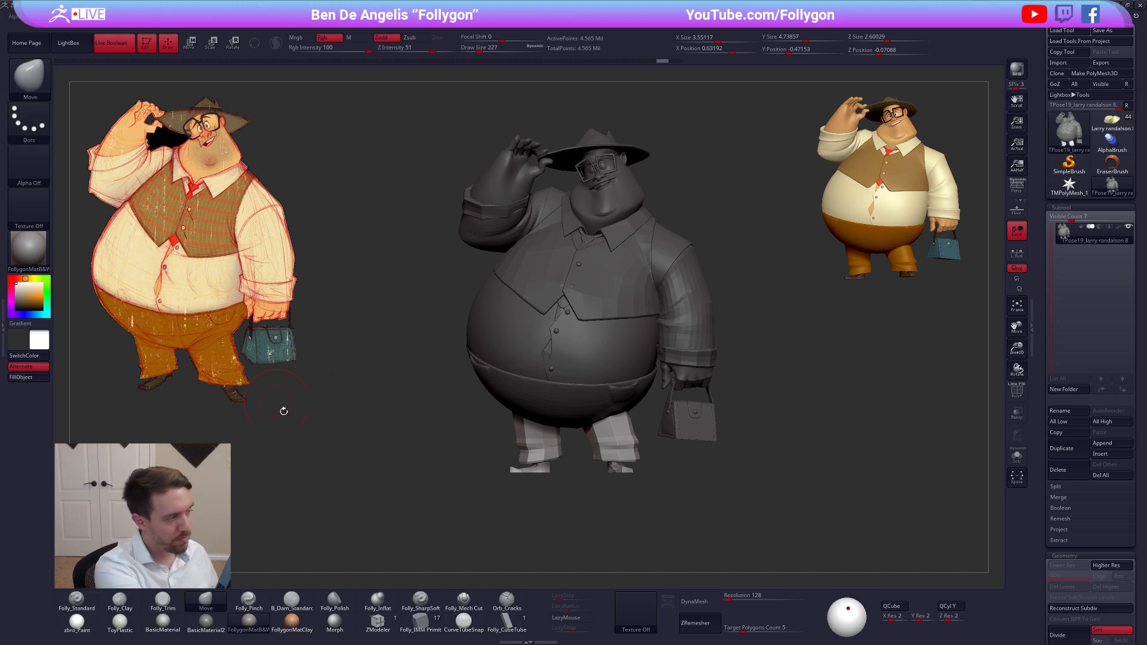
key(ctrl+shift)
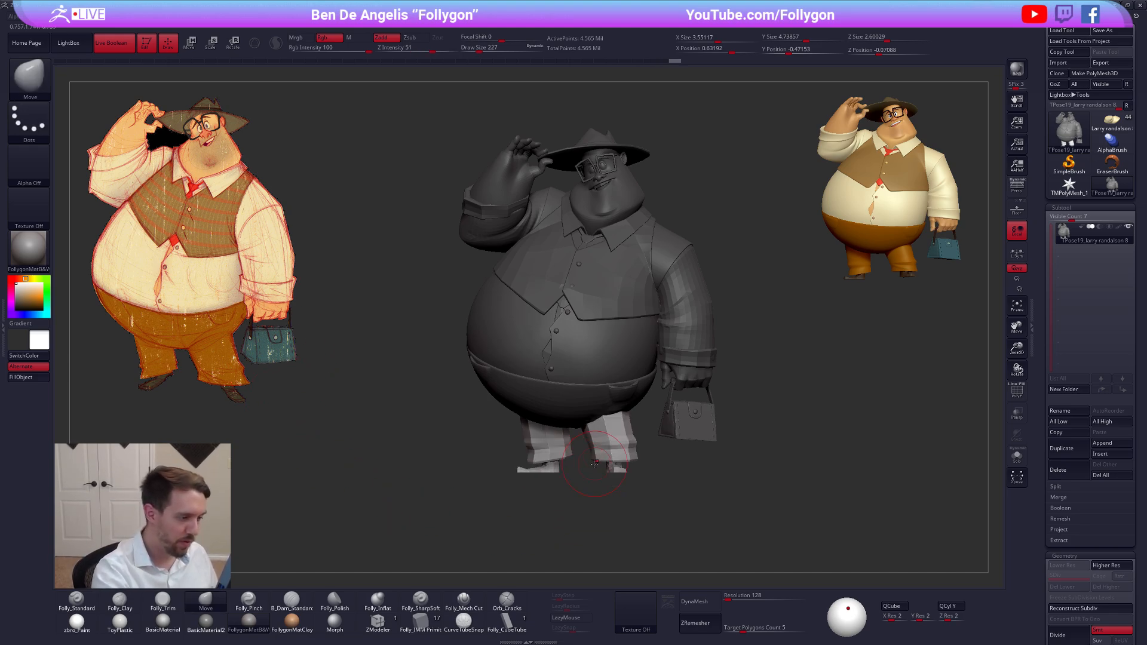
drag(600, 445, 598, 414)
alt+right_drag(597, 416, 600, 308)
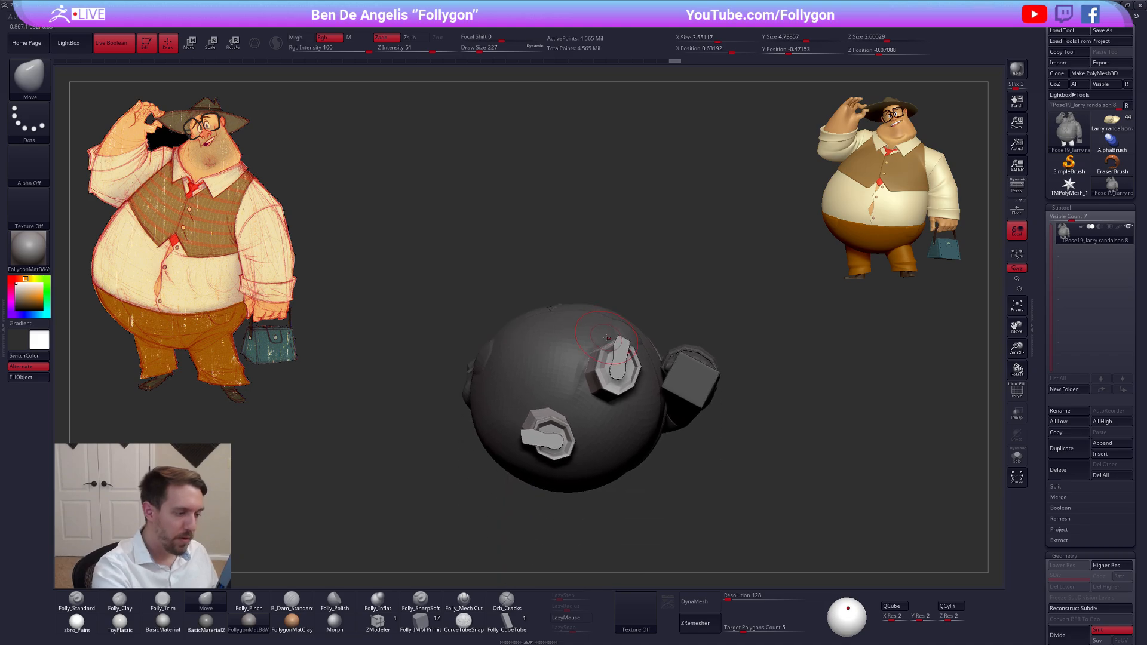
ctrl+click(621, 361)
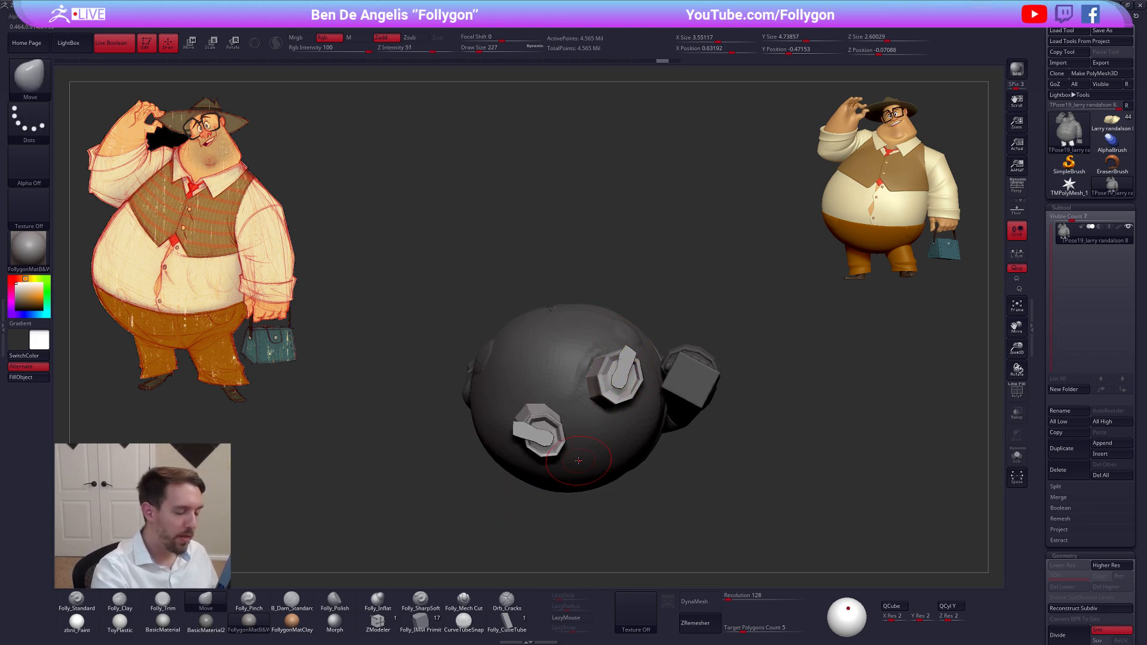
Display the polygroups and mask everything except the trouser leg and shoe below the raised arm
key(w)
key(shift+f)
drag(566, 384, 288, 471)
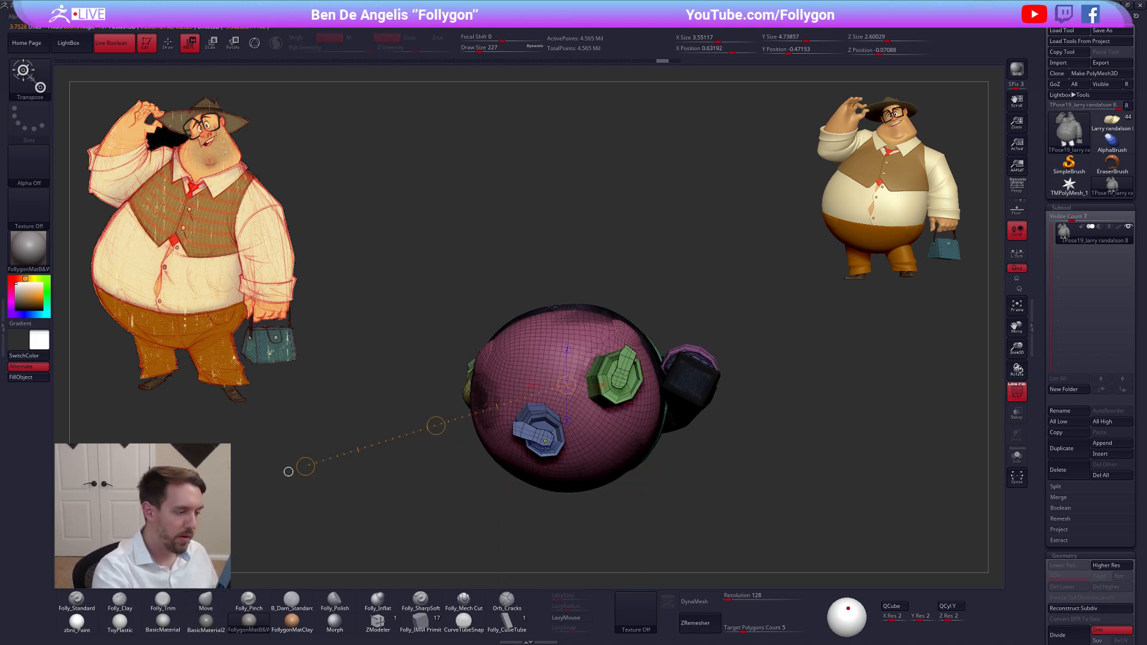
ctrl+click(545, 441)
Shift the unmasked leg and shoe slightly with Transpose Move, hide the polygroup display, and clear the mask
mouse_move(558, 441)
mouse_down()
mouse_move(570, 471)
mouse_move(557, 509)
mouse_move(563, 471)
mouse_up()
mouse_move(692, 472)
mouse_down()
mouse_move(699, 529)
mouse_move(687, 461)
mouse_up()
key(shift+f)
key(q)
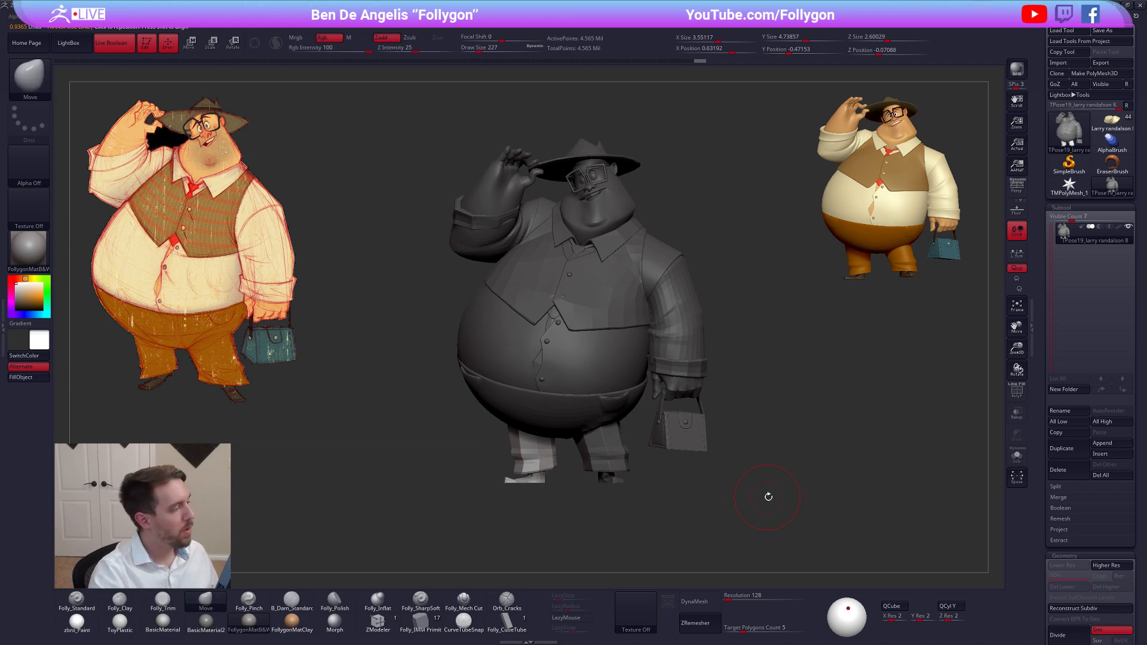
alt+drag(795, 495, 788, 507)
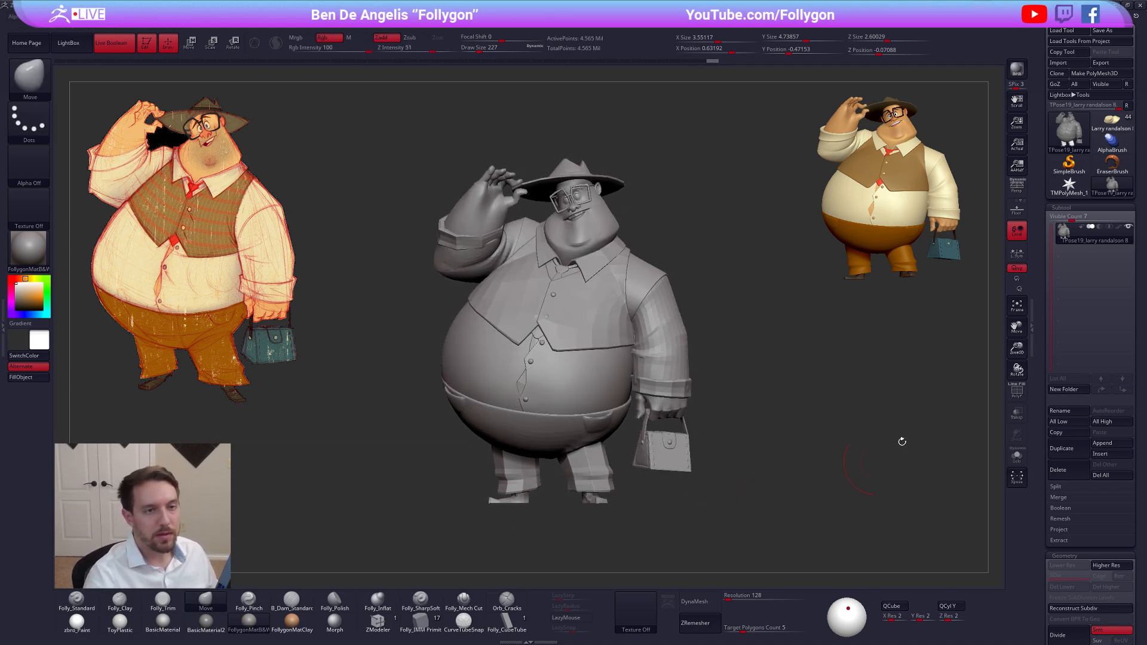
Switch to the coloured Larry randalson tool with its subtools and turn on perspective
click(1111, 122)
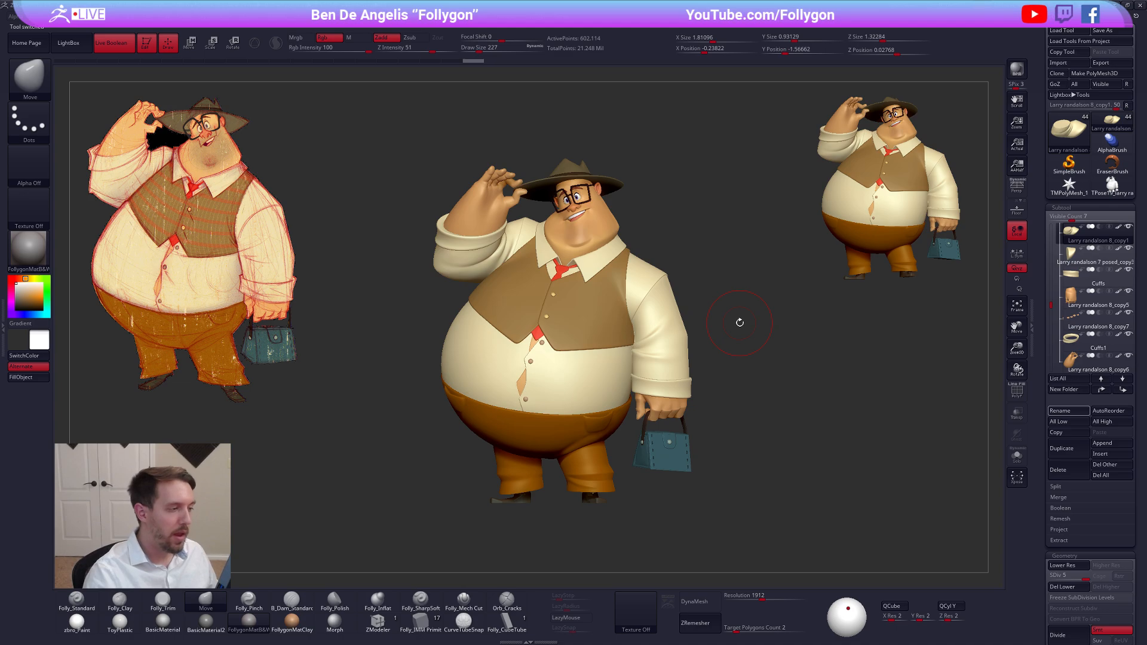
click(1014, 194)
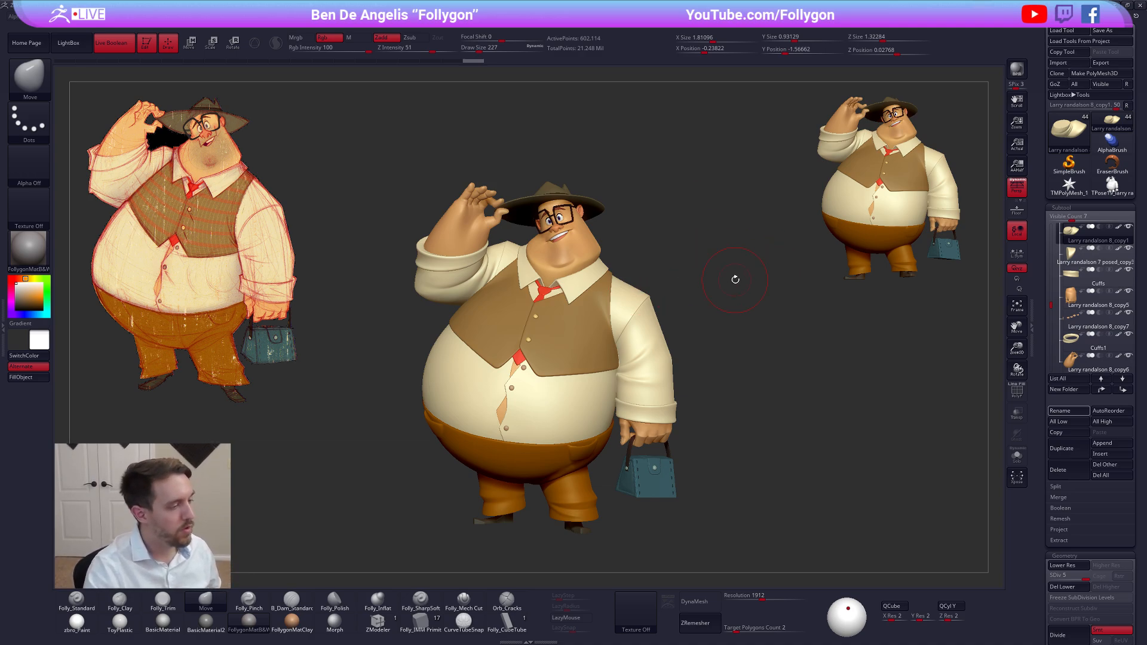
Switch to the web browser, view the Follygon Gumroad products and the YouTube results for "follygon transpose line", and return to ZBrush
key(alt+Tab)
click(522, 262)
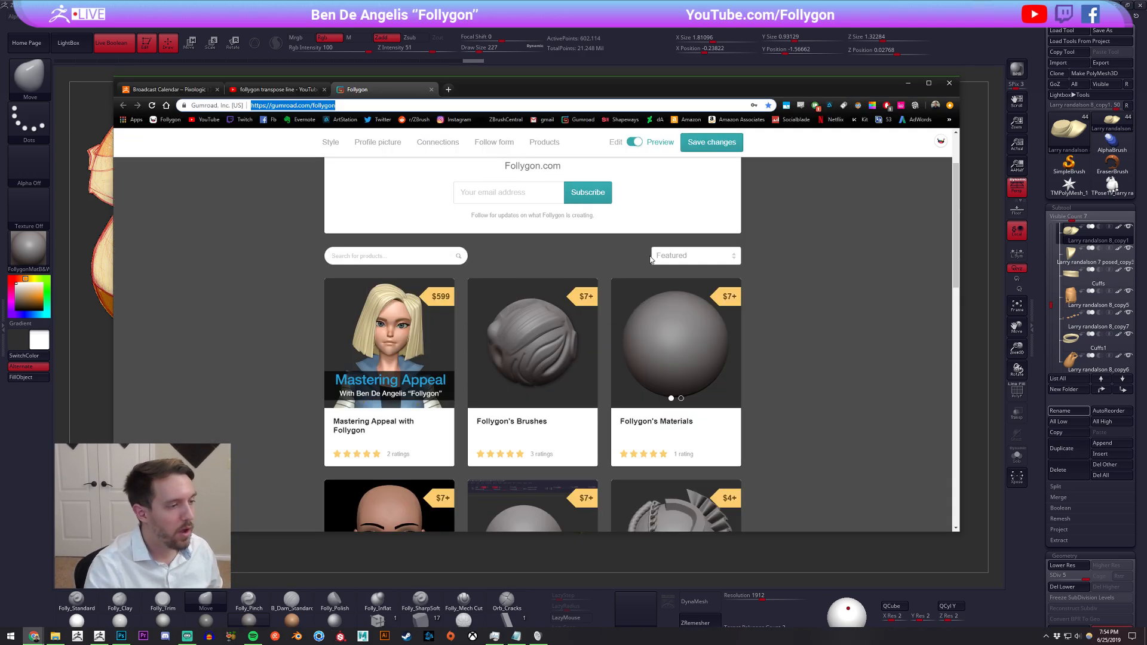
click(799, 262)
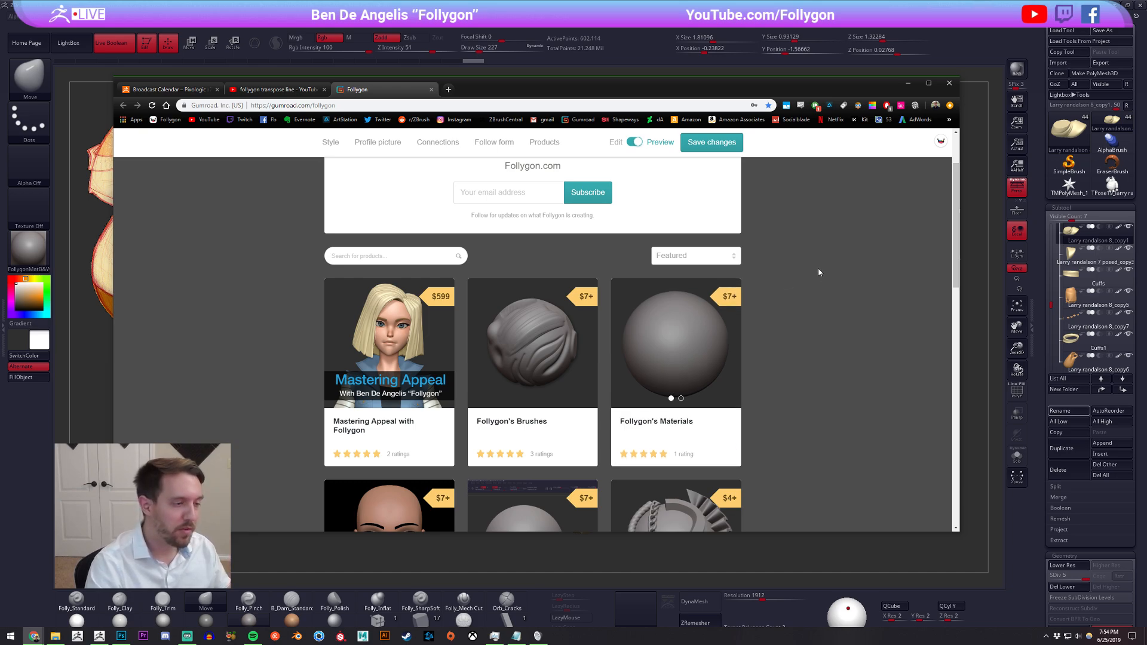
scroll(818, 272, down, 2)
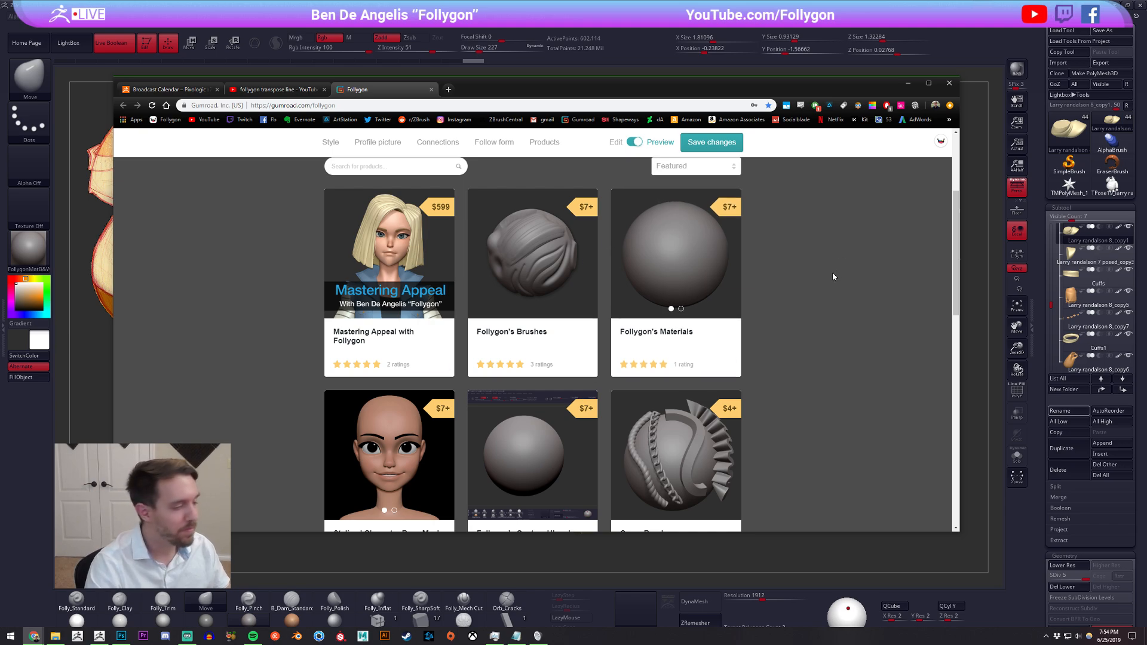
scroll(835, 276, up, 1)
click(329, 107)
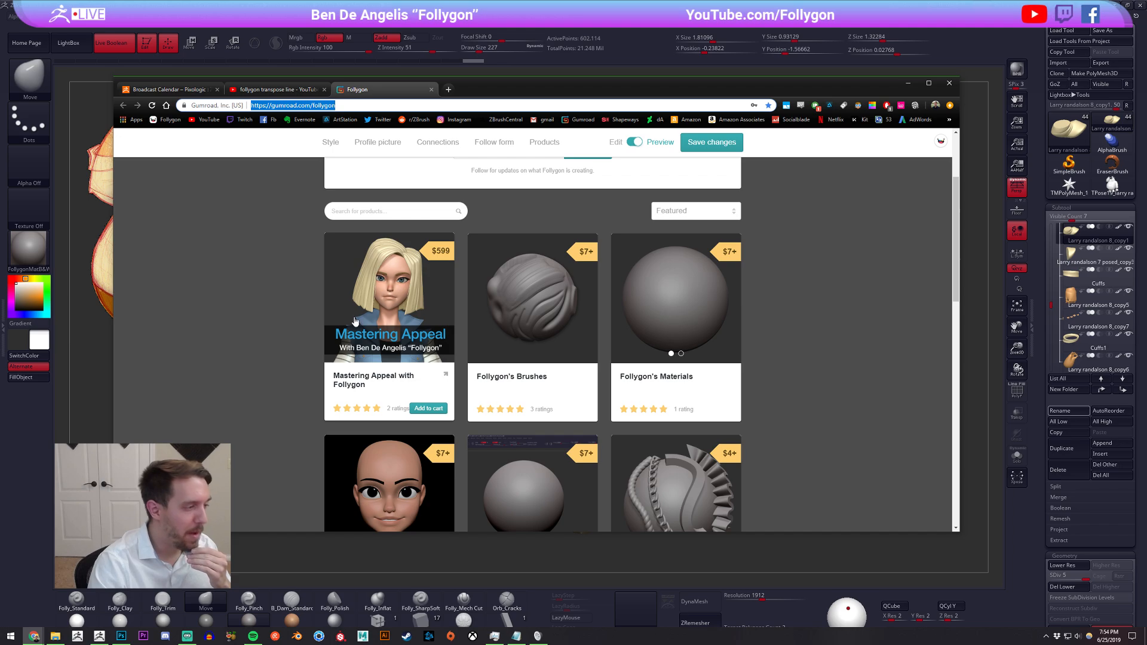
click(284, 266)
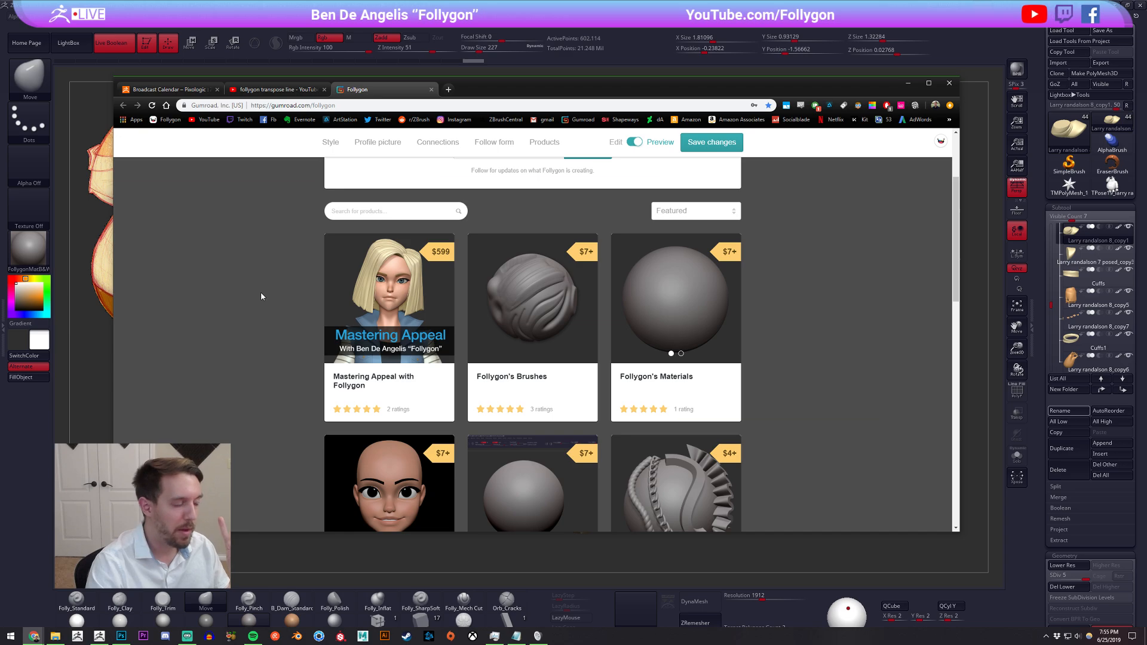
click(281, 89)
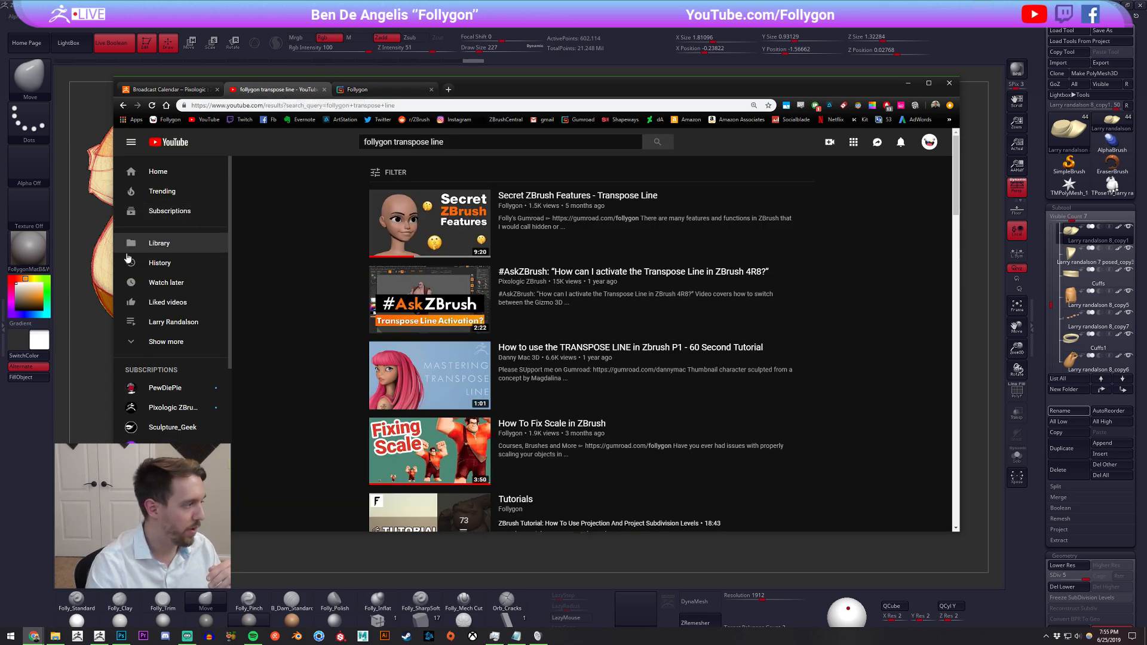
key(alt+Tab)
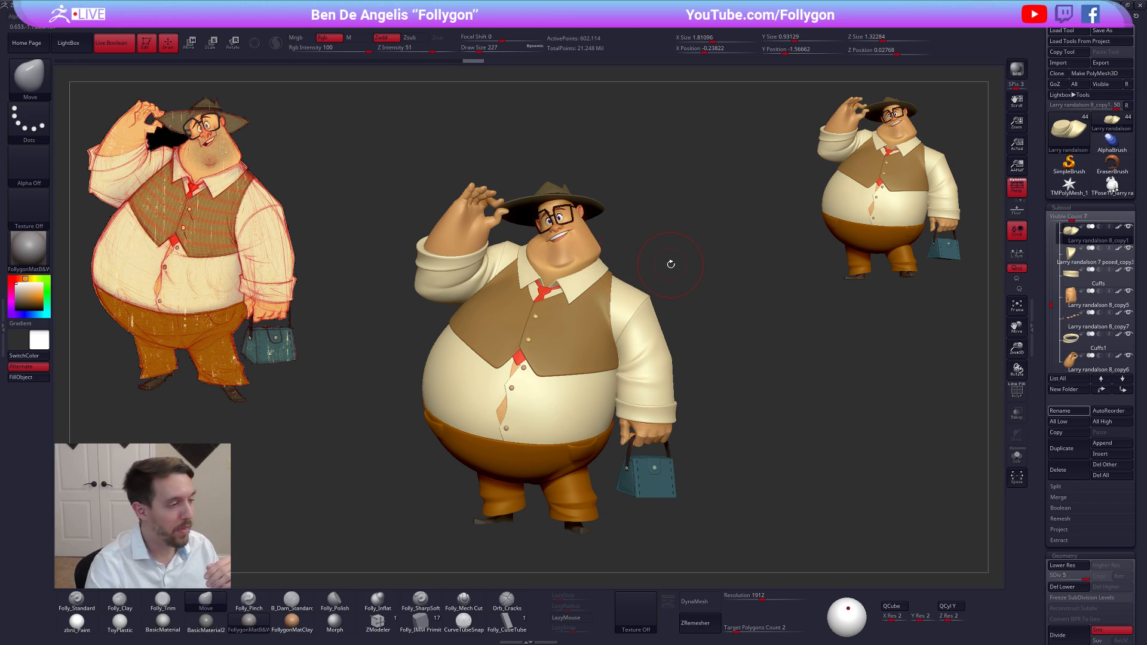